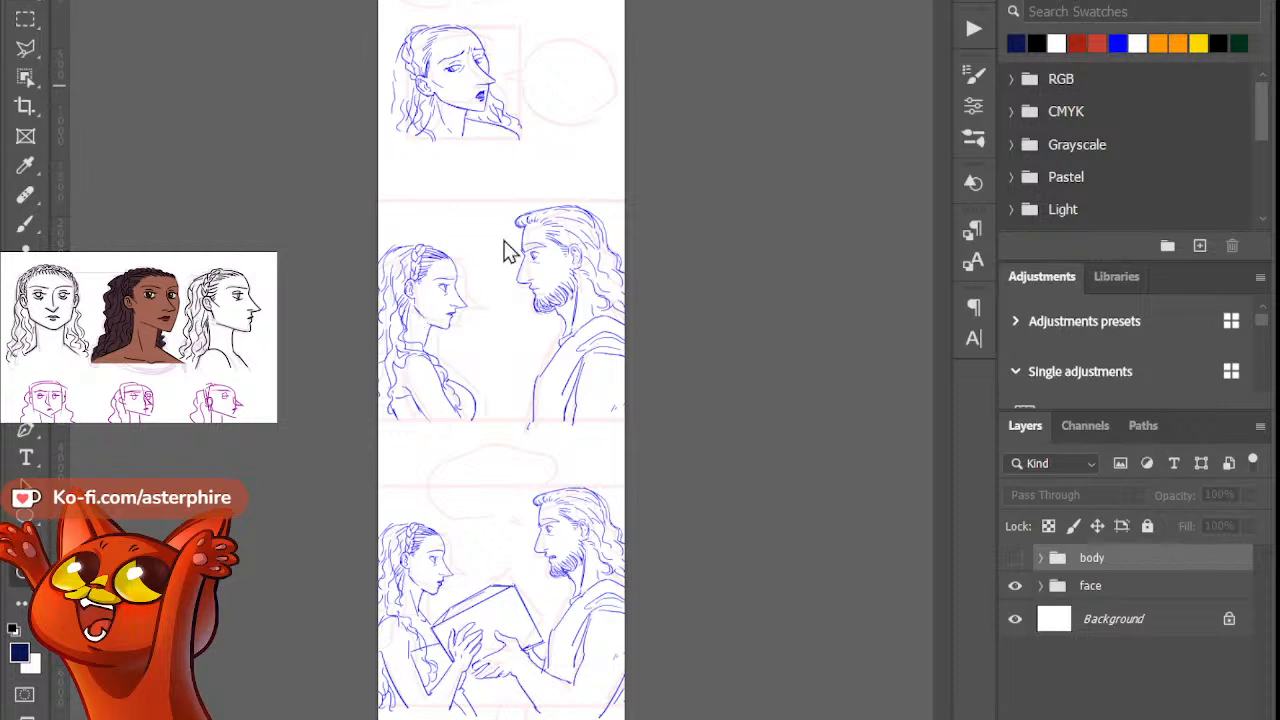
Step: Add a new empty layer above the sketch layer in the panel-41-42-43 group
{"action": "left_click", "coordinate": [480, 142]}
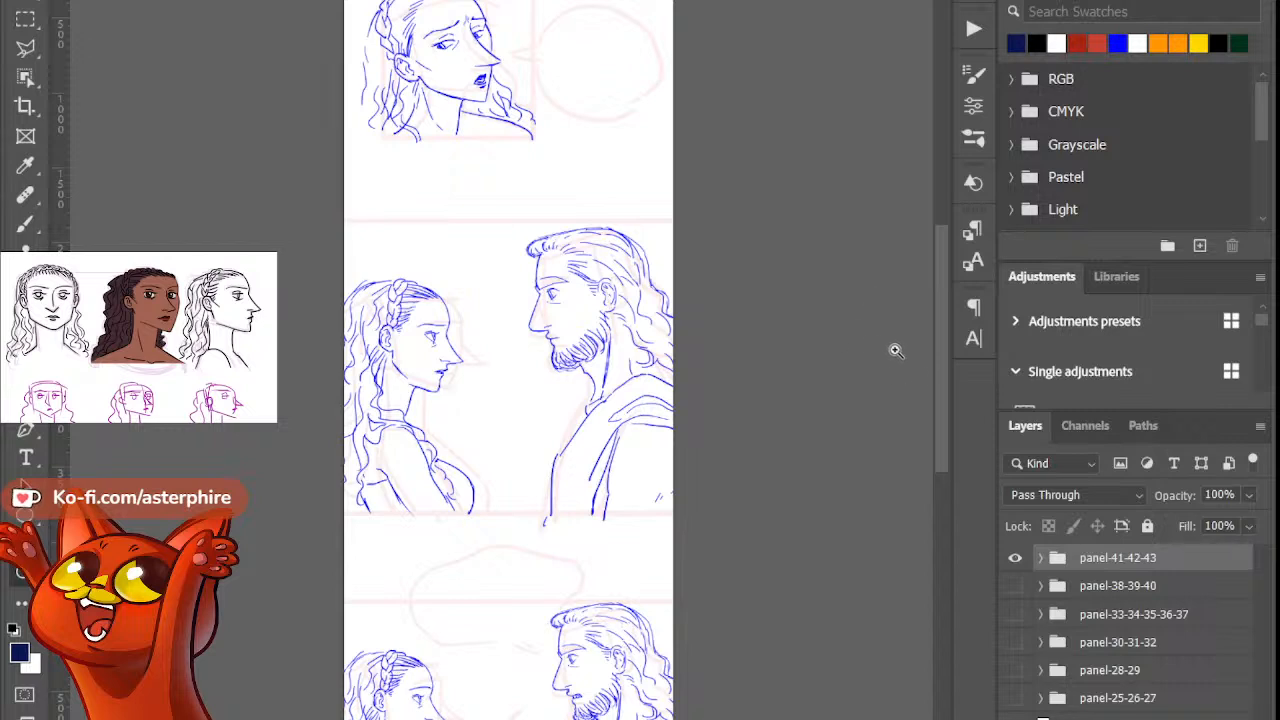
{"action": "left_click_drag", "start_coordinate": [937, 406], "coordinate": [940, 366]}
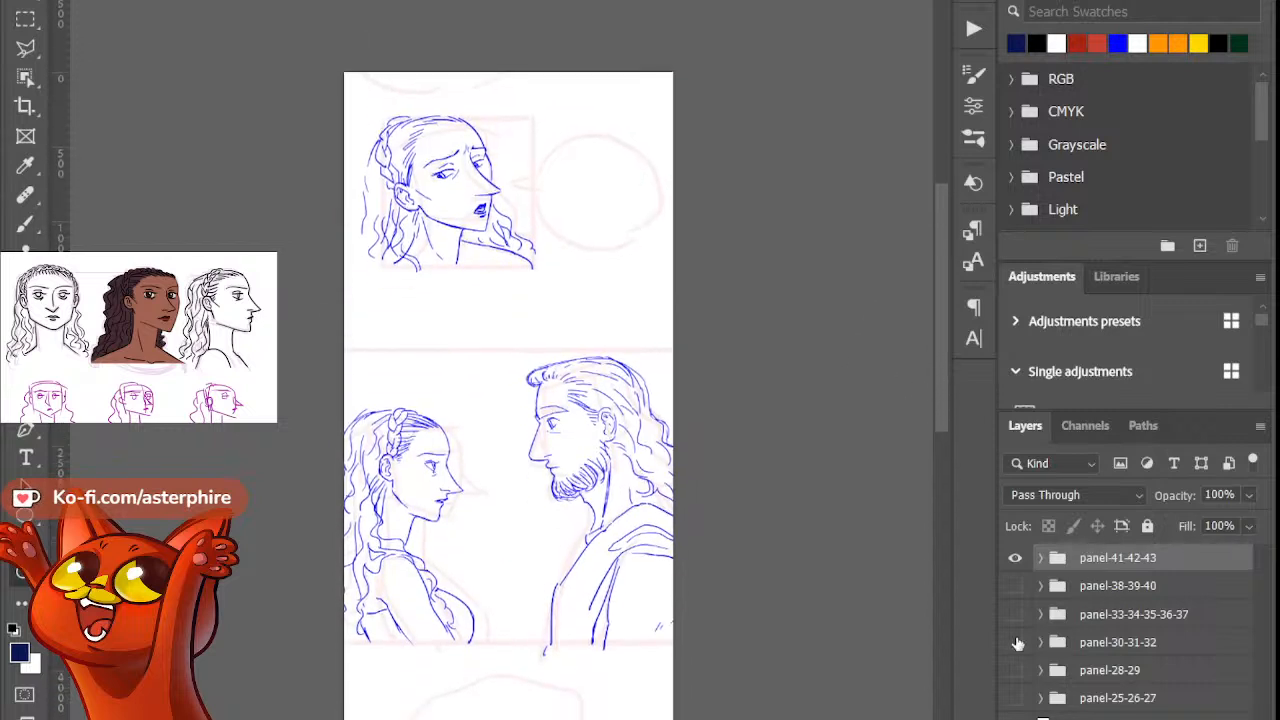
{"action": "left_click", "coordinate": [25, 223]}
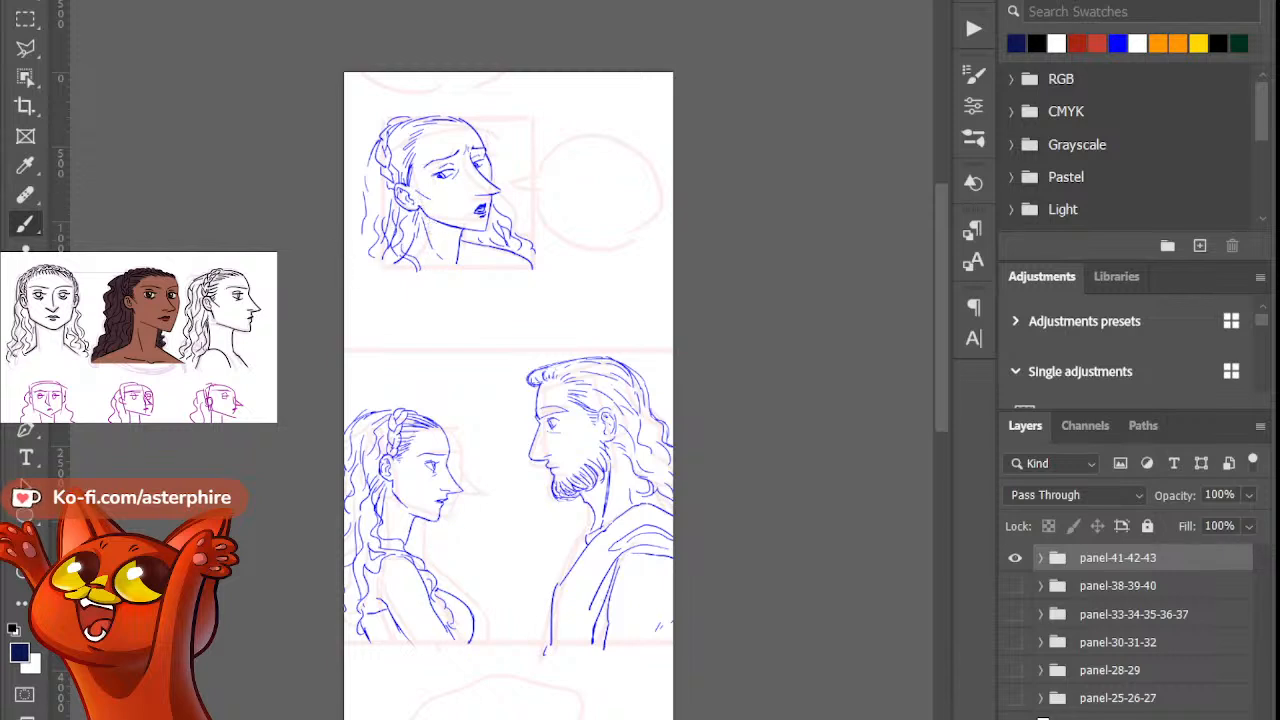
{"action": "left_click", "coordinate": [1040, 558]}
{"action": "left_click", "coordinate": [1134, 612]}
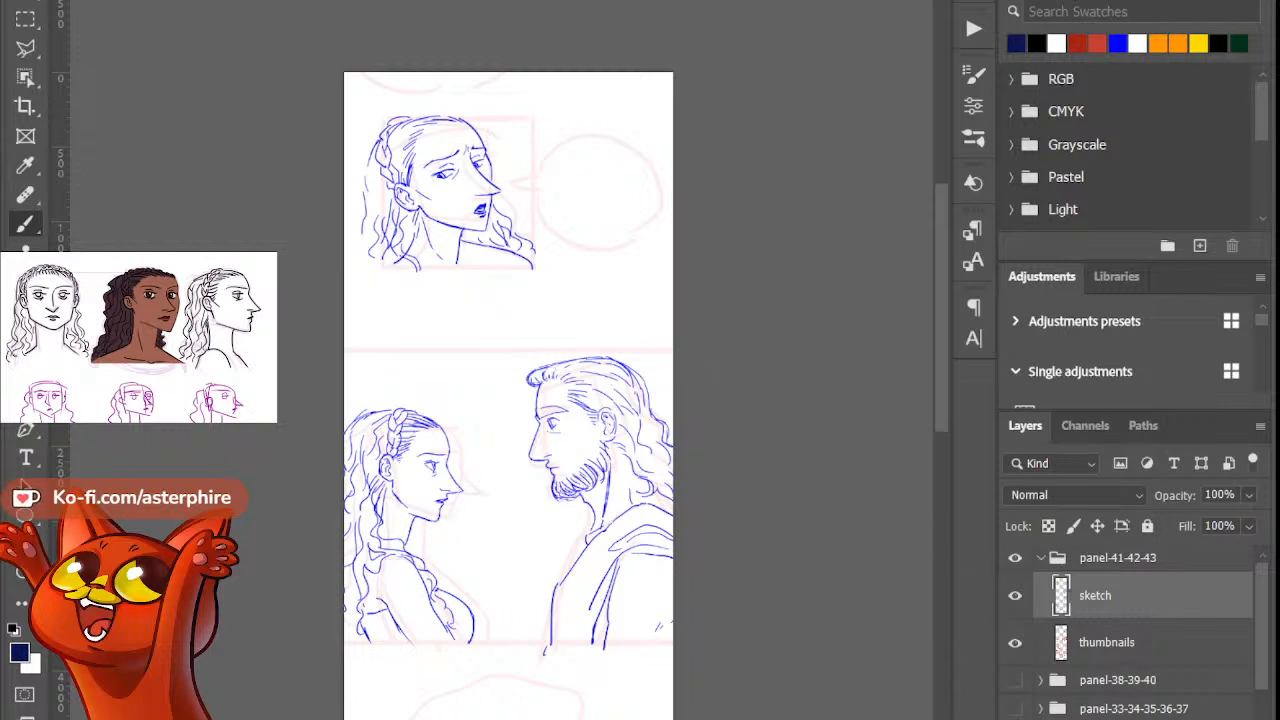
{"action": "key", "text": "ctrl+shift+alt+n"}
{"action": "left_click_drag", "start_coordinate": [504, 241], "coordinate": [680, 383]}
{"action": "mouse_move", "coordinate": [561, 340]}
{"action": "left_mouse_down"}
{"action": "mouse_move", "coordinate": [639, 339]}
{"action": "mouse_move", "coordinate": [676, 376]}
{"action": "left_mouse_up"}
{"action": "left_click_drag", "start_coordinate": [614, 290], "coordinate": [680, 379]}
{"action": "key", "text": "ctrl+z"}
{"action": "key", "text": "ctrl+z"}
{"action": "key", "text": "ctrl+z"}
{"action": "key", "text": "ctrl+z"}
{"action": "key", "text": "ctrl+z"}
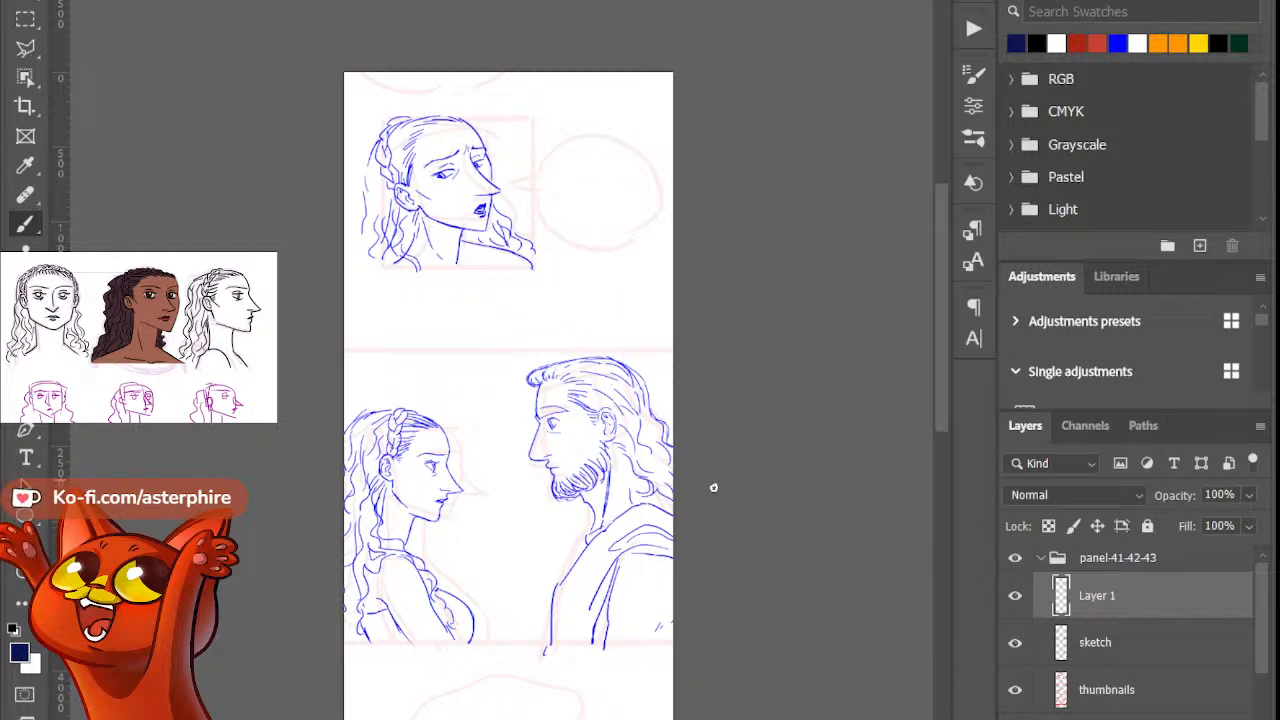
Step: Set the foreground colour to black
{"action": "left_click", "coordinate": [20, 650]}
{"action": "left_click_drag", "start_coordinate": [546, 348], "coordinate": [731, 517]}
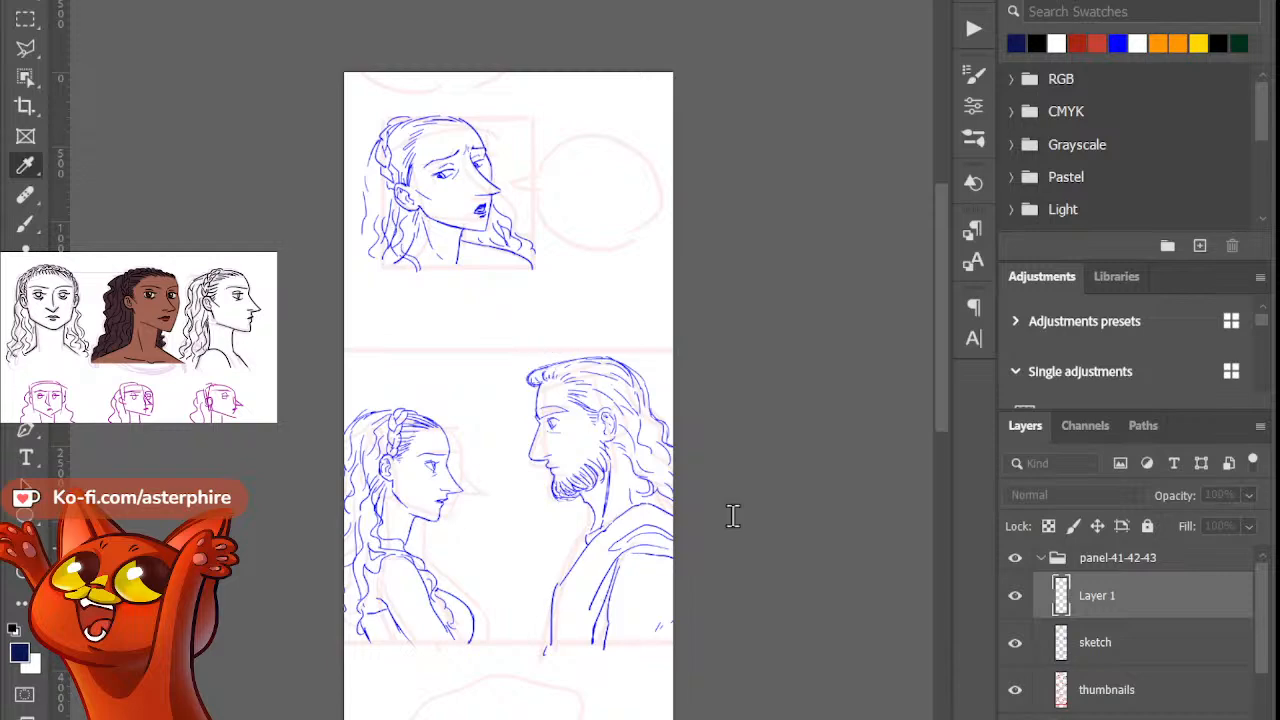
{"action": "left_click", "coordinate": [843, 160]}
Step: Lower the thumbnails layer's opacity to 3%
{"action": "left_click", "coordinate": [22, 573]}
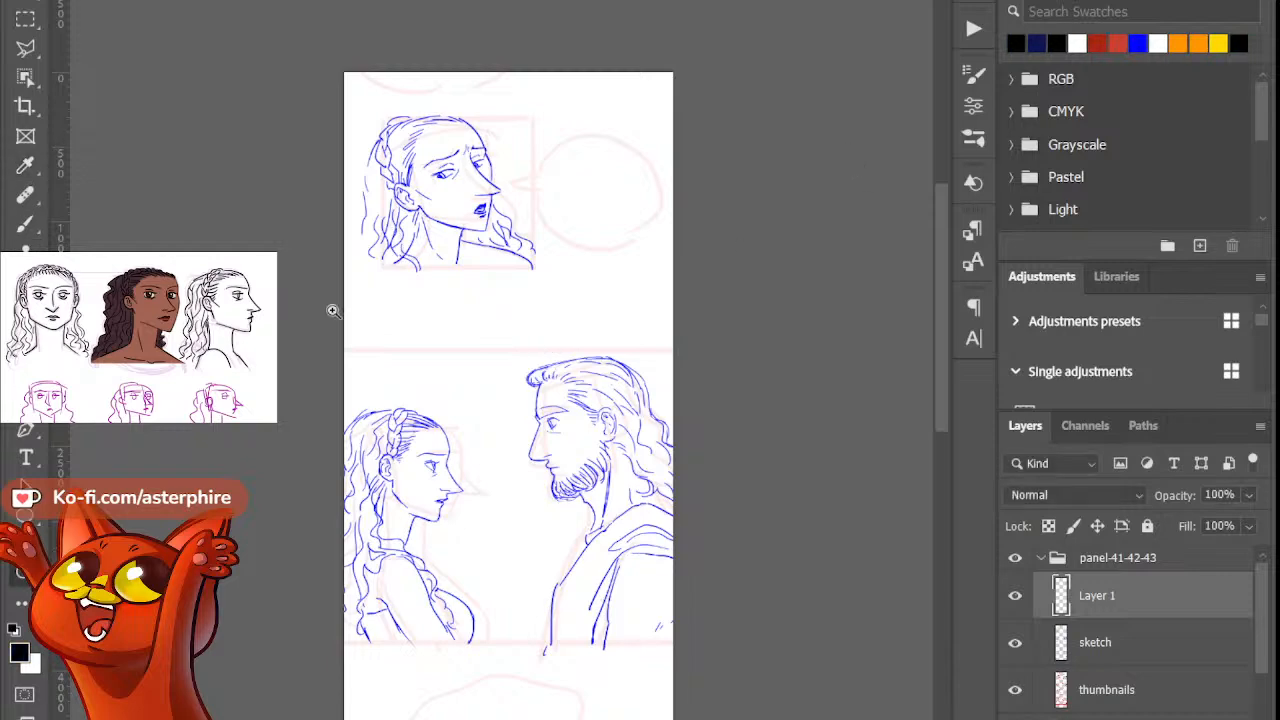
{"action": "left_click", "coordinate": [439, 169]}
{"action": "left_click_drag", "start_coordinate": [477, 261], "coordinate": [501, 318]}
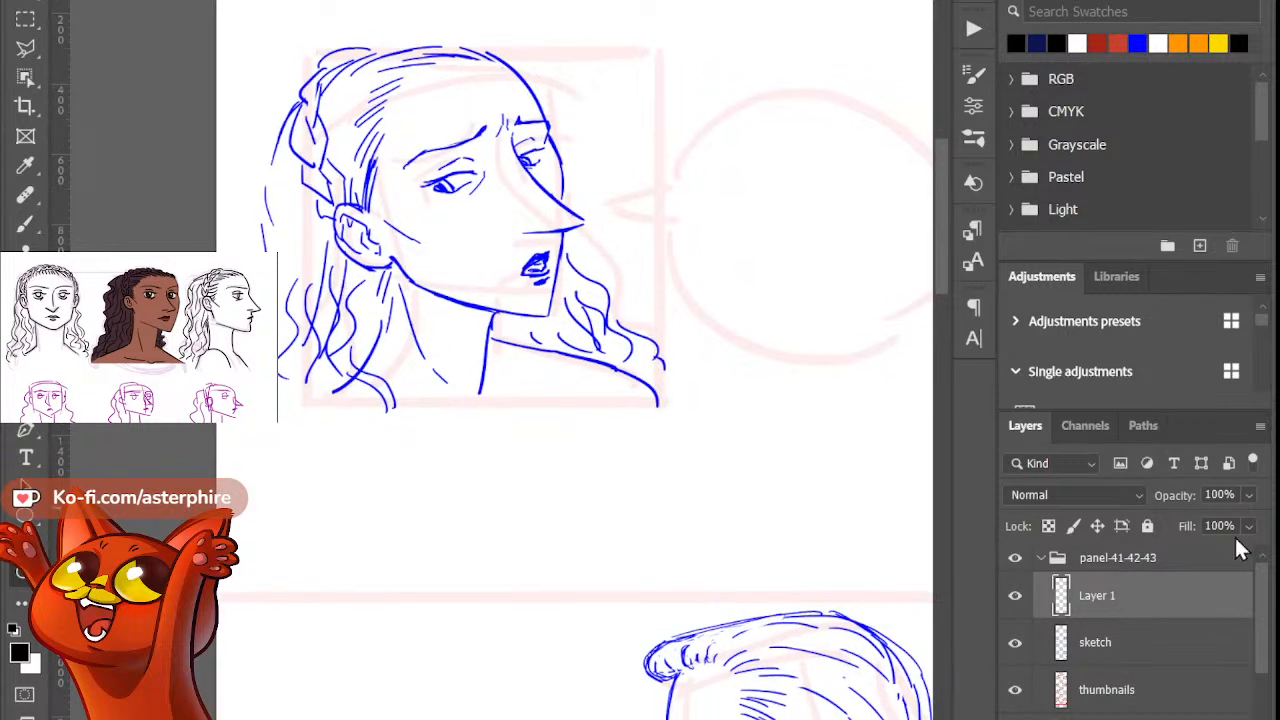
{"action": "left_click", "coordinate": [1145, 690]}
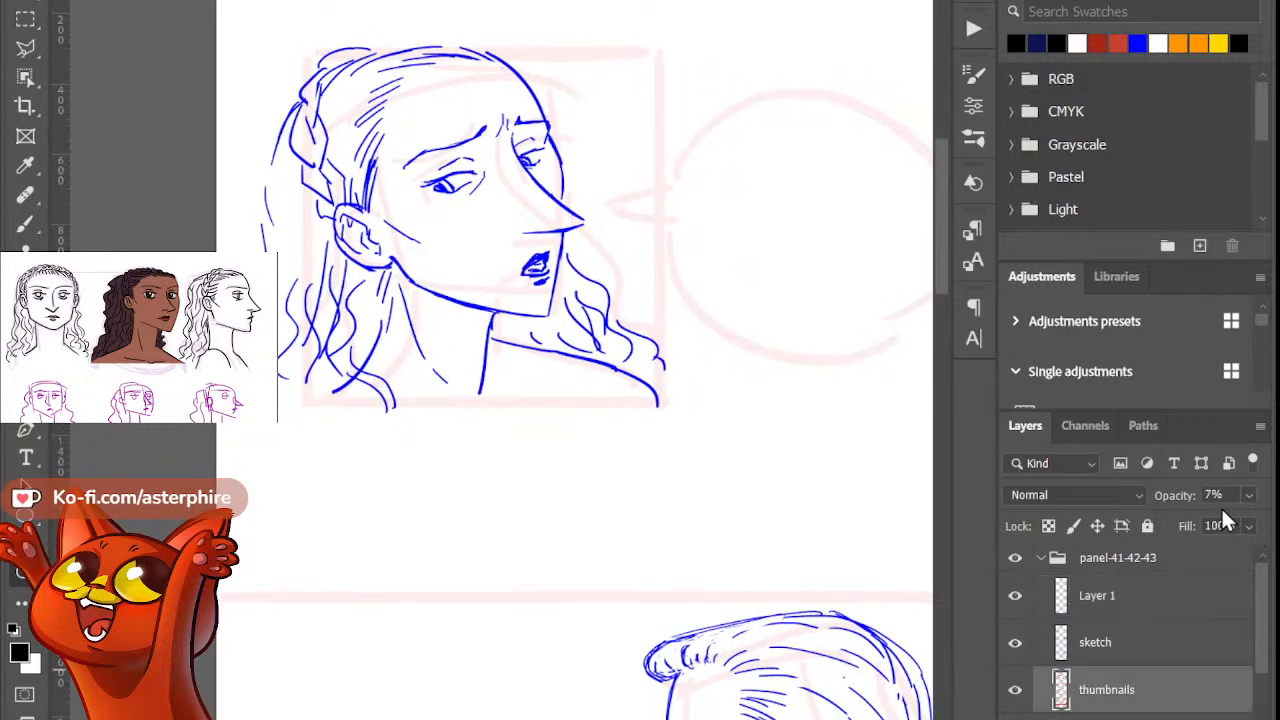
{"action": "left_click_drag", "start_coordinate": [1180, 498], "coordinate": [1172, 500]}
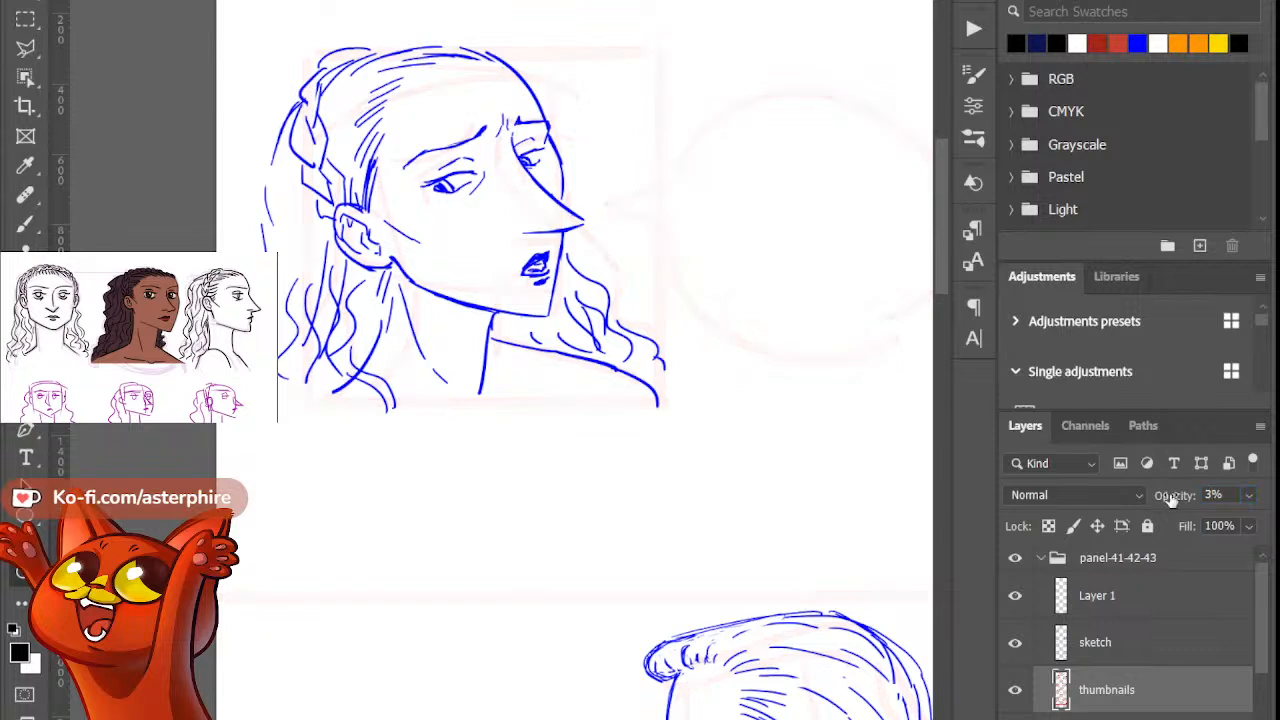
Step: Fade the sketch layer by setting its opacity to 12%
{"action": "left_click", "coordinate": [1122, 645]}
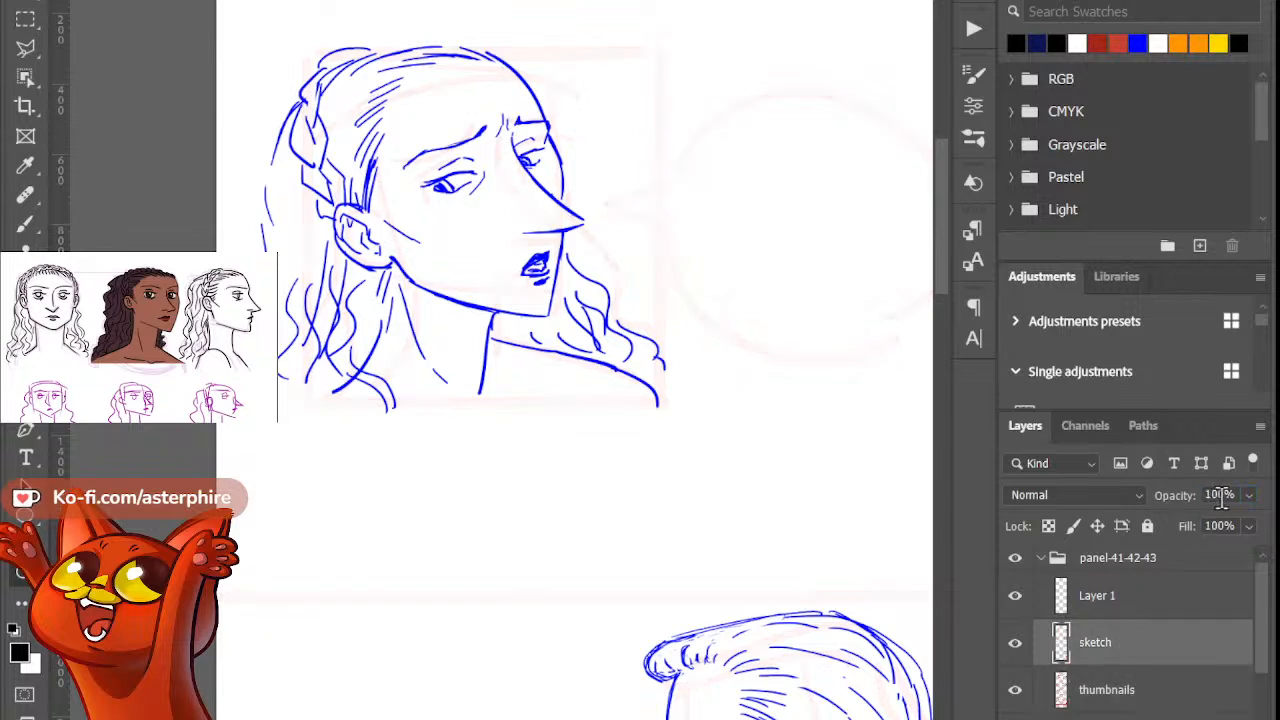
{"action": "left_click", "coordinate": [1221, 495]}
{"action": "type", "text": "10"}
{"action": "key", "text": "Return"}
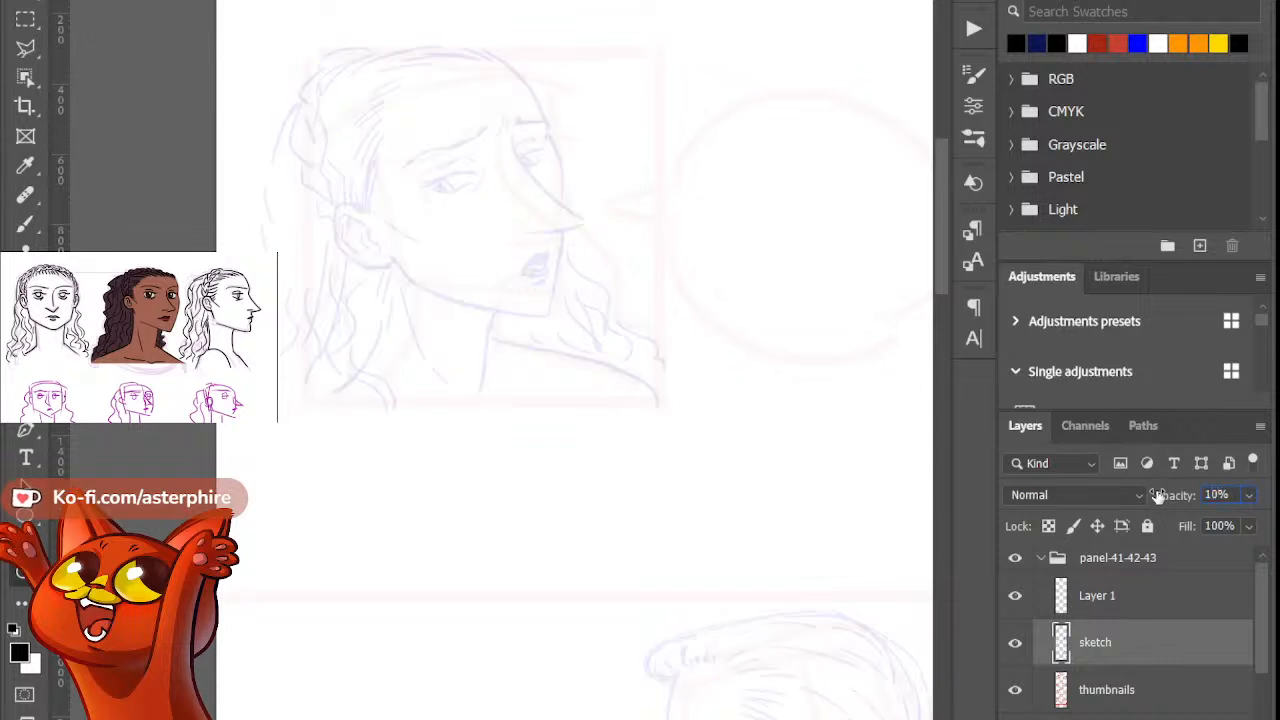
{"action": "type", "text": "12"}
{"action": "key", "text": "Return"}
Step: Adjust the thumbnails layer's opacity to 2%, hiding the sketch layer to judge the thumbnails alone and showing it again
{"action": "left_click", "coordinate": [1090, 702]}
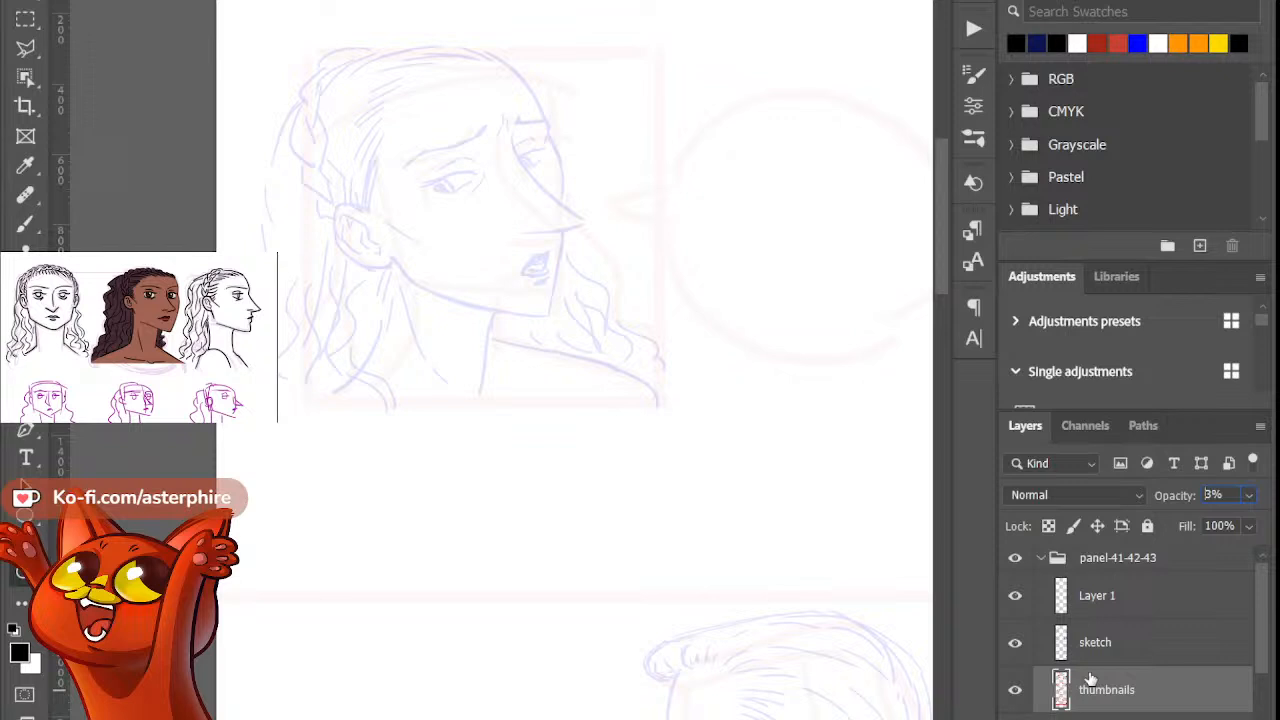
{"action": "left_click", "coordinate": [1015, 644]}
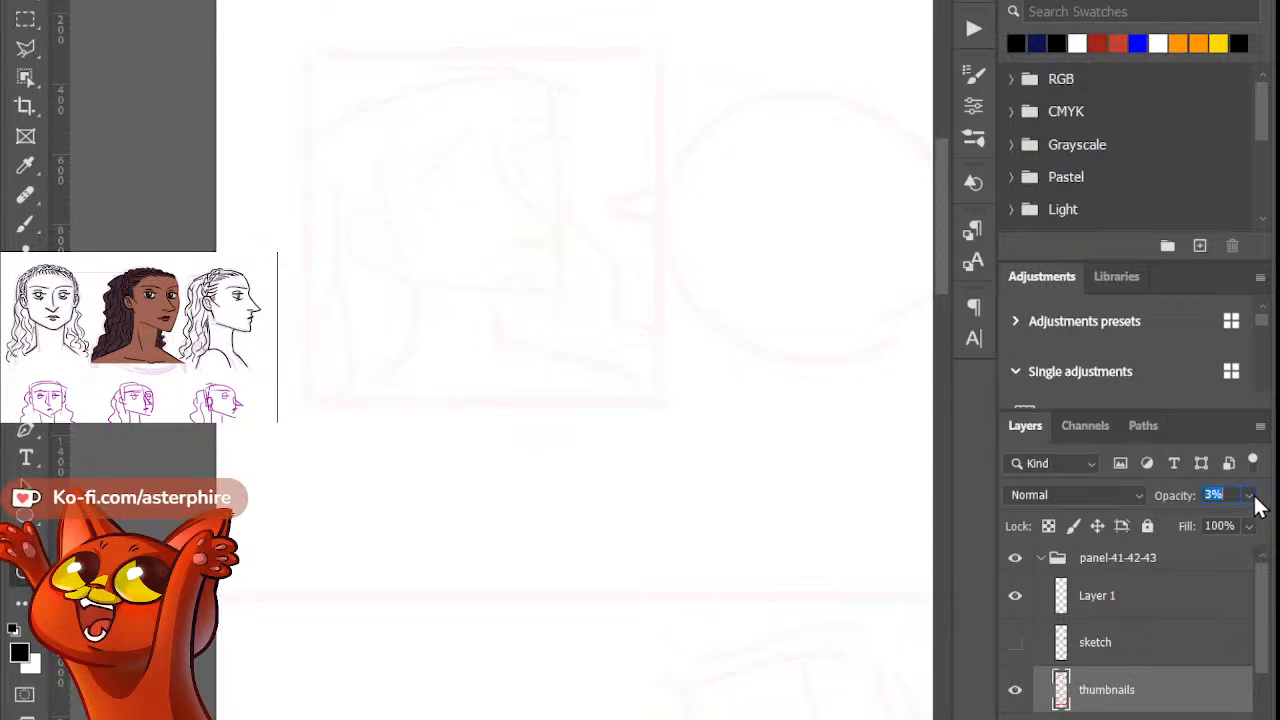
{"action": "type", "text": "25"}
{"action": "key", "text": "Return"}
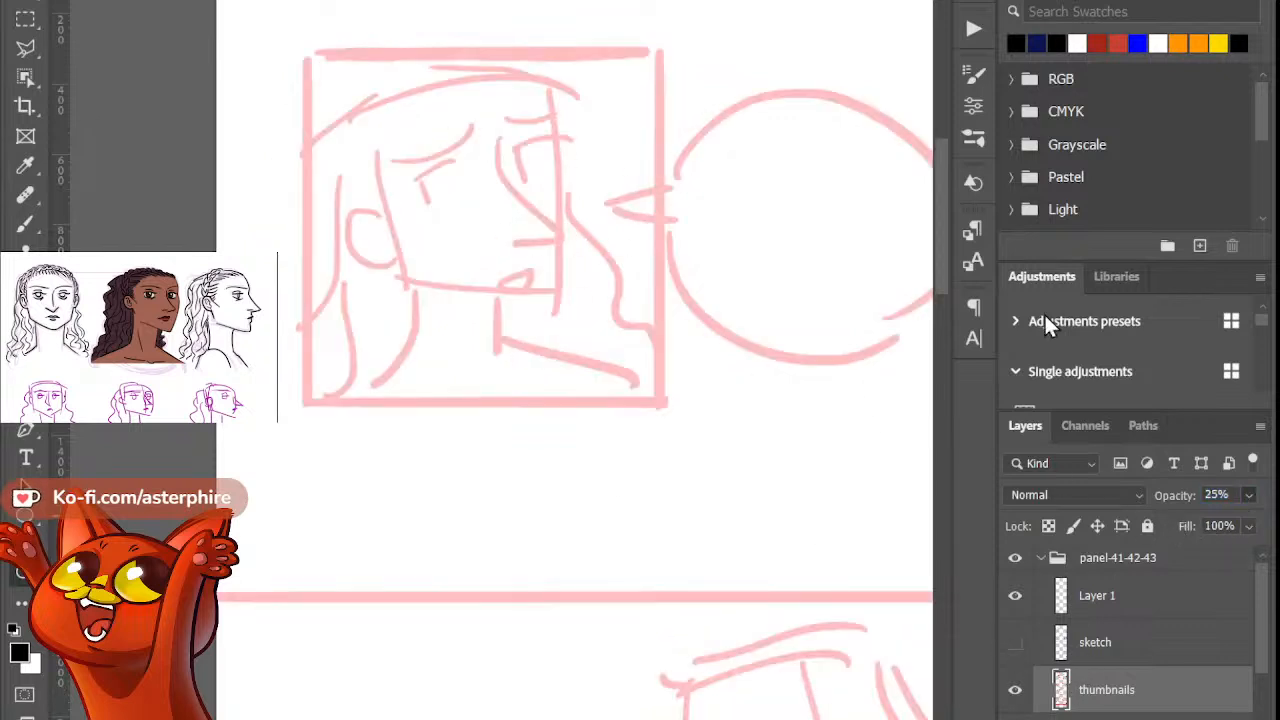
{"action": "left_click_drag", "start_coordinate": [1149, 522], "coordinate": [1154, 532]}
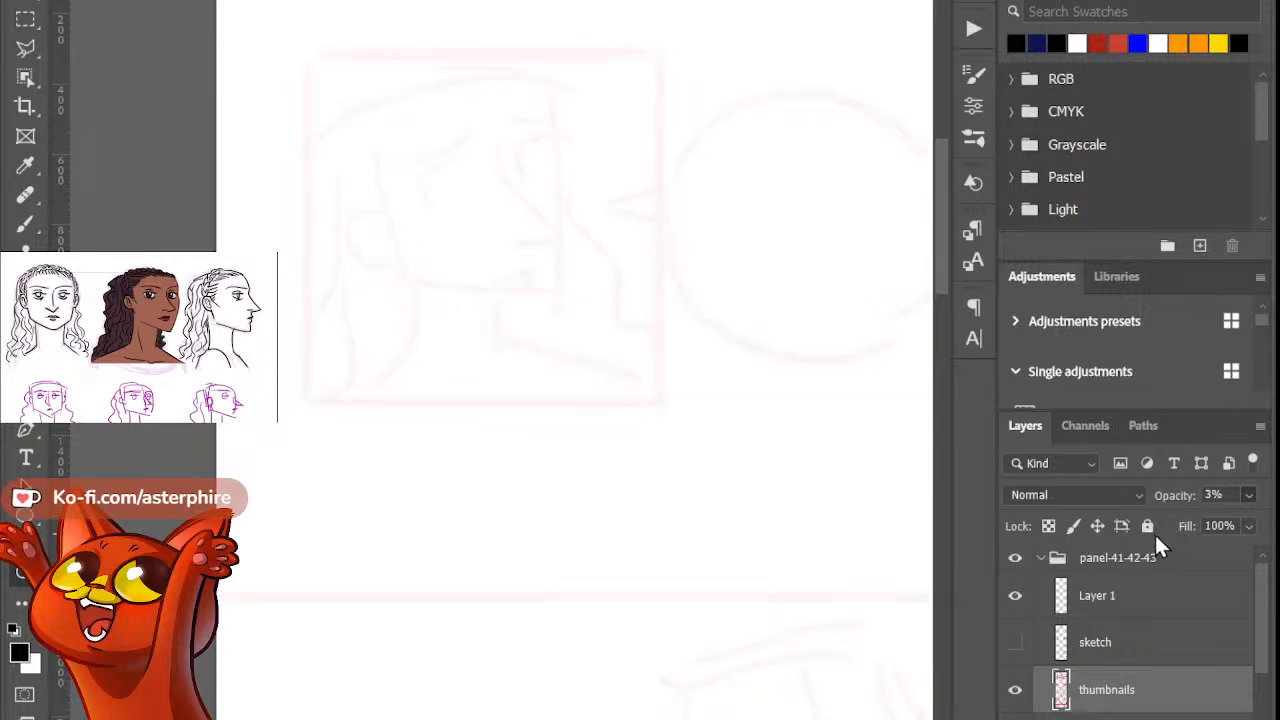
{"action": "left_click", "coordinate": [1015, 645]}
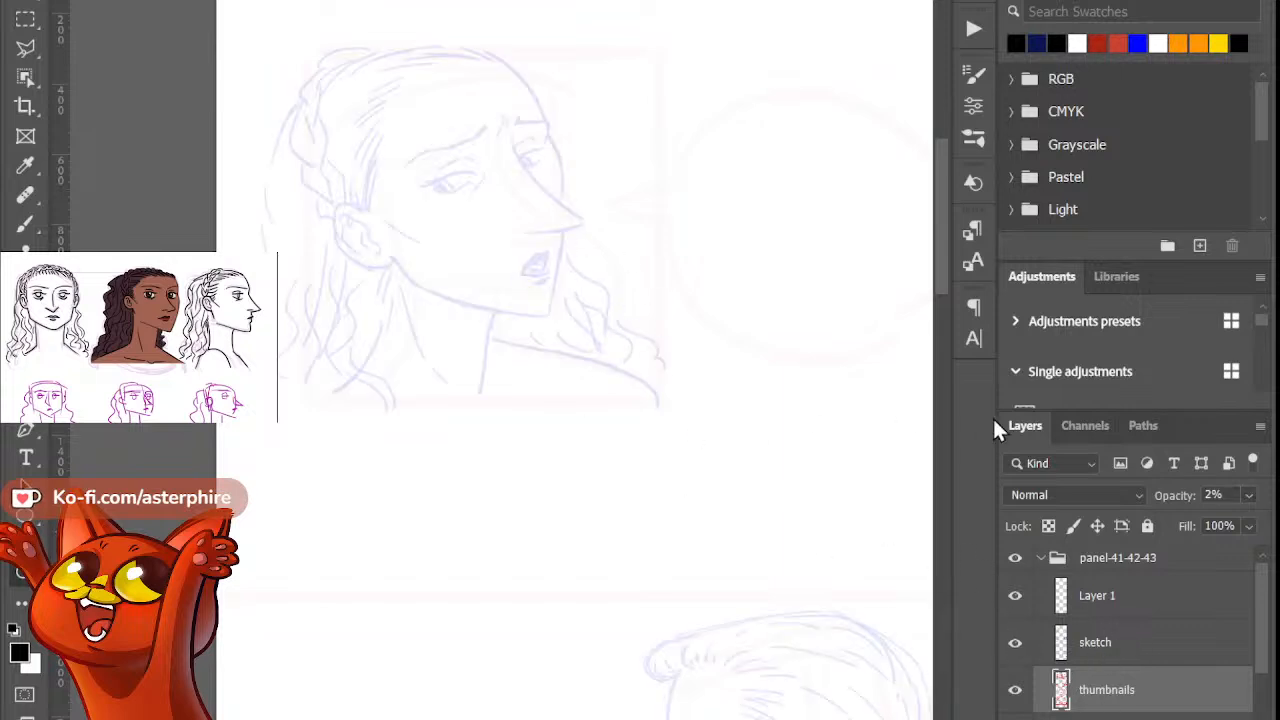
Step: Rename Layer 1 as lineart and make it the active layer
{"action": "mouse_move", "coordinate": [945, 261]}
{"action": "left_mouse_down"}
{"action": "mouse_move", "coordinate": [930, 330]}
{"action": "mouse_move", "coordinate": [923, 263]}
{"action": "left_mouse_up"}
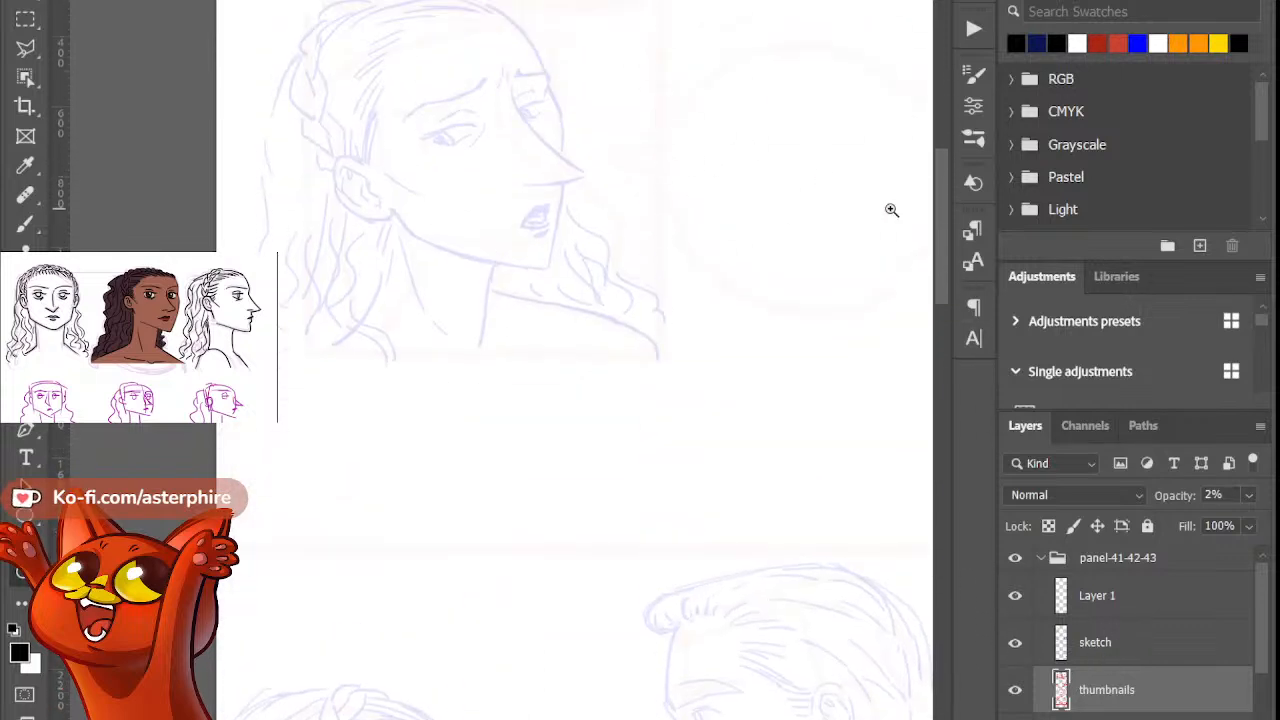
{"action": "scroll", "coordinate": [500, 360], "scroll_direction": "right", "scroll_amount": 2}
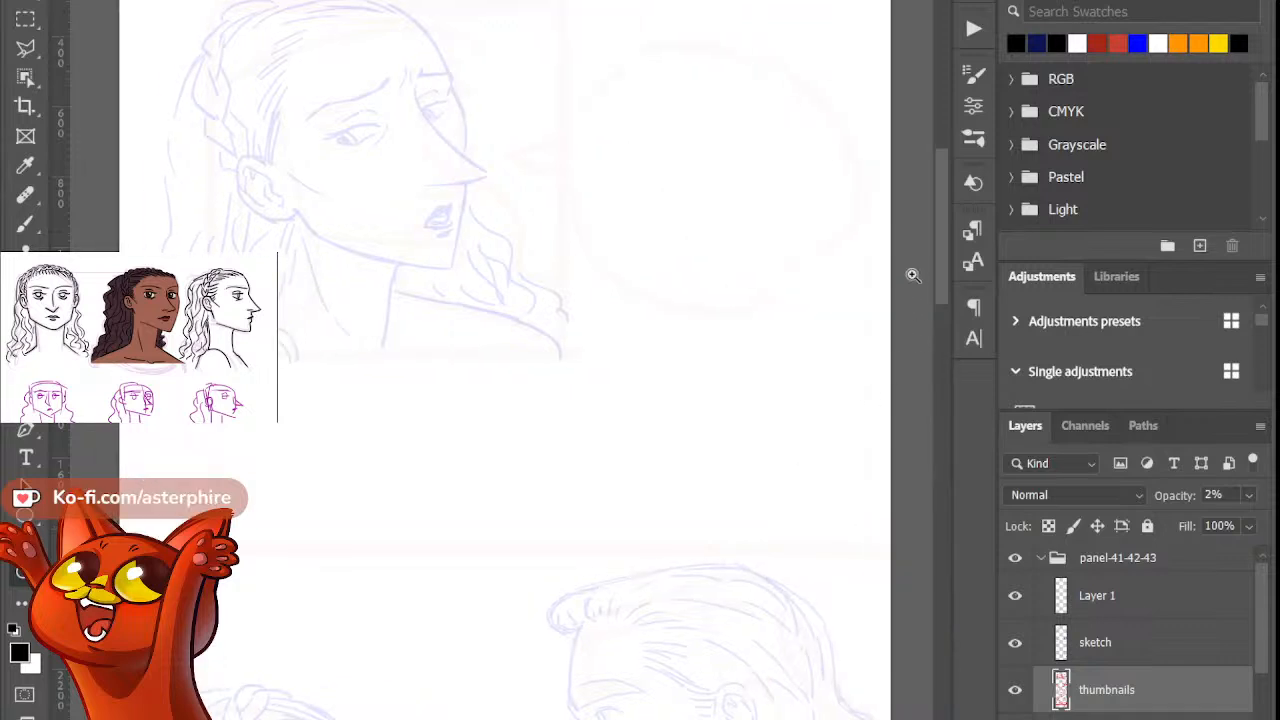
{"action": "left_click_drag", "start_coordinate": [941, 256], "coordinate": [938, 226]}
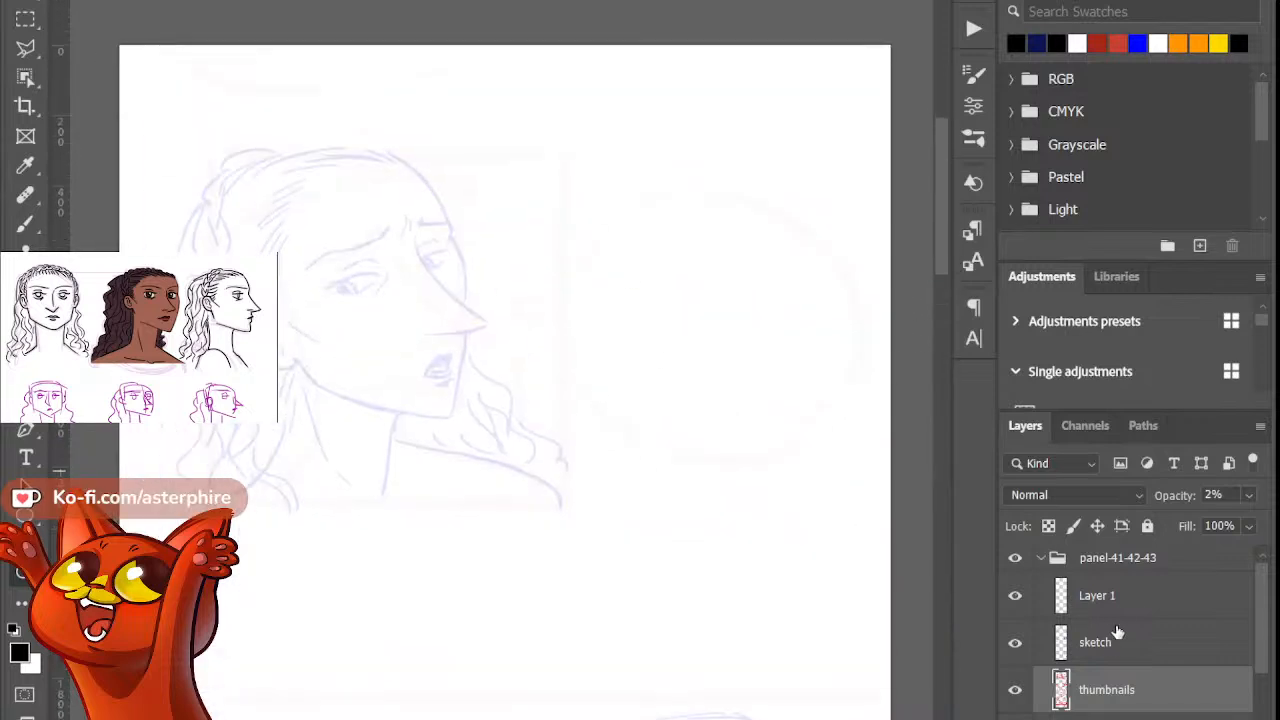
{"action": "left_click", "coordinate": [1116, 608]}
{"action": "double_click", "coordinate": [1101, 598]}
{"action": "type", "text": "ske"}
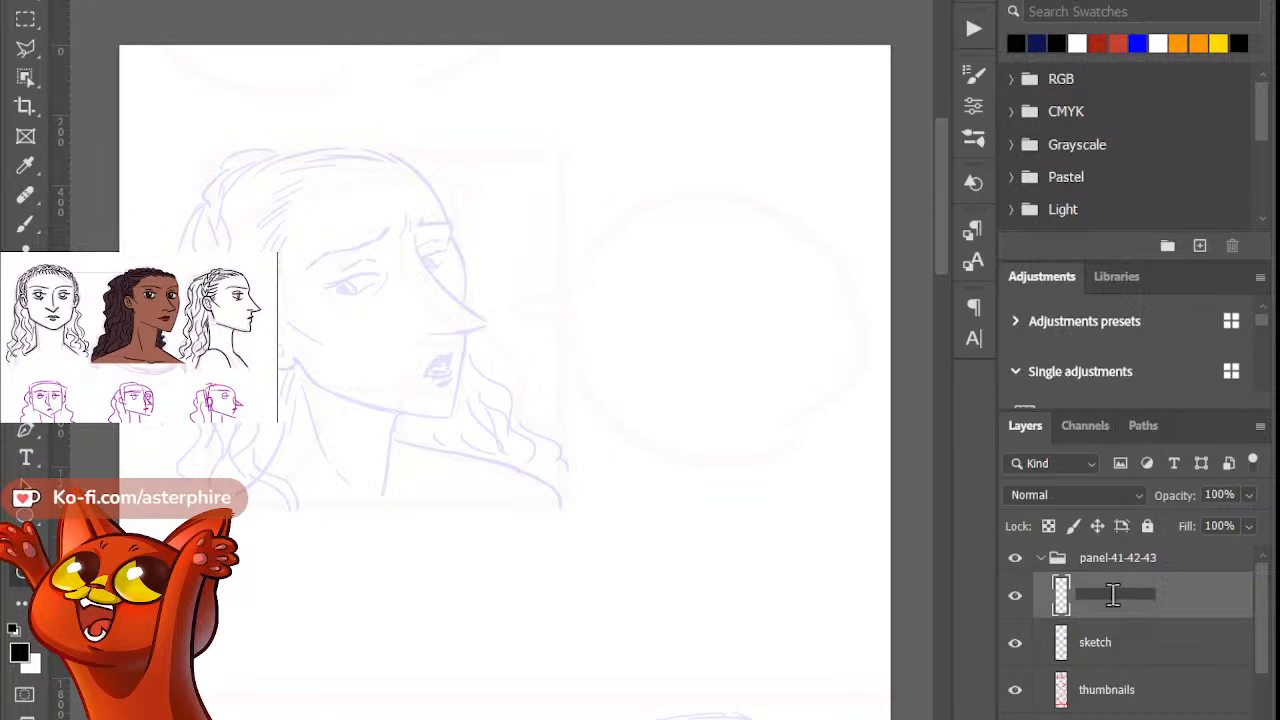
{"action": "type", "text": "lineart"}
{"action": "key", "text": "Return"}
{"action": "left_click", "coordinate": [1114, 660]}
{"action": "left_click", "coordinate": [1126, 702]}
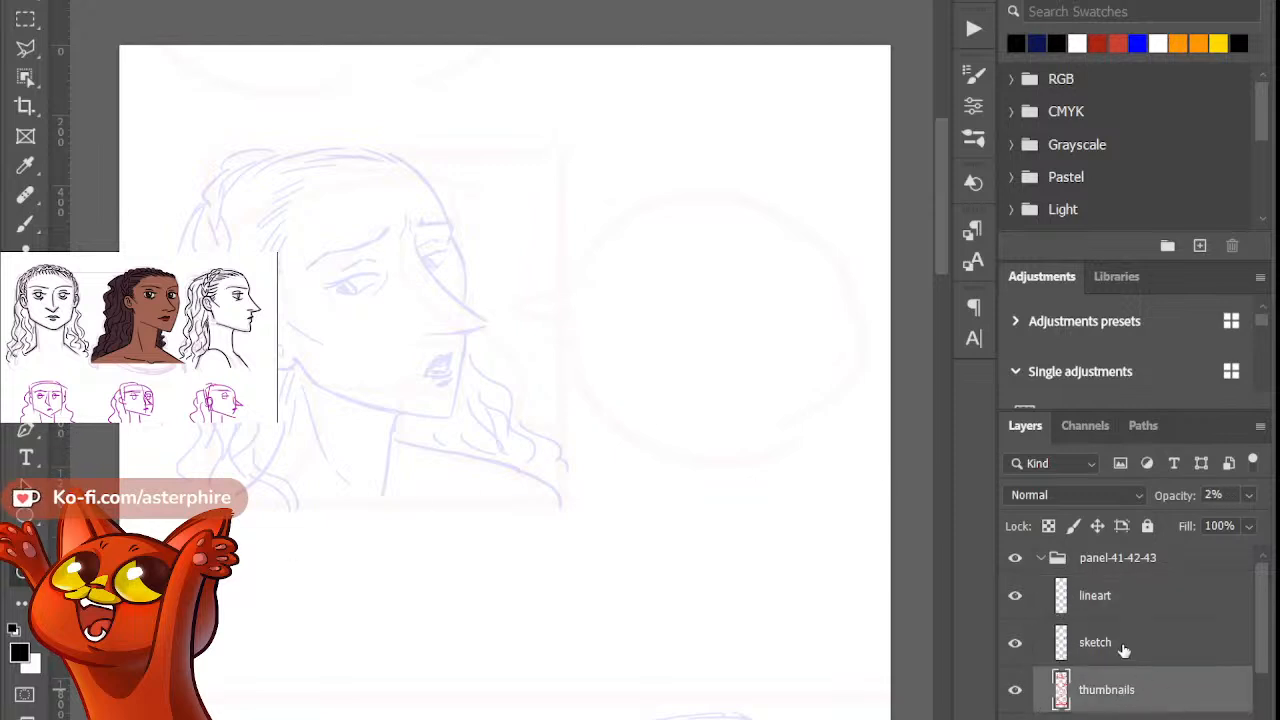
{"action": "left_click", "coordinate": [1124, 648]}
{"action": "left_click", "coordinate": [1120, 612]}
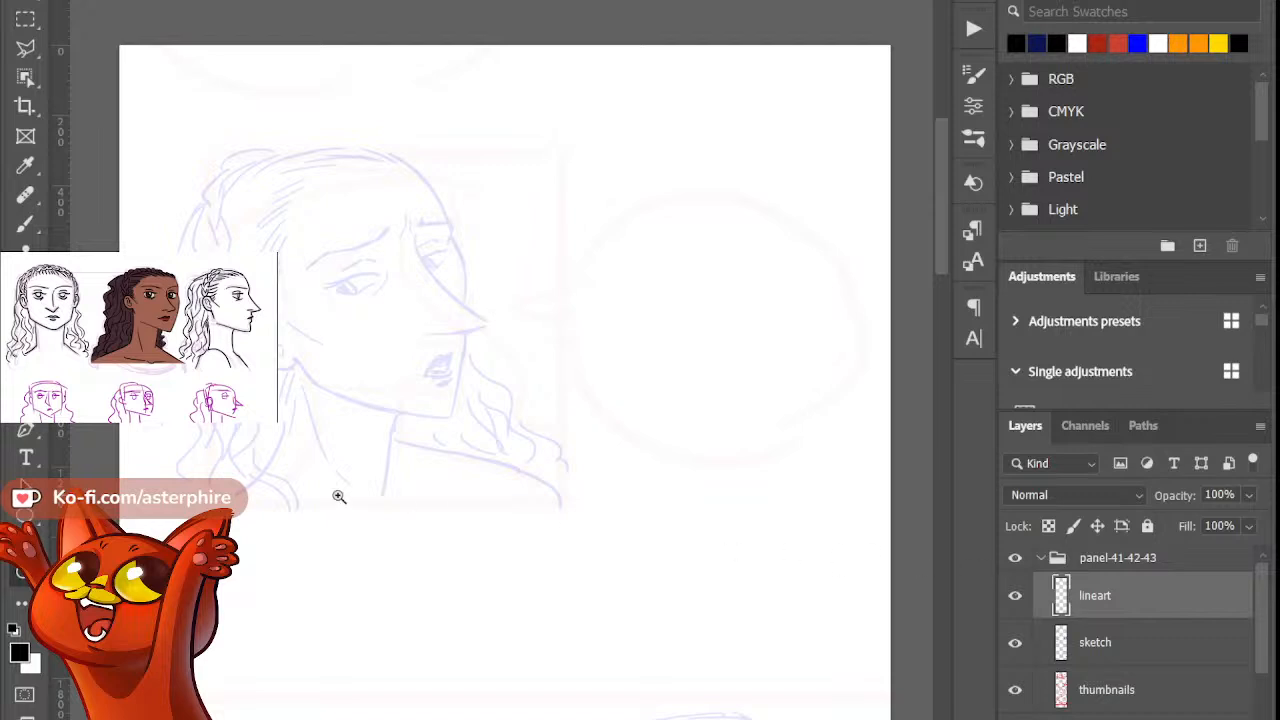
Step: Choose the Brush tool with a smaller tip for inking the woman's face in the top panel
{"action": "left_click_drag", "start_coordinate": [198, 291], "coordinate": [240, 291]}
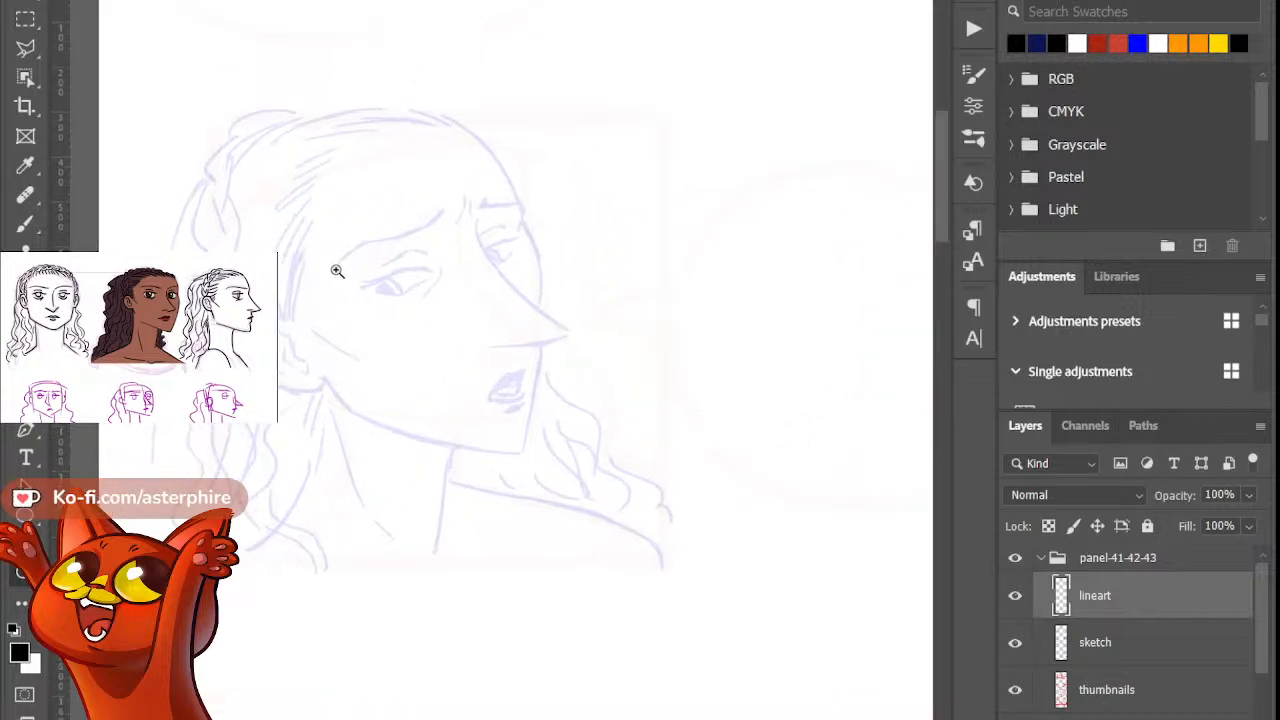
{"action": "left_click_drag", "start_coordinate": [344, 264], "coordinate": [368, 312]}
{"action": "left_click", "coordinate": [25, 222]}
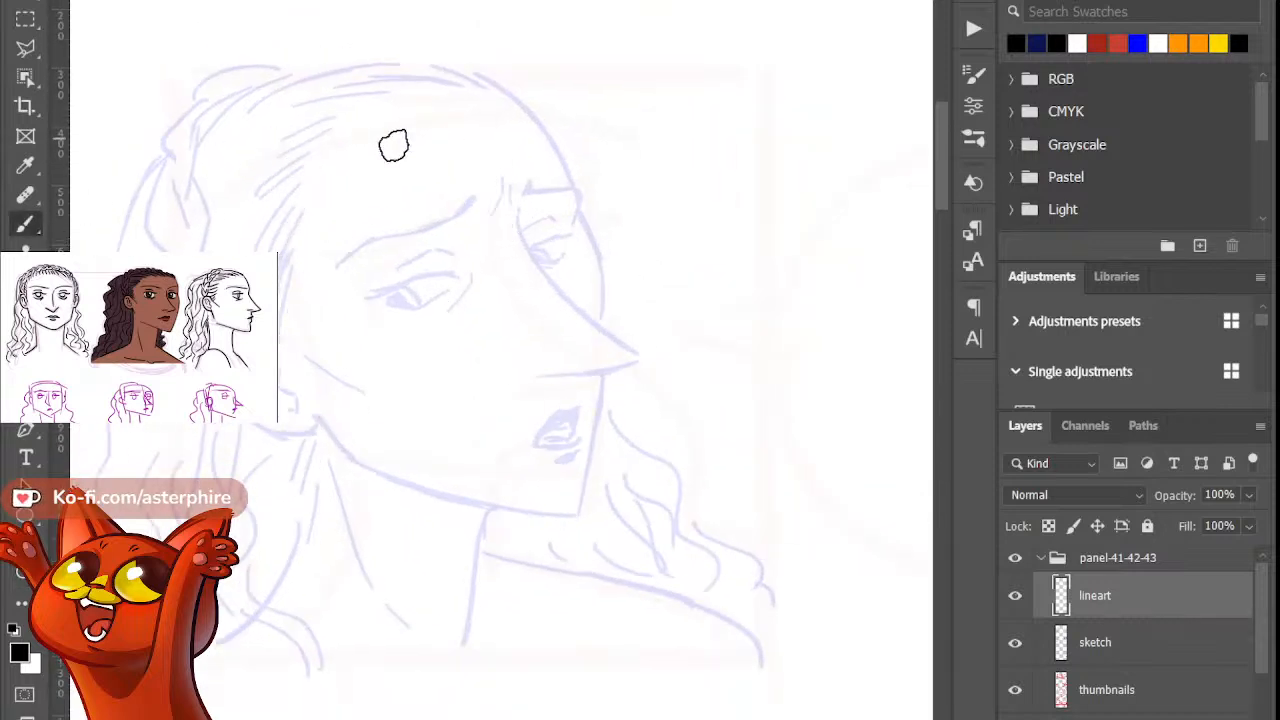
{"action": "key", "text": "ctrl+minus"}
{"action": "key", "text": "ctrl+plus"}
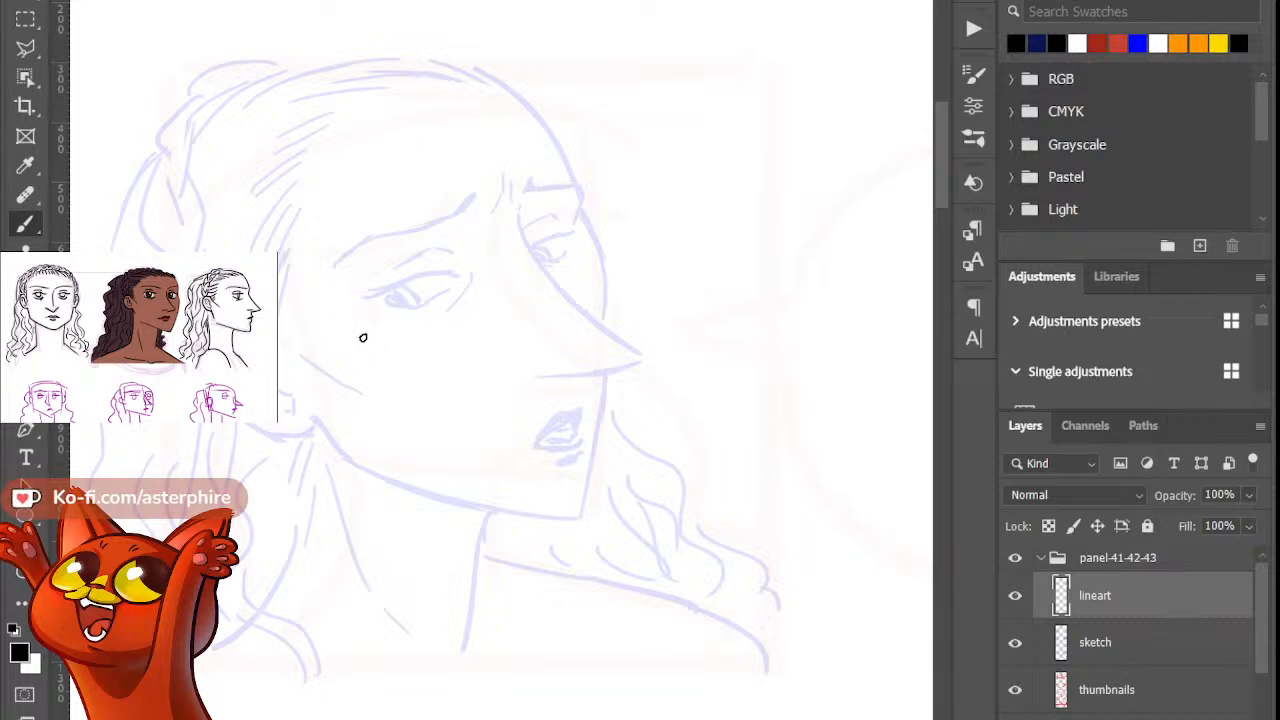
Step: Try to ink the upper lid of the woman's near eye in black on the lineart layer, undoing each attempt
{"action": "key", "text": "z"}
{"action": "left_click_drag", "start_coordinate": [561, 229], "coordinate": [589, 288]}
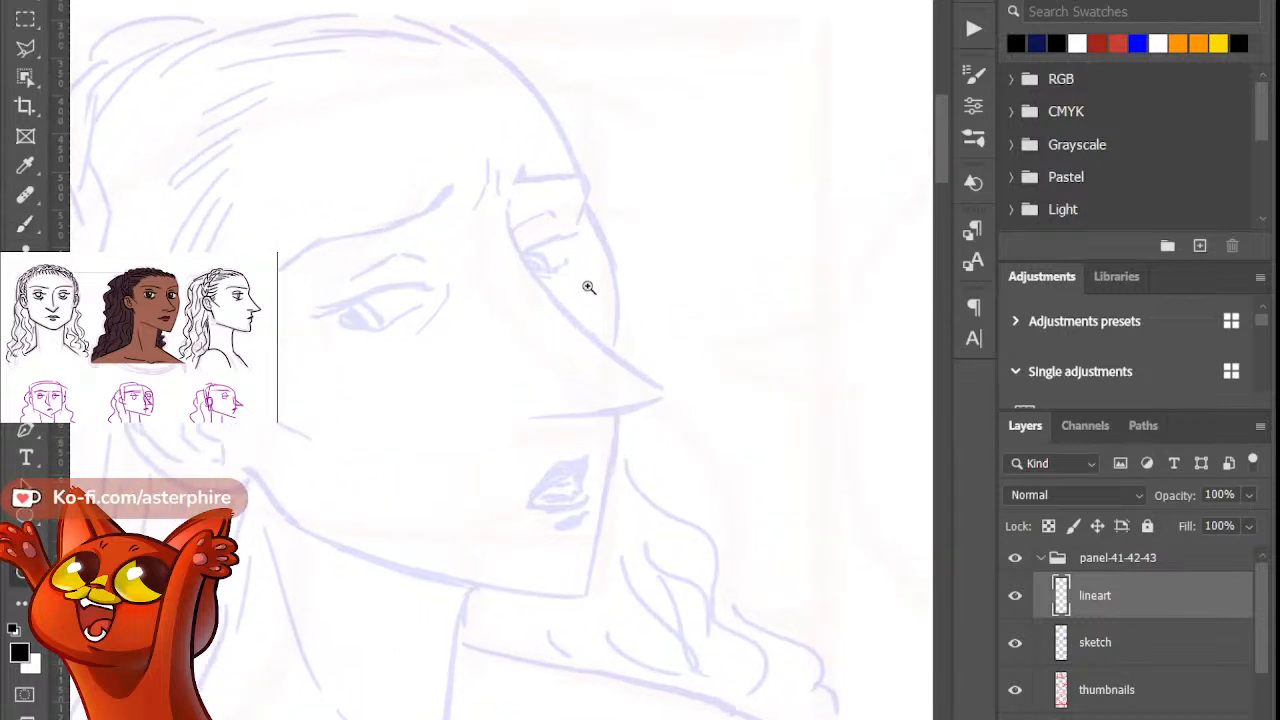
{"action": "key", "text": "b"}
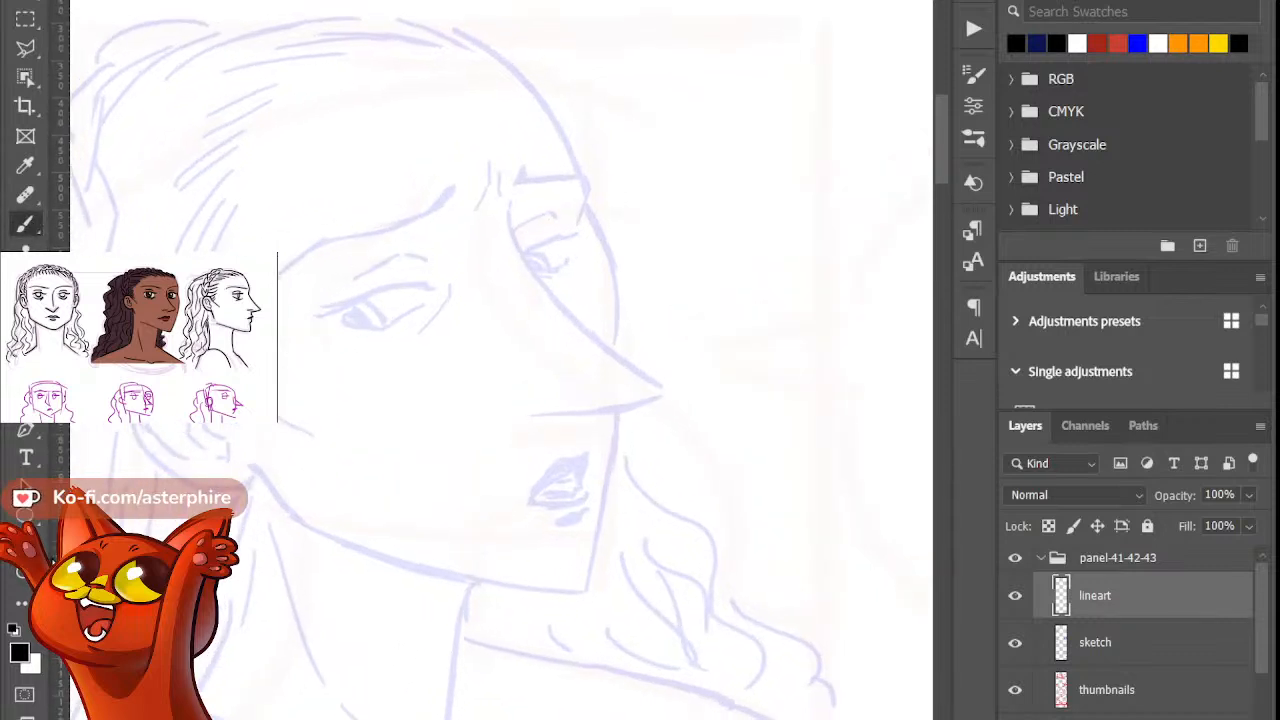
{"action": "left_click", "coordinate": [30, 572]}
{"action": "left_click_drag", "start_coordinate": [437, 257], "coordinate": [451, 320]}
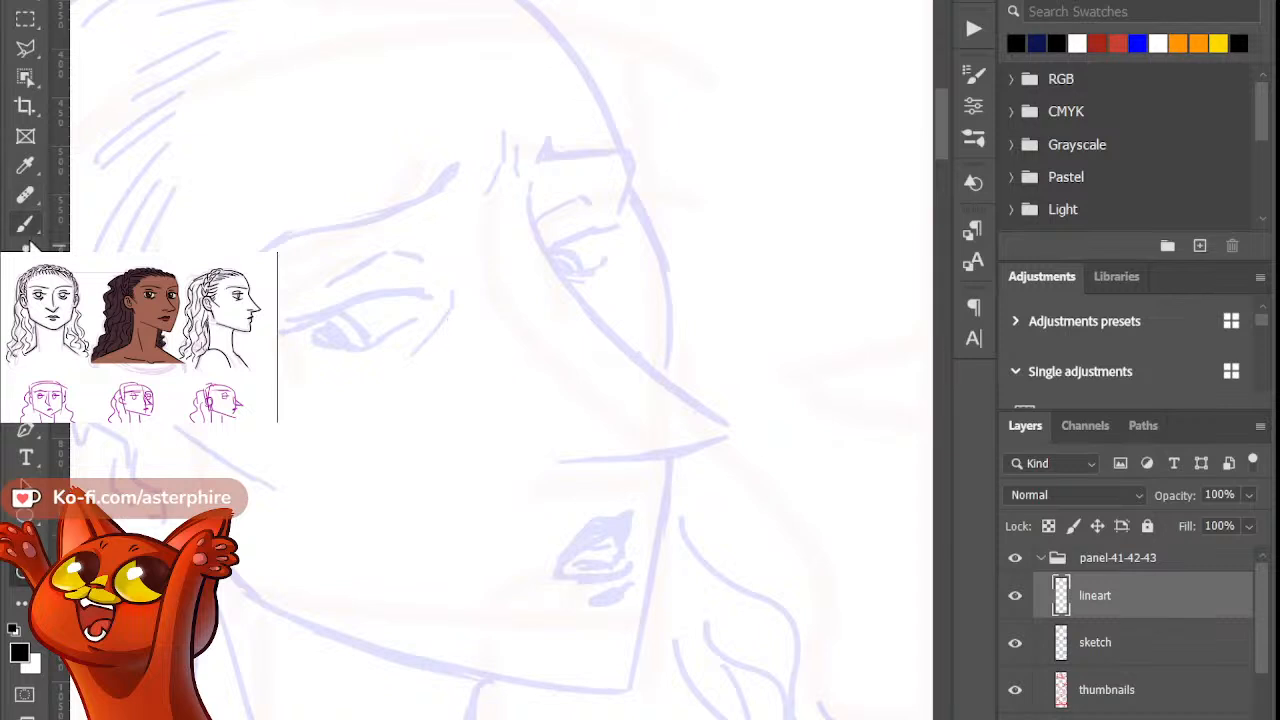
{"action": "left_click", "coordinate": [26, 224]}
{"action": "left_click_drag", "start_coordinate": [294, 332], "coordinate": [456, 291]}
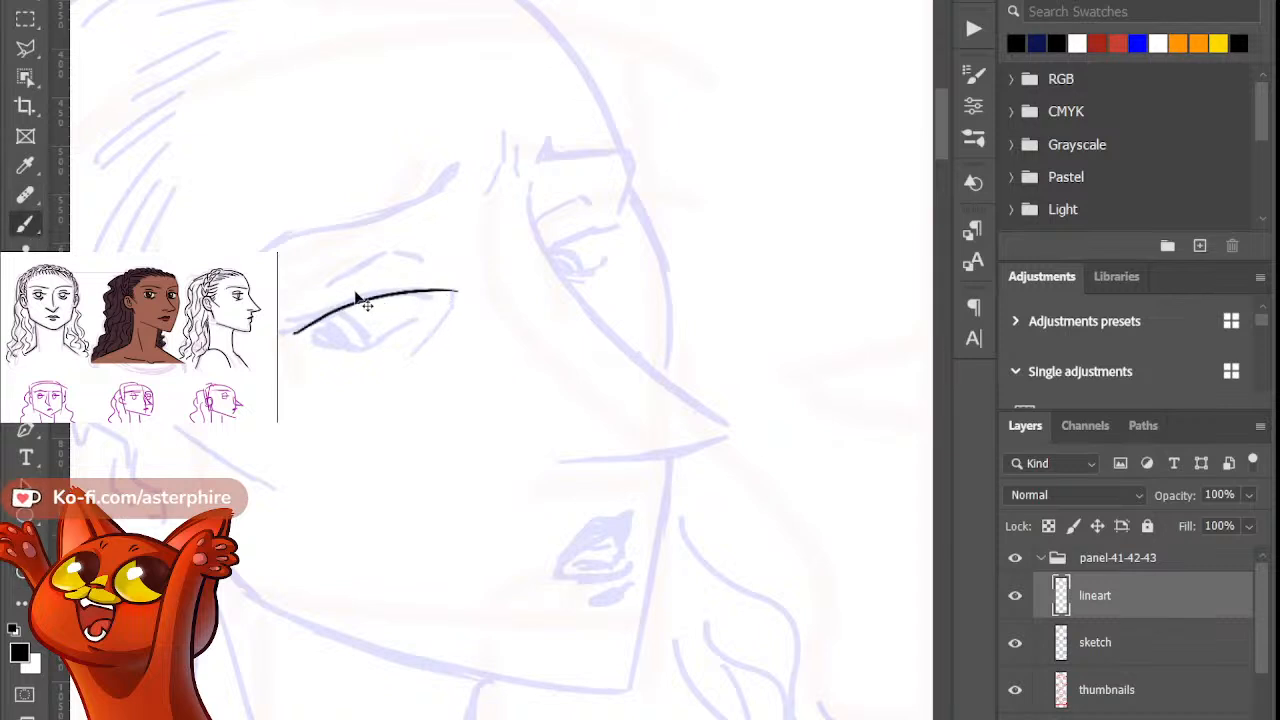
{"action": "key", "text": "ctrl+z"}
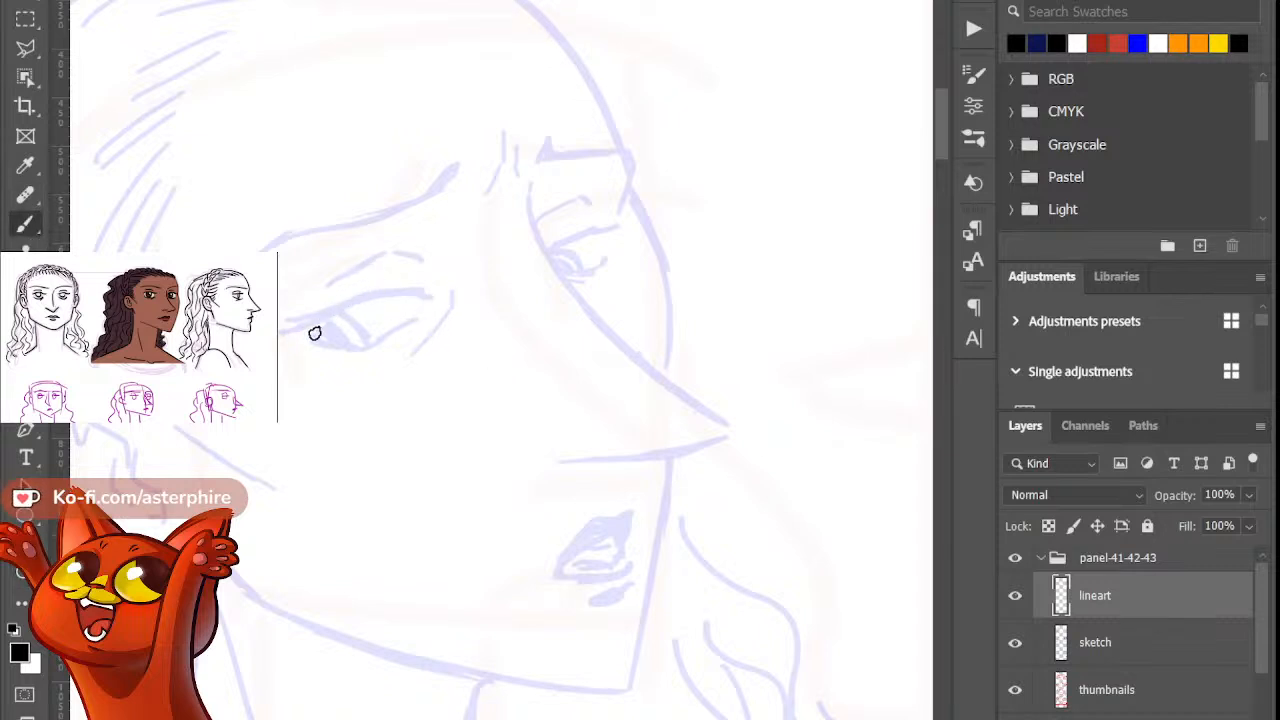
{"action": "left_click_drag", "start_coordinate": [314, 333], "coordinate": [400, 281]}
{"action": "key", "text": "ctrl+z"}
{"action": "mouse_move", "coordinate": [318, 322]}
{"action": "left_mouse_down"}
{"action": "mouse_move", "coordinate": [423, 288]}
{"action": "mouse_move", "coordinate": [428, 310]}
{"action": "left_mouse_up"}
{"action": "key", "text": "ctrl+z"}
{"action": "left_click_drag", "start_coordinate": [280, 322], "coordinate": [430, 305]}
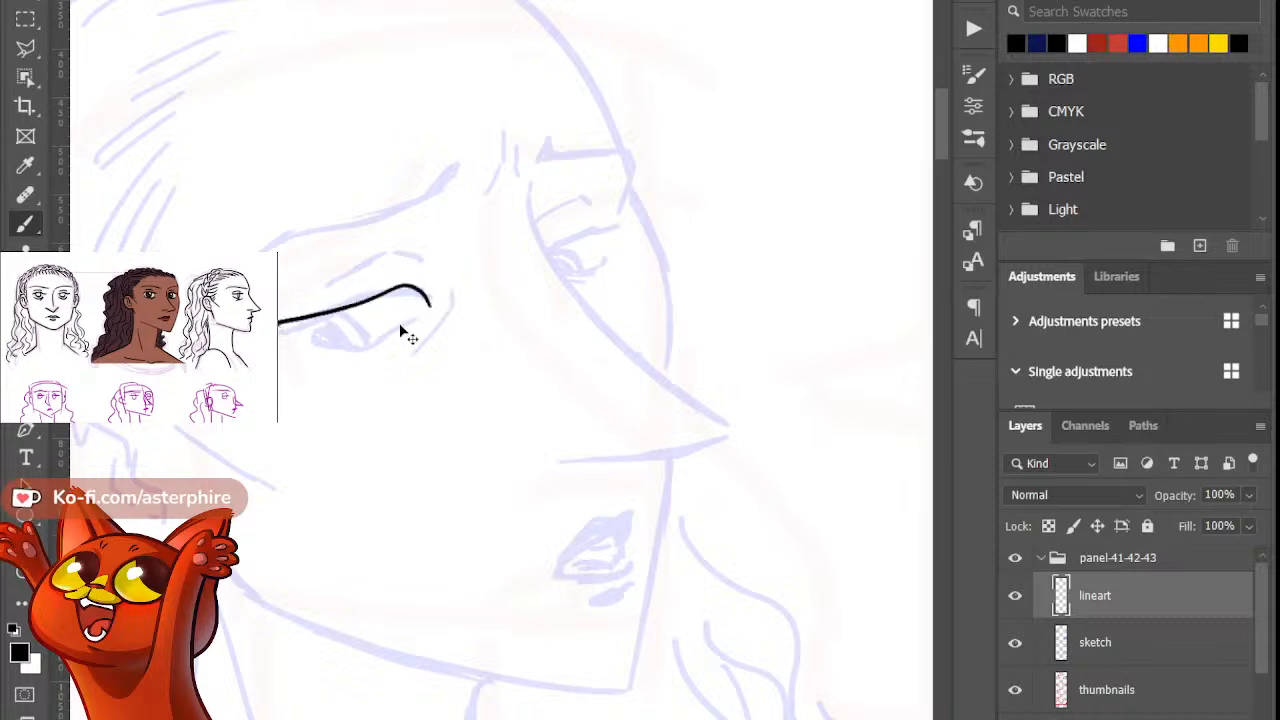
{"action": "key", "text": "ctrl+z"}
{"action": "mouse_move", "coordinate": [310, 323]}
{"action": "left_mouse_down"}
{"action": "mouse_move", "coordinate": [398, 298]}
{"action": "mouse_move", "coordinate": [316, 323]}
{"action": "mouse_move", "coordinate": [423, 320]}
{"action": "left_mouse_up"}
{"action": "key", "text": "ctrl+z"}
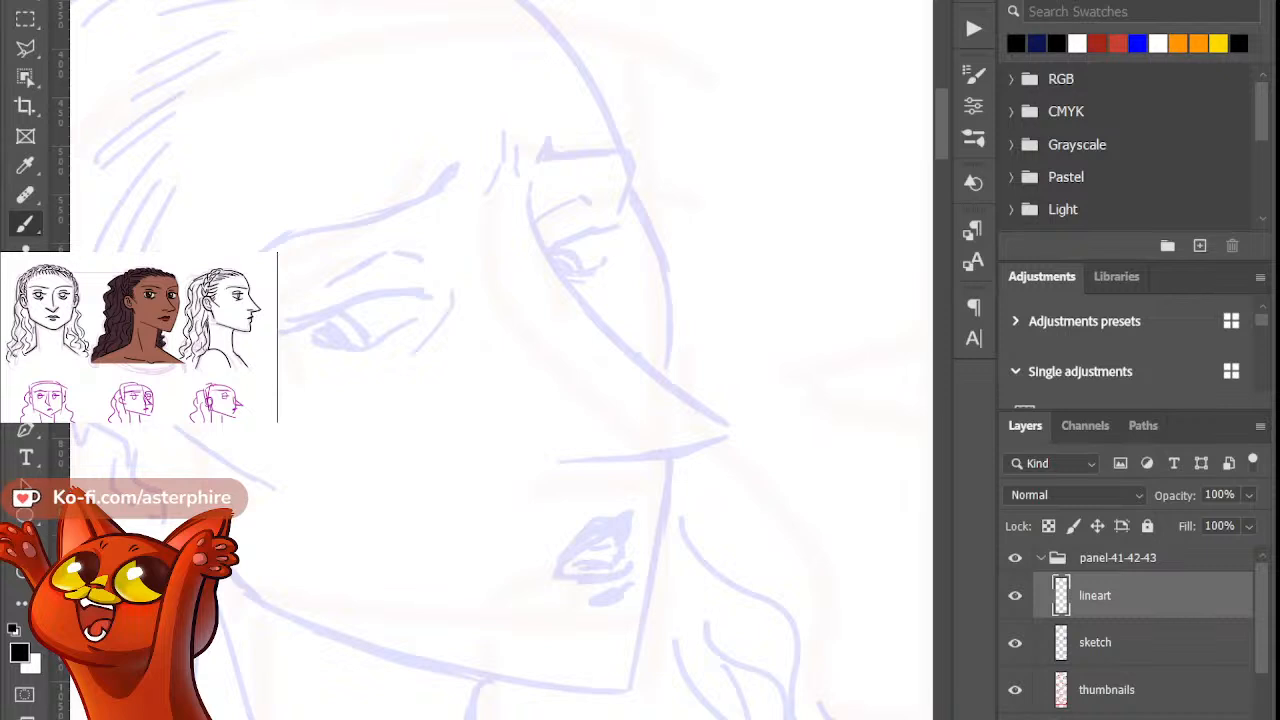
{"action": "mouse_move", "coordinate": [262, 224]}
{"action": "left_mouse_down"}
{"action": "mouse_move", "coordinate": [319, 327]}
{"action": "mouse_move", "coordinate": [321, 367]}
{"action": "mouse_move", "coordinate": [403, 267]}
{"action": "mouse_move", "coordinate": [484, 367]}
{"action": "mouse_move", "coordinate": [520, 348]}
{"action": "mouse_move", "coordinate": [502, 378]}
{"action": "left_mouse_up"}
{"action": "key", "text": "ctrl+z"}
{"action": "key", "text": "ctrl+z"}
{"action": "mouse_move", "coordinate": [284, 336]}
{"action": "left_mouse_down"}
{"action": "mouse_move", "coordinate": [436, 294]}
{"action": "mouse_move", "coordinate": [390, 291]}
{"action": "mouse_move", "coordinate": [278, 337]}
{"action": "left_mouse_up"}
{"action": "key", "text": "ctrl+z"}
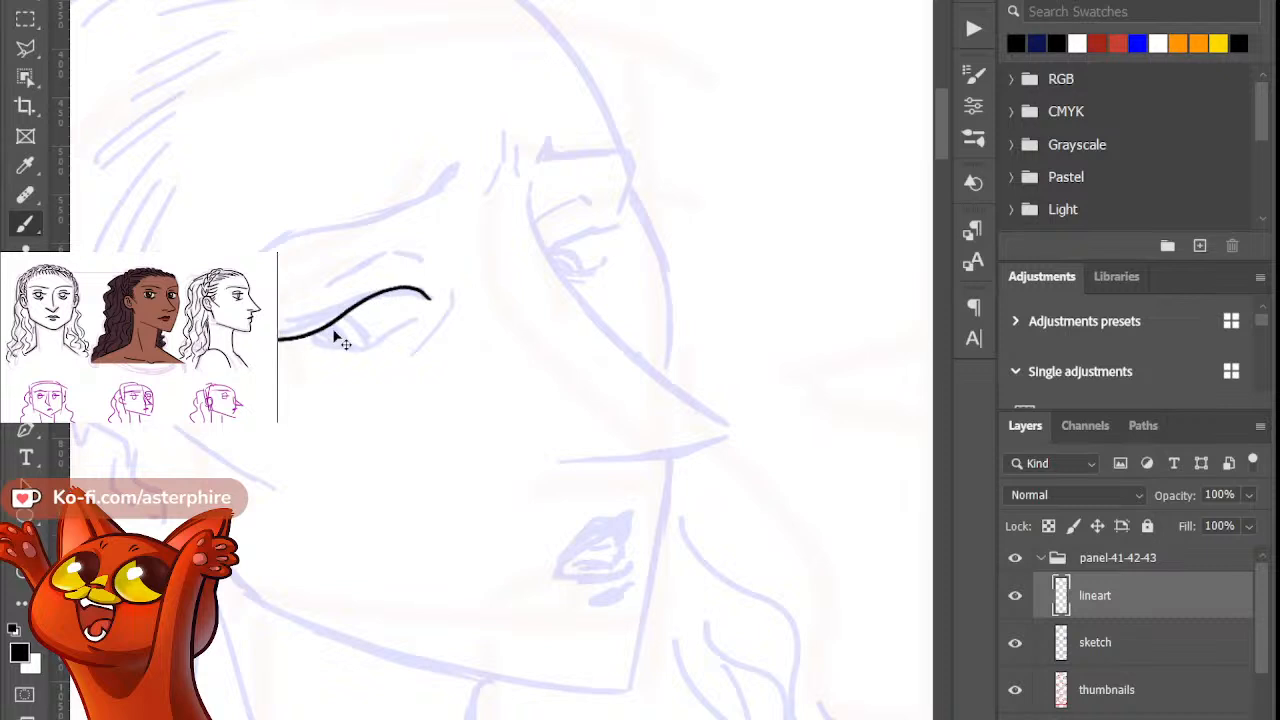
{"action": "key", "text": "ctrl+z"}
{"action": "key", "text": "z"}
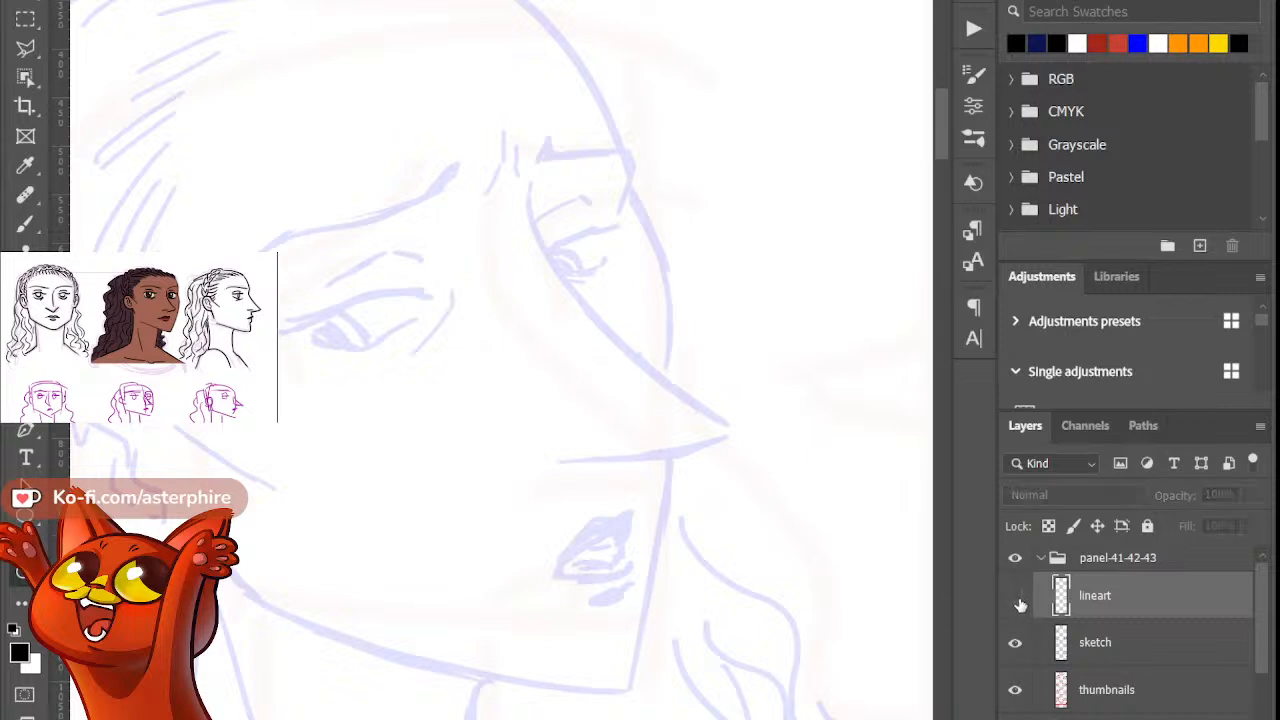
Step: Try two more black brush strokes along the near eye's upper lid, undoing both
{"action": "left_click", "coordinate": [25, 222]}
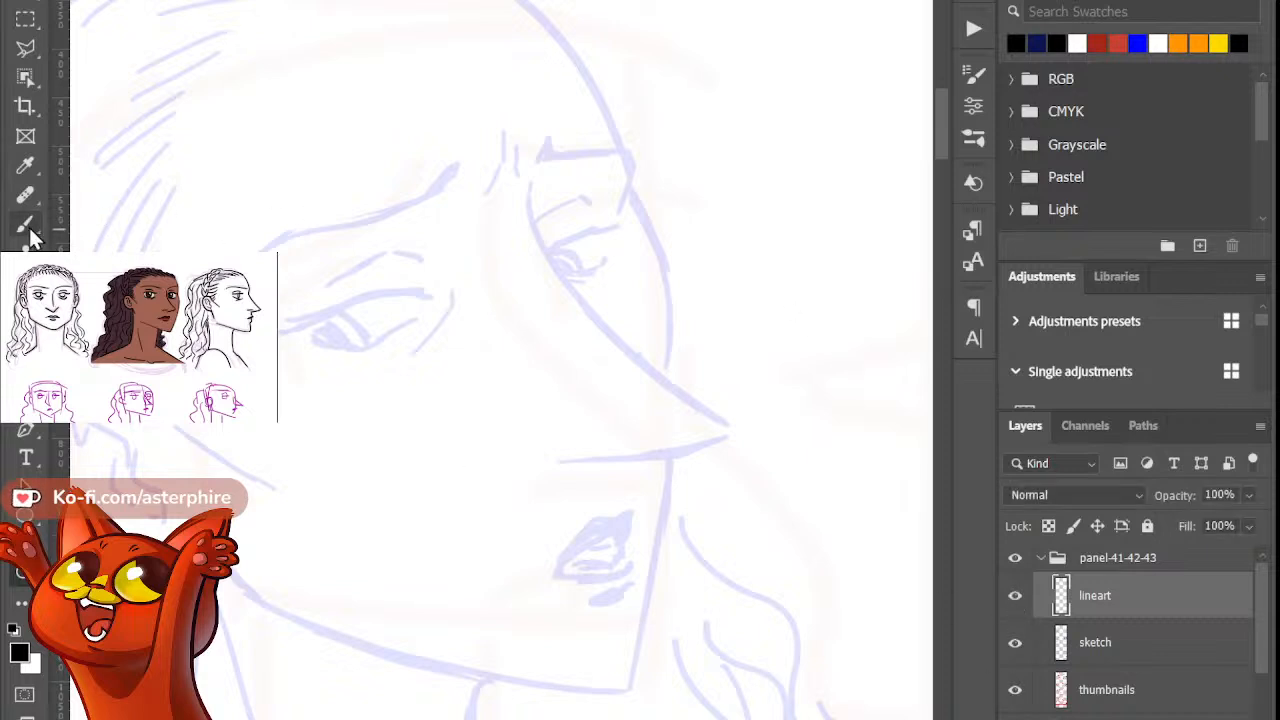
{"action": "mouse_move", "coordinate": [302, 334]}
{"action": "left_mouse_down"}
{"action": "mouse_move", "coordinate": [432, 295]}
{"action": "mouse_move", "coordinate": [320, 318]}
{"action": "mouse_move", "coordinate": [368, 304]}
{"action": "mouse_move", "coordinate": [378, 316]}
{"action": "left_mouse_up"}
{"action": "key", "text": "ctrl+z"}
{"action": "left_click_drag", "start_coordinate": [305, 336], "coordinate": [423, 295]}
{"action": "key", "text": "ctrl+z"}
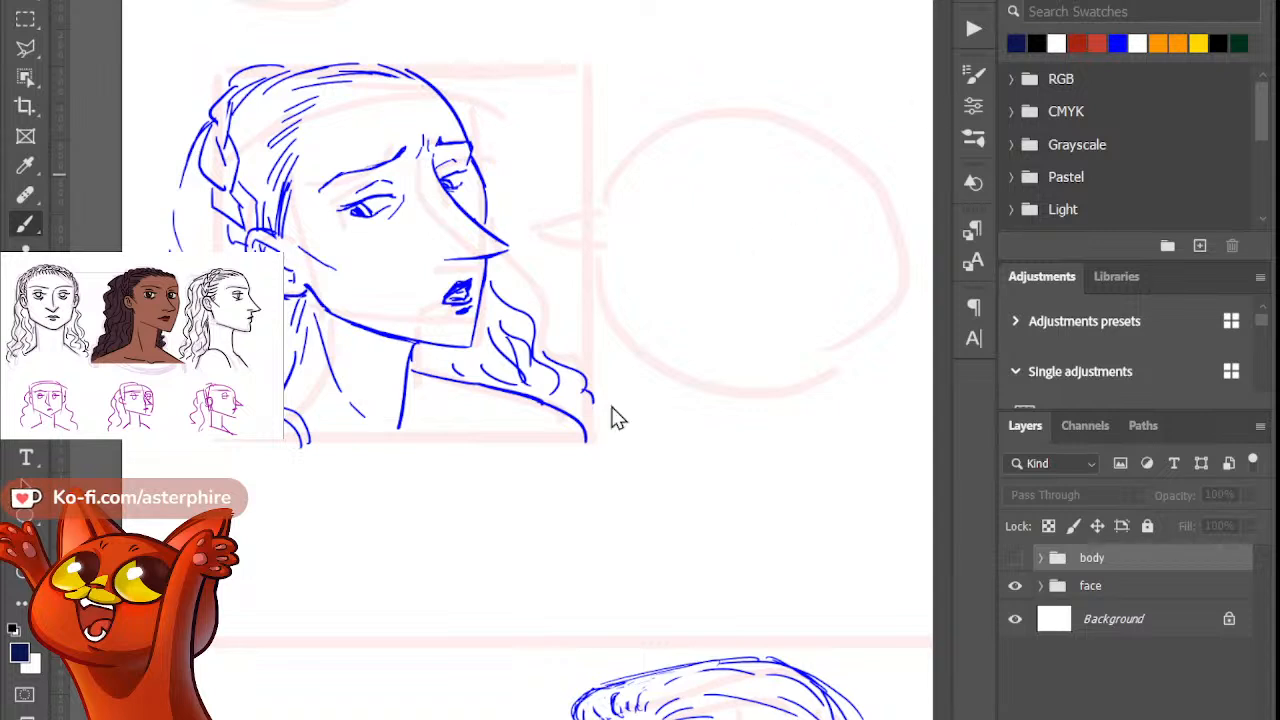
{"action": "left_click", "coordinate": [1110, 586]}
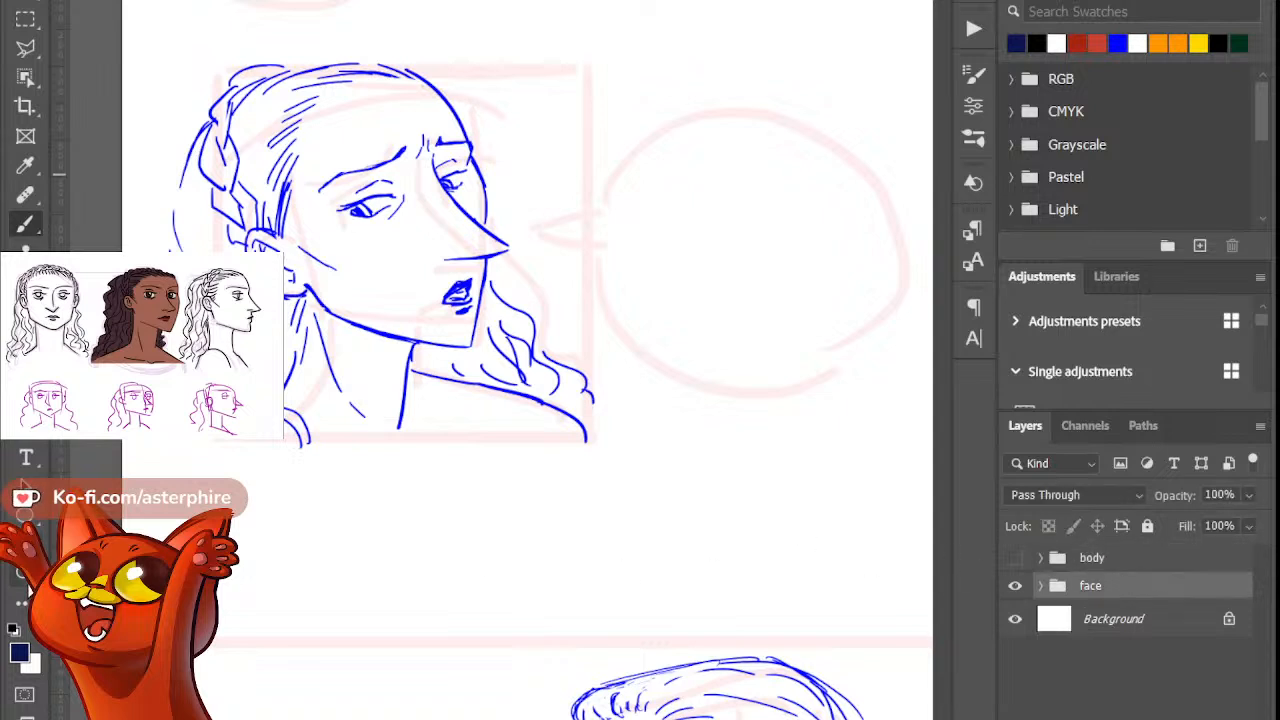
{"action": "key", "text": "ctrl+shift+alt+n"}
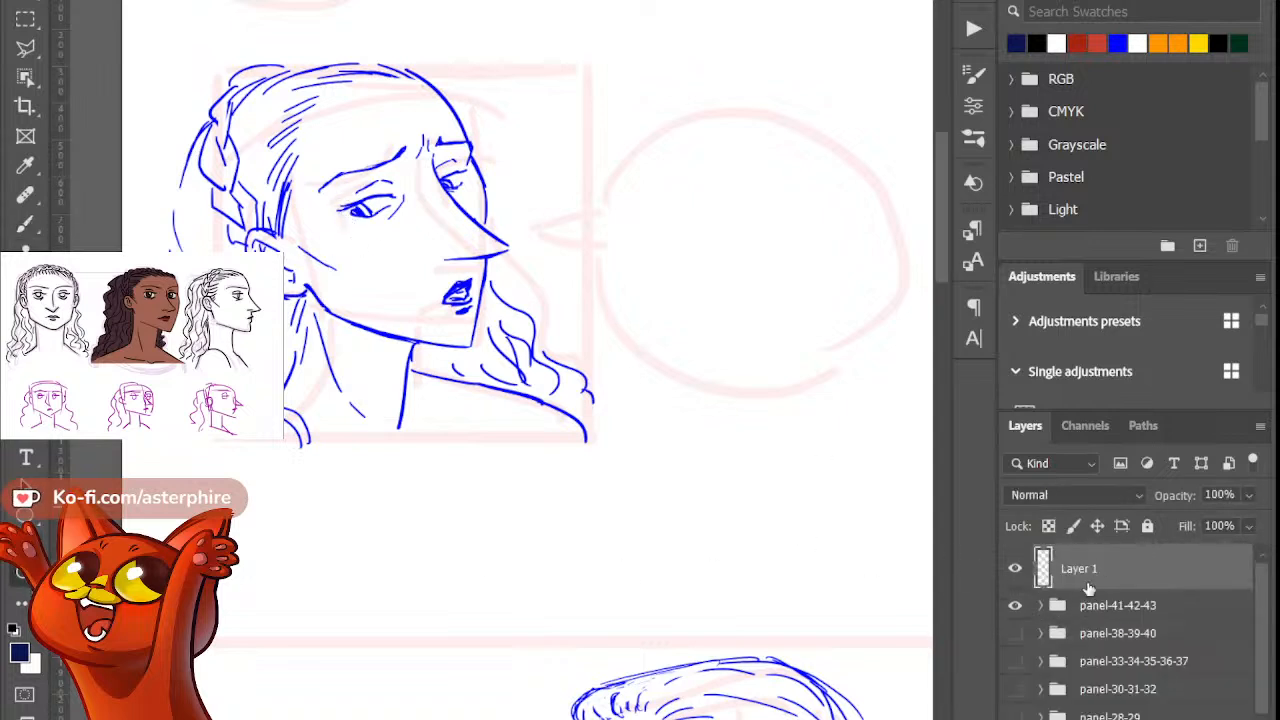
{"action": "key", "text": "ctrl+g"}
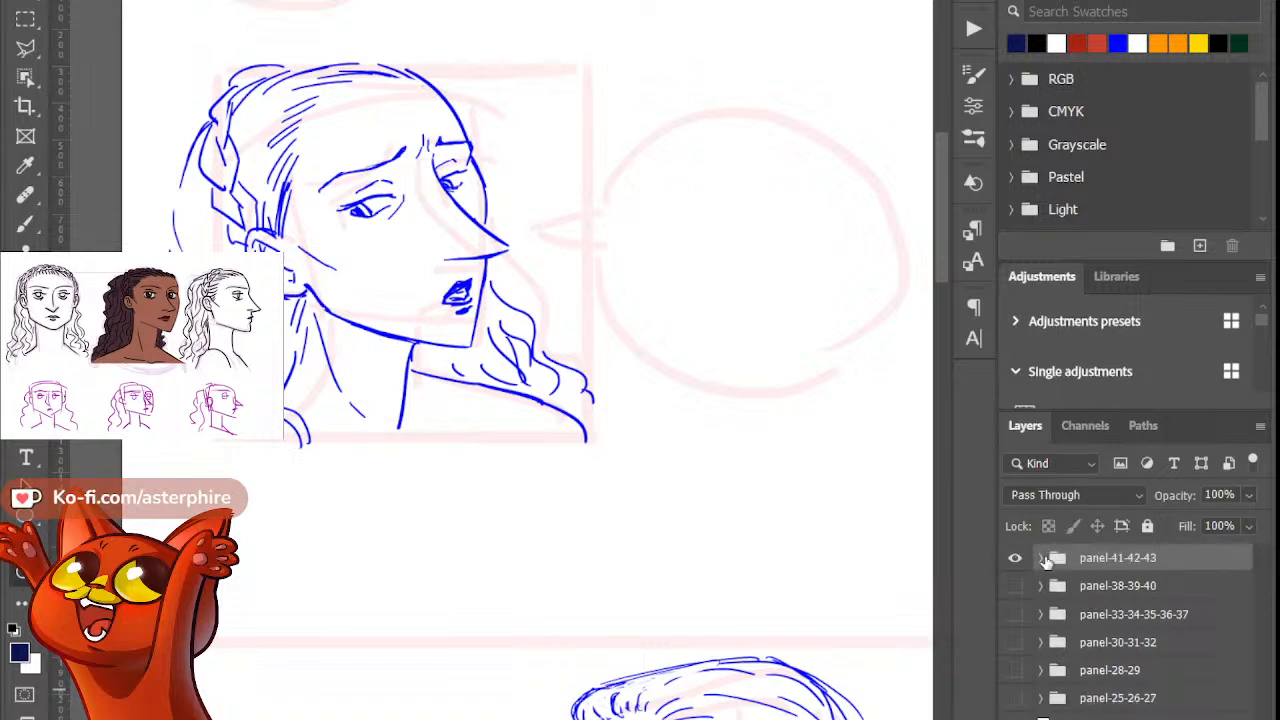
Step: Add a layer named lineart above the sketch layer in the panel-41-42-43 group
{"action": "left_click", "coordinate": [1041, 558]}
{"action": "left_click", "coordinate": [1140, 604]}
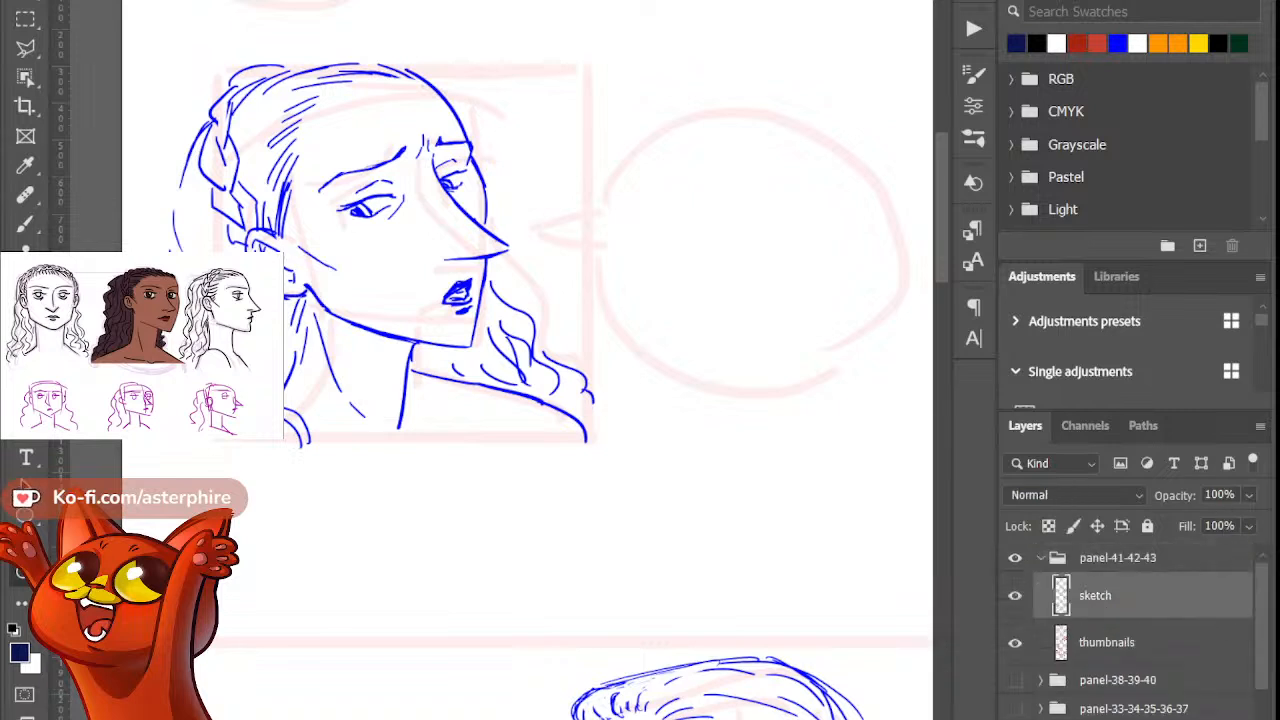
{"action": "key", "text": "ctrl+shift+alt+n"}
{"action": "double_click", "coordinate": [1097, 598]}
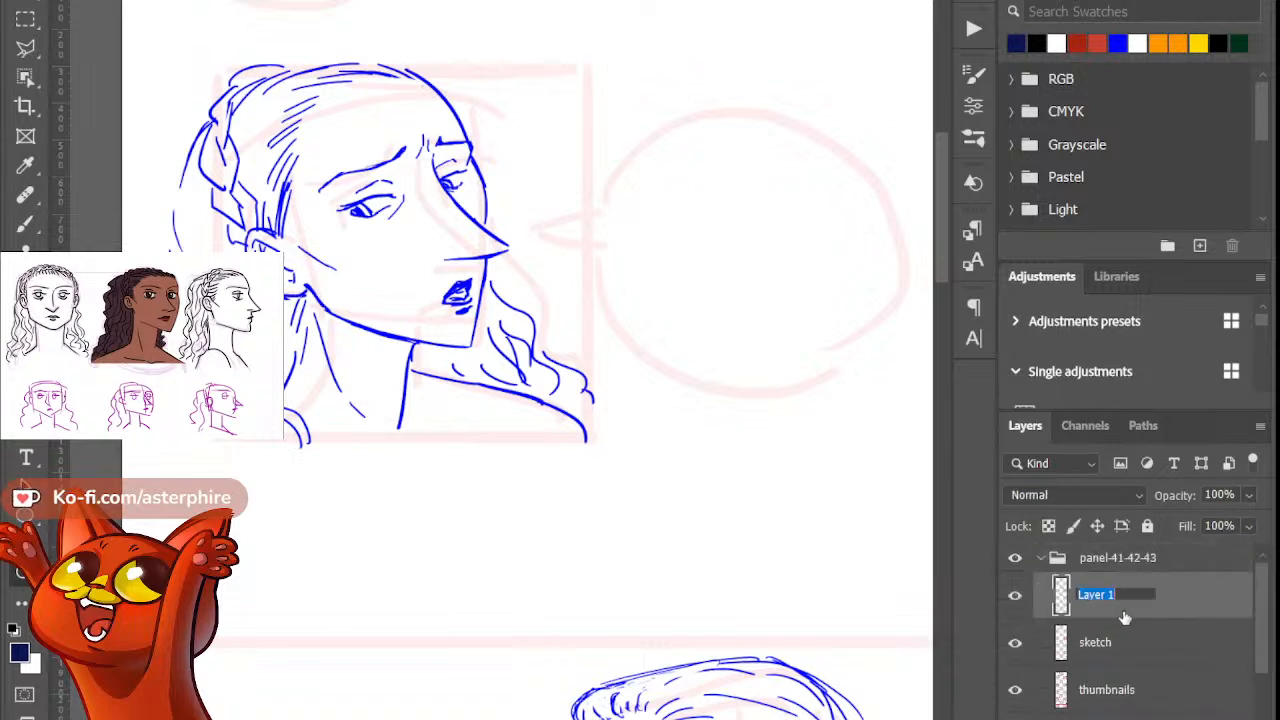
{"action": "type", "text": "lineart"}
{"action": "key", "text": "Return"}
Step: Lower the sketch layer's opacity to 12%
{"action": "left_click", "coordinate": [1110, 642]}
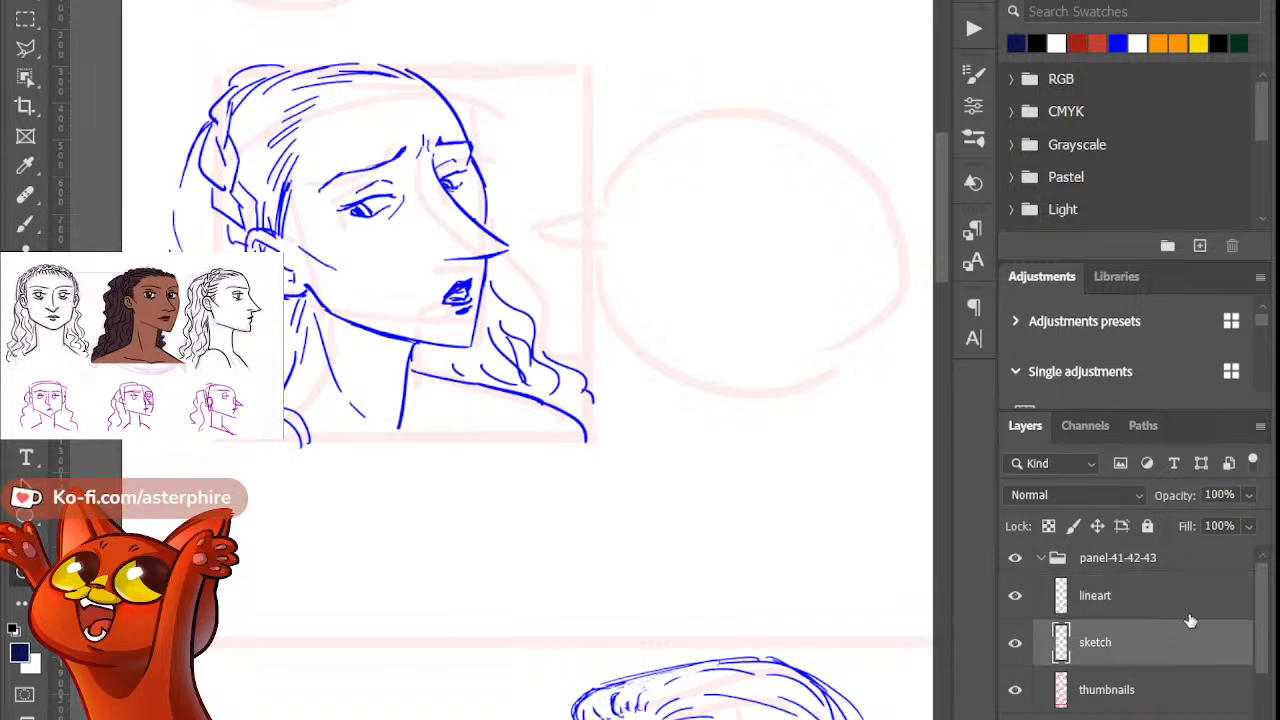
{"action": "left_click", "coordinate": [1222, 494]}
{"action": "type", "text": "12"}
{"action": "key", "text": "Return"}
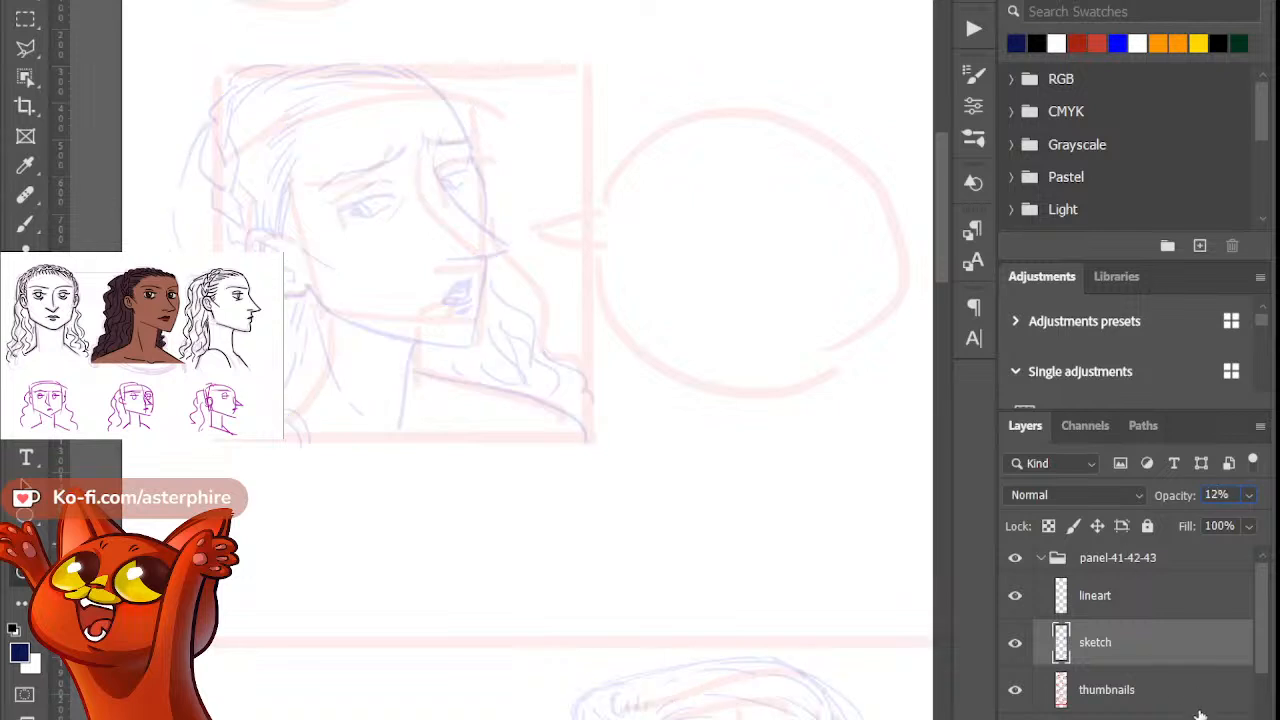
Step: Lower the thumbnails layer's opacity to 3% and make the lineart layer active
{"action": "left_click", "coordinate": [1159, 696]}
{"action": "left_click", "coordinate": [1212, 495]}
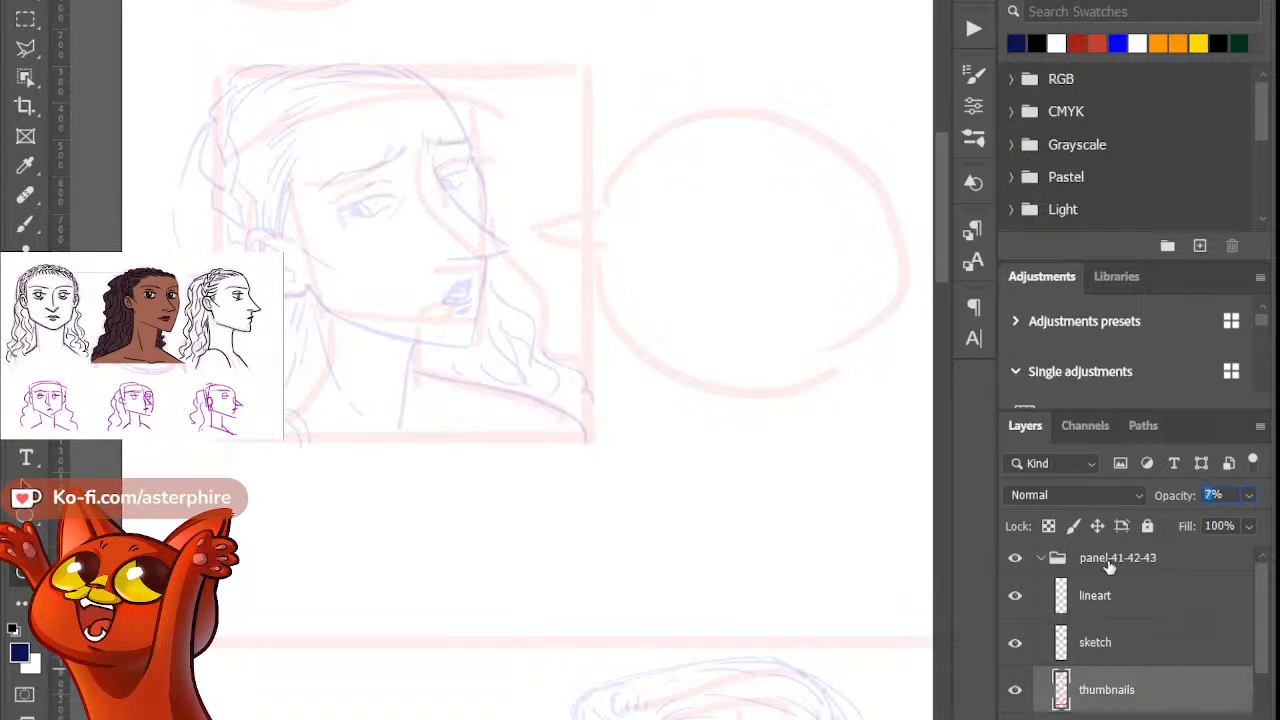
{"action": "type", "text": "3"}
{"action": "left_click", "coordinate": [1160, 592]}
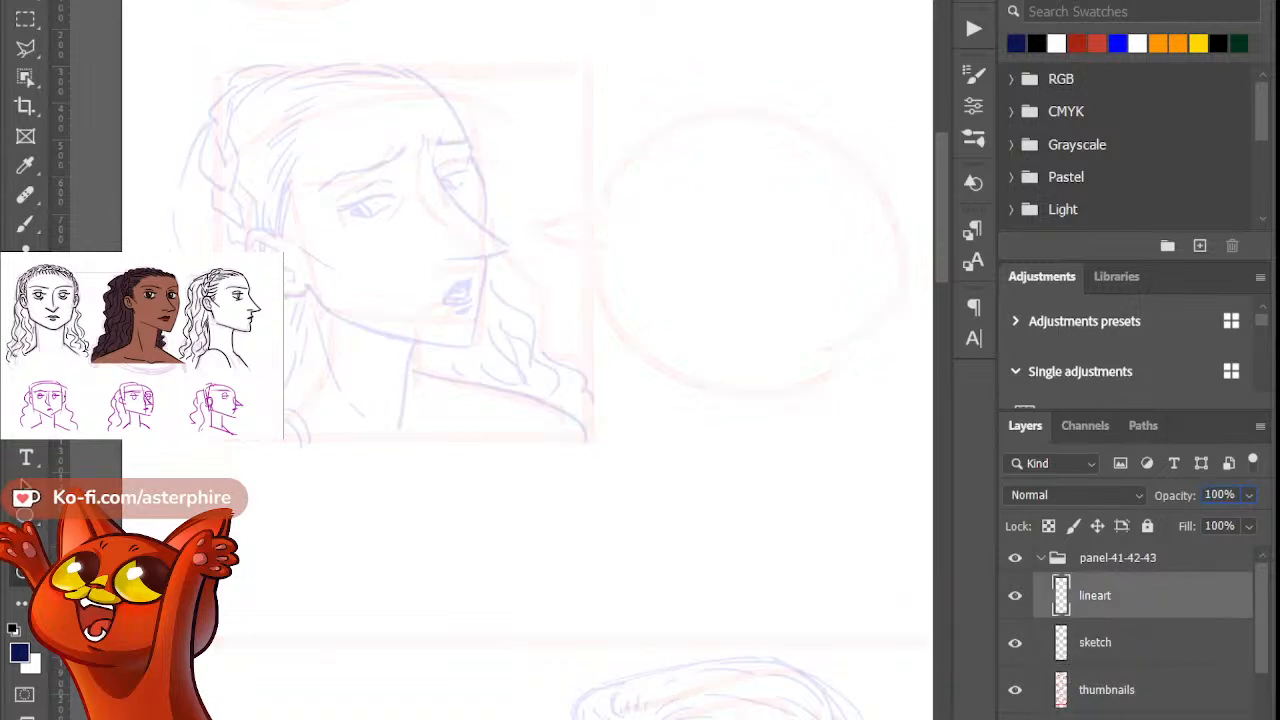
Step: Set the foreground colour to black and choose the Brush tool for inking
{"action": "left_click", "coordinate": [17, 646]}
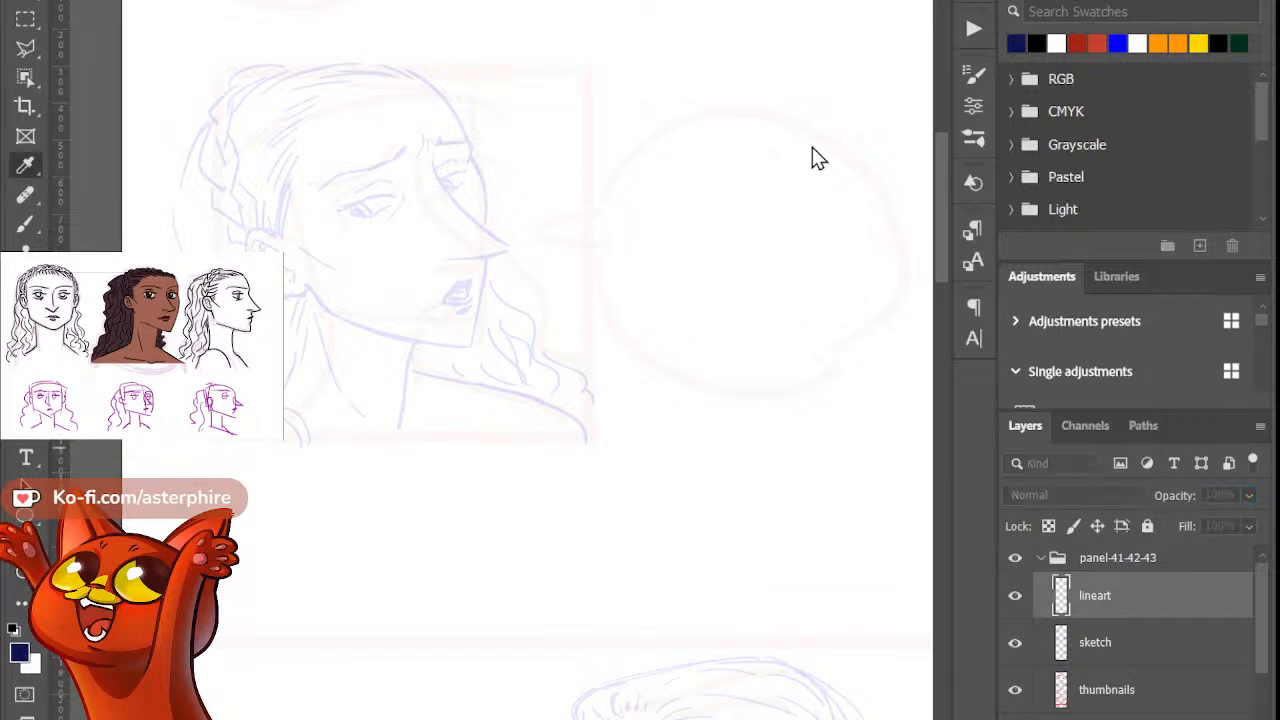
{"action": "key", "text": "Return"}
{"action": "left_click", "coordinate": [25, 224]}
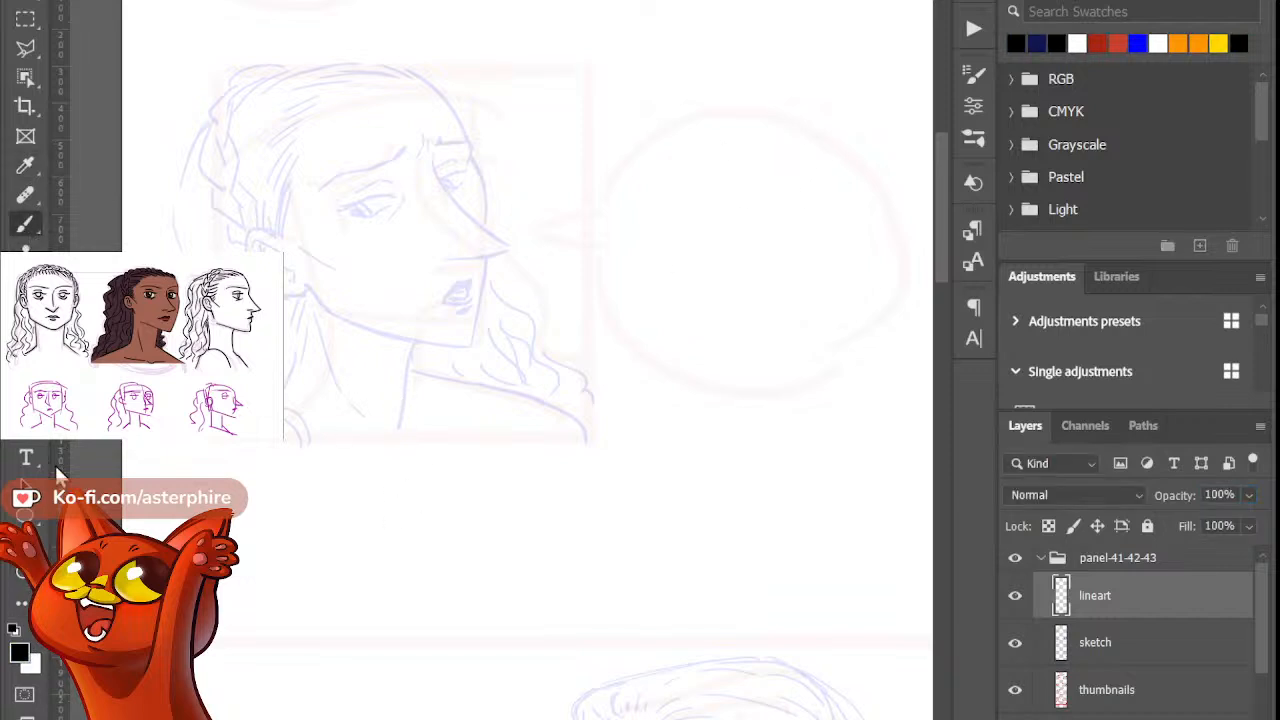
Step: Ink the outer end of the woman's near eyebrow in black over the faded sketch, redoing the first stroke
{"action": "left_click", "coordinate": [22, 576]}
{"action": "left_click_drag", "start_coordinate": [256, 156], "coordinate": [295, 289]}
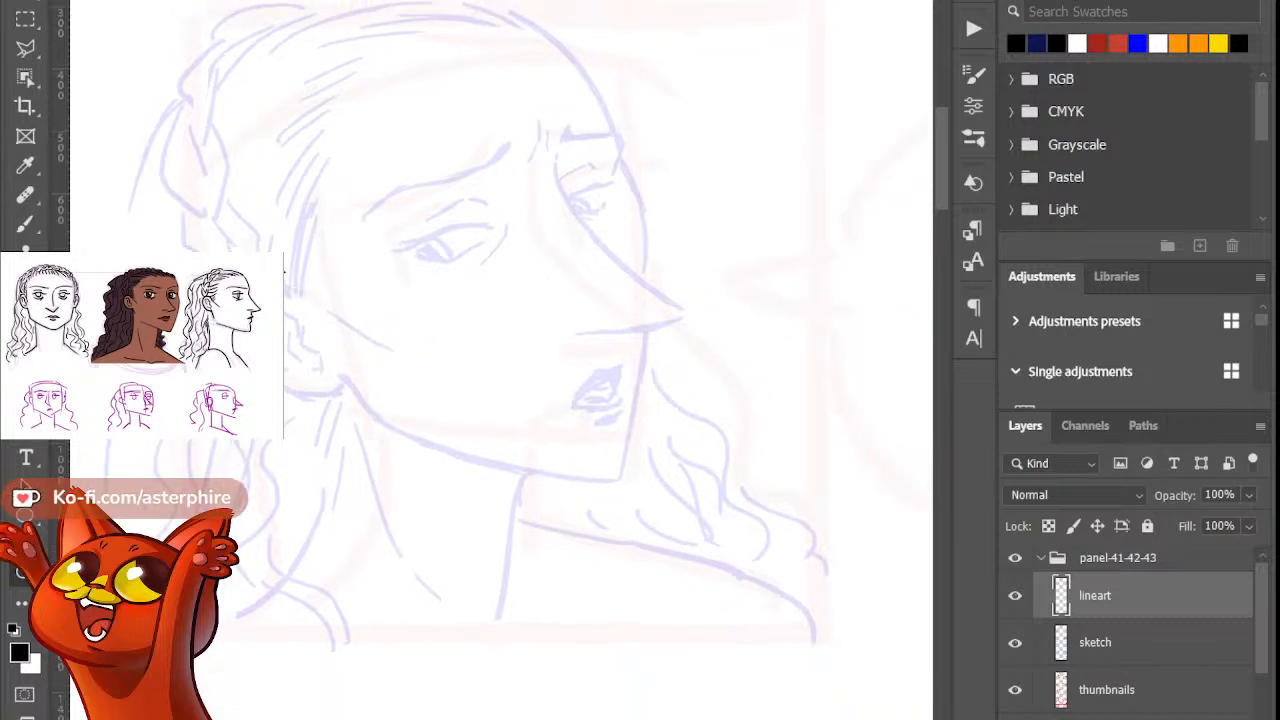
{"action": "key", "text": "b"}
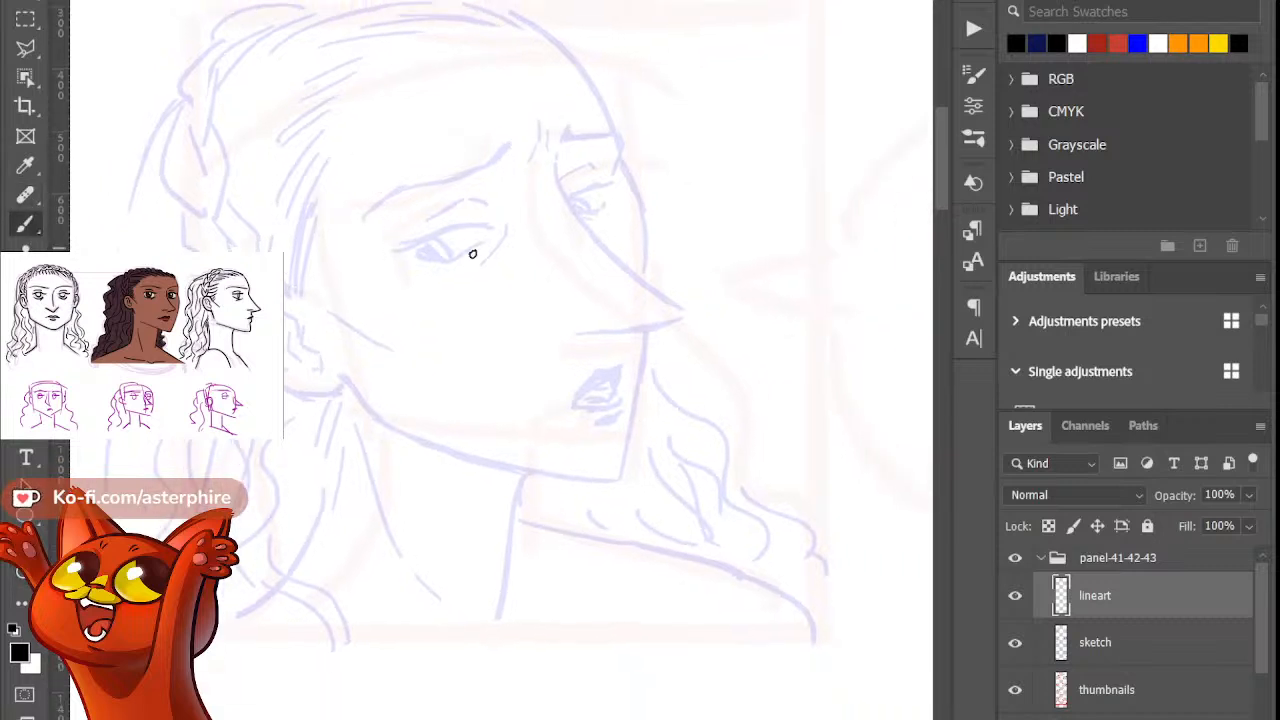
{"action": "left_click_drag", "start_coordinate": [360, 225], "coordinate": [430, 183]}
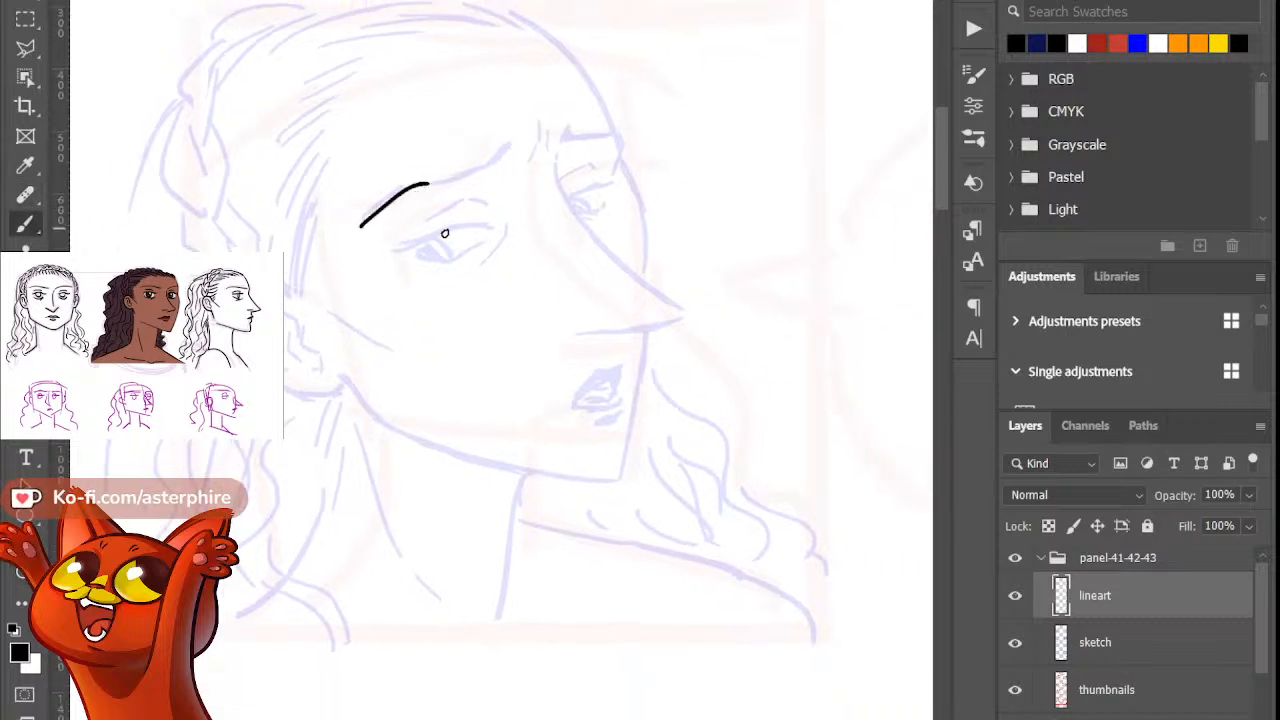
{"action": "key", "text": "ctrl+z"}
{"action": "left_click_drag", "start_coordinate": [358, 224], "coordinate": [410, 186]}
Step: Erase around the near eyebrow's outer end to taper it into a fine point
{"action": "key", "text": "e"}
{"action": "key", "text": "b"}
{"action": "key", "text": "e"}
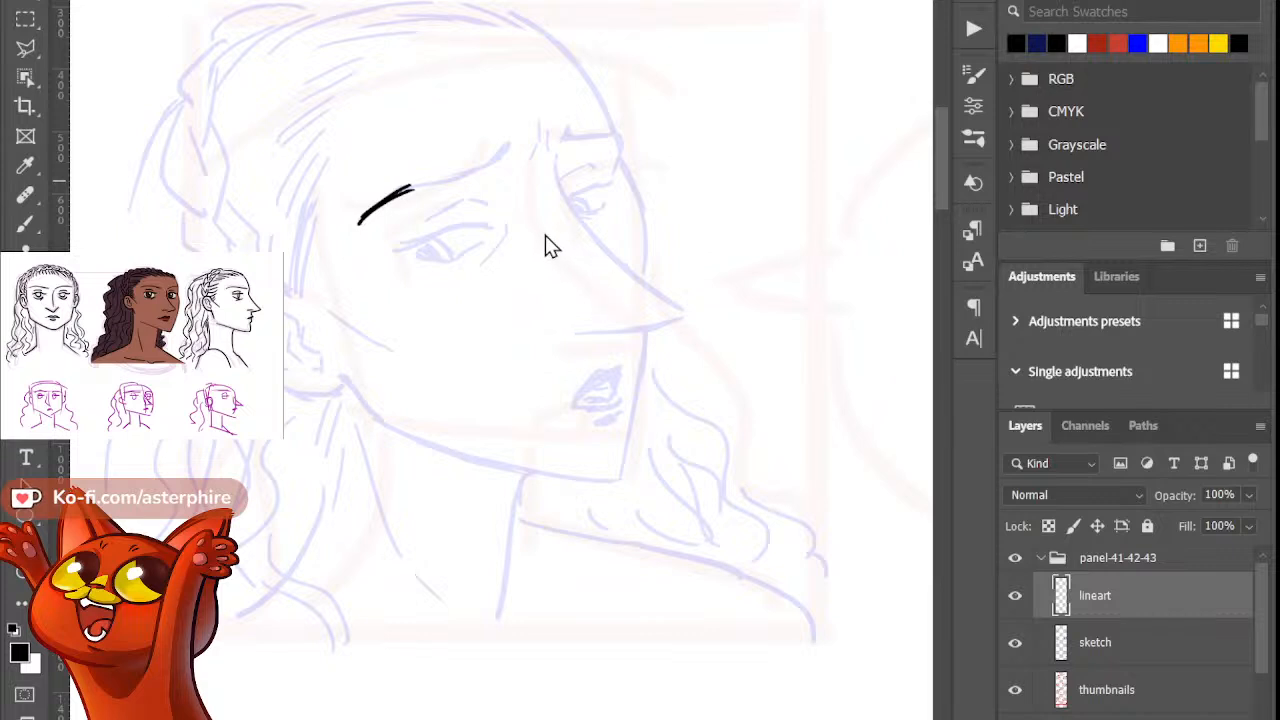
{"action": "left_click_drag", "start_coordinate": [350, 225], "coordinate": [377, 197]}
{"action": "mouse_move", "coordinate": [350, 238]}
{"action": "left_mouse_down"}
{"action": "mouse_move", "coordinate": [400, 206]}
{"action": "mouse_move", "coordinate": [361, 230]}
{"action": "mouse_move", "coordinate": [396, 206]}
{"action": "mouse_move", "coordinate": [366, 223]}
{"action": "mouse_move", "coordinate": [388, 208]}
{"action": "mouse_move", "coordinate": [380, 195]}
{"action": "mouse_move", "coordinate": [381, 211]}
{"action": "mouse_move", "coordinate": [428, 190]}
{"action": "left_mouse_up"}
{"action": "key", "text": "b"}
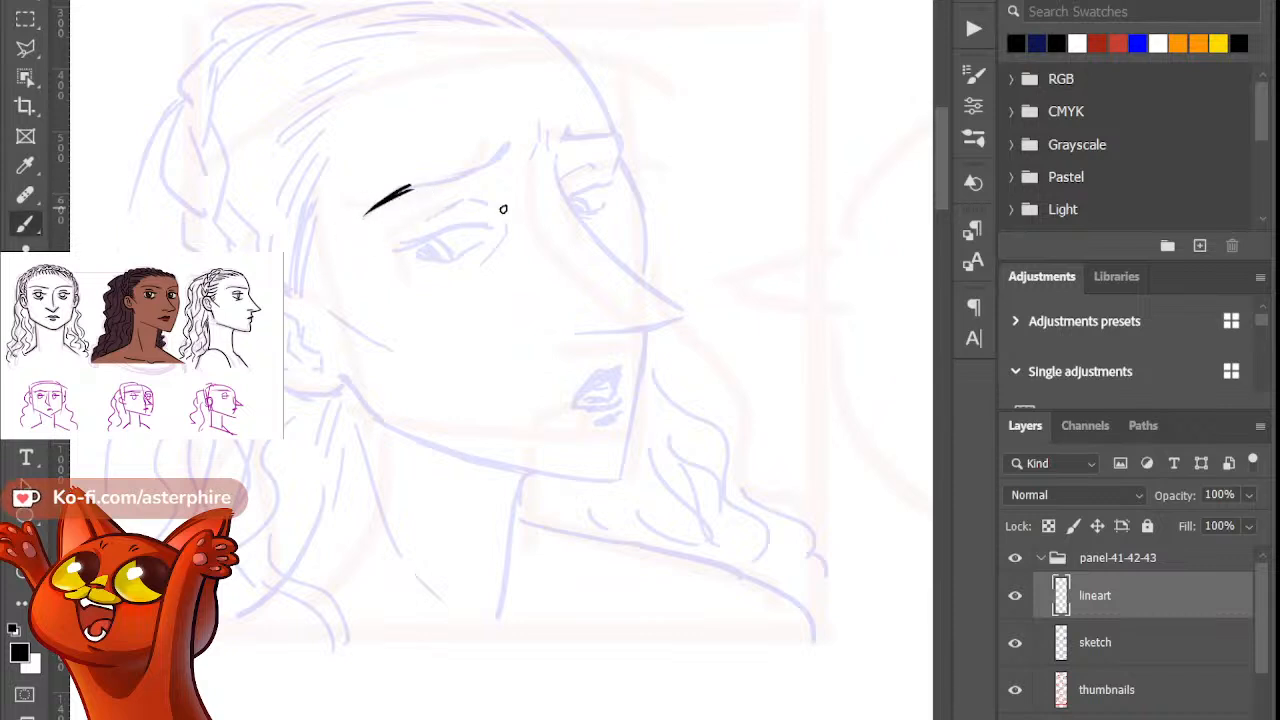
Step: Extend the near eyebrow toward the bridge of the nose with one curved black stroke, undoing the unsuitable attempts
{"action": "left_click_drag", "start_coordinate": [412, 186], "coordinate": [490, 178]}
{"action": "key", "text": "ctrl+z"}
{"action": "left_click_drag", "start_coordinate": [412, 186], "coordinate": [511, 142]}
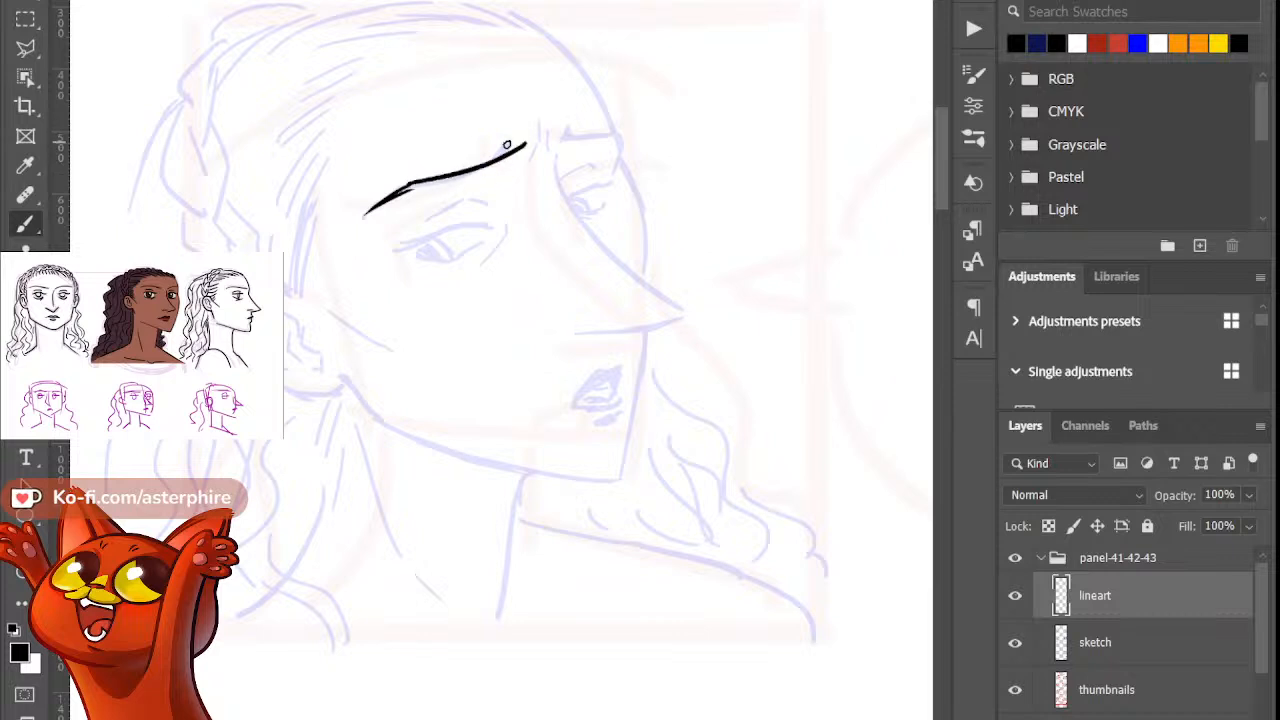
{"action": "key", "text": "ctrl+z"}
{"action": "left_click_drag", "start_coordinate": [414, 186], "coordinate": [517, 150]}
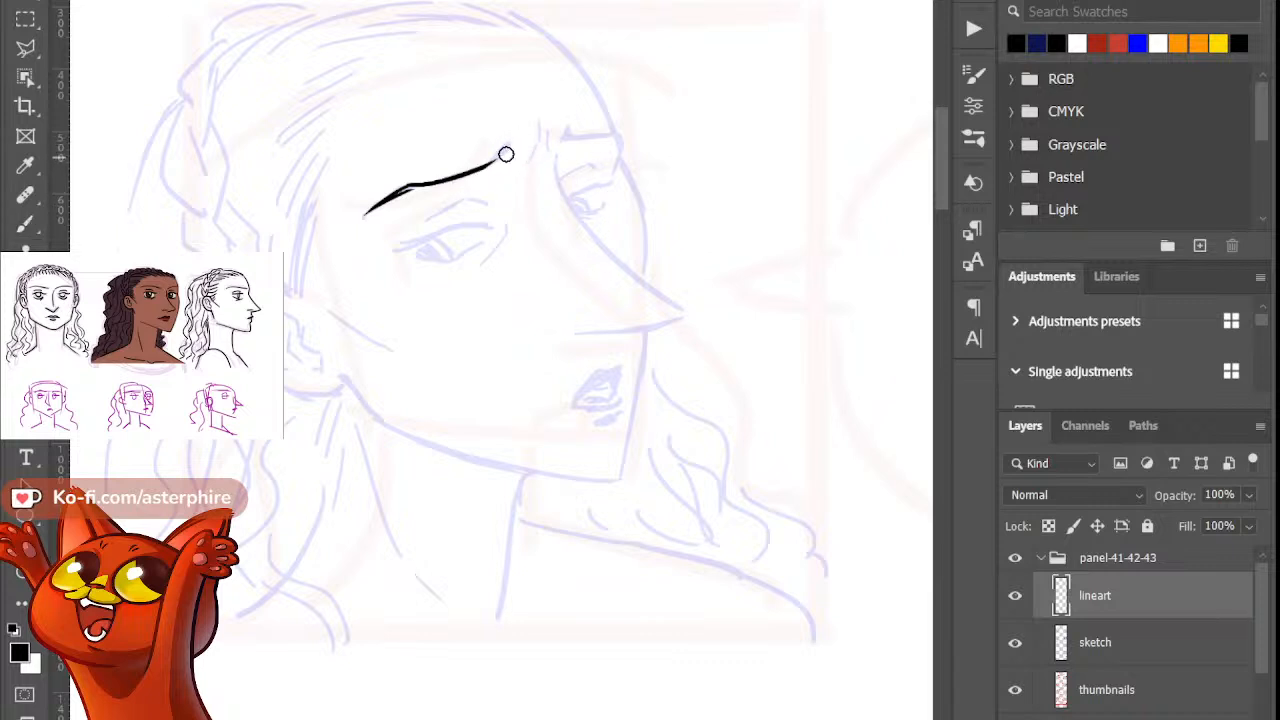
Step: Ink the upturned inner tip of the near eyebrow and clean its edges with the Eraser
{"action": "key", "text": "b"}
{"action": "left_click_drag", "start_coordinate": [506, 144], "coordinate": [480, 168]}
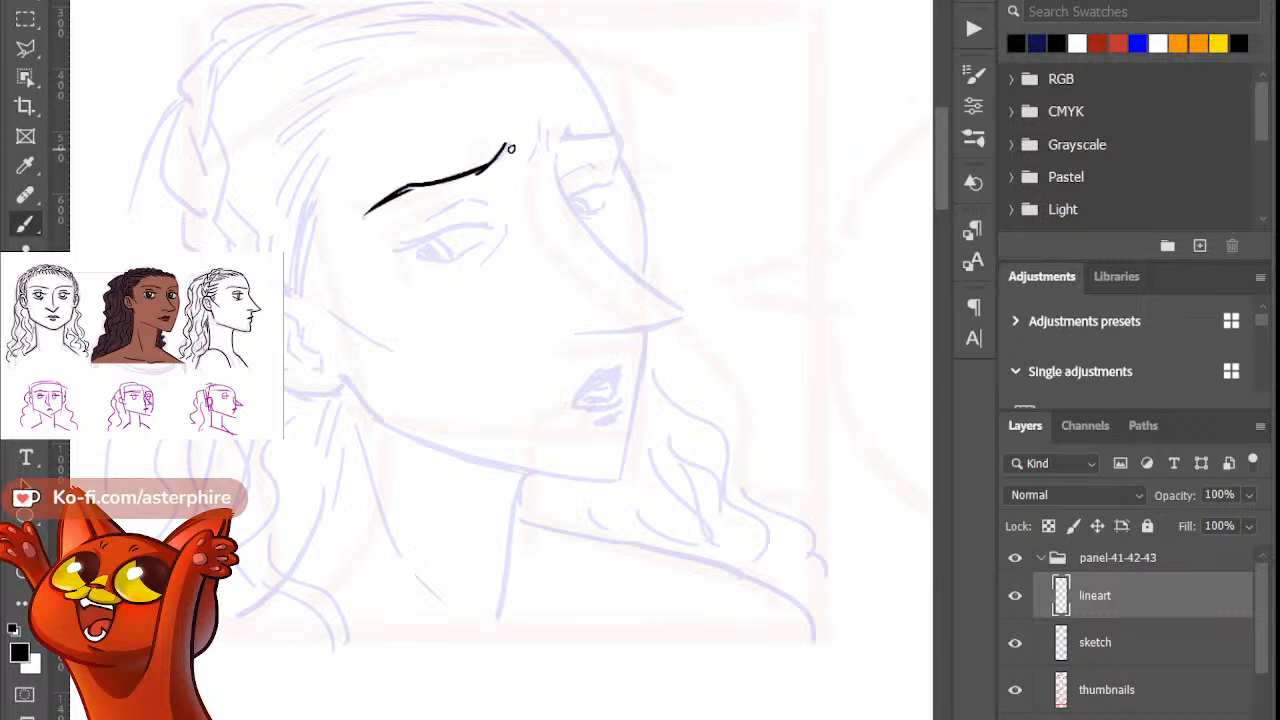
{"action": "key", "text": "ctrl+z"}
{"action": "key", "text": "b"}
{"action": "key", "text": "e"}
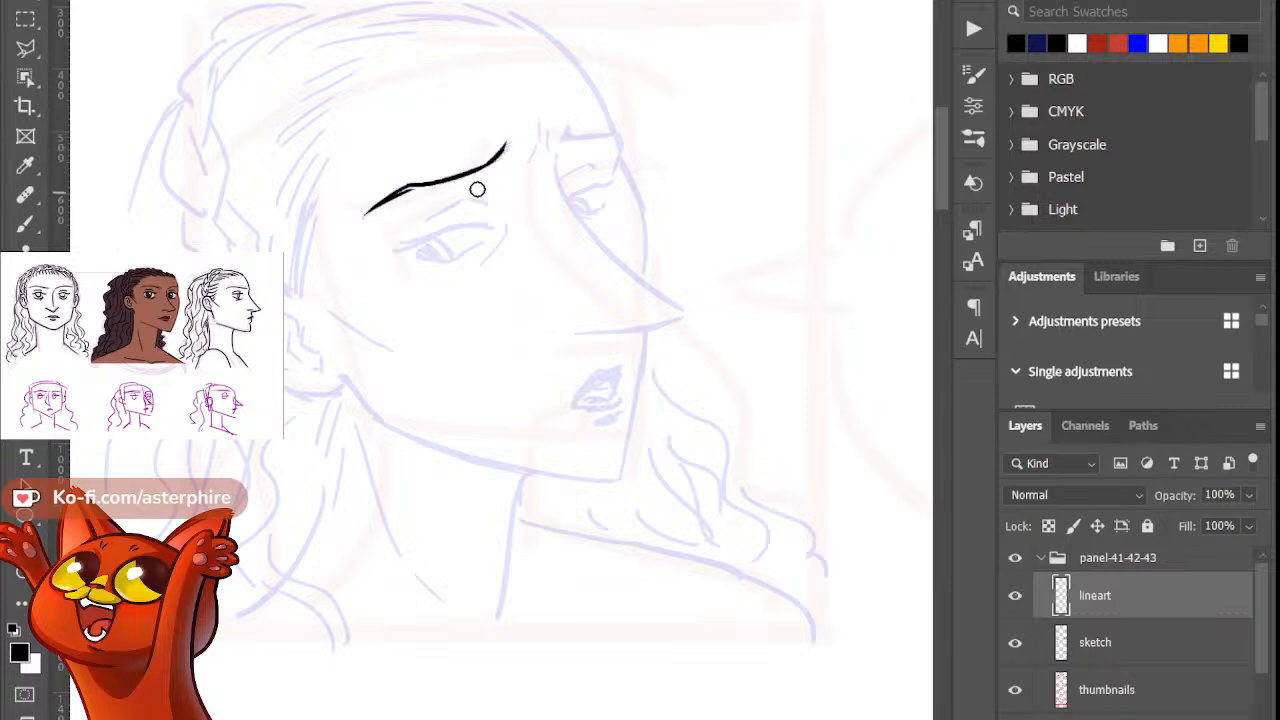
{"action": "key", "text": "b"}
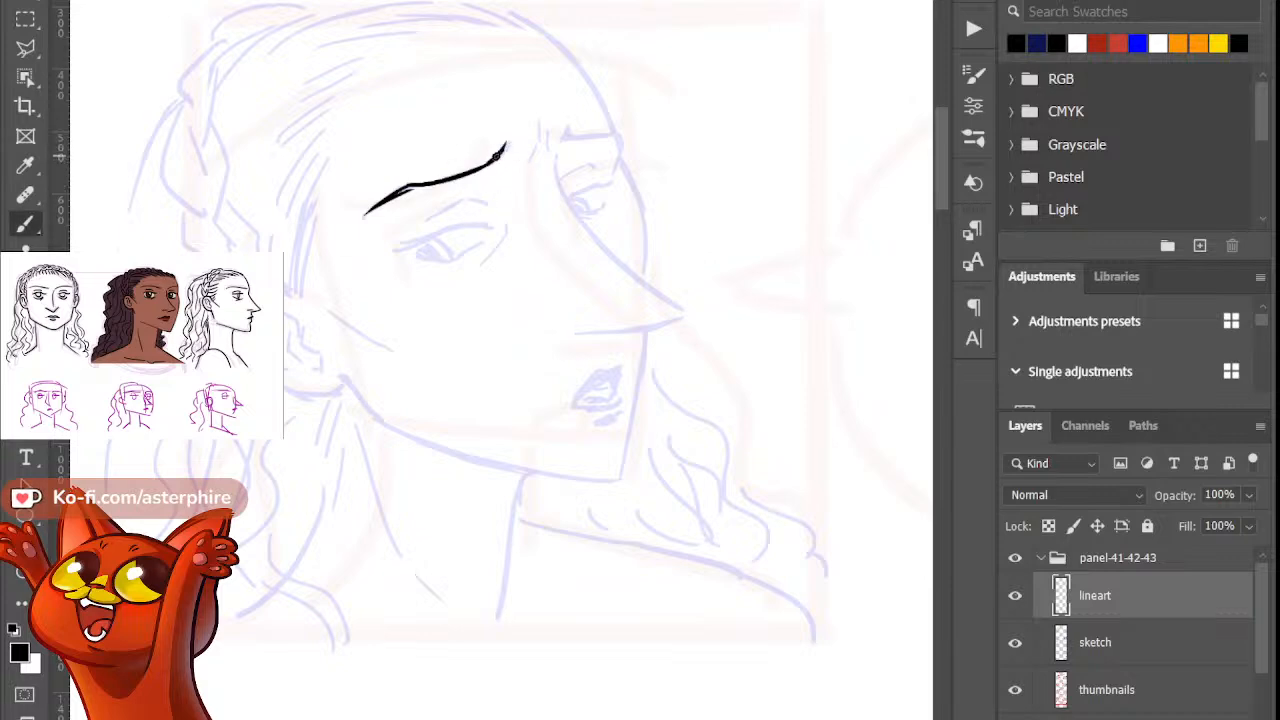
{"action": "left_click_drag", "start_coordinate": [482, 169], "coordinate": [459, 186]}
{"action": "key", "text": "e"}
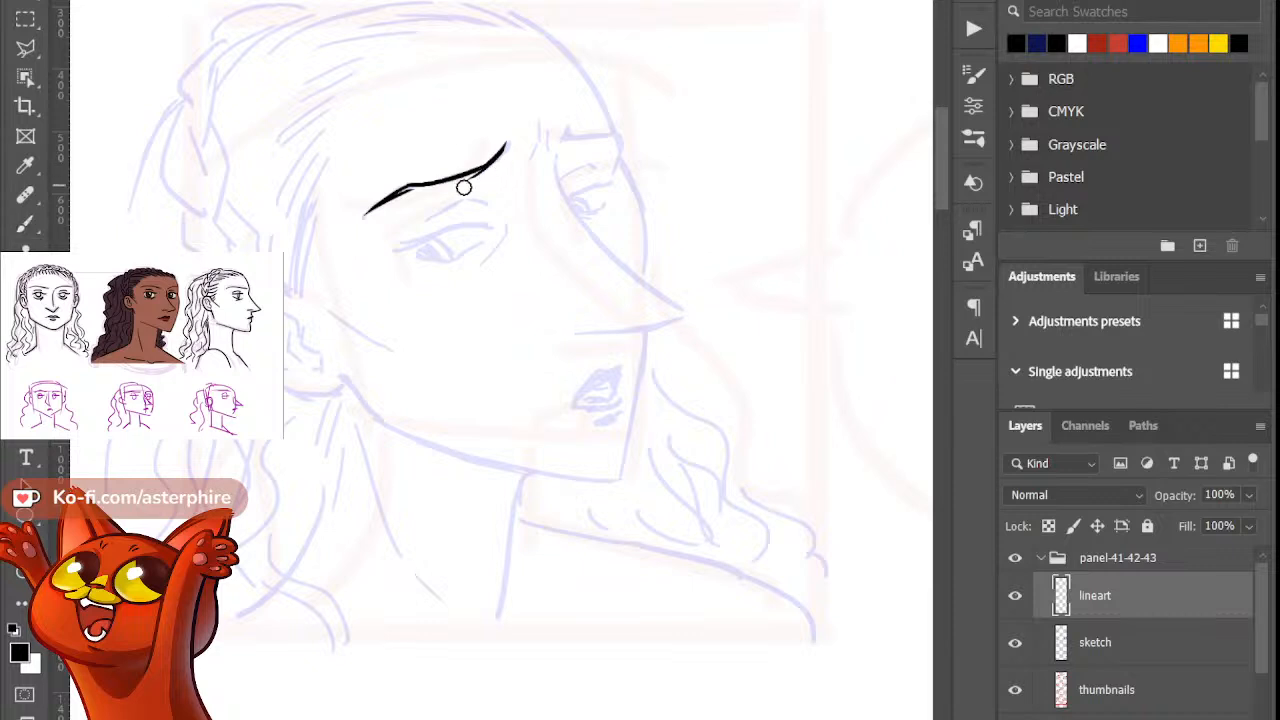
{"action": "key", "text": "b"}
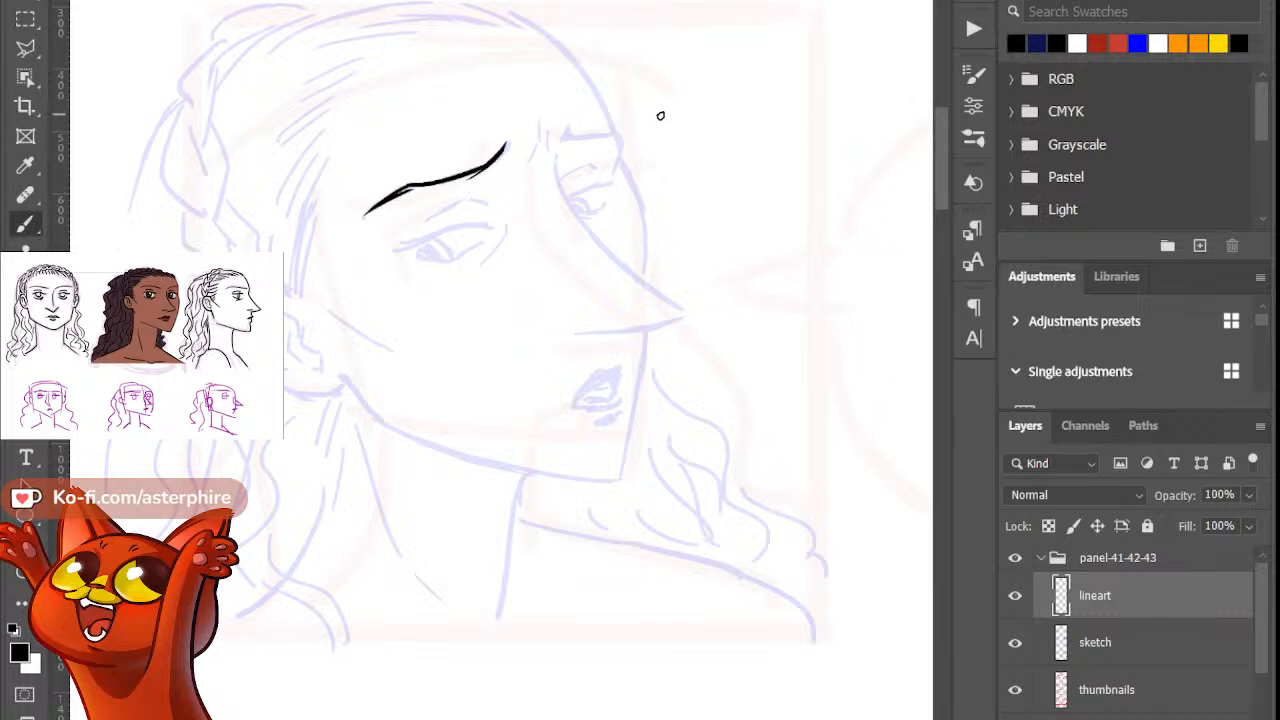
Step: Scribble a test stroke over the face and undo it, then thicken the near eyebrow's inner end
{"action": "mouse_move", "coordinate": [663, 117]}
{"action": "left_mouse_down"}
{"action": "mouse_move", "coordinate": [571, 286]}
{"action": "mouse_move", "coordinate": [648, 361]}
{"action": "mouse_move", "coordinate": [632, 426]}
{"action": "mouse_move", "coordinate": [537, 373]}
{"action": "mouse_move", "coordinate": [525, 286]}
{"action": "mouse_move", "coordinate": [581, 159]}
{"action": "mouse_move", "coordinate": [558, 88]}
{"action": "mouse_move", "coordinate": [654, 83]}
{"action": "mouse_move", "coordinate": [577, 170]}
{"action": "mouse_move", "coordinate": [667, 209]}
{"action": "mouse_move", "coordinate": [662, 383]}
{"action": "left_mouse_up"}
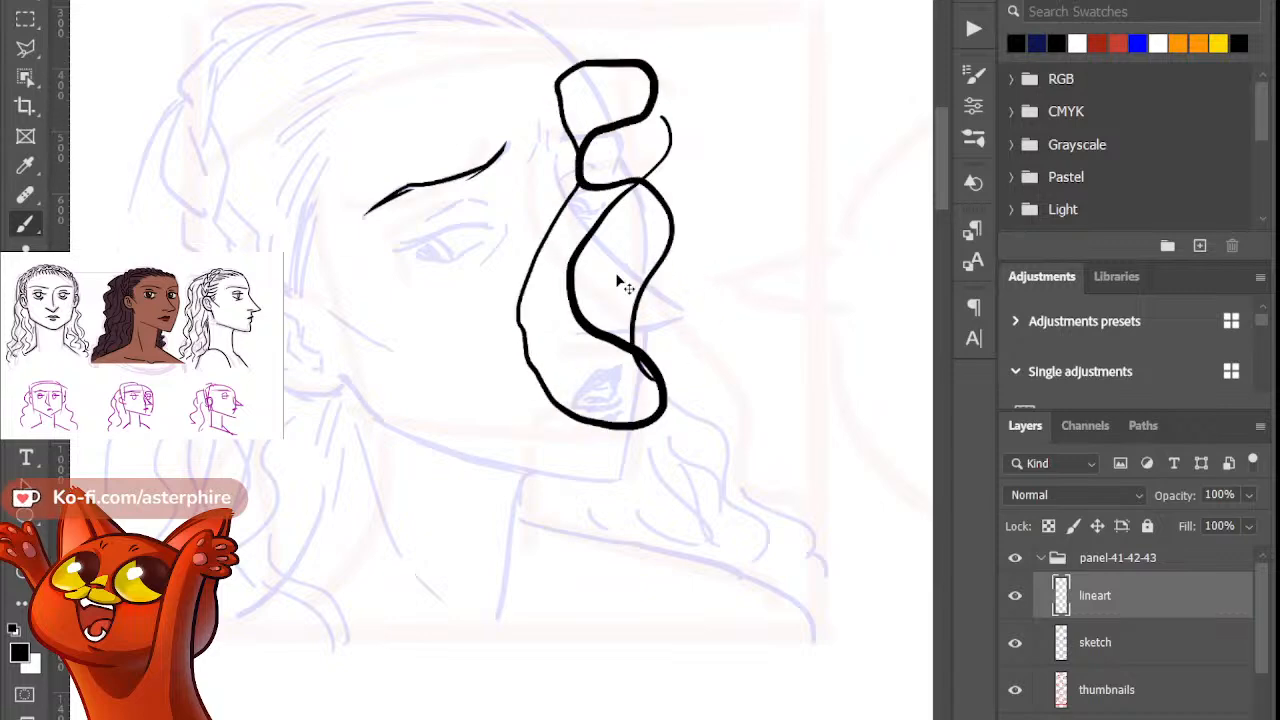
{"action": "key", "text": "ctrl+z"}
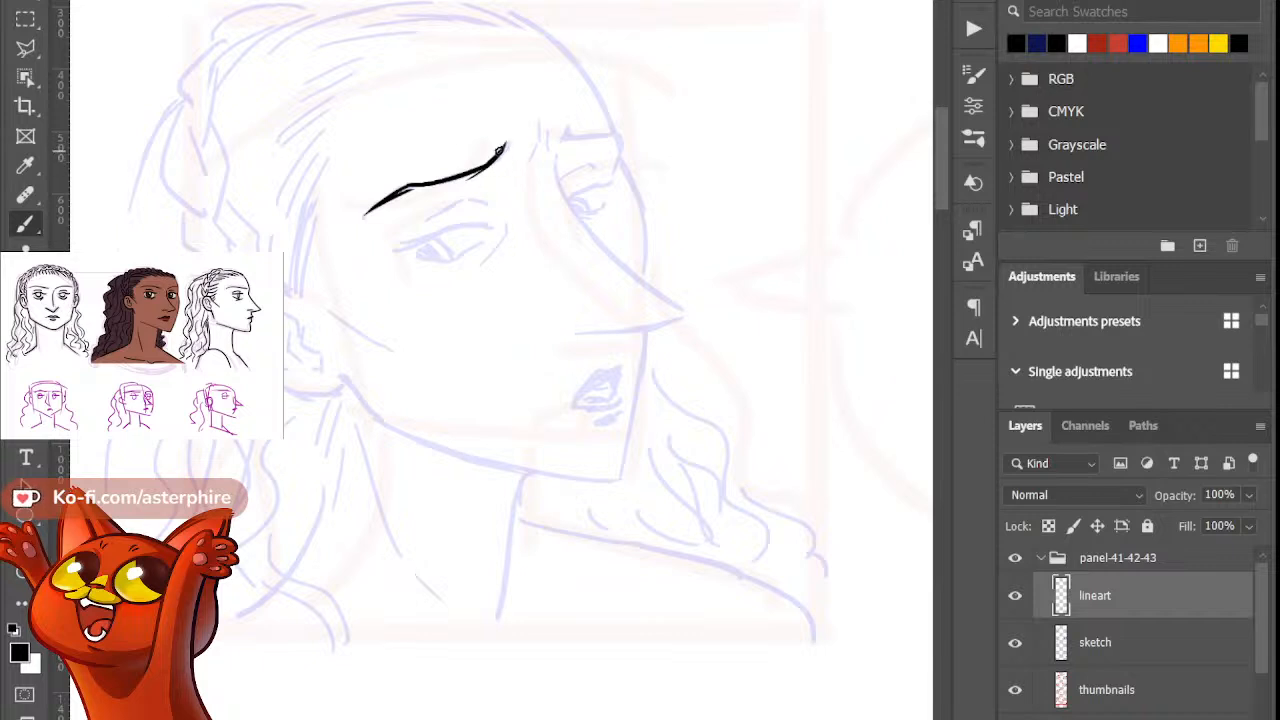
{"action": "left_click_drag", "start_coordinate": [505, 143], "coordinate": [463, 174]}
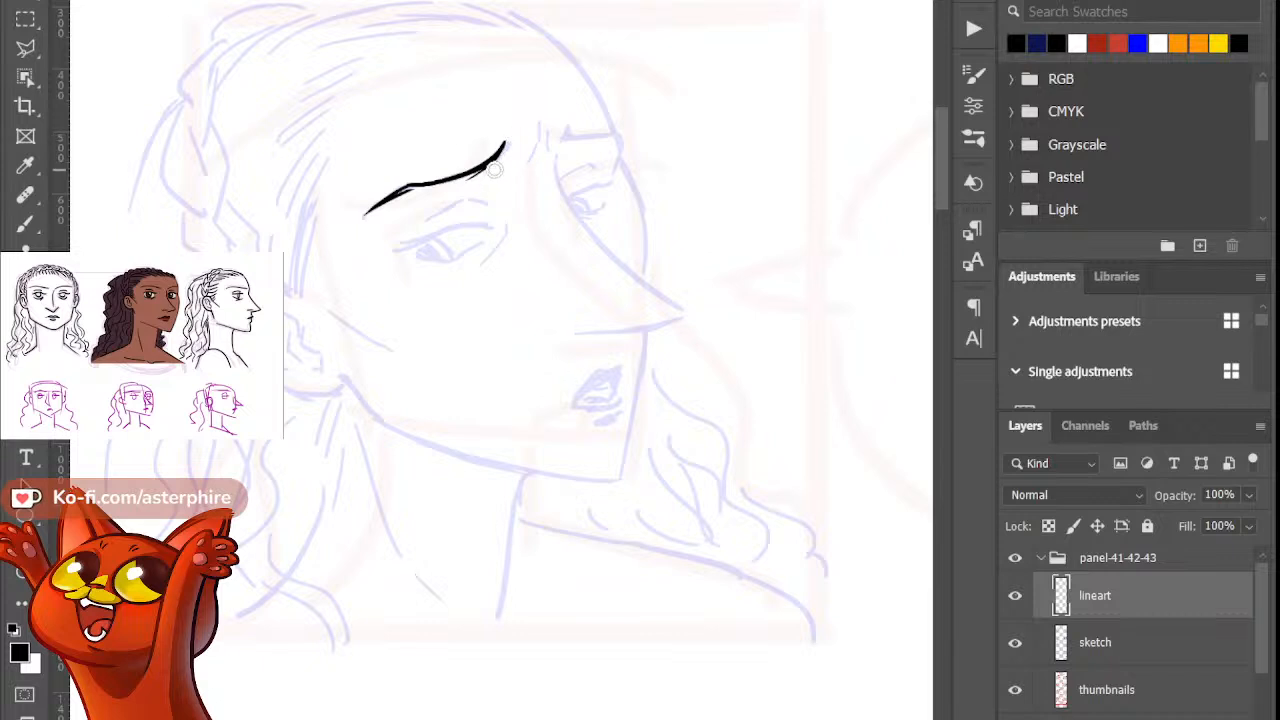
{"action": "key", "text": "b"}
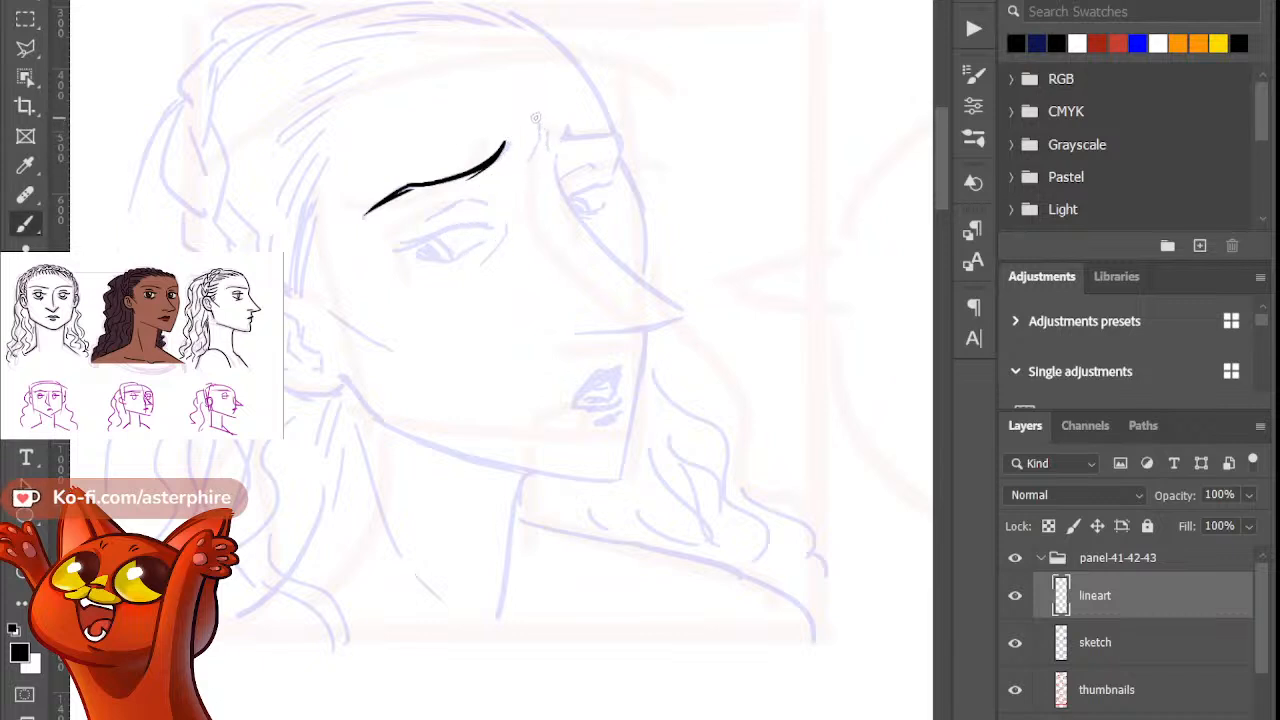
Step: Ink two short curved frown lines between the eyebrows, undoing a large test stroke made across the face
{"action": "left_click_drag", "start_coordinate": [536, 118], "coordinate": [512, 173]}
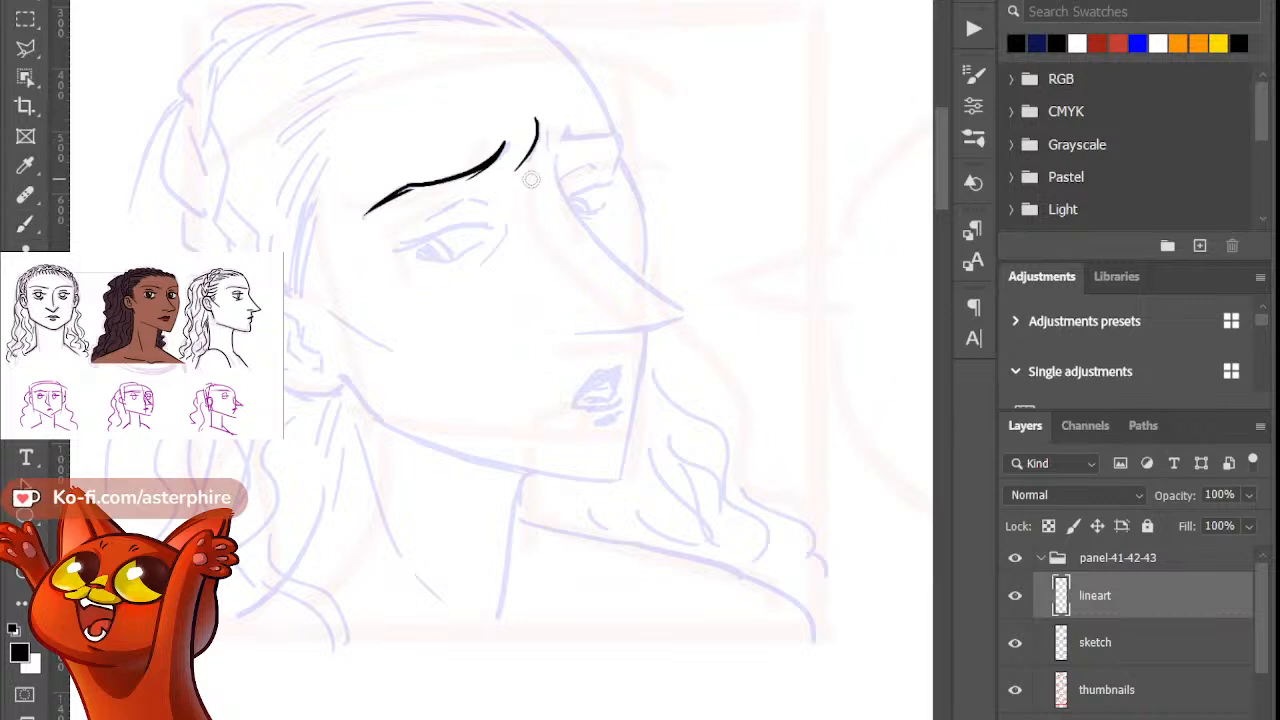
{"action": "key", "text": "b"}
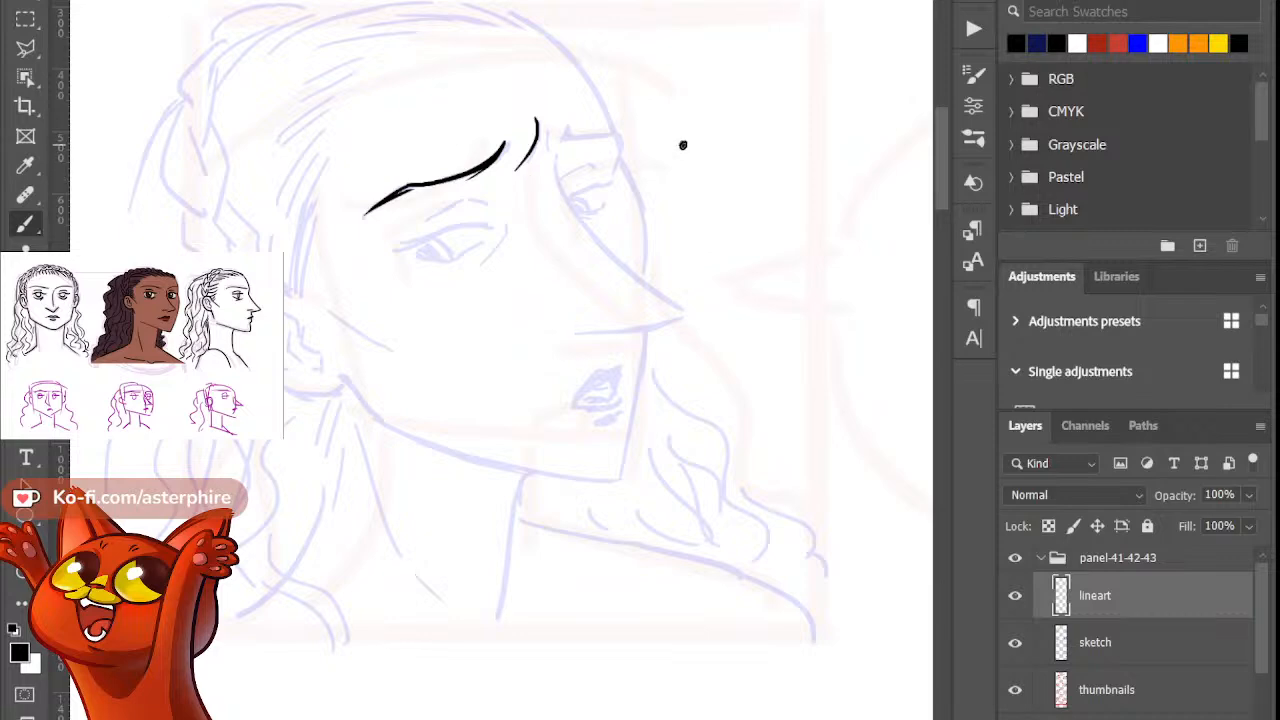
{"action": "mouse_move", "coordinate": [683, 145]}
{"action": "left_mouse_down"}
{"action": "mouse_move", "coordinate": [734, 518]}
{"action": "mouse_move", "coordinate": [479, 452]}
{"action": "mouse_move", "coordinate": [595, 402]}
{"action": "mouse_move", "coordinate": [818, 360]}
{"action": "left_mouse_up"}
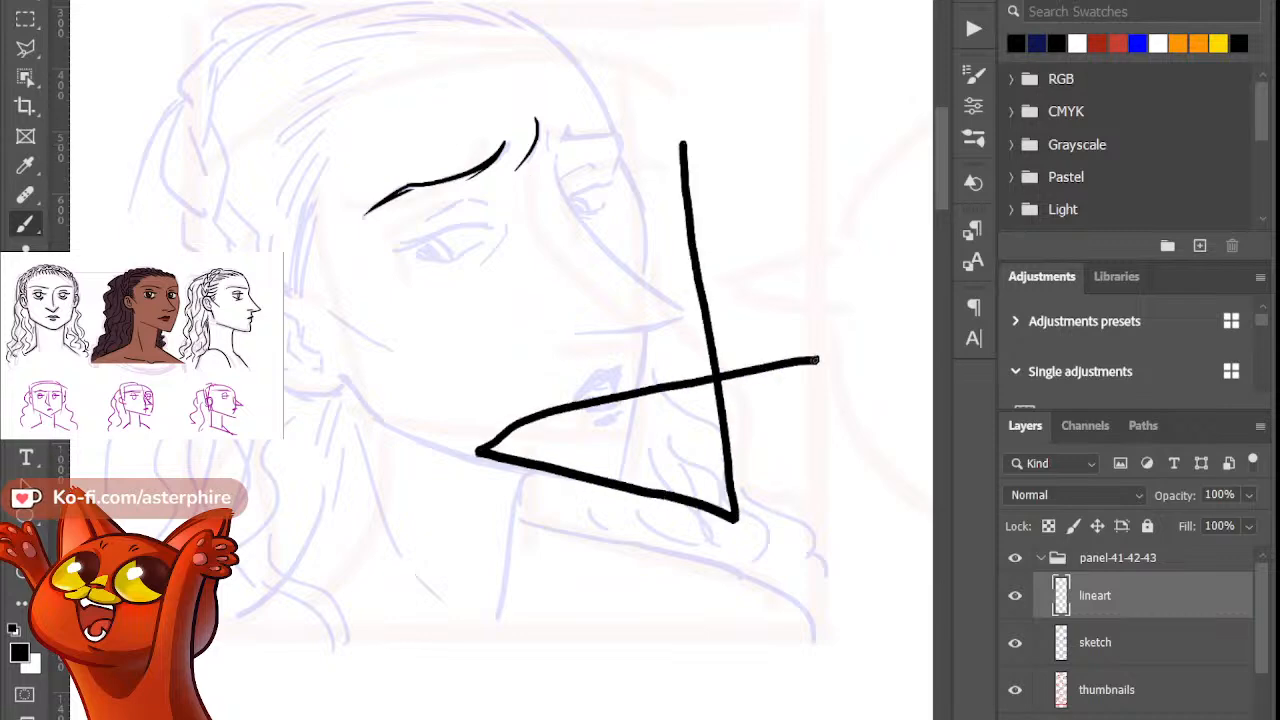
{"action": "key", "text": "ctrl+z"}
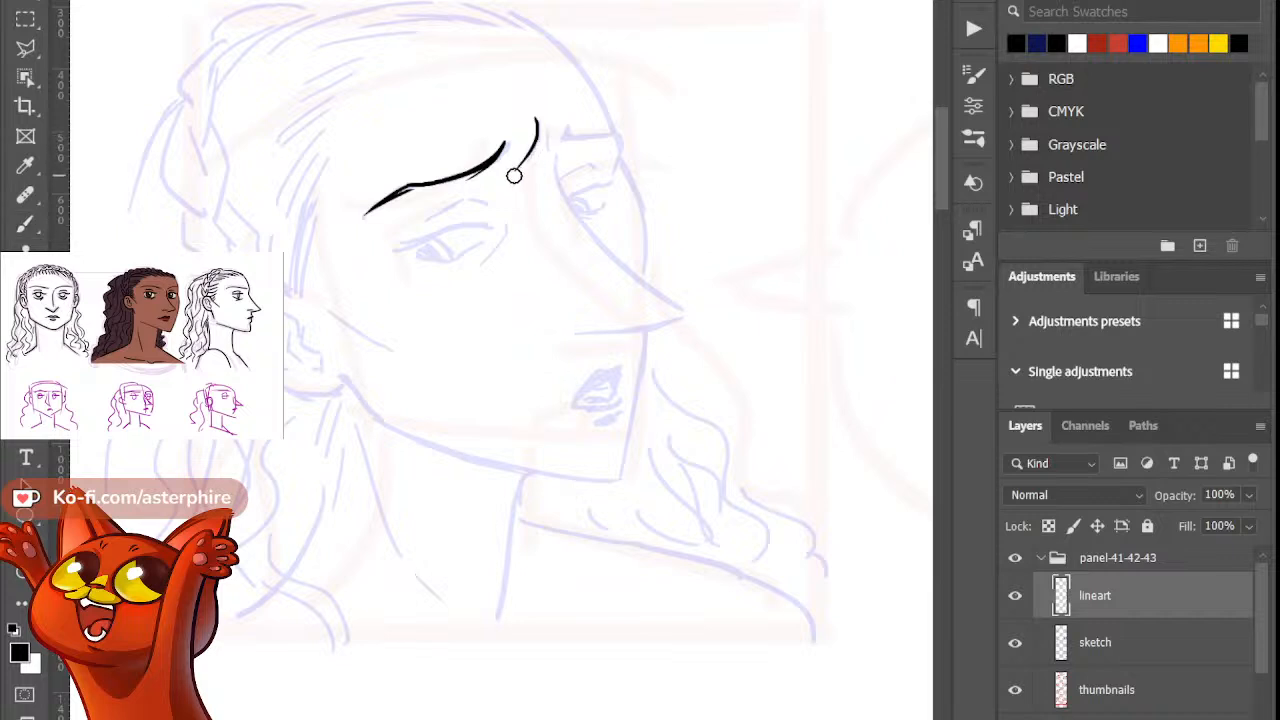
{"action": "left_click_drag", "start_coordinate": [549, 129], "coordinate": [553, 145]}
{"action": "key", "text": "b"}
{"action": "key", "text": "b"}
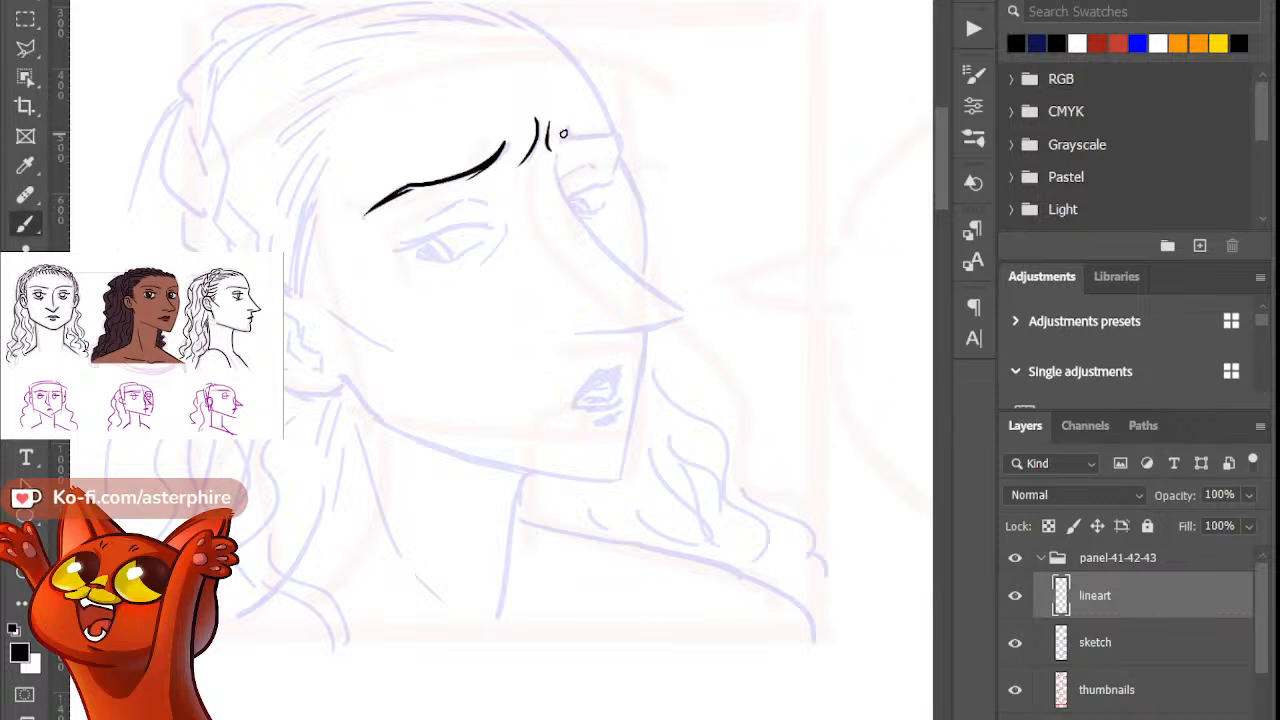
Step: Ink the far eyebrow as one short, nearly straight stroke and clean its inner end with the Eraser
{"action": "left_click_drag", "start_coordinate": [565, 133], "coordinate": [628, 136]}
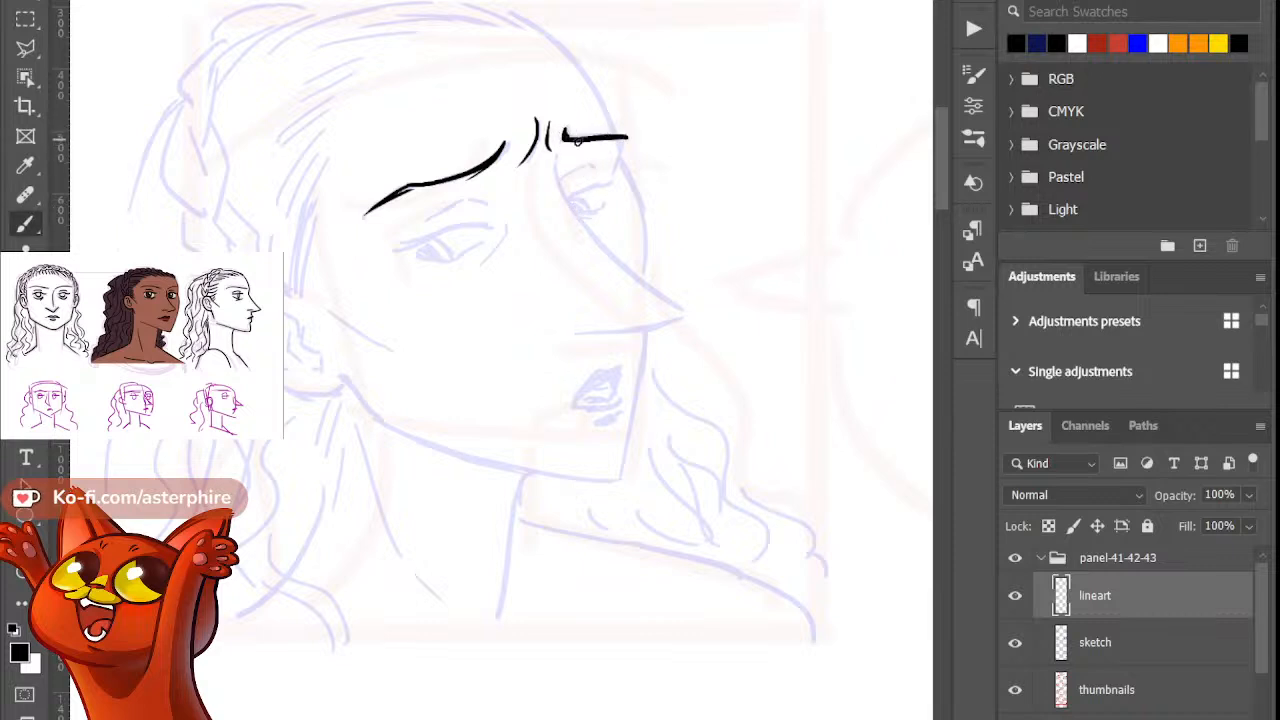
{"action": "key", "text": "e"}
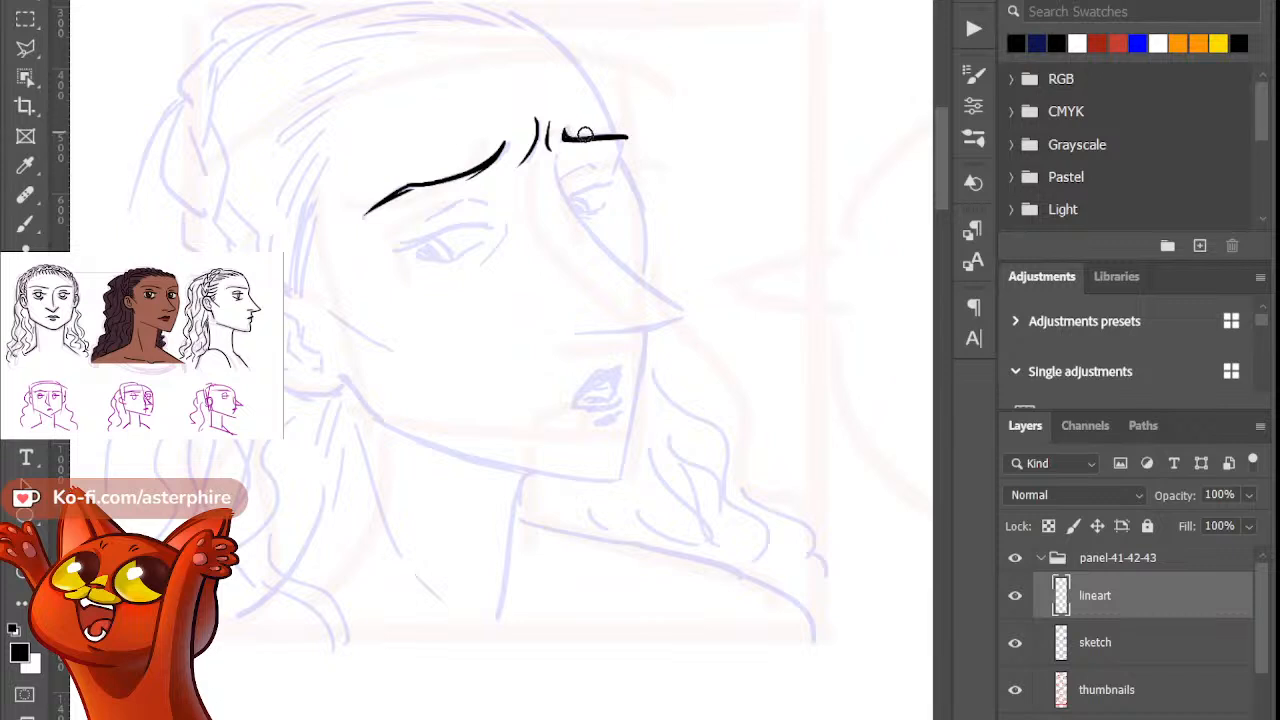
{"action": "key", "text": "b"}
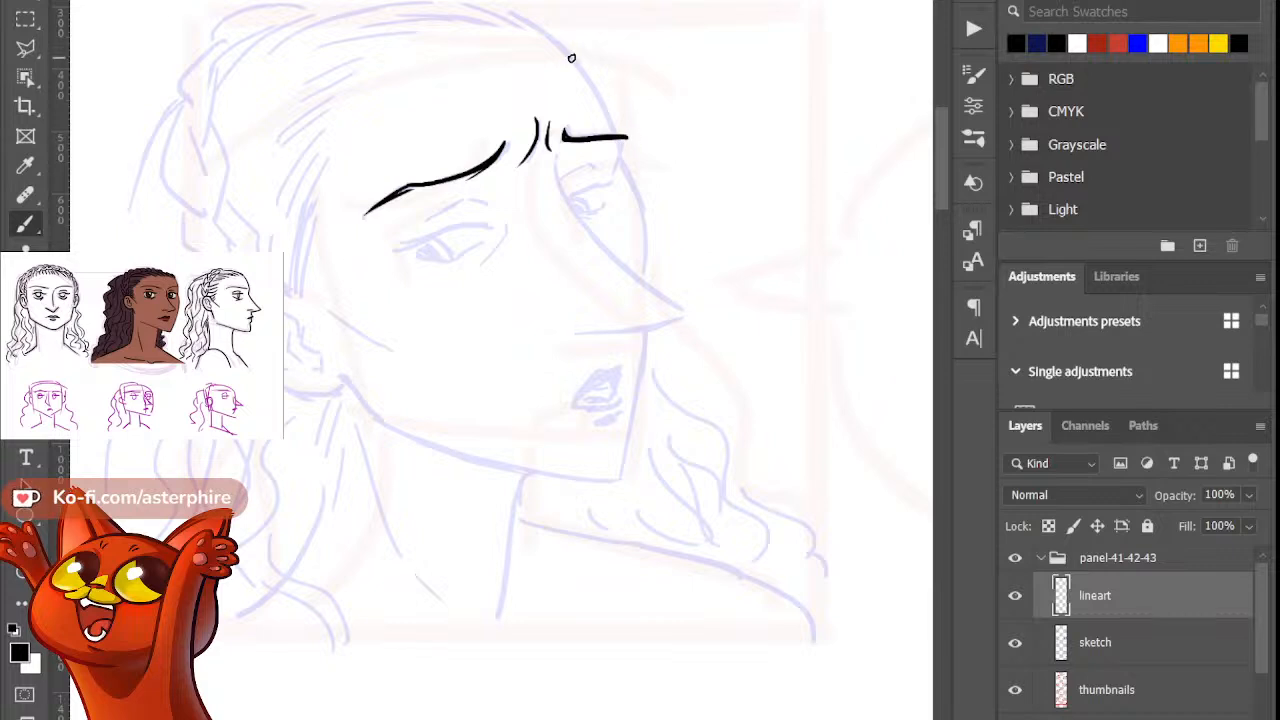
Step: Ink the forehead contour in one curved stroke from the hairline past the far eyebrow, undoing the unsuitable attempts
{"action": "left_click_drag", "start_coordinate": [509, 17], "coordinate": [626, 168]}
{"action": "key", "text": "ctrl+z"}
{"action": "left_click_drag", "start_coordinate": [520, 21], "coordinate": [621, 166]}
{"action": "key", "text": "ctrl+z"}
{"action": "left_click_drag", "start_coordinate": [519, 20], "coordinate": [643, 175]}
{"action": "key", "text": "ctrl+z"}
{"action": "left_click_drag", "start_coordinate": [521, 16], "coordinate": [654, 182]}
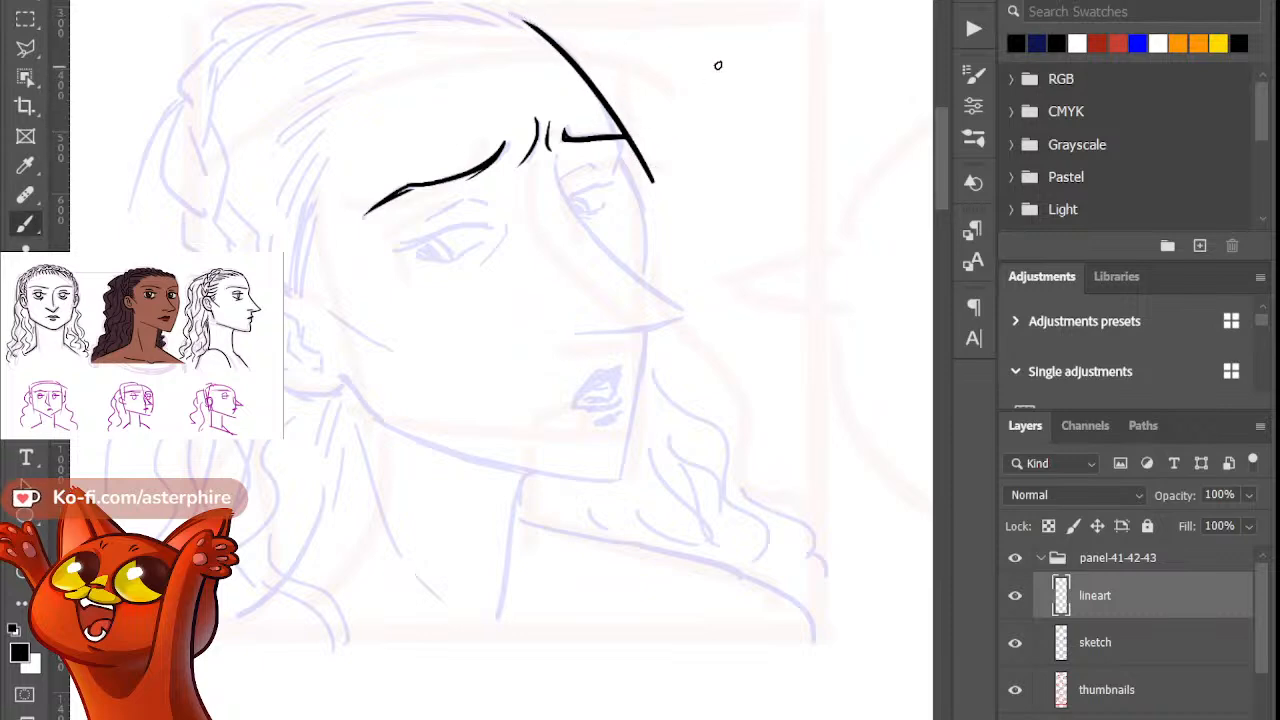
Step: Doodle a small smiling face with eyebrows in the blank area beside the head and delete it using a rectangular selection
{"action": "mouse_move", "coordinate": [728, 36]}
{"action": "left_mouse_down"}
{"action": "mouse_move", "coordinate": [755, 212]}
{"action": "mouse_move", "coordinate": [817, 74]}
{"action": "mouse_move", "coordinate": [733, 38]}
{"action": "mouse_move", "coordinate": [709, 115]}
{"action": "left_mouse_up"}
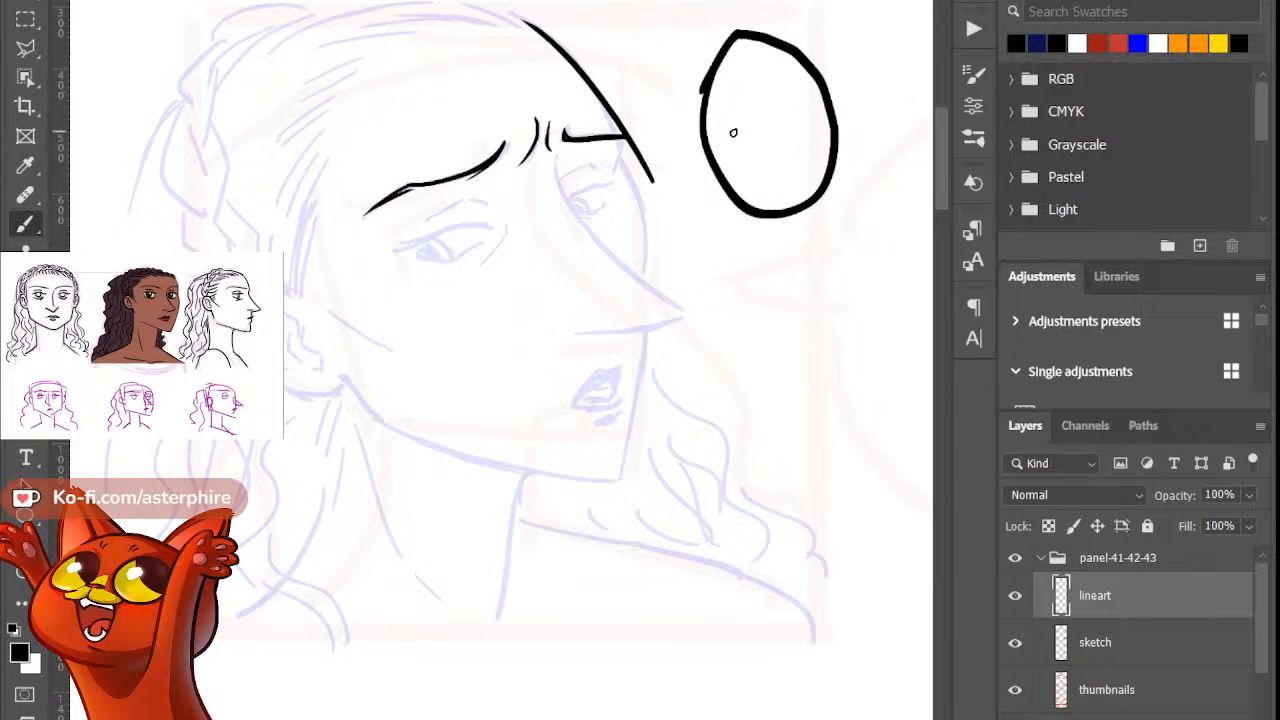
{"action": "mouse_move", "coordinate": [745, 113]}
{"action": "left_mouse_down"}
{"action": "mouse_move", "coordinate": [792, 116]}
{"action": "mouse_move", "coordinate": [763, 155]}
{"action": "mouse_move", "coordinate": [786, 154]}
{"action": "mouse_move", "coordinate": [753, 171]}
{"action": "left_mouse_up"}
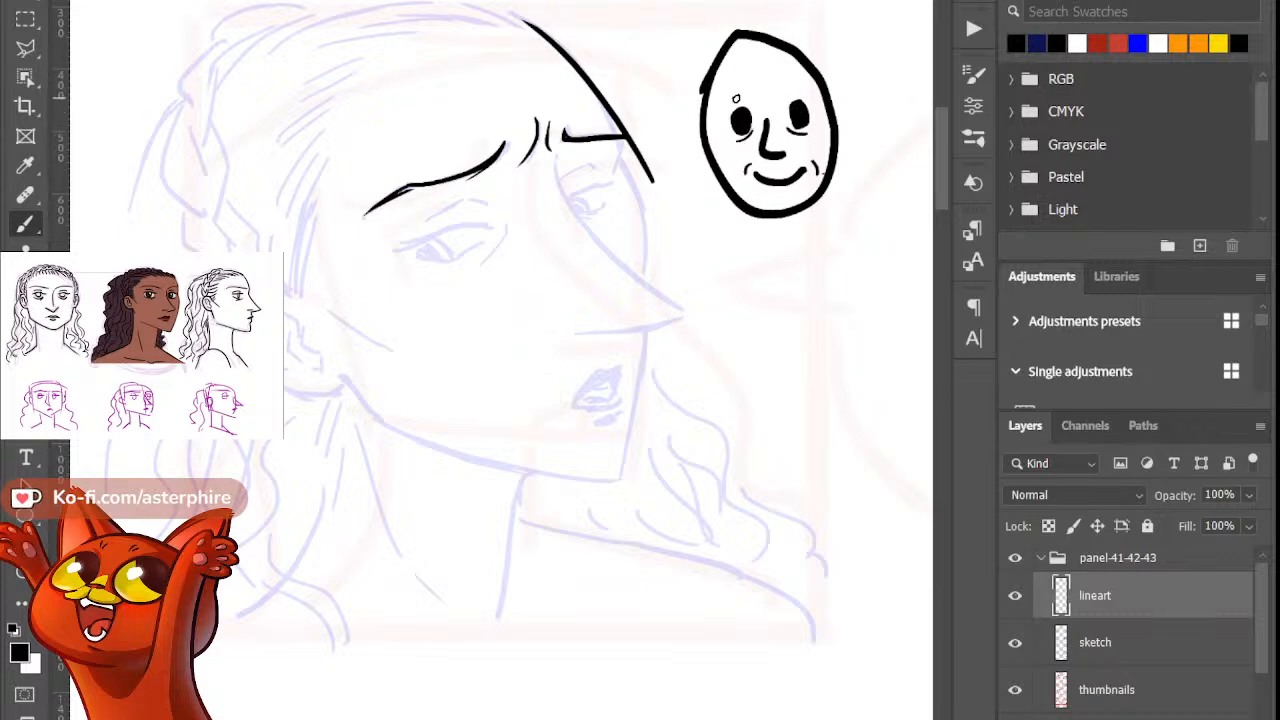
{"action": "left_click_drag", "start_coordinate": [721, 108], "coordinate": [818, 90]}
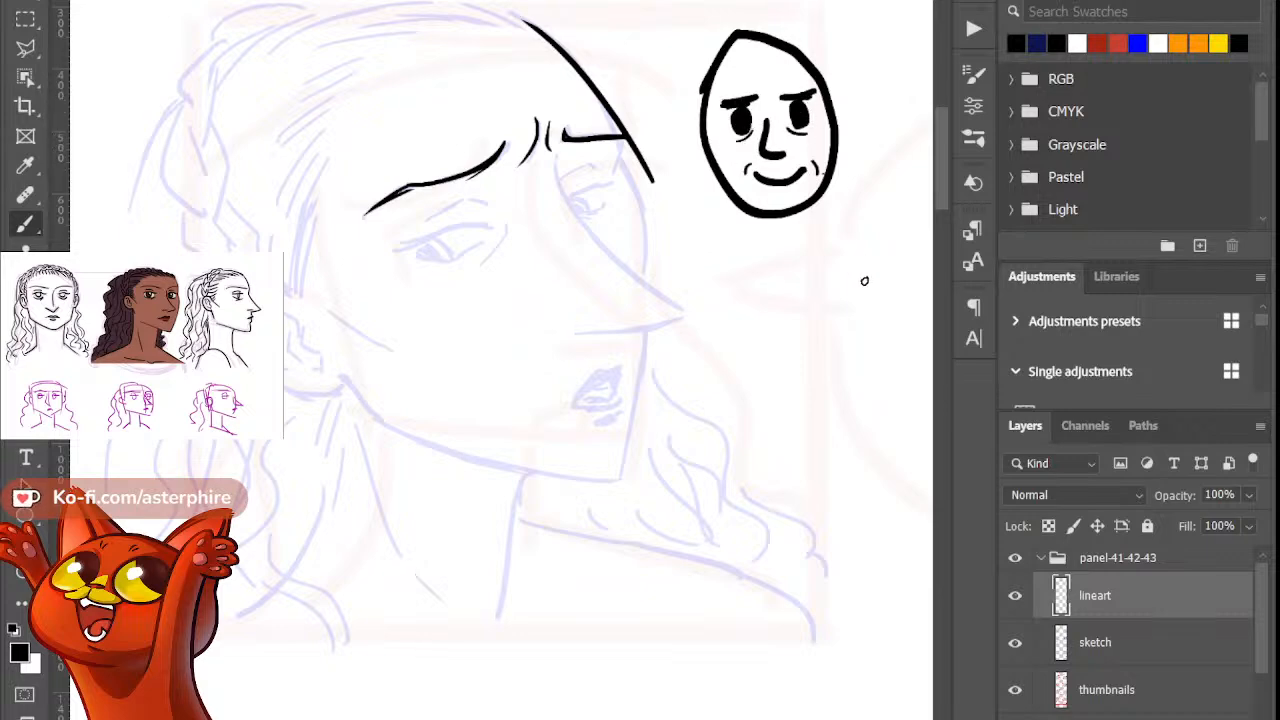
{"action": "key", "text": "m"}
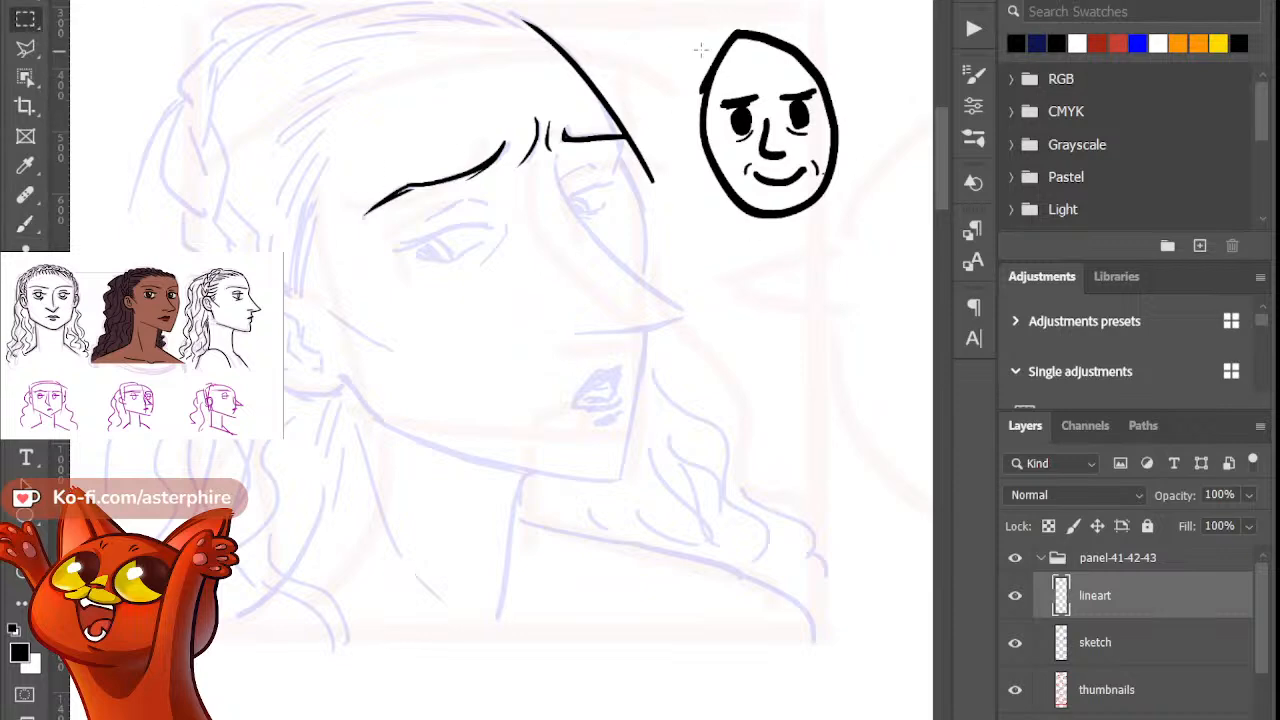
{"action": "left_click_drag", "start_coordinate": [691, 20], "coordinate": [862, 253]}
{"action": "key", "text": "Delete"}
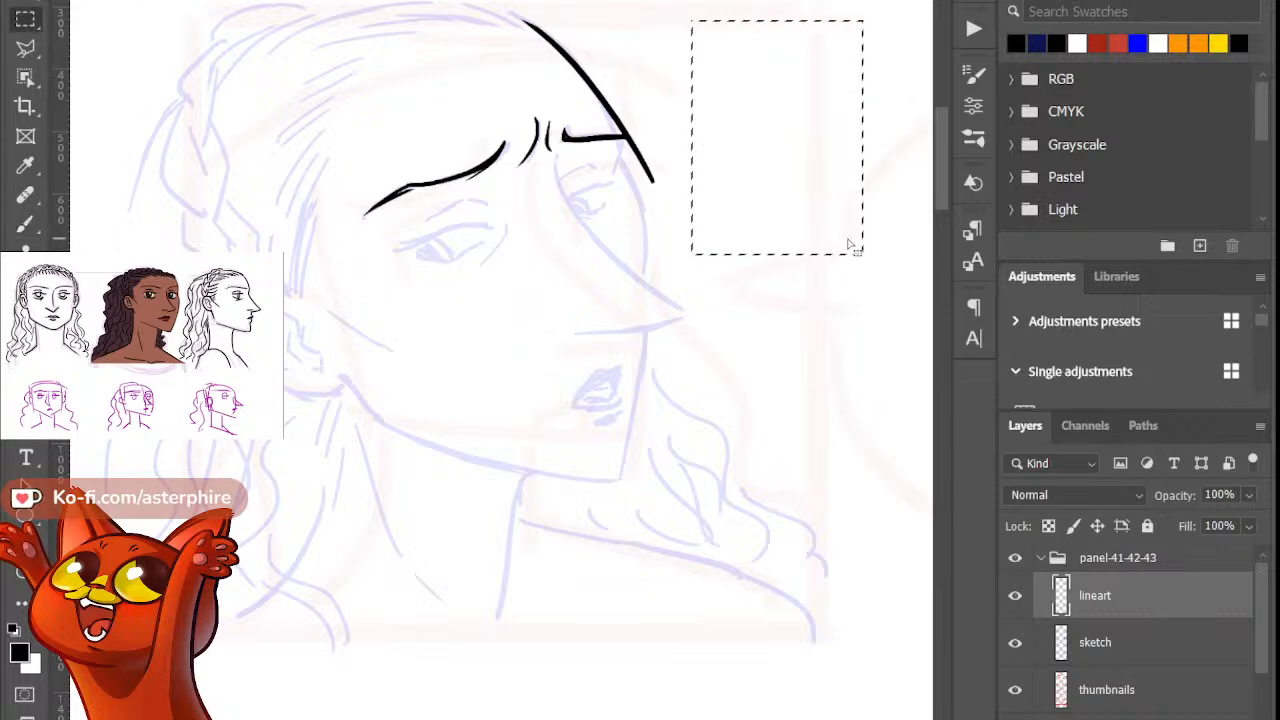
{"action": "key", "text": "ctrl+d"}
{"action": "key", "text": "b"}
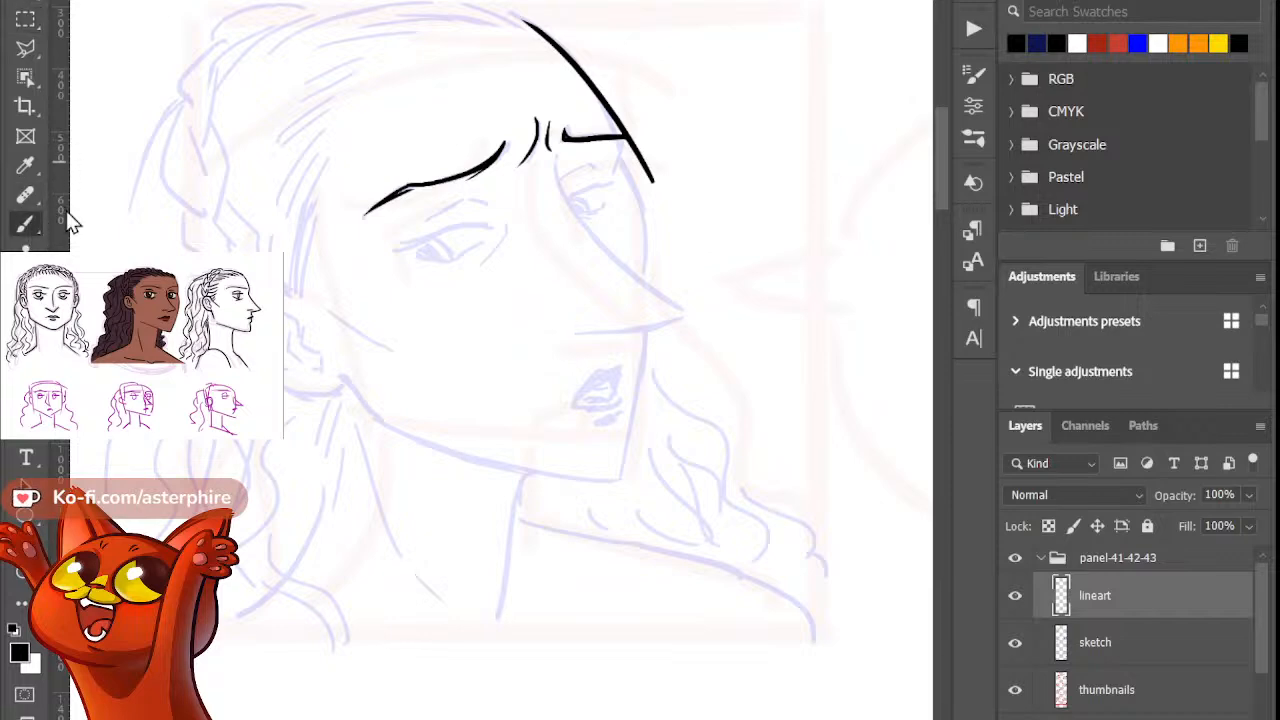
Step: Erase the excess of the forehead contour below the far eyebrow so both lines meet in a clean corner
{"action": "key", "text": "e"}
{"action": "mouse_move", "coordinate": [615, 95]}
{"action": "left_mouse_down"}
{"action": "mouse_move", "coordinate": [650, 149]}
{"action": "mouse_move", "coordinate": [655, 194]}
{"action": "mouse_move", "coordinate": [627, 99]}
{"action": "mouse_move", "coordinate": [636, 175]}
{"action": "mouse_move", "coordinate": [615, 91]}
{"action": "mouse_move", "coordinate": [624, 153]}
{"action": "left_mouse_up"}
{"action": "key", "text": "b"}
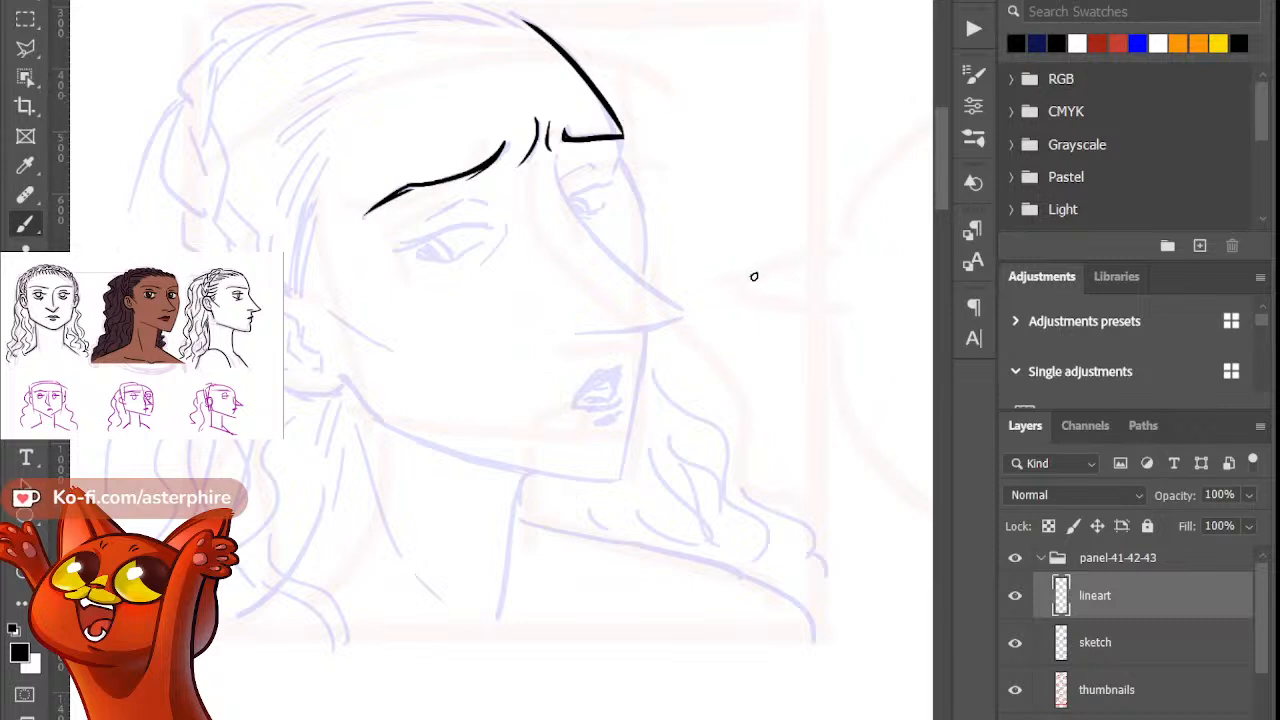
Step: Ink the short contour from the far eyebrow's outer end down to the eye socket and tidy it, undoing a stray test stroke
{"action": "left_click_drag", "start_coordinate": [735, 242], "coordinate": [675, 138]}
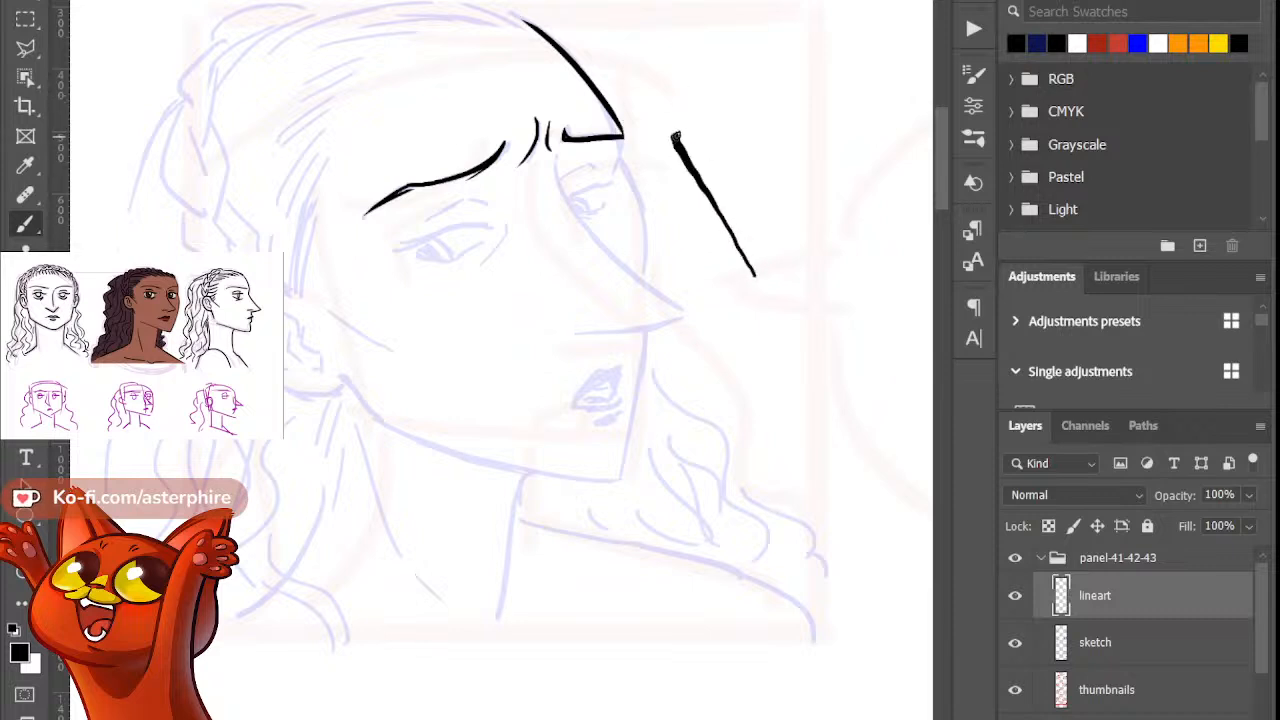
{"action": "key", "text": "ctrl+z"}
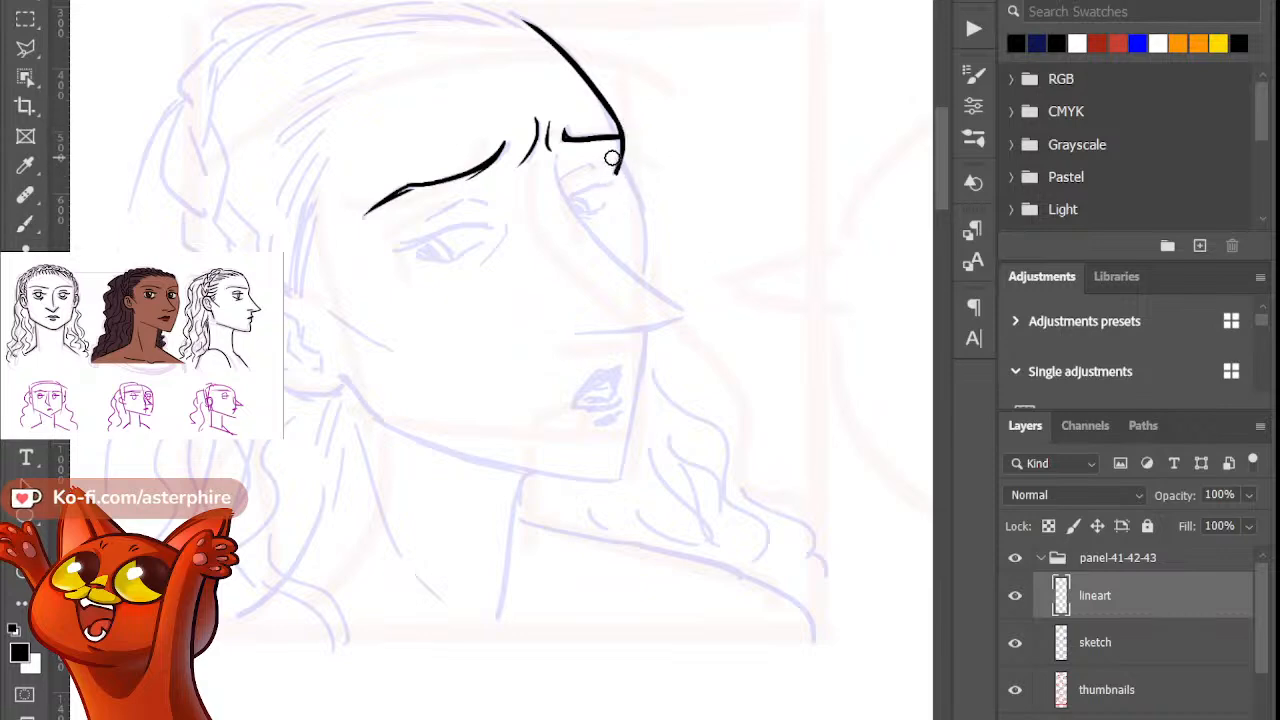
{"action": "key", "text": "b"}
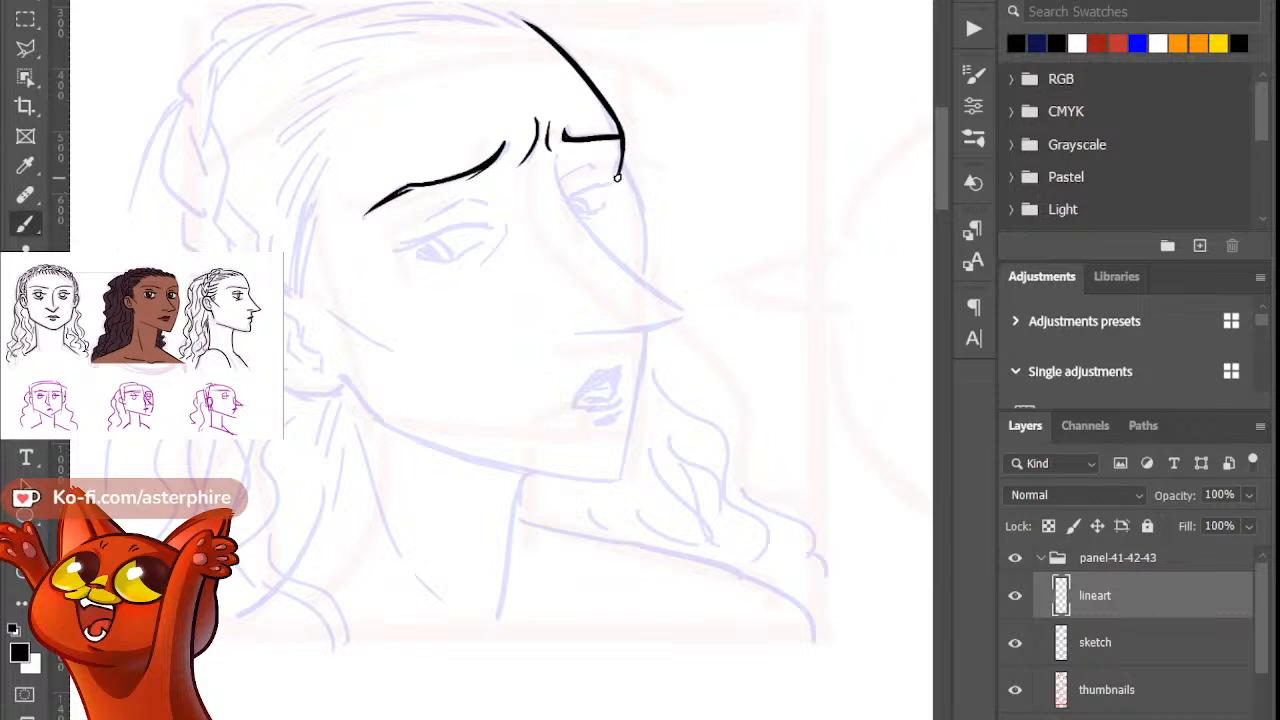
{"action": "key", "text": "e"}
{"action": "key", "text": "b"}
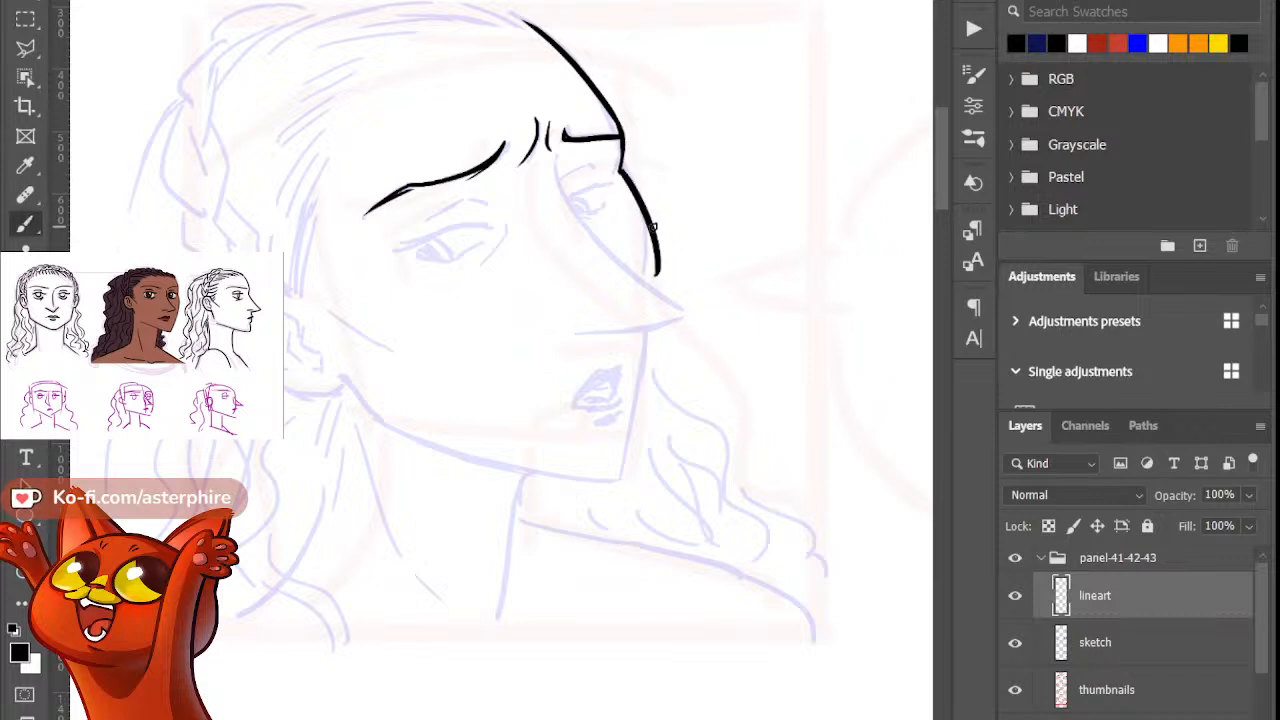
Step: Ink the far cheek contour as a bulging curve from the eye socket toward the nose, undoing the unsuitable attempts
{"action": "left_click_drag", "start_coordinate": [630, 185], "coordinate": [640, 336]}
{"action": "key", "text": "ctrl+z"}
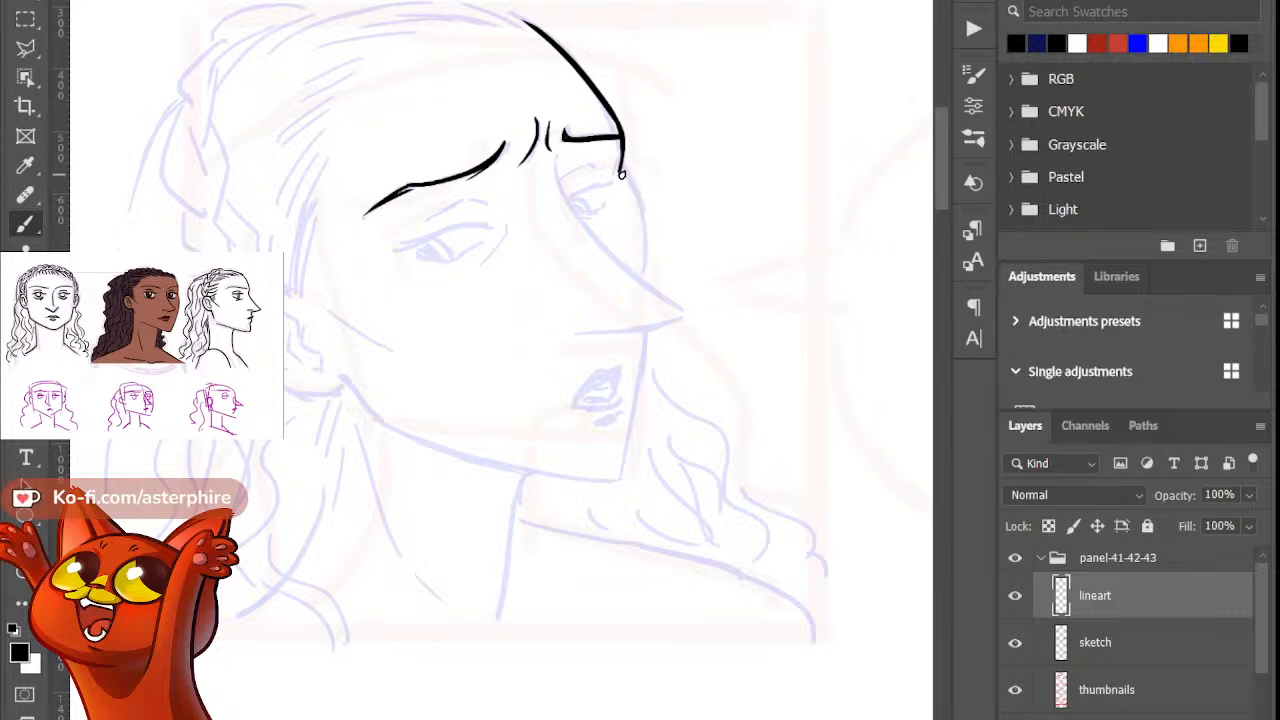
{"action": "left_click_drag", "start_coordinate": [623, 178], "coordinate": [640, 316]}
{"action": "key", "text": "ctrl+z"}
{"action": "left_click_drag", "start_coordinate": [620, 176], "coordinate": [650, 298]}
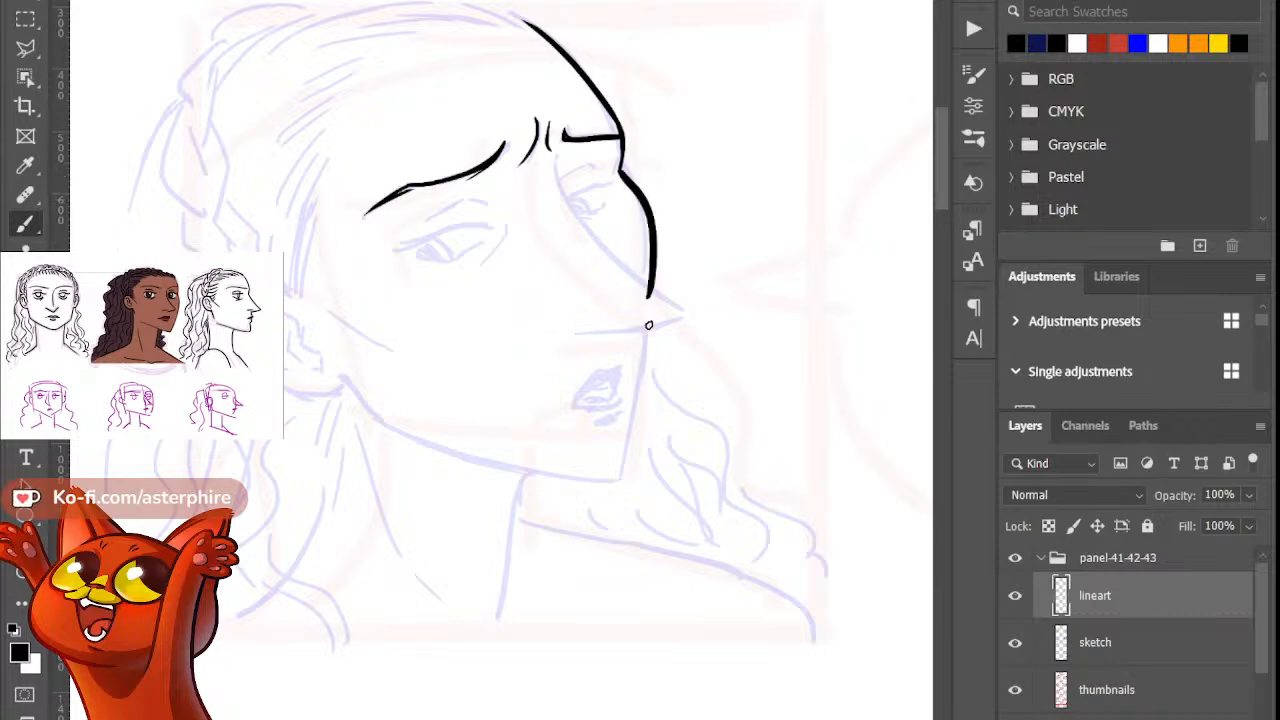
{"action": "key", "text": "ctrl+z"}
{"action": "left_click_drag", "start_coordinate": [620, 170], "coordinate": [657, 295]}
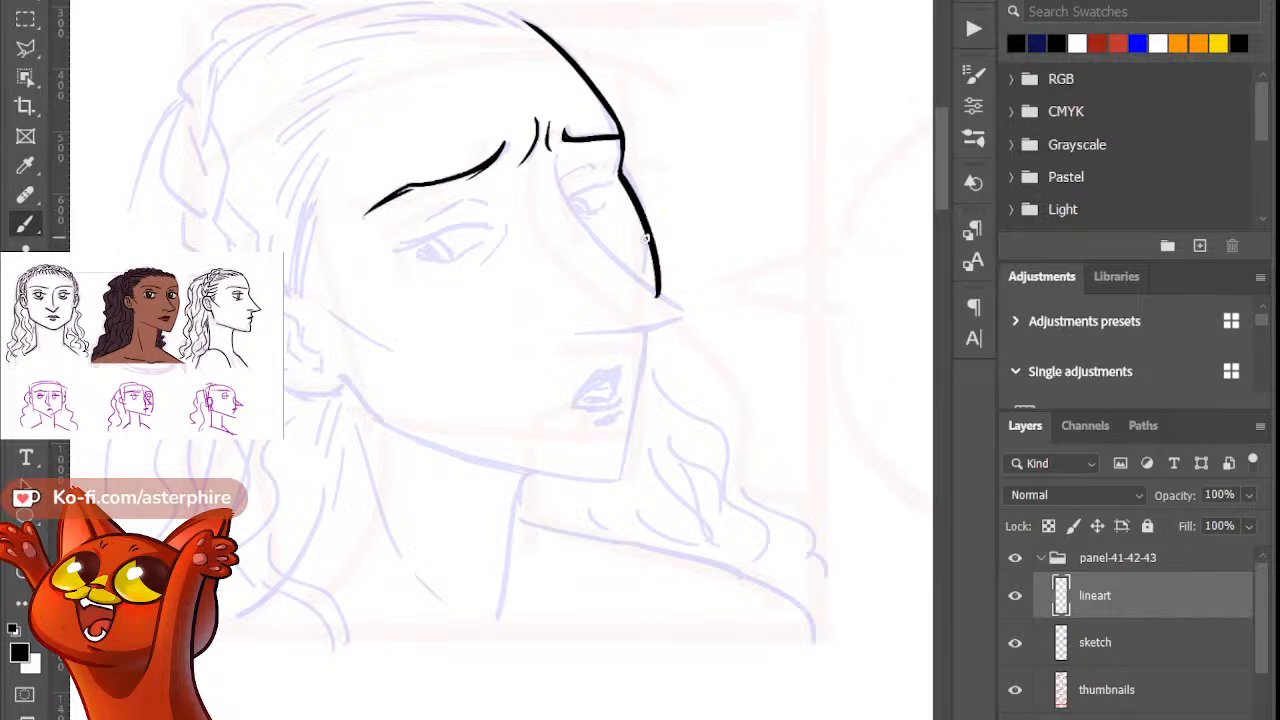
Step: Thin the far cheek contour's outer edge and shorten its lower end with the Eraser
{"action": "key", "text": "e"}
{"action": "left_click_drag", "start_coordinate": [646, 204], "coordinate": [654, 309]}
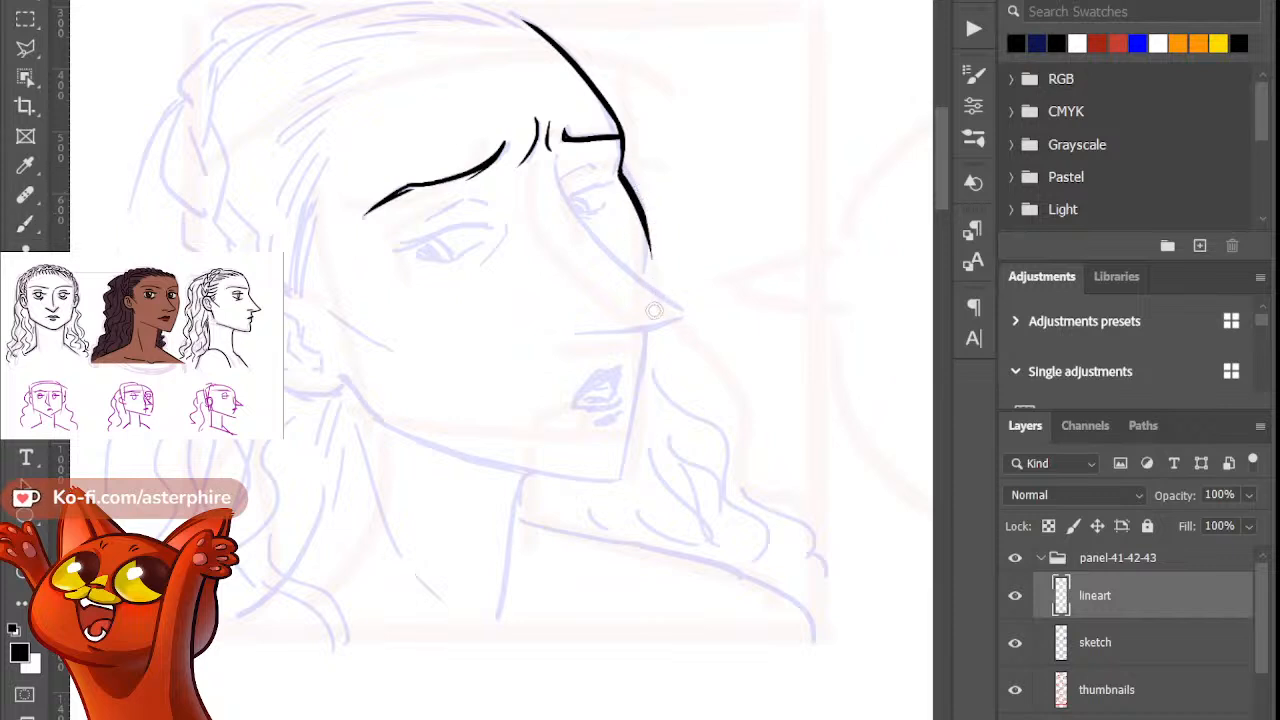
{"action": "left_click_drag", "start_coordinate": [654, 216], "coordinate": [654, 266]}
Step: Extend the far cheek contour down to the sketched nose line with one tapered stroke, undoing the unsuitable attempts
{"action": "left_click_drag", "start_coordinate": [647, 194], "coordinate": [643, 288]}
{"action": "key", "text": "b"}
{"action": "key", "text": "ctrl+z"}
{"action": "left_click_drag", "start_coordinate": [648, 242], "coordinate": [643, 292]}
{"action": "key", "text": "ctrl+z"}
{"action": "left_click_drag", "start_coordinate": [648, 240], "coordinate": [649, 300]}
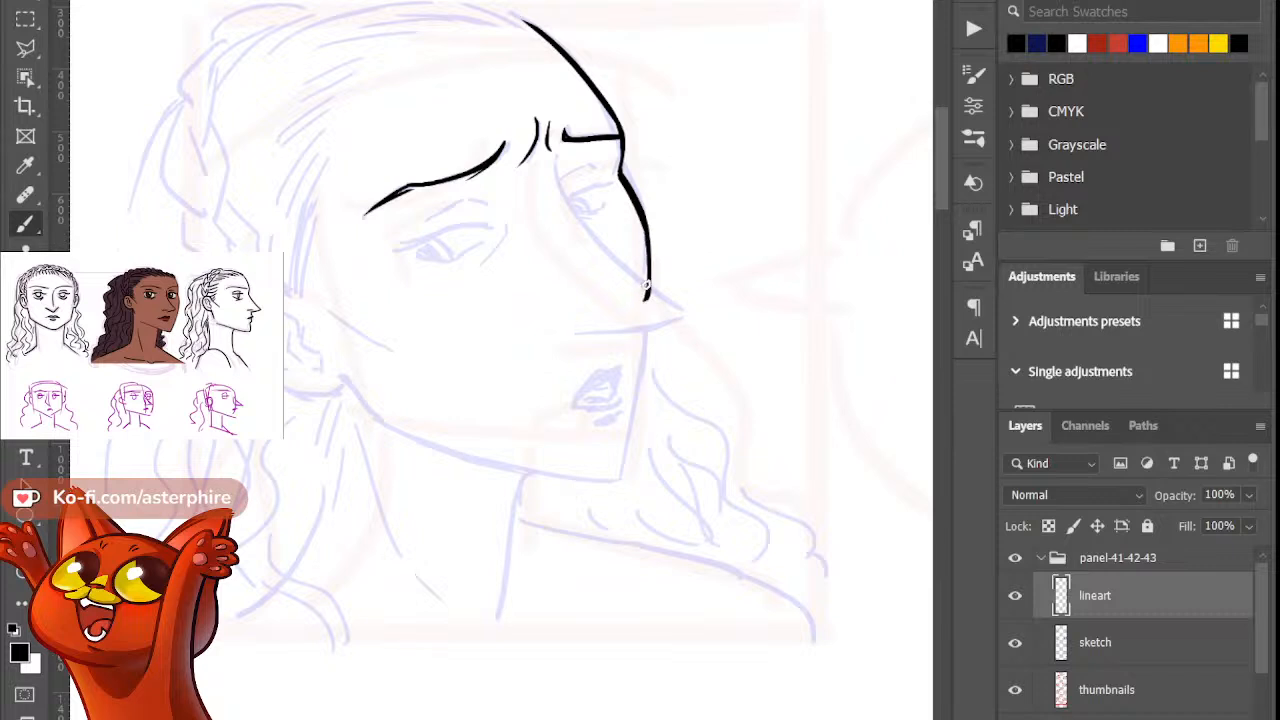
{"action": "key", "text": "ctrl+z"}
{"action": "left_click_drag", "start_coordinate": [648, 236], "coordinate": [645, 314]}
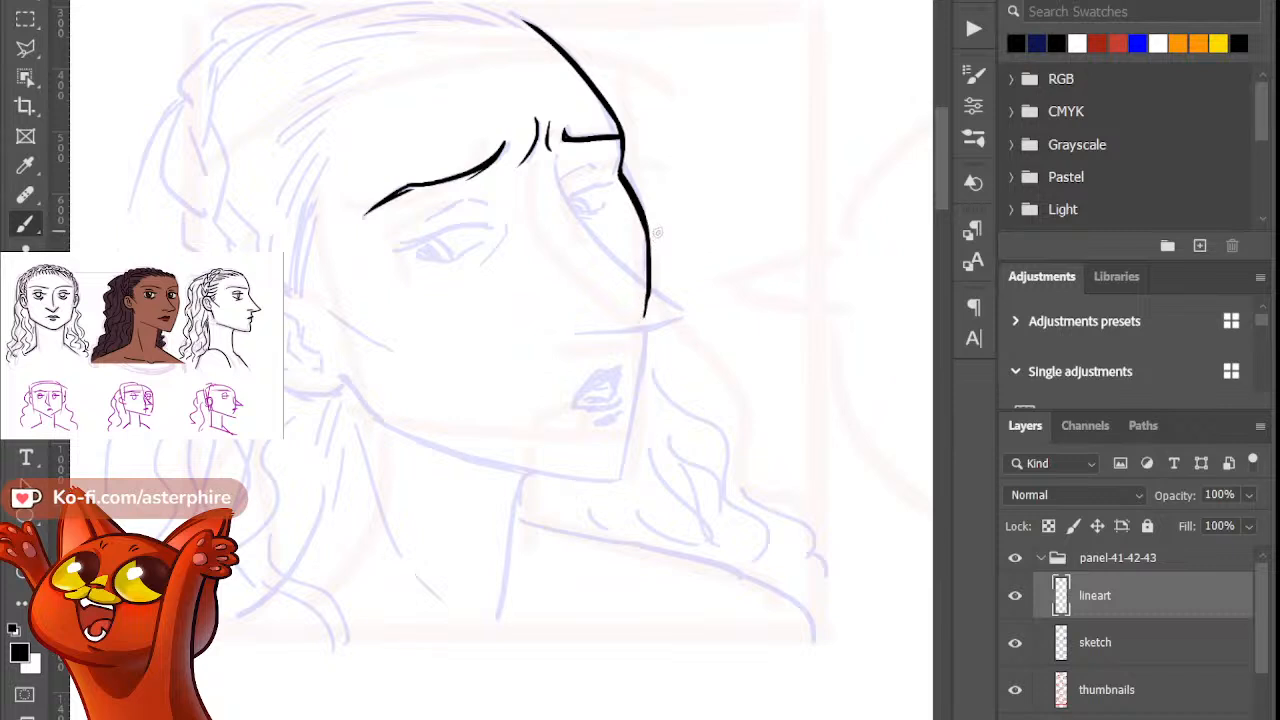
Step: Refine the far cheek contour's lower end with alternating Eraser and Brush touches so it tapers off at the nose line
{"action": "key", "text": "e"}
{"action": "left_click_drag", "start_coordinate": [654, 264], "coordinate": [648, 305]}
{"action": "key", "text": "b"}
{"action": "left_click_drag", "start_coordinate": [648, 258], "coordinate": [653, 311]}
{"action": "key", "text": "e"}
{"action": "key", "text": "b"}
{"action": "key", "text": "e"}
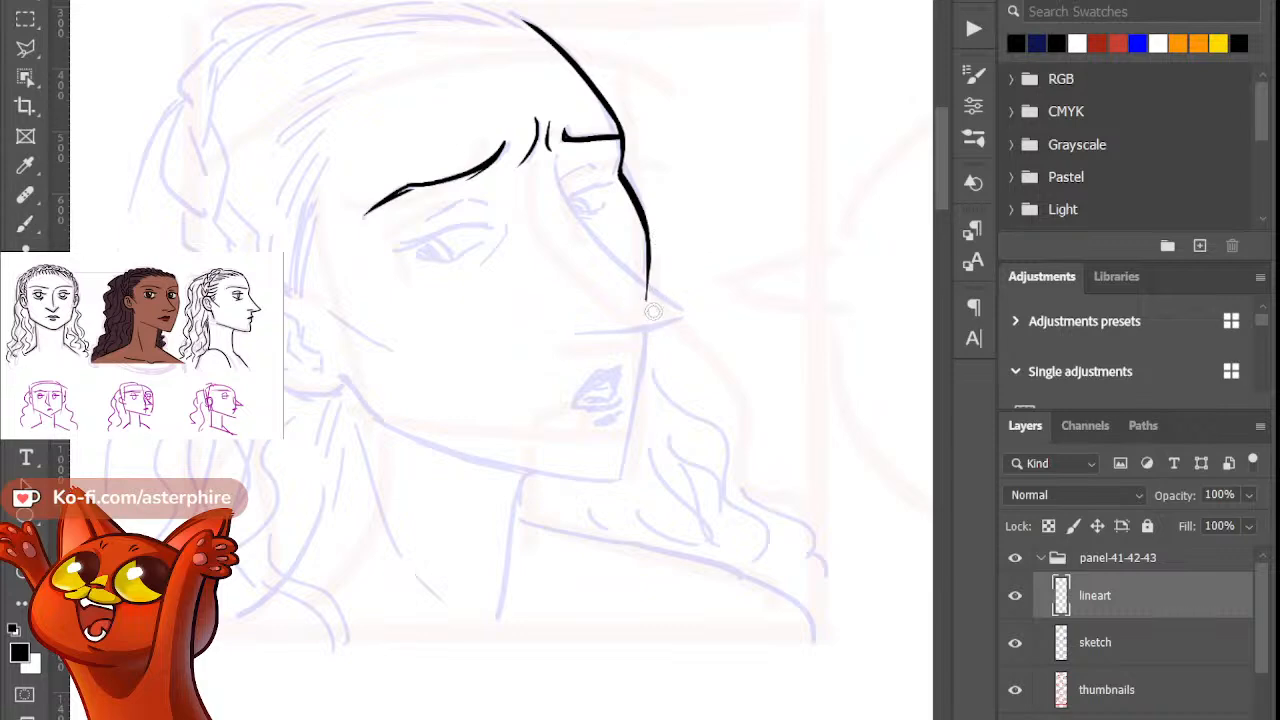
{"action": "key", "text": "b"}
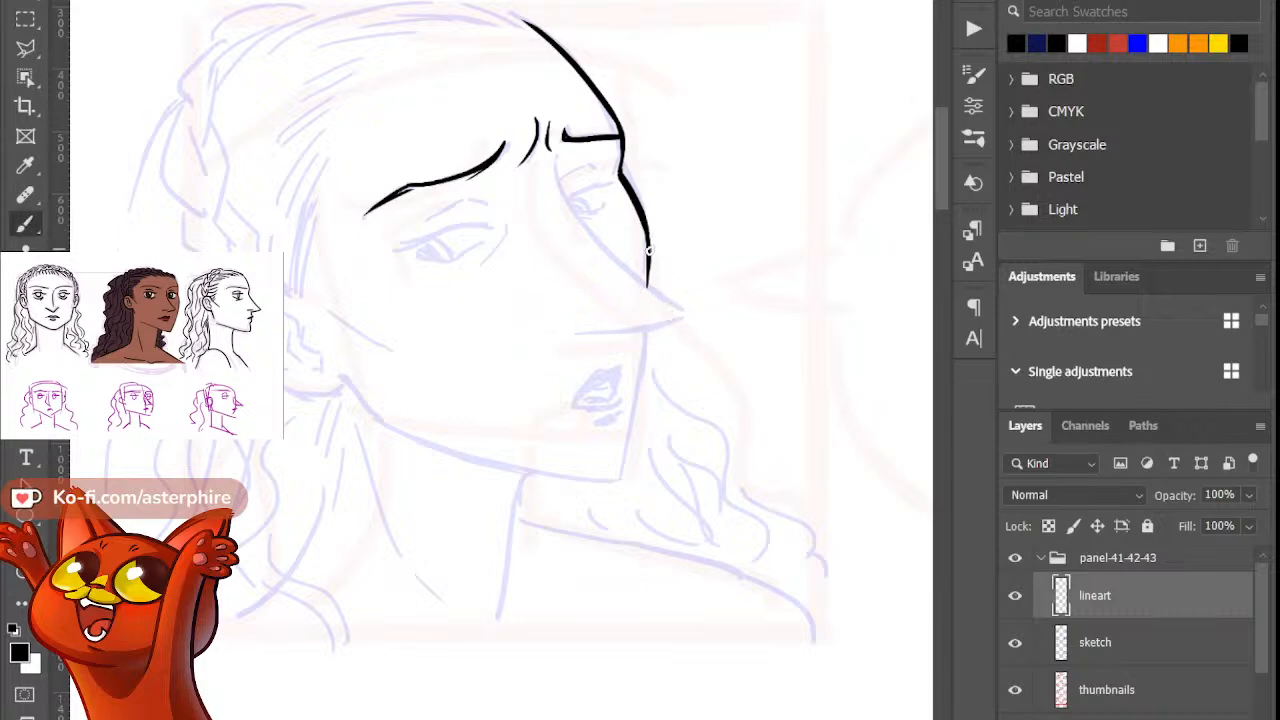
{"action": "key", "text": "e"}
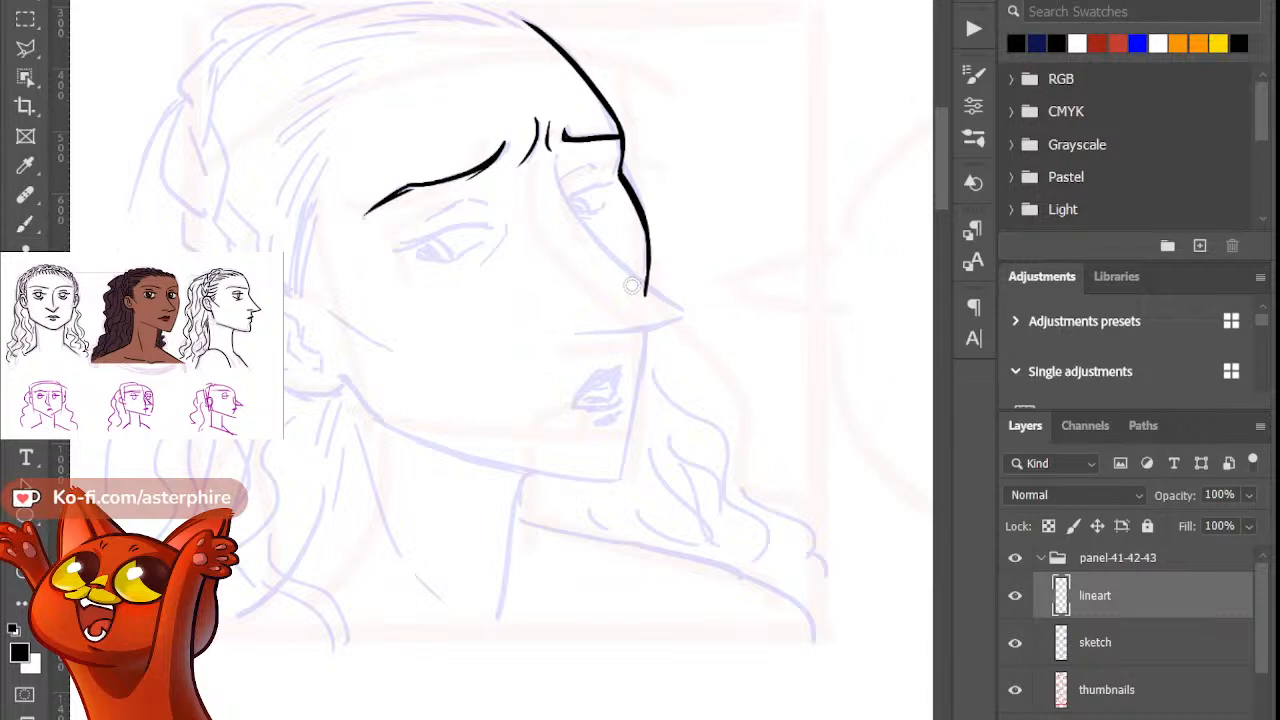
{"action": "key", "text": "b"}
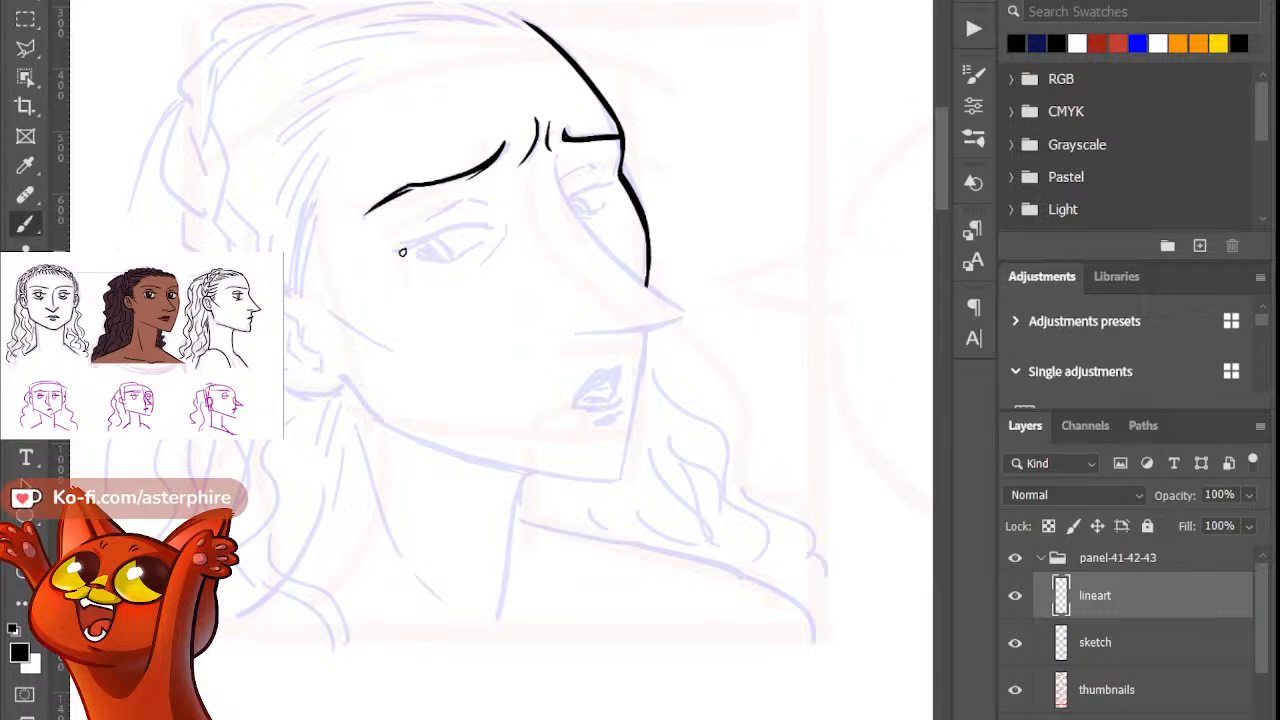
Step: Ink the nose bridge in one long stroke from the inner far eyebrow past the nose tip, undoing the unsuitable attempts
{"action": "left_click_drag", "start_coordinate": [557, 157], "coordinate": [658, 310]}
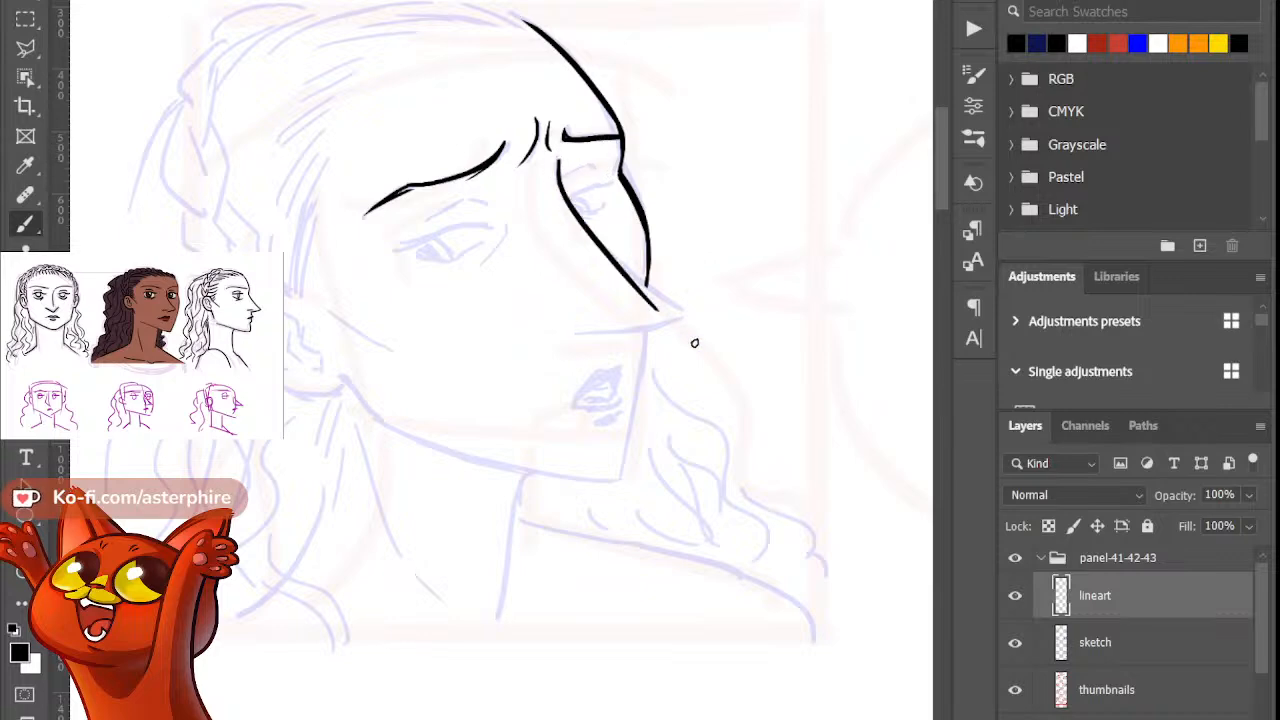
{"action": "key", "text": "ctrl+z"}
{"action": "left_click_drag", "start_coordinate": [558, 148], "coordinate": [712, 302]}
{"action": "key", "text": "ctrl+z"}
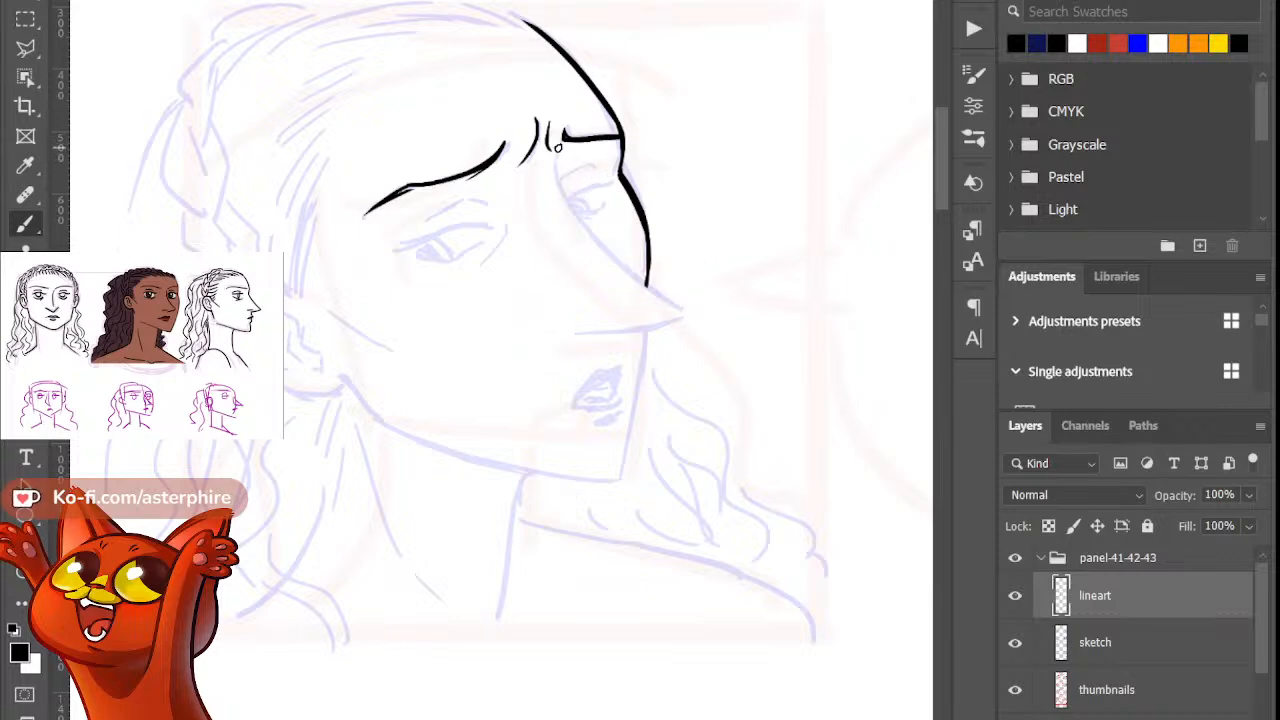
{"action": "left_click_drag", "start_coordinate": [558, 150], "coordinate": [702, 324]}
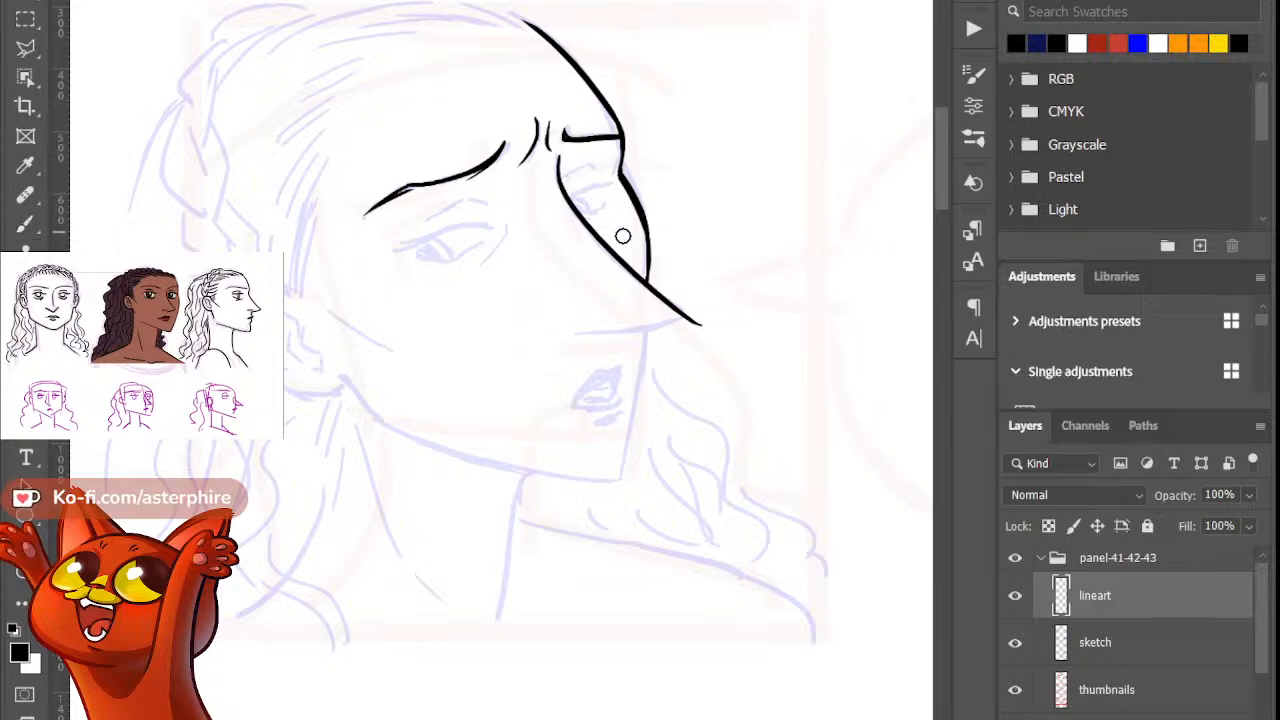
Step: Trim the nose bridge's overshoot with the Eraser and shape a small rounded nose tip
{"action": "key", "text": "b"}
{"action": "key", "text": "b"}
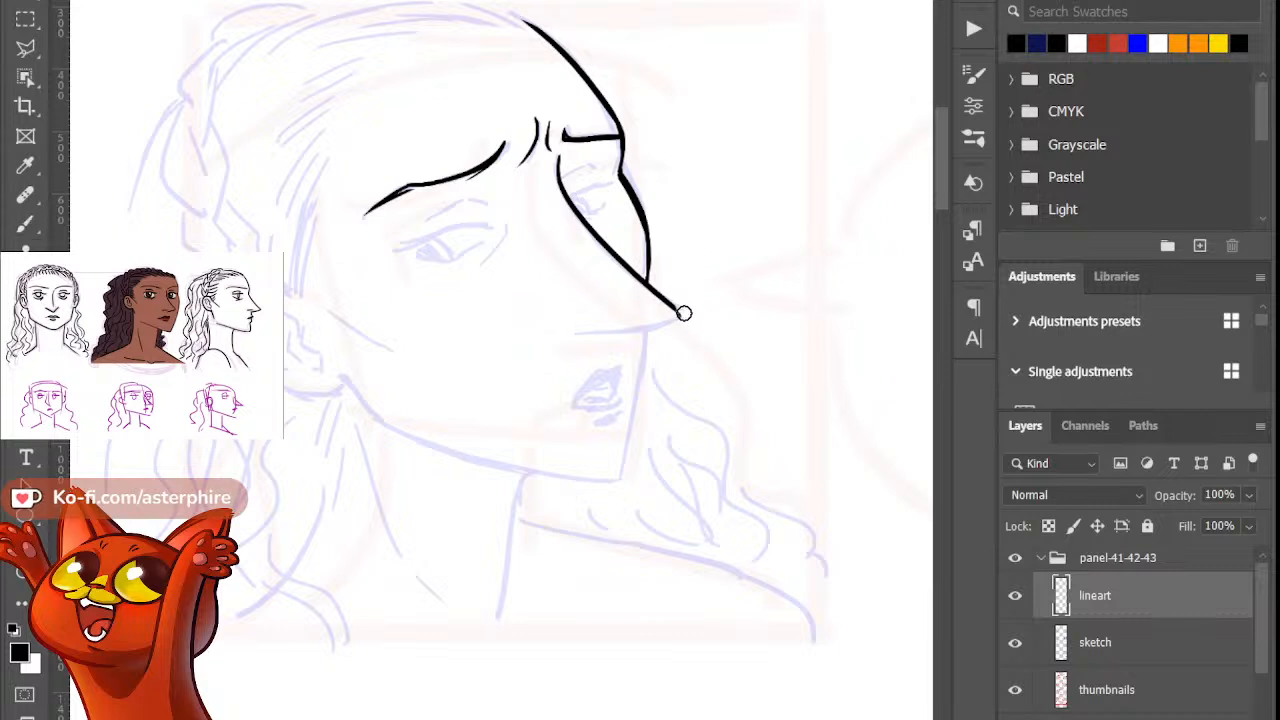
{"action": "key", "text": "b"}
{"action": "key", "text": "b"}
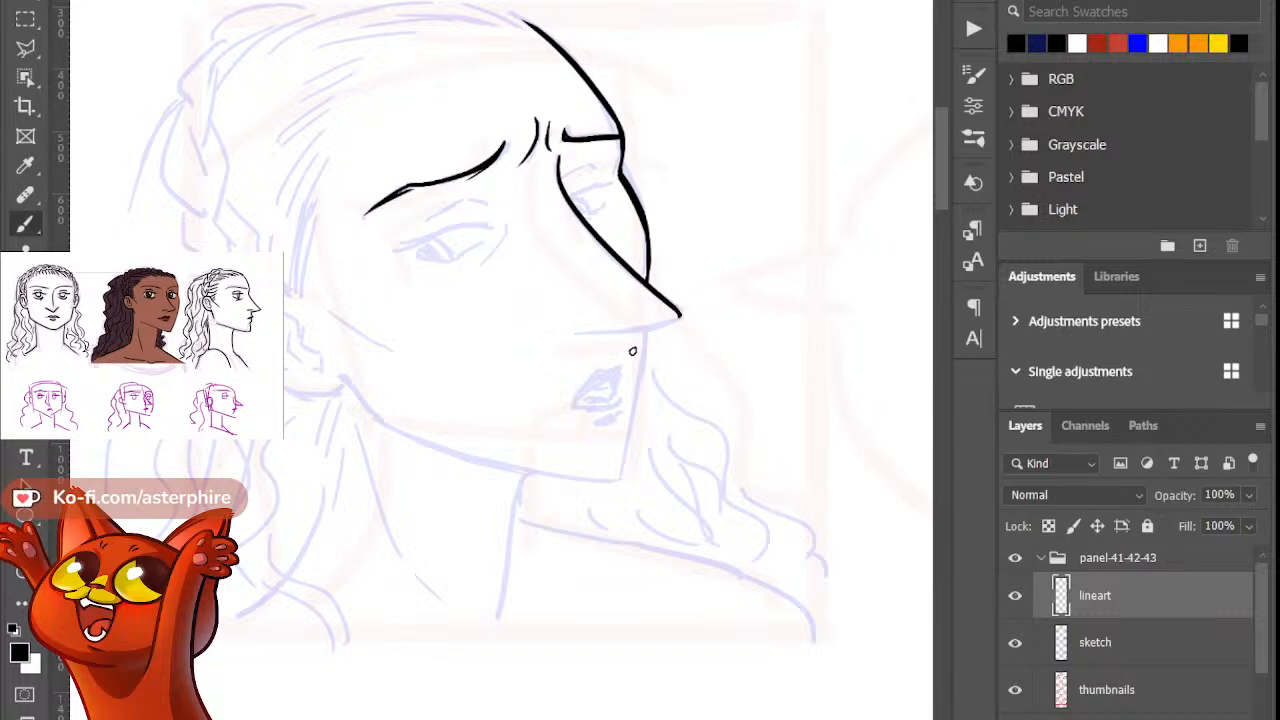
Step: Ink the underside of the nose from its tip back above the mouth and clean the line with the Eraser
{"action": "left_click_drag", "start_coordinate": [676, 318], "coordinate": [556, 348]}
{"action": "key", "text": "e"}
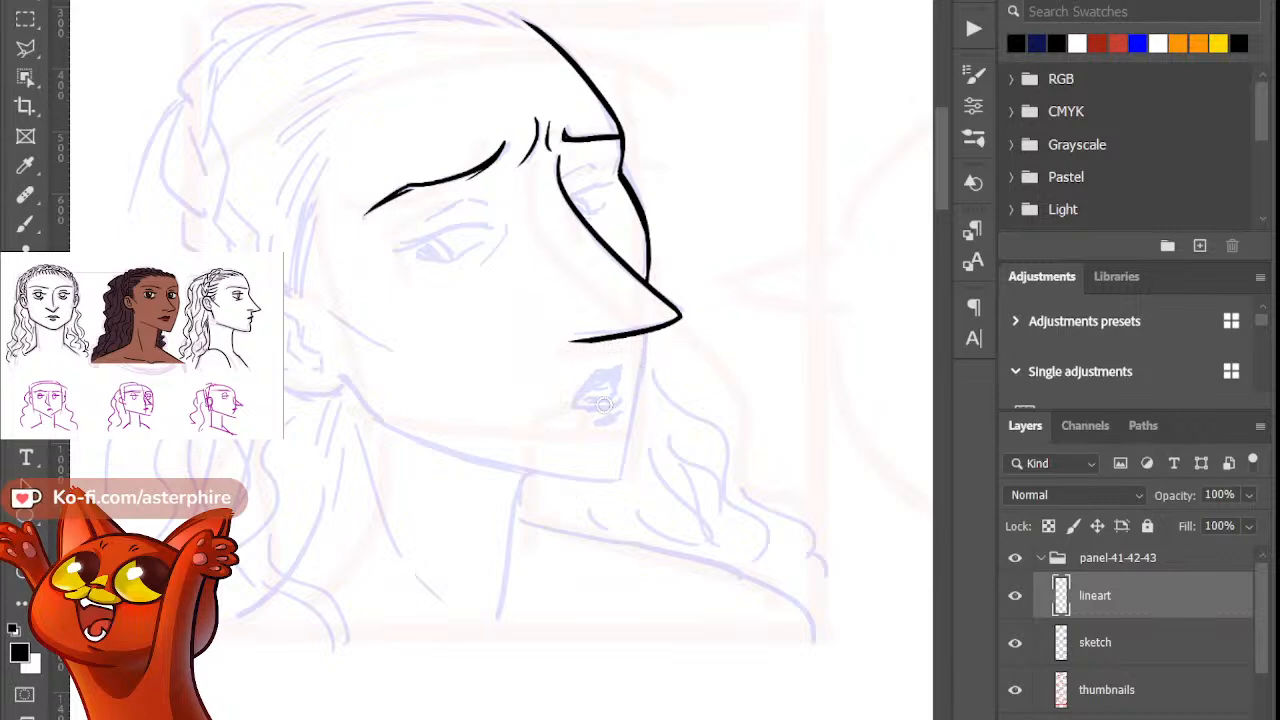
{"action": "key", "text": "b"}
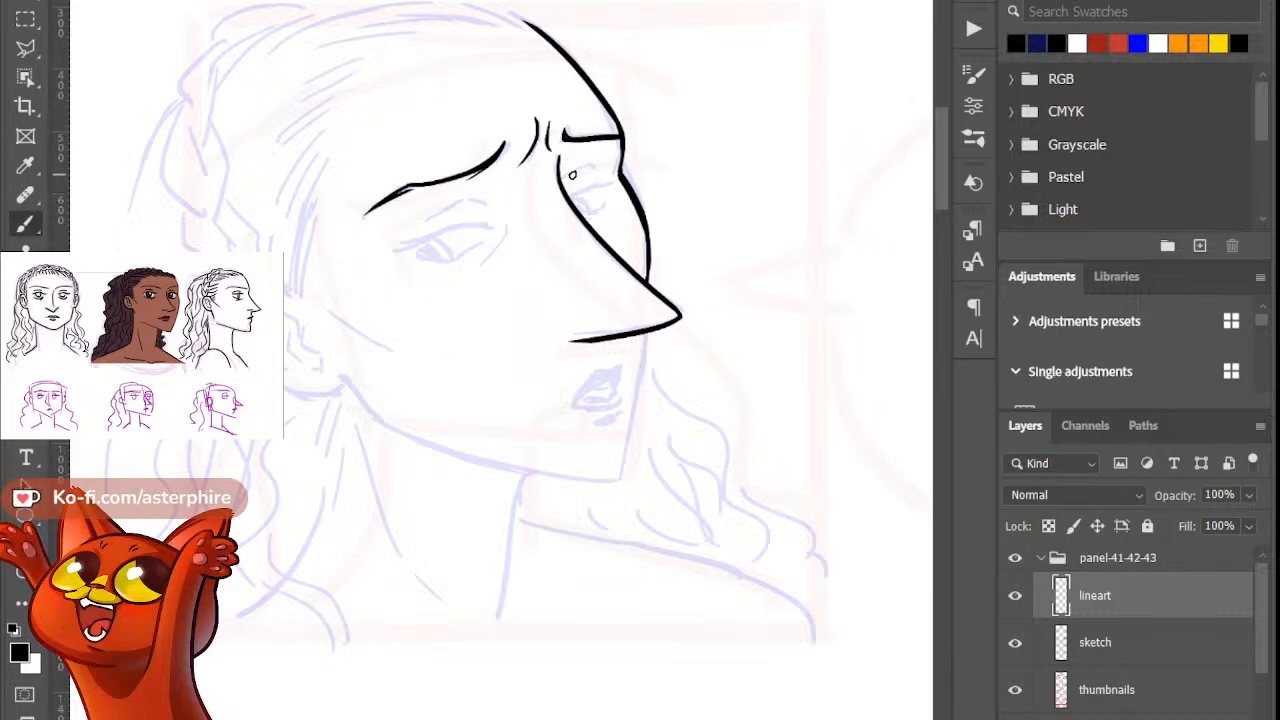
Step: Ink the far eye's upper eyelid crease and the thick upper lash line from the nose bridge past the cheek contour, undoing unsuitable strokes
{"action": "left_click_drag", "start_coordinate": [563, 173], "coordinate": [598, 164]}
{"action": "key", "text": "ctrl+z"}
{"action": "left_click_drag", "start_coordinate": [568, 192], "coordinate": [640, 182]}
{"action": "key", "text": "ctrl+z"}
{"action": "key", "text": "ctrl+z"}
{"action": "key", "text": "ctrl+z"}
{"action": "key", "text": "ctrl+z"}
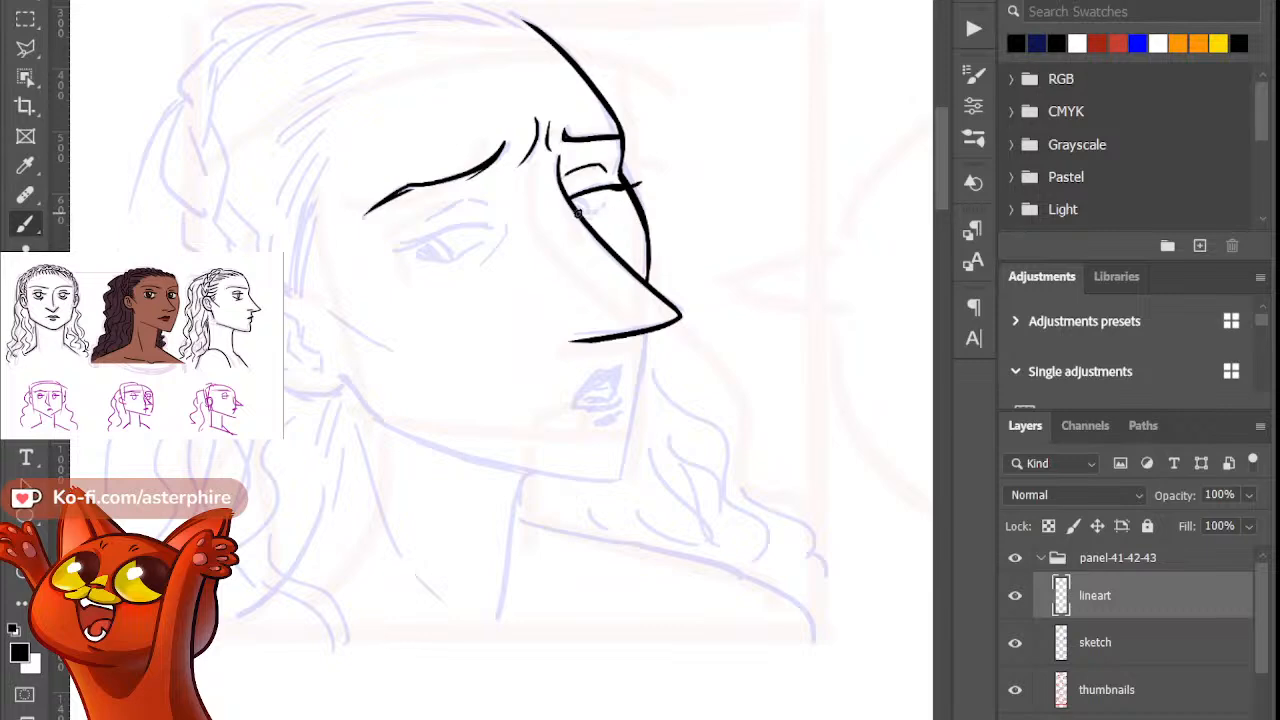
Step: Ink the far eye's iris and lower lid under the lash line, refining the shapes with alternating Eraser and Brush touches
{"action": "key", "text": "e"}
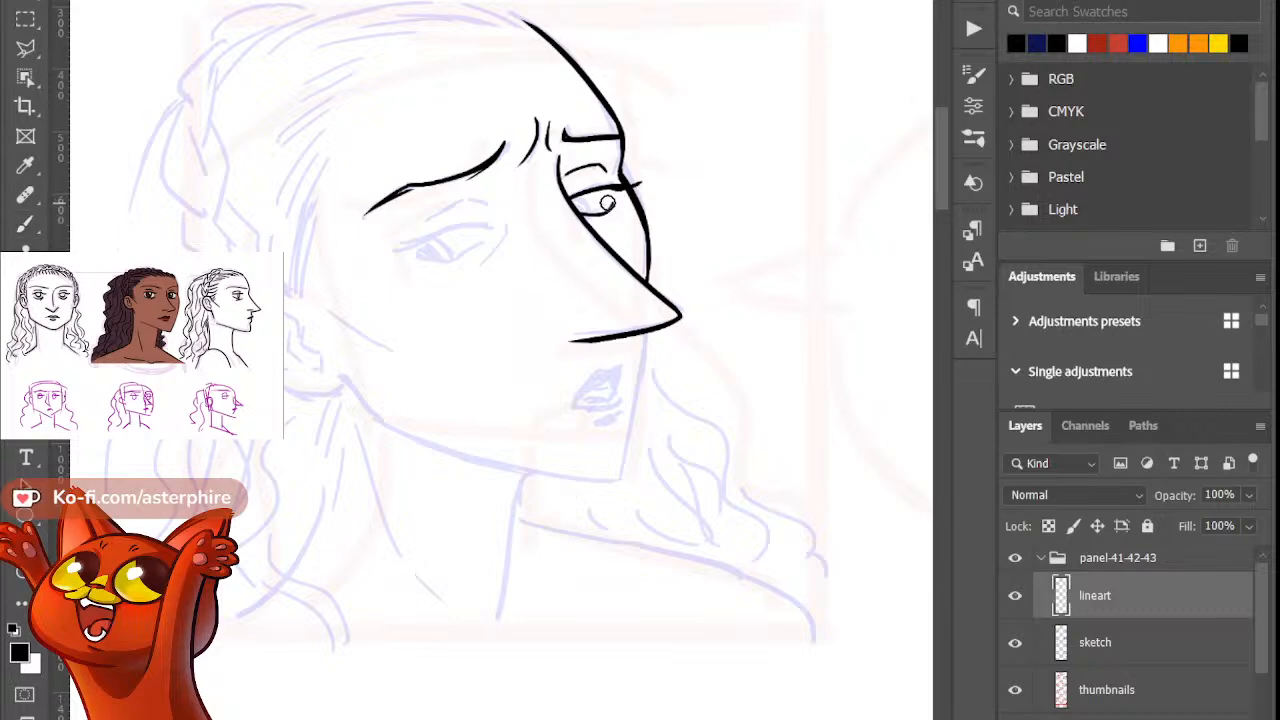
{"action": "key", "text": "b"}
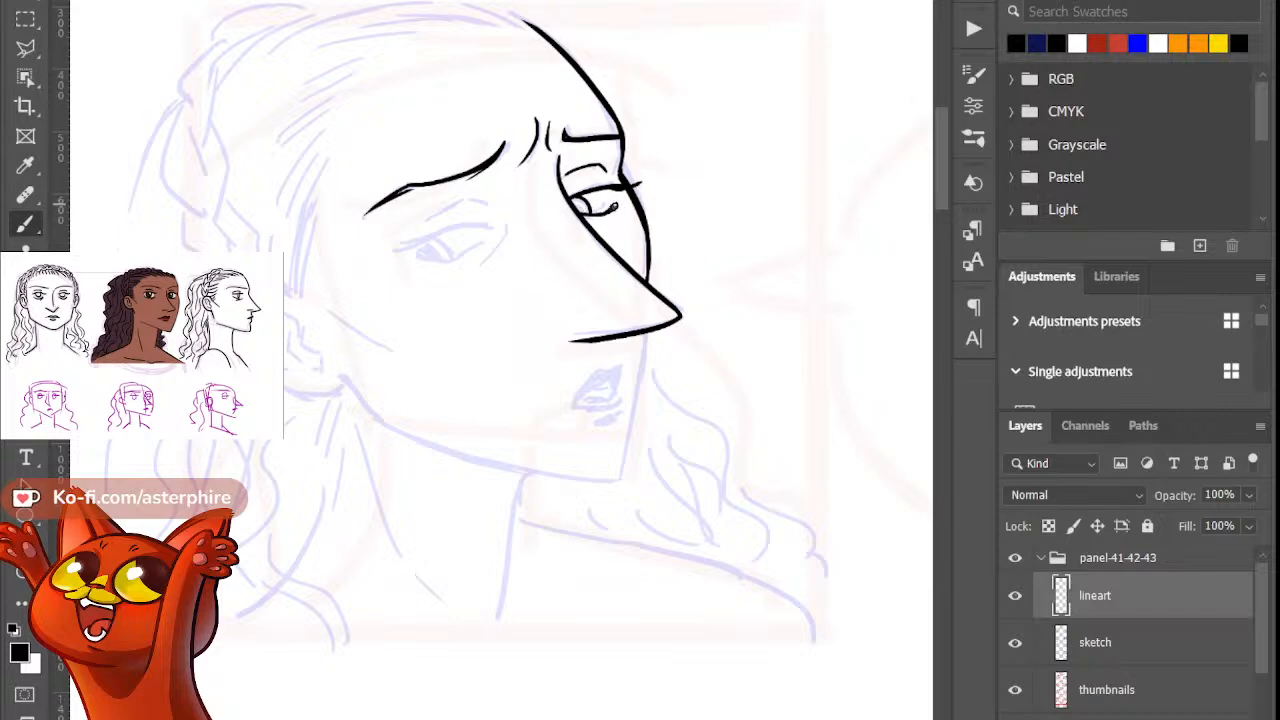
{"action": "key", "text": "e"}
{"action": "key", "text": "b"}
{"action": "key", "text": "e"}
{"action": "key", "text": "b"}
{"action": "key", "text": "e"}
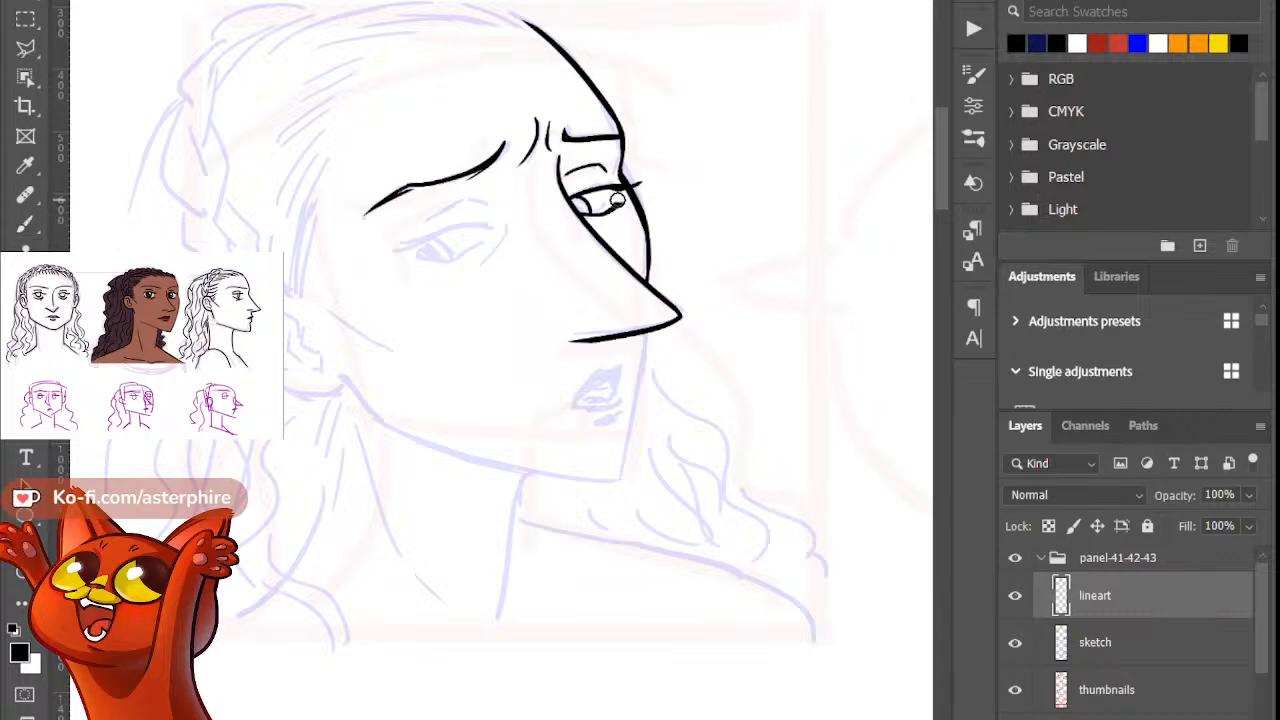
{"action": "key", "text": "b"}
{"action": "key", "text": "e"}
{"action": "key", "text": "b"}
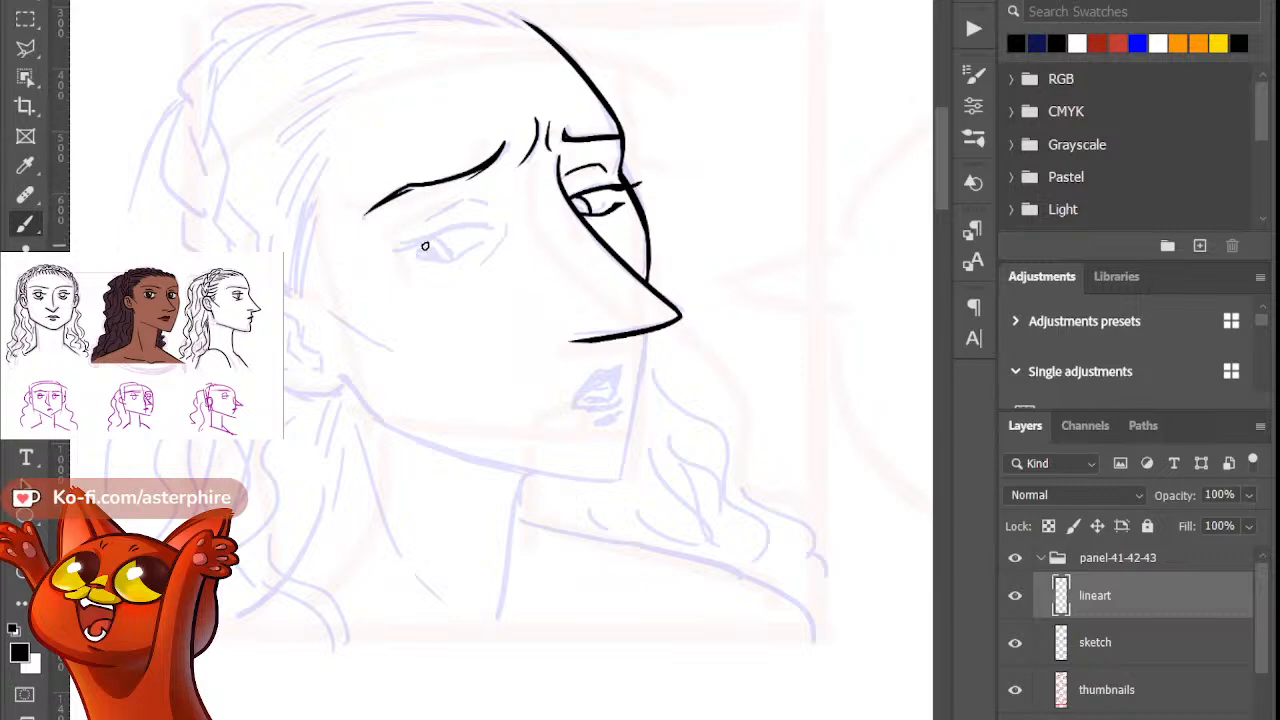
Step: Ink the near eye's upper lash line as one curved stroke from outer to inner corner, undoing the unsuitable attempts
{"action": "left_click_drag", "start_coordinate": [421, 243], "coordinate": [506, 230]}
{"action": "key", "text": "ctrl+z"}
{"action": "left_click_drag", "start_coordinate": [418, 243], "coordinate": [494, 228]}
{"action": "key", "text": "ctrl+z"}
{"action": "left_click_drag", "start_coordinate": [410, 247], "coordinate": [488, 231]}
{"action": "key", "text": "ctrl+z"}
{"action": "left_click_drag", "start_coordinate": [396, 249], "coordinate": [499, 231]}
{"action": "key", "text": "ctrl+z"}
{"action": "key", "text": "e"}
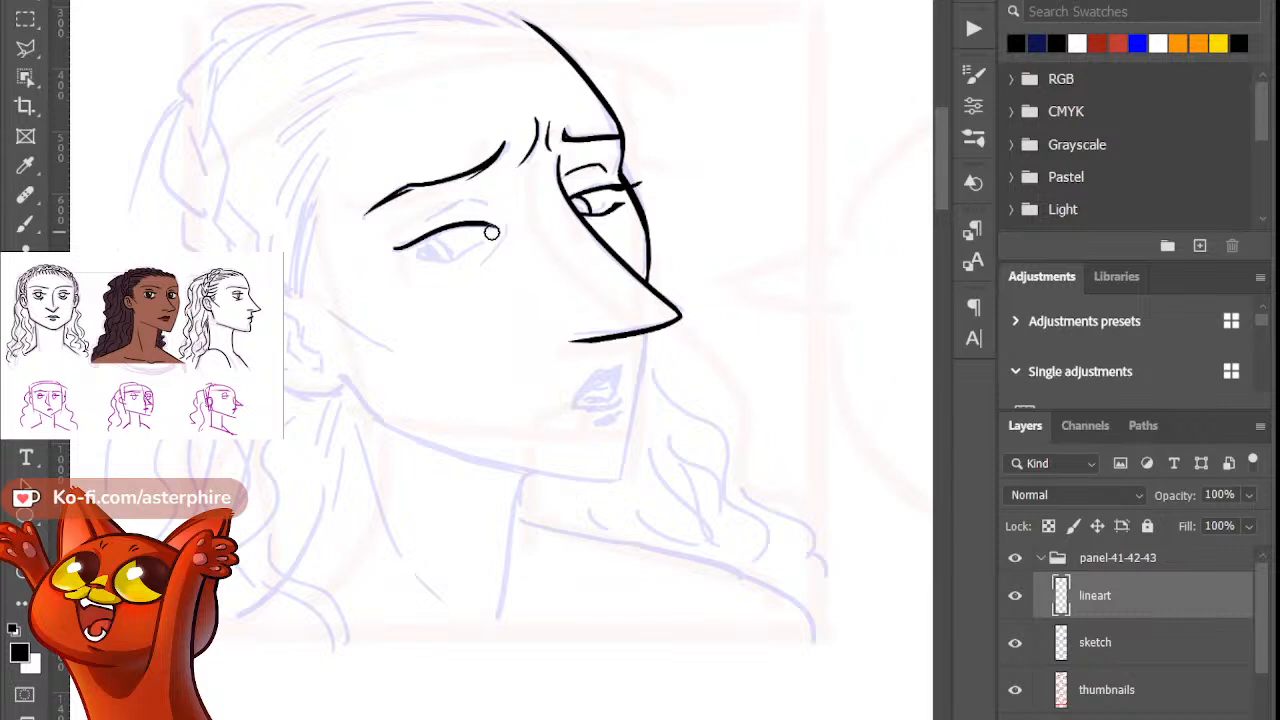
Step: Thicken the outer end of the near eye's lash line into a pointed wedge with alternating Brush and Eraser touches
{"action": "key", "text": "b"}
{"action": "left_click_drag", "start_coordinate": [392, 250], "coordinate": [408, 252]}
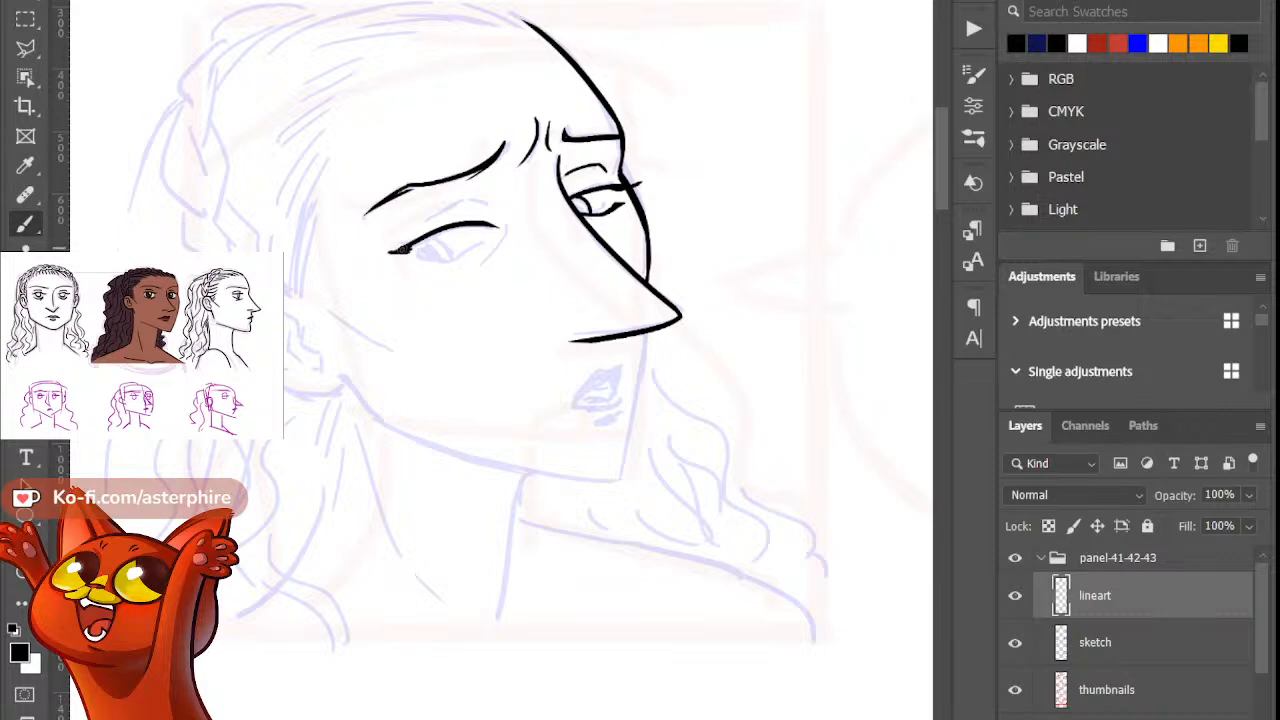
{"action": "key", "text": "e"}
{"action": "mouse_move", "coordinate": [391, 246]}
{"action": "left_mouse_down"}
{"action": "mouse_move", "coordinate": [408, 250]}
{"action": "mouse_move", "coordinate": [409, 229]}
{"action": "mouse_move", "coordinate": [392, 251]}
{"action": "left_mouse_up"}
{"action": "key", "text": "b"}
{"action": "key", "text": "e"}
{"action": "key", "text": "b"}
{"action": "key", "text": "e"}
{"action": "key", "text": "b"}
{"action": "key", "text": "e"}
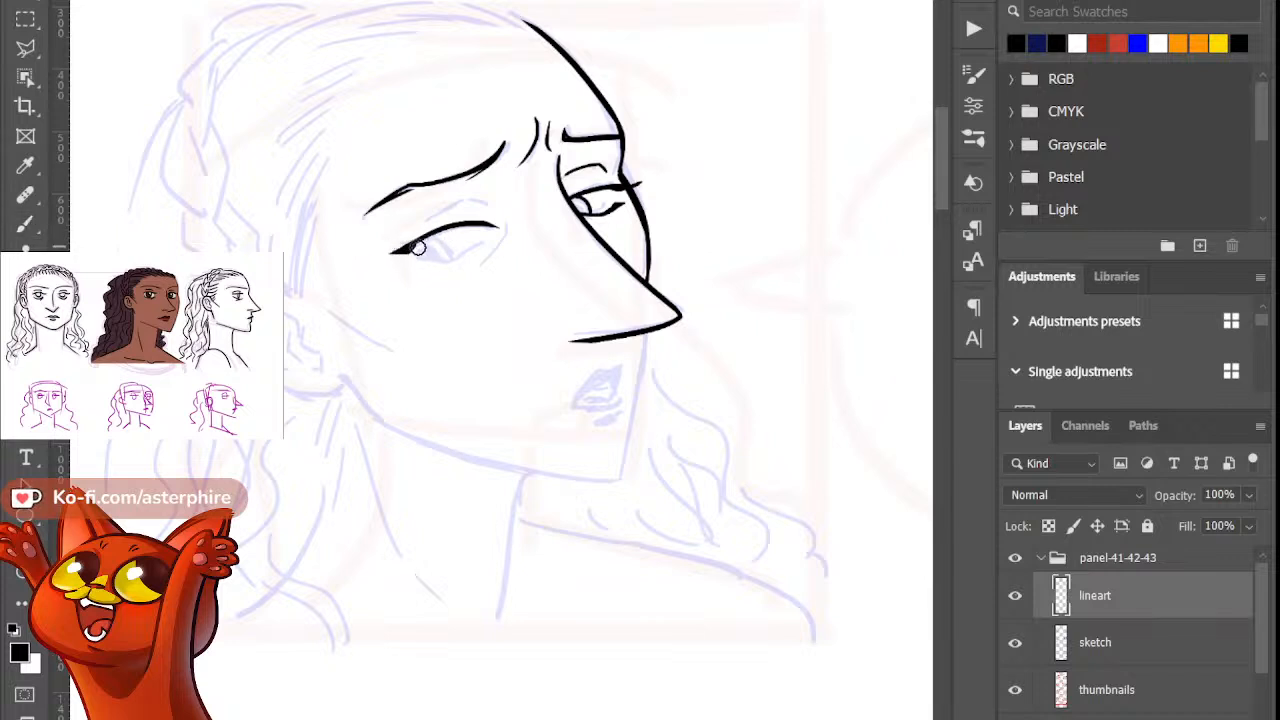
{"action": "key", "text": "b"}
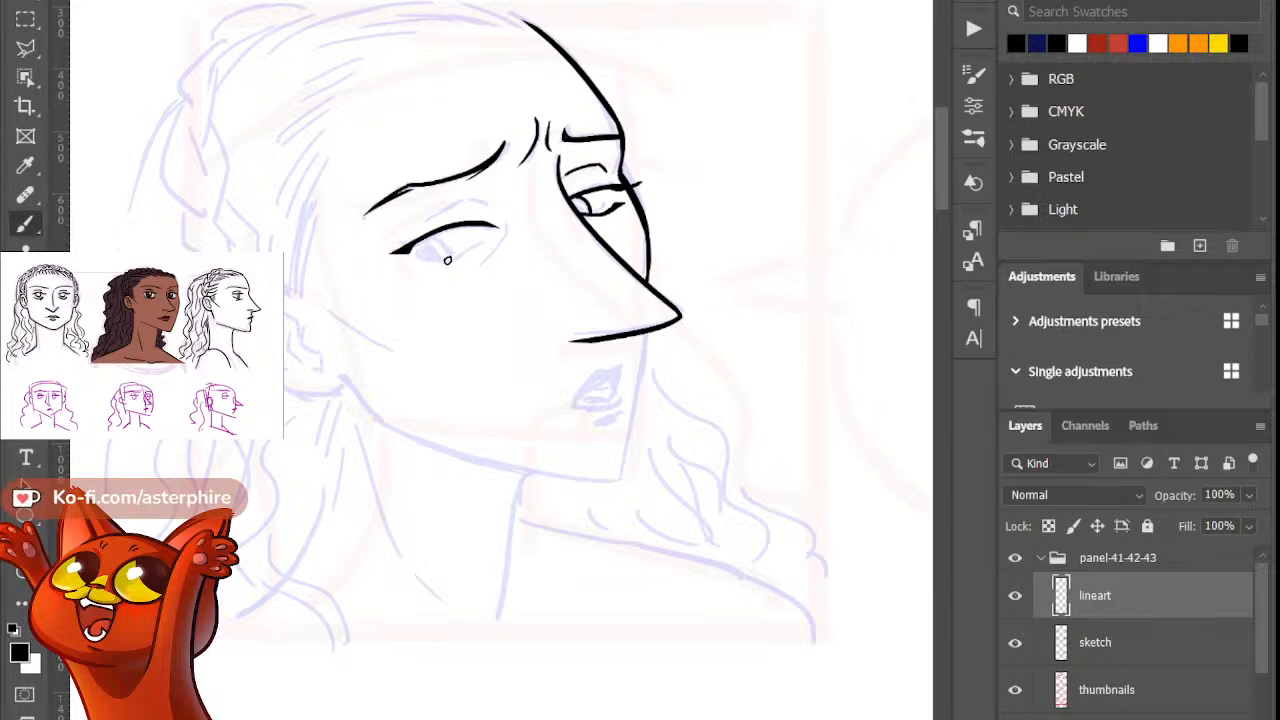
Step: Ink the near eye's lower lid from the inner corner outward and draw its iris with a filled black pupil
{"action": "left_click_drag", "start_coordinate": [426, 258], "coordinate": [493, 229]}
{"action": "key", "text": "ctrl+z"}
{"action": "left_click_drag", "start_coordinate": [418, 262], "coordinate": [494, 234]}
{"action": "key", "text": "ctrl+z"}
{"action": "left_click_drag", "start_coordinate": [420, 261], "coordinate": [496, 235]}
{"action": "key", "text": "ctrl+z"}
{"action": "left_click_drag", "start_coordinate": [494, 238], "coordinate": [421, 258]}
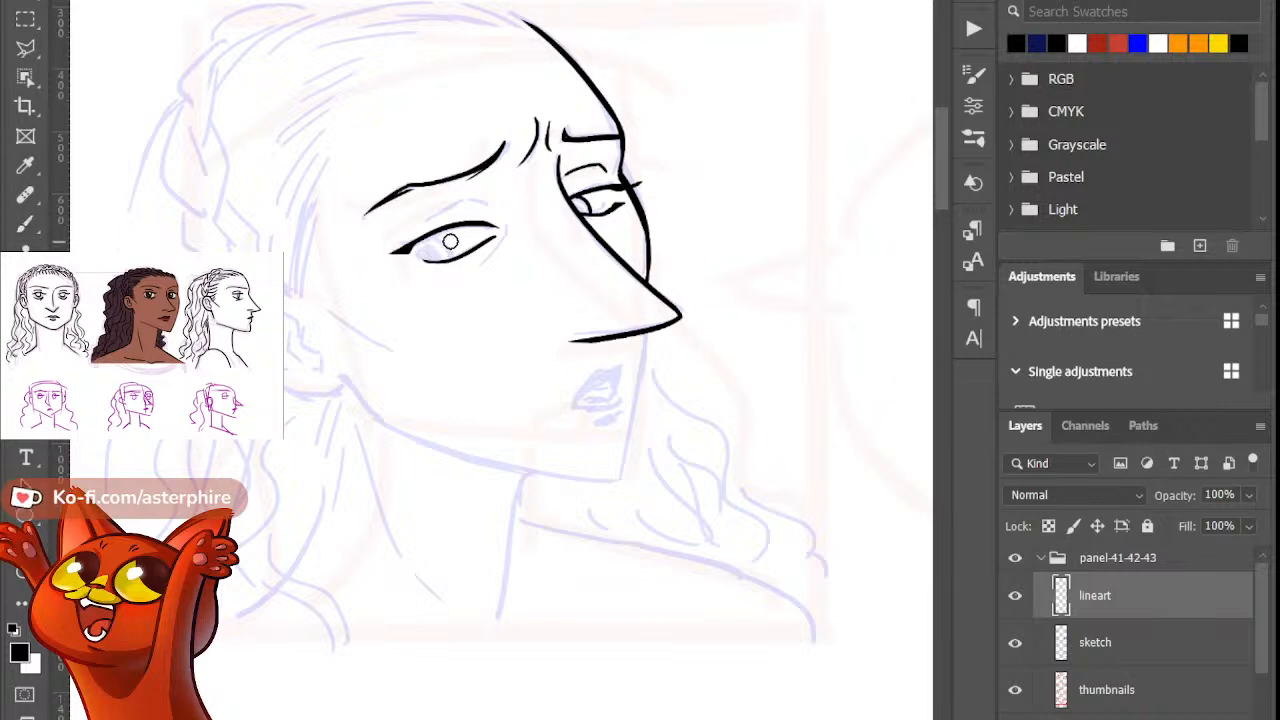
{"action": "key", "text": "b"}
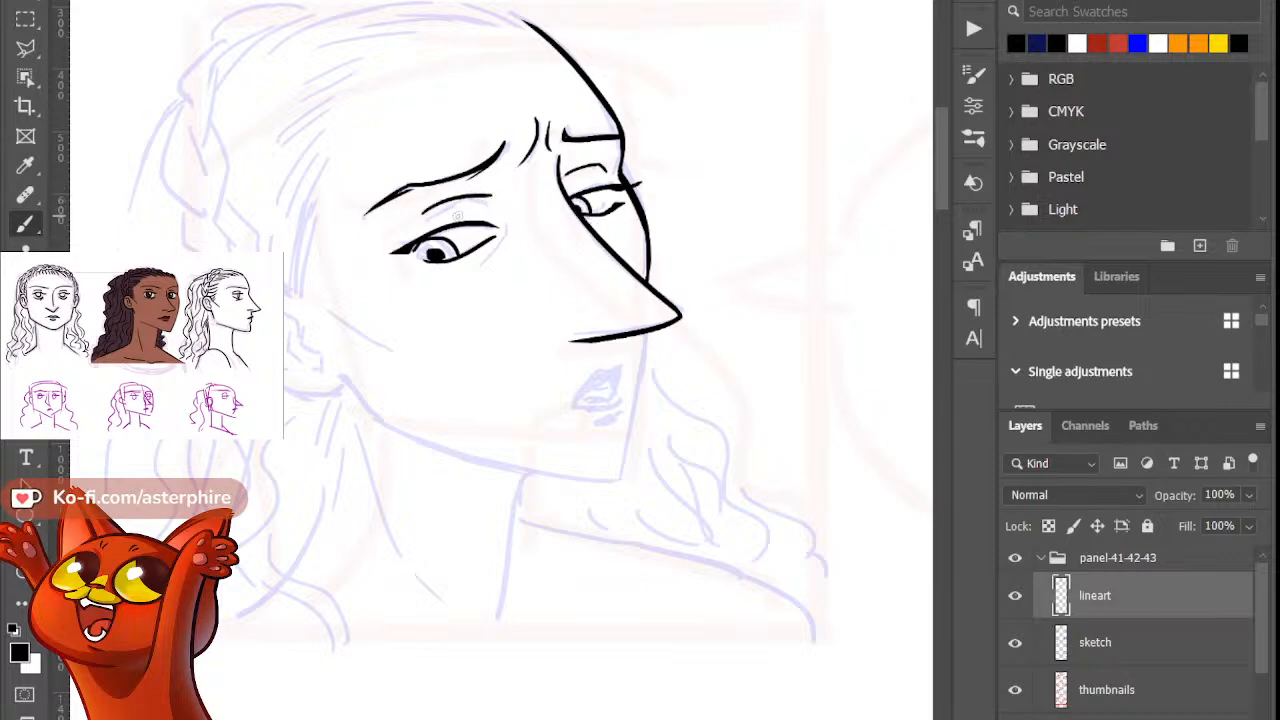
Step: Ink the curved eyelid crease above the near eye and the short slanted fold running down from its inner corner
{"action": "left_click_drag", "start_coordinate": [422, 215], "coordinate": [494, 219]}
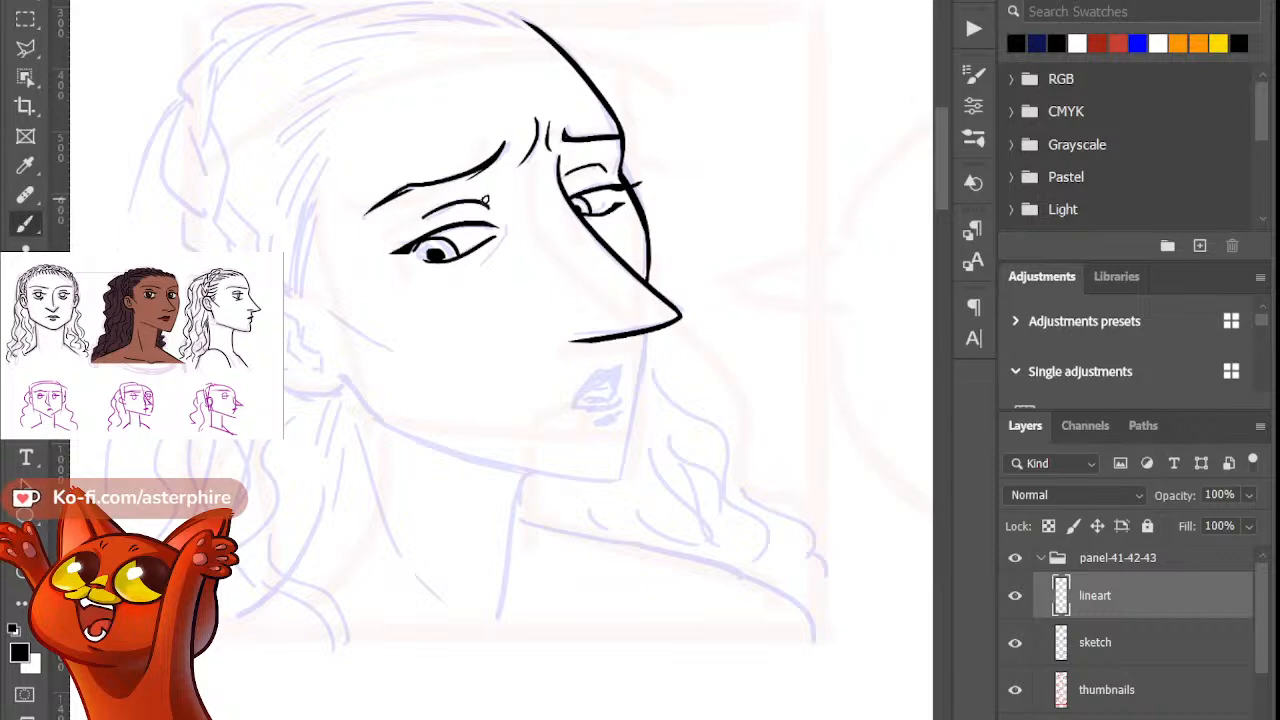
{"action": "key", "text": "e"}
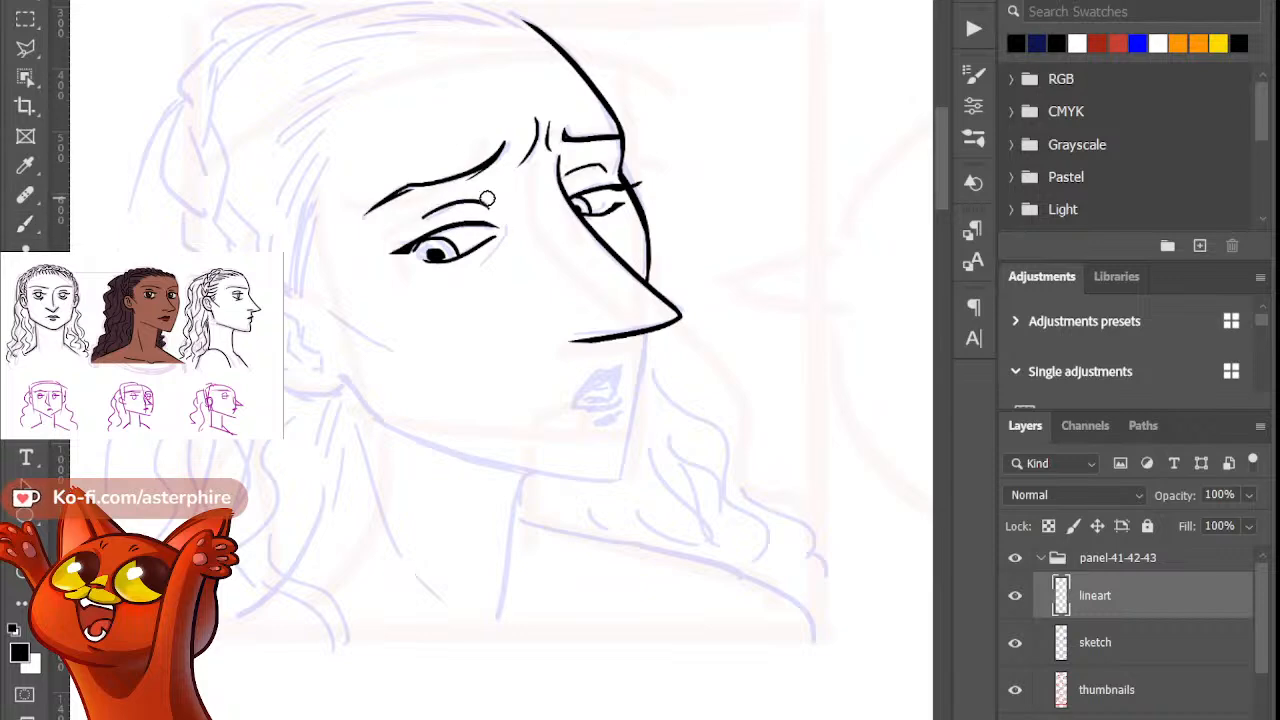
{"action": "key", "text": "b"}
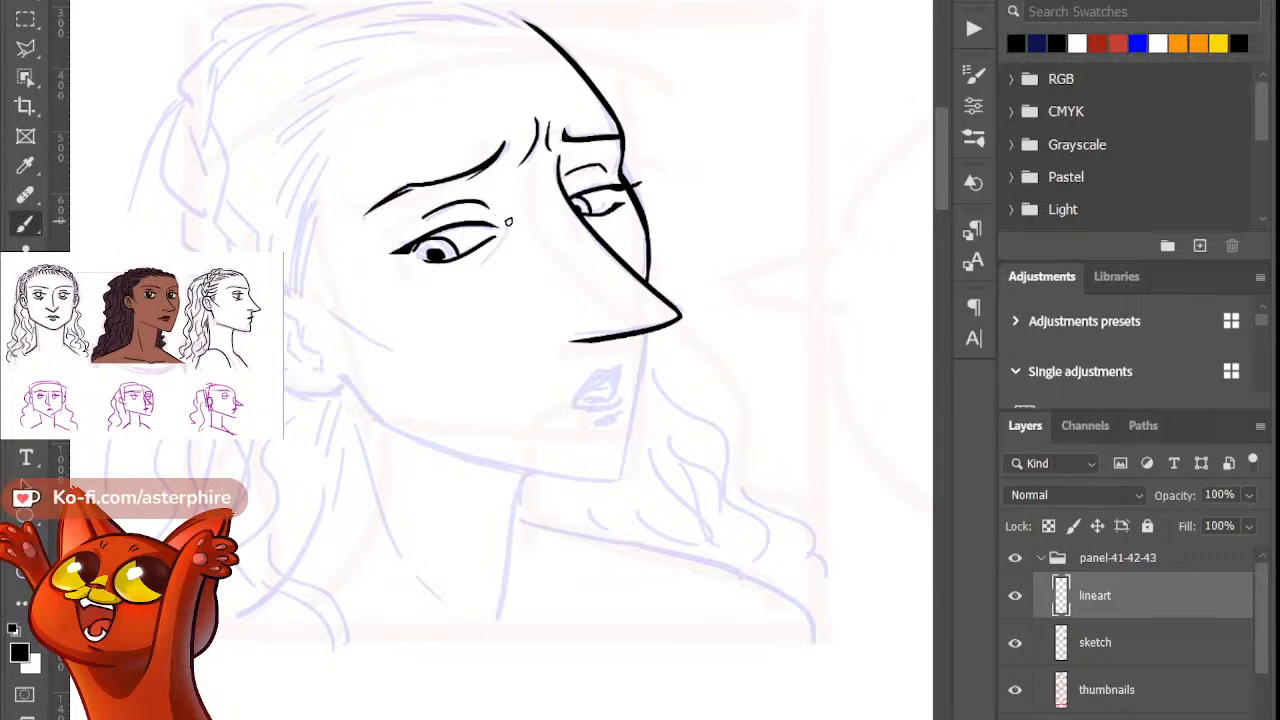
{"action": "left_click_drag", "start_coordinate": [508, 222], "coordinate": [455, 290]}
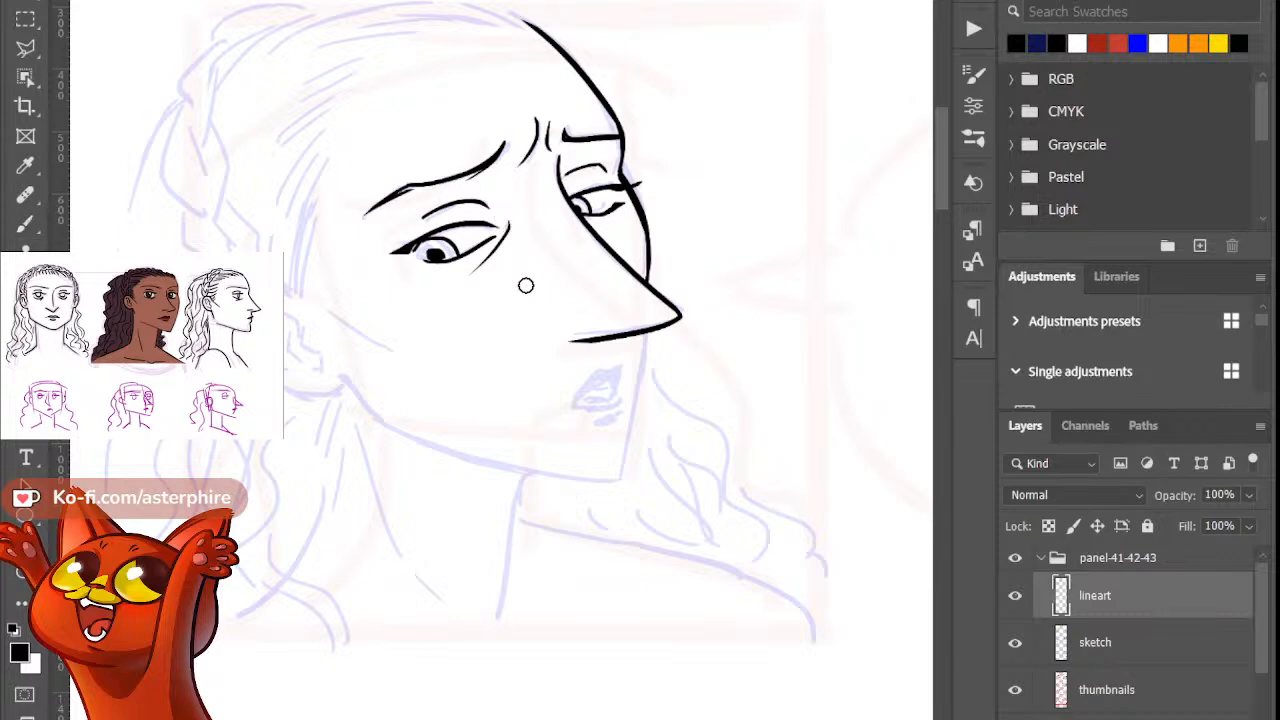
{"action": "key", "text": "b"}
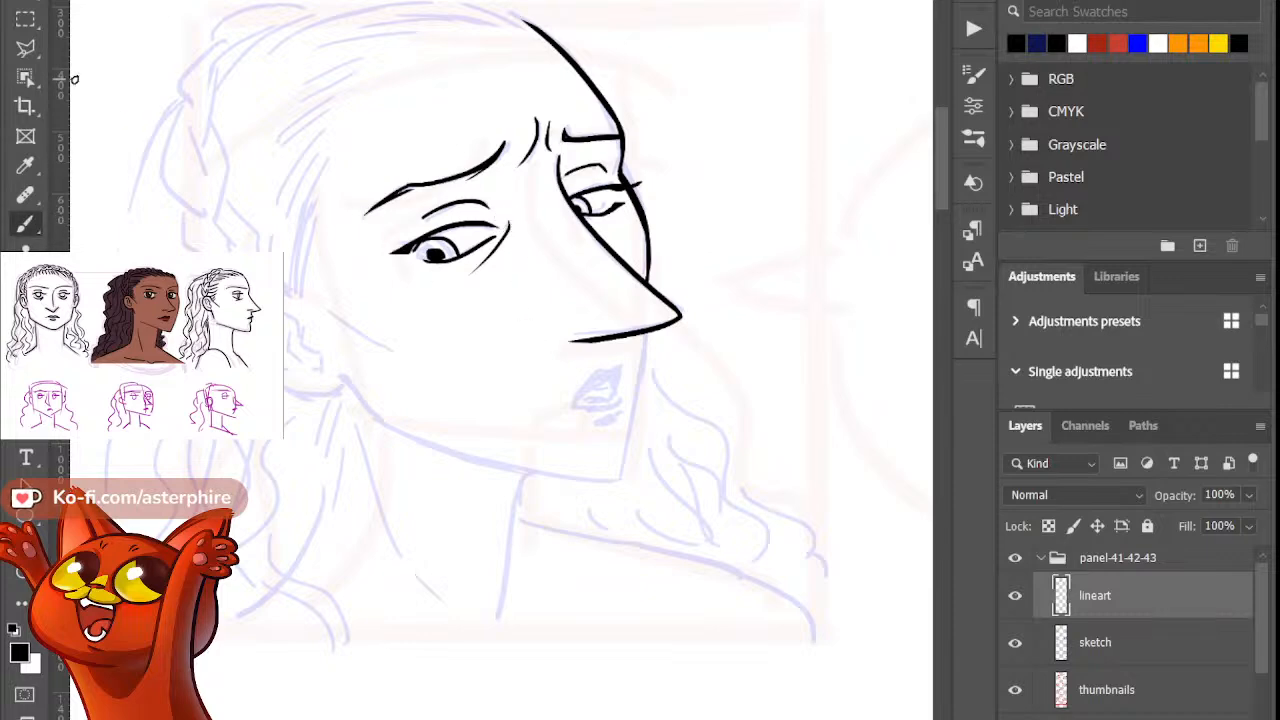
Step: Enclose the near eyebrow and eye in a polygonal lasso selection and shift them slightly upward on the face
{"action": "left_click", "coordinate": [18, 50]}
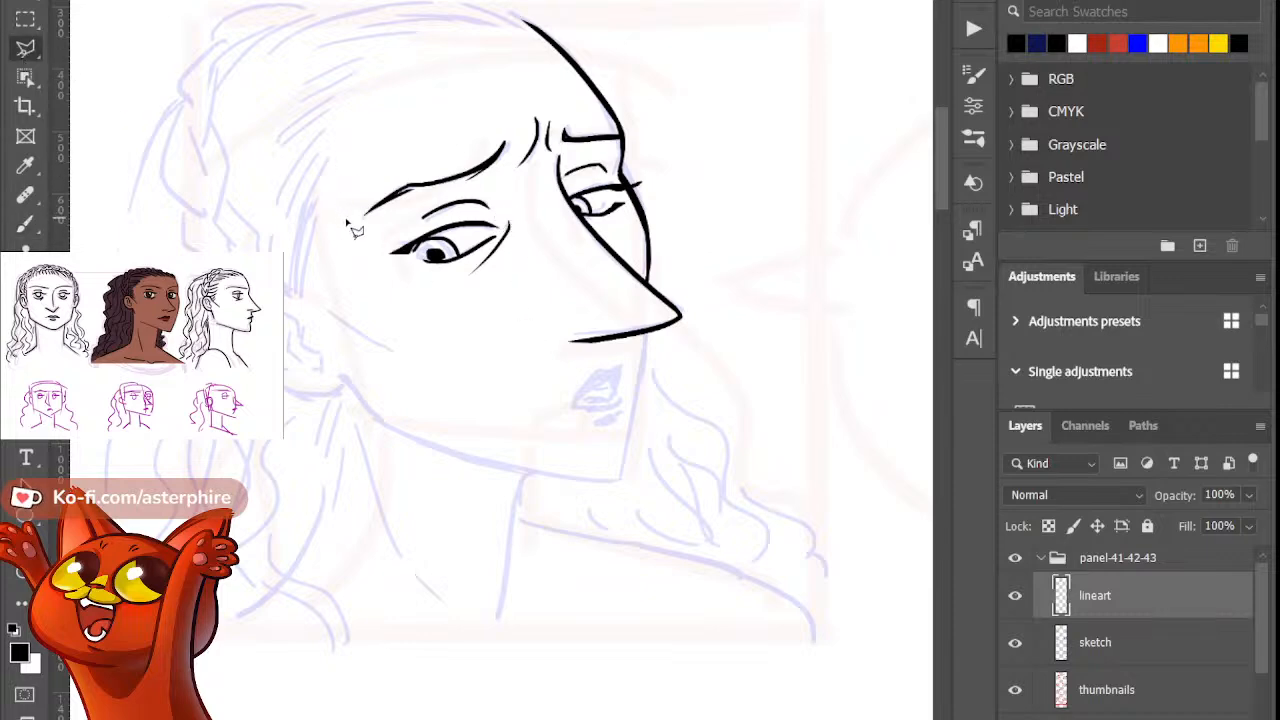
{"action": "left_click", "coordinate": [345, 218]}
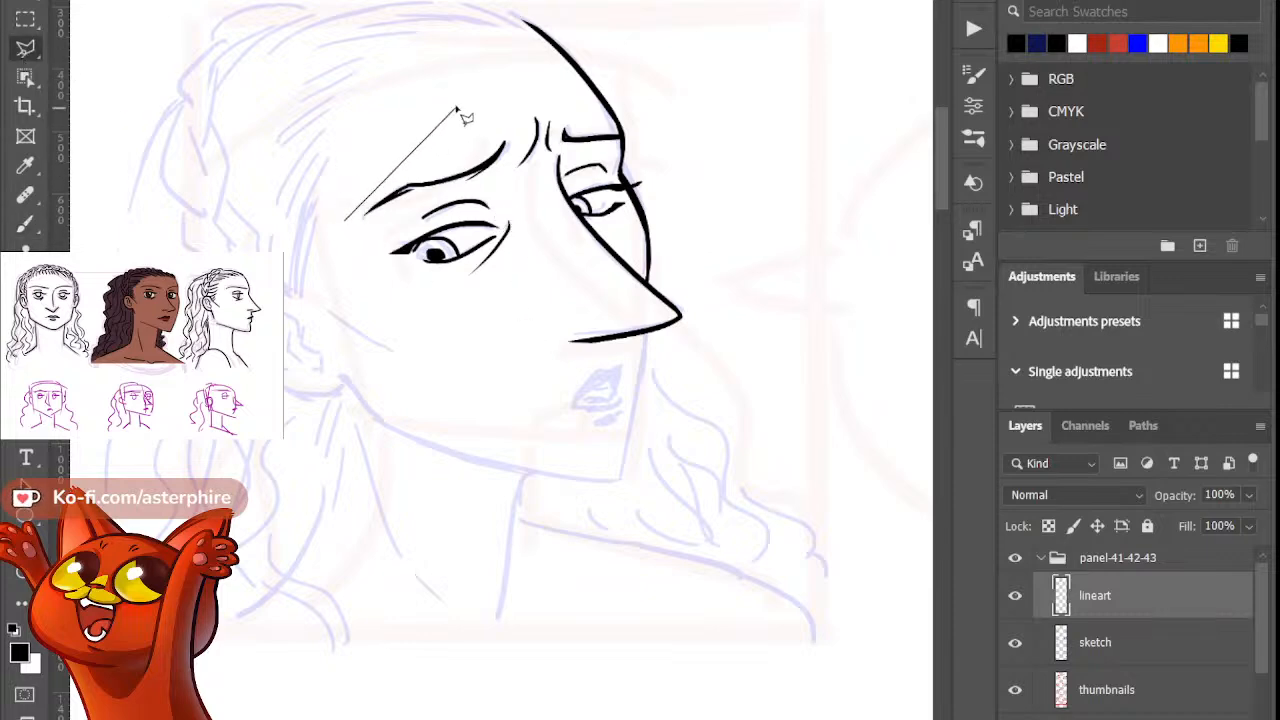
{"action": "left_click", "coordinate": [485, 104]}
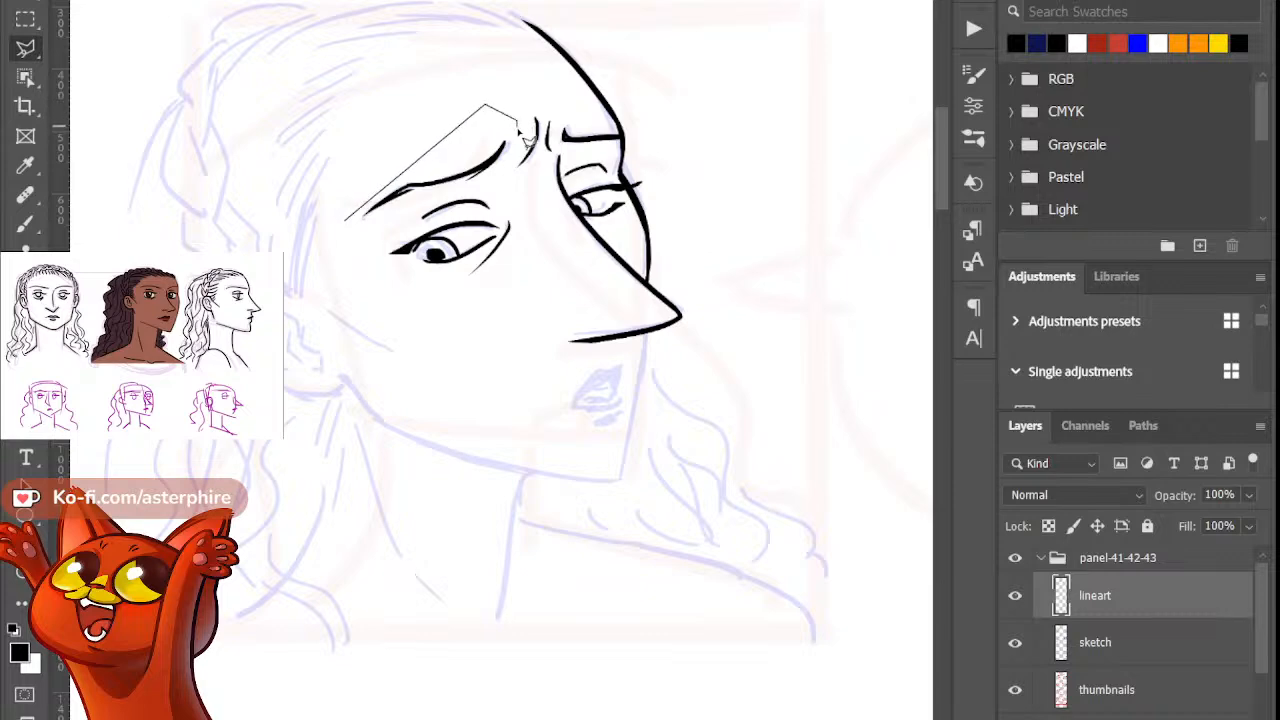
{"action": "left_click", "coordinate": [516, 120]}
{"action": "left_click", "coordinate": [502, 170]}
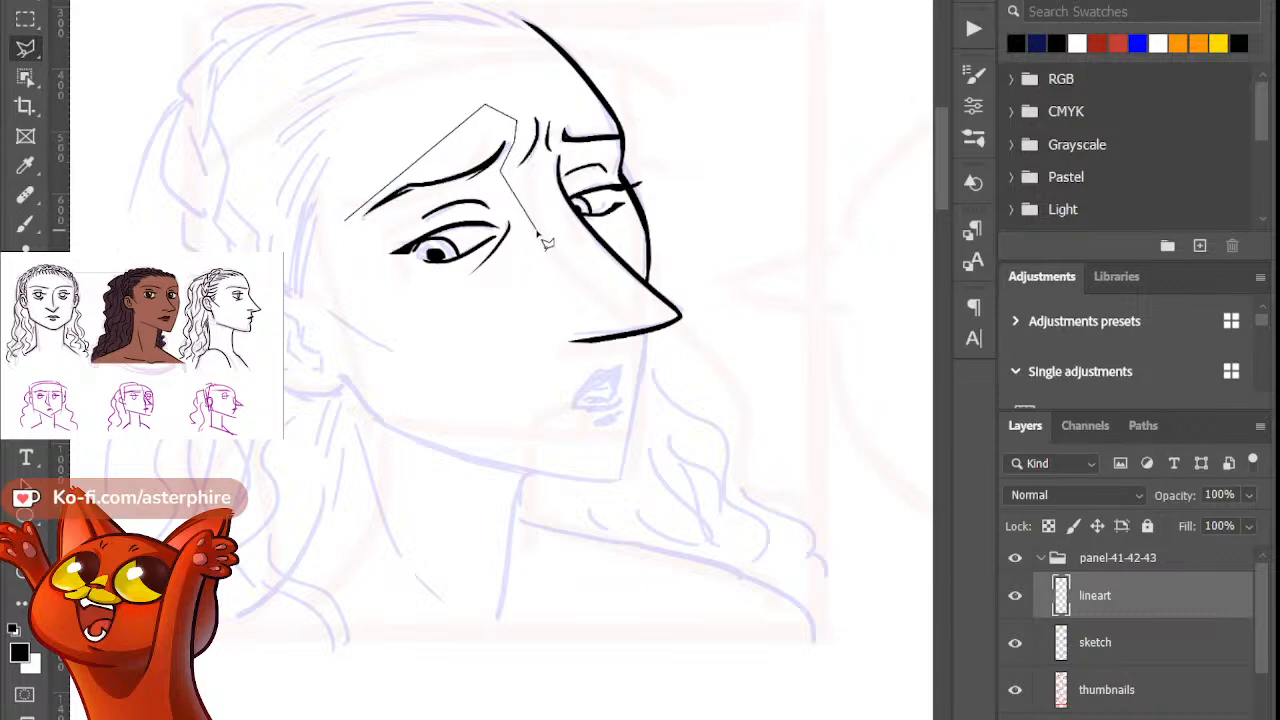
{"action": "left_click", "coordinate": [534, 228]}
{"action": "left_click", "coordinate": [464, 313]}
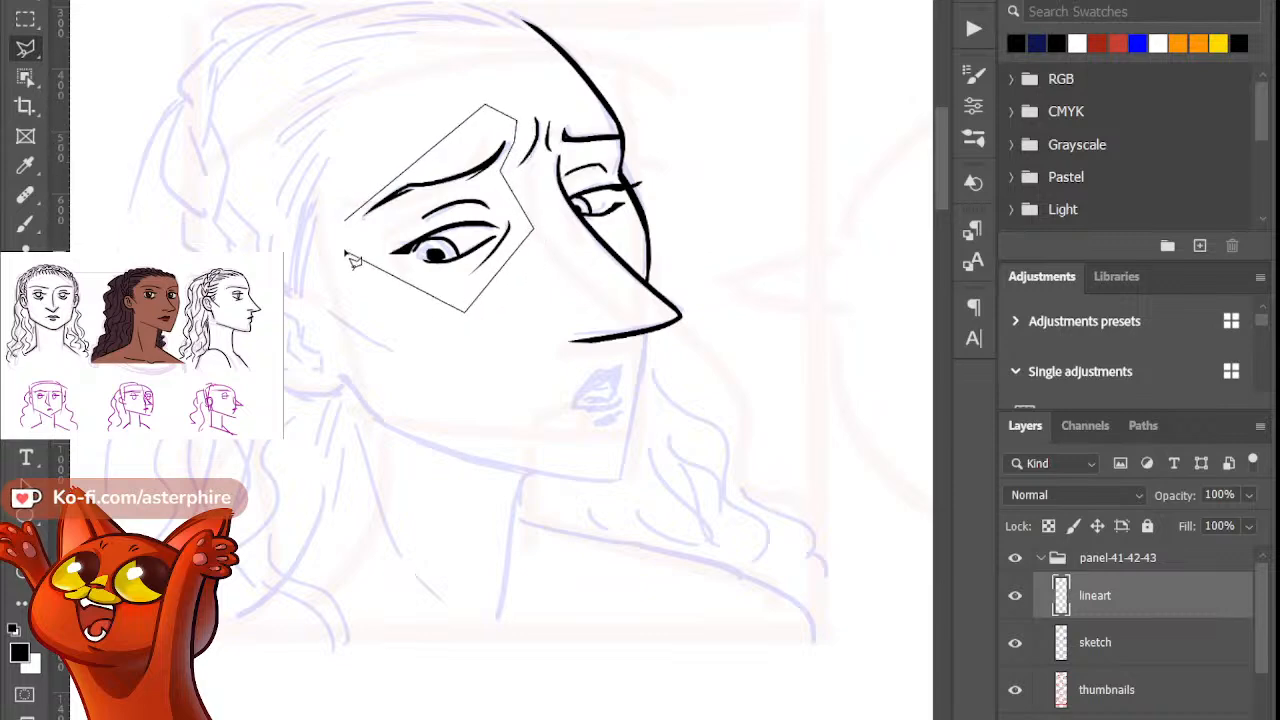
{"action": "left_click", "coordinate": [352, 234]}
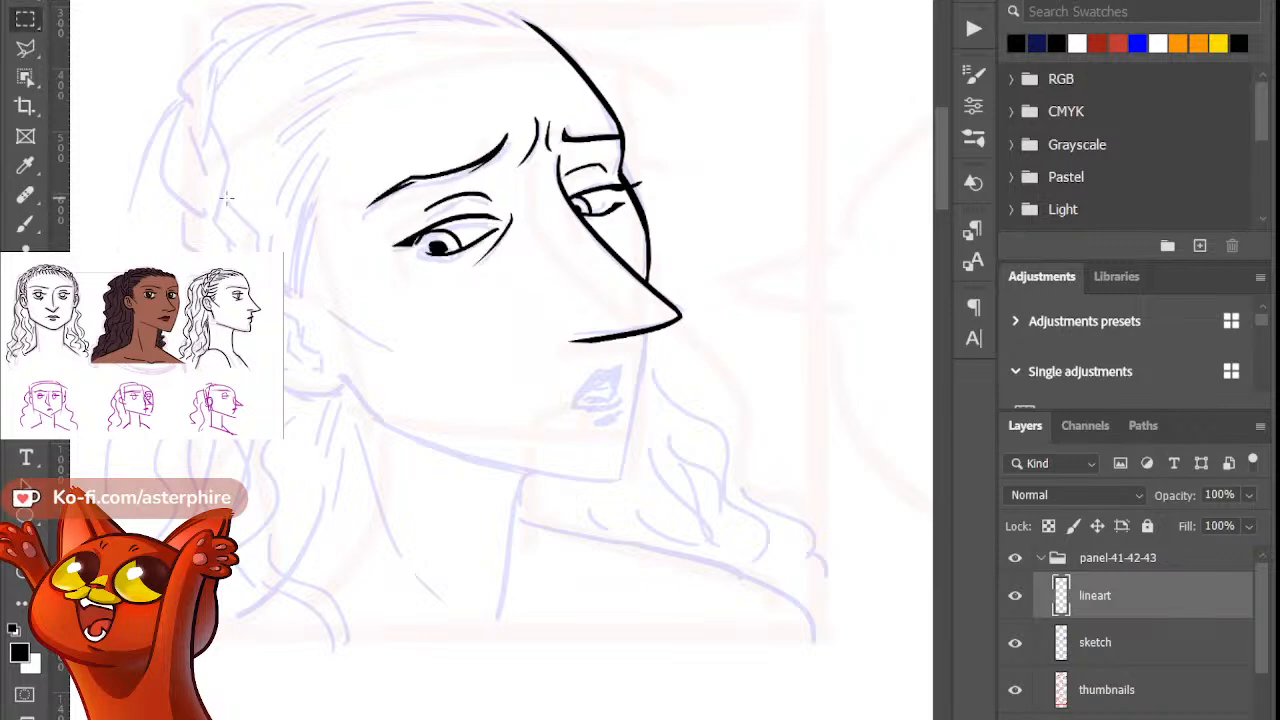
Step: Refine the near eye's iris and the lower lid beneath it with alternating Brush and Eraser touches
{"action": "left_click", "coordinate": [25, 222]}
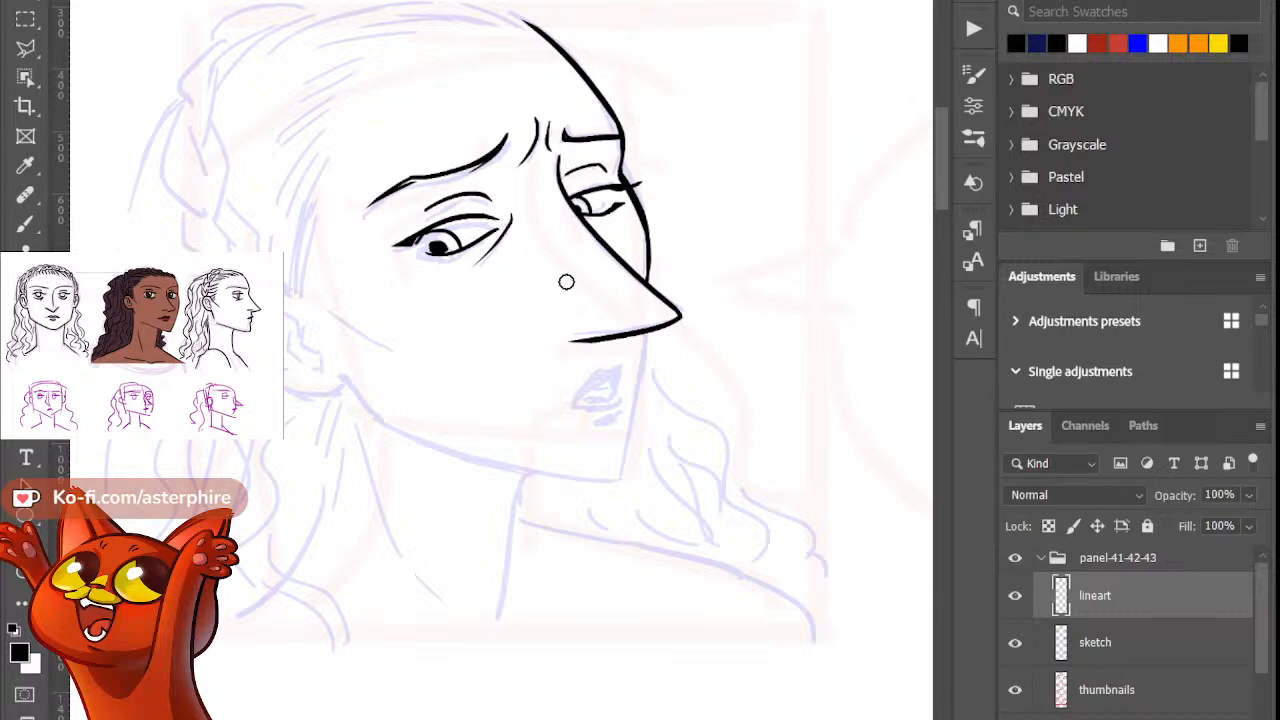
{"action": "key", "text": "b"}
{"action": "left_click", "coordinate": [26, 226]}
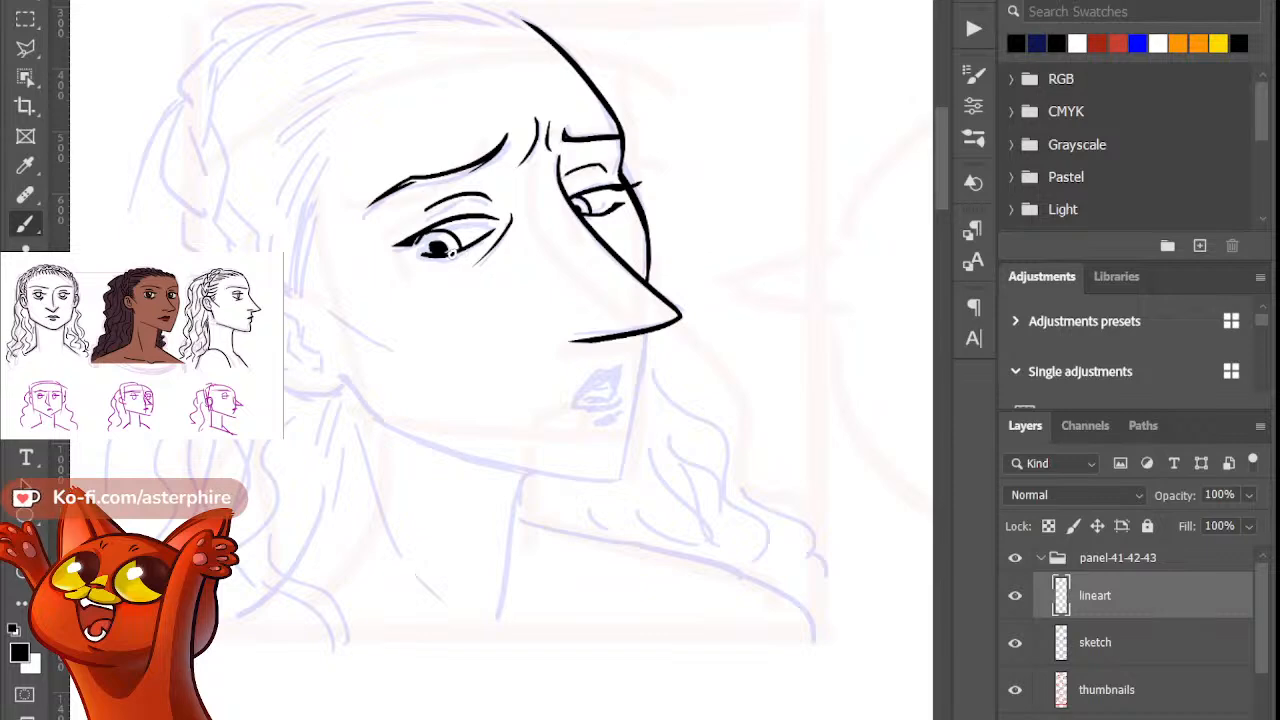
{"action": "key", "text": "e"}
{"action": "key", "text": "b"}
{"action": "key", "text": "e"}
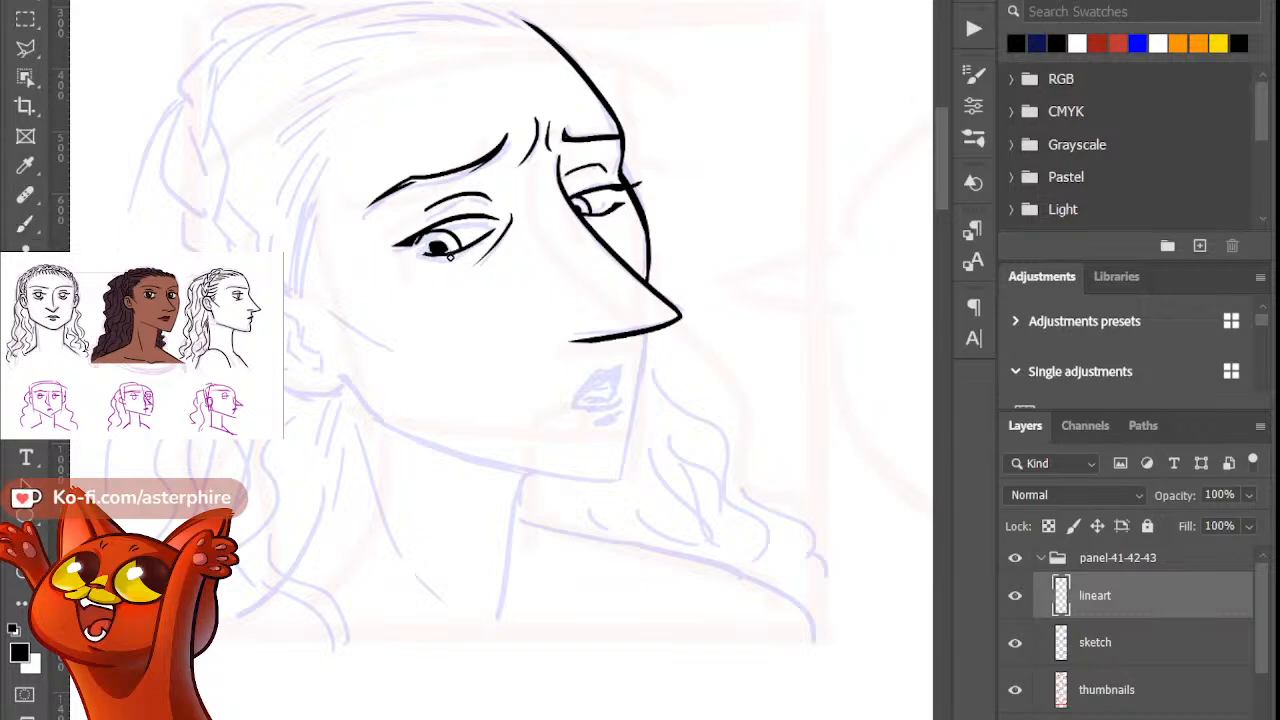
{"action": "key", "text": "b"}
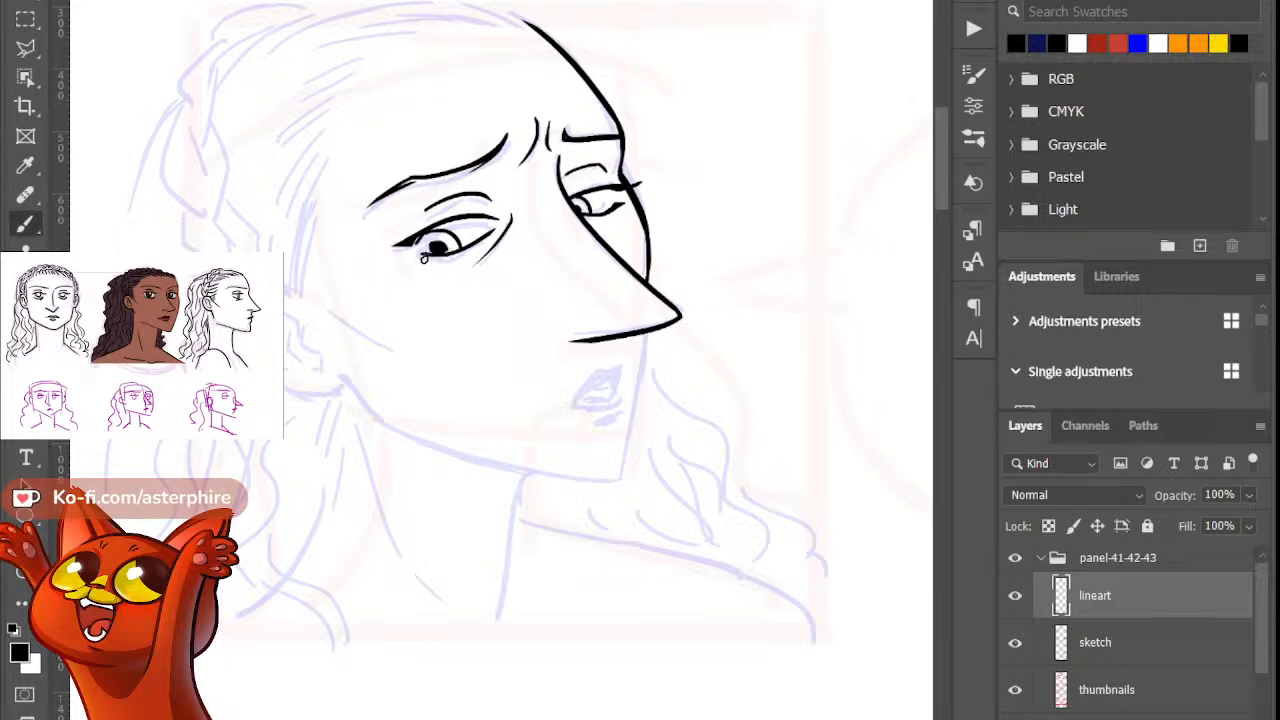
{"action": "key", "text": "e"}
{"action": "key", "text": "b"}
{"action": "key", "text": "e"}
{"action": "key", "text": "b"}
Step: Ink the upper lip's top contour with its pointed far peak and a slope down to the near mouth corner, redoing unsuitable strokes
{"action": "mouse_move", "coordinate": [605, 369]}
{"action": "left_mouse_down"}
{"action": "mouse_move", "coordinate": [623, 380]}
{"action": "mouse_move", "coordinate": [614, 368]}
{"action": "mouse_move", "coordinate": [626, 361]}
{"action": "mouse_move", "coordinate": [614, 404]}
{"action": "left_mouse_up"}
{"action": "key", "text": "ctrl+z"}
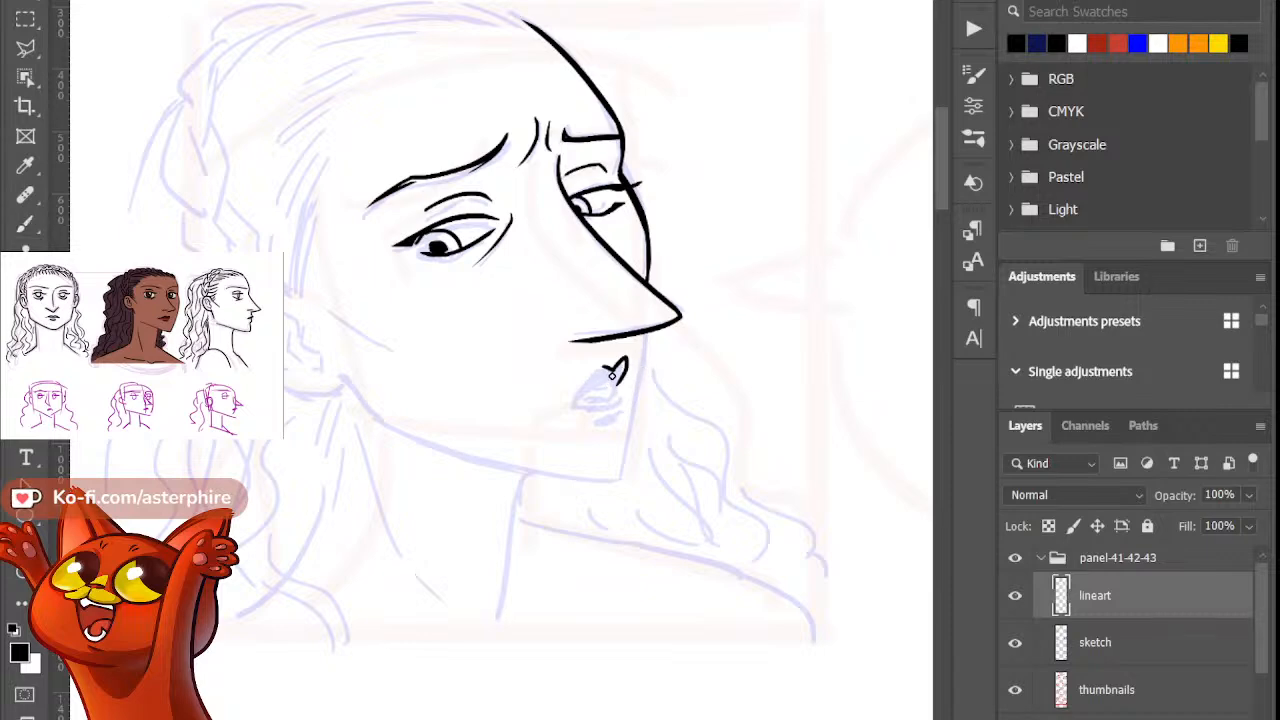
{"action": "key", "text": "b"}
{"action": "left_click_drag", "start_coordinate": [606, 370], "coordinate": [564, 409]}
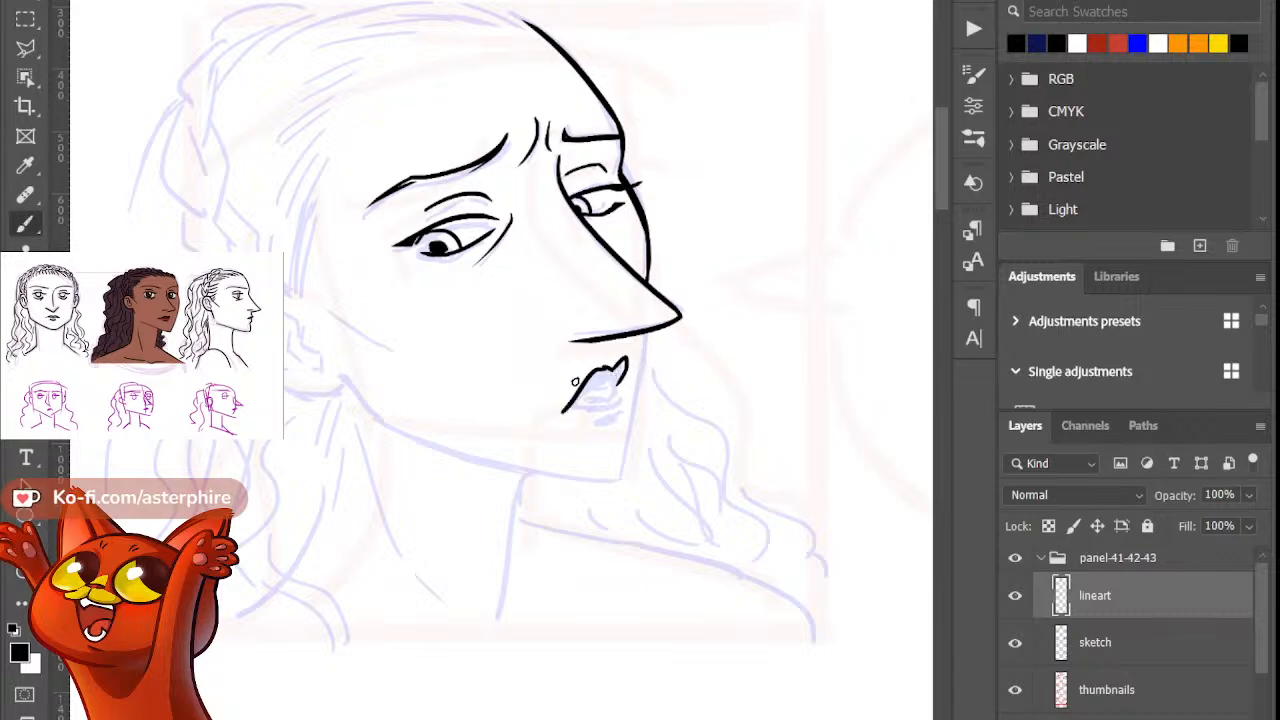
{"action": "key", "text": "ctrl+z"}
{"action": "left_click_drag", "start_coordinate": [604, 367], "coordinate": [561, 405]}
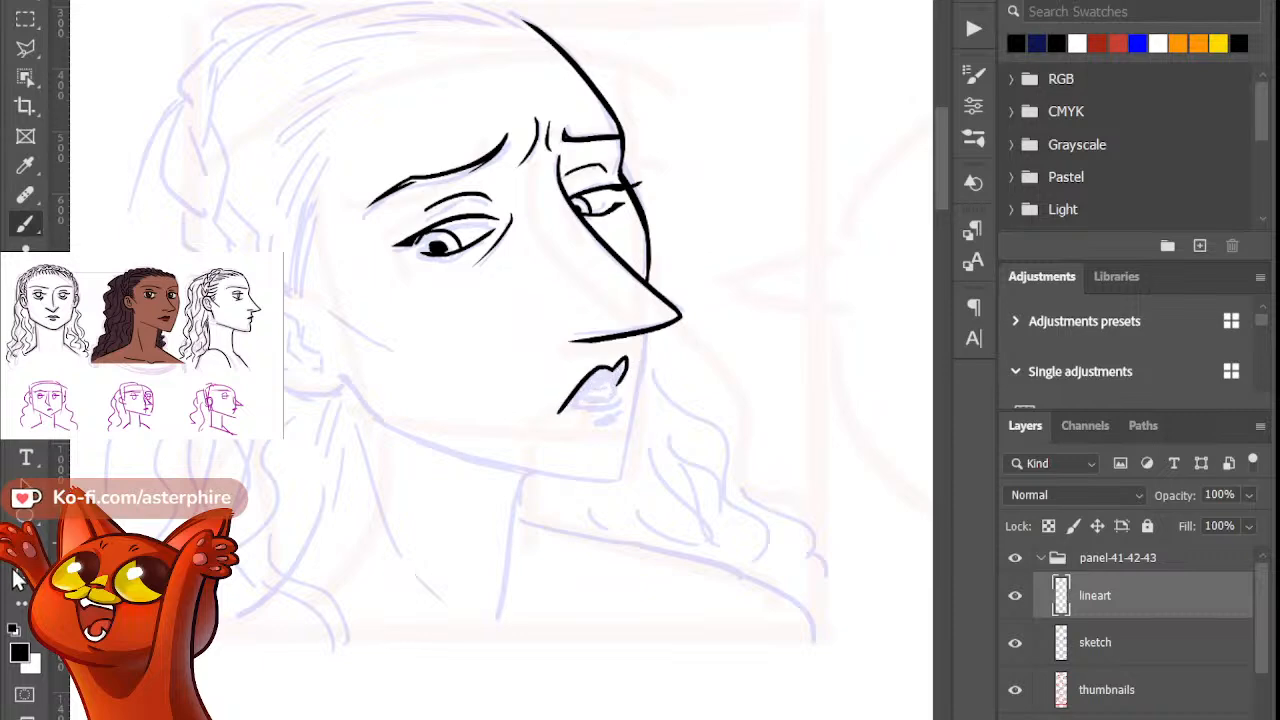
Step: Ink the mouth line along the underside of the upper lip to the near corner and clean it up with the Eraser and Brush
{"action": "key", "text": "z"}
{"action": "left_click_drag", "start_coordinate": [661, 382], "coordinate": [652, 424]}
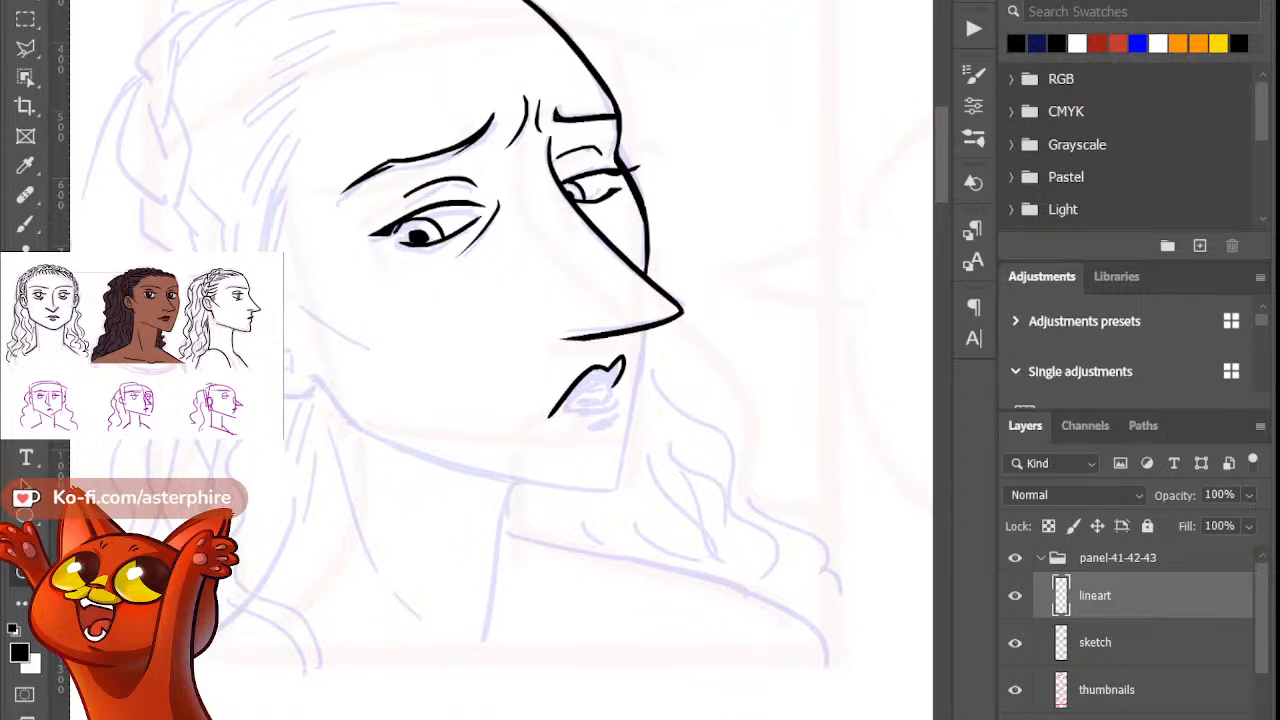
{"action": "key", "text": "b"}
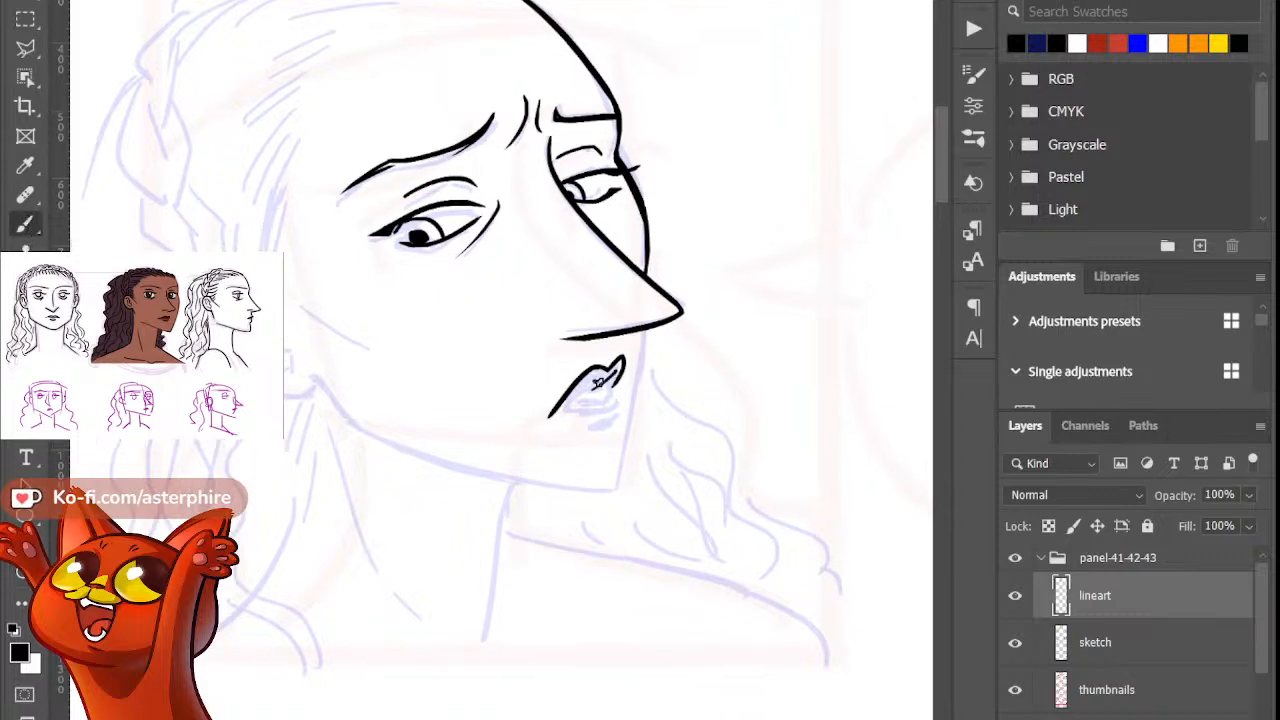
{"action": "key", "text": "e"}
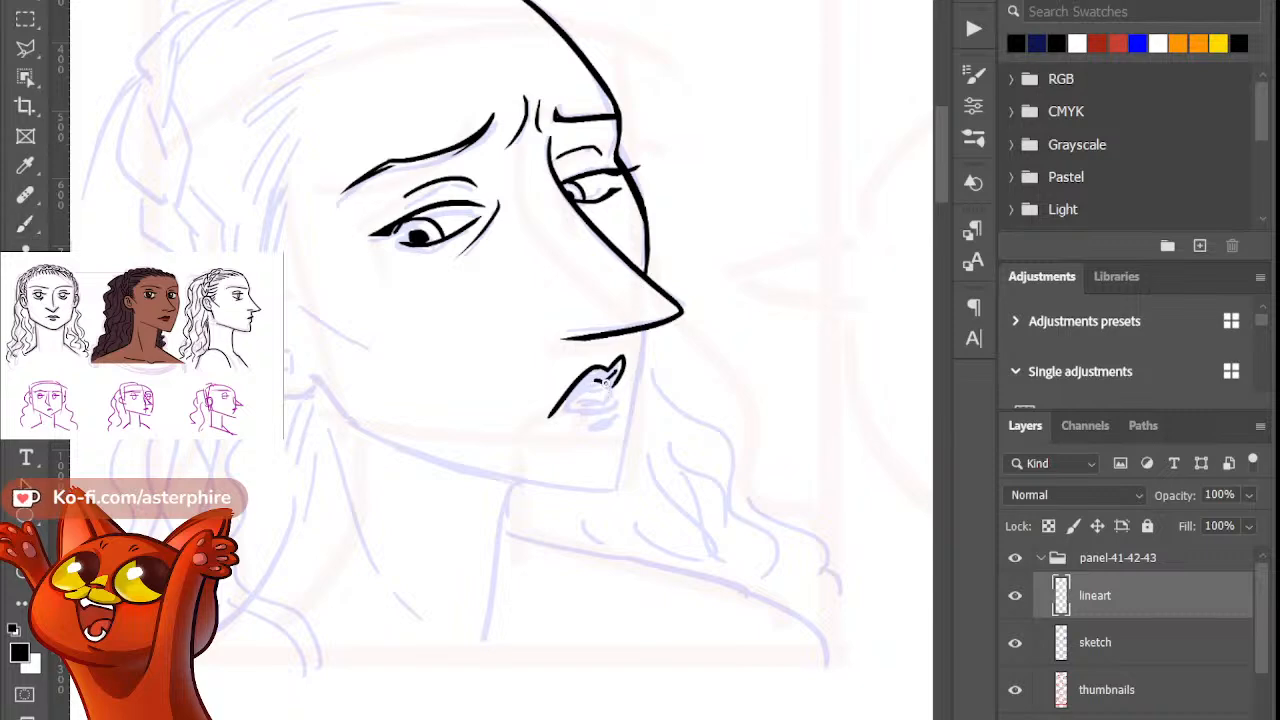
{"action": "key", "text": "b"}
{"action": "left_click_drag", "start_coordinate": [590, 386], "coordinate": [549, 419]}
{"action": "key", "text": "ctrl+z"}
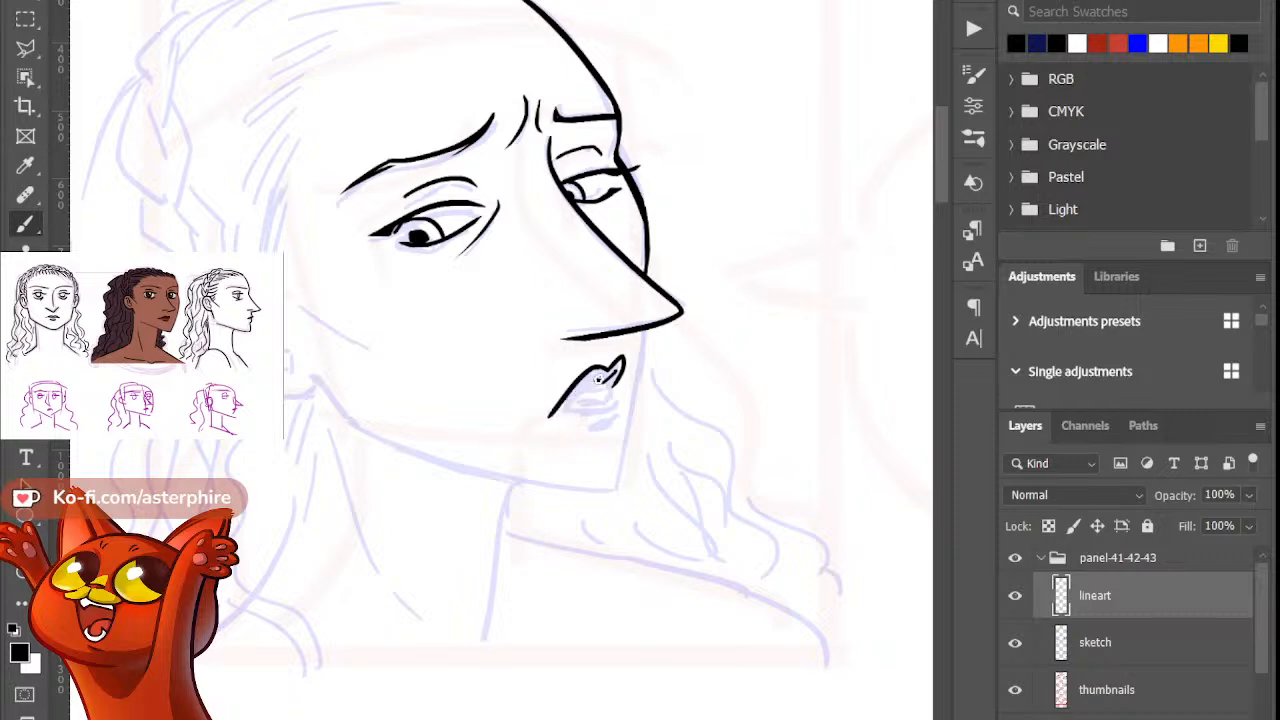
{"action": "mouse_move", "coordinate": [604, 377]}
{"action": "left_mouse_down"}
{"action": "mouse_move", "coordinate": [541, 421]}
{"action": "mouse_move", "coordinate": [562, 414]}
{"action": "left_mouse_up"}
{"action": "key", "text": "e"}
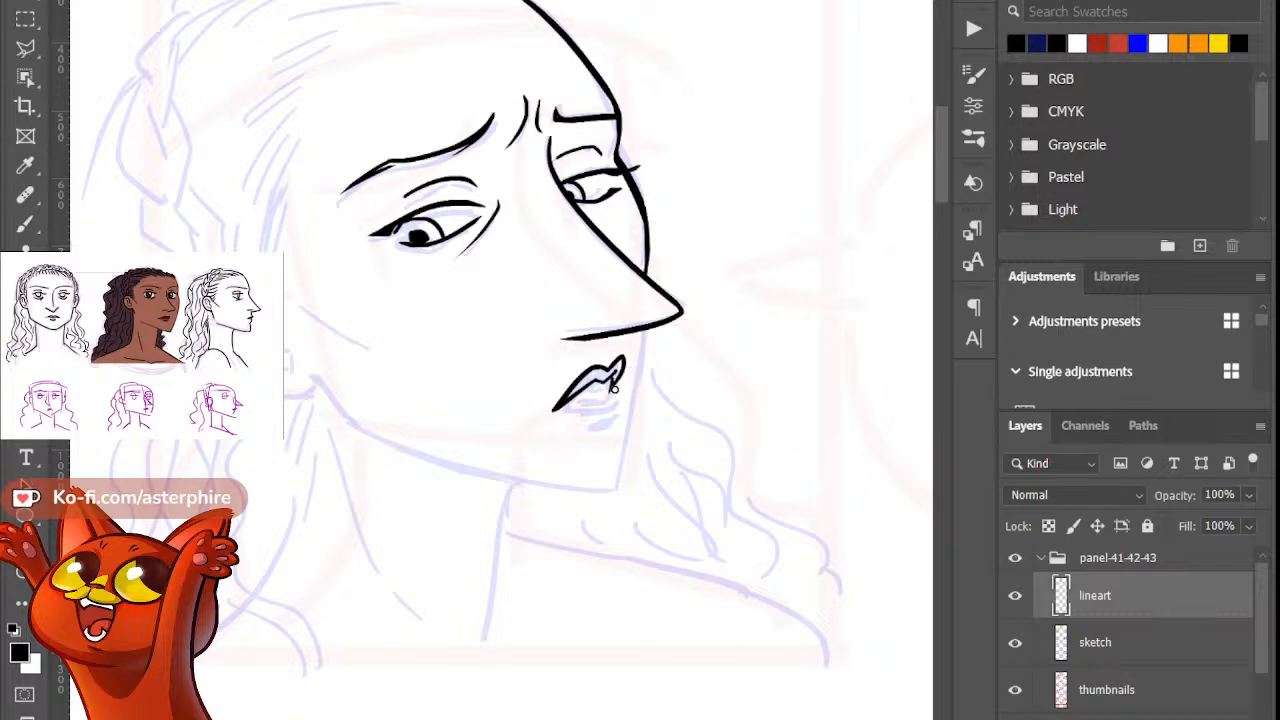
{"action": "key", "text": "b"}
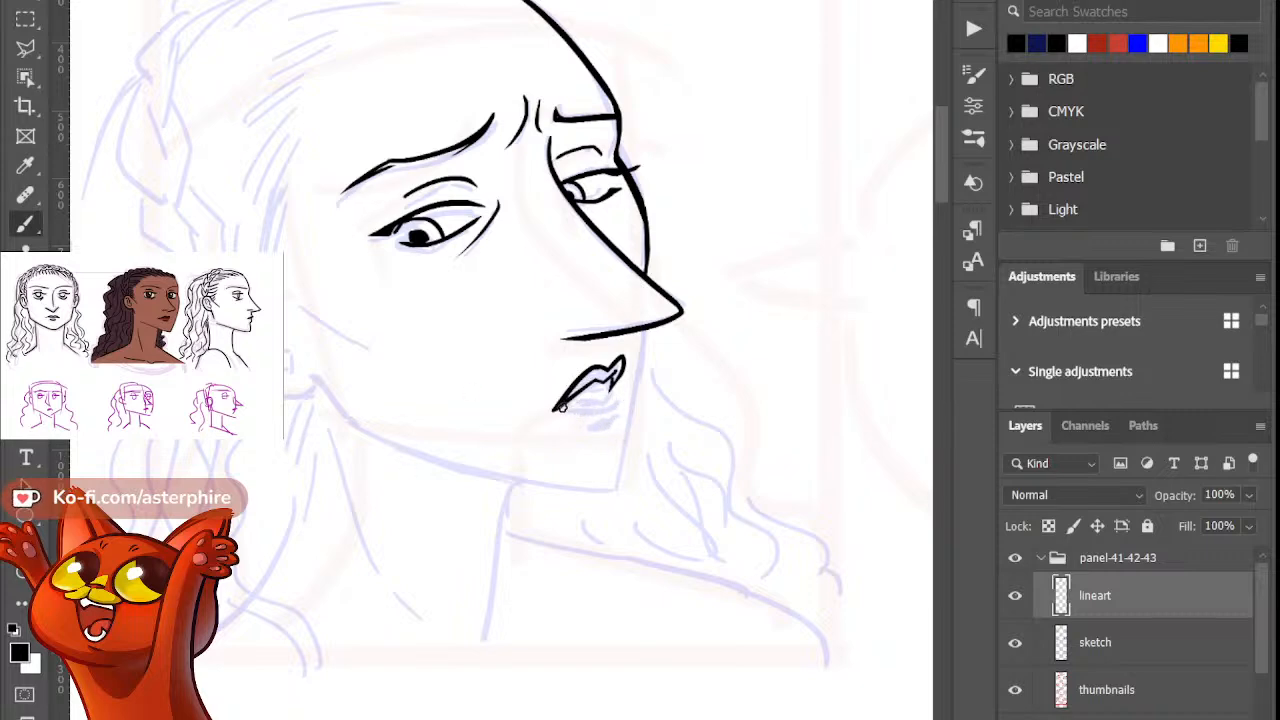
Step: Ink the lower lip's outline from the near mouth corner to the far side and add thin contour lines inside the mouth
{"action": "left_click_drag", "start_coordinate": [562, 407], "coordinate": [605, 395]}
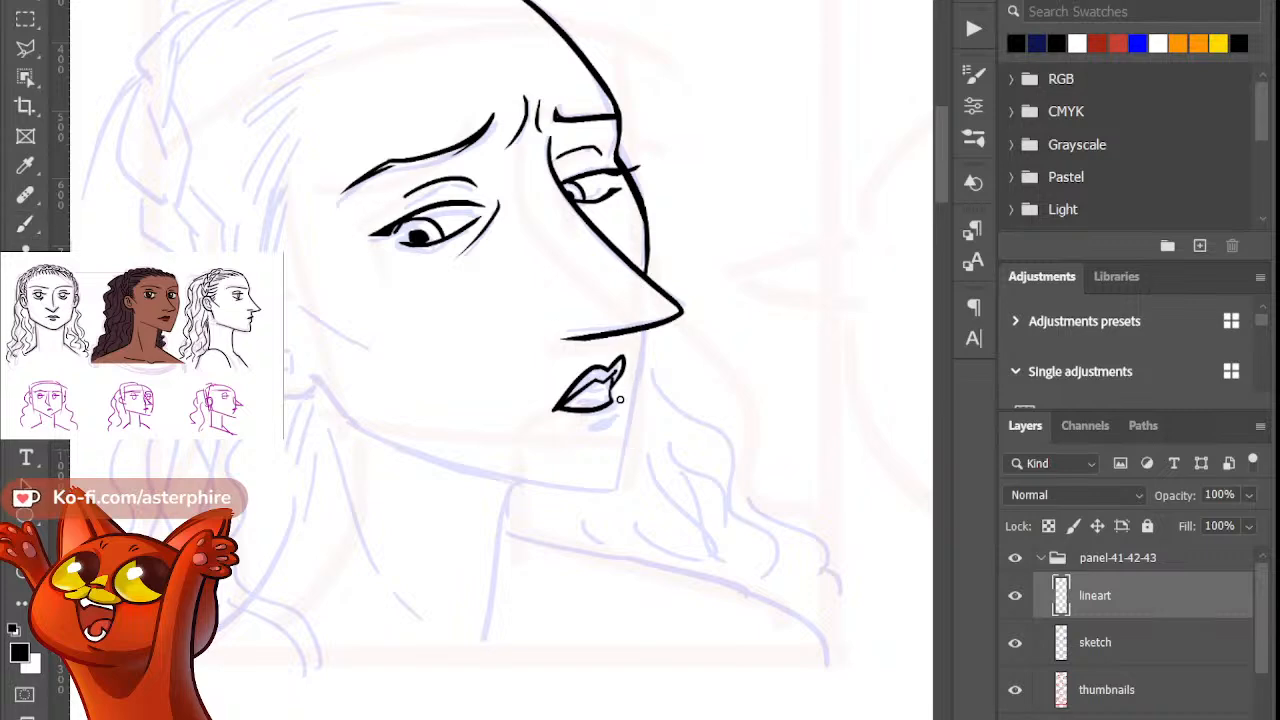
{"action": "key", "text": "b"}
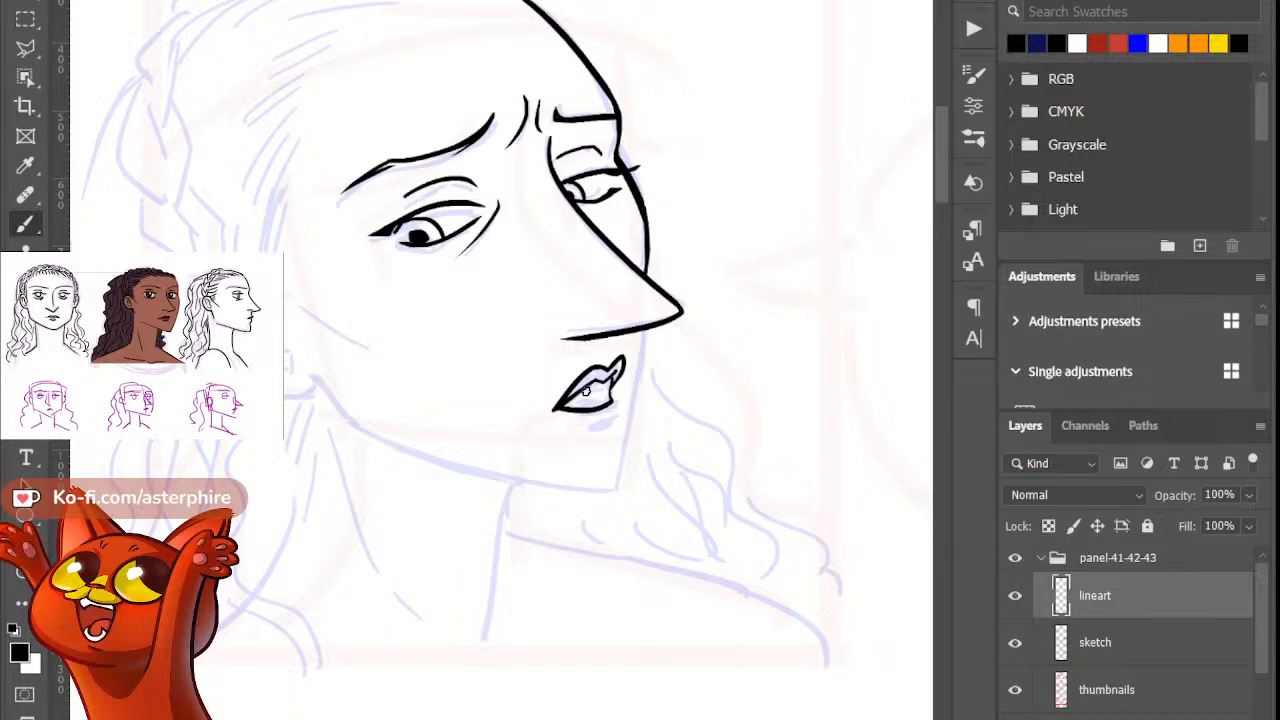
{"action": "left_click_drag", "start_coordinate": [568, 405], "coordinate": [606, 404]}
{"action": "left_click", "coordinate": [1188, 716]}
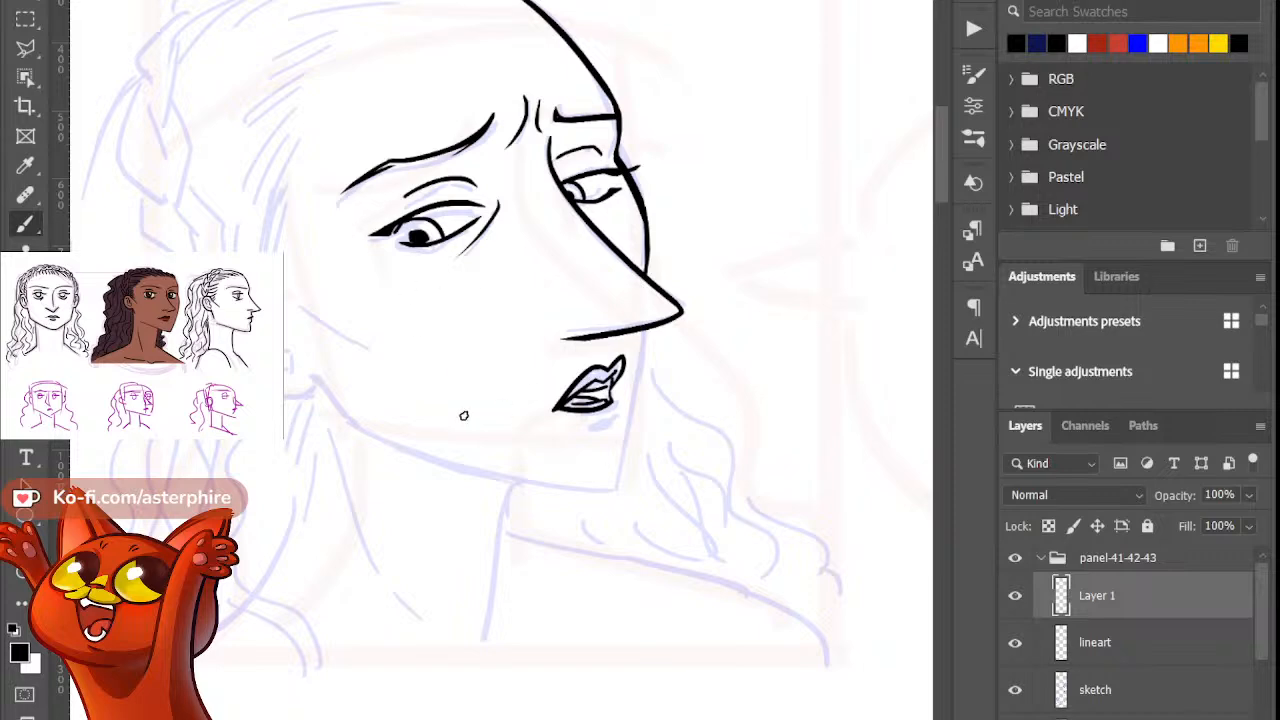
{"action": "left_click_drag", "start_coordinate": [560, 446], "coordinate": [286, 350]}
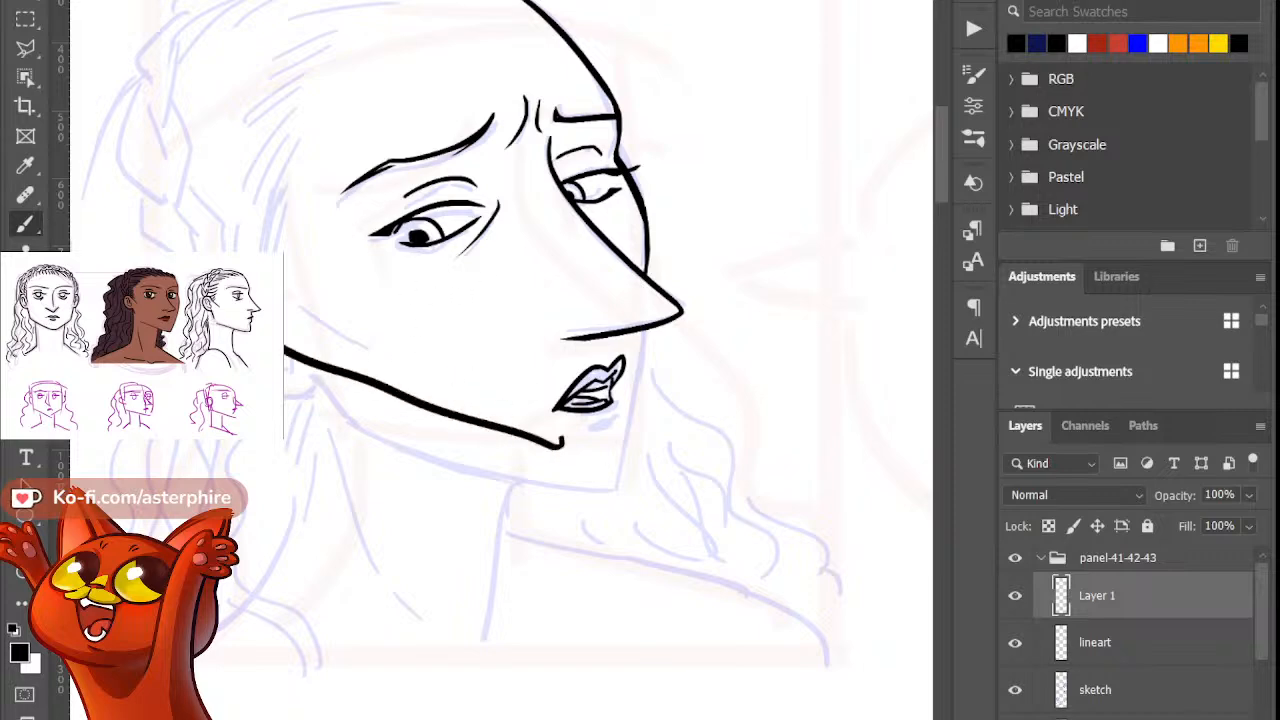
{"action": "left_click_drag", "start_coordinate": [210, 243], "coordinate": [426, 1]}
{"action": "mouse_move", "coordinate": [652, 1]}
{"action": "left_mouse_down"}
{"action": "mouse_move", "coordinate": [766, 414]}
{"action": "mouse_move", "coordinate": [754, 669]}
{"action": "mouse_move", "coordinate": [700, 719]}
{"action": "left_mouse_up"}
{"action": "mouse_move", "coordinate": [565, 719]}
{"action": "left_mouse_down"}
{"action": "mouse_move", "coordinate": [400, 700]}
{"action": "mouse_move", "coordinate": [135, 530]}
{"action": "mouse_move", "coordinate": [240, 350]}
{"action": "mouse_move", "coordinate": [334, 531]}
{"action": "mouse_move", "coordinate": [285, 385]}
{"action": "left_mouse_up"}
{"action": "mouse_move", "coordinate": [142, 250]}
{"action": "left_mouse_down"}
{"action": "mouse_move", "coordinate": [338, 135]}
{"action": "mouse_move", "coordinate": [560, 470]}
{"action": "left_mouse_up"}
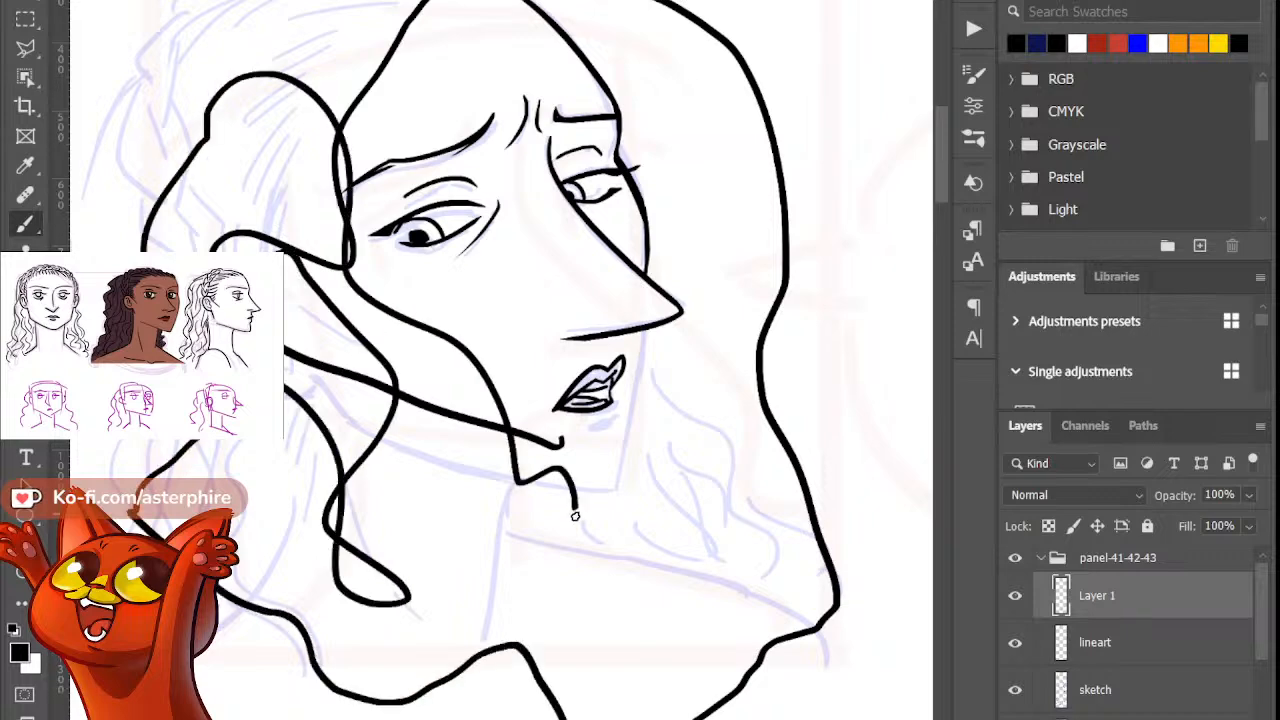
{"action": "left_click_drag", "start_coordinate": [573, 515], "coordinate": [591, 514]}
{"action": "left_click_drag", "start_coordinate": [1186, 606], "coordinate": [1232, 719]}
{"action": "key", "text": "ctrl+shift+alt+n"}
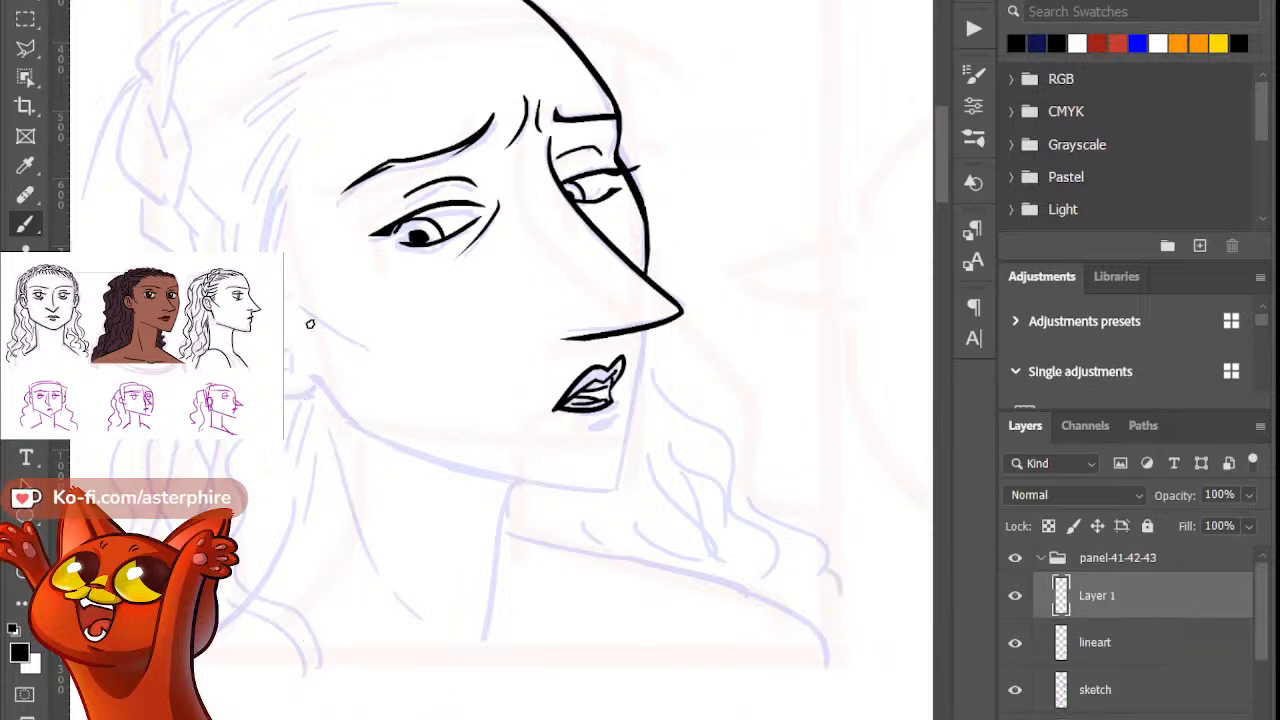
{"action": "mouse_move", "coordinate": [370, 325]}
{"action": "left_mouse_down"}
{"action": "mouse_move", "coordinate": [210, 340]}
{"action": "mouse_move", "coordinate": [820, 317]}
{"action": "mouse_move", "coordinate": [250, 400]}
{"action": "left_mouse_up"}
{"action": "mouse_move", "coordinate": [172, 250]}
{"action": "left_mouse_down"}
{"action": "mouse_move", "coordinate": [894, 191]}
{"action": "mouse_move", "coordinate": [240, 2]}
{"action": "mouse_move", "coordinate": [817, 694]}
{"action": "mouse_move", "coordinate": [604, 60]}
{"action": "mouse_move", "coordinate": [220, 715]}
{"action": "mouse_move", "coordinate": [686, 236]}
{"action": "mouse_move", "coordinate": [630, 700]}
{"action": "mouse_move", "coordinate": [645, 72]}
{"action": "mouse_move", "coordinate": [236, 250]}
{"action": "mouse_move", "coordinate": [900, 690]}
{"action": "mouse_move", "coordinate": [420, 380]}
{"action": "mouse_move", "coordinate": [300, 420]}
{"action": "mouse_move", "coordinate": [316, 468]}
{"action": "mouse_move", "coordinate": [766, 491]}
{"action": "mouse_move", "coordinate": [420, 640]}
{"action": "mouse_move", "coordinate": [740, 513]}
{"action": "mouse_move", "coordinate": [815, 441]}
{"action": "left_mouse_up"}
{"action": "scroll", "coordinate": [1205, 612], "scroll_direction": "down", "scroll_amount": 1}
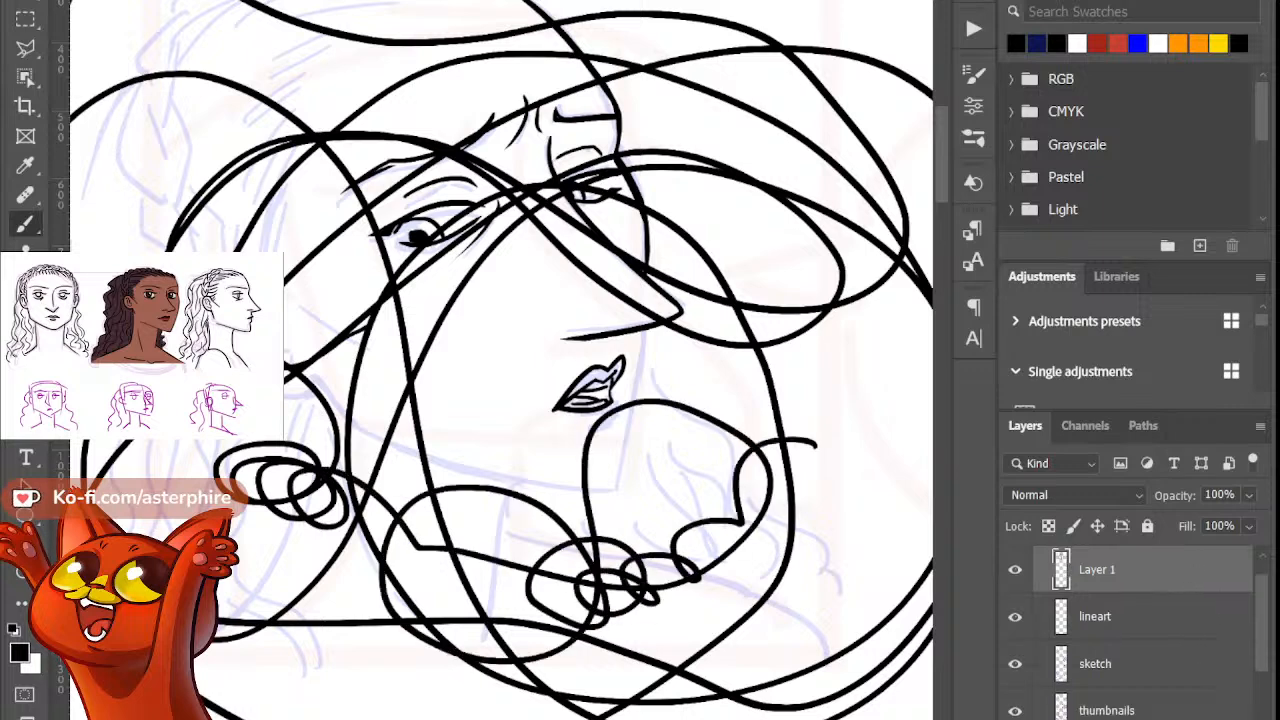
{"action": "key", "text": "Delete"}
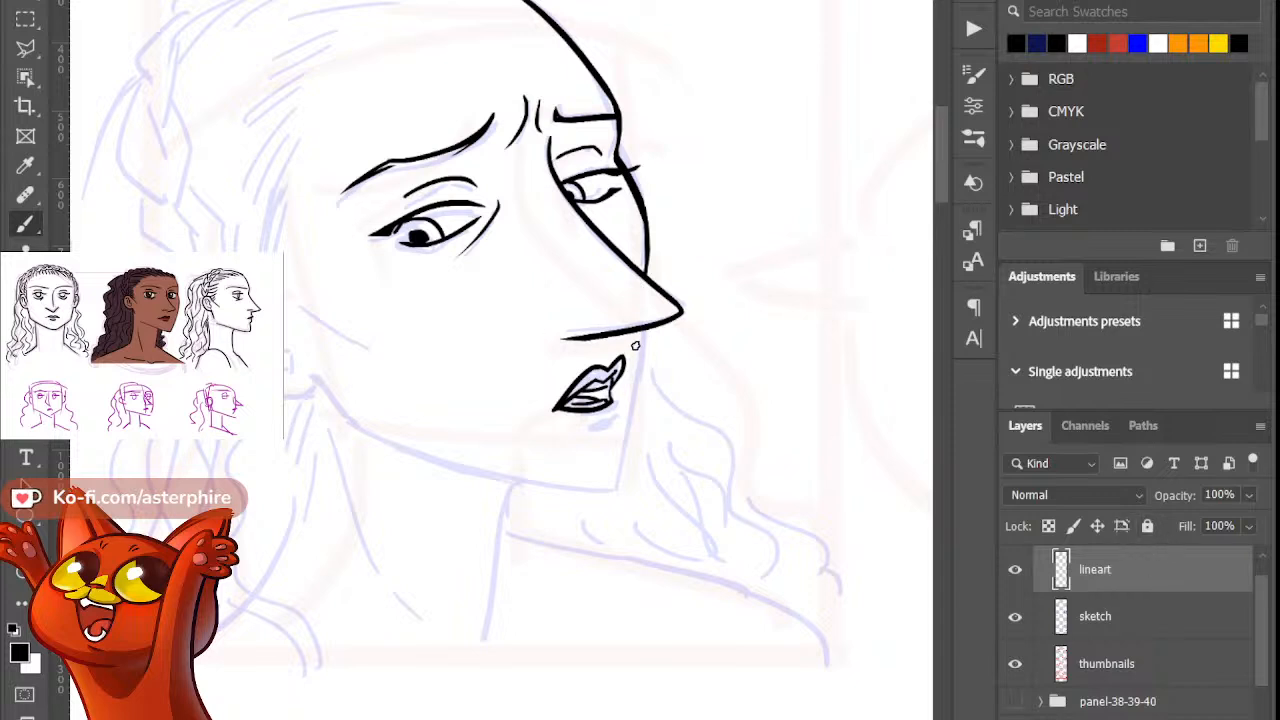
Step: Ink the face's far contour from under the nose down to the chin and a short curved shadow line beneath the lower lip
{"action": "left_click_drag", "start_coordinate": [643, 332], "coordinate": [618, 509]}
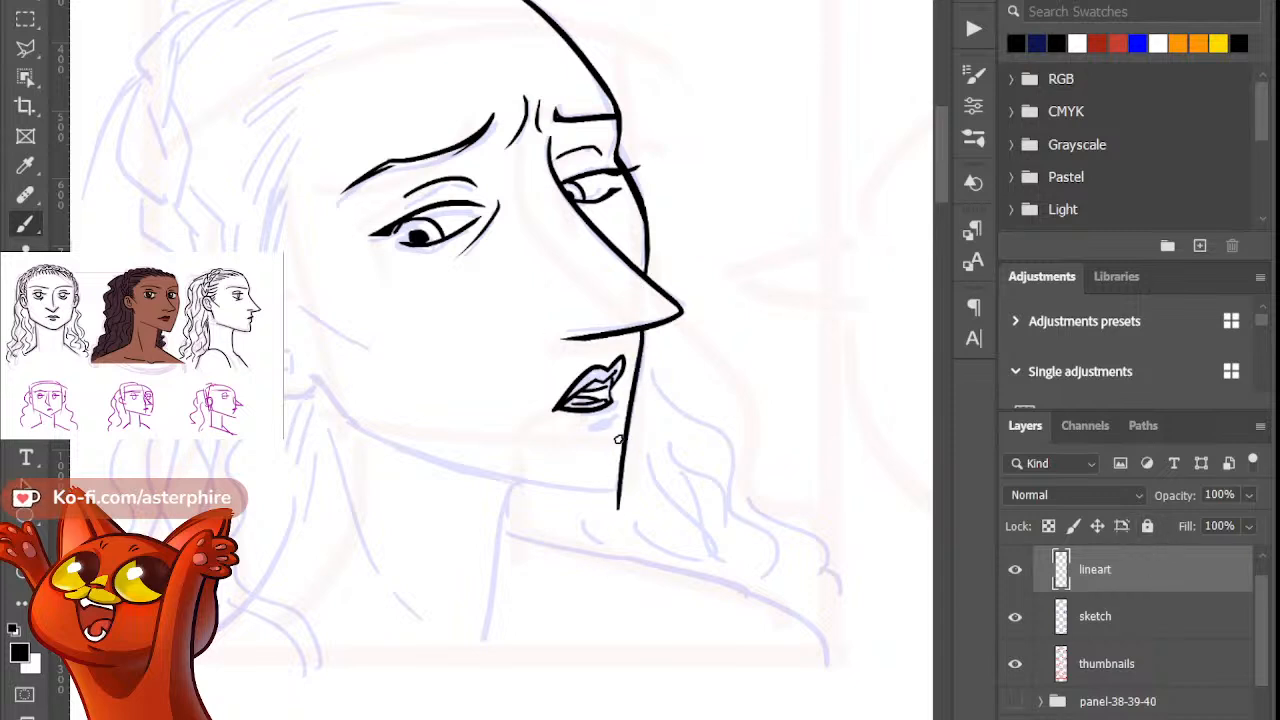
{"action": "key", "text": "ctrl+z"}
{"action": "left_click_drag", "start_coordinate": [641, 331], "coordinate": [622, 488]}
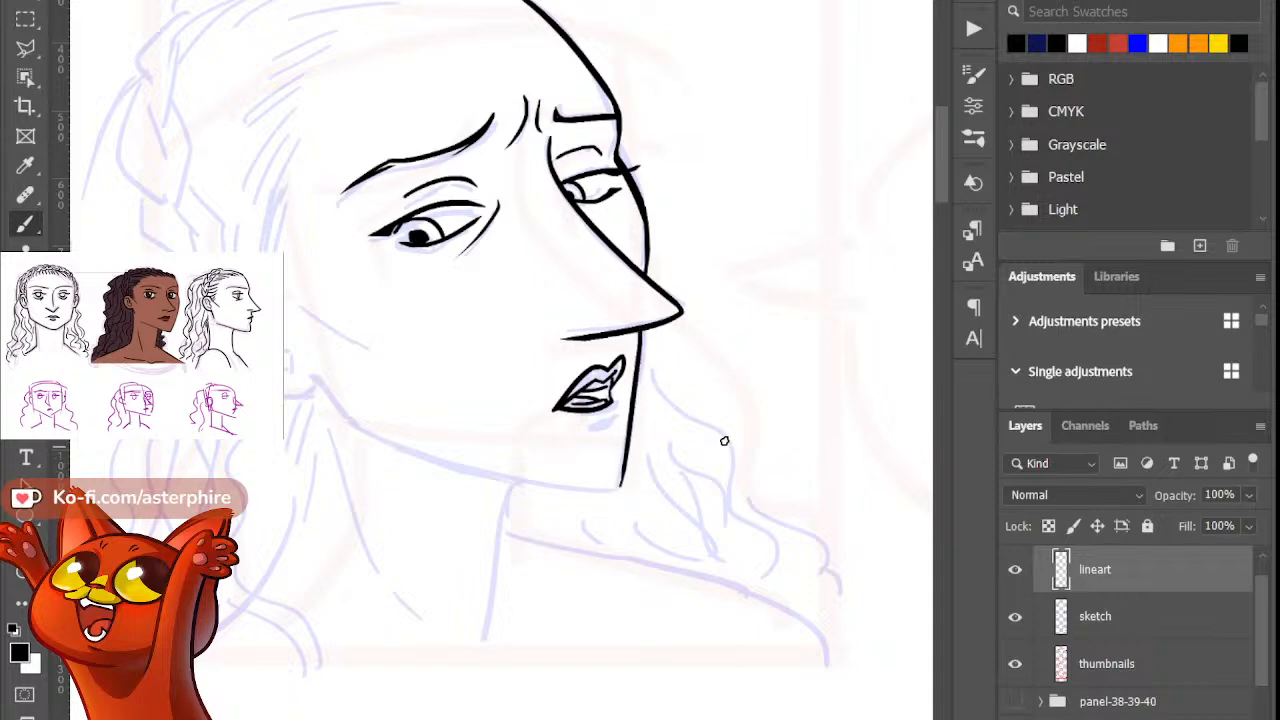
{"action": "mouse_move", "coordinate": [619, 406]}
{"action": "left_mouse_down"}
{"action": "mouse_move", "coordinate": [577, 438]}
{"action": "mouse_move", "coordinate": [575, 426]}
{"action": "left_mouse_up"}
{"action": "key", "text": "ctrl+z"}
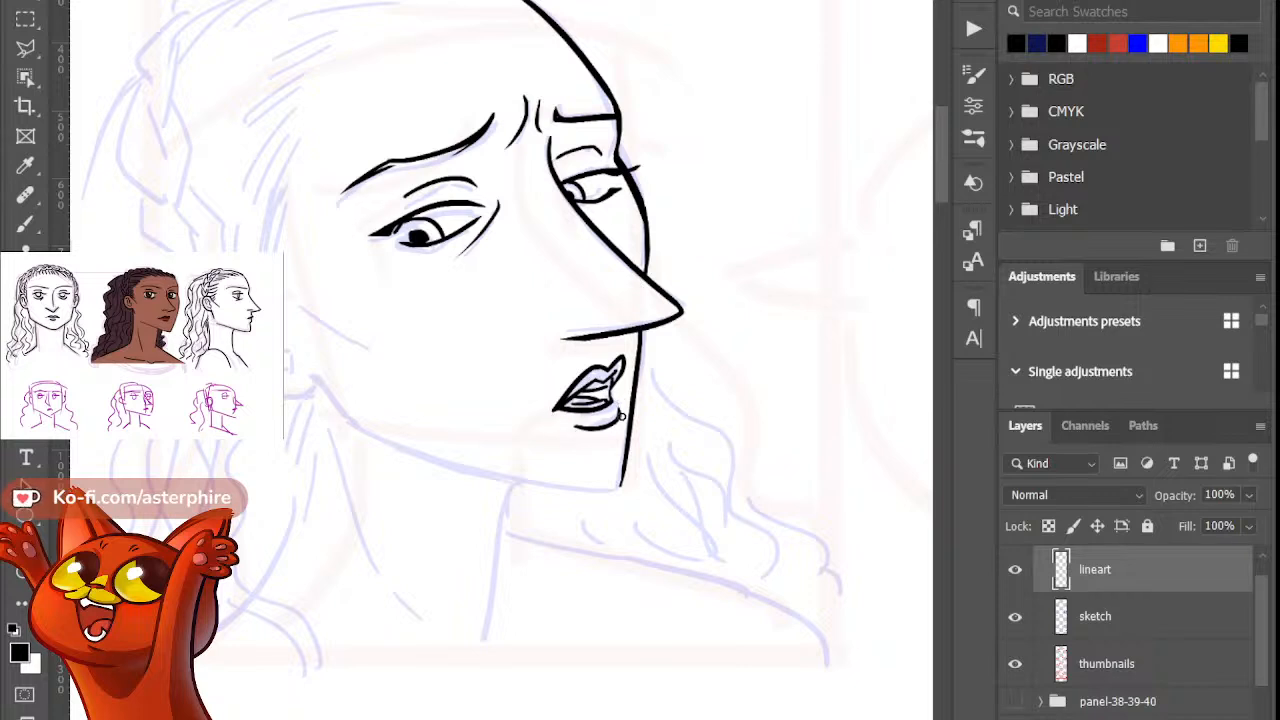
Step: Ink the lower edge of the earlobe where it meets the jaw, undoing unsuitable strokes
{"action": "key", "text": "b"}
{"action": "mouse_move", "coordinate": [284, 406]}
{"action": "left_mouse_down"}
{"action": "mouse_move", "coordinate": [331, 396]}
{"action": "mouse_move", "coordinate": [320, 376]}
{"action": "left_mouse_up"}
{"action": "key", "text": "ctrl+z"}
{"action": "key", "text": "ctrl+z"}
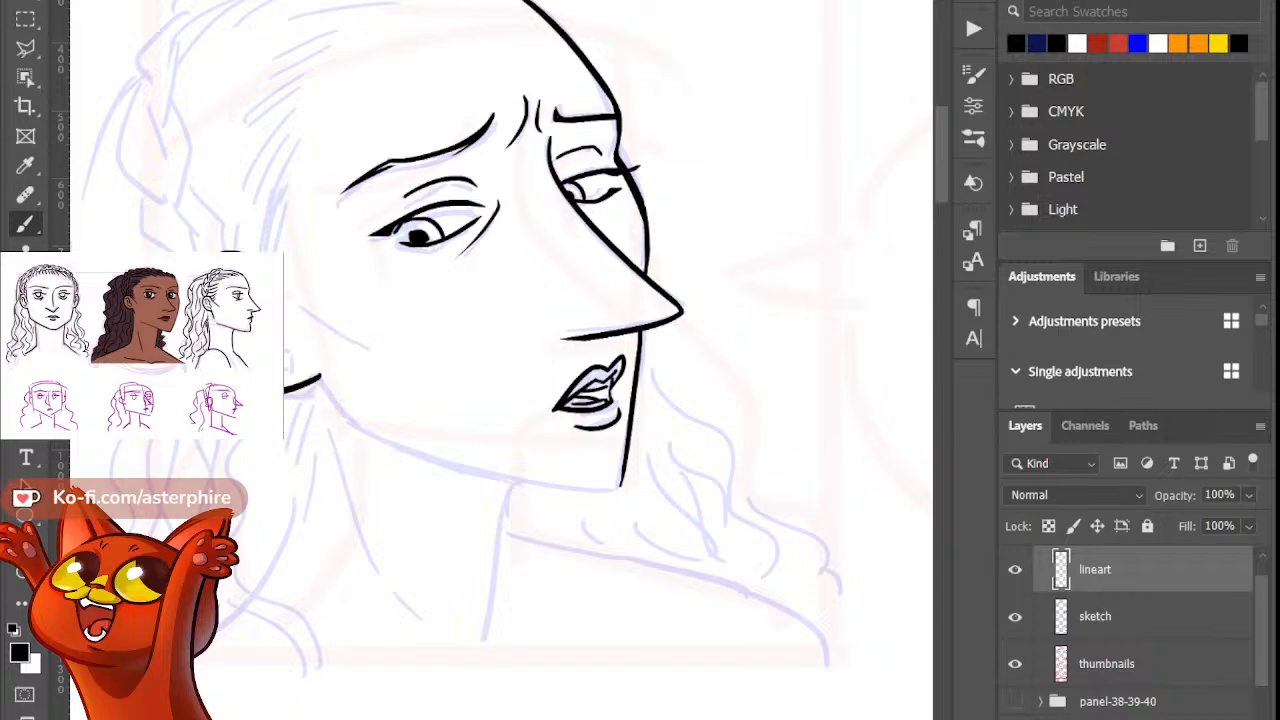
{"action": "key", "text": "ctrl+z"}
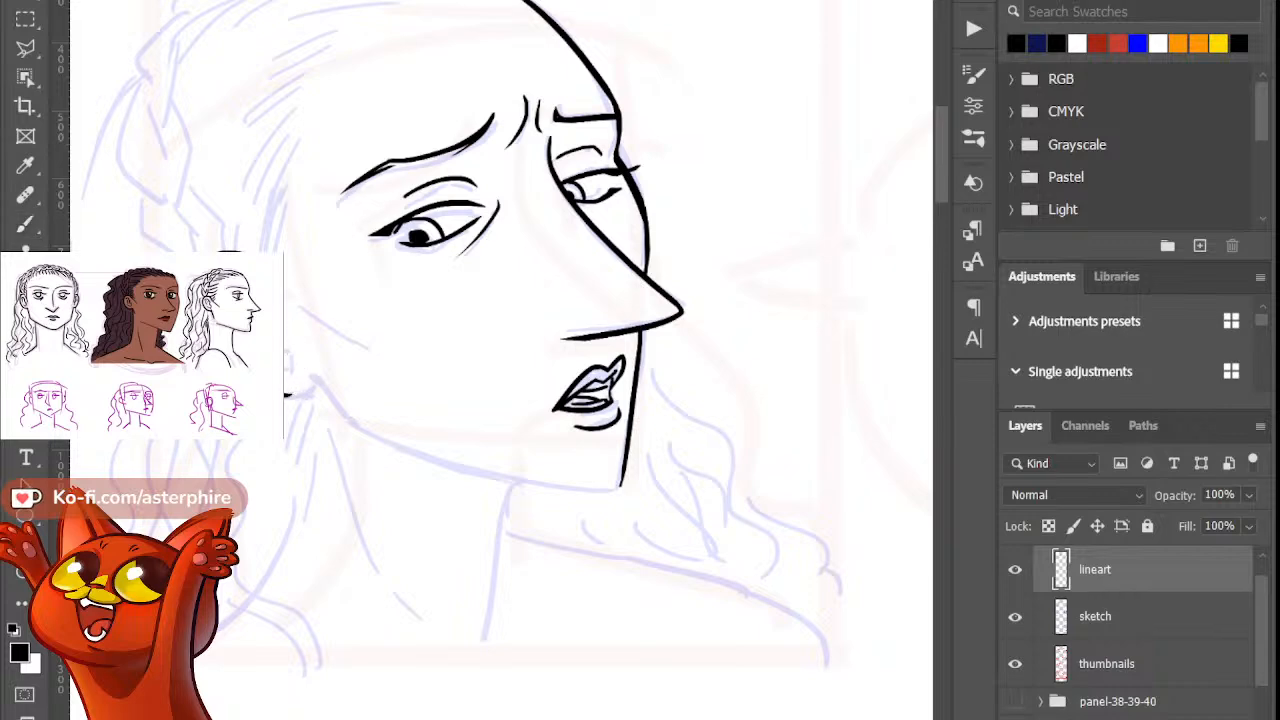
{"action": "key", "text": "b"}
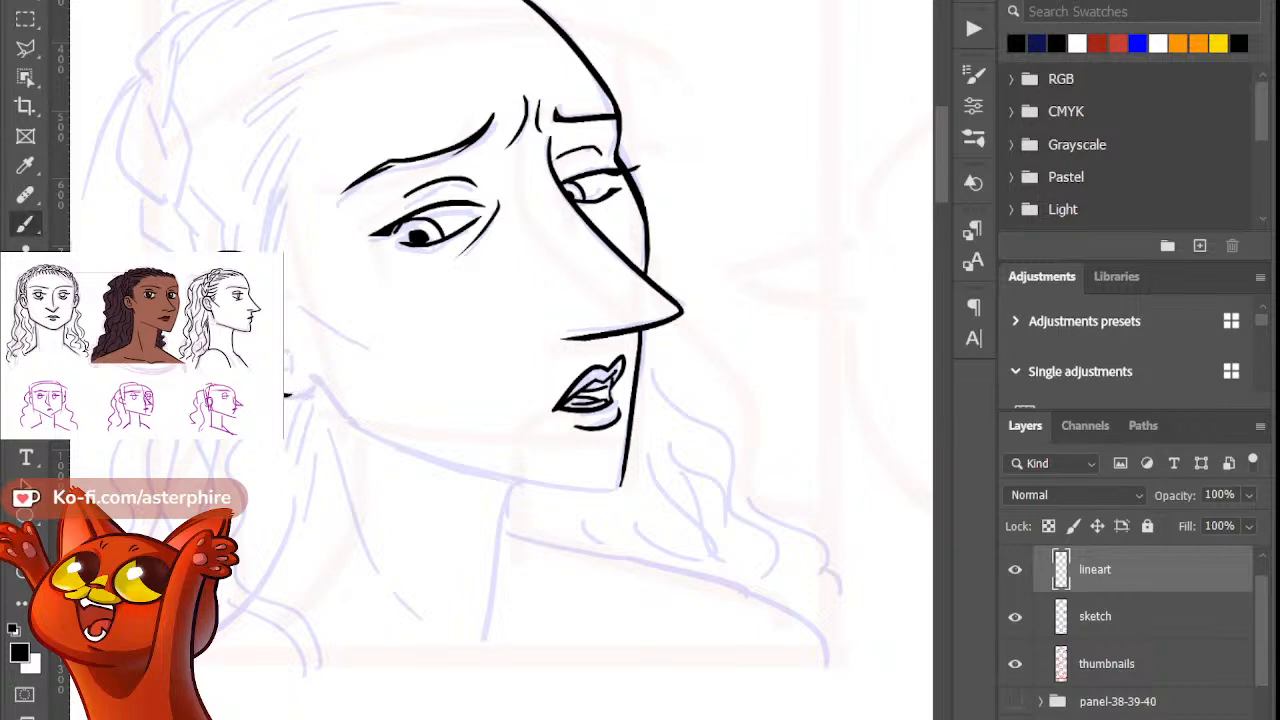
Step: Ink the rear jaw line sloping down from the earlobe to the jaw corner, redoing strokes and trimming it with the Eraser
{"action": "mouse_move", "coordinate": [286, 398]}
{"action": "left_mouse_down"}
{"action": "mouse_move", "coordinate": [314, 374]}
{"action": "mouse_move", "coordinate": [386, 460]}
{"action": "left_mouse_up"}
{"action": "key", "text": "ctrl+z"}
{"action": "key", "text": "ctrl+z"}
{"action": "left_click_drag", "start_coordinate": [308, 380], "coordinate": [398, 458]}
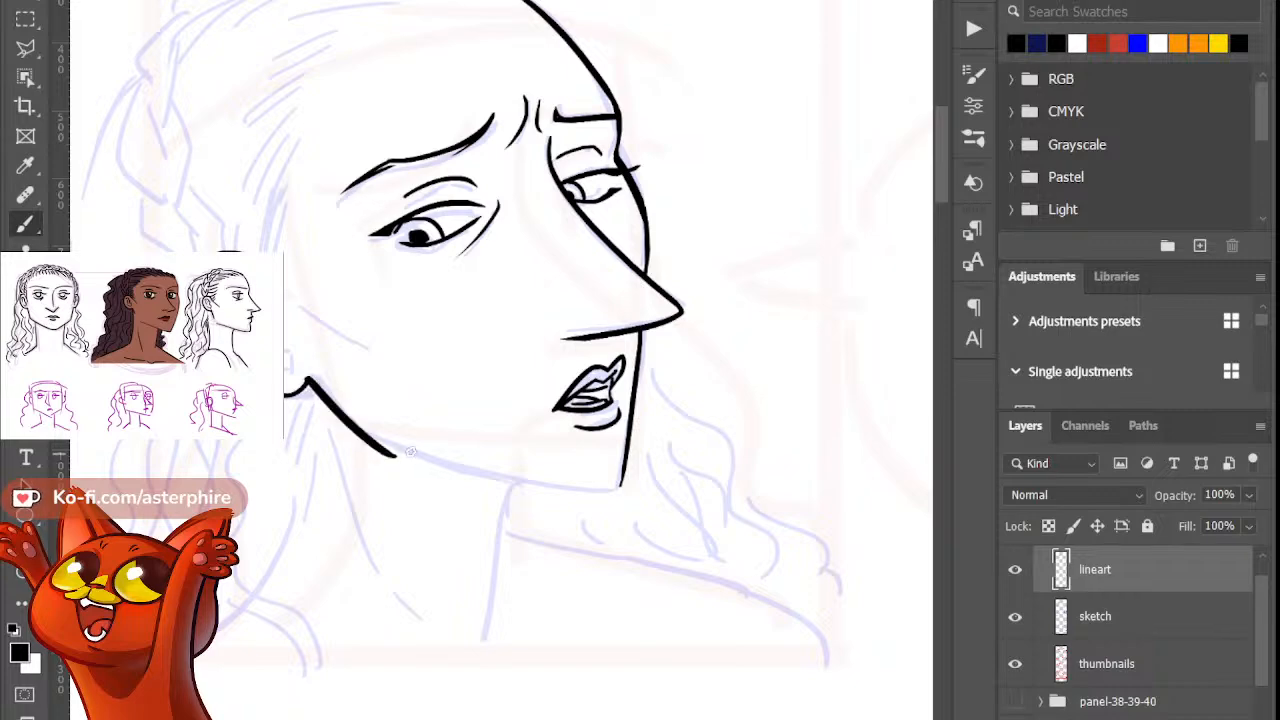
{"action": "key", "text": "ctrl+z"}
{"action": "left_click_drag", "start_coordinate": [306, 380], "coordinate": [396, 456]}
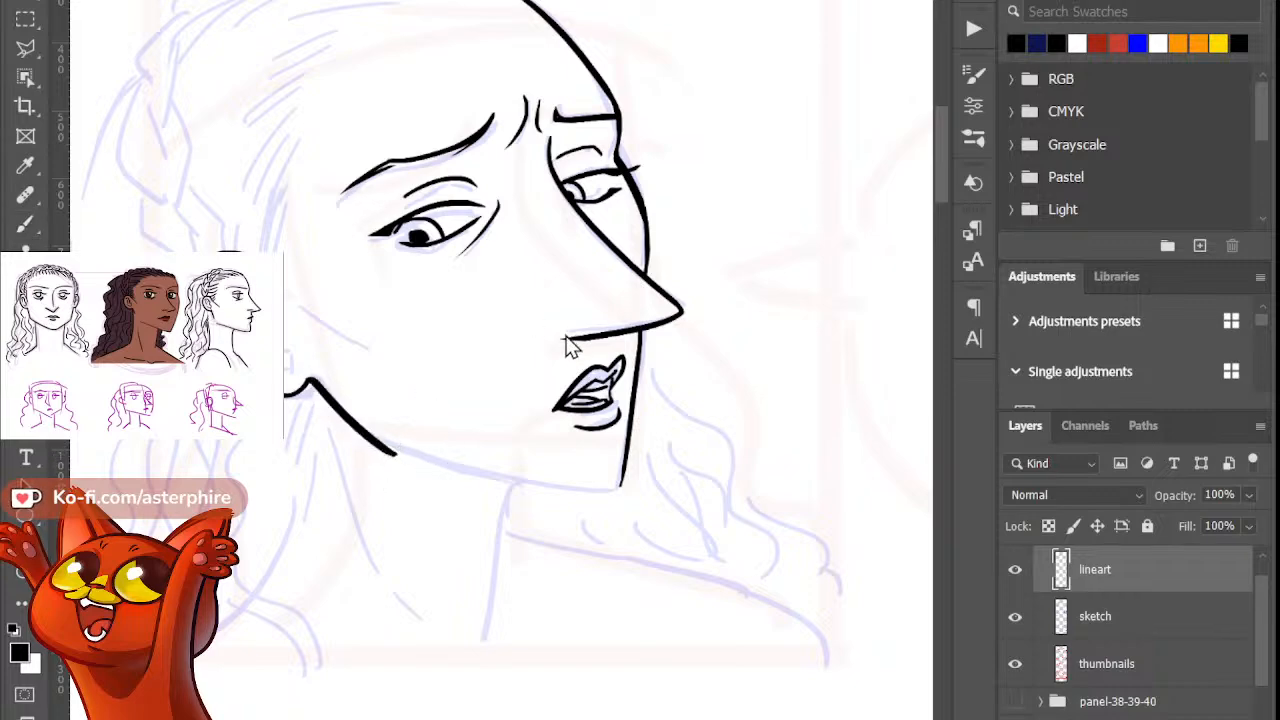
{"action": "key", "text": "e"}
{"action": "mouse_move", "coordinate": [325, 382]}
{"action": "left_mouse_down"}
{"action": "mouse_move", "coordinate": [389, 478]}
{"action": "mouse_move", "coordinate": [383, 431]}
{"action": "left_mouse_up"}
{"action": "key", "text": "b"}
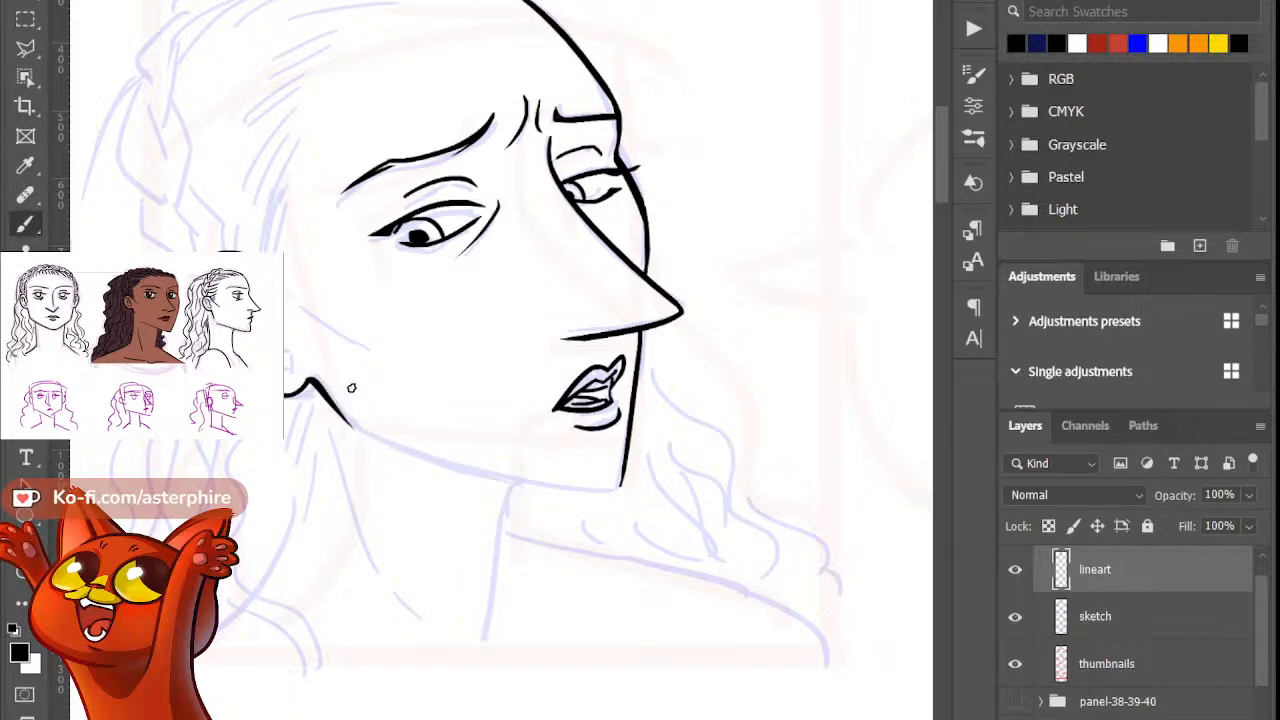
{"action": "left_click_drag", "start_coordinate": [325, 392], "coordinate": [372, 448]}
Step: Ink the lower jaw line from the jaw corner to the chin tip and clean up the rounded chin corner
{"action": "left_click_drag", "start_coordinate": [362, 438], "coordinate": [596, 506]}
{"action": "key", "text": "ctrl+z"}
{"action": "left_click_drag", "start_coordinate": [352, 430], "coordinate": [615, 493]}
{"action": "key", "text": "ctrl+z"}
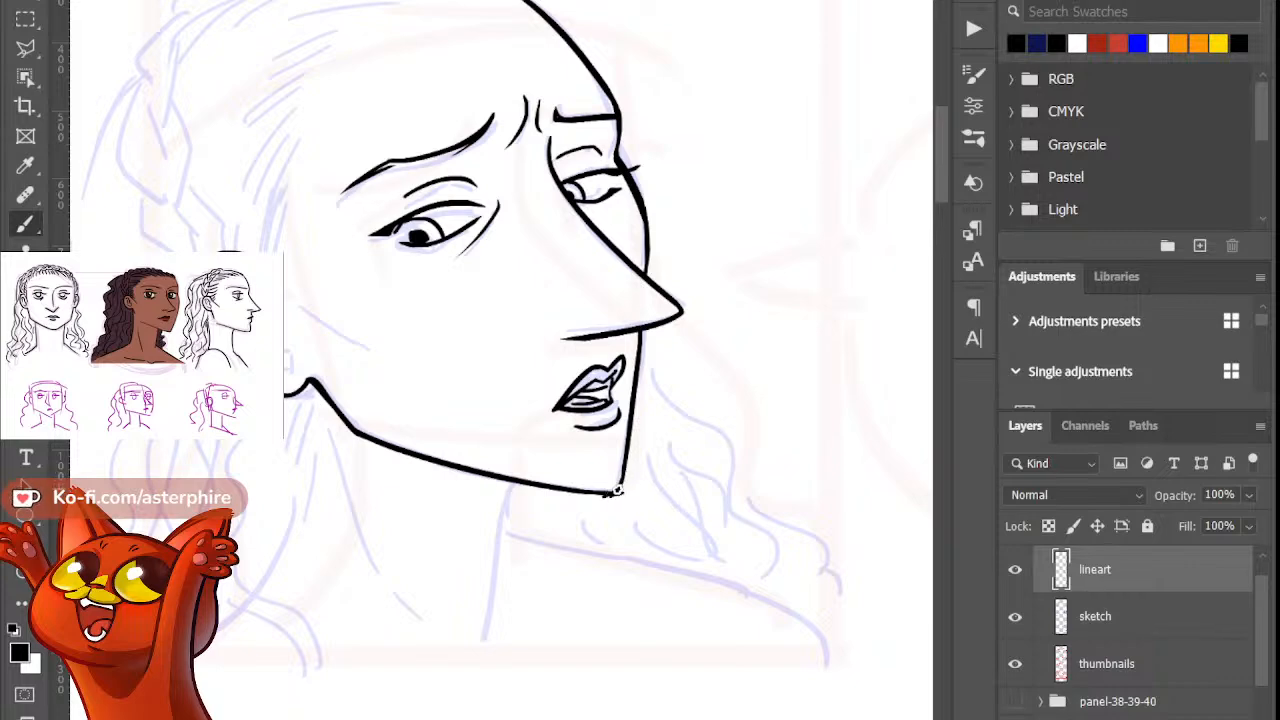
{"action": "key", "text": "e"}
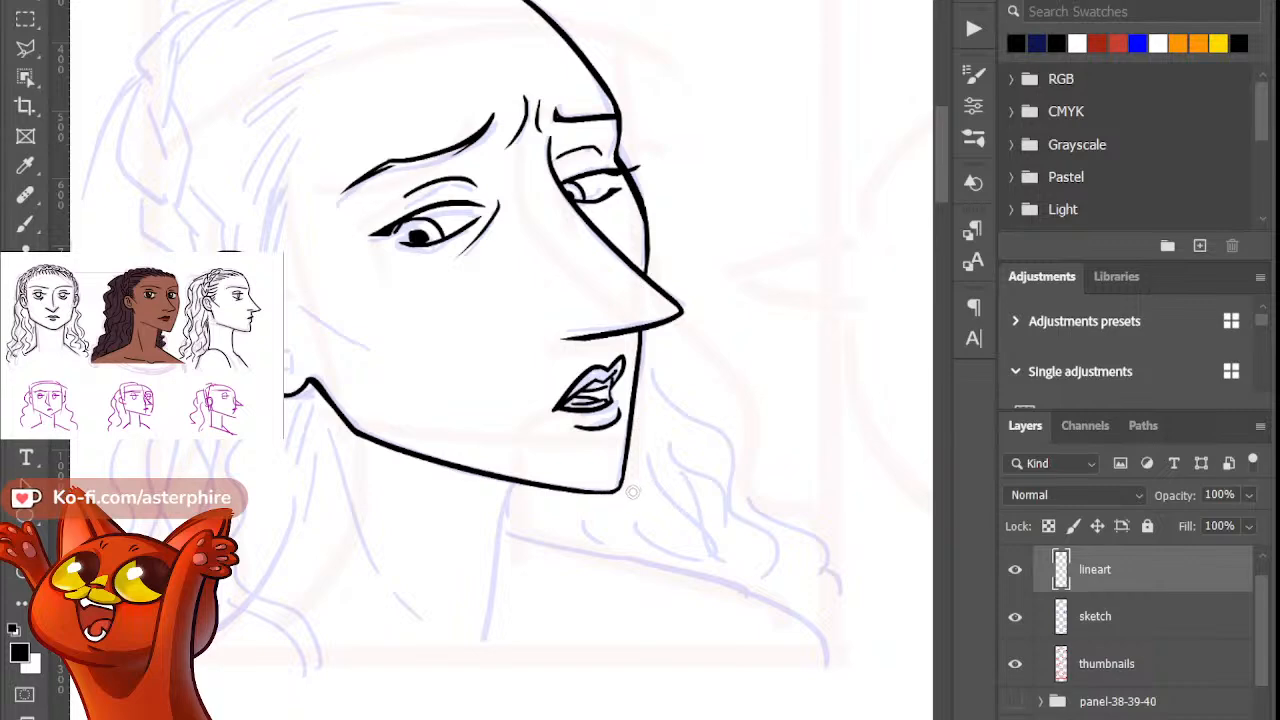
{"action": "key", "text": "b"}
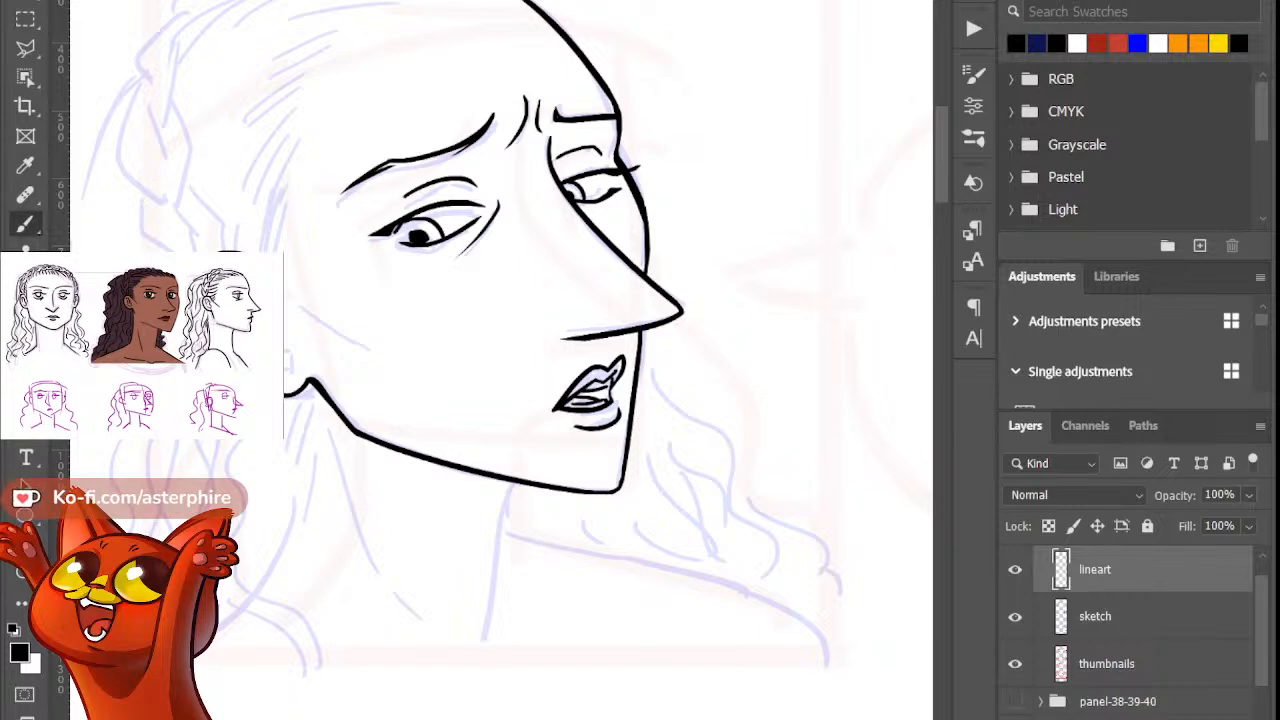
Step: Ink a short diagonal cheekbone line in front of the ear, redoing it until it follows the sketch
{"action": "left_click_drag", "start_coordinate": [292, 299], "coordinate": [454, 380]}
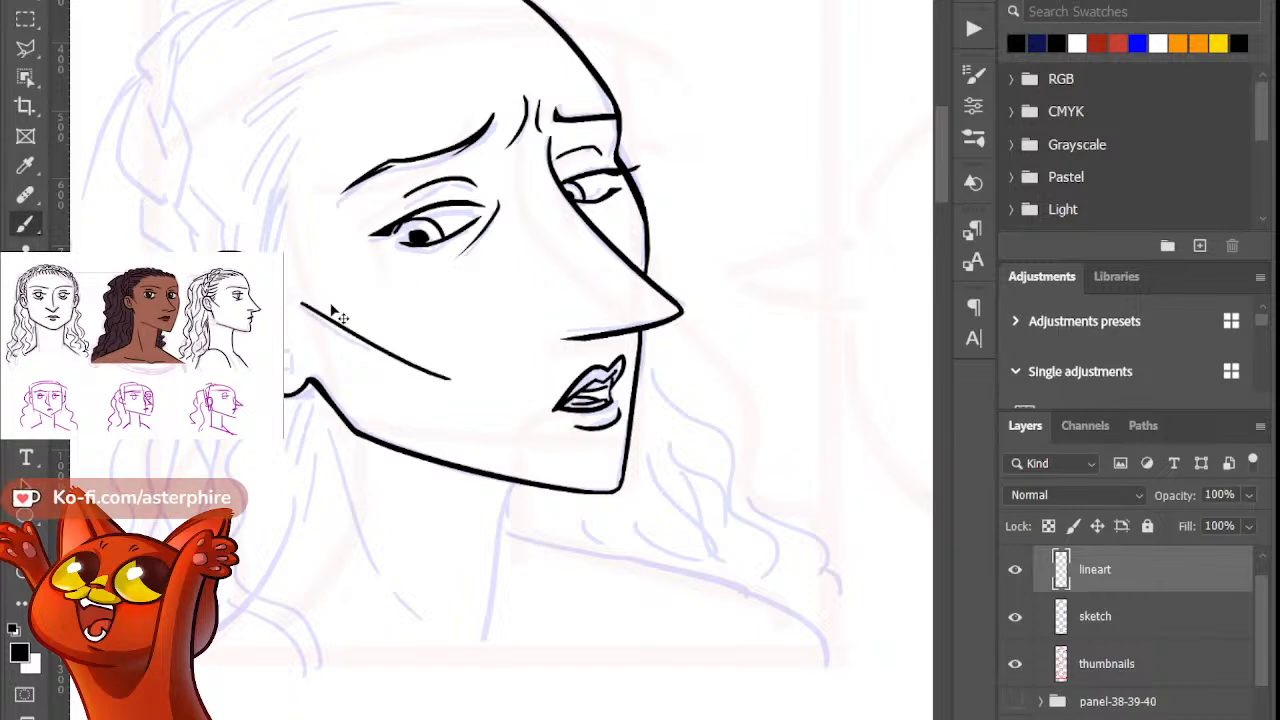
{"action": "key", "text": "ctrl+z"}
{"action": "left_click_drag", "start_coordinate": [292, 298], "coordinate": [370, 342]}
{"action": "key", "text": "ctrl+z"}
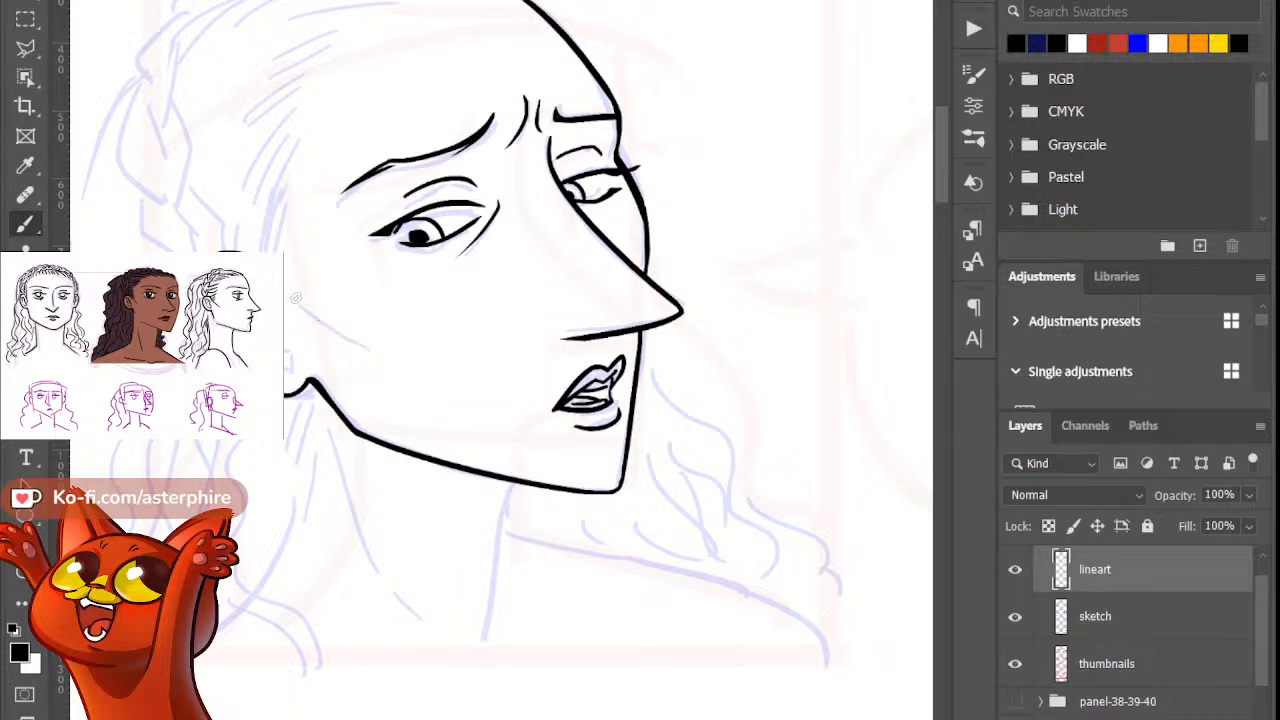
{"action": "left_click_drag", "start_coordinate": [292, 299], "coordinate": [415, 367]}
{"action": "key", "text": "ctrl+z"}
{"action": "left_click_drag", "start_coordinate": [298, 307], "coordinate": [371, 348]}
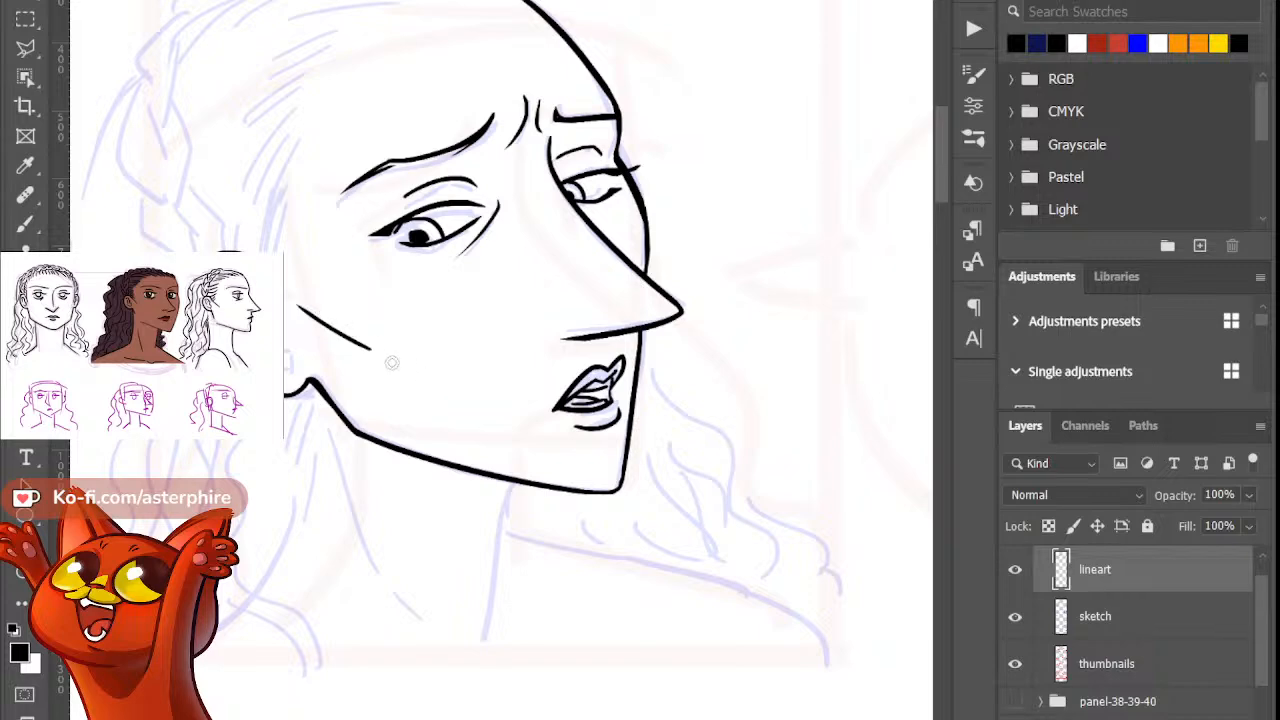
Step: Ink the near ear's outer rim and inner folds, refining the lines with alternating Brush and Eraser touches
{"action": "key", "text": "b"}
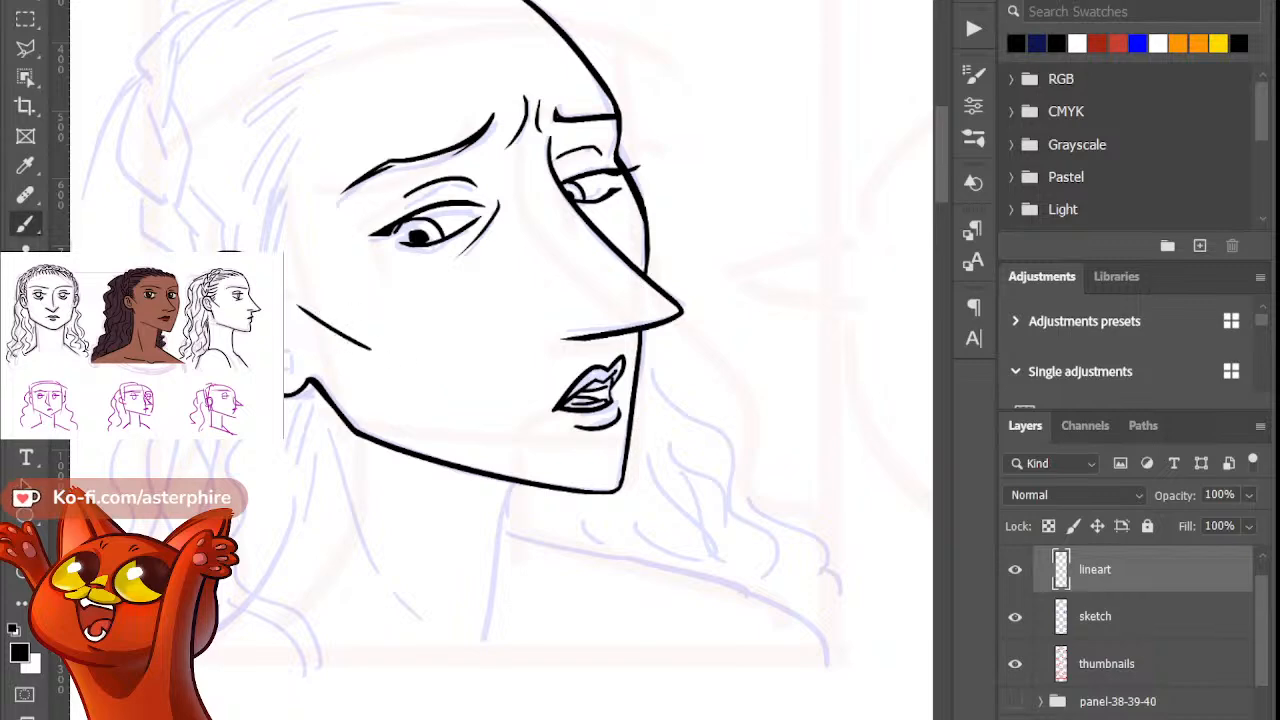
{"action": "key", "text": "b"}
{"action": "key", "text": "e"}
{"action": "key", "text": "b"}
{"action": "key", "text": "e"}
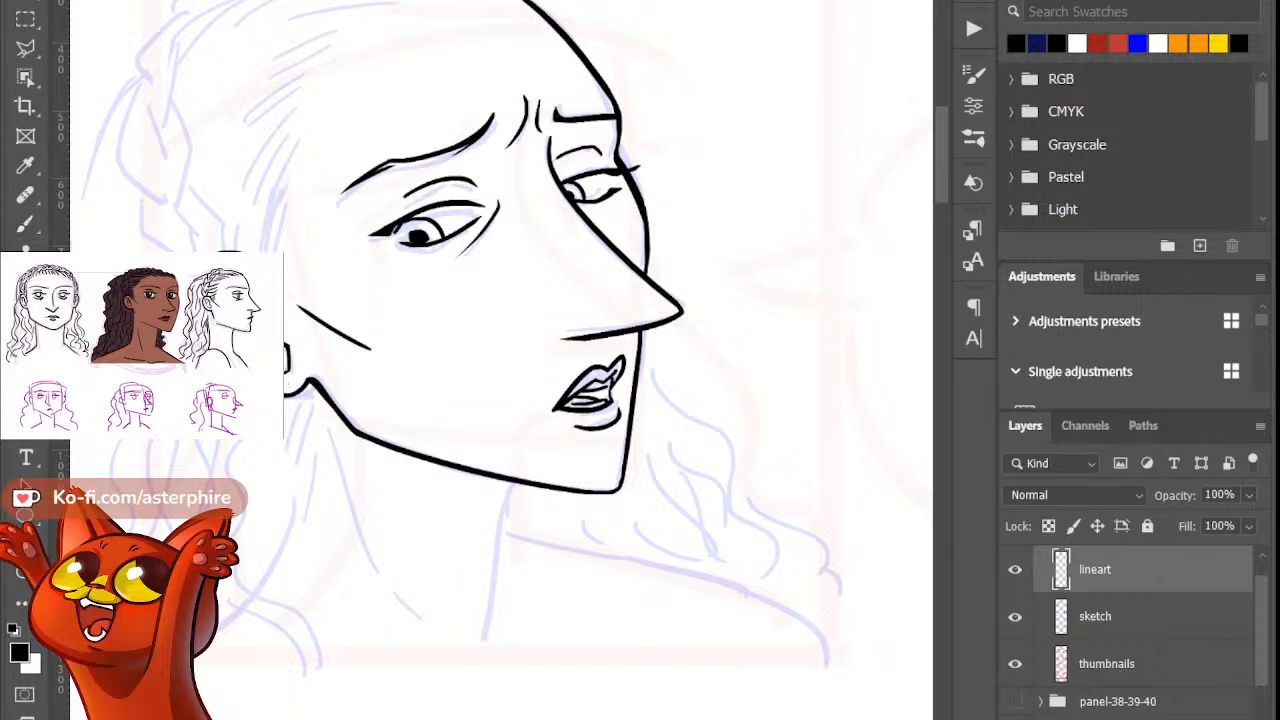
{"action": "key", "text": "b"}
{"action": "key", "text": "e"}
{"action": "key", "text": "b"}
{"action": "key", "text": "e"}
{"action": "key", "text": "b"}
{"action": "key", "text": "e"}
{"action": "key", "text": "b"}
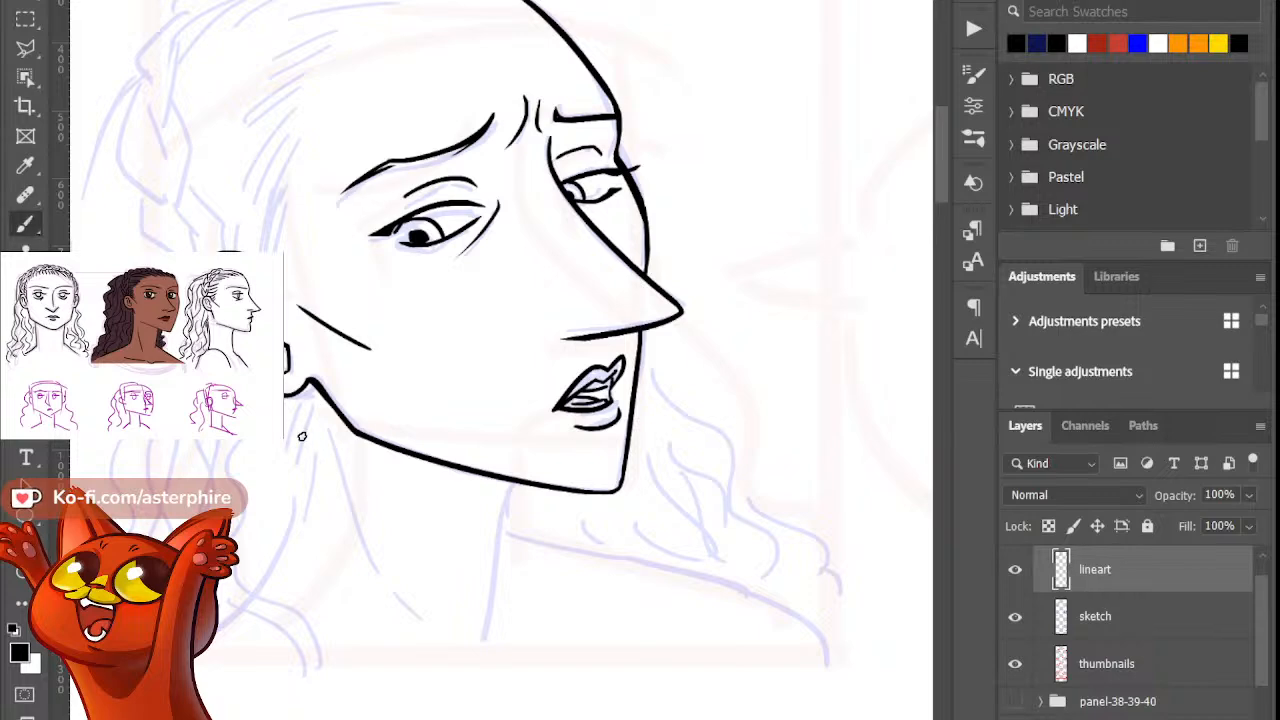
{"action": "key", "text": "e"}
{"action": "key", "text": "b"}
{"action": "key", "text": "e"}
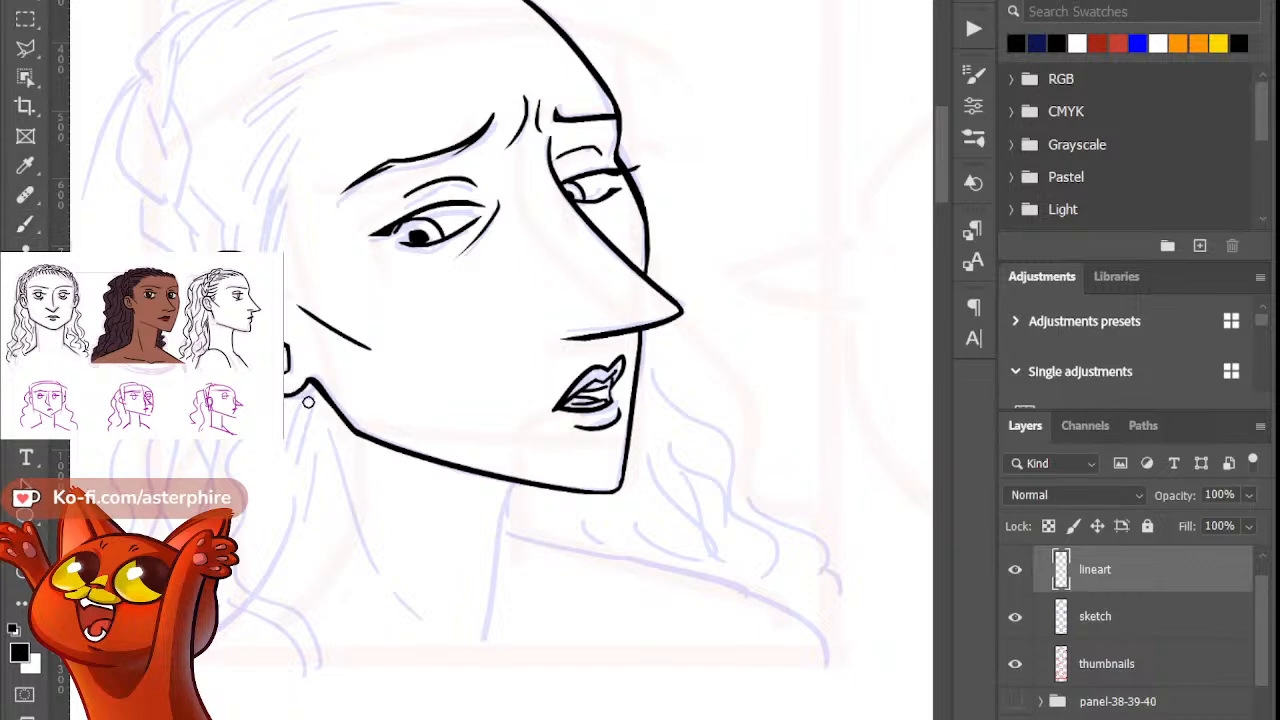
{"action": "key", "text": "b"}
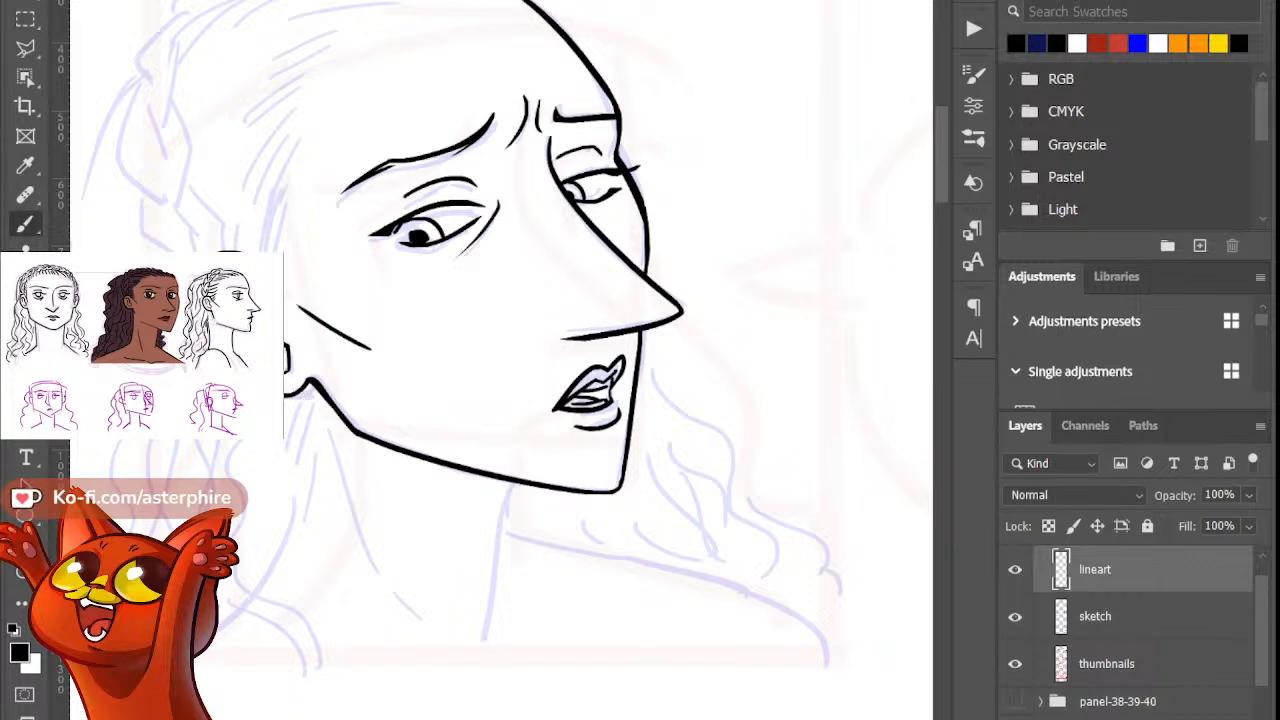
{"action": "key", "text": "e"}
{"action": "key", "text": "b"}
{"action": "key", "text": "e"}
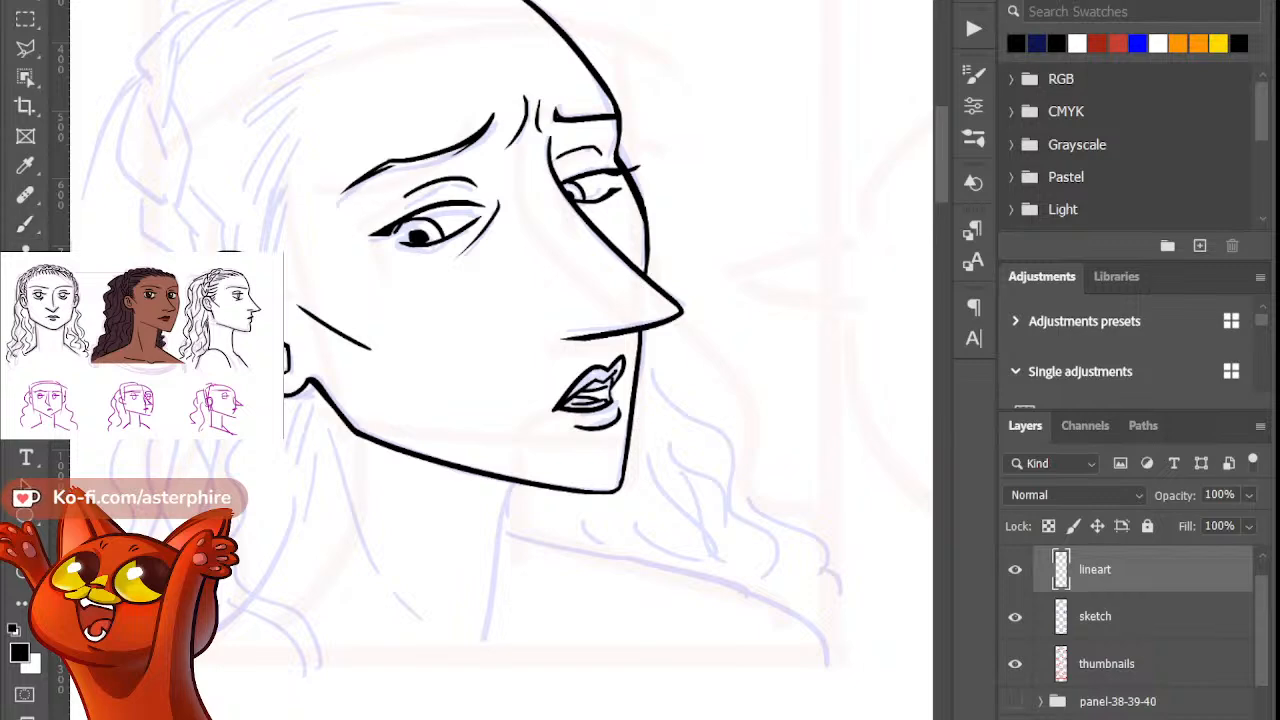
{"action": "key", "text": "b"}
Step: Ink short slanted hairline strokes along the near temple above the ear, tapering them with the Eraser
{"action": "left_click_drag", "start_coordinate": [946, 186], "coordinate": [942, 162]}
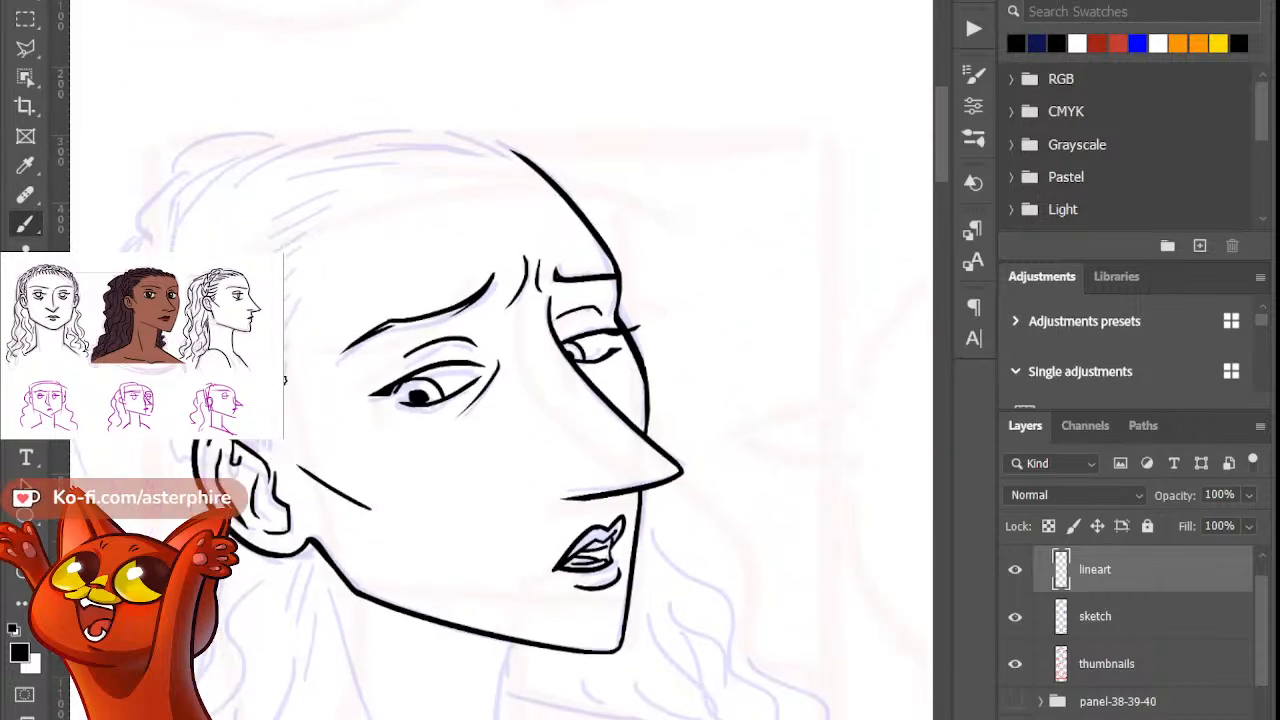
{"action": "left_click_drag", "start_coordinate": [295, 321], "coordinate": [285, 353]}
{"action": "key", "text": "e"}
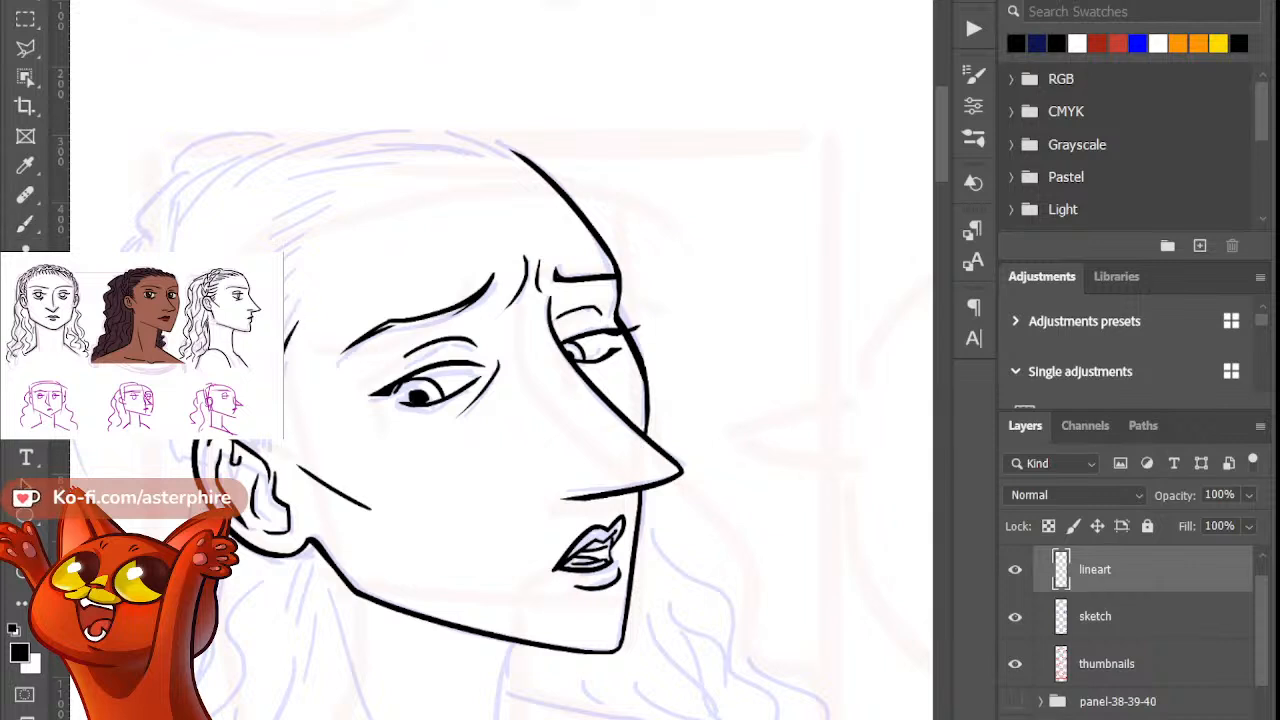
{"action": "key", "text": "b"}
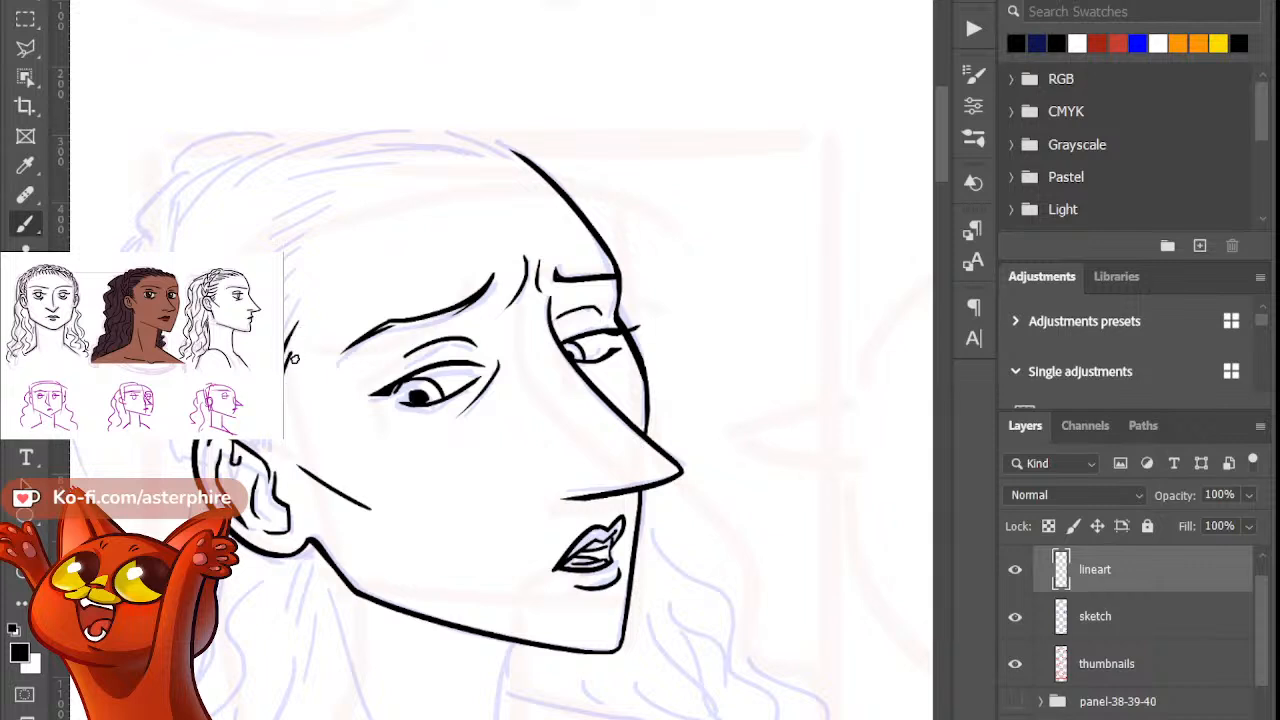
{"action": "key", "text": "e"}
{"action": "key", "text": "b"}
{"action": "key", "text": "e"}
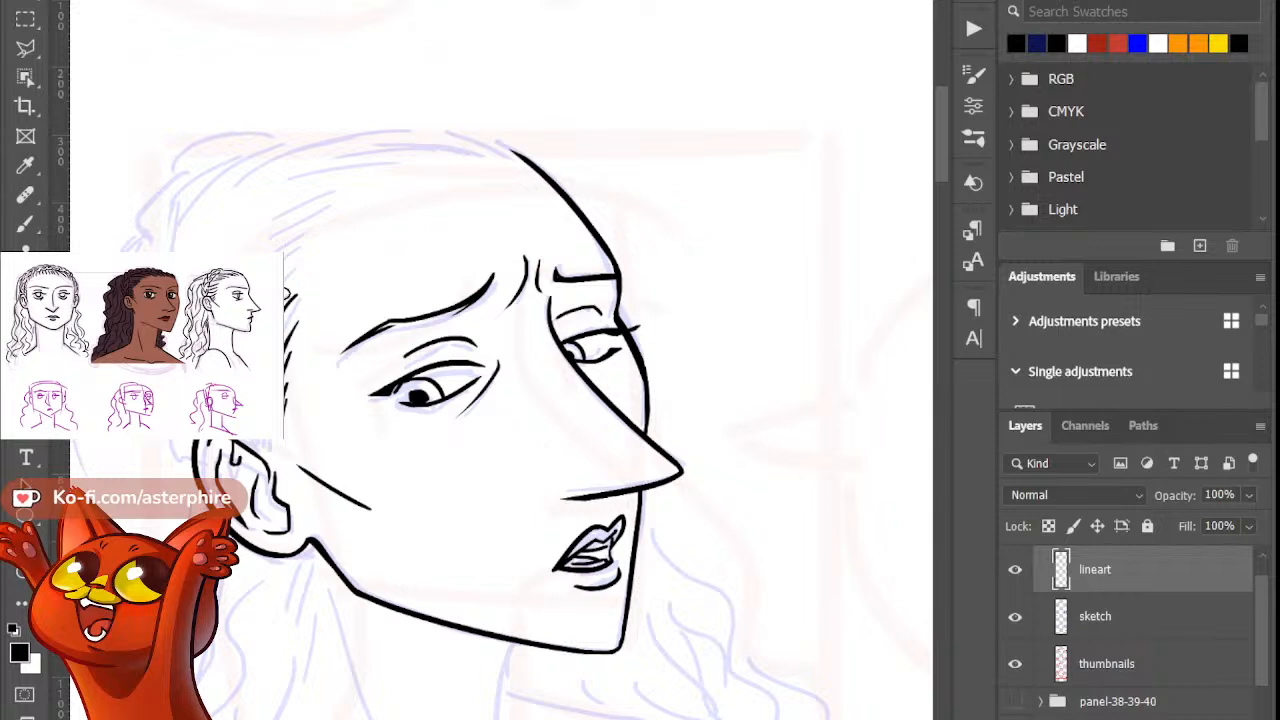
Step: Ink short slanted hairline strokes at the upper temple and taper their ends with alternating Brush and Eraser touches
{"action": "key", "text": "b"}
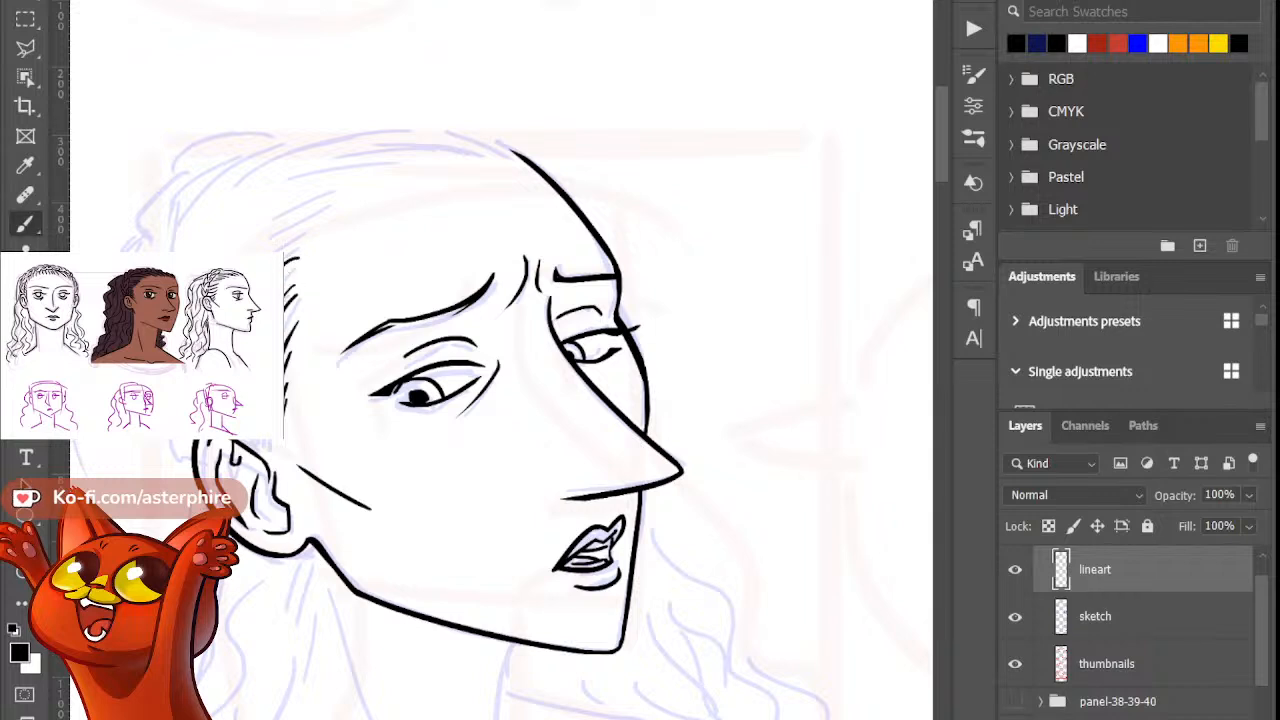
{"action": "left_click_drag", "start_coordinate": [300, 256], "coordinate": [286, 268]}
{"action": "key", "text": "e"}
{"action": "key", "text": "b"}
{"action": "key", "text": "ctrl+z"}
{"action": "key", "text": "e"}
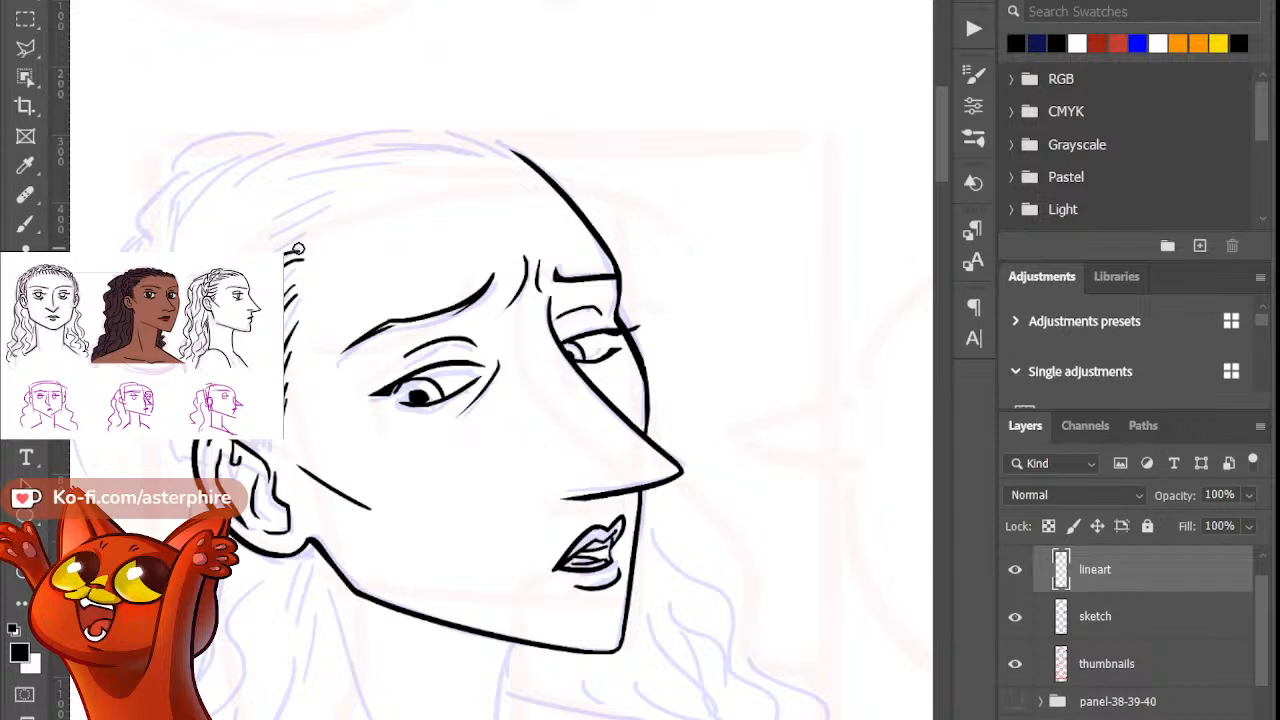
{"action": "key", "text": "b"}
{"action": "key", "text": "e"}
{"action": "key", "text": "b"}
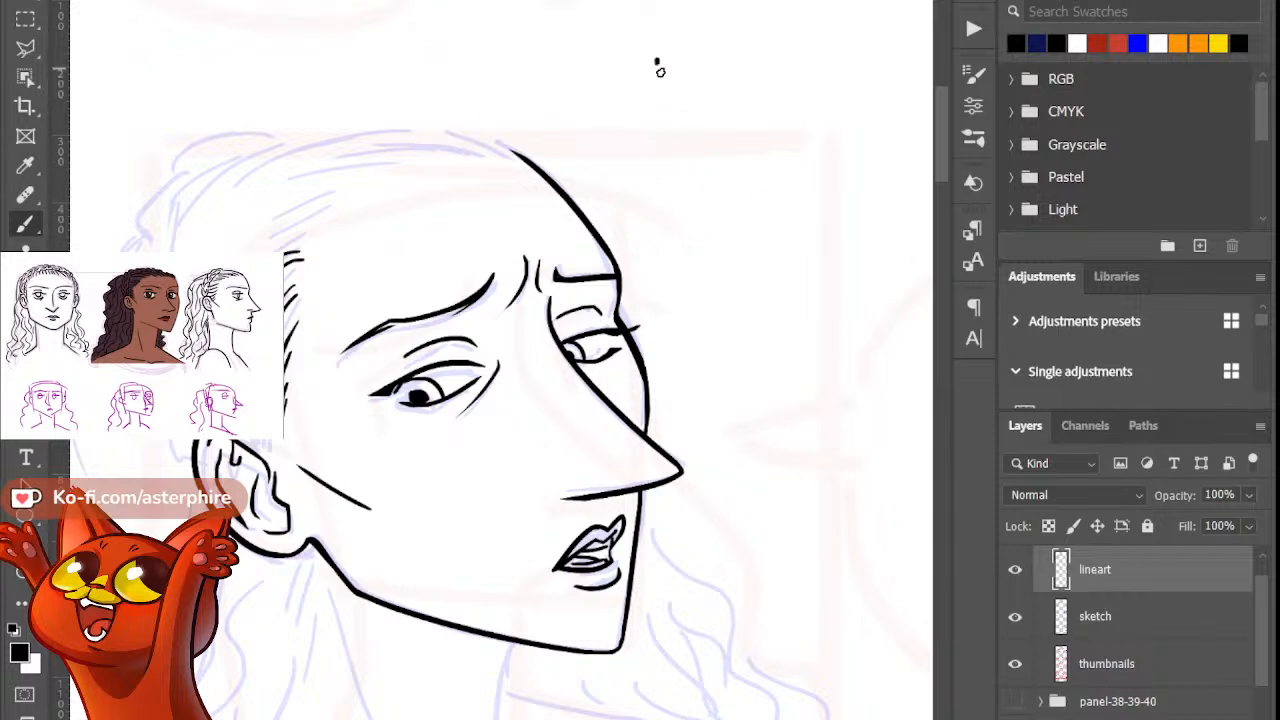
{"action": "left_click_drag", "start_coordinate": [657, 61], "coordinate": [745, 632]}
{"action": "left_click_drag", "start_coordinate": [662, 247], "coordinate": [933, 228]}
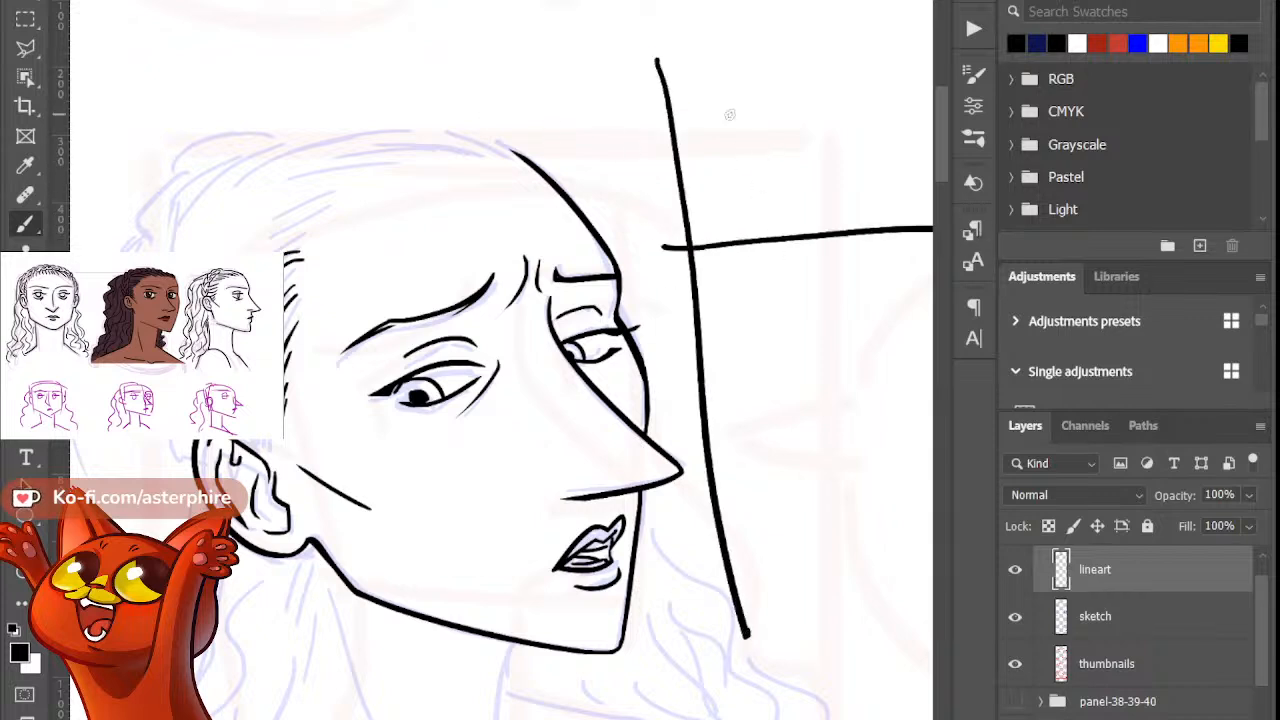
{"action": "left_click_drag", "start_coordinate": [731, 78], "coordinate": [745, 218]}
{"action": "left_click", "coordinate": [788, 612], "text": "shift"}
{"action": "key", "text": "ctrl+z"}
{"action": "key", "text": "ctrl+z"}
{"action": "key", "text": "ctrl+z"}
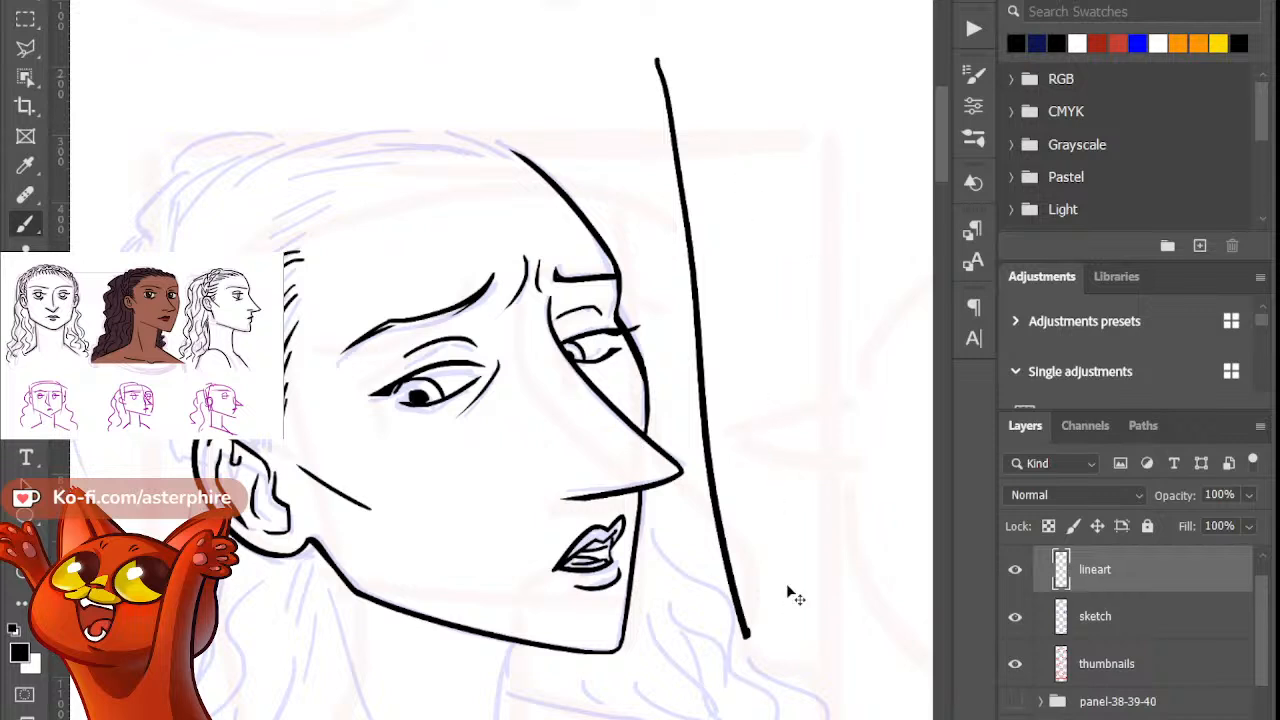
{"action": "key", "text": "ctrl+z"}
{"action": "mouse_move", "coordinate": [766, 240]}
{"action": "left_mouse_down"}
{"action": "mouse_move", "coordinate": [646, 117]}
{"action": "mouse_move", "coordinate": [765, 262]}
{"action": "left_mouse_up"}
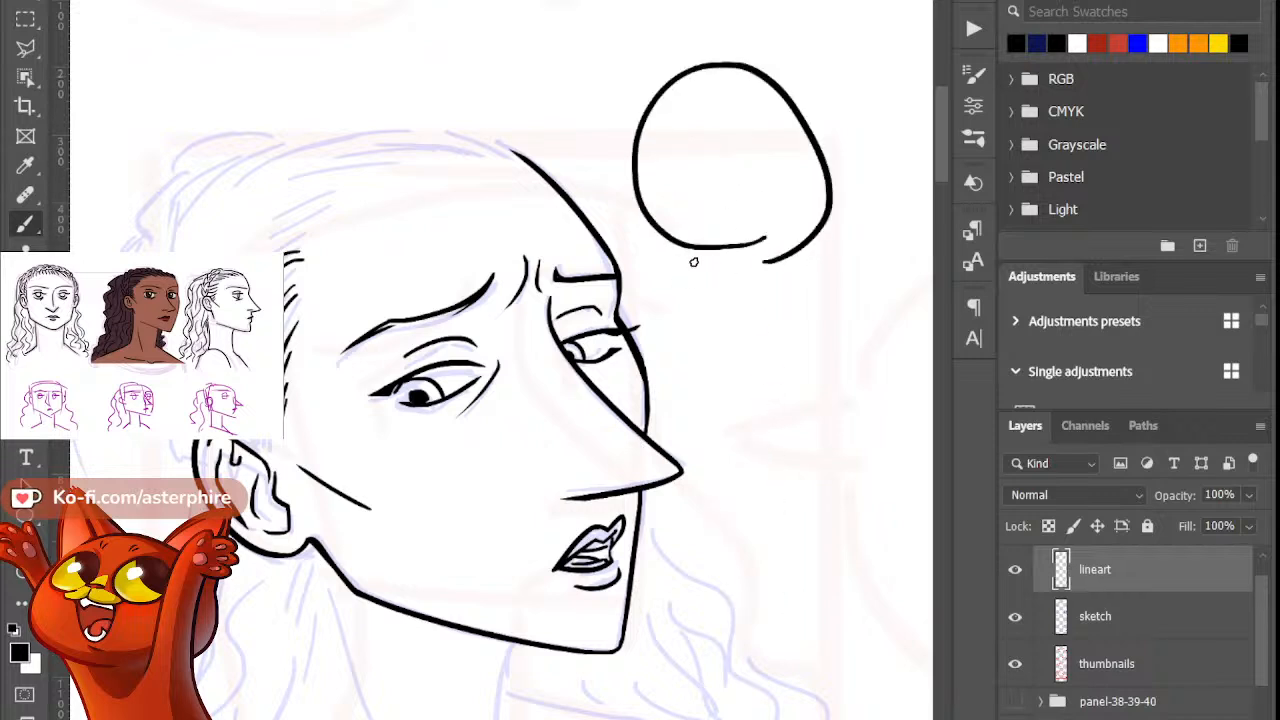
{"action": "key", "text": "ctrl+z"}
{"action": "mouse_move", "coordinate": [750, 308]}
{"action": "left_mouse_down"}
{"action": "mouse_move", "coordinate": [786, 120]}
{"action": "mouse_move", "coordinate": [745, 300]}
{"action": "left_mouse_up"}
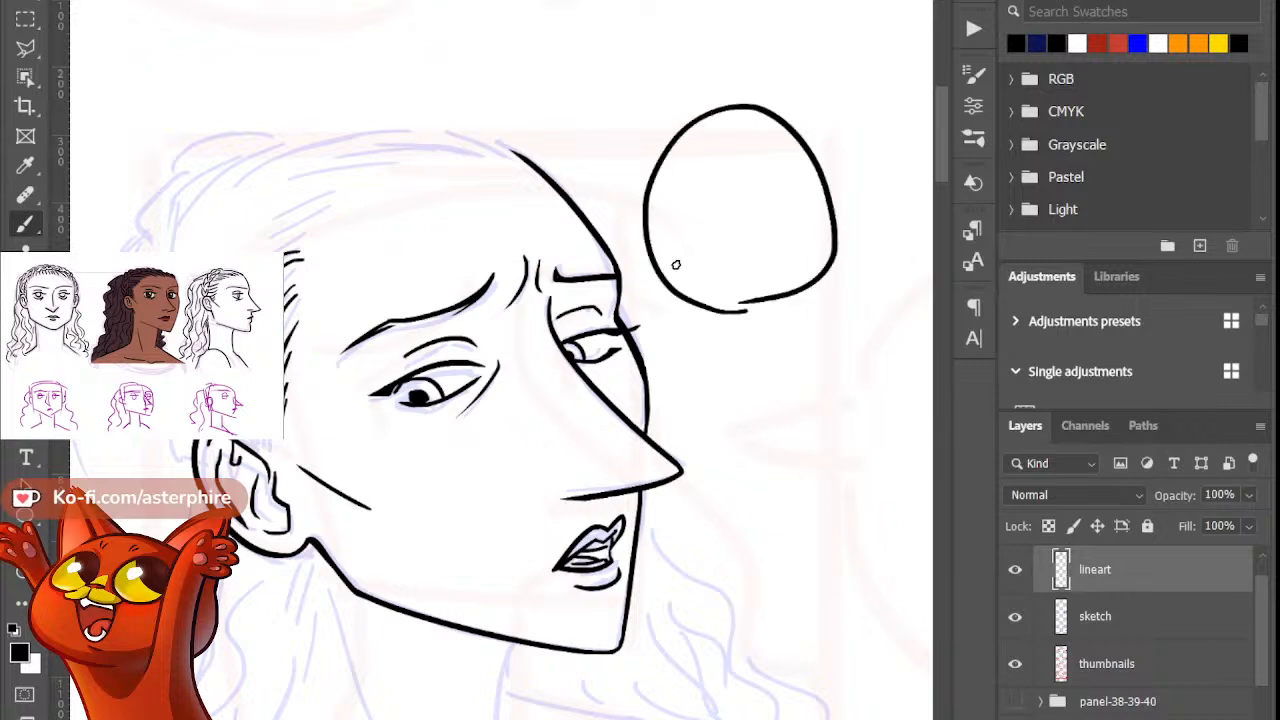
{"action": "key", "text": "ctrl+z"}
{"action": "mouse_move", "coordinate": [558, 103]}
{"action": "left_mouse_down"}
{"action": "mouse_move", "coordinate": [642, 74]}
{"action": "mouse_move", "coordinate": [823, 237]}
{"action": "mouse_move", "coordinate": [885, 180]}
{"action": "left_mouse_up"}
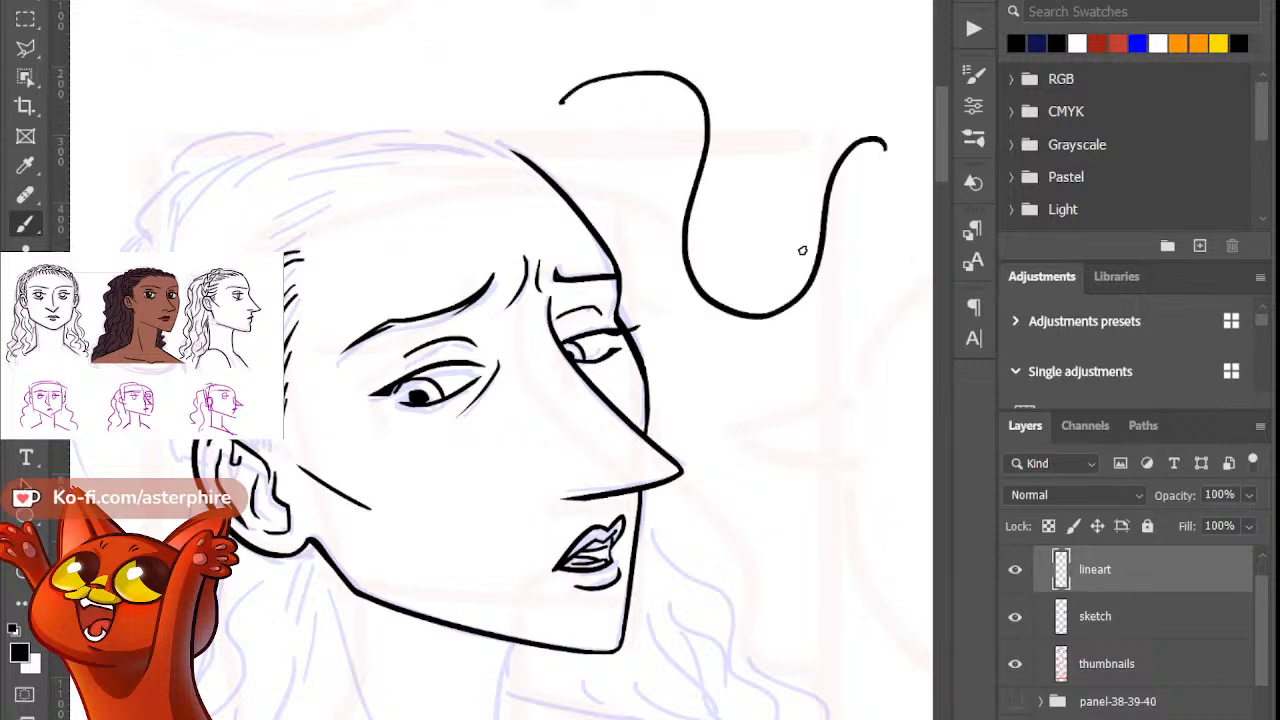
{"action": "key", "text": "ctrl+z"}
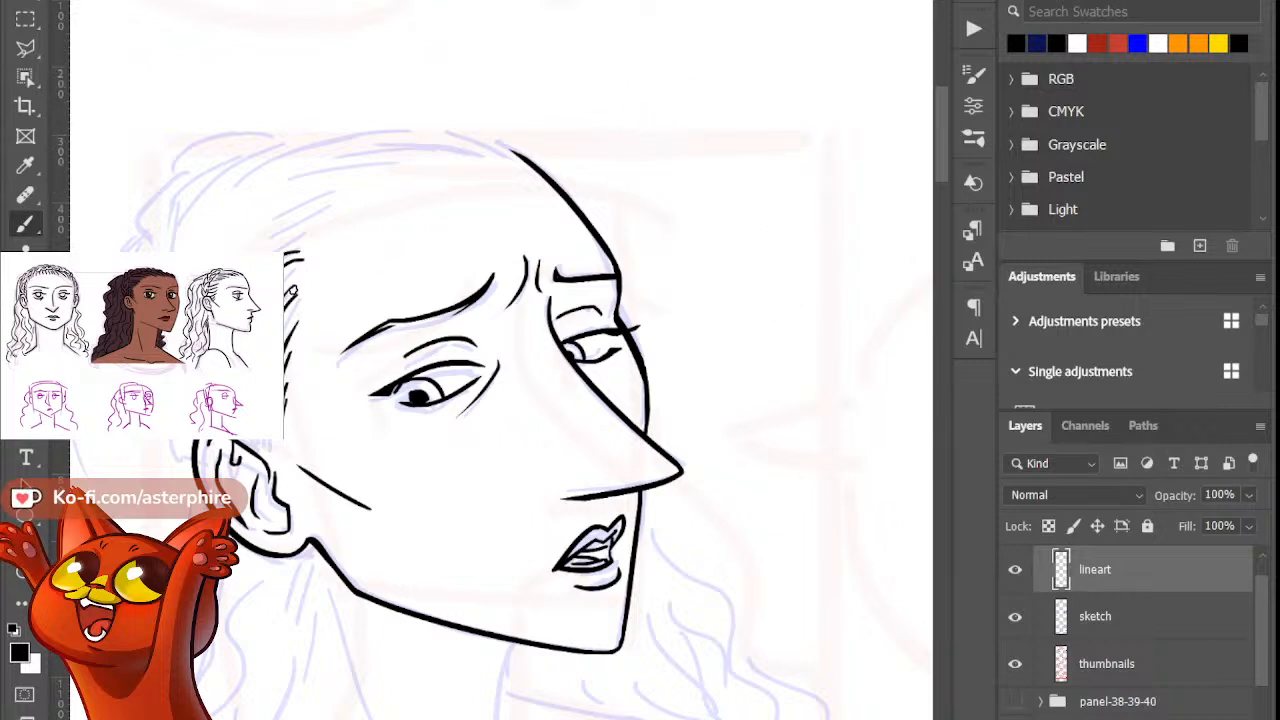
Step: Taper the upper temple strokes with the Eraser and ink a curved hair strand sweeping back above them
{"action": "key", "text": "e"}
{"action": "left_click_drag", "start_coordinate": [298, 266], "coordinate": [295, 270]}
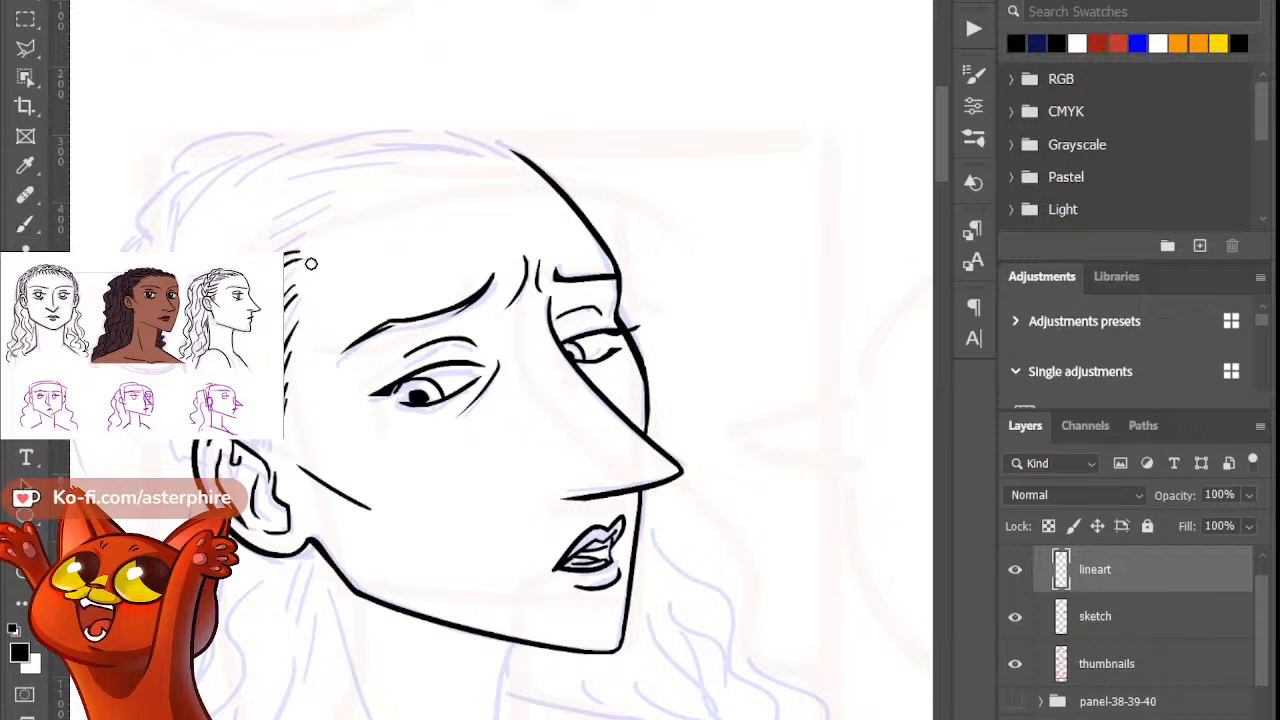
{"action": "key", "text": "b"}
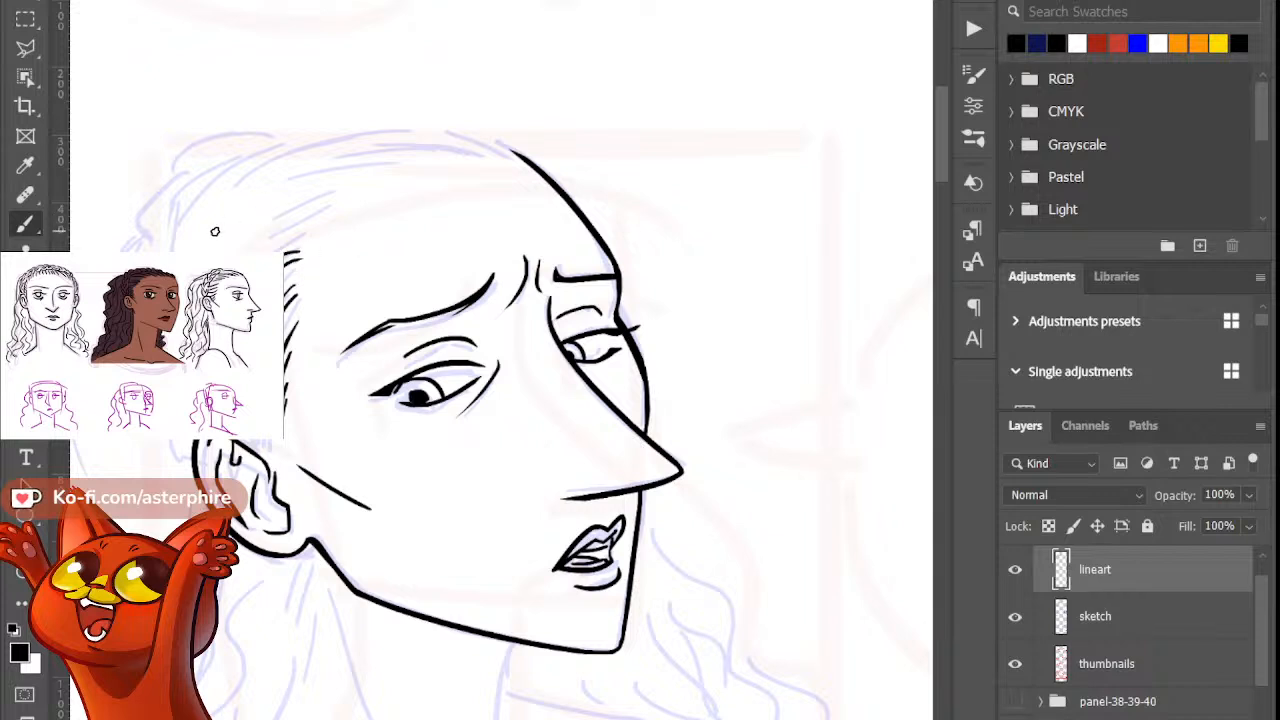
{"action": "left_click_drag", "start_coordinate": [318, 221], "coordinate": [228, 250]}
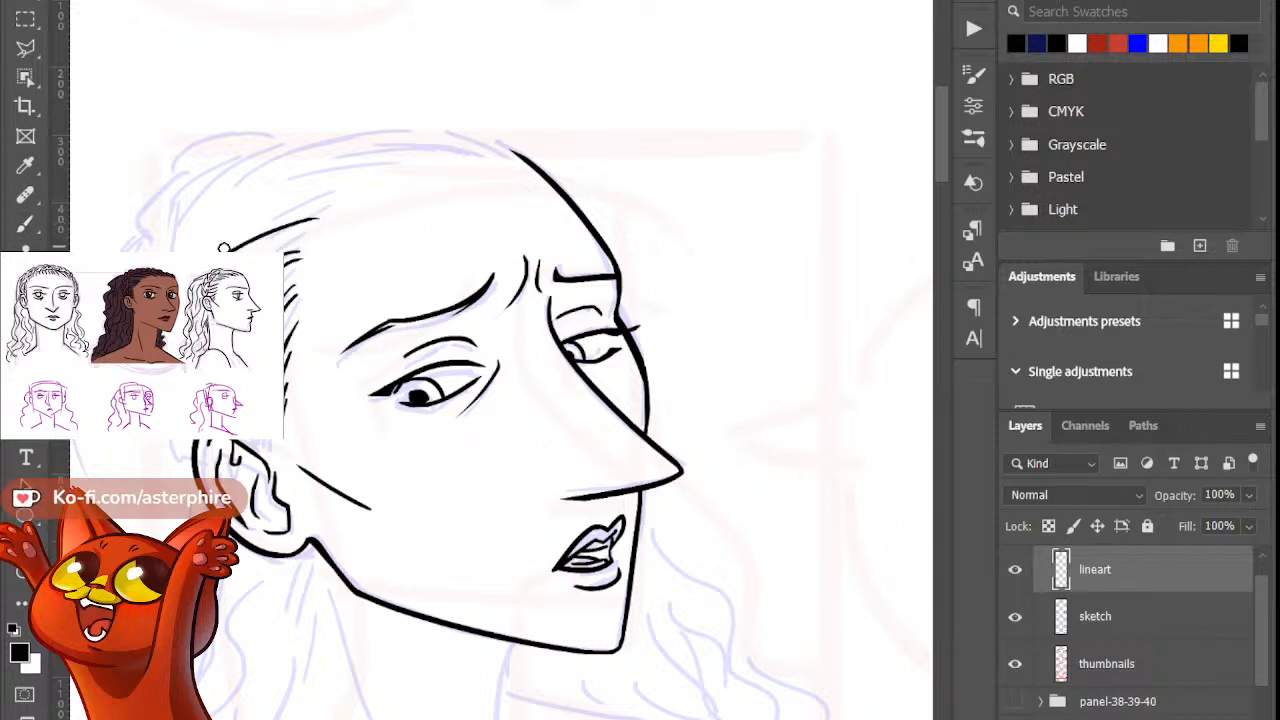
{"action": "key", "text": "b"}
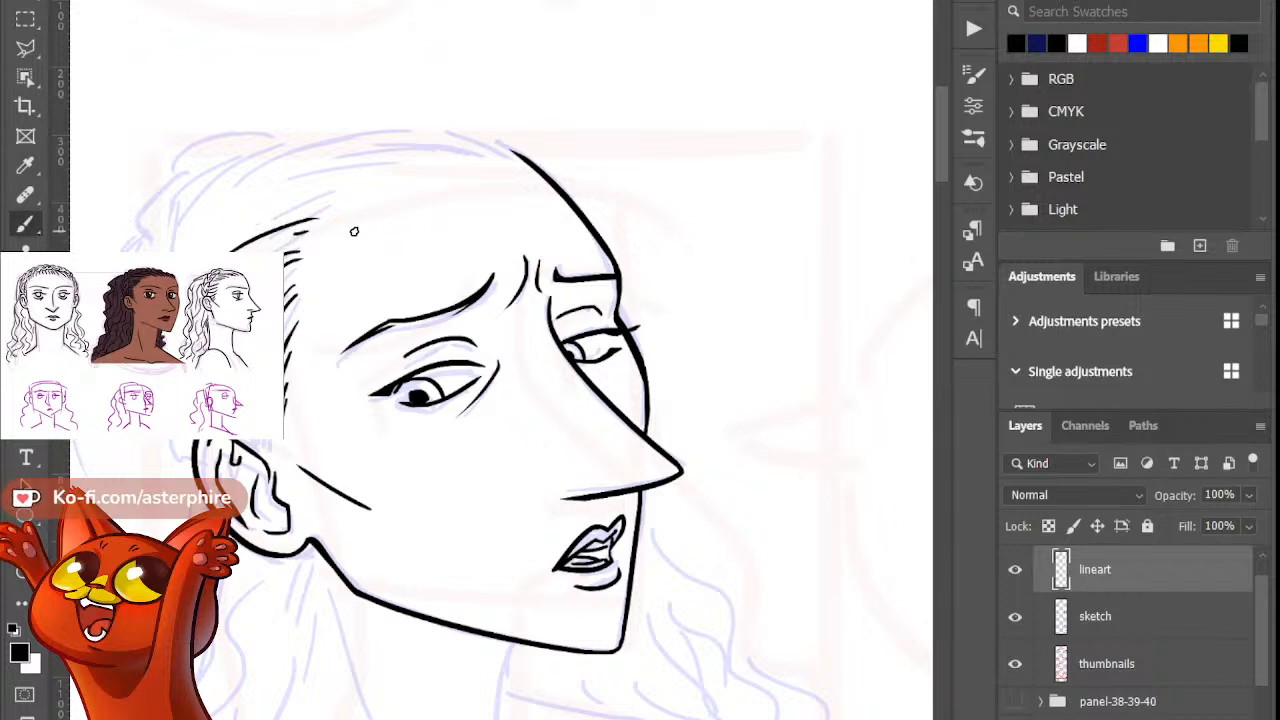
Step: Ink the top contour of the head in one long curve from the forehead to the back of the head
{"action": "left_click_drag", "start_coordinate": [523, 152], "coordinate": [184, 231]}
{"action": "key", "text": "e"}
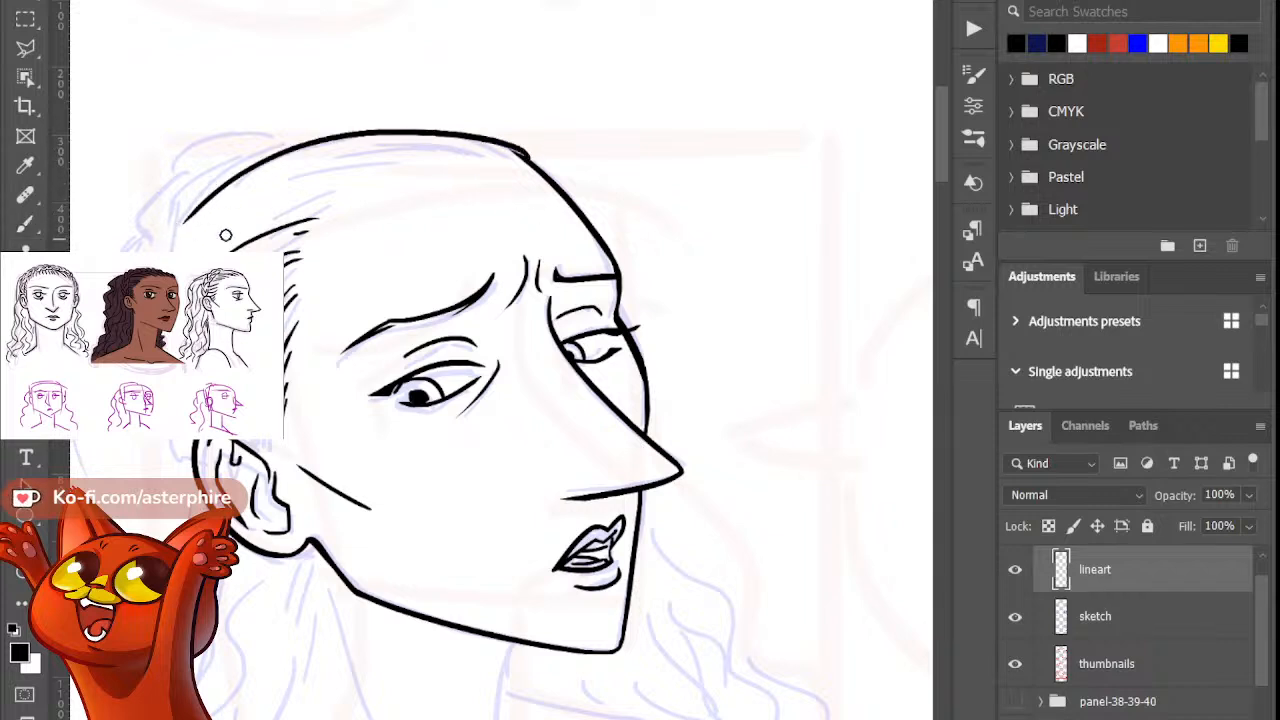
{"action": "key", "text": "b"}
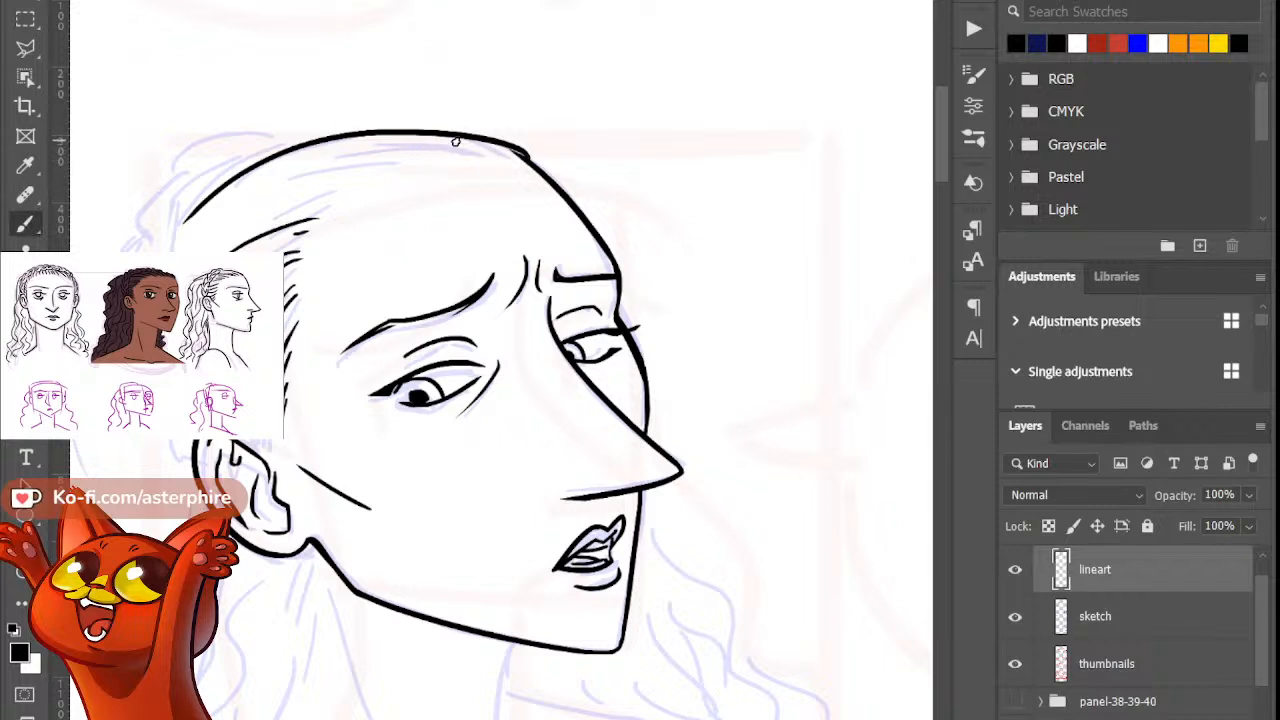
Step: Ink a short tapered hair stroke just beneath the crown contour near the forehead
{"action": "left_click_drag", "start_coordinate": [439, 140], "coordinate": [493, 153]}
{"action": "key", "text": "ctrl+z"}
{"action": "key", "text": "ctrl+z"}
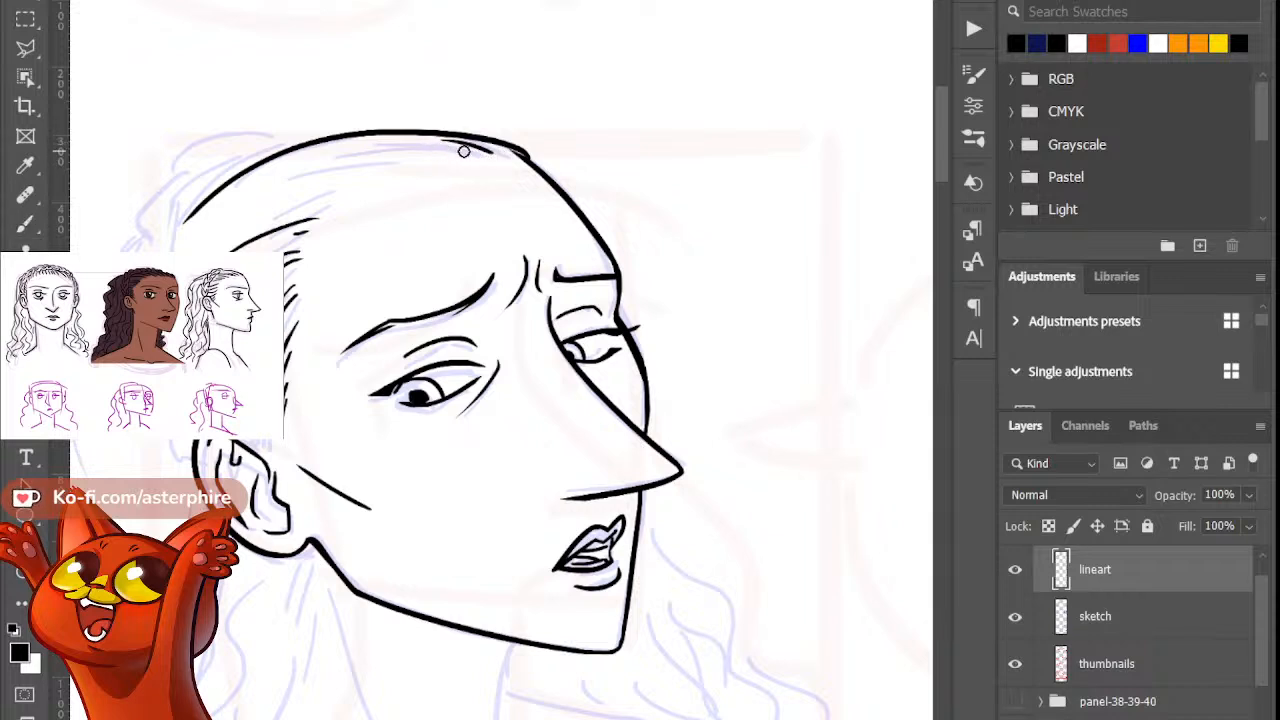
{"action": "key", "text": "b"}
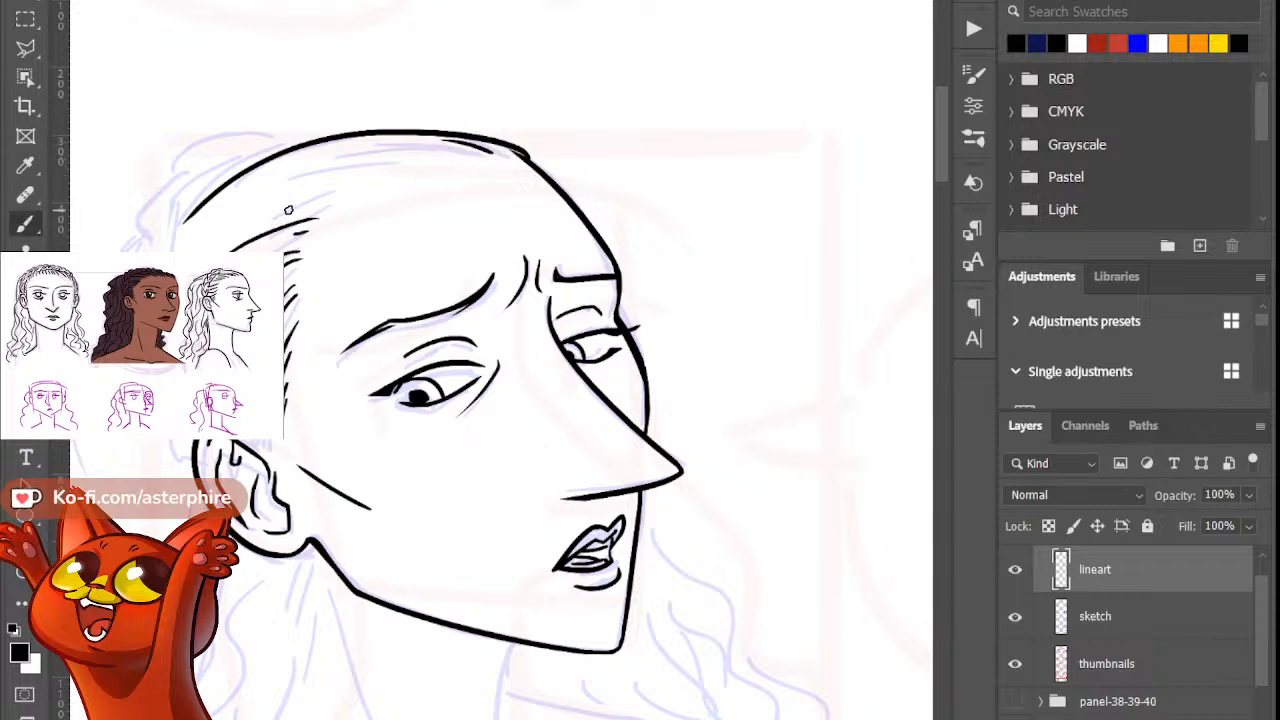
Step: Ink short slanted hair strokes just above the temple strand and taper their ends with the Eraser
{"action": "left_click_drag", "start_coordinate": [276, 217], "coordinate": [334, 203]}
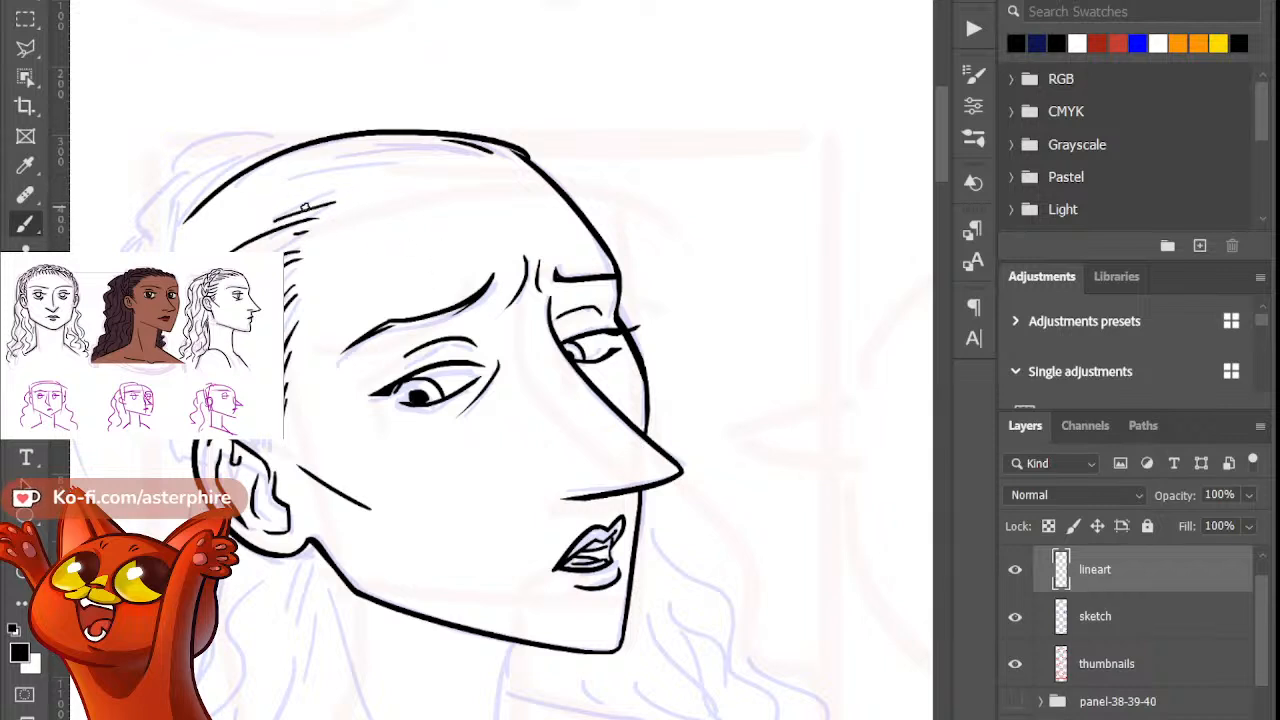
{"action": "key", "text": "e"}
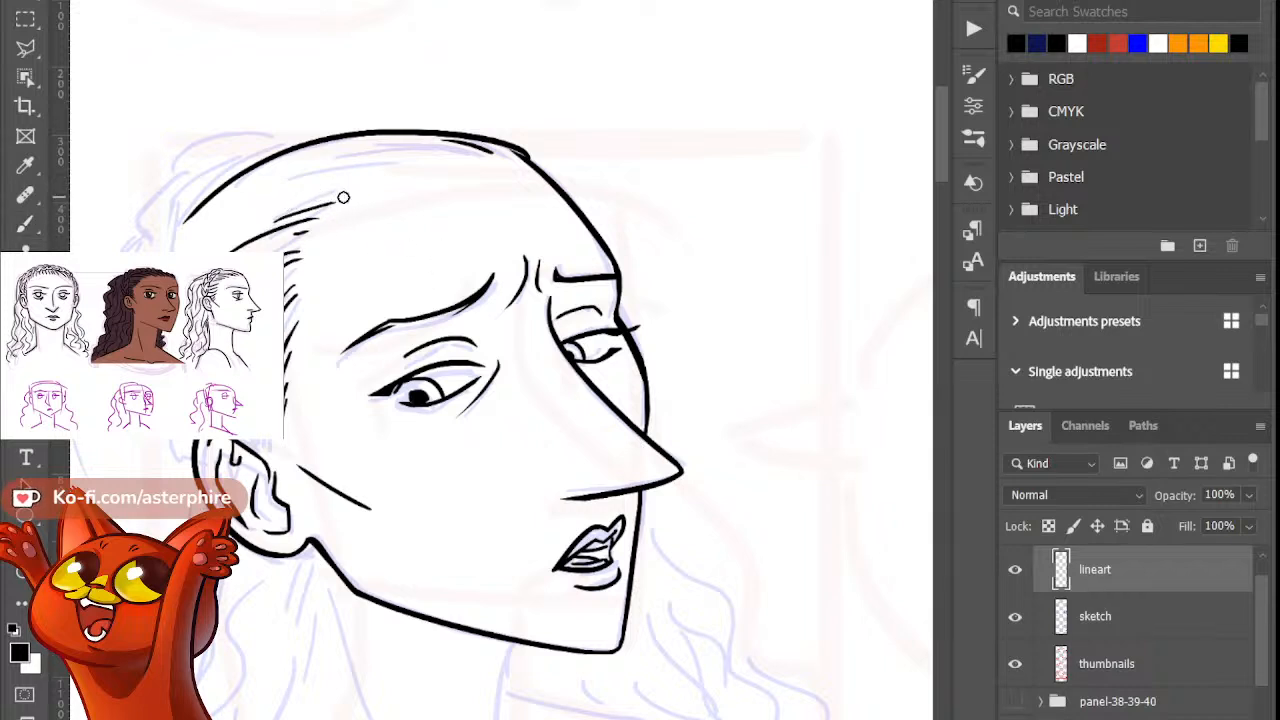
{"action": "key", "text": "b"}
Step: Ink a curved strand sweeping back from the upper hairline, redoing it as a shorter stroke and tapering its end
{"action": "mouse_move", "coordinate": [308, 197]}
{"action": "left_mouse_down"}
{"action": "mouse_move", "coordinate": [335, 195]}
{"action": "mouse_move", "coordinate": [184, 215]}
{"action": "left_mouse_up"}
{"action": "key", "text": "e"}
{"action": "key", "text": "b"}
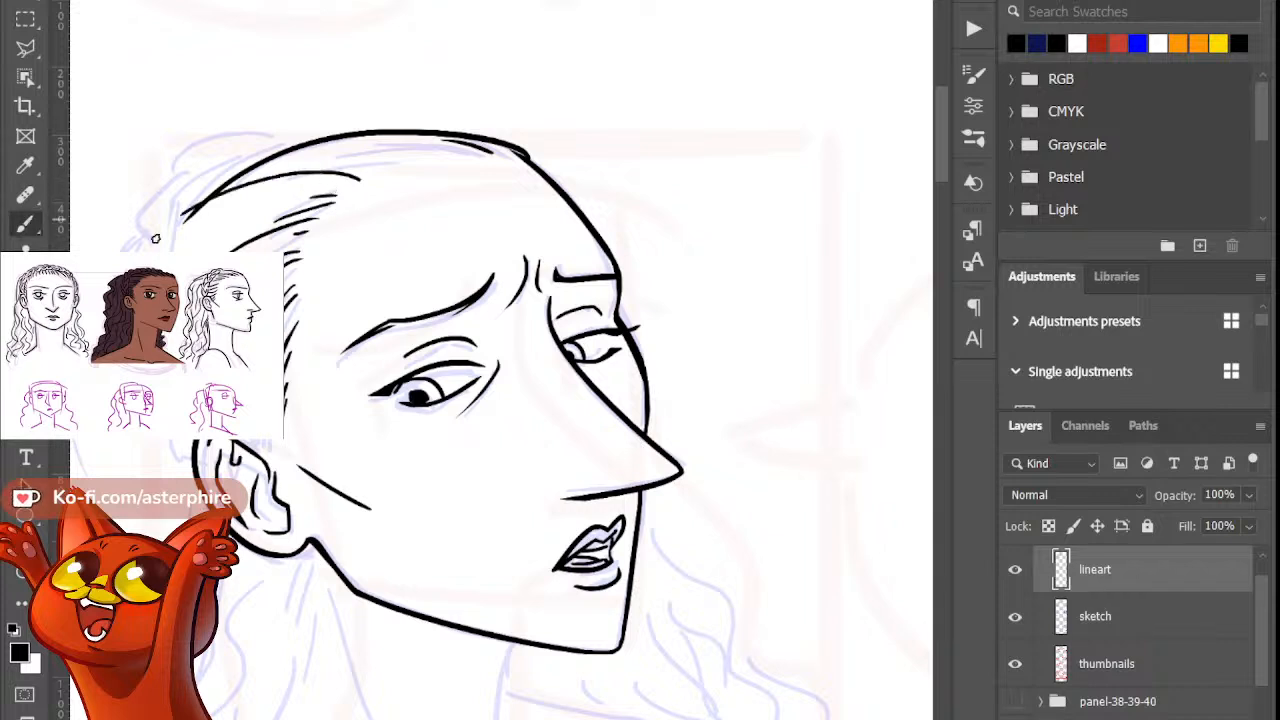
{"action": "key", "text": "ctrl+z"}
{"action": "mouse_move", "coordinate": [354, 179]}
{"action": "left_mouse_down"}
{"action": "mouse_move", "coordinate": [191, 239]}
{"action": "mouse_move", "coordinate": [283, 196]}
{"action": "mouse_move", "coordinate": [218, 207]}
{"action": "mouse_move", "coordinate": [356, 178]}
{"action": "left_mouse_up"}
{"action": "key", "text": "ctrl+z"}
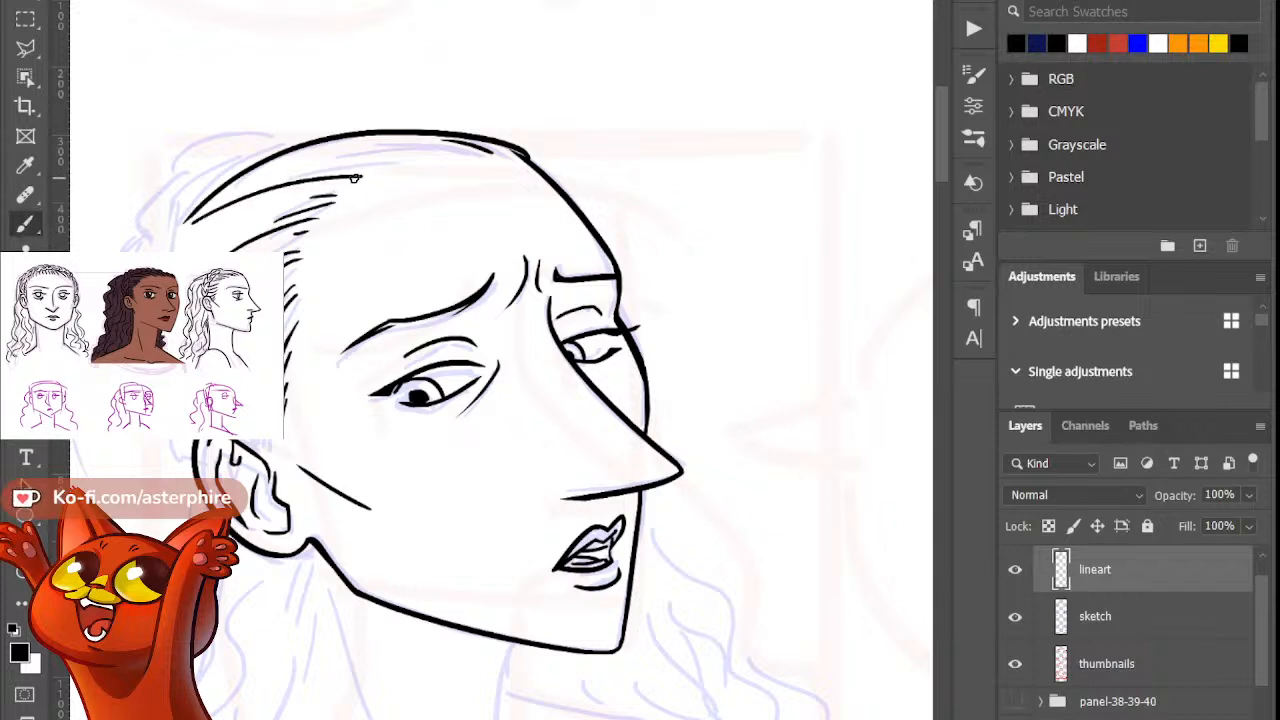
{"action": "key", "text": "ctrl+z"}
{"action": "left_click_drag", "start_coordinate": [246, 198], "coordinate": [343, 187]}
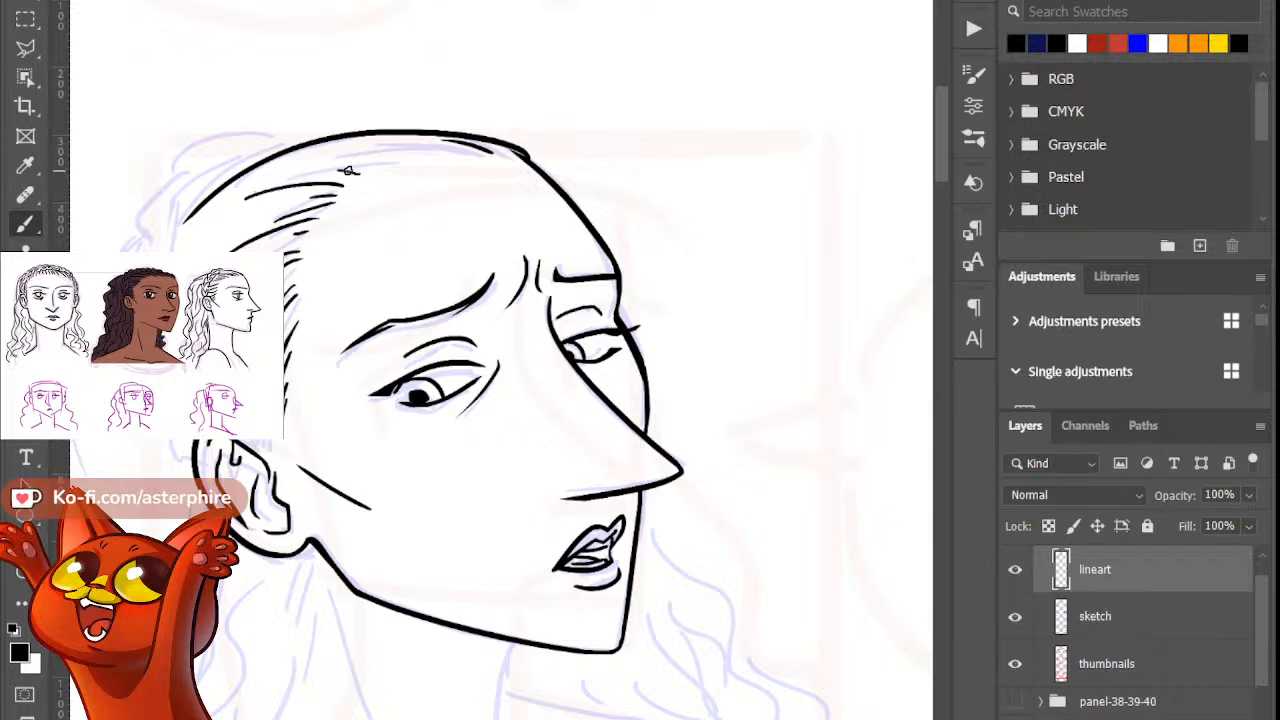
{"action": "key", "text": "e"}
Step: Ink a row of short hairline strokes along the top of the forehead beneath the crown contour, tapering them with the Eraser
{"action": "key", "text": "b"}
{"action": "mouse_move", "coordinate": [375, 158]}
{"action": "left_mouse_down"}
{"action": "mouse_move", "coordinate": [296, 158]}
{"action": "mouse_move", "coordinate": [390, 169]}
{"action": "mouse_move", "coordinate": [426, 155]}
{"action": "left_mouse_up"}
{"action": "key", "text": "ctrl+z"}
{"action": "key", "text": "ctrl+z"}
{"action": "key", "text": "ctrl+z"}
{"action": "key", "text": "e"}
{"action": "key", "text": "b"}
{"action": "key", "text": "e"}
{"action": "key", "text": "b"}
{"action": "left_click_drag", "start_coordinate": [416, 147], "coordinate": [452, 151]}
{"action": "key", "text": "e"}
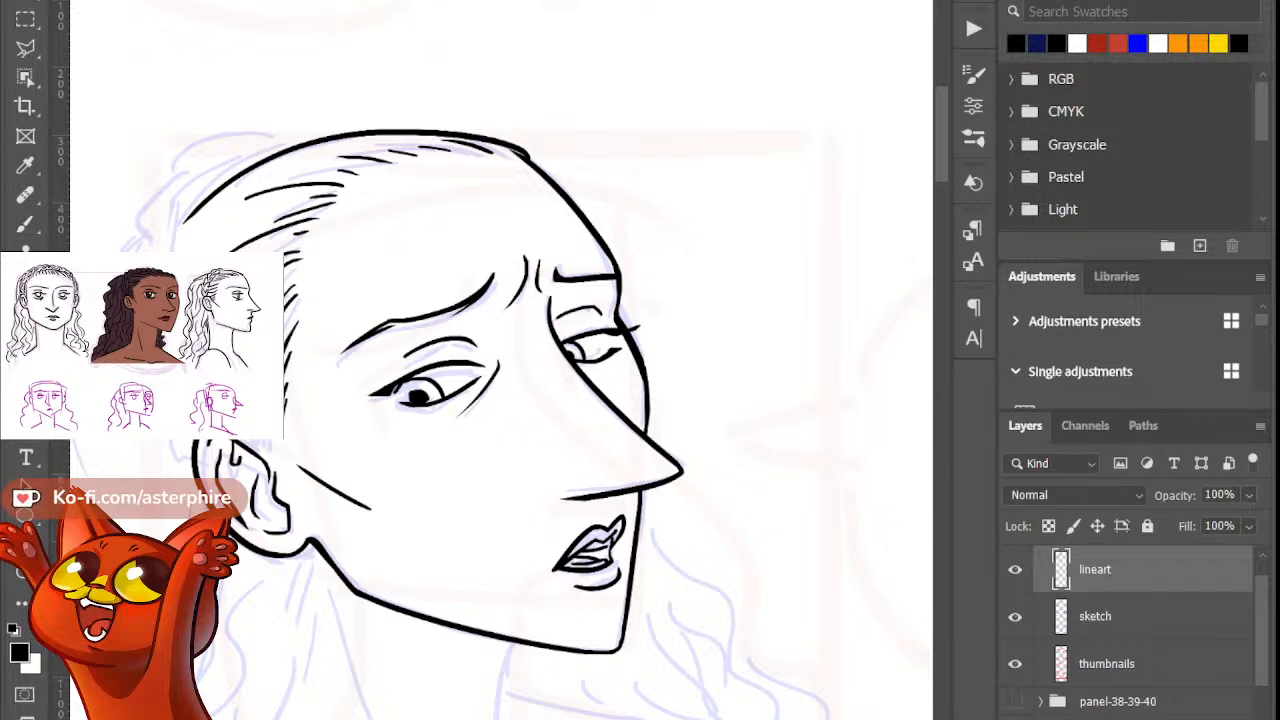
{"action": "key", "text": "b"}
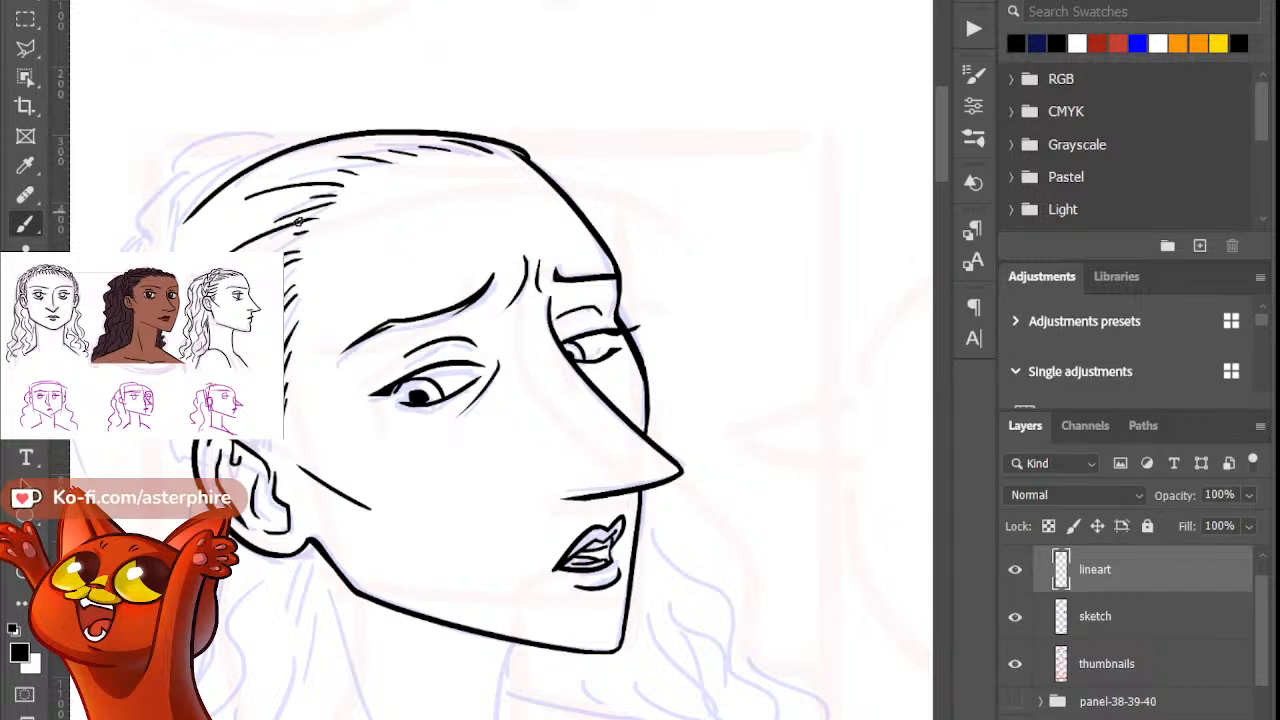
{"action": "left_click_drag", "start_coordinate": [683, 45], "coordinate": [711, 308]}
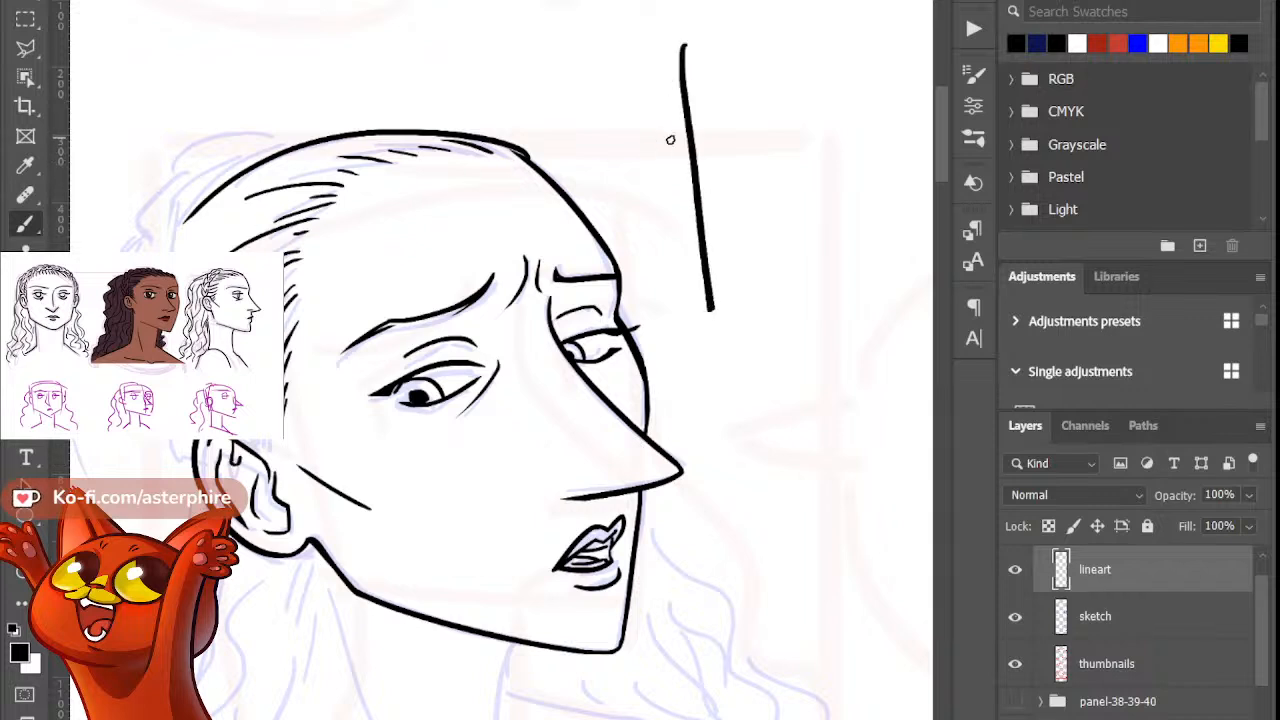
{"action": "left_click_drag", "start_coordinate": [626, 162], "coordinate": [792, 141]}
{"action": "left_click_drag", "start_coordinate": [725, 68], "coordinate": [750, 328]}
{"action": "mouse_move", "coordinate": [816, 72]}
{"action": "left_mouse_down"}
{"action": "mouse_move", "coordinate": [858, 194]}
{"action": "mouse_move", "coordinate": [822, 334]}
{"action": "left_mouse_up"}
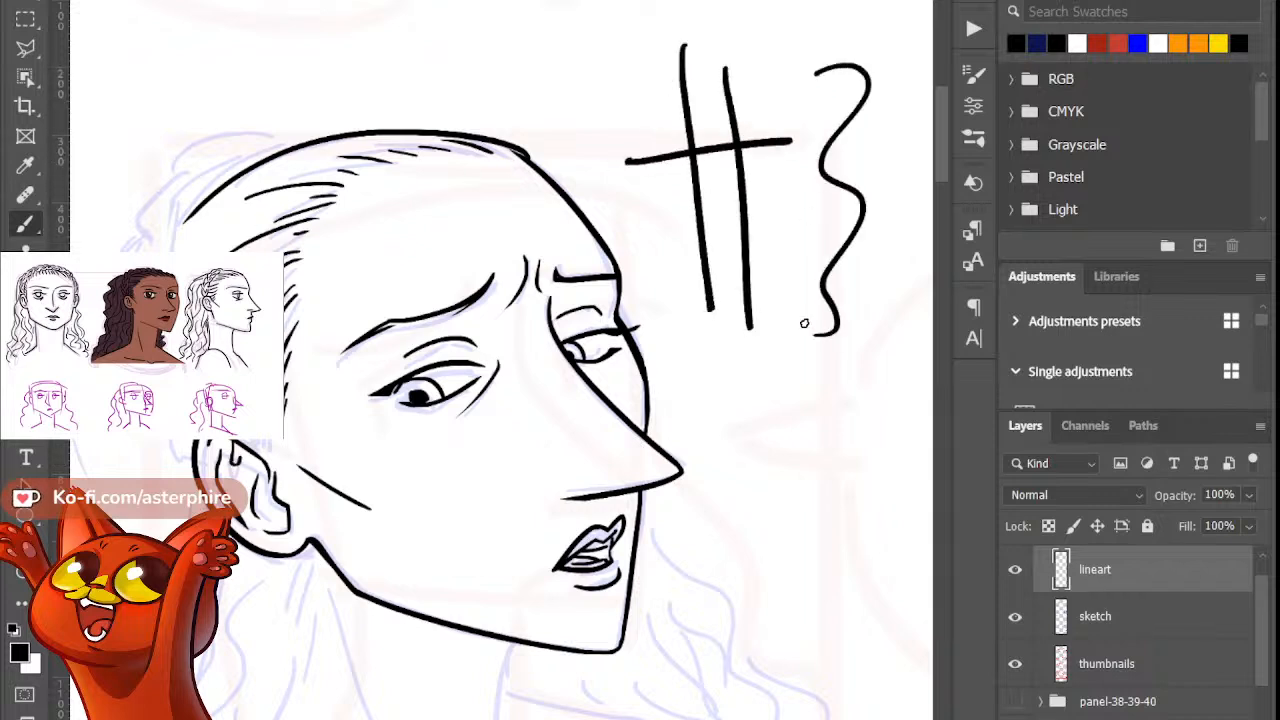
{"action": "mouse_move", "coordinate": [775, 423]}
{"action": "left_mouse_down"}
{"action": "mouse_move", "coordinate": [732, 440]}
{"action": "mouse_move", "coordinate": [776, 420]}
{"action": "left_mouse_up"}
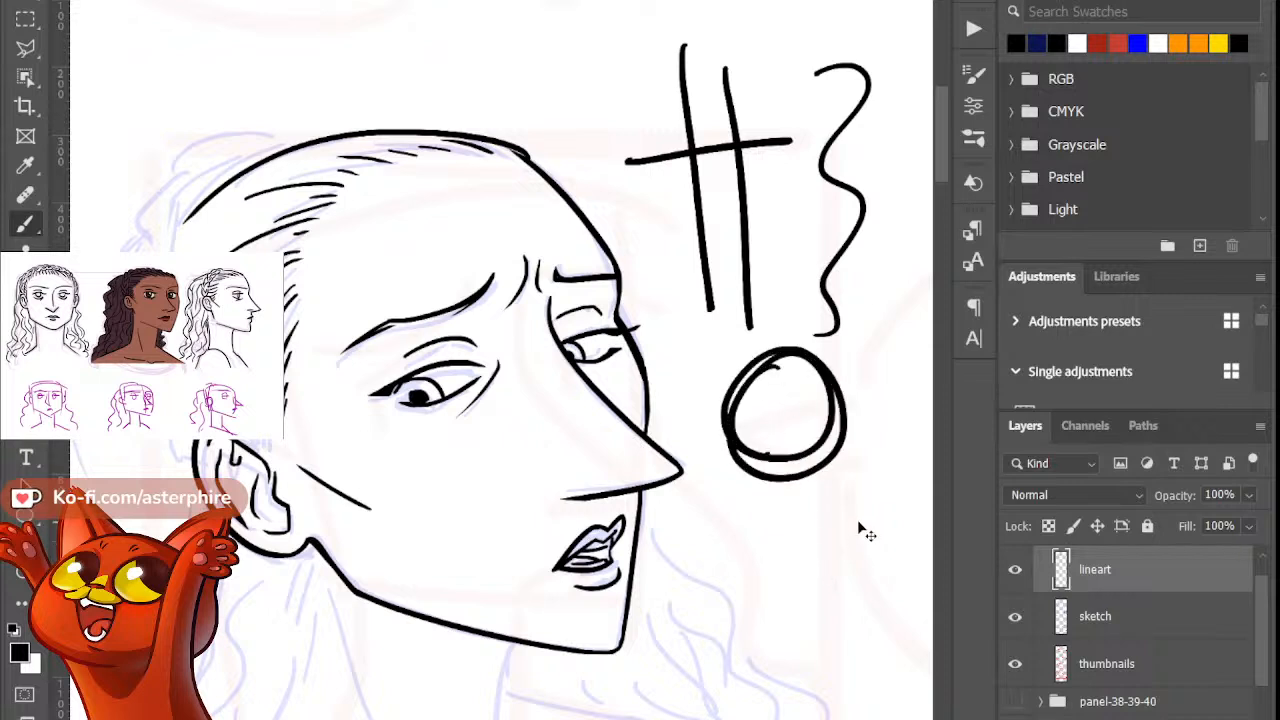
{"action": "key", "text": "ctrl+z"}
{"action": "key", "text": "ctrl+z"}
{"action": "key", "text": "ctrl+z"}
{"action": "key", "text": "ctrl+z"}
{"action": "key", "text": "ctrl+z"}
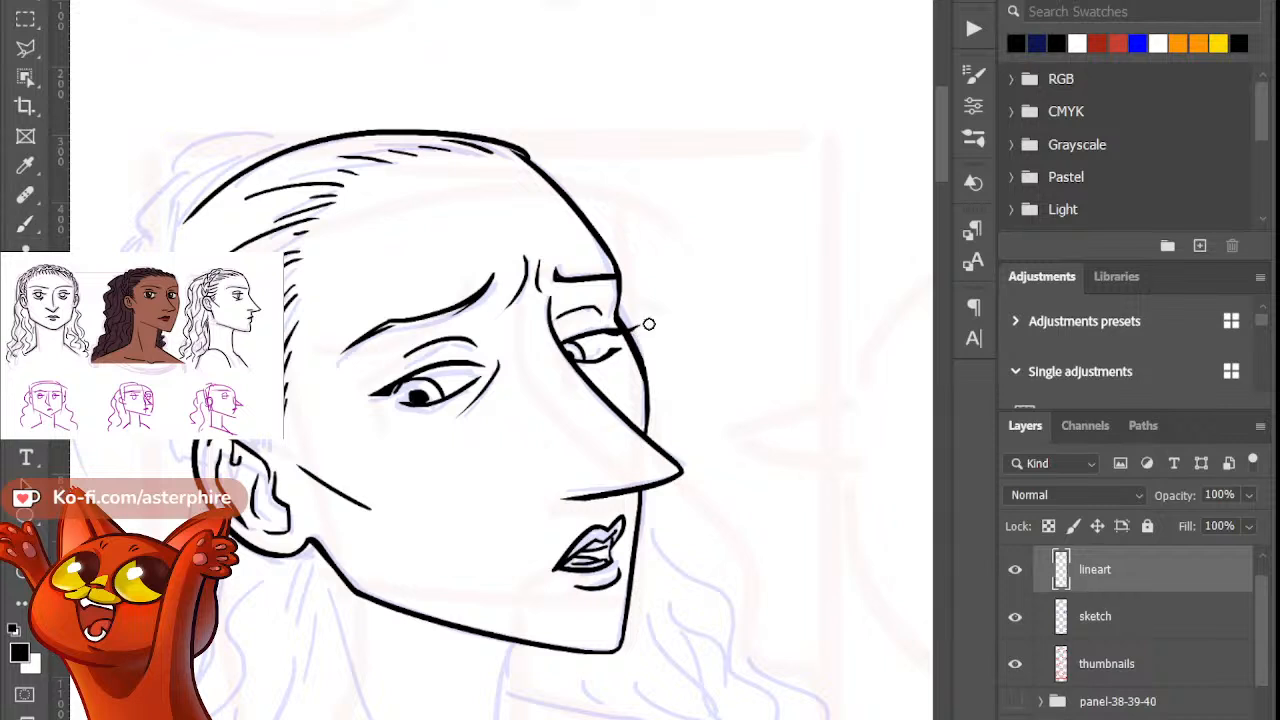
Step: Ink the first rounded braid bump rising from the crown contour, redoing it until it follows the sketch
{"action": "key", "text": "b"}
{"action": "key", "text": "b"}
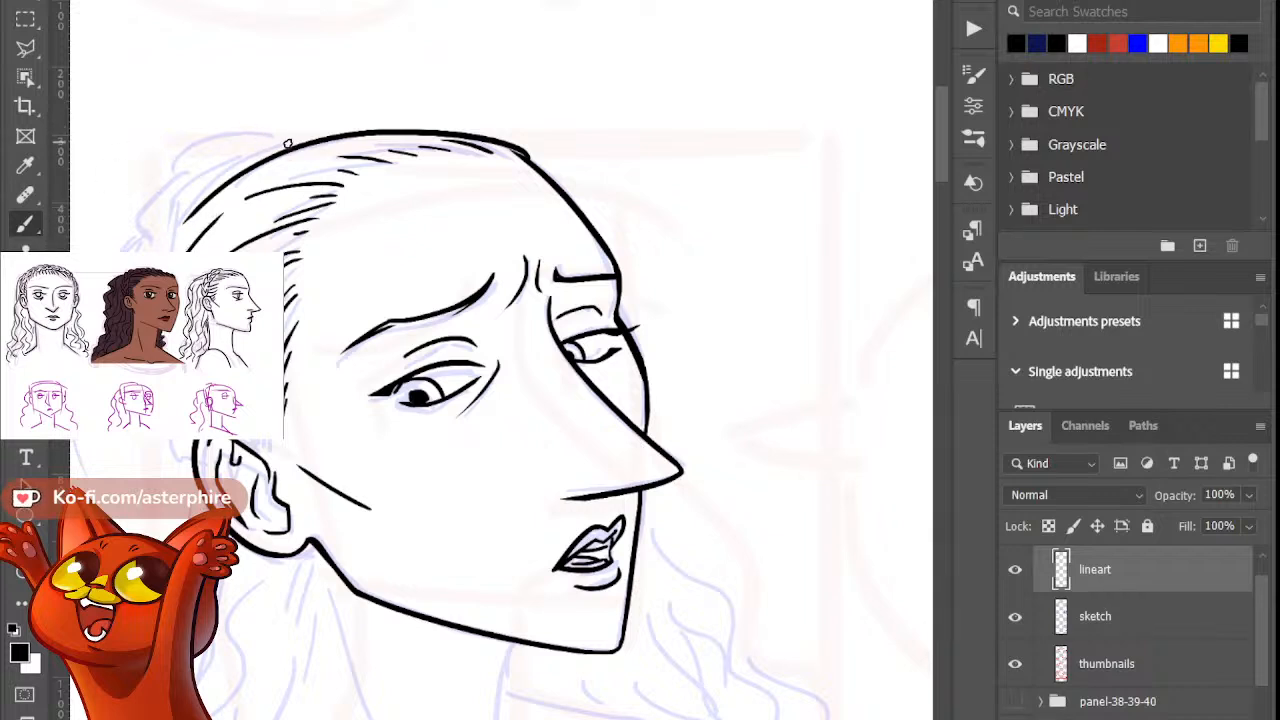
{"action": "mouse_move", "coordinate": [303, 140]}
{"action": "left_mouse_down"}
{"action": "mouse_move", "coordinate": [241, 147]}
{"action": "mouse_move", "coordinate": [212, 176]}
{"action": "left_mouse_up"}
{"action": "key", "text": "ctrl+z"}
{"action": "mouse_move", "coordinate": [308, 139]}
{"action": "left_mouse_down"}
{"action": "mouse_move", "coordinate": [203, 167]}
{"action": "mouse_move", "coordinate": [170, 208]}
{"action": "left_mouse_up"}
{"action": "key", "text": "ctrl+z"}
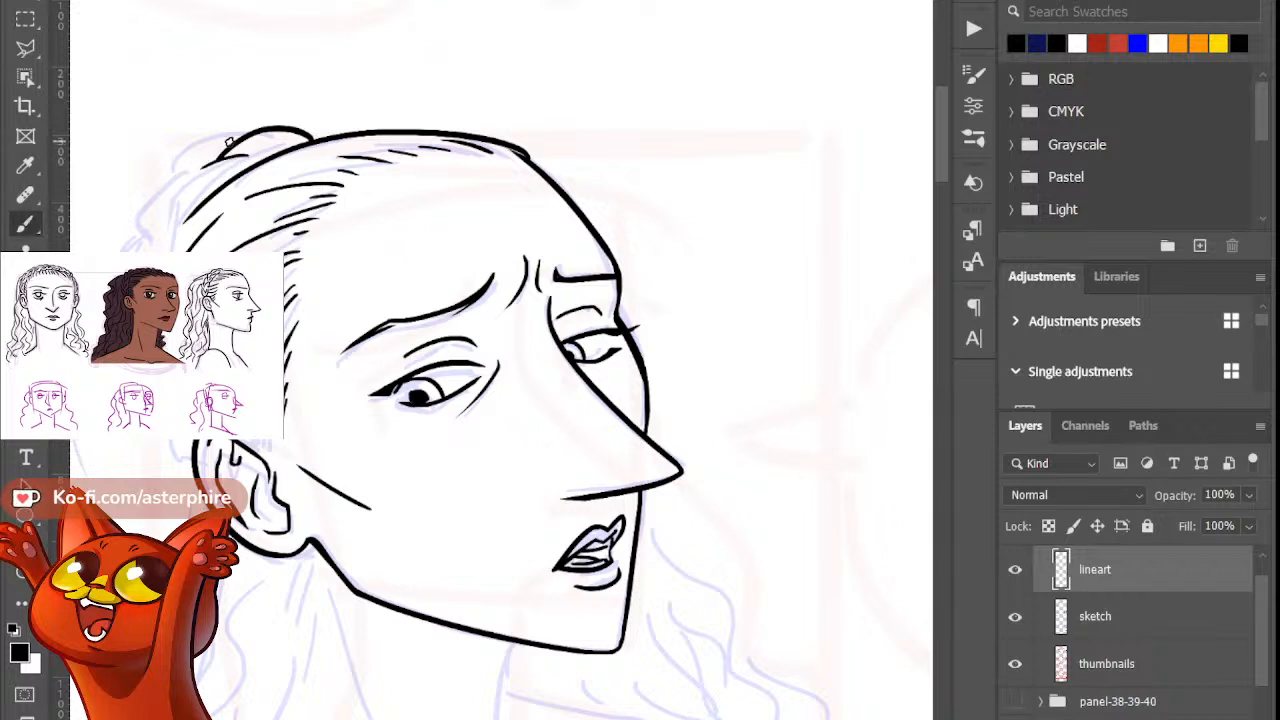
Step: Ink the next two rounded braid bumps down the back of the head, redoing the curves until they follow the sketch
{"action": "mouse_move", "coordinate": [229, 141]}
{"action": "left_mouse_down"}
{"action": "mouse_move", "coordinate": [166, 199]}
{"action": "mouse_move", "coordinate": [198, 190]}
{"action": "mouse_move", "coordinate": [123, 249]}
{"action": "left_mouse_up"}
{"action": "key", "text": "ctrl+z"}
{"action": "key", "text": "ctrl+z"}
{"action": "left_click_drag", "start_coordinate": [166, 185], "coordinate": [124, 250]}
{"action": "key", "text": "ctrl+z"}
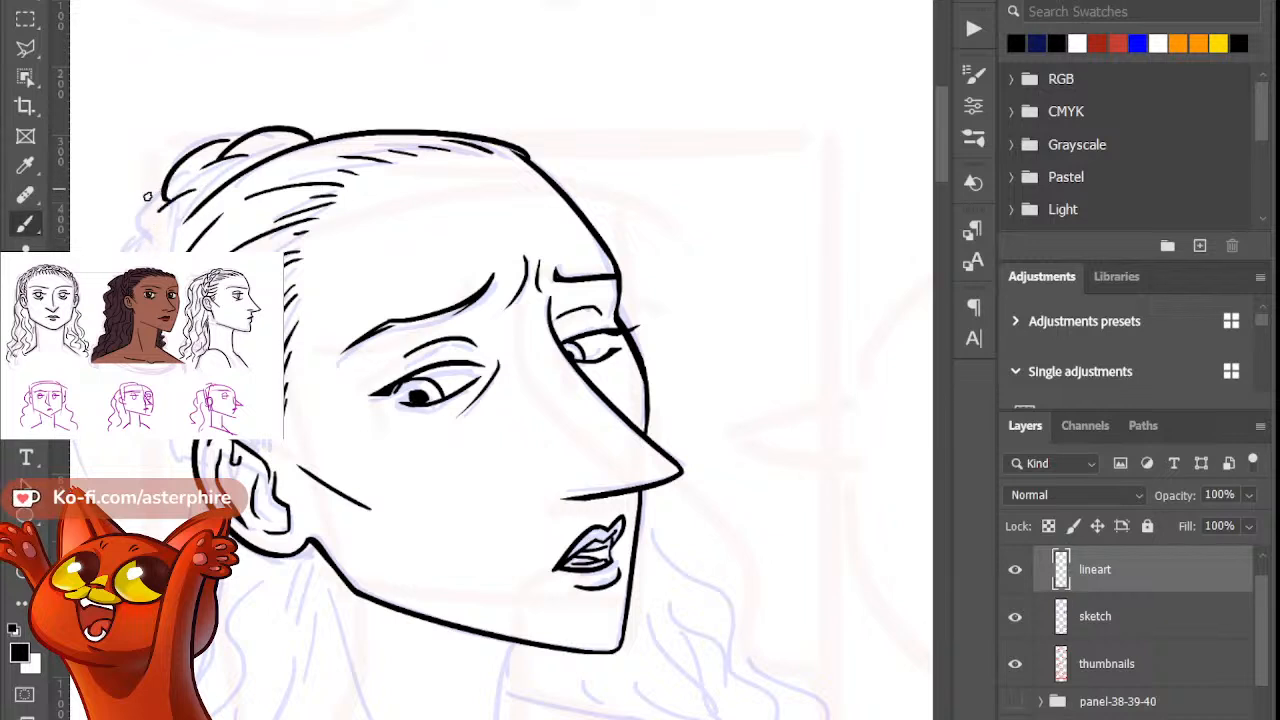
{"action": "left_click_drag", "start_coordinate": [160, 189], "coordinate": [124, 250]}
{"action": "key", "text": "ctrl+z"}
{"action": "left_click_drag", "start_coordinate": [164, 185], "coordinate": [116, 248]}
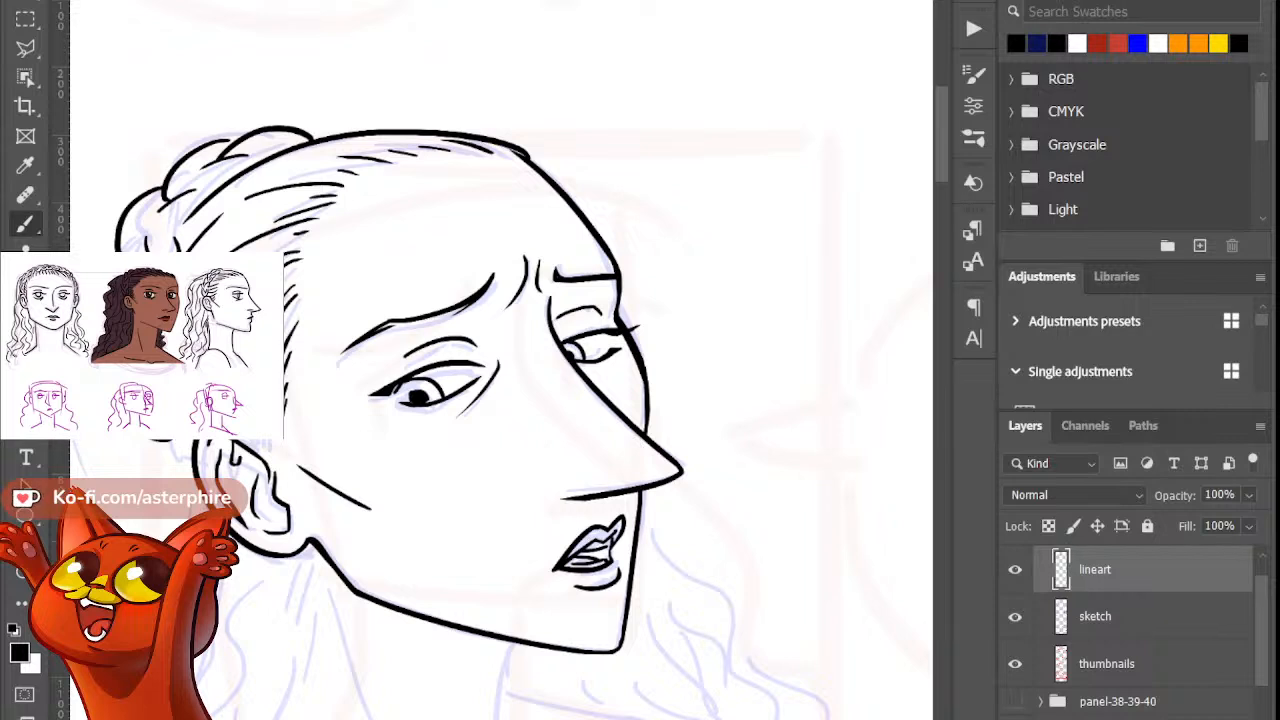
Step: Ink the hair lines at the back of the head down to behind the near ear, refining them with the Eraser
{"action": "key", "text": "e"}
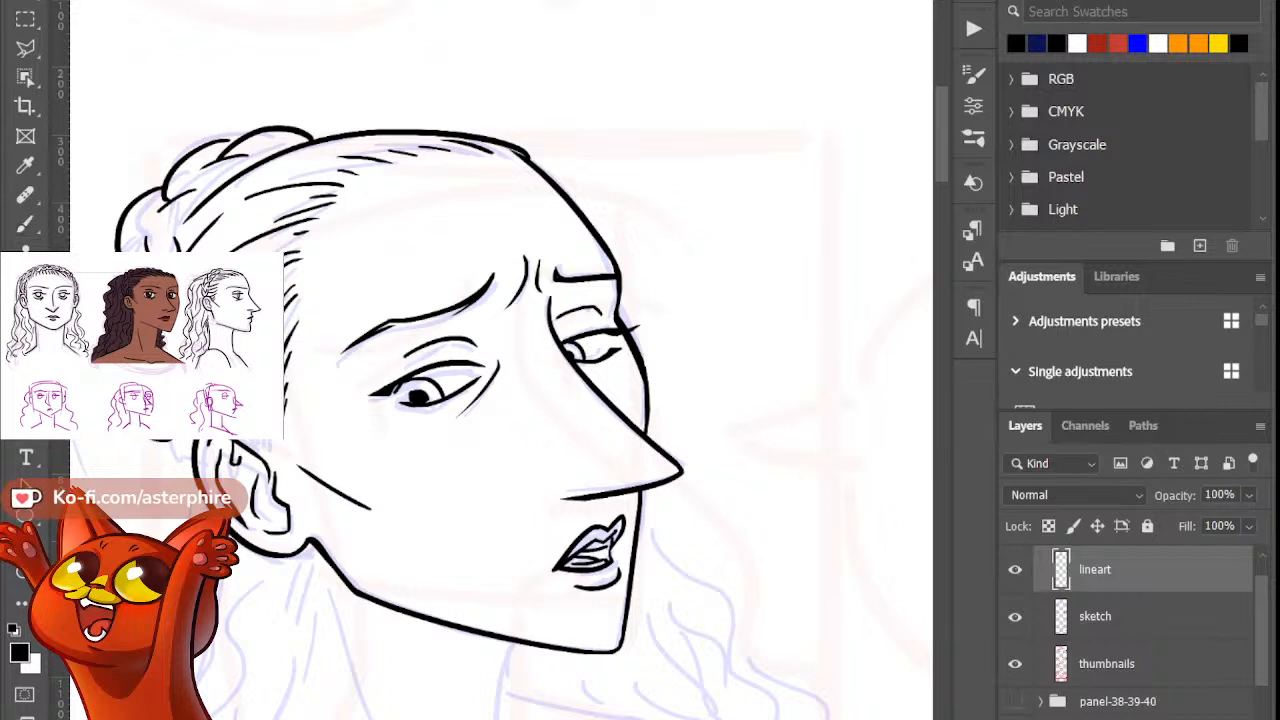
{"action": "key", "text": "b"}
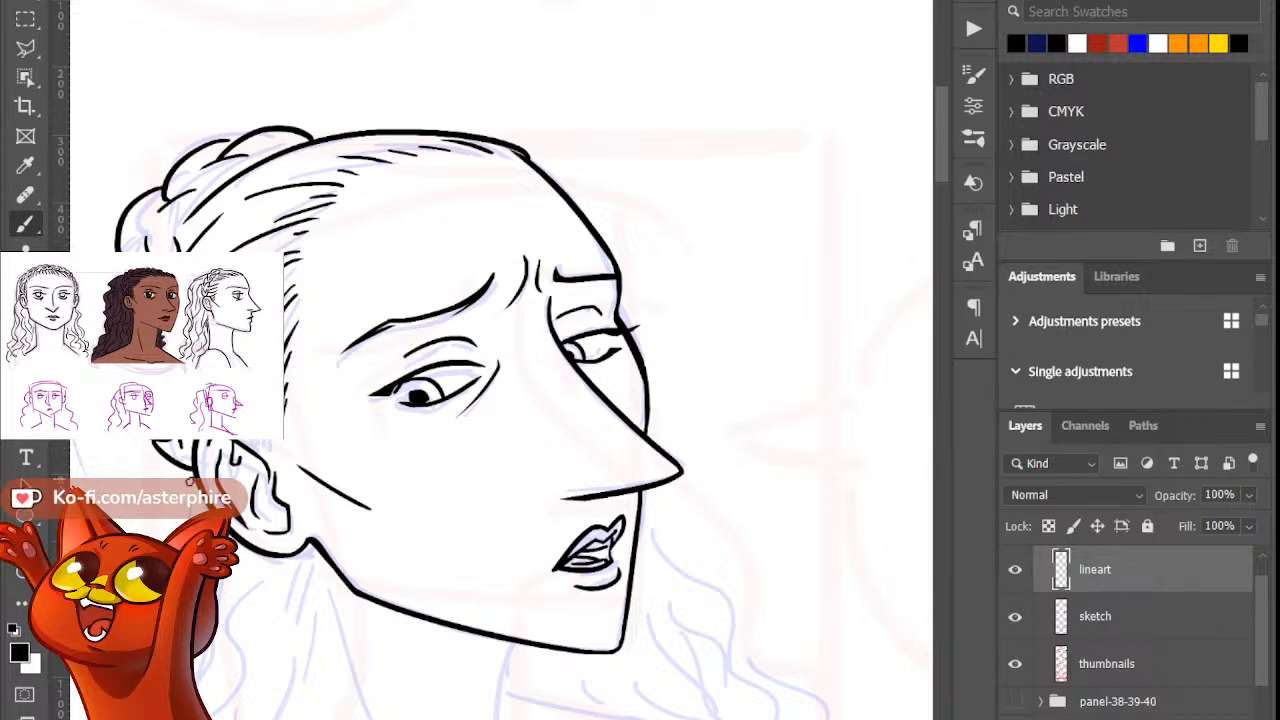
{"action": "key", "text": "ctrl+minus"}
{"action": "key", "text": "ctrl+minus"}
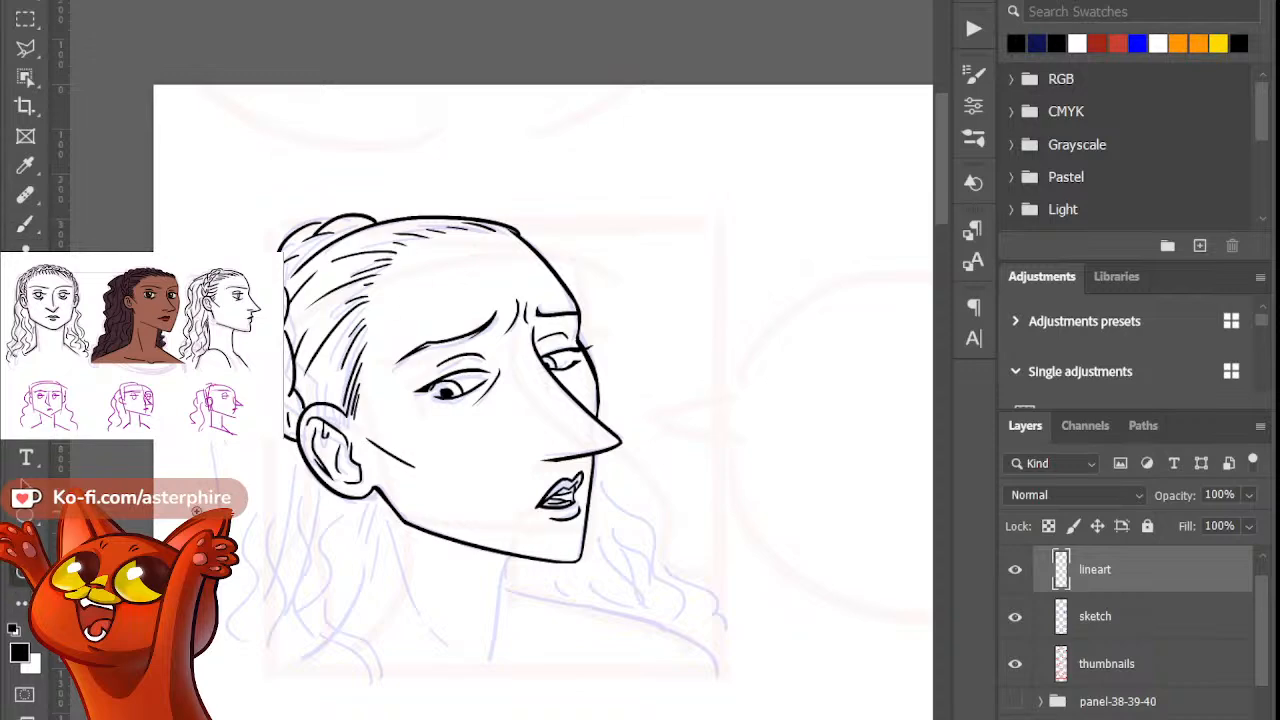
Step: Ink the long wavy hair strands hanging behind the head, from below the braid down to the curled tips
{"action": "key", "text": "ctrl+plus"}
{"action": "left_click", "coordinate": [27, 223]}
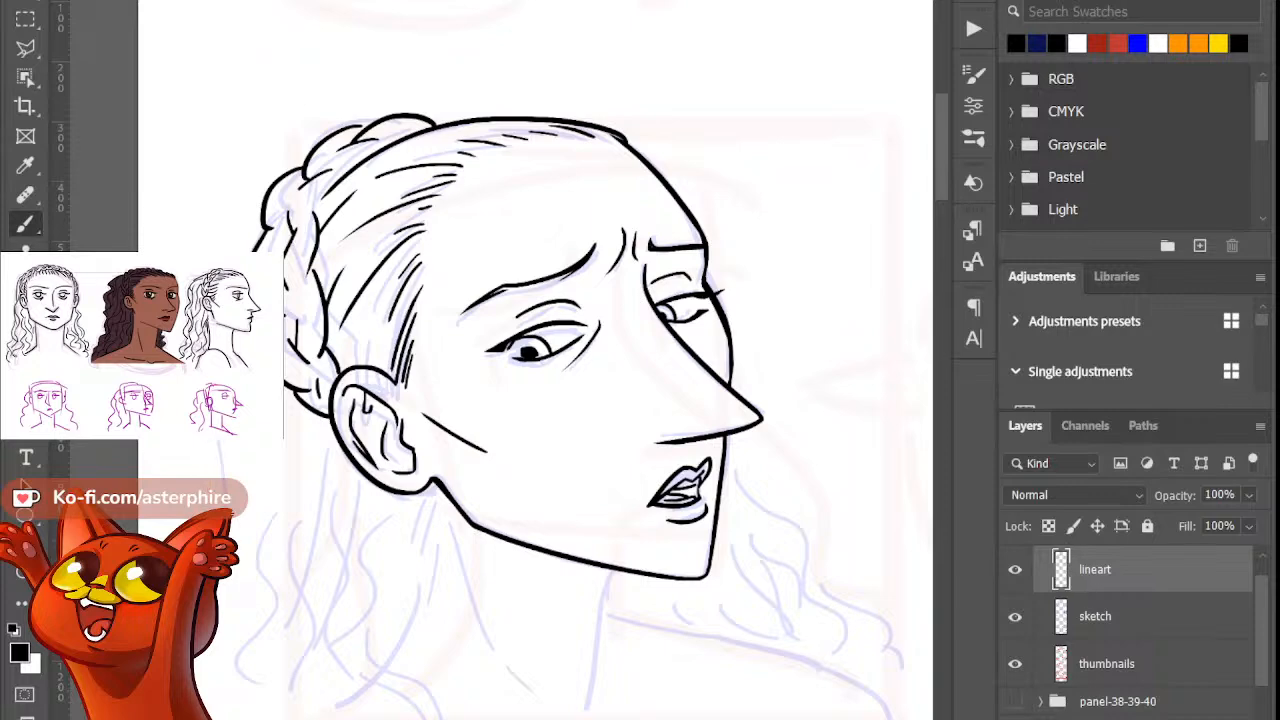
{"action": "left_click_drag", "start_coordinate": [208, 440], "coordinate": [221, 502]}
{"action": "key", "text": "e"}
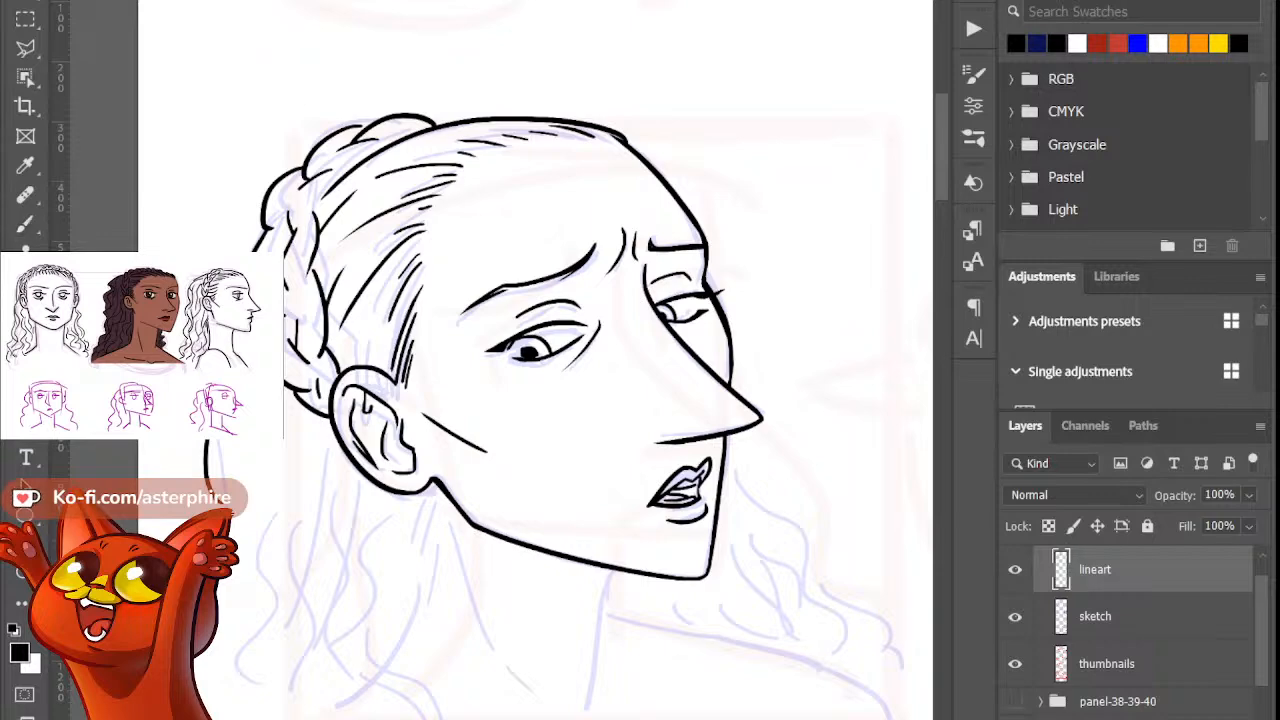
{"action": "key", "text": "b"}
{"action": "mouse_move", "coordinate": [218, 442]}
{"action": "left_mouse_down"}
{"action": "mouse_move", "coordinate": [250, 478]}
{"action": "mouse_move", "coordinate": [262, 600]}
{"action": "left_mouse_up"}
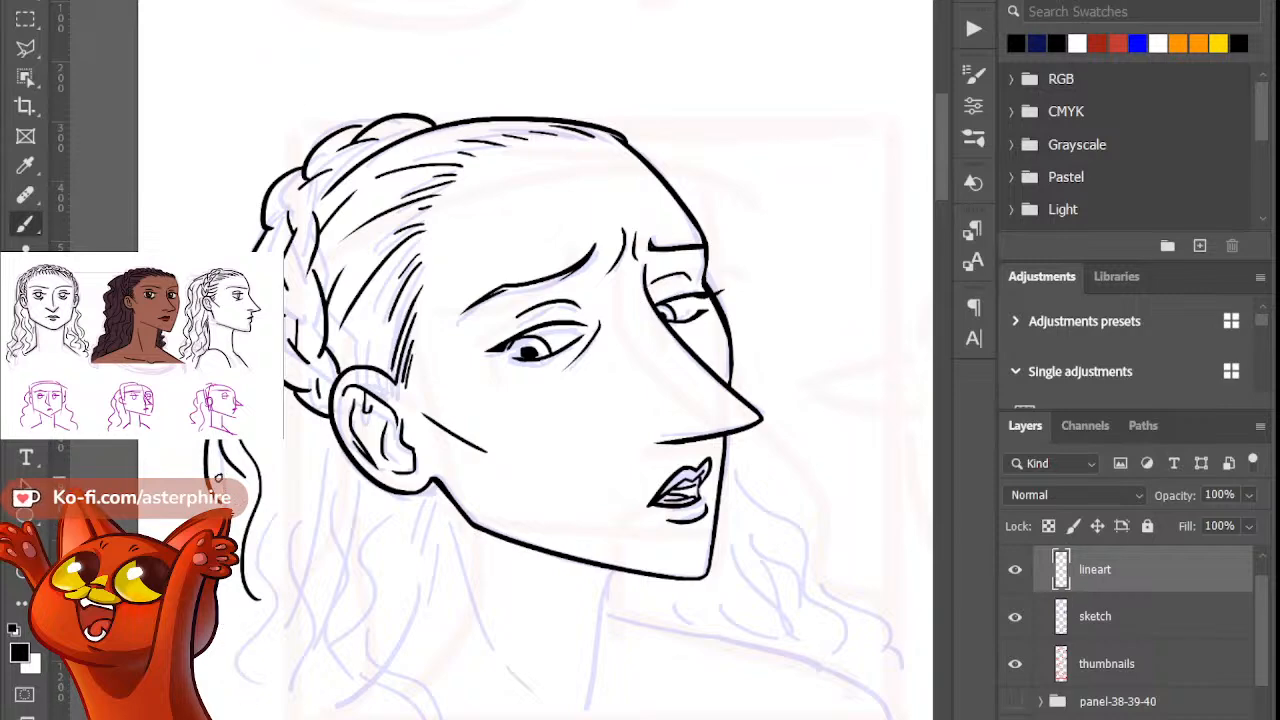
{"action": "left_click_drag", "start_coordinate": [253, 600], "coordinate": [248, 712]}
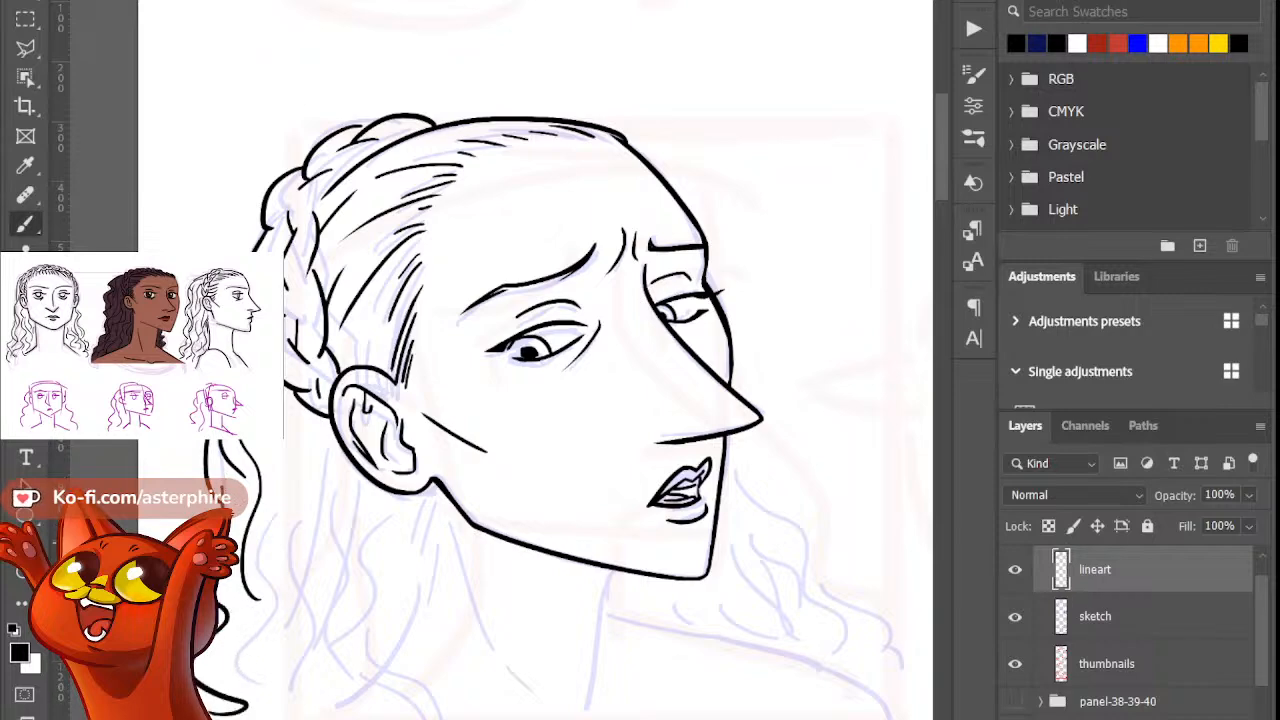
{"action": "key", "text": "b"}
{"action": "mouse_move", "coordinate": [183, 217]}
{"action": "left_mouse_down"}
{"action": "mouse_move", "coordinate": [219, 103]}
{"action": "mouse_move", "coordinate": [244, 76]}
{"action": "mouse_move", "coordinate": [321, 66]}
{"action": "left_mouse_up"}
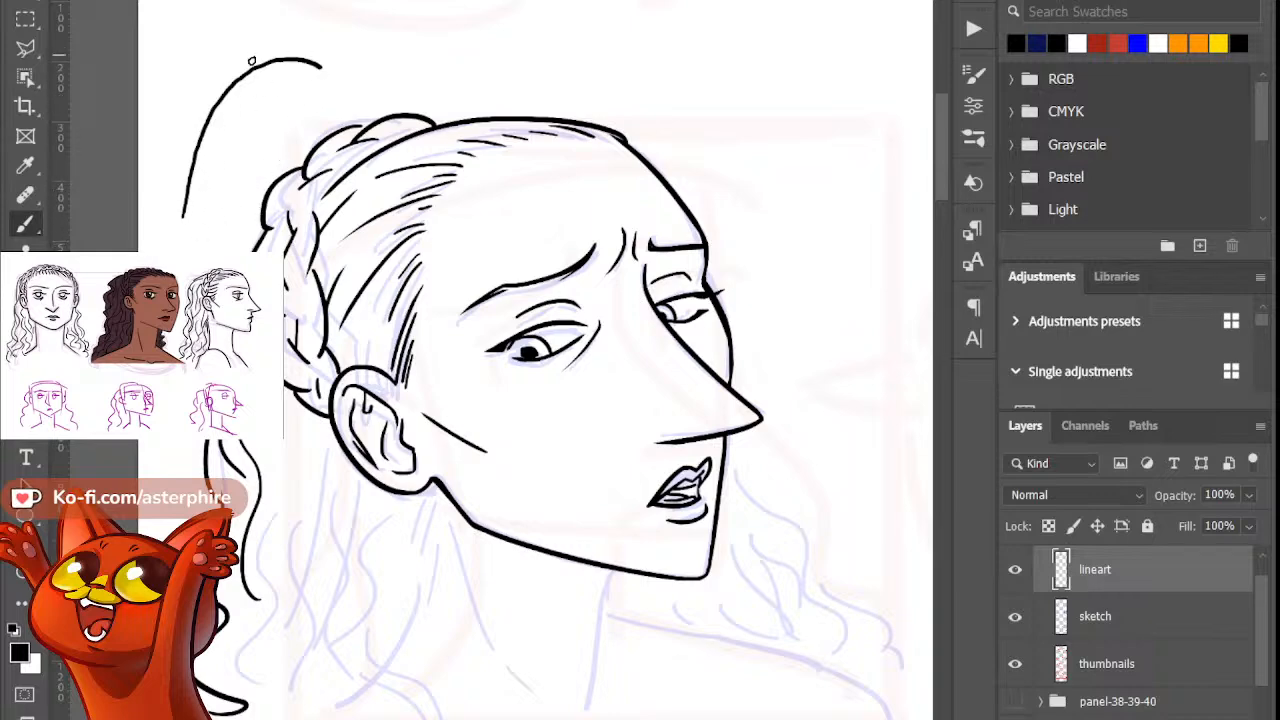
{"action": "mouse_move", "coordinate": [167, 212]}
{"action": "left_mouse_down"}
{"action": "mouse_move", "coordinate": [198, 56]}
{"action": "mouse_move", "coordinate": [242, 21]}
{"action": "mouse_move", "coordinate": [303, 29]}
{"action": "left_mouse_up"}
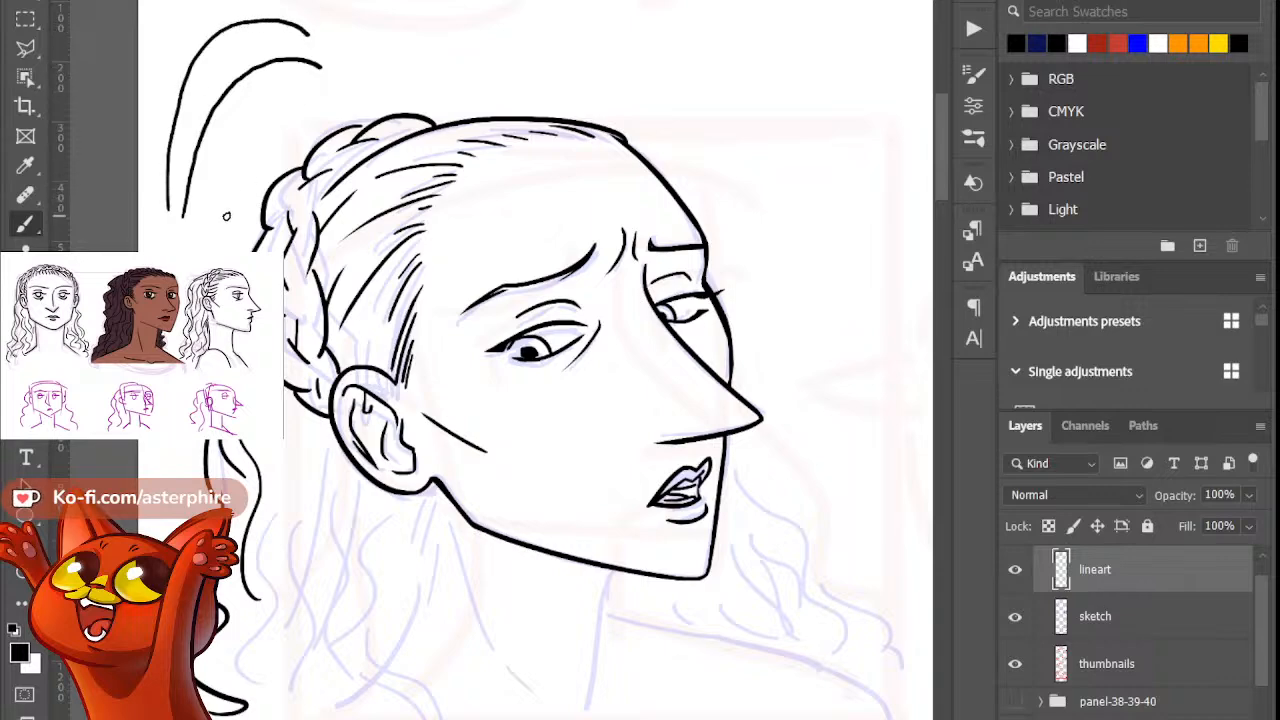
{"action": "mouse_move", "coordinate": [190, 214]}
{"action": "left_mouse_down"}
{"action": "mouse_move", "coordinate": [233, 143]}
{"action": "mouse_move", "coordinate": [305, 104]}
{"action": "left_mouse_up"}
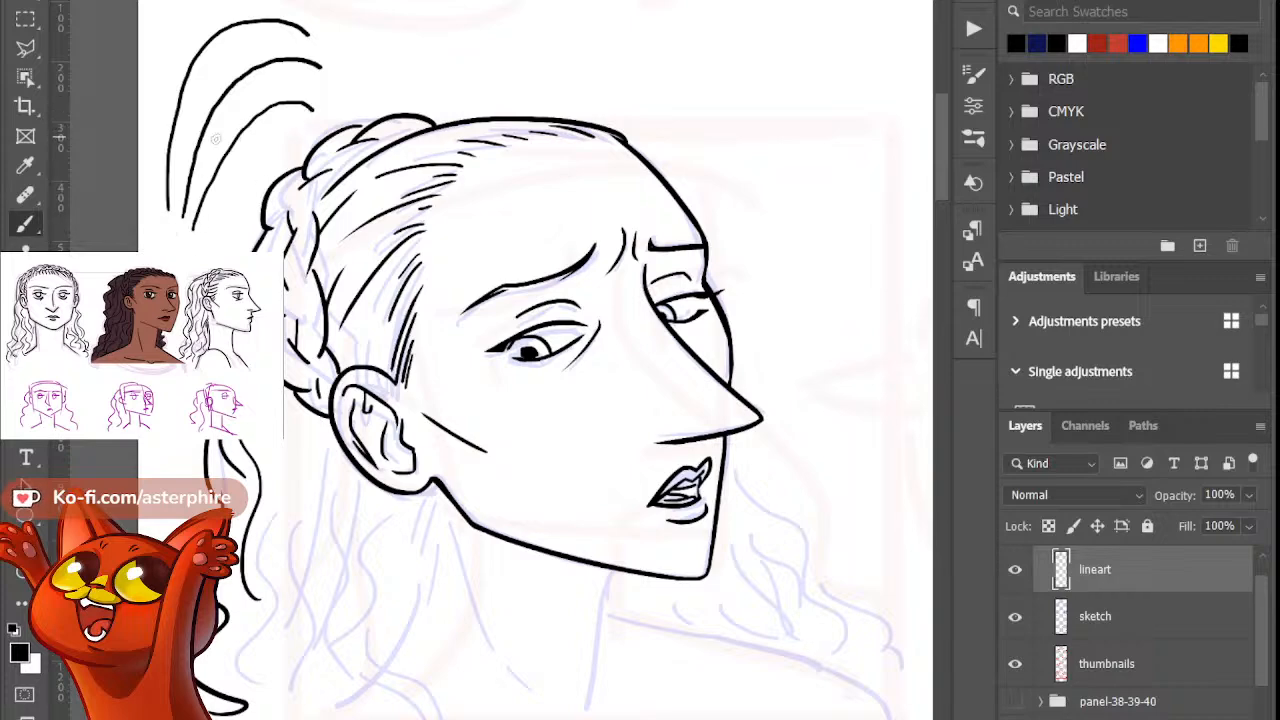
{"action": "left_click", "coordinate": [26, 47]}
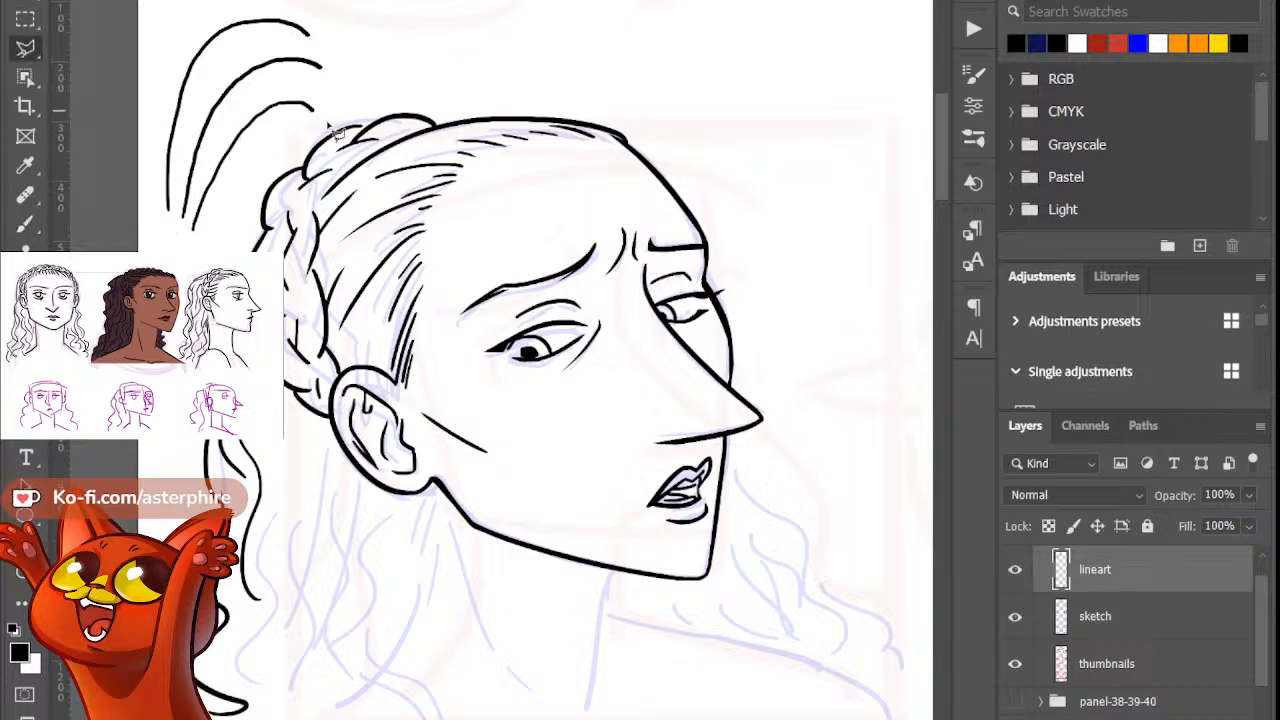
{"action": "key", "text": "e"}
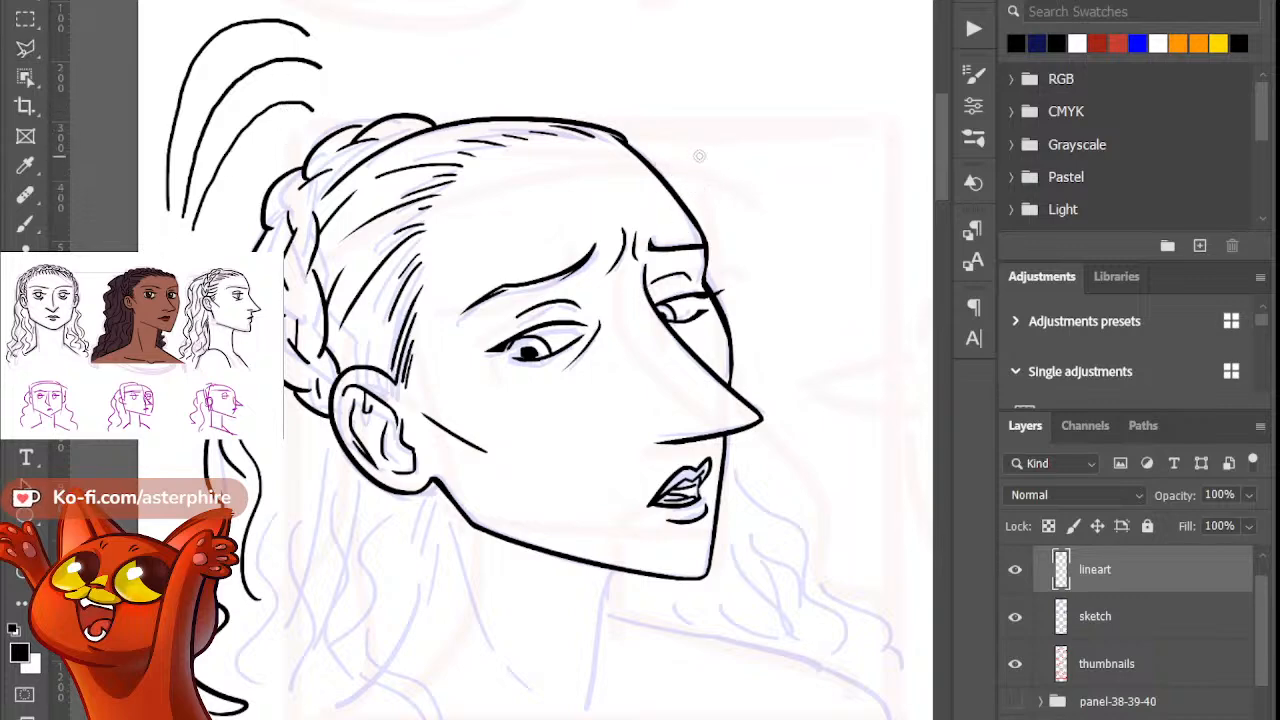
{"action": "key", "text": "b"}
{"action": "mouse_move", "coordinate": [697, 96]}
{"action": "left_mouse_down"}
{"action": "mouse_move", "coordinate": [688, 178]}
{"action": "mouse_move", "coordinate": [713, 172]}
{"action": "left_mouse_up"}
{"action": "key", "text": "ctrl+z"}
{"action": "mouse_move", "coordinate": [206, 200]}
{"action": "left_mouse_down"}
{"action": "mouse_move", "coordinate": [214, 158]}
{"action": "mouse_move", "coordinate": [215, 178]}
{"action": "mouse_move", "coordinate": [267, 116]}
{"action": "mouse_move", "coordinate": [307, 106]}
{"action": "mouse_move", "coordinate": [333, 72]}
{"action": "mouse_move", "coordinate": [287, 64]}
{"action": "mouse_move", "coordinate": [214, 114]}
{"action": "left_mouse_up"}
{"action": "mouse_move", "coordinate": [181, 221]}
{"action": "left_mouse_down"}
{"action": "mouse_move", "coordinate": [171, 123]}
{"action": "mouse_move", "coordinate": [206, 40]}
{"action": "mouse_move", "coordinate": [317, 40]}
{"action": "left_mouse_up"}
{"action": "key", "text": "b"}
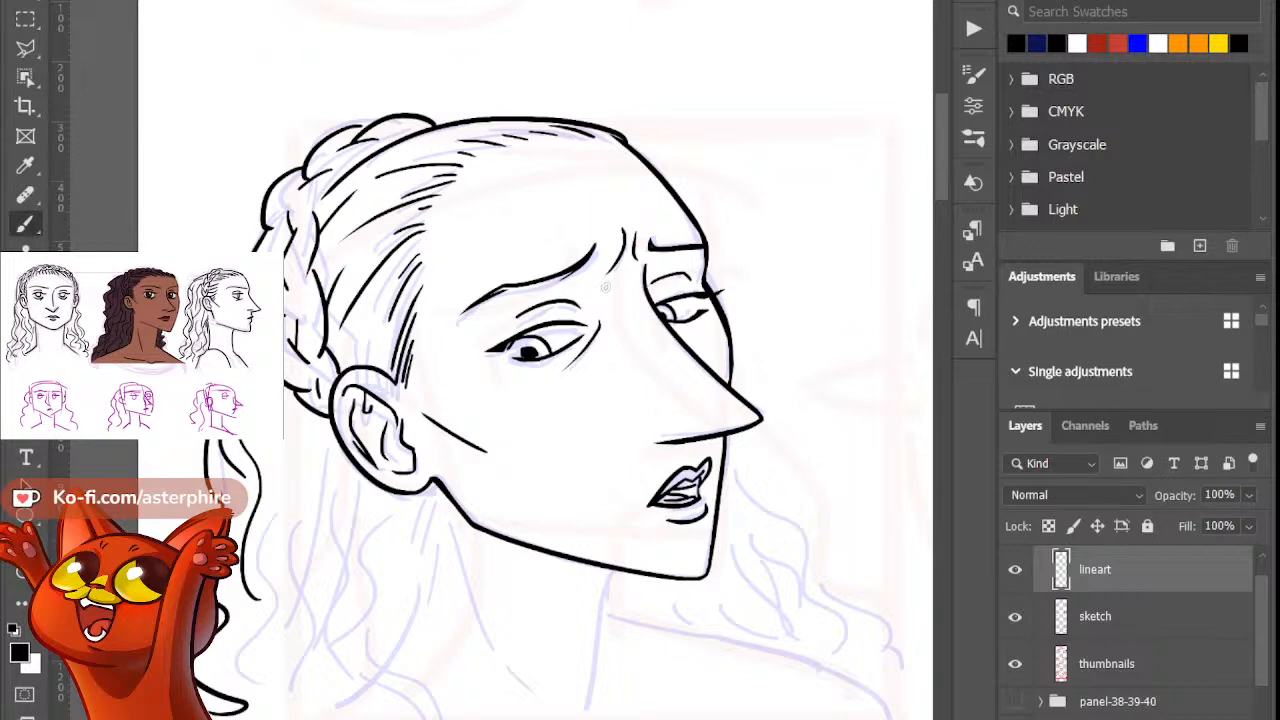
Step: Ink the wavy strands falling from the braid's lower end behind the ear, redoing the curves until they follow the sketch
{"action": "scroll", "coordinate": [945, 192], "scroll_direction": "down", "scroll_amount": 5}
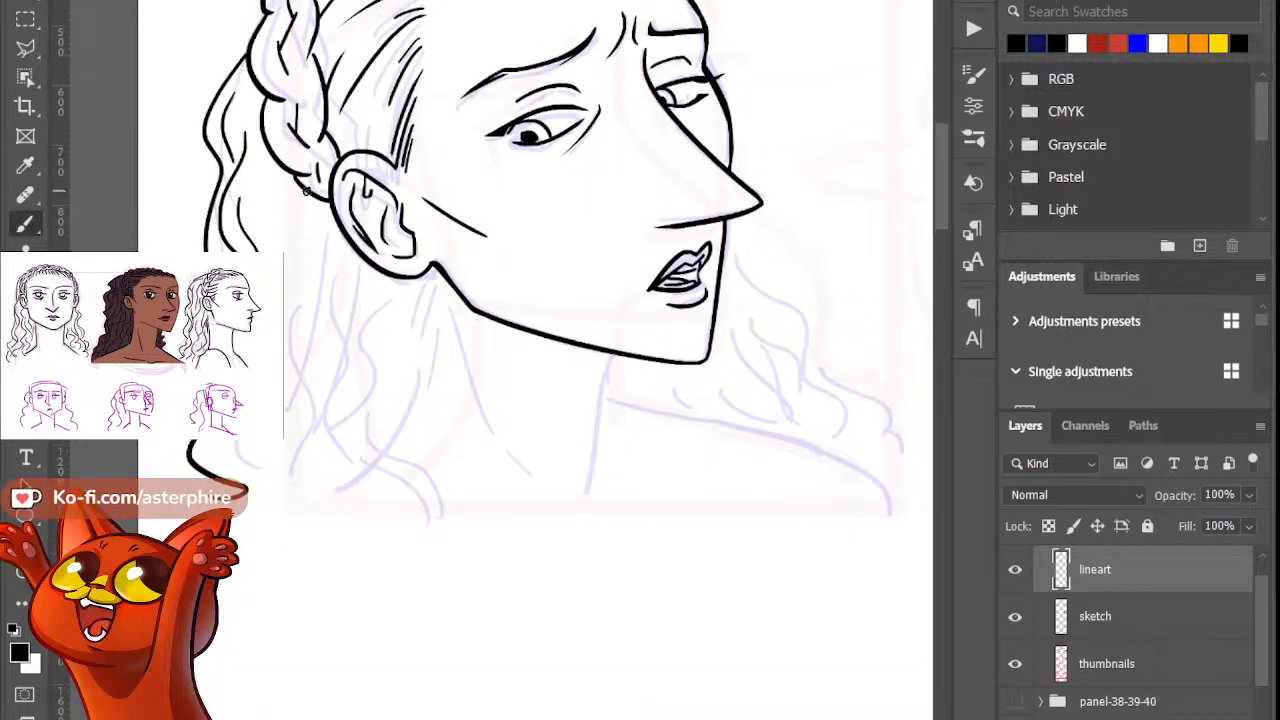
{"action": "left_click_drag", "start_coordinate": [304, 192], "coordinate": [295, 362]}
{"action": "key", "text": "ctrl+z"}
{"action": "mouse_move", "coordinate": [306, 193]}
{"action": "left_mouse_down"}
{"action": "mouse_move", "coordinate": [301, 263]}
{"action": "mouse_move", "coordinate": [288, 265]}
{"action": "mouse_move", "coordinate": [297, 366]}
{"action": "mouse_move", "coordinate": [258, 458]}
{"action": "left_mouse_up"}
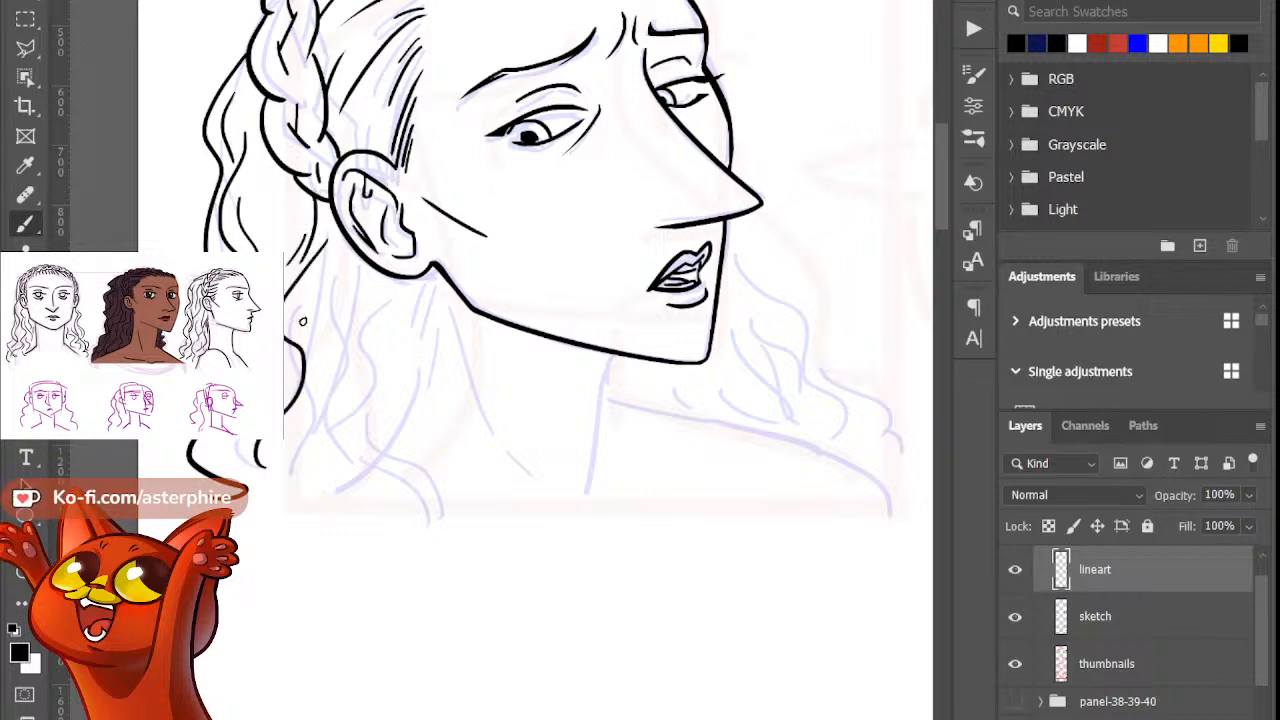
{"action": "key", "text": "ctrl+z"}
{"action": "mouse_move", "coordinate": [330, 232]}
{"action": "left_mouse_down"}
{"action": "mouse_move", "coordinate": [285, 309]}
{"action": "mouse_move", "coordinate": [264, 443]}
{"action": "left_mouse_up"}
{"action": "key", "text": "ctrl+z"}
{"action": "mouse_move", "coordinate": [328, 240]}
{"action": "left_mouse_down"}
{"action": "mouse_move", "coordinate": [295, 425]}
{"action": "mouse_move", "coordinate": [266, 441]}
{"action": "left_mouse_up"}
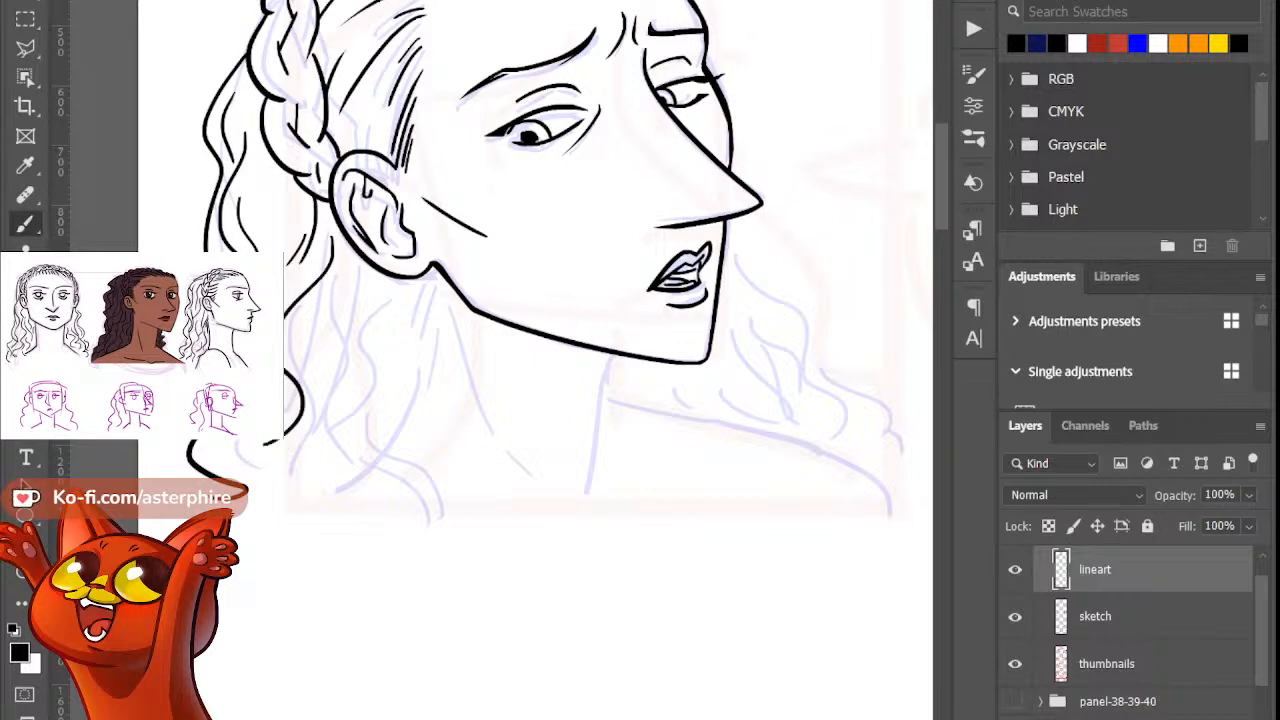
{"action": "mouse_move", "coordinate": [230, 440]}
{"action": "left_mouse_down"}
{"action": "mouse_move", "coordinate": [224, 474]}
{"action": "mouse_move", "coordinate": [218, 465]}
{"action": "left_mouse_up"}
Step: Ink short tapered hair strokes at the nape, just beneath the near ear
{"action": "mouse_move", "coordinate": [941, 213]}
{"action": "left_mouse_down"}
{"action": "mouse_move", "coordinate": [944, 195]}
{"action": "mouse_move", "coordinate": [929, 215]}
{"action": "left_mouse_up"}
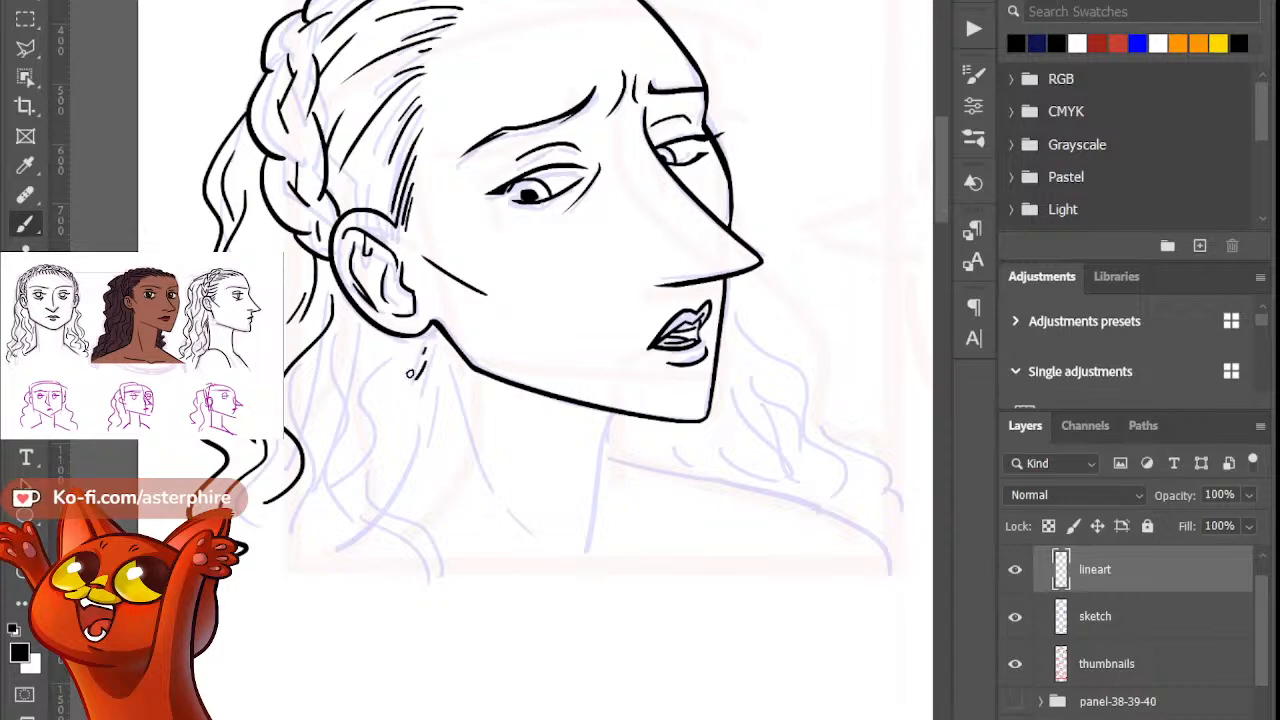
{"action": "left_click_drag", "start_coordinate": [393, 389], "coordinate": [427, 355]}
{"action": "left_click_drag", "start_coordinate": [393, 450], "coordinate": [430, 377]}
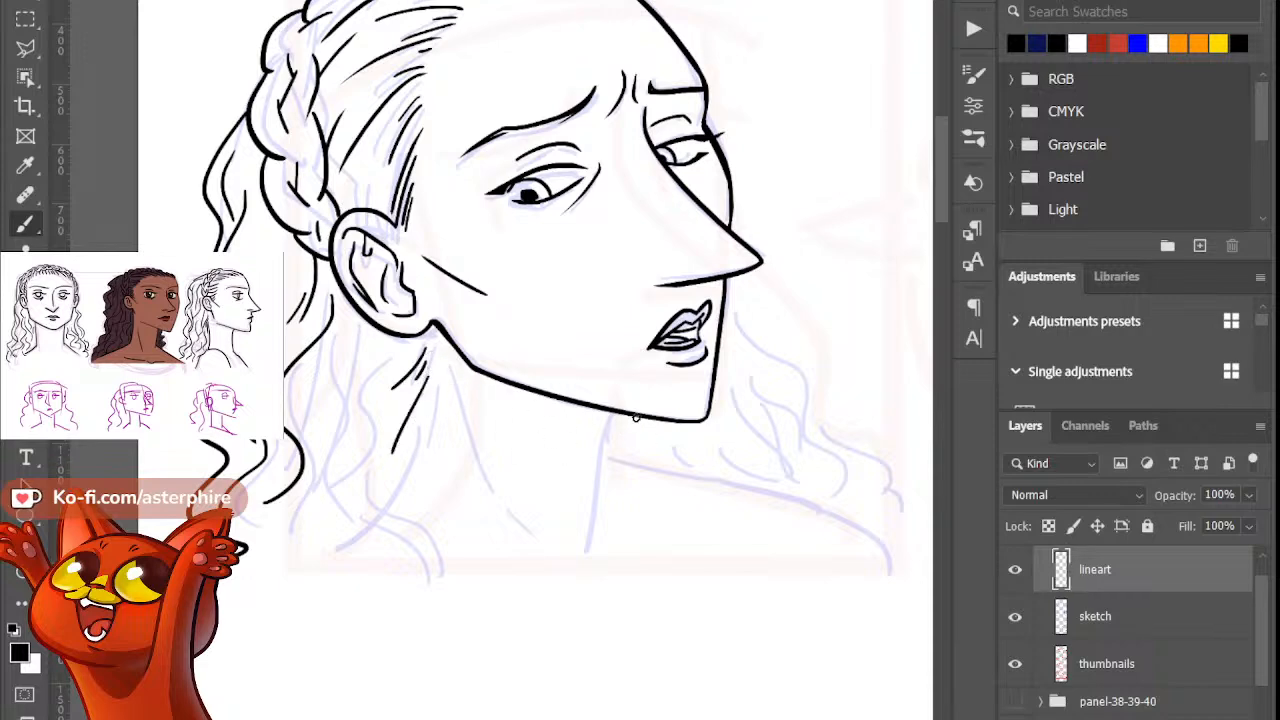
Step: Ink the front contour of the neck from under the chin downward, redoing it until it curves smoothly
{"action": "left_click_drag", "start_coordinate": [634, 418], "coordinate": [581, 591]}
{"action": "key", "text": "ctrl+z"}
{"action": "left_click_drag", "start_coordinate": [628, 416], "coordinate": [550, 630]}
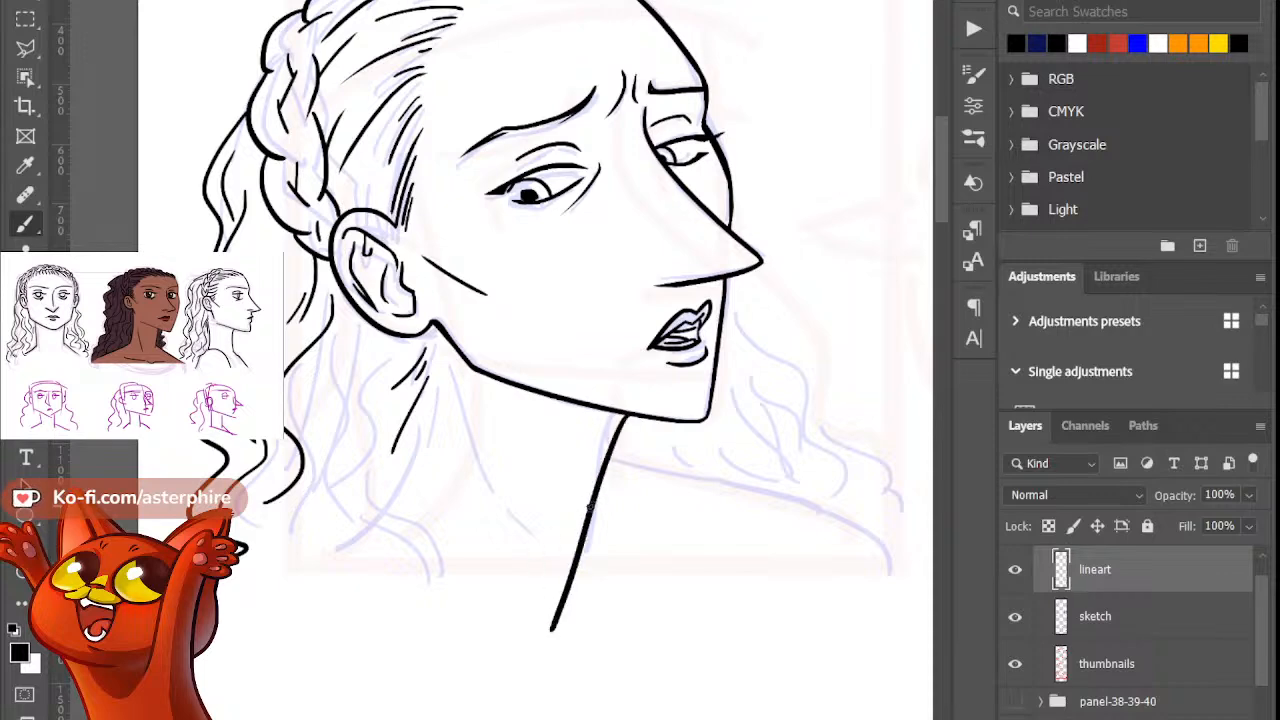
{"action": "key", "text": "ctrl+z"}
{"action": "left_click_drag", "start_coordinate": [626, 420], "coordinate": [560, 605]}
Step: Ink the neck muscle line running down from beneath the jaw, refining its ends with the Eraser
{"action": "left_click_drag", "start_coordinate": [446, 372], "coordinate": [487, 551]}
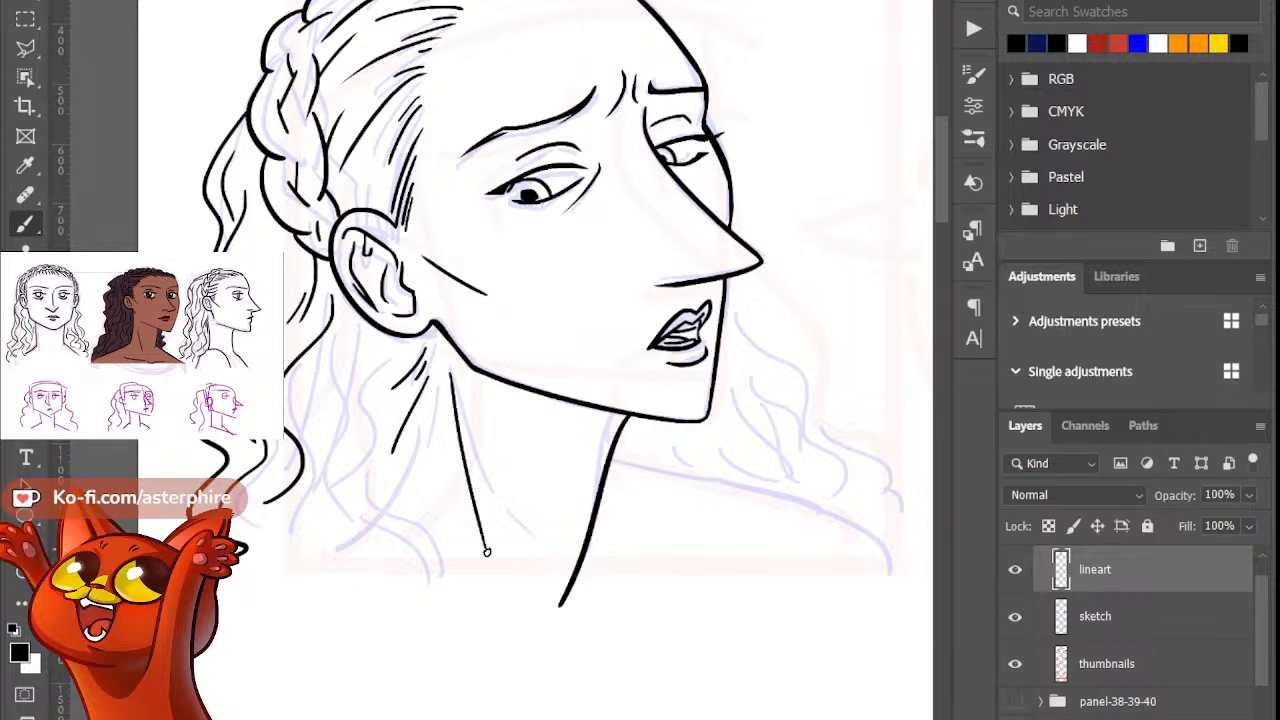
{"action": "key", "text": "ctrl+z"}
{"action": "left_click_drag", "start_coordinate": [448, 390], "coordinate": [491, 521]}
{"action": "key", "text": "e"}
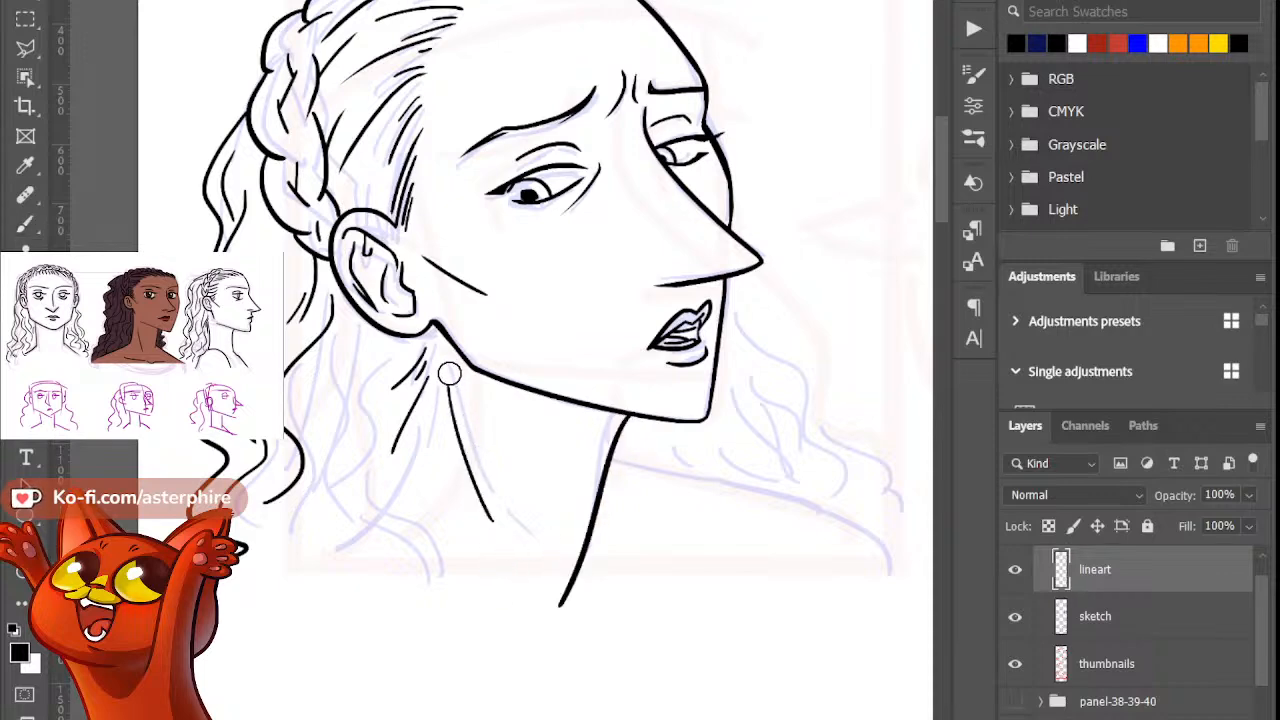
{"action": "key", "text": "b"}
{"action": "key", "text": "e"}
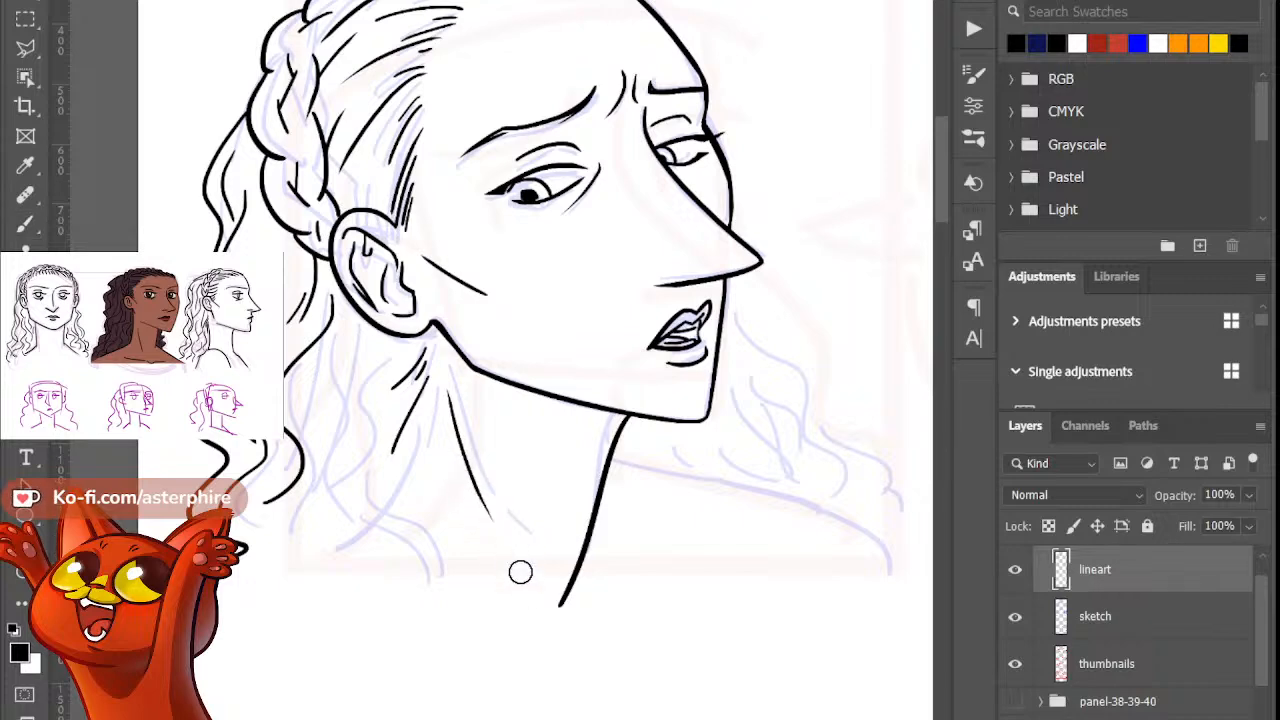
{"action": "key", "text": "b"}
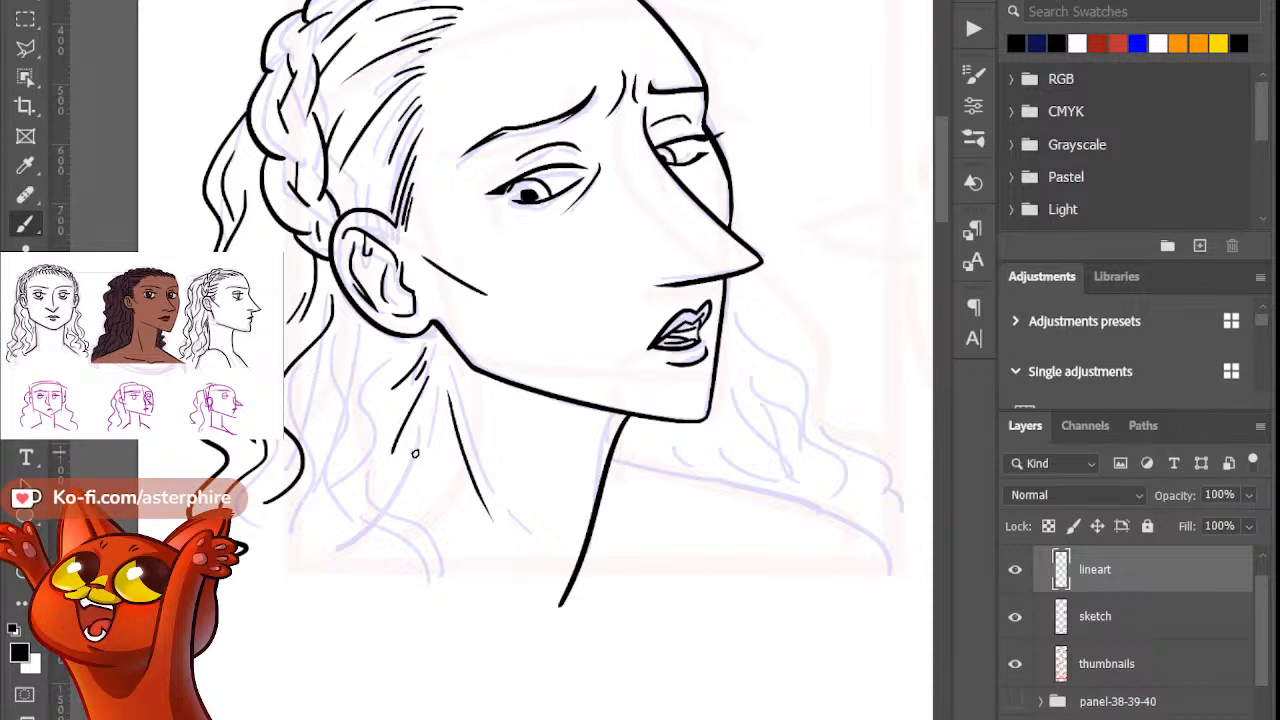
Step: Ink the back of the neck sweeping into the near shoulder, trimming the shoulder line's outer end with the Eraser
{"action": "left_click_drag", "start_coordinate": [418, 416], "coordinate": [315, 554]}
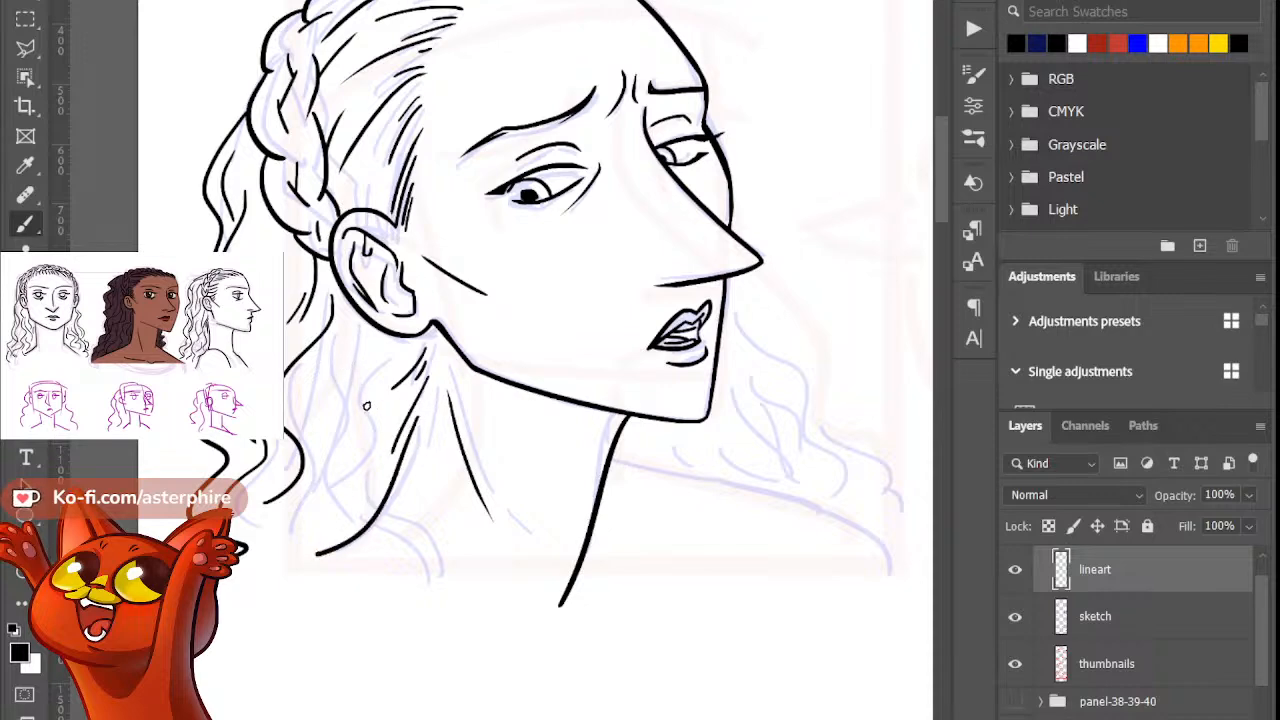
{"action": "key", "text": "ctrl+z"}
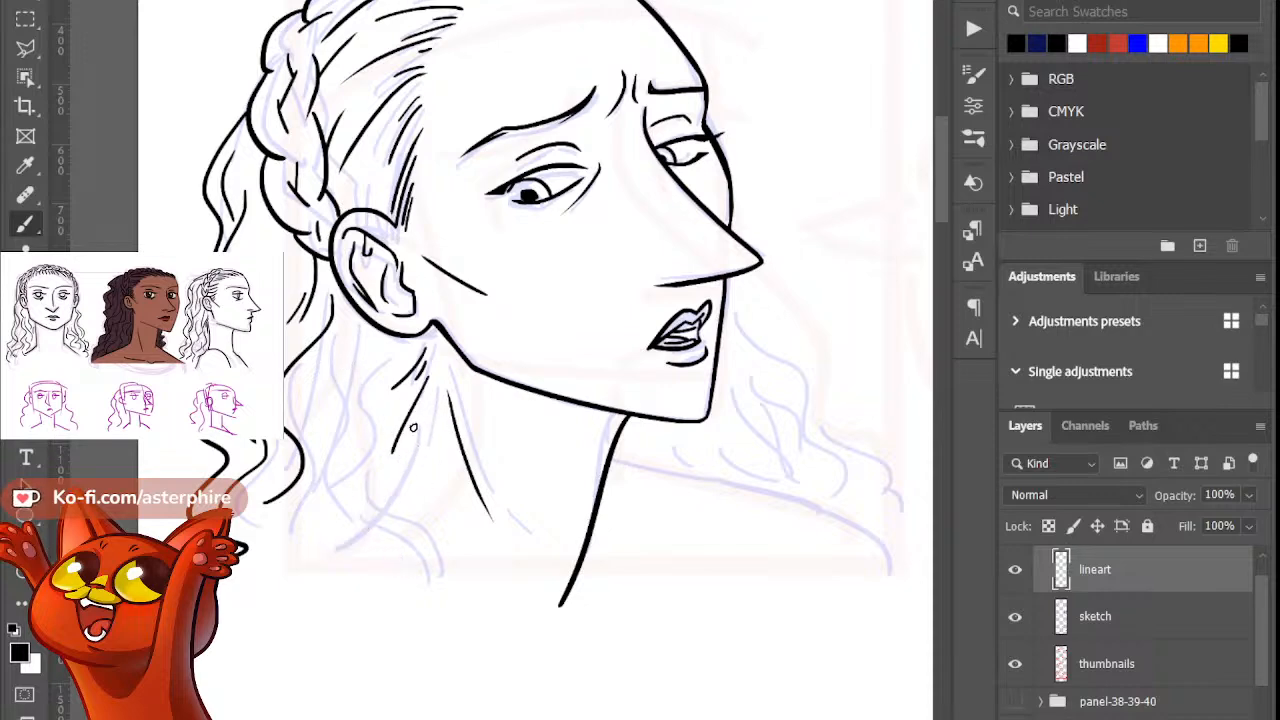
{"action": "left_click_drag", "start_coordinate": [418, 412], "coordinate": [276, 600]}
{"action": "key", "text": "e"}
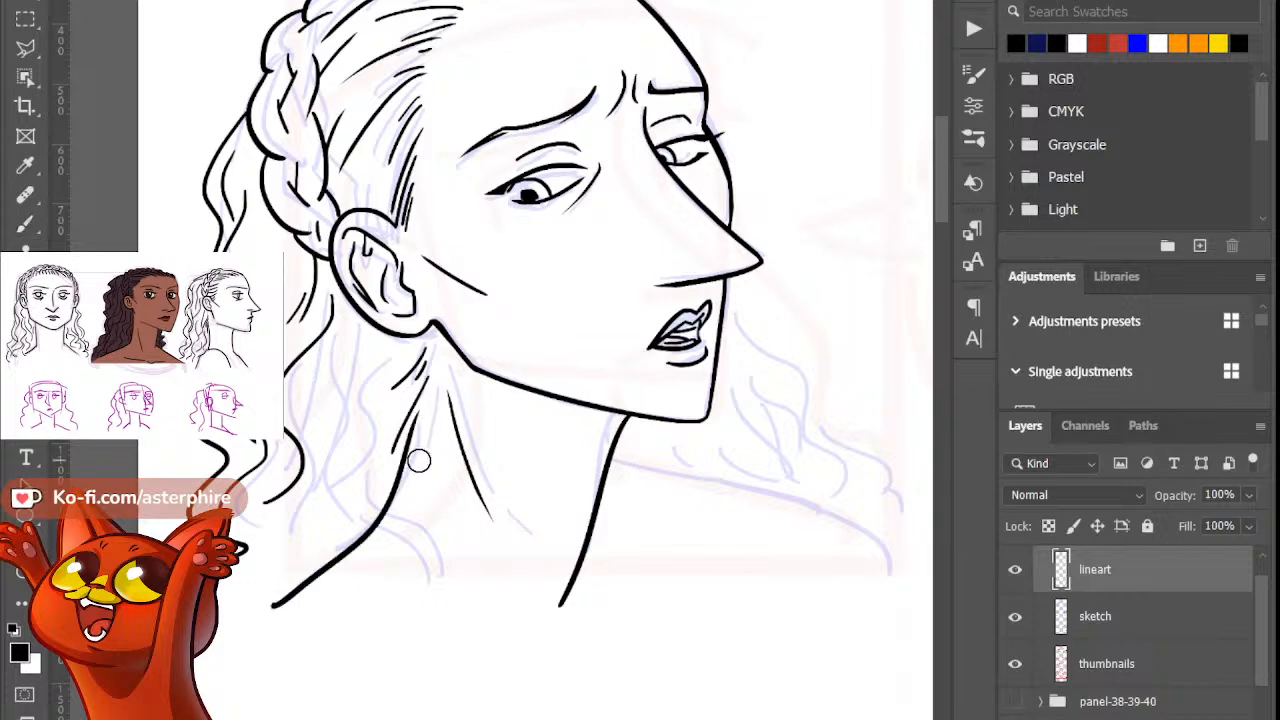
{"action": "key", "text": "b"}
{"action": "key", "text": "e"}
{"action": "left_click", "coordinate": [270, 606]}
{"action": "left_click", "coordinate": [302, 592]}
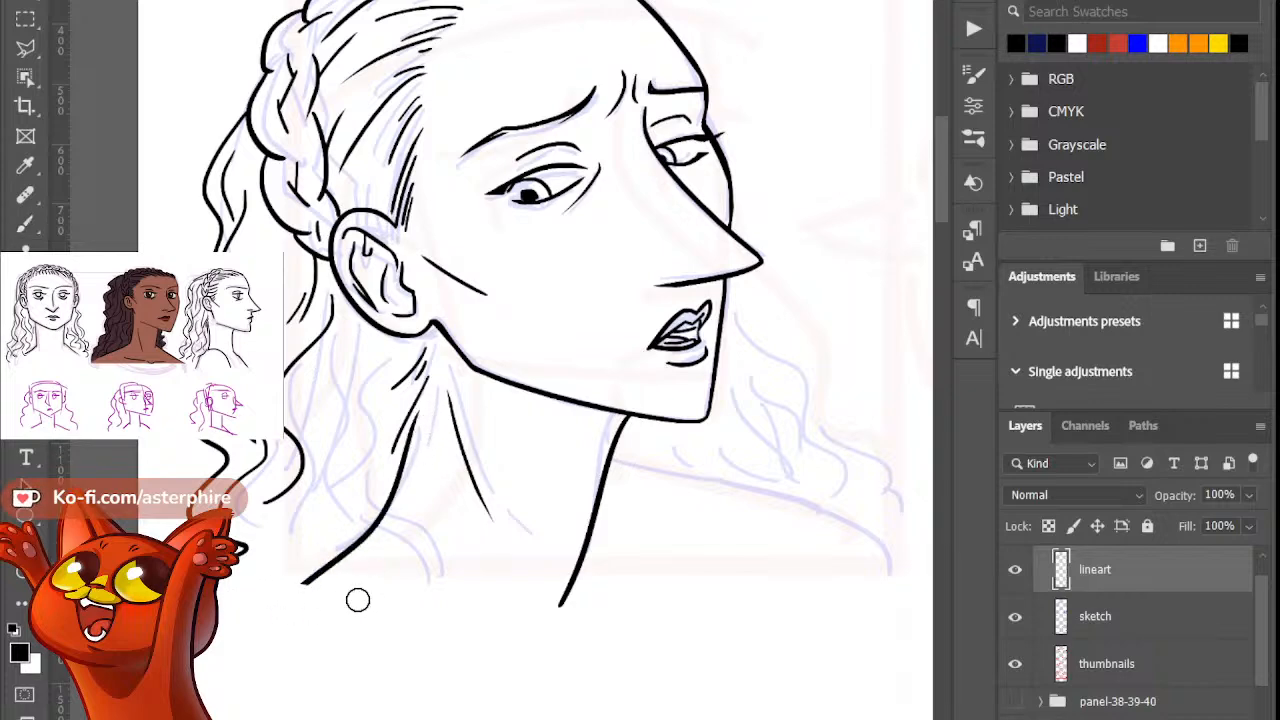
Step: Ink the first wavy strand of the lock crossing over the near shoulder line and clean the overlap with the Eraser
{"action": "key", "text": "b"}
{"action": "left_click", "coordinate": [369, 530]}
{"action": "key", "text": "b"}
{"action": "mouse_move", "coordinate": [370, 373]}
{"action": "left_mouse_down"}
{"action": "mouse_move", "coordinate": [352, 488]}
{"action": "mouse_move", "coordinate": [376, 550]}
{"action": "left_mouse_up"}
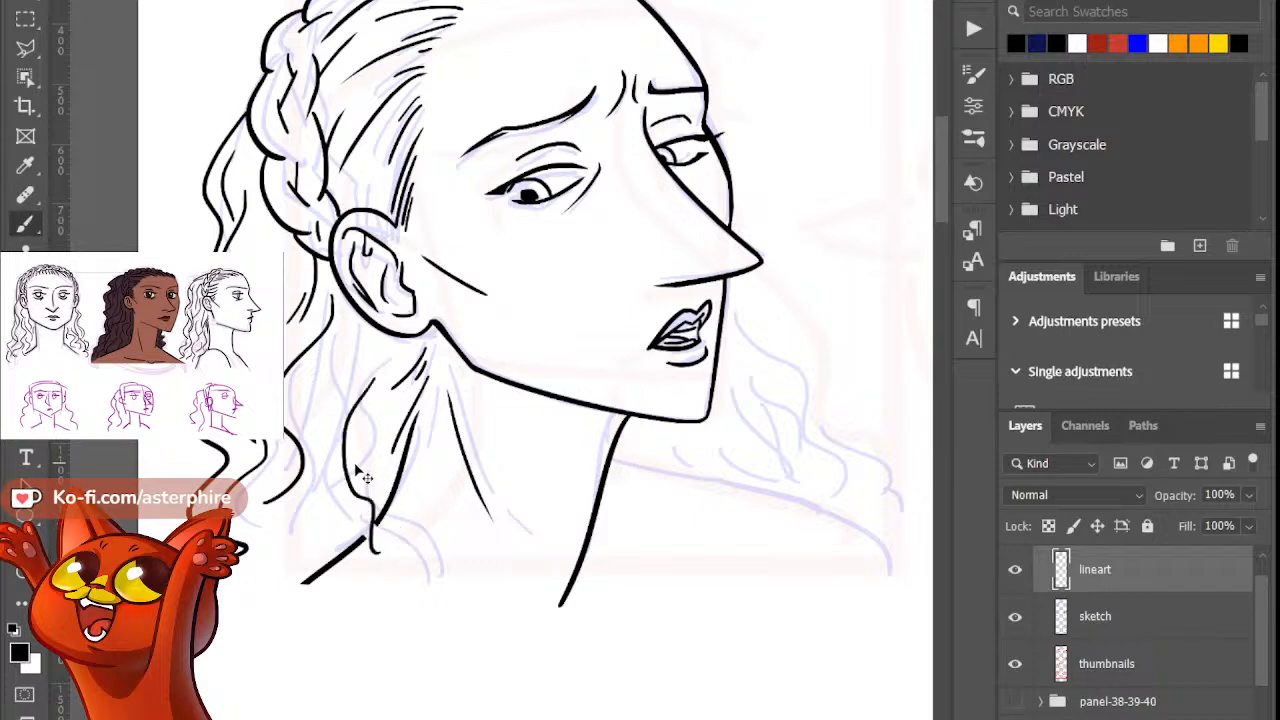
{"action": "key", "text": "ctrl+z"}
{"action": "left_click_drag", "start_coordinate": [359, 455], "coordinate": [415, 539]}
{"action": "key", "text": "e"}
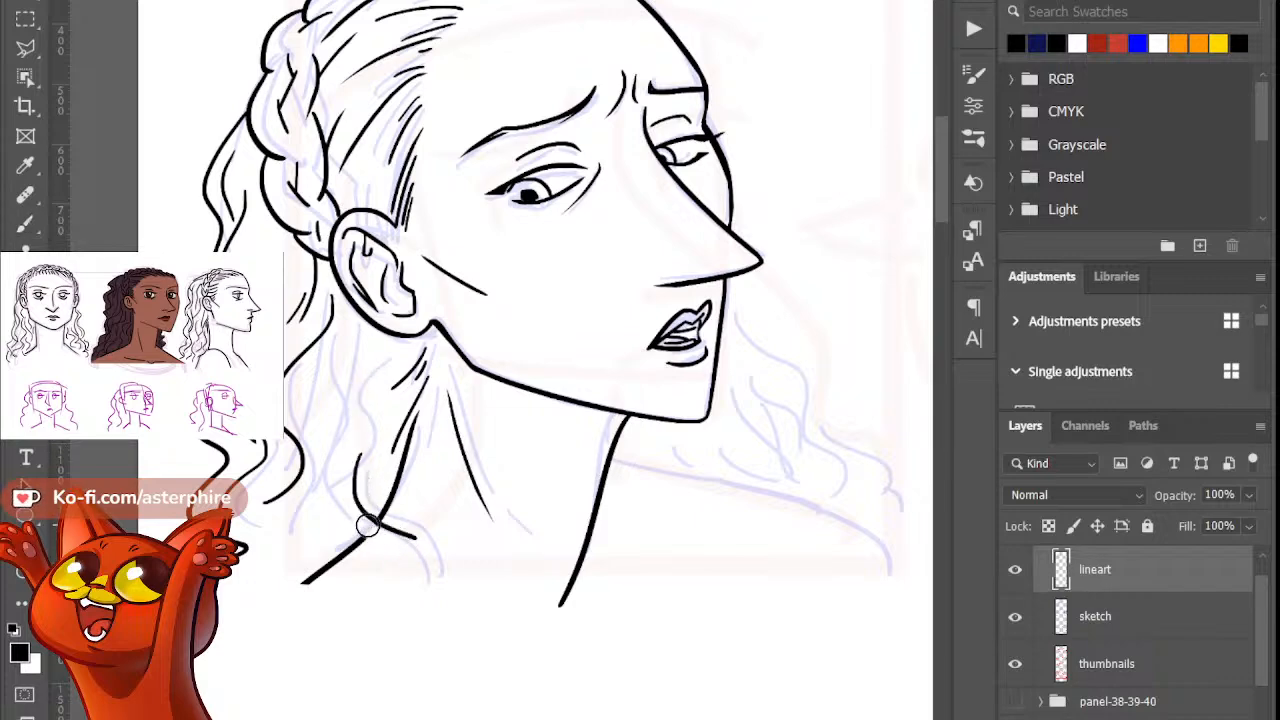
Step: Ink the remaining curved strands of the lock over the near shoulder, extending them to curled tips in front of it
{"action": "key", "text": "b"}
{"action": "left_click_drag", "start_coordinate": [337, 490], "coordinate": [414, 580]}
{"action": "mouse_move", "coordinate": [410, 598]}
{"action": "left_mouse_down"}
{"action": "mouse_move", "coordinate": [390, 558]}
{"action": "mouse_move", "coordinate": [435, 598]}
{"action": "left_mouse_up"}
{"action": "key", "text": "ctrl+z"}
{"action": "left_click_drag", "start_coordinate": [413, 536], "coordinate": [446, 605]}
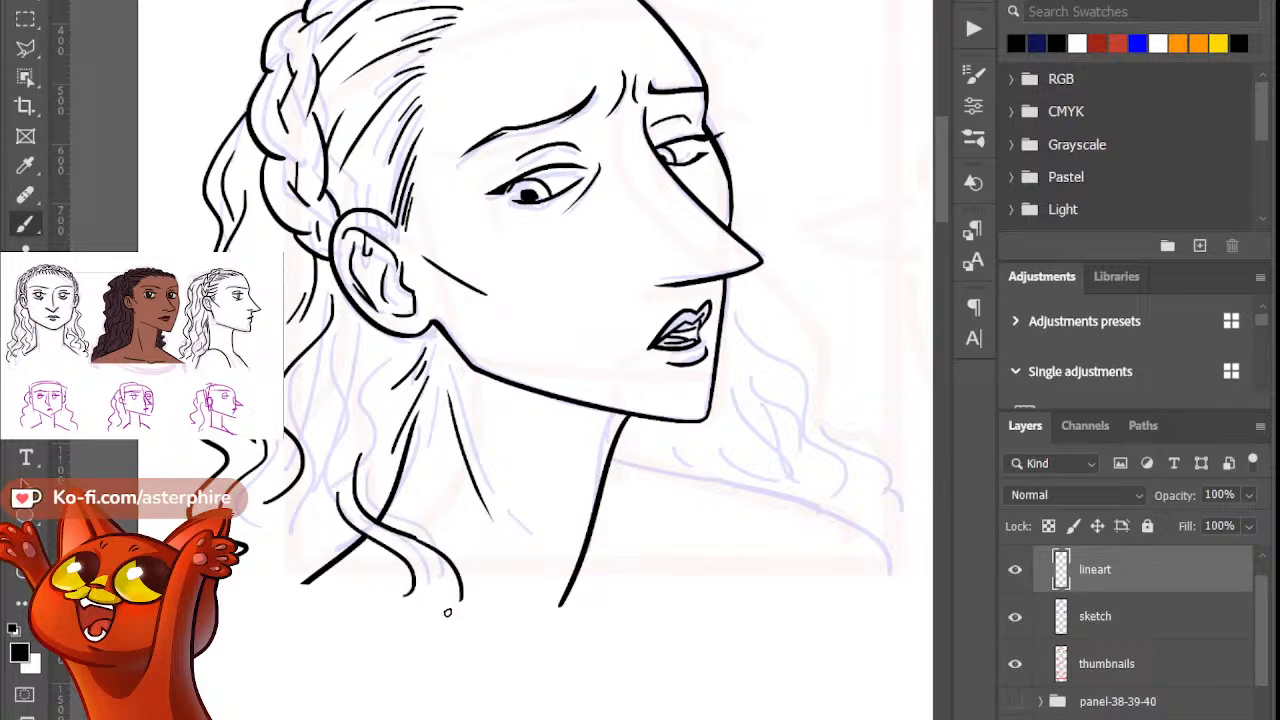
{"action": "key", "text": "ctrl+z"}
{"action": "left_click_drag", "start_coordinate": [417, 540], "coordinate": [470, 604]}
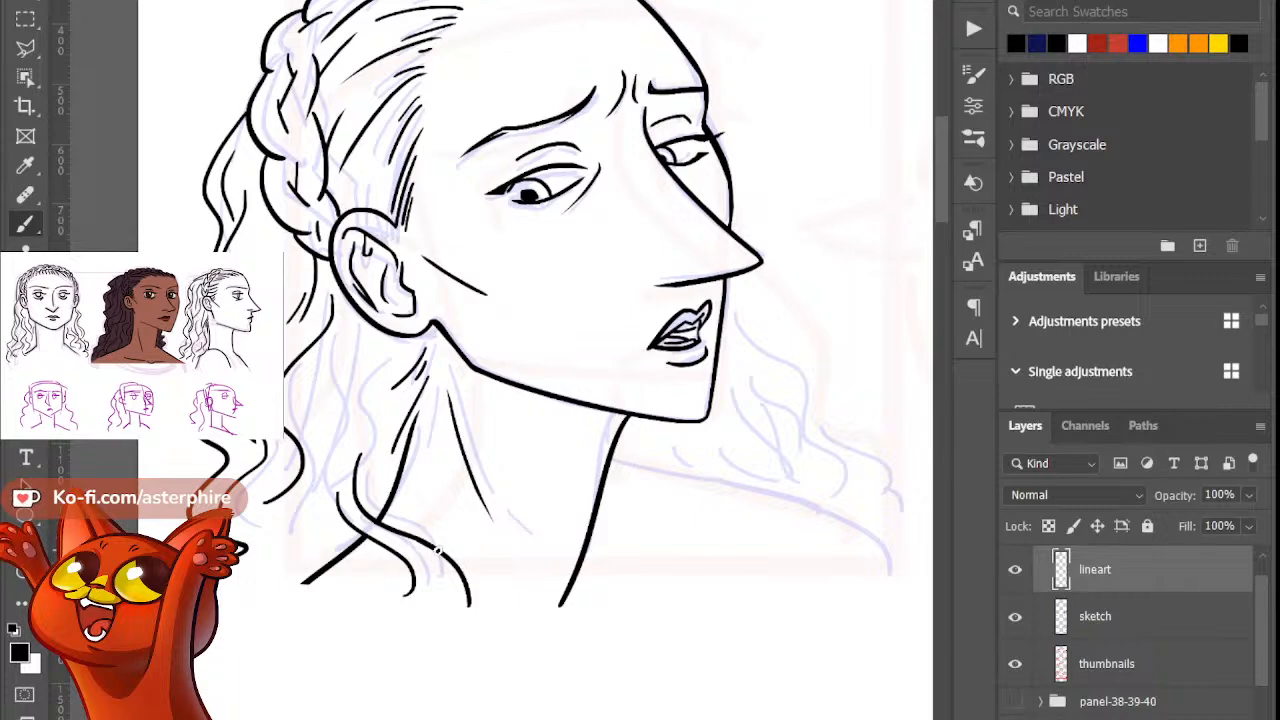
{"action": "left_click_drag", "start_coordinate": [415, 558], "coordinate": [433, 593]}
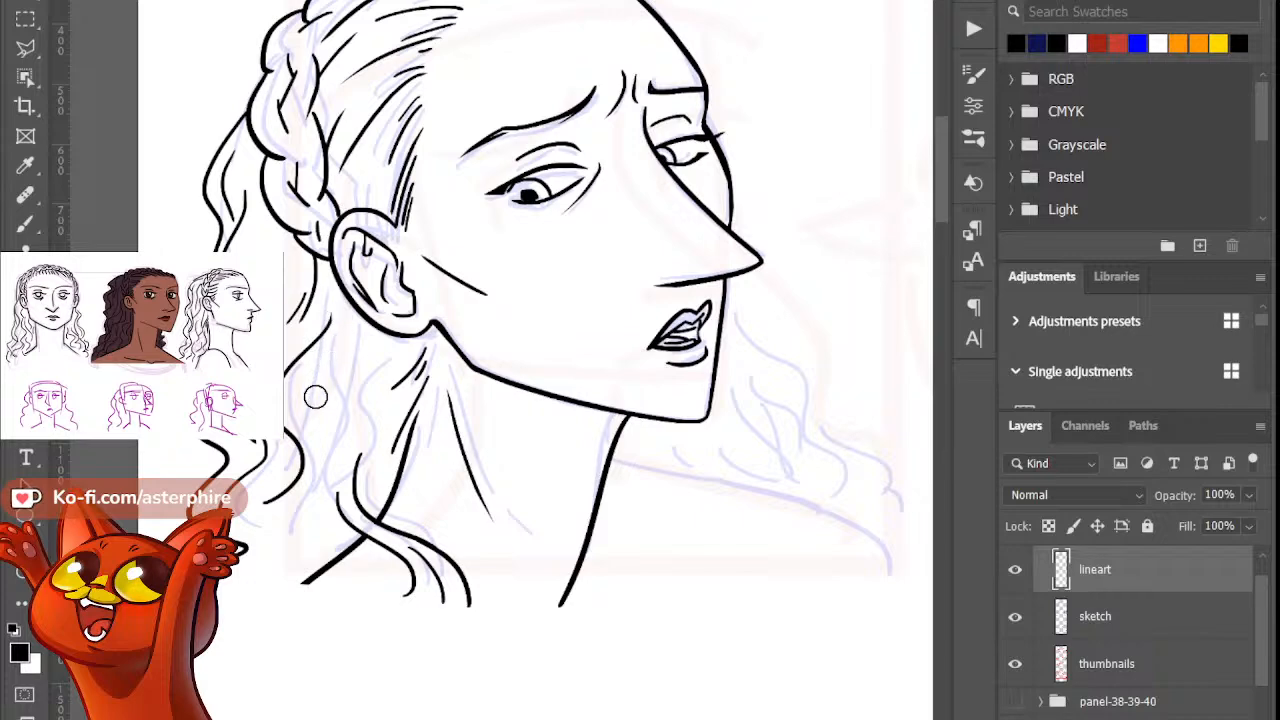
Step: Ink inner hair strands behind the neck and a short strand down to the shoulder line, refining them with the Eraser
{"action": "key", "text": "b"}
{"action": "left_click_drag", "start_coordinate": [345, 360], "coordinate": [340, 440]}
{"action": "left_click_drag", "start_coordinate": [336, 478], "coordinate": [284, 560]}
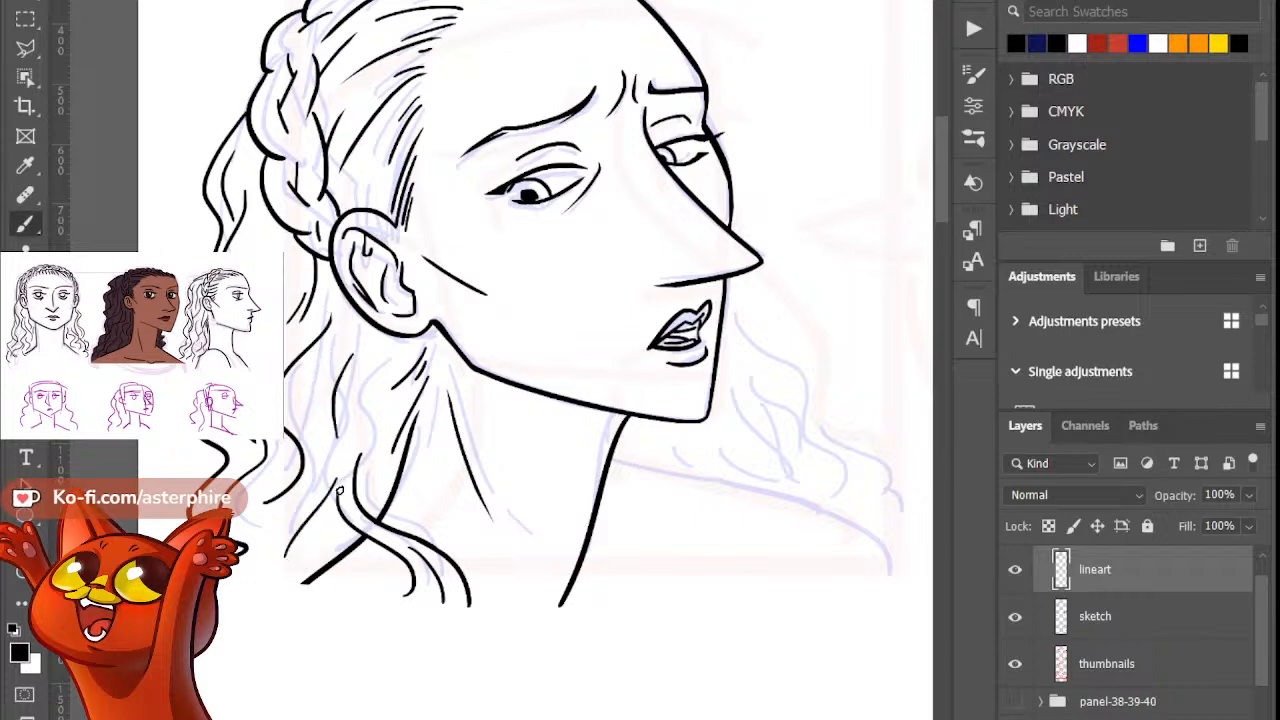
{"action": "key", "text": "e"}
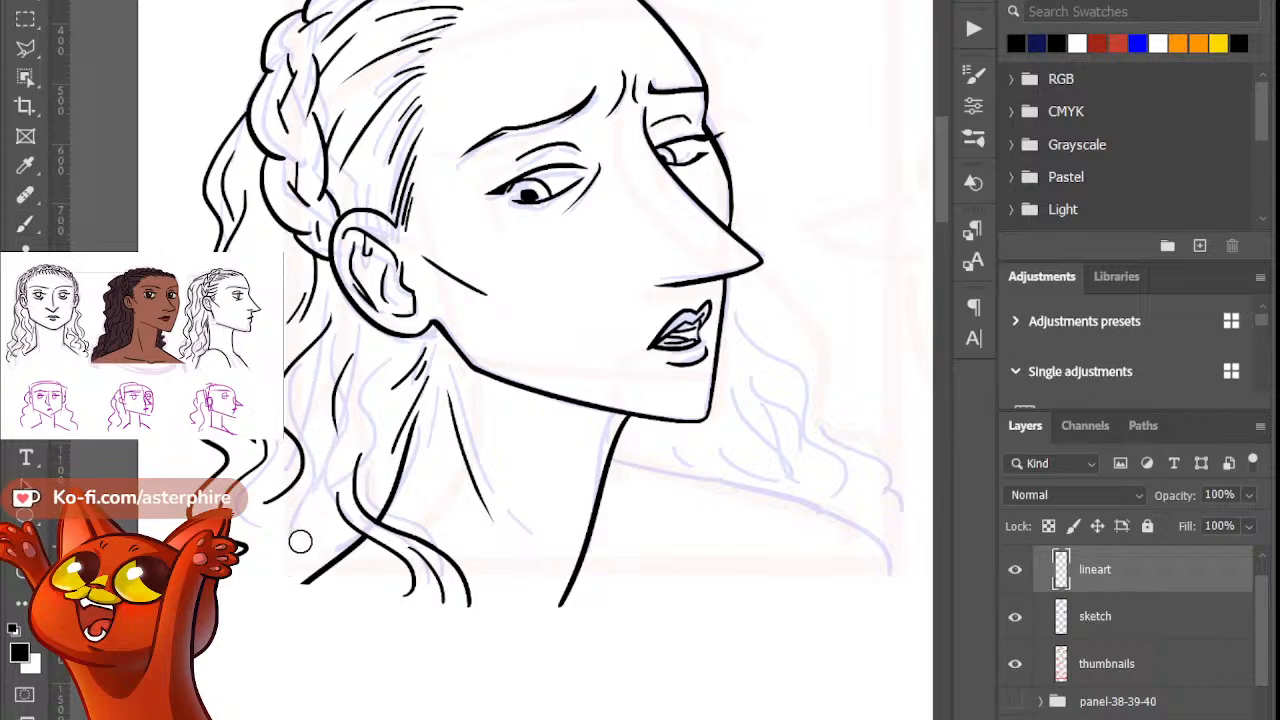
{"action": "key", "text": "b"}
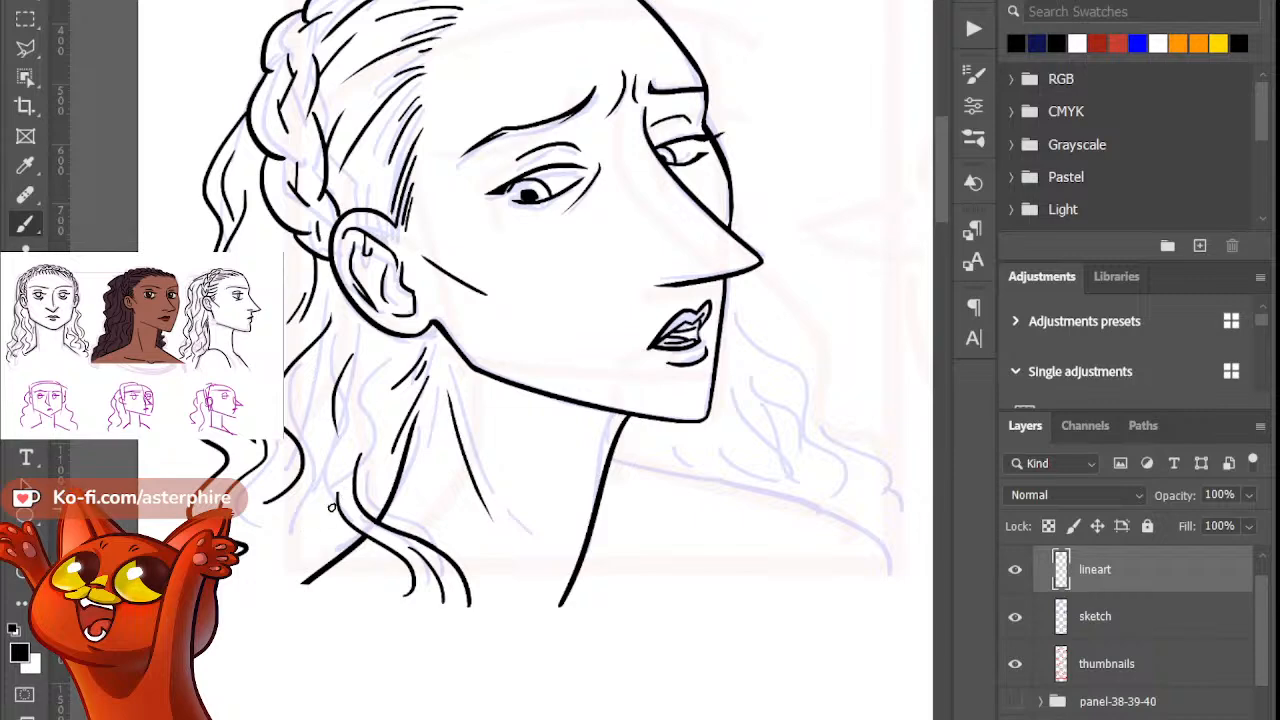
{"action": "left_click_drag", "start_coordinate": [338, 494], "coordinate": [338, 553]}
{"action": "key", "text": "e"}
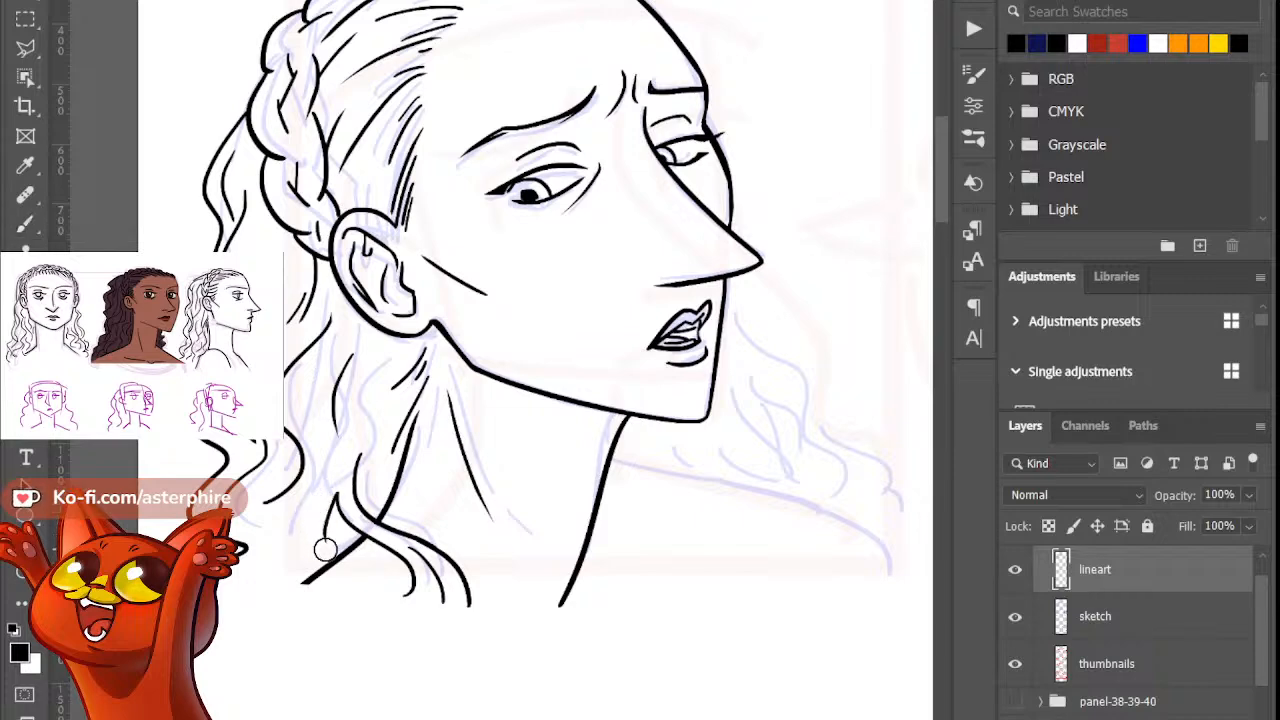
{"action": "key", "text": "b"}
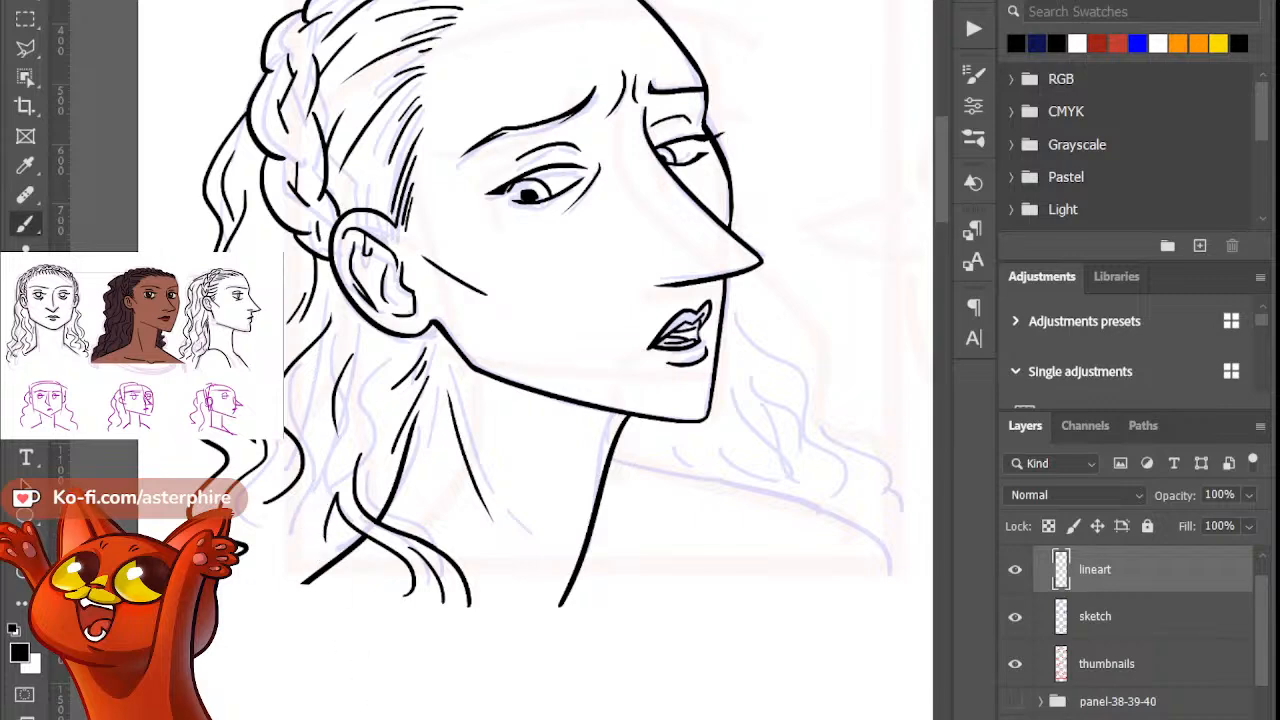
{"action": "scroll", "coordinate": [340, 540], "scroll_direction": "right", "scroll_amount": 5}
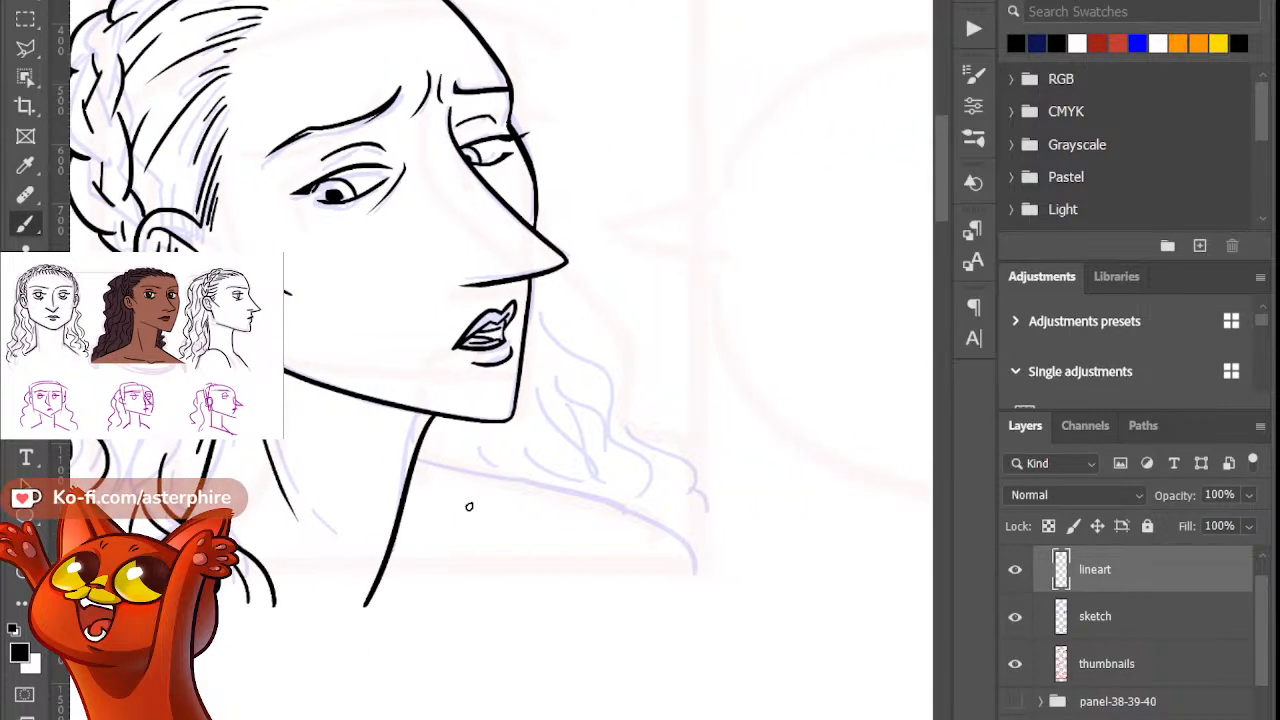
Step: Ink the far shoulder from the neck to its rounded outer drop and add a short collarbone stroke beneath it
{"action": "scroll", "coordinate": [488, 516], "scroll_direction": "right", "scroll_amount": 4}
{"action": "scroll", "coordinate": [488, 516], "scroll_direction": "left", "scroll_amount": 8}
{"action": "scroll", "coordinate": [488, 516], "scroll_direction": "right", "scroll_amount": 4}
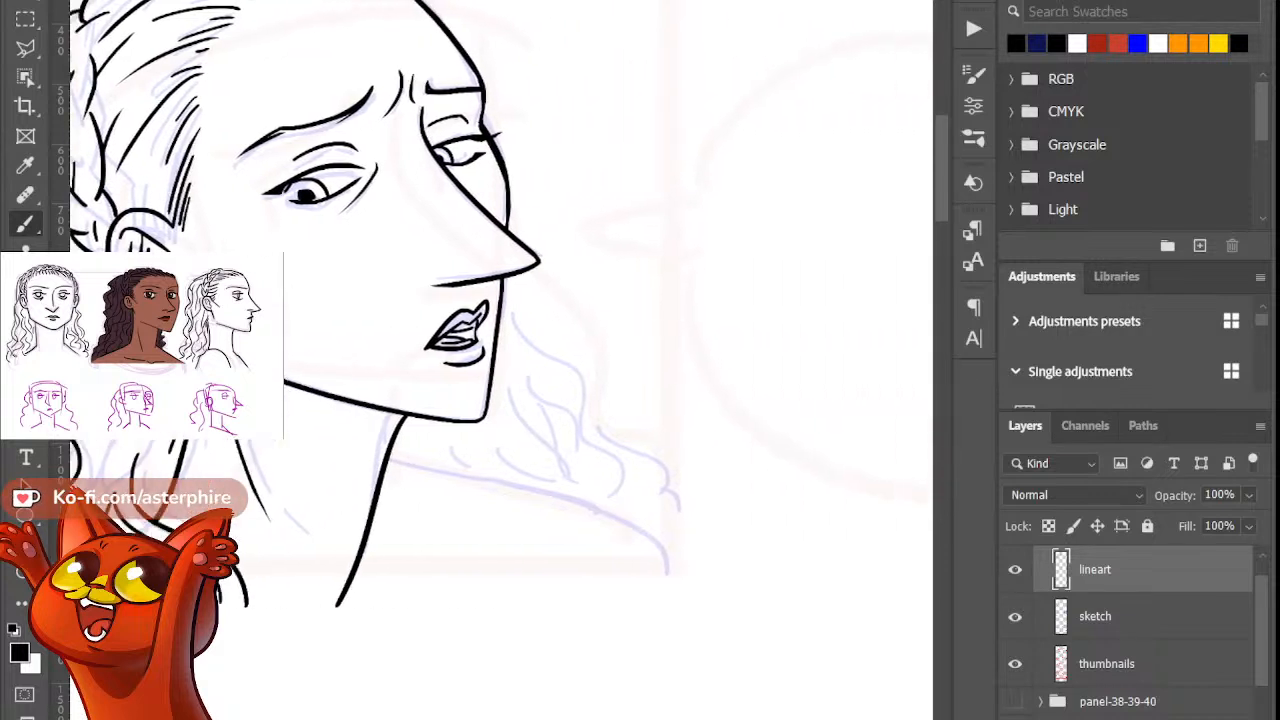
{"action": "left_click_drag", "start_coordinate": [388, 456], "coordinate": [634, 530]}
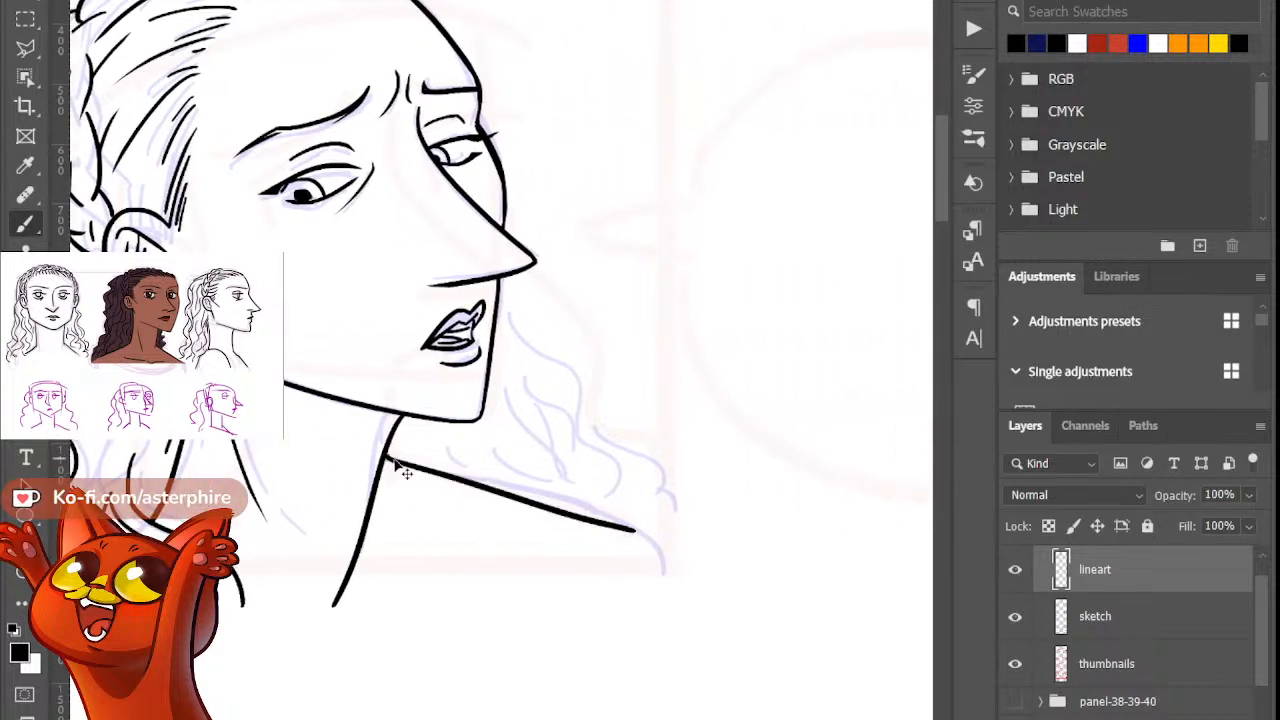
{"action": "key", "text": "ctrl+z"}
{"action": "mouse_move", "coordinate": [493, 490]}
{"action": "left_mouse_down"}
{"action": "mouse_move", "coordinate": [641, 546]}
{"action": "mouse_move", "coordinate": [643, 533]}
{"action": "left_mouse_up"}
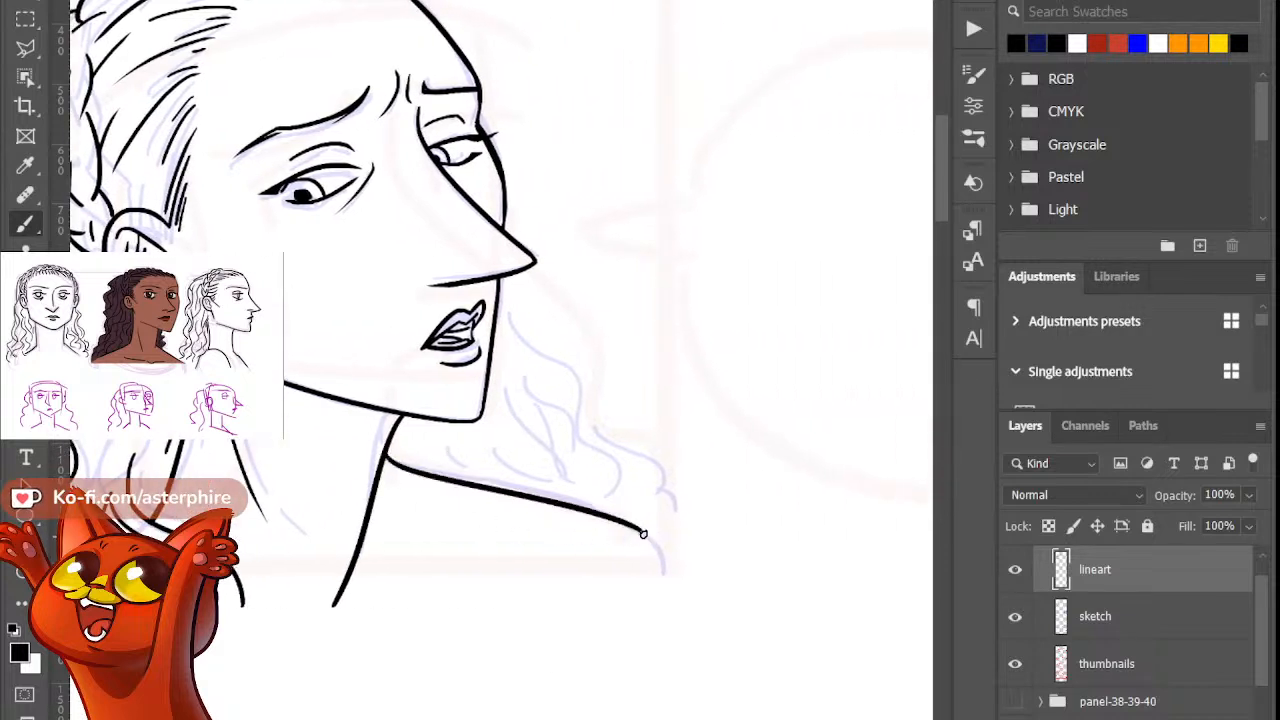
{"action": "mouse_move", "coordinate": [531, 563]}
{"action": "left_mouse_down"}
{"action": "mouse_move", "coordinate": [630, 529]}
{"action": "mouse_move", "coordinate": [578, 543]}
{"action": "left_mouse_up"}
{"action": "key", "text": "ctrl+z"}
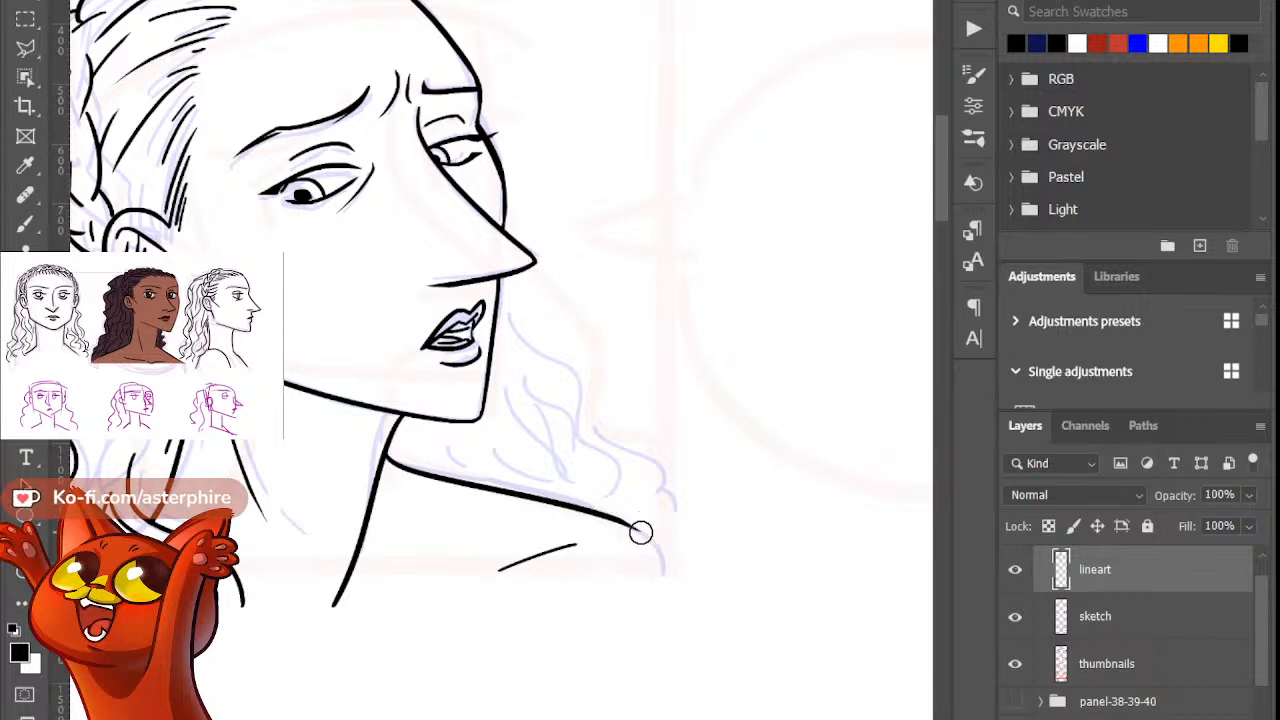
{"action": "left_click_drag", "start_coordinate": [636, 526], "coordinate": [676, 590]}
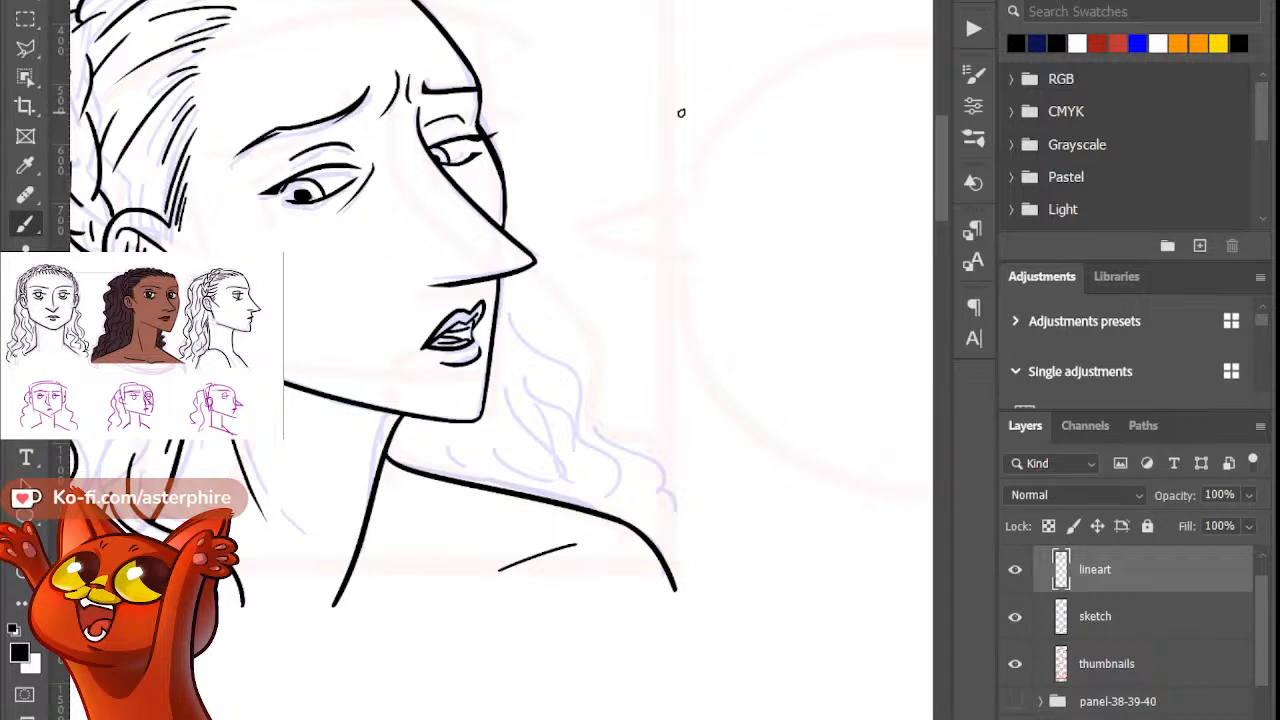
Step: Ink the outer wavy contour of the hair on the far side, from beside the mouth down toward the shoulder
{"action": "left_click_drag", "start_coordinate": [948, 200], "coordinate": [939, 180]}
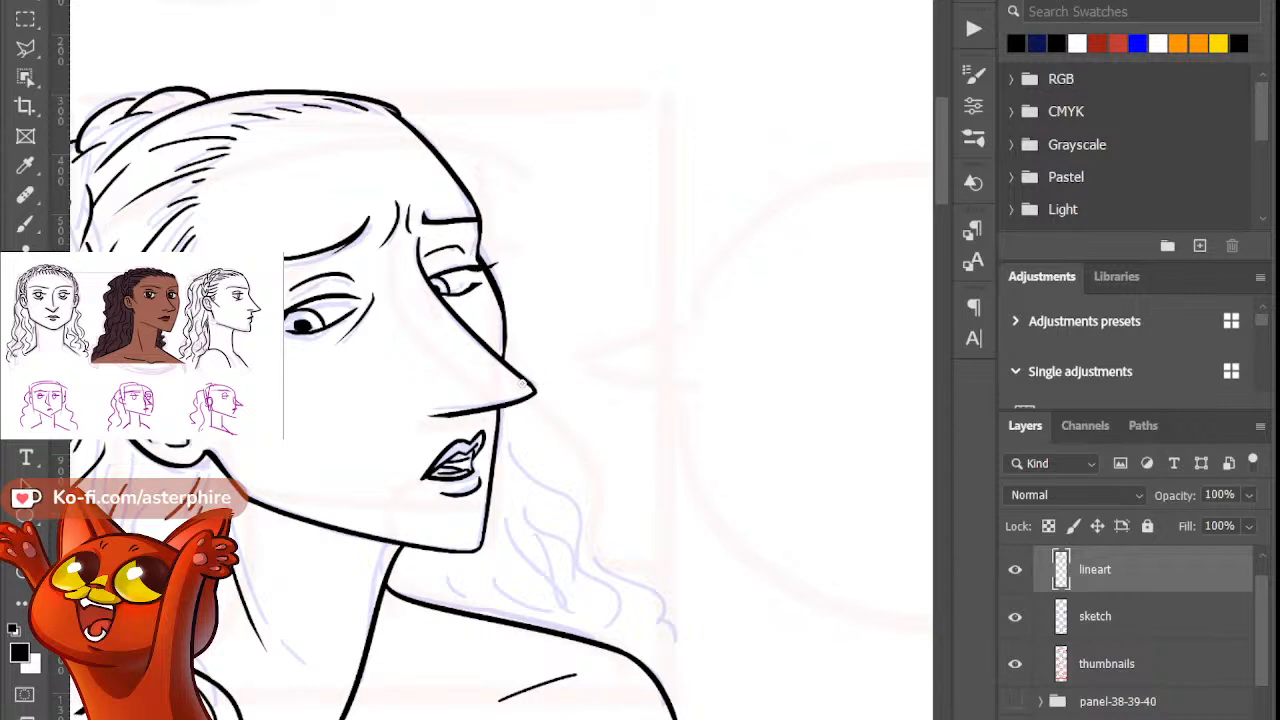
{"action": "key", "text": "b"}
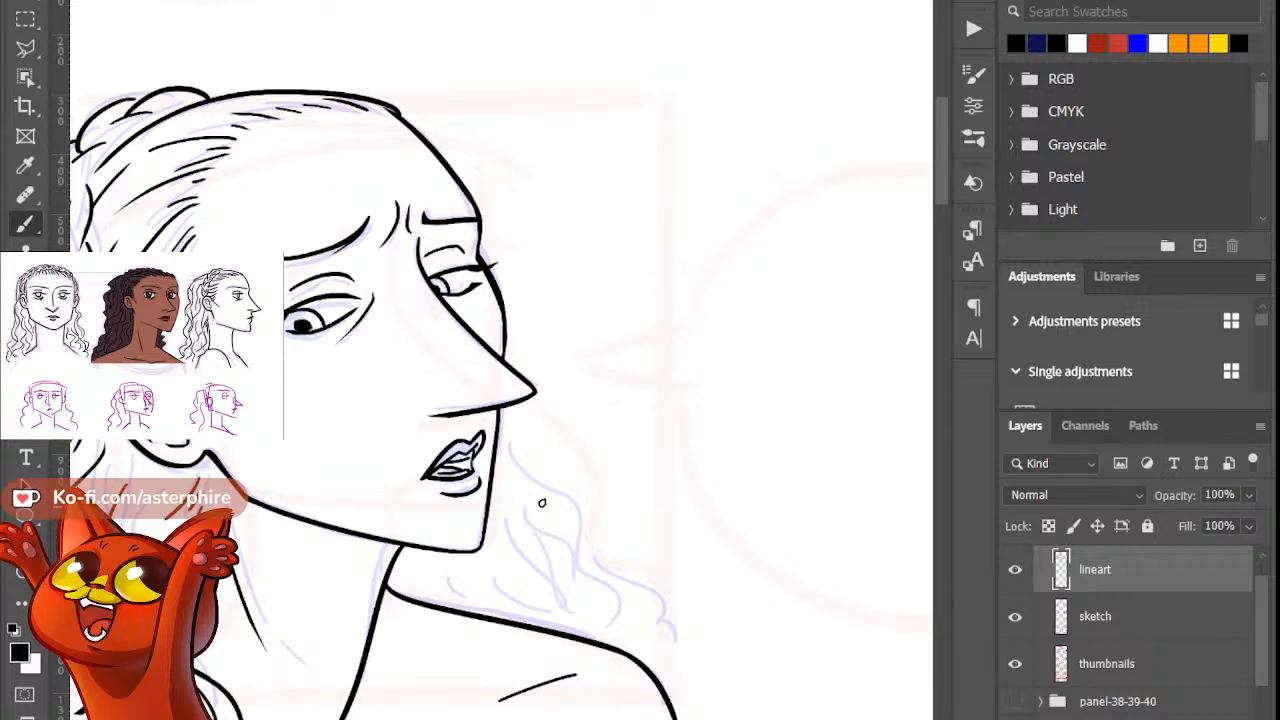
{"action": "key", "text": "e"}
{"action": "key", "text": "b"}
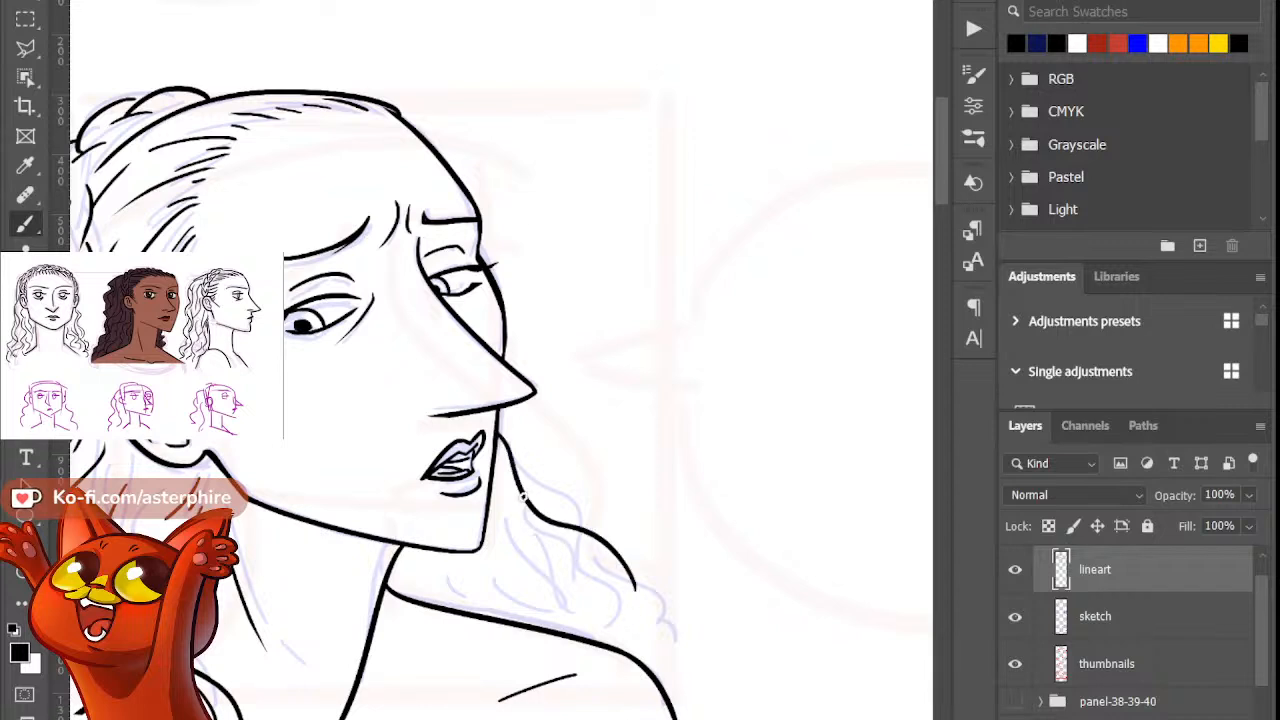
{"action": "mouse_move", "coordinate": [497, 430]}
{"action": "left_mouse_down"}
{"action": "mouse_move", "coordinate": [568, 574]}
{"action": "mouse_move", "coordinate": [586, 596]}
{"action": "mouse_move", "coordinate": [628, 624]}
{"action": "left_mouse_up"}
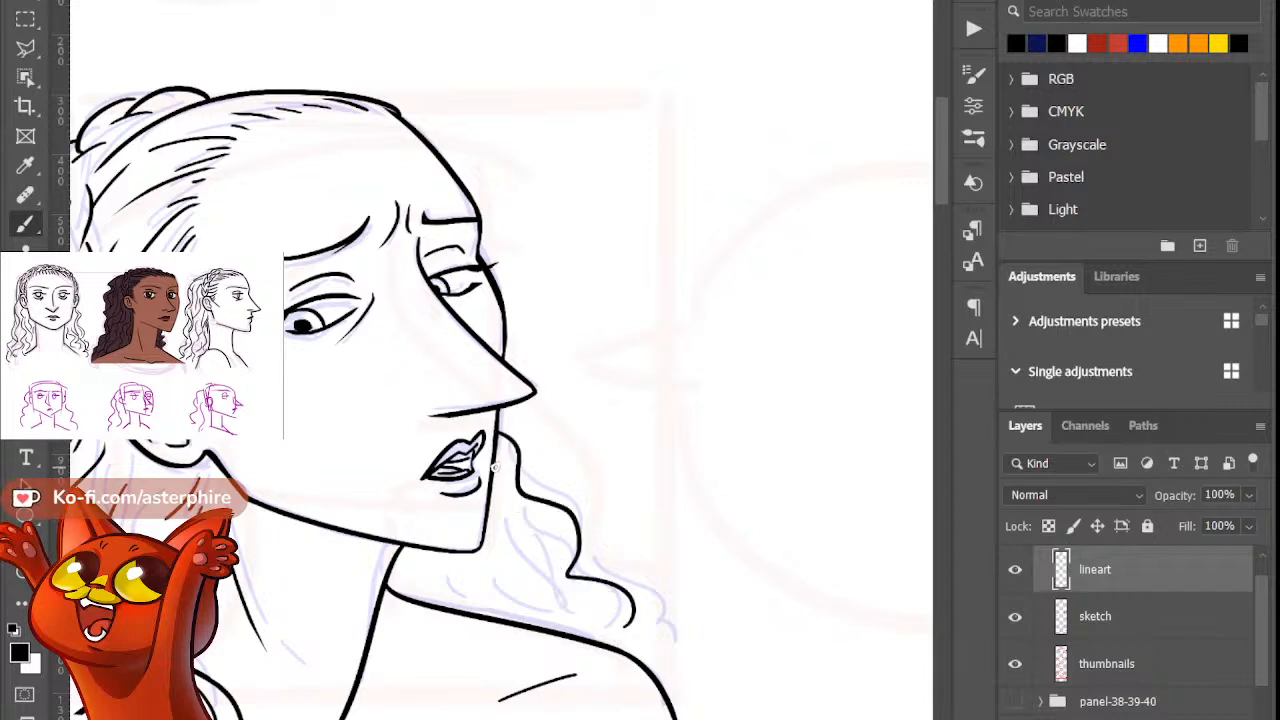
Step: Ink the inner wavy strands of the far-side hair, from beside the chin down to the shoulder line
{"action": "mouse_move", "coordinate": [501, 460]}
{"action": "left_mouse_down"}
{"action": "mouse_move", "coordinate": [549, 596]}
{"action": "mouse_move", "coordinate": [537, 563]}
{"action": "mouse_move", "coordinate": [571, 568]}
{"action": "mouse_move", "coordinate": [557, 622]}
{"action": "left_mouse_up"}
{"action": "key", "text": "ctrl+z"}
{"action": "key", "text": "ctrl+z"}
{"action": "left_click_drag", "start_coordinate": [534, 570], "coordinate": [623, 643]}
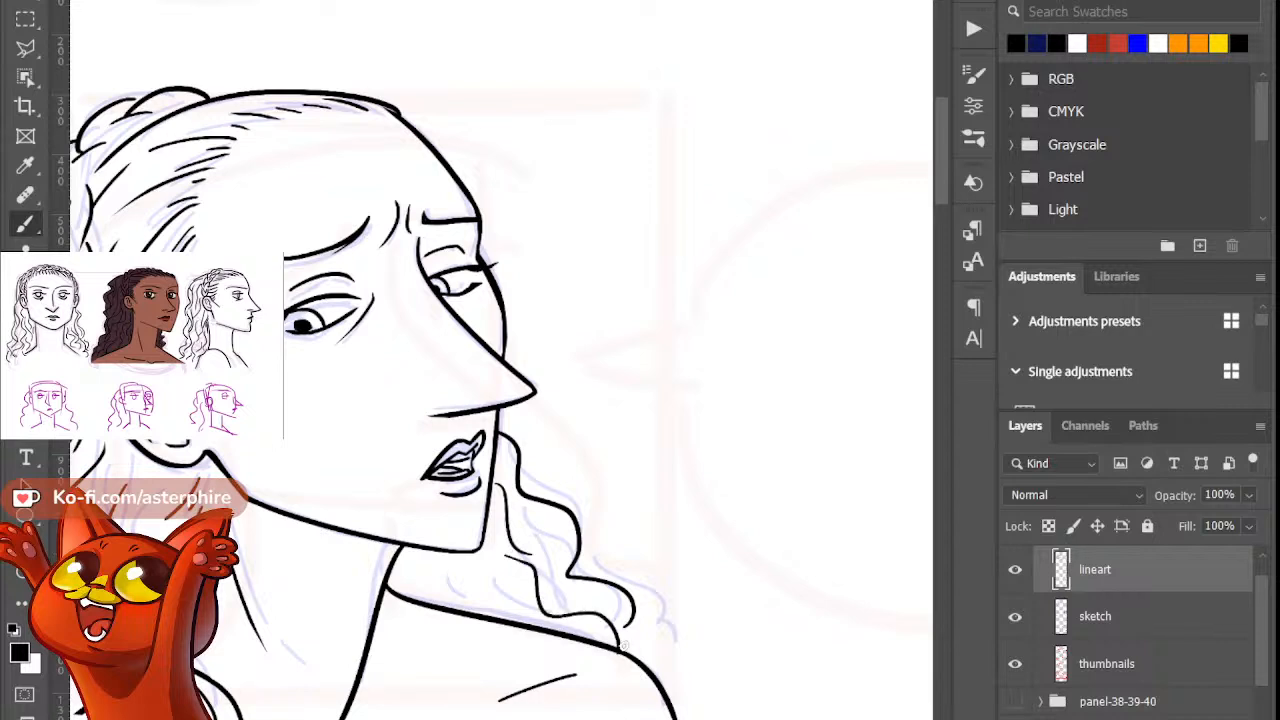
{"action": "key", "text": "ctrl+z"}
{"action": "left_click_drag", "start_coordinate": [506, 550], "coordinate": [584, 621]}
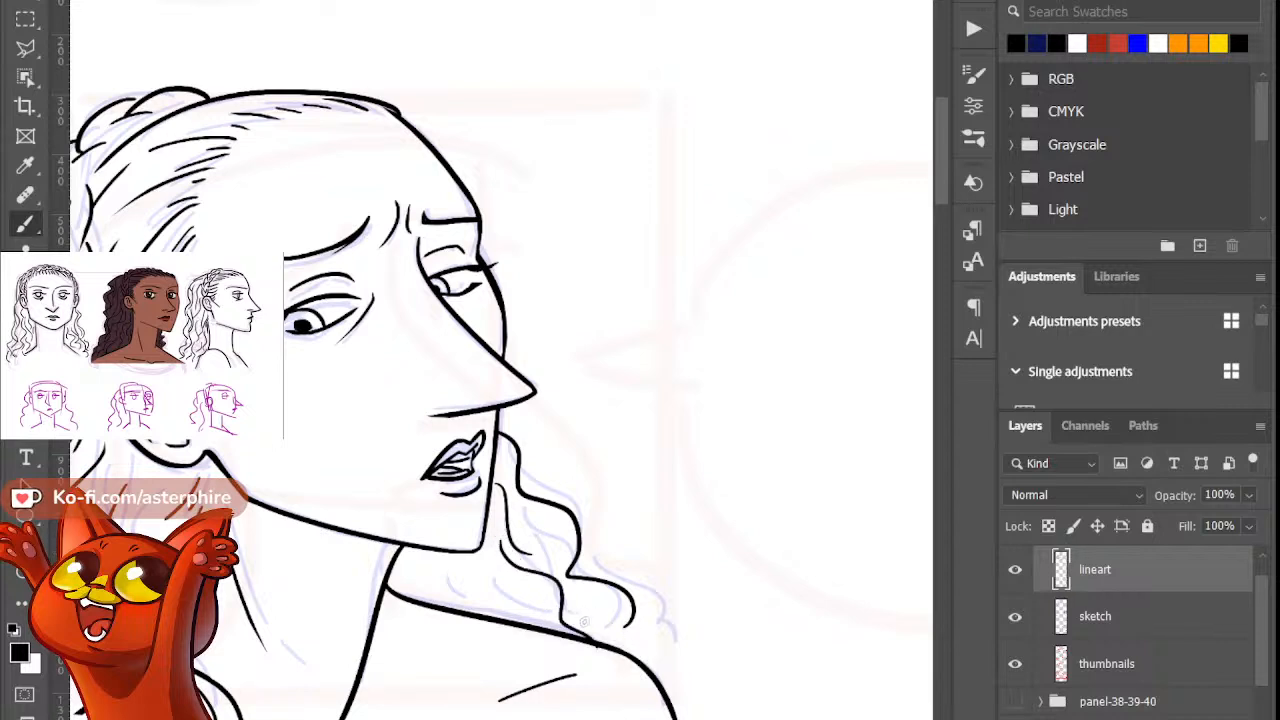
{"action": "key", "text": "ctrl+z"}
{"action": "left_click_drag", "start_coordinate": [503, 539], "coordinate": [574, 612]}
{"action": "key", "text": "ctrl+z"}
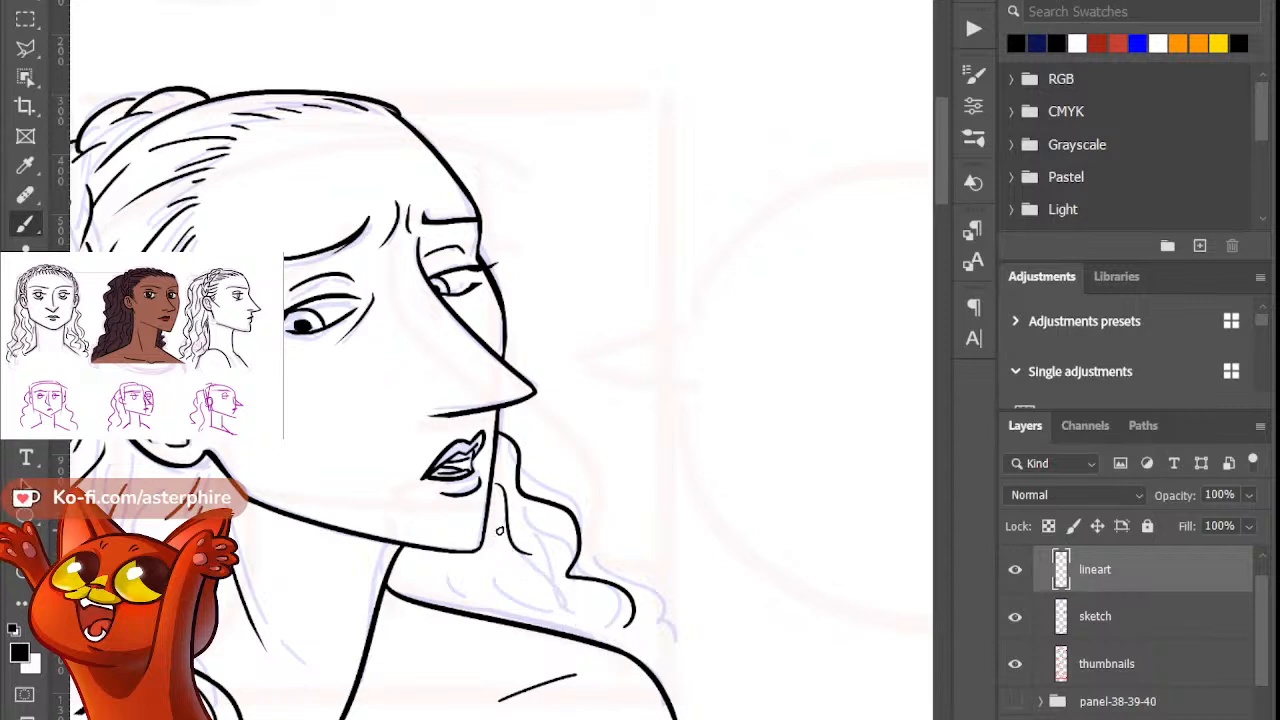
{"action": "left_click_drag", "start_coordinate": [500, 539], "coordinate": [585, 636]}
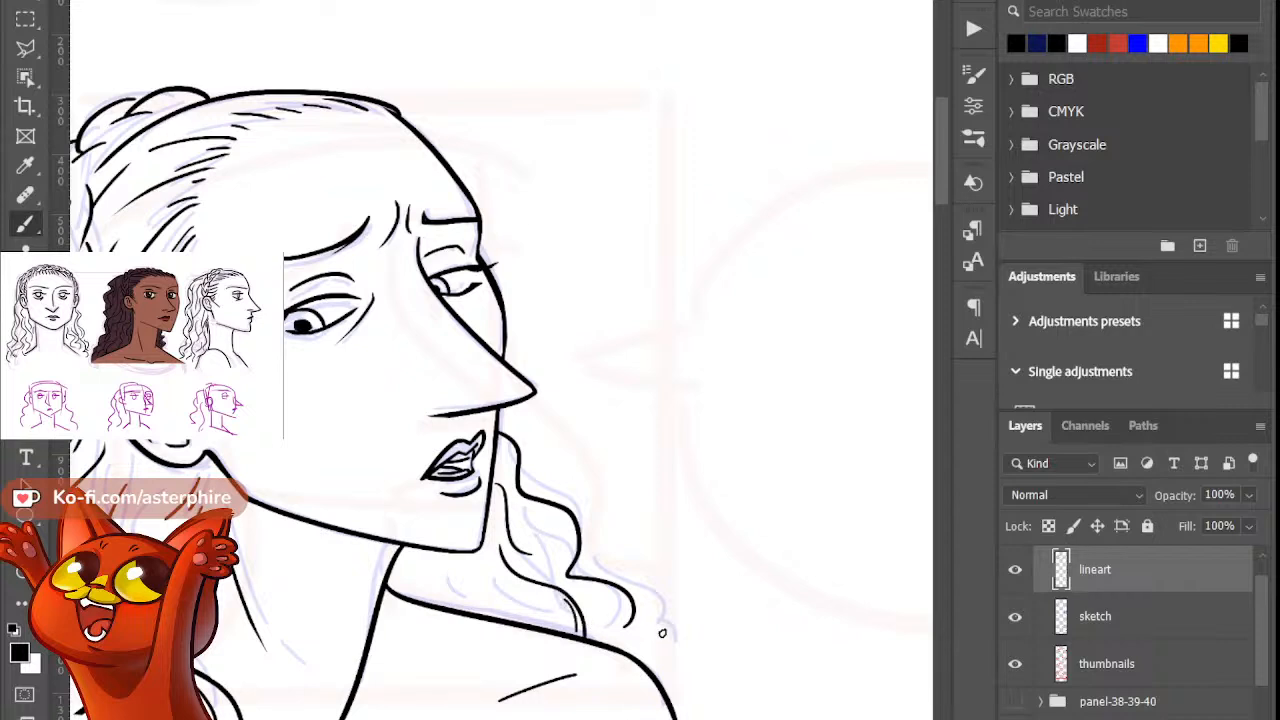
Step: Ink the small curled end that joins the far-side hair's outer contour to the shoulder line
{"action": "mouse_move", "coordinate": [634, 604]}
{"action": "left_mouse_down"}
{"action": "mouse_move", "coordinate": [664, 630]}
{"action": "mouse_move", "coordinate": [650, 646]}
{"action": "mouse_move", "coordinate": [666, 664]}
{"action": "left_mouse_up"}
{"action": "key", "text": "ctrl+z"}
{"action": "key", "text": "ctrl+z"}
{"action": "key", "text": "ctrl+z"}
{"action": "left_click_drag", "start_coordinate": [622, 624], "coordinate": [662, 668]}
{"action": "key", "text": "ctrl+z"}
{"action": "key", "text": "ctrl+z"}
{"action": "left_click_drag", "start_coordinate": [620, 626], "coordinate": [632, 660]}
Step: Ink a short curved hair strand beneath the jaw beside the neck and clean its overlap at the shoulder with the Eraser
{"action": "left_click_drag", "start_coordinate": [419, 549], "coordinate": [441, 596]}
{"action": "key", "text": "ctrl+z"}
{"action": "left_click_drag", "start_coordinate": [422, 547], "coordinate": [465, 607]}
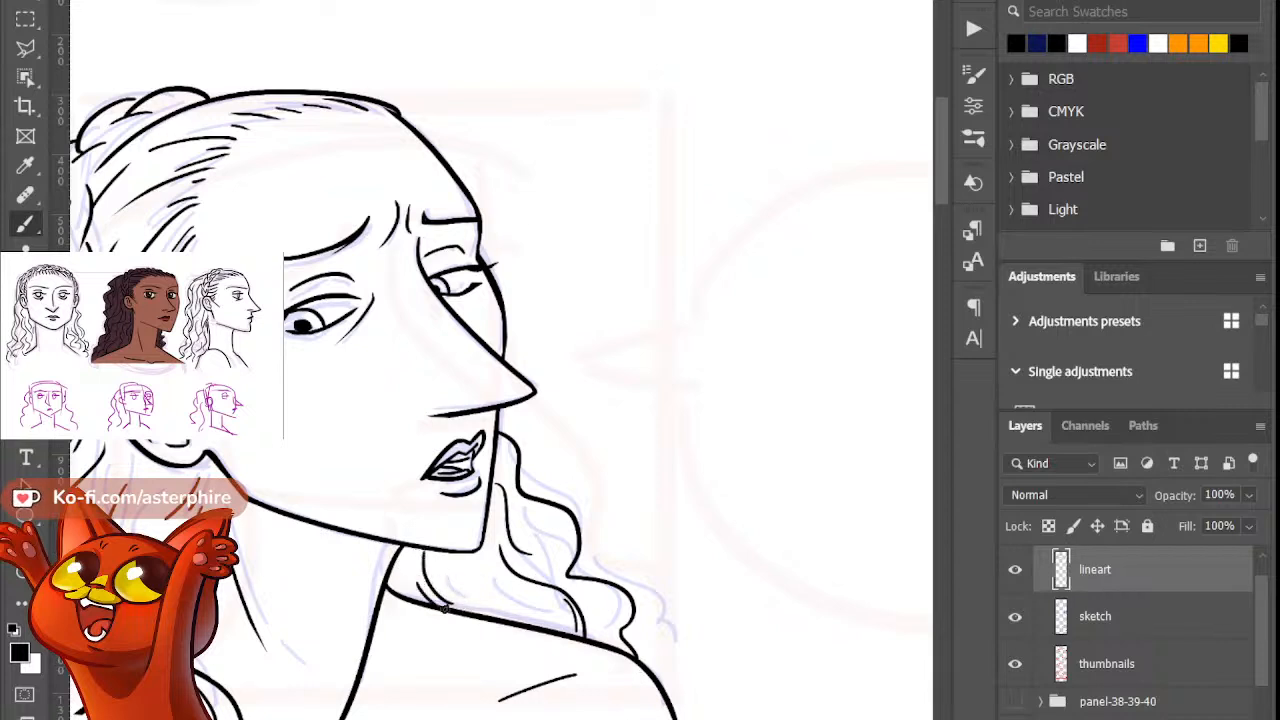
{"action": "key", "text": "e"}
{"action": "mouse_move", "coordinate": [428, 590]}
{"action": "left_mouse_down"}
{"action": "mouse_move", "coordinate": [417, 578]}
{"action": "mouse_move", "coordinate": [456, 606]}
{"action": "left_mouse_up"}
{"action": "key", "text": "b"}
{"action": "key", "text": "e"}
{"action": "key", "text": "b"}
Step: Review the inked woman as a whole and examine her far cheek, eye and nose lines up close
{"action": "key", "text": "ctrl+minus"}
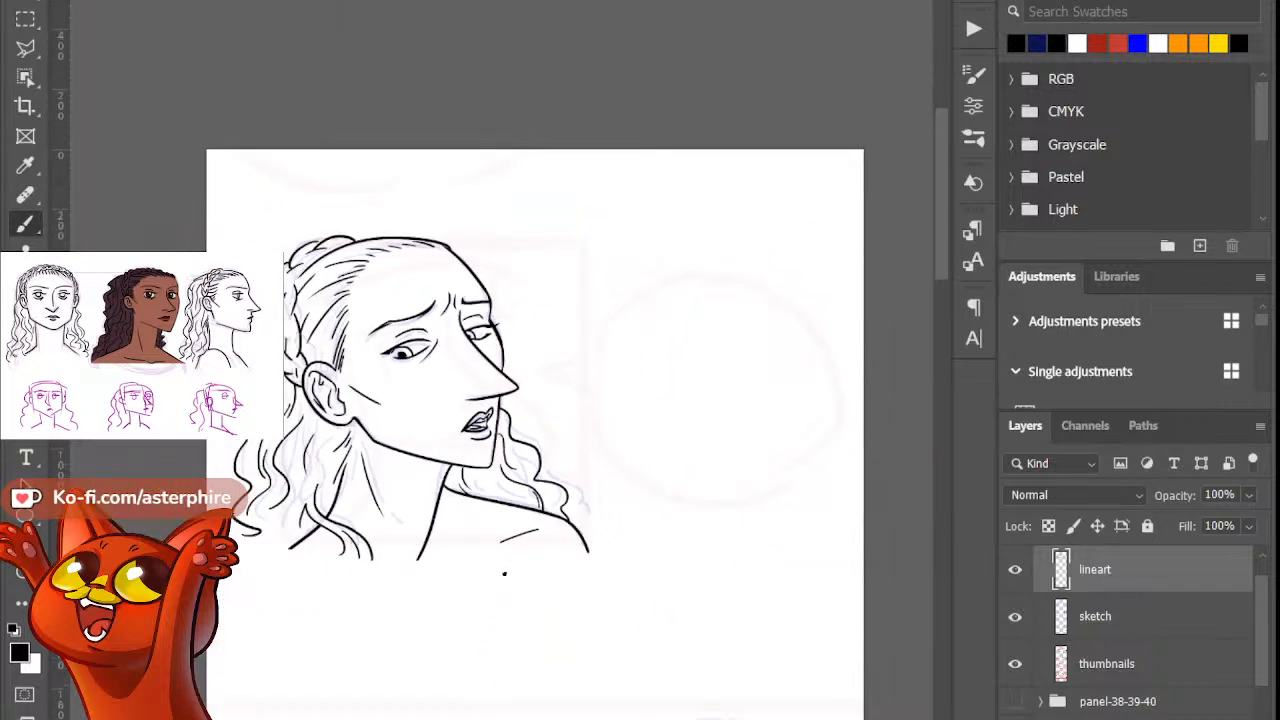
{"action": "mouse_move", "coordinate": [941, 215]}
{"action": "left_mouse_down"}
{"action": "mouse_move", "coordinate": [941, 273]}
{"action": "mouse_move", "coordinate": [943, 219]}
{"action": "left_mouse_up"}
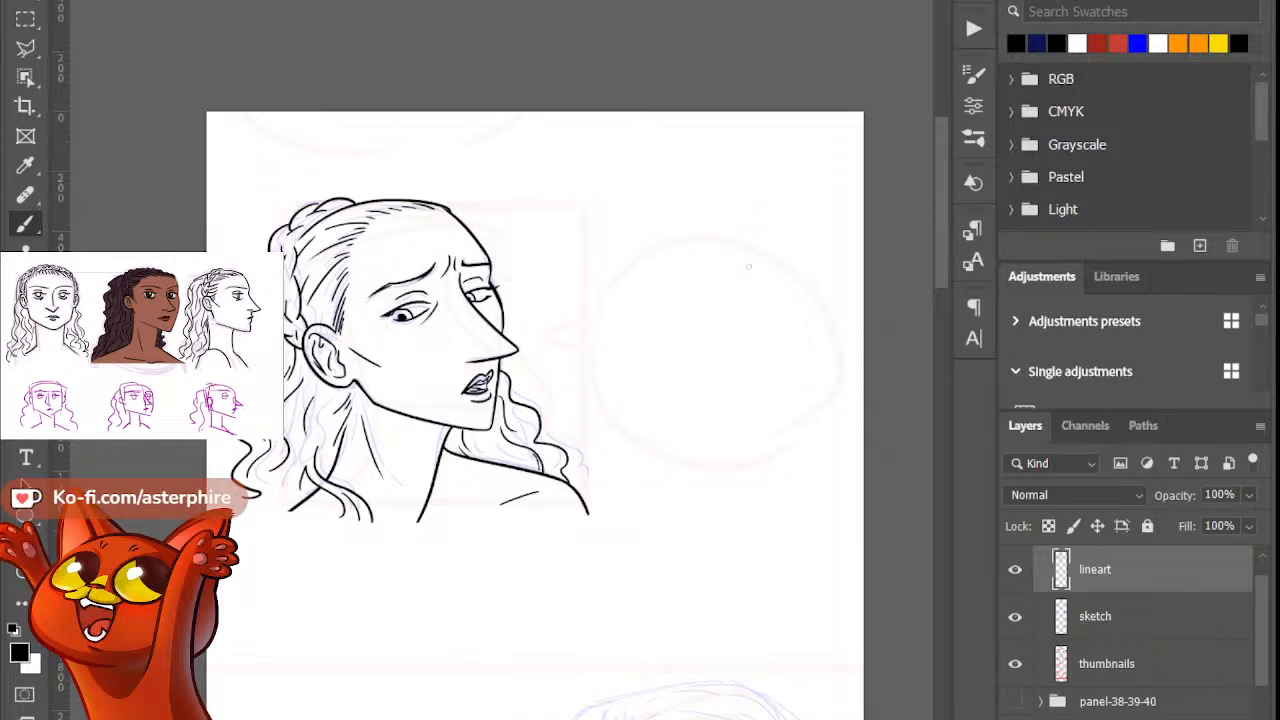
{"action": "mouse_move", "coordinate": [944, 252]}
{"action": "left_mouse_down"}
{"action": "mouse_move", "coordinate": [949, 331]}
{"action": "mouse_move", "coordinate": [948, 234]}
{"action": "mouse_move", "coordinate": [949, 245]}
{"action": "left_mouse_up"}
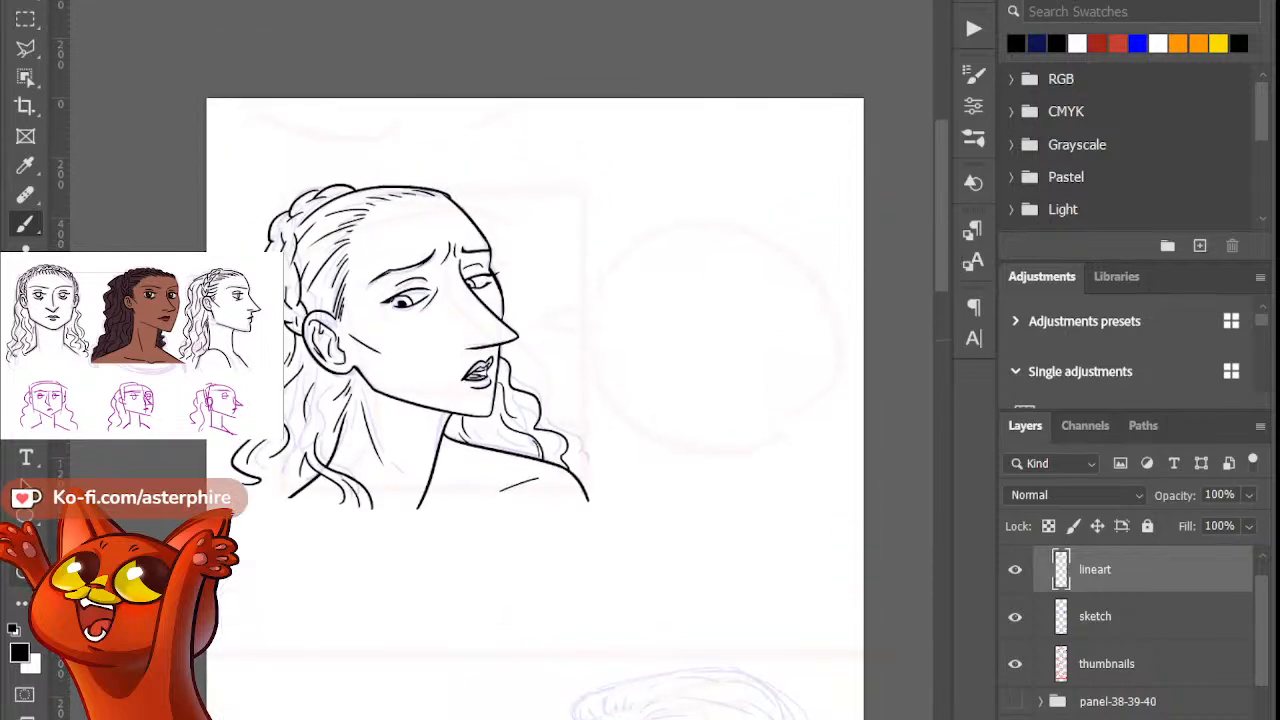
{"action": "key", "text": "z"}
{"action": "mouse_move", "coordinate": [491, 283]}
{"action": "left_mouse_down"}
{"action": "mouse_move", "coordinate": [551, 191]}
{"action": "mouse_move", "coordinate": [540, 205]}
{"action": "left_mouse_up"}
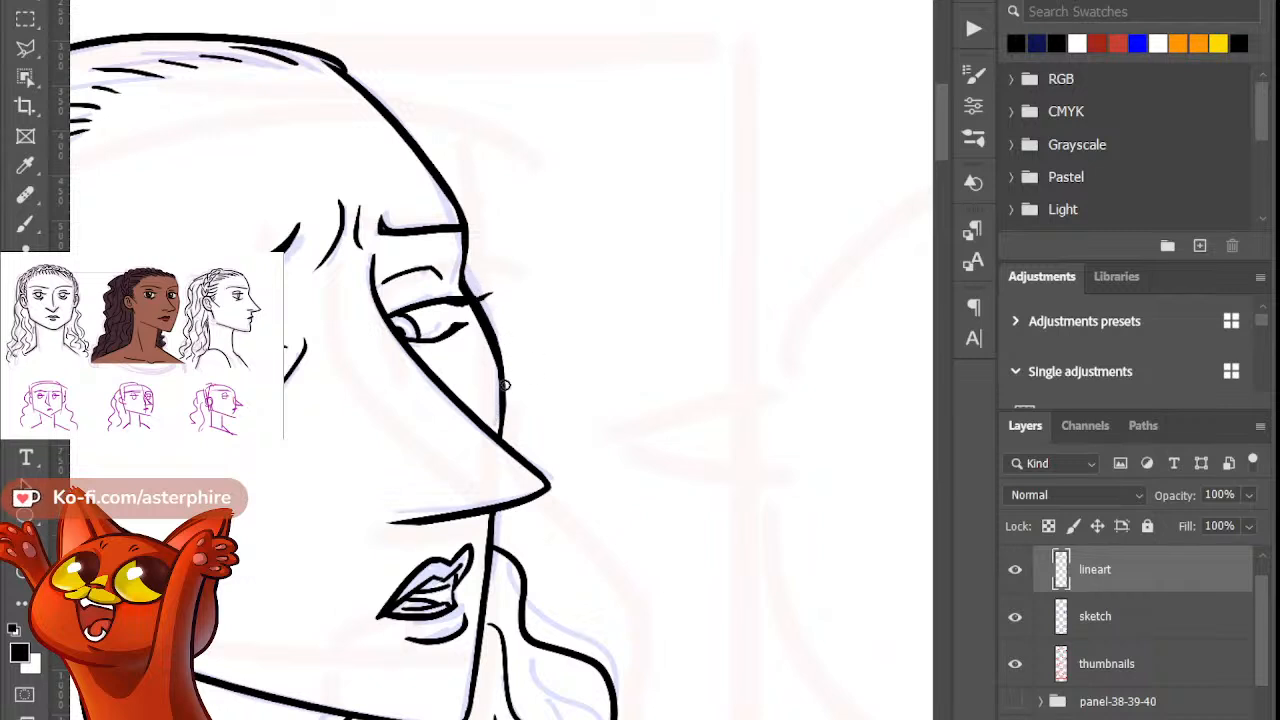
{"action": "key", "text": "b"}
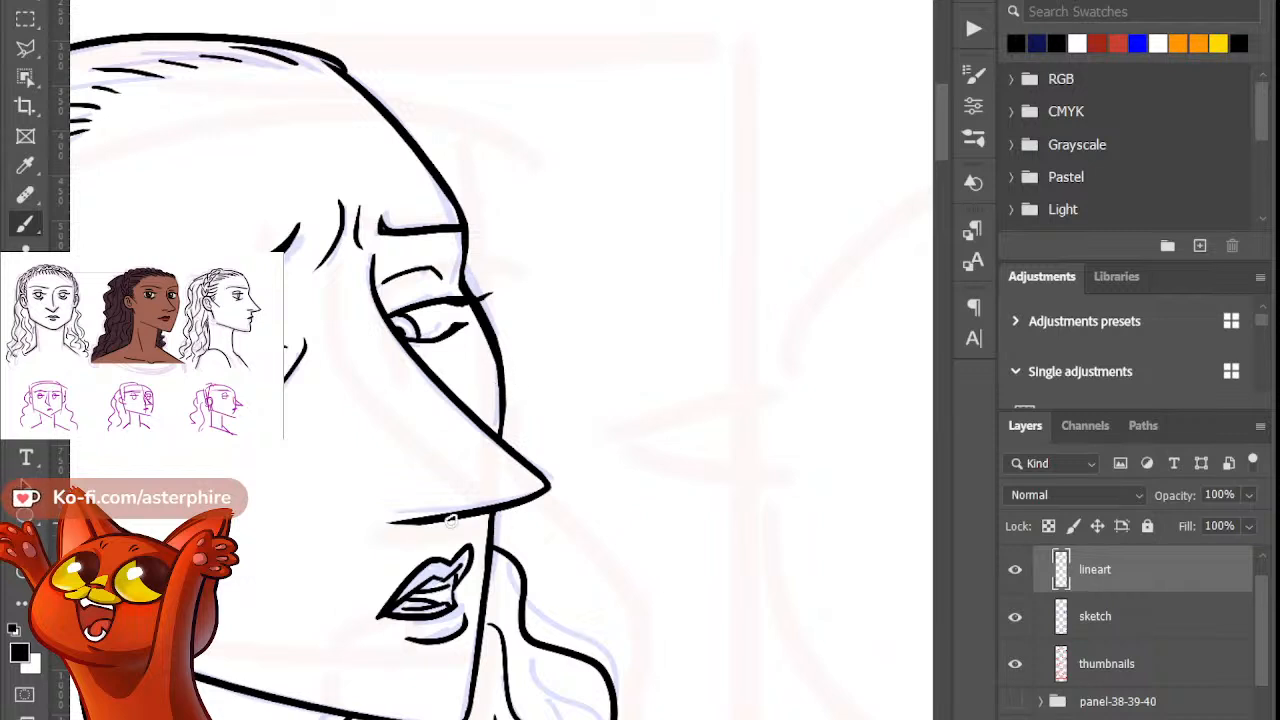
{"action": "key", "text": "z"}
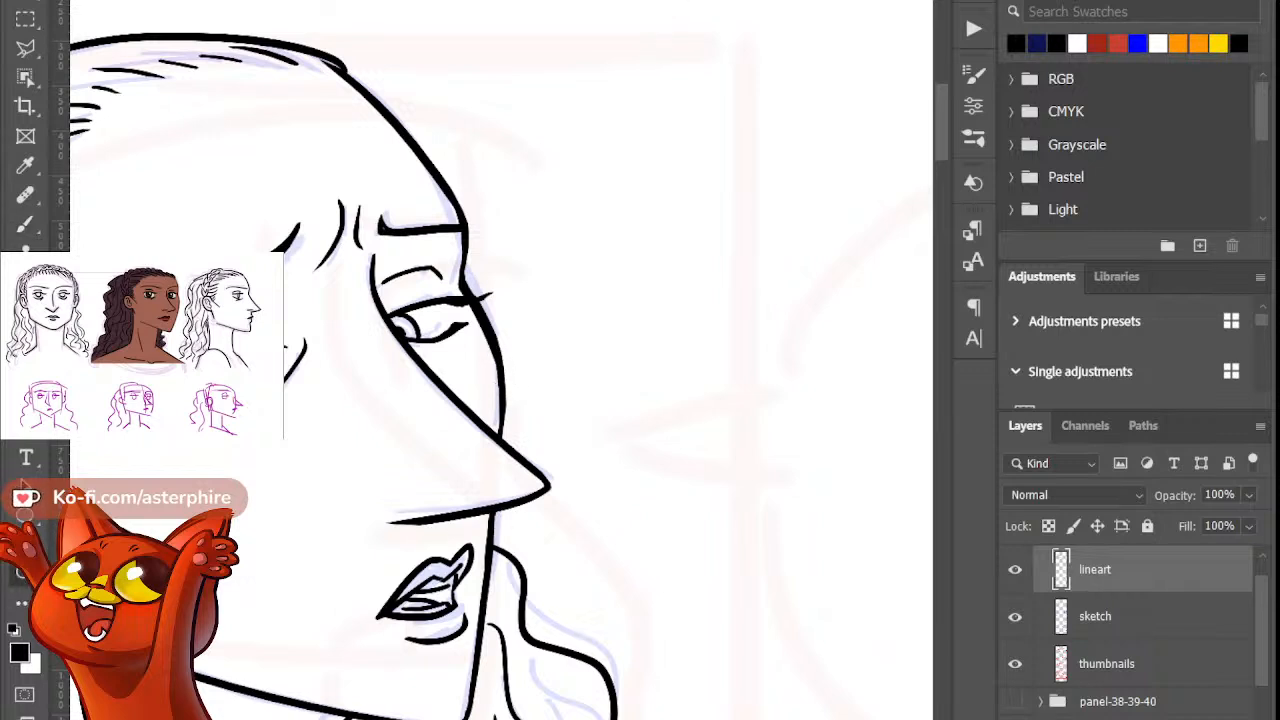
Step: Ink the thick upper eyelid of the woman's profile in the lower panel, shaping its lash into a pointed tip
{"action": "key", "text": "ctrl+0"}
{"action": "left_click_drag", "start_coordinate": [463, 312], "coordinate": [469, 423]}
{"action": "left_click_drag", "start_coordinate": [363, 334], "coordinate": [500, 394]}
{"action": "left_click_drag", "start_coordinate": [429, 313], "coordinate": [327, 271]}
{"action": "left_click_drag", "start_coordinate": [513, 428], "coordinate": [457, 329]}
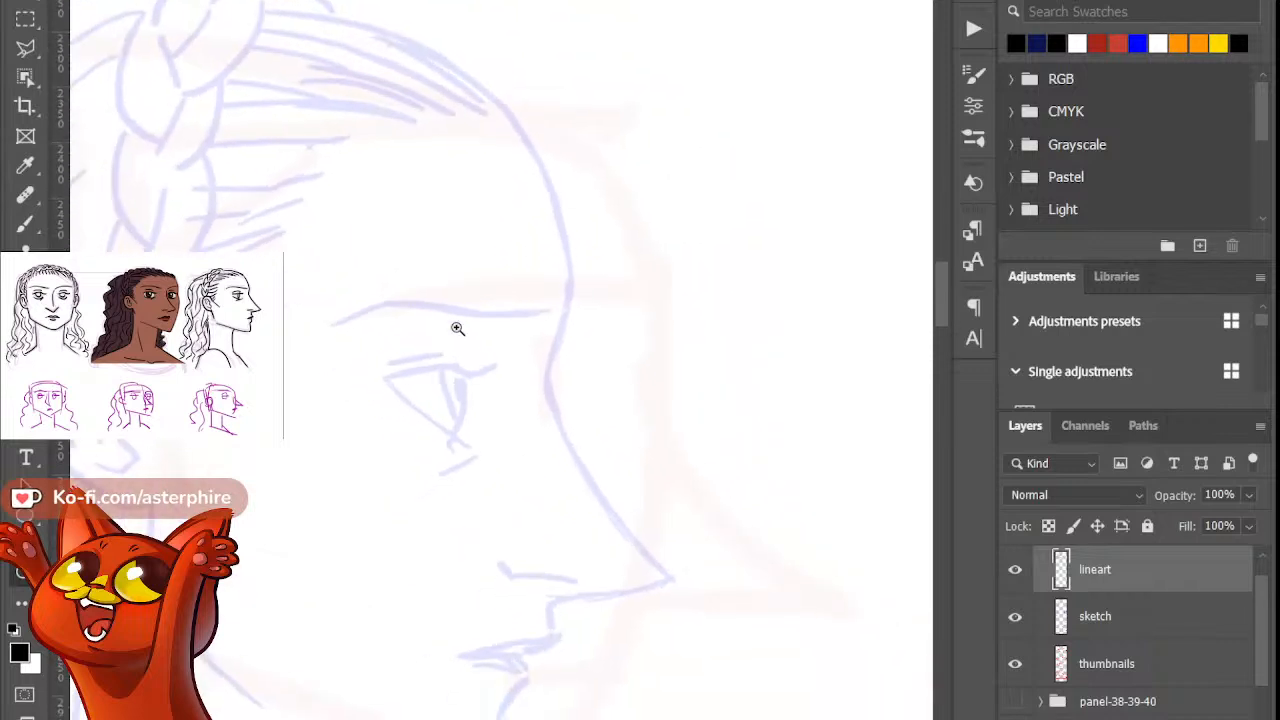
{"action": "left_click", "coordinate": [27, 227]}
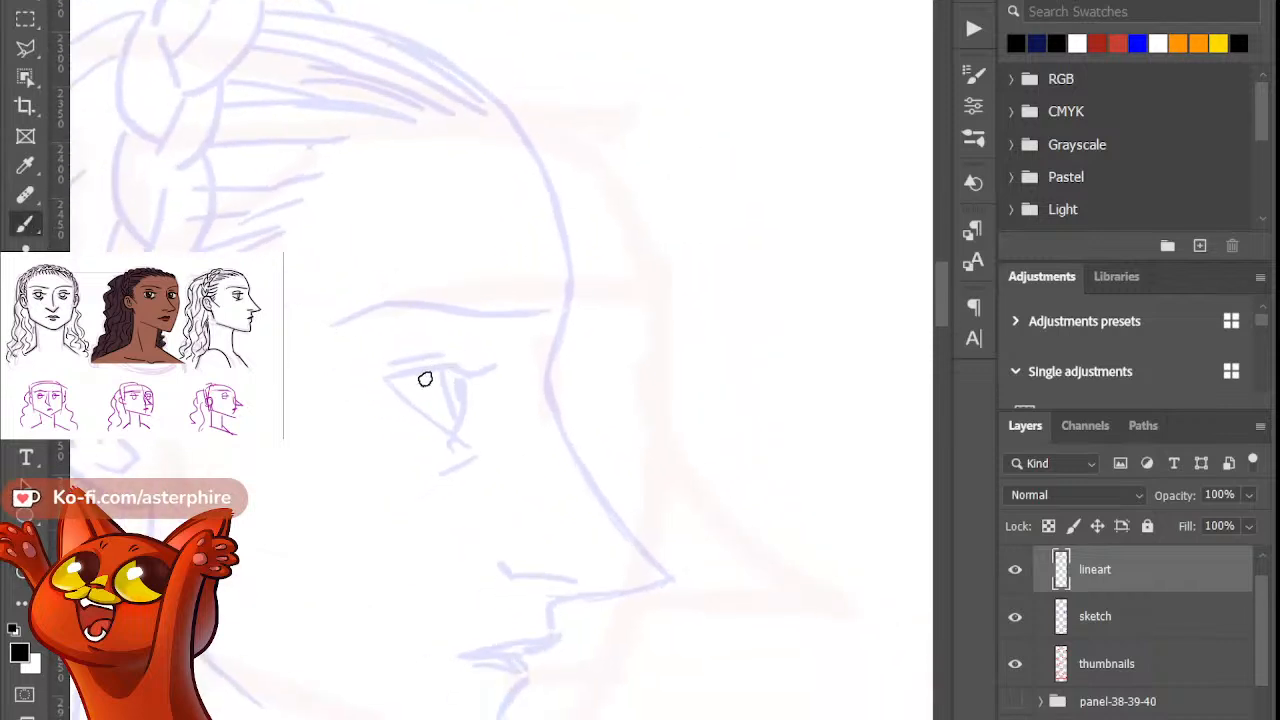
{"action": "left_click_drag", "start_coordinate": [386, 379], "coordinate": [515, 400]}
{"action": "key", "text": "ctrl+z"}
{"action": "mouse_move", "coordinate": [390, 378]}
{"action": "left_mouse_down"}
{"action": "mouse_move", "coordinate": [476, 381]}
{"action": "mouse_move", "coordinate": [501, 367]}
{"action": "left_mouse_up"}
{"action": "key", "text": "ctrl+z"}
{"action": "key", "text": "b"}
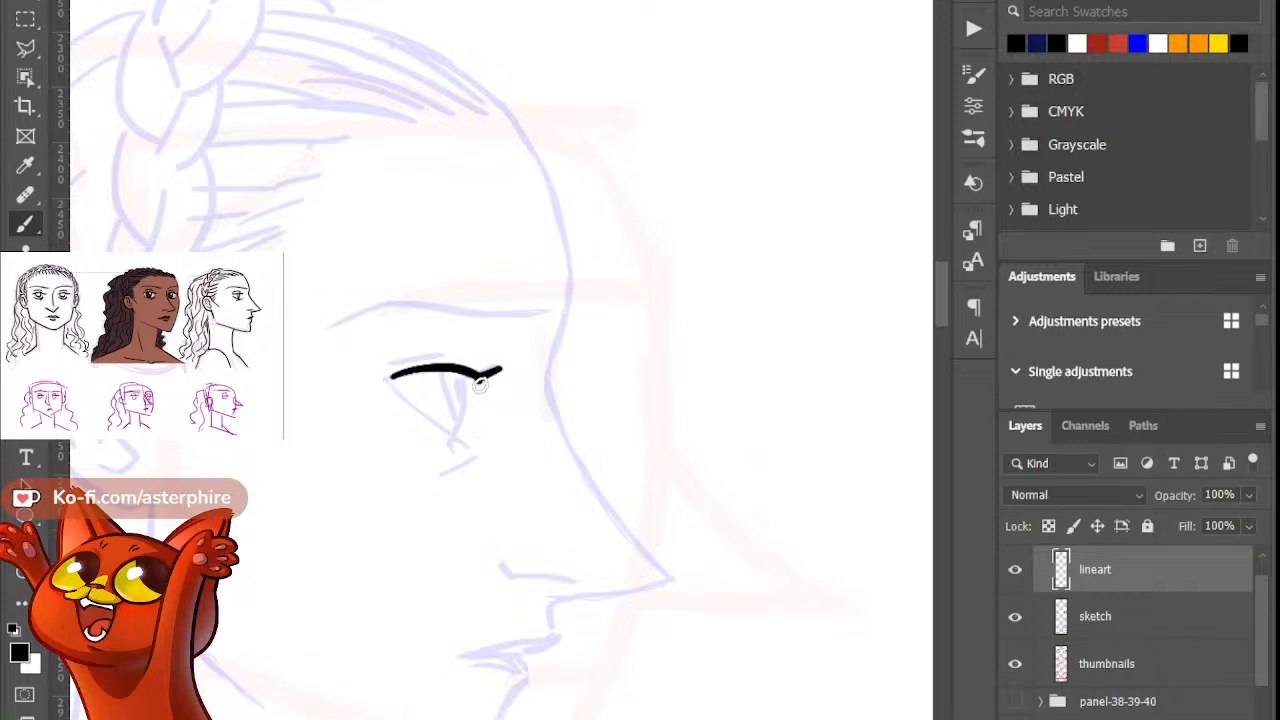
{"action": "key", "text": "e"}
{"action": "left_click_drag", "start_coordinate": [486, 366], "coordinate": [519, 371]}
{"action": "key", "text": "b"}
{"action": "key", "text": "ctrl+z"}
{"action": "key", "text": "e"}
{"action": "key", "text": "b"}
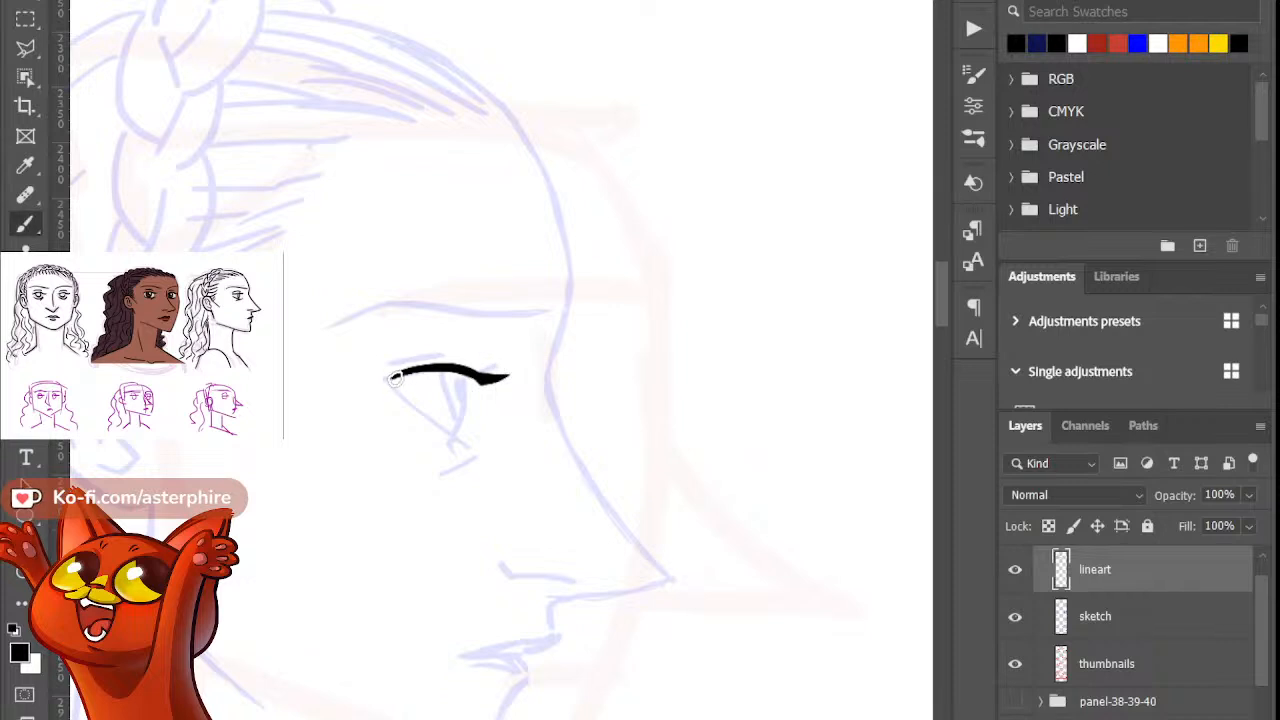
Step: Ink the curved front of the profile's eyeball, then the iris edge and the dark pupil inside it
{"action": "mouse_move", "coordinate": [387, 378]}
{"action": "left_mouse_down"}
{"action": "mouse_move", "coordinate": [400, 372]}
{"action": "mouse_move", "coordinate": [454, 440]}
{"action": "left_mouse_up"}
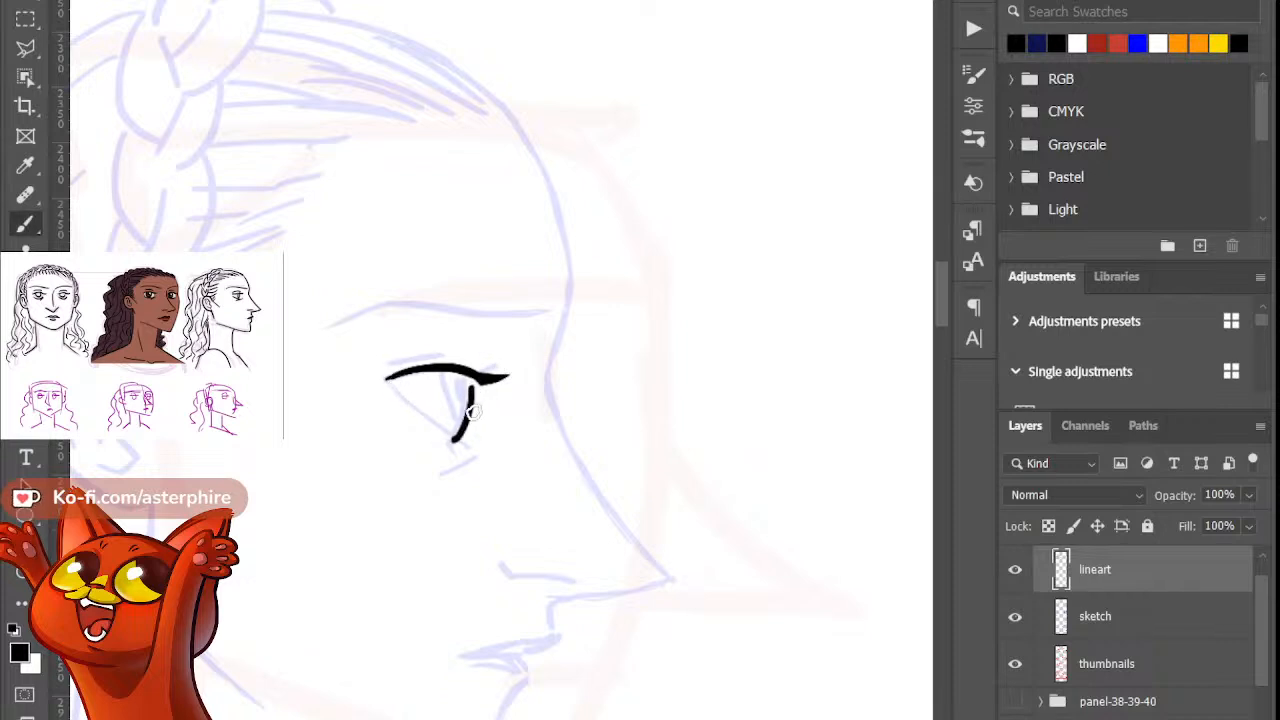
{"action": "key", "text": "e"}
{"action": "left_click_drag", "start_coordinate": [466, 388], "coordinate": [451, 432]}
{"action": "key", "text": "b"}
{"action": "mouse_move", "coordinate": [449, 379]}
{"action": "left_mouse_down"}
{"action": "mouse_move", "coordinate": [461, 422]}
{"action": "mouse_move", "coordinate": [462, 387]}
{"action": "left_mouse_up"}
{"action": "key", "text": "ctrl+z"}
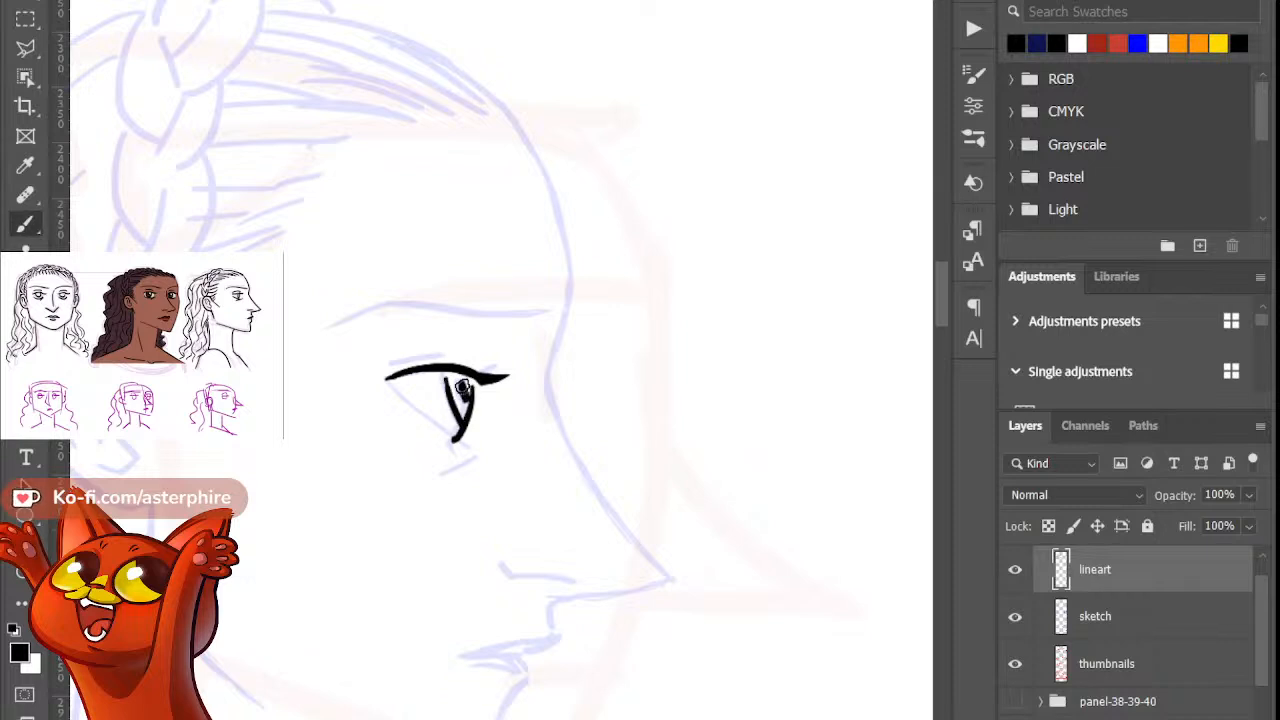
Step: Ink a short eyelid crease just above the profile's upper lid
{"action": "left_click_drag", "start_coordinate": [394, 362], "coordinate": [472, 357]}
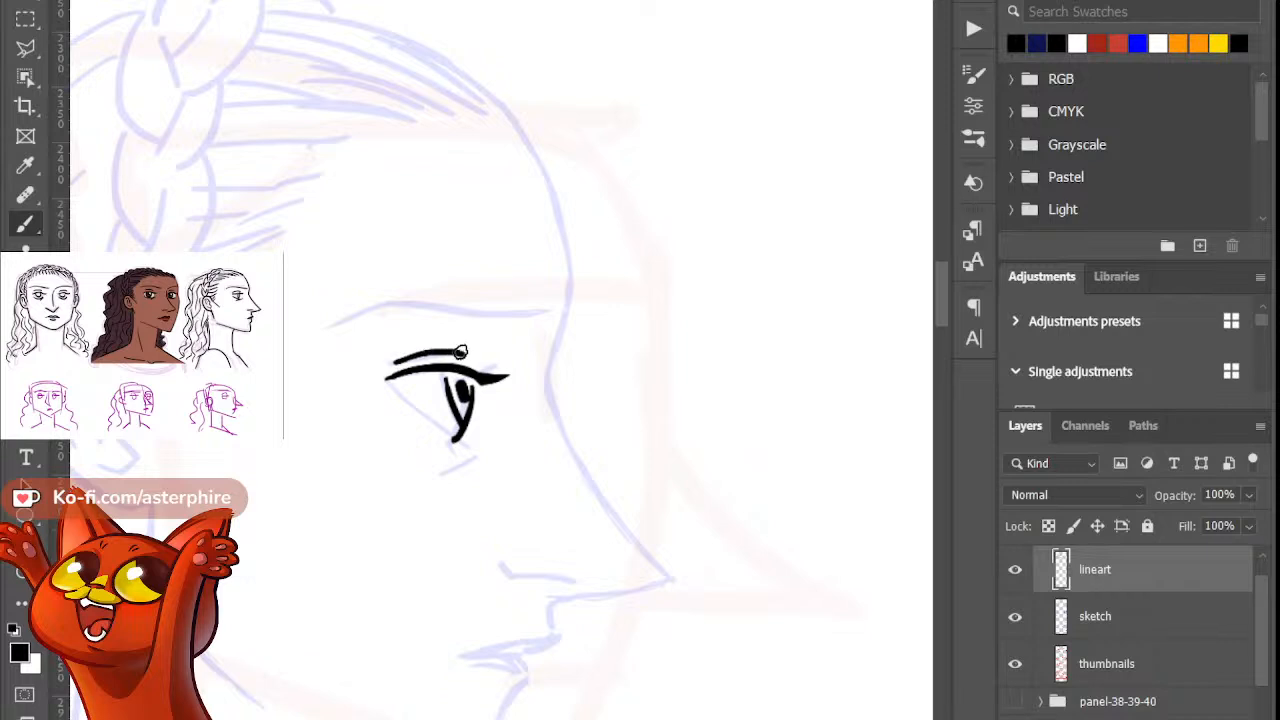
{"action": "key", "text": "ctrl+z"}
{"action": "left_click_drag", "start_coordinate": [394, 366], "coordinate": [436, 354]}
{"action": "key", "text": "ctrl+z"}
Step: Ink the slanted lower eyelid of the profile's eye and trim its front end into small lashes with the Eraser
{"action": "left_click_drag", "start_coordinate": [388, 386], "coordinate": [466, 450]}
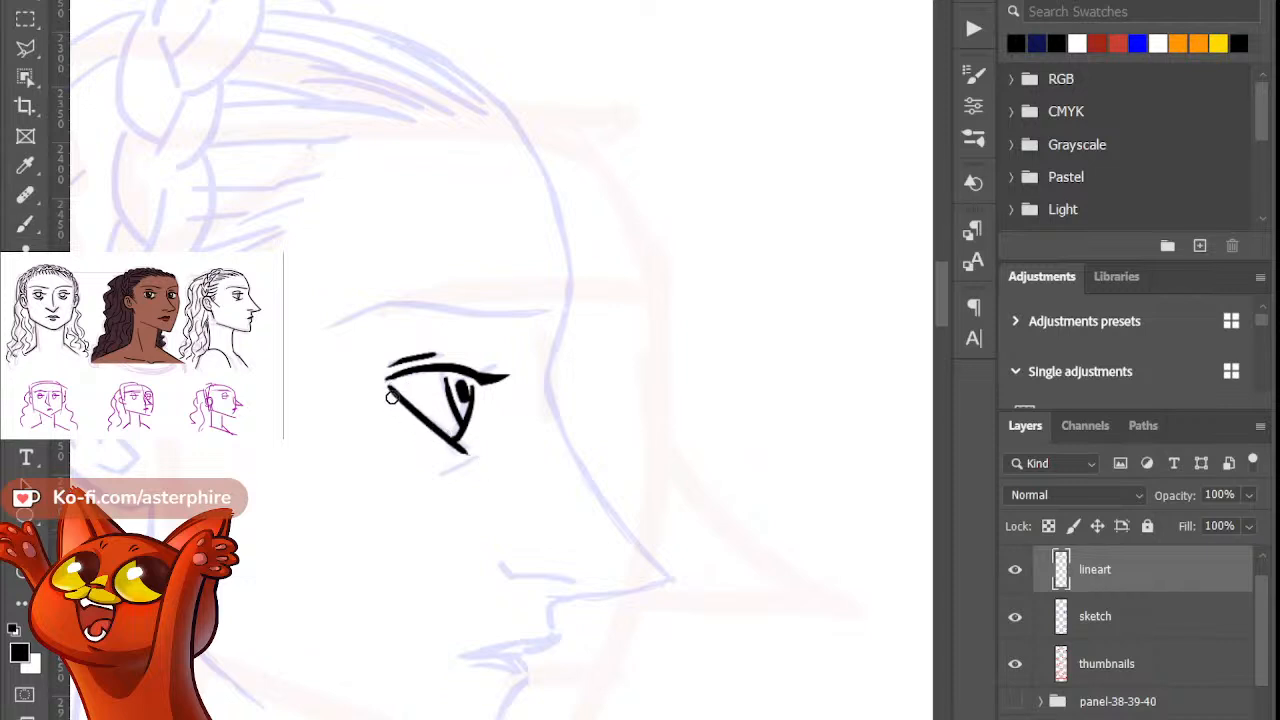
{"action": "left_click_drag", "start_coordinate": [390, 390], "coordinate": [445, 426]}
{"action": "key", "text": "ctrl+z"}
{"action": "key", "text": "ctrl+z"}
{"action": "left_click_drag", "start_coordinate": [393, 389], "coordinate": [462, 450]}
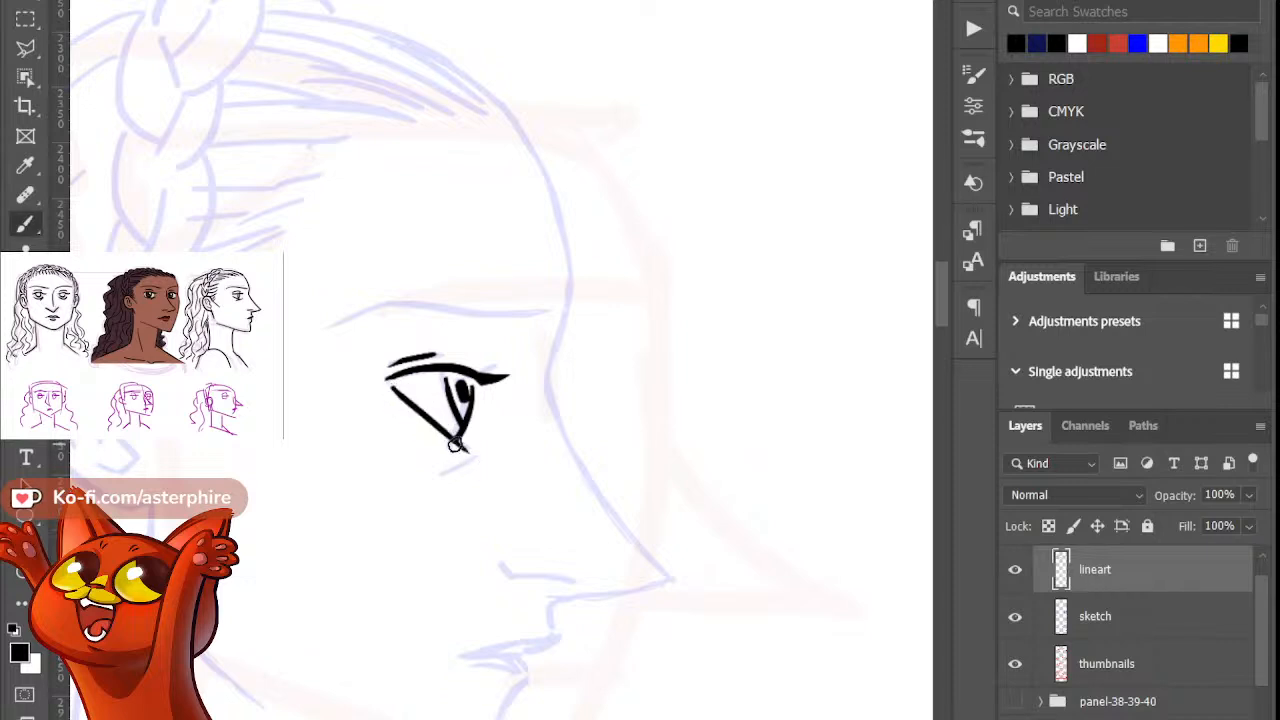
{"action": "left_click_drag", "start_coordinate": [413, 412], "coordinate": [481, 459]}
{"action": "key", "text": "b"}
{"action": "key", "text": "e"}
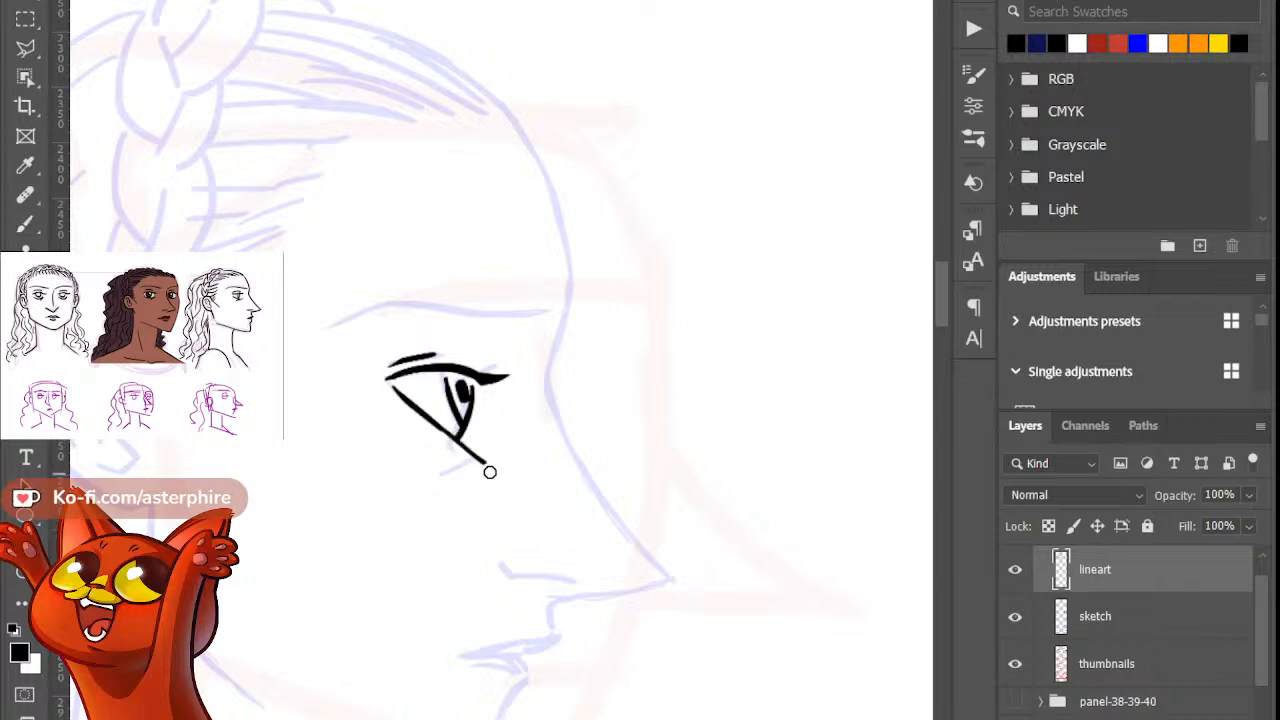
{"action": "key", "text": "b"}
{"action": "key", "text": "e"}
{"action": "mouse_move", "coordinate": [458, 450]}
{"action": "left_mouse_down"}
{"action": "mouse_move", "coordinate": [486, 463]}
{"action": "mouse_move", "coordinate": [441, 471]}
{"action": "left_mouse_up"}
{"action": "key", "text": "b"}
{"action": "key", "text": "ctrl+minus"}
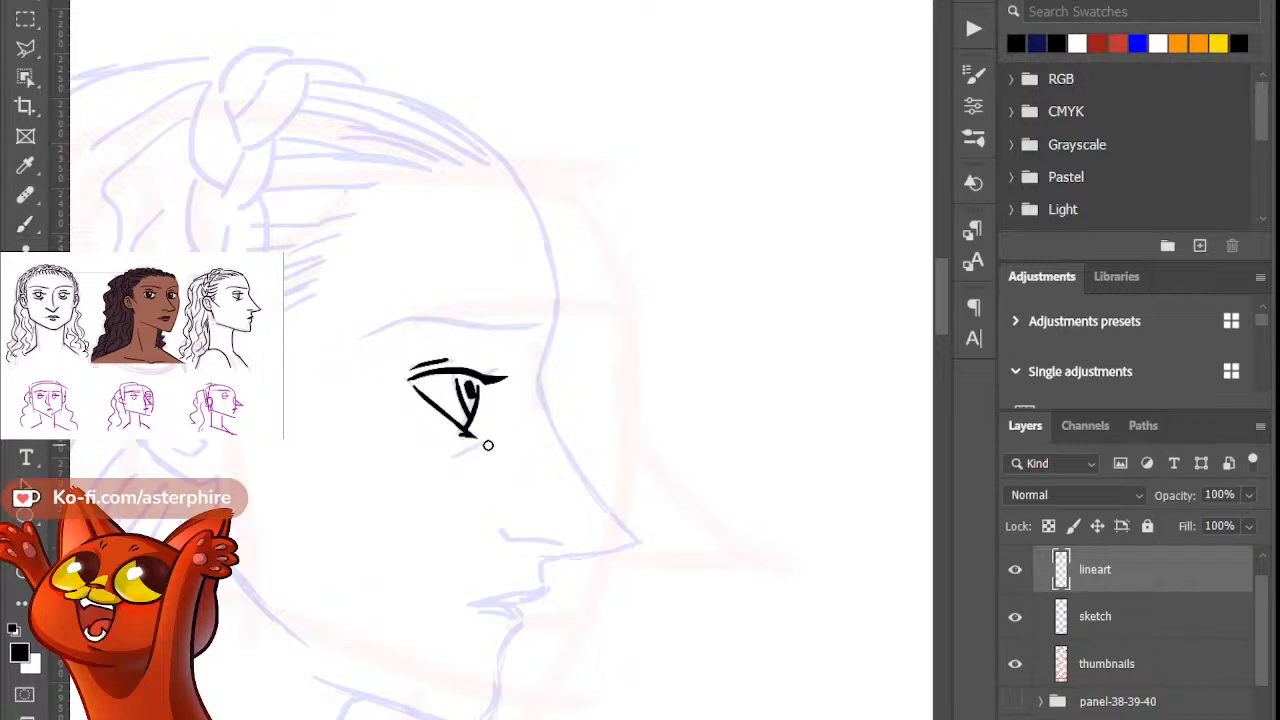
Step: Tidy the lower lash and ink a short slanted crease beneath the profile's eye
{"action": "key", "text": "b"}
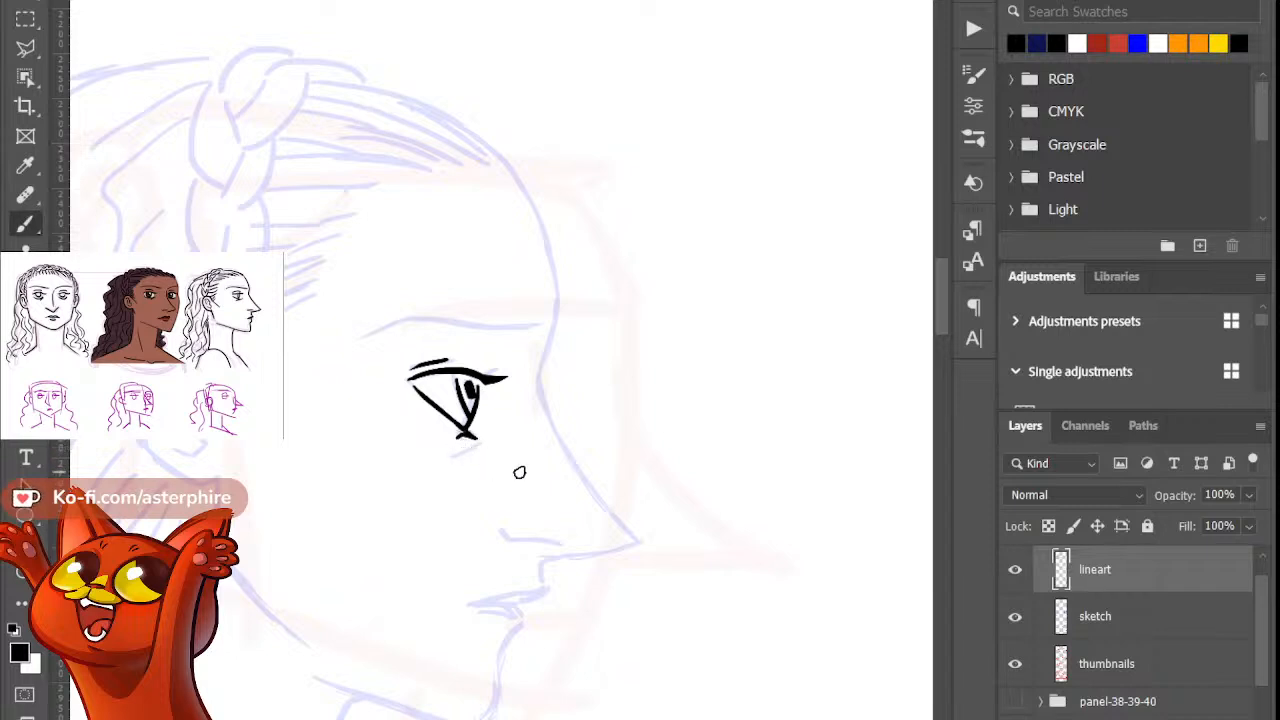
{"action": "key", "text": "e"}
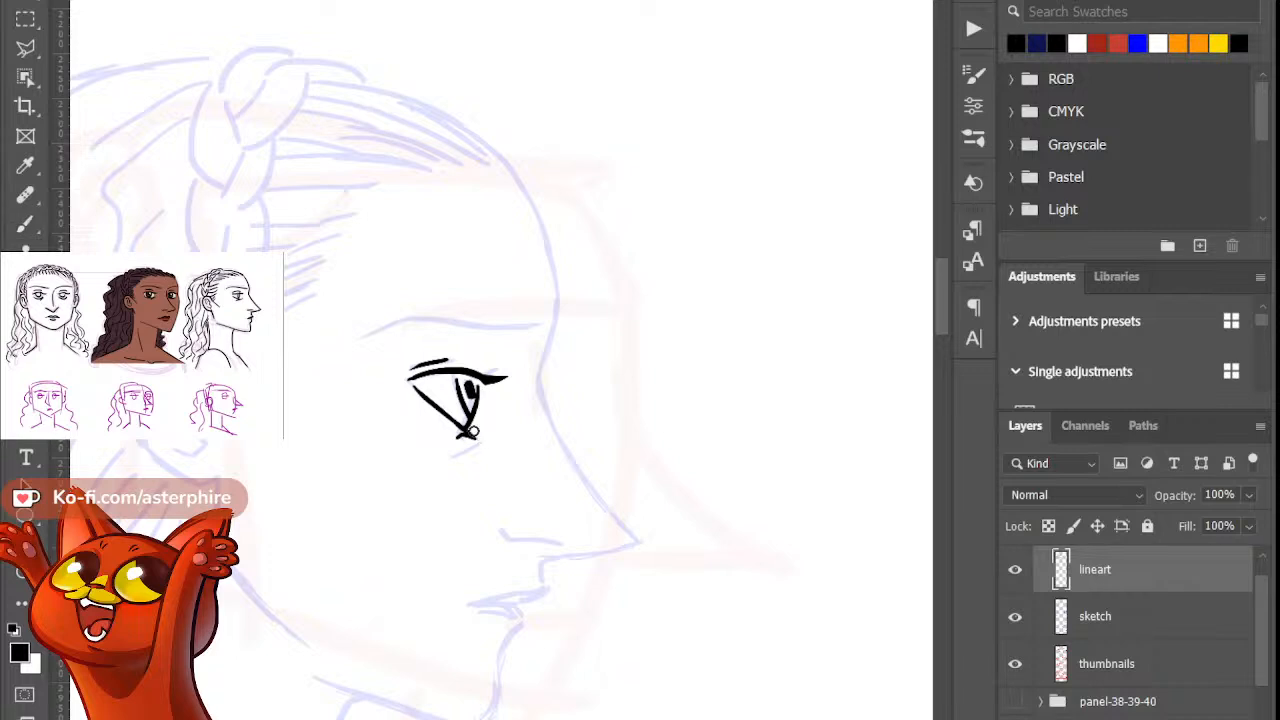
{"action": "key", "text": "b"}
{"action": "mouse_move", "coordinate": [486, 438]}
{"action": "left_mouse_down"}
{"action": "mouse_move", "coordinate": [447, 458]}
{"action": "mouse_move", "coordinate": [469, 459]}
{"action": "left_mouse_up"}
{"action": "key", "text": "e"}
{"action": "key", "text": "b"}
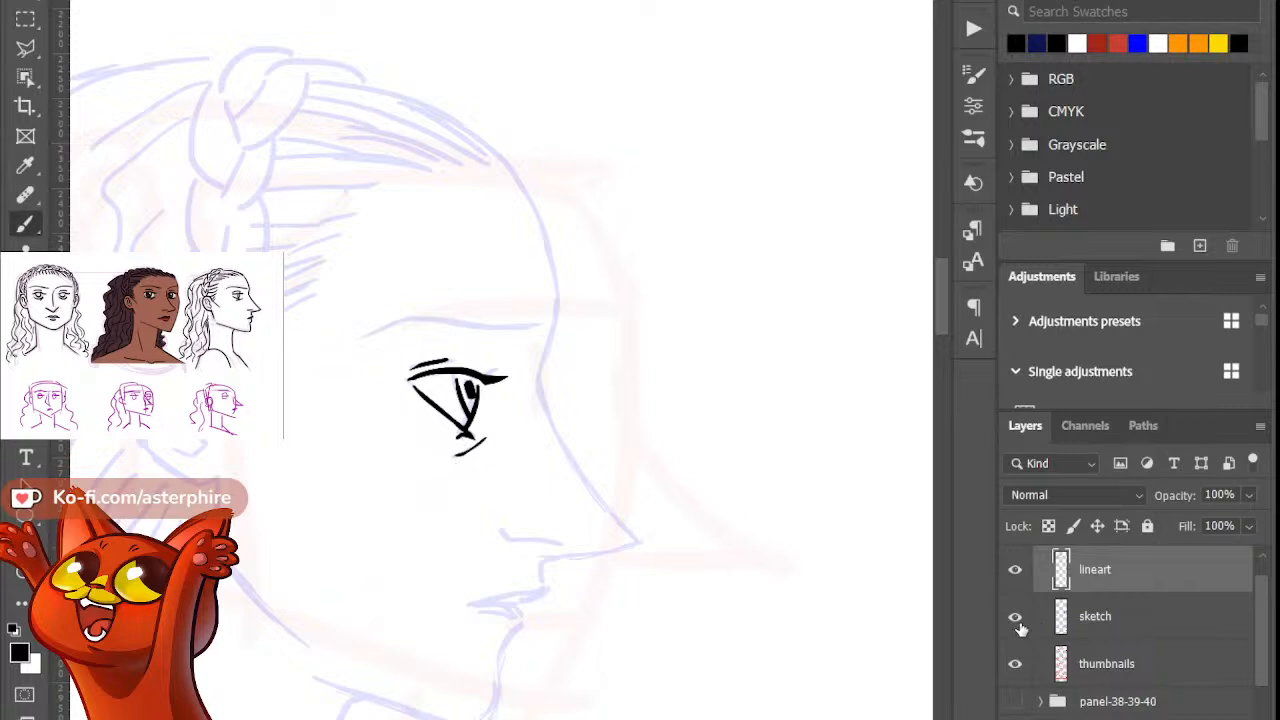
Step: Check the inked eye with the sketch layer hidden, restore the sketch and touch up the pupil
{"action": "left_click", "coordinate": [1015, 617]}
{"action": "left_click", "coordinate": [1015, 617]}
{"action": "left_click_drag", "start_coordinate": [472, 380], "coordinate": [463, 390]}
{"action": "key", "text": "b"}
Step: Select the area around the profile's inked eye with a rectangular marquee and delete its line art
{"action": "left_click", "coordinate": [25, 20]}
{"action": "left_click_drag", "start_coordinate": [363, 317], "coordinate": [584, 528]}
{"action": "key", "text": "Delete"}
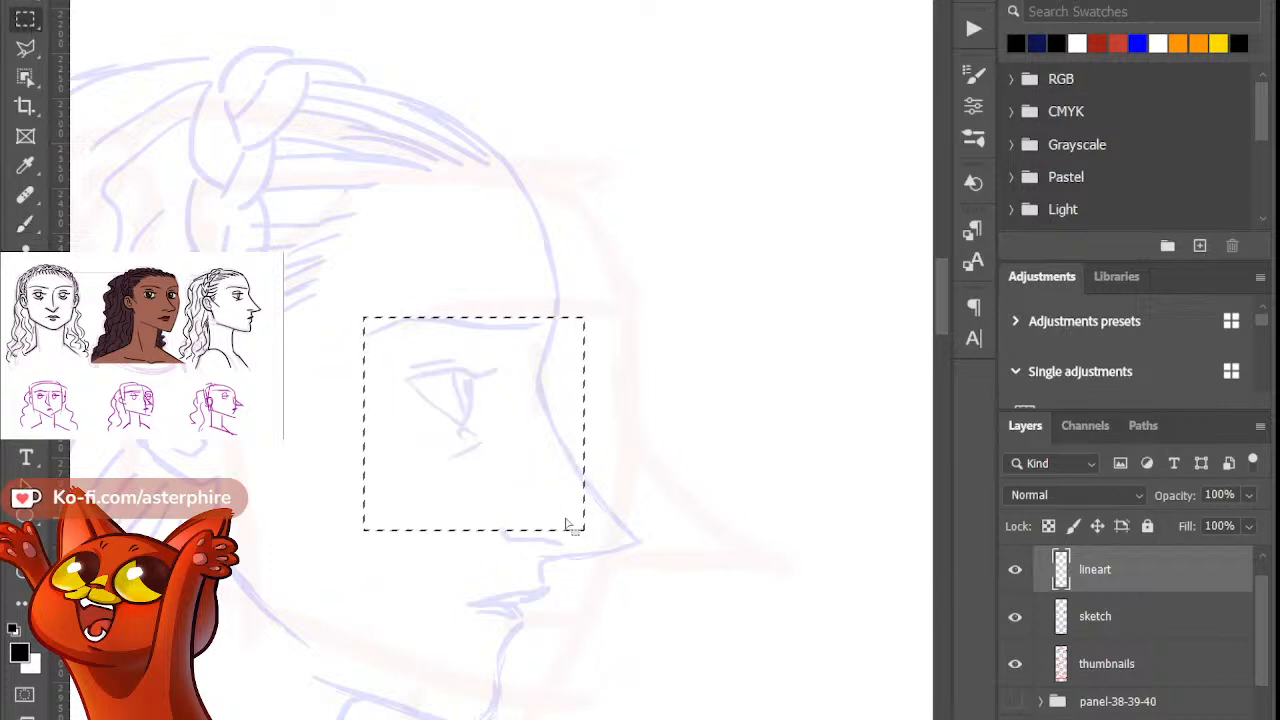
Step: Clear the selection, rotate the canvas and ink the profile's eyelid crease and upper lid, tapering the lid into a front lash
{"action": "key", "text": "ctrl+d"}
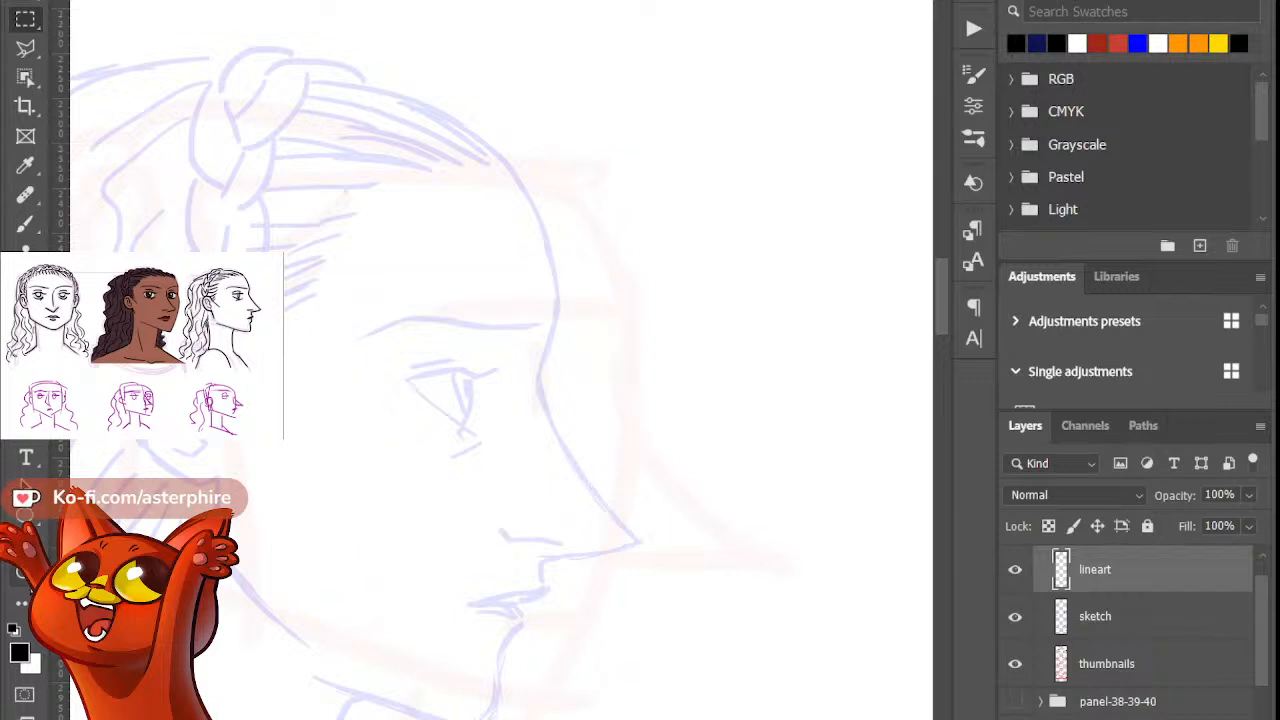
{"action": "key", "text": "z"}
{"action": "key", "text": "r"}
{"action": "mouse_move", "coordinate": [601, 366]}
{"action": "left_mouse_down"}
{"action": "mouse_move", "coordinate": [600, 329]}
{"action": "mouse_move", "coordinate": [566, 306]}
{"action": "left_mouse_up"}
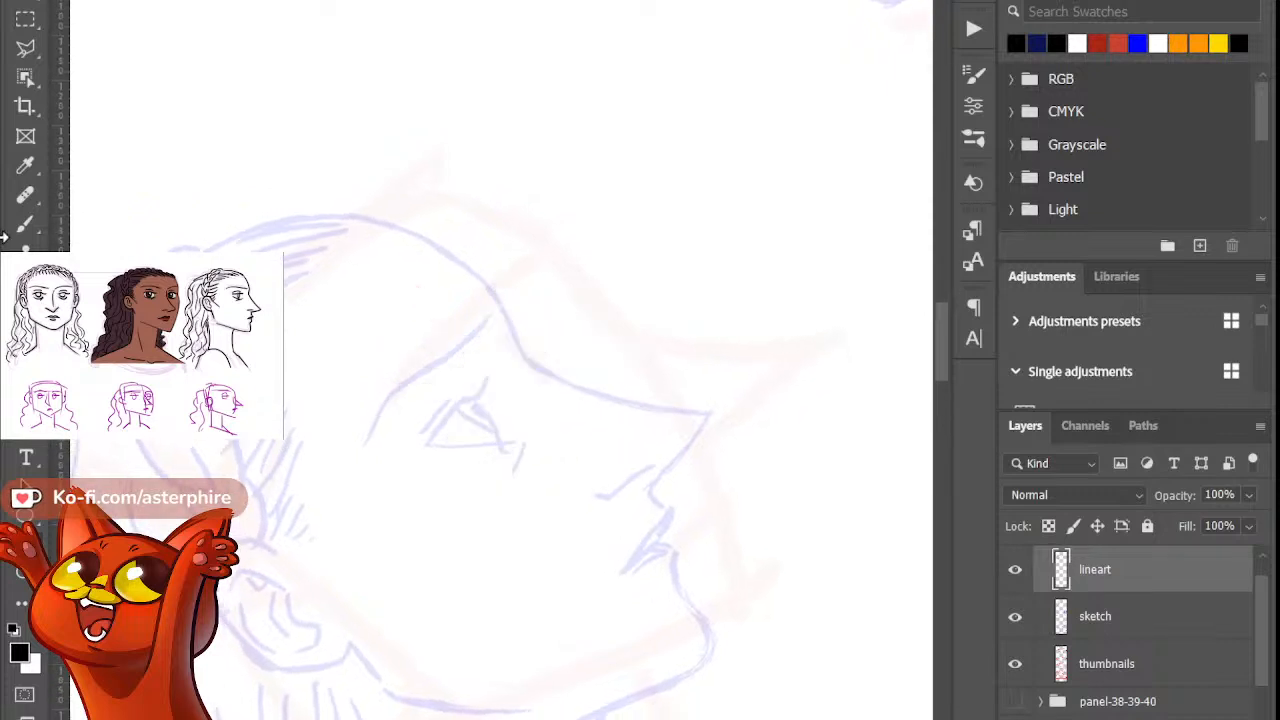
{"action": "key", "text": "b"}
{"action": "left_click_drag", "start_coordinate": [417, 440], "coordinate": [454, 393]}
{"action": "left_click_drag", "start_coordinate": [424, 447], "coordinate": [489, 372]}
{"action": "key", "text": "b"}
{"action": "key", "text": "e"}
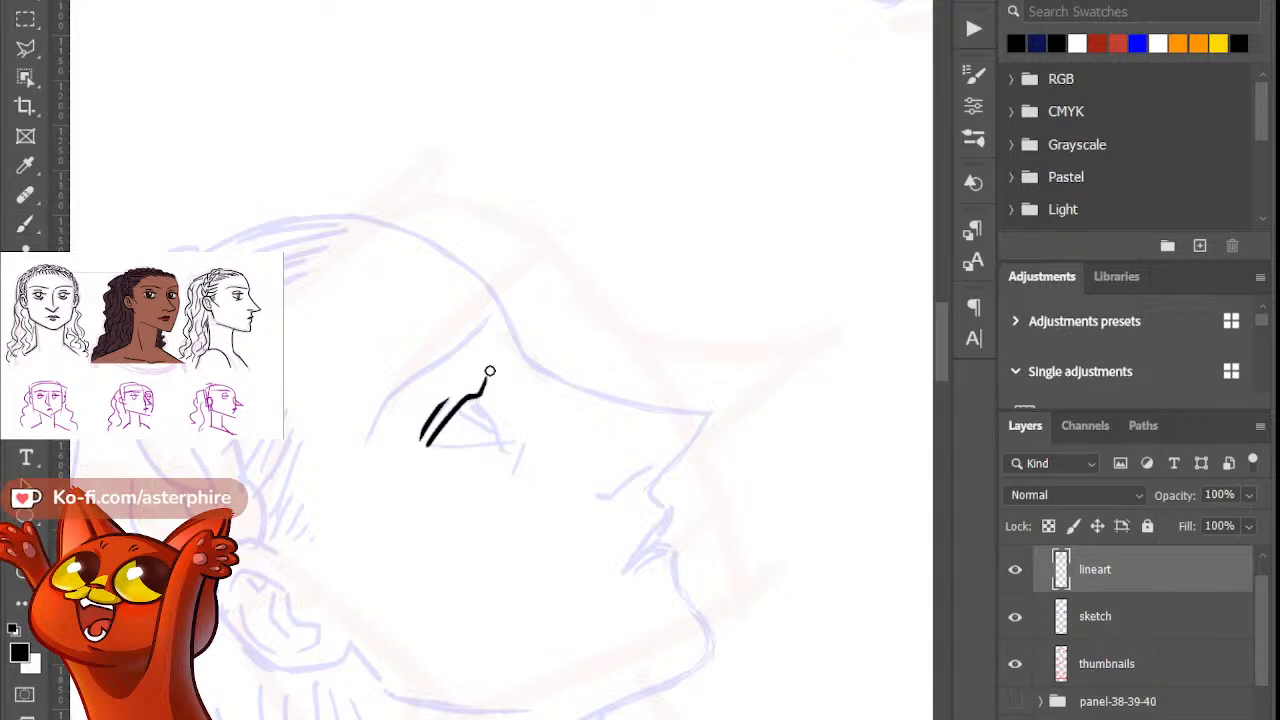
{"action": "key", "text": "b"}
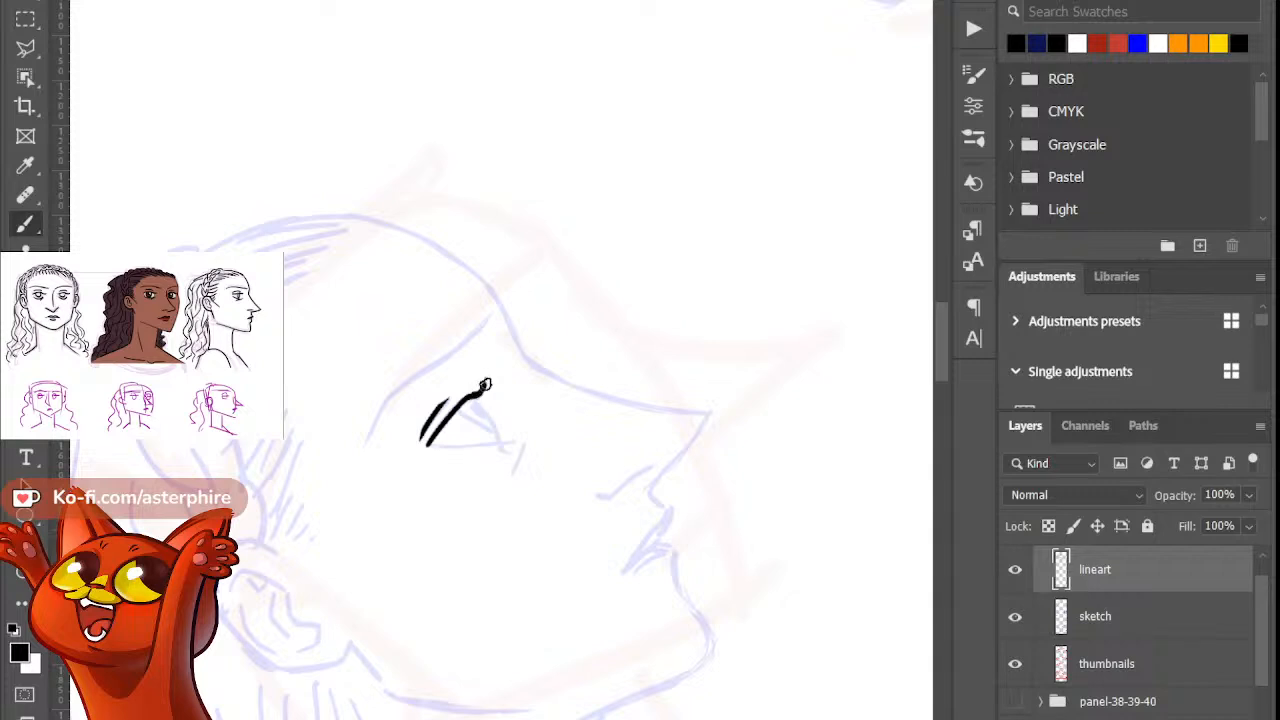
{"action": "key", "text": "e"}
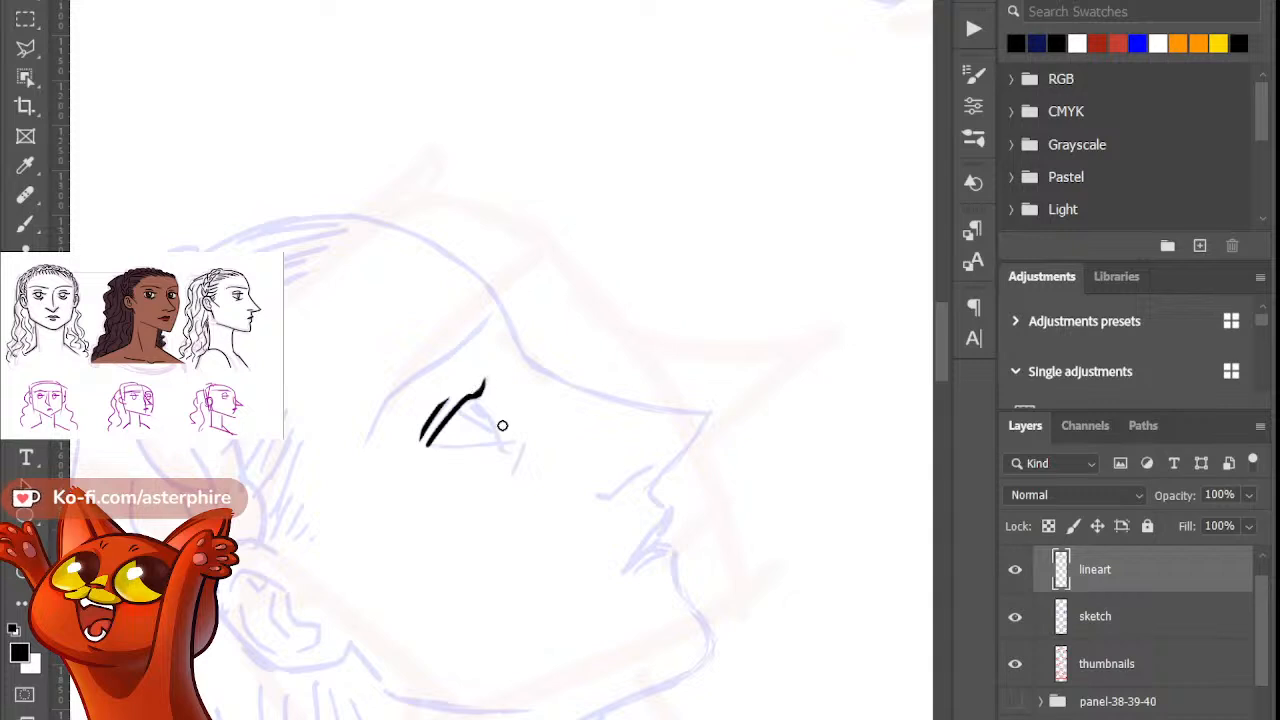
{"action": "key", "text": "b"}
{"action": "mouse_move", "coordinate": [482, 388]}
{"action": "left_mouse_down"}
{"action": "mouse_move", "coordinate": [492, 443]}
{"action": "mouse_move", "coordinate": [521, 428]}
{"action": "mouse_move", "coordinate": [503, 456]}
{"action": "left_mouse_up"}
{"action": "key", "text": "ctrl+z"}
{"action": "key", "text": "ctrl+z"}
{"action": "key", "text": "ctrl+z"}
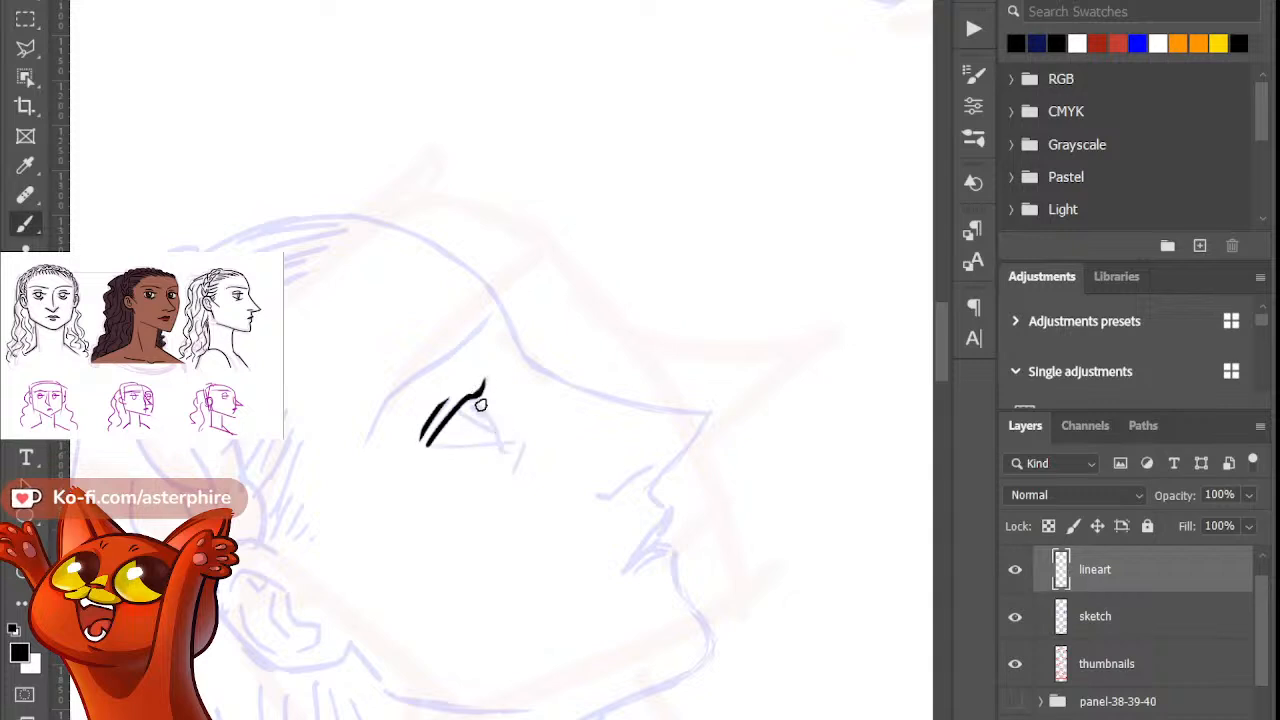
Step: Ink the curved front of the eyeball and the lower eyelid, erasing the overshoot where the two lines cross
{"action": "mouse_move", "coordinate": [478, 402]}
{"action": "left_mouse_down"}
{"action": "mouse_move", "coordinate": [496, 452]}
{"action": "mouse_move", "coordinate": [517, 435]}
{"action": "left_mouse_up"}
{"action": "key", "text": "ctrl+z"}
{"action": "key", "text": "ctrl+shift+z"}
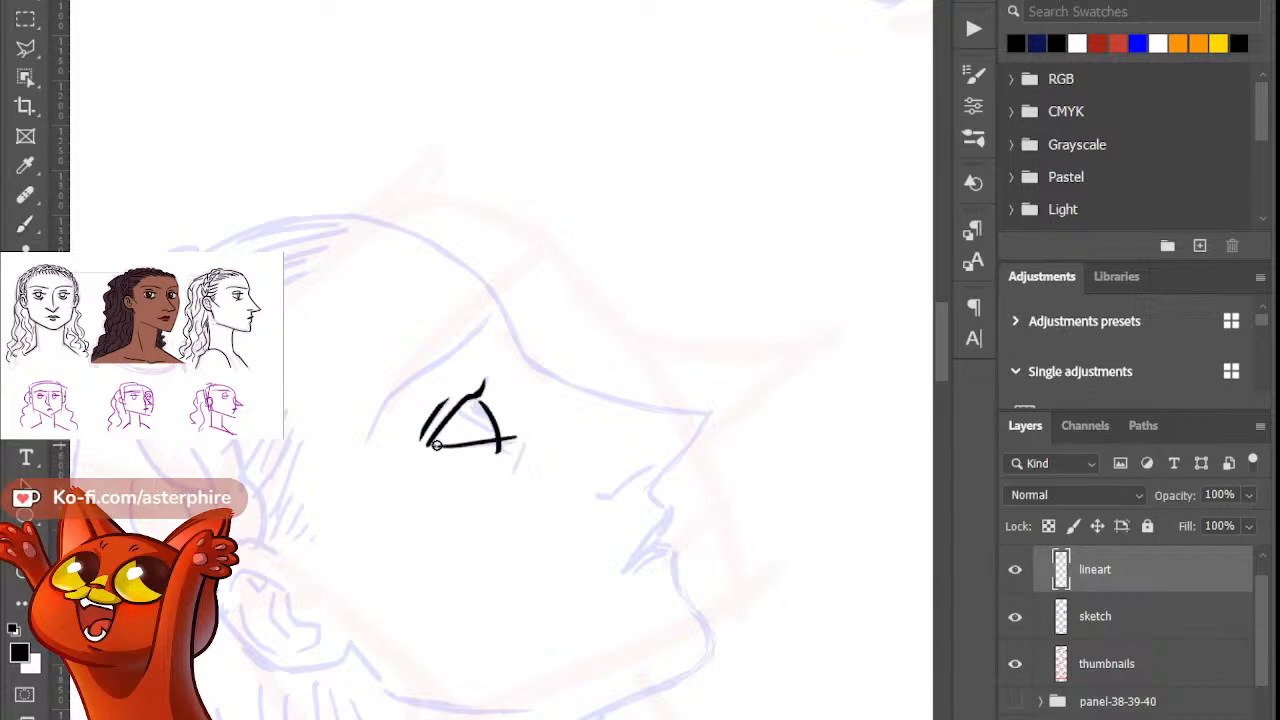
{"action": "key", "text": "b"}
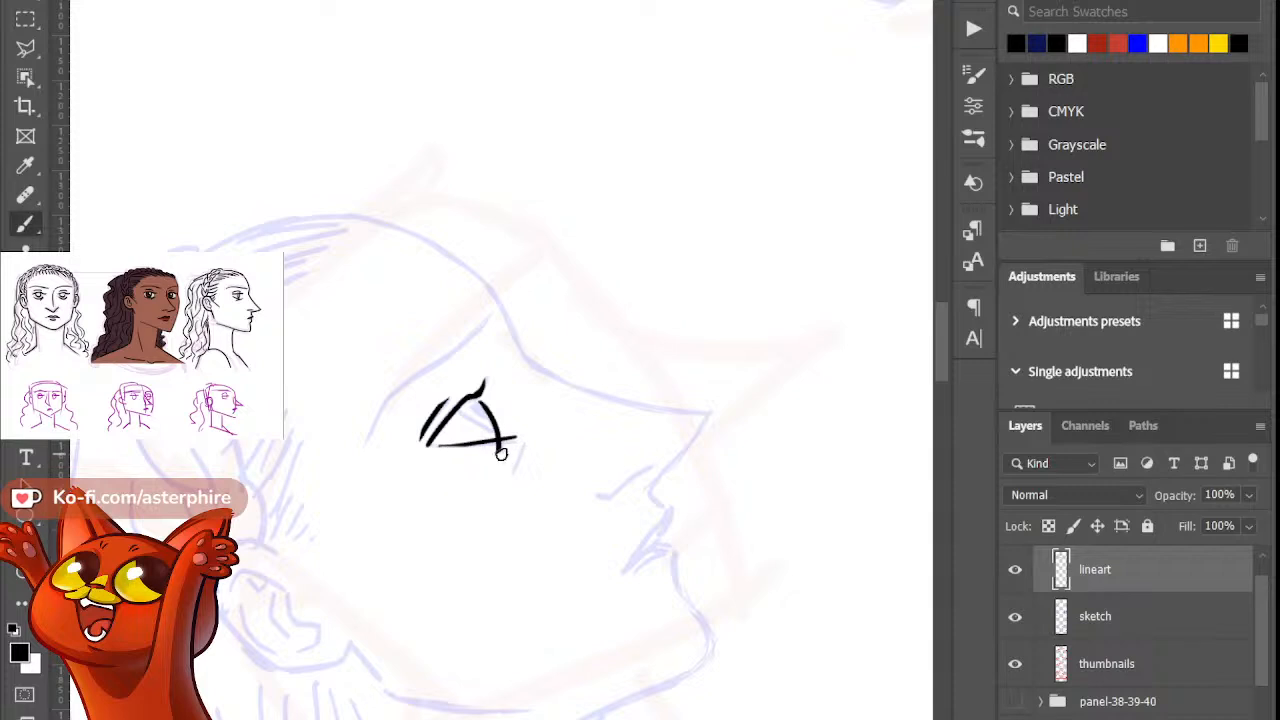
{"action": "key", "text": "e"}
{"action": "left_click_drag", "start_coordinate": [500, 453], "coordinate": [494, 449]}
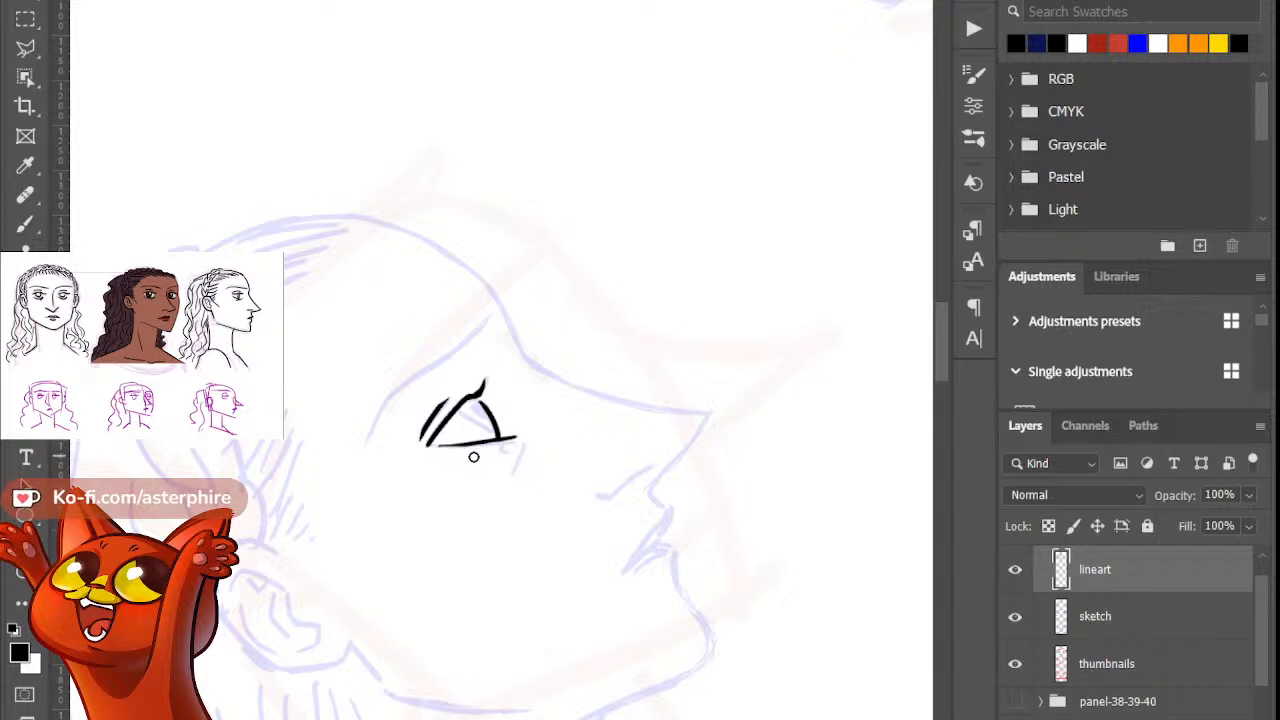
Step: Ink a small lower lash at the lid's front corner and a short slanted crease beneath the eye
{"action": "key", "text": "b"}
{"action": "left_click_drag", "start_coordinate": [526, 436], "coordinate": [510, 475]}
{"action": "key", "text": "b"}
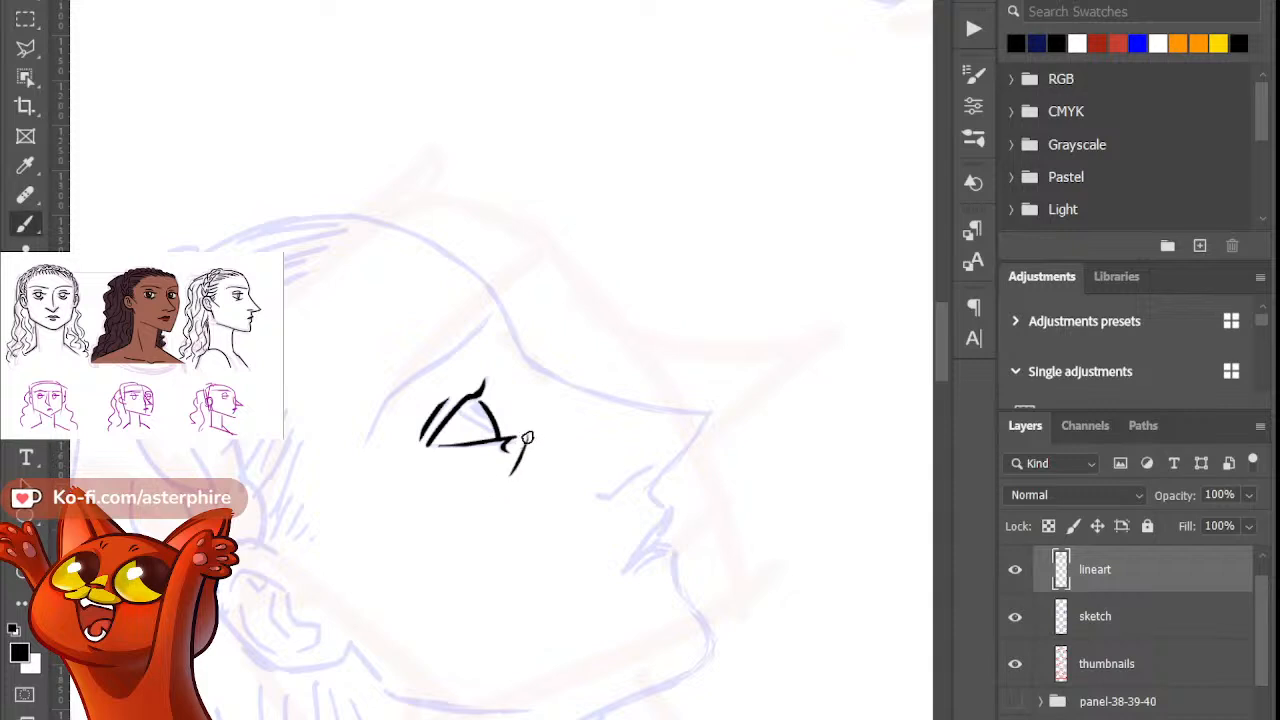
Step: Ink the iris and dark pupil just behind the curved front of the eye
{"action": "key", "text": "e"}
{"action": "key", "text": "b"}
{"action": "mouse_move", "coordinate": [466, 402]}
{"action": "left_mouse_down"}
{"action": "mouse_move", "coordinate": [494, 441]}
{"action": "mouse_move", "coordinate": [486, 416]}
{"action": "left_mouse_up"}
{"action": "mouse_move", "coordinate": [476, 400]}
{"action": "left_mouse_down"}
{"action": "mouse_move", "coordinate": [463, 367]}
{"action": "mouse_move", "coordinate": [478, 357]}
{"action": "left_mouse_up"}
{"action": "key", "text": "ctrl+z"}
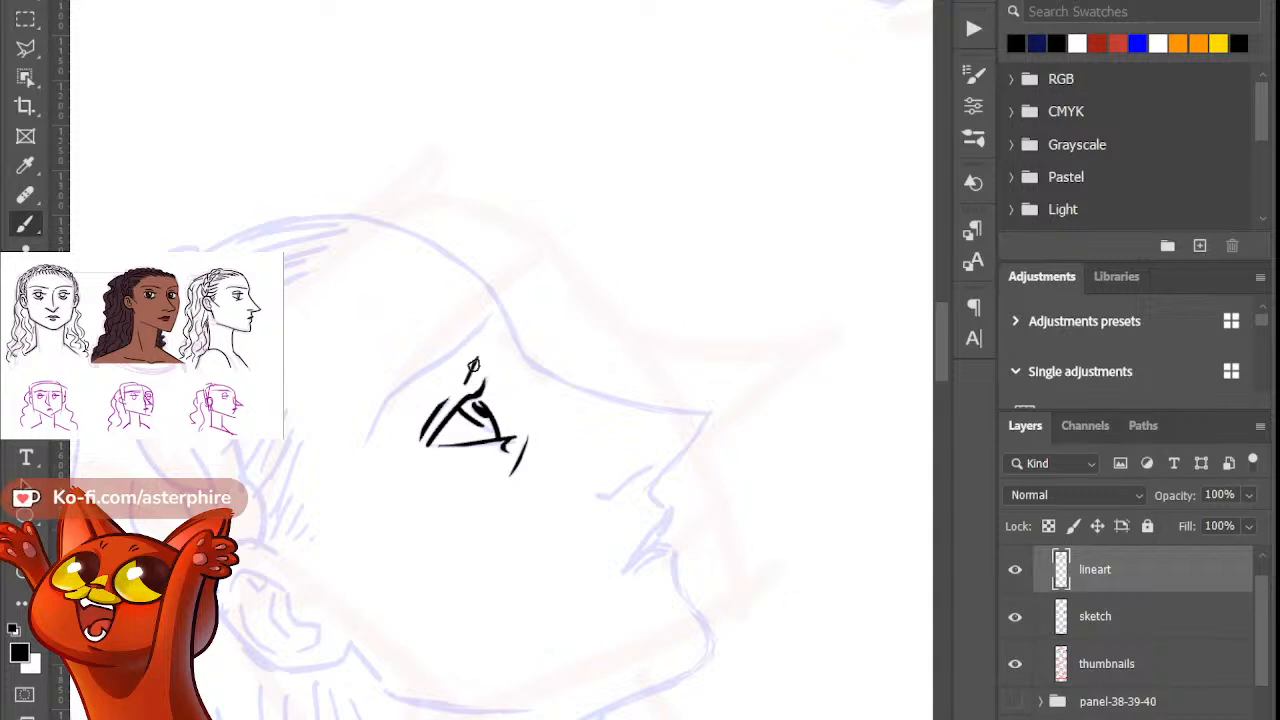
{"action": "key", "text": "ctrl+z"}
{"action": "left_click_drag", "start_coordinate": [477, 397], "coordinate": [469, 365]}
{"action": "key", "text": "ctrl+z"}
Step: Ink the short rear section of the eyebrow above the eye and trim its tail to a point with the Eraser
{"action": "left_click_drag", "start_coordinate": [367, 447], "coordinate": [414, 373]}
{"action": "left_click_drag", "start_coordinate": [372, 440], "coordinate": [368, 452]}
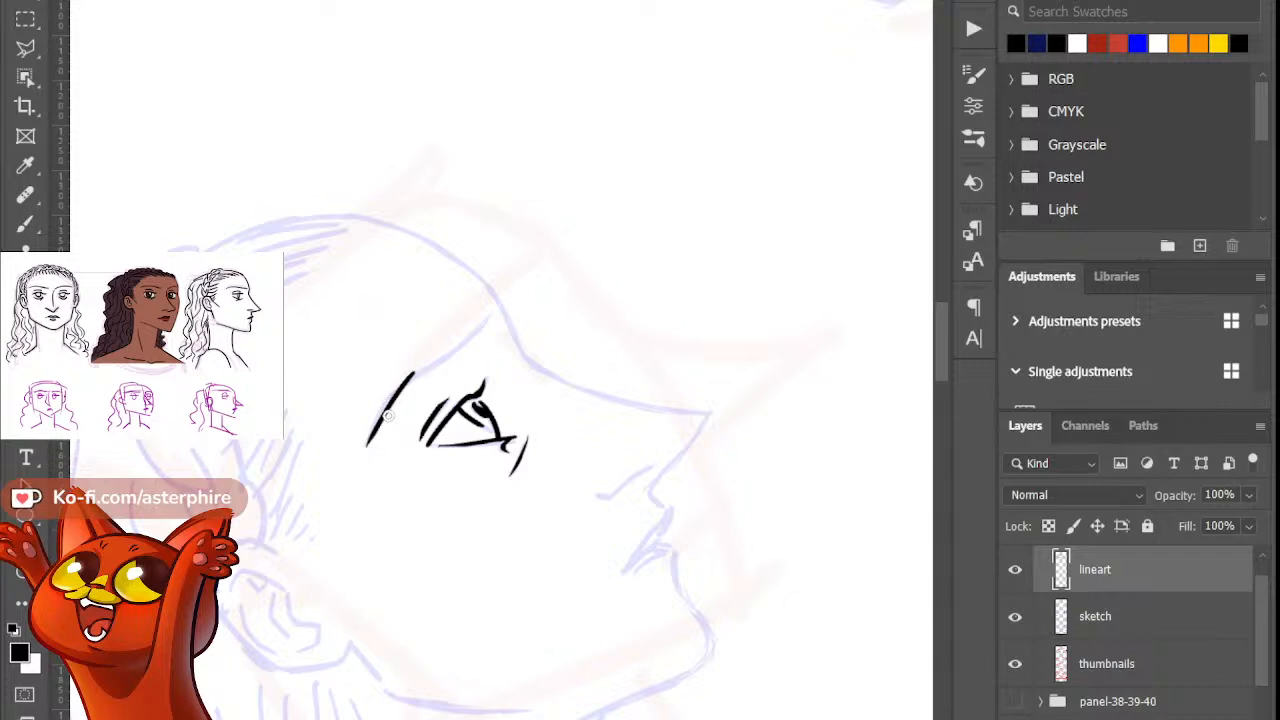
{"action": "left_click_drag", "start_coordinate": [408, 376], "coordinate": [434, 362]}
{"action": "key", "text": "b"}
{"action": "left_click_drag", "start_coordinate": [390, 400], "coordinate": [480, 318]}
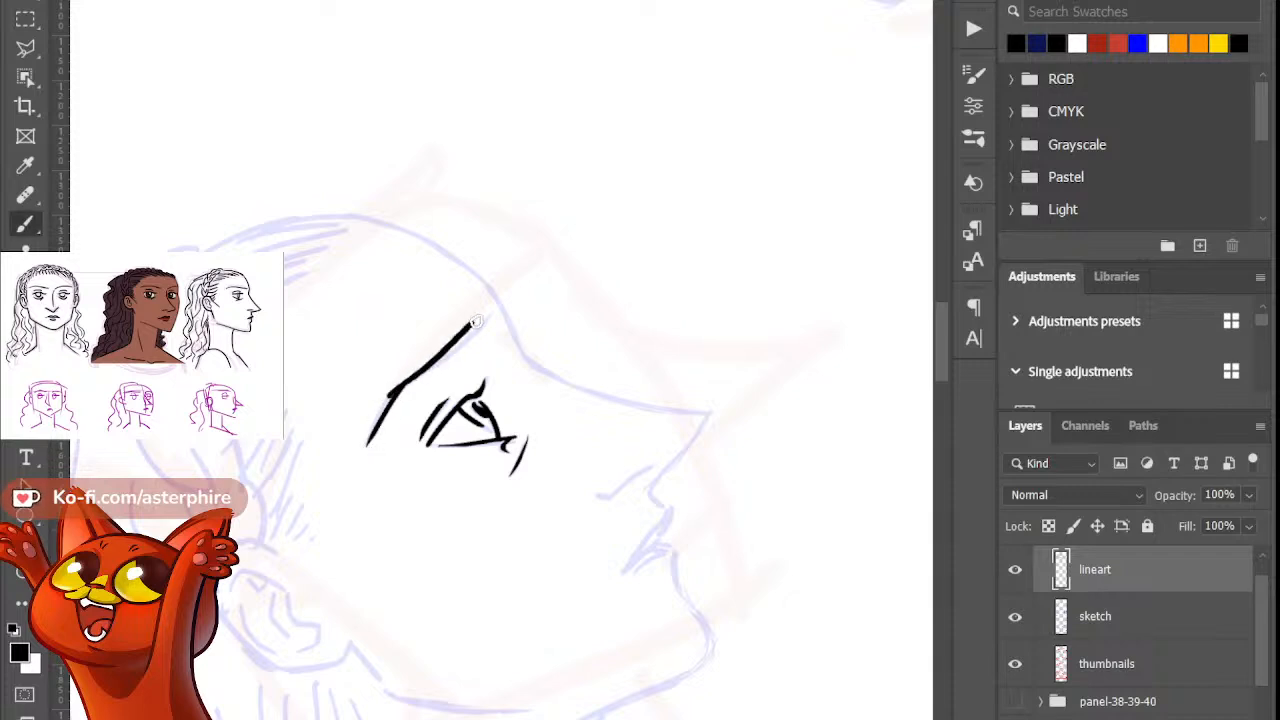
{"action": "key", "text": "ctrl+z"}
{"action": "left_click_drag", "start_coordinate": [394, 402], "coordinate": [470, 348]}
{"action": "key", "text": "ctrl+z"}
{"action": "left_click_drag", "start_coordinate": [372, 438], "coordinate": [408, 380]}
{"action": "key", "text": "ctrl+z"}
{"action": "left_click_drag", "start_coordinate": [374, 432], "coordinate": [405, 386]}
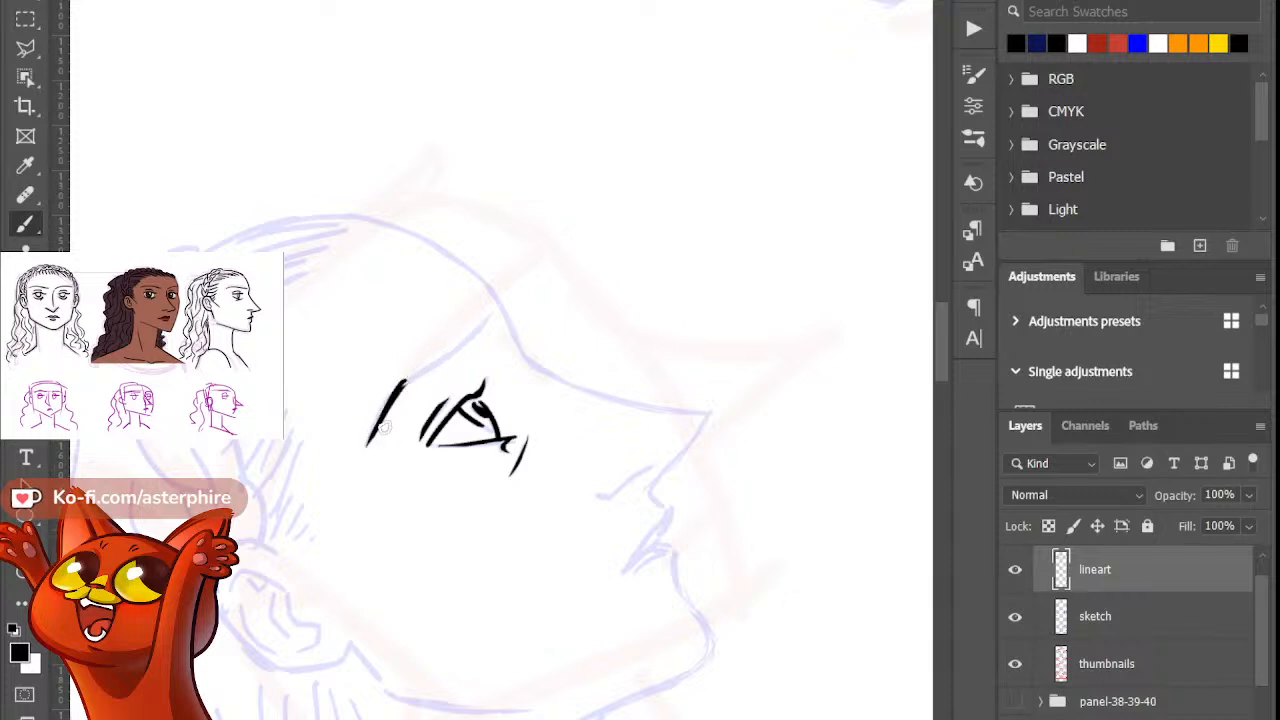
{"action": "key", "text": "e"}
{"action": "left_click_drag", "start_coordinate": [369, 443], "coordinate": [373, 452]}
Step: Ink the long front section of the eyebrow from its arch toward the forehead contour
{"action": "key", "text": "b"}
{"action": "left_click_drag", "start_coordinate": [402, 380], "coordinate": [476, 336]}
{"action": "key", "text": "ctrl+z"}
{"action": "left_click_drag", "start_coordinate": [400, 380], "coordinate": [478, 334]}
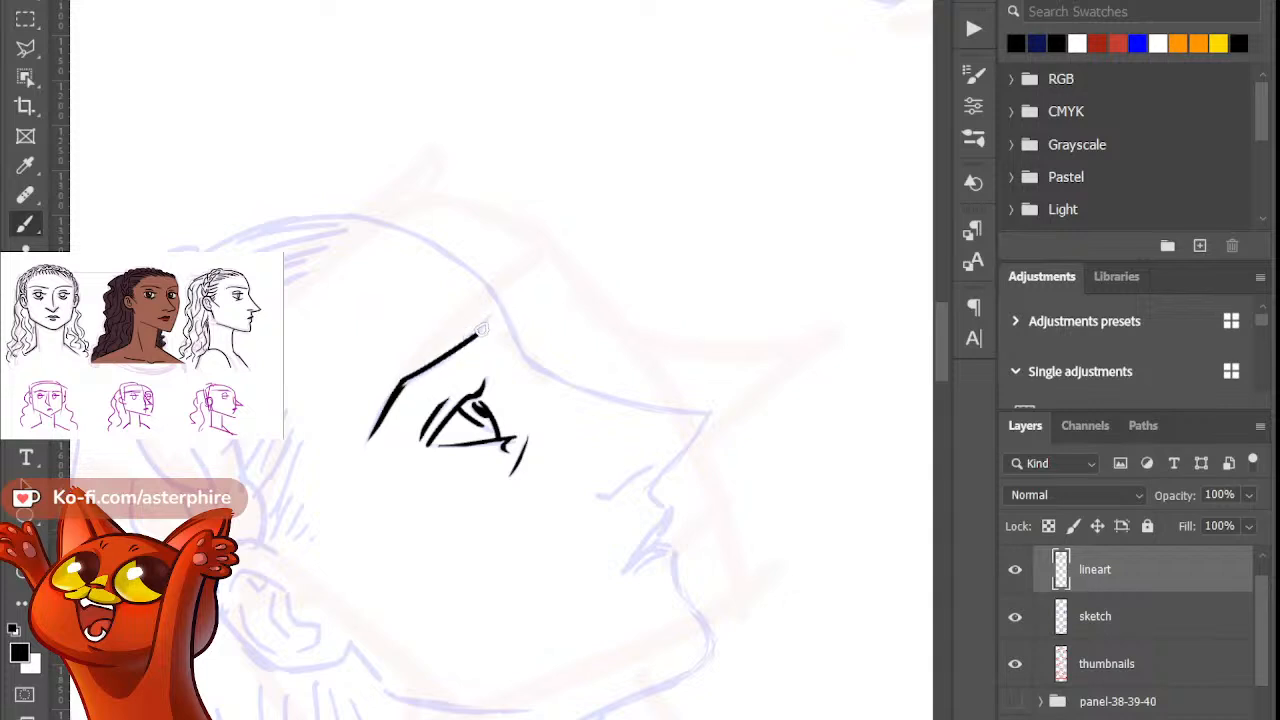
{"action": "key", "text": "ctrl+z"}
{"action": "left_click_drag", "start_coordinate": [400, 380], "coordinate": [490, 325]}
{"action": "key", "text": "e"}
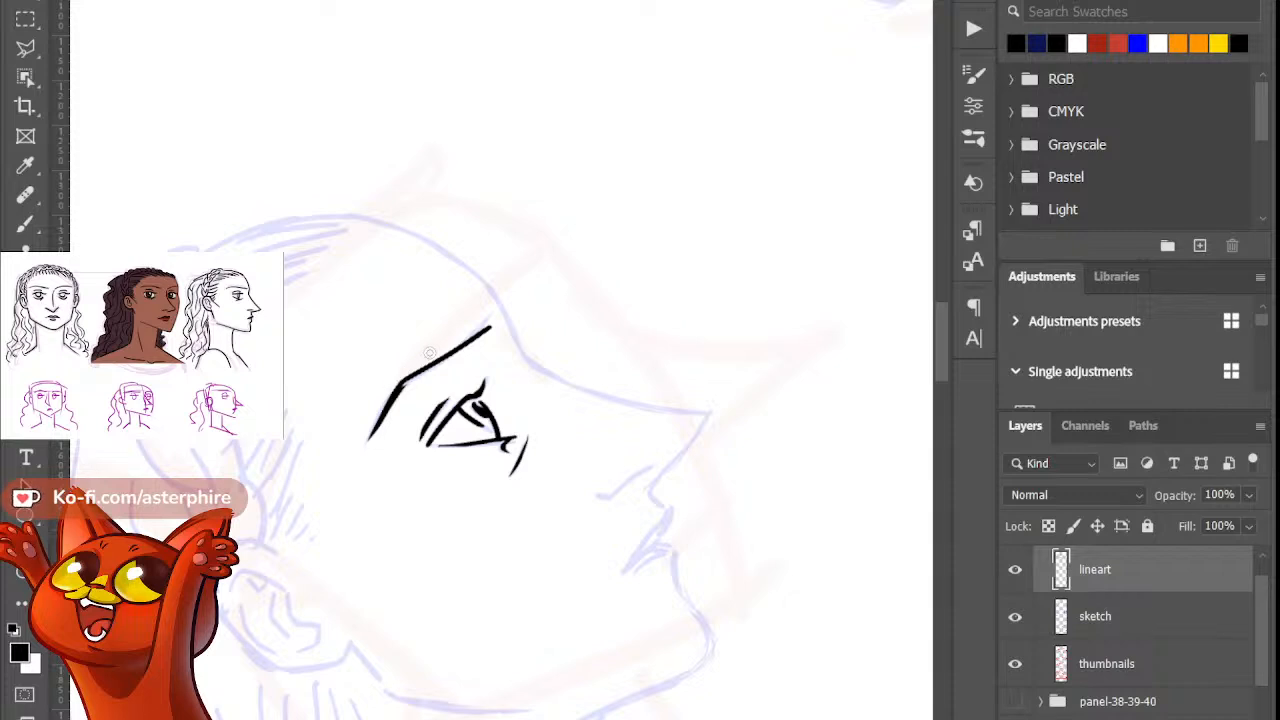
Step: Bend the eyebrow's front end upward into a tapered tip and smooth its thickness with Brush and Eraser
{"action": "key", "text": "b"}
{"action": "key", "text": "e"}
{"action": "key", "text": "b"}
{"action": "left_click_drag", "start_coordinate": [485, 322], "coordinate": [465, 340]}
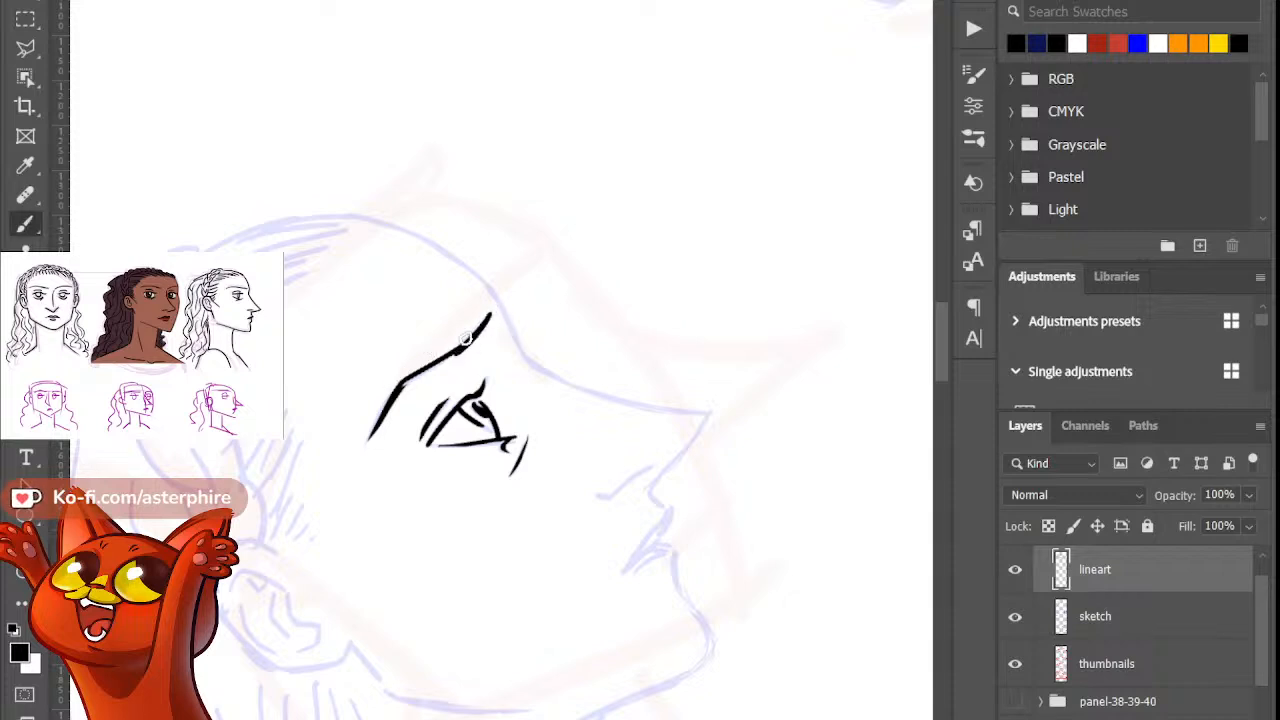
{"action": "key", "text": "e"}
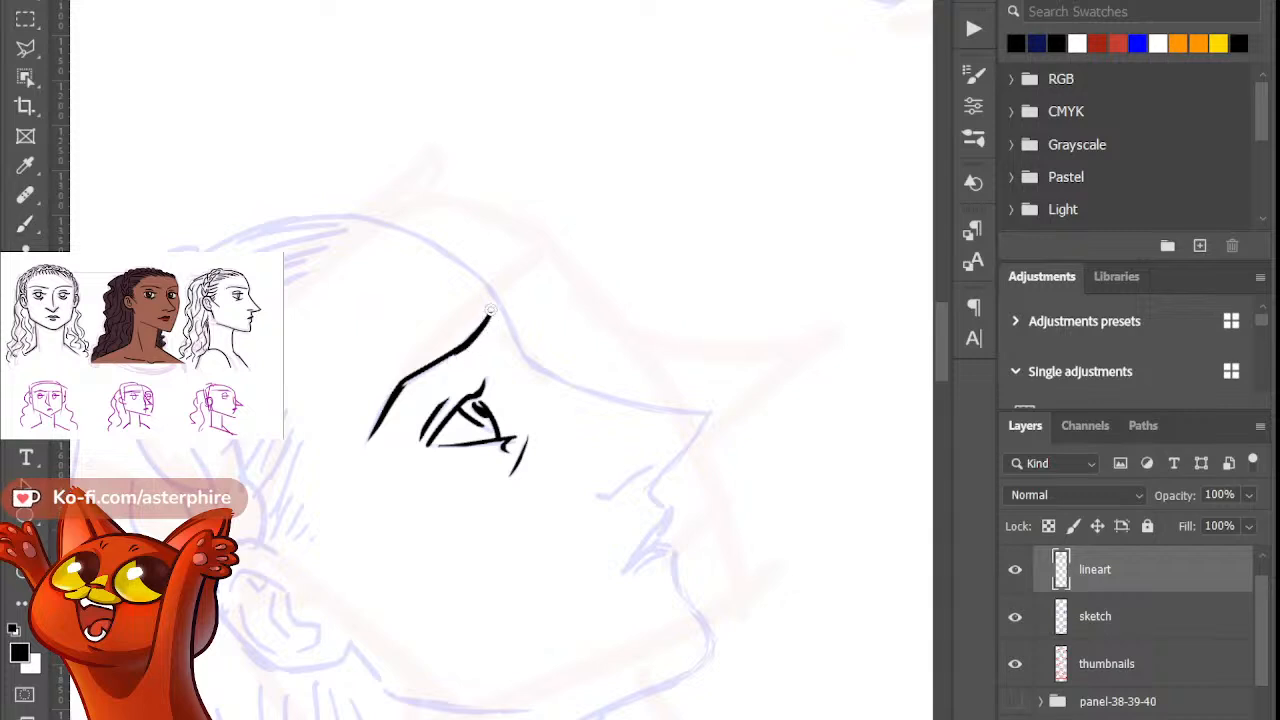
{"action": "key", "text": "b"}
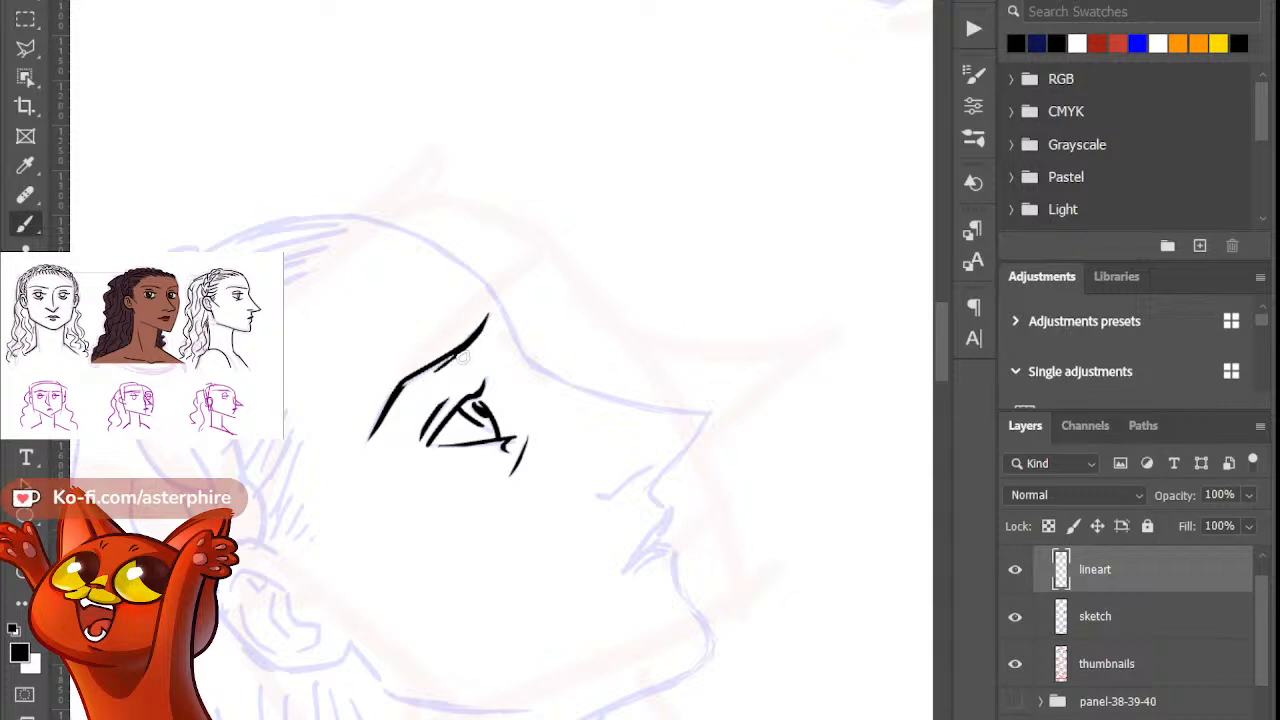
{"action": "key", "text": "e"}
{"action": "key", "text": "b"}
{"action": "key", "text": "e"}
{"action": "key", "text": "b"}
Step: Rotate the canvas back, check the inked eye and eyebrow with the sketch layer hidden, and show the sketch again
{"action": "key", "text": "r"}
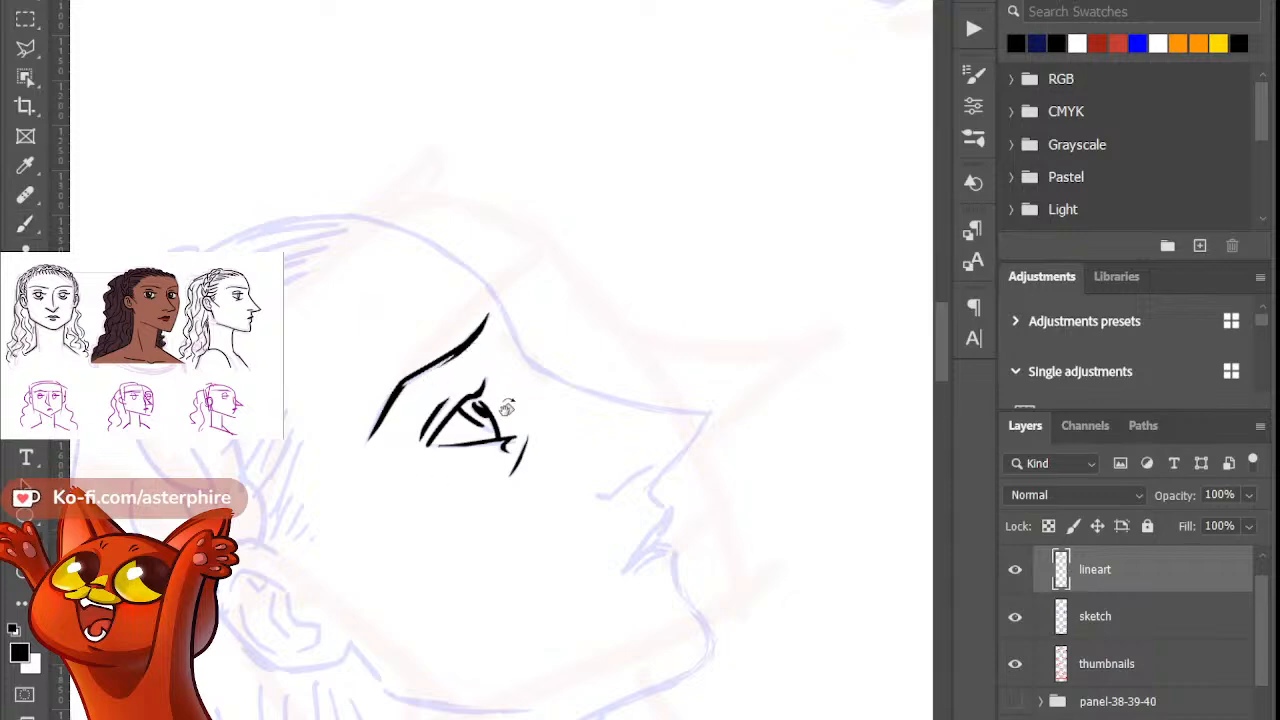
{"action": "mouse_move", "coordinate": [507, 408]}
{"action": "left_mouse_down"}
{"action": "mouse_move", "coordinate": [526, 398]}
{"action": "mouse_move", "coordinate": [518, 405]}
{"action": "mouse_move", "coordinate": [586, 429]}
{"action": "left_mouse_up"}
{"action": "key", "text": "b"}
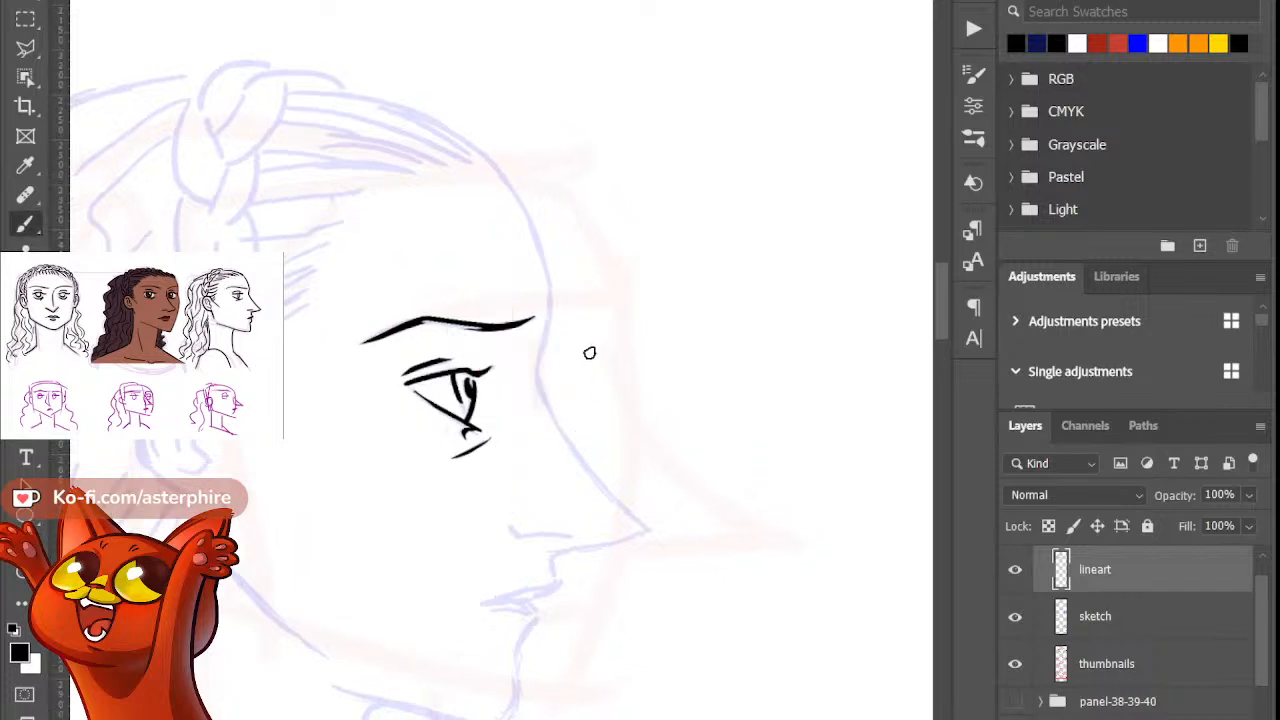
{"action": "left_click", "coordinate": [1017, 618]}
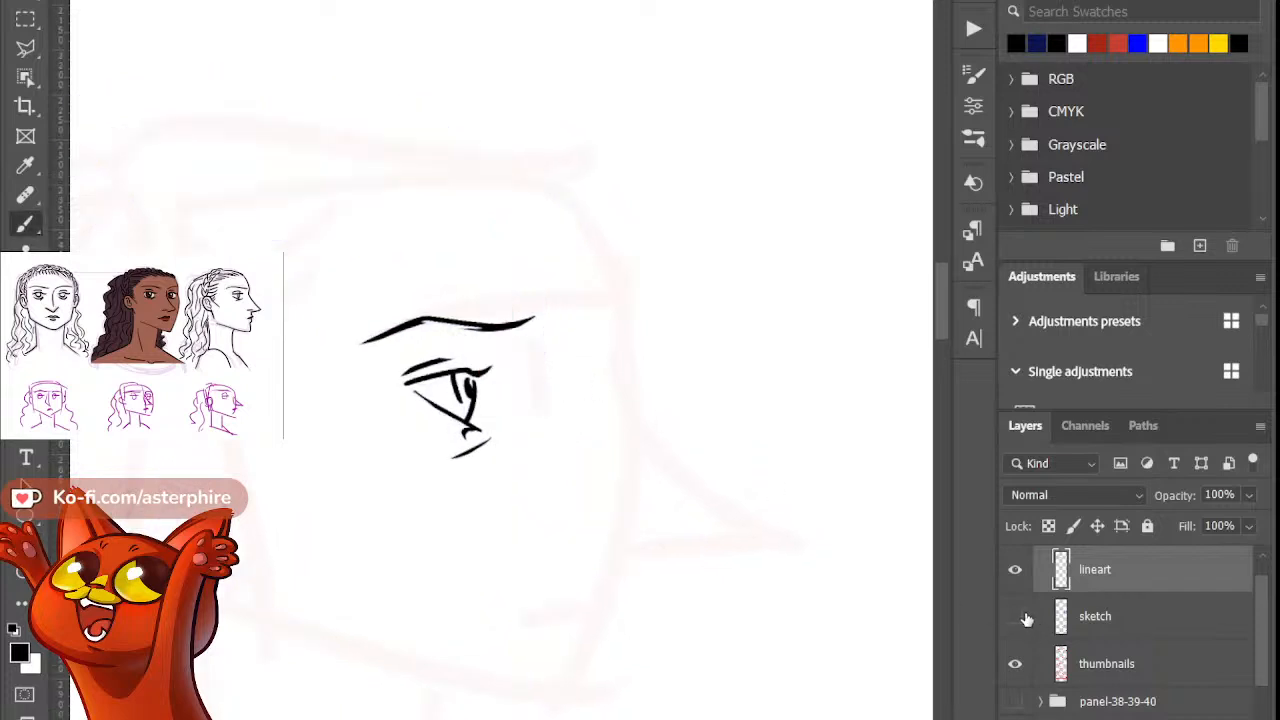
{"action": "left_click", "coordinate": [1018, 617]}
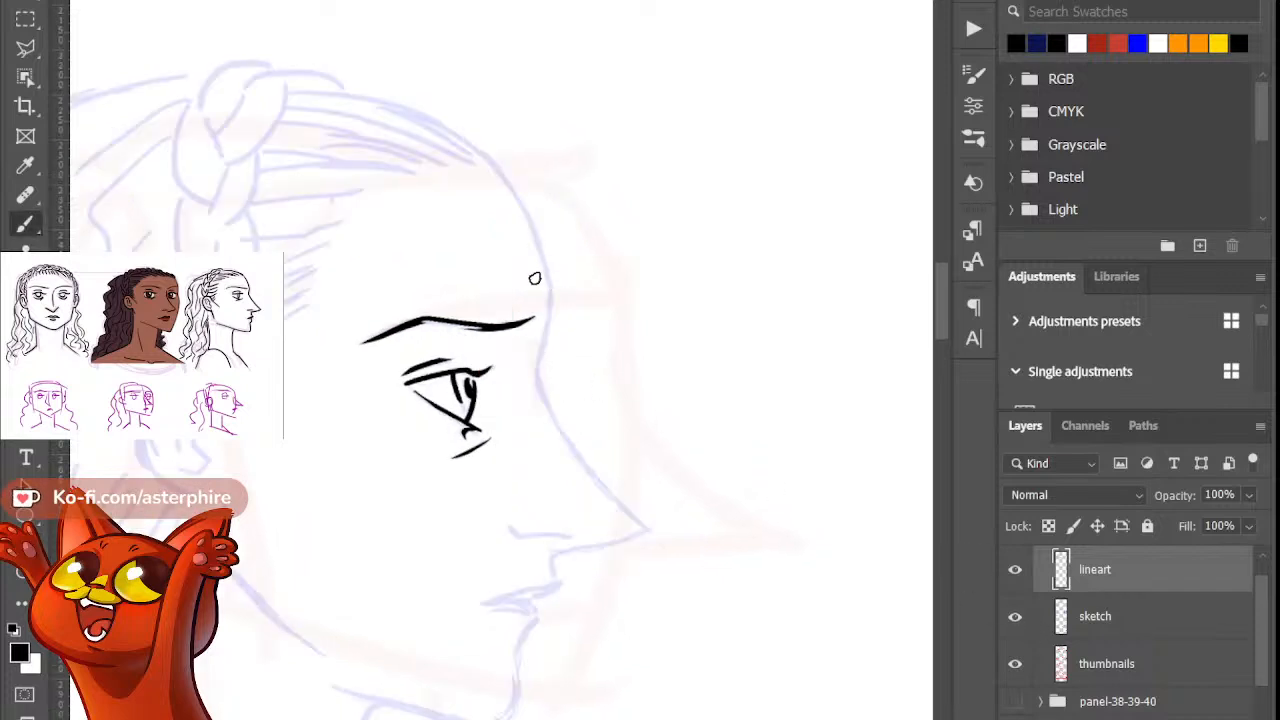
Step: Ink the forehead contour from the hairline down past the brow and erase its lower end back to brow level
{"action": "key", "text": "r"}
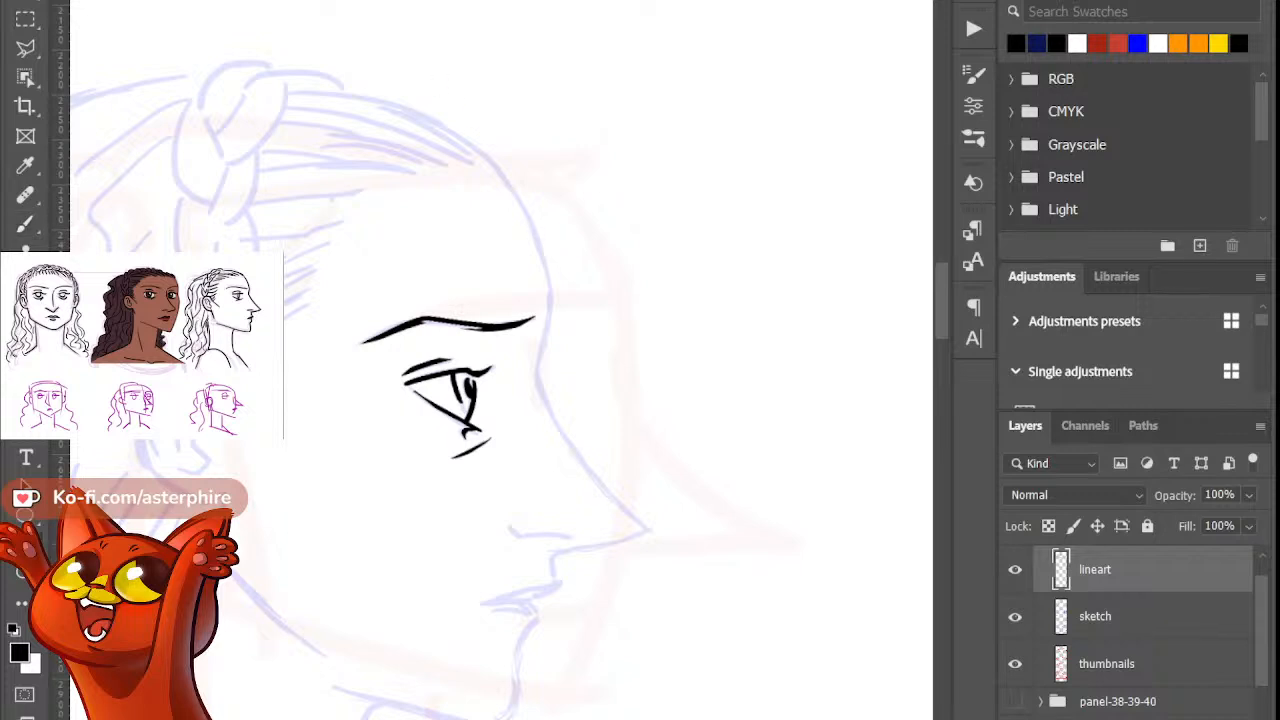
{"action": "left_click_drag", "start_coordinate": [640, 300], "coordinate": [645, 310]}
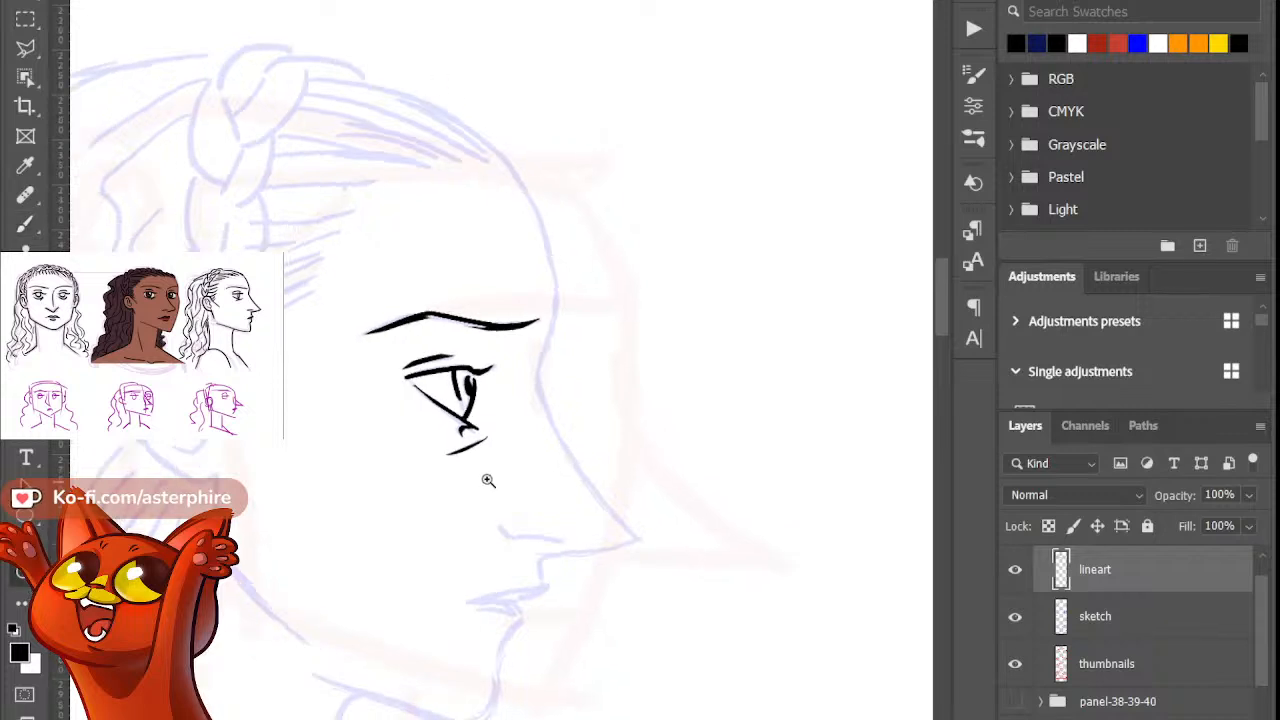
{"action": "left_click_drag", "start_coordinate": [487, 478], "coordinate": [577, 517]}
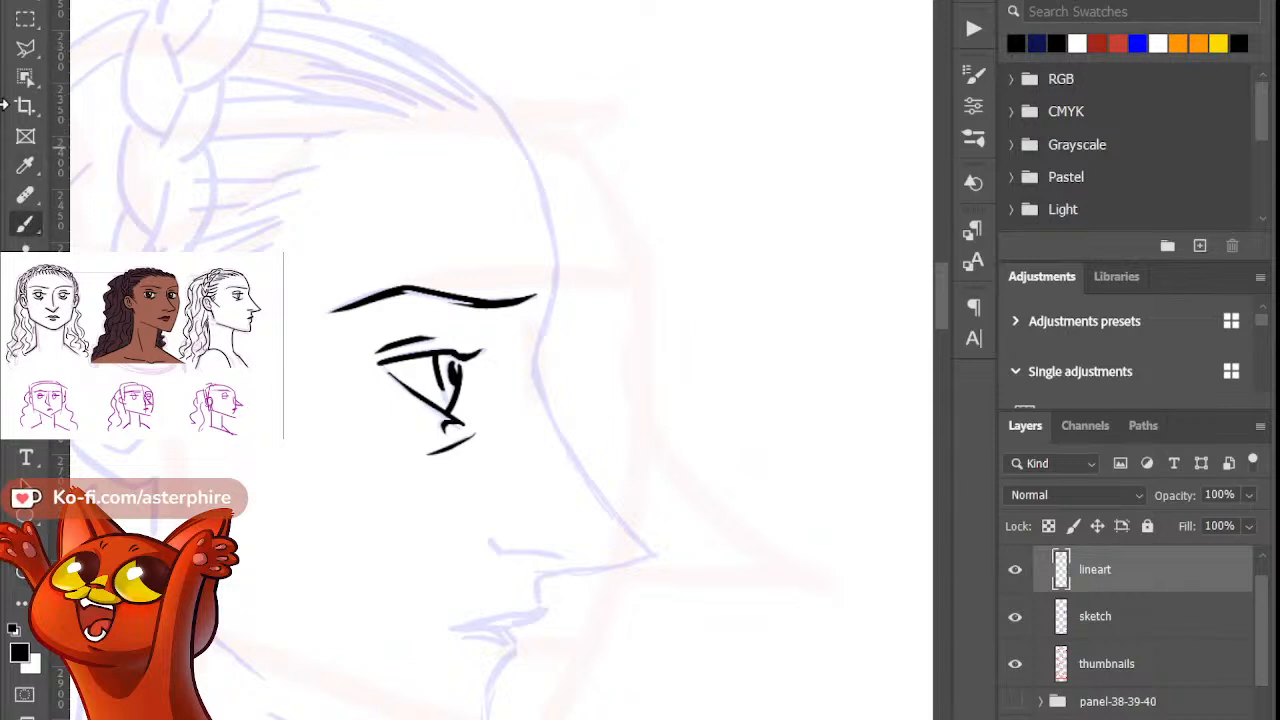
{"action": "left_click_drag", "start_coordinate": [476, 80], "coordinate": [531, 408]}
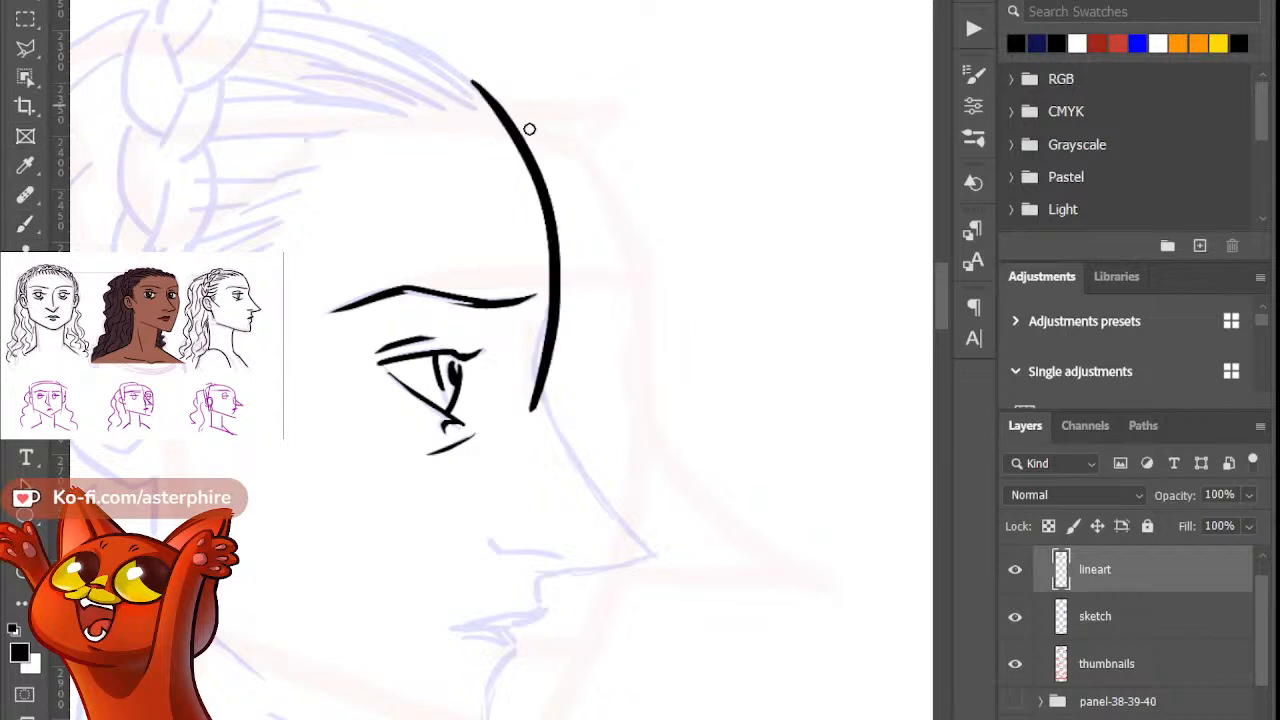
{"action": "key", "text": "e"}
{"action": "left_click_drag", "start_coordinate": [559, 326], "coordinate": [520, 426]}
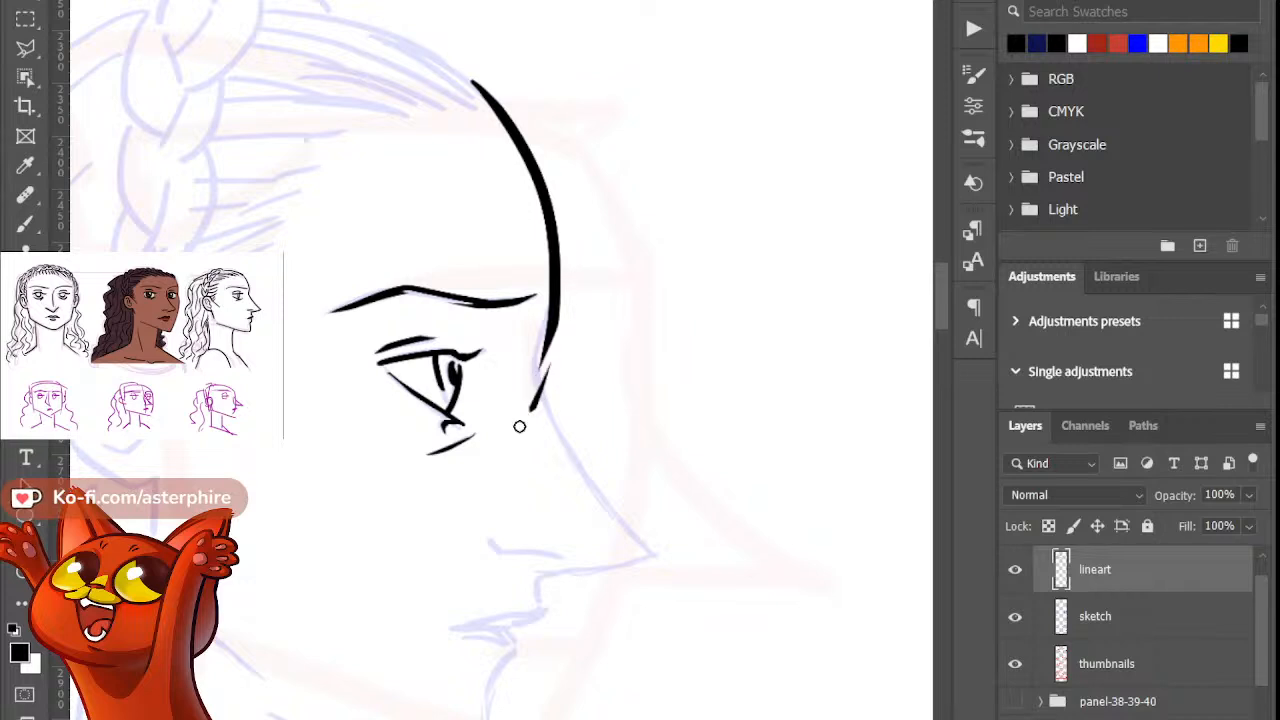
{"action": "left_click_drag", "start_coordinate": [546, 366], "coordinate": [526, 434]}
{"action": "mouse_move", "coordinate": [537, 381]}
{"action": "left_mouse_down"}
{"action": "mouse_move", "coordinate": [564, 298]}
{"action": "mouse_move", "coordinate": [542, 356]}
{"action": "left_mouse_up"}
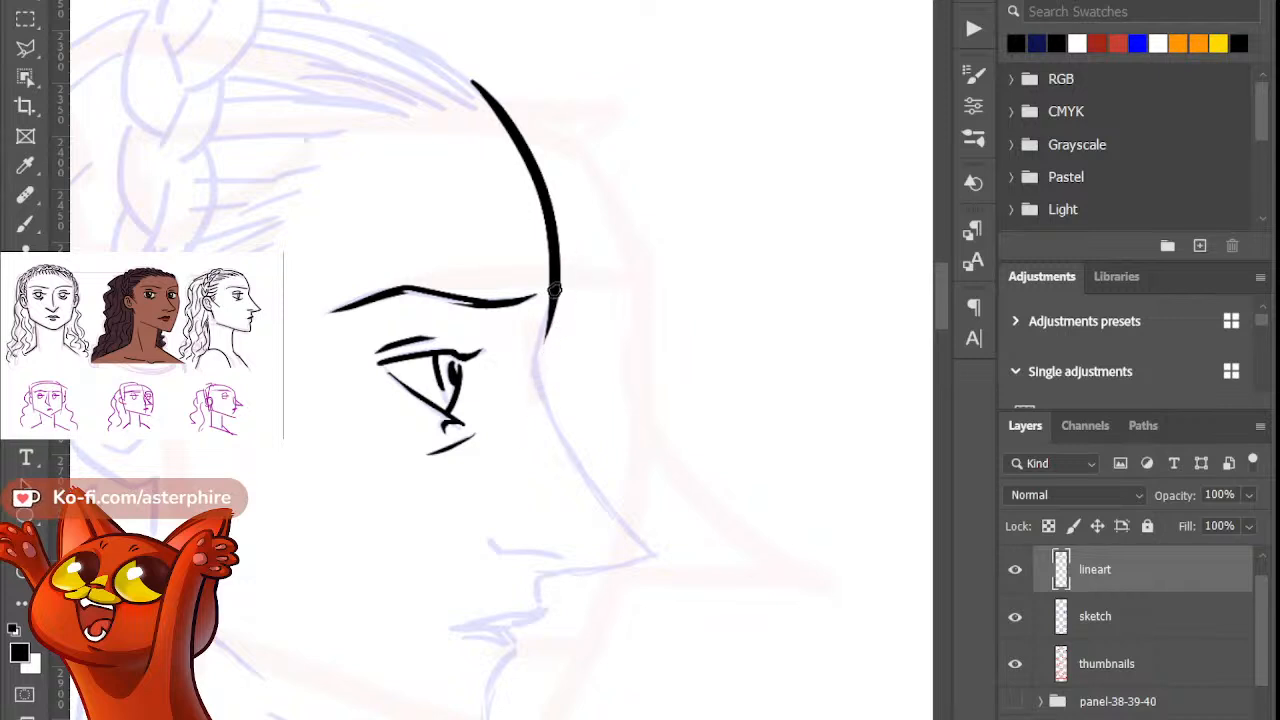
Step: Redraw the forehead contour's lower end curving in to the nose bridge and trim its tip with the Eraser
{"action": "key", "text": "b"}
{"action": "left_click_drag", "start_coordinate": [555, 290], "coordinate": [522, 378]}
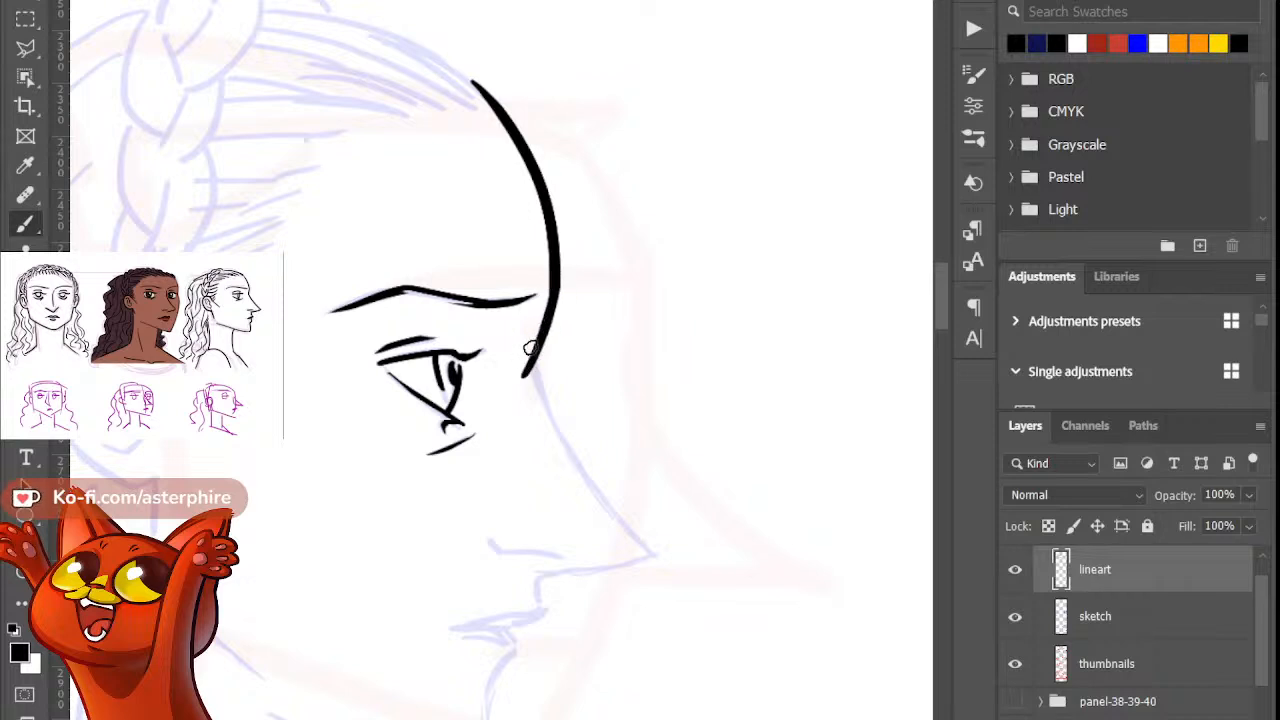
{"action": "key", "text": "e"}
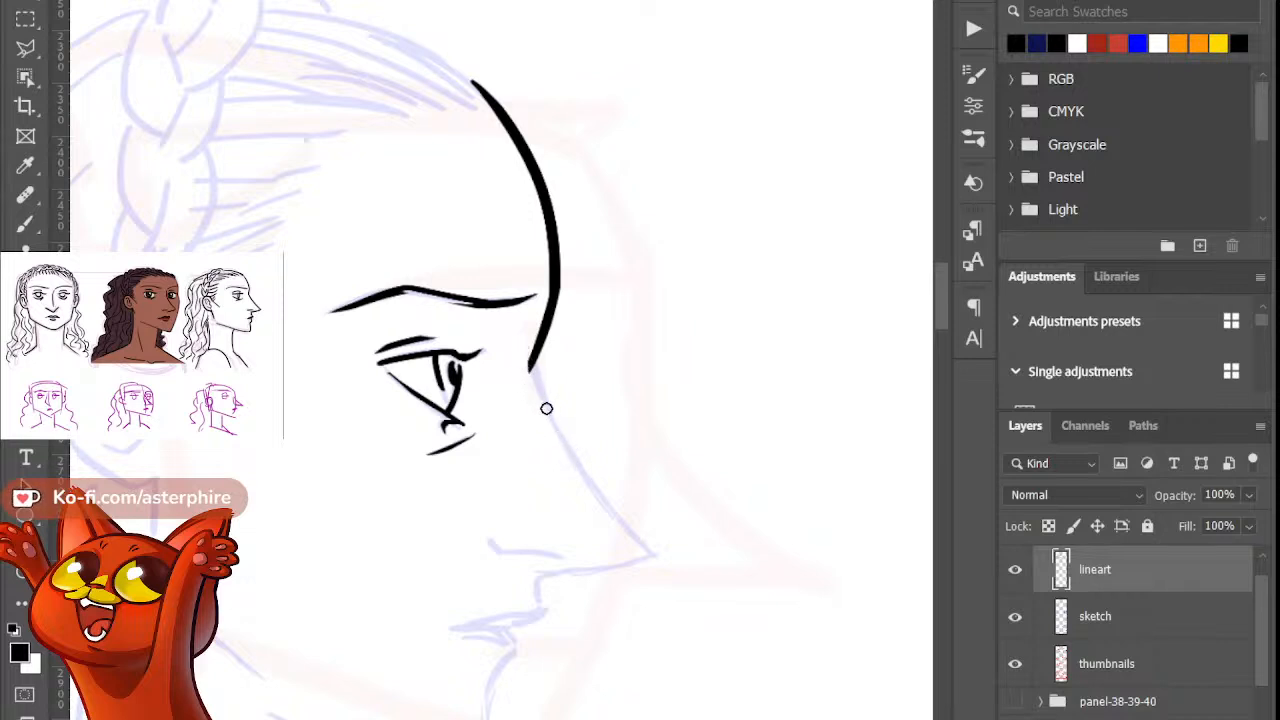
Step: Ink the slope of the nose from the bridge to the tip and thin the line with the Eraser
{"action": "key", "text": "b"}
{"action": "left_click_drag", "start_coordinate": [532, 371], "coordinate": [668, 568]}
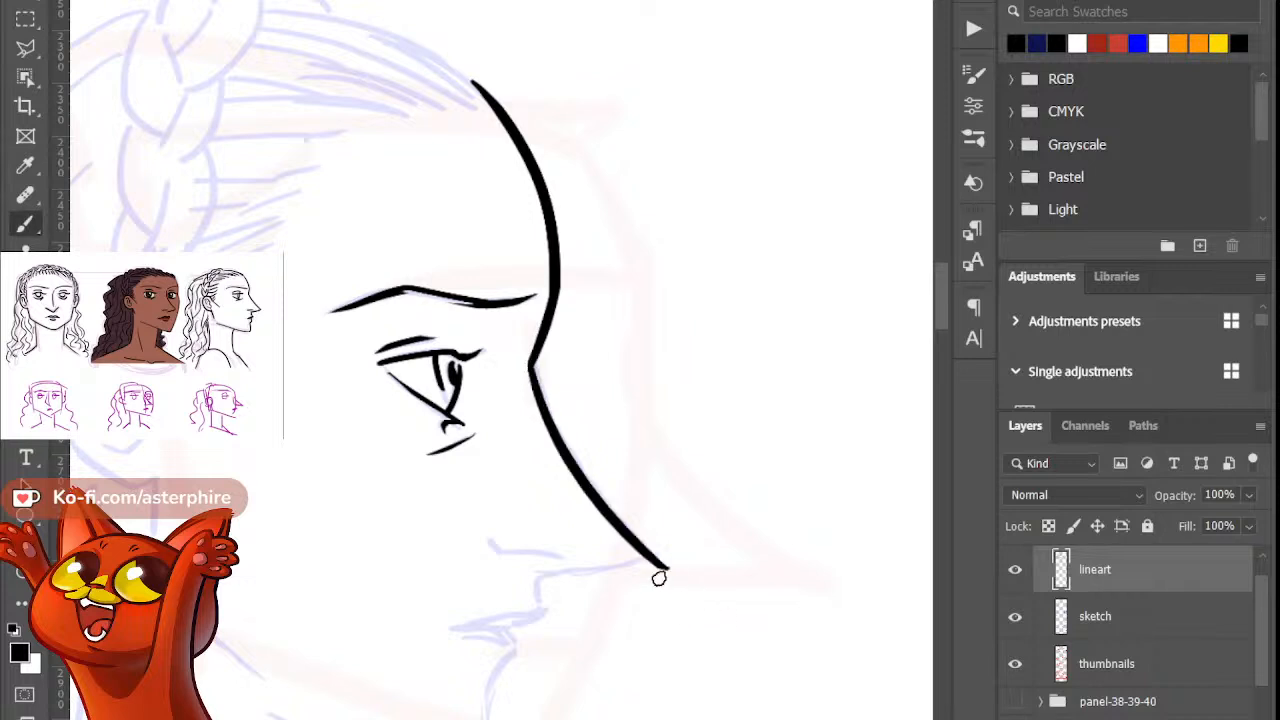
{"action": "key", "text": "e"}
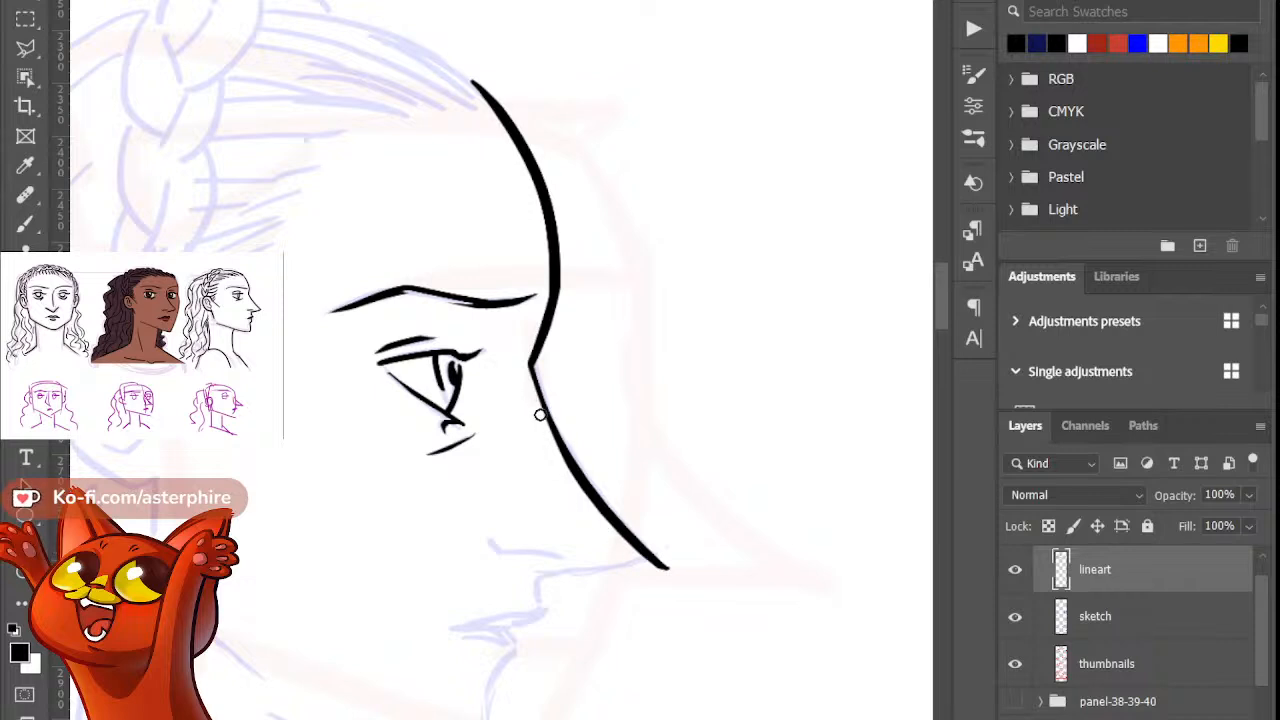
{"action": "left_click_drag", "start_coordinate": [542, 418], "coordinate": [636, 551]}
{"action": "left_click_drag", "start_coordinate": [598, 507], "coordinate": [663, 574]}
{"action": "key", "text": "b"}
{"action": "key", "text": "ctrl+z"}
{"action": "key", "text": "e"}
{"action": "key", "text": "b"}
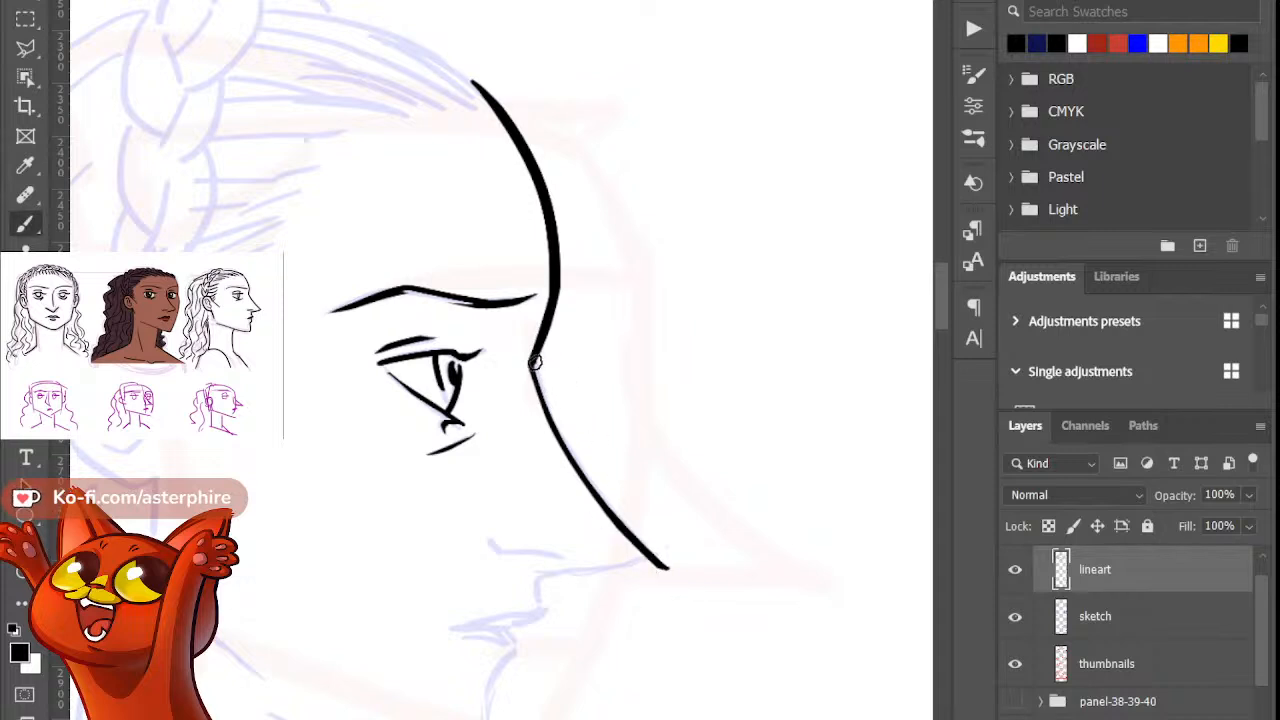
Step: Go over the upper slope of the nose from the bridge until the line is smooth and even, undoing rejected strokes
{"action": "left_click_drag", "start_coordinate": [532, 365], "coordinate": [606, 488]}
{"action": "key", "text": "ctrl+z"}
{"action": "left_click_drag", "start_coordinate": [532, 365], "coordinate": [617, 529]}
{"action": "key", "text": "ctrl+z"}
{"action": "left_click_drag", "start_coordinate": [532, 365], "coordinate": [610, 519]}
{"action": "key", "text": "ctrl+z"}
{"action": "left_click_drag", "start_coordinate": [531, 368], "coordinate": [595, 486]}
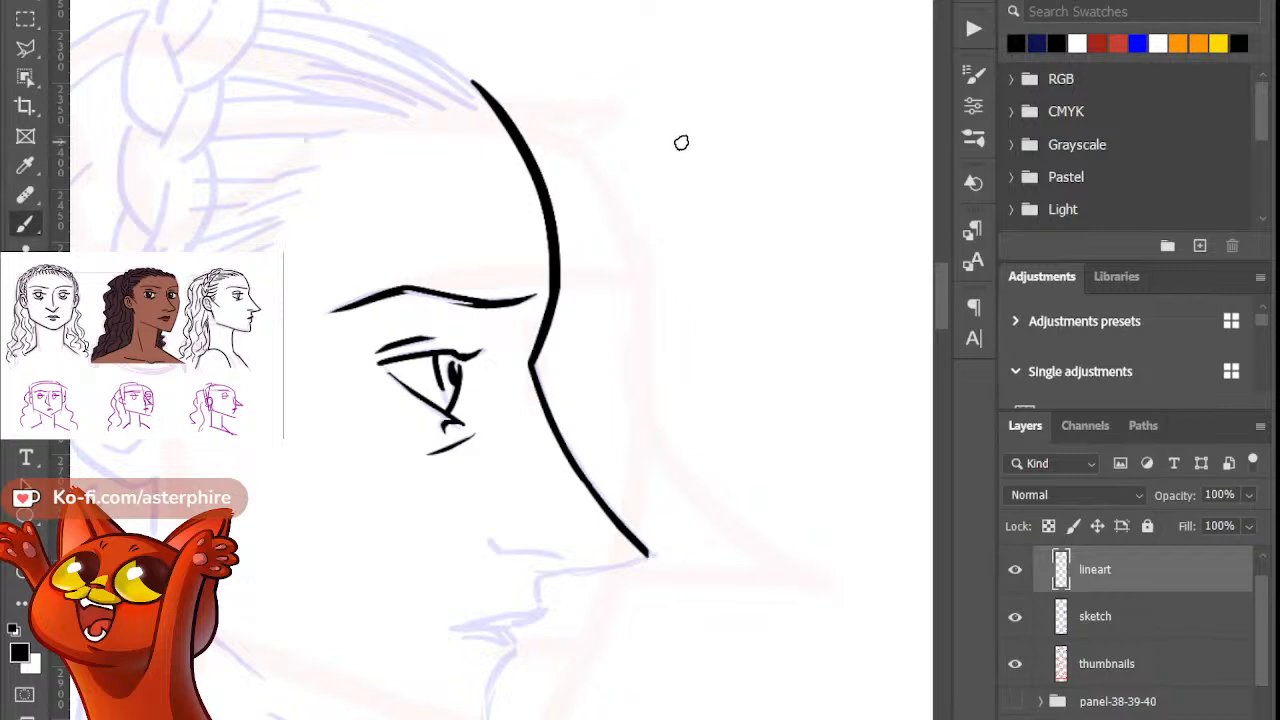
Step: Try out a tapered practice stroke in the empty space beside the forehead, shape it with the Eraser, and delete it
{"action": "left_click_drag", "start_coordinate": [680, 132], "coordinate": [727, 445]}
{"action": "mouse_move", "coordinate": [688, 125]}
{"action": "left_mouse_down"}
{"action": "mouse_move", "coordinate": [725, 334]}
{"action": "mouse_move", "coordinate": [729, 389]}
{"action": "mouse_move", "coordinate": [708, 260]}
{"action": "mouse_move", "coordinate": [725, 483]}
{"action": "left_mouse_up"}
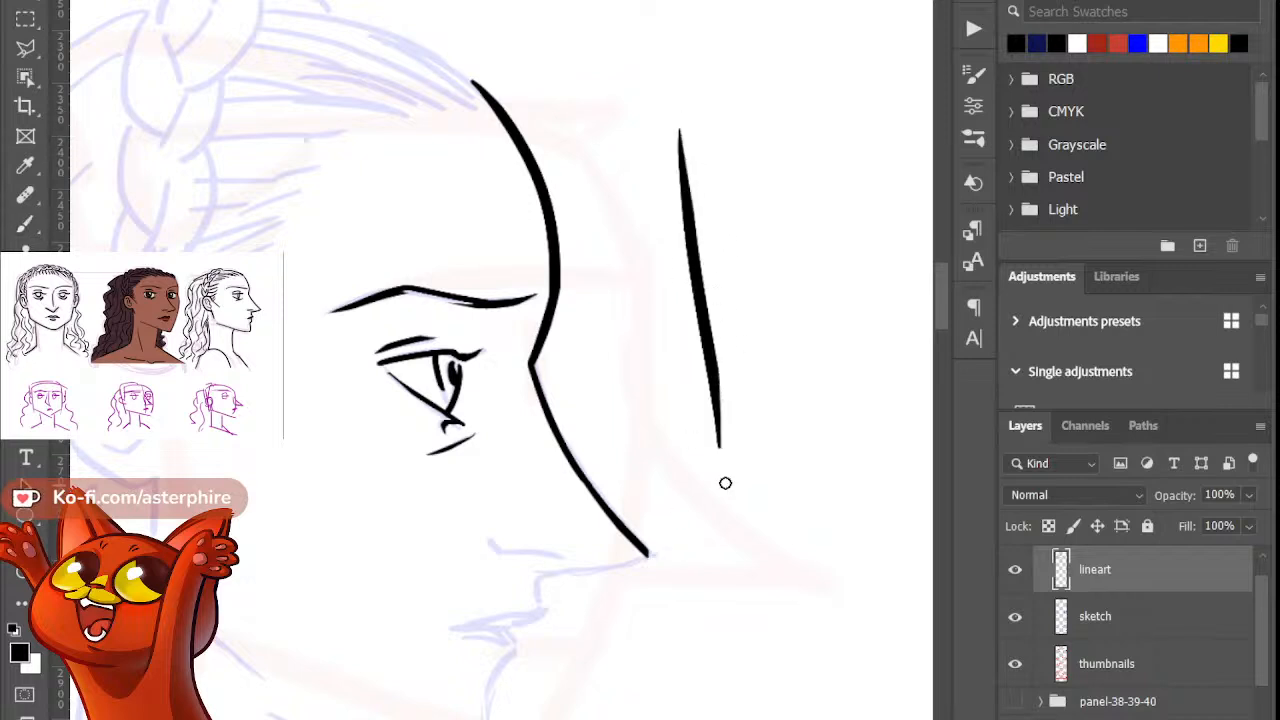
{"action": "left_click_drag", "start_coordinate": [710, 298], "coordinate": [719, 451]}
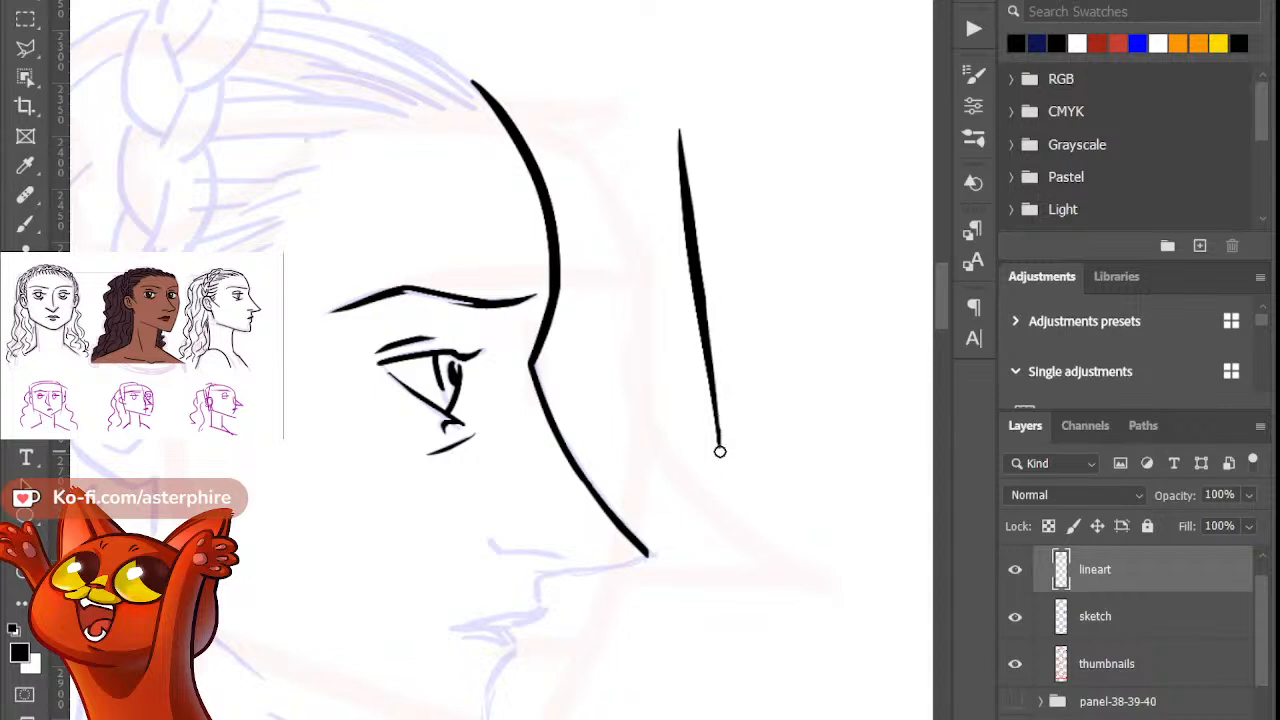
{"action": "key", "text": "b"}
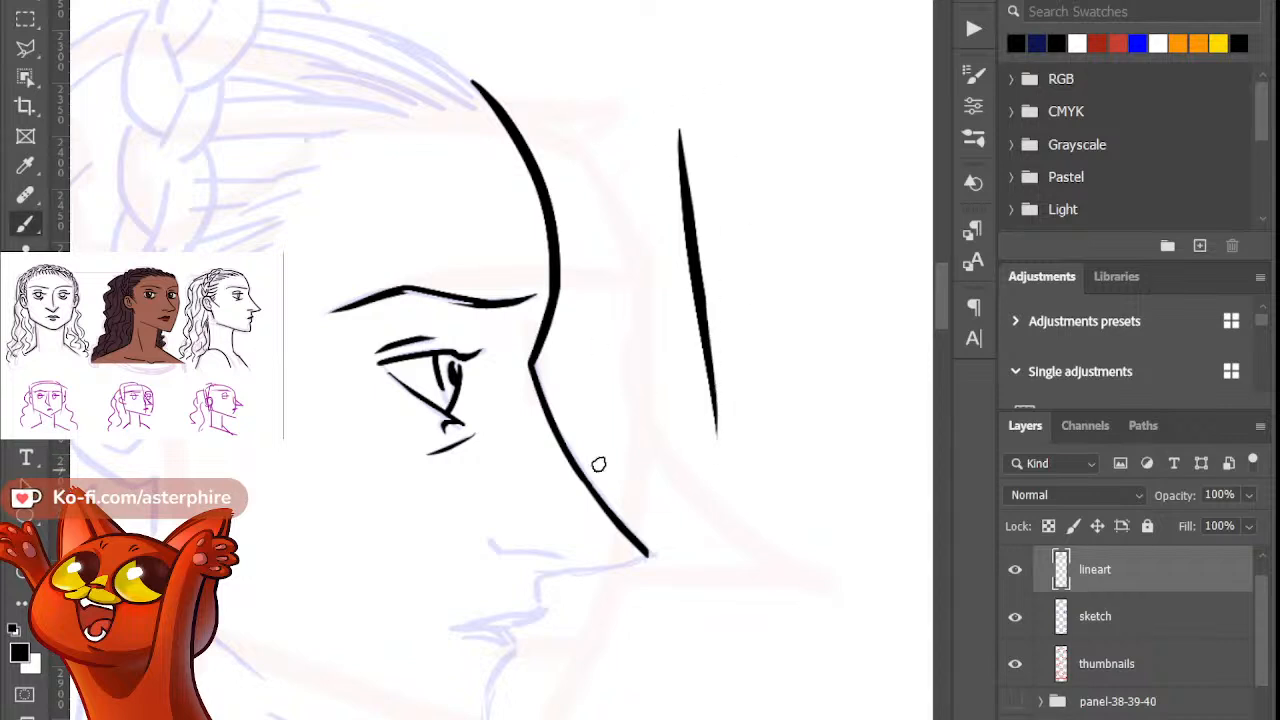
{"action": "left_click", "coordinate": [25, 18]}
{"action": "left_click_drag", "start_coordinate": [697, 249], "coordinate": [797, 483]}
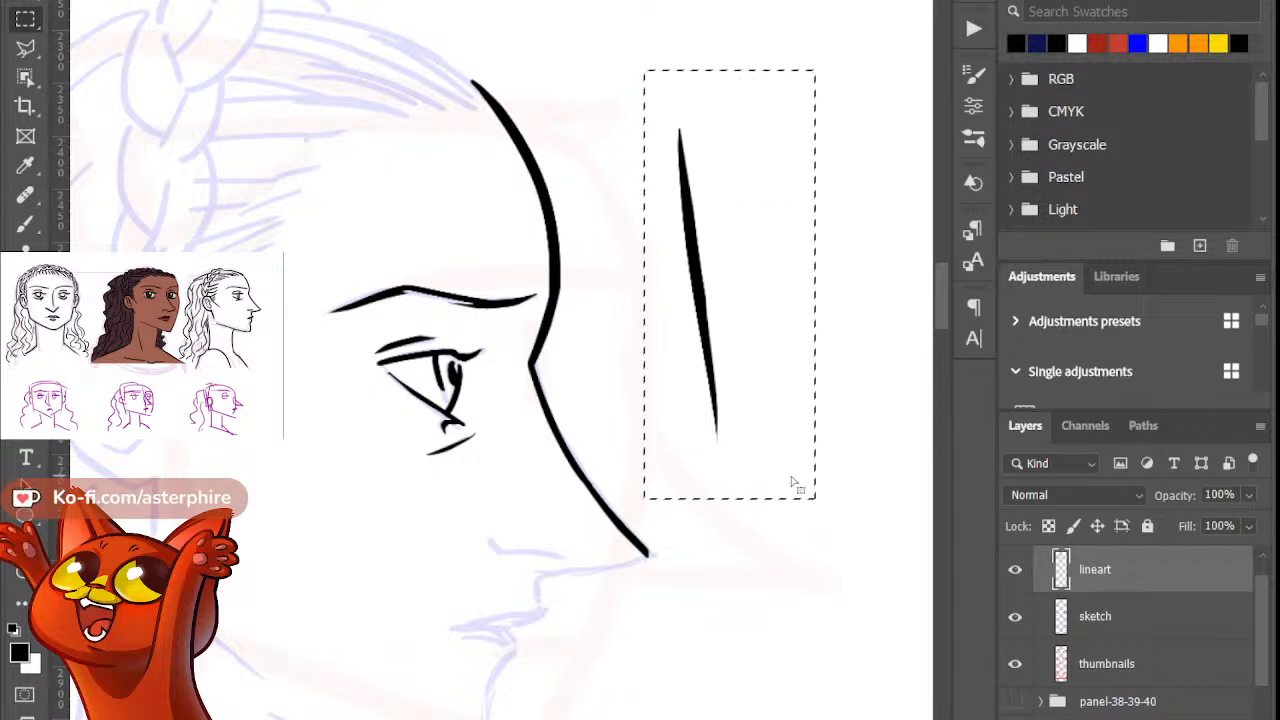
{"action": "key", "text": "Delete"}
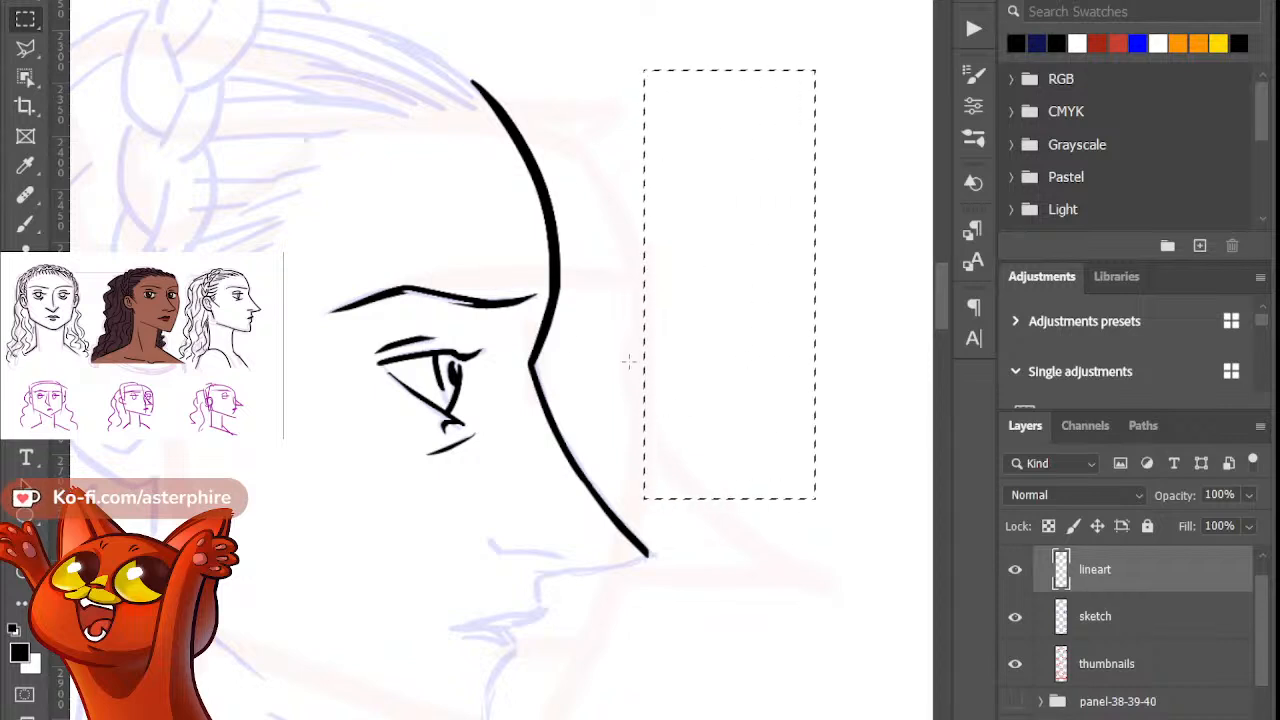
Step: Ink the underside of the woman's nose from the tip back toward the upper lip, undoing rejected strokes
{"action": "key", "text": "z"}
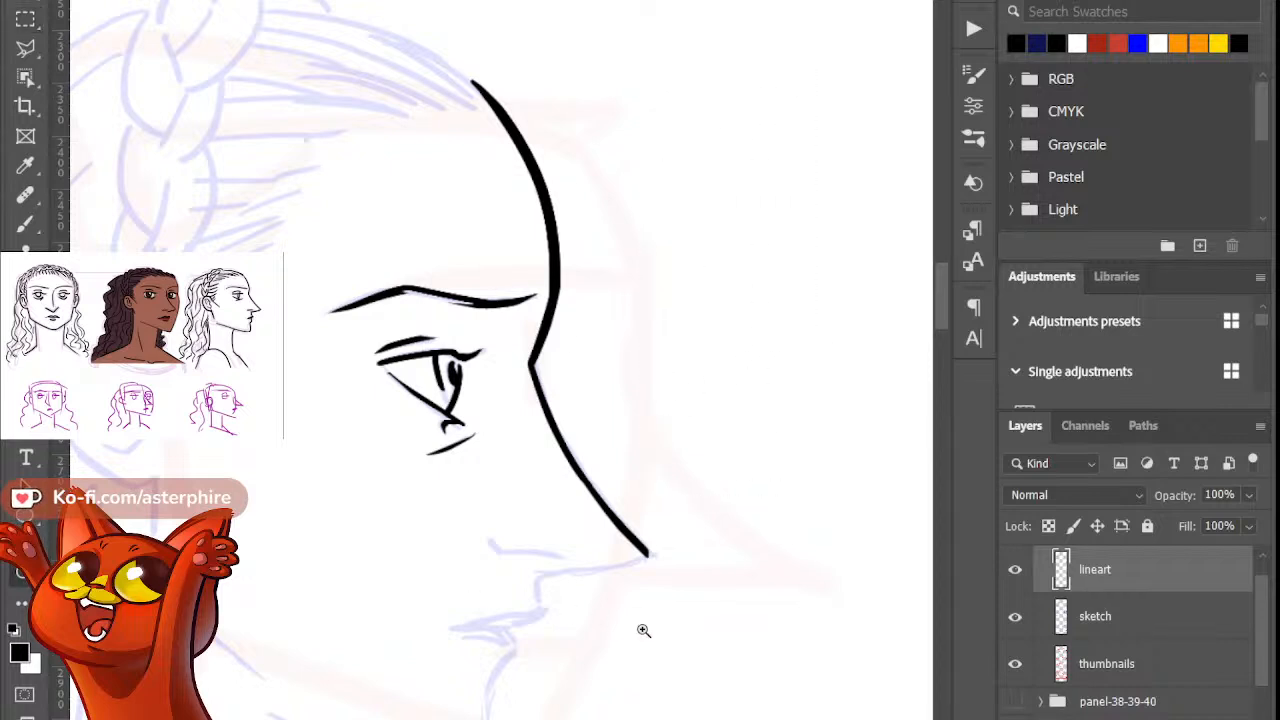
{"action": "left_click", "coordinate": [734, 645]}
{"action": "key", "text": "r"}
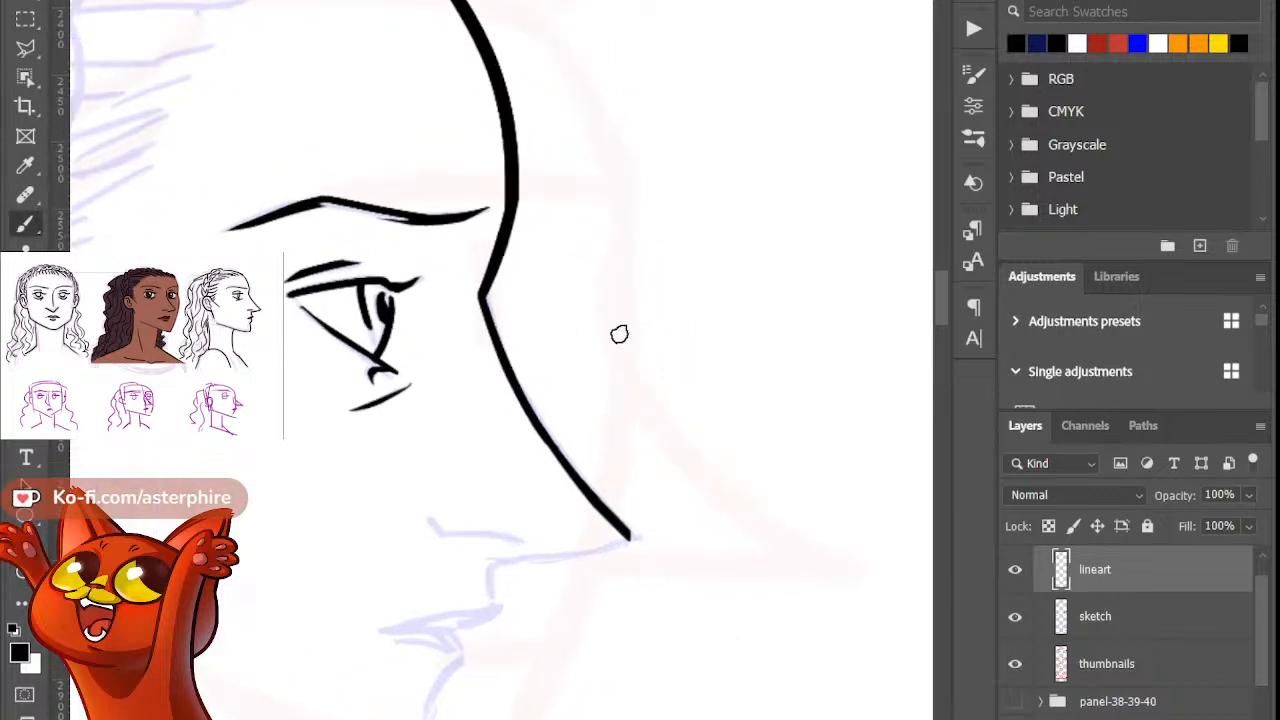
{"action": "mouse_move", "coordinate": [620, 331]}
{"action": "left_mouse_down"}
{"action": "mouse_move", "coordinate": [737, 286]}
{"action": "mouse_move", "coordinate": [662, 126]}
{"action": "left_mouse_up"}
{"action": "key", "text": "b"}
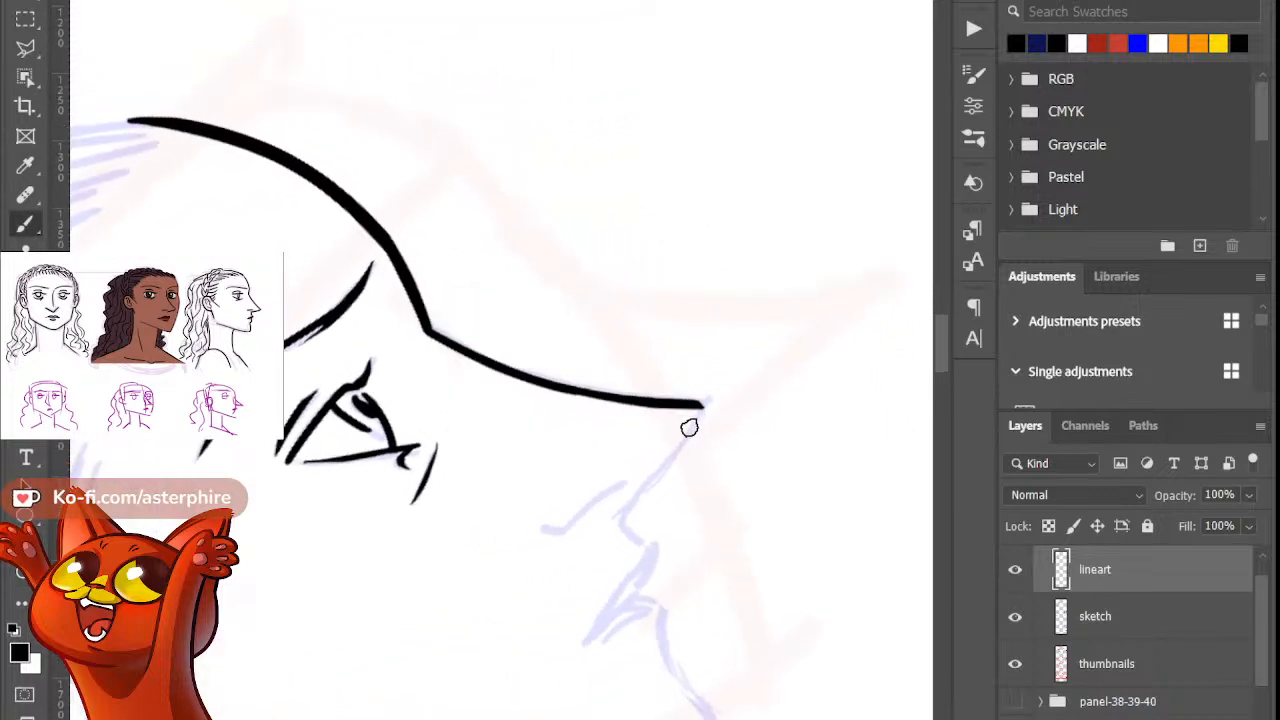
{"action": "left_click_drag", "start_coordinate": [700, 408], "coordinate": [565, 592]}
{"action": "key", "text": "ctrl+z"}
{"action": "left_click_drag", "start_coordinate": [700, 407], "coordinate": [577, 564]}
{"action": "key", "text": "ctrl+z"}
{"action": "left_click_drag", "start_coordinate": [703, 406], "coordinate": [563, 590]}
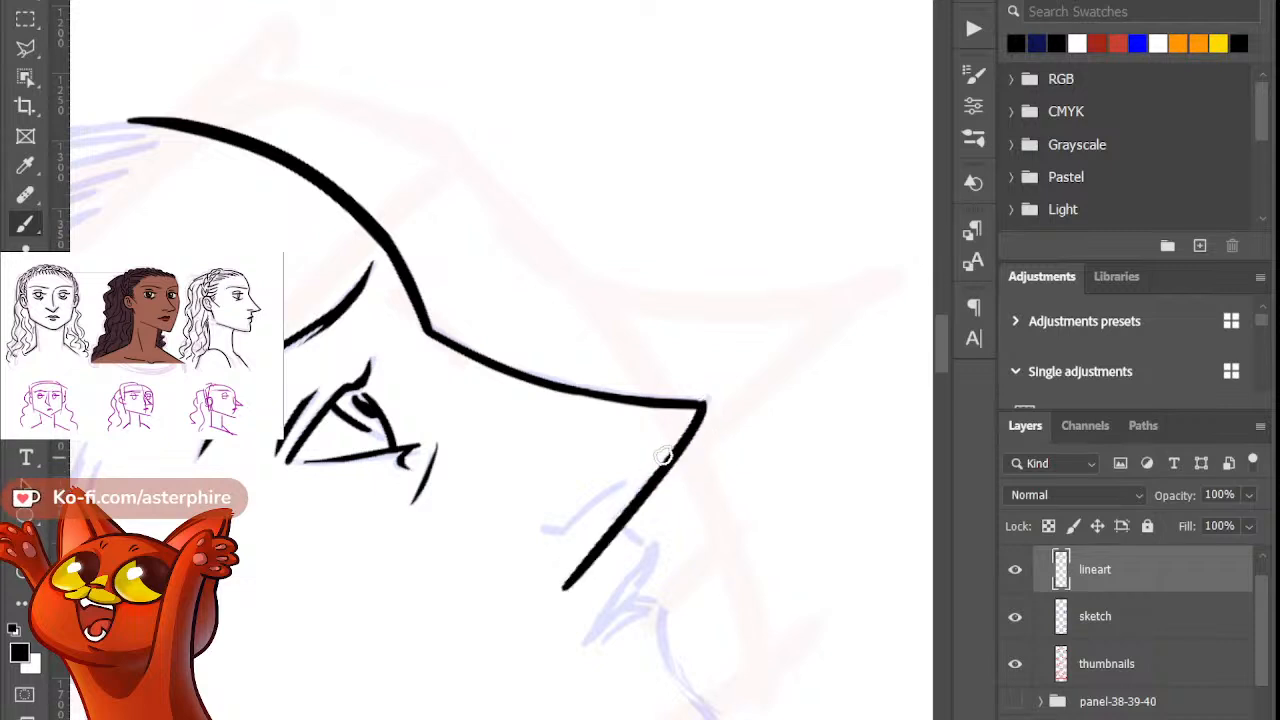
Step: Ink the curved nostril wing above the nose's underside, with a small hook at its rear end
{"action": "key", "text": "b"}
{"action": "left_click_drag", "start_coordinate": [568, 531], "coordinate": [630, 486]}
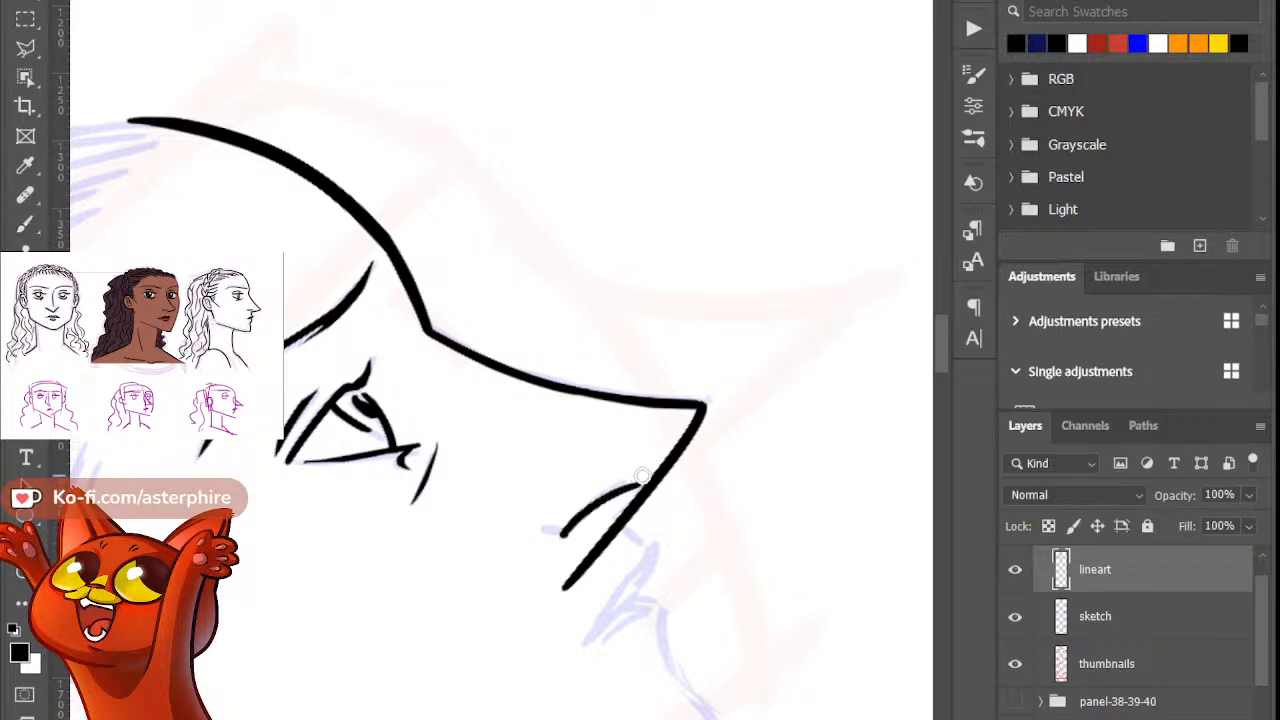
{"action": "key", "text": "b"}
{"action": "left_click_drag", "start_coordinate": [544, 525], "coordinate": [572, 543]}
{"action": "key", "text": "e"}
{"action": "key", "text": "b"}
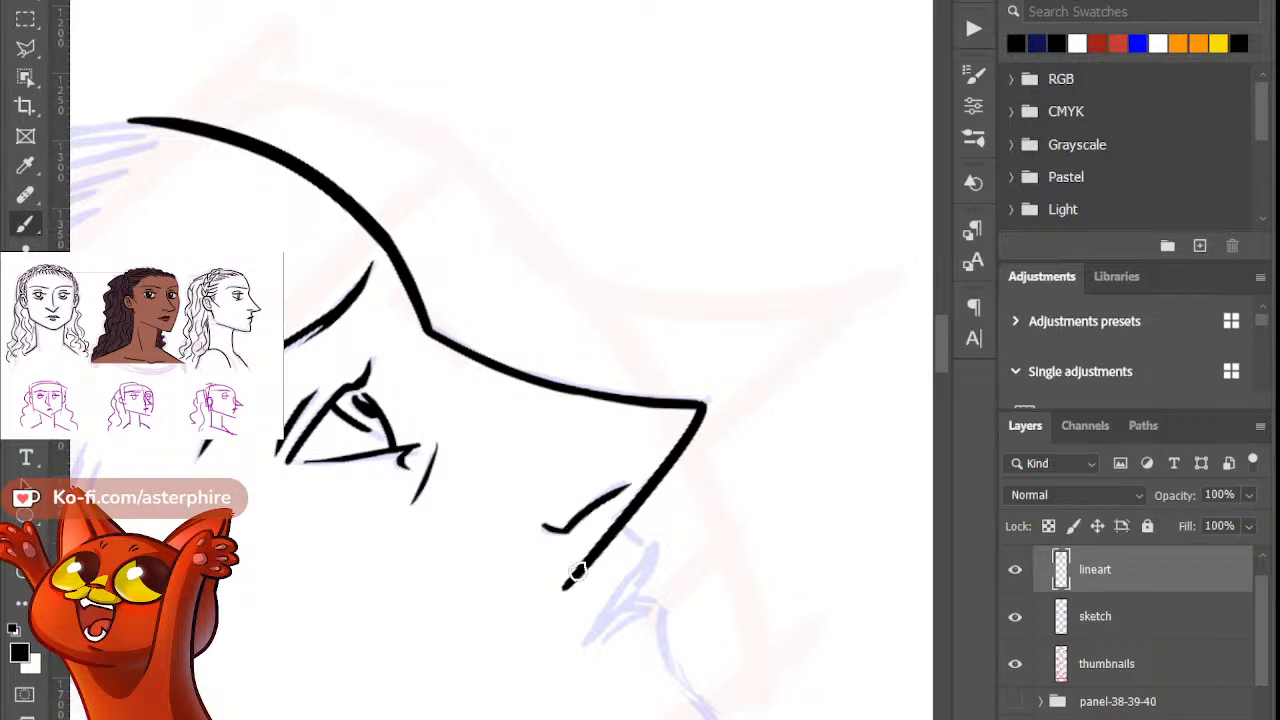
Step: Trim the excess of the nose's underside line and ink the contour from the nose base around the upper lip, redoing rejected strokes
{"action": "key", "text": "e"}
{"action": "mouse_move", "coordinate": [558, 591]}
{"action": "left_mouse_down"}
{"action": "mouse_move", "coordinate": [613, 552]}
{"action": "mouse_move", "coordinate": [583, 551]}
{"action": "mouse_move", "coordinate": [629, 537]}
{"action": "mouse_move", "coordinate": [592, 536]}
{"action": "mouse_move", "coordinate": [655, 540]}
{"action": "left_mouse_up"}
{"action": "key", "text": "b"}
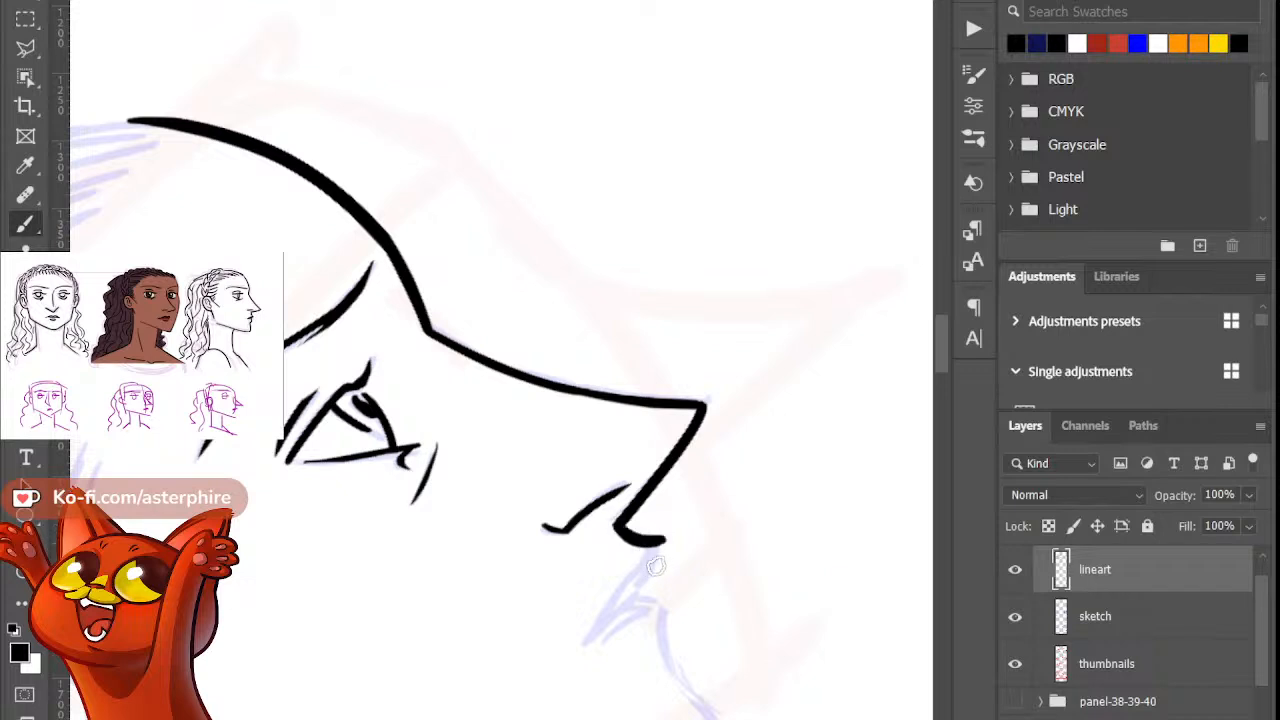
{"action": "key", "text": "ctrl+z"}
{"action": "mouse_move", "coordinate": [618, 533]}
{"action": "left_mouse_down"}
{"action": "mouse_move", "coordinate": [668, 545]}
{"action": "mouse_move", "coordinate": [607, 622]}
{"action": "left_mouse_up"}
{"action": "key", "text": "ctrl+z"}
{"action": "key", "text": "ctrl+z"}
{"action": "mouse_move", "coordinate": [652, 542]}
{"action": "left_mouse_down"}
{"action": "mouse_move", "coordinate": [628, 610]}
{"action": "mouse_move", "coordinate": [660, 545]}
{"action": "mouse_move", "coordinate": [648, 592]}
{"action": "left_mouse_up"}
{"action": "key", "text": "ctrl+z"}
{"action": "key", "text": "ctrl+z"}
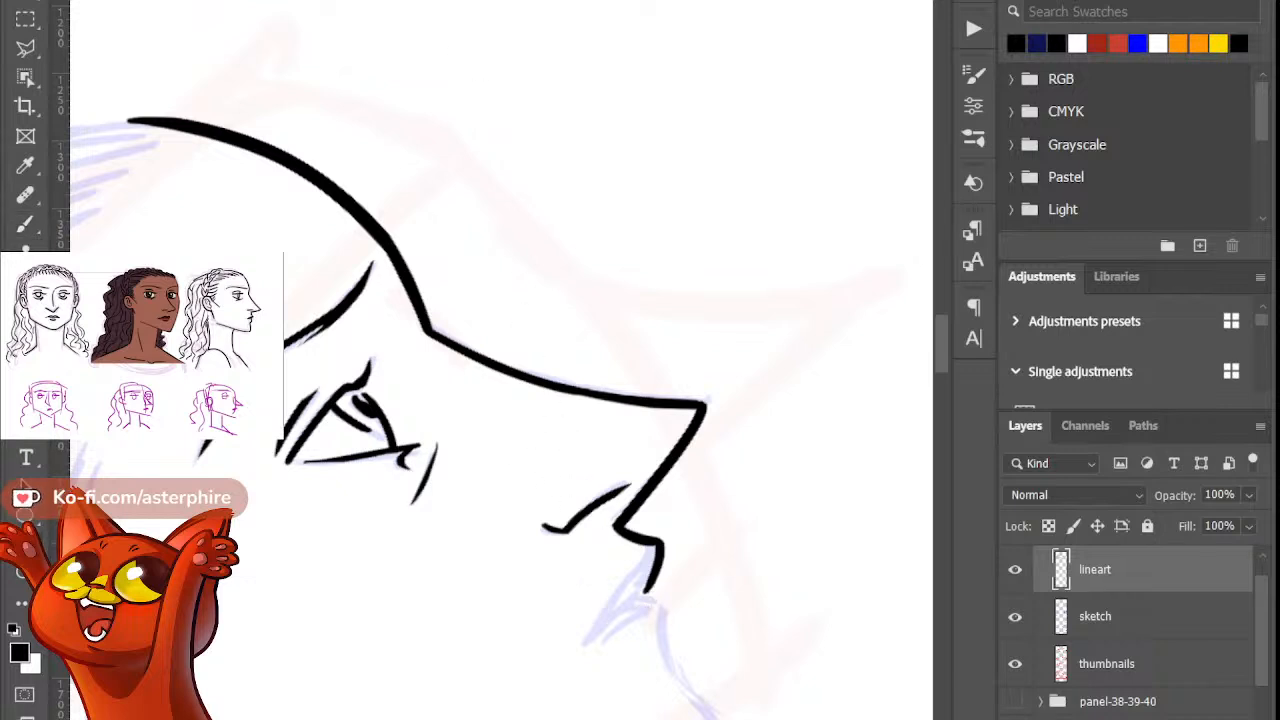
{"action": "key", "text": "Escape"}
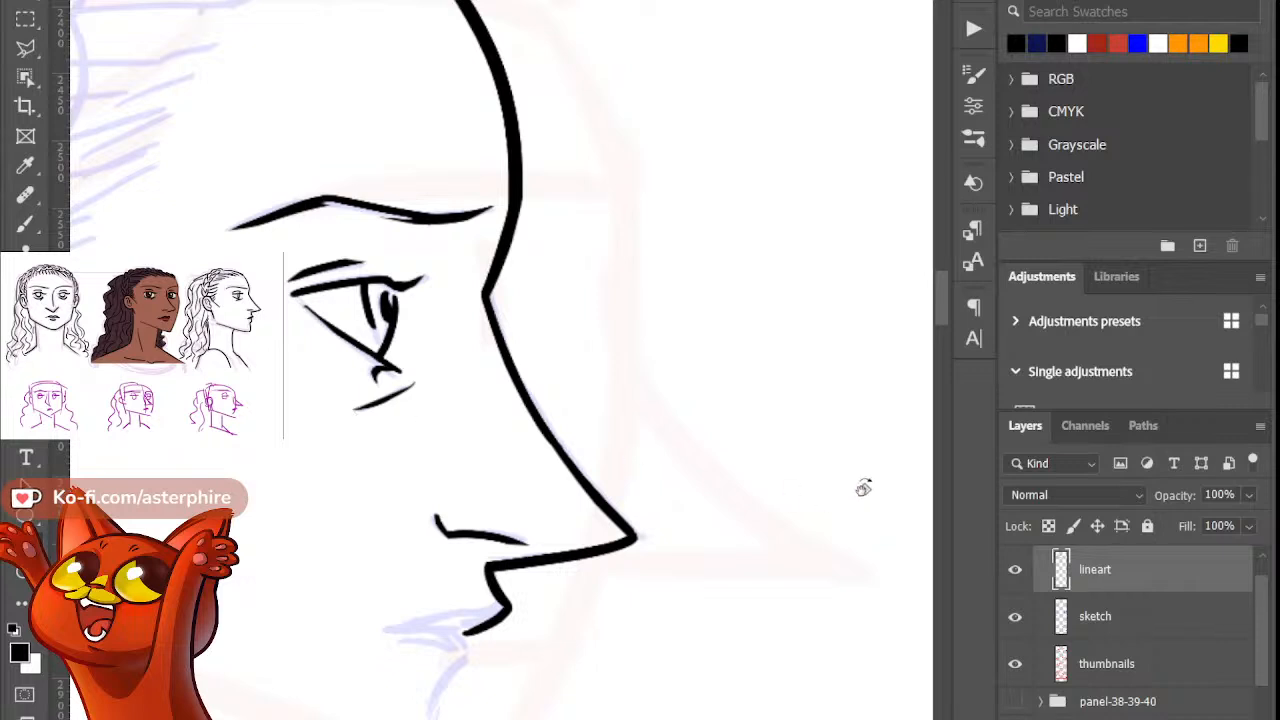
Step: Outline the left-facing profile's eye with a very thin brush, including the lashes, lids and iris
{"action": "mouse_move", "coordinate": [941, 283]}
{"action": "left_mouse_down"}
{"action": "mouse_move", "coordinate": [946, 322]}
{"action": "mouse_move", "coordinate": [945, 310]}
{"action": "left_mouse_up"}
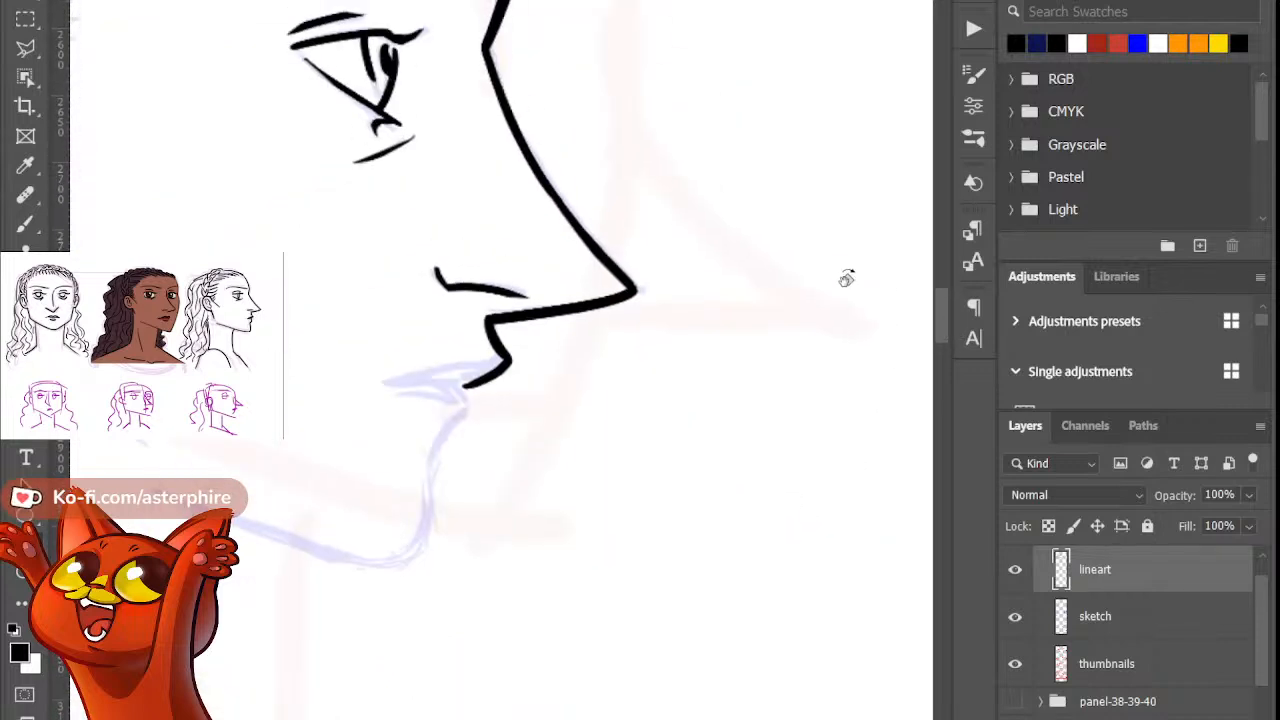
{"action": "left_click", "coordinate": [25, 224]}
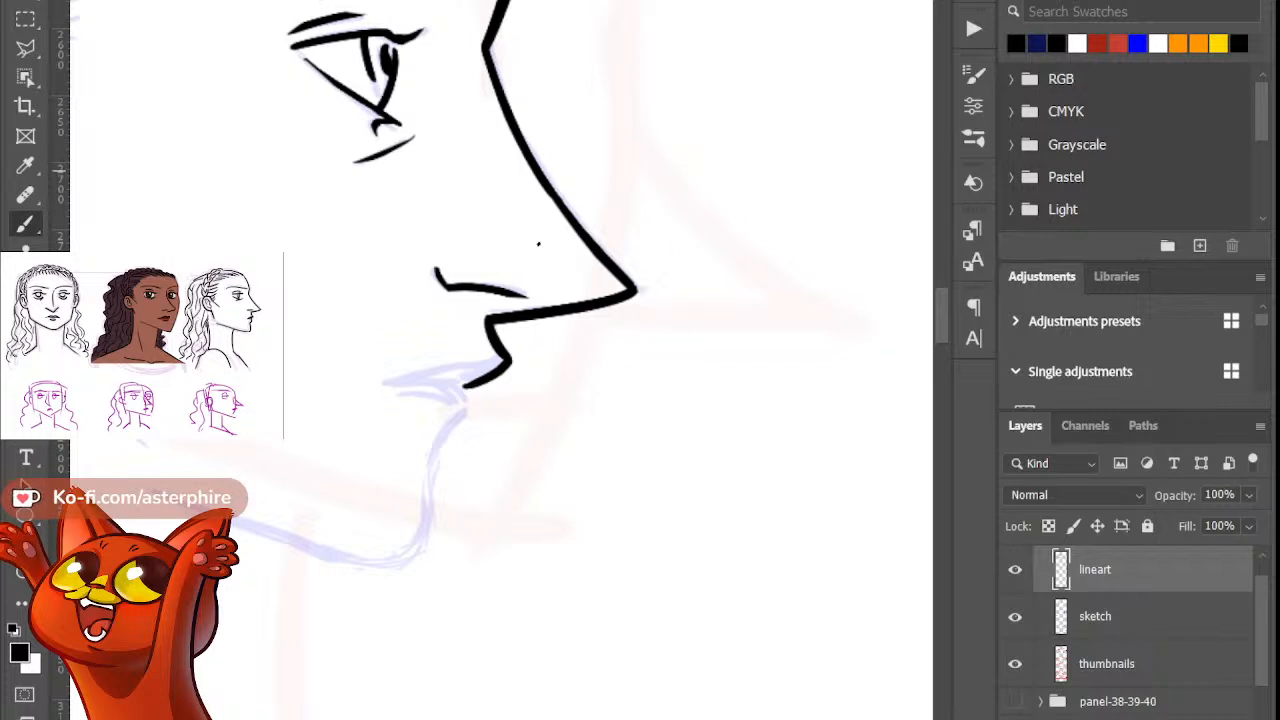
{"action": "mouse_move", "coordinate": [937, 336]}
{"action": "left_mouse_down"}
{"action": "mouse_move", "coordinate": [948, 280]}
{"action": "mouse_move", "coordinate": [947, 297]}
{"action": "left_mouse_up"}
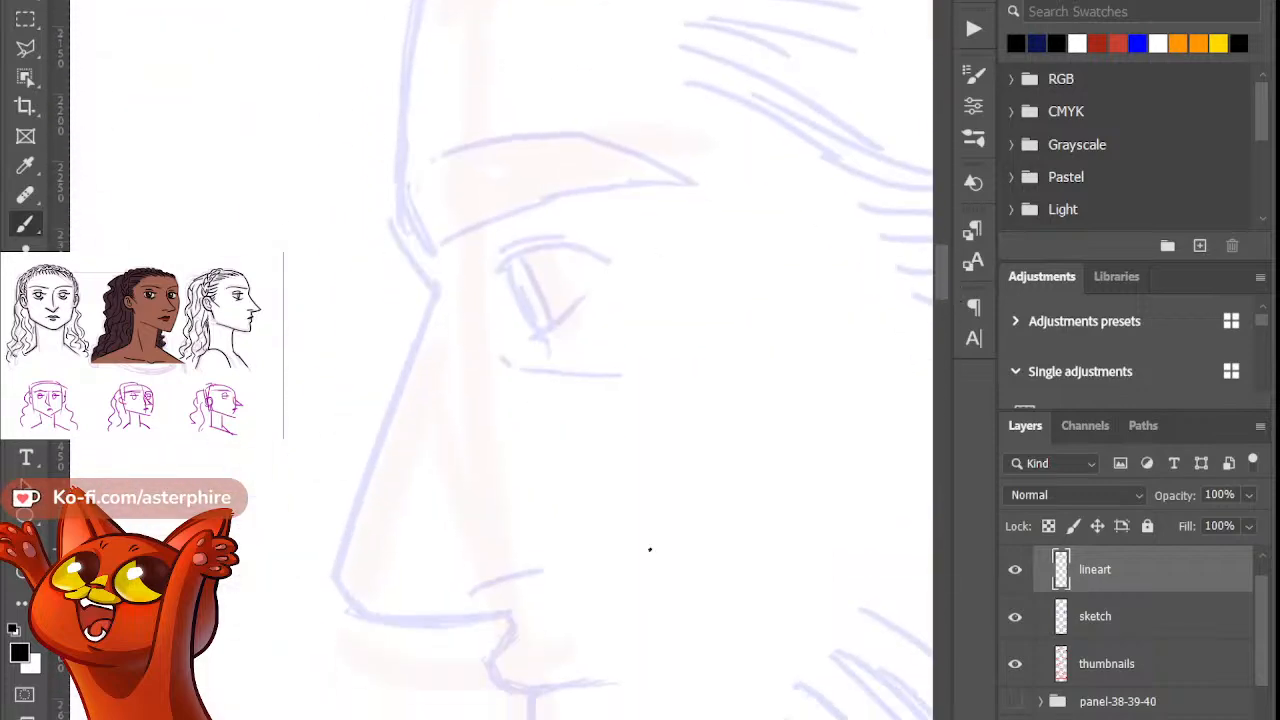
{"action": "scroll", "coordinate": [501, 360], "scroll_direction": "left", "scroll_amount": 5}
{"action": "scroll", "coordinate": [501, 360], "scroll_direction": "right", "scroll_amount": 1}
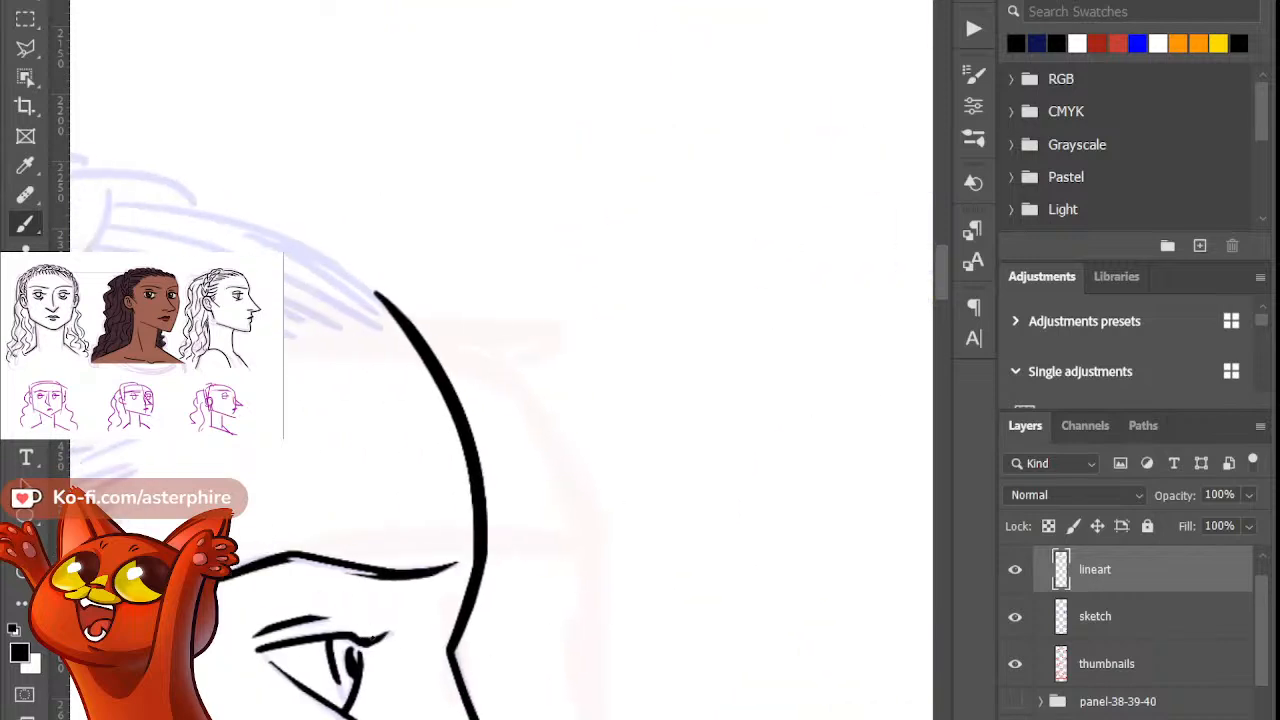
{"action": "scroll", "coordinate": [501, 360], "scroll_direction": "right", "scroll_amount": 5}
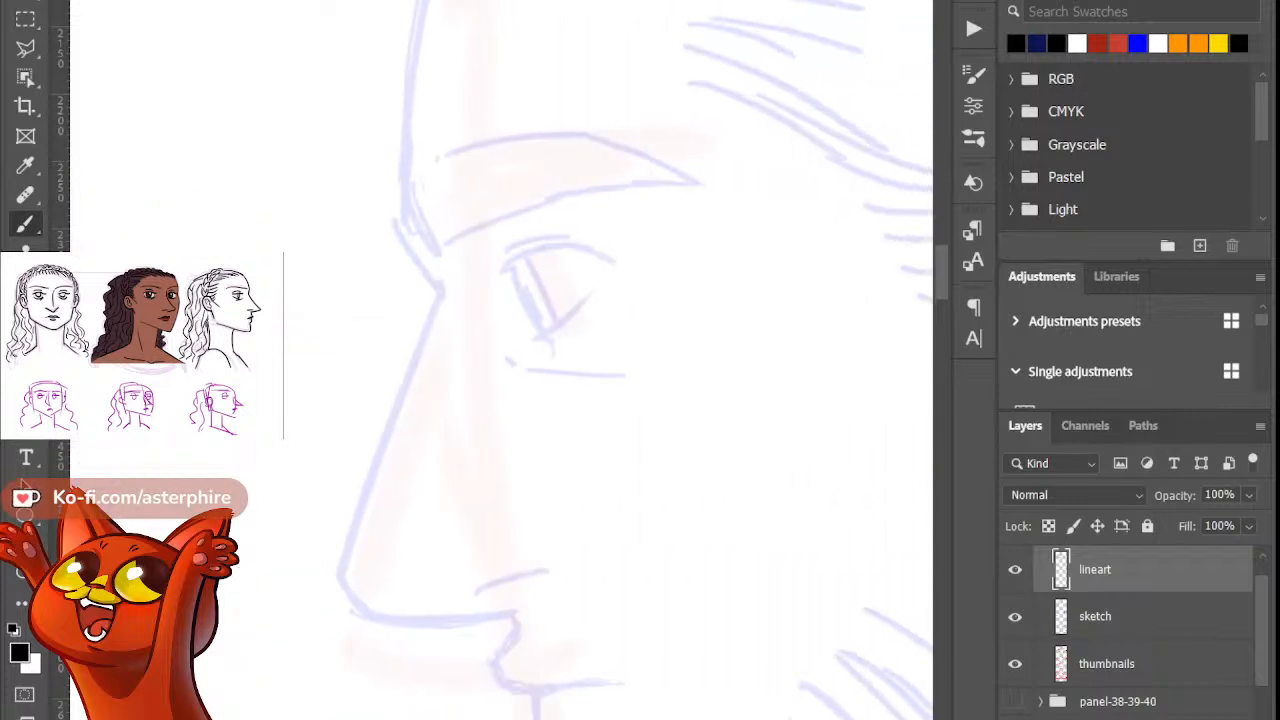
{"action": "scroll", "coordinate": [501, 360], "scroll_direction": "right", "scroll_amount": 1}
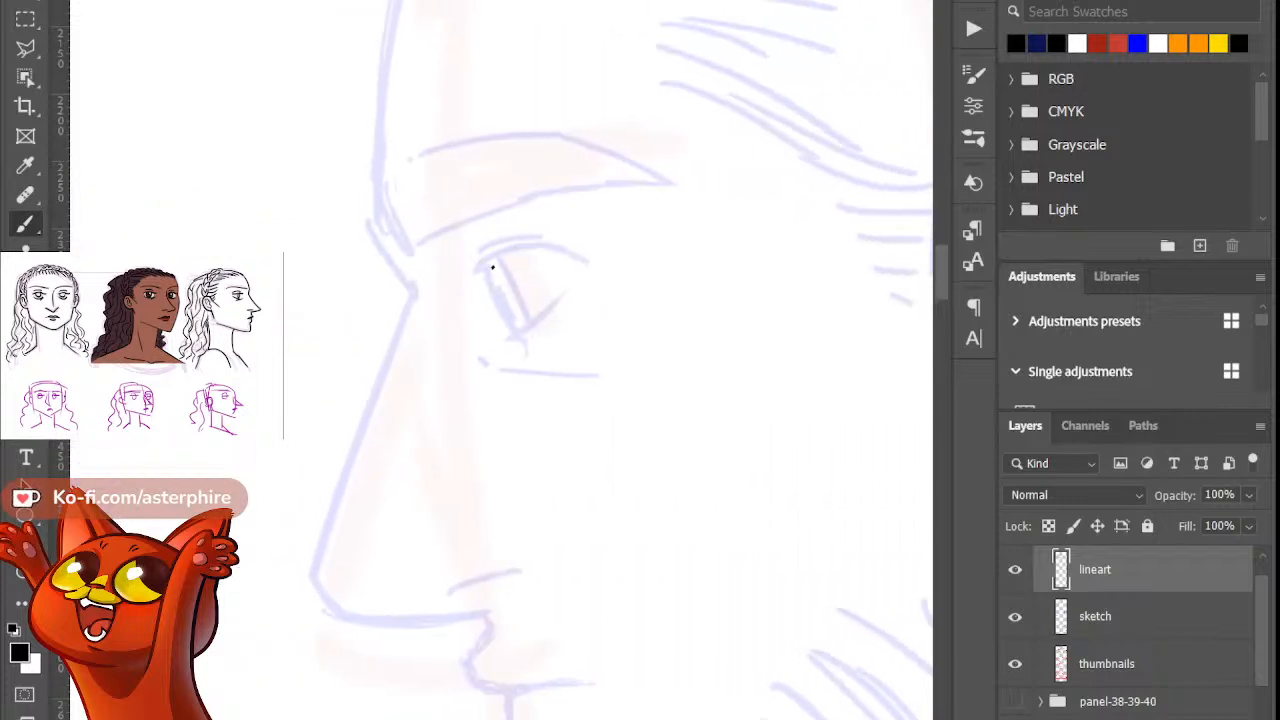
{"action": "left_click_drag", "start_coordinate": [458, 262], "coordinate": [475, 263]}
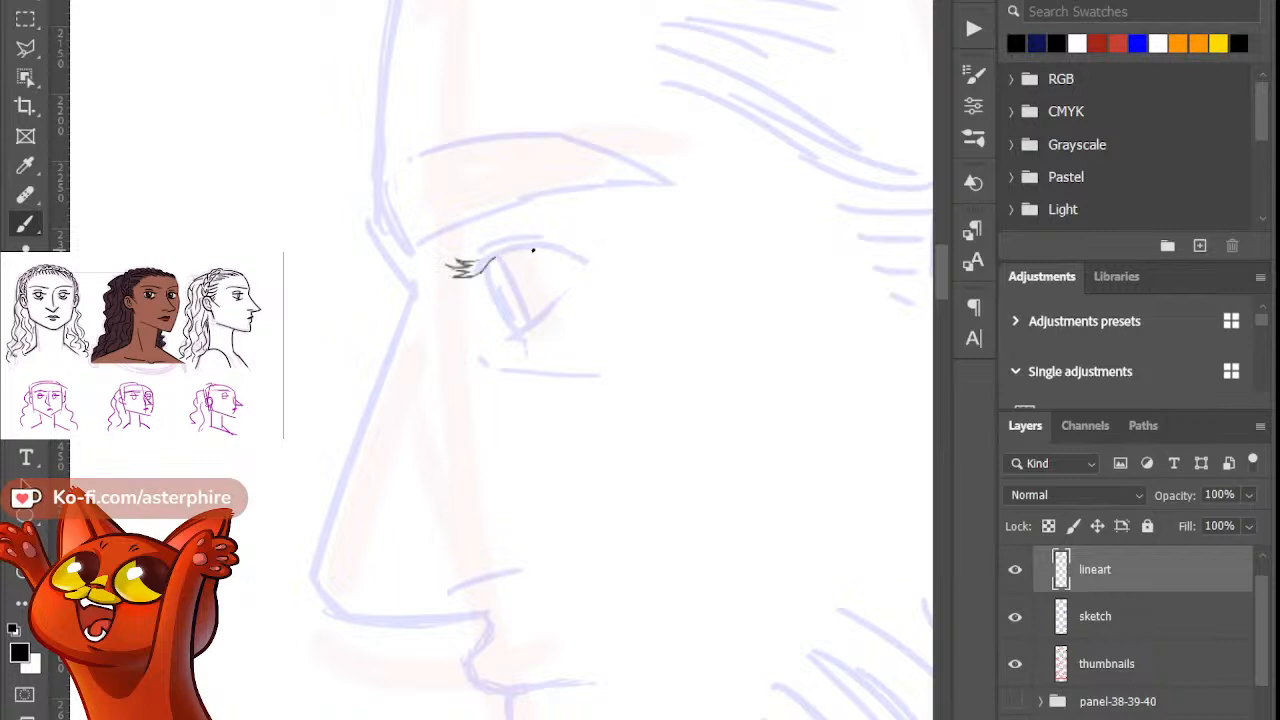
{"action": "left_click_drag", "start_coordinate": [492, 260], "coordinate": [566, 244]}
{"action": "mouse_move", "coordinate": [476, 260]}
{"action": "left_mouse_down"}
{"action": "mouse_move", "coordinate": [548, 243]}
{"action": "mouse_move", "coordinate": [541, 330]}
{"action": "left_mouse_up"}
{"action": "left_click_drag", "start_coordinate": [506, 282], "coordinate": [513, 307]}
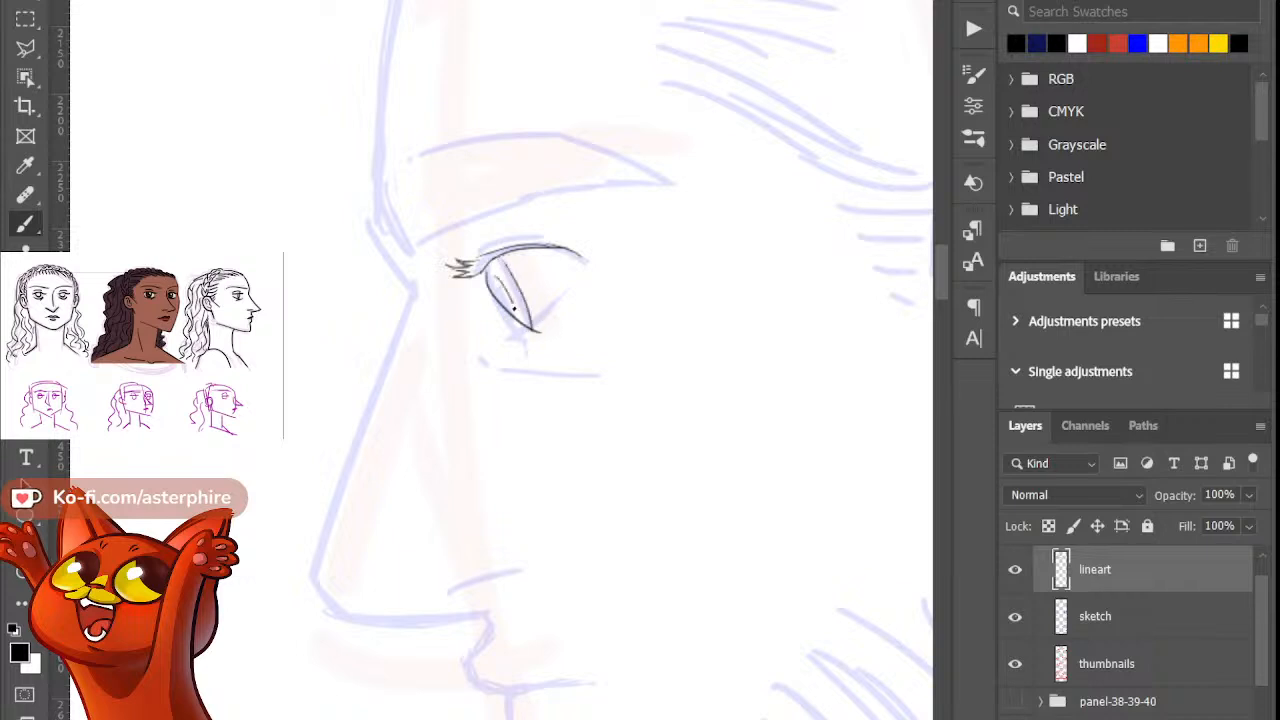
{"action": "left_click_drag", "start_coordinate": [580, 257], "coordinate": [518, 336]}
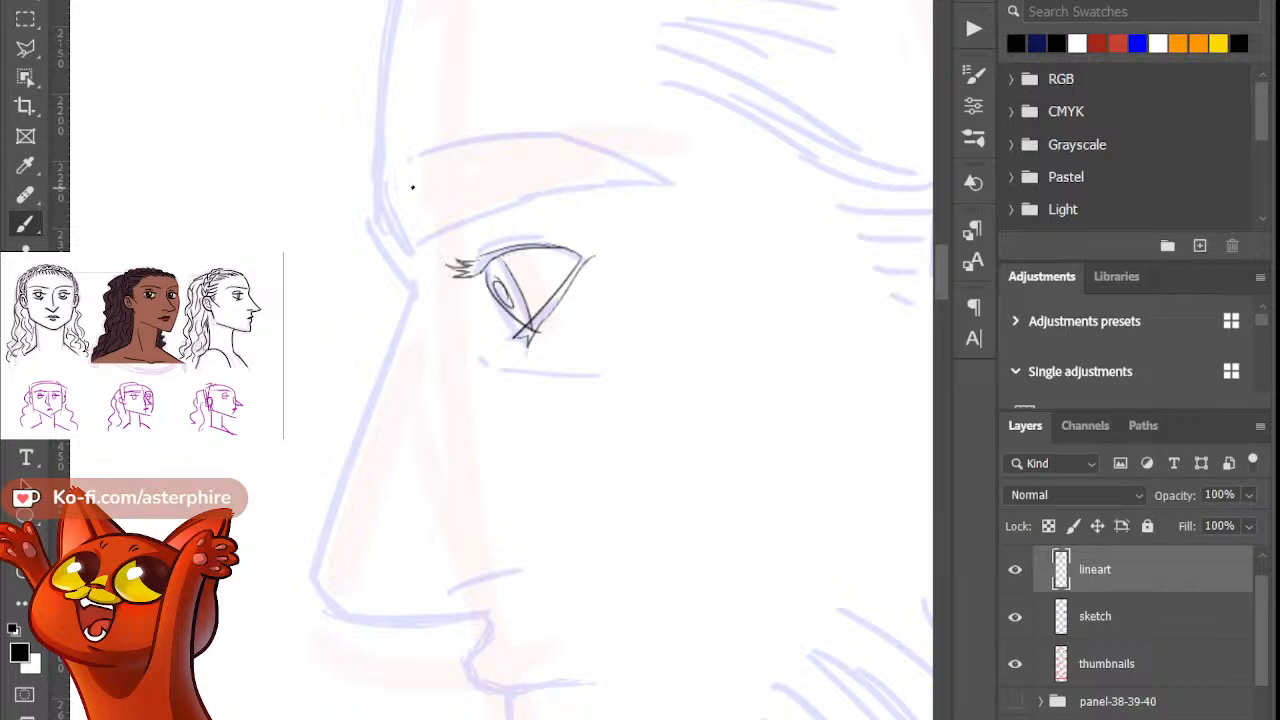
Step: Outline the left-facing profile's eyebrow in thin lines, with short hair strokes at its inner end
{"action": "left_click_drag", "start_coordinate": [380, 198], "coordinate": [404, 231]}
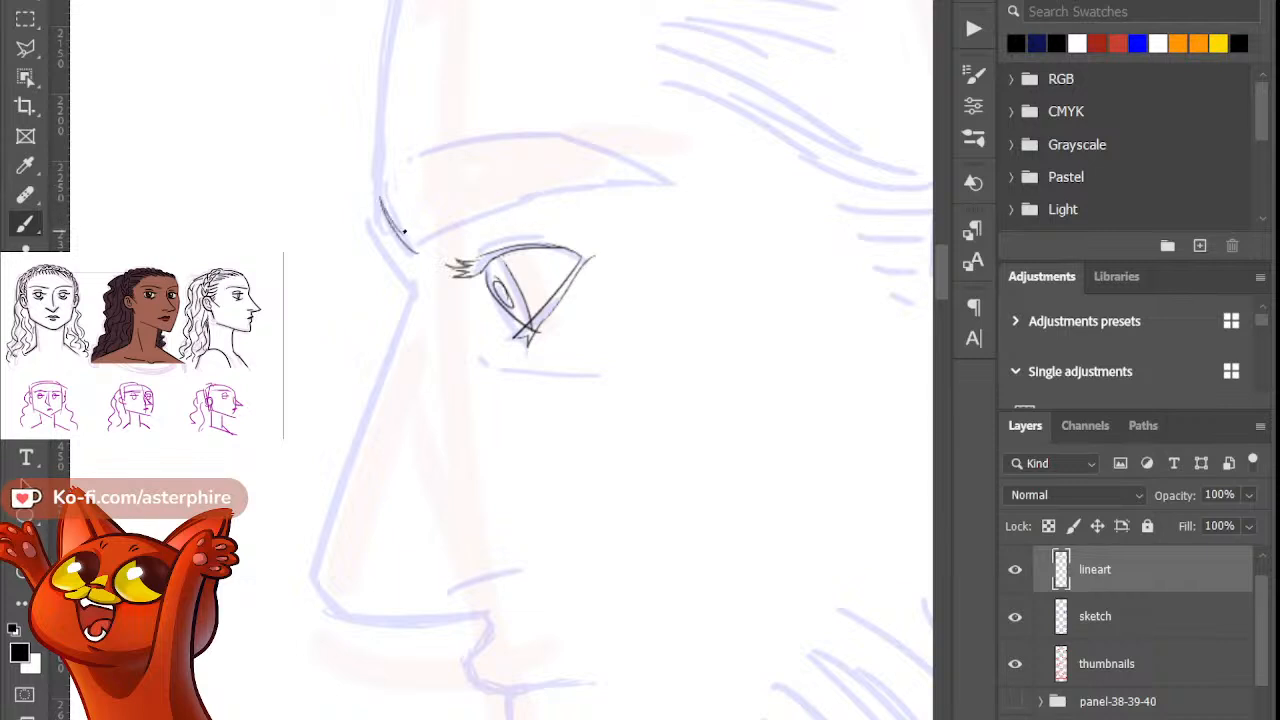
{"action": "mouse_move", "coordinate": [388, 188]}
{"action": "left_mouse_down"}
{"action": "mouse_move", "coordinate": [408, 220]}
{"action": "mouse_move", "coordinate": [410, 155]}
{"action": "mouse_move", "coordinate": [598, 151]}
{"action": "mouse_move", "coordinate": [674, 185]}
{"action": "left_mouse_up"}
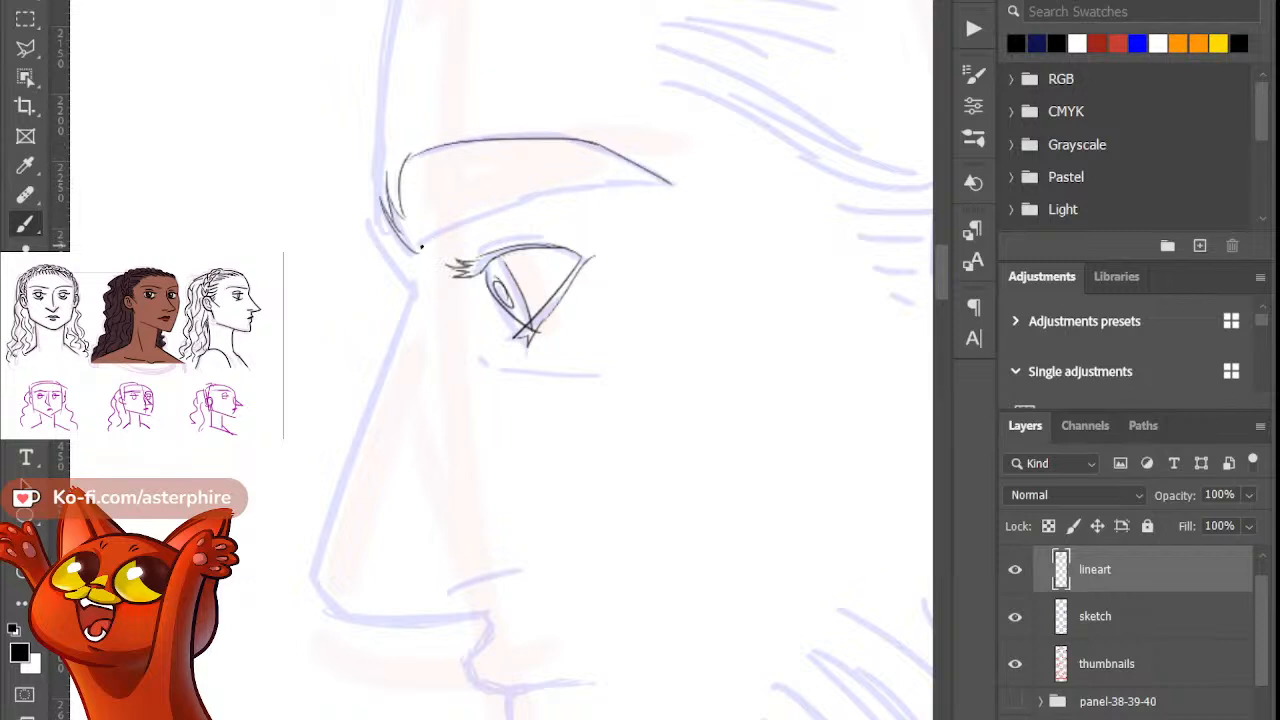
{"action": "mouse_move", "coordinate": [418, 250]}
{"action": "left_mouse_down"}
{"action": "mouse_move", "coordinate": [525, 196]}
{"action": "mouse_move", "coordinate": [676, 189]}
{"action": "left_mouse_up"}
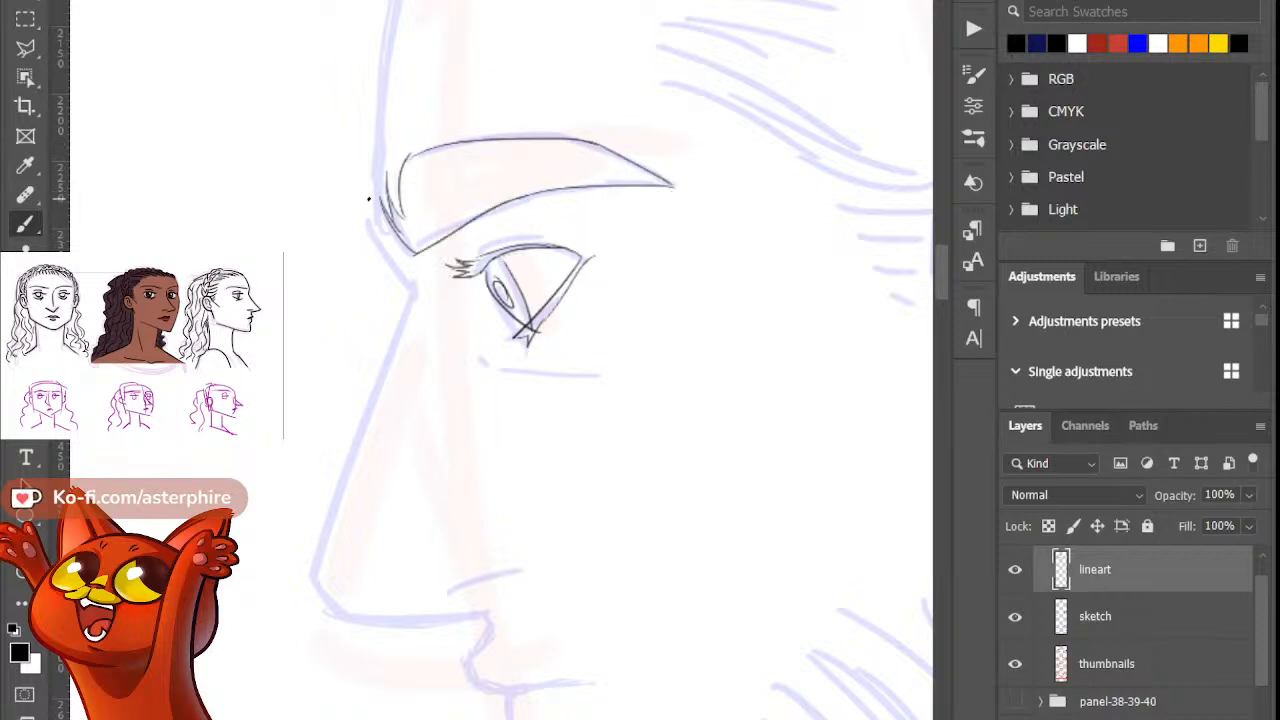
Step: Ink the left-facing profile's nose in a thin line from the brow over the bridge and tip to the underside, redoing rejected strokes
{"action": "mouse_move", "coordinate": [366, 197]}
{"action": "left_mouse_down"}
{"action": "mouse_move", "coordinate": [430, 294]}
{"action": "mouse_move", "coordinate": [355, 424]}
{"action": "mouse_move", "coordinate": [288, 597]}
{"action": "left_mouse_up"}
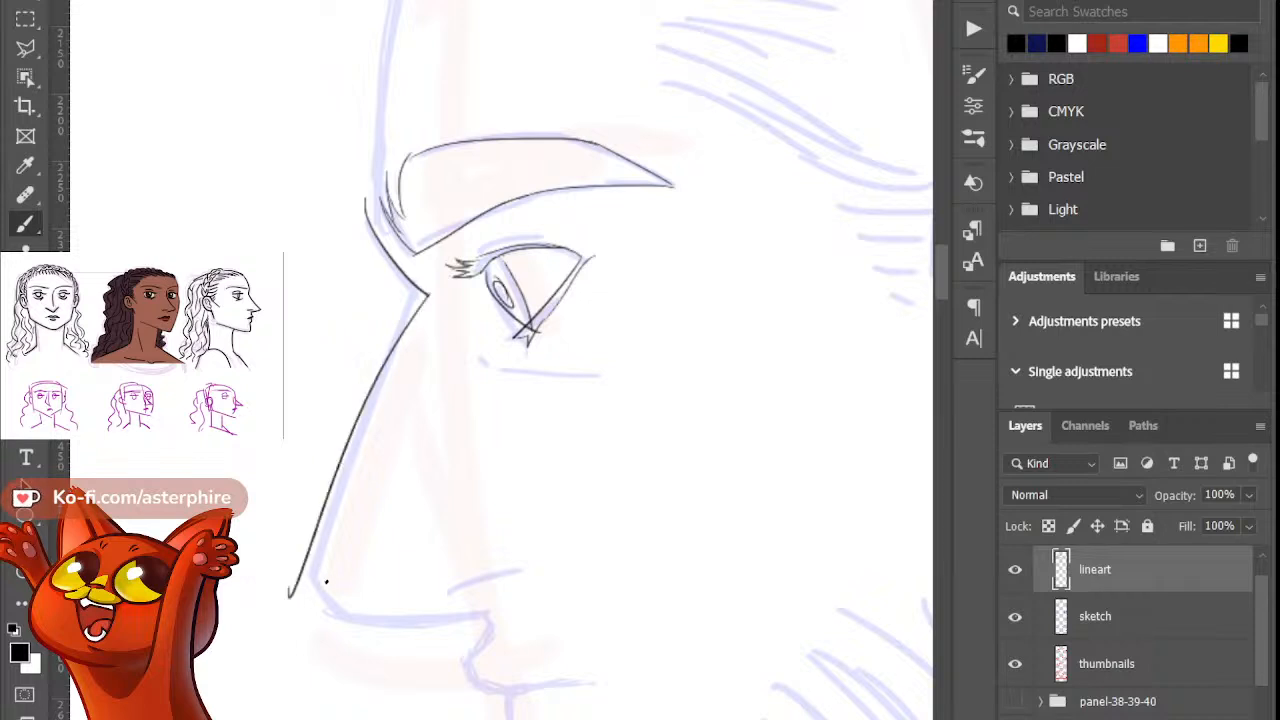
{"action": "key", "text": "ctrl+z"}
{"action": "key", "text": "ctrl+z"}
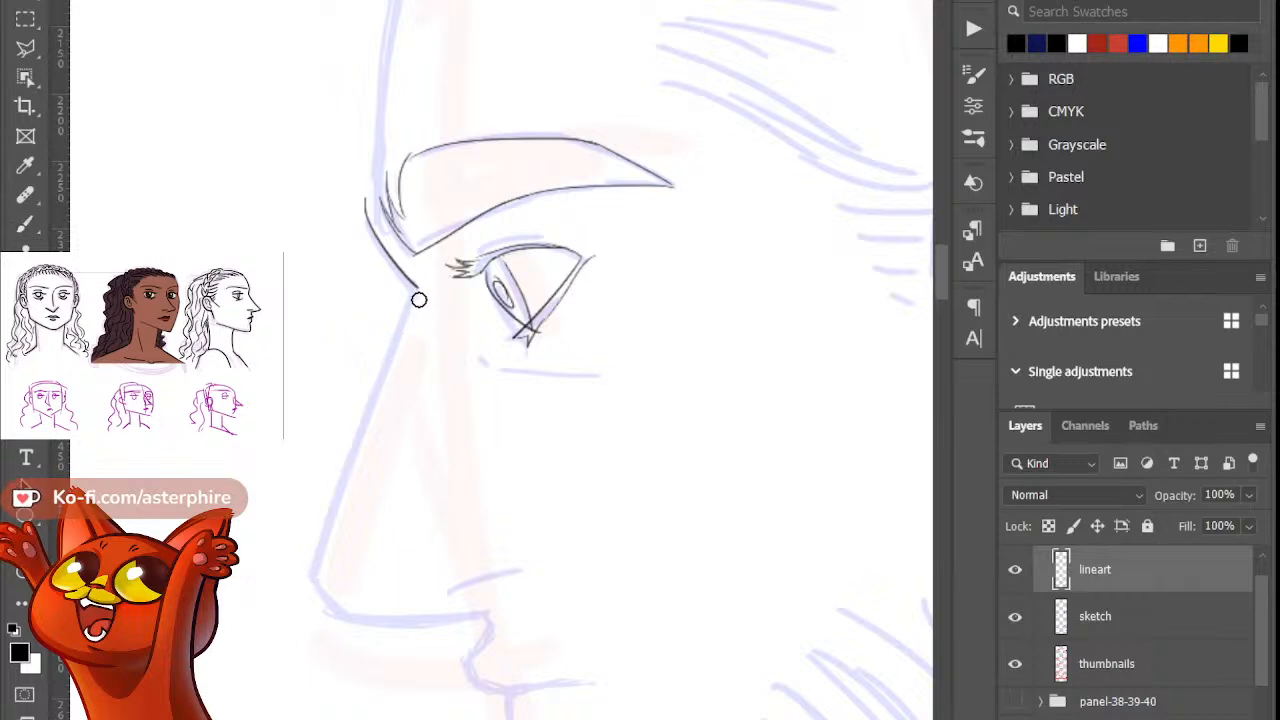
{"action": "left_click_drag", "start_coordinate": [418, 290], "coordinate": [284, 612]}
{"action": "key", "text": "ctrl+z"}
{"action": "mouse_move", "coordinate": [418, 286]}
{"action": "left_mouse_down"}
{"action": "mouse_move", "coordinate": [306, 606]}
{"action": "mouse_move", "coordinate": [503, 622]}
{"action": "mouse_move", "coordinate": [491, 621]}
{"action": "left_mouse_up"}
{"action": "key", "text": "ctrl+z"}
{"action": "key", "text": "ctrl+z"}
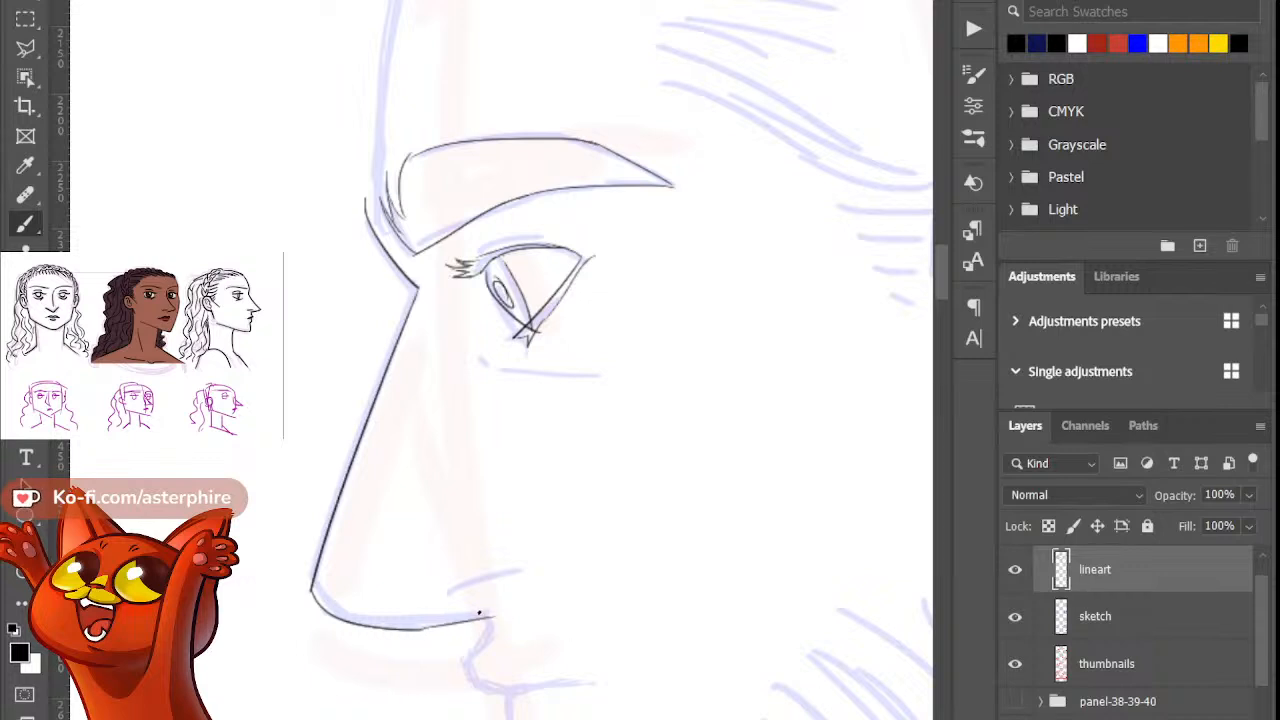
Step: Add thin lines for the left-facing profile's nostril wing and the crease under the eye
{"action": "left_click_drag", "start_coordinate": [448, 592], "coordinate": [536, 585]}
{"action": "key", "text": "ctrl+z"}
{"action": "left_click_drag", "start_coordinate": [447, 594], "coordinate": [552, 576]}
{"action": "left_click_drag", "start_coordinate": [490, 355], "coordinate": [634, 378]}
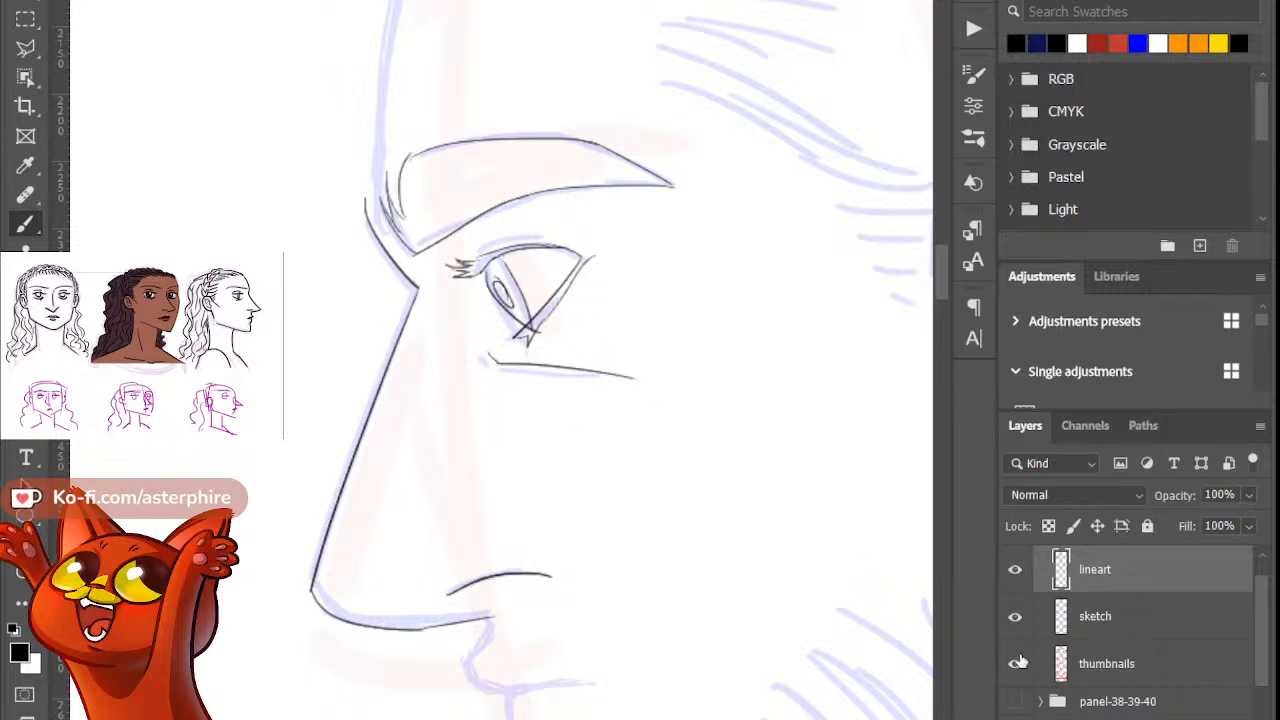
Step: Check the thin-line trial with the sketch layer hidden, show the sketch again, and delete the trial lines from the lineart layer
{"action": "left_click", "coordinate": [1016, 618]}
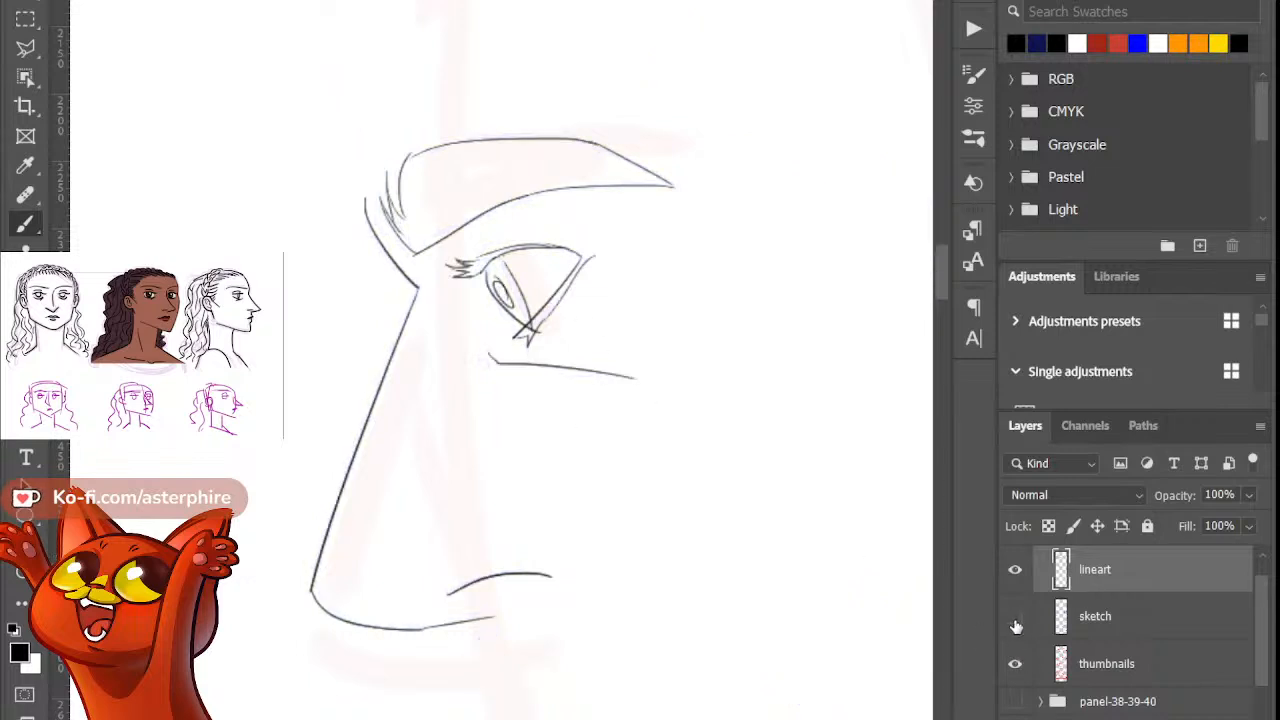
{"action": "left_click", "coordinate": [1015, 618]}
{"action": "key", "text": "m"}
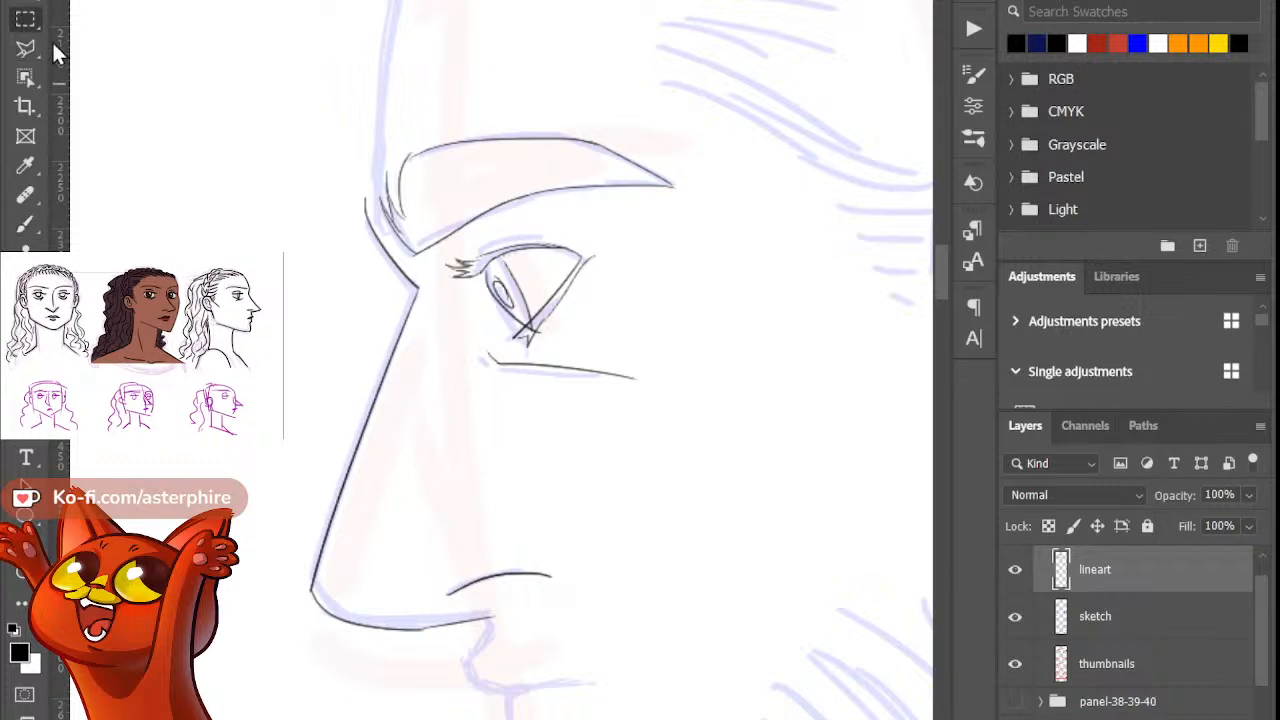
{"action": "left_click_drag", "start_coordinate": [254, 68], "coordinate": [748, 714]}
{"action": "key", "text": "Delete"}
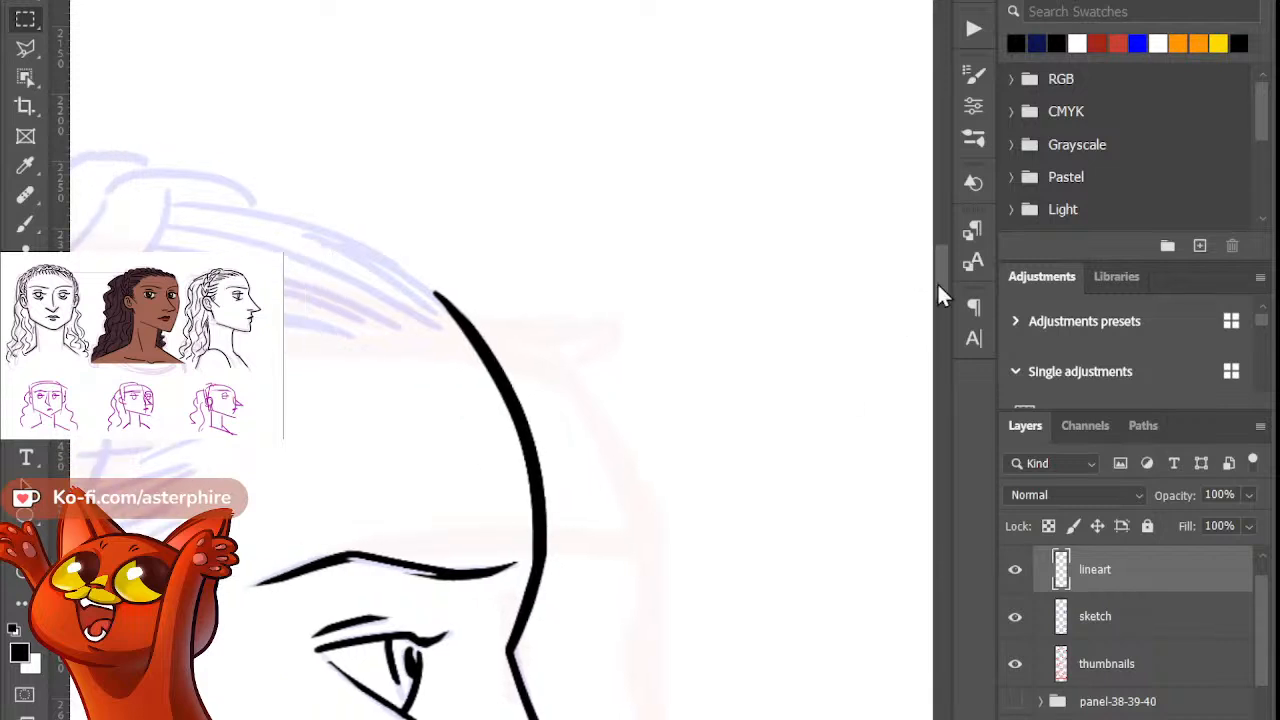
{"action": "left_click_drag", "start_coordinate": [940, 292], "coordinate": [945, 302]}
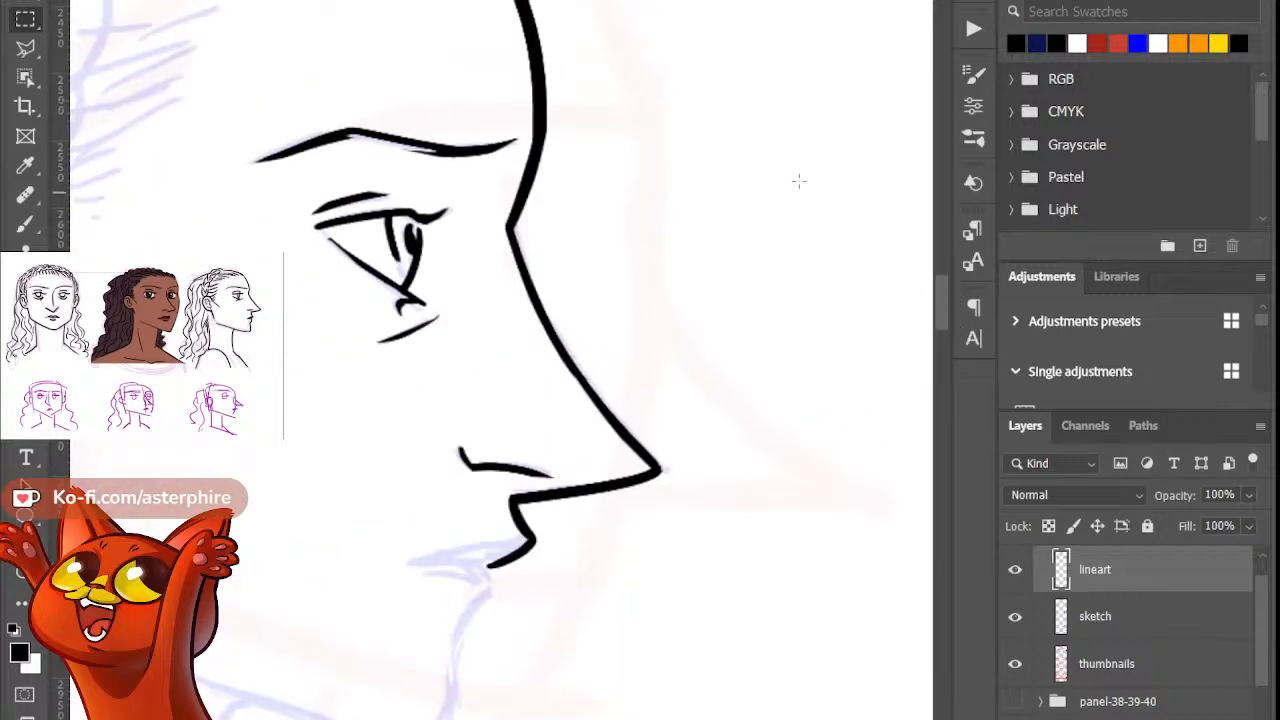
{"action": "left_click", "coordinate": [37, 224]}
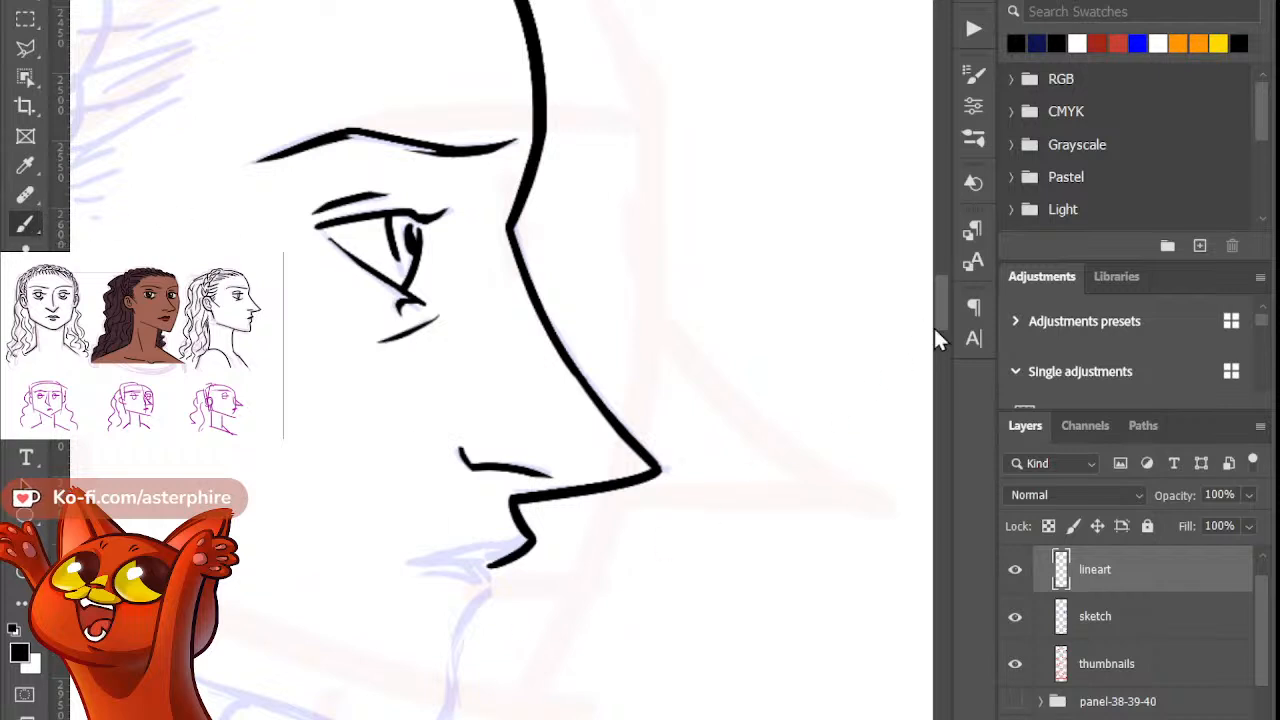
Step: Ink the upper edge of the woman's upper lip from the mouth corner toward the profile outline, redoing rejected strokes
{"action": "scroll", "coordinate": [934, 328], "scroll_direction": "down", "scroll_amount": 3}
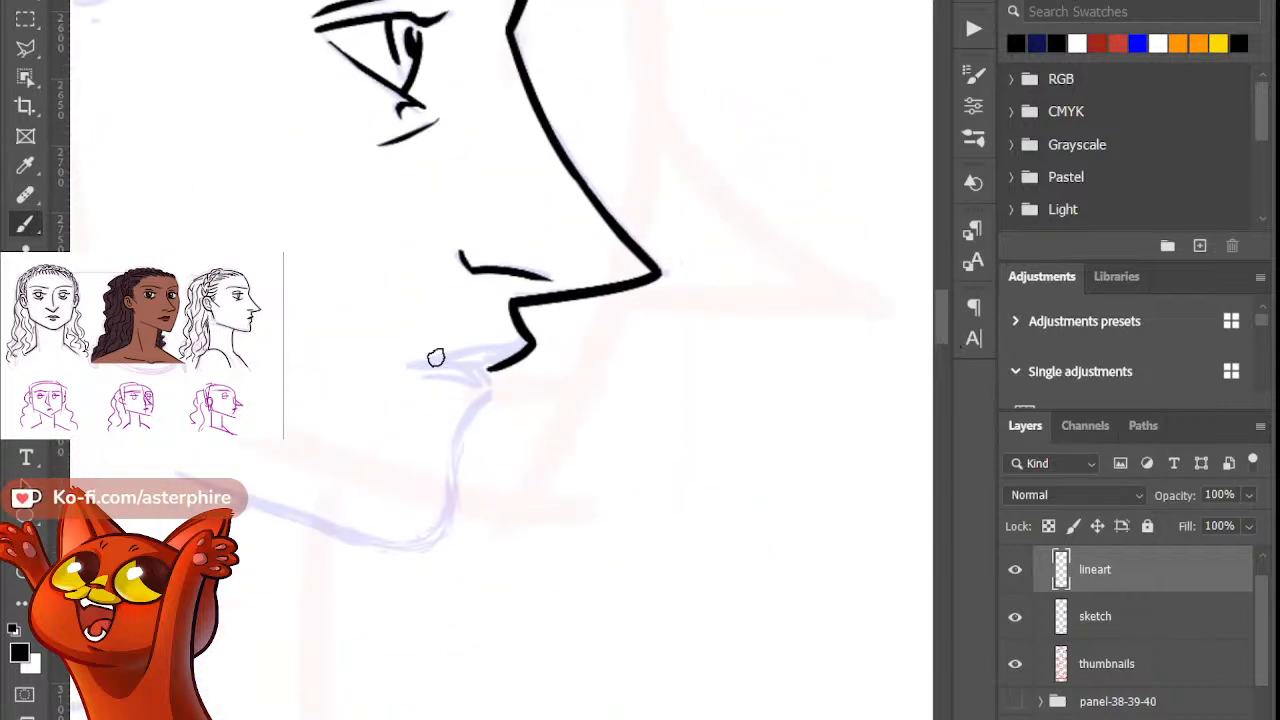
{"action": "scroll", "coordinate": [441, 347], "scroll_direction": "down", "scroll_amount": 2}
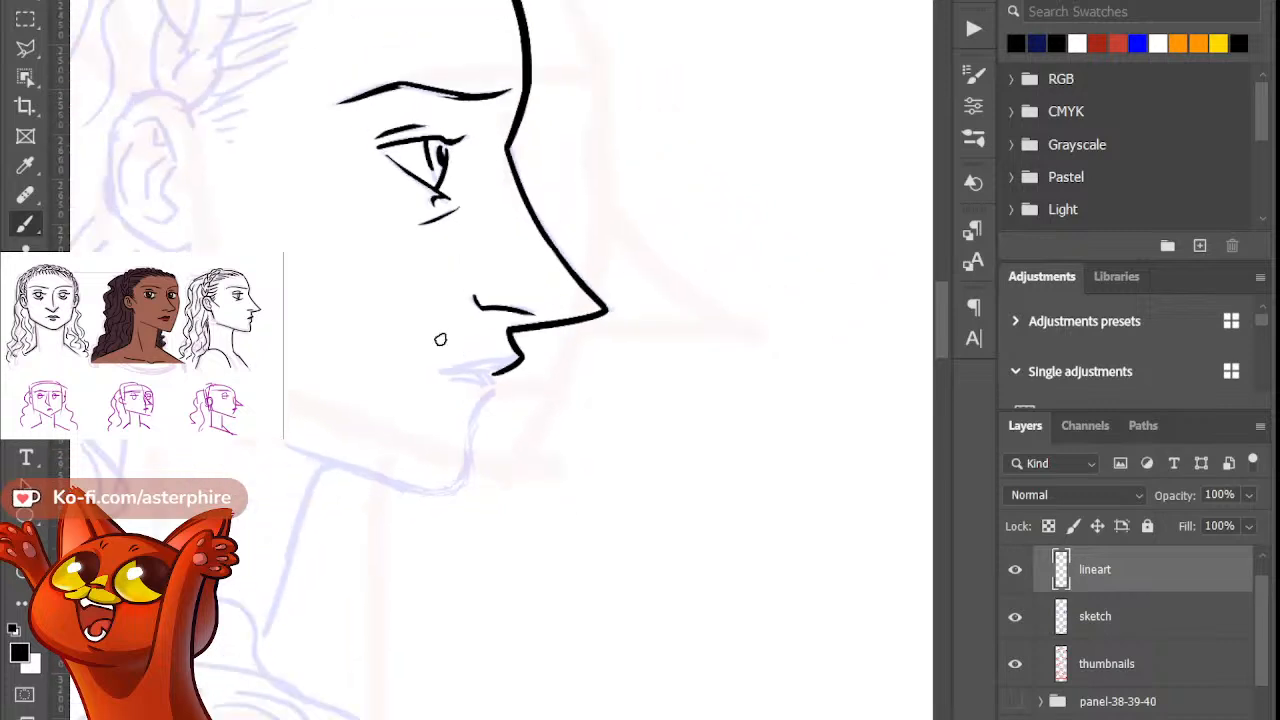
{"action": "key", "text": "ctrl+0"}
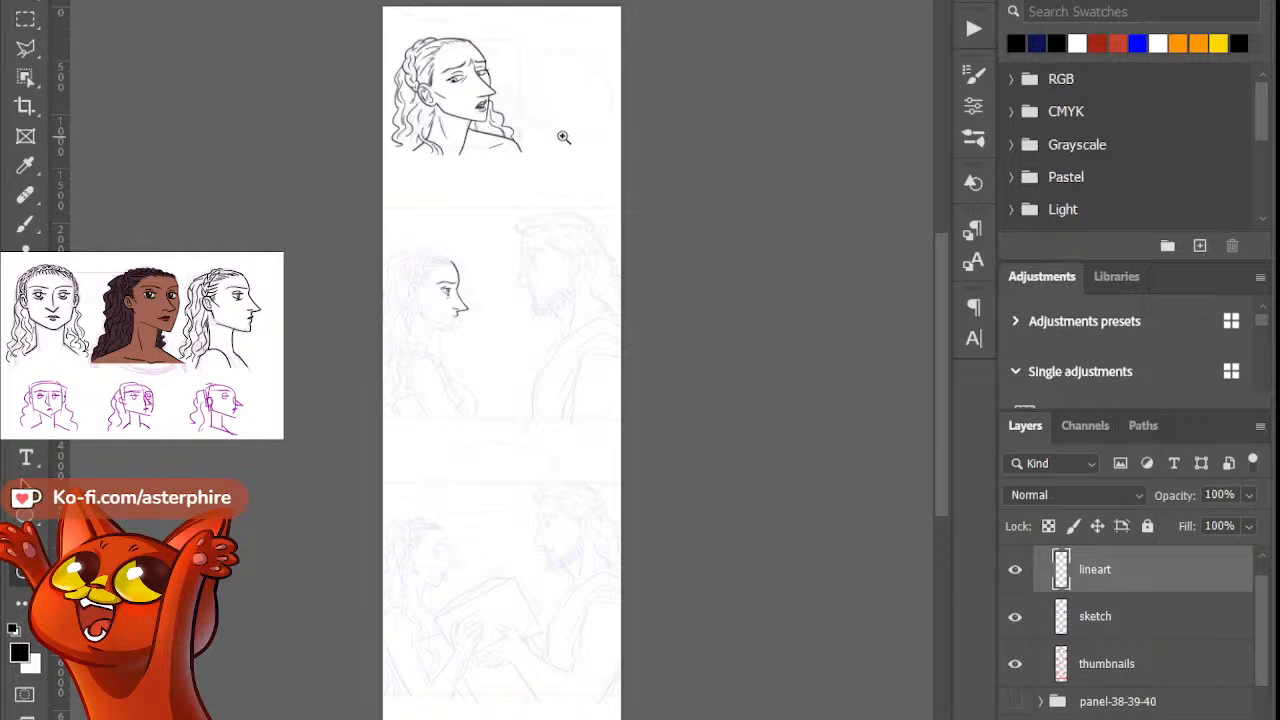
{"action": "left_click", "coordinate": [474, 277]}
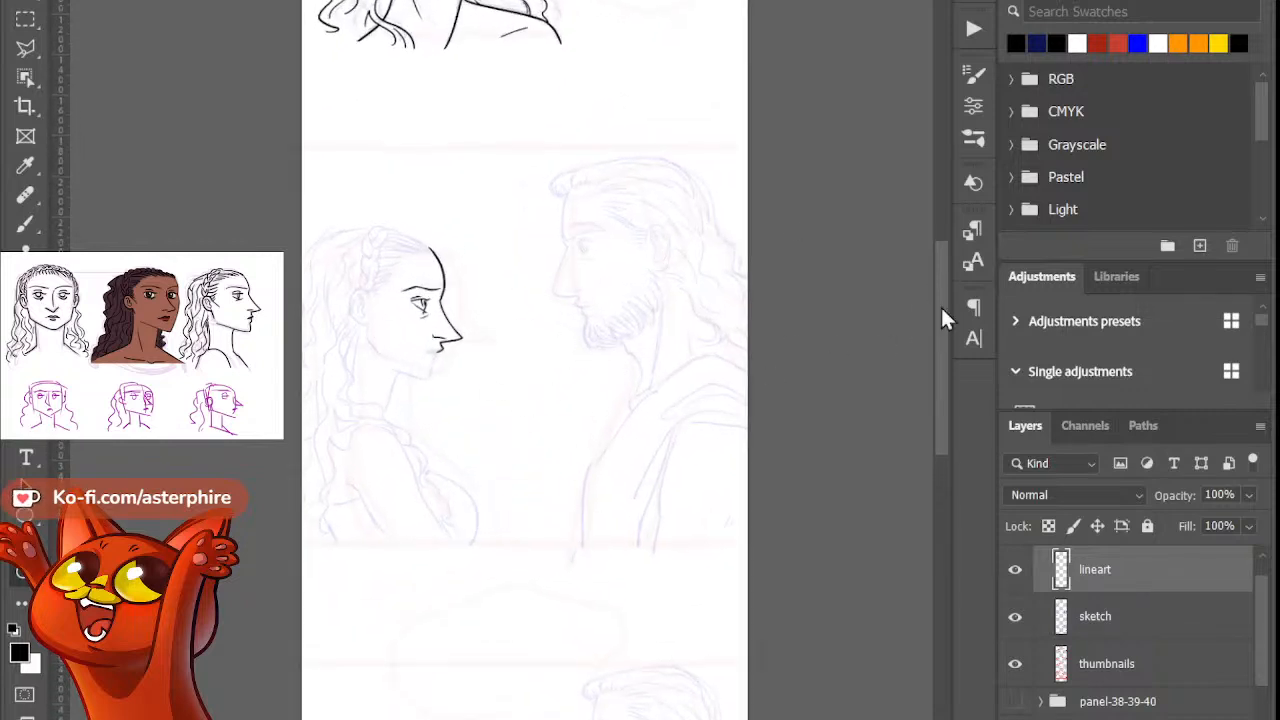
{"action": "mouse_move", "coordinate": [944, 318]}
{"action": "left_mouse_down"}
{"action": "mouse_move", "coordinate": [956, 398]}
{"action": "mouse_move", "coordinate": [943, 358]}
{"action": "left_mouse_up"}
{"action": "left_click_drag", "start_coordinate": [417, 286], "coordinate": [368, 258]}
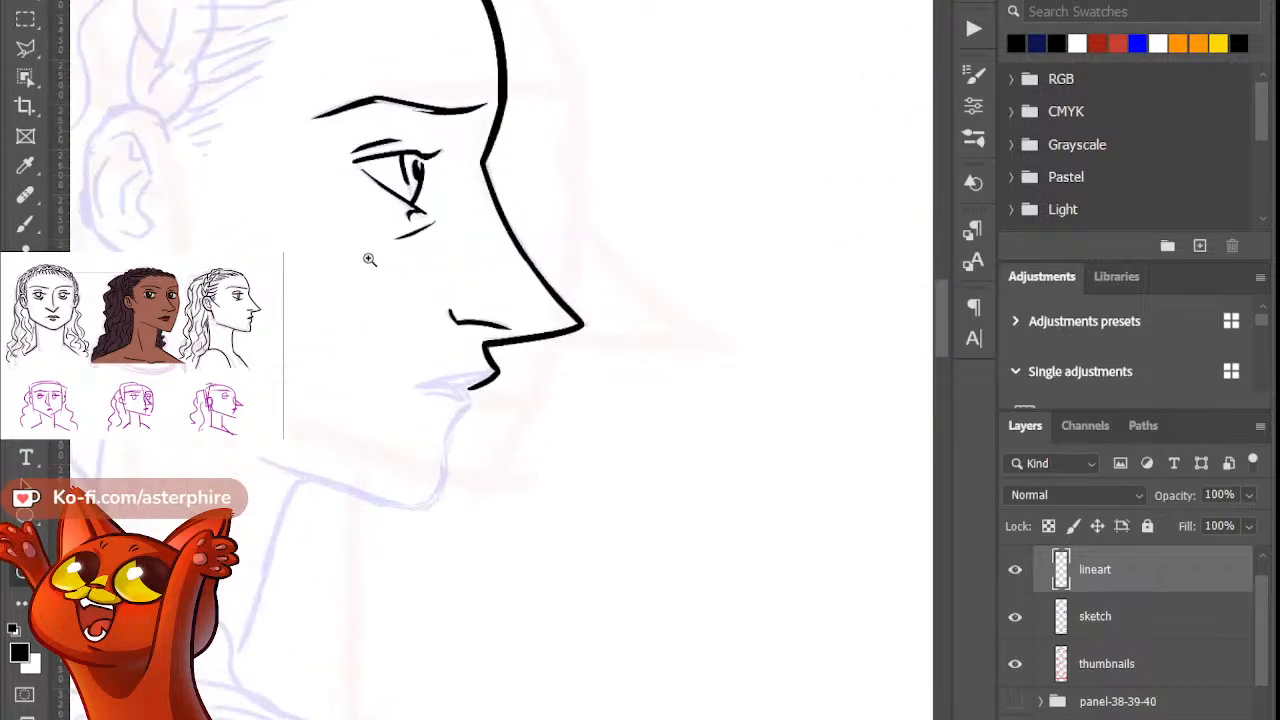
{"action": "left_click", "coordinate": [38, 234]}
{"action": "left_click_drag", "start_coordinate": [424, 389], "coordinate": [500, 371]}
{"action": "key", "text": "ctrl+z"}
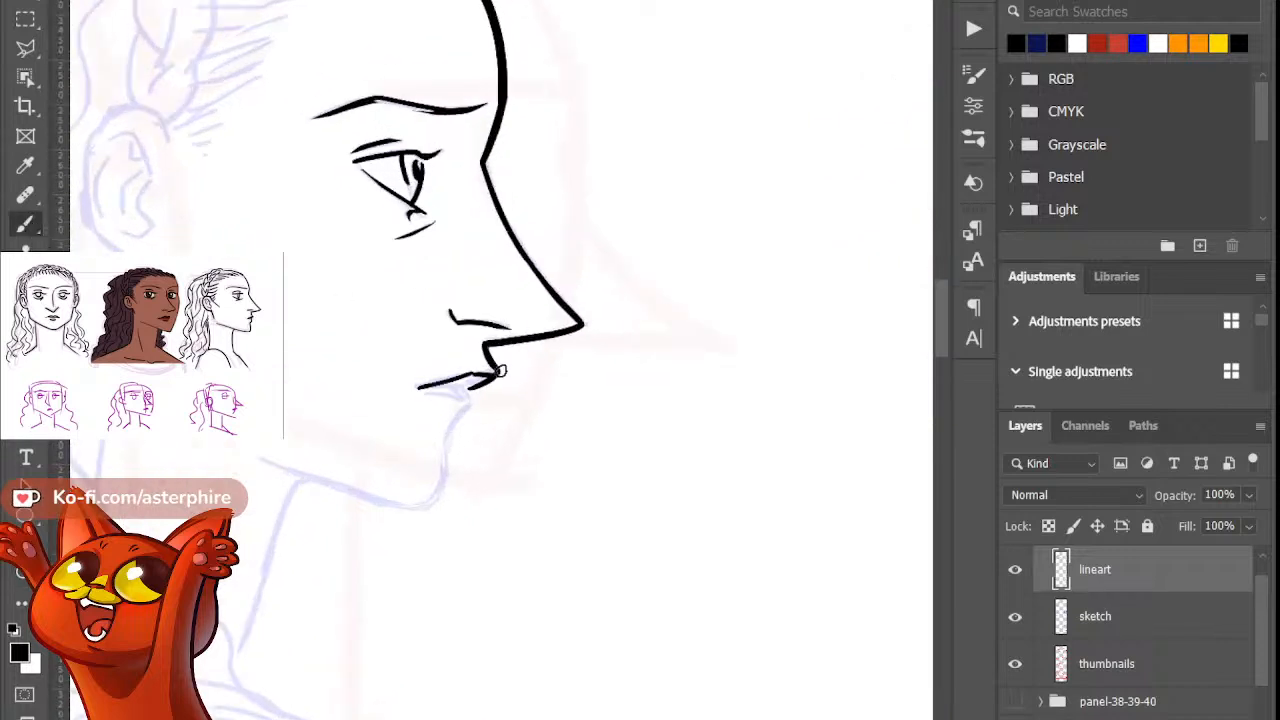
{"action": "key", "text": "ctrl+z"}
{"action": "key", "text": "ctrl+z"}
{"action": "left_click_drag", "start_coordinate": [422, 388], "coordinate": [478, 374]}
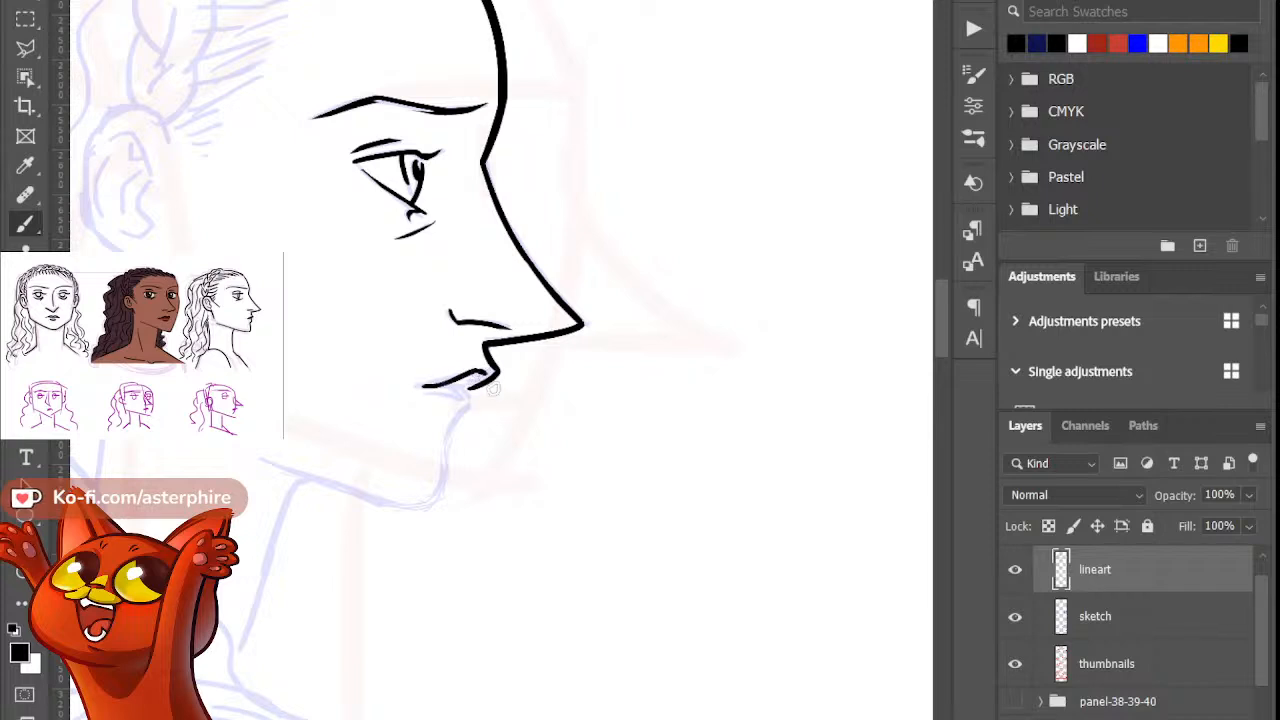
Step: Ink the parting line between the woman's lips with a small accent below it, tapering the line ends with the eraser
{"action": "key", "text": "e"}
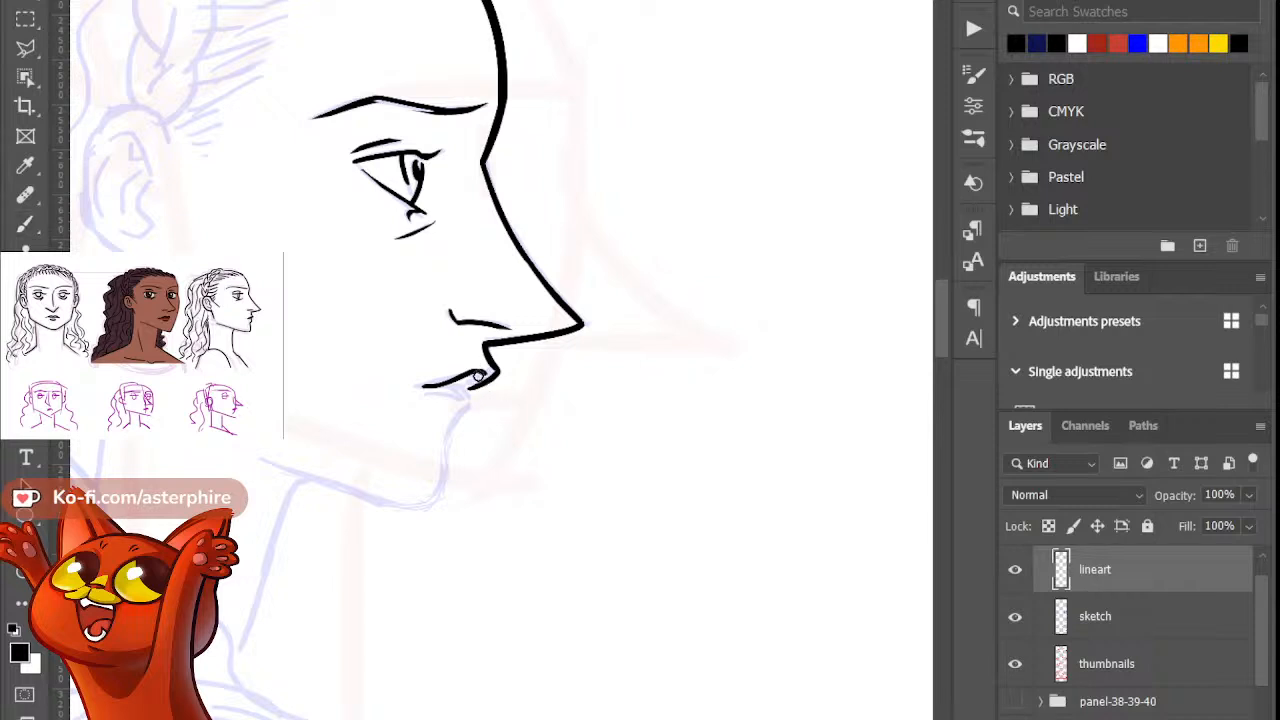
{"action": "key", "text": "b"}
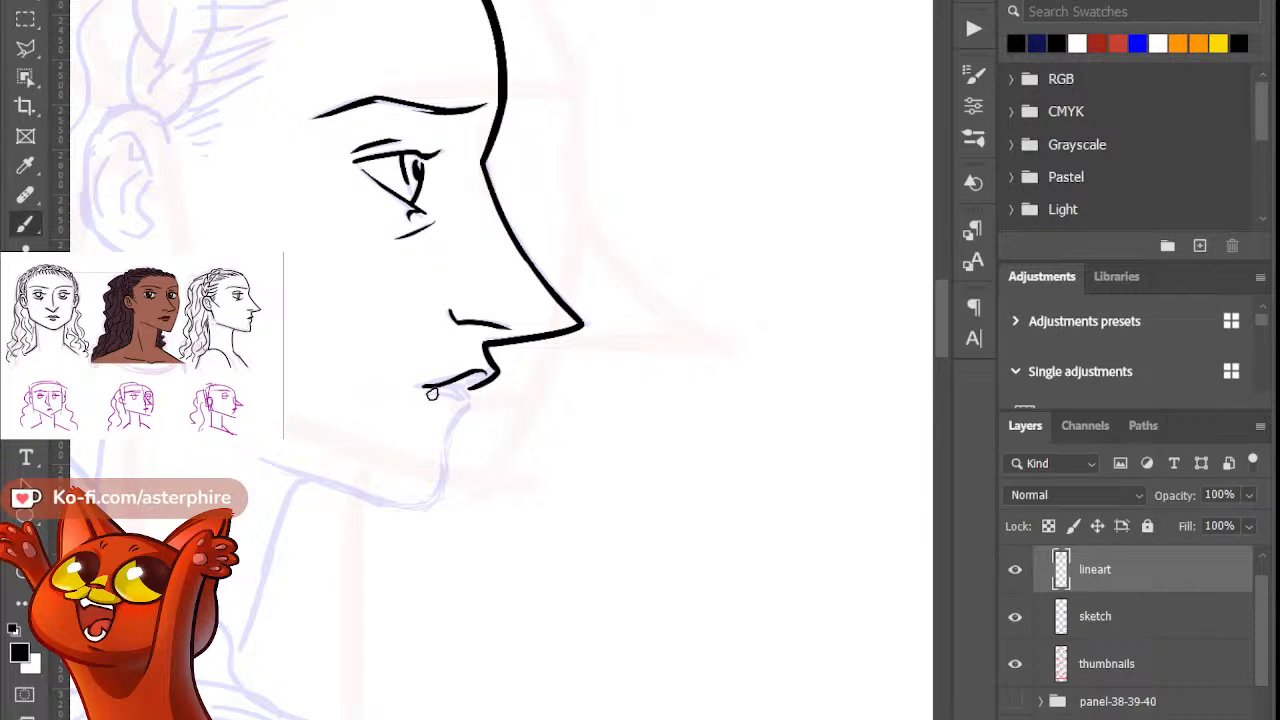
{"action": "key", "text": "e"}
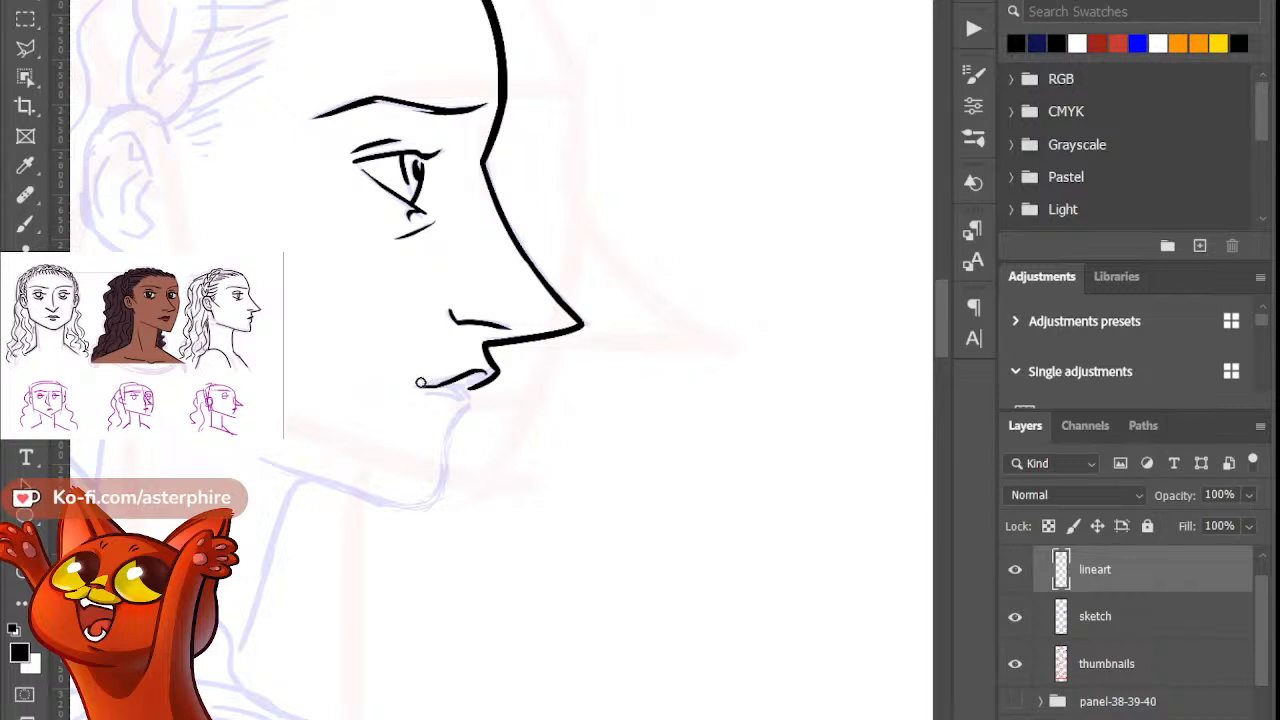
{"action": "key", "text": "b"}
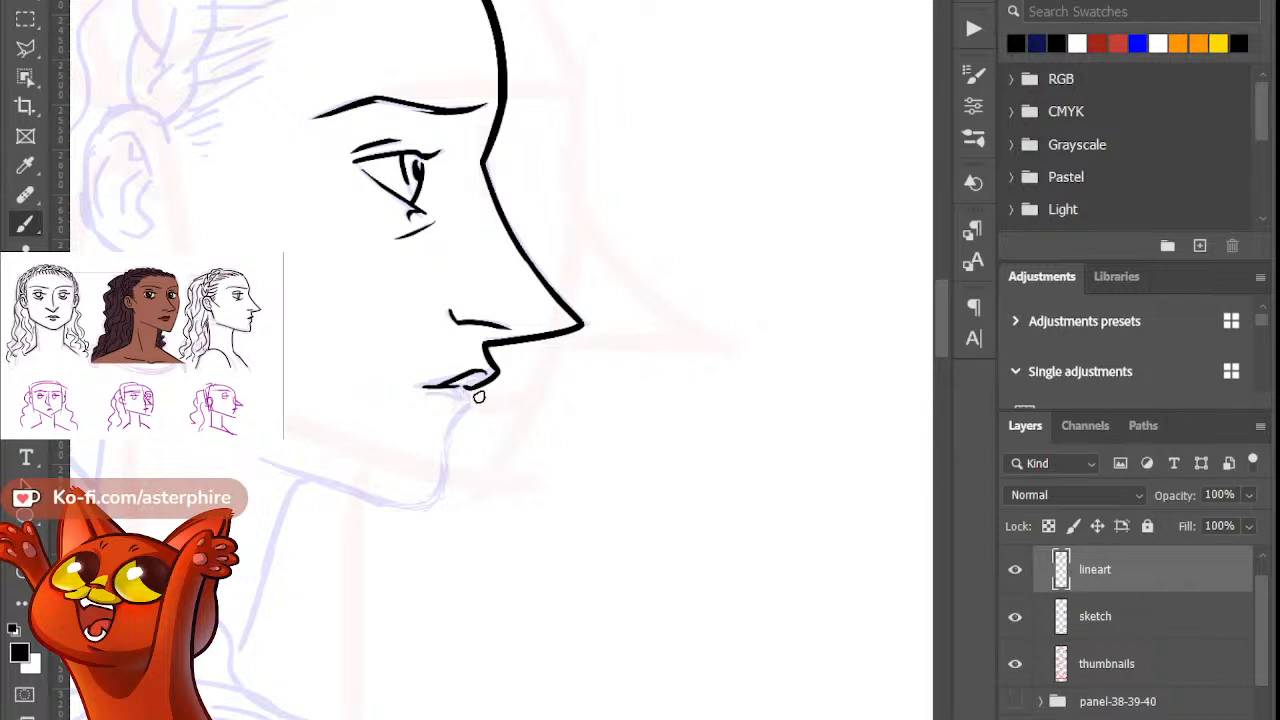
{"action": "key", "text": "e"}
{"action": "key", "text": "b"}
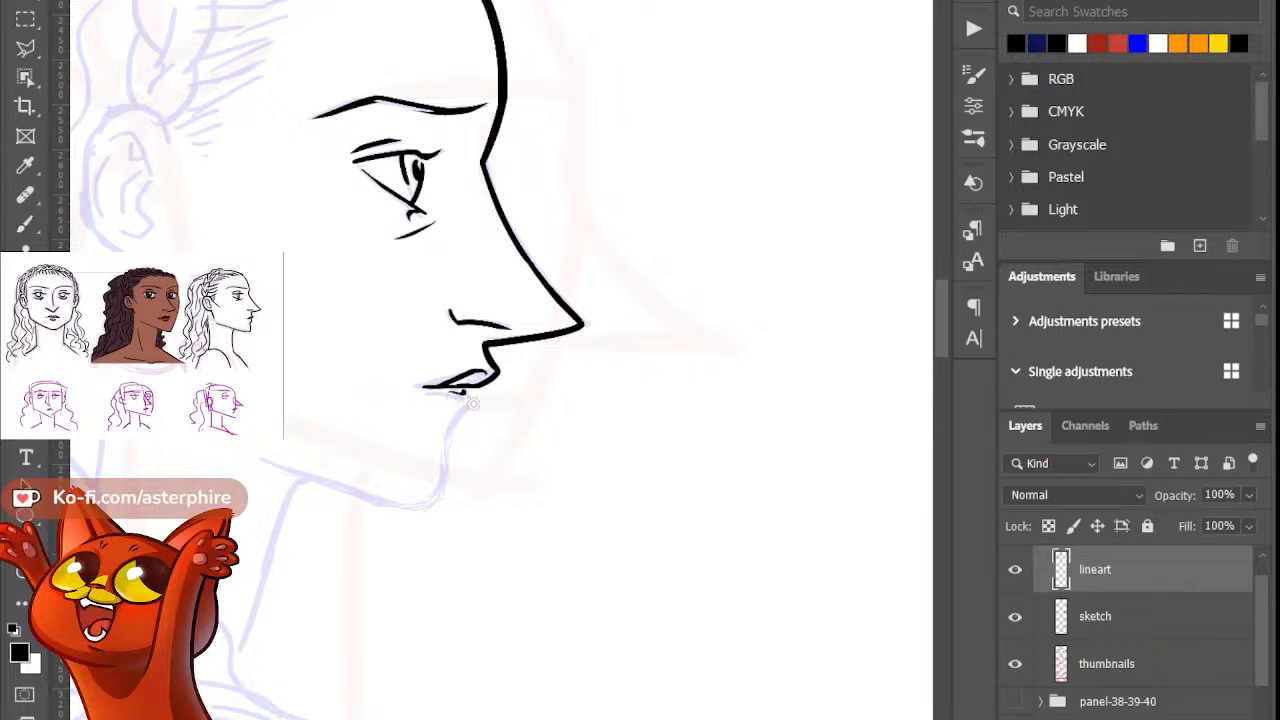
{"action": "key", "text": "b"}
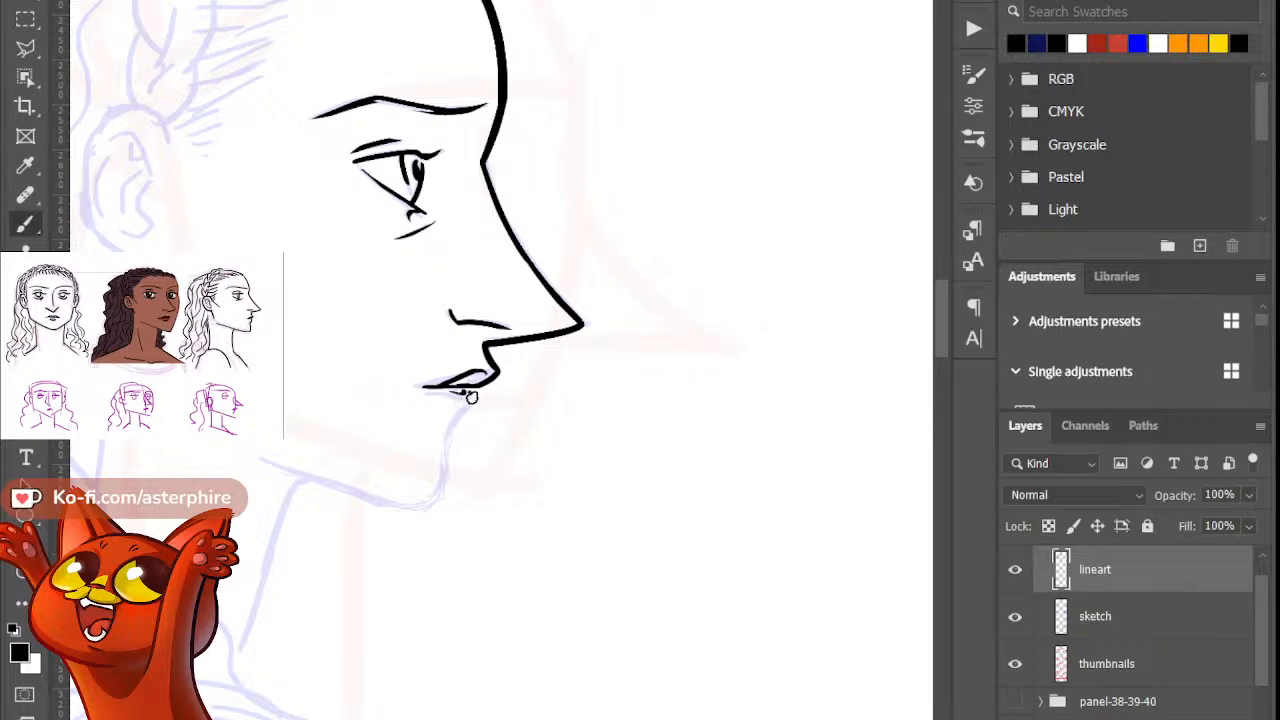
Step: Ink the curve of the woman's lower lip and check the mouth with the sketch layer briefly hidden
{"action": "left_click_drag", "start_coordinate": [468, 400], "coordinate": [447, 421]}
{"action": "left_click", "coordinate": [1015, 618]}
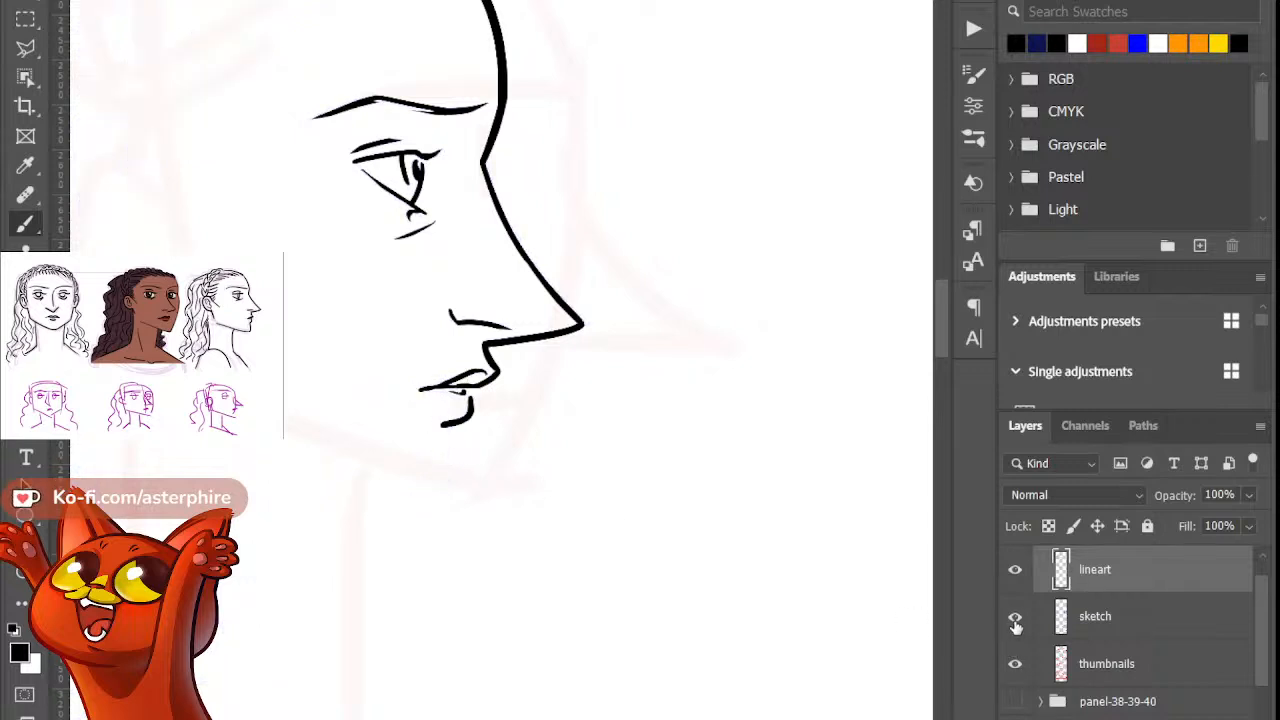
{"action": "left_click", "coordinate": [1015, 618]}
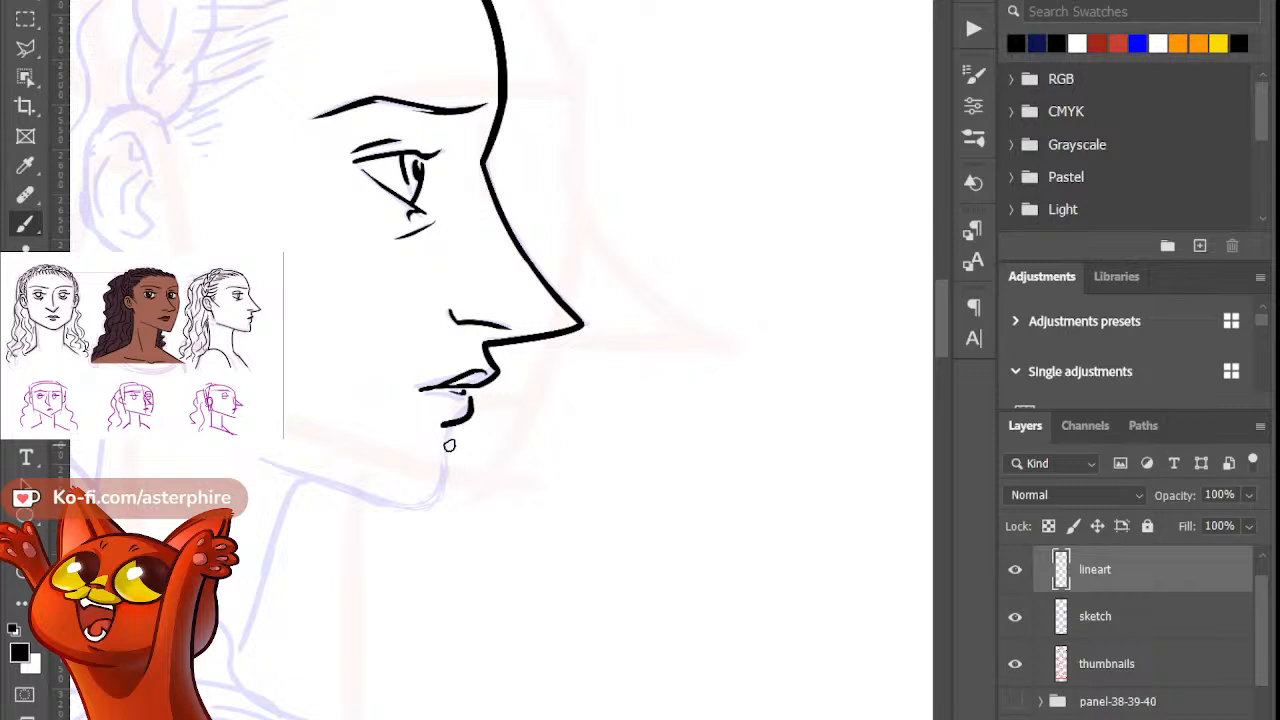
Step: Ink the woman's chin from below the lower lip down and around to its underside, redoing rejected strokes
{"action": "key", "text": "b"}
{"action": "left_click_drag", "start_coordinate": [452, 422], "coordinate": [445, 505]}
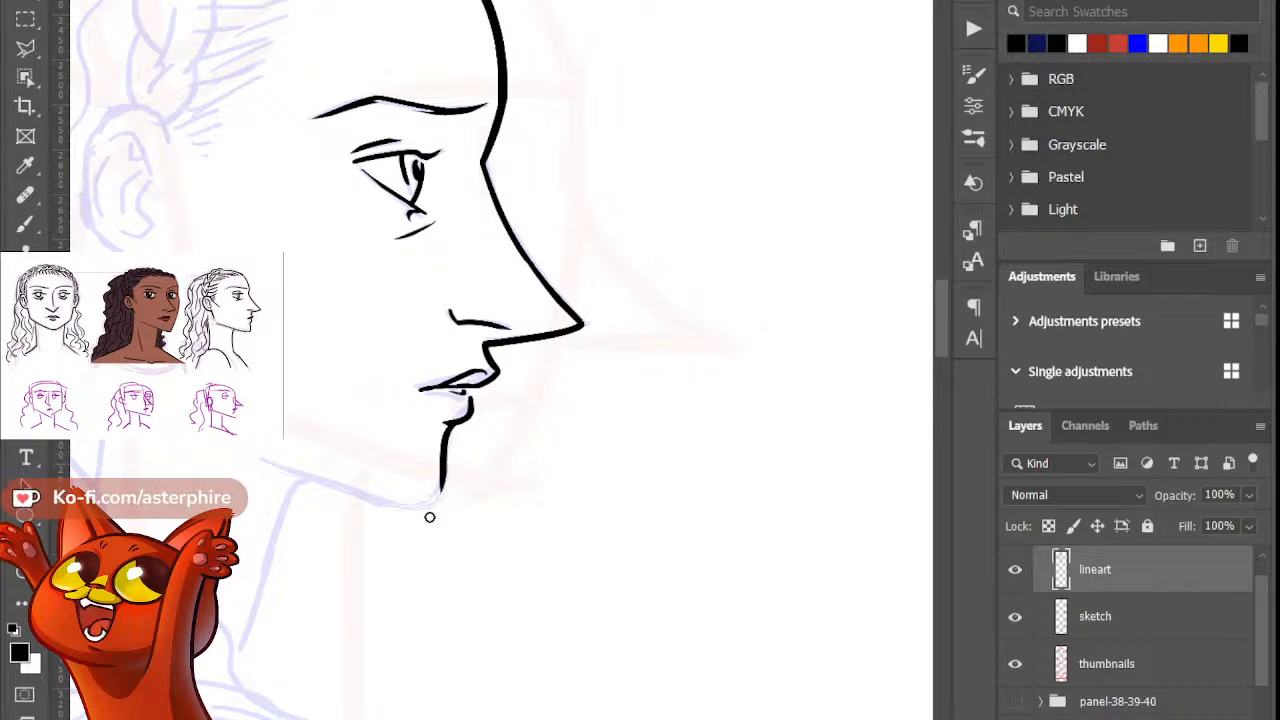
{"action": "left_click_drag", "start_coordinate": [446, 456], "coordinate": [430, 507]}
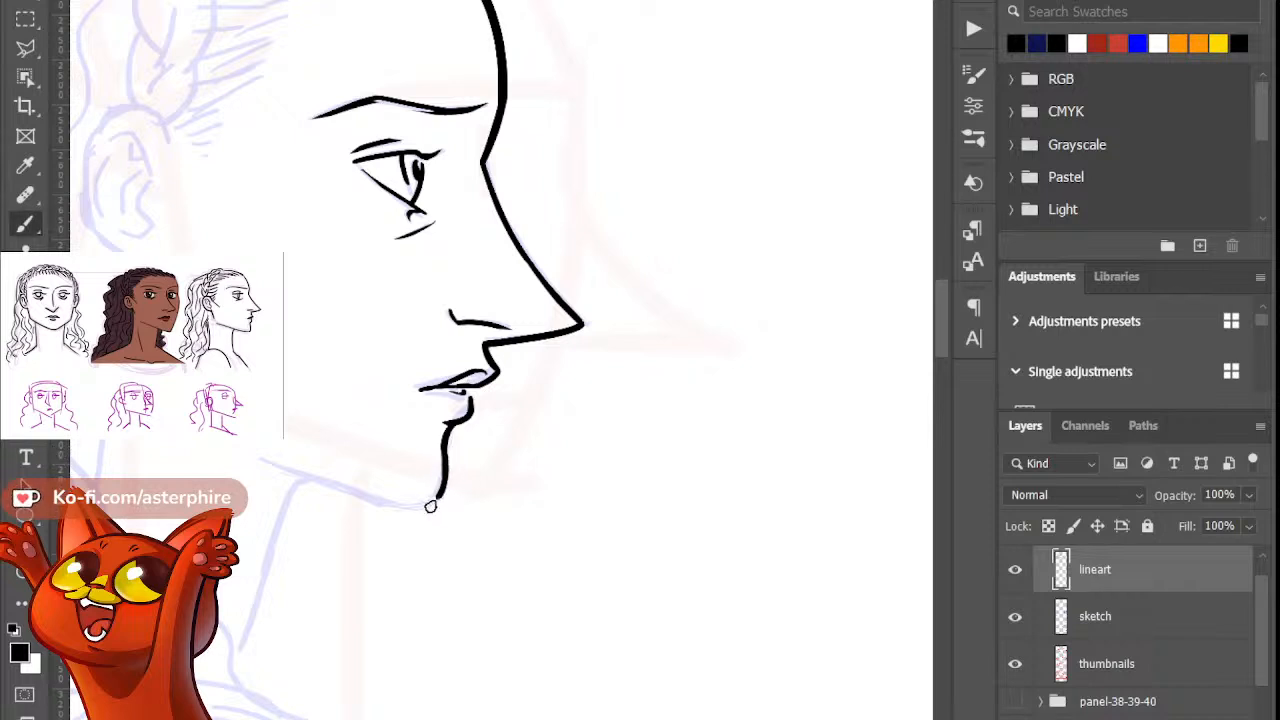
{"action": "key", "text": "ctrl+z"}
{"action": "left_click_drag", "start_coordinate": [446, 452], "coordinate": [410, 518]}
{"action": "key", "text": "ctrl+z"}
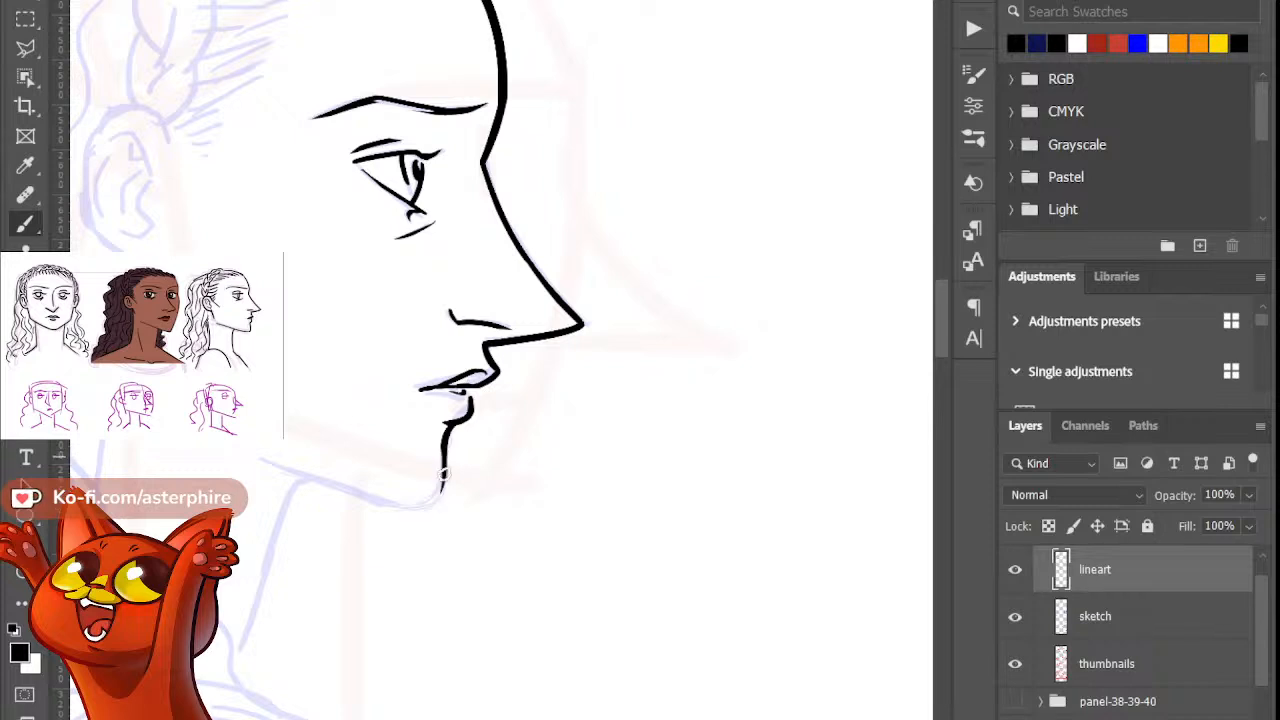
{"action": "mouse_move", "coordinate": [446, 452]}
{"action": "left_mouse_down"}
{"action": "mouse_move", "coordinate": [410, 516]}
{"action": "mouse_move", "coordinate": [440, 472]}
{"action": "mouse_move", "coordinate": [395, 511]}
{"action": "left_mouse_up"}
{"action": "key", "text": "ctrl+z"}
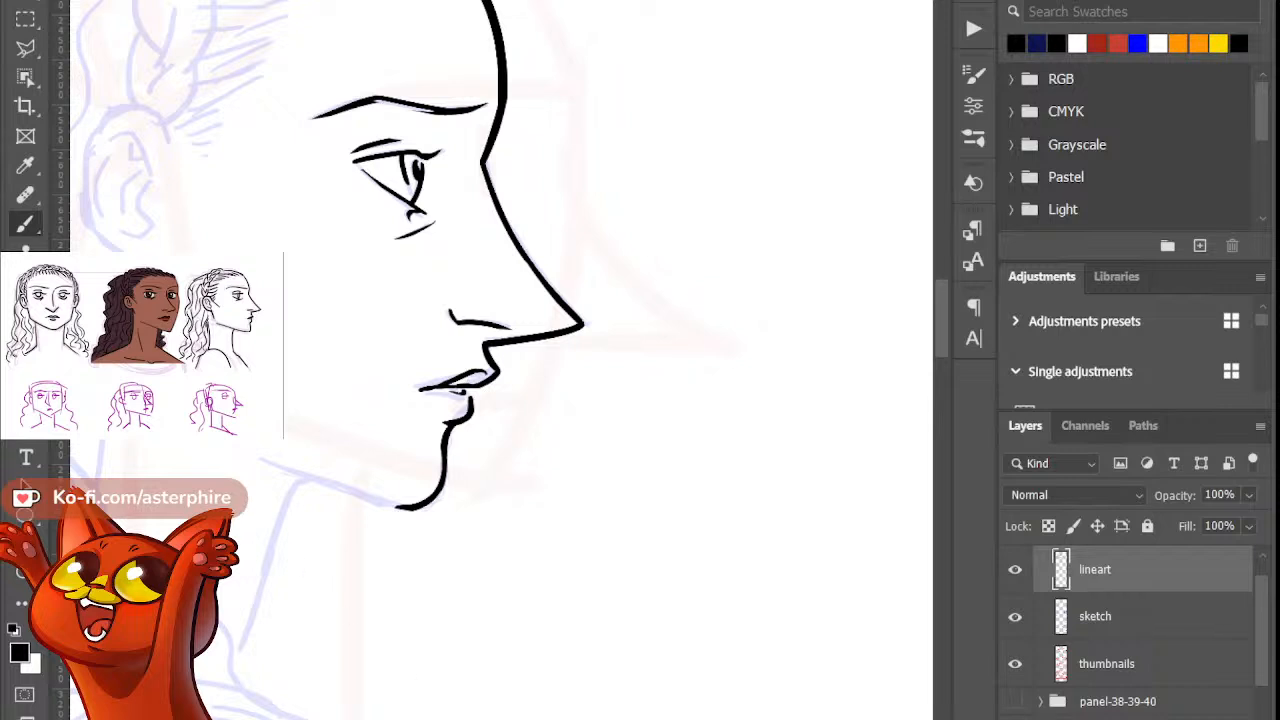
Step: Ink the upper and back rim of the woman's ear in one thick curve, redoing the stroke until it fits the sketch
{"action": "scroll", "coordinate": [501, 360], "scroll_direction": "left", "scroll_amount": 5}
{"action": "scroll", "coordinate": [501, 360], "scroll_direction": "right", "scroll_amount": 1}
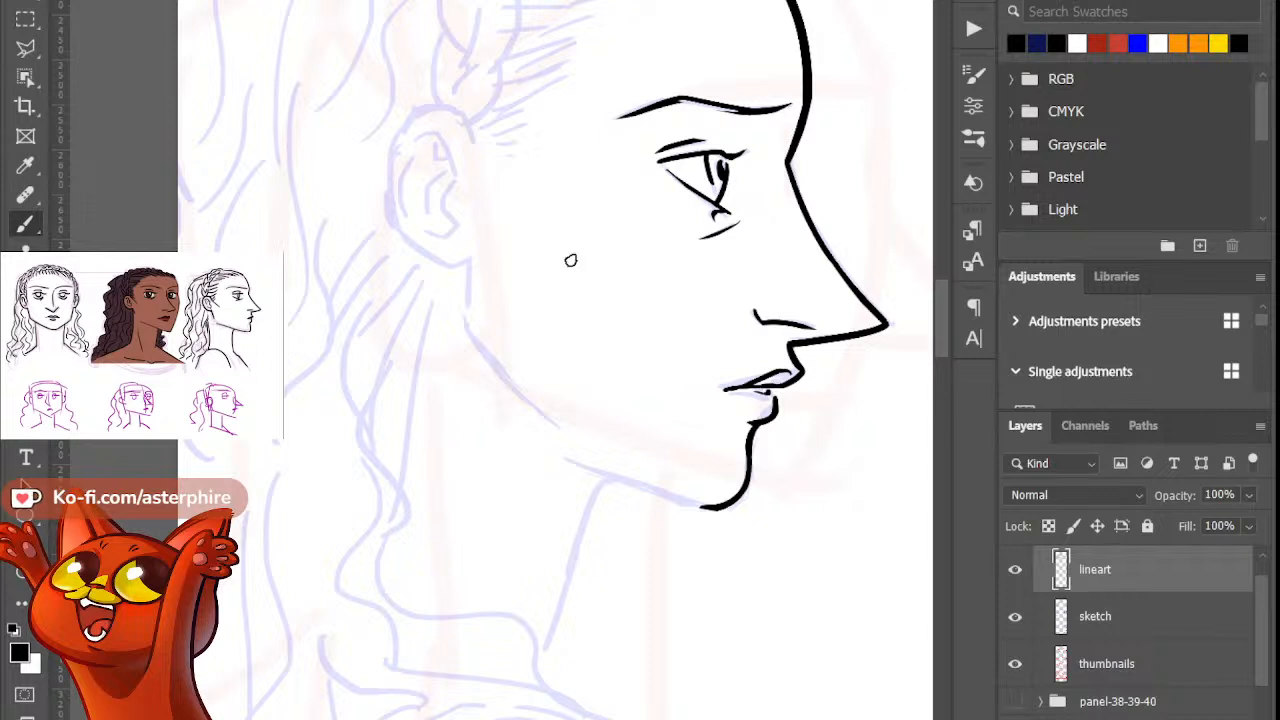
{"action": "mouse_move", "coordinate": [943, 325]}
{"action": "left_mouse_down"}
{"action": "mouse_move", "coordinate": [951, 292]}
{"action": "mouse_move", "coordinate": [955, 318]}
{"action": "left_mouse_up"}
{"action": "scroll", "coordinate": [955, 313], "scroll_direction": "down", "scroll_amount": 2}
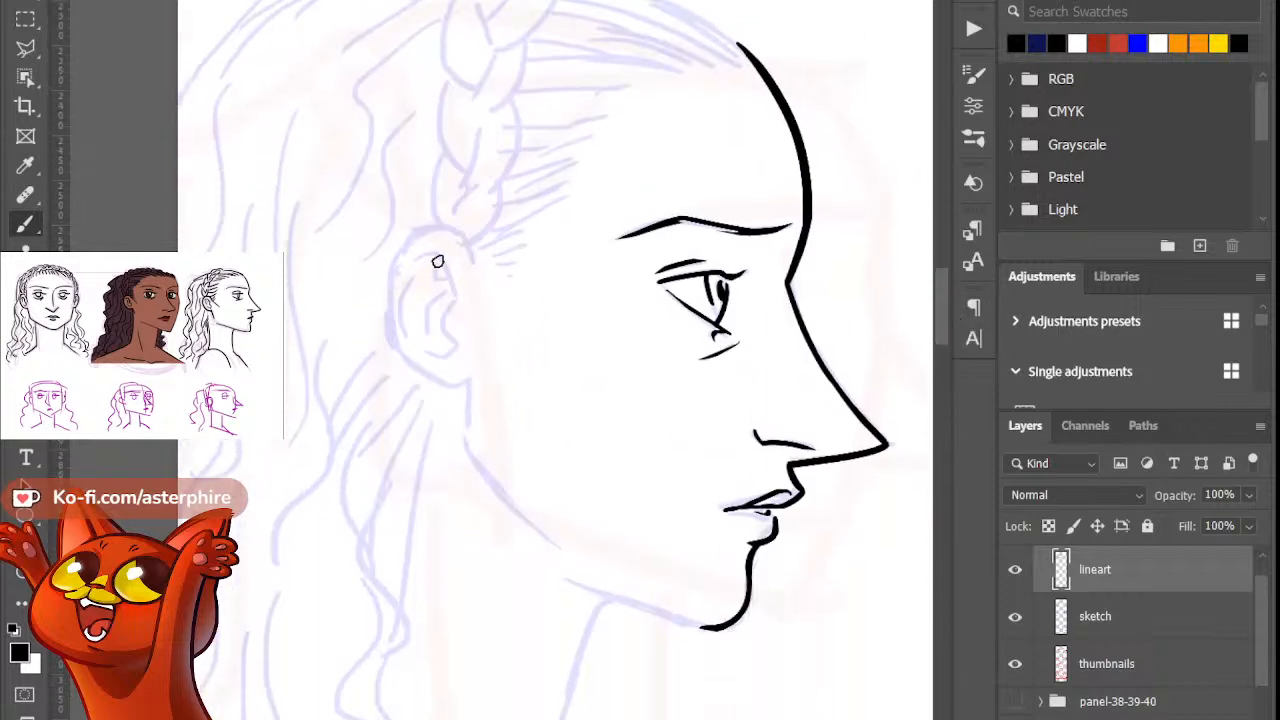
{"action": "left_click_drag", "start_coordinate": [474, 268], "coordinate": [472, 382]}
{"action": "key", "text": "ctrl+z"}
{"action": "mouse_move", "coordinate": [478, 268]}
{"action": "left_mouse_down"}
{"action": "mouse_move", "coordinate": [374, 280]}
{"action": "mouse_move", "coordinate": [485, 411]}
{"action": "left_mouse_up"}
{"action": "key", "text": "ctrl+z"}
{"action": "left_click_drag", "start_coordinate": [474, 266], "coordinate": [457, 377]}
{"action": "key", "text": "ctrl+z"}
{"action": "mouse_move", "coordinate": [478, 268]}
{"action": "left_mouse_down"}
{"action": "mouse_move", "coordinate": [383, 326]}
{"action": "mouse_move", "coordinate": [478, 410]}
{"action": "mouse_move", "coordinate": [429, 220]}
{"action": "mouse_move", "coordinate": [478, 410]}
{"action": "left_mouse_up"}
{"action": "key", "text": "ctrl+z"}
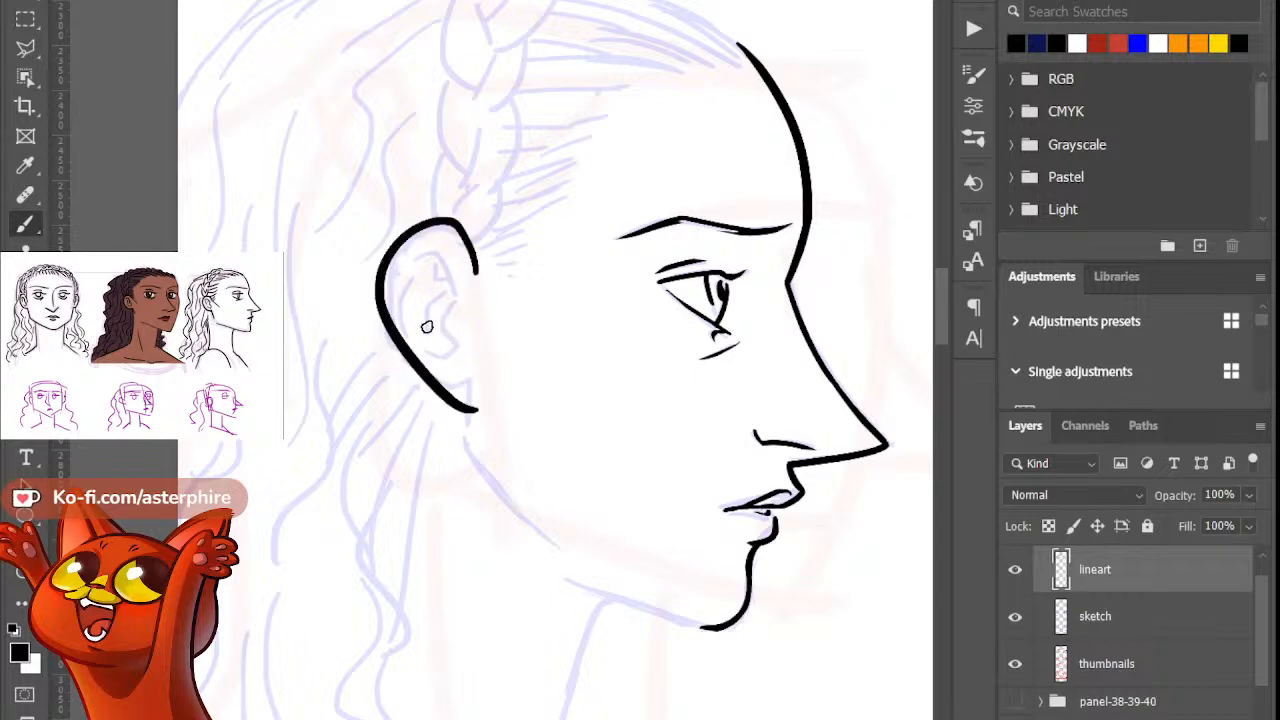
{"action": "key", "text": "ctrl+z"}
{"action": "left_click_drag", "start_coordinate": [471, 269], "coordinate": [463, 409]}
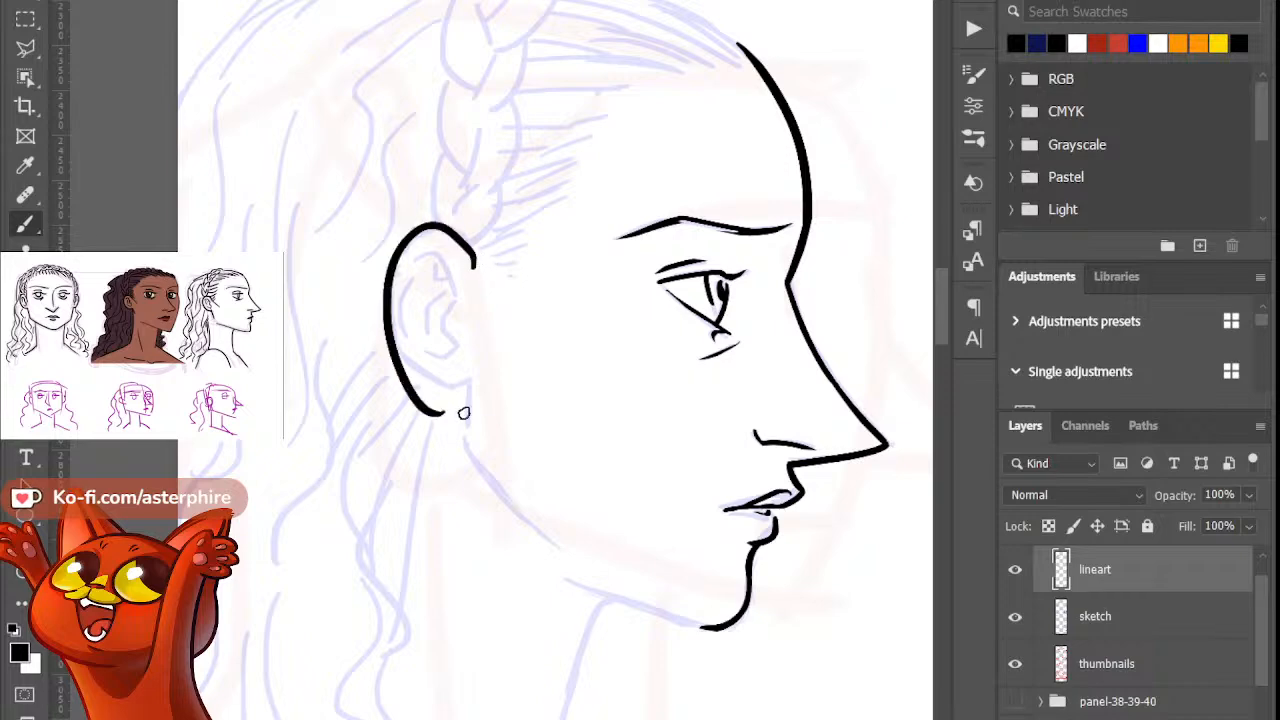
{"action": "key", "text": "ctrl+z"}
{"action": "mouse_move", "coordinate": [477, 262]}
{"action": "left_mouse_down"}
{"action": "mouse_move", "coordinate": [396, 246]}
{"action": "mouse_move", "coordinate": [418, 374]}
{"action": "left_mouse_up"}
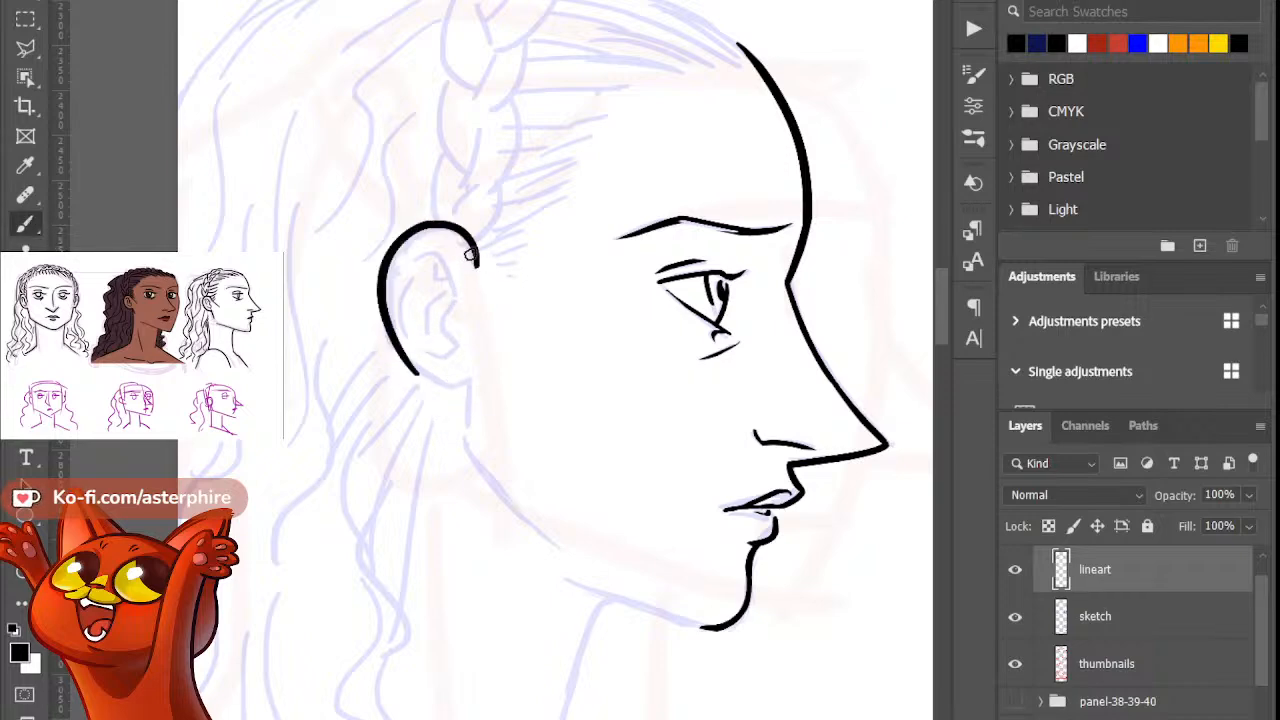
Step: Thin the lower end of the ear's back rim with the eraser and ink the rim's continuation around the earlobe
{"action": "key", "text": "b"}
{"action": "key", "text": "e"}
{"action": "left_click_drag", "start_coordinate": [391, 300], "coordinate": [437, 401]}
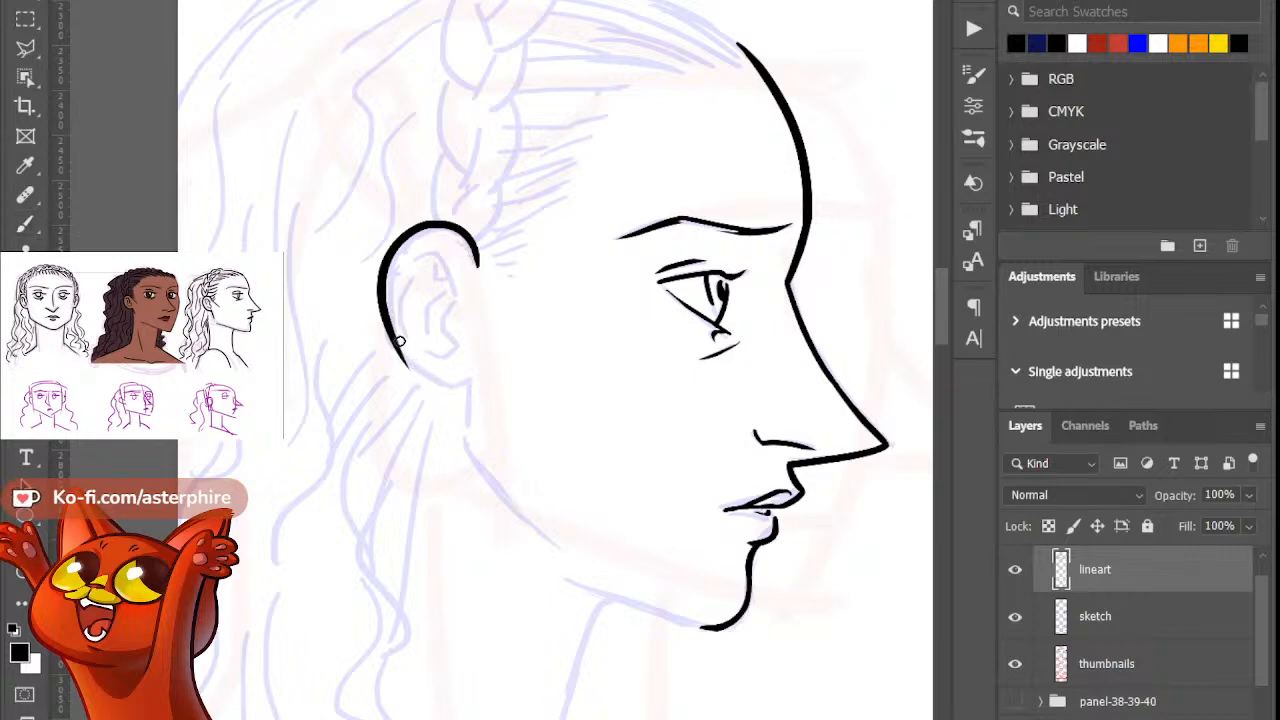
{"action": "key", "text": "b"}
{"action": "left_click_drag", "start_coordinate": [399, 340], "coordinate": [449, 397]}
{"action": "key", "text": "ctrl+z"}
{"action": "left_click_drag", "start_coordinate": [392, 339], "coordinate": [463, 401]}
Step: Ink the inner fold under the top of the ear and taper both of its ends with the eraser
{"action": "mouse_move", "coordinate": [414, 258]}
{"action": "left_mouse_down"}
{"action": "mouse_move", "coordinate": [458, 262]}
{"action": "mouse_move", "coordinate": [453, 282]}
{"action": "mouse_move", "coordinate": [441, 251]}
{"action": "mouse_move", "coordinate": [469, 301]}
{"action": "left_mouse_up"}
{"action": "key", "text": "ctrl+z"}
{"action": "key", "text": "e"}
{"action": "left_click_drag", "start_coordinate": [420, 249], "coordinate": [437, 244]}
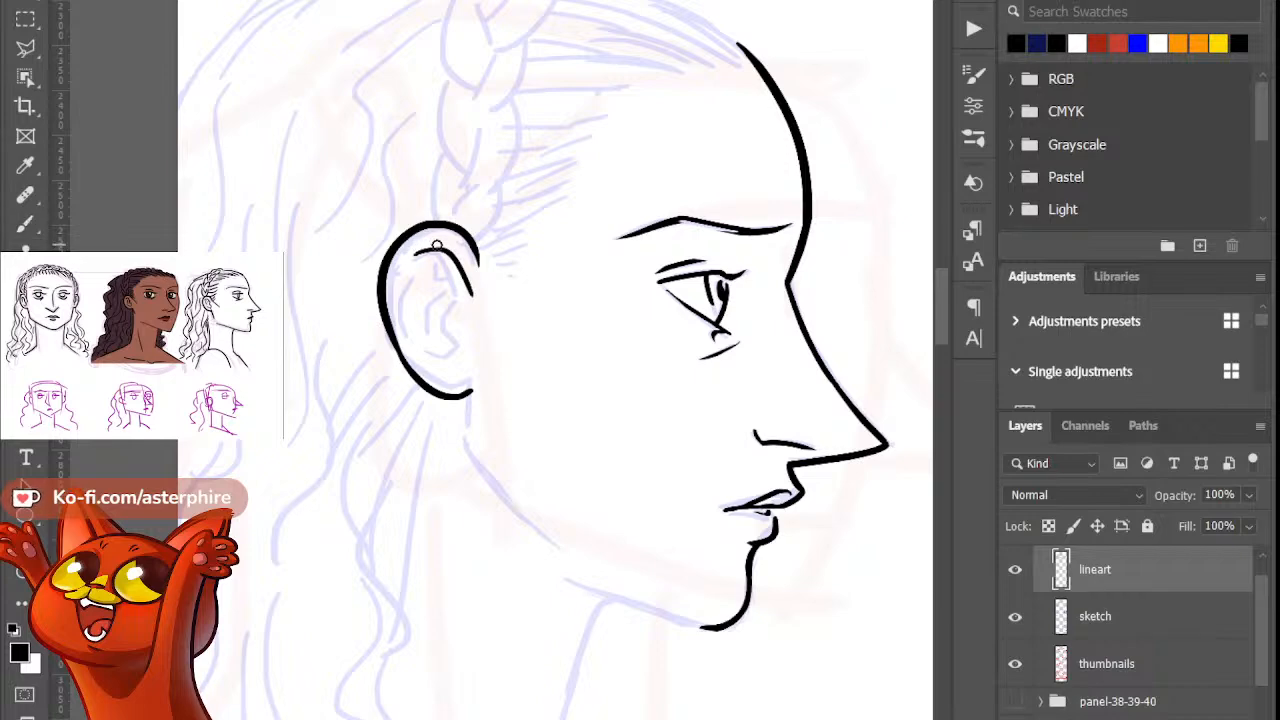
{"action": "left_click_drag", "start_coordinate": [470, 295], "coordinate": [469, 278]}
{"action": "key", "text": "b"}
Step: Ink the small pointed flap and notch at the front of the ear opening, refining the strokes with the eraser
{"action": "mouse_move", "coordinate": [467, 281]}
{"action": "left_mouse_down"}
{"action": "mouse_move", "coordinate": [458, 303]}
{"action": "mouse_move", "coordinate": [478, 348]}
{"action": "mouse_move", "coordinate": [442, 367]}
{"action": "mouse_move", "coordinate": [432, 344]}
{"action": "mouse_move", "coordinate": [448, 369]}
{"action": "left_mouse_up"}
{"action": "key", "text": "ctrl+z"}
{"action": "key", "text": "e"}
{"action": "key", "text": "b"}
{"action": "key", "text": "e"}
{"action": "key", "text": "b"}
{"action": "key", "text": "e"}
{"action": "key", "text": "b"}
{"action": "key", "text": "ctrl+z"}
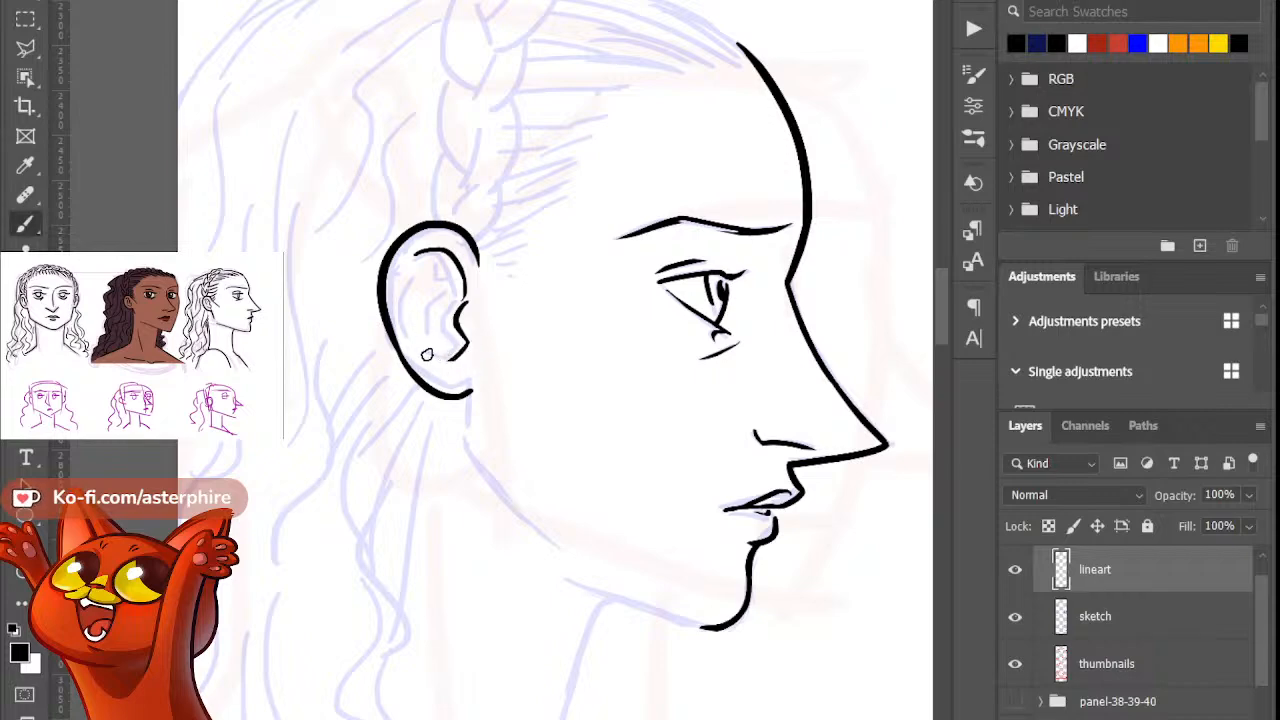
{"action": "key", "text": "e"}
{"action": "key", "text": "b"}
Step: Add the inner ear's central folds and the short curve inside the back rim, erasing to refine the line ends
{"action": "mouse_move", "coordinate": [446, 259]}
{"action": "left_mouse_down"}
{"action": "mouse_move", "coordinate": [457, 272]}
{"action": "mouse_move", "coordinate": [438, 345]}
{"action": "left_mouse_up"}
{"action": "left_click_drag", "start_coordinate": [449, 296], "coordinate": [462, 280]}
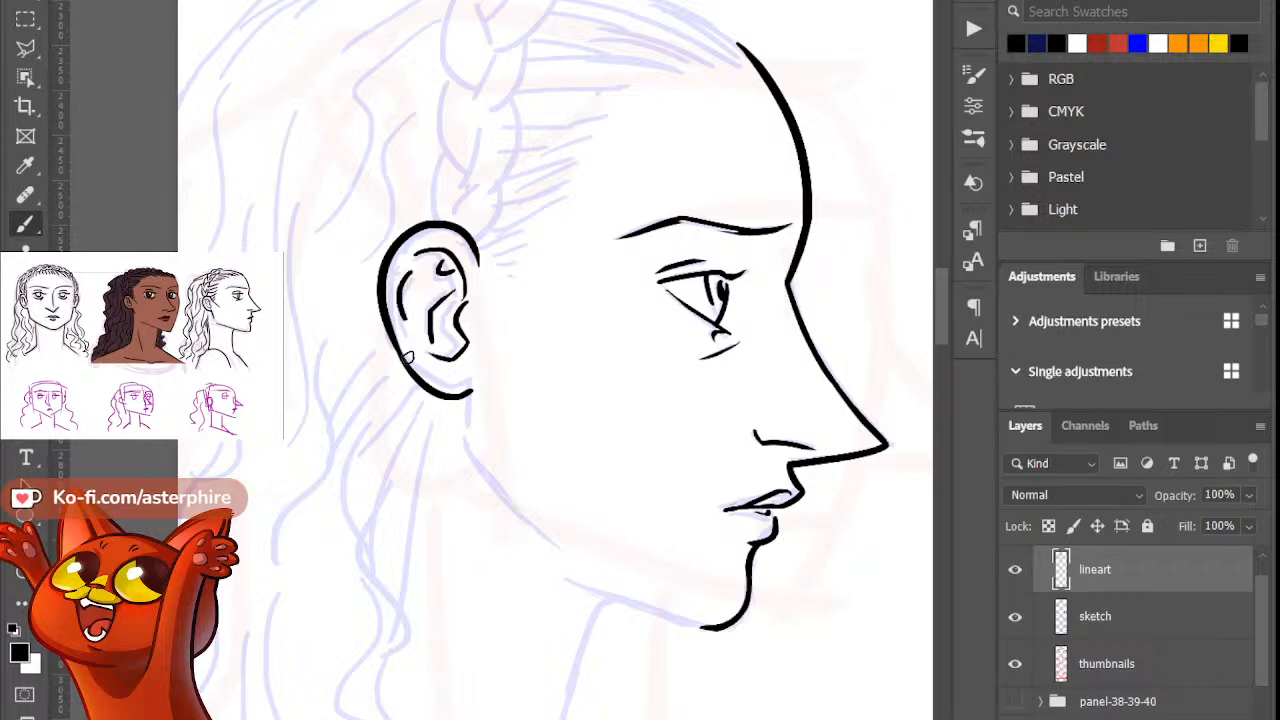
{"action": "mouse_move", "coordinate": [410, 270]}
{"action": "left_mouse_down"}
{"action": "mouse_move", "coordinate": [404, 334]}
{"action": "mouse_move", "coordinate": [420, 256]}
{"action": "left_mouse_up"}
{"action": "key", "text": "ctrl+z"}
{"action": "left_click_drag", "start_coordinate": [398, 298], "coordinate": [416, 259]}
{"action": "key", "text": "ctrl+z"}
{"action": "key", "text": "e"}
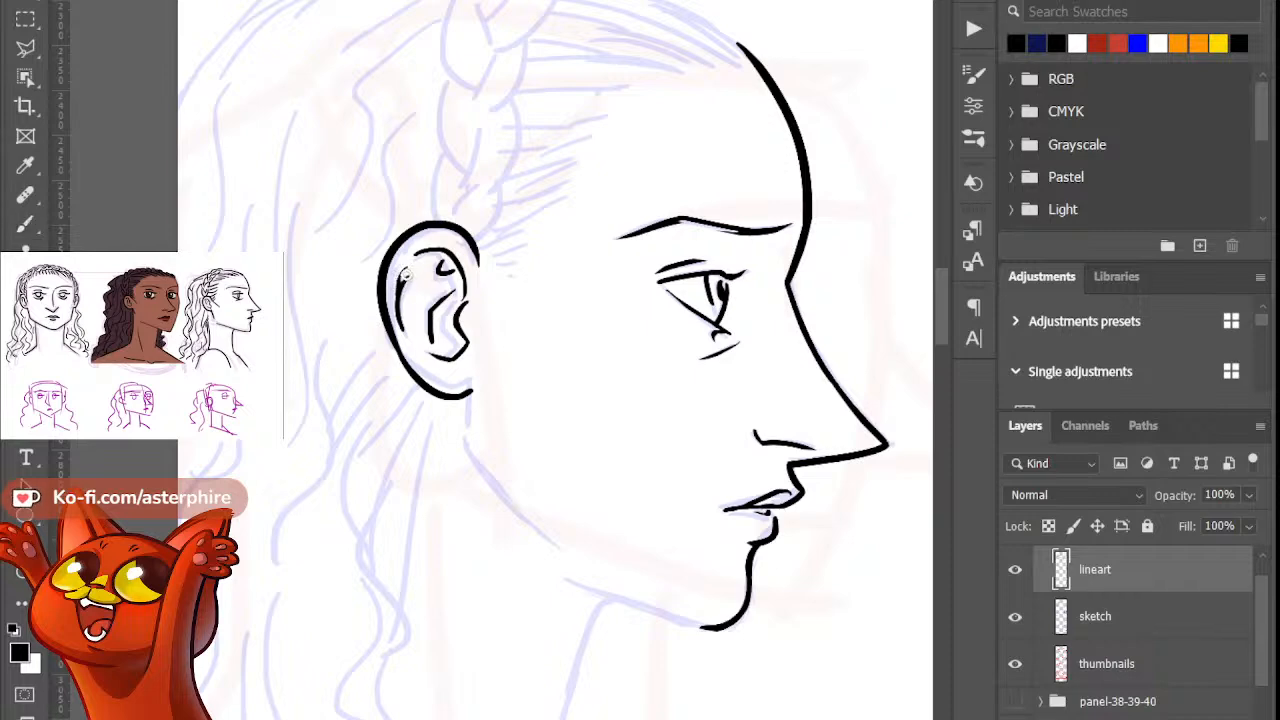
{"action": "key", "text": "b"}
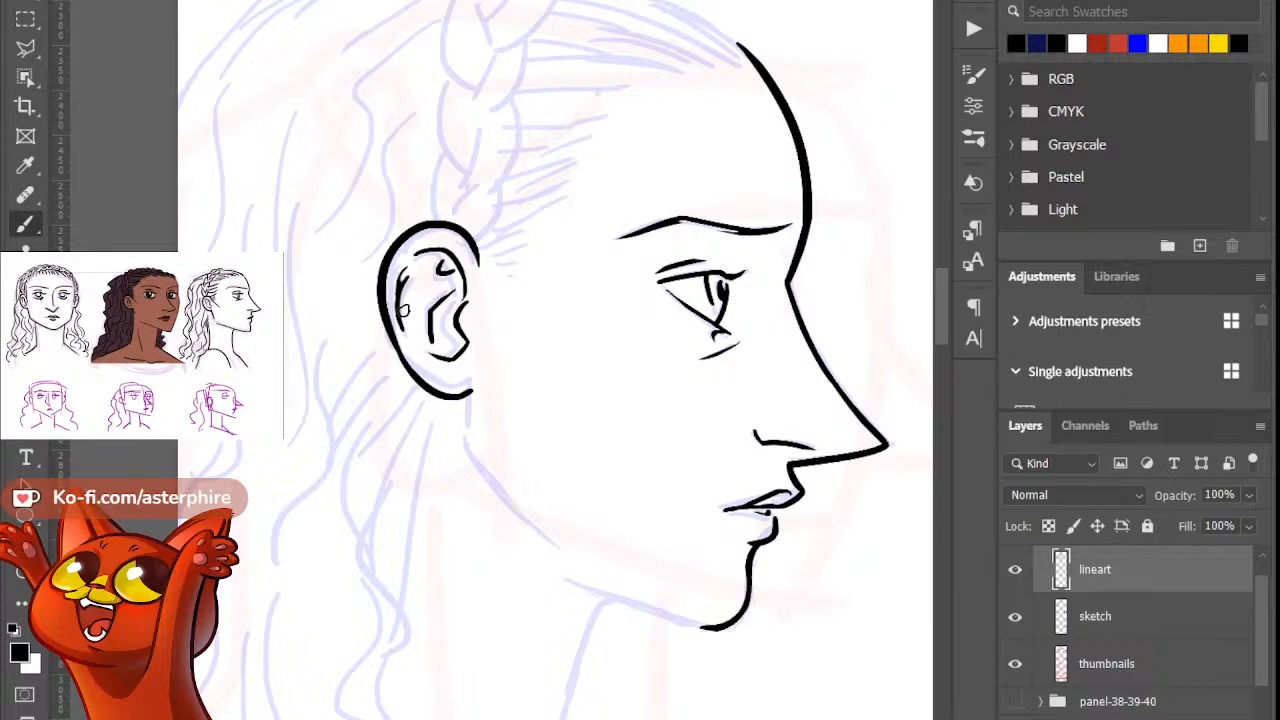
{"action": "key", "text": "e"}
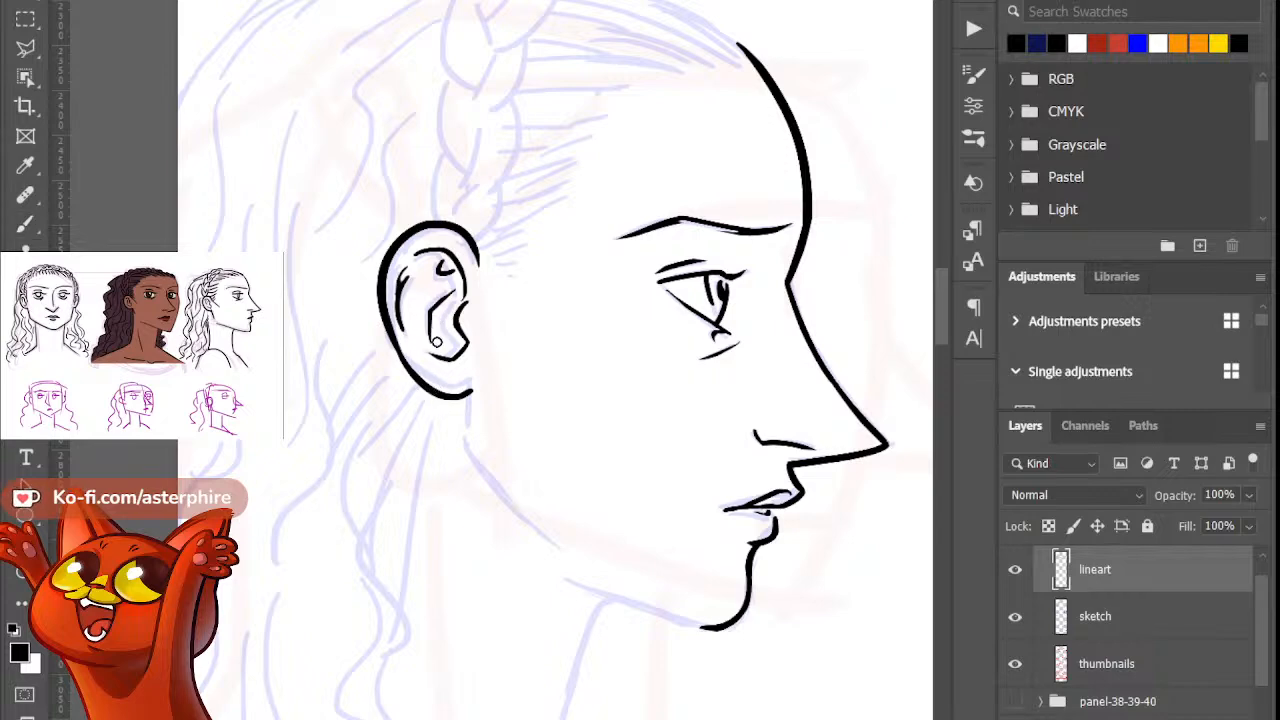
{"action": "key", "text": "b"}
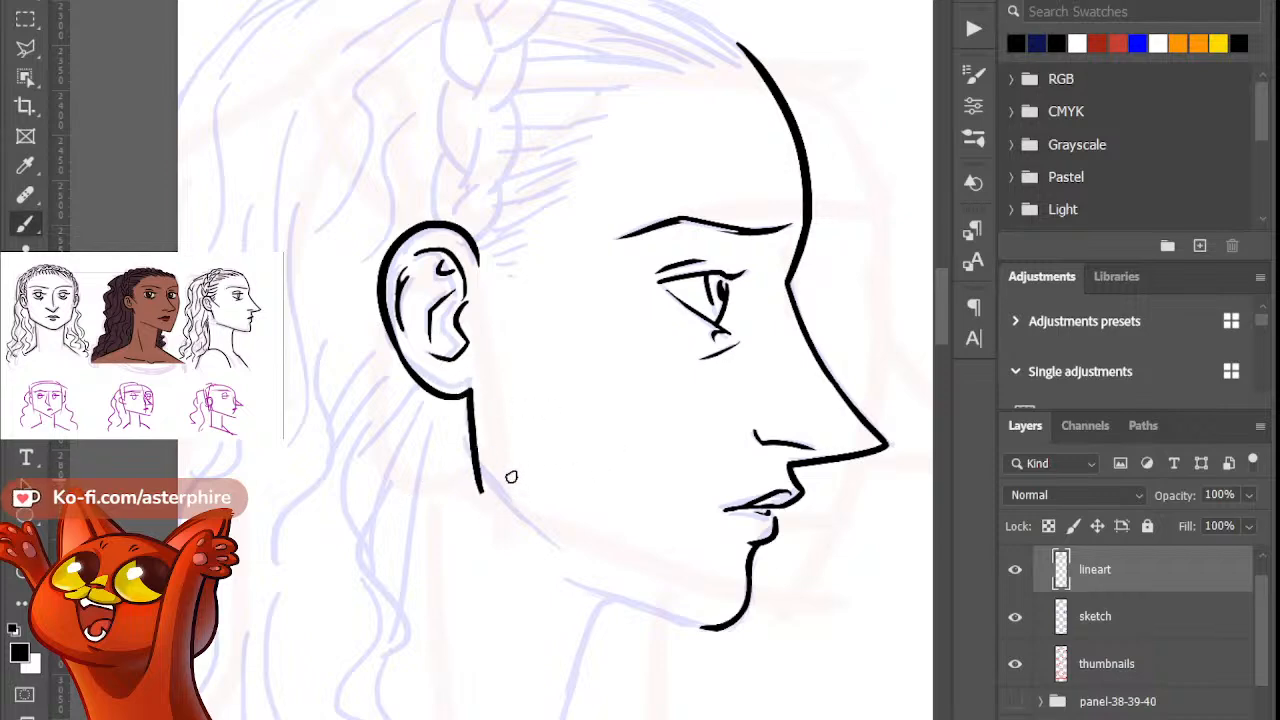
Step: Ink the start of the jawline down from the earlobe and trim its lower end with an enlarged eraser
{"action": "left_click_drag", "start_coordinate": [470, 393], "coordinate": [482, 479]}
{"action": "key", "text": "e"}
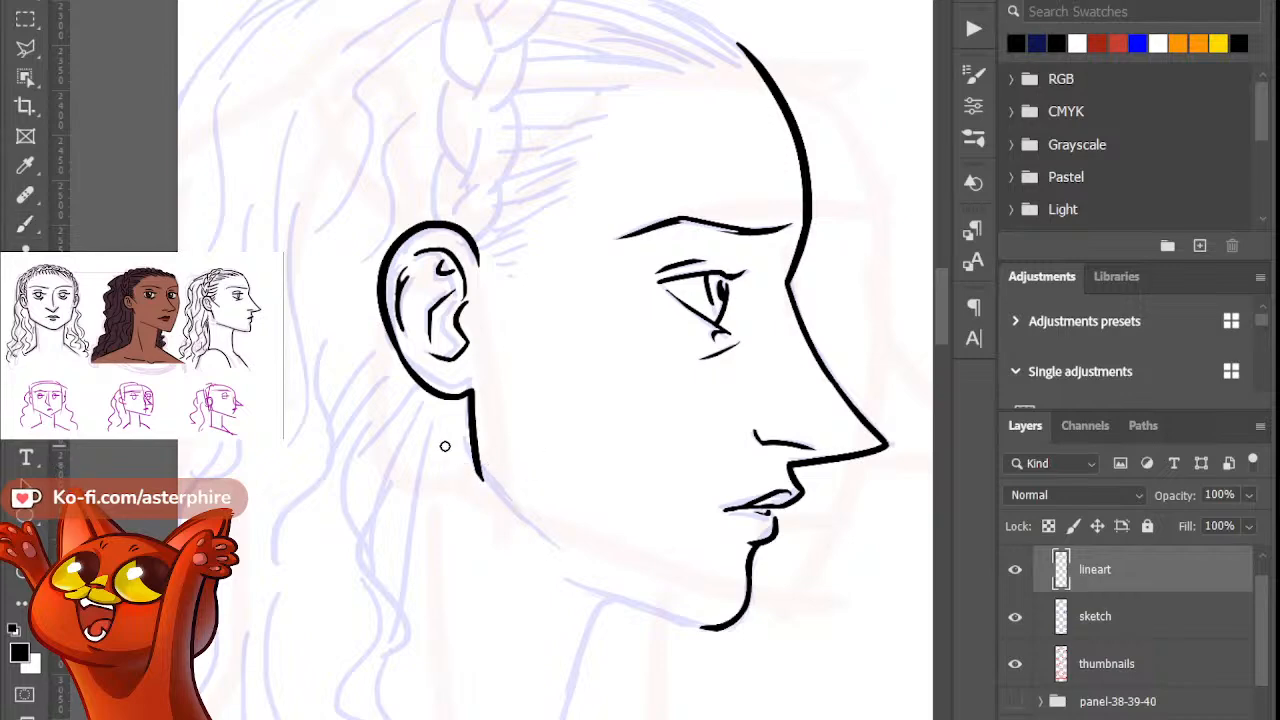
{"action": "key", "text": "]"}
{"action": "key", "text": "]"}
{"action": "key", "text": "]"}
{"action": "left_click", "coordinate": [484, 482]}
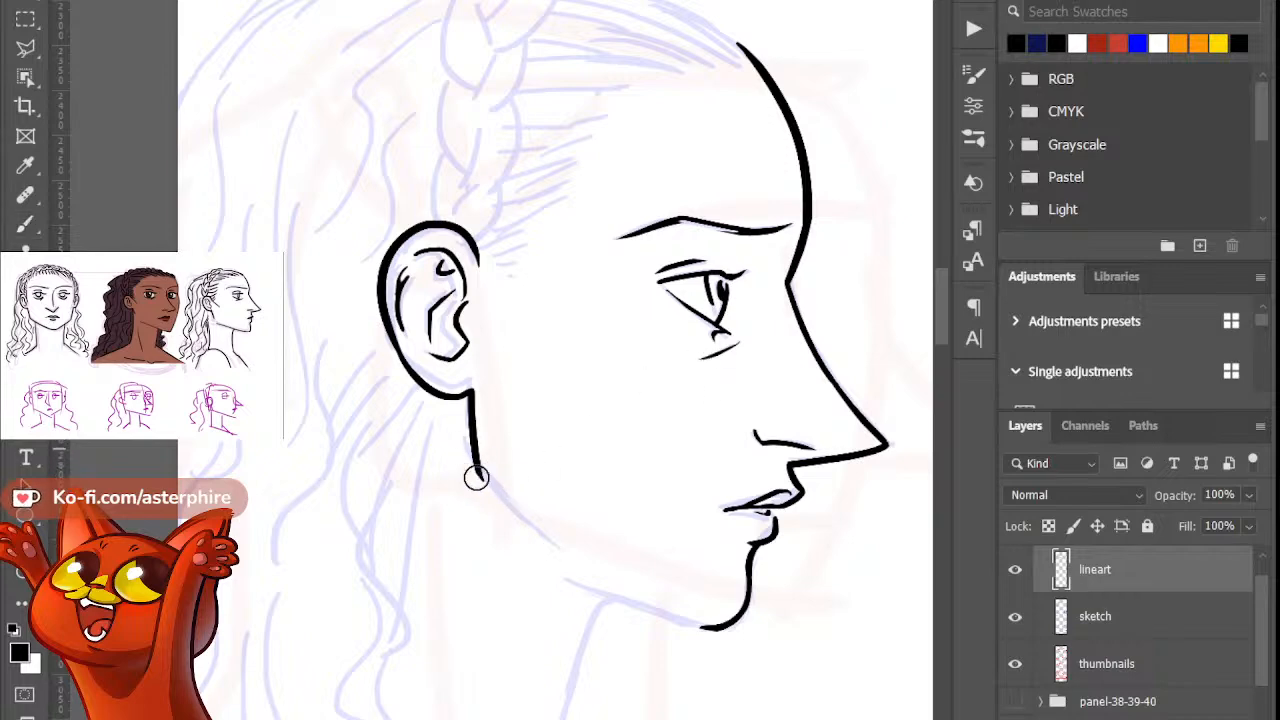
{"action": "key", "text": "b"}
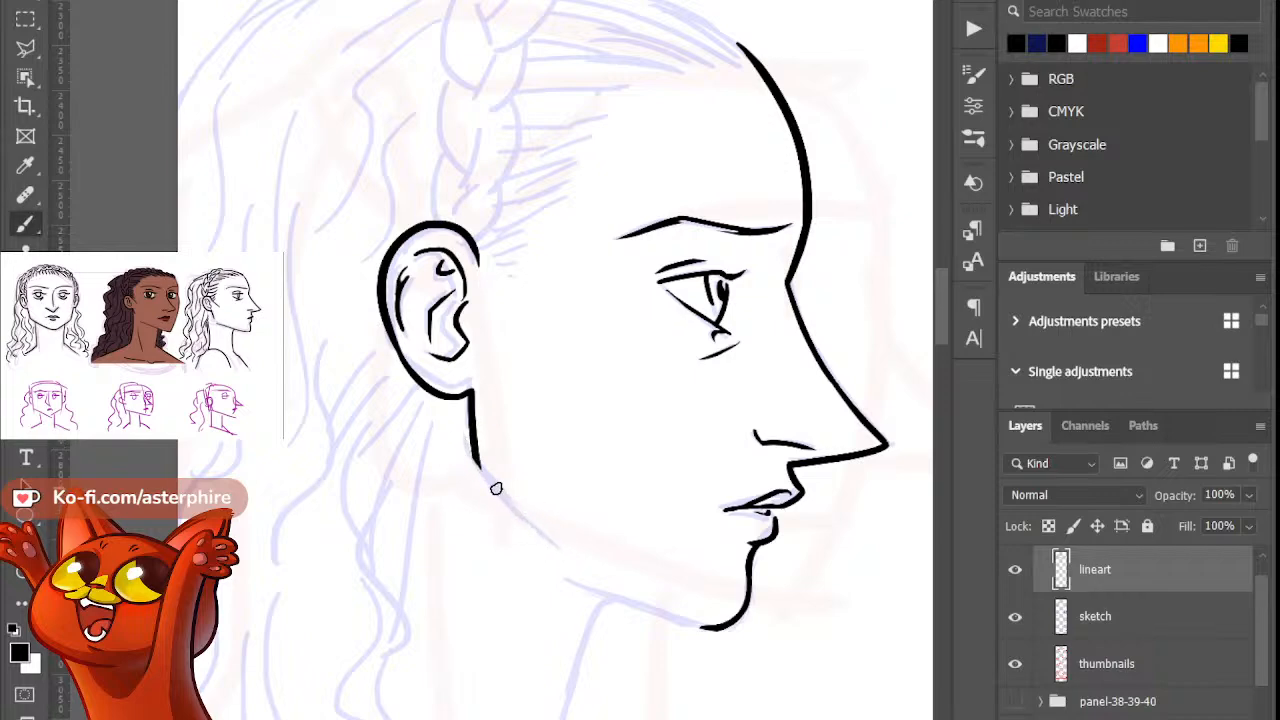
Step: Continue inking the jawline diagonally from below the earlobe toward the chin, tapering its lower end with the eraser
{"action": "left_click_drag", "start_coordinate": [476, 457], "coordinate": [567, 549]}
{"action": "key", "text": "ctrl+z"}
{"action": "left_click_drag", "start_coordinate": [476, 457], "coordinate": [567, 549]}
{"action": "key", "text": "e"}
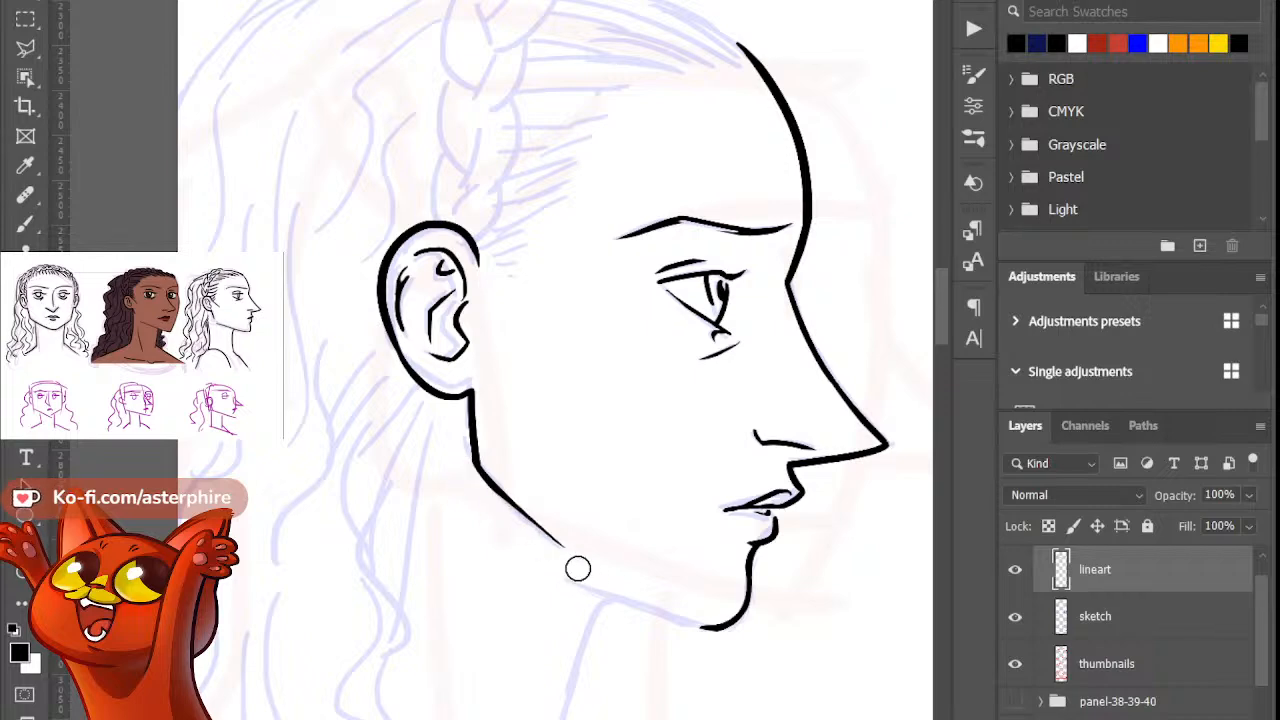
{"action": "key", "text": "b"}
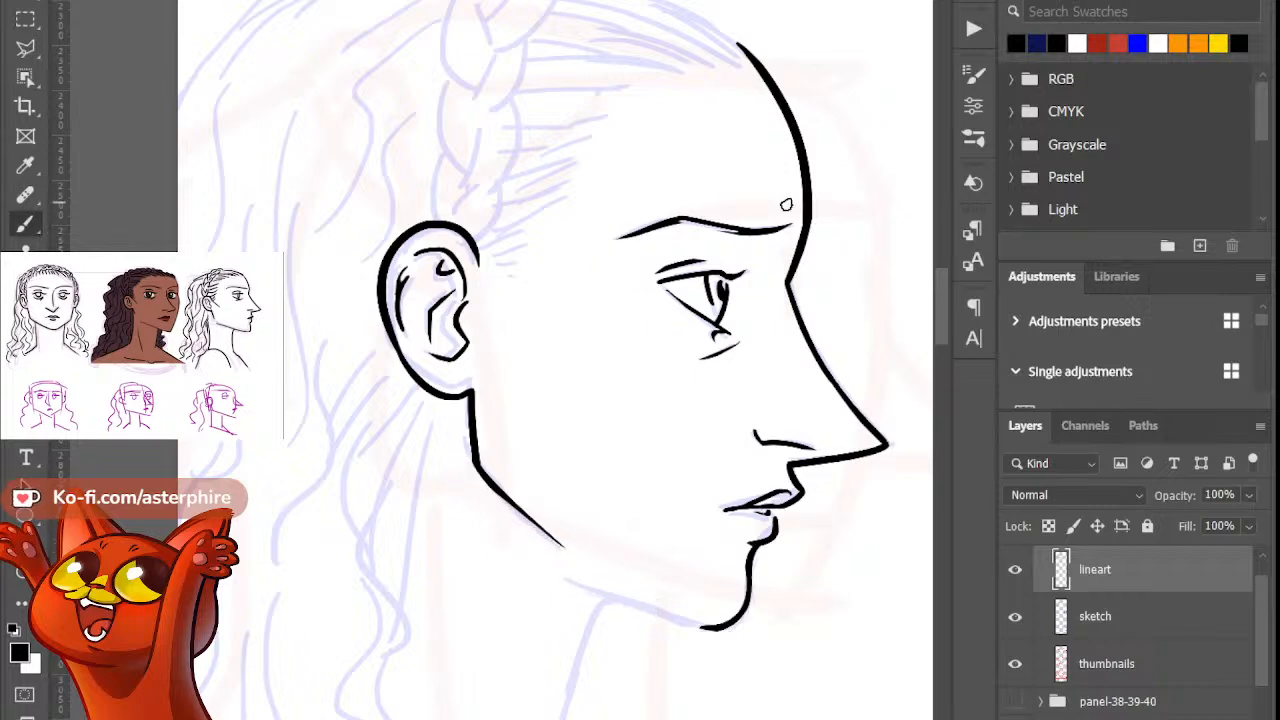
Step: Ink the top contour of the hair as one smooth curve from the braid to the forehead line, redrawing it until it fits
{"action": "left_click_drag", "start_coordinate": [941, 308], "coordinate": [937, 284]}
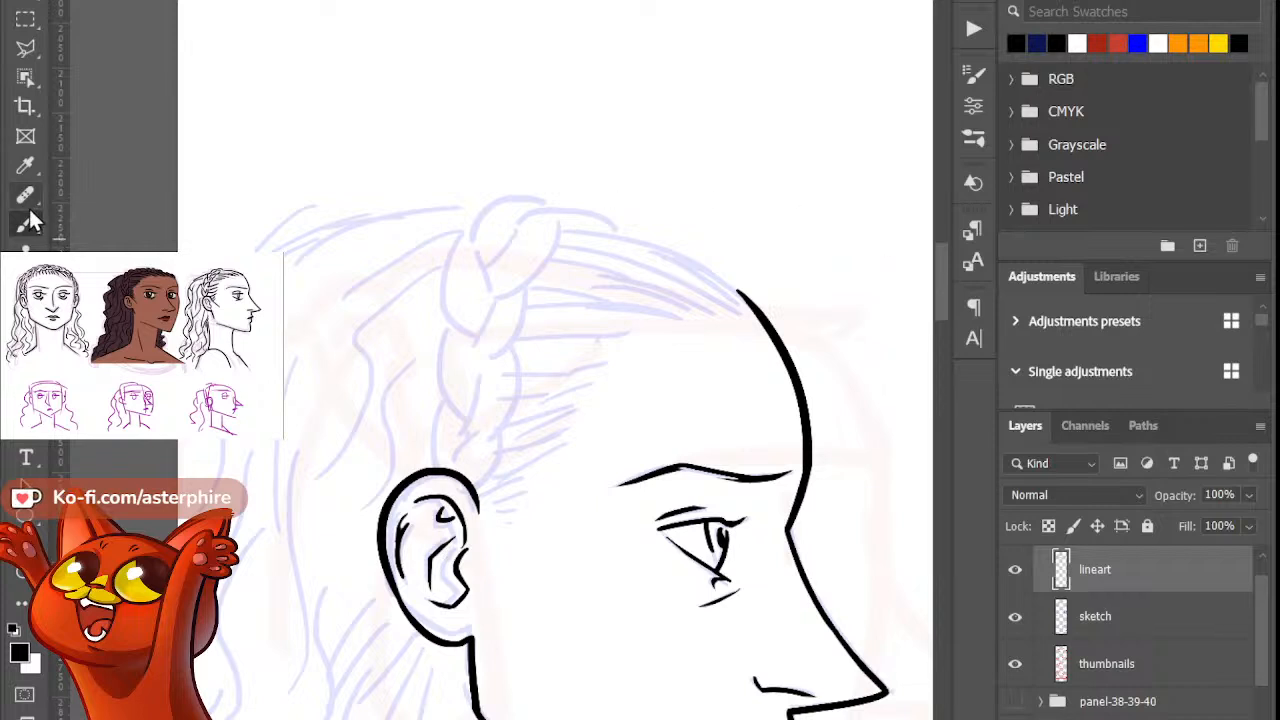
{"action": "left_click_drag", "start_coordinate": [556, 213], "coordinate": [750, 293]}
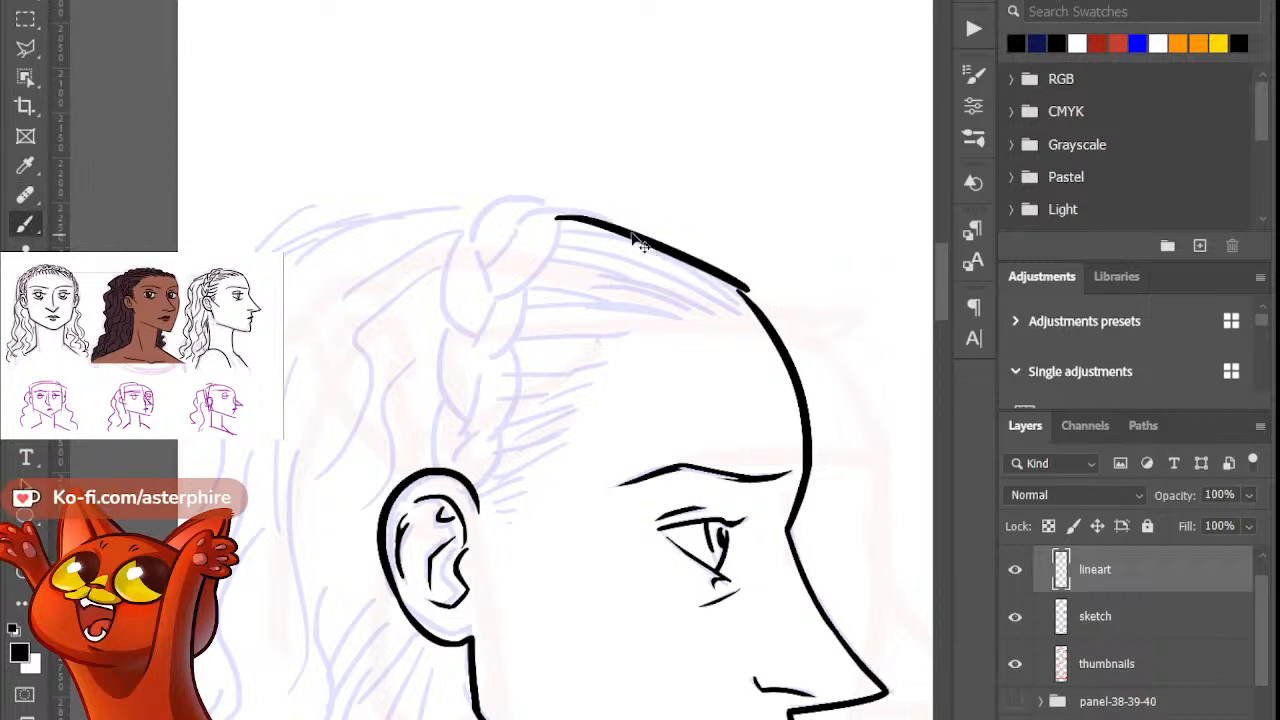
{"action": "key", "text": "ctrl+z"}
{"action": "mouse_move", "coordinate": [556, 213]}
{"action": "left_mouse_down"}
{"action": "mouse_move", "coordinate": [672, 245]}
{"action": "mouse_move", "coordinate": [776, 319]}
{"action": "mouse_move", "coordinate": [762, 314]}
{"action": "left_mouse_up"}
{"action": "key", "text": "ctrl+z"}
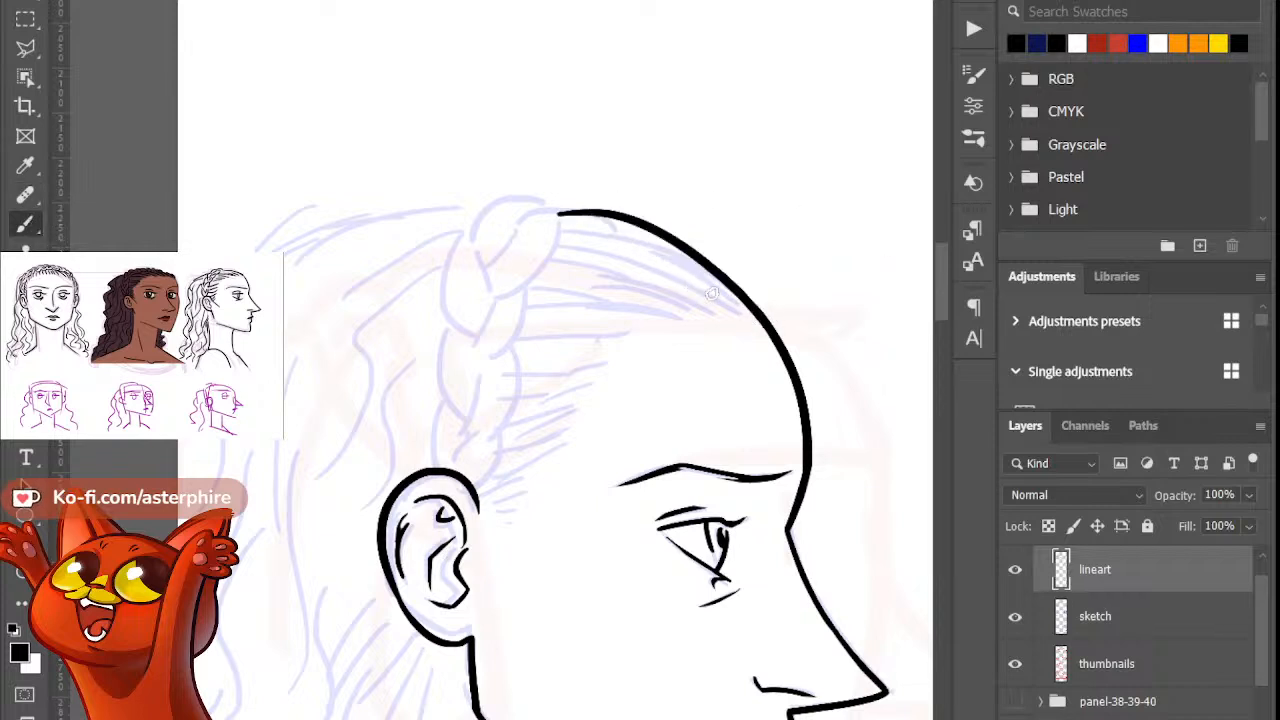
{"action": "key", "text": "ctrl+z"}
{"action": "left_click_drag", "start_coordinate": [568, 222], "coordinate": [766, 322]}
{"action": "key", "text": "ctrl+z"}
{"action": "left_click_drag", "start_coordinate": [573, 221], "coordinate": [762, 316]}
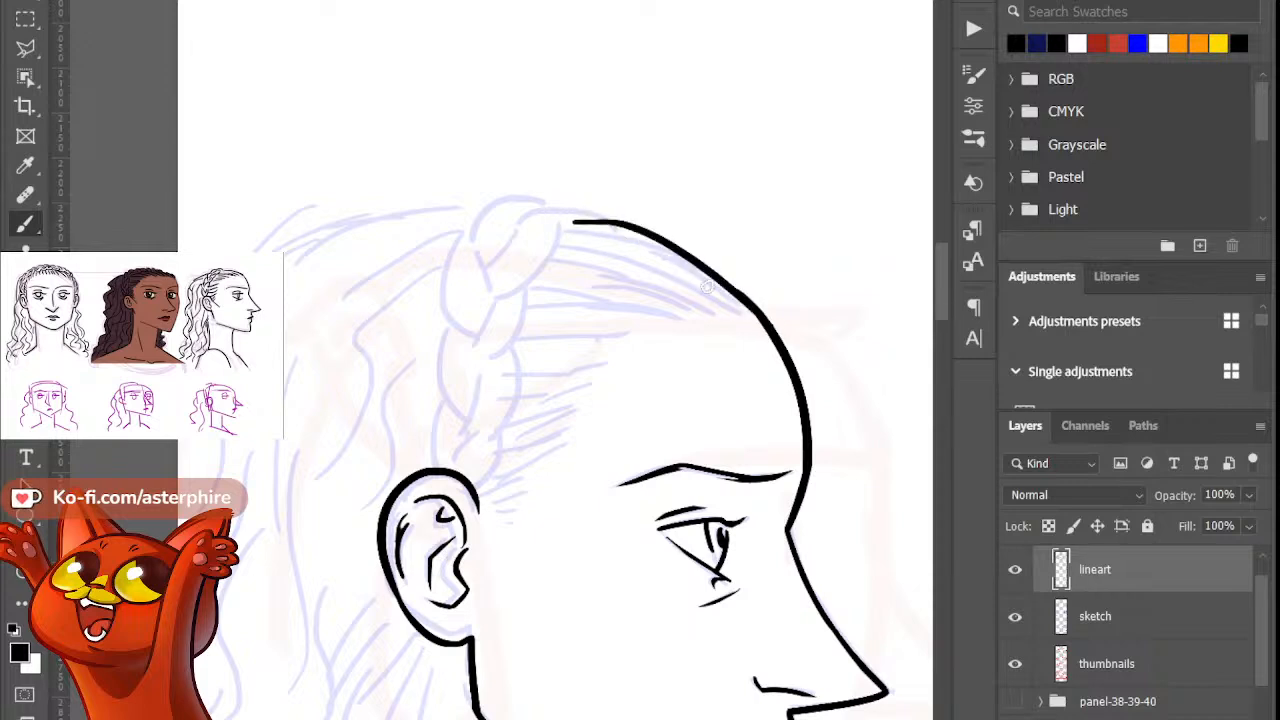
{"action": "key", "text": "ctrl+z"}
{"action": "left_click_drag", "start_coordinate": [568, 219], "coordinate": [762, 304]}
Step: Refine the hair contour where it meets the forehead and thin its end near the braid with the eraser
{"action": "key", "text": "e"}
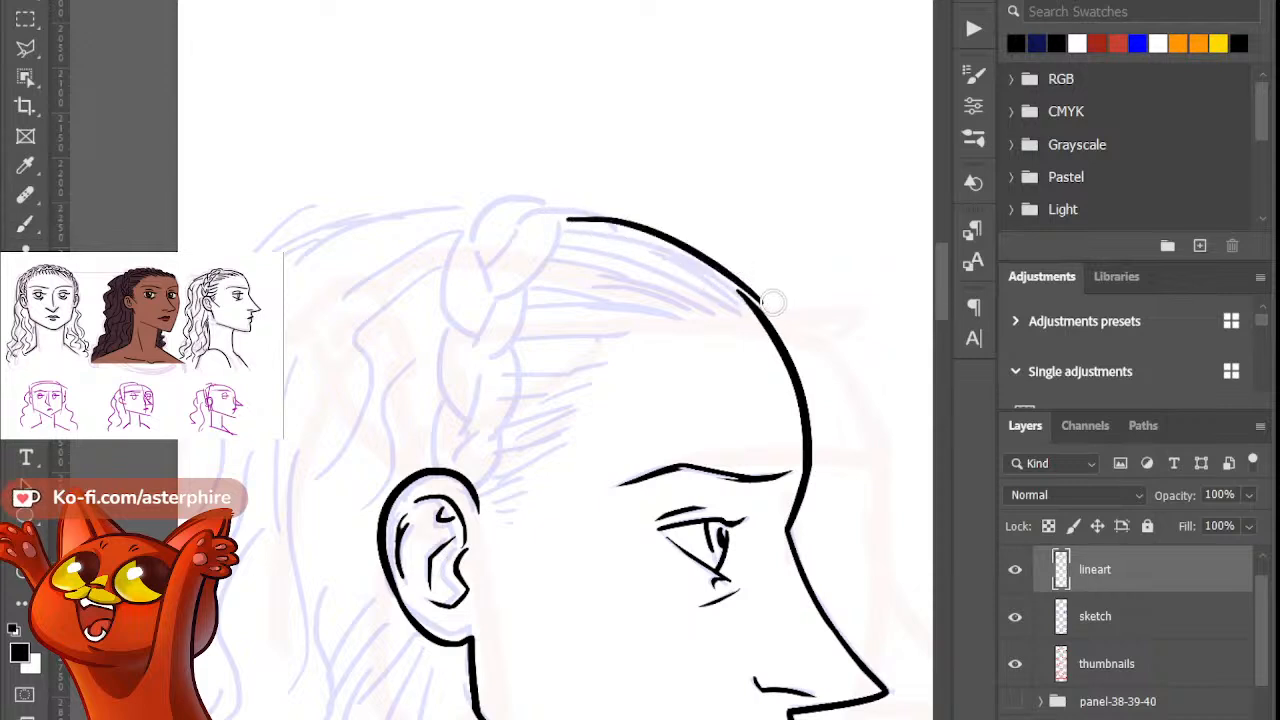
{"action": "key", "text": "b"}
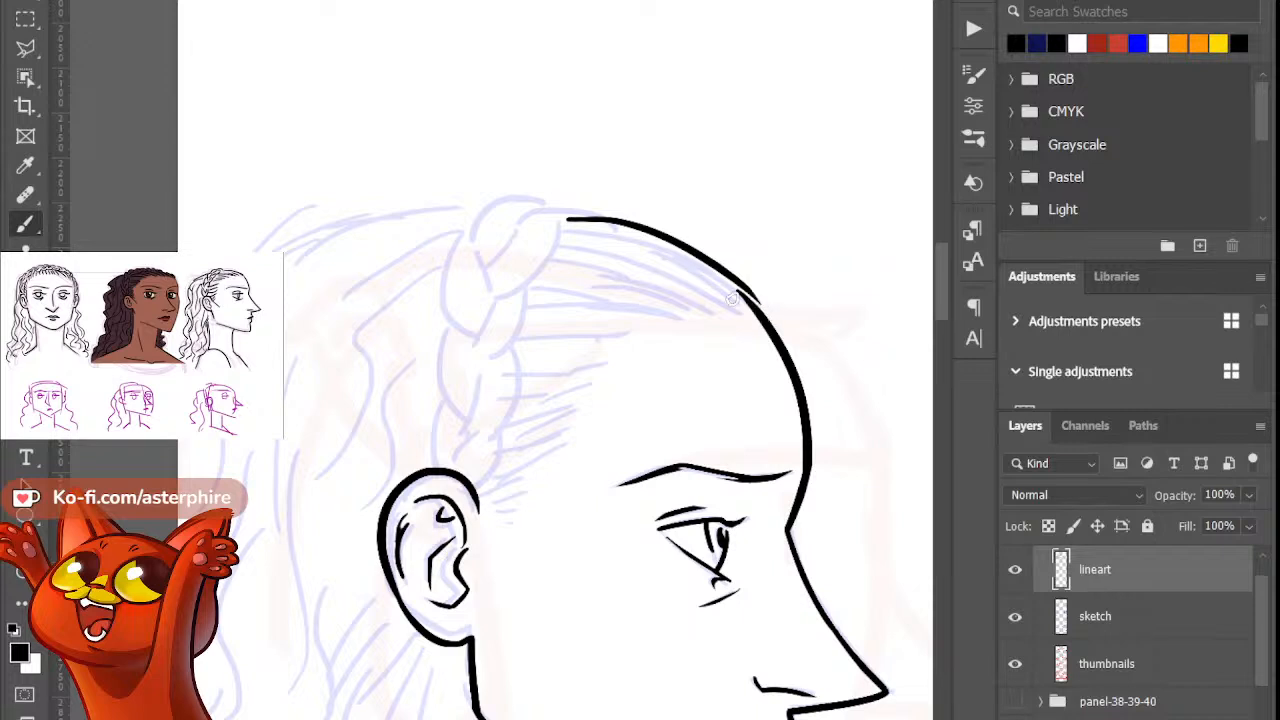
{"action": "key", "text": "e"}
{"action": "key", "text": "b"}
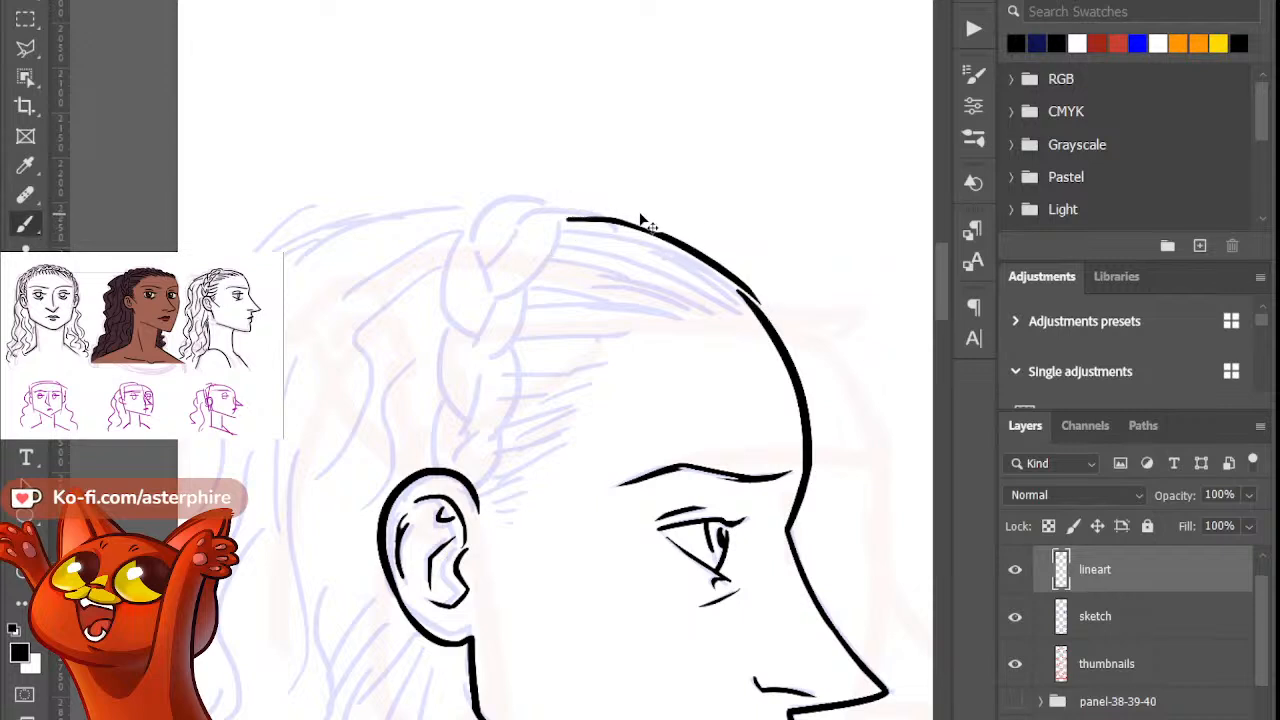
{"action": "key", "text": "e"}
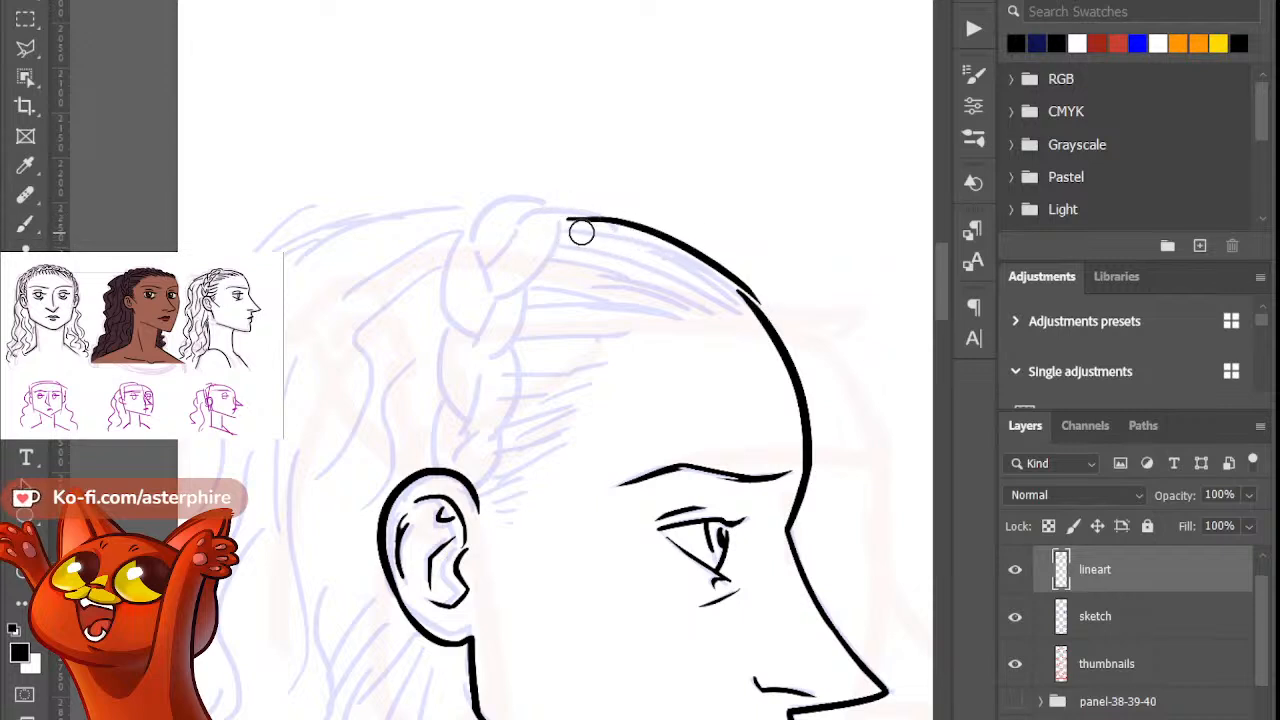
Step: Ink a short hair strand running back from the hairline just under the top contour, and taper it with the eraser
{"action": "key", "text": "b"}
{"action": "left_click_drag", "start_coordinate": [550, 240], "coordinate": [731, 303]}
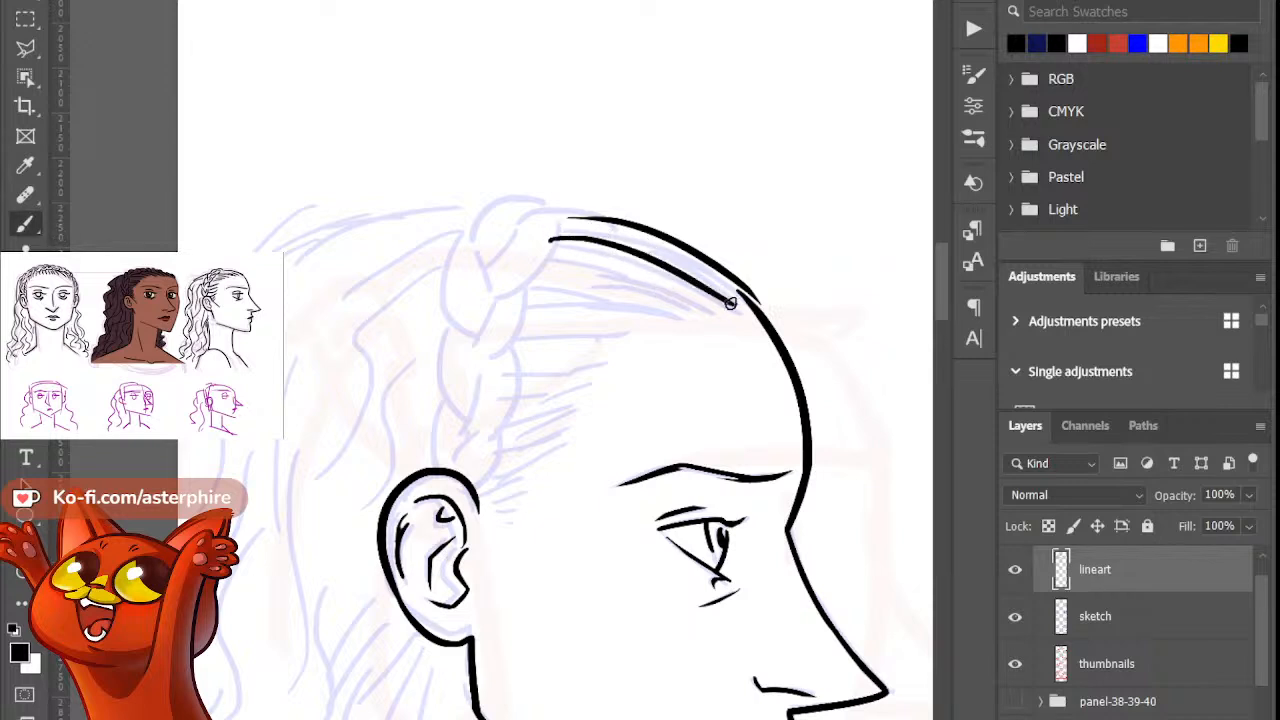
{"action": "key", "text": "ctrl+z"}
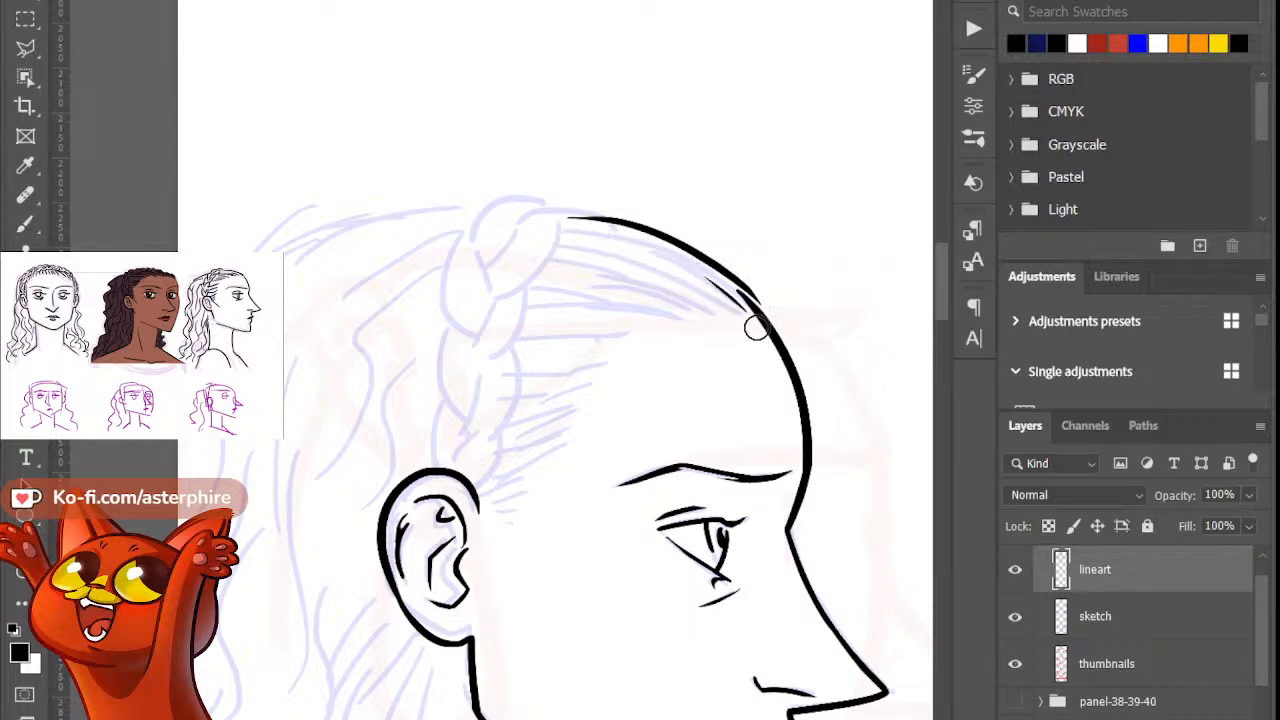
{"action": "left_click_drag", "start_coordinate": [744, 311], "coordinate": [702, 277]}
{"action": "key", "text": "e"}
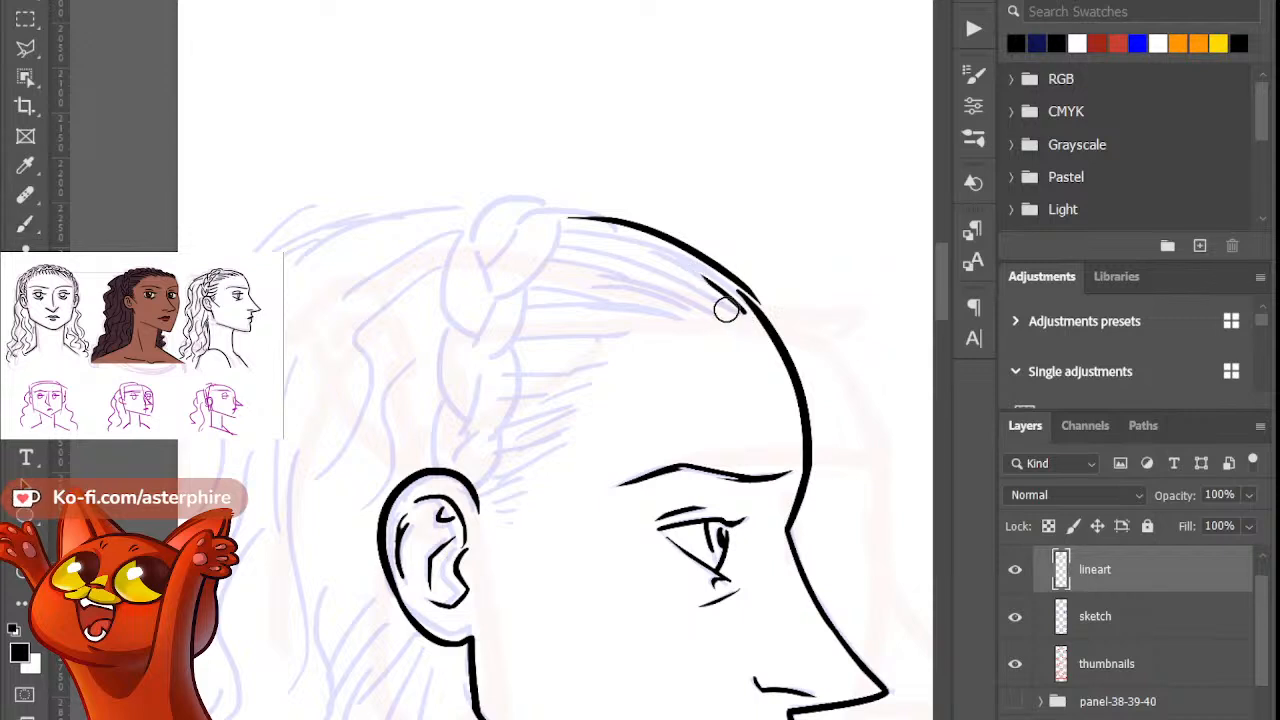
{"action": "key", "text": "b"}
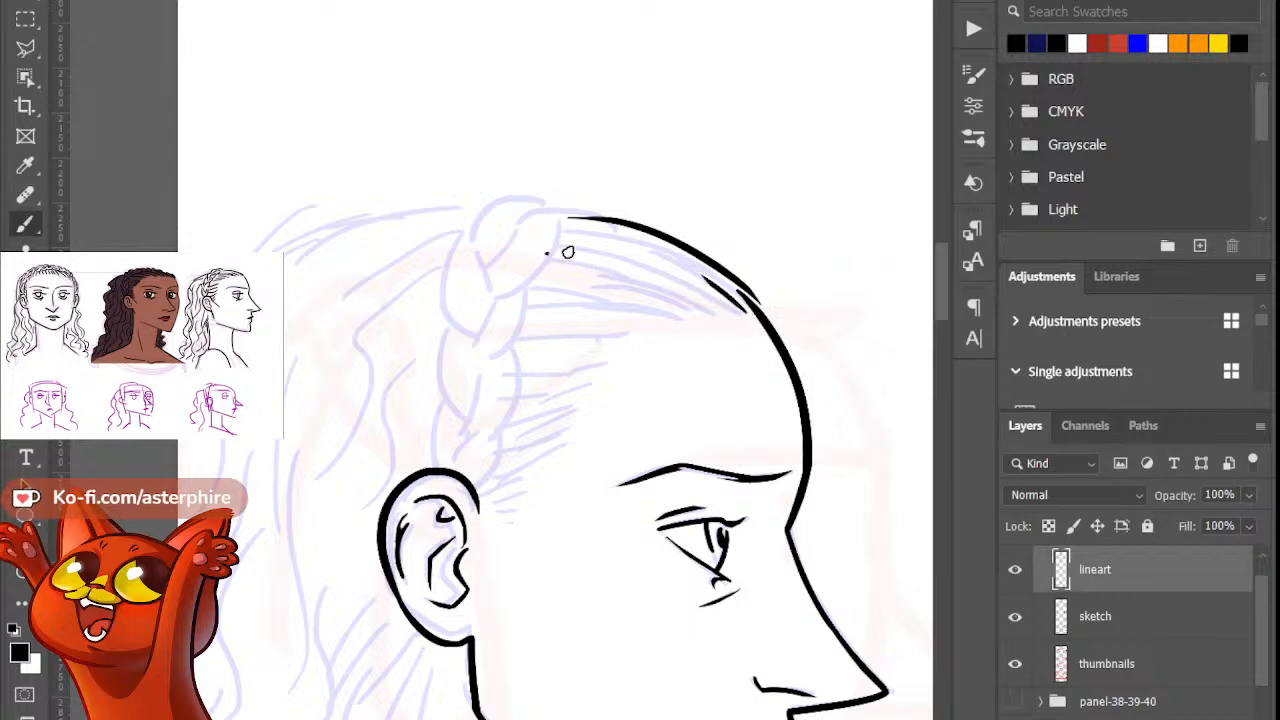
Step: Ink a longer swept-back hair strand below the top contour, from near the braid to the hairline
{"action": "left_click_drag", "start_coordinate": [546, 252], "coordinate": [709, 315]}
{"action": "key", "text": "ctrl+z"}
{"action": "left_click_drag", "start_coordinate": [567, 258], "coordinate": [730, 316]}
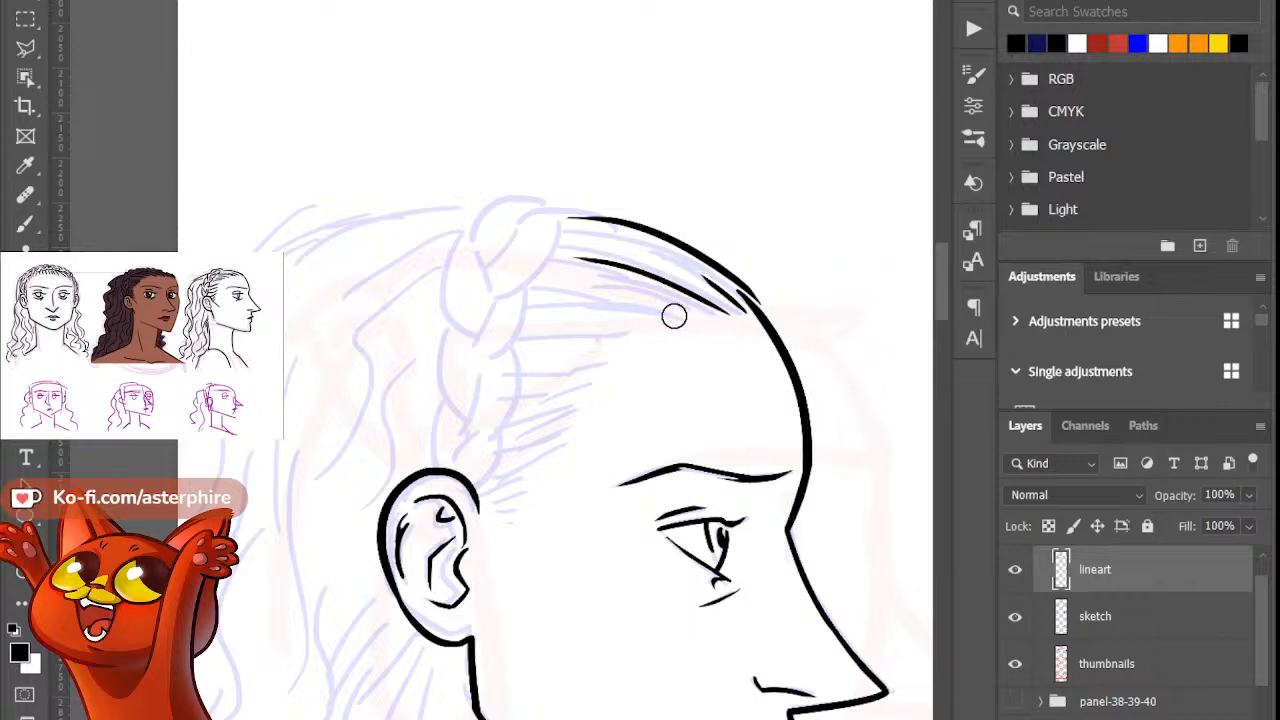
Step: Ink two short tapered hair strands along the upper hairline above the forehead on the lineart layer
{"action": "left_click_drag", "start_coordinate": [645, 292], "coordinate": [698, 314]}
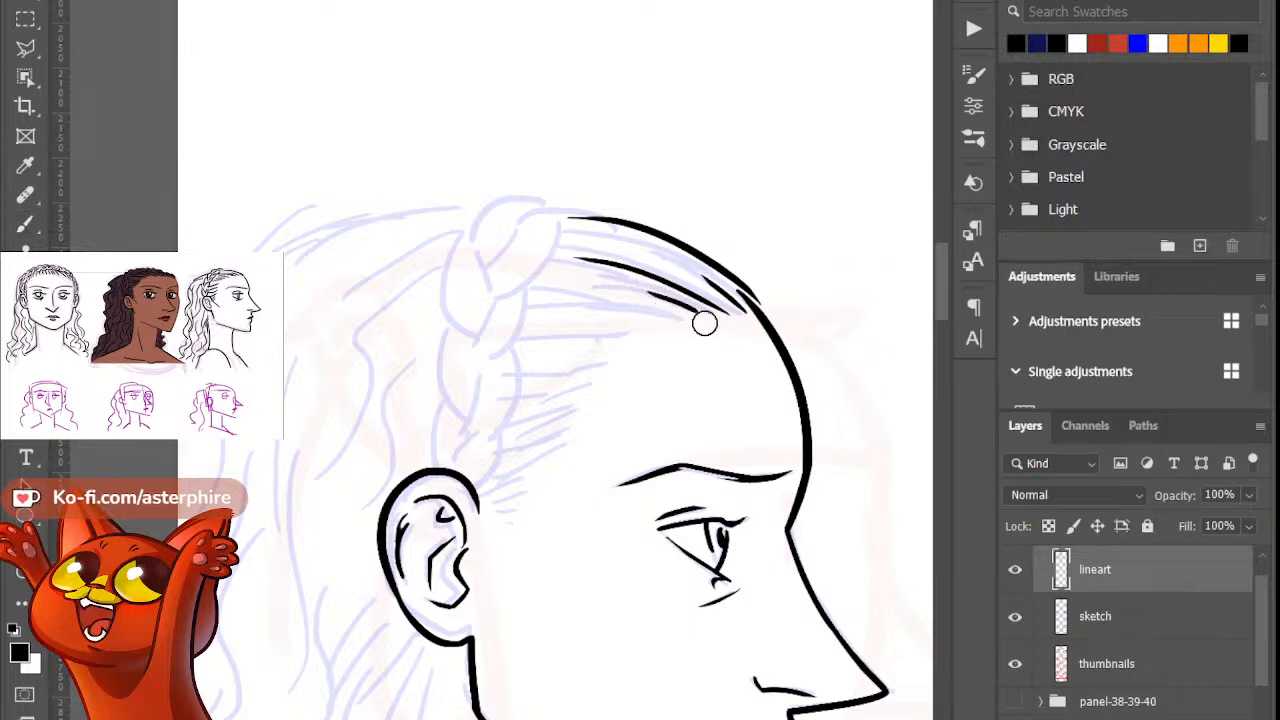
{"action": "left_click_drag", "start_coordinate": [535, 300], "coordinate": [686, 328]}
{"action": "key", "text": "ctrl+z"}
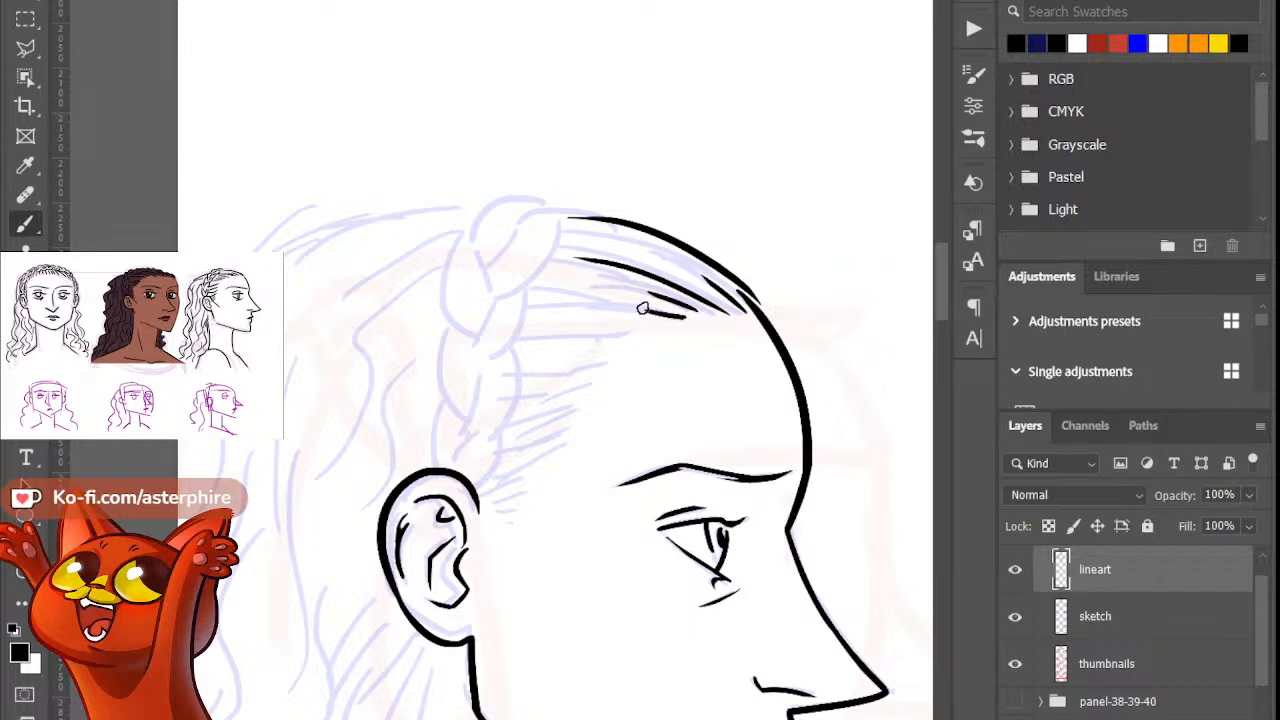
{"action": "key", "text": "b"}
{"action": "key", "text": "e"}
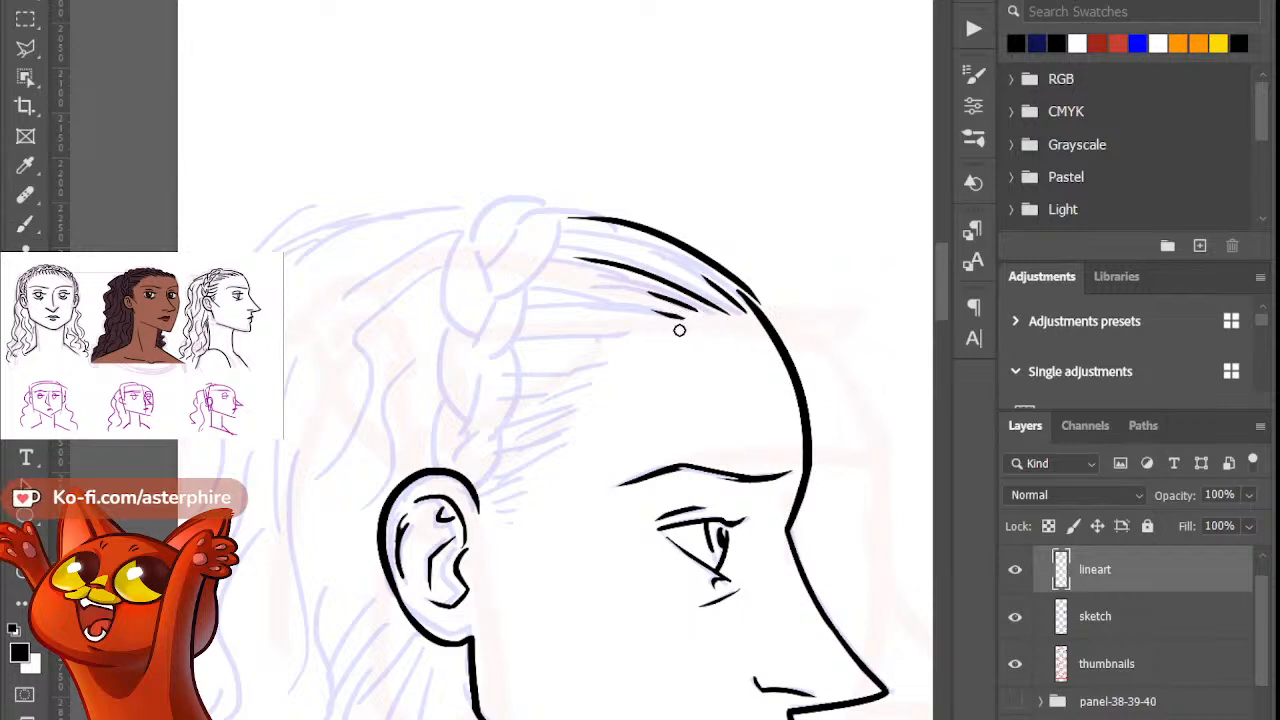
{"action": "key", "text": "b"}
{"action": "left_click_drag", "start_coordinate": [536, 322], "coordinate": [660, 322]}
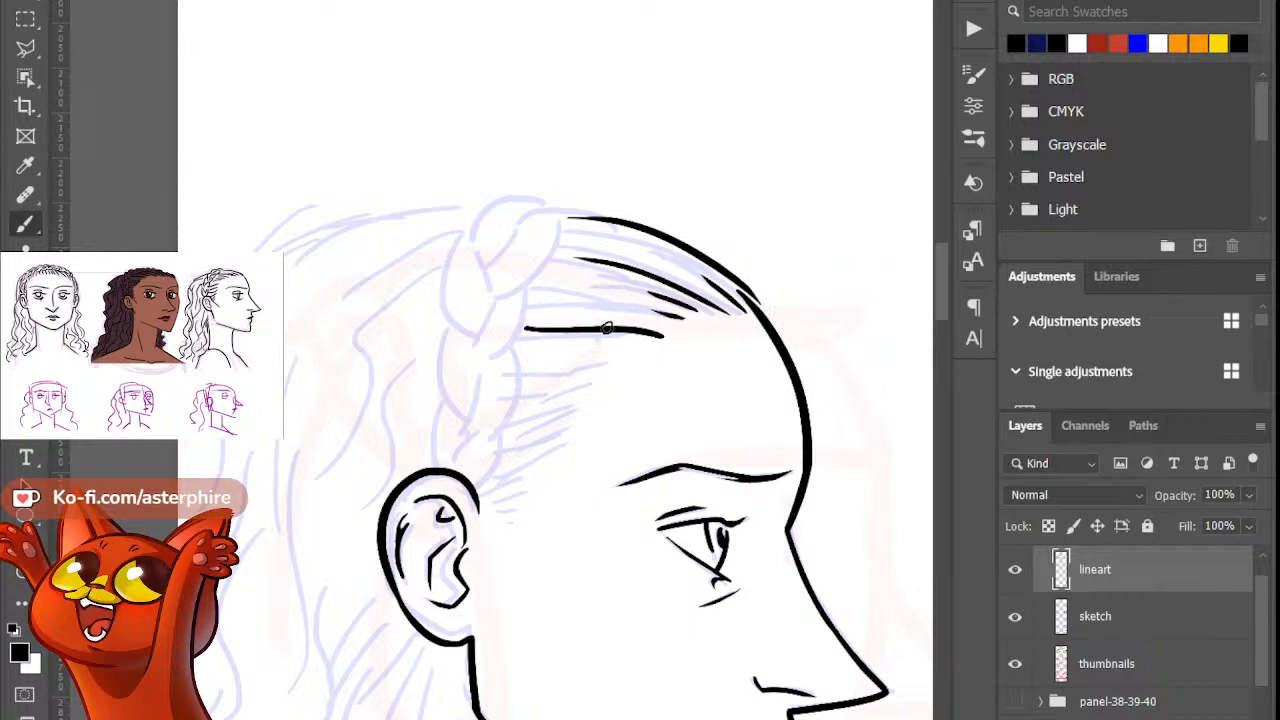
{"action": "key", "text": "ctrl+z"}
{"action": "key", "text": "ctrl+shift+z"}
{"action": "key", "text": "ctrl+z"}
{"action": "left_click_drag", "start_coordinate": [545, 324], "coordinate": [660, 330]}
{"action": "key", "text": "ctrl+z"}
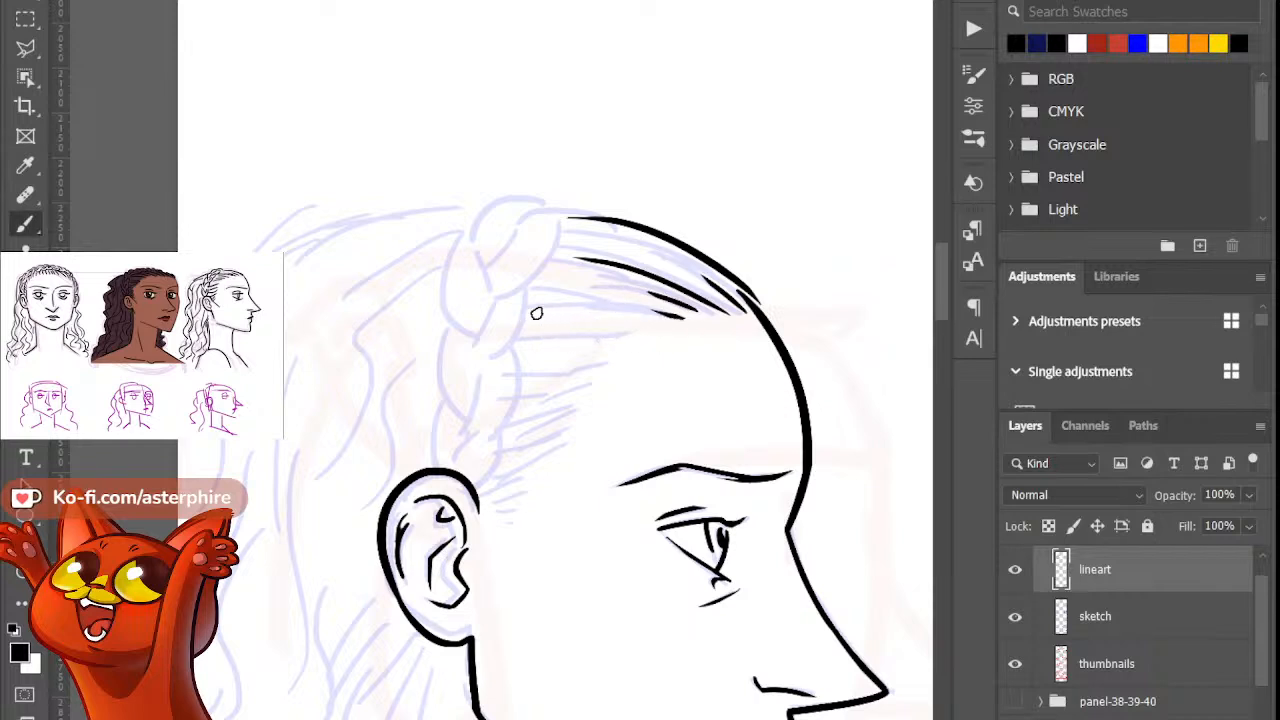
Step: Ink a longer strand from near the braid to the forehead hairline and thin its ends with the Eraser
{"action": "left_click_drag", "start_coordinate": [532, 314], "coordinate": [668, 330]}
{"action": "key", "text": "e"}
{"action": "mouse_move", "coordinate": [528, 315]}
{"action": "left_mouse_down"}
{"action": "mouse_move", "coordinate": [618, 311]}
{"action": "mouse_move", "coordinate": [535, 322]}
{"action": "mouse_move", "coordinate": [651, 341]}
{"action": "mouse_move", "coordinate": [556, 319]}
{"action": "left_mouse_up"}
{"action": "key", "text": "b"}
{"action": "key", "text": "e"}
{"action": "key", "text": "b"}
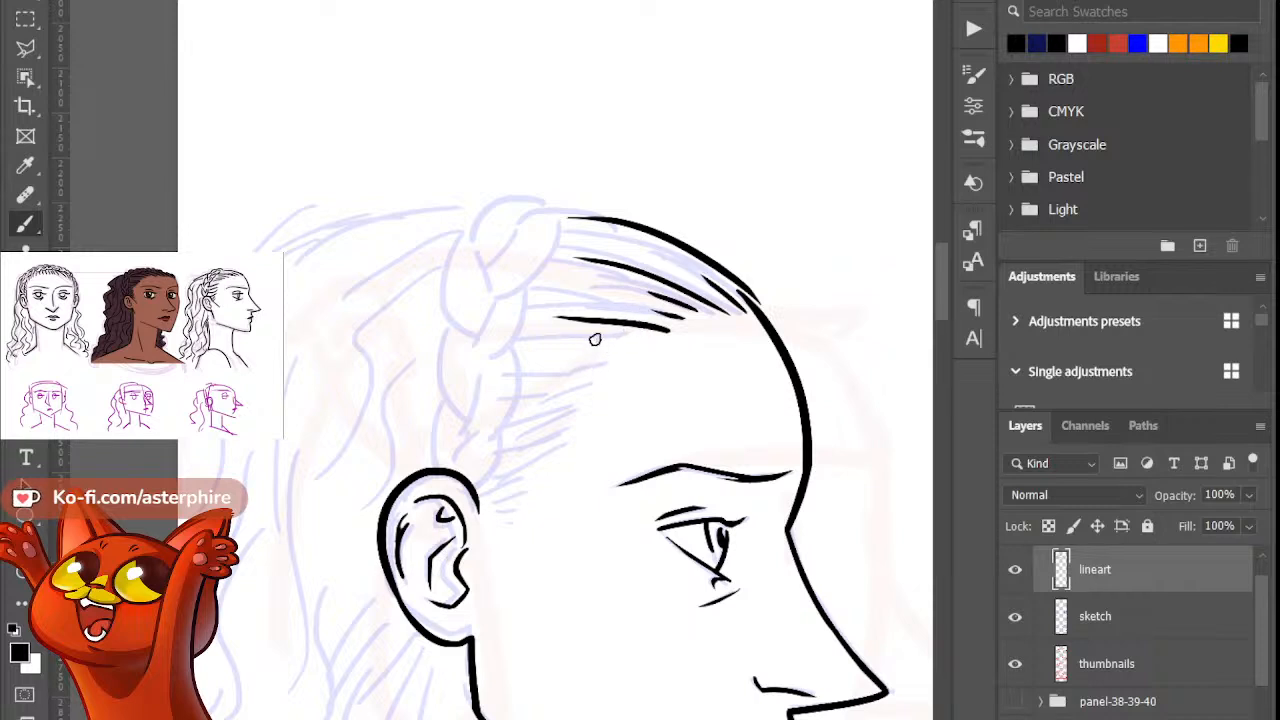
{"action": "key", "text": "e"}
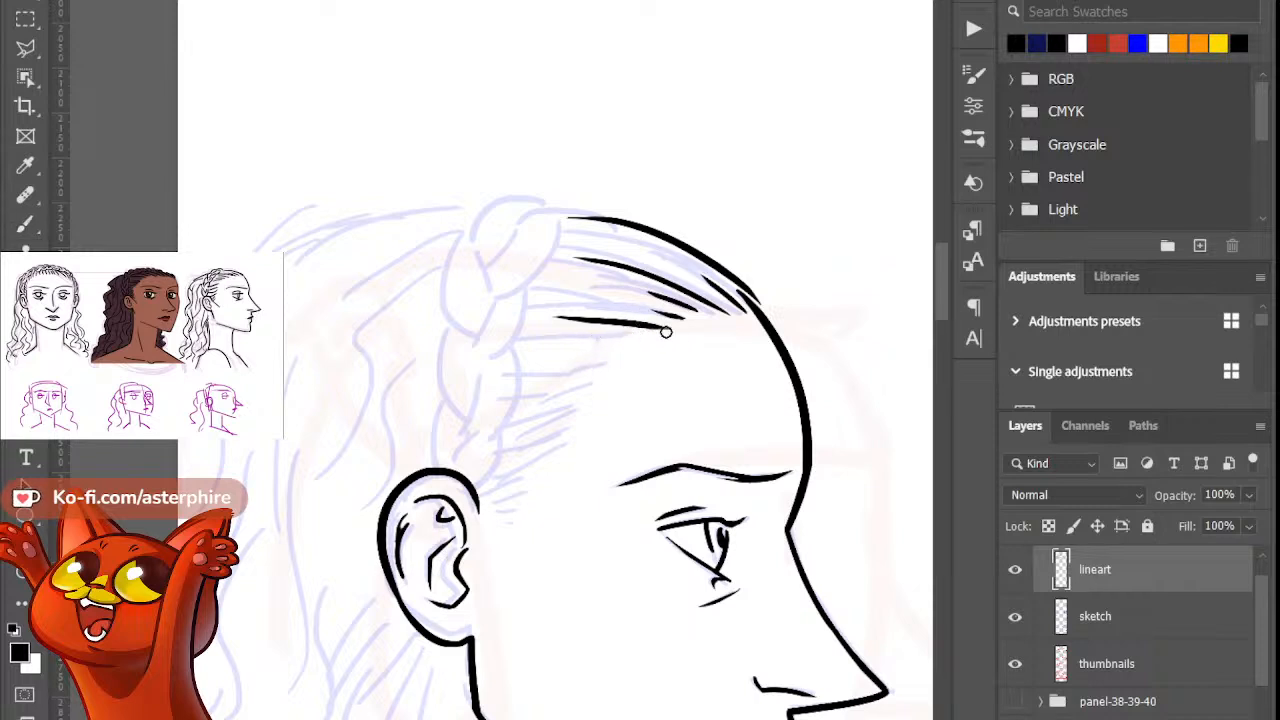
Step: Ink several tapered strands below it, following the sketch from the braid toward the temple hairline
{"action": "key", "text": "b"}
{"action": "left_click_drag", "start_coordinate": [519, 349], "coordinate": [636, 343]}
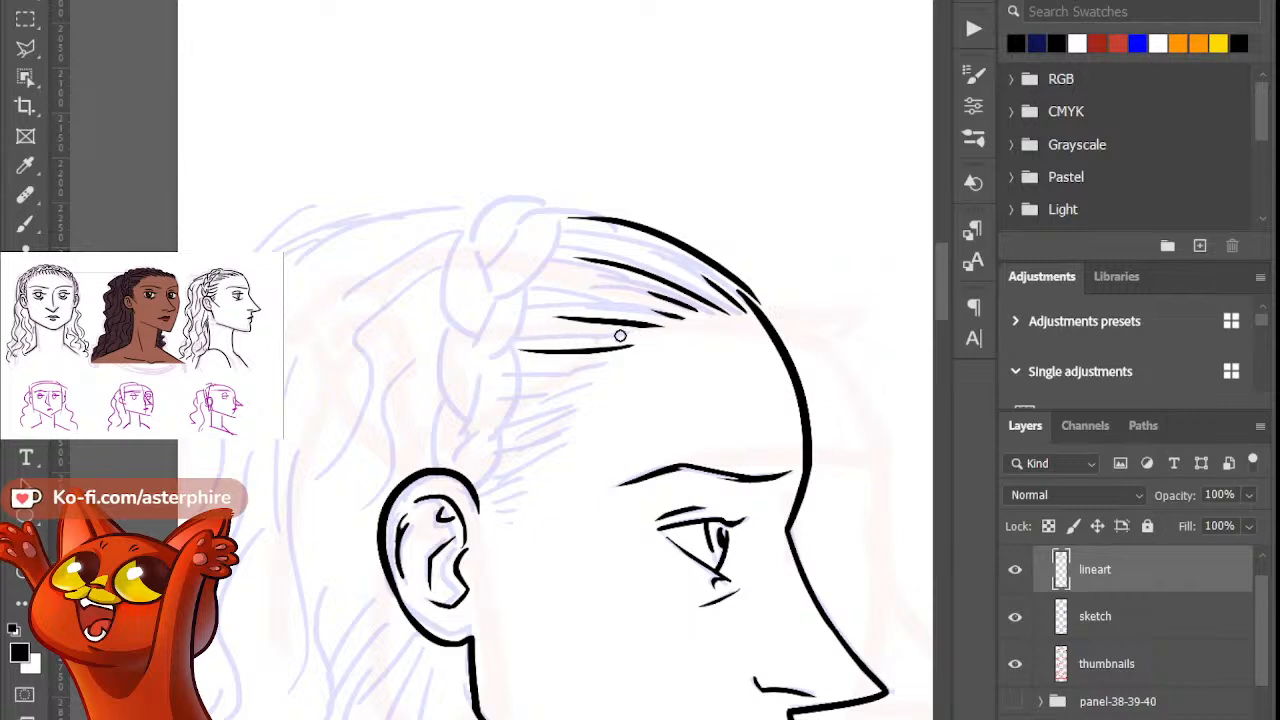
{"action": "key", "text": "b"}
{"action": "left_click_drag", "start_coordinate": [603, 337], "coordinate": [637, 342]}
{"action": "left_click_drag", "start_coordinate": [520, 360], "coordinate": [601, 370]}
{"action": "key", "text": "ctrl+z"}
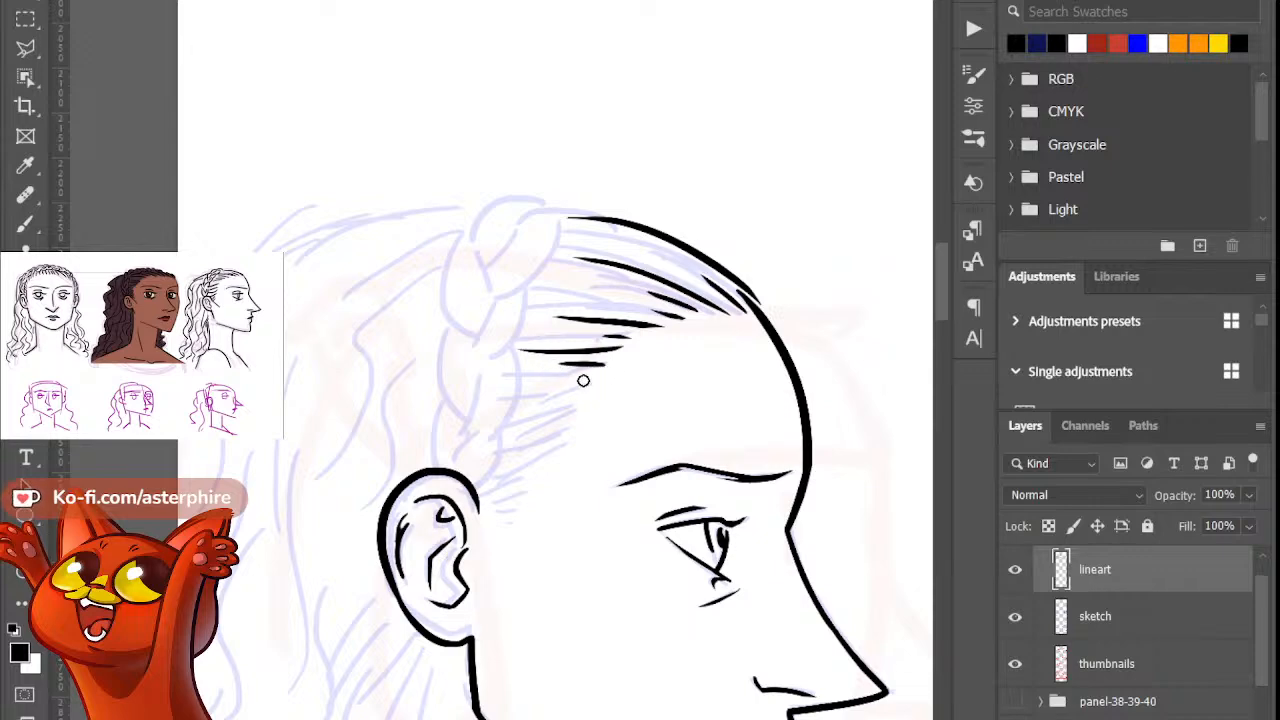
Step: Continue inking short strands down the temple toward the ear, tapering their ends with the Eraser
{"action": "left_click_drag", "start_coordinate": [595, 380], "coordinate": [508, 379]}
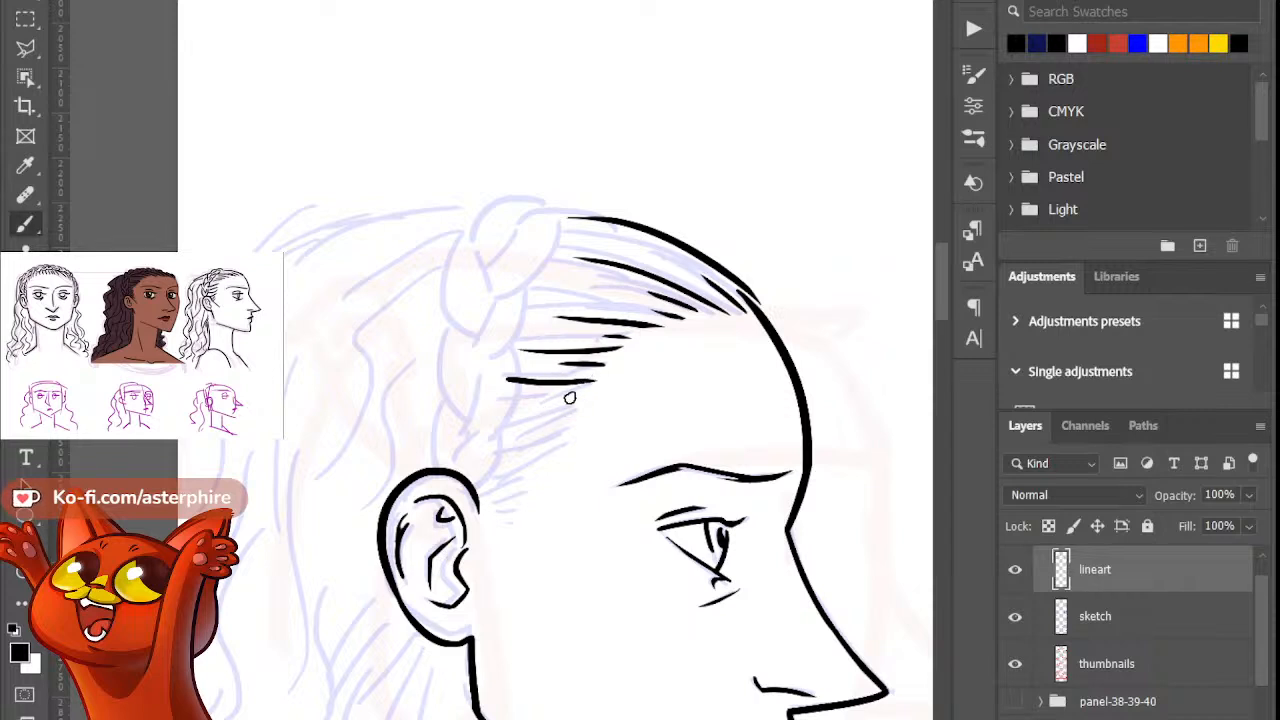
{"action": "mouse_move", "coordinate": [584, 398]}
{"action": "left_mouse_down"}
{"action": "mouse_move", "coordinate": [532, 397]}
{"action": "mouse_move", "coordinate": [589, 394]}
{"action": "mouse_move", "coordinate": [580, 400]}
{"action": "left_mouse_up"}
{"action": "key", "text": "ctrl+z"}
{"action": "key", "text": "ctrl+z"}
{"action": "left_click_drag", "start_coordinate": [572, 413], "coordinate": [495, 420]}
{"action": "key", "text": "ctrl+z"}
{"action": "key", "text": "r"}
{"action": "left_click_drag", "start_coordinate": [691, 429], "coordinate": [744, 314]}
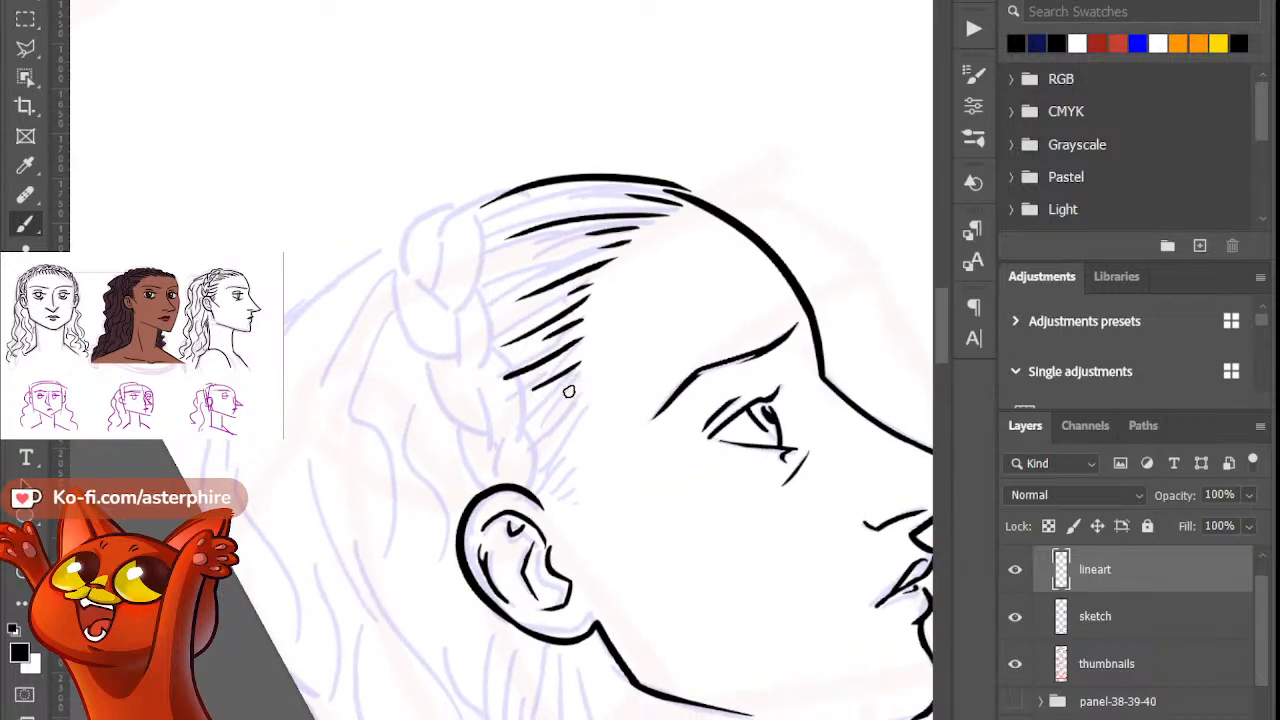
{"action": "left_click_drag", "start_coordinate": [577, 380], "coordinate": [553, 398]}
{"action": "key", "text": "e"}
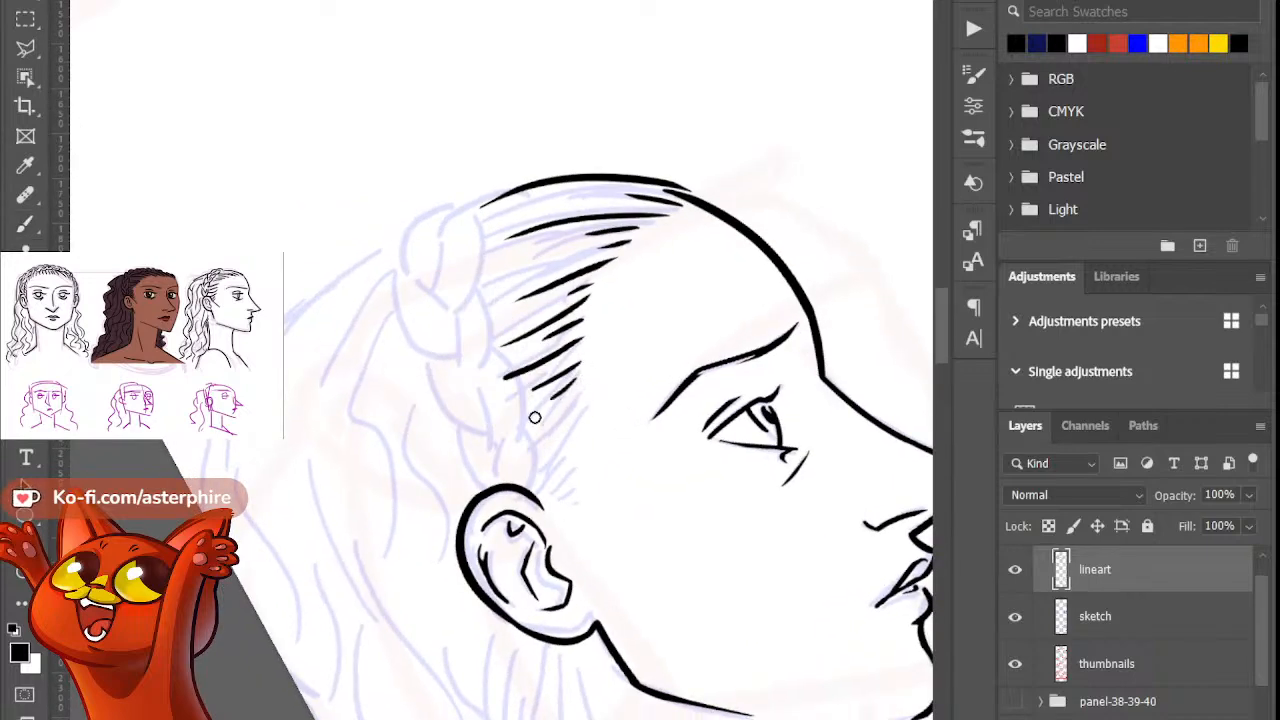
{"action": "mouse_move", "coordinate": [515, 440]}
{"action": "left_mouse_down"}
{"action": "mouse_move", "coordinate": [583, 391]}
{"action": "mouse_move", "coordinate": [582, 417]}
{"action": "mouse_move", "coordinate": [525, 488]}
{"action": "left_mouse_up"}
{"action": "key", "text": "b"}
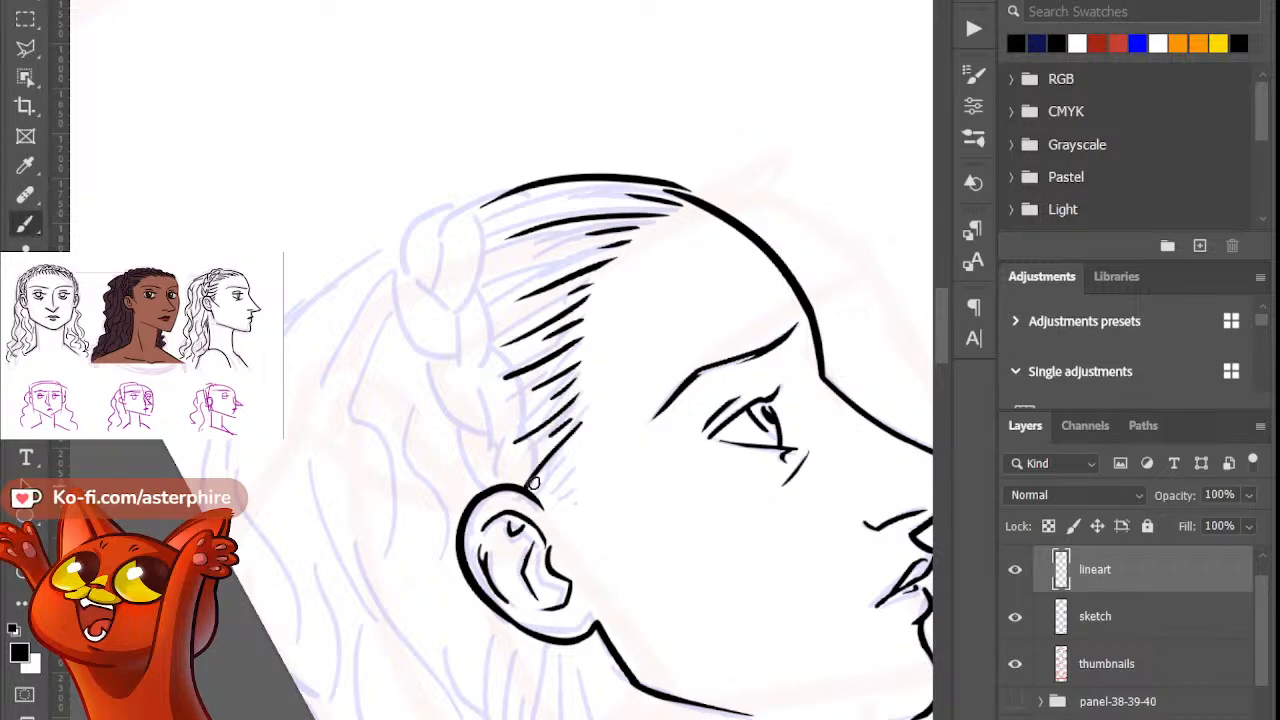
Step: Ink a short strand at the lower temple above the ear and trim its end
{"action": "key", "text": "ctrl+z"}
{"action": "mouse_move", "coordinate": [574, 432]}
{"action": "left_mouse_down"}
{"action": "mouse_move", "coordinate": [540, 469]}
{"action": "mouse_move", "coordinate": [549, 457]}
{"action": "left_mouse_up"}
{"action": "key", "text": "ctrl+z"}
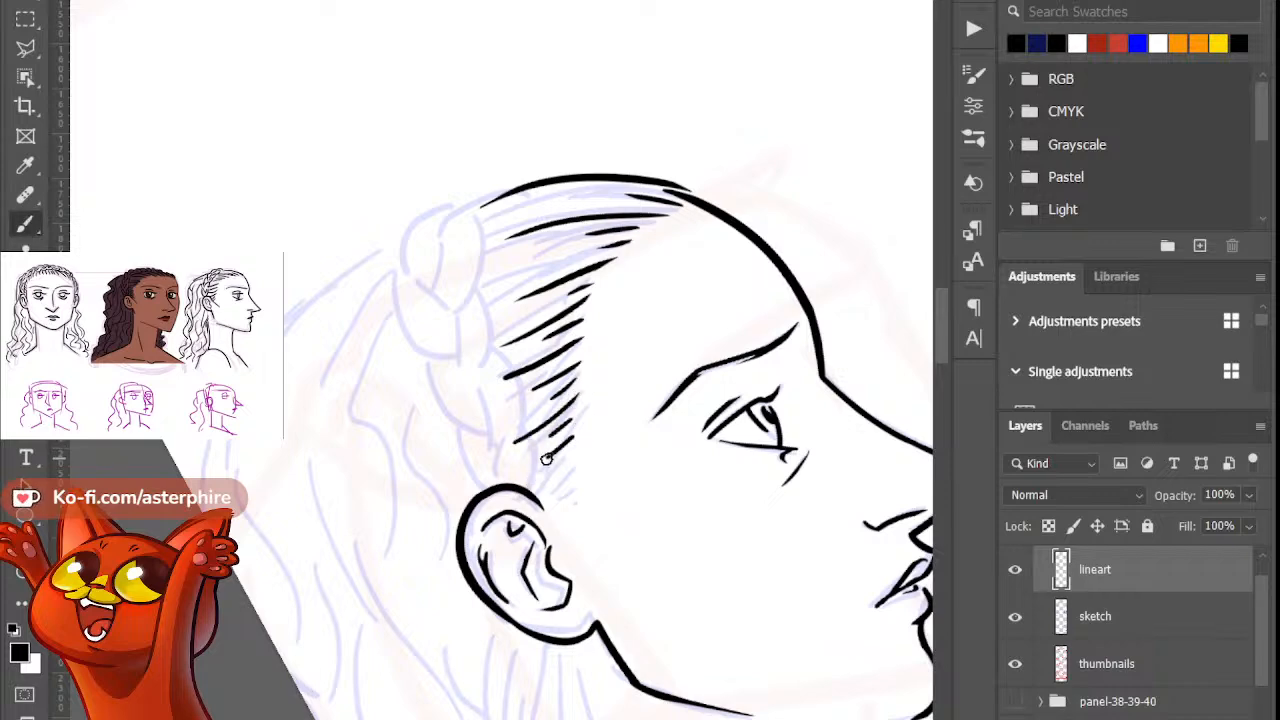
{"action": "key", "text": "e"}
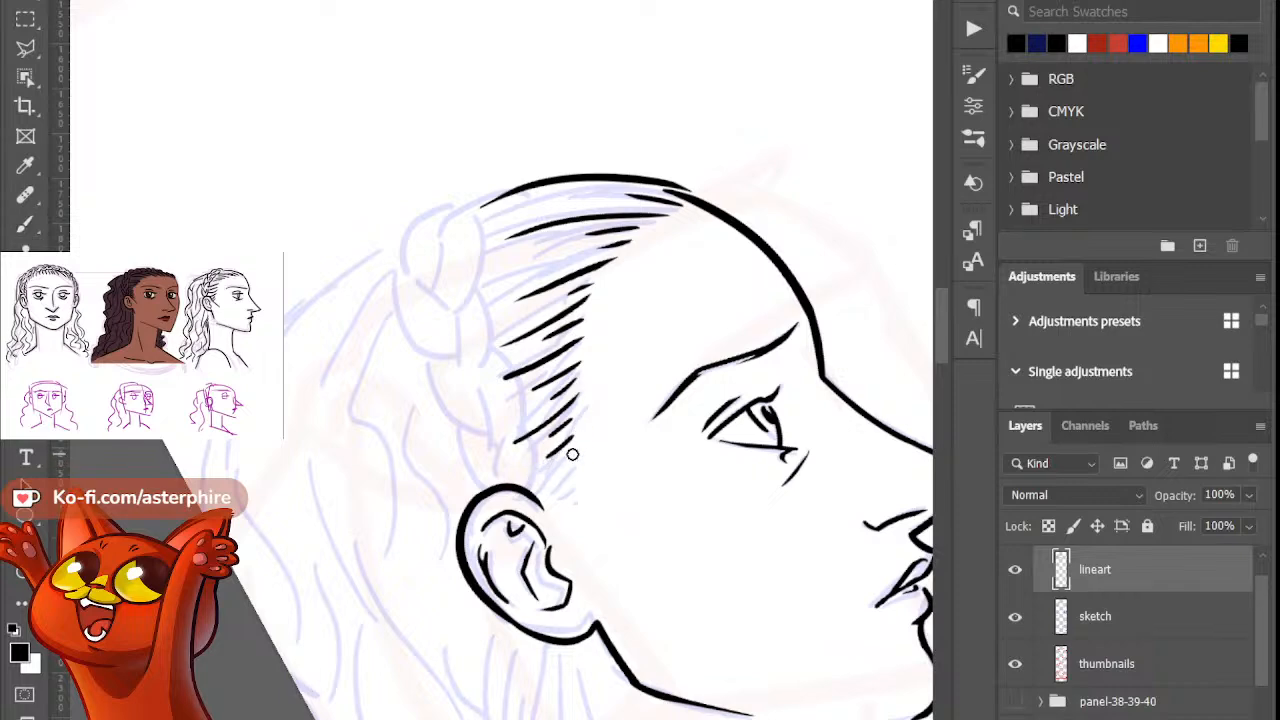
Step: Ink small tapered sideburn strands in front of the top of the ear to finish the hairline
{"action": "key", "text": "b"}
{"action": "mouse_move", "coordinate": [571, 459]}
{"action": "left_mouse_down"}
{"action": "mouse_move", "coordinate": [537, 489]}
{"action": "mouse_move", "coordinate": [566, 480]}
{"action": "mouse_move", "coordinate": [559, 503]}
{"action": "left_mouse_up"}
{"action": "key", "text": "ctrl+z"}
{"action": "key", "text": "e"}
{"action": "key", "text": "b"}
{"action": "key", "text": "e"}
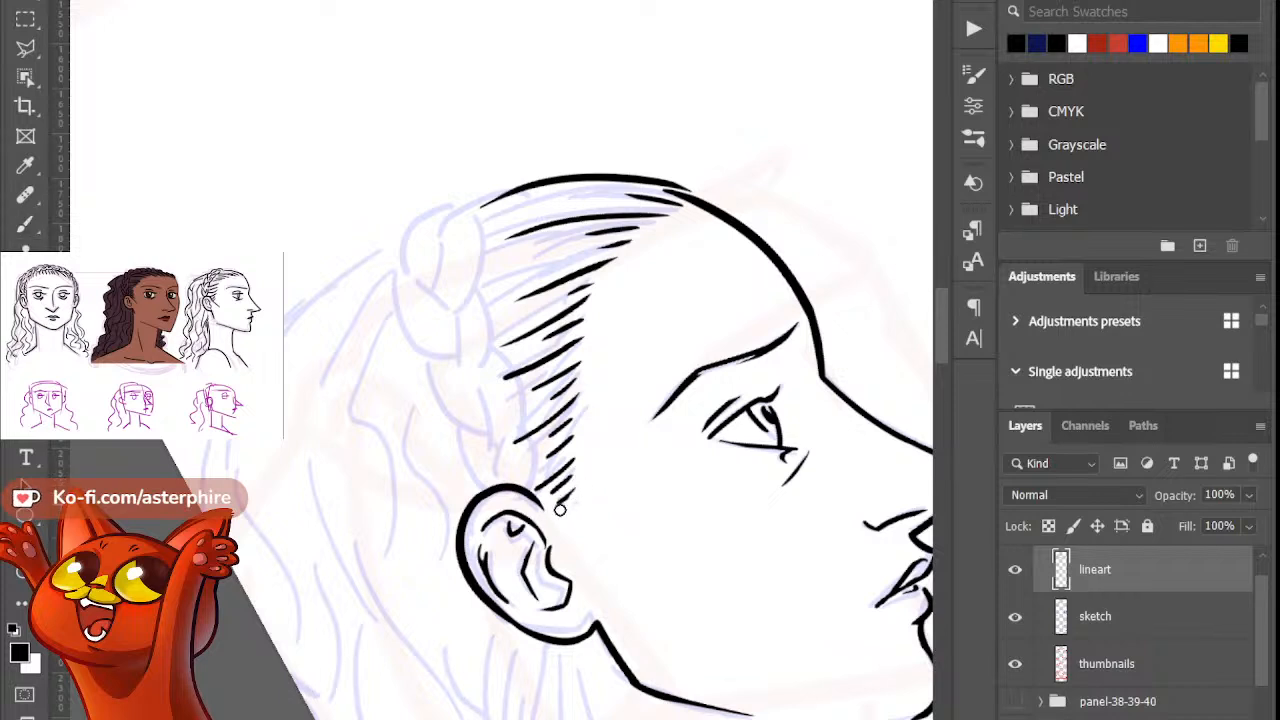
{"action": "key", "text": "b"}
{"action": "key", "text": "e"}
{"action": "key", "text": "b"}
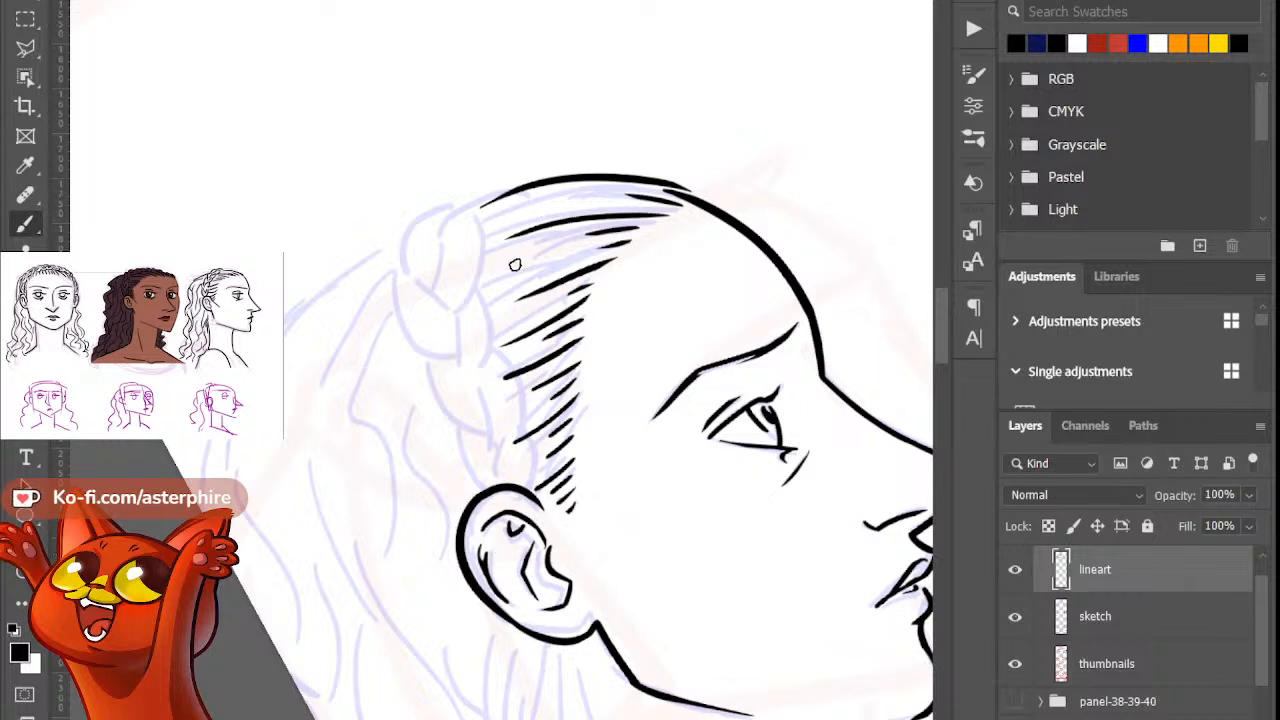
Step: Extend the top-of-head outline back to the braid and trim the overlapping end with the Eraser
{"action": "left_click_drag", "start_coordinate": [513, 192], "coordinate": [453, 222]}
{"action": "left_click_drag", "start_coordinate": [514, 190], "coordinate": [437, 228]}
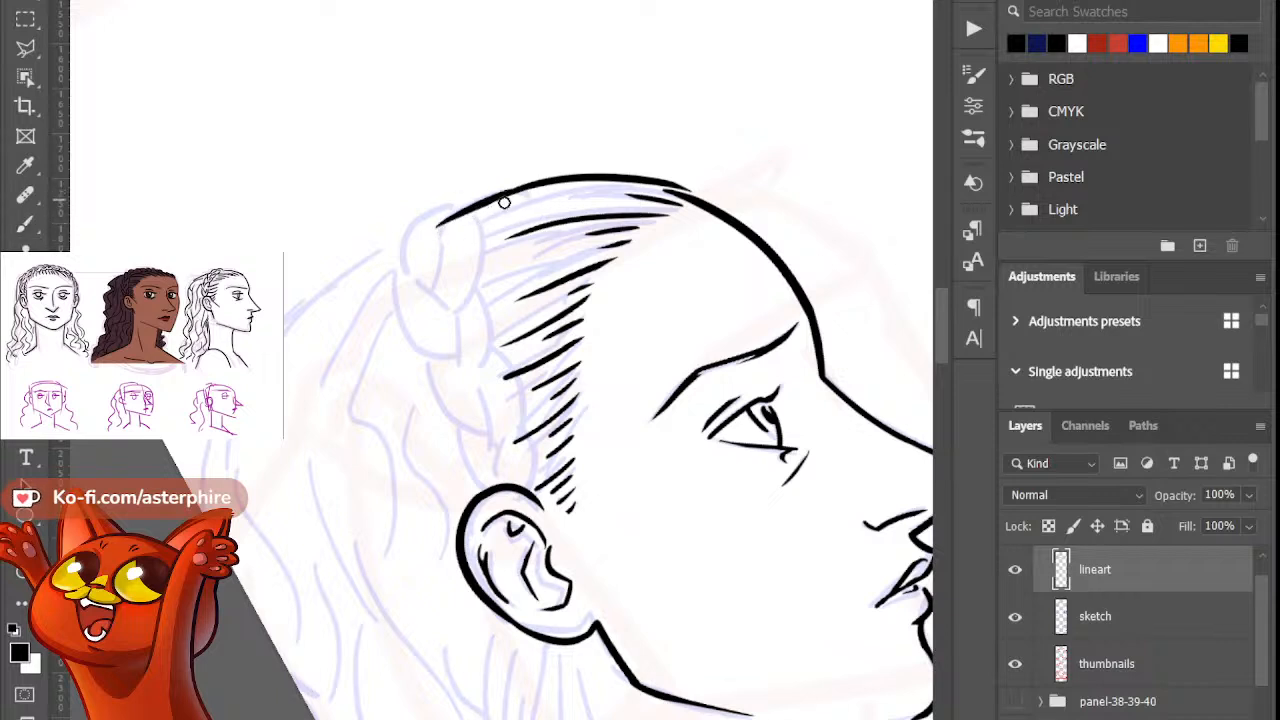
{"action": "key", "text": "b"}
{"action": "key", "text": "e"}
{"action": "mouse_move", "coordinate": [438, 230]}
{"action": "left_mouse_down"}
{"action": "mouse_move", "coordinate": [451, 219]}
{"action": "mouse_move", "coordinate": [471, 243]}
{"action": "left_mouse_up"}
Step: Ink the rounded outer curve of the topmost braid section, following the sketch
{"action": "key", "text": "b"}
{"action": "left_click_drag", "start_coordinate": [491, 196], "coordinate": [438, 284]}
{"action": "key", "text": "ctrl+z"}
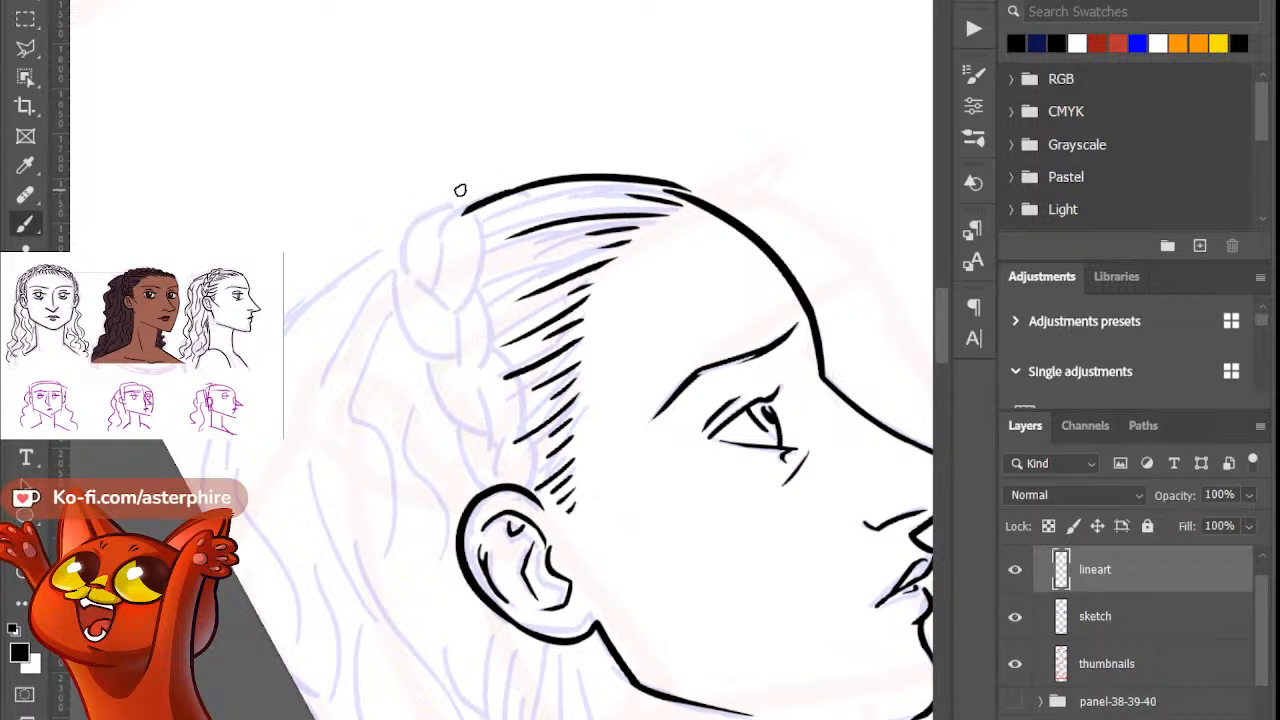
{"action": "left_click_drag", "start_coordinate": [460, 190], "coordinate": [431, 250]}
{"action": "key", "text": "ctrl+z"}
{"action": "mouse_move", "coordinate": [462, 187]}
{"action": "left_mouse_down"}
{"action": "mouse_move", "coordinate": [398, 226]}
{"action": "mouse_move", "coordinate": [412, 283]}
{"action": "left_mouse_up"}
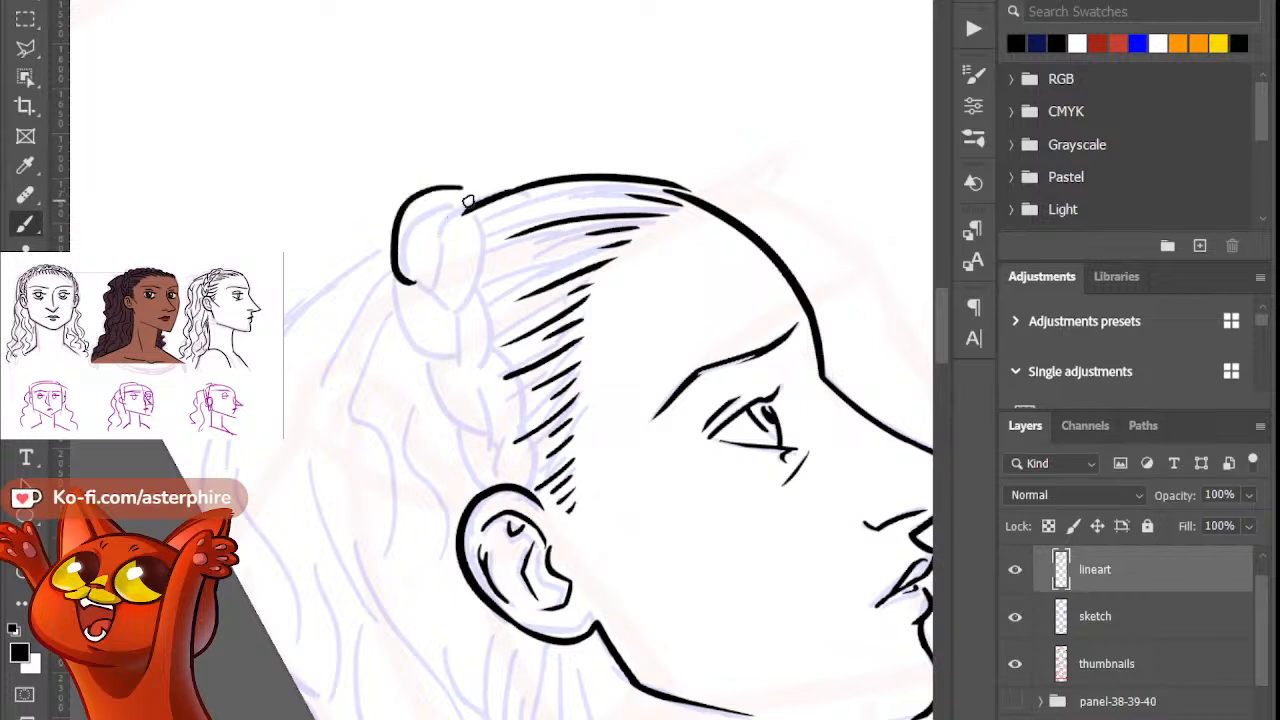
Step: Ink the second lobe at the top of the braid and clean up where it meets the head outline
{"action": "key", "text": "b"}
{"action": "mouse_move", "coordinate": [486, 183]}
{"action": "left_mouse_down"}
{"action": "mouse_move", "coordinate": [449, 234]}
{"action": "mouse_move", "coordinate": [499, 194]}
{"action": "mouse_move", "coordinate": [451, 193]}
{"action": "mouse_move", "coordinate": [448, 215]}
{"action": "mouse_move", "coordinate": [499, 192]}
{"action": "left_mouse_up"}
{"action": "key", "text": "ctrl+z"}
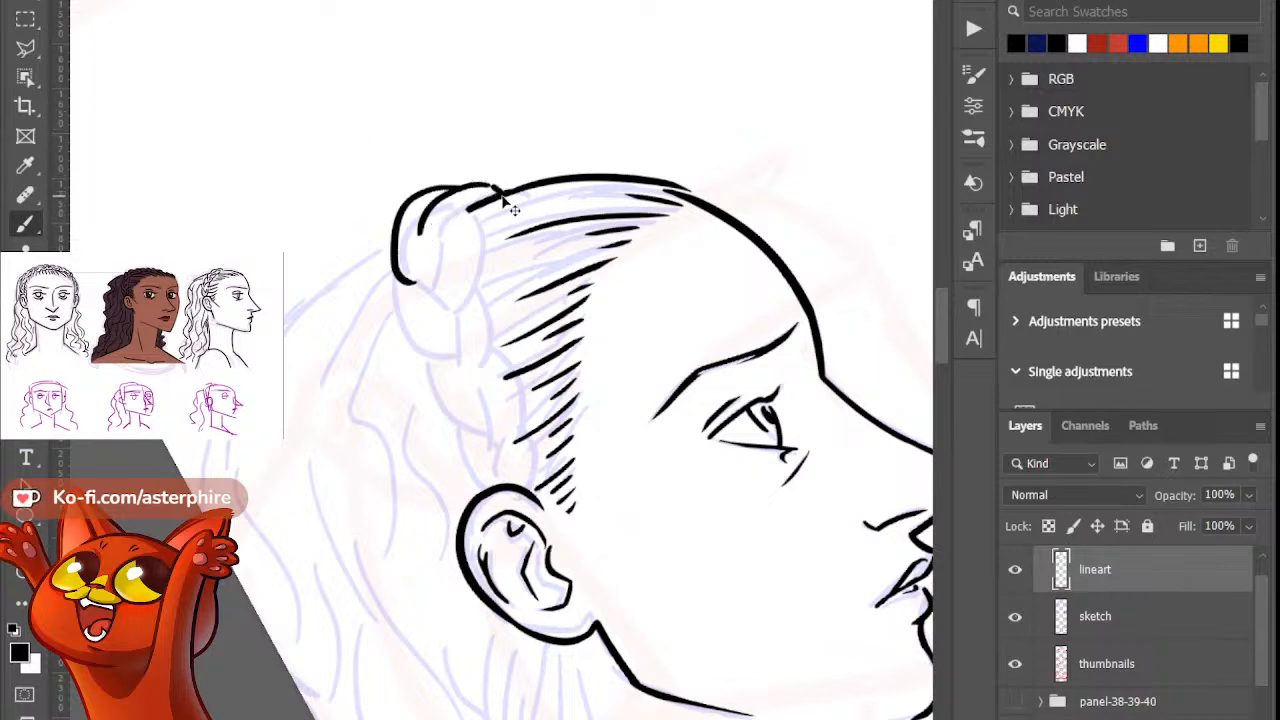
{"action": "key", "text": "e"}
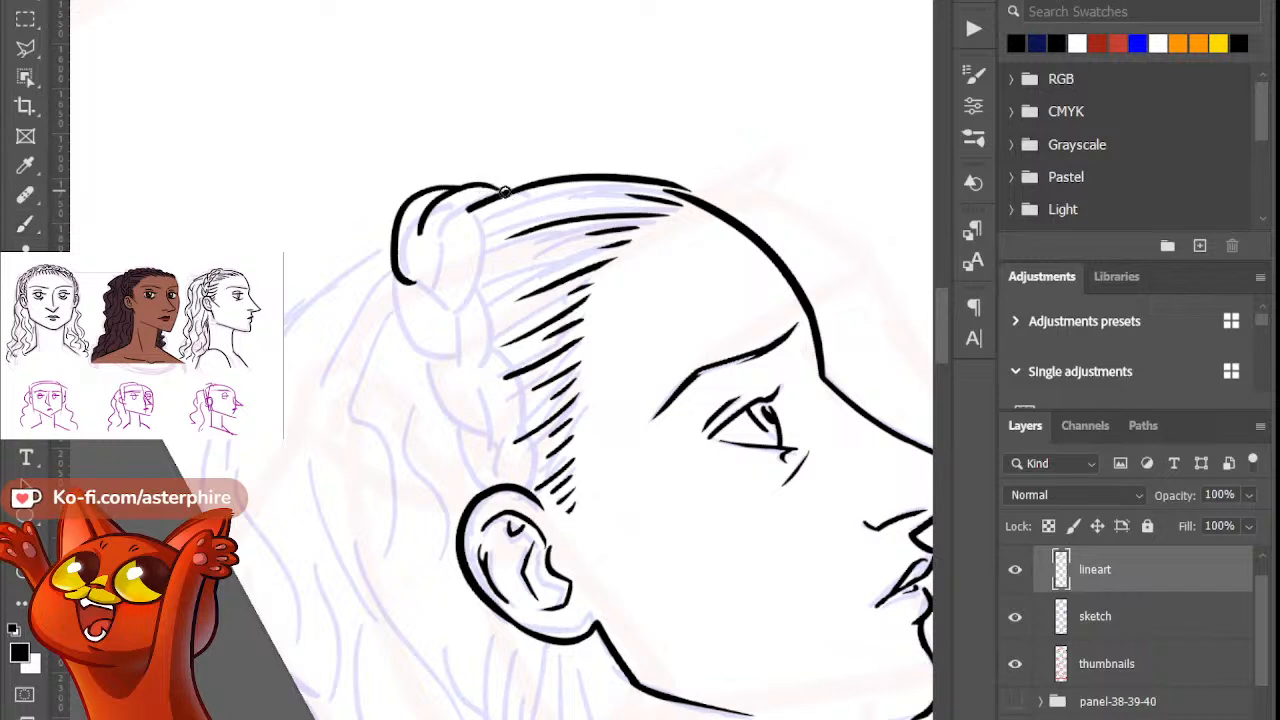
{"action": "key", "text": "b"}
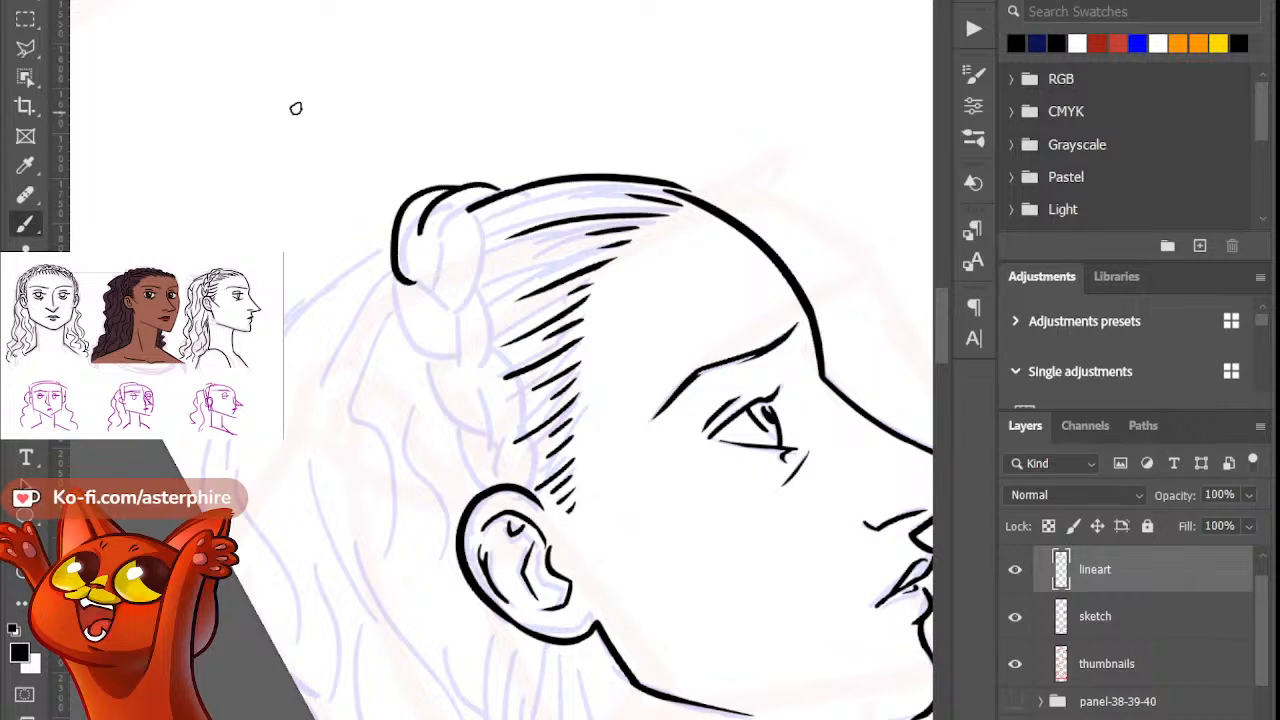
Step: Taper the ends of the top braid section's outer and inner curves with the Eraser
{"action": "key", "text": "e"}
{"action": "left_click", "coordinate": [414, 282]}
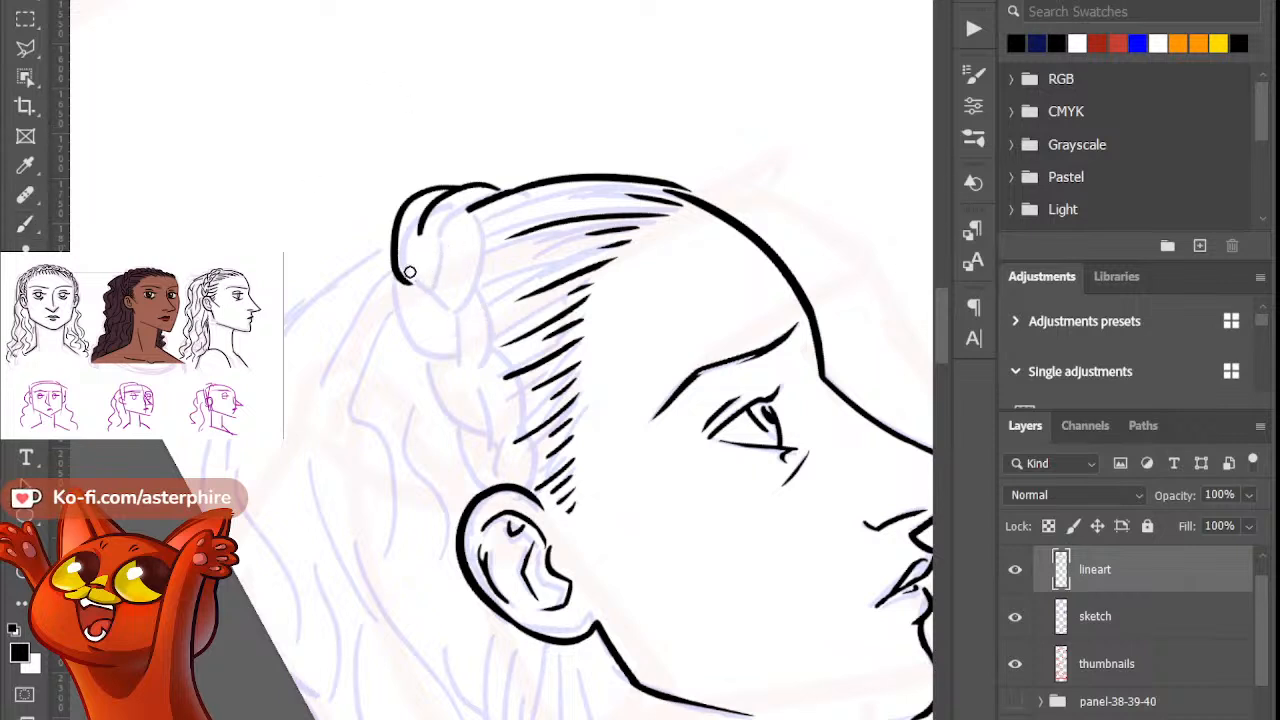
{"action": "key", "text": "b"}
{"action": "key", "text": "e"}
{"action": "left_click", "coordinate": [421, 231]}
{"action": "key", "text": "b"}
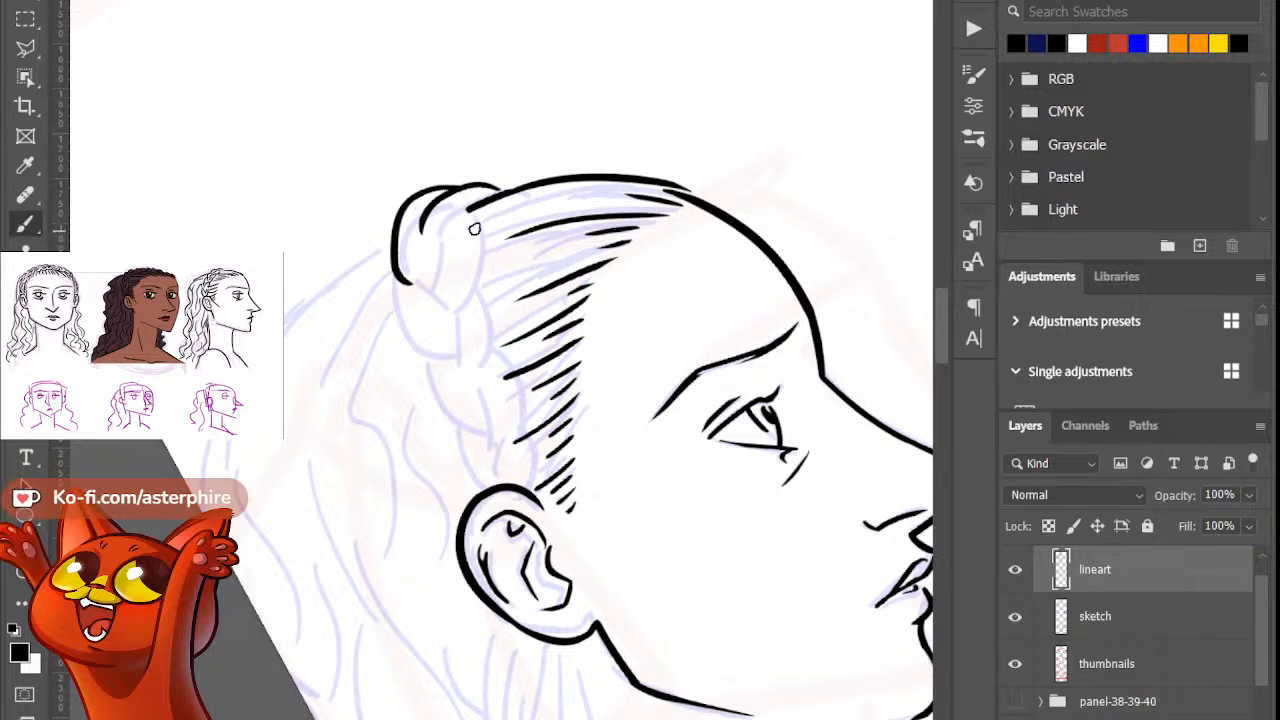
Step: Ink the front edge of the top braid section, curving from the head outline down toward the next section
{"action": "key", "text": "e"}
{"action": "key", "text": "b"}
{"action": "left_click_drag", "start_coordinate": [469, 206], "coordinate": [482, 266]}
{"action": "key", "text": "ctrl+z"}
{"action": "left_click_drag", "start_coordinate": [470, 207], "coordinate": [483, 268]}
{"action": "left_click_drag", "start_coordinate": [473, 312], "coordinate": [458, 326]}
{"action": "key", "text": "ctrl+z"}
{"action": "mouse_move", "coordinate": [469, 203]}
{"action": "left_mouse_down"}
{"action": "mouse_move", "coordinate": [480, 217]}
{"action": "mouse_move", "coordinate": [455, 318]}
{"action": "left_mouse_up"}
Step: Ink a short slanted crease inside the top braid section
{"action": "left_click_drag", "start_coordinate": [447, 252], "coordinate": [430, 302]}
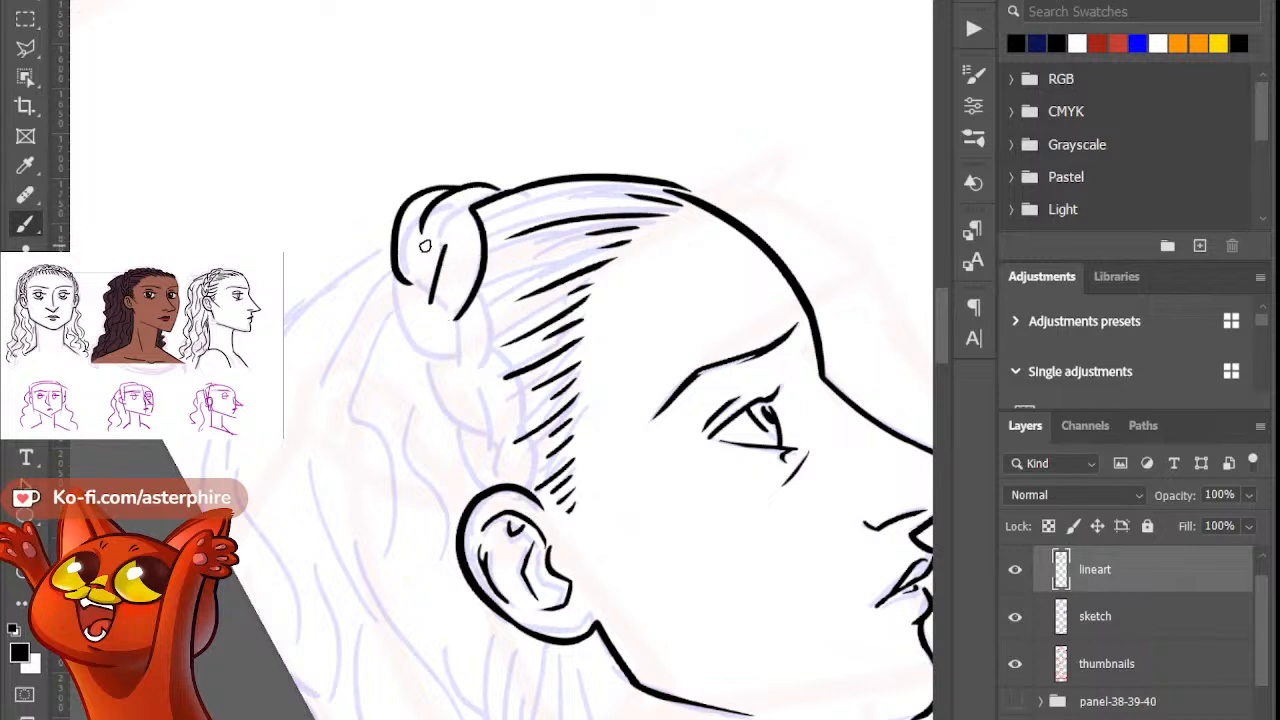
{"action": "key", "text": "ctrl+z"}
{"action": "left_click_drag", "start_coordinate": [441, 249], "coordinate": [423, 293]}
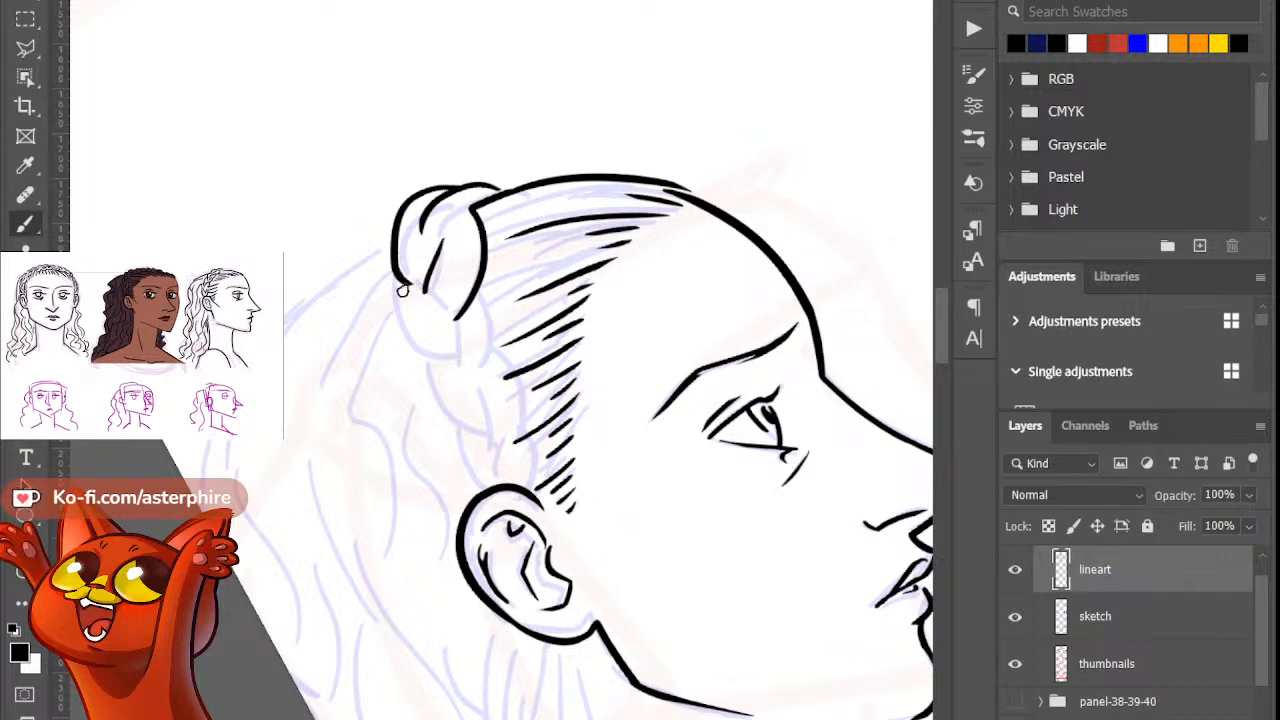
Step: Ink the rear outer curve of the second braid section below the top one
{"action": "left_click_drag", "start_coordinate": [394, 266], "coordinate": [451, 353]}
{"action": "key", "text": "ctrl+z"}
{"action": "left_click_drag", "start_coordinate": [394, 268], "coordinate": [451, 366]}
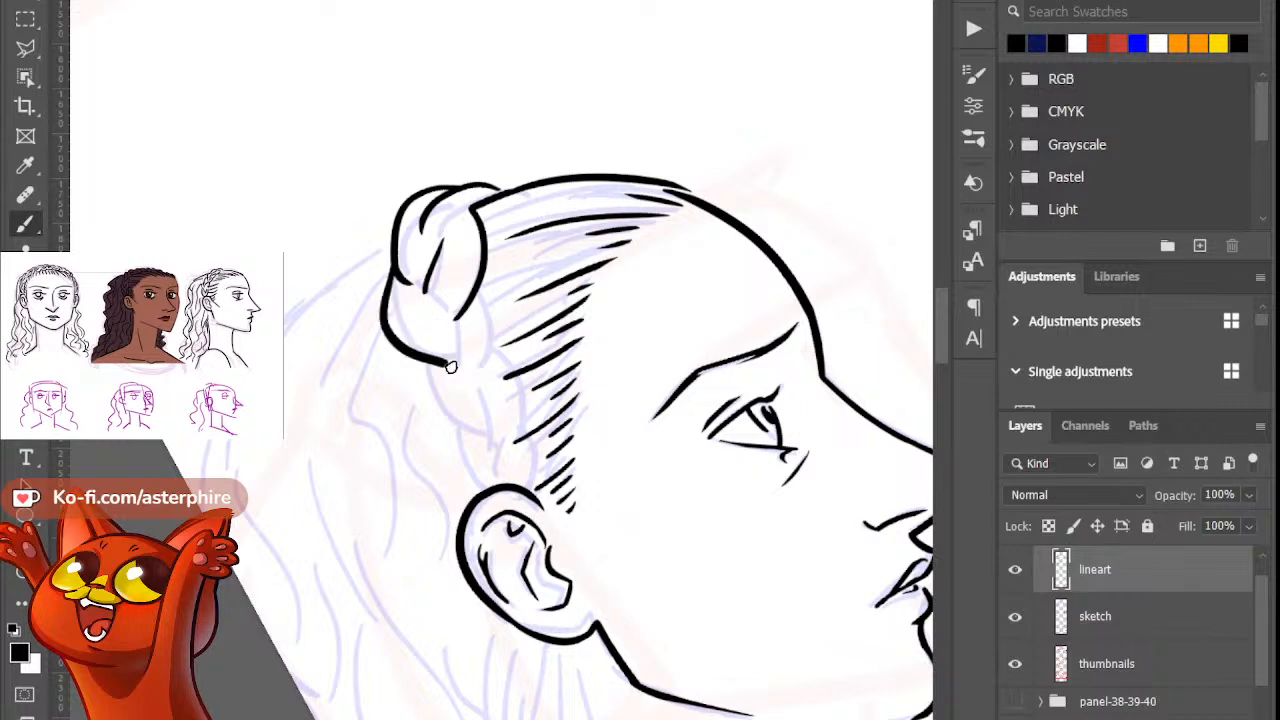
{"action": "key", "text": "ctrl+z"}
{"action": "left_click_drag", "start_coordinate": [394, 268], "coordinate": [457, 367]}
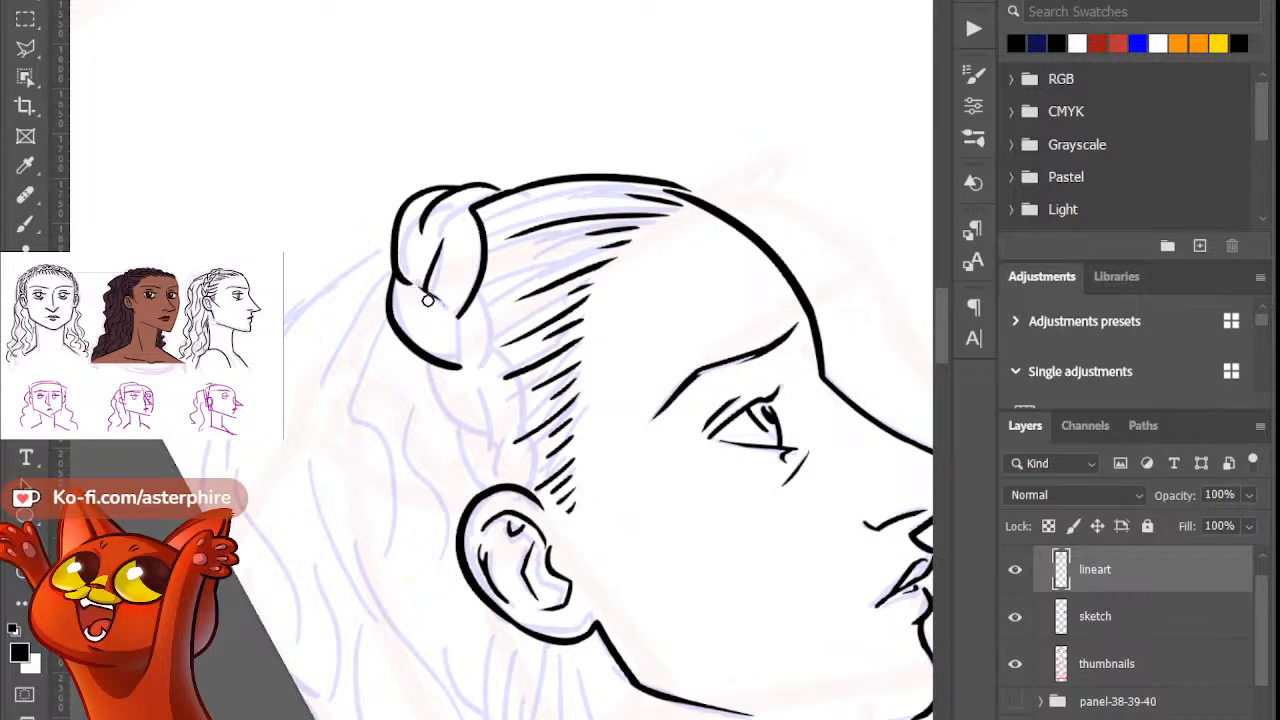
Step: Ink the inner crease of the second braid section and the front curve of the section beneath it
{"action": "key", "text": "b"}
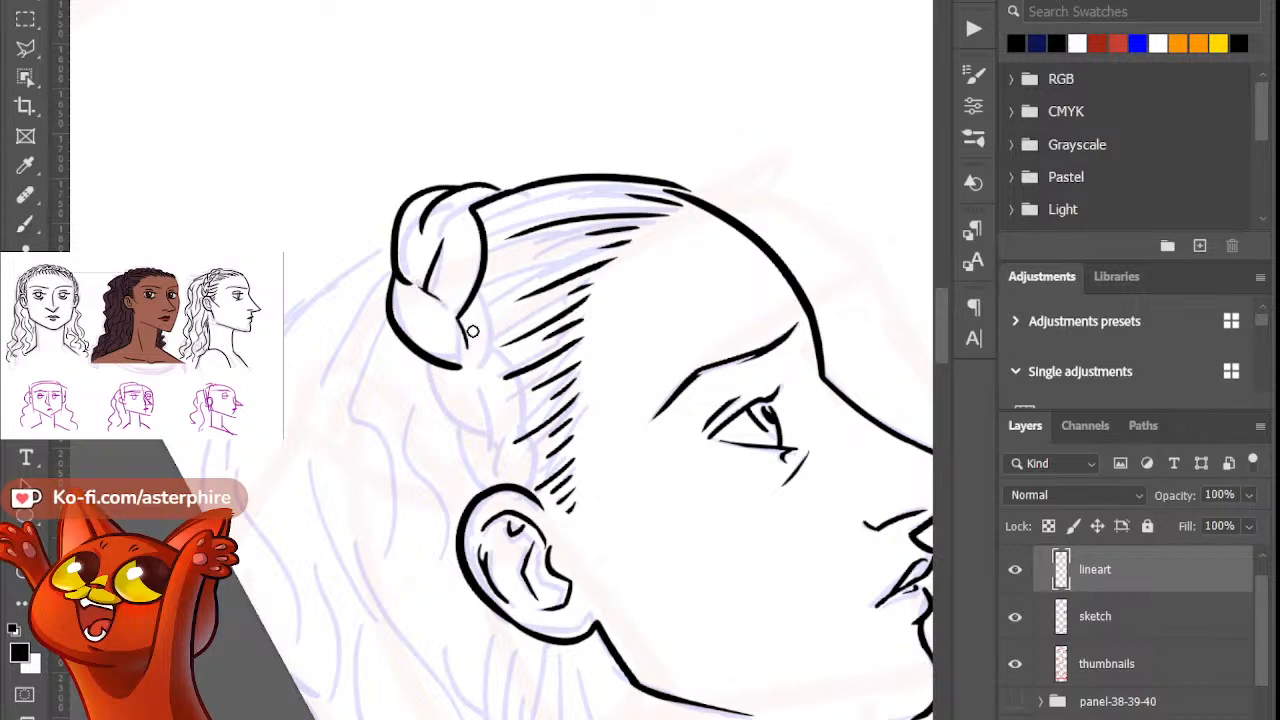
{"action": "mouse_move", "coordinate": [484, 286]}
{"action": "left_mouse_down"}
{"action": "mouse_move", "coordinate": [502, 346]}
{"action": "mouse_move", "coordinate": [484, 400]}
{"action": "left_mouse_up"}
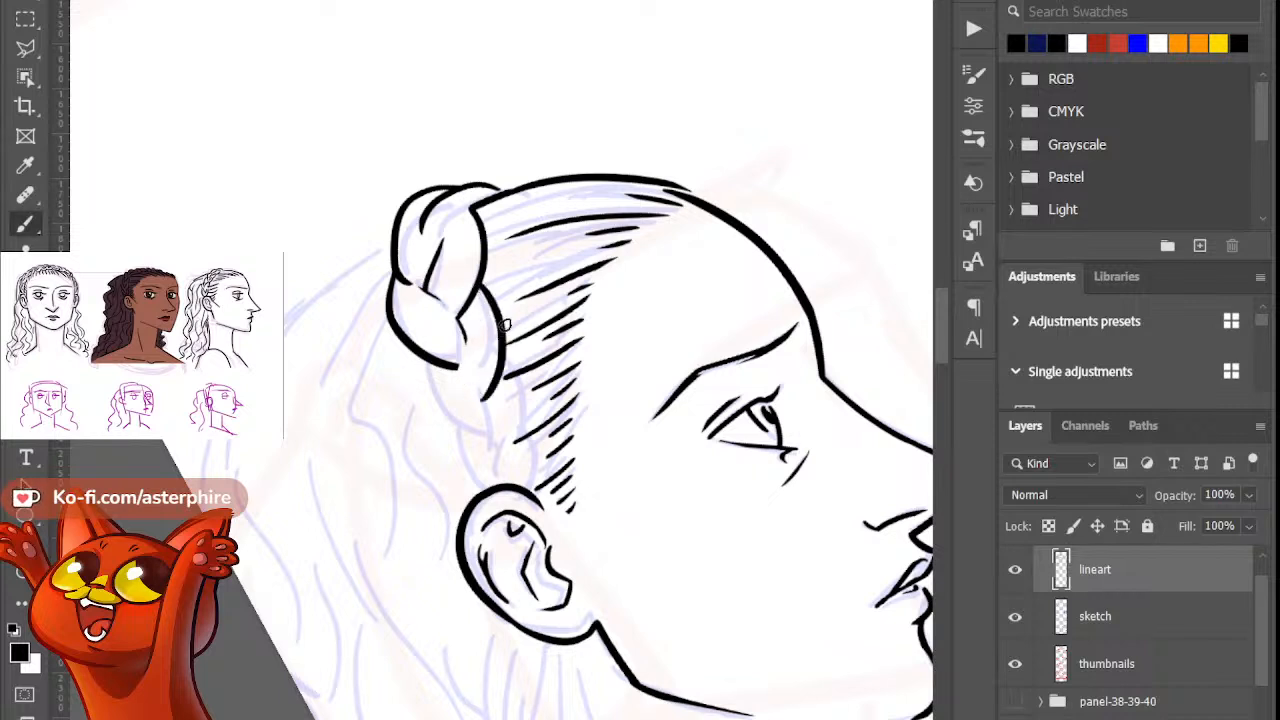
{"action": "mouse_move", "coordinate": [463, 349]}
{"action": "left_mouse_down"}
{"action": "mouse_move", "coordinate": [464, 411]}
{"action": "mouse_move", "coordinate": [464, 351]}
{"action": "mouse_move", "coordinate": [469, 408]}
{"action": "mouse_move", "coordinate": [417, 366]}
{"action": "mouse_move", "coordinate": [433, 411]}
{"action": "mouse_move", "coordinate": [466, 423]}
{"action": "left_mouse_up"}
{"action": "key", "text": "e"}
{"action": "key", "text": "b"}
{"action": "key", "text": "ctrl+z"}
Step: Ink the rear outer curve and short inner crease of the next braid section down
{"action": "left_click_drag", "start_coordinate": [417, 363], "coordinate": [459, 449]}
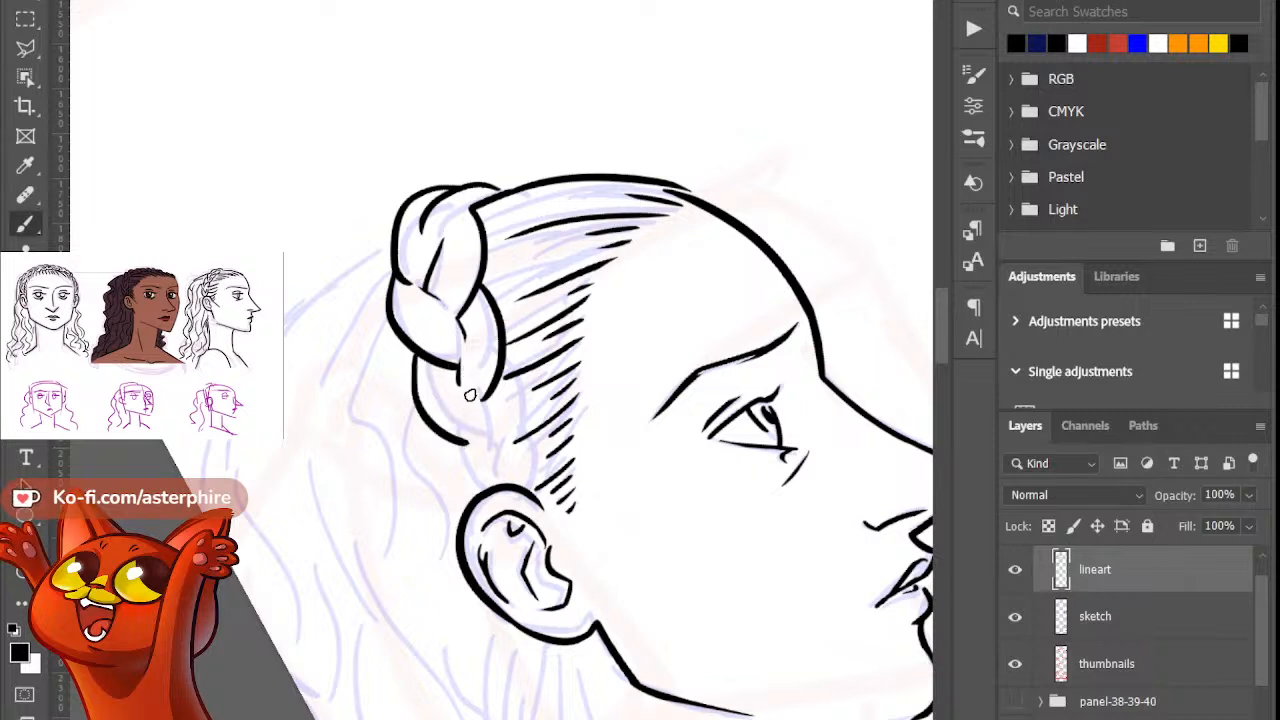
{"action": "left_click_drag", "start_coordinate": [457, 387], "coordinate": [488, 418]}
{"action": "key", "text": "ctrl+z"}
{"action": "key", "text": "e"}
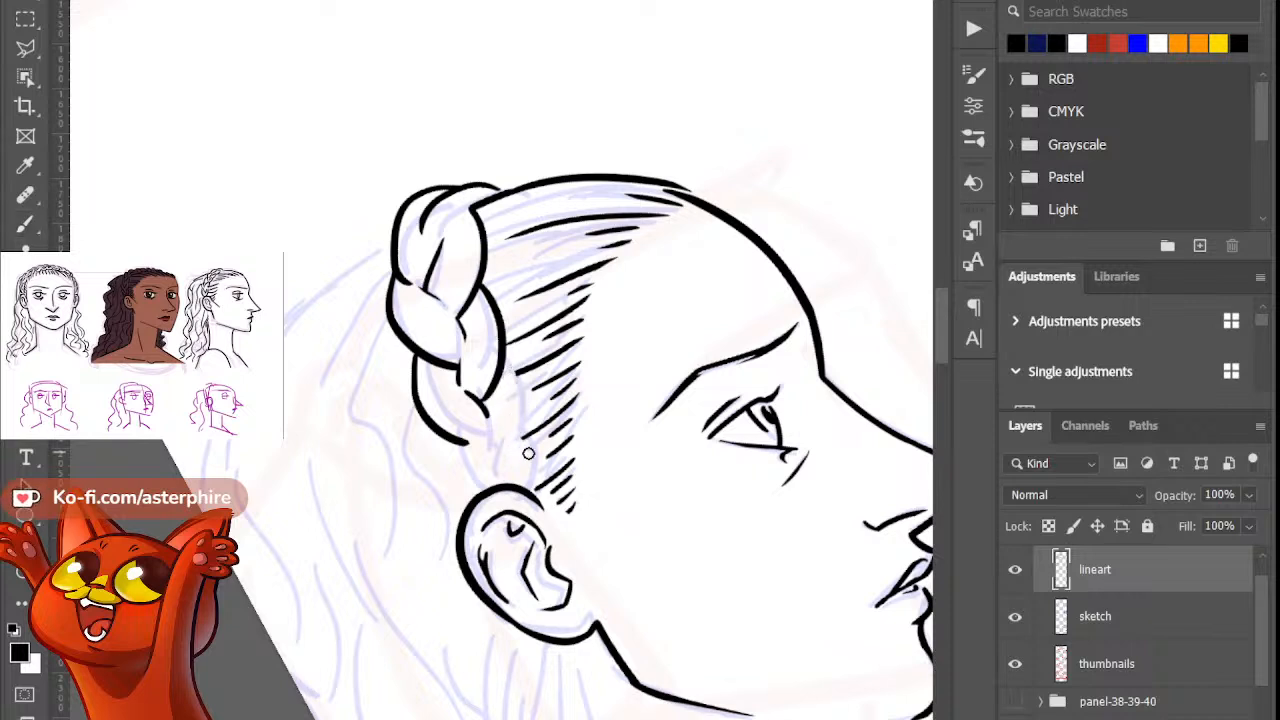
Step: Ink the front curve of the lower braid section above the ear and trim its tip with the Eraser
{"action": "key", "text": "b"}
{"action": "left_click_drag", "start_coordinate": [507, 362], "coordinate": [522, 440]}
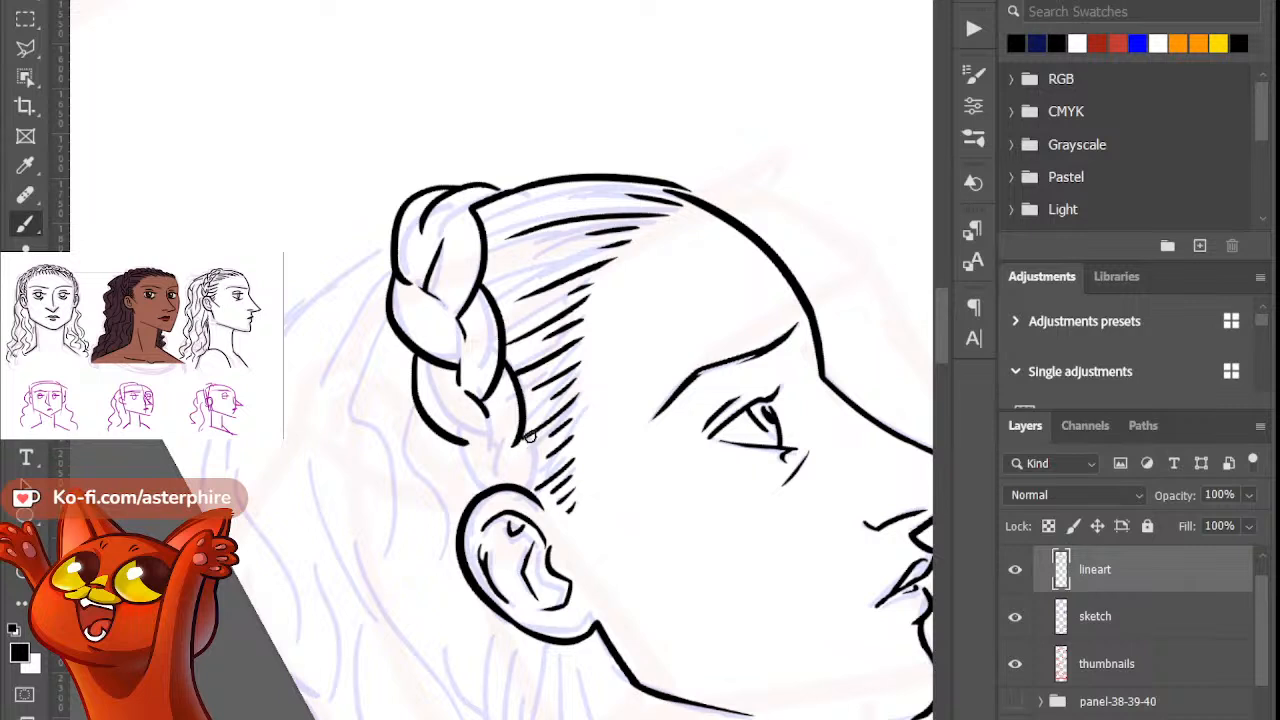
{"action": "key", "text": "e"}
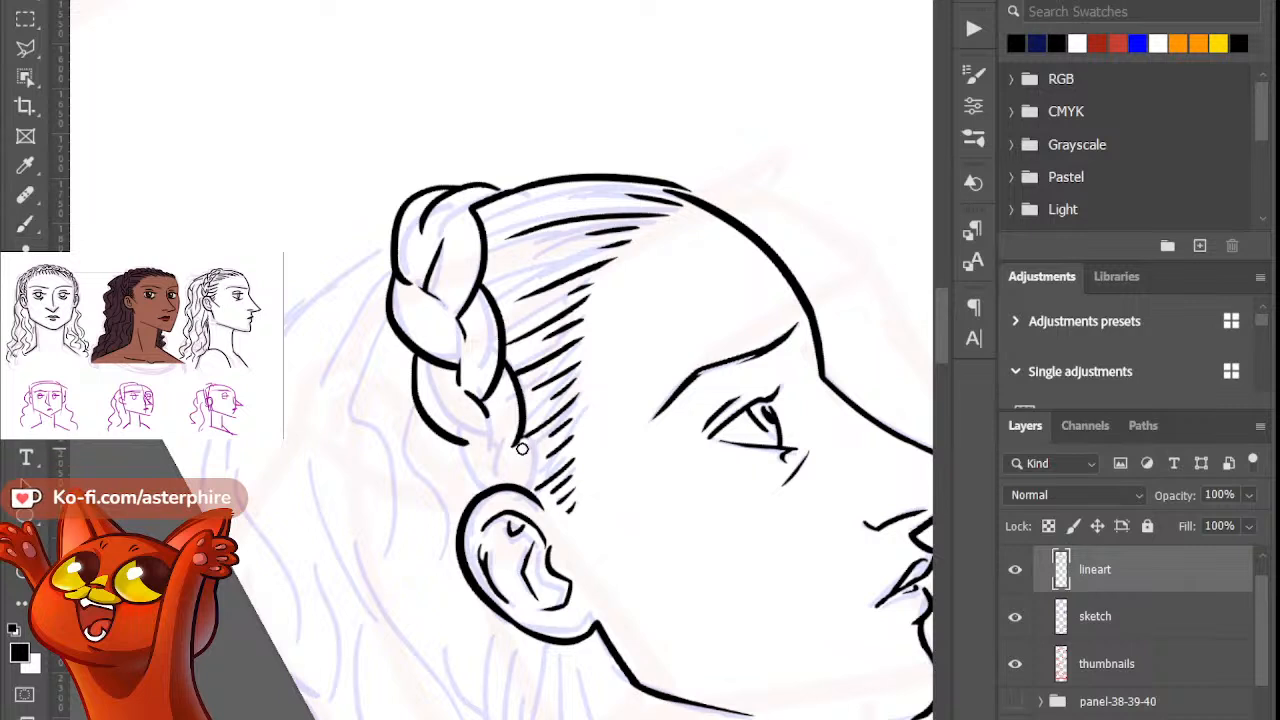
Step: Ink the rear and front curves and short inner crease of the lowest braid section, ending at the top of the ear
{"action": "left_click", "coordinate": [519, 446]}
{"action": "key", "text": "b"}
{"action": "left_click_drag", "start_coordinate": [520, 438], "coordinate": [526, 484]}
{"action": "key", "text": "ctrl+z"}
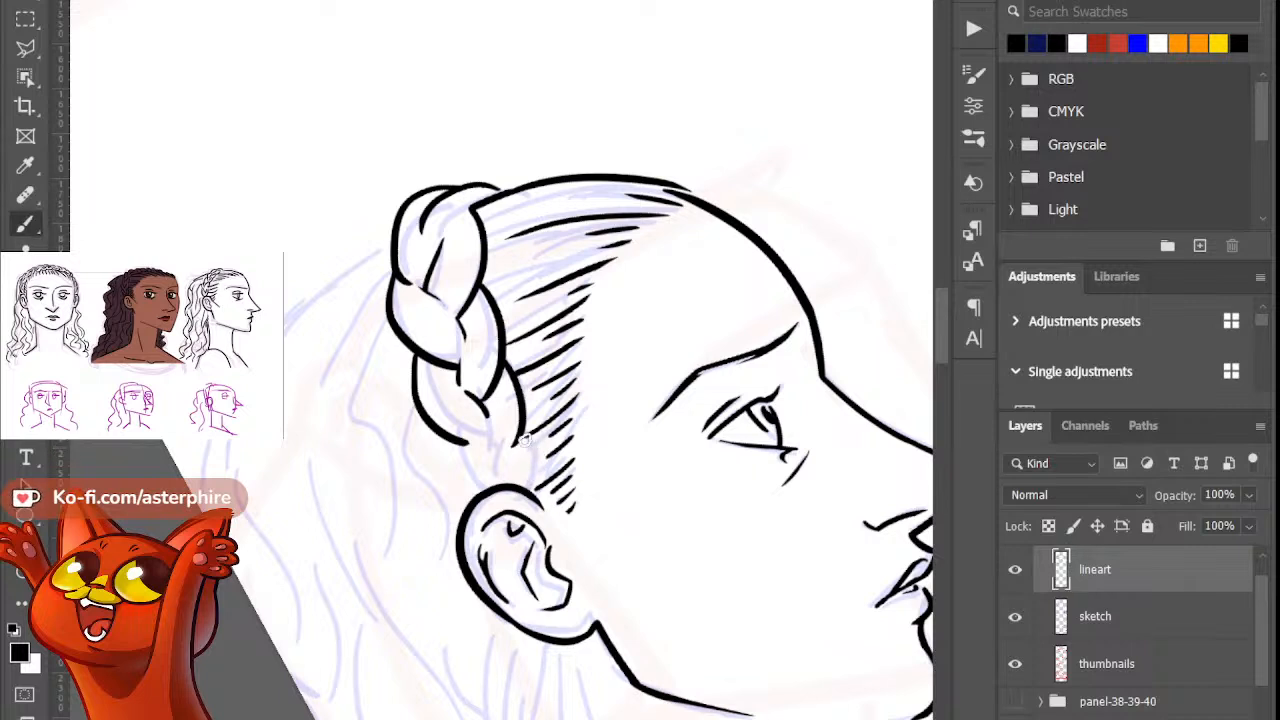
{"action": "left_click_drag", "start_coordinate": [520, 438], "coordinate": [524, 504]}
{"action": "key", "text": "ctrl+z"}
{"action": "mouse_move", "coordinate": [464, 443]}
{"action": "left_mouse_down"}
{"action": "mouse_move", "coordinate": [480, 493]}
{"action": "mouse_move", "coordinate": [498, 465]}
{"action": "left_mouse_up"}
{"action": "key", "text": "ctrl+z"}
{"action": "key", "text": "ctrl+z"}
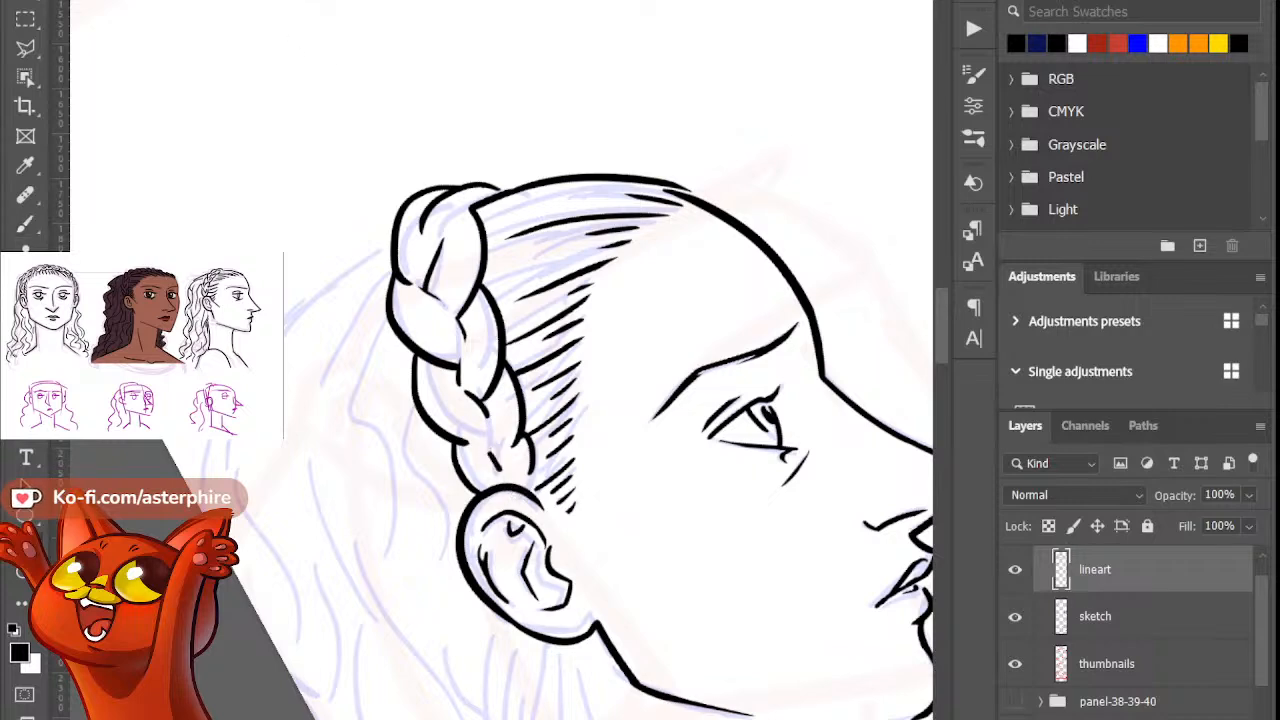
Step: Ink the underside of the chin as a tapering line from the chin tip back toward the jaw
{"action": "key", "text": "r"}
{"action": "key", "text": "Escape"}
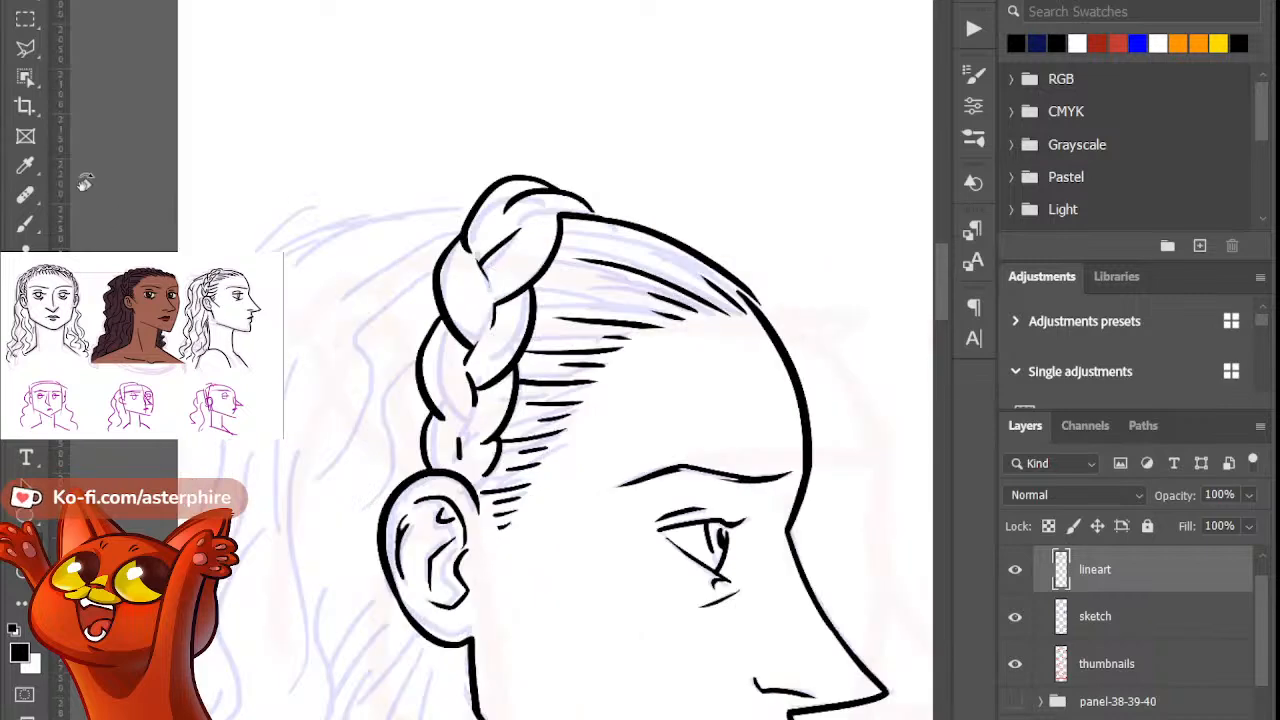
{"action": "left_click", "coordinate": [25, 222]}
{"action": "key", "text": "p"}
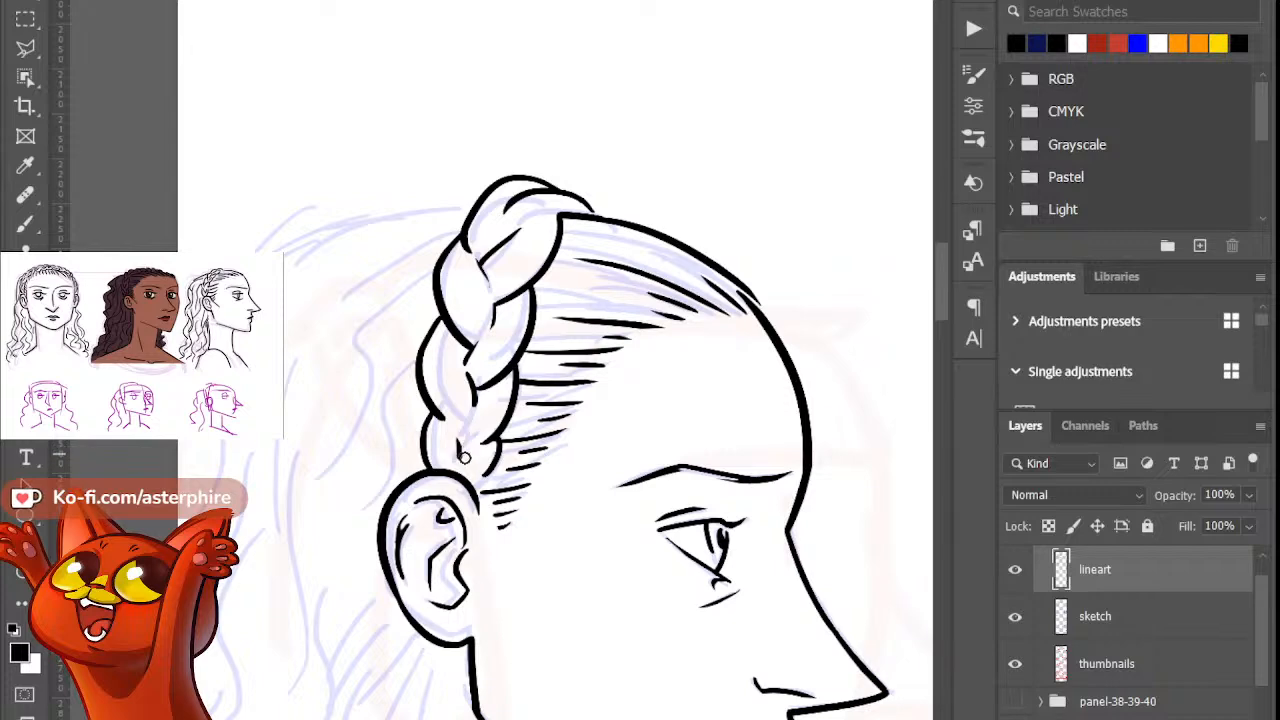
{"action": "scroll", "coordinate": [949, 332], "scroll_direction": "down", "scroll_amount": 5}
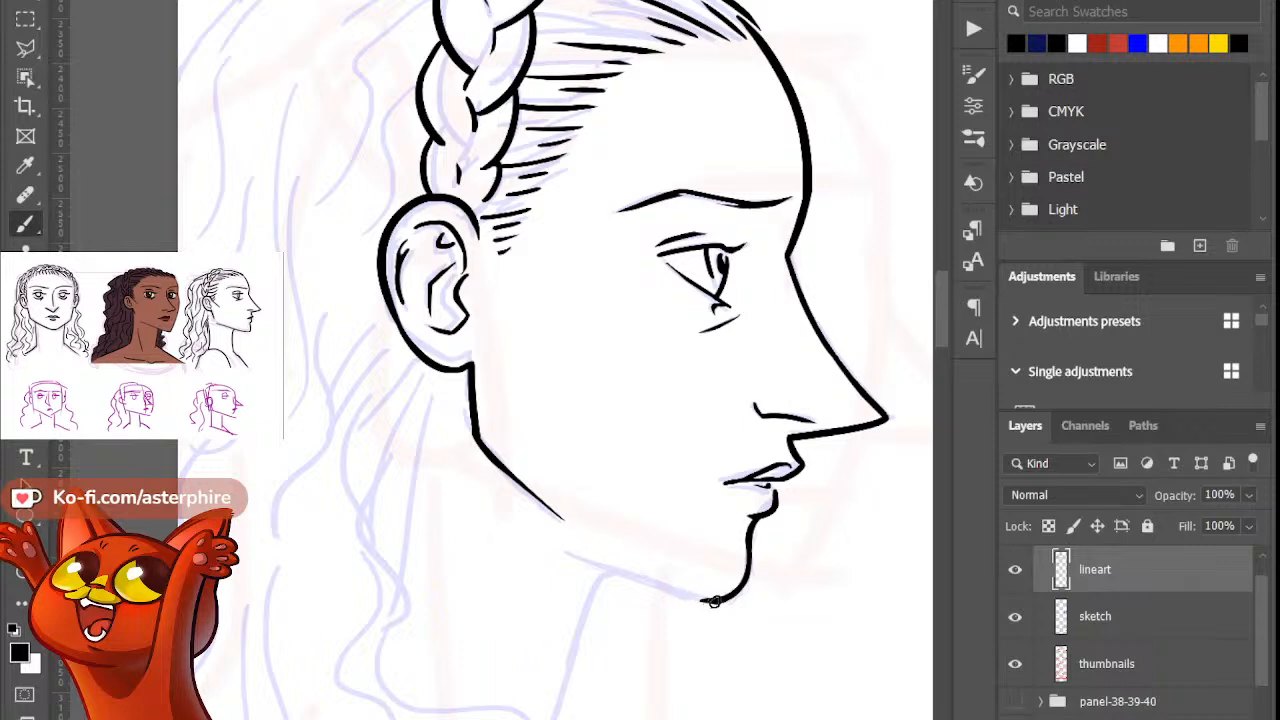
{"action": "mouse_move", "coordinate": [705, 603]}
{"action": "left_mouse_down"}
{"action": "mouse_move", "coordinate": [559, 550]}
{"action": "mouse_move", "coordinate": [718, 600]}
{"action": "left_mouse_up"}
{"action": "key", "text": "ctrl+z"}
{"action": "key", "text": "ctrl+z"}
{"action": "left_click_drag", "start_coordinate": [580, 546], "coordinate": [742, 612]}
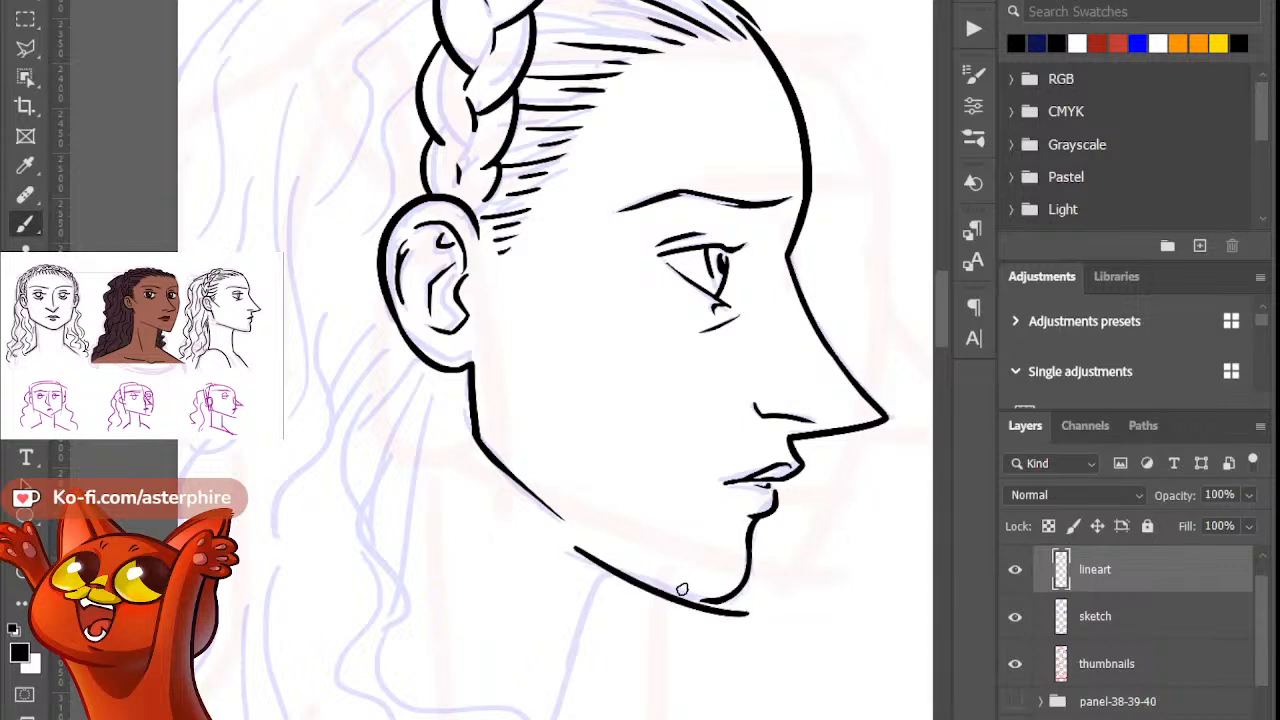
{"action": "key", "text": "ctrl+z"}
{"action": "left_click_drag", "start_coordinate": [570, 542], "coordinate": [758, 612]}
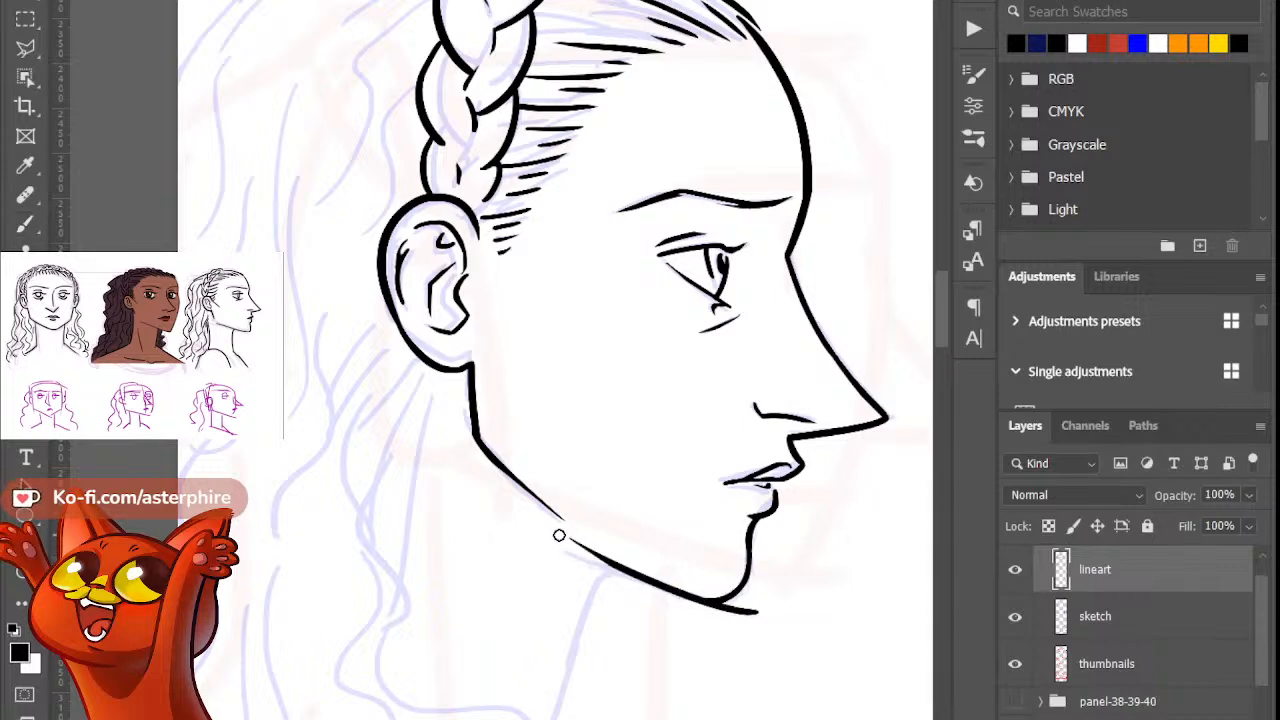
{"action": "mouse_move", "coordinate": [565, 532]}
{"action": "left_mouse_down"}
{"action": "mouse_move", "coordinate": [686, 612]}
{"action": "mouse_move", "coordinate": [760, 612]}
{"action": "left_mouse_up"}
{"action": "key", "text": "b"}
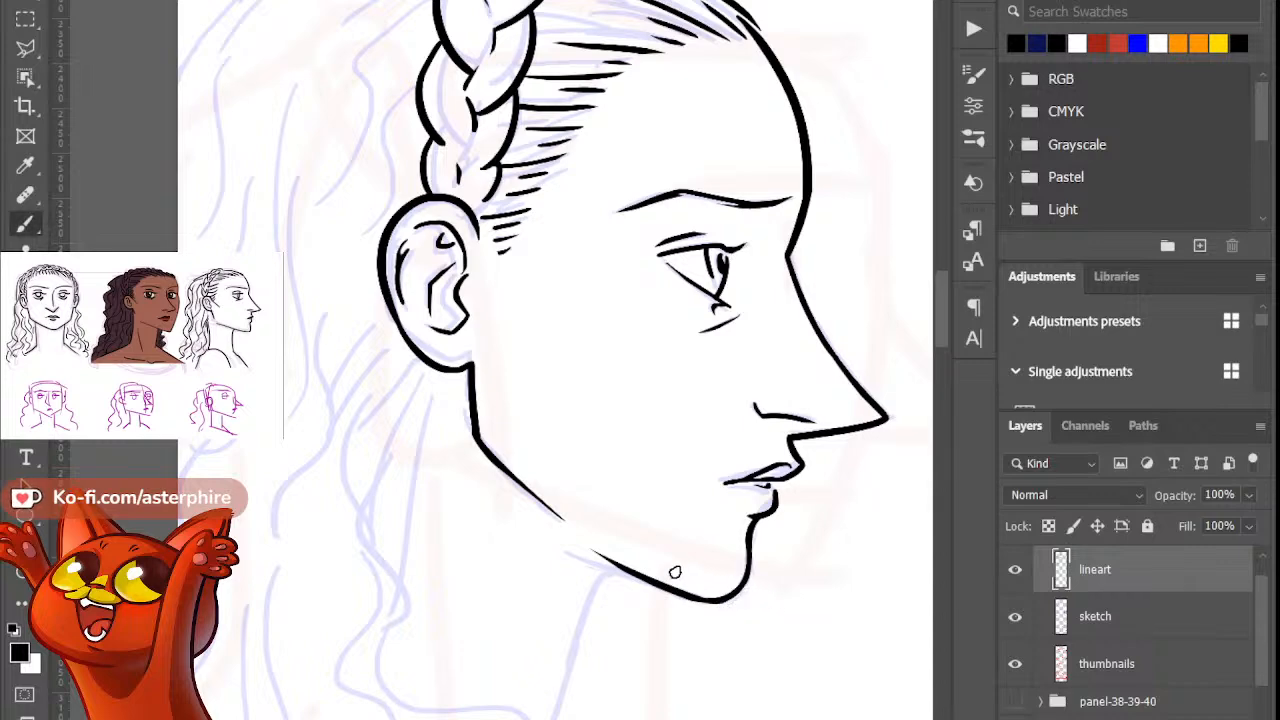
Step: Examine the inked profile as a whole against the rest of the panel's sketch
{"action": "key", "text": "ctrl+minus"}
{"action": "key", "text": "ctrl+minus"}
{"action": "key", "text": "ctrl+minus"}
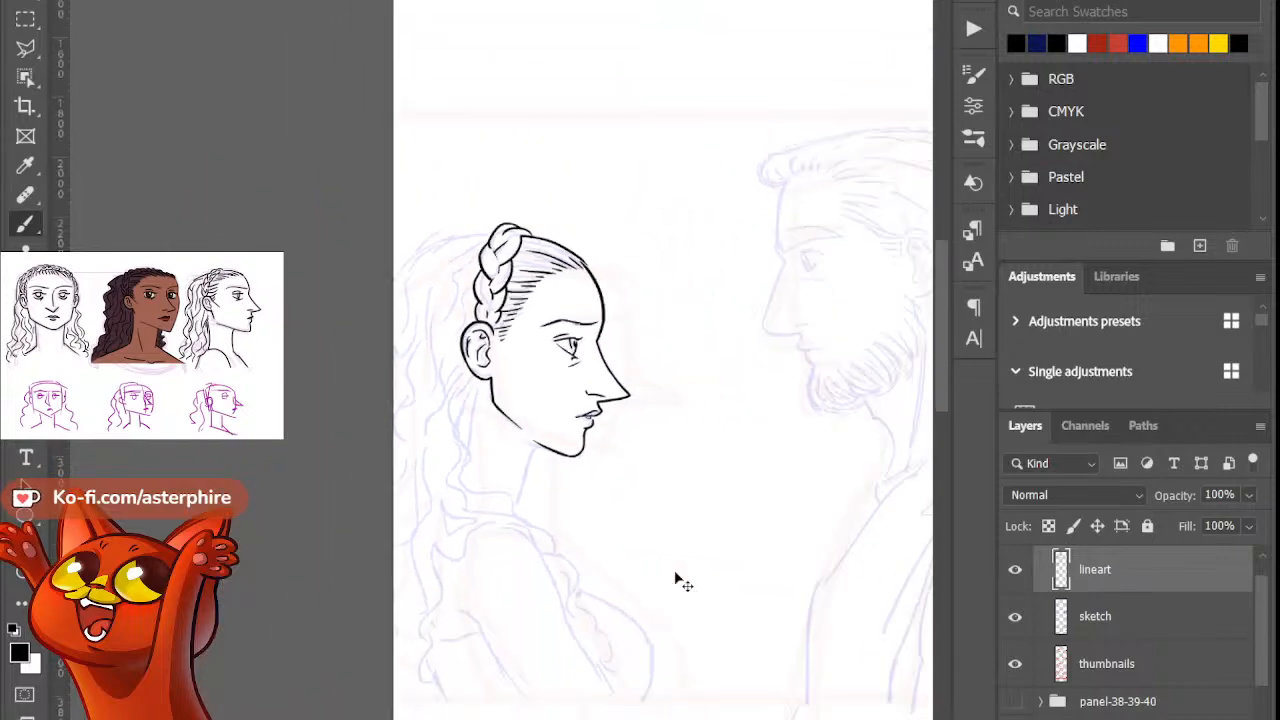
{"action": "key", "text": "ctrl+plus"}
{"action": "key", "text": "ctrl+minus"}
{"action": "key", "text": "ctrl+plus"}
{"action": "key", "text": "ctrl+plus"}
{"action": "key", "text": "ctrl+plus"}
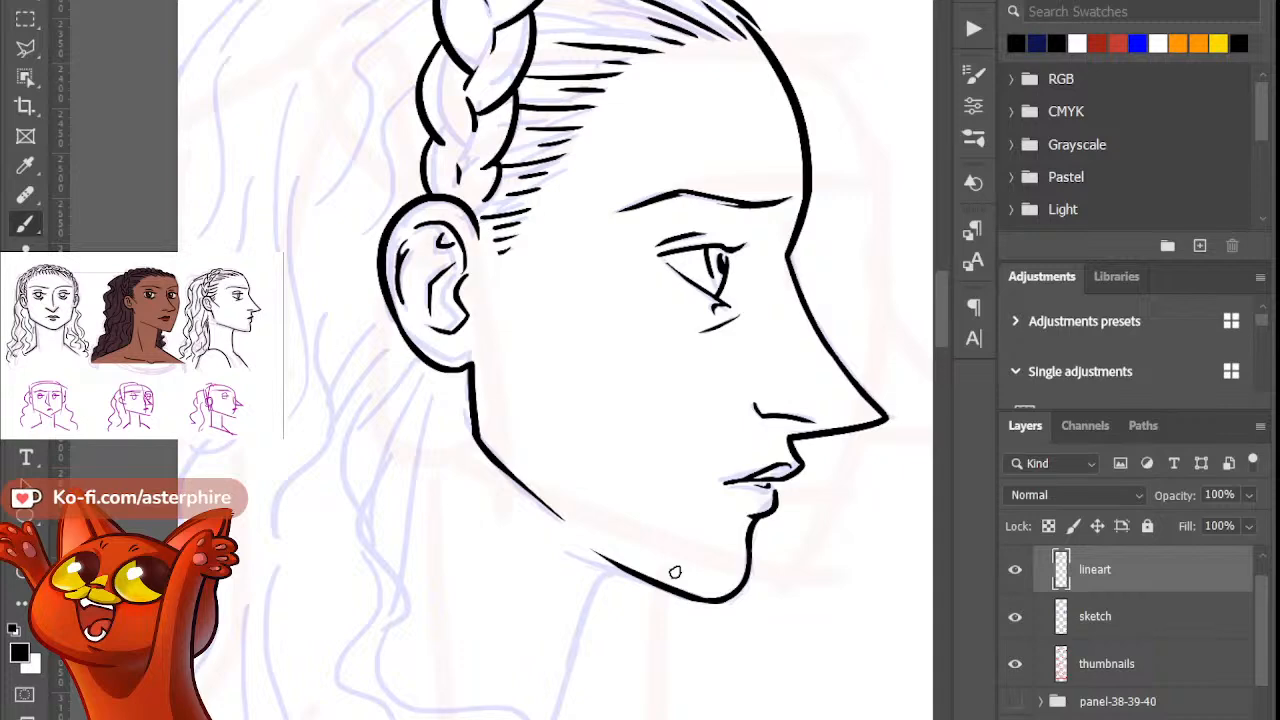
Step: Ink the top contour of the hair from the braid back over the crown, trimming and extending its rear end
{"action": "left_click_drag", "start_coordinate": [946, 317], "coordinate": [946, 277]}
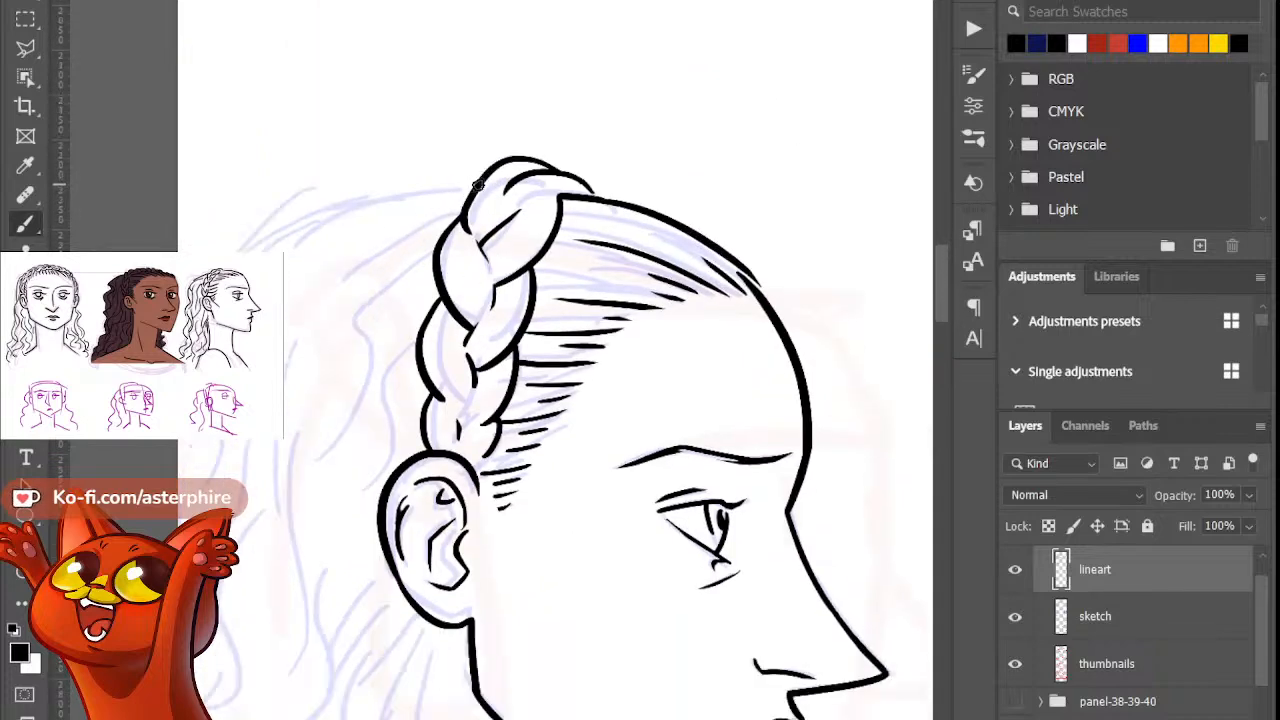
{"action": "left_click_drag", "start_coordinate": [482, 184], "coordinate": [272, 252]}
{"action": "key", "text": "ctrl+z"}
{"action": "mouse_move", "coordinate": [474, 181]}
{"action": "left_mouse_down"}
{"action": "mouse_move", "coordinate": [198, 251]}
{"action": "mouse_move", "coordinate": [285, 191]}
{"action": "left_mouse_up"}
{"action": "key", "text": "e"}
{"action": "left_click_drag", "start_coordinate": [226, 242], "coordinate": [256, 216]}
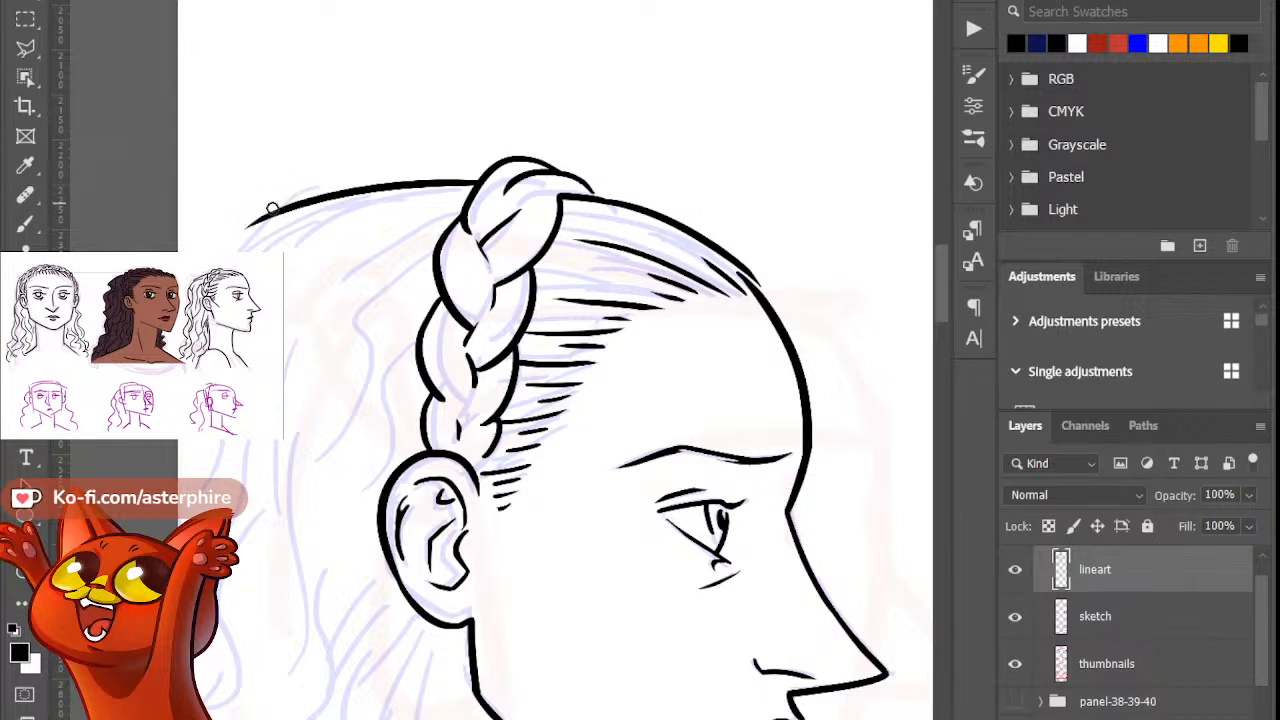
{"action": "key", "text": "b"}
{"action": "left_click_drag", "start_coordinate": [245, 230], "coordinate": [212, 250]}
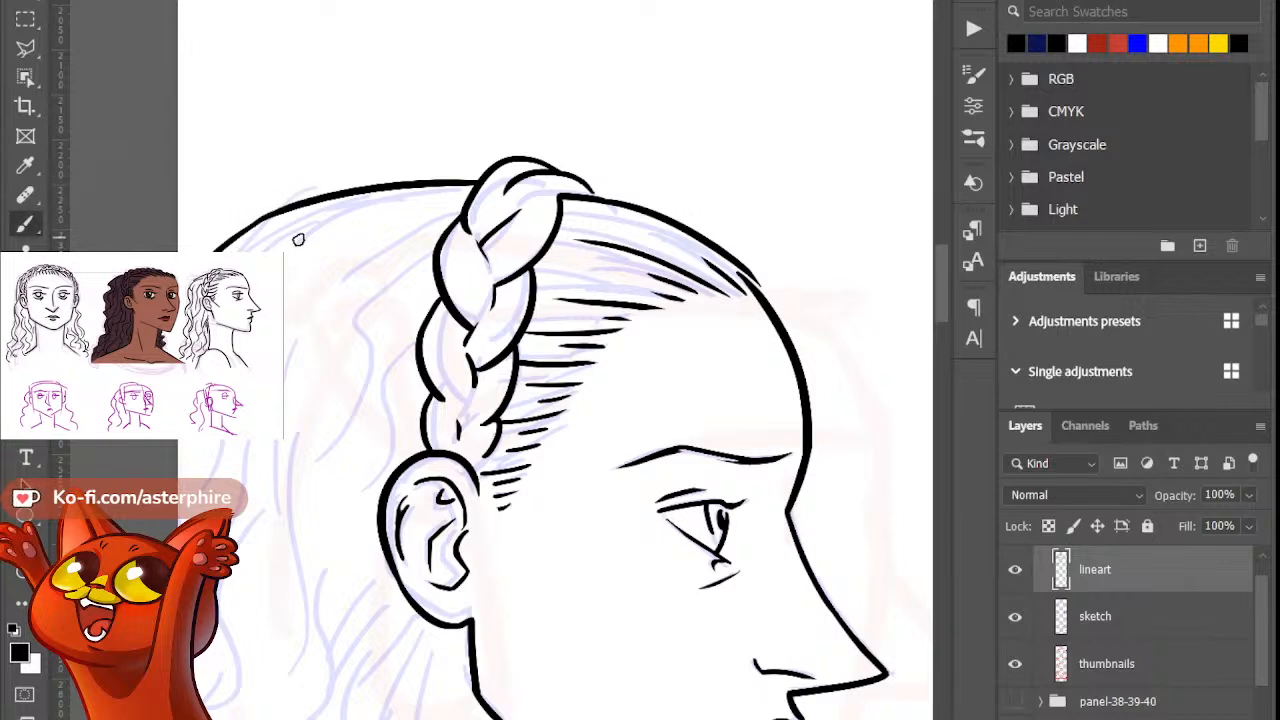
Step: Ink the long wavy strand falling down the back of the head, well behind the ear
{"action": "left_click_drag", "start_coordinate": [234, 440], "coordinate": [244, 536]}
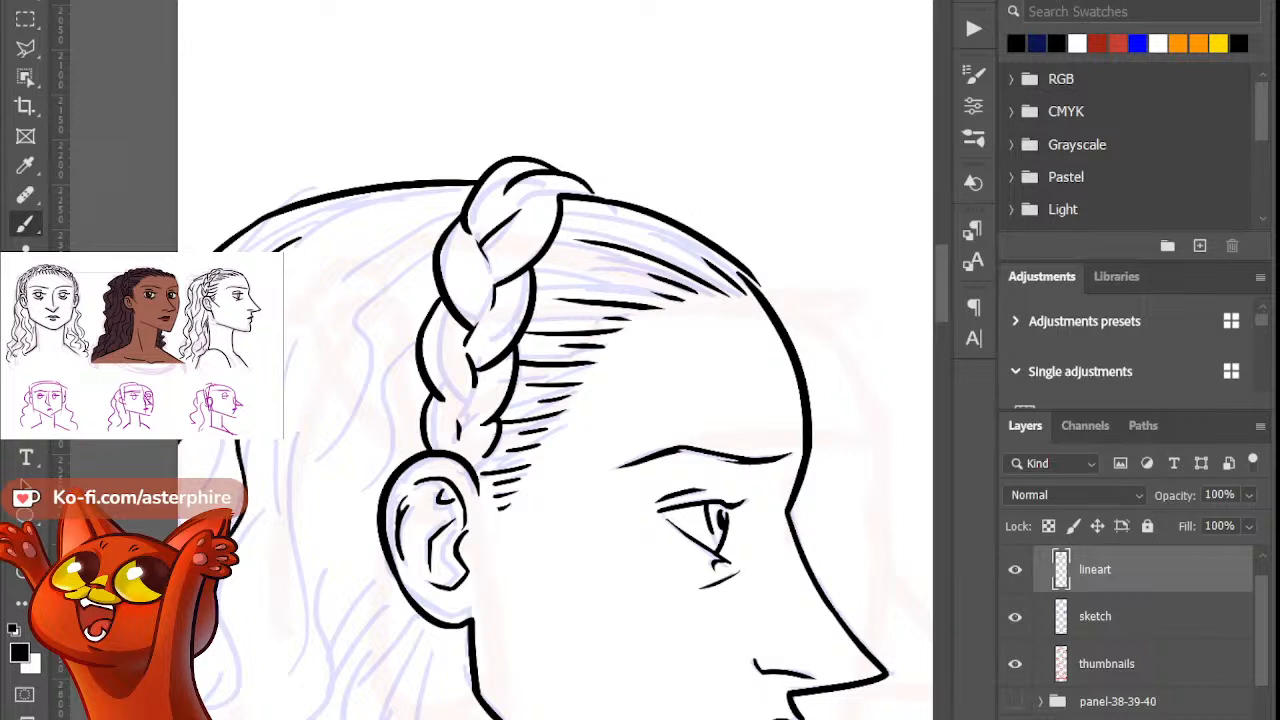
{"action": "key", "text": "ctrl+z"}
{"action": "left_click_drag", "start_coordinate": [297, 299], "coordinate": [284, 311]}
{"action": "left_click_drag", "start_coordinate": [260, 501], "coordinate": [236, 540]}
{"action": "key", "text": "ctrl+z"}
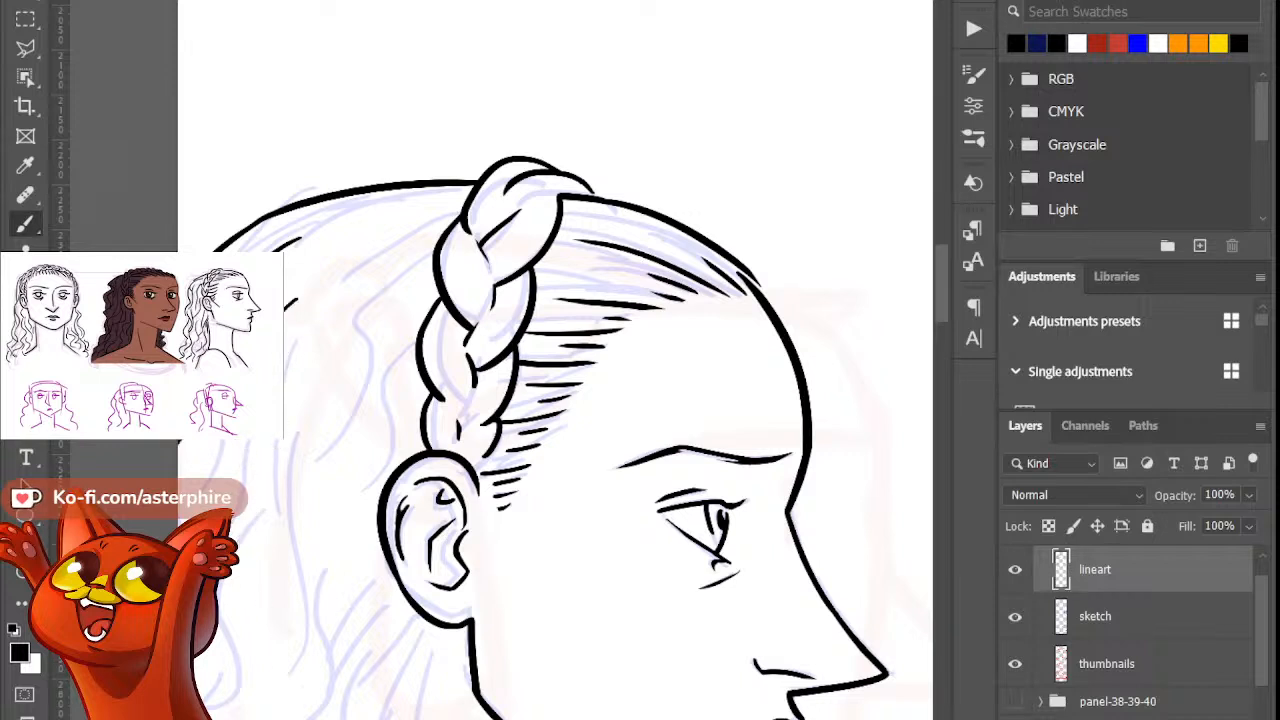
{"action": "key", "text": "ctrl+z"}
{"action": "left_click_drag", "start_coordinate": [288, 440], "coordinate": [237, 546]}
{"action": "key", "text": "ctrl+z"}
{"action": "left_click_drag", "start_coordinate": [250, 440], "coordinate": [218, 598]}
{"action": "left_click_drag", "start_coordinate": [237, 488], "coordinate": [219, 594]}
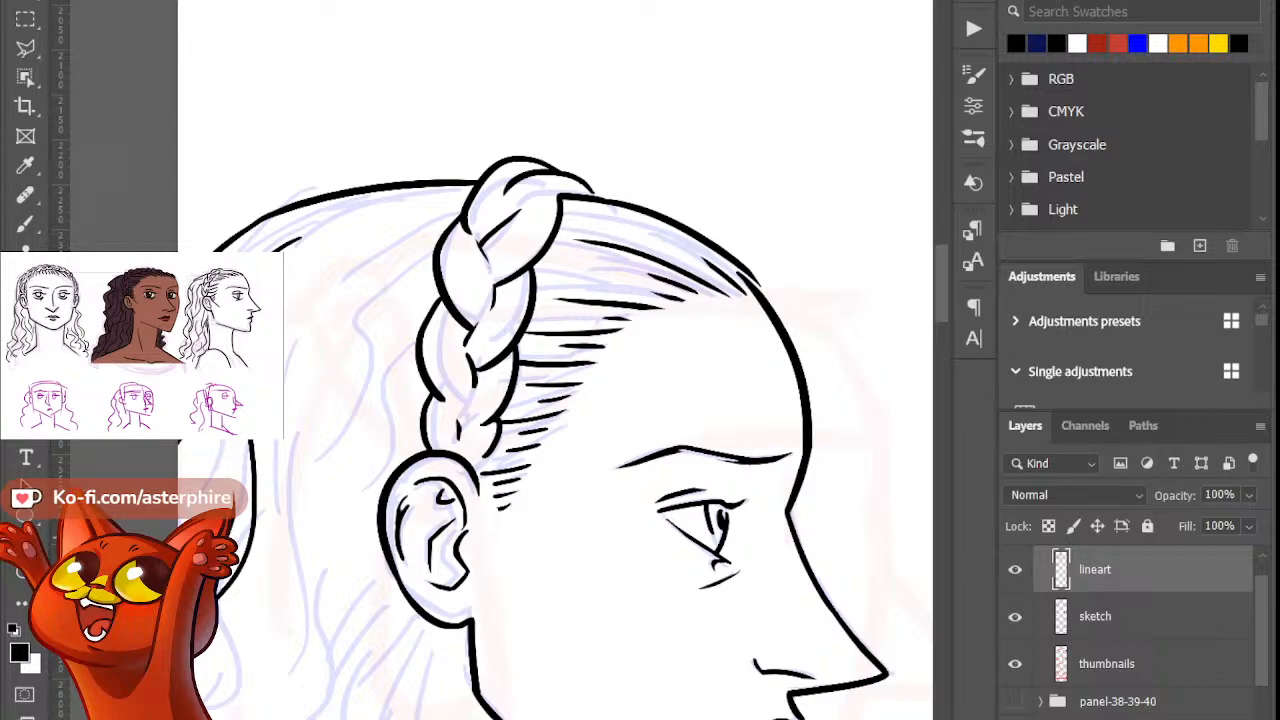
{"action": "key", "text": "b"}
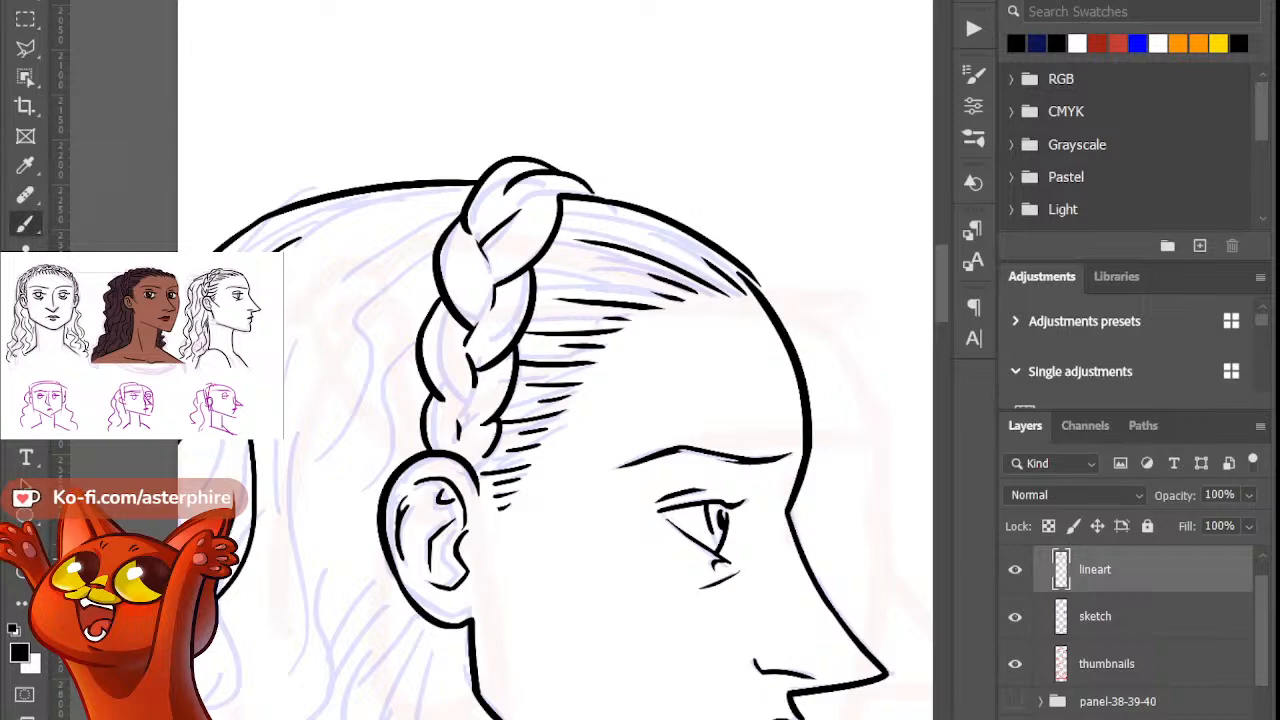
Step: Ink the curved hair strand that sweeps back from behind the upper braid and down beside it
{"action": "key", "text": "ctrl+minus"}
{"action": "key", "text": "ctrl+minus"}
{"action": "key", "text": "ctrl+plus"}
{"action": "key", "text": "ctrl+plus"}
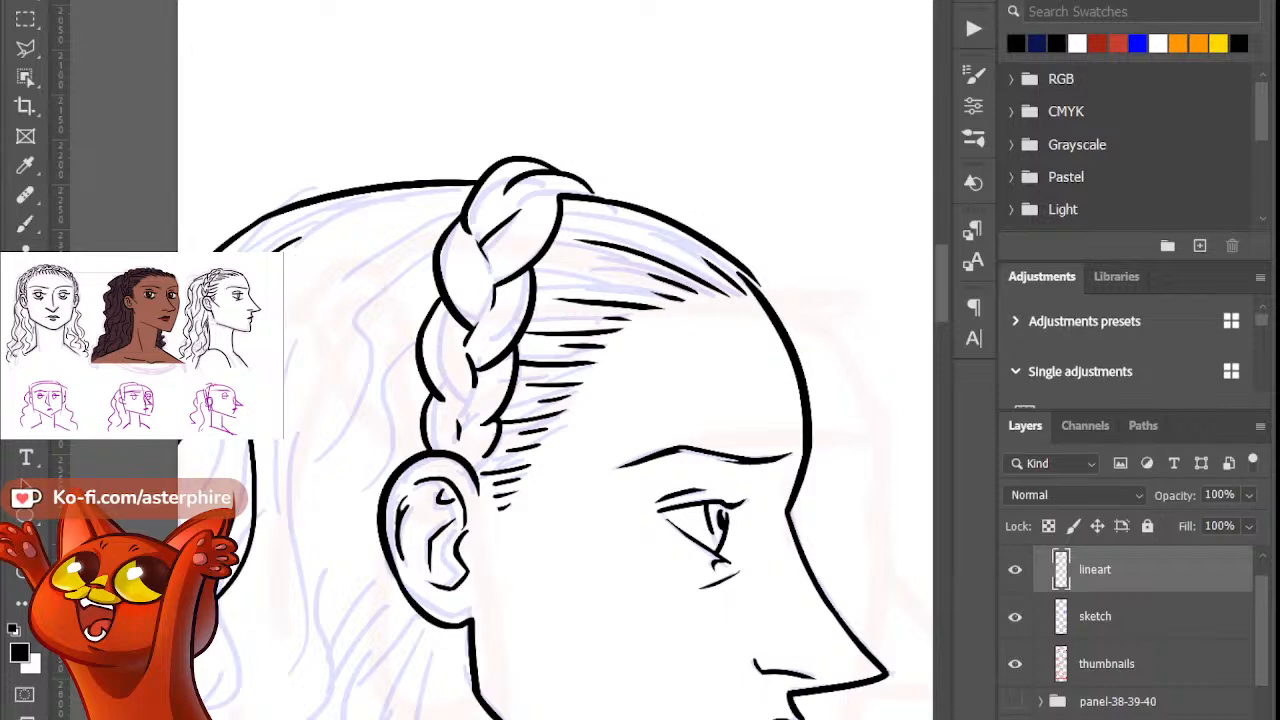
{"action": "key", "text": "b"}
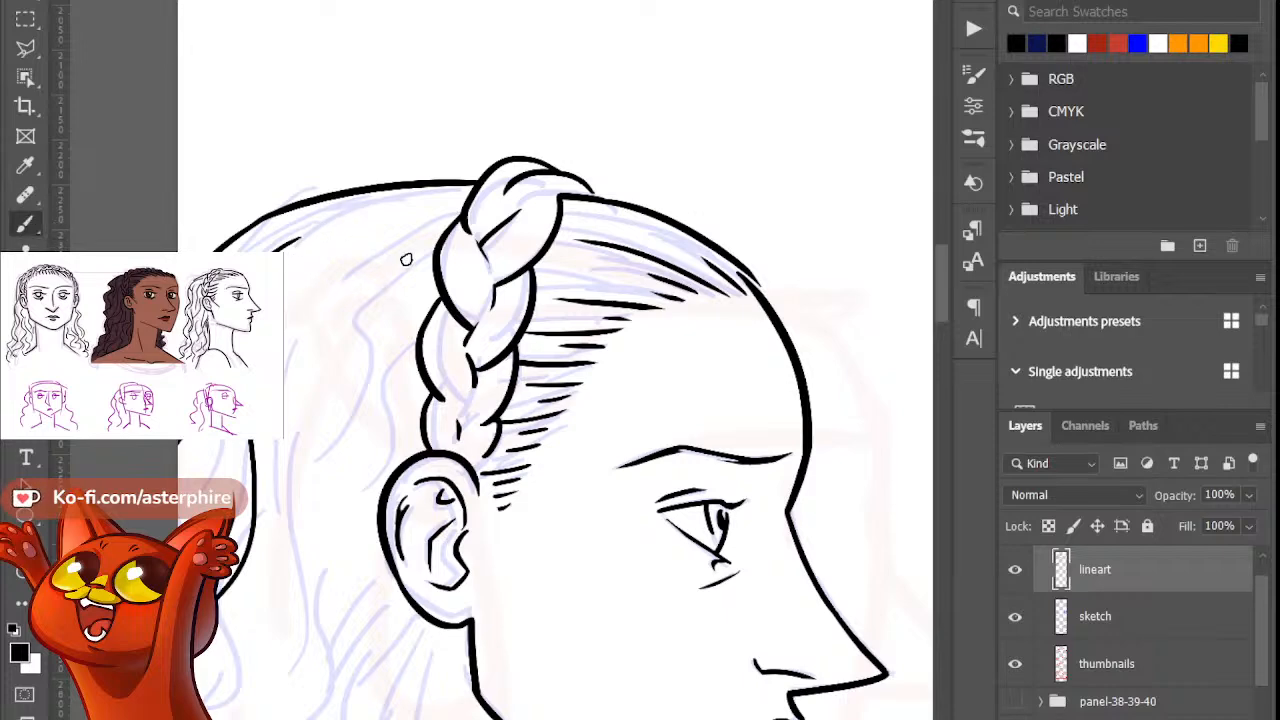
{"action": "left_click_drag", "start_coordinate": [428, 258], "coordinate": [340, 445]}
{"action": "key", "text": "ctrl+z"}
{"action": "left_click_drag", "start_coordinate": [432, 262], "coordinate": [362, 420]}
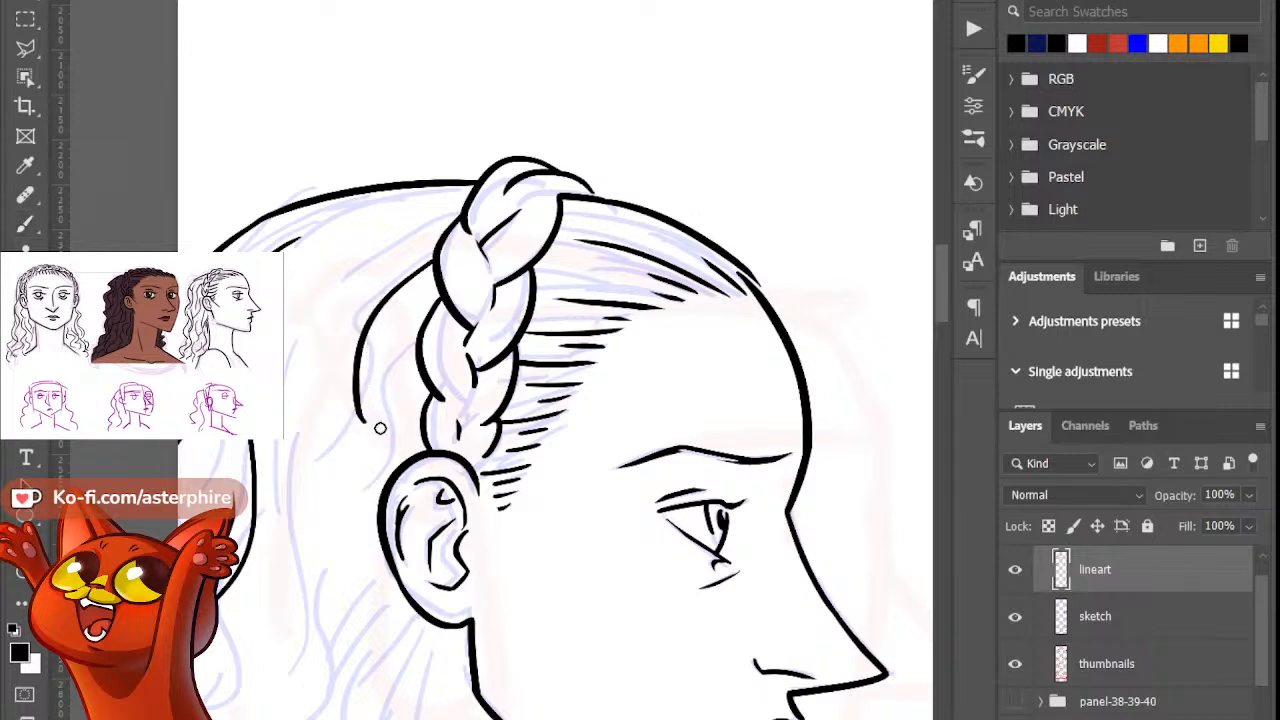
{"action": "left_click_drag", "start_coordinate": [366, 414], "coordinate": [368, 432]}
{"action": "key", "text": "b"}
Step: Ink the wavy strand running from behind the lower braid down and back behind the ear
{"action": "left_click_drag", "start_coordinate": [377, 372], "coordinate": [298, 566]}
{"action": "key", "text": "ctrl+z"}
{"action": "left_click_drag", "start_coordinate": [376, 370], "coordinate": [302, 536]}
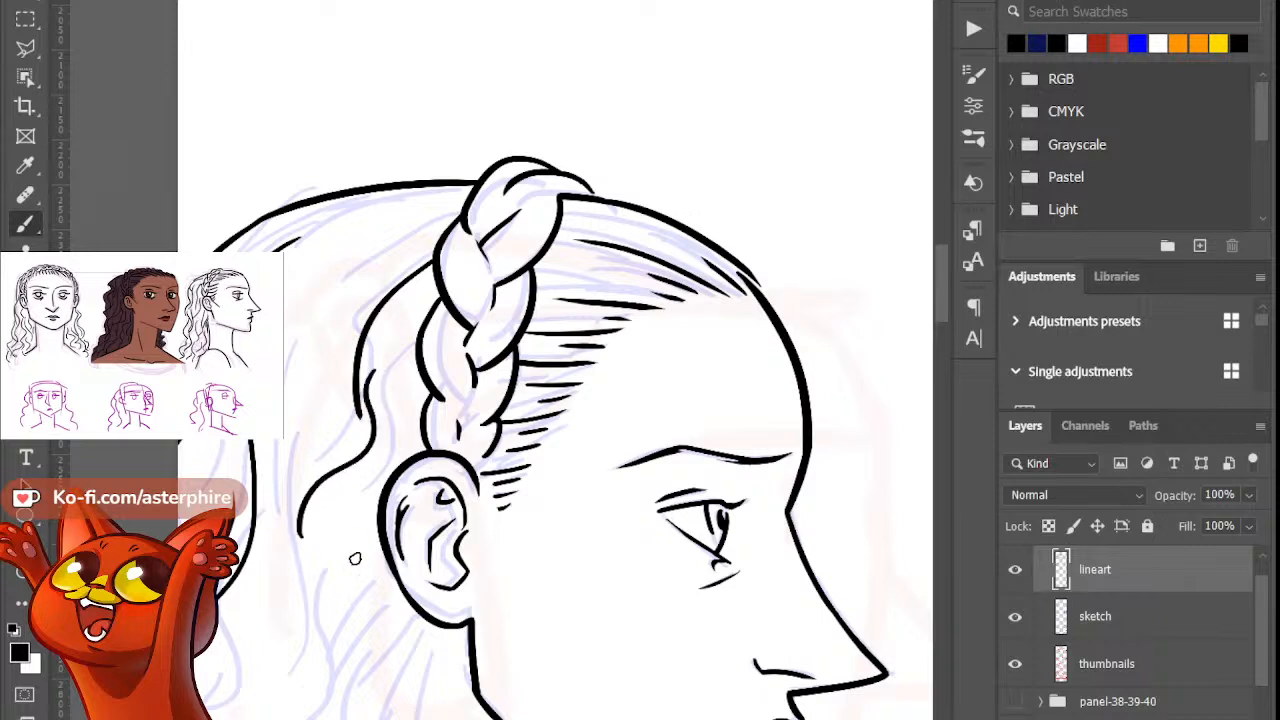
{"action": "key", "text": "ctrl+z"}
{"action": "left_click_drag", "start_coordinate": [382, 360], "coordinate": [300, 540]}
{"action": "key", "text": "ctrl+z"}
{"action": "left_click_drag", "start_coordinate": [380, 365], "coordinate": [298, 540]}
{"action": "key", "text": "ctrl+z"}
{"action": "mouse_move", "coordinate": [391, 350]}
{"action": "left_mouse_down"}
{"action": "mouse_move", "coordinate": [302, 479]}
{"action": "mouse_move", "coordinate": [298, 530]}
{"action": "left_mouse_up"}
{"action": "left_click_drag", "start_coordinate": [374, 398], "coordinate": [323, 441]}
{"action": "key", "text": "ctrl+z"}
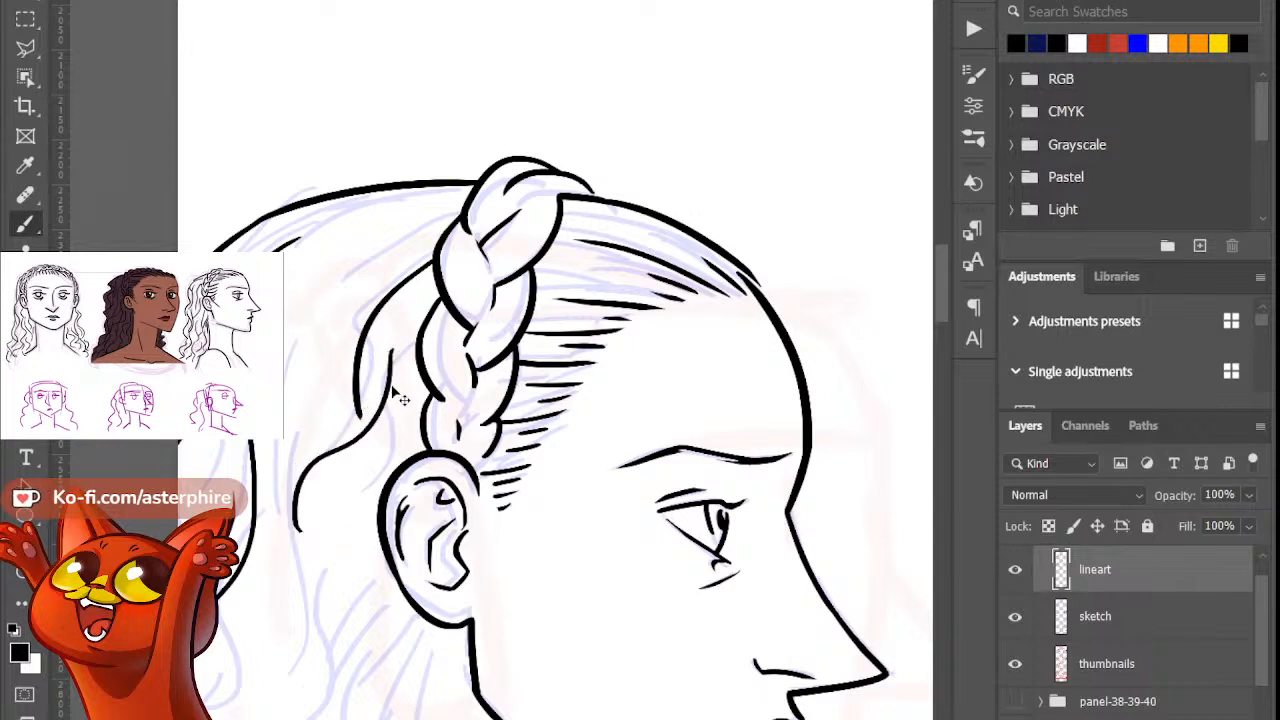
{"action": "key", "text": "ctrl+z"}
{"action": "left_click_drag", "start_coordinate": [386, 363], "coordinate": [300, 555]}
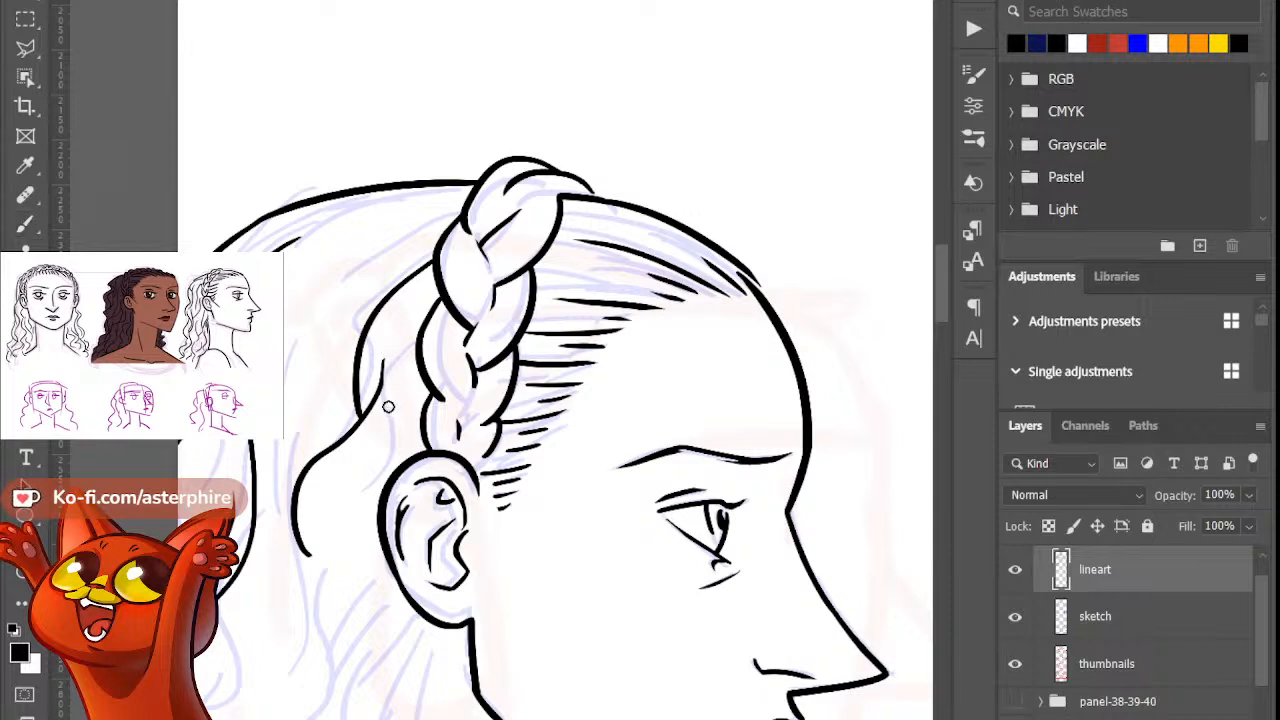
Step: Ink the short curve joining the braid to the wavy strand behind the ear, and trim the strand's lower tip
{"action": "key", "text": "b"}
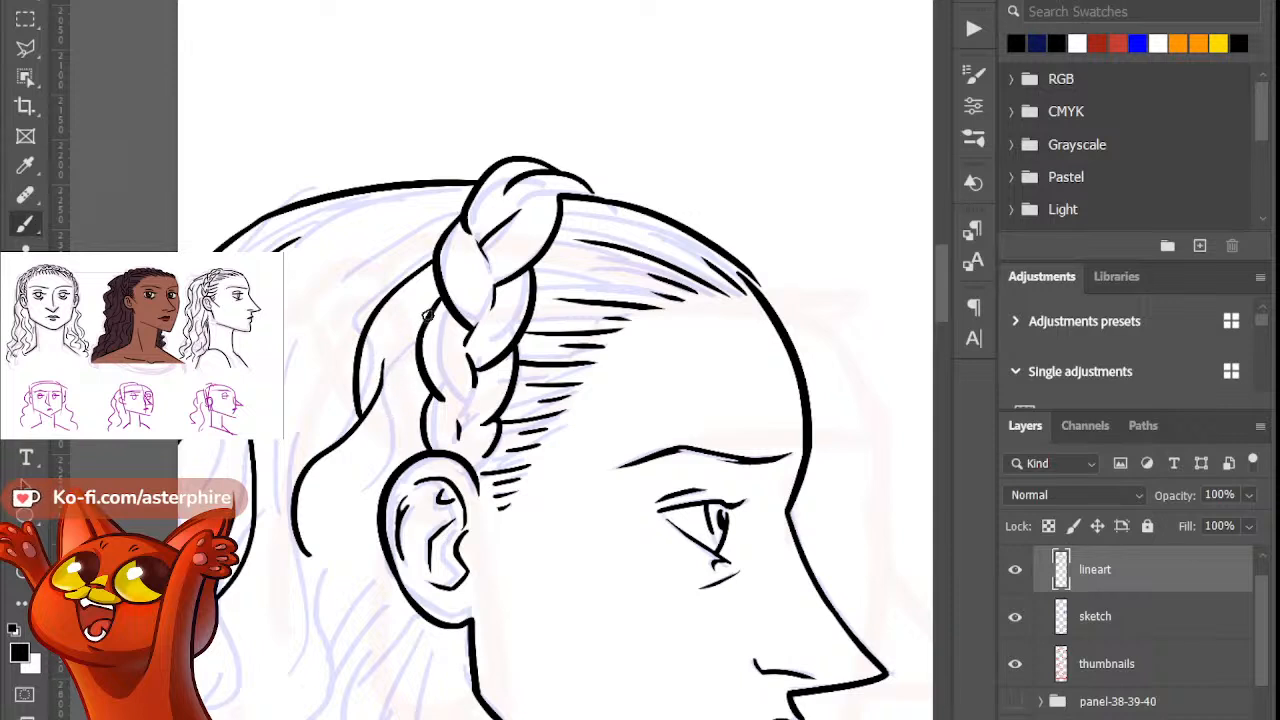
{"action": "left_click_drag", "start_coordinate": [430, 313], "coordinate": [388, 362]}
{"action": "key", "text": "ctrl+z"}
{"action": "left_click_drag", "start_coordinate": [428, 313], "coordinate": [390, 351]}
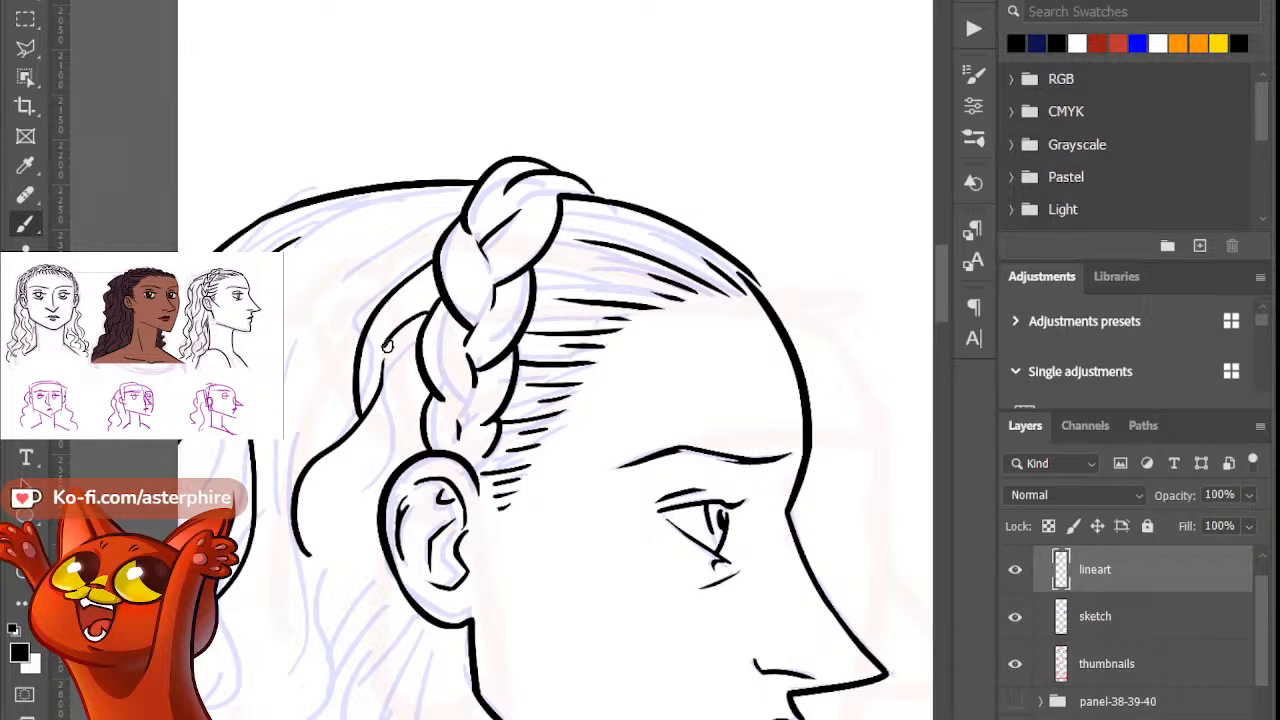
{"action": "key", "text": "b"}
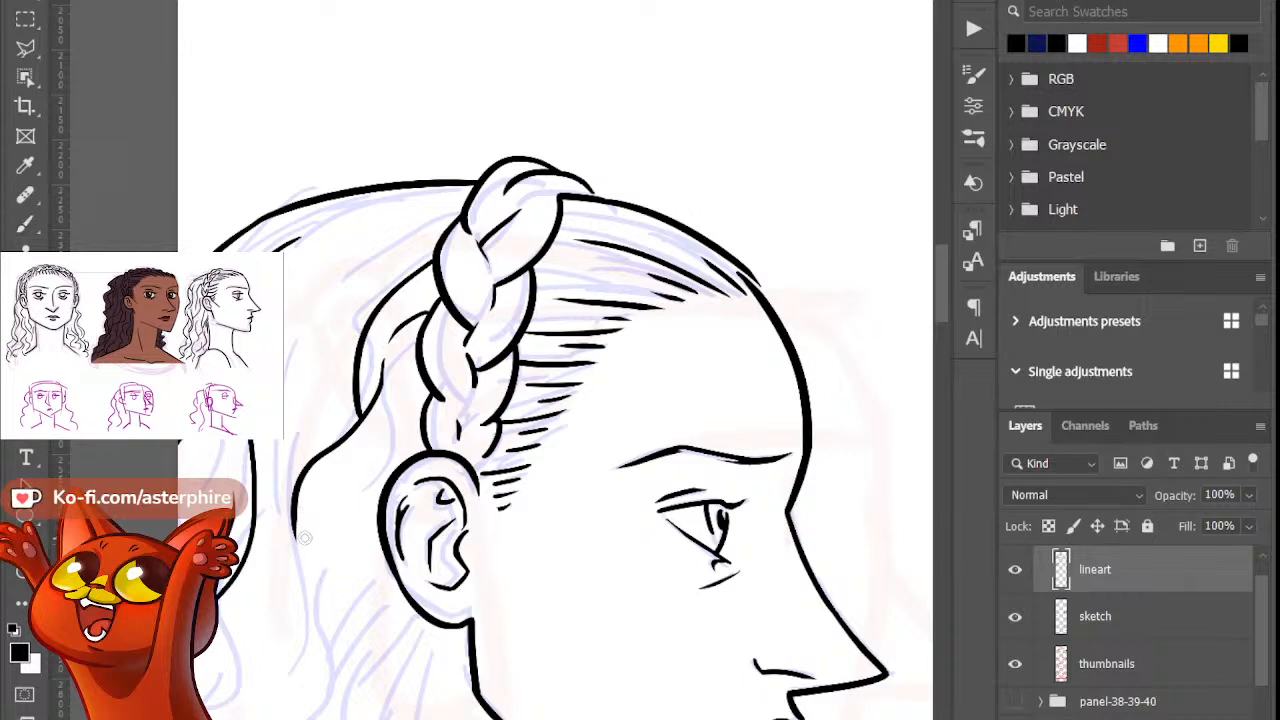
{"action": "key", "text": "b"}
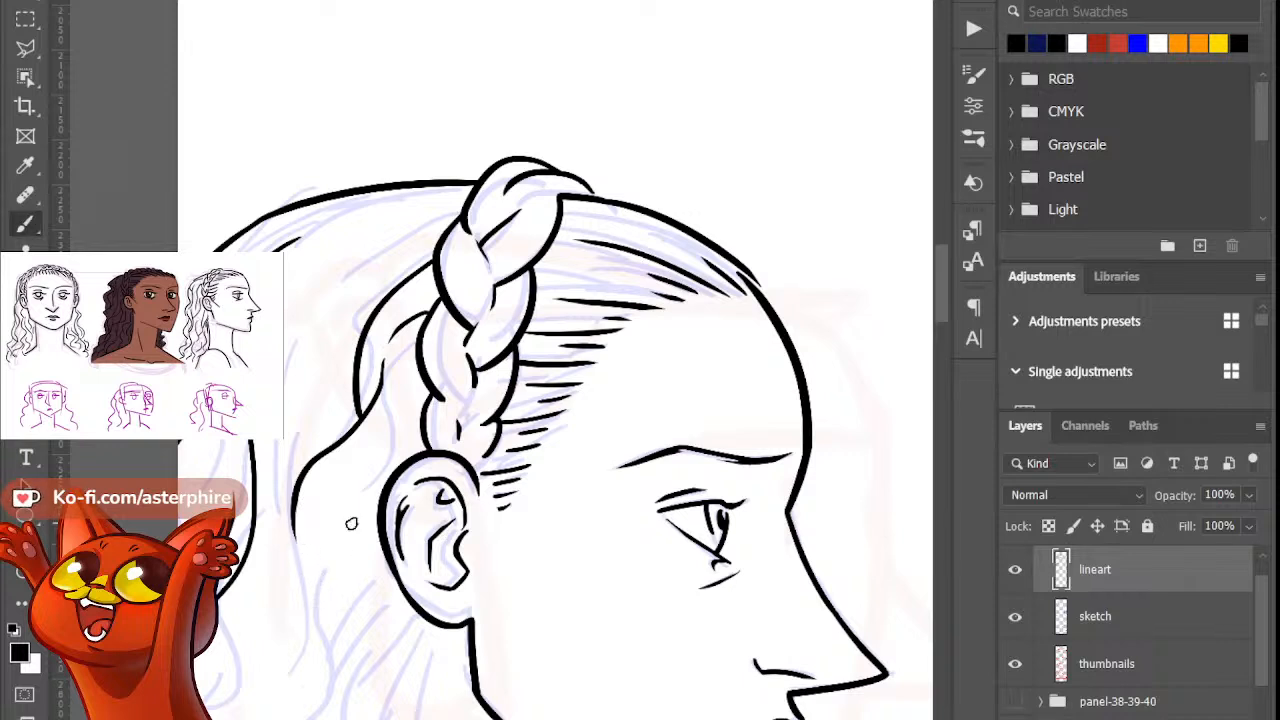
{"action": "scroll", "coordinate": [358, 533], "scroll_direction": "down", "scroll_amount": 5}
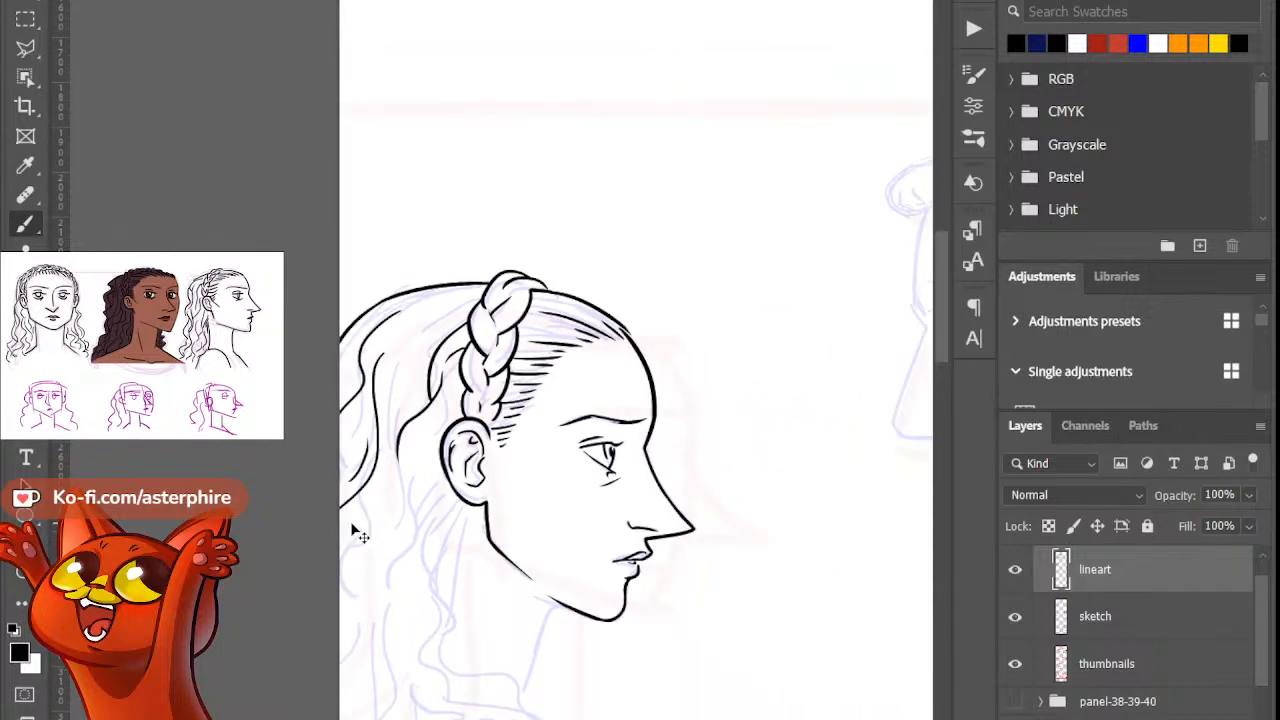
{"action": "scroll", "coordinate": [356, 530], "scroll_direction": "up", "scroll_amount": 3}
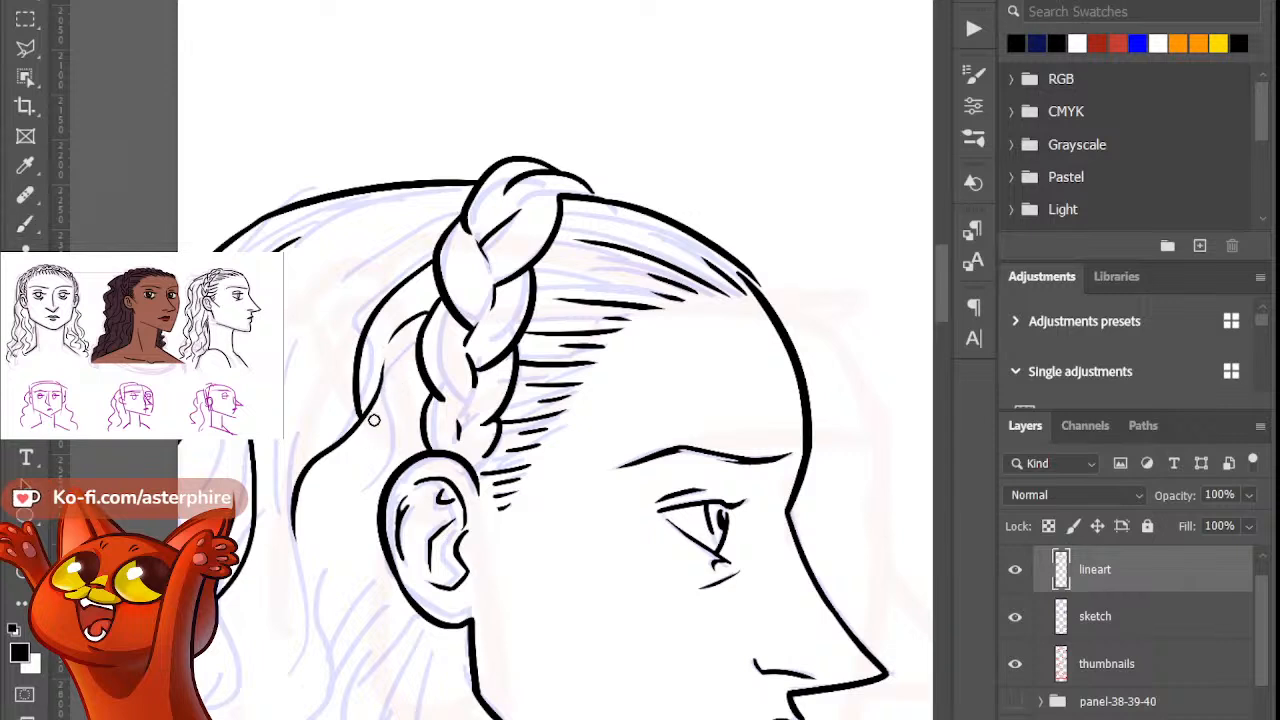
Step: Ink a short strand line just beneath the crown contour, running up to the back of the braid
{"action": "key", "text": "b"}
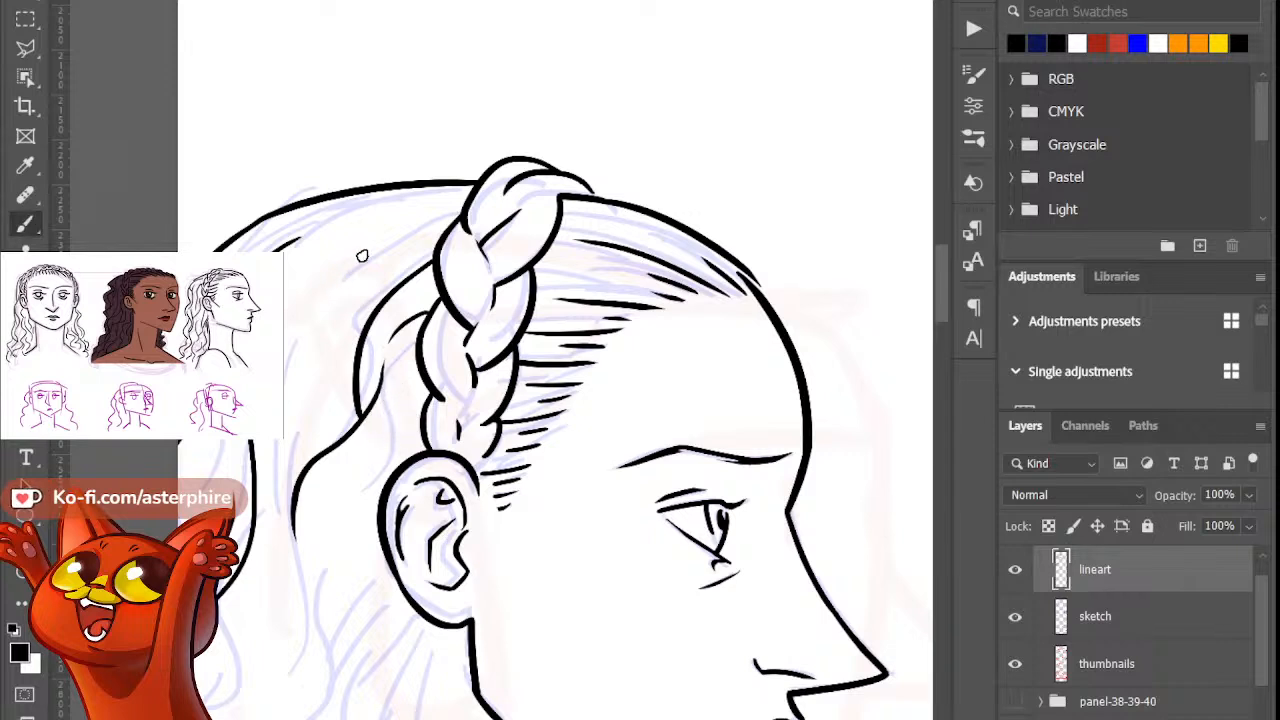
{"action": "left_click_drag", "start_coordinate": [291, 301], "coordinate": [401, 236]}
{"action": "key", "text": "ctrl+z"}
{"action": "left_click_drag", "start_coordinate": [289, 269], "coordinate": [459, 205]}
{"action": "key", "text": "ctrl+z"}
{"action": "left_click_drag", "start_coordinate": [285, 228], "coordinate": [456, 194]}
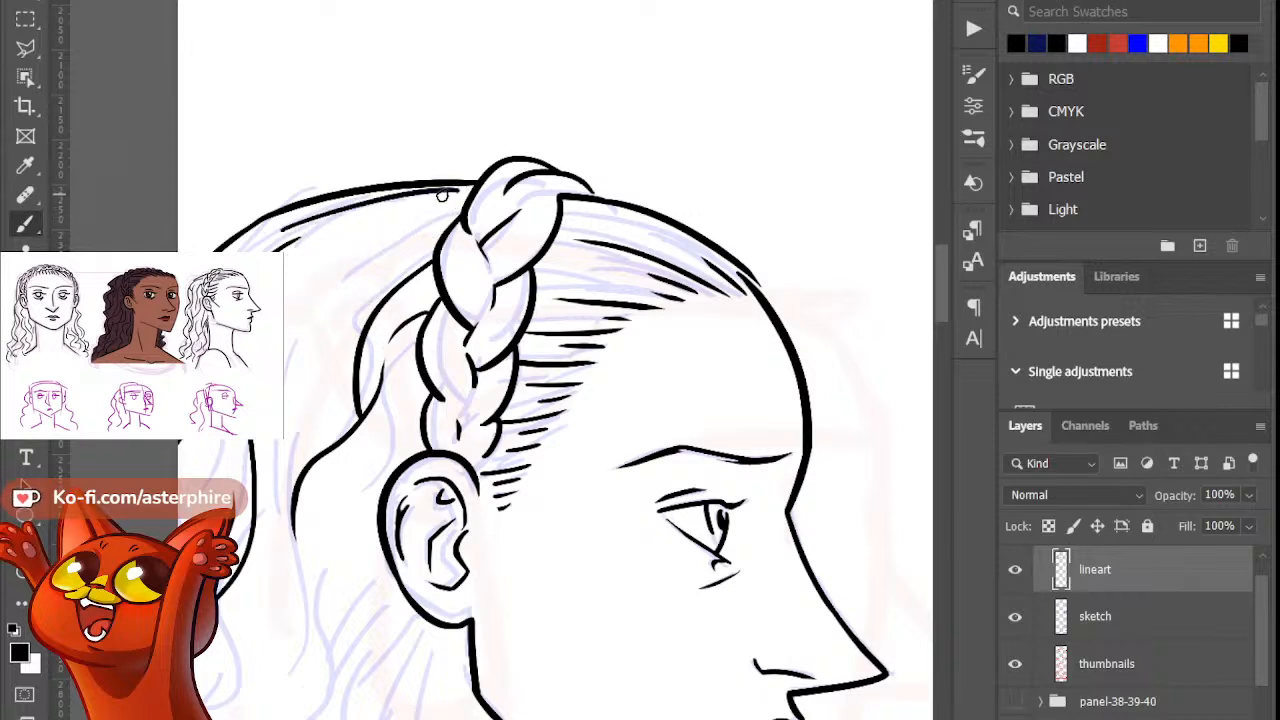
{"action": "key", "text": "ctrl+z"}
{"action": "left_click_drag", "start_coordinate": [365, 206], "coordinate": [464, 197]}
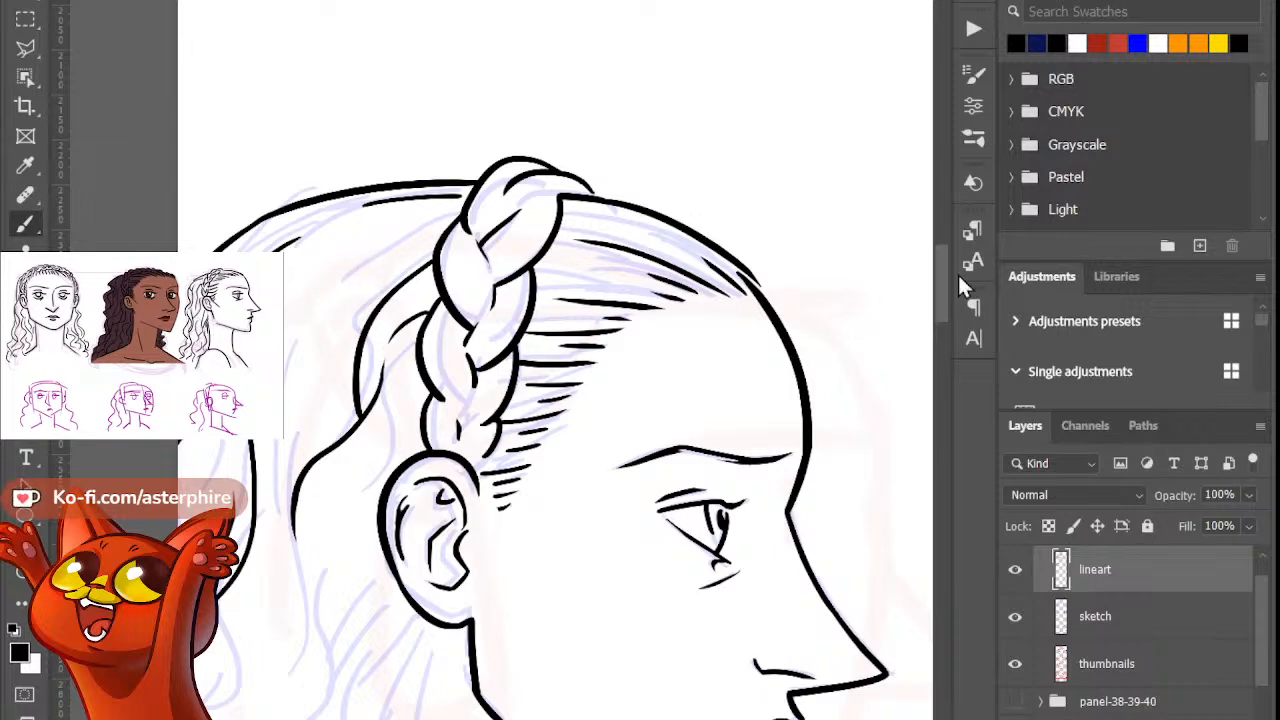
Step: Ink short tapering strand lines sweeping down and back from beneath the earlobe
{"action": "left_click_drag", "start_coordinate": [941, 278], "coordinate": [936, 332]}
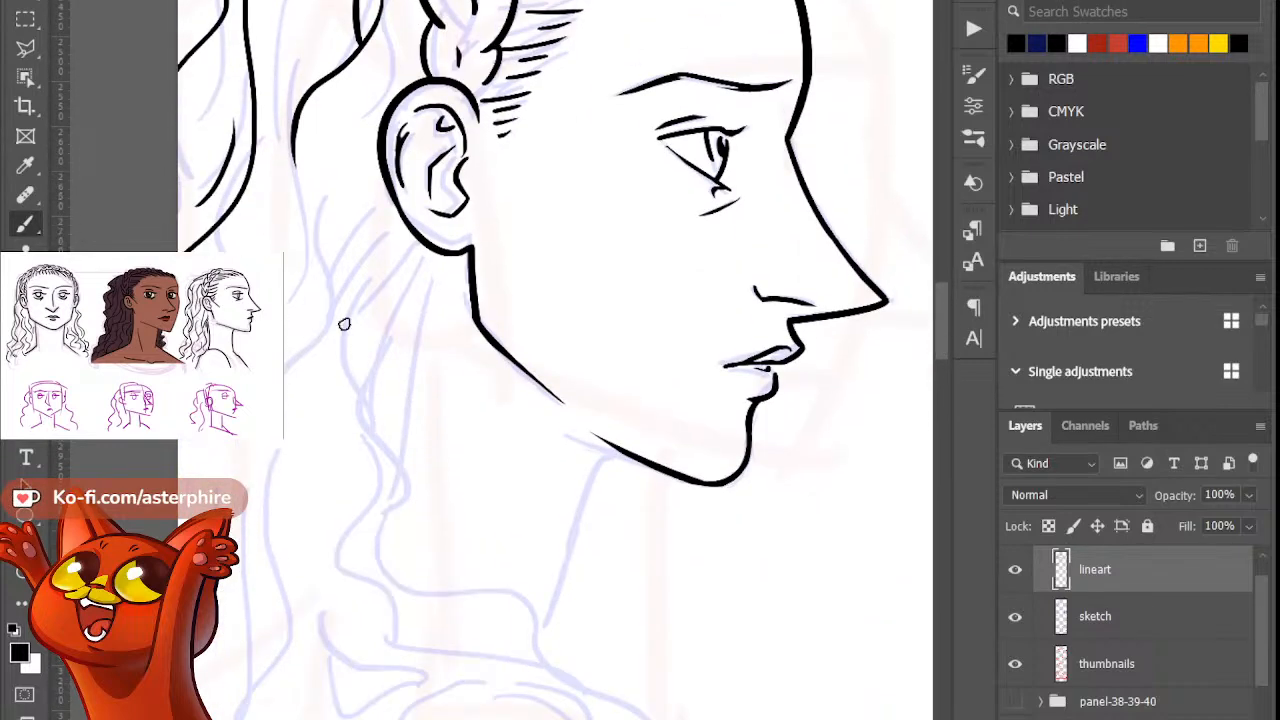
{"action": "left_click_drag", "start_coordinate": [432, 254], "coordinate": [348, 320]}
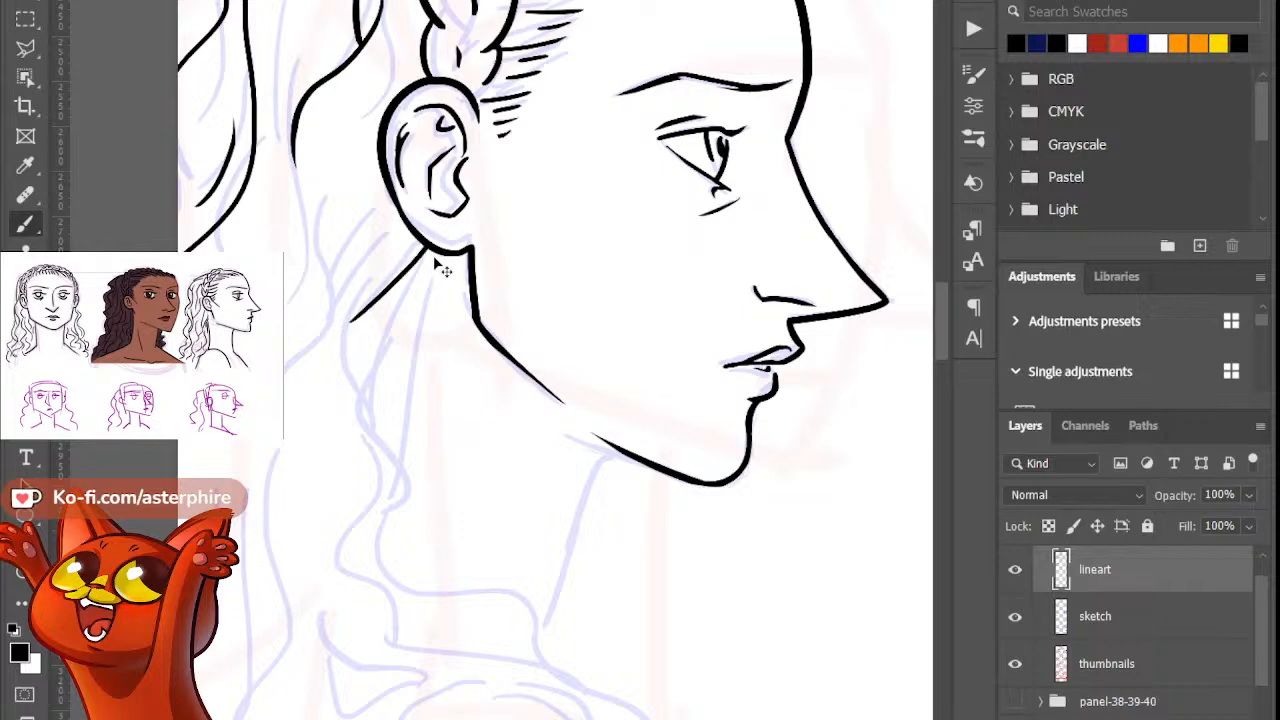
{"action": "key", "text": "ctrl+z"}
{"action": "left_click_drag", "start_coordinate": [435, 254], "coordinate": [393, 302]}
{"action": "key", "text": "ctrl+z"}
{"action": "left_click_drag", "start_coordinate": [438, 252], "coordinate": [376, 325]}
{"action": "key", "text": "e"}
{"action": "key", "text": "b"}
Step: Ink a long strand curving down from beneath the earlobe along the back of the neck, and erase its lower tail
{"action": "mouse_move", "coordinate": [430, 276]}
{"action": "left_mouse_down"}
{"action": "mouse_move", "coordinate": [397, 321]}
{"action": "mouse_move", "coordinate": [432, 290]}
{"action": "mouse_move", "coordinate": [398, 498]}
{"action": "left_mouse_up"}
{"action": "key", "text": "ctrl+z"}
{"action": "left_click_drag", "start_coordinate": [428, 320], "coordinate": [352, 535]}
{"action": "key", "text": "e"}
{"action": "left_click_drag", "start_coordinate": [398, 466], "coordinate": [391, 489]}
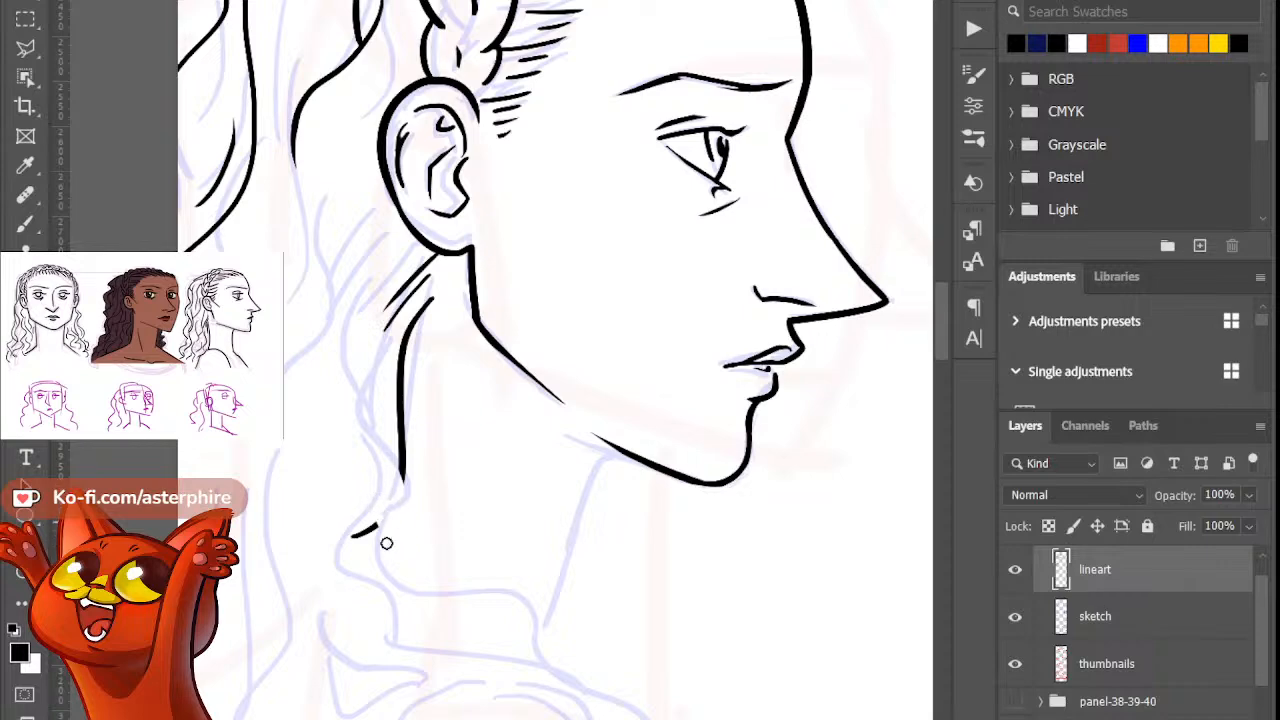
{"action": "left_click_drag", "start_coordinate": [386, 543], "coordinate": [360, 524]}
{"action": "key", "text": "b"}
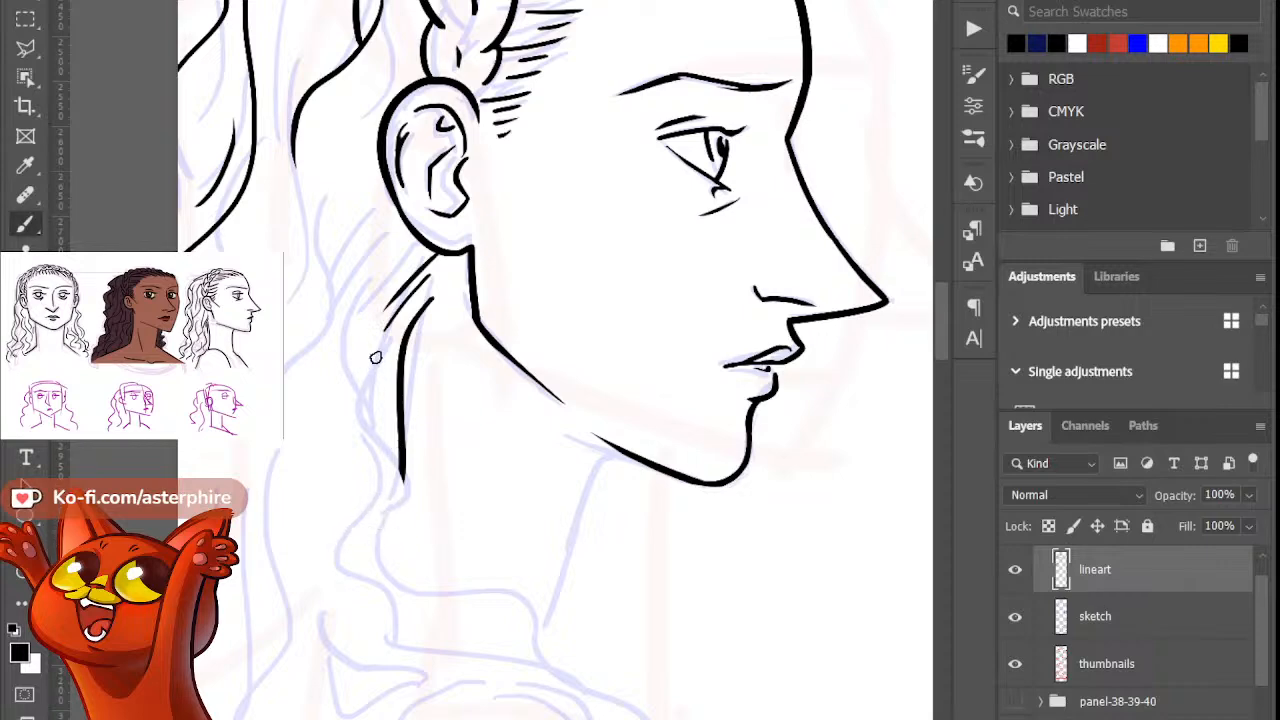
Step: Ink the curved back edge of the neck lock so it meets the long strand, and erase the excess below their junction
{"action": "left_click_drag", "start_coordinate": [402, 430], "coordinate": [367, 540]}
{"action": "key", "text": "ctrl+z"}
{"action": "left_click_drag", "start_coordinate": [378, 365], "coordinate": [350, 540]}
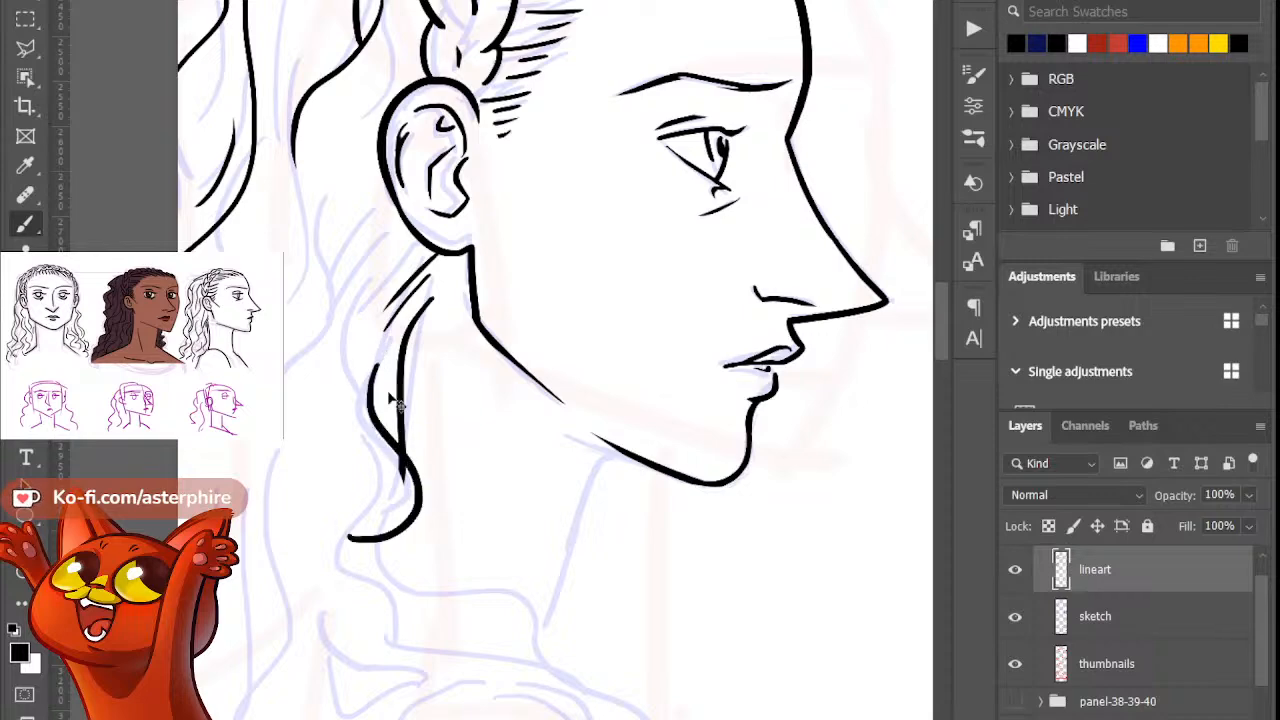
{"action": "key", "text": "ctrl+z"}
{"action": "key", "text": "ctrl+z"}
{"action": "mouse_move", "coordinate": [371, 362]}
{"action": "left_mouse_down"}
{"action": "mouse_move", "coordinate": [346, 562]}
{"action": "mouse_move", "coordinate": [388, 502]}
{"action": "left_mouse_up"}
{"action": "key", "text": "e"}
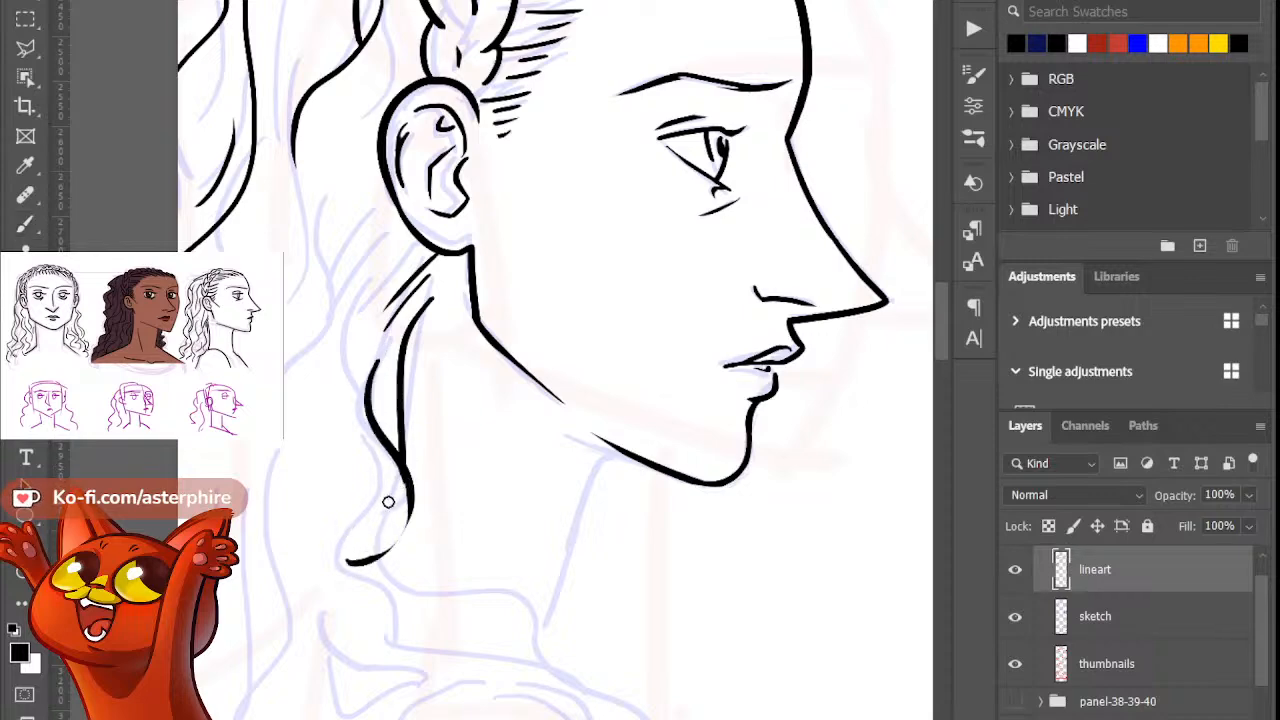
{"action": "mouse_move", "coordinate": [367, 547]}
{"action": "left_mouse_down"}
{"action": "mouse_move", "coordinate": [343, 551]}
{"action": "mouse_move", "coordinate": [374, 563]}
{"action": "mouse_move", "coordinate": [400, 527]}
{"action": "mouse_move", "coordinate": [374, 540]}
{"action": "mouse_move", "coordinate": [400, 489]}
{"action": "mouse_move", "coordinate": [403, 531]}
{"action": "left_mouse_up"}
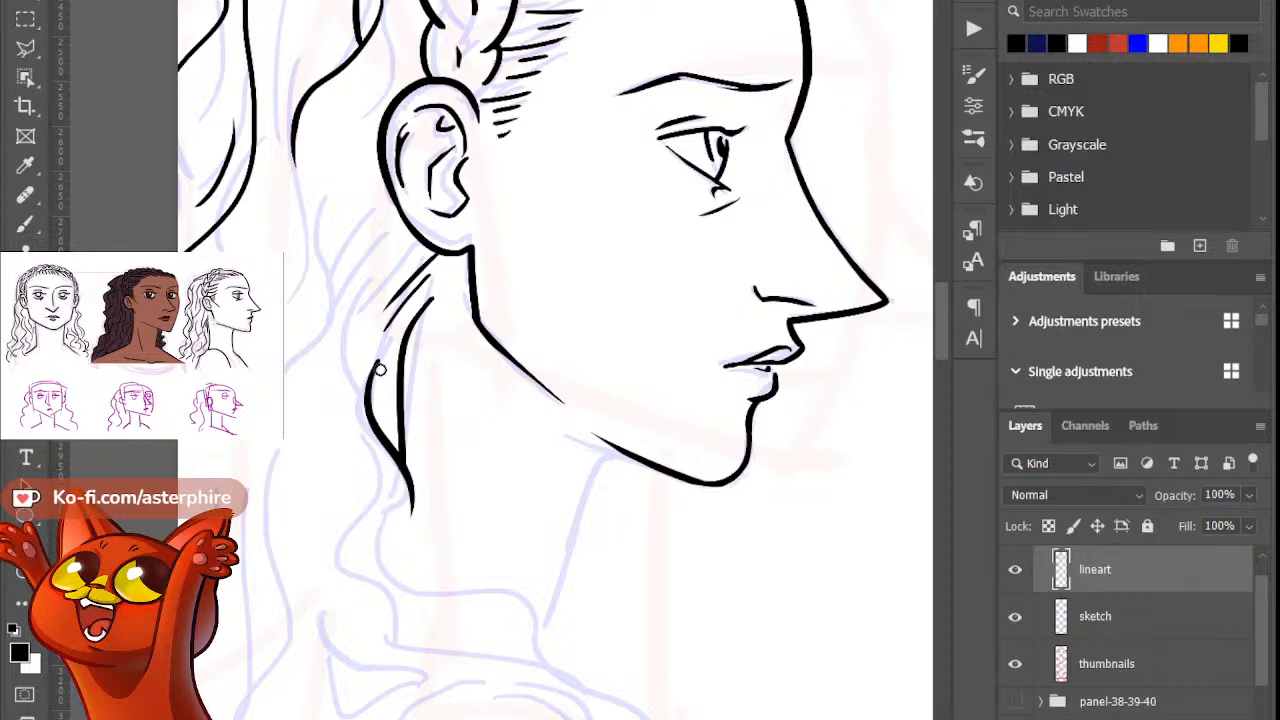
{"action": "key", "text": "b"}
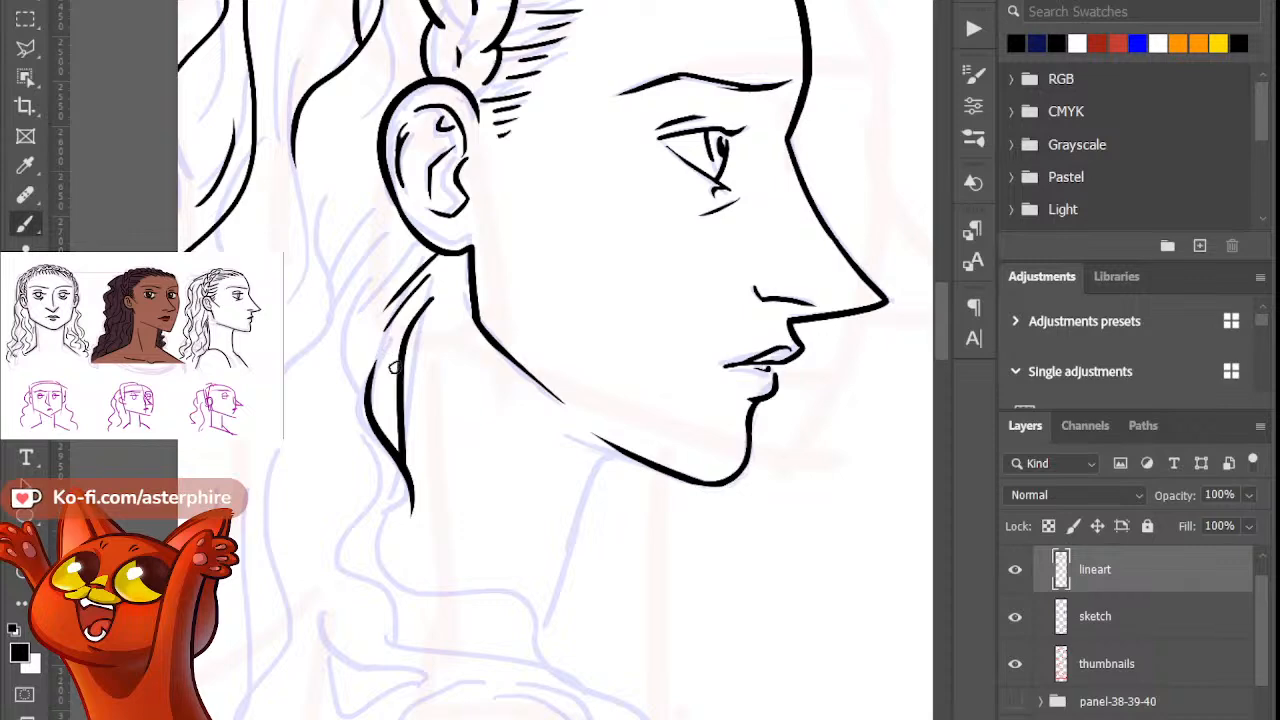
Step: Ink a wavy strand running from behind the ear down and back past the neck lock
{"action": "scroll", "coordinate": [394, 370], "scroll_direction": "down", "scroll_amount": 3}
{"action": "scroll", "coordinate": [400, 378], "scroll_direction": "up", "scroll_amount": 2}
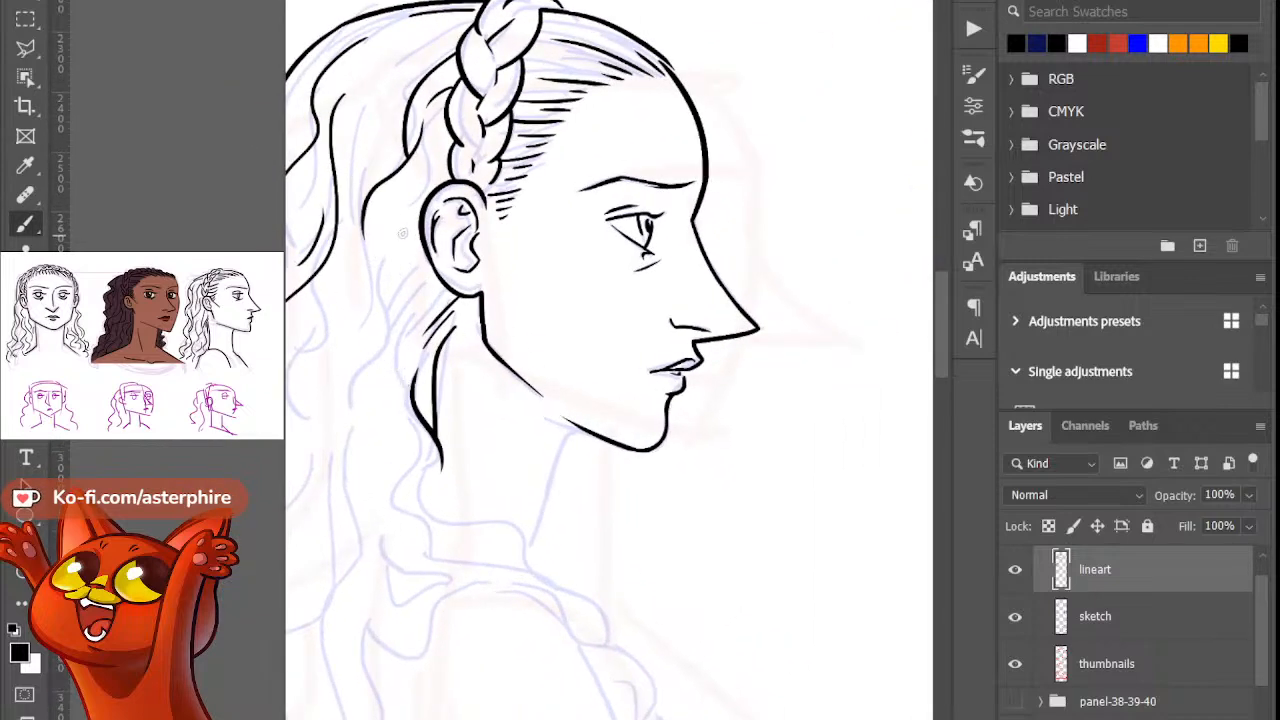
{"action": "left_click_drag", "start_coordinate": [420, 227], "coordinate": [400, 358]}
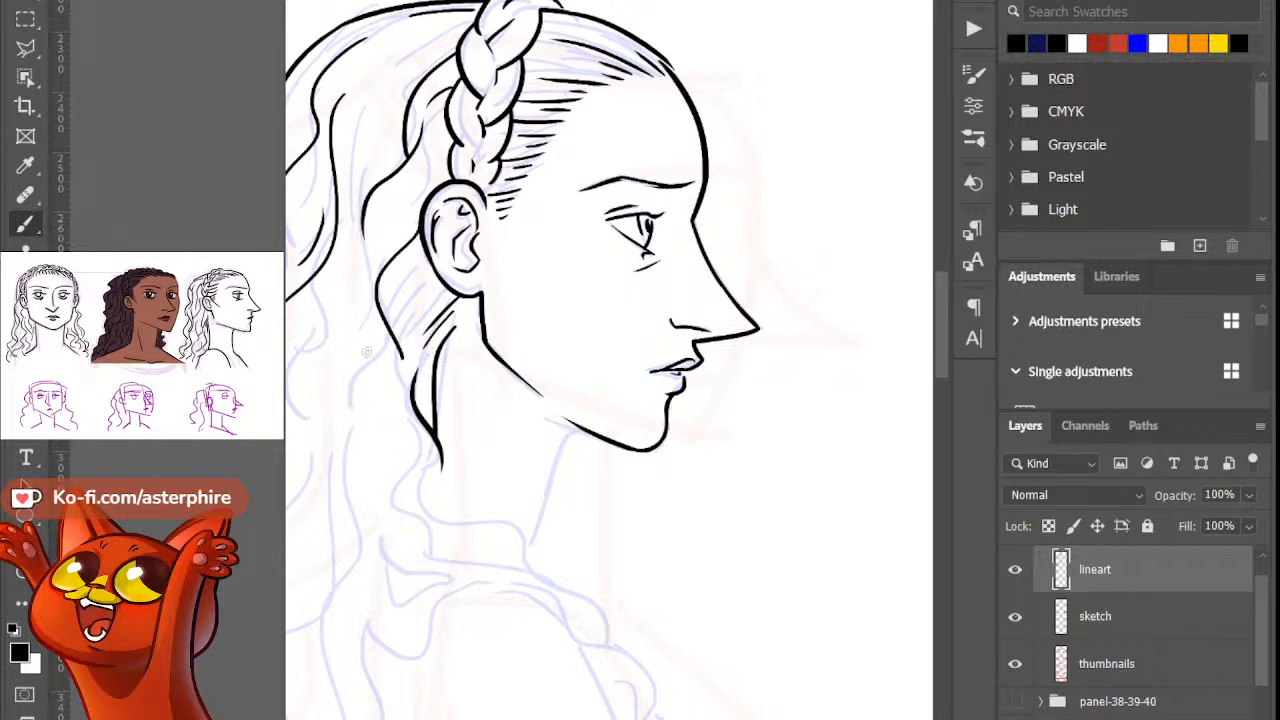
{"action": "key", "text": "ctrl+z"}
{"action": "mouse_move", "coordinate": [419, 233]}
{"action": "left_mouse_down"}
{"action": "mouse_move", "coordinate": [366, 408]}
{"action": "mouse_move", "coordinate": [334, 450]}
{"action": "left_mouse_up"}
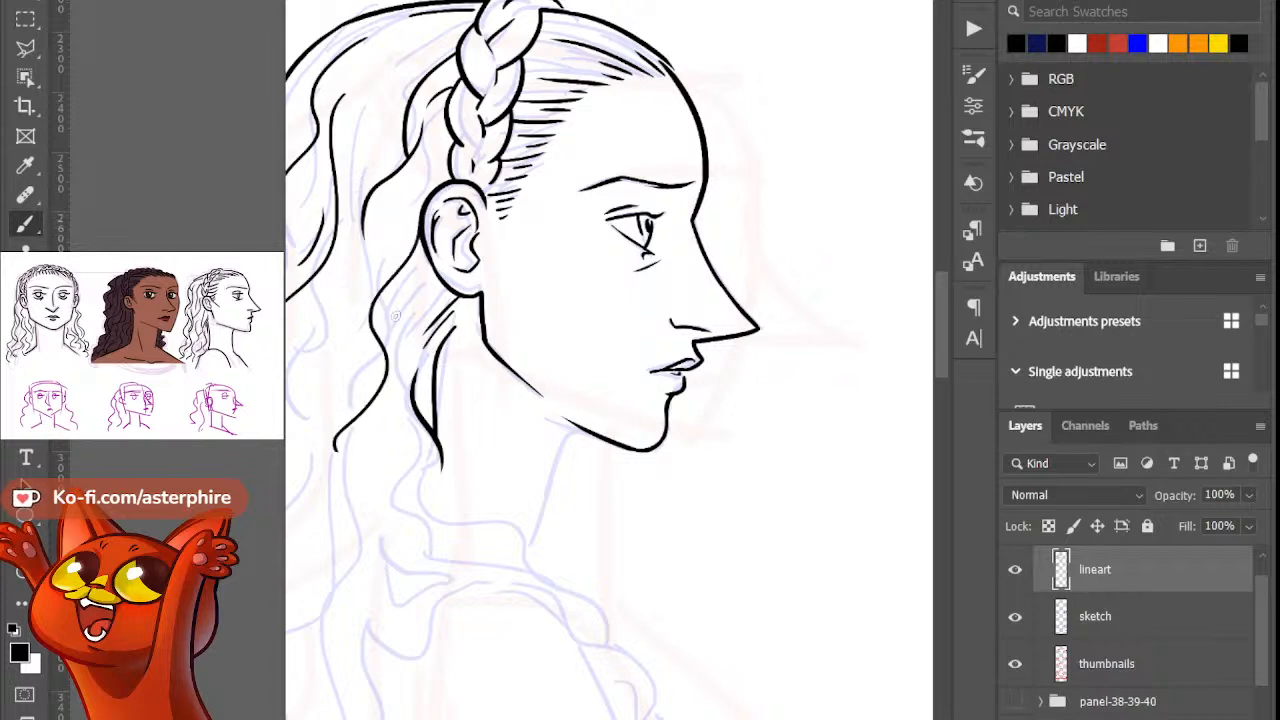
{"action": "key", "text": "ctrl+z"}
{"action": "left_click_drag", "start_coordinate": [408, 242], "coordinate": [330, 436]}
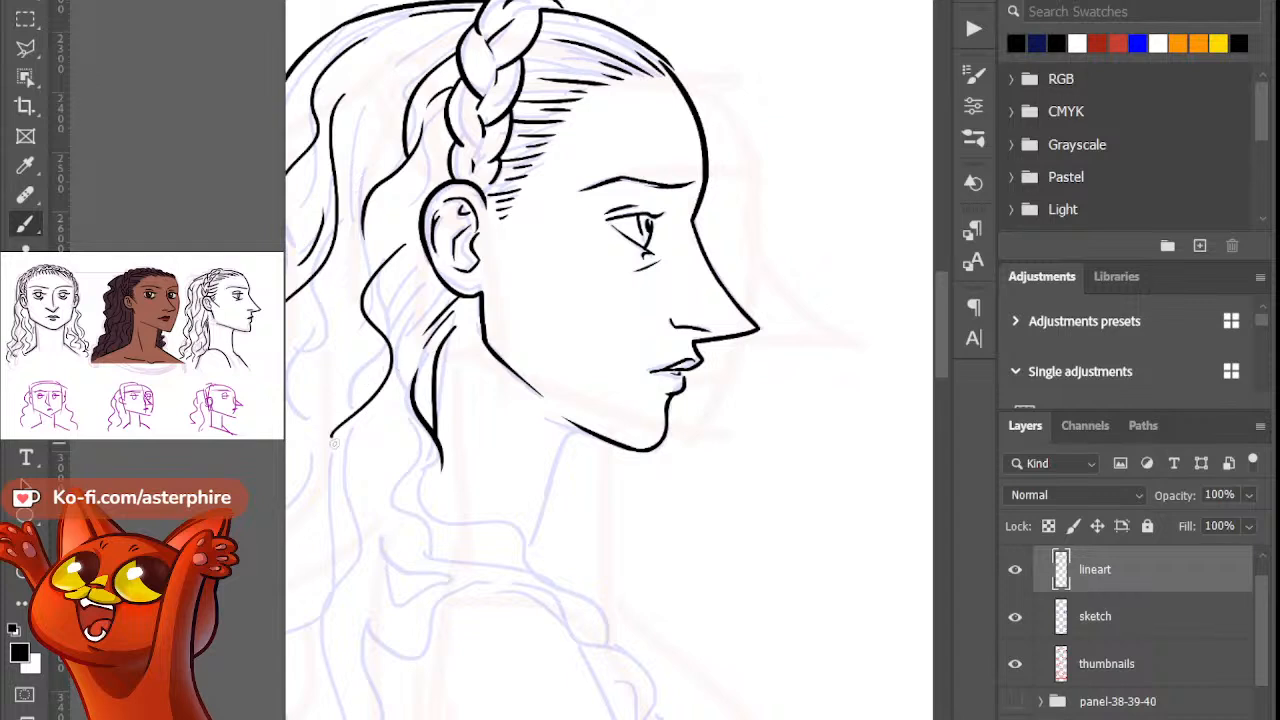
Step: Ink a hooked curl continuing downward from the lower end of the wavy strand behind the ear
{"action": "key", "text": "e"}
{"action": "key", "text": "b"}
{"action": "mouse_move", "coordinate": [330, 438]}
{"action": "left_mouse_down"}
{"action": "mouse_move", "coordinate": [326, 478]}
{"action": "mouse_move", "coordinate": [352, 516]}
{"action": "left_mouse_up"}
{"action": "key", "text": "ctrl+z"}
{"action": "left_click_drag", "start_coordinate": [334, 433], "coordinate": [348, 504]}
{"action": "key", "text": "ctrl+z"}
{"action": "left_click_drag", "start_coordinate": [334, 433], "coordinate": [362, 518]}
{"action": "key", "text": "ctrl+z"}
{"action": "left_click_drag", "start_coordinate": [334, 433], "coordinate": [351, 506]}
Step: Ink a tapering inner curve inside the hooked curl and clean up the curl's lower tip
{"action": "left_click_drag", "start_coordinate": [346, 438], "coordinate": [355, 493]}
{"action": "key", "text": "ctrl+z"}
{"action": "left_click_drag", "start_coordinate": [344, 436], "coordinate": [352, 490]}
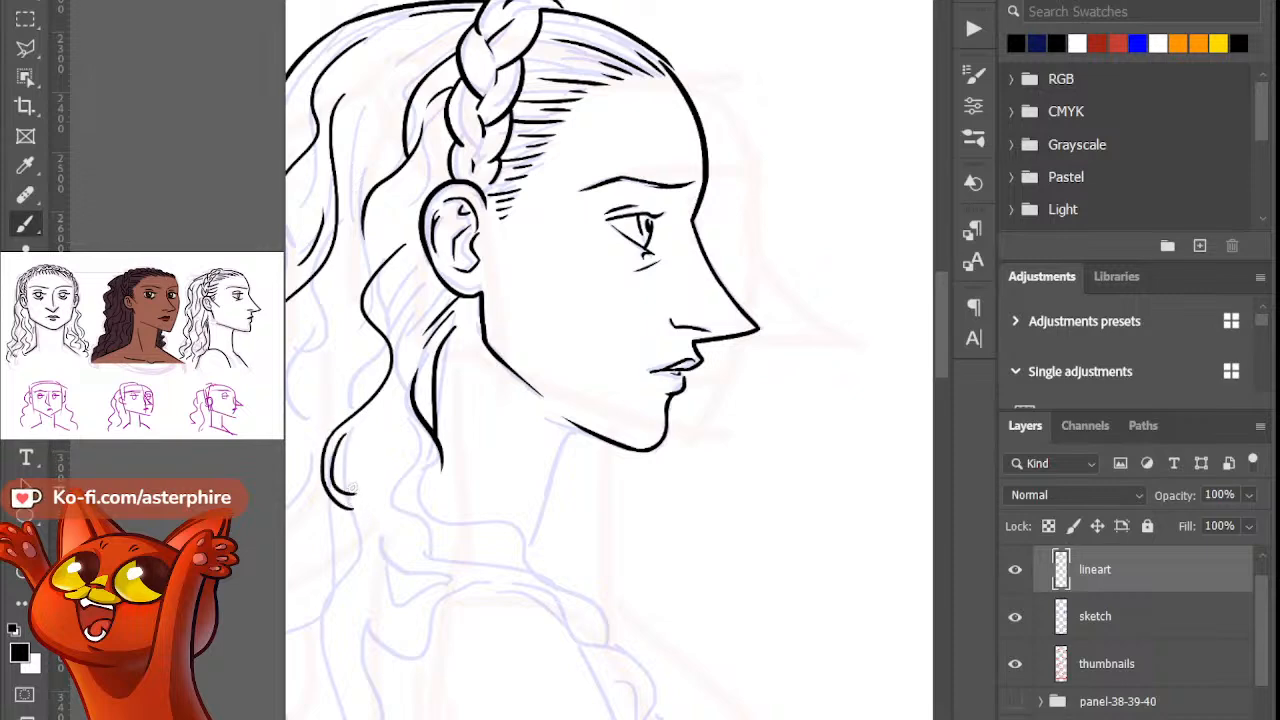
{"action": "key", "text": "ctrl+z"}
{"action": "left_click_drag", "start_coordinate": [343, 437], "coordinate": [352, 490]}
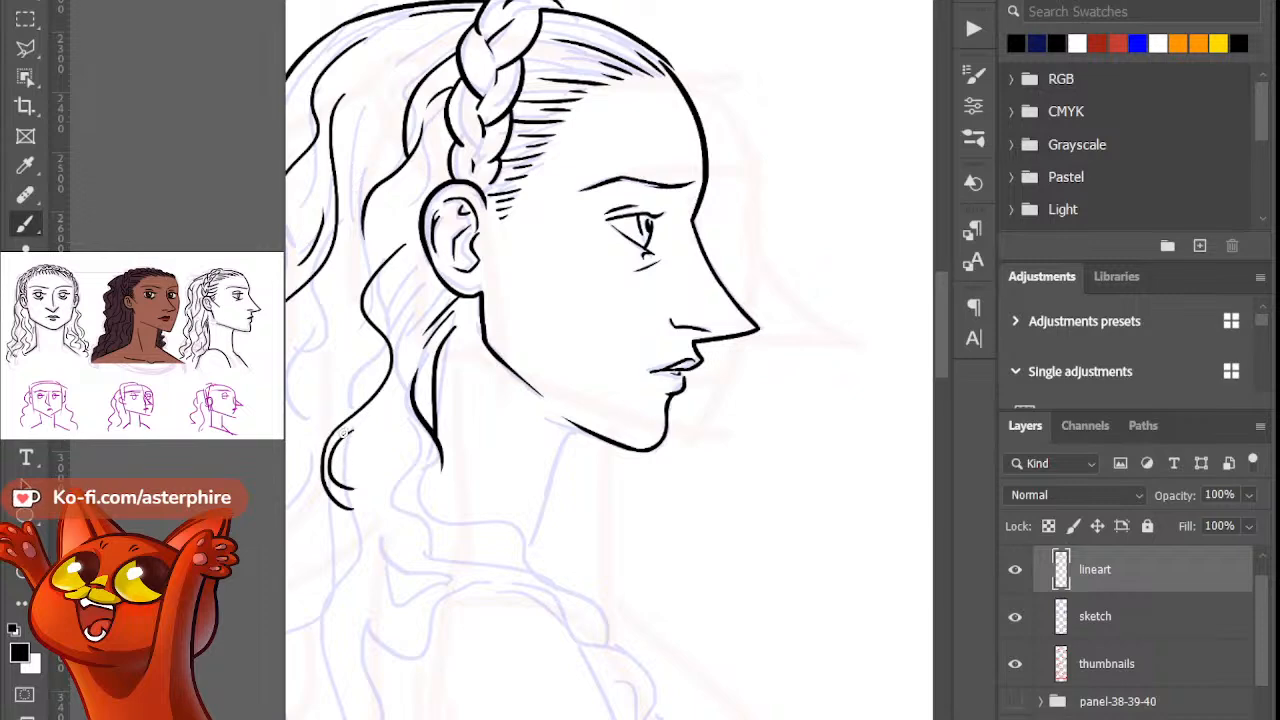
{"action": "left_click_drag", "start_coordinate": [344, 437], "coordinate": [356, 492]}
{"action": "key", "text": "ctrl+z"}
{"action": "left_click_drag", "start_coordinate": [343, 436], "coordinate": [358, 493]}
{"action": "key", "text": "ctrl+z"}
{"action": "left_click_drag", "start_coordinate": [346, 436], "coordinate": [359, 495]}
{"action": "key", "text": "e"}
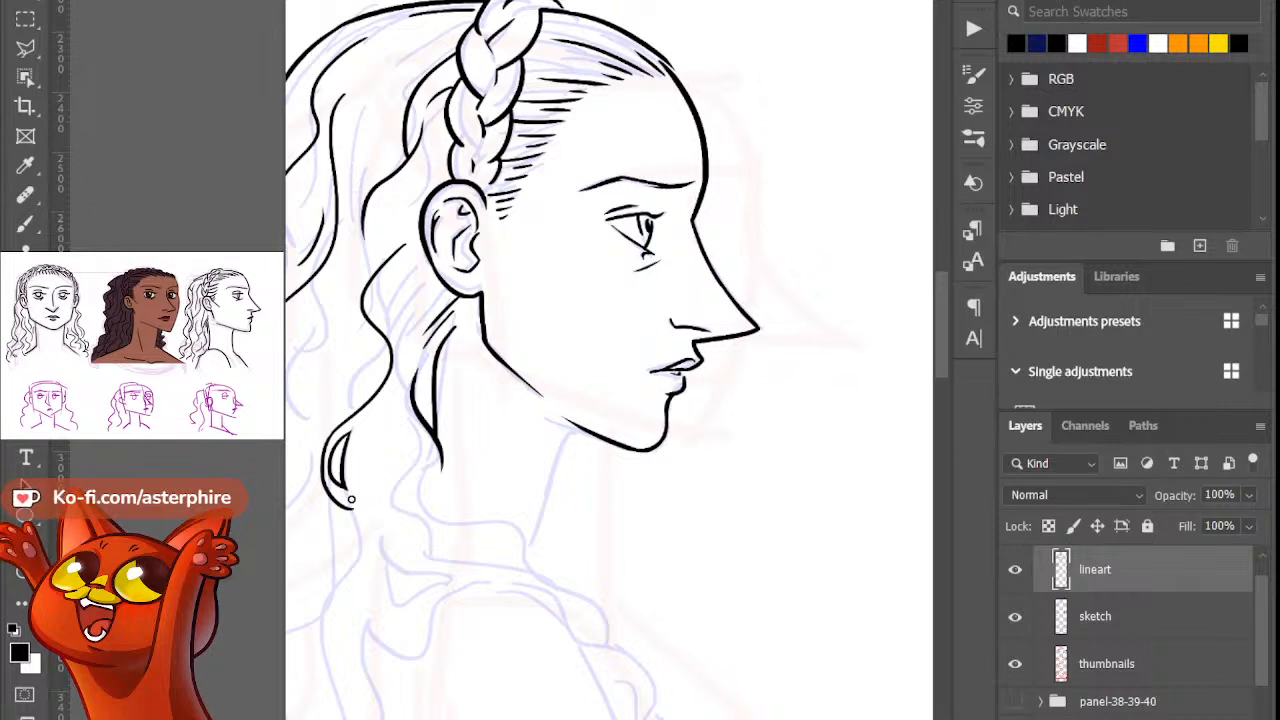
{"action": "key", "text": "b"}
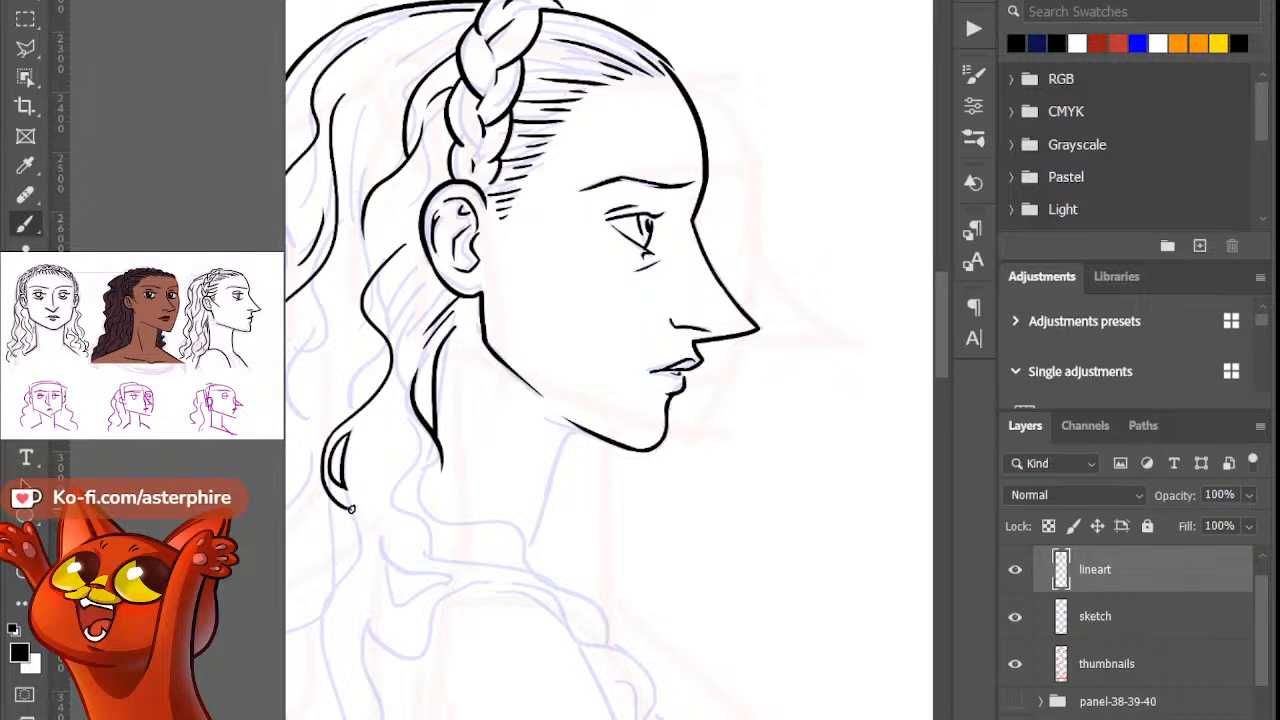
Step: Ink short accent lines alongside the wavy strand, one near the earlobe and one behind its lower bend
{"action": "left_click_drag", "start_coordinate": [352, 510], "coordinate": [300, 622]}
{"action": "key", "text": "ctrl+z"}
{"action": "key", "text": "e"}
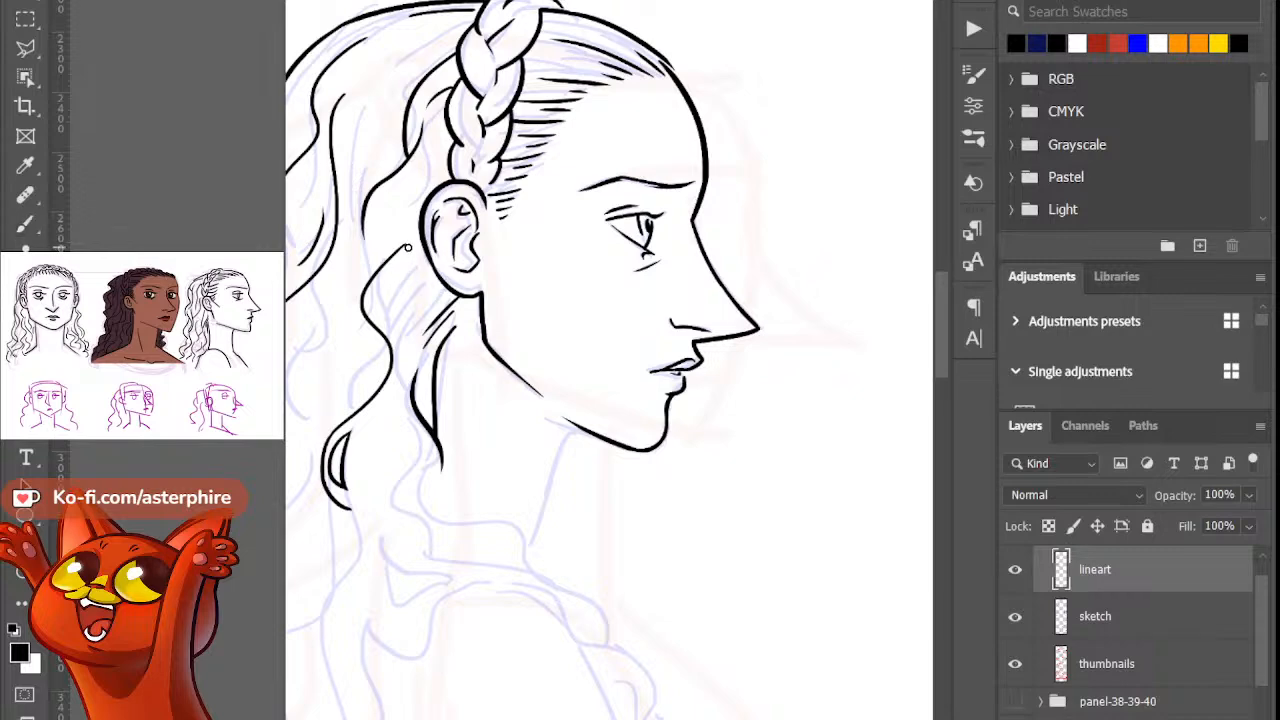
{"action": "key", "text": "b"}
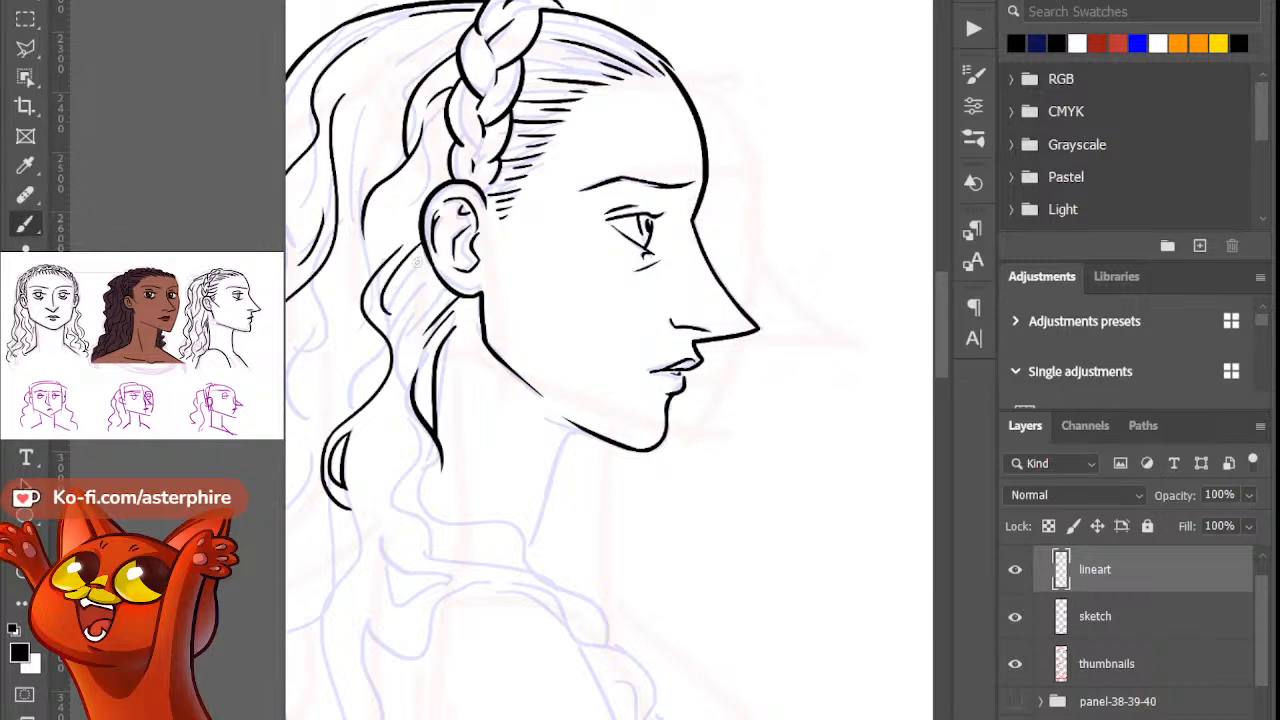
{"action": "key", "text": "e"}
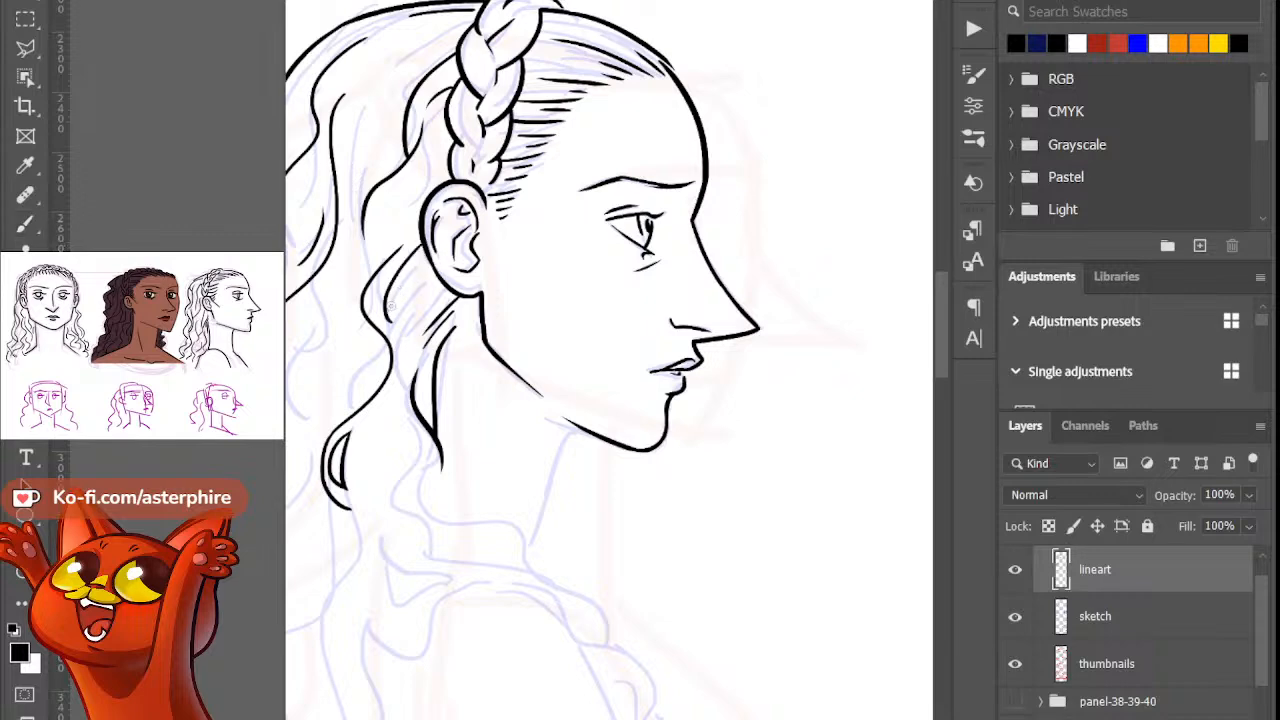
{"action": "key", "text": "b"}
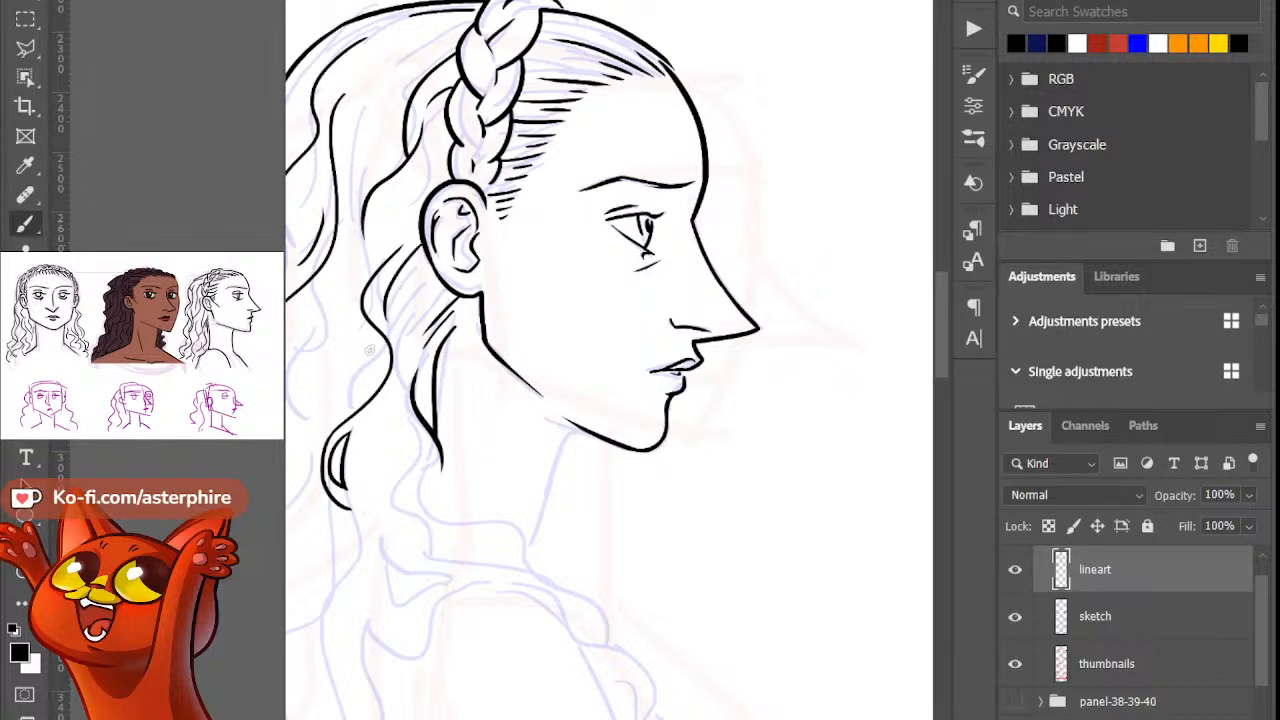
{"action": "left_click_drag", "start_coordinate": [371, 339], "coordinate": [326, 418]}
Step: Ink another wavy strand farther back in the hair, running down behind the hooked curl
{"action": "left_click_drag", "start_coordinate": [320, 277], "coordinate": [295, 412]}
{"action": "key", "text": "ctrl+z"}
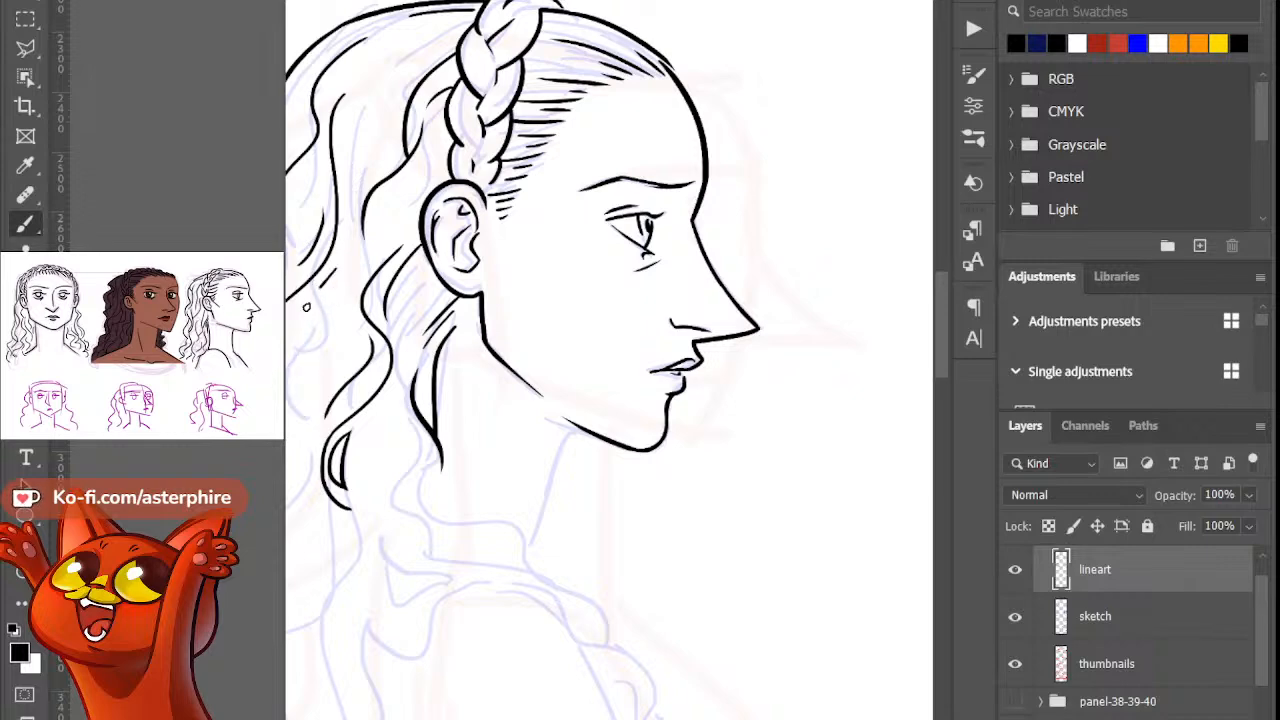
{"action": "left_click_drag", "start_coordinate": [318, 289], "coordinate": [286, 443]}
{"action": "left_click_drag", "start_coordinate": [295, 391], "coordinate": [285, 432]}
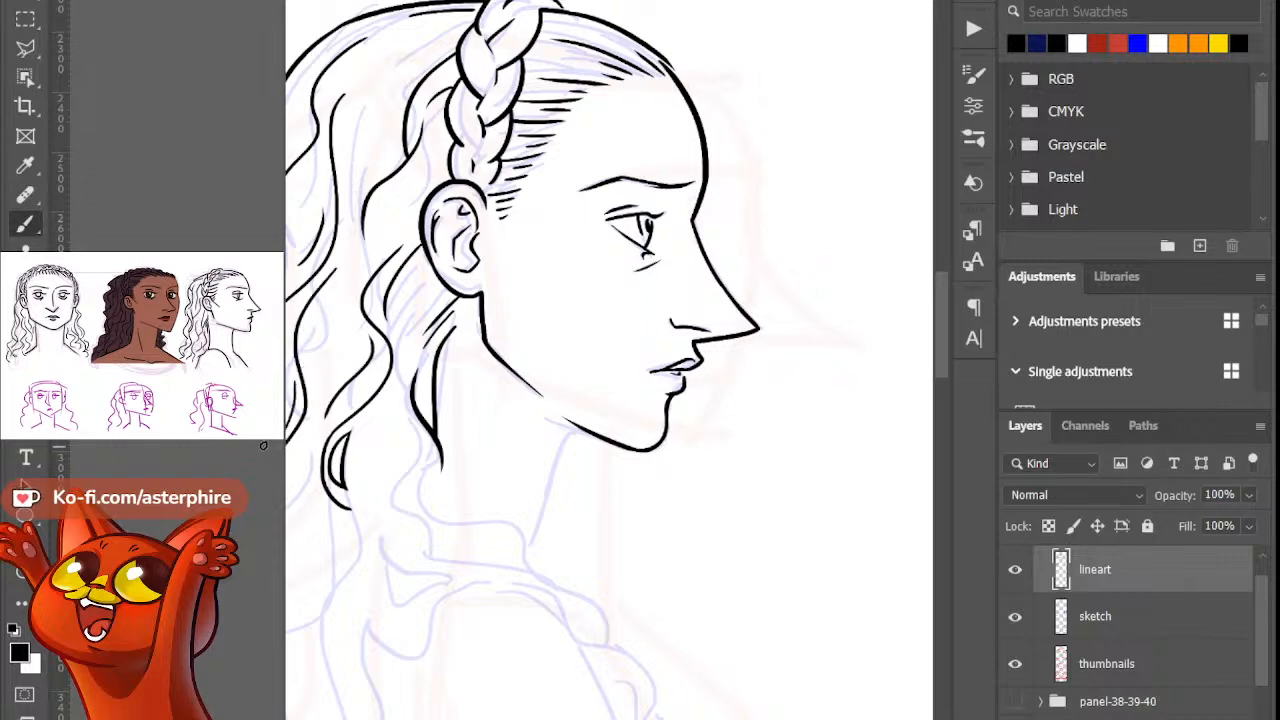
{"action": "mouse_move", "coordinate": [941, 362]}
{"action": "left_mouse_down"}
{"action": "mouse_move", "coordinate": [942, 396]}
{"action": "mouse_move", "coordinate": [937, 382]}
{"action": "left_mouse_up"}
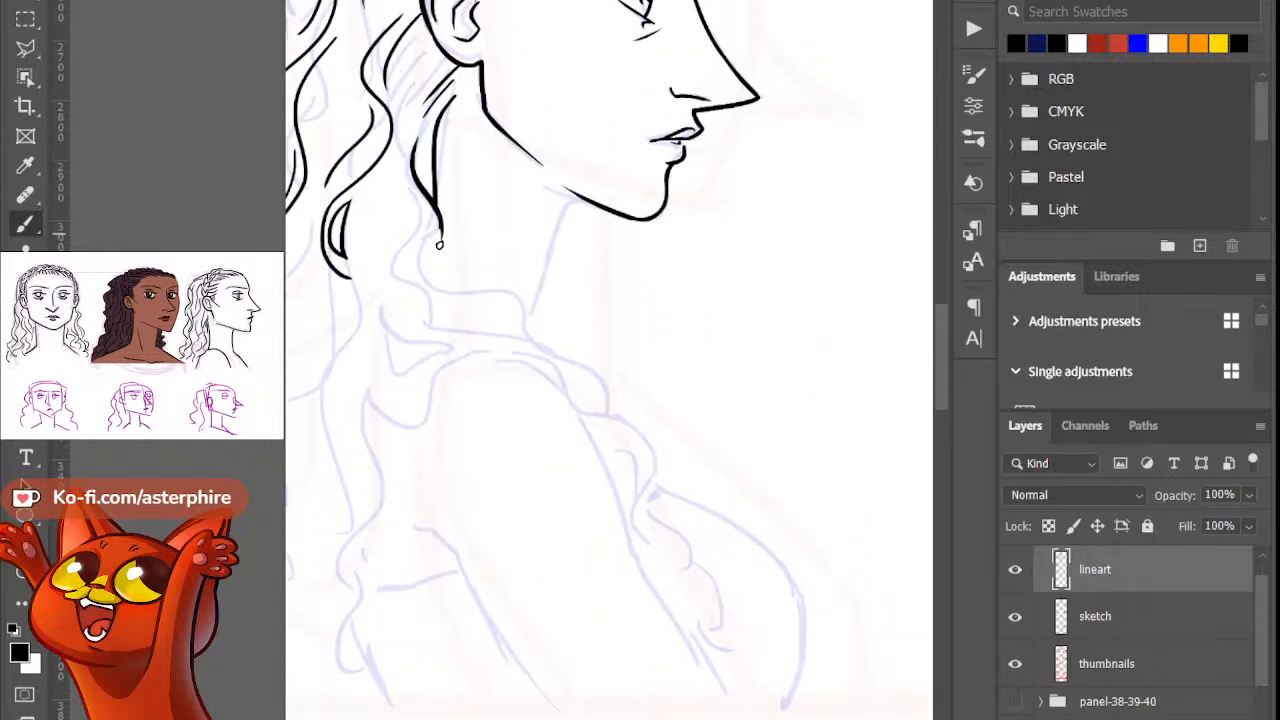
{"action": "left_click_drag", "start_coordinate": [440, 234], "coordinate": [430, 313]}
{"action": "key", "text": "ctrl+z"}
{"action": "left_click_drag", "start_coordinate": [441, 242], "coordinate": [462, 300]}
{"action": "key", "text": "ctrl+z"}
{"action": "left_click_drag", "start_coordinate": [442, 222], "coordinate": [452, 302]}
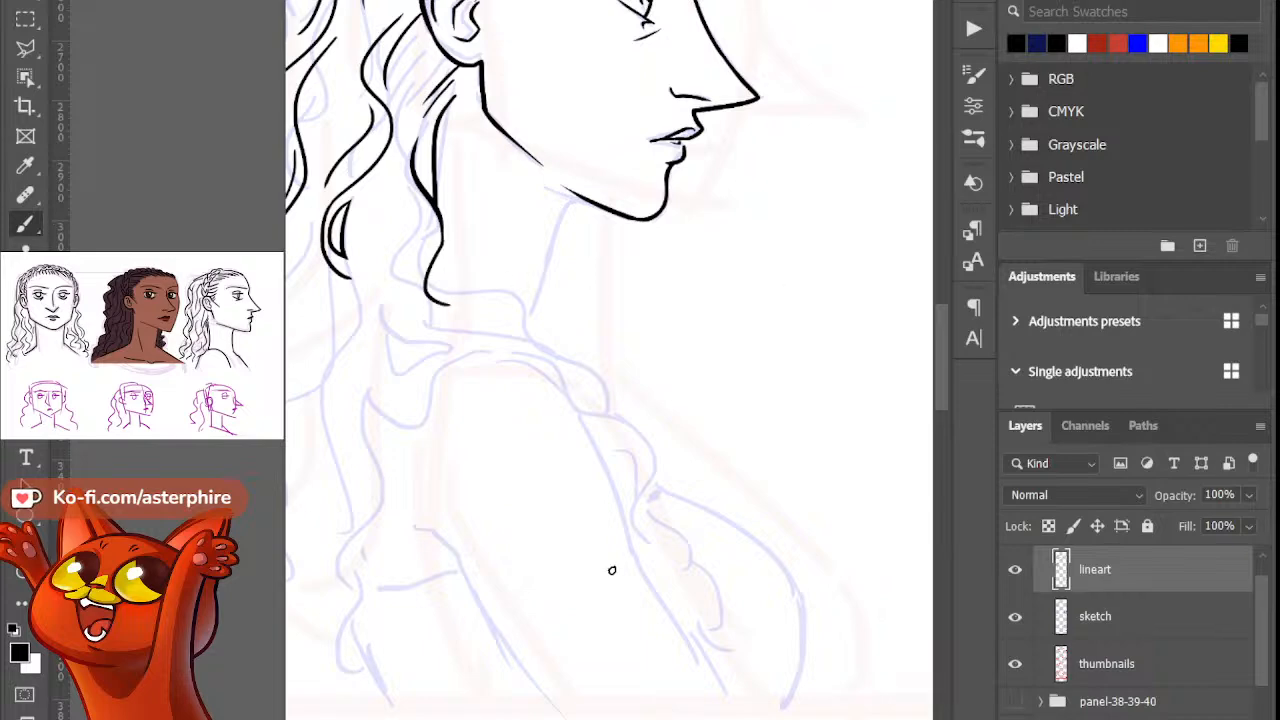
{"action": "left_click_drag", "start_coordinate": [943, 387], "coordinate": [942, 366]}
{"action": "key", "text": "ctrl+z"}
{"action": "key", "text": "ctrl+z"}
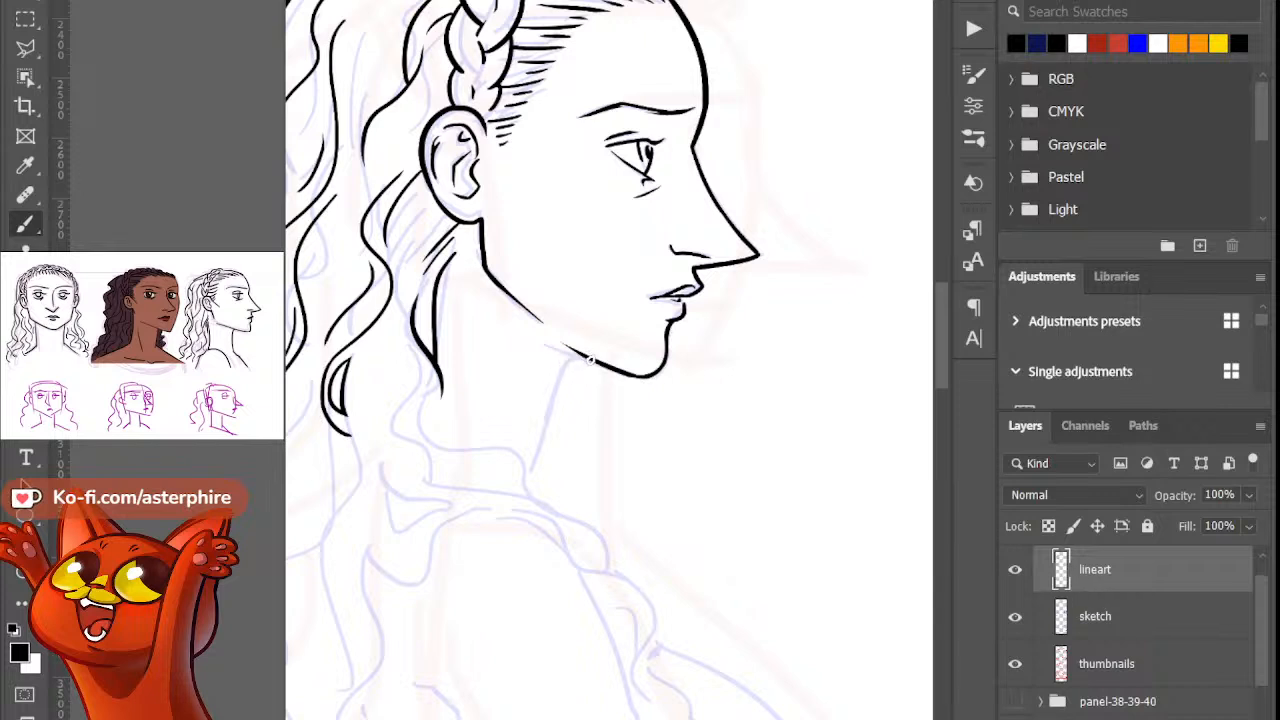
Step: Ink the upper front contour of the neck, curving down from the underside of the jaw
{"action": "left_click_drag", "start_coordinate": [570, 359], "coordinate": [518, 514]}
{"action": "key", "text": "ctrl+z"}
{"action": "left_click_drag", "start_coordinate": [576, 357], "coordinate": [501, 538]}
{"action": "key", "text": "ctrl+z"}
{"action": "left_click_drag", "start_coordinate": [580, 357], "coordinate": [507, 568]}
{"action": "key", "text": "ctrl+z"}
{"action": "left_click_drag", "start_coordinate": [576, 357], "coordinate": [513, 503]}
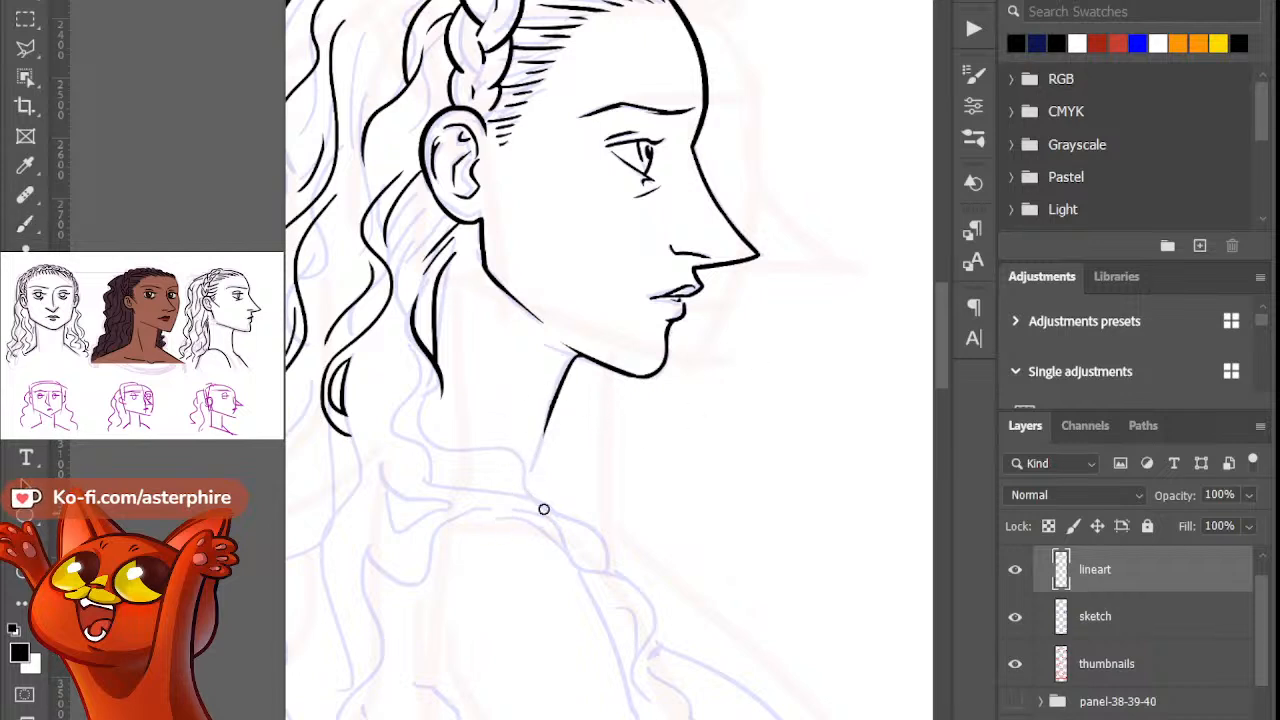
Step: Extend the front neck contour down to the sketched collar and erase the part that overshoots it
{"action": "key", "text": "b"}
{"action": "left_click_drag", "start_coordinate": [556, 398], "coordinate": [540, 520]}
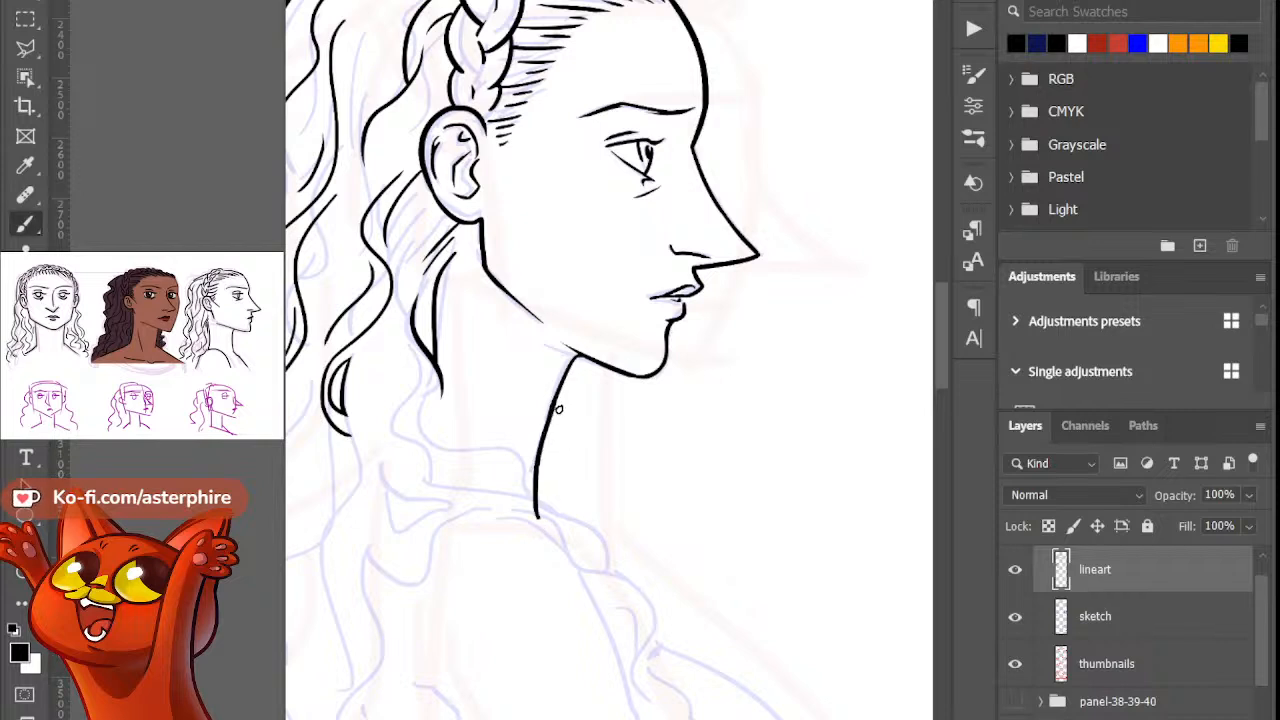
{"action": "key", "text": "ctrl+z"}
{"action": "left_click_drag", "start_coordinate": [556, 396], "coordinate": [542, 530]}
{"action": "key", "text": "ctrl+z"}
{"action": "left_click_drag", "start_coordinate": [556, 402], "coordinate": [558, 563]}
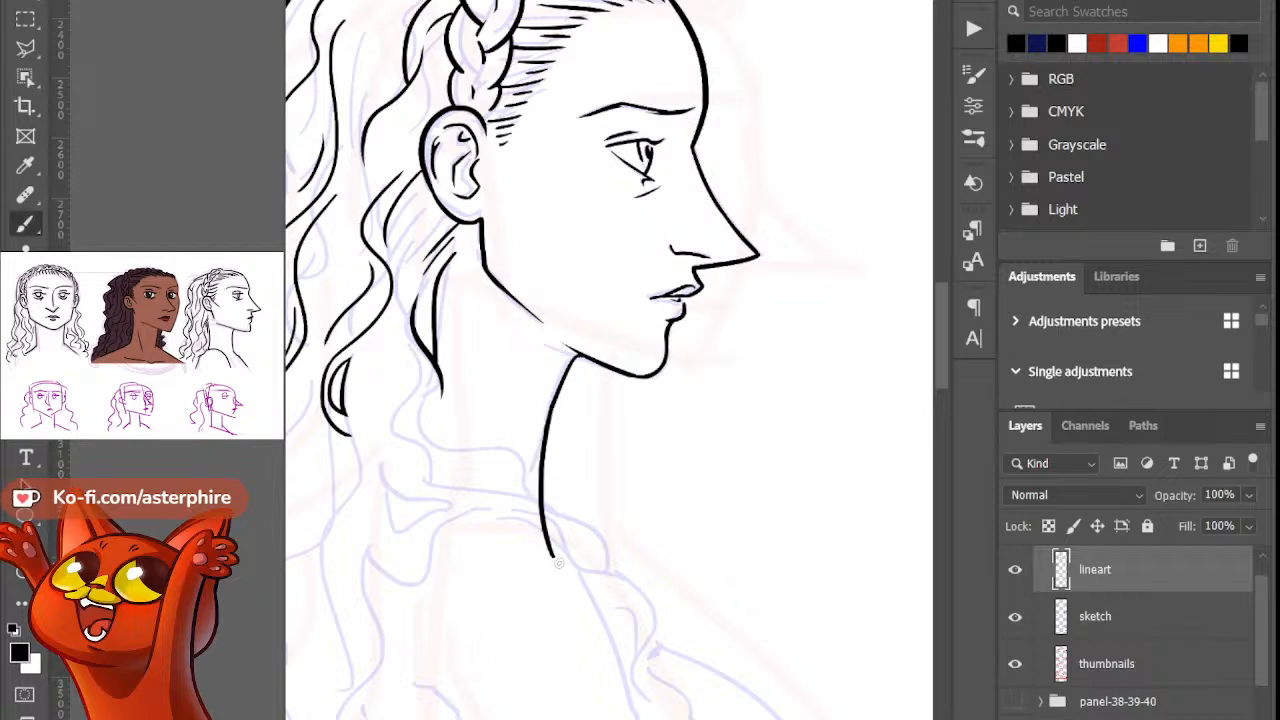
{"action": "key", "text": "e"}
{"action": "mouse_move", "coordinate": [531, 505]}
{"action": "left_mouse_down"}
{"action": "mouse_move", "coordinate": [573, 534]}
{"action": "mouse_move", "coordinate": [542, 524]}
{"action": "mouse_move", "coordinate": [570, 550]}
{"action": "mouse_move", "coordinate": [534, 536]}
{"action": "mouse_move", "coordinate": [577, 574]}
{"action": "left_mouse_up"}
{"action": "key", "text": "b"}
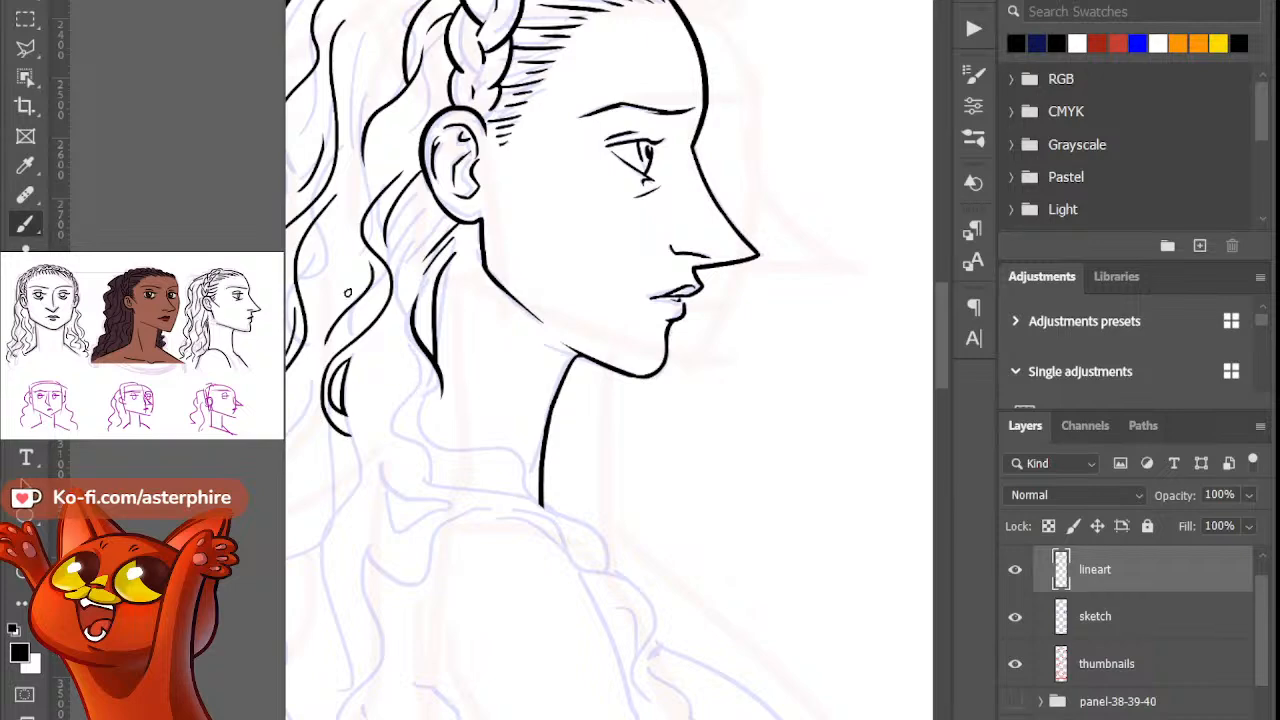
Step: Ink a long strand descending from the hooked curl and sweeping back at its lower end
{"action": "scroll", "coordinate": [348, 292], "scroll_direction": "down", "scroll_amount": 3}
{"action": "scroll", "coordinate": [354, 297], "scroll_direction": "up", "scroll_amount": 3}
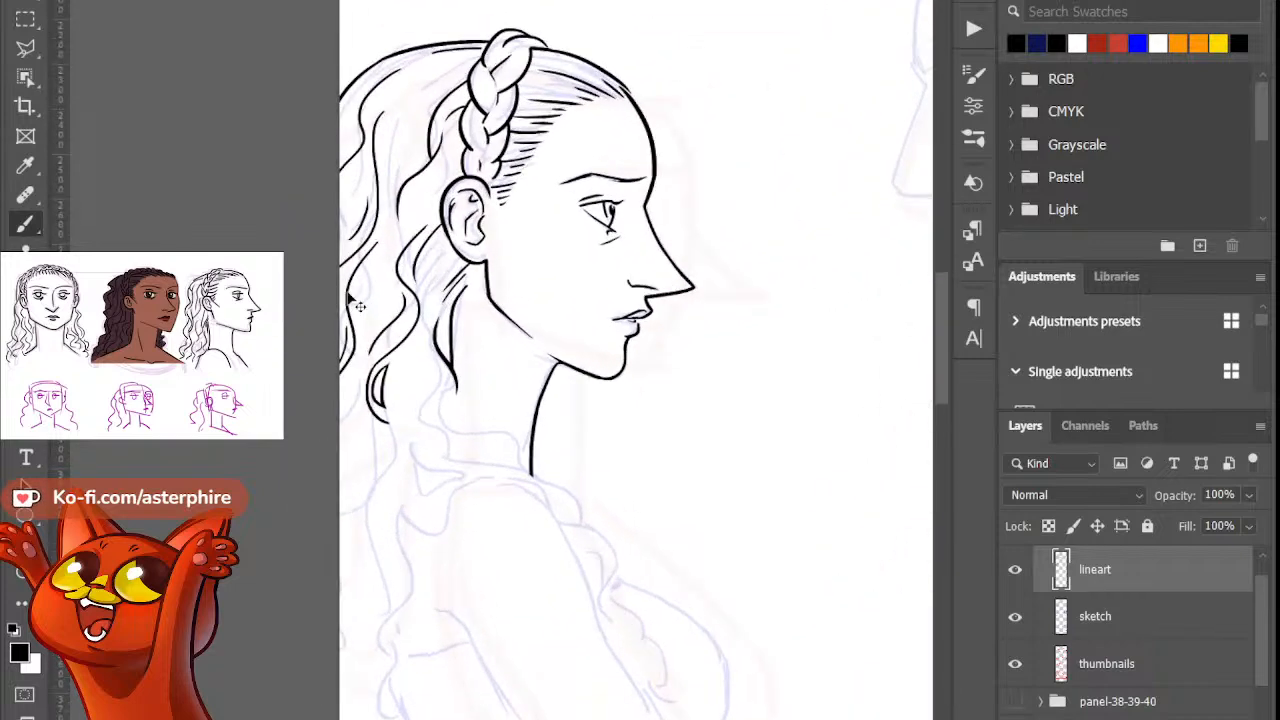
{"action": "key", "text": "e"}
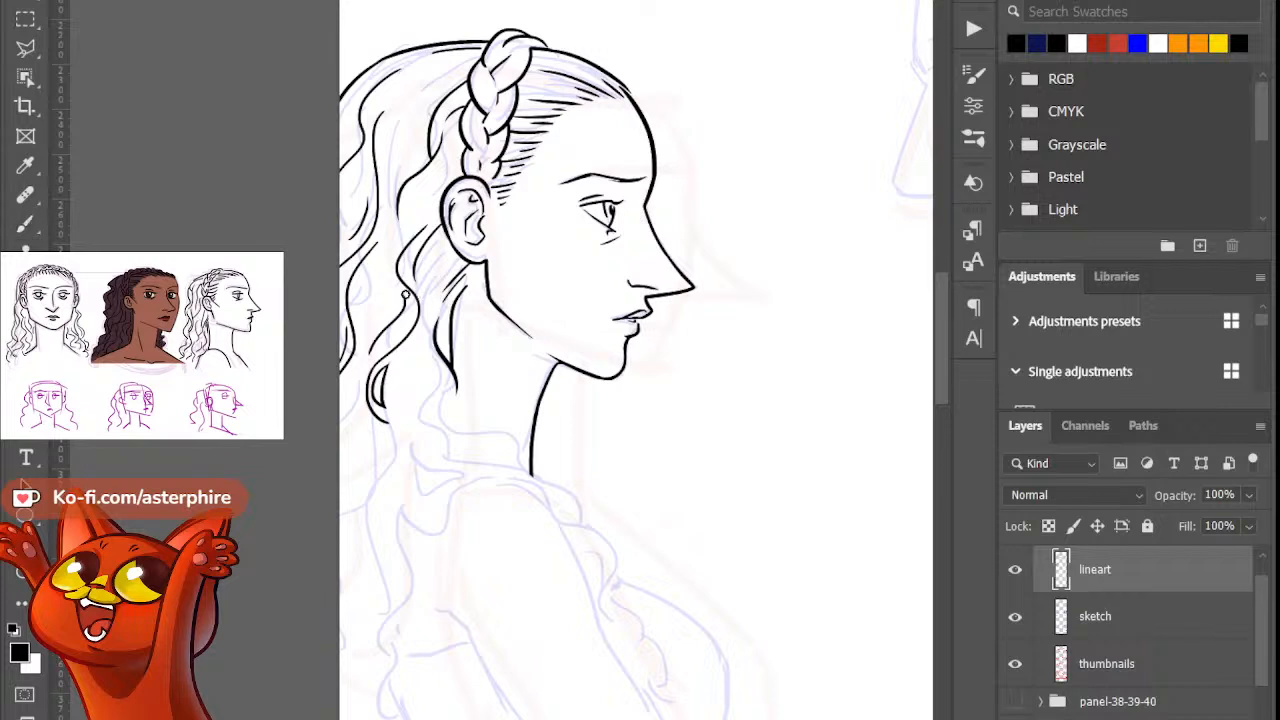
{"action": "key", "text": "b"}
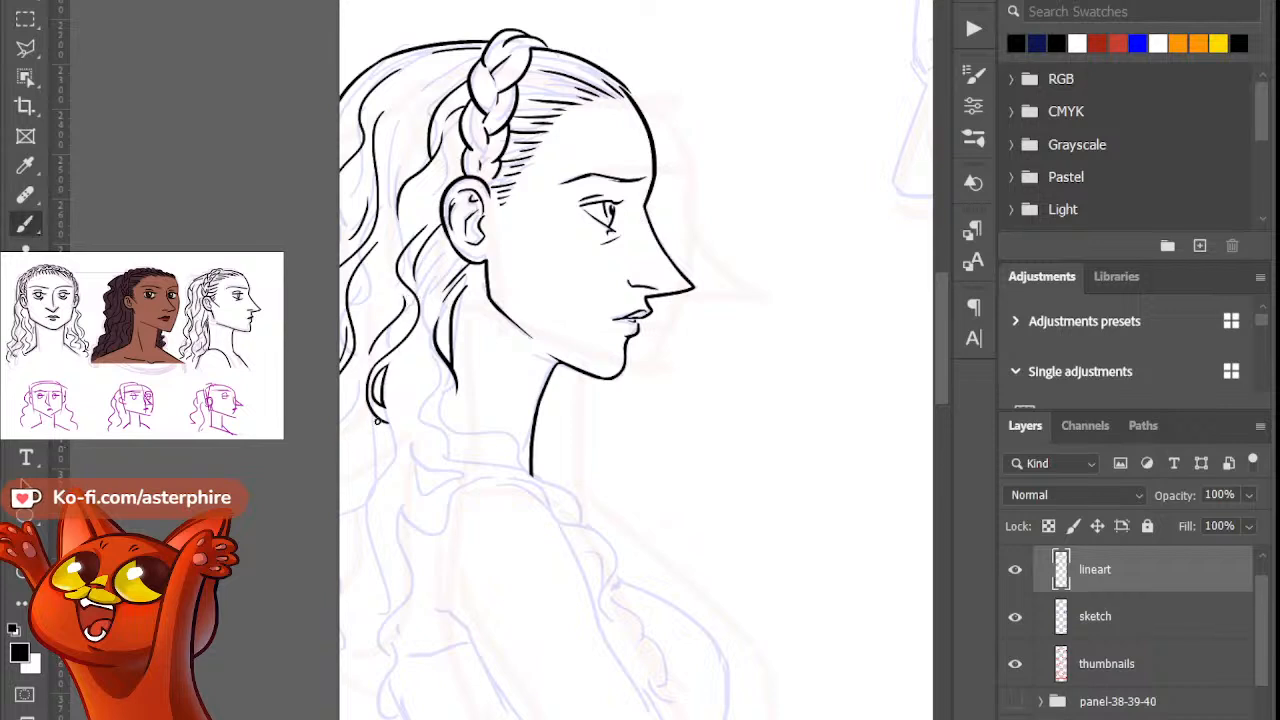
{"action": "left_click_drag", "start_coordinate": [371, 422], "coordinate": [338, 540]}
{"action": "key", "text": "ctrl+z"}
{"action": "left_click_drag", "start_coordinate": [371, 422], "coordinate": [319, 524]}
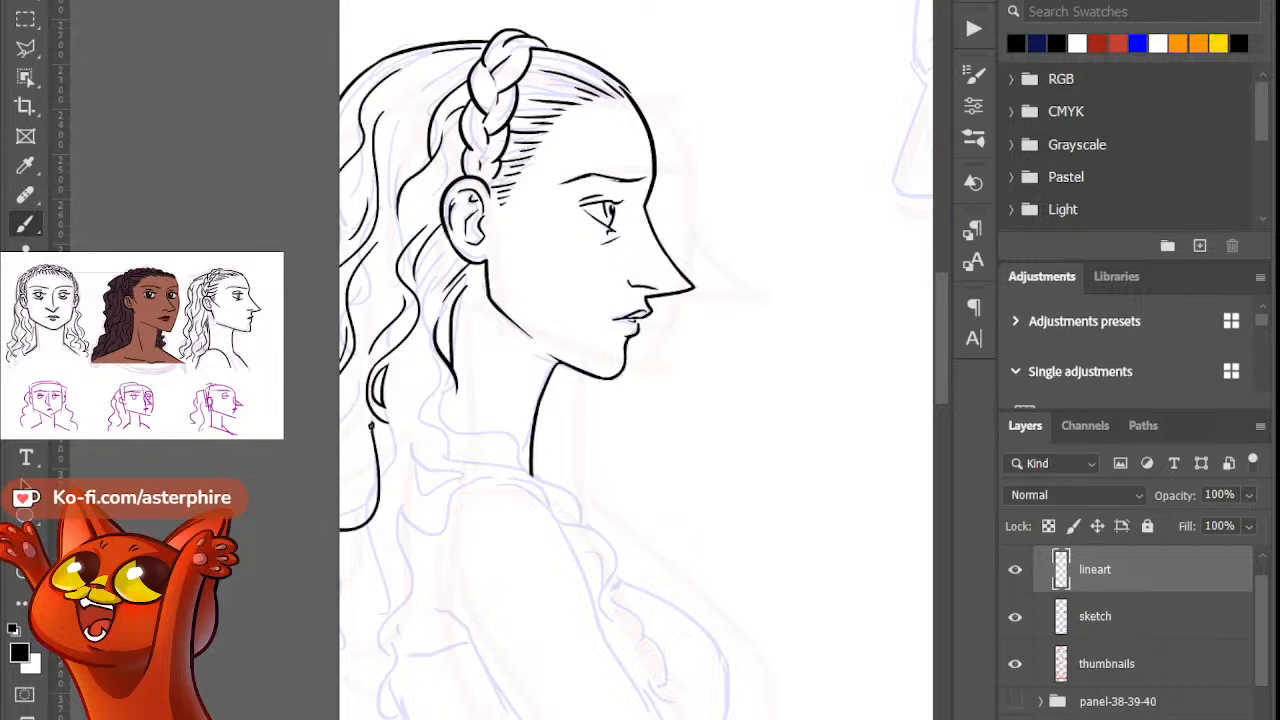
Step: Ink a parallel inner line along the front of the long strand below the hooked curl
{"action": "left_click_drag", "start_coordinate": [371, 425], "coordinate": [377, 516]}
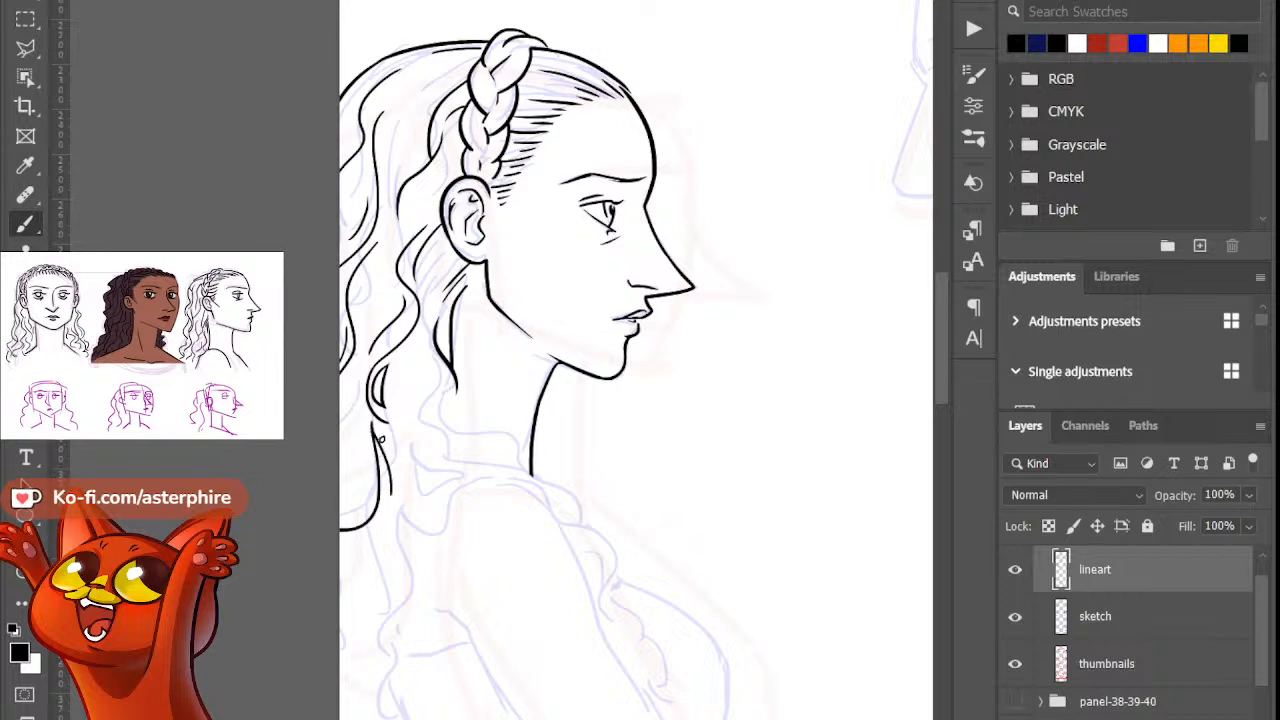
{"action": "key", "text": "ctrl+z"}
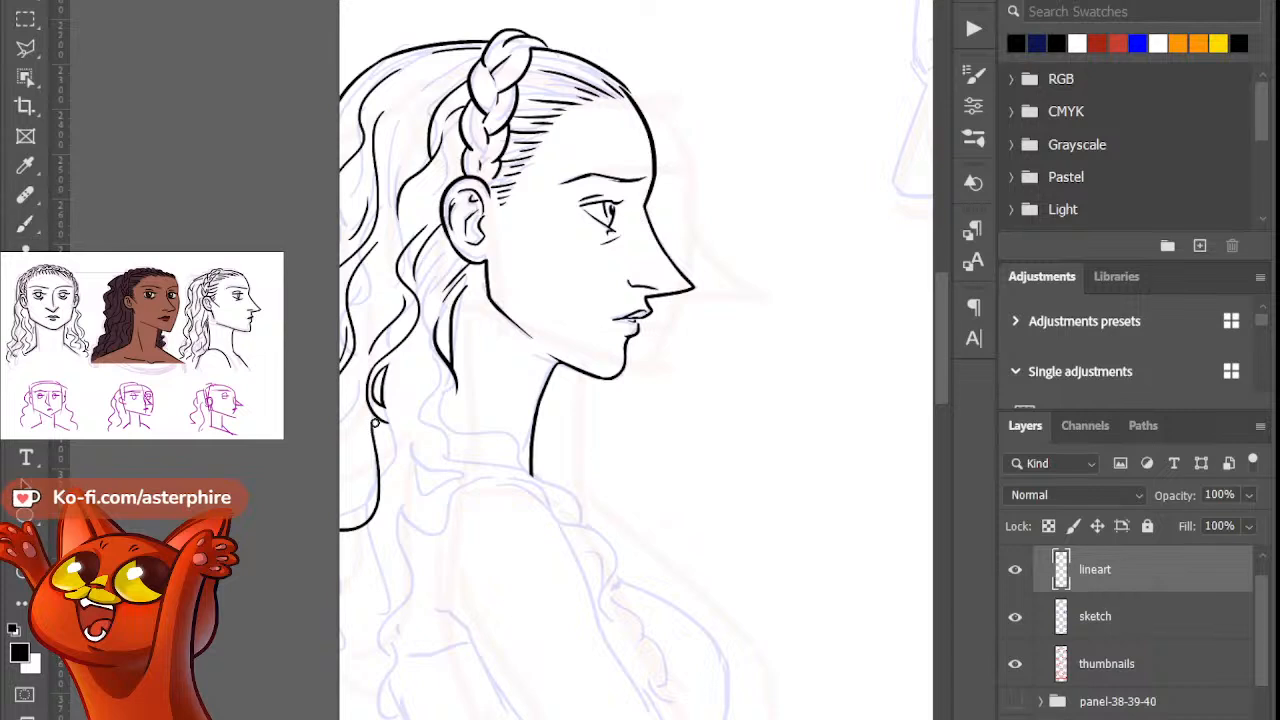
{"action": "key", "text": "b"}
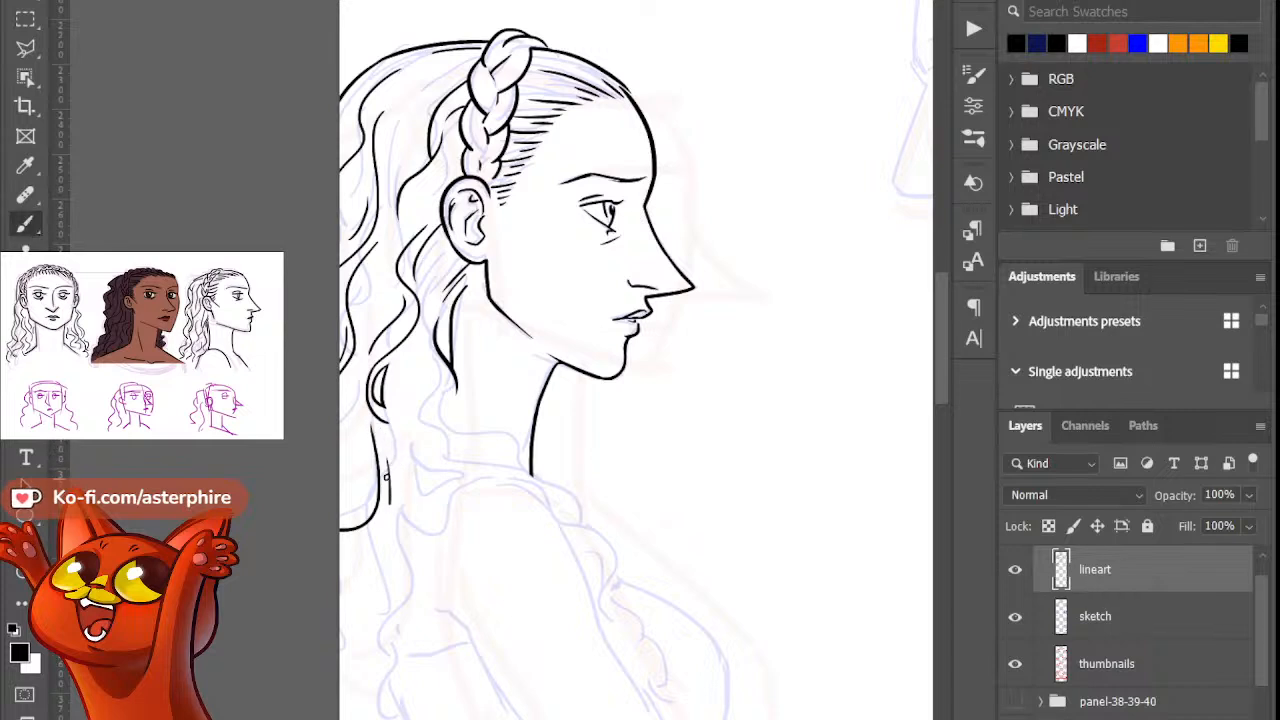
{"action": "left_click_drag", "start_coordinate": [386, 448], "coordinate": [379, 514]}
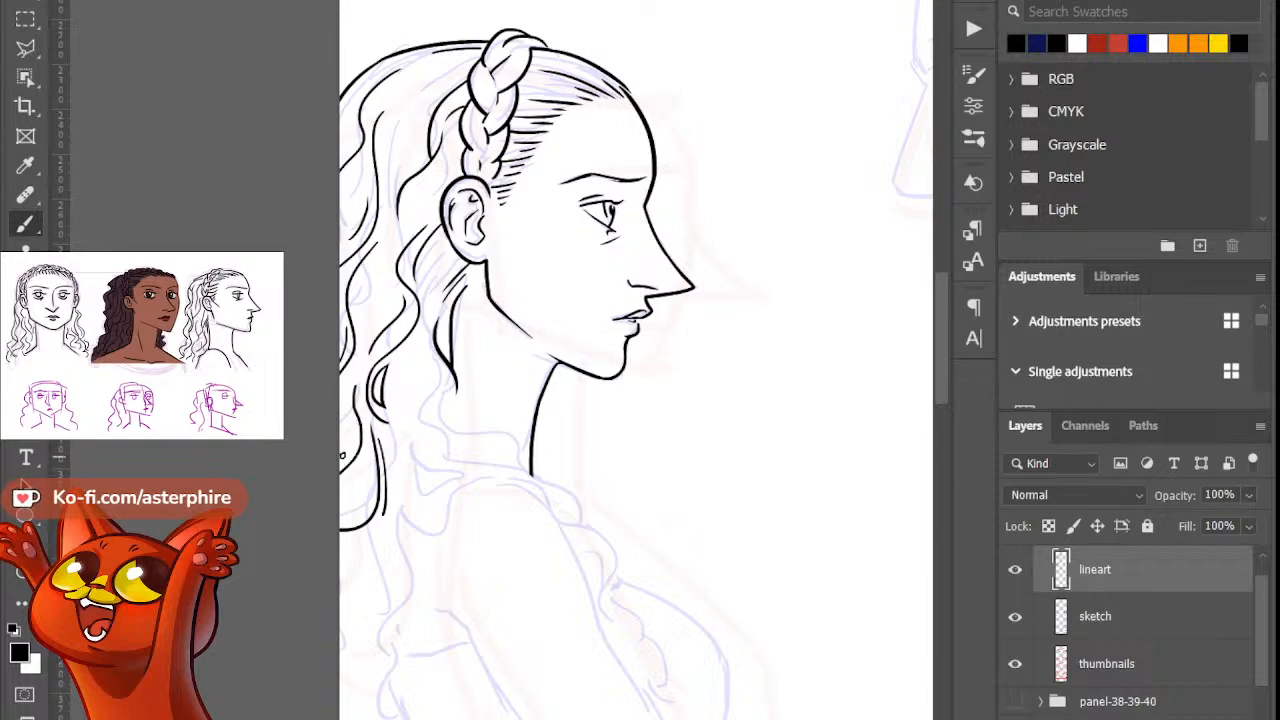
Step: Ink a long wavy strand descending from the shoulder to a small curl near the lower panel edge and trim its tip
{"action": "key", "text": "ctrl+z"}
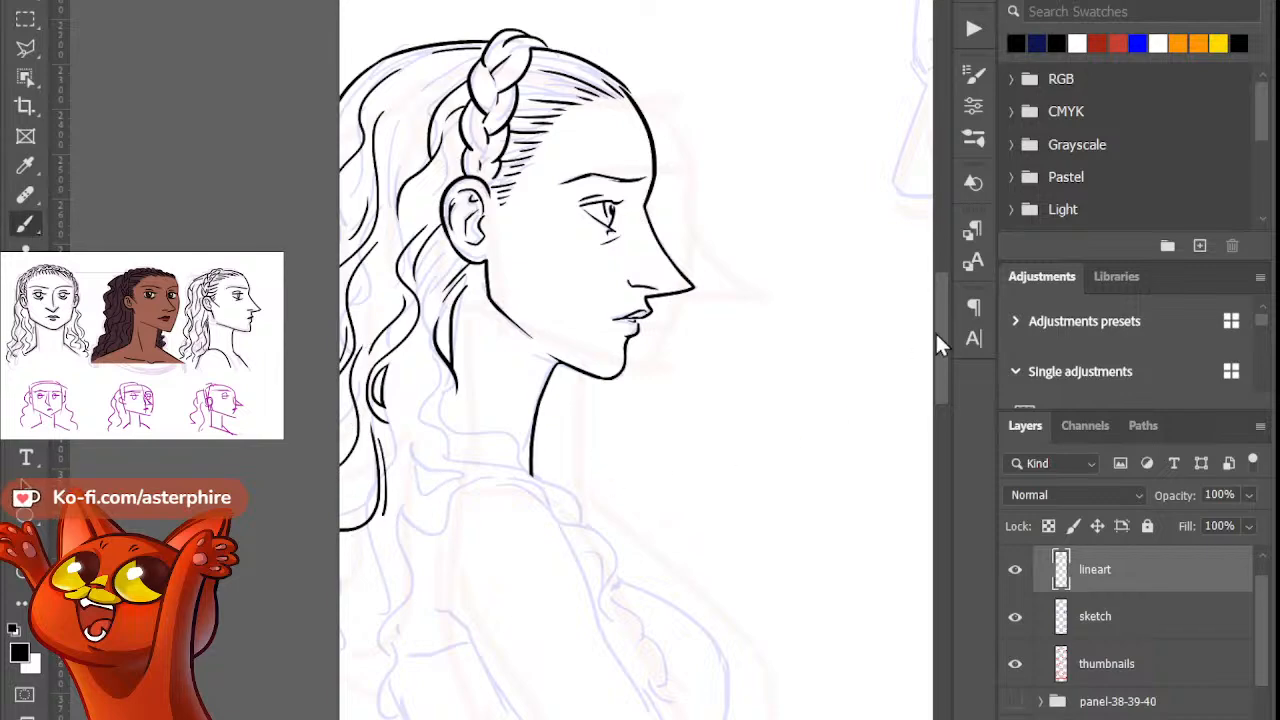
{"action": "mouse_move", "coordinate": [942, 342]}
{"action": "left_mouse_down"}
{"action": "mouse_move", "coordinate": [952, 375]}
{"action": "mouse_move", "coordinate": [939, 347]}
{"action": "left_mouse_up"}
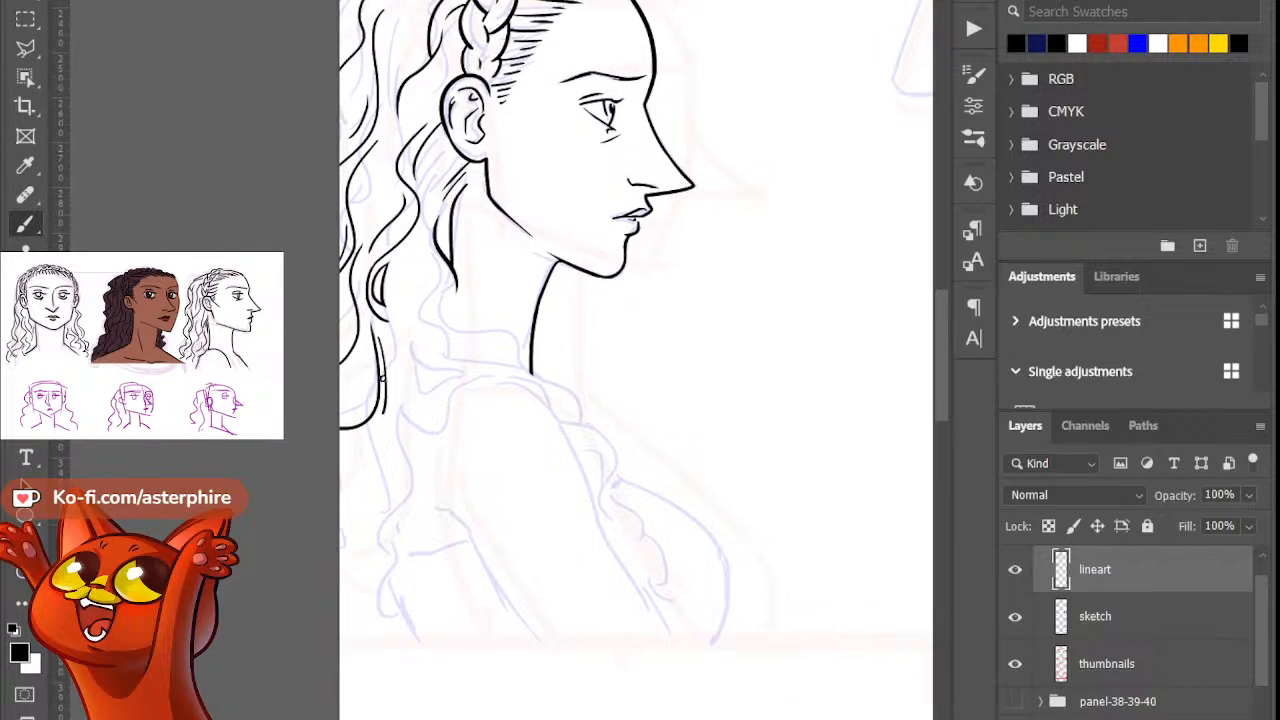
{"action": "key", "text": "z"}
{"action": "left_click", "coordinate": [351, 557]}
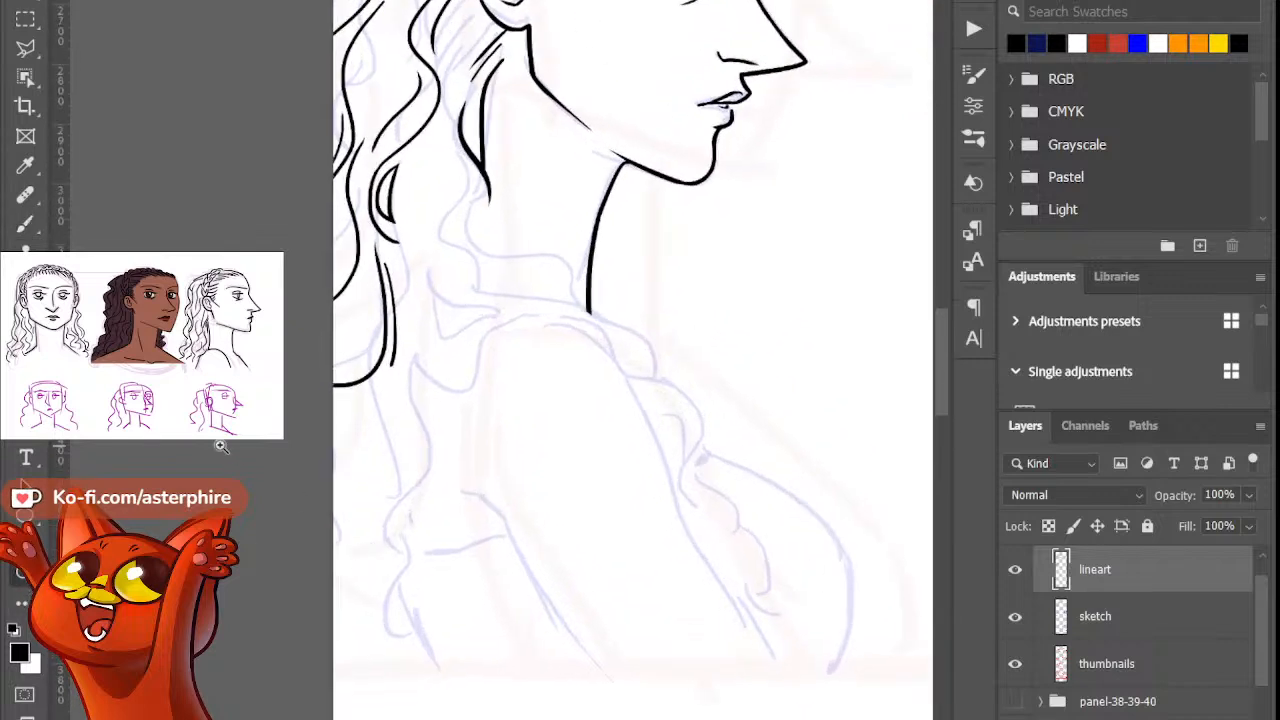
{"action": "left_click", "coordinate": [25, 222]}
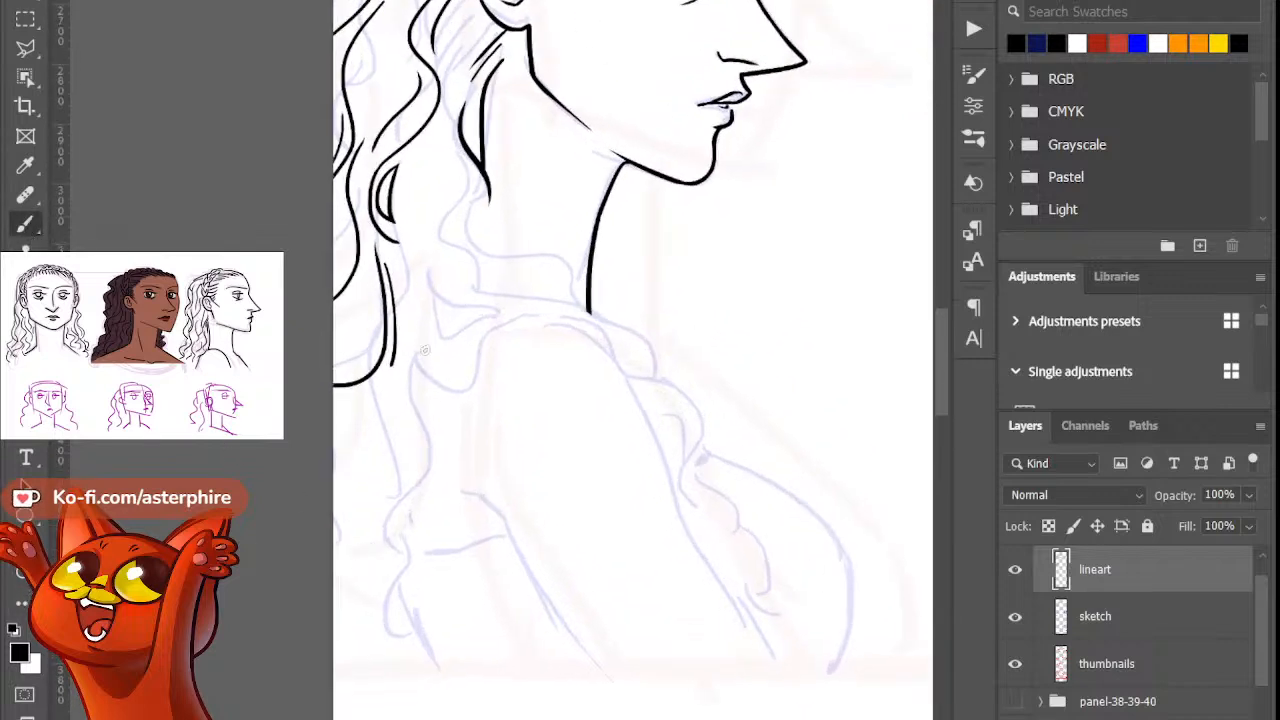
{"action": "left_click_drag", "start_coordinate": [428, 347], "coordinate": [458, 601]}
{"action": "key", "text": "ctrl+z"}
{"action": "mouse_move", "coordinate": [436, 342]}
{"action": "left_mouse_down"}
{"action": "mouse_move", "coordinate": [448, 612]}
{"action": "mouse_move", "coordinate": [424, 550]}
{"action": "mouse_move", "coordinate": [428, 634]}
{"action": "left_mouse_up"}
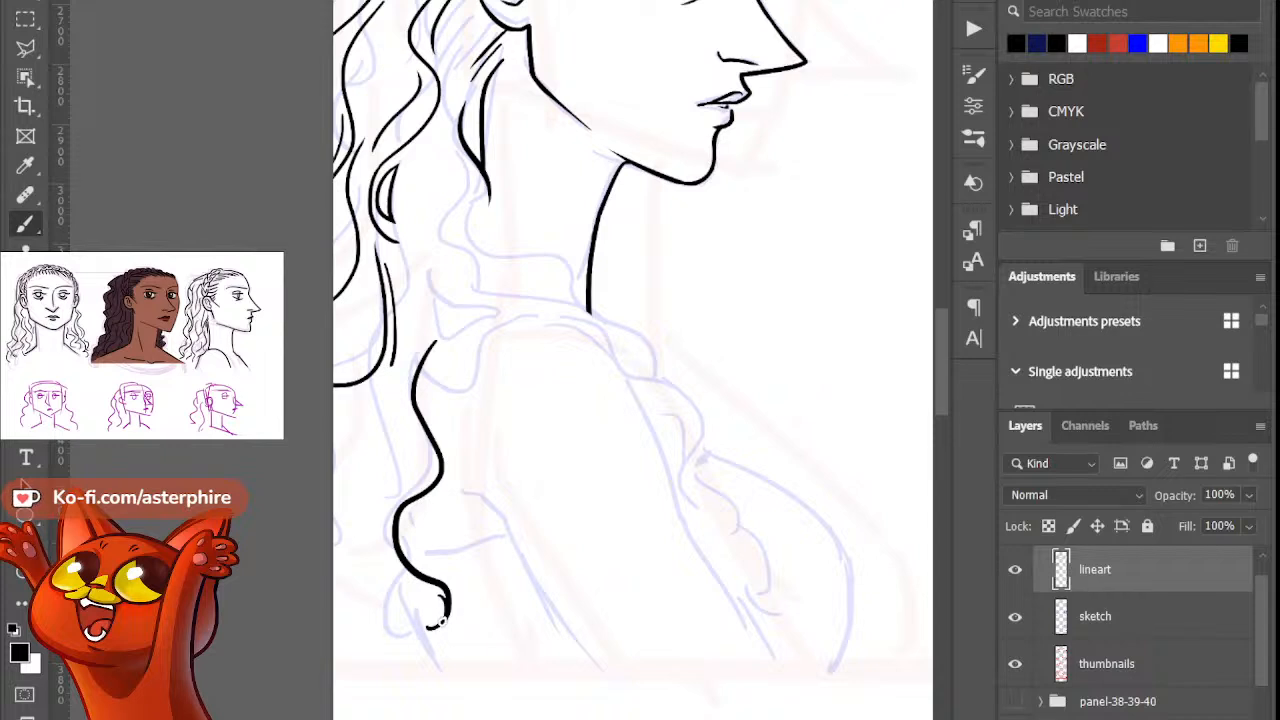
{"action": "key", "text": "e"}
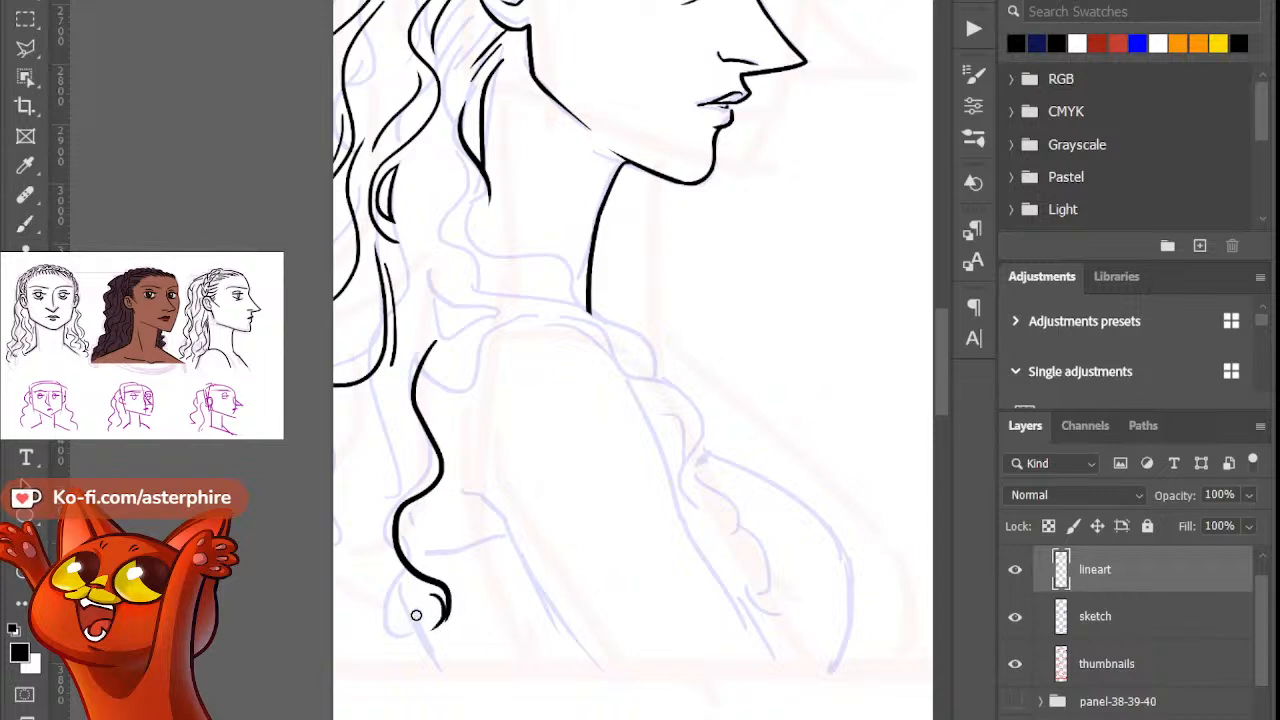
Step: Continue the wavy strand below the small curl with another bend and clean up the join
{"action": "key", "text": "b"}
{"action": "mouse_move", "coordinate": [432, 598]}
{"action": "left_mouse_down"}
{"action": "mouse_move", "coordinate": [391, 683]}
{"action": "mouse_move", "coordinate": [440, 710]}
{"action": "left_mouse_up"}
{"action": "key", "text": "e"}
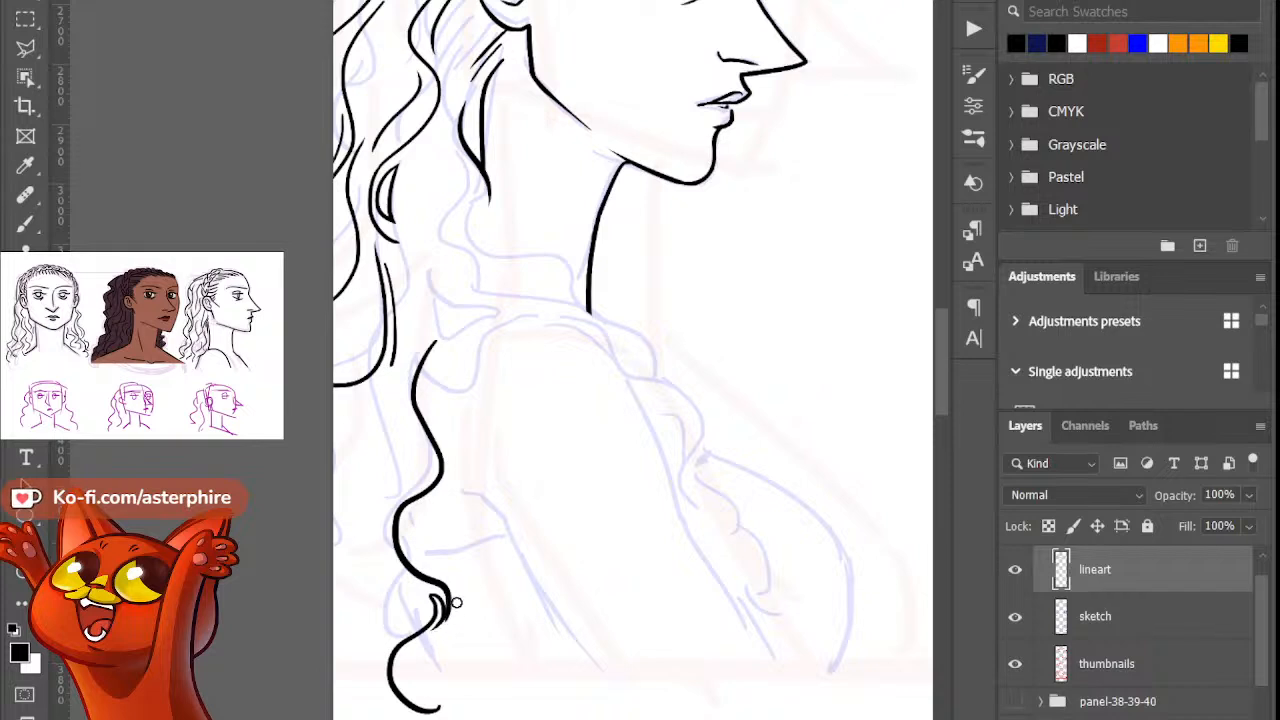
{"action": "key", "text": "b"}
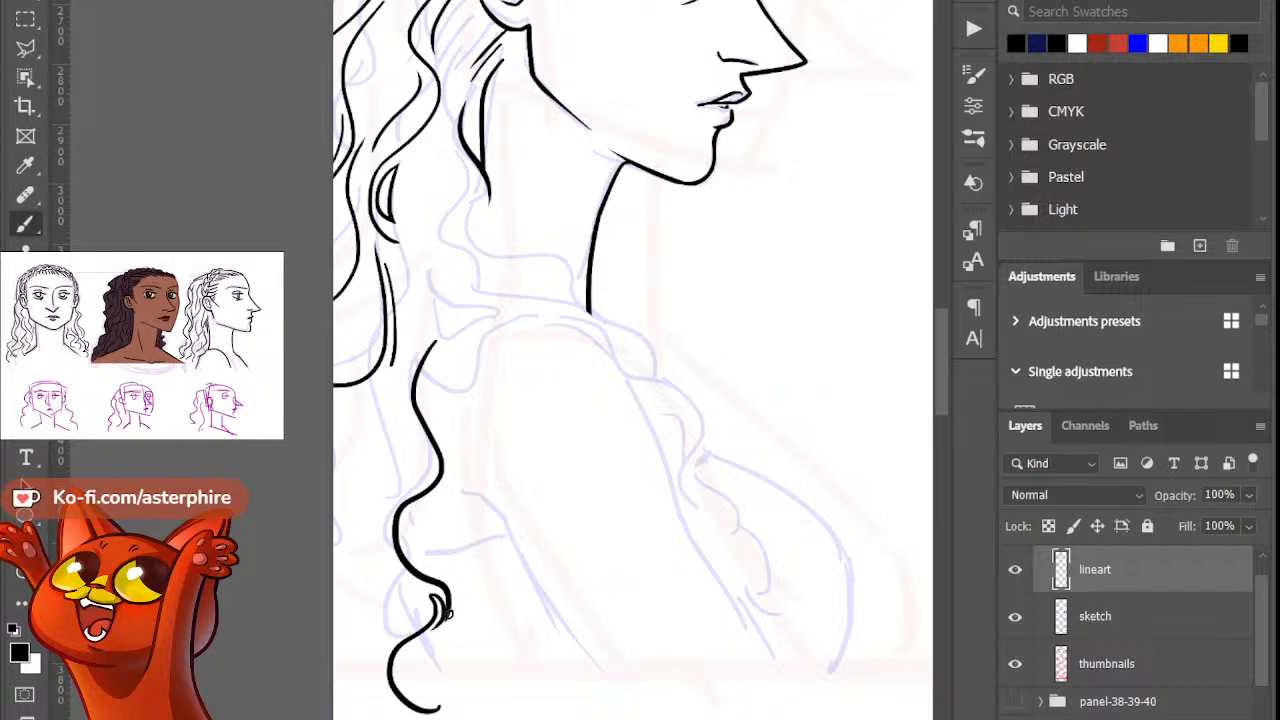
{"action": "left_click_drag", "start_coordinate": [440, 626], "coordinate": [465, 676]}
{"action": "key", "text": "ctrl+z"}
{"action": "left_click_drag", "start_coordinate": [446, 622], "coordinate": [457, 689]}
{"action": "key", "text": "ctrl+z"}
{"action": "mouse_move", "coordinate": [446, 622]}
{"action": "left_mouse_down"}
{"action": "mouse_move", "coordinate": [460, 687]}
{"action": "mouse_move", "coordinate": [416, 662]}
{"action": "mouse_move", "coordinate": [416, 695]}
{"action": "mouse_move", "coordinate": [443, 680]}
{"action": "mouse_move", "coordinate": [426, 686]}
{"action": "mouse_move", "coordinate": [466, 700]}
{"action": "left_mouse_up"}
{"action": "key", "text": "ctrl+z"}
{"action": "key", "text": "ctrl+z"}
Step: Trim the wavy strand at the sketched lower panel border and erase the extra strand beside its end
{"action": "key", "text": "e"}
{"action": "key", "text": "b"}
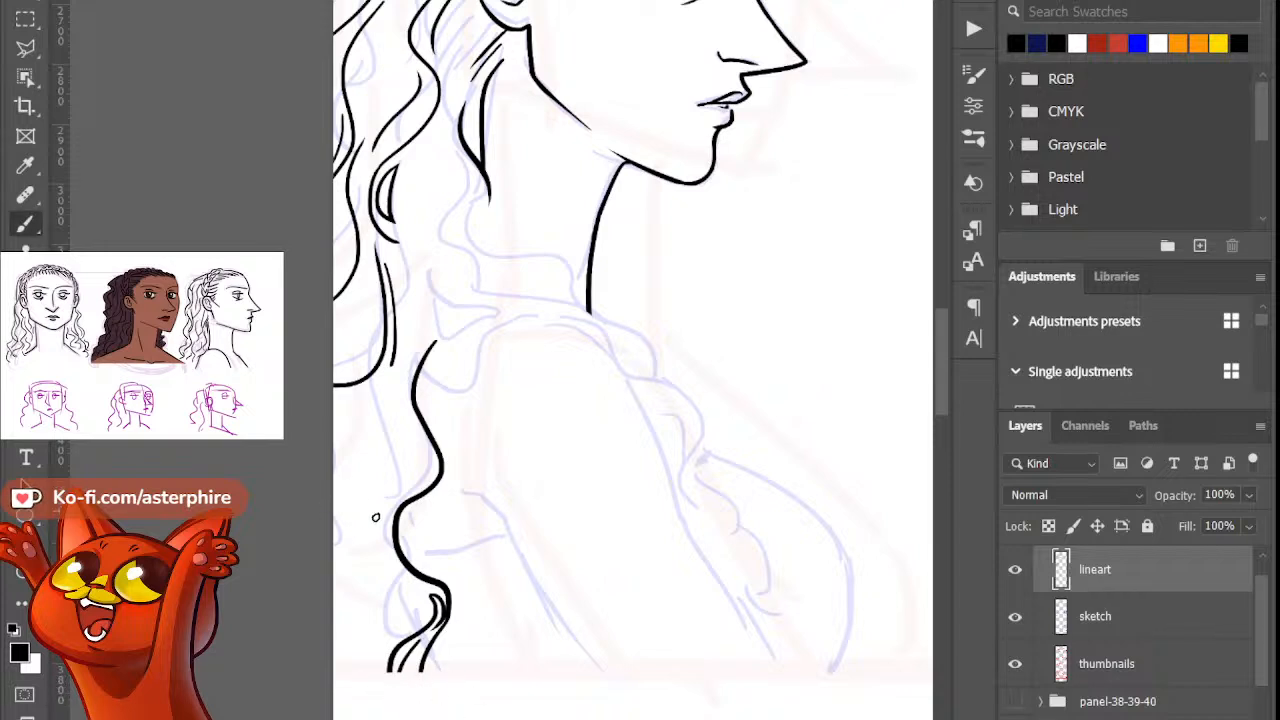
{"action": "key", "text": "e"}
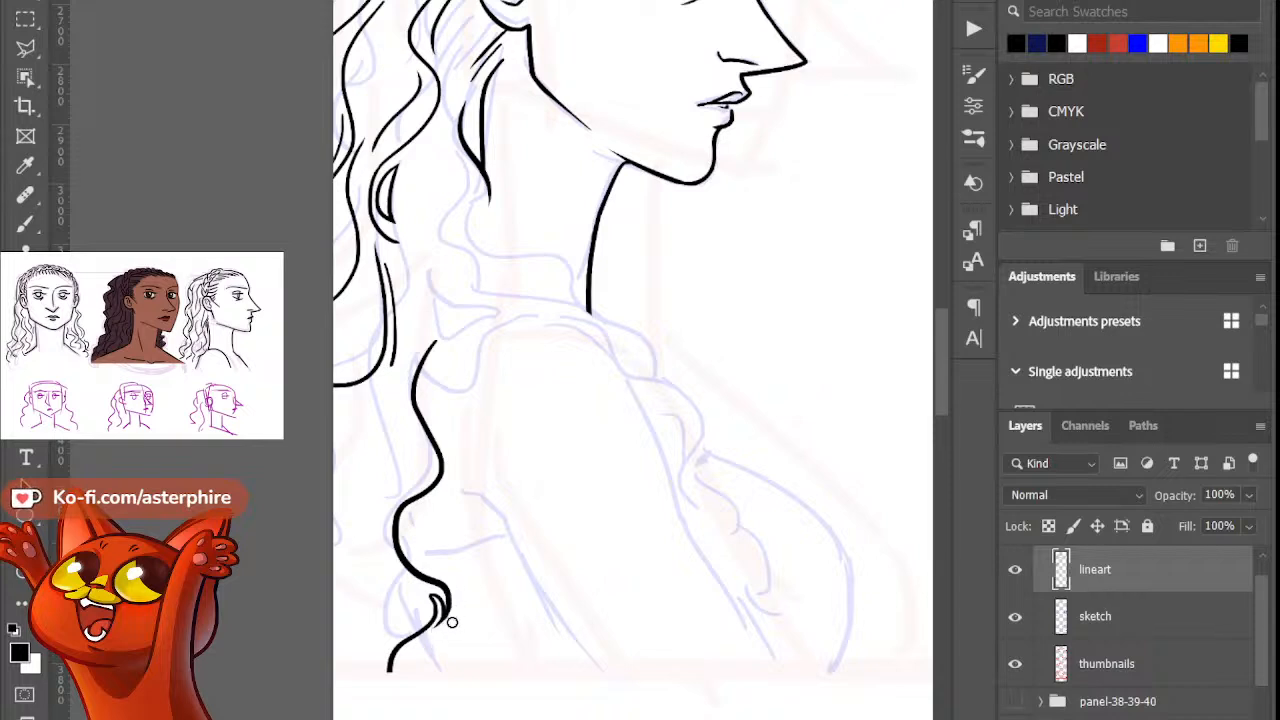
{"action": "key", "text": "b"}
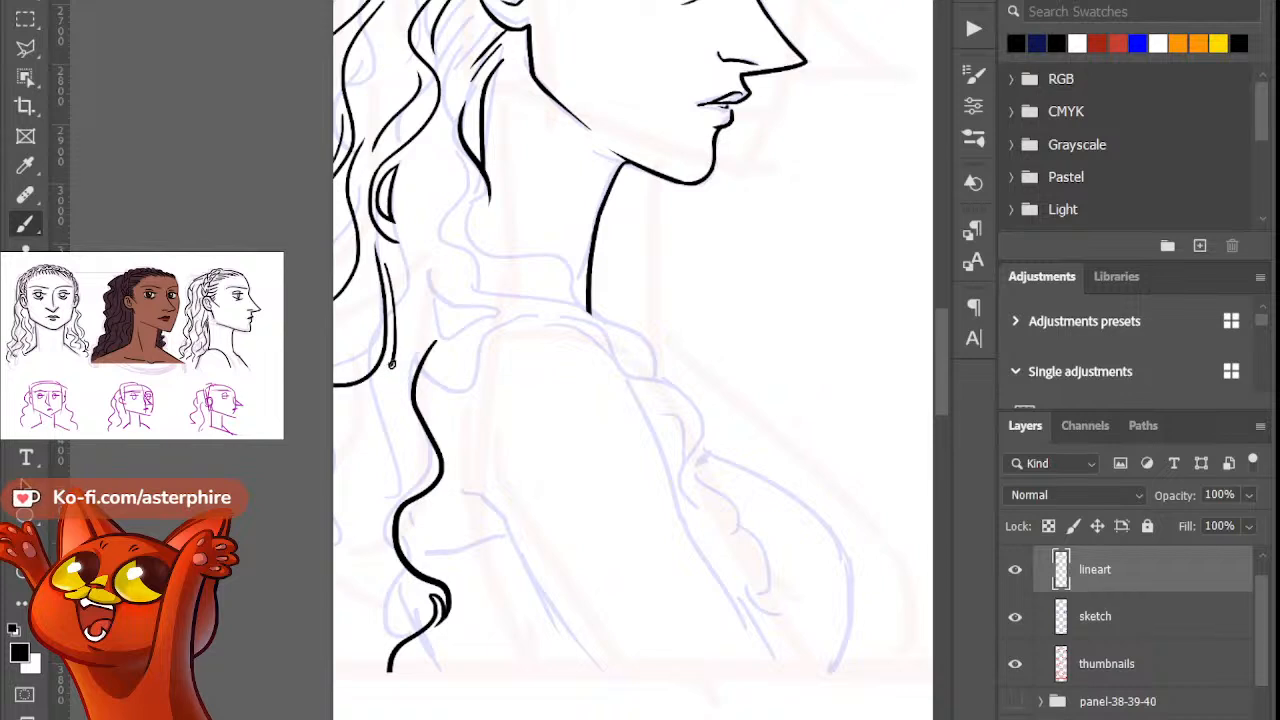
Step: Ink a rounded double-line curl at the back of the hair, behind the lower part of the wavy strand
{"action": "left_click_drag", "start_coordinate": [332, 511], "coordinate": [336, 553]}
{"action": "left_click_drag", "start_coordinate": [350, 605], "coordinate": [335, 627]}
{"action": "key", "text": "ctrl+z"}
{"action": "key", "text": "ctrl+z"}
{"action": "mouse_move", "coordinate": [332, 514]}
{"action": "left_mouse_down"}
{"action": "mouse_move", "coordinate": [349, 646]}
{"action": "mouse_move", "coordinate": [337, 624]}
{"action": "mouse_move", "coordinate": [336, 606]}
{"action": "mouse_move", "coordinate": [353, 653]}
{"action": "left_mouse_up"}
{"action": "key", "text": "ctrl+z"}
{"action": "key", "text": "e"}
{"action": "key", "text": "b"}
{"action": "key", "text": "e"}
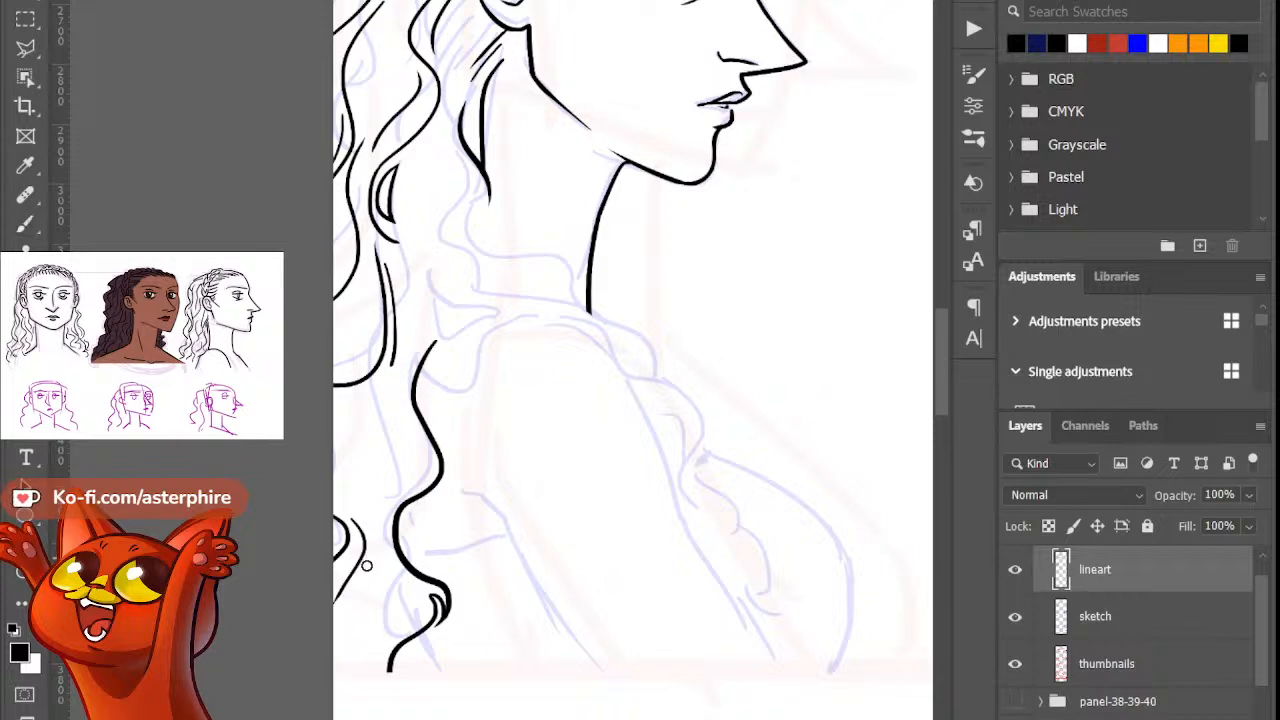
Step: Ink a strand descending from the back curl to the lower panel border and erase stray overlap around it
{"action": "left_click_drag", "start_coordinate": [350, 578], "coordinate": [364, 679]}
{"action": "key", "text": "b"}
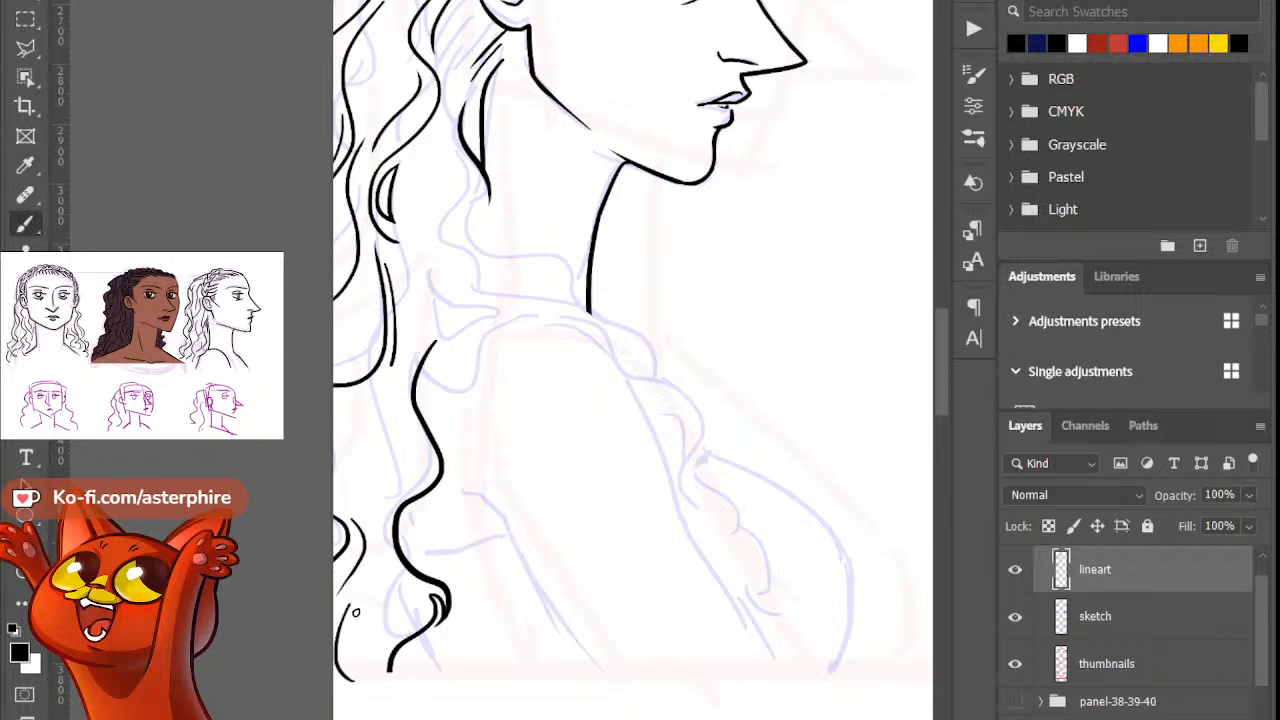
{"action": "key", "text": "e"}
{"action": "left_click_drag", "start_coordinate": [355, 612], "coordinate": [345, 632]}
{"action": "key", "text": "b"}
Step: Ink thin inner lines along the upper bends of the long wavy strand
{"action": "left_click_drag", "start_coordinate": [410, 392], "coordinate": [406, 482]}
{"action": "left_click_drag", "start_coordinate": [372, 404], "coordinate": [372, 500]}
{"action": "key", "text": "ctrl+z"}
Step: Ink the strand behind the neck curving down and forward across the neck base, and trim its forward end
{"action": "mouse_move", "coordinate": [947, 395]}
{"action": "left_mouse_down"}
{"action": "mouse_move", "coordinate": [940, 355]}
{"action": "mouse_move", "coordinate": [939, 380]}
{"action": "left_mouse_up"}
{"action": "left_click_drag", "start_coordinate": [488, 213], "coordinate": [510, 295]}
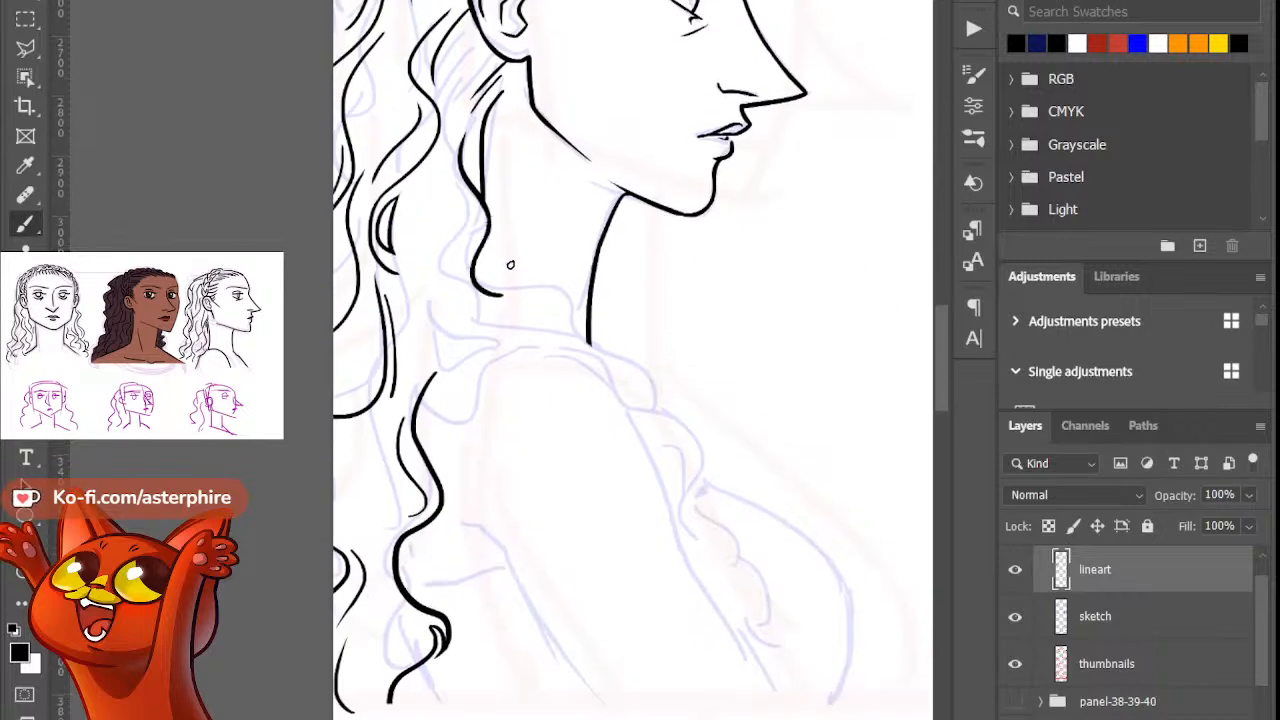
{"action": "key", "text": "ctrl+z"}
{"action": "left_click_drag", "start_coordinate": [488, 216], "coordinate": [565, 345]}
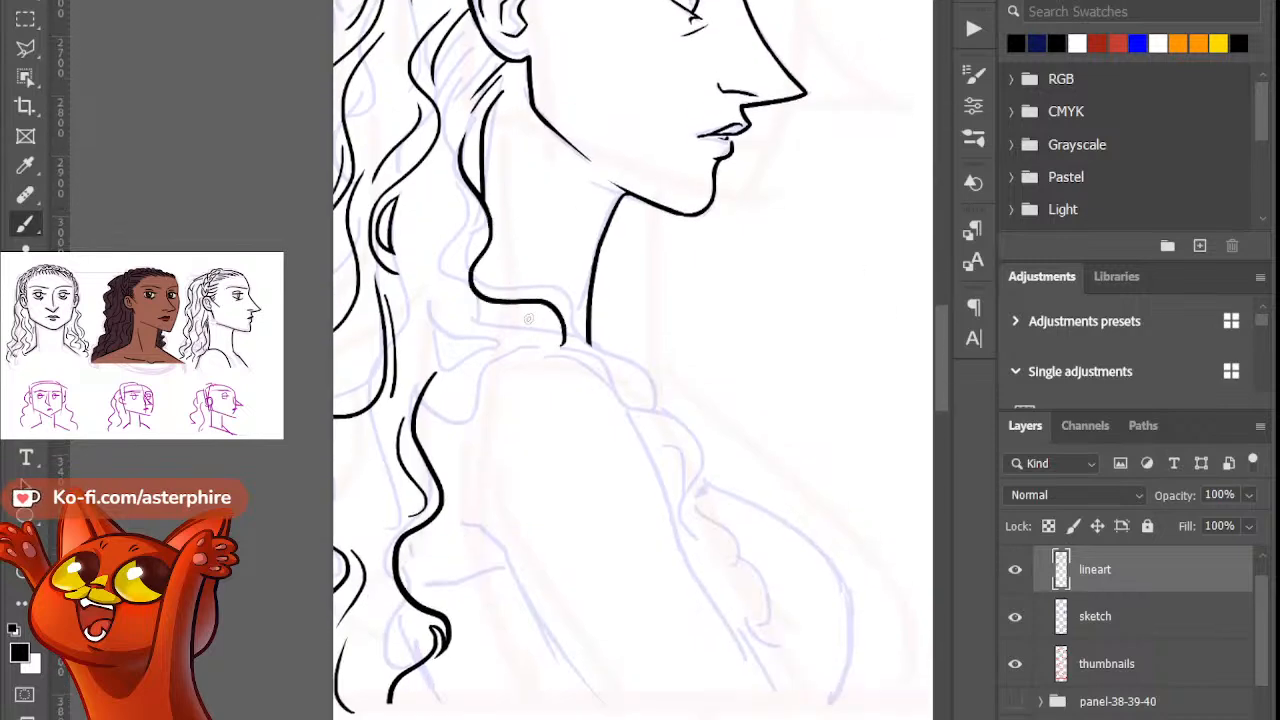
{"action": "key", "text": "e"}
{"action": "mouse_move", "coordinate": [494, 300]}
{"action": "left_mouse_down"}
{"action": "mouse_move", "coordinate": [561, 319]}
{"action": "mouse_move", "coordinate": [479, 305]}
{"action": "mouse_move", "coordinate": [572, 337]}
{"action": "mouse_move", "coordinate": [539, 312]}
{"action": "mouse_move", "coordinate": [488, 309]}
{"action": "mouse_move", "coordinate": [568, 319]}
{"action": "mouse_move", "coordinate": [543, 306]}
{"action": "mouse_move", "coordinate": [556, 342]}
{"action": "left_mouse_up"}
{"action": "key", "text": "b"}
{"action": "key", "text": "ctrl+z"}
{"action": "key", "text": "e"}
{"action": "key", "text": "b"}
{"action": "key", "text": "ctrl+z"}
{"action": "key", "text": "e"}
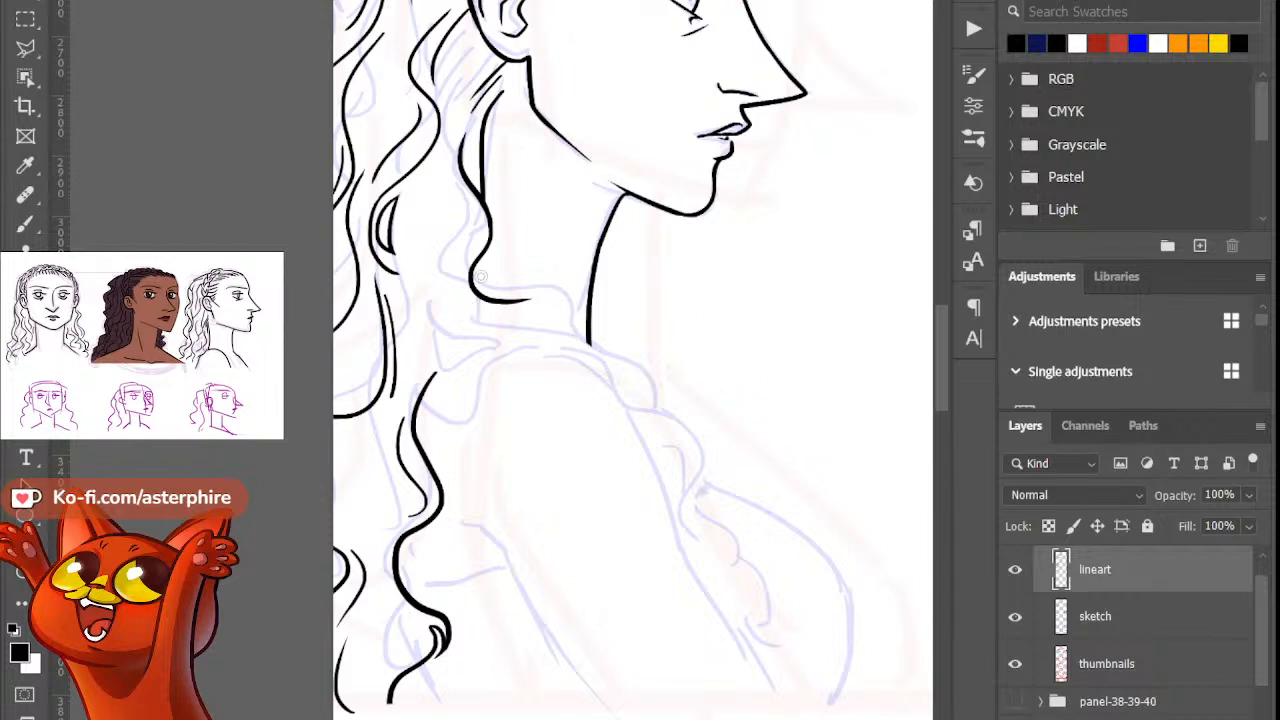
Step: Add a second line to the neck-base curve, arching forward and dropping to the bottom of the front neck contour
{"action": "key", "text": "b"}
{"action": "key", "text": "ctrl+z"}
{"action": "key", "text": "ctrl+z"}
{"action": "mouse_move", "coordinate": [479, 262]}
{"action": "left_mouse_down"}
{"action": "mouse_move", "coordinate": [570, 301]}
{"action": "mouse_move", "coordinate": [569, 346]}
{"action": "left_mouse_up"}
{"action": "key", "text": "ctrl+z"}
{"action": "mouse_move", "coordinate": [476, 265]}
{"action": "left_mouse_down"}
{"action": "mouse_move", "coordinate": [575, 344]}
{"action": "mouse_move", "coordinate": [650, 382]}
{"action": "left_mouse_up"}
{"action": "key", "text": "e"}
{"action": "key", "text": "b"}
{"action": "key", "text": "ctrl+z"}
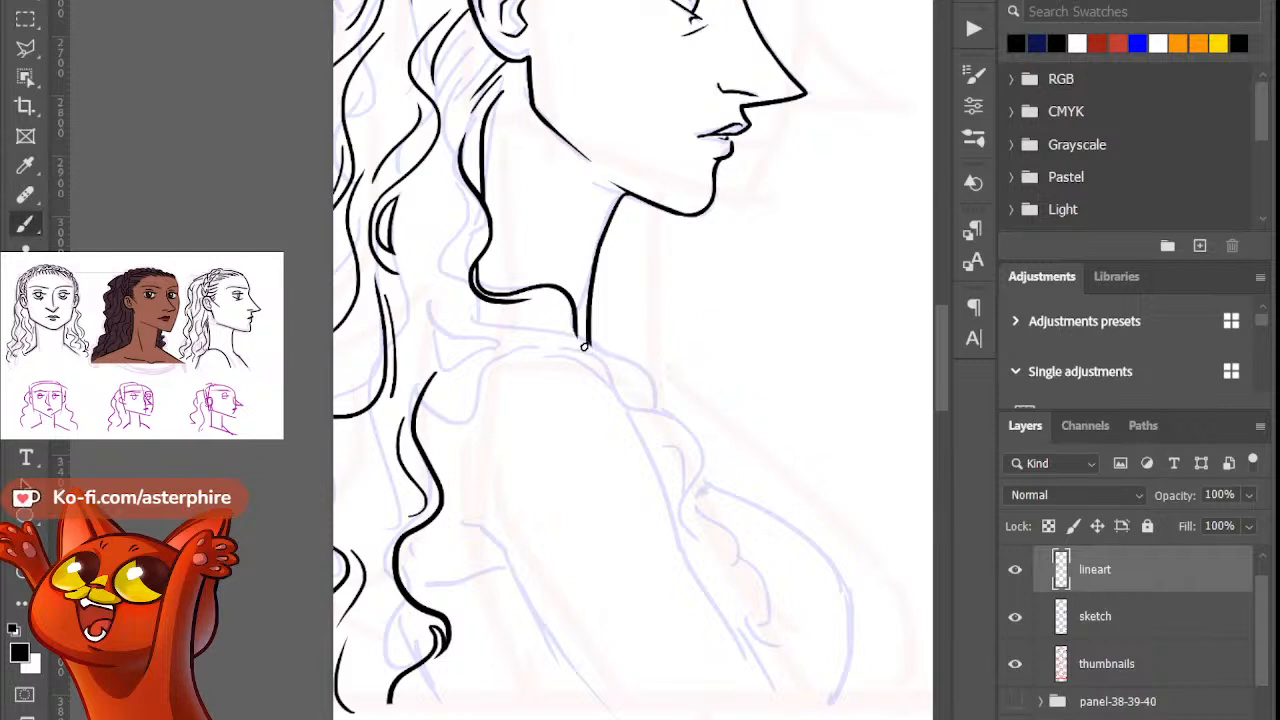
Step: Extend the neck-base strand forward past the neck contour in a short downward curve and clean up the join
{"action": "key", "text": "e"}
{"action": "key", "text": "b"}
{"action": "mouse_move", "coordinate": [580, 336]}
{"action": "left_mouse_down"}
{"action": "mouse_move", "coordinate": [645, 368]}
{"action": "mouse_move", "coordinate": [614, 340]}
{"action": "mouse_move", "coordinate": [655, 371]}
{"action": "left_mouse_up"}
{"action": "key", "text": "ctrl+z"}
{"action": "key", "text": "e"}
{"action": "key", "text": "b"}
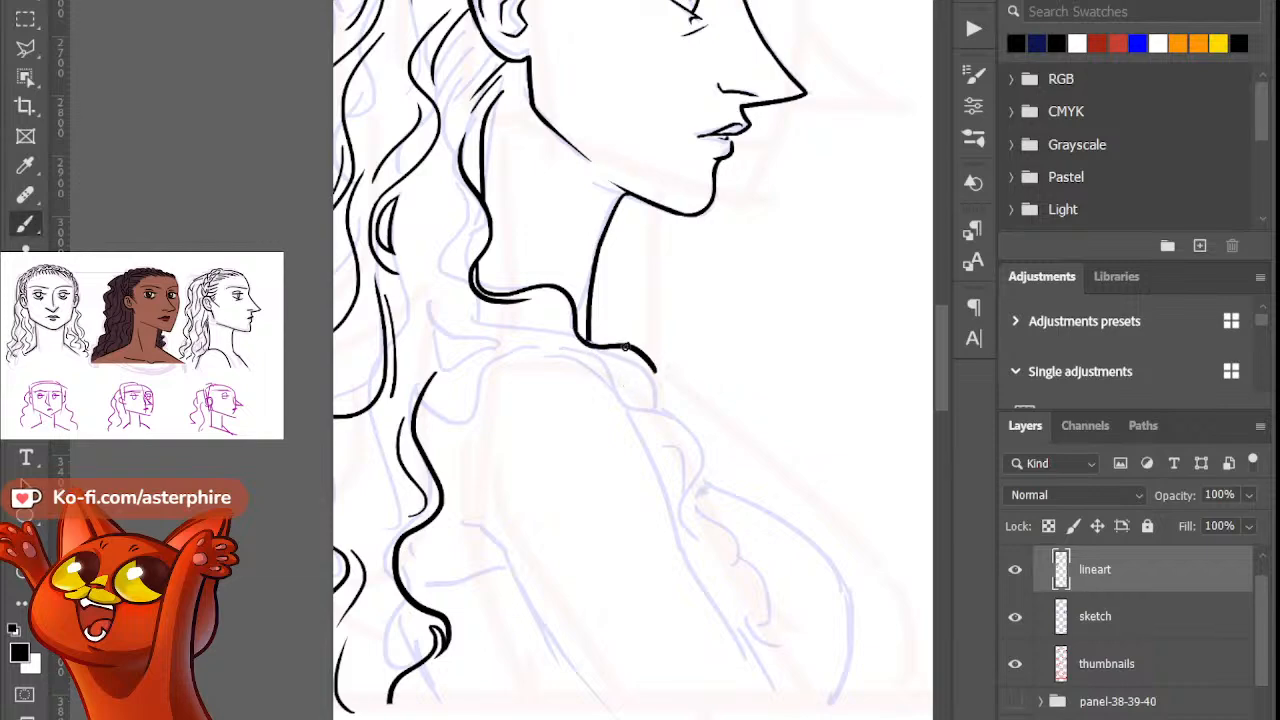
{"action": "key", "text": "ctrl+z"}
{"action": "left_click_drag", "start_coordinate": [576, 336], "coordinate": [657, 370]}
{"action": "key", "text": "e"}
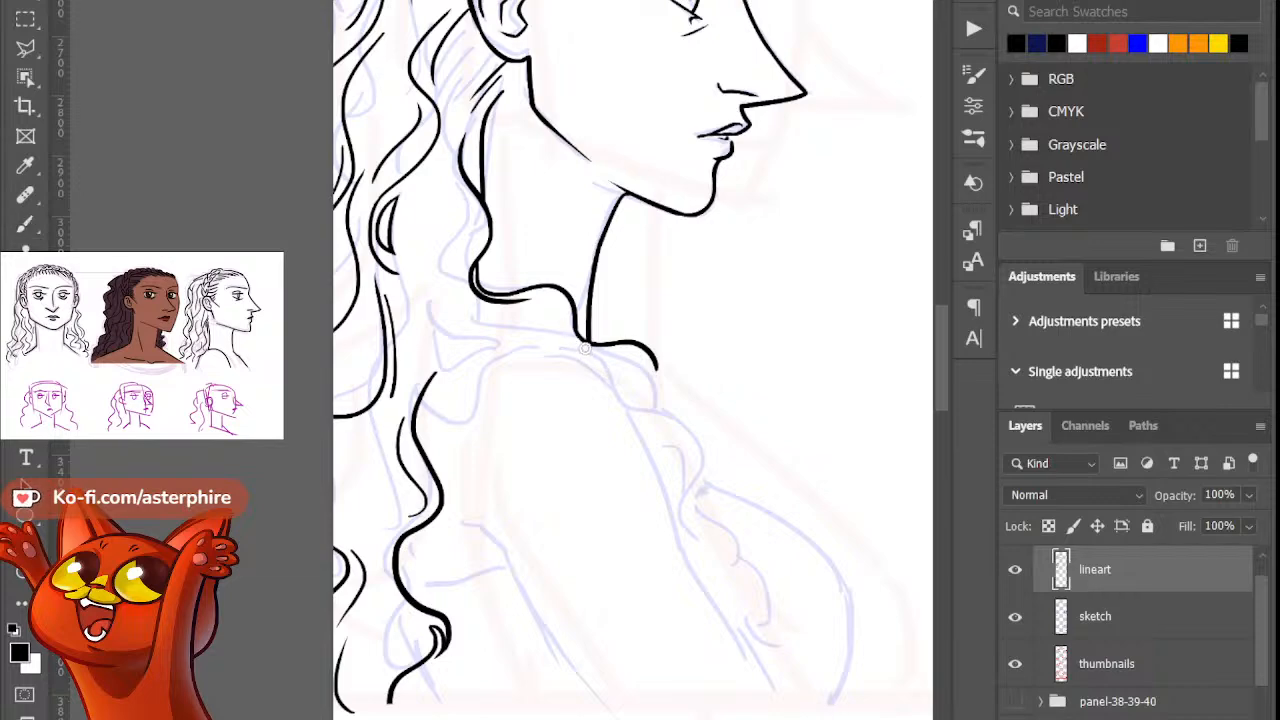
{"action": "key", "text": "b"}
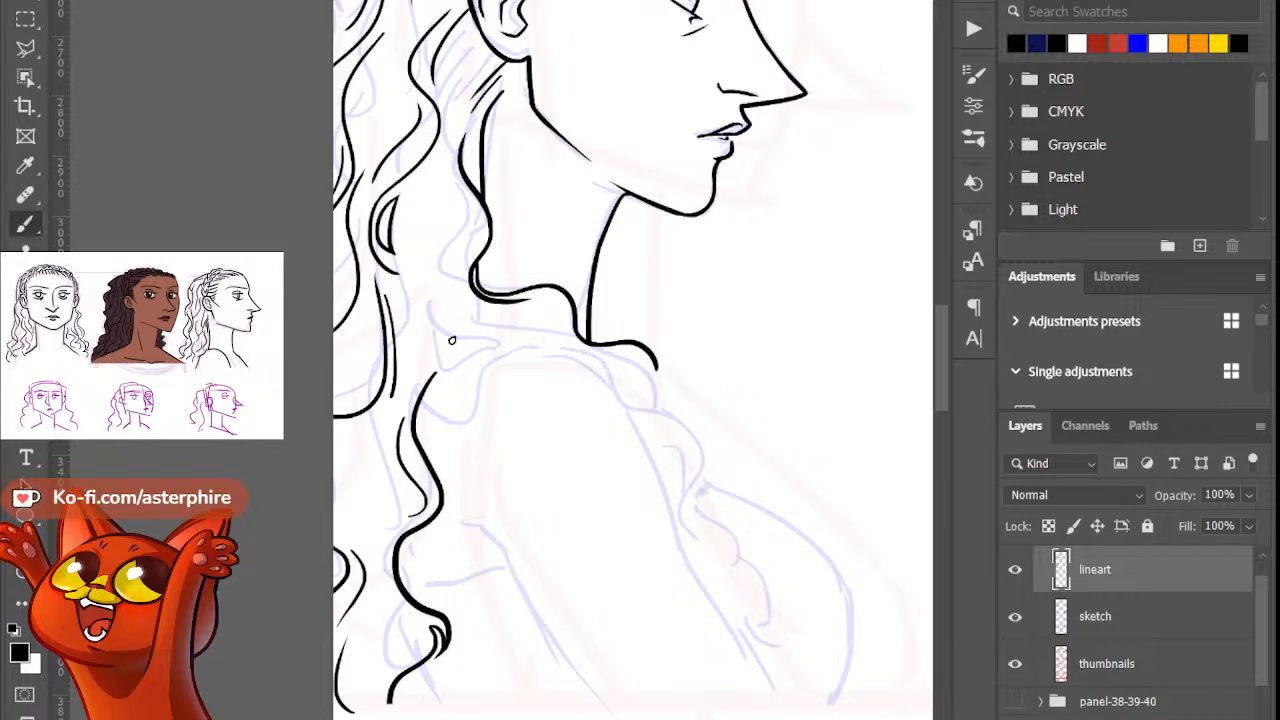
Step: Ink two short curved hair lines sweeping forward over the top of the shoulder and sharpen their meeting point
{"action": "left_click_drag", "start_coordinate": [428, 306], "coordinate": [508, 362]}
{"action": "key", "text": "ctrl+z"}
{"action": "left_click_drag", "start_coordinate": [429, 296], "coordinate": [534, 342]}
{"action": "left_click_drag", "start_coordinate": [432, 310], "coordinate": [505, 348]}
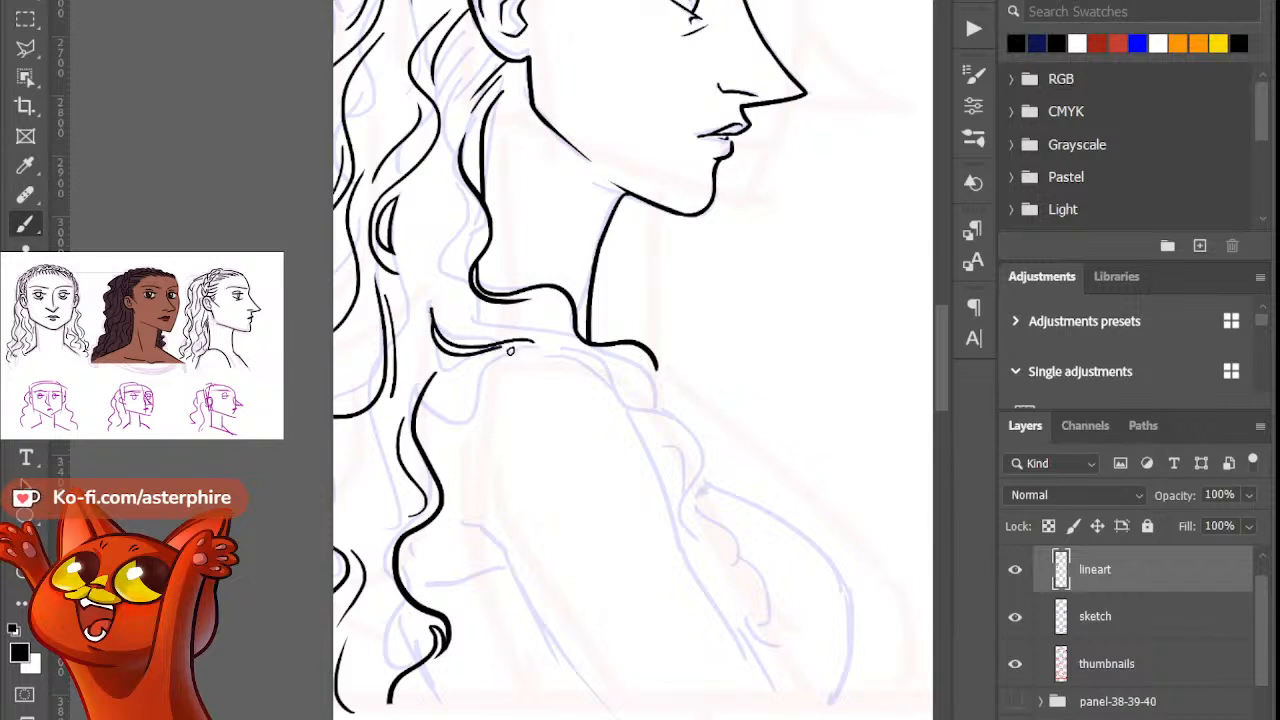
{"action": "key", "text": "e"}
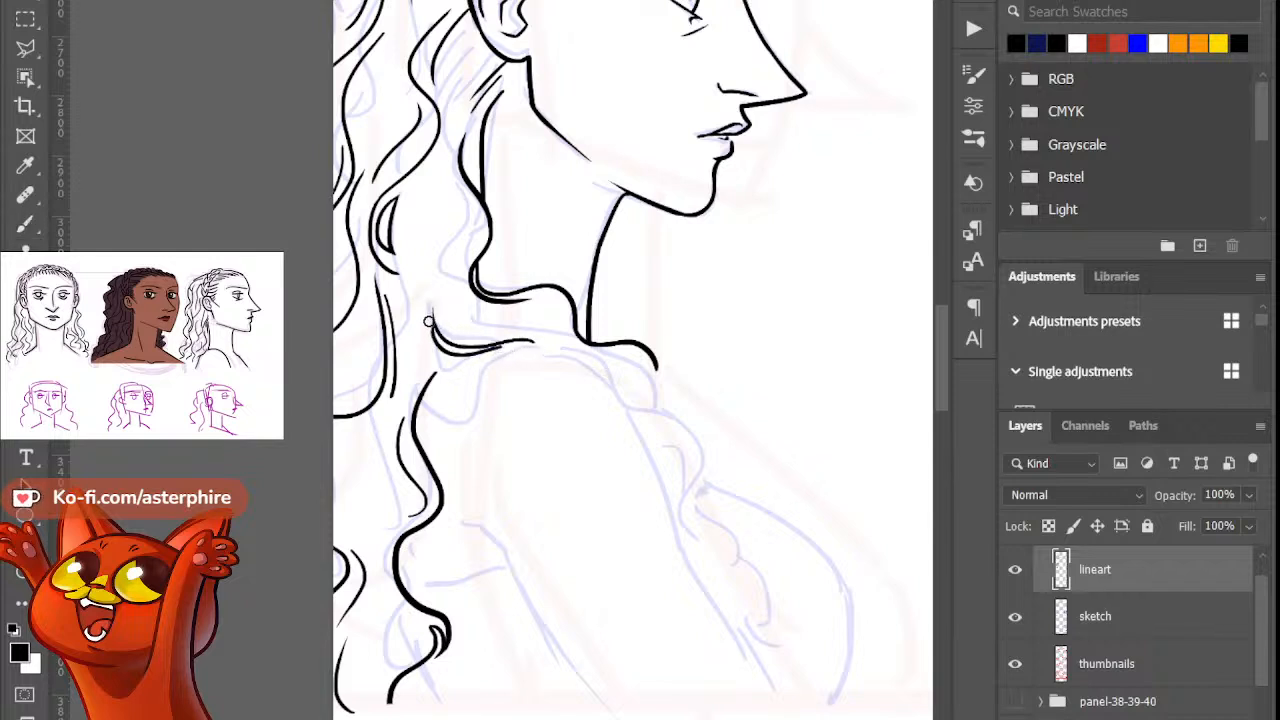
{"action": "key", "text": "b"}
{"action": "key", "text": "e"}
{"action": "mouse_move", "coordinate": [431, 306]}
{"action": "left_mouse_down"}
{"action": "mouse_move", "coordinate": [434, 328]}
{"action": "mouse_move", "coordinate": [427, 318]}
{"action": "left_mouse_up"}
Step: Ink a thin wavy inner strand in the hair behind the neck, beside the hooked curl
{"action": "key", "text": "b"}
{"action": "mouse_move", "coordinate": [455, 240]}
{"action": "left_mouse_down"}
{"action": "mouse_move", "coordinate": [446, 287]}
{"action": "mouse_move", "coordinate": [497, 303]}
{"action": "left_mouse_up"}
{"action": "key", "text": "ctrl+z"}
{"action": "left_click_drag", "start_coordinate": [443, 183], "coordinate": [469, 316]}
{"action": "key", "text": "ctrl+z"}
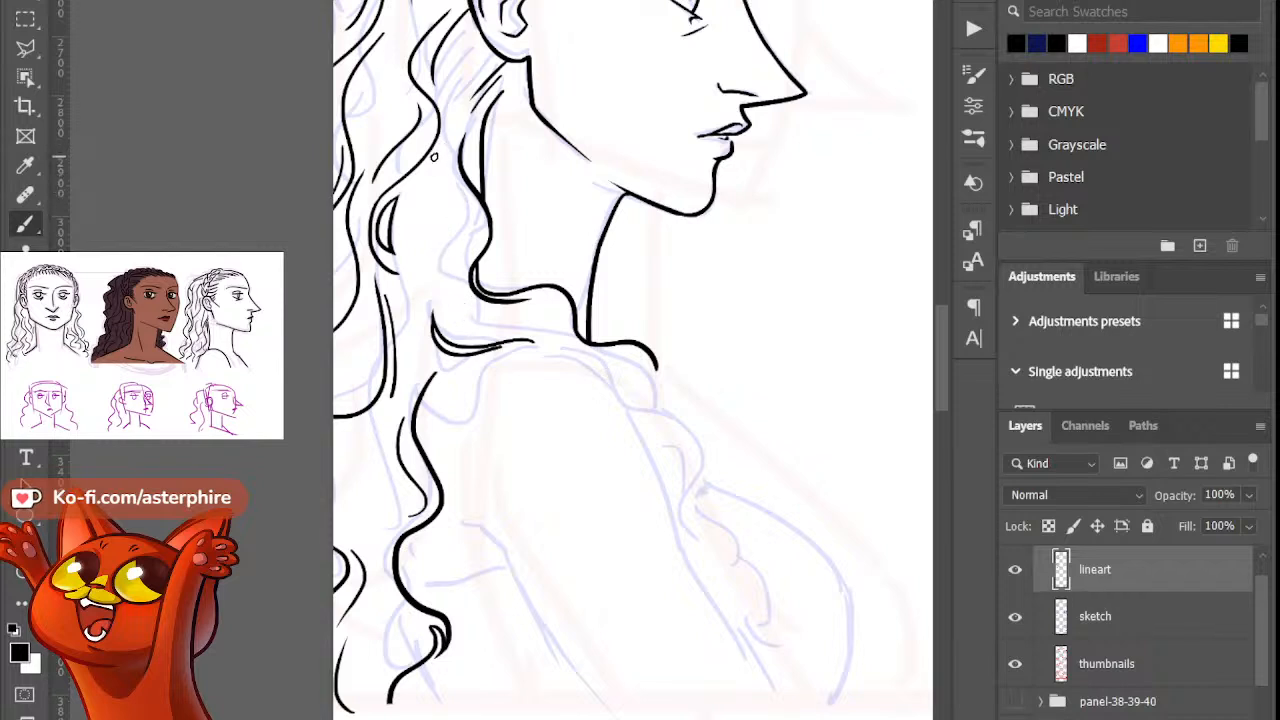
{"action": "mouse_move", "coordinate": [428, 162]}
{"action": "left_mouse_down"}
{"action": "mouse_move", "coordinate": [458, 285]}
{"action": "mouse_move", "coordinate": [422, 186]}
{"action": "mouse_move", "coordinate": [458, 302]}
{"action": "left_mouse_up"}
{"action": "key", "text": "ctrl+z"}
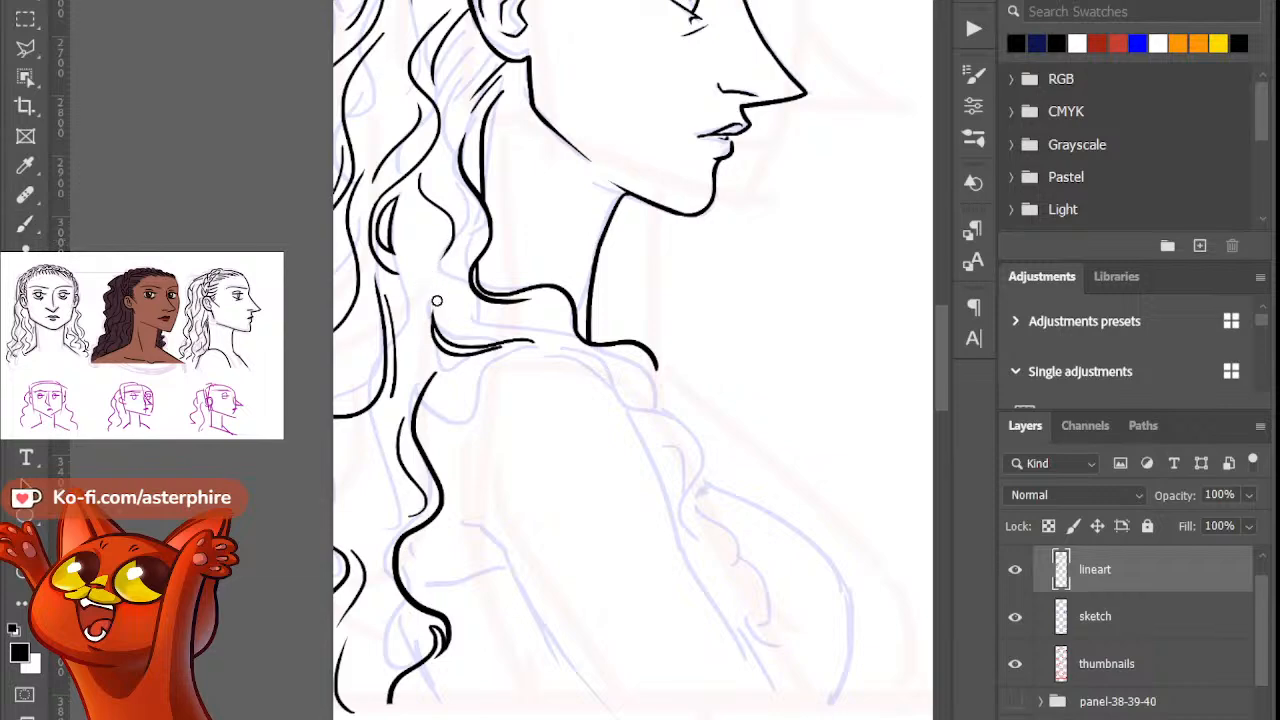
{"action": "key", "text": "b"}
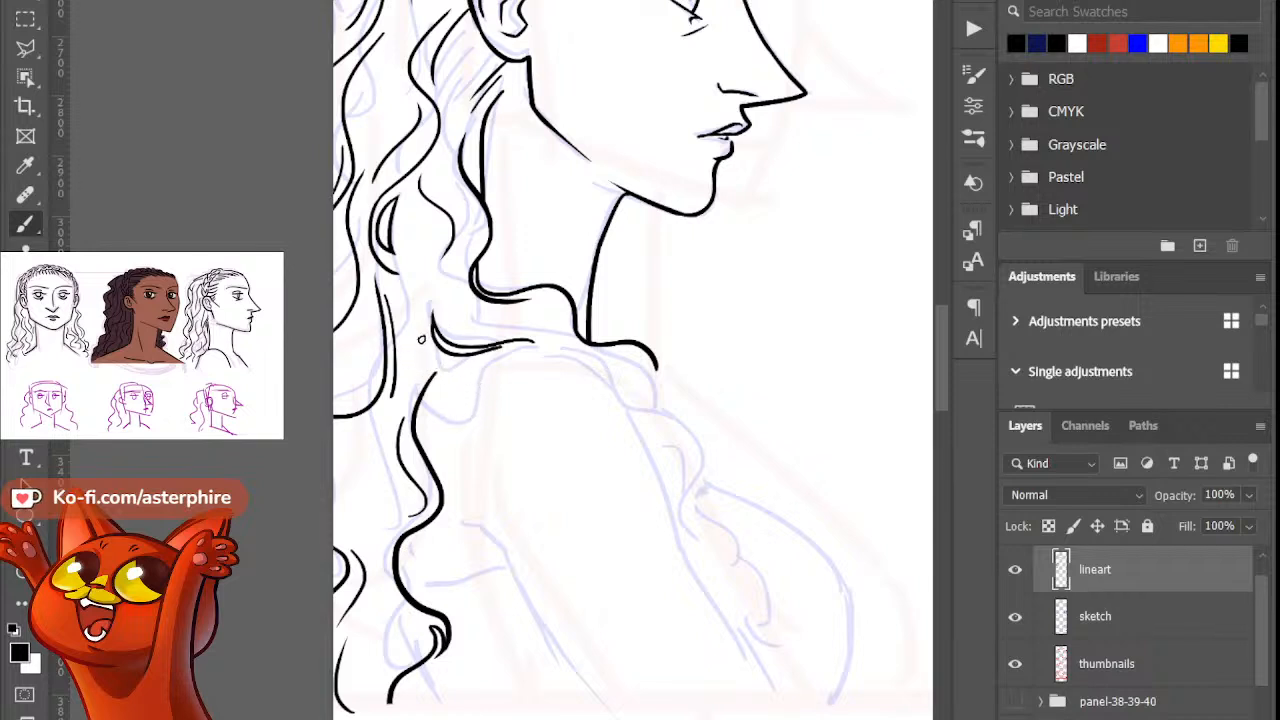
Step: Ink the lower edge of the hair lock sweeping over the shoulder and clean up its starting point
{"action": "left_click_drag", "start_coordinate": [424, 343], "coordinate": [537, 342]}
{"action": "key", "text": "ctrl+z"}
{"action": "left_click_drag", "start_coordinate": [428, 376], "coordinate": [572, 354]}
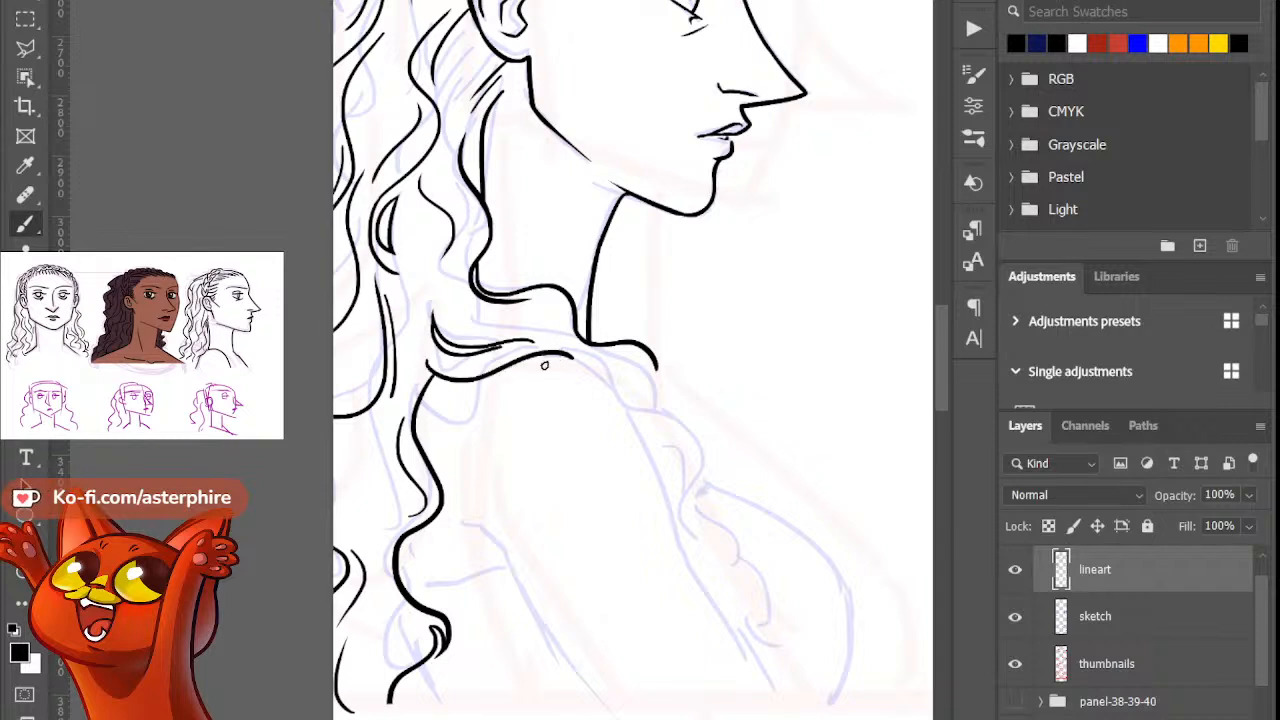
{"action": "key", "text": "e"}
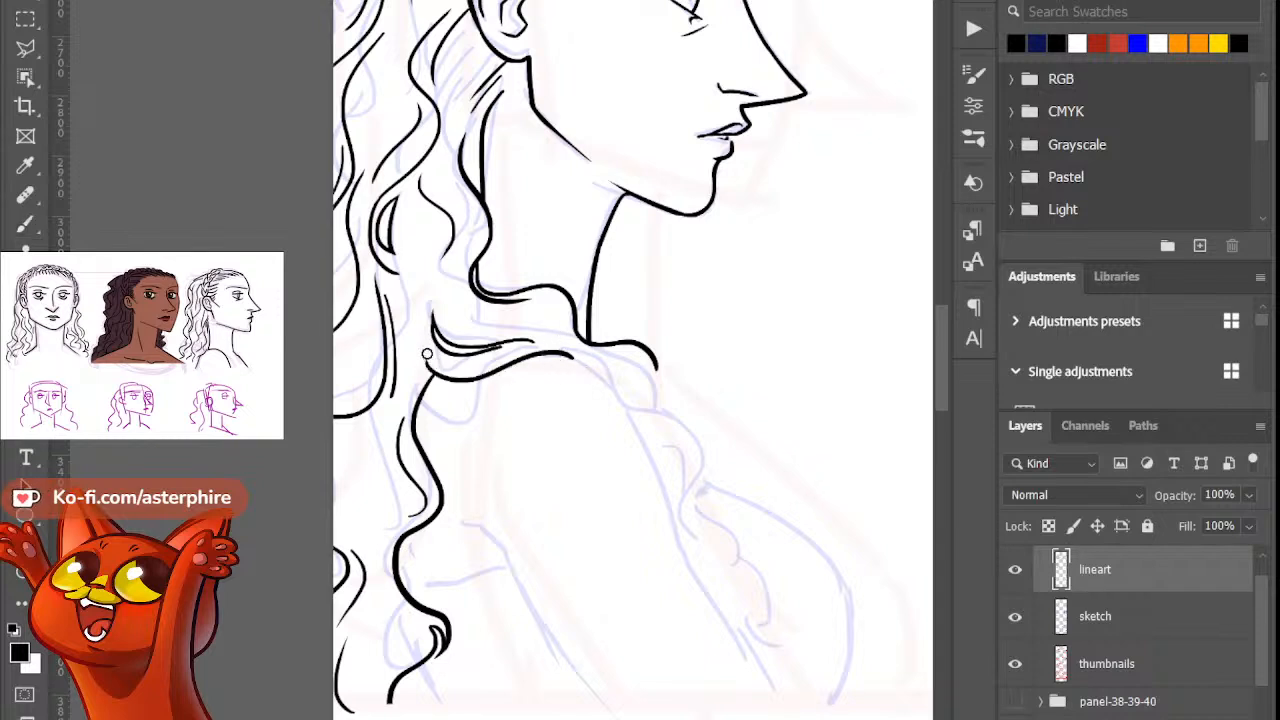
{"action": "key", "text": "b"}
{"action": "left_click_drag", "start_coordinate": [453, 382], "coordinate": [522, 370]}
{"action": "left_click_drag", "start_coordinate": [450, 380], "coordinate": [530, 362]}
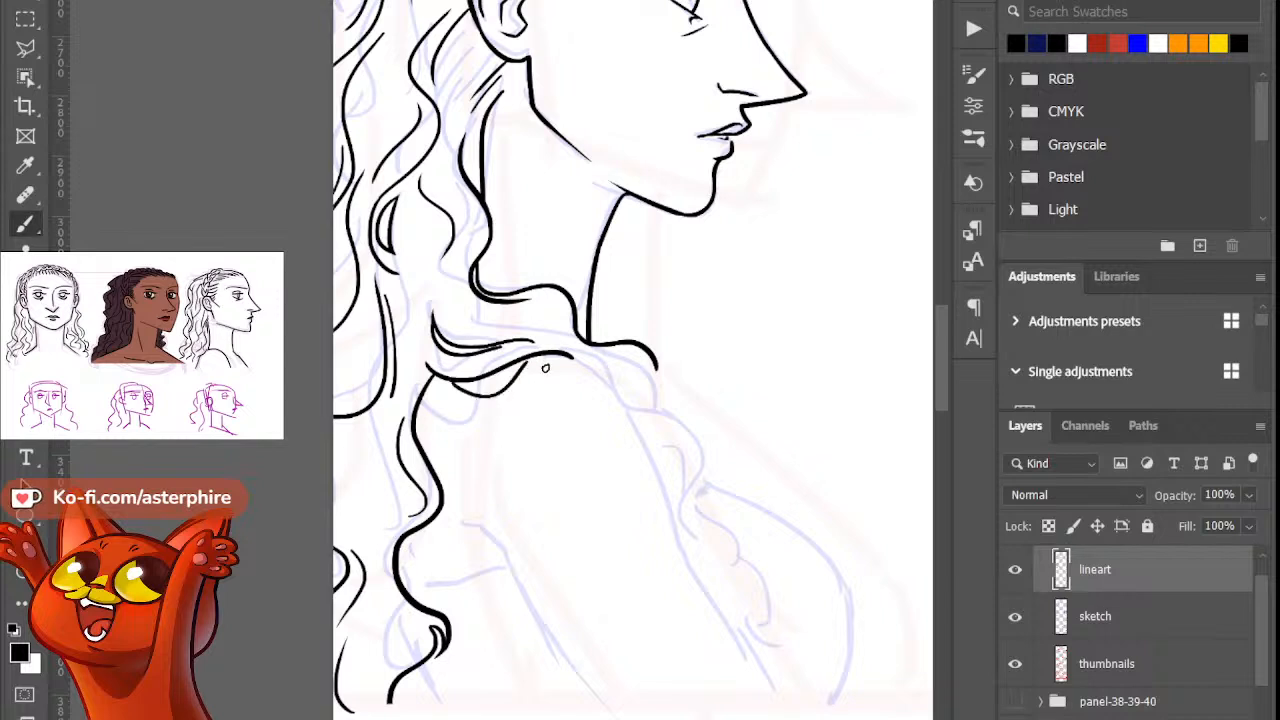
{"action": "key", "text": "ctrl+z"}
{"action": "mouse_move", "coordinate": [456, 381]}
{"action": "left_mouse_down"}
{"action": "mouse_move", "coordinate": [477, 394]}
{"action": "mouse_move", "coordinate": [517, 364]}
{"action": "mouse_move", "coordinate": [550, 368]}
{"action": "left_mouse_up"}
{"action": "key", "text": "ctrl+z"}
{"action": "key", "text": "ctrl+z"}
Step: Ink a rounded loop of hair dipping below the lock on the shoulder and clean up where it starts
{"action": "key", "text": "e"}
{"action": "left_click_drag", "start_coordinate": [457, 376], "coordinate": [547, 367]}
{"action": "key", "text": "b"}
{"action": "key", "text": "ctrl+z"}
{"action": "key", "text": "e"}
{"action": "key", "text": "b"}
{"action": "mouse_move", "coordinate": [462, 383]}
{"action": "left_mouse_down"}
{"action": "mouse_move", "coordinate": [524, 377]}
{"action": "mouse_move", "coordinate": [505, 383]}
{"action": "mouse_move", "coordinate": [516, 402]}
{"action": "mouse_move", "coordinate": [528, 385]}
{"action": "mouse_move", "coordinate": [451, 376]}
{"action": "mouse_move", "coordinate": [463, 385]}
{"action": "mouse_move", "coordinate": [548, 366]}
{"action": "left_mouse_up"}
{"action": "key", "text": "ctrl+z"}
{"action": "key", "text": "e"}
{"action": "key", "text": "b"}
{"action": "key", "text": "ctrl+z"}
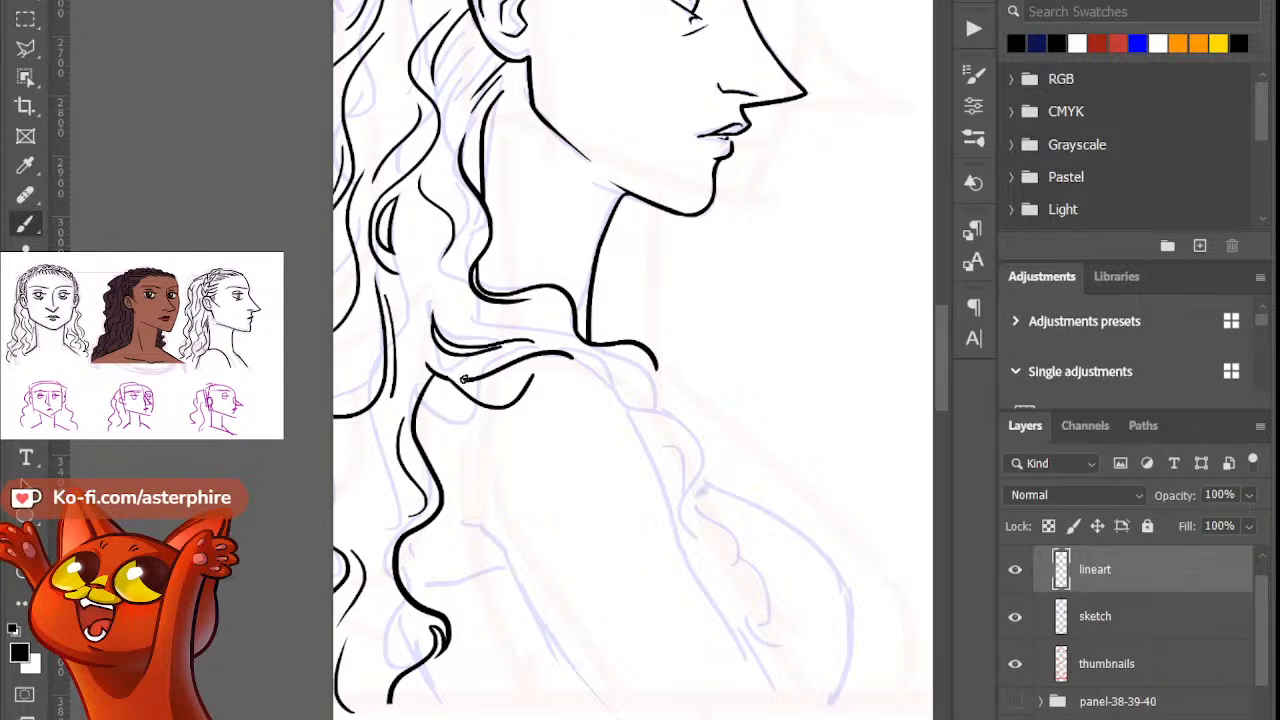
Step: Ink the loop's upper line and the short curve leading from it onto the shoulder, then tidy their overlap
{"action": "mouse_move", "coordinate": [463, 378]}
{"action": "left_mouse_down"}
{"action": "mouse_move", "coordinate": [511, 390]}
{"action": "mouse_move", "coordinate": [578, 352]}
{"action": "left_mouse_up"}
{"action": "key", "text": "ctrl+z"}
{"action": "mouse_move", "coordinate": [463, 381]}
{"action": "left_mouse_down"}
{"action": "mouse_move", "coordinate": [572, 354]}
{"action": "mouse_move", "coordinate": [594, 377]}
{"action": "left_mouse_up"}
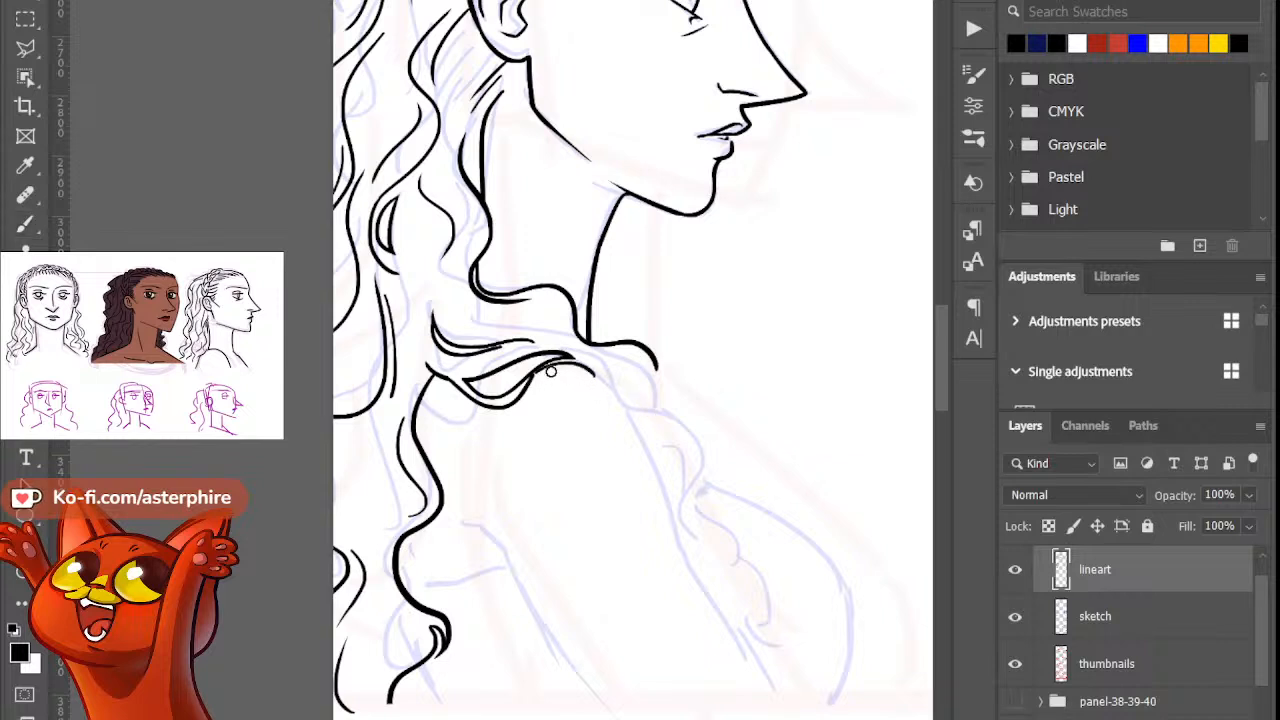
{"action": "key", "text": "e"}
{"action": "key", "text": "b"}
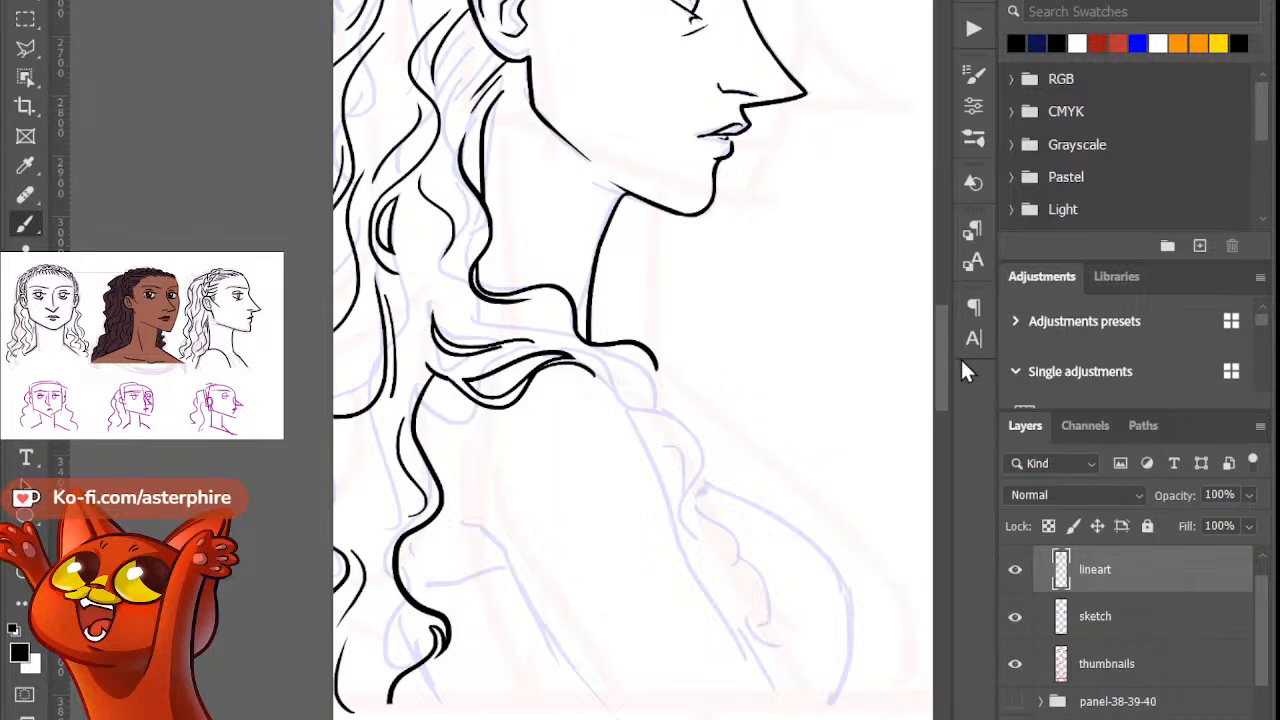
Step: Ink the shoulder curve from the hair lock down the front of the upper arm, redoing the stretch below the shoulder until it flows
{"action": "left_click_drag", "start_coordinate": [941, 331], "coordinate": [945, 370]}
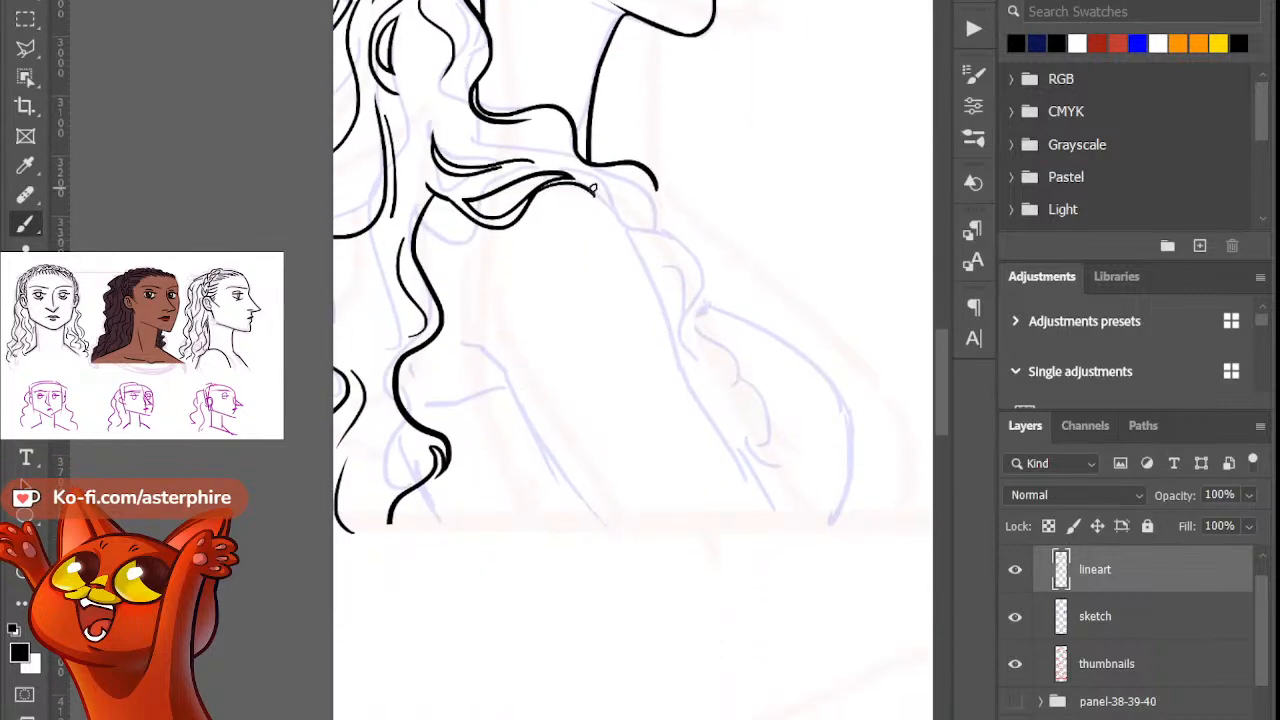
{"action": "mouse_move", "coordinate": [578, 184]}
{"action": "left_mouse_down"}
{"action": "mouse_move", "coordinate": [656, 275]}
{"action": "mouse_move", "coordinate": [701, 434]}
{"action": "left_mouse_up"}
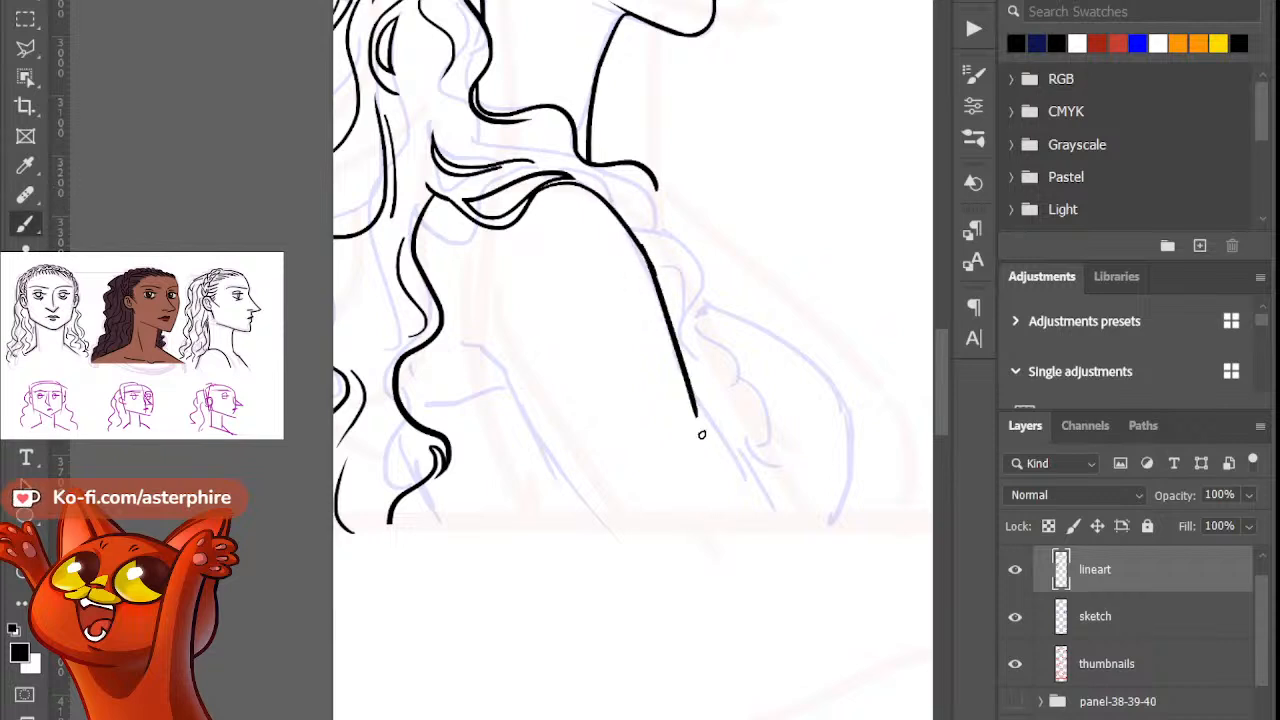
{"action": "key", "text": "ctrl+z"}
{"action": "left_click_drag", "start_coordinate": [645, 245], "coordinate": [700, 430]}
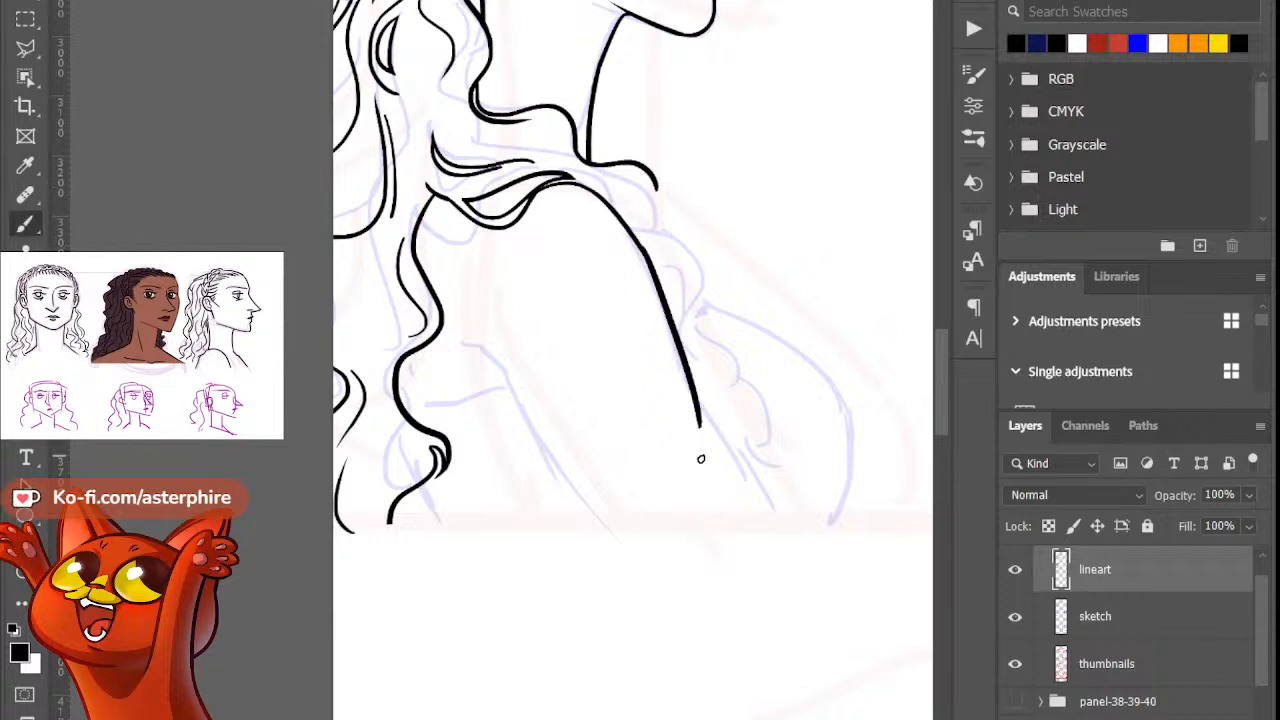
{"action": "key", "text": "ctrl+z"}
{"action": "left_click_drag", "start_coordinate": [645, 246], "coordinate": [714, 429]}
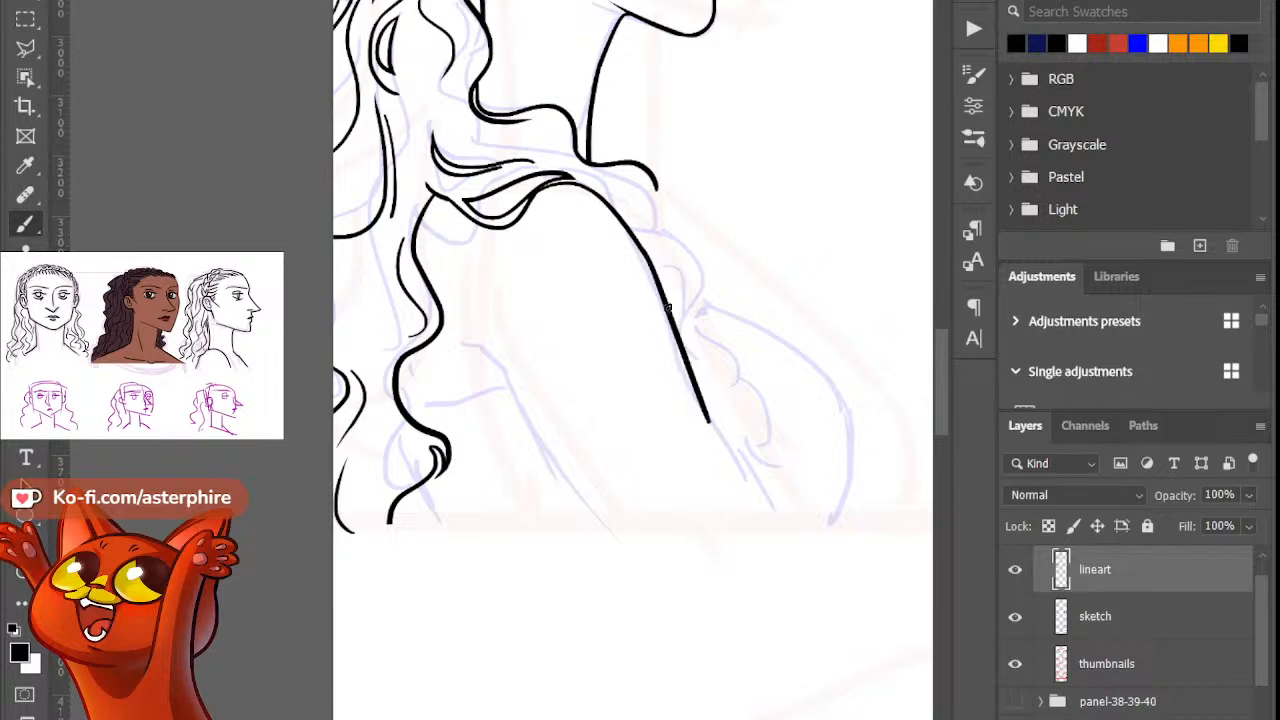
{"action": "key", "text": "ctrl+z"}
{"action": "left_click_drag", "start_coordinate": [642, 249], "coordinate": [700, 430]}
{"action": "key", "text": "ctrl+z"}
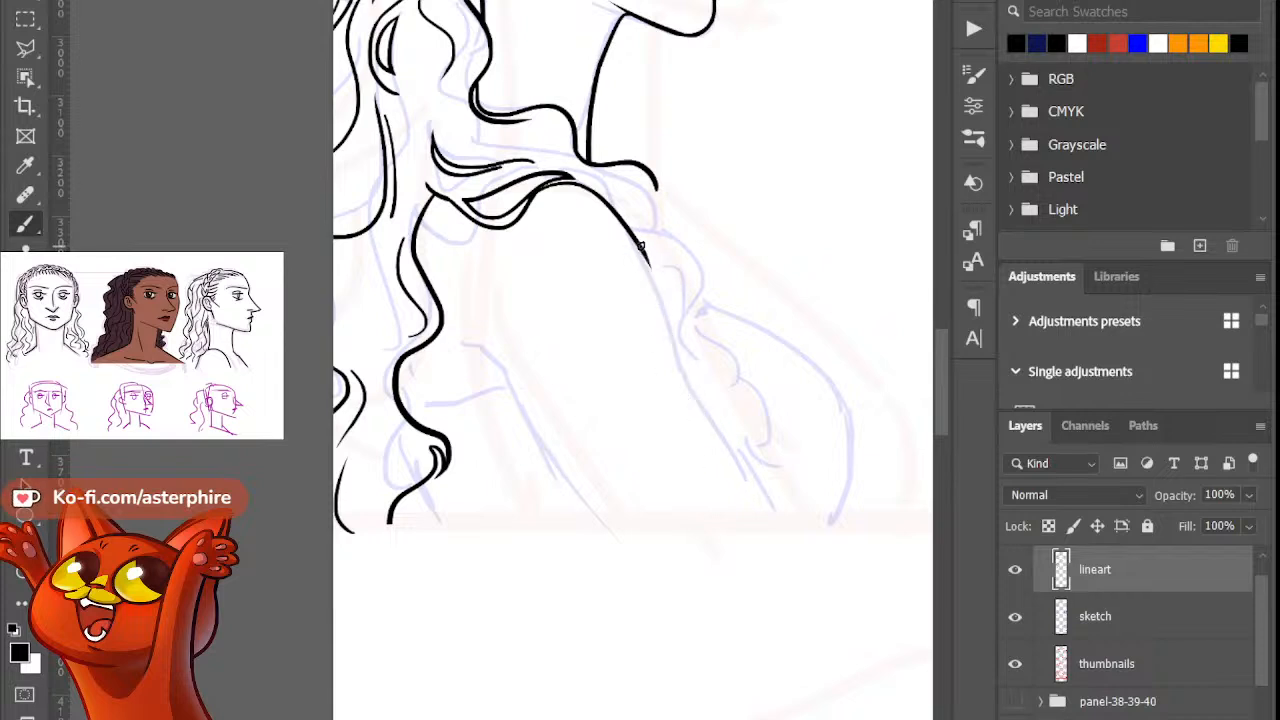
{"action": "left_click_drag", "start_coordinate": [643, 247], "coordinate": [695, 428]}
{"action": "key", "text": "ctrl+z"}
{"action": "left_click_drag", "start_coordinate": [643, 247], "coordinate": [696, 426]}
{"action": "key", "text": "ctrl+z"}
{"action": "left_click_drag", "start_coordinate": [643, 247], "coordinate": [695, 438]}
{"action": "key", "text": "ctrl+z"}
{"action": "left_click_drag", "start_coordinate": [643, 247], "coordinate": [697, 417]}
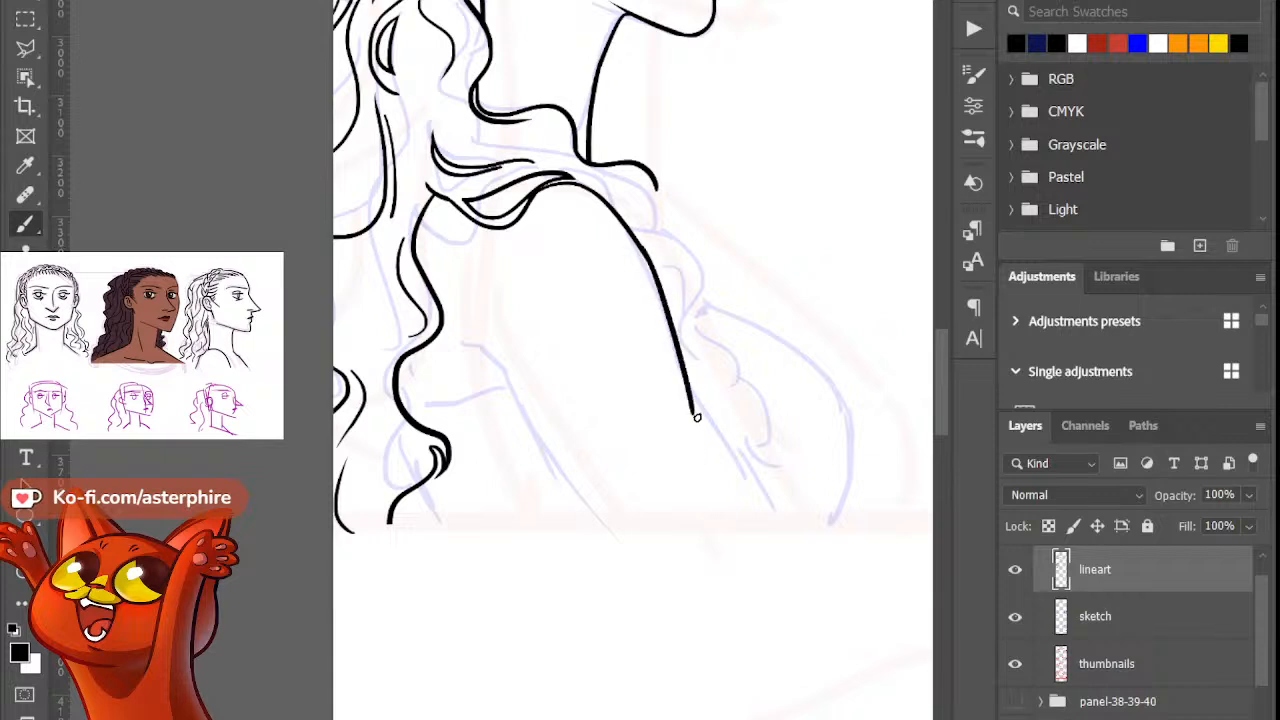
{"action": "key", "text": "ctrl+z"}
{"action": "left_click_drag", "start_coordinate": [643, 247], "coordinate": [702, 406]}
{"action": "key", "text": "ctrl+z"}
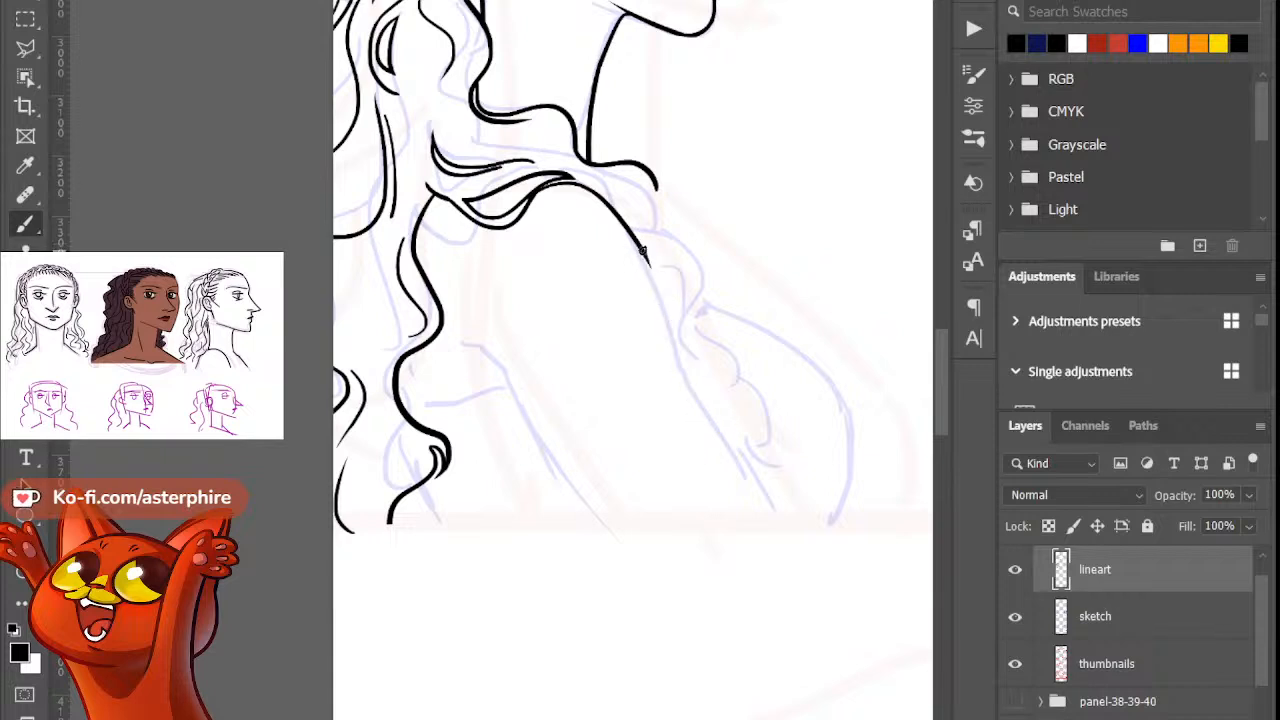
{"action": "left_click_drag", "start_coordinate": [643, 247], "coordinate": [697, 377]}
{"action": "key", "text": "ctrl+z"}
{"action": "left_click_drag", "start_coordinate": [643, 247], "coordinate": [690, 405]}
Step: Thin the inner edge of the upper arm's front line and trim back its lower end
{"action": "key", "text": "e"}
{"action": "left_click_drag", "start_coordinate": [655, 300], "coordinate": [697, 428]}
{"action": "key", "text": "b"}
{"action": "key", "text": "ctrl+z"}
{"action": "key", "text": "e"}
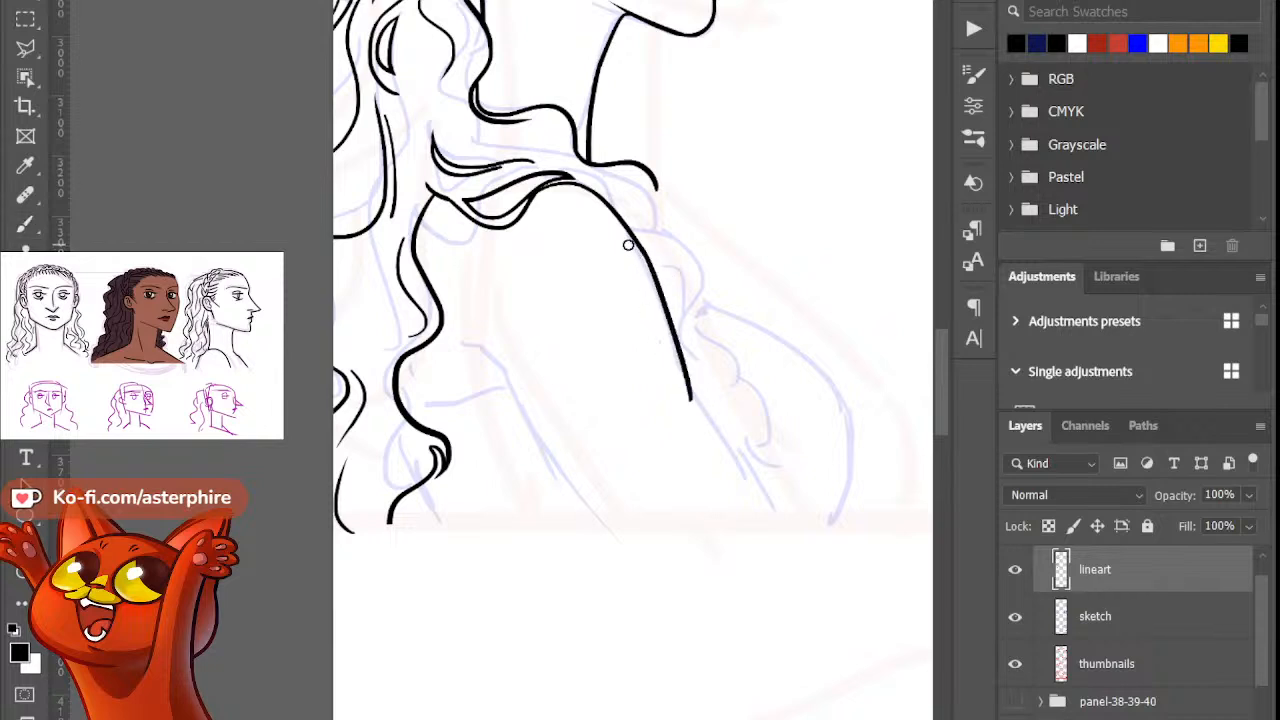
{"action": "left_click_drag", "start_coordinate": [660, 330], "coordinate": [691, 402]}
{"action": "left_click_drag", "start_coordinate": [660, 325], "coordinate": [700, 397]}
{"action": "key", "text": "b"}
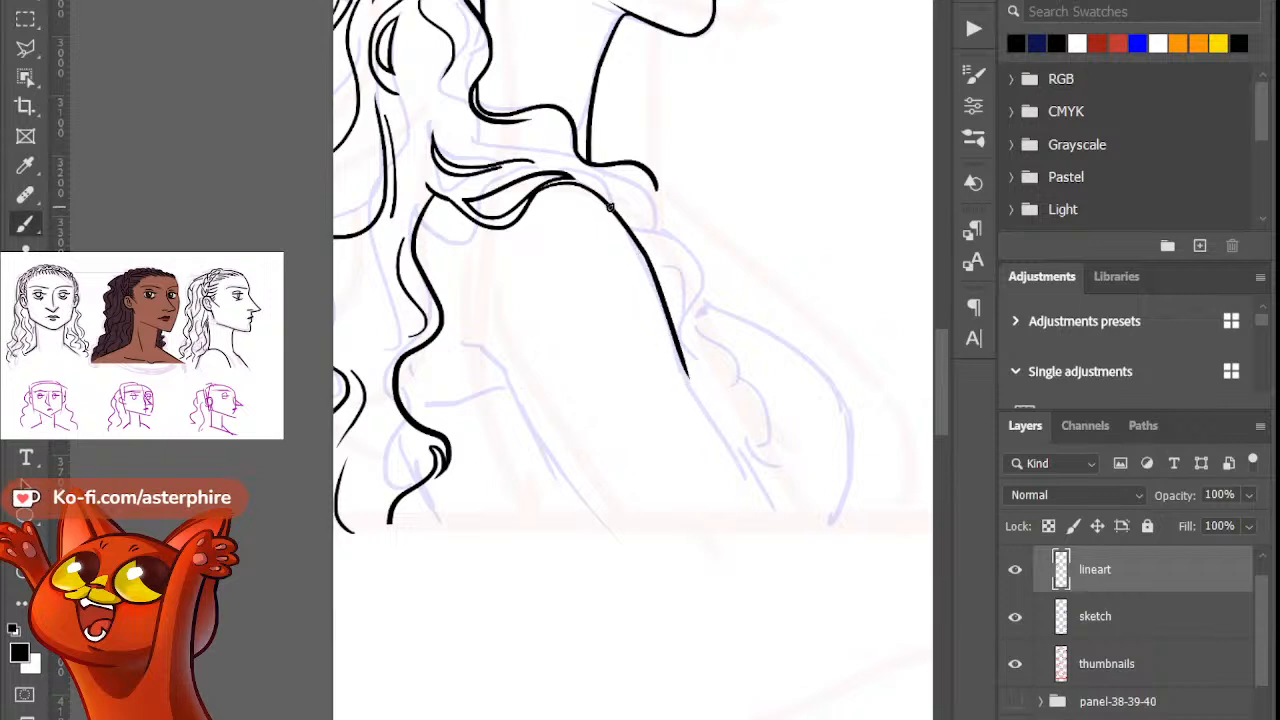
Step: Refine the join below the shoulder curve and re-ink the middle stretch of the arm's front line along the sketch
{"action": "left_click_drag", "start_coordinate": [610, 207], "coordinate": [671, 300]}
{"action": "key", "text": "ctrl+z"}
{"action": "left_click_drag", "start_coordinate": [619, 210], "coordinate": [668, 305]}
{"action": "key", "text": "ctrl+z"}
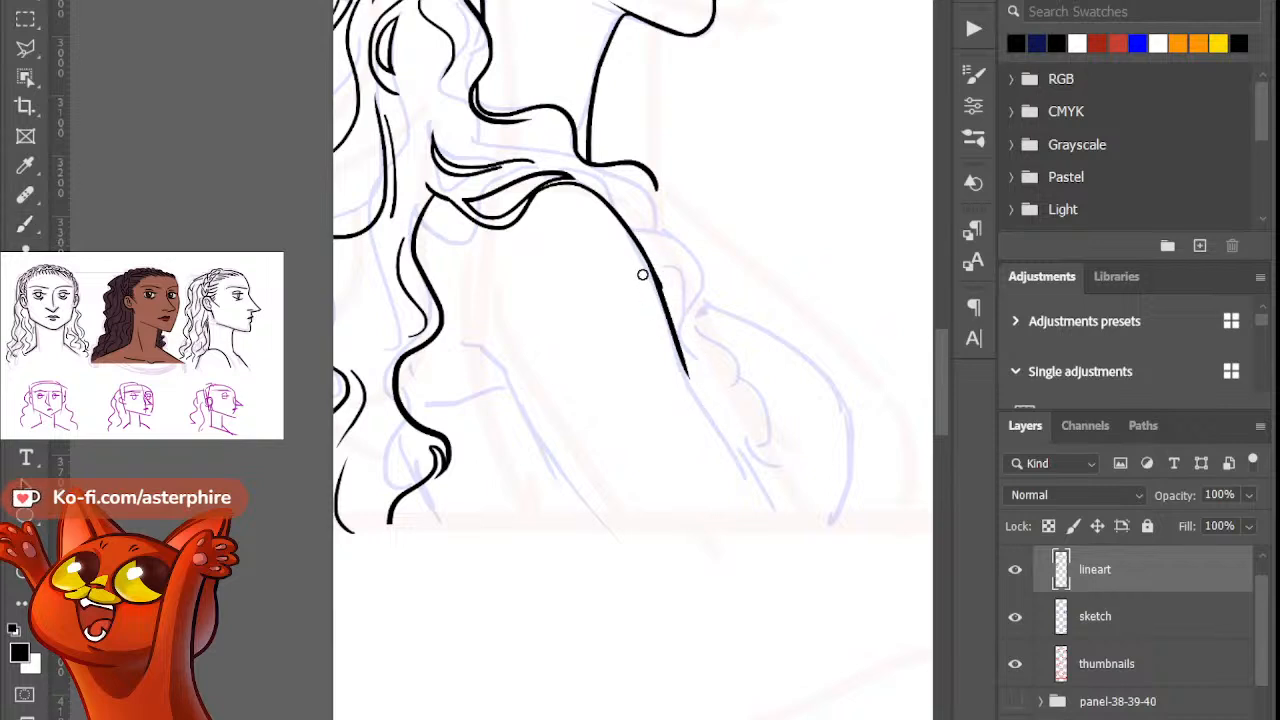
{"action": "mouse_move", "coordinate": [646, 272]}
{"action": "left_mouse_down"}
{"action": "mouse_move", "coordinate": [695, 401]}
{"action": "mouse_move", "coordinate": [708, 402]}
{"action": "left_mouse_up"}
{"action": "key", "text": "b"}
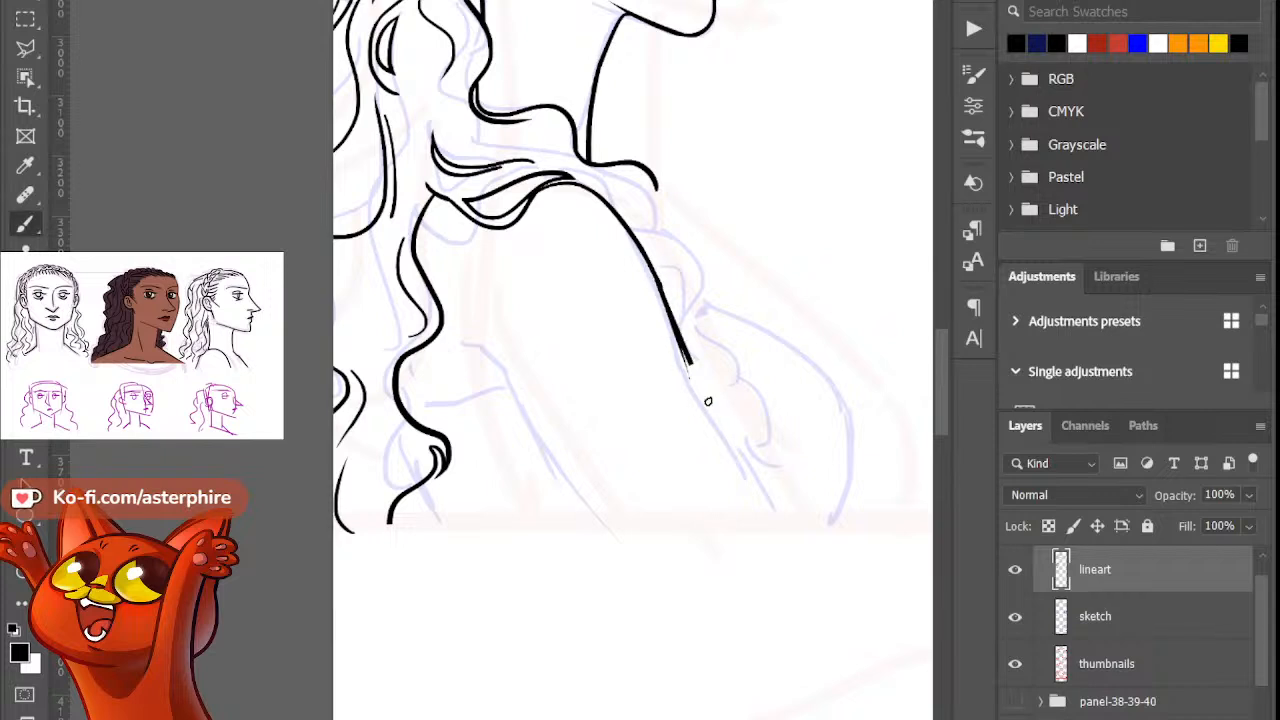
{"action": "key", "text": "ctrl+z"}
{"action": "left_click_drag", "start_coordinate": [657, 283], "coordinate": [707, 406]}
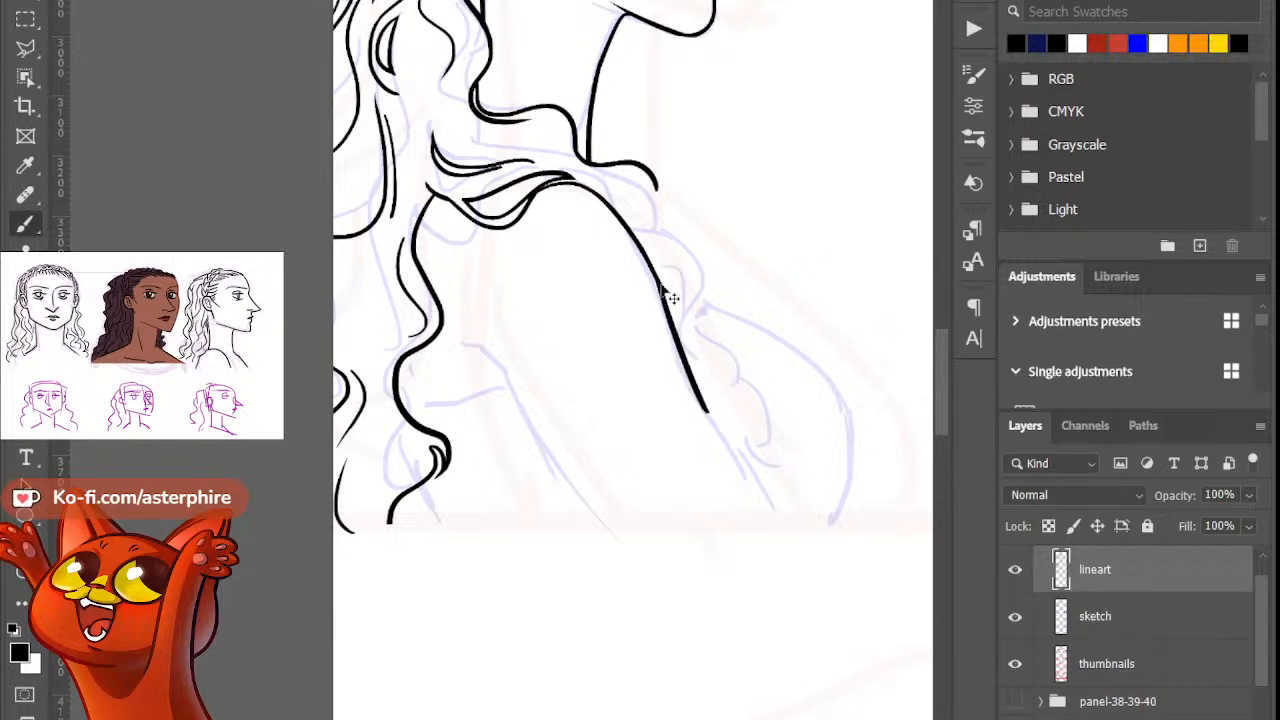
{"action": "key", "text": "ctrl+z"}
{"action": "left_click_drag", "start_coordinate": [660, 282], "coordinate": [708, 407]}
{"action": "key", "text": "ctrl+z"}
{"action": "mouse_move", "coordinate": [663, 291]}
{"action": "left_mouse_down"}
{"action": "mouse_move", "coordinate": [702, 404]}
{"action": "mouse_move", "coordinate": [686, 367]}
{"action": "mouse_move", "coordinate": [806, 523]}
{"action": "left_mouse_up"}
{"action": "key", "text": "e"}
{"action": "key", "text": "b"}
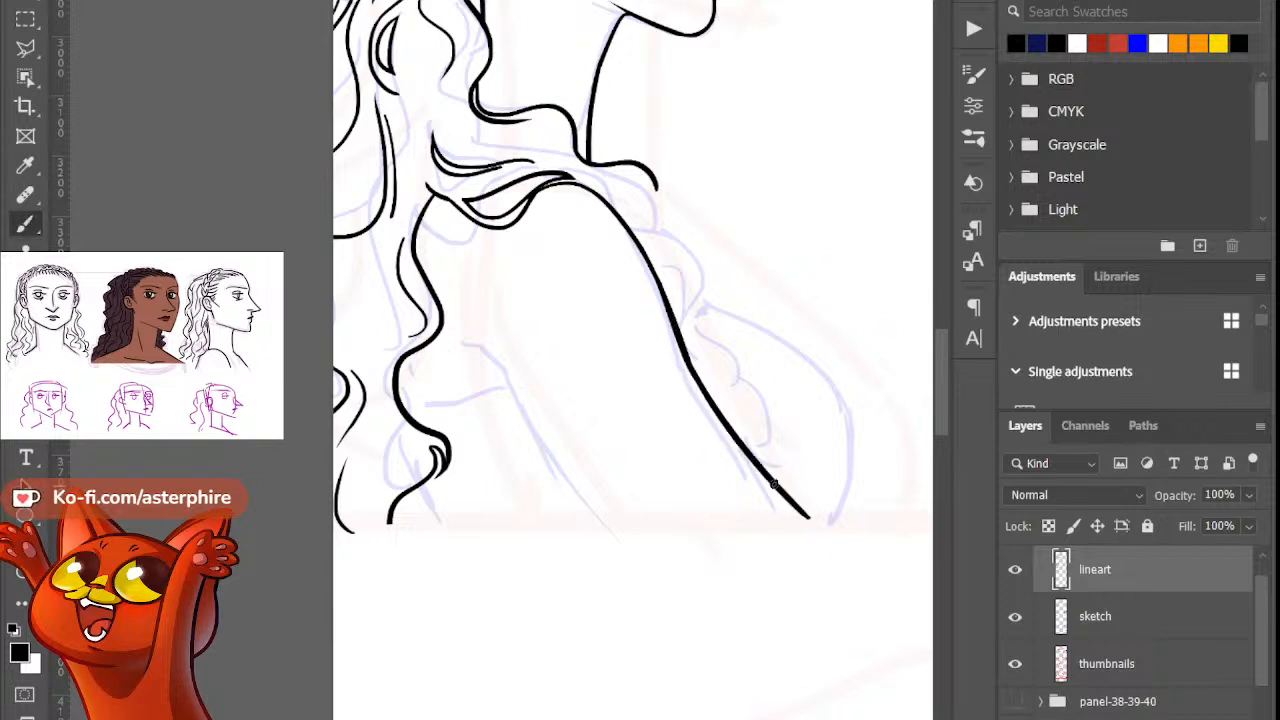
Step: Re-ink the lower stretch of the arm's front line and erase the part that overshoots the panel's bottom border
{"action": "key", "text": "ctrl+z"}
{"action": "left_click_drag", "start_coordinate": [690, 368], "coordinate": [818, 562]}
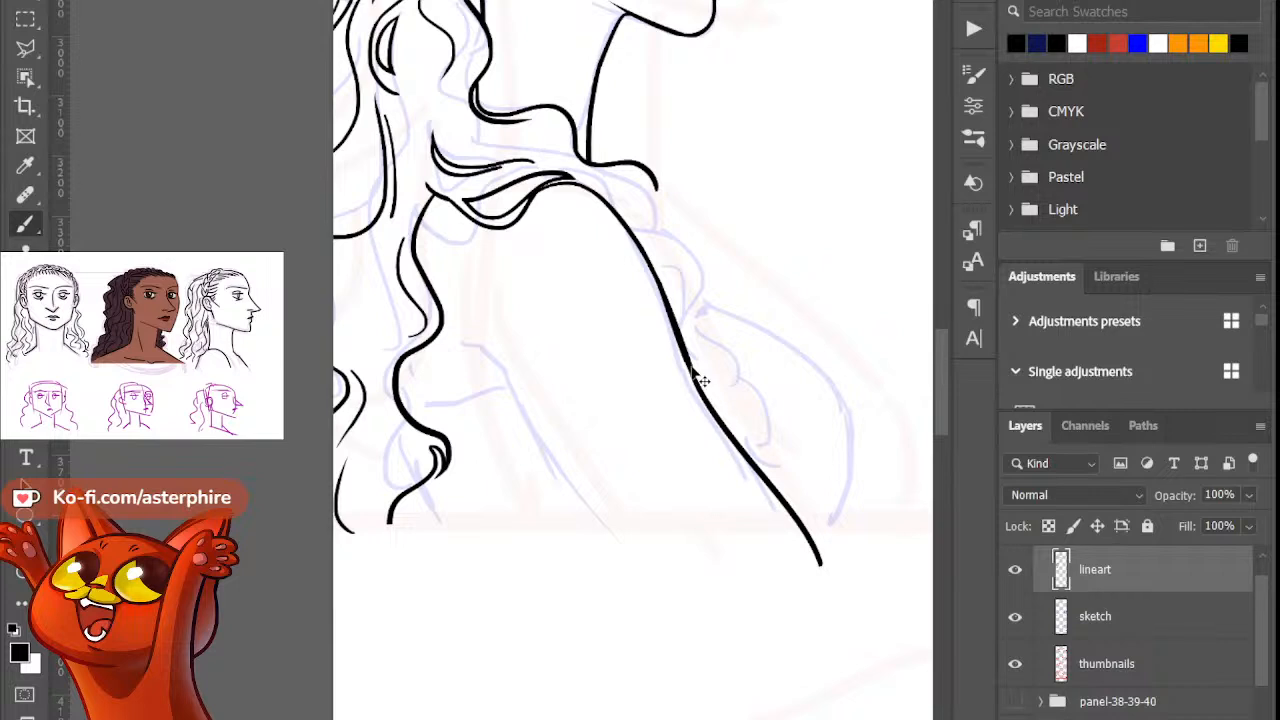
{"action": "key", "text": "ctrl+z"}
{"action": "left_click_drag", "start_coordinate": [690, 368], "coordinate": [818, 548]}
{"action": "key", "text": "ctrl+z"}
{"action": "left_click_drag", "start_coordinate": [690, 368], "coordinate": [810, 545]}
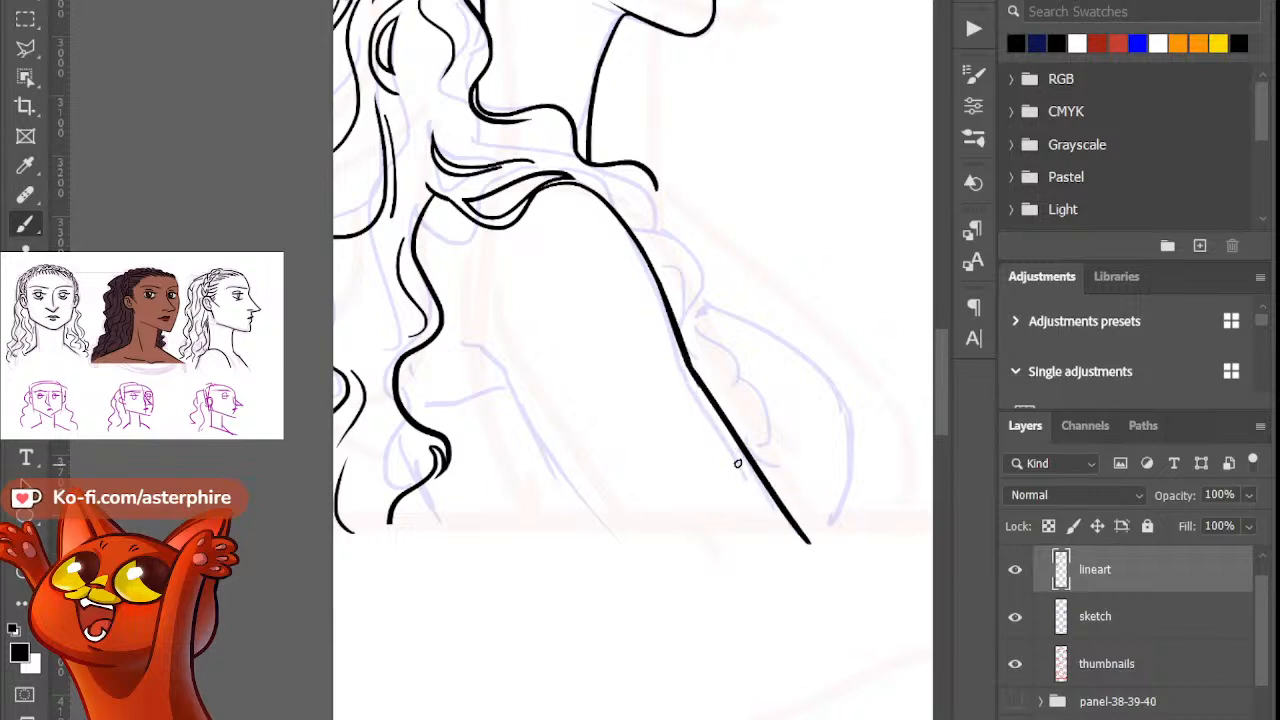
{"action": "key", "text": "ctrl+z"}
{"action": "left_click_drag", "start_coordinate": [690, 368], "coordinate": [822, 572]}
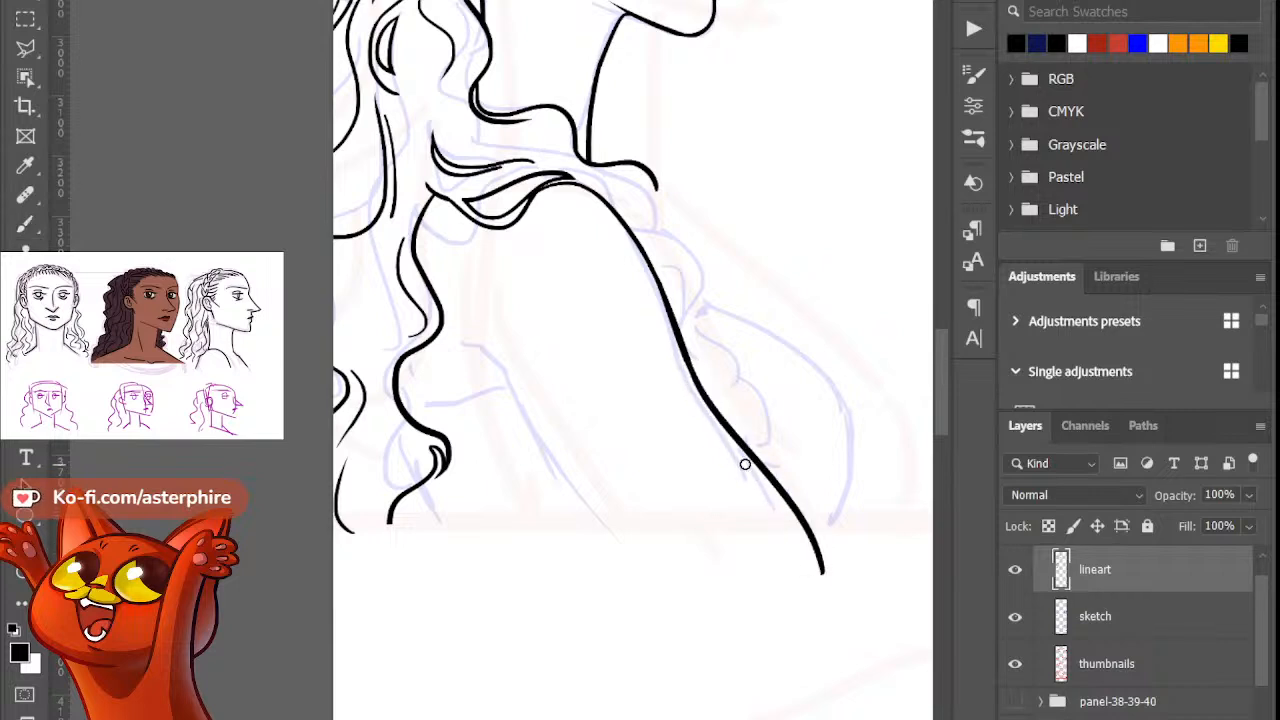
{"action": "left_click_drag", "start_coordinate": [782, 505], "coordinate": [831, 574]}
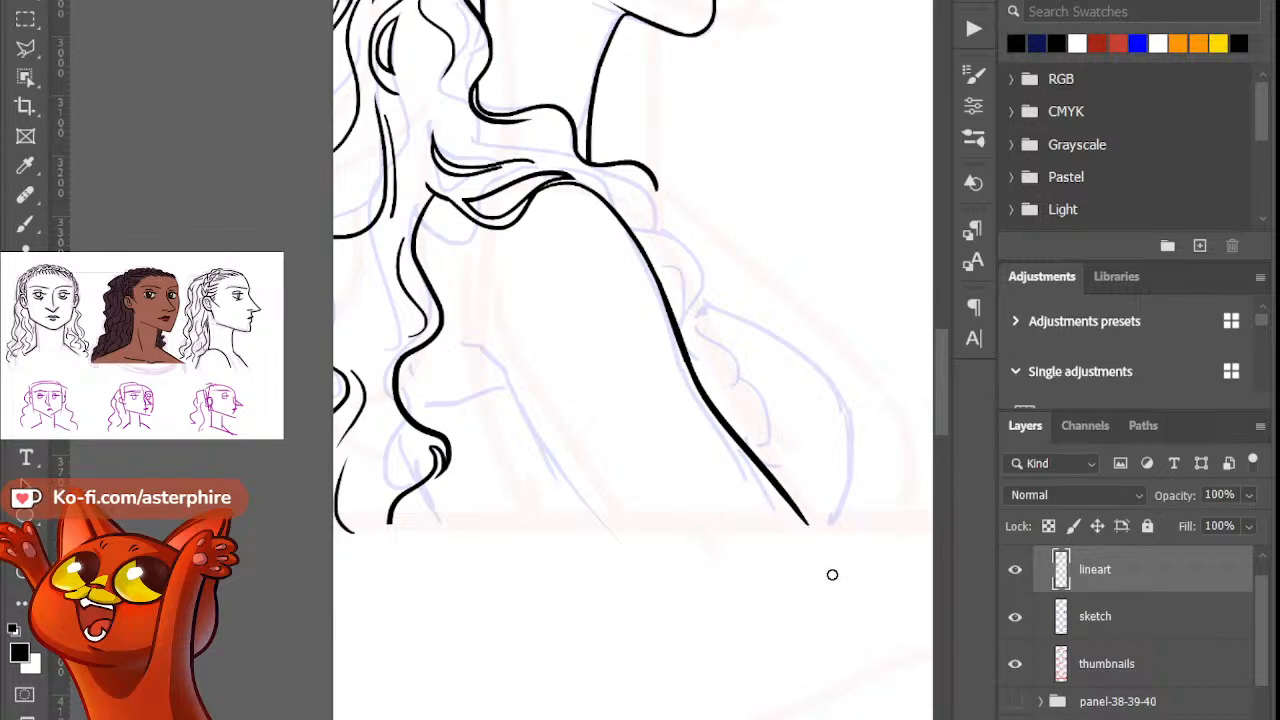
Step: Ink the back line of the upper arm from the armpit down past the panel border and clean up its starting point
{"action": "key", "text": "b"}
{"action": "mouse_move", "coordinate": [471, 357]}
{"action": "left_mouse_down"}
{"action": "mouse_move", "coordinate": [489, 359]}
{"action": "mouse_move", "coordinate": [656, 575]}
{"action": "left_mouse_up"}
{"action": "key", "text": "ctrl+z"}
{"action": "key", "text": "ctrl+z"}
{"action": "left_click_drag", "start_coordinate": [491, 366], "coordinate": [700, 588]}
{"action": "key", "text": "ctrl+z"}
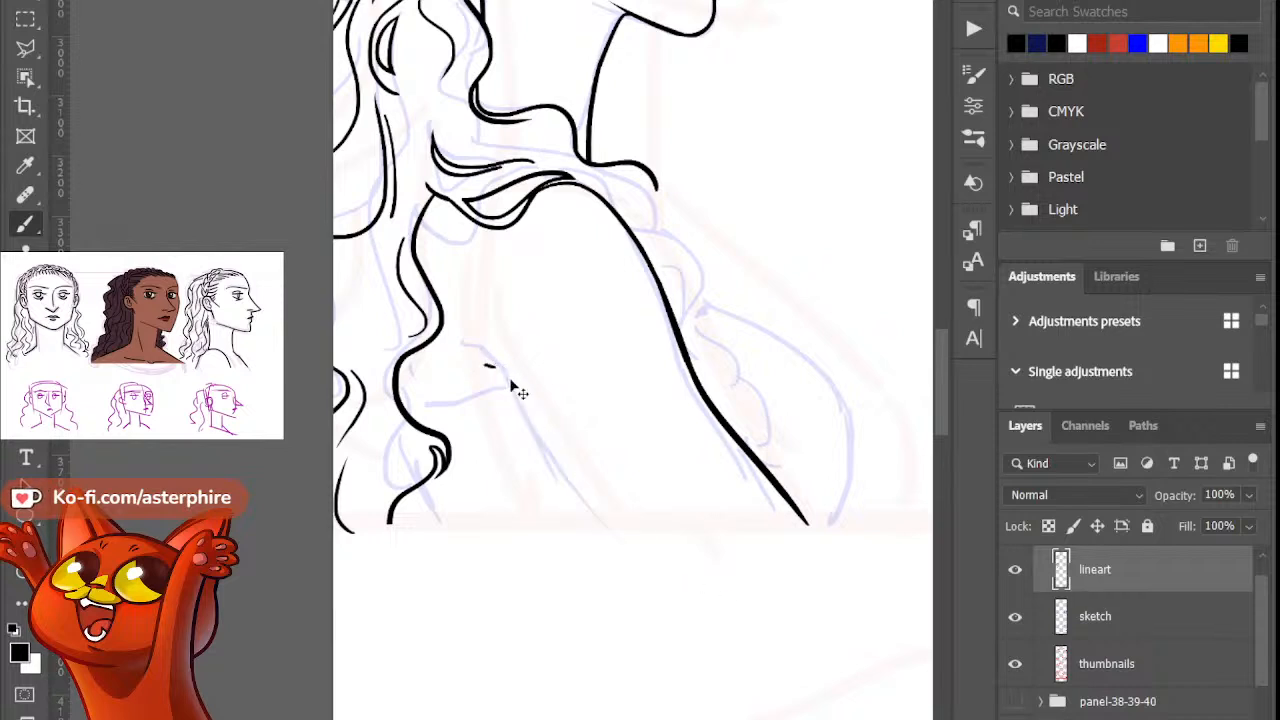
{"action": "left_click_drag", "start_coordinate": [490, 366], "coordinate": [678, 570]}
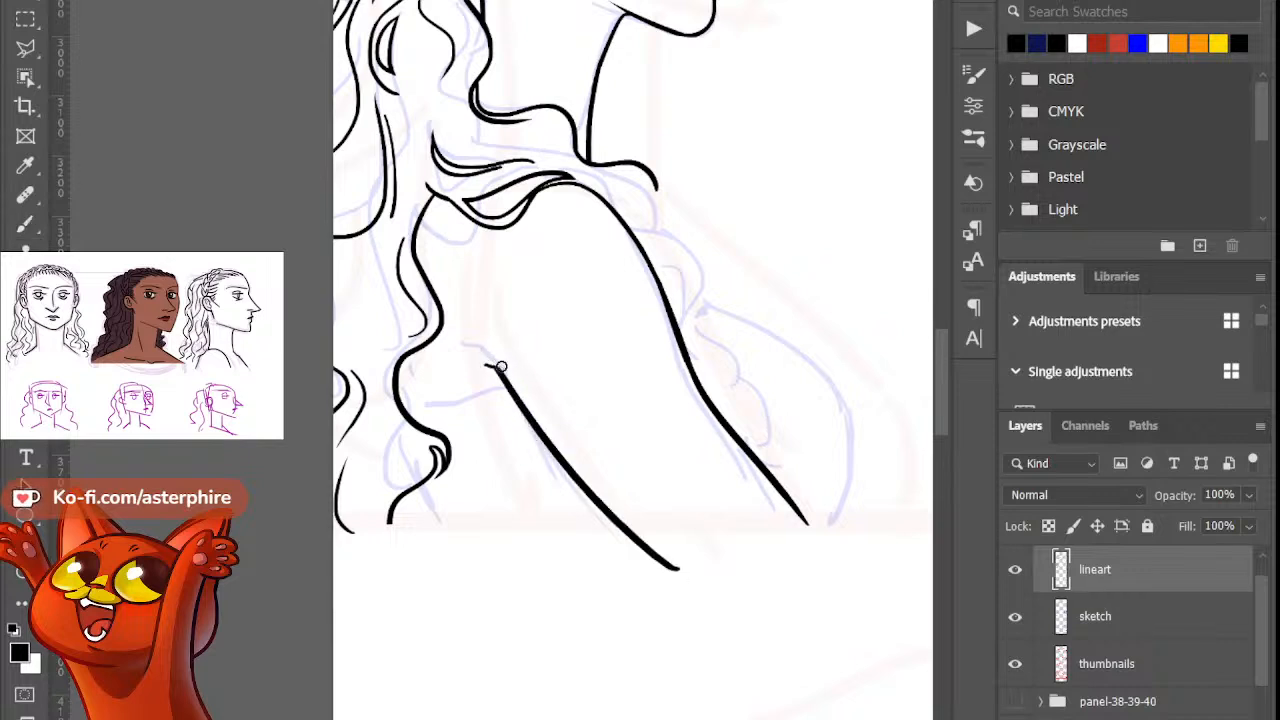
{"action": "key", "text": "b"}
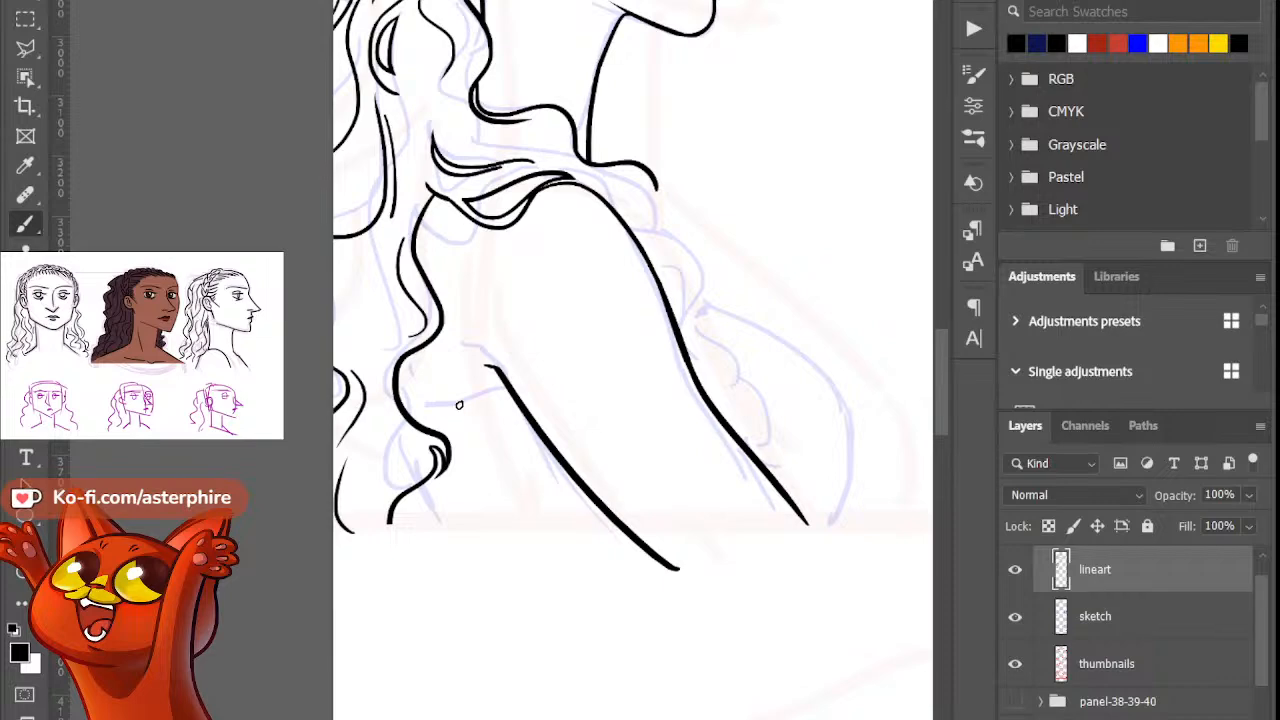
Step: Extend the hair lock in front of the neck with a wave curling down over the chest
{"action": "scroll", "coordinate": [457, 405], "scroll_direction": "down", "scroll_amount": 3}
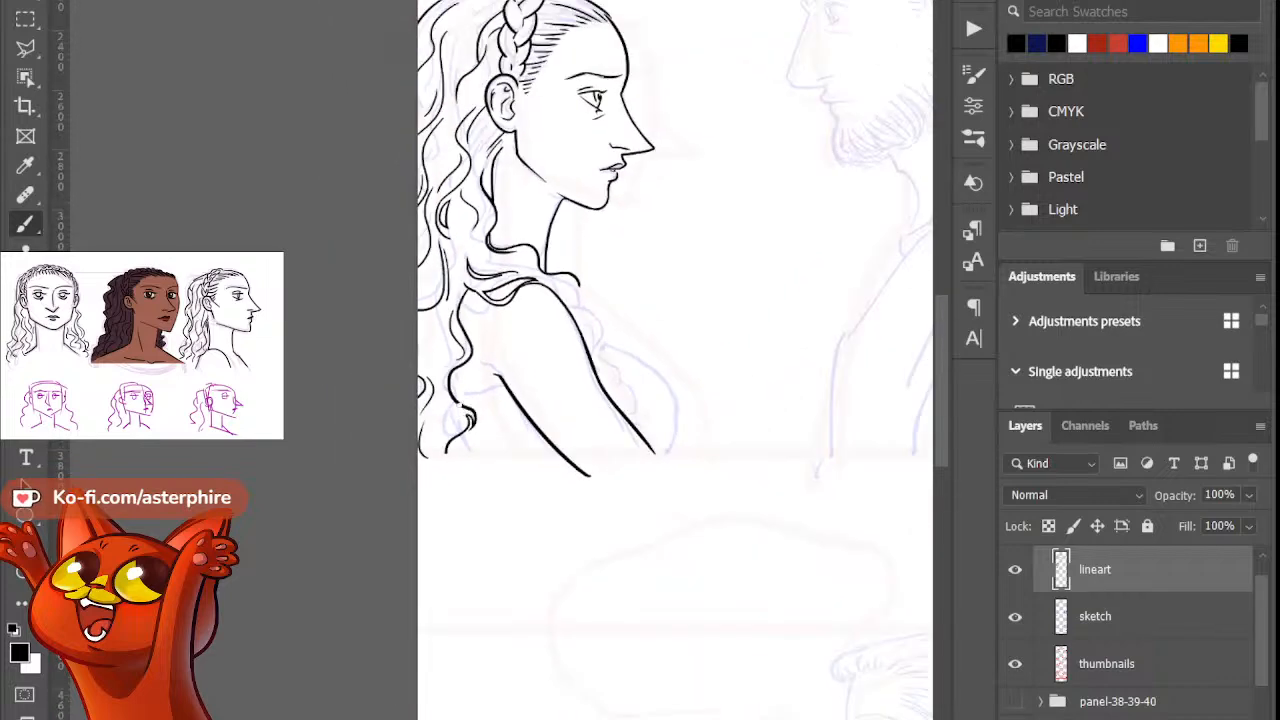
{"action": "scroll", "coordinate": [720, 354], "scroll_direction": "up", "scroll_amount": 3}
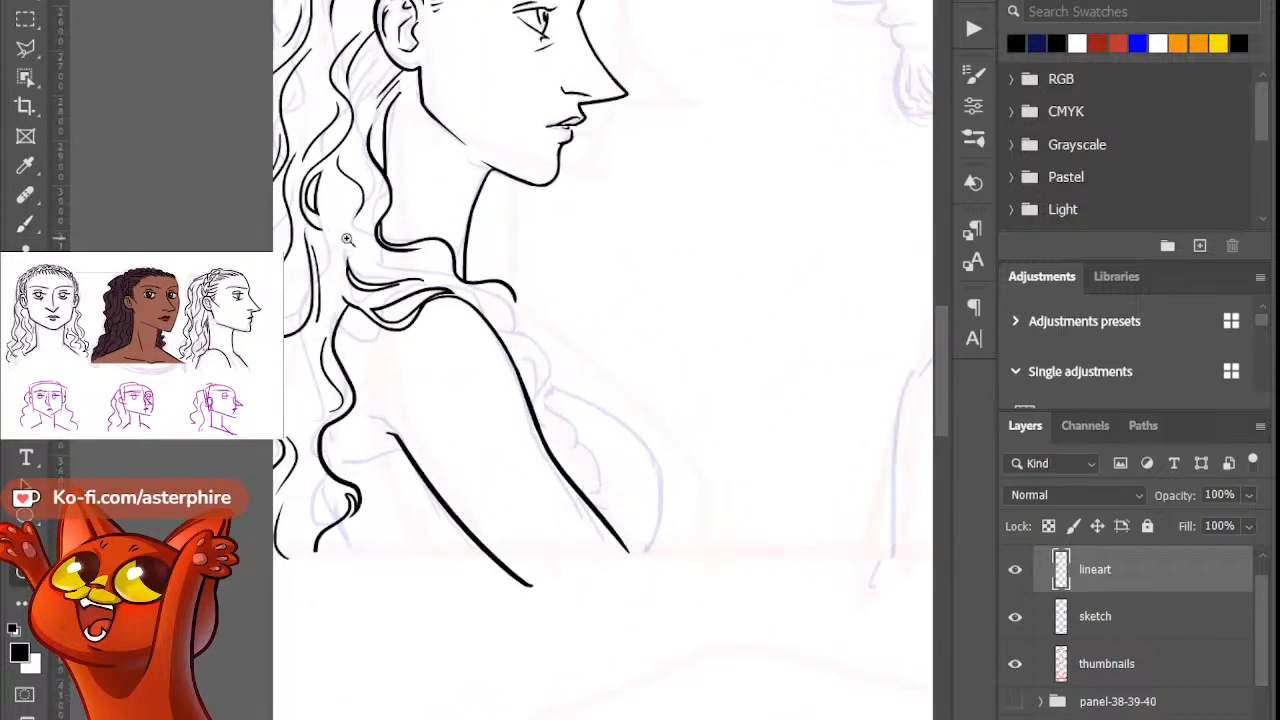
{"action": "scroll", "coordinate": [463, 268], "scroll_direction": "up", "scroll_amount": 1}
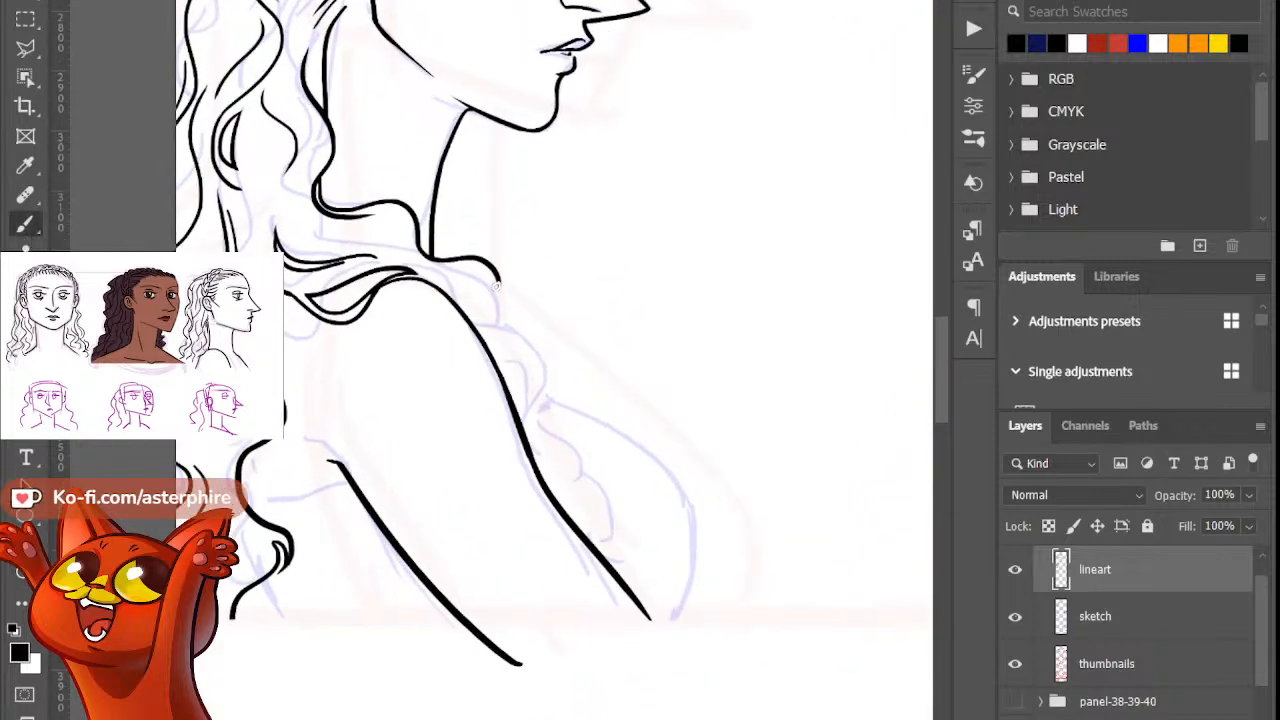
{"action": "mouse_move", "coordinate": [494, 276]}
{"action": "left_mouse_down"}
{"action": "mouse_move", "coordinate": [512, 336]}
{"action": "mouse_move", "coordinate": [552, 348]}
{"action": "left_mouse_up"}
{"action": "key", "text": "ctrl+z"}
{"action": "left_click_drag", "start_coordinate": [492, 272], "coordinate": [570, 414]}
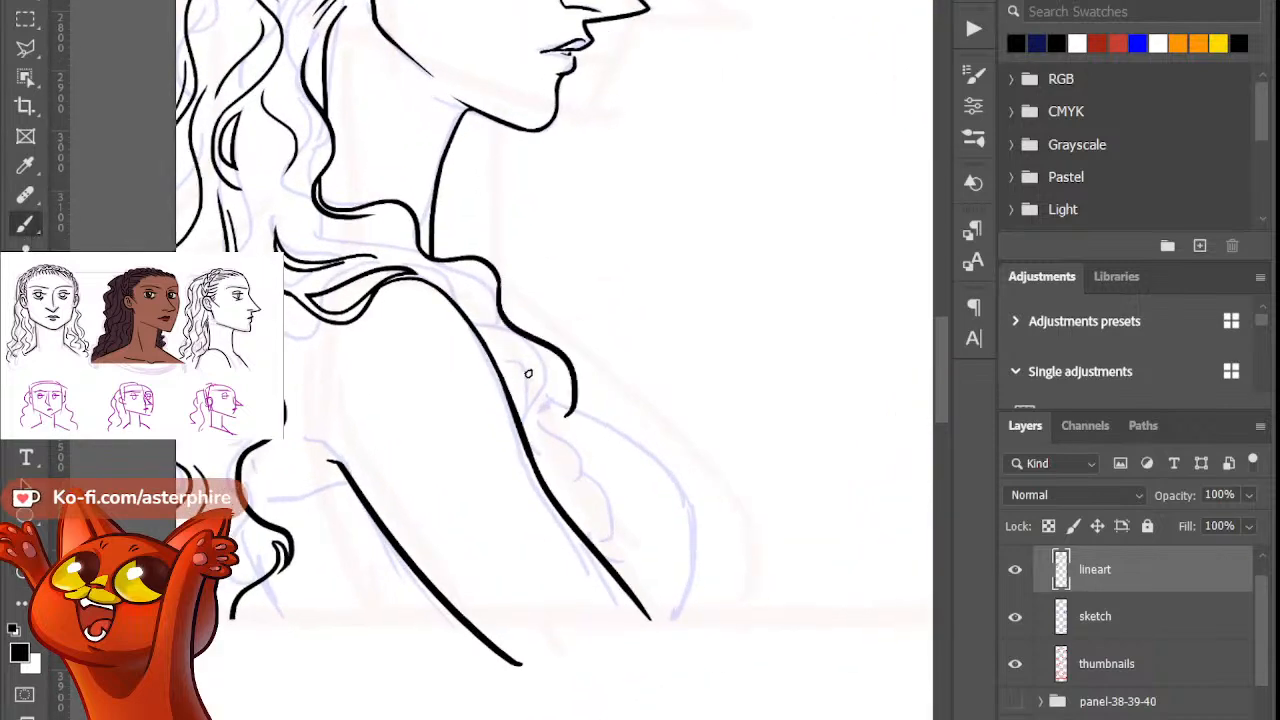
Step: Ink the next wave of the chest lock, starting inside the upper curl and falling toward the lower arm line
{"action": "left_click_drag", "start_coordinate": [547, 362], "coordinate": [558, 440]}
{"action": "key", "text": "ctrl+z"}
{"action": "mouse_move", "coordinate": [550, 360]}
{"action": "left_mouse_down"}
{"action": "mouse_move", "coordinate": [640, 545]}
{"action": "mouse_move", "coordinate": [626, 546]}
{"action": "left_mouse_up"}
{"action": "key", "text": "e"}
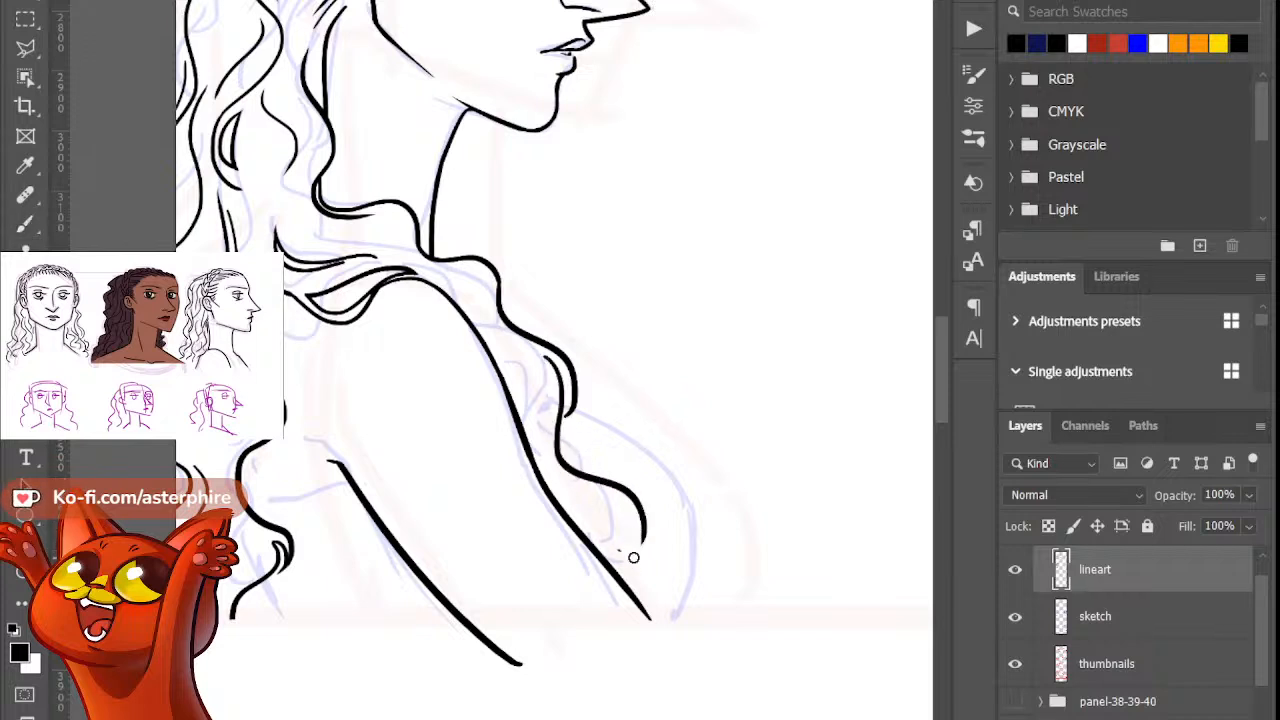
{"action": "key", "text": "b"}
Step: Ink a small curl against the front of the arm and add a short flick at the upper chest curl's tip
{"action": "left_click_drag", "start_coordinate": [497, 362], "coordinate": [530, 440]}
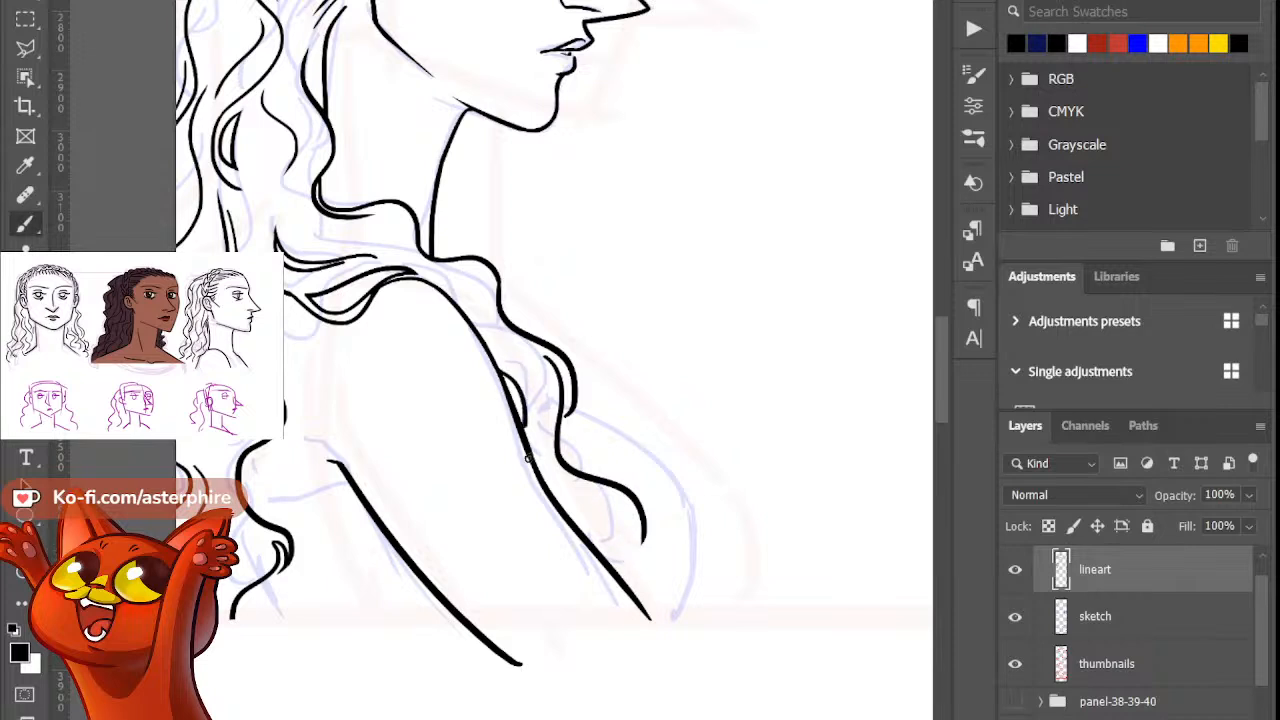
{"action": "key", "text": "ctrl+z"}
{"action": "left_click_drag", "start_coordinate": [498, 364], "coordinate": [532, 438]}
{"action": "key", "text": "ctrl+z"}
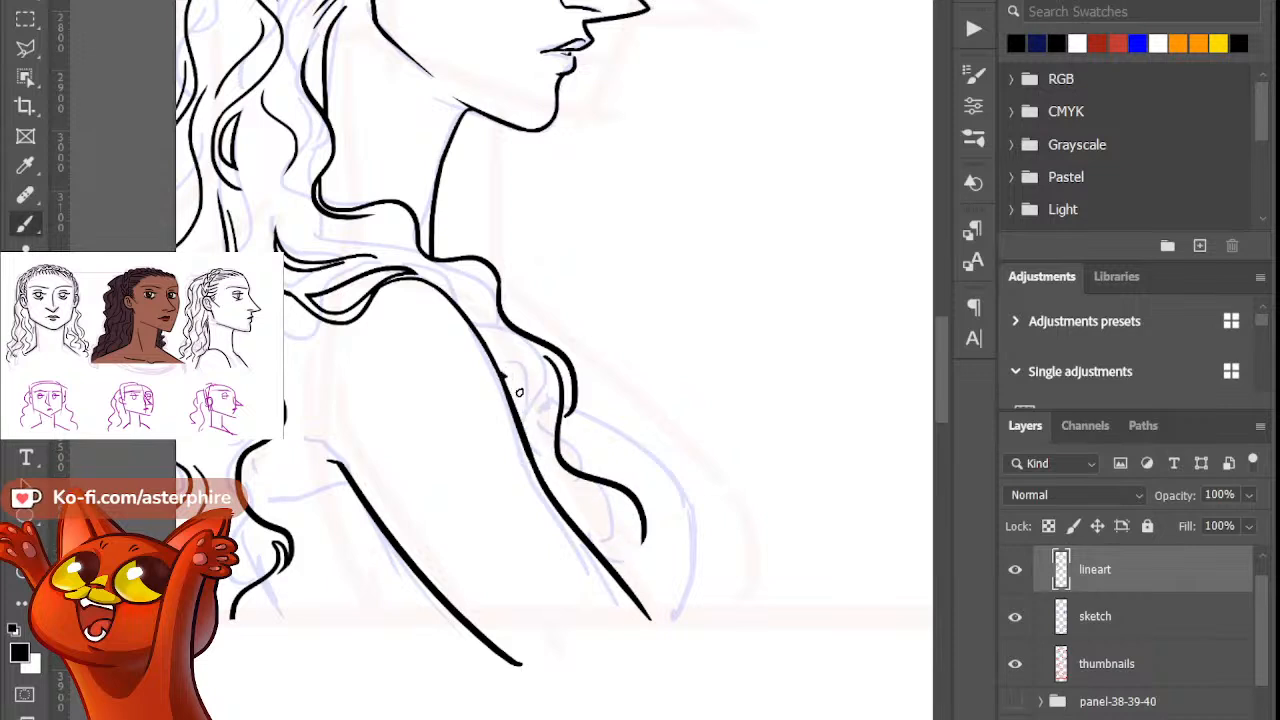
{"action": "left_click_drag", "start_coordinate": [504, 374], "coordinate": [530, 438]}
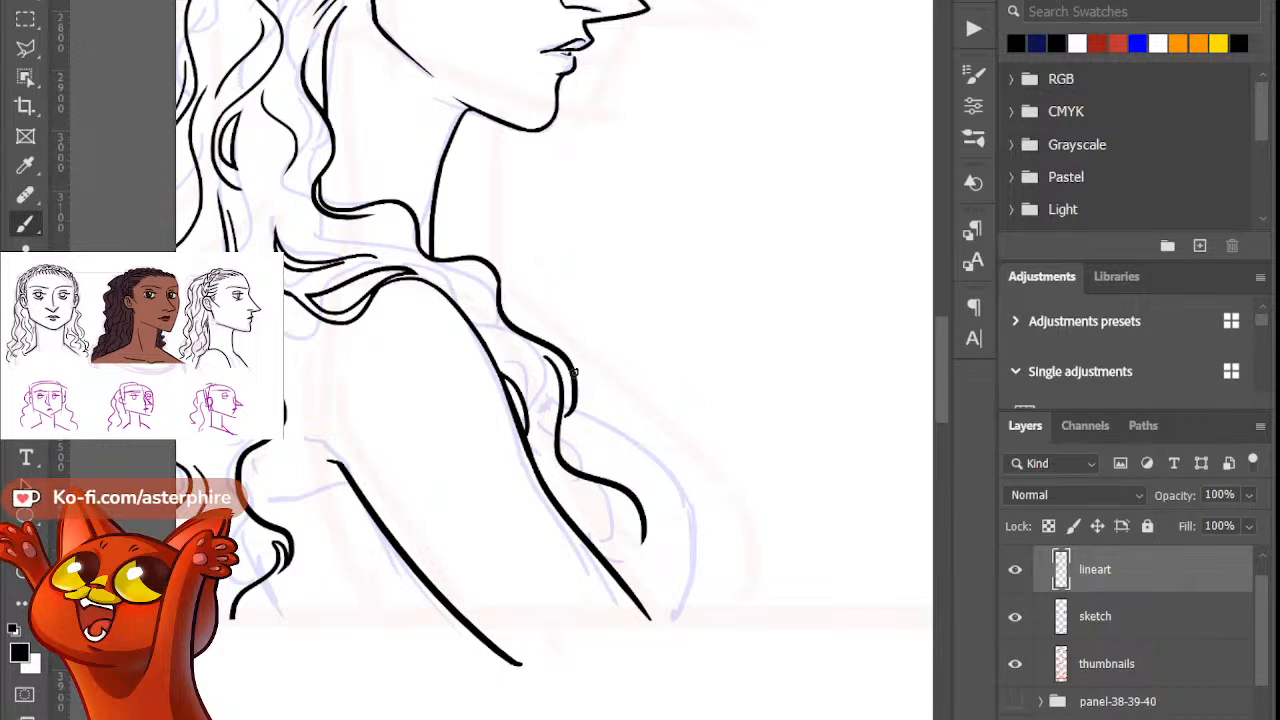
{"action": "key", "text": "b"}
{"action": "left_click_drag", "start_coordinate": [563, 424], "coordinate": [598, 419]}
Step: Ink a thin flyaway strand extending from the hair outline at the back of the crown
{"action": "left_click_drag", "start_coordinate": [942, 384], "coordinate": [921, 320]}
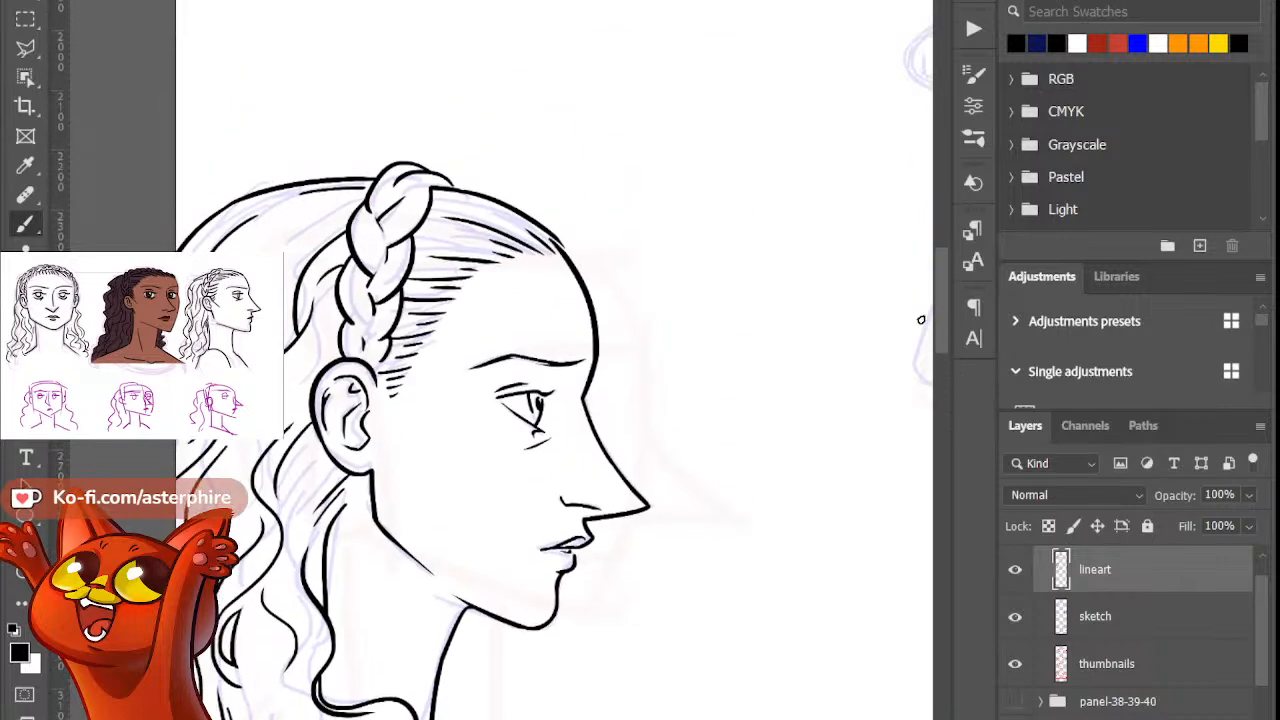
{"action": "key", "text": "ctrl+z"}
{"action": "mouse_move", "coordinate": [188, 185]}
{"action": "left_mouse_down"}
{"action": "mouse_move", "coordinate": [283, 183]}
{"action": "mouse_move", "coordinate": [244, 191]}
{"action": "left_mouse_up"}
{"action": "key", "text": "ctrl+z"}
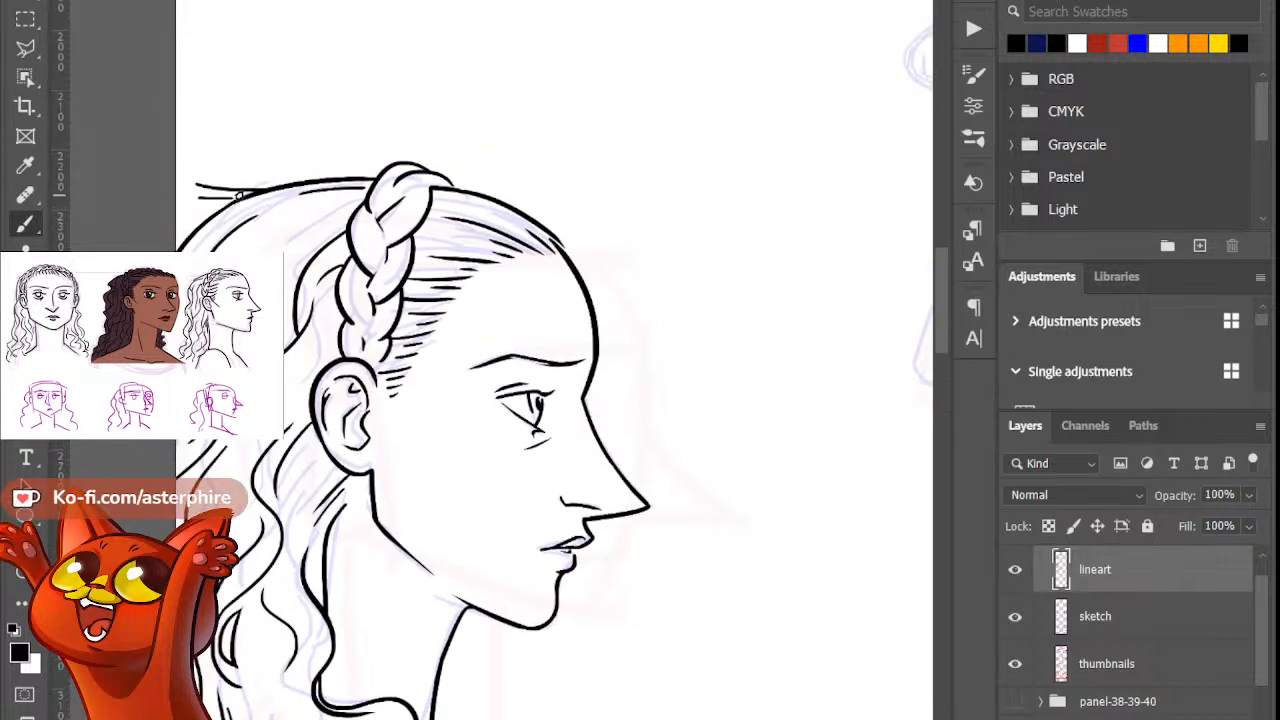
Step: Ink a wavy strand falling from the shoulder lock beside the back of the upper arm, redoing it to refine its shape
{"action": "left_click_drag", "start_coordinate": [944, 320], "coordinate": [948, 365]}
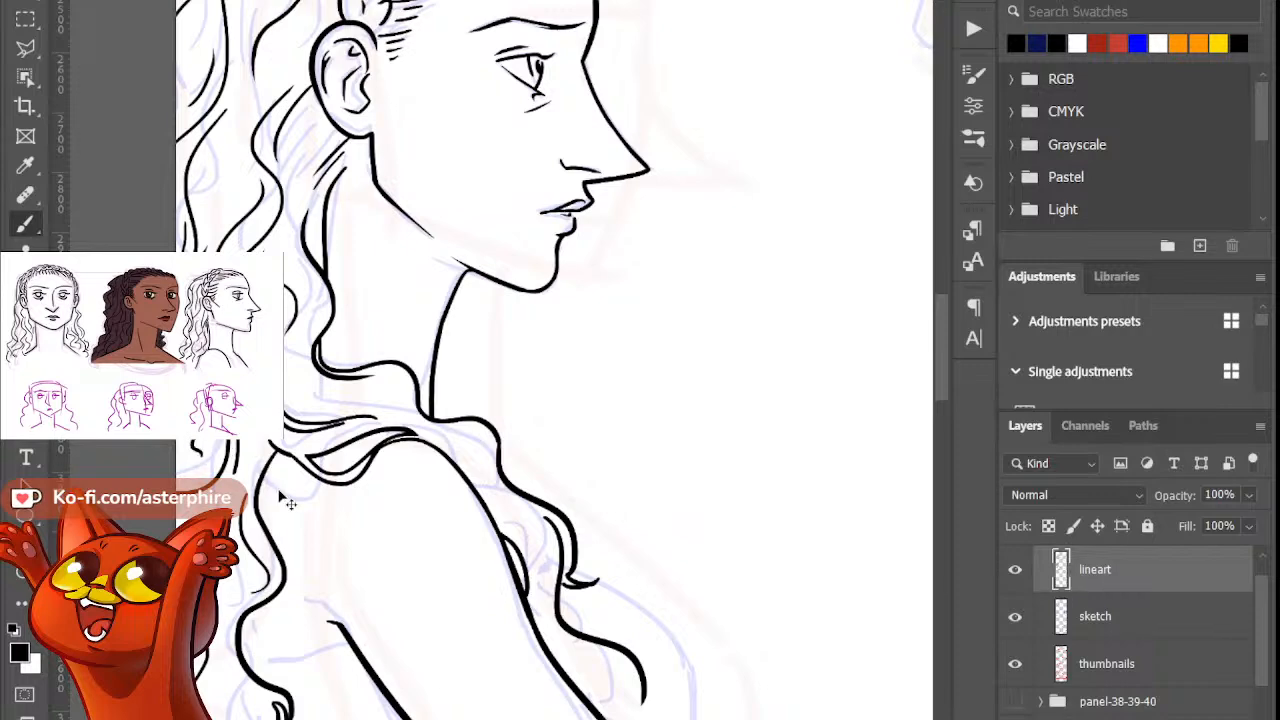
{"action": "key", "text": "ctrl+minus"}
{"action": "key", "text": "ctrl+minus"}
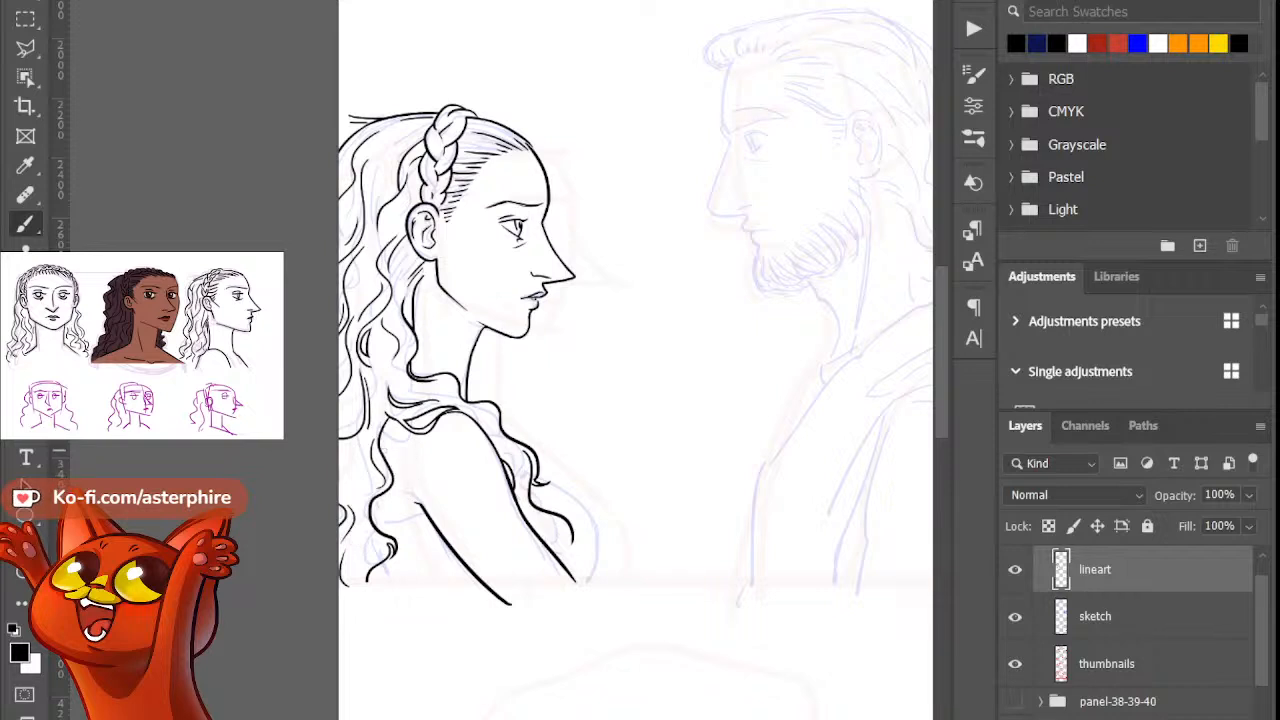
{"action": "left_click_drag", "start_coordinate": [383, 432], "coordinate": [407, 535]}
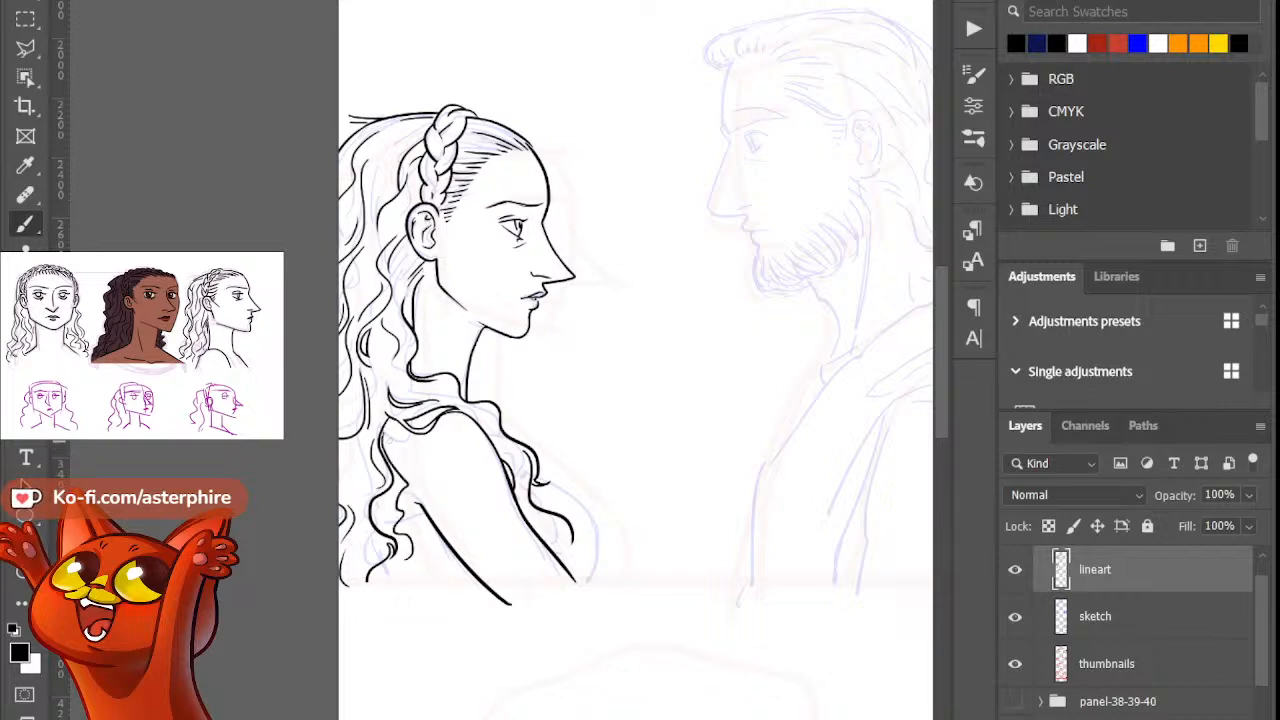
{"action": "key", "text": "ctrl+z"}
{"action": "left_click_drag", "start_coordinate": [383, 432], "coordinate": [403, 554]}
{"action": "key", "text": "ctrl+z"}
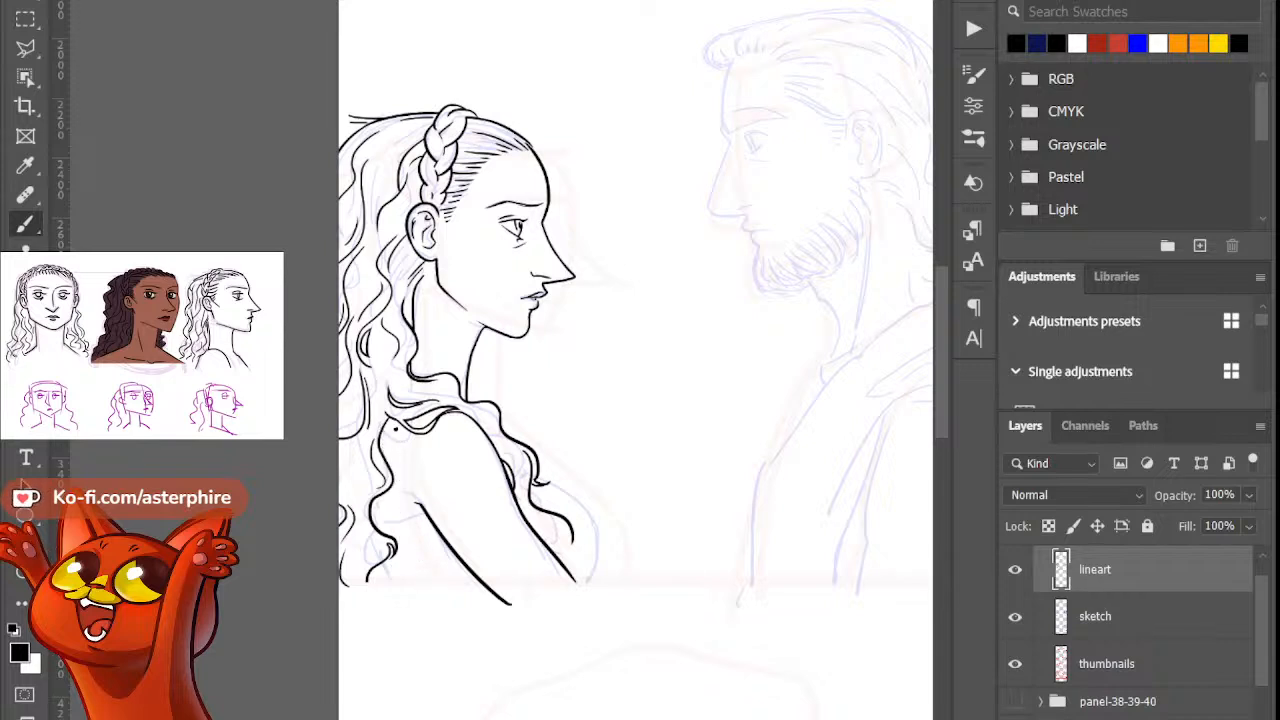
{"action": "left_click_drag", "start_coordinate": [395, 426], "coordinate": [422, 573]}
{"action": "key", "text": "ctrl+z"}
Step: Ink the tapering end of the chest lock down to the panel's bottom border
{"action": "left_click_drag", "start_coordinate": [571, 540], "coordinate": [580, 583]}
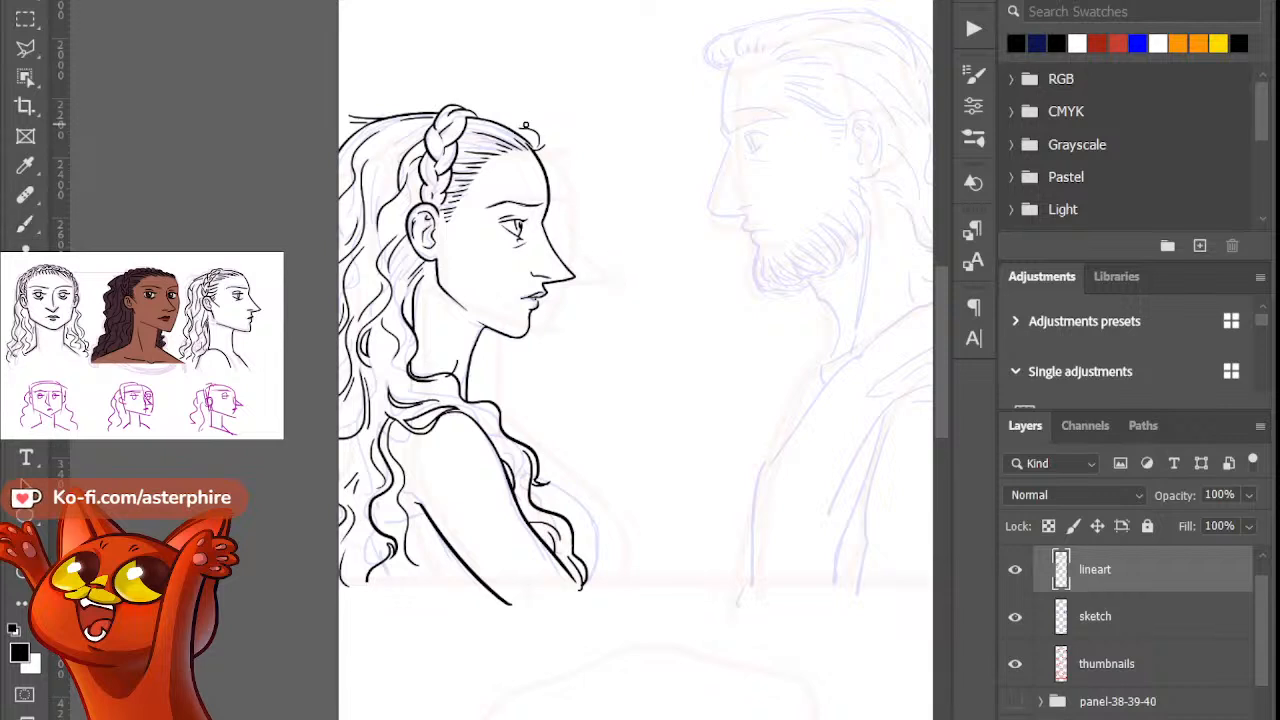
Step: Ink the rounded chest contour from the front hair lock to the panel's bottom border, redoing it, and trim the overshooting line ends
{"action": "key", "text": "b"}
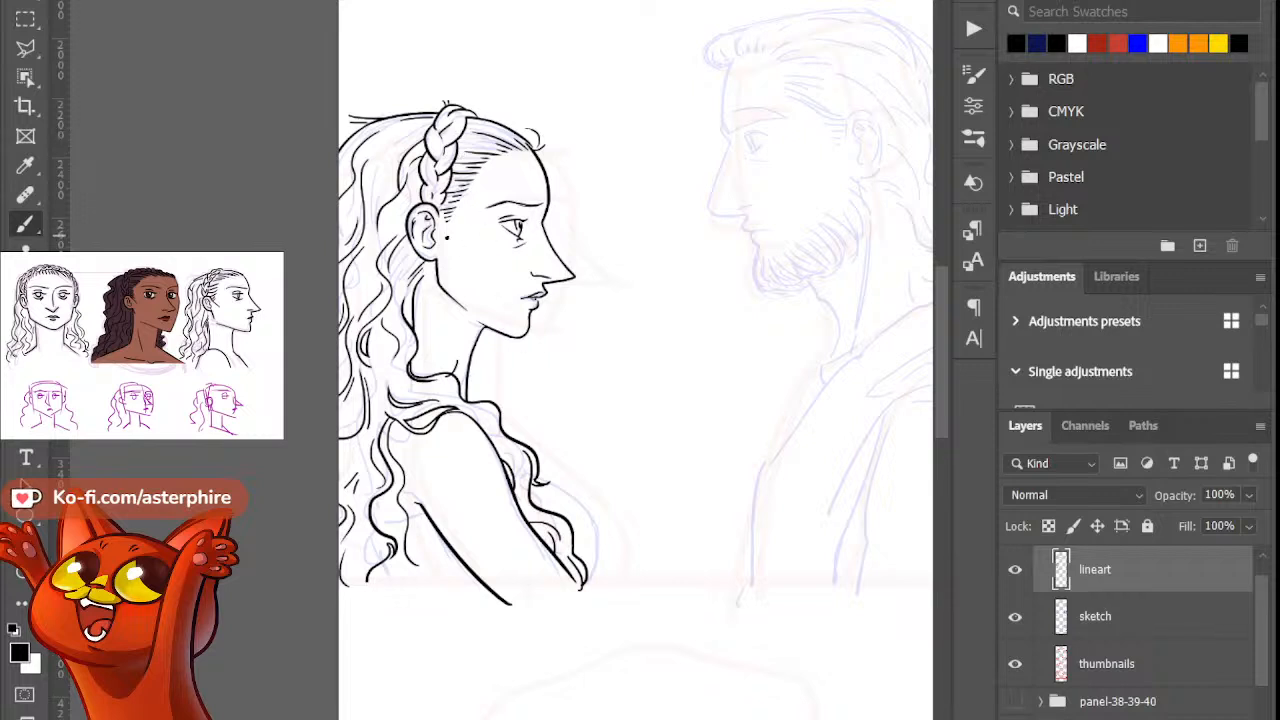
{"action": "left_click_drag", "start_coordinate": [549, 481], "coordinate": [600, 588]}
{"action": "key", "text": "ctrl+z"}
{"action": "left_click_drag", "start_coordinate": [555, 485], "coordinate": [586, 586]}
{"action": "key", "text": "ctrl+z"}
{"action": "left_click_drag", "start_coordinate": [555, 485], "coordinate": [590, 604]}
{"action": "key", "text": "ctrl+z"}
{"action": "left_click_drag", "start_coordinate": [555, 485], "coordinate": [602, 604]}
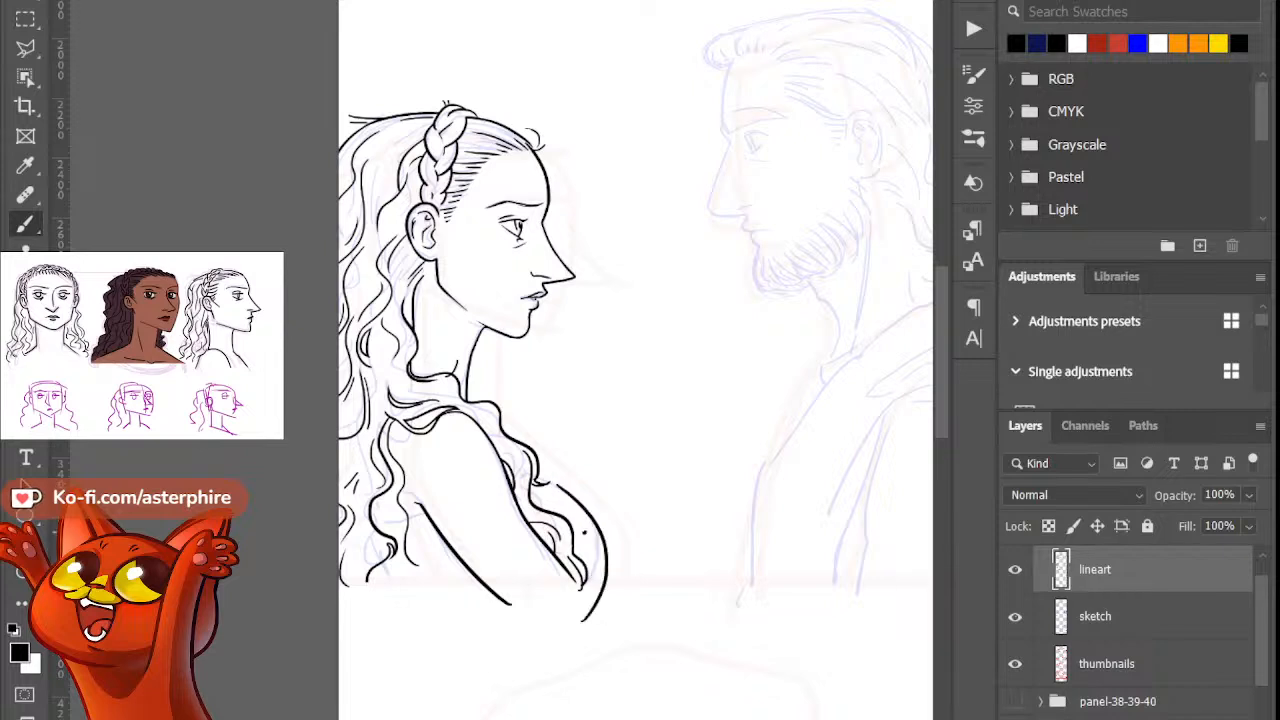
{"action": "key", "text": "ctrl+z"}
{"action": "left_click_drag", "start_coordinate": [556, 486], "coordinate": [600, 598]}
{"action": "key", "text": "ctrl+z"}
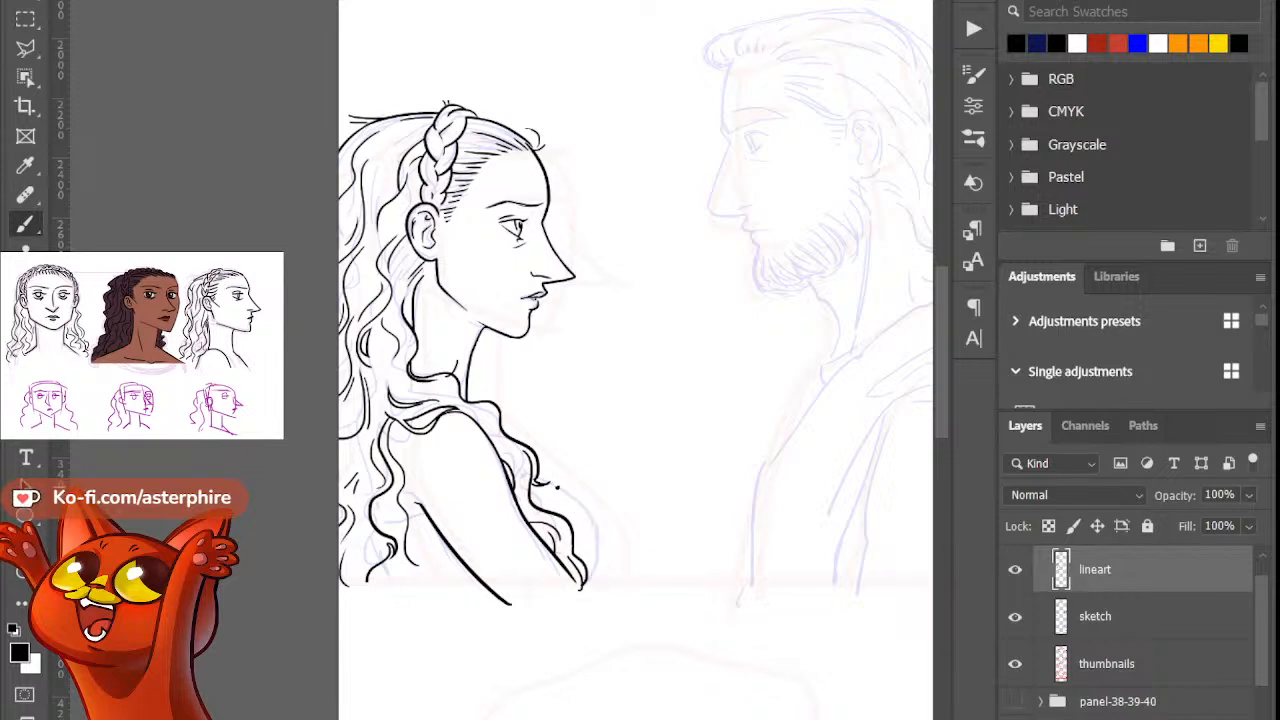
{"action": "left_click_drag", "start_coordinate": [555, 485], "coordinate": [578, 610]}
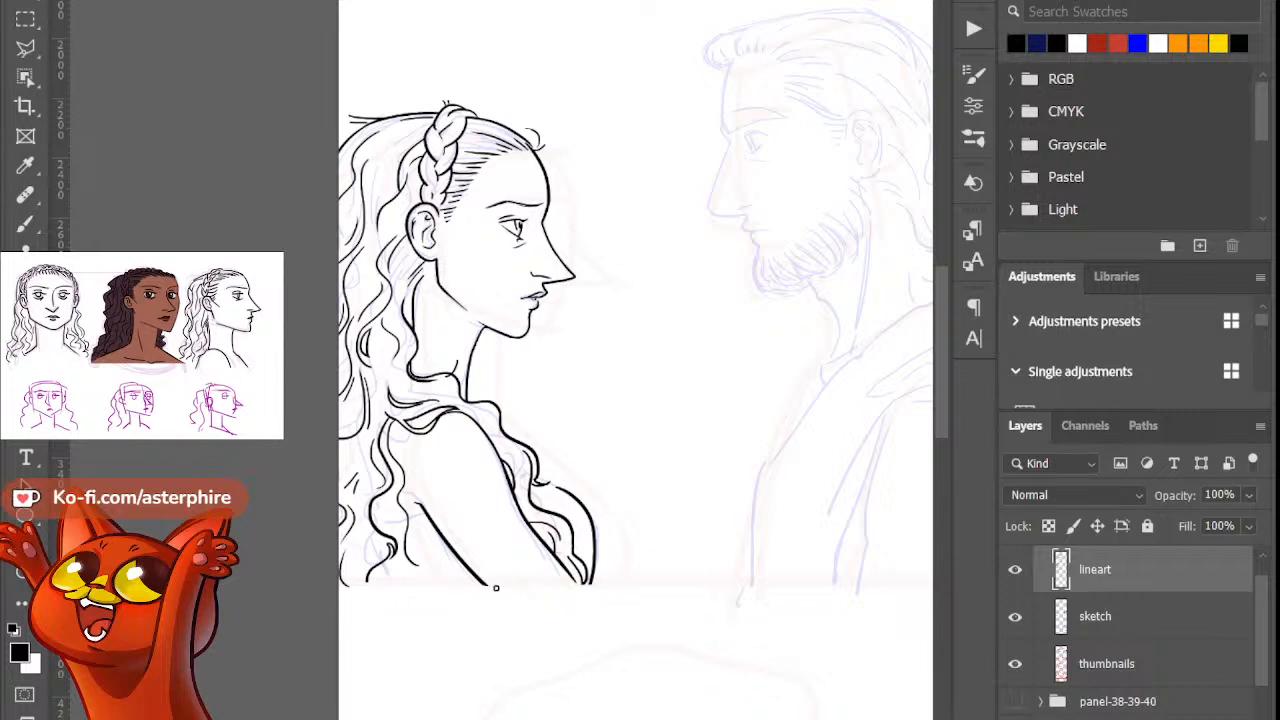
{"action": "key", "text": "b"}
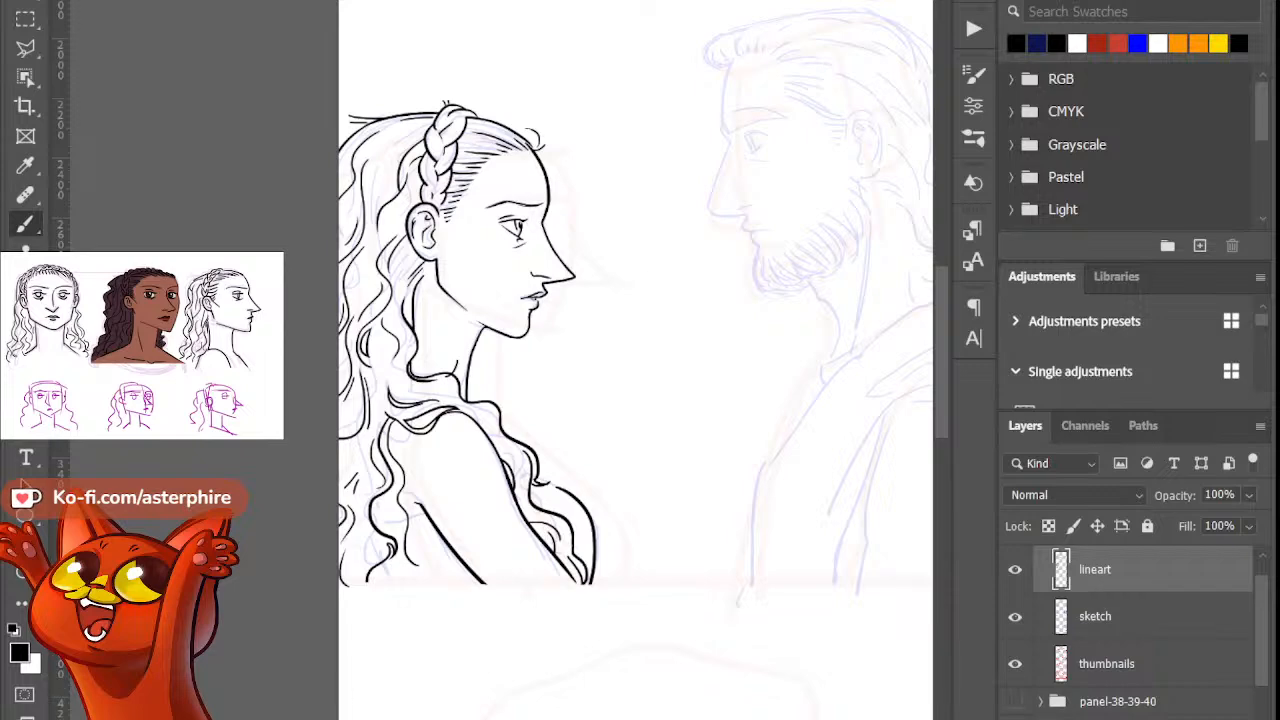
Step: Ink the curved front edge of the bearded man's eye on the lineart layer, using his character sheet as the reference
{"action": "scroll", "coordinate": [635, 360], "scroll_direction": "right", "scroll_amount": 5}
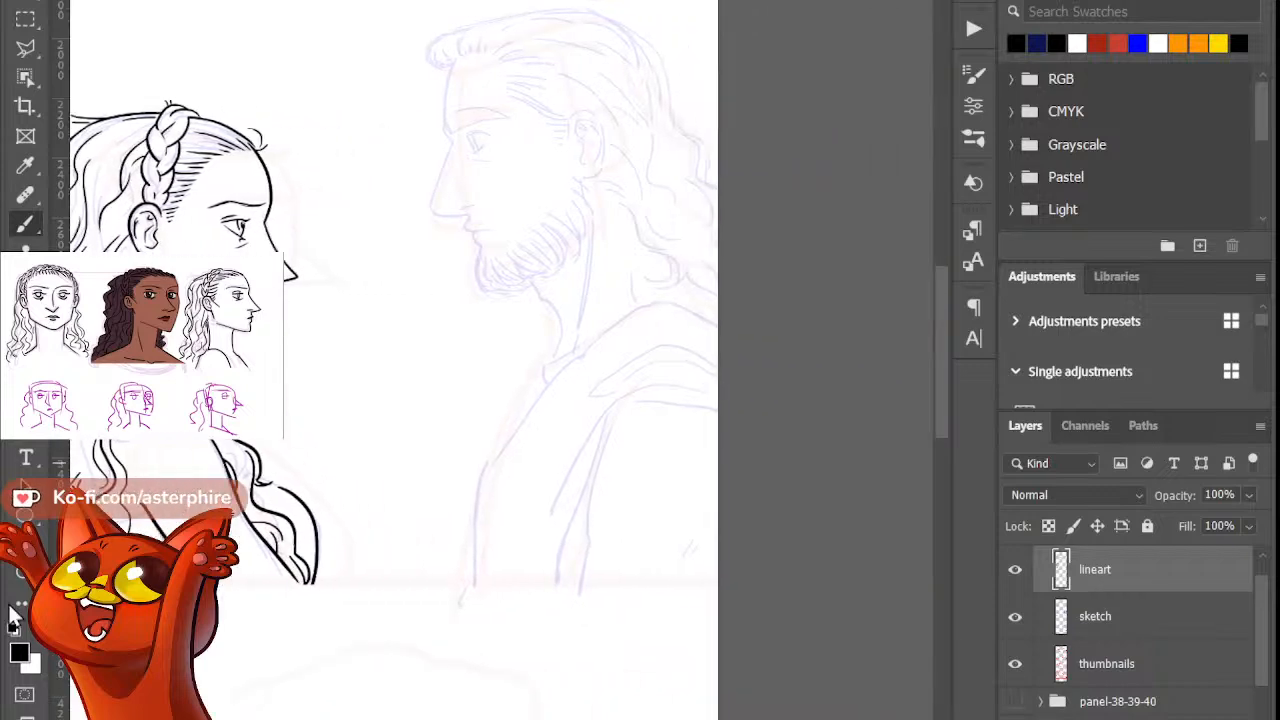
{"action": "left_click", "coordinate": [20, 573]}
{"action": "left_click_drag", "start_coordinate": [500, 104], "coordinate": [557, 209]}
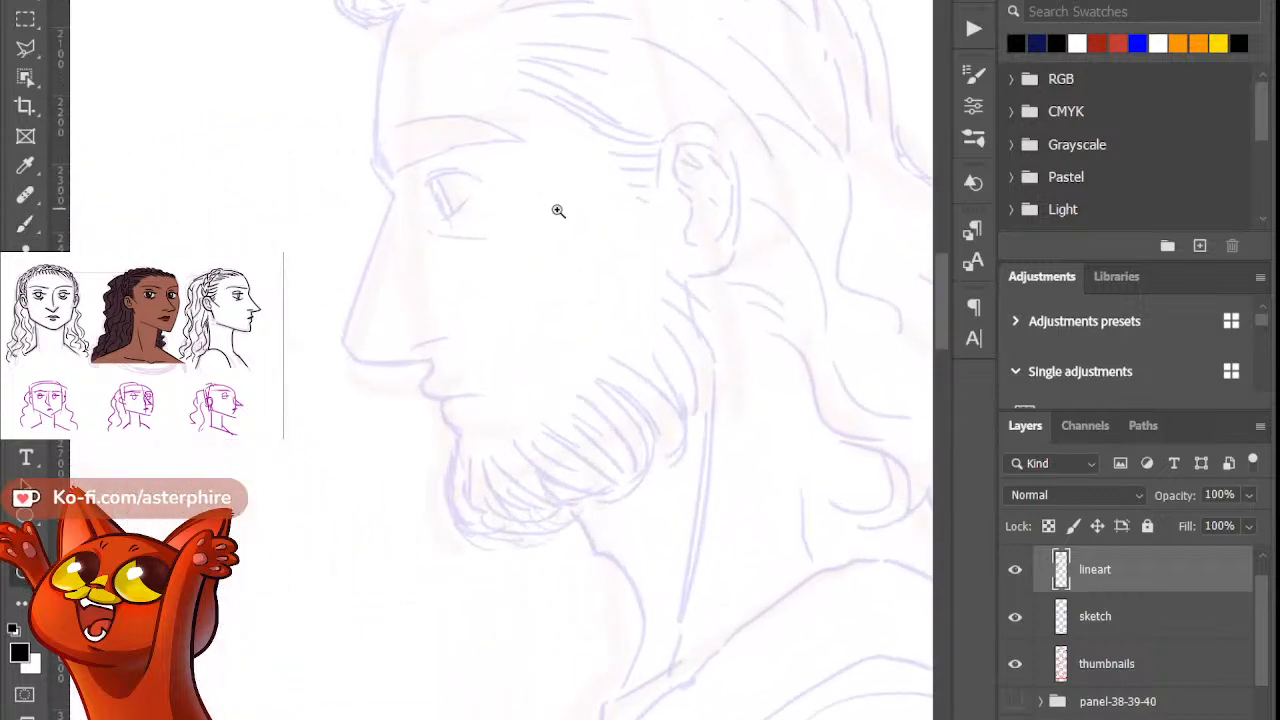
{"action": "mouse_move", "coordinate": [940, 312]}
{"action": "left_mouse_down"}
{"action": "mouse_move", "coordinate": [948, 286]}
{"action": "mouse_move", "coordinate": [934, 305]}
{"action": "left_mouse_up"}
{"action": "mouse_move", "coordinate": [630, 716]}
{"action": "left_mouse_down"}
{"action": "mouse_move", "coordinate": [706, 716]}
{"action": "mouse_move", "coordinate": [676, 716]}
{"action": "left_mouse_up"}
{"action": "left_click_drag", "start_coordinate": [434, 328], "coordinate": [458, 395]}
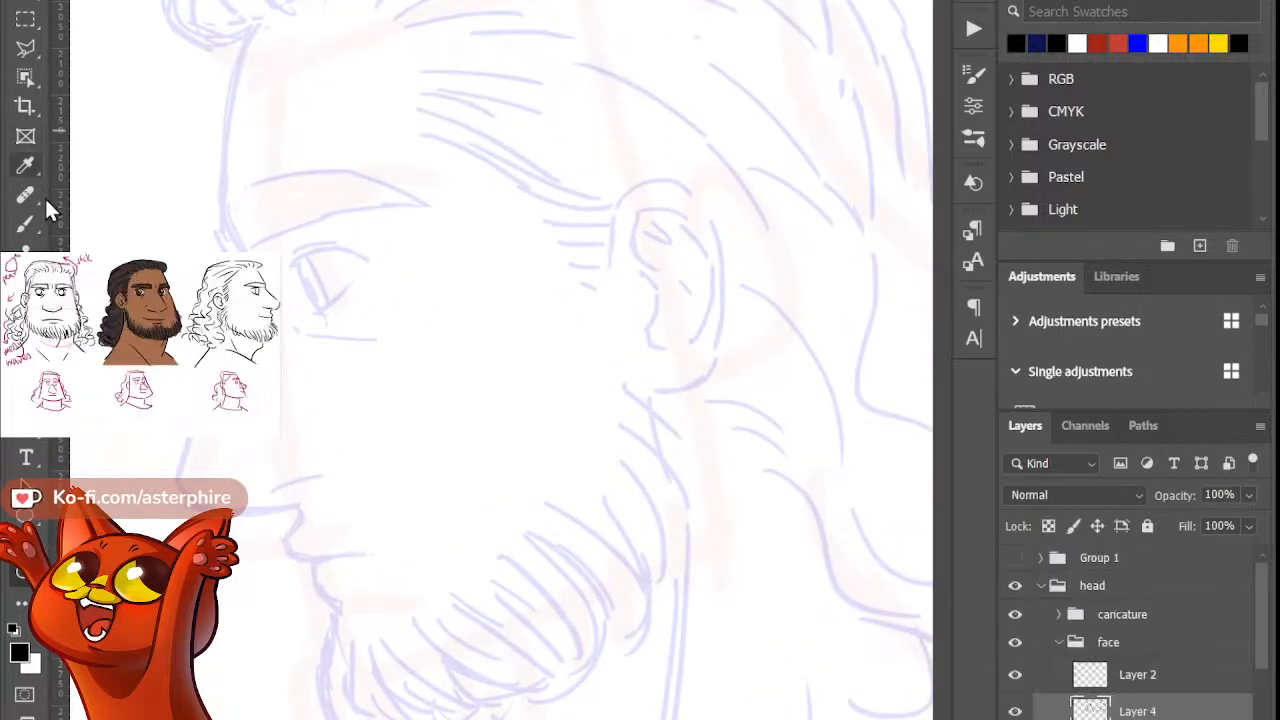
{"action": "left_click", "coordinate": [30, 222]}
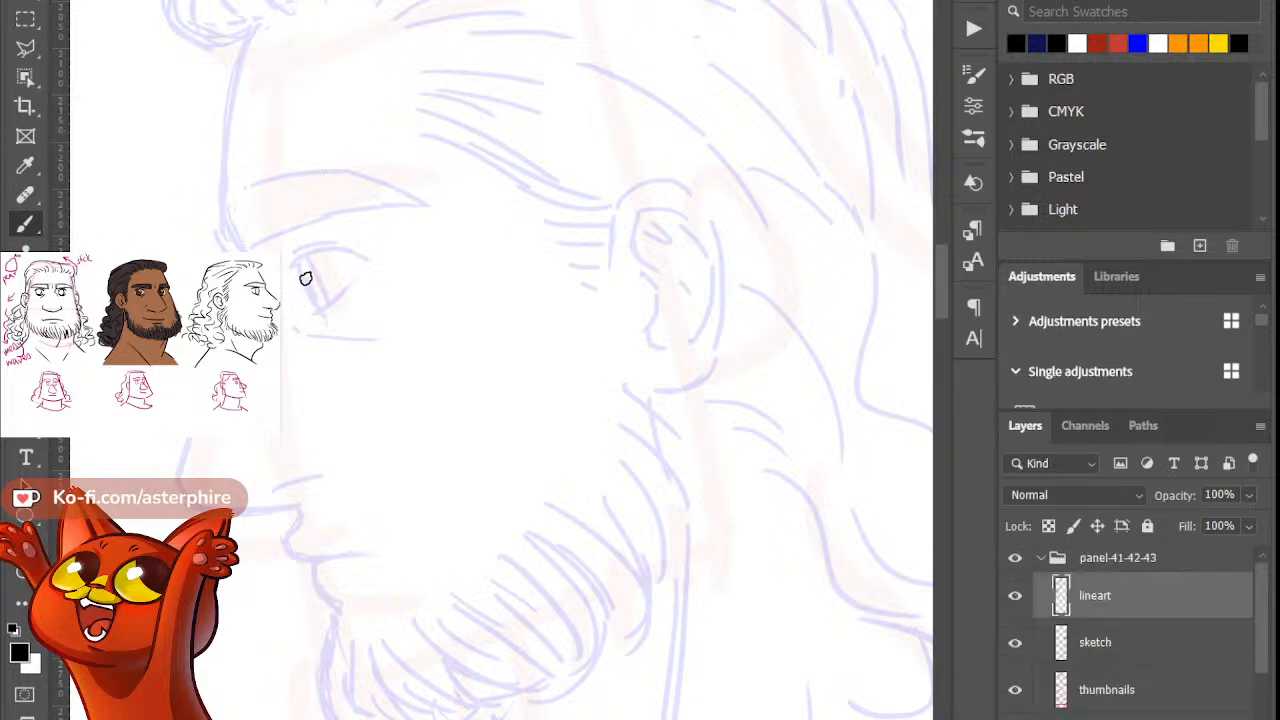
{"action": "left_click_drag", "start_coordinate": [297, 263], "coordinate": [330, 316]}
{"action": "key", "text": "ctrl+z"}
{"action": "mouse_move", "coordinate": [296, 264]}
{"action": "left_mouse_down"}
{"action": "mouse_move", "coordinate": [336, 326]}
{"action": "mouse_move", "coordinate": [320, 329]}
{"action": "left_mouse_up"}
{"action": "key", "text": "e"}
{"action": "key", "text": "b"}
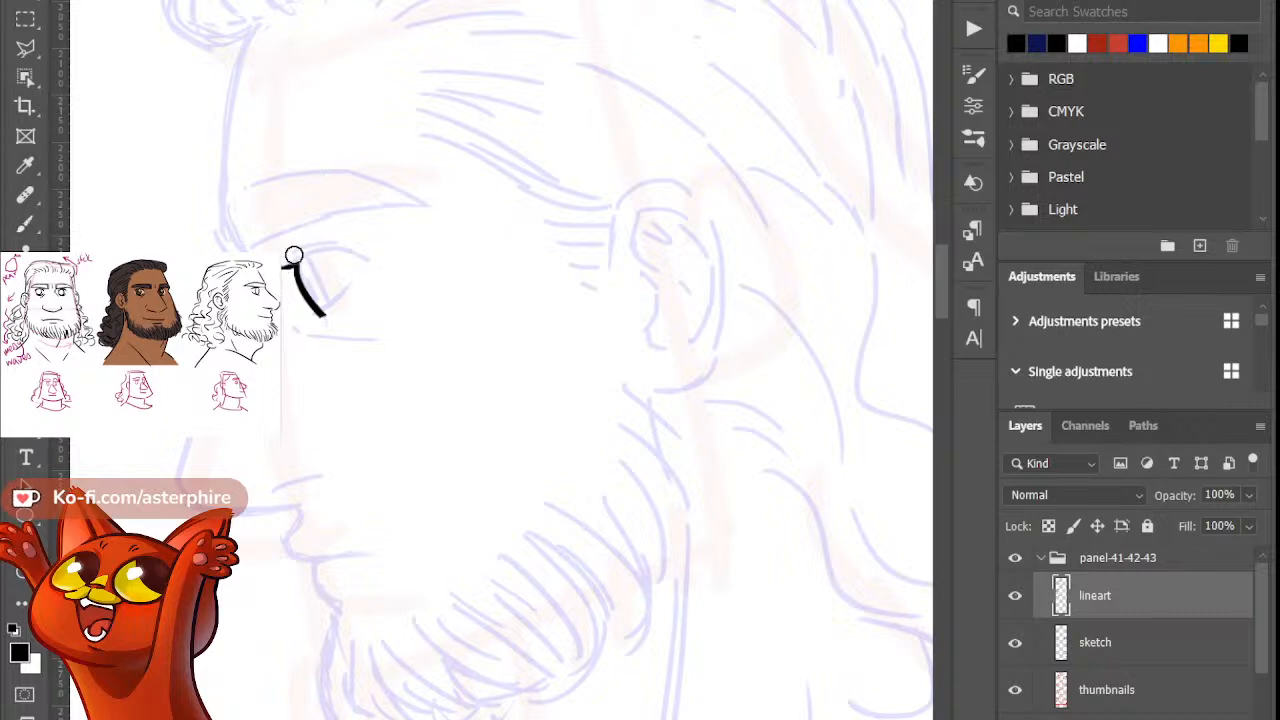
Step: Ink the man's arched upper eyelid line from the front of the eye backward, redoing it to refine the curve
{"action": "left_click_drag", "start_coordinate": [284, 267], "coordinate": [367, 247]}
{"action": "key", "text": "ctrl+z"}
{"action": "key", "text": "ctrl+z"}
{"action": "key", "text": "ctrl+z"}
{"action": "mouse_move", "coordinate": [286, 265]}
{"action": "left_mouse_down"}
{"action": "mouse_move", "coordinate": [353, 247]}
{"action": "mouse_move", "coordinate": [369, 267]}
{"action": "left_mouse_up"}
{"action": "key", "text": "ctrl+z"}
{"action": "key", "text": "ctrl+z"}
{"action": "key", "text": "e"}
{"action": "key", "text": "b"}
{"action": "left_click_drag", "start_coordinate": [290, 264], "coordinate": [375, 262]}
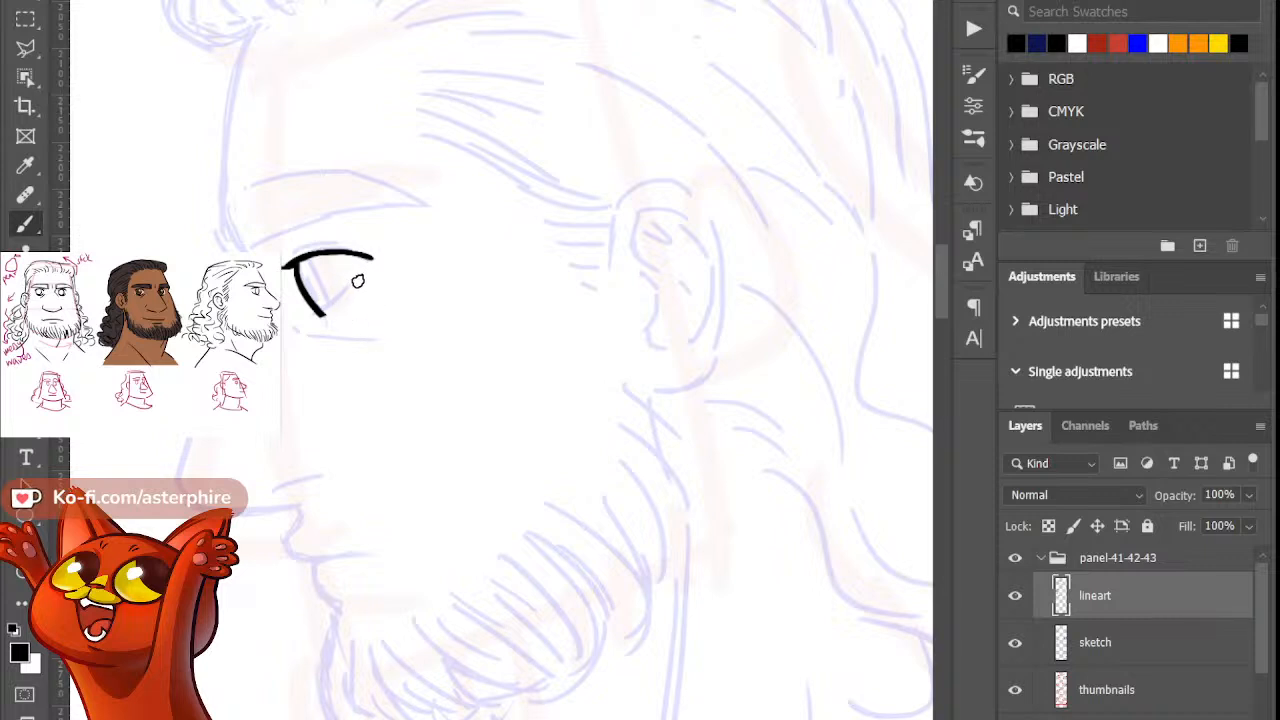
Step: Ink the short slanted lower eyelid line and clean up its crossing with the front edge of the eye
{"action": "left_click_drag", "start_coordinate": [352, 290], "coordinate": [288, 336]}
{"action": "key", "text": "ctrl+z"}
{"action": "left_click_drag", "start_coordinate": [346, 289], "coordinate": [306, 320]}
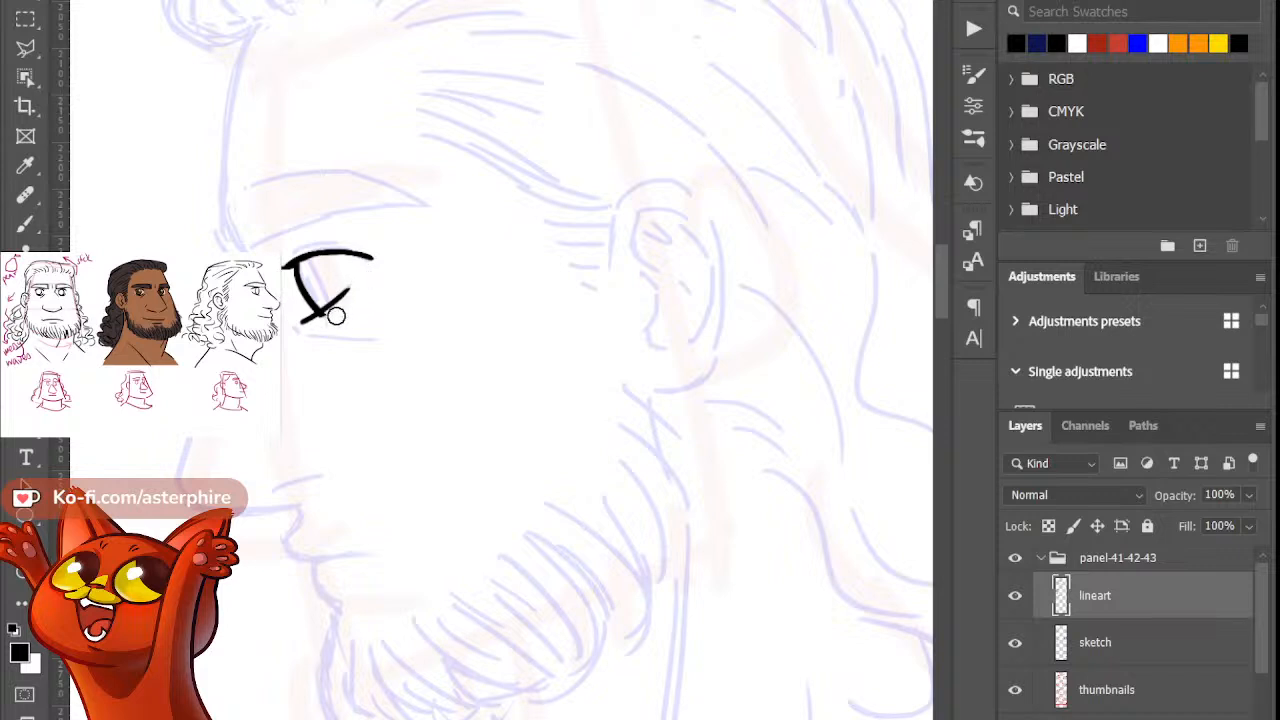
{"action": "key", "text": "b"}
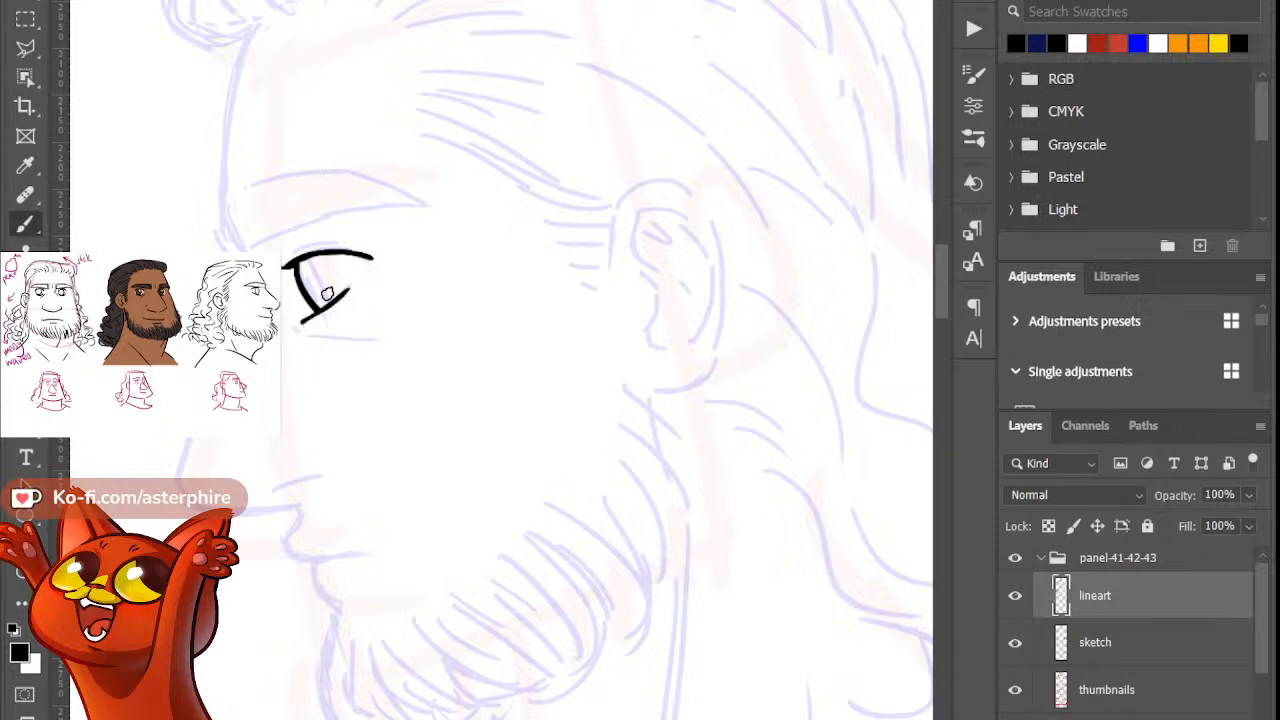
{"action": "left_click_drag", "start_coordinate": [318, 314], "coordinate": [302, 322]}
{"action": "key", "text": "e"}
{"action": "key", "text": "b"}
{"action": "key", "text": "e"}
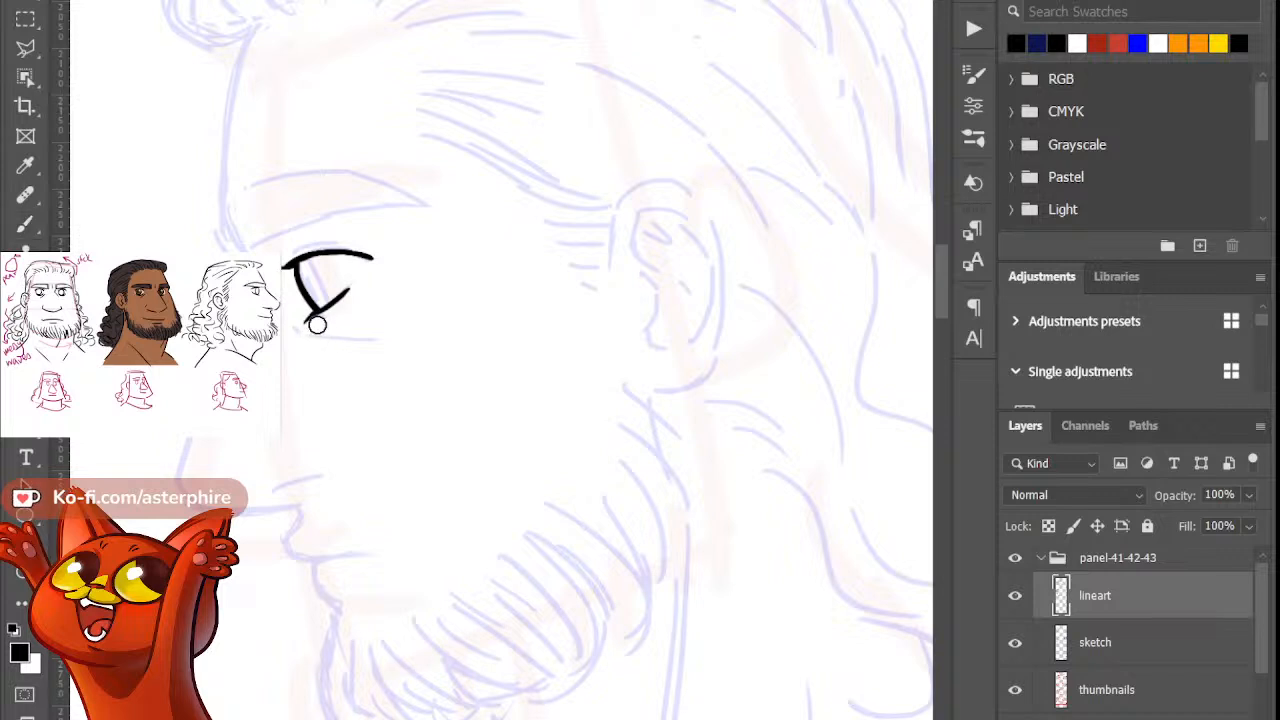
{"action": "key", "text": "b"}
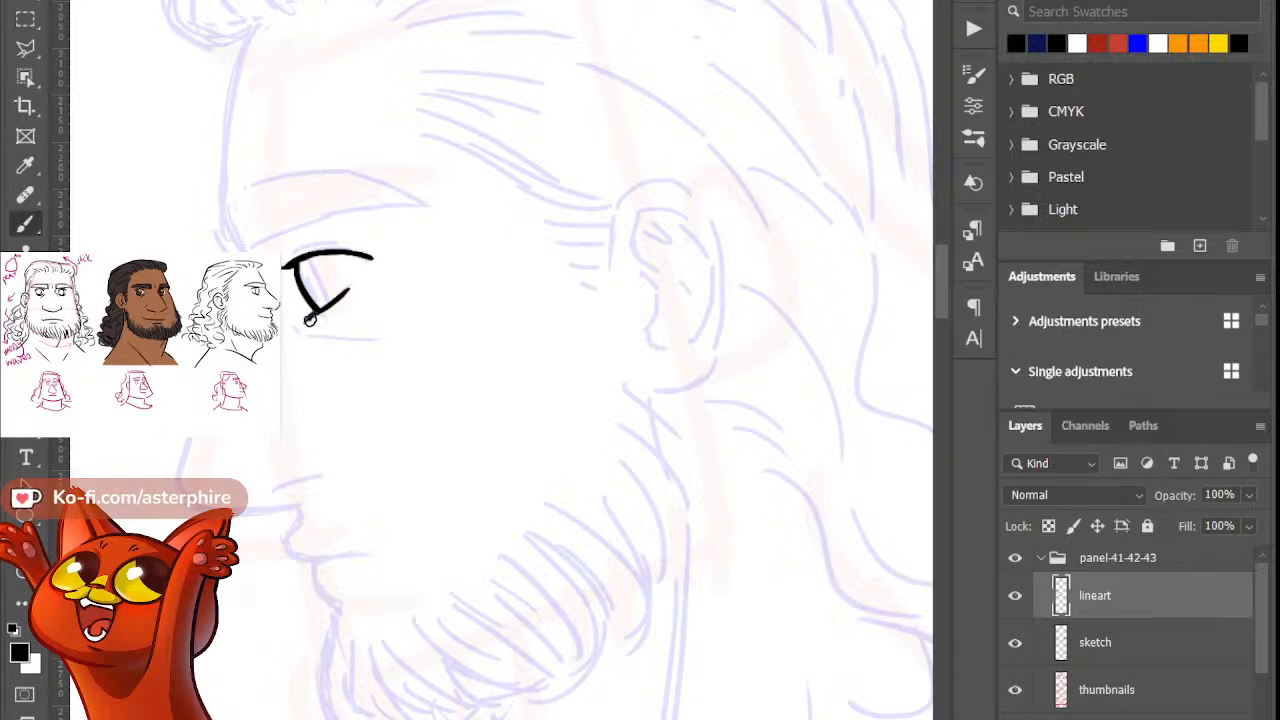
{"action": "key", "text": "e"}
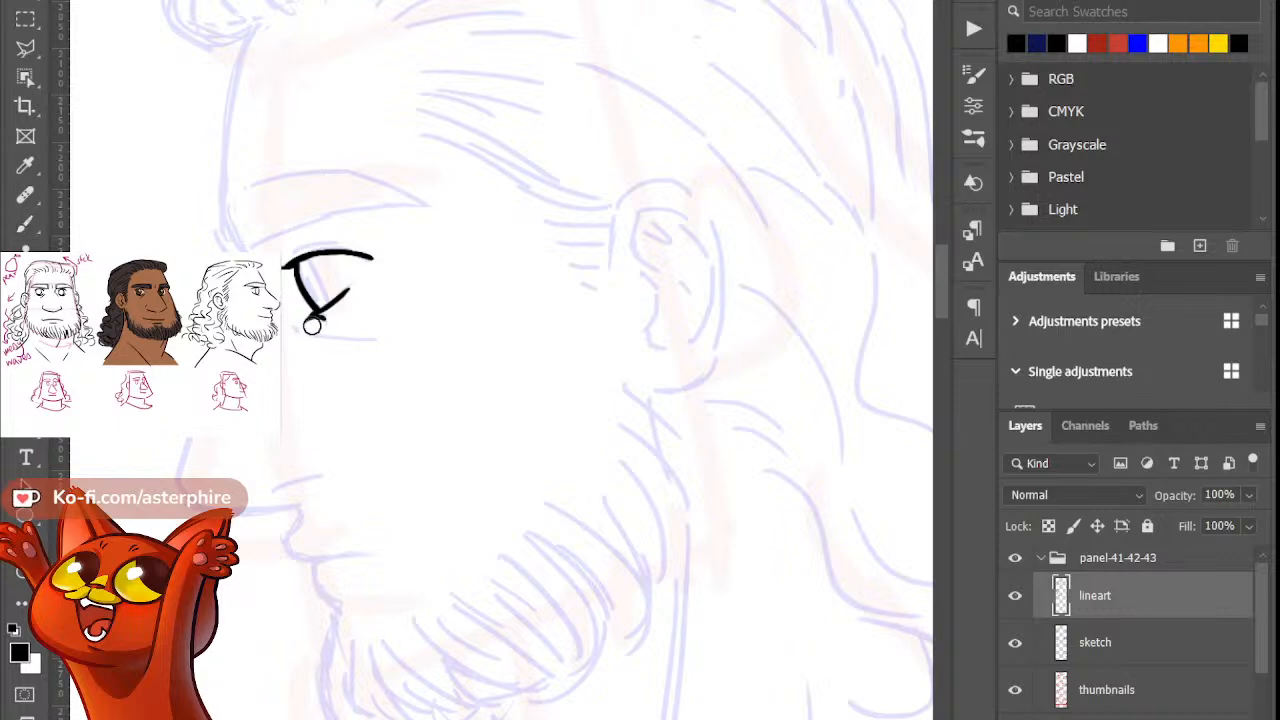
{"action": "key", "text": "b"}
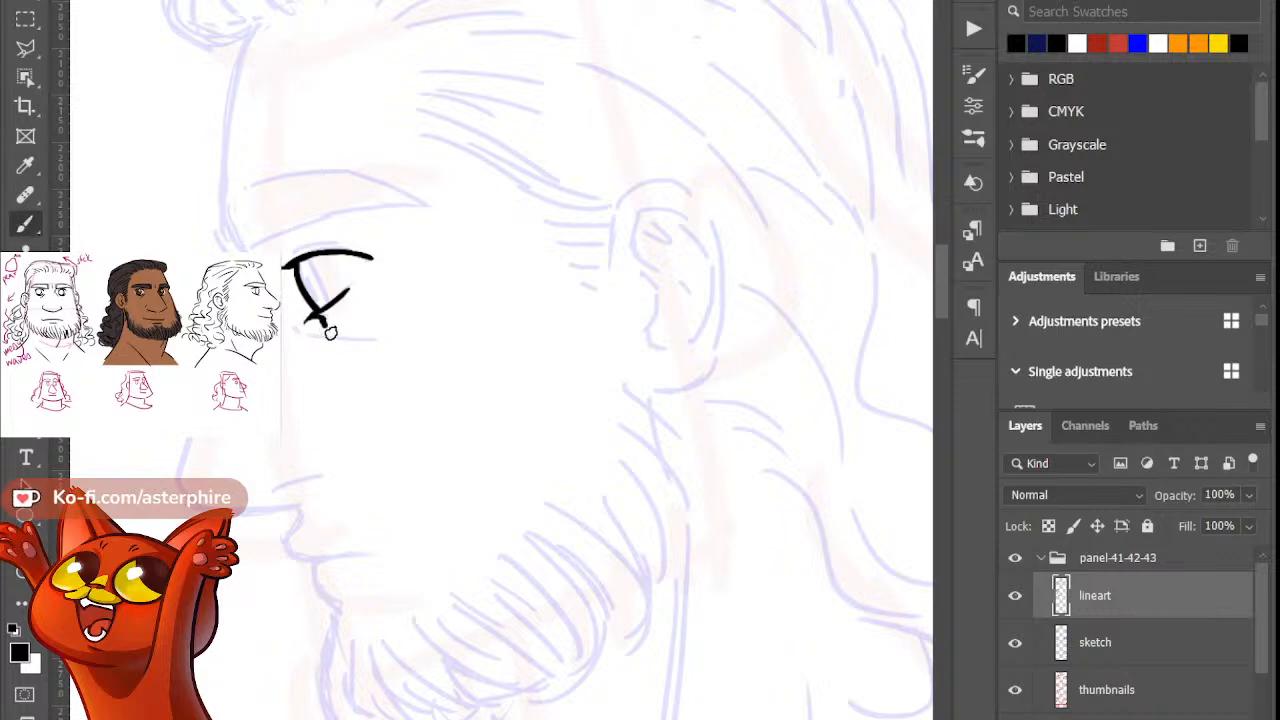
Step: Ink the iris line and dark pupil inside the man's eye, and refine the small stroke beneath its lower corner
{"action": "left_click_drag", "start_coordinate": [322, 320], "coordinate": [331, 346]}
{"action": "key", "text": "e"}
{"action": "key", "text": "b"}
{"action": "mouse_move", "coordinate": [305, 265]}
{"action": "left_mouse_down"}
{"action": "mouse_move", "coordinate": [326, 300]}
{"action": "mouse_move", "coordinate": [310, 291]}
{"action": "left_mouse_up"}
{"action": "key", "text": "ctrl+z"}
{"action": "key", "text": "ctrl+z"}
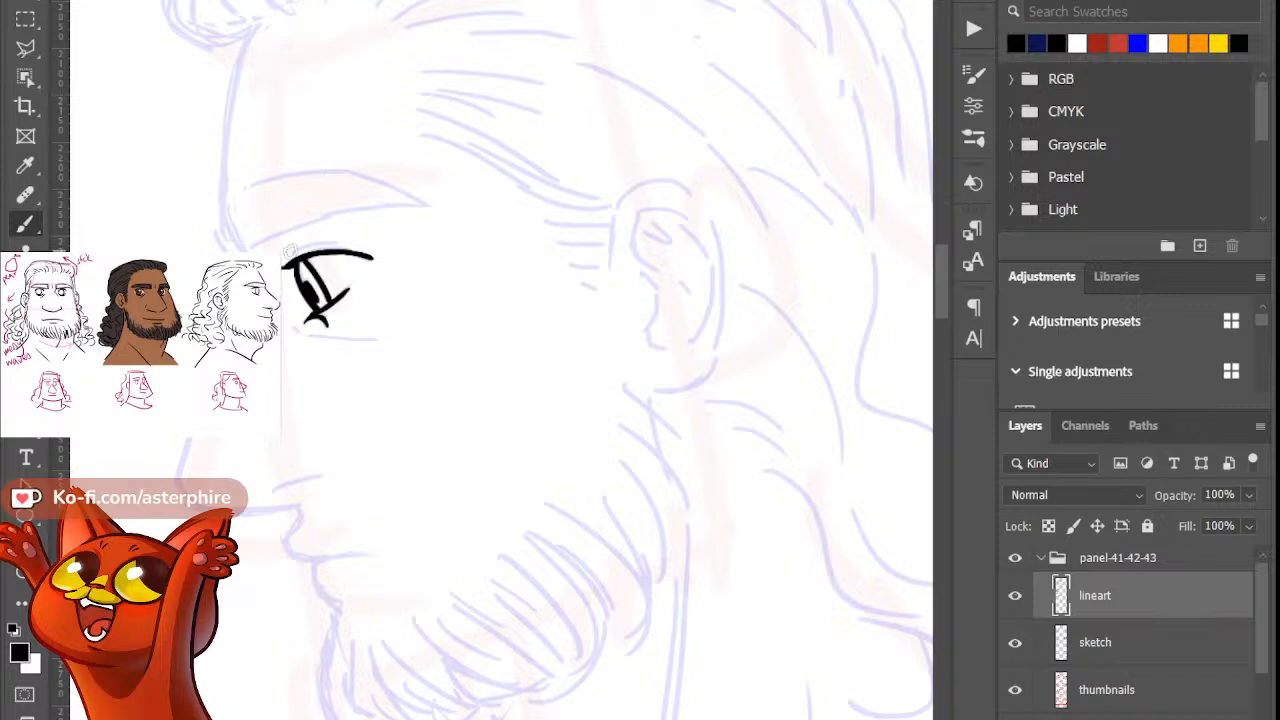
Step: Ink a thin eyelid crease just above the upper lid line and taper its back end
{"action": "left_click_drag", "start_coordinate": [284, 250], "coordinate": [374, 244]}
{"action": "key", "text": "ctrl+z"}
{"action": "left_click_drag", "start_coordinate": [291, 254], "coordinate": [349, 240]}
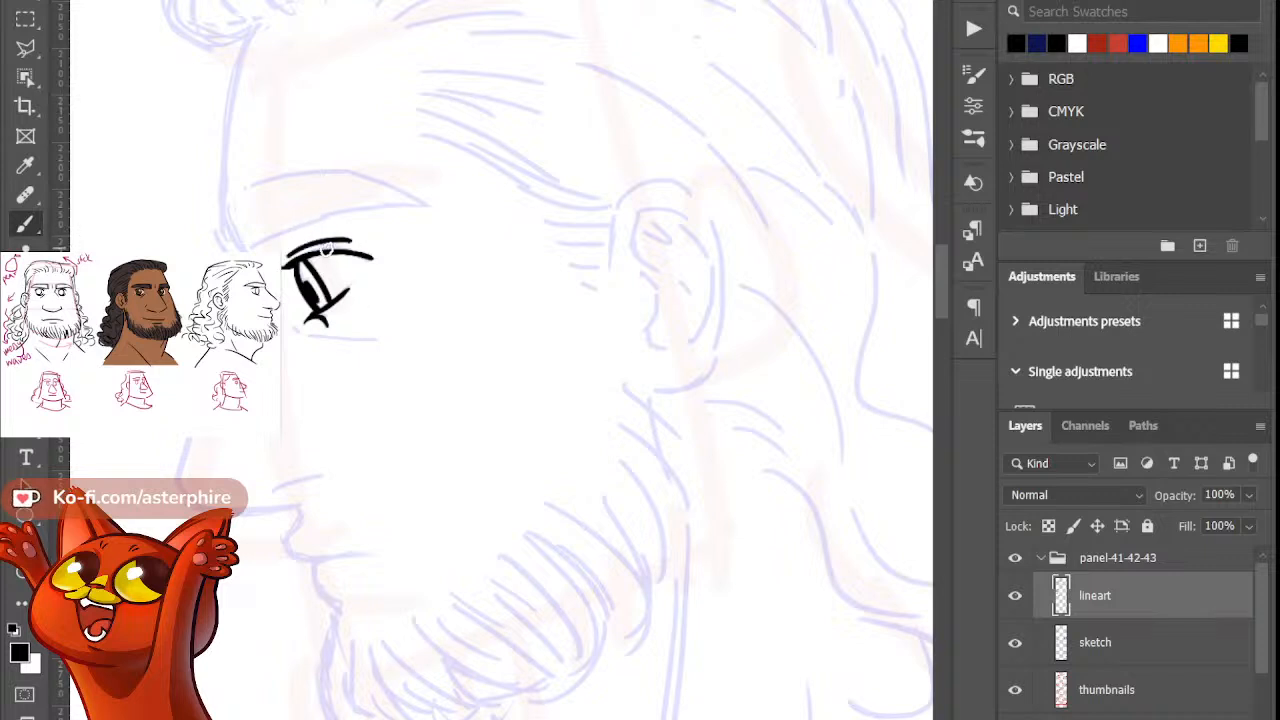
{"action": "key", "text": "e"}
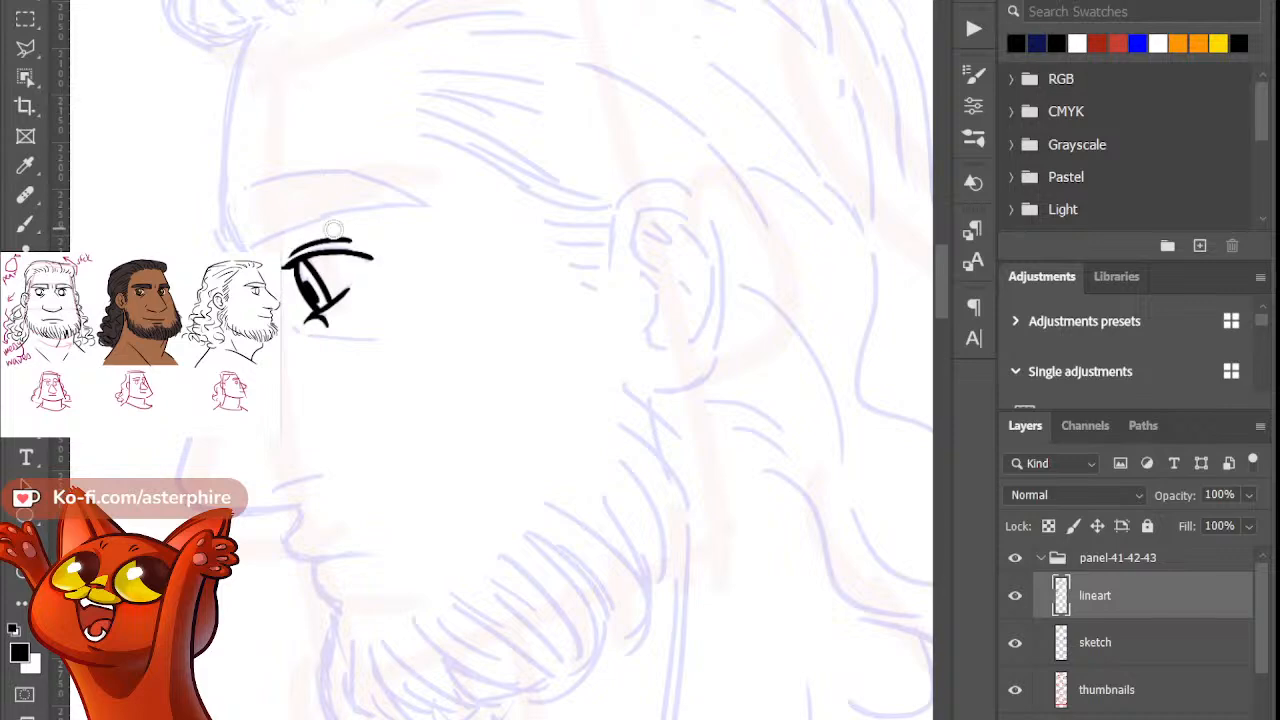
{"action": "left_click_drag", "start_coordinate": [321, 235], "coordinate": [370, 237]}
{"action": "key", "text": "b"}
{"action": "key", "text": "ctrl+z"}
{"action": "key", "text": "ctrl+z"}
{"action": "key", "text": "e"}
{"action": "key", "text": "b"}
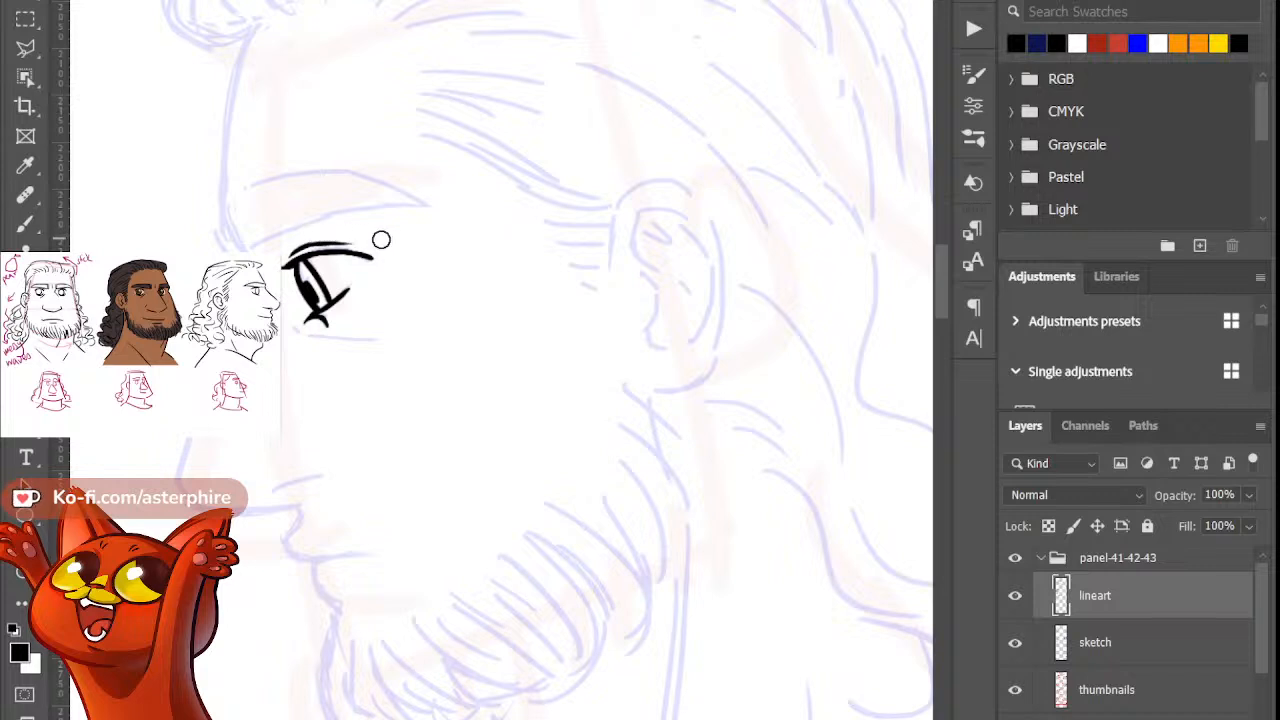
Step: Ink a thin, nearly horizontal line below the man's eye, redoing it until it is slimmer
{"action": "key", "text": "b"}
{"action": "left_click_drag", "start_coordinate": [300, 335], "coordinate": [392, 336]}
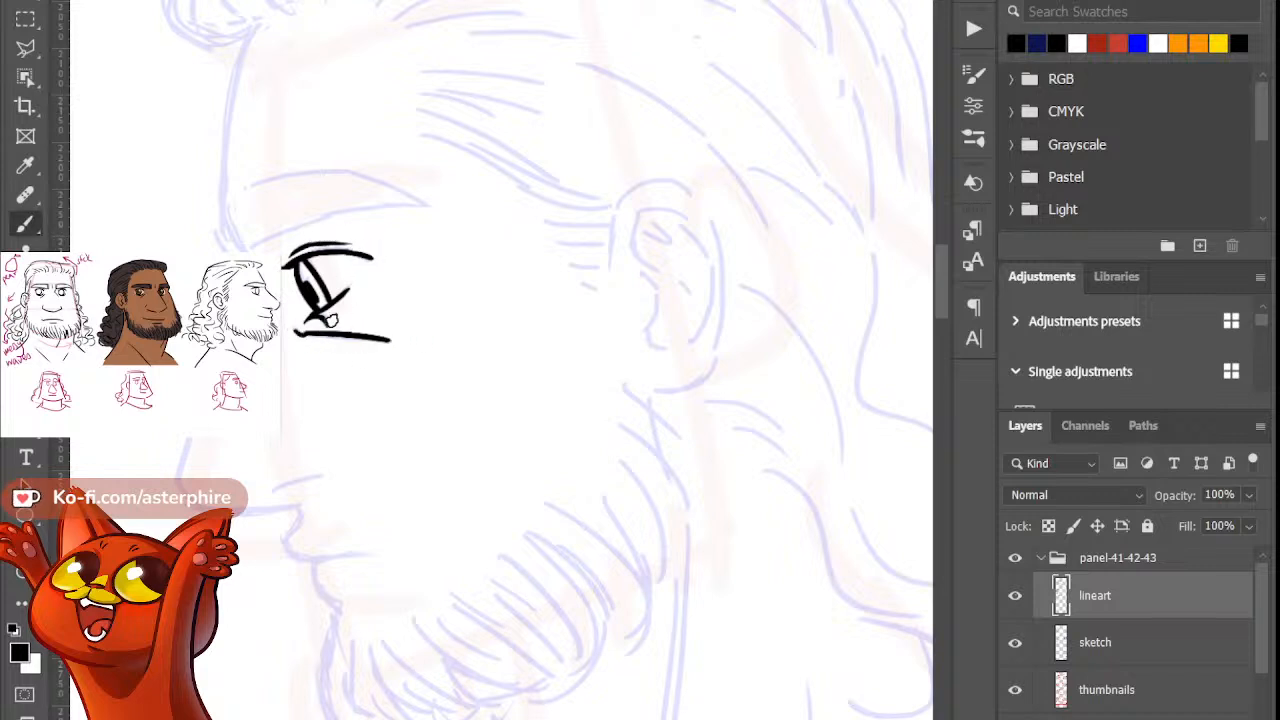
{"action": "key", "text": "ctrl+z"}
{"action": "left_click_drag", "start_coordinate": [300, 325], "coordinate": [392, 336]}
{"action": "key", "text": "ctrl+z"}
{"action": "left_click_drag", "start_coordinate": [292, 325], "coordinate": [378, 337]}
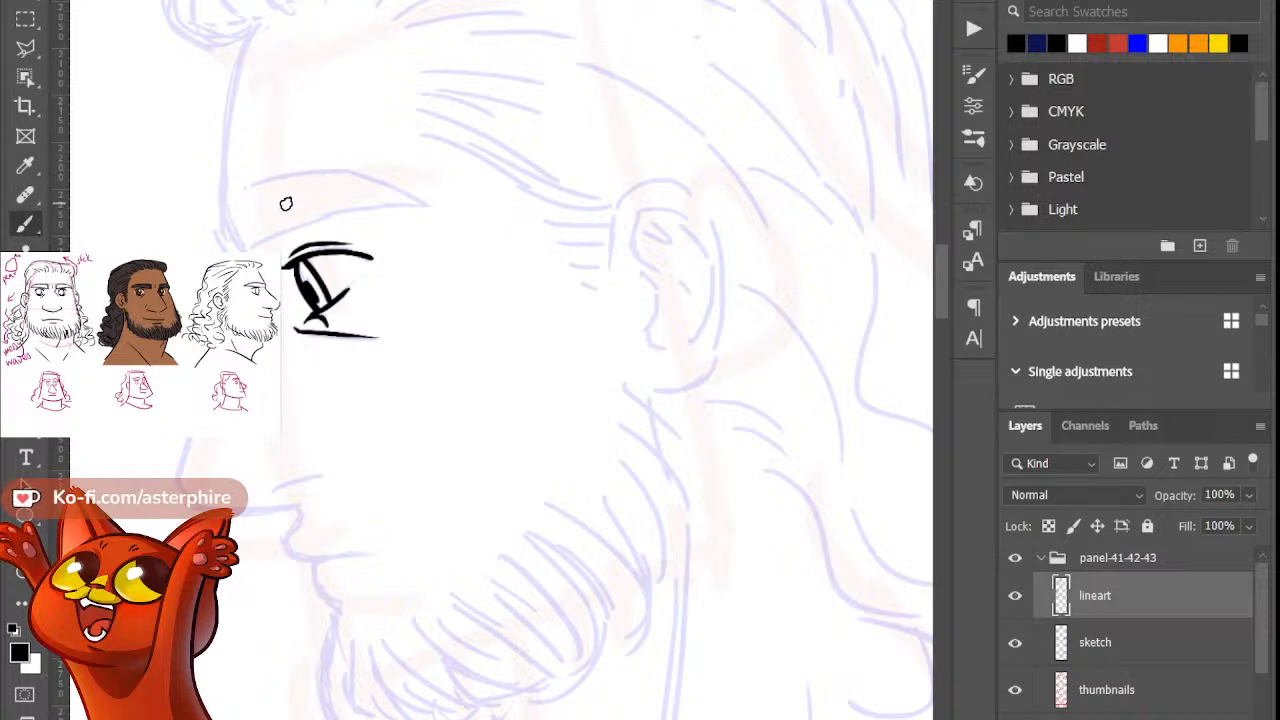
Step: Ink the lower edge of the man's eyebrow as a long arched line above the eye
{"action": "mouse_move", "coordinate": [940, 280]}
{"action": "left_mouse_down"}
{"action": "mouse_move", "coordinate": [943, 262]}
{"action": "mouse_move", "coordinate": [943, 277]}
{"action": "left_mouse_up"}
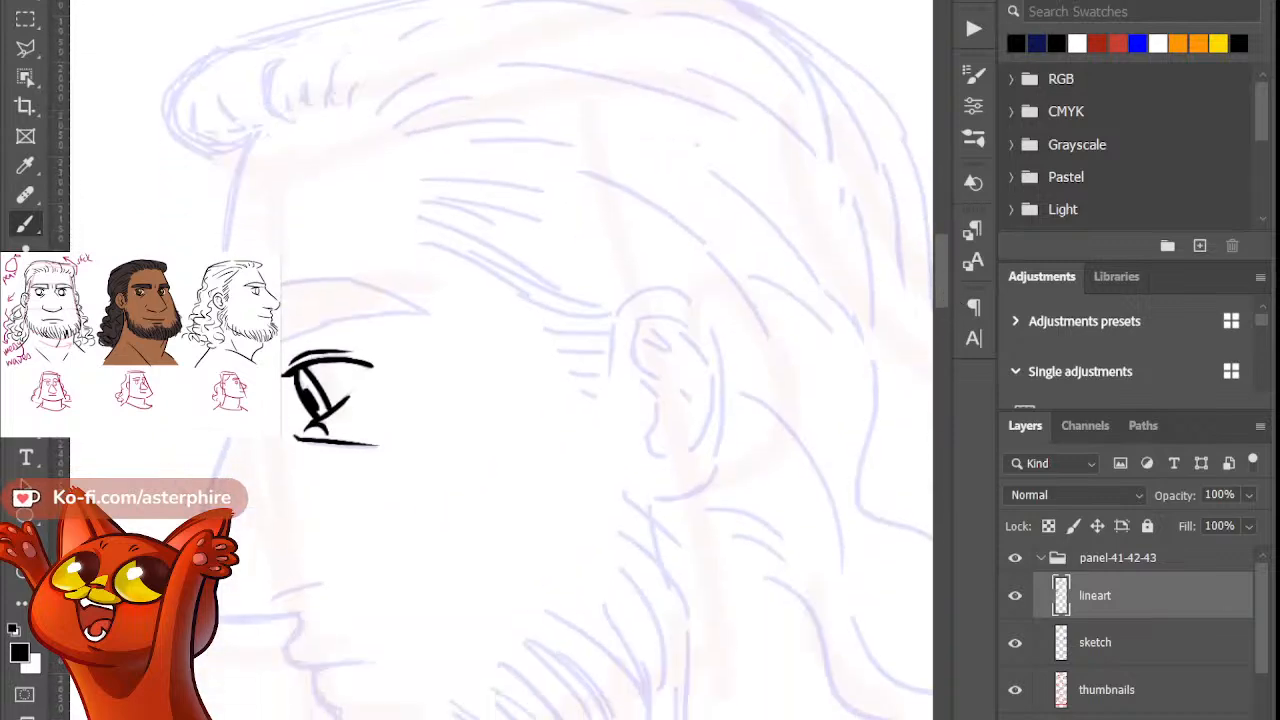
{"action": "key", "text": "e"}
{"action": "key", "text": "b"}
{"action": "key", "text": "e"}
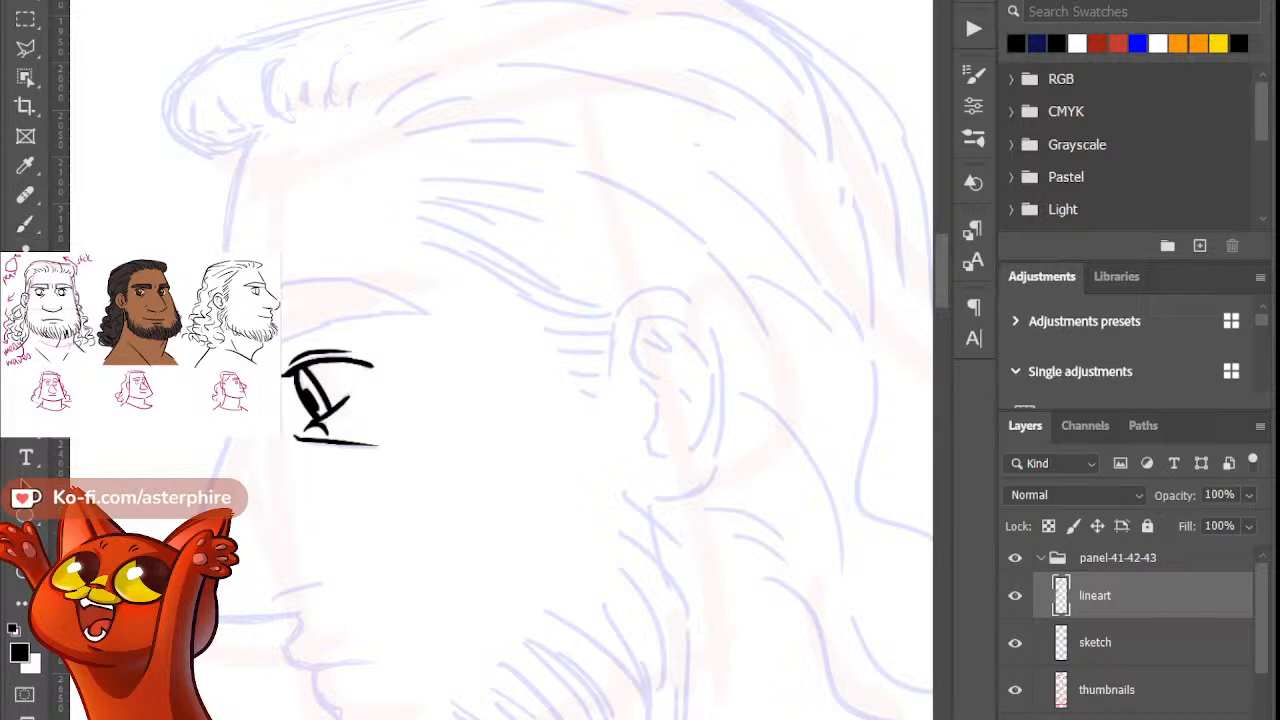
{"action": "key", "text": "b"}
{"action": "left_click_drag", "start_coordinate": [283, 341], "coordinate": [407, 310]}
{"action": "key", "text": "e"}
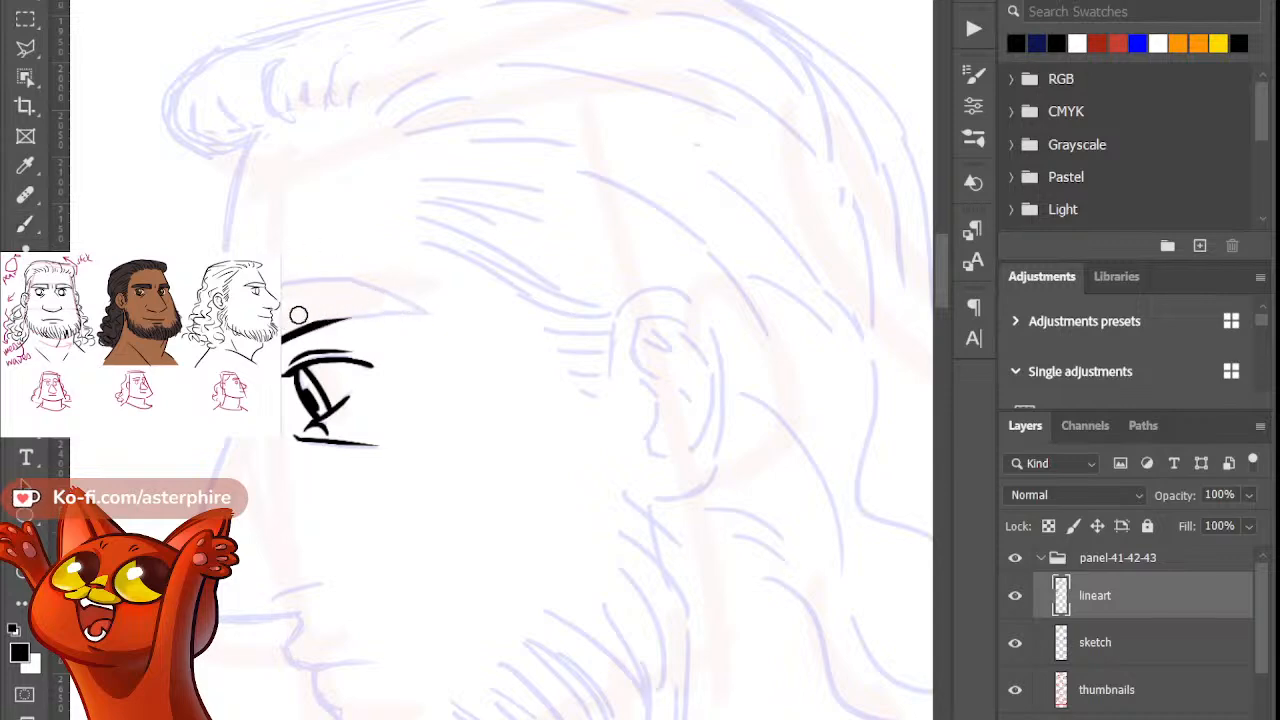
{"action": "key", "text": "b"}
{"action": "left_click_drag", "start_coordinate": [314, 333], "coordinate": [429, 322]}
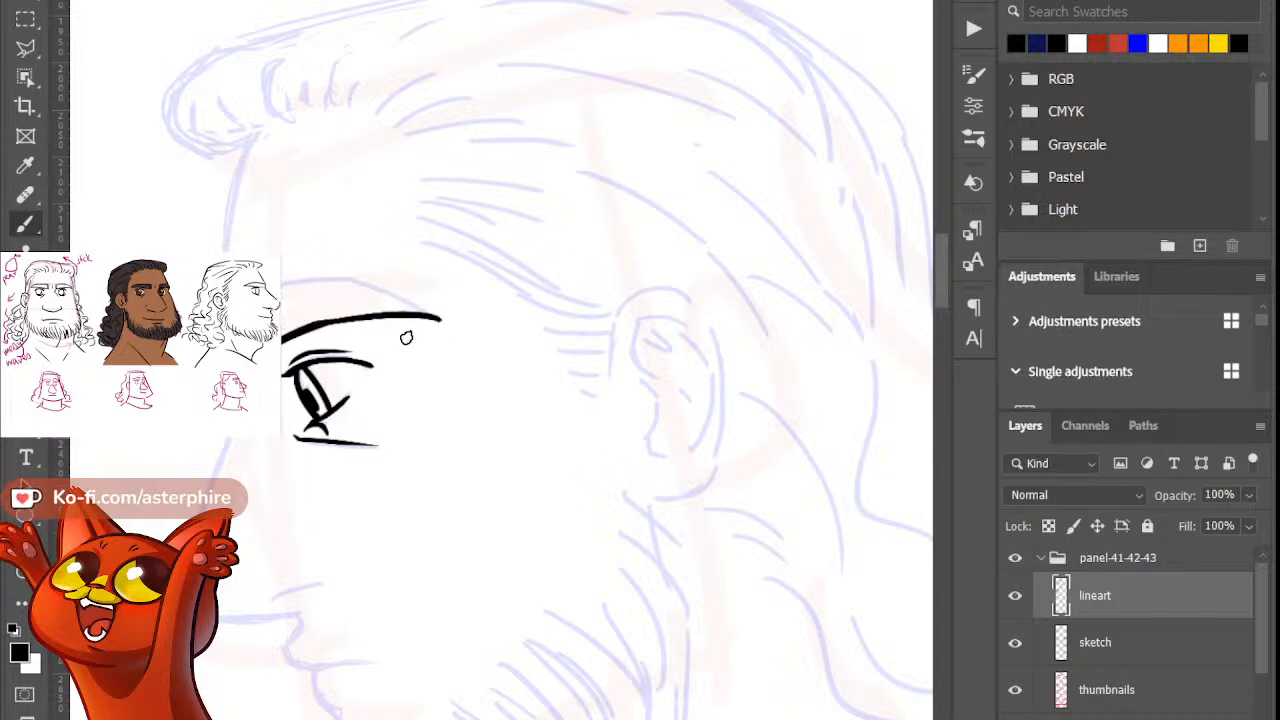
Step: Ink the upper edge of the eyebrow, curving it down to meet the lower edge at the outer tip
{"action": "mouse_move", "coordinate": [283, 279]}
{"action": "left_mouse_down"}
{"action": "mouse_move", "coordinate": [352, 274]}
{"action": "mouse_move", "coordinate": [371, 286]}
{"action": "left_mouse_up"}
{"action": "key", "text": "ctrl+z"}
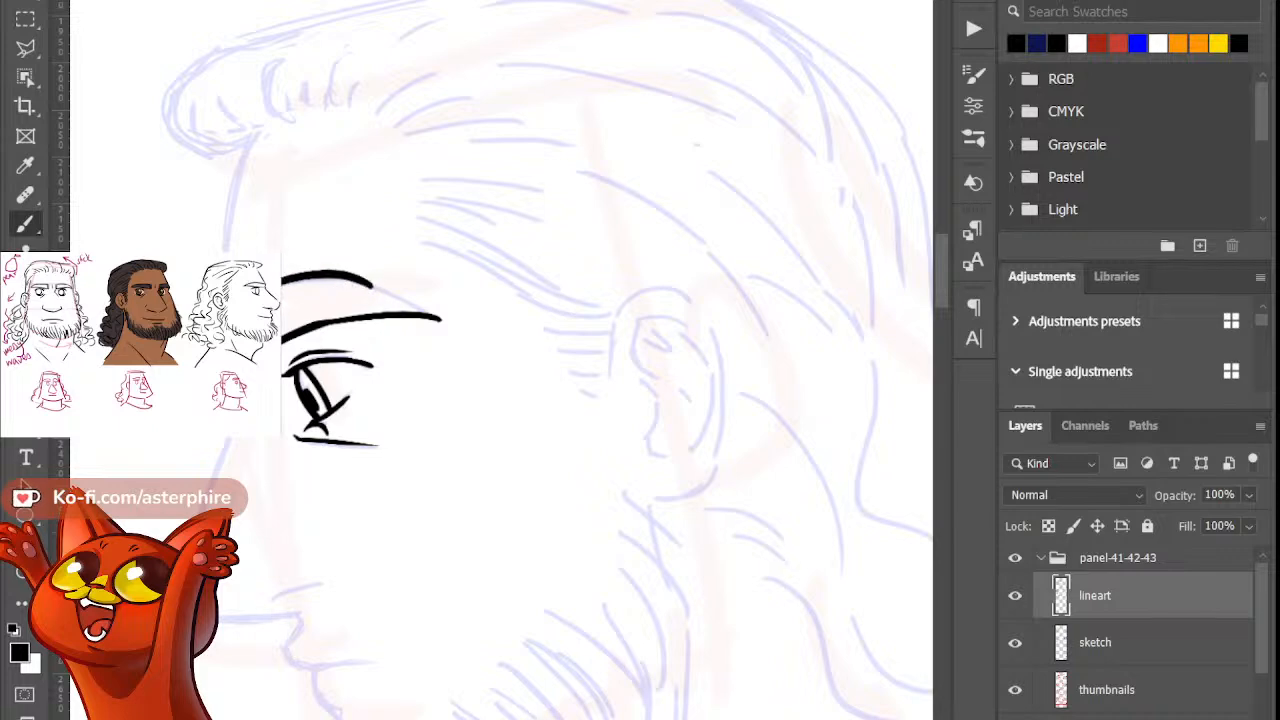
{"action": "key", "text": "e"}
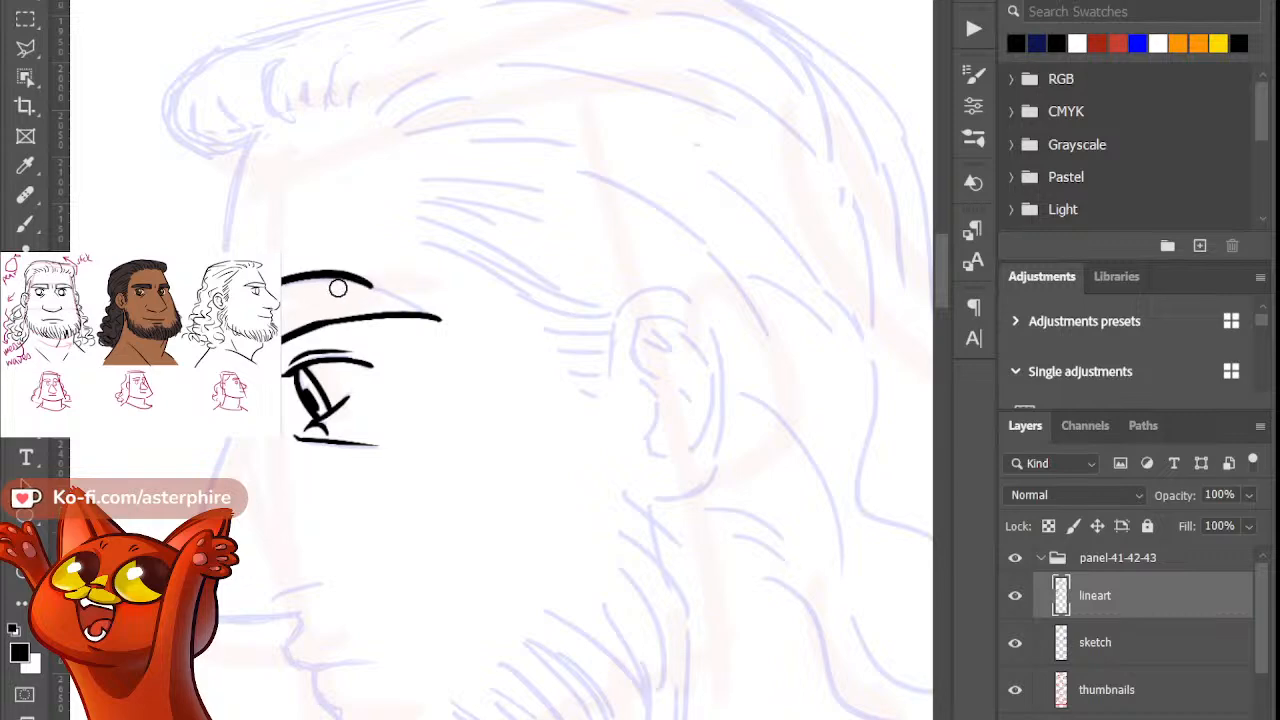
{"action": "left_click_drag", "start_coordinate": [323, 277], "coordinate": [447, 316]}
{"action": "key", "text": "b"}
{"action": "key", "text": "e"}
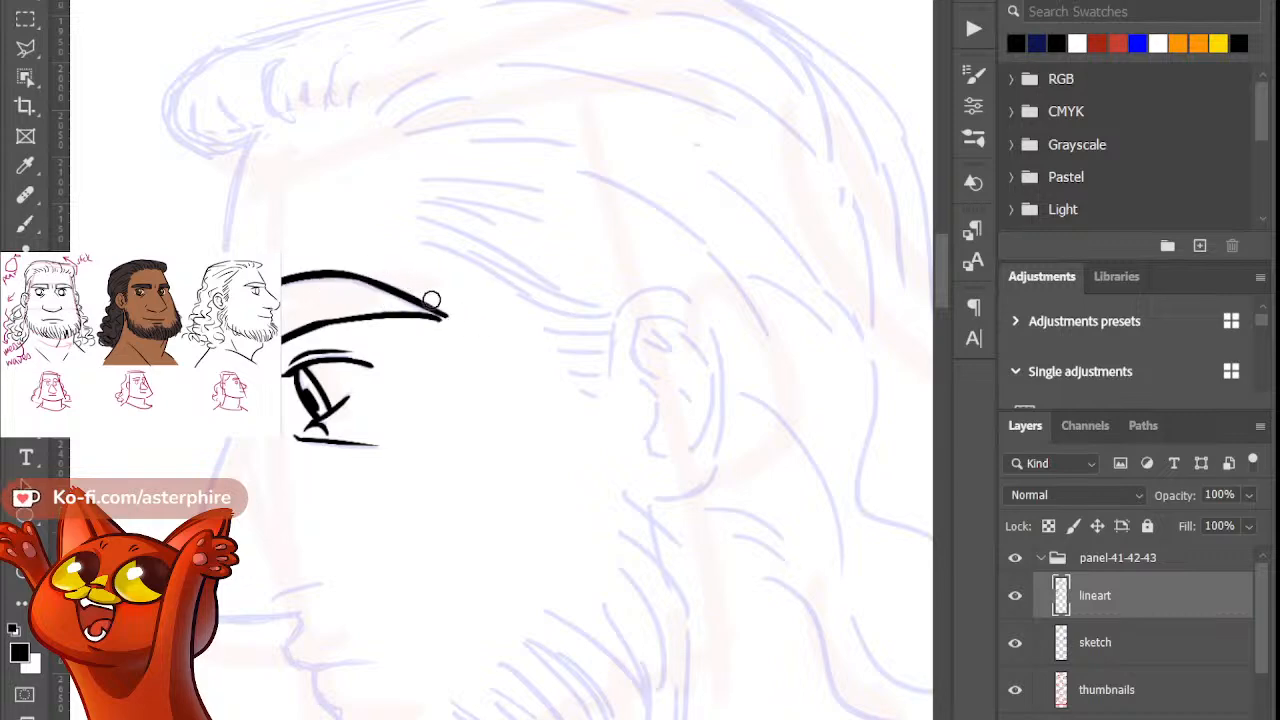
Step: Refine the eyebrow's outer tip by redrawing the joining line and erasing the excess into a clean point
{"action": "mouse_move", "coordinate": [422, 298]}
{"action": "left_mouse_down"}
{"action": "mouse_move", "coordinate": [449, 331]}
{"action": "mouse_move", "coordinate": [431, 326]}
{"action": "mouse_move", "coordinate": [440, 320]}
{"action": "left_mouse_up"}
{"action": "key", "text": "b"}
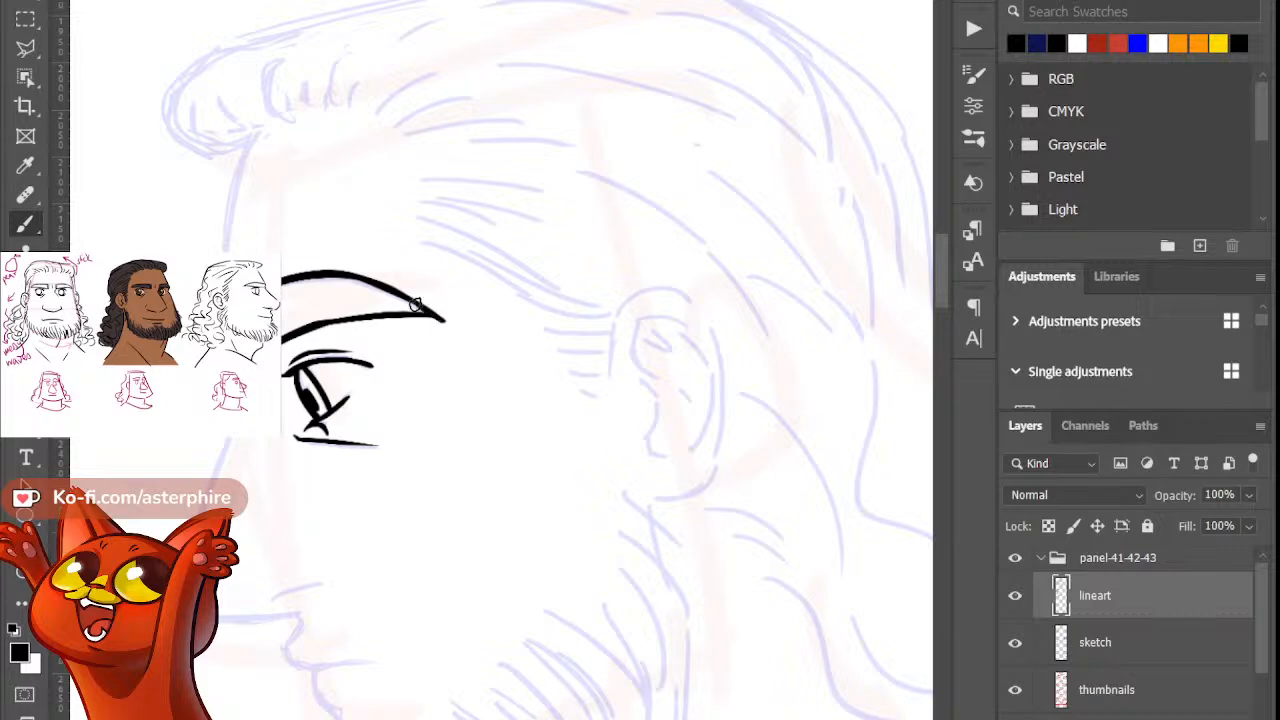
{"action": "key", "text": "ctrl+z"}
{"action": "left_click_drag", "start_coordinate": [408, 298], "coordinate": [441, 319]}
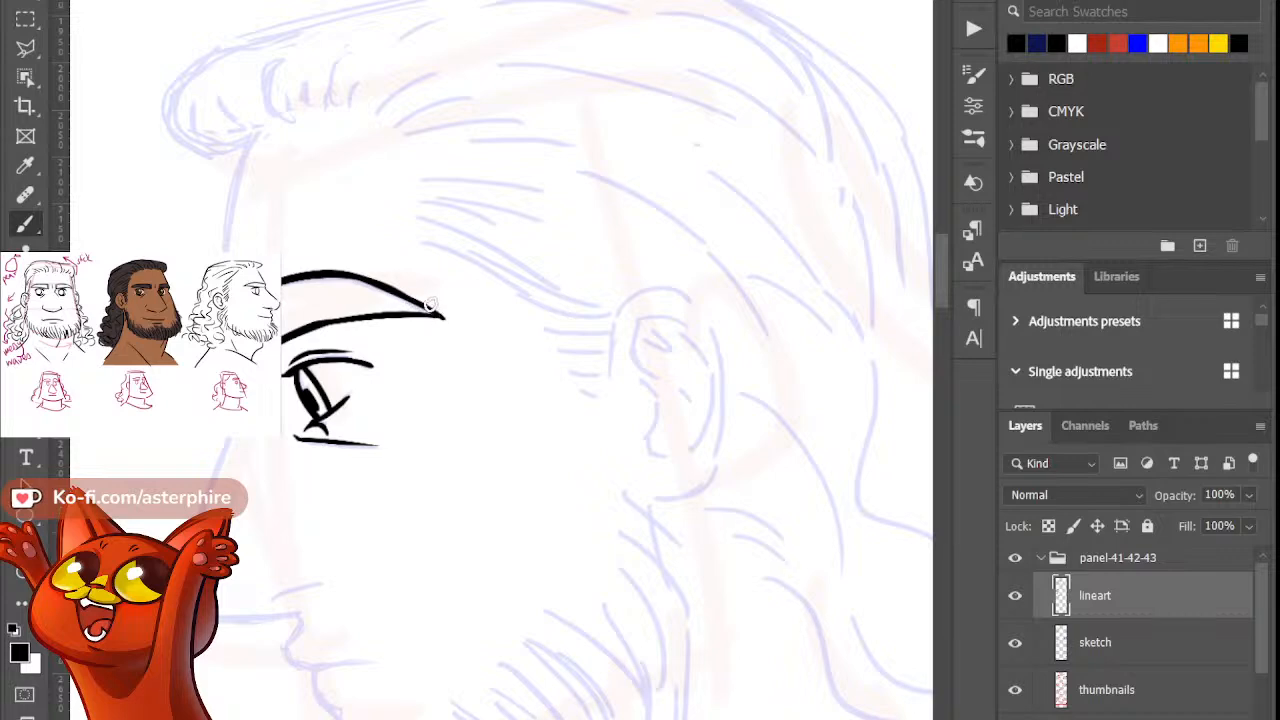
{"action": "key", "text": "e"}
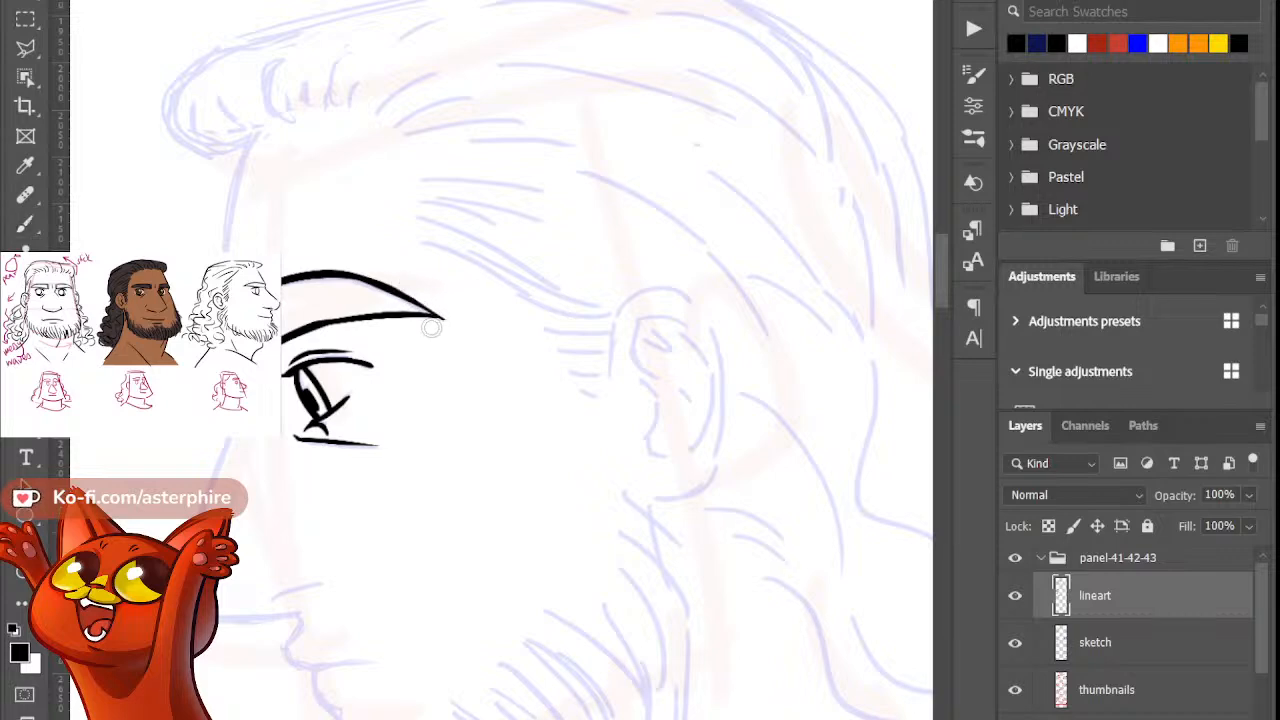
{"action": "left_click_drag", "start_coordinate": [431, 328], "coordinate": [440, 324]}
{"action": "key", "text": "b"}
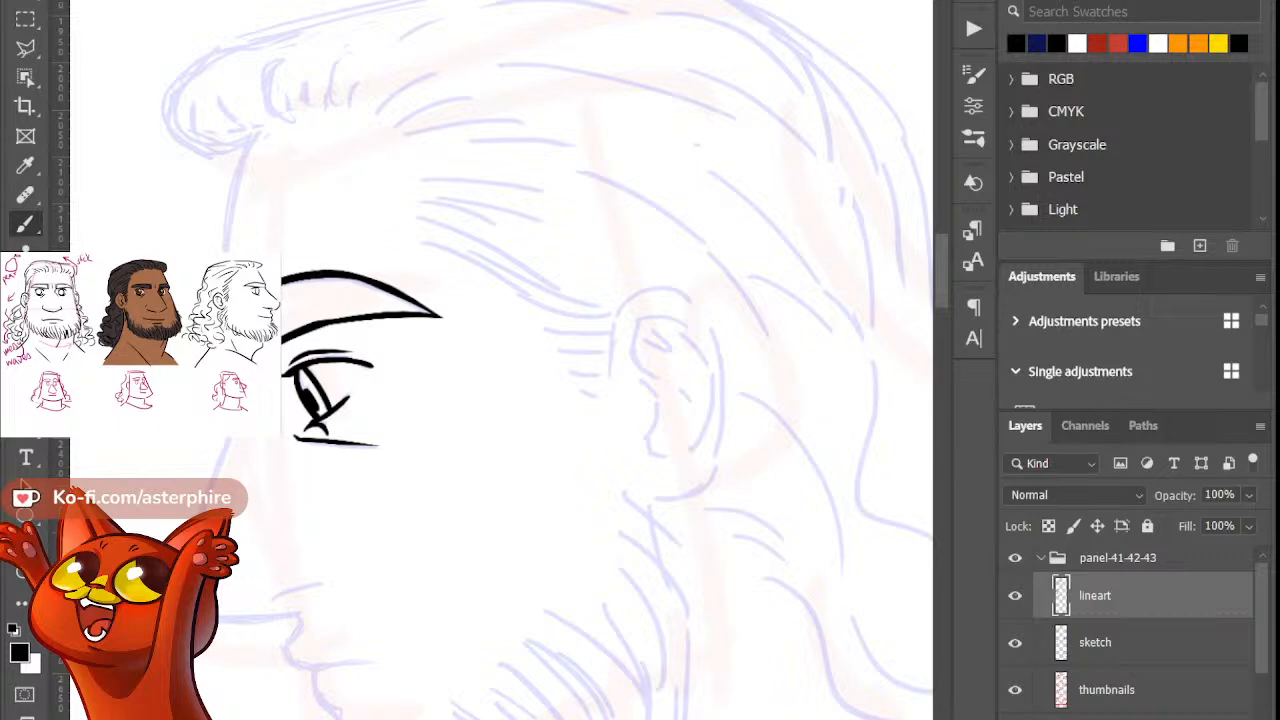
Step: Ink the man's forehead as a single tapered curve from the hairline to the brow, redoing it until it follows the sketch
{"action": "mouse_move", "coordinate": [207, 250]}
{"action": "left_mouse_down"}
{"action": "mouse_move", "coordinate": [243, 124]}
{"action": "mouse_move", "coordinate": [210, 250]}
{"action": "left_mouse_up"}
{"action": "key", "text": "ctrl+z"}
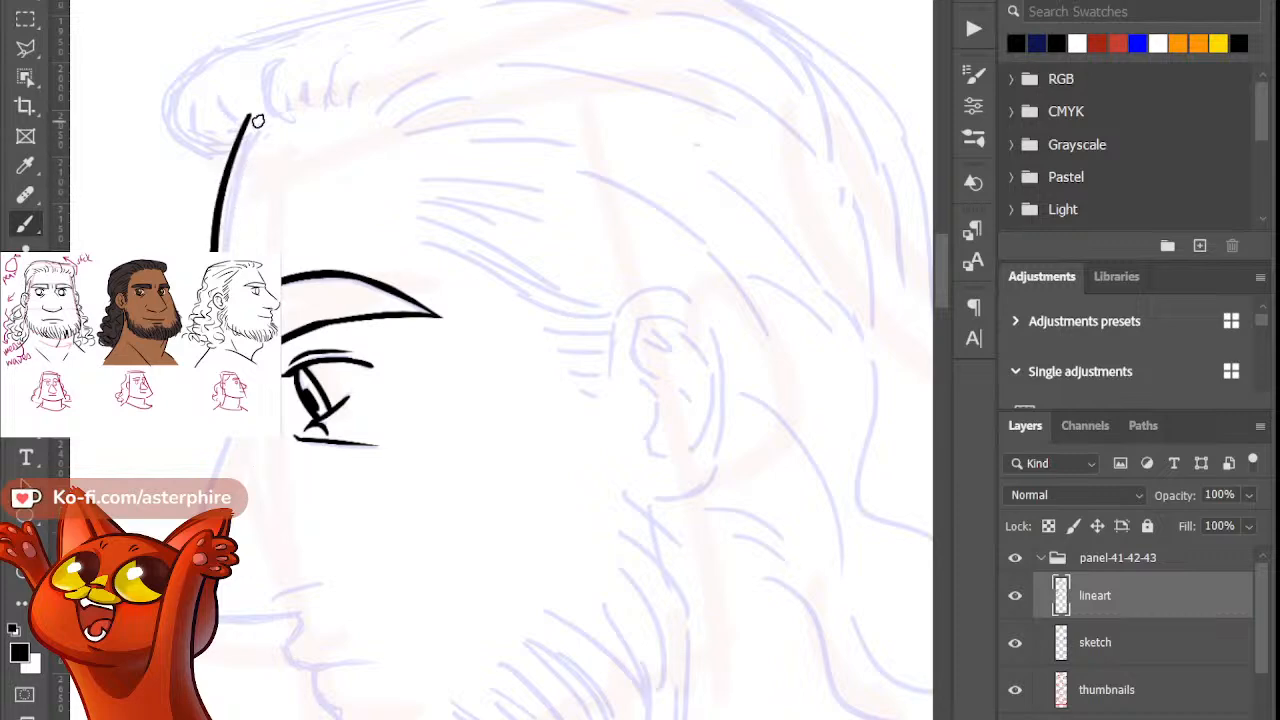
{"action": "key", "text": "ctrl+z"}
{"action": "left_click_drag", "start_coordinate": [252, 118], "coordinate": [218, 250]}
{"action": "key", "text": "ctrl+z"}
{"action": "left_click_drag", "start_coordinate": [255, 124], "coordinate": [215, 250]}
{"action": "key", "text": "ctrl+z"}
{"action": "left_click_drag", "start_coordinate": [257, 124], "coordinate": [215, 250]}
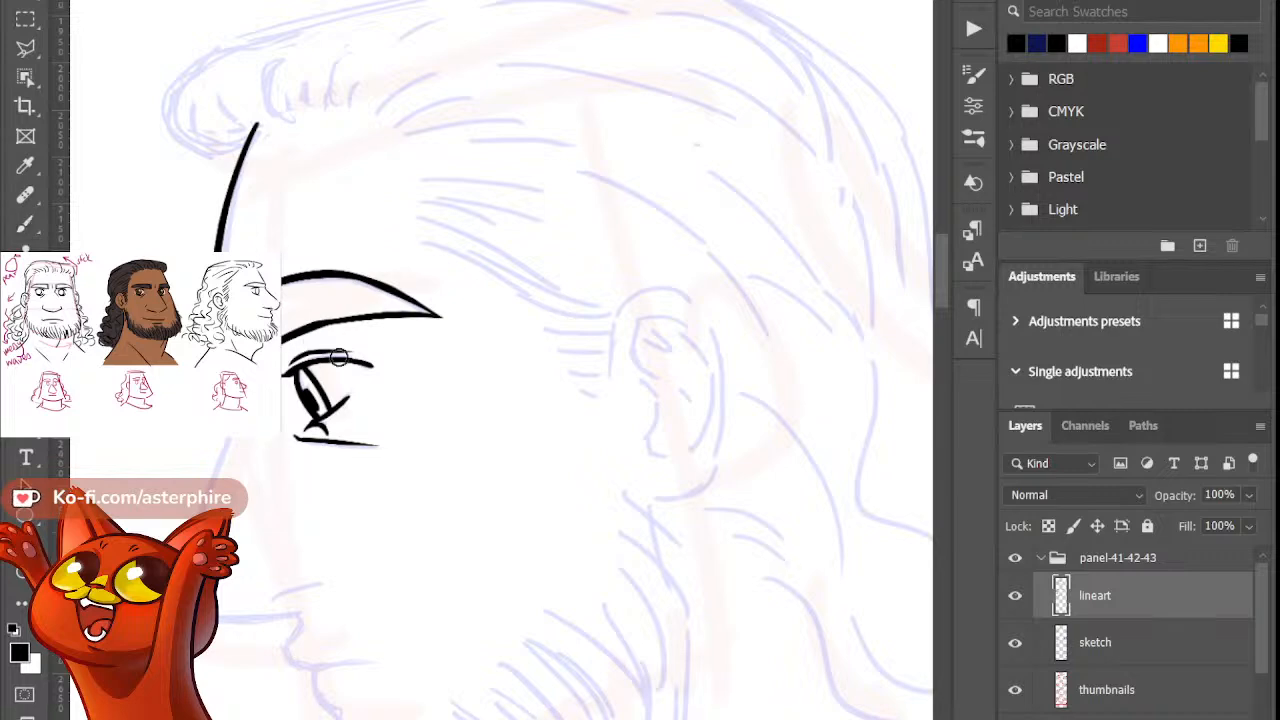
Step: Ink the bridge of the man's nose as a sloping line down to the tip, redoing the first stroke
{"action": "left_click_drag", "start_coordinate": [234, 438], "coordinate": [206, 510]}
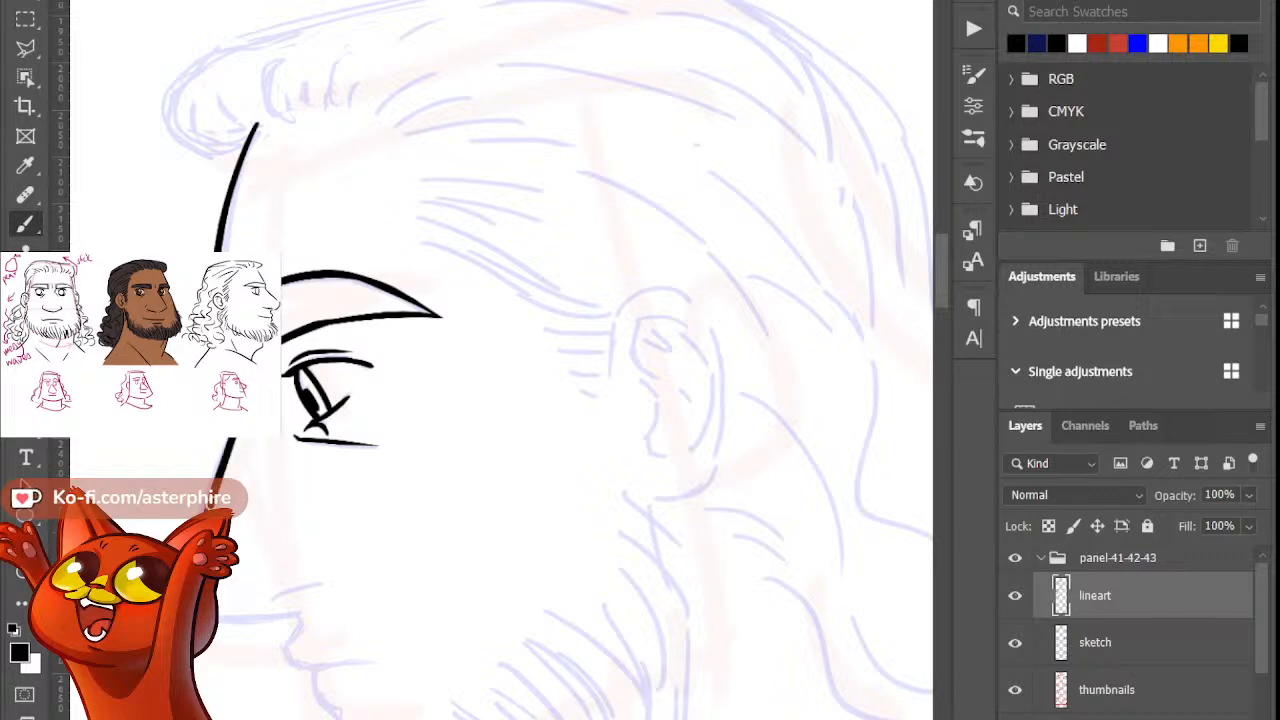
{"action": "key", "text": "ctrl+z"}
{"action": "left_click_drag", "start_coordinate": [230, 438], "coordinate": [197, 516]}
{"action": "left_click_drag", "start_coordinate": [224, 457], "coordinate": [205, 512]}
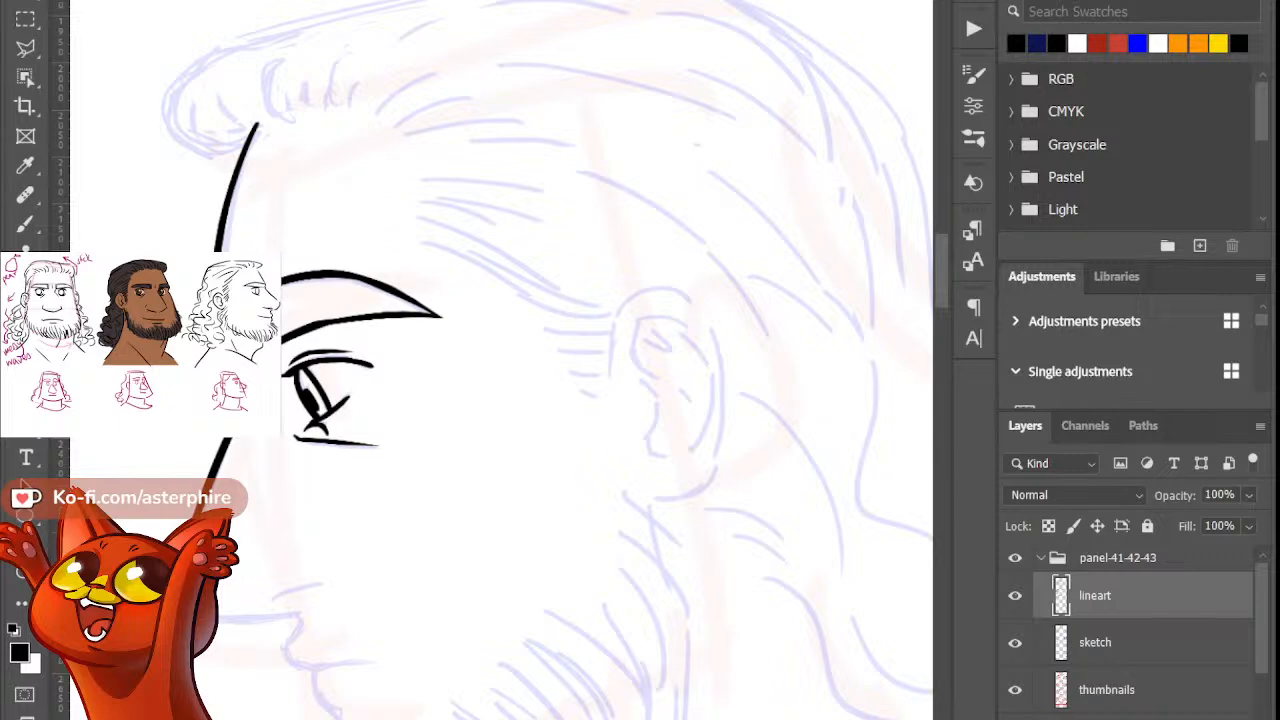
{"action": "key", "text": "b"}
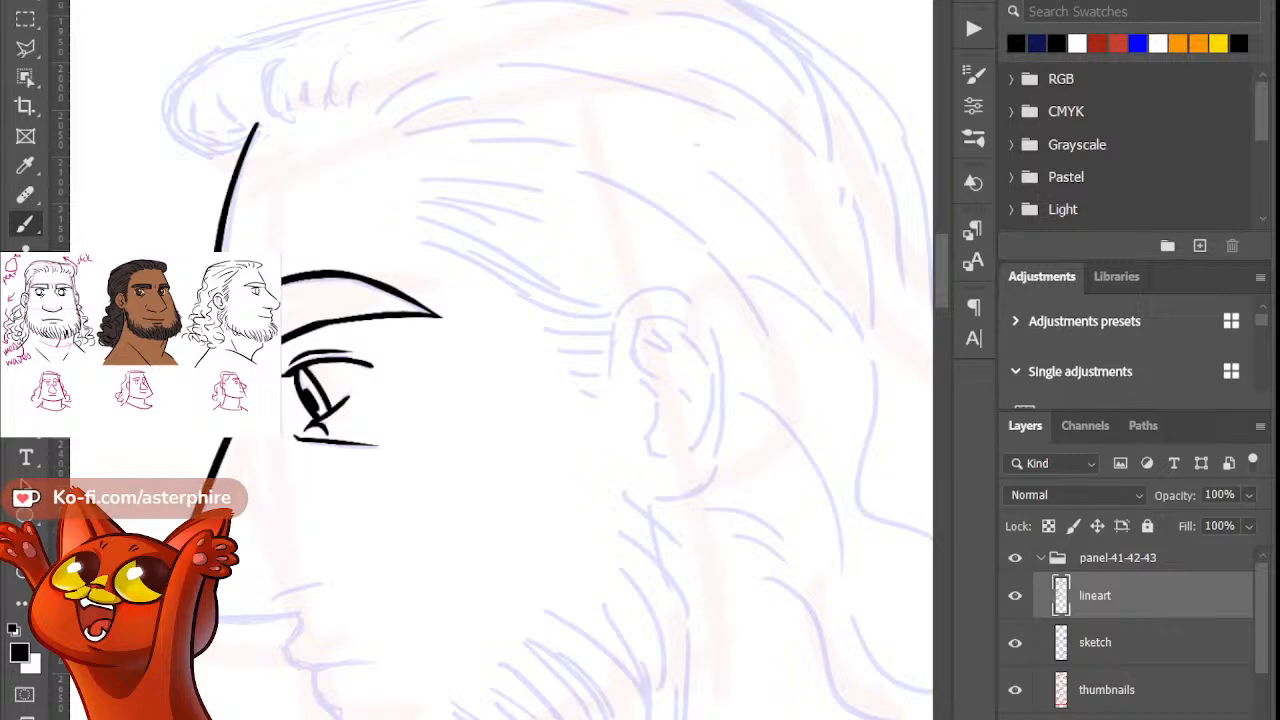
{"action": "key", "text": "e"}
{"action": "key", "text": "b"}
{"action": "left_click_drag", "start_coordinate": [215, 638], "coordinate": [338, 628]}
{"action": "key", "text": "ctrl+z"}
{"action": "left_click_drag", "start_coordinate": [218, 628], "coordinate": [366, 600]}
{"action": "key", "text": "ctrl+z"}
{"action": "left_click_drag", "start_coordinate": [218, 626], "coordinate": [328, 590]}
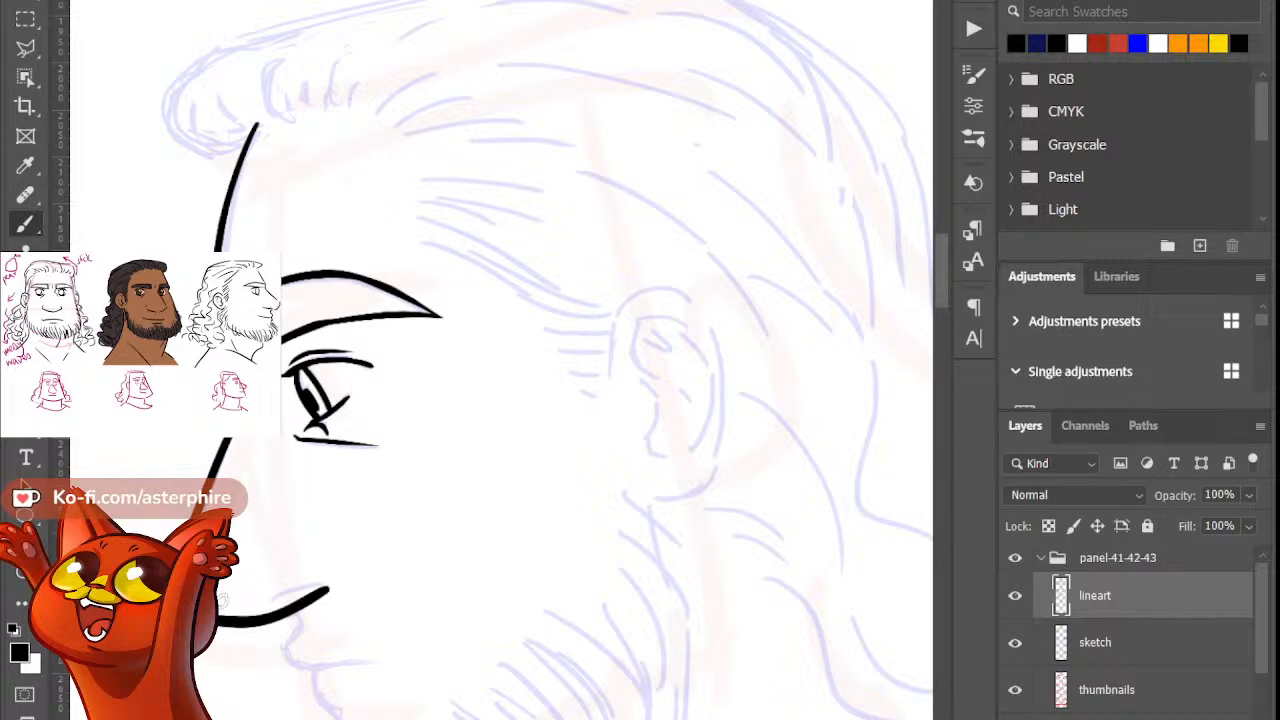
{"action": "key", "text": "ctrl+z"}
{"action": "left_click_drag", "start_coordinate": [218, 626], "coordinate": [303, 610]}
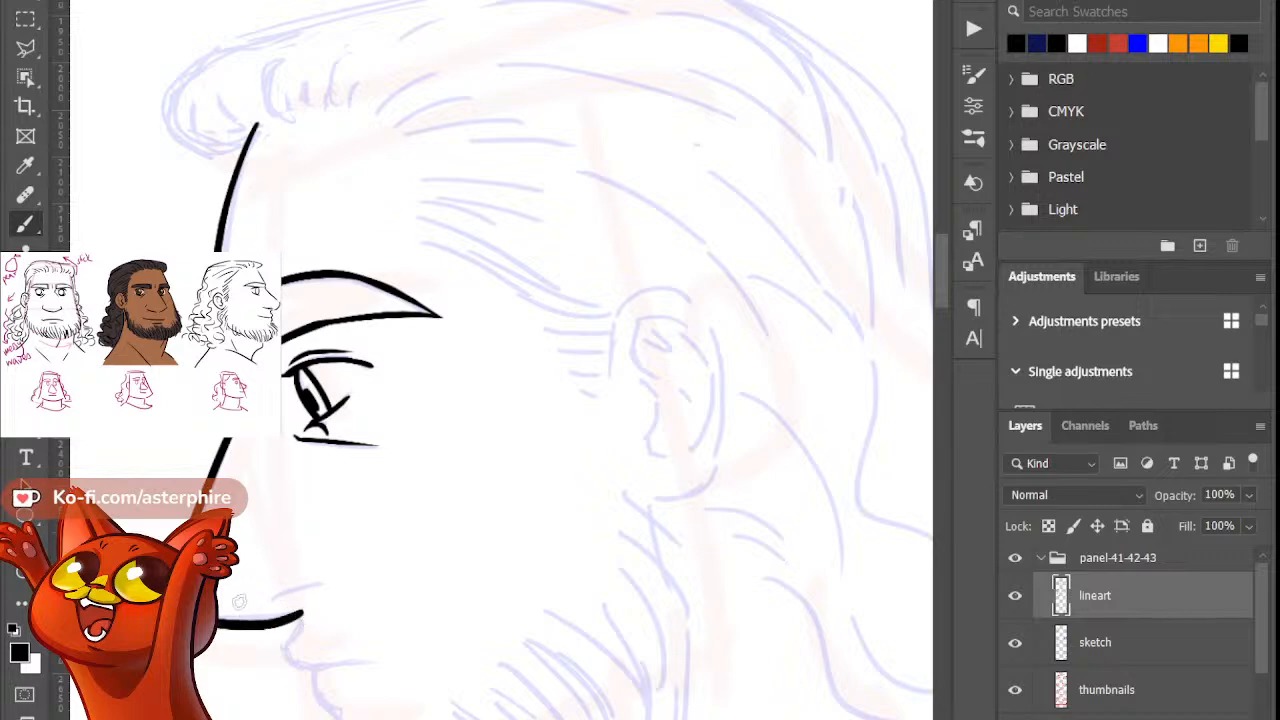
{"action": "key", "text": "ctrl+z"}
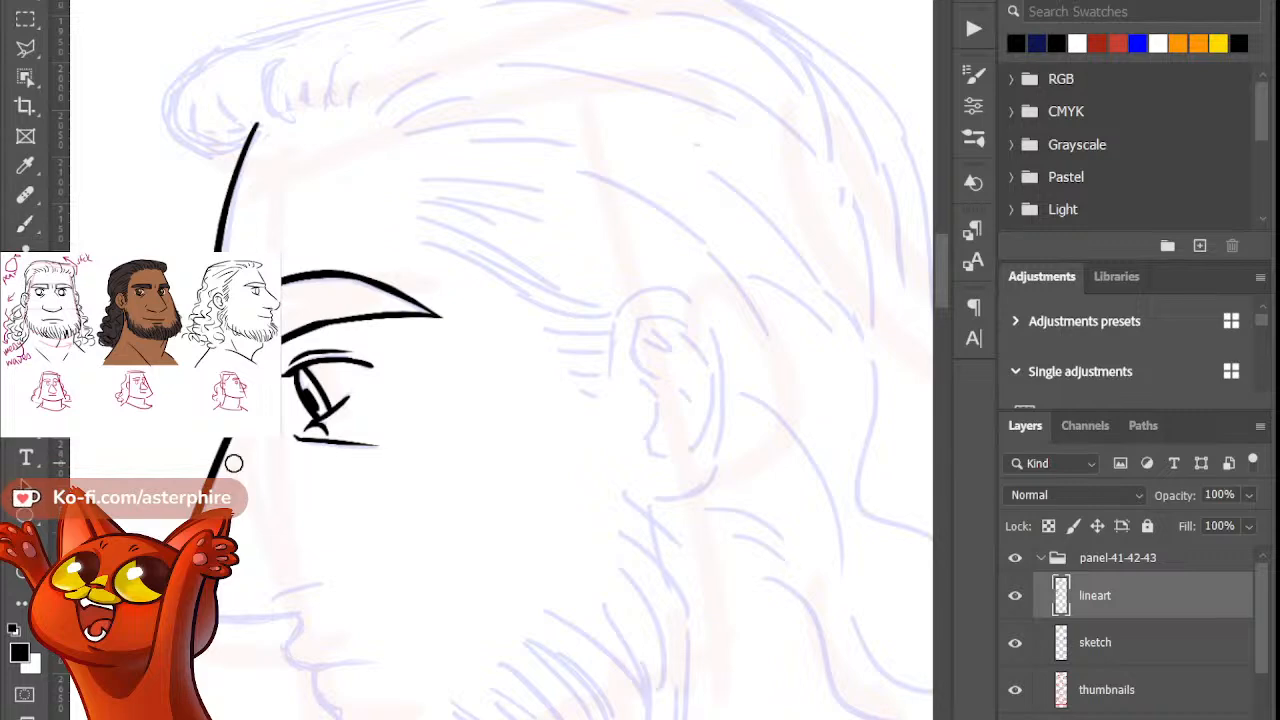
{"action": "key", "text": "b"}
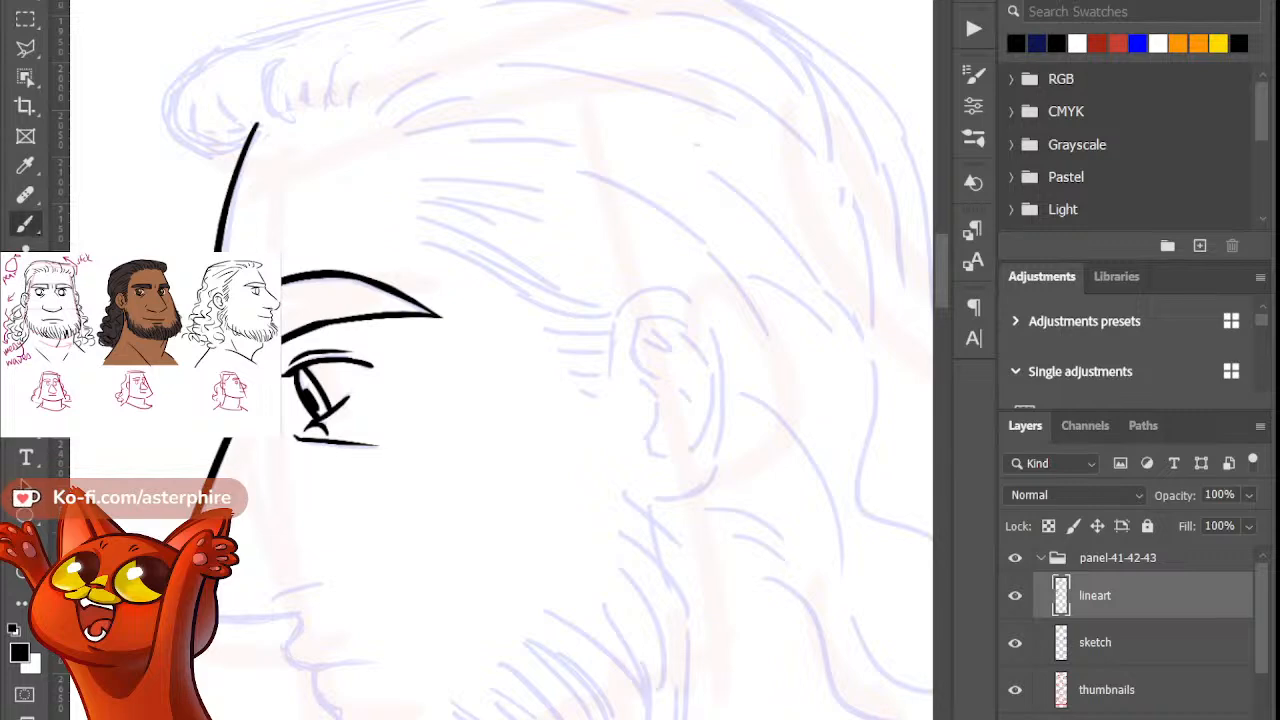
{"action": "left_click_drag", "start_coordinate": [218, 629], "coordinate": [338, 608]}
{"action": "key", "text": "ctrl+z"}
{"action": "left_click_drag", "start_coordinate": [218, 628], "coordinate": [356, 606]}
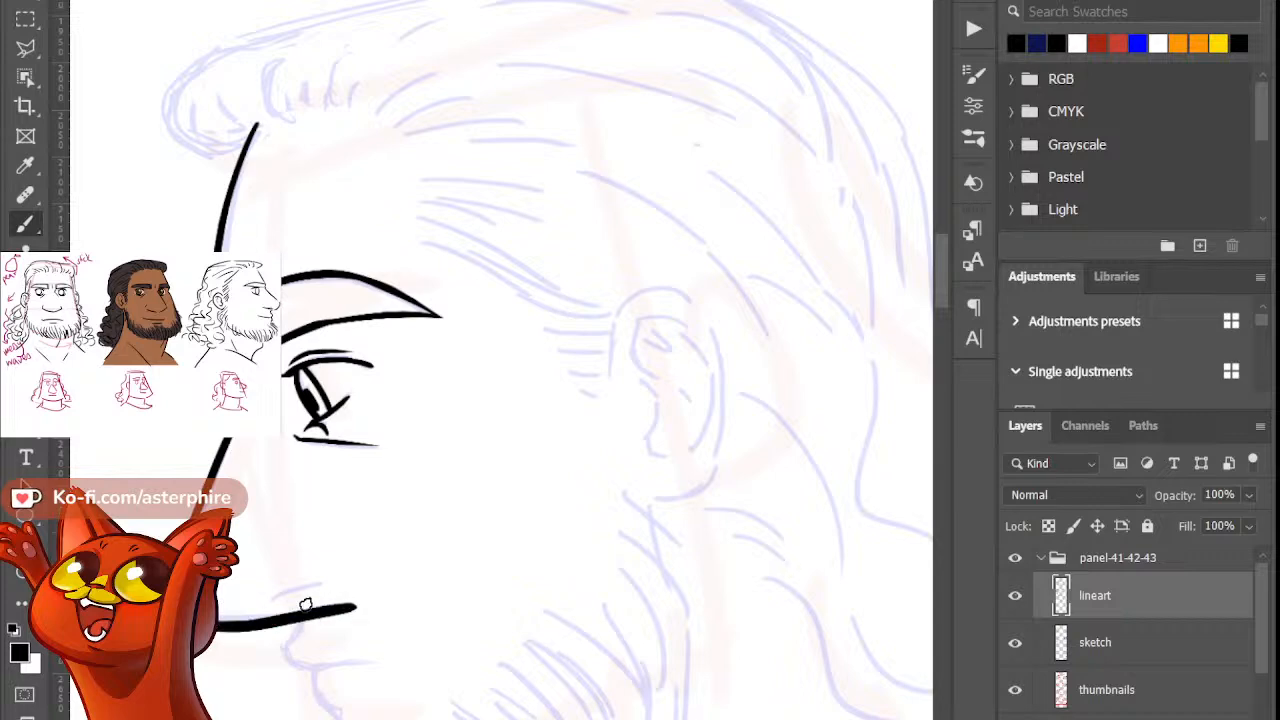
{"action": "key", "text": "ctrl+z"}
{"action": "left_click_drag", "start_coordinate": [218, 626], "coordinate": [334, 608]}
{"action": "key", "text": "ctrl+z"}
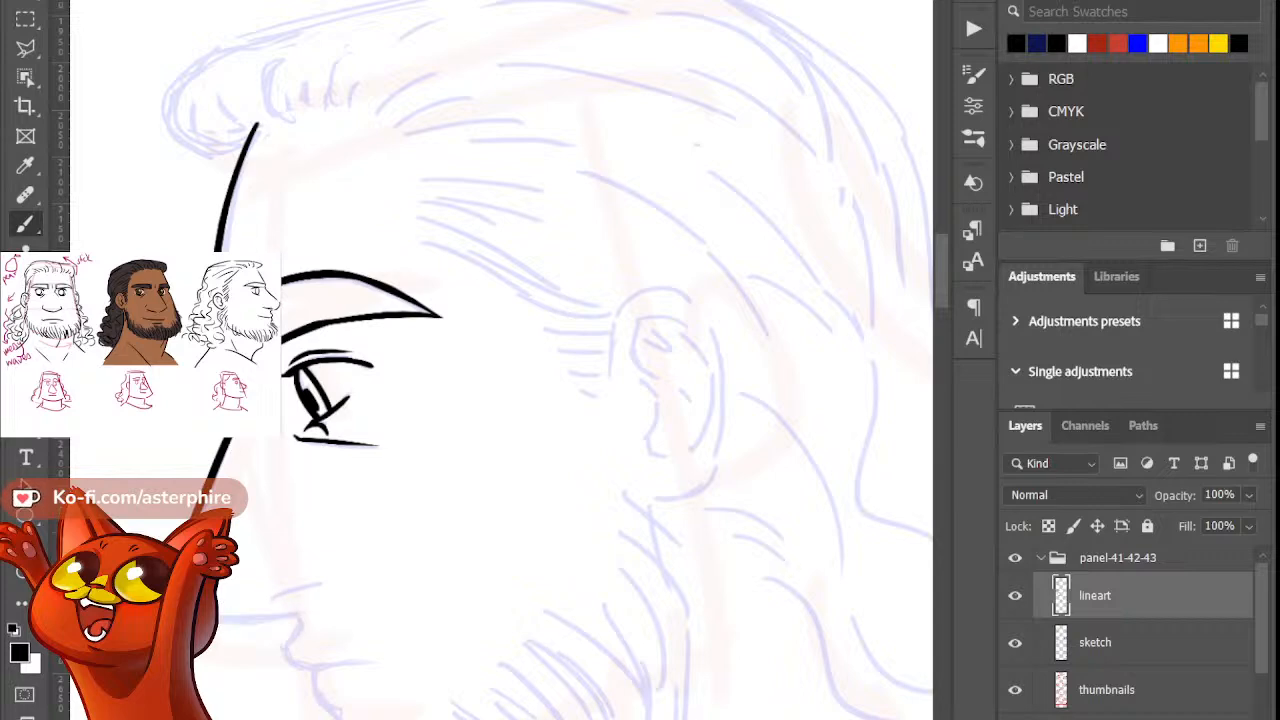
{"action": "left_click_drag", "start_coordinate": [218, 620], "coordinate": [362, 618]}
{"action": "key", "text": "ctrl+z"}
{"action": "left_click_drag", "start_coordinate": [218, 628], "coordinate": [330, 608]}
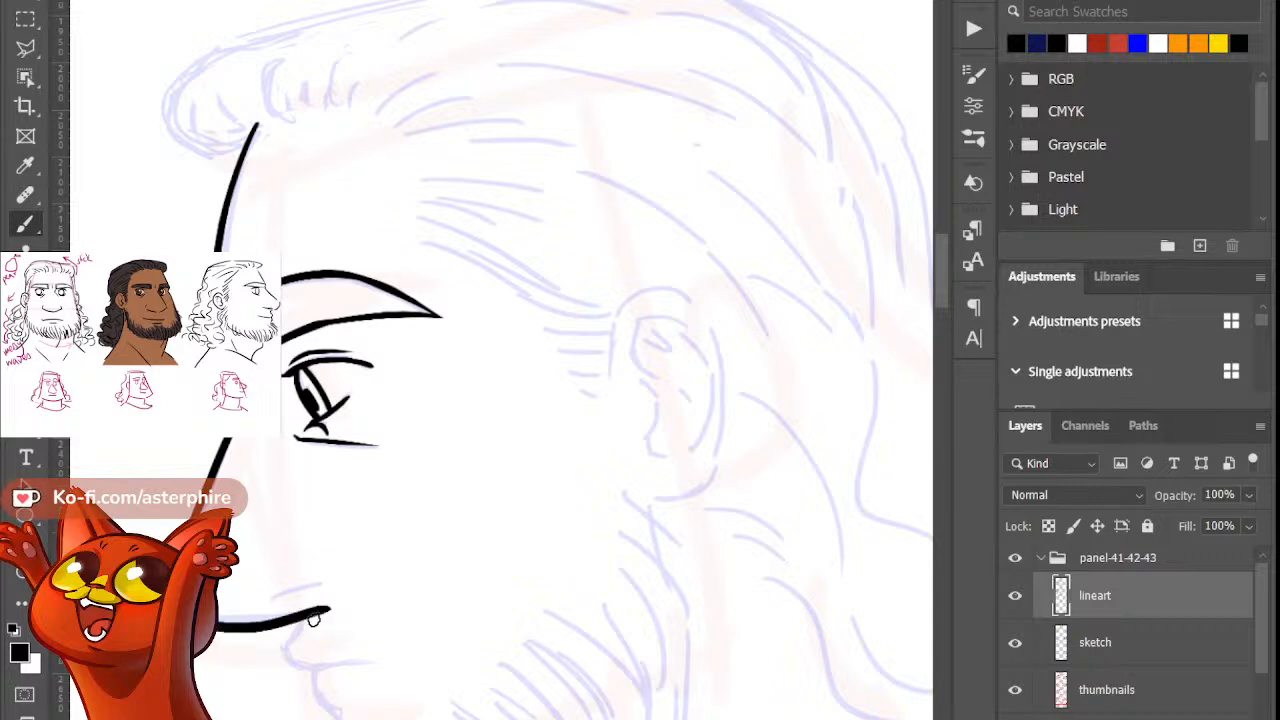
{"action": "key", "text": "ctrl+z"}
{"action": "left_click_drag", "start_coordinate": [218, 630], "coordinate": [342, 612]}
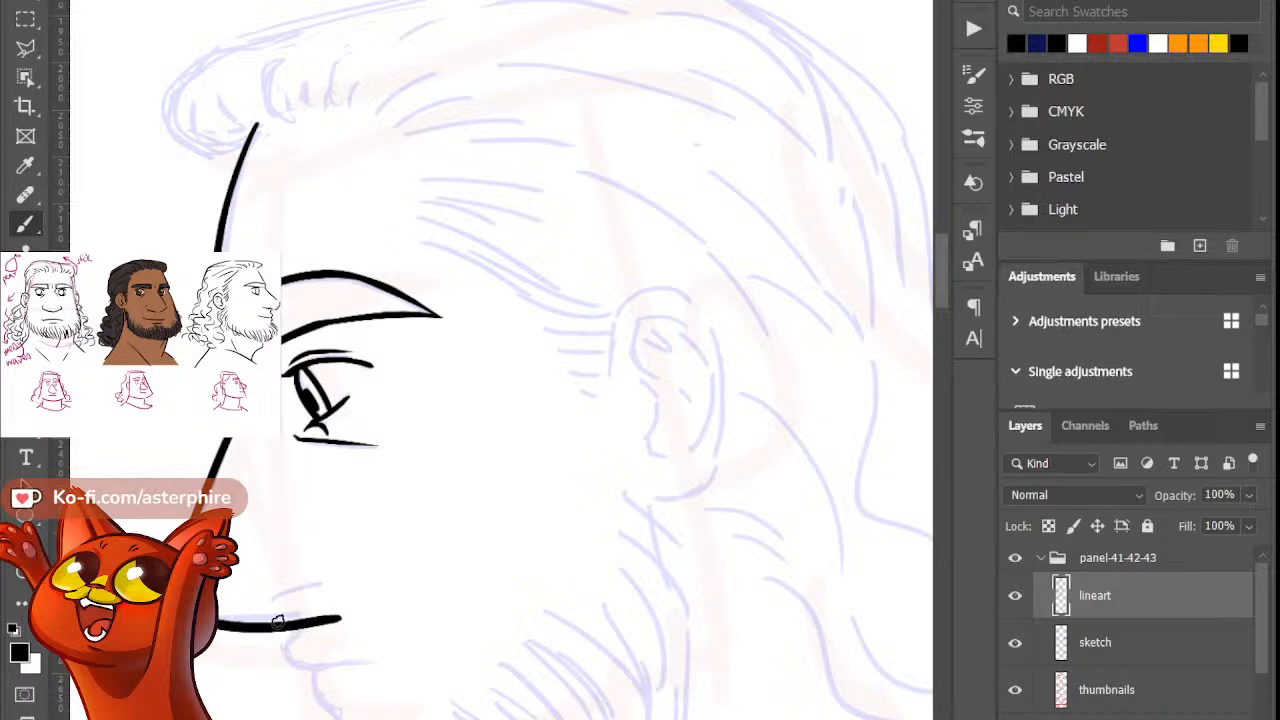
{"action": "key", "text": "ctrl+z"}
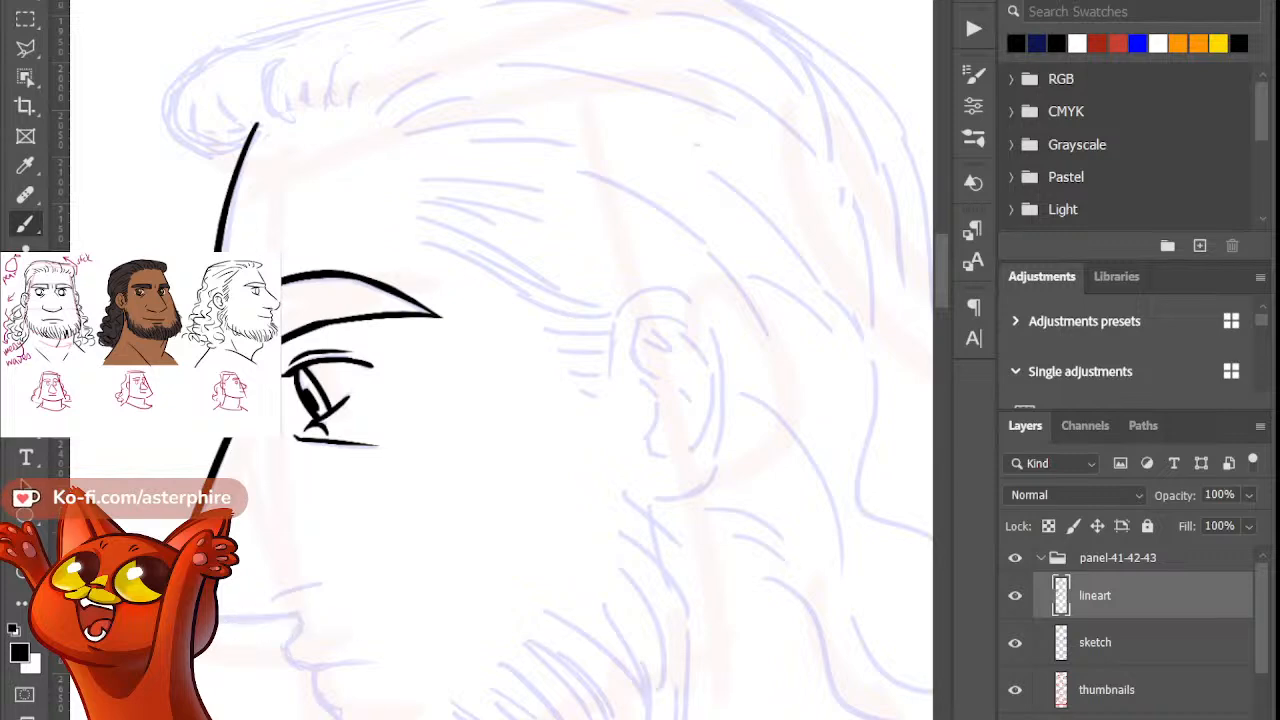
{"action": "key", "text": "e"}
{"action": "key", "text": "b"}
{"action": "left_click_drag", "start_coordinate": [220, 625], "coordinate": [370, 610]}
{"action": "key", "text": "ctrl+z"}
{"action": "left_click_drag", "start_coordinate": [218, 626], "coordinate": [366, 606]}
{"action": "key", "text": "ctrl+z"}
{"action": "left_click_drag", "start_coordinate": [218, 626], "coordinate": [346, 604]}
{"action": "key", "text": "ctrl+z"}
{"action": "left_click_drag", "start_coordinate": [218, 625], "coordinate": [340, 606]}
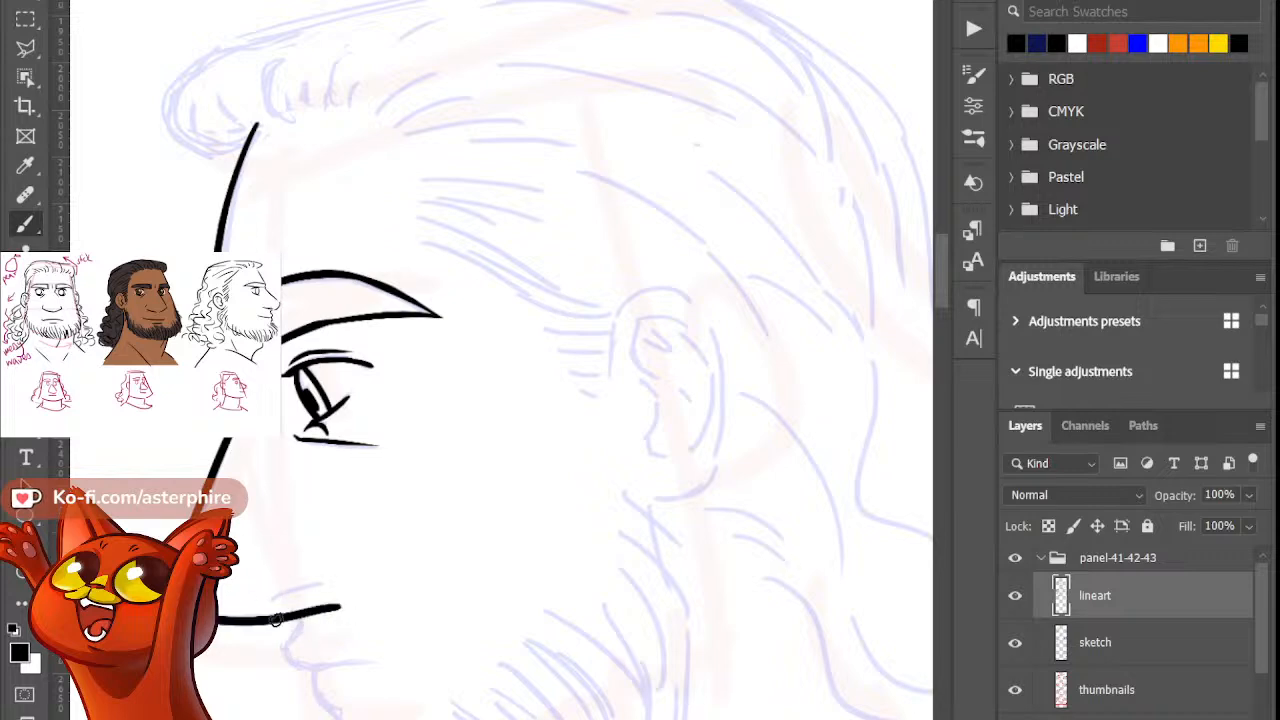
Step: Replace the last nose underside stroke with a curve from the tip back toward the upper lip, closing the gap at the bridge line
{"action": "key", "text": "r"}
{"action": "left_click_drag", "start_coordinate": [269, 516], "coordinate": [231, 416]}
{"action": "scroll", "coordinate": [469, 480], "scroll_direction": "left", "scroll_amount": 6}
{"action": "scroll", "coordinate": [469, 480], "scroll_direction": "right", "scroll_amount": 2}
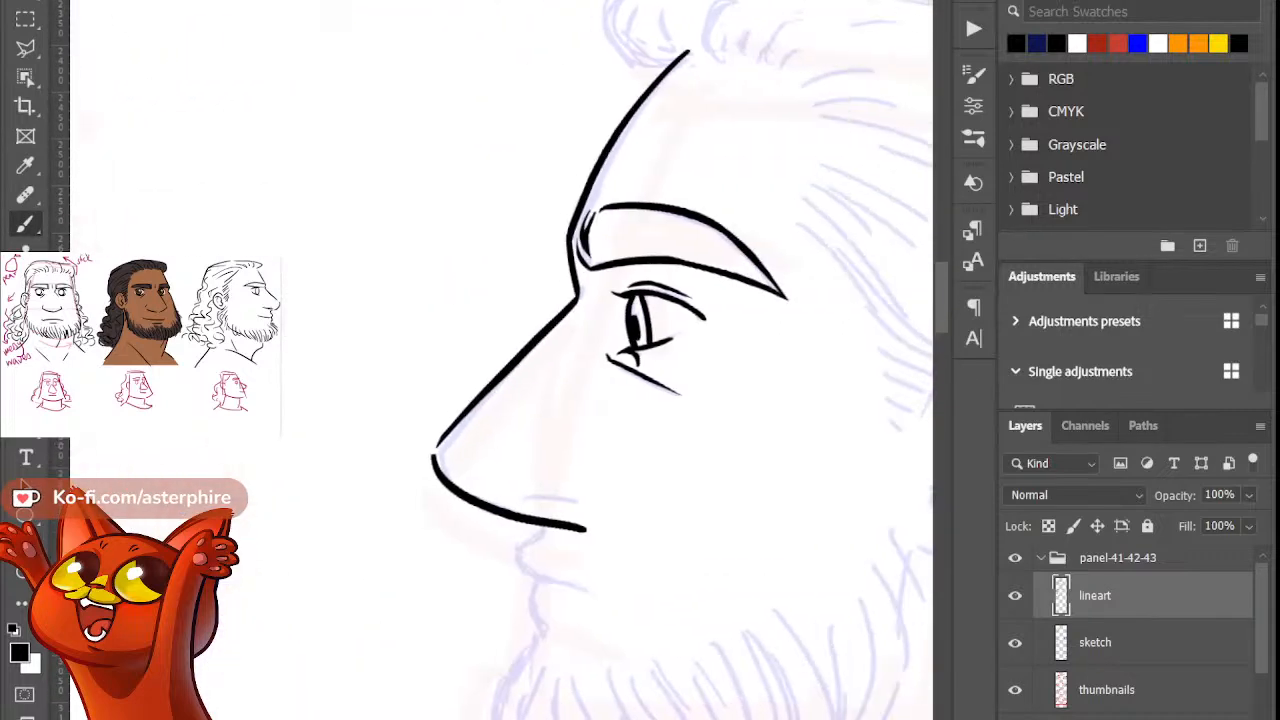
{"action": "scroll", "coordinate": [469, 480], "scroll_direction": "left", "scroll_amount": 1}
{"action": "key", "text": "ctrl+z"}
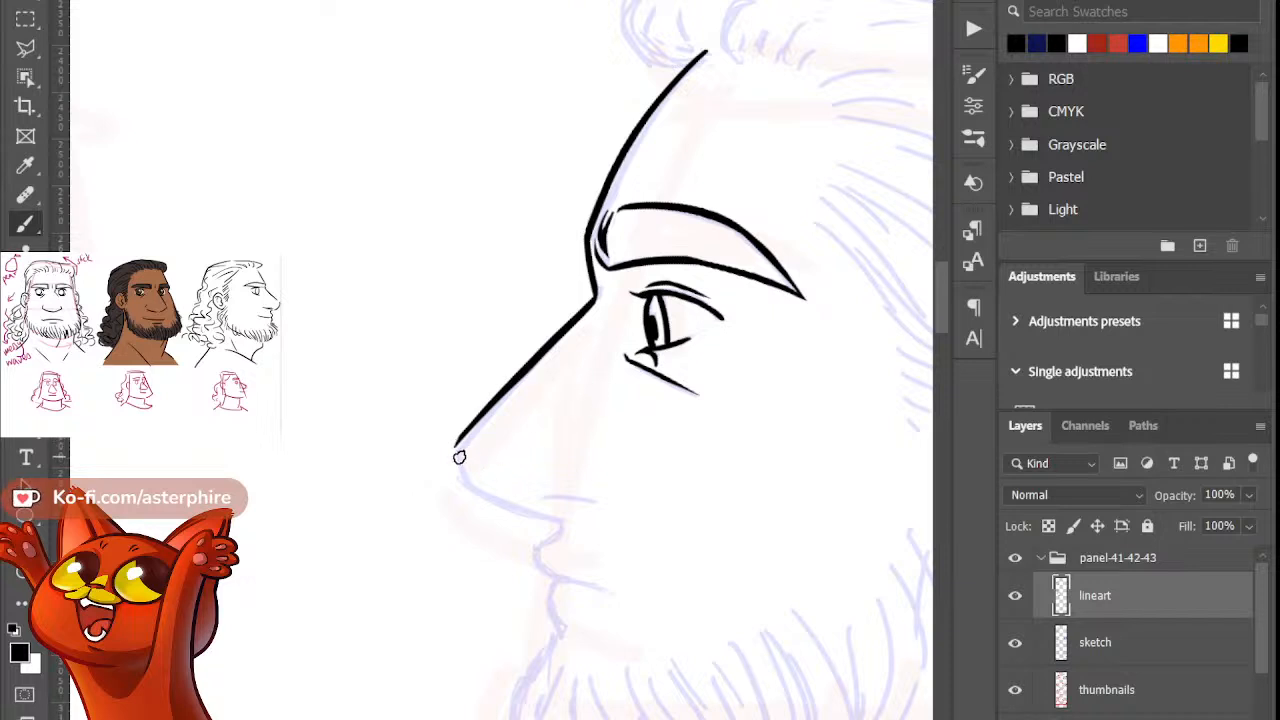
{"action": "left_click_drag", "start_coordinate": [457, 452], "coordinate": [601, 520]}
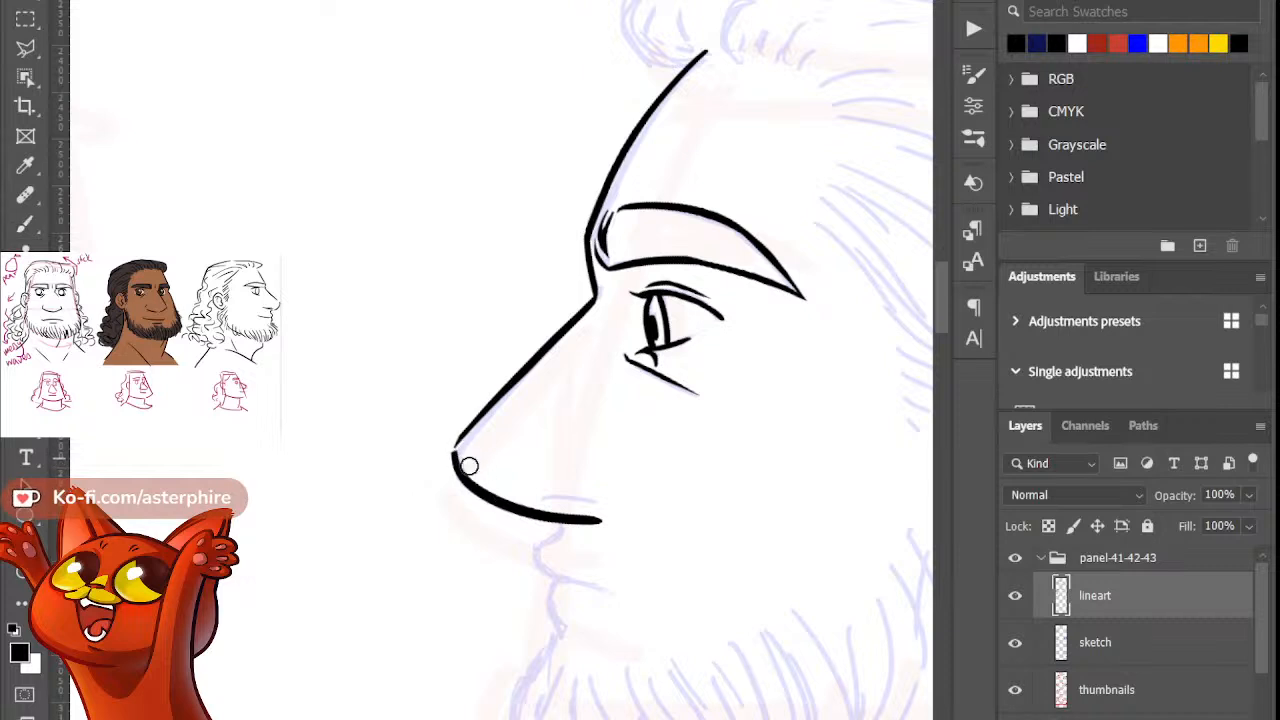
{"action": "key", "text": "b"}
{"action": "key", "text": "b"}
{"action": "key", "text": "e"}
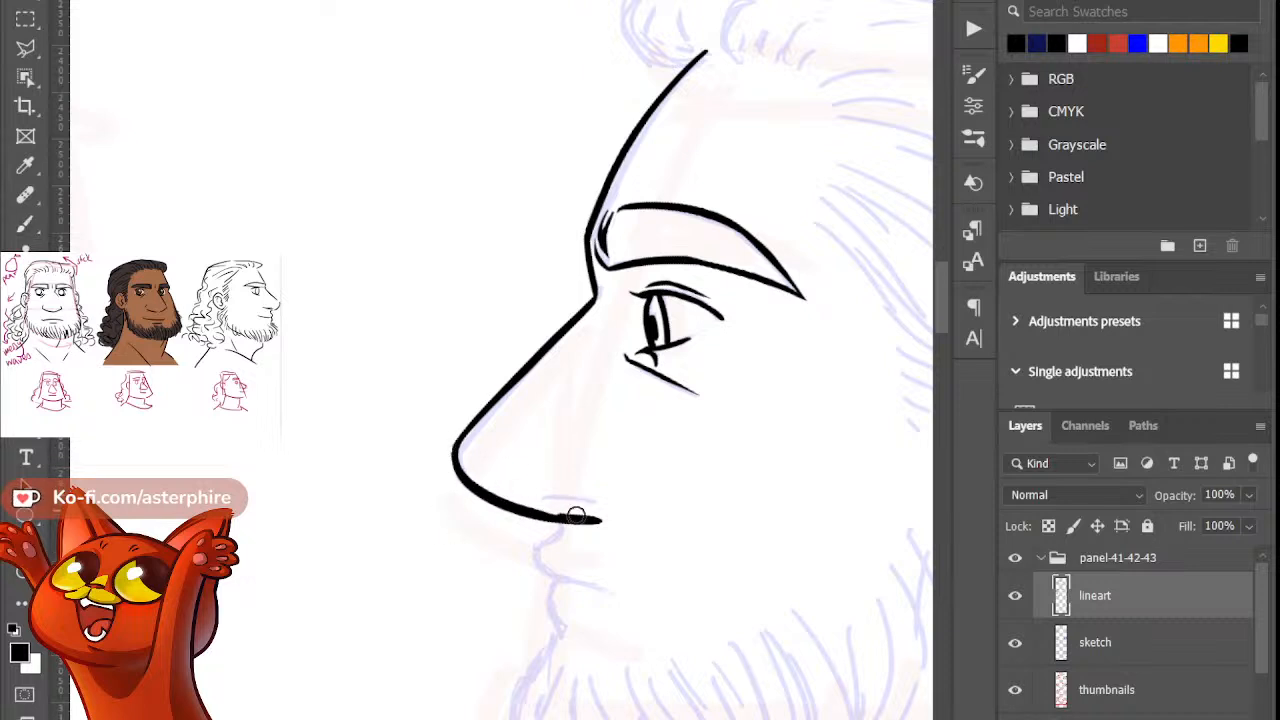
Step: Ink a short, slightly arched nostril line above the nose's underside and erase its outer end into a taper
{"action": "left_click_drag", "start_coordinate": [540, 508], "coordinate": [625, 512]}
{"action": "key", "text": "b"}
{"action": "key", "text": "e"}
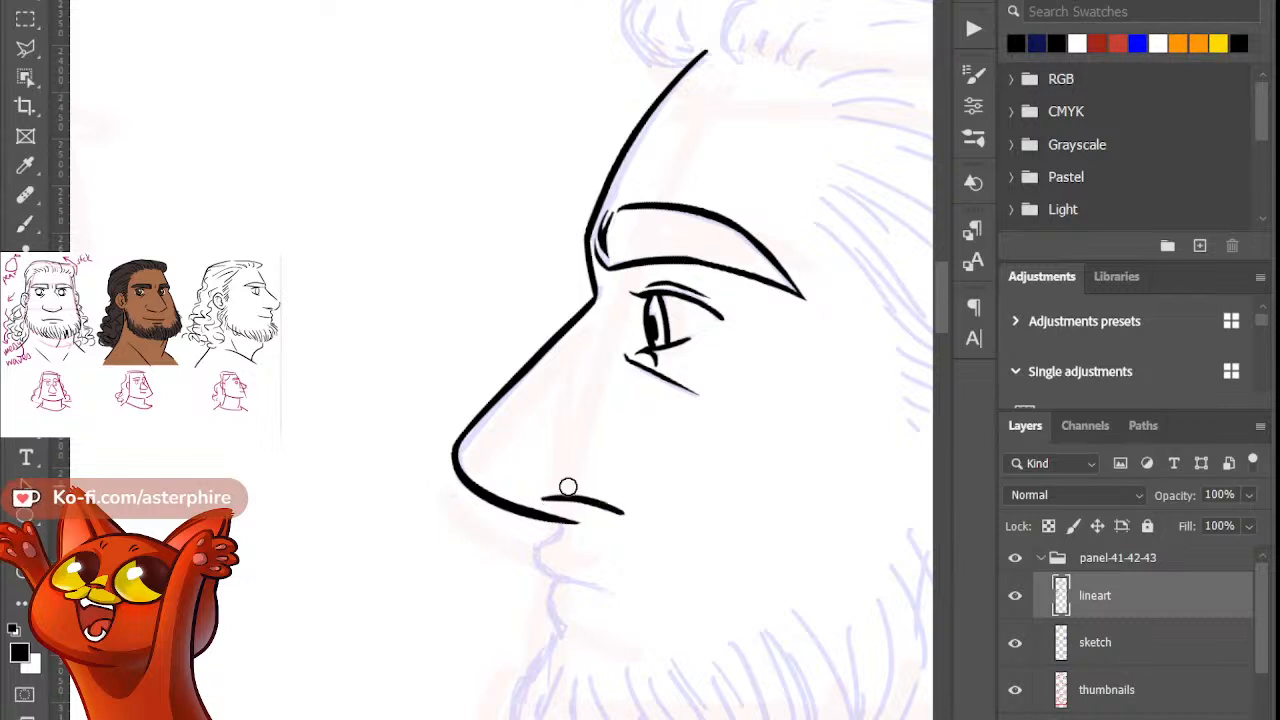
{"action": "key", "text": "b"}
{"action": "left_click_drag", "start_coordinate": [534, 497], "coordinate": [625, 517]}
{"action": "key", "text": "e"}
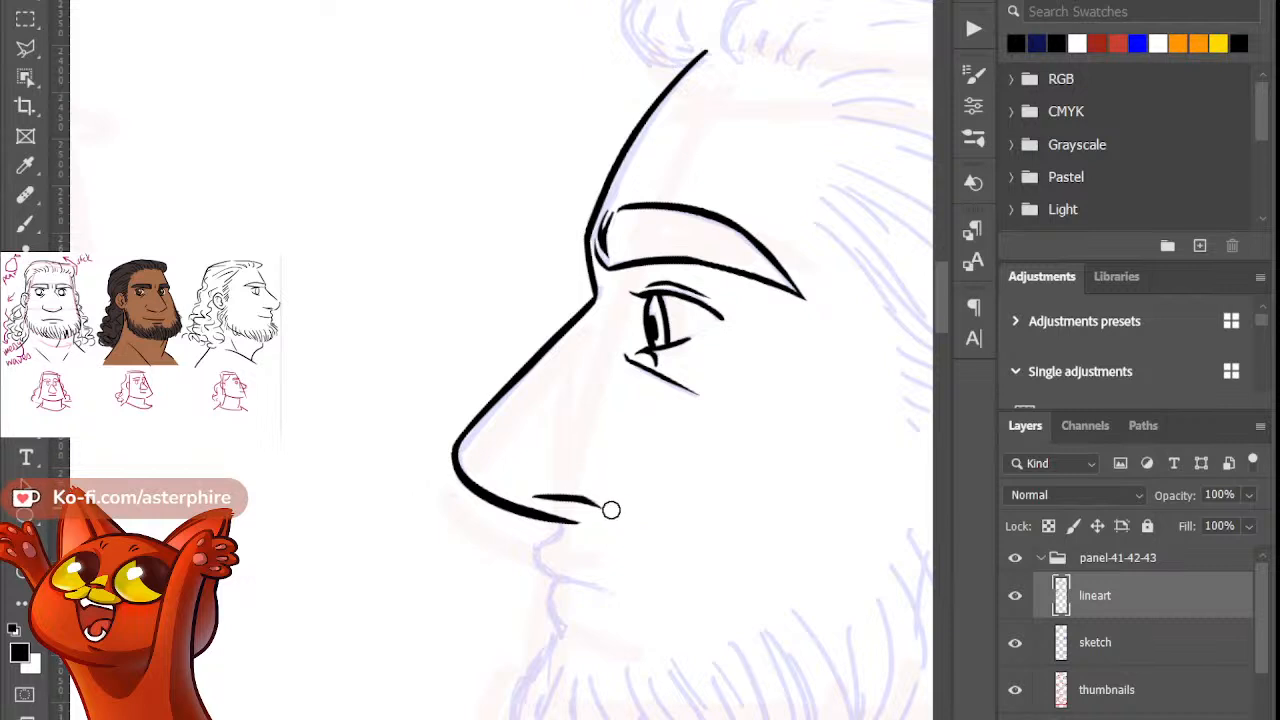
Step: Ink the short curve from the base of the nose down to the upper lip, redrawing and trimming its lower end
{"action": "key", "text": "b"}
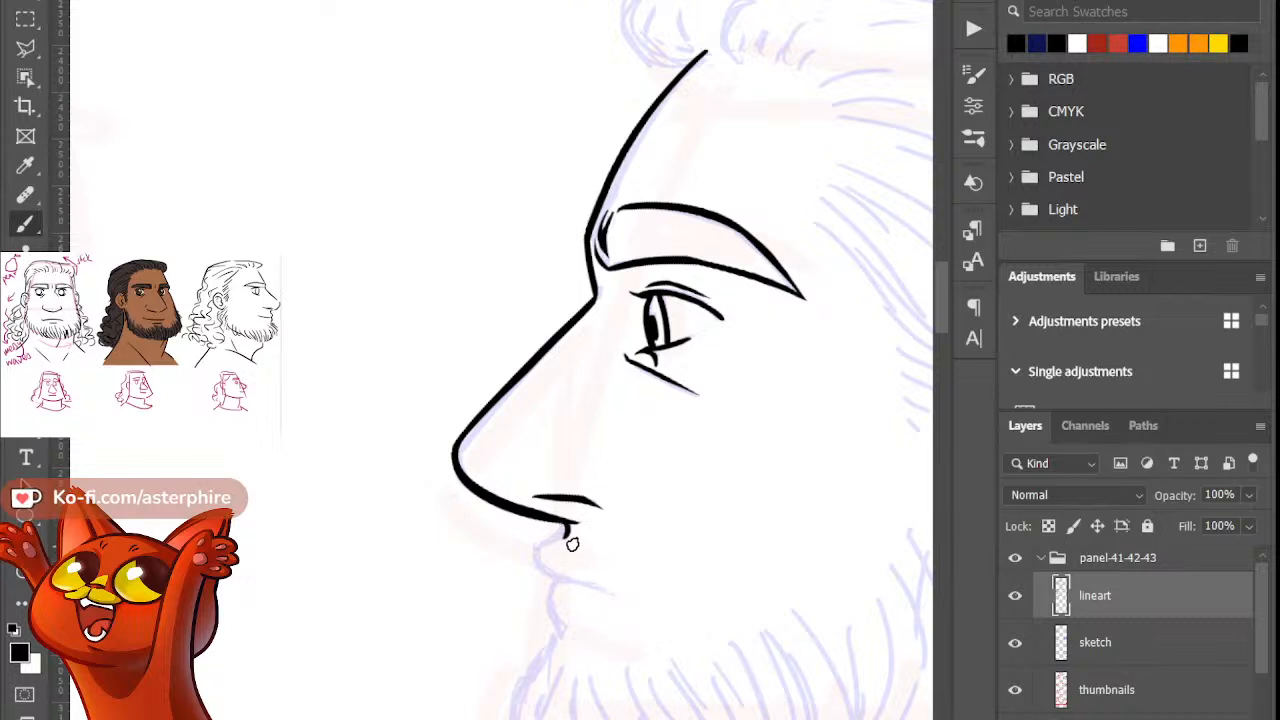
{"action": "key", "text": "e"}
{"action": "left_click_drag", "start_coordinate": [577, 518], "coordinate": [543, 563]}
{"action": "key", "text": "b"}
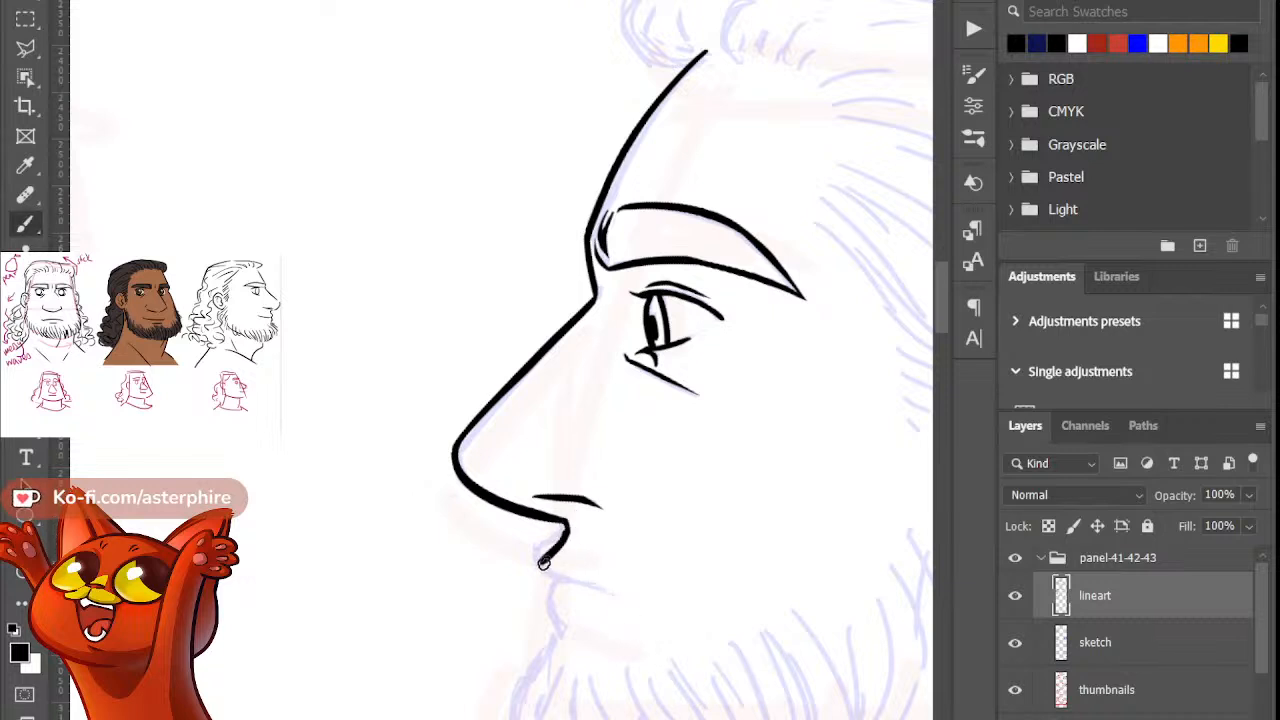
{"action": "key", "text": "e"}
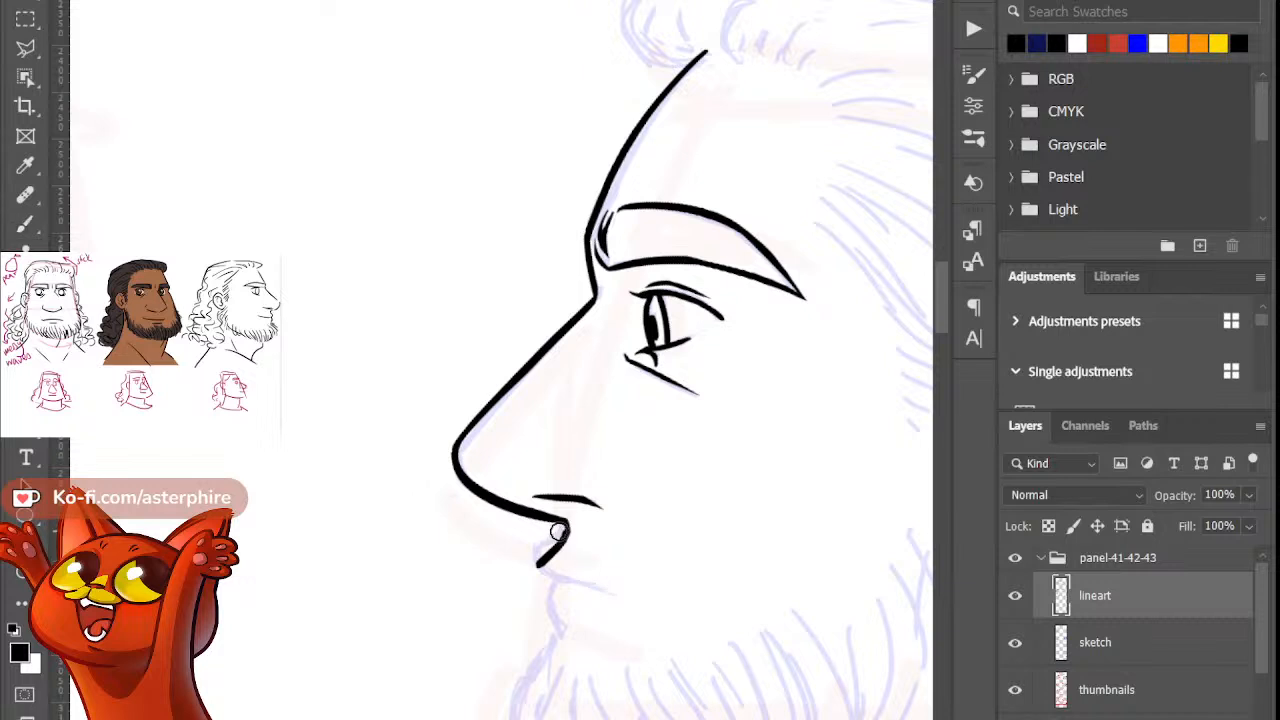
{"action": "key", "text": "b"}
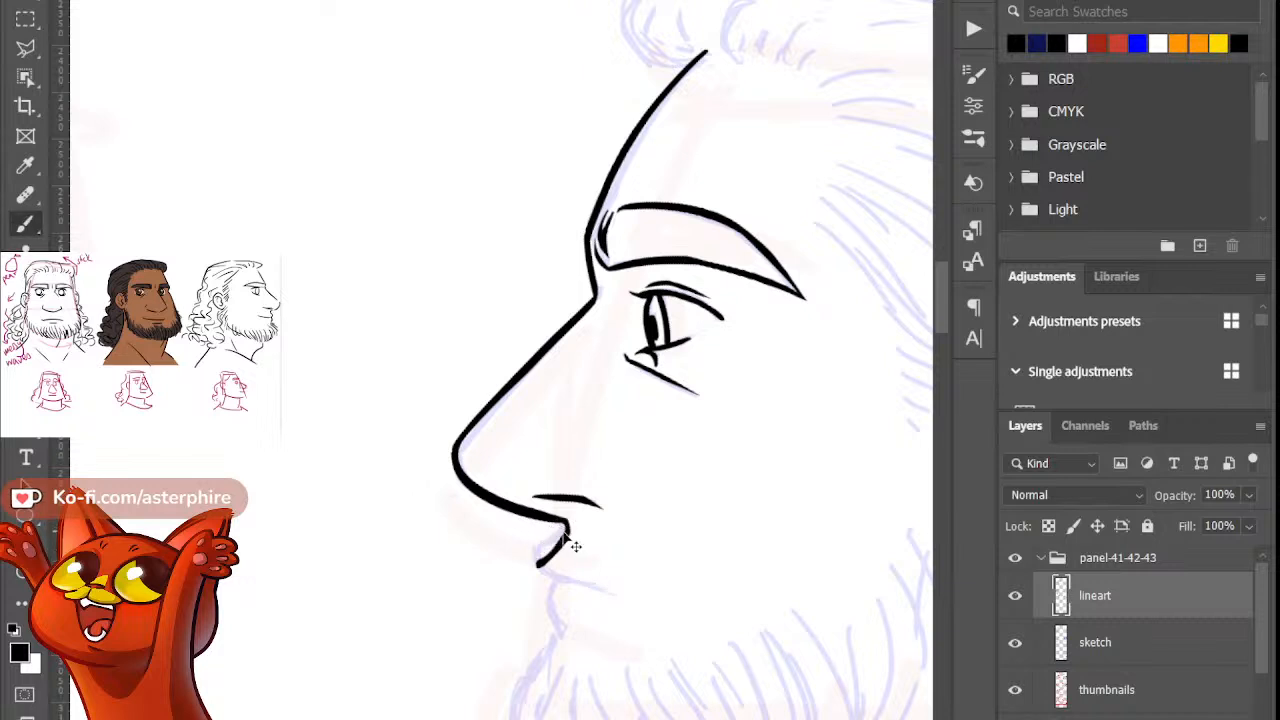
{"action": "key", "text": "e"}
{"action": "key", "text": "b"}
{"action": "key", "text": "e"}
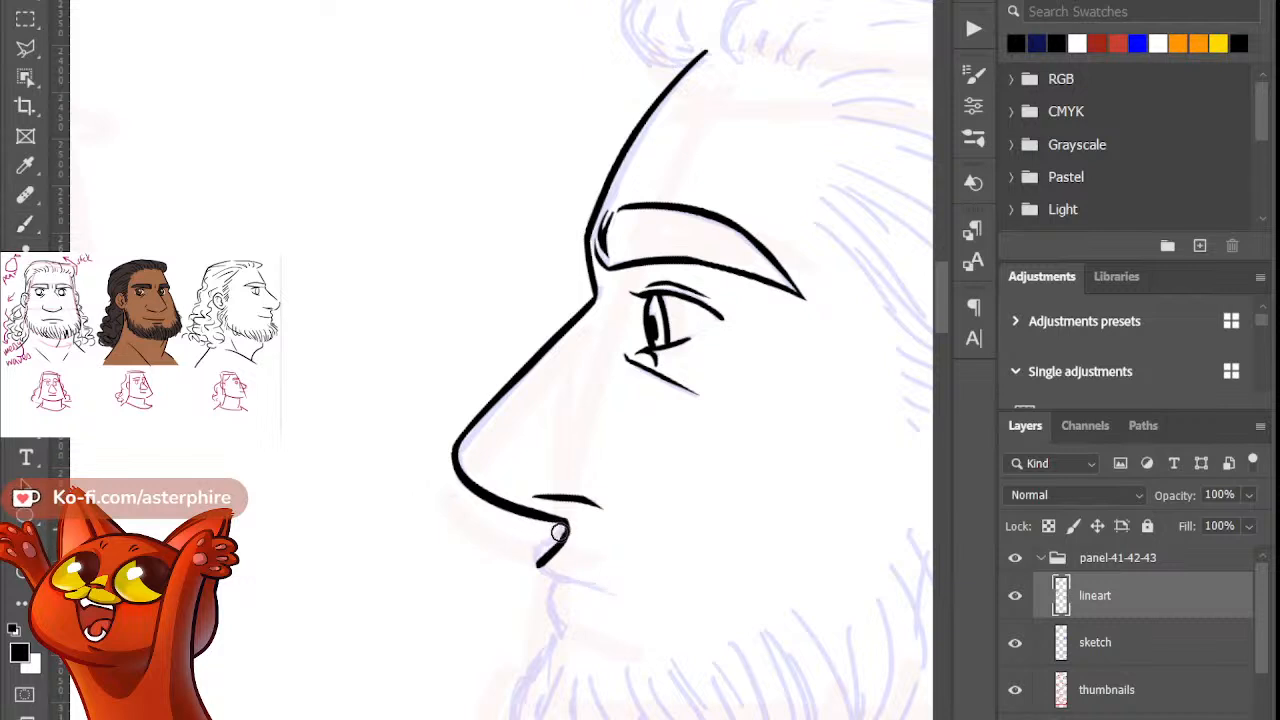
{"action": "mouse_move", "coordinate": [533, 557]}
{"action": "left_mouse_down"}
{"action": "mouse_move", "coordinate": [577, 538]}
{"action": "mouse_move", "coordinate": [568, 527]}
{"action": "mouse_move", "coordinate": [529, 573]}
{"action": "left_mouse_up"}
{"action": "key", "text": "b"}
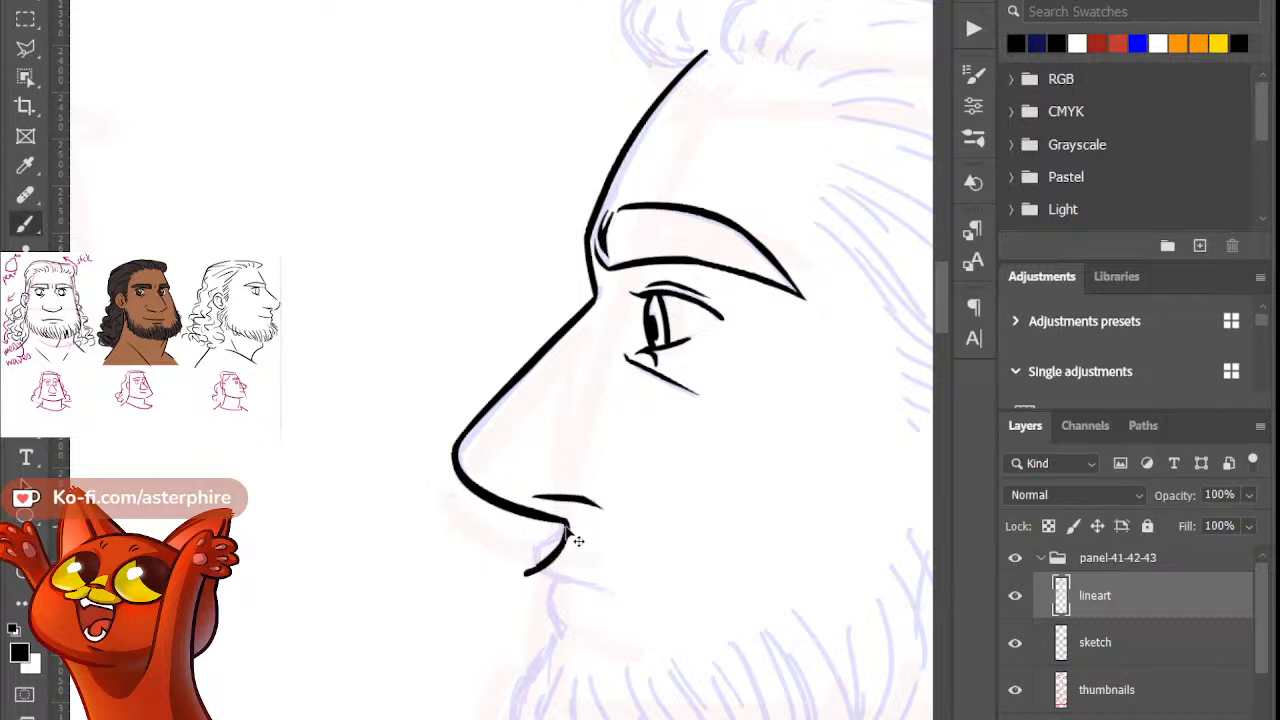
{"action": "key", "text": "ctrl+z"}
{"action": "mouse_move", "coordinate": [568, 521]}
{"action": "left_mouse_down"}
{"action": "mouse_move", "coordinate": [535, 561]}
{"action": "mouse_move", "coordinate": [542, 580]}
{"action": "left_mouse_up"}
{"action": "key", "text": "e"}
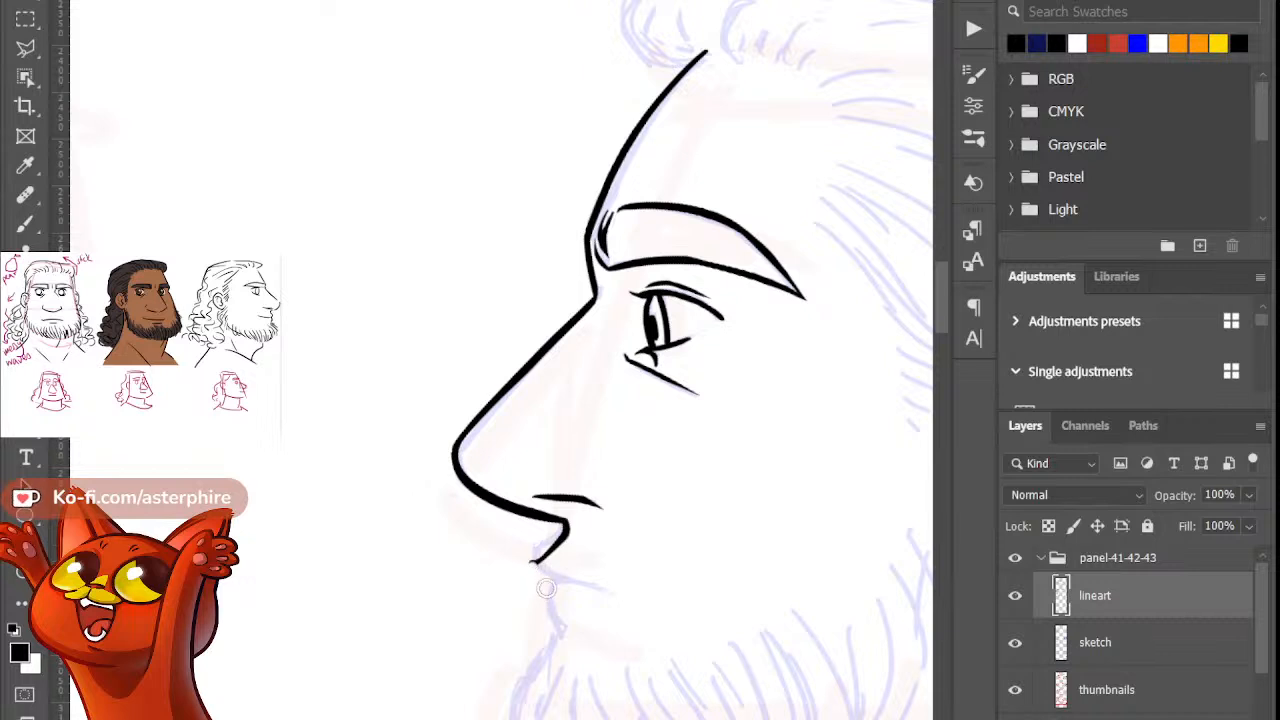
Step: Ink the front of the upper lip as a small rounded curve below the nose-to-lip line
{"action": "key", "text": "b"}
{"action": "key", "text": "e"}
{"action": "mouse_move", "coordinate": [578, 535]}
{"action": "left_mouse_down"}
{"action": "mouse_move", "coordinate": [543, 552]}
{"action": "mouse_move", "coordinate": [560, 590]}
{"action": "left_mouse_up"}
{"action": "key", "text": "b"}
{"action": "mouse_move", "coordinate": [566, 528]}
{"action": "left_mouse_down"}
{"action": "mouse_move", "coordinate": [564, 585]}
{"action": "mouse_move", "coordinate": [556, 545]}
{"action": "mouse_move", "coordinate": [544, 566]}
{"action": "mouse_move", "coordinate": [564, 590]}
{"action": "left_mouse_up"}
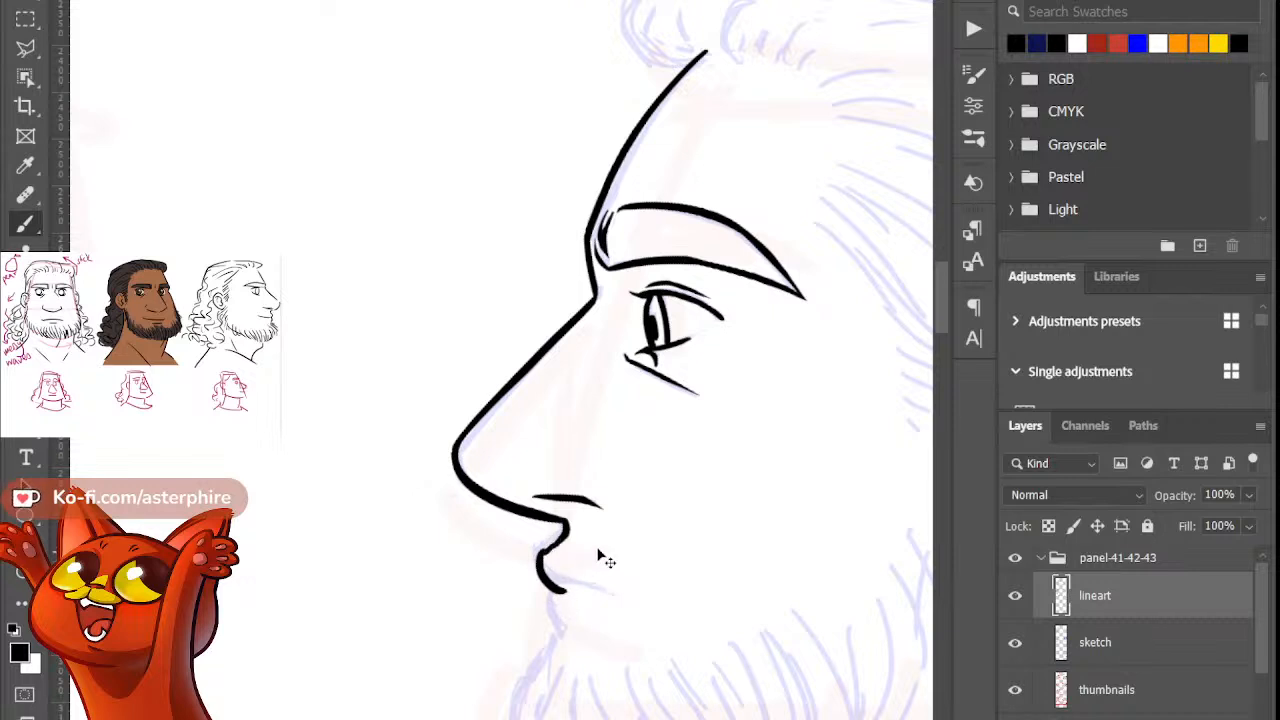
Step: Ink the mouth's parting line and the rounded lower lip beneath it, redoing strokes that miss the shape
{"action": "key", "text": "ctrl+z"}
{"action": "mouse_move", "coordinate": [572, 592]}
{"action": "left_mouse_down"}
{"action": "mouse_move", "coordinate": [630, 608]}
{"action": "mouse_move", "coordinate": [613, 598]}
{"action": "mouse_move", "coordinate": [547, 621]}
{"action": "mouse_move", "coordinate": [568, 650]}
{"action": "left_mouse_up"}
{"action": "key", "text": "ctrl+z"}
{"action": "key", "text": "e"}
{"action": "key", "text": "b"}
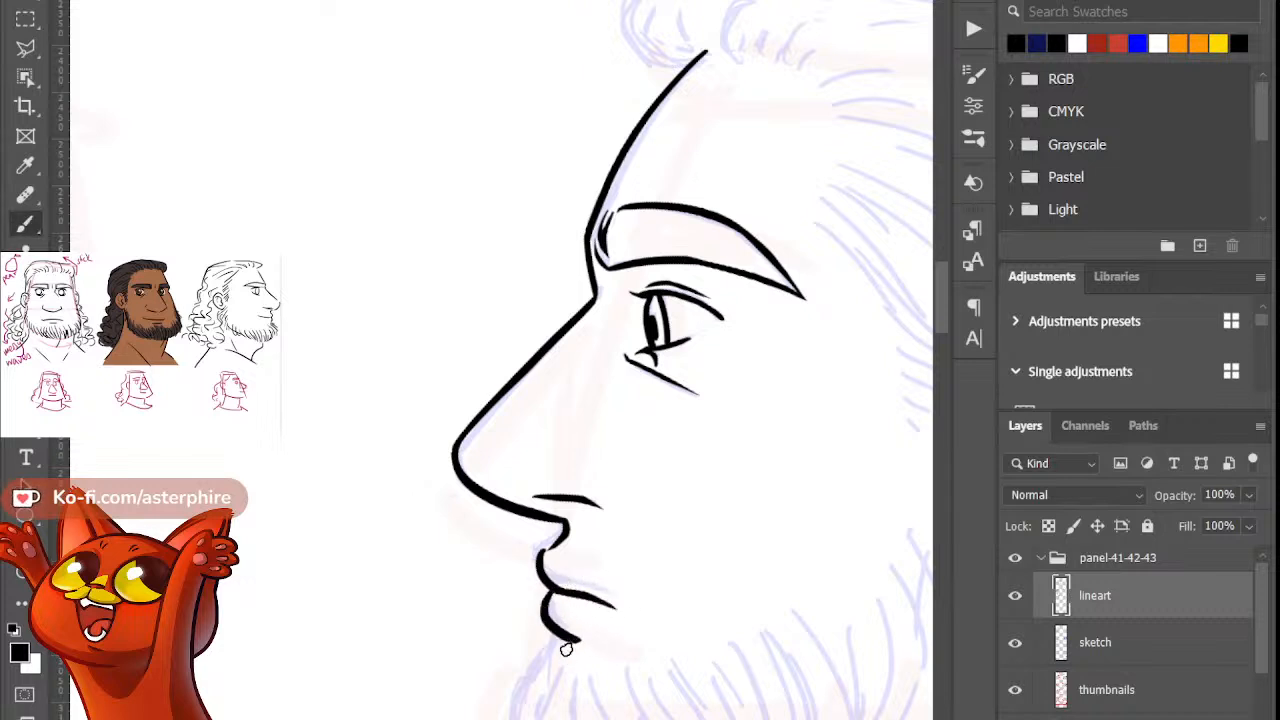
Step: Ink a short line from beneath the lower lip down to the top of the chin beard, redoing it and trimming the join
{"action": "key", "text": "e"}
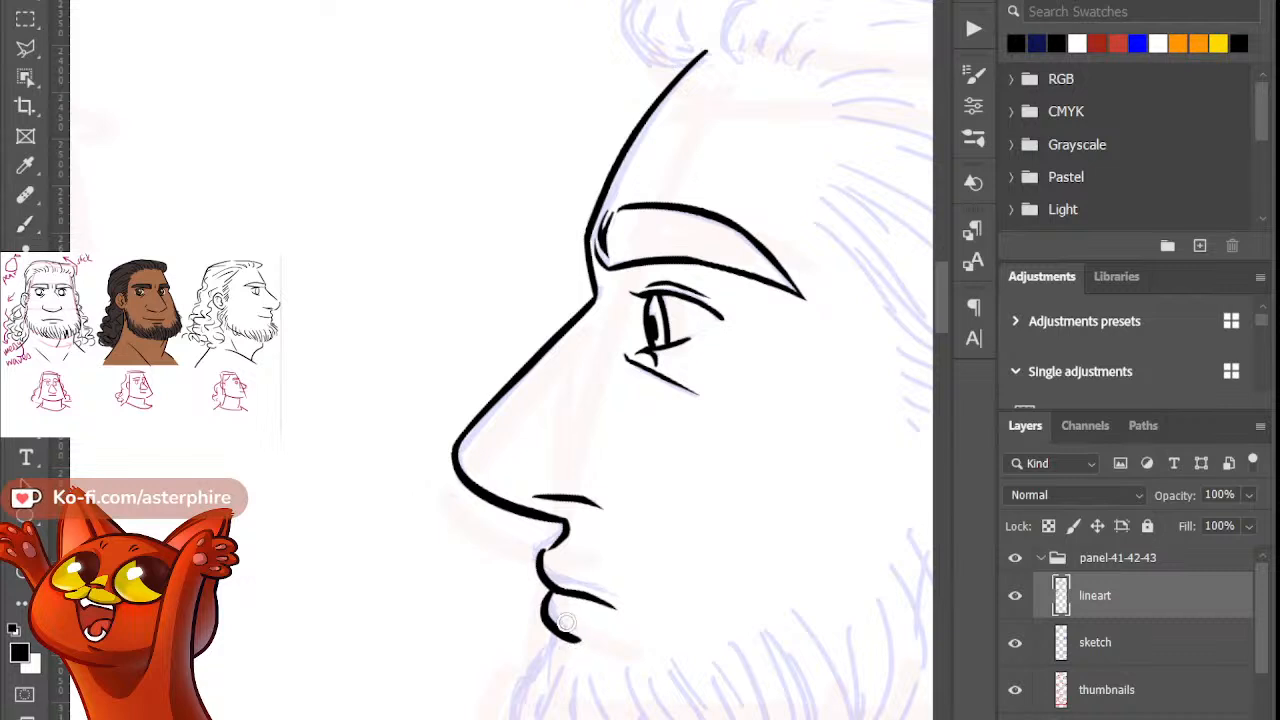
{"action": "mouse_move", "coordinate": [566, 625]}
{"action": "left_mouse_down"}
{"action": "mouse_move", "coordinate": [580, 649]}
{"action": "mouse_move", "coordinate": [543, 690]}
{"action": "left_mouse_up"}
{"action": "key", "text": "b"}
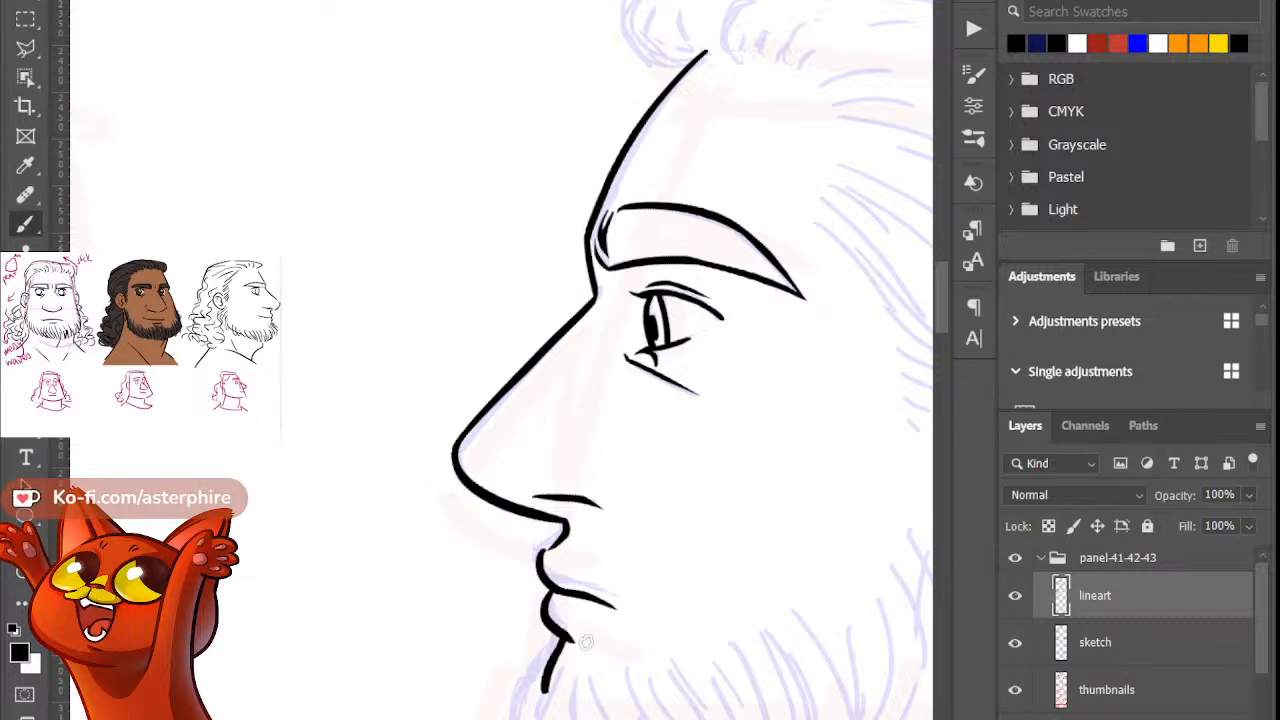
{"action": "key", "text": "ctrl+z"}
{"action": "left_click_drag", "start_coordinate": [562, 636], "coordinate": [540, 670]}
{"action": "key", "text": "e"}
{"action": "key", "text": "b"}
{"action": "key", "text": "e"}
{"action": "key", "text": "Escape"}
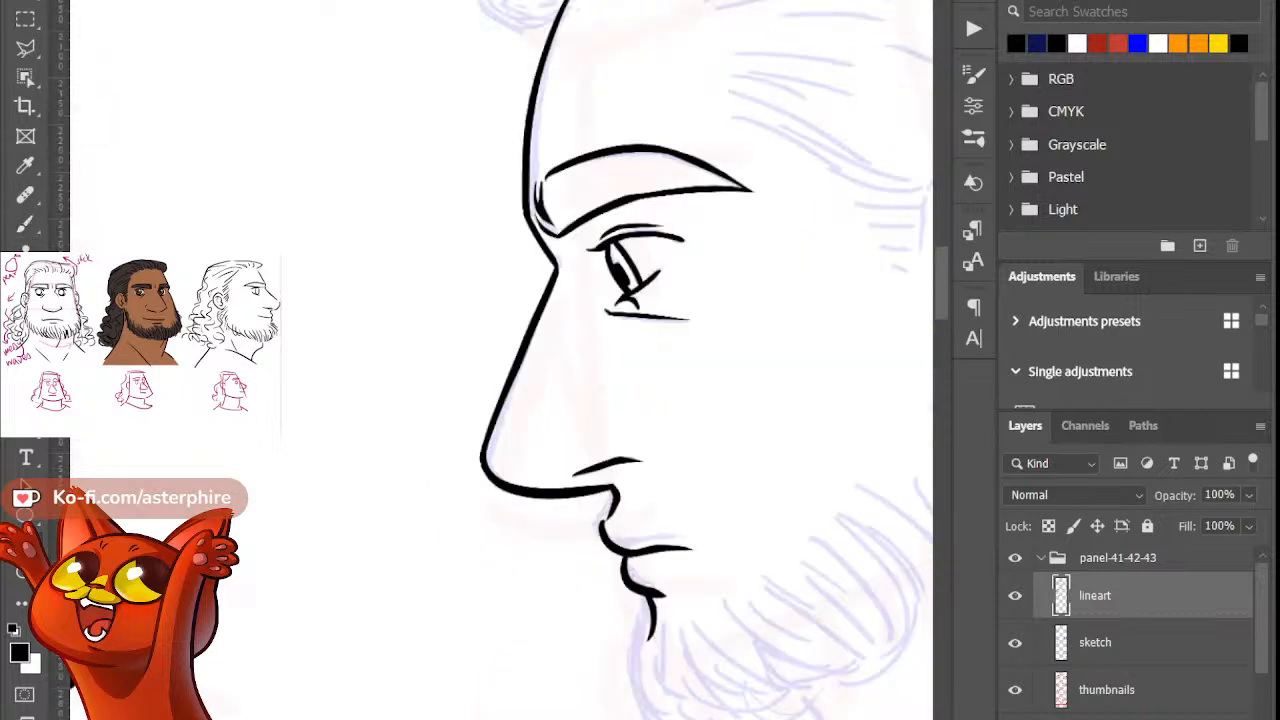
{"action": "left_click_drag", "start_coordinate": [600, 360], "coordinate": [303, 360]}
{"action": "left_click", "coordinate": [22, 222]}
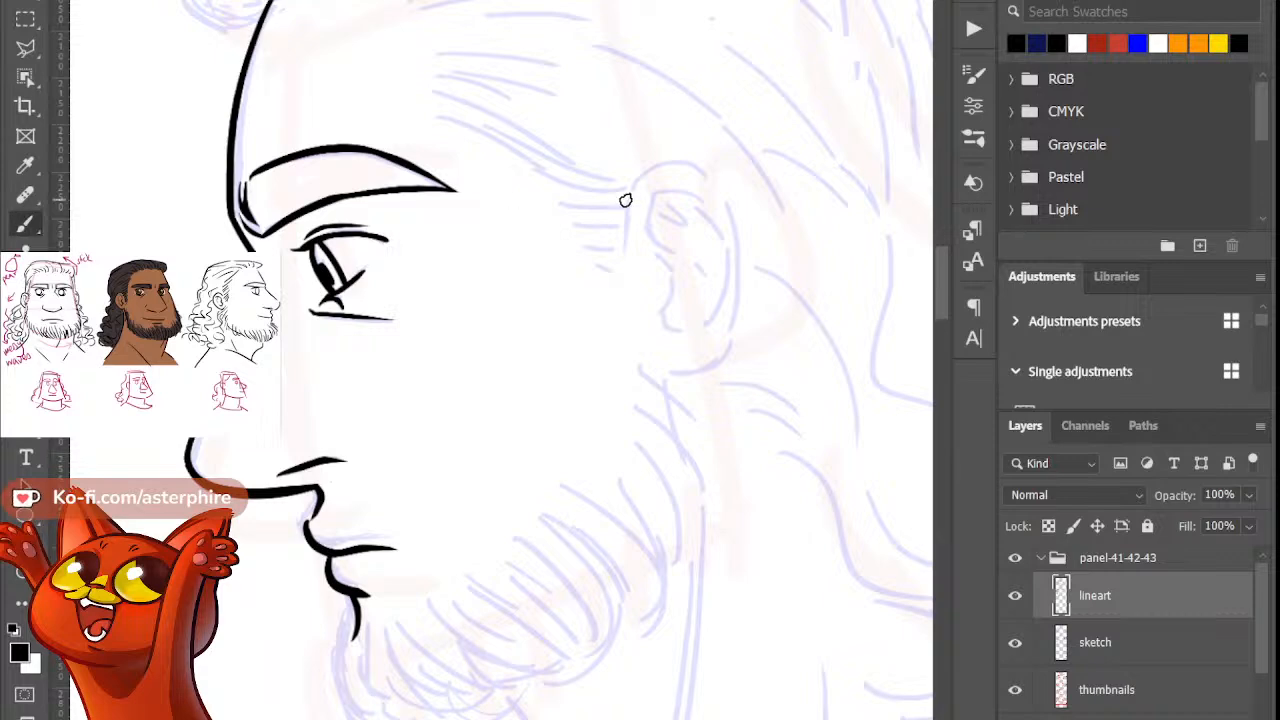
{"action": "left_click_drag", "start_coordinate": [947, 288], "coordinate": [948, 276]}
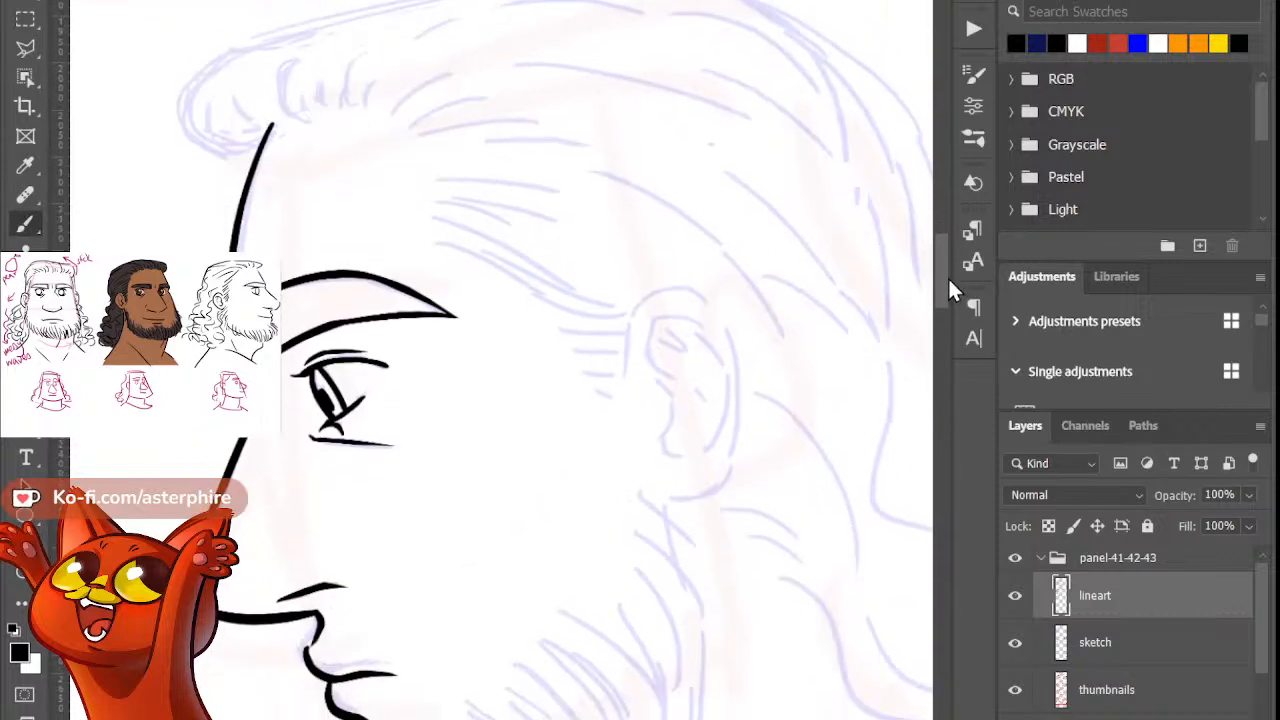
Step: Ink the ear's outer curve from its upper front around the back, redrawing missed strokes and trimming the lower end
{"action": "mouse_move", "coordinate": [622, 375]}
{"action": "left_mouse_down"}
{"action": "mouse_move", "coordinate": [638, 329]}
{"action": "mouse_move", "coordinate": [685, 524]}
{"action": "left_mouse_up"}
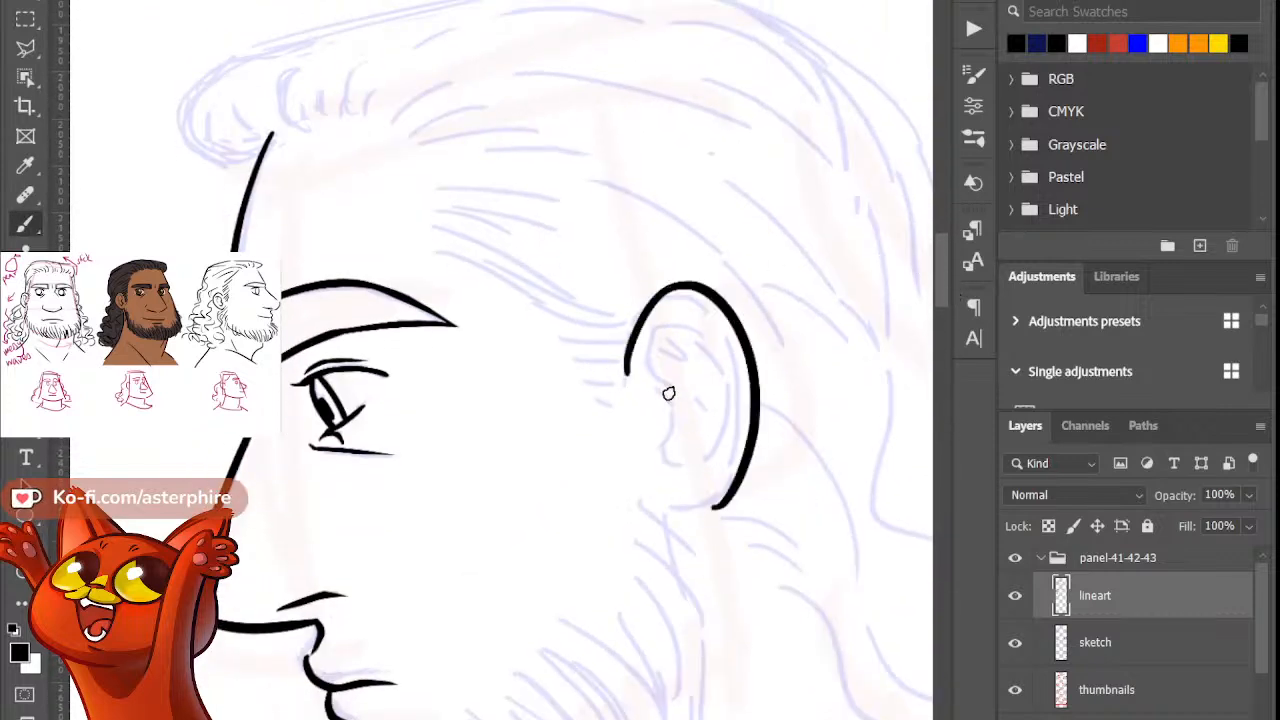
{"action": "key", "text": "ctrl+z"}
{"action": "left_click_drag", "start_coordinate": [622, 375], "coordinate": [685, 524]}
{"action": "key", "text": "ctrl+z"}
{"action": "mouse_move", "coordinate": [622, 375]}
{"action": "left_mouse_down"}
{"action": "mouse_move", "coordinate": [682, 526]}
{"action": "mouse_move", "coordinate": [700, 280]}
{"action": "mouse_move", "coordinate": [658, 508]}
{"action": "left_mouse_up"}
{"action": "key", "text": "ctrl+z"}
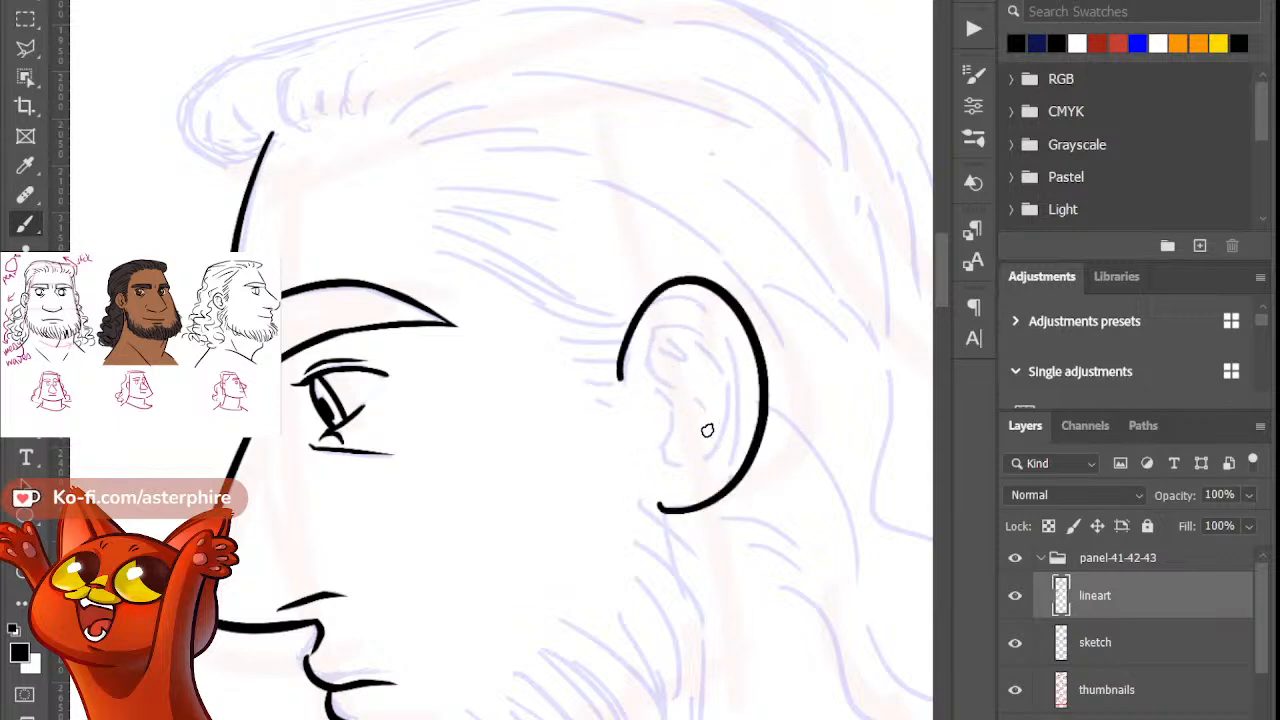
{"action": "key", "text": "ctrl+z"}
{"action": "left_click_drag", "start_coordinate": [636, 306], "coordinate": [662, 518]}
{"action": "key", "text": "ctrl+z"}
{"action": "mouse_move", "coordinate": [636, 322]}
{"action": "left_mouse_down"}
{"action": "mouse_move", "coordinate": [678, 548]}
{"action": "mouse_move", "coordinate": [749, 391]}
{"action": "mouse_move", "coordinate": [656, 522]}
{"action": "mouse_move", "coordinate": [634, 521]}
{"action": "left_mouse_up"}
{"action": "key", "text": "ctrl+z"}
{"action": "key", "text": "e"}
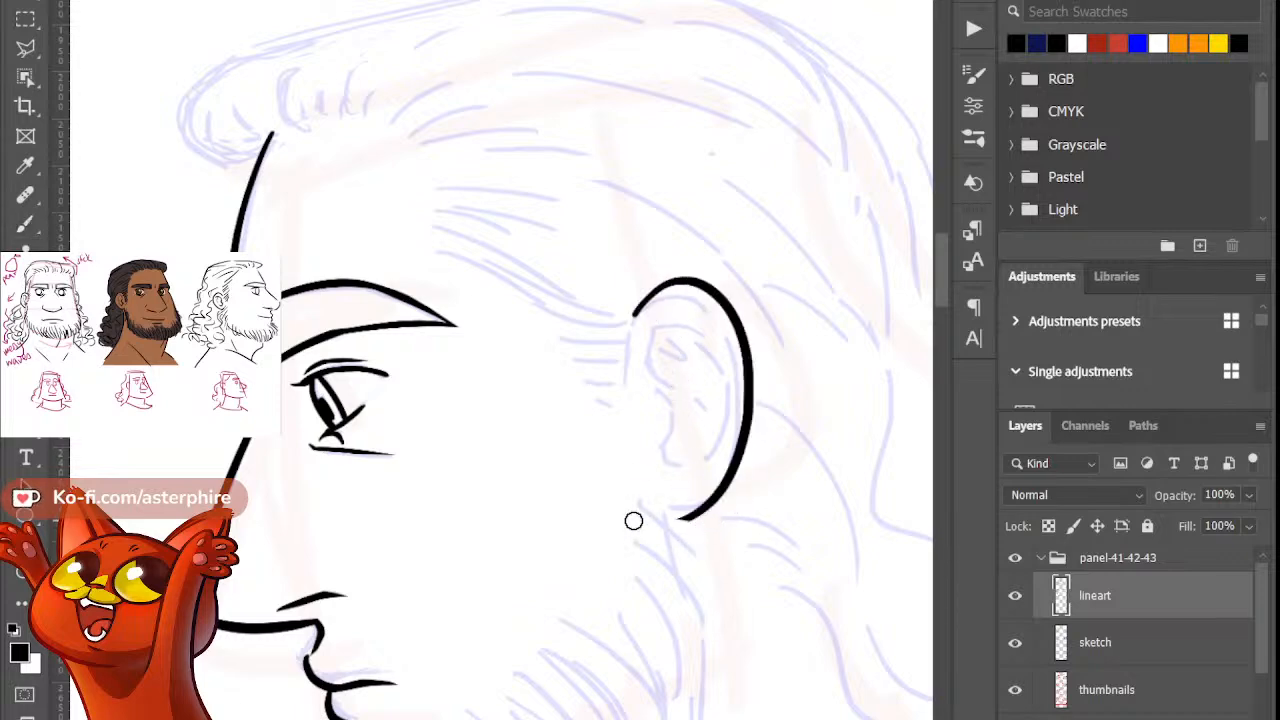
{"action": "left_click_drag", "start_coordinate": [749, 483], "coordinate": [684, 518]}
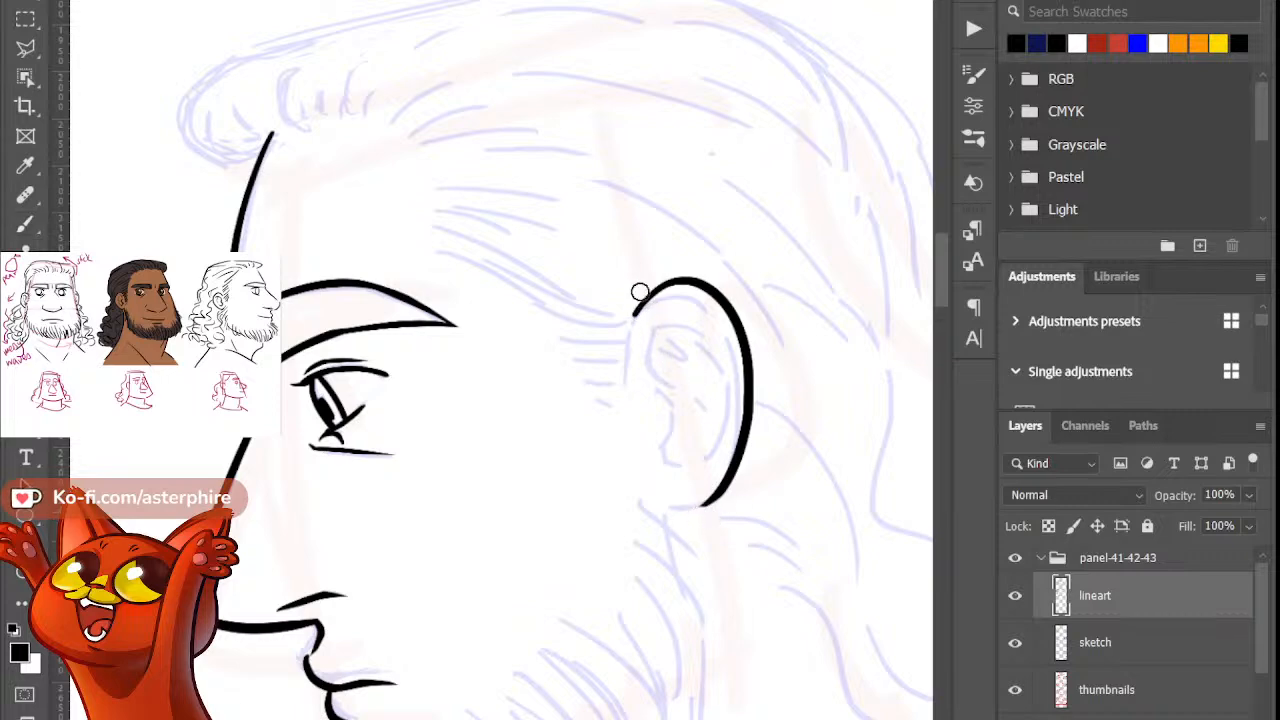
Step: Ink the ear's upper front edge down from the outer curve, redoing it and smoothing the join between the strokes
{"action": "key", "text": "b"}
{"action": "left_click_drag", "start_coordinate": [635, 311], "coordinate": [623, 398]}
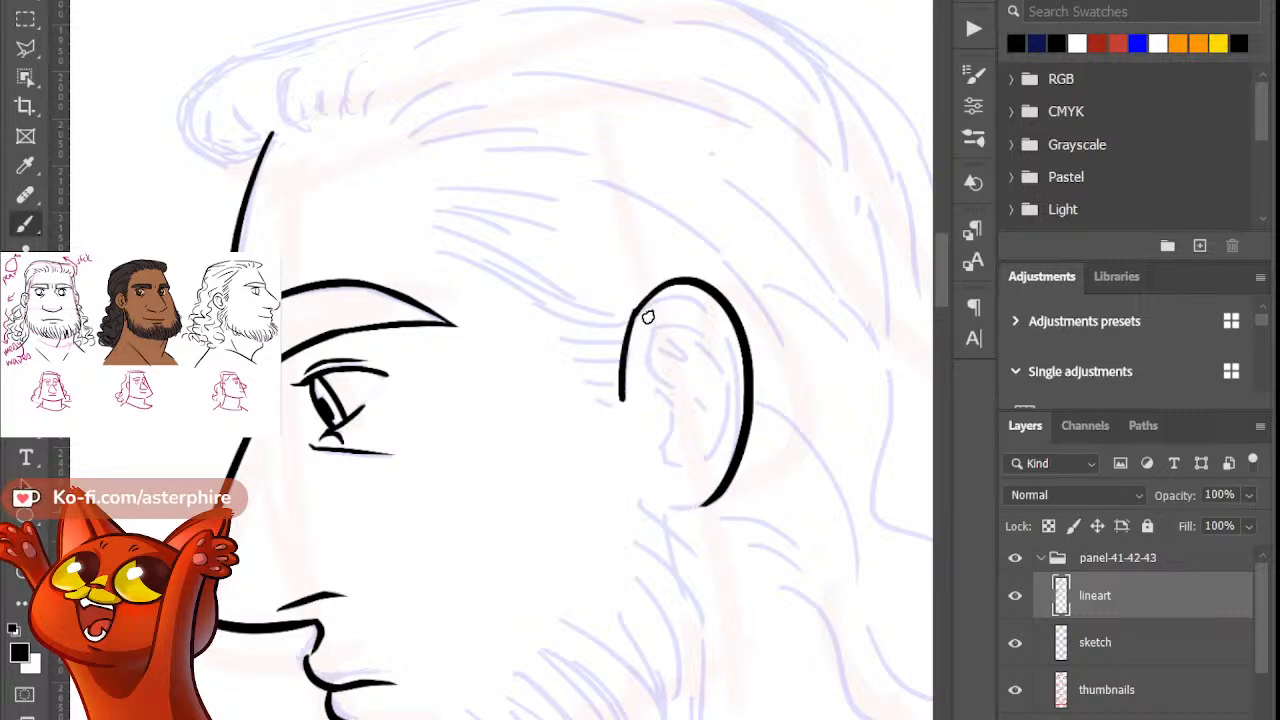
{"action": "key", "text": "ctrl+z"}
{"action": "left_click_drag", "start_coordinate": [636, 312], "coordinate": [622, 400]}
{"action": "key", "text": "ctrl+z"}
{"action": "key", "text": "e"}
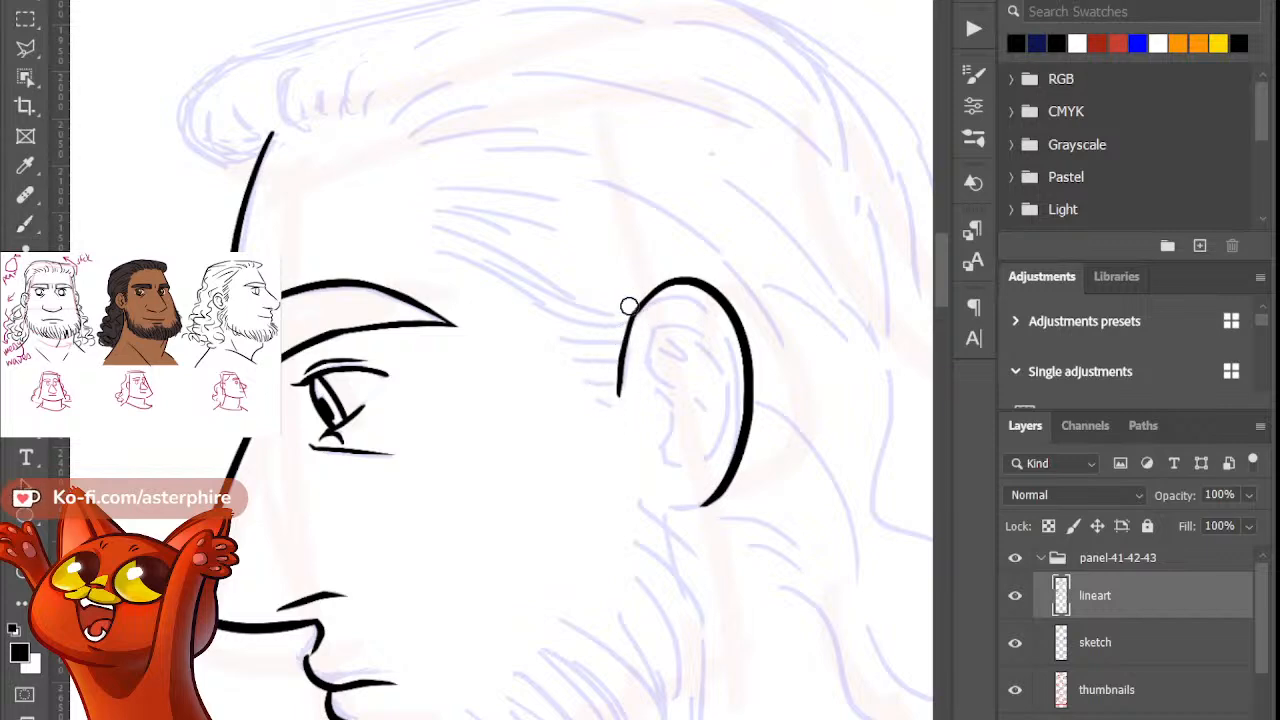
{"action": "key", "text": "b"}
{"action": "left_click_drag", "start_coordinate": [640, 306], "coordinate": [617, 428]}
{"action": "key", "text": "e"}
{"action": "key", "text": "b"}
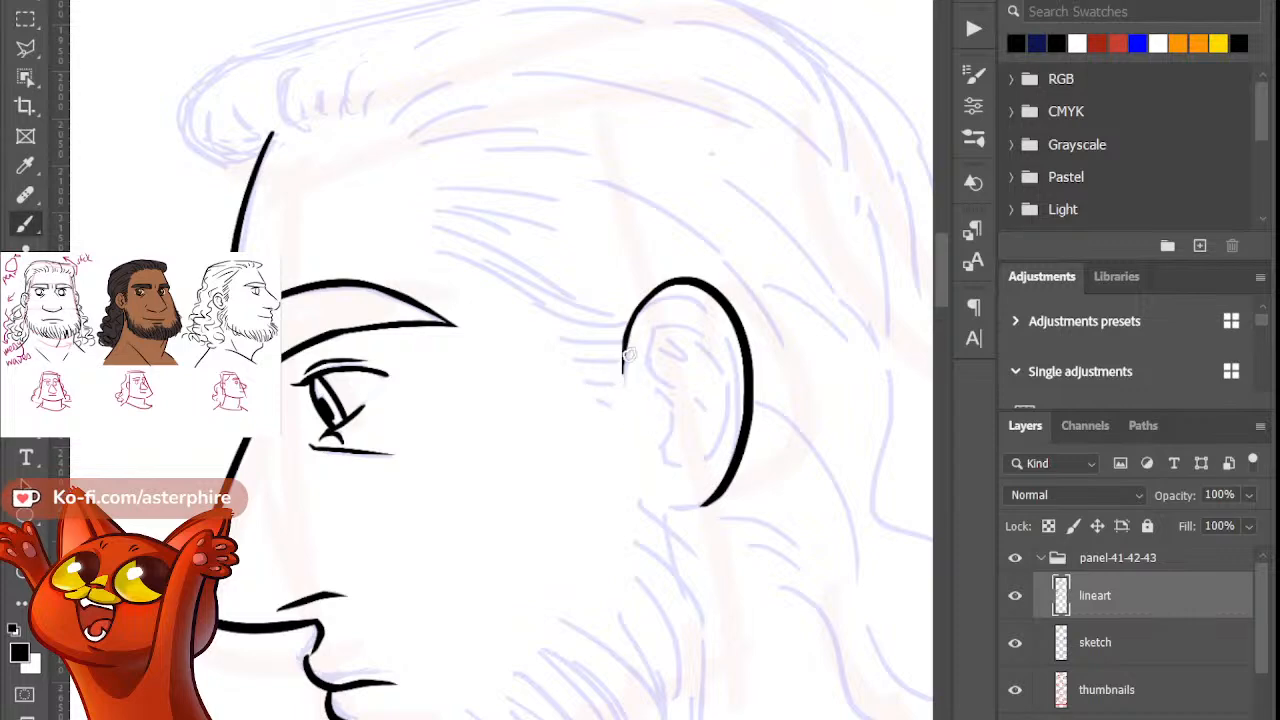
{"action": "left_click_drag", "start_coordinate": [628, 338], "coordinate": [621, 393]}
{"action": "key", "text": "ctrl+z"}
{"action": "key", "text": "ctrl+z"}
{"action": "key", "text": "e"}
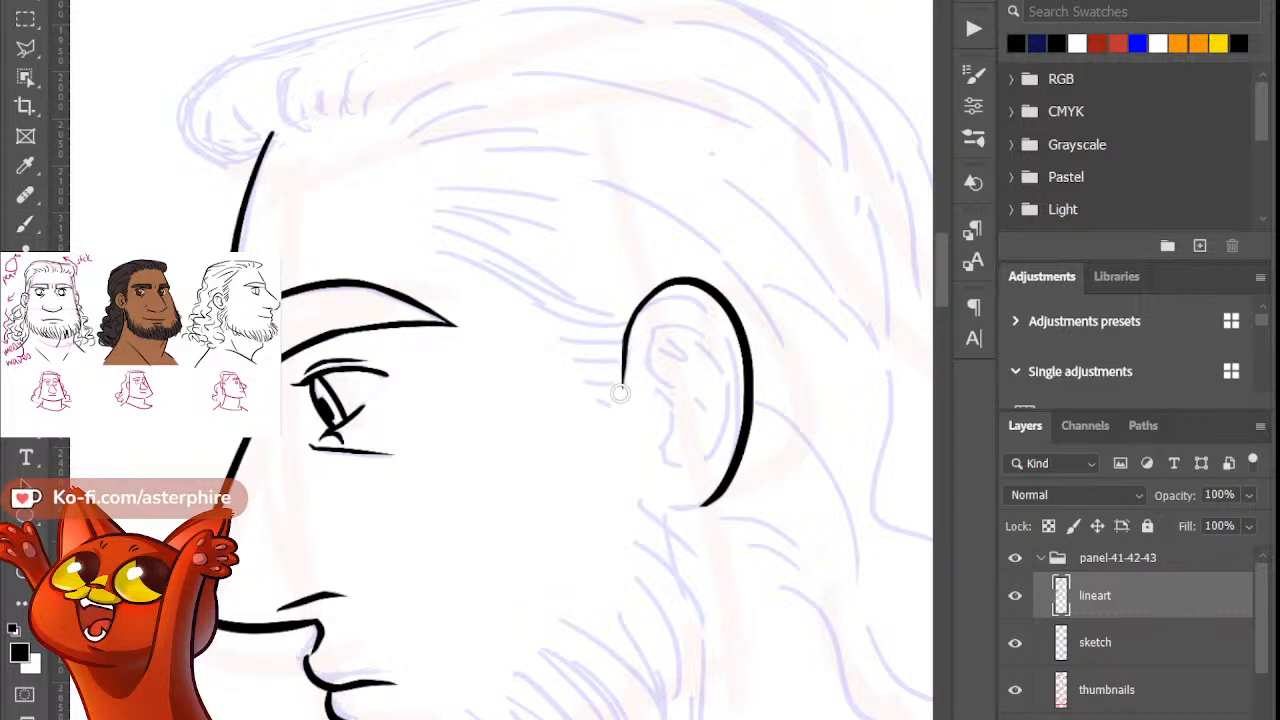
Step: Ink the rounded earlobe from the end of the outer curve, and trim the lower tip of the ear's front edge
{"action": "key", "text": "b"}
{"action": "left_click_drag", "start_coordinate": [726, 487], "coordinate": [668, 502]}
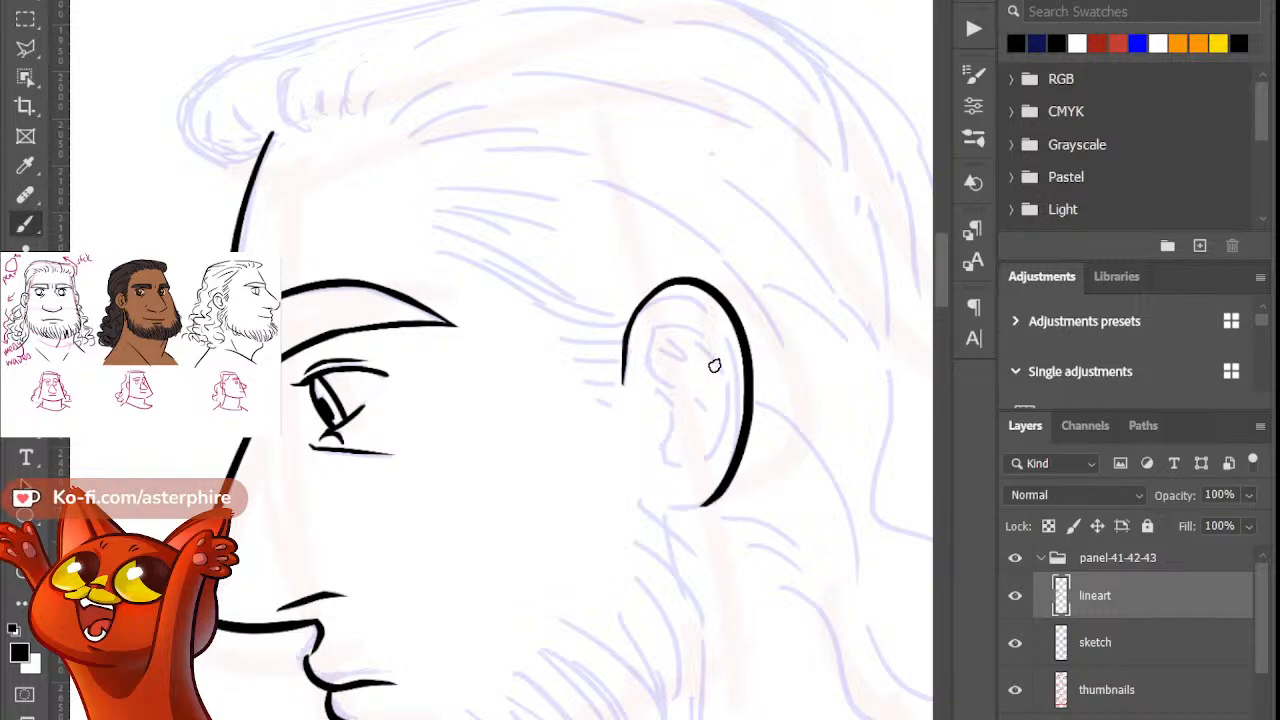
{"action": "mouse_move", "coordinate": [730, 476]}
{"action": "left_mouse_down"}
{"action": "mouse_move", "coordinate": [658, 504]}
{"action": "mouse_move", "coordinate": [710, 505]}
{"action": "mouse_move", "coordinate": [660, 503]}
{"action": "mouse_move", "coordinate": [705, 482]}
{"action": "mouse_move", "coordinate": [654, 518]}
{"action": "left_mouse_up"}
{"action": "key", "text": "ctrl+z"}
{"action": "key", "text": "e"}
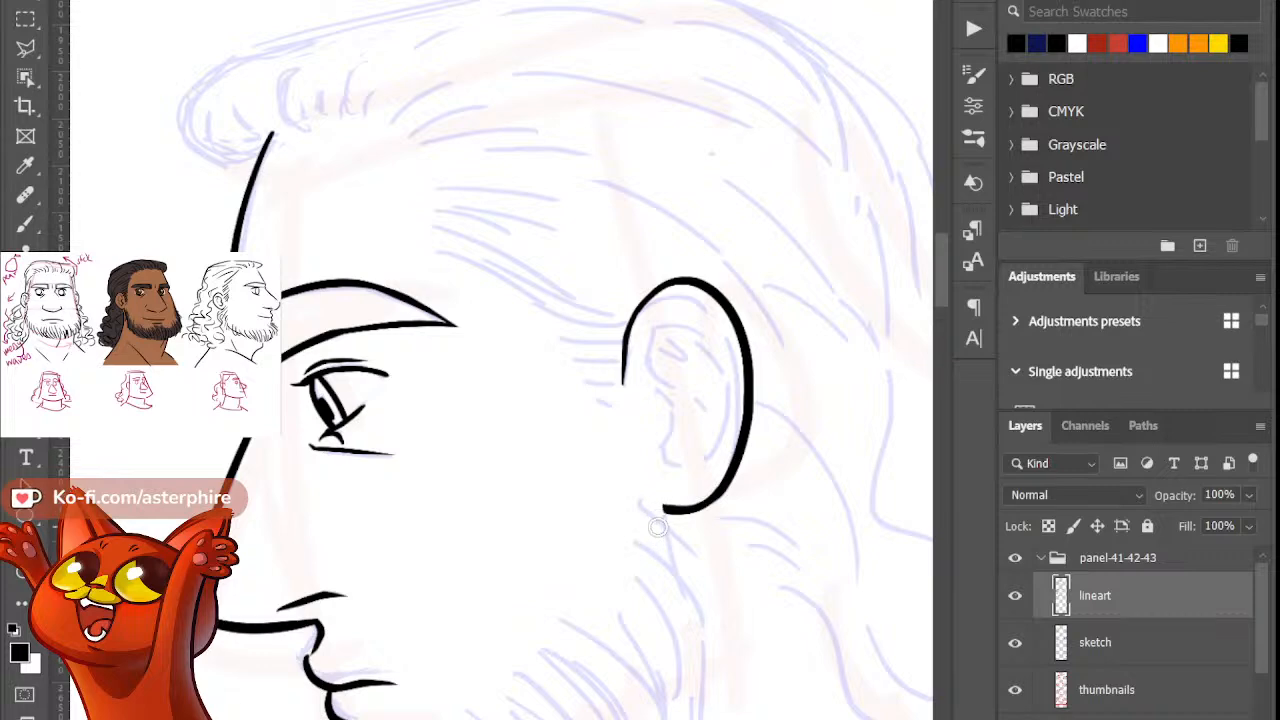
{"action": "key", "text": "b"}
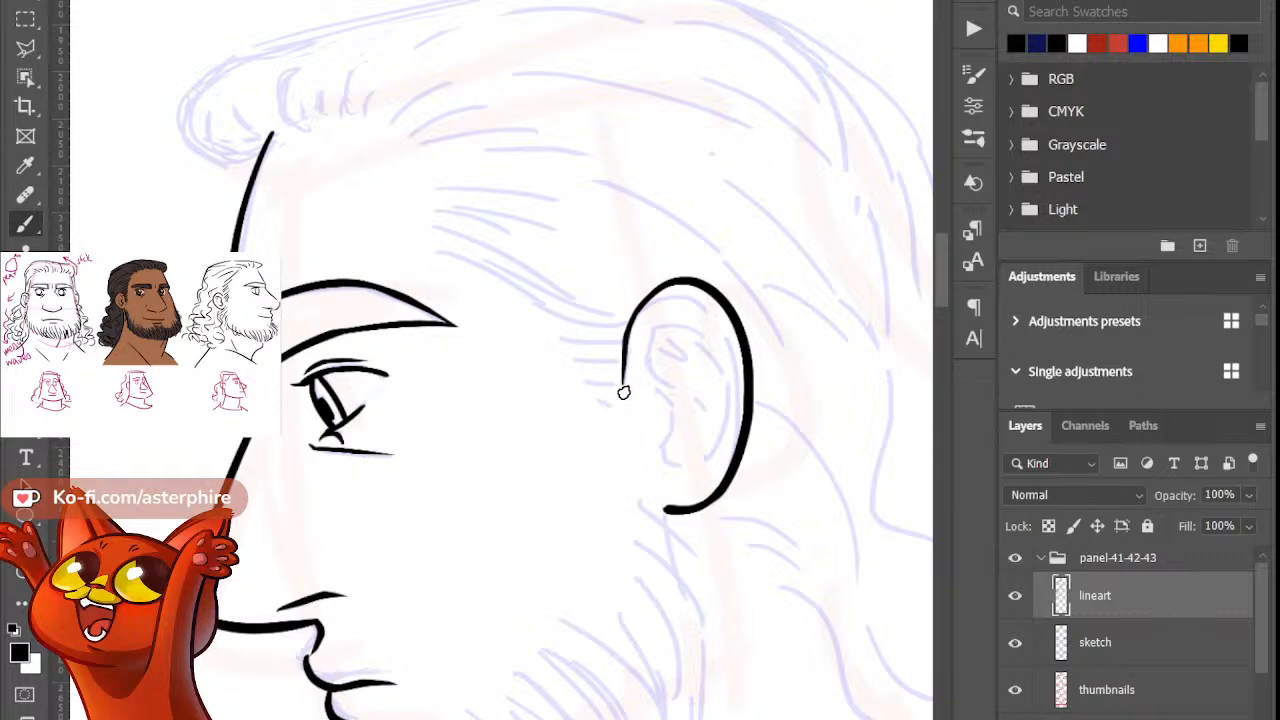
{"action": "key", "text": "e"}
{"action": "left_click_drag", "start_coordinate": [624, 392], "coordinate": [623, 380]}
Step: Ink a short arc inside the top of the ear, redrawing it and trimming its rear end to a taper
{"action": "key", "text": "b"}
{"action": "left_click_drag", "start_coordinate": [712, 336], "coordinate": [656, 378]}
{"action": "key", "text": "ctrl+z"}
{"action": "mouse_move", "coordinate": [704, 321]}
{"action": "left_mouse_down"}
{"action": "mouse_move", "coordinate": [658, 325]}
{"action": "mouse_move", "coordinate": [659, 368]}
{"action": "left_mouse_up"}
{"action": "key", "text": "ctrl+z"}
{"action": "mouse_move", "coordinate": [704, 323]}
{"action": "left_mouse_down"}
{"action": "mouse_move", "coordinate": [638, 374]}
{"action": "mouse_move", "coordinate": [646, 383]}
{"action": "left_mouse_up"}
{"action": "key", "text": "e"}
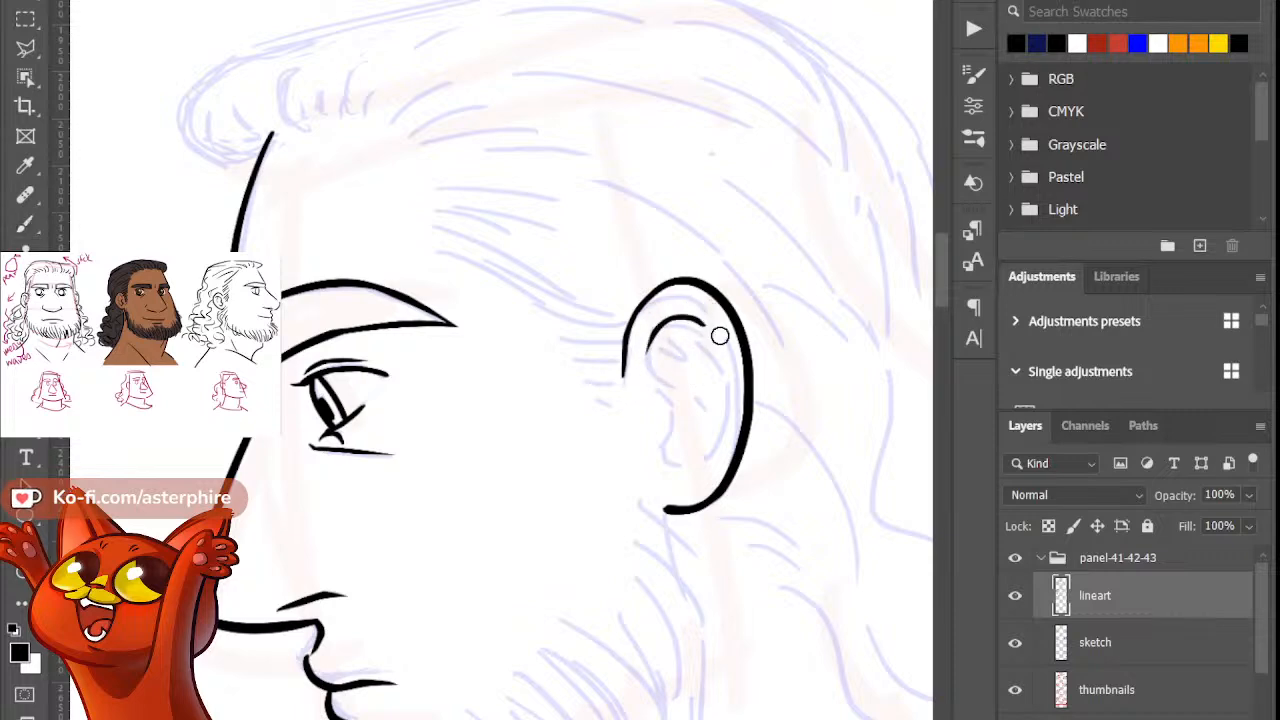
{"action": "left_click_drag", "start_coordinate": [714, 348], "coordinate": [698, 331]}
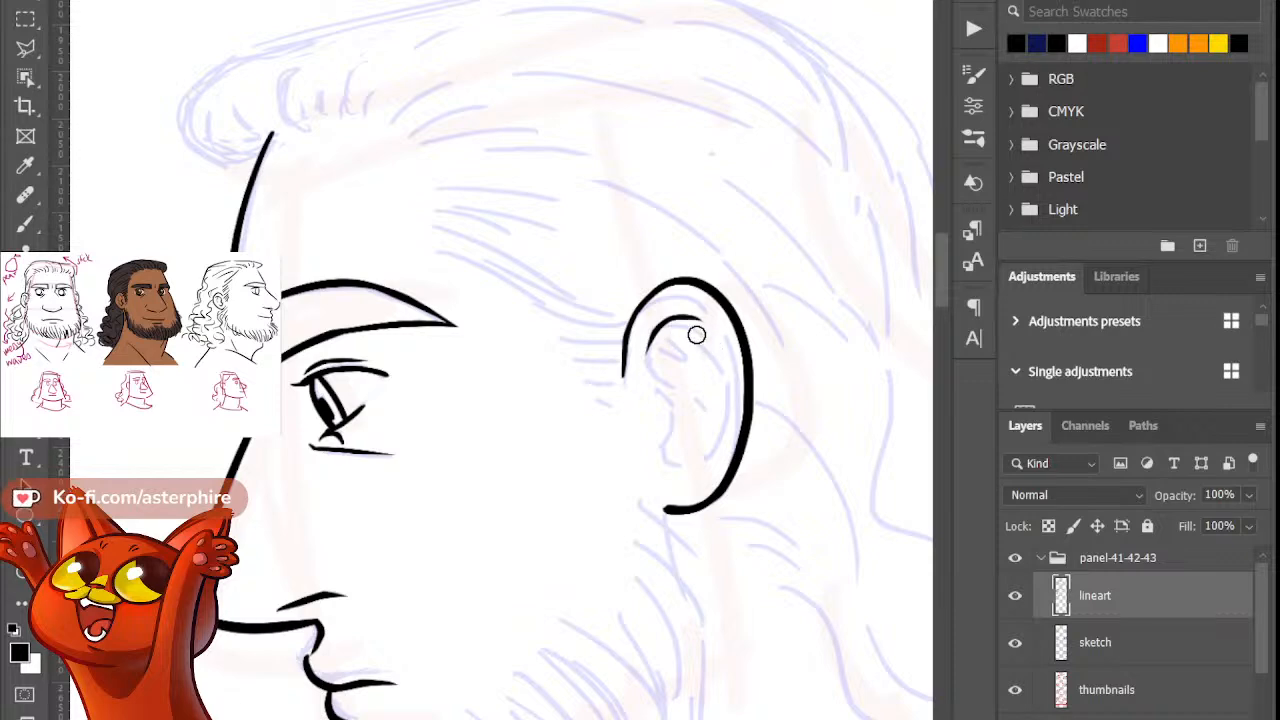
{"action": "key", "text": "b"}
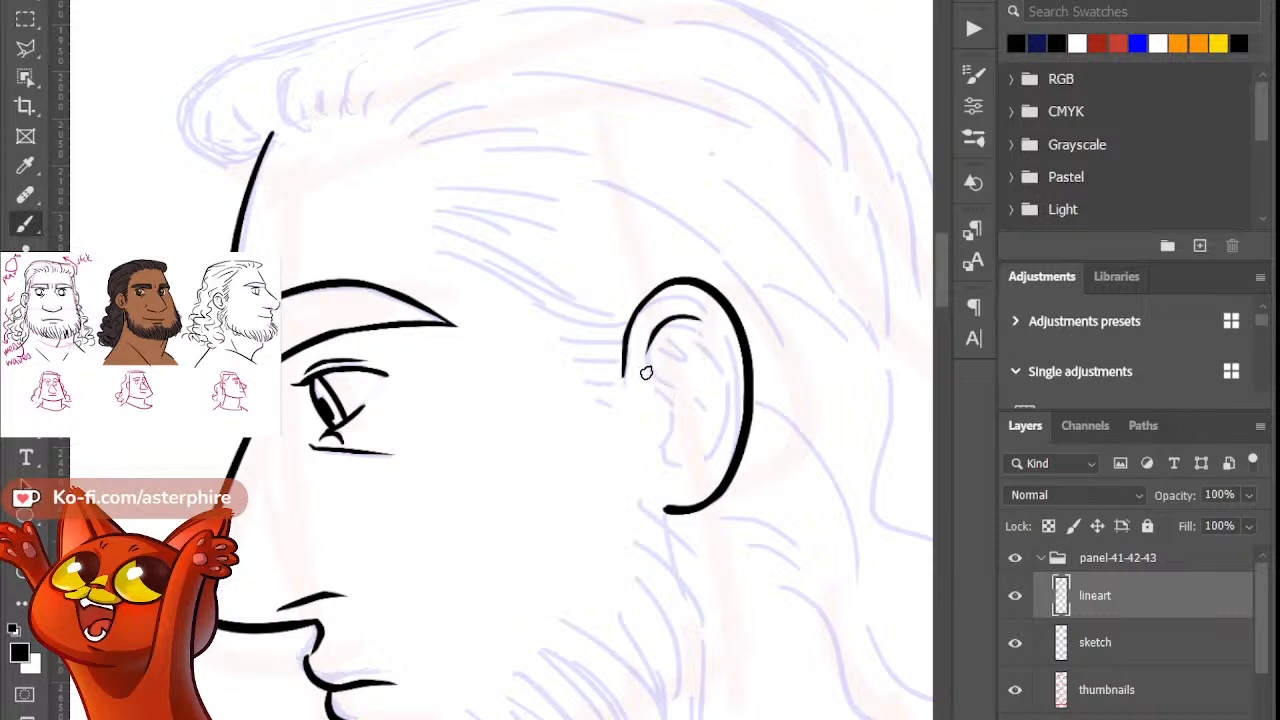
Step: Extend the inner arc down along the ear's front fold, thinning the line with the Eraser
{"action": "left_click_drag", "start_coordinate": [654, 336], "coordinate": [663, 399]}
{"action": "key", "text": "ctrl+z"}
{"action": "left_click_drag", "start_coordinate": [650, 340], "coordinate": [667, 394]}
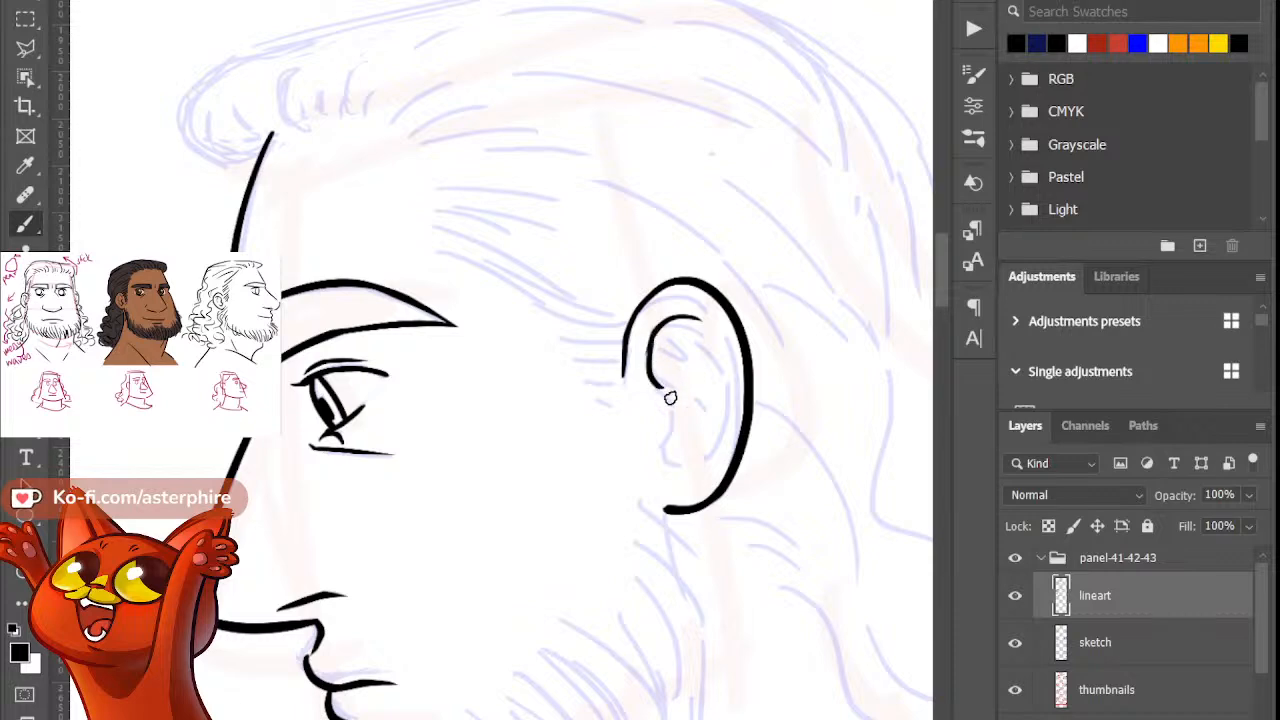
{"action": "key", "text": "e"}
{"action": "mouse_move", "coordinate": [646, 334]}
{"action": "left_mouse_down"}
{"action": "mouse_move", "coordinate": [642, 364]}
{"action": "mouse_move", "coordinate": [657, 382]}
{"action": "left_mouse_up"}
{"action": "key", "text": "b"}
{"action": "key", "text": "e"}
{"action": "key", "text": "b"}
{"action": "key", "text": "e"}
{"action": "left_click_drag", "start_coordinate": [648, 334], "coordinate": [644, 398]}
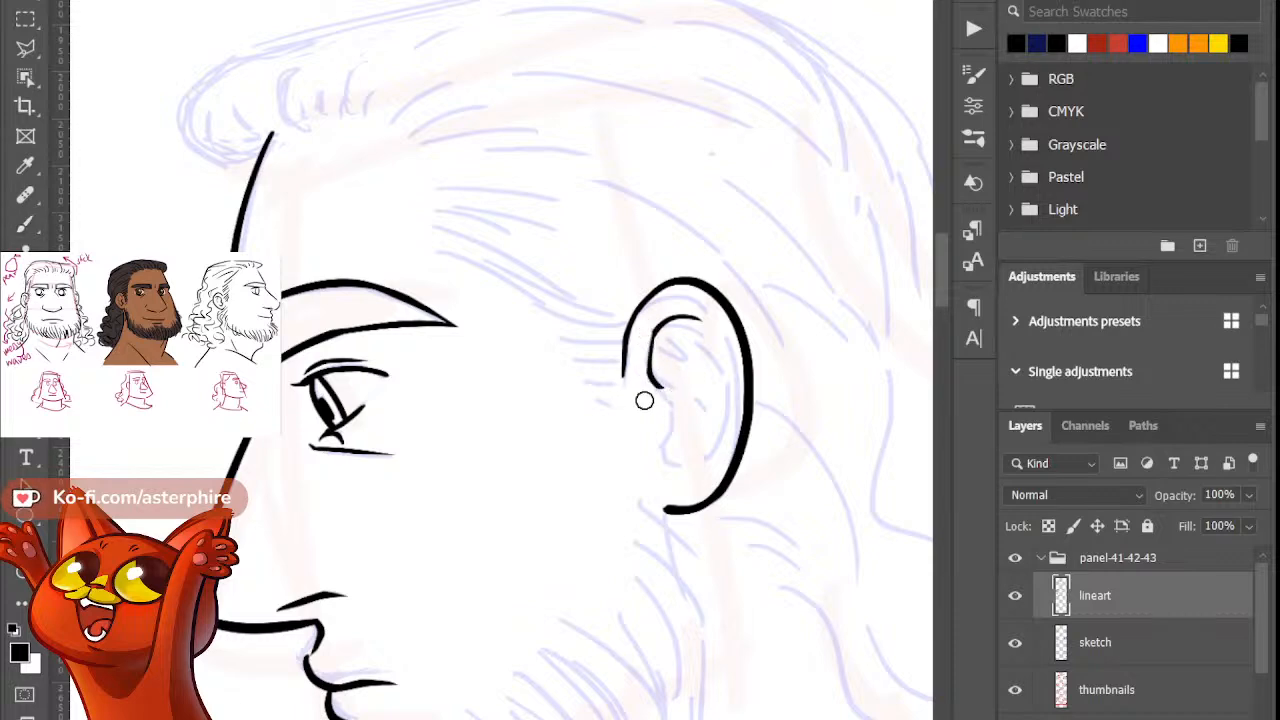
Step: Ink the wavy line of the ear's front flap and canal notch below the inner arc, redoing it and trimming its ends
{"action": "key", "text": "b"}
{"action": "mouse_move", "coordinate": [664, 322]}
{"action": "left_mouse_down"}
{"action": "mouse_move", "coordinate": [640, 380]}
{"action": "mouse_move", "coordinate": [677, 423]}
{"action": "mouse_move", "coordinate": [662, 456]}
{"action": "left_mouse_up"}
{"action": "key", "text": "e"}
{"action": "key", "text": "b"}
{"action": "key", "text": "ctrl+z"}
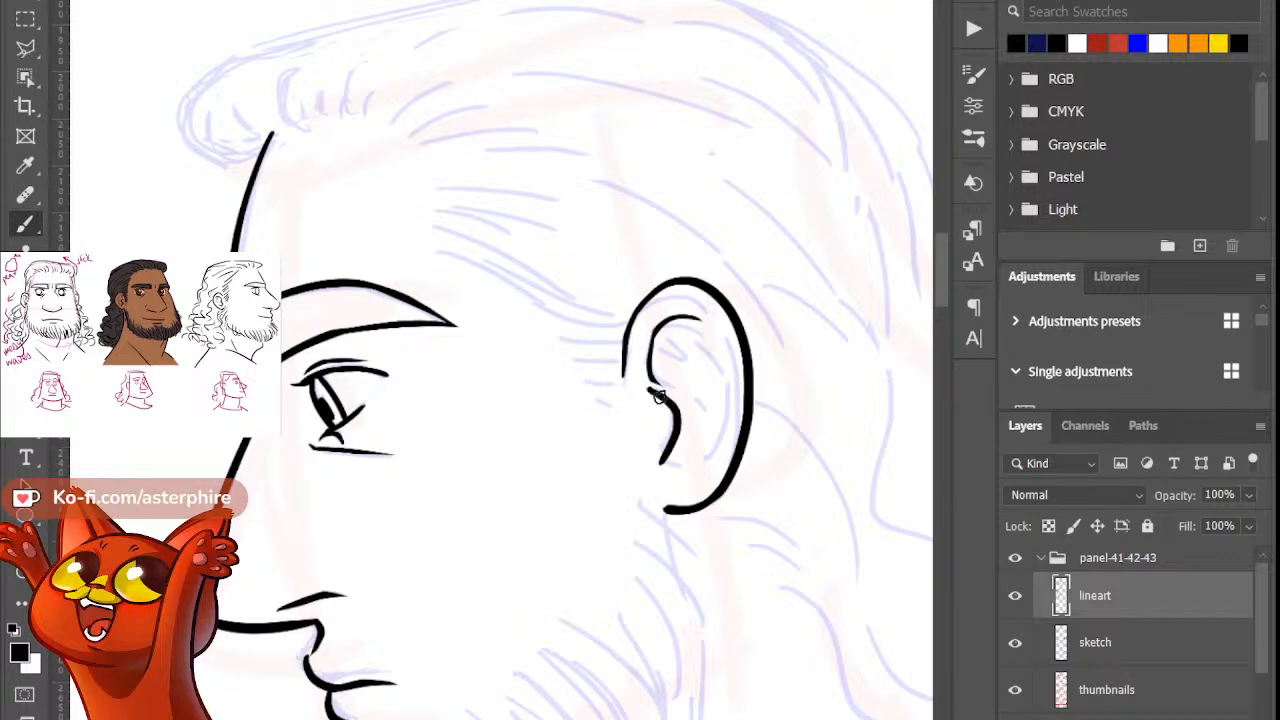
{"action": "key", "text": "ctrl+z"}
{"action": "mouse_move", "coordinate": [650, 389]}
{"action": "left_mouse_down"}
{"action": "mouse_move", "coordinate": [658, 467]}
{"action": "mouse_move", "coordinate": [691, 477]}
{"action": "left_mouse_up"}
{"action": "key", "text": "e"}
{"action": "key", "text": "b"}
{"action": "key", "text": "e"}
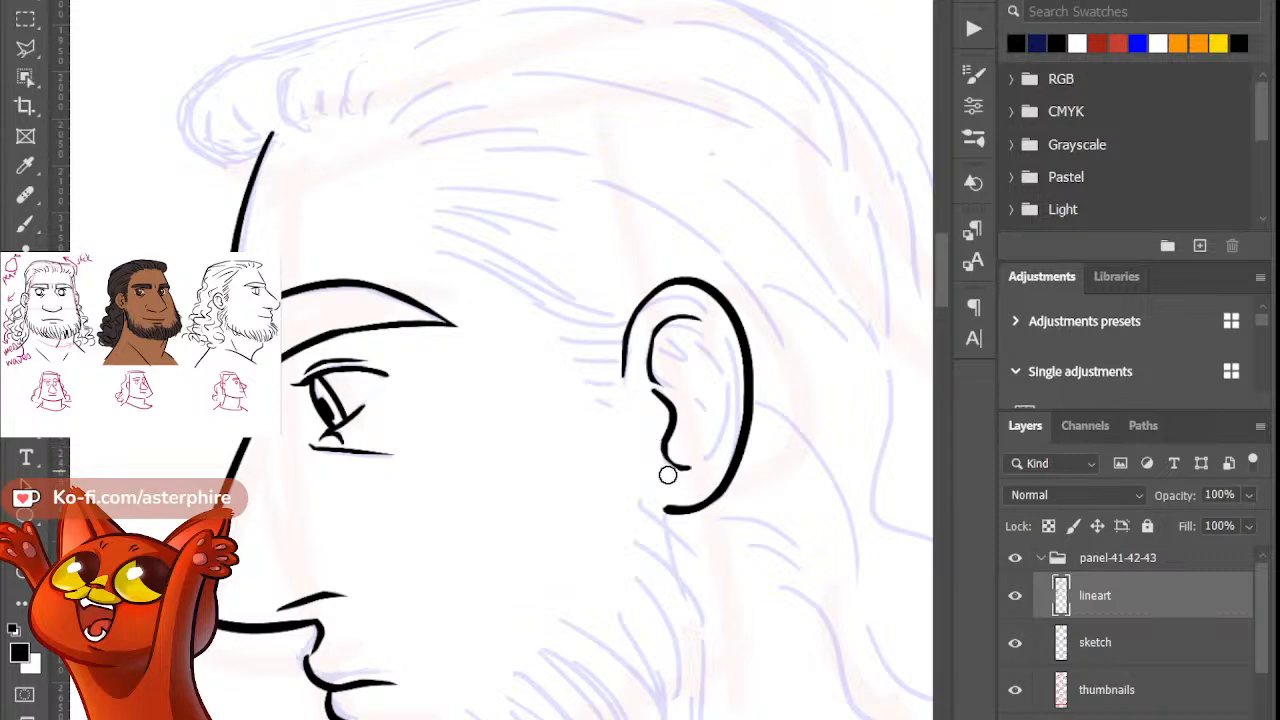
{"action": "key", "text": "b"}
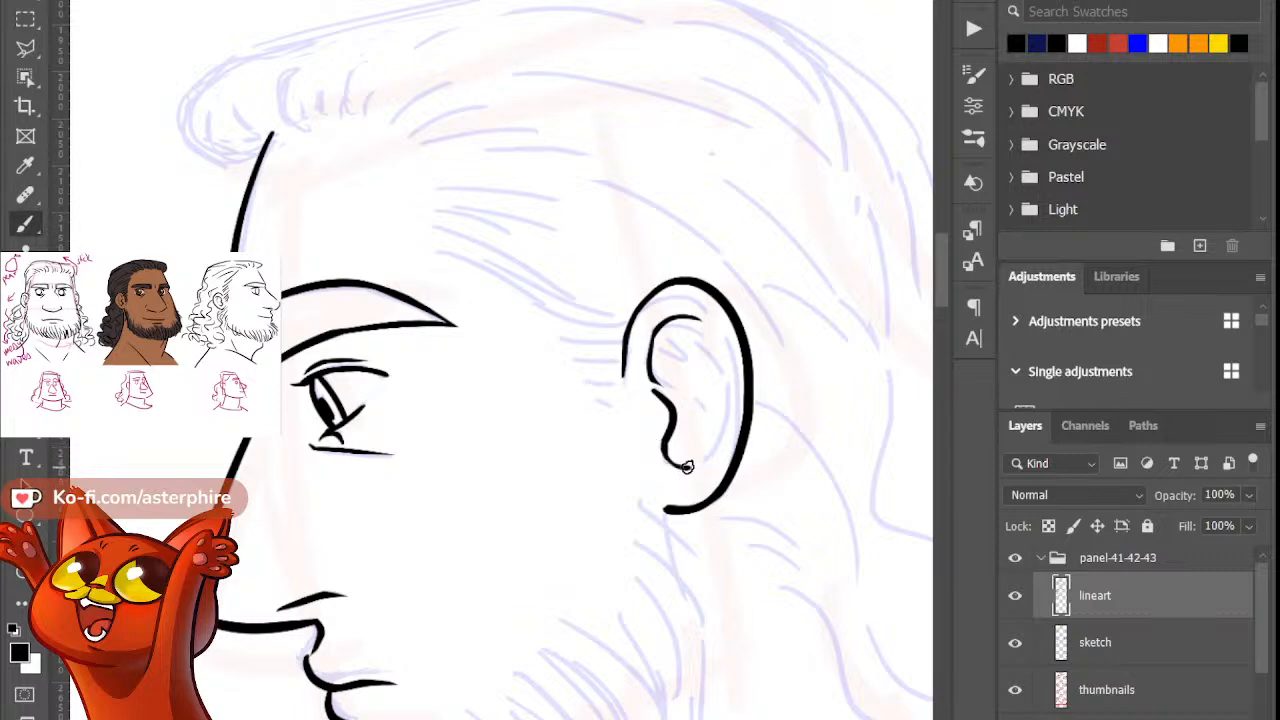
{"action": "key", "text": "e"}
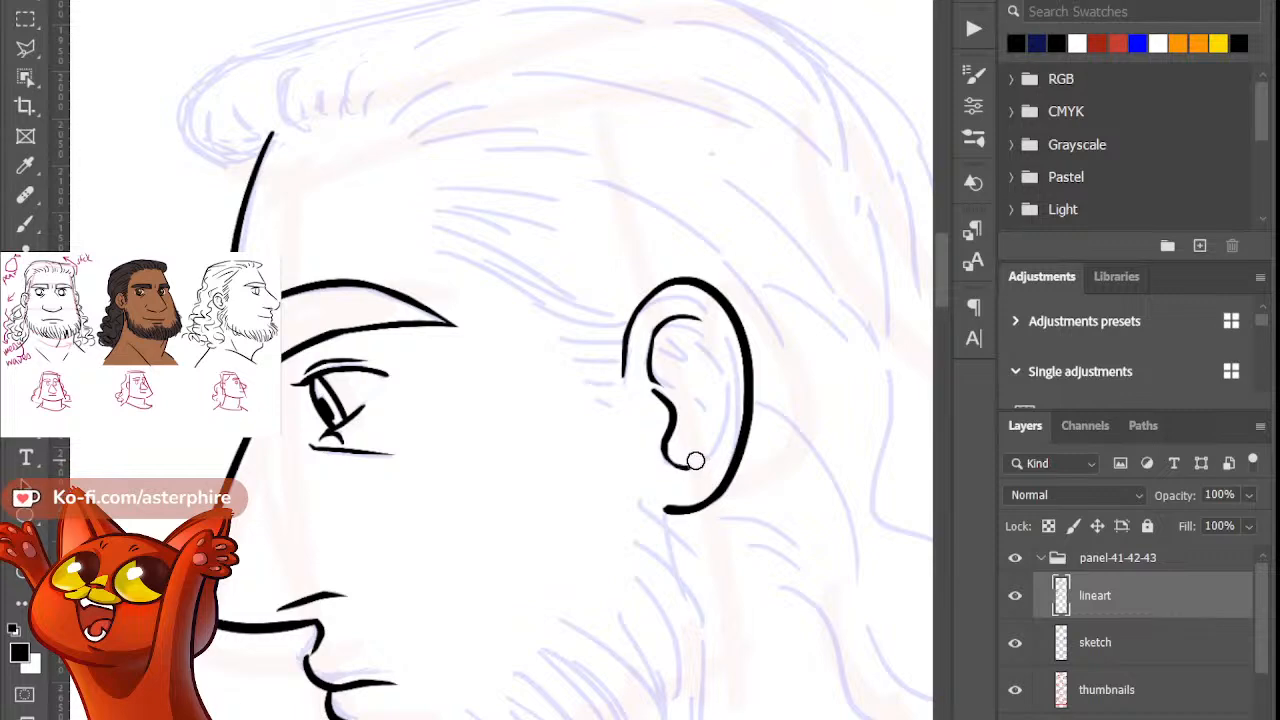
{"action": "key", "text": "b"}
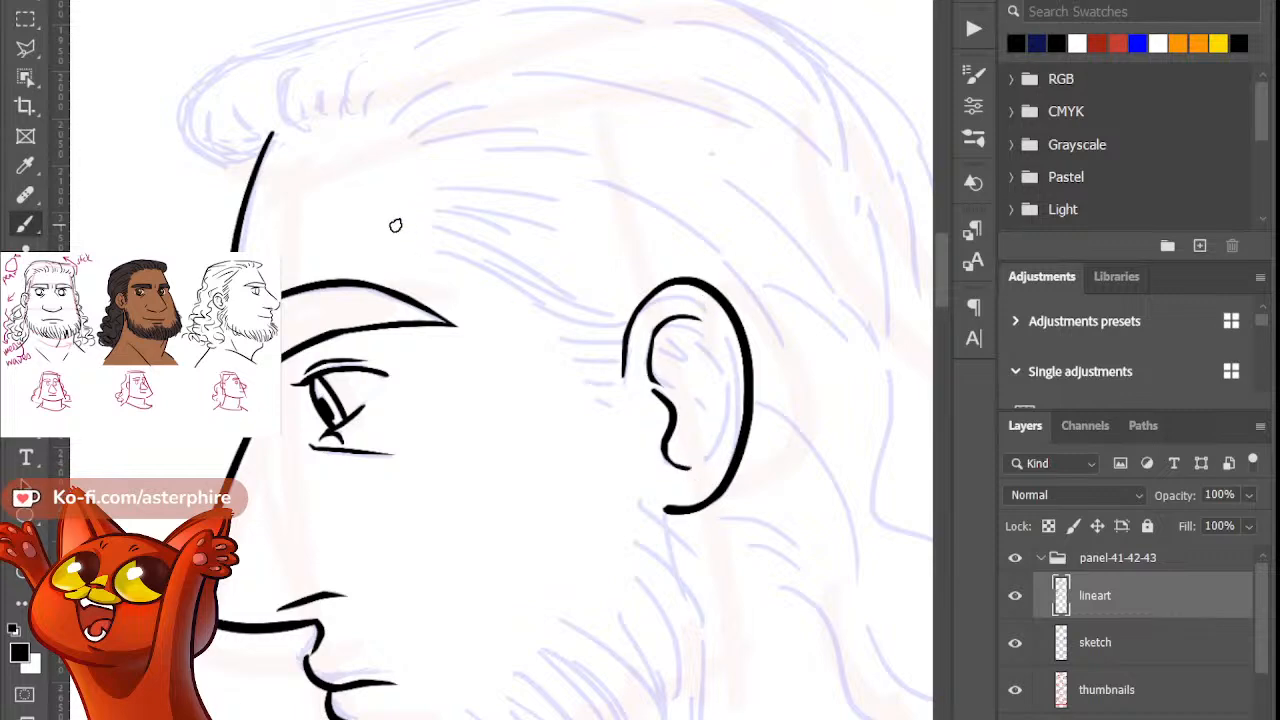
Step: Lasso the inner ear lines, nudge them slightly upward within the outer ear outline, and clear the selection
{"action": "key", "text": "l"}
{"action": "mouse_move", "coordinate": [640, 405]}
{"action": "left_mouse_down"}
{"action": "mouse_move", "coordinate": [658, 290]}
{"action": "mouse_move", "coordinate": [643, 330]}
{"action": "mouse_move", "coordinate": [686, 294]}
{"action": "mouse_move", "coordinate": [725, 320]}
{"action": "mouse_move", "coordinate": [730, 430]}
{"action": "mouse_move", "coordinate": [712, 485]}
{"action": "mouse_move", "coordinate": [662, 472]}
{"action": "mouse_move", "coordinate": [633, 402]}
{"action": "mouse_move", "coordinate": [620, 402]}
{"action": "left_mouse_up"}
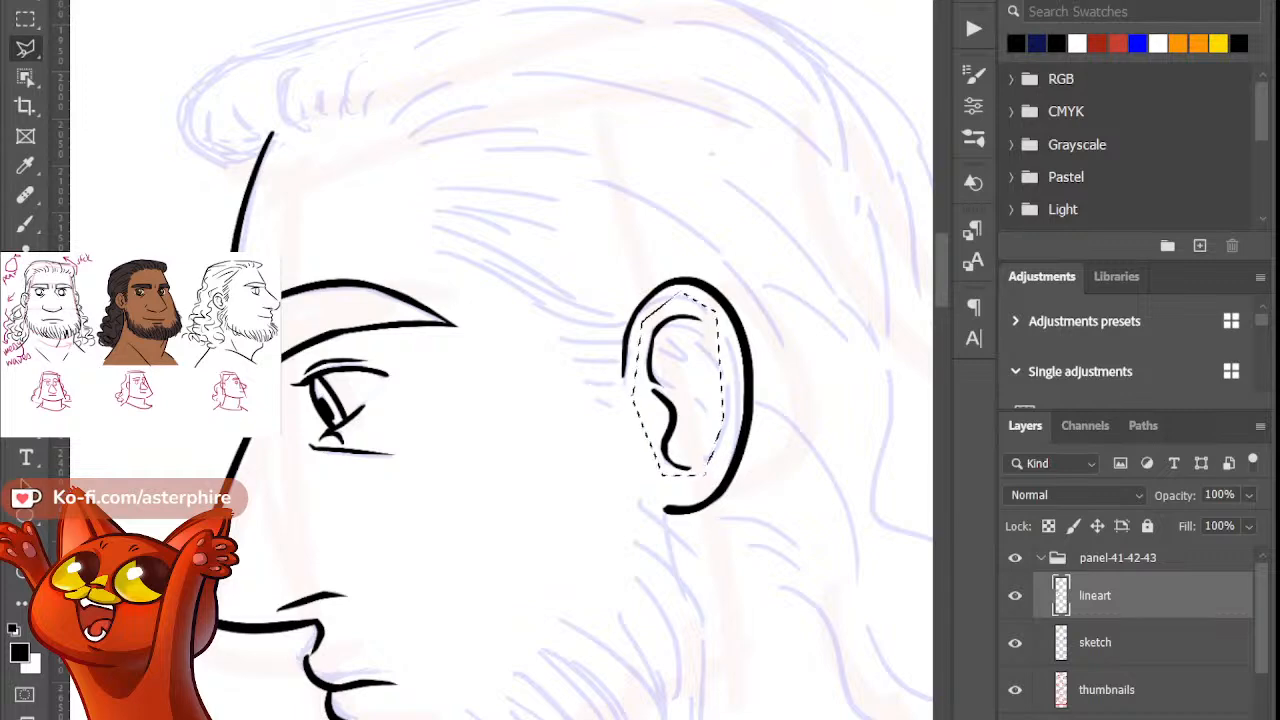
{"action": "key", "text": "v"}
{"action": "key", "text": "Right"}
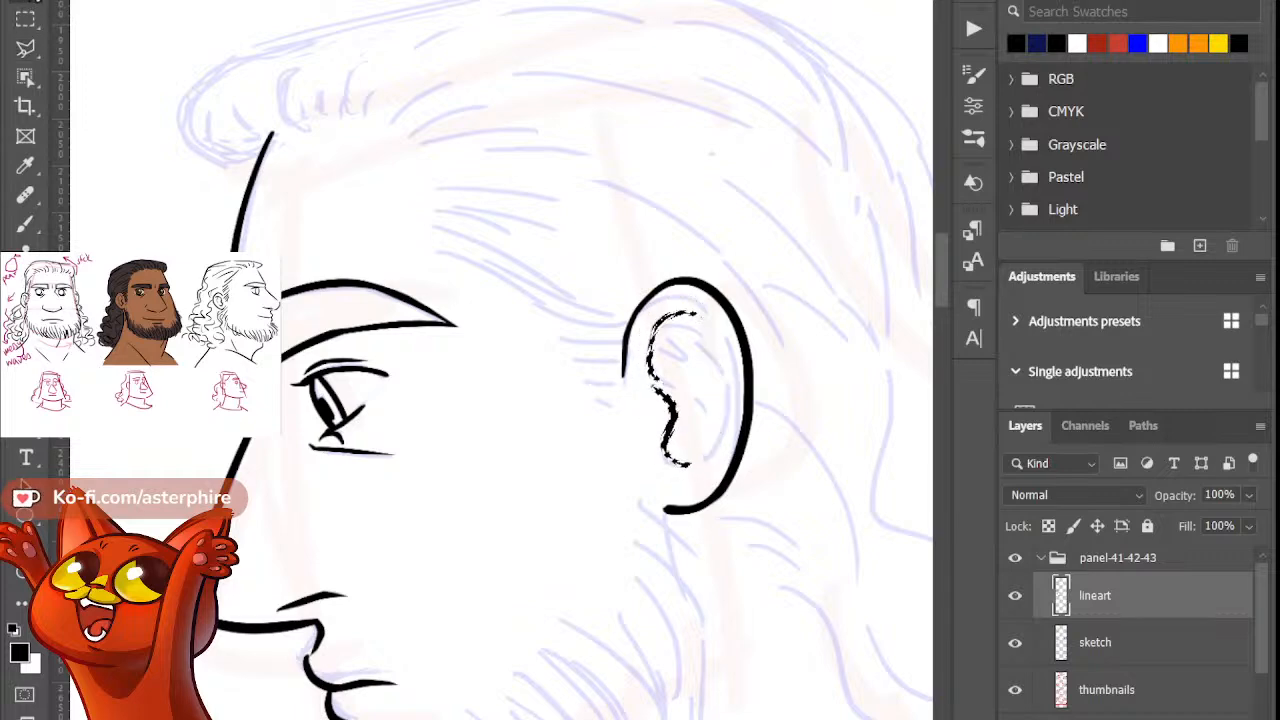
{"action": "key", "text": "m"}
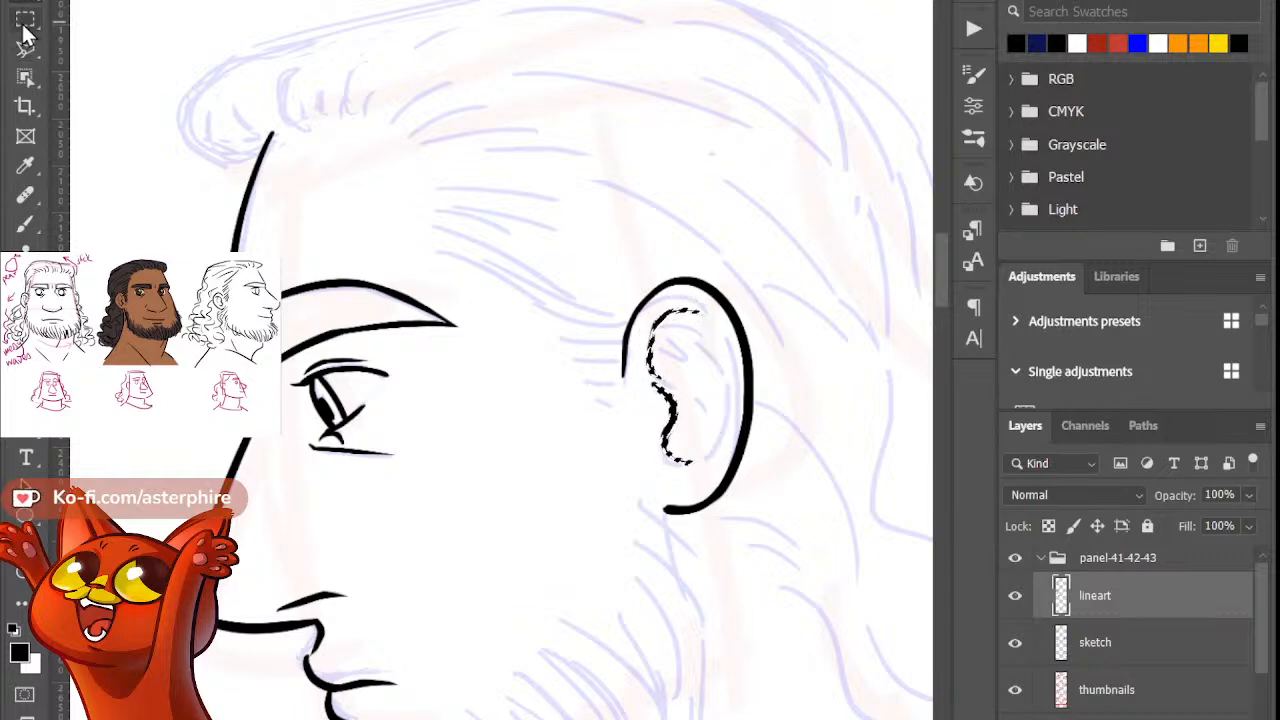
{"action": "key", "text": "ctrl+d"}
{"action": "left_click", "coordinate": [26, 225]}
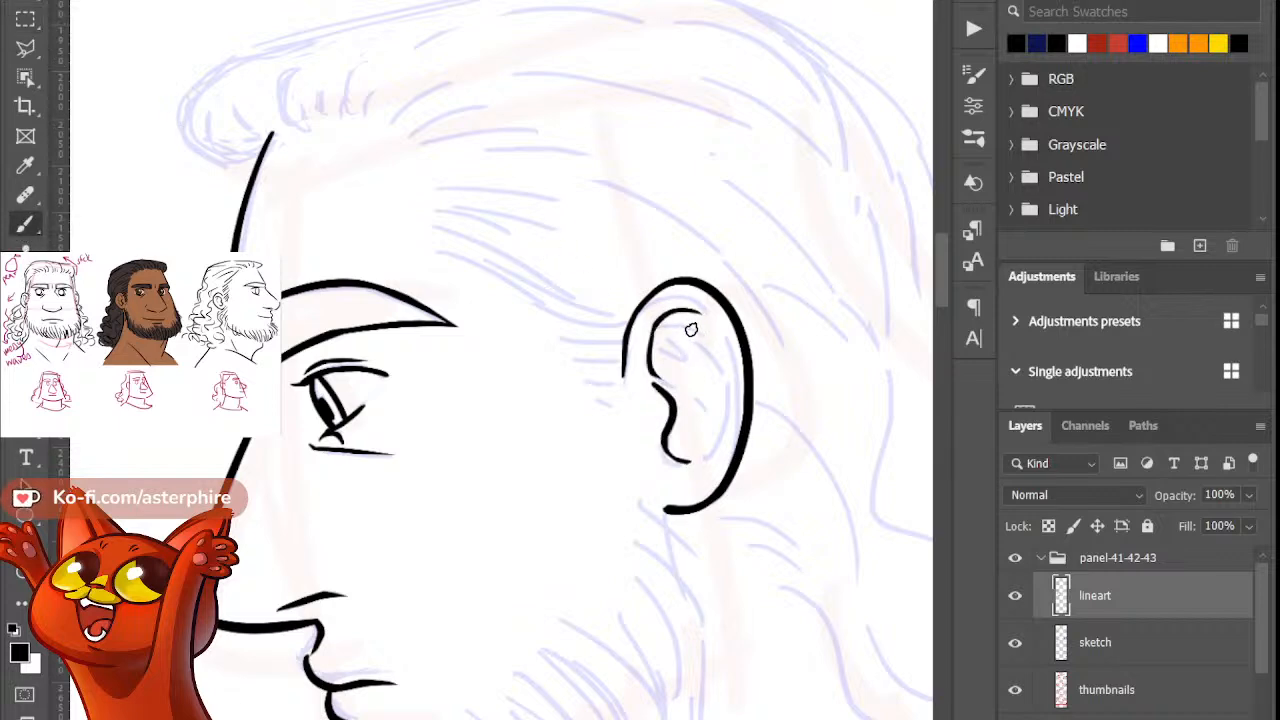
Step: Ink the small curled fold just beneath the arc inside the top of the ear, redoing strokes that miss the shape
{"action": "left_click_drag", "start_coordinate": [658, 340], "coordinate": [683, 345]}
{"action": "key", "text": "ctrl+z"}
{"action": "key", "text": "ctrl+z"}
{"action": "left_click_drag", "start_coordinate": [663, 323], "coordinate": [682, 343]}
{"action": "key", "text": "ctrl+z"}
{"action": "key", "text": "ctrl+z"}
Step: Ink the long inner rim line down the back of the ear, parallel to the outer curve, redrawing it until it fits
{"action": "mouse_move", "coordinate": [665, 323]}
{"action": "left_mouse_down"}
{"action": "mouse_move", "coordinate": [692, 353]}
{"action": "mouse_move", "coordinate": [687, 333]}
{"action": "mouse_move", "coordinate": [667, 332]}
{"action": "mouse_move", "coordinate": [690, 342]}
{"action": "mouse_move", "coordinate": [700, 357]}
{"action": "mouse_move", "coordinate": [668, 333]}
{"action": "mouse_move", "coordinate": [718, 403]}
{"action": "left_mouse_up"}
{"action": "key", "text": "ctrl+z"}
{"action": "key", "text": "ctrl+z"}
{"action": "key", "text": "e"}
{"action": "key", "text": "b"}
{"action": "key", "text": "e"}
{"action": "key", "text": "b"}
{"action": "key", "text": "ctrl+z"}
{"action": "left_click_drag", "start_coordinate": [697, 323], "coordinate": [715, 436]}
{"action": "key", "text": "e"}
{"action": "key", "text": "b"}
Step: Trim the upper end of the ear's inner rim line and taper its lower end with the Eraser
{"action": "key", "text": "e"}
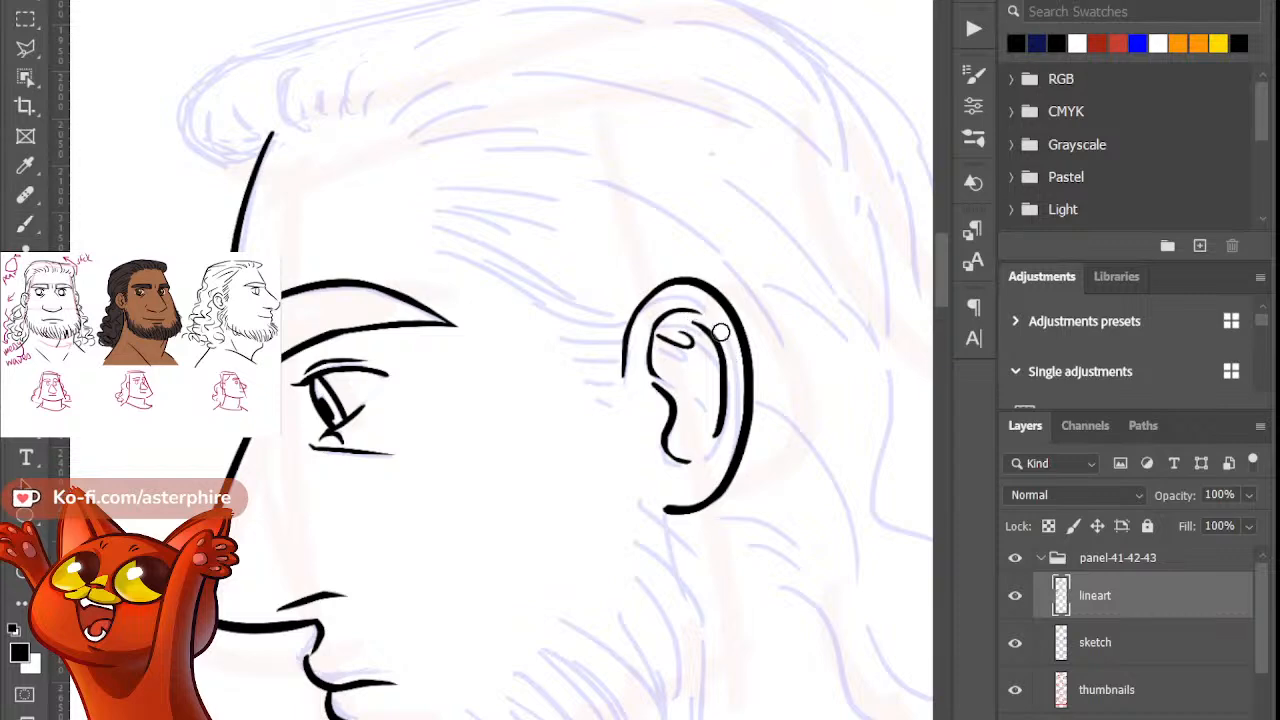
{"action": "key", "text": "b"}
{"action": "key", "text": "e"}
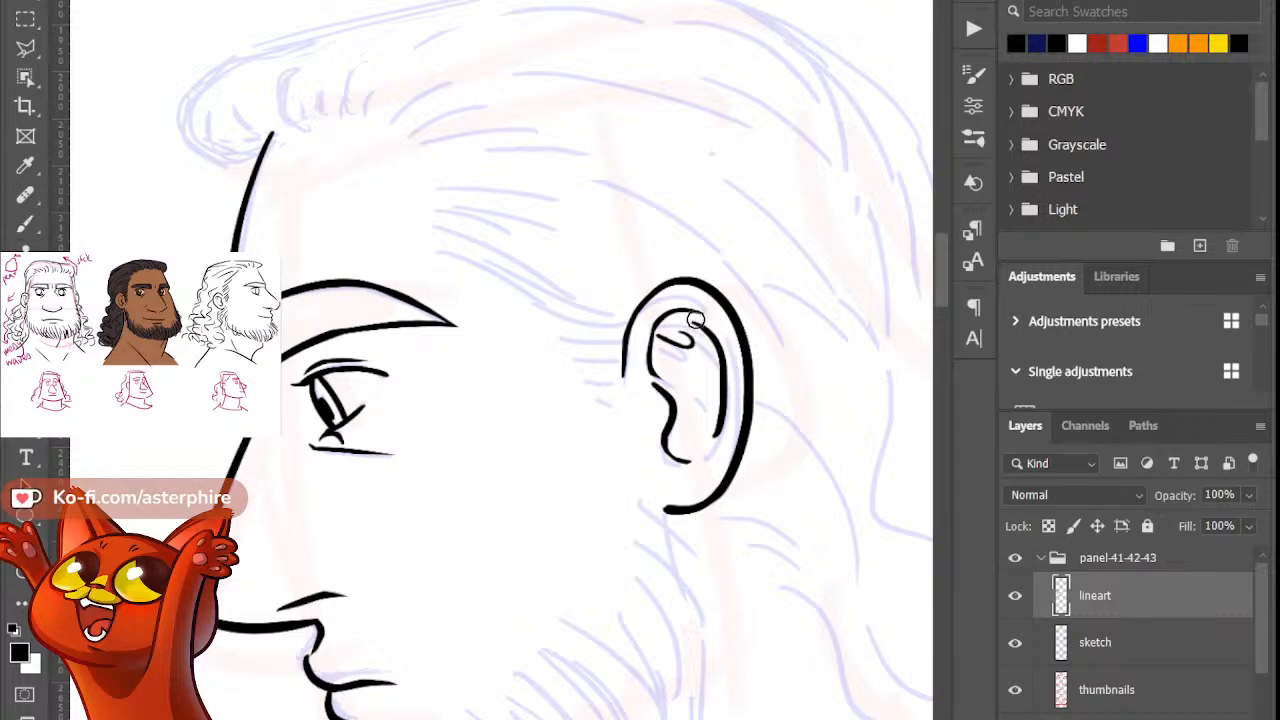
{"action": "left_click_drag", "start_coordinate": [694, 322], "coordinate": [706, 321]}
{"action": "key", "text": "b"}
{"action": "key", "text": "e"}
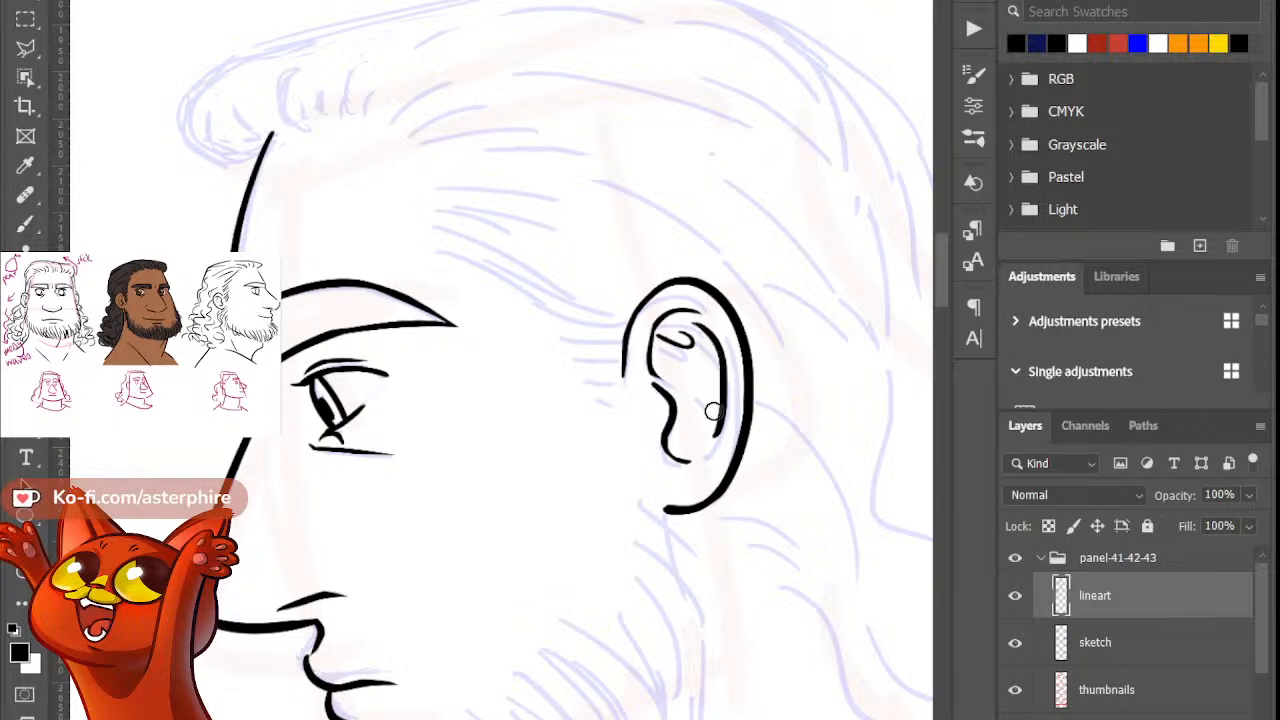
{"action": "left_click_drag", "start_coordinate": [733, 366], "coordinate": [714, 450]}
Step: Ink a curved line through the middle of the ear between the front flap and the inner rim, redrawing it once
{"action": "key", "text": "b"}
{"action": "mouse_move", "coordinate": [666, 366]}
{"action": "left_mouse_down"}
{"action": "mouse_move", "coordinate": [694, 410]}
{"action": "mouse_move", "coordinate": [694, 440]}
{"action": "left_mouse_up"}
{"action": "key", "text": "ctrl+z"}
{"action": "key", "text": "ctrl+z"}
{"action": "left_click_drag", "start_coordinate": [678, 378], "coordinate": [702, 442]}
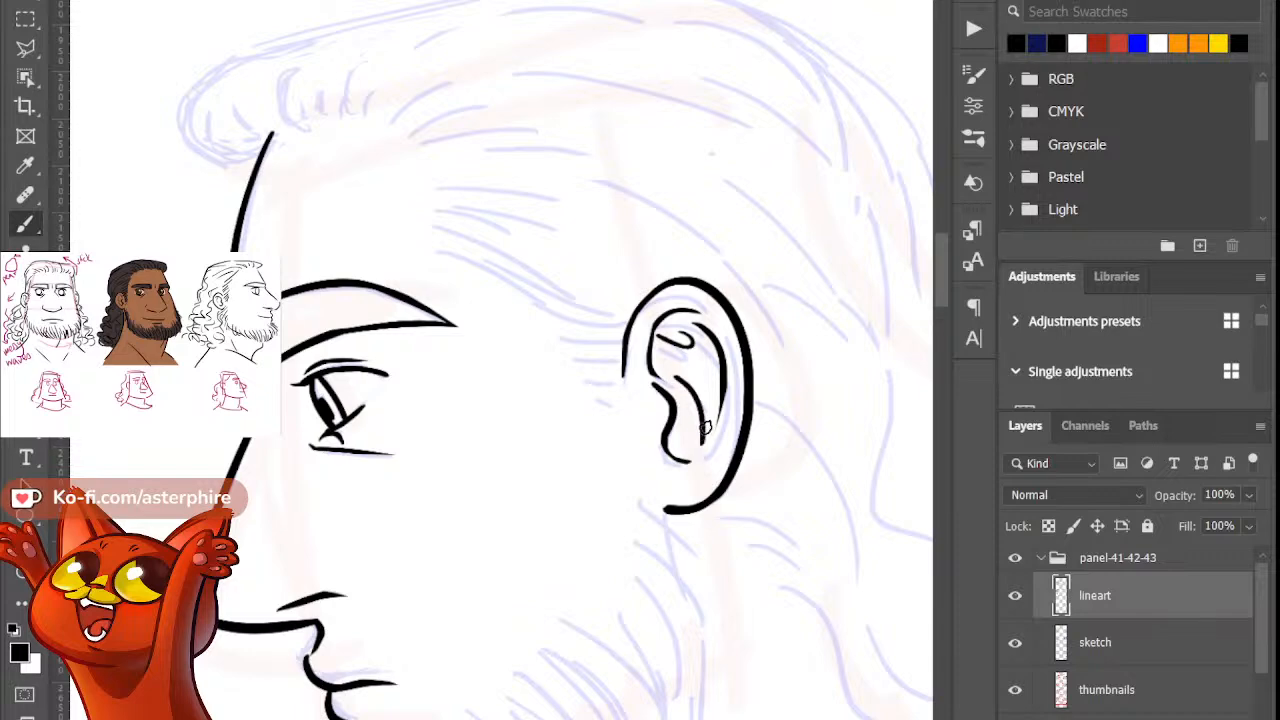
{"action": "key", "text": "e"}
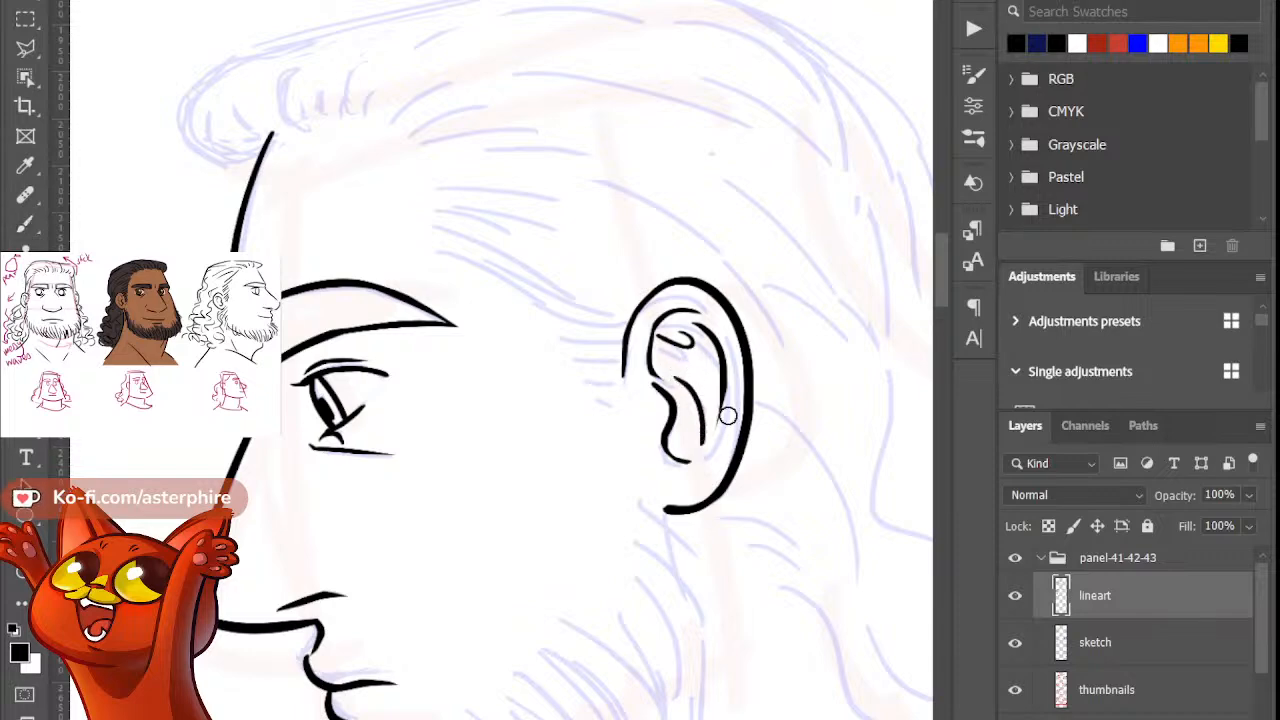
{"action": "key", "text": "b"}
Step: Refine the thickness of the ear's inner rim line along both edges, tapering its lower half
{"action": "key", "text": "e"}
{"action": "mouse_move", "coordinate": [711, 445]}
{"action": "left_mouse_down"}
{"action": "mouse_move", "coordinate": [743, 384]}
{"action": "mouse_move", "coordinate": [730, 390]}
{"action": "mouse_move", "coordinate": [733, 379]}
{"action": "mouse_move", "coordinate": [722, 408]}
{"action": "mouse_move", "coordinate": [727, 343]}
{"action": "mouse_move", "coordinate": [733, 398]}
{"action": "left_mouse_up"}
{"action": "key", "text": "b"}
{"action": "key", "text": "e"}
{"action": "key", "text": "b"}
{"action": "key", "text": "e"}
{"action": "left_click_drag", "start_coordinate": [735, 348], "coordinate": [731, 394]}
{"action": "key", "text": "b"}
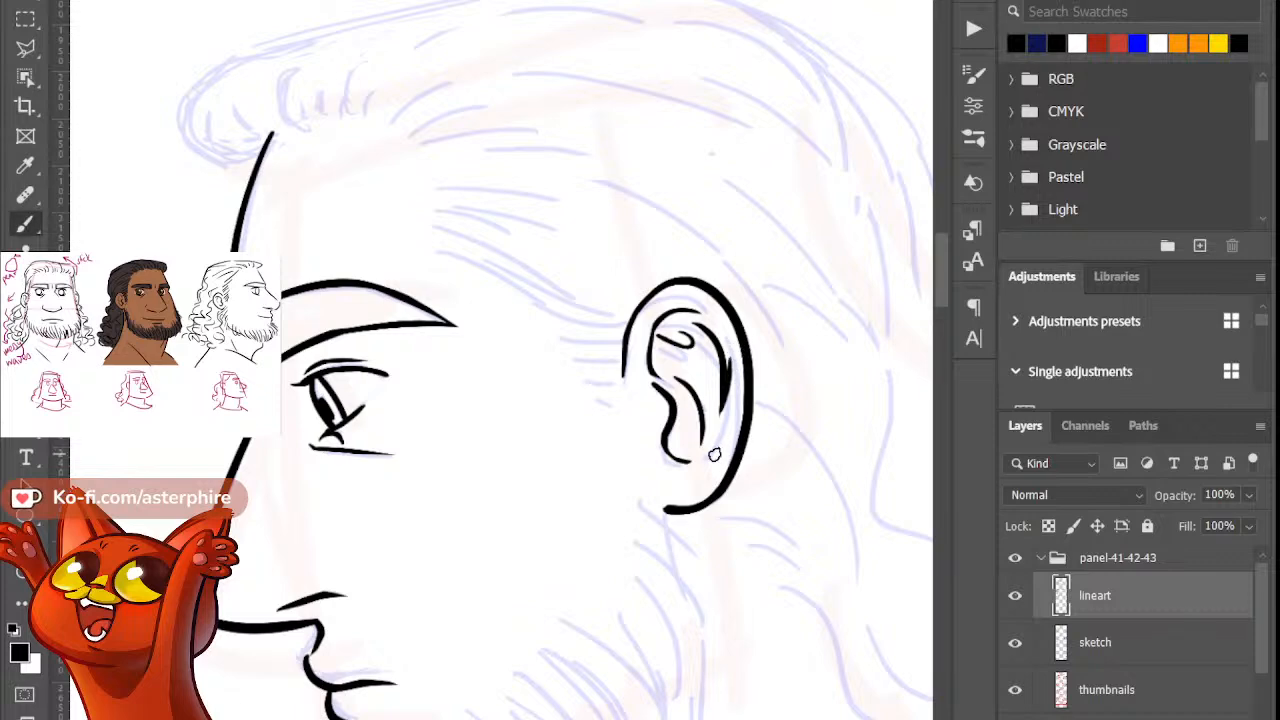
{"action": "key", "text": "e"}
{"action": "left_click_drag", "start_coordinate": [714, 352], "coordinate": [709, 414]}
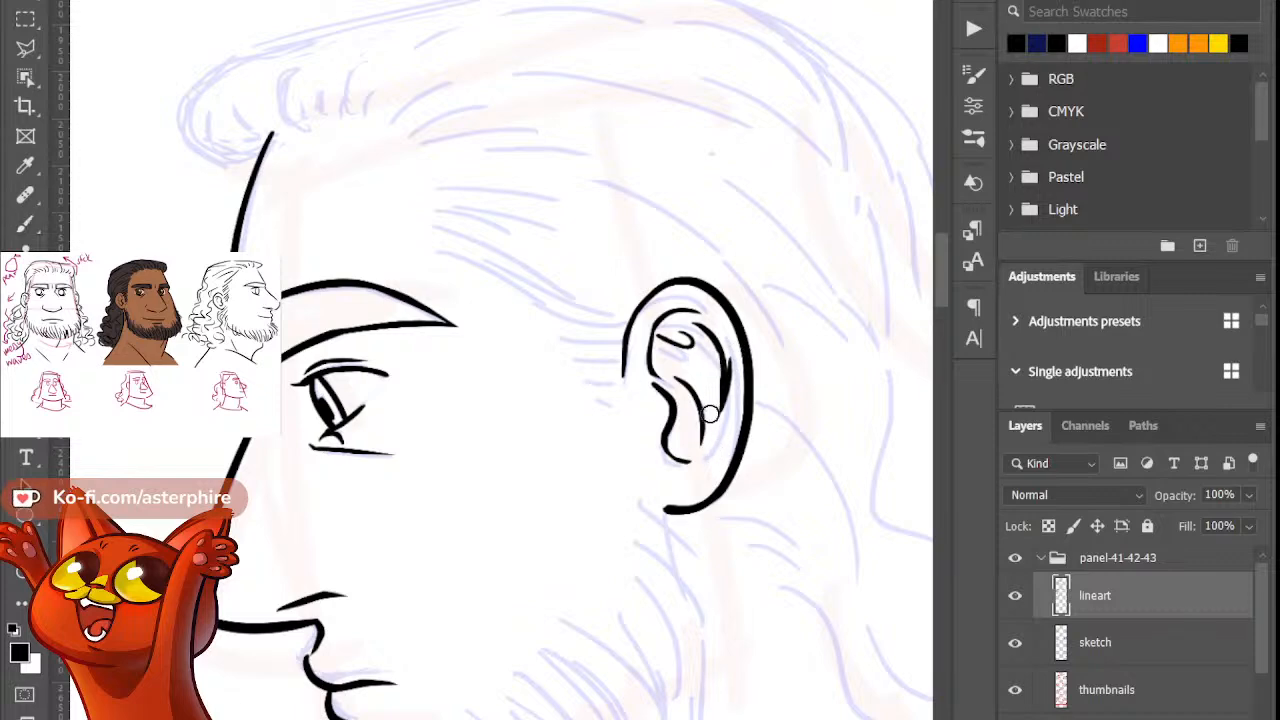
{"action": "key", "text": "b"}
{"action": "key", "text": "e"}
{"action": "left_click_drag", "start_coordinate": [716, 350], "coordinate": [712, 389]}
{"action": "key", "text": "b"}
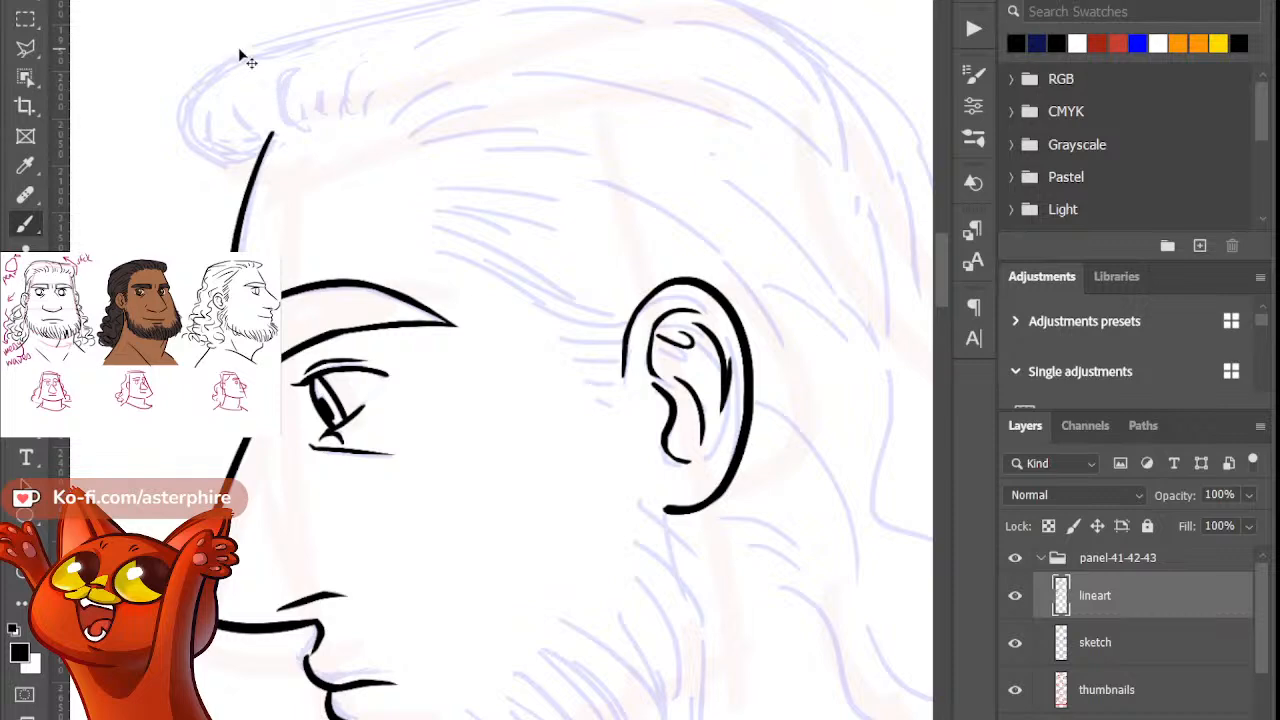
{"action": "key", "text": "ctrl+minus"}
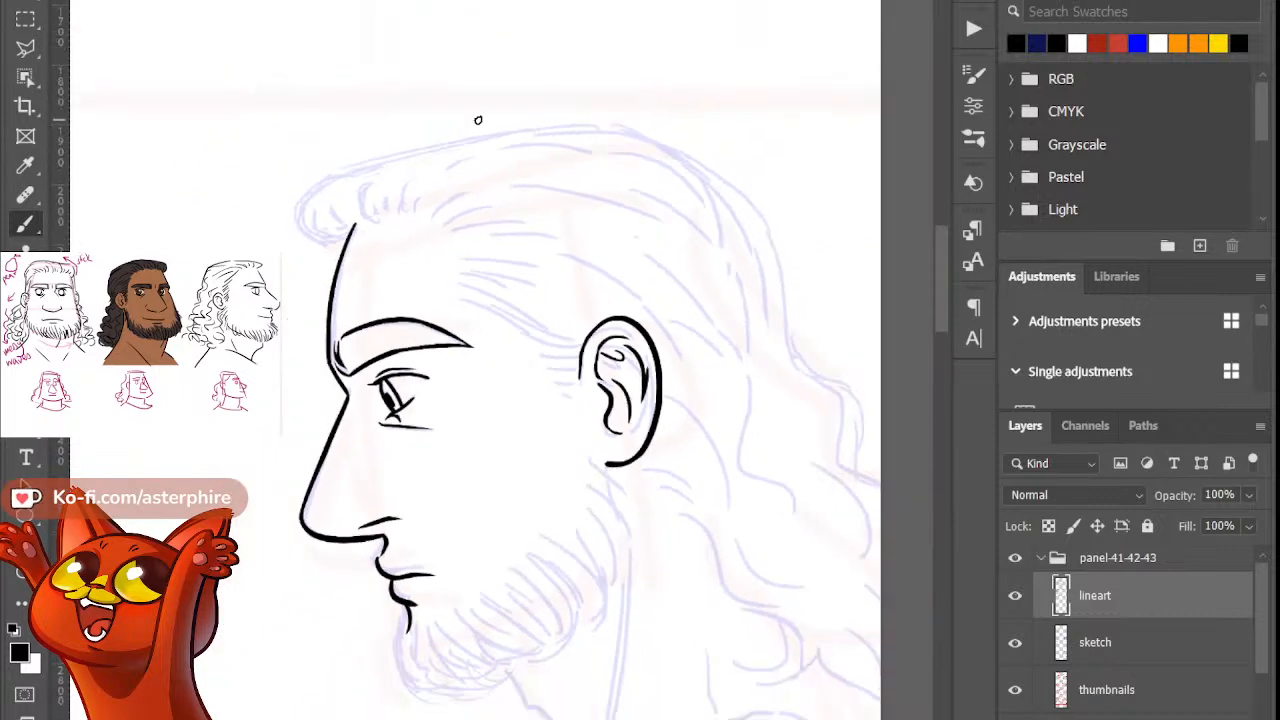
{"action": "mouse_move", "coordinate": [942, 264]}
{"action": "left_mouse_down"}
{"action": "mouse_move", "coordinate": [945, 299]}
{"action": "mouse_move", "coordinate": [936, 281]}
{"action": "left_mouse_up"}
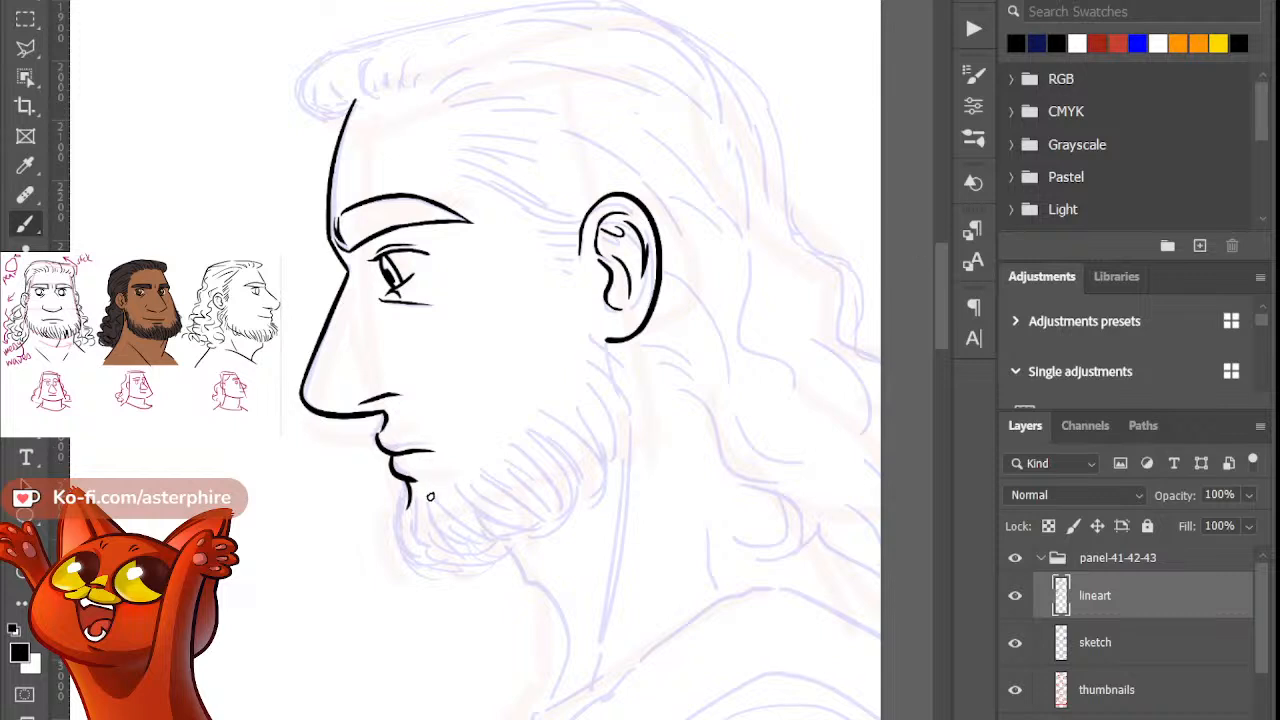
Step: Ink the beard's front outline from just below the lower lip around the chin, redrawing it until it fits
{"action": "left_click_drag", "start_coordinate": [404, 502], "coordinate": [456, 583]}
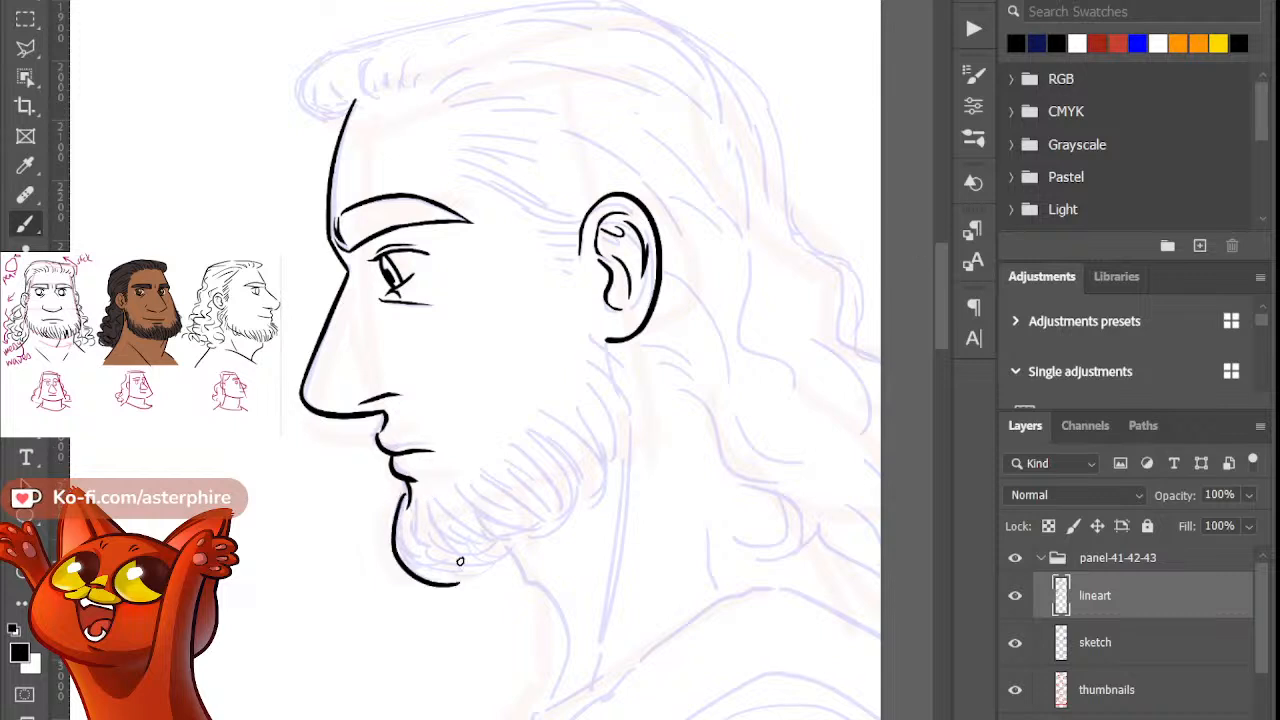
{"action": "key", "text": "ctrl+z"}
{"action": "left_click_drag", "start_coordinate": [402, 503], "coordinate": [456, 582]}
{"action": "key", "text": "ctrl+z"}
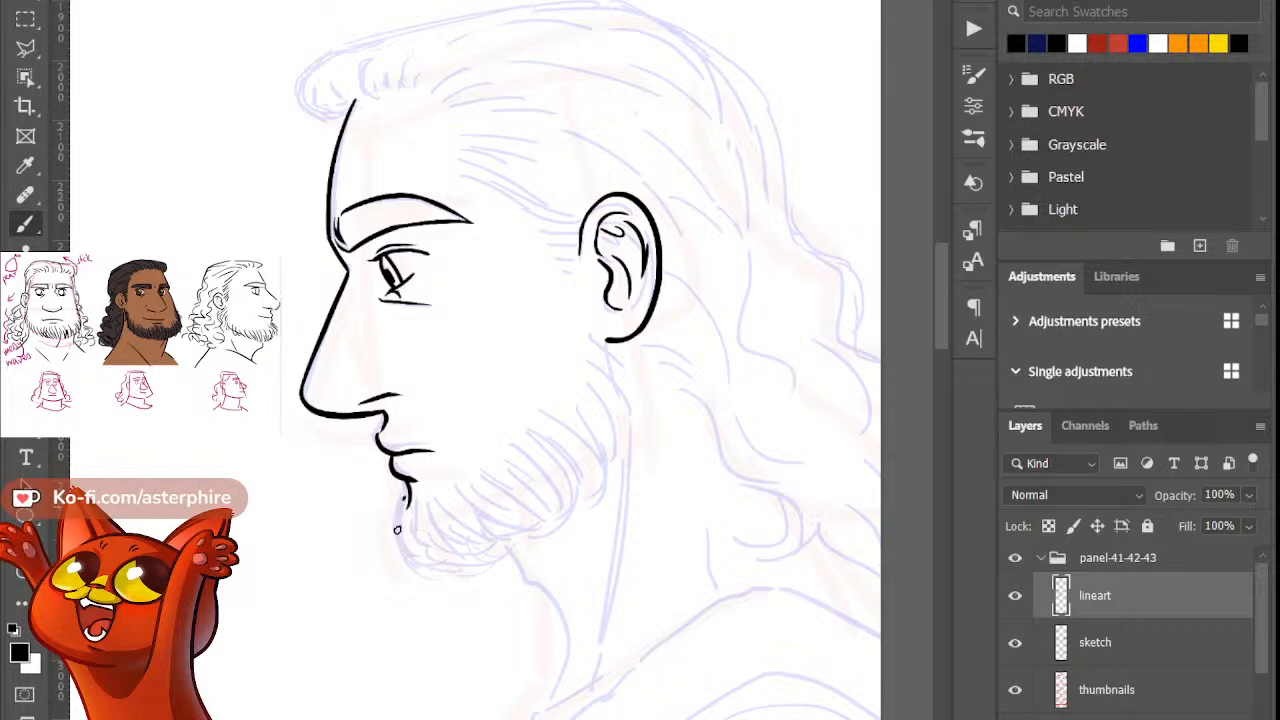
{"action": "left_click_drag", "start_coordinate": [406, 485], "coordinate": [456, 581]}
{"action": "key", "text": "ctrl+z"}
{"action": "mouse_move", "coordinate": [404, 497]}
{"action": "left_mouse_down"}
{"action": "mouse_move", "coordinate": [401, 566]}
{"action": "mouse_move", "coordinate": [437, 573]}
{"action": "mouse_move", "coordinate": [397, 518]}
{"action": "mouse_move", "coordinate": [444, 577]}
{"action": "left_mouse_up"}
{"action": "key", "text": "ctrl+z"}
Step: Ink an overlapping strand that continues the beard outline under the chin, and clean up where it meets the front curve
{"action": "mouse_move", "coordinate": [404, 522]}
{"action": "left_mouse_down"}
{"action": "mouse_move", "coordinate": [454, 581]}
{"action": "mouse_move", "coordinate": [450, 569]}
{"action": "mouse_move", "coordinate": [488, 566]}
{"action": "left_mouse_up"}
{"action": "key", "text": "ctrl+z"}
{"action": "key", "text": "e"}
{"action": "key", "text": "b"}
{"action": "key", "text": "ctrl+z"}
{"action": "key", "text": "ctrl+z"}
{"action": "key", "text": "e"}
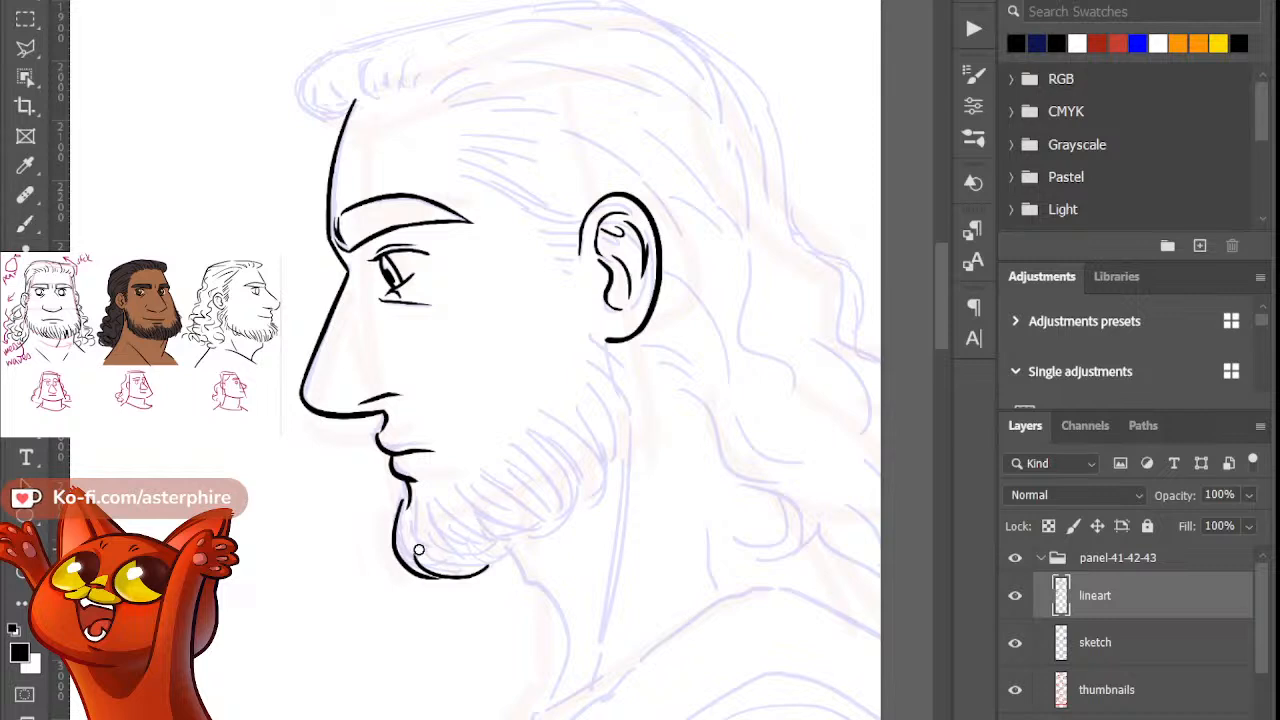
Step: Ink a short vertical beard strand inside the chin outline below the lower lip and taper its ends with the Eraser
{"action": "key", "text": "b"}
{"action": "left_click_drag", "start_coordinate": [418, 490], "coordinate": [422, 529]}
{"action": "key", "text": "ctrl+z"}
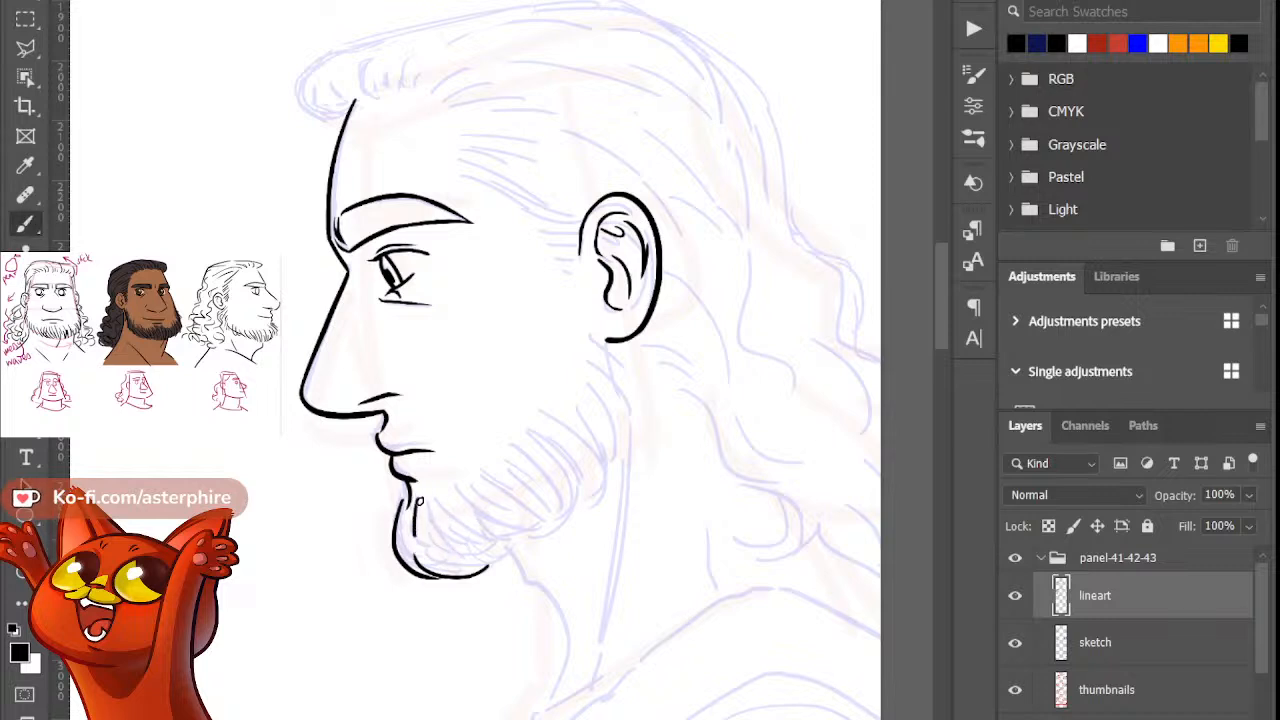
{"action": "key", "text": "e"}
{"action": "key", "text": "b"}
{"action": "left_click_drag", "start_coordinate": [415, 534], "coordinate": [415, 532]}
{"action": "key", "text": "e"}
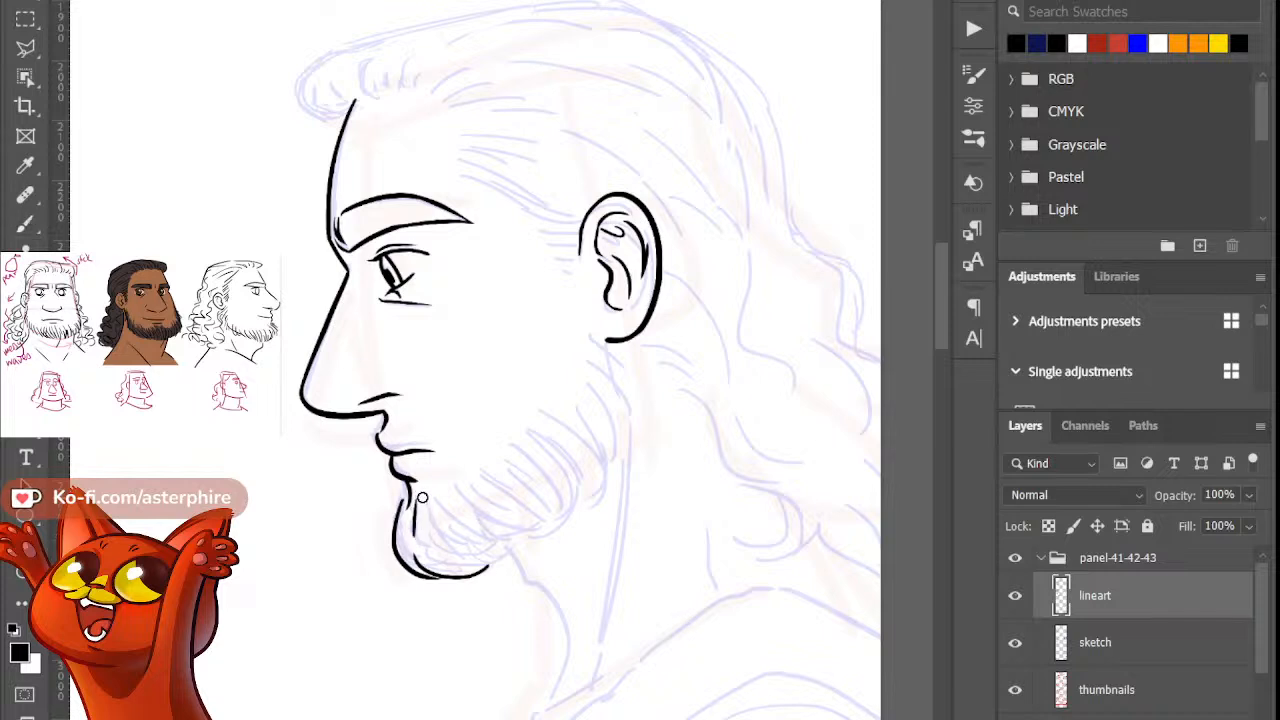
{"action": "key", "text": "b"}
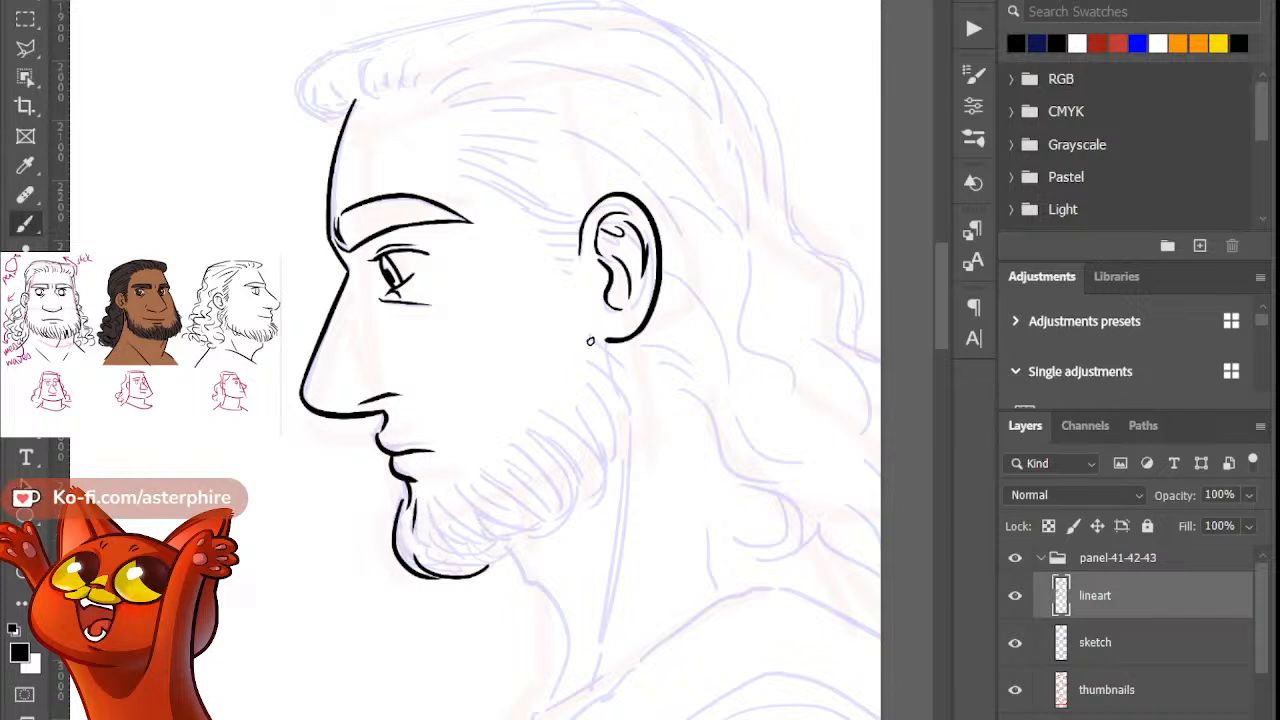
Step: Ink short, tapered beard strands slanting down and back just below the earlobe, redrawing those that do not fit
{"action": "key", "text": "e"}
{"action": "key", "text": "b"}
{"action": "left_click_drag", "start_coordinate": [594, 352], "coordinate": [637, 385]}
{"action": "key", "text": "ctrl+z"}
{"action": "mouse_move", "coordinate": [587, 351]}
{"action": "left_mouse_down"}
{"action": "mouse_move", "coordinate": [610, 361]}
{"action": "mouse_move", "coordinate": [629, 412]}
{"action": "left_mouse_up"}
{"action": "key", "text": "ctrl+z"}
{"action": "key", "text": "e"}
{"action": "key", "text": "b"}
{"action": "key", "text": "ctrl+z"}
{"action": "mouse_move", "coordinate": [588, 354]}
{"action": "left_mouse_down"}
{"action": "mouse_move", "coordinate": [632, 424]}
{"action": "mouse_move", "coordinate": [631, 371]}
{"action": "left_mouse_up"}
{"action": "key", "text": "e"}
{"action": "key", "text": "b"}
{"action": "left_click_drag", "start_coordinate": [586, 364], "coordinate": [605, 384]}
{"action": "key", "text": "e"}
{"action": "key", "text": "b"}
{"action": "key", "text": "ctrl+z"}
Step: Ink the beard's back edge along the jaw below the ear, taper it, and add a curved strand in front of it
{"action": "left_click_drag", "start_coordinate": [617, 404], "coordinate": [610, 465]}
{"action": "key", "text": "e"}
{"action": "left_click_drag", "start_coordinate": [626, 414], "coordinate": [606, 468]}
{"action": "key", "text": "b"}
{"action": "key", "text": "ctrl+z"}
{"action": "left_click_drag", "start_coordinate": [582, 390], "coordinate": [602, 442]}
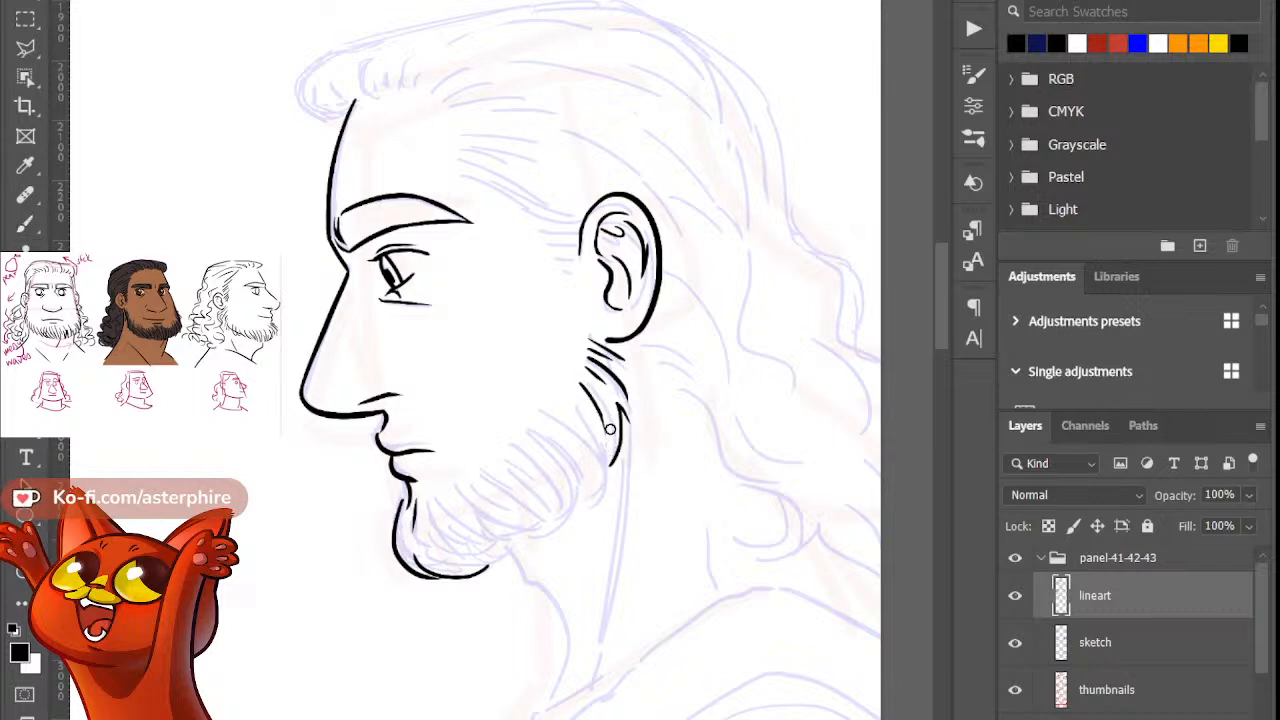
Step: Ink a short slanting strand at the beard's cheek edge in front of the jaw strands, redrawing it until it fits
{"action": "key", "text": "b"}
{"action": "left_click_drag", "start_coordinate": [579, 388], "coordinate": [593, 432]}
{"action": "key", "text": "ctrl+z"}
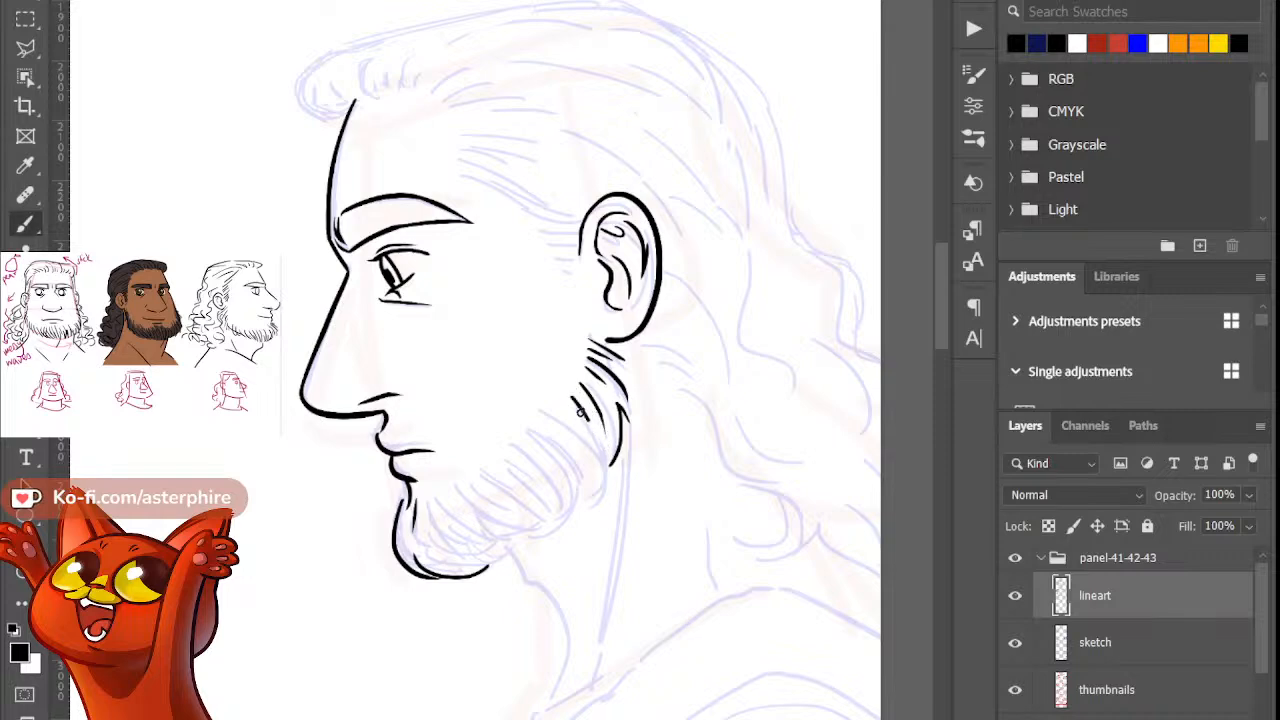
{"action": "left_click_drag", "start_coordinate": [569, 376], "coordinate": [592, 405]}
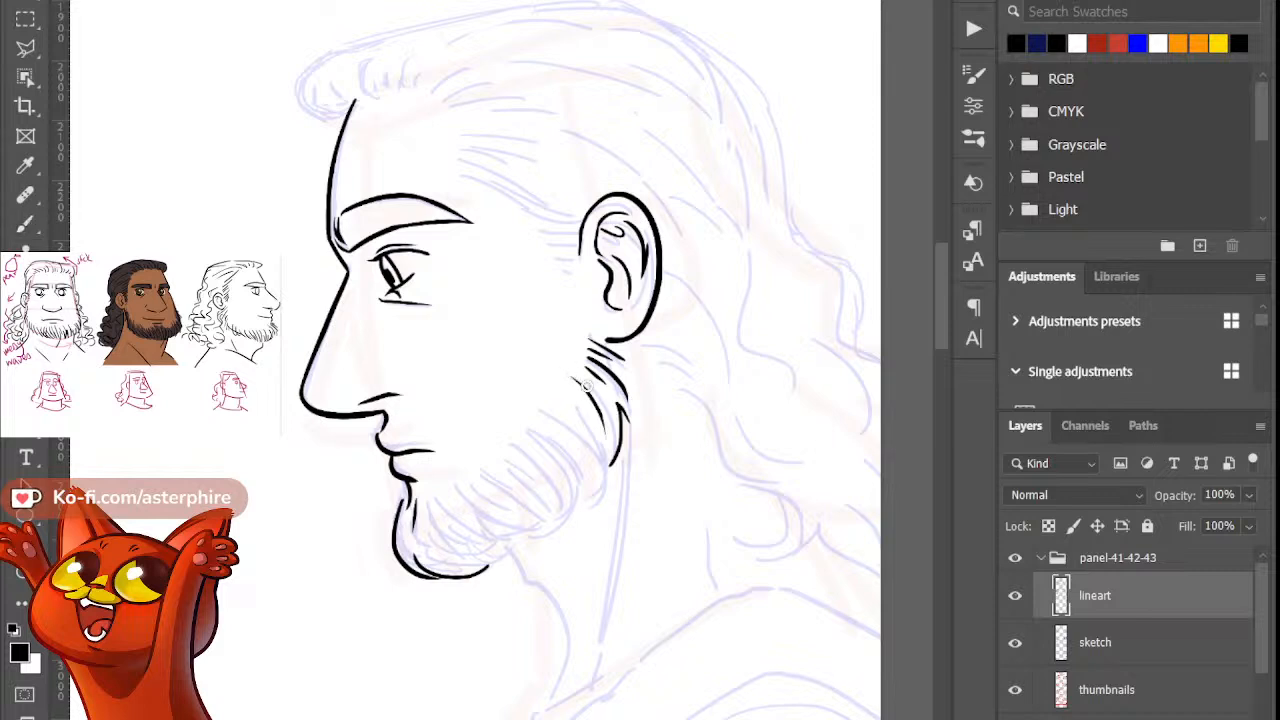
{"action": "left_click_drag", "start_coordinate": [569, 376], "coordinate": [595, 400]}
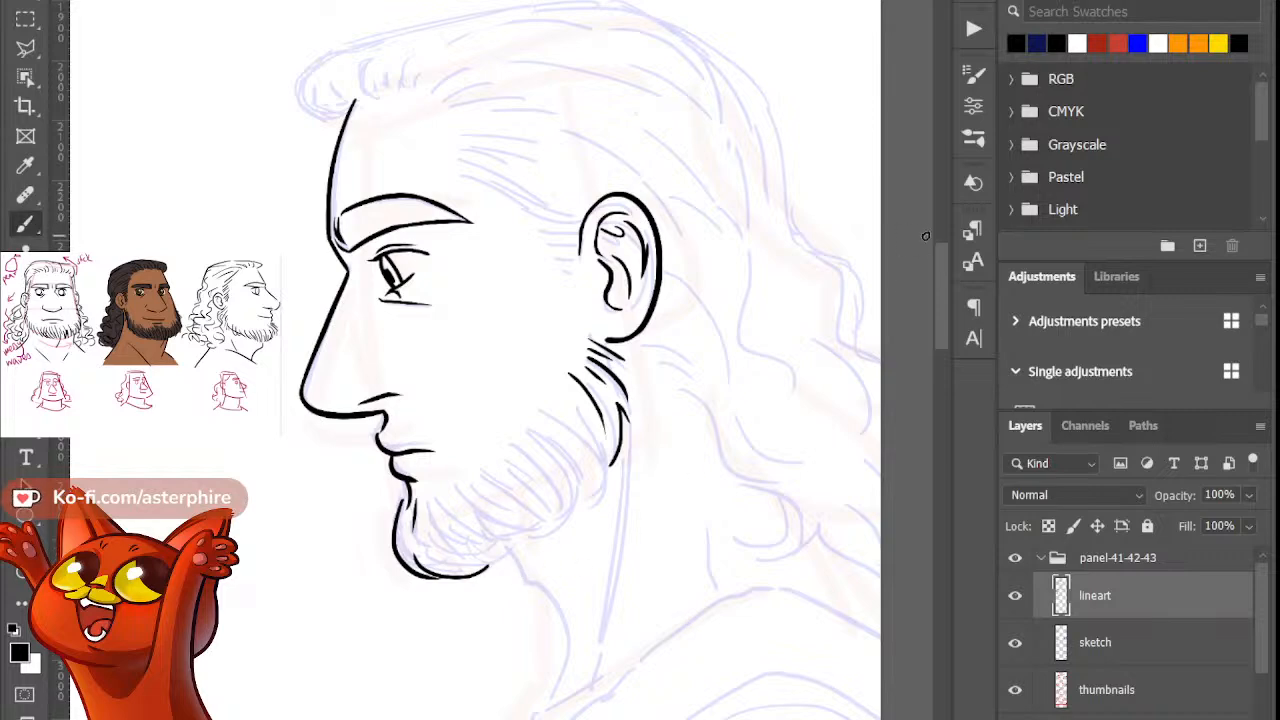
Step: Ink a row of short and long curved strands fanning down across the chin part of the beard
{"action": "scroll", "coordinate": [946, 284], "scroll_direction": "down", "scroll_amount": 4}
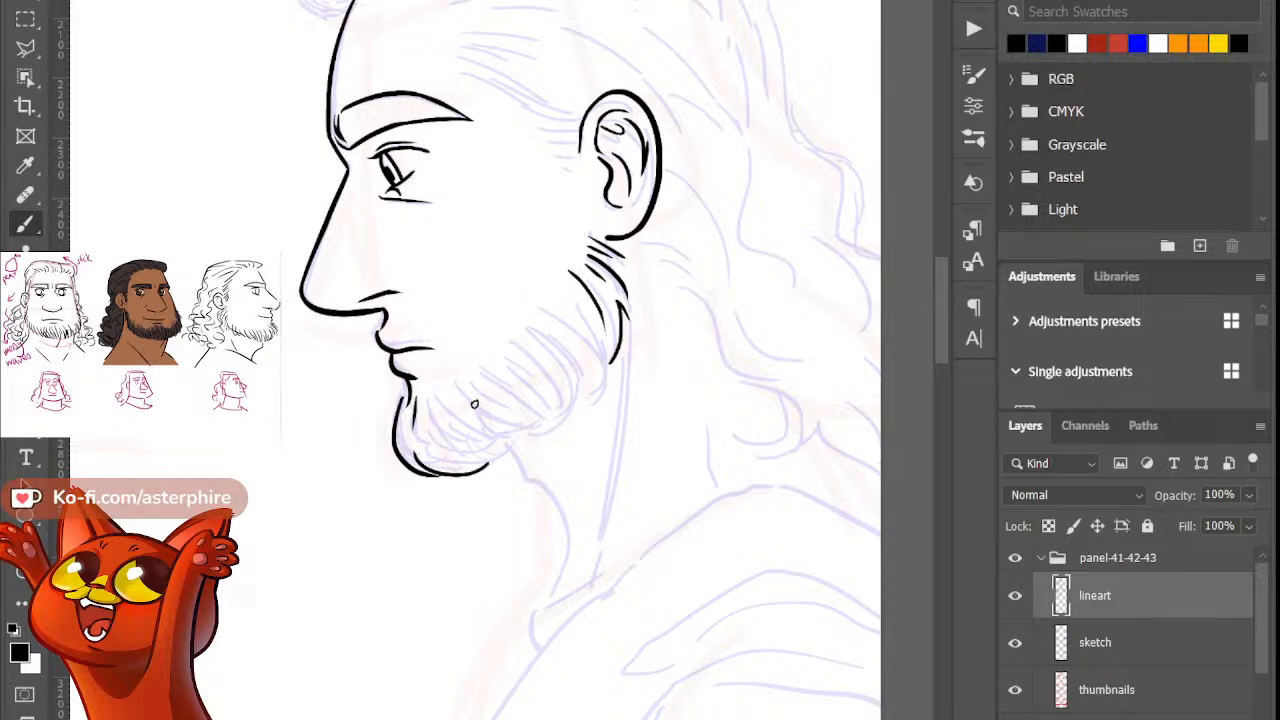
{"action": "left_click_drag", "start_coordinate": [420, 399], "coordinate": [420, 428]}
{"action": "key", "text": "b"}
{"action": "left_click_drag", "start_coordinate": [432, 388], "coordinate": [484, 443]}
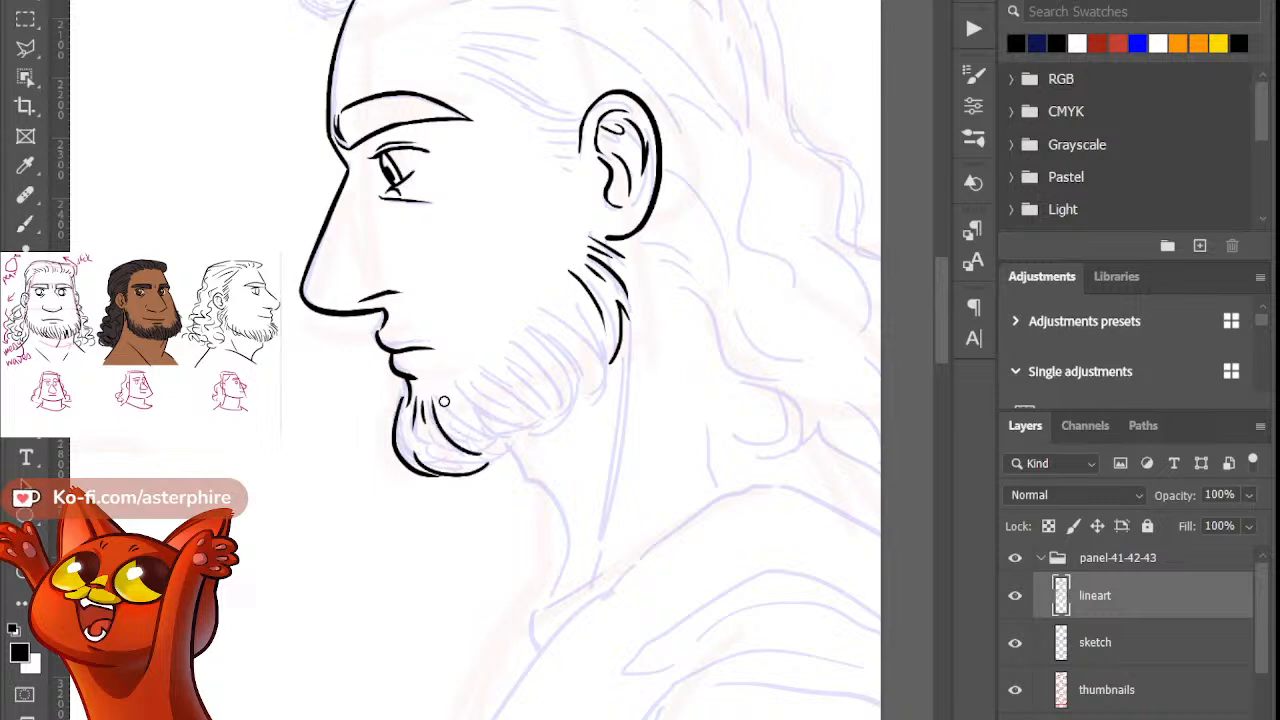
{"action": "left_click_drag", "start_coordinate": [443, 391], "coordinate": [457, 424]}
Step: Extend the beard's underside outline from the chin back toward the neck with a pointed tuft, redrawing it until it fits
{"action": "mouse_move", "coordinate": [476, 461]}
{"action": "left_mouse_down"}
{"action": "mouse_move", "coordinate": [519, 448]}
{"action": "mouse_move", "coordinate": [492, 441]}
{"action": "mouse_move", "coordinate": [527, 446]}
{"action": "left_mouse_up"}
{"action": "key", "text": "ctrl+z"}
{"action": "key", "text": "ctrl+z"}
{"action": "key", "text": "ctrl+z"}
{"action": "key", "text": "b"}
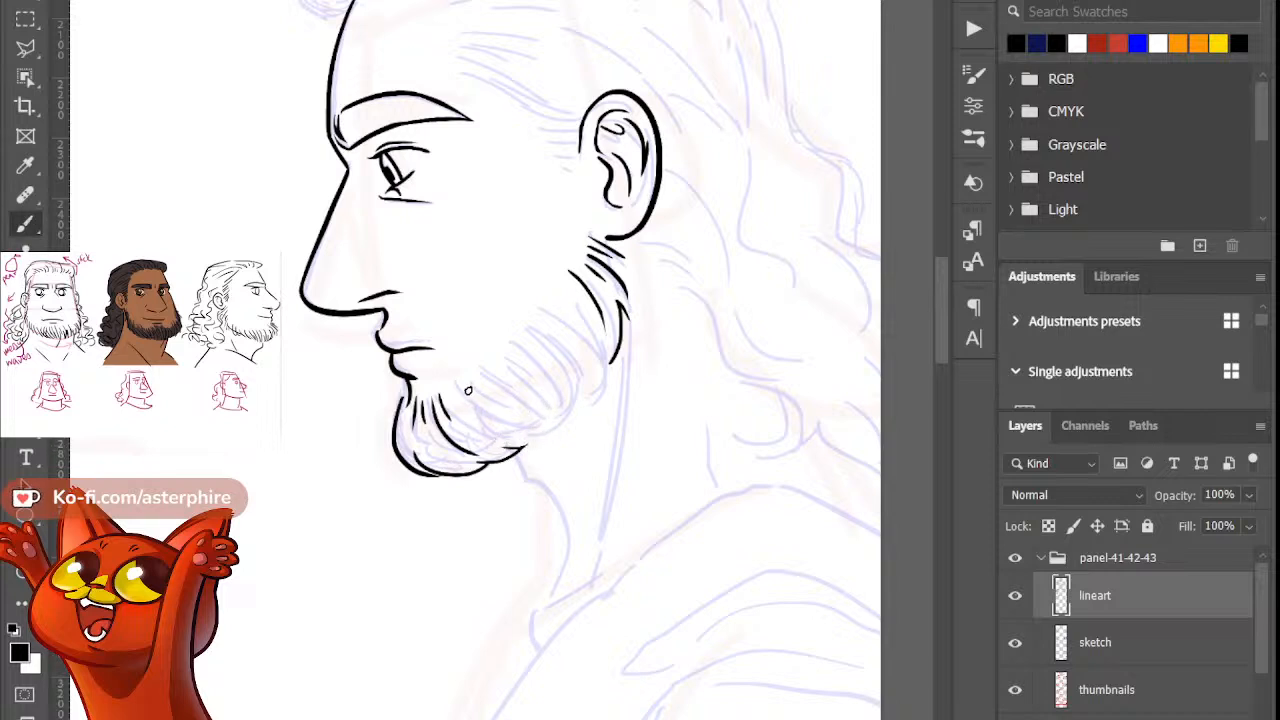
Step: Ink curved, tapered strands sweeping down and back from the beard's cheek edge behind the mouth corner
{"action": "mouse_move", "coordinate": [454, 392]}
{"action": "left_mouse_down"}
{"action": "mouse_move", "coordinate": [496, 436]}
{"action": "mouse_move", "coordinate": [490, 427]}
{"action": "left_mouse_up"}
{"action": "key", "text": "ctrl+z"}
{"action": "key", "text": "e"}
{"action": "key", "text": "b"}
{"action": "left_click_drag", "start_coordinate": [477, 383], "coordinate": [541, 413]}
{"action": "key", "text": "ctrl+z"}
{"action": "left_click_drag", "start_coordinate": [476, 383], "coordinate": [527, 414]}
{"action": "key", "text": "ctrl+z"}
{"action": "key", "text": "e"}
{"action": "key", "text": "b"}
{"action": "key", "text": "e"}
{"action": "key", "text": "b"}
Step: Ink the long curved strand closing the back of the chin tuft, and add short strands along the cheek edge above it
{"action": "left_click_drag", "start_coordinate": [505, 366], "coordinate": [549, 443]}
{"action": "key", "text": "ctrl+z"}
{"action": "key", "text": "ctrl+z"}
{"action": "key", "text": "e"}
{"action": "key", "text": "b"}
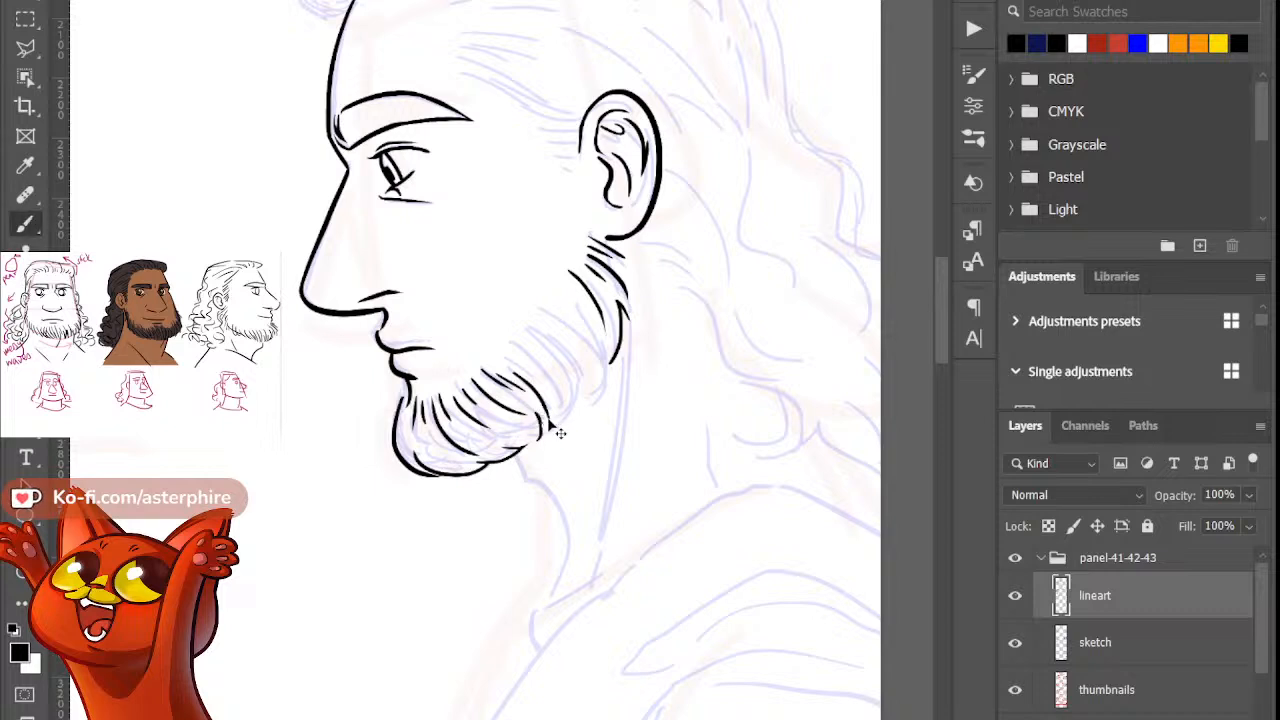
{"action": "key", "text": "ctrl+z"}
{"action": "key", "text": "e"}
{"action": "key", "text": "b"}
{"action": "left_click_drag", "start_coordinate": [502, 352], "coordinate": [545, 382]}
{"action": "key", "text": "ctrl+z"}
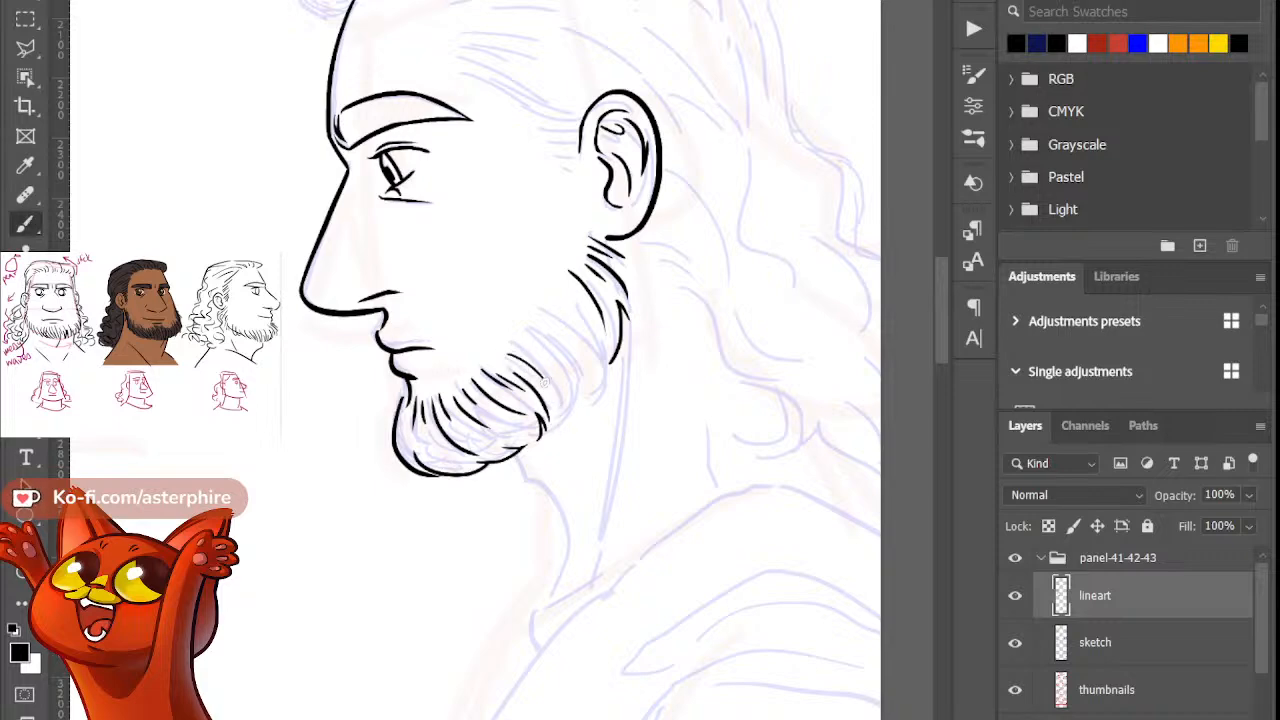
{"action": "key", "text": "e"}
{"action": "key", "text": "b"}
Step: Ink a pointed tuft at the beard's lower back edge and short strands on the cheek edge below the ear, tapering them
{"action": "mouse_move", "coordinate": [577, 306]}
{"action": "left_mouse_down"}
{"action": "mouse_move", "coordinate": [595, 385]}
{"action": "mouse_move", "coordinate": [604, 379]}
{"action": "left_mouse_up"}
{"action": "key", "text": "ctrl+z"}
{"action": "key", "text": "ctrl+z"}
{"action": "key", "text": "ctrl+z"}
{"action": "key", "text": "e"}
{"action": "key", "text": "b"}
{"action": "left_click_drag", "start_coordinate": [583, 300], "coordinate": [581, 314]}
{"action": "key", "text": "e"}
{"action": "key", "text": "b"}
{"action": "key", "text": "e"}
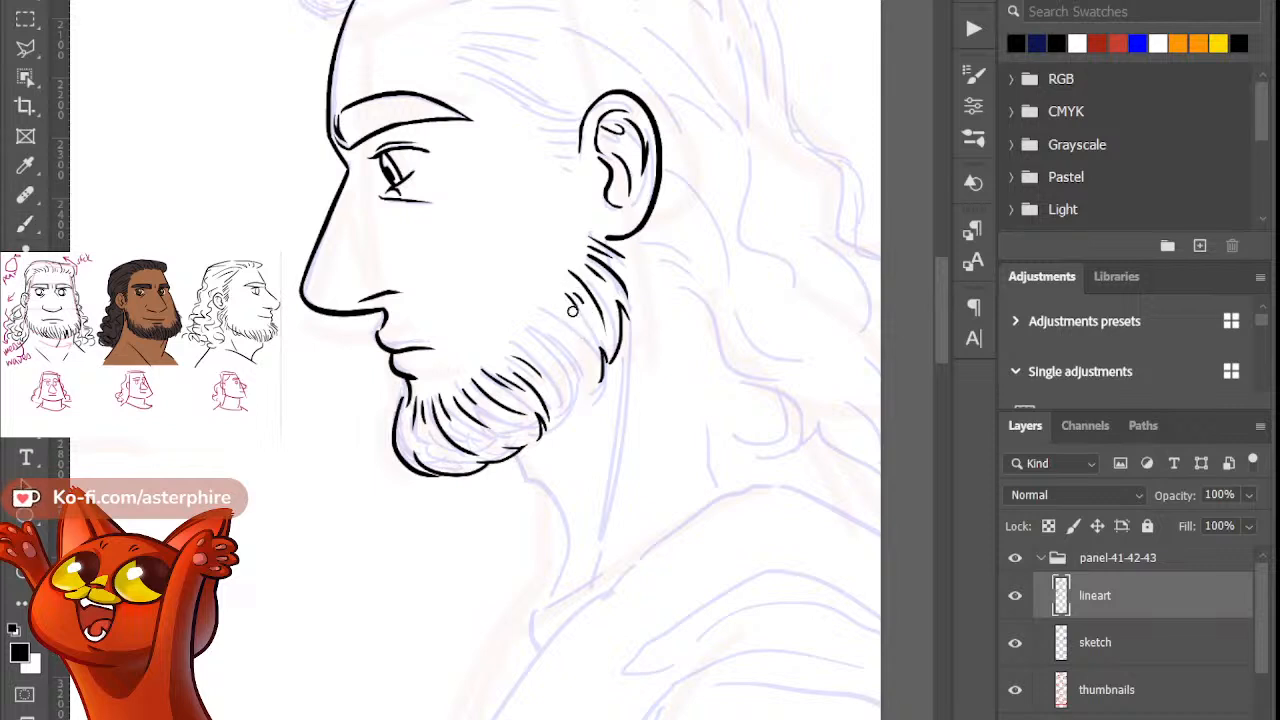
Step: Ink curved strands filling the middle of the beard along the jaw behind the chin tuft, trimming their upper ends
{"action": "key", "text": "b"}
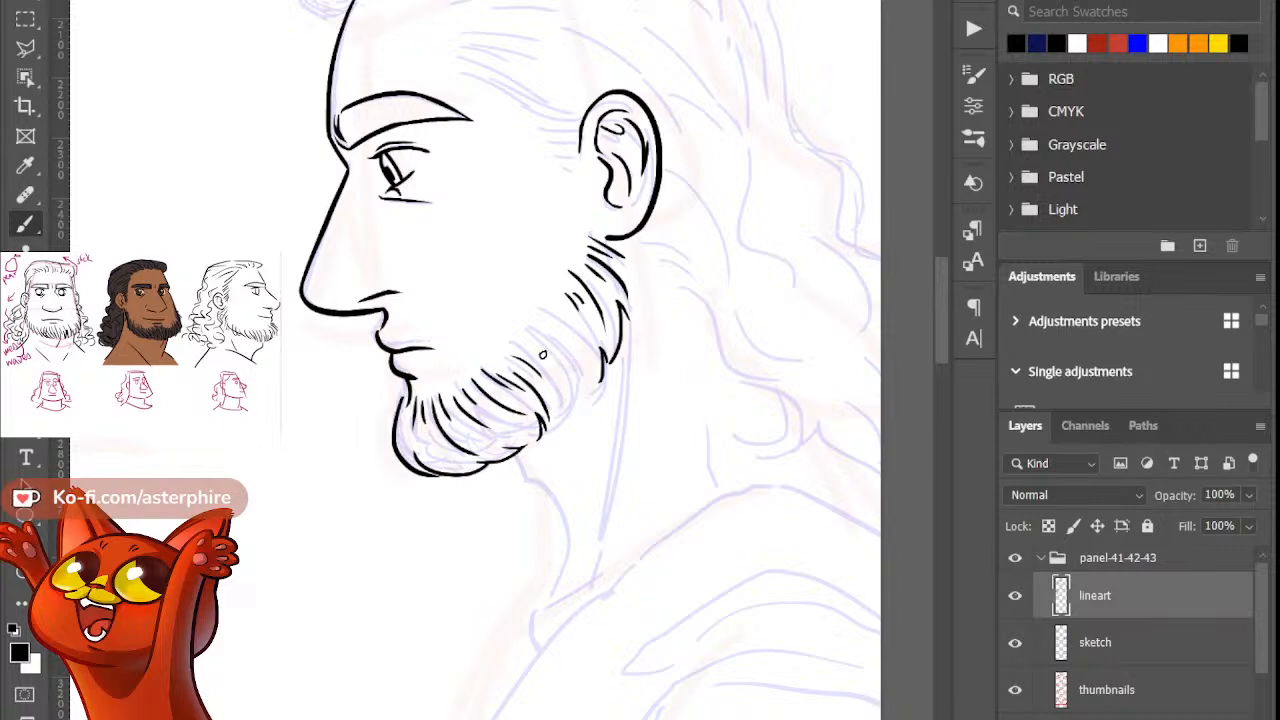
{"action": "mouse_move", "coordinate": [562, 382]}
{"action": "left_mouse_down"}
{"action": "mouse_move", "coordinate": [546, 420]}
{"action": "mouse_move", "coordinate": [558, 364]}
{"action": "left_mouse_up"}
{"action": "key", "text": "ctrl+z"}
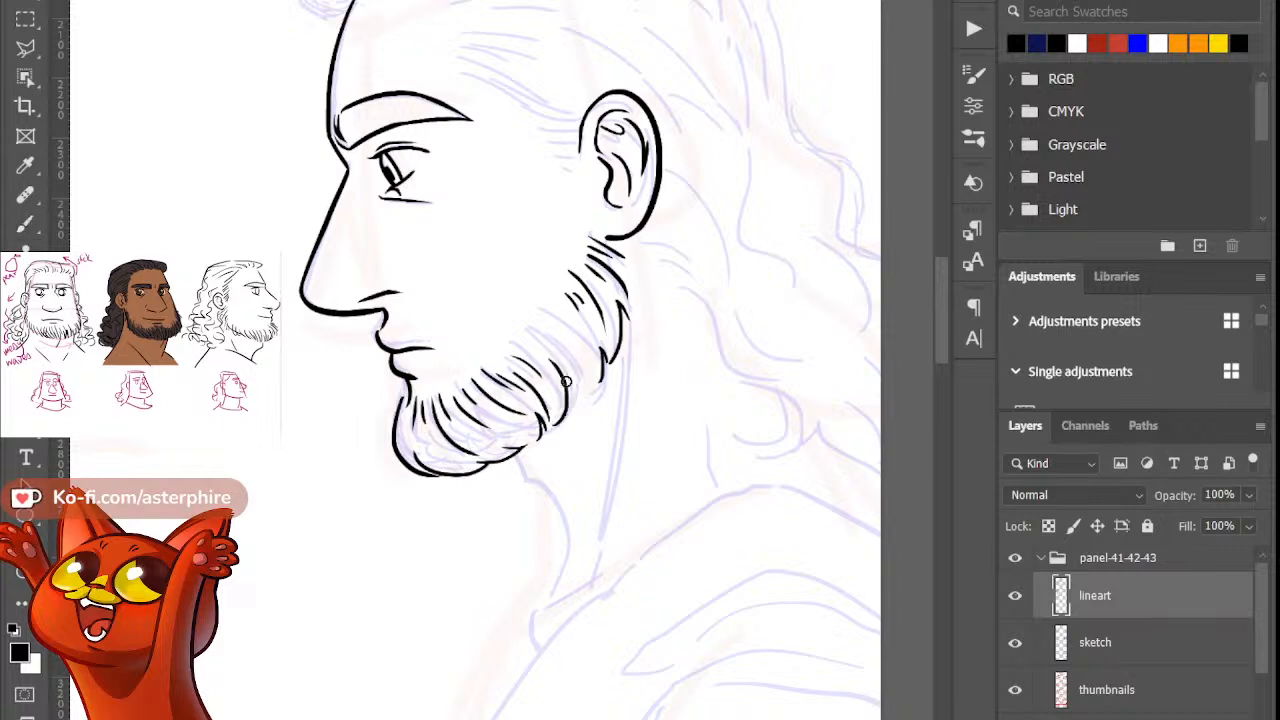
{"action": "key", "text": "b"}
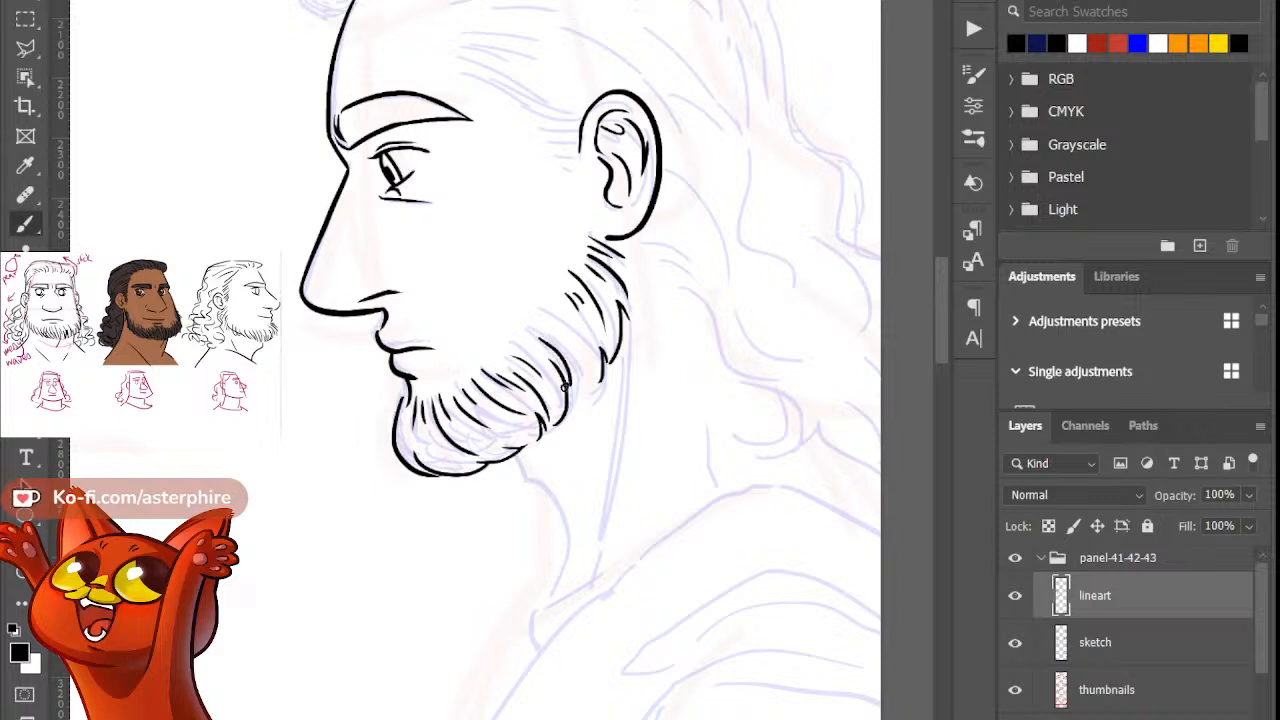
{"action": "key", "text": "e"}
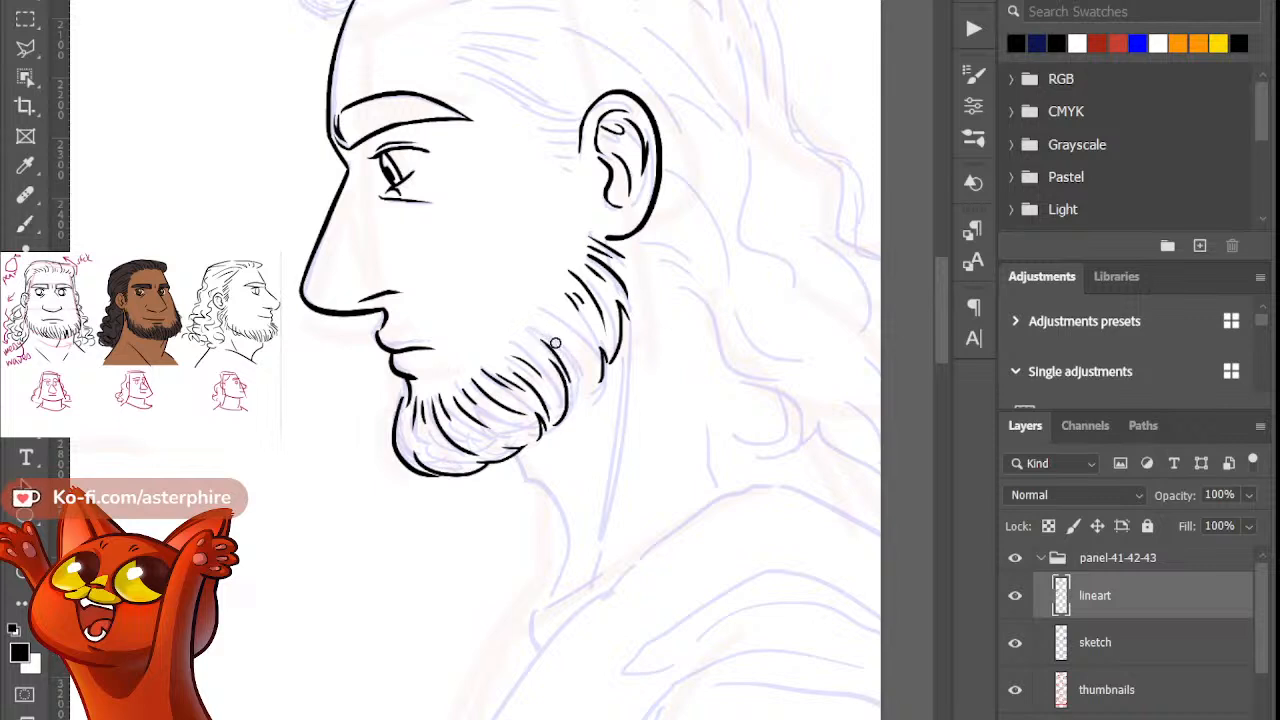
{"action": "key", "text": "b"}
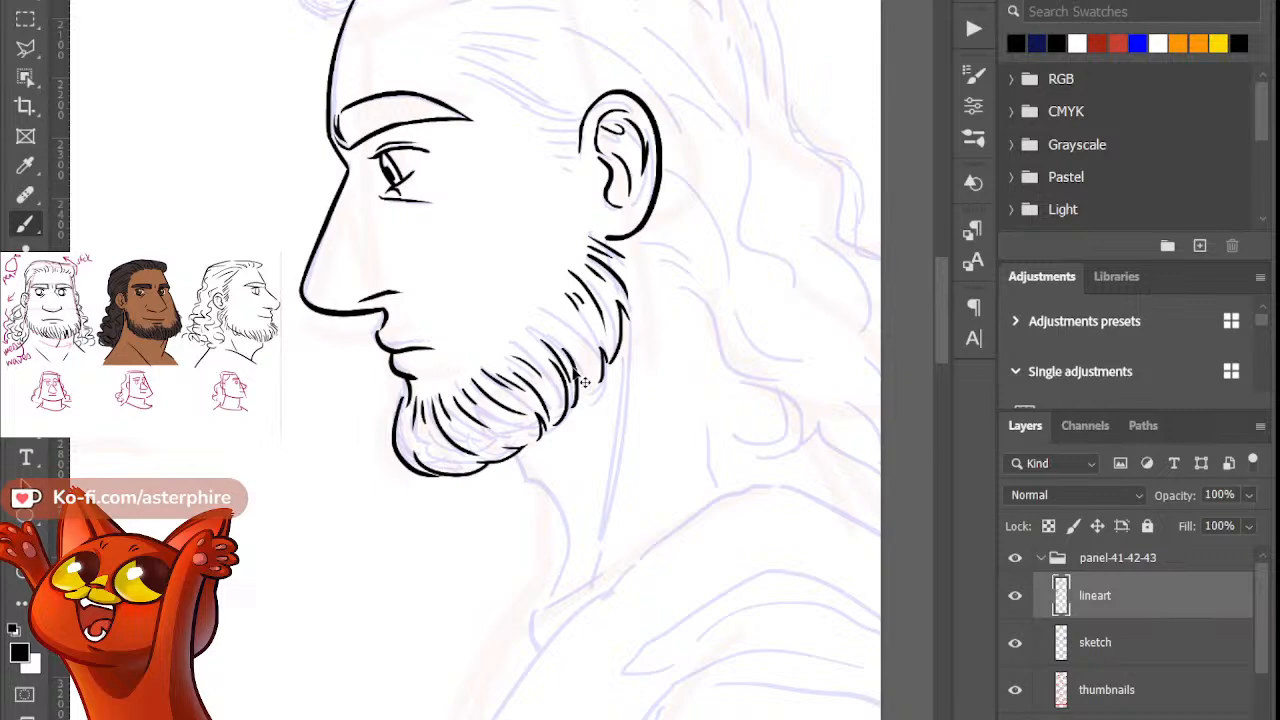
Step: Ink small pointed tufts along the beard's lower edge, joining the middle strands to the back tuft
{"action": "left_click_drag", "start_coordinate": [573, 361], "coordinate": [581, 398]}
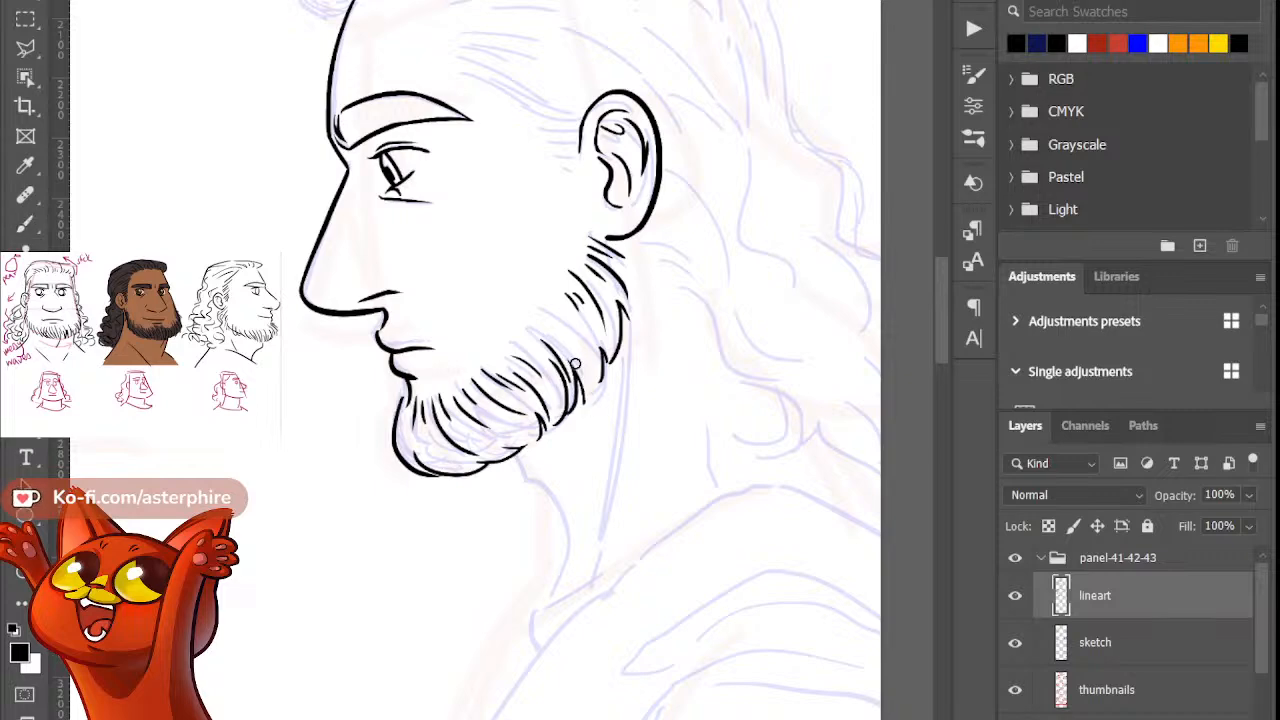
{"action": "key", "text": "b"}
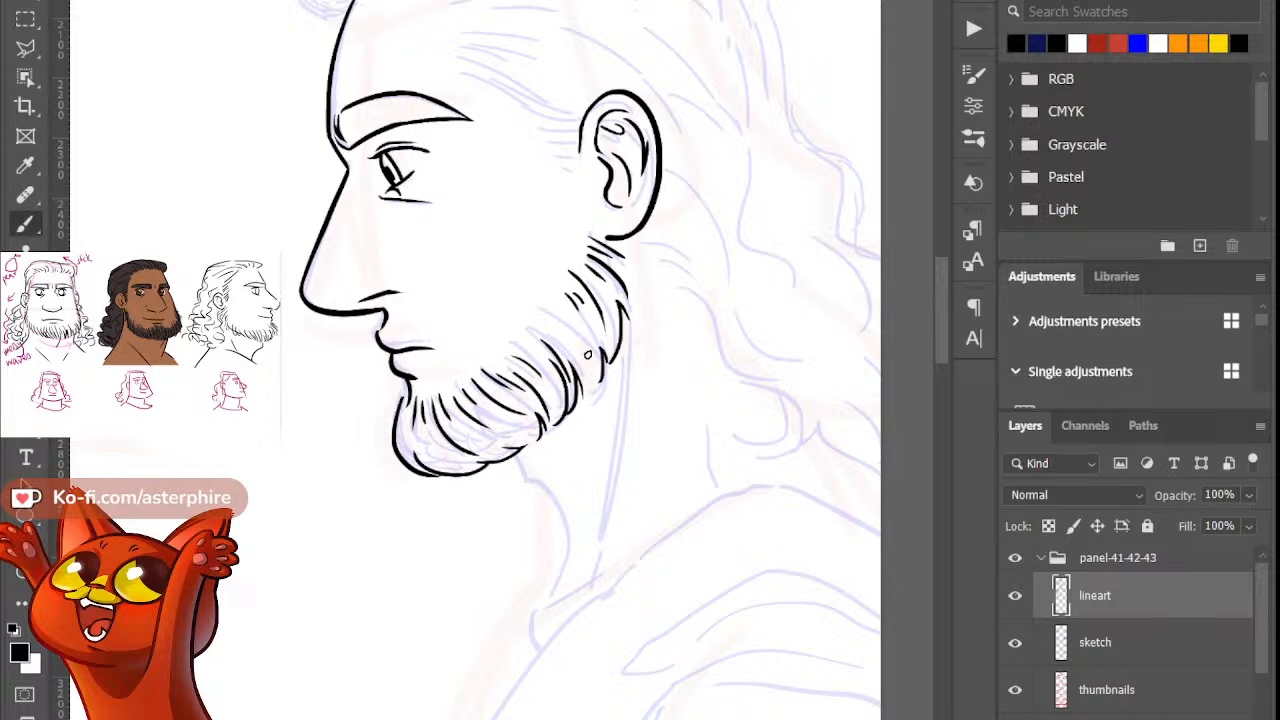
{"action": "key", "text": "ctrl+z"}
{"action": "left_click_drag", "start_coordinate": [587, 361], "coordinate": [583, 396]}
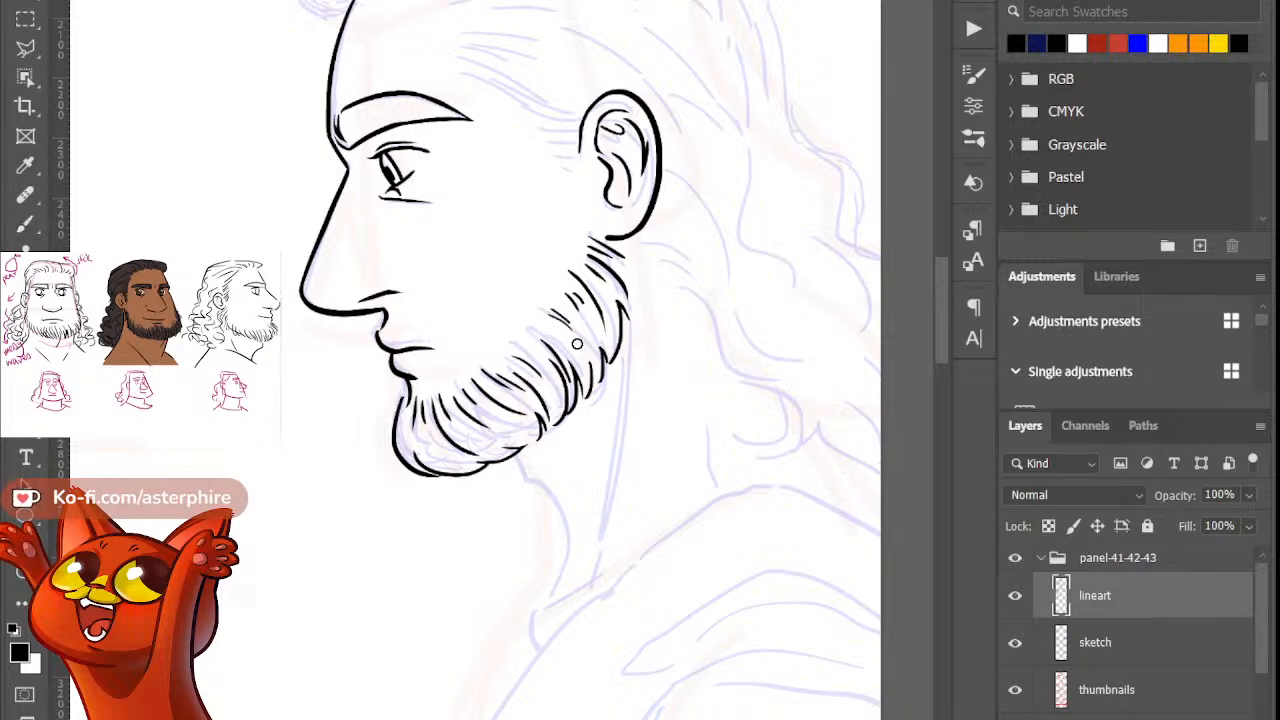
Step: Fill the remaining gap at the beard's cheek edge with short slanting strands
{"action": "key", "text": "b"}
{"action": "left_click_drag", "start_coordinate": [570, 309], "coordinate": [586, 352]}
{"action": "key", "text": "ctrl+z"}
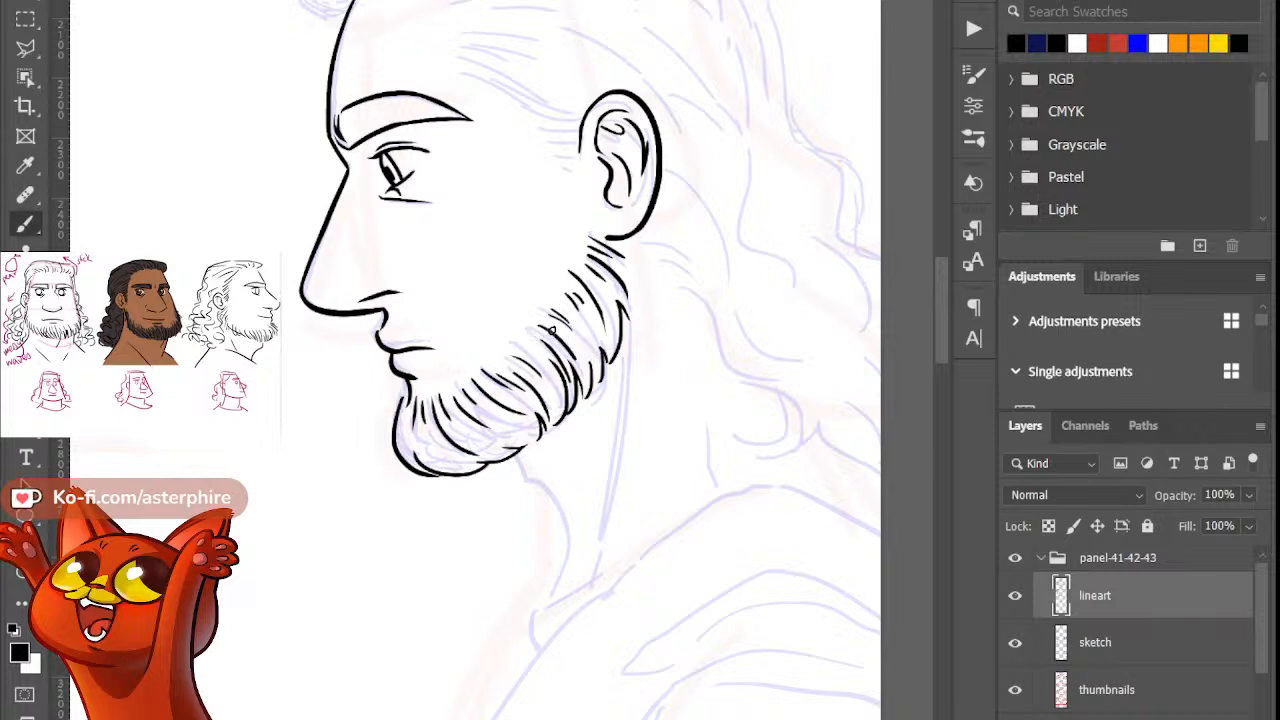
{"action": "key", "text": "b"}
Step: Ink the rounded front outline of the swept-back hair above the forehead, redrawing it once and tapering its upper end
{"action": "left_click_drag", "start_coordinate": [945, 330], "coordinate": [931, 298]}
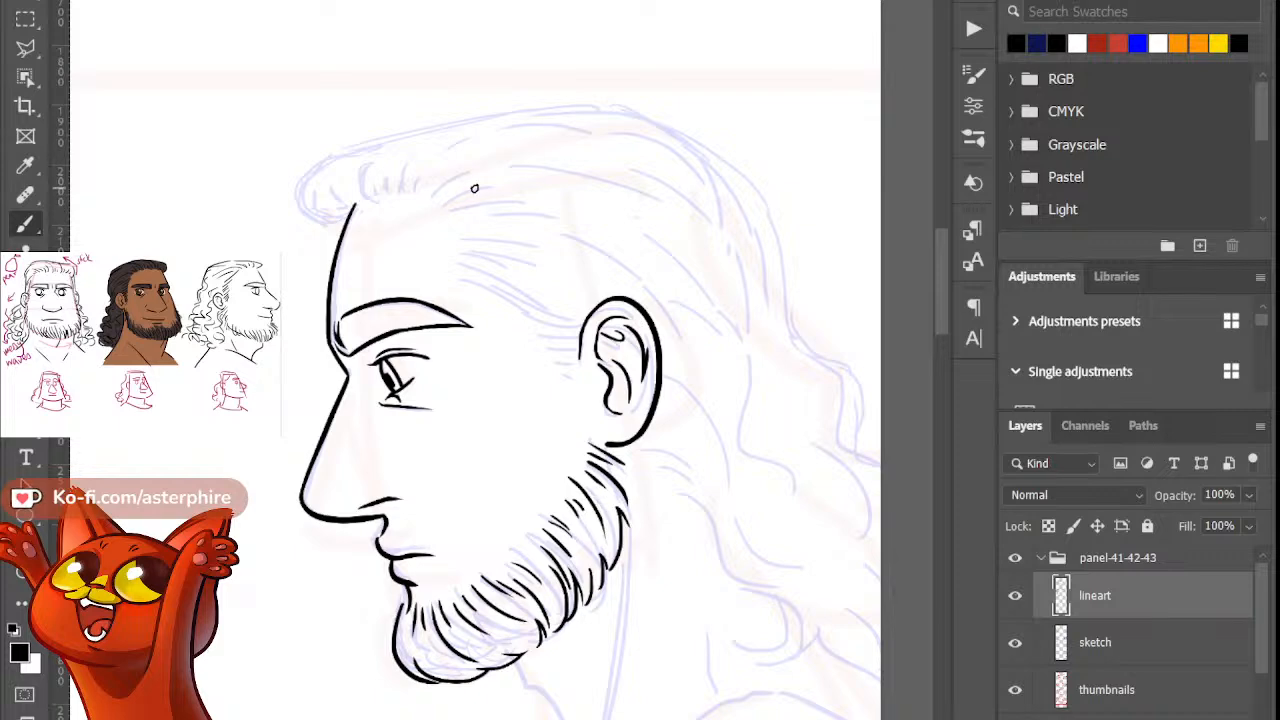
{"action": "left_click_drag", "start_coordinate": [350, 210], "coordinate": [390, 131]}
{"action": "key", "text": "ctrl+z"}
{"action": "left_click_drag", "start_coordinate": [345, 222], "coordinate": [394, 138]}
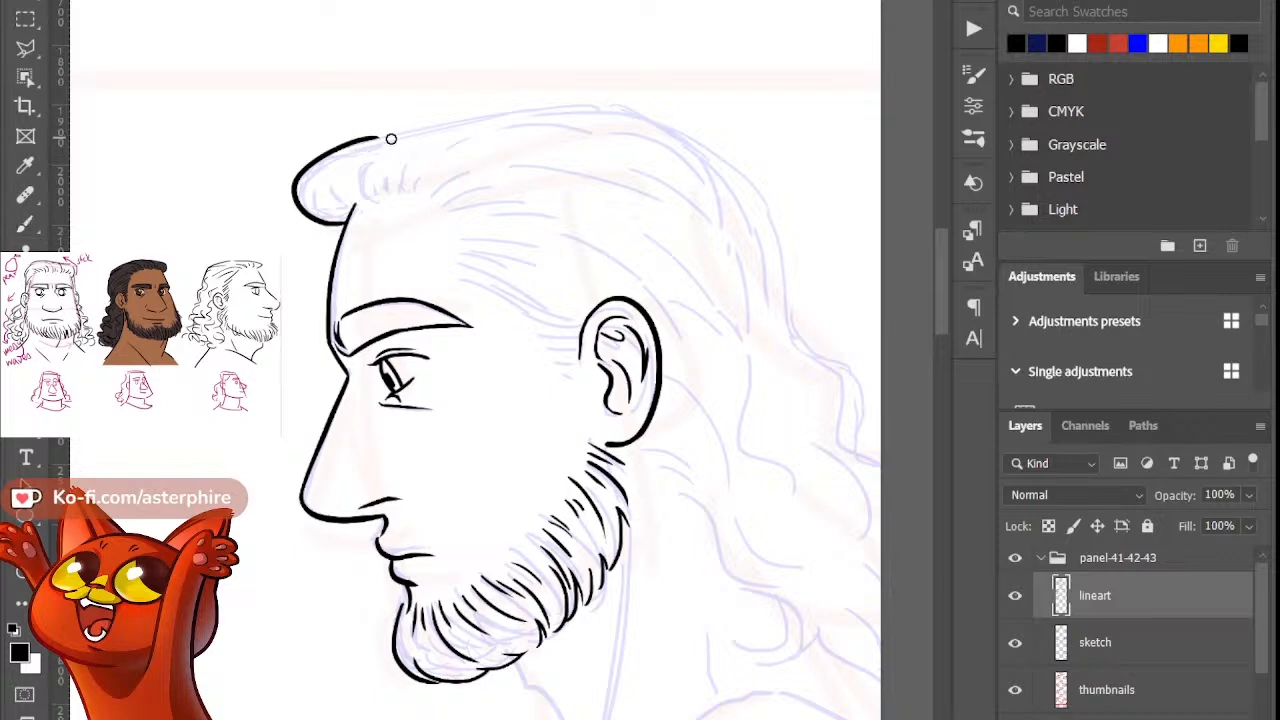
{"action": "key", "text": "b"}
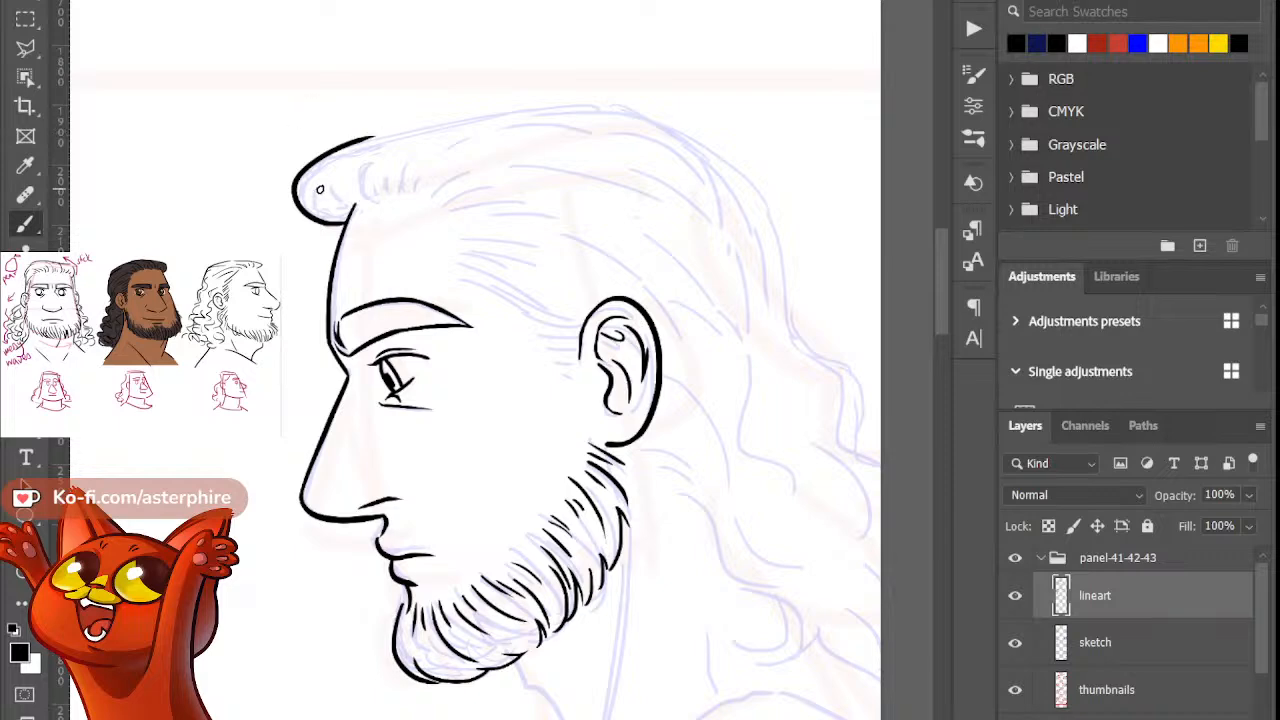
Step: Ink short curved strands inside the front hair tuft and along the hairline above the forehead, tapering their ends
{"action": "left_click_drag", "start_coordinate": [322, 186], "coordinate": [348, 208]}
{"action": "key", "text": "ctrl+z"}
{"action": "key", "text": "ctrl+z"}
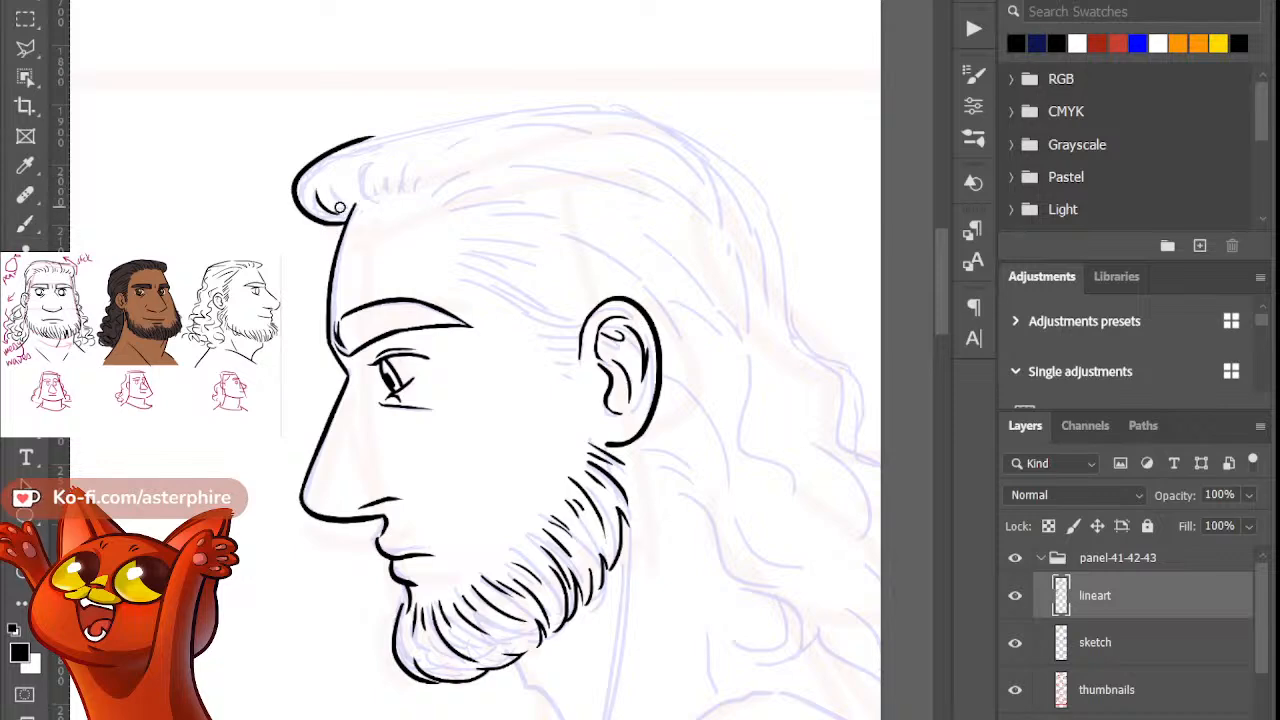
{"action": "key", "text": "b"}
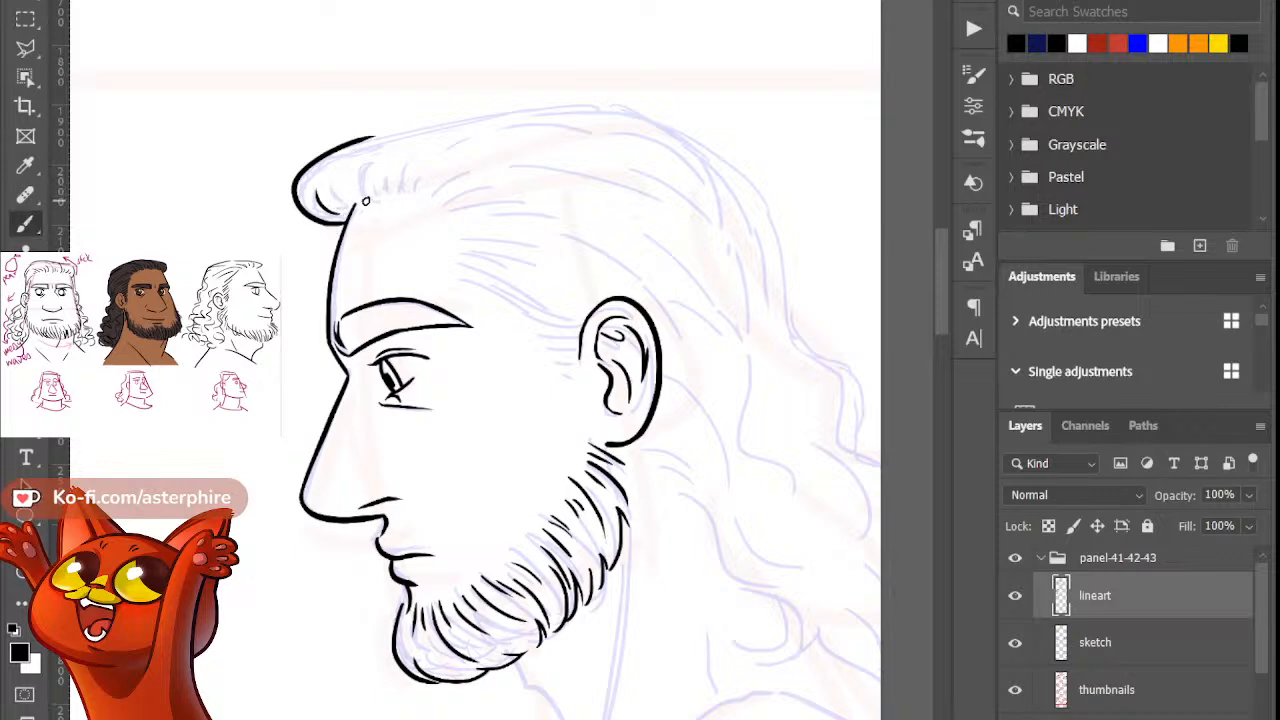
{"action": "left_click_drag", "start_coordinate": [358, 200], "coordinate": [358, 168]}
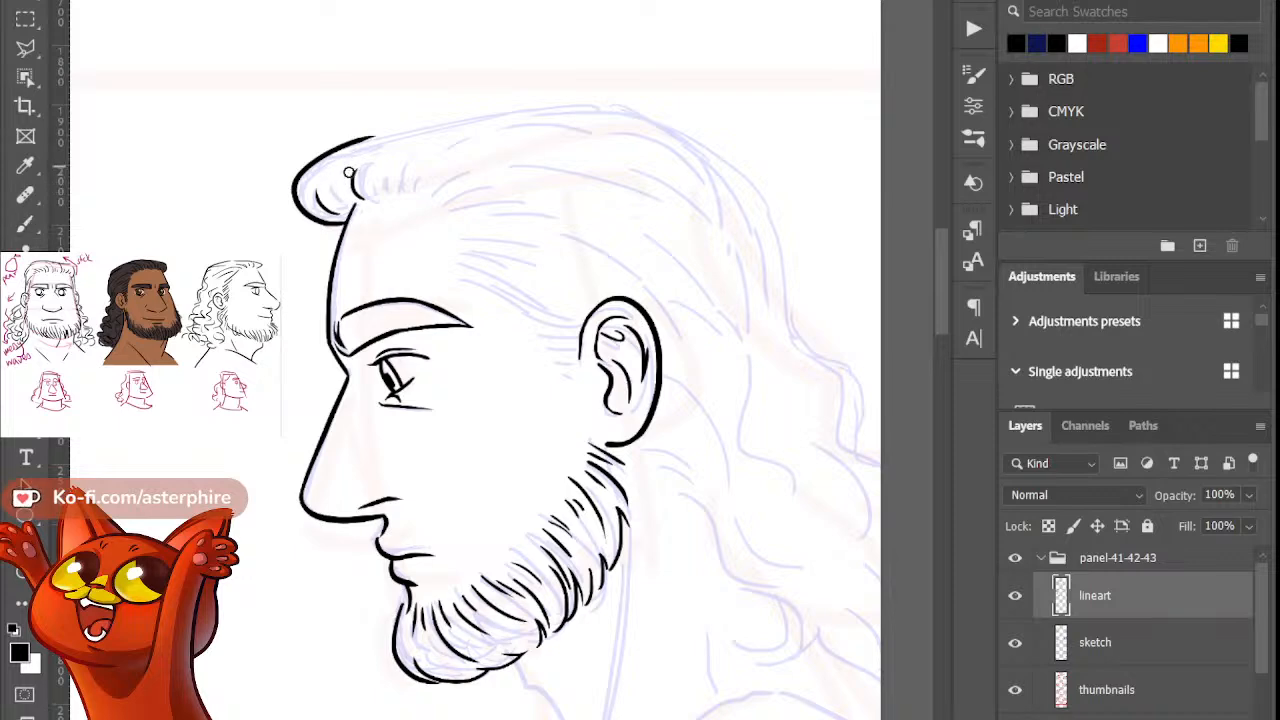
{"action": "key", "text": "b"}
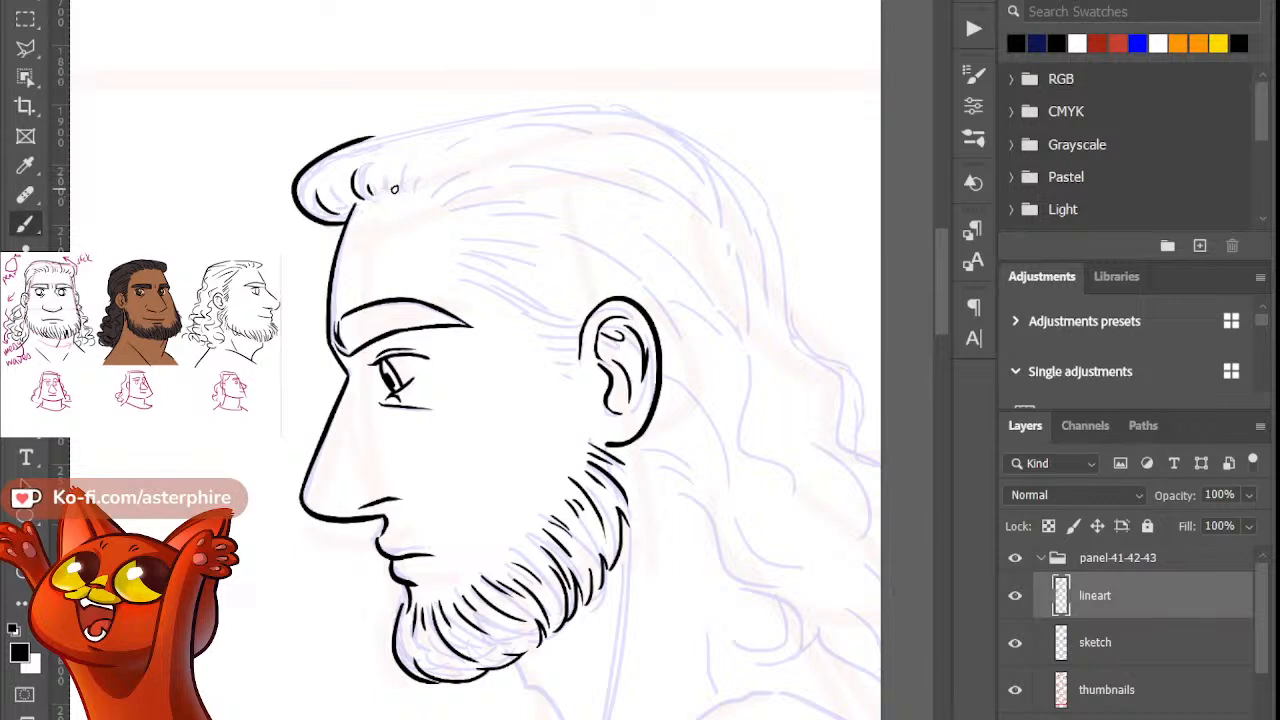
Step: Ink a curved strand rising from the hairline and sweeping back along the top of the hair, redrawing it until it fits
{"action": "left_click_drag", "start_coordinate": [383, 190], "coordinate": [487, 130]}
{"action": "key", "text": "ctrl+z"}
{"action": "left_click_drag", "start_coordinate": [381, 190], "coordinate": [470, 128]}
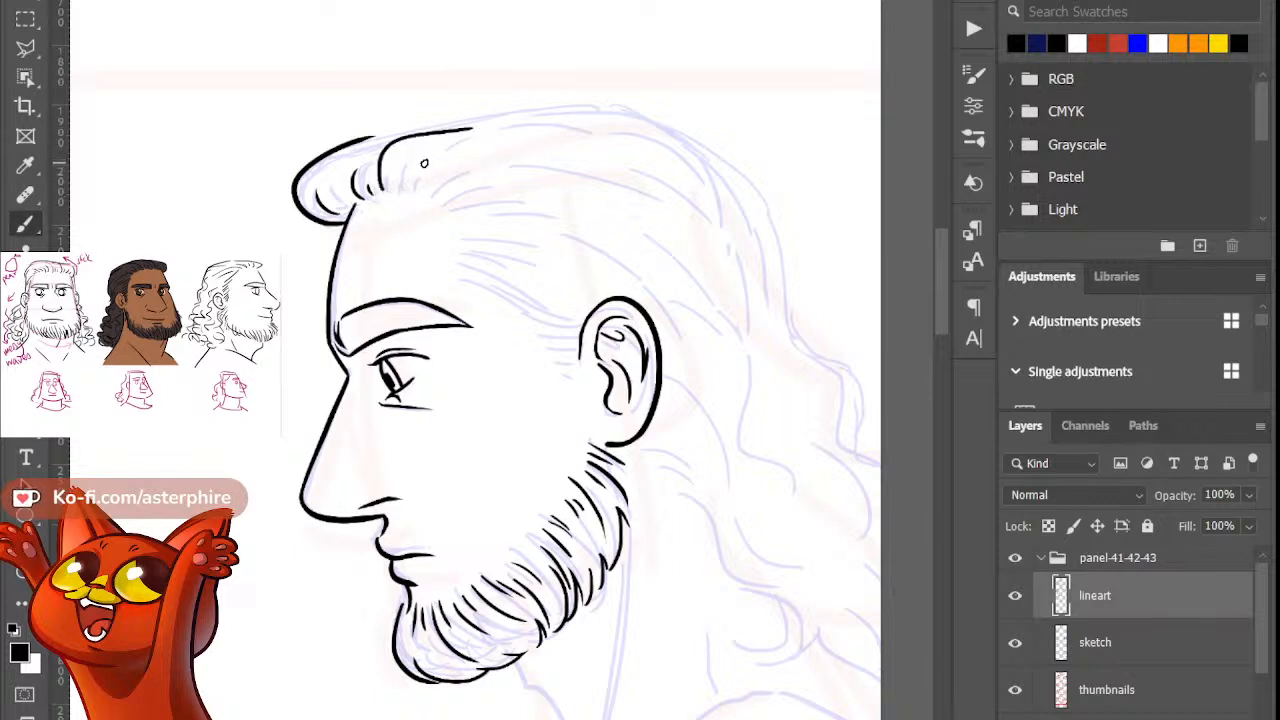
{"action": "key", "text": "ctrl+z"}
{"action": "left_click_drag", "start_coordinate": [382, 189], "coordinate": [439, 142]}
{"action": "key", "text": "ctrl+z"}
{"action": "left_click_drag", "start_coordinate": [383, 190], "coordinate": [459, 126]}
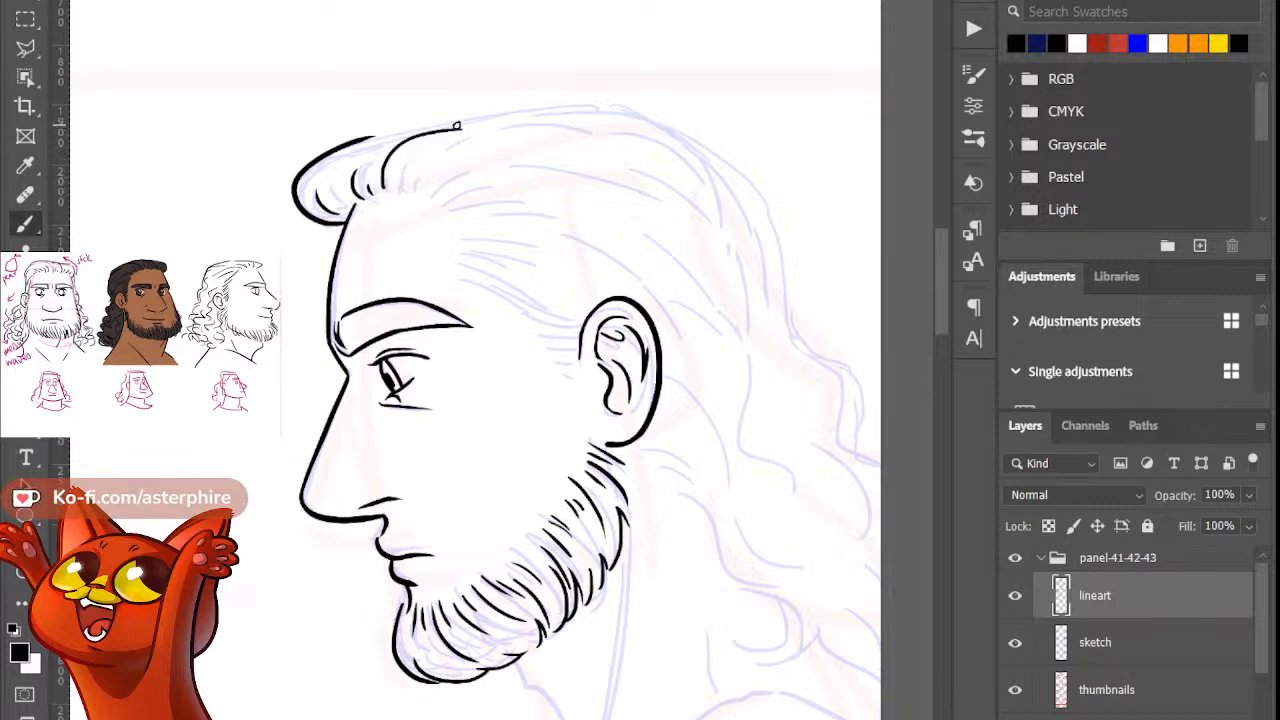
{"action": "key", "text": "ctrl+z"}
{"action": "left_click_drag", "start_coordinate": [383, 186], "coordinate": [458, 137]}
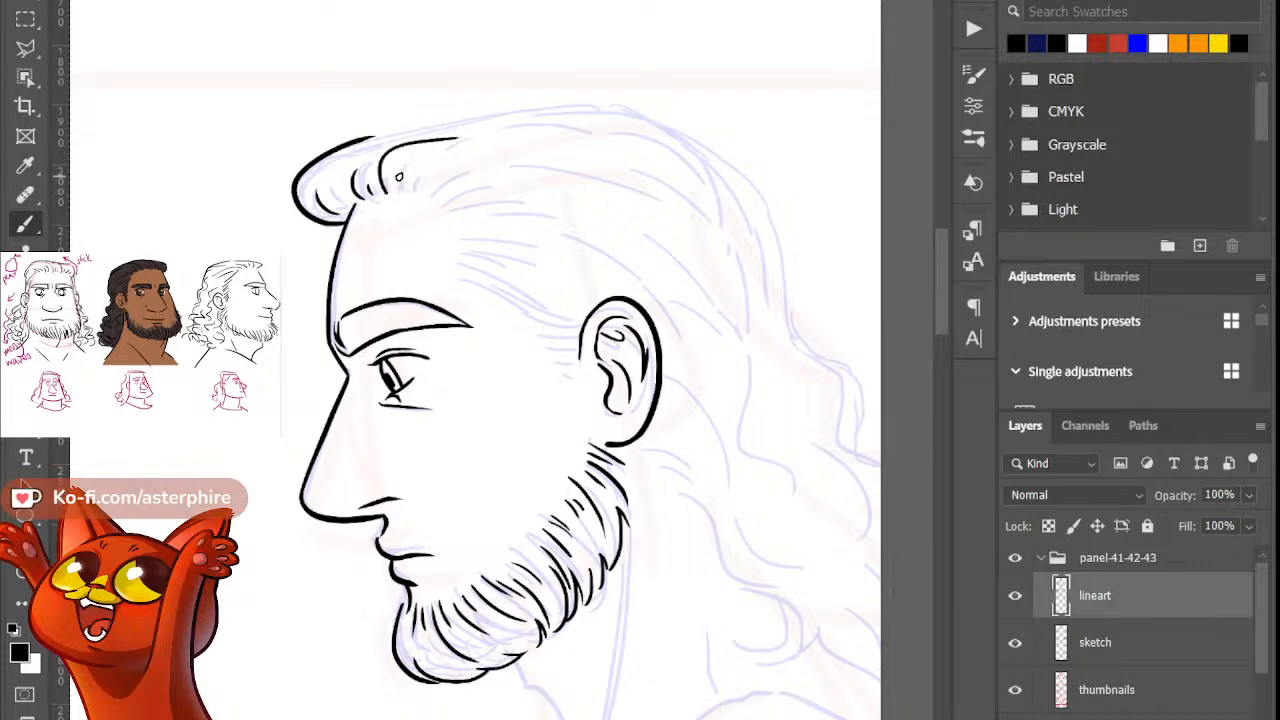
Step: Ink a second strand arching back from the hairline below the first, redrawing it until it fits, with a short strand beneath it
{"action": "key", "text": "b"}
{"action": "mouse_move", "coordinate": [402, 192]}
{"action": "left_mouse_down"}
{"action": "mouse_move", "coordinate": [413, 151]}
{"action": "mouse_move", "coordinate": [408, 189]}
{"action": "mouse_move", "coordinate": [419, 172]}
{"action": "mouse_move", "coordinate": [413, 182]}
{"action": "mouse_move", "coordinate": [571, 158]}
{"action": "left_mouse_up"}
{"action": "key", "text": "ctrl+z"}
{"action": "key", "text": "e"}
{"action": "key", "text": "b"}
{"action": "key", "text": "ctrl+z"}
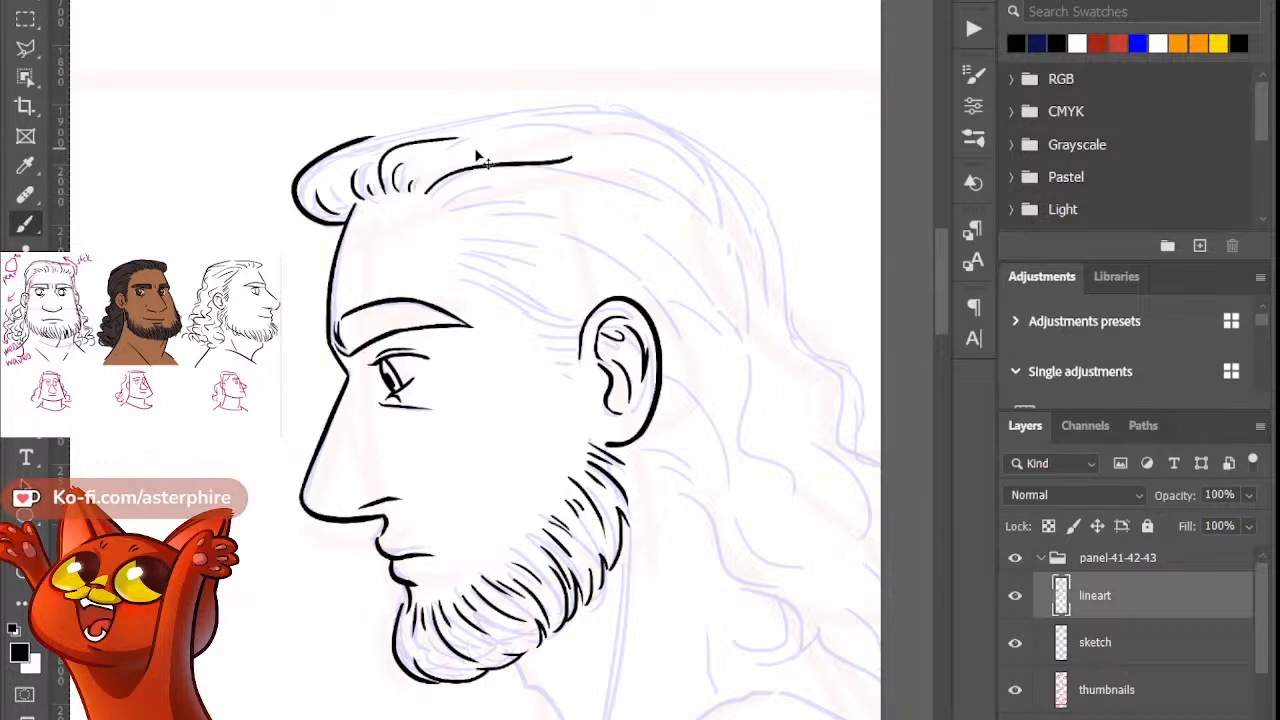
{"action": "key", "text": "ctrl+z"}
{"action": "left_click_drag", "start_coordinate": [426, 196], "coordinate": [674, 210]}
{"action": "key", "text": "ctrl+z"}
{"action": "left_click_drag", "start_coordinate": [428, 194], "coordinate": [655, 202]}
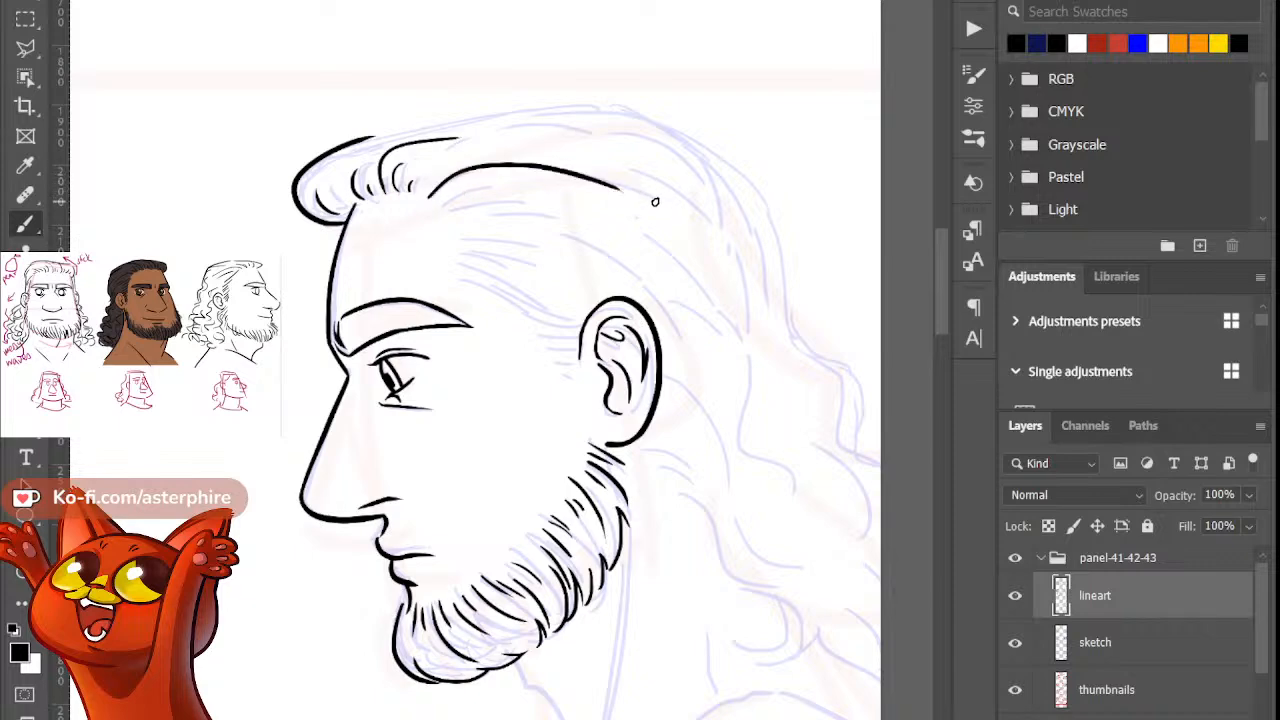
{"action": "key", "text": "ctrl+z"}
{"action": "mouse_move", "coordinate": [424, 195]}
{"action": "left_mouse_down"}
{"action": "mouse_move", "coordinate": [467, 165]}
{"action": "mouse_move", "coordinate": [688, 190]}
{"action": "left_mouse_up"}
{"action": "key", "text": "ctrl+z"}
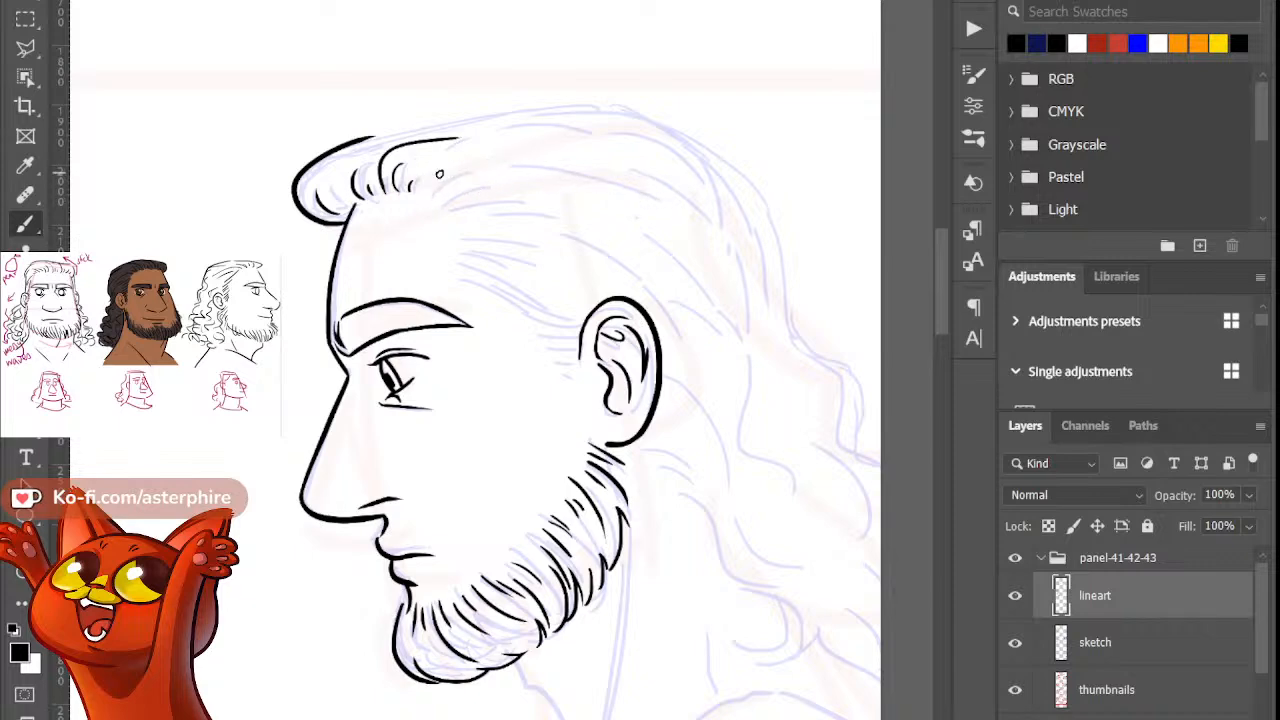
{"action": "mouse_move", "coordinate": [424, 195]}
{"action": "left_mouse_down"}
{"action": "mouse_move", "coordinate": [557, 160]}
{"action": "mouse_move", "coordinate": [625, 191]}
{"action": "left_mouse_up"}
{"action": "key", "text": "ctrl+z"}
{"action": "left_click_drag", "start_coordinate": [423, 195], "coordinate": [636, 200]}
{"action": "key", "text": "ctrl+z"}
{"action": "left_click_drag", "start_coordinate": [422, 195], "coordinate": [562, 163]}
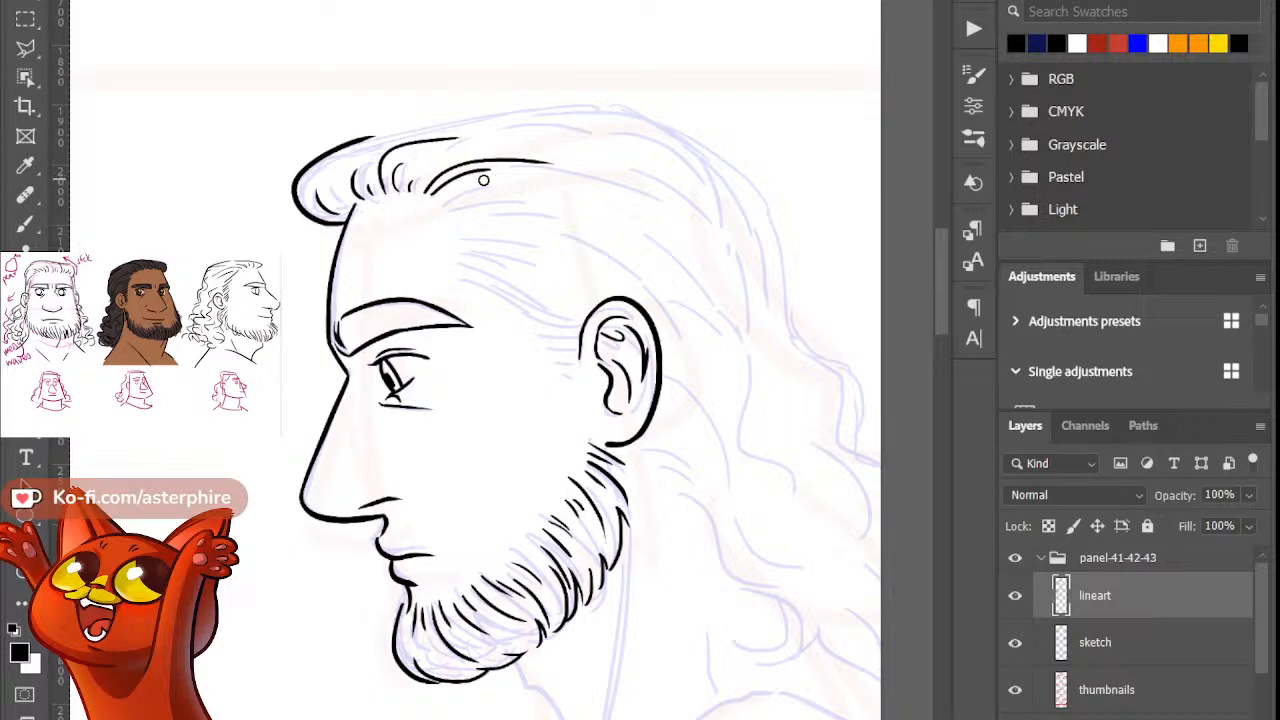
{"action": "key", "text": "b"}
{"action": "key", "text": "b"}
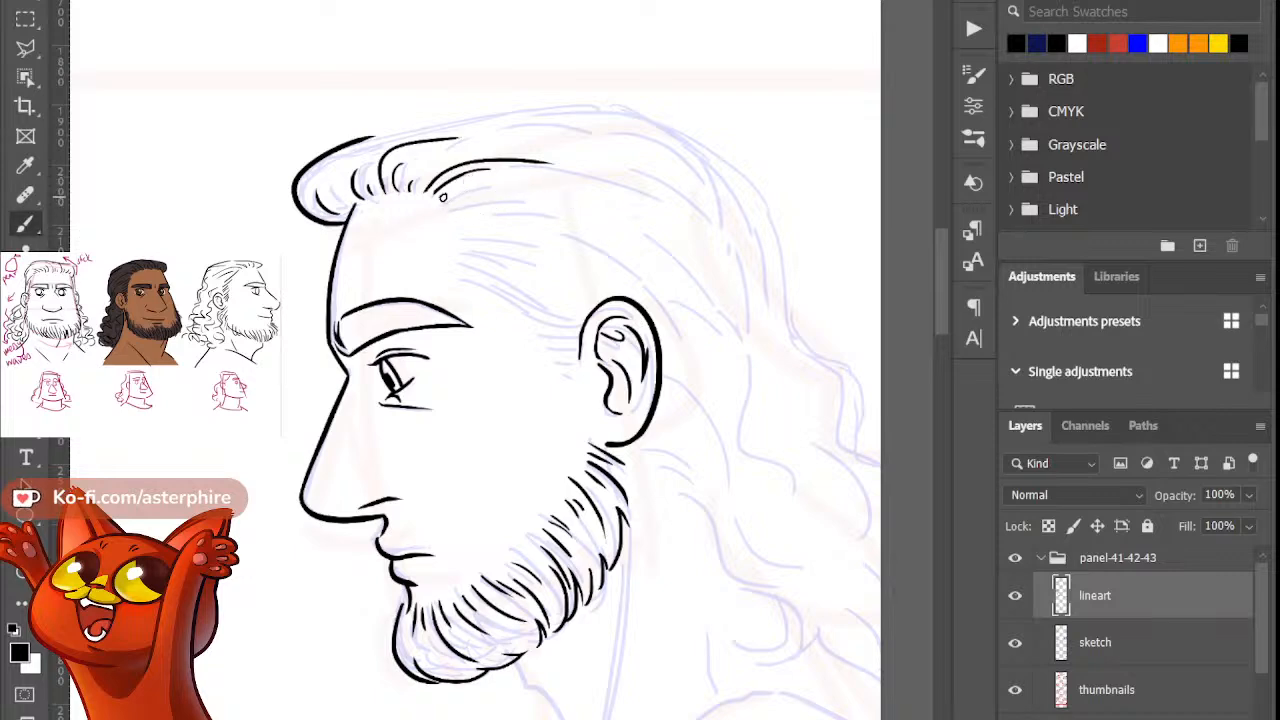
Step: Ink a third, lower strand sweeping back from the temple hairline across the side of the head, redrawing it until its curve fits
{"action": "mouse_move", "coordinate": [447, 197]}
{"action": "left_mouse_down"}
{"action": "mouse_move", "coordinate": [480, 188]}
{"action": "mouse_move", "coordinate": [666, 258]}
{"action": "left_mouse_up"}
{"action": "key", "text": "ctrl+z"}
{"action": "key", "text": "e"}
{"action": "key", "text": "b"}
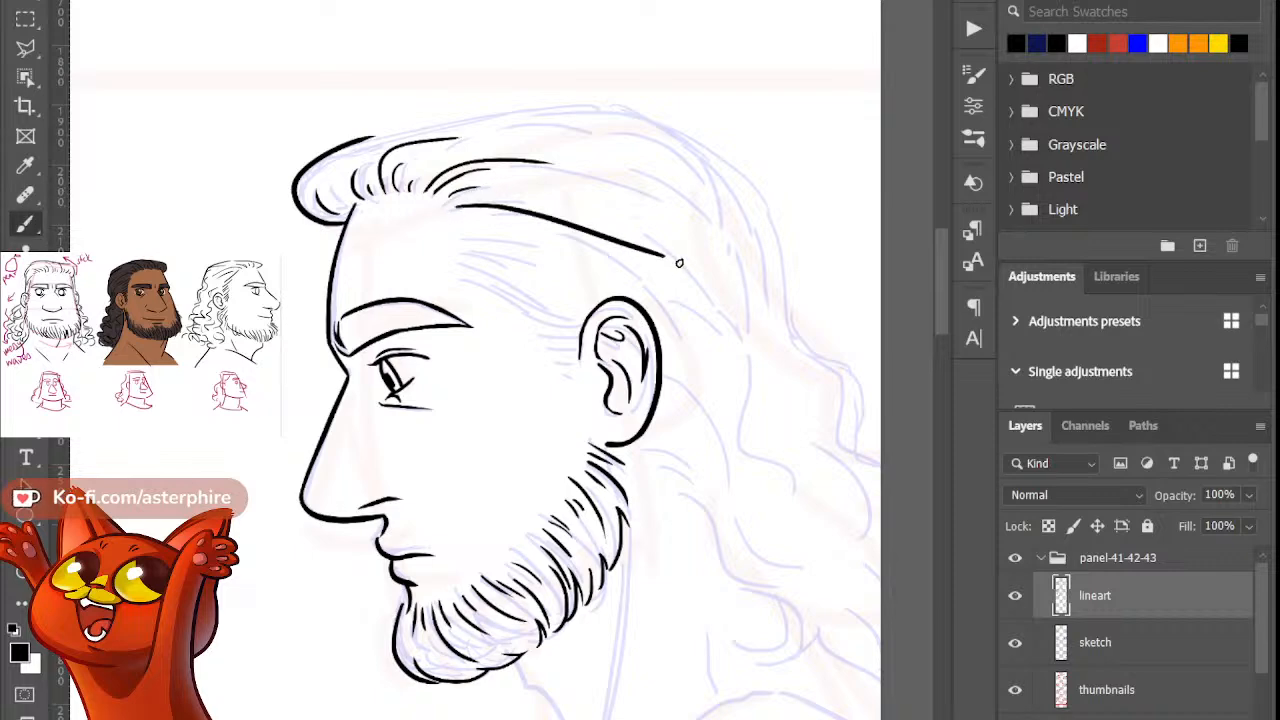
{"action": "key", "text": "ctrl+z"}
{"action": "left_click_drag", "start_coordinate": [455, 211], "coordinate": [651, 251]}
{"action": "key", "text": "ctrl+z"}
{"action": "left_click_drag", "start_coordinate": [453, 211], "coordinate": [619, 243]}
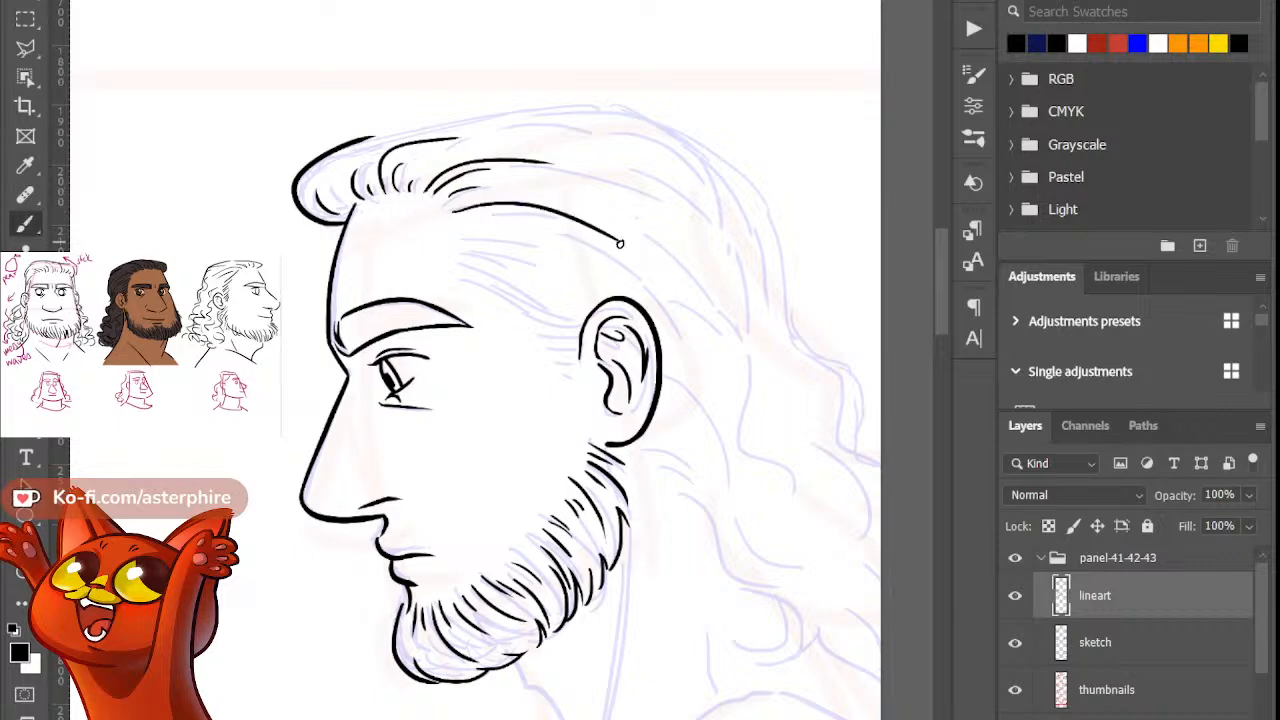
{"action": "key", "text": "ctrl+z"}
{"action": "left_click_drag", "start_coordinate": [446, 204], "coordinate": [600, 236]}
{"action": "key", "text": "ctrl+z"}
{"action": "left_click_drag", "start_coordinate": [448, 205], "coordinate": [606, 230]}
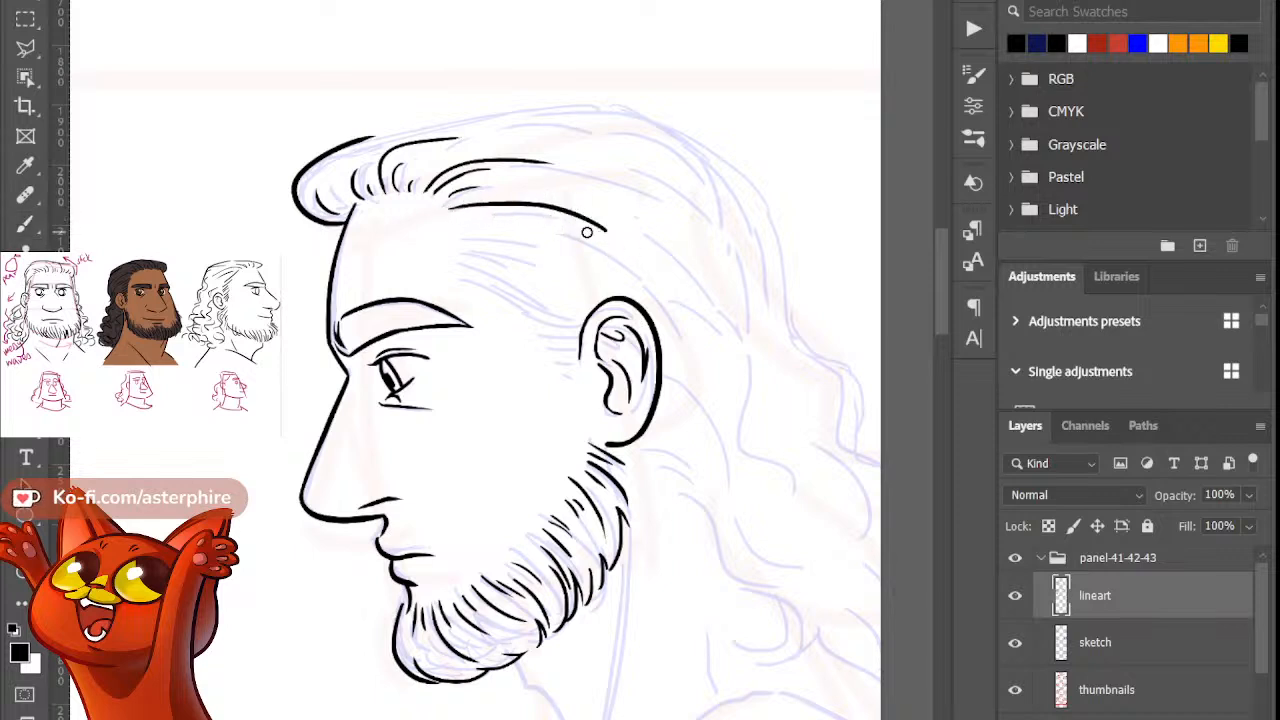
Step: Add short, thin accent strands directly beneath the third swept-back strand
{"action": "key", "text": "b"}
{"action": "left_click_drag", "start_coordinate": [486, 214], "coordinate": [560, 217]}
{"action": "key", "text": "b"}
{"action": "key", "text": "b"}
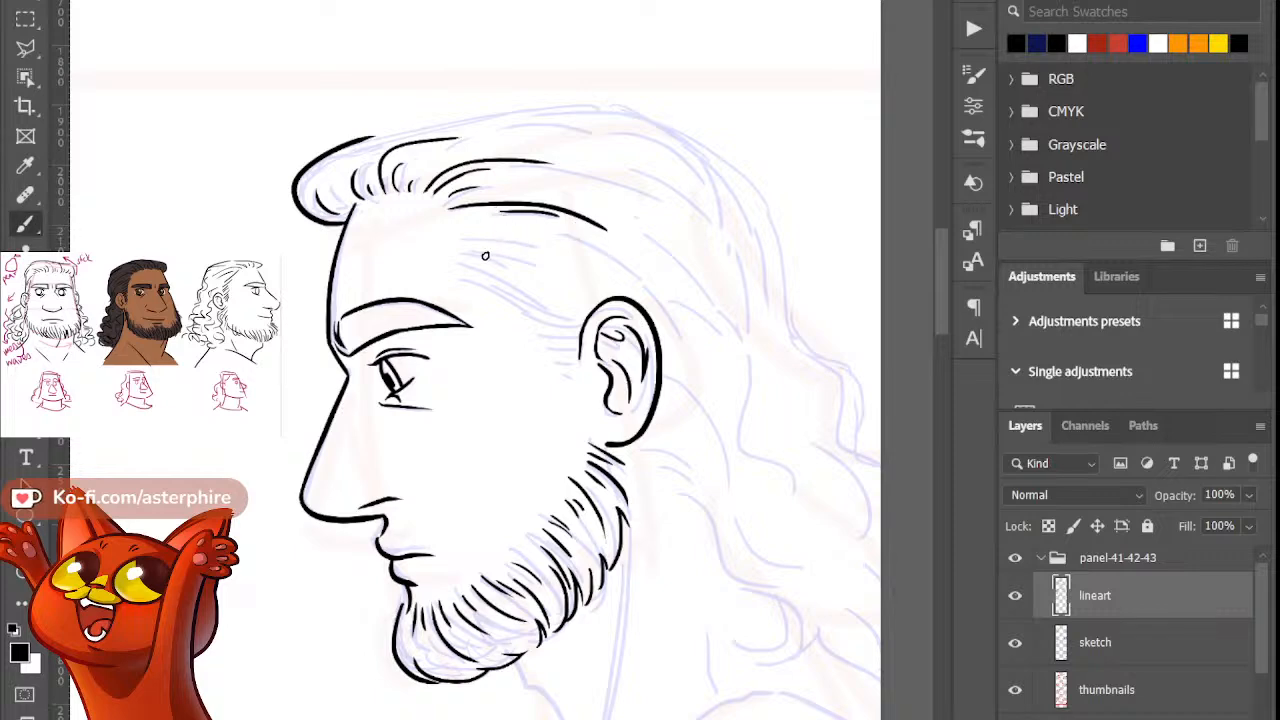
{"action": "left_click_drag", "start_coordinate": [456, 227], "coordinate": [518, 220]}
{"action": "key", "text": "ctrl+z"}
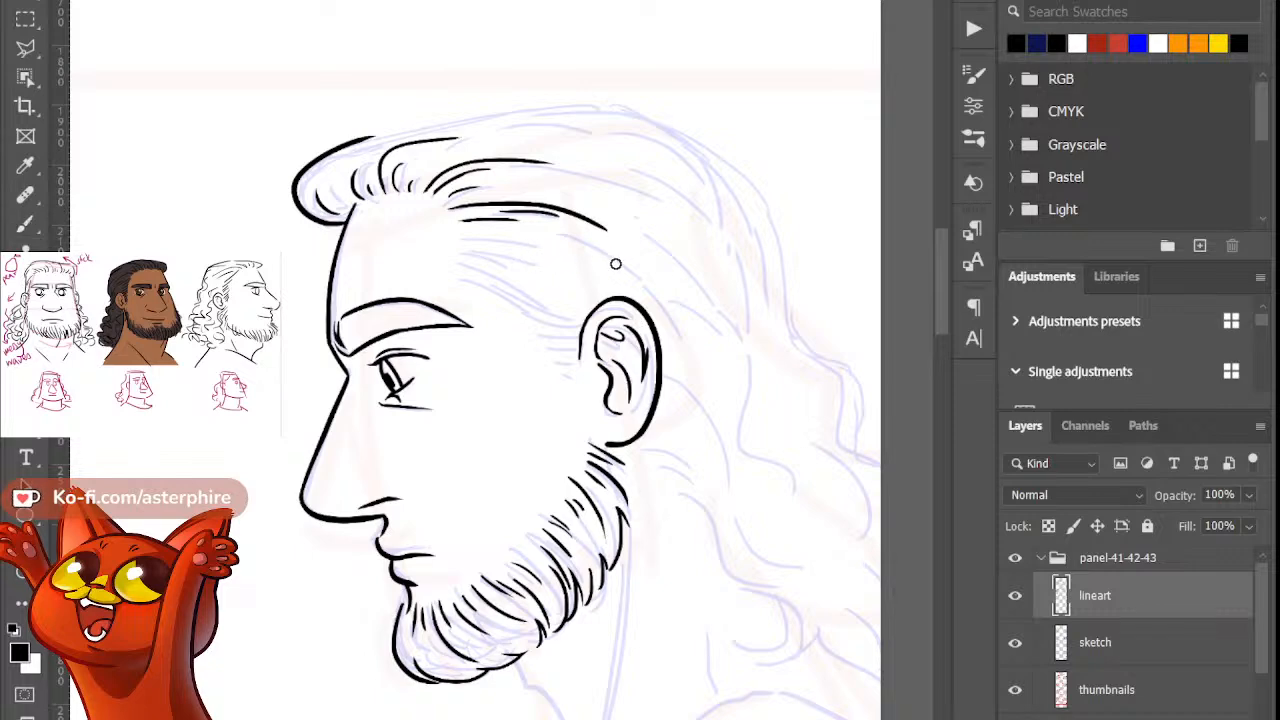
Step: Ink a long strand curving from the side hair over and behind the top of the ear, redrawing it once
{"action": "left_click_drag", "start_coordinate": [557, 234], "coordinate": [688, 348]}
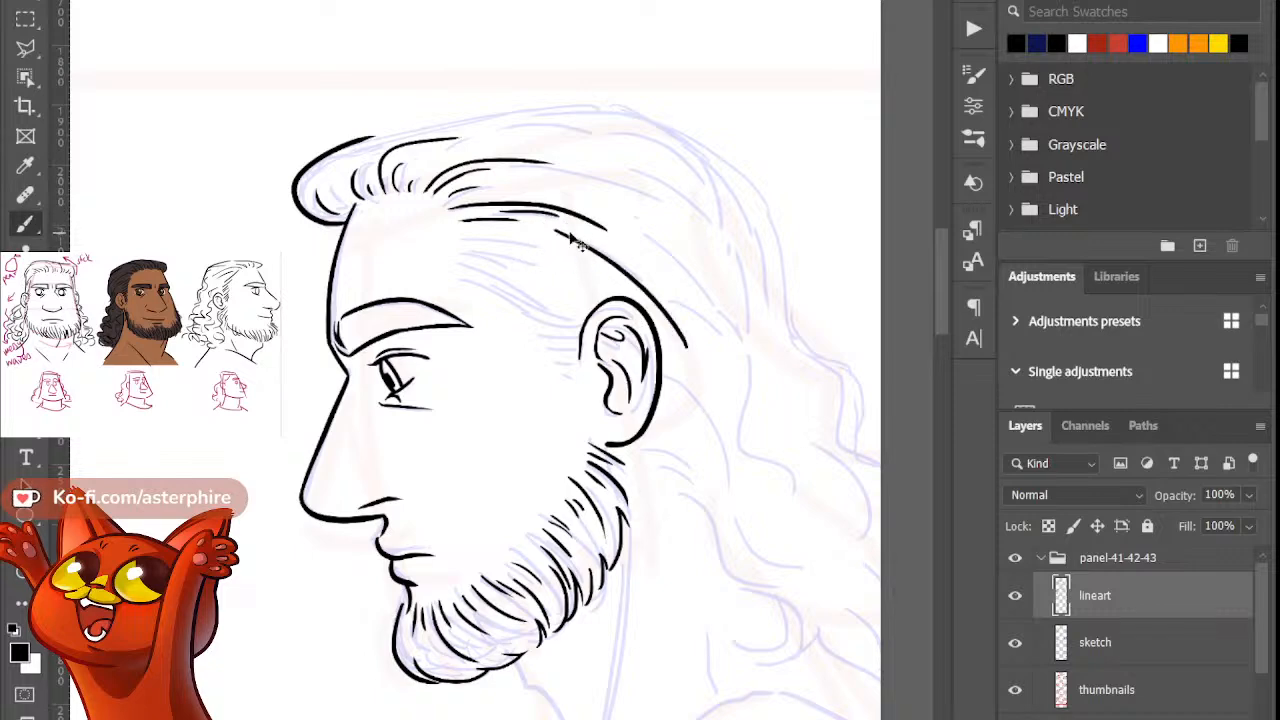
{"action": "key", "text": "ctrl+z"}
{"action": "left_click_drag", "start_coordinate": [560, 231], "coordinate": [667, 349]}
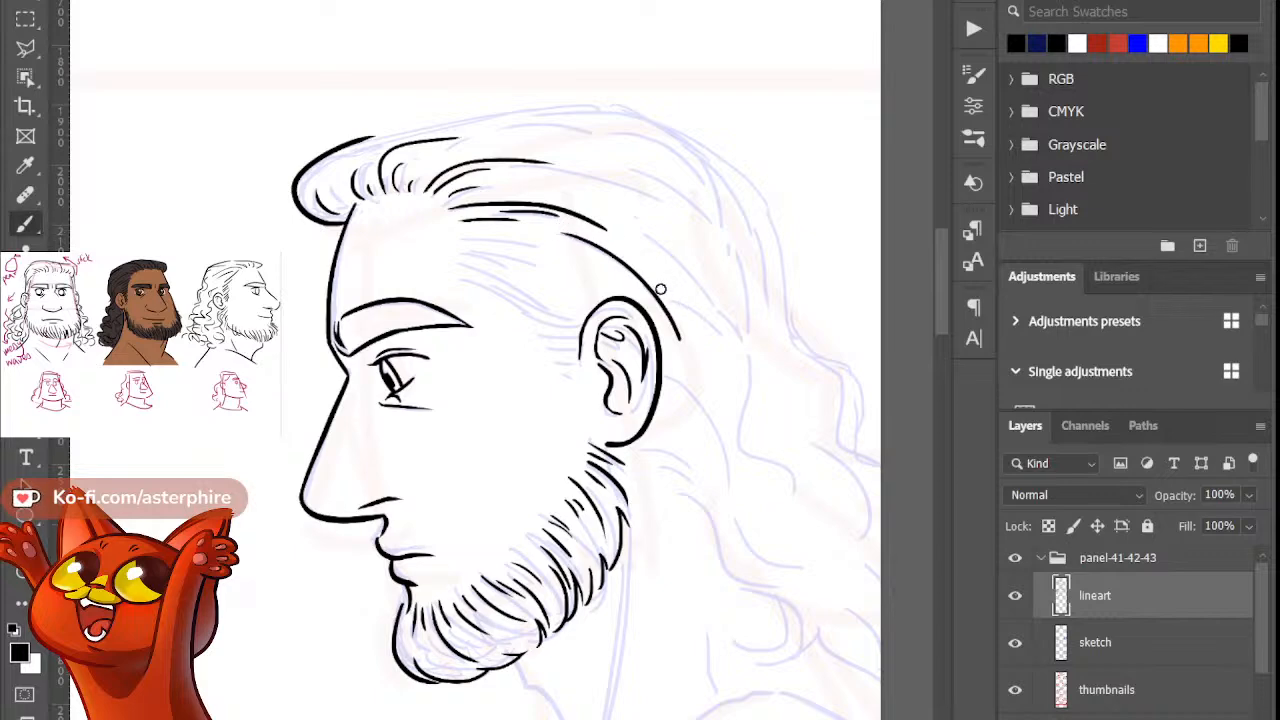
Step: Ink tapered strands running back from the temple hairline, beneath the swept-back strands
{"action": "key", "text": "b"}
{"action": "left_click_drag", "start_coordinate": [462, 248], "coordinate": [567, 263]}
{"action": "key", "text": "ctrl+z"}
{"action": "left_click_drag", "start_coordinate": [463, 237], "coordinate": [564, 270]}
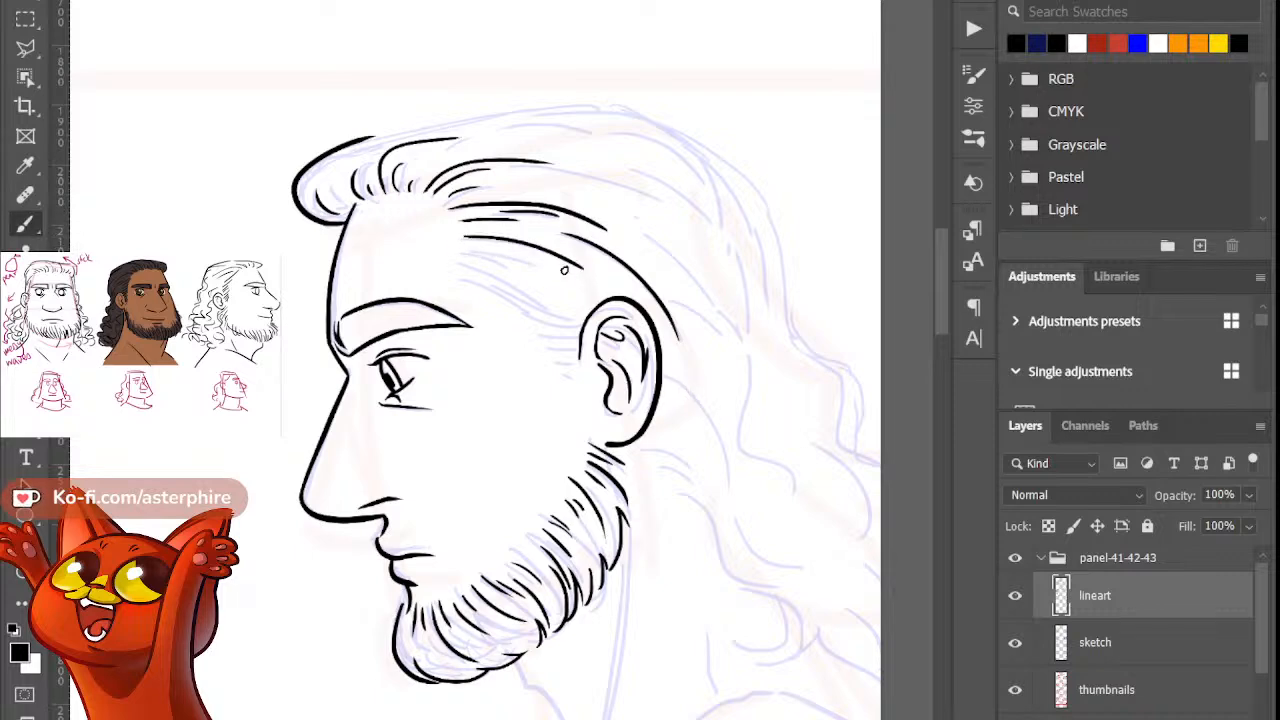
{"action": "key", "text": "b"}
{"action": "key", "text": "b"}
{"action": "left_click_drag", "start_coordinate": [544, 274], "coordinate": [547, 275]}
{"action": "key", "text": "ctrl+z"}
{"action": "left_click_drag", "start_coordinate": [477, 250], "coordinate": [542, 267]}
Step: Ink the lower hairline curve from the temple to the top of the ear, doubling it with a second line beneath
{"action": "mouse_move", "coordinate": [461, 266]}
{"action": "left_mouse_down"}
{"action": "mouse_move", "coordinate": [581, 303]}
{"action": "mouse_move", "coordinate": [473, 272]}
{"action": "mouse_move", "coordinate": [546, 311]}
{"action": "mouse_move", "coordinate": [586, 319]}
{"action": "left_mouse_up"}
{"action": "key", "text": "ctrl+z"}
{"action": "key", "text": "ctrl+z"}
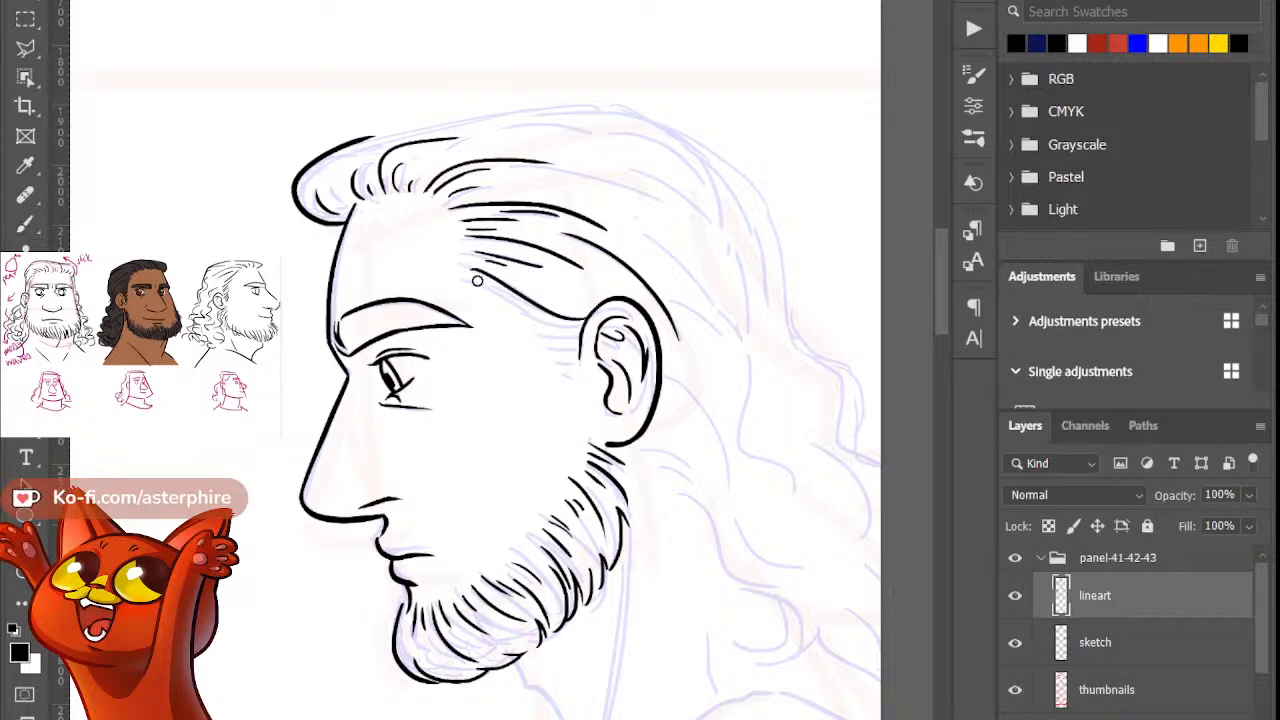
{"action": "key", "text": "b"}
{"action": "mouse_move", "coordinate": [485, 281]}
{"action": "left_mouse_down"}
{"action": "mouse_move", "coordinate": [565, 324]}
{"action": "mouse_move", "coordinate": [525, 301]}
{"action": "mouse_move", "coordinate": [563, 321]}
{"action": "left_mouse_up"}
{"action": "key", "text": "ctrl+z"}
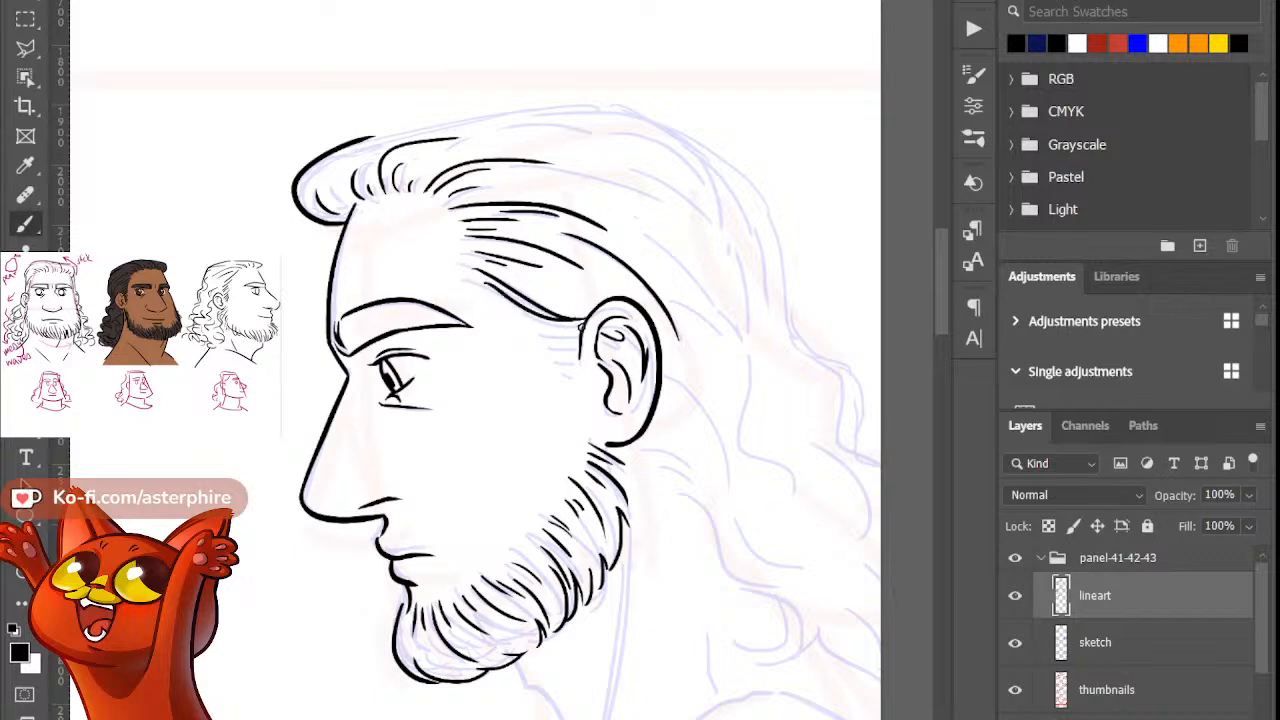
Step: Ink short horizontal sideburn strokes in front of the upper ear, tapering their ends
{"action": "key", "text": "b"}
{"action": "left_click_drag", "start_coordinate": [530, 326], "coordinate": [586, 330]}
{"action": "key", "text": "ctrl+z"}
{"action": "key", "text": "ctrl+z"}
{"action": "key", "text": "e"}
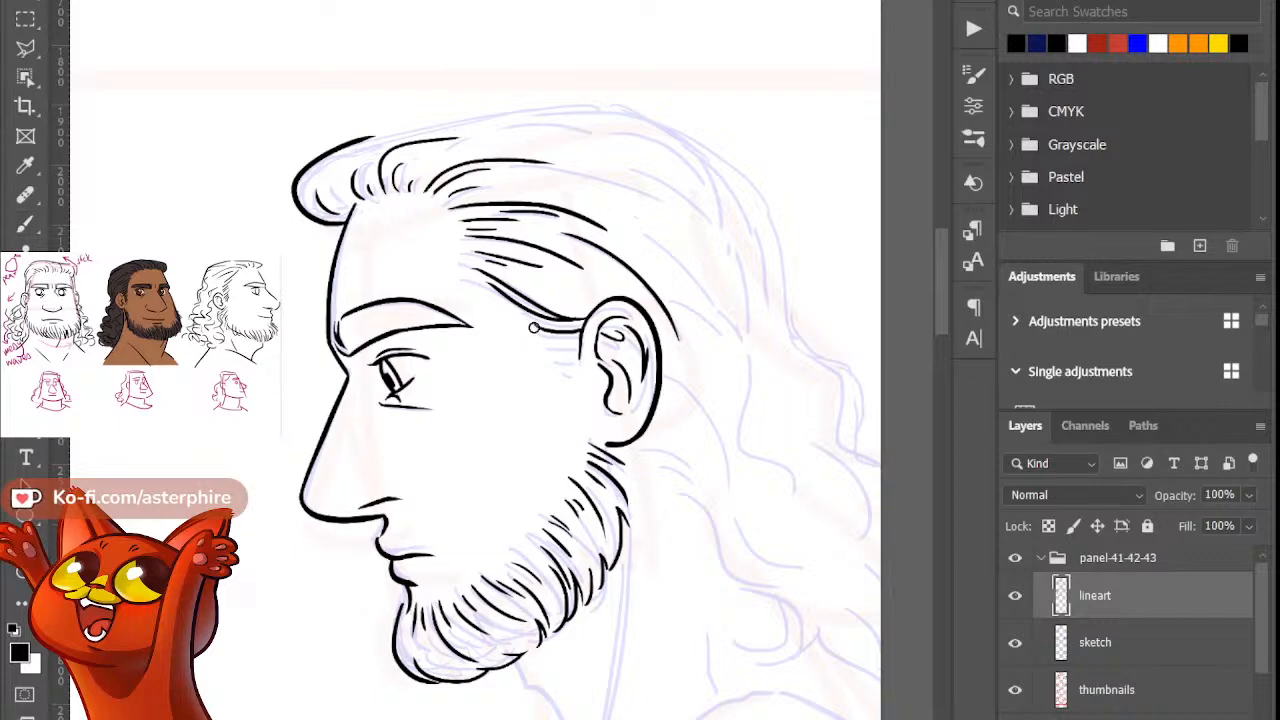
{"action": "key", "text": "b"}
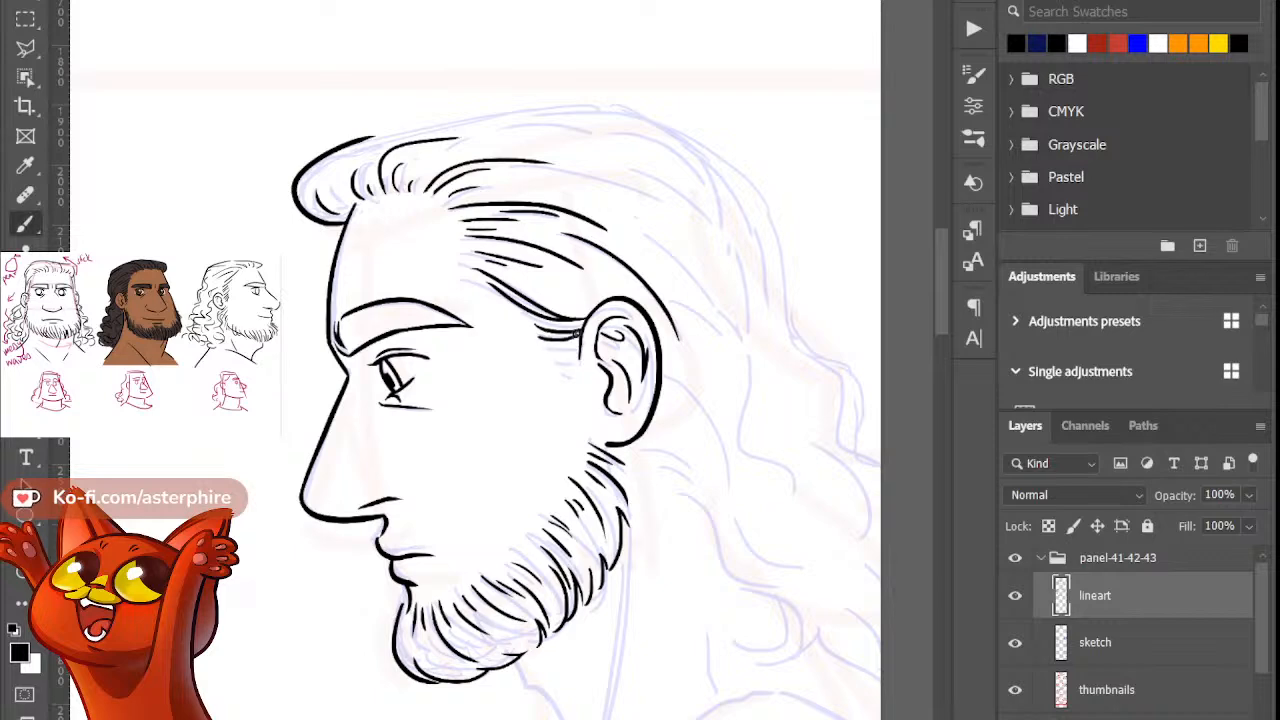
{"action": "mouse_move", "coordinate": [540, 349]}
{"action": "left_mouse_down"}
{"action": "mouse_move", "coordinate": [578, 339]}
{"action": "mouse_move", "coordinate": [554, 352]}
{"action": "left_mouse_up"}
{"action": "key", "text": "b"}
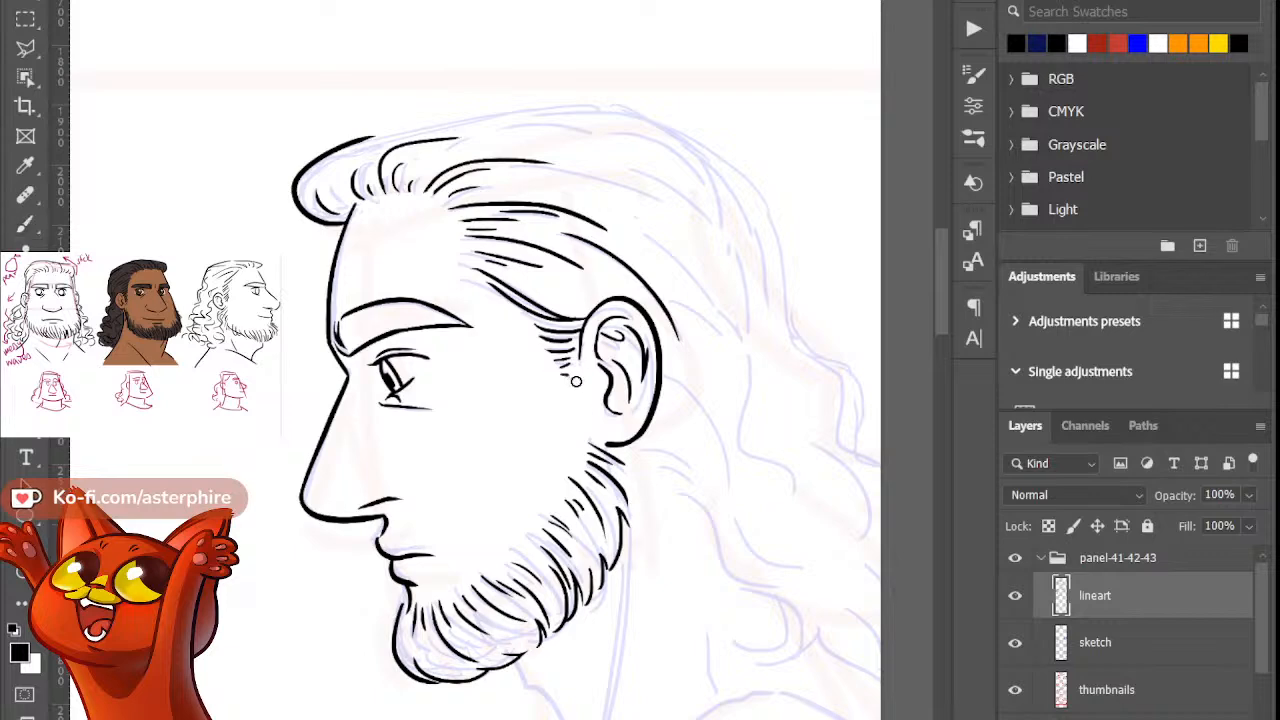
{"action": "key", "text": "b"}
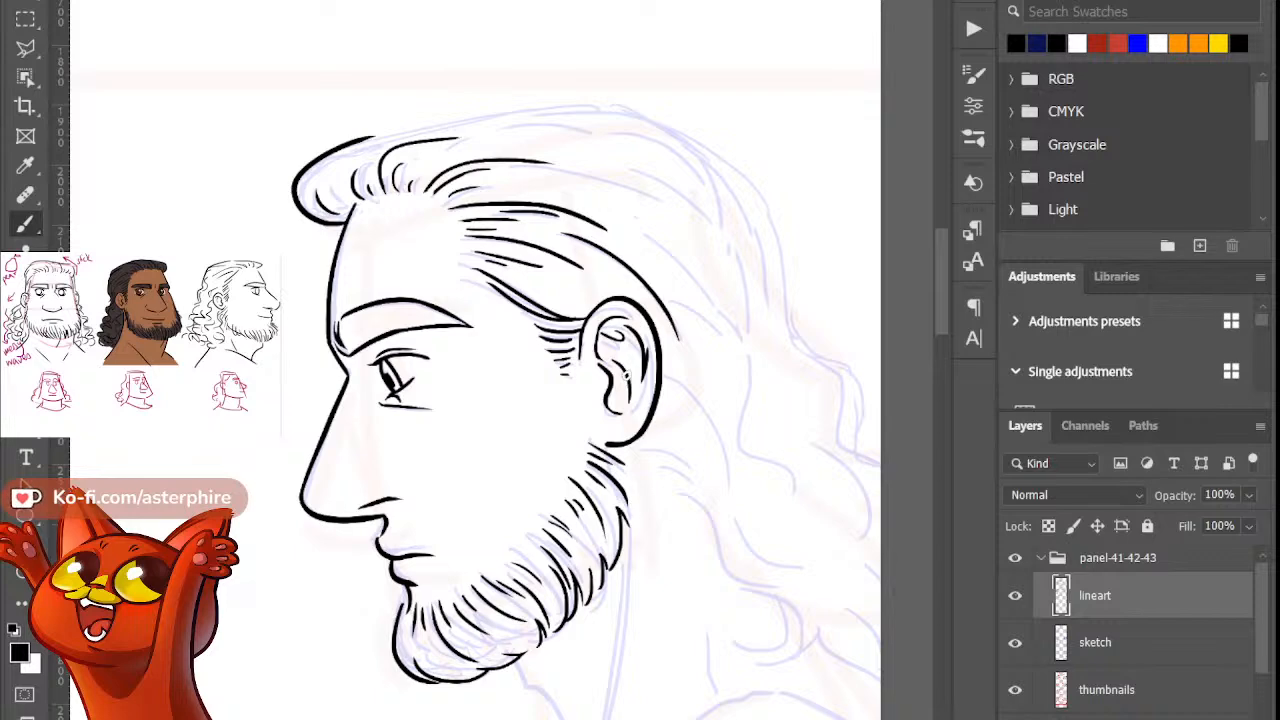
{"action": "key", "text": "e"}
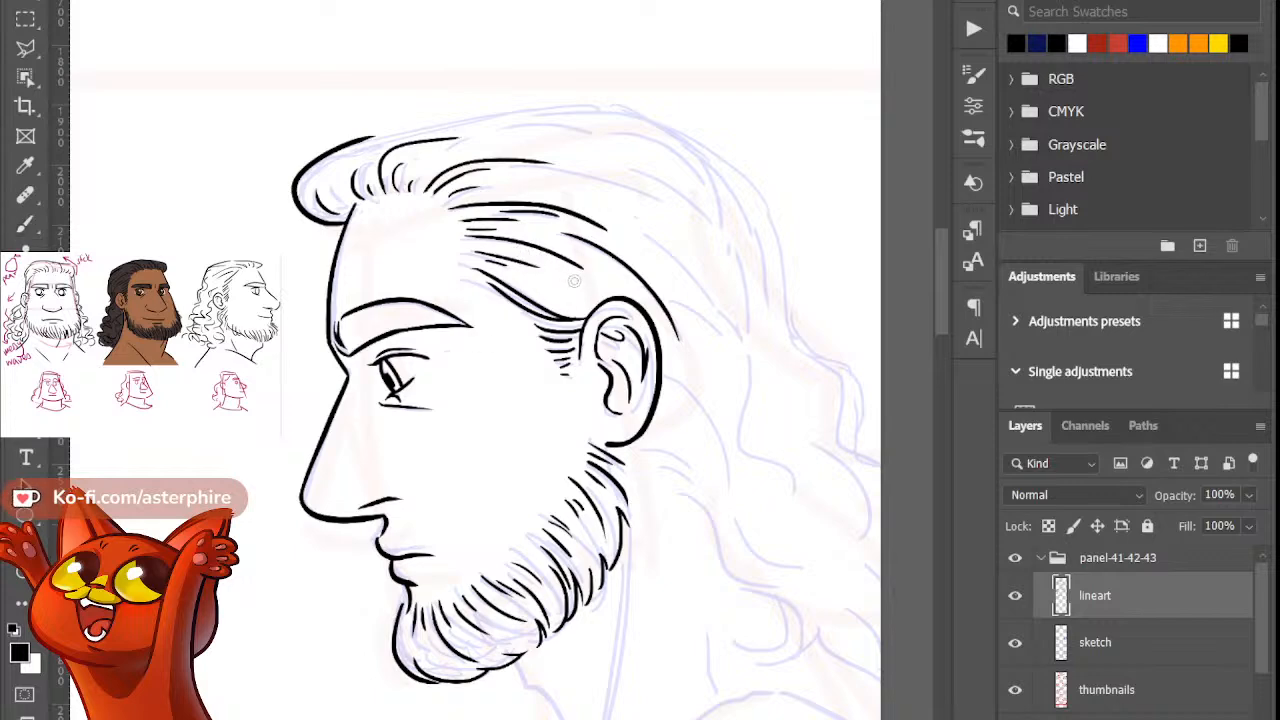
{"action": "key", "text": "b"}
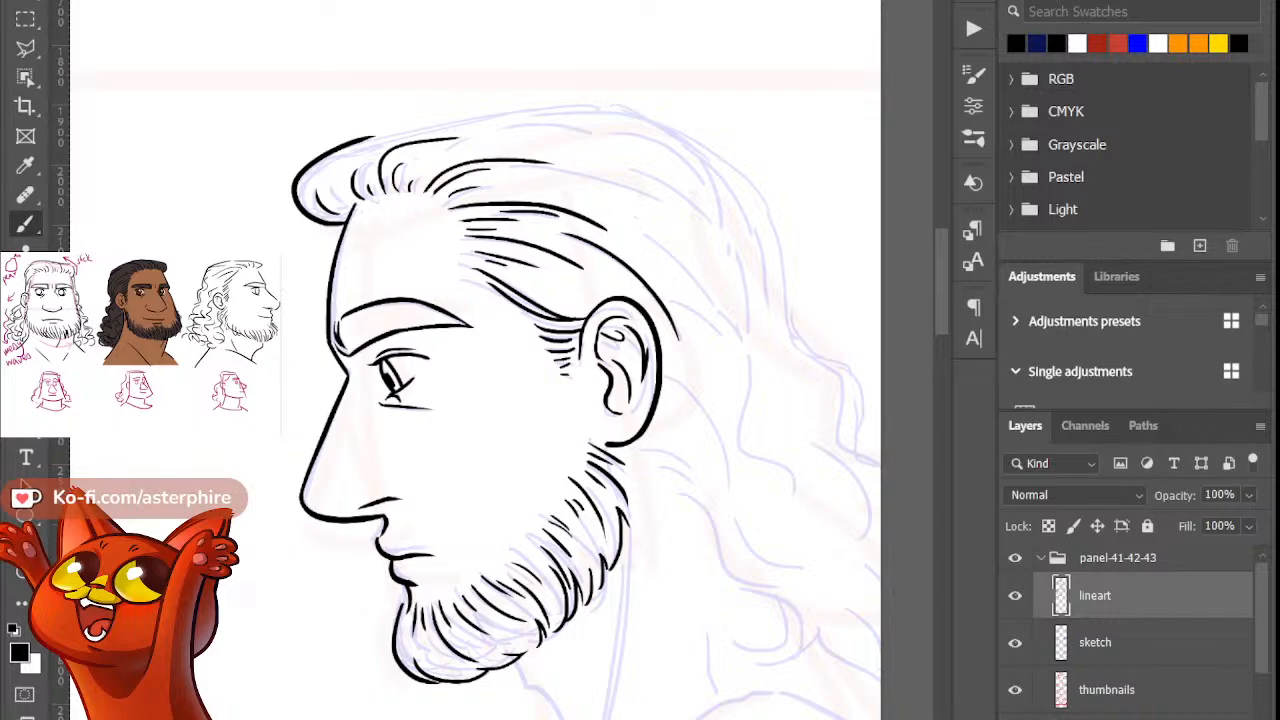
Step: Ink two parallel curved strands falling from behind the upper ear, cleaning up their ends
{"action": "scroll", "coordinate": [505, 327], "scroll_direction": "right", "scroll_amount": 3}
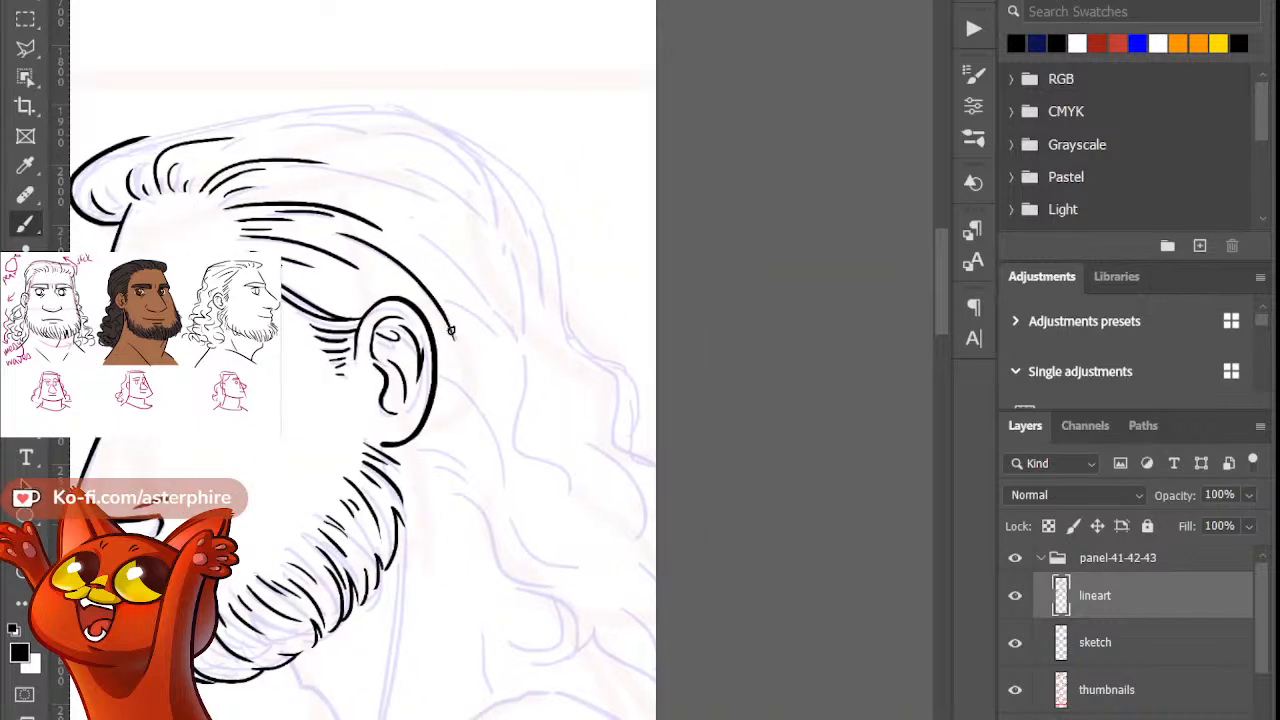
{"action": "key", "text": "e"}
{"action": "key", "text": "b"}
{"action": "left_click_drag", "start_coordinate": [438, 338], "coordinate": [497, 442]}
{"action": "left_click_drag", "start_coordinate": [442, 352], "coordinate": [490, 454]}
{"action": "key", "text": "e"}
{"action": "left_click_drag", "start_coordinate": [496, 406], "coordinate": [497, 442]}
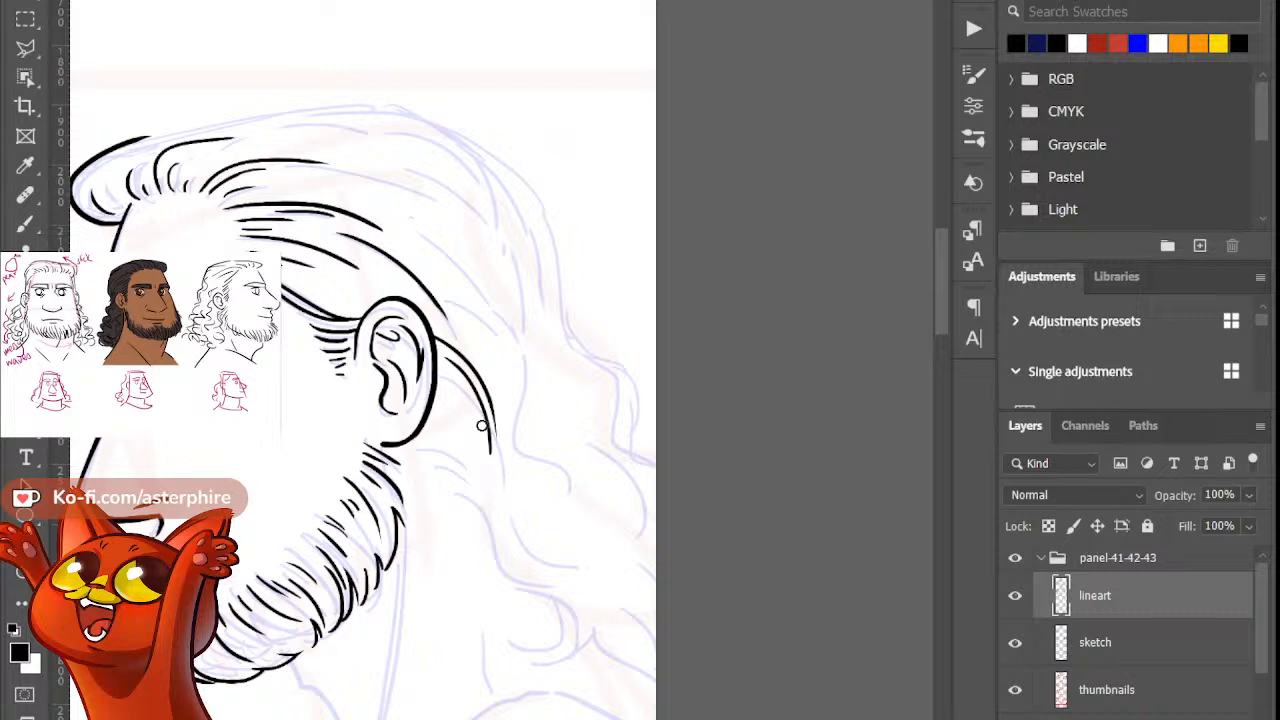
{"action": "key", "text": "b"}
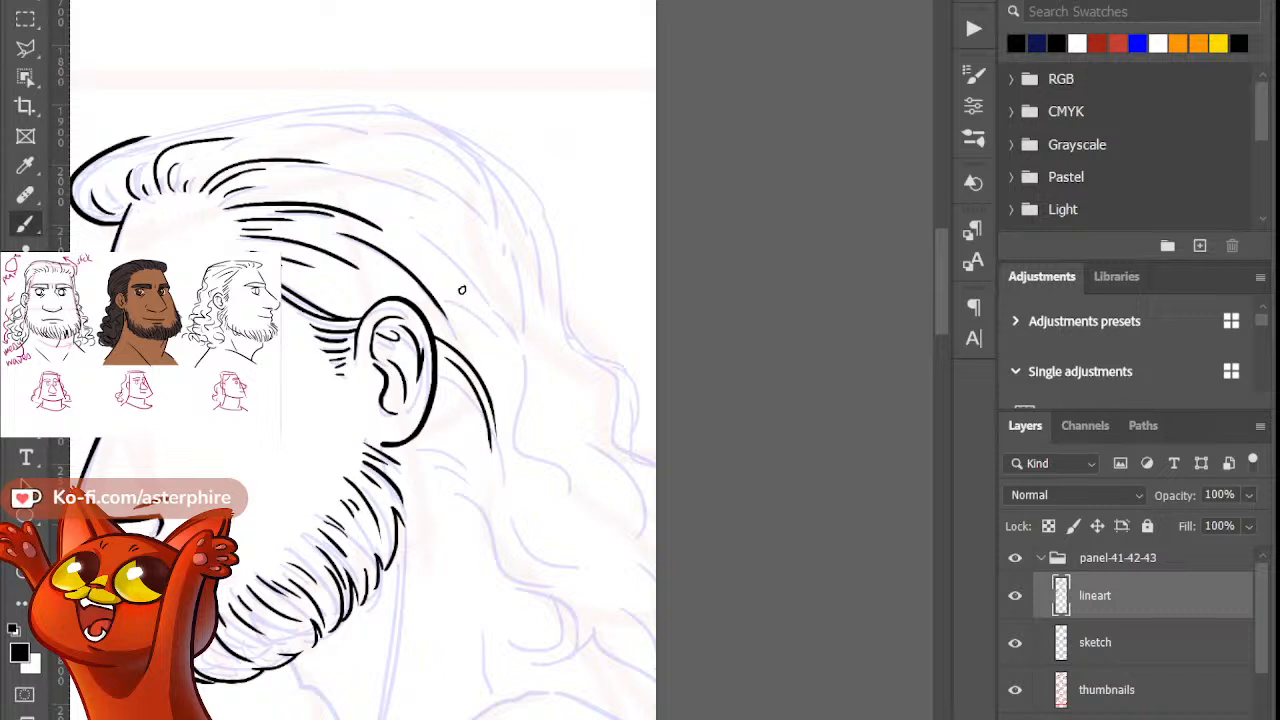
Step: Ink a long wavy strand flowing back and down behind the ear, redrawing it until it follows the sketch
{"action": "left_click_drag", "start_coordinate": [435, 274], "coordinate": [553, 423]}
{"action": "key", "text": "ctrl+z"}
{"action": "left_click_drag", "start_coordinate": [428, 269], "coordinate": [552, 421]}
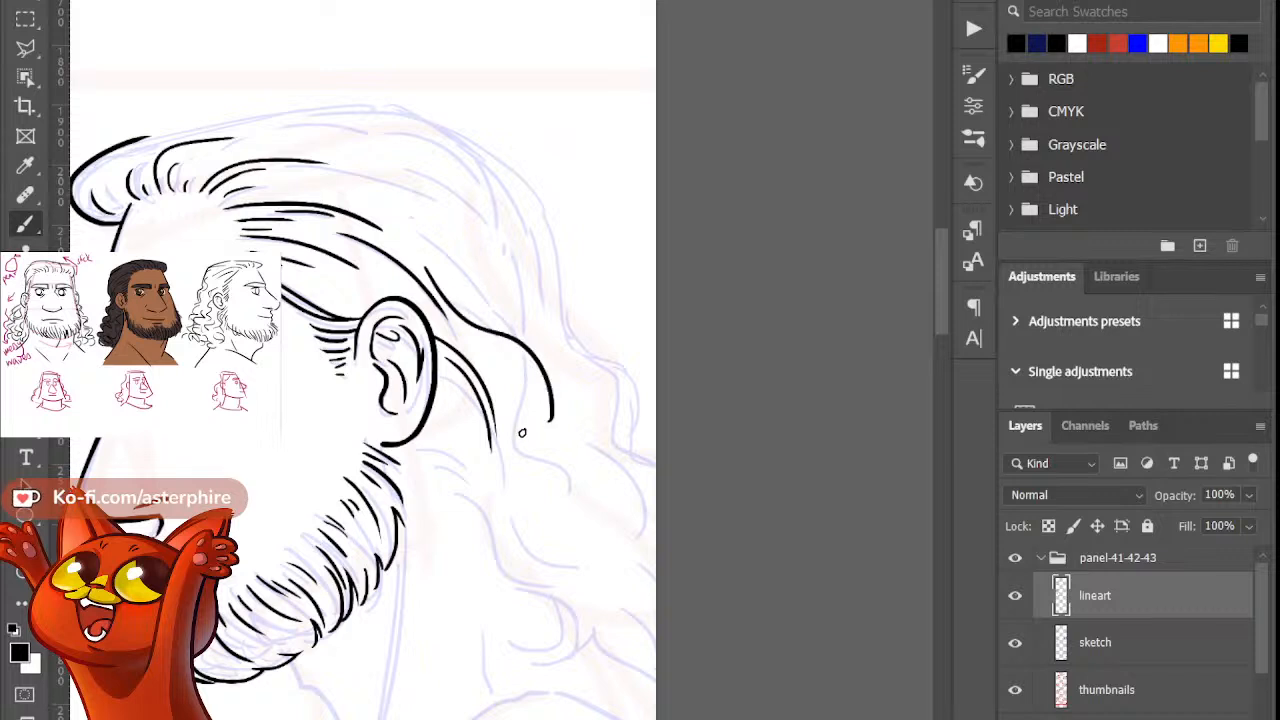
{"action": "key", "text": "ctrl+z"}
{"action": "mouse_move", "coordinate": [425, 265]}
{"action": "left_mouse_down"}
{"action": "mouse_move", "coordinate": [536, 346]}
{"action": "mouse_move", "coordinate": [551, 421]}
{"action": "left_mouse_up"}
{"action": "key", "text": "ctrl+z"}
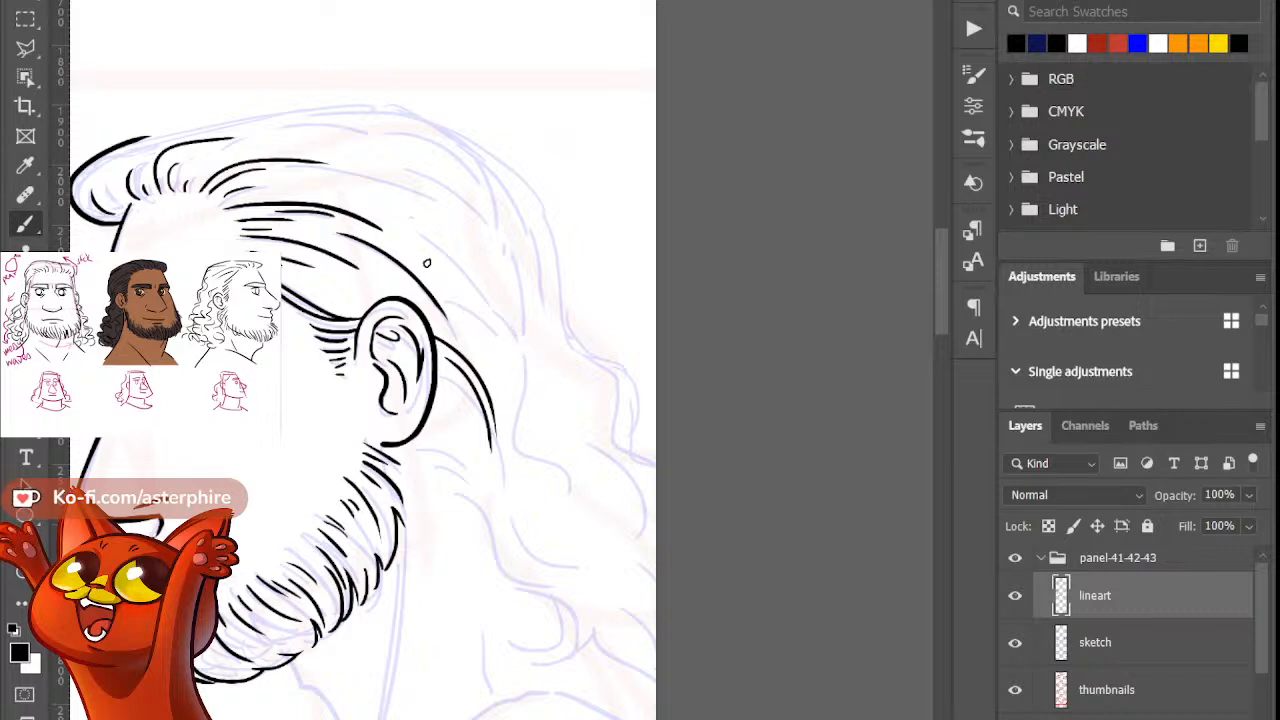
{"action": "left_click_drag", "start_coordinate": [425, 264], "coordinate": [551, 421]}
{"action": "key", "text": "ctrl+z"}
{"action": "mouse_move", "coordinate": [421, 264]}
{"action": "left_mouse_down"}
{"action": "mouse_move", "coordinate": [529, 349]}
{"action": "mouse_move", "coordinate": [563, 418]}
{"action": "left_mouse_up"}
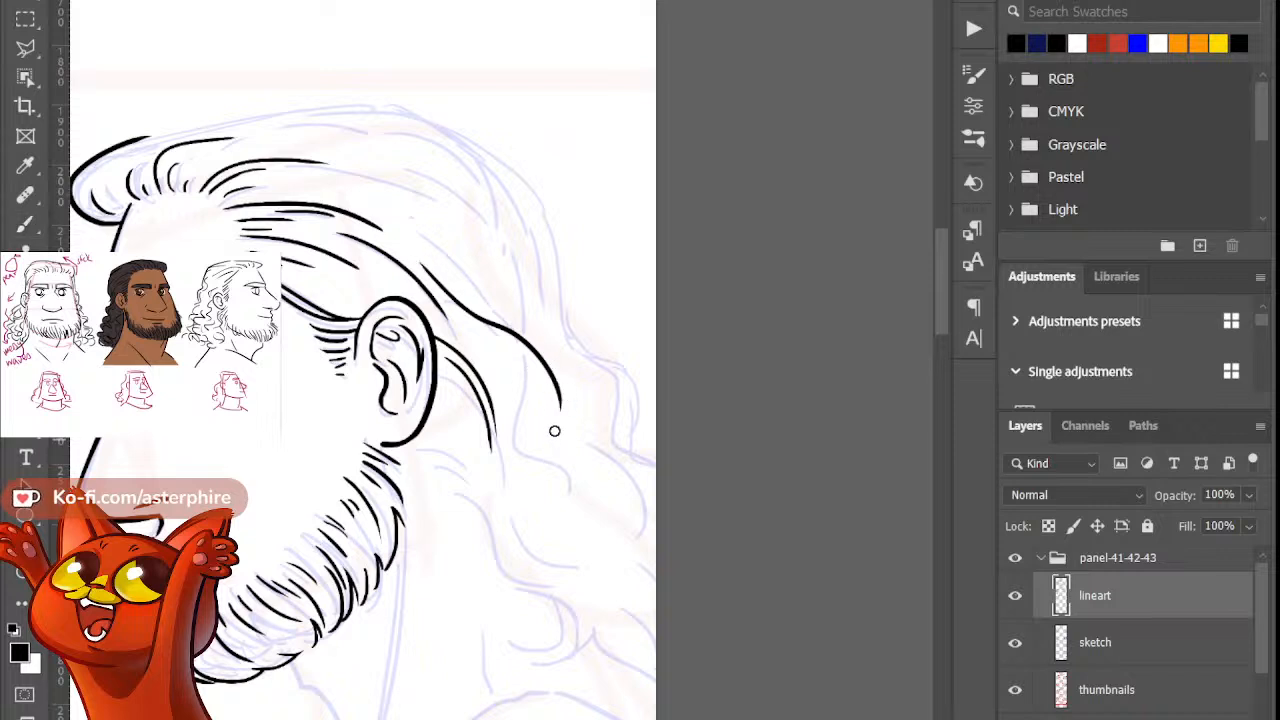
Step: Extend the wavy back lock downward in S-shaped curves to the canvas edge, redrawing the last curve until it fits
{"action": "key", "text": "b"}
{"action": "mouse_move", "coordinate": [541, 372]}
{"action": "left_mouse_down"}
{"action": "mouse_move", "coordinate": [543, 449]}
{"action": "mouse_move", "coordinate": [601, 508]}
{"action": "left_mouse_up"}
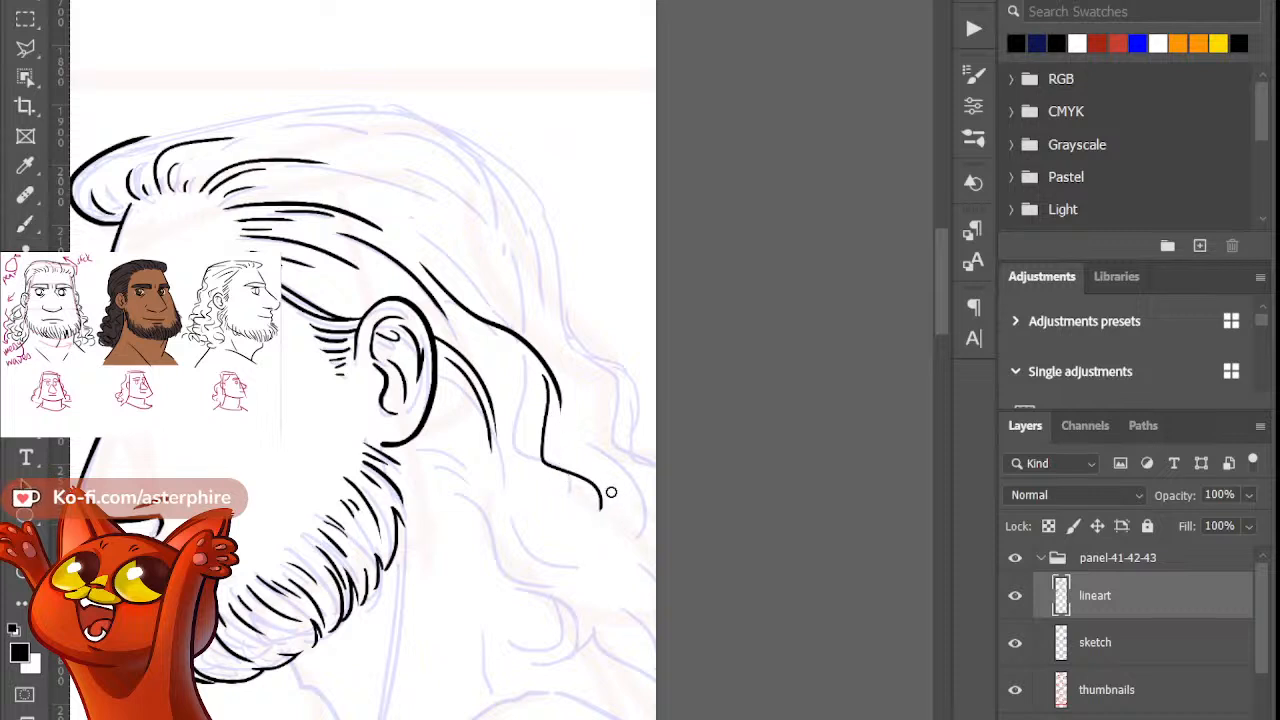
{"action": "left_click_drag", "start_coordinate": [604, 522], "coordinate": [656, 563]}
{"action": "key", "text": "ctrl+z"}
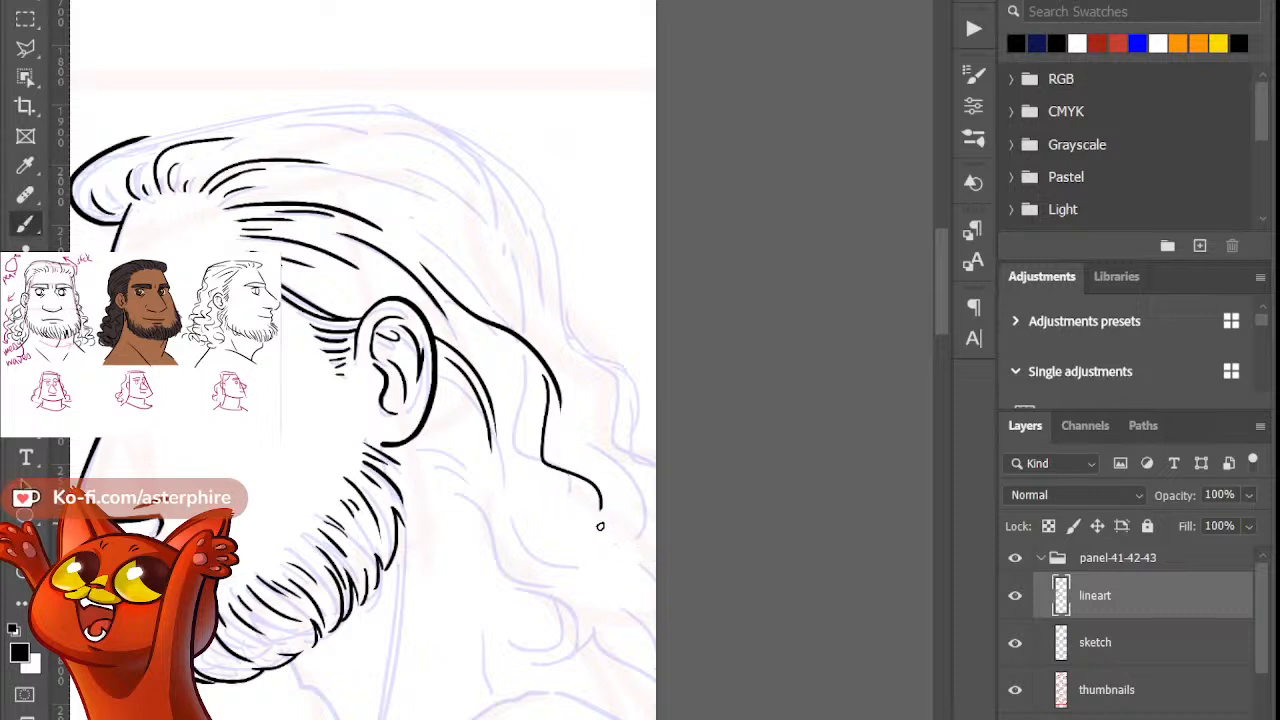
{"action": "left_click_drag", "start_coordinate": [599, 532], "coordinate": [656, 568]}
{"action": "key", "text": "ctrl+z"}
{"action": "left_click_drag", "start_coordinate": [601, 520], "coordinate": [656, 577]}
{"action": "key", "text": "b"}
{"action": "left_click_drag", "start_coordinate": [598, 543], "coordinate": [656, 585]}
{"action": "key", "text": "ctrl+z"}
{"action": "mouse_move", "coordinate": [594, 537]}
{"action": "left_mouse_down"}
{"action": "mouse_move", "coordinate": [634, 603]}
{"action": "mouse_move", "coordinate": [656, 598]}
{"action": "left_mouse_up"}
{"action": "key", "text": "ctrl+z"}
{"action": "left_click_drag", "start_coordinate": [597, 530], "coordinate": [656, 572]}
{"action": "key", "text": "ctrl+z"}
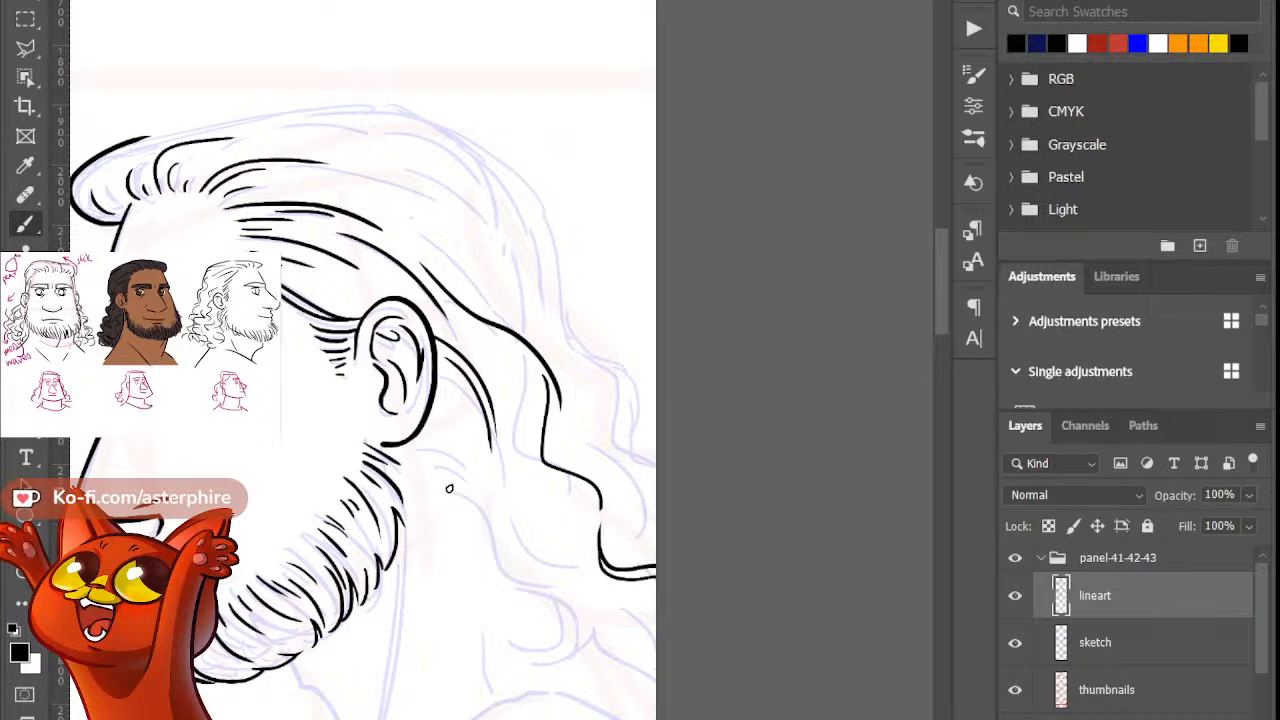
Step: Ink a short curved strand behind the earlobe and taper its ends
{"action": "left_click_drag", "start_coordinate": [409, 449], "coordinate": [469, 472]}
{"action": "key", "text": "ctrl+z"}
{"action": "key", "text": "e"}
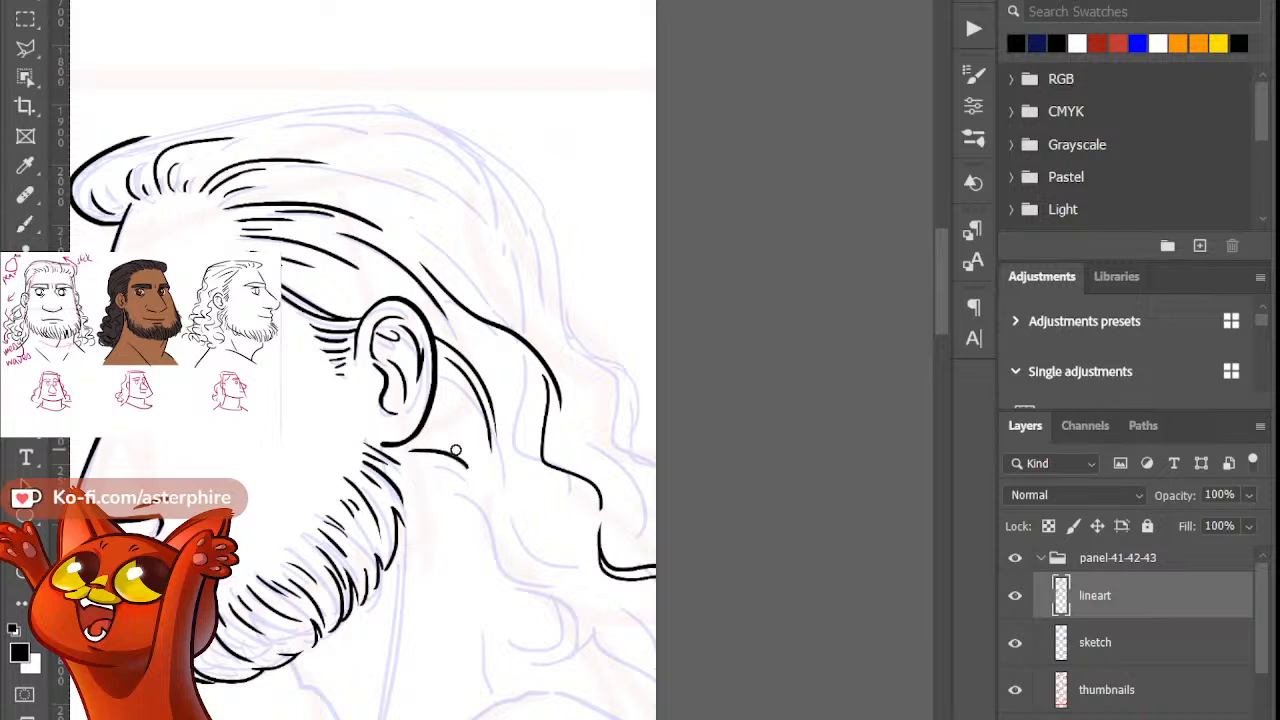
Step: Ink a second short strand curving down beneath the one behind the earlobe, redrawing it until it follows the sketch
{"action": "key", "text": "b"}
{"action": "mouse_move", "coordinate": [424, 462]}
{"action": "left_mouse_down"}
{"action": "mouse_move", "coordinate": [471, 479]}
{"action": "mouse_move", "coordinate": [422, 463]}
{"action": "mouse_move", "coordinate": [460, 471]}
{"action": "mouse_move", "coordinate": [532, 552]}
{"action": "left_mouse_up"}
{"action": "key", "text": "ctrl+z"}
{"action": "key", "text": "ctrl+z"}
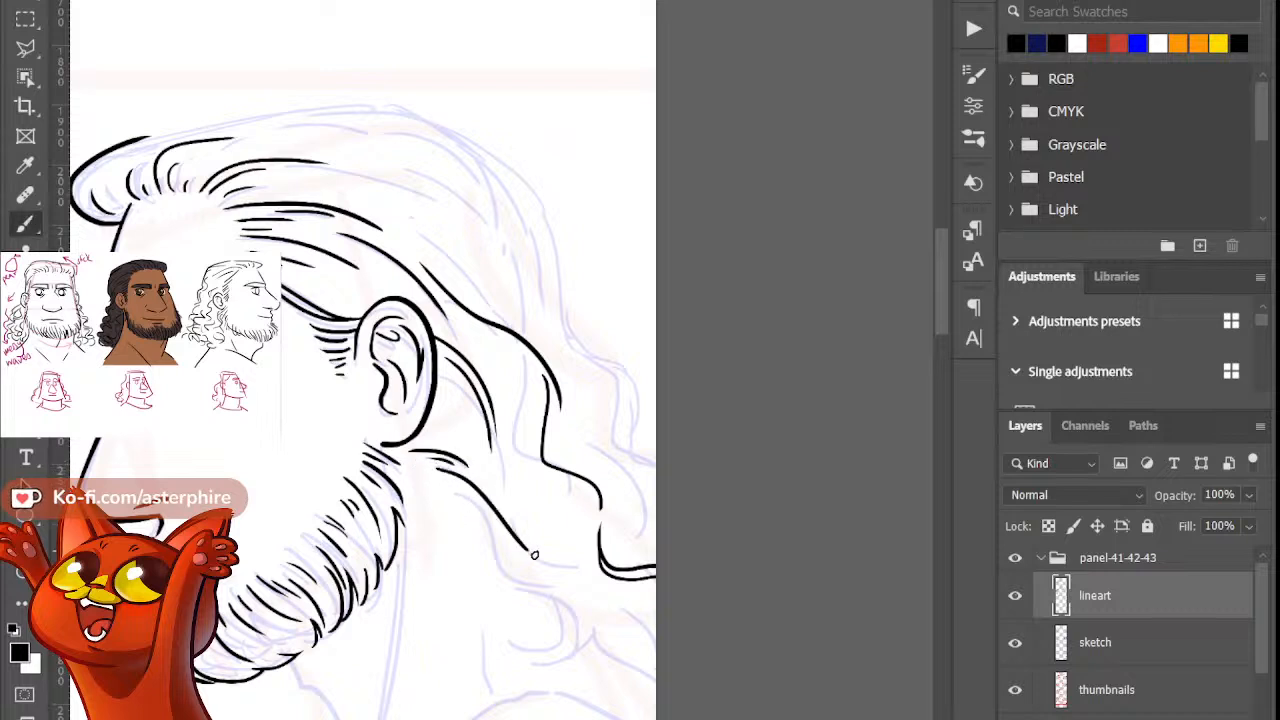
{"action": "key", "text": "ctrl+z"}
{"action": "mouse_move", "coordinate": [436, 466]}
{"action": "left_mouse_down"}
{"action": "mouse_move", "coordinate": [490, 548]}
{"action": "mouse_move", "coordinate": [516, 563]}
{"action": "left_mouse_up"}
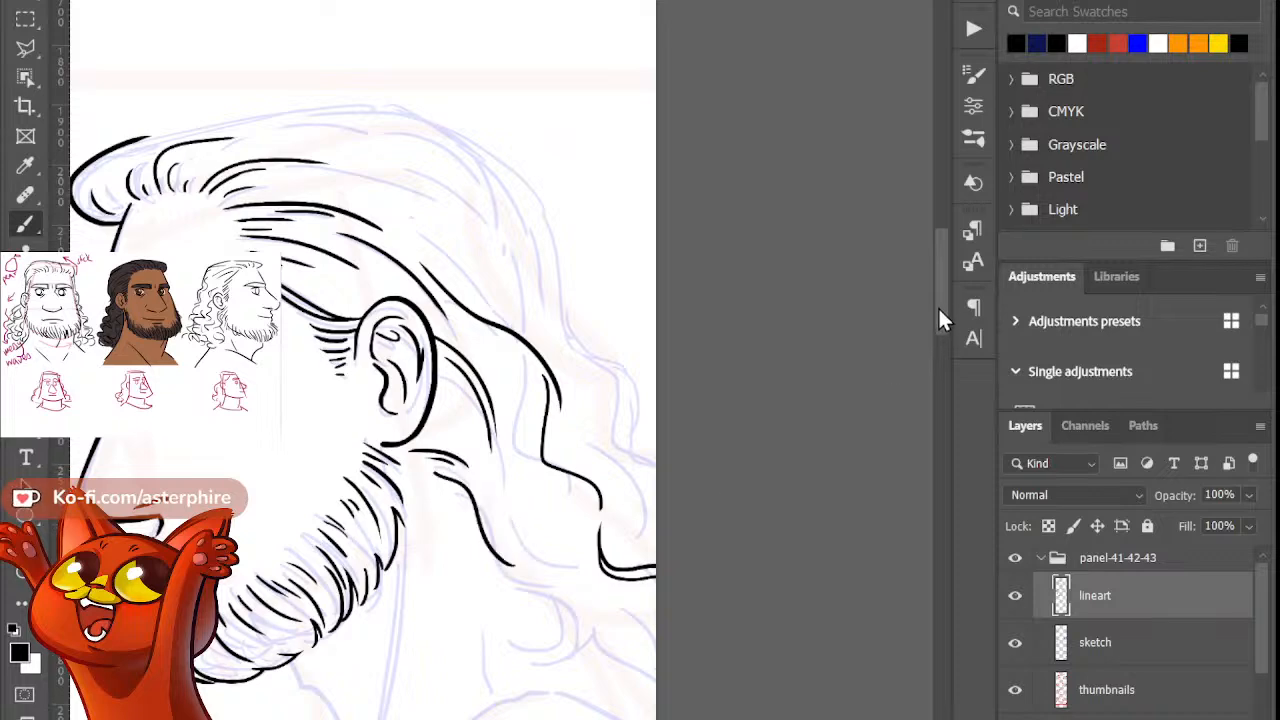
{"action": "left_click_drag", "start_coordinate": [938, 306], "coordinate": [943, 338]}
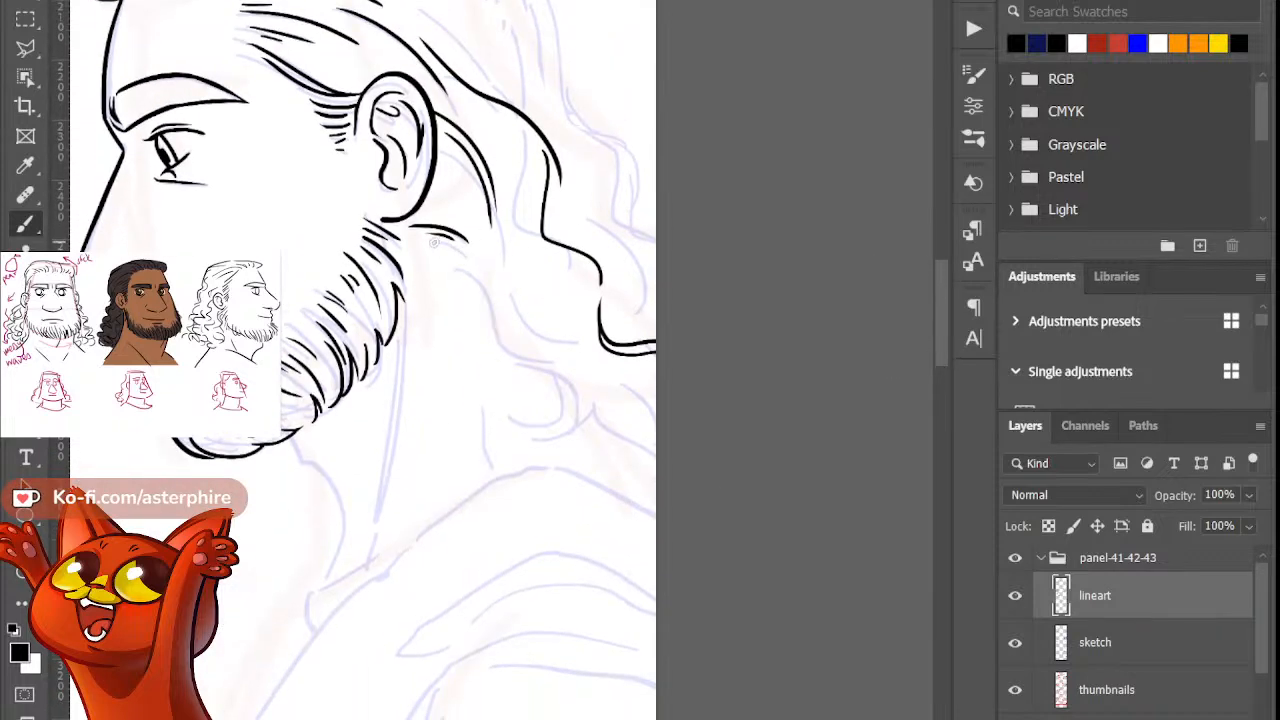
{"action": "mouse_move", "coordinate": [433, 242]}
{"action": "left_mouse_down"}
{"action": "mouse_move", "coordinate": [470, 257]}
{"action": "mouse_move", "coordinate": [487, 290]}
{"action": "left_mouse_up"}
{"action": "key", "text": "ctrl+z"}
{"action": "key", "text": "ctrl+z"}
{"action": "key", "text": "e"}
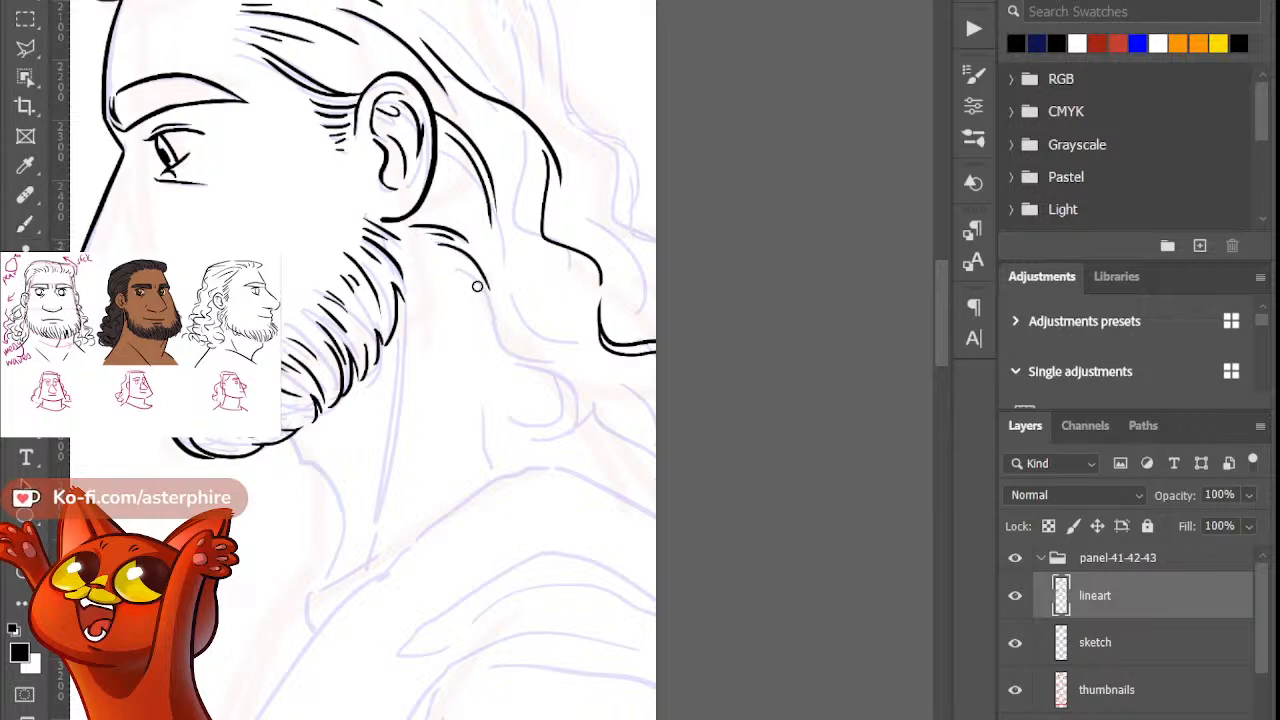
{"action": "key", "text": "b"}
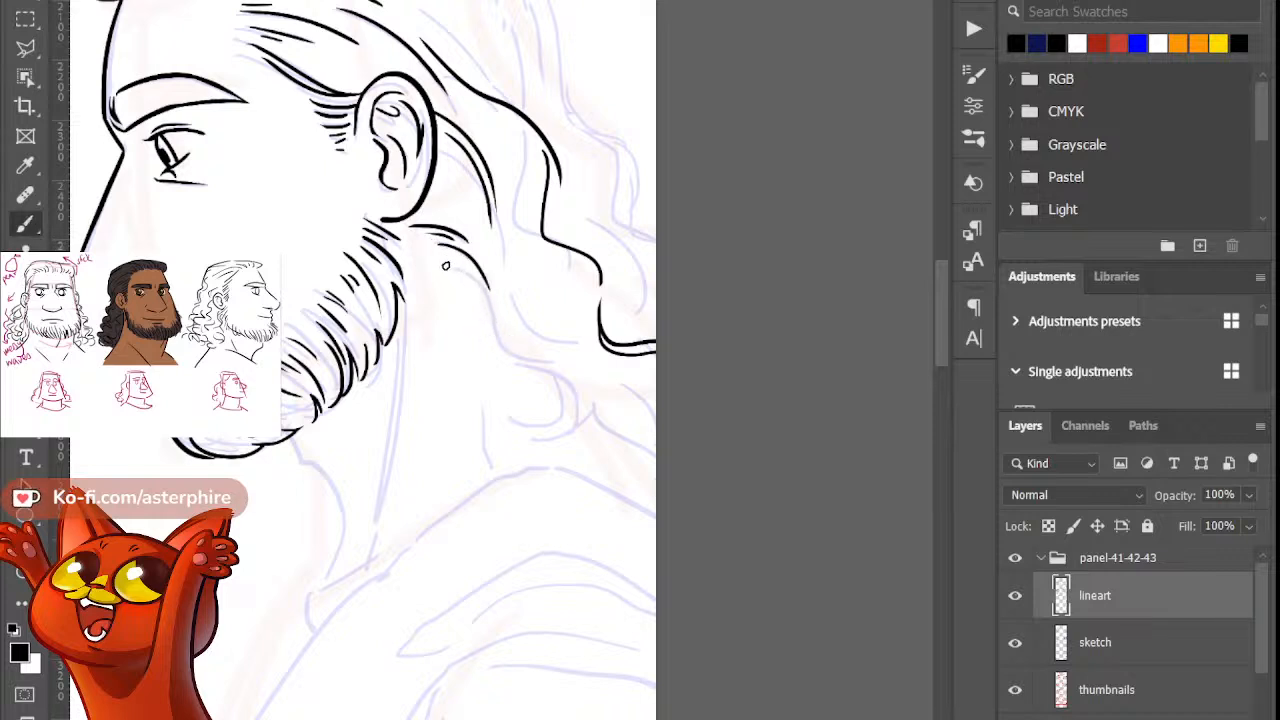
Step: Ink a long wavy strand from below the earlobe down and back over the neck, redrawing it until its S-curve fits
{"action": "left_click_drag", "start_coordinate": [446, 266], "coordinate": [586, 407]}
{"action": "key", "text": "ctrl+z"}
{"action": "mouse_move", "coordinate": [445, 263]}
{"action": "left_mouse_down"}
{"action": "mouse_move", "coordinate": [489, 340]}
{"action": "mouse_move", "coordinate": [589, 401]}
{"action": "left_mouse_up"}
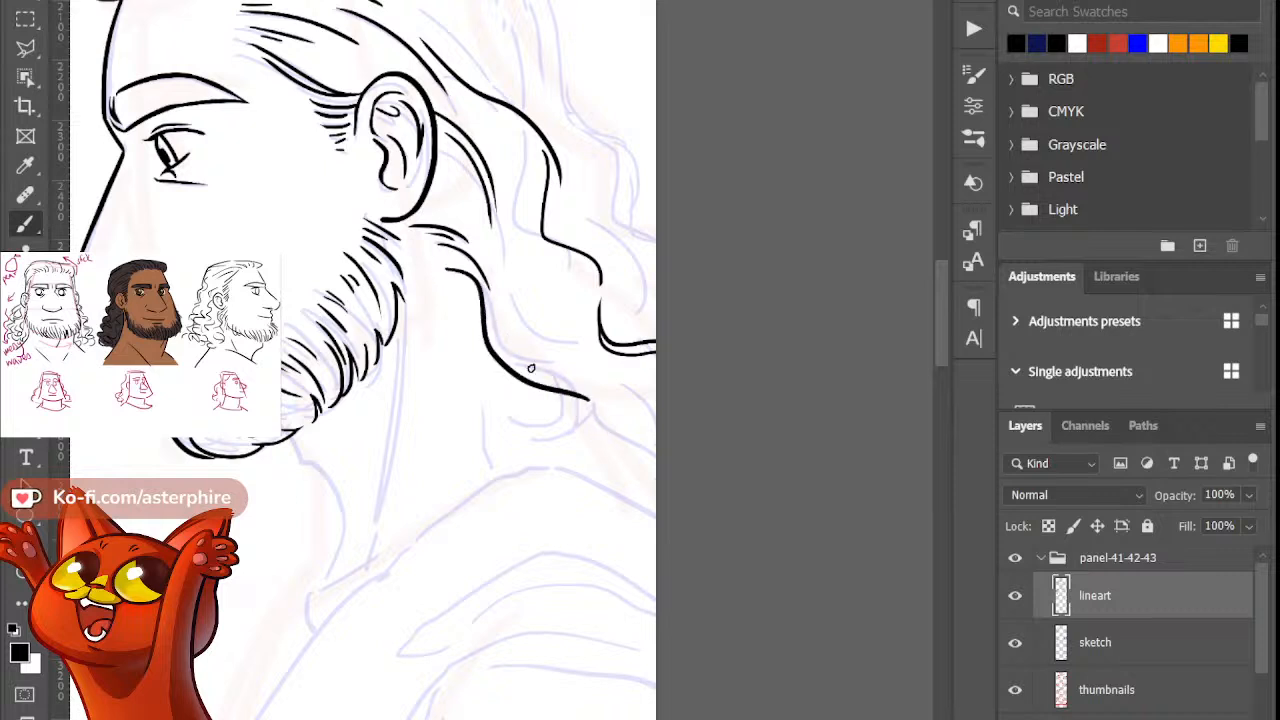
{"action": "key", "text": "ctrl+z"}
{"action": "mouse_move", "coordinate": [445, 264]}
{"action": "left_mouse_down"}
{"action": "mouse_move", "coordinate": [490, 350]}
{"action": "mouse_move", "coordinate": [585, 410]}
{"action": "left_mouse_up"}
{"action": "key", "text": "ctrl+z"}
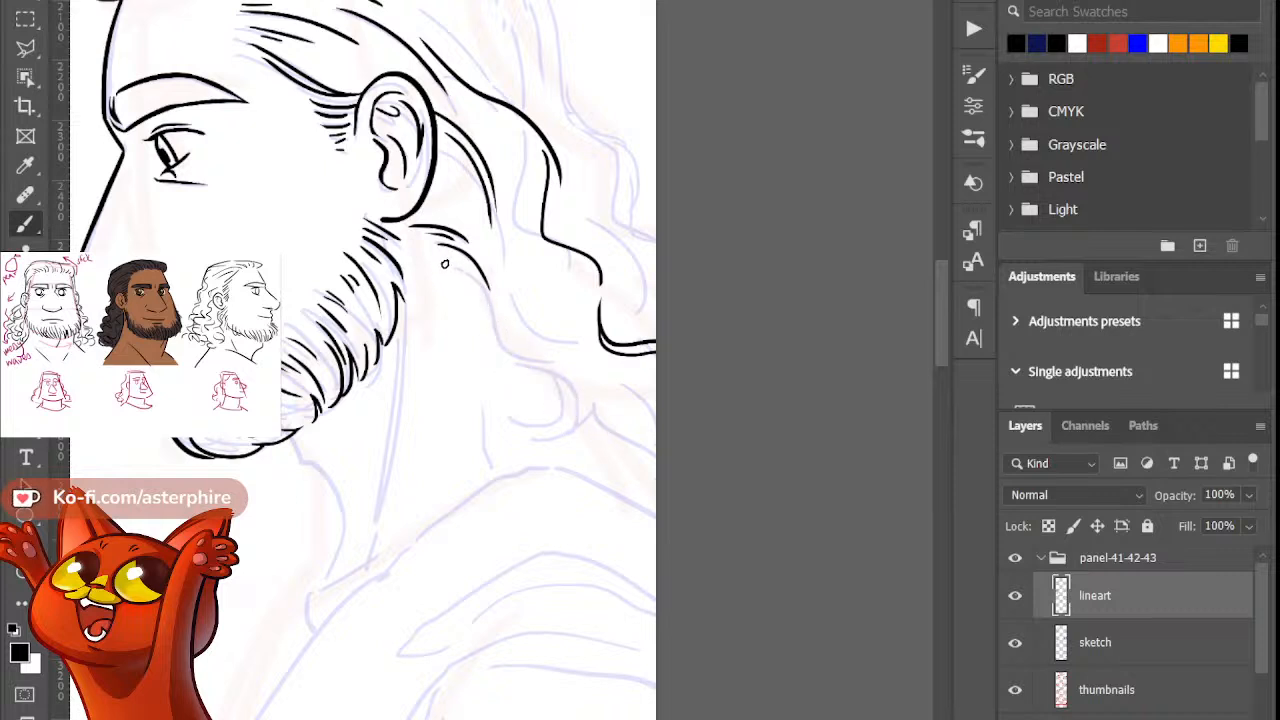
{"action": "left_click_drag", "start_coordinate": [445, 263], "coordinate": [588, 432]}
{"action": "key", "text": "ctrl+z"}
{"action": "mouse_move", "coordinate": [445, 264]}
{"action": "left_mouse_down"}
{"action": "mouse_move", "coordinate": [608, 434]}
{"action": "mouse_move", "coordinate": [483, 307]}
{"action": "mouse_move", "coordinate": [580, 427]}
{"action": "left_mouse_up"}
{"action": "key", "text": "ctrl+z"}
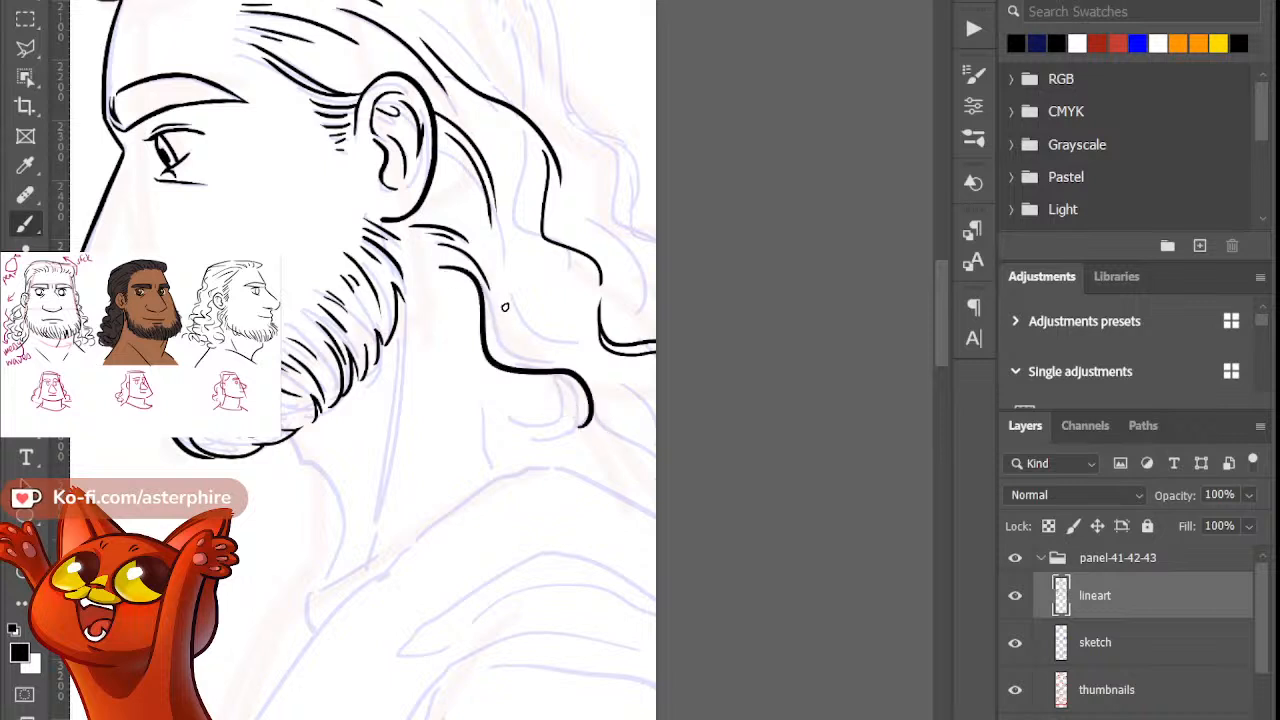
{"action": "key", "text": "ctrl+z"}
{"action": "left_click_drag", "start_coordinate": [445, 264], "coordinate": [585, 430]}
{"action": "key", "text": "ctrl+z"}
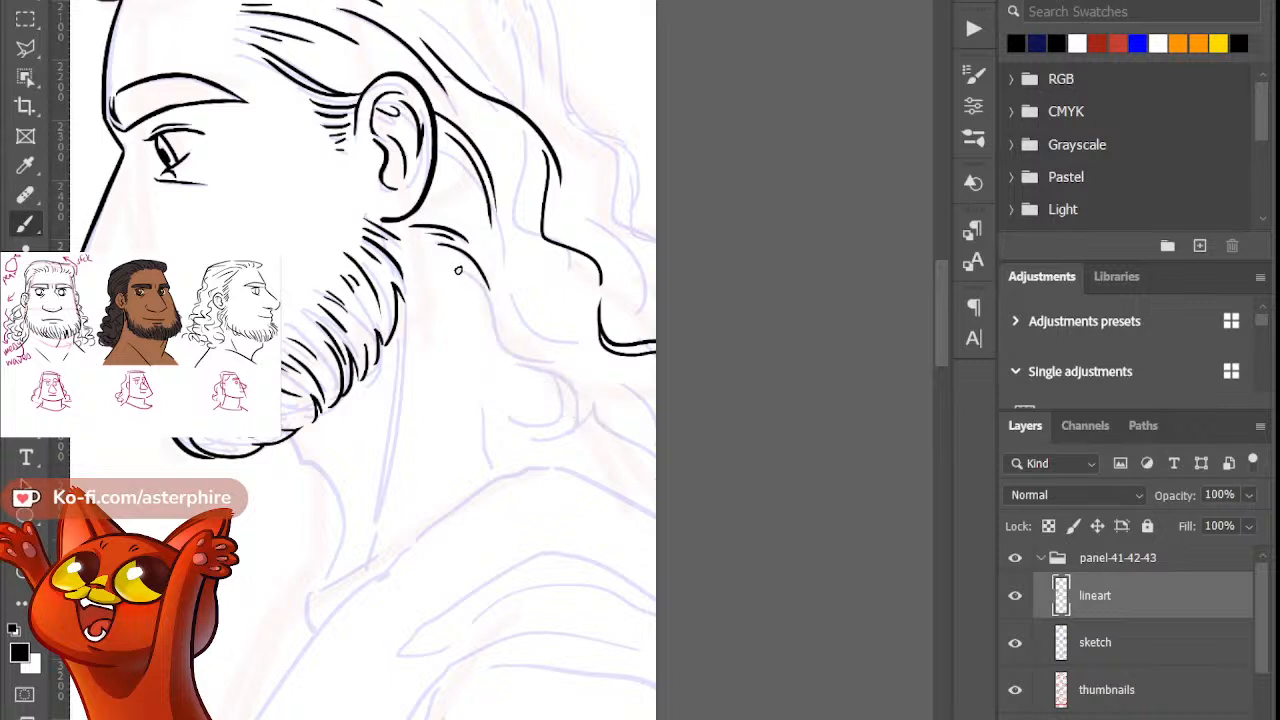
{"action": "mouse_move", "coordinate": [445, 262]}
{"action": "left_mouse_down"}
{"action": "mouse_move", "coordinate": [490, 336]}
{"action": "mouse_move", "coordinate": [586, 428]}
{"action": "left_mouse_up"}
{"action": "key", "text": "ctrl+z"}
{"action": "left_click_drag", "start_coordinate": [446, 266], "coordinate": [605, 440]}
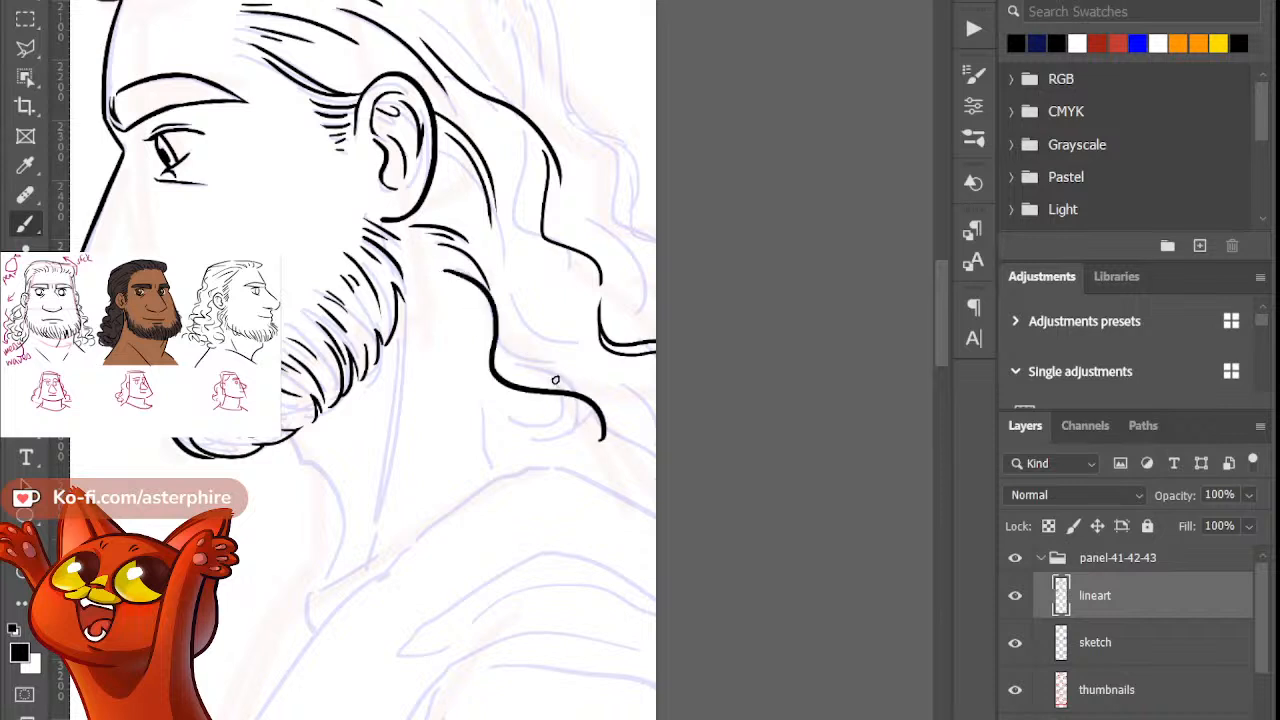
{"action": "key", "text": "ctrl+z"}
{"action": "mouse_move", "coordinate": [446, 264]}
{"action": "left_mouse_down"}
{"action": "mouse_move", "coordinate": [487, 341]}
{"action": "mouse_move", "coordinate": [588, 422]}
{"action": "left_mouse_up"}
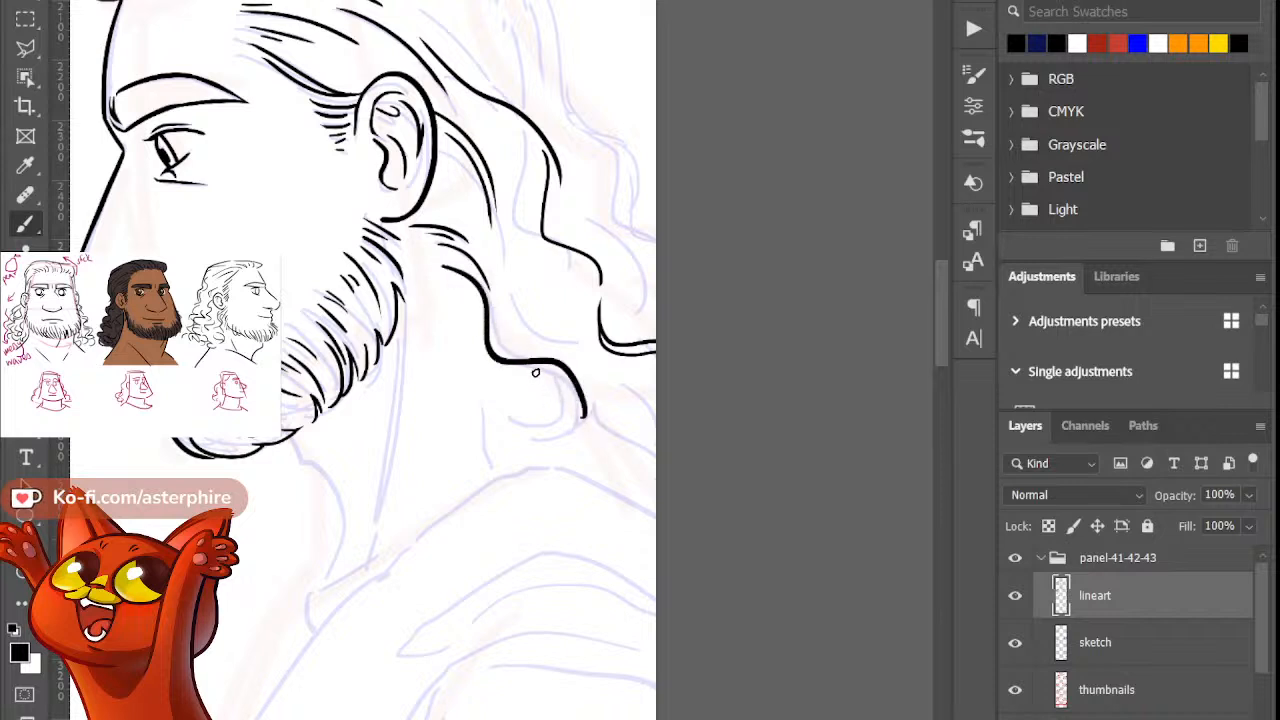
{"action": "key", "text": "ctrl+z"}
{"action": "mouse_move", "coordinate": [468, 272]}
{"action": "left_mouse_down"}
{"action": "mouse_move", "coordinate": [557, 371]}
{"action": "mouse_move", "coordinate": [592, 388]}
{"action": "left_mouse_up"}
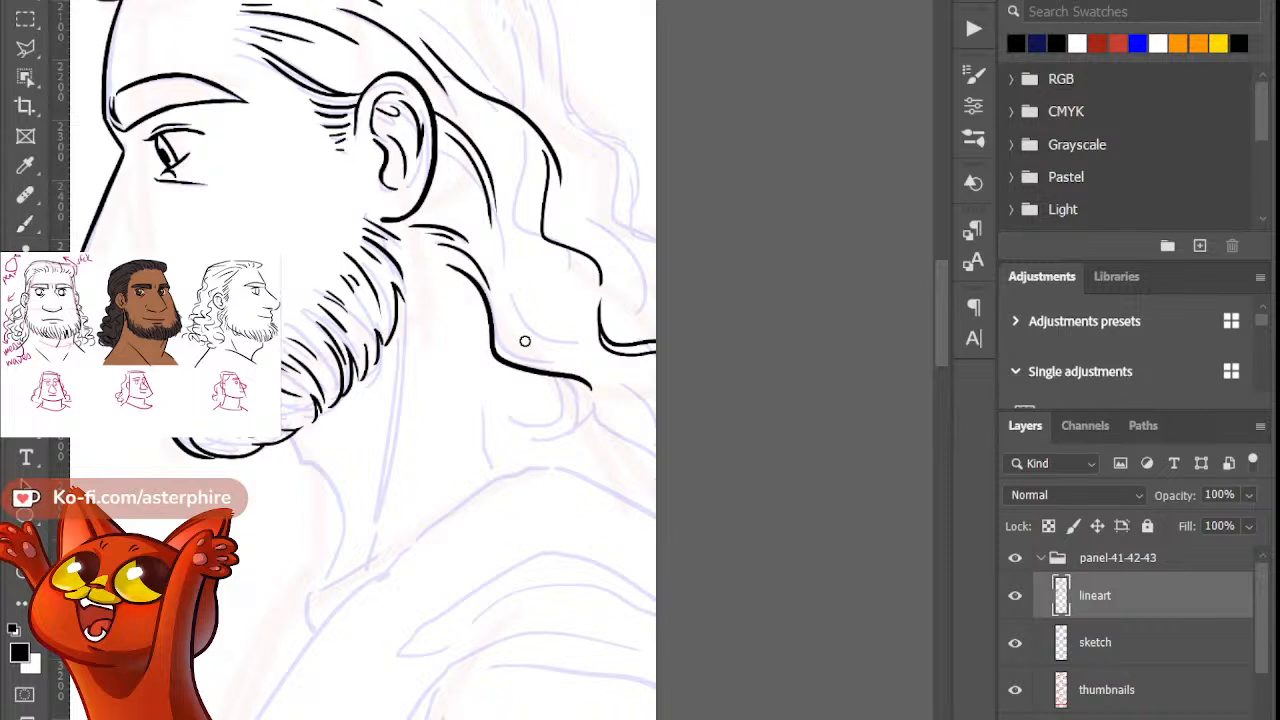
Step: Ink a small curl hooking under the tip of the lower wavy strand, redrawing it until it rounds cleanly
{"action": "key", "text": "b"}
{"action": "left_click_drag", "start_coordinate": [543, 373], "coordinate": [514, 420]}
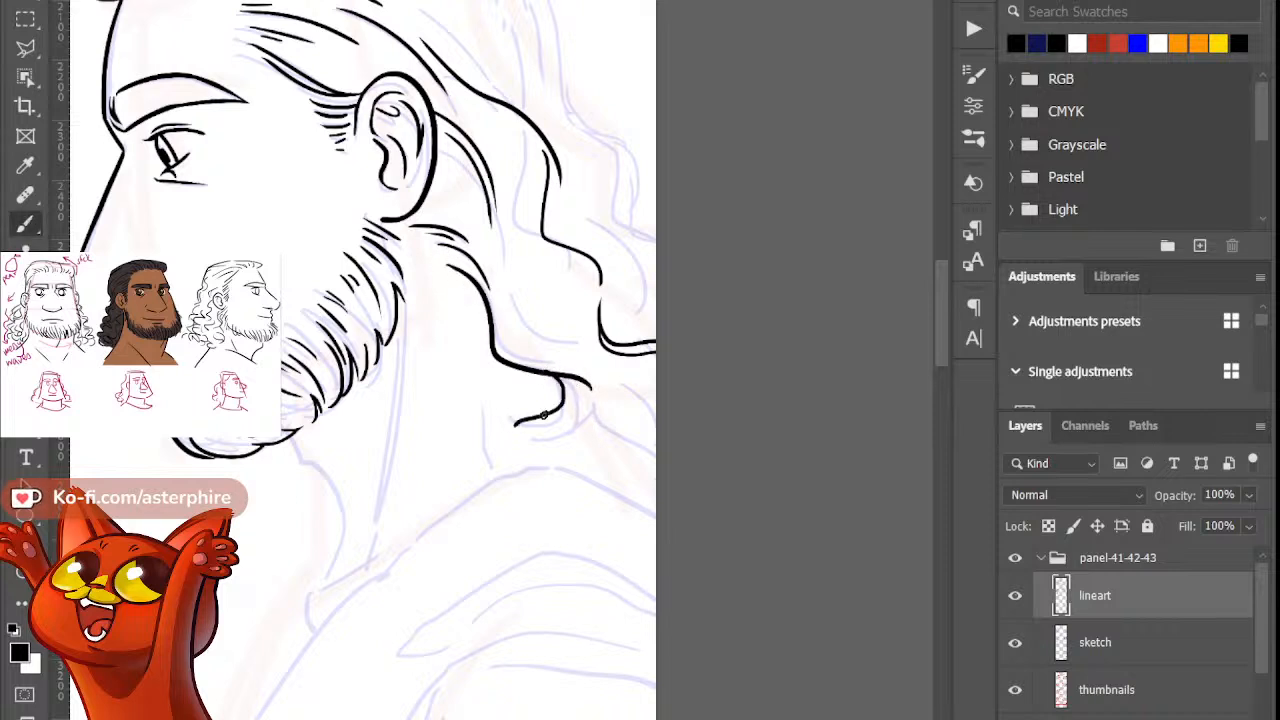
{"action": "key", "text": "ctrl+z"}
{"action": "left_click_drag", "start_coordinate": [547, 375], "coordinate": [540, 426]}
{"action": "key", "text": "ctrl+z"}
{"action": "key", "text": "ctrl+z"}
{"action": "mouse_move", "coordinate": [543, 374]}
{"action": "left_mouse_down"}
{"action": "mouse_move", "coordinate": [550, 440]}
{"action": "mouse_move", "coordinate": [530, 429]}
{"action": "mouse_move", "coordinate": [593, 413]}
{"action": "left_mouse_up"}
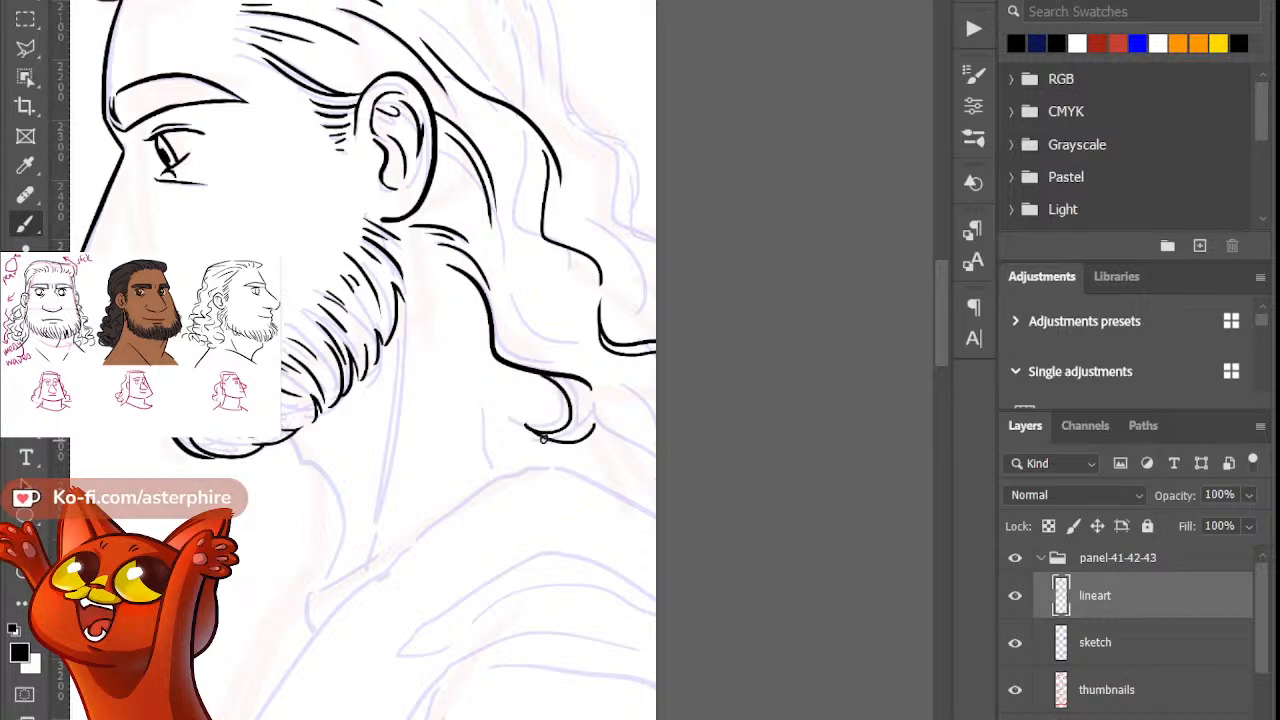
{"action": "key", "text": "ctrl+z"}
{"action": "mouse_move", "coordinate": [514, 411]}
{"action": "left_mouse_down"}
{"action": "mouse_move", "coordinate": [597, 410]}
{"action": "mouse_move", "coordinate": [576, 410]}
{"action": "left_mouse_up"}
{"action": "key", "text": "ctrl+z"}
{"action": "key", "text": "ctrl+z"}
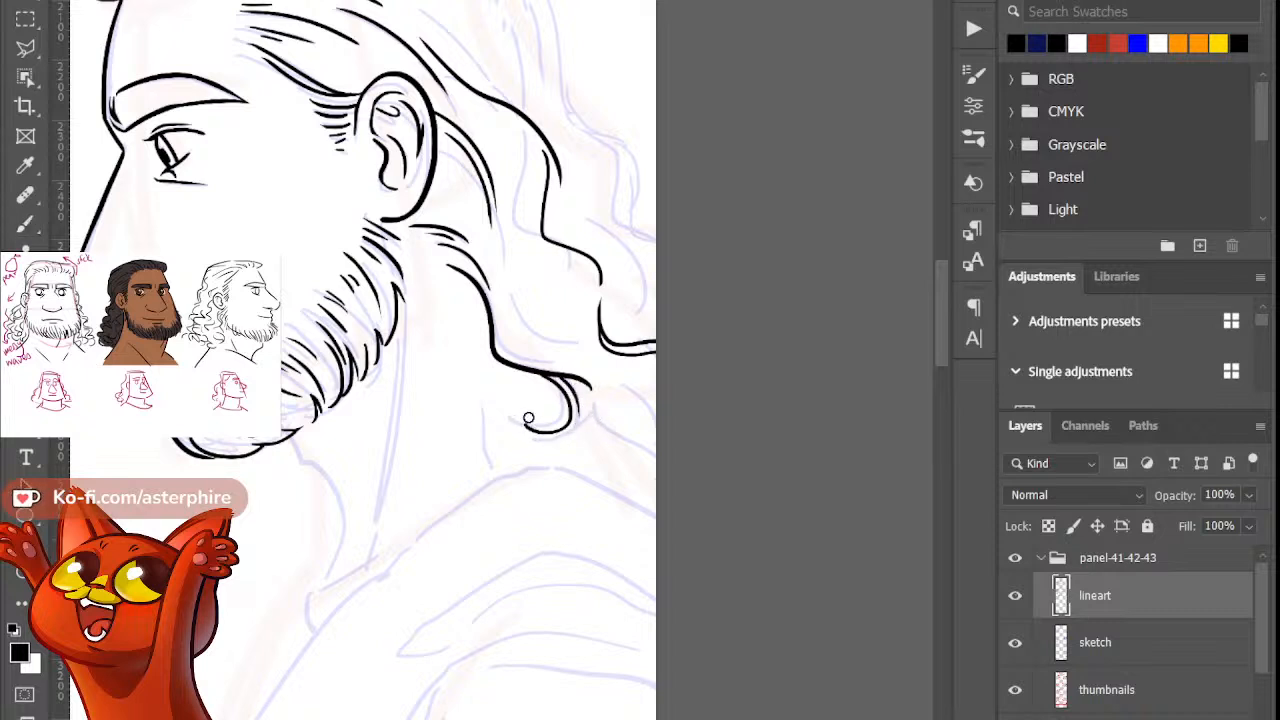
Step: Ink the curl's outer lower contour up to a point and continue the lock in a curve to the canvas edge
{"action": "key", "text": "b"}
{"action": "left_click_drag", "start_coordinate": [526, 428], "coordinate": [598, 411]}
{"action": "left_click_drag", "start_coordinate": [596, 409], "coordinate": [646, 466]}
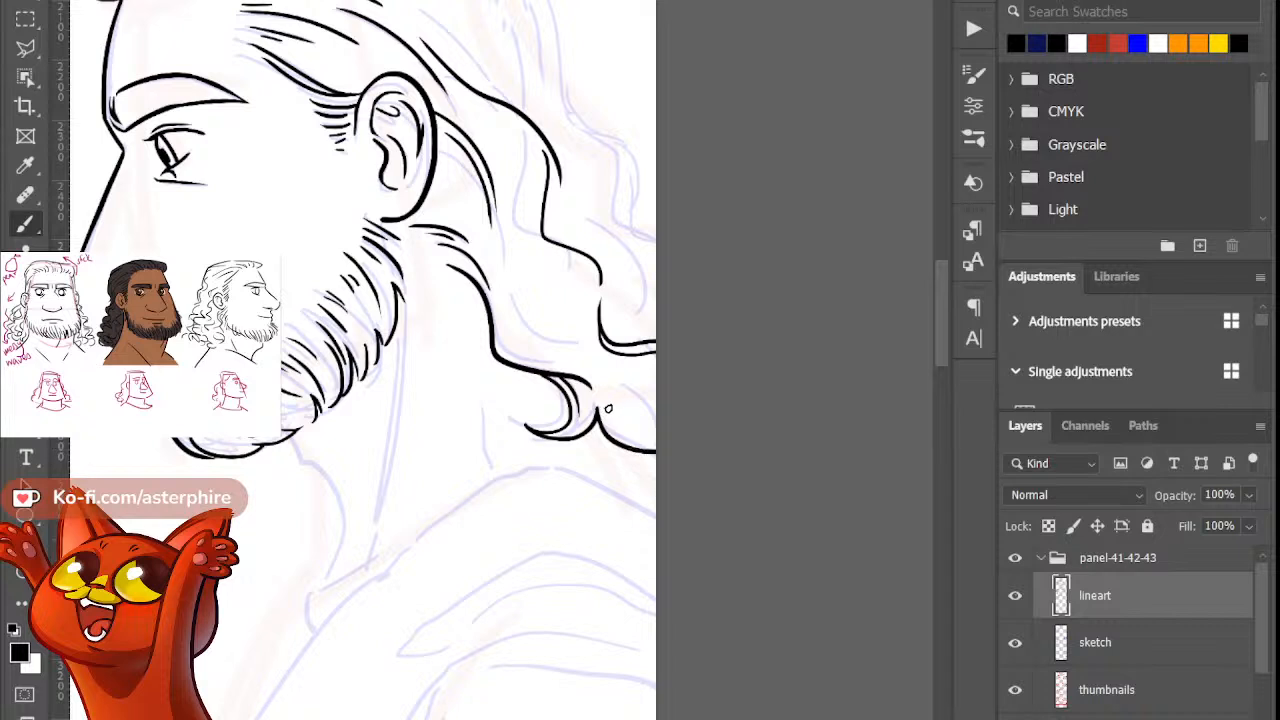
Step: Ink an upper wavy strand running above the curl toward the canvas edge, redrawing it and cleaning up its start
{"action": "left_click_drag", "start_coordinate": [583, 354], "coordinate": [647, 421]}
{"action": "key", "text": "ctrl+z"}
{"action": "left_click_drag", "start_coordinate": [582, 353], "coordinate": [625, 392]}
{"action": "key", "text": "ctrl+z"}
{"action": "left_click_drag", "start_coordinate": [569, 357], "coordinate": [622, 430]}
{"action": "key", "text": "ctrl+z"}
{"action": "left_click_drag", "start_coordinate": [506, 333], "coordinate": [638, 401]}
{"action": "key", "text": "e"}
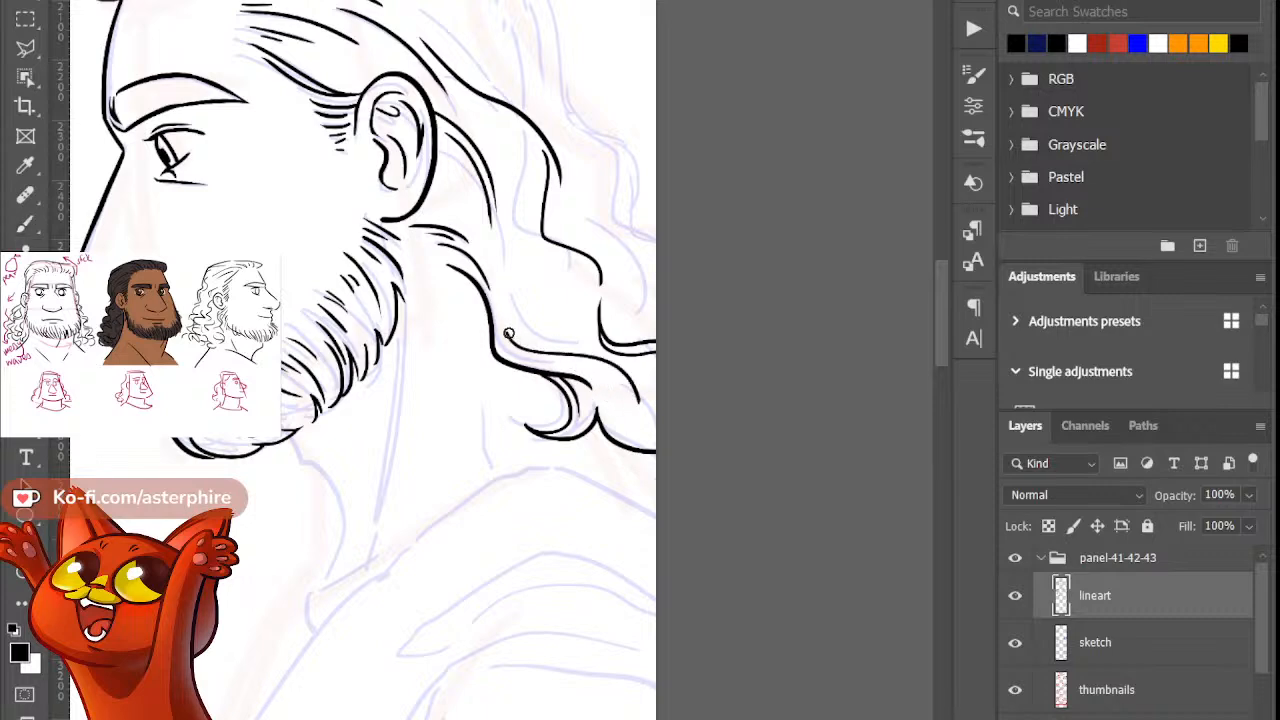
{"action": "key", "text": "b"}
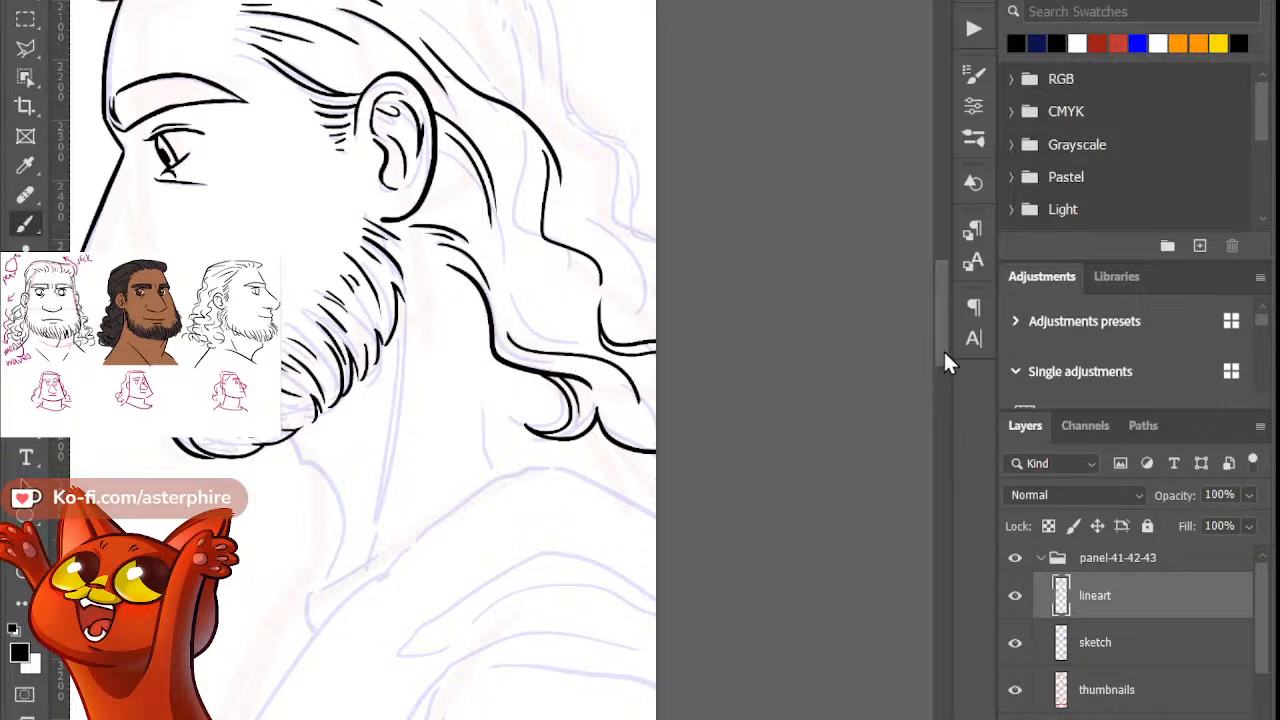
Step: Ink an inward-curving strand between the locks behind the ear and the lower wavy lock, tapering its ends
{"action": "left_click_drag", "start_coordinate": [943, 349], "coordinate": [941, 296]}
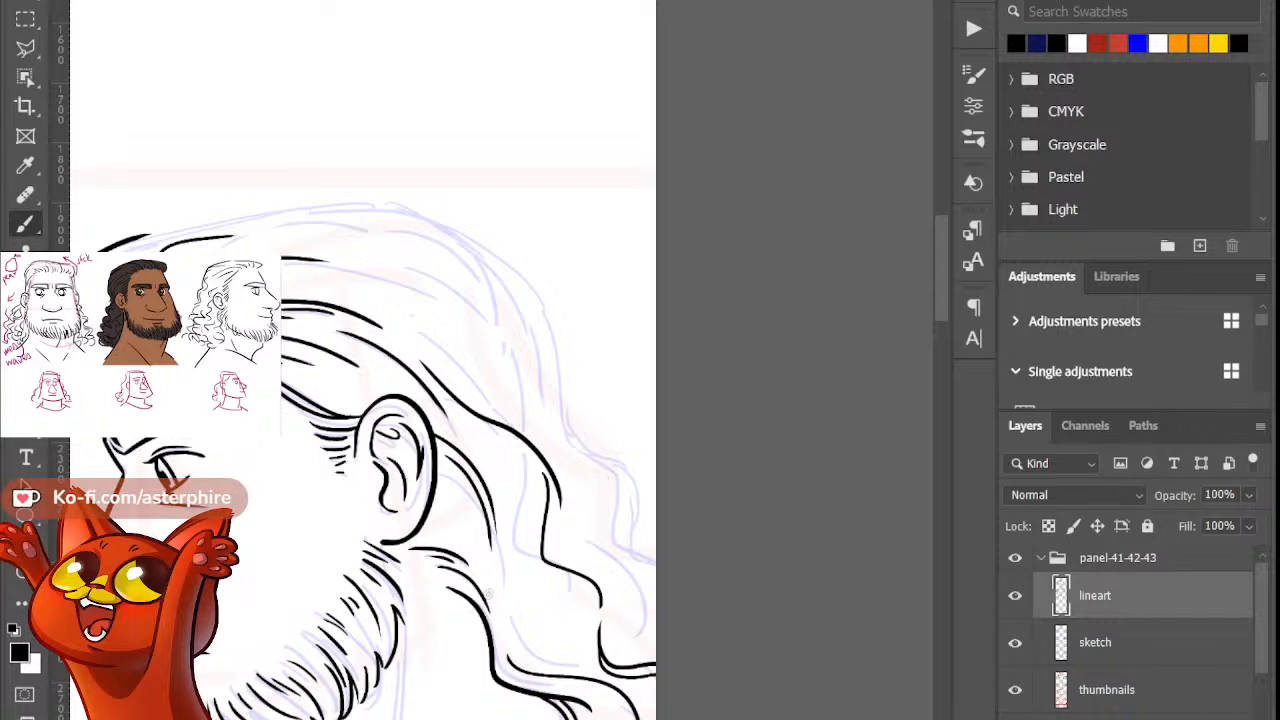
{"action": "mouse_move", "coordinate": [496, 474]}
{"action": "left_mouse_down"}
{"action": "mouse_move", "coordinate": [506, 584]}
{"action": "mouse_move", "coordinate": [528, 622]}
{"action": "left_mouse_up"}
{"action": "key", "text": "ctrl+z"}
{"action": "left_click_drag", "start_coordinate": [500, 500], "coordinate": [536, 632]}
{"action": "key", "text": "e"}
{"action": "left_click_drag", "start_coordinate": [506, 500], "coordinate": [514, 534]}
{"action": "key", "text": "b"}
{"action": "key", "text": "e"}
{"action": "key", "text": "b"}
{"action": "key", "text": "e"}
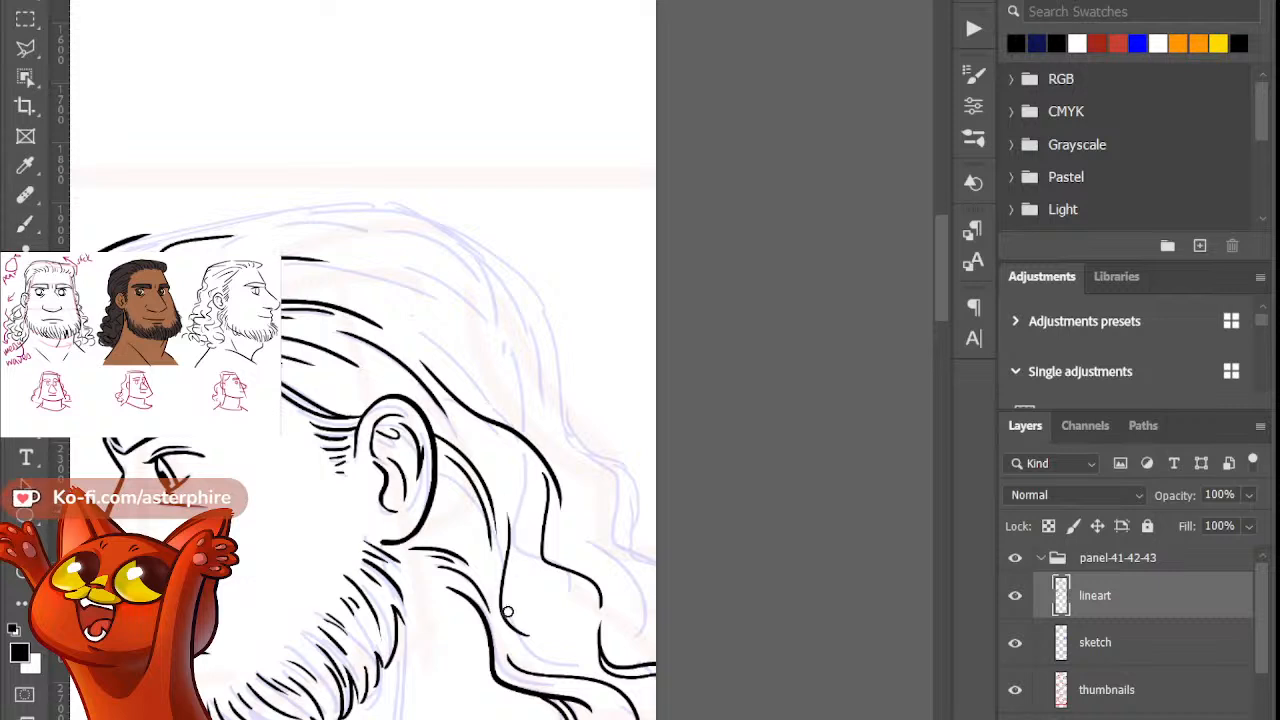
{"action": "key", "text": "b"}
{"action": "key", "text": "e"}
{"action": "key", "text": "b"}
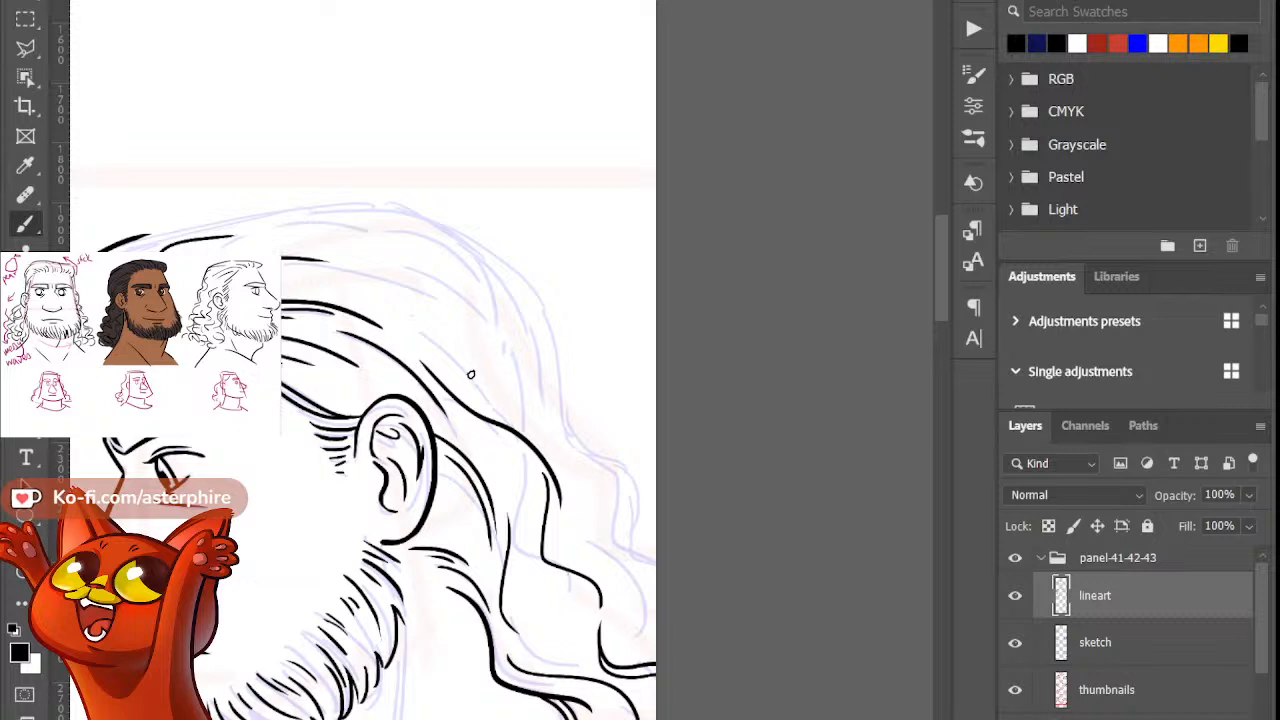
Step: Ink the top outline of the hair from the front tuft back to the crown, redrawing it until it arches smoothly
{"action": "scroll", "coordinate": [503, 360], "scroll_direction": "left", "scroll_amount": 5}
{"action": "scroll", "coordinate": [503, 360], "scroll_direction": "right", "scroll_amount": 4}
{"action": "scroll", "coordinate": [503, 360], "scroll_direction": "left", "scroll_amount": 1}
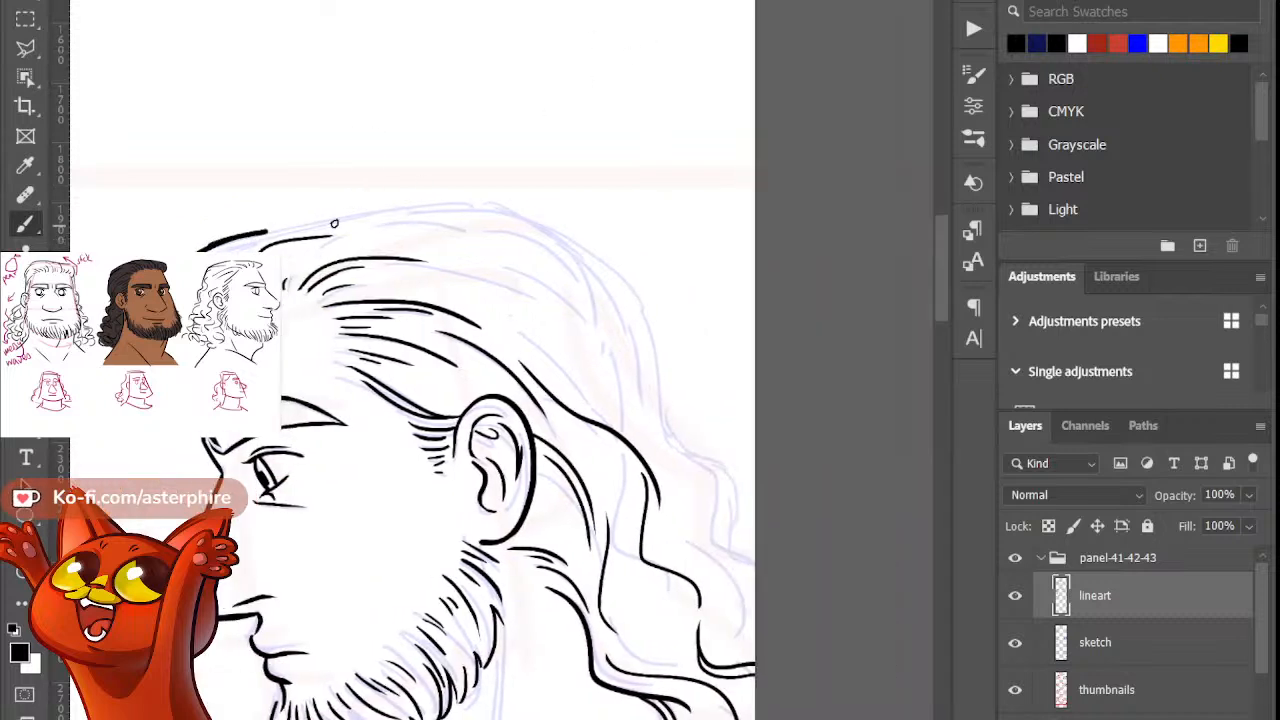
{"action": "left_click_drag", "start_coordinate": [334, 224], "coordinate": [471, 210]}
{"action": "key", "text": "ctrl+z"}
{"action": "left_click_drag", "start_coordinate": [238, 239], "coordinate": [497, 213]}
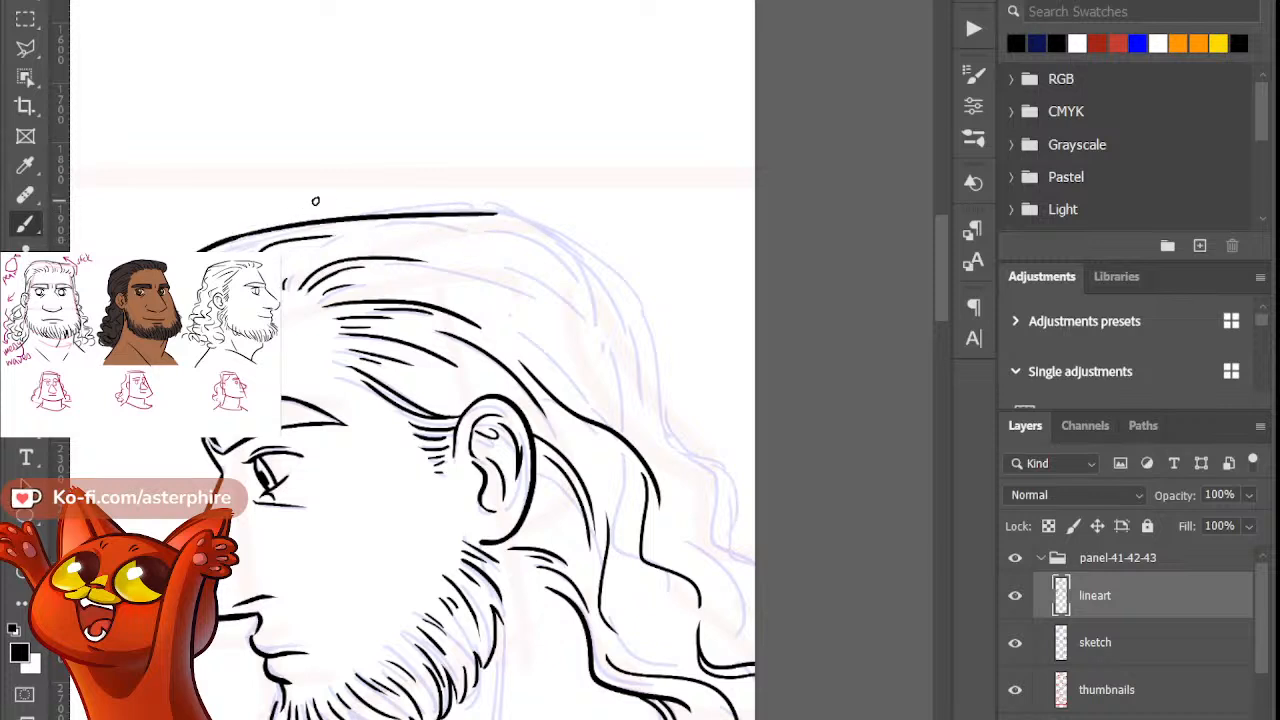
{"action": "key", "text": "ctrl+z"}
{"action": "left_click_drag", "start_coordinate": [234, 239], "coordinate": [450, 194]}
{"action": "key", "text": "ctrl+z"}
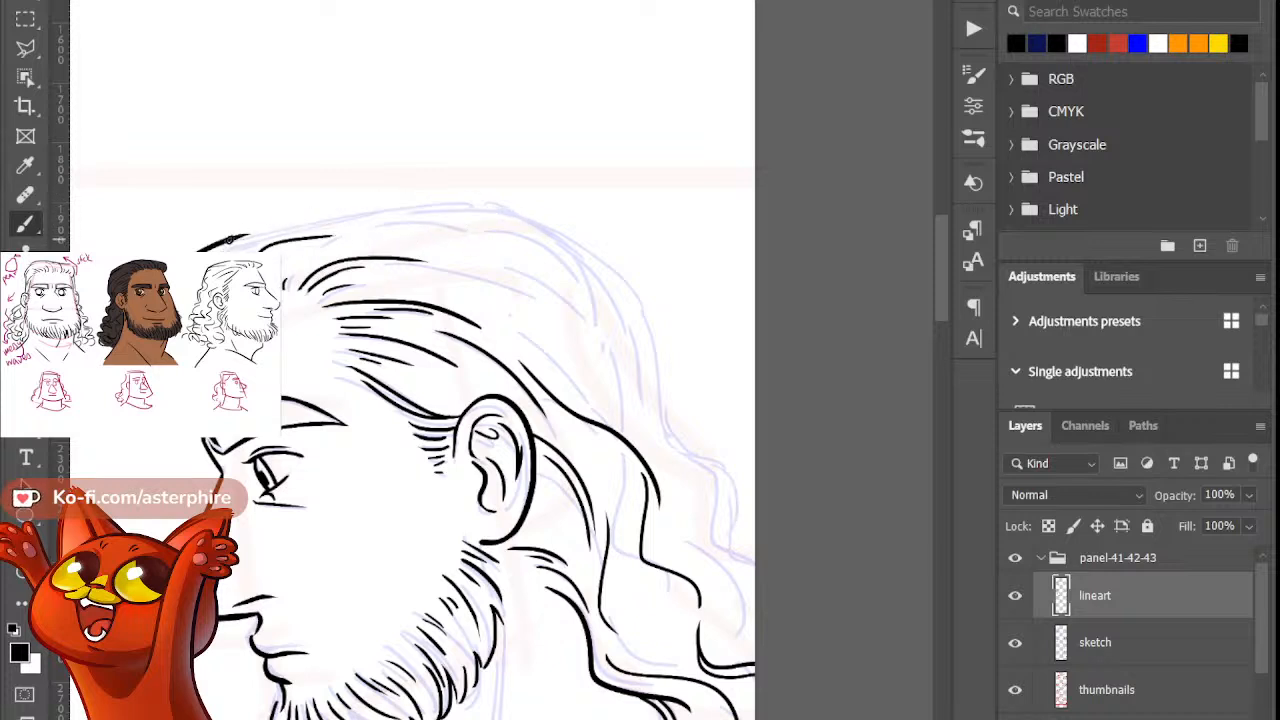
{"action": "left_click_drag", "start_coordinate": [230, 240], "coordinate": [464, 221]}
{"action": "key", "text": "ctrl+z"}
{"action": "left_click_drag", "start_coordinate": [222, 237], "coordinate": [485, 202]}
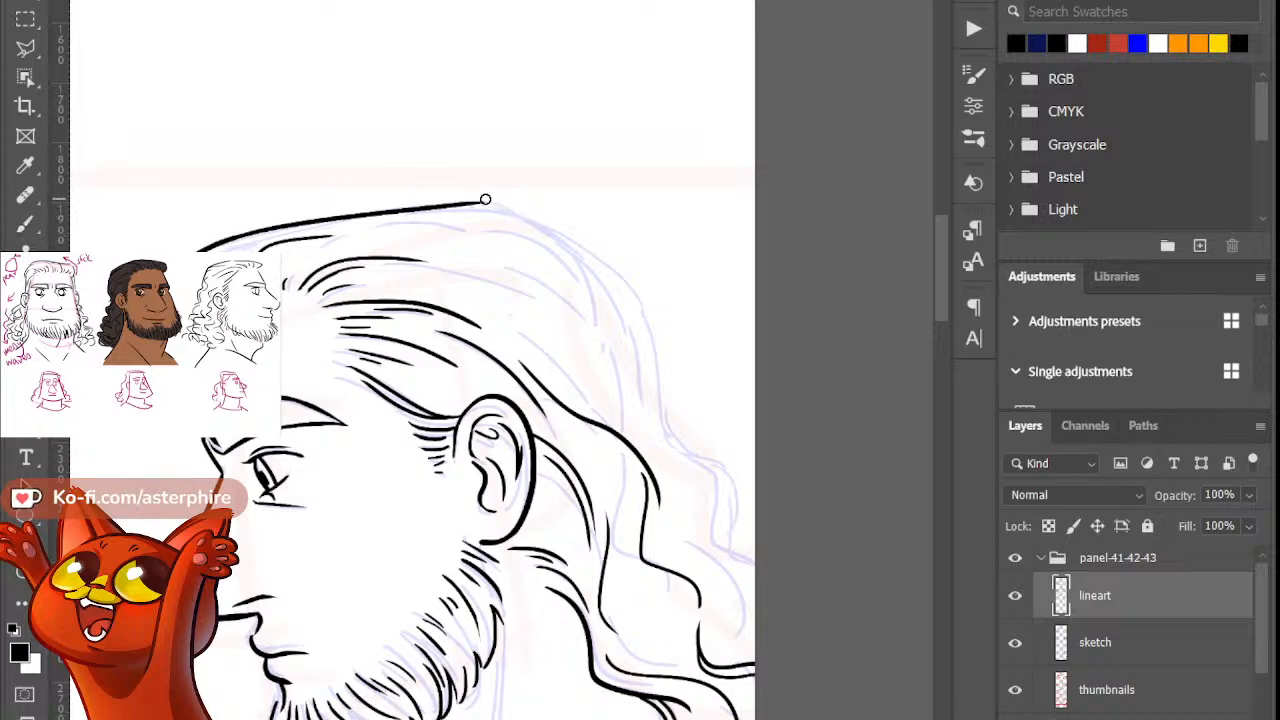
Step: Continue the hair outline over the crown and down the upper back of the head, erasing the excess at its end
{"action": "left_click_drag", "start_coordinate": [485, 199], "coordinate": [626, 289]}
{"action": "key", "text": "ctrl+z"}
{"action": "left_click_drag", "start_coordinate": [457, 203], "coordinate": [630, 311]}
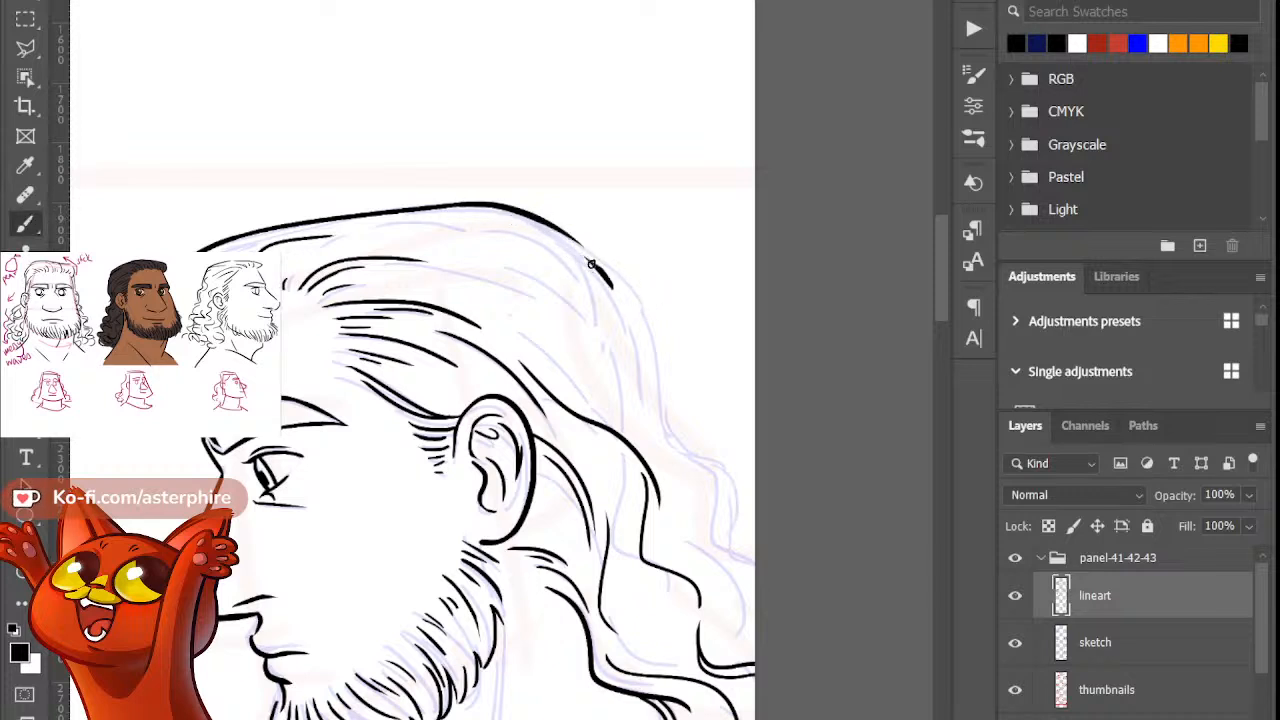
{"action": "key", "text": "b"}
{"action": "left_click_drag", "start_coordinate": [550, 222], "coordinate": [668, 333]}
{"action": "key", "text": "ctrl+z"}
{"action": "left_click_drag", "start_coordinate": [552, 228], "coordinate": [684, 340]}
{"action": "key", "text": "ctrl+z"}
{"action": "left_click_drag", "start_coordinate": [546, 220], "coordinate": [682, 331]}
{"action": "key", "text": "e"}
{"action": "left_click_drag", "start_coordinate": [640, 290], "coordinate": [691, 349]}
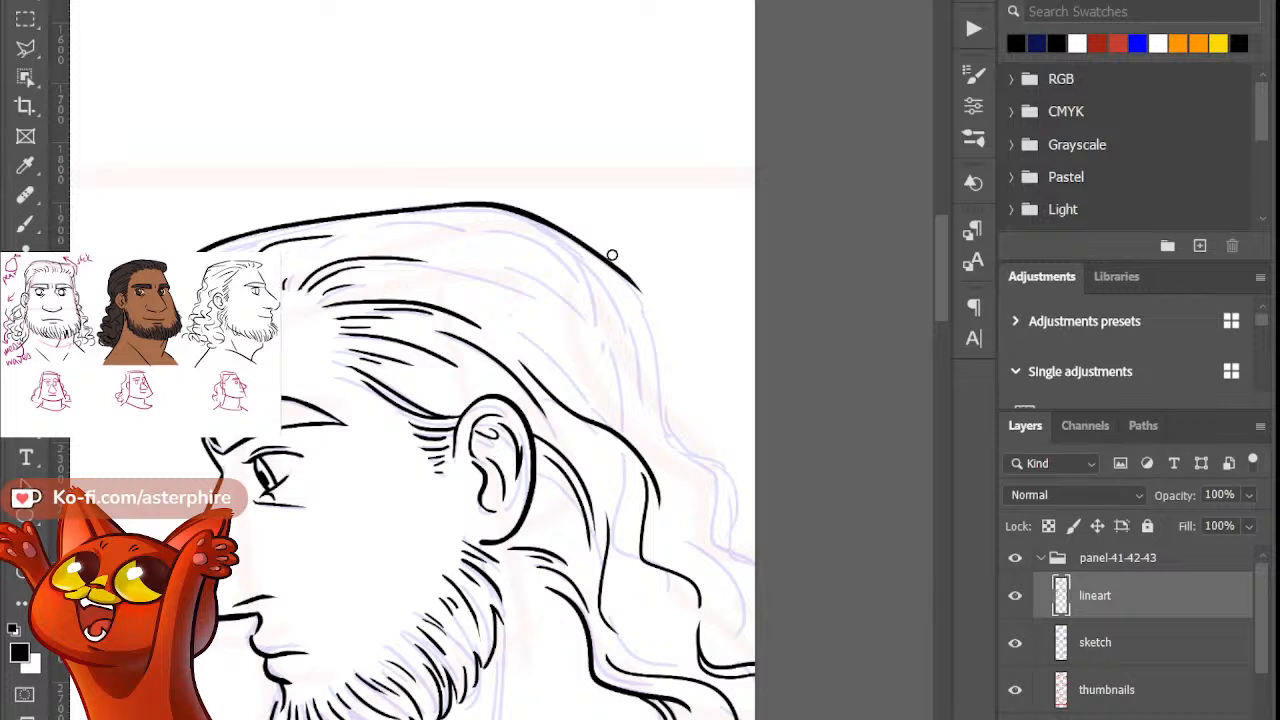
Step: Extend the hair outline down the back of the head to the first wave, redrawing it until it joins cleanly
{"action": "key", "text": "b"}
{"action": "left_click_drag", "start_coordinate": [612, 262], "coordinate": [668, 440]}
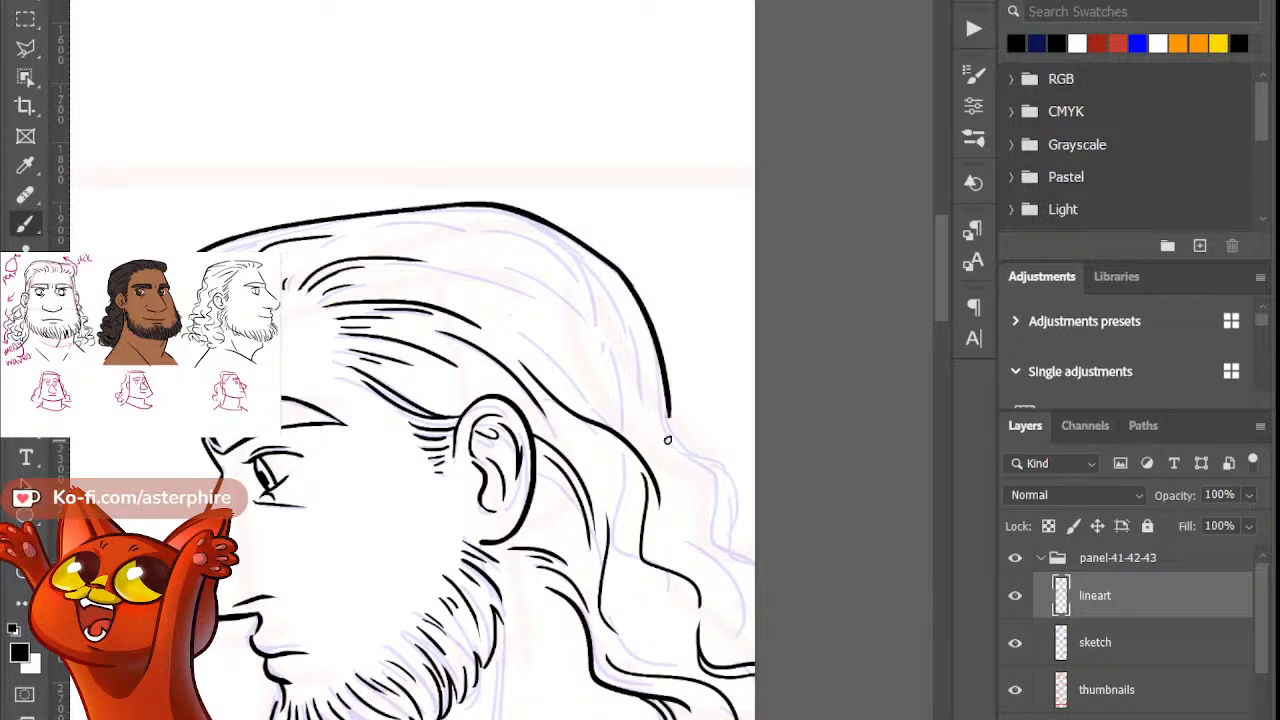
{"action": "key", "text": "ctrl+z"}
{"action": "left_click_drag", "start_coordinate": [622, 268], "coordinate": [667, 455]}
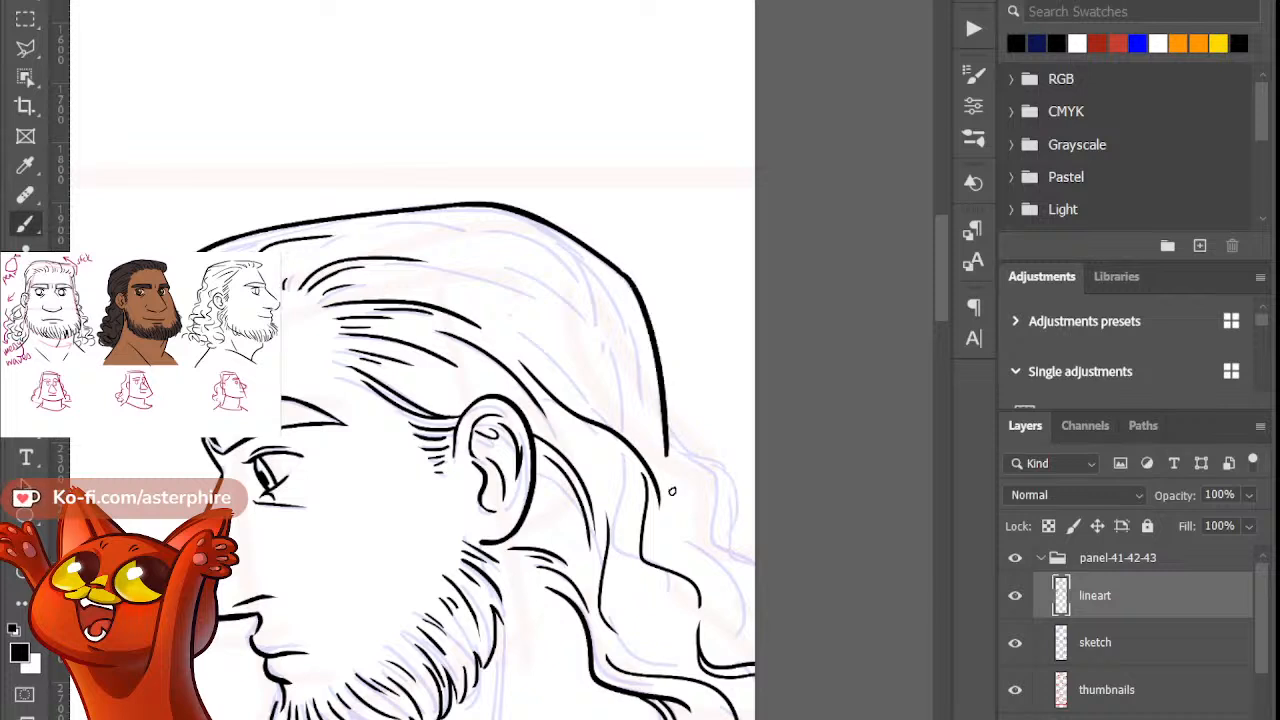
{"action": "key", "text": "ctrl+z"}
{"action": "left_click_drag", "start_coordinate": [613, 263], "coordinate": [668, 446]}
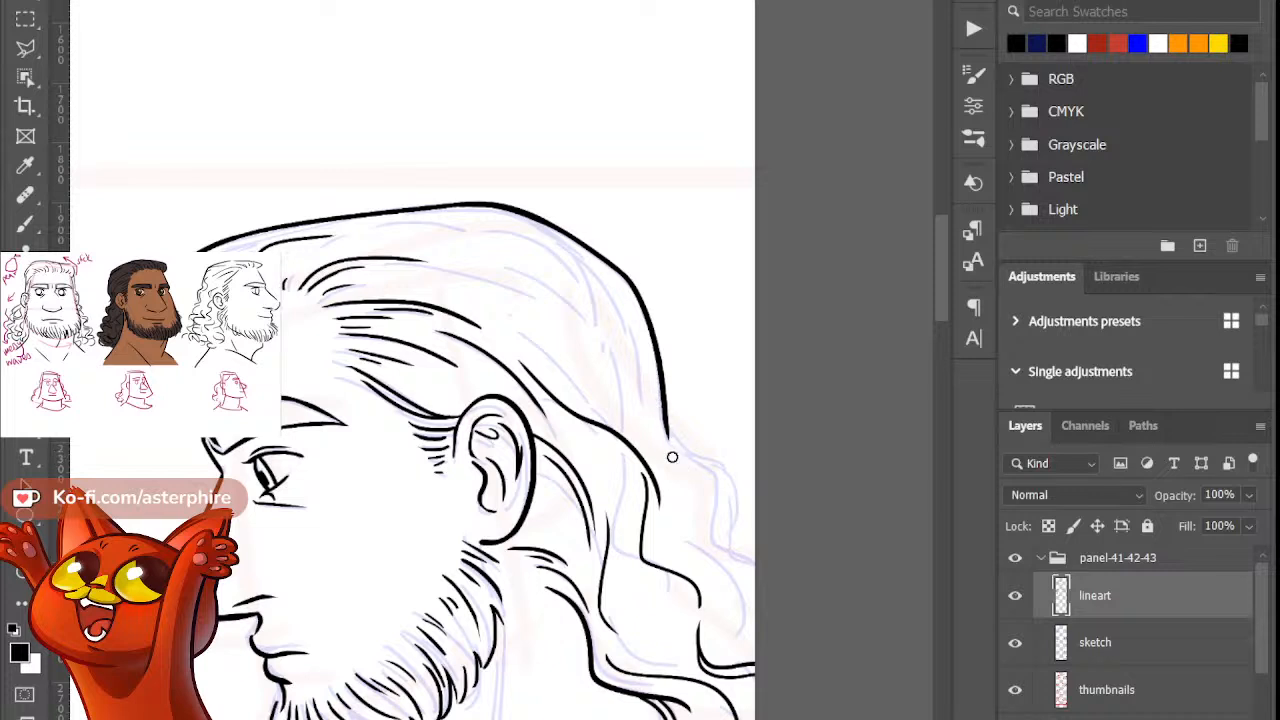
Step: Ink the outer wave at the bottom of the back outline and carry it down to the canvas edge
{"action": "key", "text": "b"}
{"action": "left_click_drag", "start_coordinate": [666, 426], "coordinate": [735, 517]}
{"action": "key", "text": "ctrl+z"}
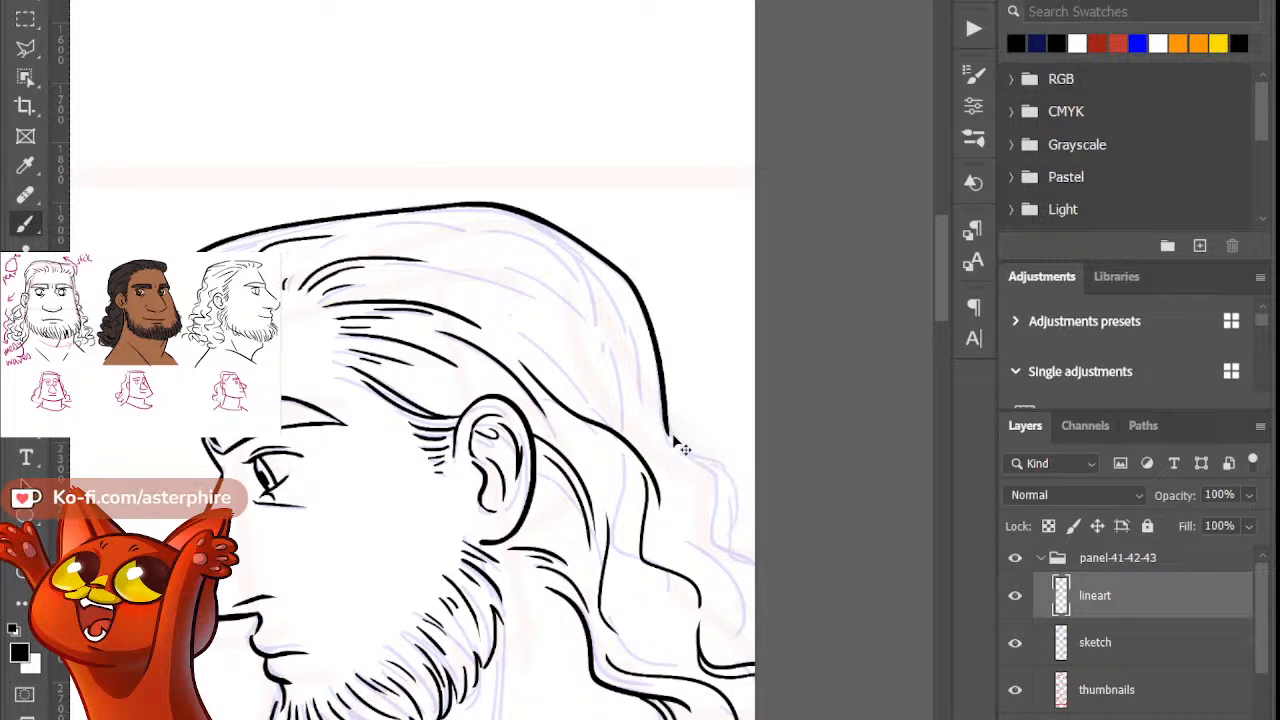
{"action": "mouse_move", "coordinate": [665, 420]}
{"action": "left_mouse_down"}
{"action": "mouse_move", "coordinate": [733, 471]}
{"action": "mouse_move", "coordinate": [719, 501]}
{"action": "mouse_move", "coordinate": [738, 528]}
{"action": "left_mouse_up"}
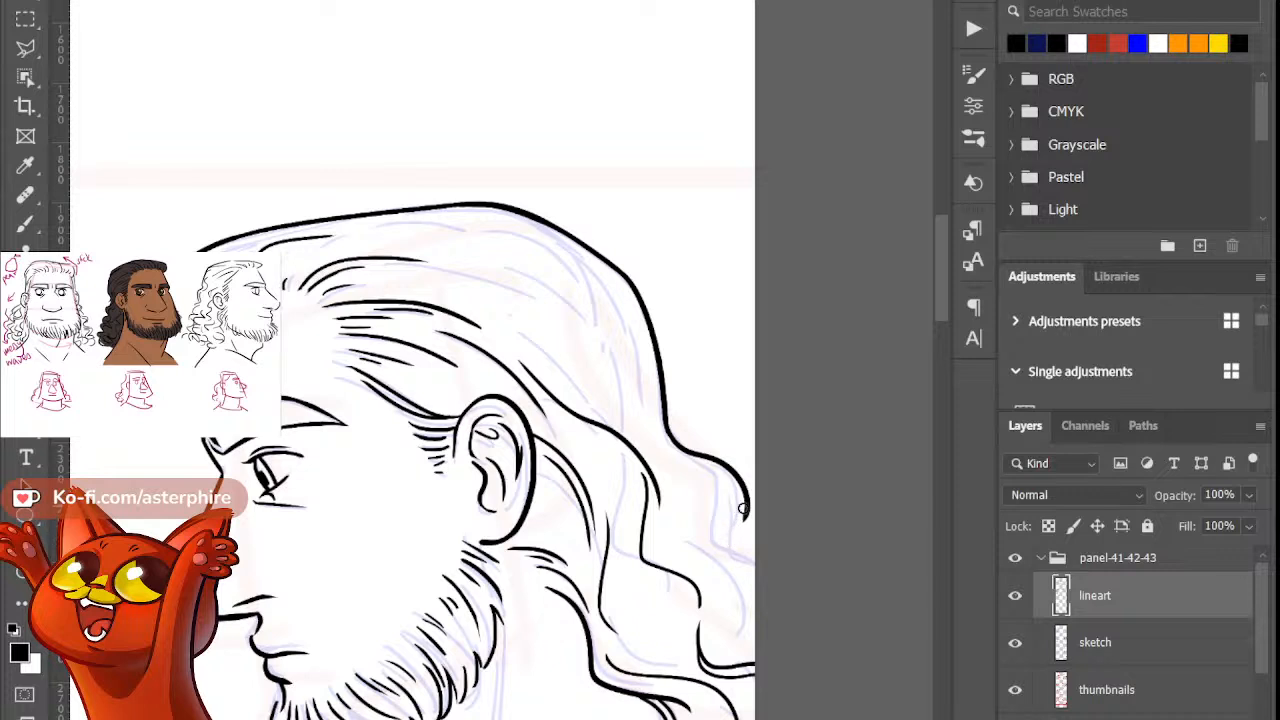
{"action": "key", "text": "b"}
{"action": "left_click_drag", "start_coordinate": [745, 505], "coordinate": [752, 556]}
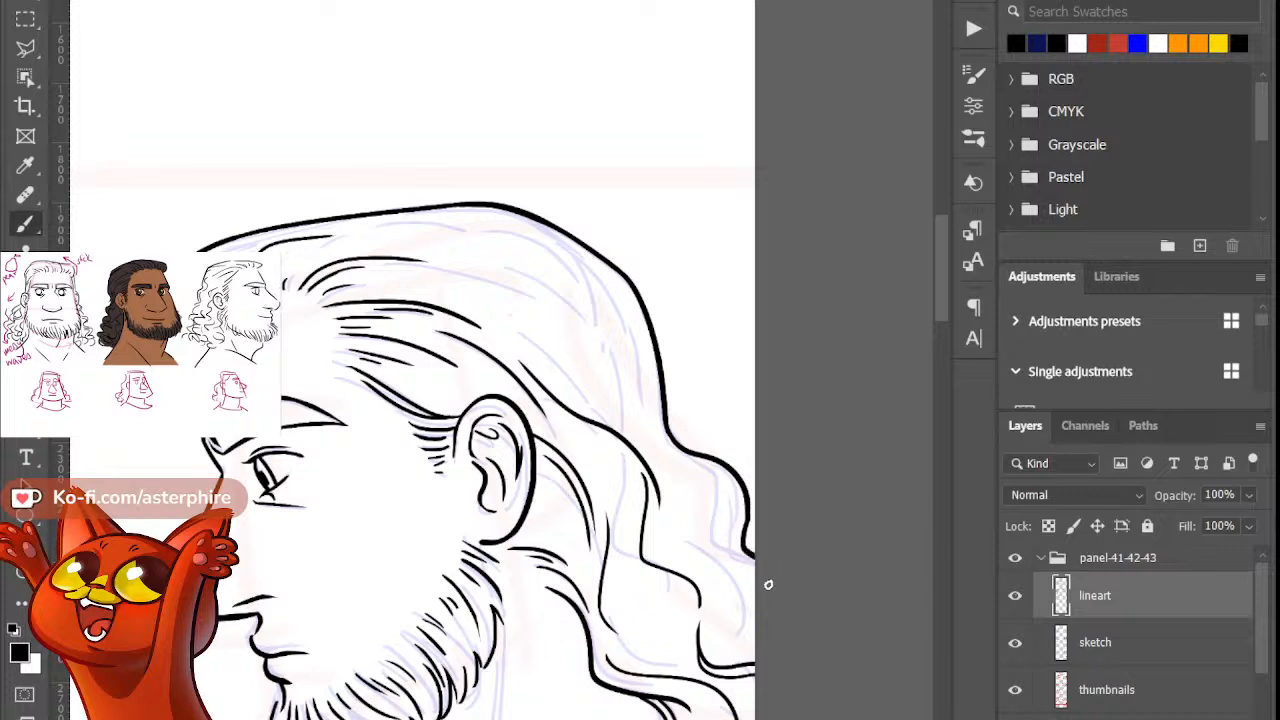
Step: Ink a short curved strand just inside the outer wave and clean up its end
{"action": "mouse_move", "coordinate": [708, 470]}
{"action": "left_mouse_down"}
{"action": "mouse_move", "coordinate": [719, 532]}
{"action": "mouse_move", "coordinate": [743, 514]}
{"action": "mouse_move", "coordinate": [722, 478]}
{"action": "mouse_move", "coordinate": [727, 540]}
{"action": "left_mouse_up"}
{"action": "key", "text": "ctrl+z"}
{"action": "key", "text": "e"}
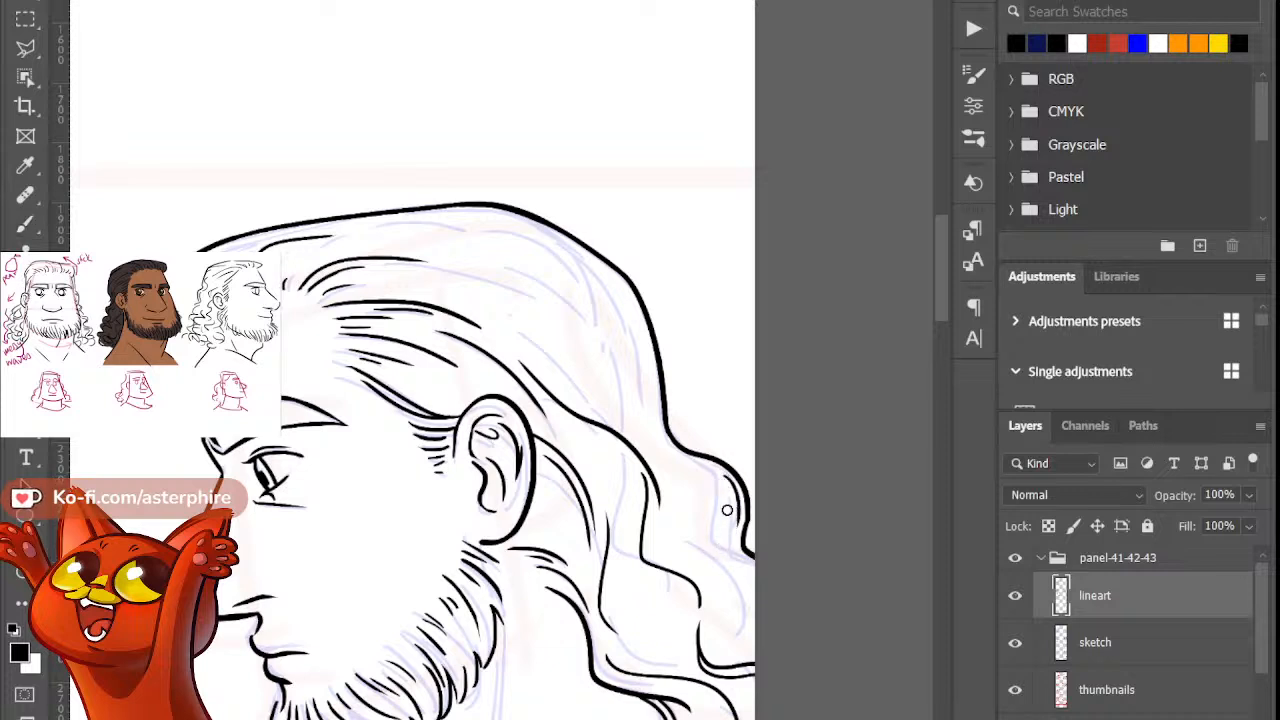
Step: Ink a long strand just inside the hair's back outline down to the first wave, redrawing it and trimming its ends
{"action": "key", "text": "b"}
{"action": "left_click_drag", "start_coordinate": [641, 366], "coordinate": [704, 484]}
{"action": "key", "text": "ctrl+z"}
{"action": "left_click_drag", "start_coordinate": [640, 346], "coordinate": [657, 449]}
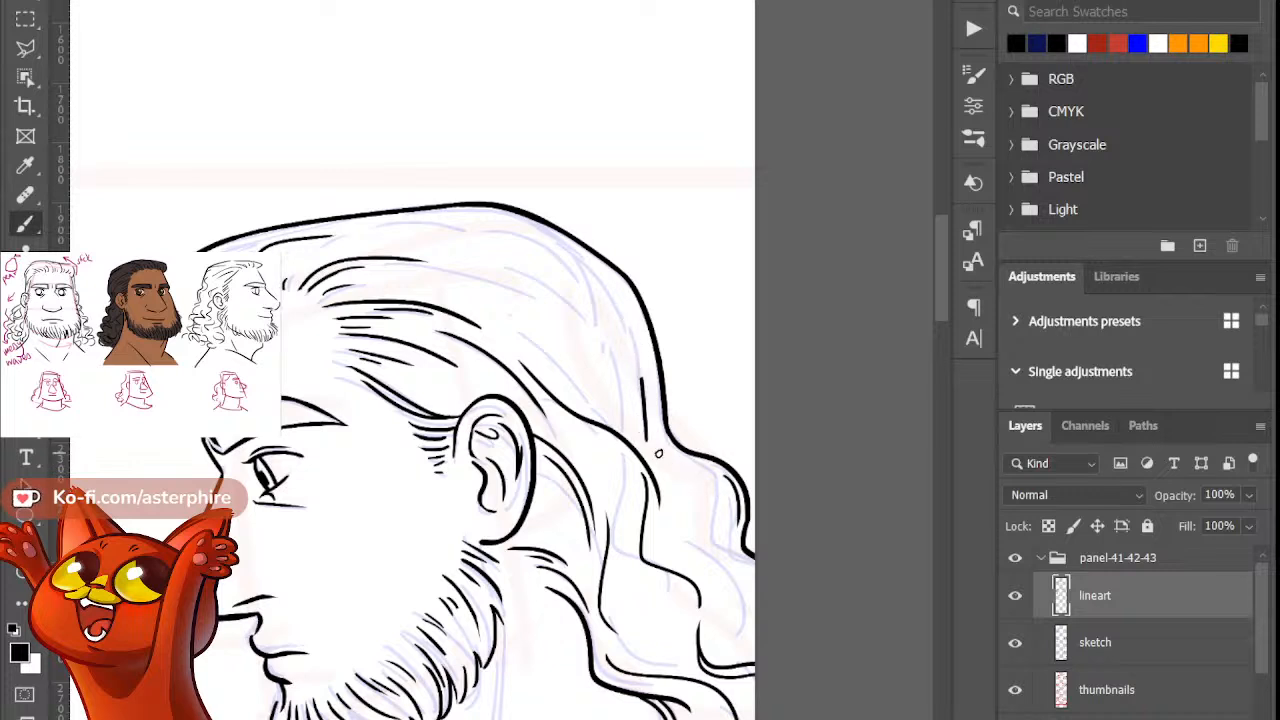
{"action": "key", "text": "ctrl+z"}
{"action": "left_click_drag", "start_coordinate": [626, 312], "coordinate": [660, 453]}
{"action": "key", "text": "e"}
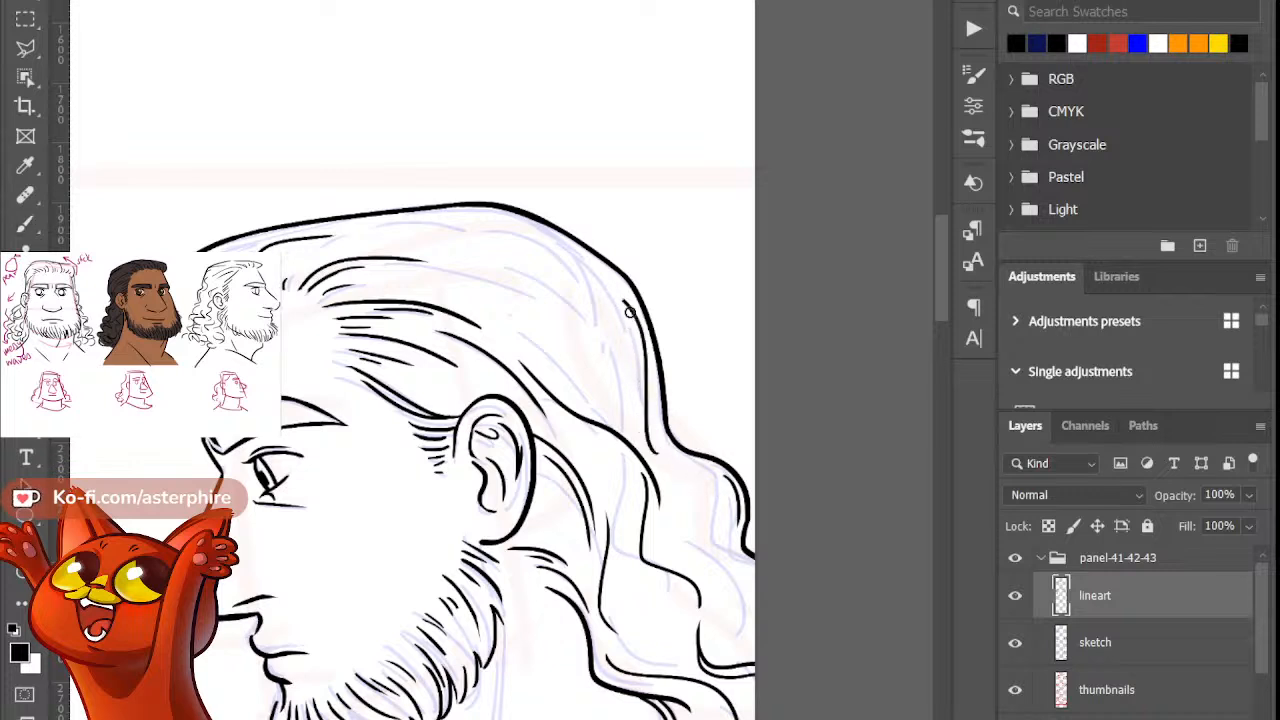
{"action": "left_click_drag", "start_coordinate": [625, 303], "coordinate": [634, 323]}
{"action": "key", "text": "b"}
{"action": "key", "text": "e"}
{"action": "key", "text": "b"}
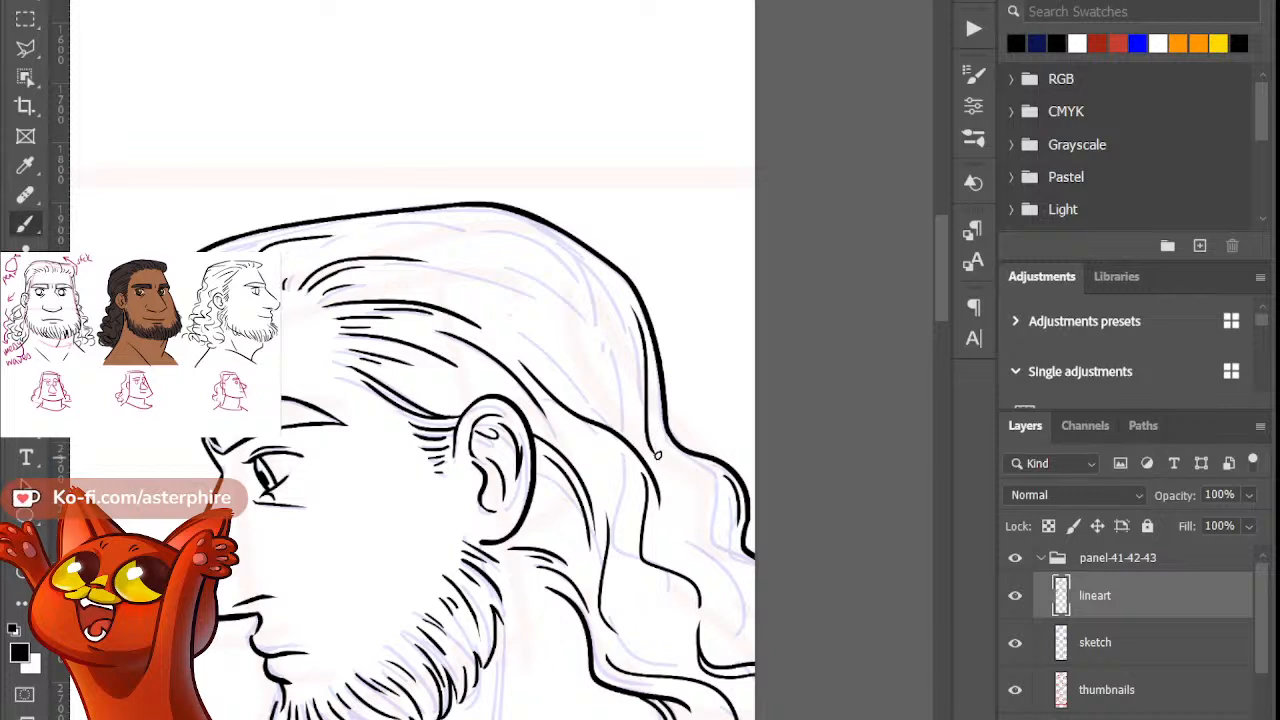
{"action": "key", "text": "e"}
{"action": "key", "text": "b"}
{"action": "key", "text": "e"}
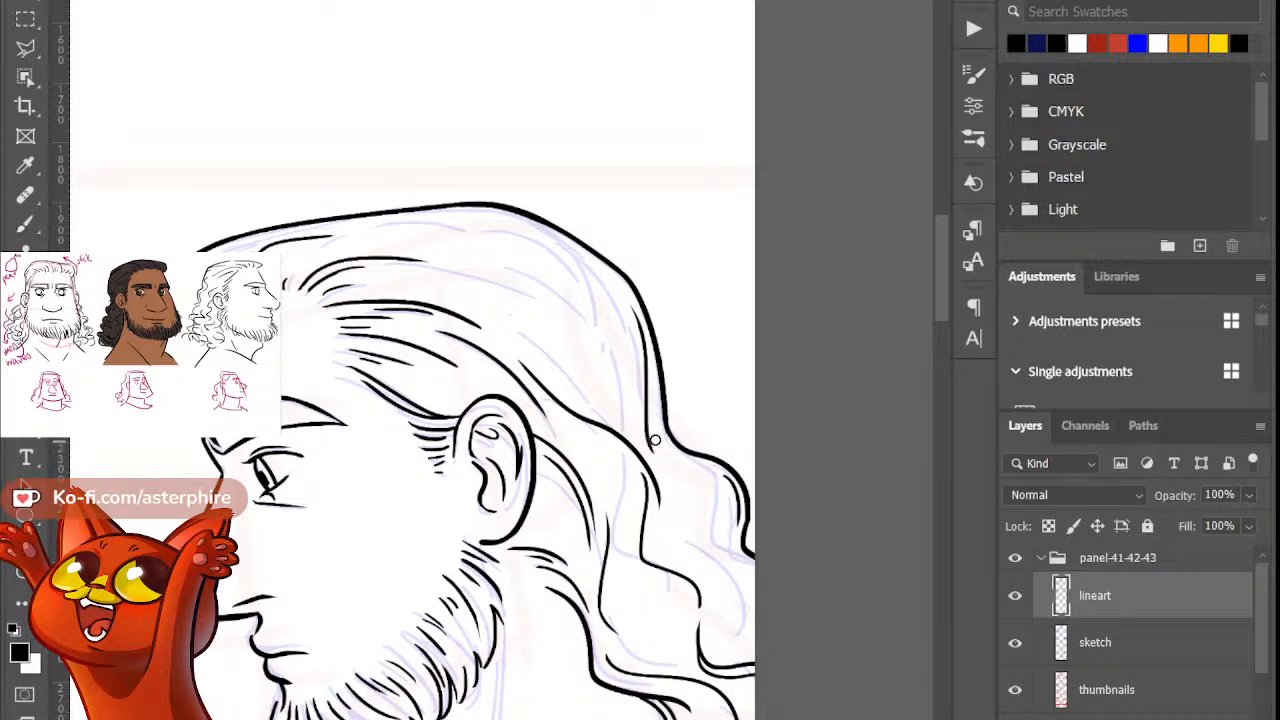
Step: Ink a wavy strand between the lower back locks, carry it out to the canvas edge and tidy its end
{"action": "key", "text": "b"}
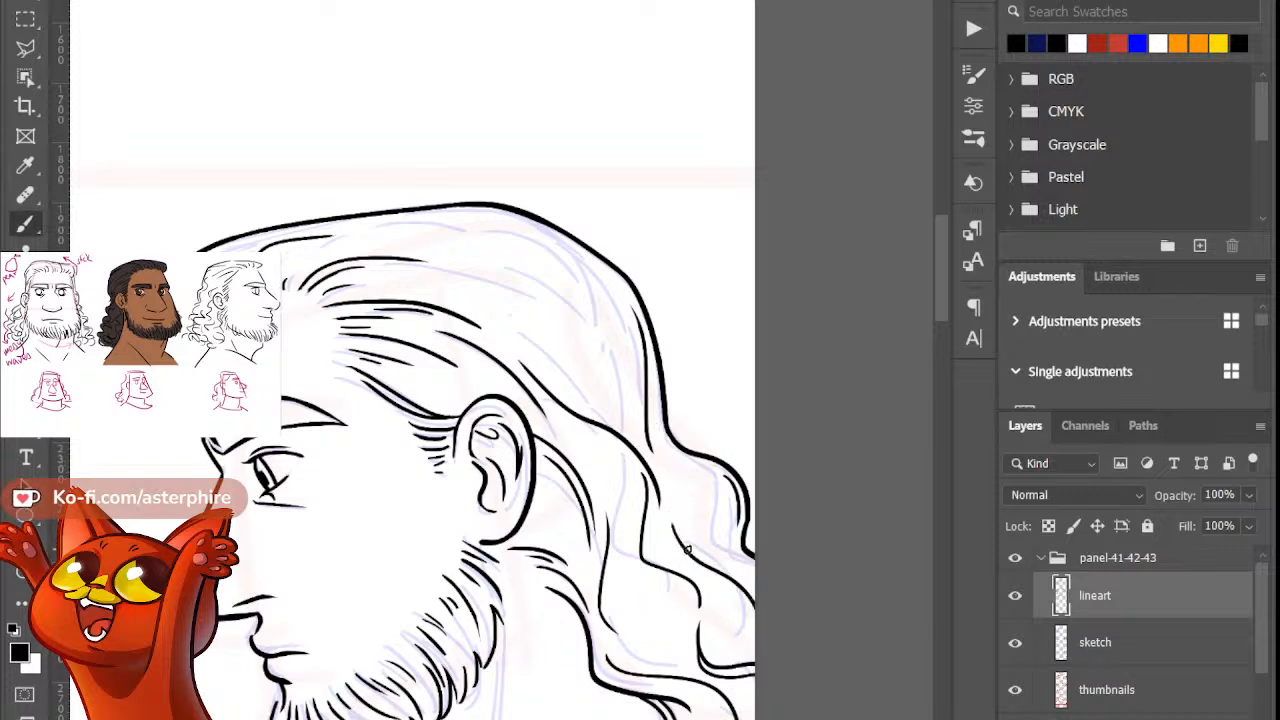
{"action": "left_click_drag", "start_coordinate": [700, 551], "coordinate": [755, 587]}
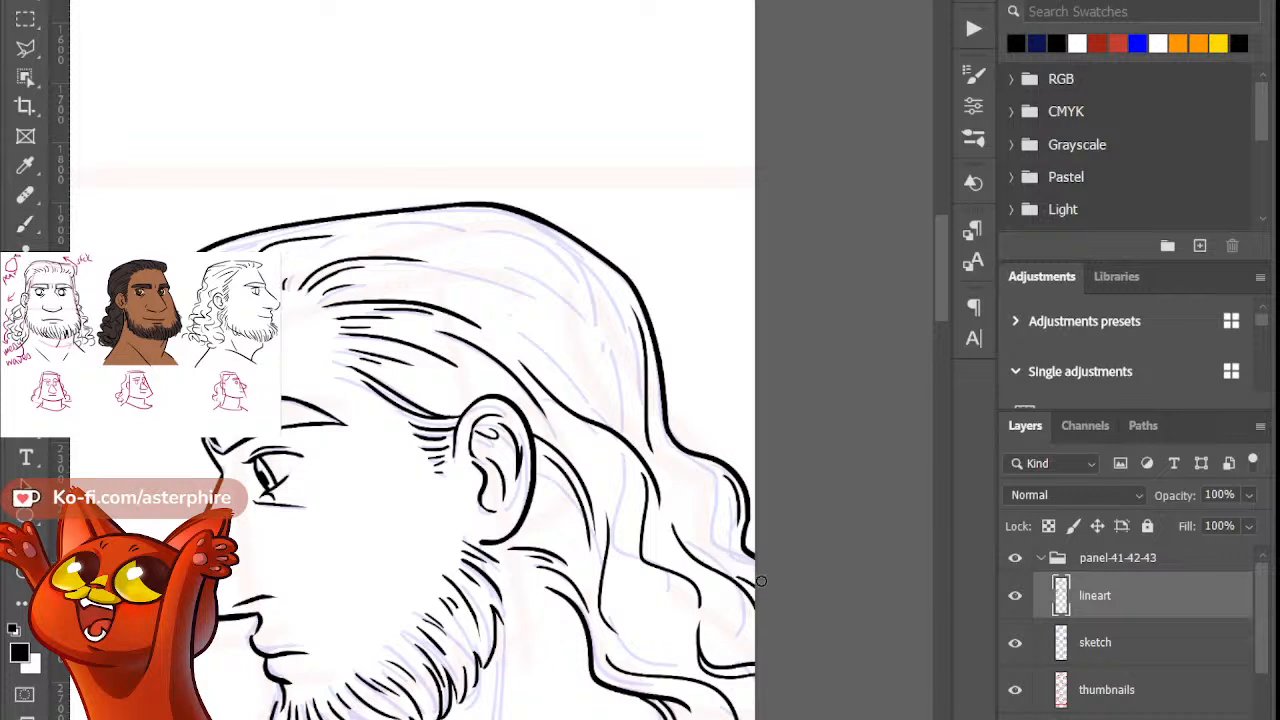
{"action": "key", "text": "b"}
{"action": "key", "text": "b"}
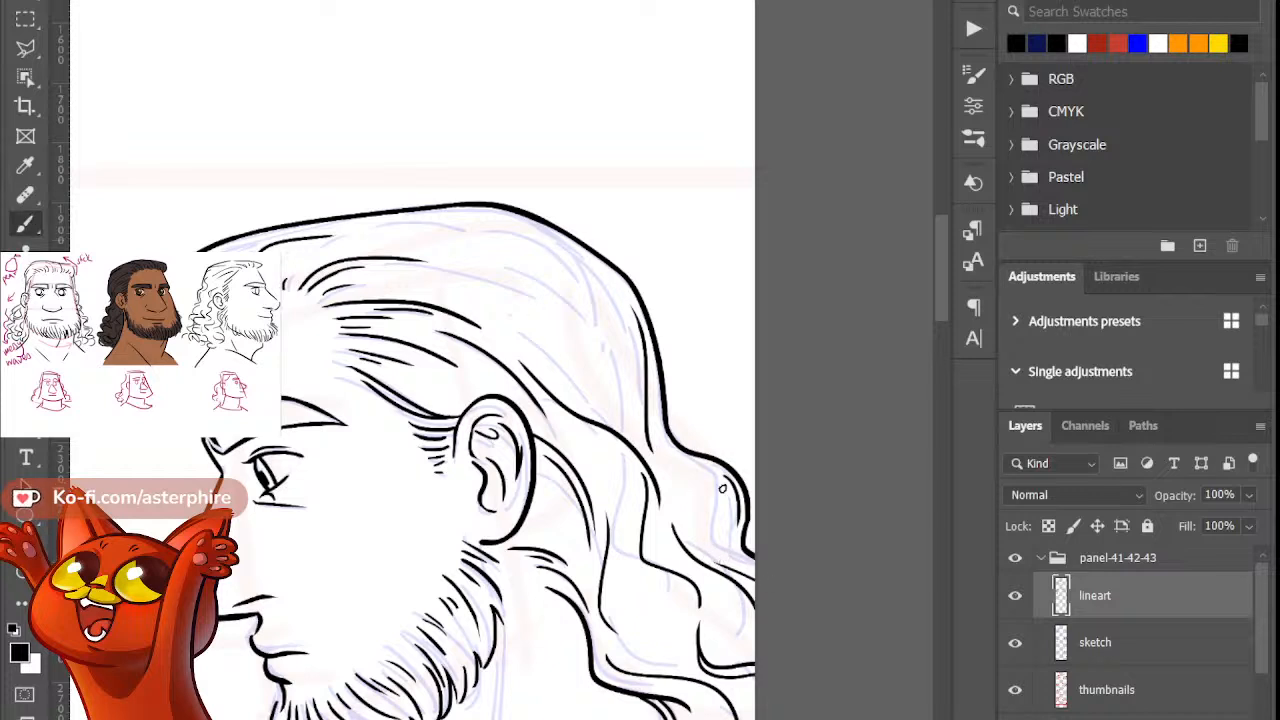
{"action": "key", "text": "e"}
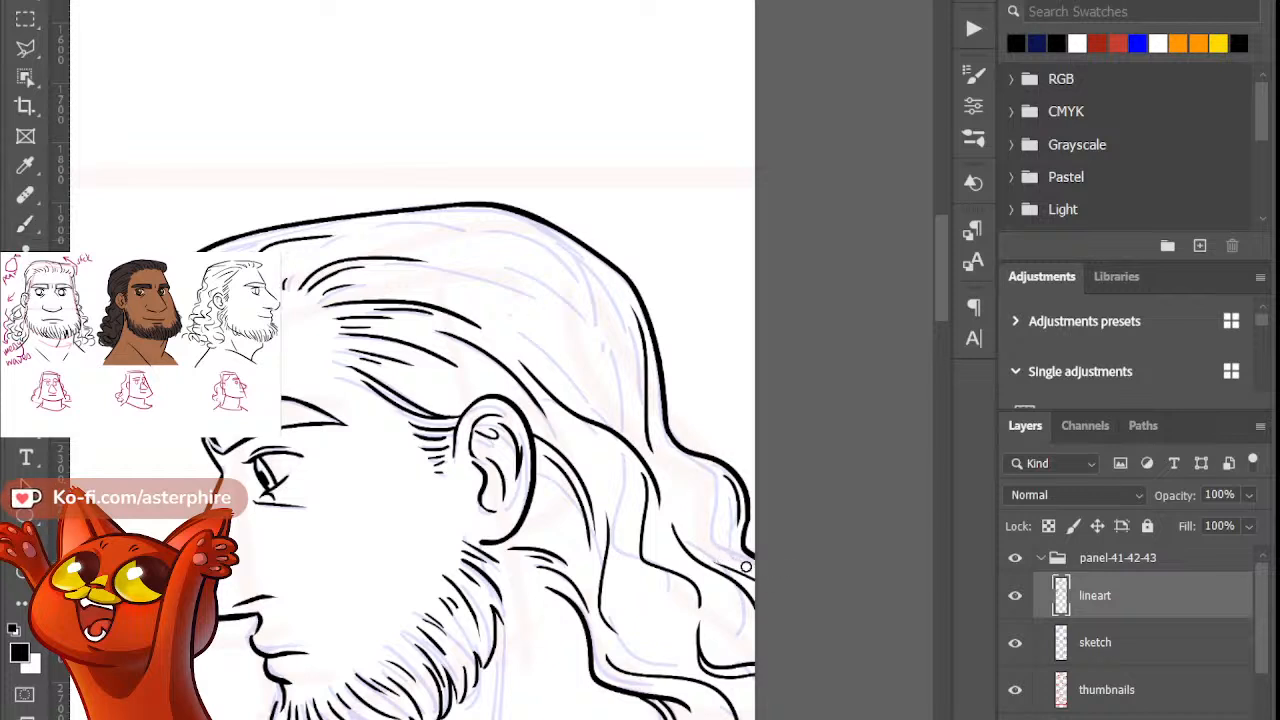
{"action": "key", "text": "b"}
{"action": "key", "text": "e"}
{"action": "key", "text": "b"}
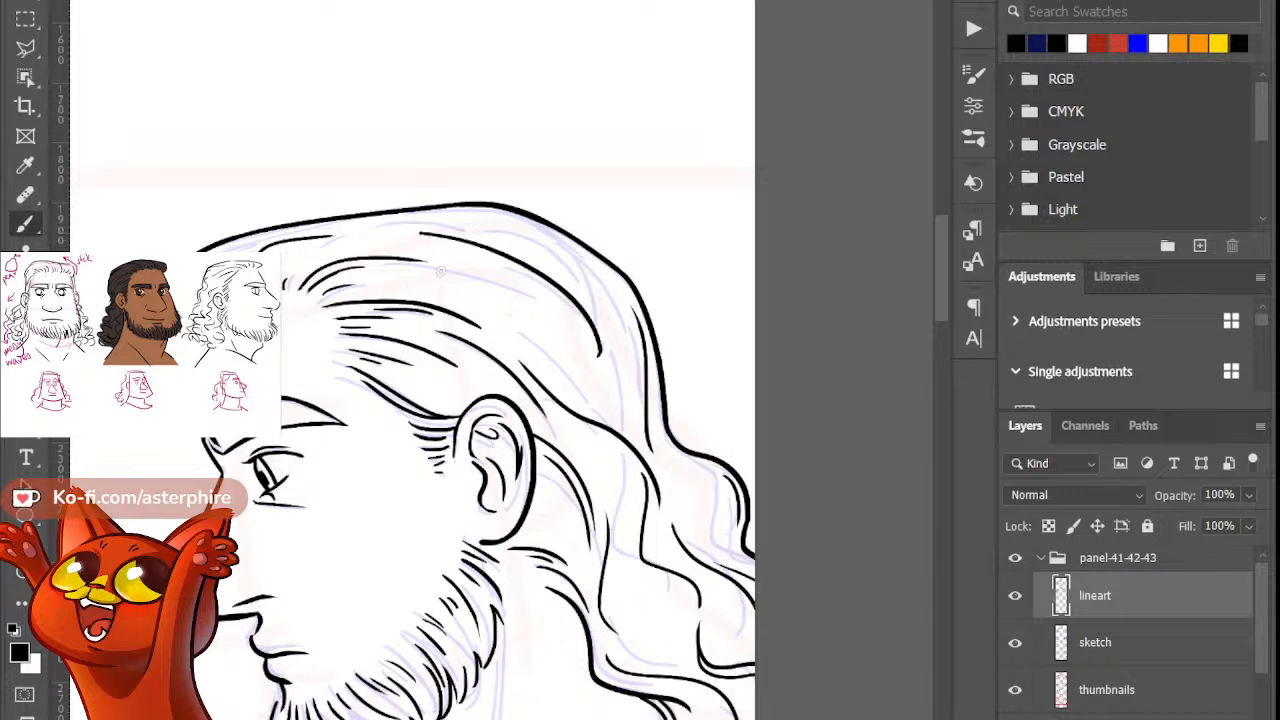
Step: Ink a short curved strand just beneath the crown outline, redrawing it until it fits the sketch
{"action": "left_click_drag", "start_coordinate": [356, 228], "coordinate": [558, 250]}
{"action": "key", "text": "ctrl+z"}
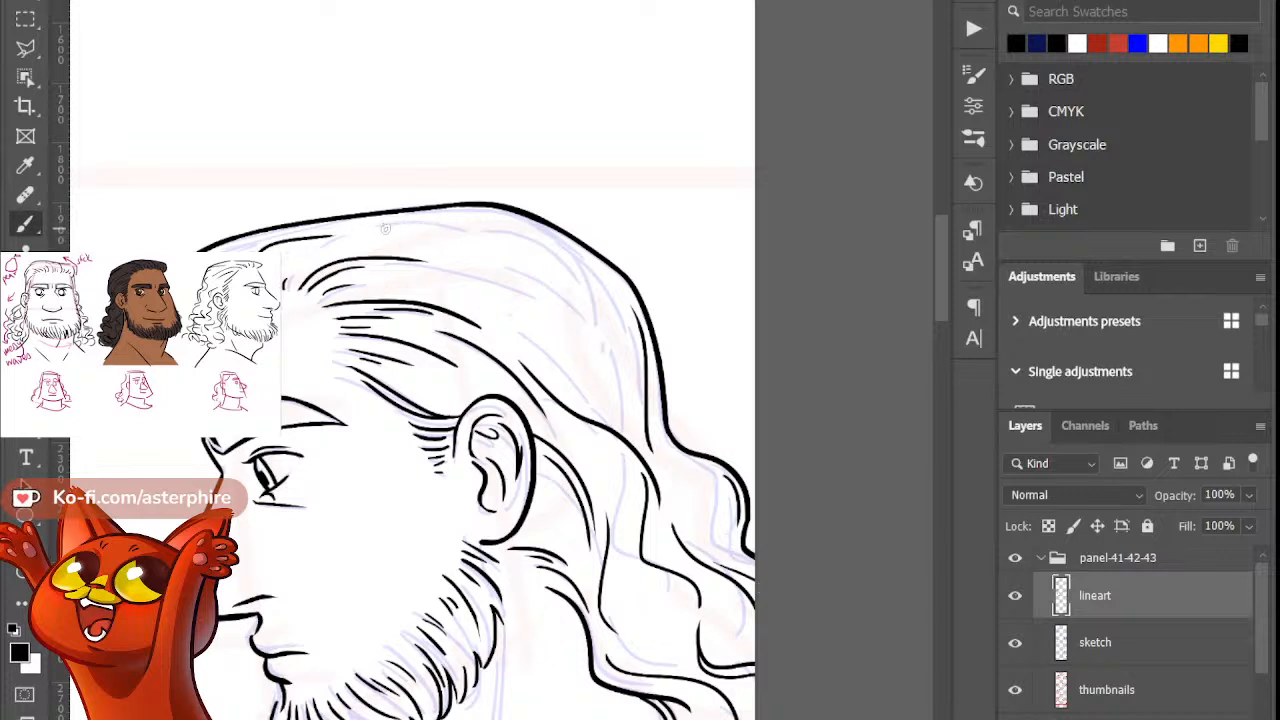
{"action": "left_click_drag", "start_coordinate": [358, 231], "coordinate": [505, 240]}
{"action": "key", "text": "ctrl+z"}
{"action": "mouse_move", "coordinate": [383, 230]}
{"action": "left_mouse_down"}
{"action": "mouse_move", "coordinate": [538, 254]}
{"action": "mouse_move", "coordinate": [458, 232]}
{"action": "mouse_move", "coordinate": [519, 236]}
{"action": "mouse_move", "coordinate": [514, 253]}
{"action": "mouse_move", "coordinate": [390, 224]}
{"action": "mouse_move", "coordinate": [520, 249]}
{"action": "left_mouse_up"}
{"action": "key", "text": "ctrl+z"}
{"action": "key", "text": "ctrl+z"}
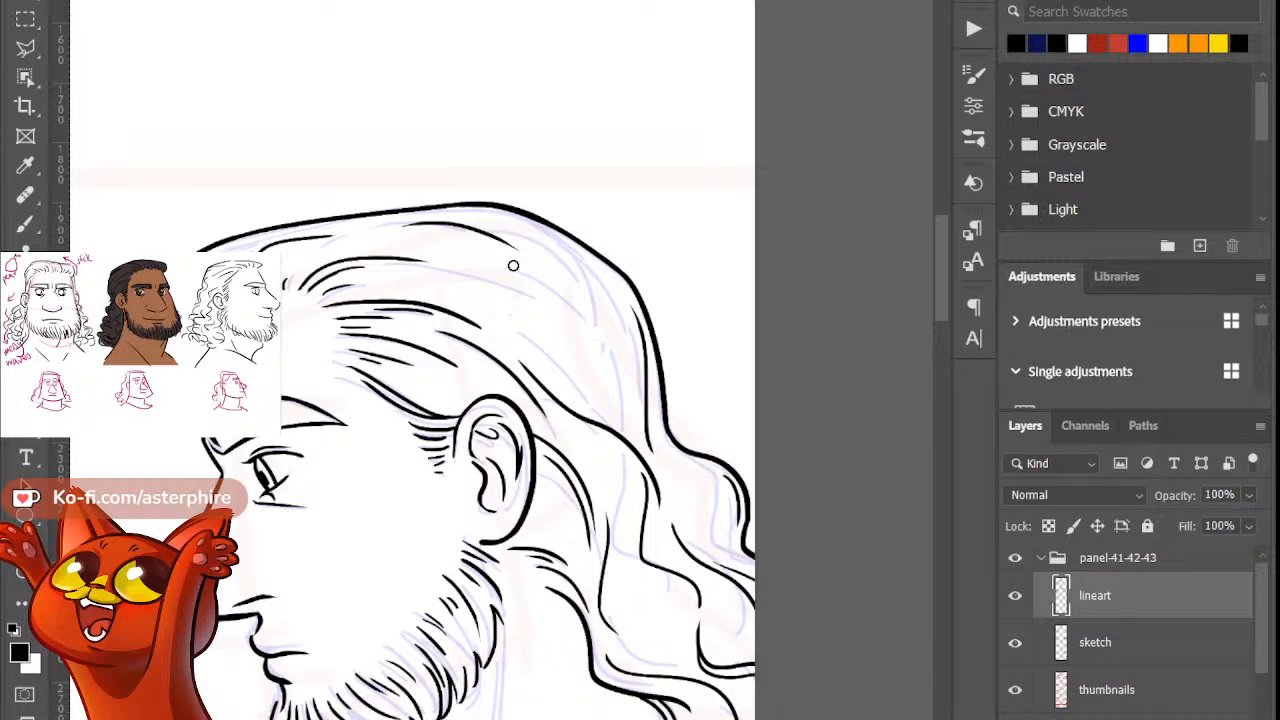
Step: Ink a second strand beneath the crown, sweeping toward the back of the head, and trim its tip
{"action": "key", "text": "b"}
{"action": "left_click_drag", "start_coordinate": [462, 238], "coordinate": [573, 297]}
{"action": "key", "text": "b"}
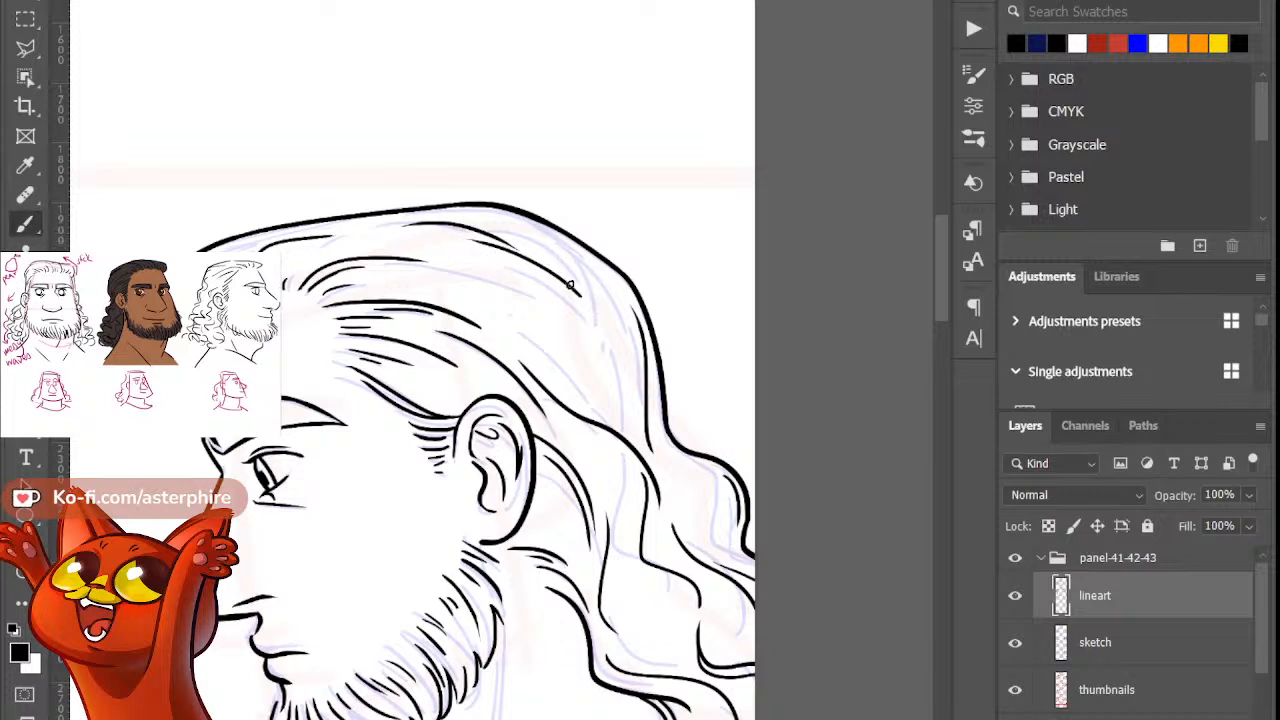
{"action": "key", "text": "e"}
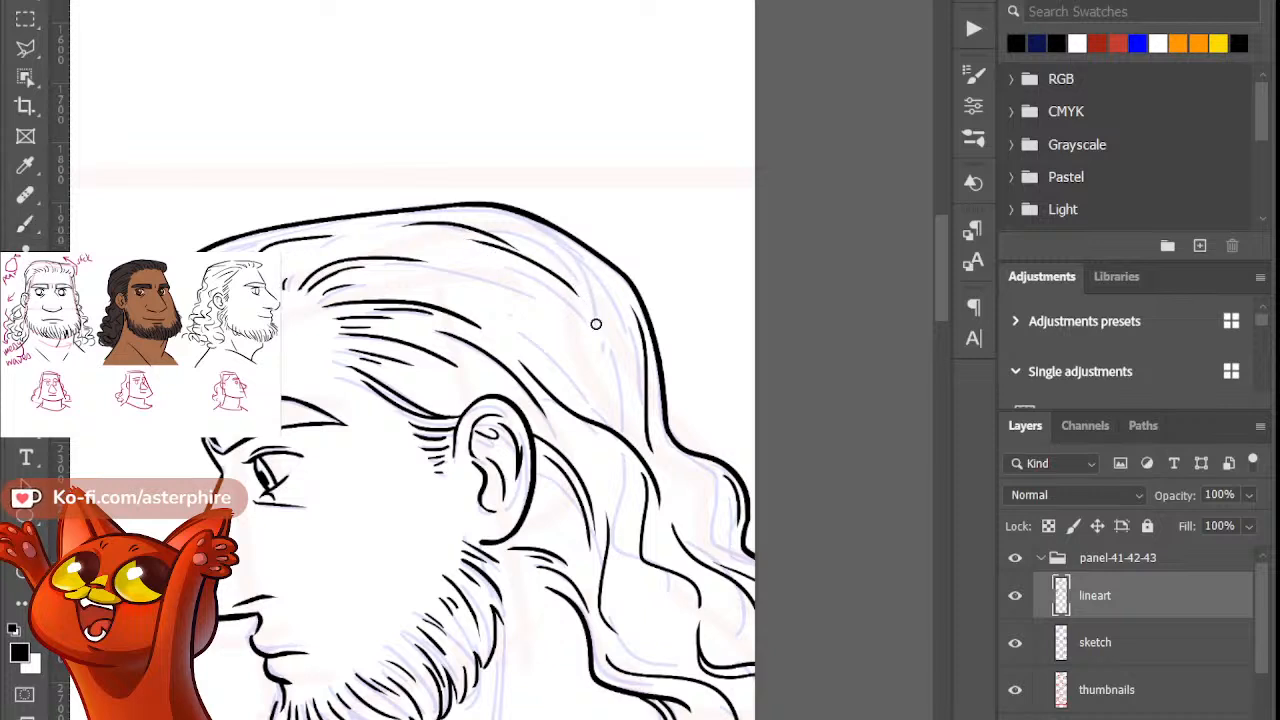
{"action": "key", "text": "b"}
{"action": "left_click_drag", "start_coordinate": [556, 242], "coordinate": [622, 381]}
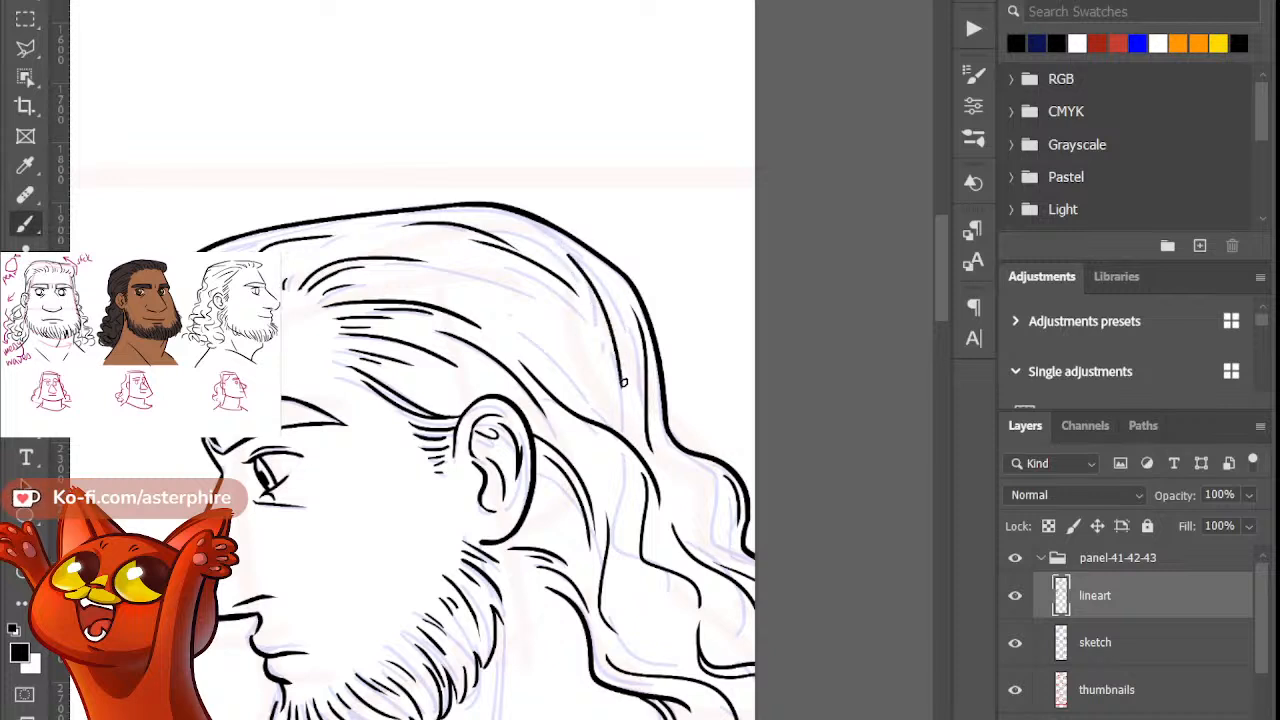
{"action": "key", "text": "ctrl+z"}
Step: Ink a curved strand through the middle of the swept-back hair above the ear, redrawing it and cleaning up its lower tip
{"action": "left_click_drag", "start_coordinate": [482, 278], "coordinate": [572, 412]}
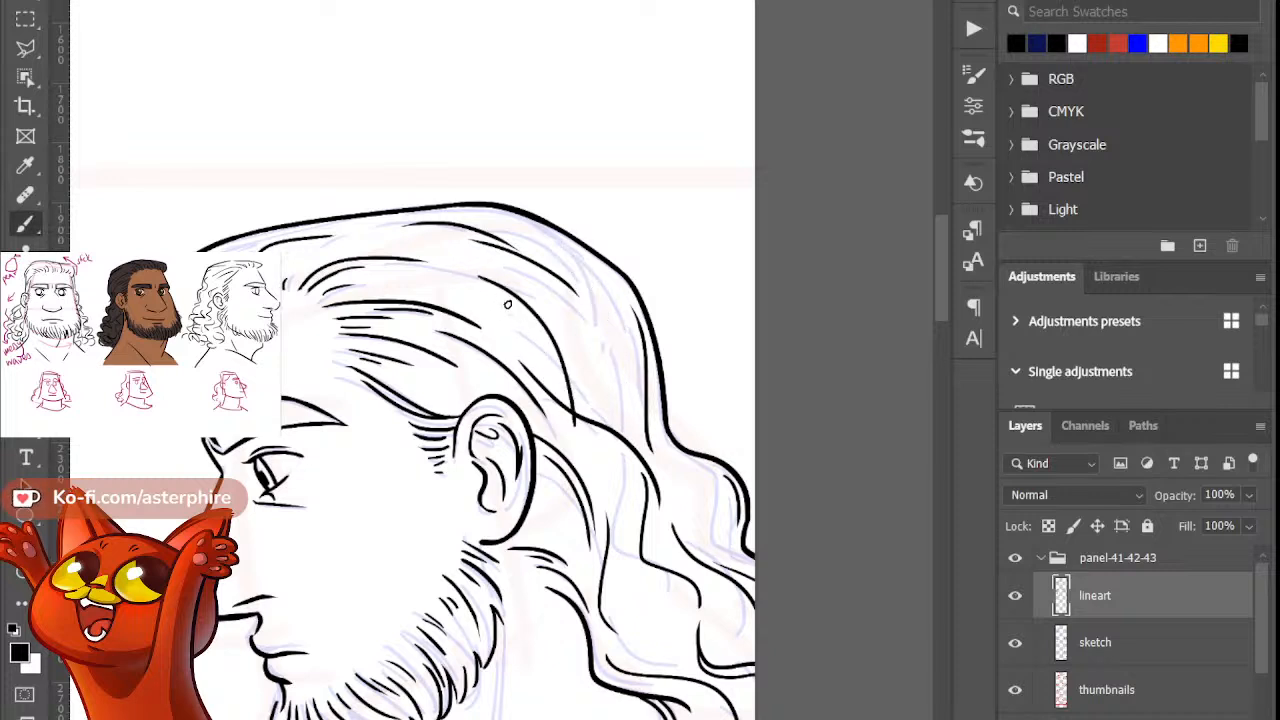
{"action": "key", "text": "ctrl+z"}
{"action": "left_click_drag", "start_coordinate": [496, 284], "coordinate": [590, 400]}
{"action": "key", "text": "ctrl+z"}
{"action": "mouse_move", "coordinate": [476, 268]}
{"action": "left_mouse_down"}
{"action": "mouse_move", "coordinate": [598, 406]}
{"action": "mouse_move", "coordinate": [554, 334]}
{"action": "mouse_move", "coordinate": [579, 386]}
{"action": "left_mouse_up"}
{"action": "key", "text": "ctrl+z"}
{"action": "key", "text": "e"}
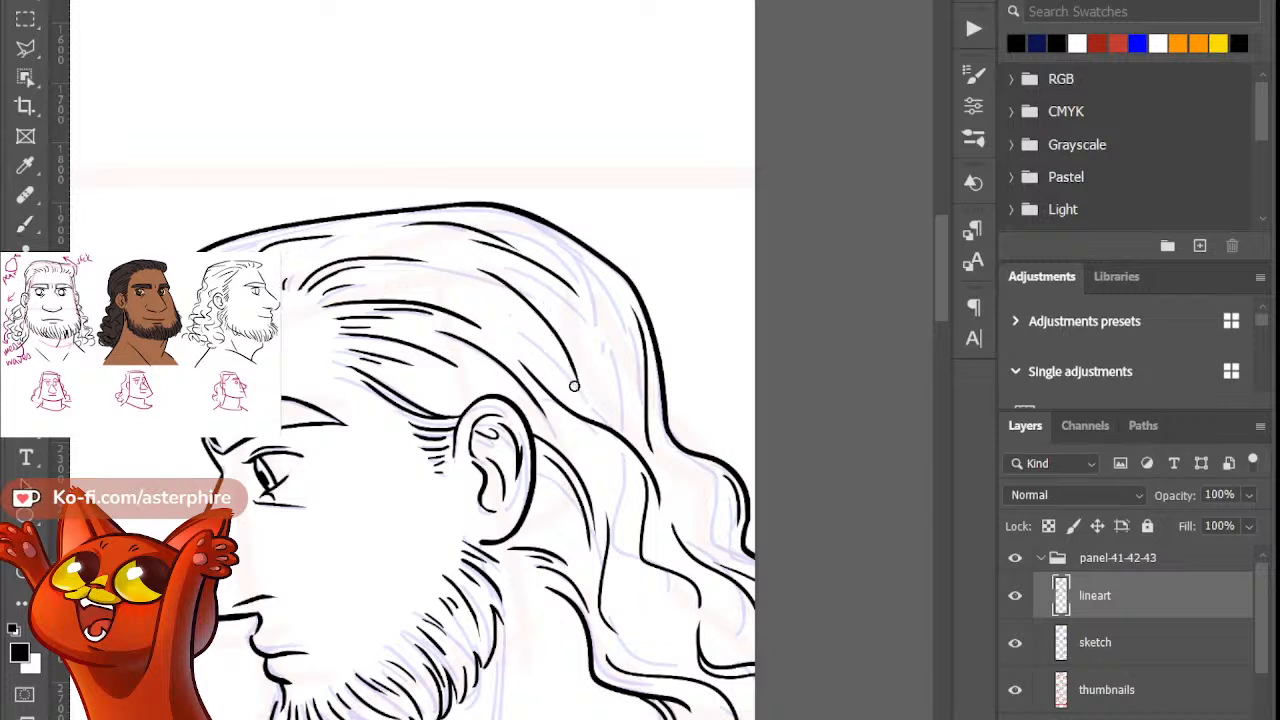
{"action": "key", "text": "b"}
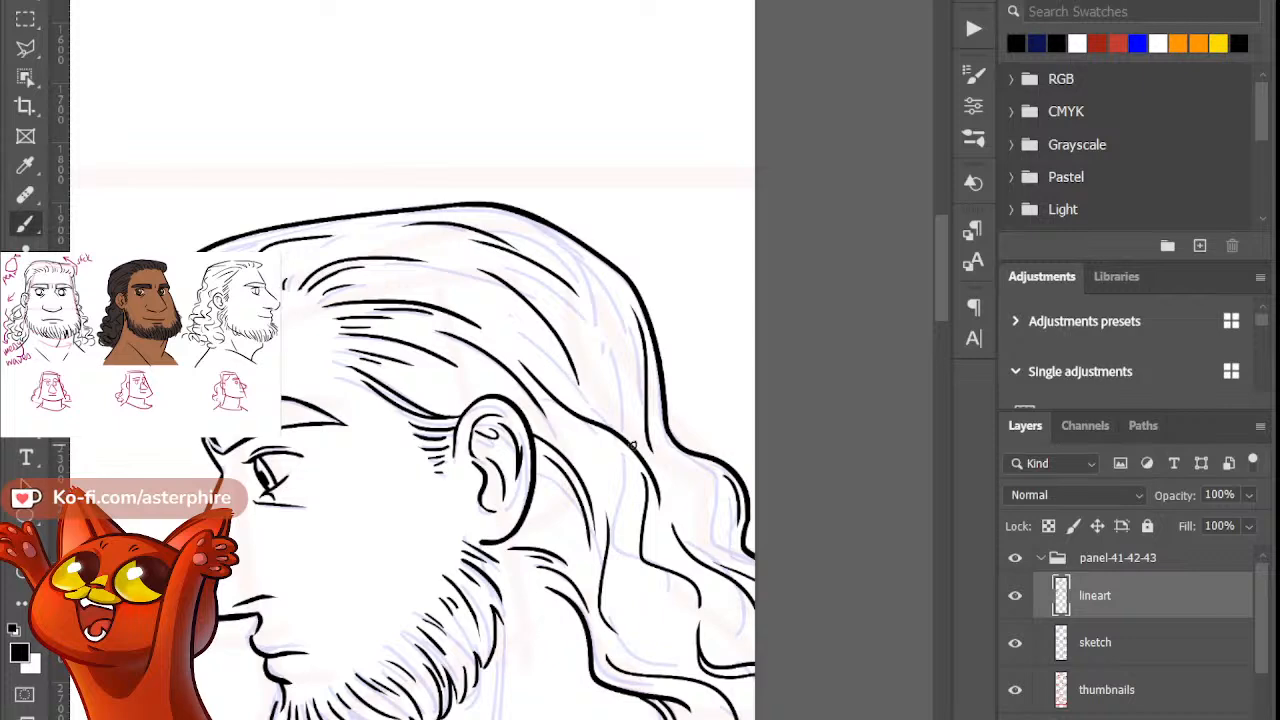
Step: Review the inked head at a smaller scale and move to the neck and shoulder sketch below the beard
{"action": "key", "text": "ctrl+minus"}
{"action": "key", "text": "ctrl+minus"}
{"action": "key", "text": "ctrl+minus"}
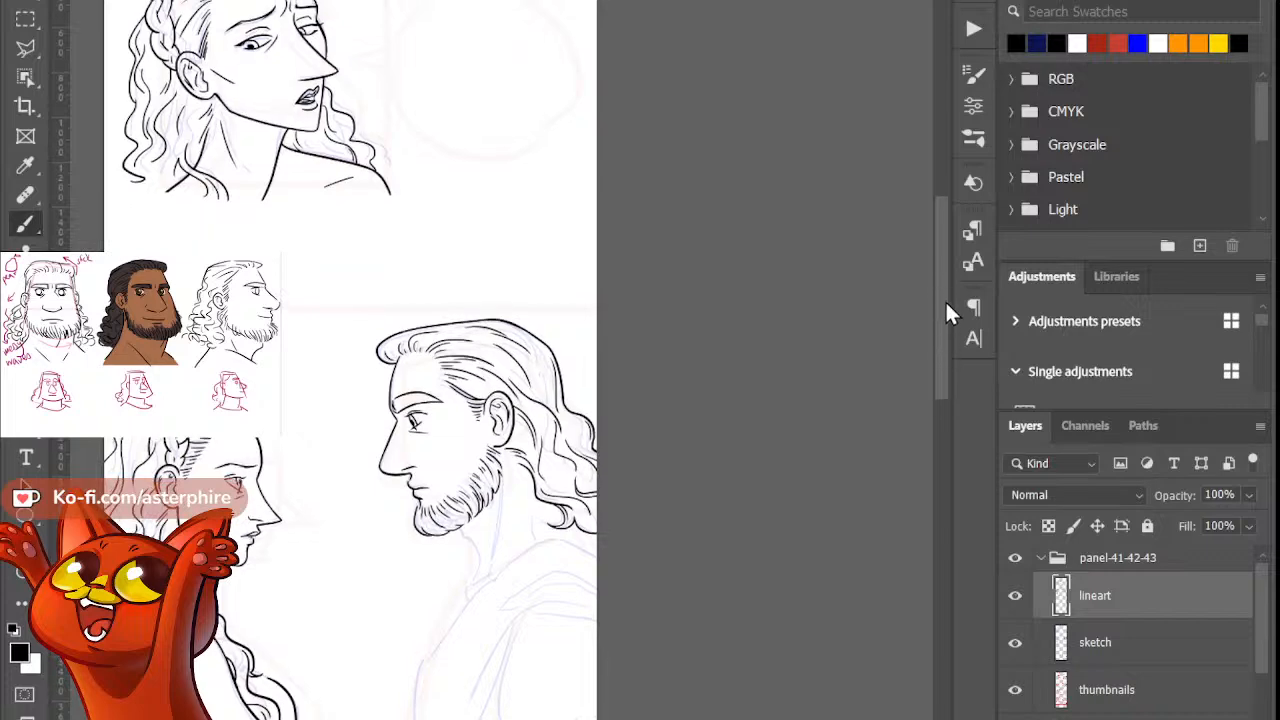
{"action": "left_click_drag", "start_coordinate": [945, 300], "coordinate": [941, 353]}
{"action": "key", "text": "z"}
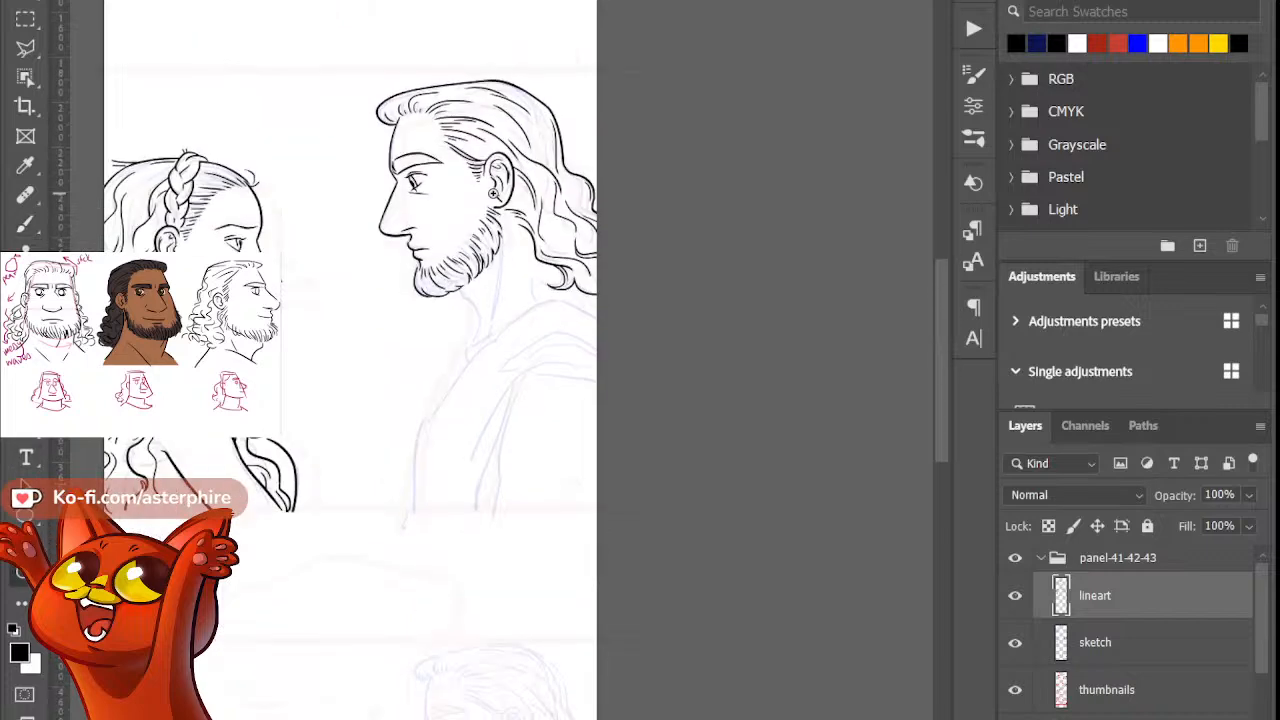
{"action": "left_click", "coordinate": [530, 262]}
{"action": "left_click", "coordinate": [462, 346]}
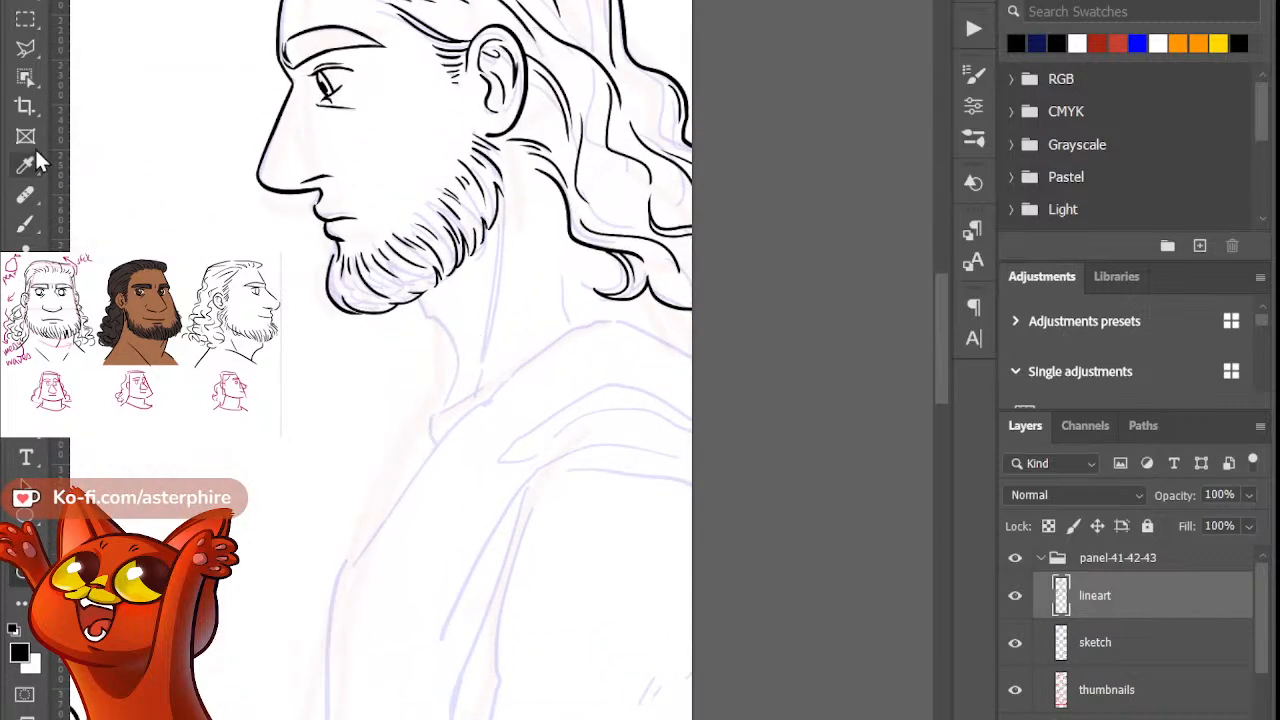
Step: Ink the front throat contour on the lineart layer, curving from under the beard down towards the collar
{"action": "key", "text": "b"}
{"action": "mouse_move", "coordinate": [425, 298]}
{"action": "left_mouse_down"}
{"action": "mouse_move", "coordinate": [472, 349]}
{"action": "mouse_move", "coordinate": [485, 388]}
{"action": "left_mouse_up"}
{"action": "key", "text": "ctrl+z"}
{"action": "left_click_drag", "start_coordinate": [434, 297], "coordinate": [487, 386]}
{"action": "key", "text": "ctrl+z"}
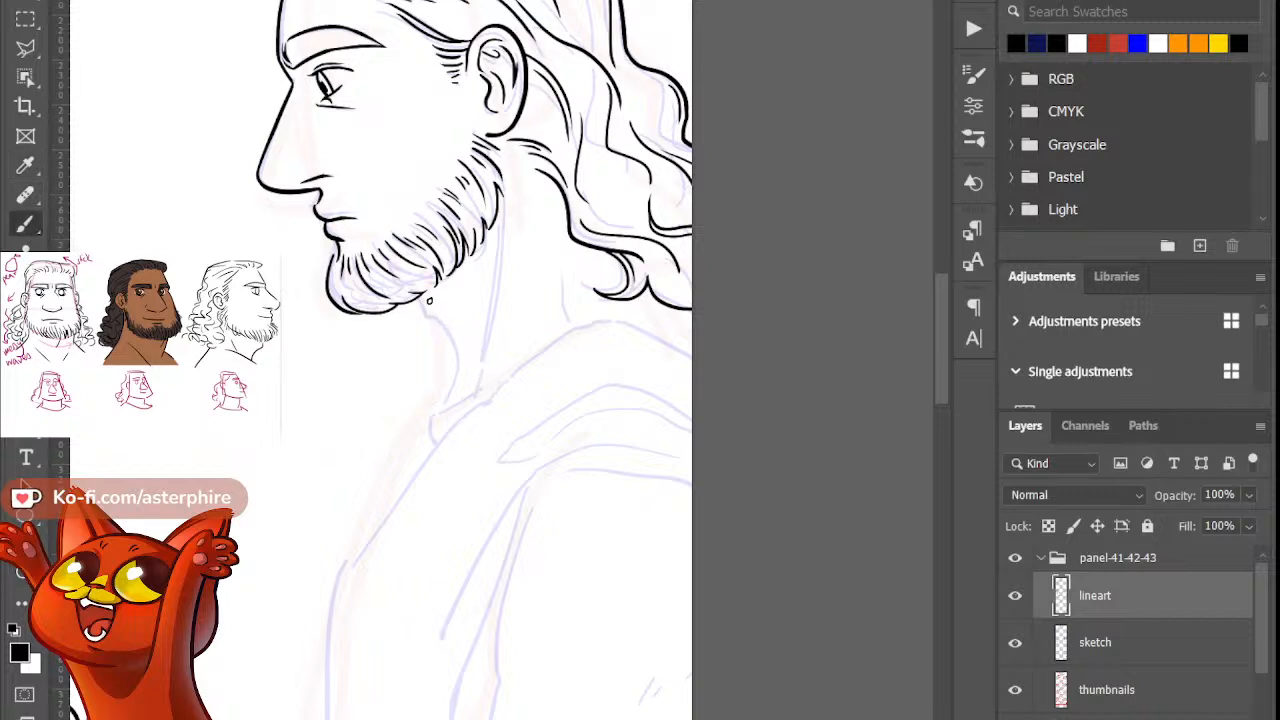
{"action": "left_click_drag", "start_coordinate": [426, 296], "coordinate": [489, 396]}
{"action": "key", "text": "ctrl+z"}
{"action": "left_click_drag", "start_coordinate": [428, 298], "coordinate": [461, 336]}
{"action": "key", "text": "ctrl+z"}
{"action": "left_click_drag", "start_coordinate": [426, 297], "coordinate": [468, 391]}
{"action": "key", "text": "ctrl+z"}
{"action": "left_click_drag", "start_coordinate": [437, 320], "coordinate": [468, 396]}
{"action": "key", "text": "ctrl+z"}
{"action": "left_click_drag", "start_coordinate": [426, 297], "coordinate": [460, 389]}
{"action": "key", "text": "e"}
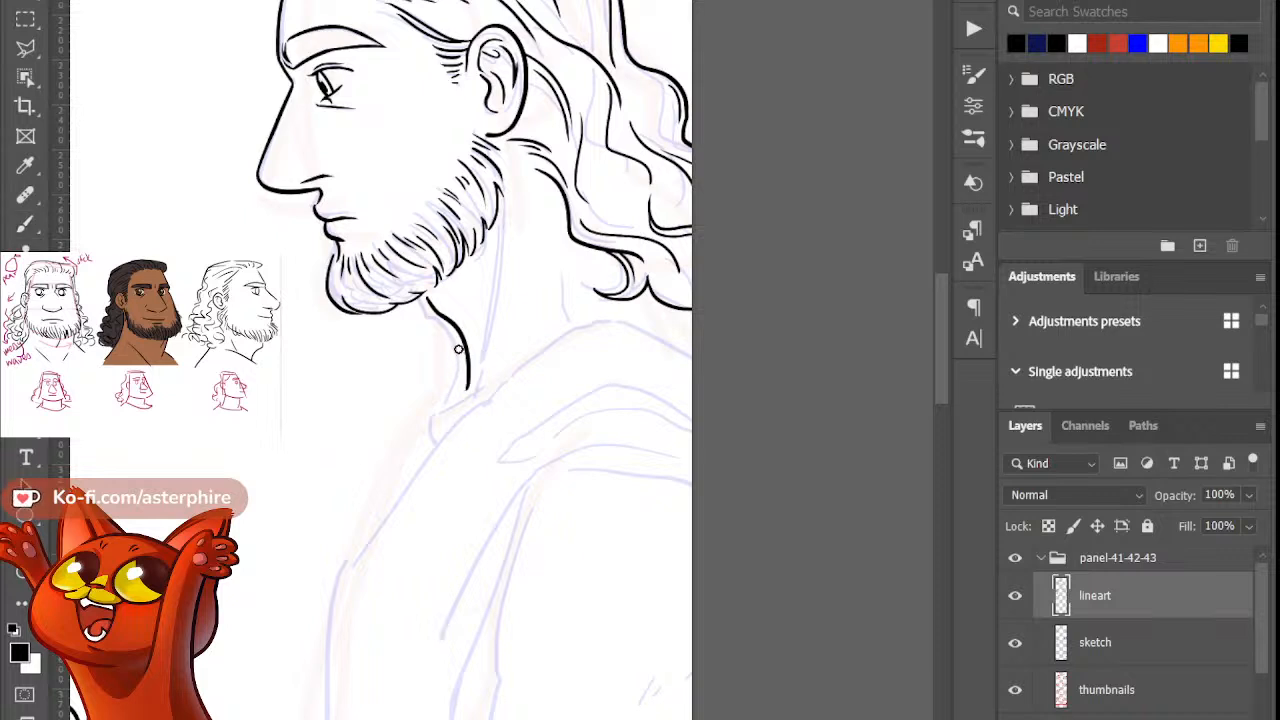
Step: Ink the long neck muscle line behind the beard and the short nape line under the hair, trimming their ends
{"action": "key", "text": "b"}
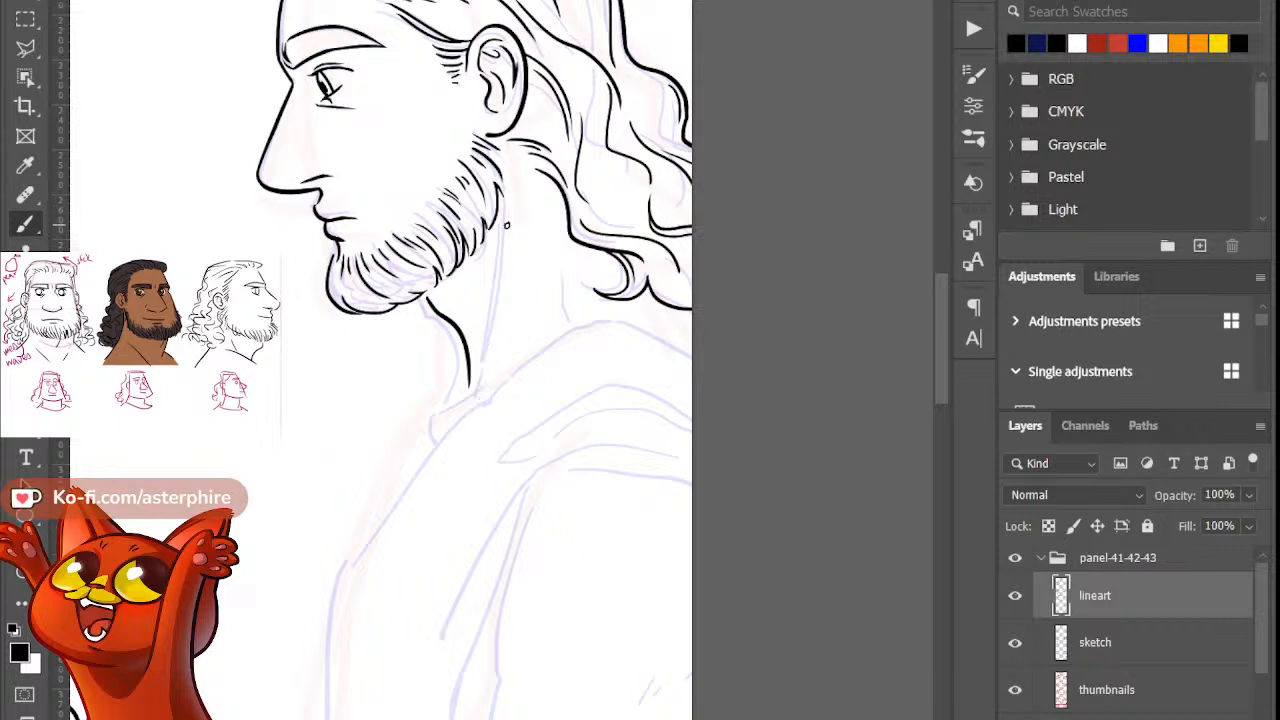
{"action": "left_click_drag", "start_coordinate": [506, 226], "coordinate": [466, 420]}
{"action": "key", "text": "e"}
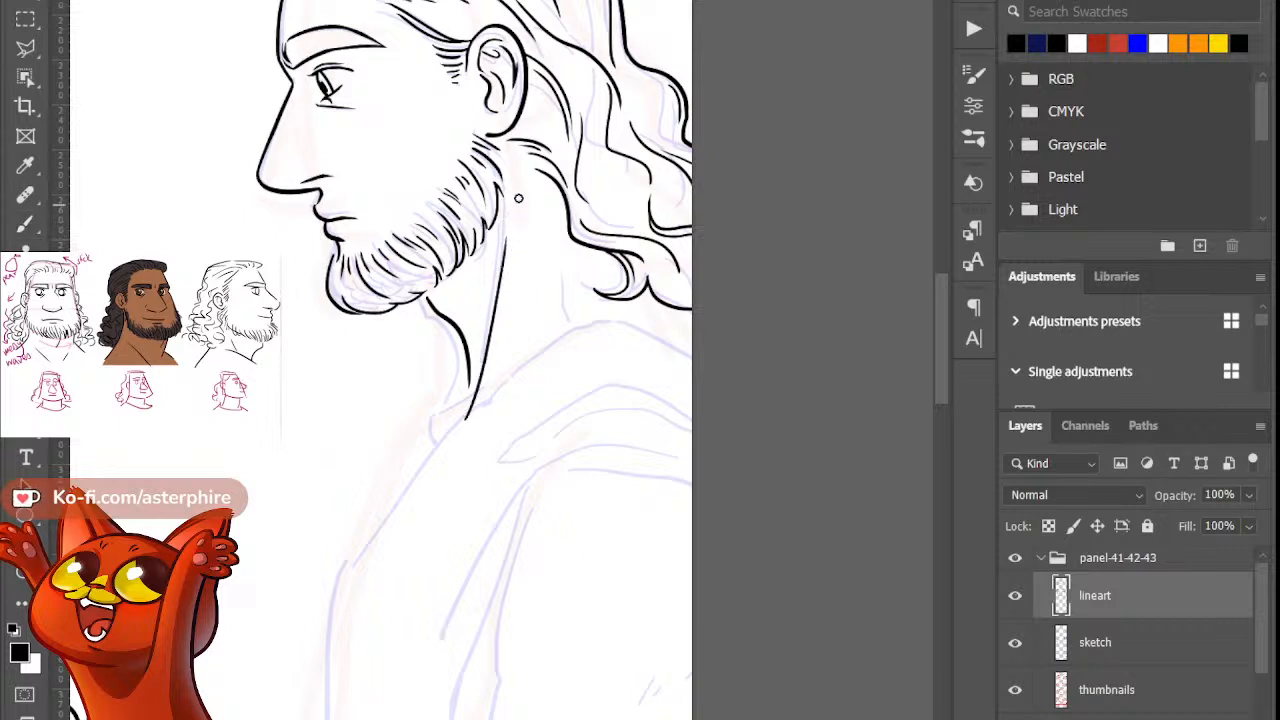
{"action": "key", "text": "b"}
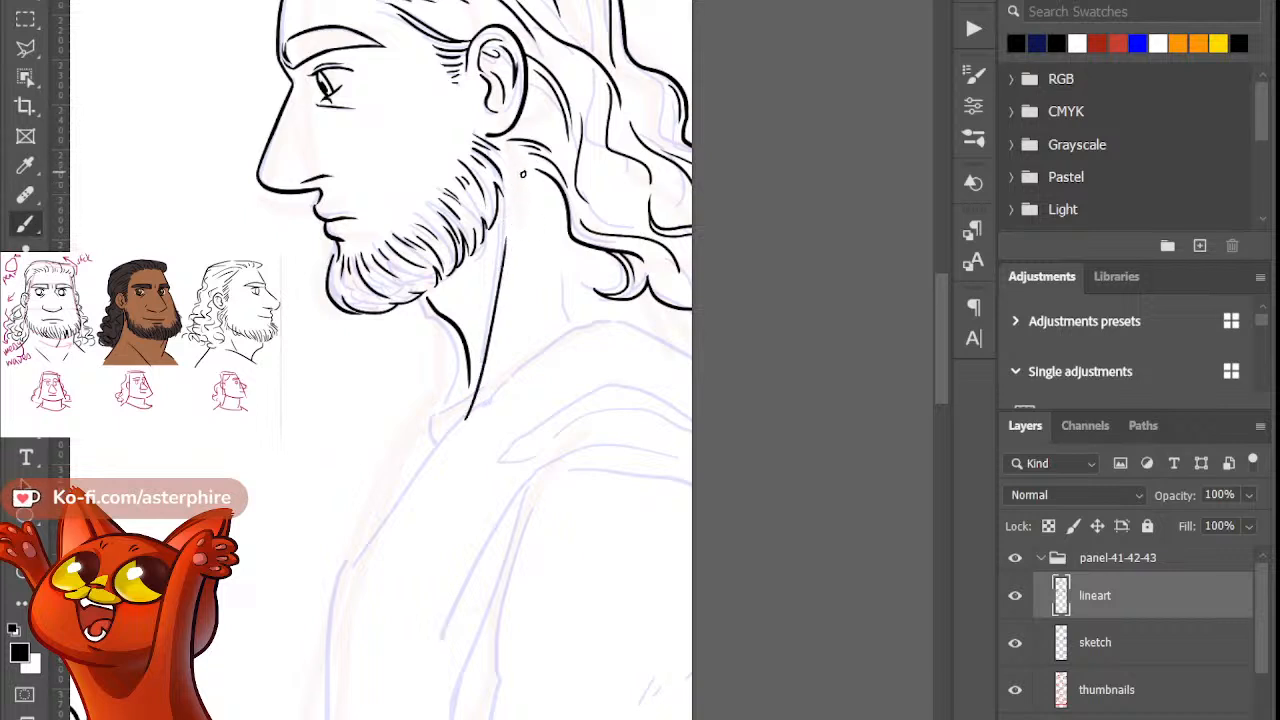
{"action": "mouse_move", "coordinate": [562, 292]}
{"action": "left_mouse_down"}
{"action": "mouse_move", "coordinate": [582, 352]}
{"action": "mouse_move", "coordinate": [566, 340]}
{"action": "left_mouse_up"}
{"action": "key", "text": "e"}
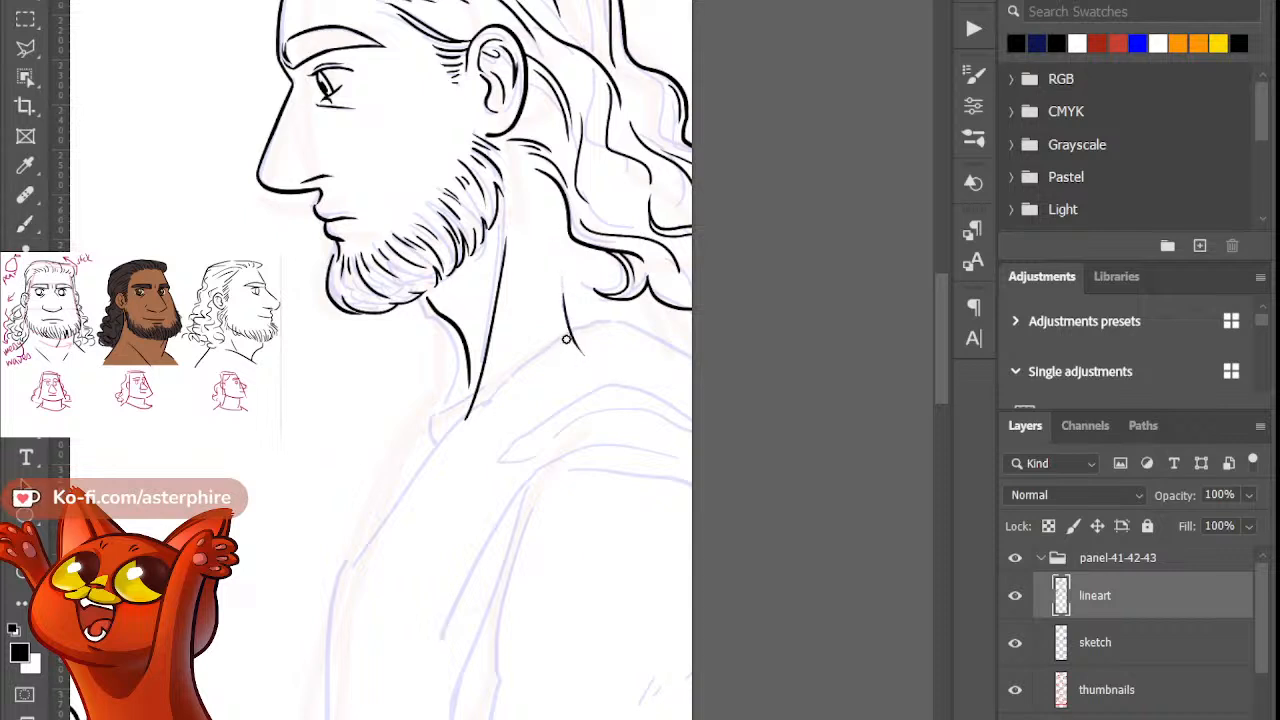
{"action": "key", "text": "b"}
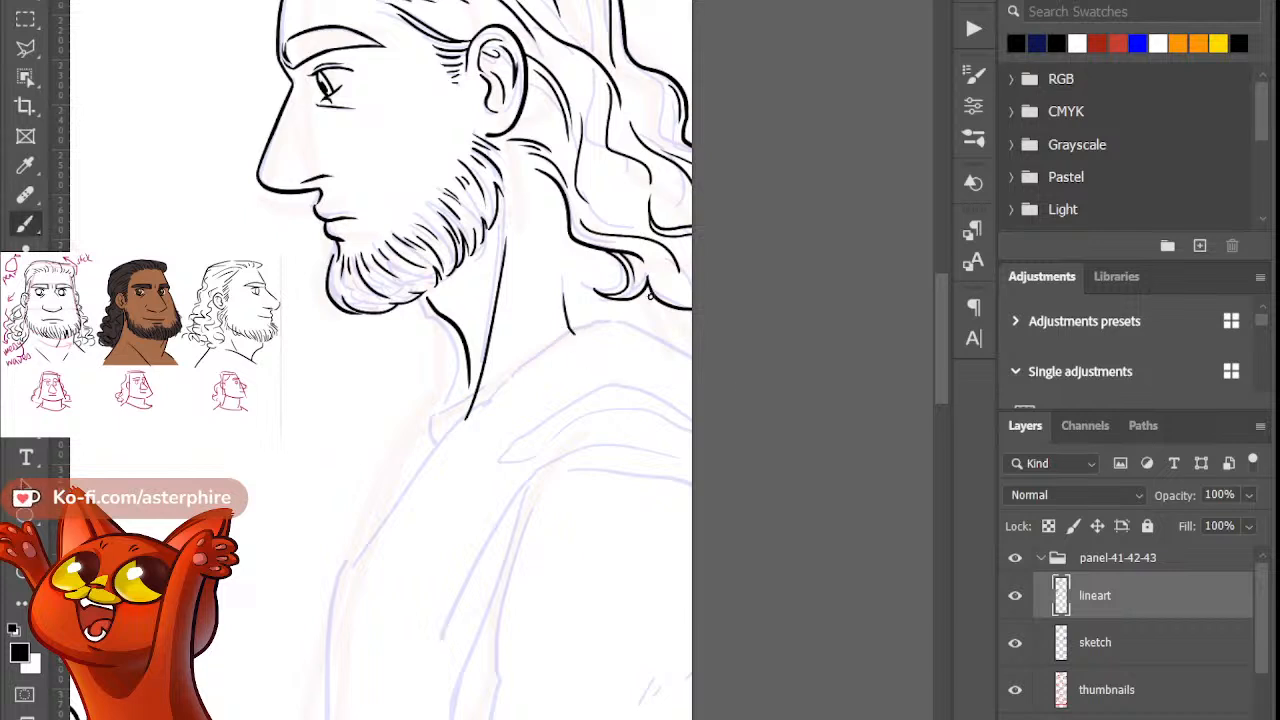
Step: Extend the throat contour downward until it meets the neck muscle line, and clean up the junction
{"action": "key", "text": "ctrl+minus"}
{"action": "key", "text": "ctrl+minus"}
{"action": "key", "text": "ctrl+minus"}
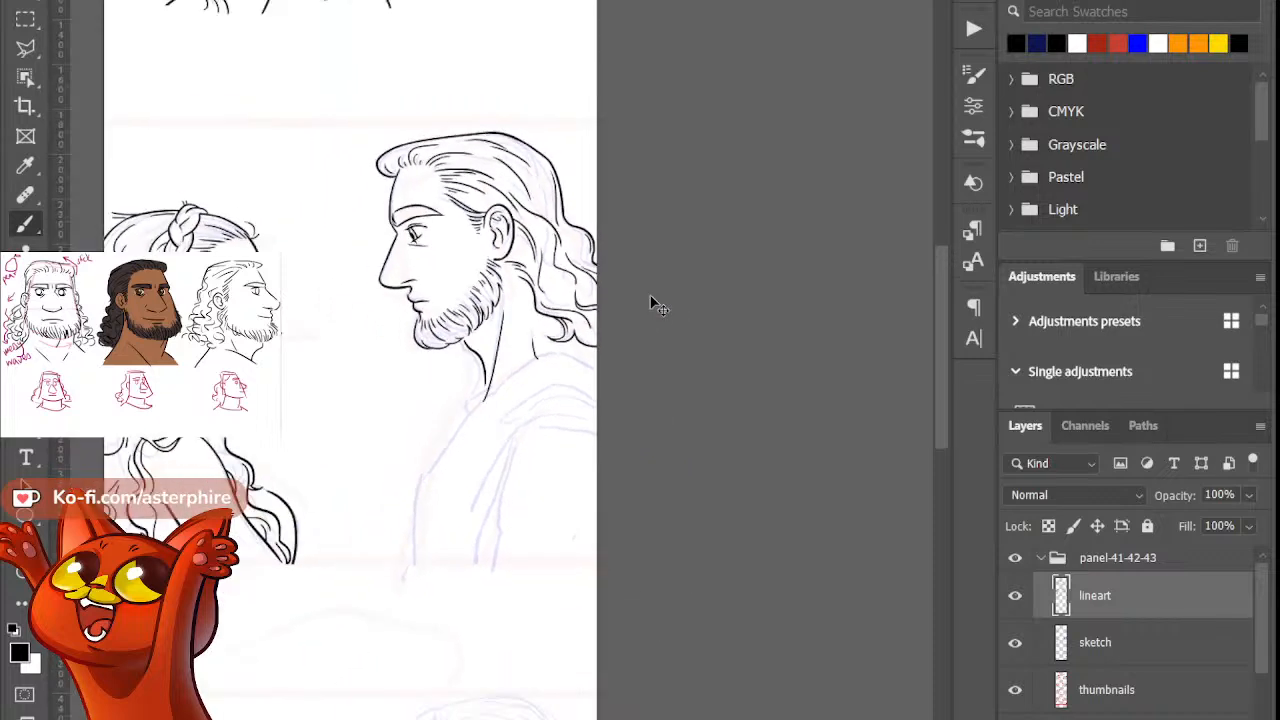
{"action": "key", "text": "ctrl+plus"}
{"action": "key", "text": "ctrl+plus"}
{"action": "key", "text": "ctrl+plus"}
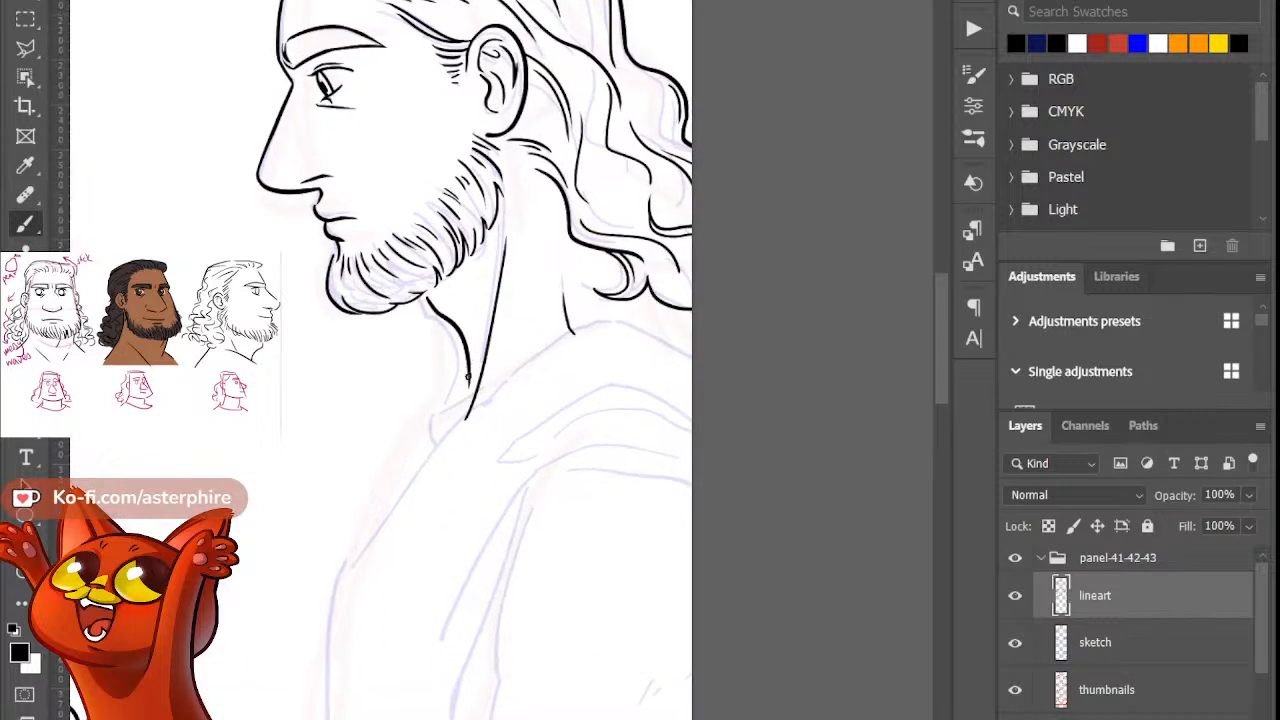
{"action": "left_click_drag", "start_coordinate": [471, 370], "coordinate": [445, 464]}
{"action": "key", "text": "ctrl+z"}
{"action": "left_click_drag", "start_coordinate": [471, 366], "coordinate": [445, 464]}
{"action": "key", "text": "ctrl+z"}
{"action": "mouse_move", "coordinate": [471, 366]}
{"action": "left_mouse_down"}
{"action": "mouse_move", "coordinate": [447, 452]}
{"action": "mouse_move", "coordinate": [462, 428]}
{"action": "left_mouse_up"}
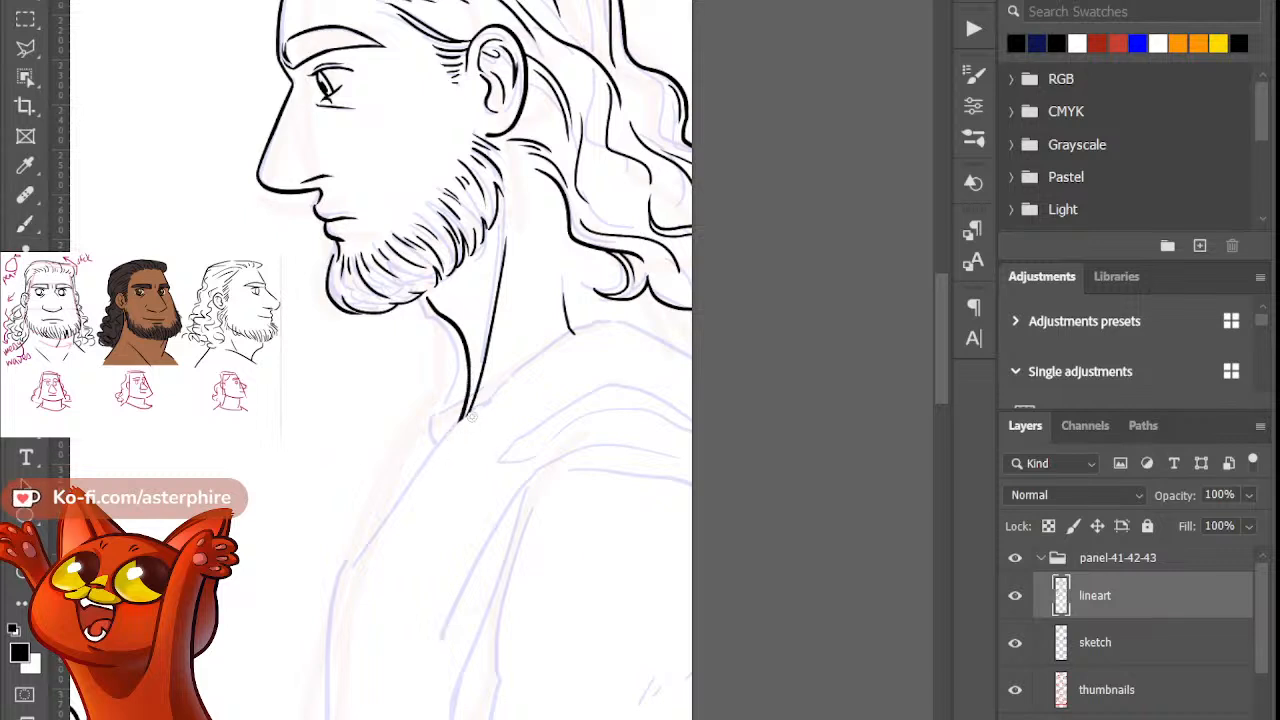
{"action": "key", "text": "b"}
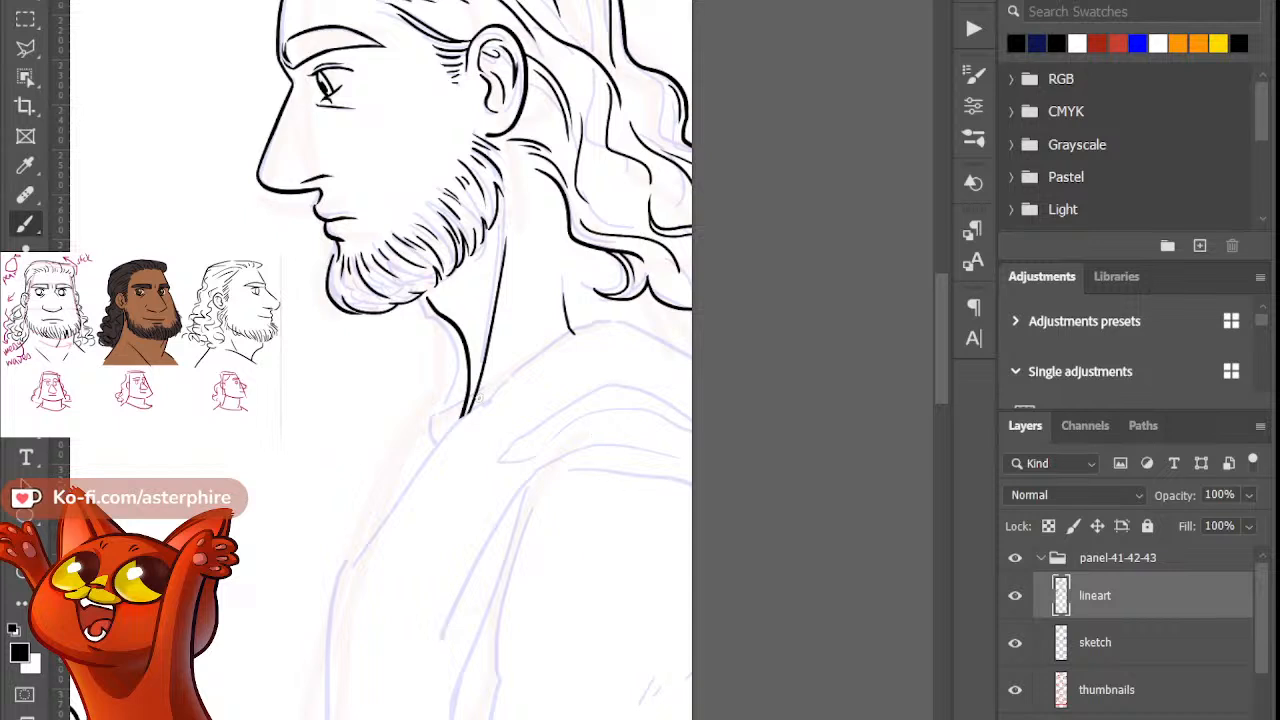
{"action": "key", "text": "e"}
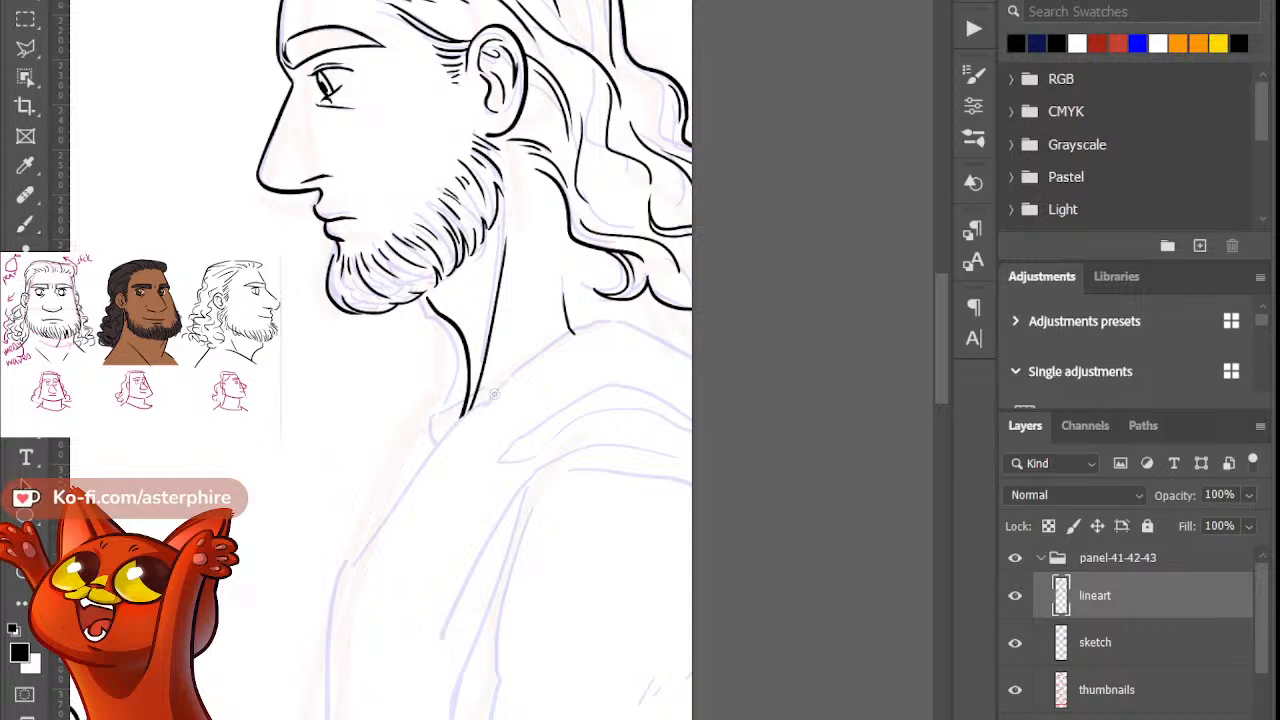
Step: Ink the robe's neckline from the base of the throat over the shoulder to the page edge, trimming the front end
{"action": "key", "text": "b"}
{"action": "left_click_drag", "start_coordinate": [520, 369], "coordinate": [384, 487]}
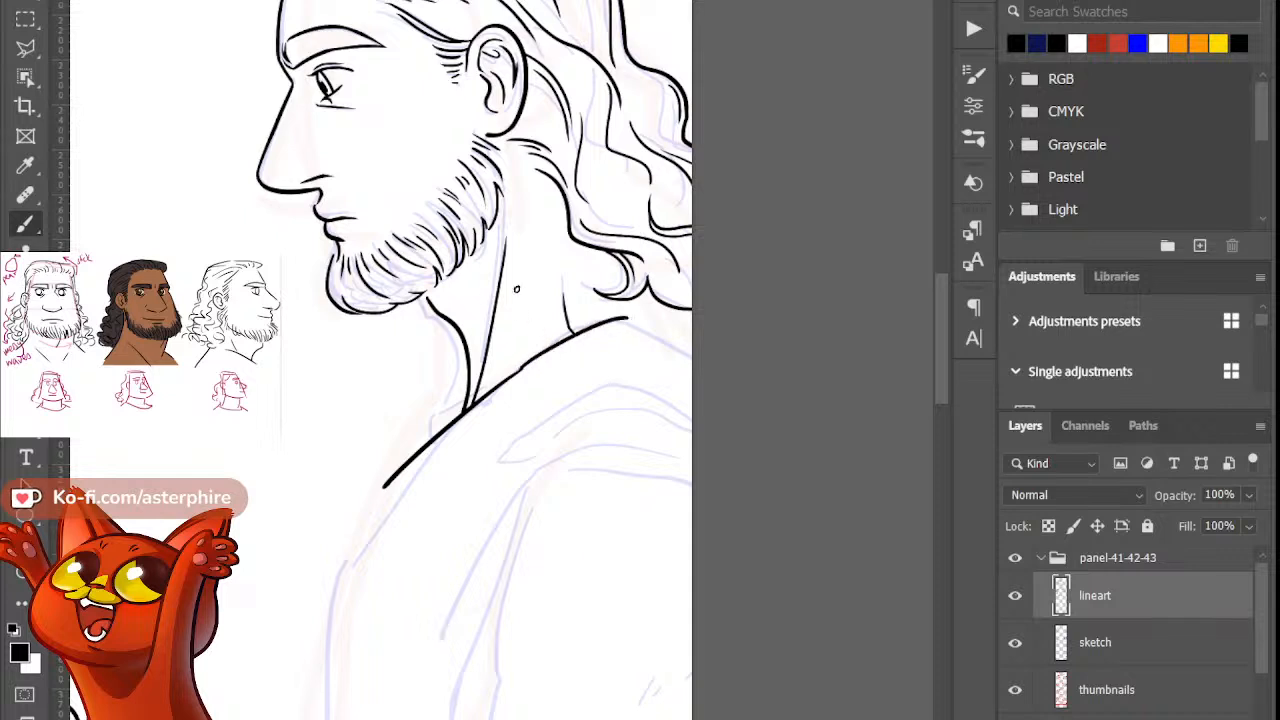
{"action": "key", "text": "e"}
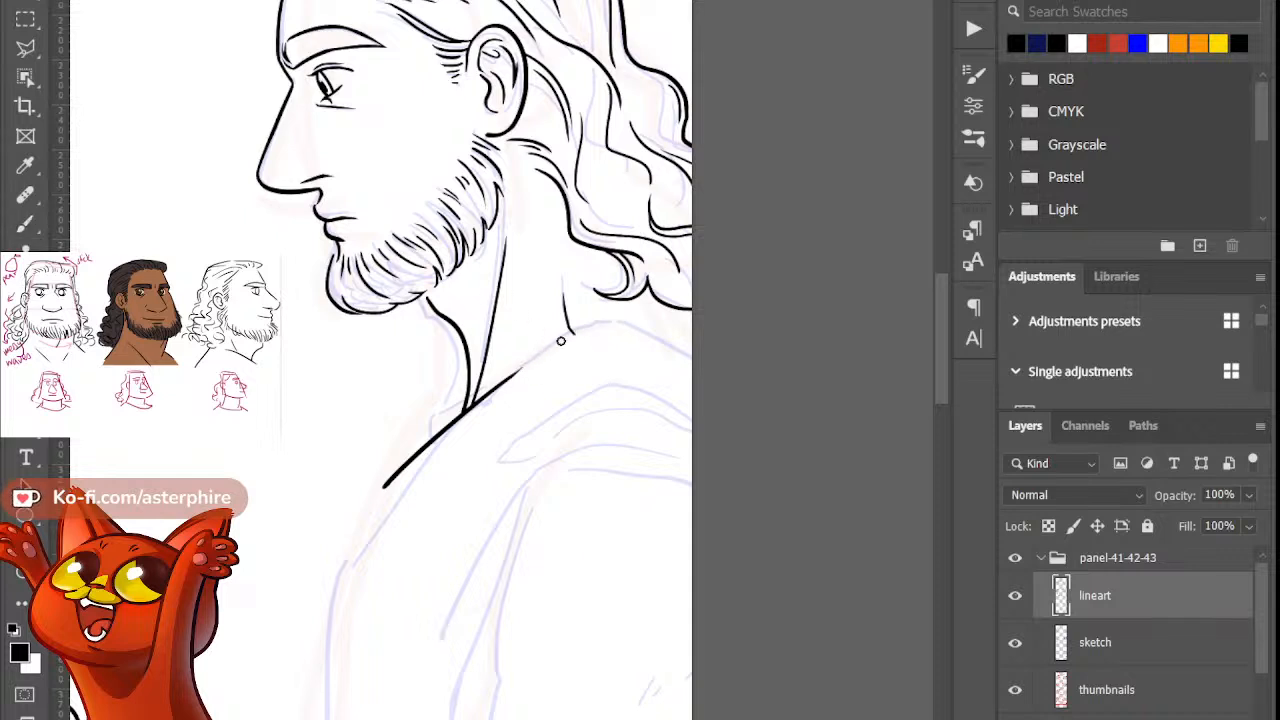
{"action": "key", "text": "b"}
{"action": "mouse_move", "coordinate": [510, 380]}
{"action": "left_mouse_down"}
{"action": "mouse_move", "coordinate": [646, 328]}
{"action": "mouse_move", "coordinate": [705, 364]}
{"action": "left_mouse_up"}
{"action": "key", "text": "ctrl+z"}
{"action": "left_click_drag", "start_coordinate": [640, 328], "coordinate": [692, 365]}
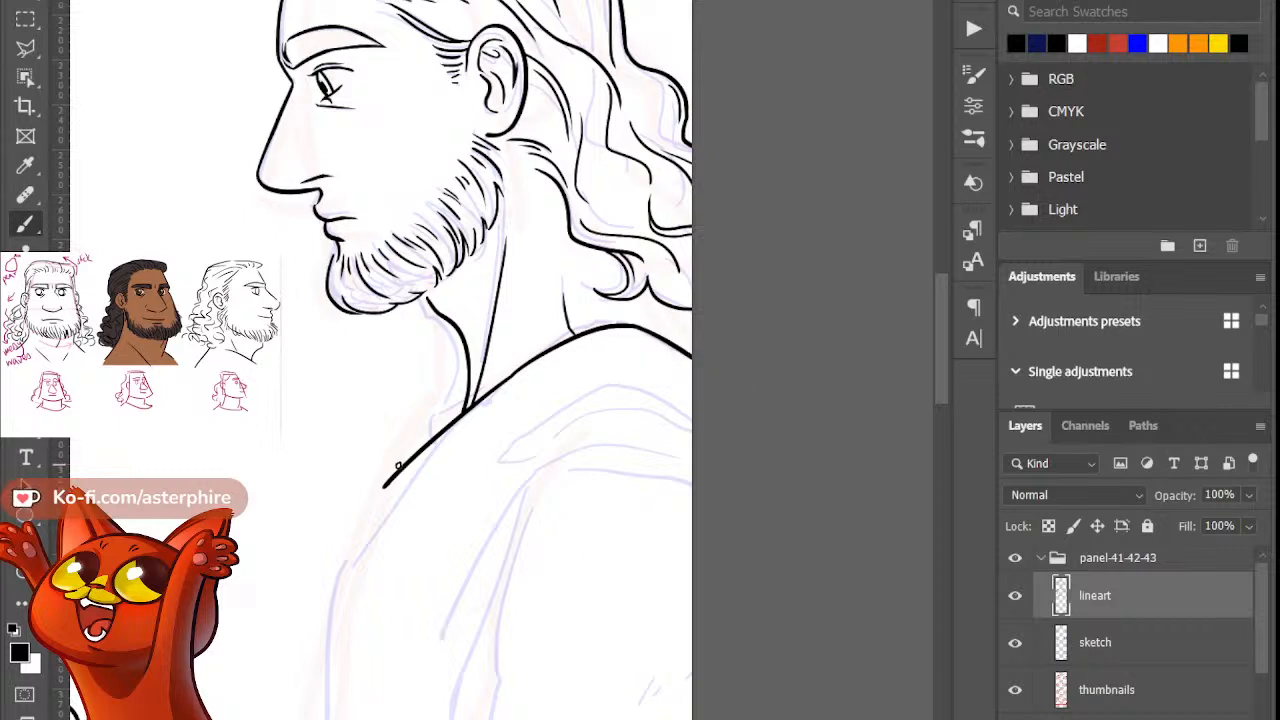
{"action": "key", "text": "ctrl+z"}
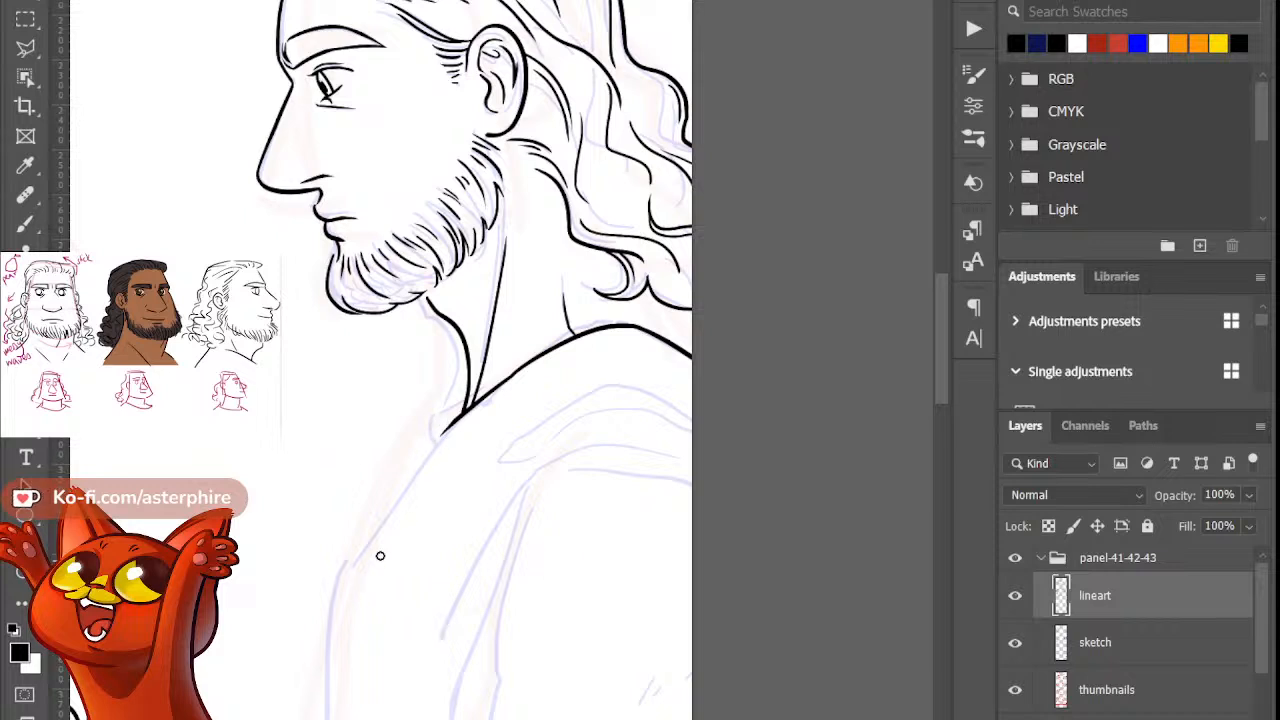
Step: Ink the front chest contour of the robe sloping down from the base of the throat
{"action": "key", "text": "b"}
{"action": "left_click_drag", "start_coordinate": [452, 428], "coordinate": [334, 656]}
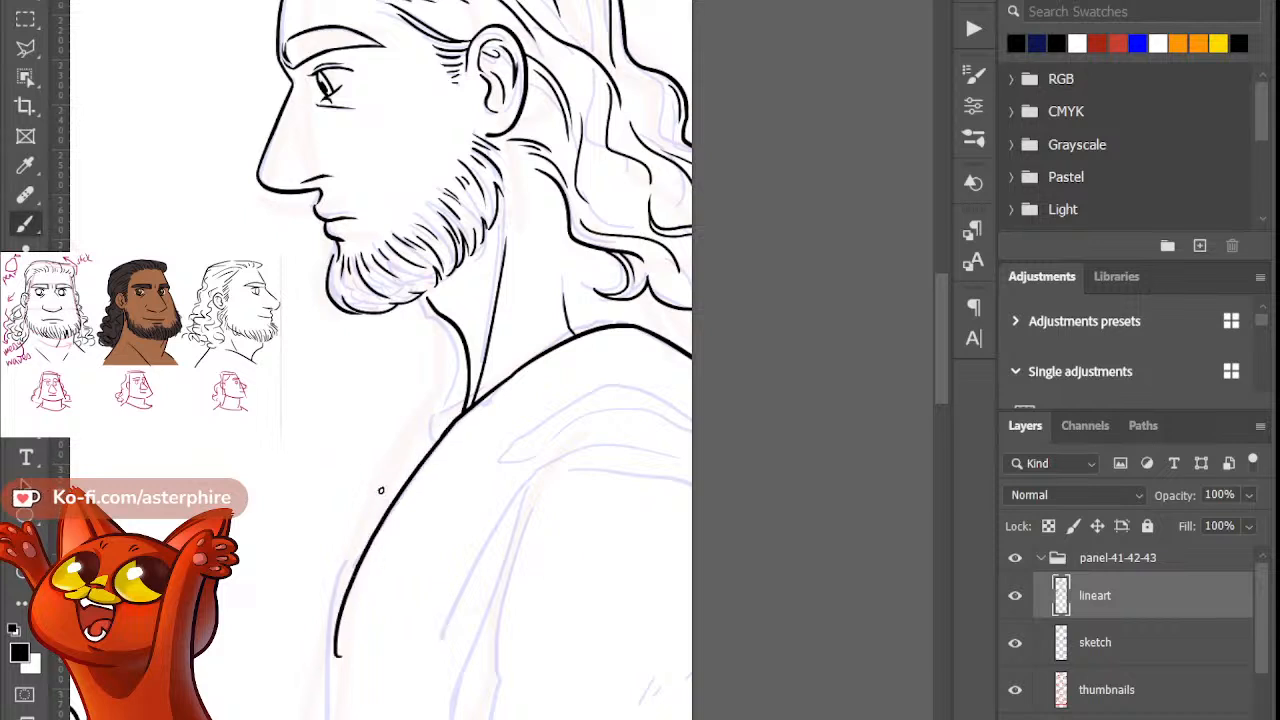
{"action": "key", "text": "ctrl+z"}
{"action": "left_click", "coordinate": [456, 421]}
{"action": "left_click", "coordinate": [300, 648], "text": "shift"}
{"action": "key", "text": "ctrl+z"}
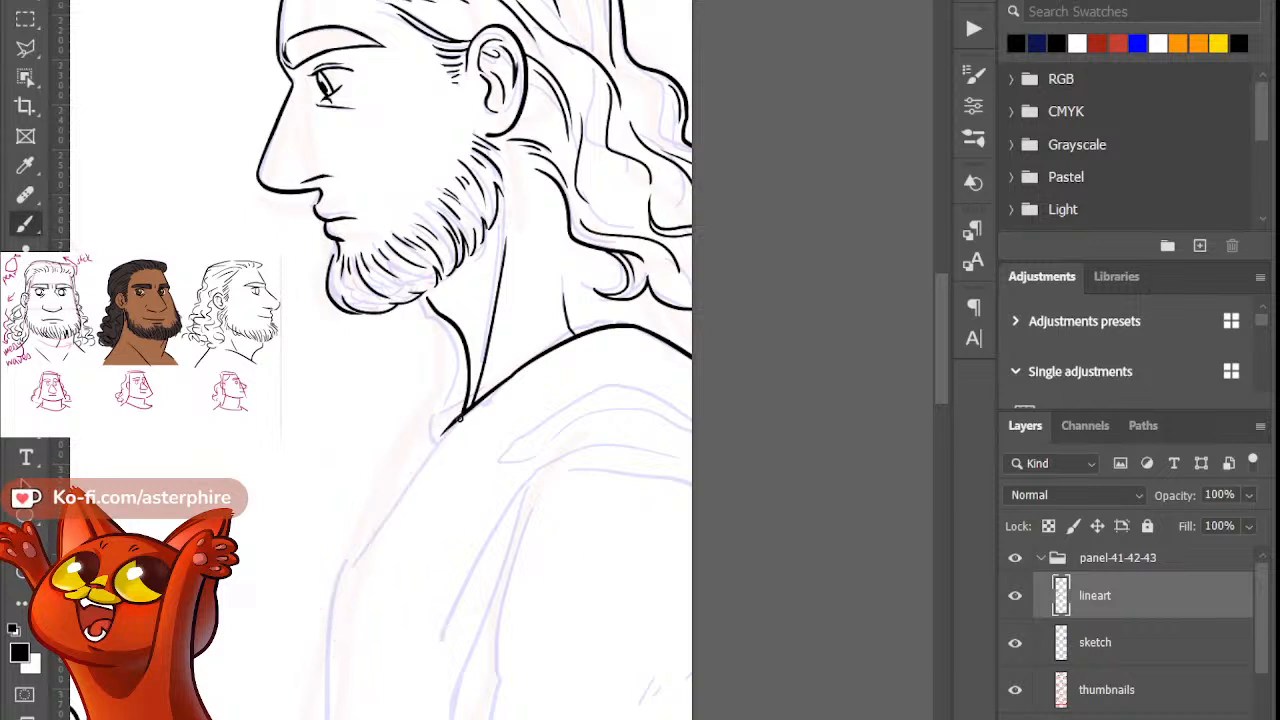
{"action": "left_click_drag", "start_coordinate": [462, 412], "coordinate": [310, 658]}
Step: Continue the robe's front contour below the chest bend with a nearly vertical line past the panel's lower border
{"action": "left_click_drag", "start_coordinate": [943, 398], "coordinate": [941, 415]}
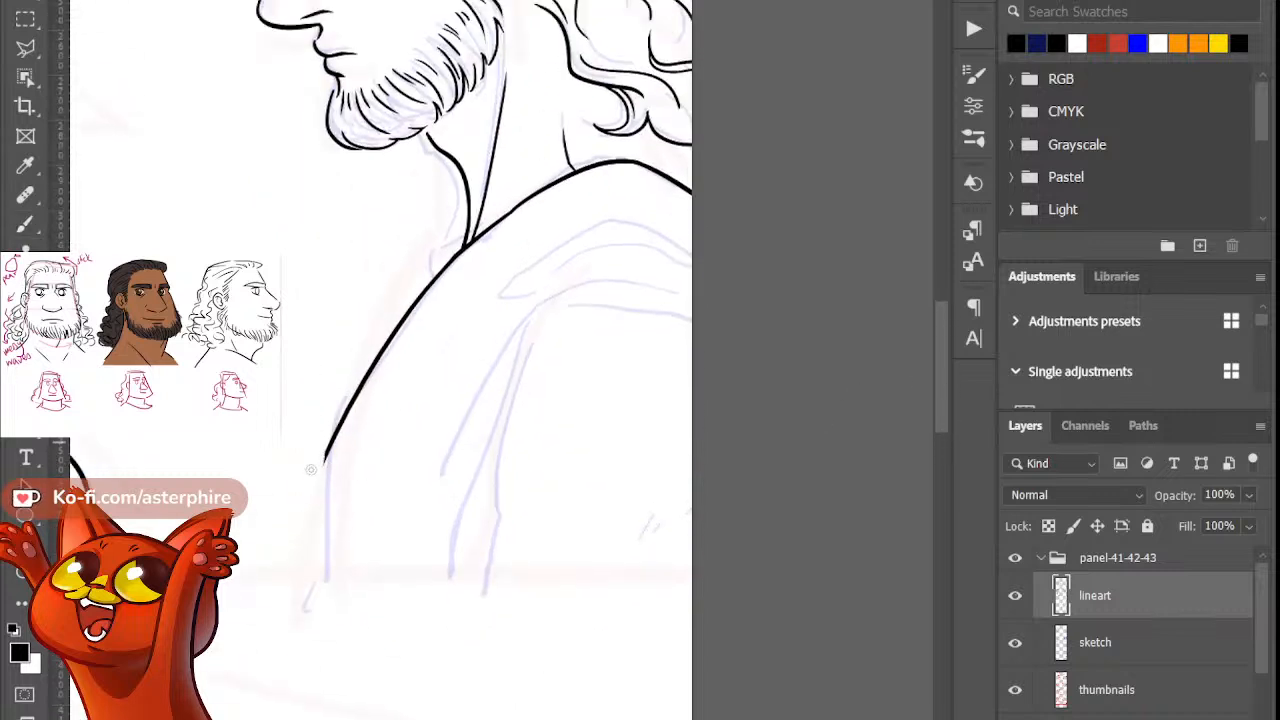
{"action": "left_click_drag", "start_coordinate": [331, 418], "coordinate": [345, 647]}
{"action": "key", "text": "b"}
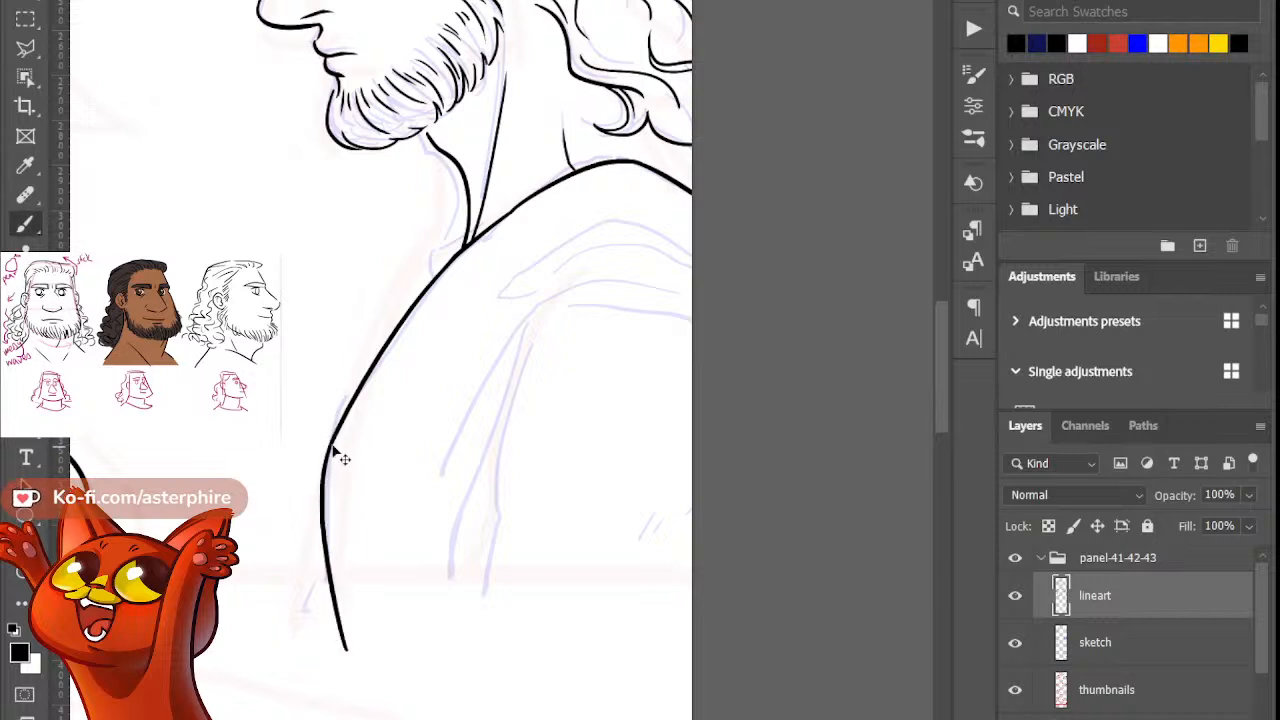
{"action": "key", "text": "ctrl+z"}
{"action": "left_click_drag", "start_coordinate": [335, 435], "coordinate": [335, 625]}
{"action": "key", "text": "ctrl+z"}
{"action": "left_click_drag", "start_coordinate": [334, 438], "coordinate": [341, 639]}
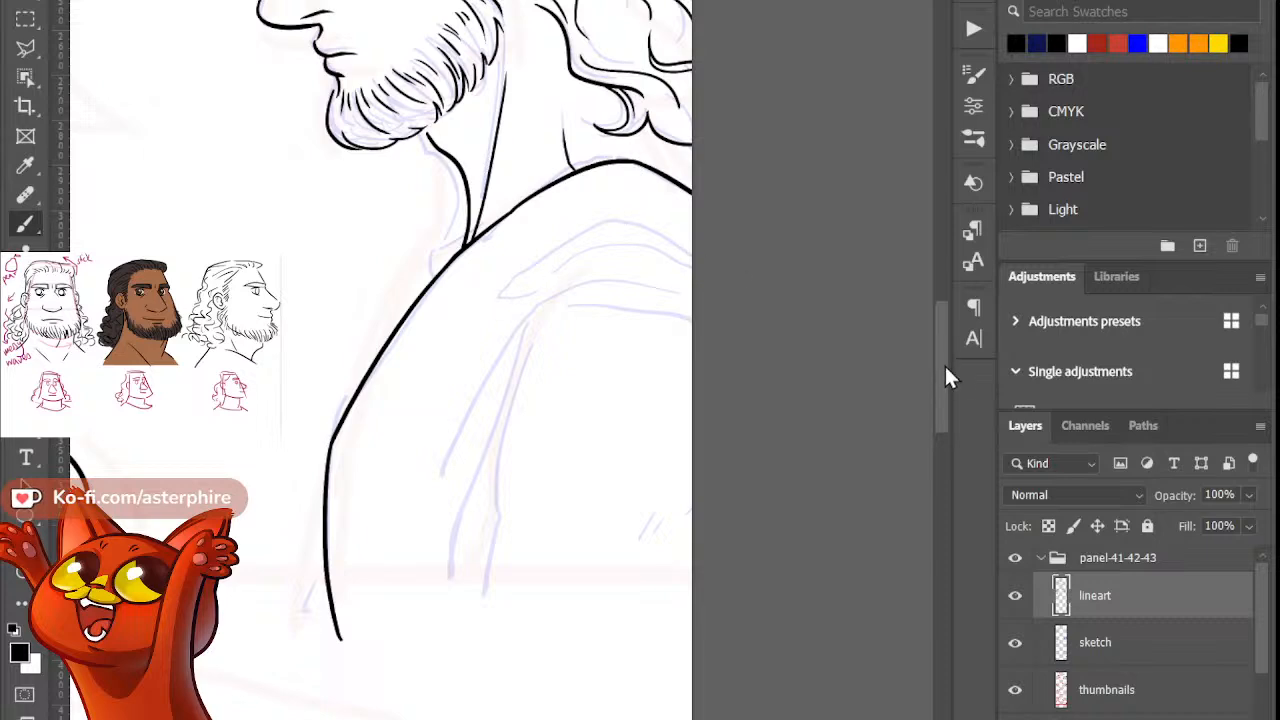
Step: Ink the hooked cloth fold over the shoulder and add thin fold lines just beneath it
{"action": "mouse_move", "coordinate": [944, 363]}
{"action": "left_mouse_down"}
{"action": "mouse_move", "coordinate": [940, 332]}
{"action": "mouse_move", "coordinate": [918, 326]}
{"action": "mouse_move", "coordinate": [947, 368]}
{"action": "left_mouse_up"}
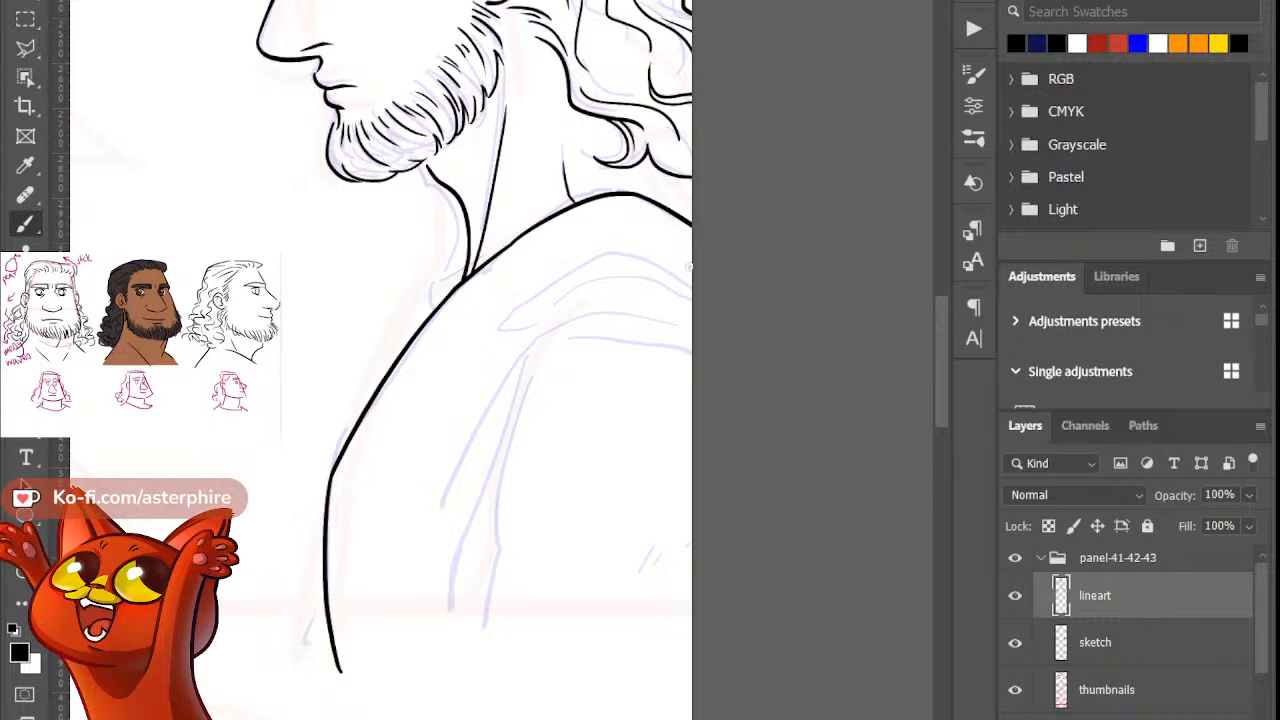
{"action": "left_click_drag", "start_coordinate": [688, 266], "coordinate": [455, 368]}
{"action": "key", "text": "ctrl+z"}
{"action": "left_click_drag", "start_coordinate": [700, 283], "coordinate": [456, 368]}
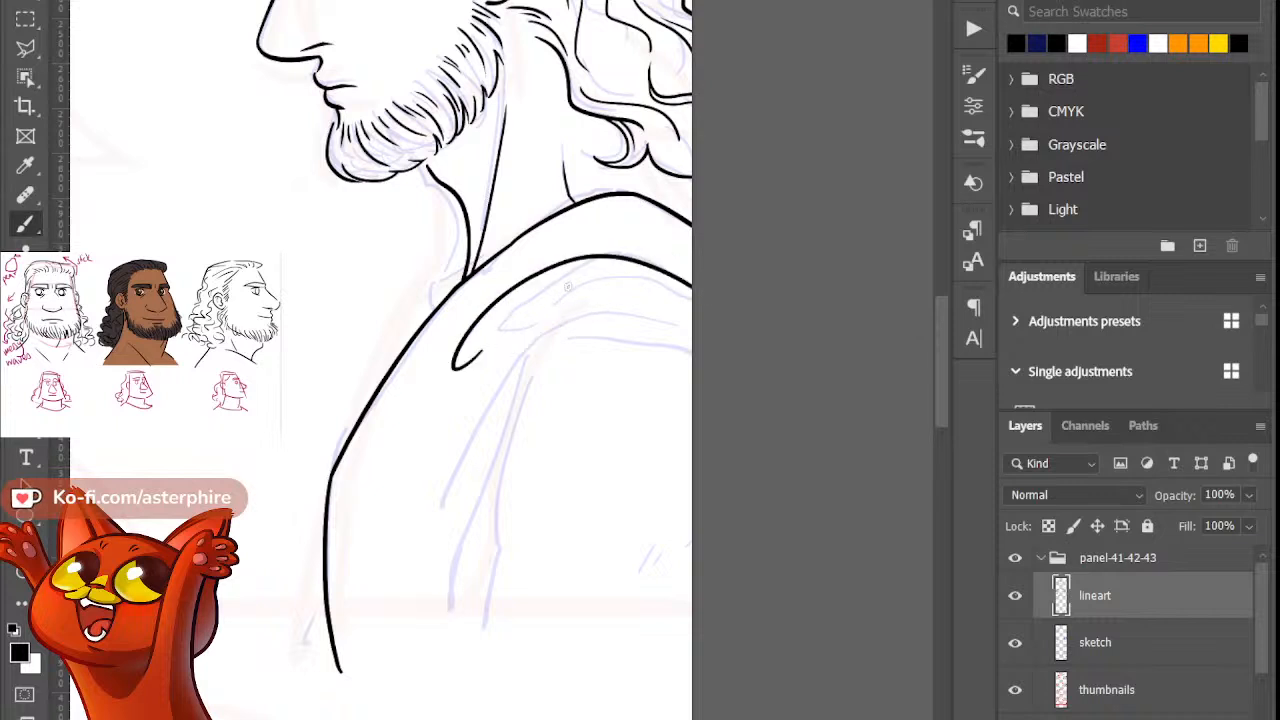
{"action": "left_click_drag", "start_coordinate": [500, 330], "coordinate": [590, 269]}
{"action": "key", "text": "ctrl+z"}
{"action": "left_click_drag", "start_coordinate": [487, 340], "coordinate": [590, 270]}
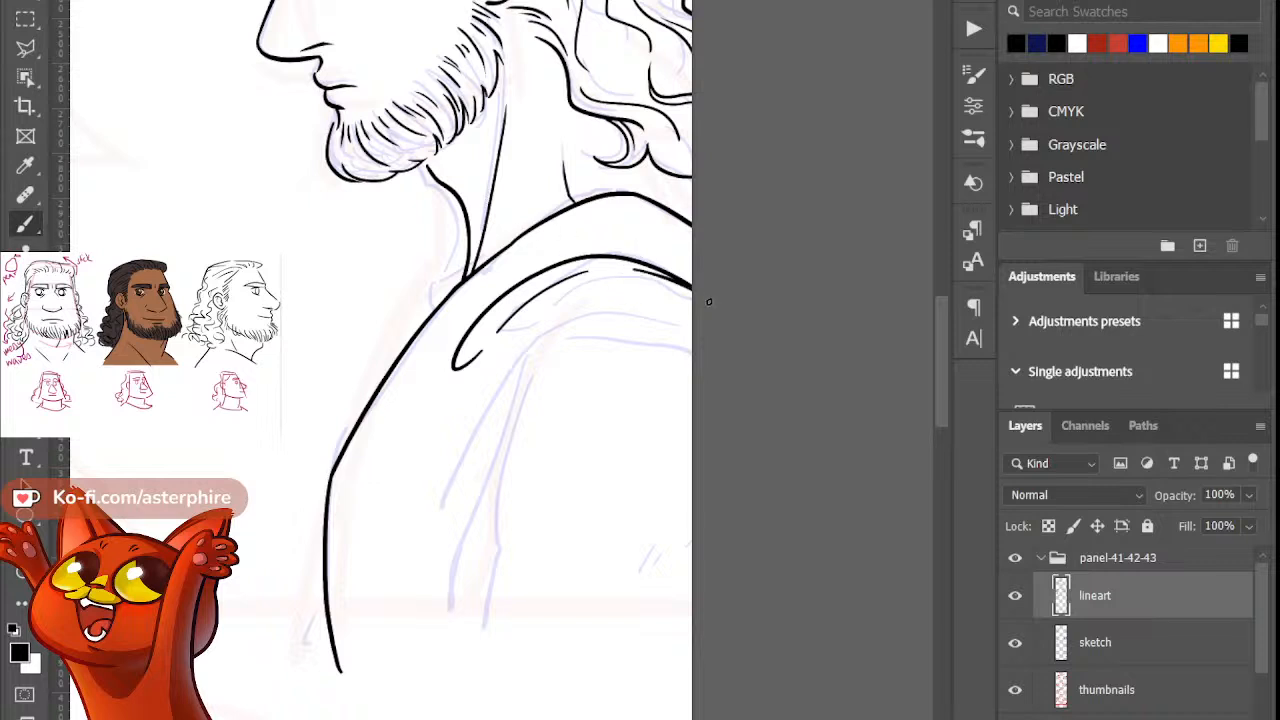
{"action": "left_click_drag", "start_coordinate": [607, 265], "coordinate": [693, 291]}
{"action": "mouse_move", "coordinate": [603, 263]}
{"action": "left_mouse_down"}
{"action": "mouse_move", "coordinate": [692, 288]}
{"action": "mouse_move", "coordinate": [465, 417]}
{"action": "mouse_move", "coordinate": [412, 498]}
{"action": "left_mouse_up"}
{"action": "key", "text": "ctrl+z"}
{"action": "left_click_drag", "start_coordinate": [672, 318], "coordinate": [410, 558]}
{"action": "key", "text": "ctrl+z"}
{"action": "left_click_drag", "start_coordinate": [641, 310], "coordinate": [431, 518]}
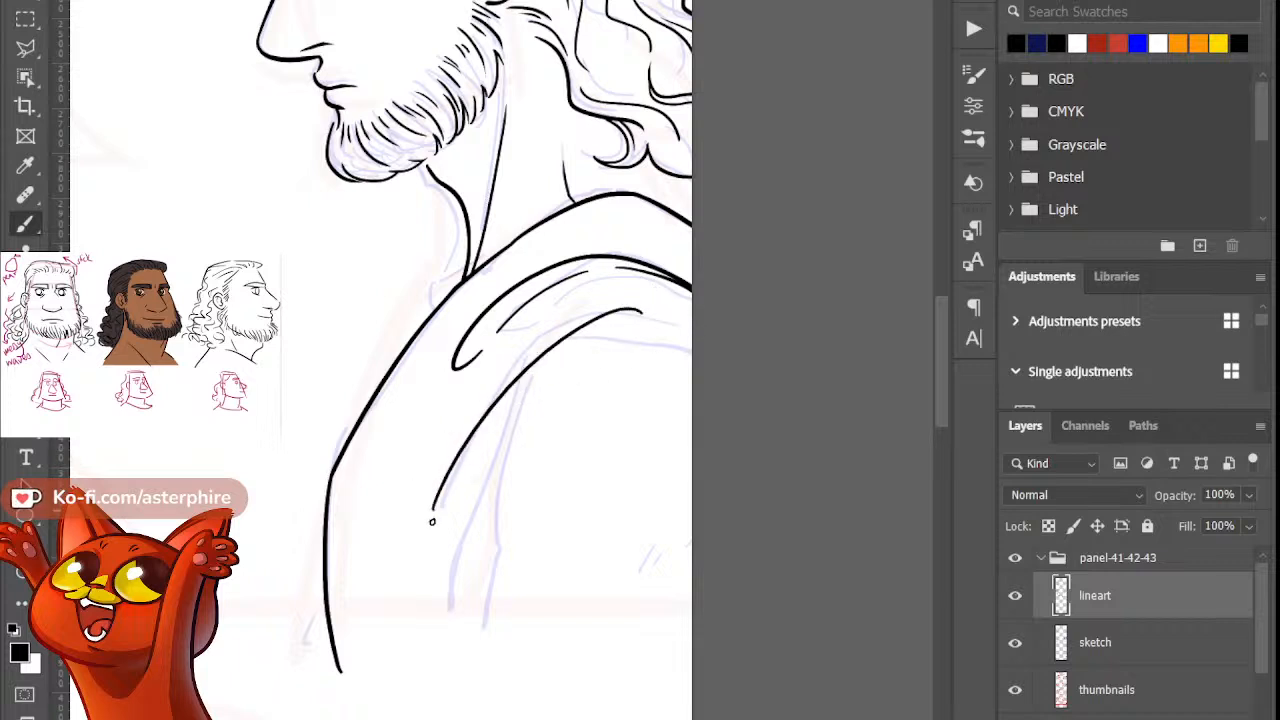
{"action": "key", "text": "ctrl+z"}
{"action": "mouse_move", "coordinate": [470, 455]}
{"action": "left_mouse_down"}
{"action": "mouse_move", "coordinate": [449, 503]}
{"action": "mouse_move", "coordinate": [666, 330]}
{"action": "left_mouse_up"}
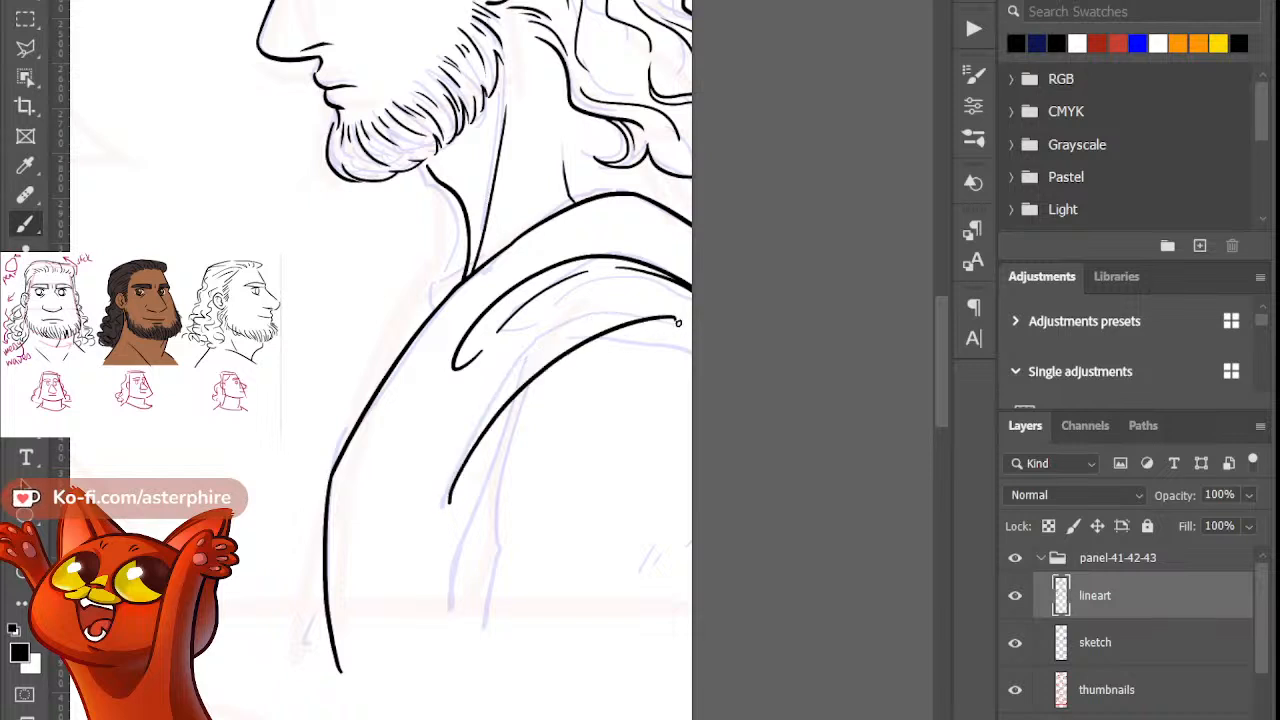
{"action": "key", "text": "ctrl+z"}
{"action": "key", "text": "ctrl+z"}
{"action": "mouse_move", "coordinate": [467, 467]}
{"action": "left_mouse_down"}
{"action": "mouse_move", "coordinate": [665, 333]}
{"action": "mouse_move", "coordinate": [418, 514]}
{"action": "left_mouse_up"}
{"action": "key", "text": "ctrl+z"}
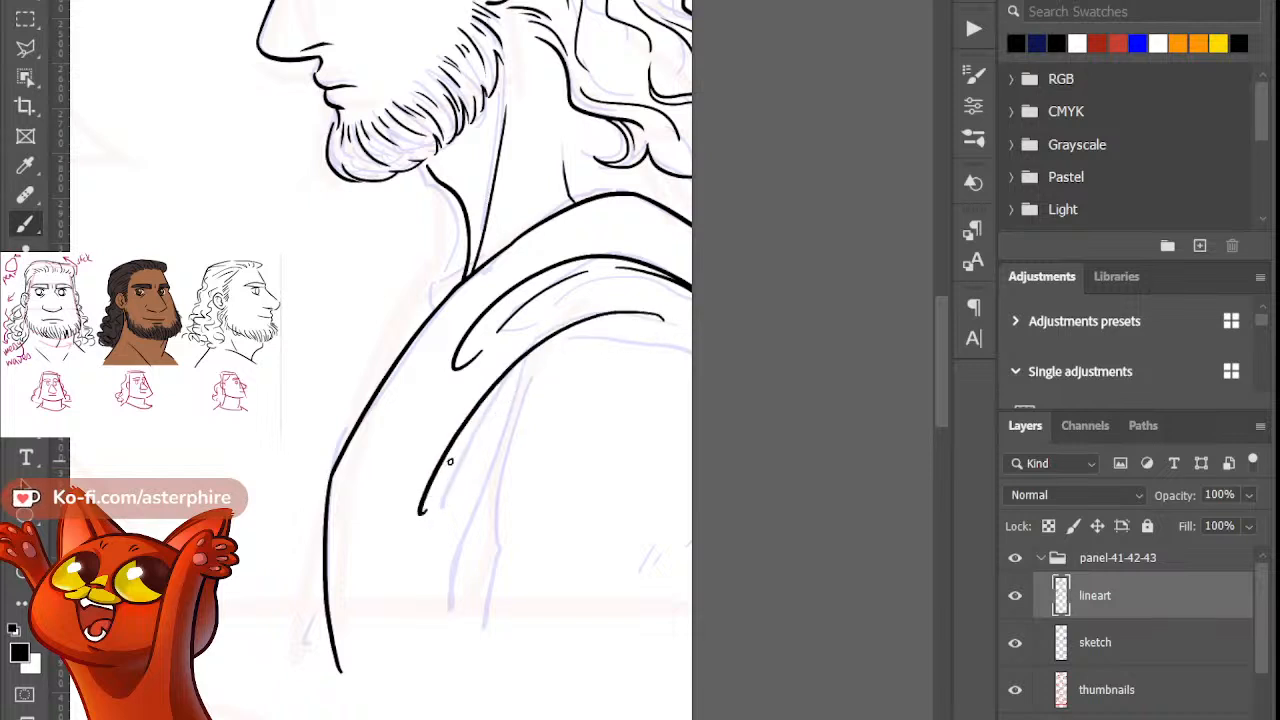
{"action": "key", "text": "ctrl+z"}
{"action": "left_click_drag", "start_coordinate": [650, 314], "coordinate": [409, 529]}
{"action": "key", "text": "ctrl+z"}
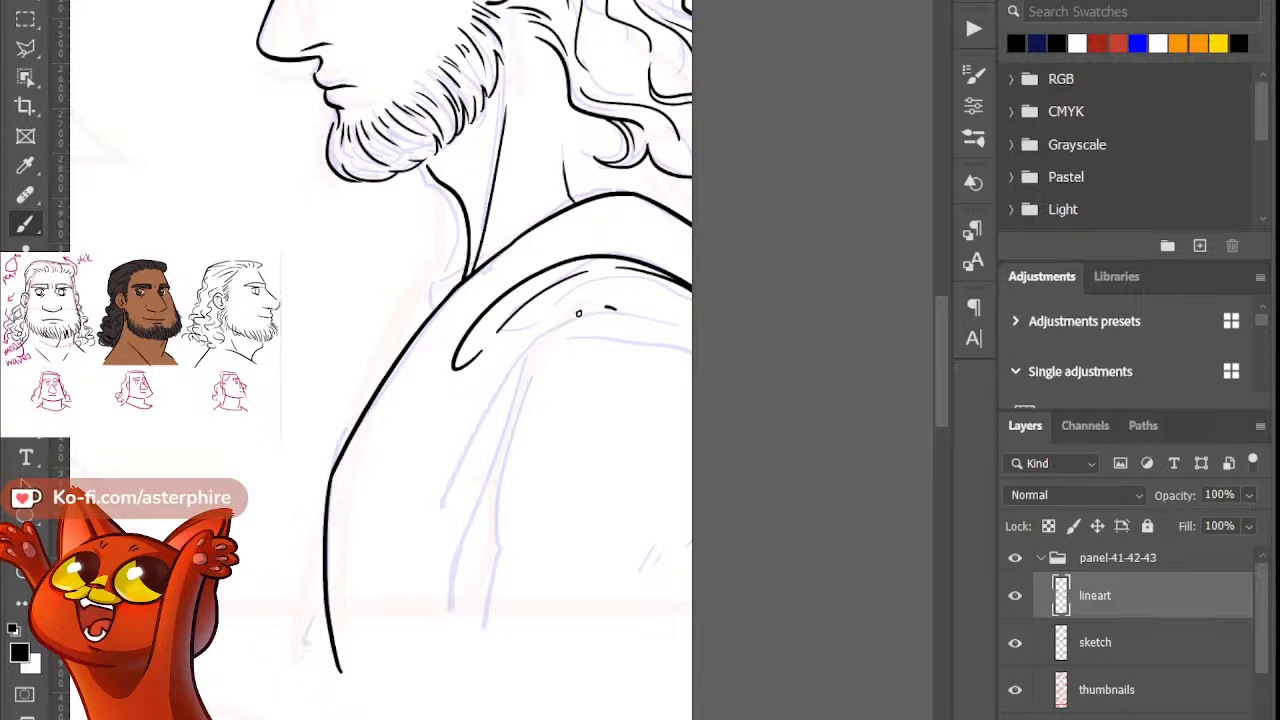
{"action": "left_click_drag", "start_coordinate": [612, 308], "coordinate": [413, 537]}
{"action": "key", "text": "ctrl+z"}
Step: Ink the lower shoulder edge of the cloth, curving from the armpit fold out to the page edge
{"action": "mouse_move", "coordinate": [706, 352]}
{"action": "left_mouse_down"}
{"action": "mouse_move", "coordinate": [529, 356]}
{"action": "mouse_move", "coordinate": [749, 423]}
{"action": "left_mouse_up"}
{"action": "key", "text": "ctrl+z"}
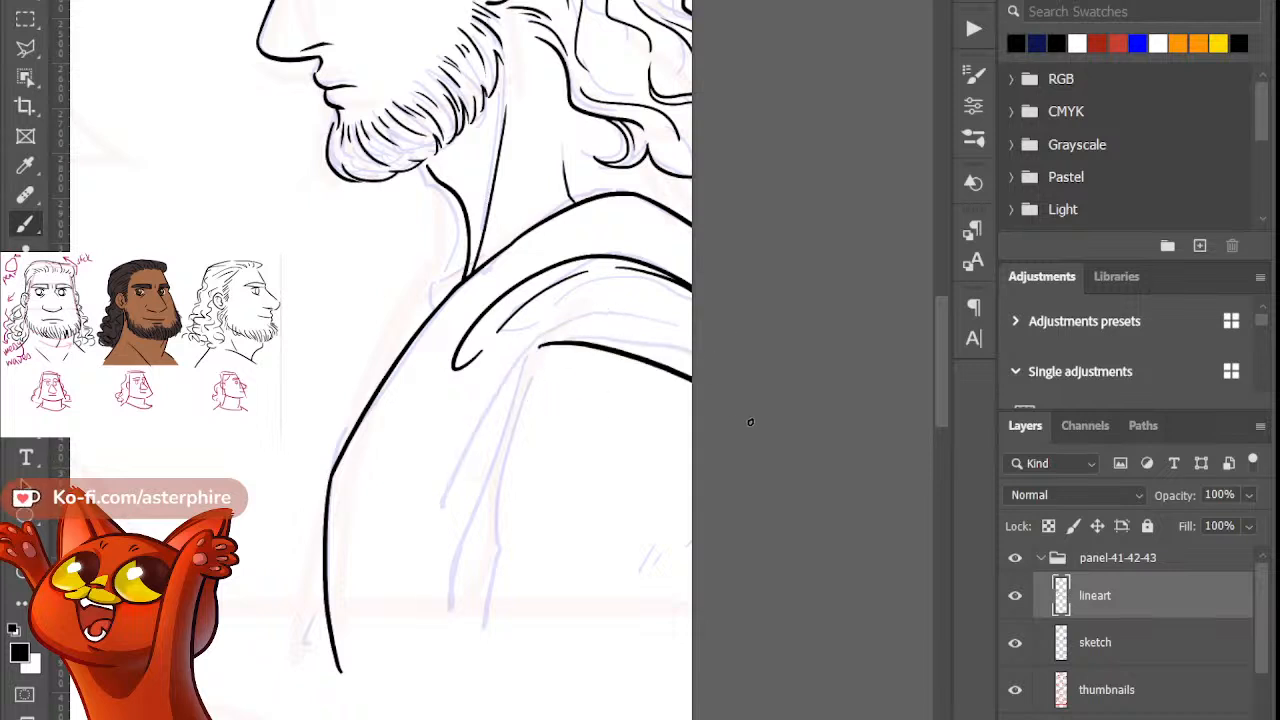
{"action": "key", "text": "ctrl+z"}
{"action": "left_click_drag", "start_coordinate": [548, 336], "coordinate": [732, 413]}
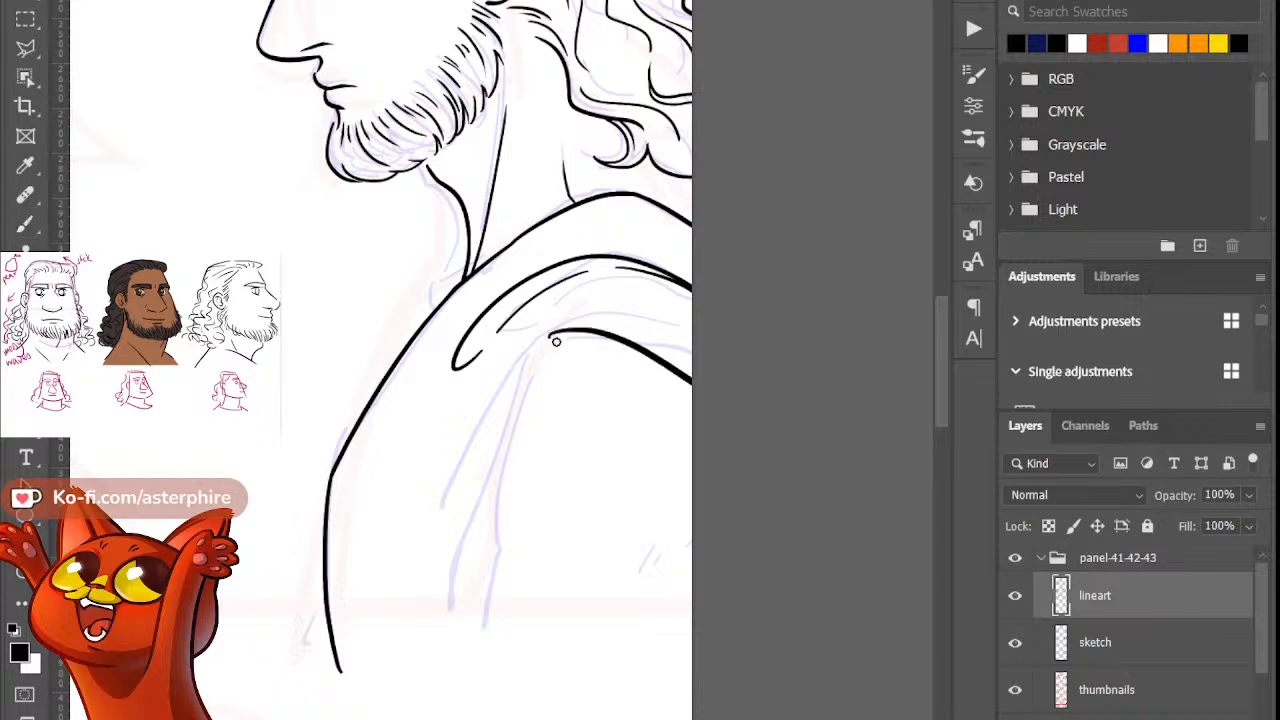
{"action": "key", "text": "b"}
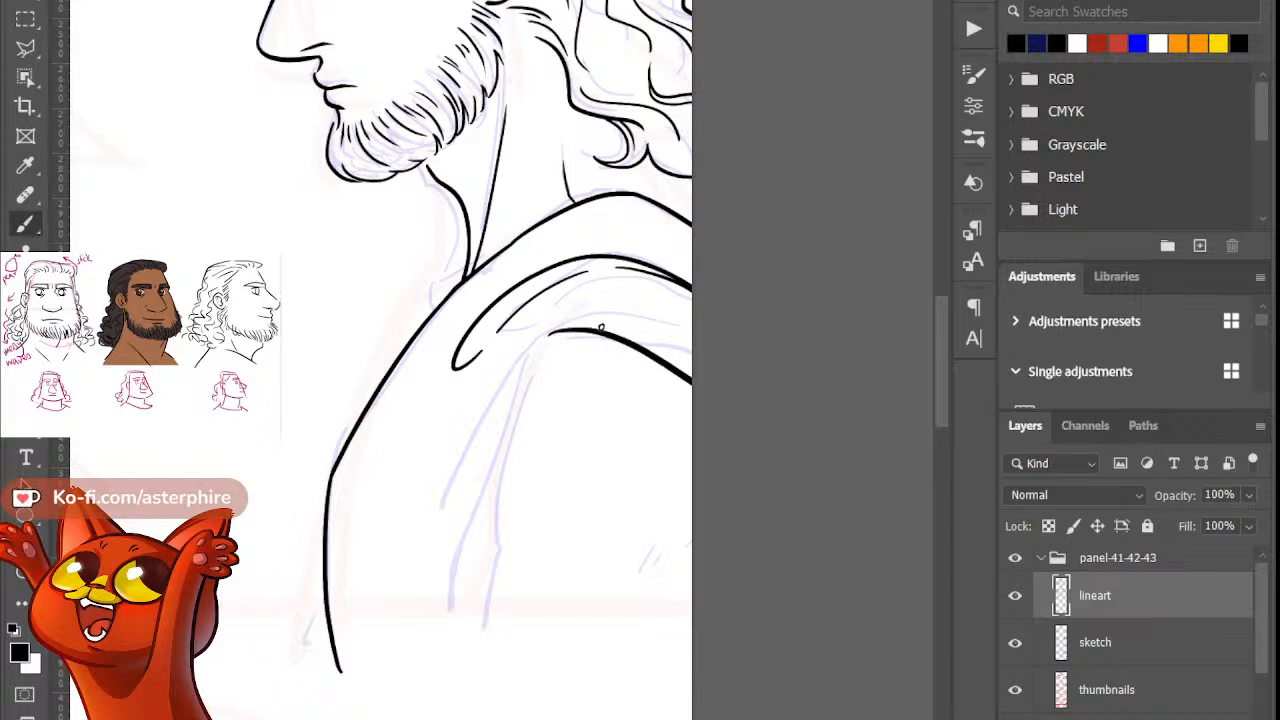
Step: Trim the start of the lower shoulder line and ink the long diagonal chest fold running down from it
{"action": "left_click_drag", "start_coordinate": [624, 306], "coordinate": [459, 408]}
{"action": "key", "text": "ctrl+z"}
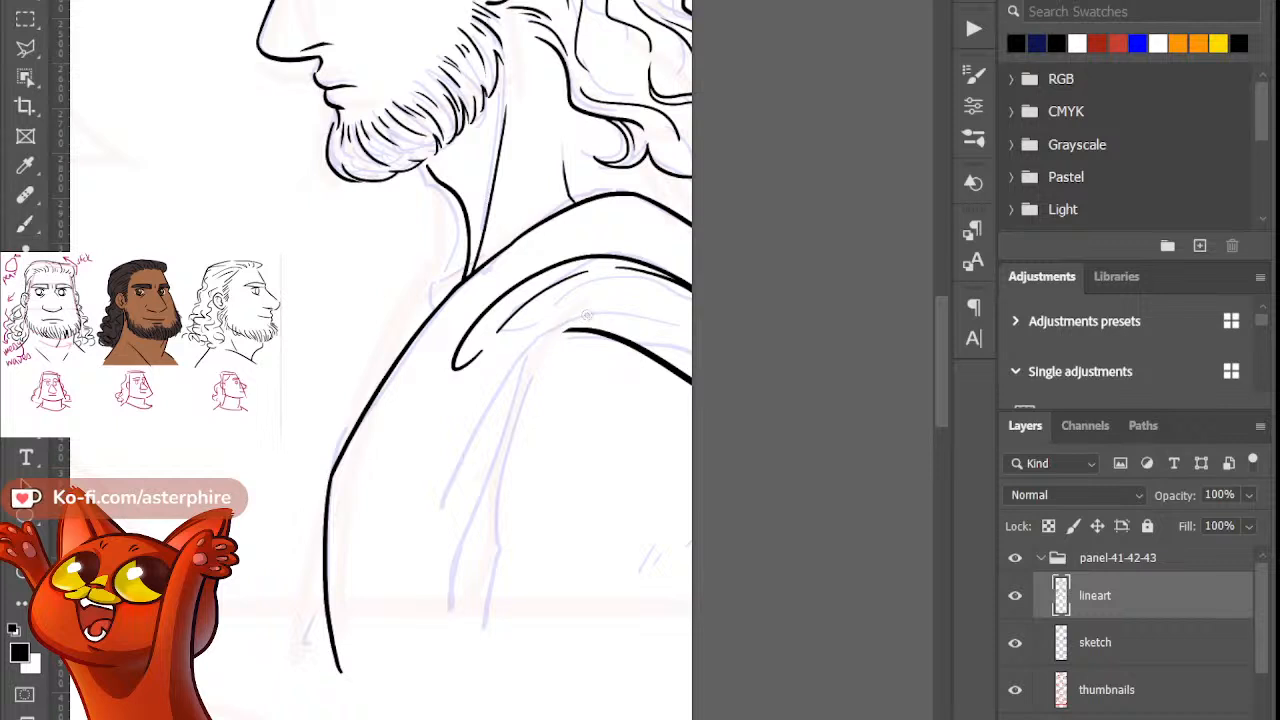
{"action": "key", "text": "b"}
{"action": "left_click_drag", "start_coordinate": [622, 312], "coordinate": [534, 348]}
{"action": "key", "text": "ctrl+z"}
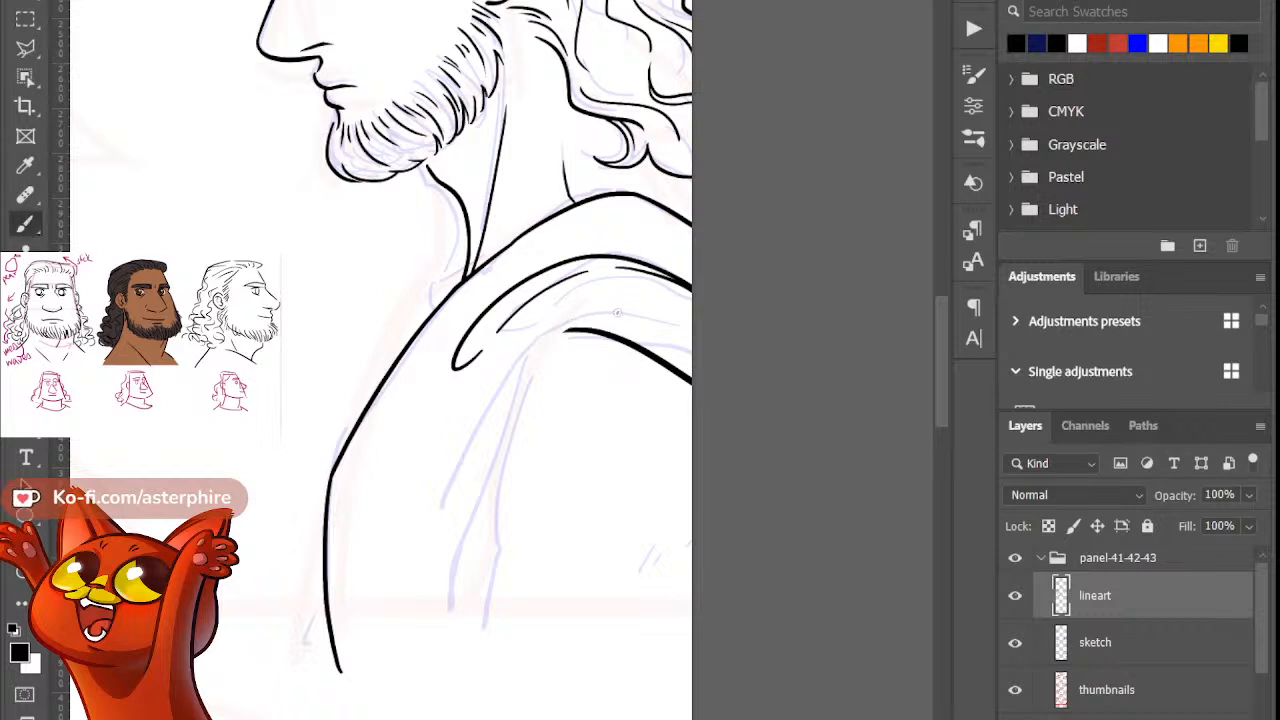
{"action": "left_click_drag", "start_coordinate": [622, 308], "coordinate": [400, 515]}
{"action": "key", "text": "ctrl+z"}
{"action": "left_click_drag", "start_coordinate": [600, 312], "coordinate": [410, 540]}
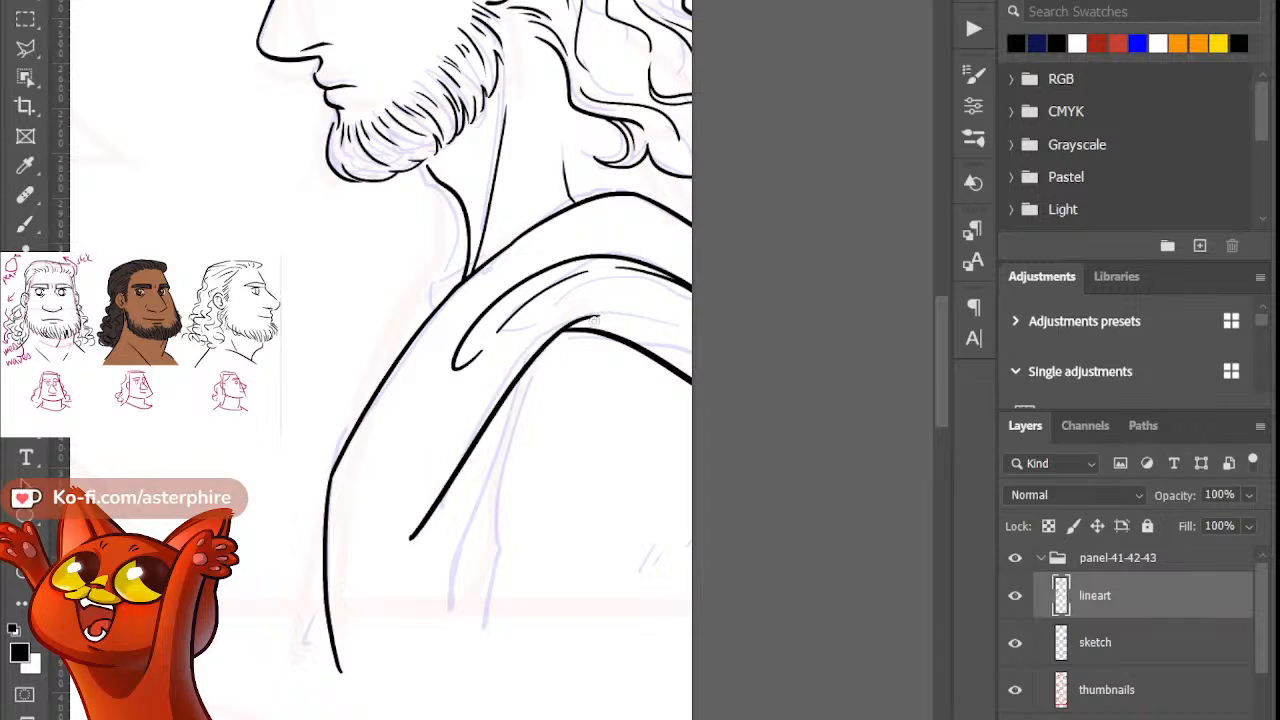
Step: Shorten the diagonal chest fold by erasing its lower end and clear the leftover fragment below it
{"action": "left_click_drag", "start_coordinate": [455, 466], "coordinate": [422, 548]}
{"action": "key", "text": "b"}
{"action": "left_click", "coordinate": [27, 20]}
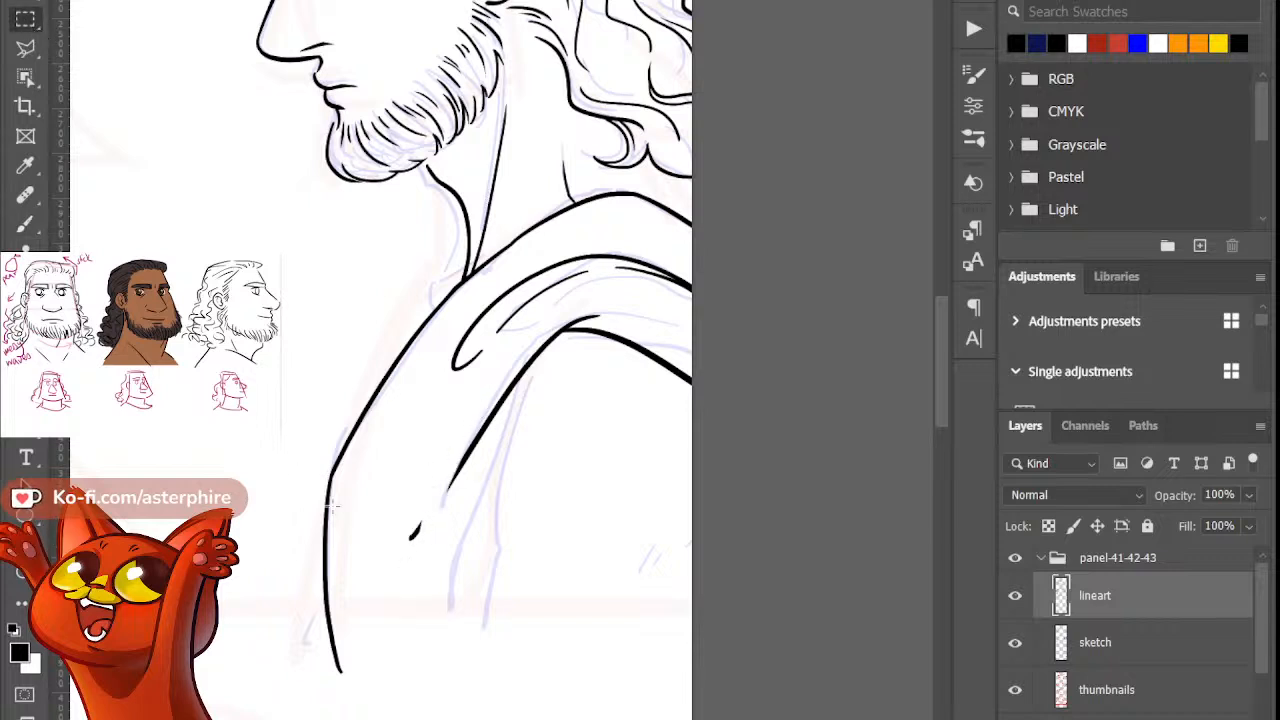
{"action": "left_click_drag", "start_coordinate": [394, 571], "coordinate": [439, 625]}
{"action": "left_click", "coordinate": [28, 222]}
Step: Ink a thin fold line branching off the chest fold at the armpit and running steeply down
{"action": "left_click_drag", "start_coordinate": [520, 403], "coordinate": [485, 553]}
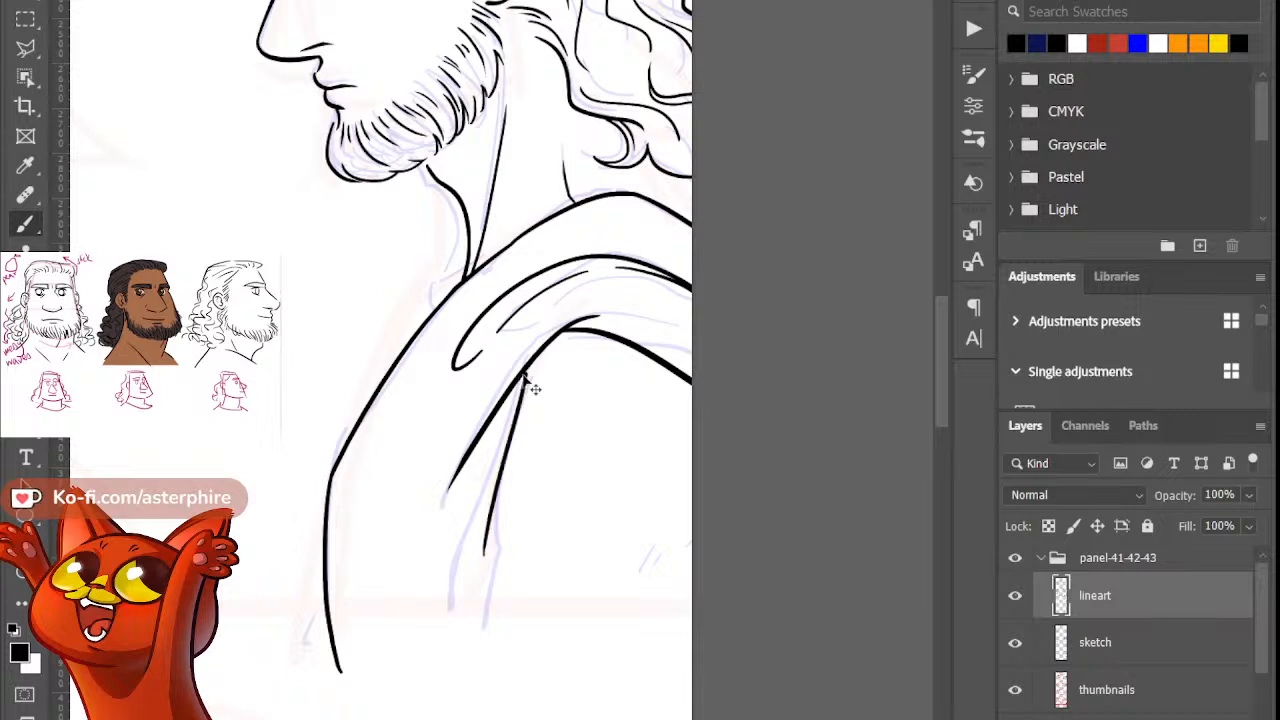
{"action": "key", "text": "ctrl+z"}
{"action": "left_click_drag", "start_coordinate": [521, 374], "coordinate": [473, 550]}
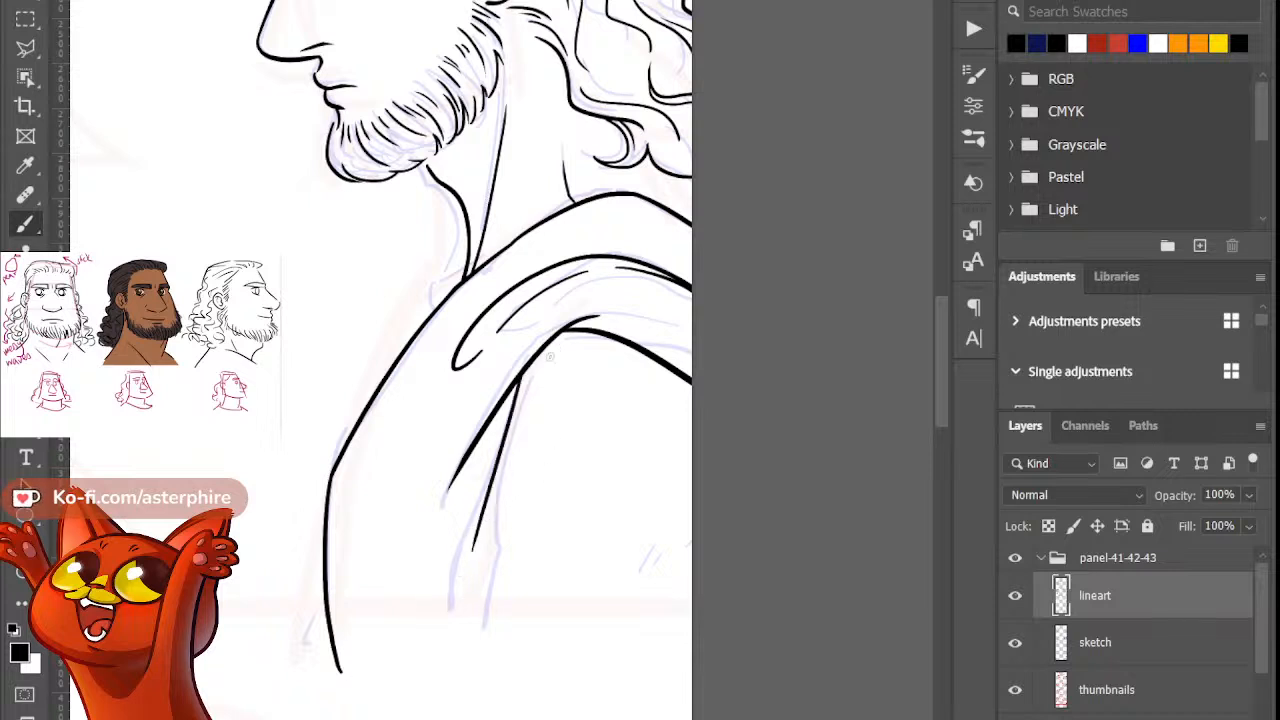
Step: Ink the sleeve's front contour from the armpit down to the sketched bend, then on past the panel's lower border
{"action": "left_click_drag", "start_coordinate": [558, 342], "coordinate": [530, 645]}
{"action": "key", "text": "ctrl+z"}
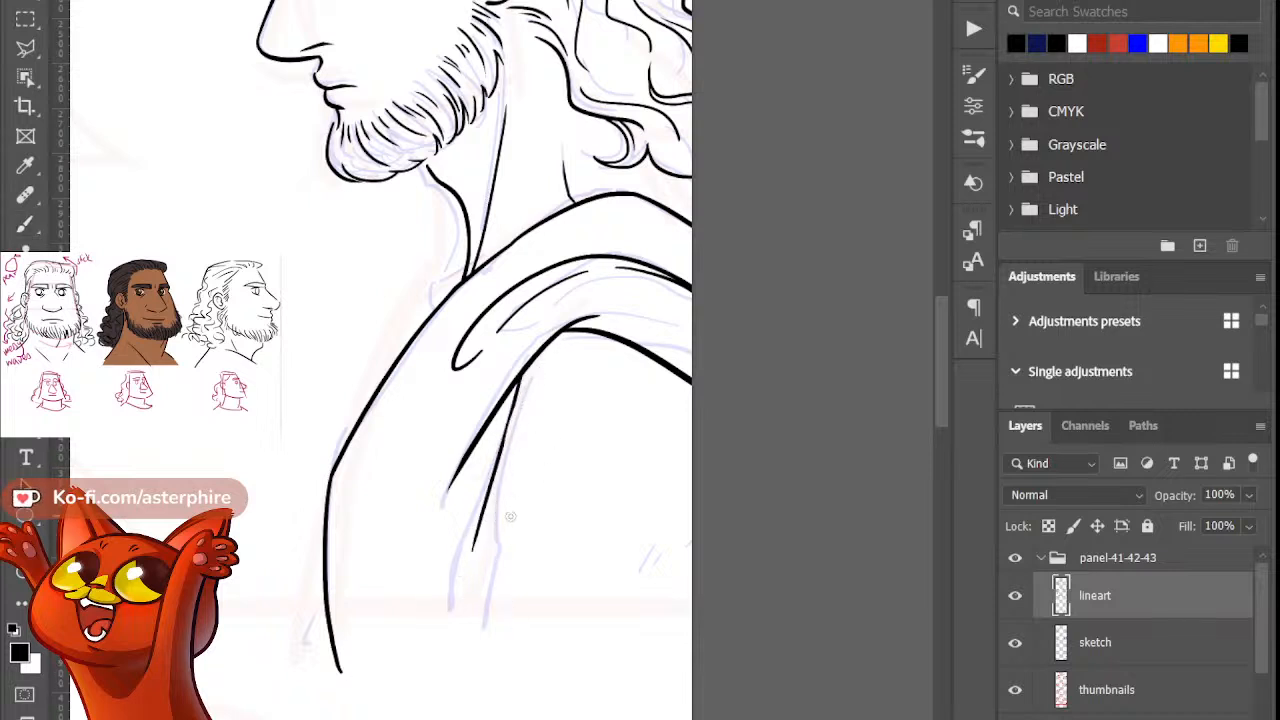
{"action": "left_click_drag", "start_coordinate": [544, 360], "coordinate": [518, 610]}
{"action": "key", "text": "b"}
{"action": "left_click_drag", "start_coordinate": [498, 566], "coordinate": [478, 672]}
{"action": "key", "text": "ctrl+z"}
{"action": "left_click_drag", "start_coordinate": [499, 564], "coordinate": [478, 672]}
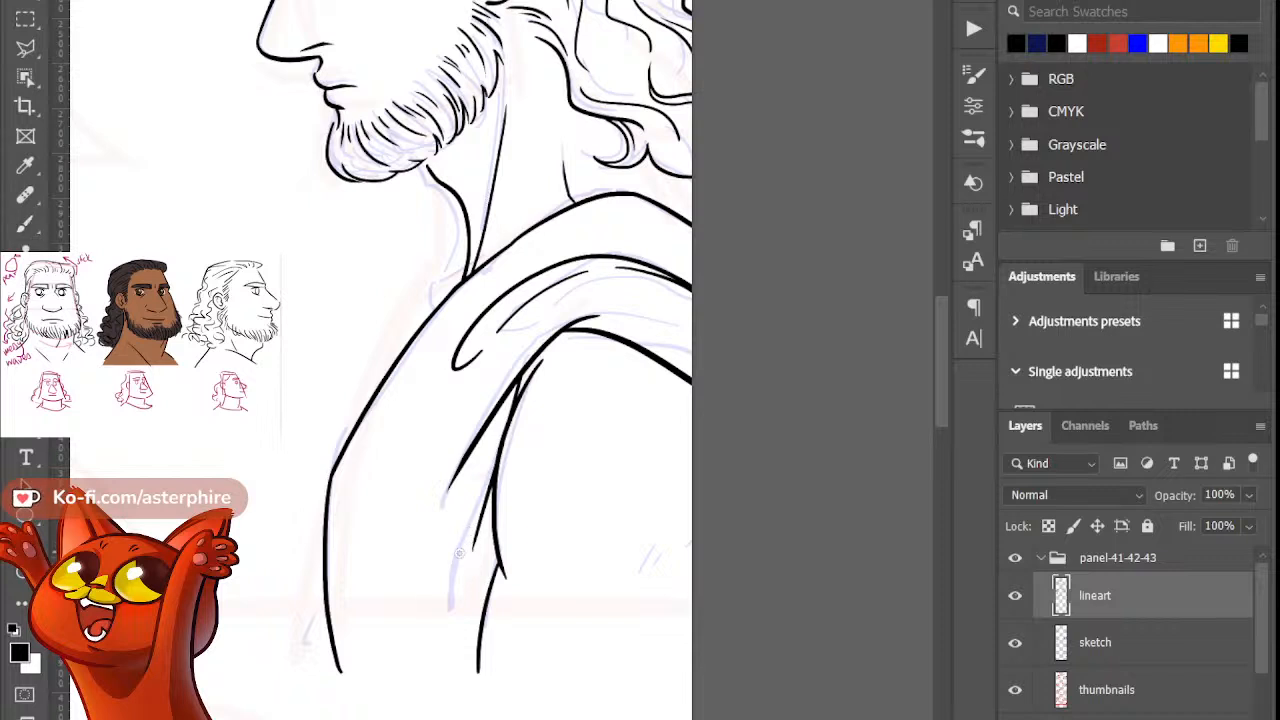
Step: Ink a thin, slightly curved fold line on the robe below the end of the diagonal chest fold
{"action": "left_click_drag", "start_coordinate": [454, 540], "coordinate": [471, 617]}
{"action": "key", "text": "ctrl+z"}
{"action": "left_click_drag", "start_coordinate": [446, 536], "coordinate": [464, 666]}
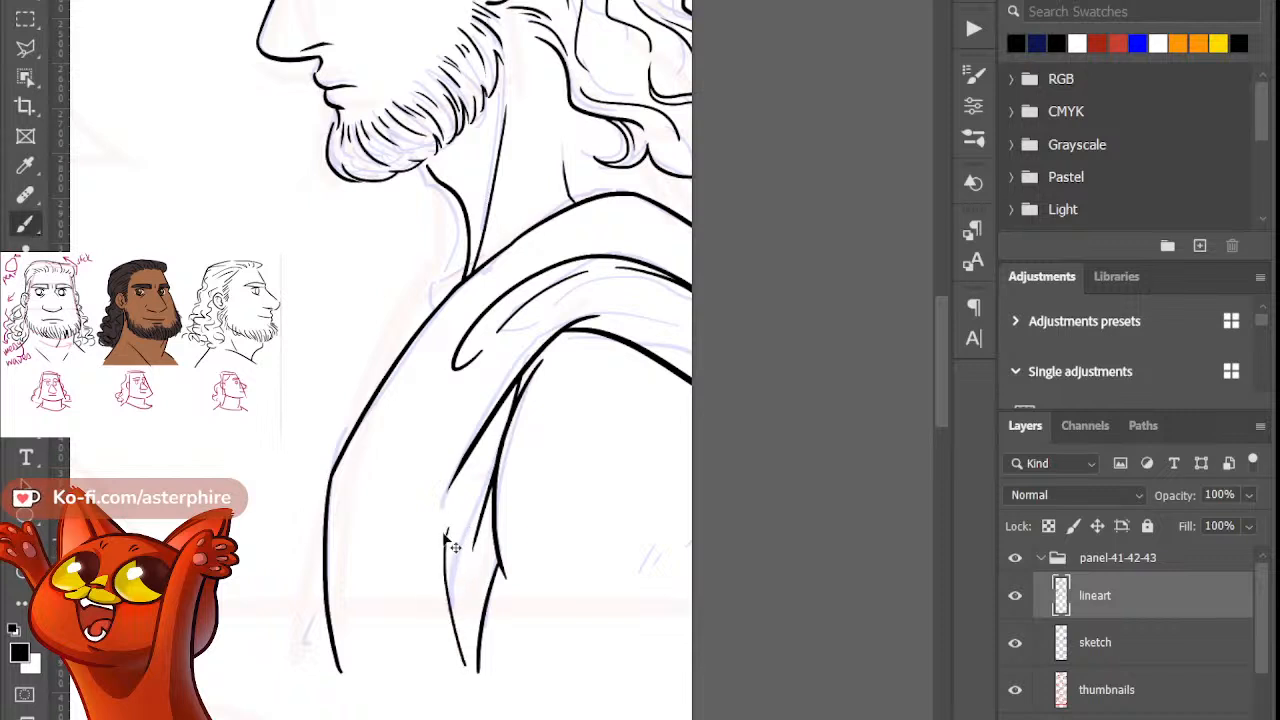
{"action": "key", "text": "ctrl+z"}
{"action": "left_click_drag", "start_coordinate": [444, 508], "coordinate": [458, 634]}
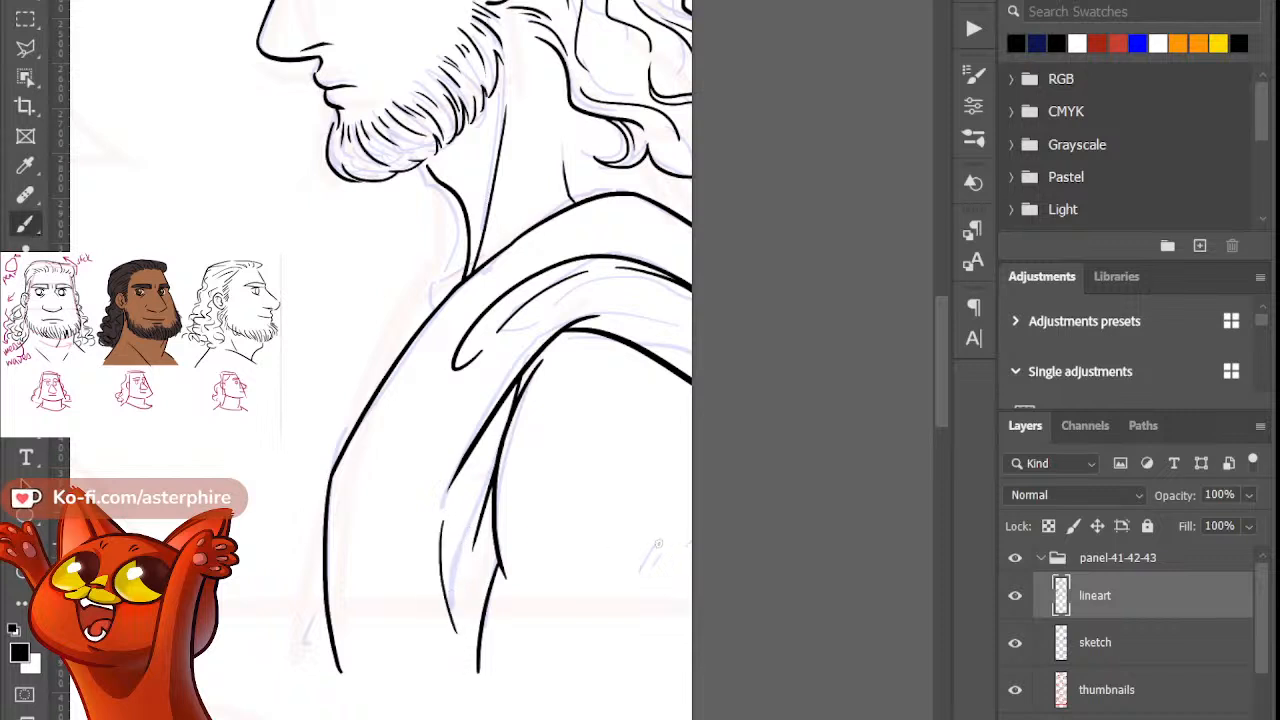
Step: Ink two short parallel diagonal fold marks on the upper arm near the page edge
{"action": "left_click_drag", "start_coordinate": [641, 578], "coordinate": [672, 543]}
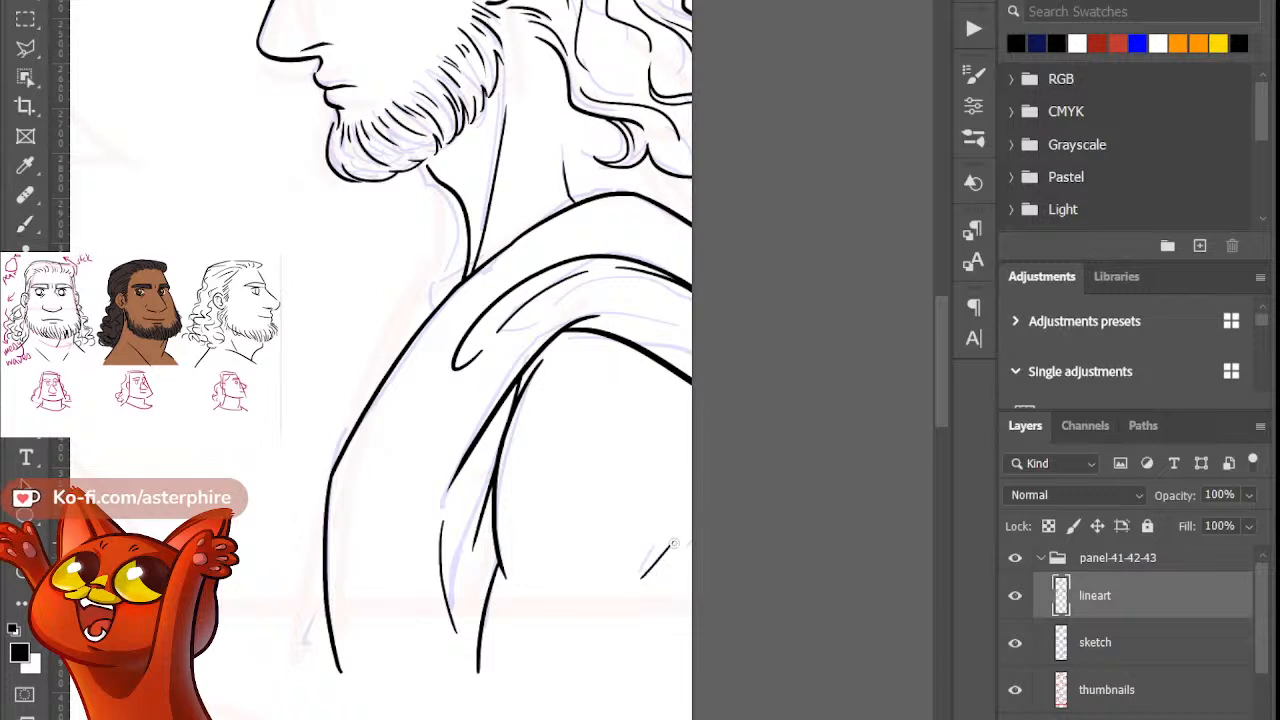
{"action": "key", "text": "b"}
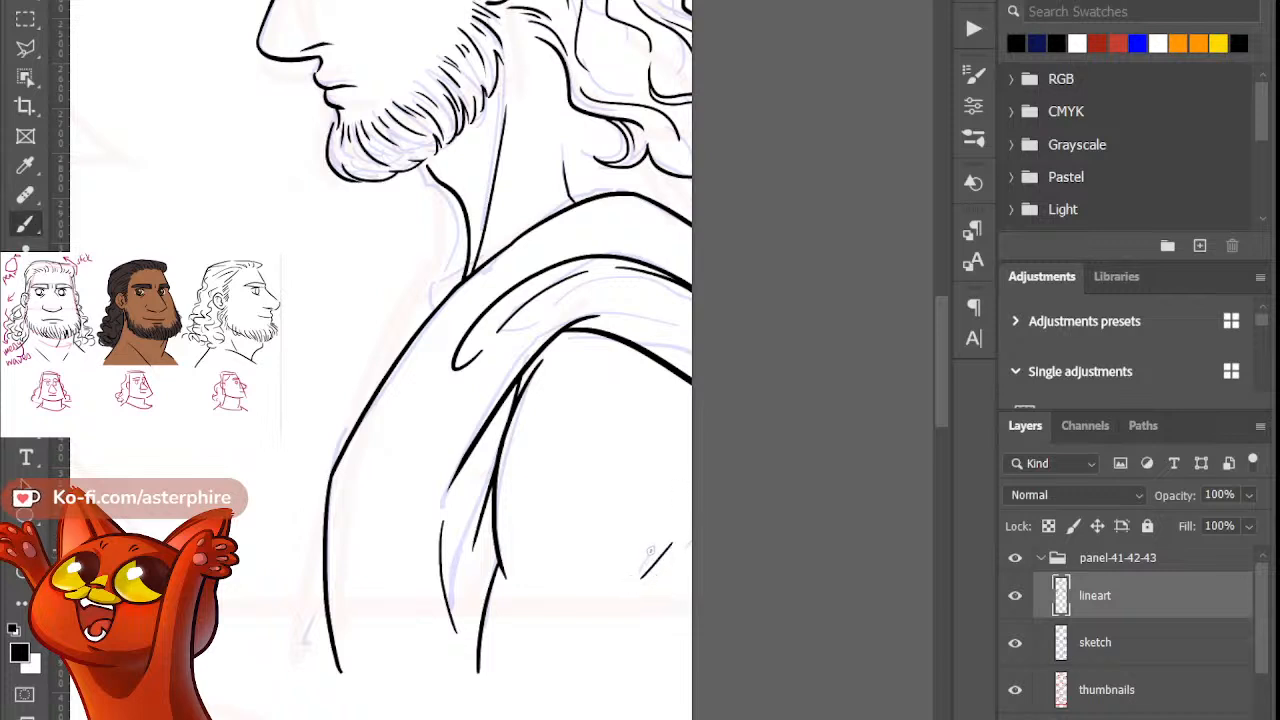
{"action": "key", "text": "ctrl+z"}
{"action": "left_click_drag", "start_coordinate": [616, 598], "coordinate": [647, 561]}
{"action": "key", "text": "ctrl+z"}
Step: Check the inked panel at a smaller scale and find the bearded man's eye and brow in the next sketched panel
{"action": "key", "text": "ctrl+minus"}
{"action": "key", "text": "ctrl+minus"}
{"action": "key", "text": "ctrl+minus"}
{"action": "key", "text": "ctrl+minus"}
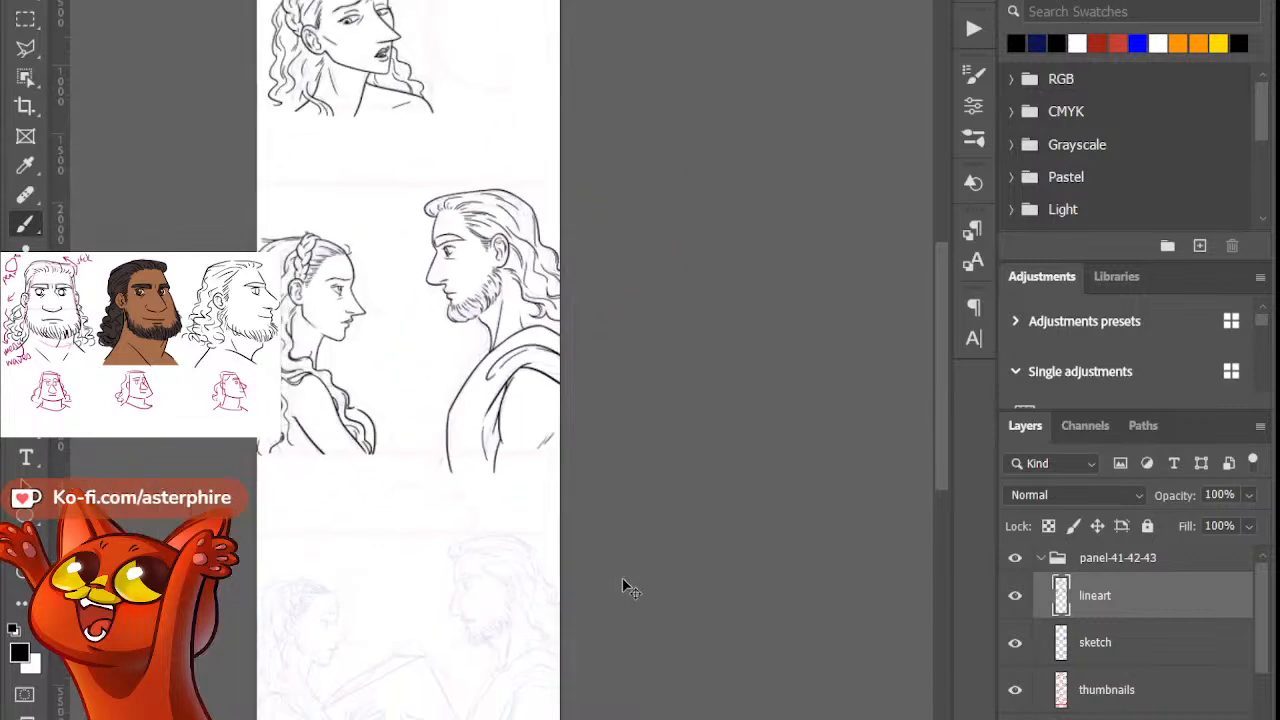
{"action": "key", "text": "ctrl+plus"}
{"action": "key", "text": "ctrl+plus"}
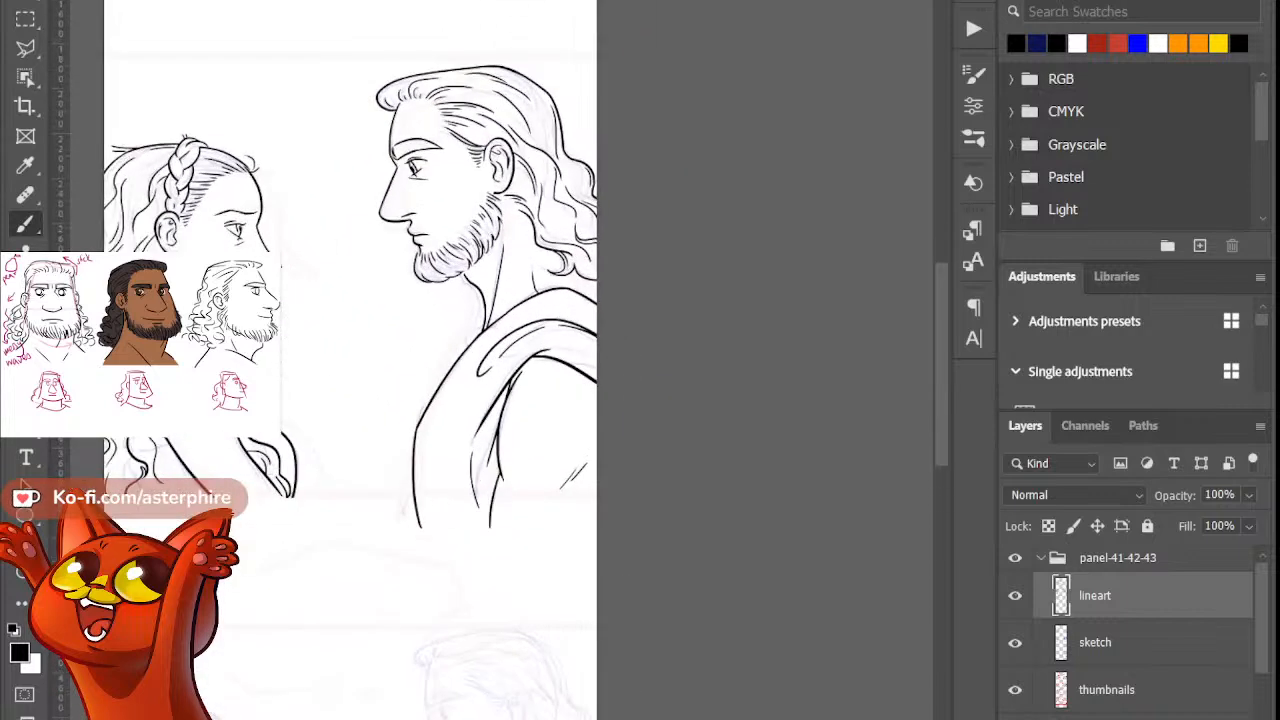
{"action": "left_click_drag", "start_coordinate": [466, 629], "coordinate": [723, 629]}
{"action": "left_click_drag", "start_coordinate": [893, 454], "coordinate": [863, 454]}
{"action": "mouse_move", "coordinate": [942, 397]}
{"action": "left_mouse_down"}
{"action": "mouse_move", "coordinate": [930, 283]}
{"action": "mouse_move", "coordinate": [922, 438]}
{"action": "mouse_move", "coordinate": [936, 329]}
{"action": "mouse_move", "coordinate": [910, 422]}
{"action": "left_mouse_up"}
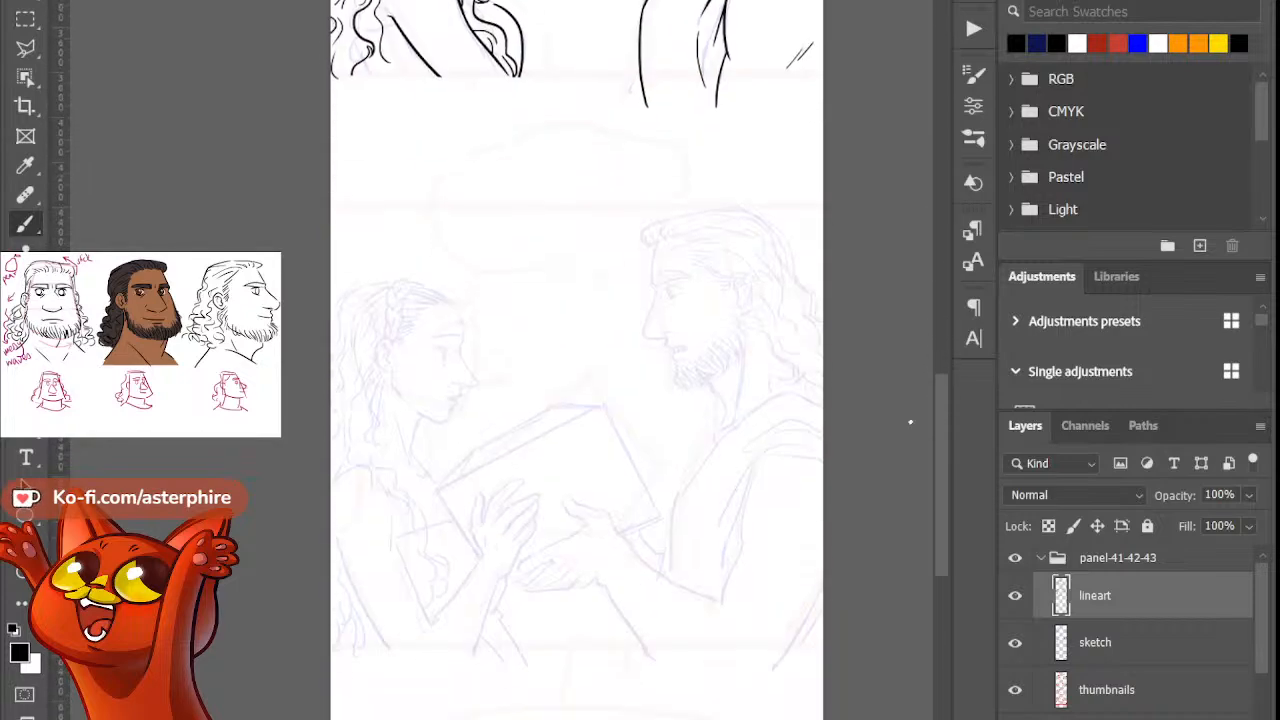
{"action": "left_click", "coordinate": [24, 576]}
{"action": "mouse_move", "coordinate": [714, 236]}
{"action": "left_mouse_down"}
{"action": "mouse_move", "coordinate": [771, 457]}
{"action": "mouse_move", "coordinate": [494, 470]}
{"action": "mouse_move", "coordinate": [506, 470]}
{"action": "left_mouse_up"}
{"action": "left_click_drag", "start_coordinate": [398, 331], "coordinate": [483, 528]}
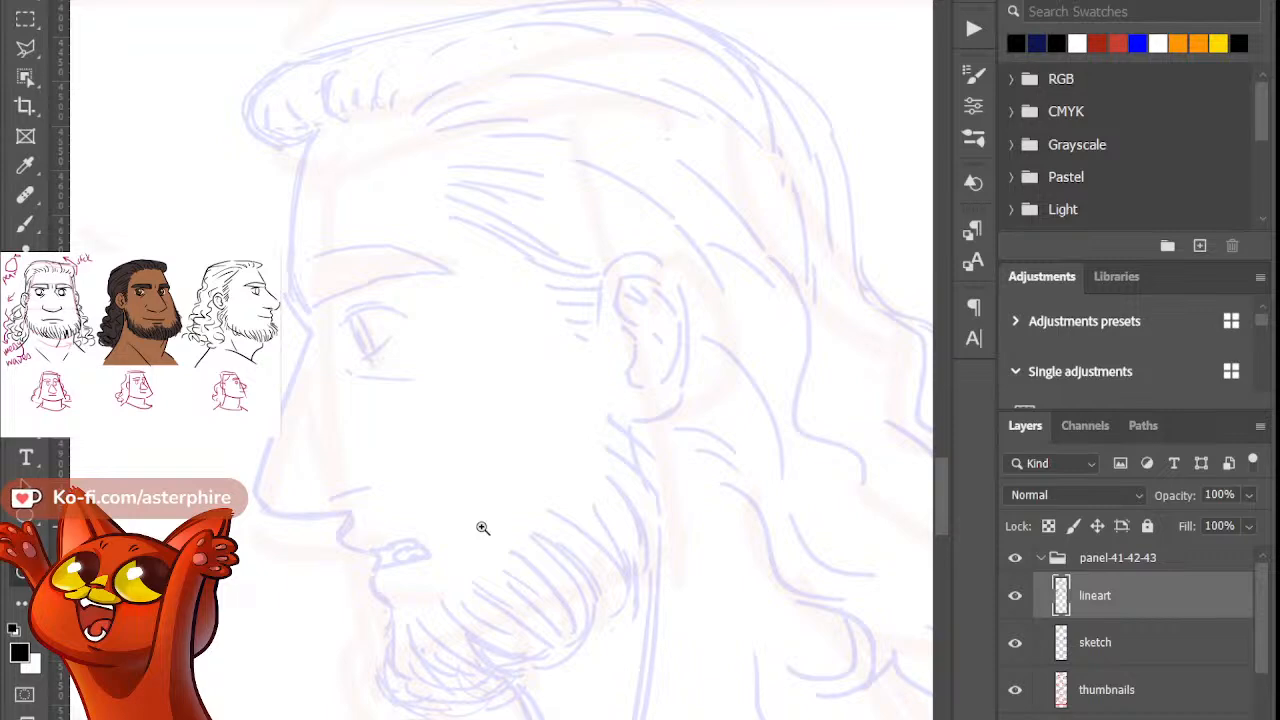
{"action": "key", "text": "b"}
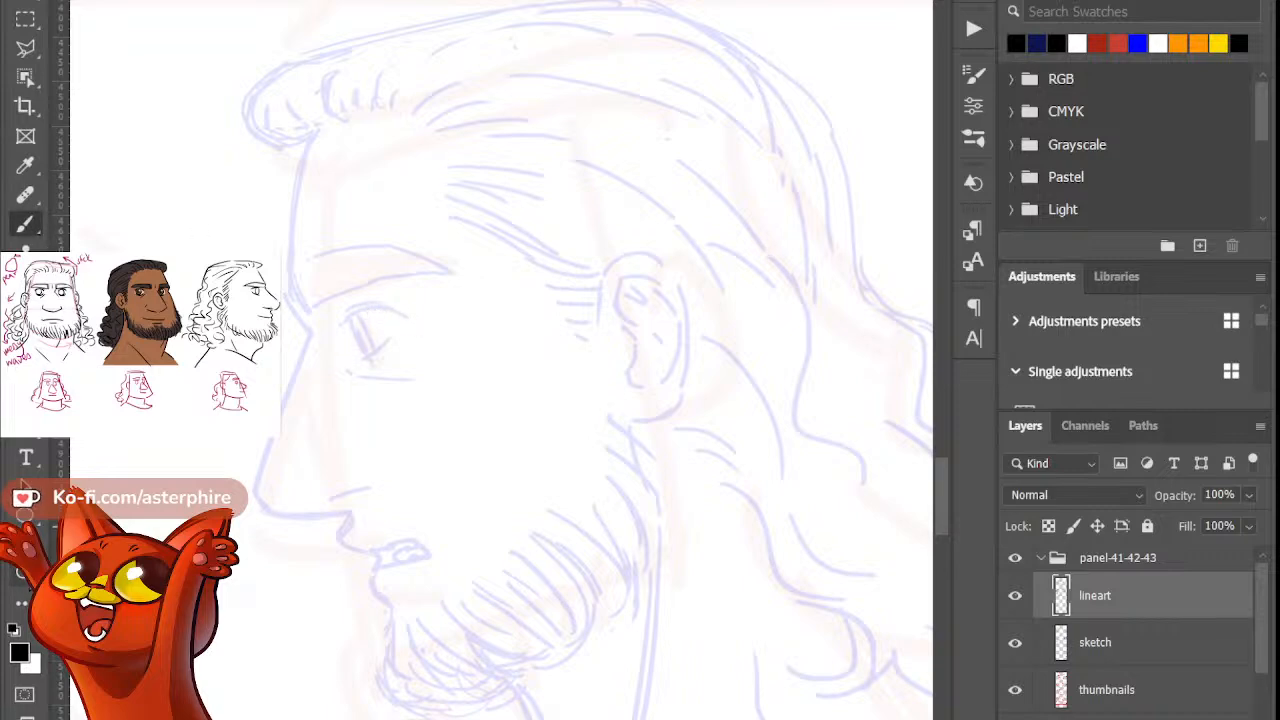
{"action": "key", "text": "z"}
{"action": "left_click_drag", "start_coordinate": [354, 340], "coordinate": [394, 408]}
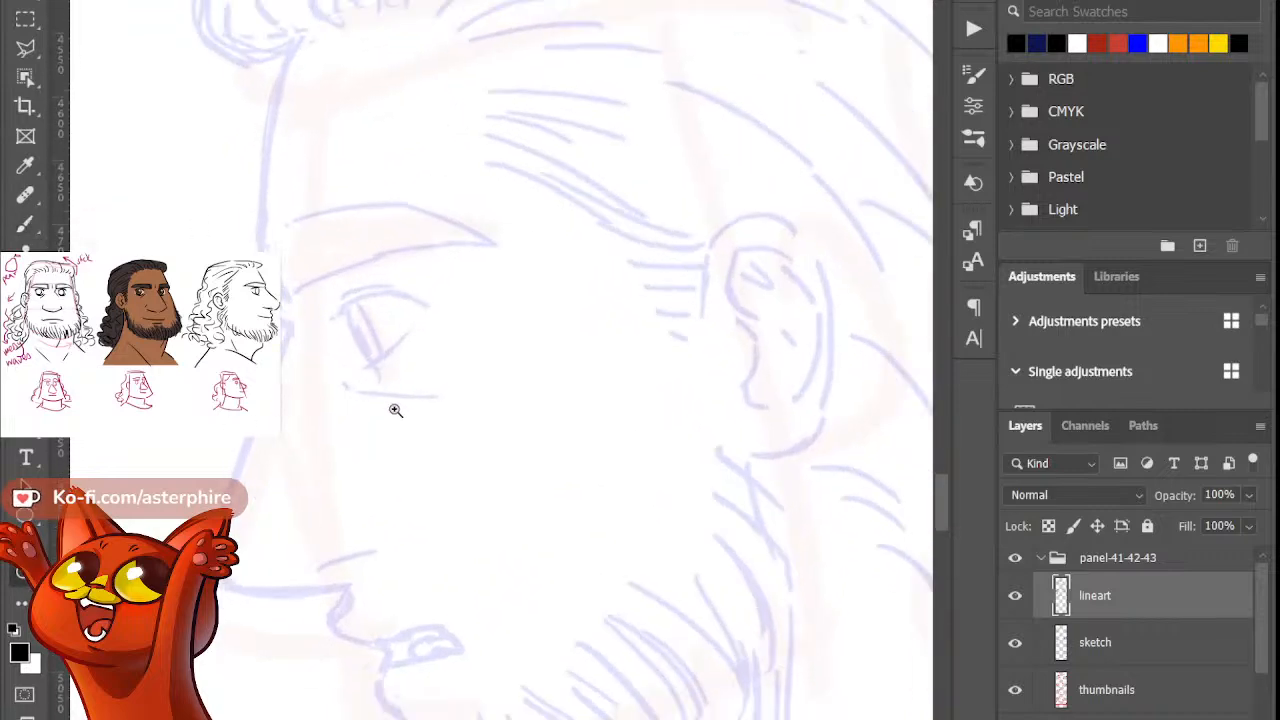
Step: Ink the short curved front end of the bearded man's eyebrow over the sketch and clean its edges
{"action": "left_click", "coordinate": [26, 226]}
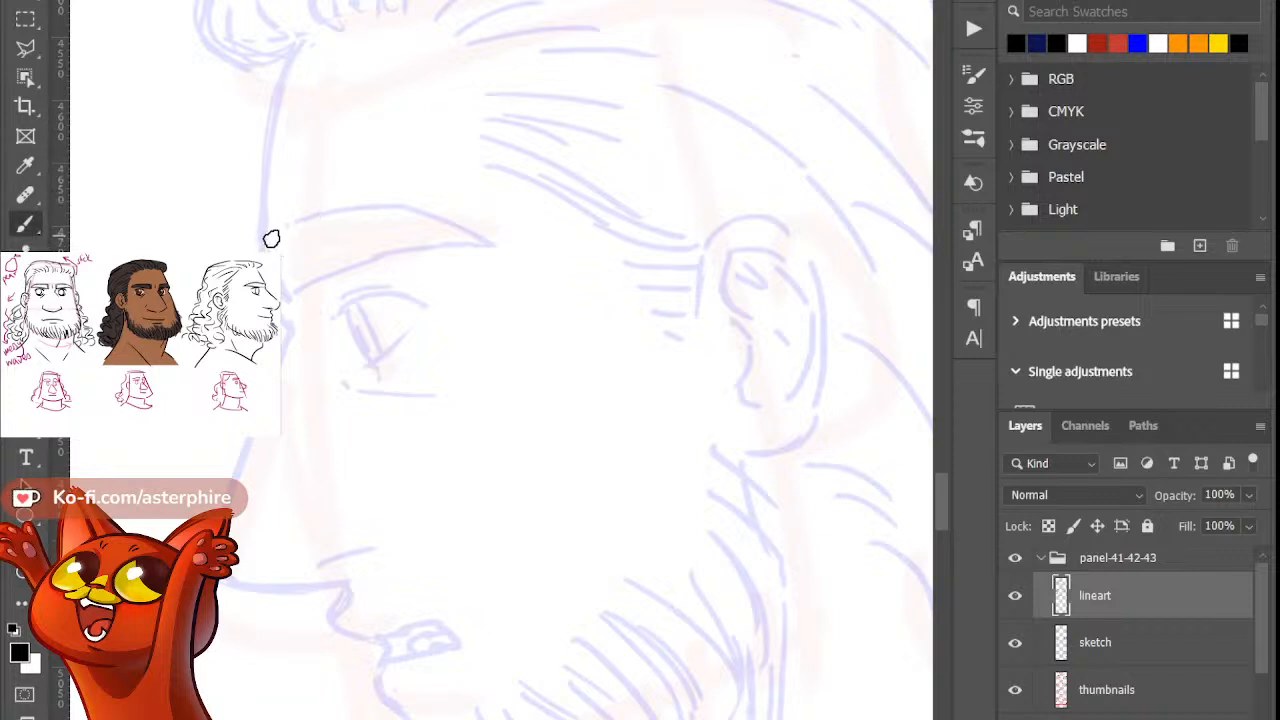
{"action": "left_click_drag", "start_coordinate": [271, 239], "coordinate": [286, 290]}
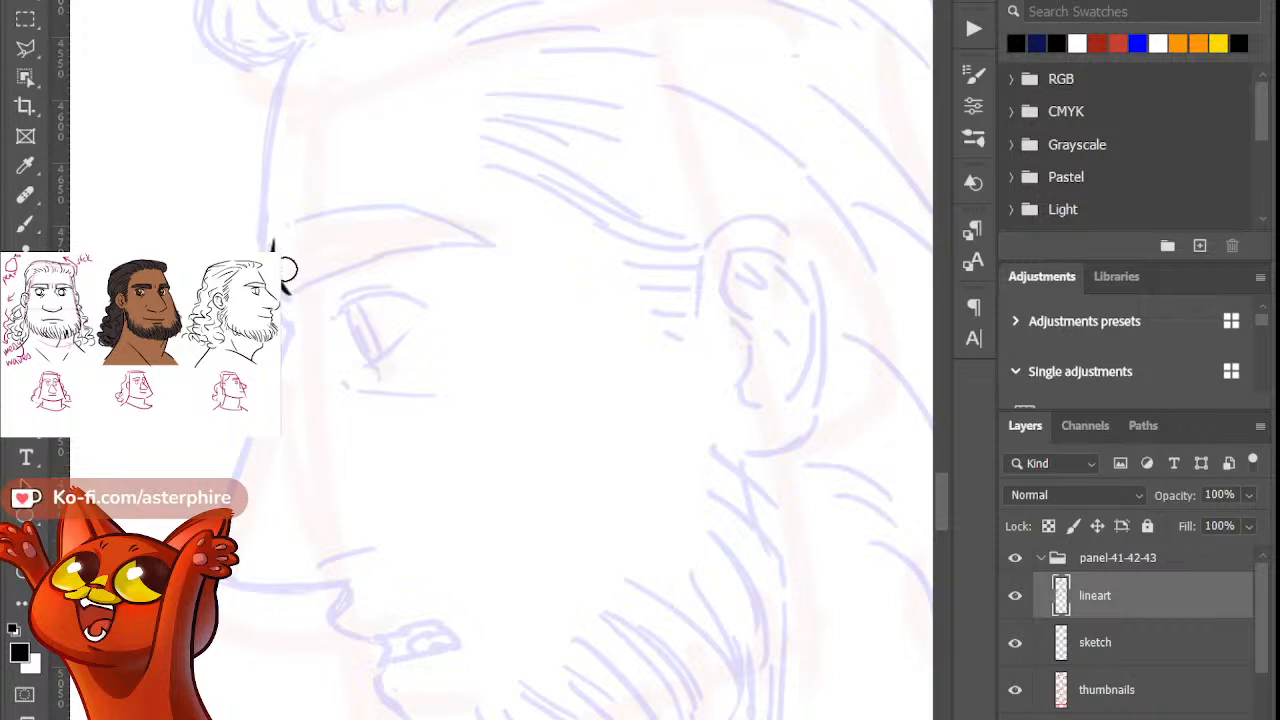
{"action": "left_click_drag", "start_coordinate": [288, 269], "coordinate": [300, 311]}
{"action": "key", "text": "b"}
{"action": "key", "text": "e"}
{"action": "key", "text": "b"}
{"action": "key", "text": "e"}
{"action": "mouse_move", "coordinate": [282, 244]}
{"action": "left_mouse_down"}
{"action": "mouse_move", "coordinate": [298, 302]}
{"action": "mouse_move", "coordinate": [288, 295]}
{"action": "mouse_move", "coordinate": [302, 304]}
{"action": "left_mouse_up"}
{"action": "key", "text": "b"}
{"action": "key", "text": "e"}
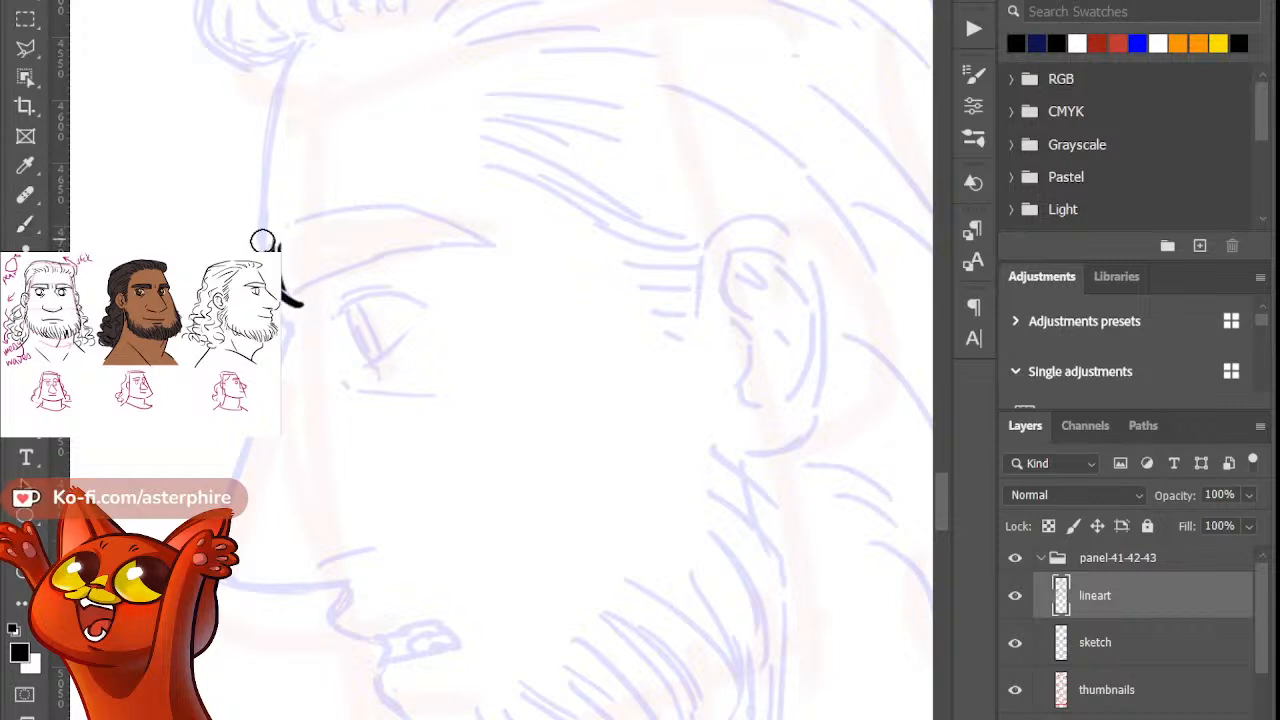
{"action": "key", "text": "b"}
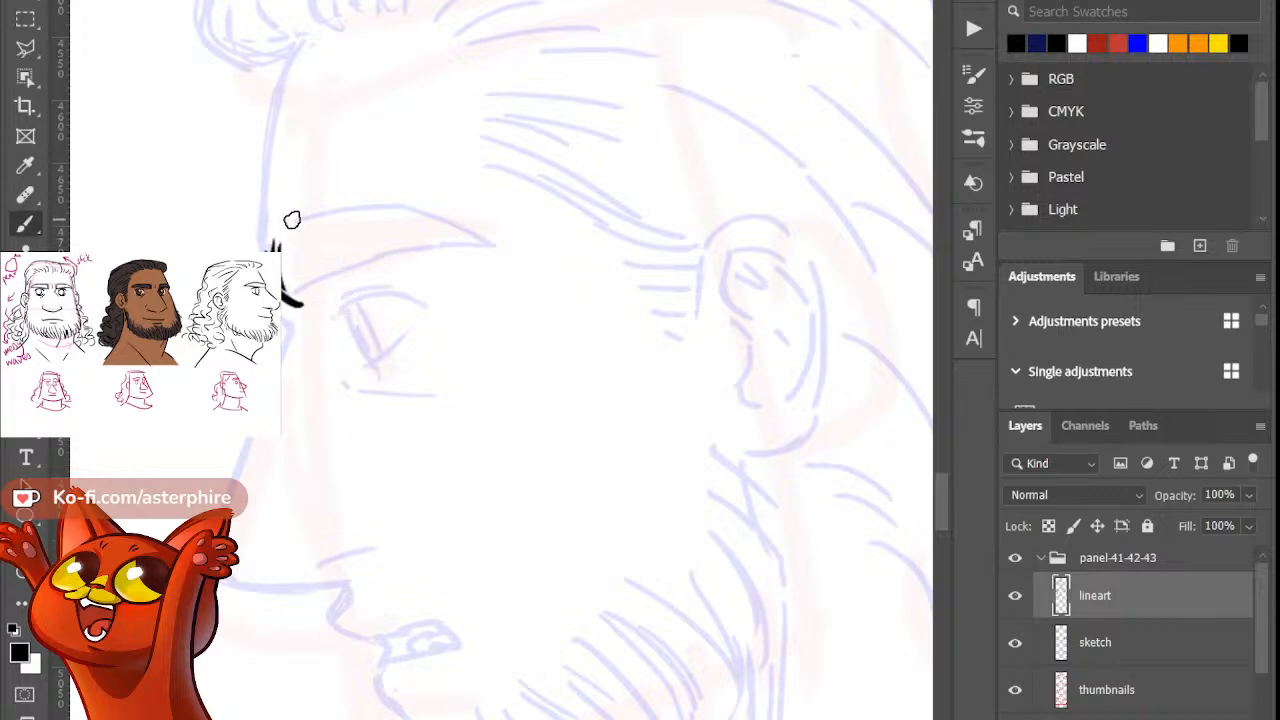
Step: Ink the upper edge of the eyebrow from its front end up to the peak of the arch
{"action": "left_click_drag", "start_coordinate": [276, 246], "coordinate": [385, 199]}
{"action": "key", "text": "ctrl+z"}
{"action": "left_click_drag", "start_coordinate": [278, 248], "coordinate": [286, 218]}
{"action": "key", "text": "b"}
{"action": "mouse_move", "coordinate": [280, 250]}
{"action": "left_mouse_down"}
{"action": "mouse_move", "coordinate": [298, 210]}
{"action": "mouse_move", "coordinate": [503, 257]}
{"action": "left_mouse_up"}
{"action": "key", "text": "e"}
{"action": "key", "text": "b"}
{"action": "key", "text": "ctrl+z"}
{"action": "left_click_drag", "start_coordinate": [276, 242], "coordinate": [445, 205]}
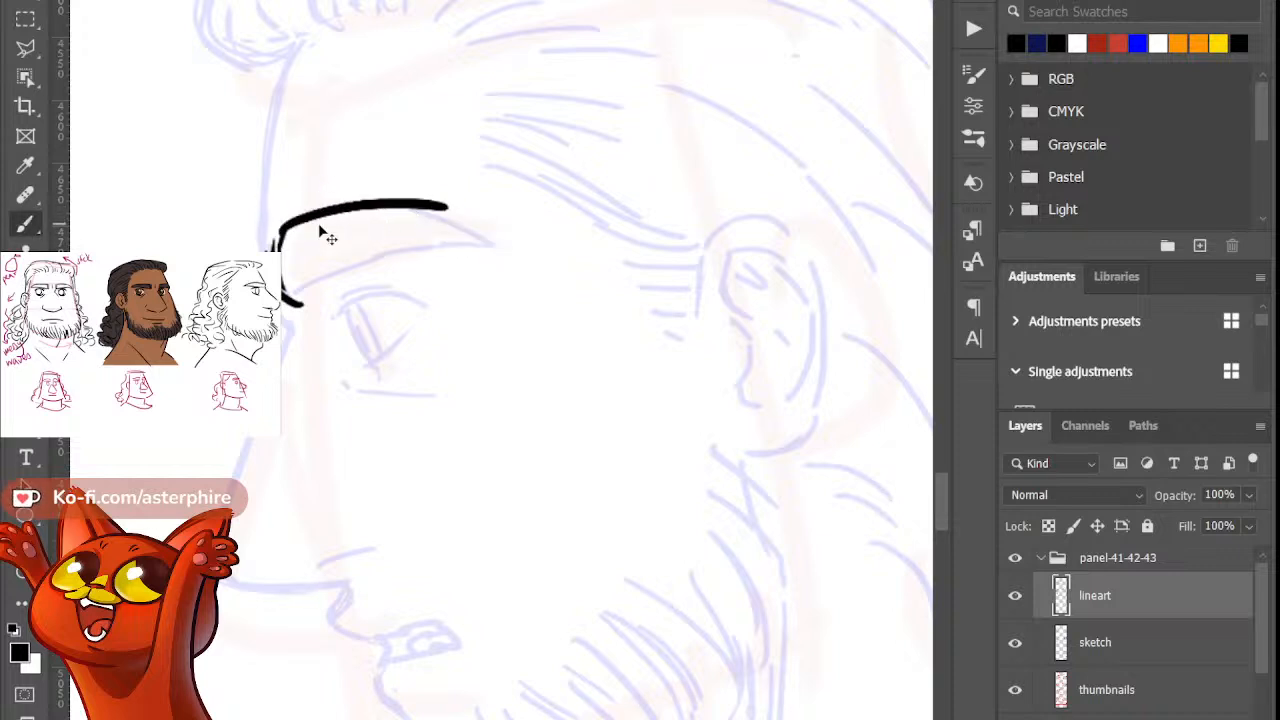
{"action": "key", "text": "ctrl+z"}
{"action": "left_click_drag", "start_coordinate": [276, 242], "coordinate": [422, 203]}
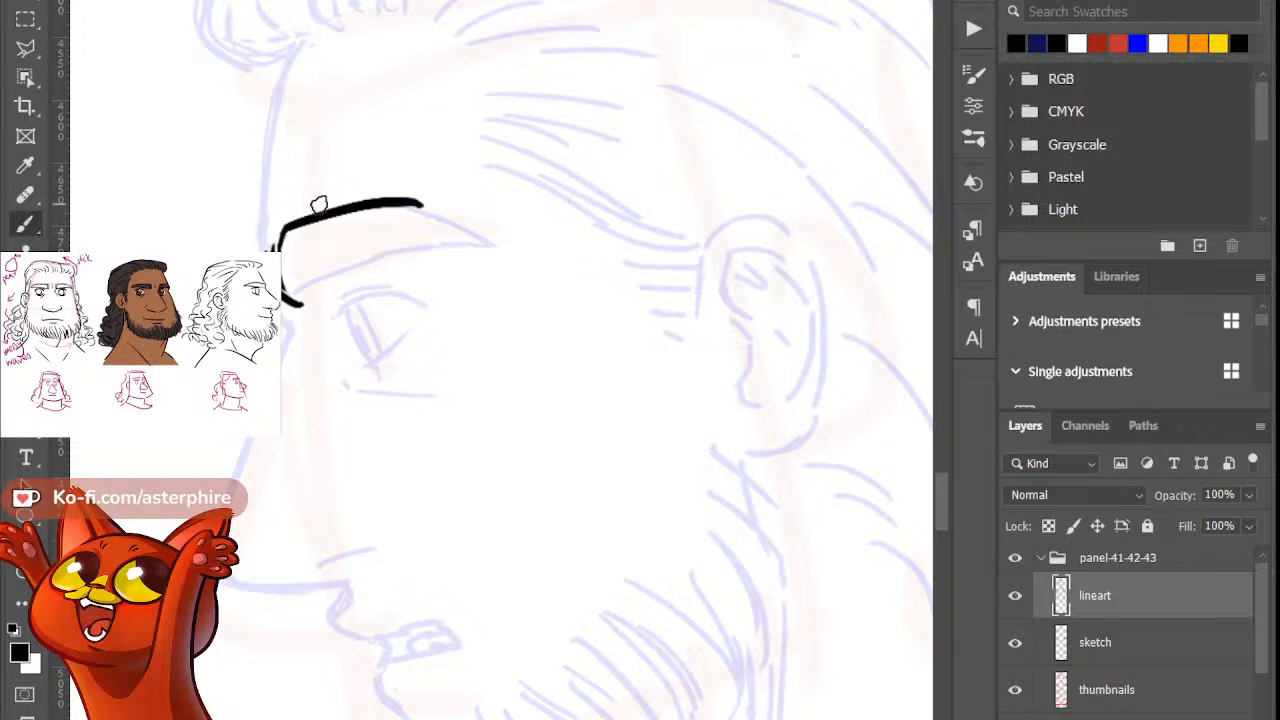
Step: Thin the eyebrow's upper line with the eraser and retrace it cleanly up to the arch
{"action": "mouse_move", "coordinate": [390, 206]}
{"action": "left_mouse_down"}
{"action": "mouse_move", "coordinate": [306, 222]}
{"action": "mouse_move", "coordinate": [441, 195]}
{"action": "left_mouse_up"}
{"action": "key", "text": "ctrl+z"}
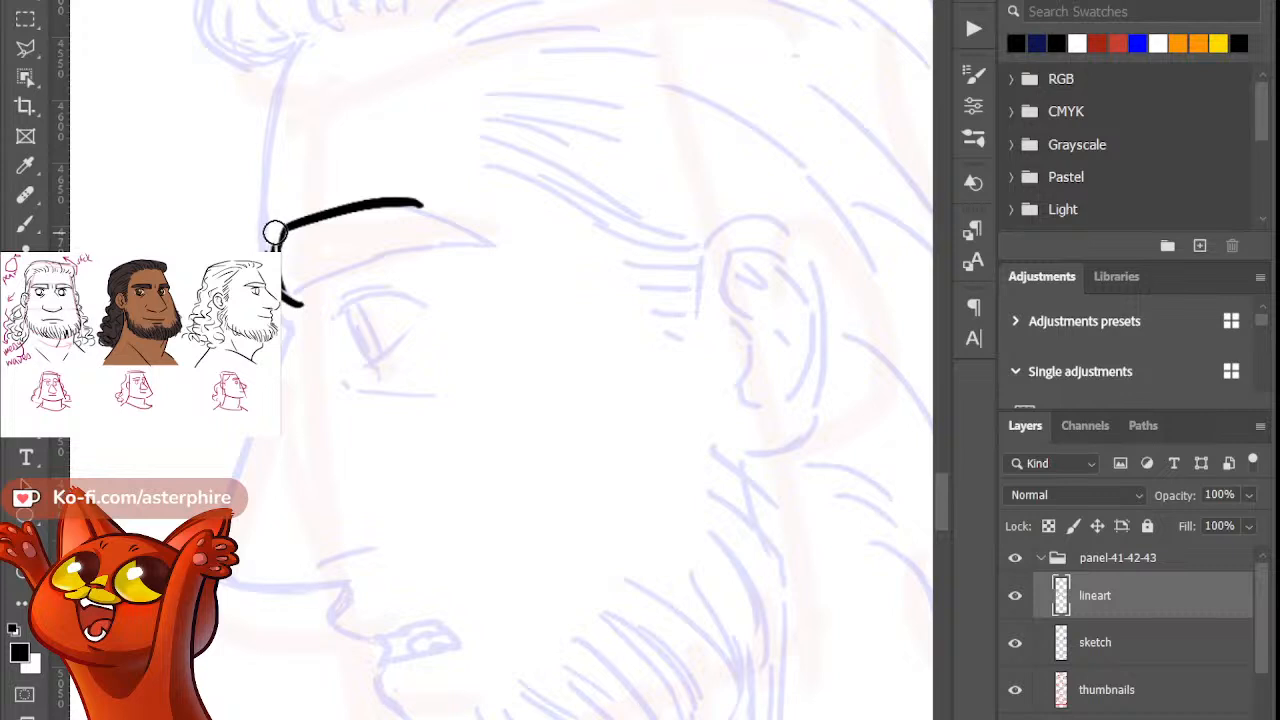
{"action": "mouse_move", "coordinate": [275, 234]}
{"action": "left_mouse_down"}
{"action": "mouse_move", "coordinate": [268, 250]}
{"action": "mouse_move", "coordinate": [364, 193]}
{"action": "mouse_move", "coordinate": [428, 201]}
{"action": "left_mouse_up"}
{"action": "key", "text": "e"}
{"action": "key", "text": "b"}
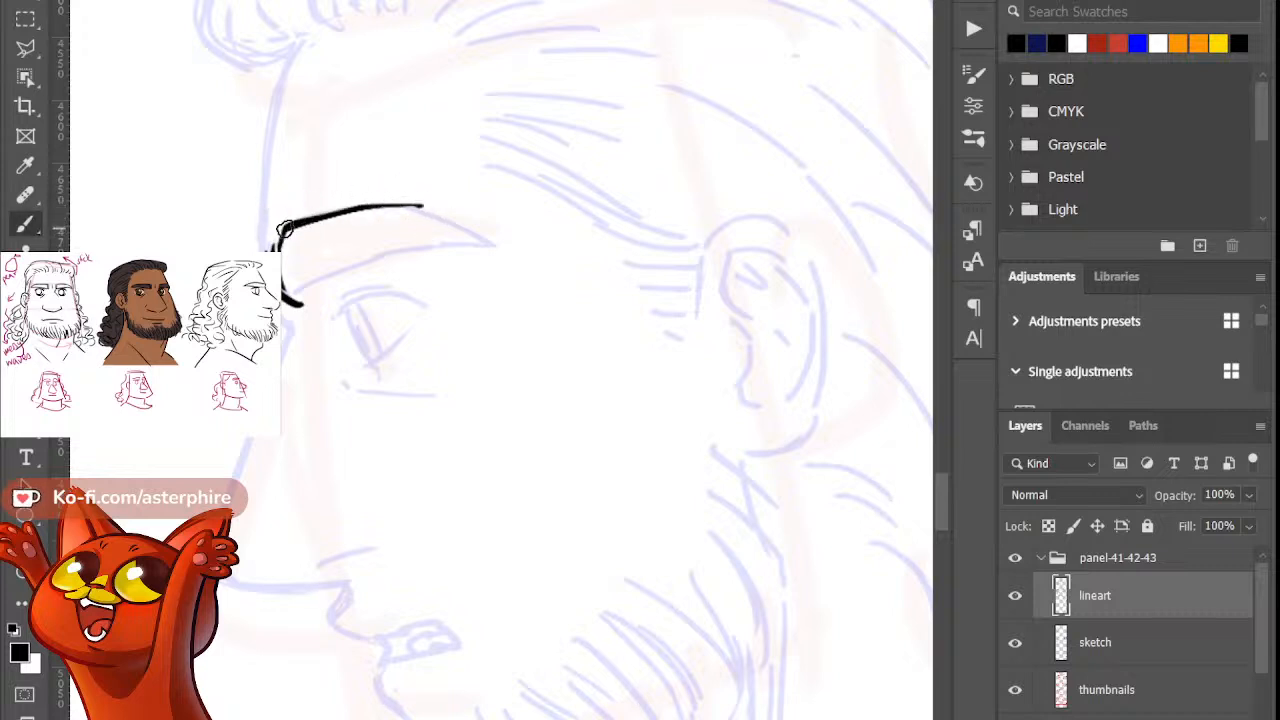
{"action": "left_click_drag", "start_coordinate": [290, 226], "coordinate": [428, 204]}
{"action": "key", "text": "ctrl+z"}
{"action": "left_click_drag", "start_coordinate": [306, 219], "coordinate": [420, 203]}
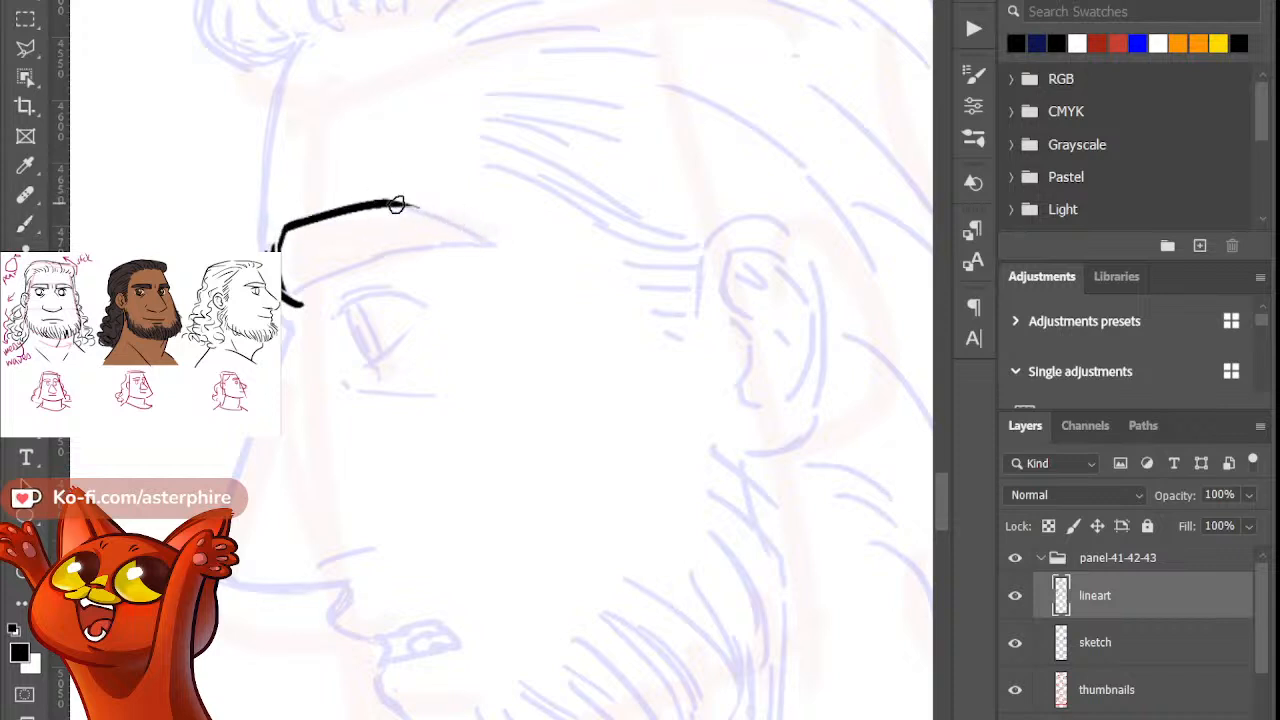
Step: Continue the eyebrow's upper edge from the peak of the arch down to a pointed tail
{"action": "left_click_drag", "start_coordinate": [400, 203], "coordinate": [509, 251]}
{"action": "key", "text": "ctrl+z"}
{"action": "left_click_drag", "start_coordinate": [400, 204], "coordinate": [514, 250]}
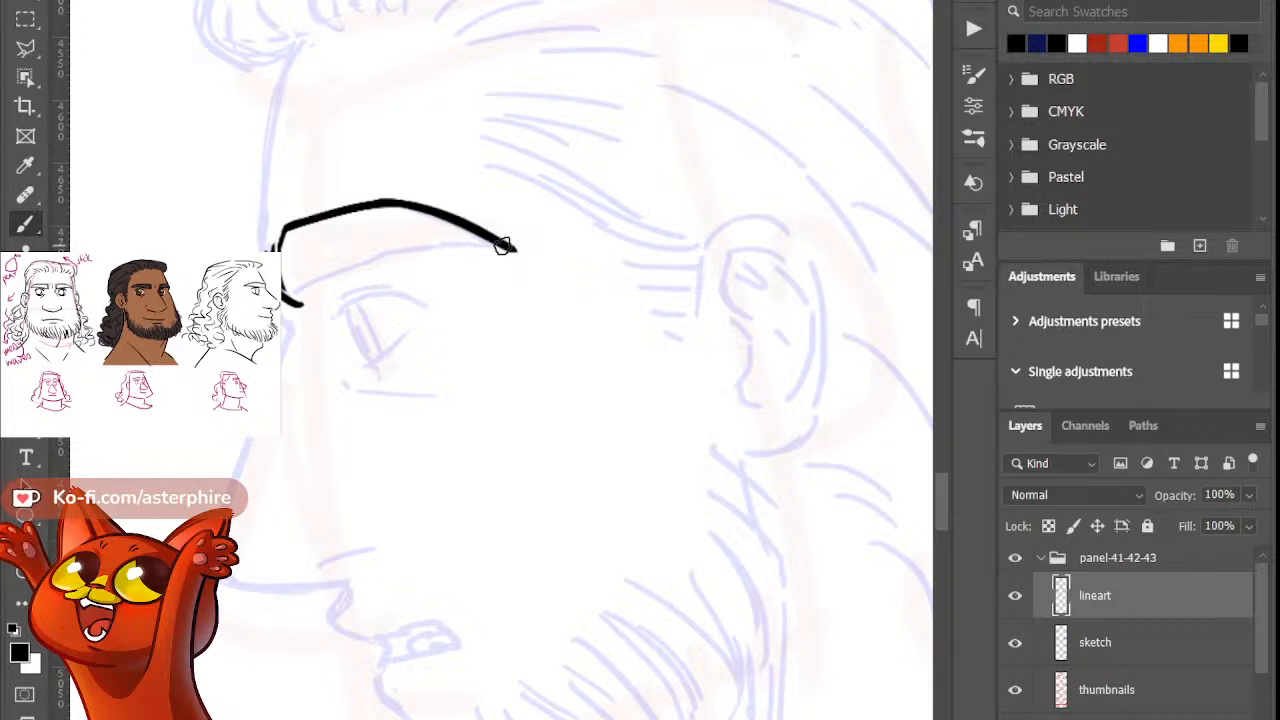
{"action": "key", "text": "ctrl+z"}
{"action": "mouse_move", "coordinate": [396, 205]}
{"action": "left_mouse_down"}
{"action": "mouse_move", "coordinate": [492, 254]}
{"action": "mouse_move", "coordinate": [523, 260]}
{"action": "left_mouse_up"}
{"action": "key", "text": "e"}
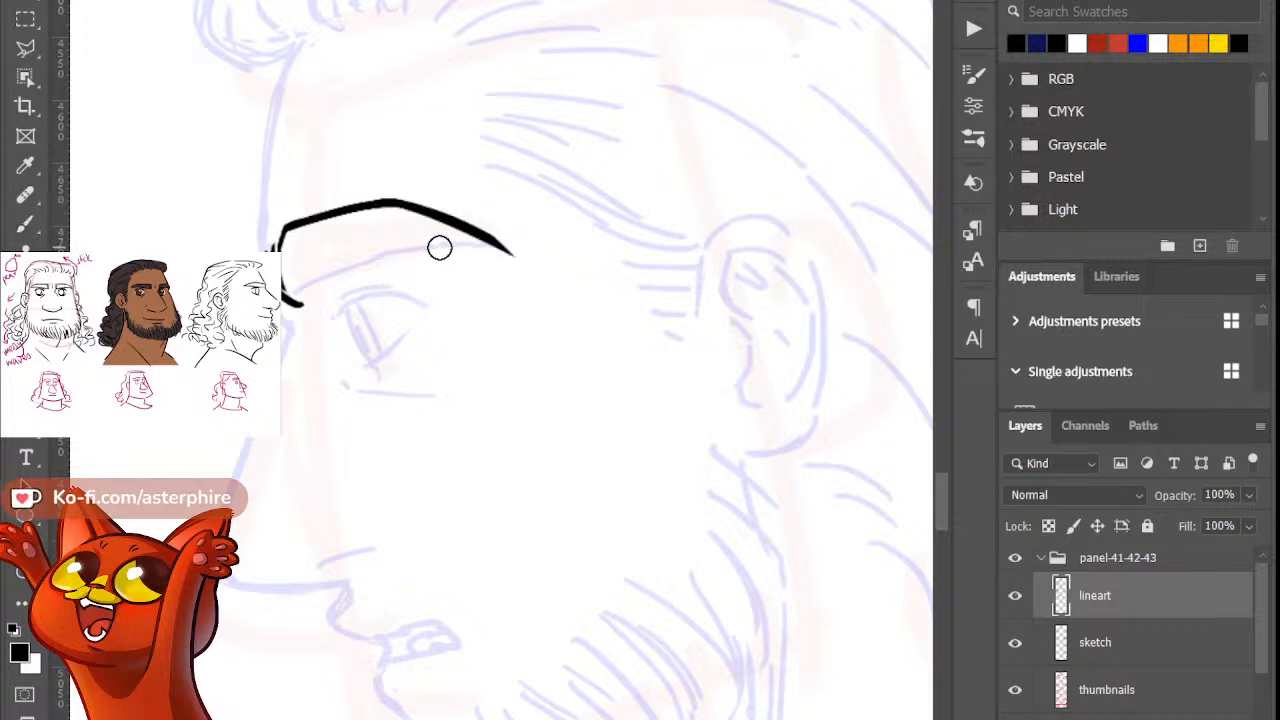
{"action": "key", "text": "b"}
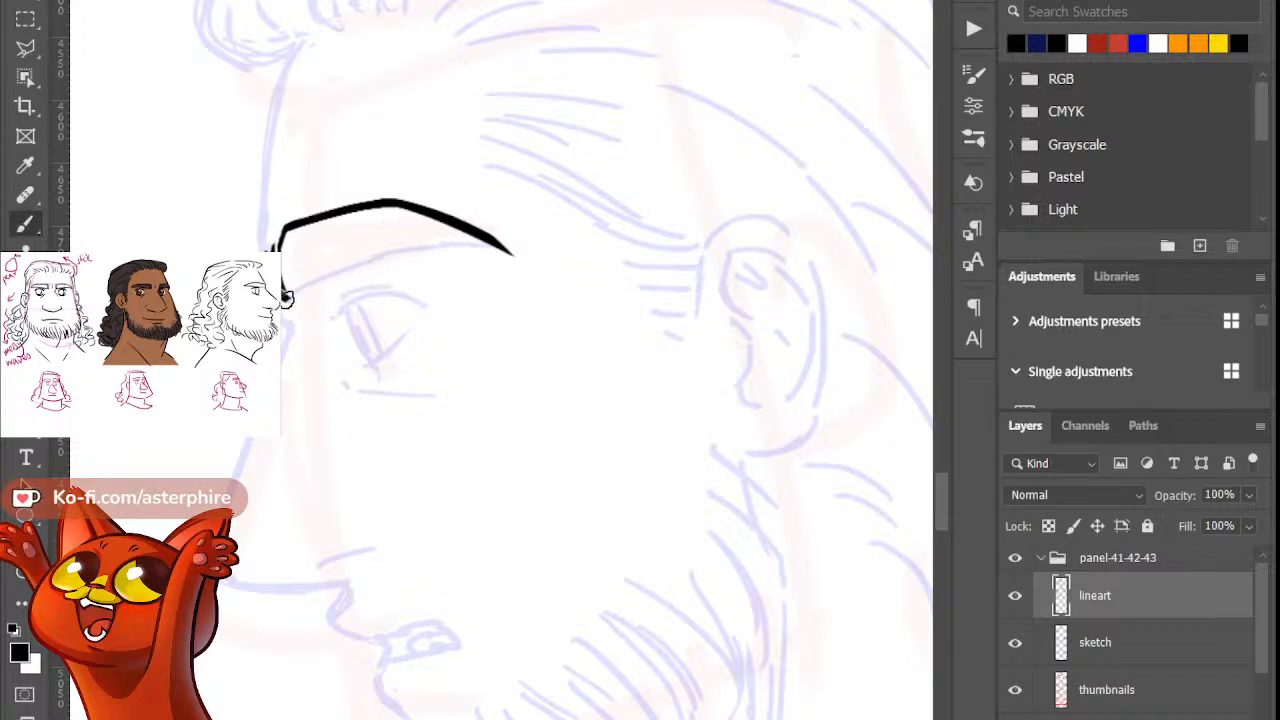
{"action": "left_click_drag", "start_coordinate": [283, 297], "coordinate": [443, 250]}
{"action": "key", "text": "ctrl+z"}
{"action": "left_click_drag", "start_coordinate": [284, 296], "coordinate": [430, 262]}
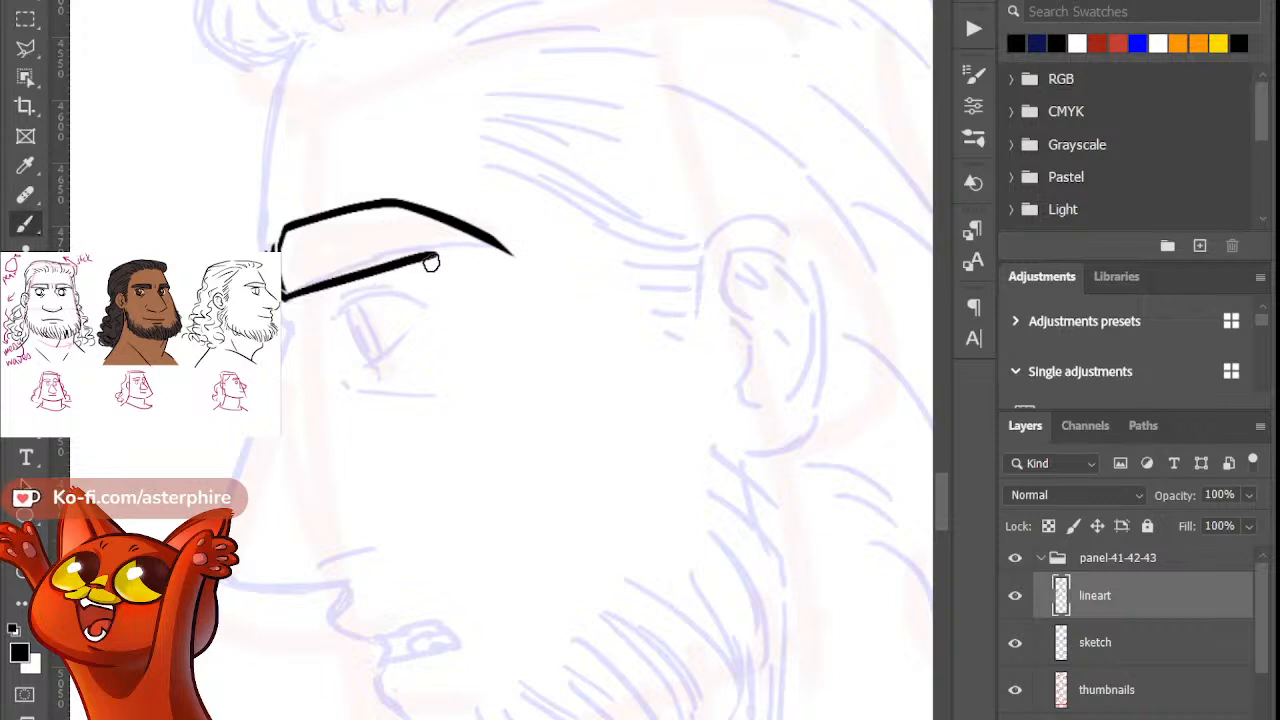
{"action": "key", "text": "ctrl+z"}
{"action": "left_click_drag", "start_coordinate": [284, 296], "coordinate": [414, 251]}
{"action": "key", "text": "ctrl+z"}
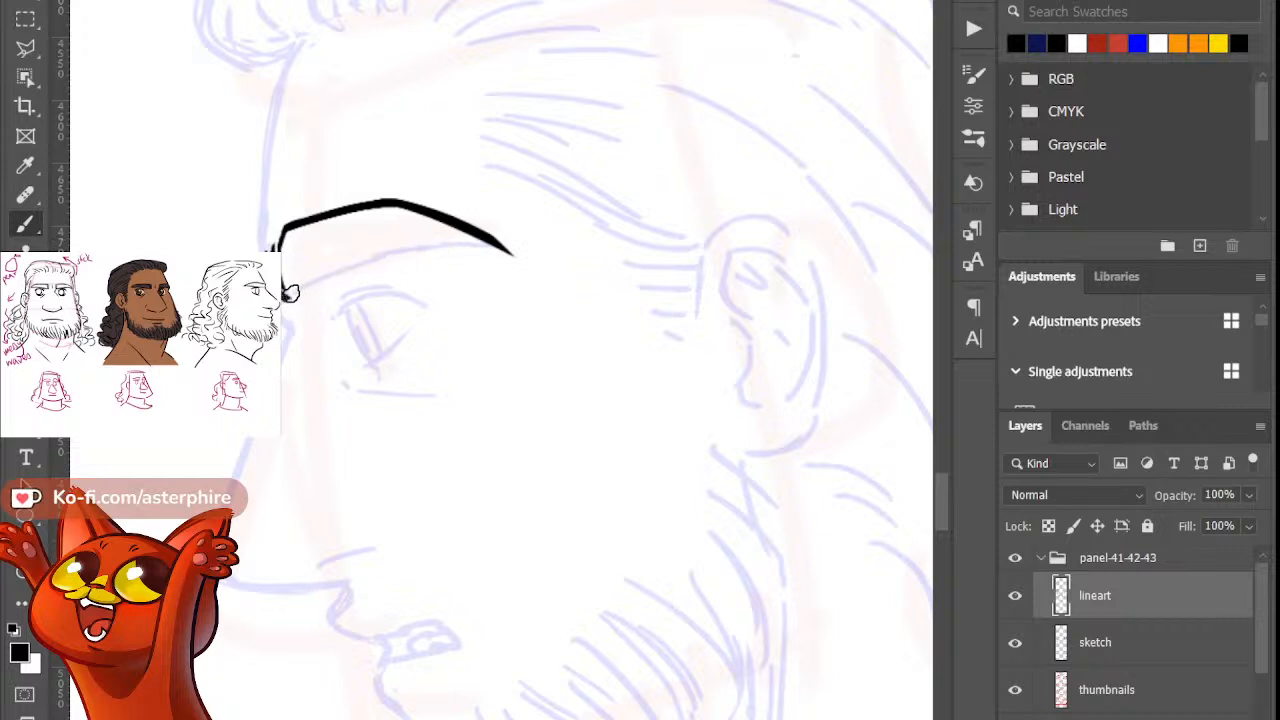
Step: Ink the eyebrow's lower edge, rising from the front end and levelling out to meet the pointed tail
{"action": "mouse_move", "coordinate": [284, 296]}
{"action": "left_mouse_down"}
{"action": "mouse_move", "coordinate": [456, 239]}
{"action": "mouse_move", "coordinate": [418, 246]}
{"action": "mouse_move", "coordinate": [520, 245]}
{"action": "left_mouse_up"}
{"action": "key", "text": "e"}
{"action": "key", "text": "b"}
{"action": "key", "text": "e"}
{"action": "key", "text": "b"}
{"action": "key", "text": "ctrl+z"}
{"action": "mouse_move", "coordinate": [403, 251]}
{"action": "left_mouse_down"}
{"action": "mouse_move", "coordinate": [540, 256]}
{"action": "mouse_move", "coordinate": [523, 263]}
{"action": "mouse_move", "coordinate": [543, 253]}
{"action": "mouse_move", "coordinate": [491, 226]}
{"action": "left_mouse_up"}
{"action": "key", "text": "e"}
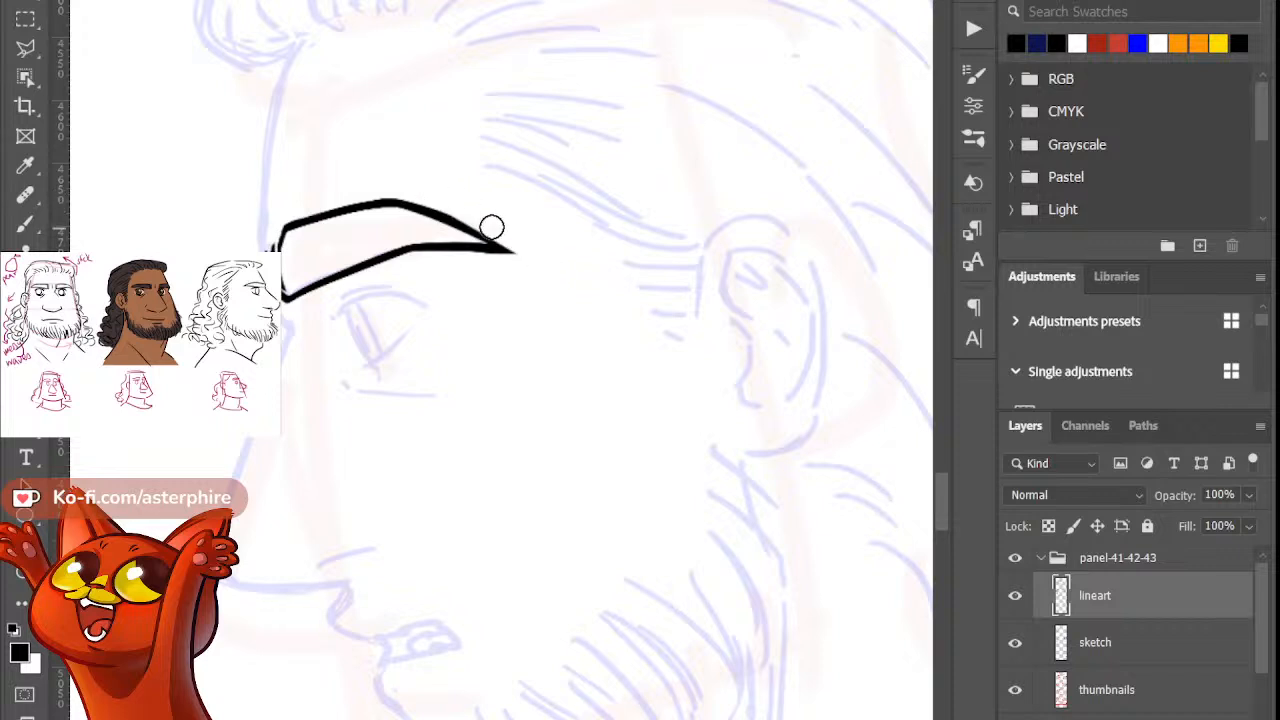
{"action": "key", "text": "b"}
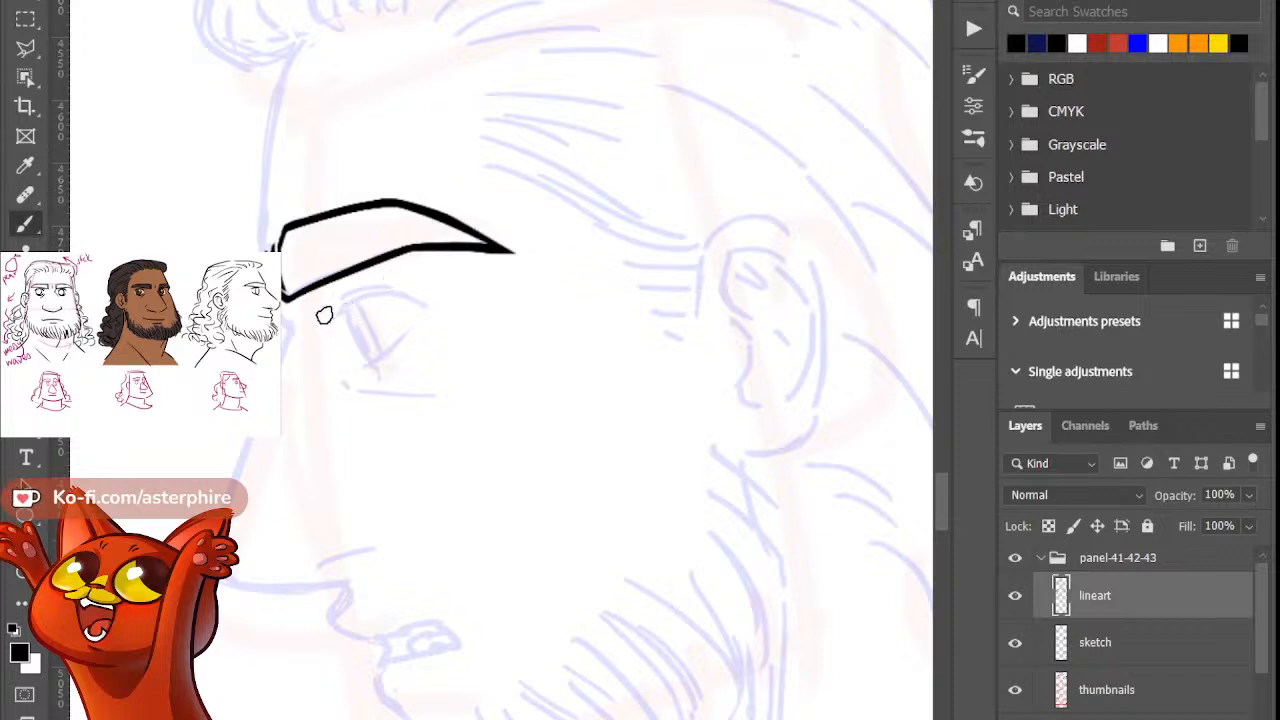
Step: Ink the upper eyelid line with its front lash, add a short crease above it, and tidy the outer corner
{"action": "left_click_drag", "start_coordinate": [323, 314], "coordinate": [352, 314]}
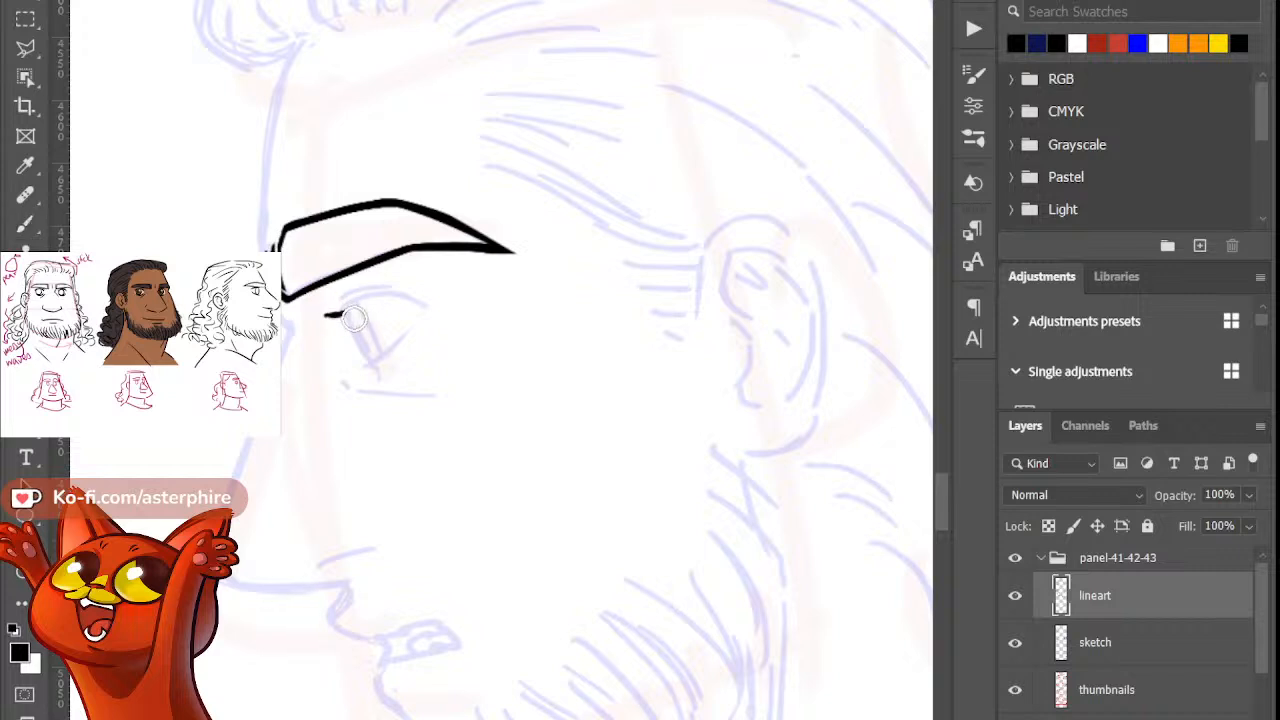
{"action": "key", "text": "ctrl+z"}
{"action": "mouse_move", "coordinate": [324, 316]}
{"action": "left_mouse_down"}
{"action": "mouse_move", "coordinate": [367, 299]}
{"action": "mouse_move", "coordinate": [343, 314]}
{"action": "mouse_move", "coordinate": [352, 303]}
{"action": "mouse_move", "coordinate": [433, 297]}
{"action": "left_mouse_up"}
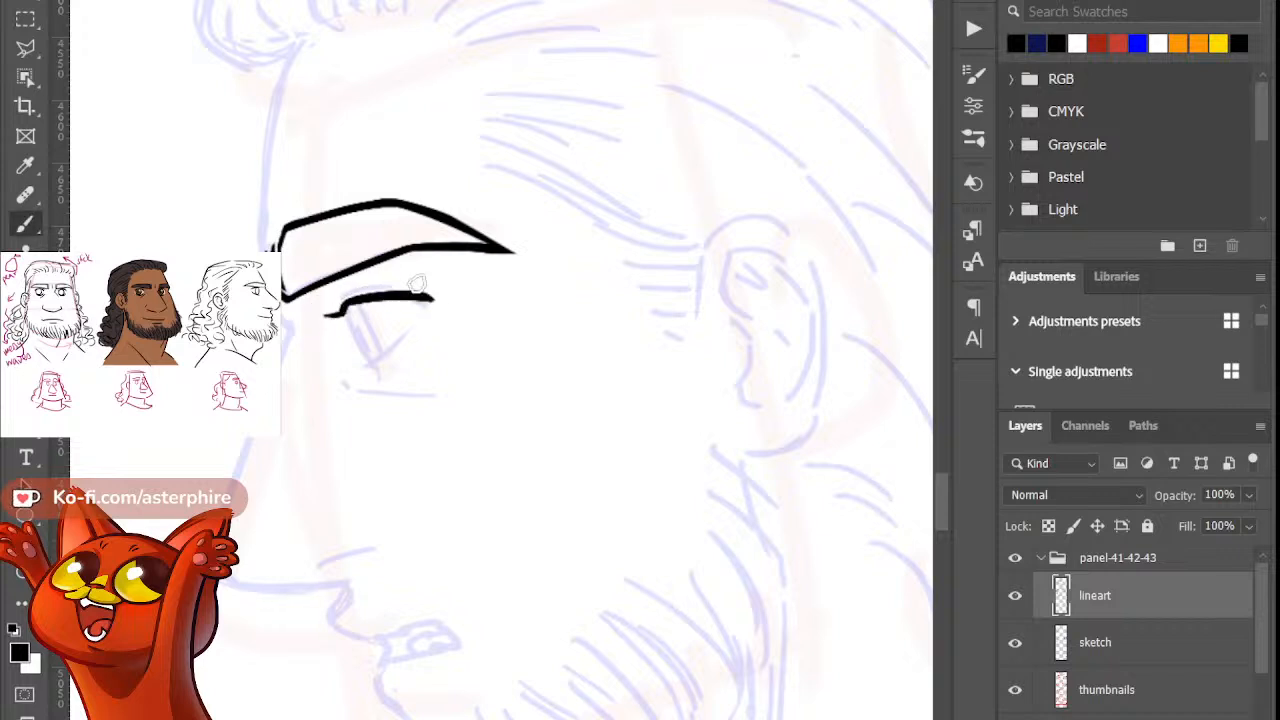
{"action": "left_click_drag", "start_coordinate": [345, 292], "coordinate": [412, 285]}
{"action": "key", "text": "e"}
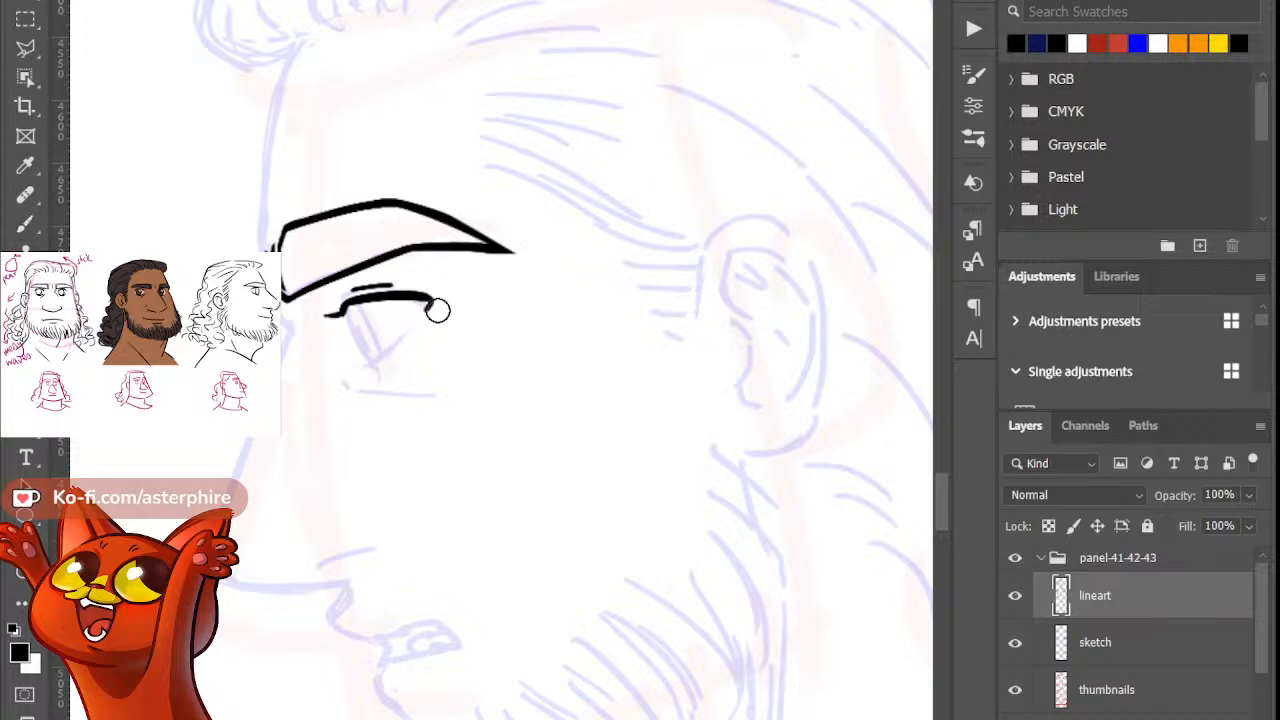
{"action": "key", "text": "b"}
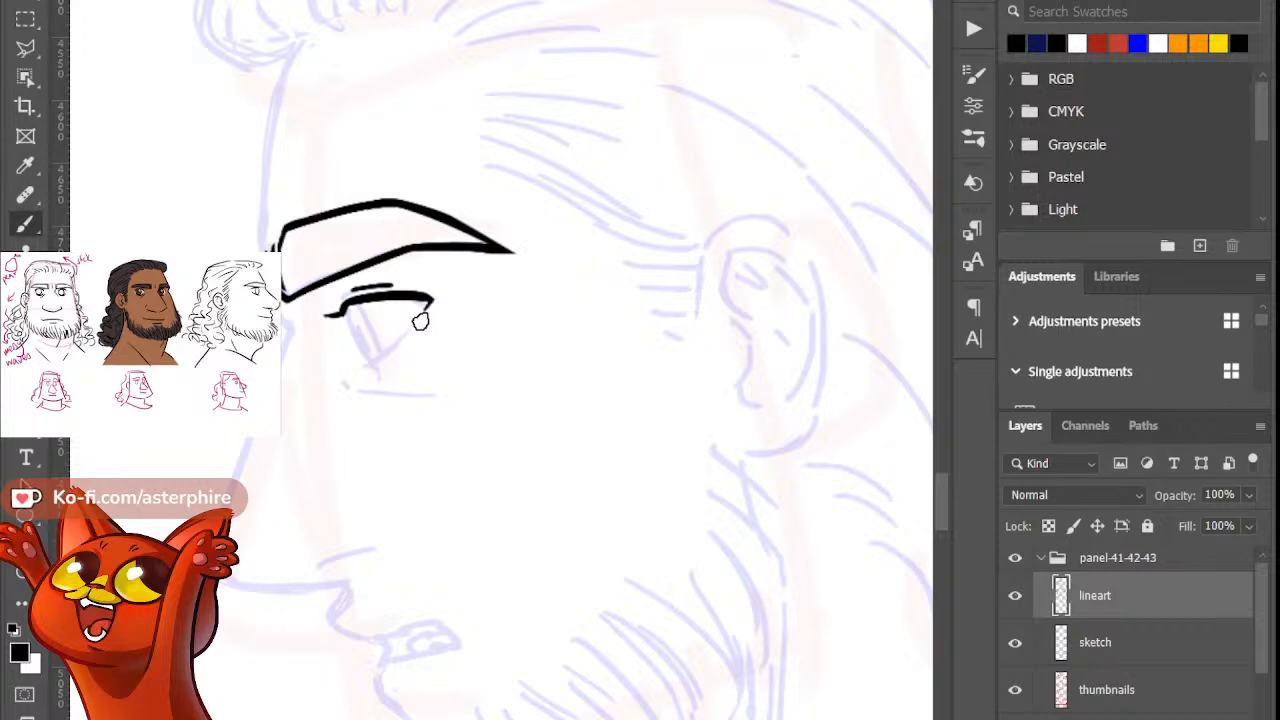
Step: Ink the lower eyelid line slanting from the outer corner down to the front, with a short lash hooking below it
{"action": "left_click_drag", "start_coordinate": [421, 321], "coordinate": [359, 374]}
{"action": "key", "text": "e"}
{"action": "left_click_drag", "start_coordinate": [423, 321], "coordinate": [391, 363]}
{"action": "key", "text": "b"}
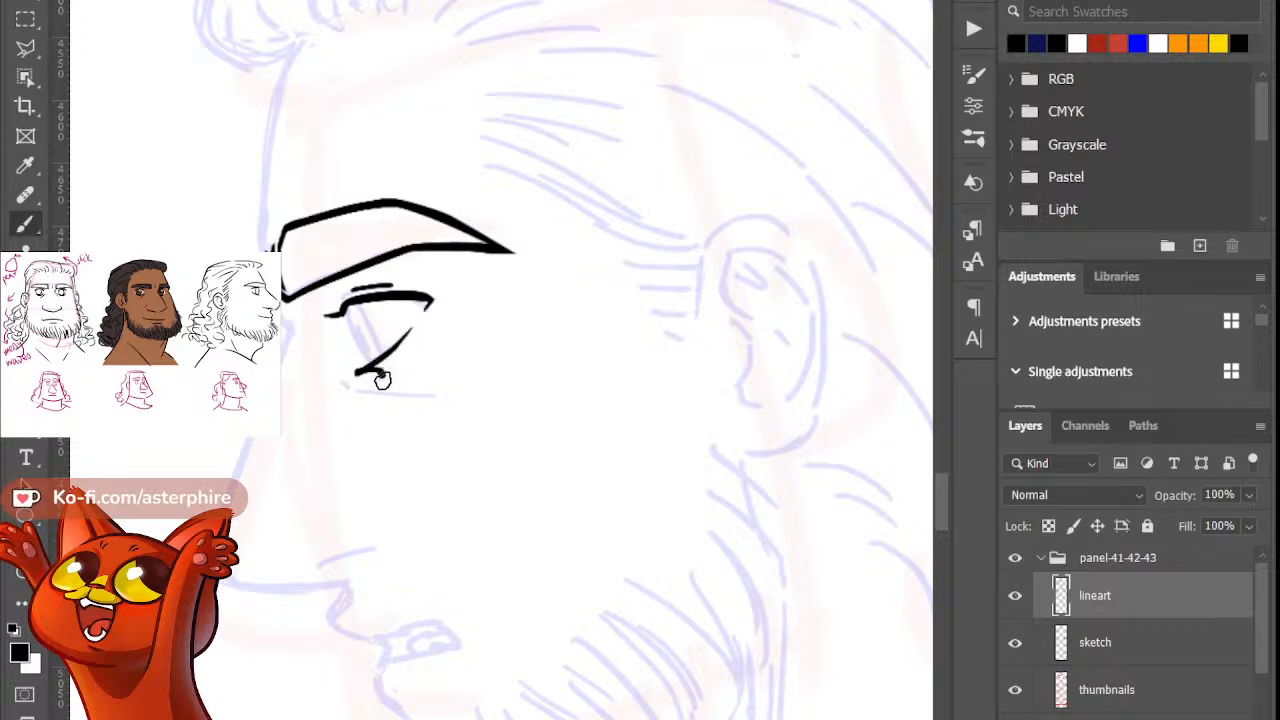
{"action": "key", "text": "e"}
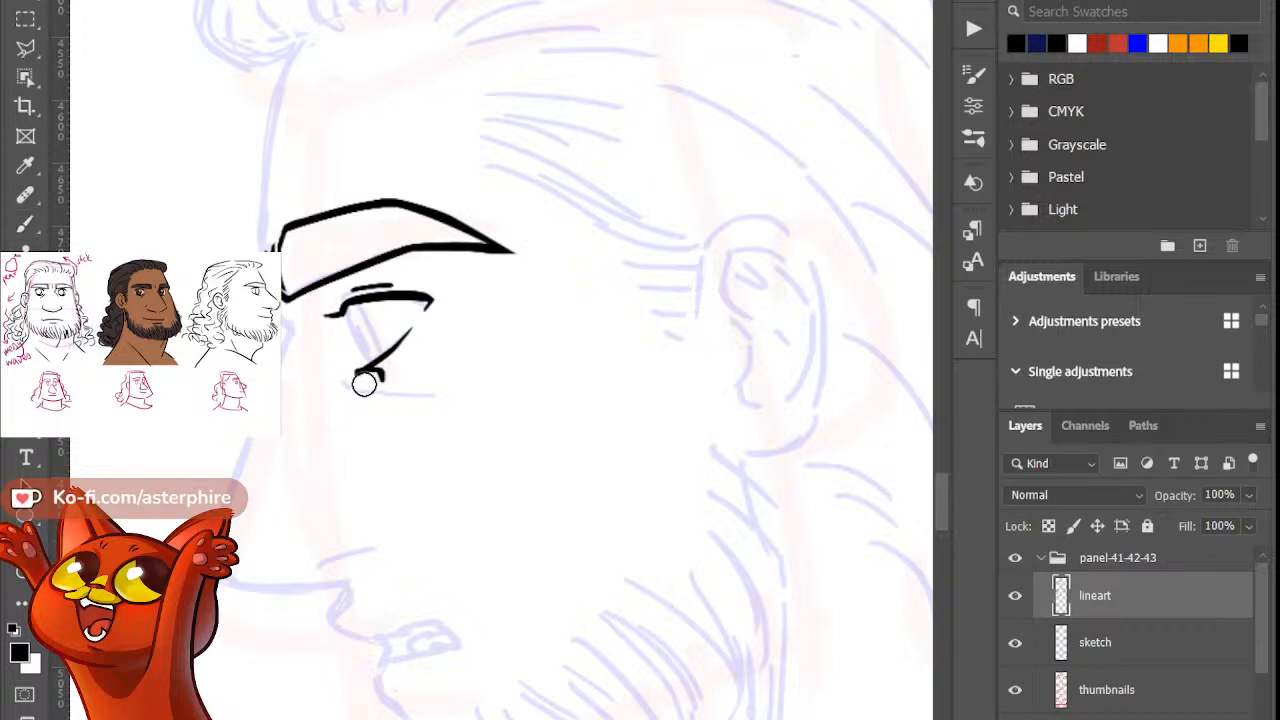
{"action": "key", "text": "b"}
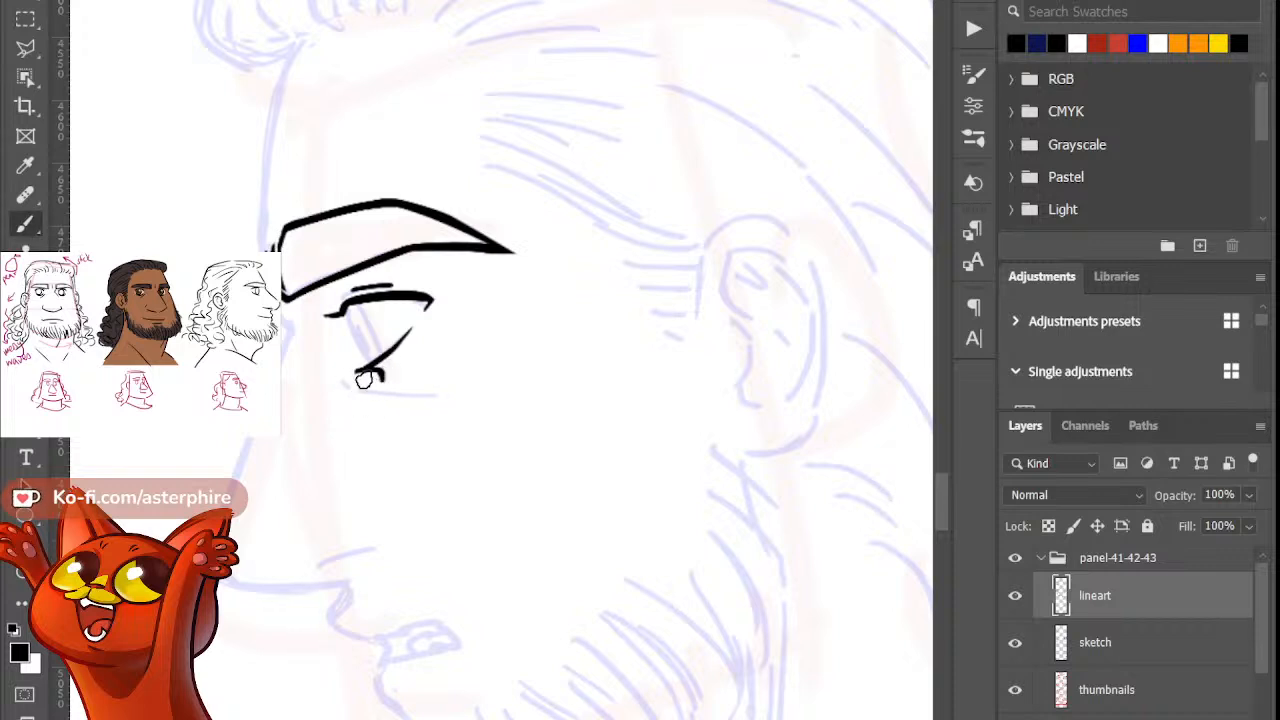
Step: Sharpen the front tip of the lower eyelid and its lash with alternating eraser and brush touches
{"action": "key", "text": "e"}
{"action": "key", "text": "b"}
{"action": "key", "text": "e"}
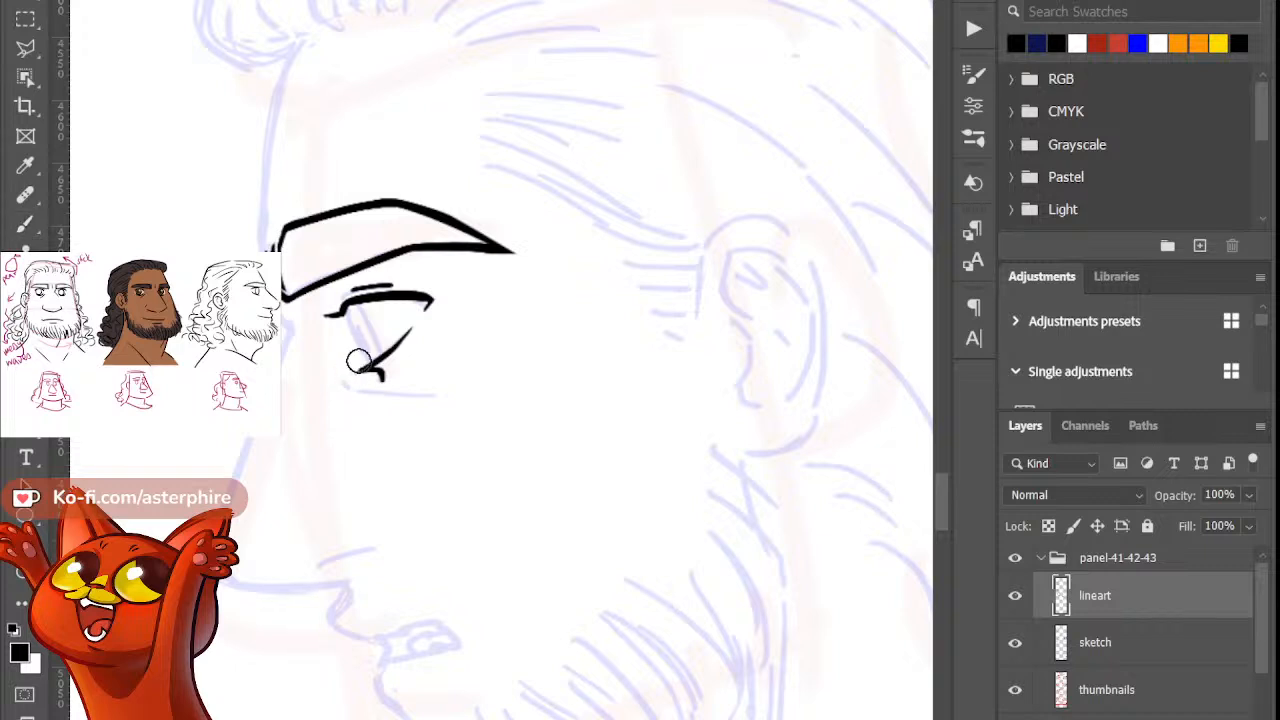
{"action": "key", "text": "b"}
{"action": "key", "text": "e"}
{"action": "key", "text": "b"}
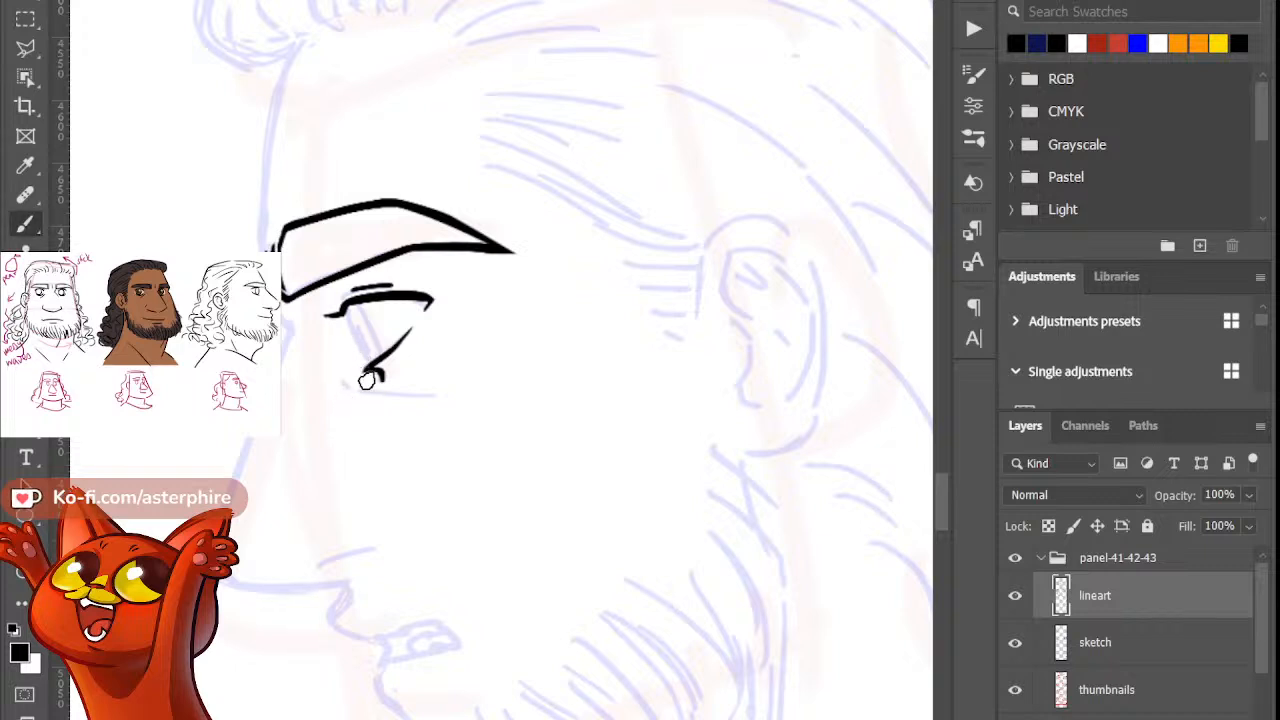
{"action": "key", "text": "e"}
{"action": "key", "text": "b"}
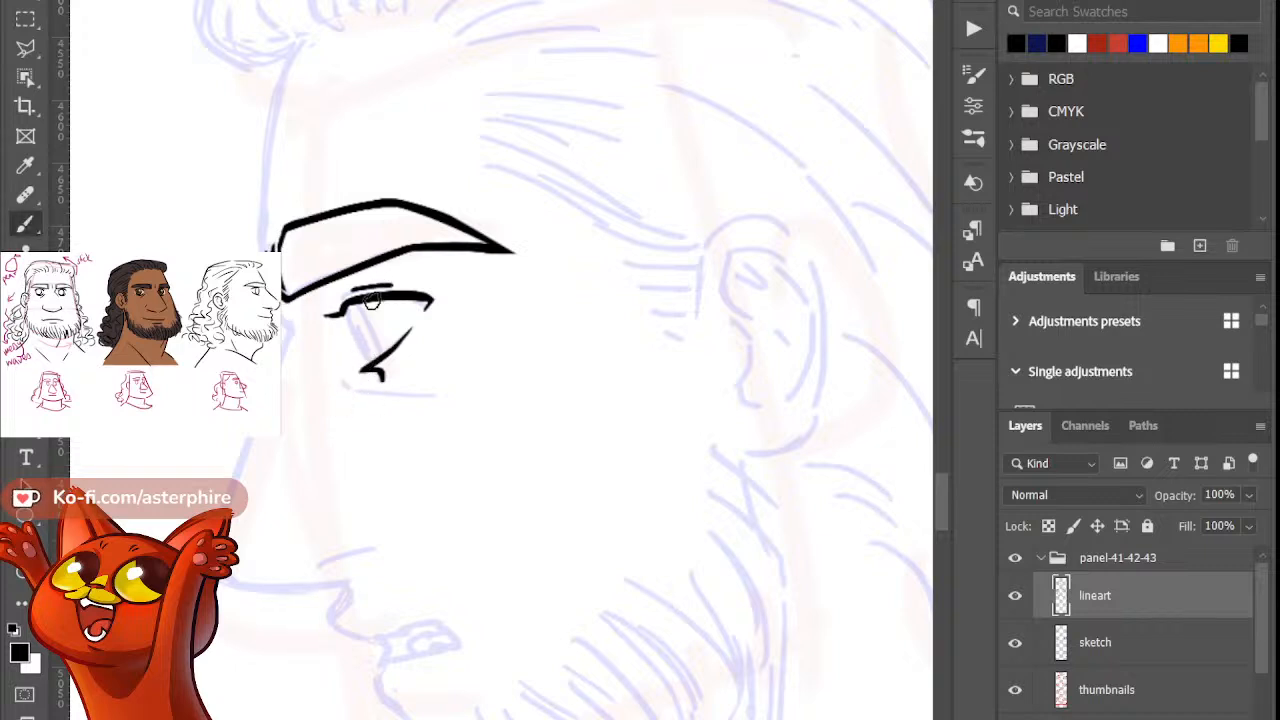
Step: Ink the dark narrow pupil and the curved back edge of the iris between the two eyelids
{"action": "key", "text": "ctrl+z"}
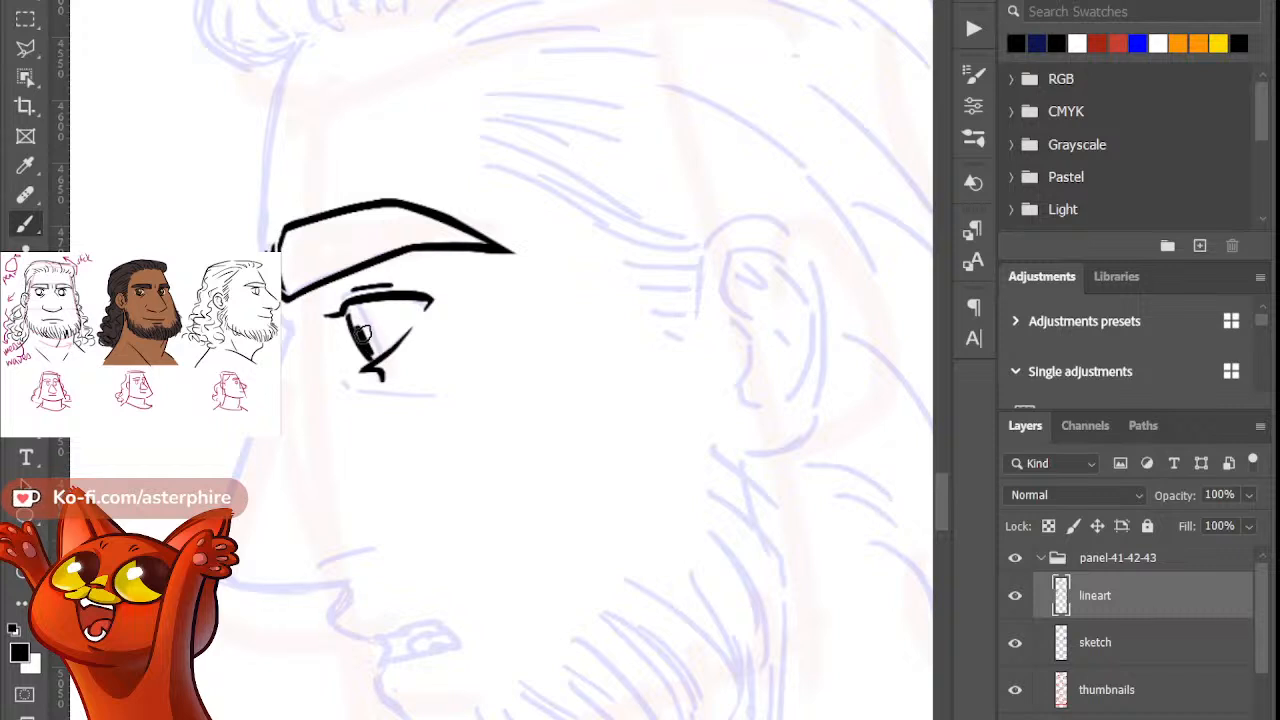
{"action": "left_click_drag", "start_coordinate": [362, 307], "coordinate": [385, 352]}
{"action": "key", "text": "ctrl+z"}
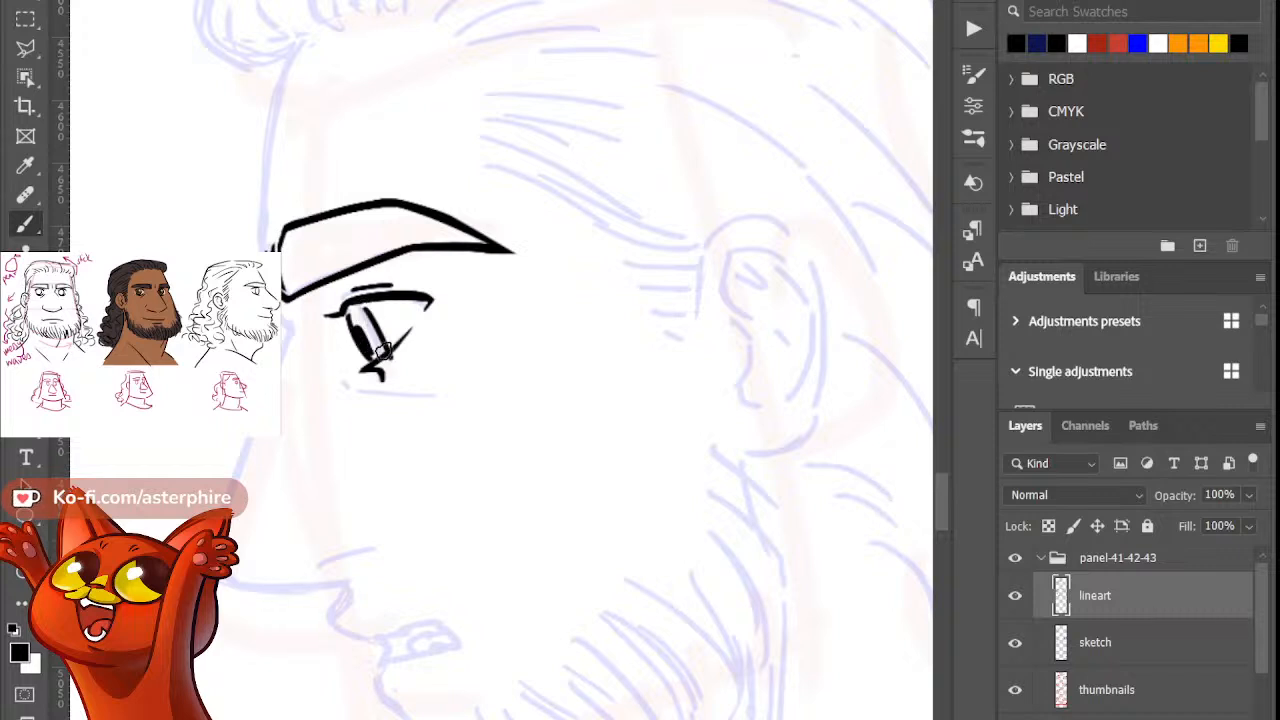
{"action": "key", "text": "ctrl+z"}
{"action": "left_click_drag", "start_coordinate": [362, 309], "coordinate": [385, 351]}
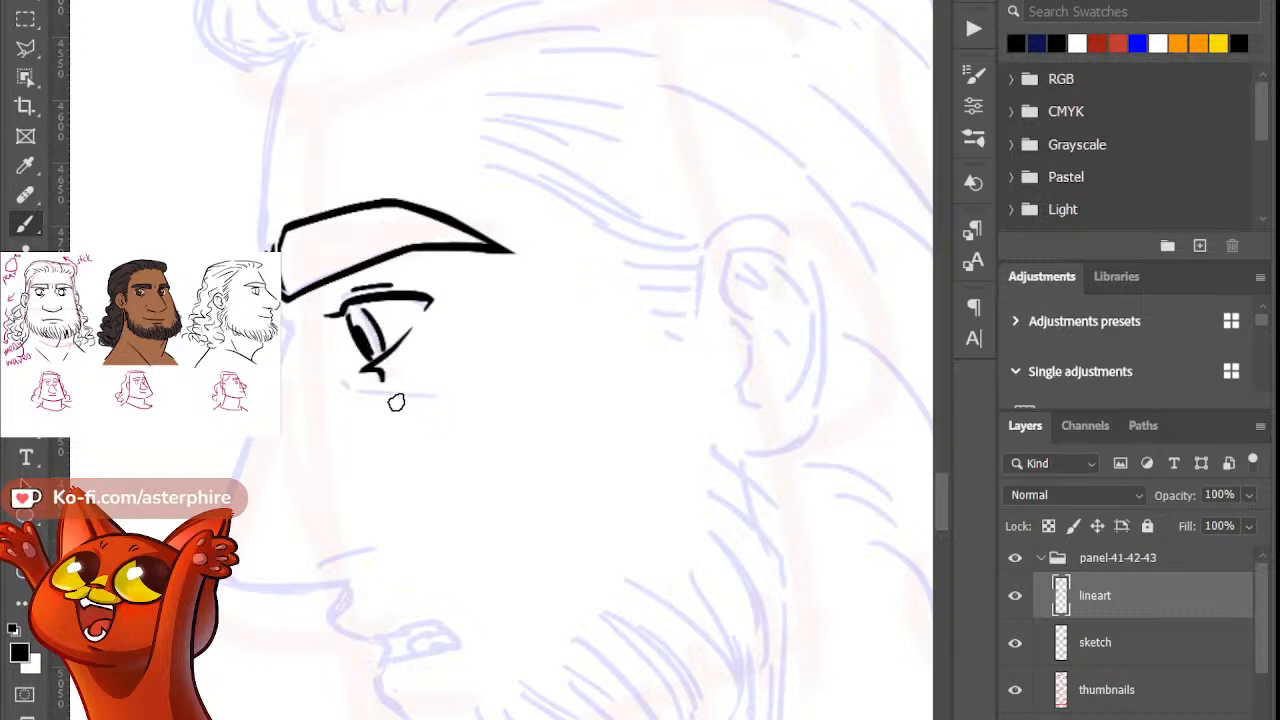
Step: Ink the under-eye crease sloping back below the lower eyelid and thin its tail with the eraser
{"action": "left_click_drag", "start_coordinate": [344, 383], "coordinate": [456, 408]}
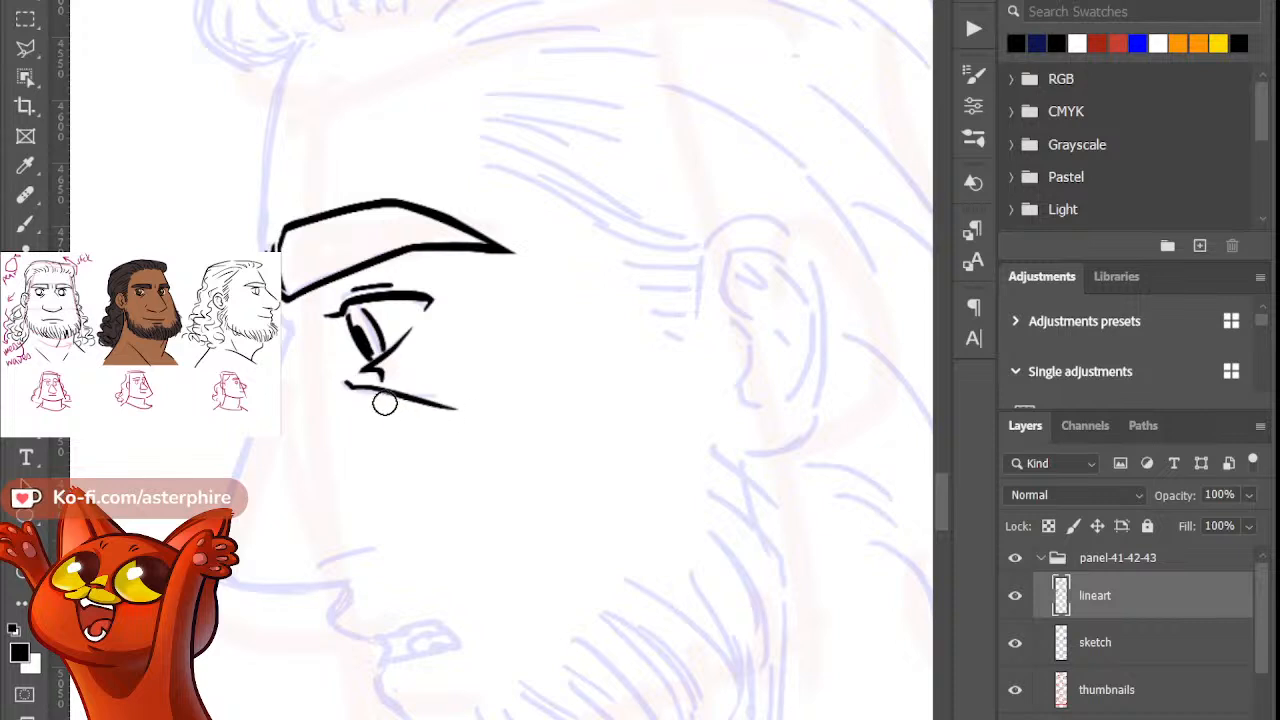
{"action": "left_click_drag", "start_coordinate": [392, 405], "coordinate": [450, 415]}
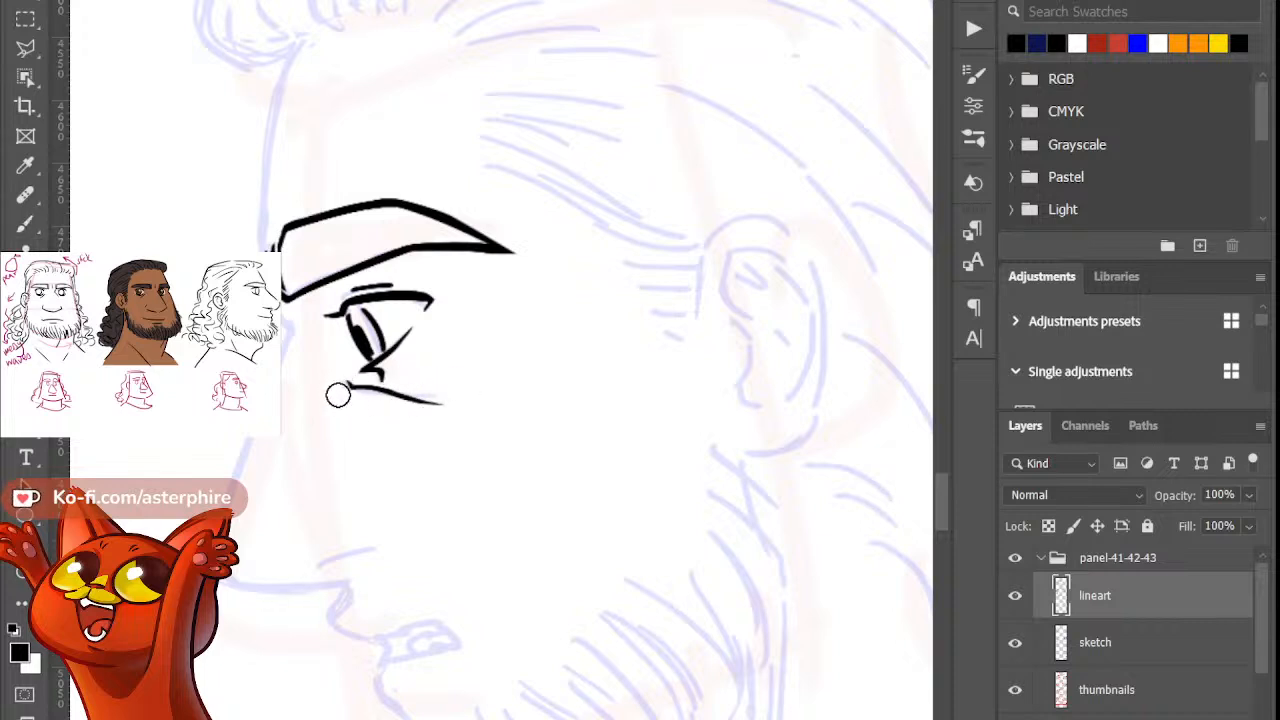
{"action": "key", "text": "b"}
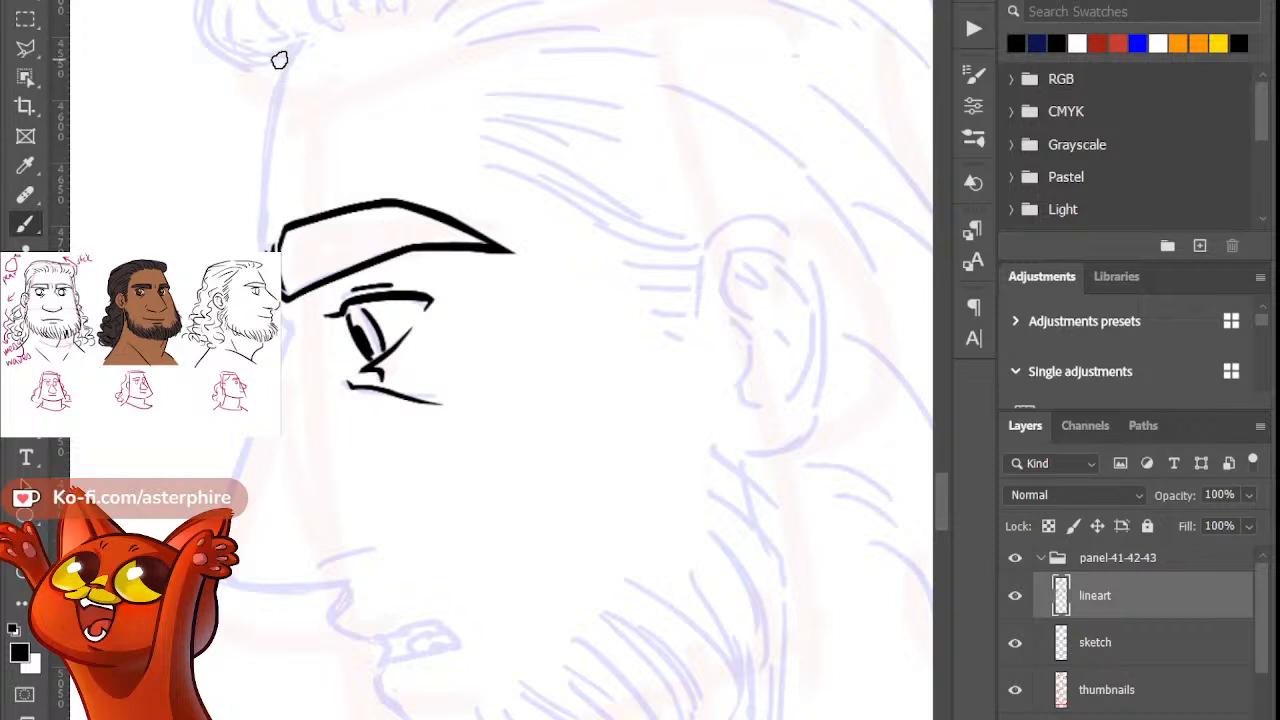
Step: Ink the forehead contour curving from the hairline down to the brow, redoing the stroke until it is clean
{"action": "left_click_drag", "start_coordinate": [285, 46], "coordinate": [252, 250]}
{"action": "key", "text": "ctrl+z"}
{"action": "left_click_drag", "start_coordinate": [296, 22], "coordinate": [253, 250]}
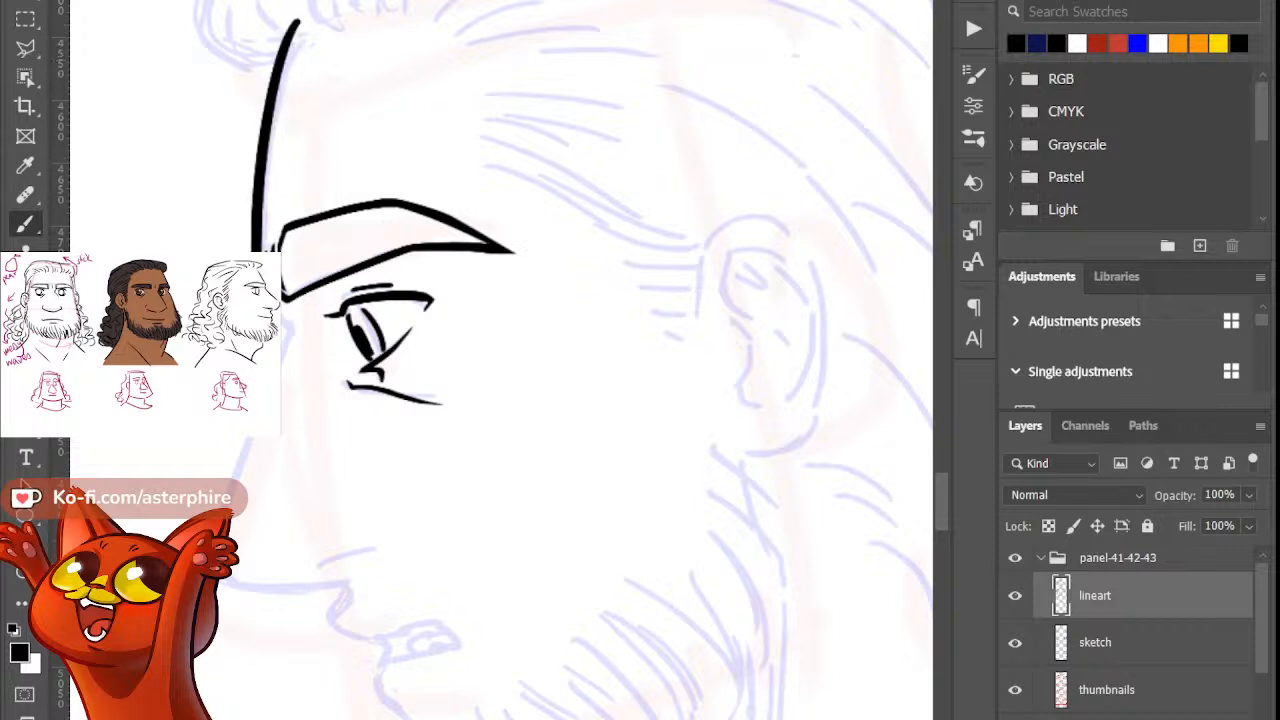
{"action": "key", "text": "ctrl+z"}
{"action": "left_click_drag", "start_coordinate": [297, 16], "coordinate": [257, 248]}
{"action": "key", "text": "ctrl+z"}
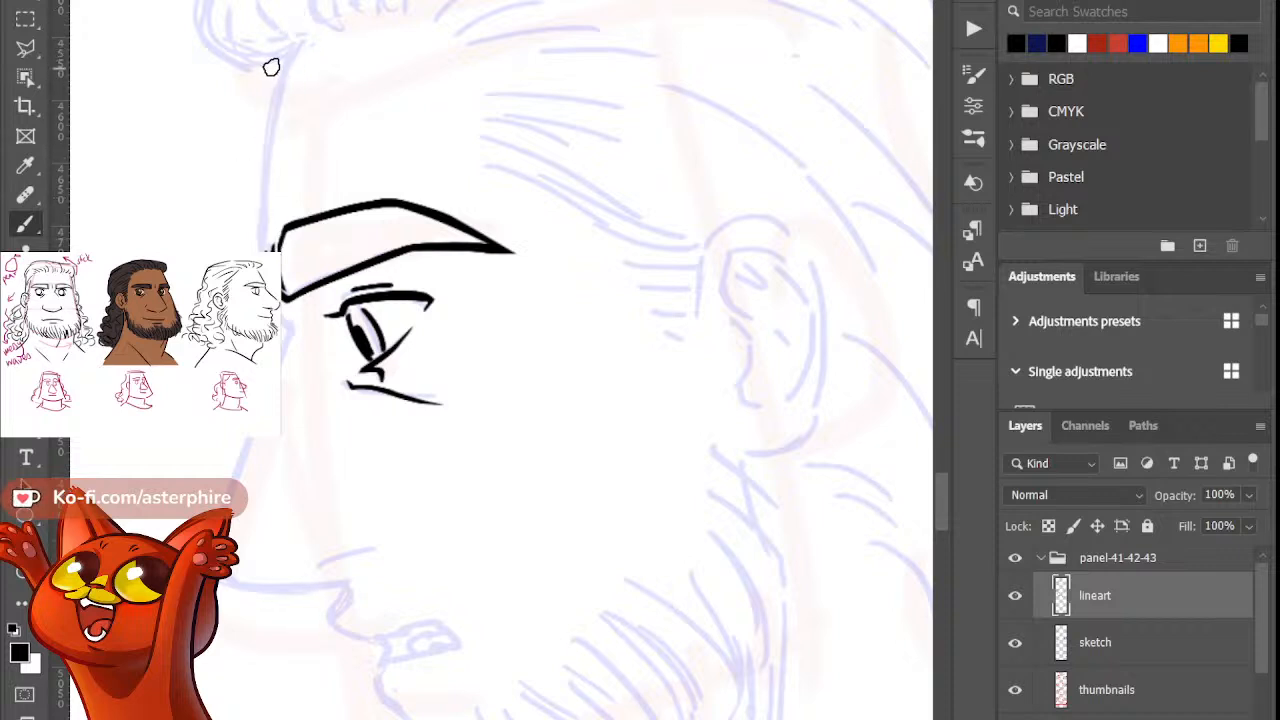
{"action": "left_click_drag", "start_coordinate": [298, 22], "coordinate": [237, 250]}
{"action": "key", "text": "ctrl+z"}
{"action": "left_click_drag", "start_coordinate": [298, 5], "coordinate": [252, 250]}
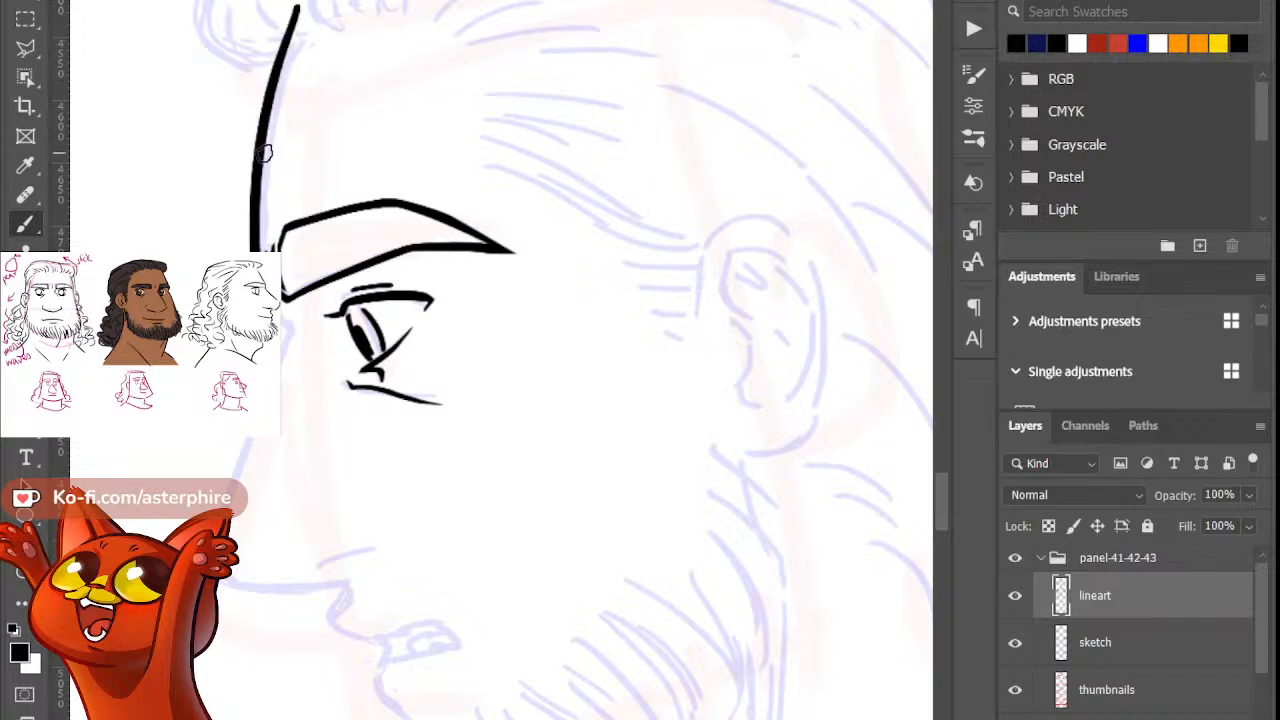
{"action": "key", "text": "ctrl+z"}
{"action": "left_click_drag", "start_coordinate": [296, 22], "coordinate": [253, 250]}
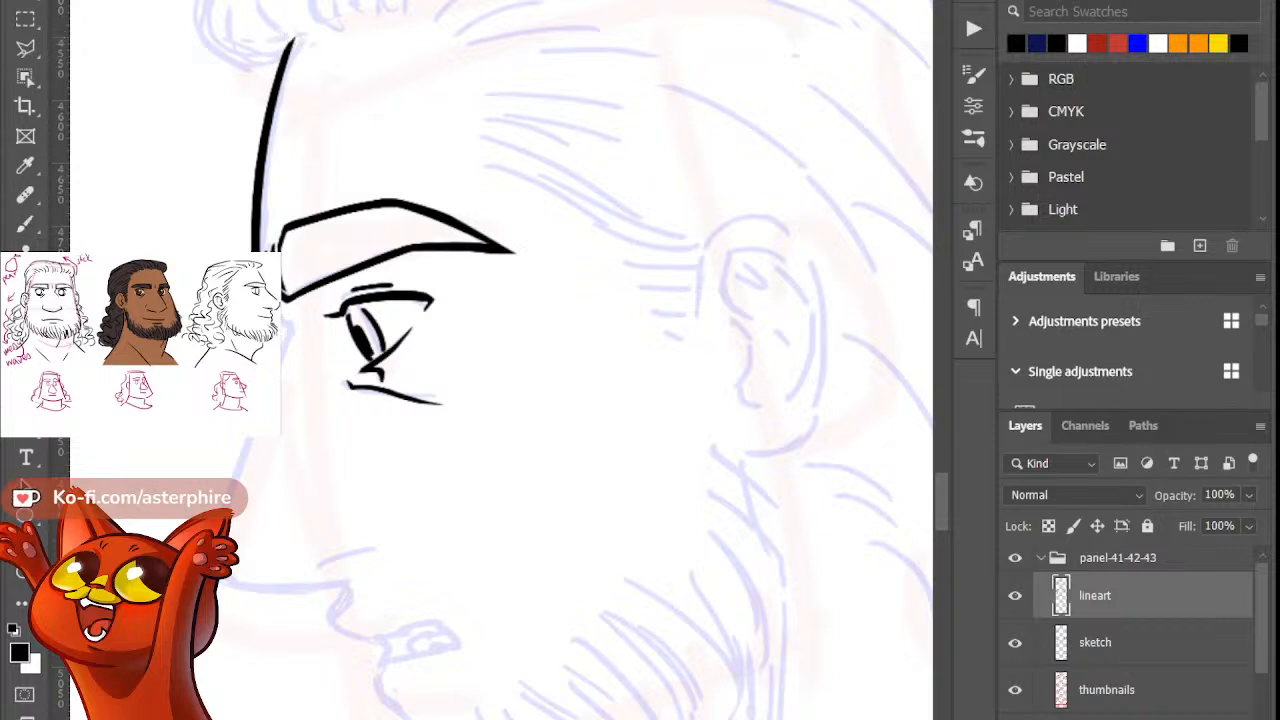
{"action": "key", "text": "b"}
Step: Ink the profile from the brow down the bridge of the nose to its tip, trimming the excess line
{"action": "left_click_drag", "start_coordinate": [283, 322], "coordinate": [320, 366]}
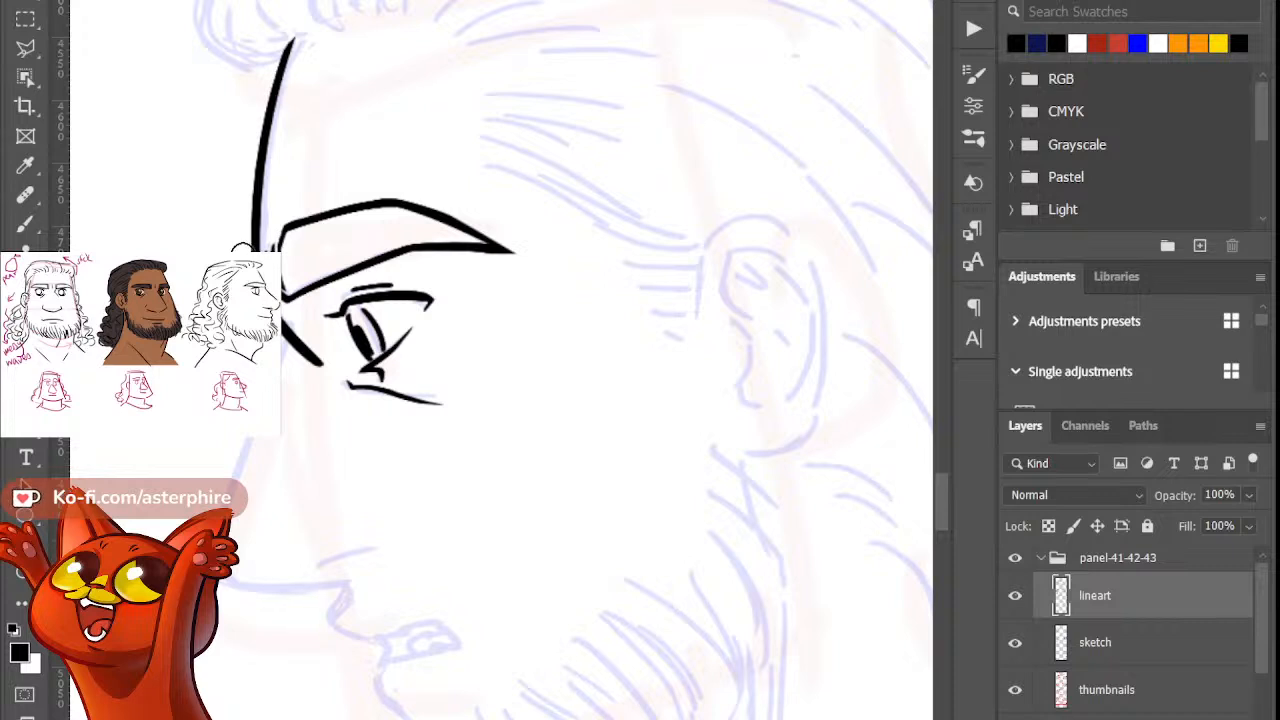
{"action": "key", "text": "b"}
{"action": "key", "text": "e"}
{"action": "mouse_move", "coordinate": [304, 335]}
{"action": "left_mouse_down"}
{"action": "mouse_move", "coordinate": [309, 362]}
{"action": "mouse_move", "coordinate": [305, 330]}
{"action": "mouse_move", "coordinate": [294, 354]}
{"action": "mouse_move", "coordinate": [320, 360]}
{"action": "mouse_move", "coordinate": [289, 337]}
{"action": "mouse_move", "coordinate": [296, 361]}
{"action": "mouse_move", "coordinate": [296, 340]}
{"action": "mouse_move", "coordinate": [234, 526]}
{"action": "left_mouse_up"}
{"action": "key", "text": "b"}
{"action": "key", "text": "r"}
{"action": "left_click_drag", "start_coordinate": [228, 446], "coordinate": [214, 312]}
{"action": "key", "text": "b"}
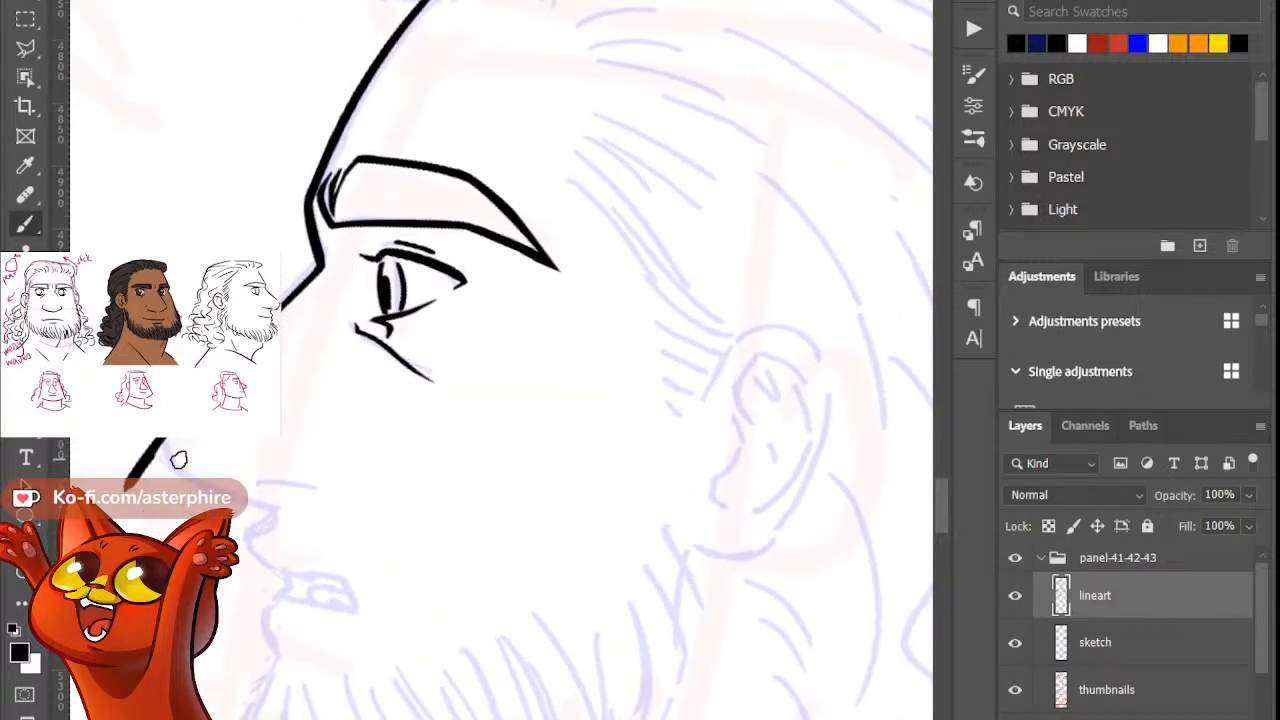
{"action": "left_click_drag", "start_coordinate": [132, 497], "coordinate": [137, 436]}
{"action": "key", "text": "b"}
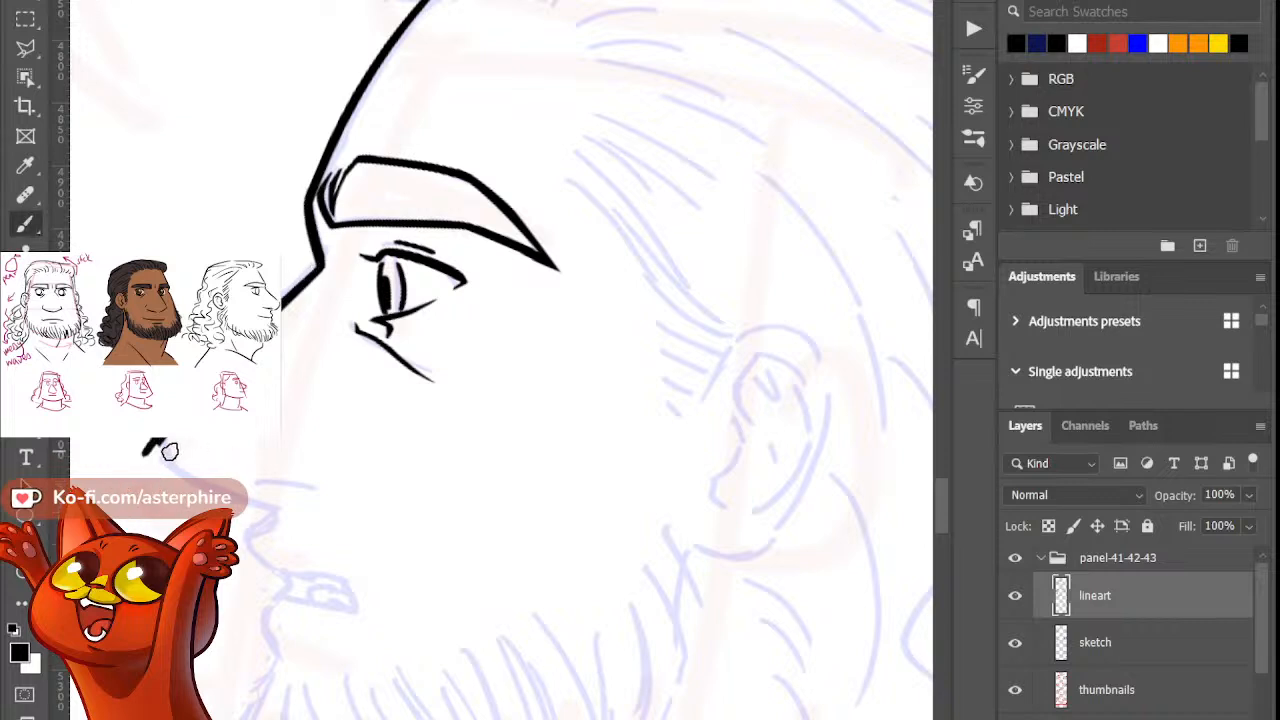
Step: Ink the underside of the nose, curving from the tip back beneath the nostril
{"action": "left_click_drag", "start_coordinate": [155, 442], "coordinate": [283, 519]}
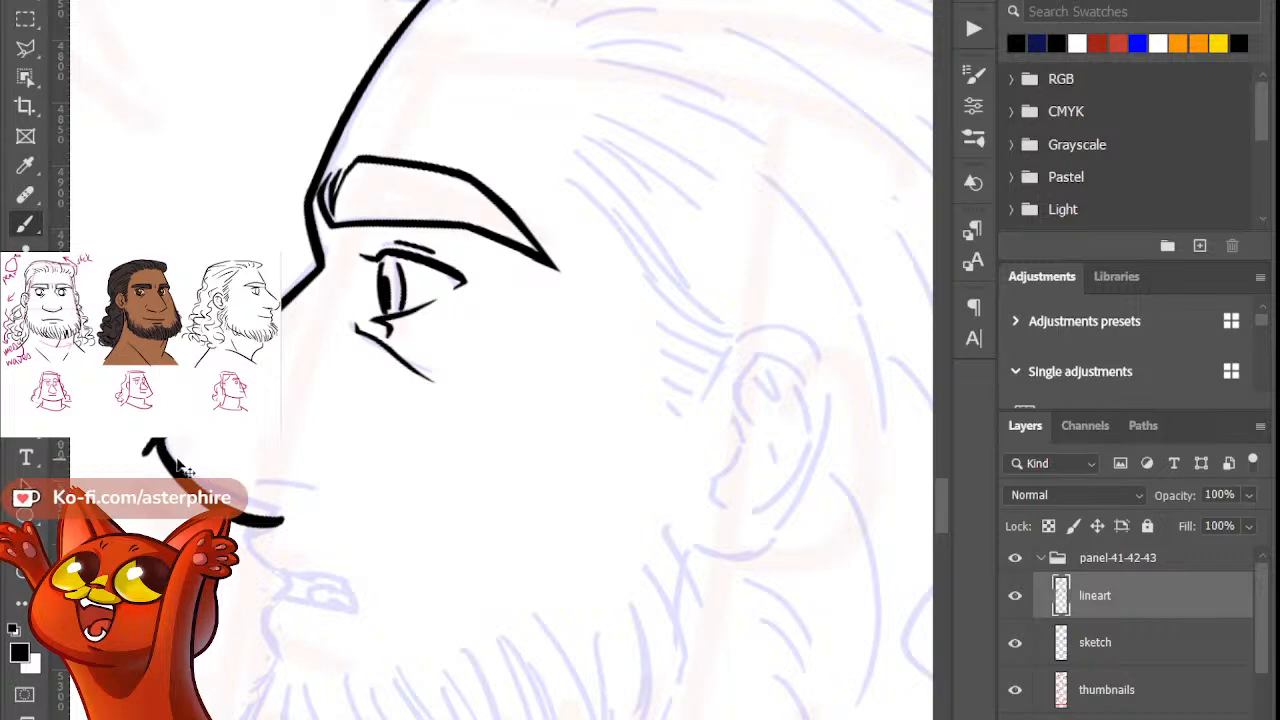
{"action": "key", "text": "ctrl+z"}
{"action": "left_click_drag", "start_coordinate": [155, 443], "coordinate": [314, 521]}
{"action": "key", "text": "ctrl+z"}
{"action": "left_click_drag", "start_coordinate": [155, 443], "coordinate": [286, 515]}
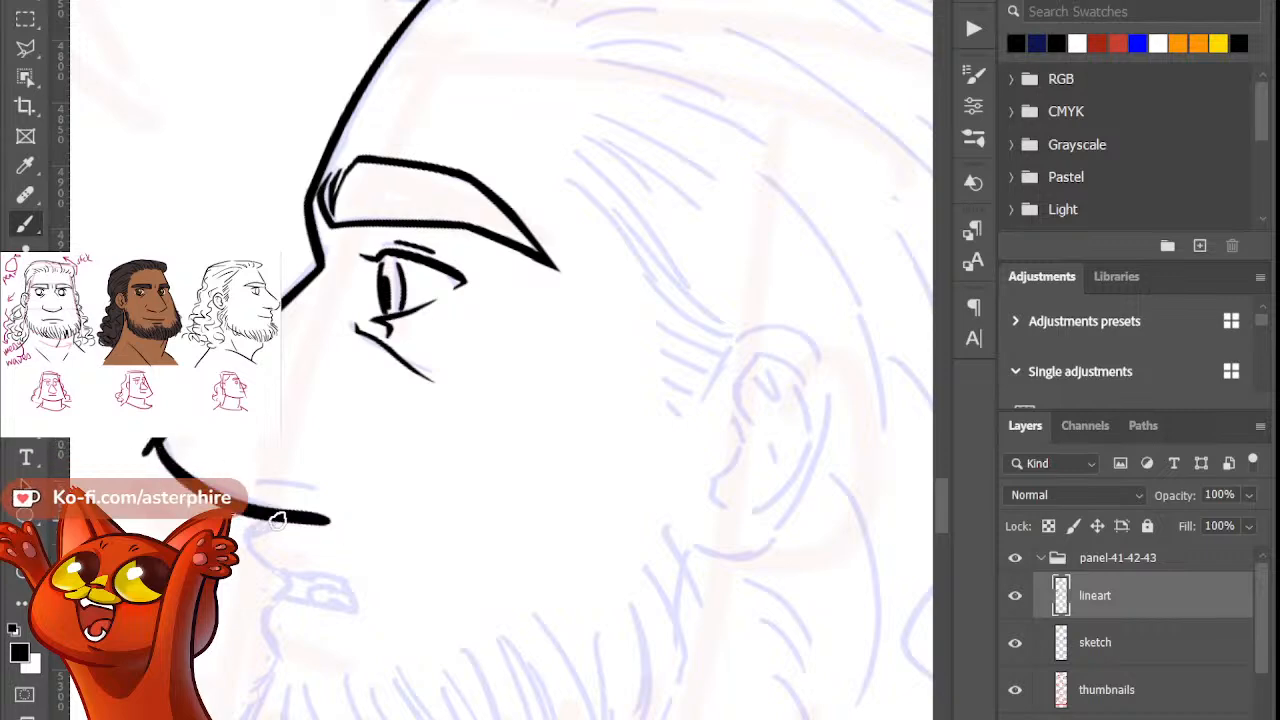
{"action": "key", "text": "ctrl+z"}
{"action": "left_click_drag", "start_coordinate": [155, 443], "coordinate": [310, 512]}
Step: Round off the nose tip by erasing the protruding corner and retouching the curve
{"action": "key", "text": "e"}
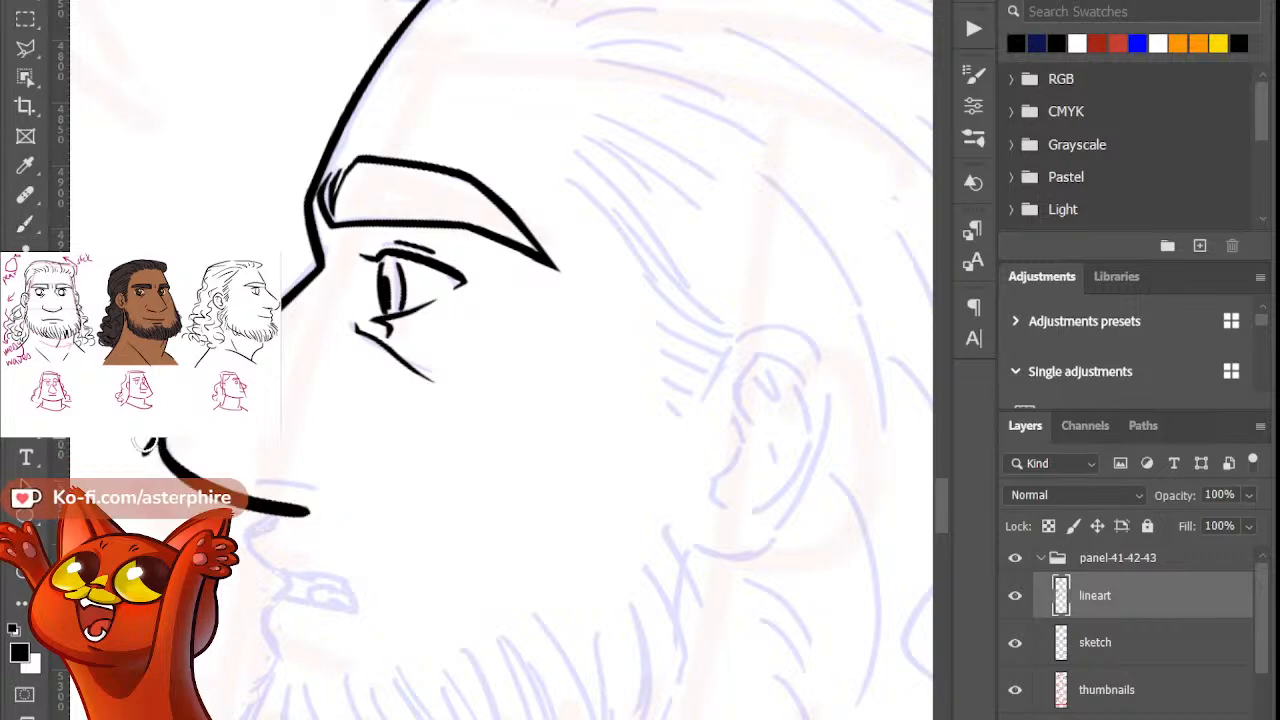
{"action": "left_click_drag", "start_coordinate": [146, 456], "coordinate": [154, 441]}
{"action": "key", "text": "b"}
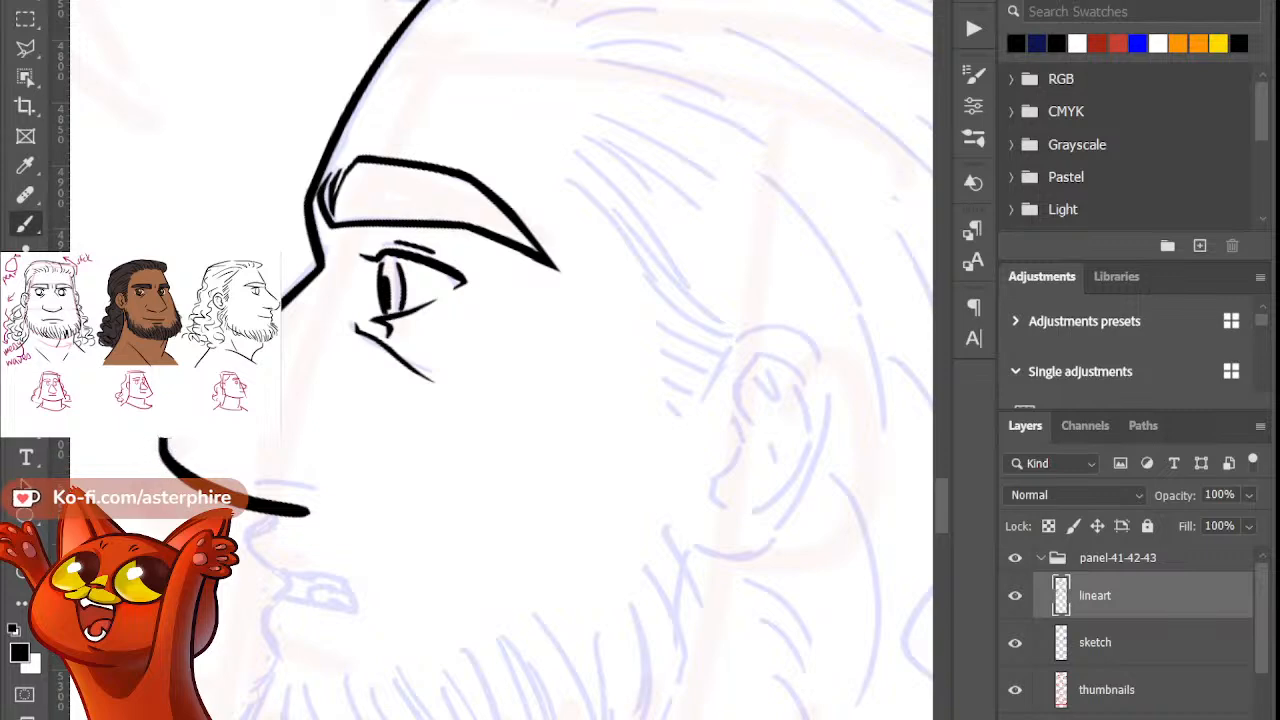
{"action": "key", "text": "e"}
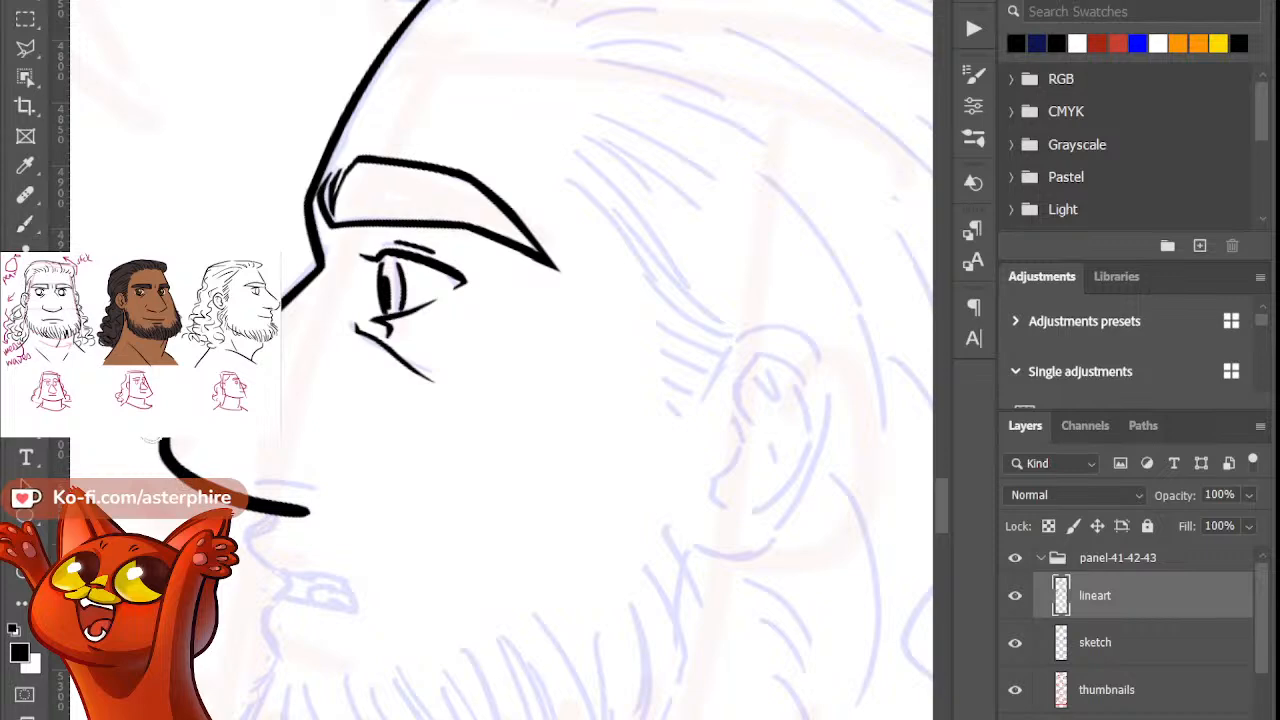
{"action": "key", "text": "b"}
{"action": "key", "text": "e"}
Step: Ink the short nostril crease just above the underside of the nose and taper its back end
{"action": "mouse_move", "coordinate": [302, 498]}
{"action": "left_mouse_down"}
{"action": "mouse_move", "coordinate": [276, 494]}
{"action": "mouse_move", "coordinate": [316, 497]}
{"action": "left_mouse_up"}
{"action": "key", "text": "b"}
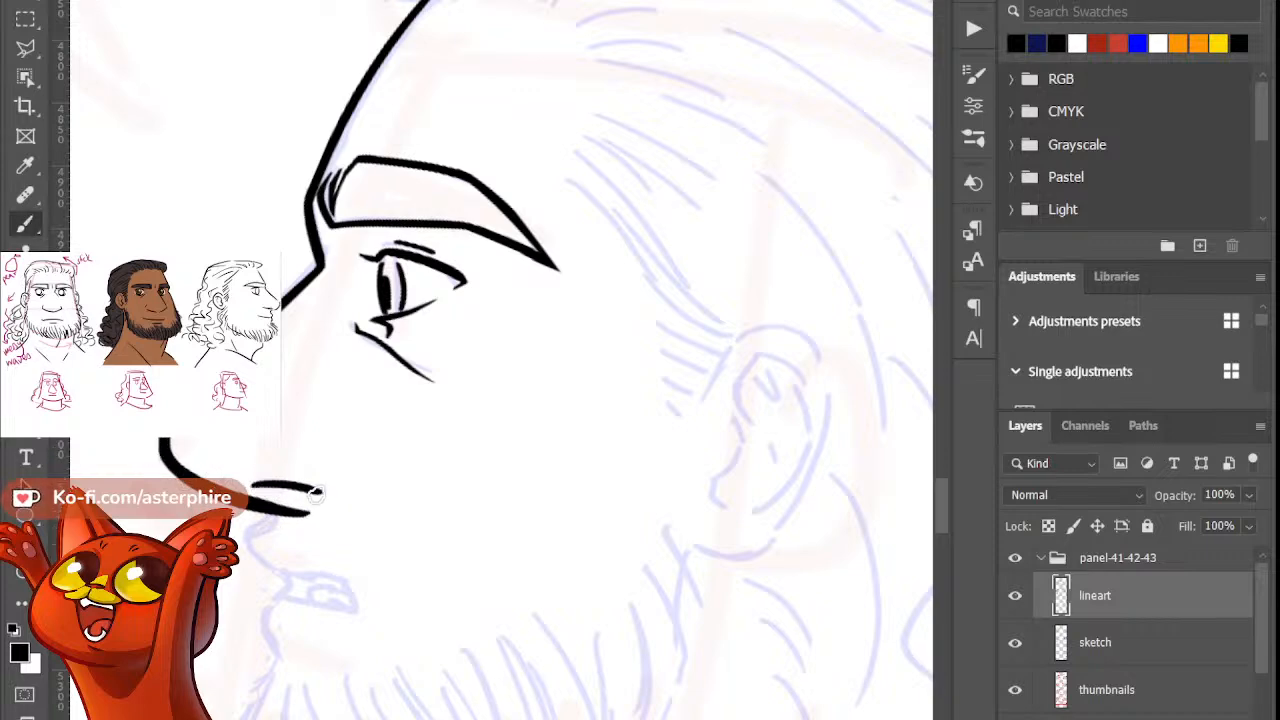
{"action": "key", "text": "e"}
{"action": "key", "text": "b"}
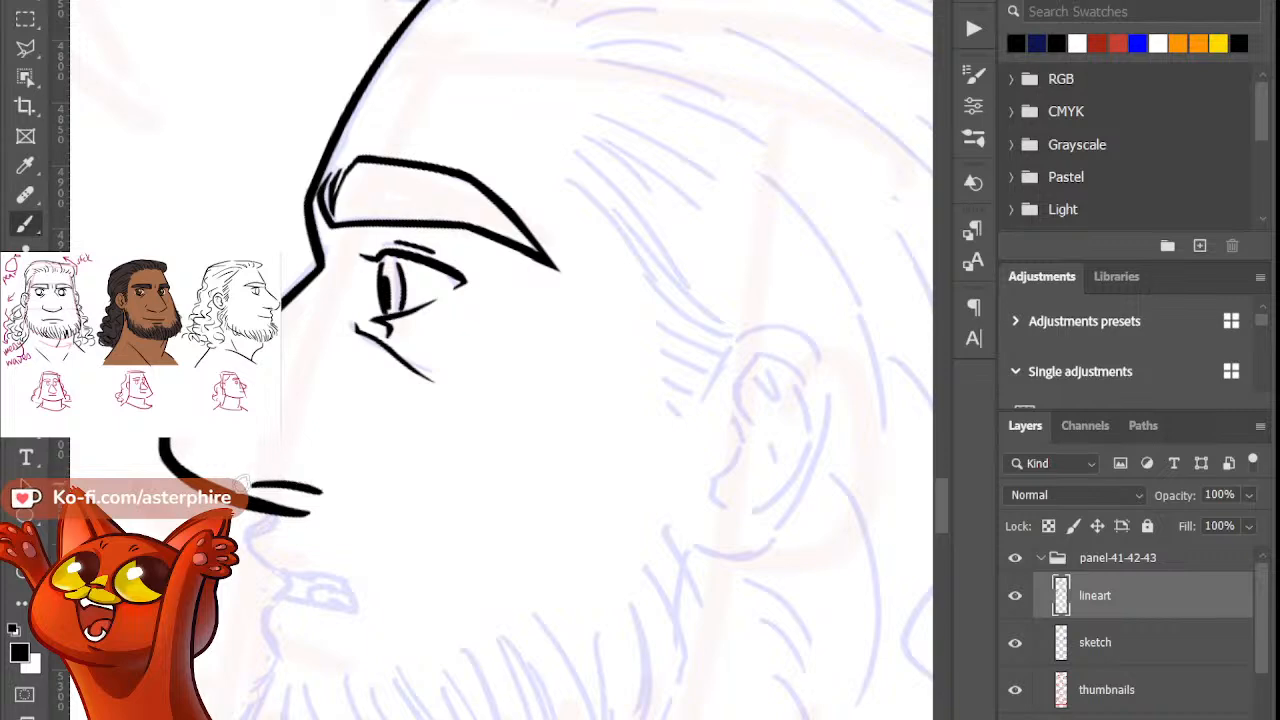
Step: Refine the thickness of the nostril crease and taper its front end with the eraser and brush
{"action": "key", "text": "e"}
{"action": "key", "text": "b"}
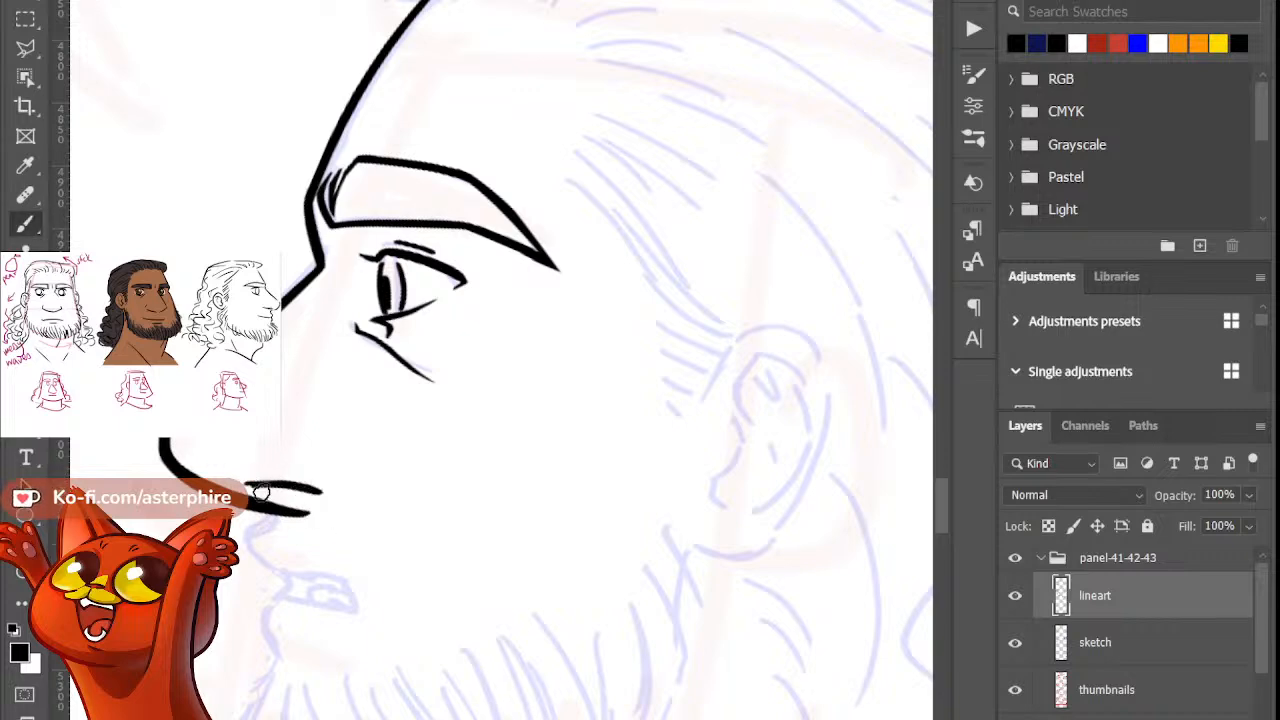
{"action": "key", "text": "e"}
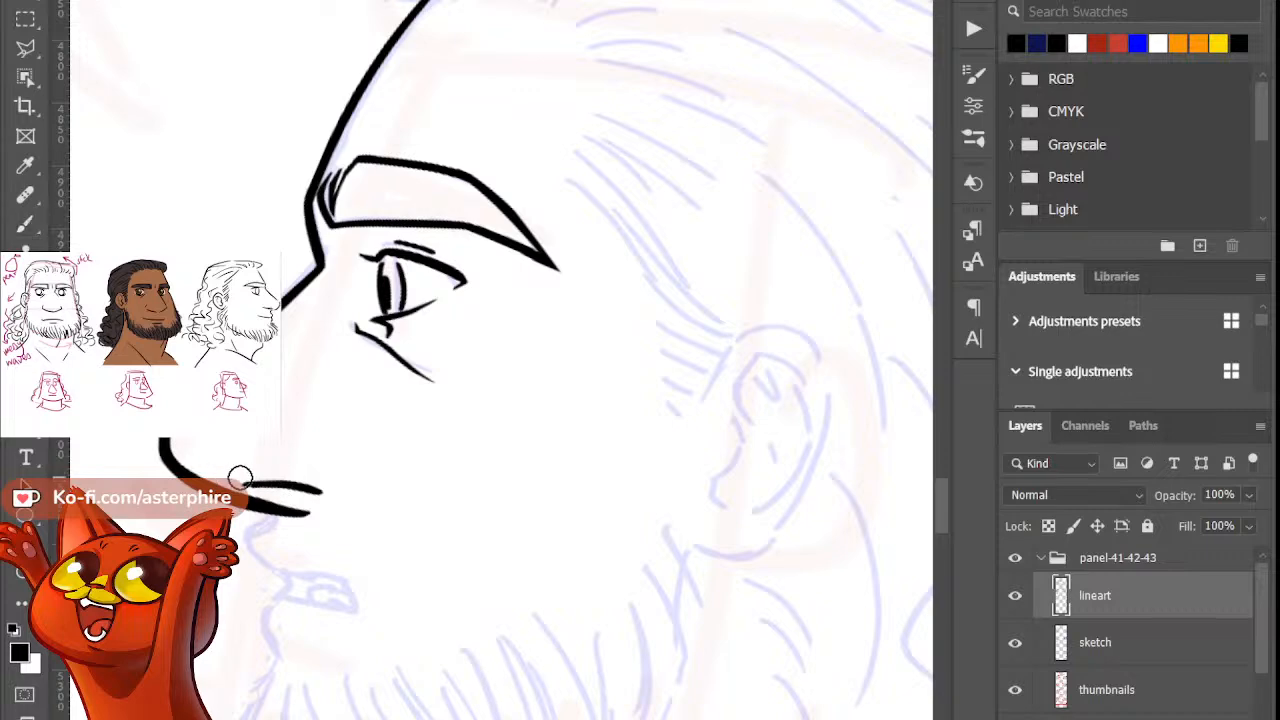
{"action": "key", "text": "b"}
{"action": "key", "text": "e"}
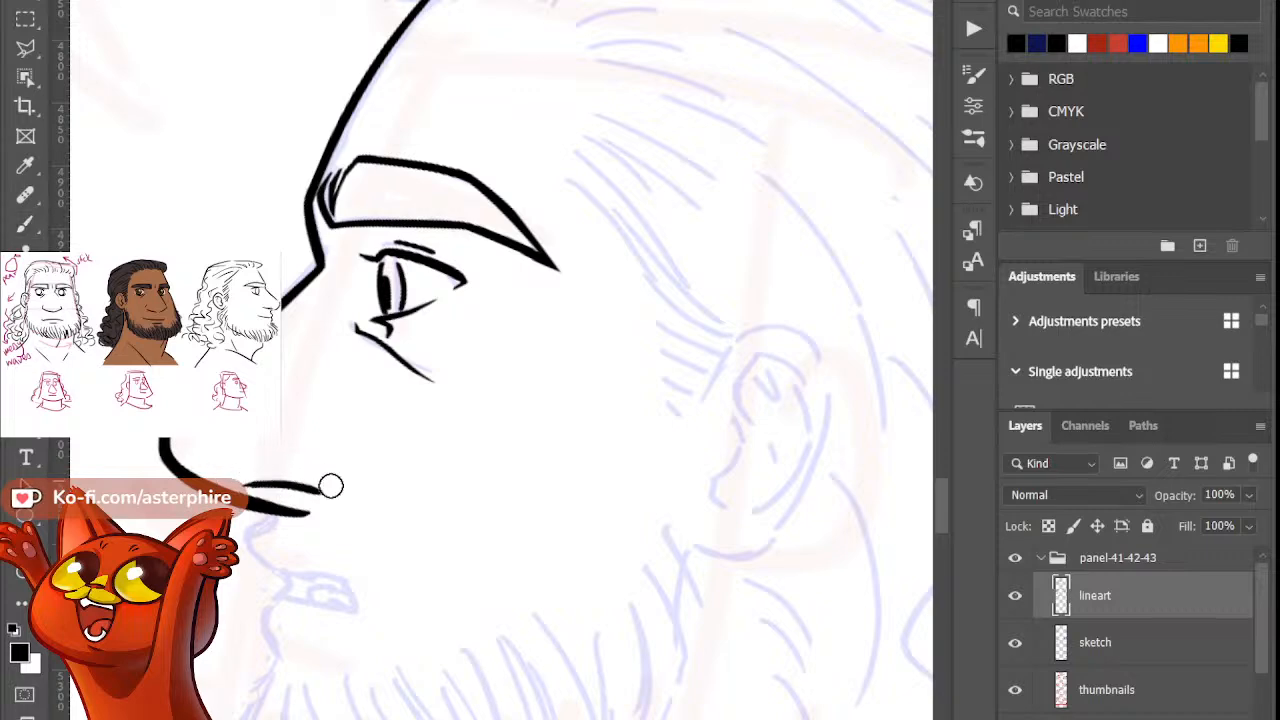
{"action": "key", "text": "b"}
{"action": "key", "text": "e"}
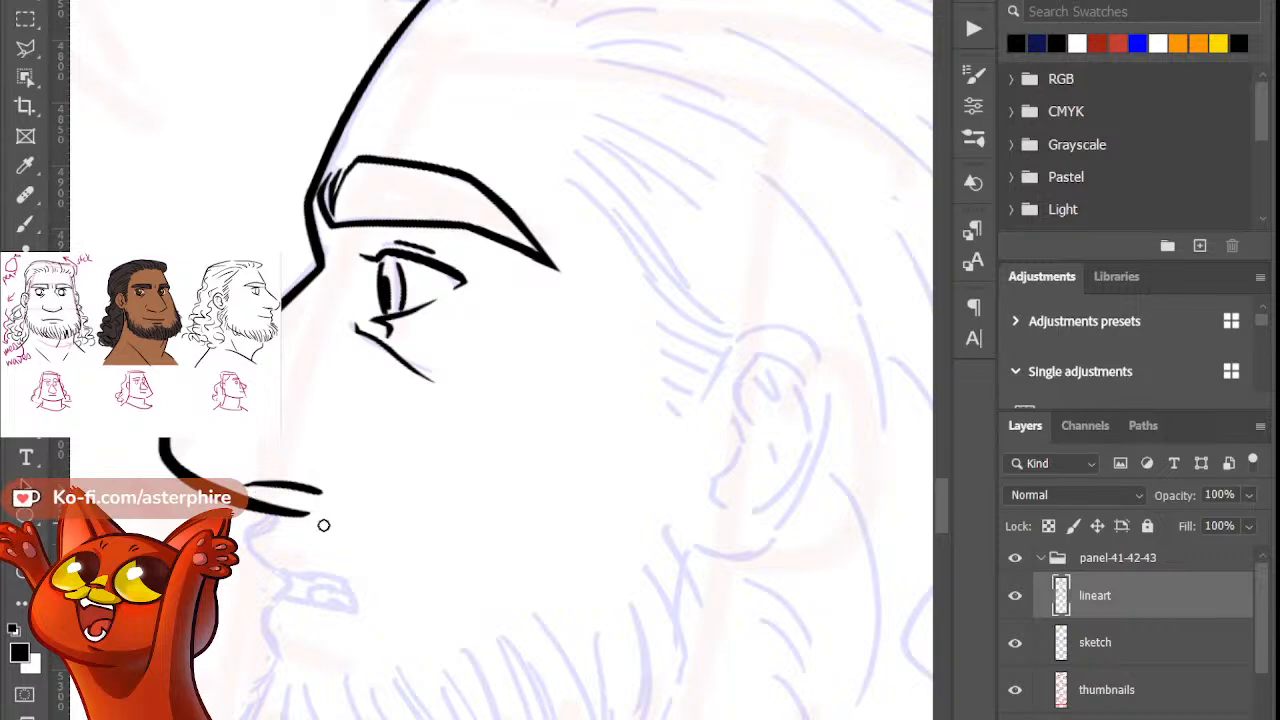
Step: Shorten the back end of the nose's underside and ink a thinned curve from it down toward the upper lip
{"action": "key", "text": "b"}
{"action": "key", "text": "b"}
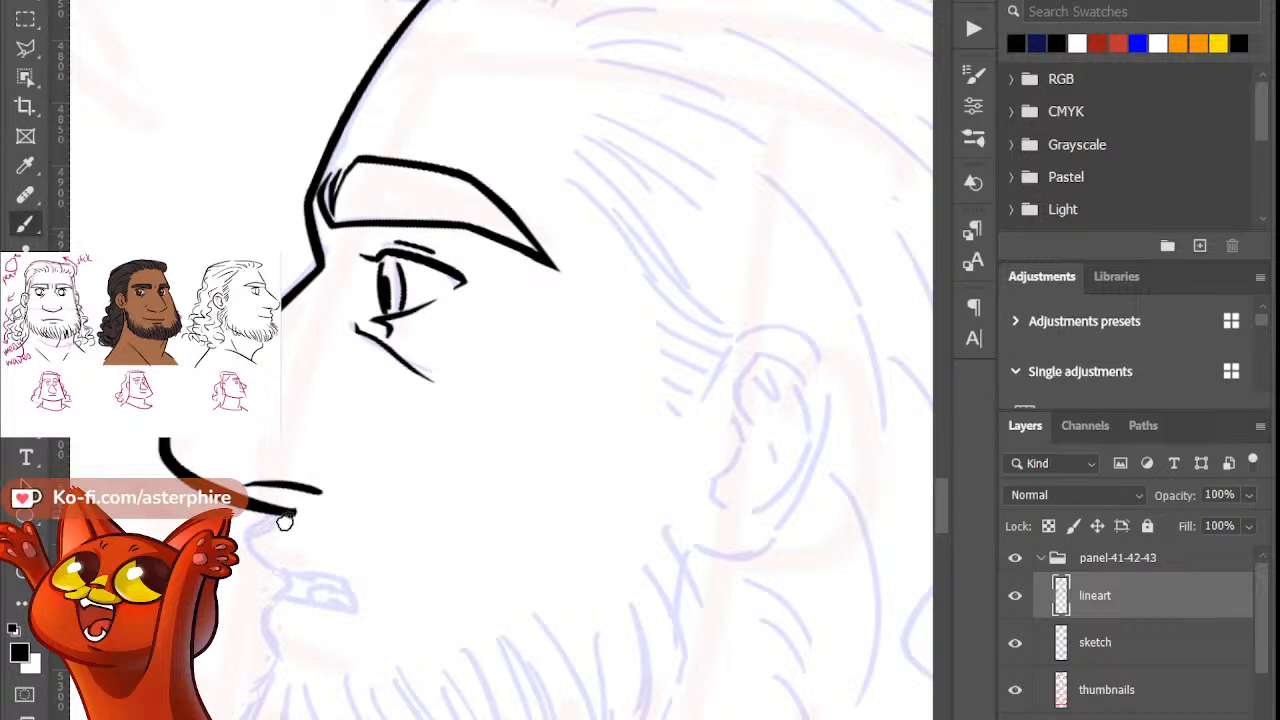
{"action": "left_click_drag", "start_coordinate": [291, 514], "coordinate": [250, 546]}
{"action": "key", "text": "ctrl+z"}
{"action": "key", "text": "ctrl+z"}
{"action": "key", "text": "e"}
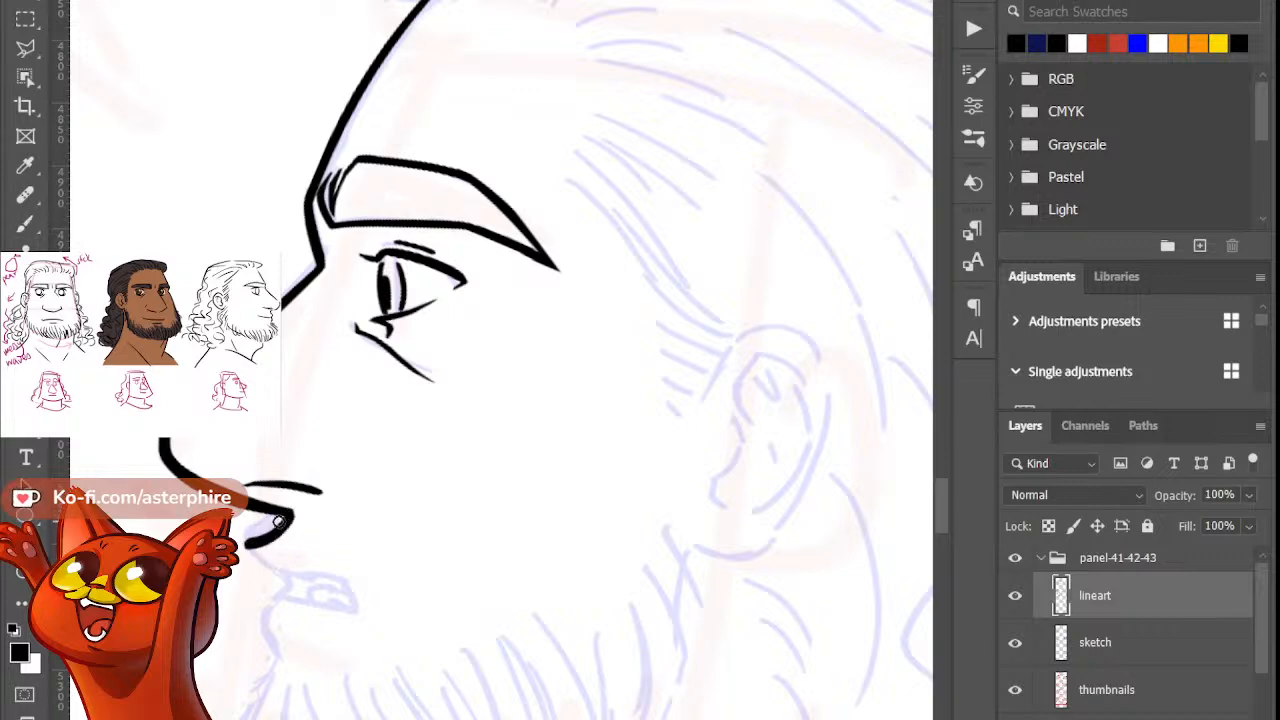
{"action": "key", "text": "b"}
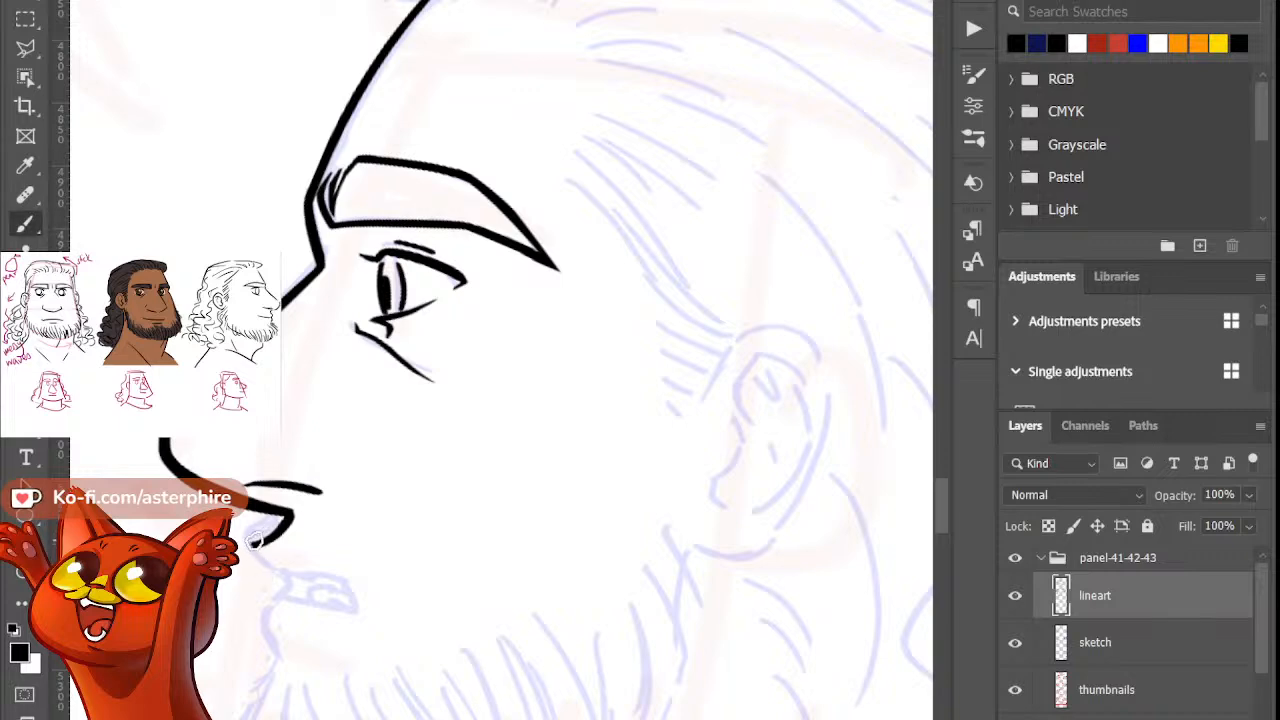
Step: Ink the front edge of the upper lip slanting down to the mouth opening and tidy its end
{"action": "left_click_drag", "start_coordinate": [254, 545], "coordinate": [290, 598]}
{"action": "key", "text": "ctrl+z"}
{"action": "mouse_move", "coordinate": [257, 545]}
{"action": "left_mouse_down"}
{"action": "mouse_move", "coordinate": [297, 591]}
{"action": "mouse_move", "coordinate": [284, 573]}
{"action": "left_mouse_up"}
{"action": "key", "text": "e"}
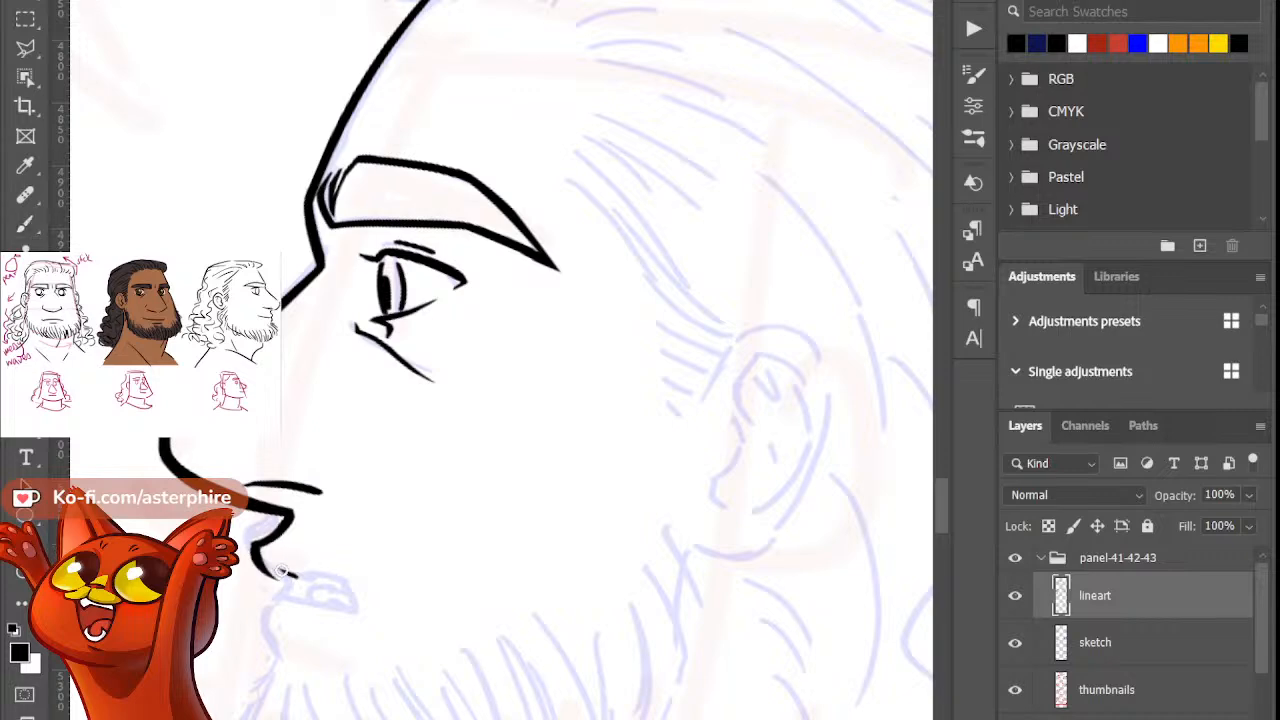
{"action": "key", "text": "b"}
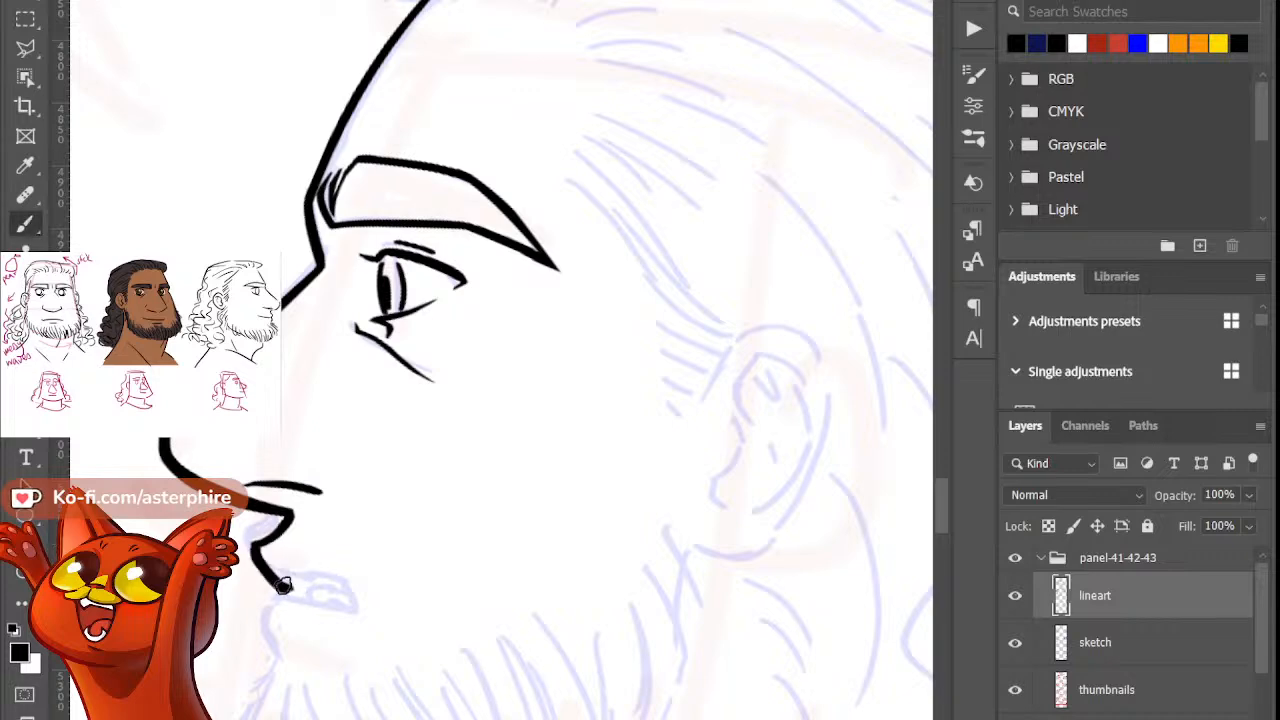
Step: Redraw the front edge of the upper lip as a rounded curve into the mouth opening and refine its thickness
{"action": "key", "text": "ctrl+z"}
{"action": "left_click_drag", "start_coordinate": [258, 550], "coordinate": [297, 596]}
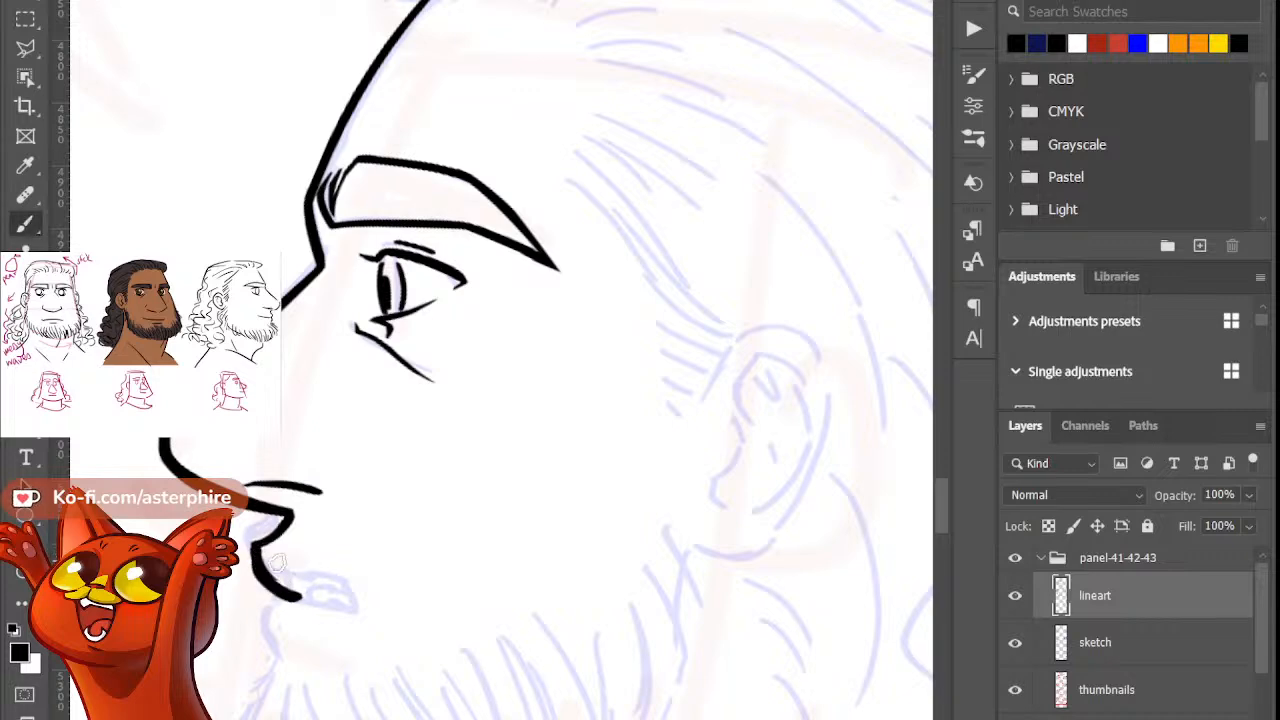
{"action": "key", "text": "e"}
{"action": "key", "text": "b"}
{"action": "key", "text": "e"}
{"action": "key", "text": "b"}
{"action": "left_click_drag", "start_coordinate": [258, 541], "coordinate": [280, 591]}
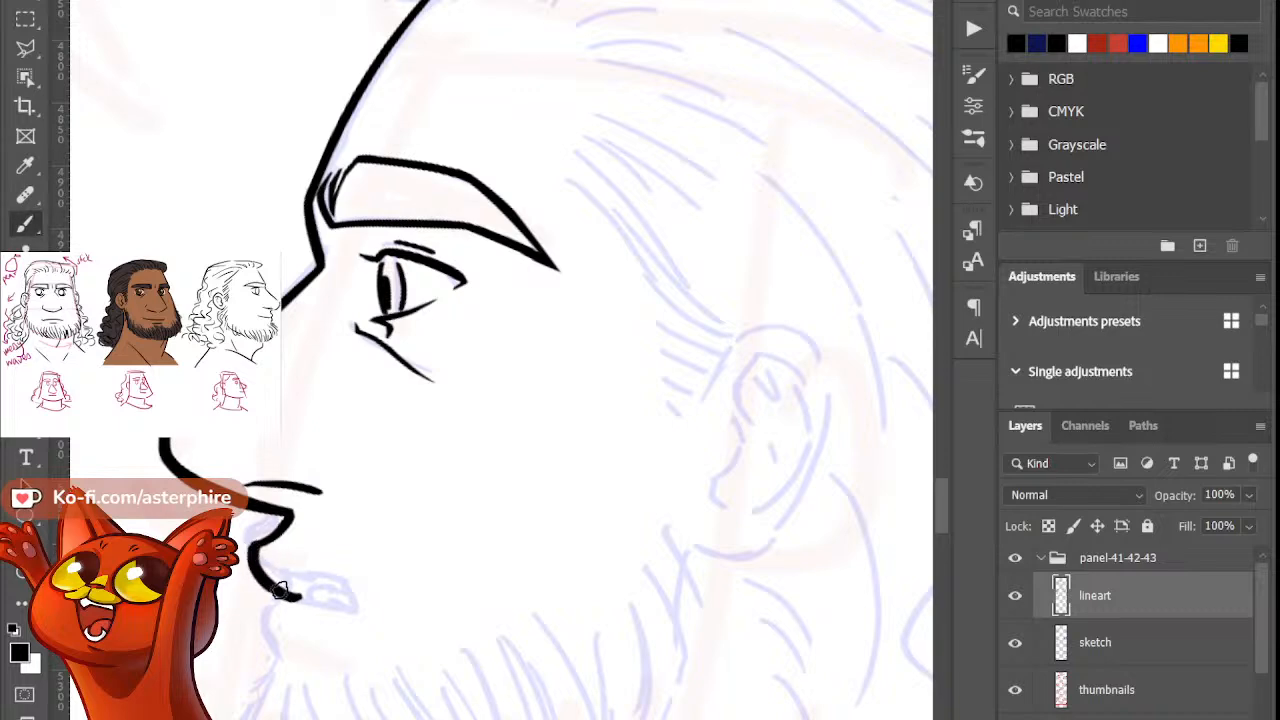
{"action": "key", "text": "e"}
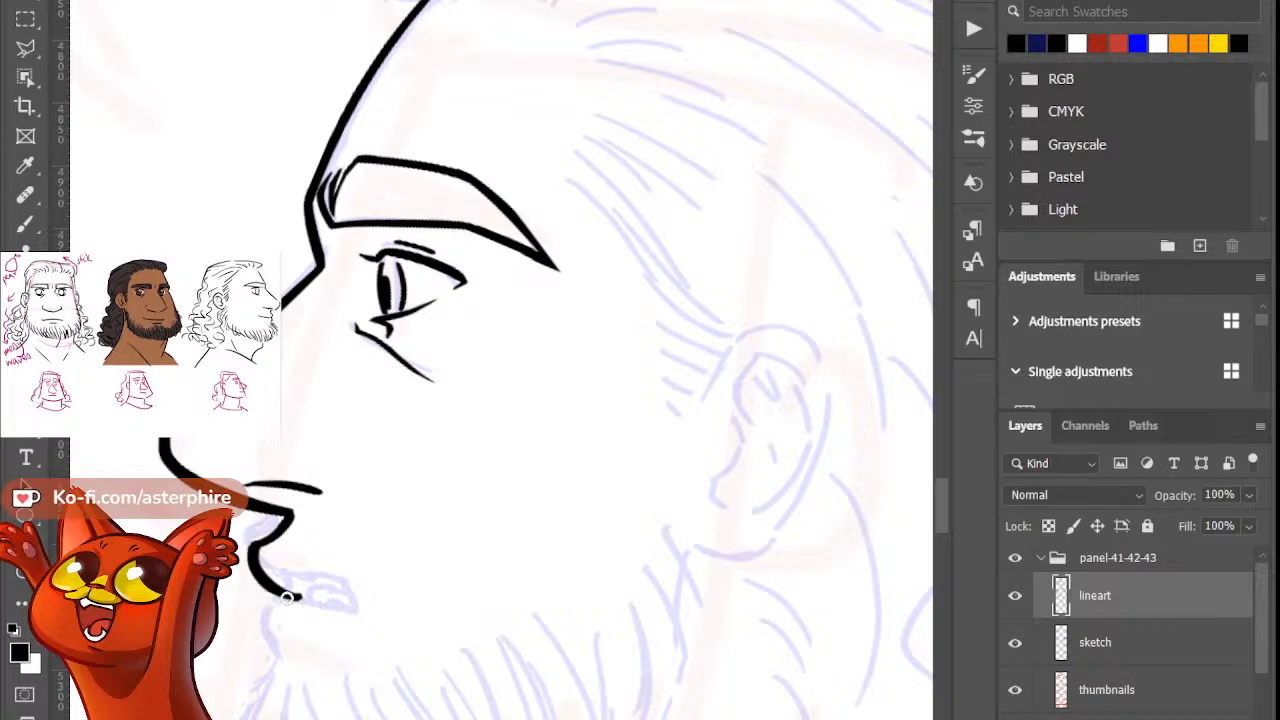
Step: Extend the upper lip line backward along the mouth opening and clean up its join with the front curve
{"action": "key", "text": "b"}
{"action": "left_click_drag", "start_coordinate": [298, 595], "coordinate": [350, 612]}
{"action": "key", "text": "ctrl+z"}
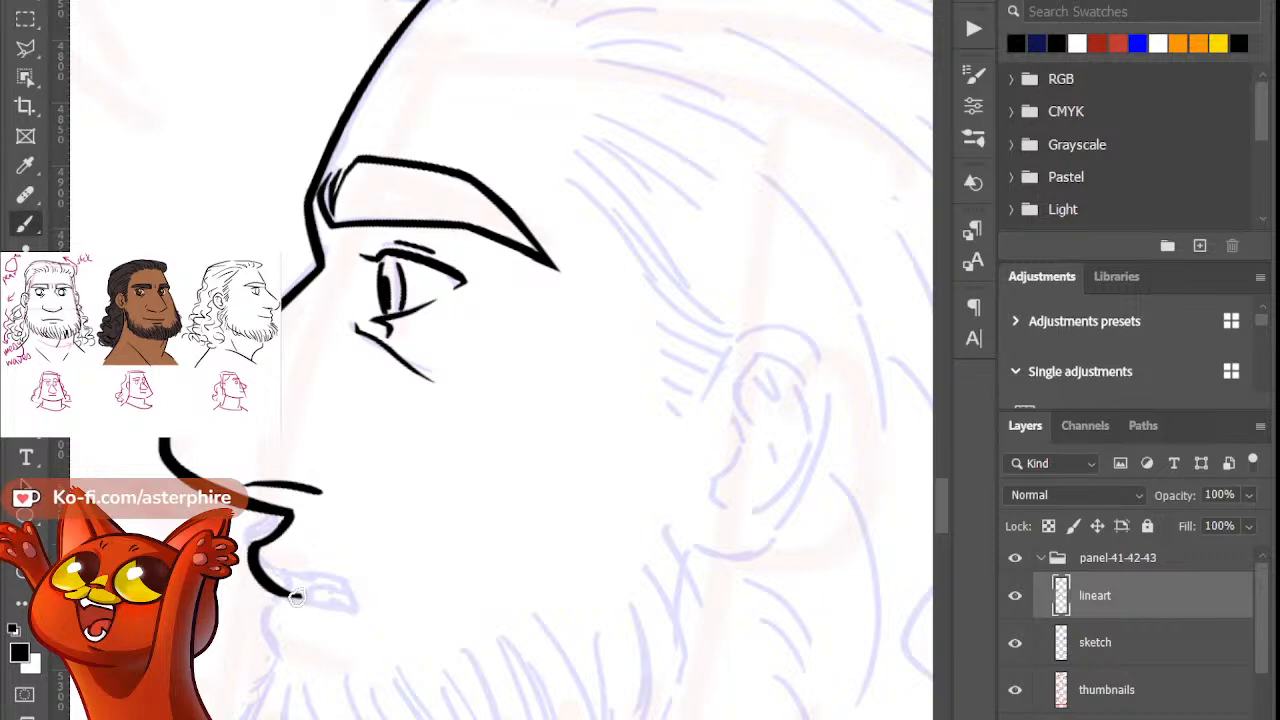
{"action": "key", "text": "e"}
{"action": "key", "text": "b"}
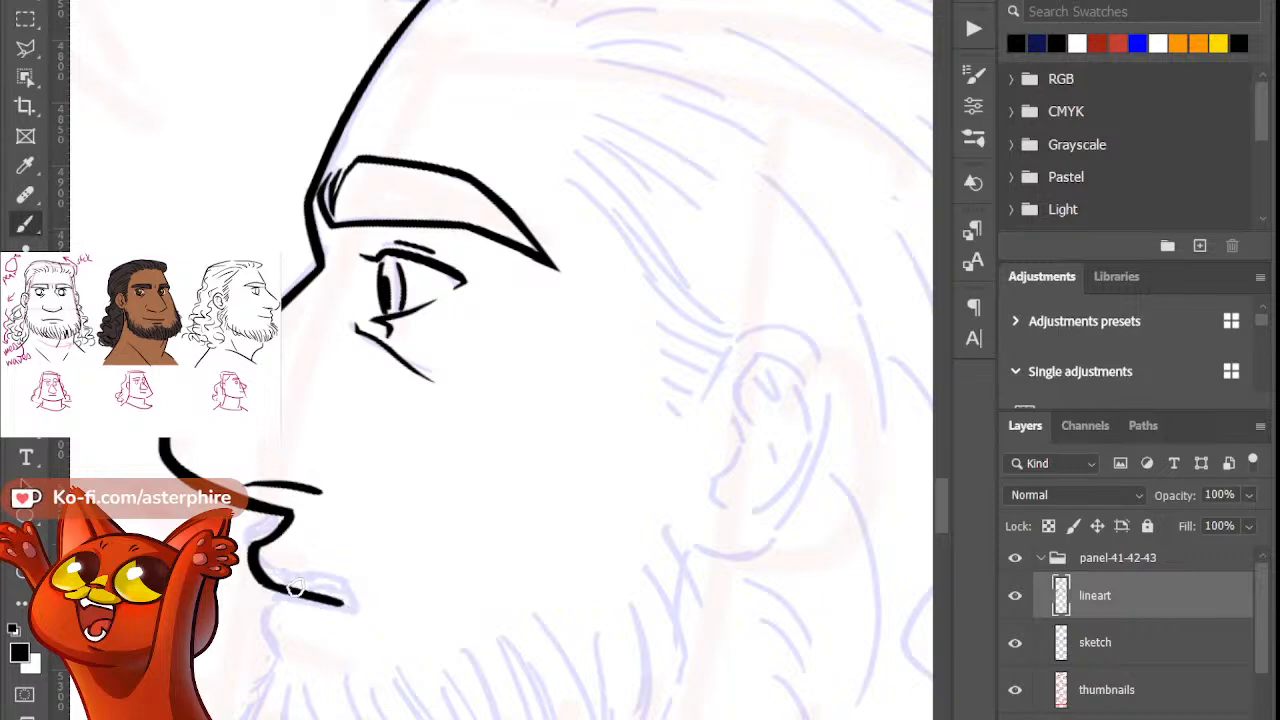
Step: Ink the mouth corner and lower edge of the mouth opening, closing its front and adding an inner line
{"action": "mouse_move", "coordinate": [265, 580]}
{"action": "left_mouse_down"}
{"action": "mouse_move", "coordinate": [338, 609]}
{"action": "mouse_move", "coordinate": [311, 594]}
{"action": "mouse_move", "coordinate": [343, 643]}
{"action": "left_mouse_up"}
{"action": "key", "text": "ctrl+z"}
{"action": "left_click_drag", "start_coordinate": [288, 611], "coordinate": [326, 630]}
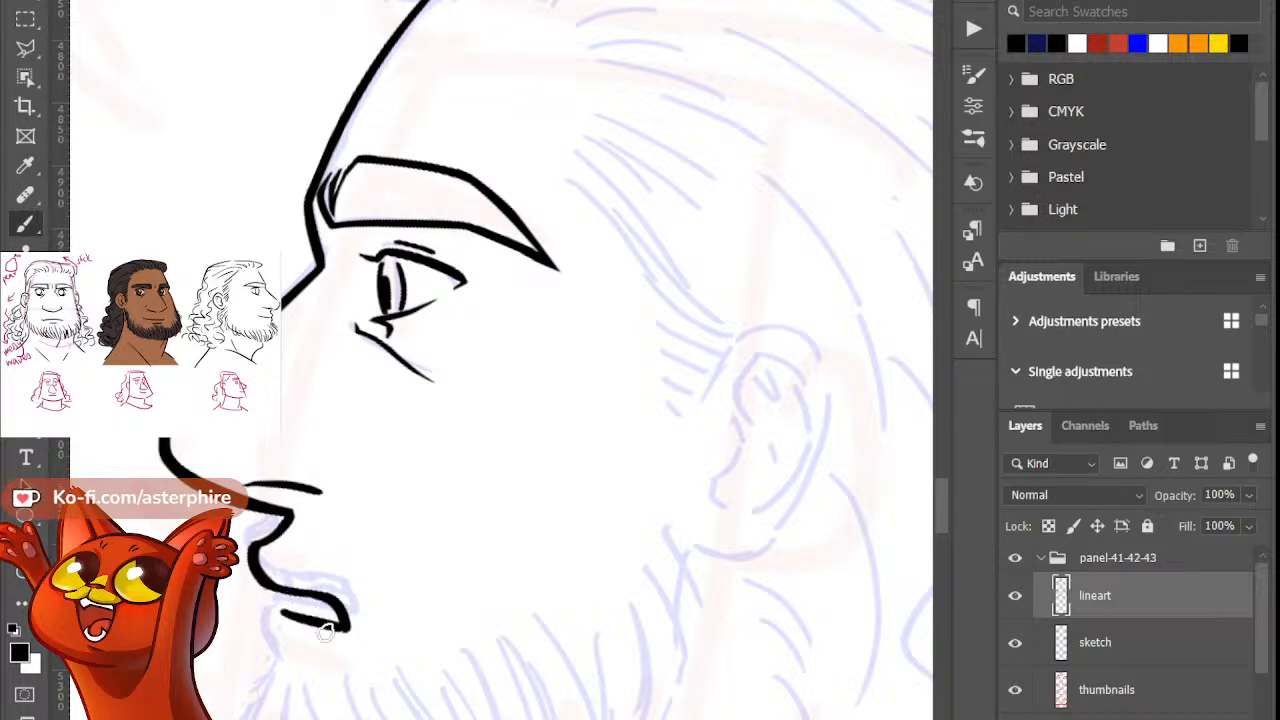
{"action": "mouse_move", "coordinate": [307, 613]}
{"action": "left_mouse_down"}
{"action": "mouse_move", "coordinate": [340, 623]}
{"action": "mouse_move", "coordinate": [329, 612]}
{"action": "left_mouse_up"}
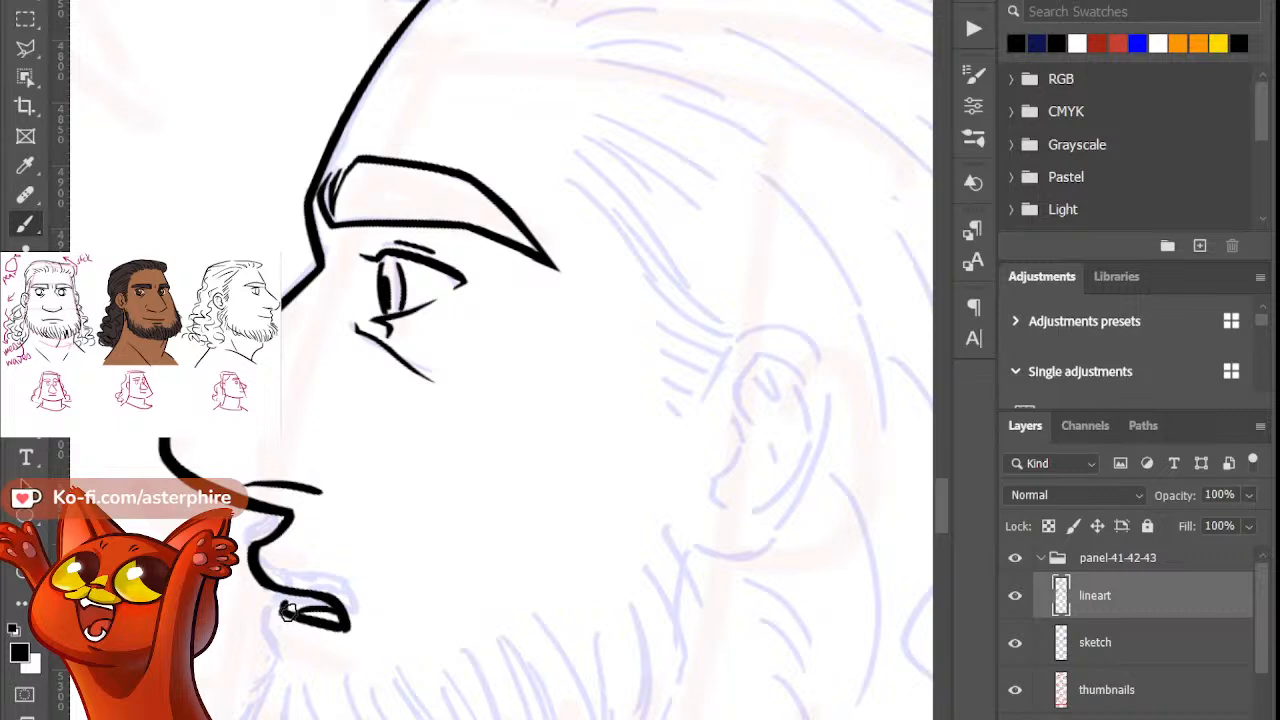
{"action": "key", "text": "b"}
{"action": "left_click_drag", "start_coordinate": [284, 609], "coordinate": [296, 602]}
{"action": "key", "text": "e"}
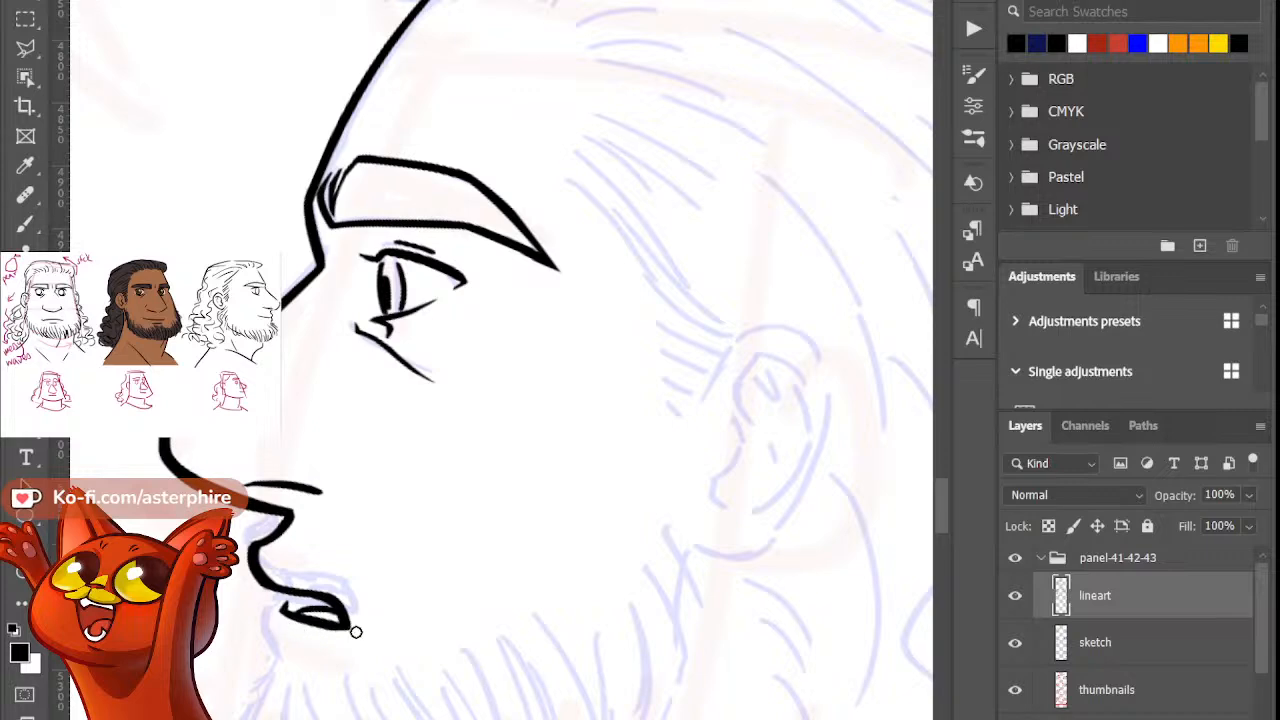
Step: Ink the short curve of the lower lip beneath the mouth opening and refine its back end
{"action": "scroll", "coordinate": [946, 528], "scroll_direction": "down", "scroll_amount": 3}
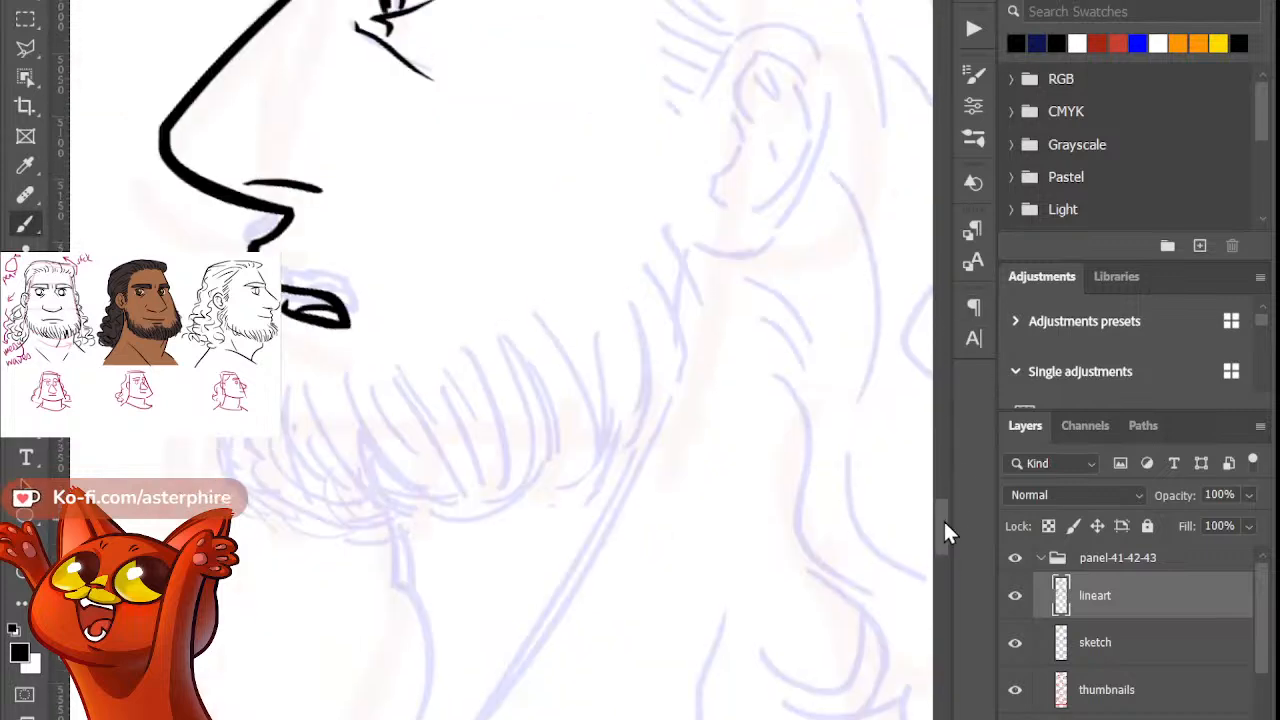
{"action": "left_click_drag", "start_coordinate": [282, 351], "coordinate": [305, 365]}
{"action": "key", "text": "ctrl+z"}
{"action": "key", "text": "ctrl+z"}
{"action": "key", "text": "e"}
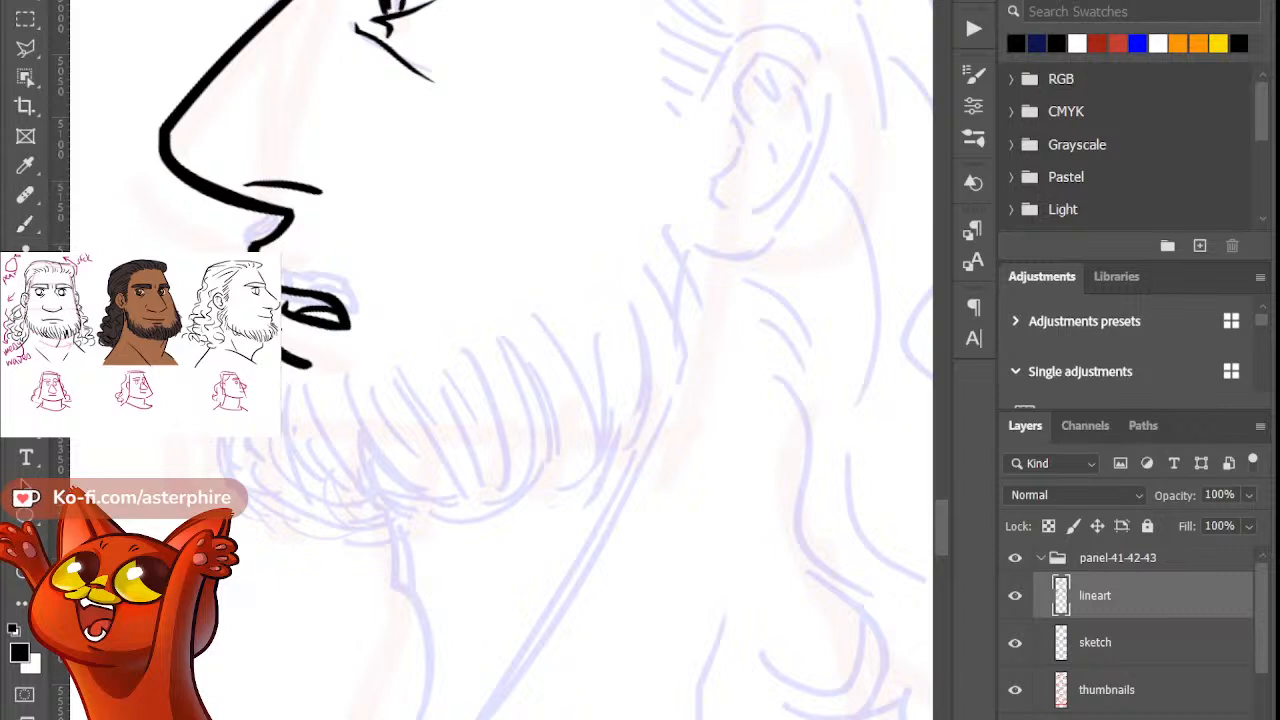
{"action": "key", "text": "b"}
{"action": "key", "text": "e"}
{"action": "key", "text": "b"}
{"action": "key", "text": "e"}
Step: Ink a short tapered stroke from under the lower lip down toward the beard
{"action": "mouse_move", "coordinate": [292, 351]}
{"action": "left_mouse_down"}
{"action": "mouse_move", "coordinate": [331, 374]}
{"action": "mouse_move", "coordinate": [286, 382]}
{"action": "mouse_move", "coordinate": [282, 404]}
{"action": "left_mouse_up"}
{"action": "key", "text": "b"}
{"action": "key", "text": "ctrl+z"}
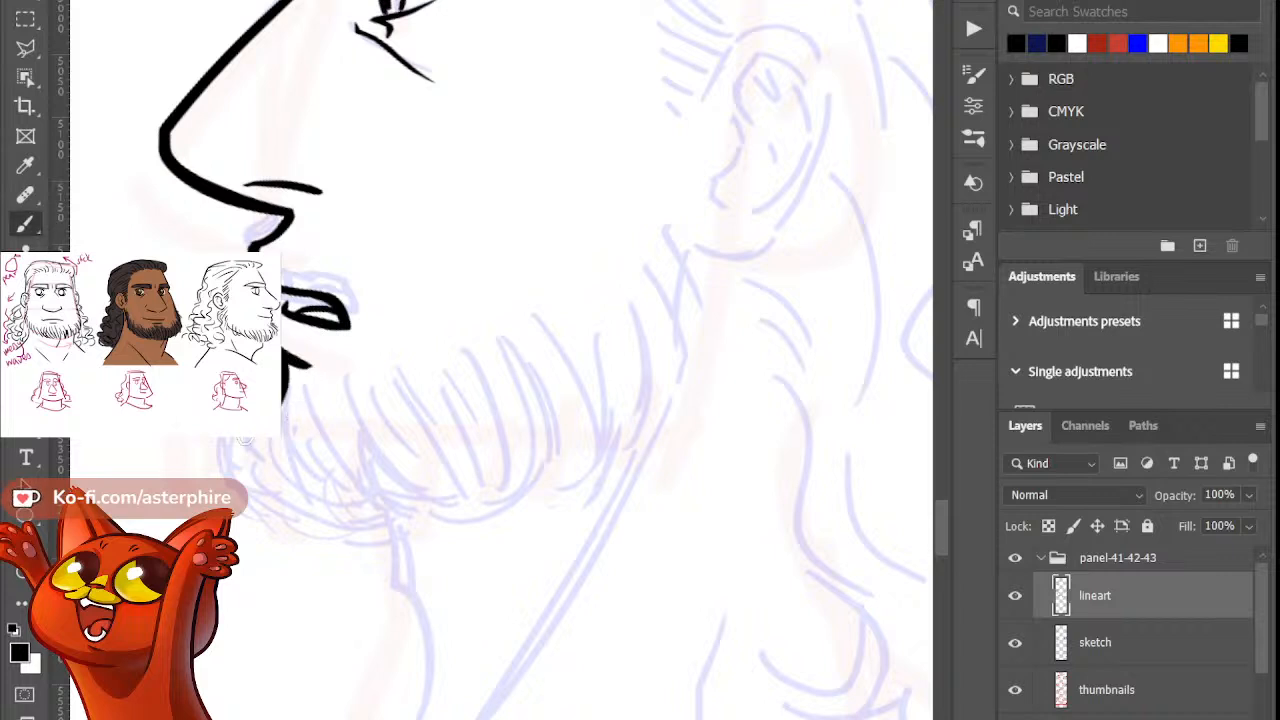
{"action": "key", "text": "ctrl+z"}
{"action": "mouse_move", "coordinate": [293, 352]}
{"action": "left_mouse_down"}
{"action": "mouse_move", "coordinate": [301, 381]}
{"action": "mouse_move", "coordinate": [322, 371]}
{"action": "mouse_move", "coordinate": [286, 381]}
{"action": "left_mouse_up"}
{"action": "key", "text": "e"}
{"action": "key", "text": "b"}
{"action": "key", "text": "e"}
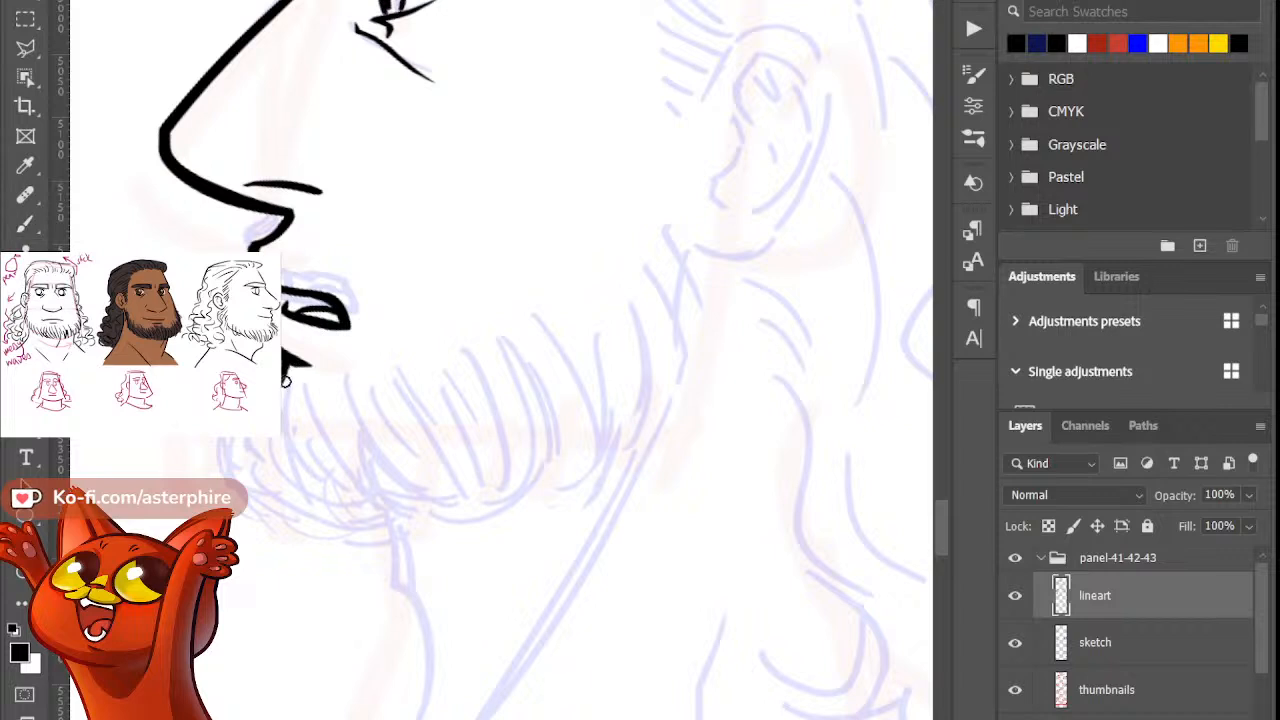
{"action": "key", "text": "b"}
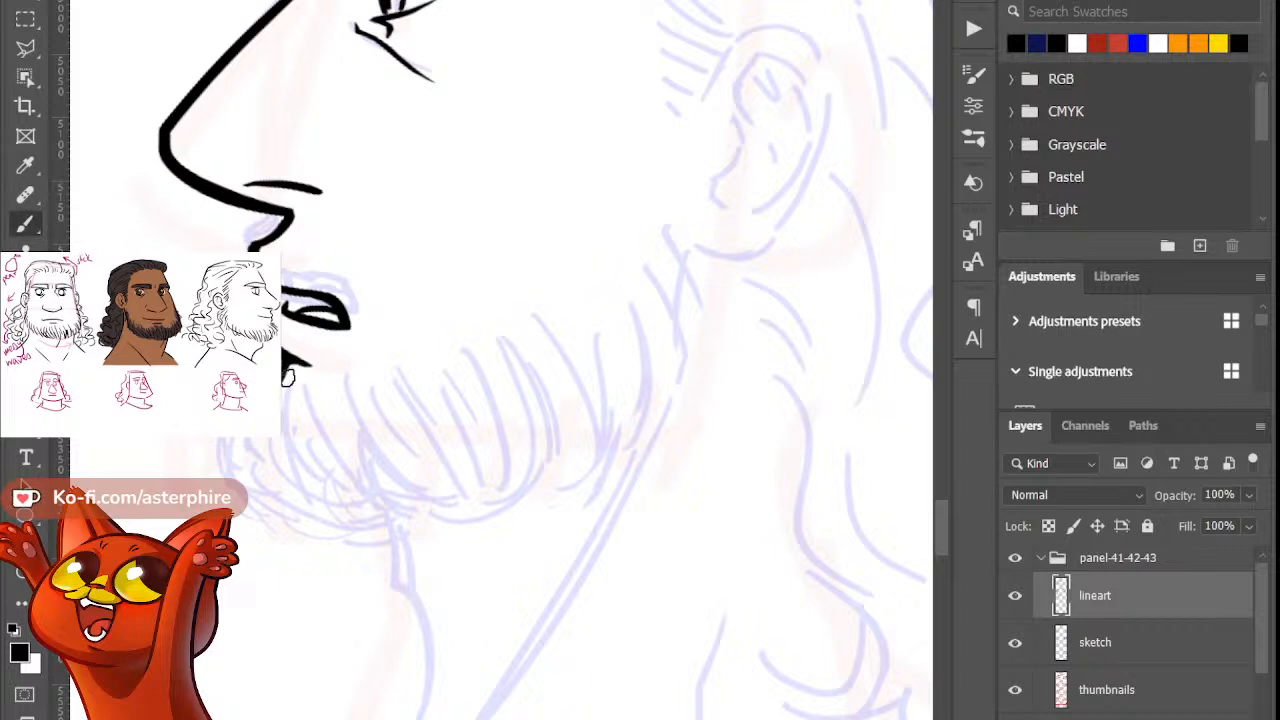
{"action": "key", "text": "e"}
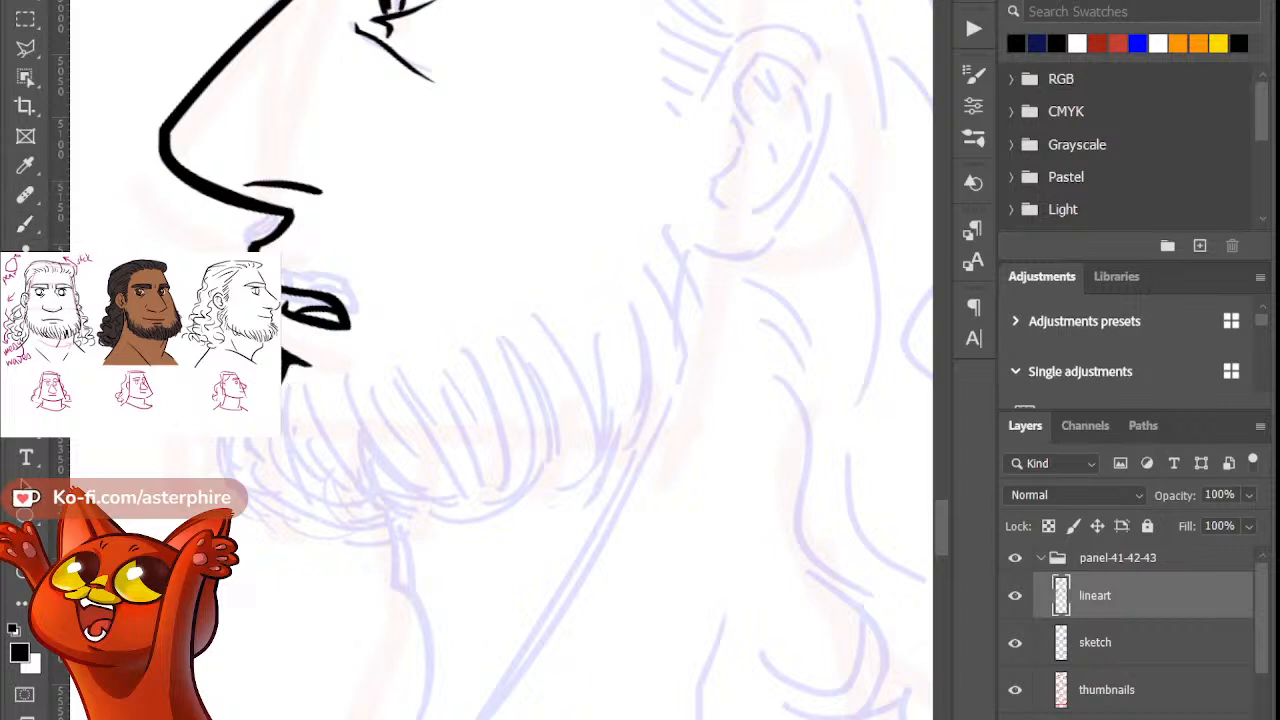
{"action": "key", "text": "b"}
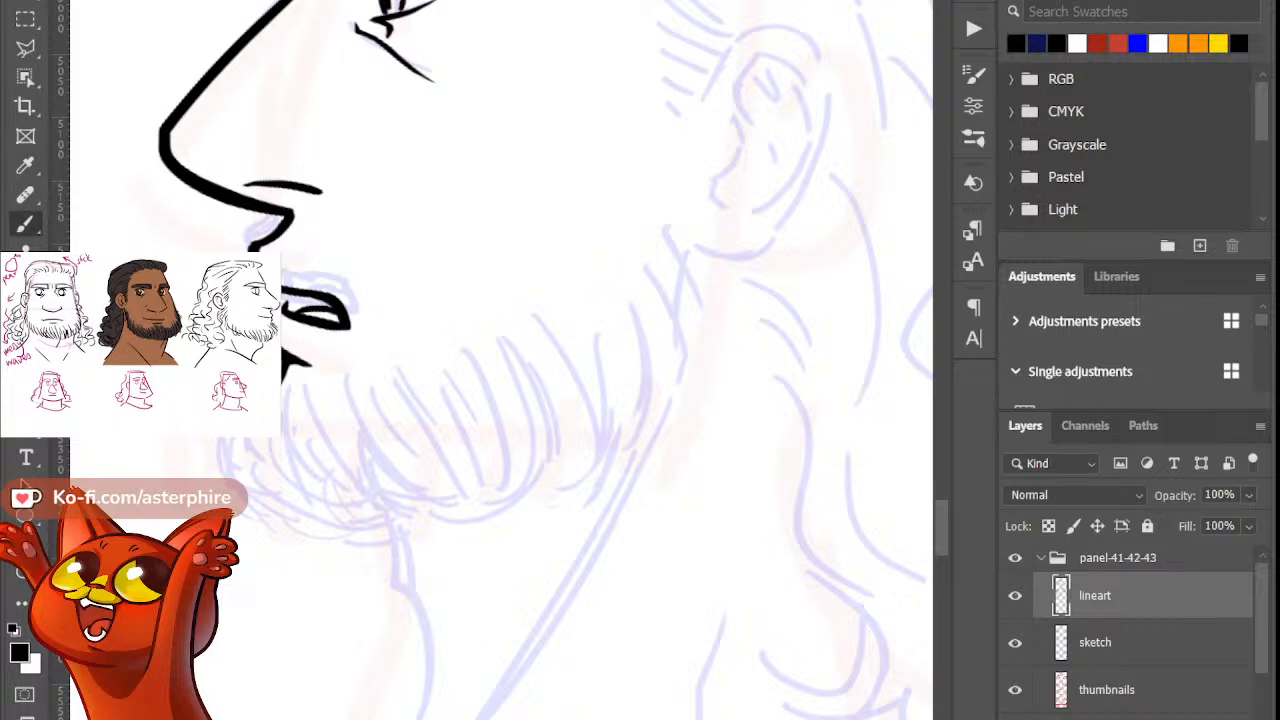
Step: Ink the beard's front edge as a curve bulging forward at the chin and thin its lower end
{"action": "left_click_drag", "start_coordinate": [236, 440], "coordinate": [250, 519]}
{"action": "key", "text": "ctrl+z"}
{"action": "left_click_drag", "start_coordinate": [236, 442], "coordinate": [268, 514]}
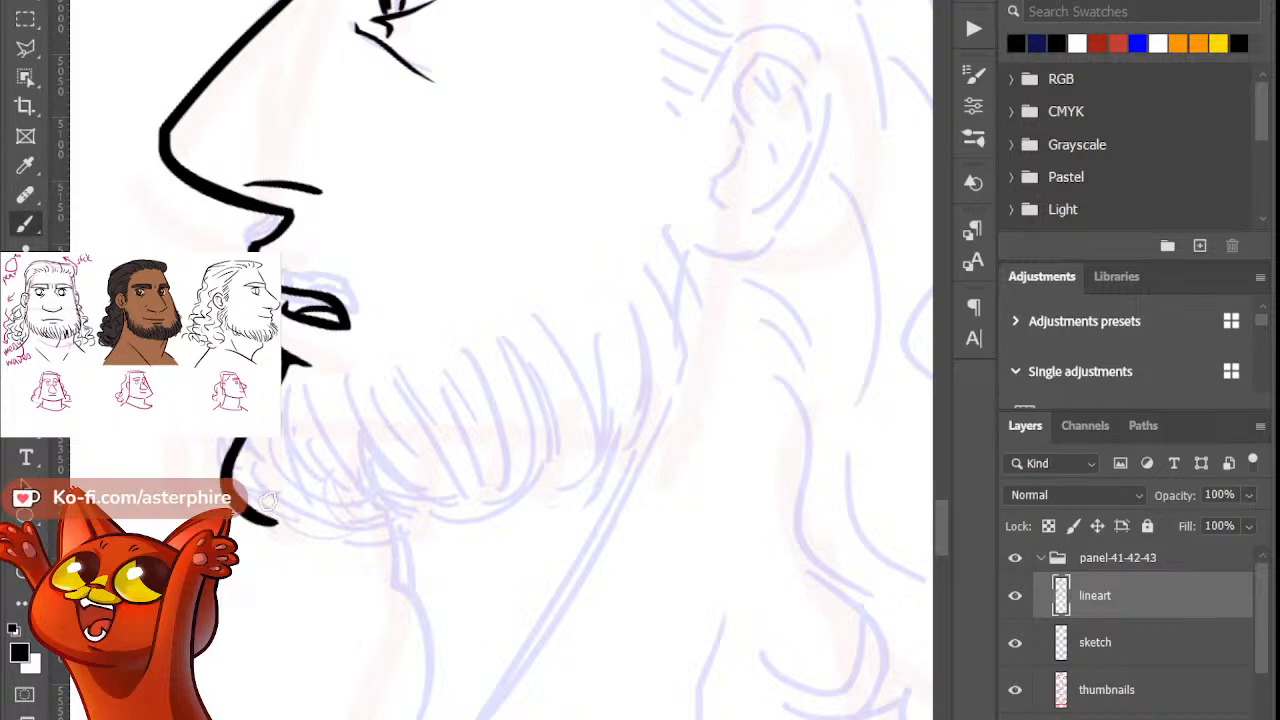
{"action": "key", "text": "ctrl+z"}
{"action": "left_click_drag", "start_coordinate": [240, 442], "coordinate": [276, 516]}
{"action": "key", "text": "ctrl+z"}
{"action": "mouse_move", "coordinate": [236, 440]}
{"action": "left_mouse_down"}
{"action": "mouse_move", "coordinate": [250, 508]}
{"action": "mouse_move", "coordinate": [272, 524]}
{"action": "left_mouse_up"}
{"action": "key", "text": "ctrl+z"}
{"action": "left_click_drag", "start_coordinate": [232, 437], "coordinate": [274, 505]}
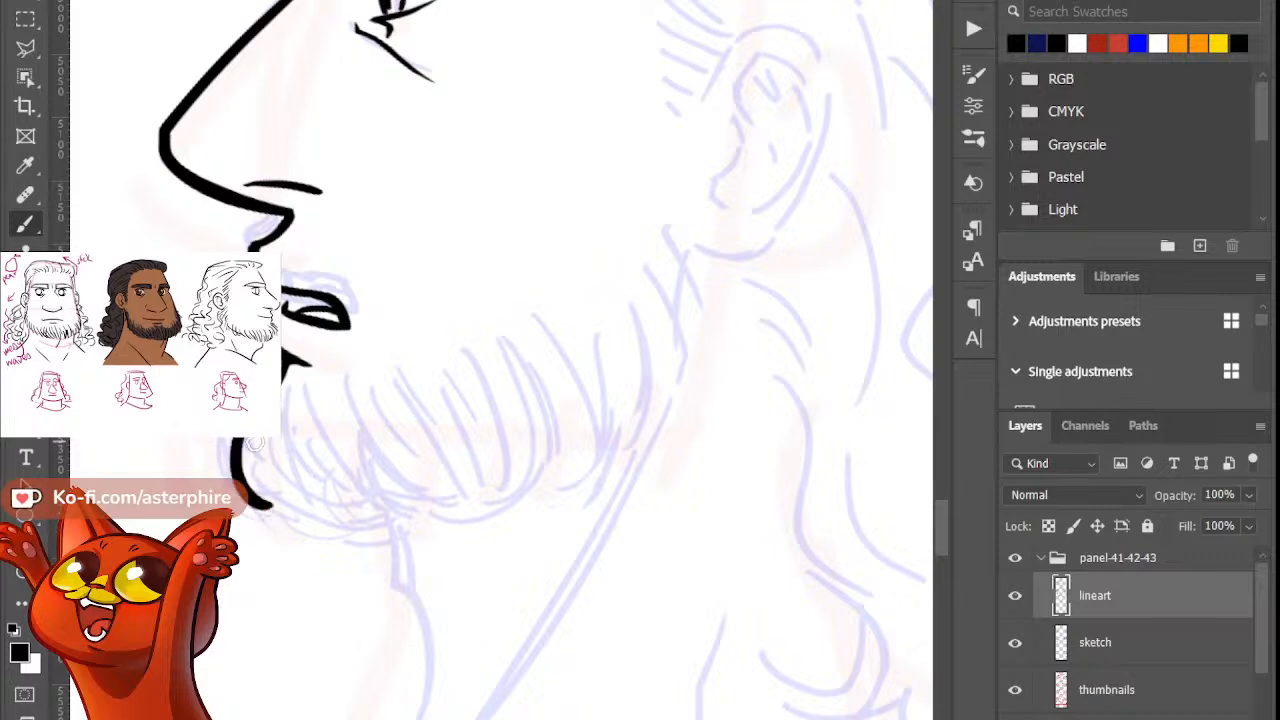
{"action": "key", "text": "e"}
{"action": "mouse_move", "coordinate": [255, 446]}
{"action": "left_mouse_down"}
{"action": "mouse_move", "coordinate": [288, 526]}
{"action": "mouse_move", "coordinate": [276, 520]}
{"action": "left_mouse_up"}
{"action": "key", "text": "b"}
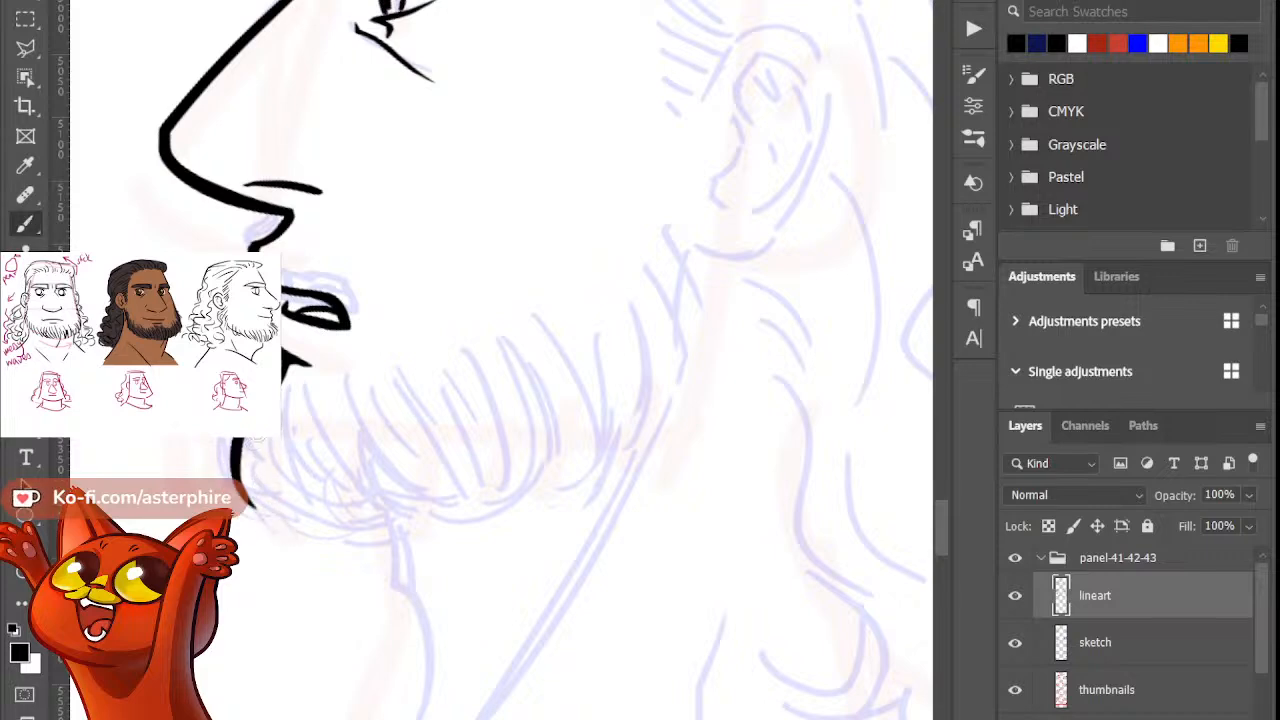
Step: Add a short tapered hair stroke just behind the beard's front edge, below the lower lip
{"action": "left_click_drag", "start_coordinate": [256, 440], "coordinate": [282, 500]}
{"action": "key", "text": "ctrl+z"}
{"action": "left_click_drag", "start_coordinate": [297, 381], "coordinate": [265, 521]}
{"action": "key", "text": "e"}
{"action": "key", "text": "b"}
{"action": "key", "text": "e"}
{"action": "key", "text": "b"}
Step: Ink a curved hair strand at the chin and shape its lower end into a pointed beard tip
{"action": "left_click_drag", "start_coordinate": [256, 462], "coordinate": [287, 541]}
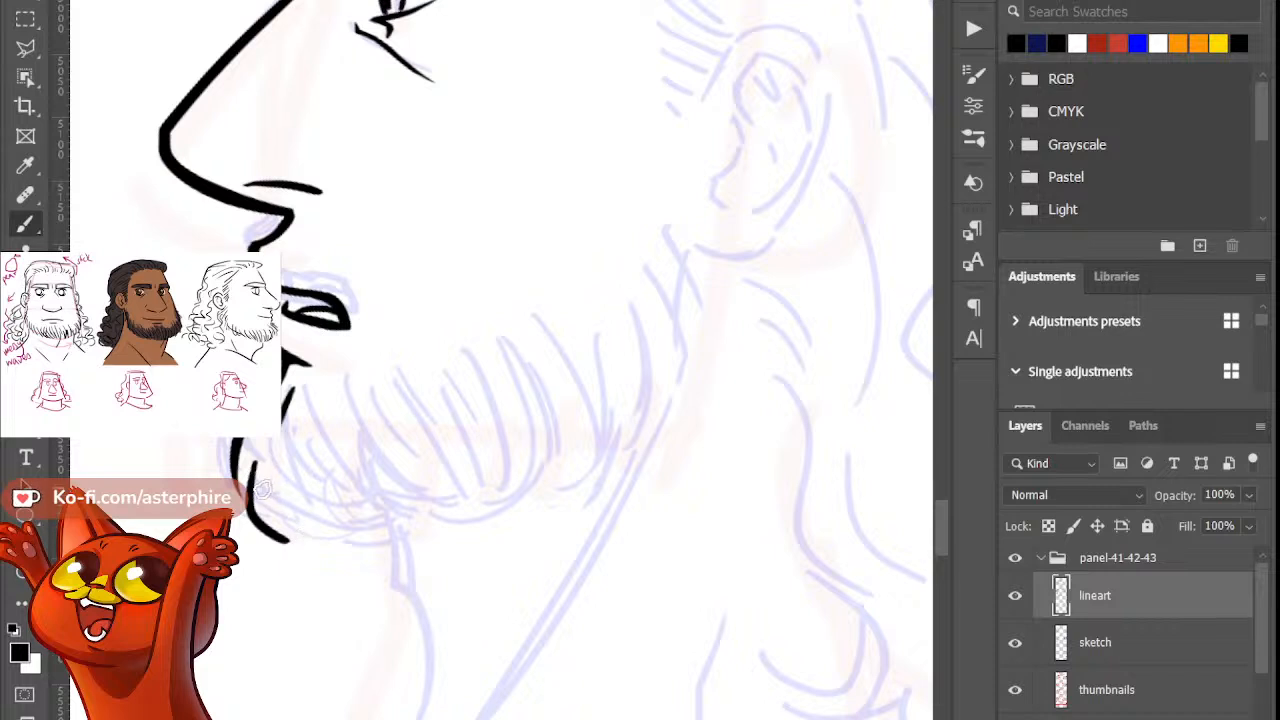
{"action": "key", "text": "e"}
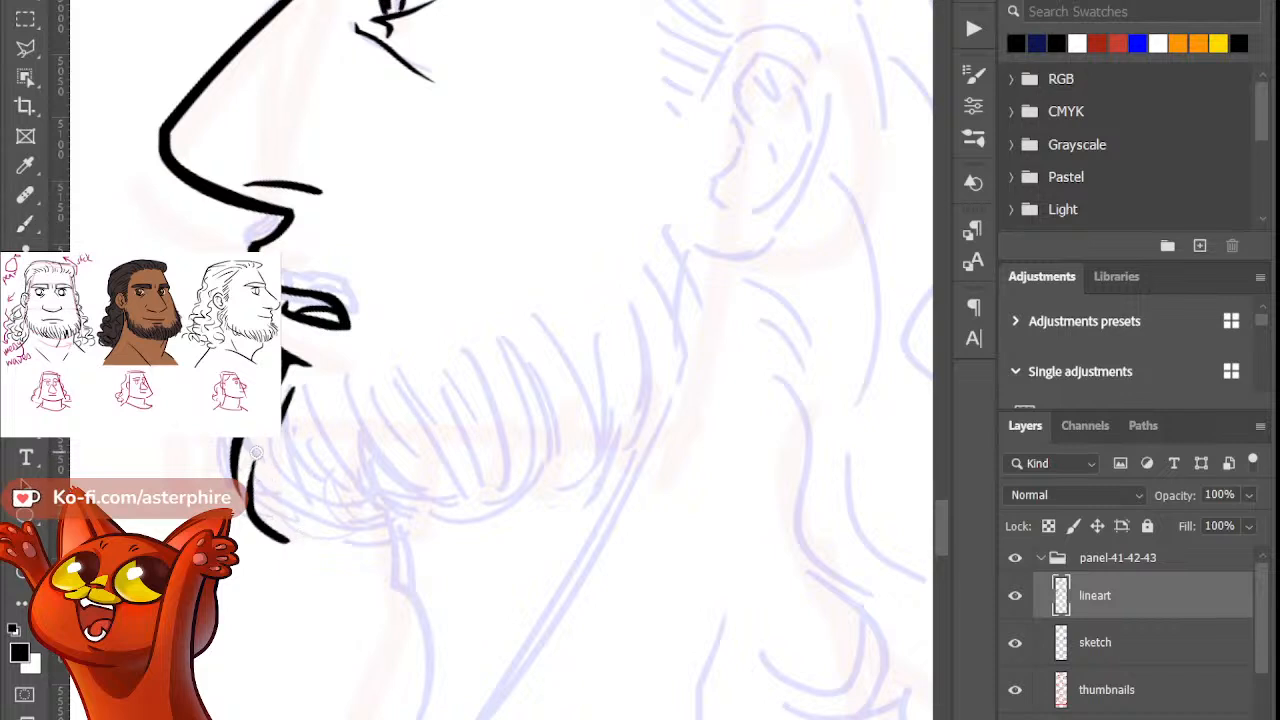
{"action": "mouse_move", "coordinate": [256, 453]}
{"action": "left_mouse_down"}
{"action": "mouse_move", "coordinate": [284, 532]}
{"action": "mouse_move", "coordinate": [318, 548]}
{"action": "left_mouse_up"}
{"action": "key", "text": "b"}
{"action": "key", "text": "ctrl+z"}
{"action": "key", "text": "ctrl+z"}
{"action": "mouse_move", "coordinate": [273, 510]}
{"action": "left_mouse_down"}
{"action": "mouse_move", "coordinate": [310, 547]}
{"action": "mouse_move", "coordinate": [297, 549]}
{"action": "left_mouse_up"}
{"action": "key", "text": "ctrl+z"}
{"action": "key", "text": "ctrl+z"}
{"action": "key", "text": "e"}
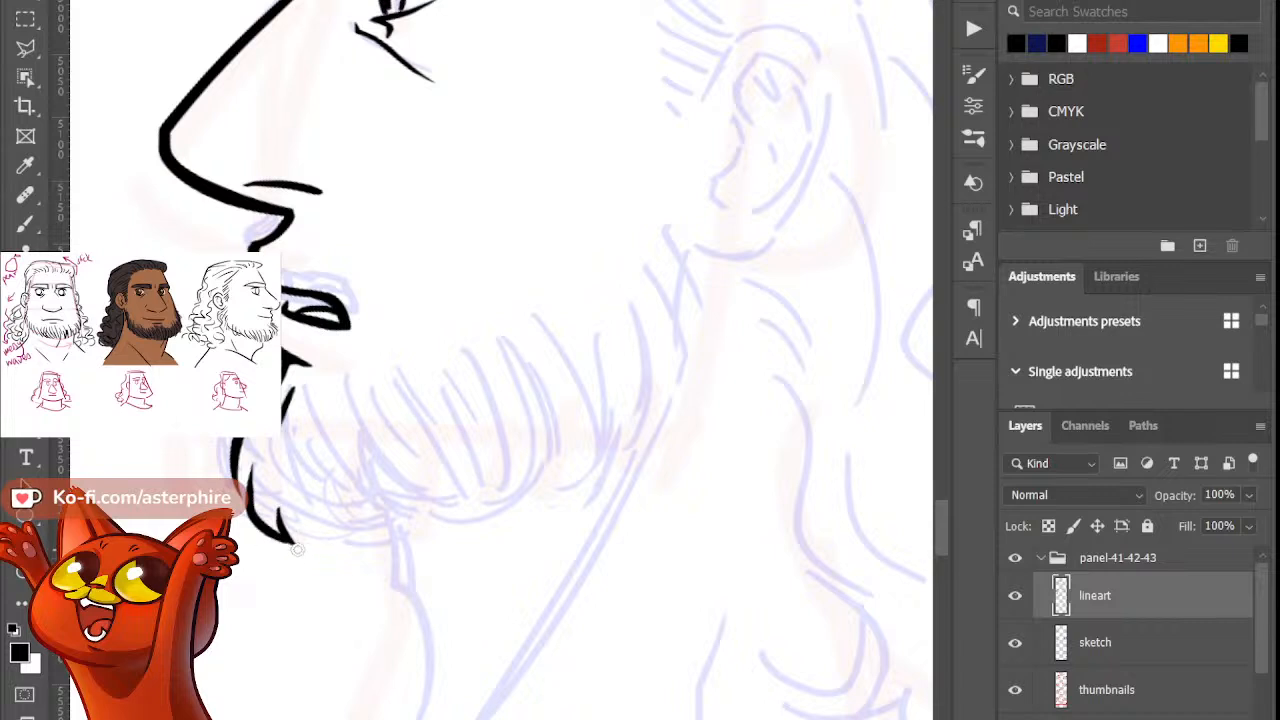
{"action": "key", "text": "b"}
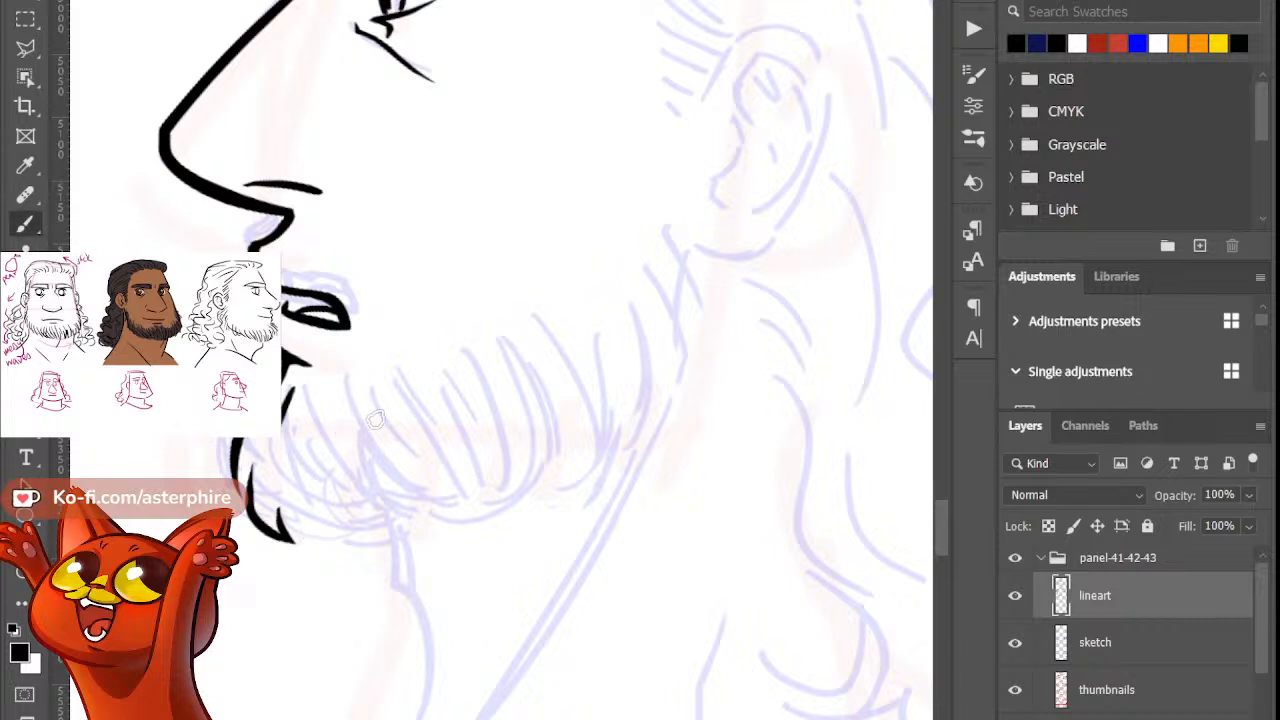
Step: Rotate the canvas and ink a longer tapered hair strand inside the beard, running down toward the chin tip
{"action": "key", "text": "r"}
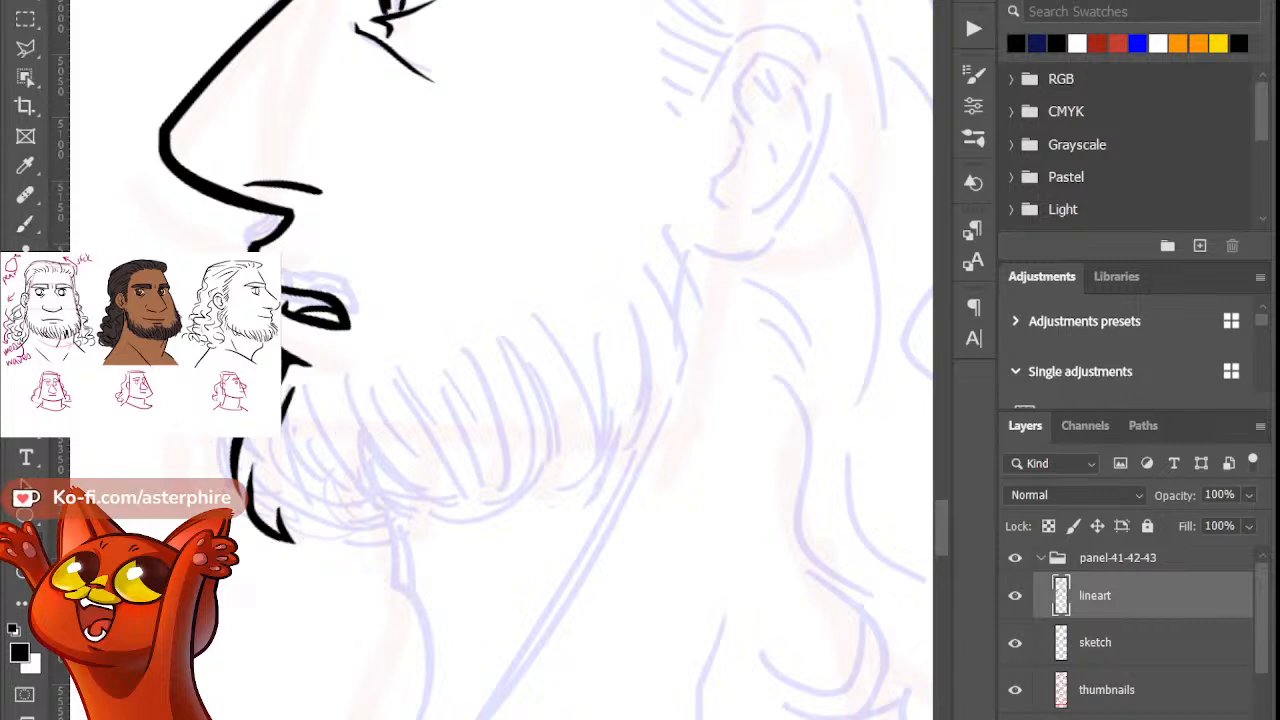
{"action": "left_click_drag", "start_coordinate": [400, 450], "coordinate": [443, 482]}
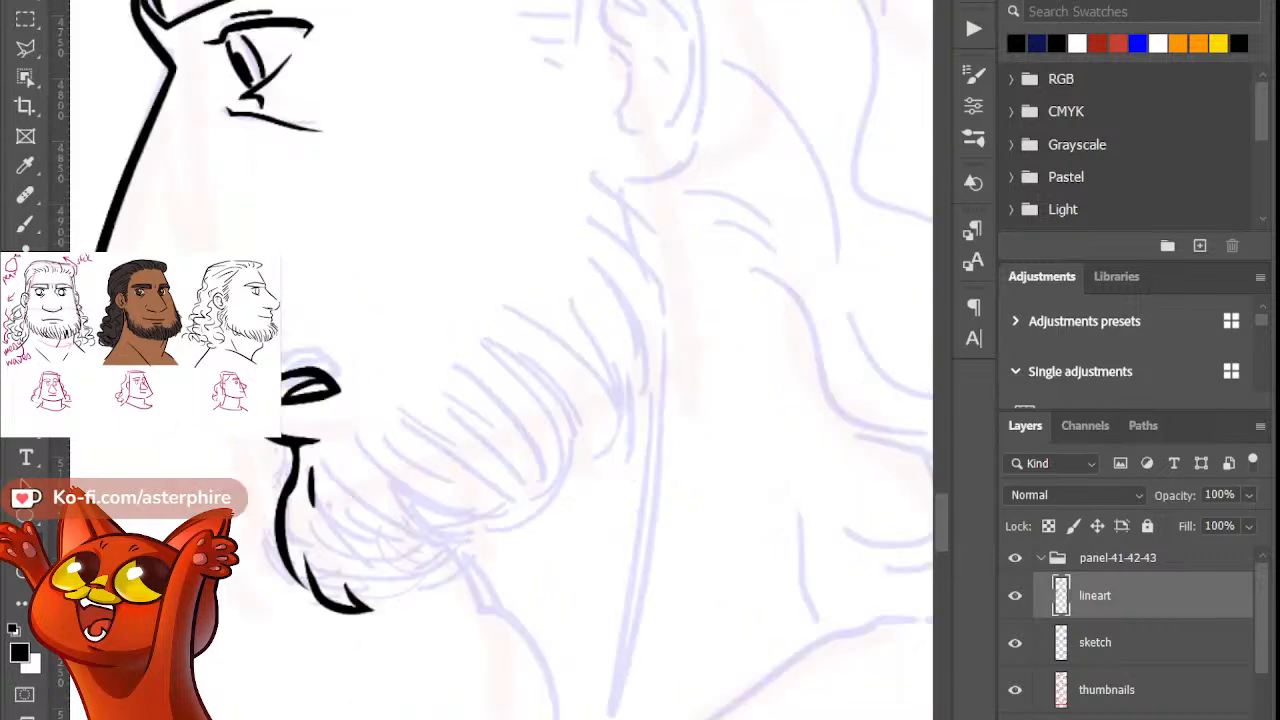
{"action": "key", "text": "b"}
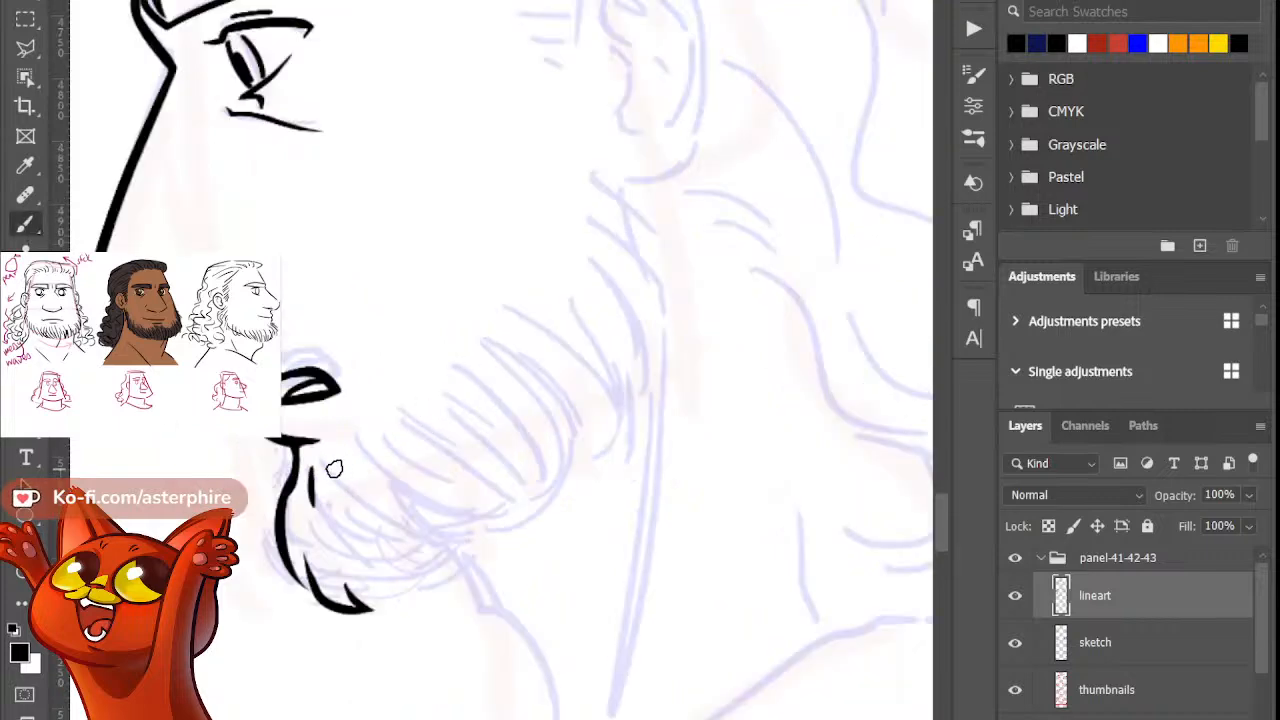
{"action": "left_click_drag", "start_coordinate": [337, 462], "coordinate": [374, 551]}
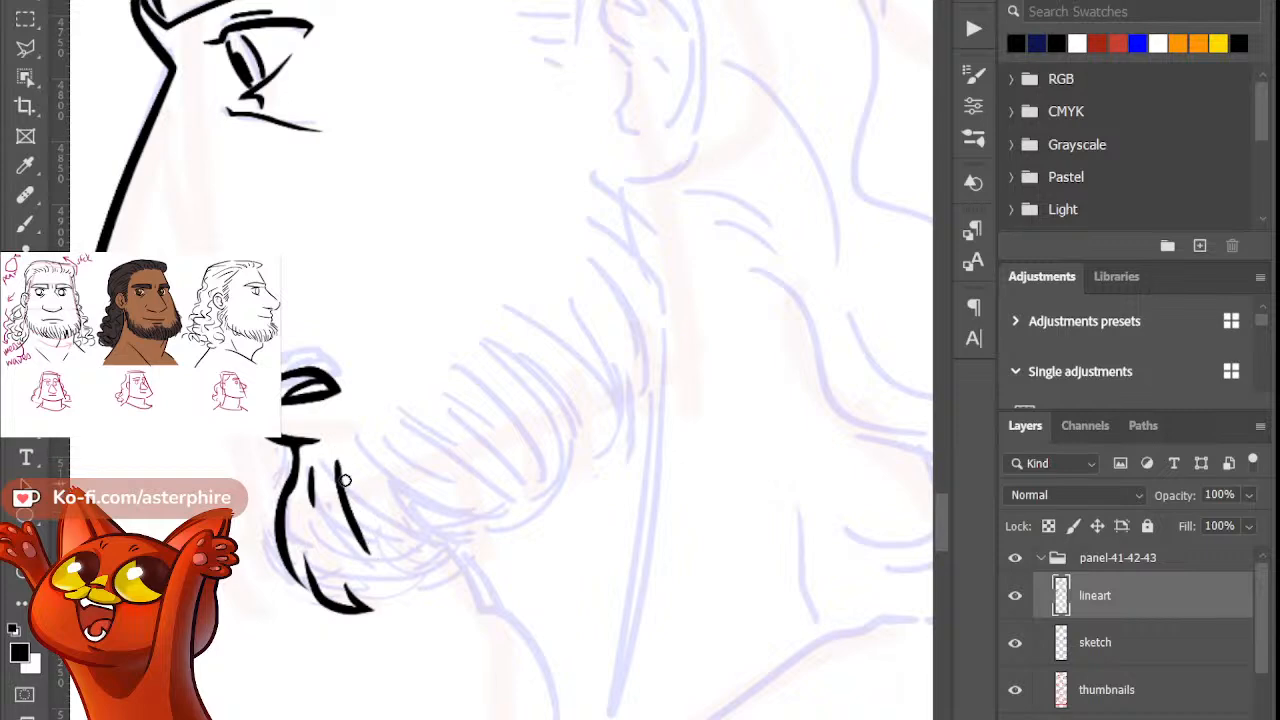
{"action": "key", "text": "b"}
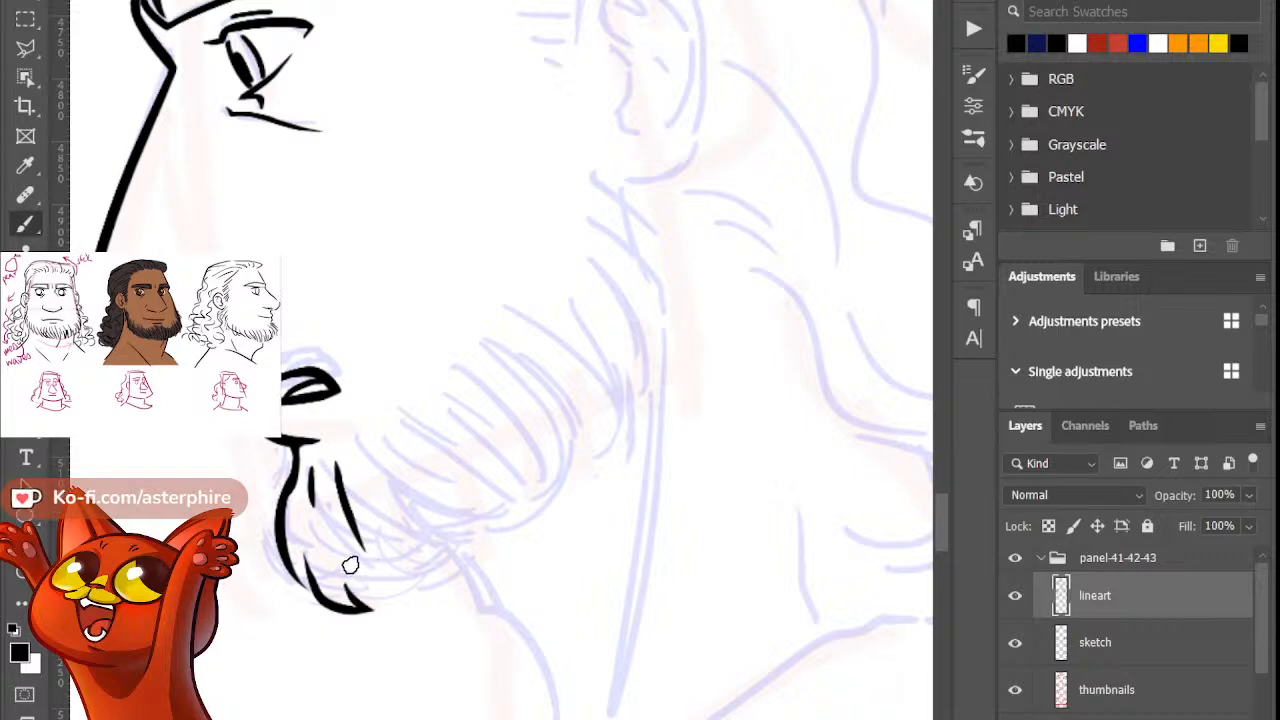
Step: Ink the beard's lower edge as a smooth curve from the chin tip back toward the throat, redrawing until clean
{"action": "mouse_move", "coordinate": [356, 583]}
{"action": "left_mouse_down"}
{"action": "mouse_move", "coordinate": [385, 596]}
{"action": "mouse_move", "coordinate": [423, 582]}
{"action": "left_mouse_up"}
{"action": "key", "text": "ctrl+z"}
{"action": "left_click_drag", "start_coordinate": [343, 566], "coordinate": [482, 536]}
{"action": "key", "text": "ctrl+z"}
{"action": "left_click_drag", "start_coordinate": [350, 569], "coordinate": [476, 531]}
{"action": "key", "text": "ctrl+z"}
{"action": "left_click_drag", "start_coordinate": [350, 570], "coordinate": [472, 531]}
{"action": "key", "text": "ctrl+z"}
{"action": "mouse_move", "coordinate": [351, 572]}
{"action": "left_mouse_down"}
{"action": "mouse_move", "coordinate": [405, 591]}
{"action": "mouse_move", "coordinate": [482, 530]}
{"action": "left_mouse_up"}
{"action": "key", "text": "ctrl+z"}
{"action": "left_click_drag", "start_coordinate": [351, 571], "coordinate": [488, 547]}
{"action": "key", "text": "ctrl+z"}
{"action": "left_click_drag", "start_coordinate": [349, 576], "coordinate": [478, 538]}
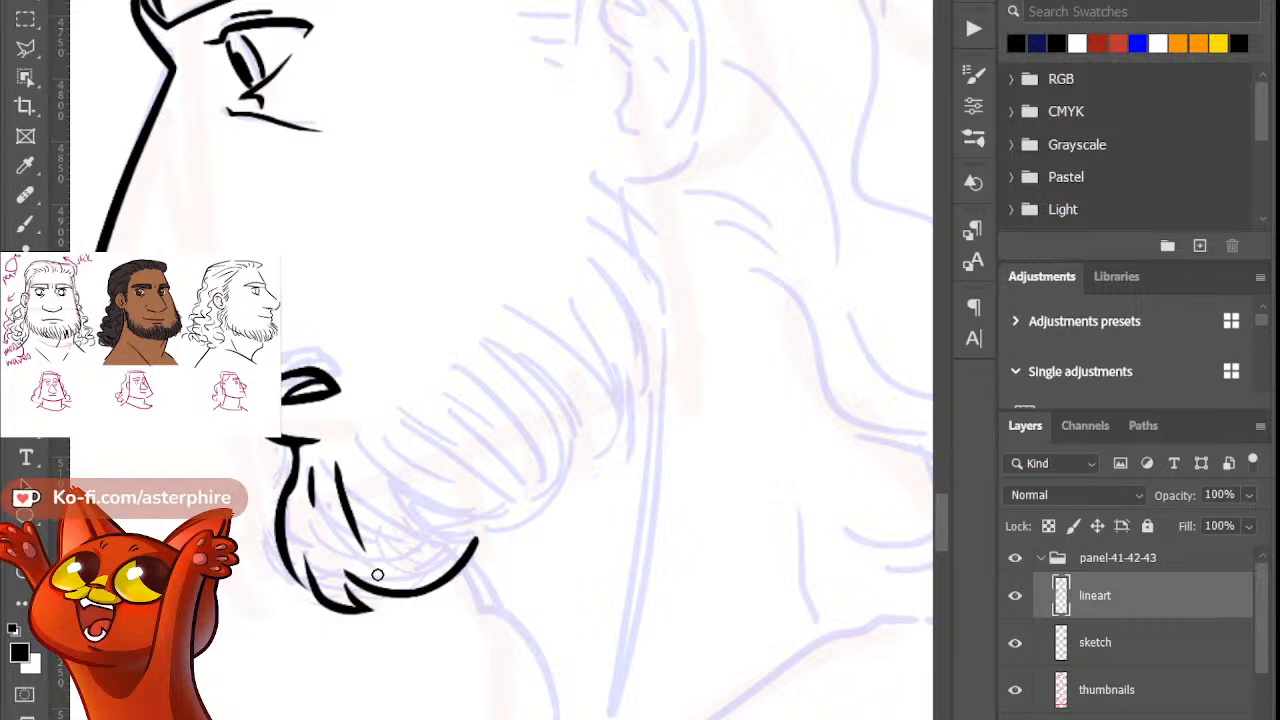
Step: Shorten and taper the back end of the beard's lower edge and undo the extra curve drawn above it
{"action": "mouse_move", "coordinate": [428, 585]}
{"action": "left_mouse_down"}
{"action": "mouse_move", "coordinate": [458, 568]}
{"action": "mouse_move", "coordinate": [451, 540]}
{"action": "mouse_move", "coordinate": [482, 533]}
{"action": "left_mouse_up"}
{"action": "key", "text": "b"}
{"action": "key", "text": "ctrl+z"}
{"action": "key", "text": "e"}
{"action": "key", "text": "b"}
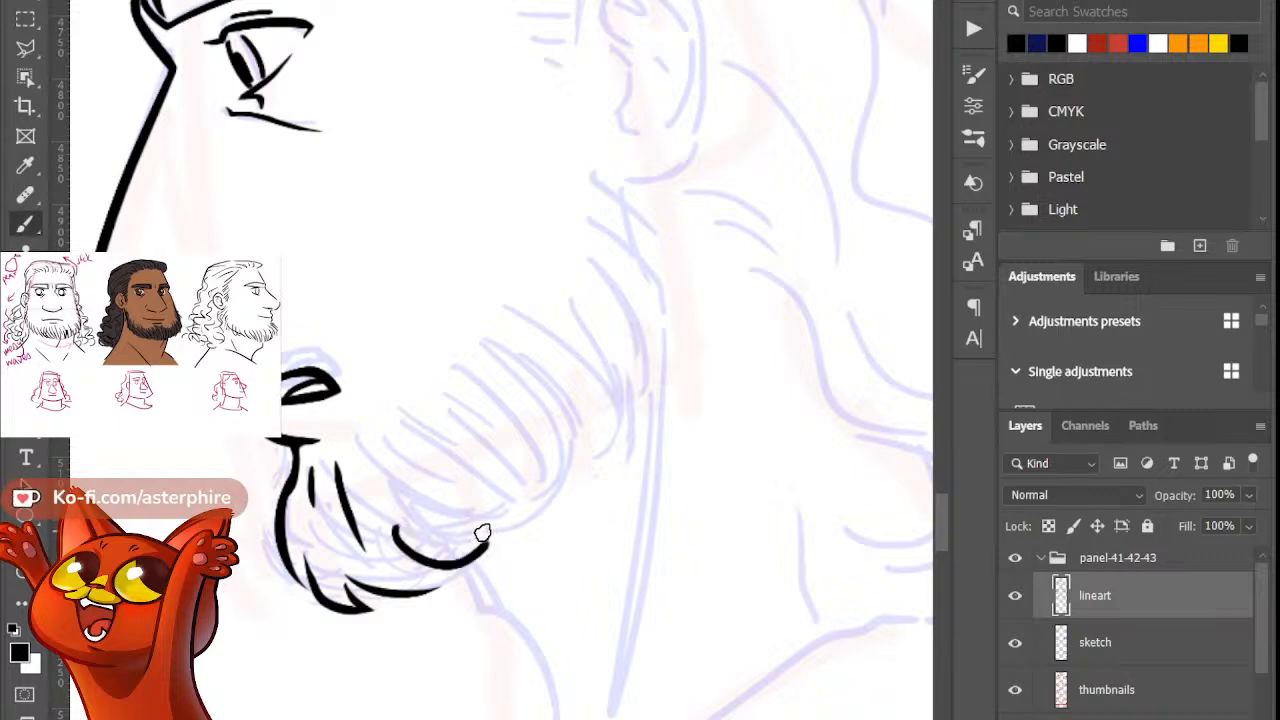
{"action": "key", "text": "ctrl+z"}
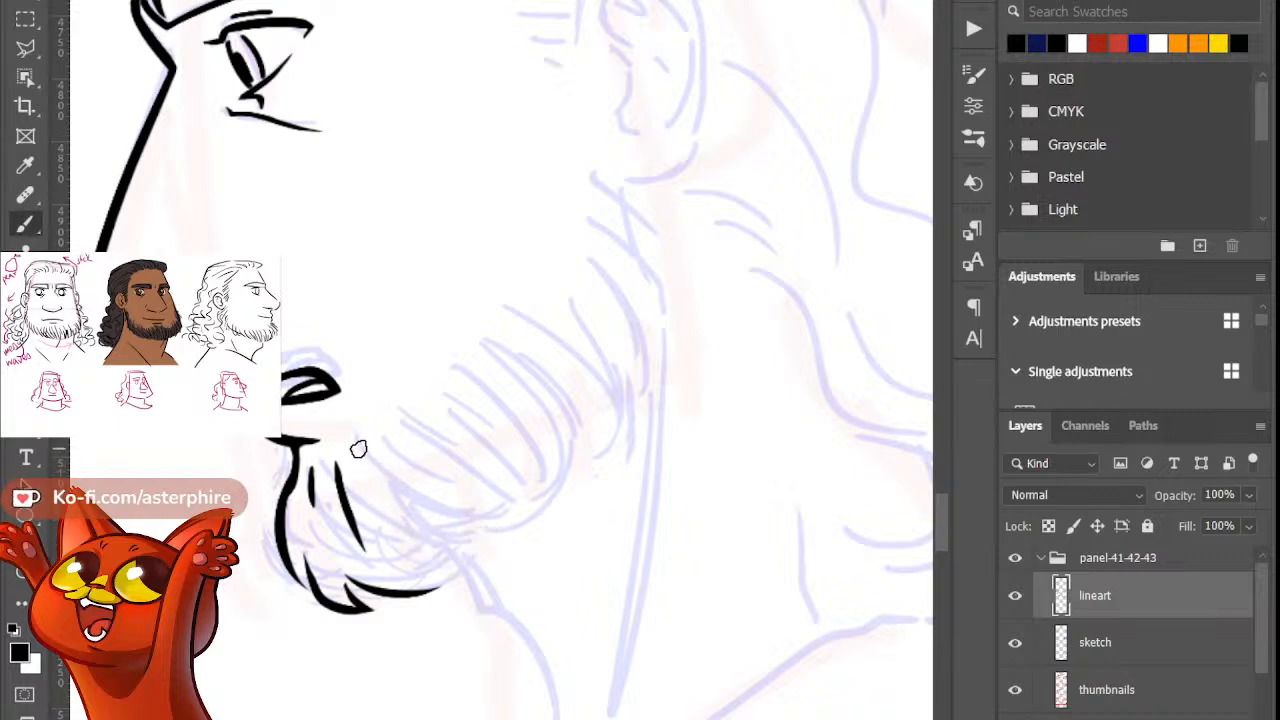
Step: Ink the ear's outer contour as one curve from its front edge over the top and down to the lobe
{"action": "key", "text": "ctrl+minus"}
{"action": "key", "text": "ctrl+minus"}
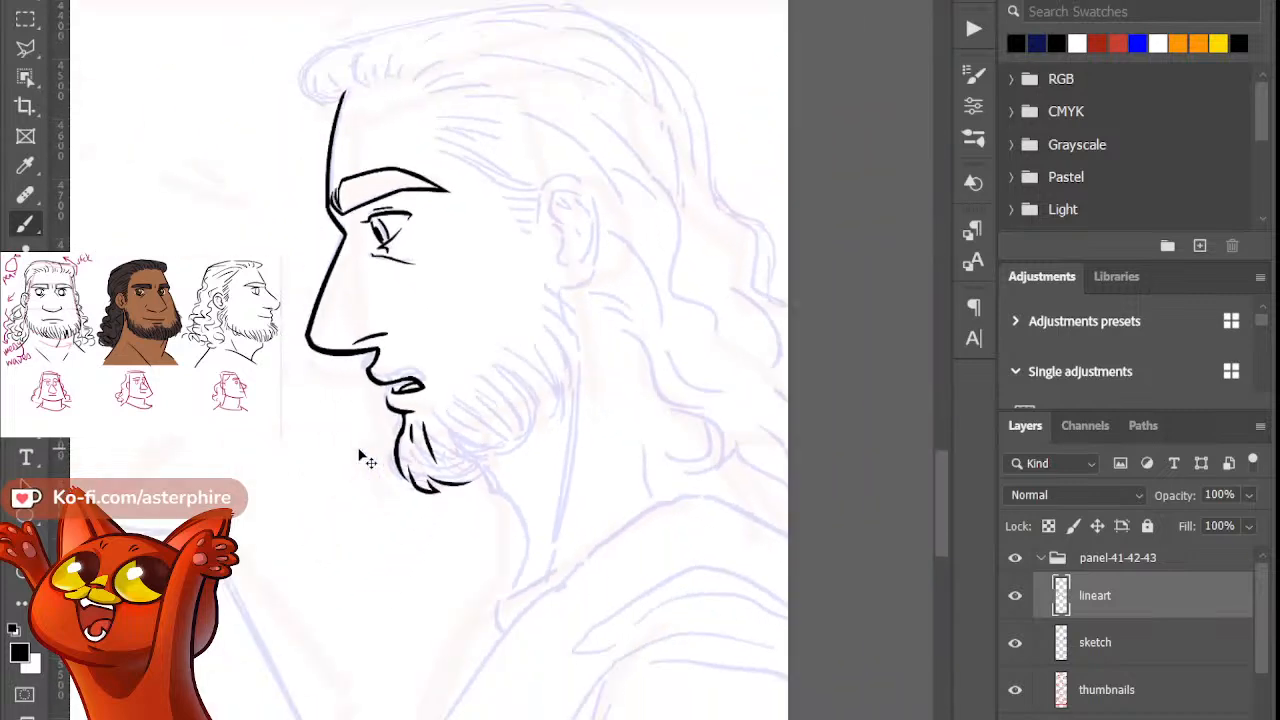
{"action": "key", "text": "ctrl+plus"}
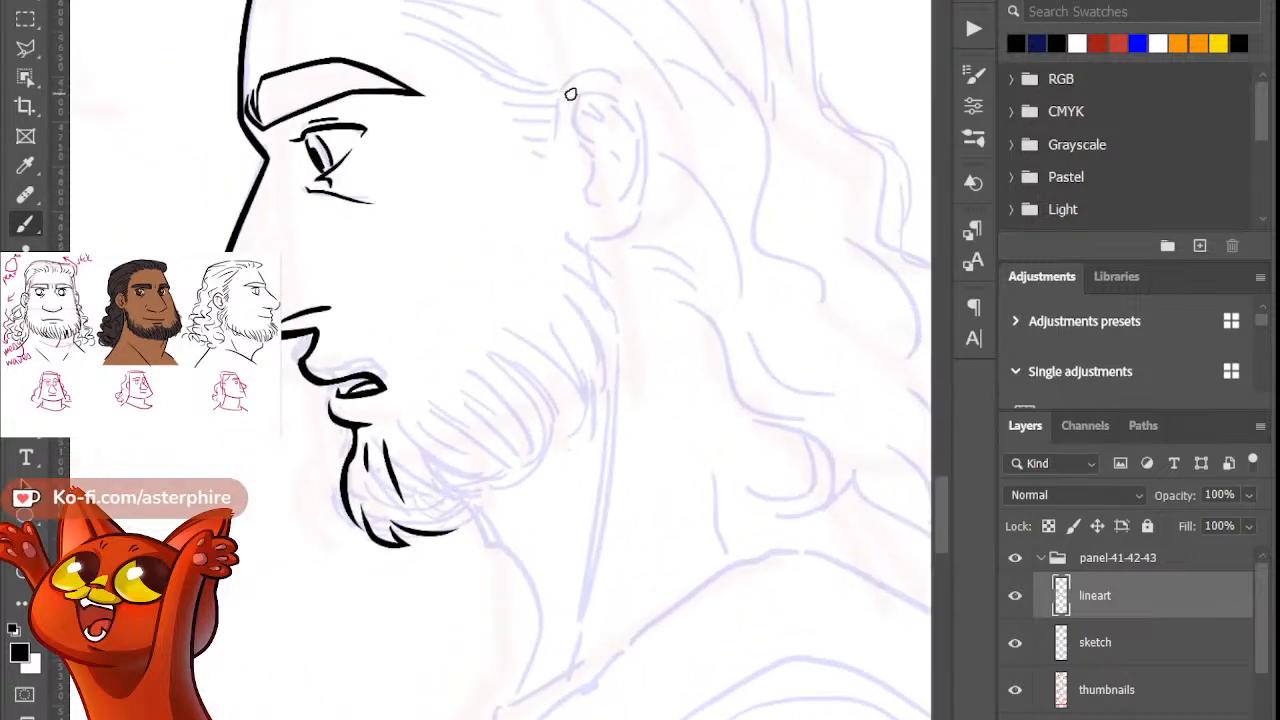
{"action": "left_click_drag", "start_coordinate": [557, 130], "coordinate": [605, 234]}
{"action": "key", "text": "ctrl+z"}
{"action": "mouse_move", "coordinate": [557, 134]}
{"action": "left_mouse_down"}
{"action": "mouse_move", "coordinate": [631, 223]}
{"action": "mouse_move", "coordinate": [592, 237]}
{"action": "mouse_move", "coordinate": [564, 223]}
{"action": "mouse_move", "coordinate": [578, 260]}
{"action": "left_mouse_up"}
{"action": "key", "text": "ctrl+z"}
{"action": "key", "text": "e"}
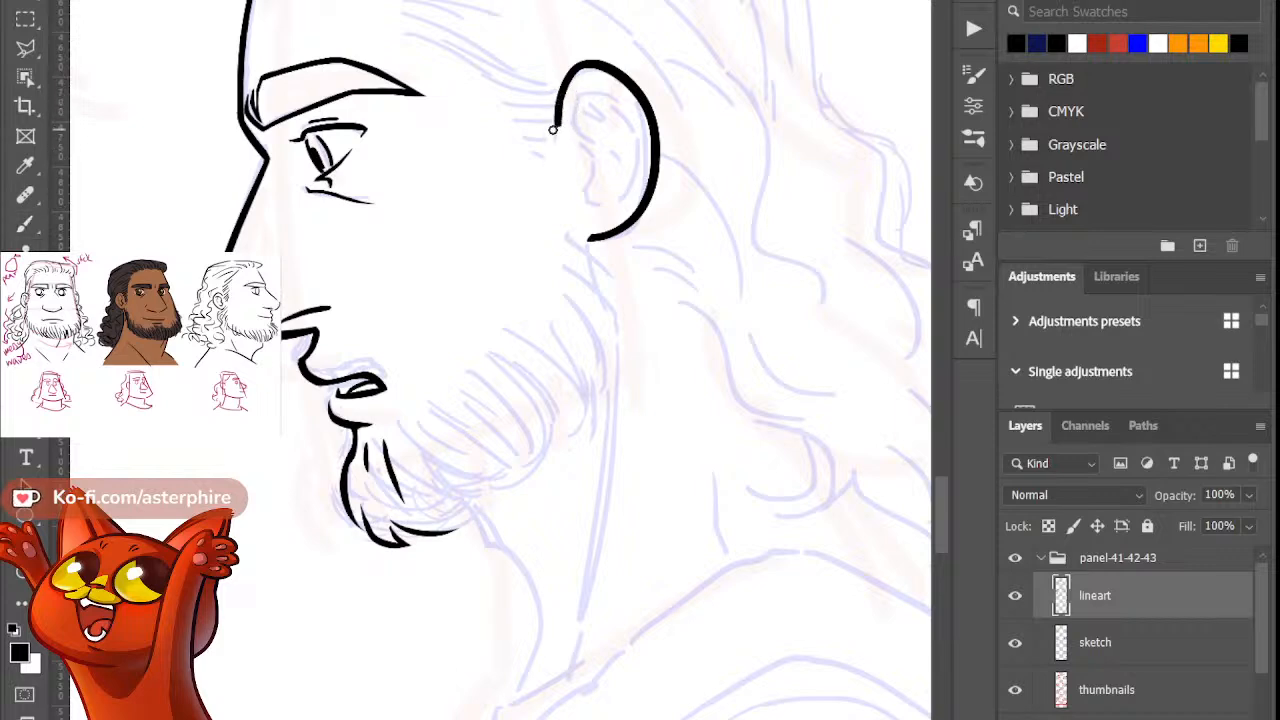
{"action": "key", "text": "b"}
Step: Select the inked ear contour with a rectangular marquee and transform it, enlarging and rotating it slightly to fit the sketch
{"action": "left_click", "coordinate": [26, 22]}
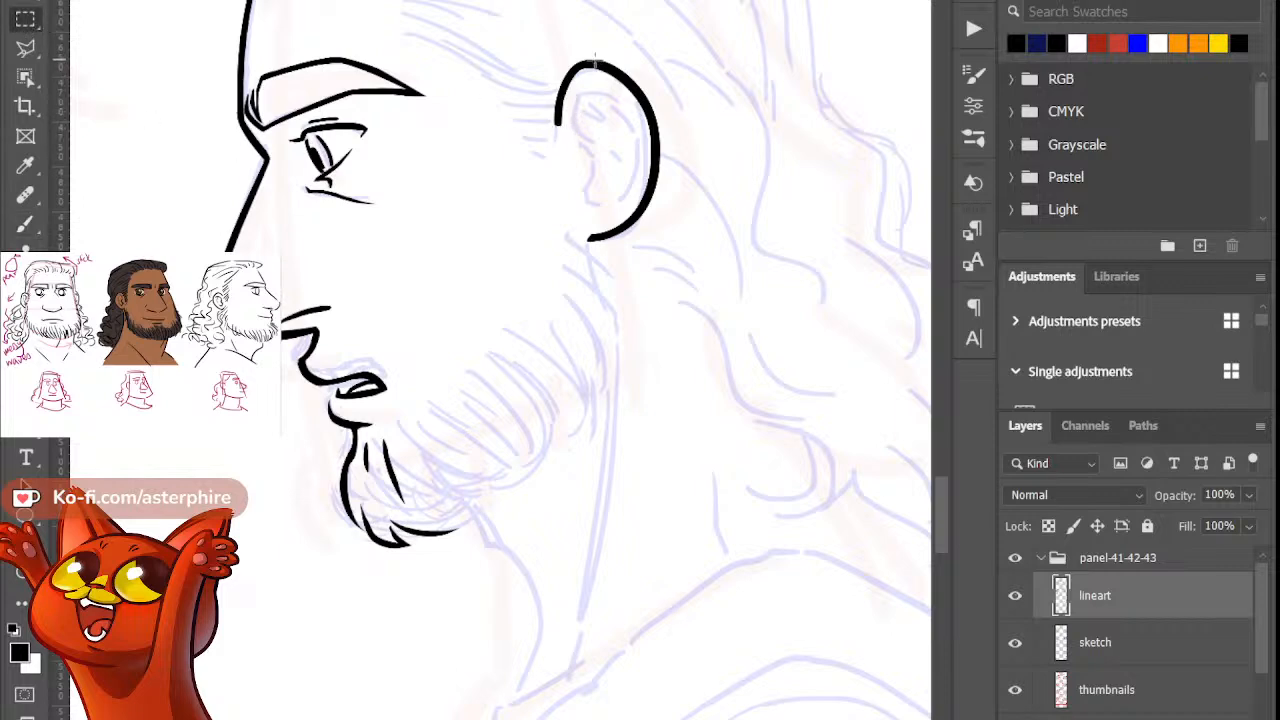
{"action": "left_click_drag", "start_coordinate": [674, 246], "coordinate": [704, 284]}
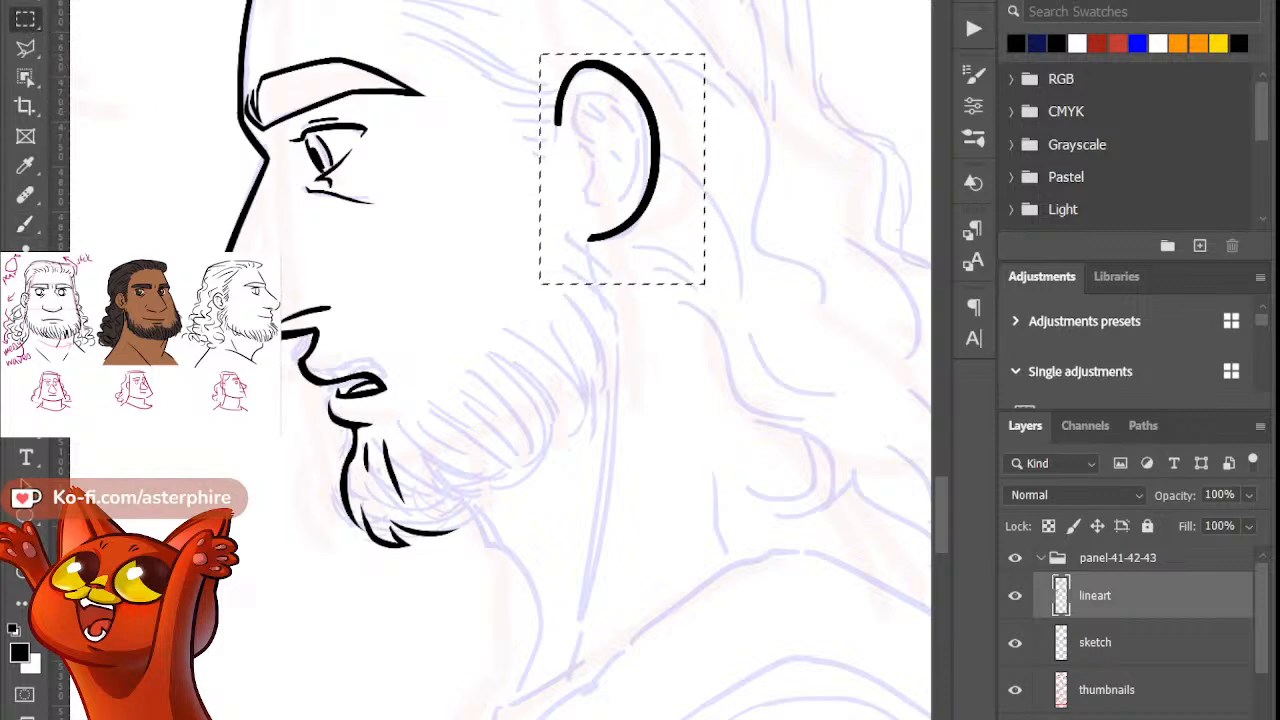
{"action": "key", "text": "ctrl+t"}
{"action": "left_click_drag", "start_coordinate": [622, 284], "coordinate": [642, 292]}
{"action": "left_click_drag", "start_coordinate": [622, 174], "coordinate": [591, 237]}
{"action": "left_click_drag", "start_coordinate": [757, 49], "coordinate": [749, 48]}
{"action": "key", "text": "Return"}
{"action": "key", "text": "ctrl+d"}
{"action": "left_click", "coordinate": [25, 223]}
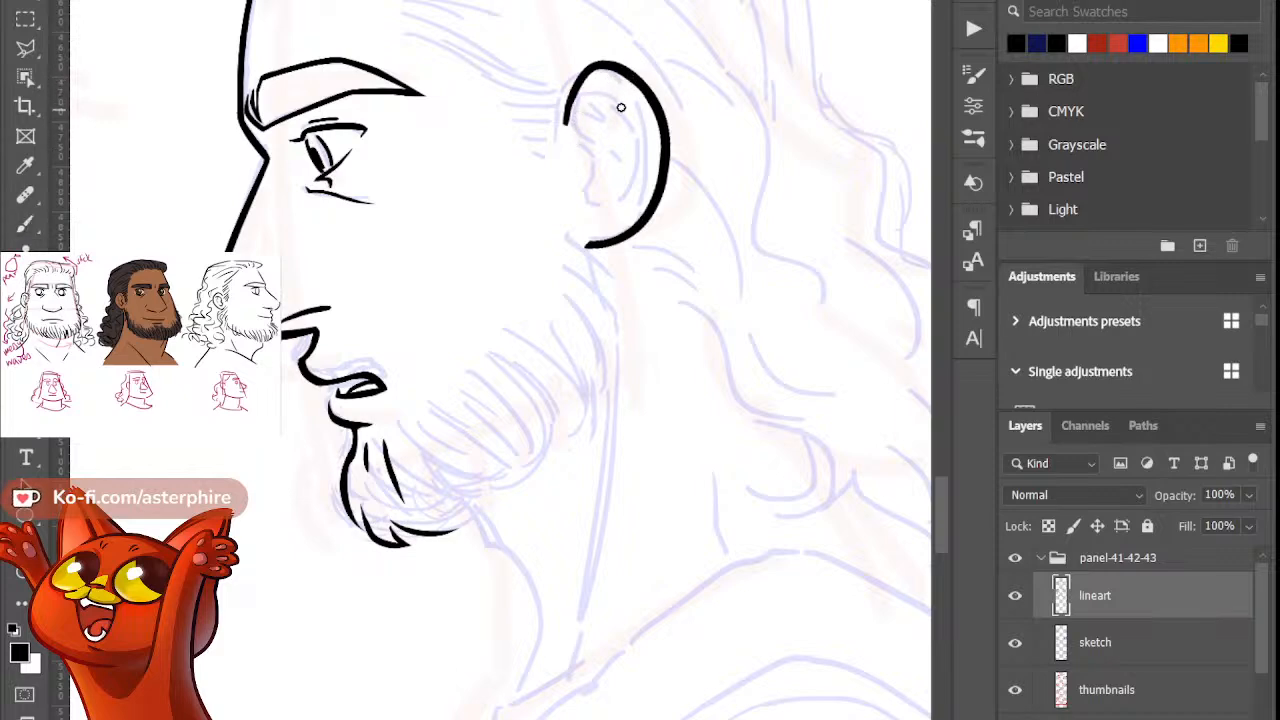
Step: Ink the front edge of the ear's inner fold as a curve under the upper rim, redrawing it and shortening its lower end
{"action": "key", "text": "b"}
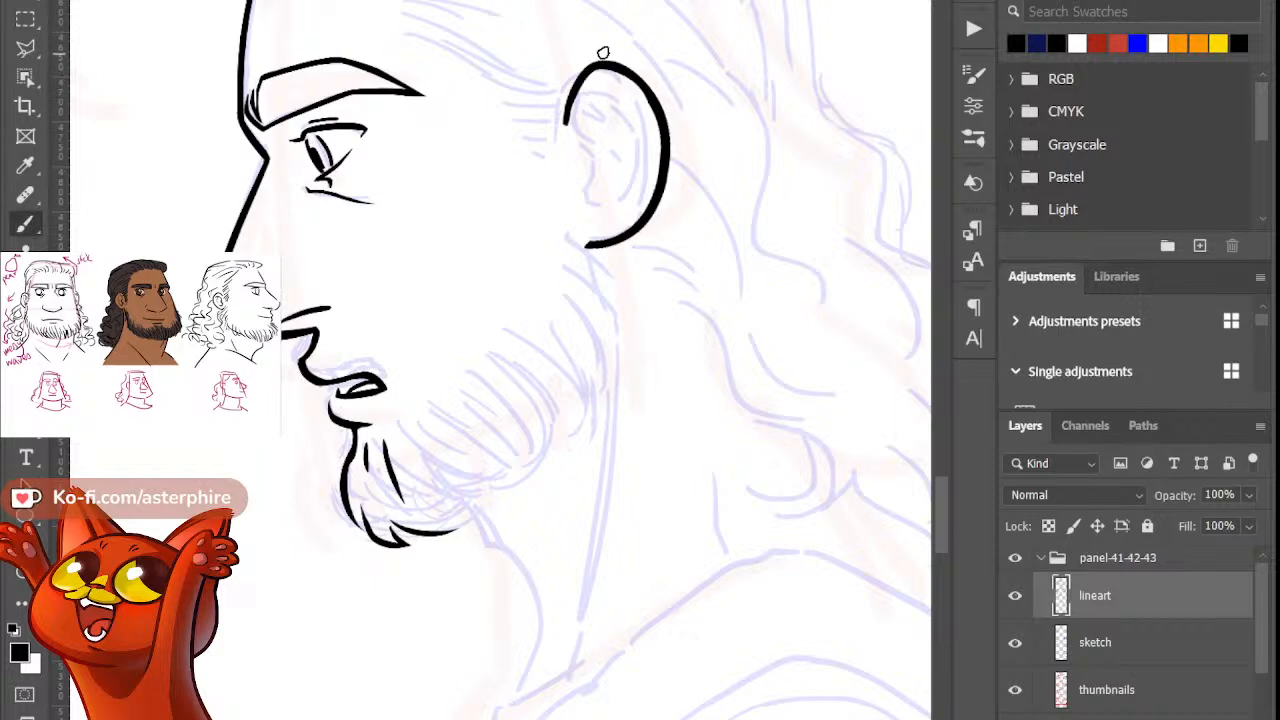
{"action": "mouse_move", "coordinate": [599, 95]}
{"action": "left_mouse_down"}
{"action": "mouse_move", "coordinate": [591, 160]}
{"action": "mouse_move", "coordinate": [581, 151]}
{"action": "left_mouse_up"}
{"action": "key", "text": "ctrl+z"}
{"action": "key", "text": "ctrl+z"}
{"action": "left_click_drag", "start_coordinate": [606, 89], "coordinate": [580, 157]}
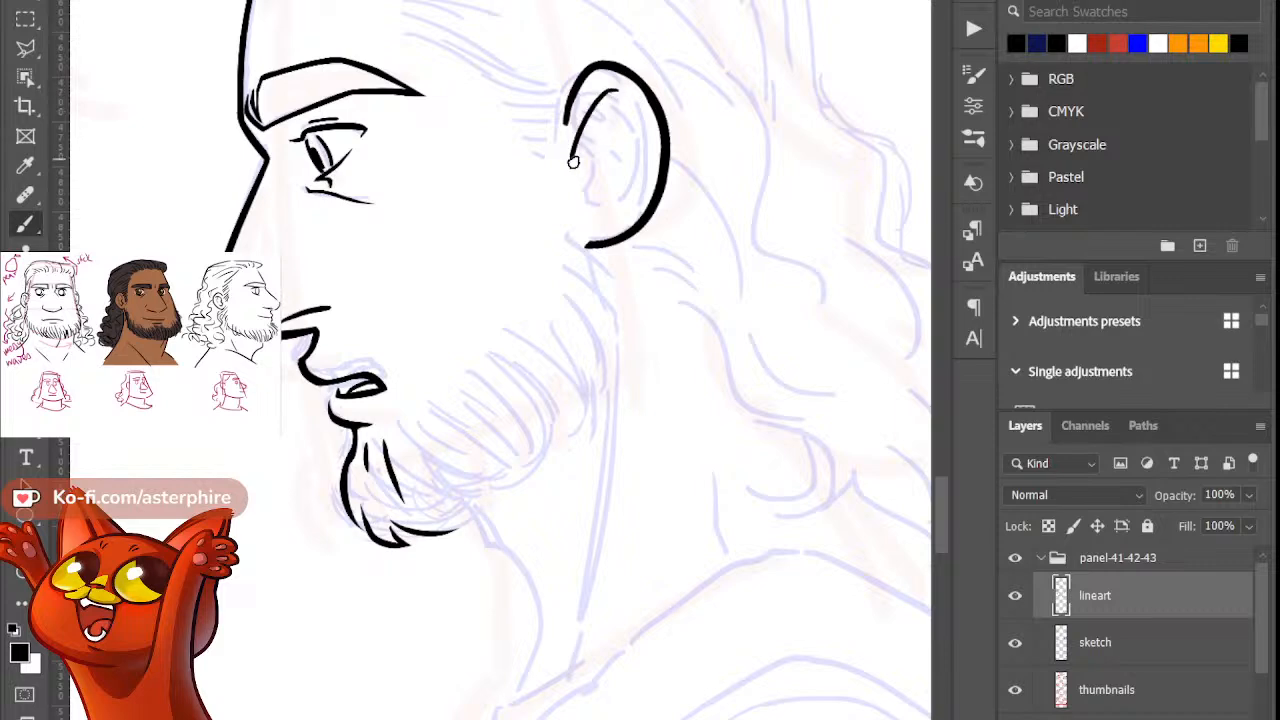
{"action": "key", "text": "ctrl+z"}
{"action": "left_click_drag", "start_coordinate": [617, 89], "coordinate": [579, 155]}
{"action": "key", "text": "e"}
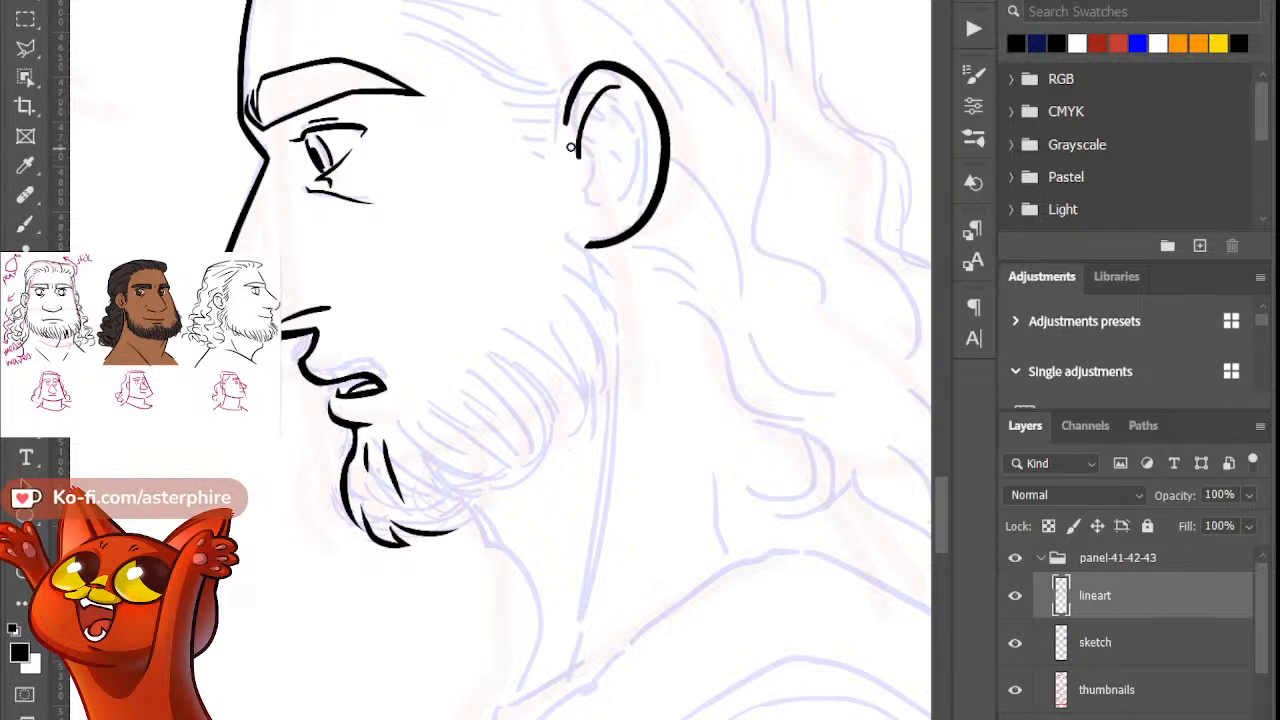
{"action": "left_click_drag", "start_coordinate": [584, 116], "coordinate": [579, 153]}
{"action": "key", "text": "b"}
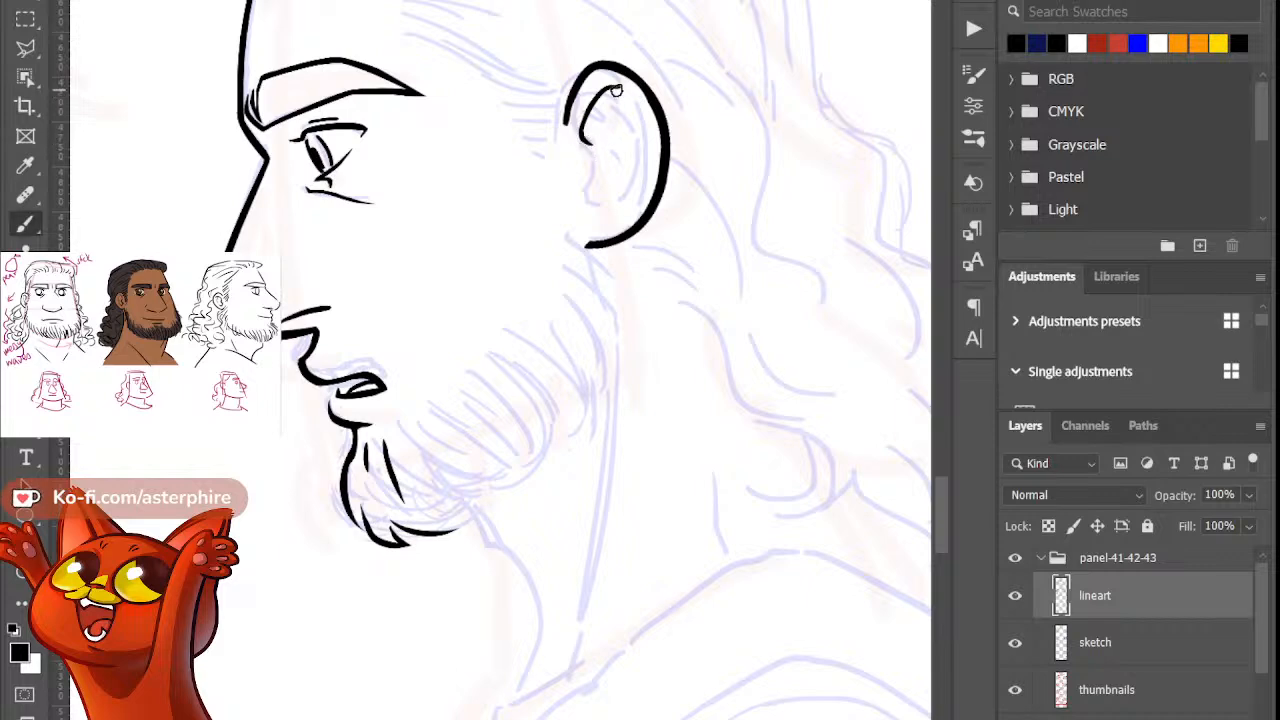
Step: Extend the inner fold over its top and ink the tragus curve down into the notch above the earlobe
{"action": "left_click_drag", "start_coordinate": [612, 88], "coordinate": [634, 105]}
{"action": "left_click_drag", "start_coordinate": [586, 145], "coordinate": [592, 198]}
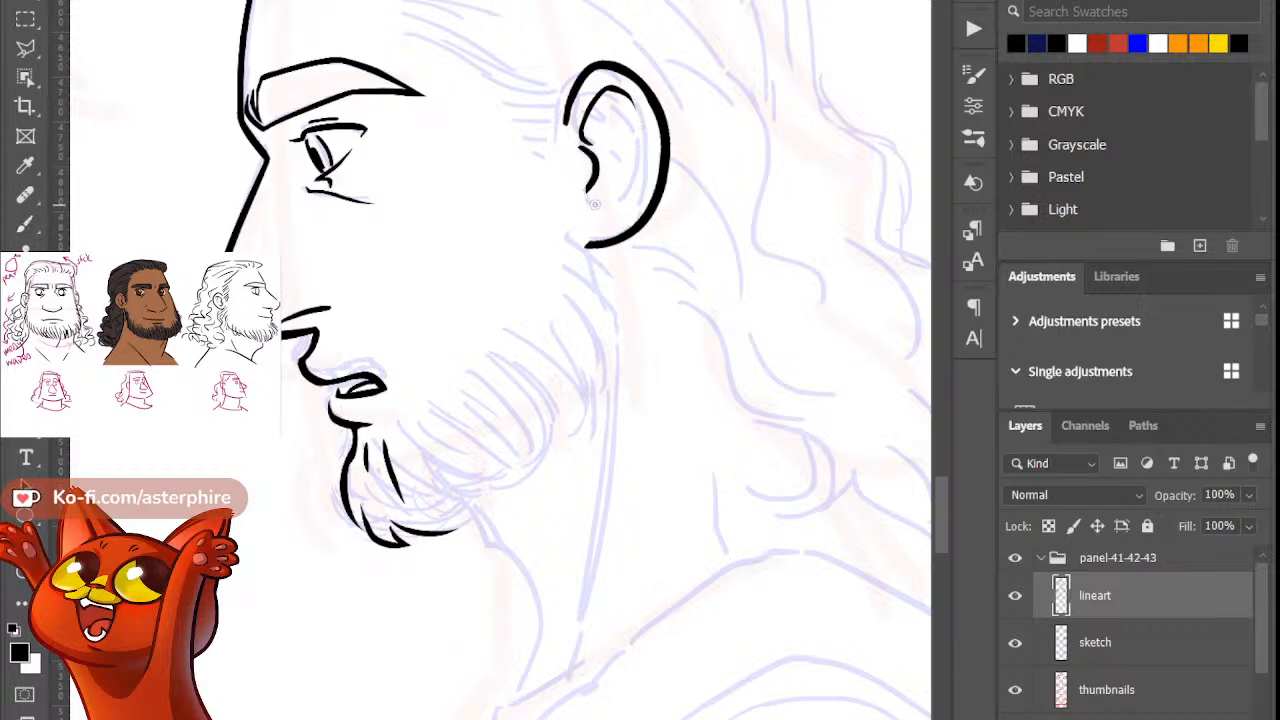
{"action": "key", "text": "b"}
{"action": "left_click_drag", "start_coordinate": [588, 188], "coordinate": [608, 206]}
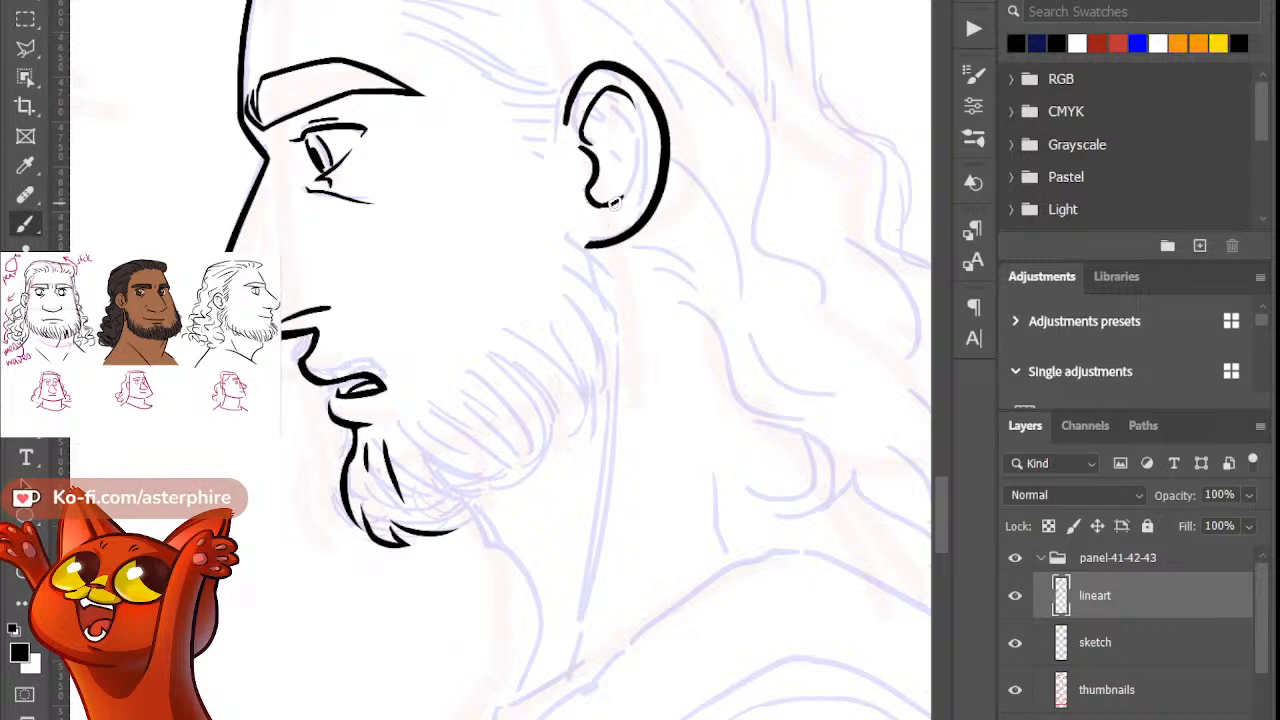
{"action": "left_click_drag", "start_coordinate": [602, 206], "coordinate": [624, 195]}
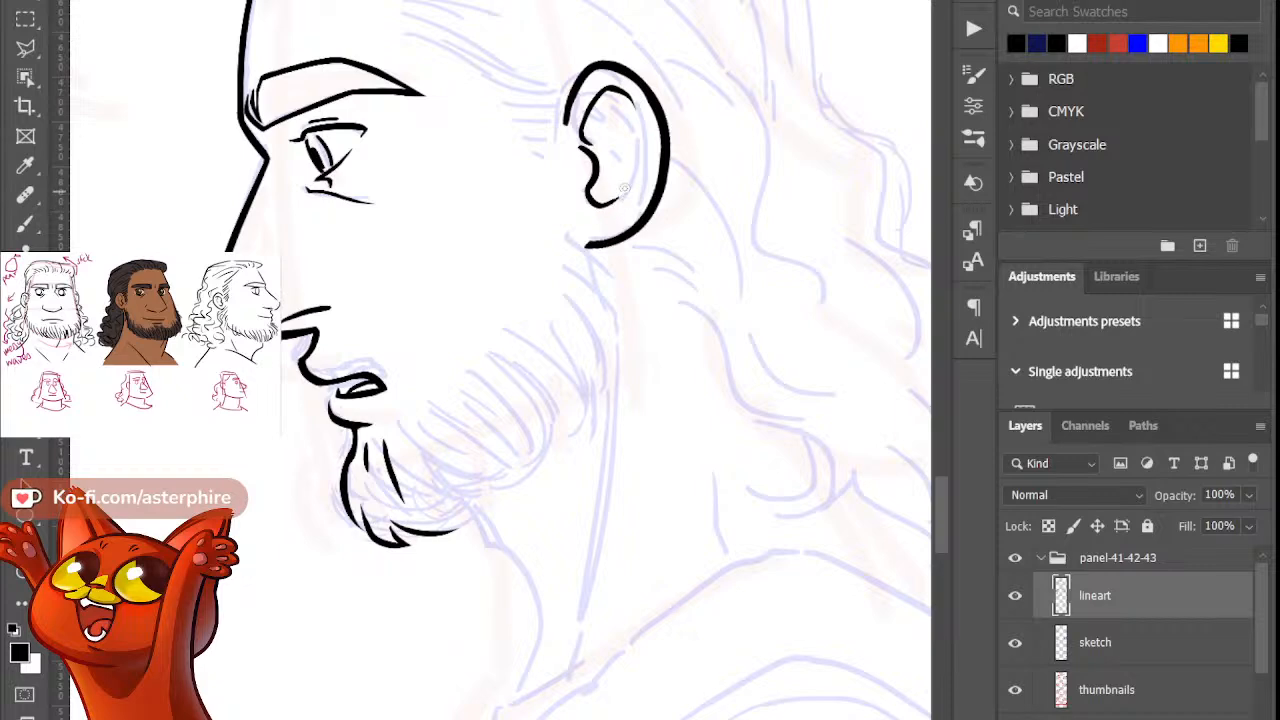
Step: Ink a short slanted fold line inside the upper part of the ear, redrawing until clean
{"action": "mouse_move", "coordinate": [584, 117]}
{"action": "left_mouse_down"}
{"action": "mouse_move", "coordinate": [604, 100]}
{"action": "mouse_move", "coordinate": [616, 114]}
{"action": "left_mouse_up"}
{"action": "key", "text": "ctrl+z"}
{"action": "key", "text": "ctrl+z"}
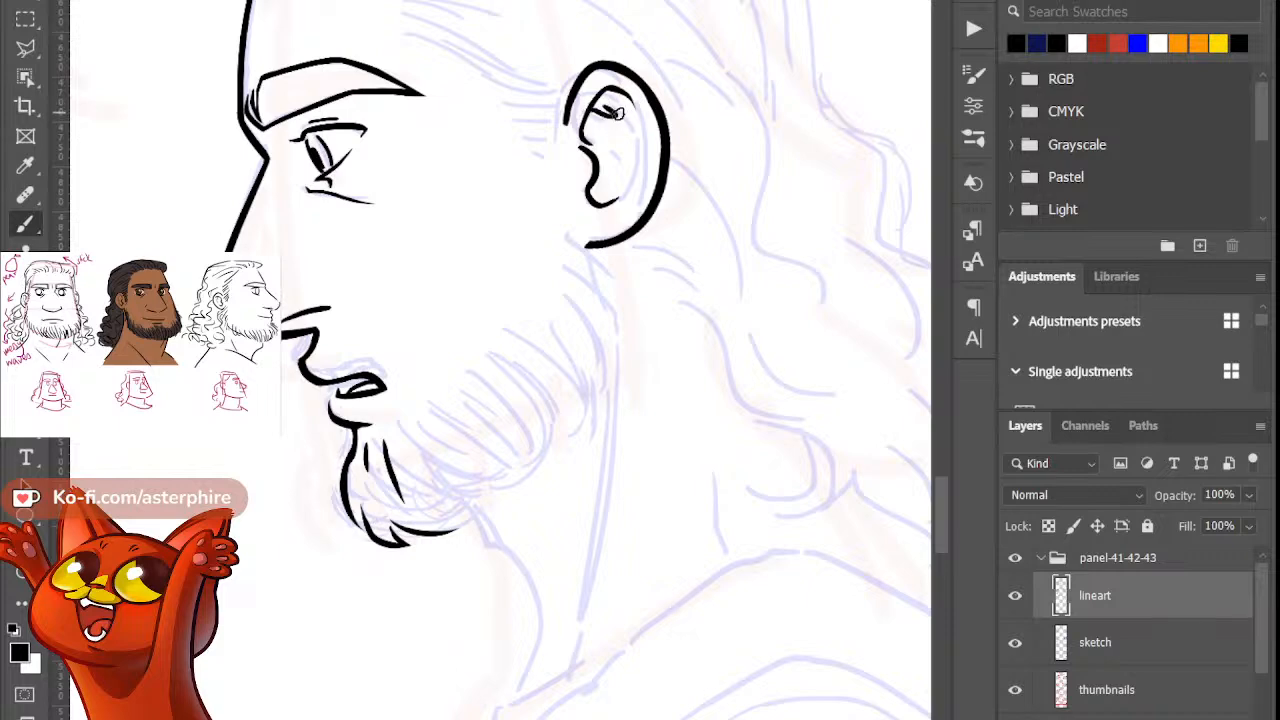
{"action": "key", "text": "e"}
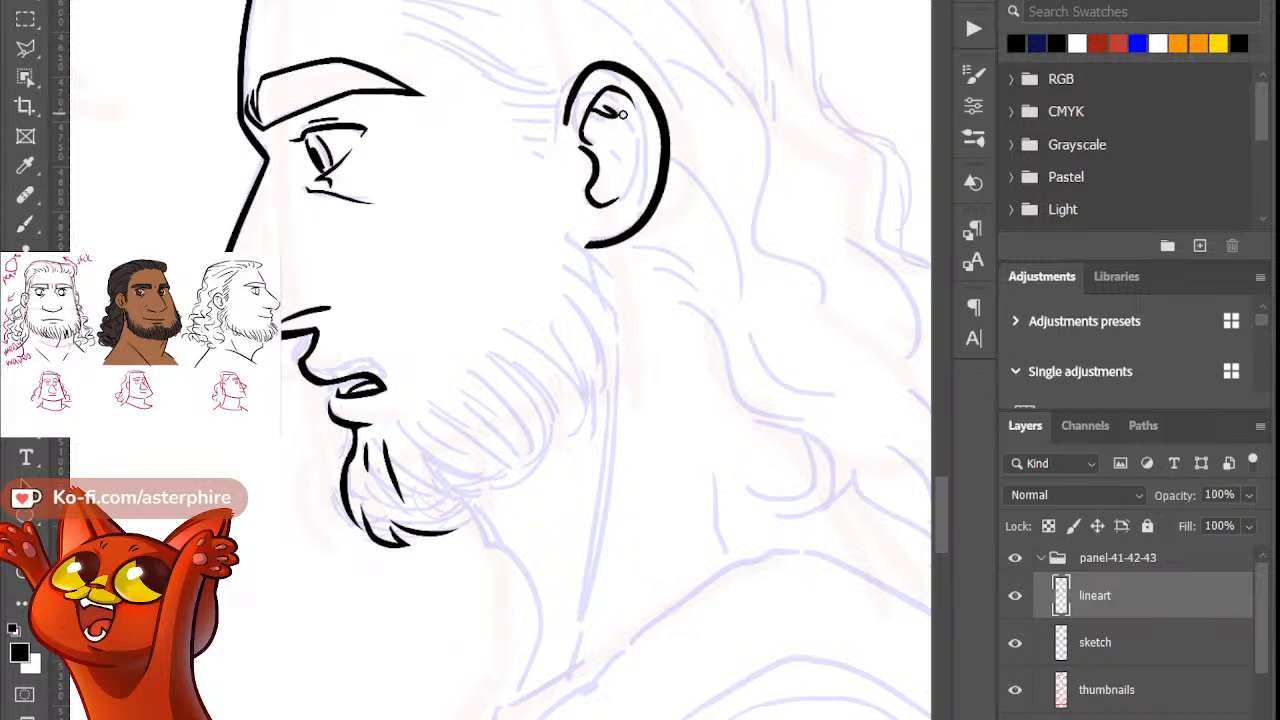
Step: Ink the curve of the ear's inner bowl from the upper fold down toward the notch, redrawing until clean
{"action": "key", "text": "b"}
{"action": "left_click_drag", "start_coordinate": [600, 120], "coordinate": [628, 184]}
{"action": "key", "text": "ctrl+z"}
{"action": "key", "text": "ctrl+z"}
{"action": "key", "text": "b"}
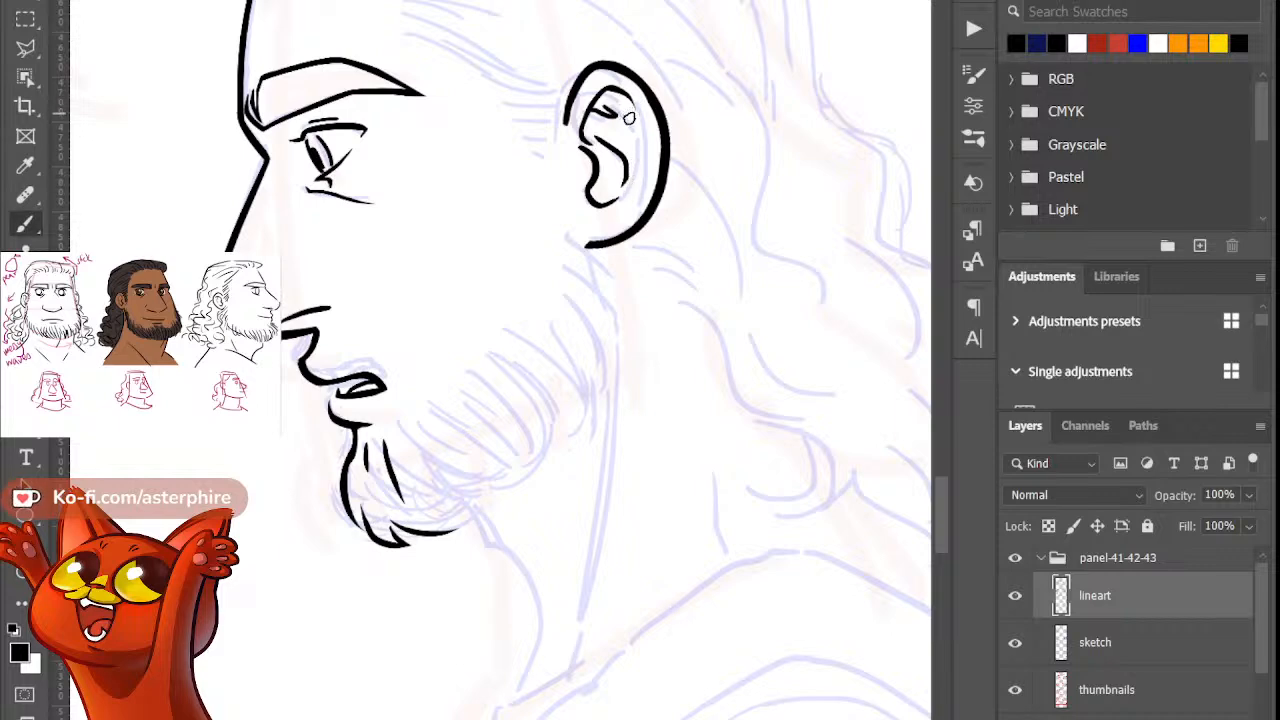
Step: Ink a thin line following the inside of the ear's back rim and refine its upper end
{"action": "mouse_move", "coordinate": [627, 109]}
{"action": "left_mouse_down"}
{"action": "mouse_move", "coordinate": [654, 166]}
{"action": "mouse_move", "coordinate": [645, 150]}
{"action": "mouse_move", "coordinate": [642, 187]}
{"action": "left_mouse_up"}
{"action": "key", "text": "ctrl+z"}
{"action": "key", "text": "e"}
{"action": "key", "text": "b"}
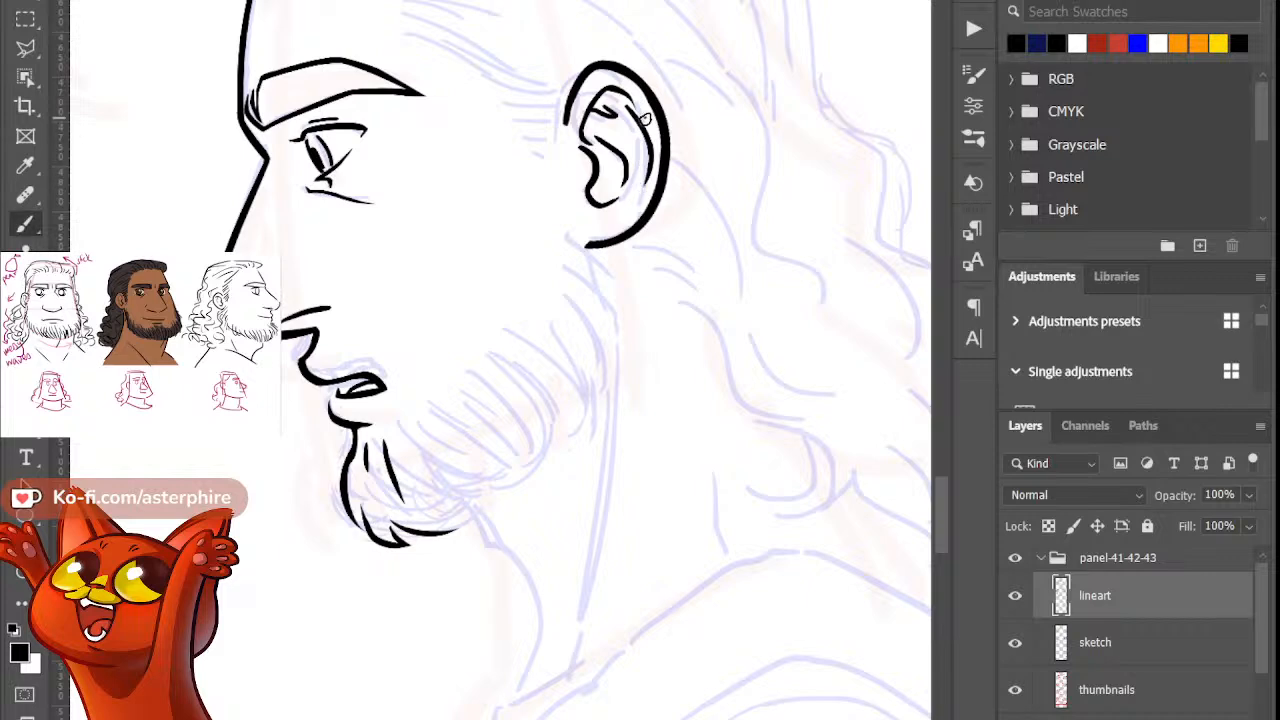
{"action": "mouse_move", "coordinate": [640, 118]}
{"action": "left_mouse_down"}
{"action": "mouse_move", "coordinate": [649, 149]}
{"action": "mouse_move", "coordinate": [652, 124]}
{"action": "left_mouse_up"}
{"action": "key", "text": "e"}
{"action": "key", "text": "b"}
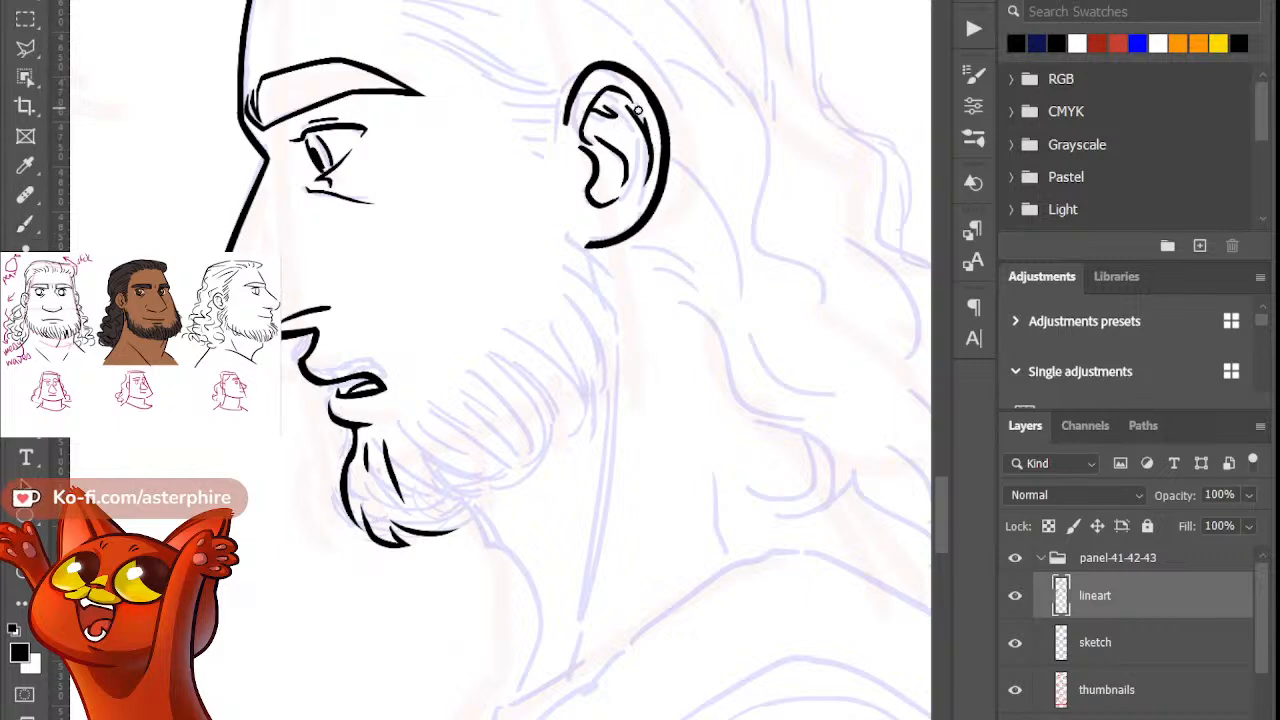
{"action": "key", "text": "b"}
Step: Taper the upper tip of the forehead line where it meets the hairline
{"action": "left_click_drag", "start_coordinate": [938, 511], "coordinate": [935, 494]}
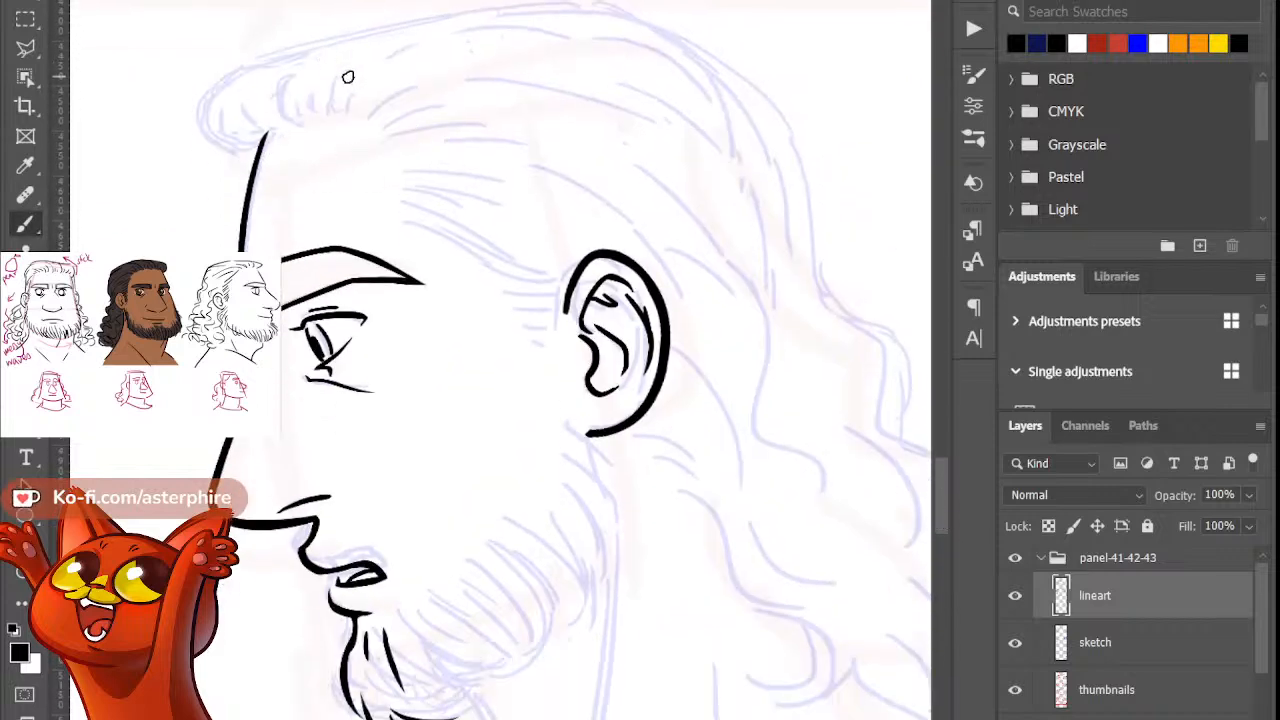
{"action": "left_click_drag", "start_coordinate": [260, 134], "coordinate": [266, 129]}
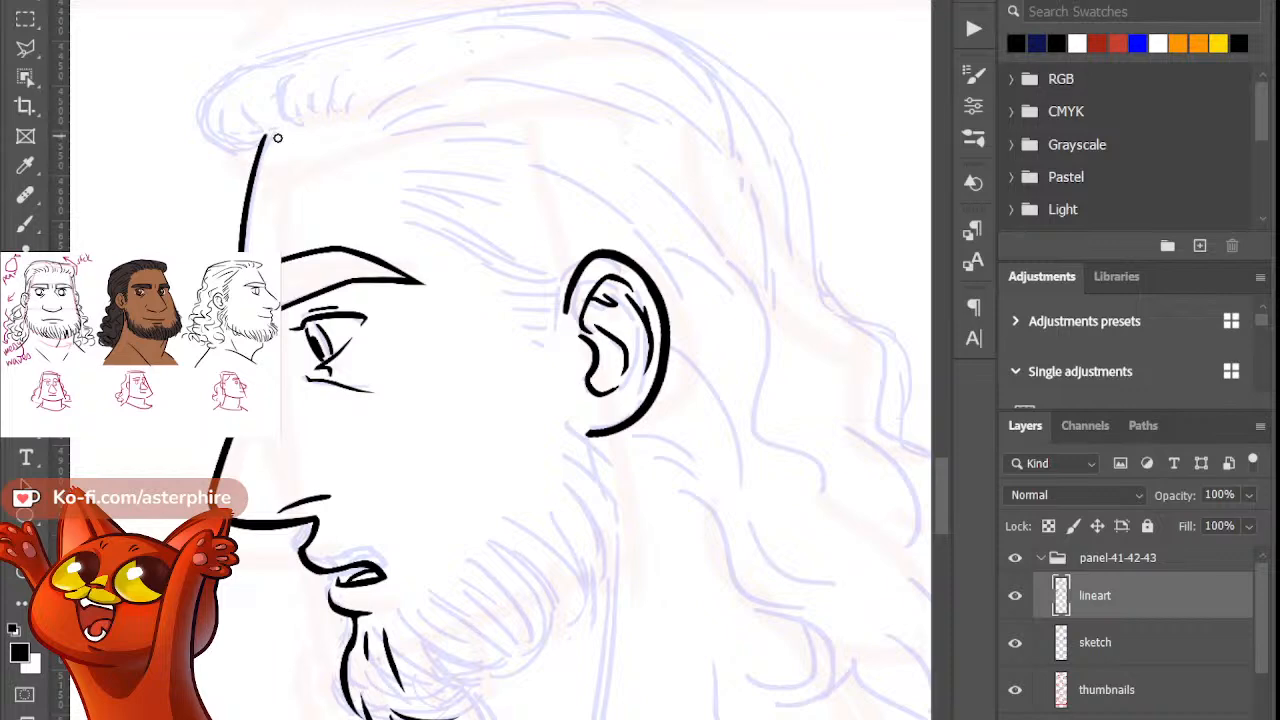
{"action": "key", "text": "b"}
Step: Ink the hair's top outline above the forehead, redrawing it repeatedly and keeping only a short tapered stroke
{"action": "scroll", "coordinate": [950, 486], "scroll_direction": "up", "scroll_amount": 4}
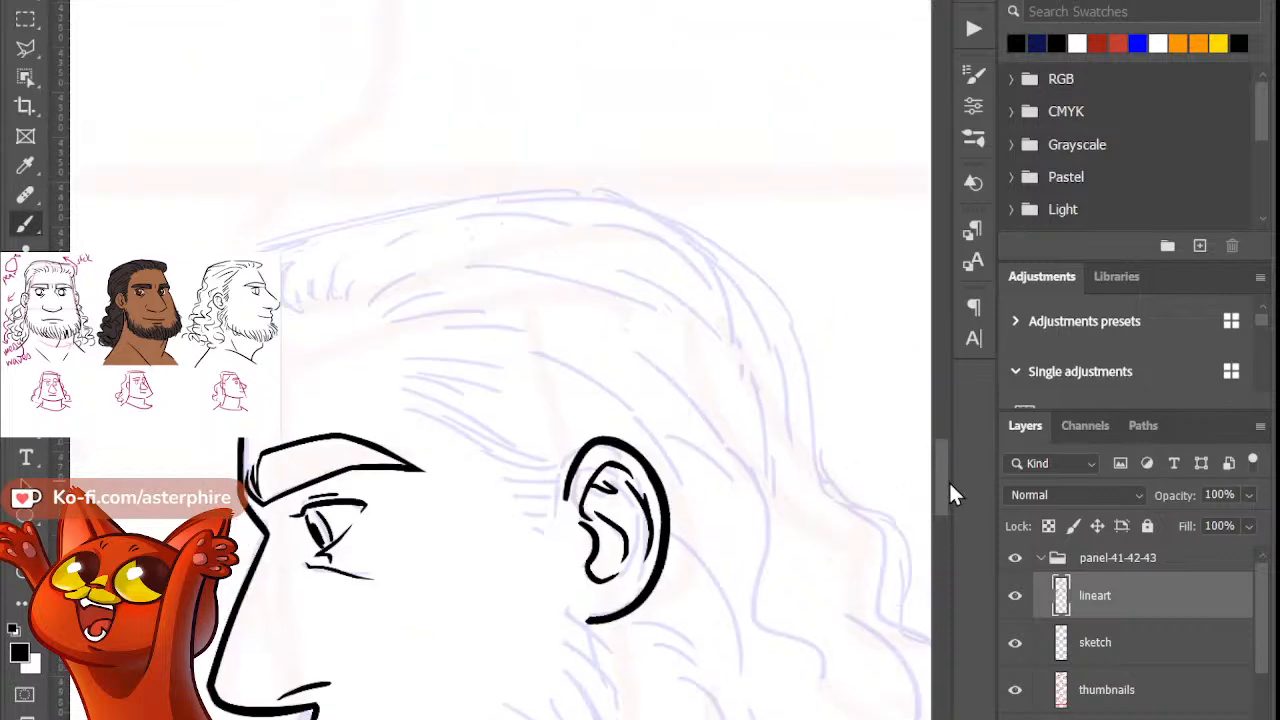
{"action": "left_click_drag", "start_coordinate": [338, 233], "coordinate": [343, 226]}
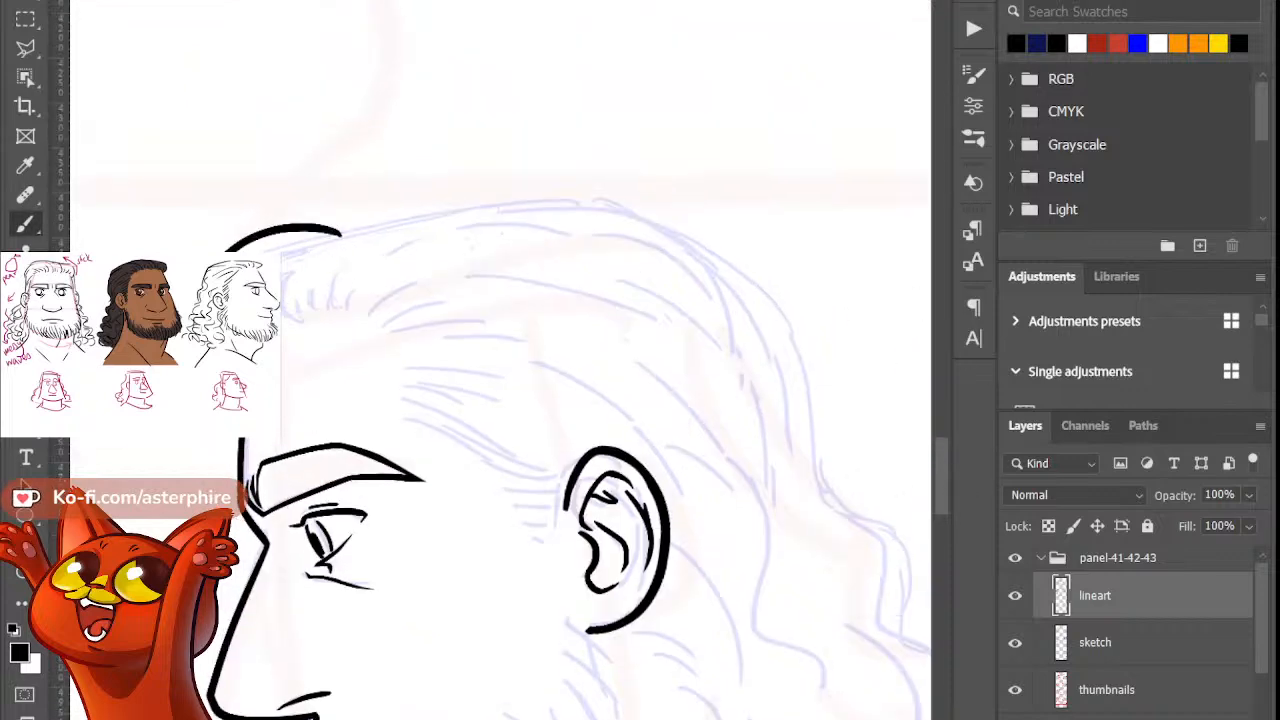
{"action": "key", "text": "ctrl+z"}
{"action": "left_click_drag", "start_coordinate": [236, 250], "coordinate": [345, 217]}
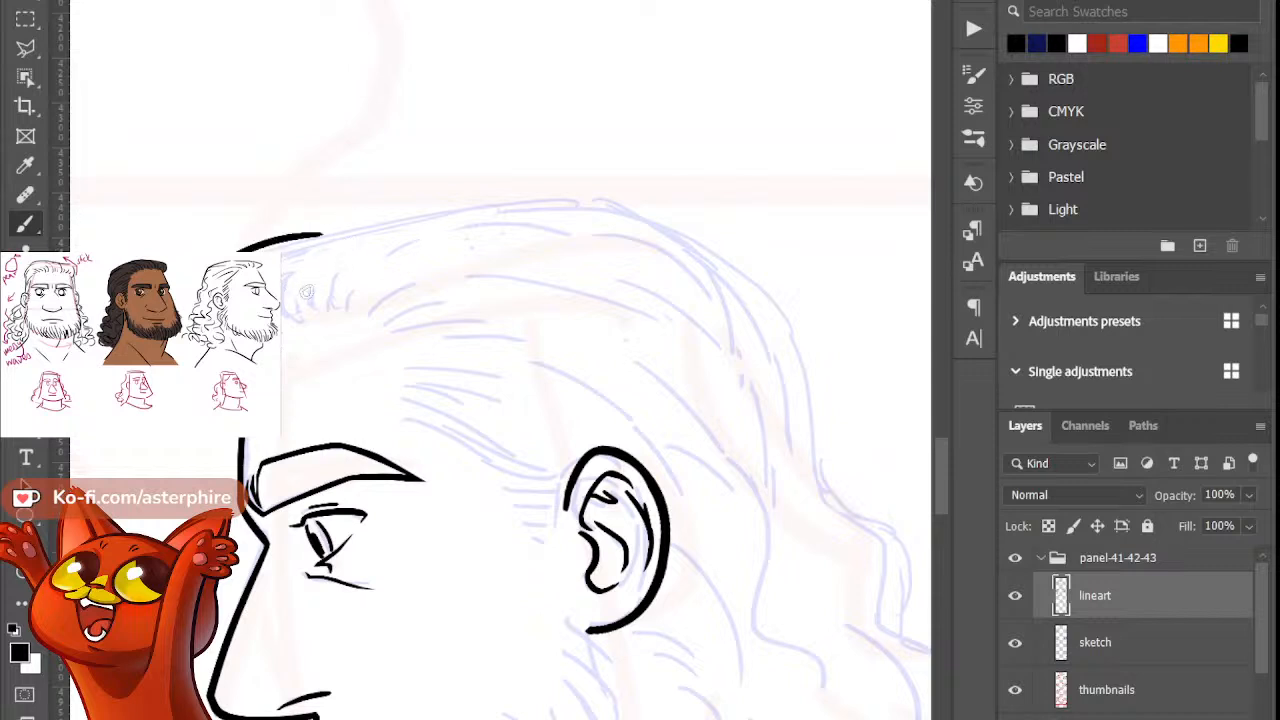
{"action": "key", "text": "ctrl+z"}
{"action": "left_click_drag", "start_coordinate": [258, 252], "coordinate": [331, 242]}
{"action": "key", "text": "ctrl+z"}
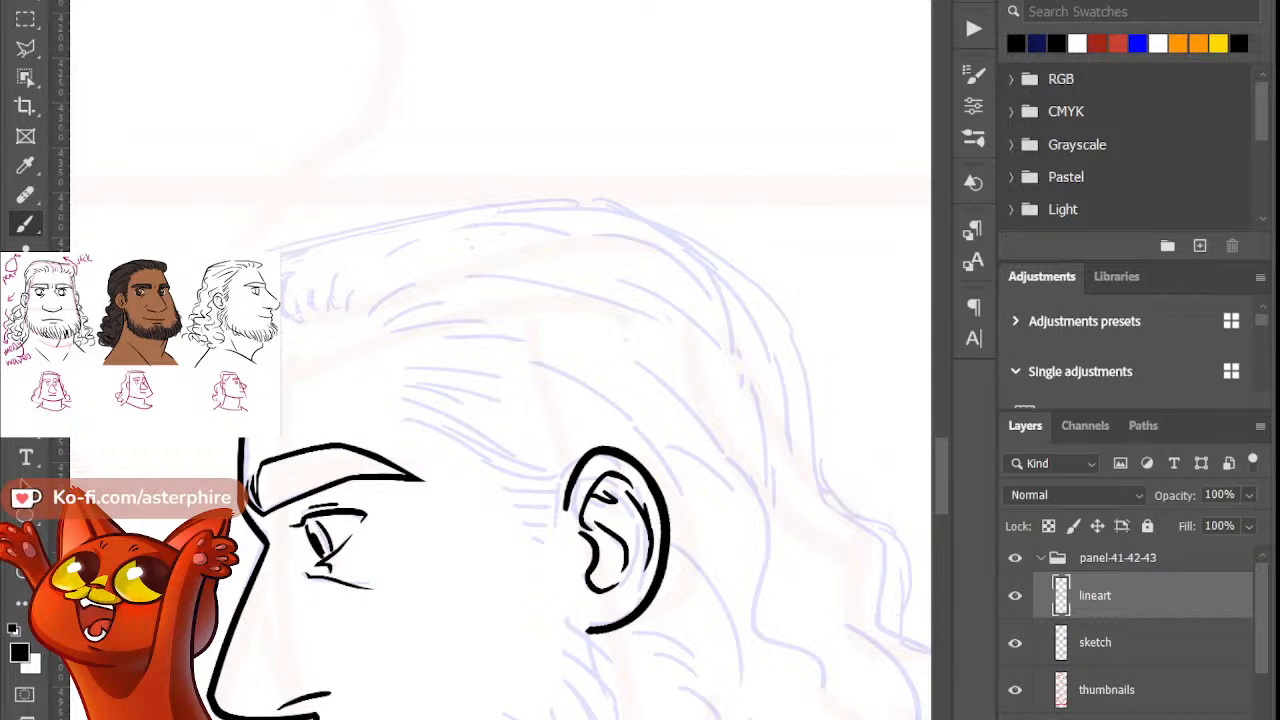
{"action": "mouse_move", "coordinate": [222, 250]}
{"action": "left_mouse_down"}
{"action": "mouse_move", "coordinate": [330, 233]}
{"action": "mouse_move", "coordinate": [292, 258]}
{"action": "mouse_move", "coordinate": [312, 246]}
{"action": "left_mouse_up"}
{"action": "key", "text": "ctrl+z"}
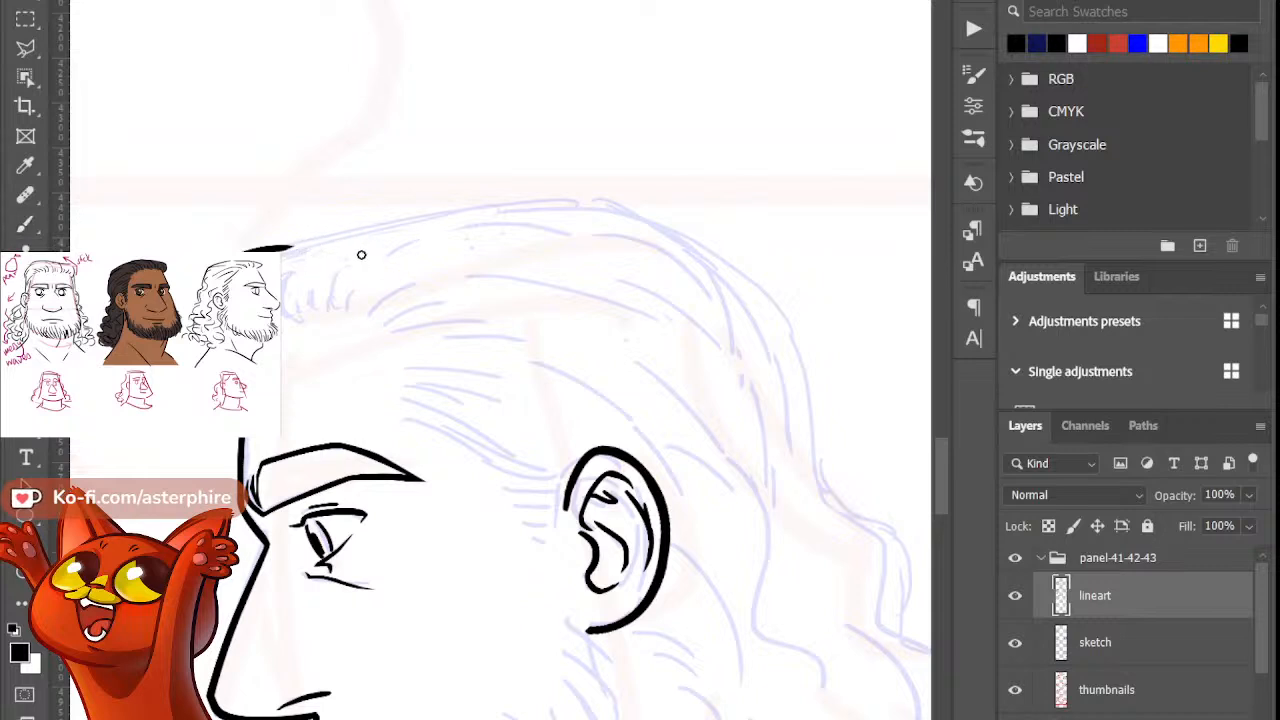
{"action": "key", "text": "ctrl+z"}
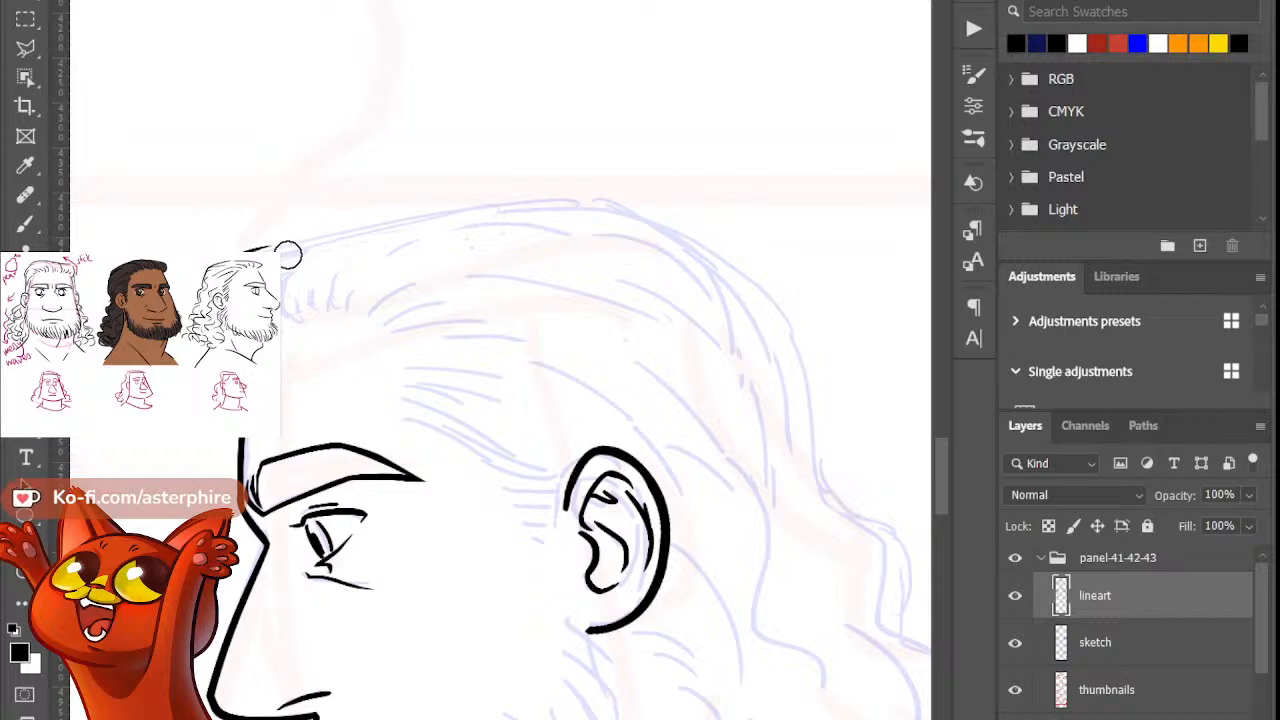
{"action": "key", "text": "ctrl+z"}
Step: Ink a short tapered strand at the front of the hairline above the forehead, refining it by brushing and erasing
{"action": "key", "text": "b"}
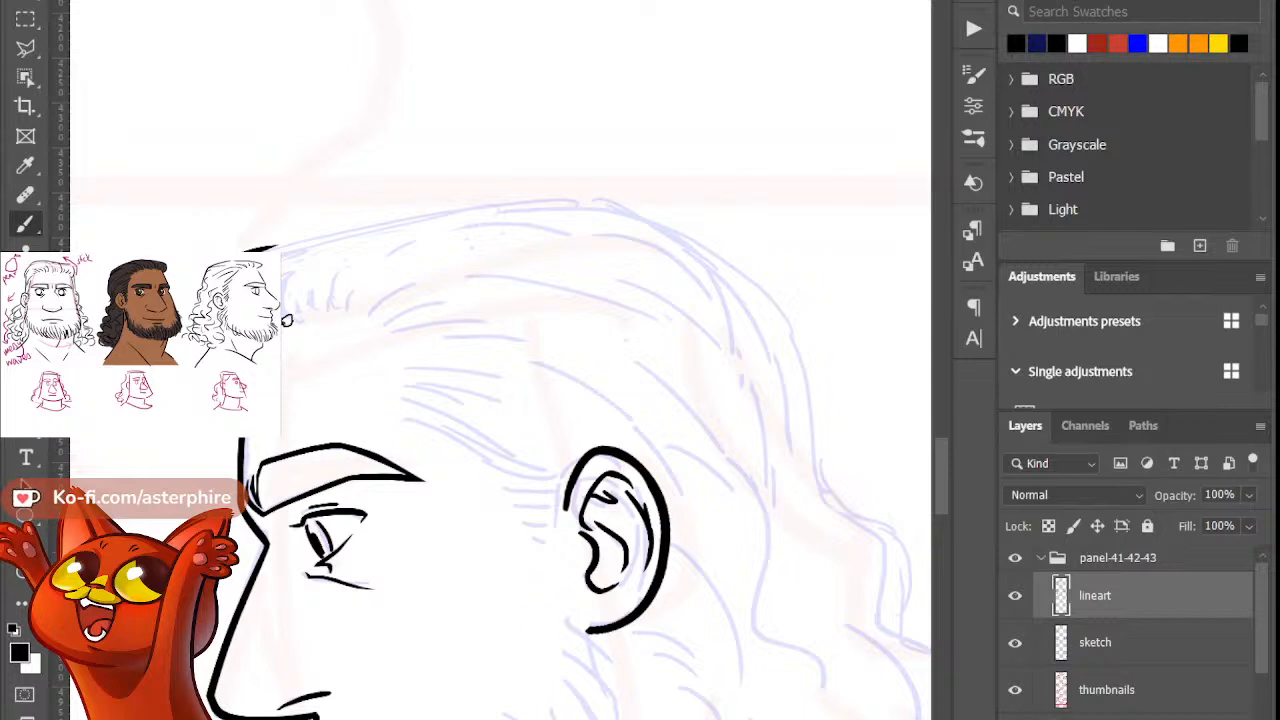
{"action": "key", "text": "e"}
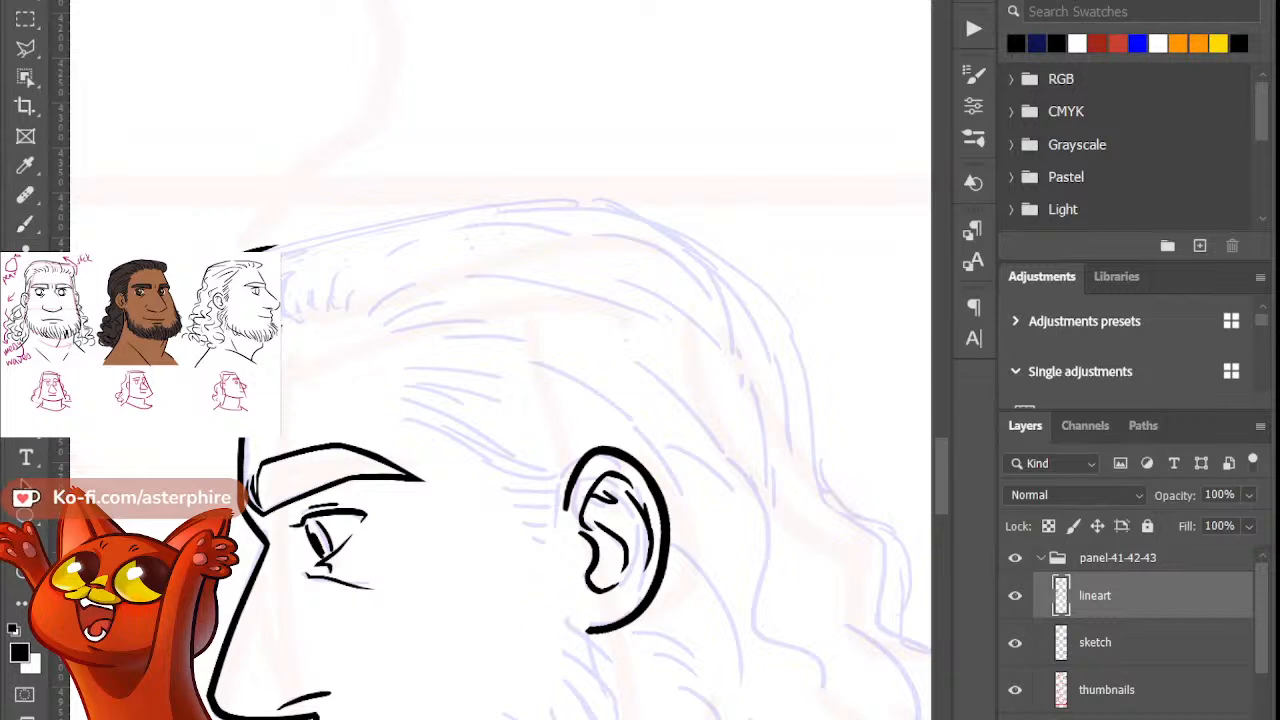
{"action": "key", "text": "b"}
{"action": "key", "text": "e"}
{"action": "key", "text": "b"}
{"action": "key", "text": "e"}
{"action": "key", "text": "b"}
Step: Ink a long strand curving up and back from the front hairline and a short tapered strand behind it
{"action": "left_click_drag", "start_coordinate": [304, 320], "coordinate": [392, 241]}
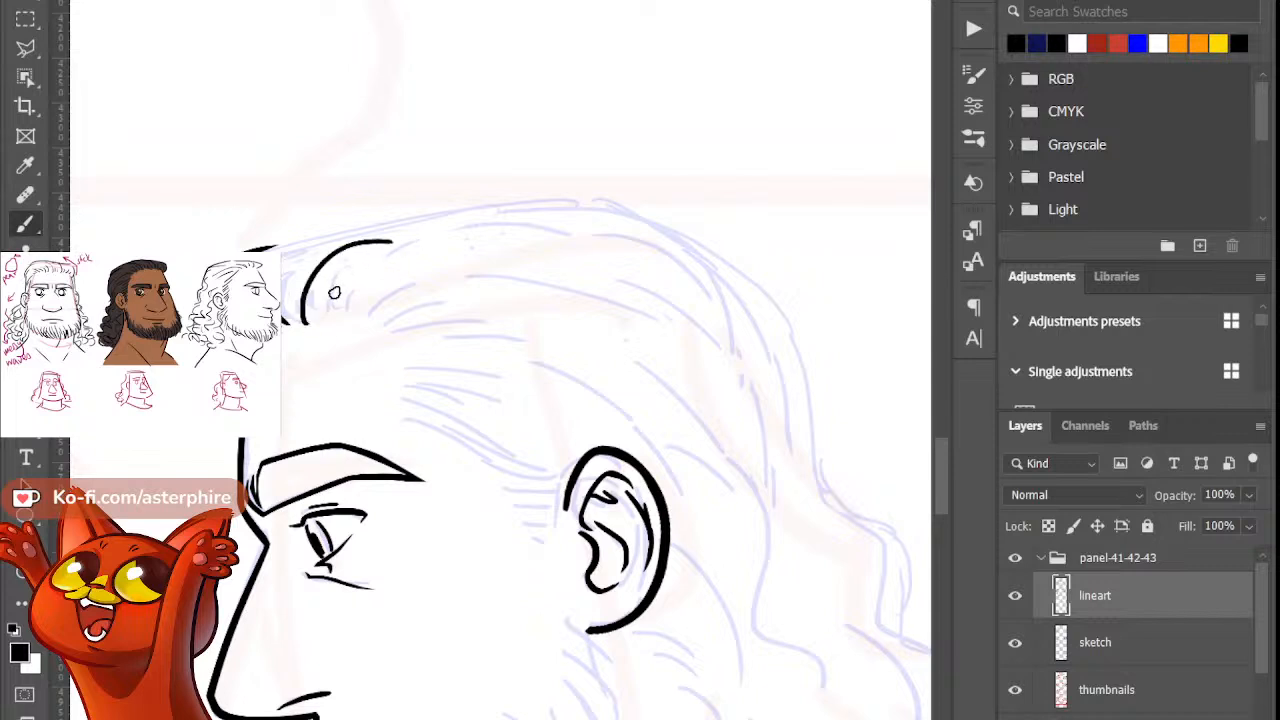
{"action": "key", "text": "e"}
{"action": "key", "text": "b"}
{"action": "key", "text": "e"}
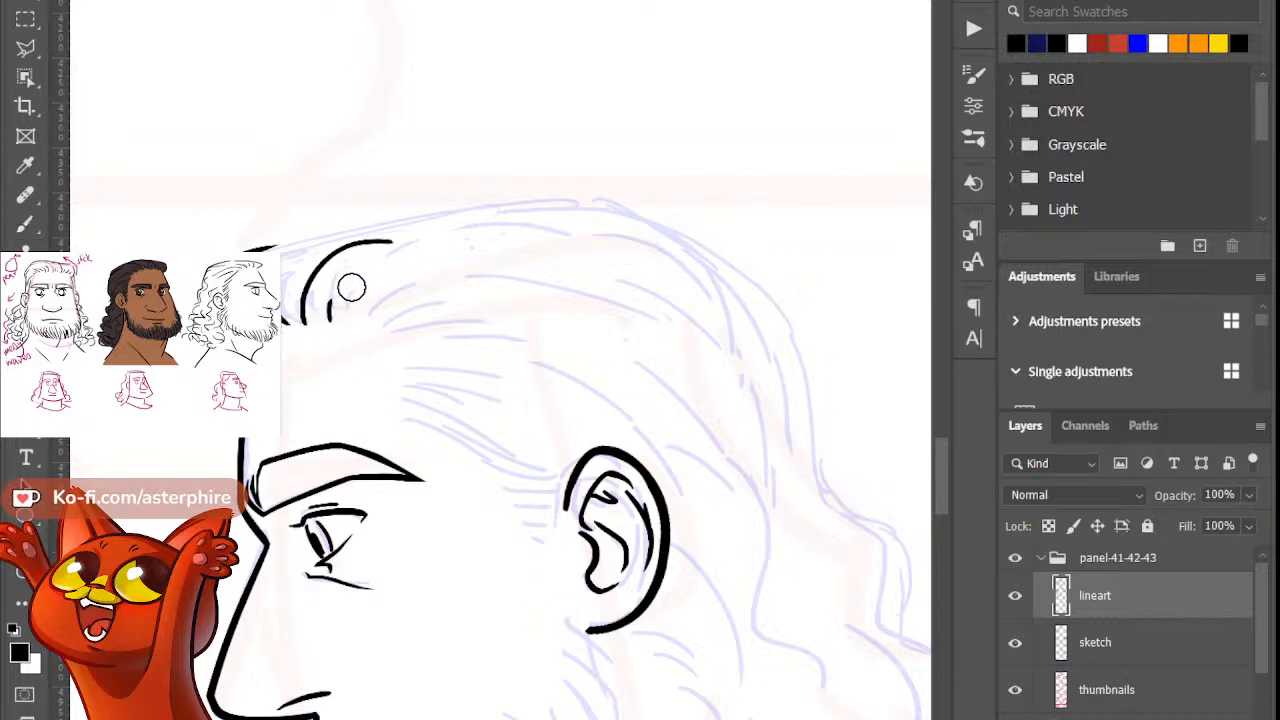
{"action": "key", "text": "b"}
Step: Ink a second long strand sweeping up and back from the hairline, redrawing it and tapering its back end
{"action": "mouse_move", "coordinate": [357, 313]}
{"action": "left_mouse_down"}
{"action": "mouse_move", "coordinate": [379, 281]}
{"action": "mouse_move", "coordinate": [477, 240]}
{"action": "left_mouse_up"}
{"action": "key", "text": "ctrl+z"}
{"action": "left_click_drag", "start_coordinate": [355, 318], "coordinate": [466, 254]}
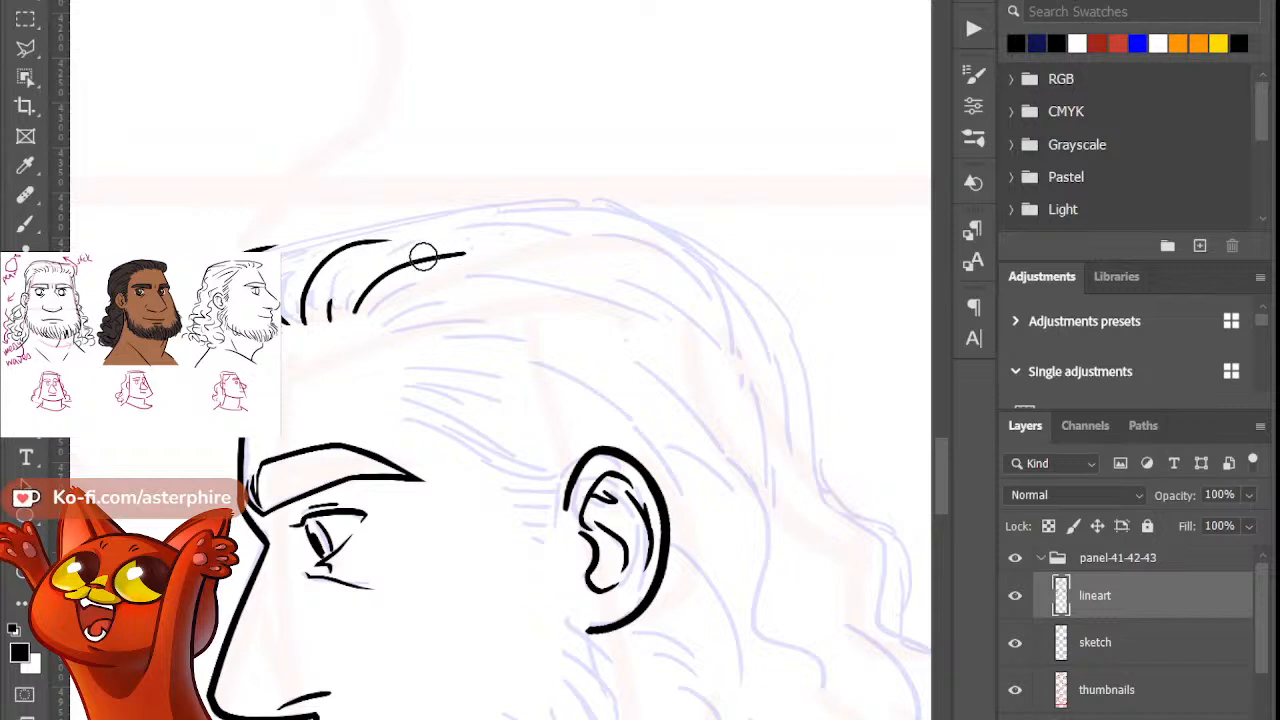
{"action": "left_click_drag", "start_coordinate": [453, 247], "coordinate": [429, 243]}
{"action": "key", "text": "b"}
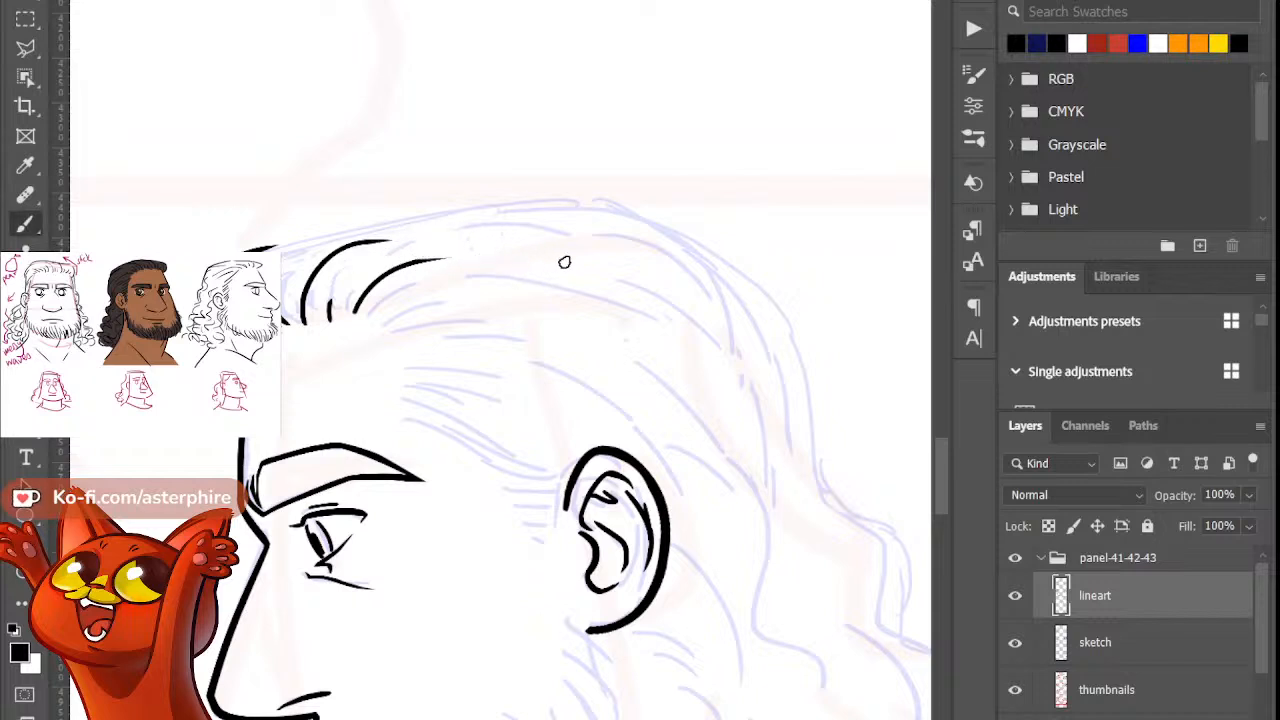
{"action": "key", "text": "ctrl+z"}
{"action": "key", "text": "e"}
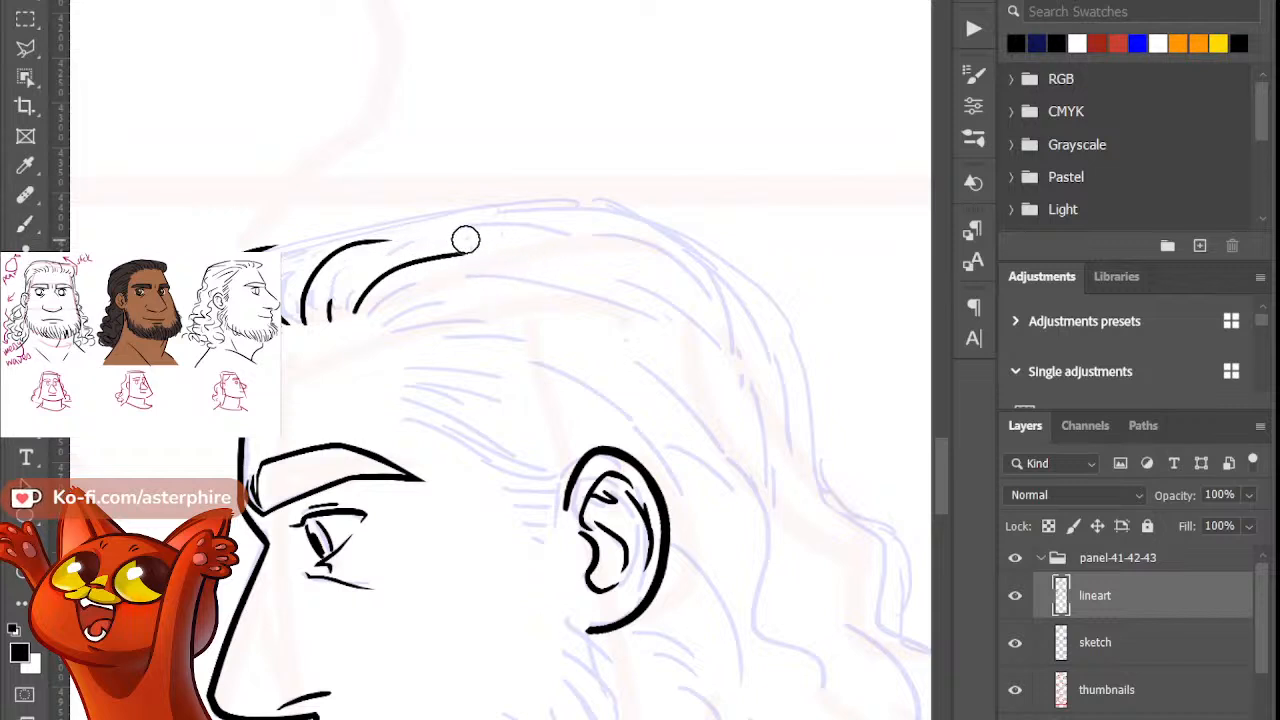
{"action": "key", "text": "b"}
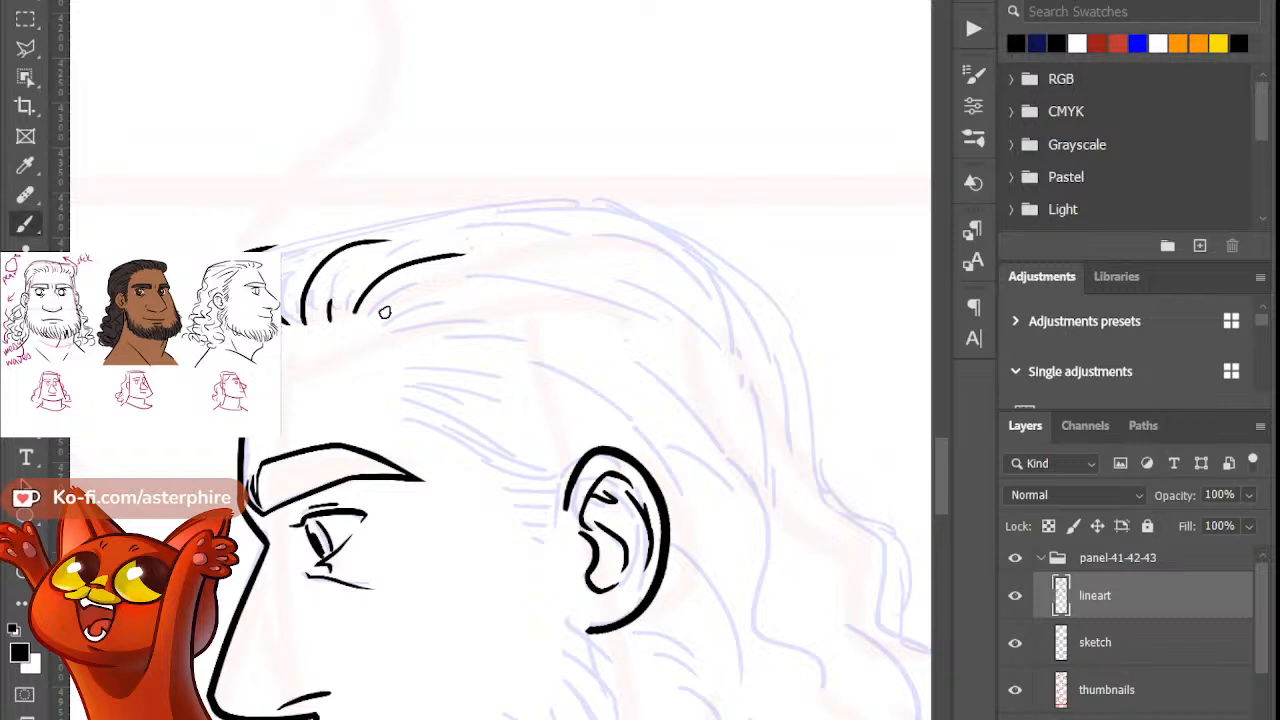
Step: Taper the lower end of the second long strand where it meets the hairline, alternating erasing and brushing
{"action": "key", "text": "e"}
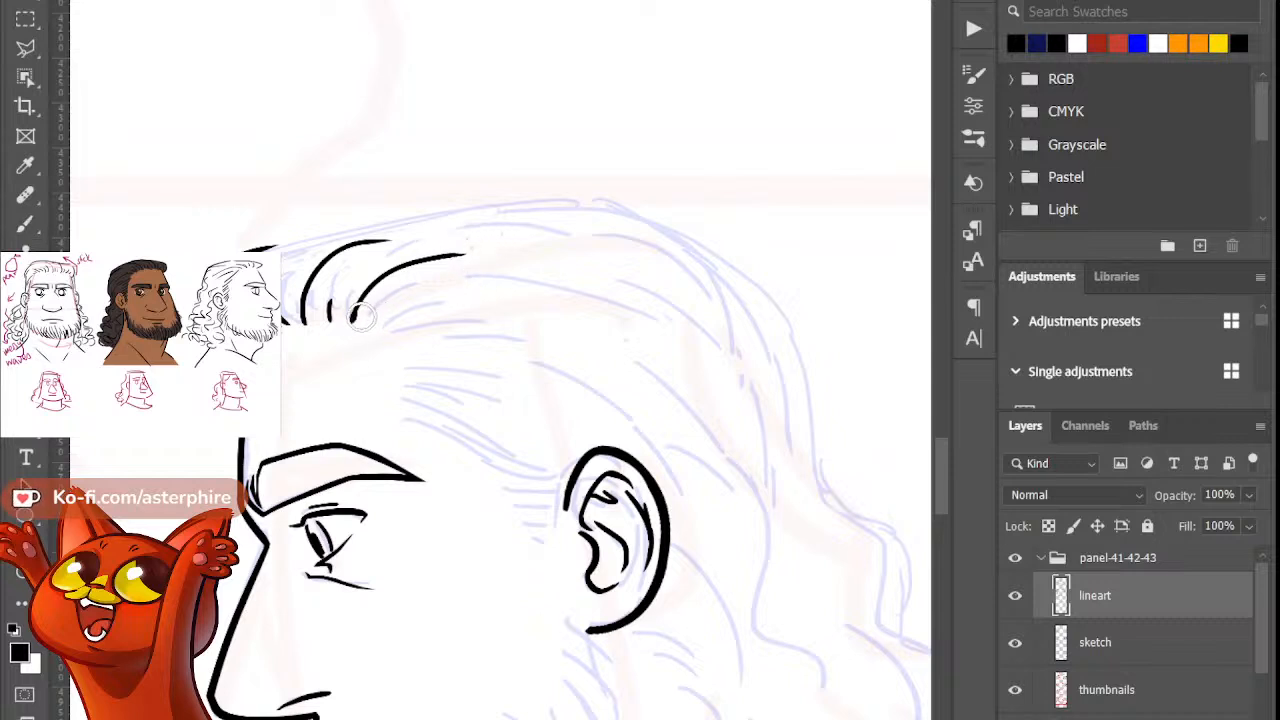
{"action": "key", "text": "b"}
{"action": "key", "text": "e"}
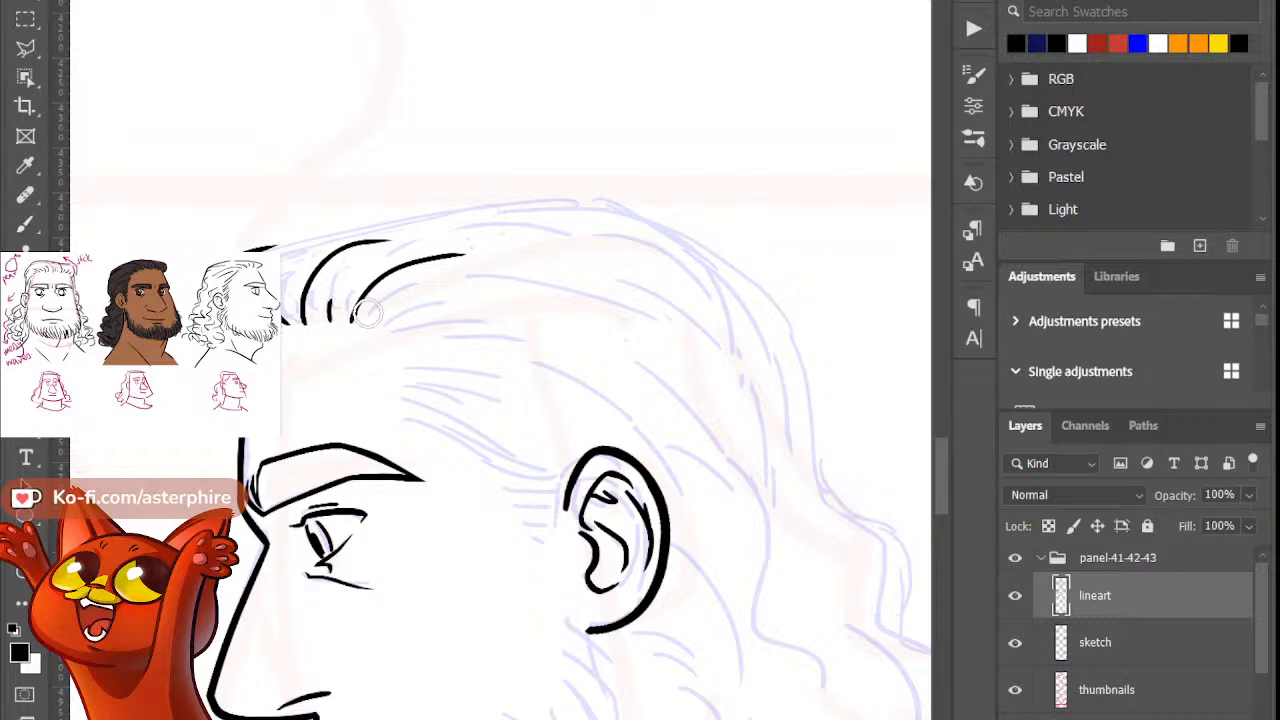
{"action": "key", "text": "b"}
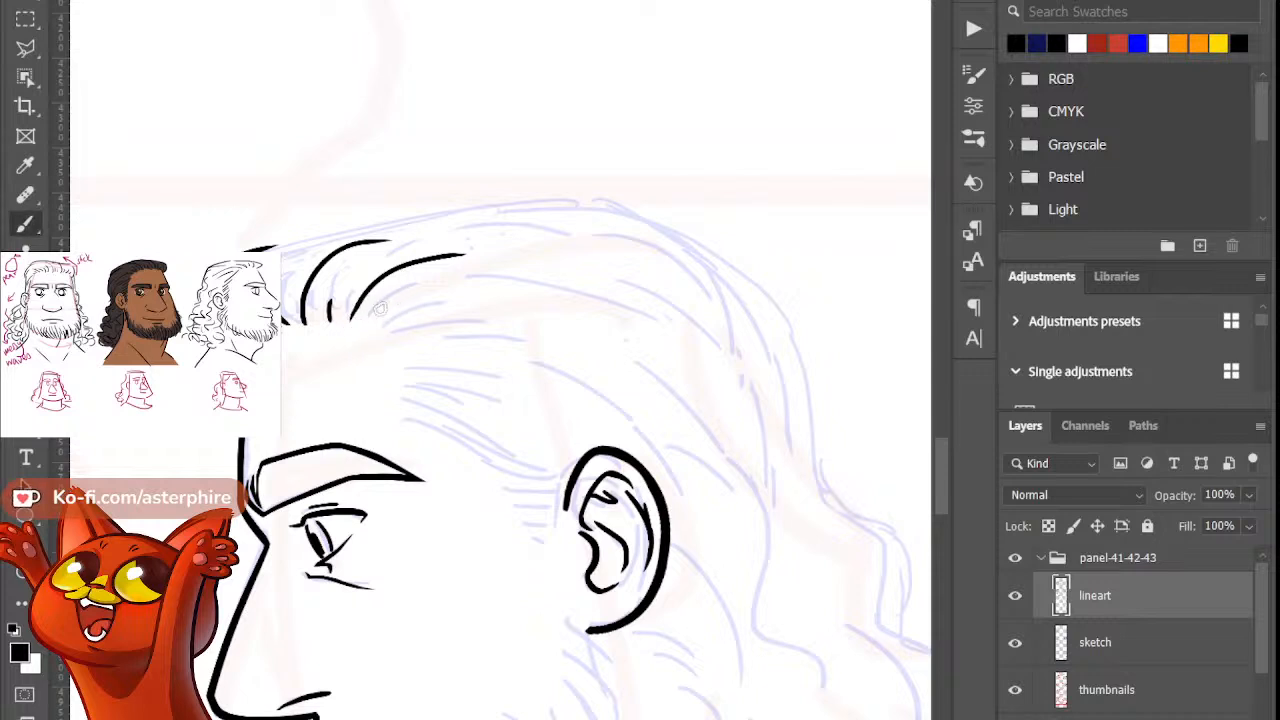
Step: Ink a short tapered strand just beneath the second long strand at the hairline, redrawing and trimming it
{"action": "key", "text": "e"}
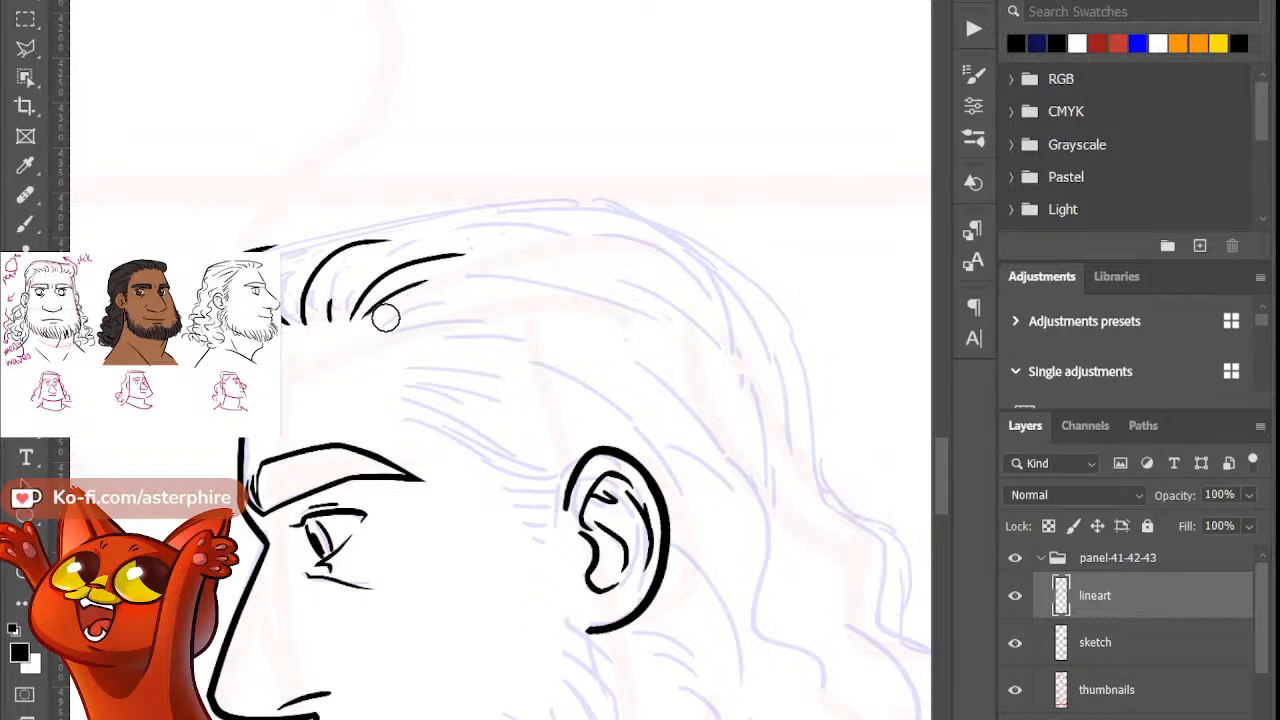
{"action": "key", "text": "b"}
{"action": "key", "text": "e"}
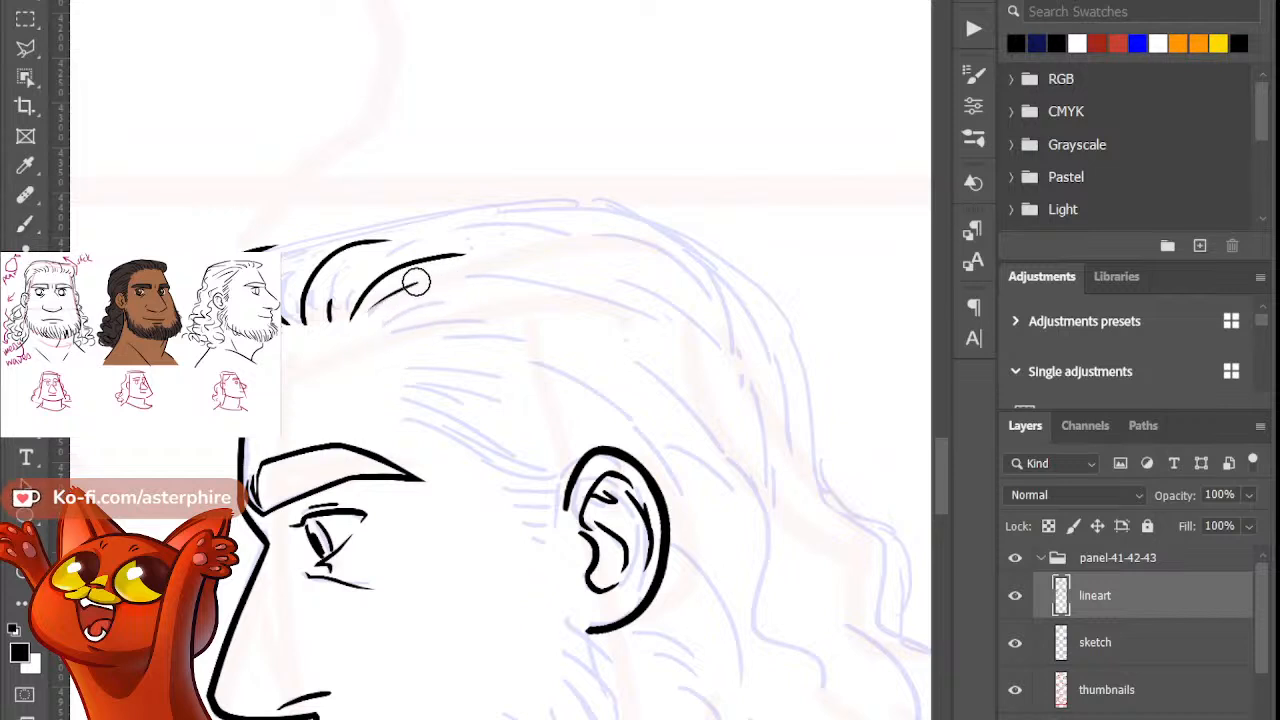
{"action": "key", "text": "b"}
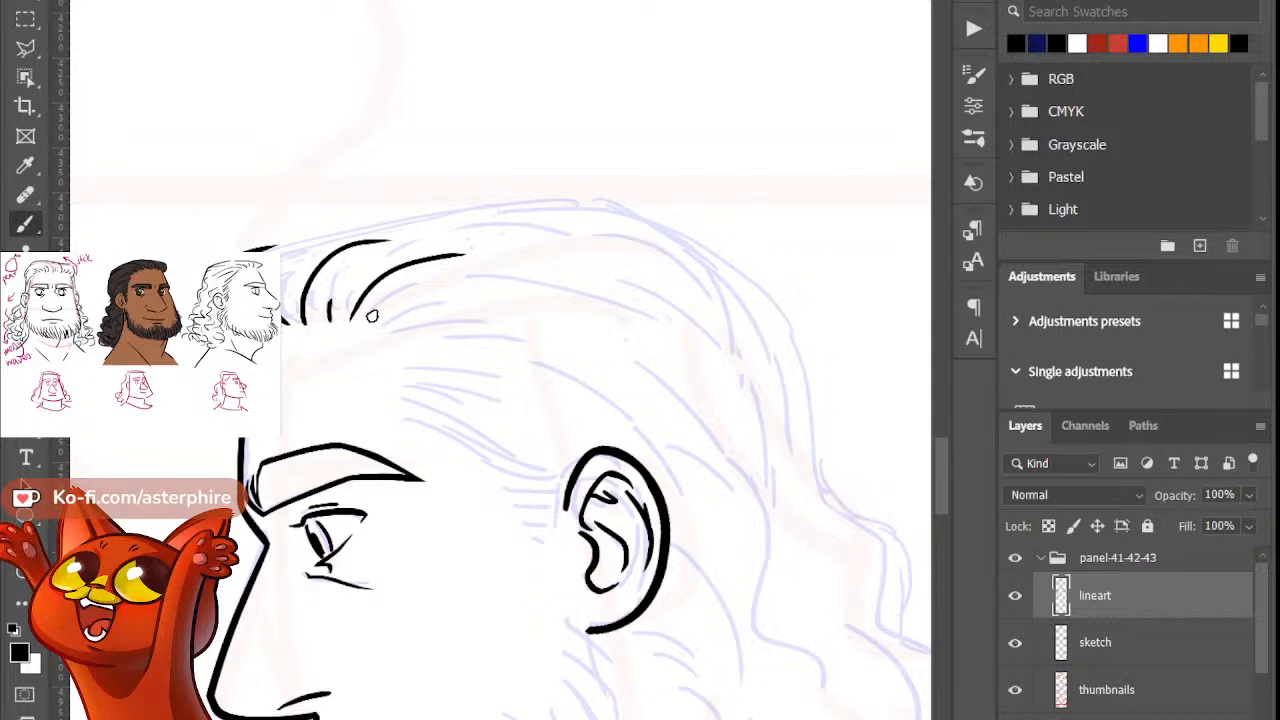
{"action": "key", "text": "ctrl+z"}
{"action": "left_click_drag", "start_coordinate": [364, 324], "coordinate": [430, 289]}
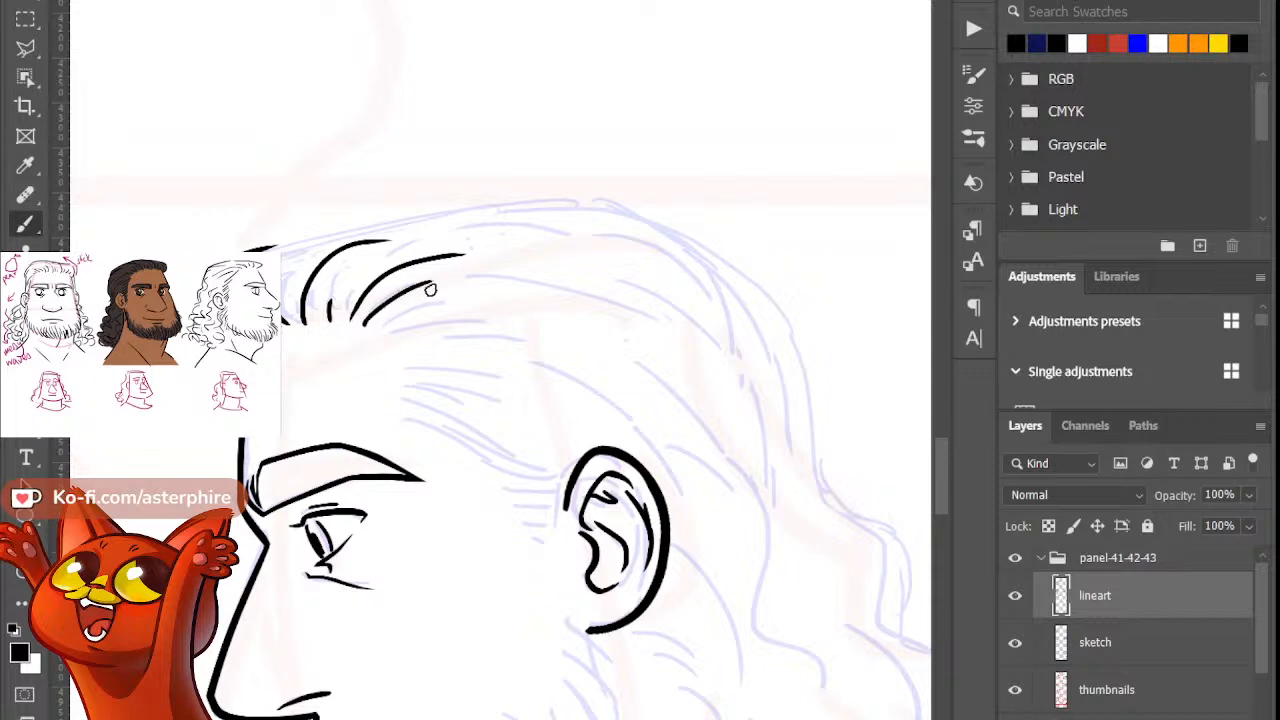
{"action": "left_click_drag", "start_coordinate": [368, 320], "coordinate": [462, 262]}
{"action": "key", "text": "e"}
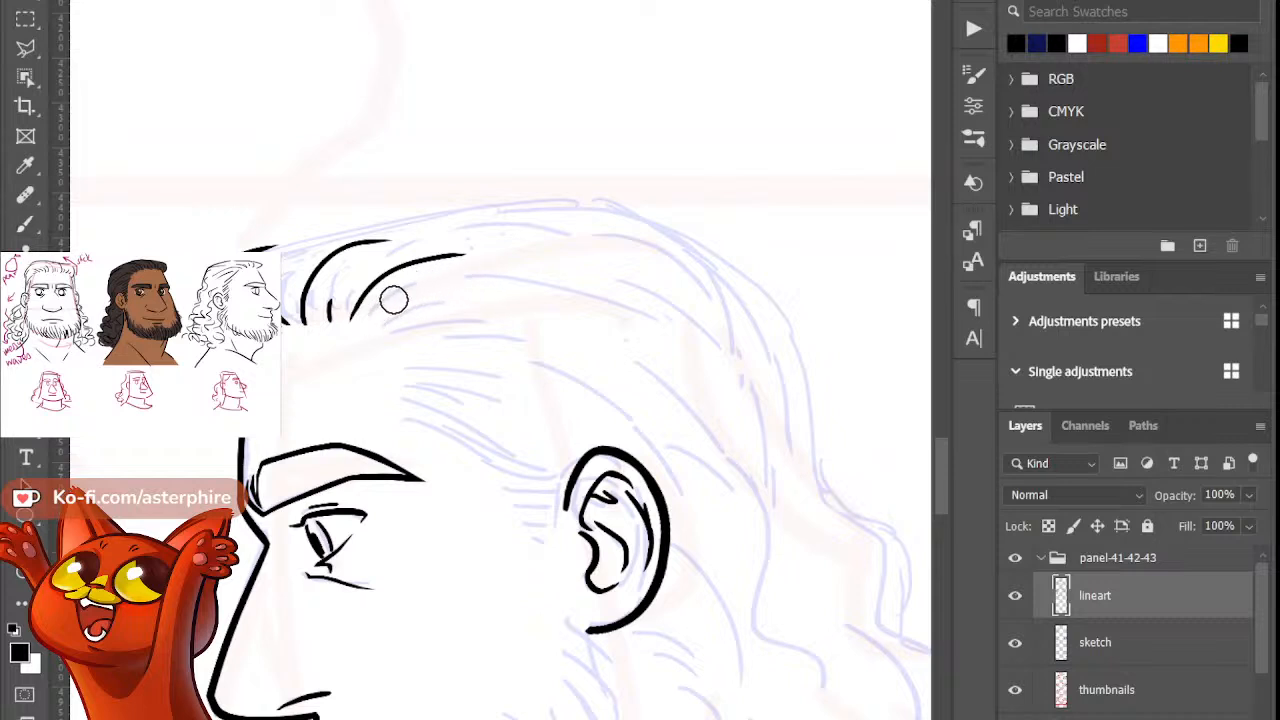
{"action": "key", "text": "b"}
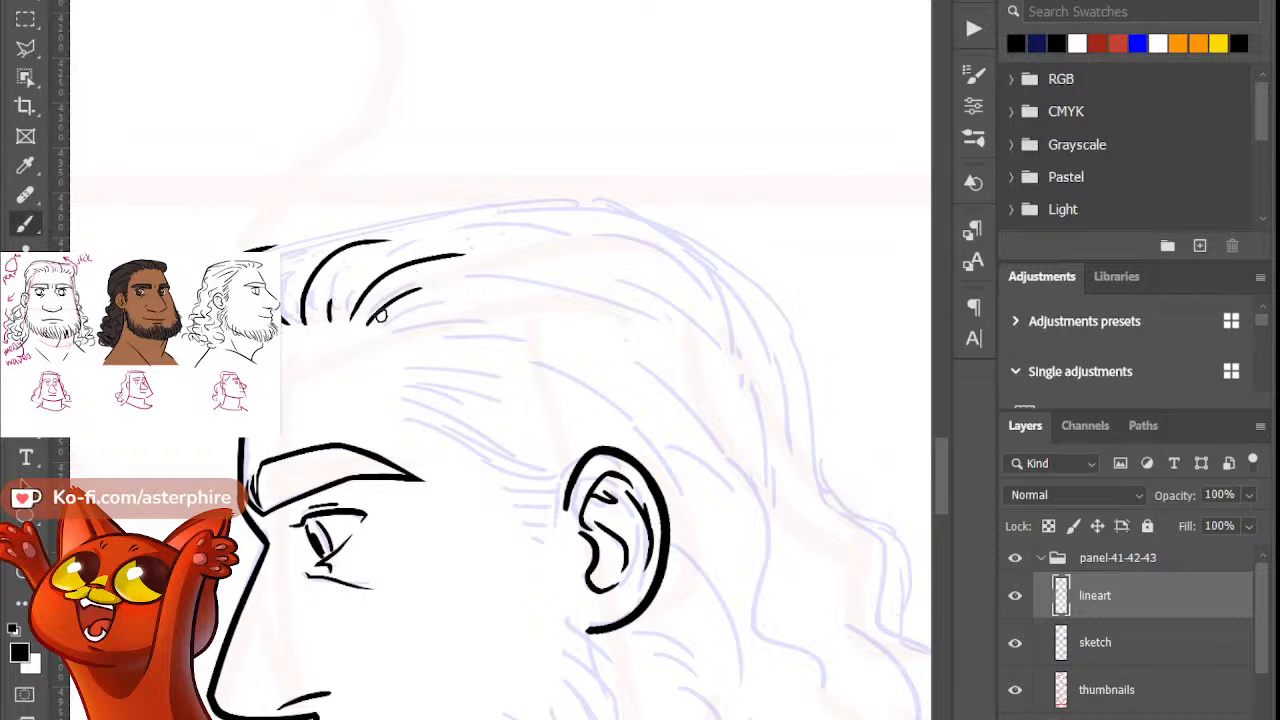
Step: Ink a long strand arching back from the hairline above the temple and erase its ends into tapered points
{"action": "mouse_move", "coordinate": [372, 322]}
{"action": "left_mouse_down"}
{"action": "mouse_move", "coordinate": [422, 290]}
{"action": "mouse_move", "coordinate": [570, 340]}
{"action": "left_mouse_up"}
{"action": "key", "text": "e"}
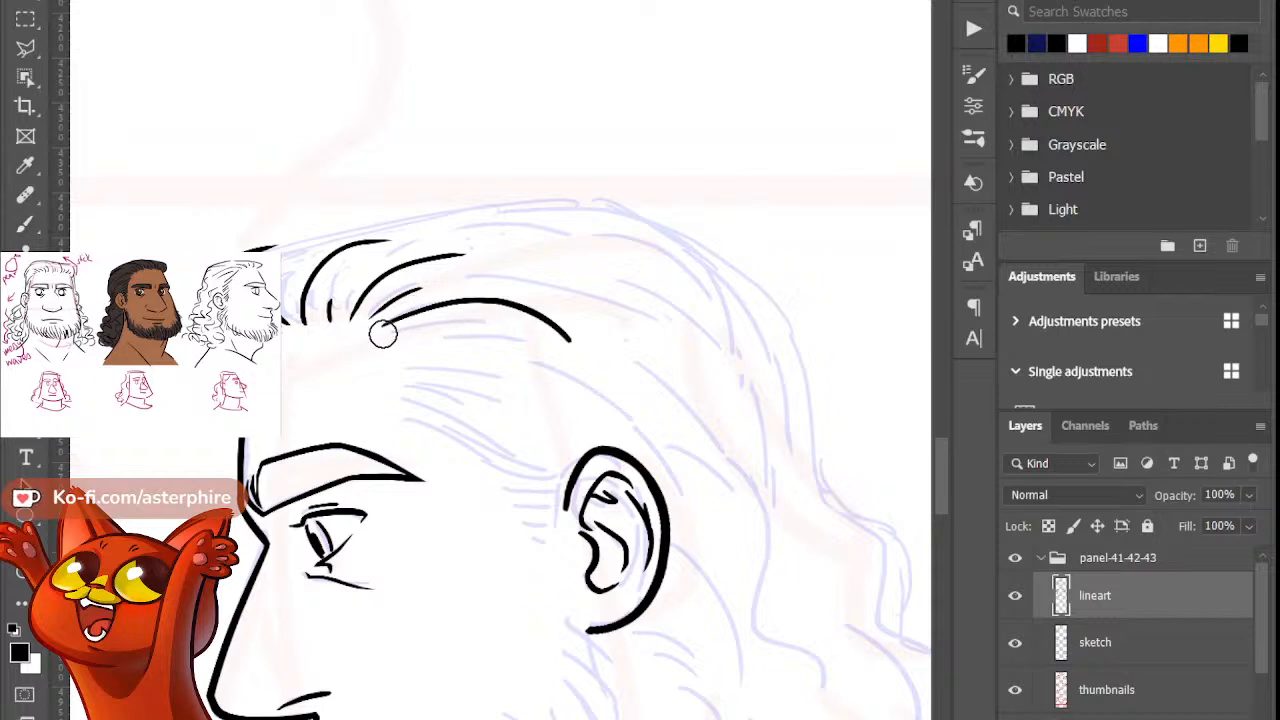
{"action": "key", "text": "b"}
{"action": "key", "text": "e"}
{"action": "left_click_drag", "start_coordinate": [497, 317], "coordinate": [574, 363]}
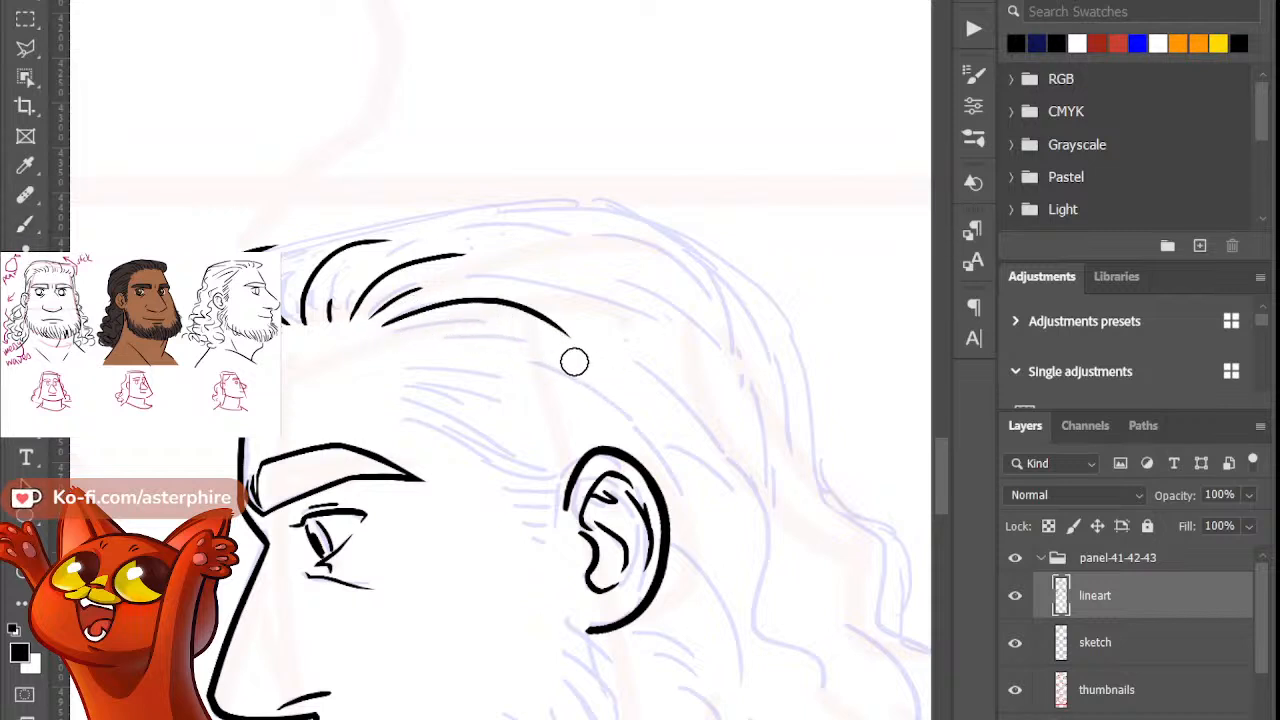
{"action": "key", "text": "b"}
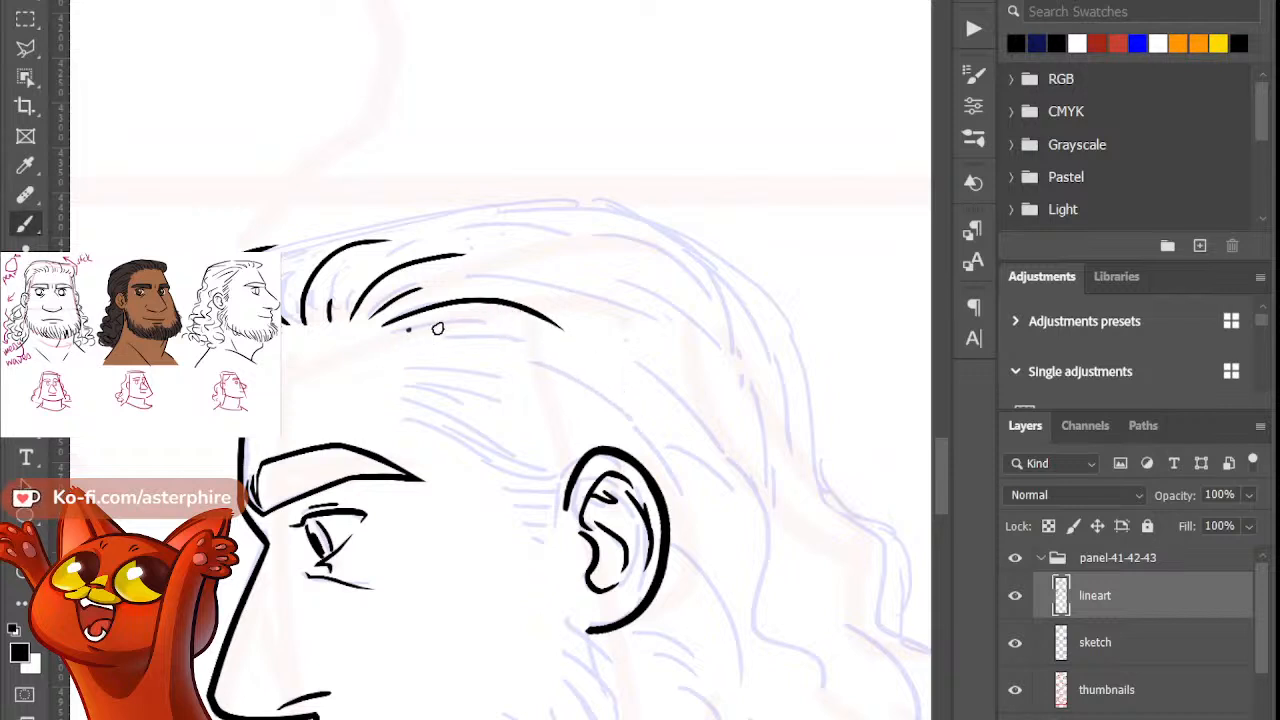
Step: Ink a parallel strand directly under the arched one and a short strand below it, tapering their ends
{"action": "left_click_drag", "start_coordinate": [406, 334], "coordinate": [545, 340]}
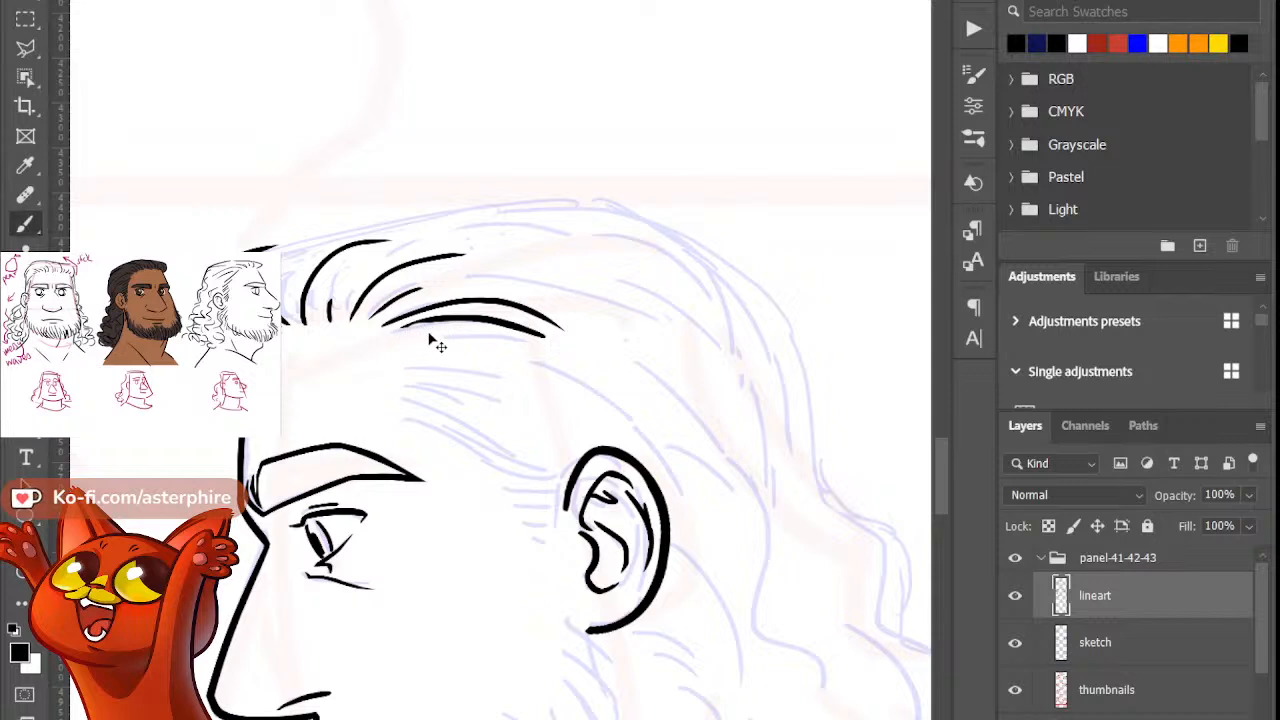
{"action": "key", "text": "e"}
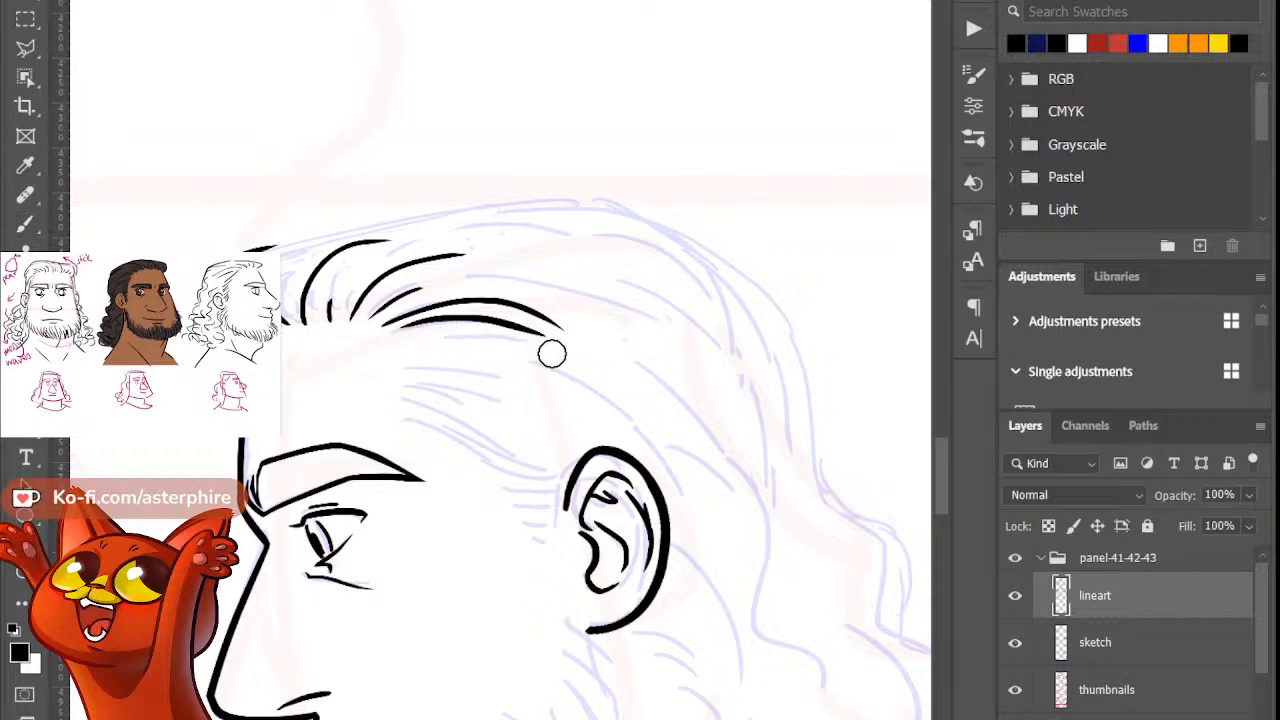
{"action": "key", "text": "b"}
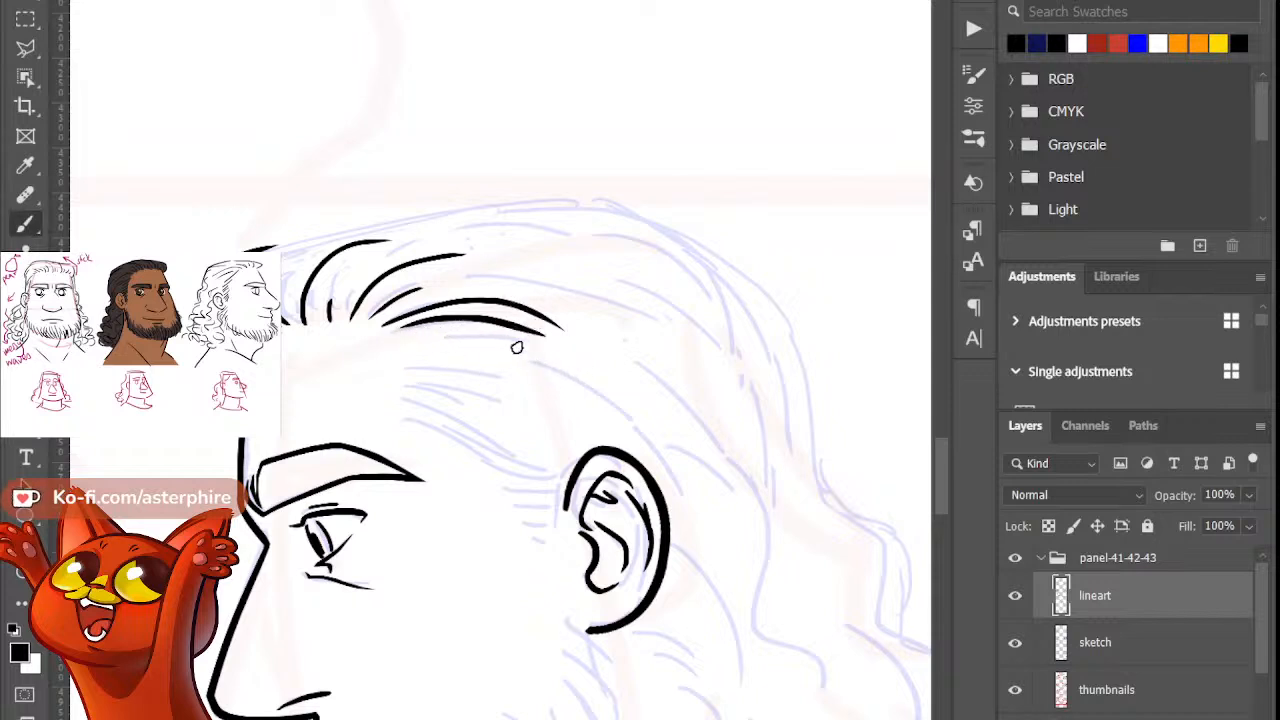
{"action": "left_click_drag", "start_coordinate": [405, 340], "coordinate": [509, 348]}
{"action": "key", "text": "e"}
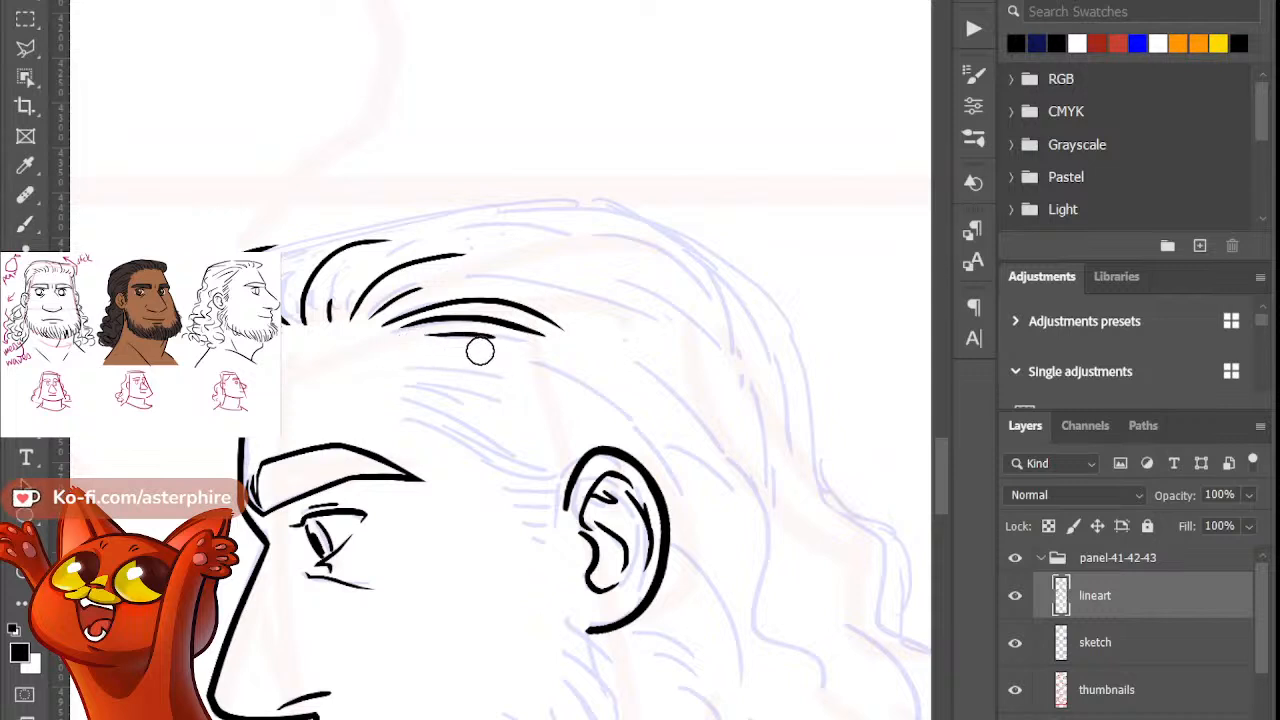
{"action": "key", "text": "b"}
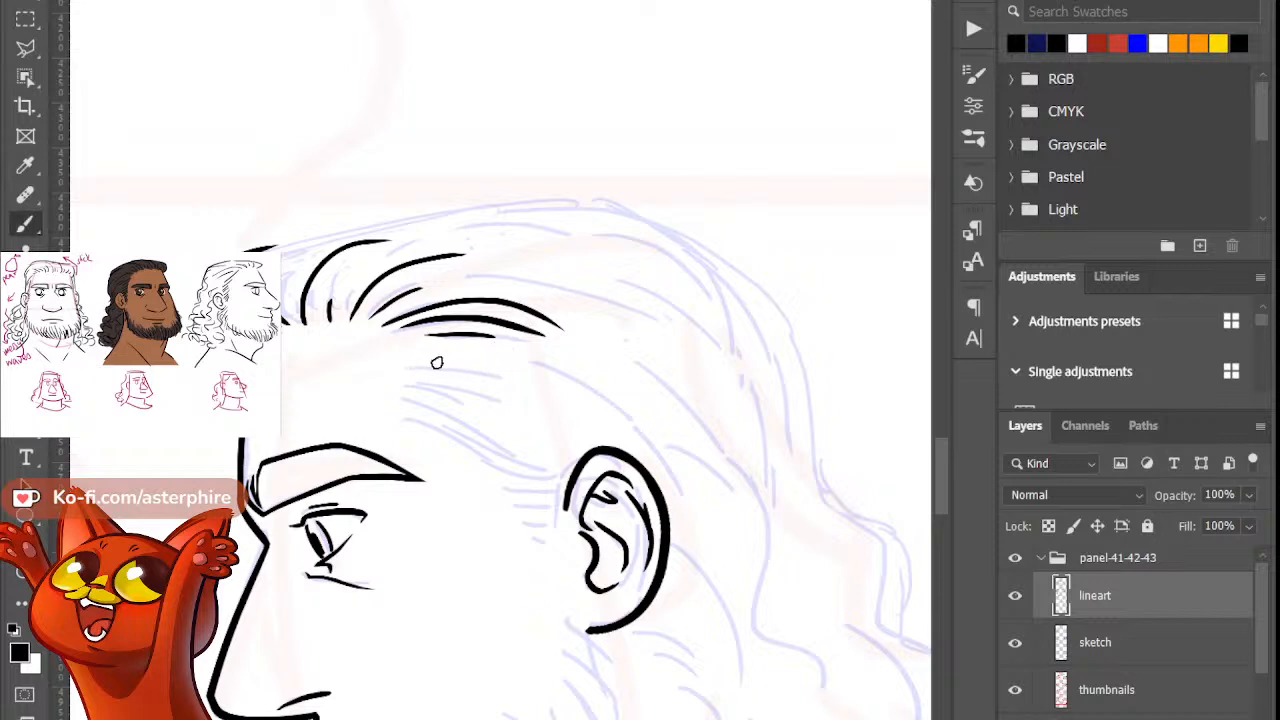
Step: Ink a long strand sweeping from the temple back toward the top of the ear, with both ends tapered
{"action": "left_click_drag", "start_coordinate": [404, 358], "coordinate": [582, 409]}
{"action": "key", "text": "ctrl+z"}
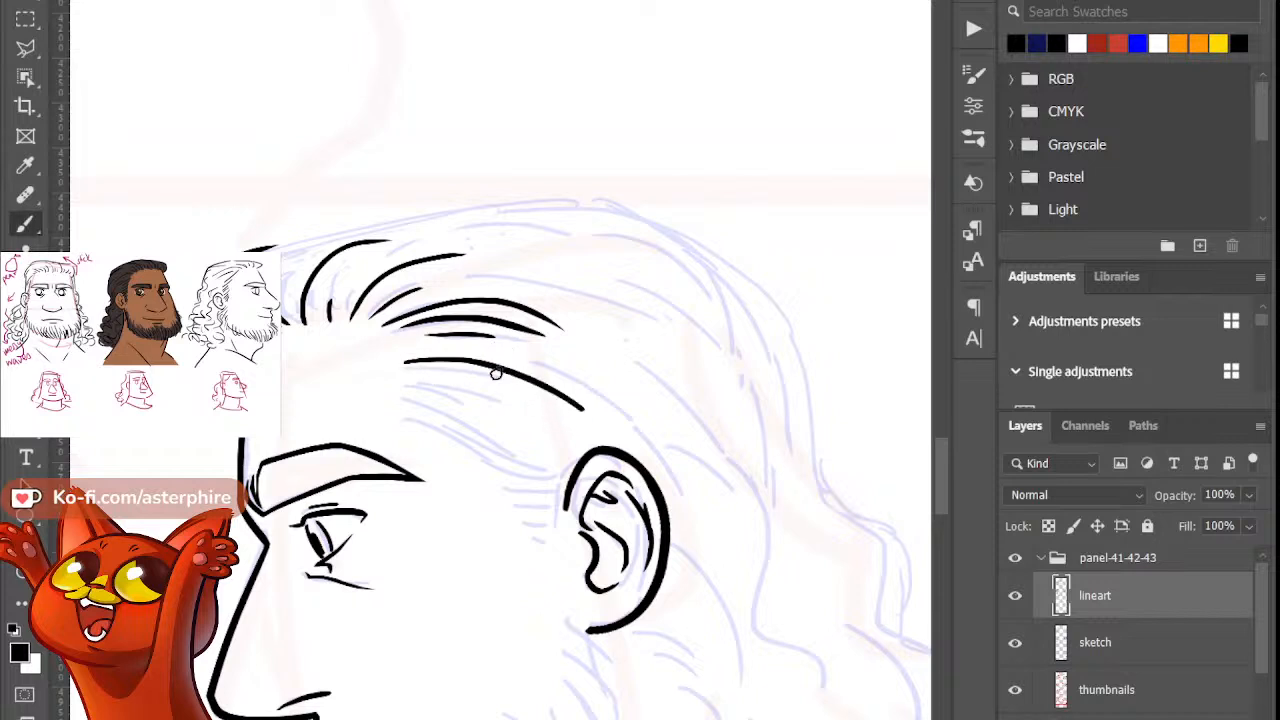
{"action": "key", "text": "e"}
{"action": "left_click_drag", "start_coordinate": [399, 368], "coordinate": [412, 362]}
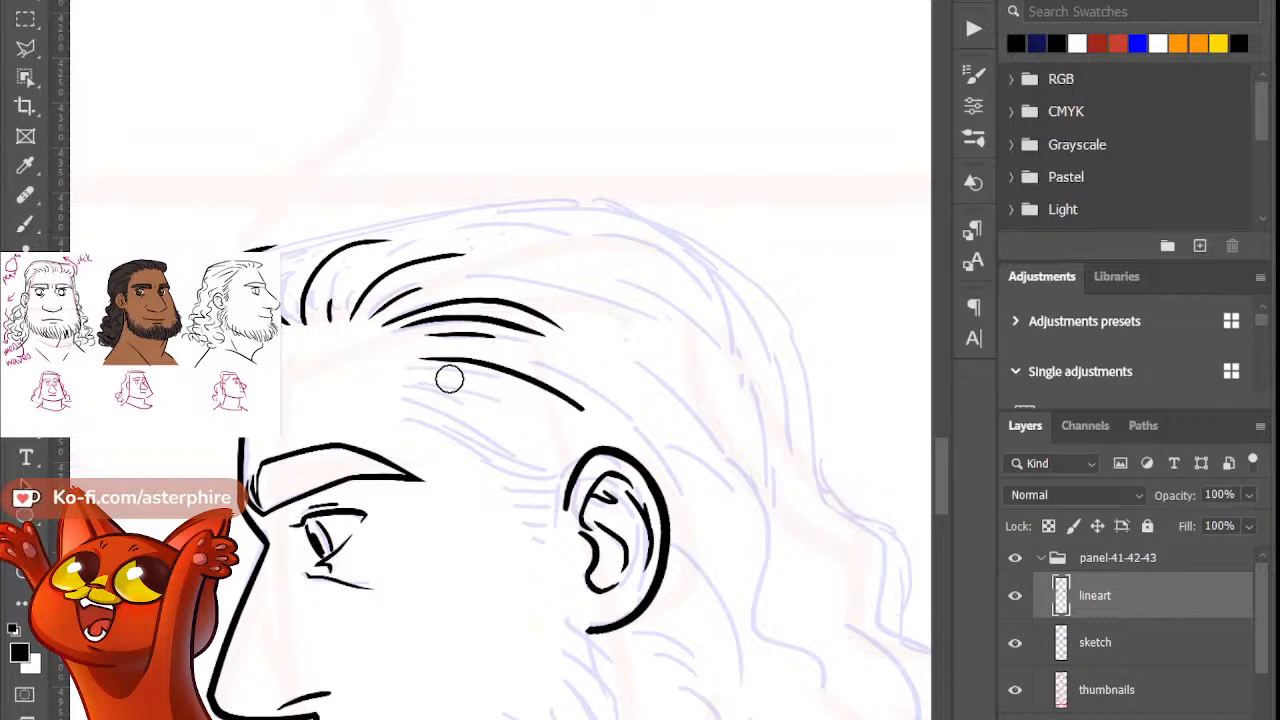
{"action": "left_click_drag", "start_coordinate": [519, 357], "coordinate": [588, 407]}
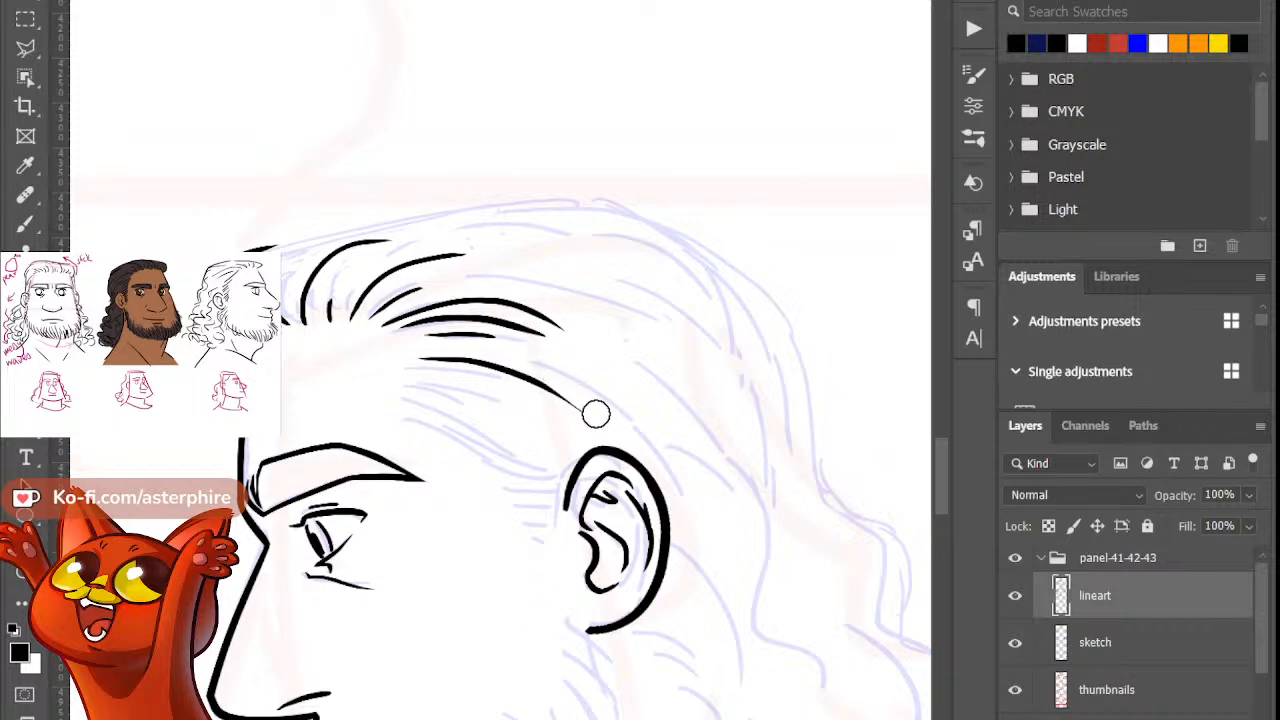
{"action": "key", "text": "b"}
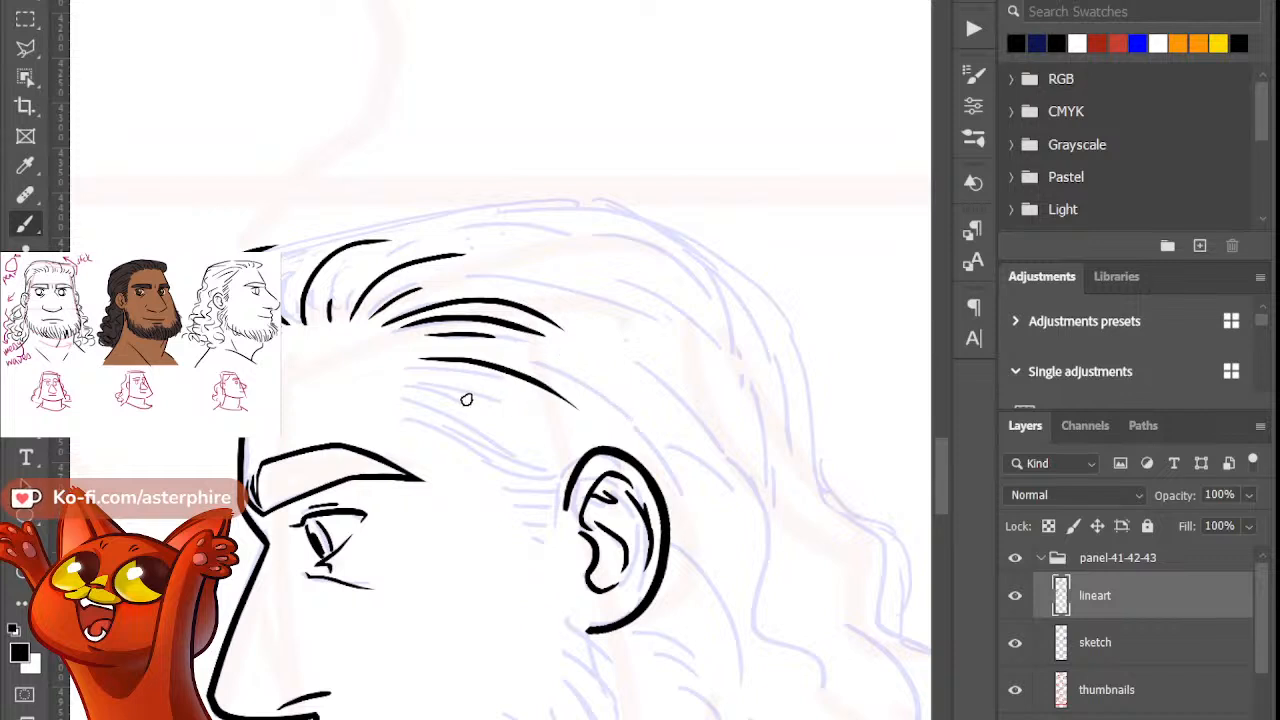
Step: Ink a short thin strand right beneath the front of the temple strand, redrawing it shorter
{"action": "left_click_drag", "start_coordinate": [421, 370], "coordinate": [571, 431]}
{"action": "key", "text": "ctrl+z"}
{"action": "left_click_drag", "start_coordinate": [421, 369], "coordinate": [508, 383]}
{"action": "key", "text": "ctrl+z"}
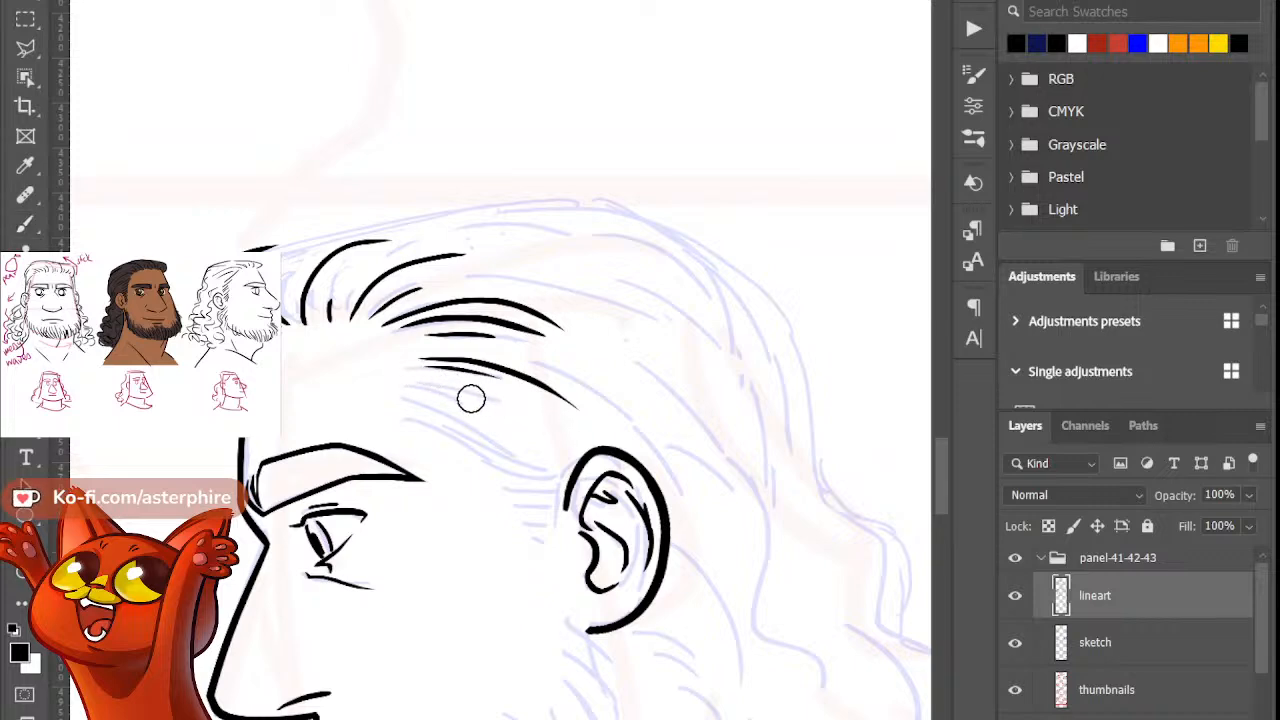
Step: Ink another temple strand sloping down toward the ear, redrawing it repeatedly and tapering its ends with the eraser
{"action": "left_click_drag", "start_coordinate": [408, 383], "coordinate": [603, 428]}
{"action": "key", "text": "ctrl+z"}
{"action": "left_click_drag", "start_coordinate": [410, 383], "coordinate": [600, 430]}
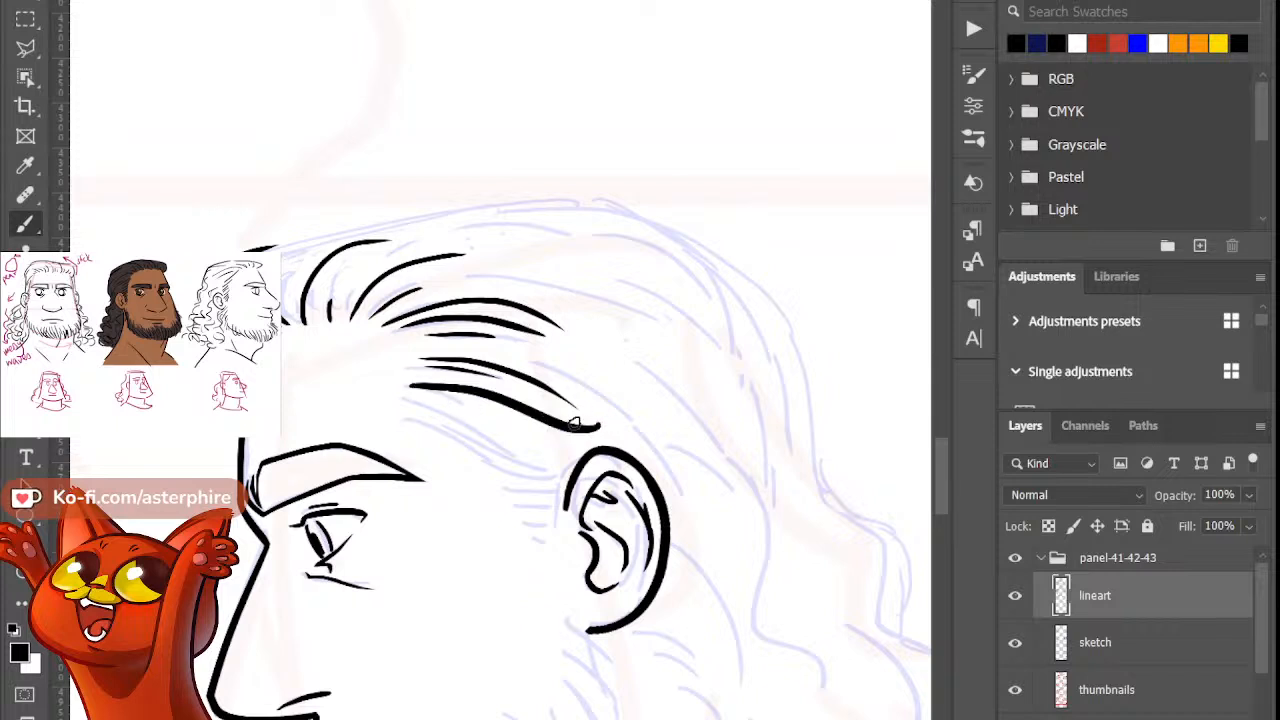
{"action": "key", "text": "ctrl+z"}
{"action": "left_click_drag", "start_coordinate": [410, 383], "coordinate": [615, 428]}
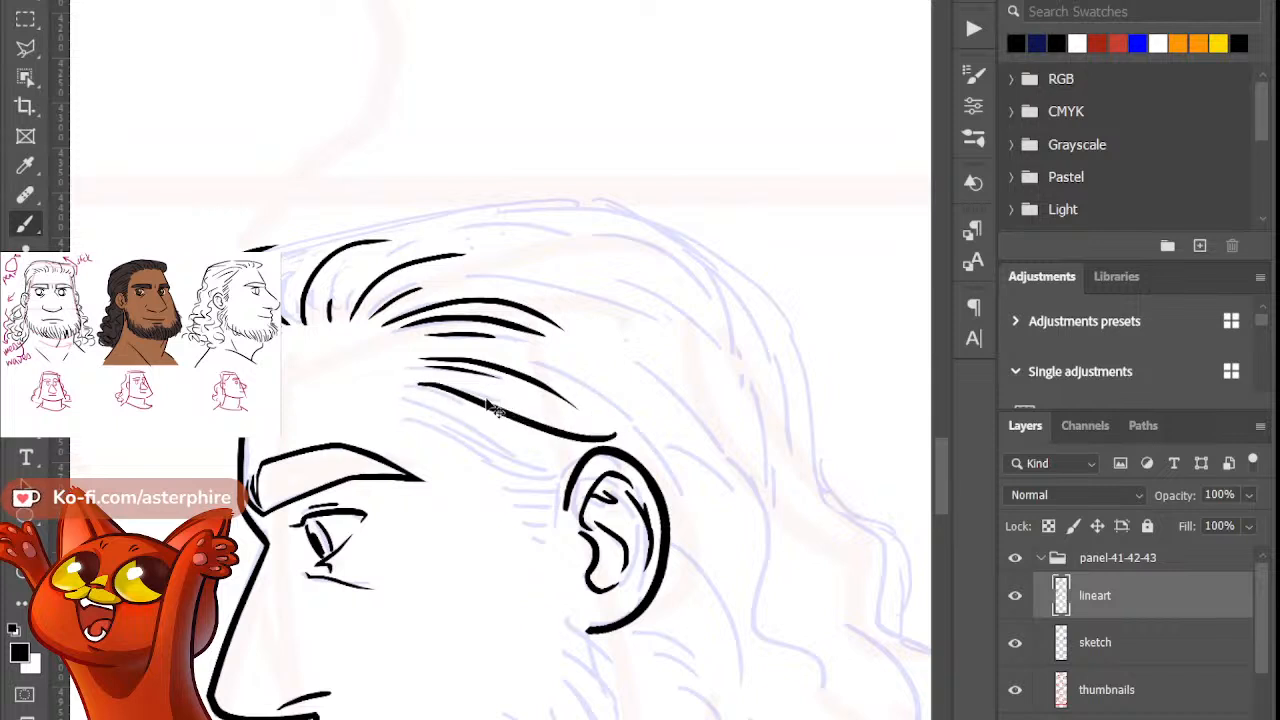
{"action": "key", "text": "ctrl+z"}
{"action": "left_click_drag", "start_coordinate": [418, 385], "coordinate": [560, 425]}
{"action": "key", "text": "ctrl+z"}
{"action": "left_click_drag", "start_coordinate": [420, 385], "coordinate": [566, 438]}
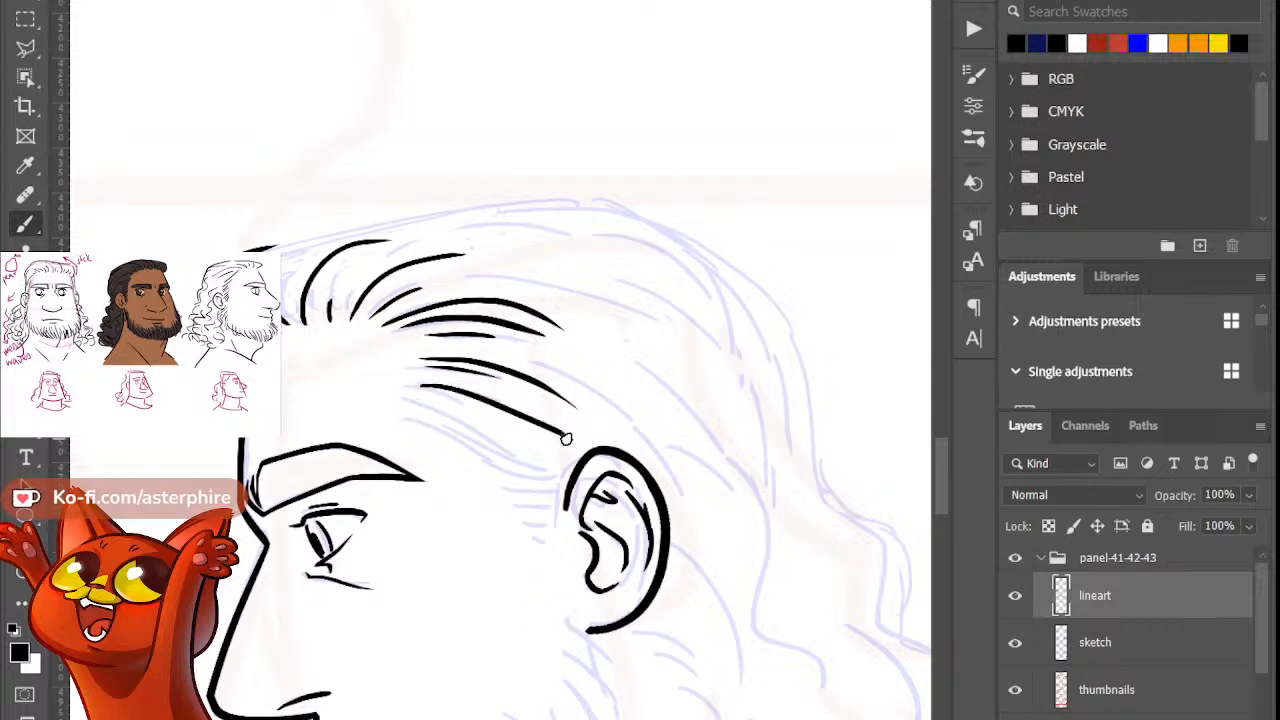
{"action": "key", "text": "e"}
{"action": "mouse_move", "coordinate": [433, 401]}
{"action": "left_mouse_down"}
{"action": "mouse_move", "coordinate": [497, 426]}
{"action": "mouse_move", "coordinate": [414, 392]}
{"action": "mouse_move", "coordinate": [510, 430]}
{"action": "mouse_move", "coordinate": [586, 438]}
{"action": "left_mouse_up"}
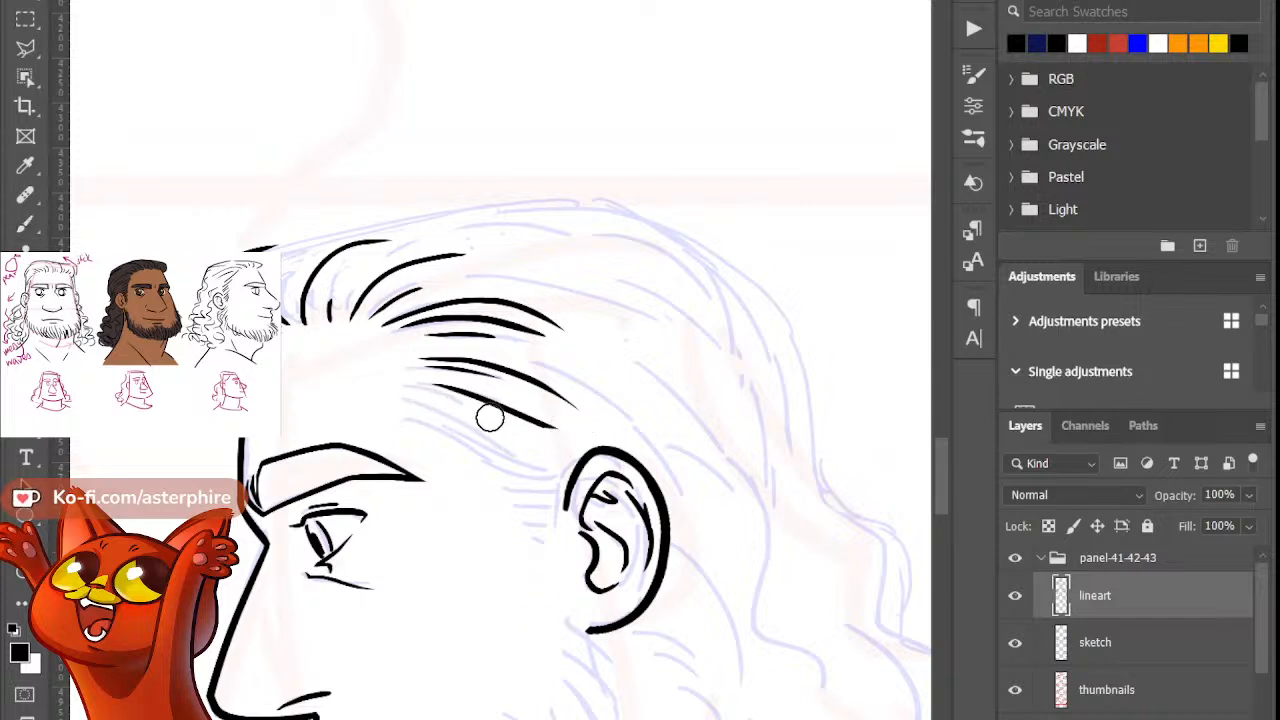
{"action": "key", "text": "b"}
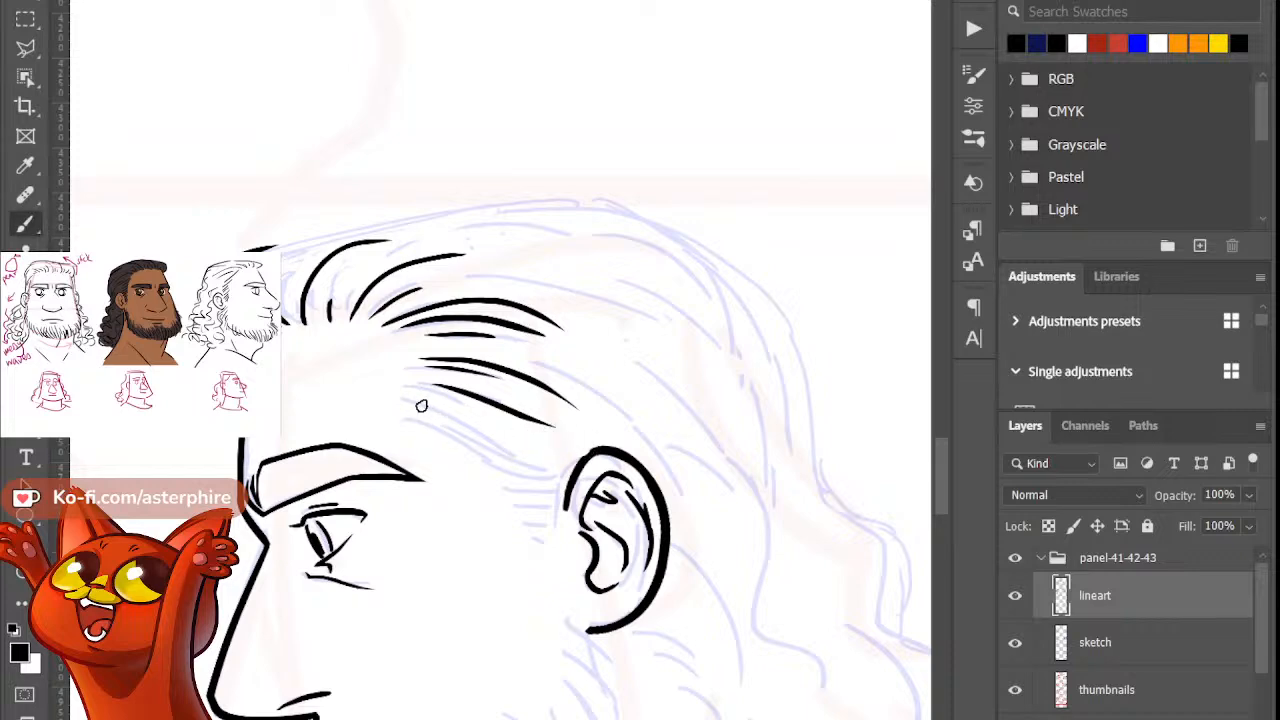
{"action": "left_click_drag", "start_coordinate": [424, 406], "coordinate": [558, 468]}
{"action": "key", "text": "ctrl+z"}
{"action": "mouse_move", "coordinate": [428, 409]}
{"action": "left_mouse_down"}
{"action": "mouse_move", "coordinate": [572, 456]}
{"action": "mouse_move", "coordinate": [485, 414]}
{"action": "left_mouse_up"}
{"action": "key", "text": "ctrl+z"}
{"action": "key", "text": "ctrl+z"}
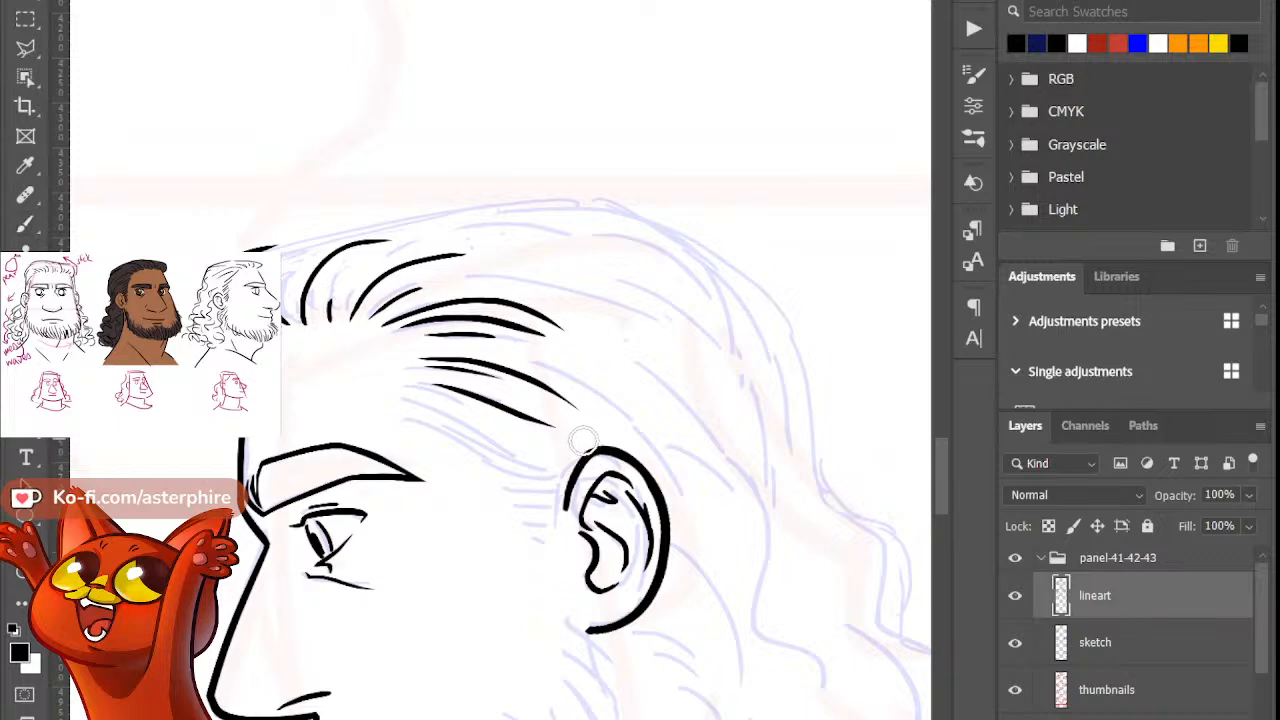
Step: Ink the lowest temple strand curving down to the front of the ear's top, redrawing it and tapering its ends
{"action": "key", "text": "b"}
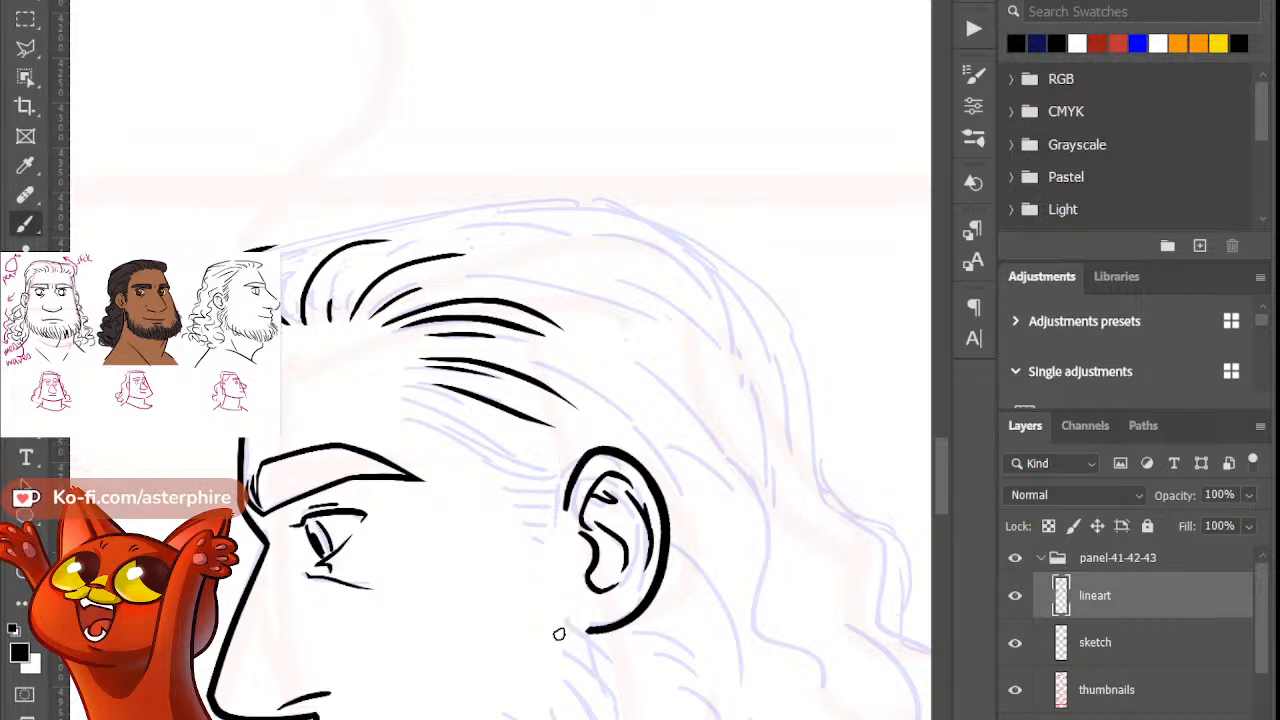
{"action": "left_click_drag", "start_coordinate": [417, 408], "coordinate": [563, 463]}
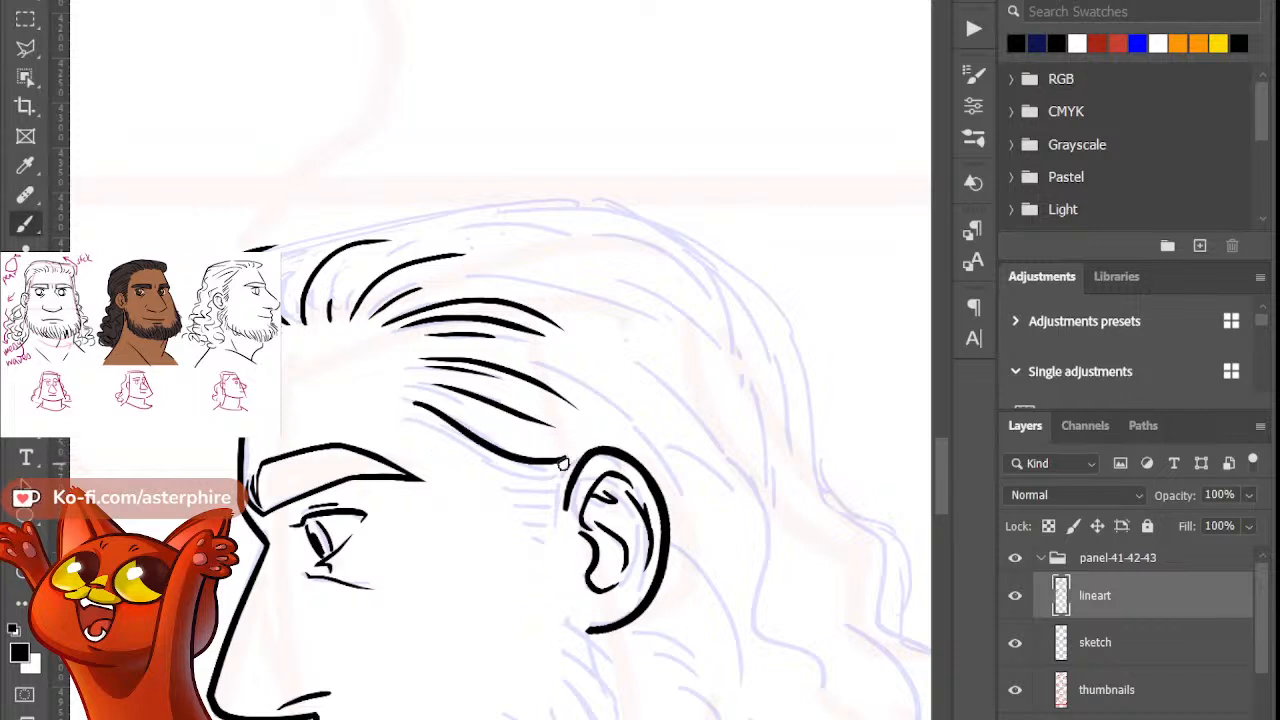
{"action": "key", "text": "ctrl+z"}
{"action": "left_click_drag", "start_coordinate": [440, 414], "coordinate": [557, 463]}
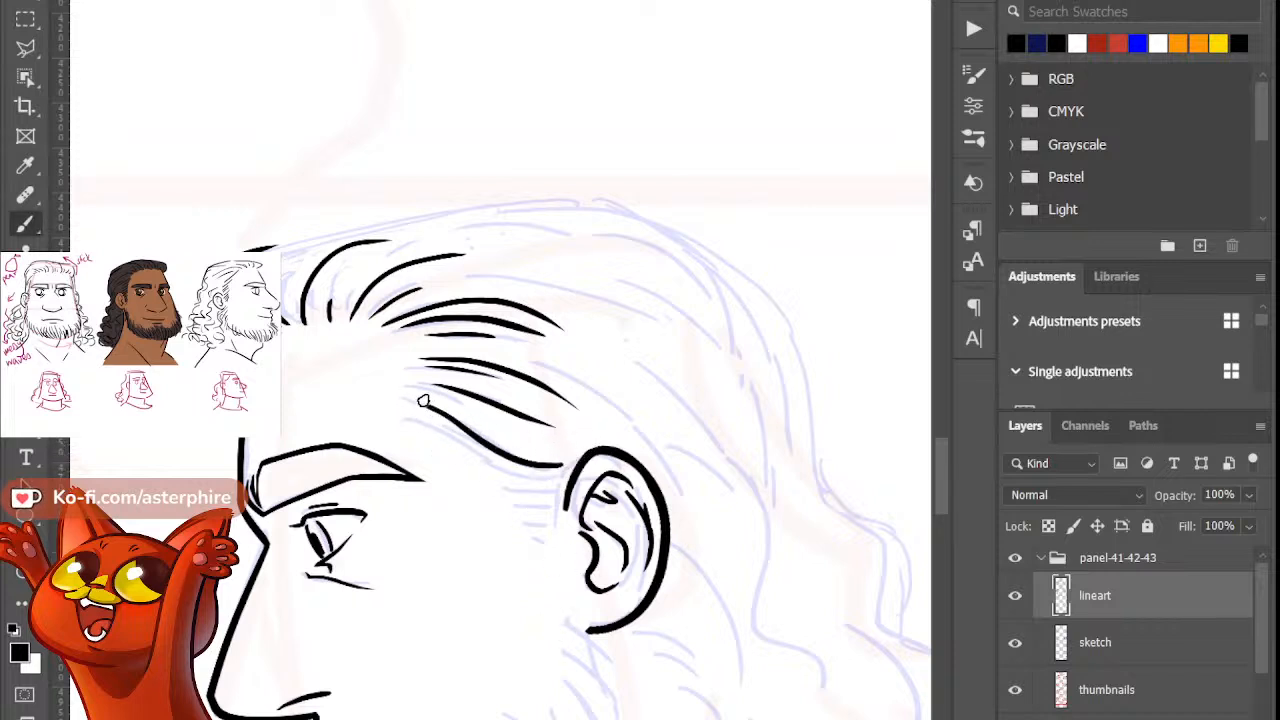
{"action": "key", "text": "b"}
{"action": "left_click_drag", "start_coordinate": [428, 407], "coordinate": [458, 424]}
{"action": "key", "text": "e"}
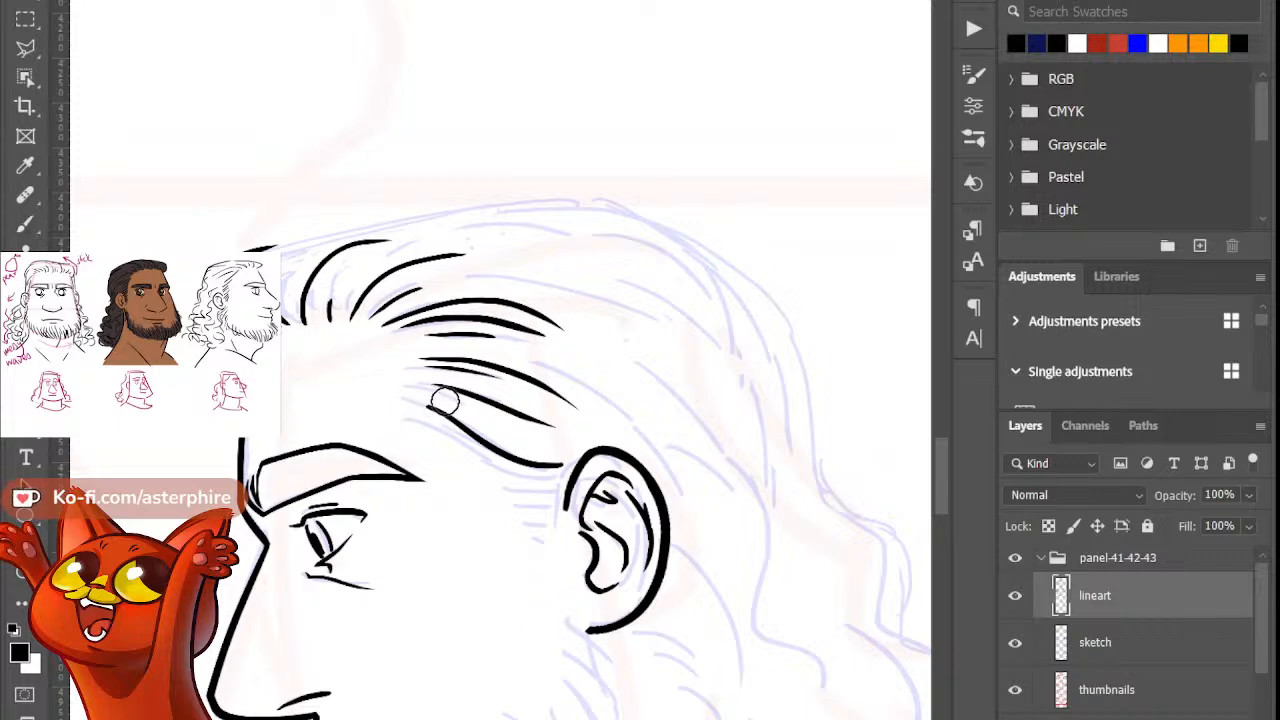
{"action": "key", "text": "b"}
{"action": "key", "text": "e"}
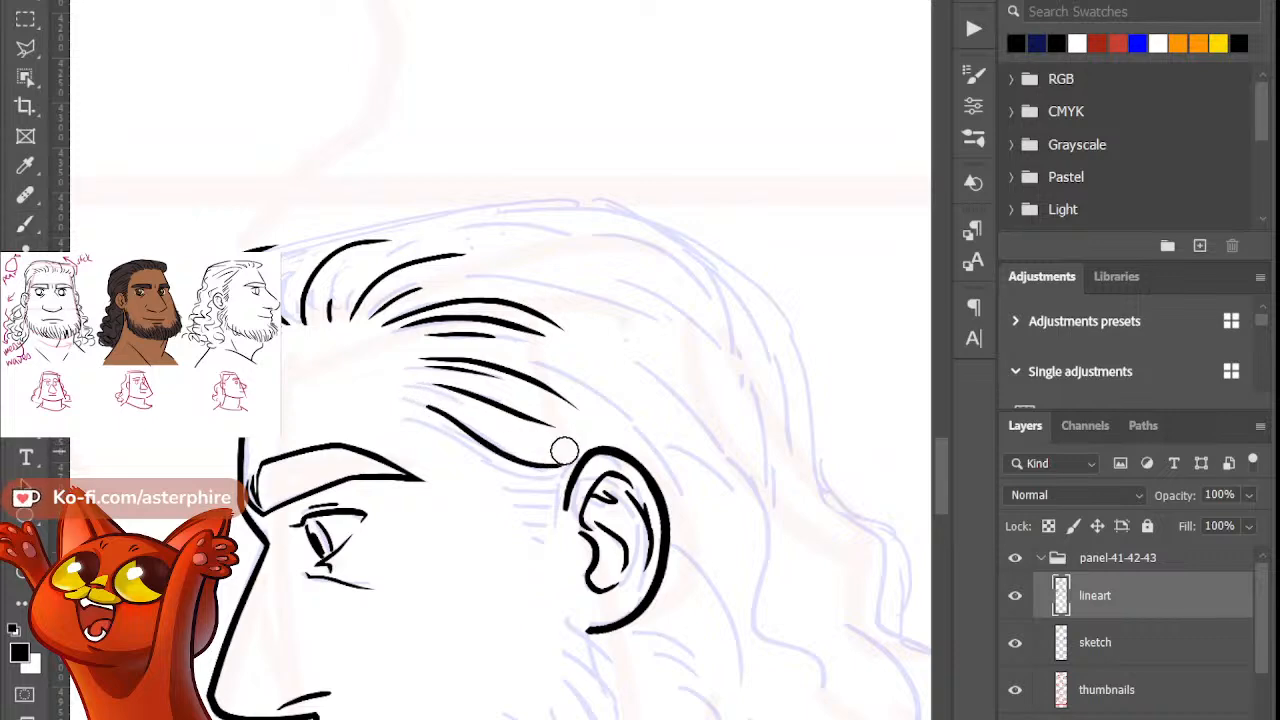
{"action": "key", "text": "b"}
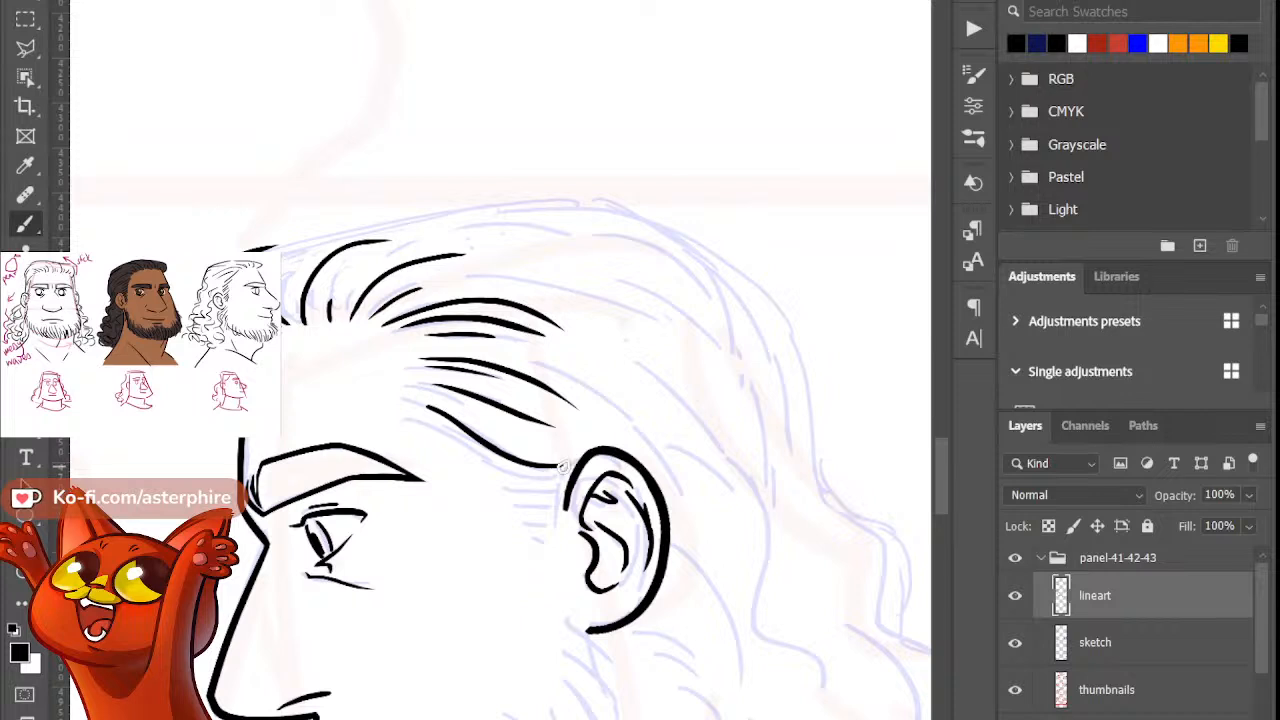
{"action": "key", "text": "e"}
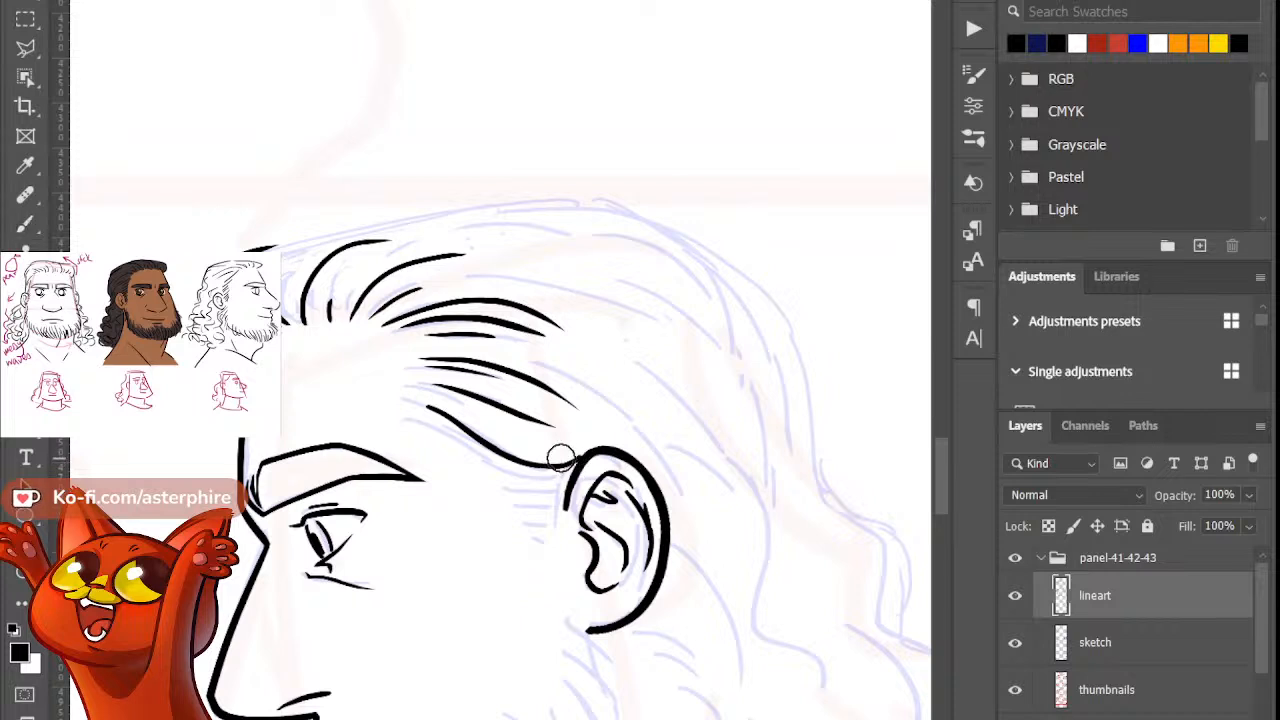
Step: Ink a companion strand just beneath the lowest temple strand, redrawing it repeatedly and tapering its front end with the eraser
{"action": "key", "text": "b"}
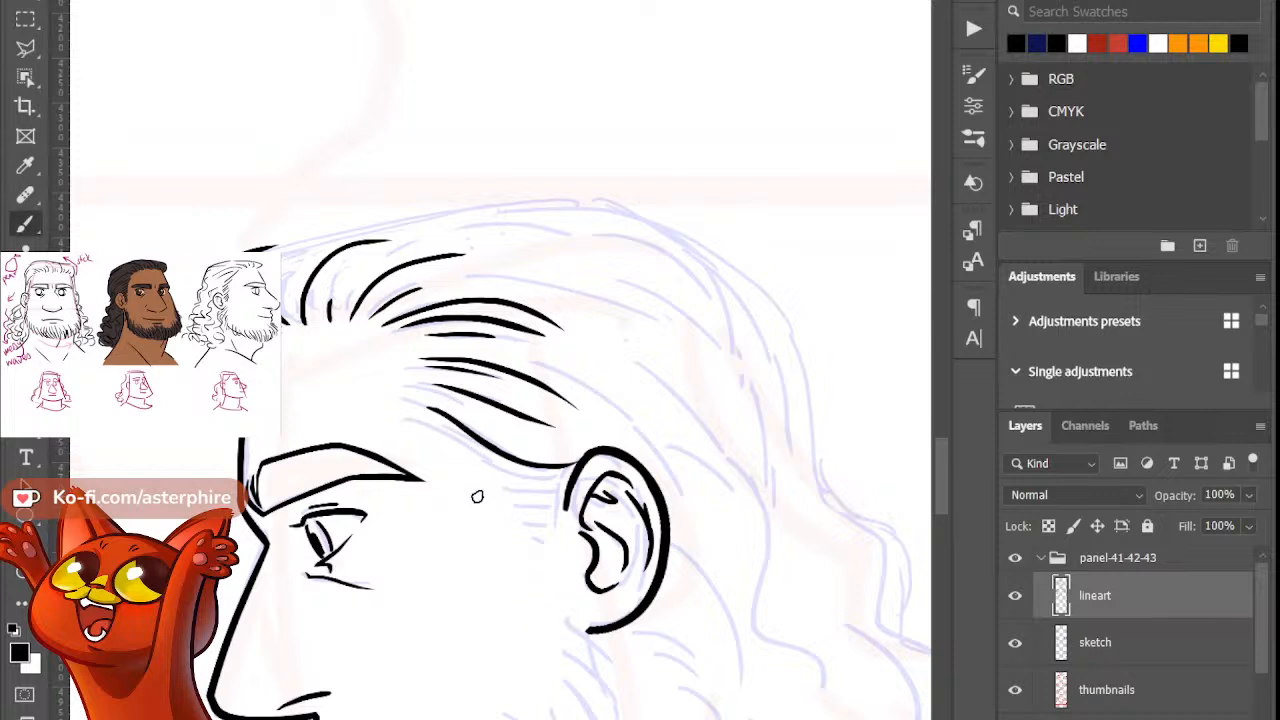
{"action": "mouse_move", "coordinate": [427, 426]}
{"action": "left_mouse_down"}
{"action": "mouse_move", "coordinate": [484, 469]}
{"action": "mouse_move", "coordinate": [550, 472]}
{"action": "left_mouse_up"}
{"action": "key", "text": "ctrl+z"}
{"action": "mouse_move", "coordinate": [433, 428]}
{"action": "left_mouse_down"}
{"action": "mouse_move", "coordinate": [482, 459]}
{"action": "mouse_move", "coordinate": [566, 466]}
{"action": "left_mouse_up"}
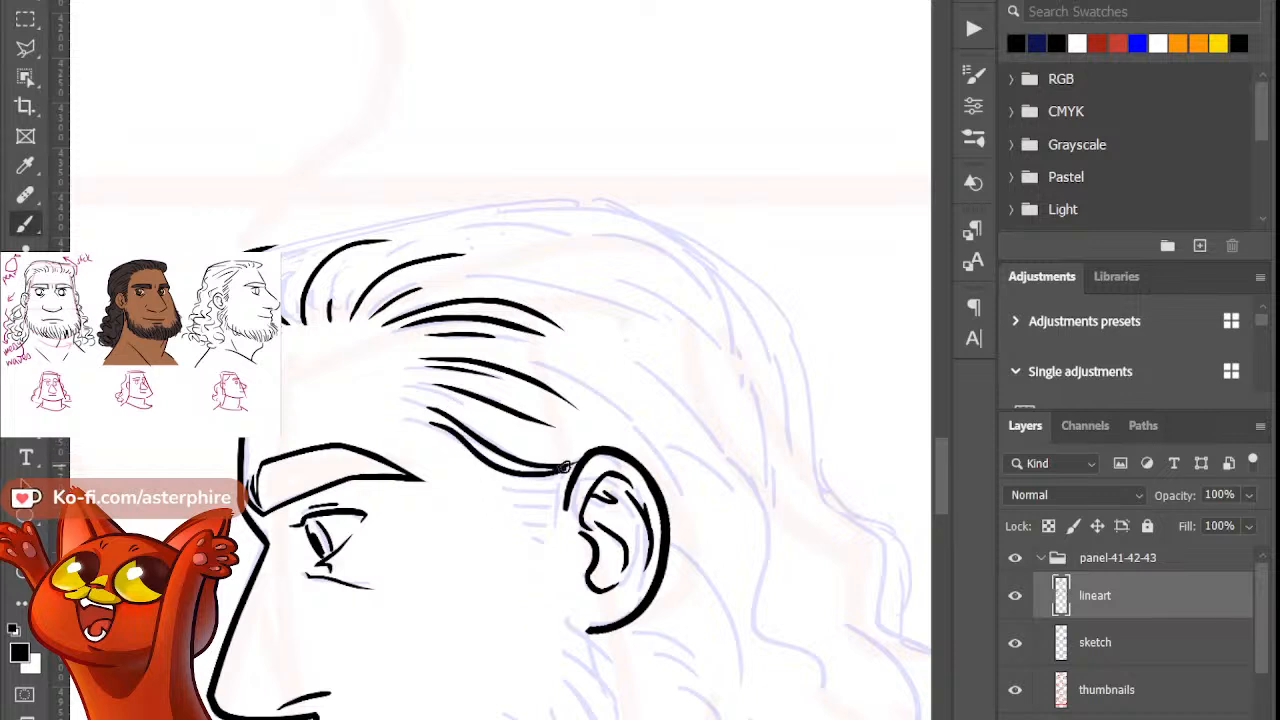
{"action": "key", "text": "ctrl+z"}
{"action": "mouse_move", "coordinate": [426, 418]}
{"action": "left_mouse_down"}
{"action": "mouse_move", "coordinate": [542, 470]}
{"action": "mouse_move", "coordinate": [574, 466]}
{"action": "left_mouse_up"}
{"action": "key", "text": "ctrl+z"}
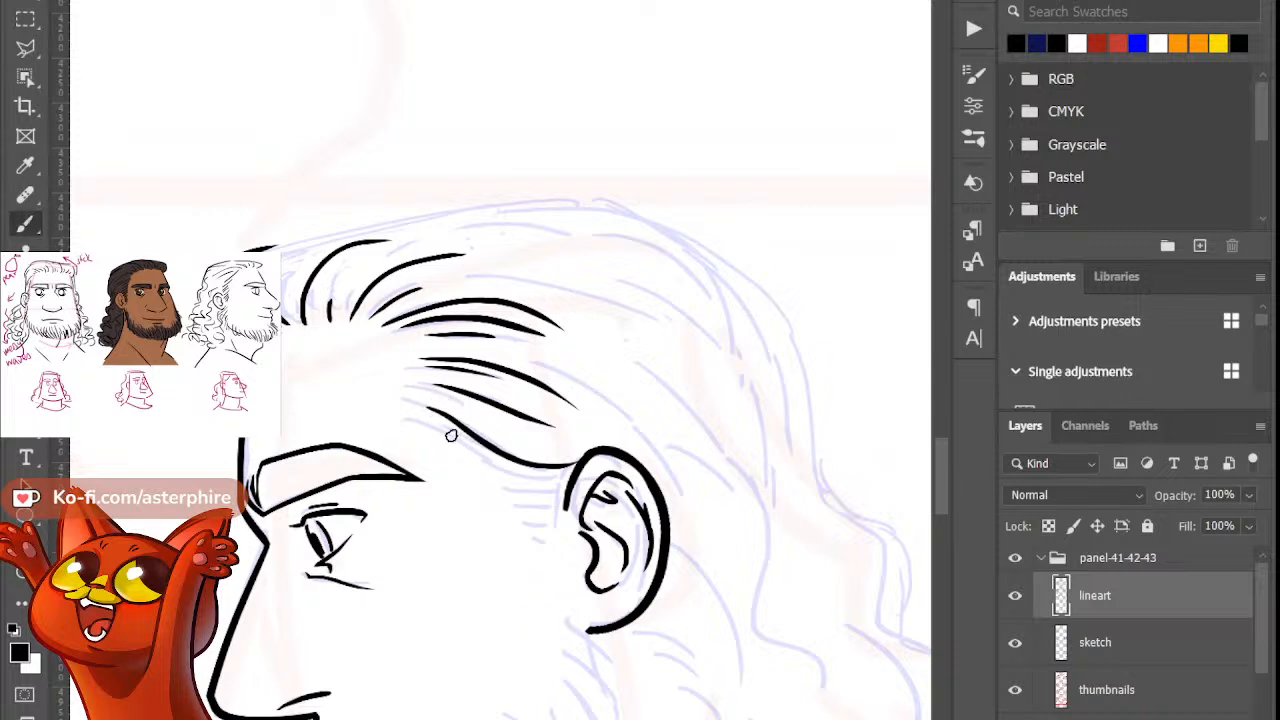
{"action": "left_click_drag", "start_coordinate": [440, 426], "coordinate": [575, 466]}
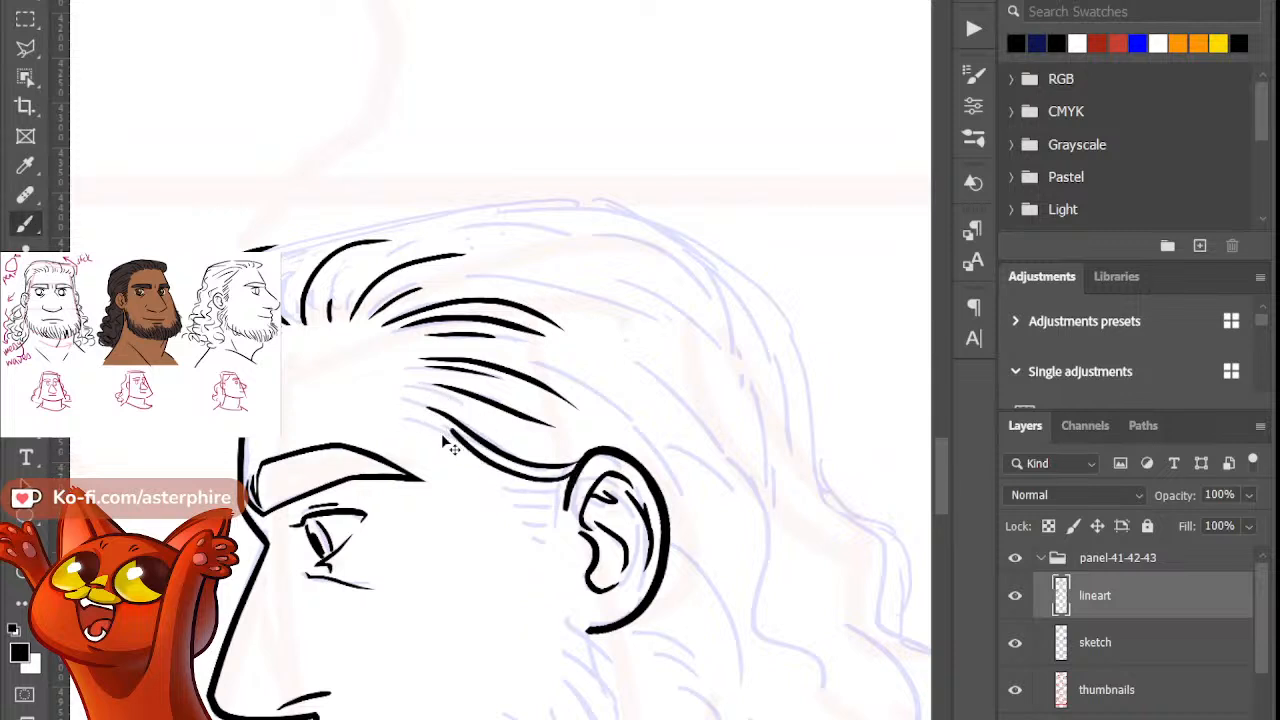
{"action": "key", "text": "ctrl+z"}
{"action": "mouse_move", "coordinate": [405, 413]}
{"action": "left_mouse_down"}
{"action": "mouse_move", "coordinate": [544, 479]}
{"action": "mouse_move", "coordinate": [587, 483]}
{"action": "left_mouse_up"}
{"action": "key", "text": "e"}
{"action": "left_click_drag", "start_coordinate": [416, 428], "coordinate": [443, 451]}
Step: Ink a stack of short, tapered sideburn strokes in front of the ear, beneath the temple strands
{"action": "key", "text": "b"}
{"action": "mouse_move", "coordinate": [503, 492]}
{"action": "left_mouse_down"}
{"action": "mouse_move", "coordinate": [561, 488]}
{"action": "mouse_move", "coordinate": [545, 501]}
{"action": "left_mouse_up"}
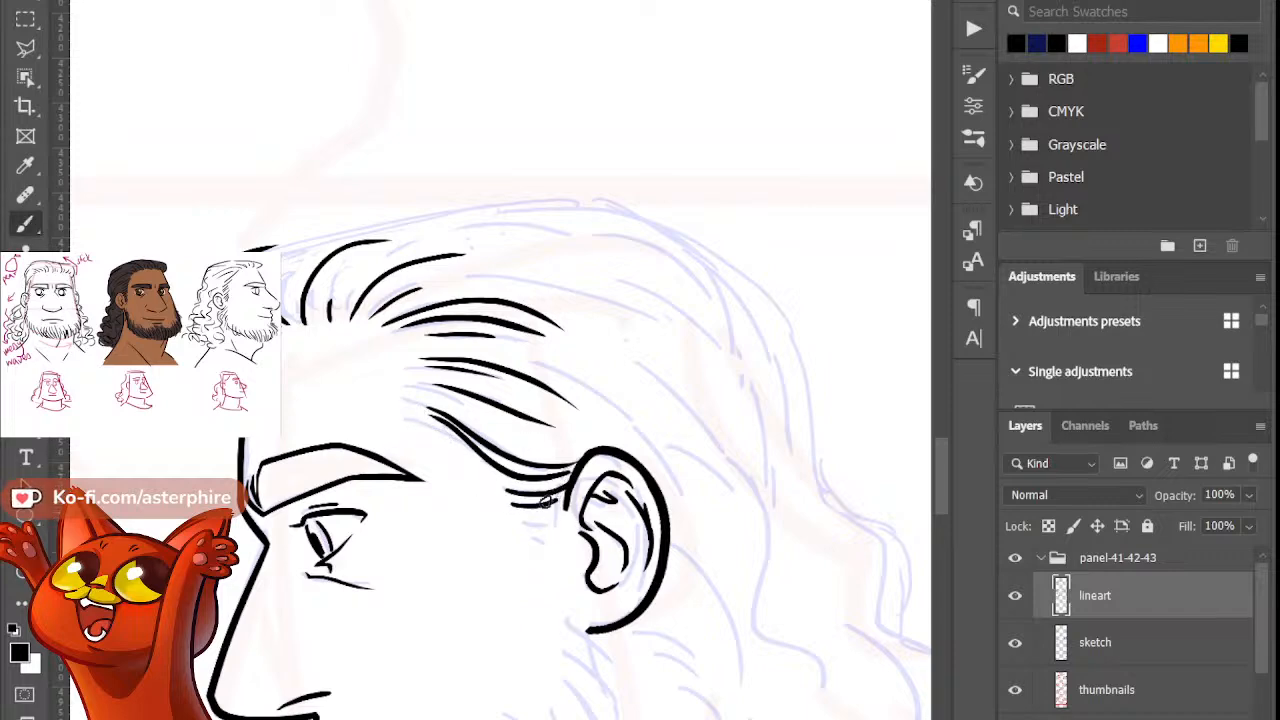
{"action": "key", "text": "e"}
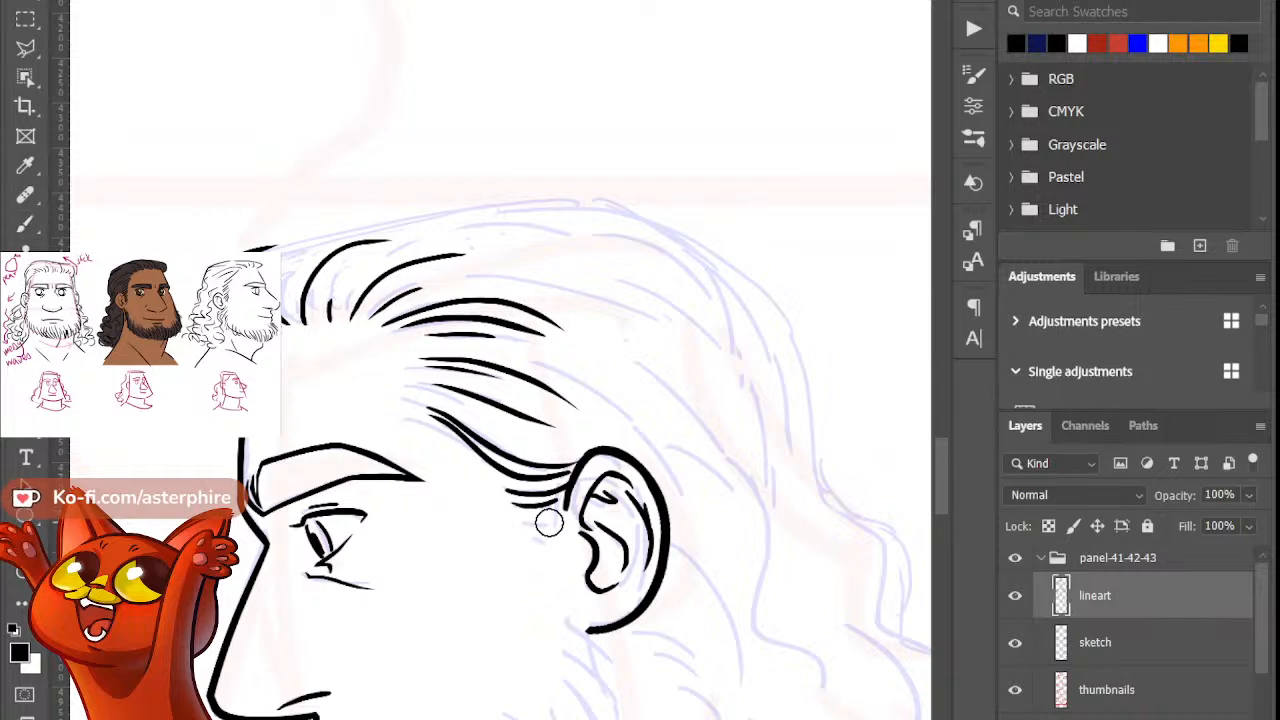
{"action": "key", "text": "b"}
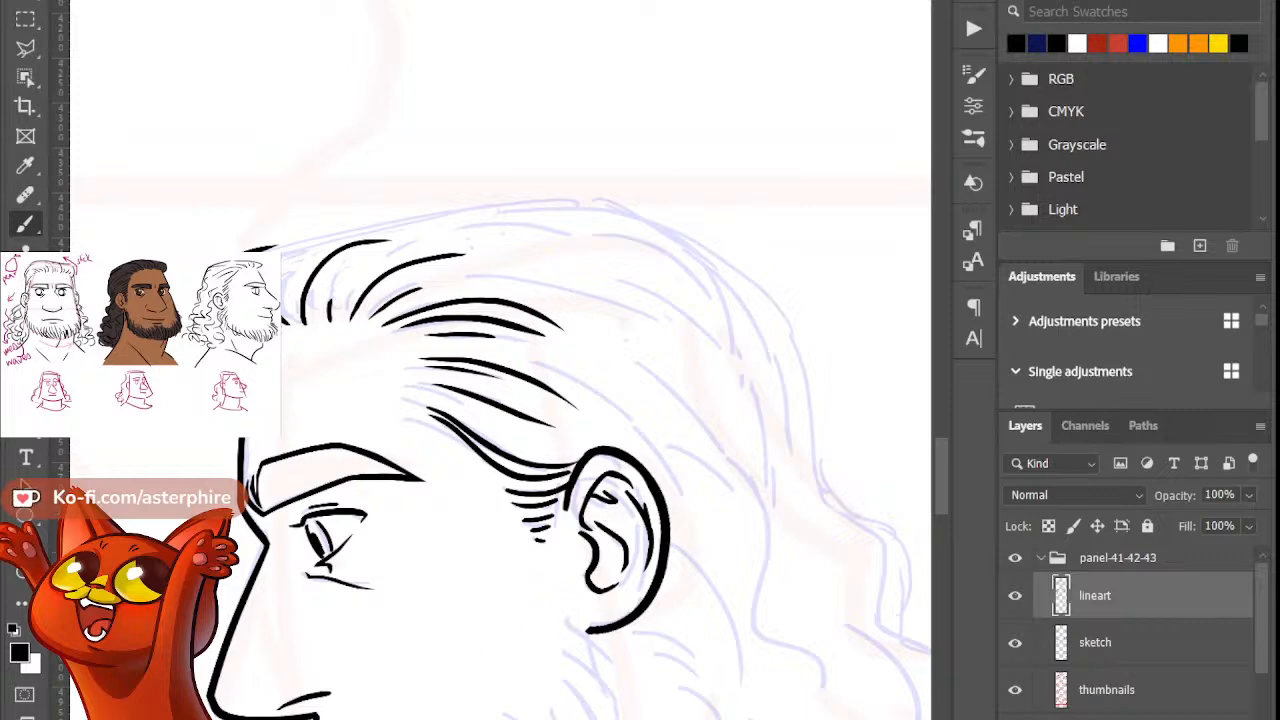
Step: Ink the front part of the head's top contour, rising from the hairline toward the crown, redrawing it until it follows the sketch
{"action": "scroll", "coordinate": [501, 360], "scroll_direction": "right", "scroll_amount": 3}
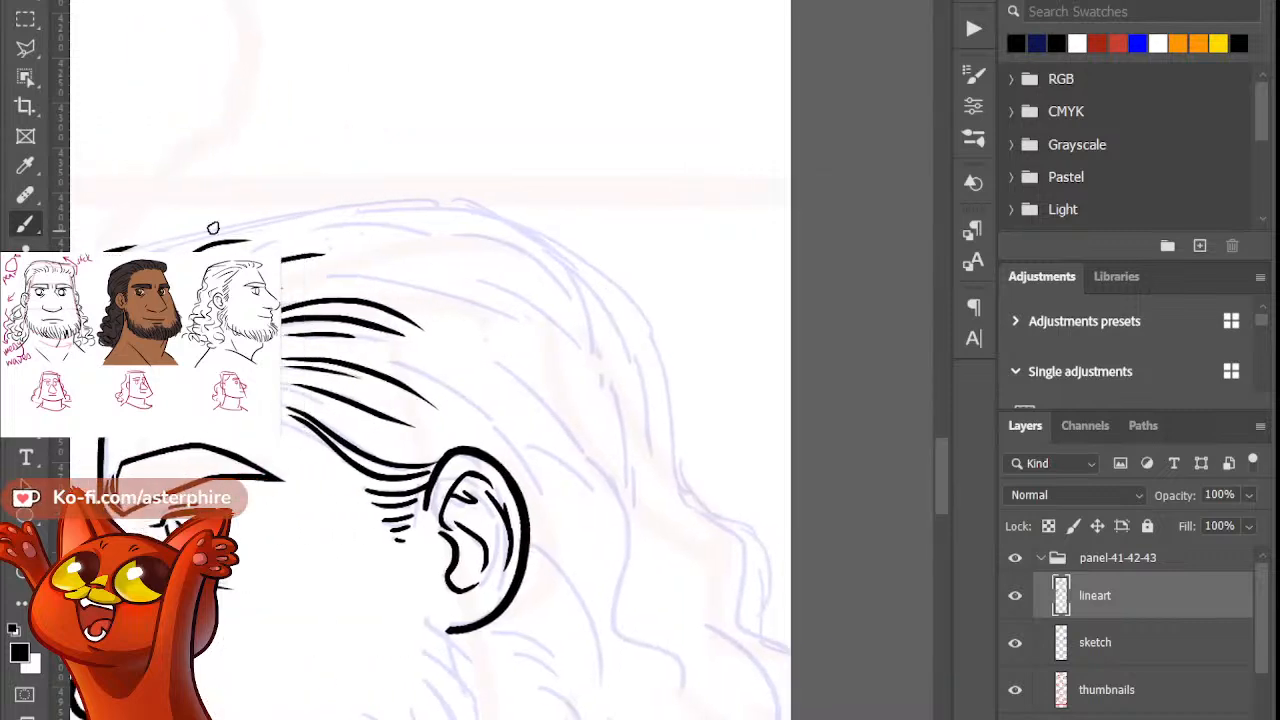
{"action": "left_click_drag", "start_coordinate": [114, 252], "coordinate": [320, 220]}
{"action": "key", "text": "ctrl+z"}
{"action": "left_click_drag", "start_coordinate": [106, 250], "coordinate": [322, 207]}
{"action": "key", "text": "ctrl+z"}
{"action": "left_click_drag", "start_coordinate": [106, 250], "coordinate": [322, 205]}
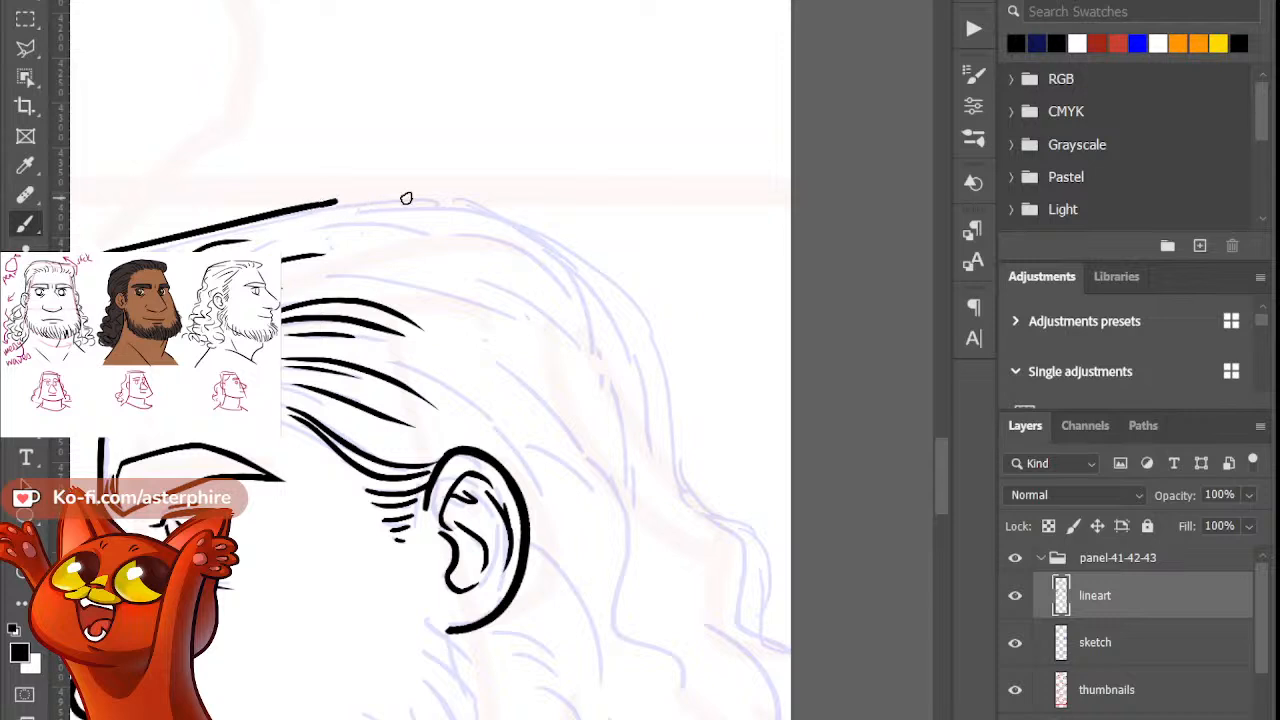
Step: Extend the top contour over the crown toward the back of the head, redrawing the curve until it joins smoothly
{"action": "left_click_drag", "start_coordinate": [406, 198], "coordinate": [527, 265]}
{"action": "key", "text": "ctrl+z"}
{"action": "left_click_drag", "start_coordinate": [314, 206], "coordinate": [543, 240]}
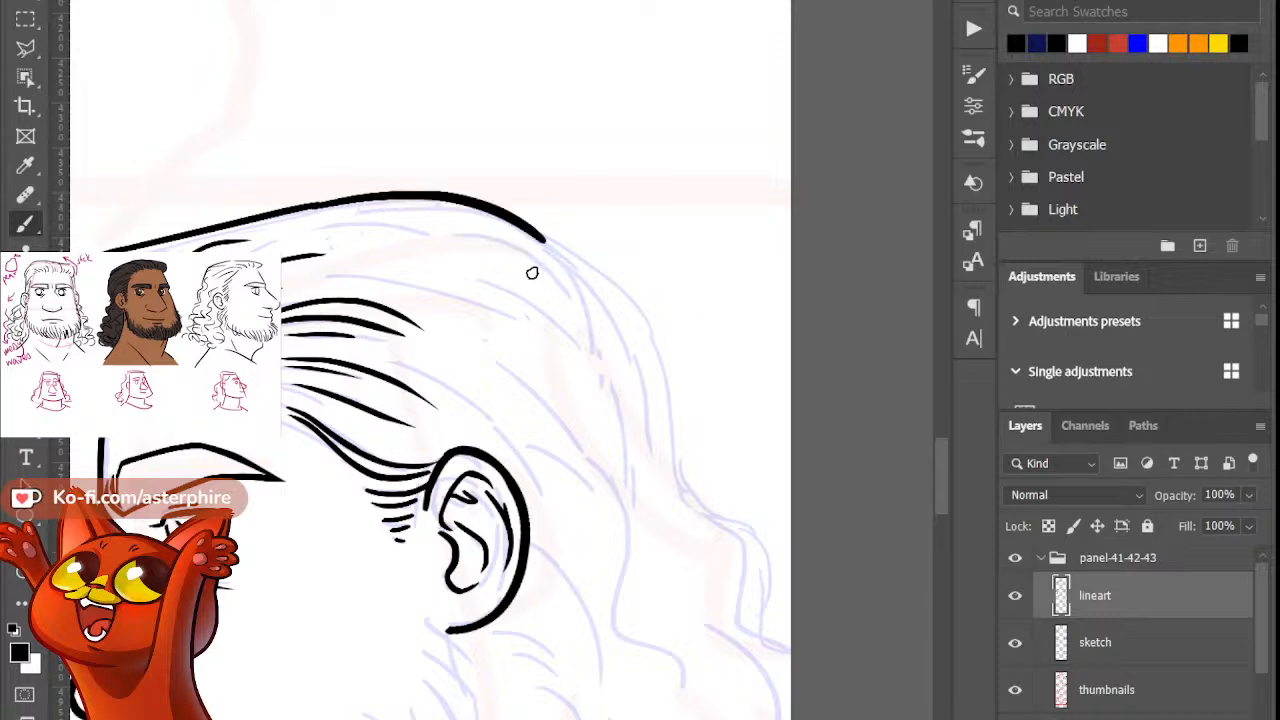
{"action": "key", "text": "ctrl+z"}
{"action": "left_click_drag", "start_coordinate": [326, 206], "coordinate": [606, 277]}
{"action": "key", "text": "ctrl+z"}
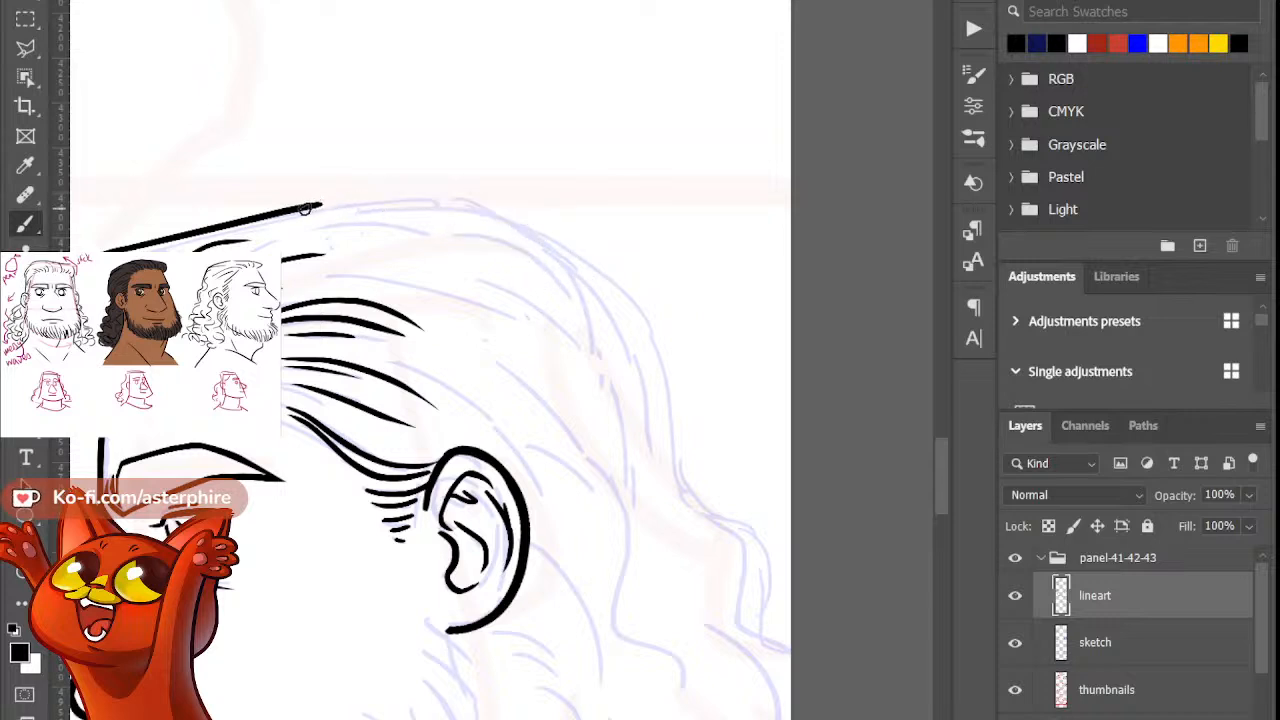
{"action": "left_click_drag", "start_coordinate": [308, 207], "coordinate": [600, 275]}
{"action": "key", "text": "ctrl+z"}
{"action": "left_click_drag", "start_coordinate": [308, 206], "coordinate": [514, 243]}
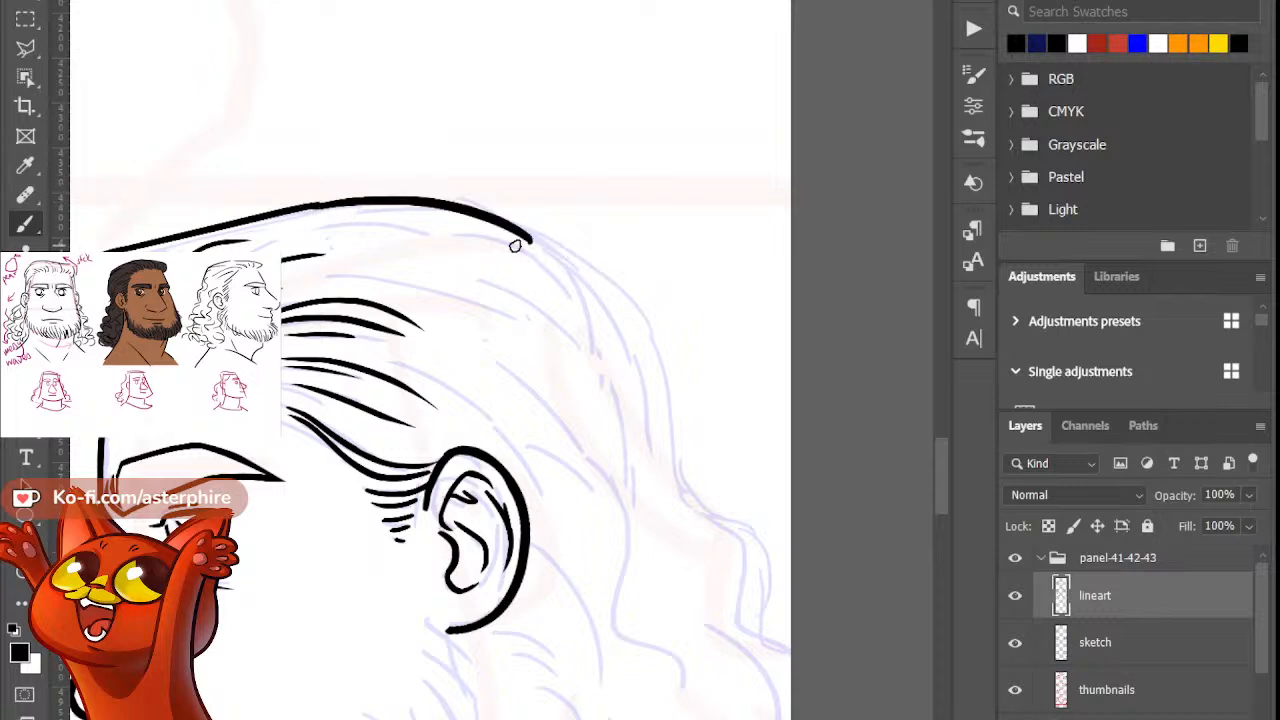
{"action": "key", "text": "ctrl+z"}
{"action": "left_click_drag", "start_coordinate": [318, 206], "coordinate": [560, 248]}
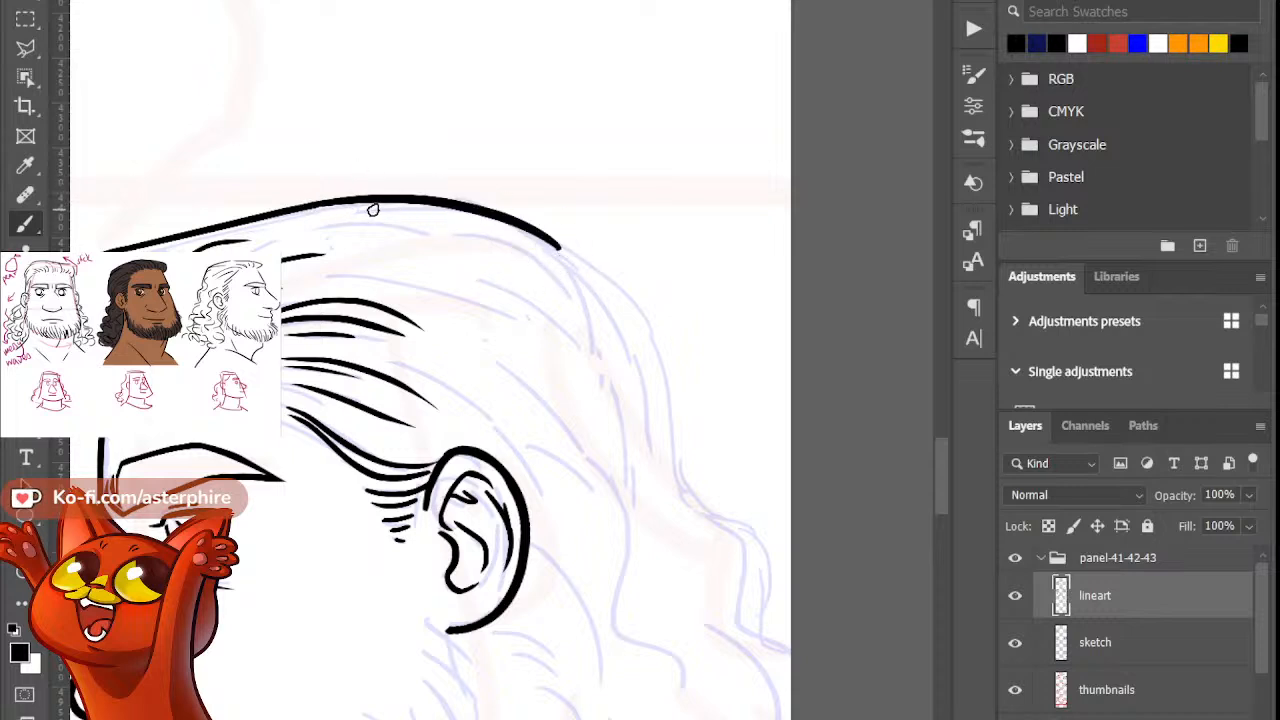
Step: Thin the crown contour with the eraser and trim it back to a tapered end at the top of the head
{"action": "key", "text": "e"}
{"action": "key", "text": "b"}
{"action": "left_click_drag", "start_coordinate": [384, 204], "coordinate": [468, 211]}
{"action": "key", "text": "e"}
{"action": "left_click_drag", "start_coordinate": [326, 220], "coordinate": [563, 287]}
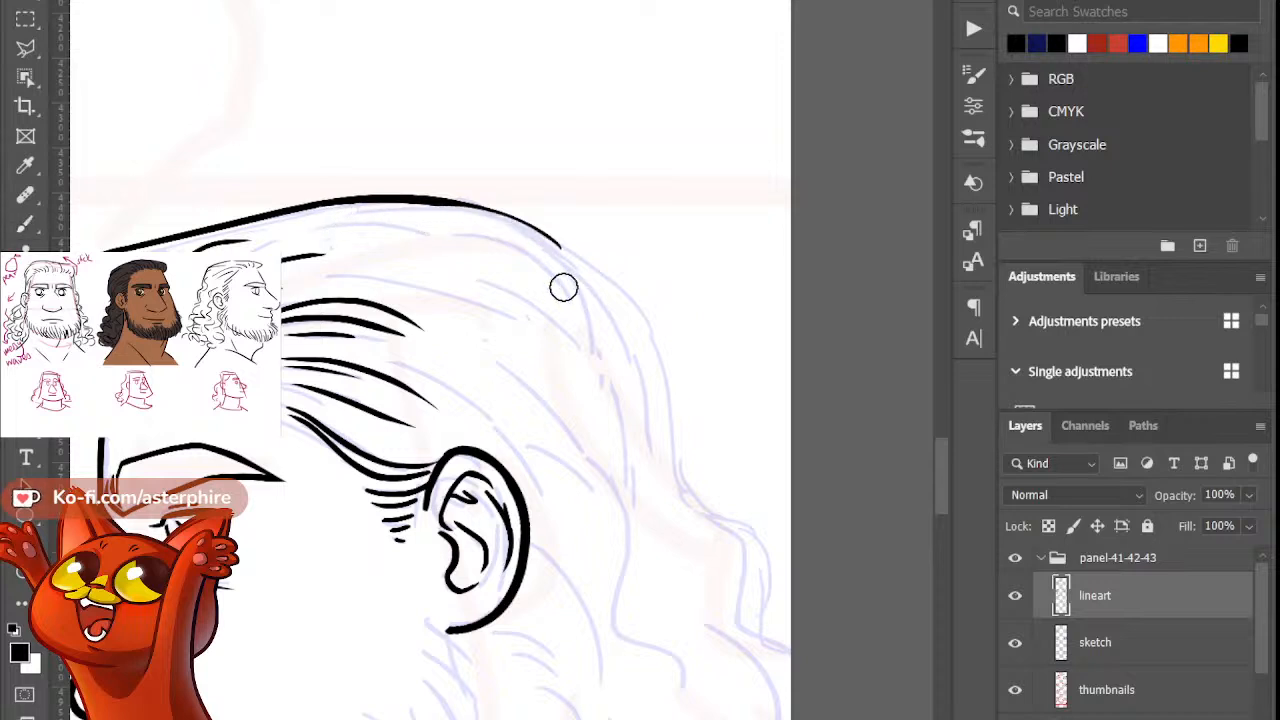
{"action": "left_click_drag", "start_coordinate": [337, 220], "coordinate": [416, 233]}
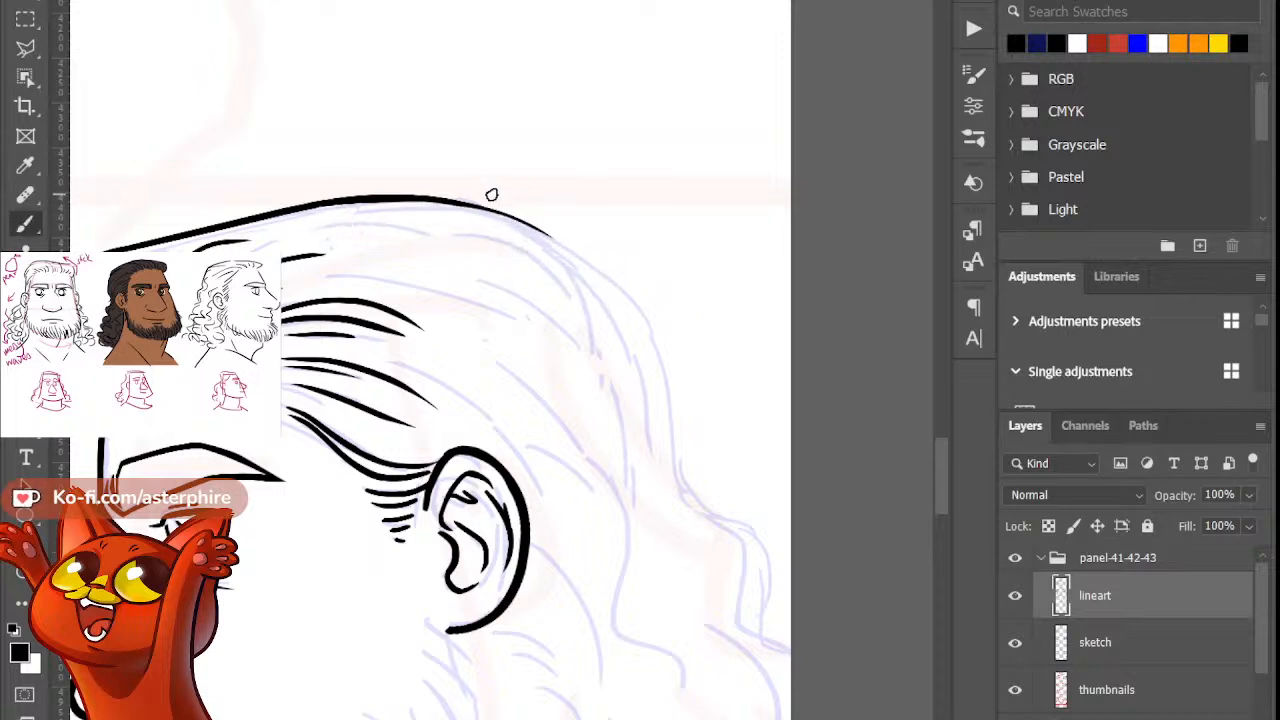
{"action": "left_click_drag", "start_coordinate": [346, 203], "coordinate": [608, 284]}
{"action": "key", "text": "b"}
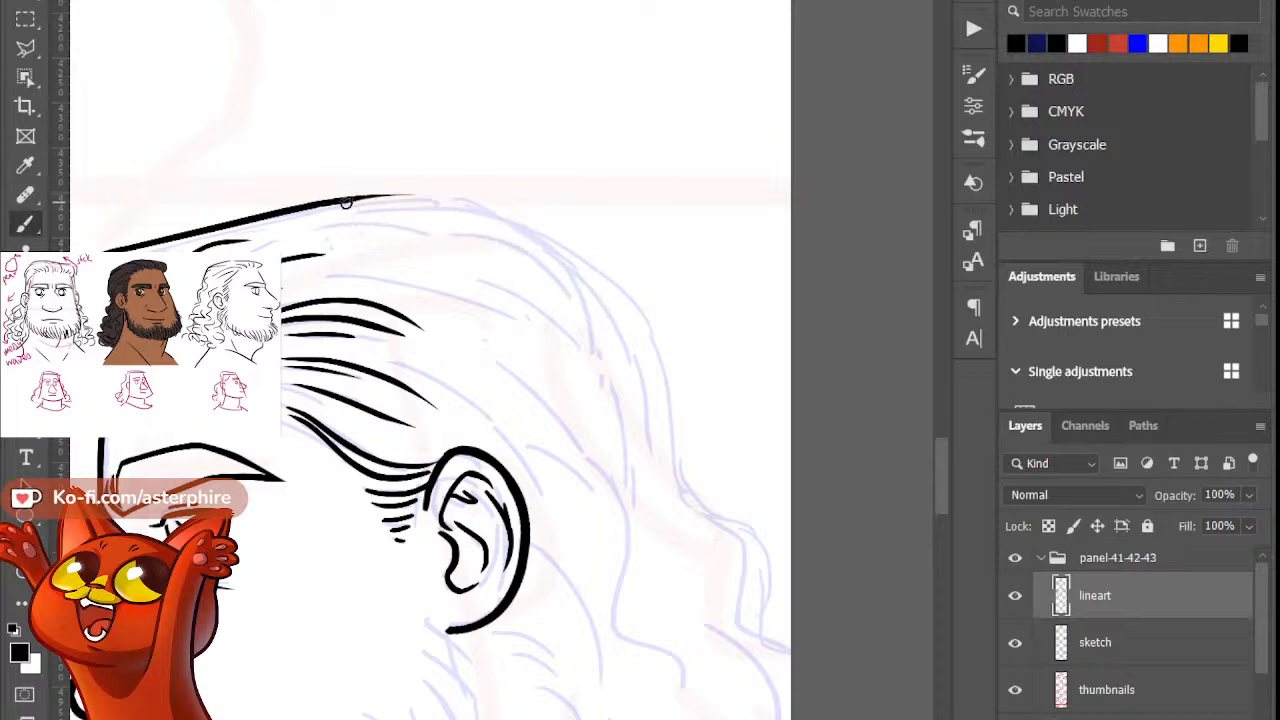
Step: Continue the contour from its tapered end across the crown, redrawing it several times and tapering its back end
{"action": "left_click_drag", "start_coordinate": [370, 198], "coordinate": [628, 292]}
{"action": "key", "text": "ctrl+z"}
{"action": "left_click_drag", "start_coordinate": [345, 196], "coordinate": [533, 212]}
{"action": "left_click_drag", "start_coordinate": [596, 258], "coordinate": [620, 290]}
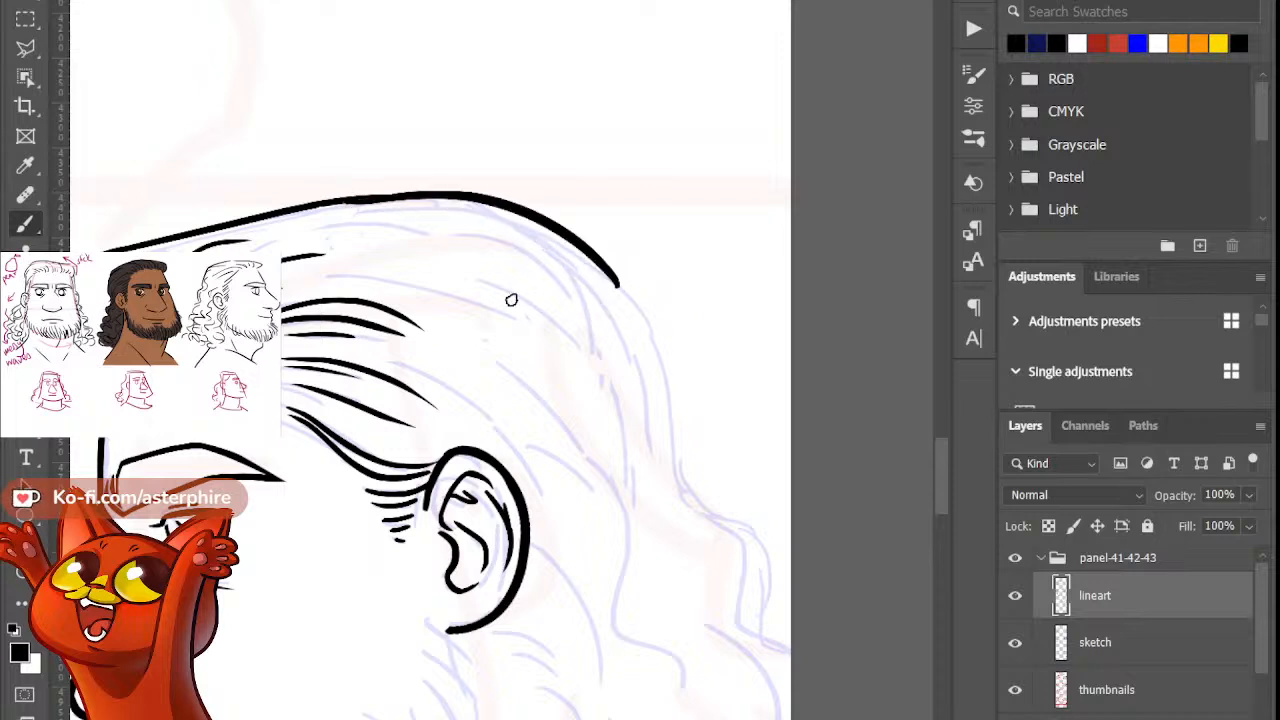
{"action": "key", "text": "ctrl+z"}
{"action": "left_click_drag", "start_coordinate": [366, 198], "coordinate": [584, 292]}
{"action": "key", "text": "ctrl+z"}
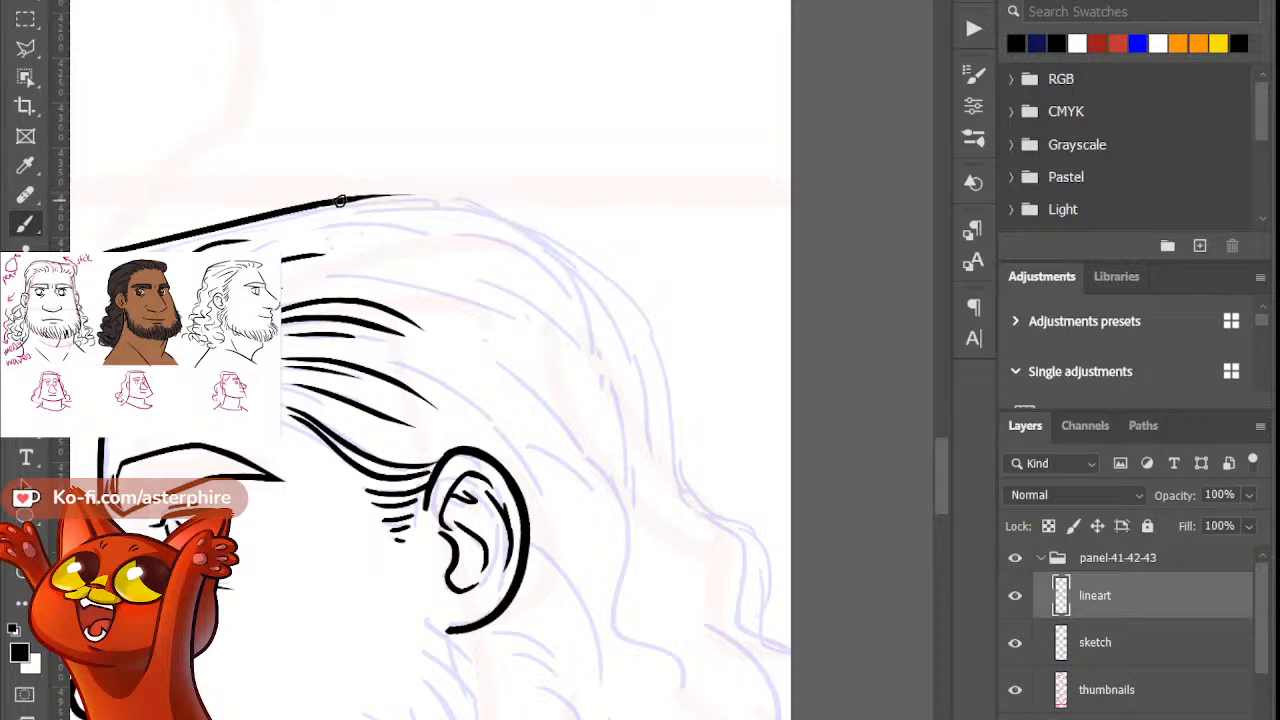
{"action": "left_click_drag", "start_coordinate": [340, 200], "coordinate": [584, 258]}
{"action": "key", "text": "ctrl+z"}
{"action": "mouse_move", "coordinate": [352, 200]}
{"action": "left_mouse_down"}
{"action": "mouse_move", "coordinate": [589, 231]}
{"action": "mouse_move", "coordinate": [606, 282]}
{"action": "left_mouse_up"}
{"action": "key", "text": "ctrl+z"}
{"action": "mouse_move", "coordinate": [390, 196]}
{"action": "left_mouse_down"}
{"action": "mouse_move", "coordinate": [459, 193]}
{"action": "mouse_move", "coordinate": [596, 252]}
{"action": "left_mouse_up"}
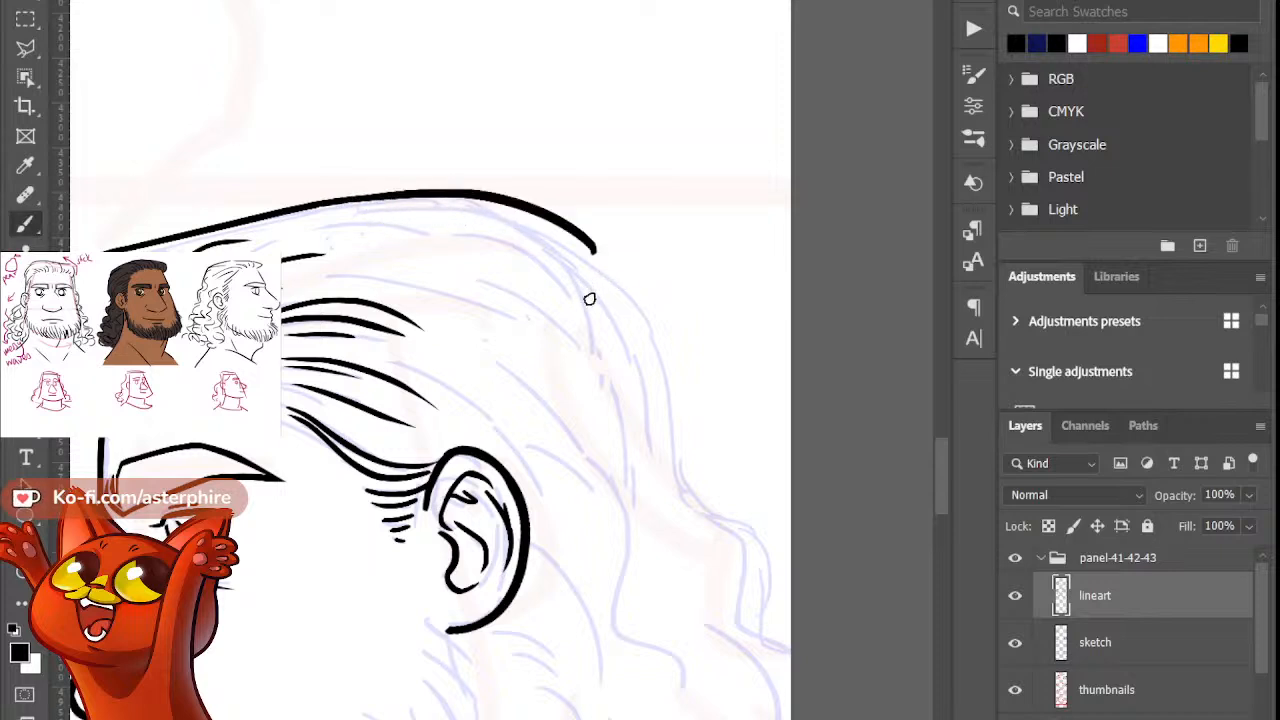
{"action": "key", "text": "ctrl+z"}
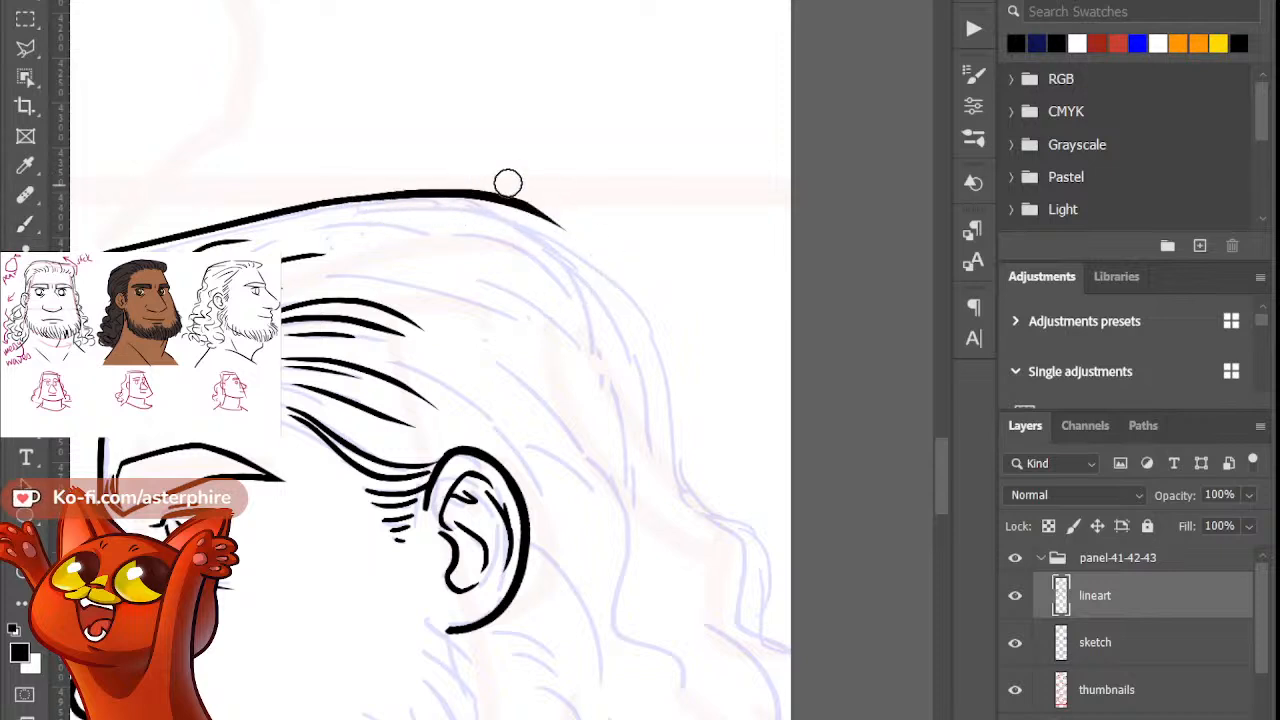
Step: Ink the rounded back of the head from the crown down behind the ear, redrawing the curve until it blends in
{"action": "mouse_move", "coordinate": [505, 198]}
{"action": "left_mouse_down"}
{"action": "mouse_move", "coordinate": [596, 251]}
{"action": "mouse_move", "coordinate": [680, 358]}
{"action": "left_mouse_up"}
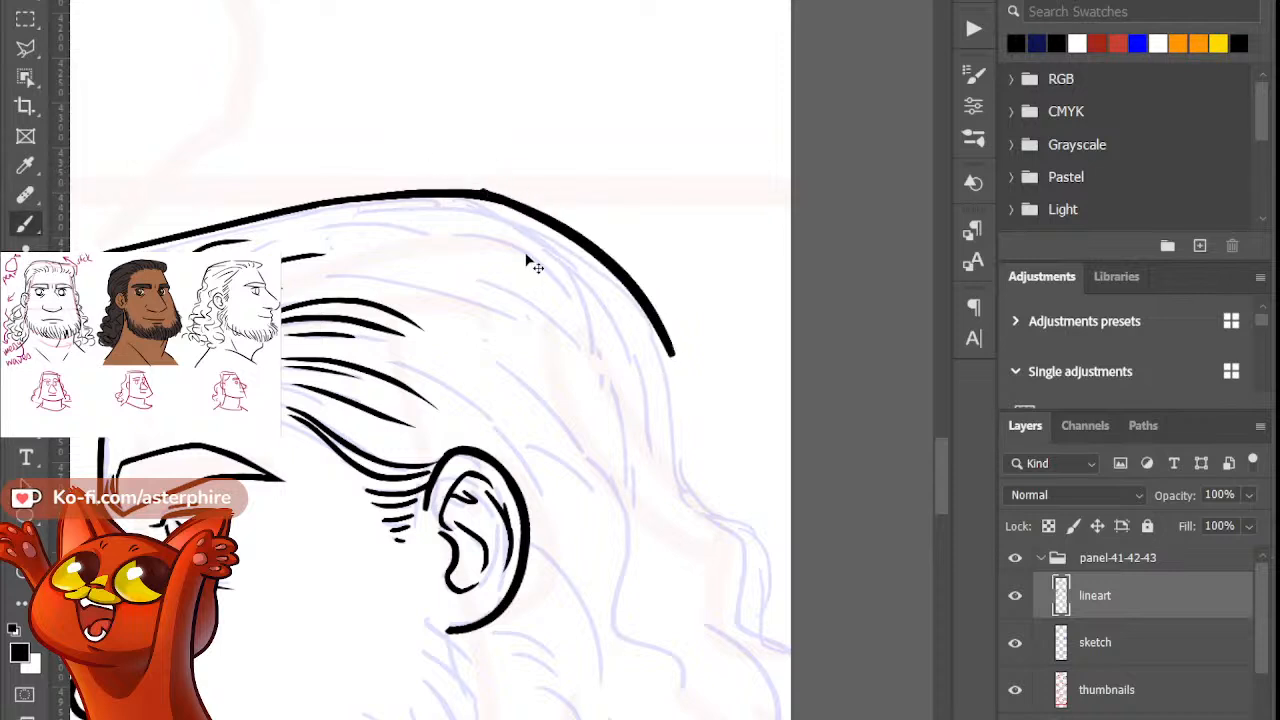
{"action": "key", "text": "ctrl+z"}
{"action": "left_click_drag", "start_coordinate": [510, 200], "coordinate": [667, 390]}
{"action": "key", "text": "ctrl+z"}
{"action": "left_click_drag", "start_coordinate": [508, 199], "coordinate": [651, 388]}
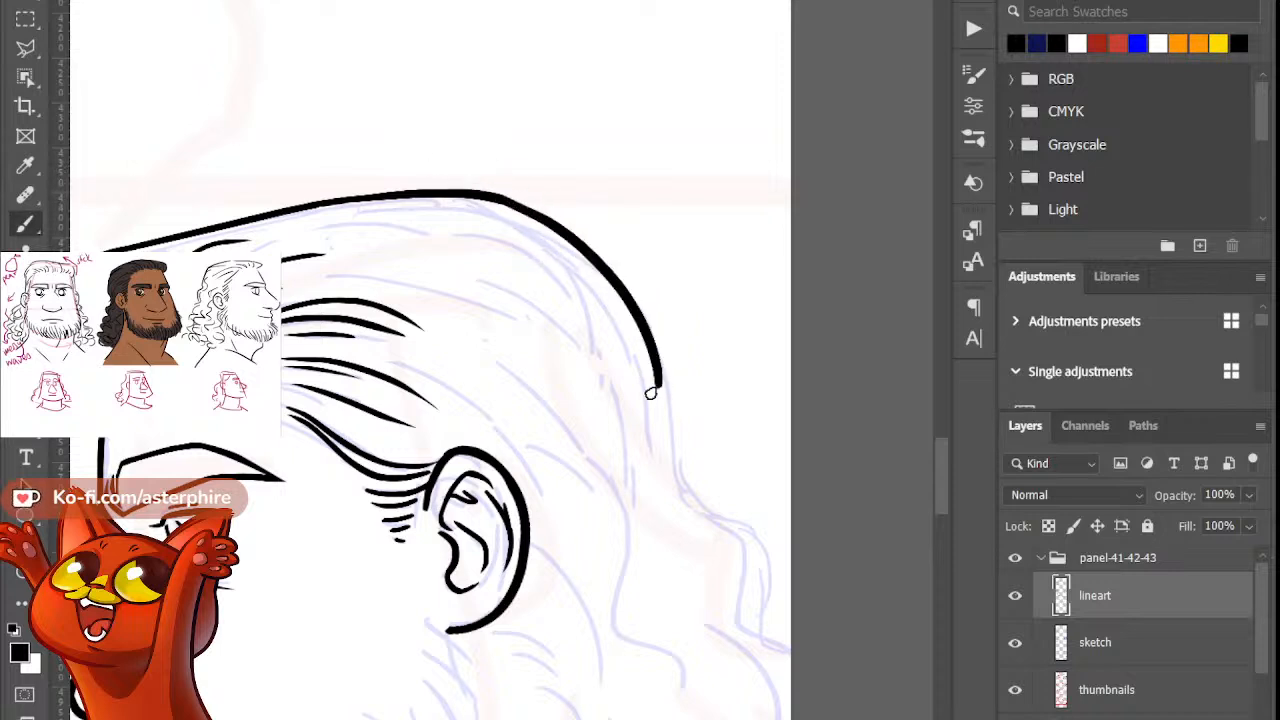
{"action": "key", "text": "ctrl+z"}
{"action": "left_click_drag", "start_coordinate": [508, 200], "coordinate": [668, 412]}
{"action": "key", "text": "ctrl+z"}
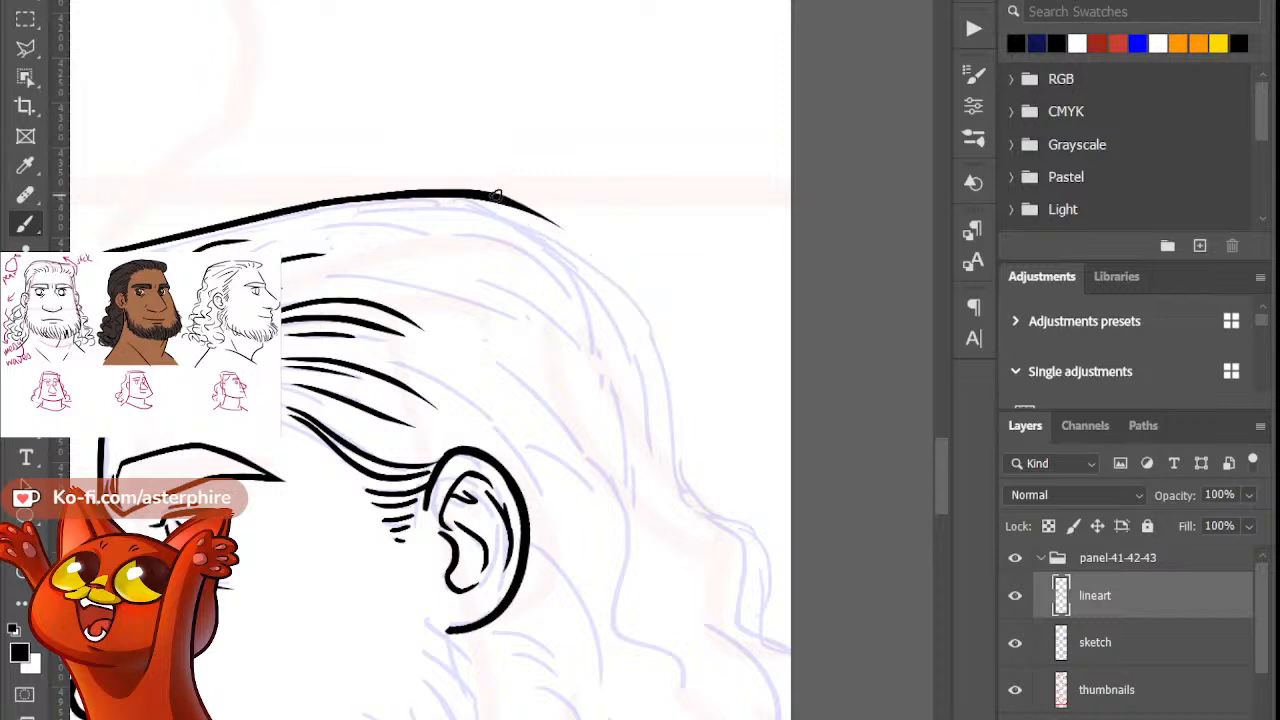
{"action": "left_click_drag", "start_coordinate": [495, 195], "coordinate": [676, 432]}
{"action": "key", "text": "e"}
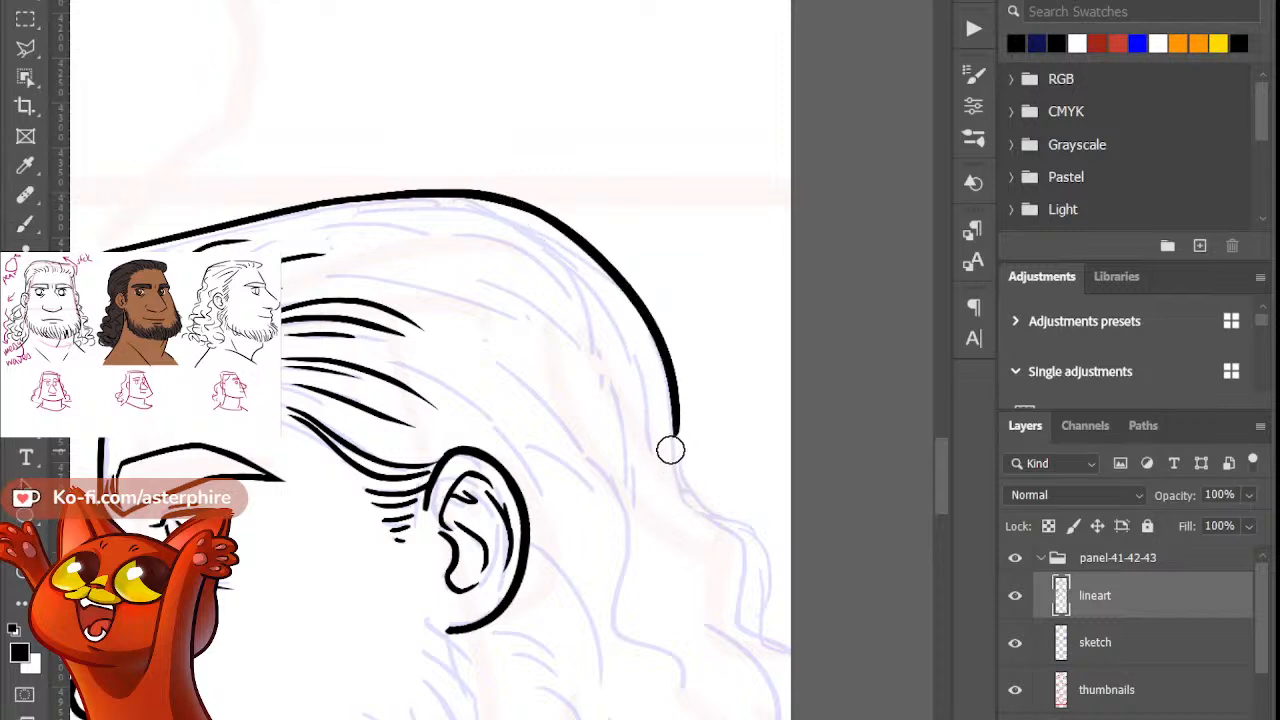
Step: Ink the hair contour flaring outward from the back of the head to the page edge, redrawing it once
{"action": "key", "text": "b"}
{"action": "mouse_move", "coordinate": [674, 424]}
{"action": "left_mouse_down"}
{"action": "mouse_move", "coordinate": [716, 522]}
{"action": "mouse_move", "coordinate": [766, 551]}
{"action": "left_mouse_up"}
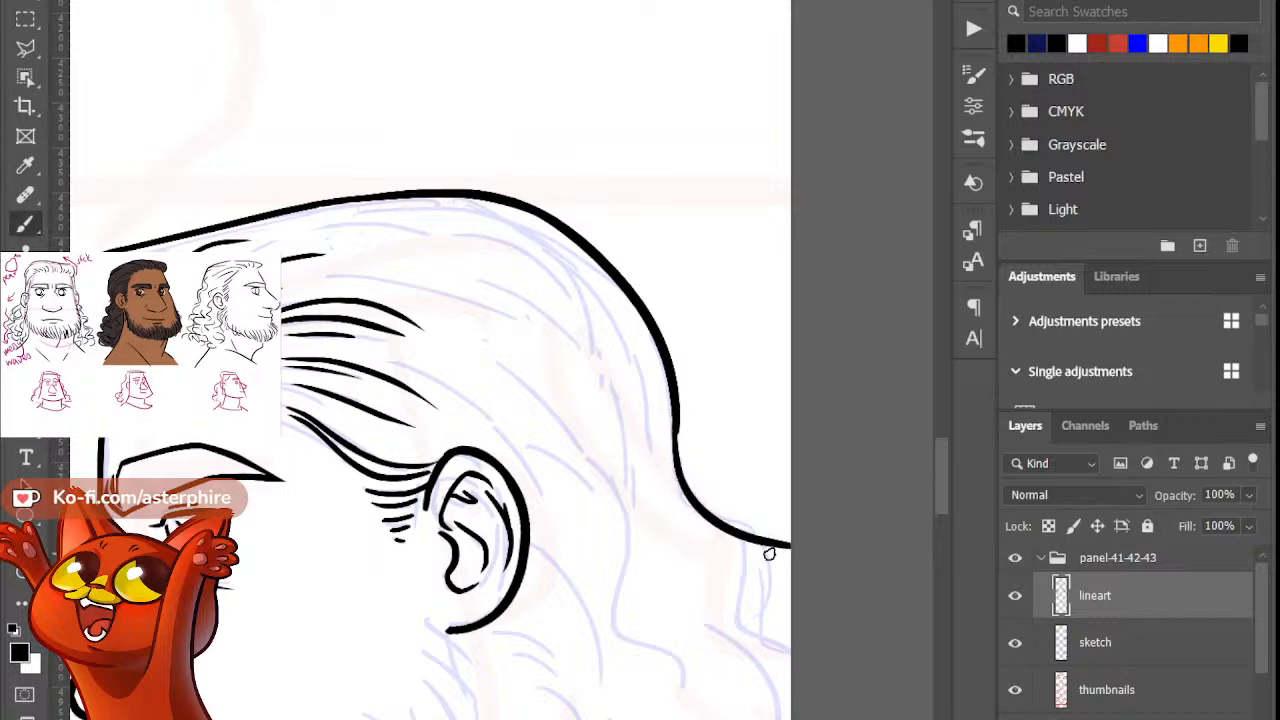
{"action": "key", "text": "ctrl+z"}
{"action": "left_click_drag", "start_coordinate": [678, 432], "coordinate": [792, 573]}
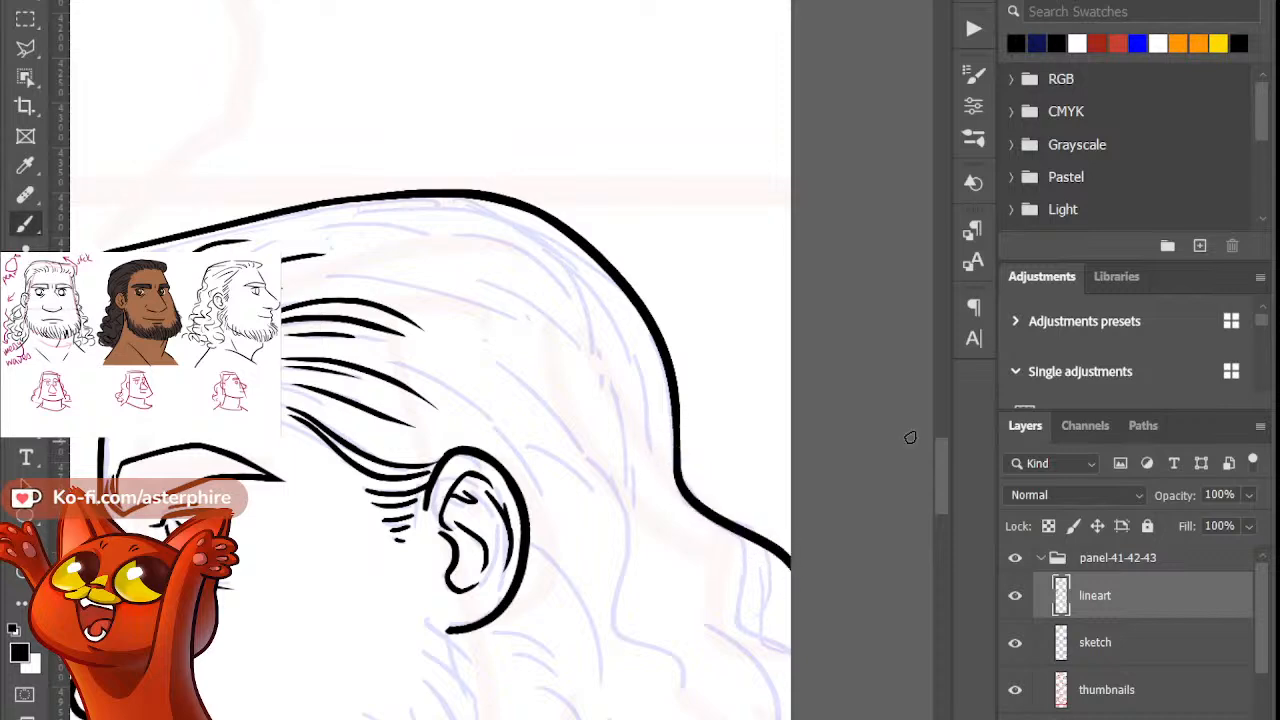
Step: Taper the flared contour's end and ink the wavy outer hair edge dropping from it to the page edge, redrawing it
{"action": "left_click_drag", "start_coordinate": [942, 456], "coordinate": [944, 480]}
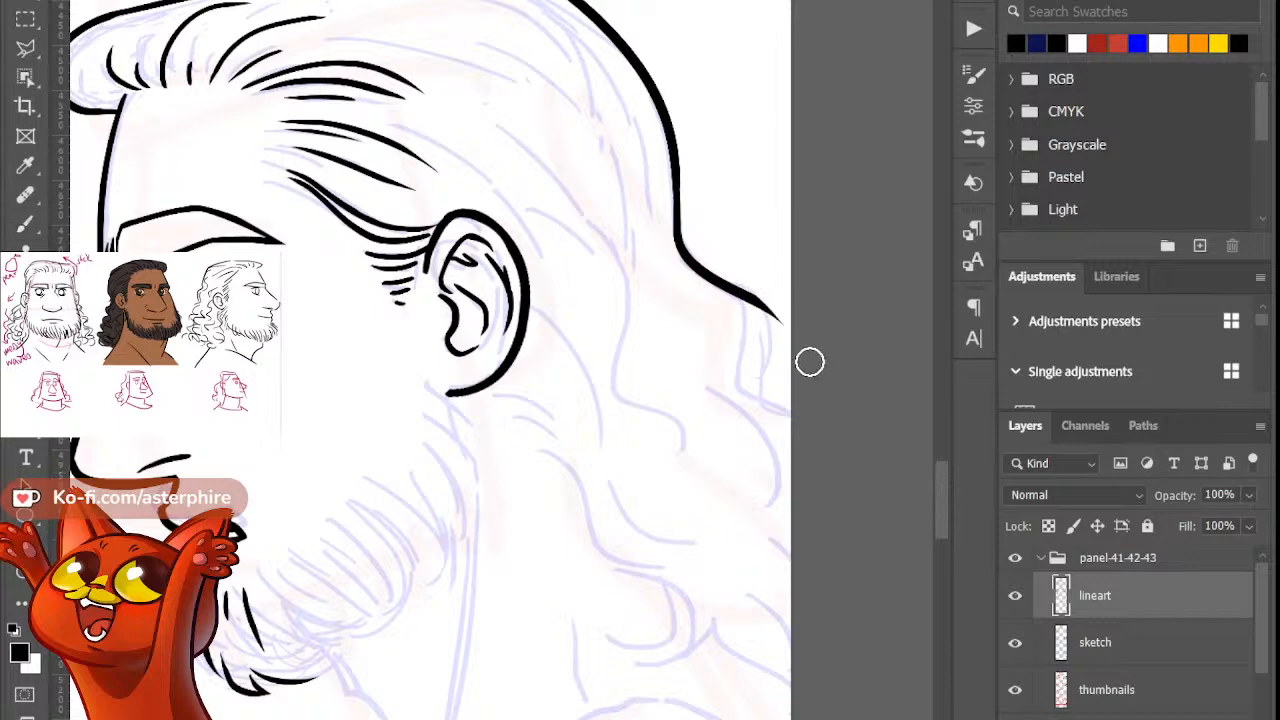
{"action": "mouse_move", "coordinate": [777, 312]}
{"action": "left_mouse_down"}
{"action": "mouse_move", "coordinate": [754, 291]}
{"action": "mouse_move", "coordinate": [765, 380]}
{"action": "mouse_move", "coordinate": [786, 423]}
{"action": "left_mouse_up"}
{"action": "key", "text": "b"}
{"action": "key", "text": "ctrl+z"}
{"action": "left_click_drag", "start_coordinate": [744, 296], "coordinate": [786, 418]}
{"action": "key", "text": "ctrl+z"}
{"action": "mouse_move", "coordinate": [746, 296]}
{"action": "left_mouse_down"}
{"action": "mouse_move", "coordinate": [770, 320]}
{"action": "mouse_move", "coordinate": [762, 372]}
{"action": "mouse_move", "coordinate": [790, 410]}
{"action": "left_mouse_up"}
{"action": "key", "text": "ctrl+z"}
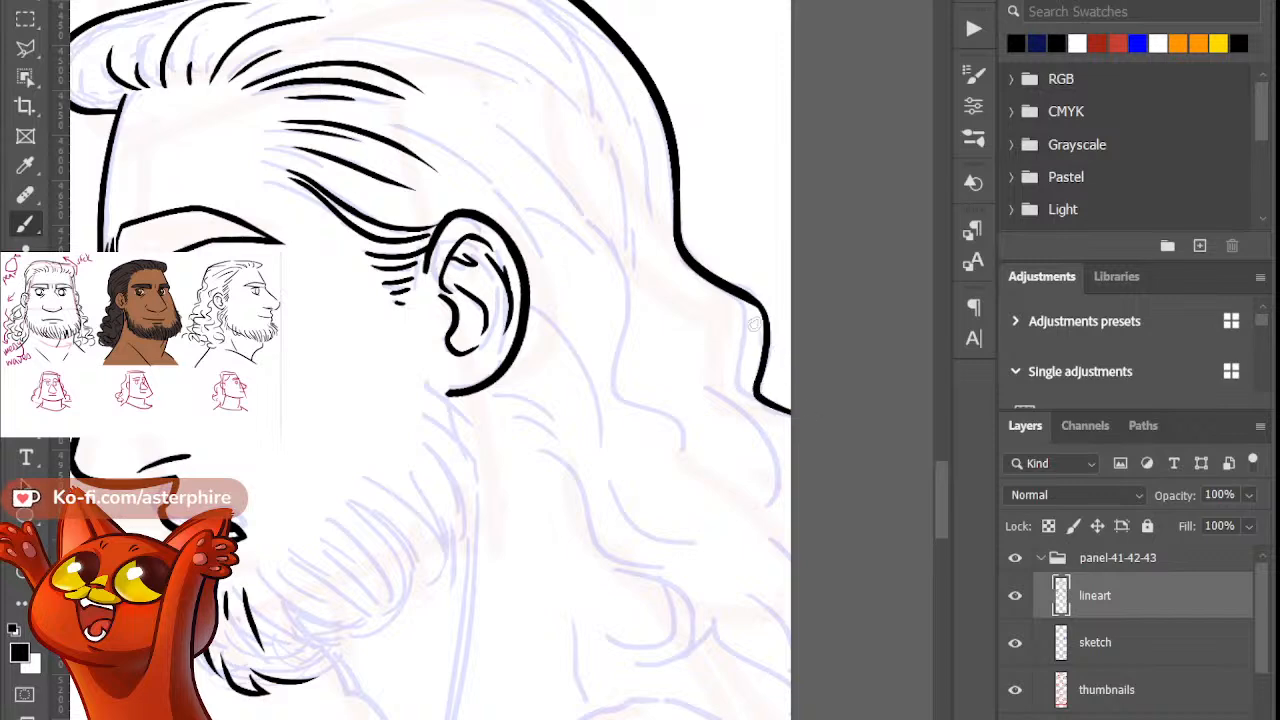
Step: Ink a parallel wavy strand just inside the outer hair edge, redrawing it and tapering its upper end
{"action": "left_click_drag", "start_coordinate": [699, 284], "coordinate": [778, 426]}
{"action": "key", "text": "ctrl+z"}
{"action": "left_click_drag", "start_coordinate": [708, 296], "coordinate": [790, 422]}
{"action": "key", "text": "ctrl+z"}
{"action": "left_click_drag", "start_coordinate": [712, 297], "coordinate": [788, 420]}
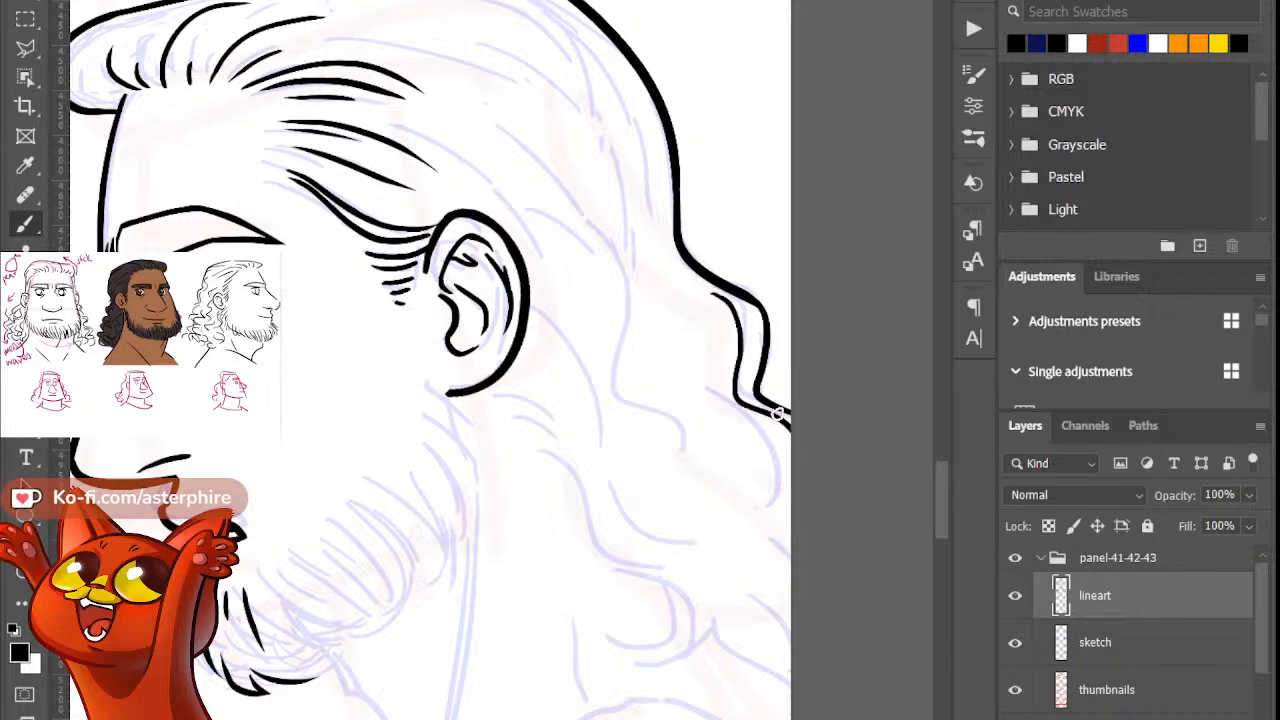
{"action": "mouse_move", "coordinate": [714, 316]}
{"action": "left_mouse_down"}
{"action": "mouse_move", "coordinate": [711, 306]}
{"action": "mouse_move", "coordinate": [716, 326]}
{"action": "left_mouse_up"}
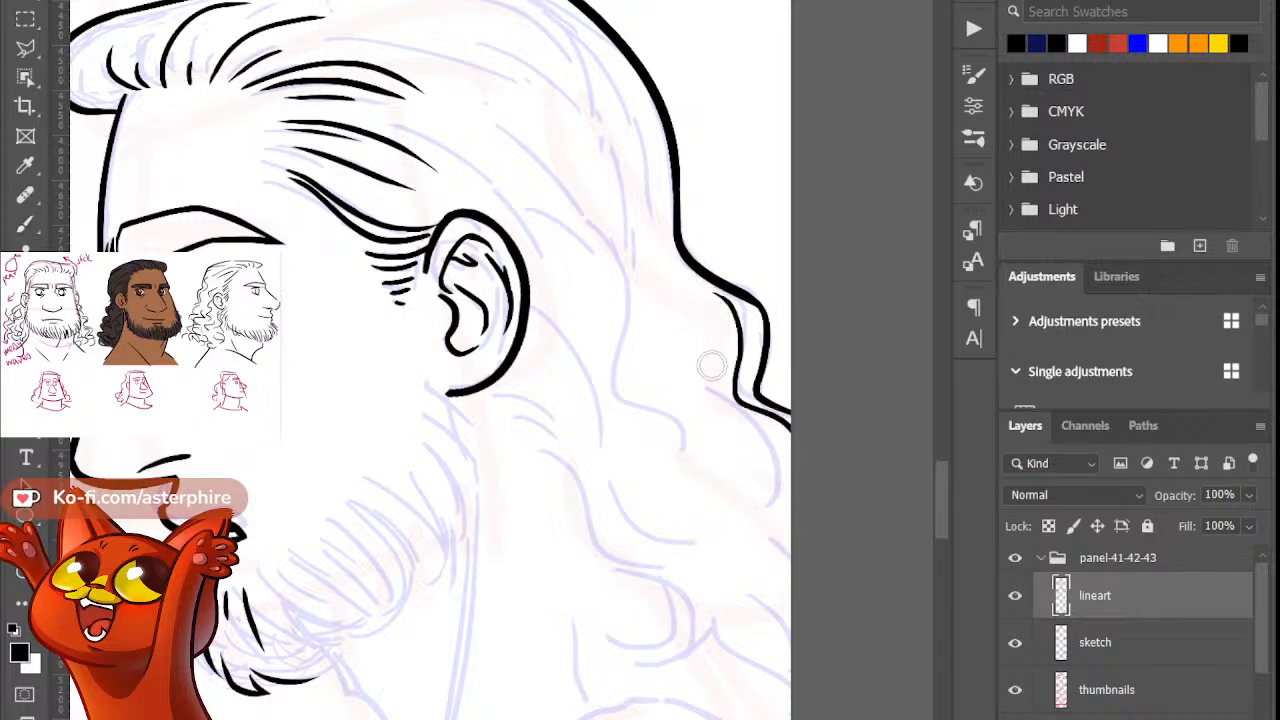
{"action": "key", "text": "b"}
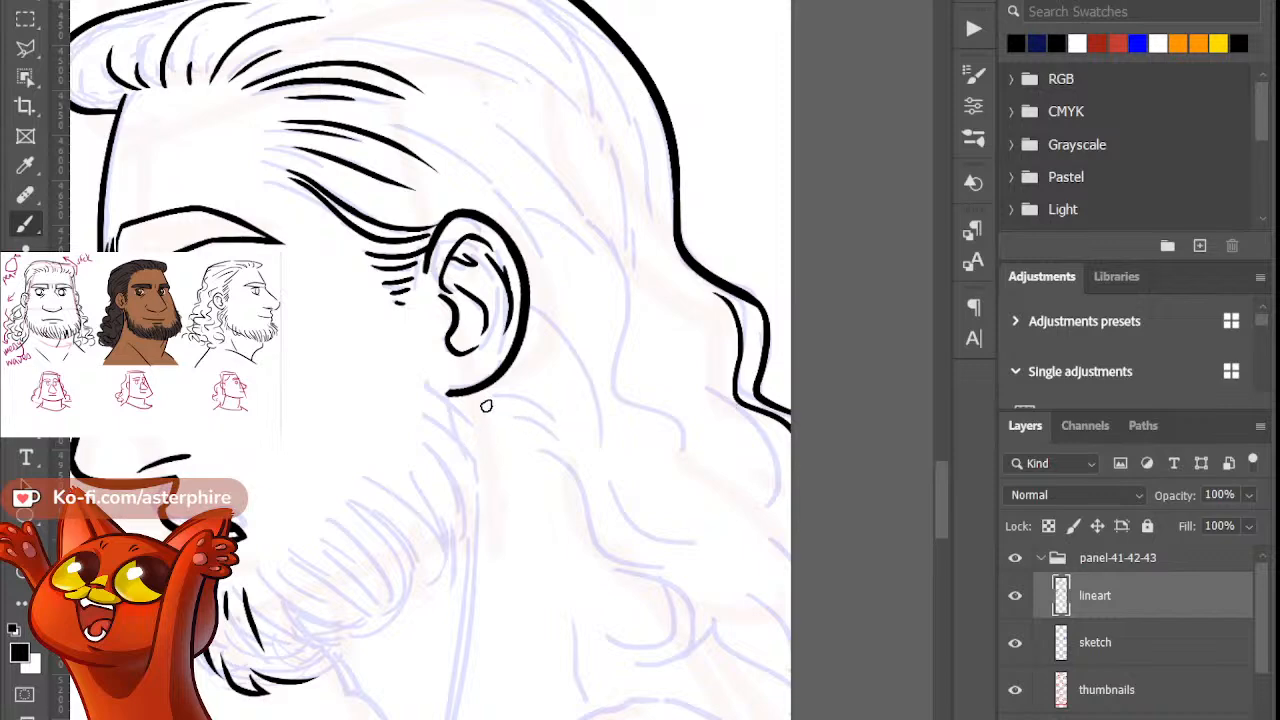
Step: Ink a curved hair strand sweeping back from beneath the earlobe, redrawing it once and tapering its back end
{"action": "left_click_drag", "start_coordinate": [493, 399], "coordinate": [616, 447]}
{"action": "key", "text": "ctrl+z"}
{"action": "mouse_move", "coordinate": [493, 398]}
{"action": "left_mouse_down"}
{"action": "mouse_move", "coordinate": [564, 413]}
{"action": "mouse_move", "coordinate": [521, 405]}
{"action": "mouse_move", "coordinate": [550, 423]}
{"action": "mouse_move", "coordinate": [565, 396]}
{"action": "mouse_move", "coordinate": [596, 448]}
{"action": "left_mouse_up"}
{"action": "key", "text": "e"}
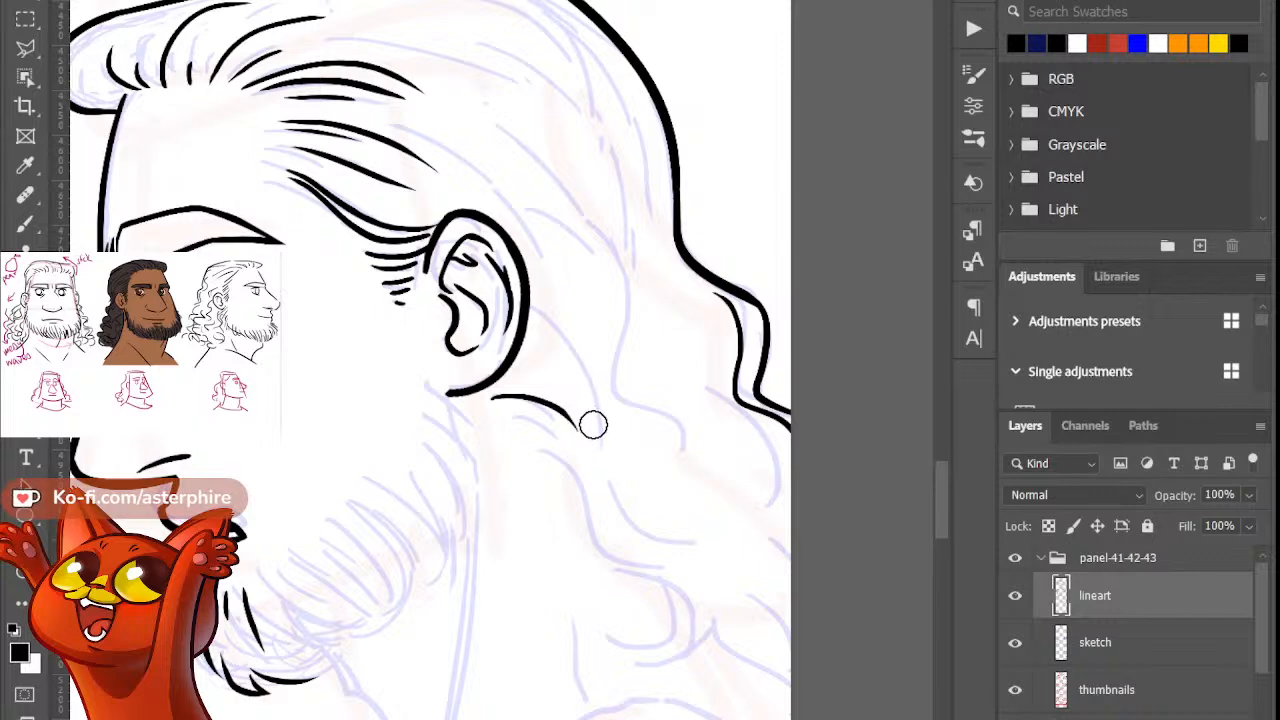
{"action": "key", "text": "b"}
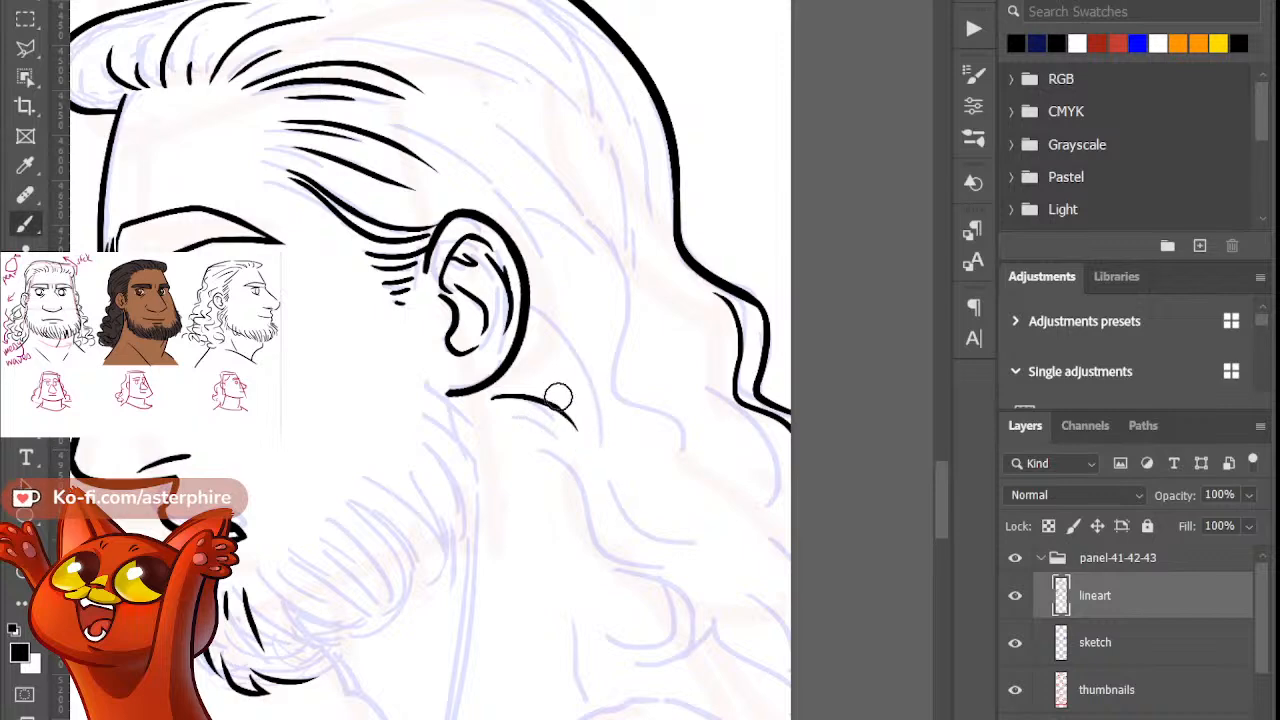
{"action": "key", "text": "e"}
{"action": "left_click_drag", "start_coordinate": [558, 397], "coordinate": [584, 435]}
{"action": "key", "text": "b"}
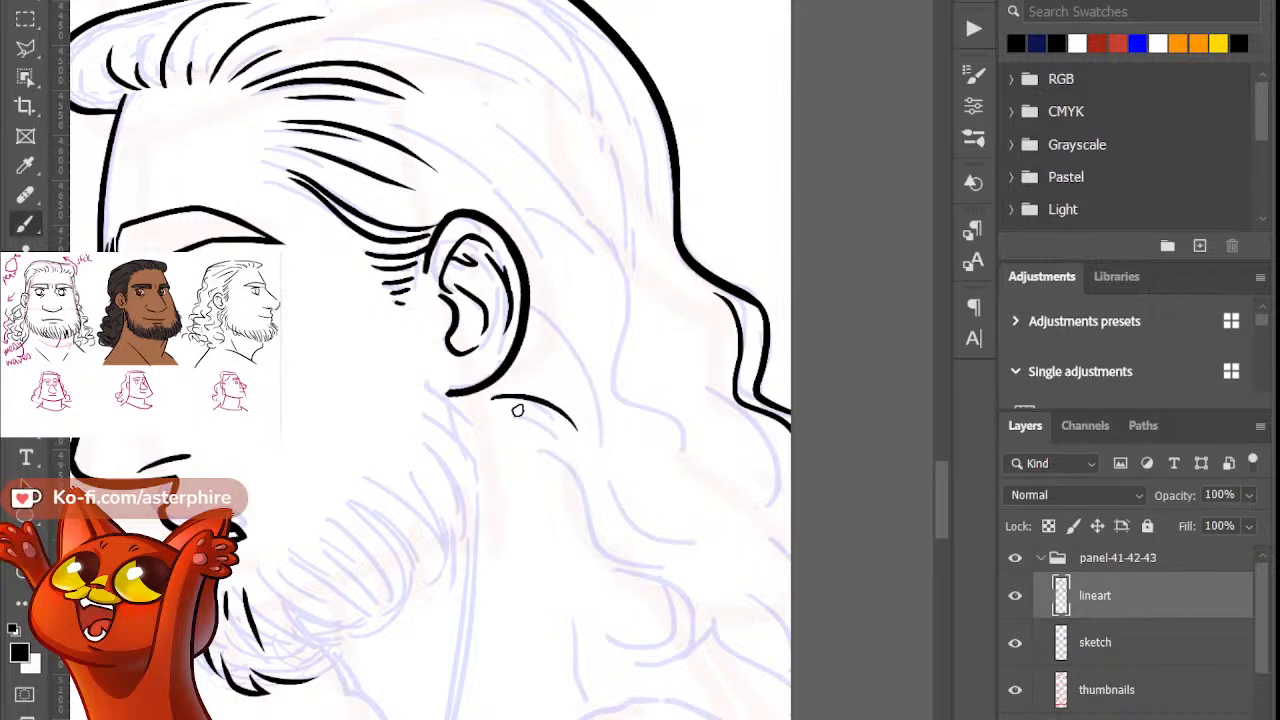
Step: Ink a short hair strand just under the curved strand below the earlobe, redrawing it and tapering its ends
{"action": "mouse_move", "coordinate": [501, 408]}
{"action": "left_mouse_down"}
{"action": "mouse_move", "coordinate": [551, 434]}
{"action": "mouse_move", "coordinate": [539, 416]}
{"action": "left_mouse_up"}
{"action": "key", "text": "ctrl+z"}
{"action": "key", "text": "e"}
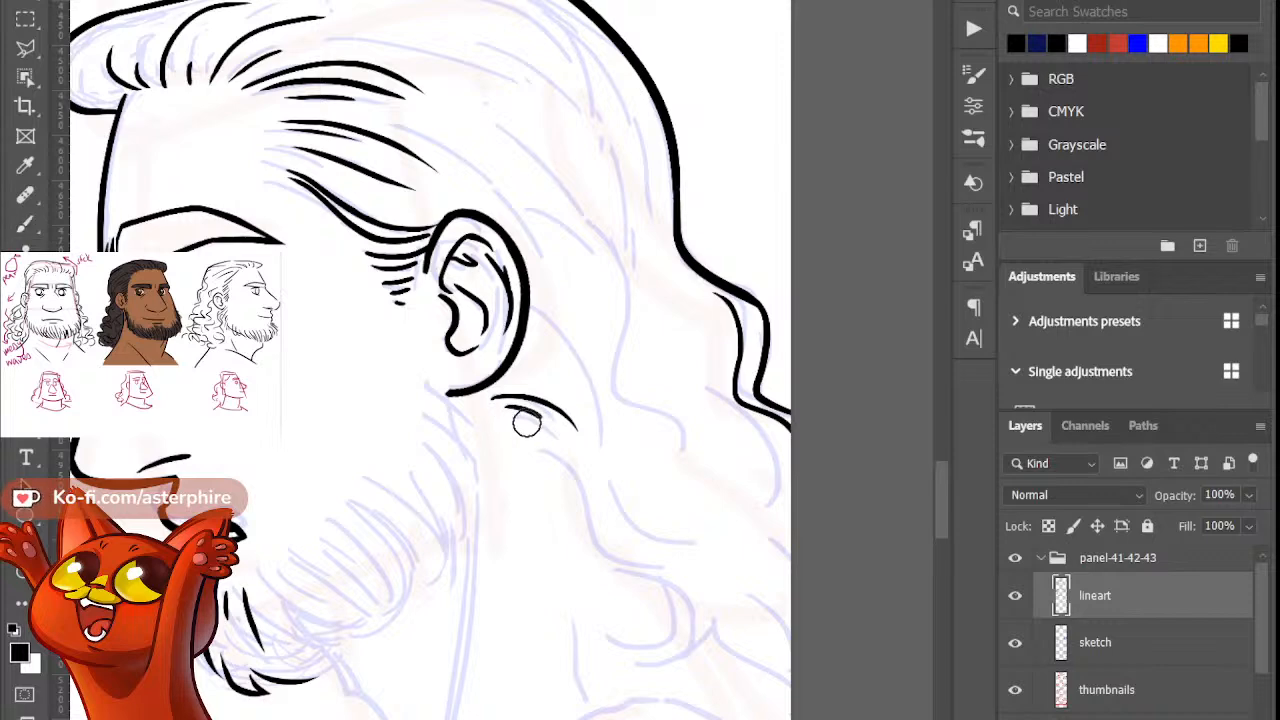
{"action": "key", "text": "b"}
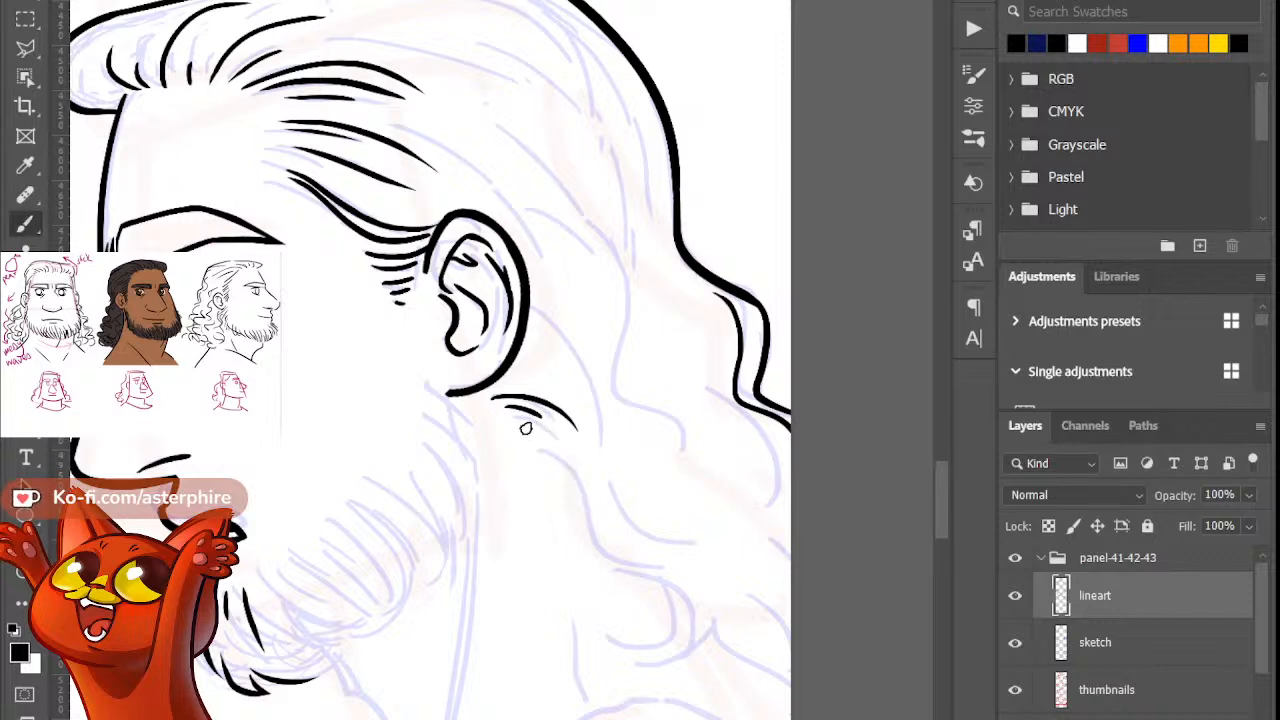
Step: Ink a thin strand curving down from below the earlobe behind the neck, redrawing it and extending it downward
{"action": "left_click_drag", "start_coordinate": [563, 436], "coordinate": [590, 497]}
{"action": "key", "text": "ctrl+z"}
{"action": "left_click_drag", "start_coordinate": [509, 415], "coordinate": [590, 502]}
{"action": "key", "text": "ctrl+z"}
{"action": "mouse_move", "coordinate": [508, 416]}
{"action": "left_mouse_down"}
{"action": "mouse_move", "coordinate": [584, 521]}
{"action": "mouse_move", "coordinate": [571, 486]}
{"action": "left_mouse_up"}
{"action": "key", "text": "e"}
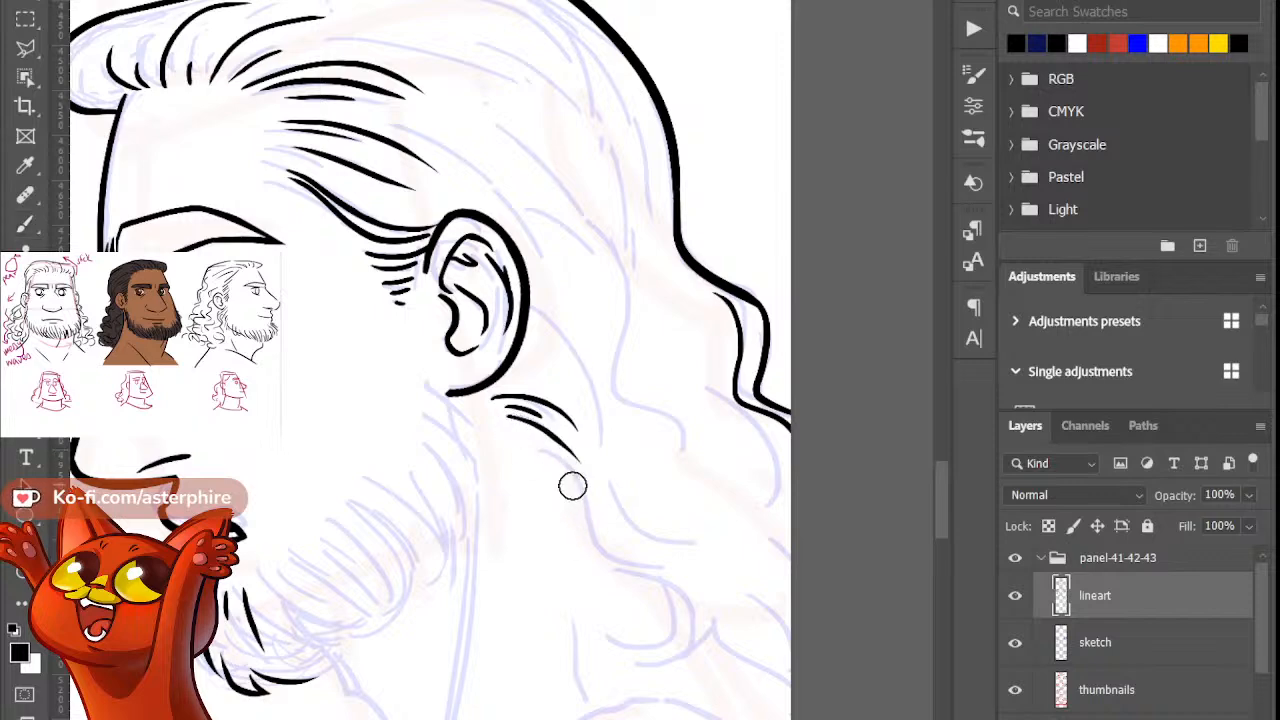
{"action": "key", "text": "b"}
{"action": "left_click_drag", "start_coordinate": [572, 442], "coordinate": [593, 514]}
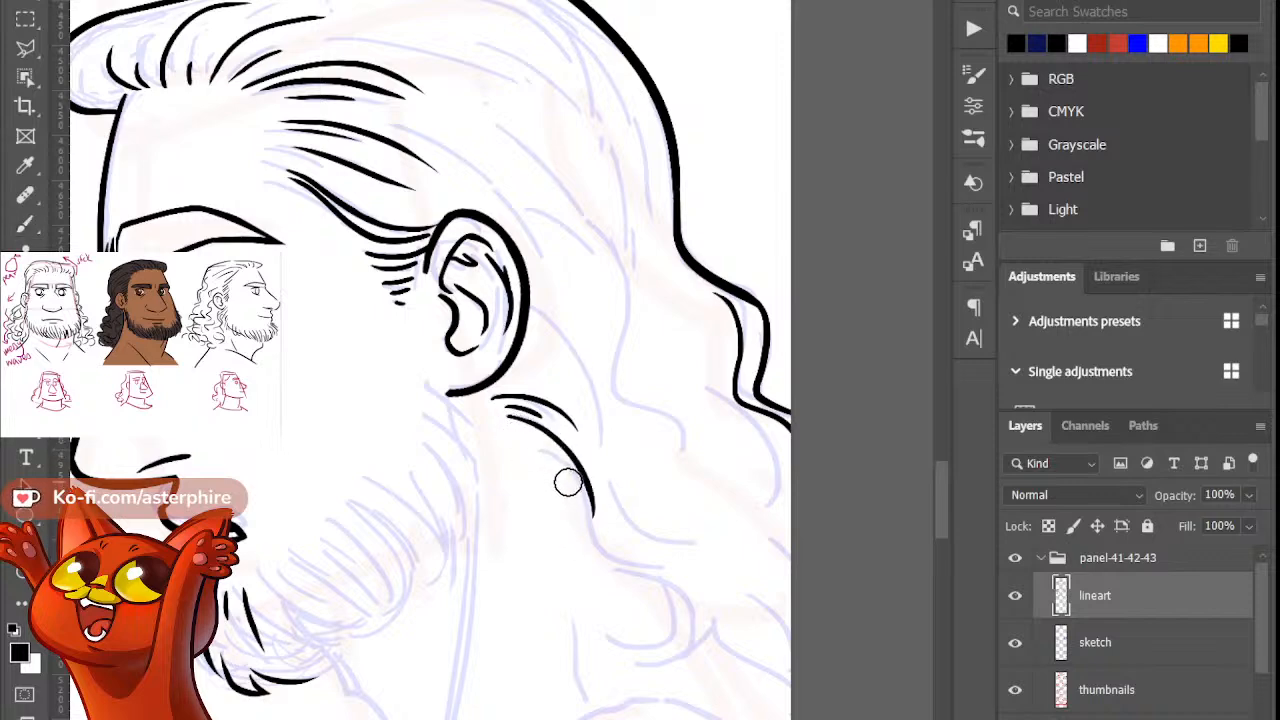
Step: Ink the long wavy lower contour of the hair behind the neck, ending in an inward curl whose inner line is redrawn once
{"action": "left_click_drag", "start_coordinate": [526, 446], "coordinate": [702, 602]}
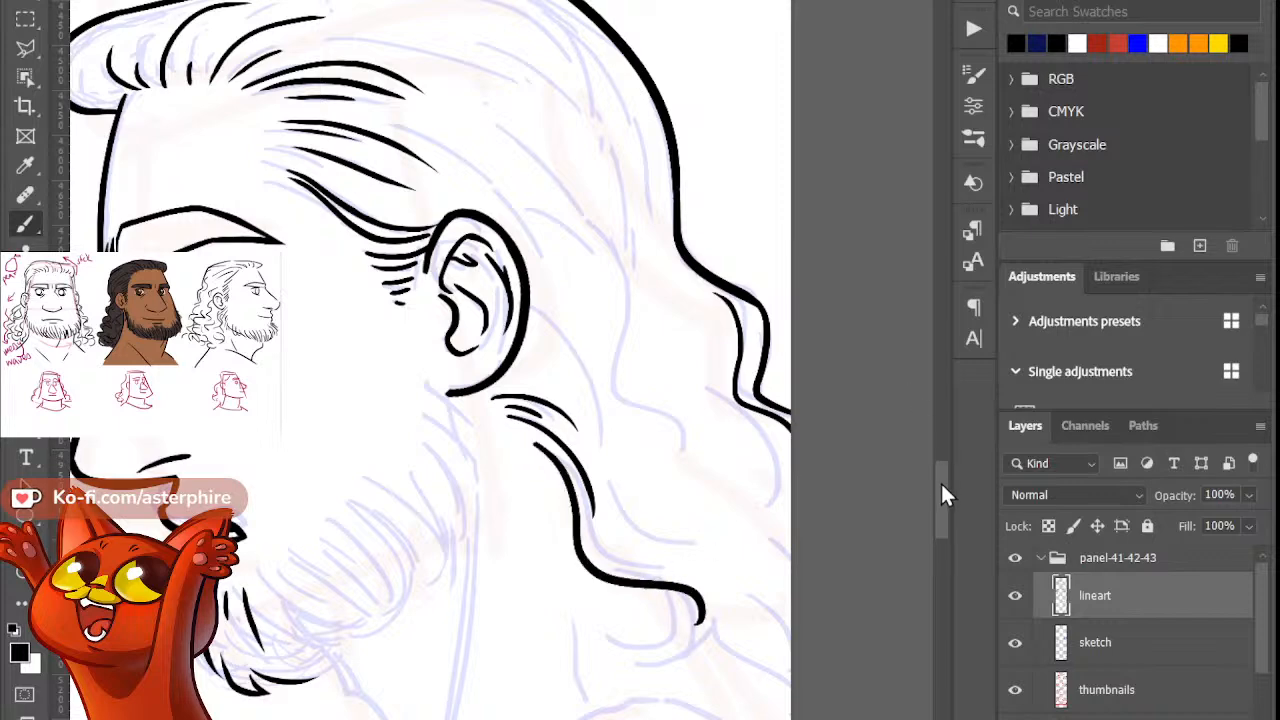
{"action": "left_click_drag", "start_coordinate": [940, 481], "coordinate": [944, 530]}
{"action": "left_click_drag", "start_coordinate": [662, 286], "coordinate": [627, 360]}
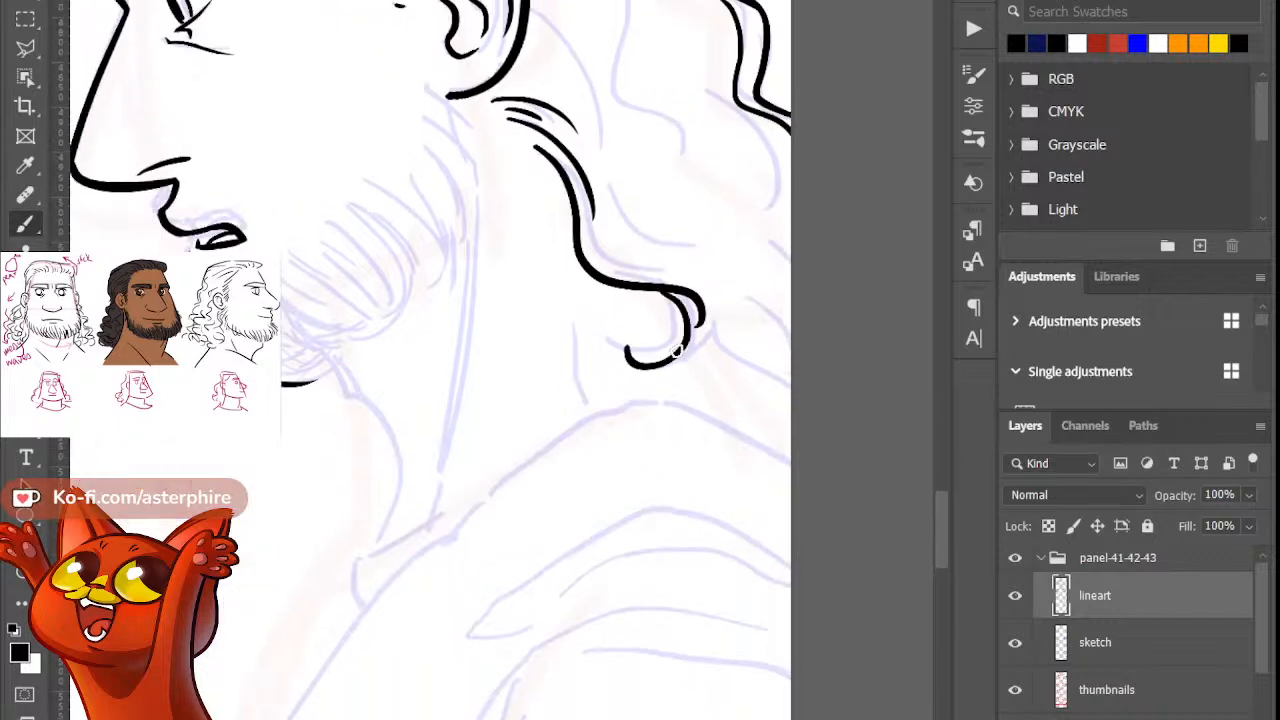
{"action": "key", "text": "ctrl+z"}
{"action": "left_click_drag", "start_coordinate": [662, 286], "coordinate": [634, 360]}
{"action": "key", "text": "e"}
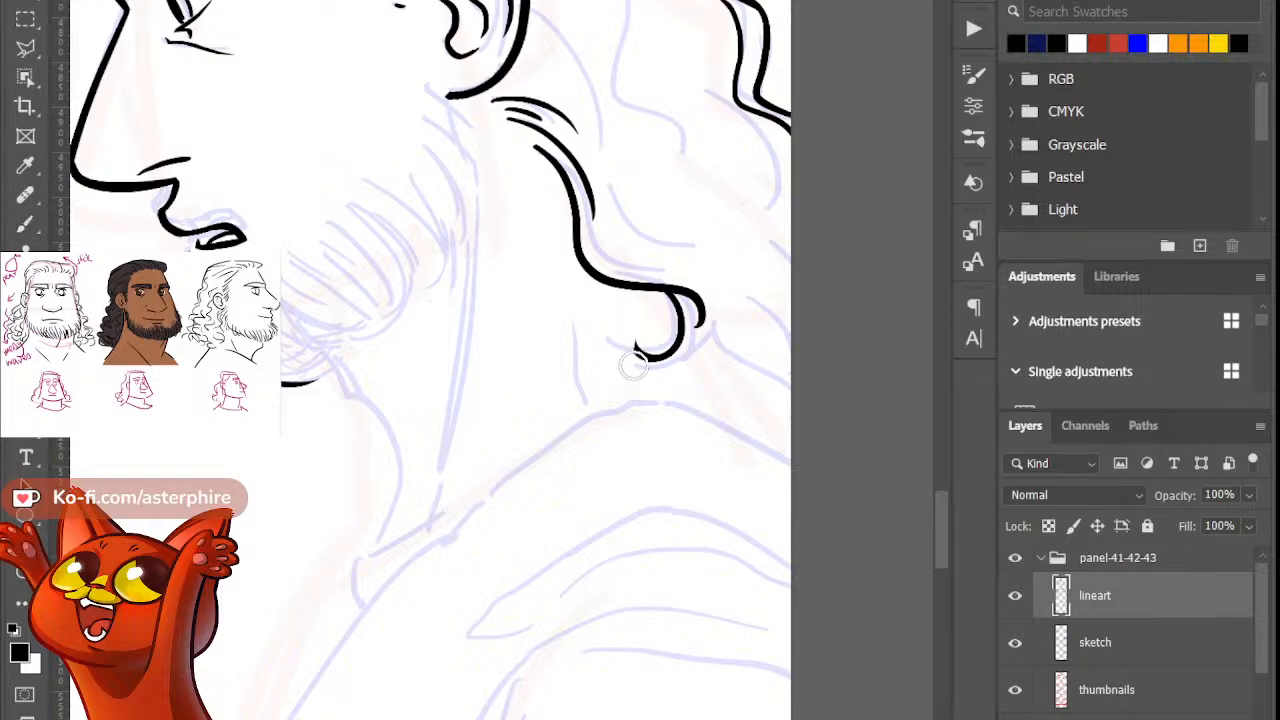
Step: Ink the outer line of the curl at the end of the lower lock, redrawing it and cleaning up its tips
{"action": "key", "text": "b"}
{"action": "mouse_move", "coordinate": [716, 320]}
{"action": "left_mouse_down"}
{"action": "mouse_move", "coordinate": [651, 377]}
{"action": "mouse_move", "coordinate": [610, 343]}
{"action": "left_mouse_up"}
{"action": "key", "text": "ctrl+z"}
{"action": "key", "text": "e"}
{"action": "left_click_drag", "start_coordinate": [688, 312], "coordinate": [694, 323]}
{"action": "key", "text": "b"}
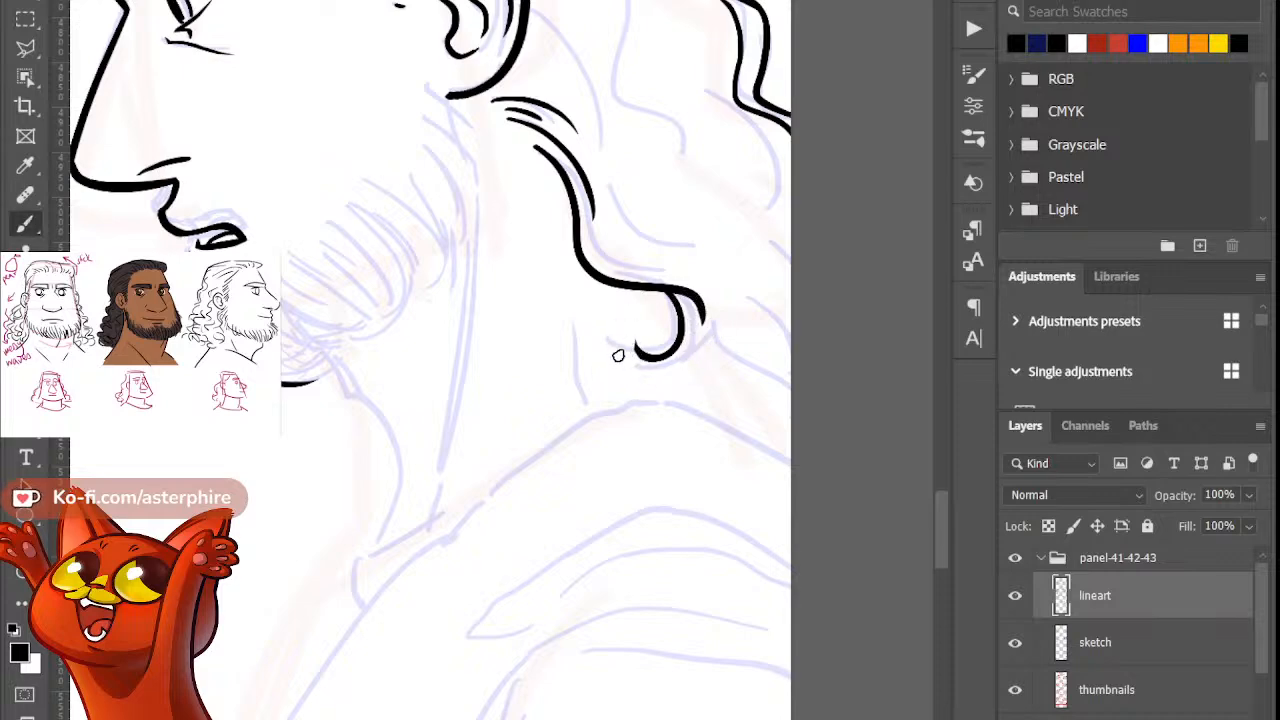
{"action": "key", "text": "e"}
{"action": "mouse_move", "coordinate": [629, 350]}
{"action": "left_mouse_down"}
{"action": "mouse_move", "coordinate": [634, 360]}
{"action": "mouse_move", "coordinate": [704, 308]}
{"action": "left_mouse_up"}
{"action": "key", "text": "b"}
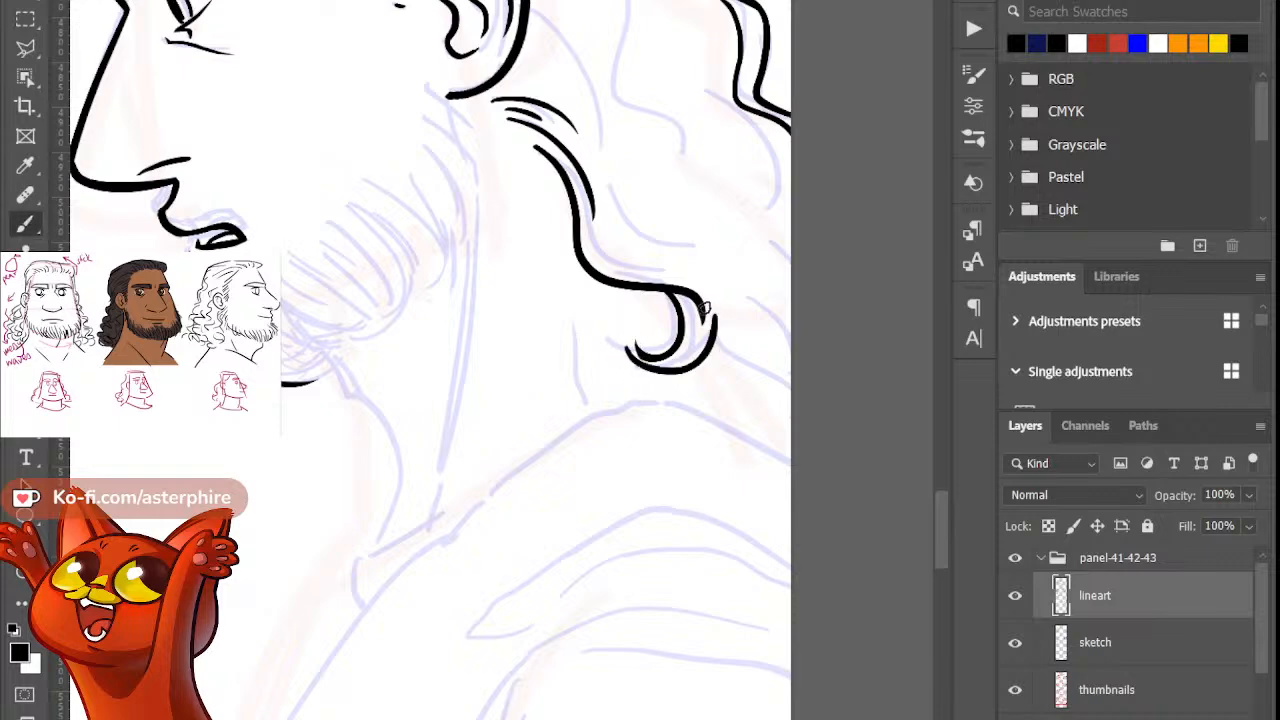
Step: Redo the curl's underside and ink the lower hair contour sweeping from the curl to the page edge
{"action": "key", "text": "ctrl+z"}
{"action": "mouse_move", "coordinate": [654, 371]}
{"action": "left_mouse_down"}
{"action": "mouse_move", "coordinate": [714, 308]}
{"action": "mouse_move", "coordinate": [790, 405]}
{"action": "left_mouse_up"}
{"action": "key", "text": "e"}
{"action": "key", "text": "b"}
{"action": "key", "text": "ctrl+z"}
{"action": "left_click_drag", "start_coordinate": [716, 342], "coordinate": [793, 412]}
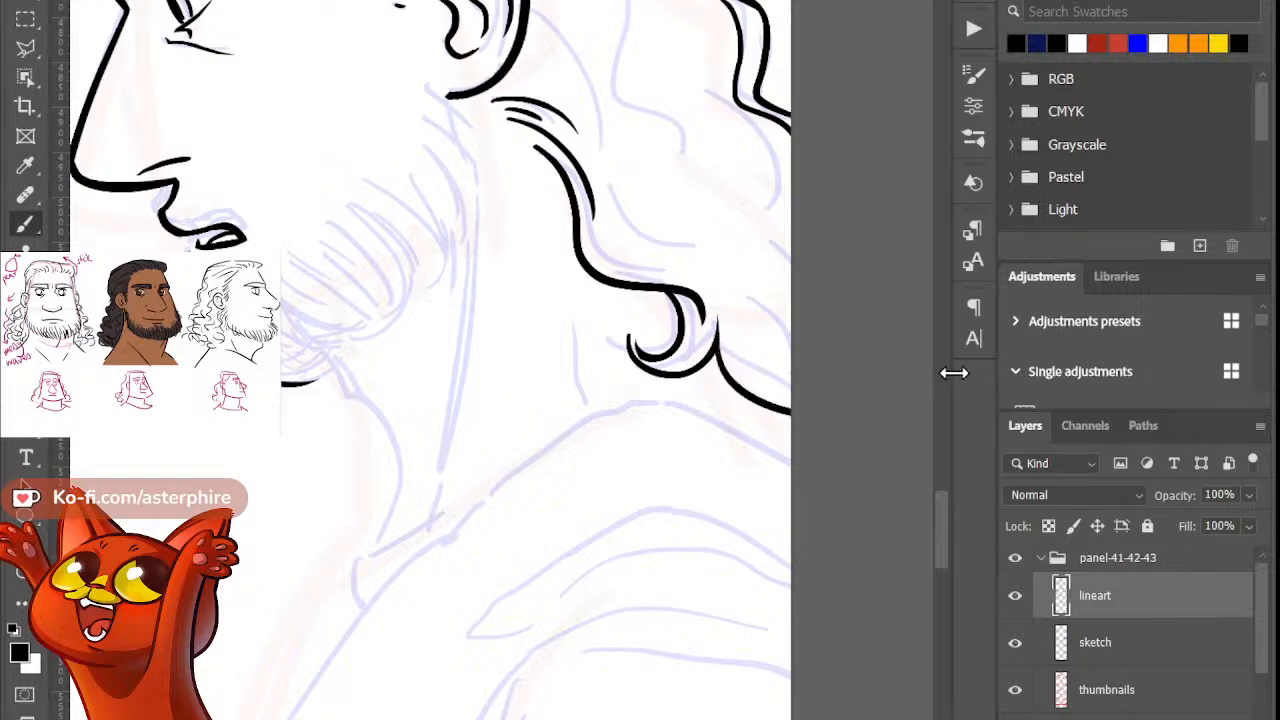
Step: Ink a curved hair strand dropping from behind the middle of the ear, redrawing it and tapering its lower end
{"action": "left_click_drag", "start_coordinate": [938, 540], "coordinate": [936, 497]}
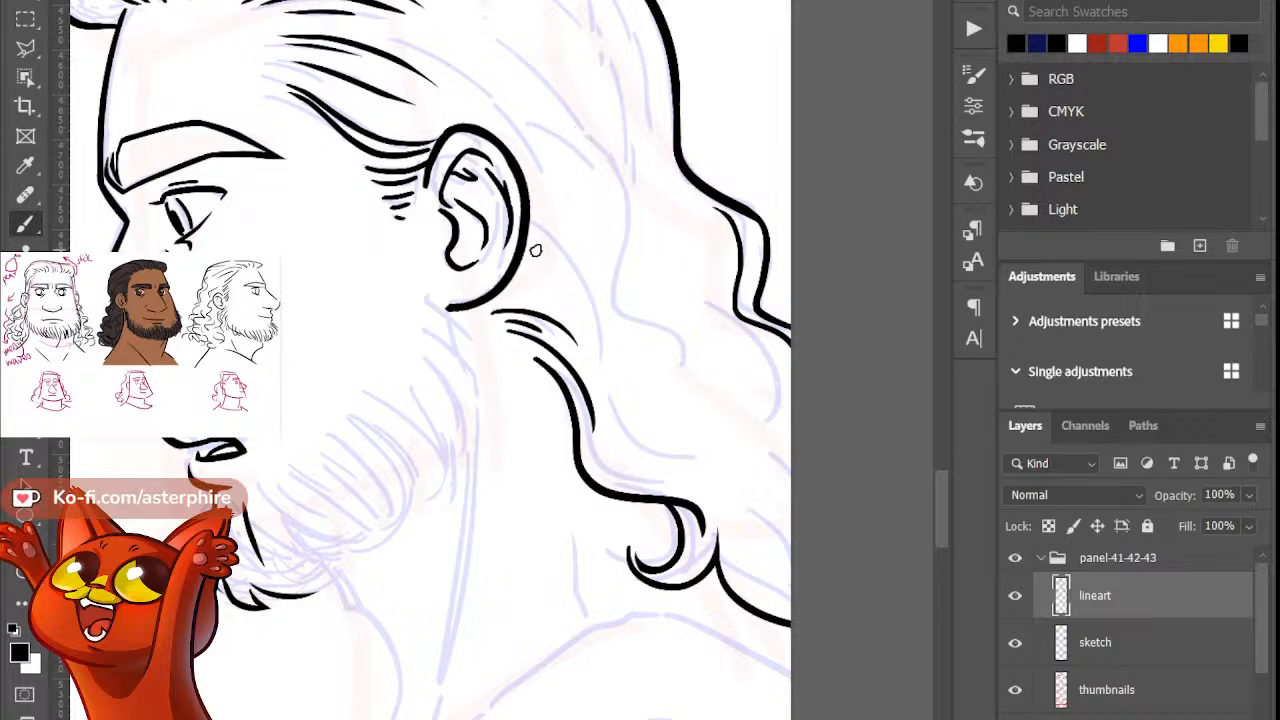
{"action": "left_click_drag", "start_coordinate": [524, 206], "coordinate": [619, 385]}
{"action": "key", "text": "ctrl+z"}
{"action": "left_click_drag", "start_coordinate": [538, 227], "coordinate": [602, 408]}
{"action": "key", "text": "ctrl+z"}
{"action": "left_click_drag", "start_coordinate": [530, 219], "coordinate": [603, 380]}
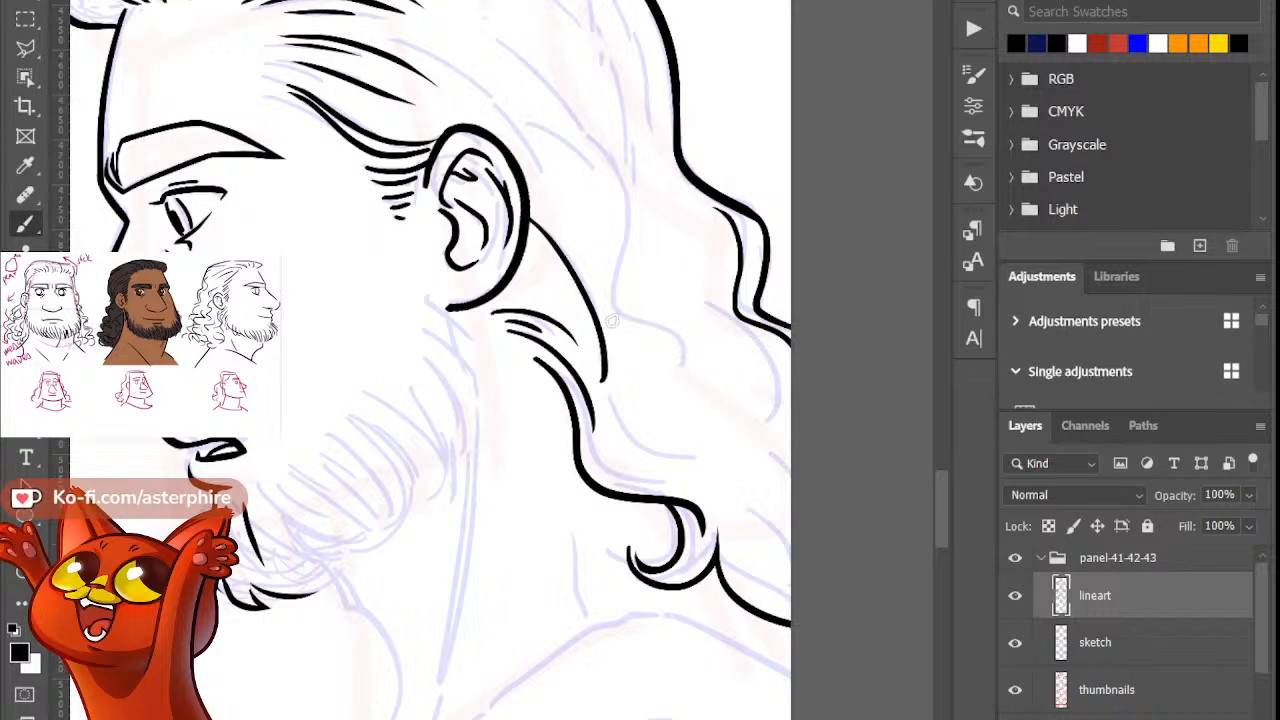
{"action": "key", "text": "e"}
{"action": "left_click_drag", "start_coordinate": [564, 285], "coordinate": [600, 413]}
{"action": "key", "text": "b"}
{"action": "key", "text": "ctrl+z"}
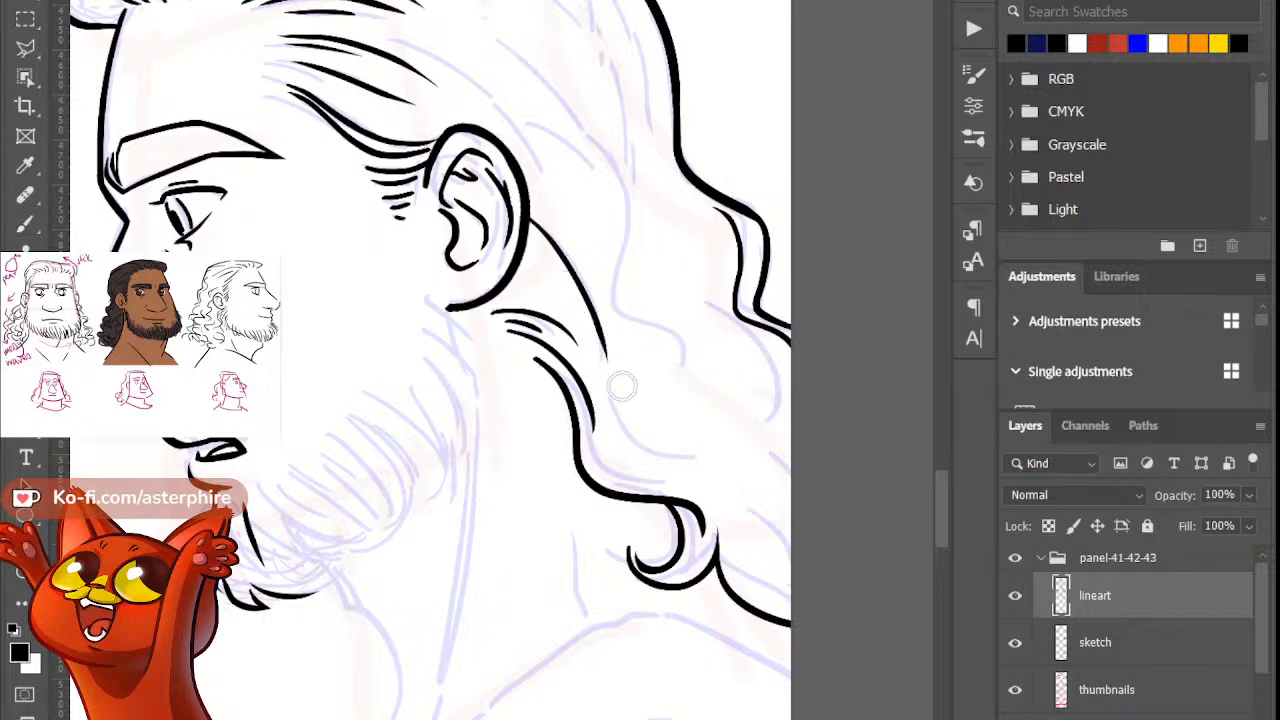
{"action": "left_click_drag", "start_coordinate": [592, 278], "coordinate": [617, 374]}
{"action": "key", "text": "b"}
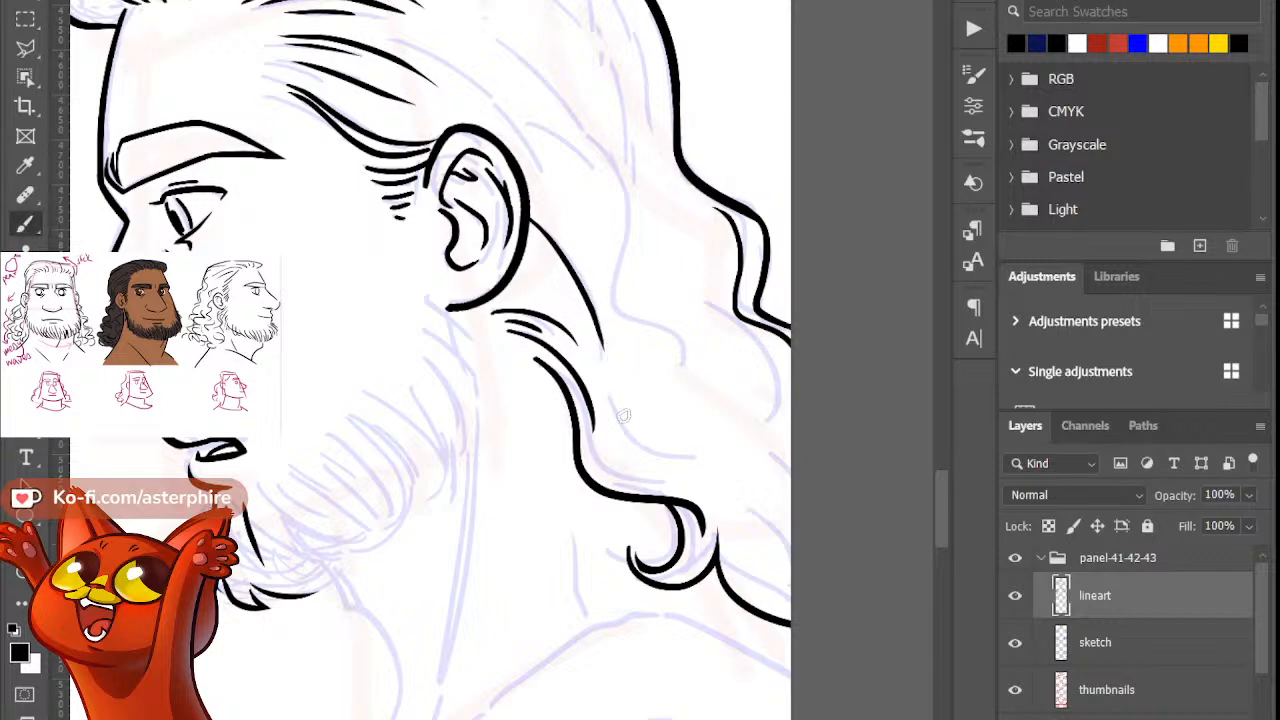
Step: Continue the strand behind the ear with a wavy line running parallel above the lower hair contour, tapering both ends
{"action": "left_click_drag", "start_coordinate": [618, 418], "coordinate": [737, 498]}
{"action": "key", "text": "e"}
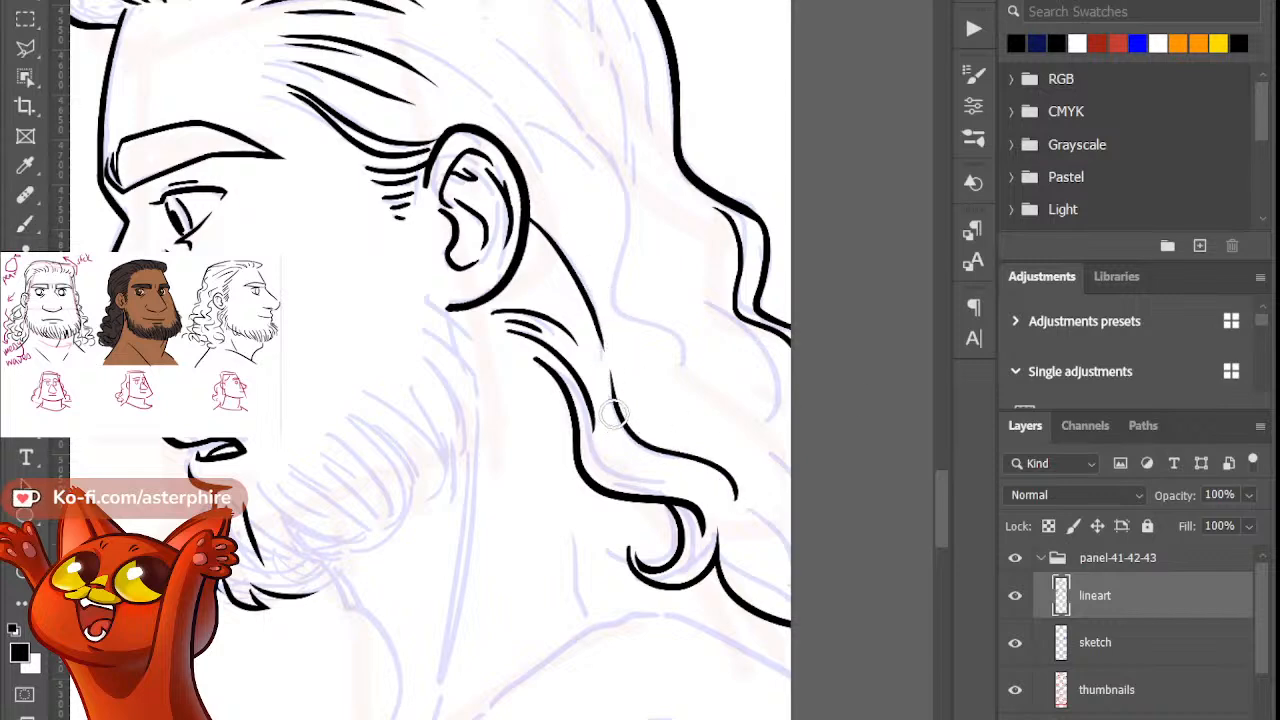
{"action": "key", "text": "b"}
{"action": "key", "text": "e"}
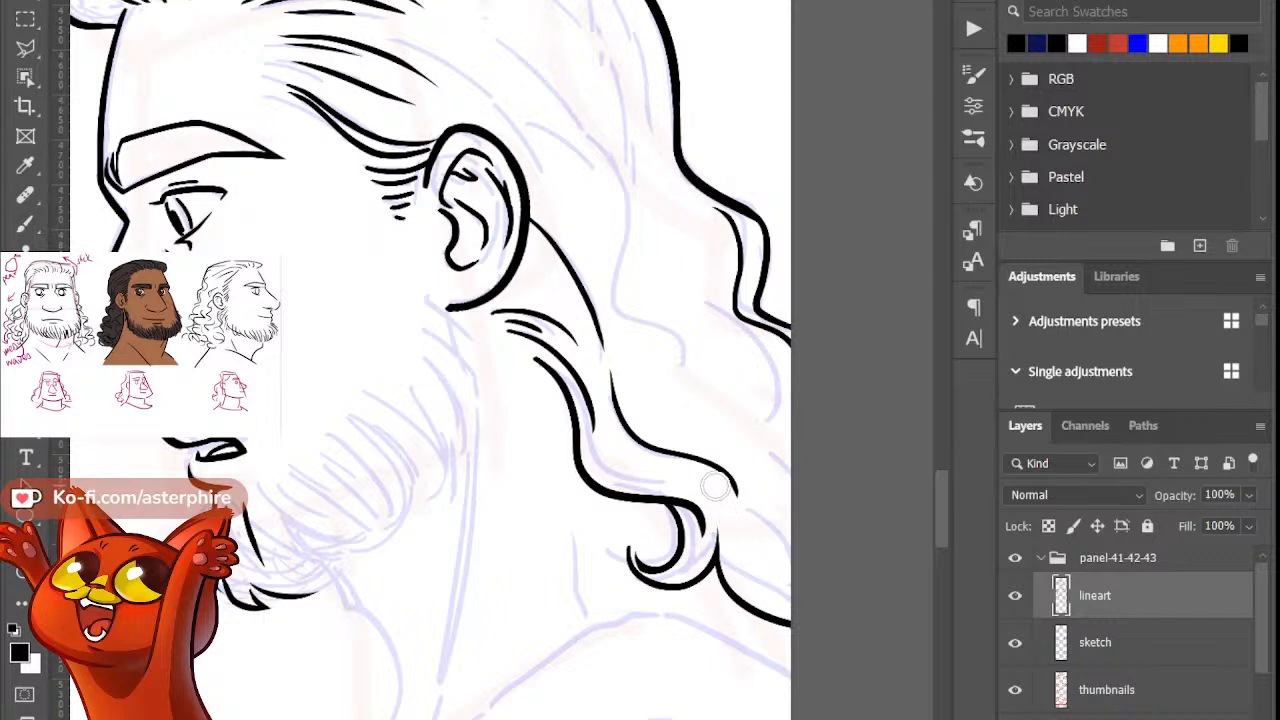
{"action": "key", "text": "b"}
{"action": "key", "text": "e"}
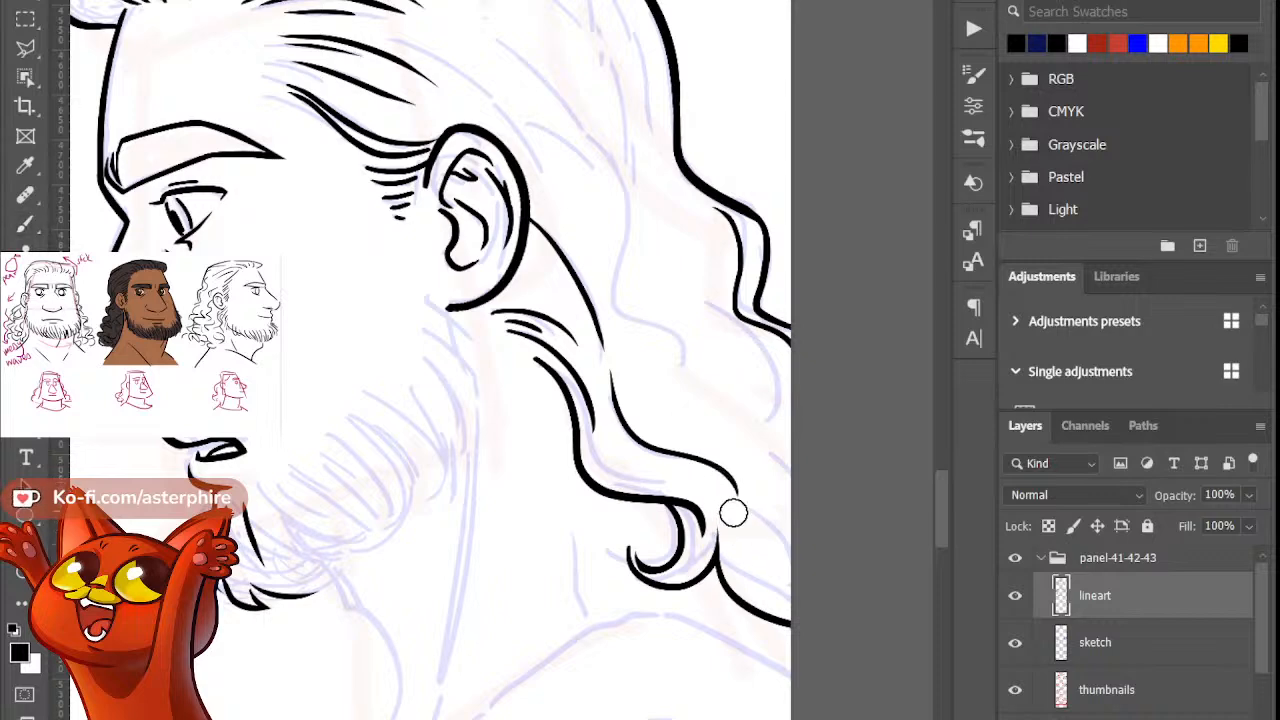
{"action": "key", "text": "b"}
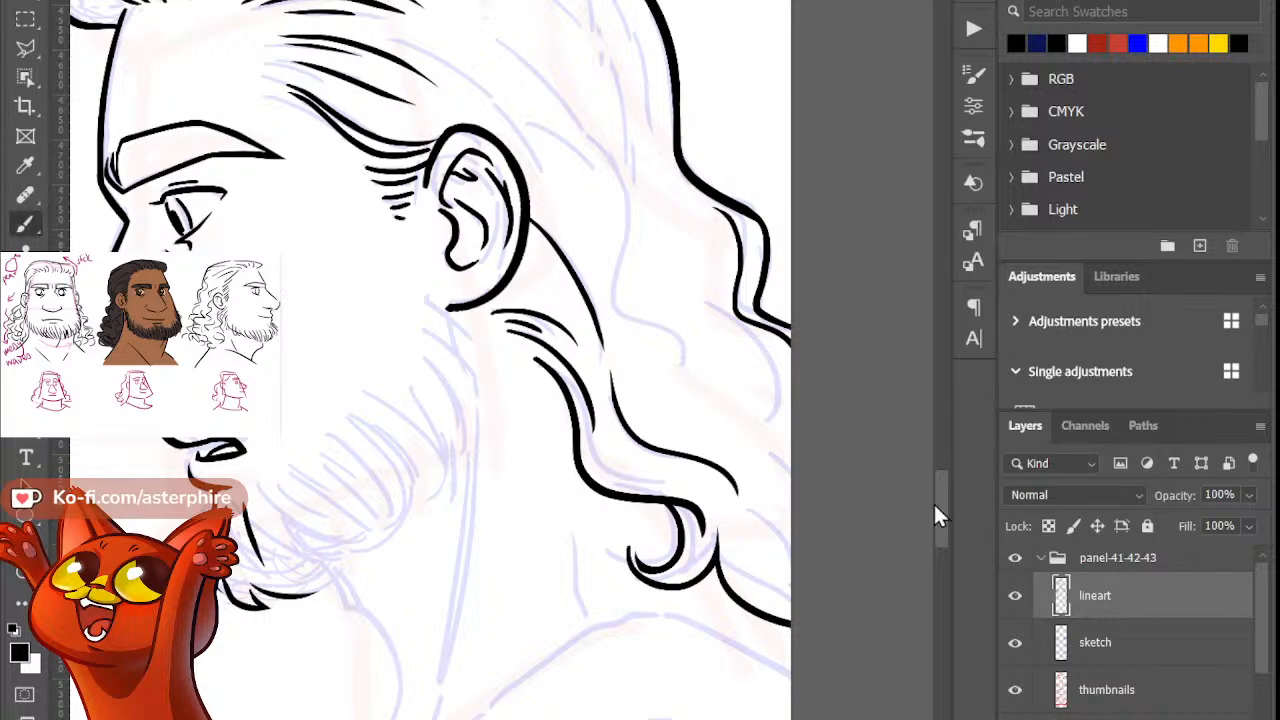
Step: Ink a long curved strand from the top of the head down behind the ear, tapering both ends
{"action": "mouse_move", "coordinate": [935, 504]}
{"action": "left_mouse_down"}
{"action": "mouse_move", "coordinate": [938, 474]}
{"action": "mouse_move", "coordinate": [935, 484]}
{"action": "left_mouse_up"}
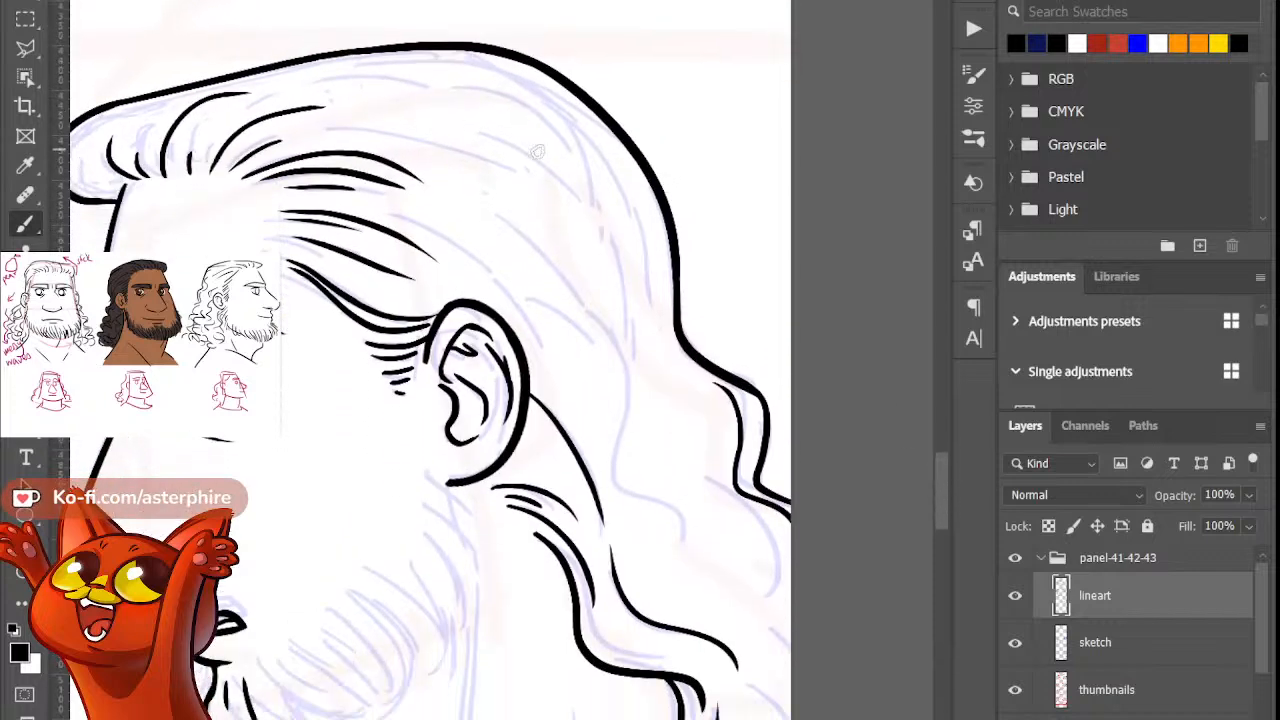
{"action": "left_click_drag", "start_coordinate": [513, 155], "coordinate": [618, 365]}
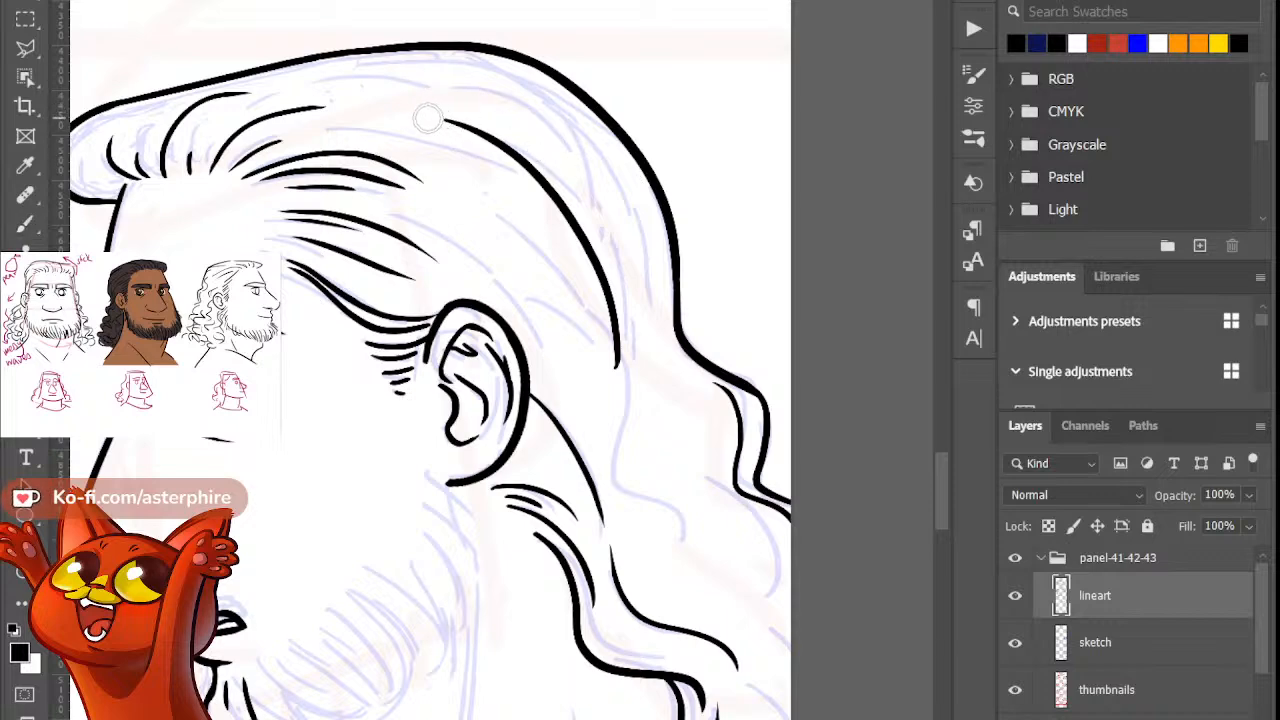
{"action": "mouse_move", "coordinate": [428, 118]}
{"action": "left_mouse_down"}
{"action": "mouse_move", "coordinate": [444, 118]}
{"action": "mouse_move", "coordinate": [594, 300]}
{"action": "mouse_move", "coordinate": [586, 320]}
{"action": "mouse_move", "coordinate": [600, 309]}
{"action": "mouse_move", "coordinate": [602, 345]}
{"action": "mouse_move", "coordinate": [626, 351]}
{"action": "left_mouse_up"}
{"action": "key", "text": "b"}
{"action": "key", "text": "e"}
{"action": "key", "text": "b"}
{"action": "key", "text": "e"}
{"action": "key", "text": "b"}
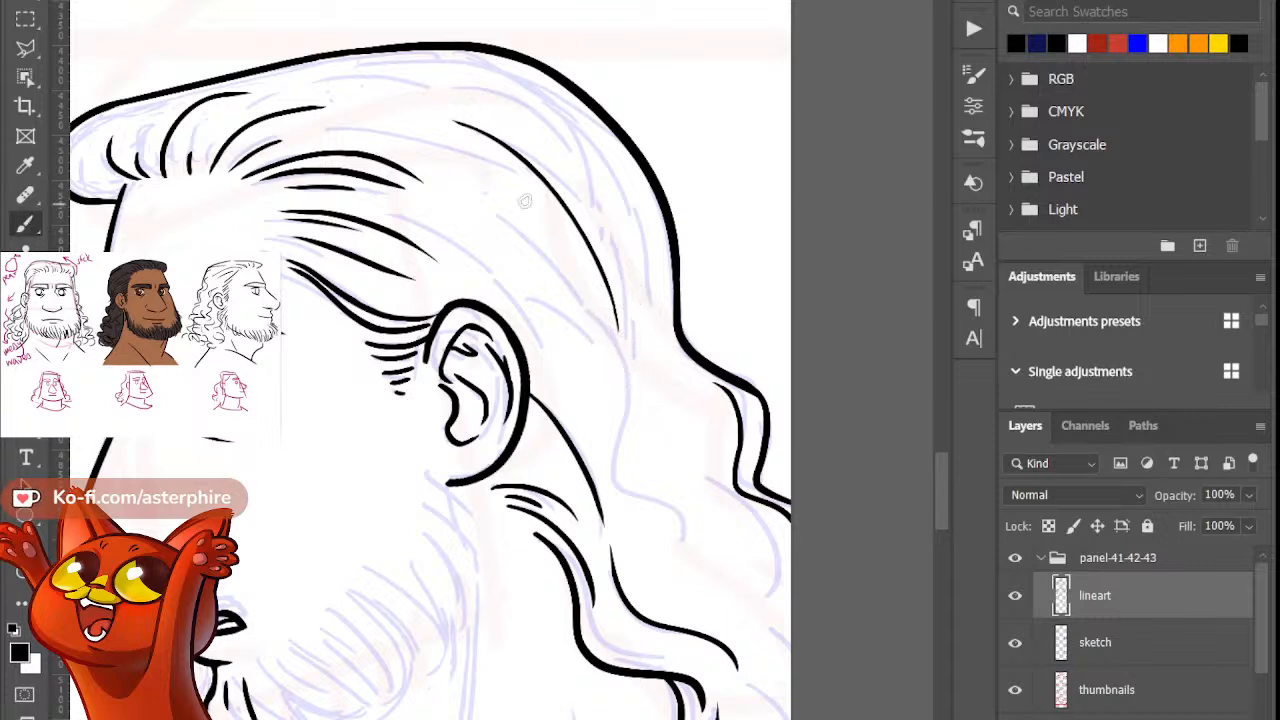
Step: Ink a tapered curved strand inside the crown contour and a wavy strand descending inside the outer back hair edge
{"action": "left_click_drag", "start_coordinate": [494, 72], "coordinate": [597, 170]}
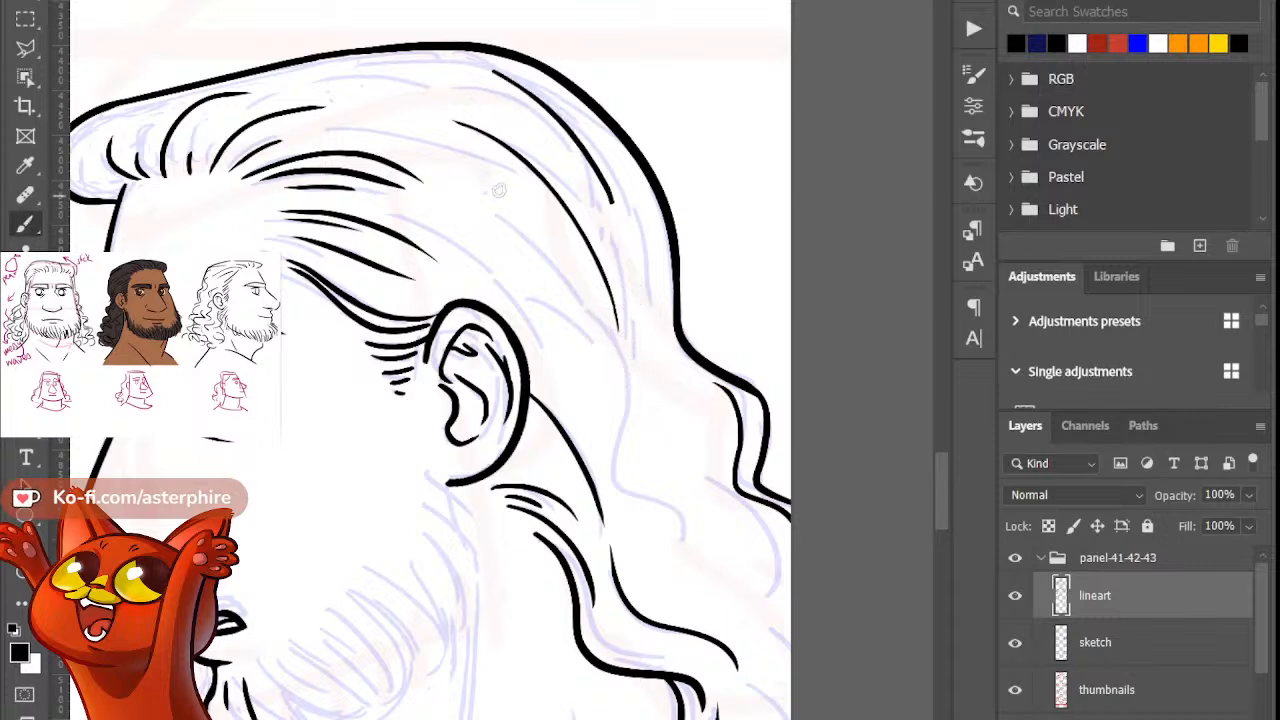
{"action": "key", "text": "e"}
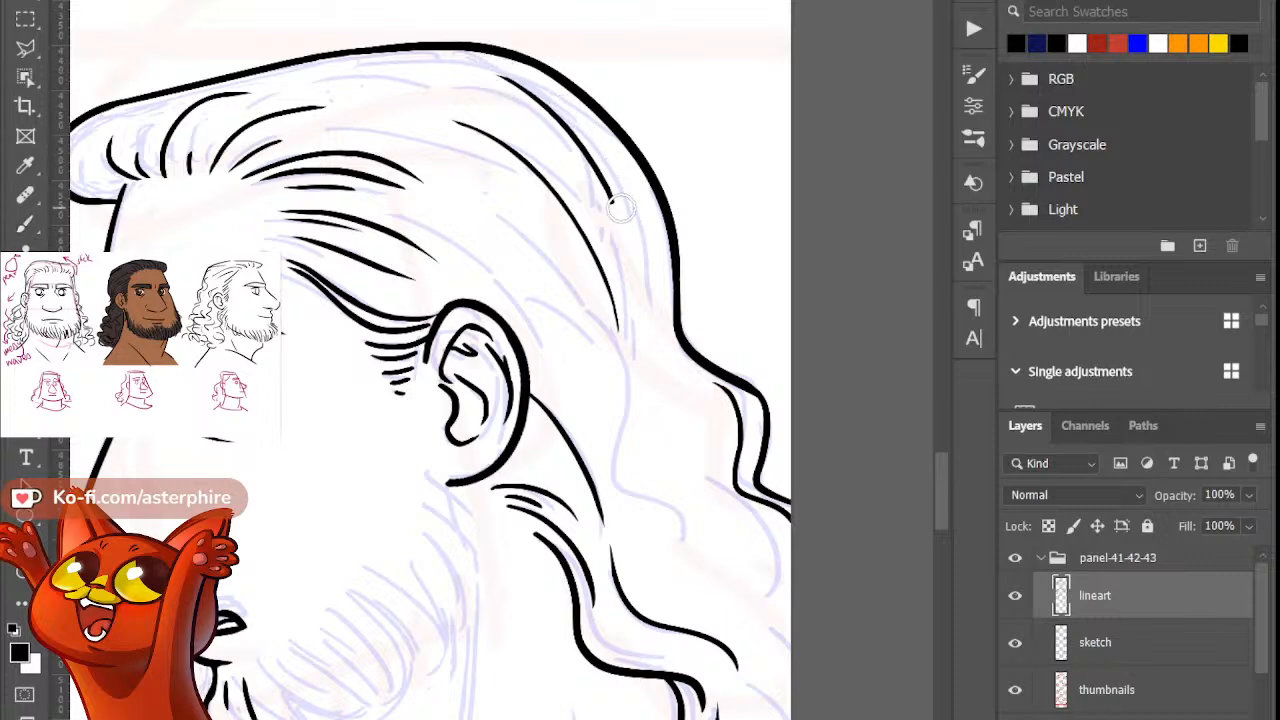
{"action": "left_click_drag", "start_coordinate": [580, 116], "coordinate": [621, 219]}
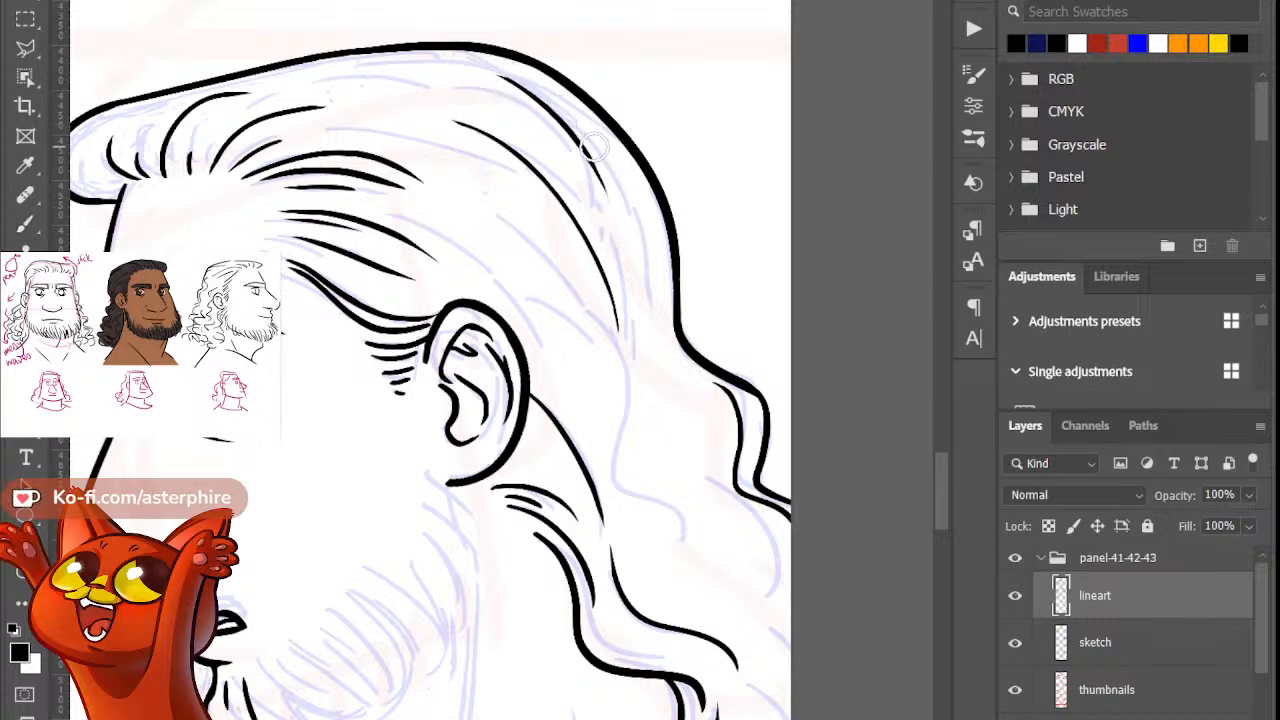
{"action": "key", "text": "b"}
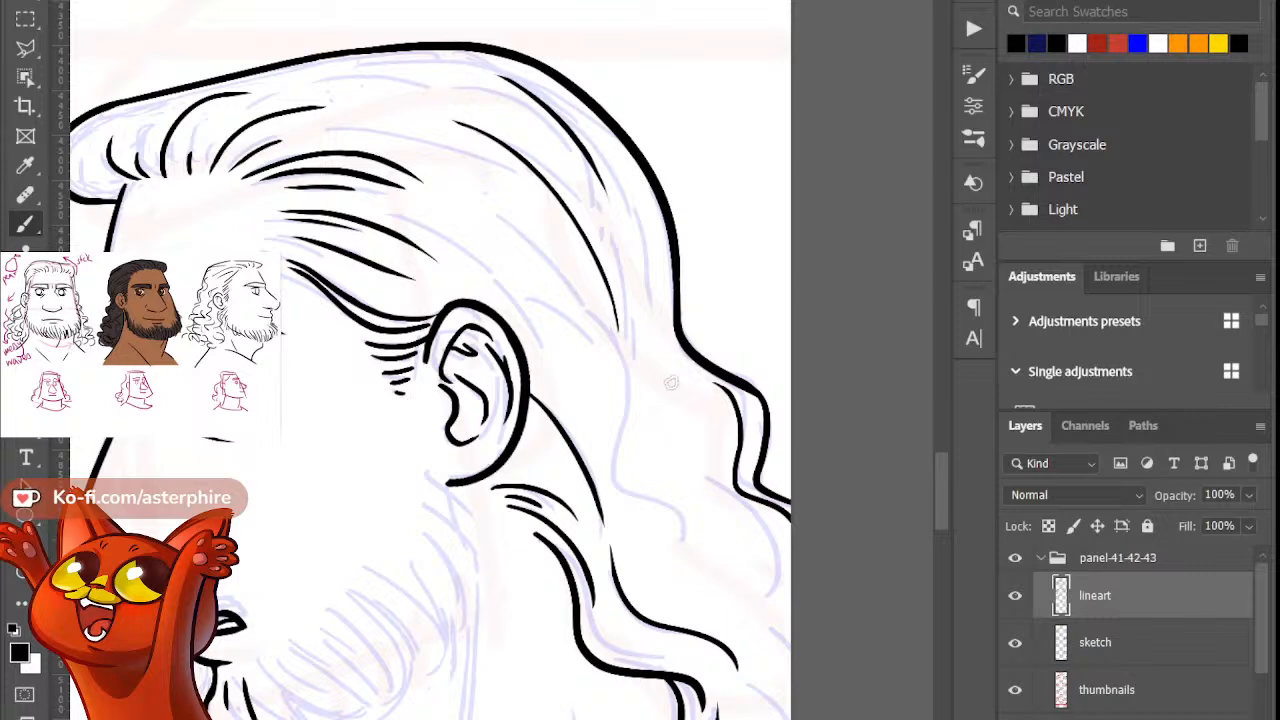
{"action": "mouse_move", "coordinate": [644, 297]}
{"action": "left_mouse_down"}
{"action": "mouse_move", "coordinate": [665, 450]}
{"action": "mouse_move", "coordinate": [740, 538]}
{"action": "left_mouse_up"}
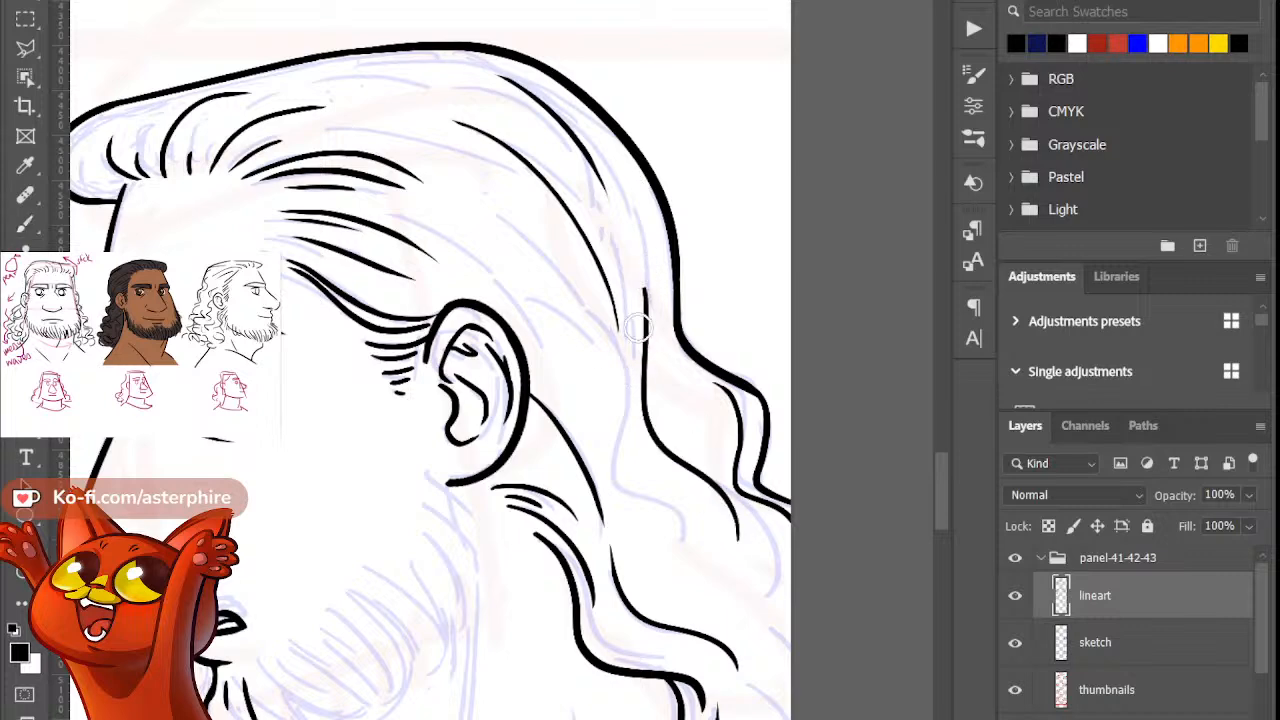
{"action": "key", "text": "b"}
Step: Ink a wavy strand through the middle of the back hair, ending in a hook near the page edge
{"action": "scroll", "coordinate": [947, 500], "scroll_direction": "down", "scroll_amount": 5}
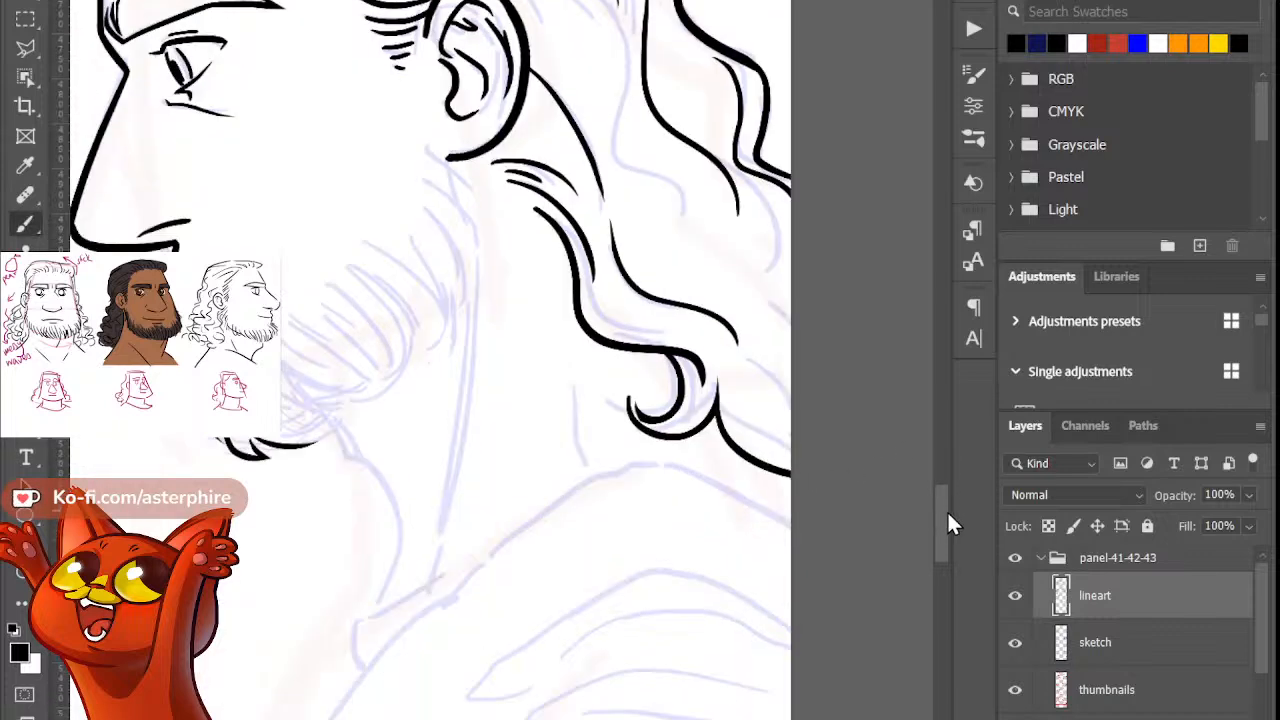
{"action": "scroll", "coordinate": [926, 466], "scroll_direction": "up", "scroll_amount": 2}
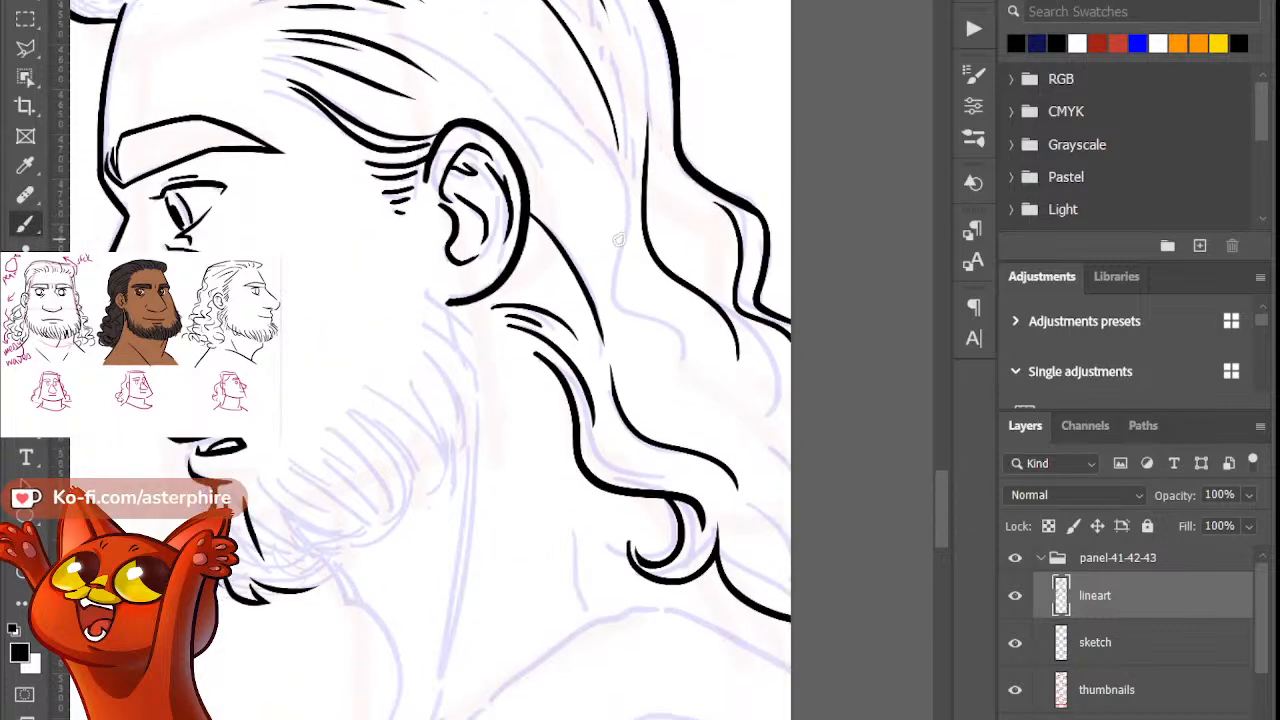
{"action": "mouse_move", "coordinate": [620, 242]}
{"action": "left_mouse_down"}
{"action": "mouse_move", "coordinate": [736, 462]}
{"action": "mouse_move", "coordinate": [706, 349]}
{"action": "mouse_move", "coordinate": [752, 488]}
{"action": "left_mouse_up"}
{"action": "key", "text": "ctrl+z"}
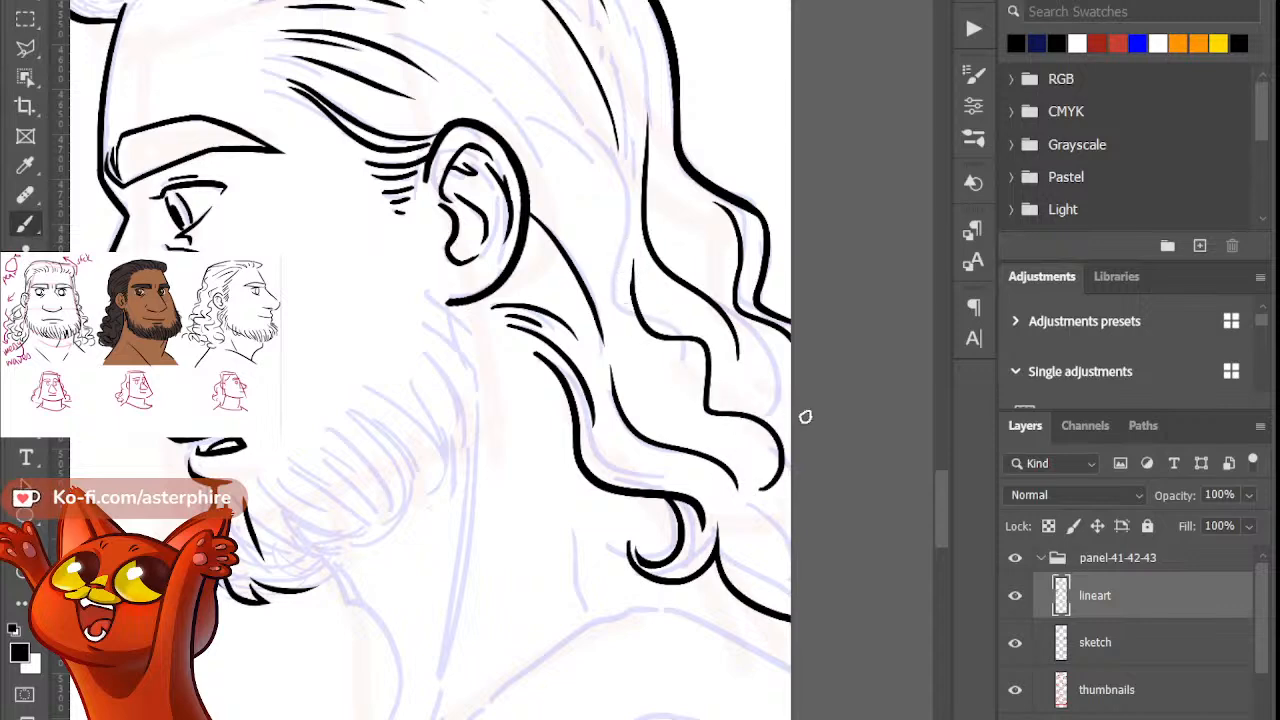
Step: Erase the hooked end of the middle wavy strand and taper the line toward the page edge
{"action": "key", "text": "e"}
{"action": "mouse_move", "coordinate": [775, 450]}
{"action": "left_mouse_down"}
{"action": "mouse_move", "coordinate": [749, 434]}
{"action": "mouse_move", "coordinate": [786, 498]}
{"action": "left_mouse_up"}
{"action": "key", "text": "b"}
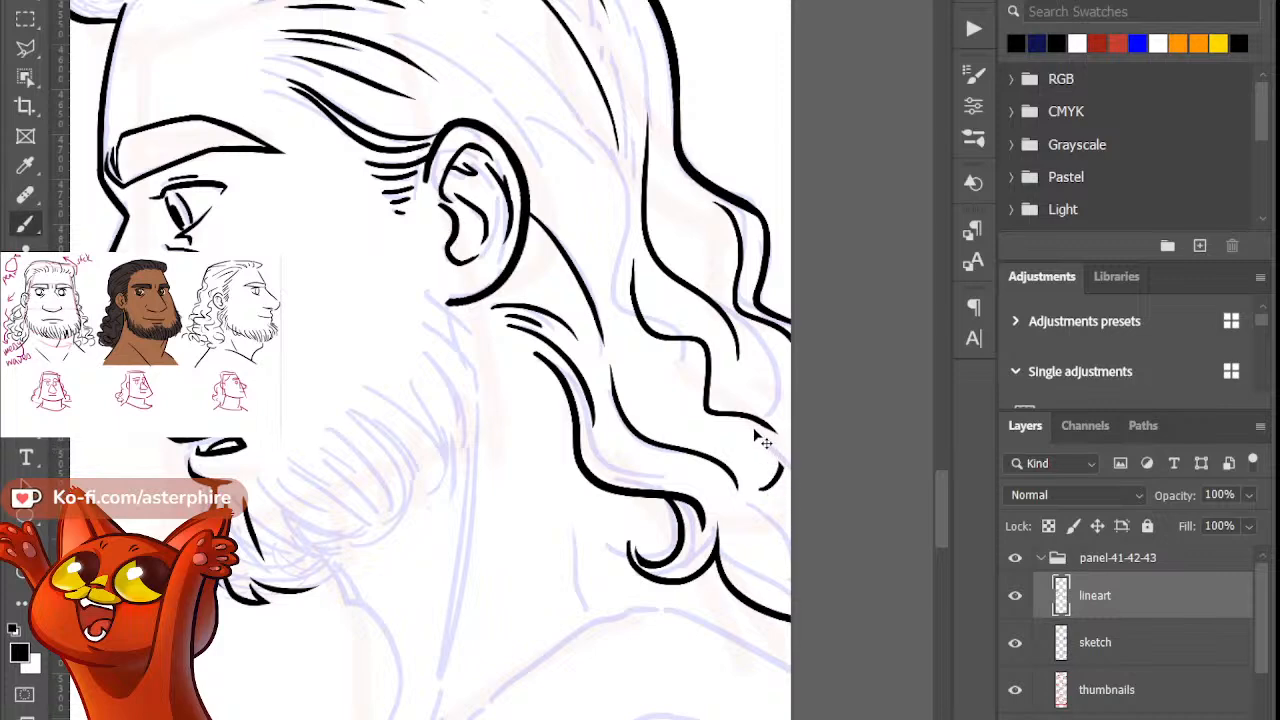
{"action": "key", "text": "e"}
{"action": "mouse_move", "coordinate": [750, 420]}
{"action": "left_mouse_down"}
{"action": "mouse_move", "coordinate": [778, 436]}
{"action": "mouse_move", "coordinate": [787, 475]}
{"action": "mouse_move", "coordinate": [770, 430]}
{"action": "mouse_move", "coordinate": [761, 465]}
{"action": "left_mouse_up"}
{"action": "key", "text": "b"}
{"action": "key", "text": "e"}
{"action": "key", "text": "b"}
{"action": "key", "text": "e"}
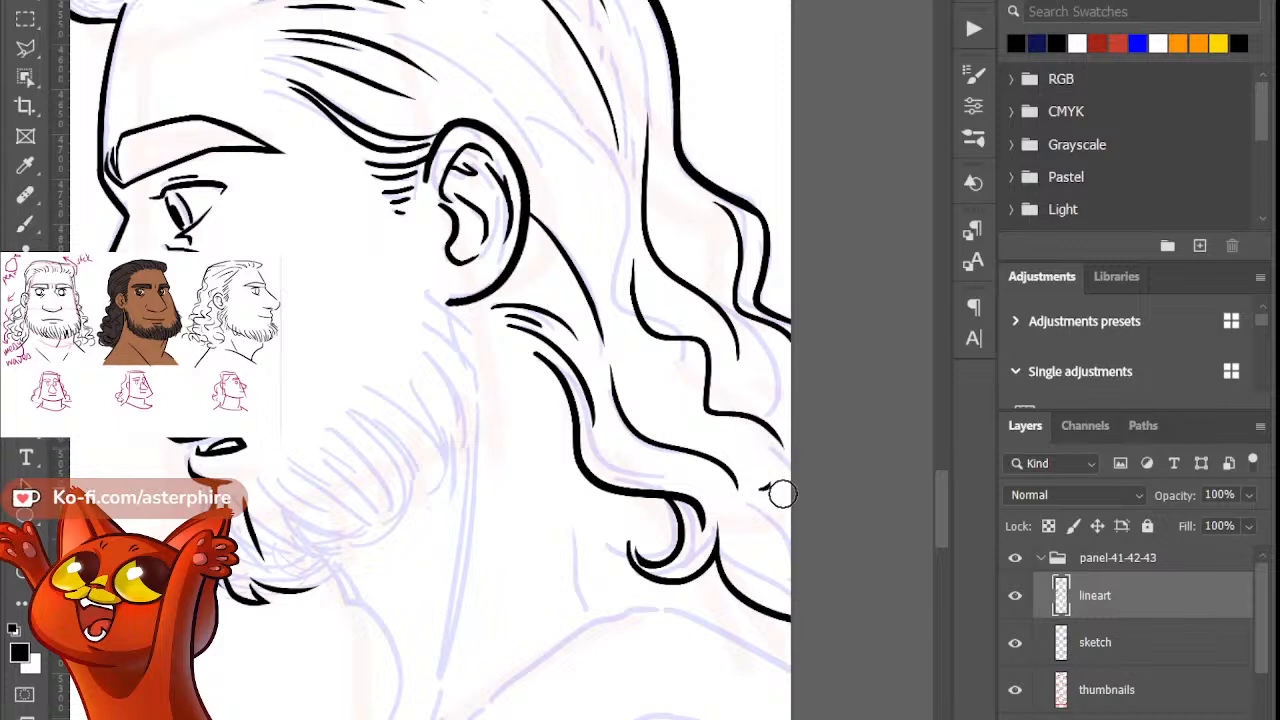
{"action": "key", "text": "b"}
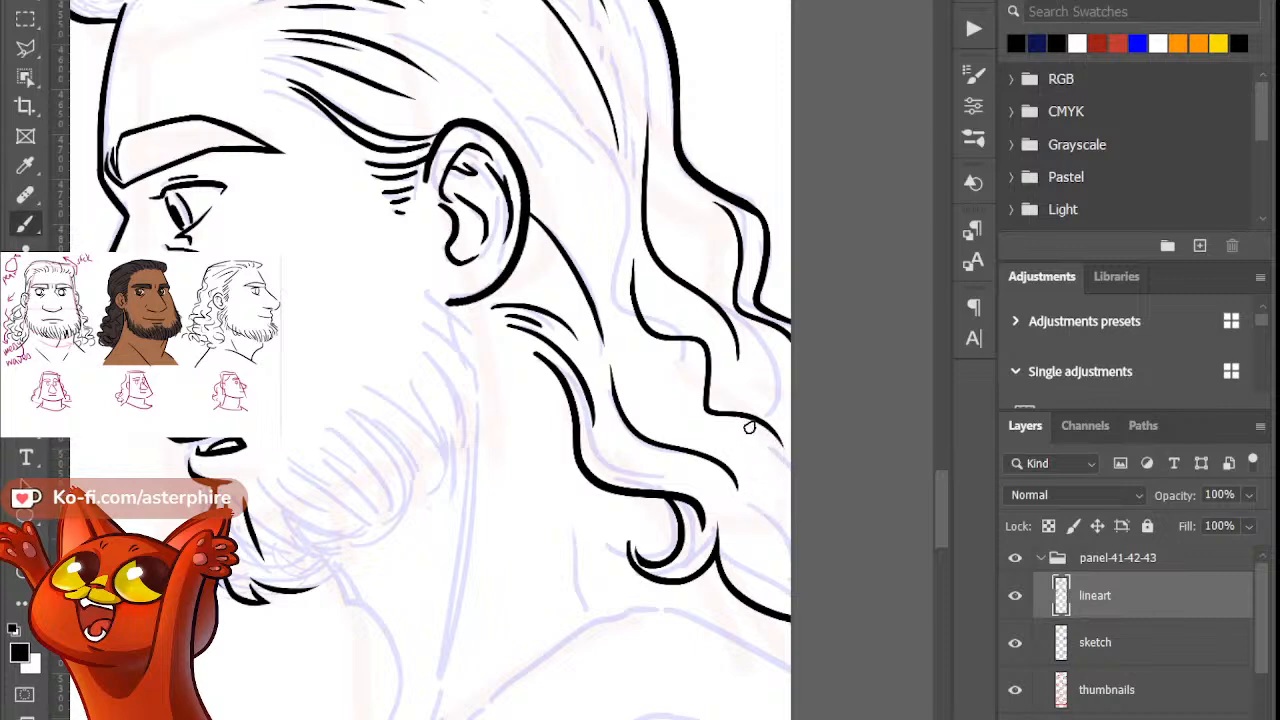
Step: Ink a short strand beneath the middle wavy strand's end, curving down to the page edge, redrawing it and tapering its start
{"action": "key", "text": "ctrl+z"}
{"action": "left_click_drag", "start_coordinate": [762, 436], "coordinate": [790, 534]}
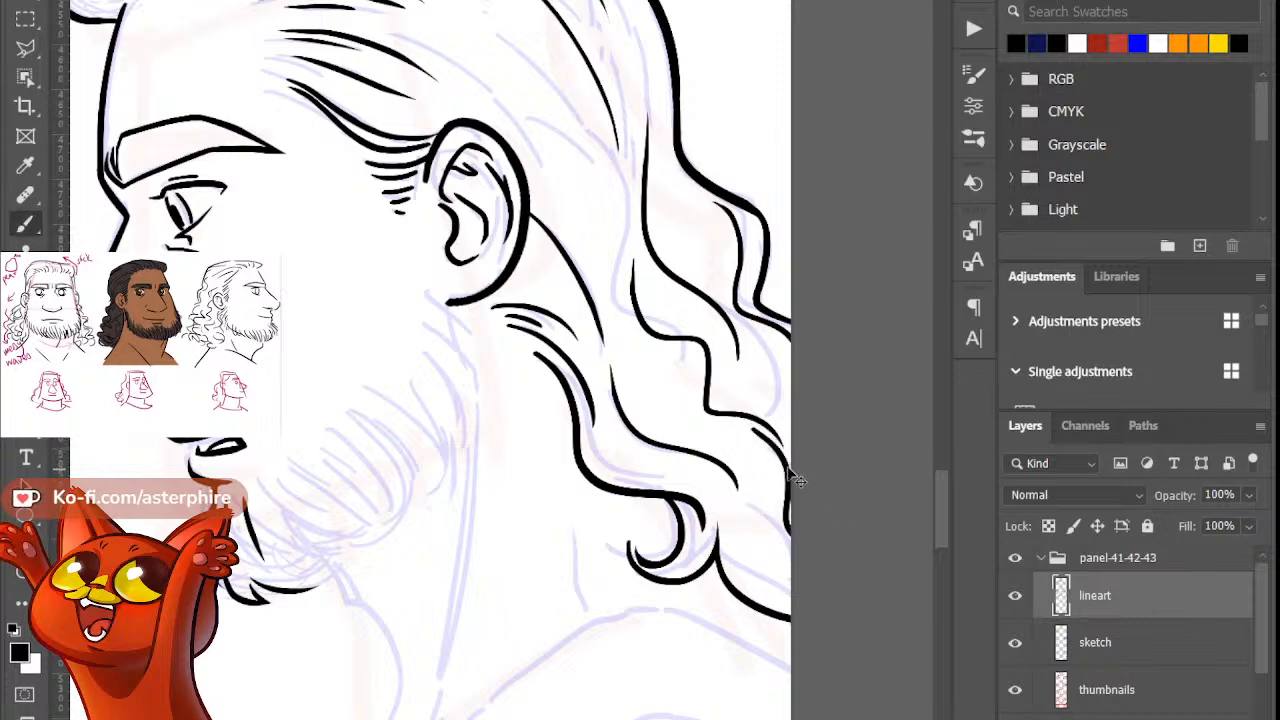
{"action": "key", "text": "ctrl+z"}
{"action": "left_click_drag", "start_coordinate": [728, 427], "coordinate": [835, 537]}
{"action": "key", "text": "e"}
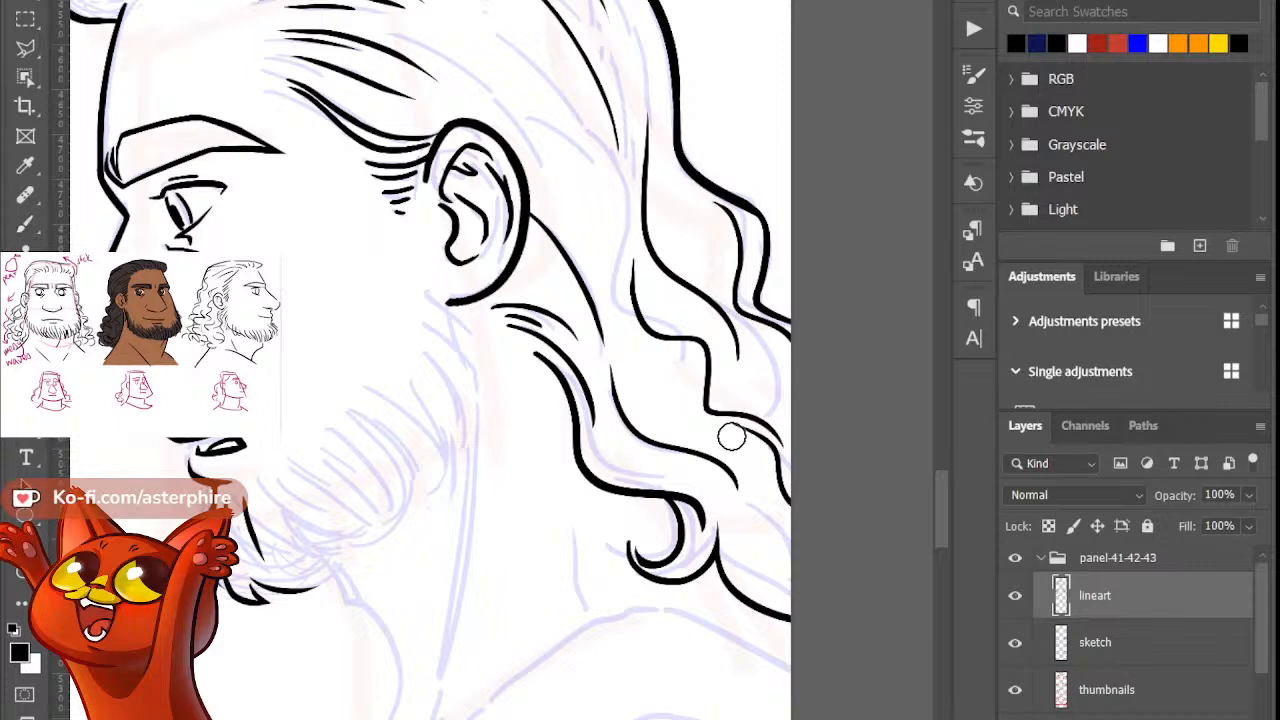
{"action": "key", "text": "b"}
{"action": "mouse_move", "coordinate": [943, 500]}
{"action": "left_mouse_down"}
{"action": "mouse_move", "coordinate": [947, 469]}
{"action": "mouse_move", "coordinate": [938, 488]}
{"action": "left_mouse_up"}
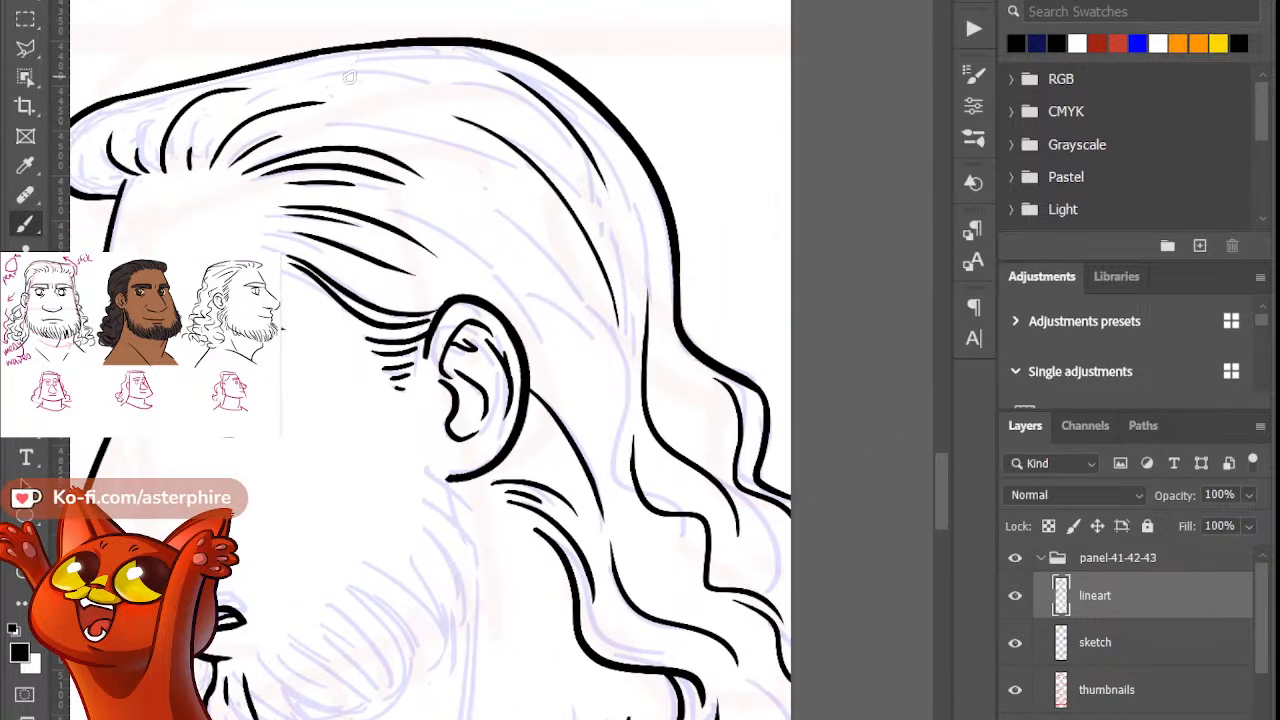
{"action": "left_click_drag", "start_coordinate": [226, 92], "coordinate": [404, 66]}
{"action": "key", "text": "ctrl+z"}
{"action": "left_click_drag", "start_coordinate": [306, 80], "coordinate": [484, 70]}
{"action": "key", "text": "ctrl+z"}
{"action": "left_click_drag", "start_coordinate": [346, 78], "coordinate": [500, 68]}
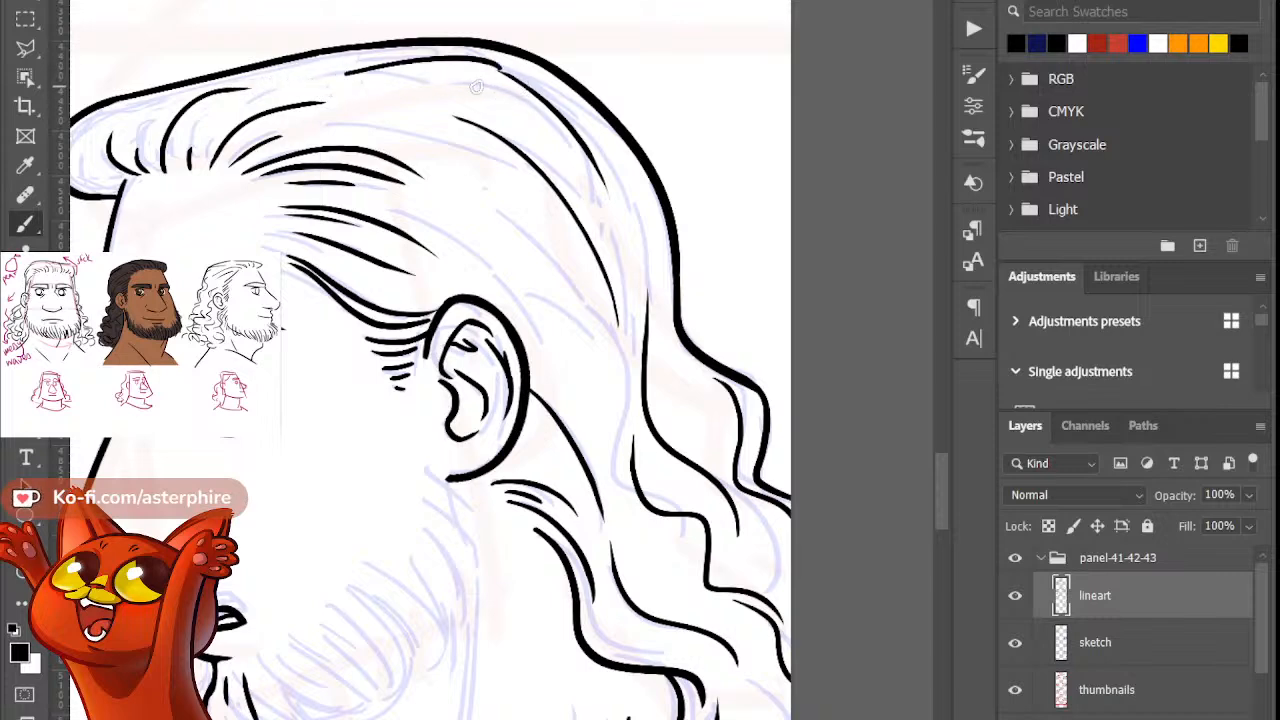
{"action": "key", "text": "ctrl+z"}
Step: Ink a long curved strand sweeping across the upper hair toward the crown, above the existing strands
{"action": "left_click_drag", "start_coordinate": [358, 82], "coordinate": [468, 104]}
{"action": "left_click_drag", "start_coordinate": [548, 158], "coordinate": [464, 108]}
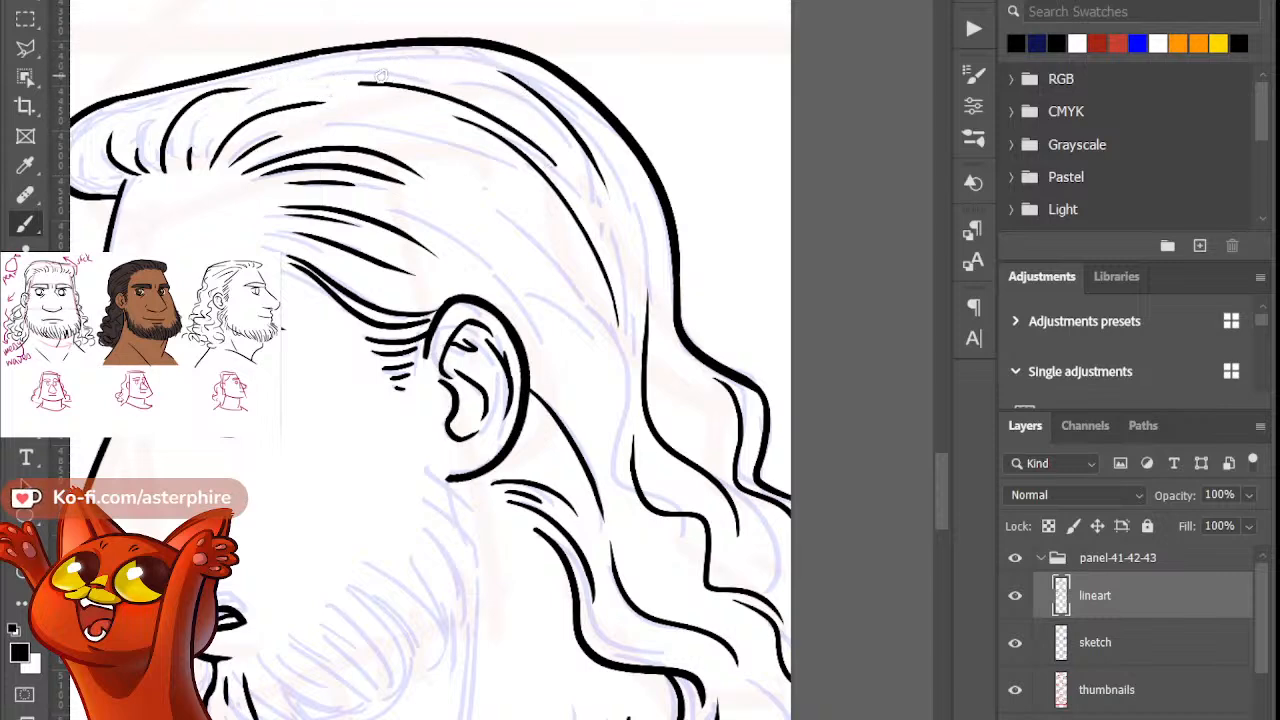
{"action": "key", "text": "ctrl+z"}
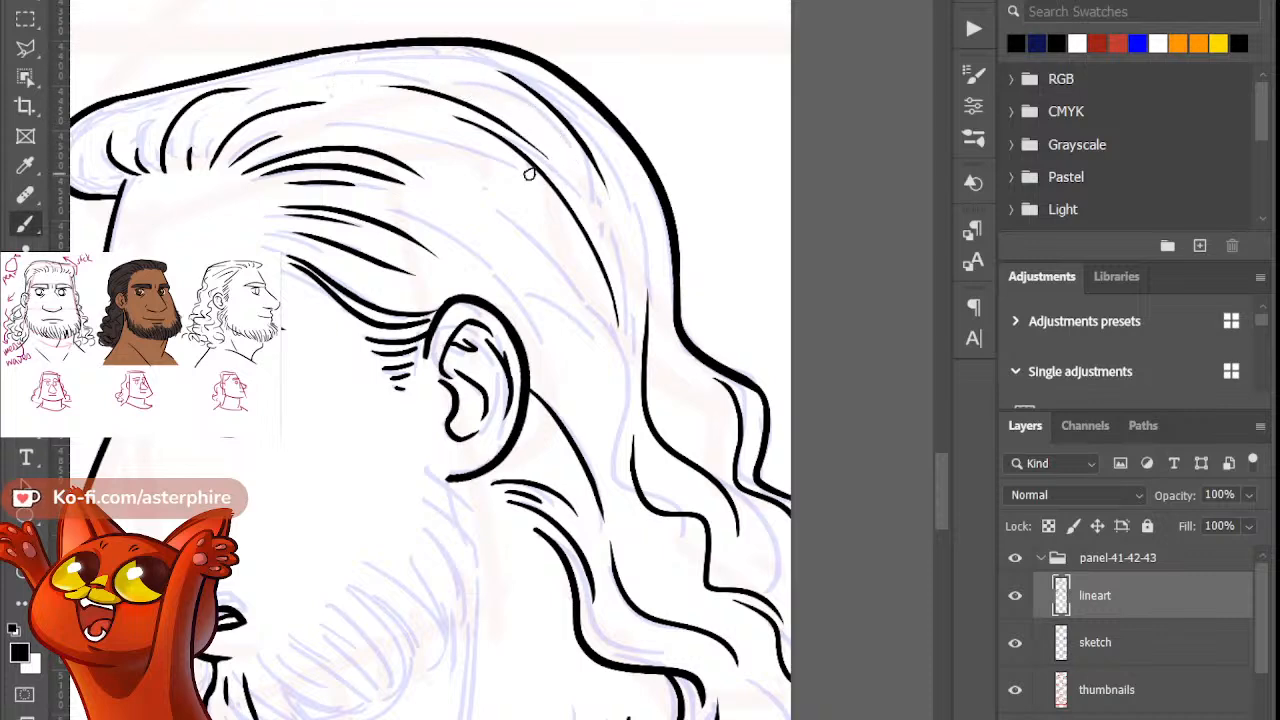
Step: Ink a short tapered stroke inside the chin beard below the mouth
{"action": "key", "text": "ctrl+minus"}
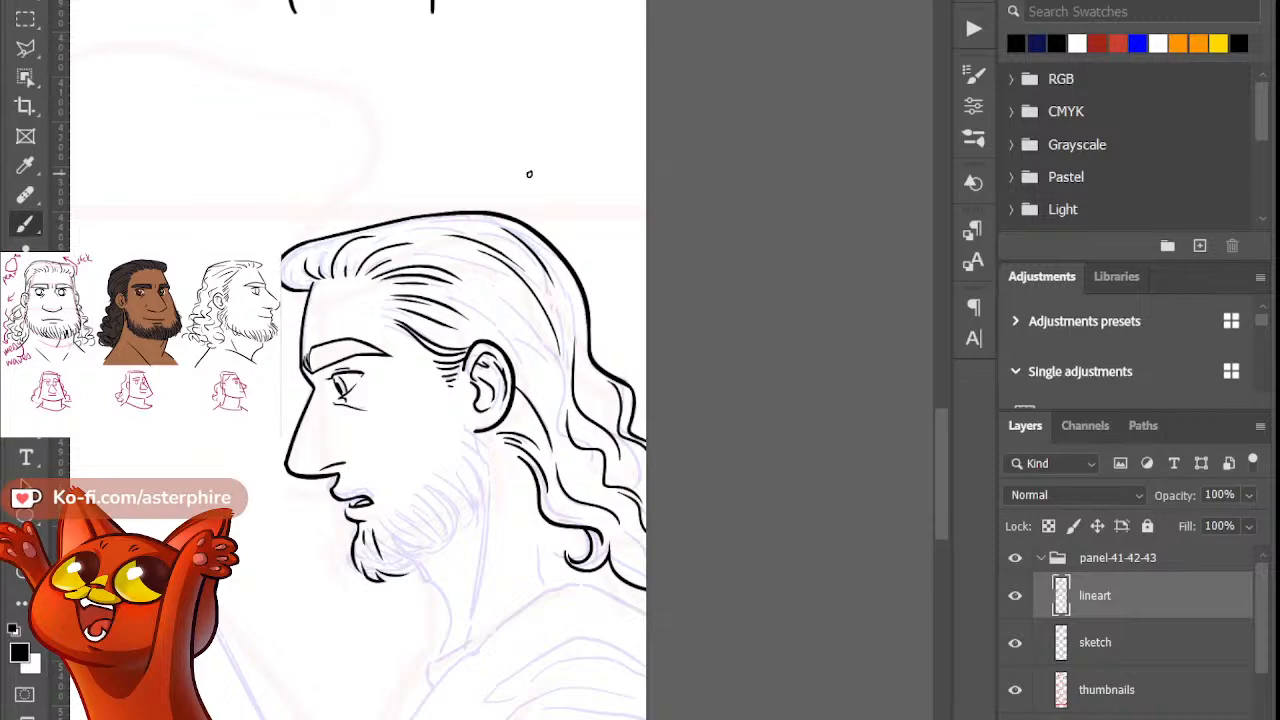
{"action": "key", "text": "z"}
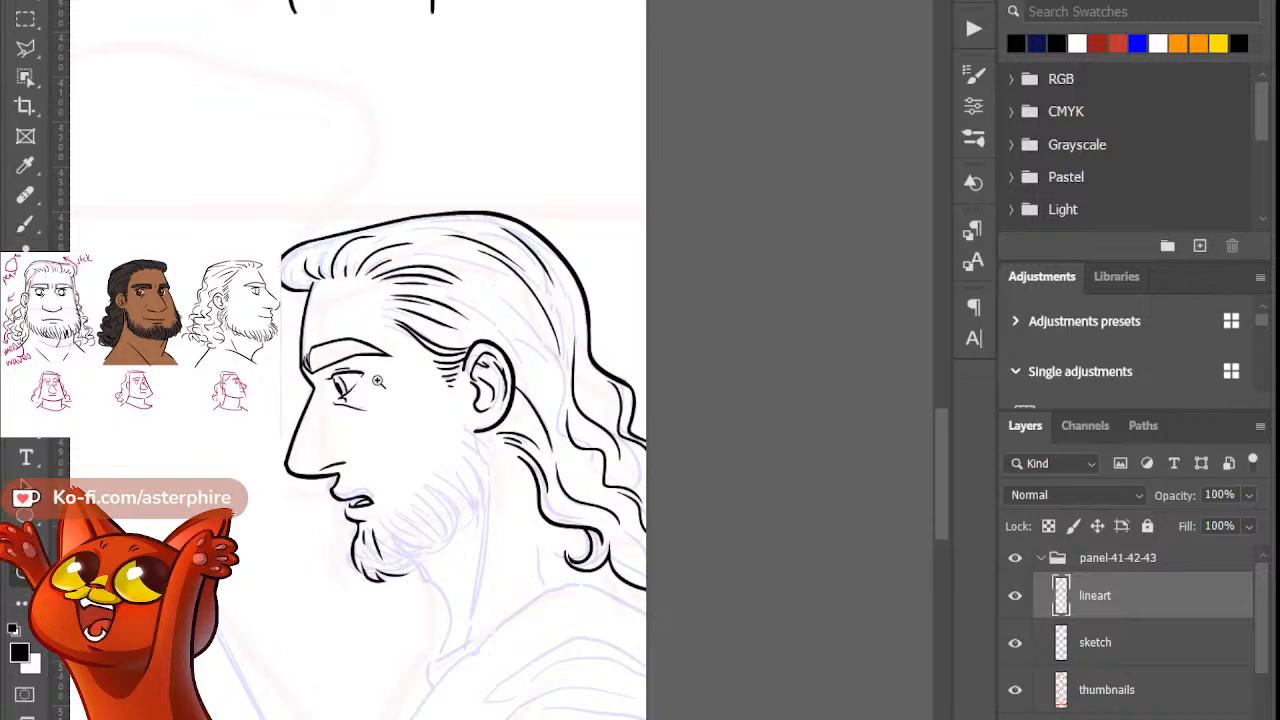
{"action": "left_click_drag", "start_coordinate": [380, 371], "coordinate": [424, 337]}
{"action": "left_click", "coordinate": [424, 337]}
{"action": "key", "text": "b"}
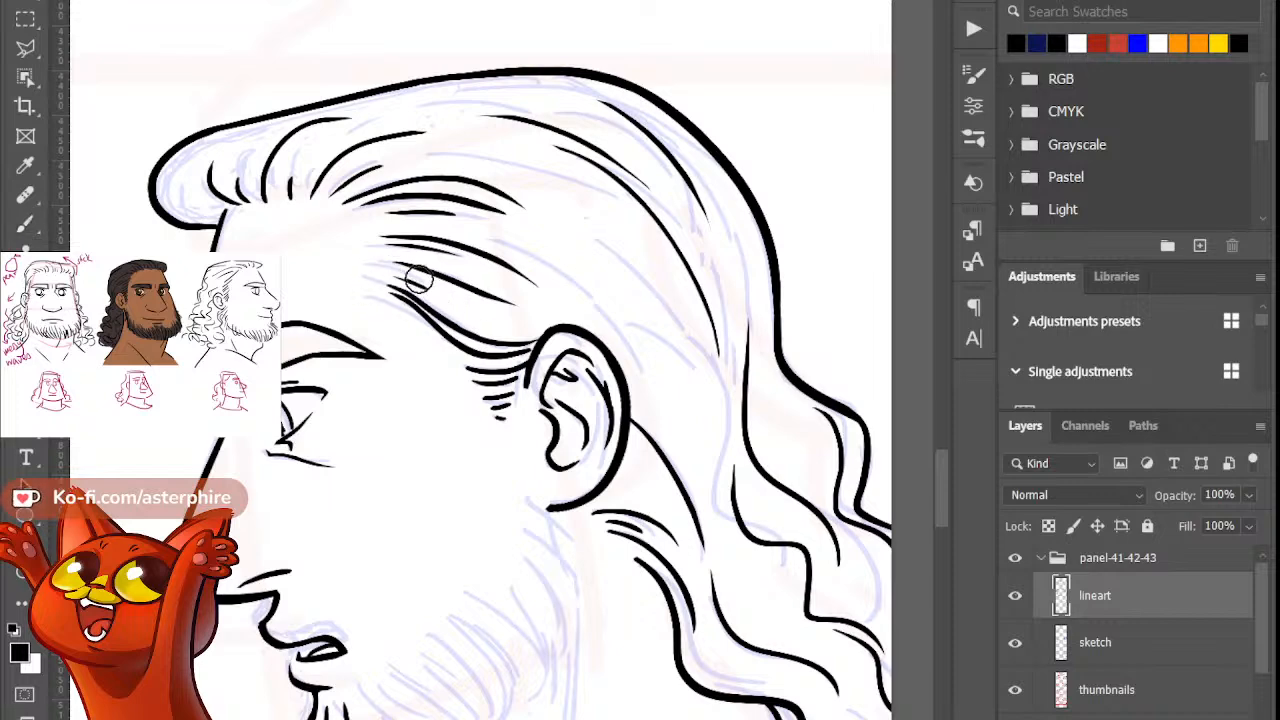
{"action": "key", "text": "b"}
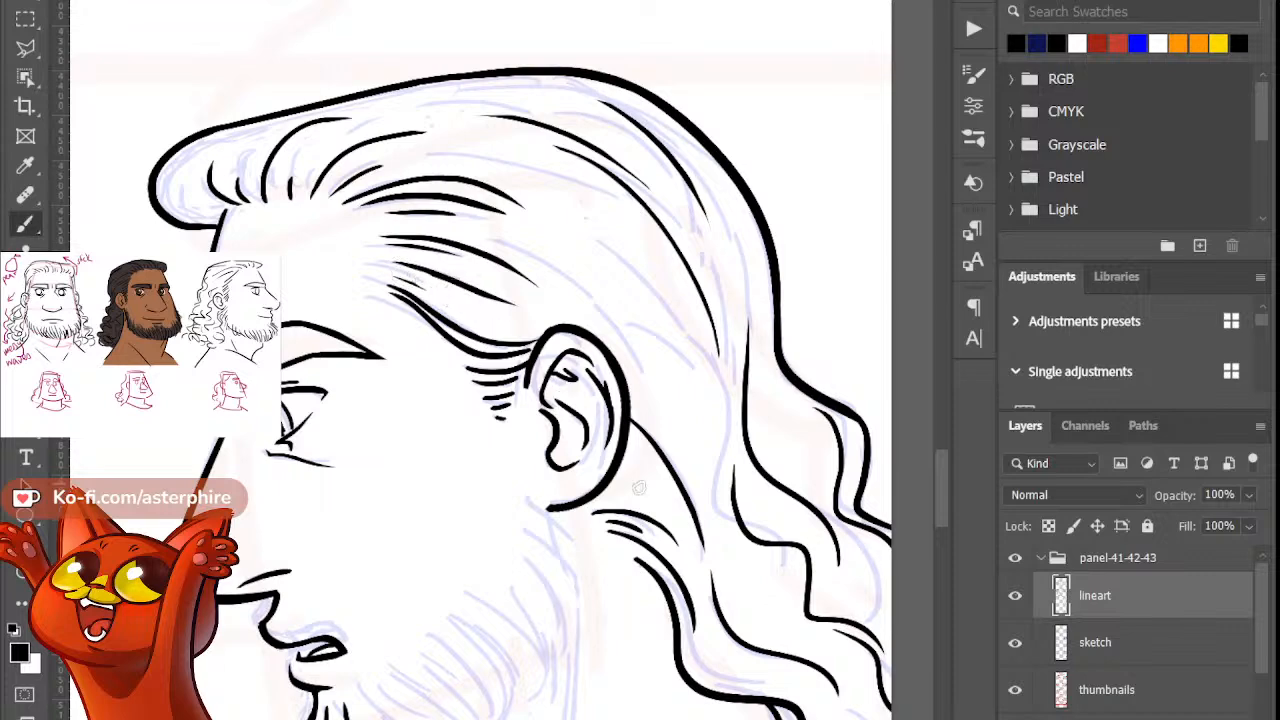
{"action": "left_click_drag", "start_coordinate": [935, 474], "coordinate": [949, 496]}
{"action": "left_click_drag", "start_coordinate": [355, 462], "coordinate": [392, 538]}
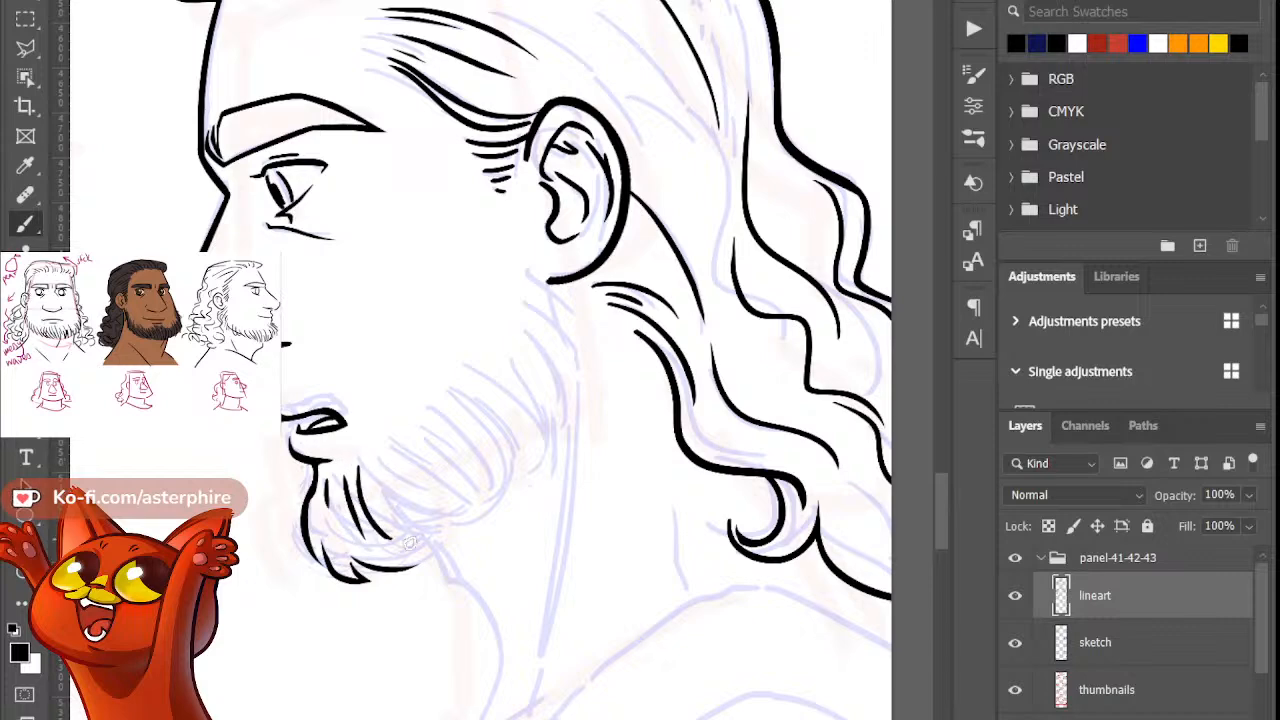
{"action": "key", "text": "ctrl+z"}
{"action": "left_click_drag", "start_coordinate": [355, 460], "coordinate": [367, 506]}
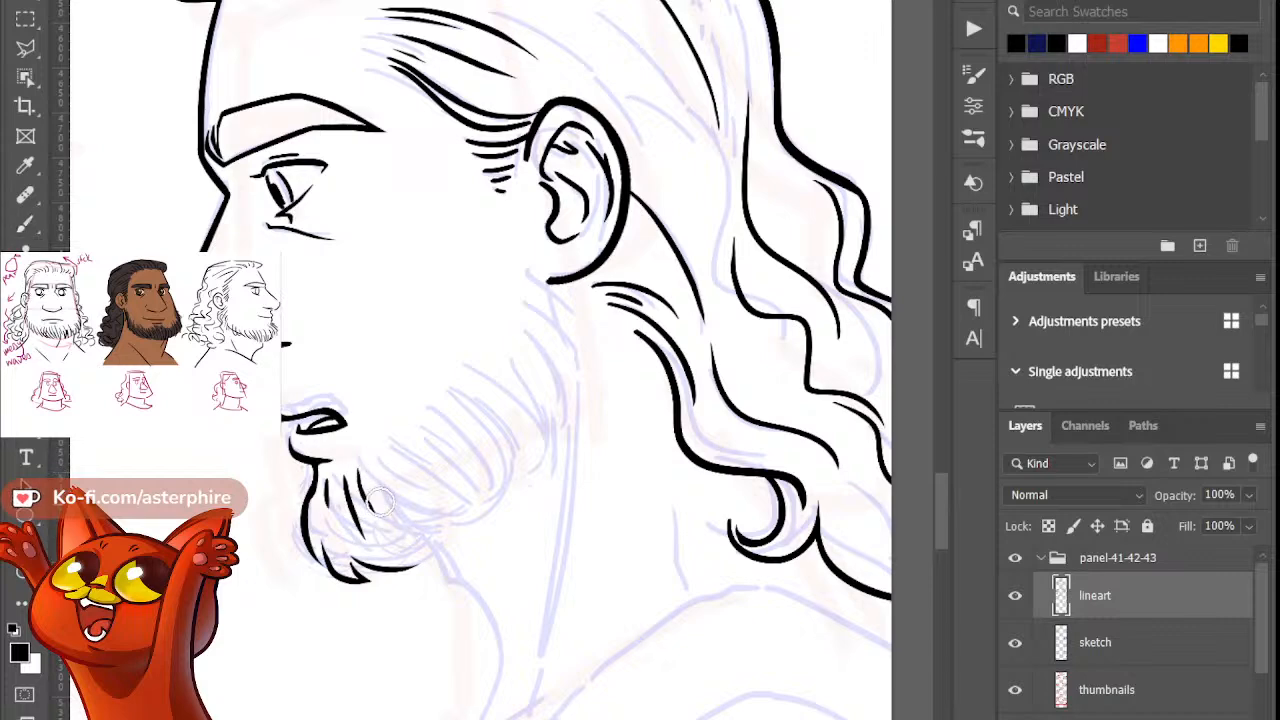
Step: Ink a curved stroke sweeping back along the beard's underside behind the chin, redrawing it until it tapers cleanly
{"action": "mouse_move", "coordinate": [386, 558]}
{"action": "left_mouse_down"}
{"action": "mouse_move", "coordinate": [454, 520]}
{"action": "mouse_move", "coordinate": [443, 552]}
{"action": "mouse_move", "coordinate": [479, 511]}
{"action": "left_mouse_up"}
{"action": "key", "text": "ctrl+z"}
{"action": "key", "text": "ctrl+z"}
{"action": "key", "text": "ctrl+z"}
{"action": "key", "text": "ctrl+z"}
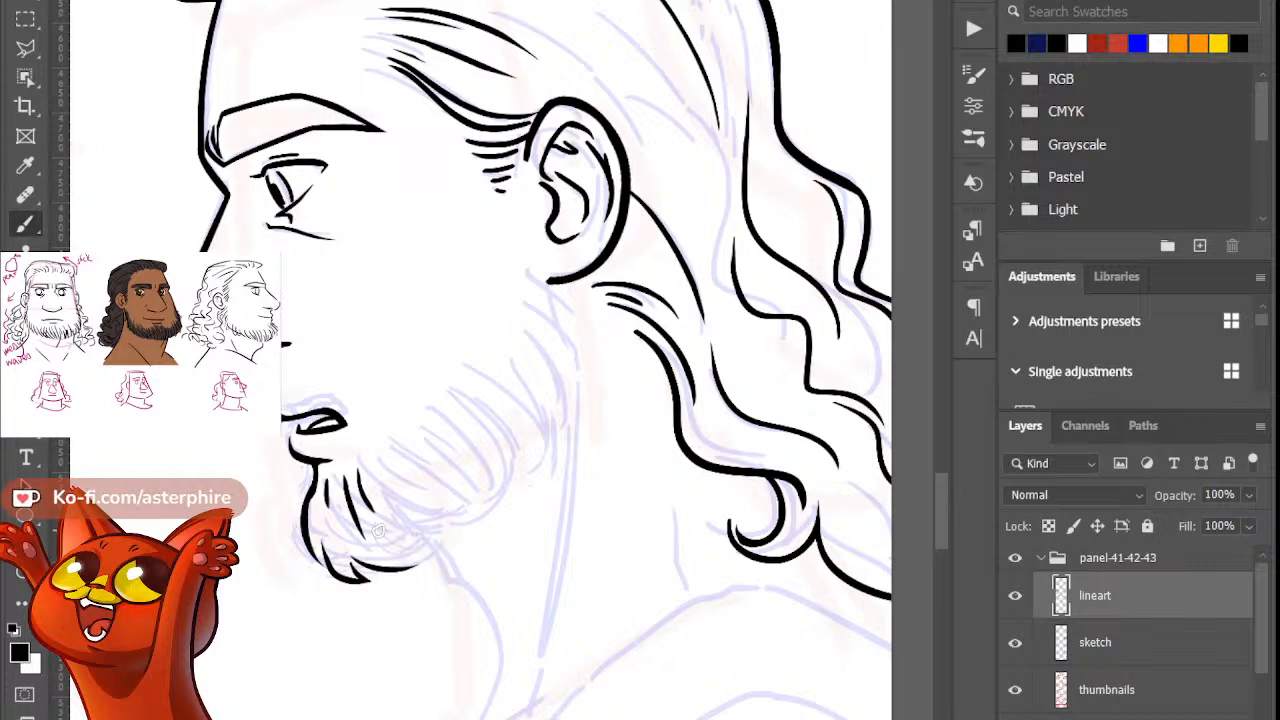
{"action": "mouse_move", "coordinate": [381, 536]}
{"action": "left_mouse_down"}
{"action": "mouse_move", "coordinate": [475, 505]}
{"action": "mouse_move", "coordinate": [427, 525]}
{"action": "mouse_move", "coordinate": [377, 525]}
{"action": "mouse_move", "coordinate": [440, 517]}
{"action": "mouse_move", "coordinate": [392, 530]}
{"action": "mouse_move", "coordinate": [474, 494]}
{"action": "mouse_move", "coordinate": [399, 531]}
{"action": "mouse_move", "coordinate": [487, 504]}
{"action": "mouse_move", "coordinate": [437, 502]}
{"action": "mouse_move", "coordinate": [493, 516]}
{"action": "left_mouse_up"}
{"action": "key", "text": "e"}
{"action": "left_click", "coordinate": [392, 531]}
{"action": "key", "text": "ctrl+z"}
{"action": "left_click", "coordinate": [401, 533]}
{"action": "key", "text": "ctrl+z"}
{"action": "key", "text": "b"}
{"action": "key", "text": "ctrl+z"}
{"action": "key", "text": "ctrl+z"}
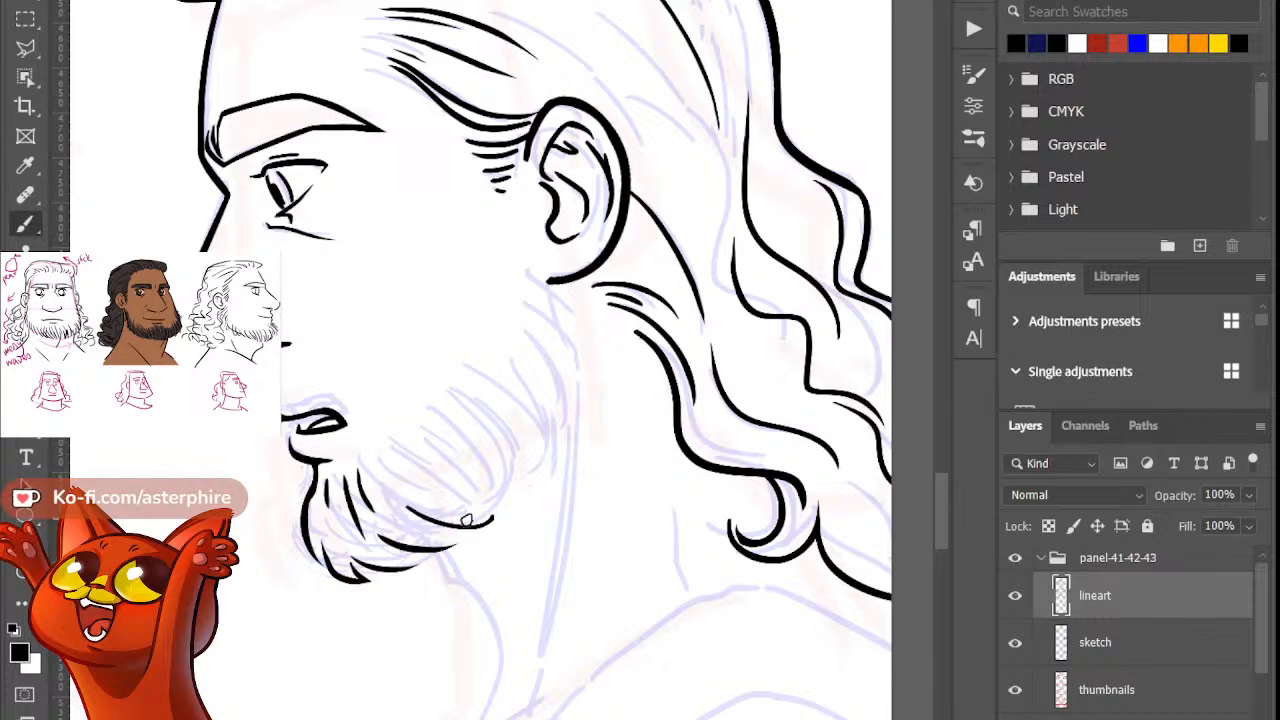
Step: Ink a second curved stroke above the first on the beard's underside and clean up its pointed, upturned tip
{"action": "mouse_move", "coordinate": [411, 510]}
{"action": "left_mouse_down"}
{"action": "mouse_move", "coordinate": [475, 531]}
{"action": "mouse_move", "coordinate": [417, 515]}
{"action": "mouse_move", "coordinate": [488, 526]}
{"action": "mouse_move", "coordinate": [423, 529]}
{"action": "mouse_move", "coordinate": [415, 517]}
{"action": "mouse_move", "coordinate": [431, 534]}
{"action": "mouse_move", "coordinate": [415, 508]}
{"action": "left_mouse_up"}
{"action": "key", "text": "ctrl+z"}
{"action": "key", "text": "ctrl+z"}
{"action": "key", "text": "ctrl+z"}
{"action": "key", "text": "ctrl+z"}
{"action": "key", "text": "ctrl+z"}
{"action": "key", "text": "e"}
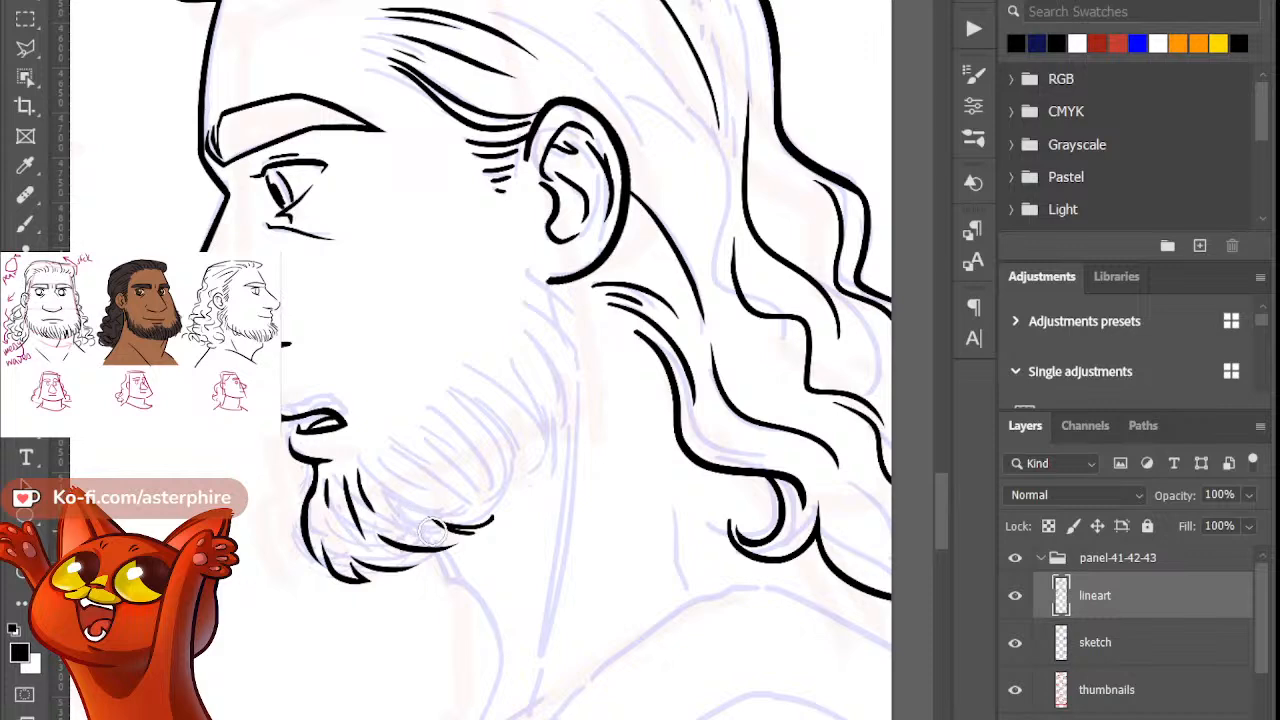
{"action": "key", "text": "b"}
{"action": "key", "text": "e"}
{"action": "key", "text": "b"}
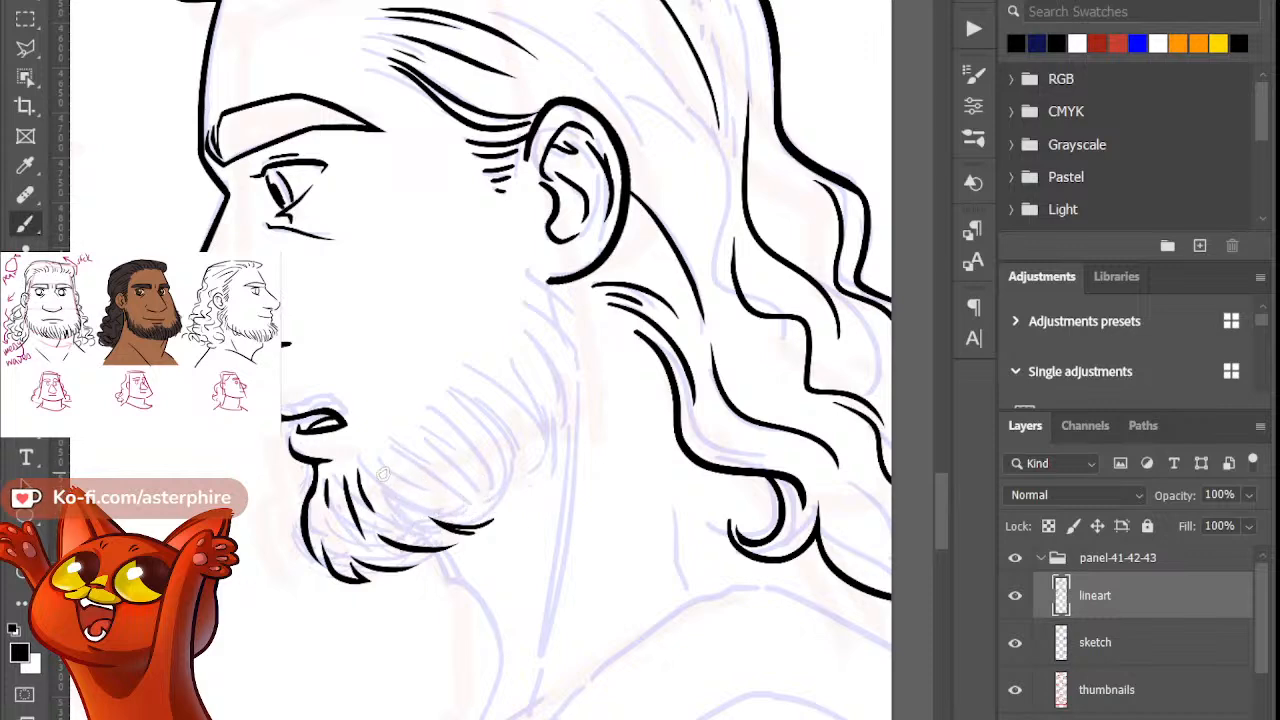
Step: Ink short curved strokes in the upper beard behind the mouth, tapering them down toward the underside
{"action": "mouse_move", "coordinate": [374, 463]}
{"action": "left_mouse_down"}
{"action": "mouse_move", "coordinate": [390, 489]}
{"action": "mouse_move", "coordinate": [455, 505]}
{"action": "mouse_move", "coordinate": [421, 476]}
{"action": "left_mouse_up"}
{"action": "key", "text": "e"}
{"action": "key", "text": "b"}
{"action": "key", "text": "e"}
{"action": "key", "text": "b"}
{"action": "key", "text": "e"}
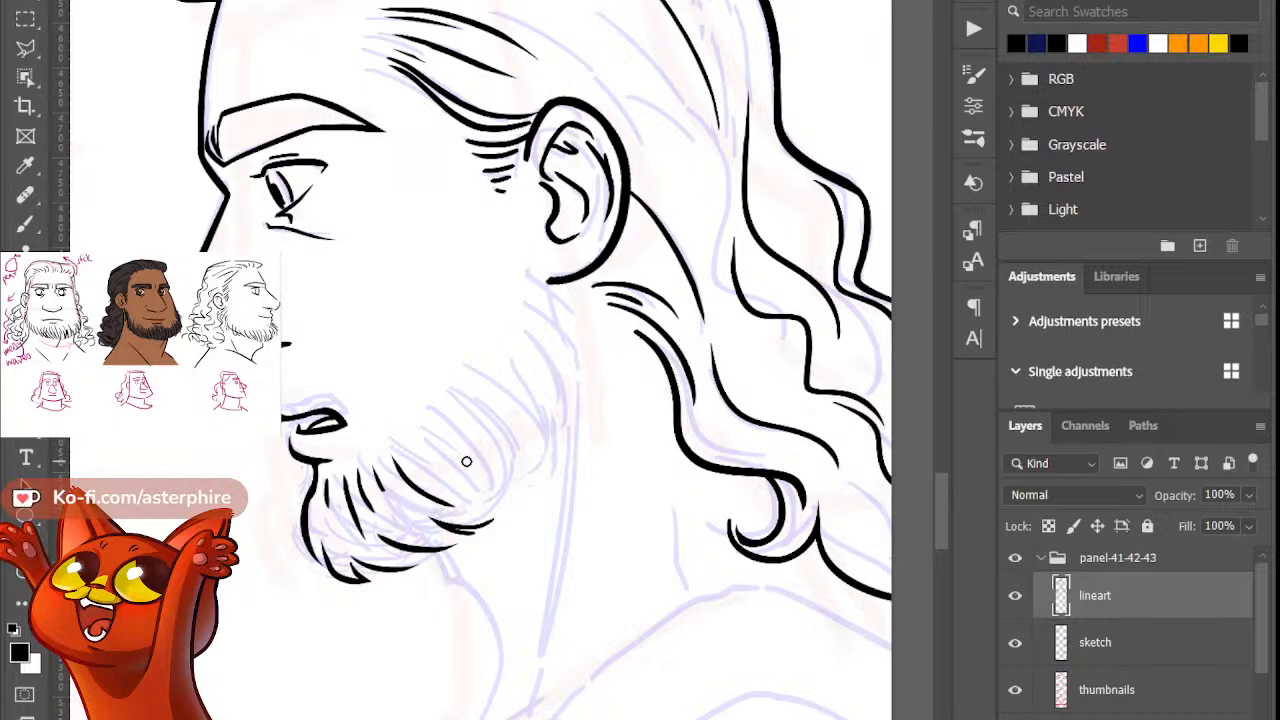
{"action": "key", "text": "b"}
{"action": "key", "text": "b"}
Step: Ink a short diagonal beard stroke just beneath the earlobe and taper its ends
{"action": "left_click_drag", "start_coordinate": [532, 282], "coordinate": [591, 337]}
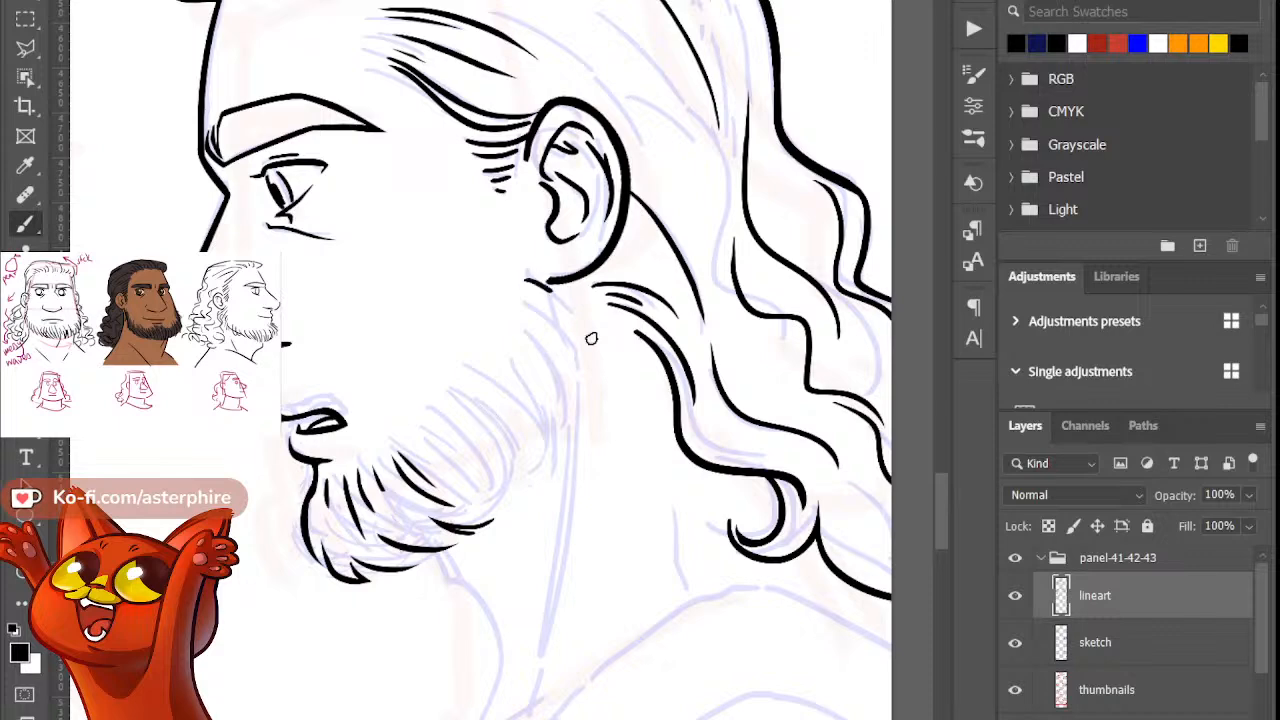
{"action": "key", "text": "ctrl+z"}
{"action": "left_click_drag", "start_coordinate": [535, 283], "coordinate": [572, 307]}
{"action": "key", "text": "ctrl+z"}
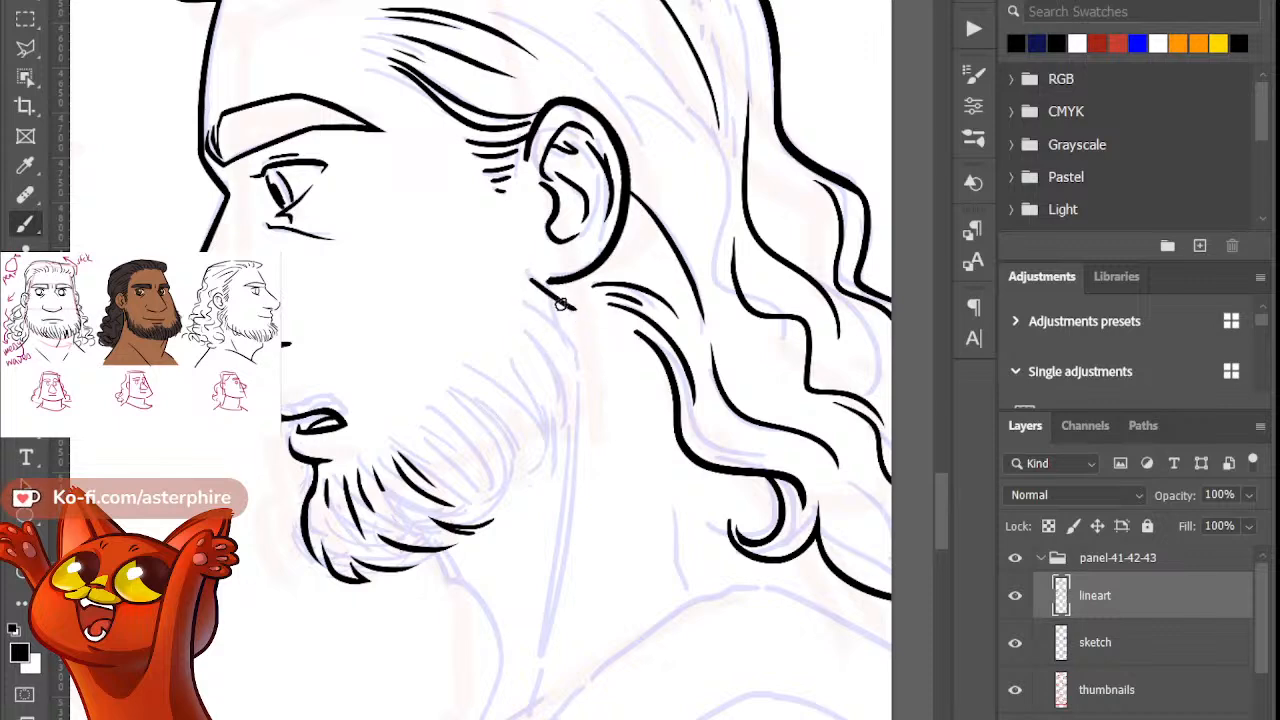
{"action": "key", "text": "e"}
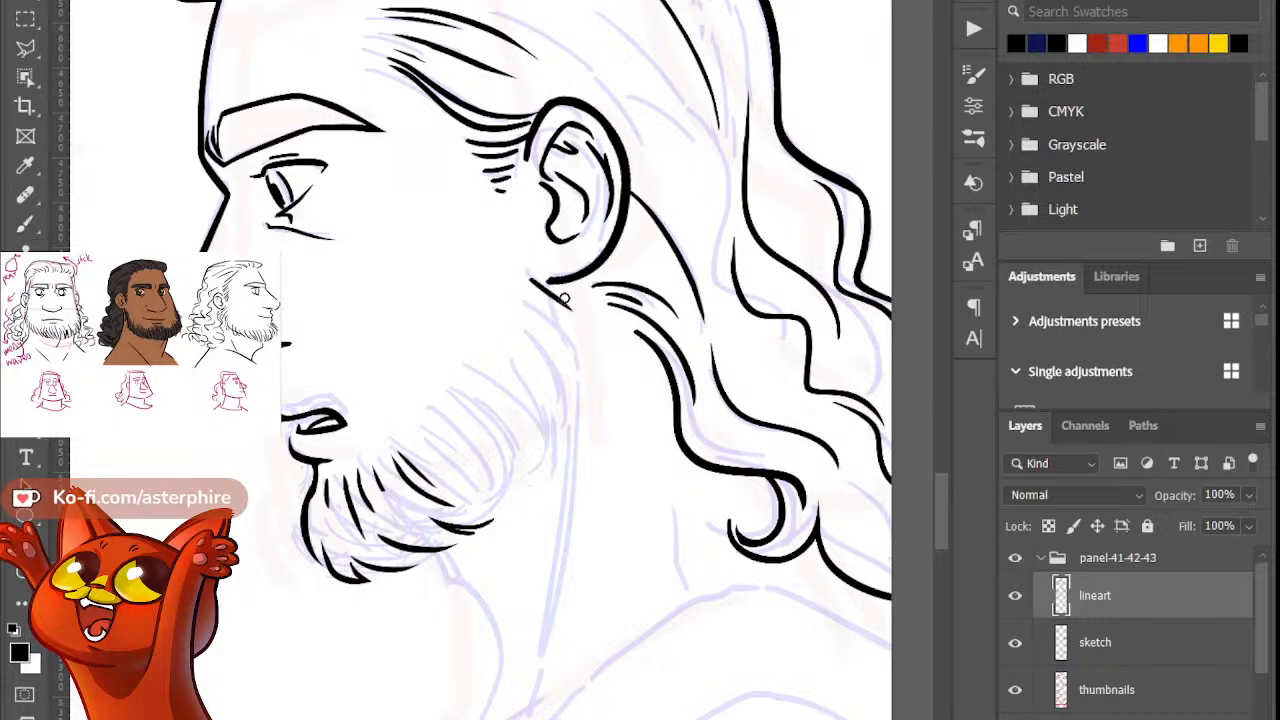
{"action": "key", "text": "b"}
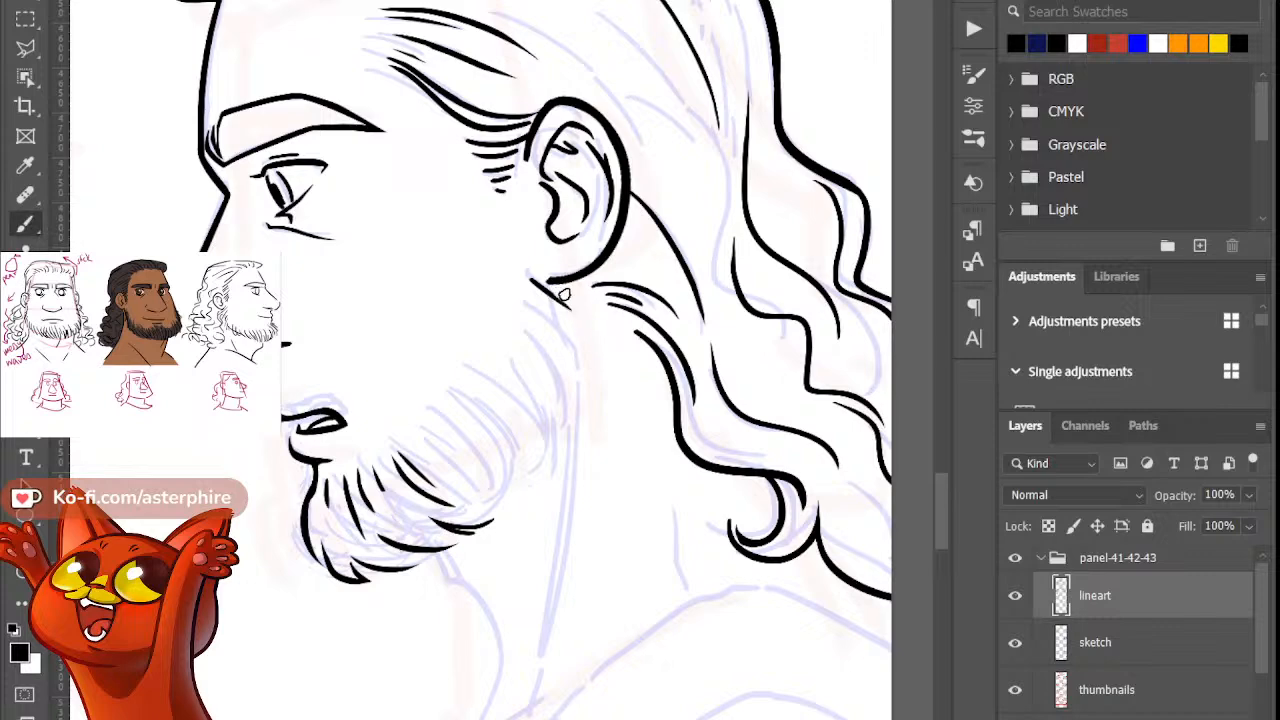
{"action": "mouse_move", "coordinate": [557, 290]}
{"action": "left_mouse_down"}
{"action": "mouse_move", "coordinate": [574, 306]}
{"action": "mouse_move", "coordinate": [559, 293]}
{"action": "left_mouse_up"}
{"action": "key", "text": "e"}
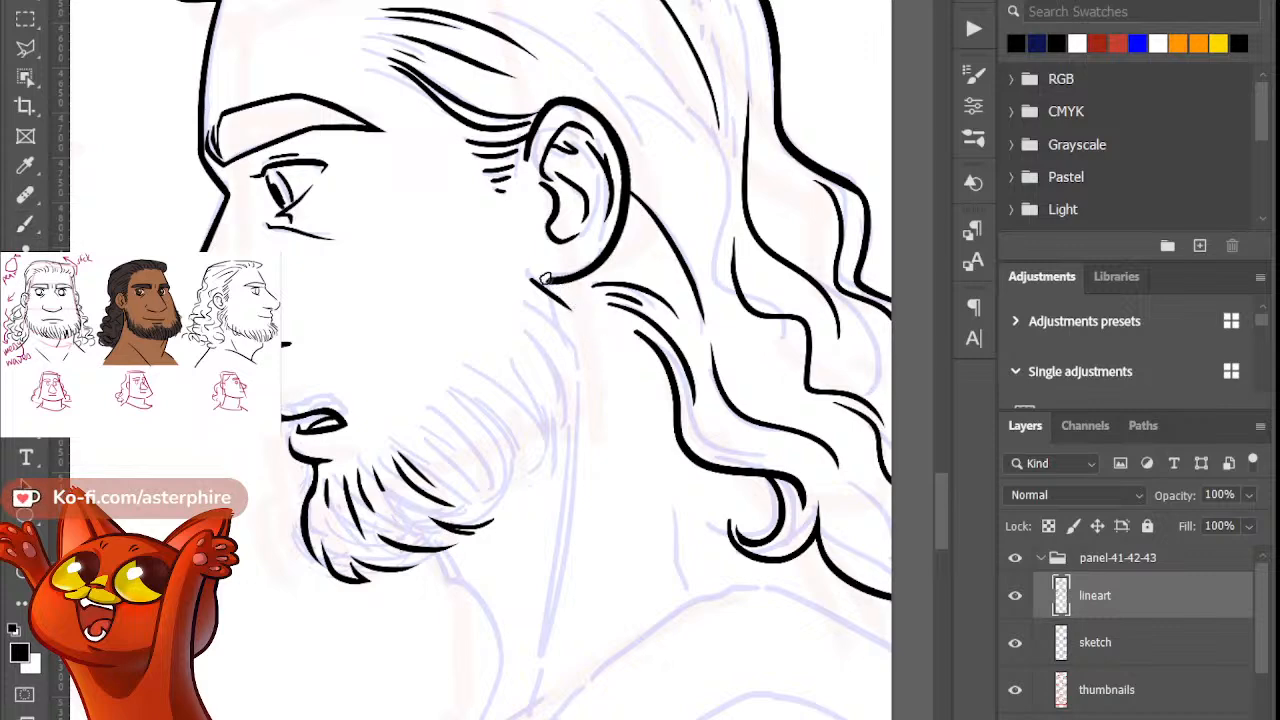
{"action": "key", "text": "b"}
{"action": "key", "text": "e"}
{"action": "key", "text": "b"}
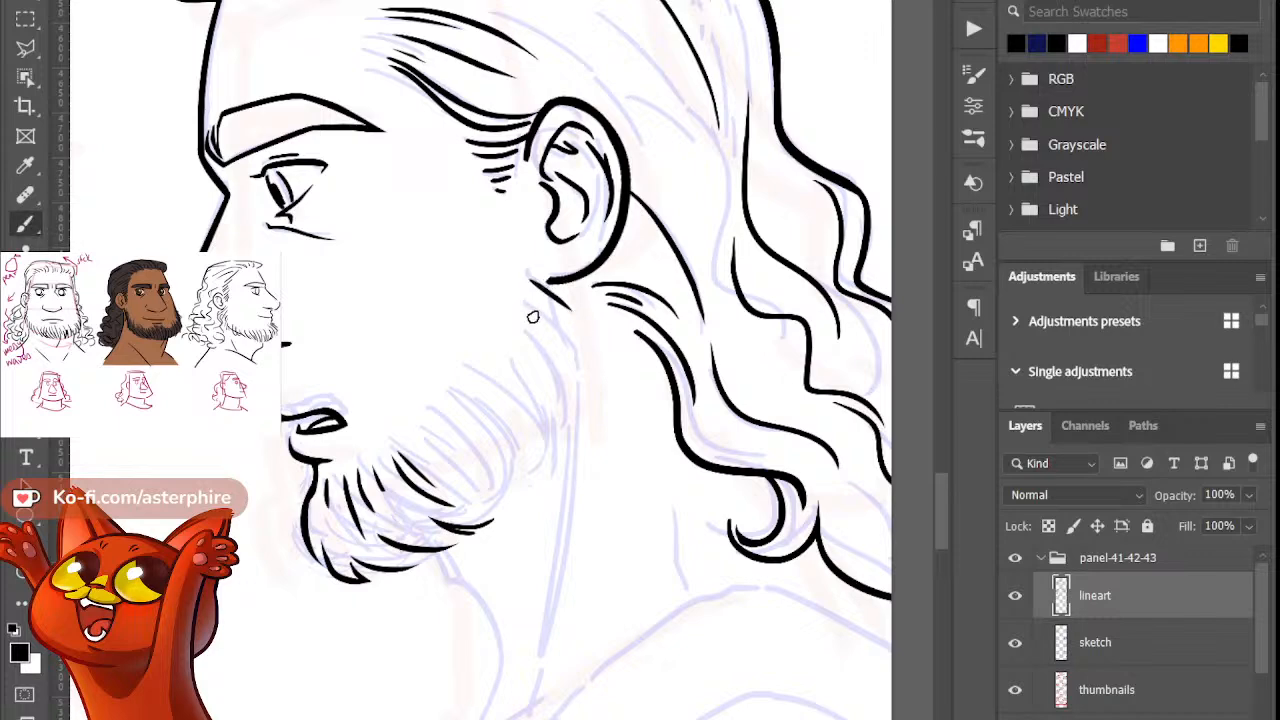
Step: Ink a curved stroke below the earlobe following the beard's rear edge and trim its lower end
{"action": "left_click_drag", "start_coordinate": [530, 292], "coordinate": [576, 356]}
{"action": "key", "text": "ctrl+z"}
{"action": "left_click_drag", "start_coordinate": [535, 295], "coordinate": [576, 358]}
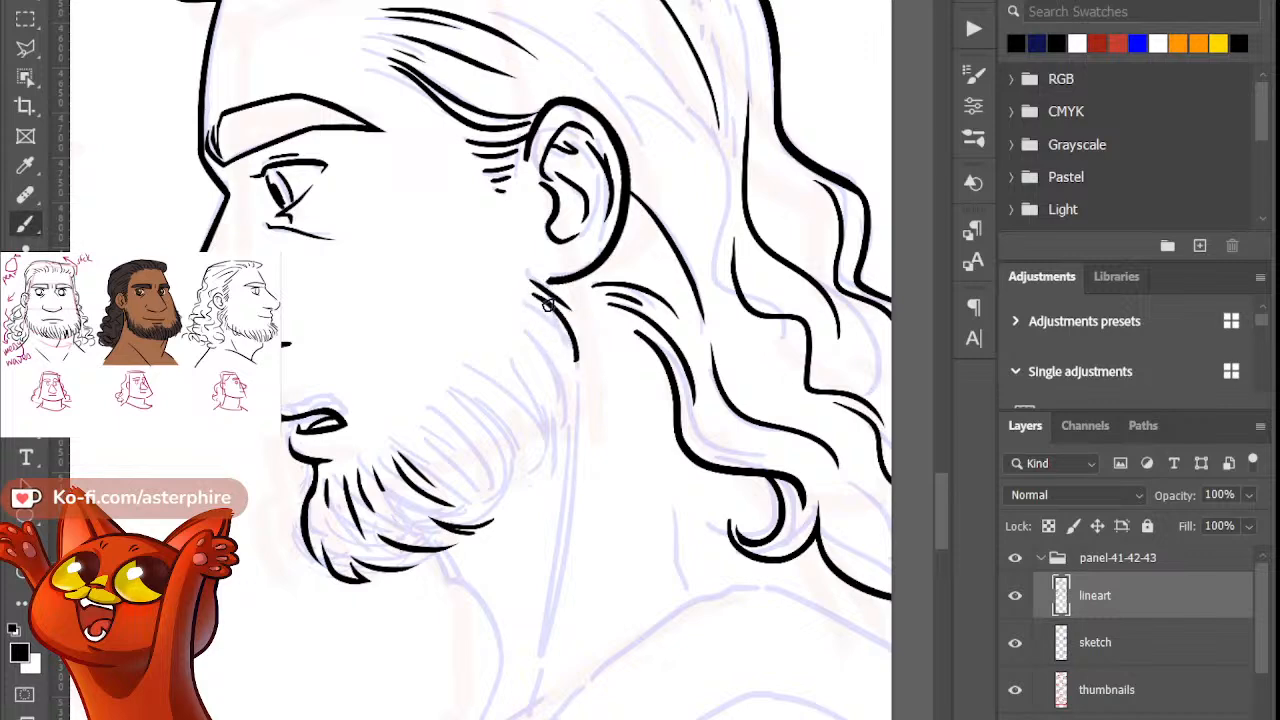
{"action": "key", "text": "e"}
{"action": "key", "text": "b"}
{"action": "key", "text": "e"}
{"action": "left_click_drag", "start_coordinate": [574, 321], "coordinate": [574, 374]}
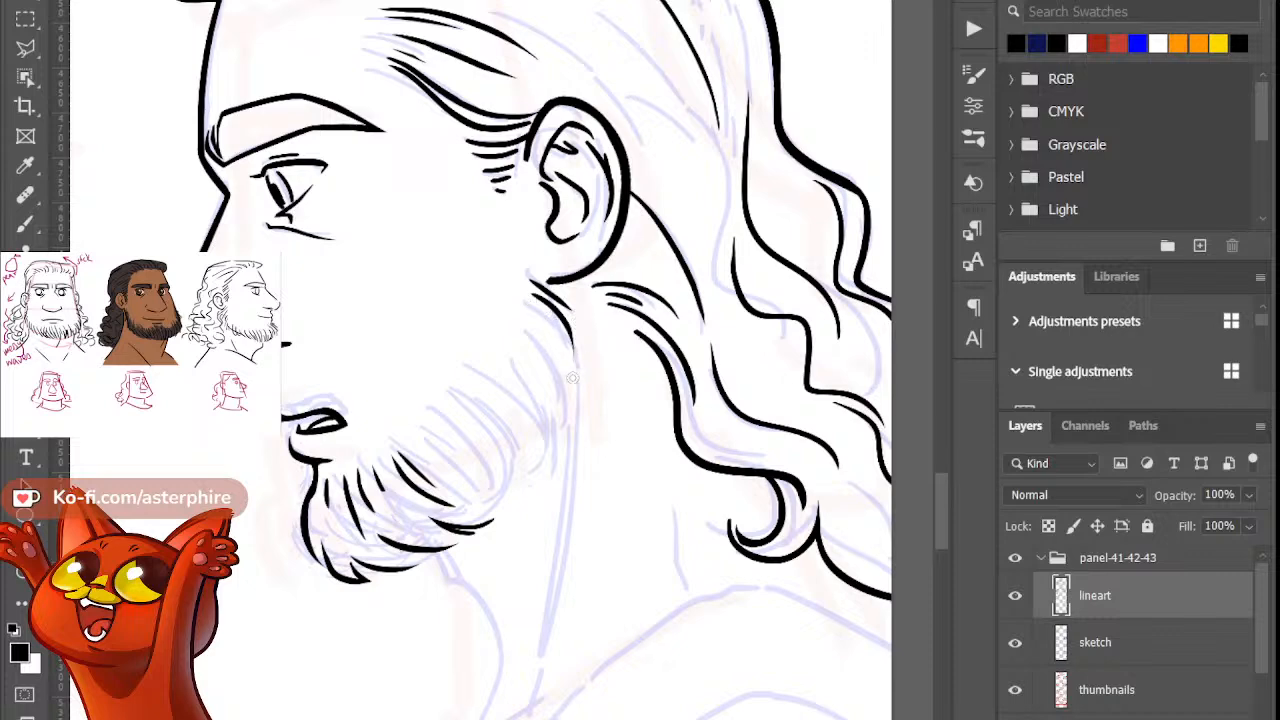
Step: Ink another overlapping stroke down the beard's rear edge and a tapered curved stroke just inside it
{"action": "key", "text": "b"}
{"action": "left_click_drag", "start_coordinate": [553, 325], "coordinate": [574, 384]}
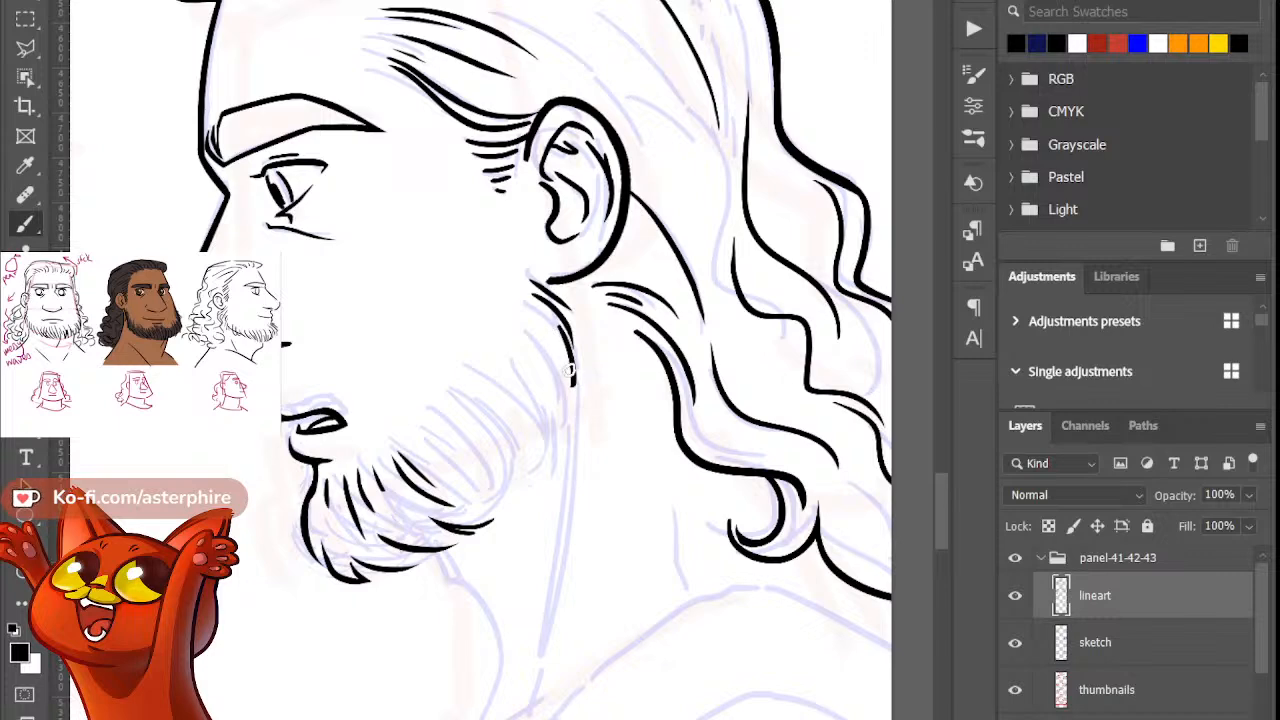
{"action": "key", "text": "e"}
{"action": "key", "text": "b"}
{"action": "left_click_drag", "start_coordinate": [515, 320], "coordinate": [551, 374]}
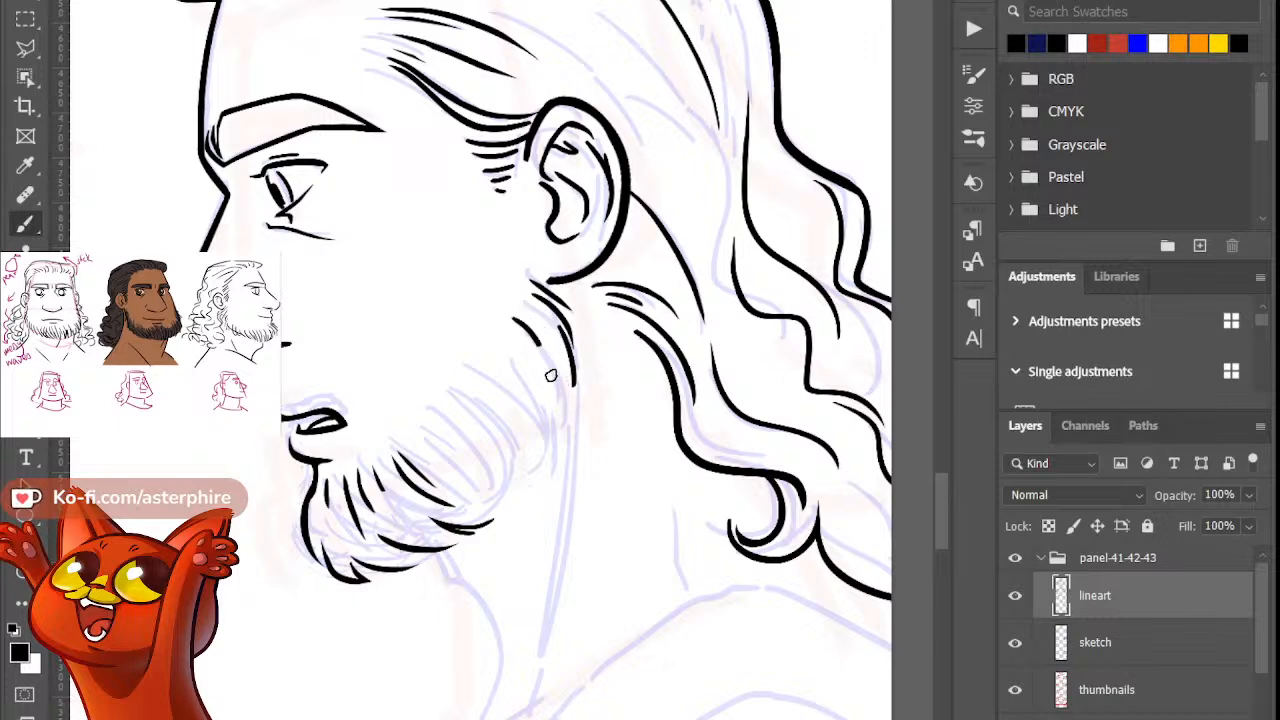
{"action": "key", "text": "e"}
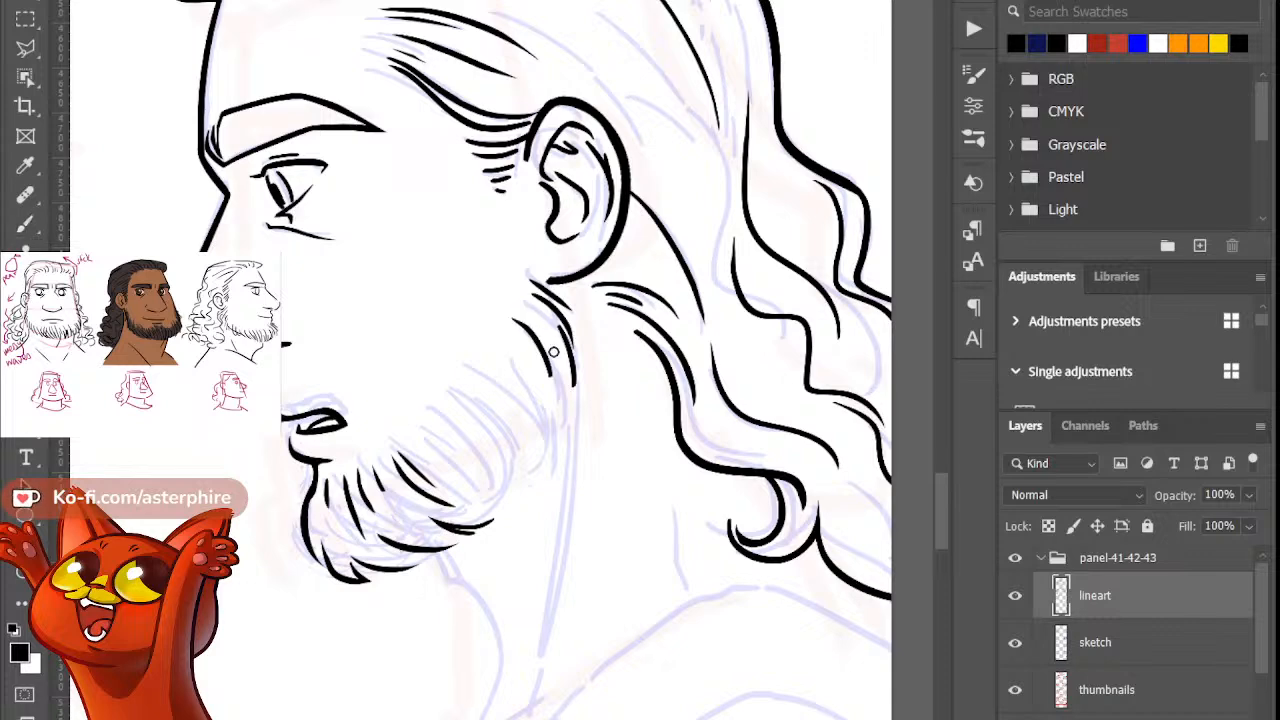
{"action": "key", "text": "b"}
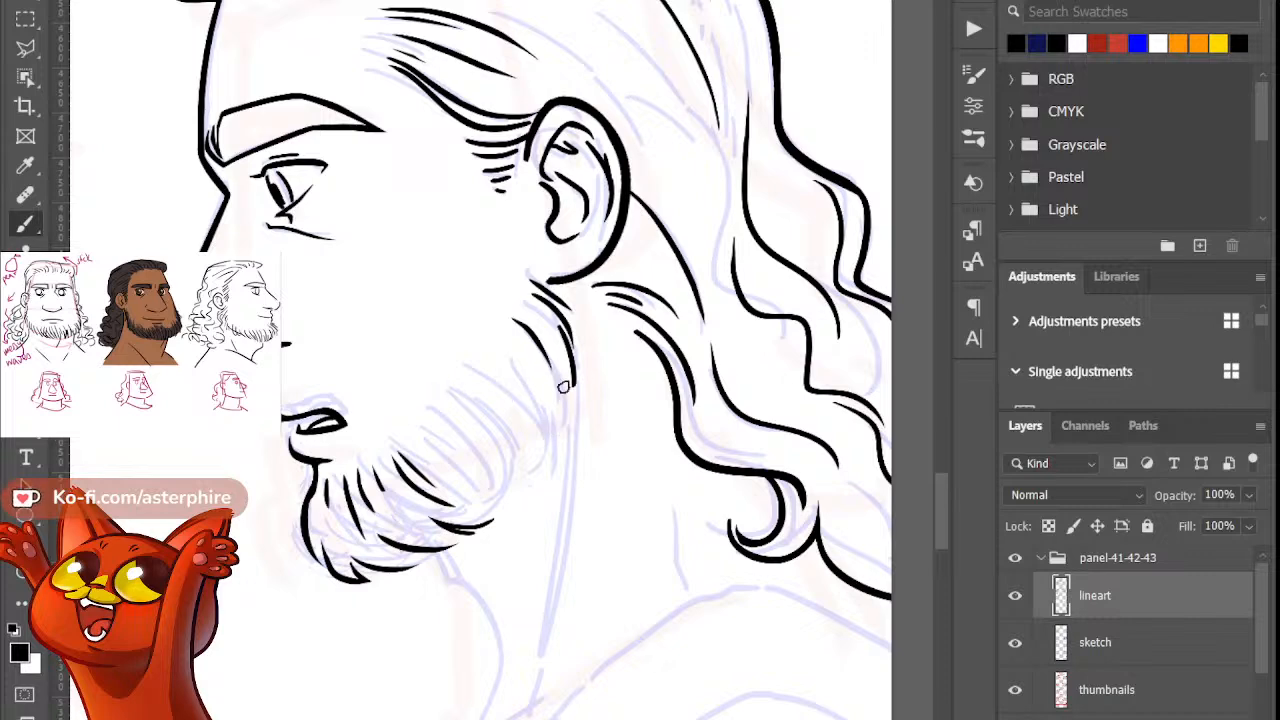
Step: Ink a long curve down the beard's rear edge, bending forward under the jaw to a point
{"action": "left_click_drag", "start_coordinate": [563, 381], "coordinate": [549, 423]}
{"action": "key", "text": "ctrl+z"}
{"action": "mouse_move", "coordinate": [565, 352]}
{"action": "left_mouse_down"}
{"action": "mouse_move", "coordinate": [568, 420]}
{"action": "mouse_move", "coordinate": [530, 475]}
{"action": "left_mouse_up"}
{"action": "key", "text": "ctrl+z"}
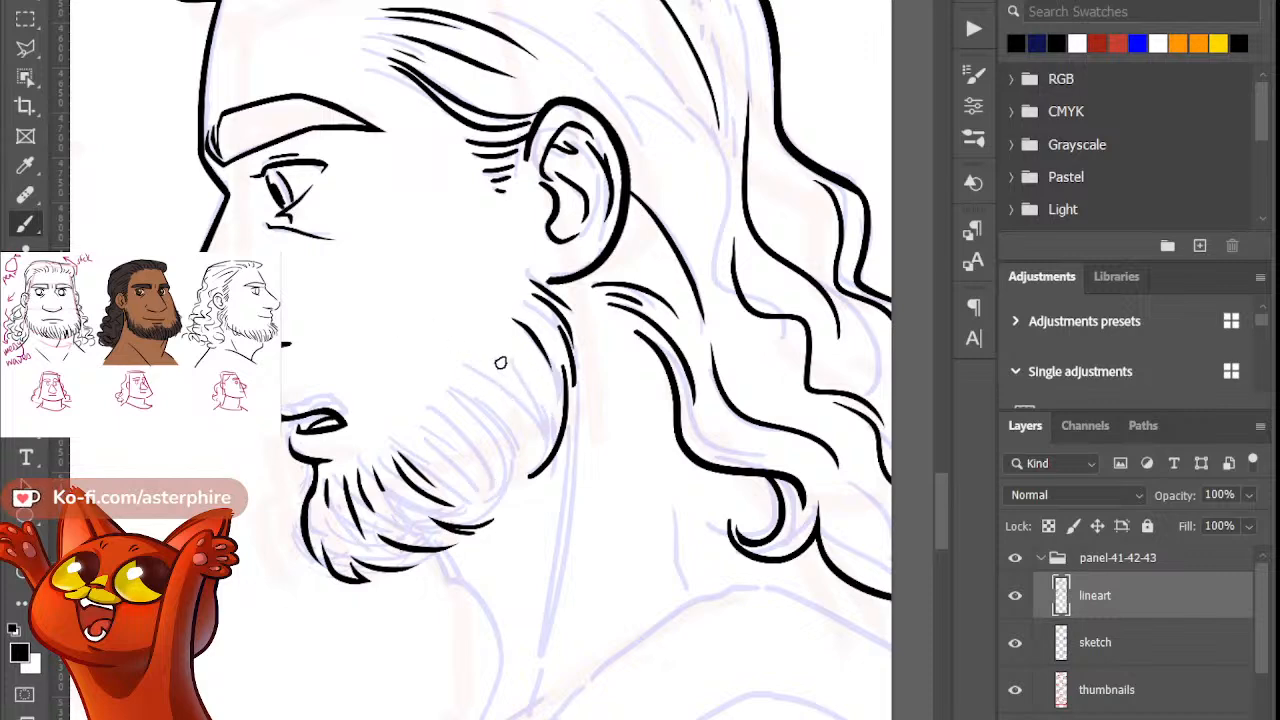
Step: Ink the inner curve of the rear beard lock so it meets the outer curve in a pointed tip, redrawing it and cleaning the tip
{"action": "left_click_drag", "start_coordinate": [489, 363], "coordinate": [522, 470]}
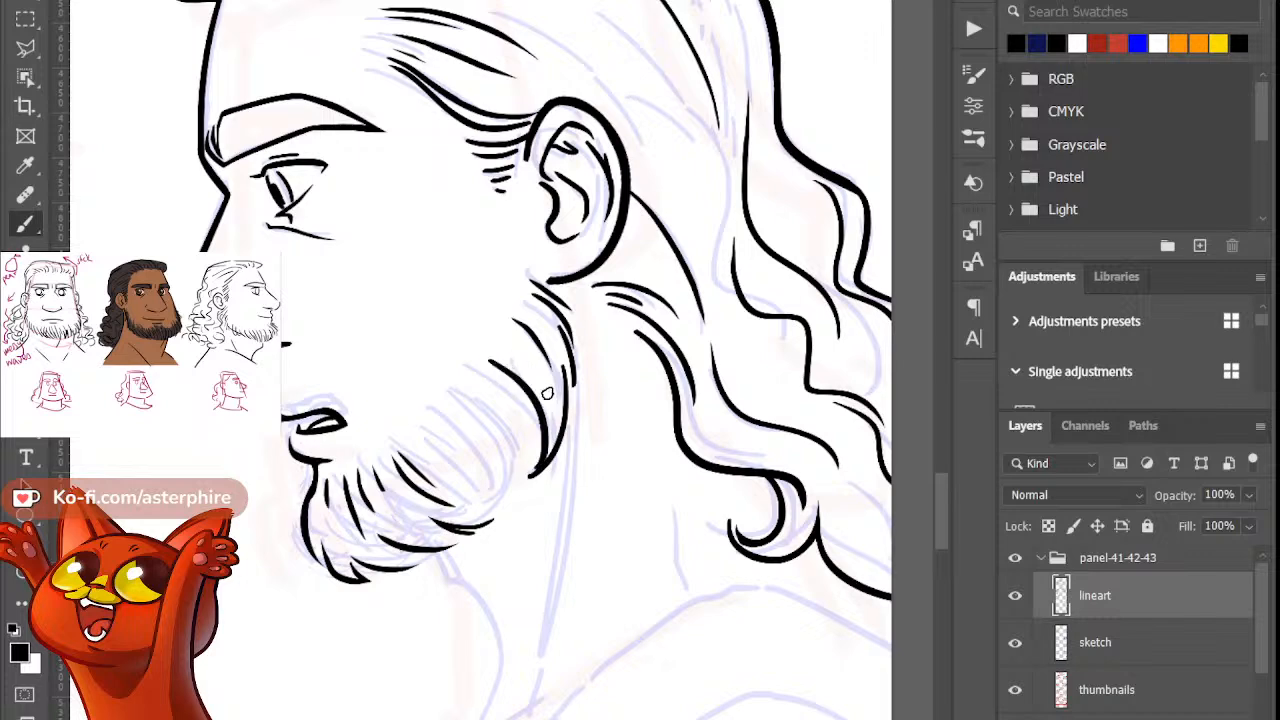
{"action": "key", "text": "ctrl+z"}
{"action": "left_click_drag", "start_coordinate": [490, 352], "coordinate": [543, 478]}
{"action": "key", "text": "e"}
{"action": "key", "text": "b"}
{"action": "key", "text": "e"}
{"action": "key", "text": "b"}
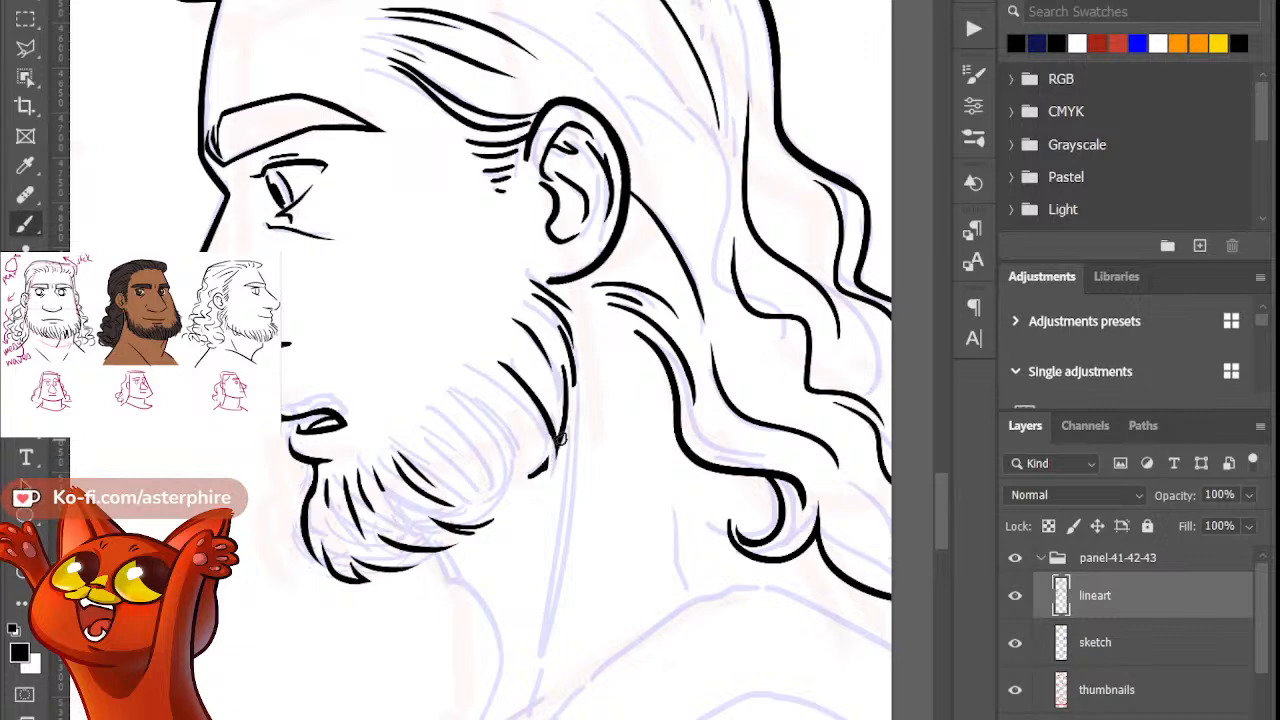
{"action": "key", "text": "ctrl+z"}
{"action": "key", "text": "ctrl+z"}
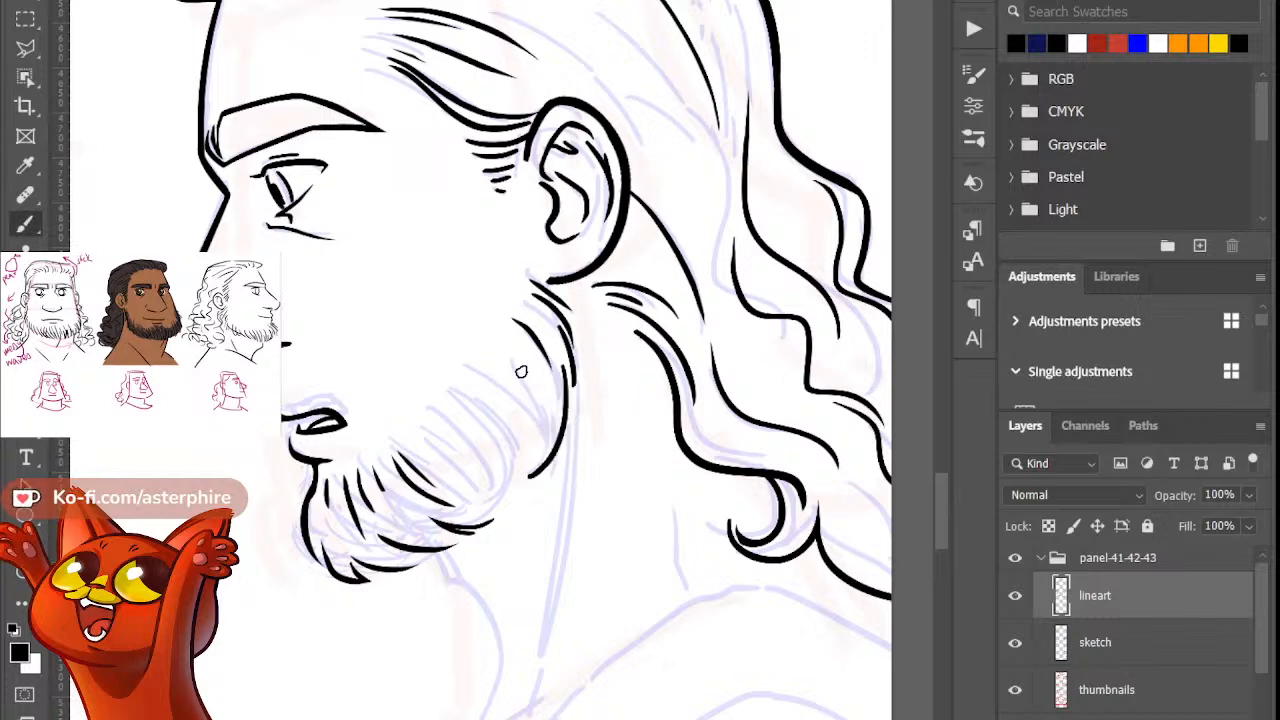
{"action": "key", "text": "ctrl+shift+z"}
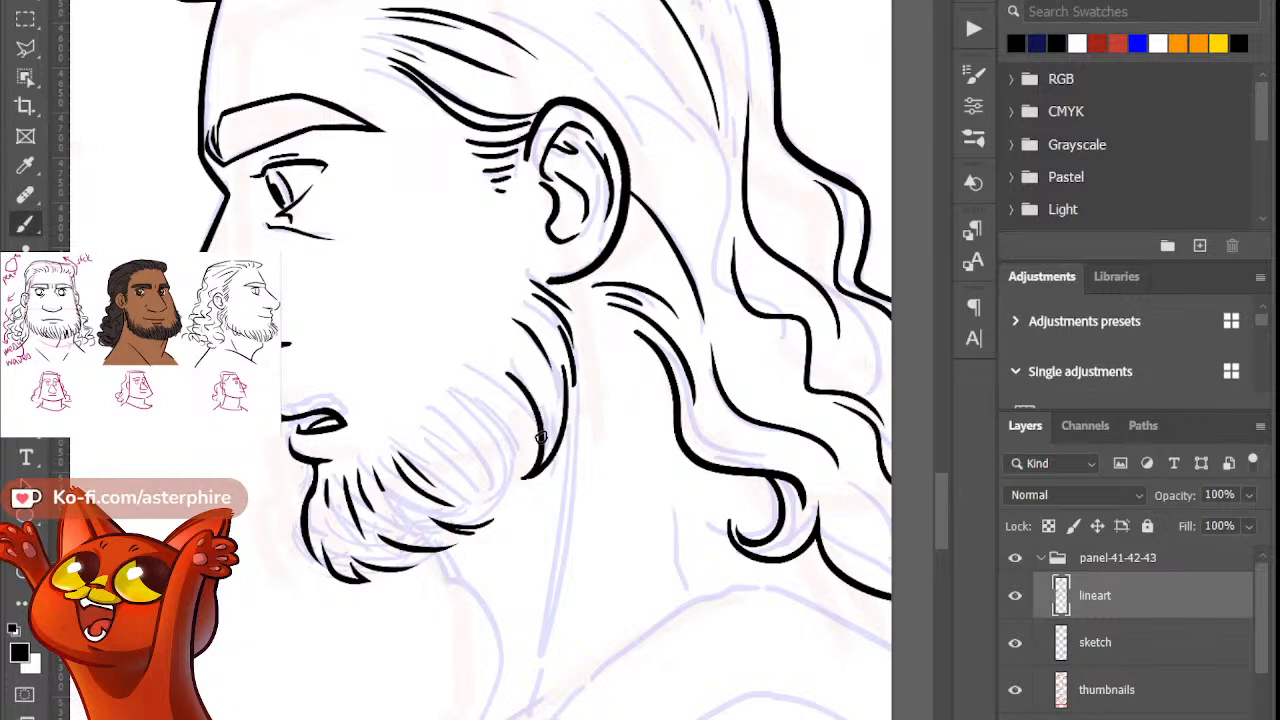
{"action": "key", "text": "b"}
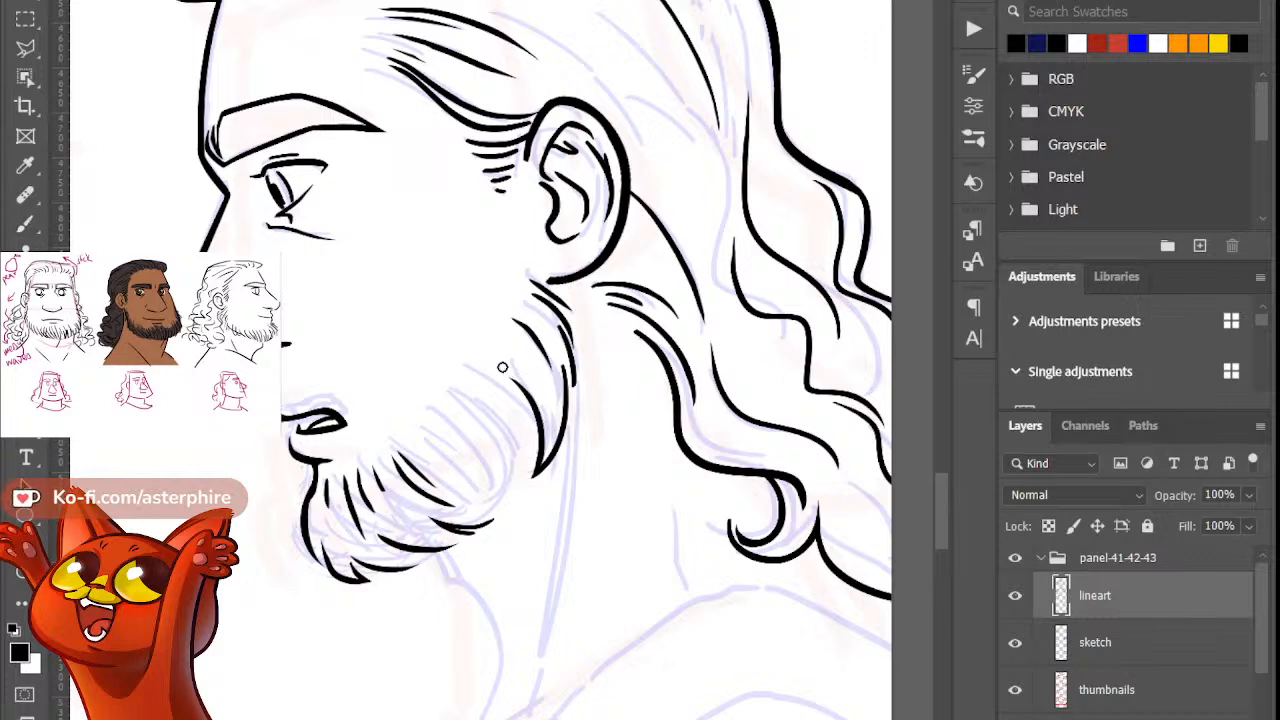
Step: Ink a short tapered stroke from the cheek down along the inner curve of the rear beard lock, redrawing it to fit
{"action": "key", "text": "b"}
{"action": "left_click_drag", "start_coordinate": [514, 368], "coordinate": [545, 416]}
{"action": "key", "text": "ctrl+z"}
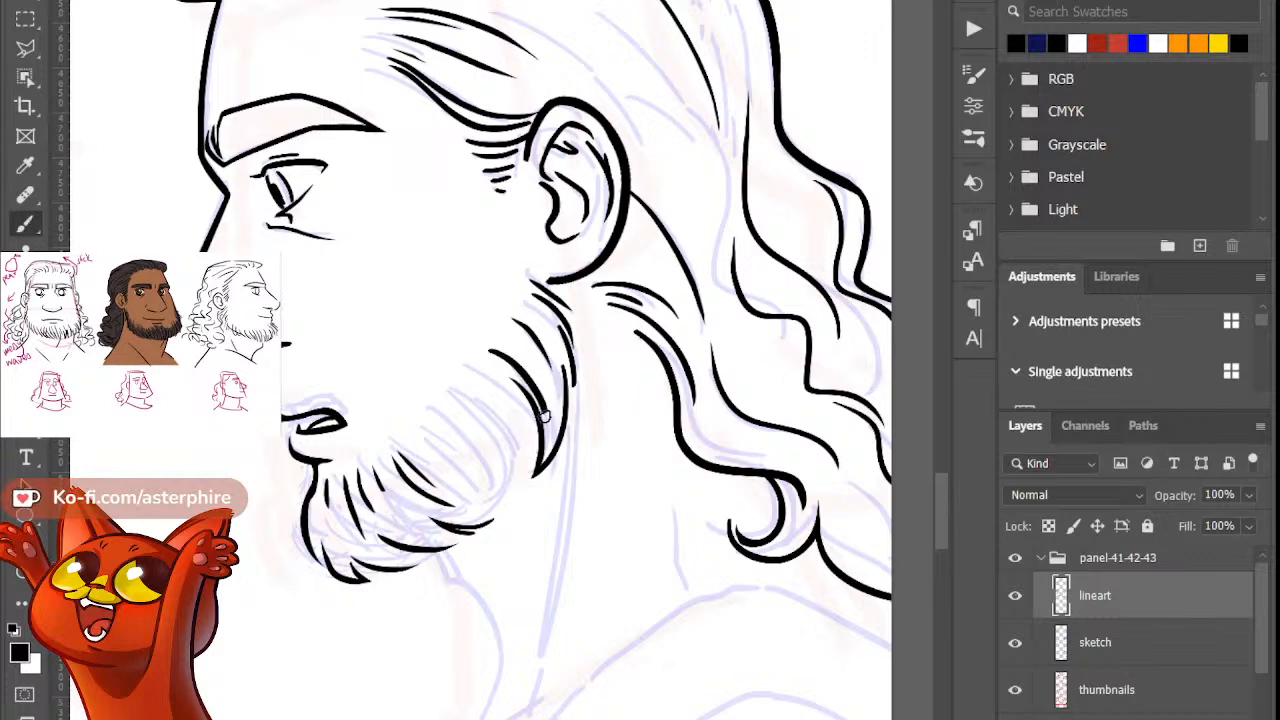
{"action": "key", "text": "ctrl+z"}
{"action": "left_click_drag", "start_coordinate": [500, 354], "coordinate": [547, 418]}
{"action": "key", "text": "e"}
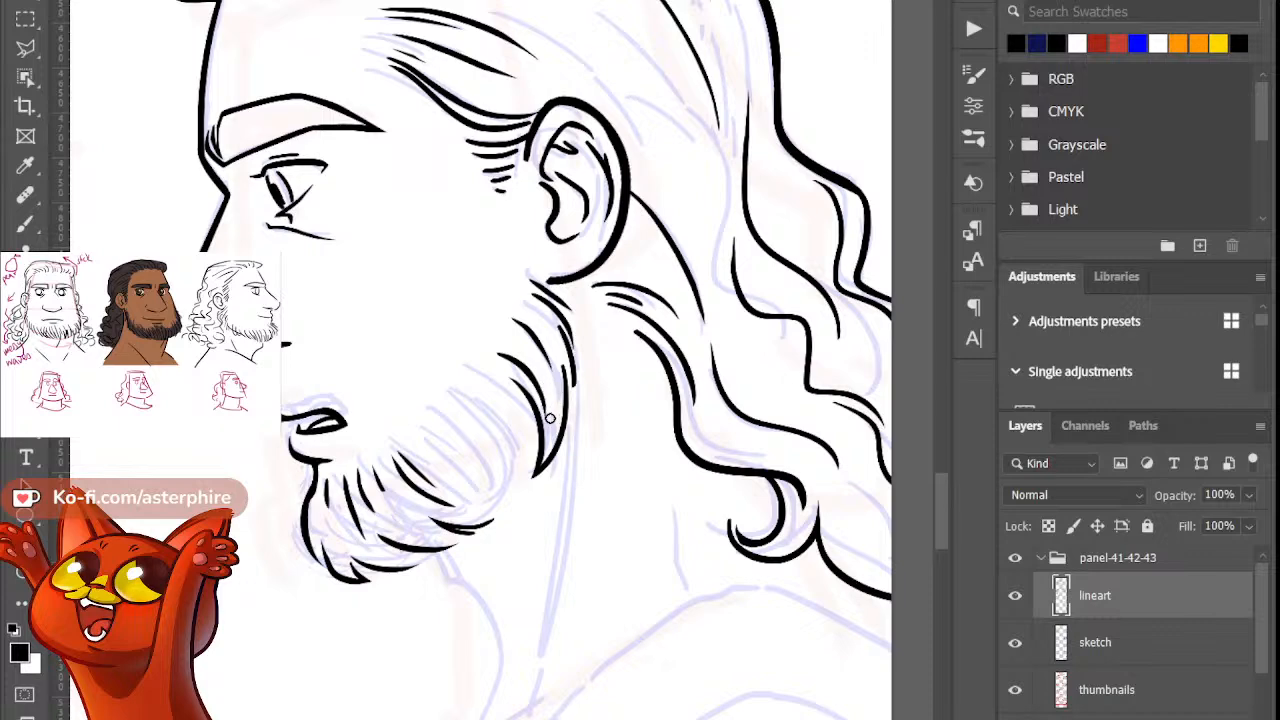
{"action": "key", "text": "b"}
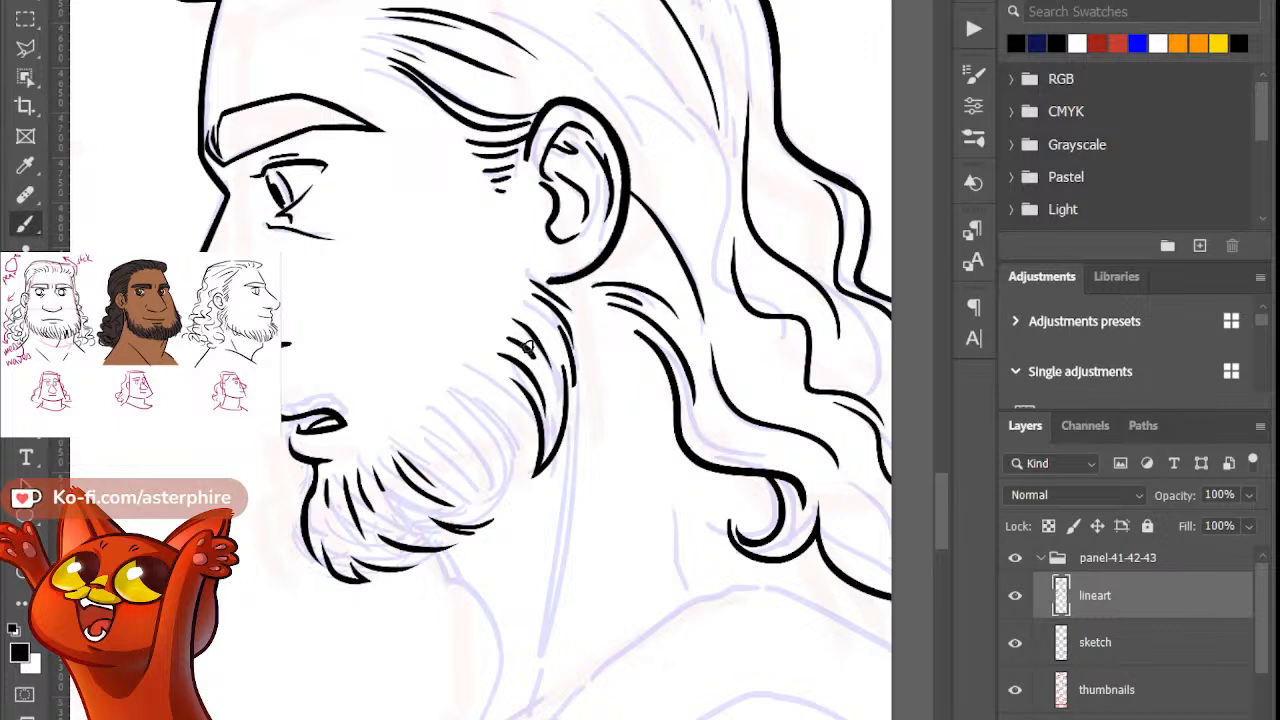
Step: Trim the short hair strokes at the upper rear of the beard and ink another tapered stroke beside them
{"action": "key", "text": "e"}
{"action": "left_click_drag", "start_coordinate": [518, 342], "coordinate": [536, 354]}
{"action": "key", "text": "b"}
{"action": "left_click_drag", "start_coordinate": [524, 306], "coordinate": [546, 331]}
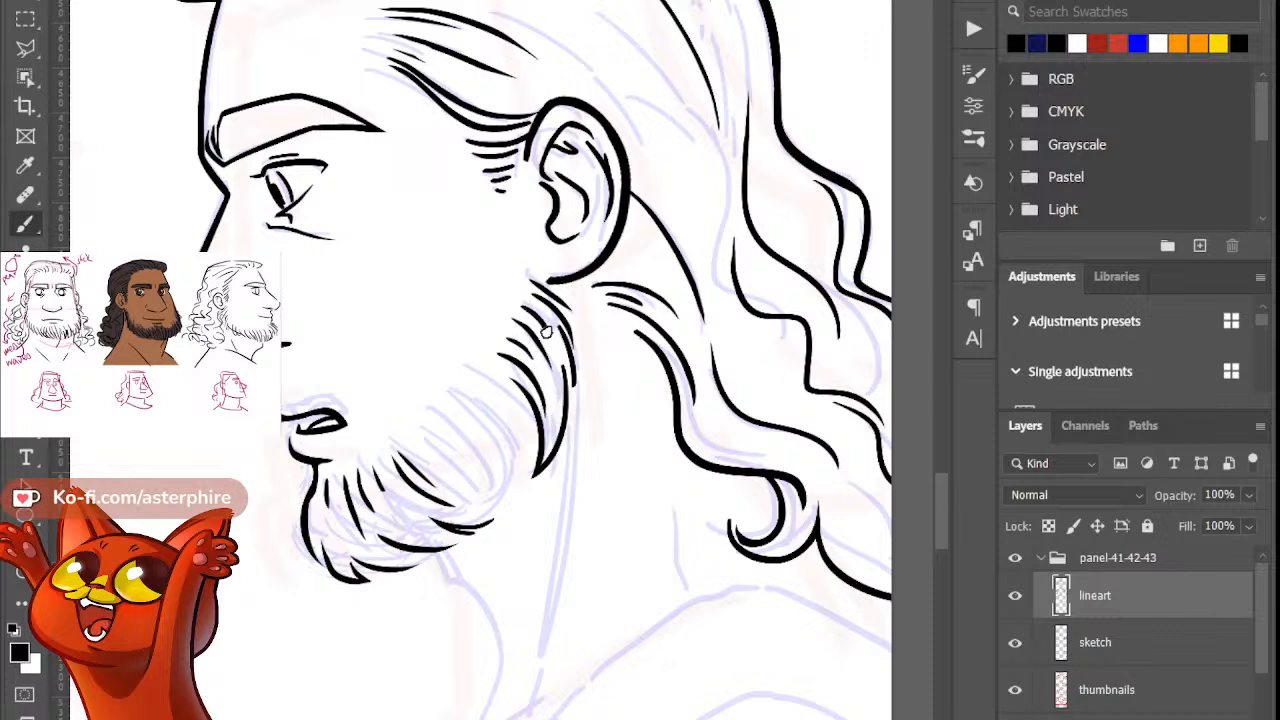
{"action": "key", "text": "e"}
{"action": "key", "text": "b"}
Step: Ink a tapered diagonal stroke from the cheek toward the beard's lower edge behind the chin, redrawing and trimming it to fit
{"action": "left_click_drag", "start_coordinate": [475, 497], "coordinate": [517, 501]}
{"action": "key", "text": "ctrl+z"}
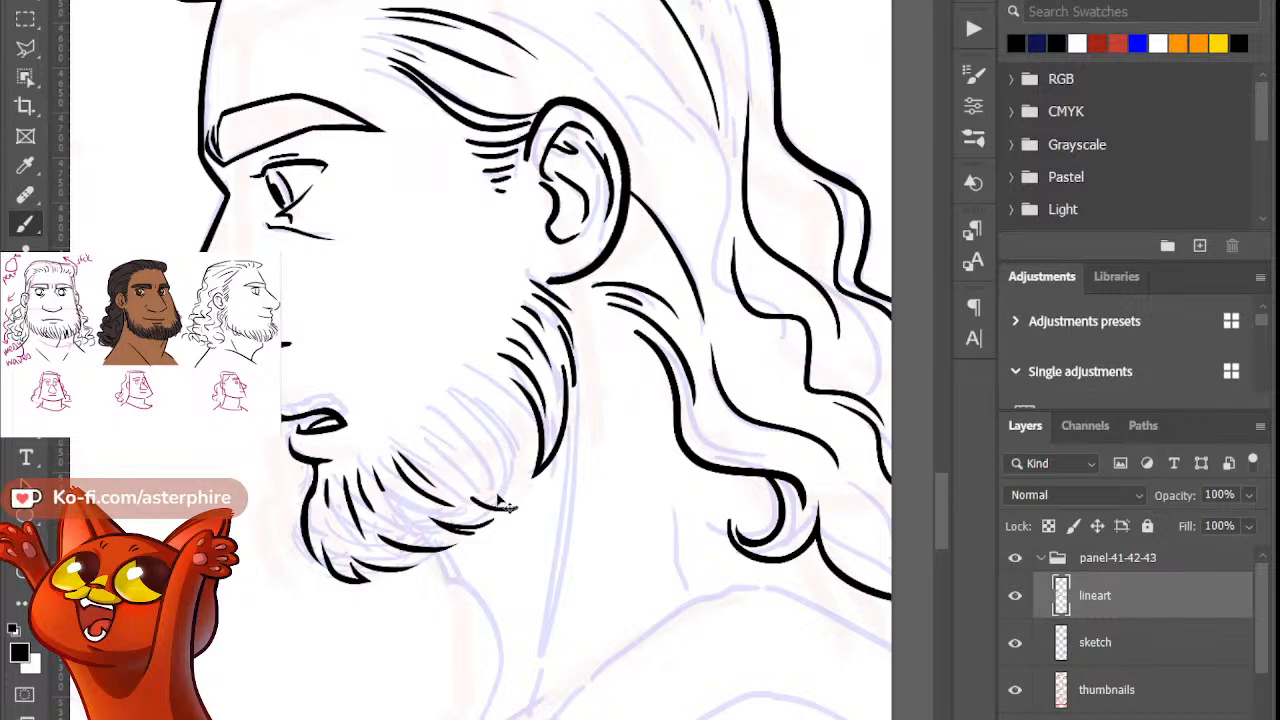
{"action": "key", "text": "ctrl+z"}
{"action": "left_click_drag", "start_coordinate": [414, 445], "coordinate": [514, 505]}
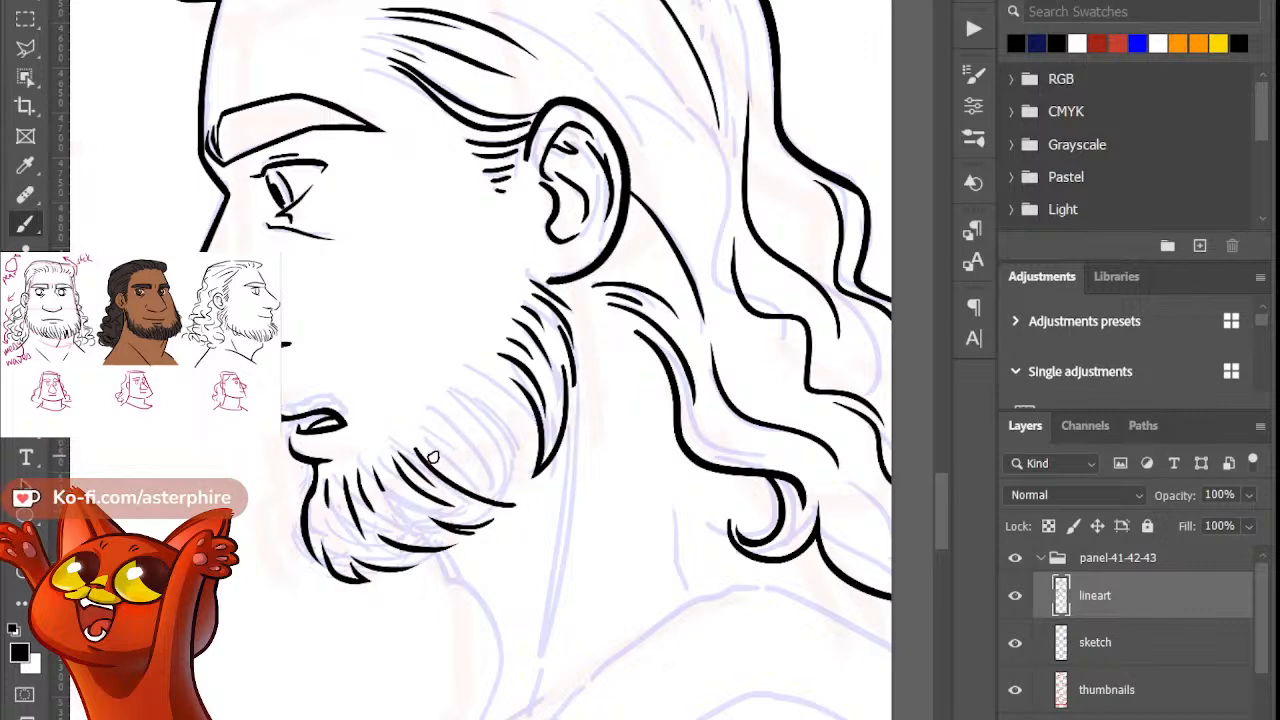
{"action": "key", "text": "ctrl+z"}
{"action": "mouse_move", "coordinate": [418, 444]}
{"action": "left_mouse_down"}
{"action": "mouse_move", "coordinate": [497, 511]}
{"action": "mouse_move", "coordinate": [446, 483]}
{"action": "mouse_move", "coordinate": [497, 506]}
{"action": "left_mouse_up"}
{"action": "key", "text": "ctrl+z"}
{"action": "key", "text": "ctrl+z"}
{"action": "key", "text": "ctrl+z"}
{"action": "key", "text": "e"}
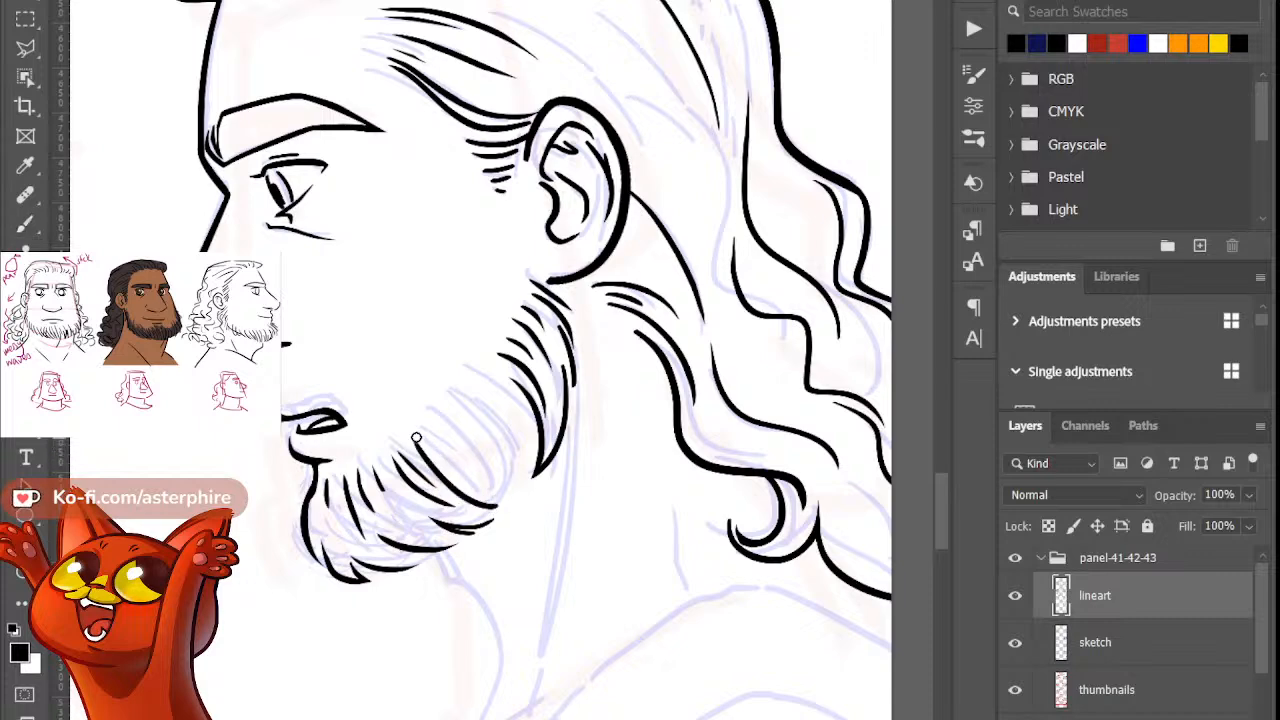
{"action": "key", "text": "b"}
{"action": "key", "text": "e"}
{"action": "key", "text": "b"}
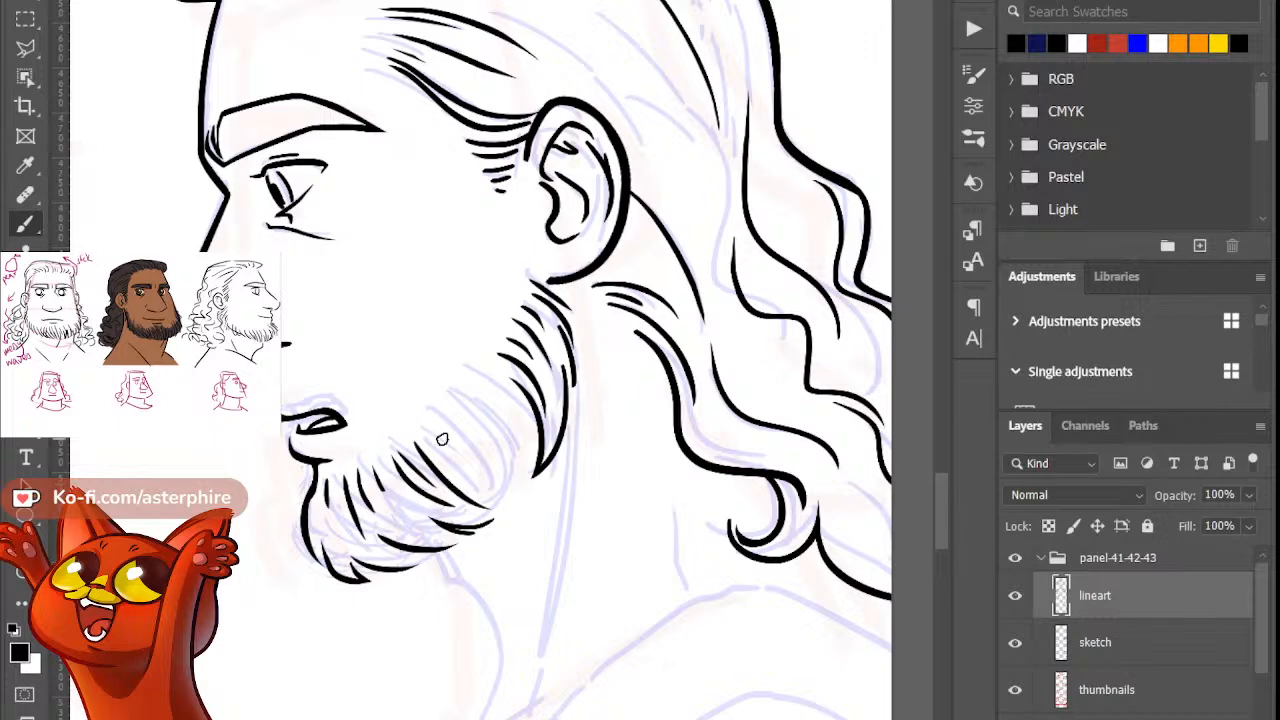
Step: Ink several tapered diagonal hair strokes across the middle of the beard, following the sketch toward the jaw
{"action": "left_click_drag", "start_coordinate": [468, 474], "coordinate": [424, 428]}
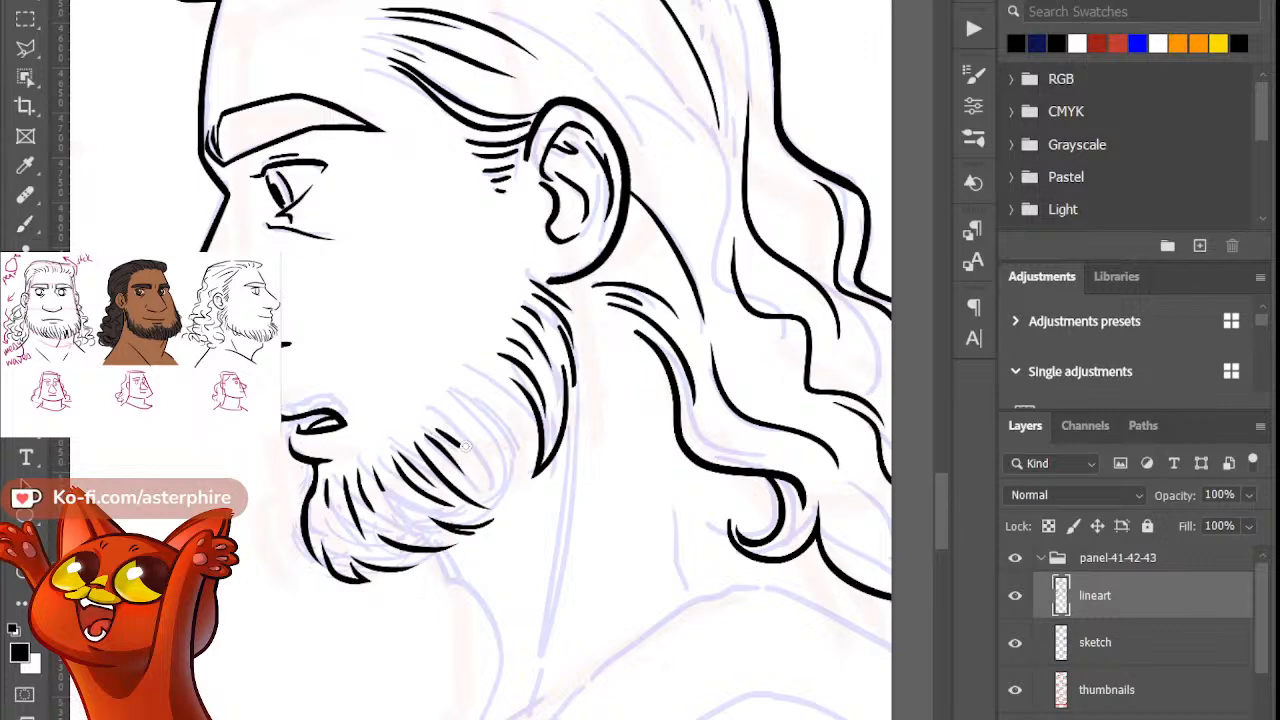
{"action": "left_click_drag", "start_coordinate": [448, 422], "coordinate": [494, 476]}
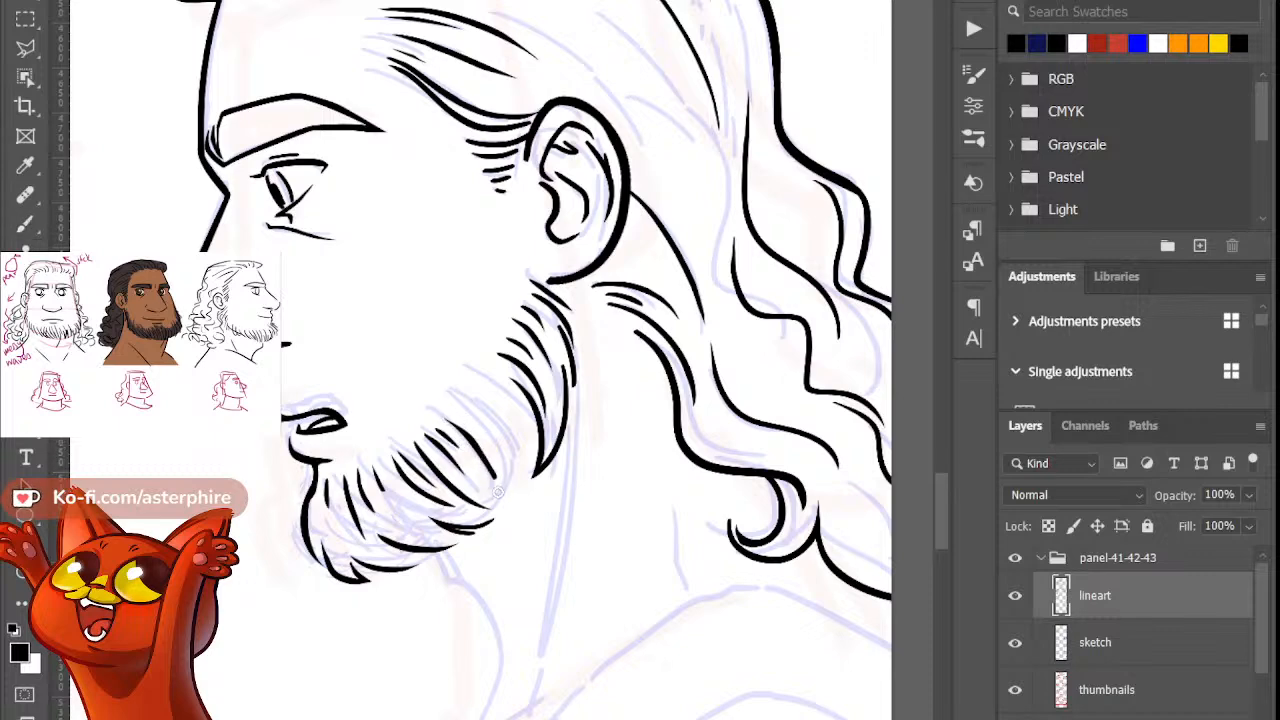
{"action": "left_click_drag", "start_coordinate": [480, 440], "coordinate": [500, 480]}
{"action": "key", "text": "b"}
Step: Ink the curved jaw edge of the beard joining the rear lock to the chin section, redrawing it and cleaning its ends
{"action": "left_click_drag", "start_coordinate": [524, 422], "coordinate": [508, 506]}
{"action": "key", "text": "ctrl+z"}
{"action": "key", "text": "ctrl+z"}
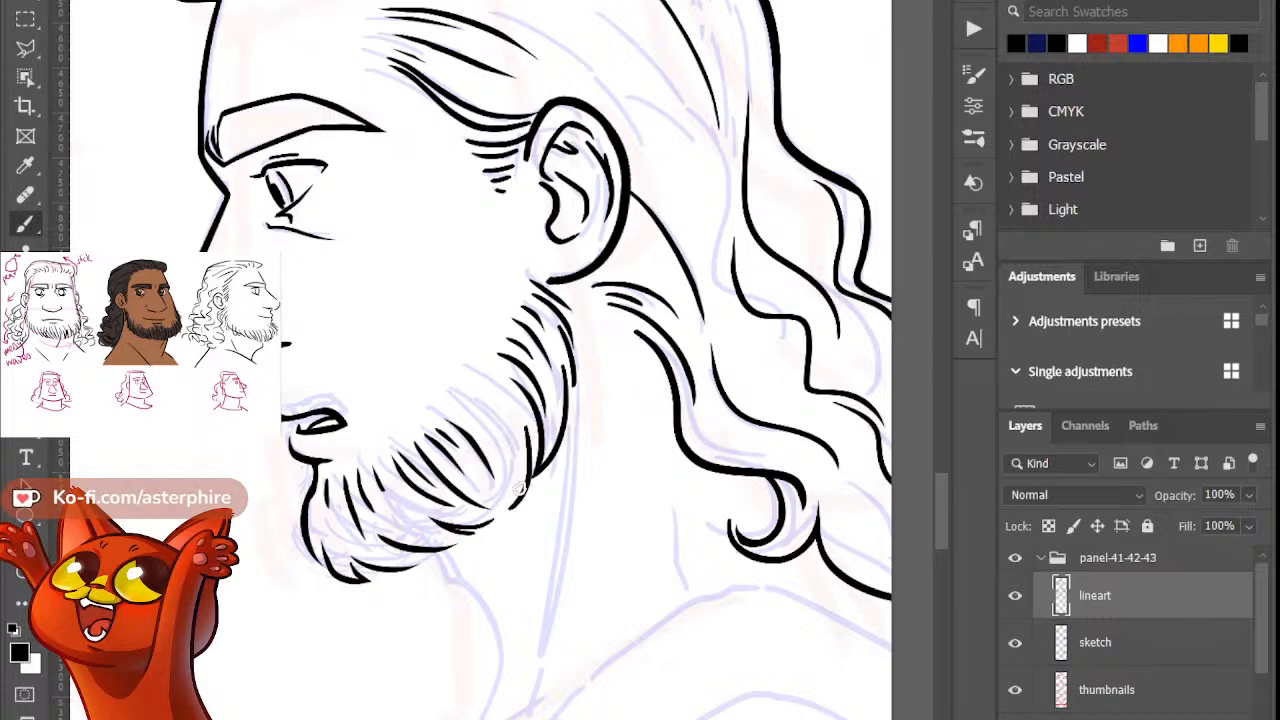
{"action": "key", "text": "ctrl+z"}
{"action": "left_click_drag", "start_coordinate": [525, 442], "coordinate": [499, 509]}
{"action": "left_click_drag", "start_coordinate": [525, 444], "coordinate": [530, 478]}
{"action": "key", "text": "ctrl+z"}
{"action": "key", "text": "e"}
{"action": "key", "text": "b"}
{"action": "key", "text": "e"}
{"action": "key", "text": "b"}
{"action": "key", "text": "e"}
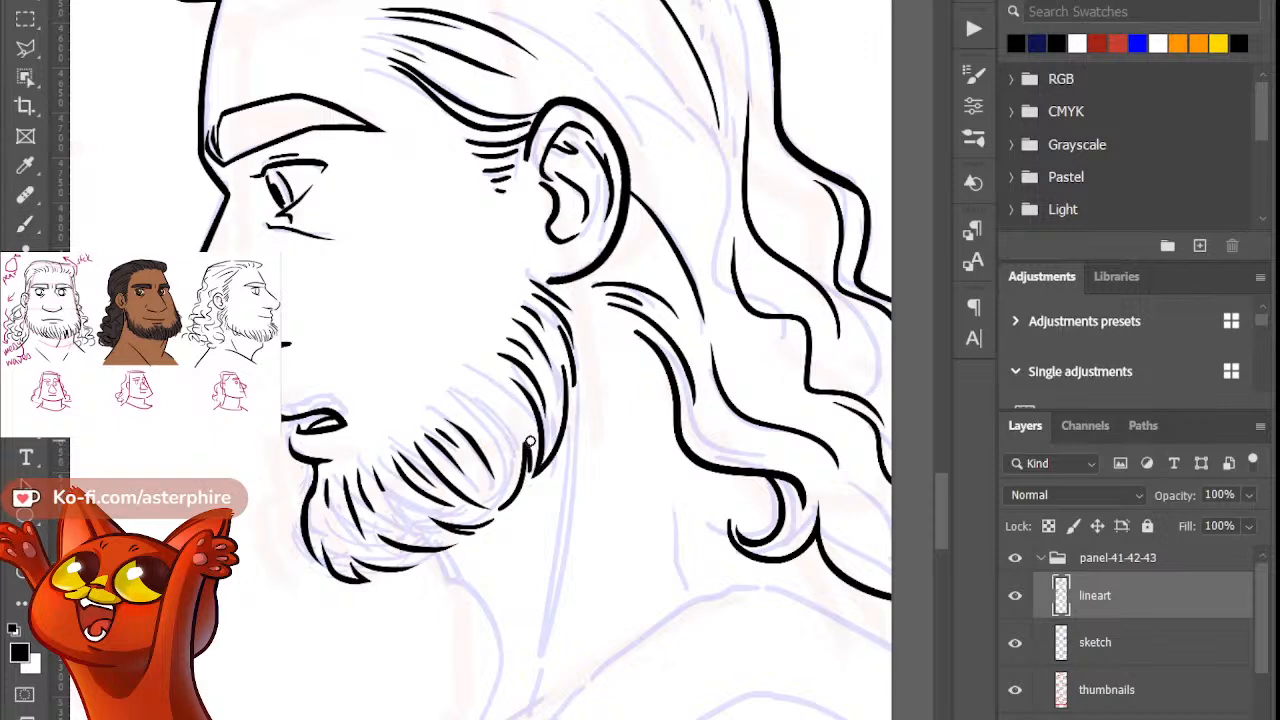
{"action": "key", "text": "b"}
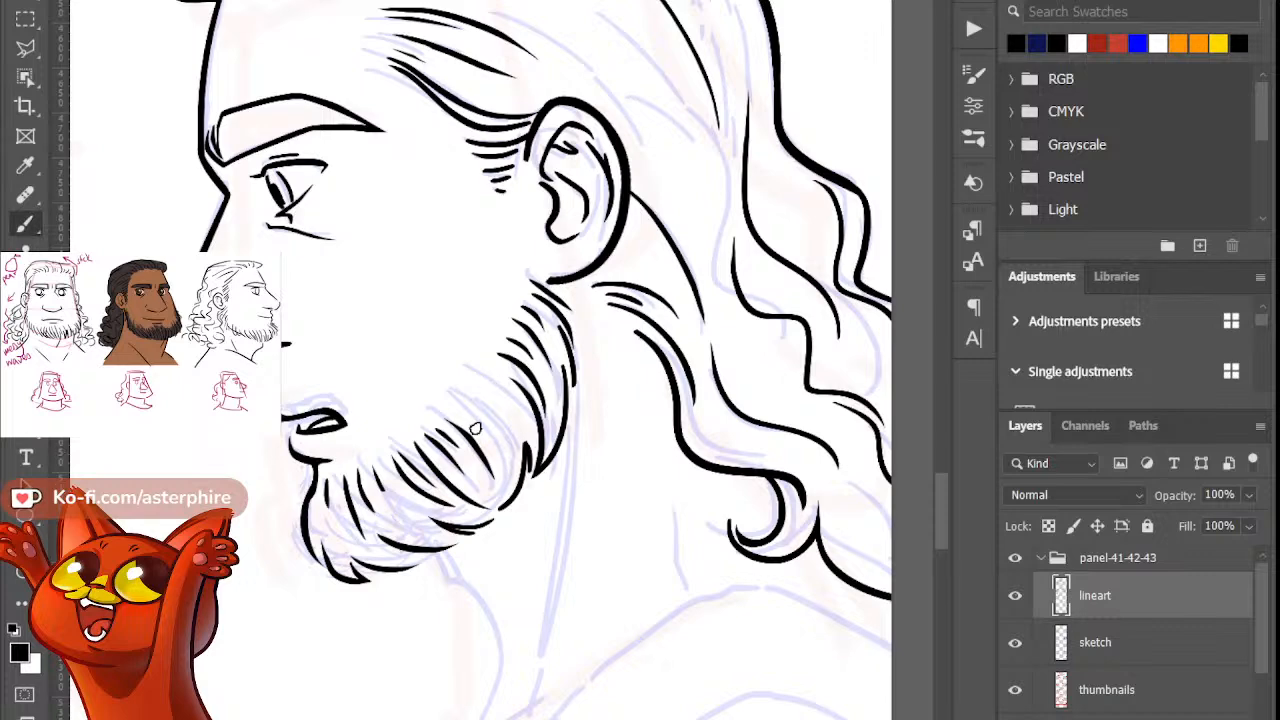
Step: Ink short tapered hair strokes along the beard's cheek line behind the mouth, redrawing and trimming them
{"action": "mouse_move", "coordinate": [438, 410]}
{"action": "left_mouse_down"}
{"action": "mouse_move", "coordinate": [472, 443]}
{"action": "mouse_move", "coordinate": [441, 413]}
{"action": "mouse_move", "coordinate": [472, 443]}
{"action": "mouse_move", "coordinate": [459, 408]}
{"action": "mouse_move", "coordinate": [444, 401]}
{"action": "mouse_move", "coordinate": [487, 459]}
{"action": "mouse_move", "coordinate": [479, 415]}
{"action": "mouse_move", "coordinate": [492, 449]}
{"action": "left_mouse_up"}
{"action": "key", "text": "ctrl+z"}
{"action": "key", "text": "ctrl+z"}
{"action": "key", "text": "ctrl+z"}
{"action": "key", "text": "e"}
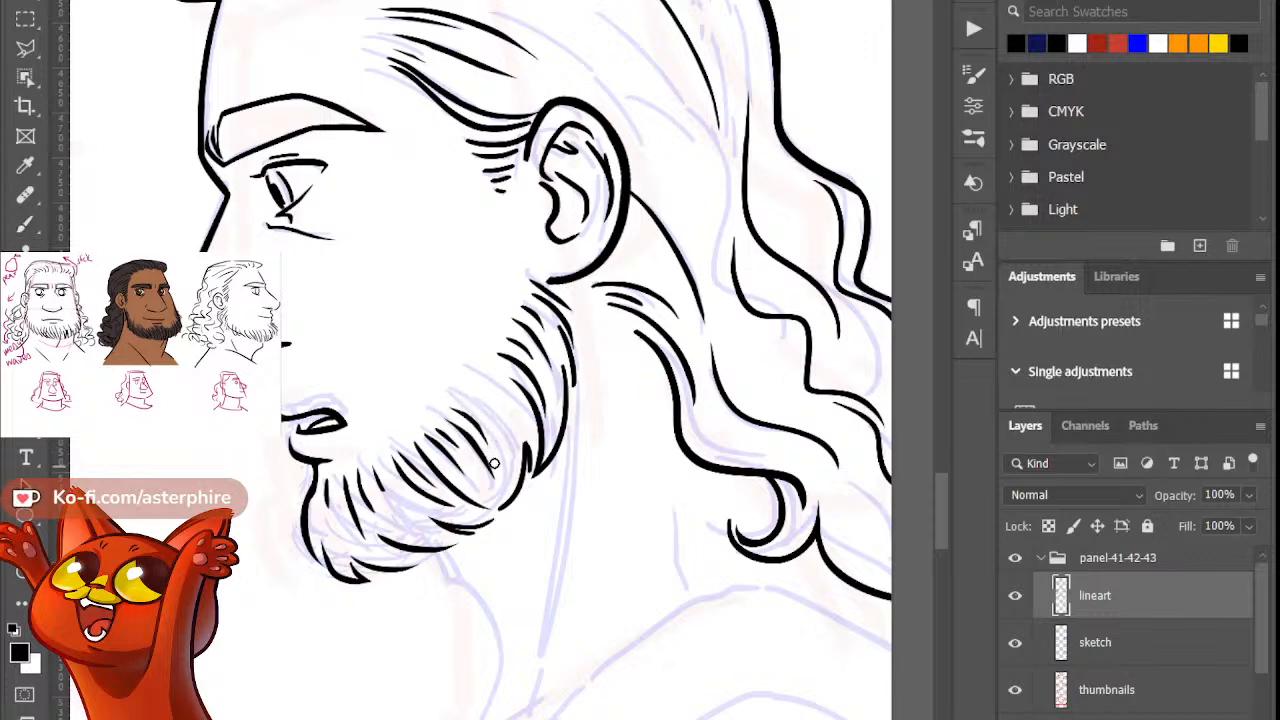
{"action": "key", "text": "b"}
{"action": "key", "text": "e"}
{"action": "key", "text": "b"}
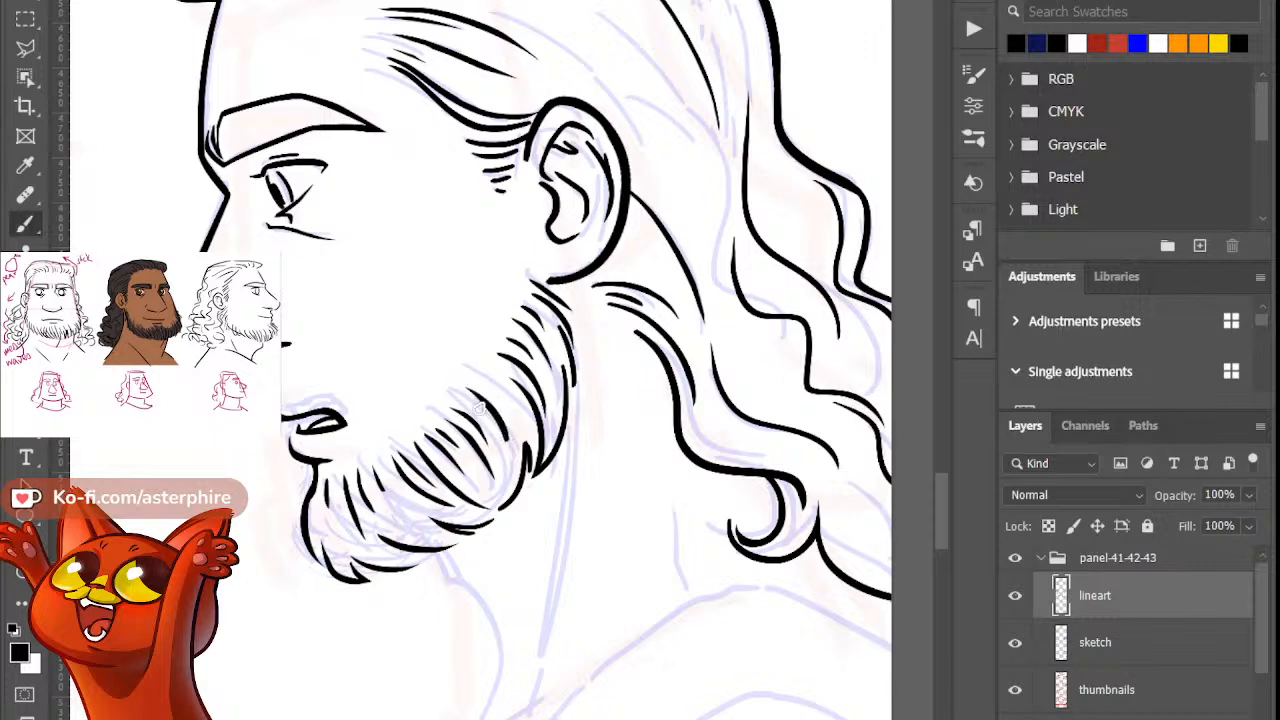
Step: Fill the upper cheek edge of the beard with short tapered strokes up to just below the earlobe
{"action": "key", "text": "e"}
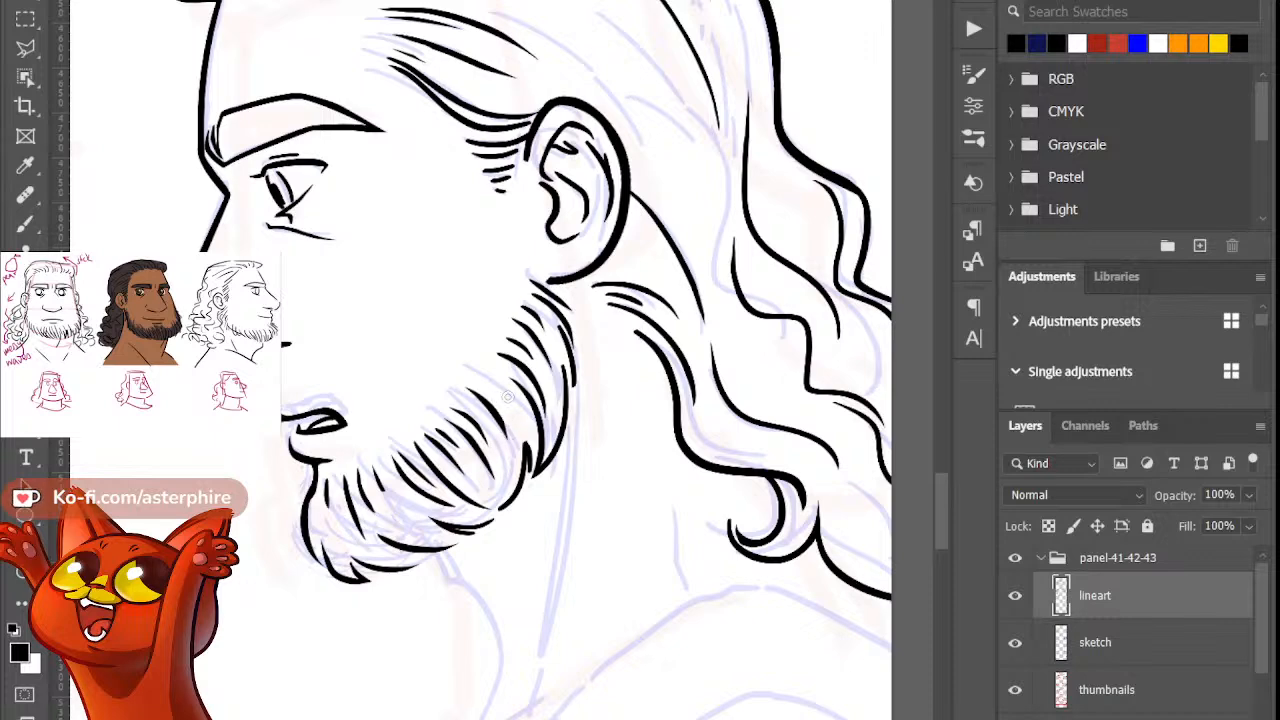
{"action": "key", "text": "b"}
{"action": "key", "text": "e"}
{"action": "key", "text": "b"}
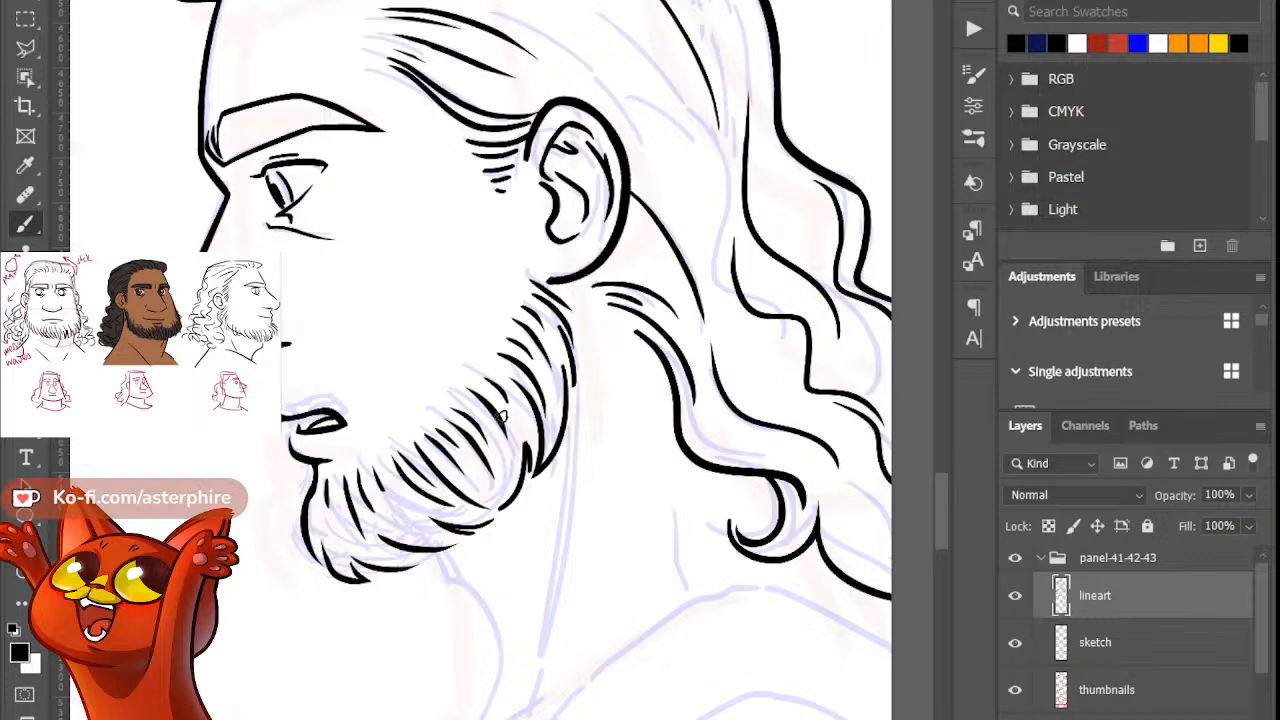
{"action": "left_click_drag", "start_coordinate": [486, 349], "coordinate": [511, 362]}
{"action": "key", "text": "ctrl+z"}
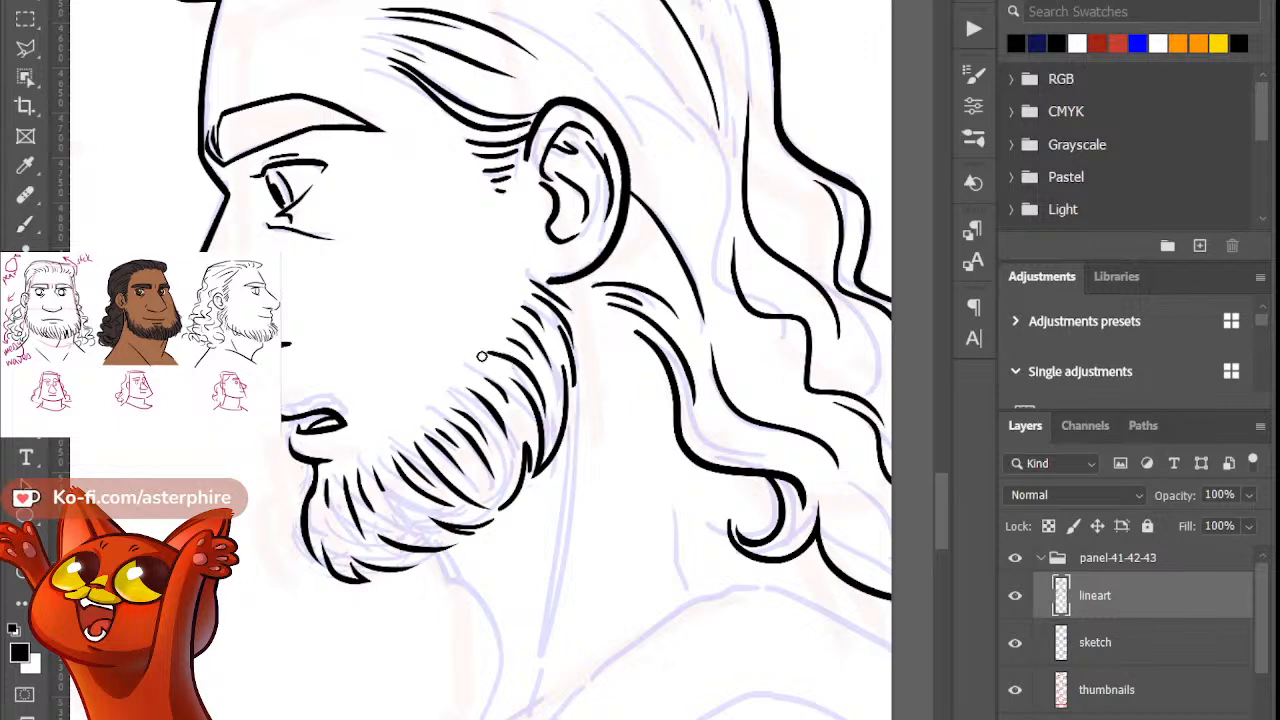
{"action": "key", "text": "b"}
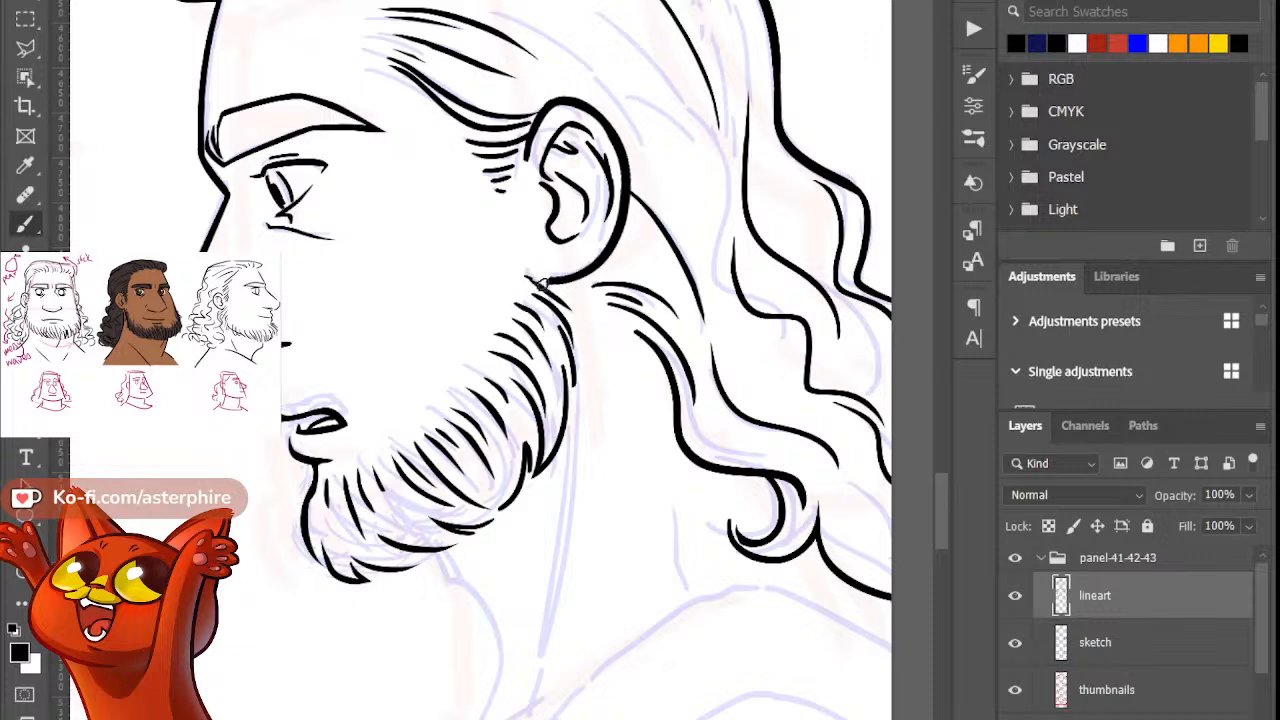
{"action": "left_click_drag", "start_coordinate": [545, 283], "coordinate": [517, 271]}
Step: Ink the front contour of the neck from under the beard down to the collar, redrawing it and trimming its lower end
{"action": "scroll", "coordinate": [945, 519], "scroll_direction": "down", "scroll_amount": 5}
{"action": "key", "text": "ctrl+0"}
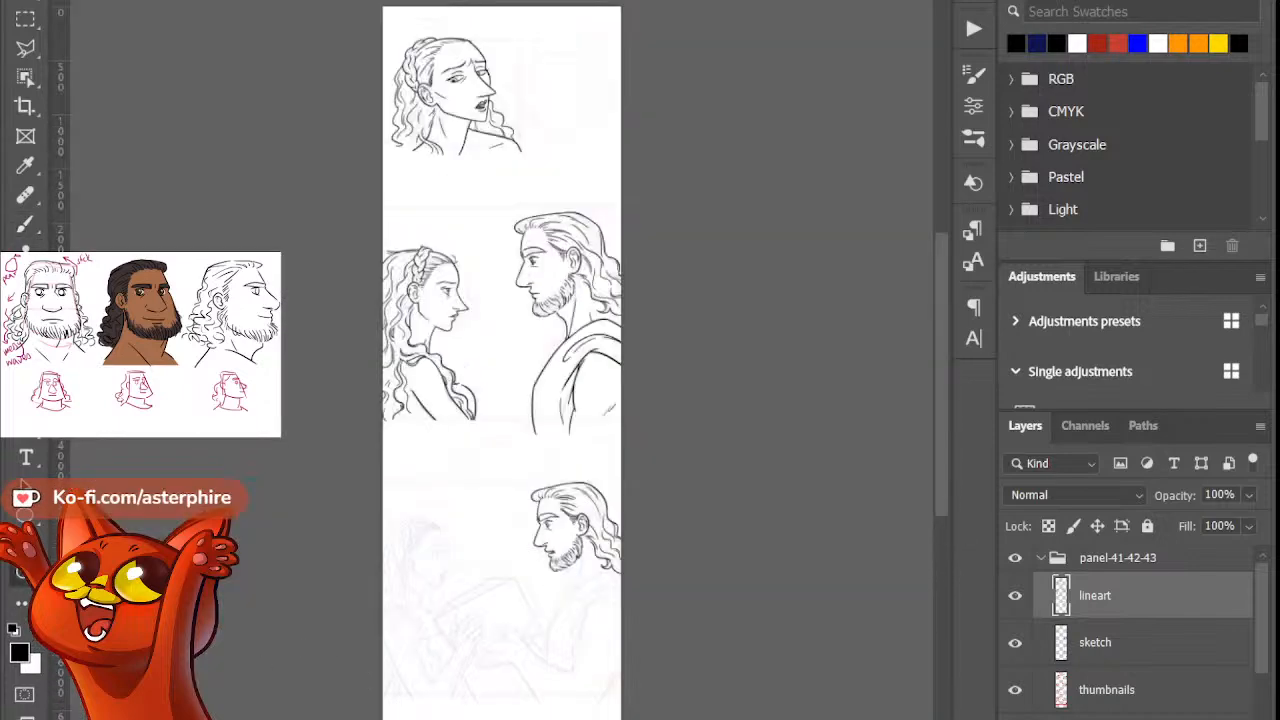
{"action": "left_click", "coordinate": [520, 593]}
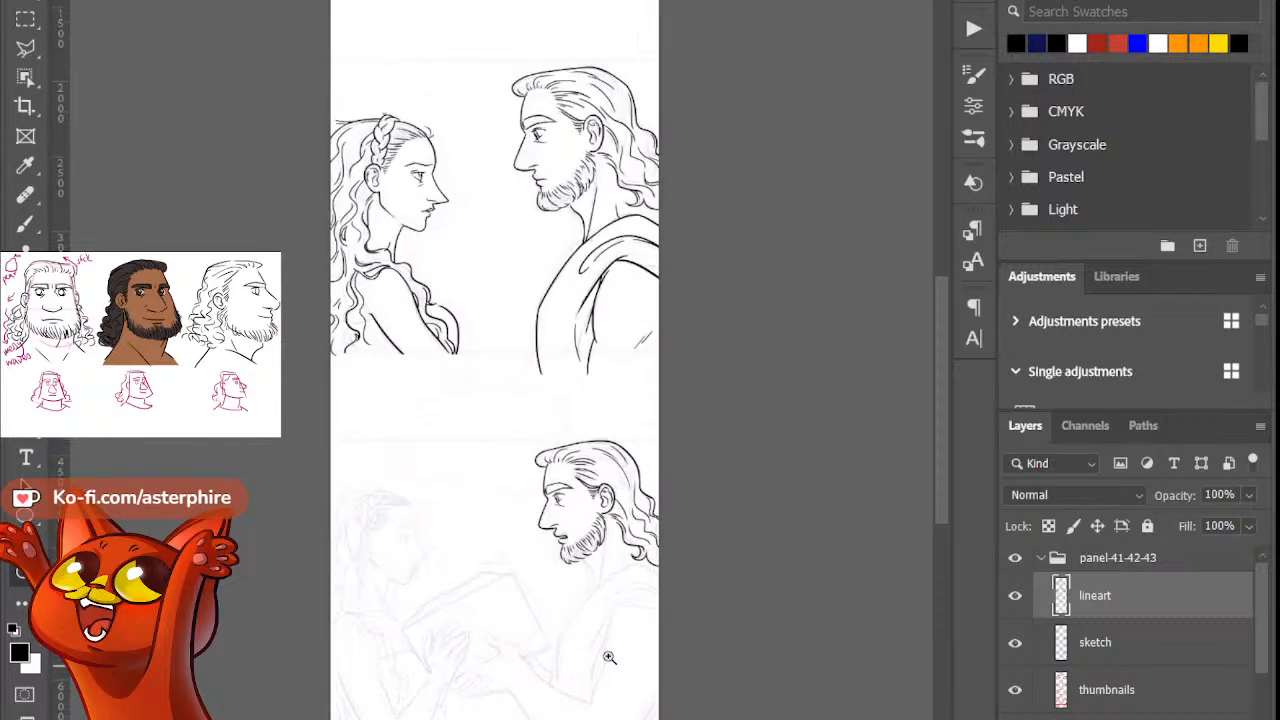
{"action": "left_click", "coordinate": [614, 586]}
{"action": "left_click", "coordinate": [616, 585]}
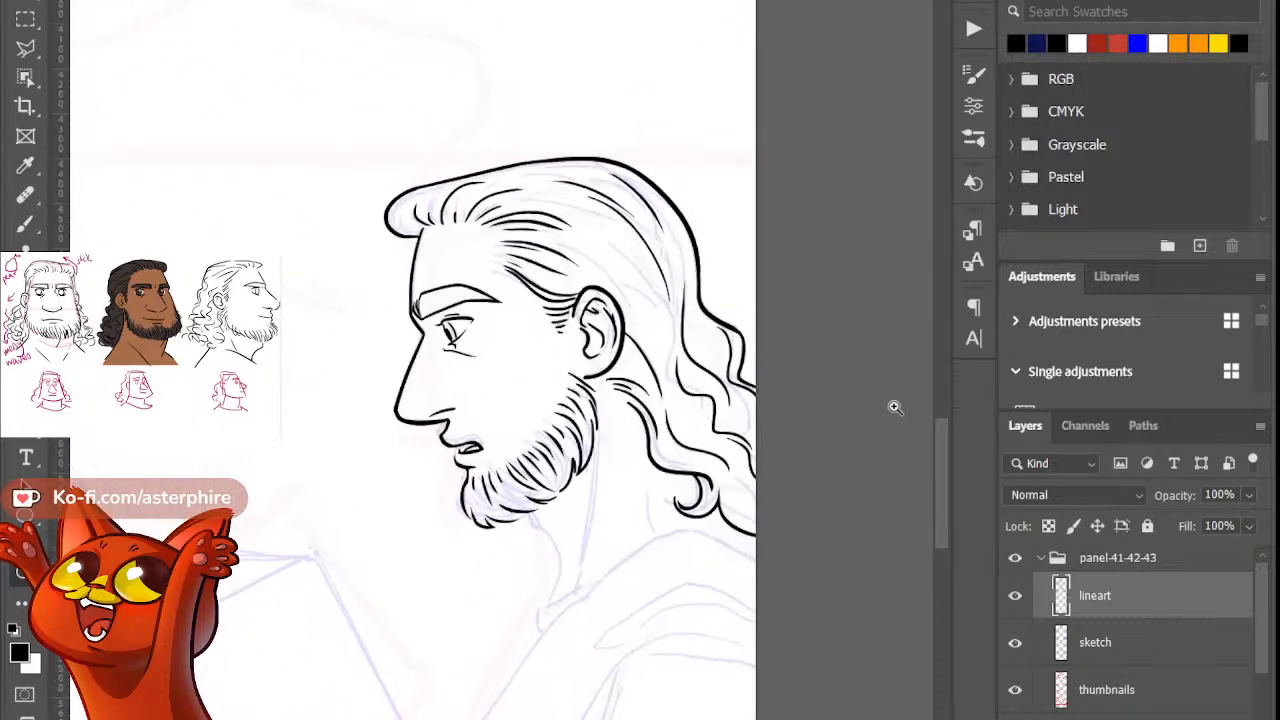
{"action": "mouse_move", "coordinate": [938, 477]}
{"action": "left_mouse_down"}
{"action": "mouse_move", "coordinate": [945, 320]}
{"action": "mouse_move", "coordinate": [928, 535]}
{"action": "left_mouse_up"}
{"action": "left_click", "coordinate": [669, 257]}
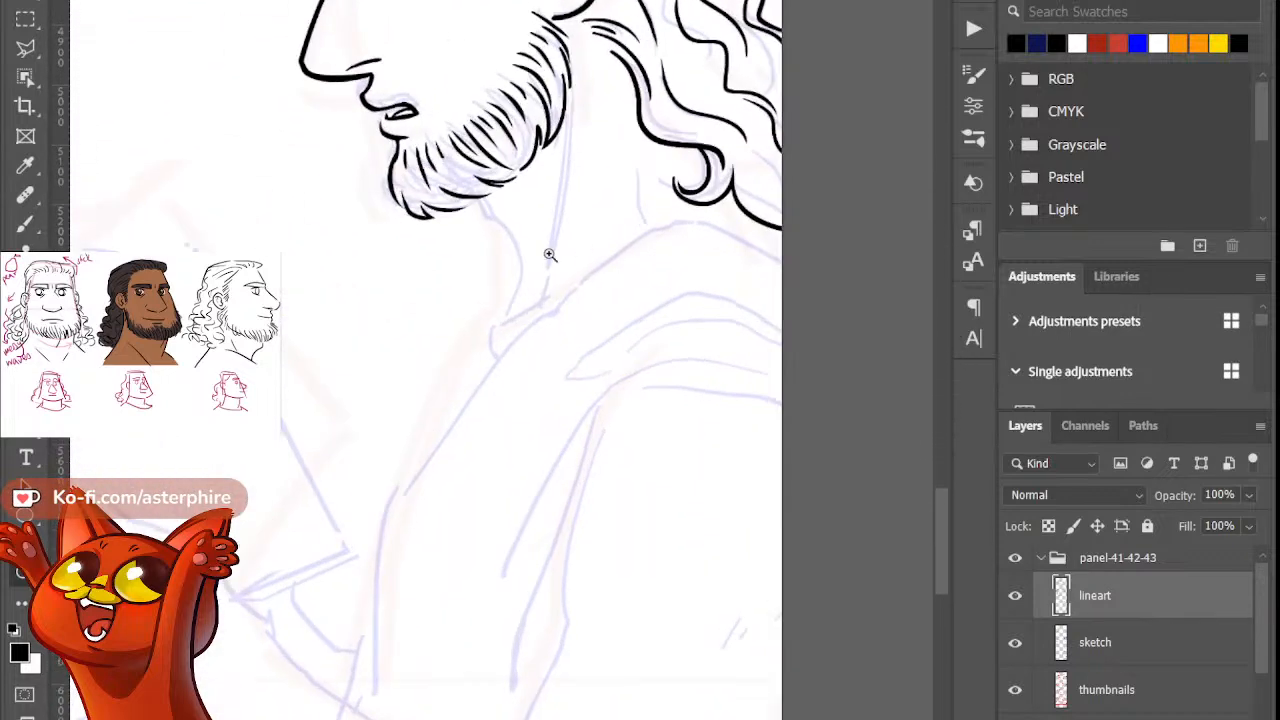
{"action": "left_click", "coordinate": [25, 246]}
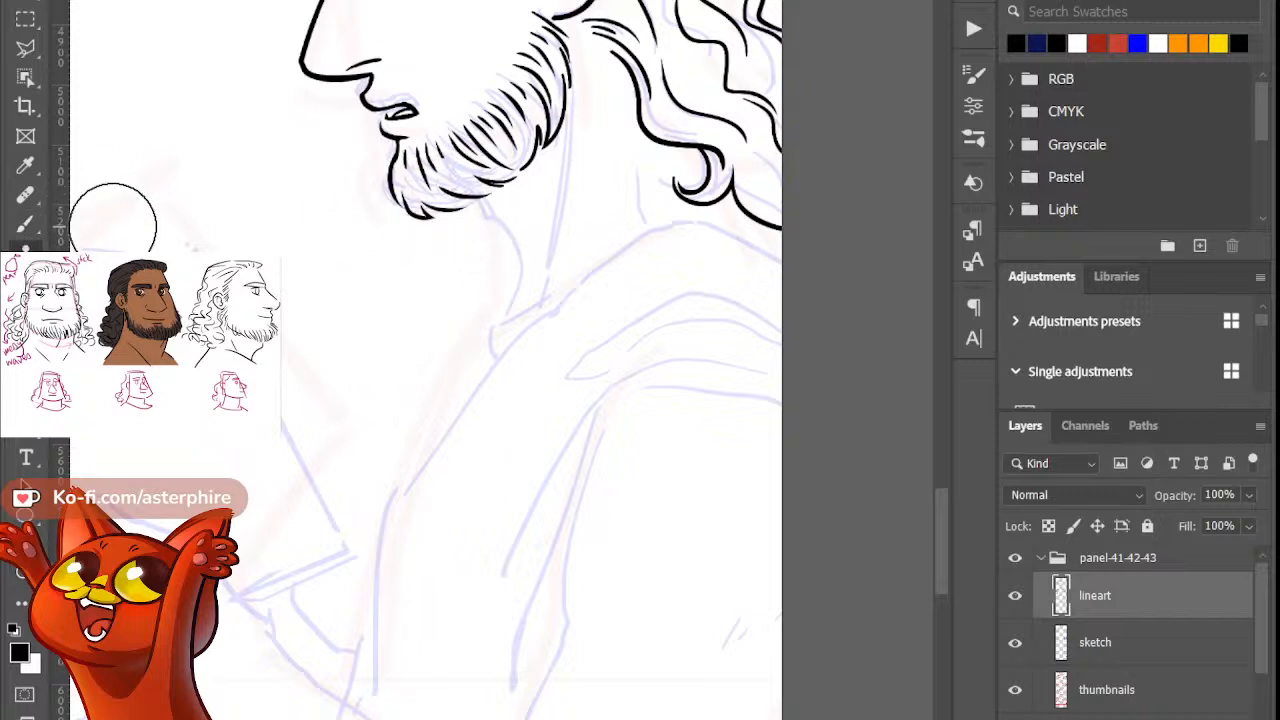
{"action": "key", "text": "b"}
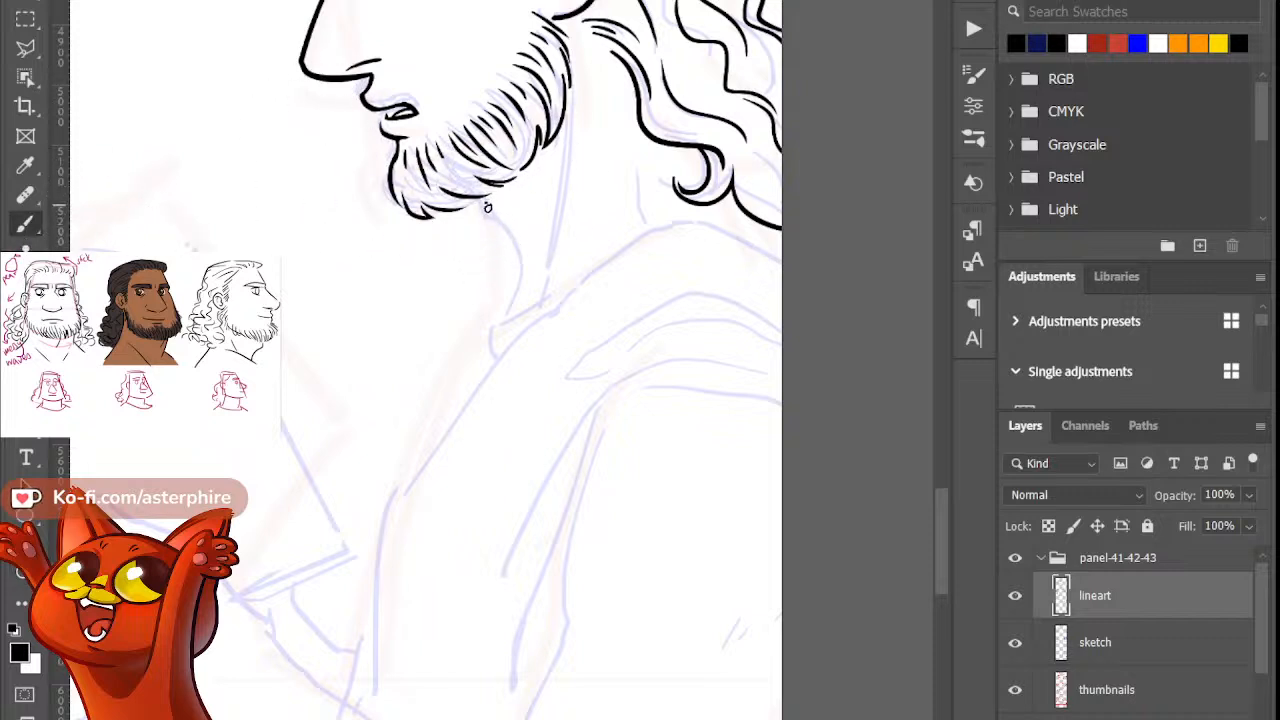
{"action": "left_click_drag", "start_coordinate": [486, 206], "coordinate": [522, 300]}
{"action": "key", "text": "ctrl+z"}
{"action": "left_click_drag", "start_coordinate": [486, 206], "coordinate": [512, 335]}
{"action": "key", "text": "ctrl+z"}
{"action": "left_click_drag", "start_coordinate": [500, 218], "coordinate": [514, 326]}
{"action": "key", "text": "ctrl+z"}
{"action": "key", "text": "ctrl+z"}
{"action": "mouse_move", "coordinate": [486, 206]}
{"action": "left_mouse_down"}
{"action": "mouse_move", "coordinate": [509, 216]}
{"action": "mouse_move", "coordinate": [525, 318]}
{"action": "left_mouse_up"}
{"action": "key", "text": "e"}
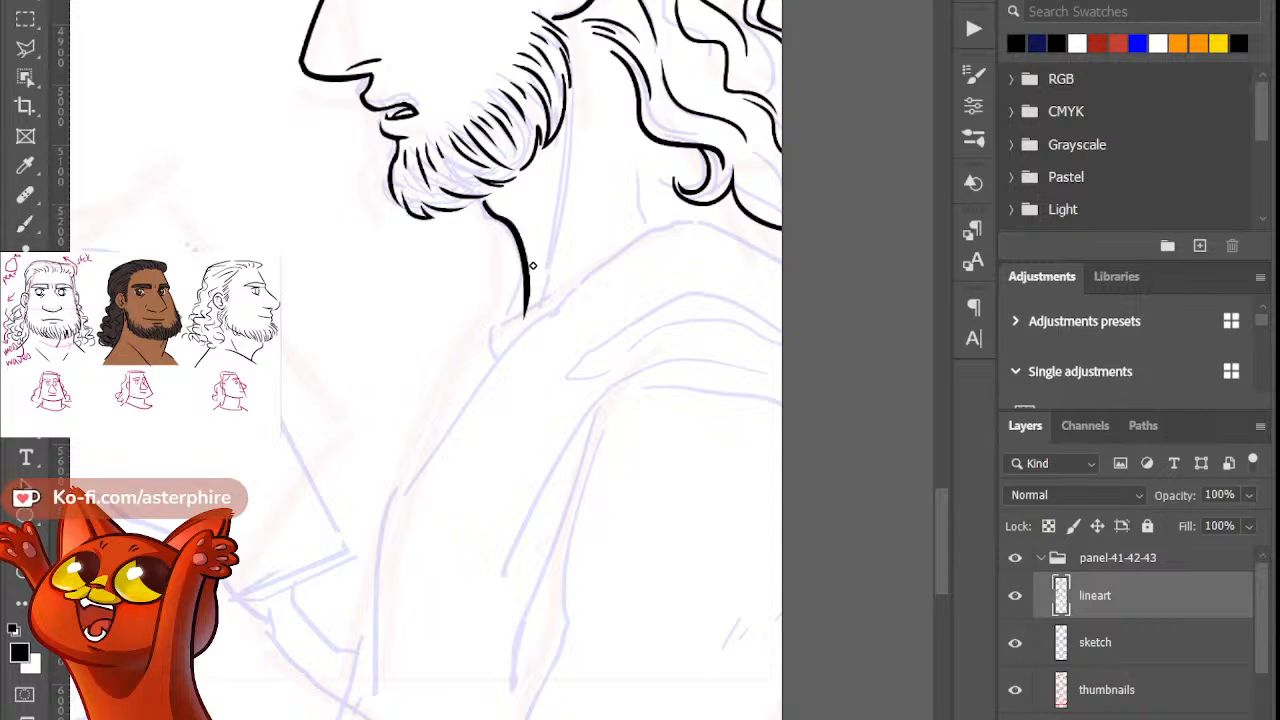
{"action": "left_click_drag", "start_coordinate": [533, 284], "coordinate": [526, 326]}
{"action": "key", "text": "b"}
{"action": "key", "text": "e"}
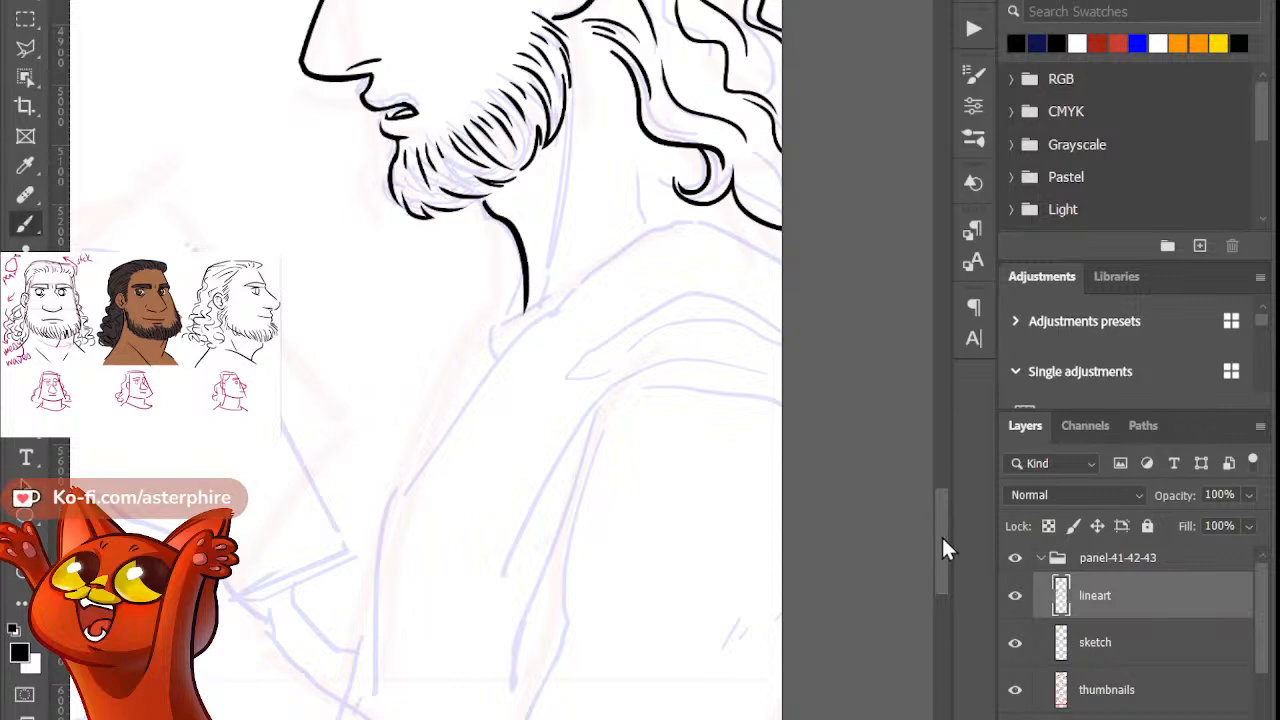
Step: Ink a long, nearly straight neck line from the beard's rear edge down to the collar
{"action": "left_click_drag", "start_coordinate": [941, 535], "coordinate": [947, 505]}
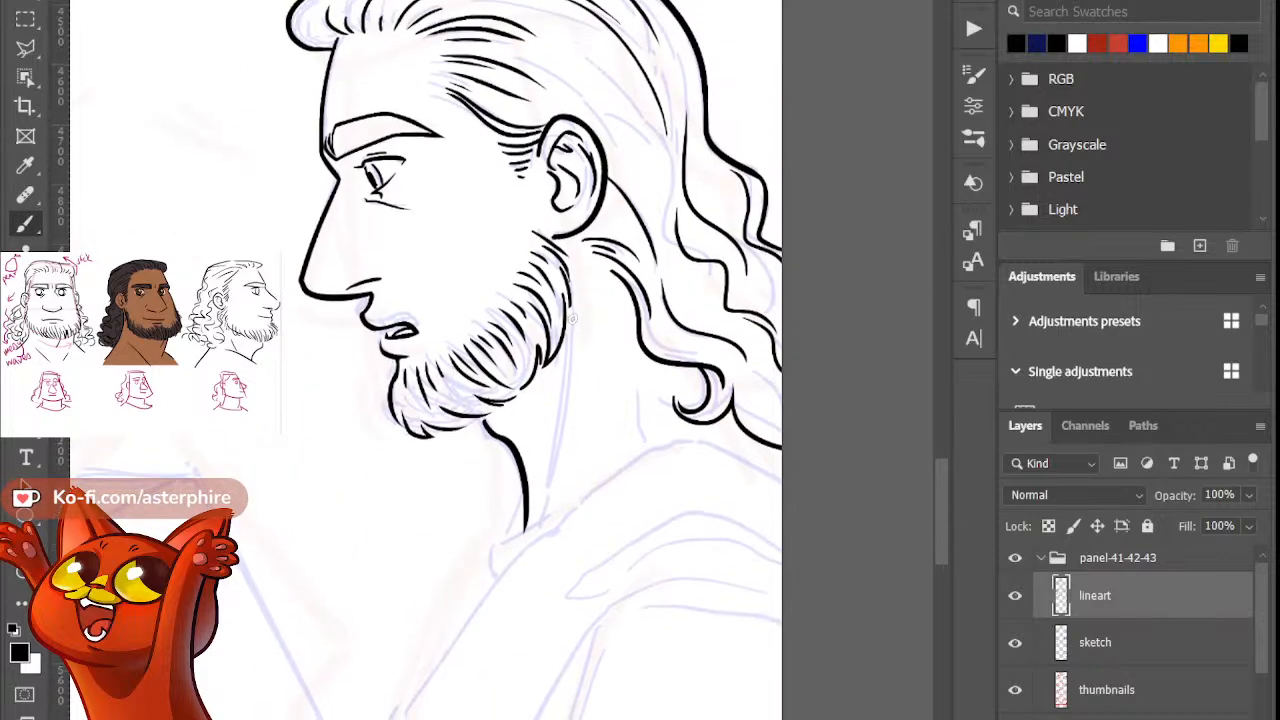
{"action": "left_click_drag", "start_coordinate": [572, 319], "coordinate": [545, 527]}
{"action": "key", "text": "e"}
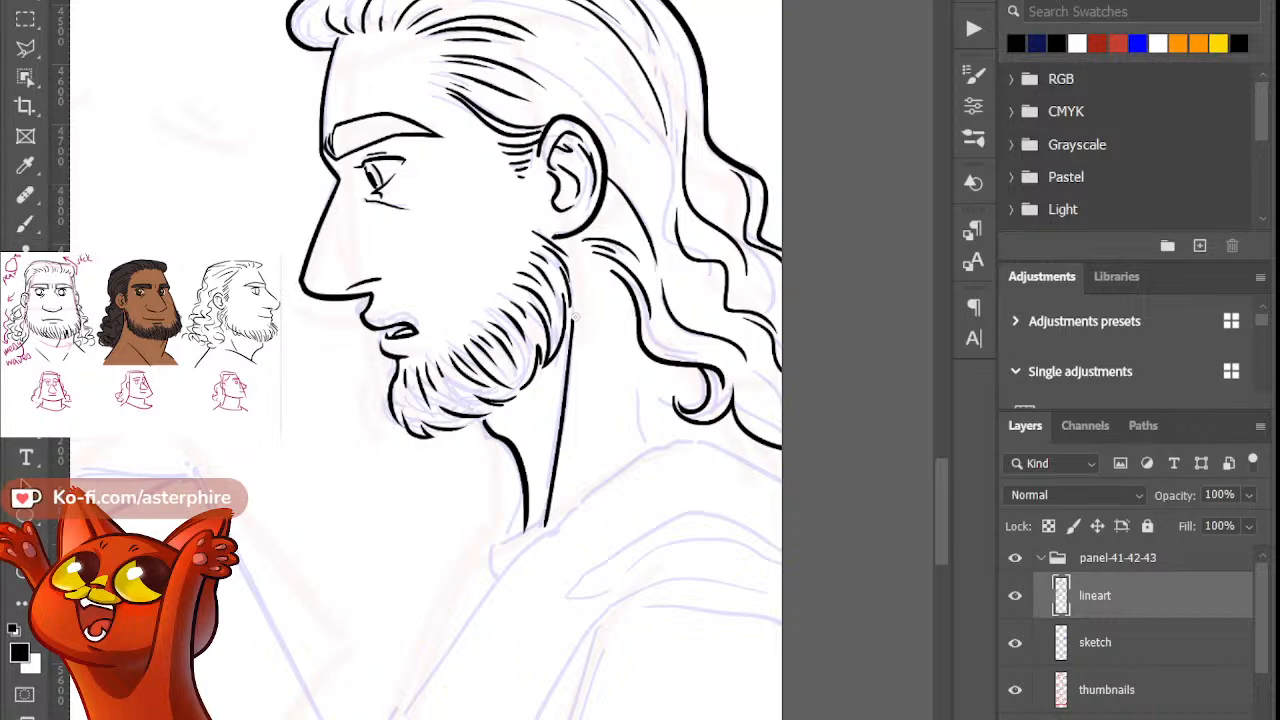
{"action": "key", "text": "b"}
Step: Ink a short curved line at the back of the neck below the hair curls, redrawing it and tidying its top
{"action": "left_click_drag", "start_coordinate": [636, 382], "coordinate": [670, 467]}
{"action": "key", "text": "ctrl+z"}
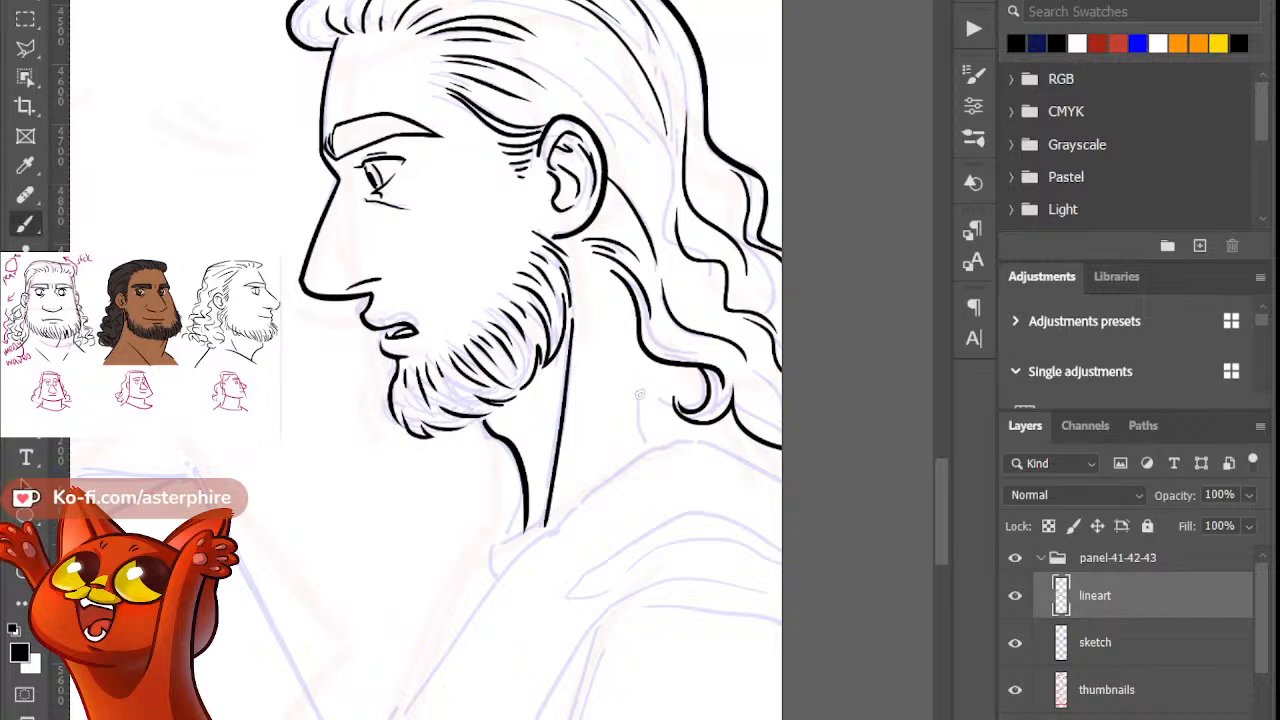
{"action": "left_click_drag", "start_coordinate": [640, 397], "coordinate": [671, 469]}
{"action": "key", "text": "e"}
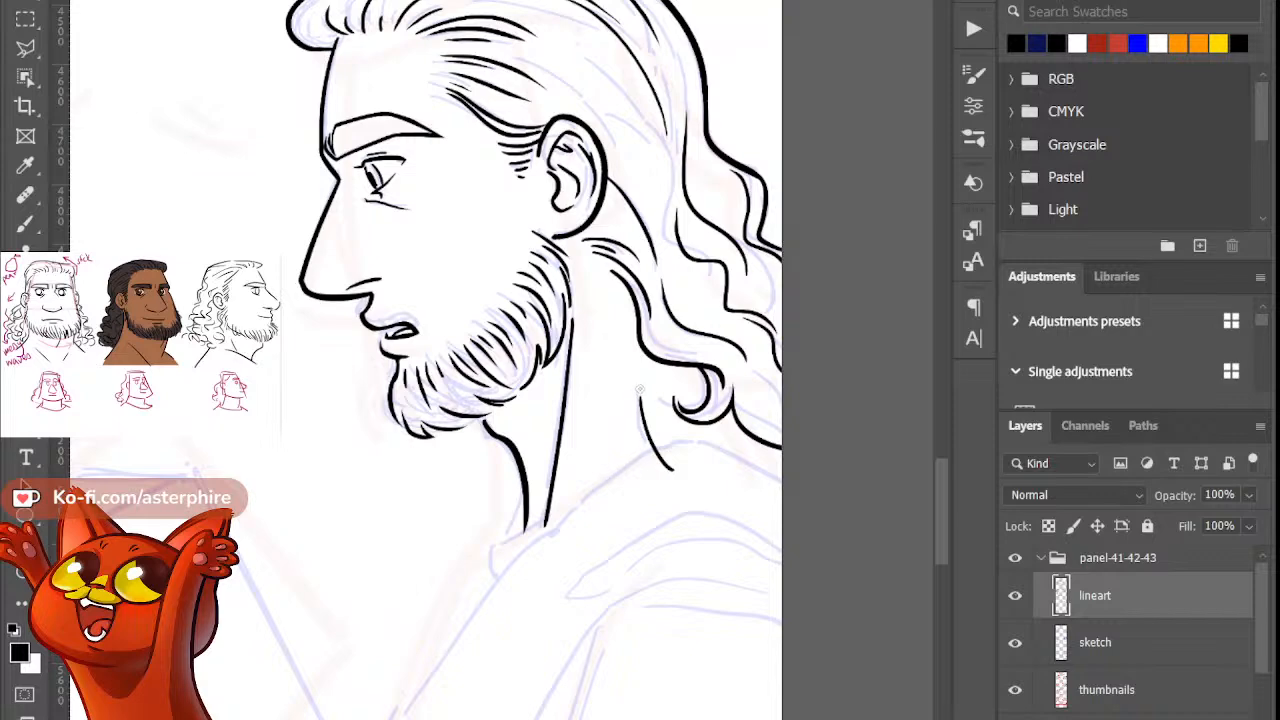
{"action": "key", "text": "b"}
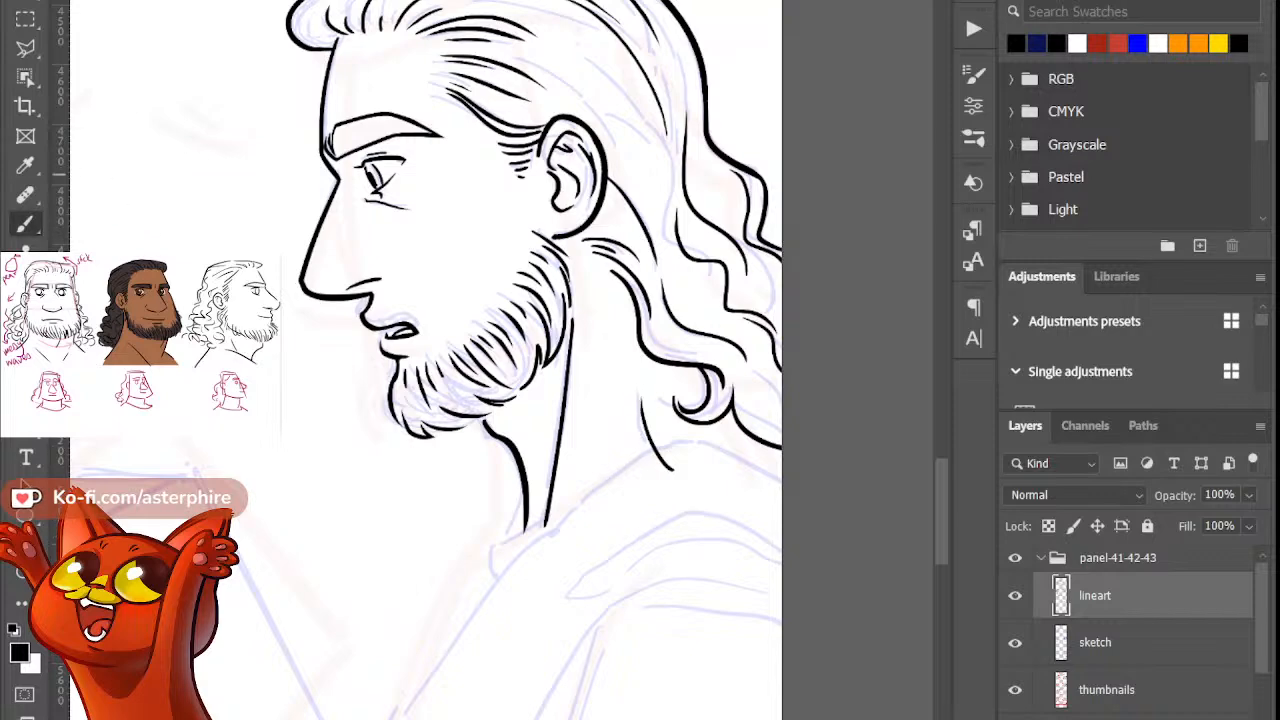
{"action": "key", "text": "e"}
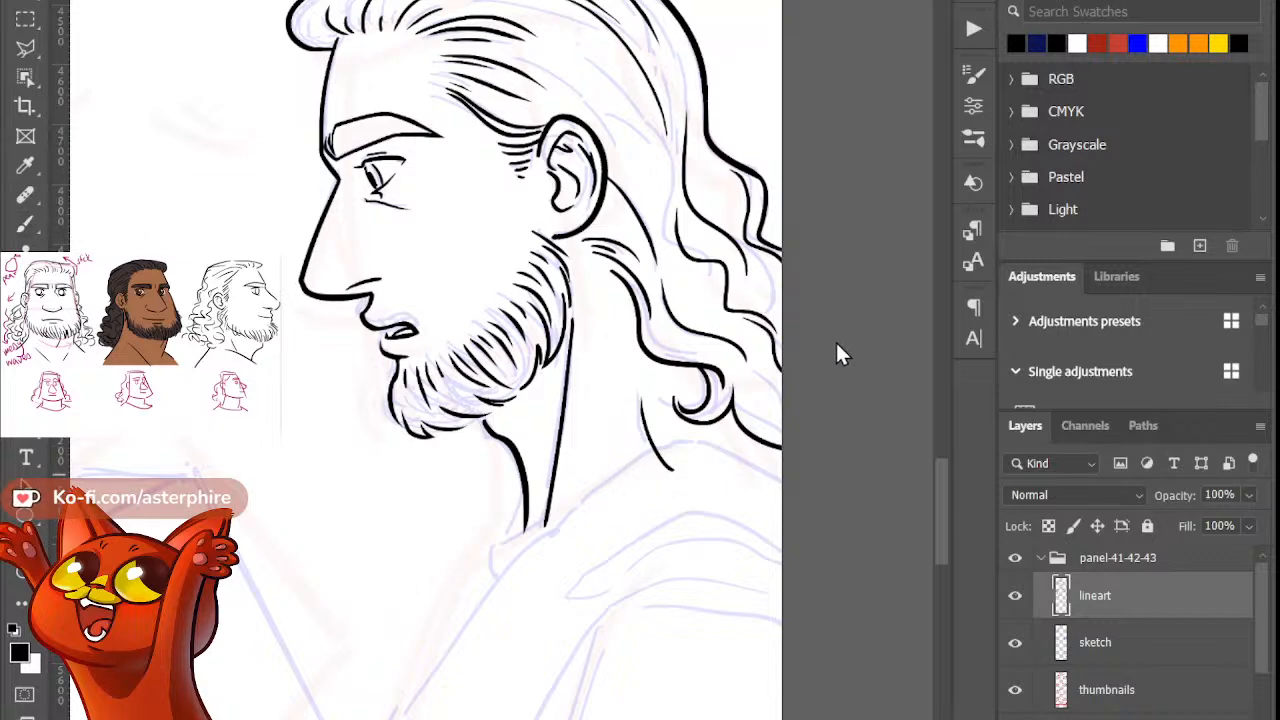
Step: Ink the garment's neckline as a diagonal curve from the back of the neck down to the chest, redrawing it until smooth
{"action": "mouse_move", "coordinate": [694, 460]}
{"action": "left_mouse_down"}
{"action": "mouse_move", "coordinate": [657, 461]}
{"action": "mouse_move", "coordinate": [501, 598]}
{"action": "left_mouse_up"}
{"action": "key", "text": "b"}
{"action": "key", "text": "ctrl+z"}
{"action": "mouse_move", "coordinate": [944, 522]}
{"action": "left_mouse_down"}
{"action": "mouse_move", "coordinate": [947, 321]}
{"action": "mouse_move", "coordinate": [943, 374]}
{"action": "mouse_move", "coordinate": [885, 533]}
{"action": "left_mouse_up"}
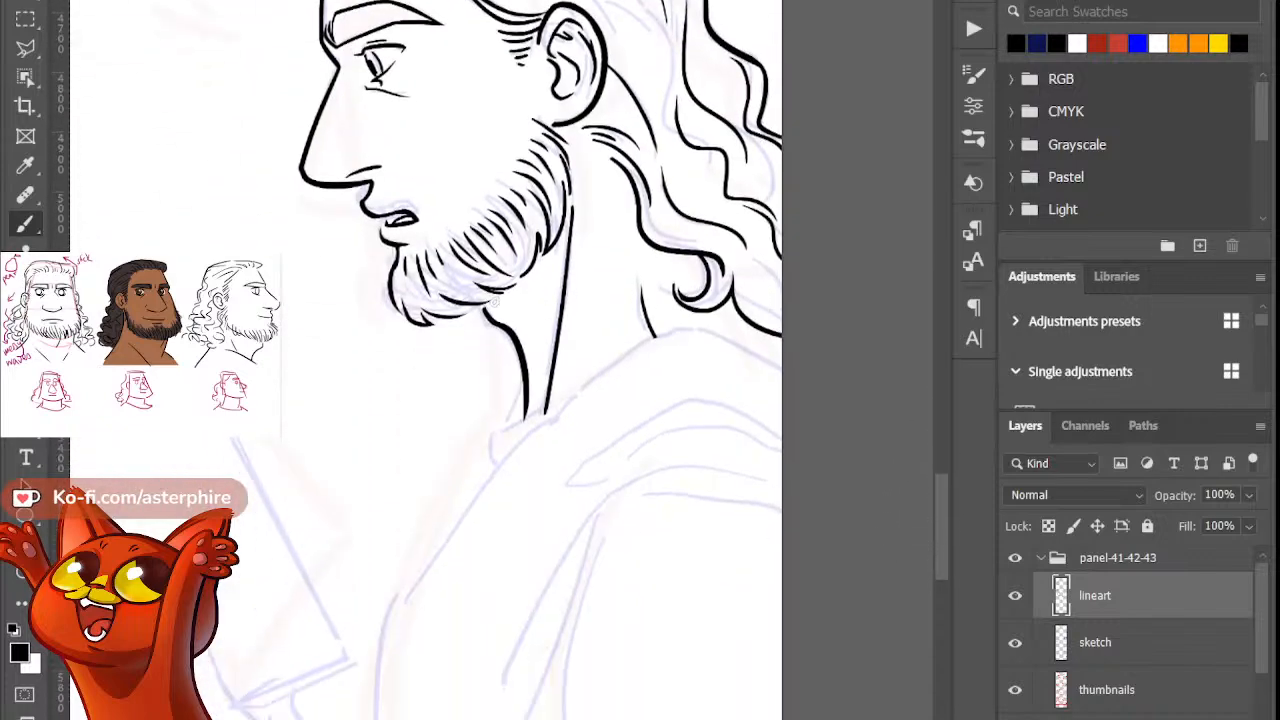
{"action": "left_click_drag", "start_coordinate": [672, 331], "coordinate": [480, 466]}
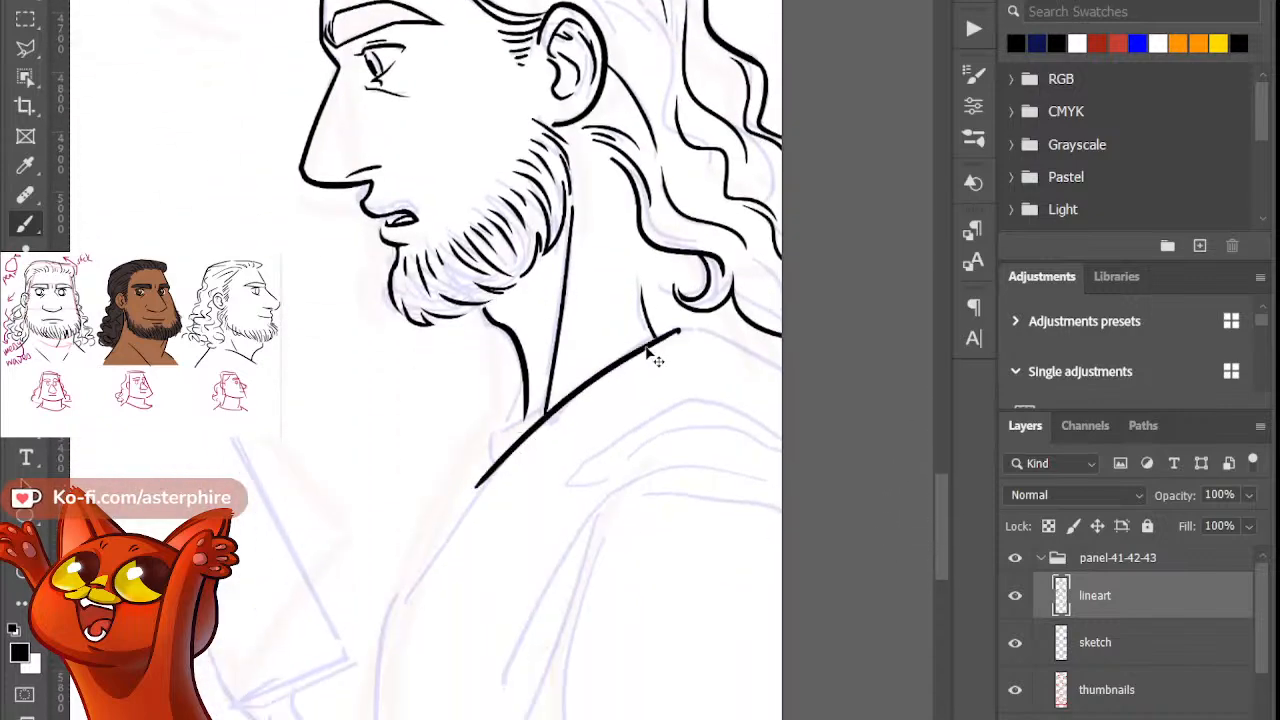
{"action": "key", "text": "ctrl+z"}
{"action": "left_click_drag", "start_coordinate": [677, 329], "coordinate": [440, 512]}
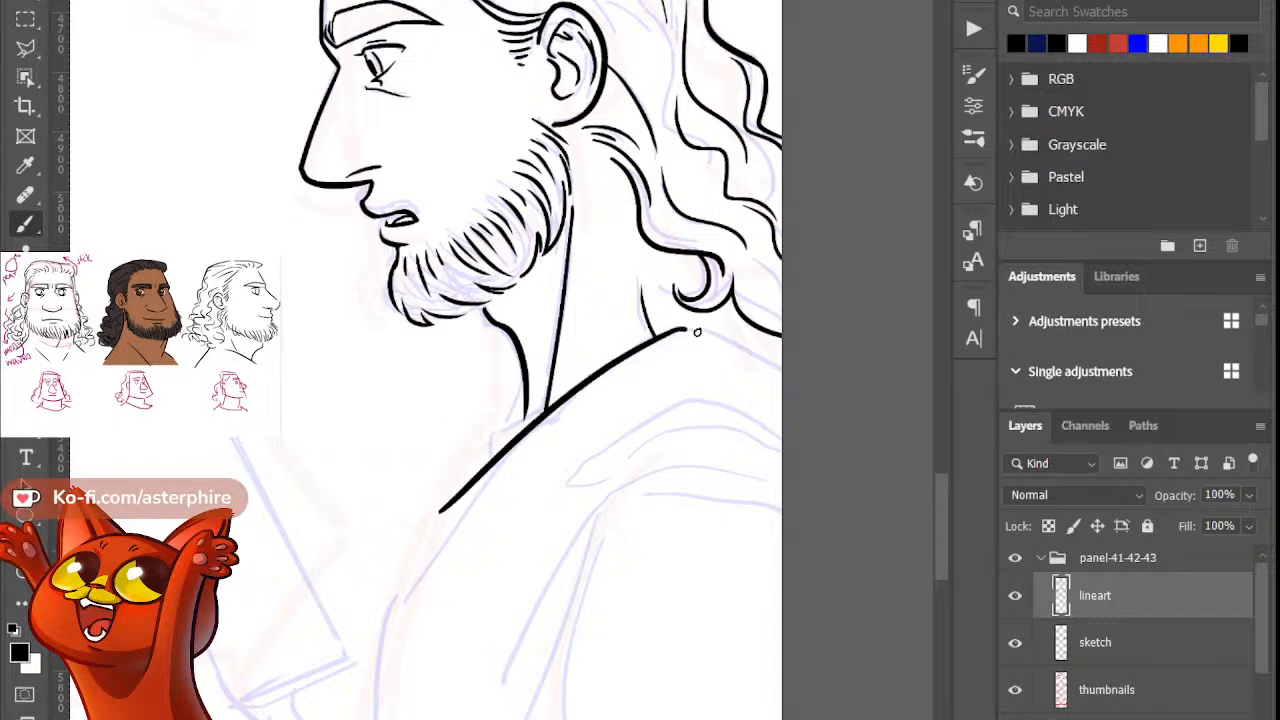
Step: Extend the garment's shoulder line from the back of the neck down to the page edge, redrawing and cleaning it
{"action": "key", "text": "b"}
{"action": "left_click_drag", "start_coordinate": [684, 329], "coordinate": [822, 400]}
{"action": "key", "text": "ctrl+z"}
{"action": "left_click_drag", "start_coordinate": [689, 330], "coordinate": [780, 376]}
{"action": "key", "text": "e"}
{"action": "key", "text": "b"}
{"action": "key", "text": "e"}
Step: Ink a short downward stroke from the front end of the garment's neckline to start the chest contour, redrawing it once
{"action": "left_click_drag", "start_coordinate": [450, 486], "coordinate": [436, 552]}
{"action": "key", "text": "b"}
{"action": "key", "text": "ctrl+z"}
{"action": "left_click_drag", "start_coordinate": [451, 505], "coordinate": [437, 556]}
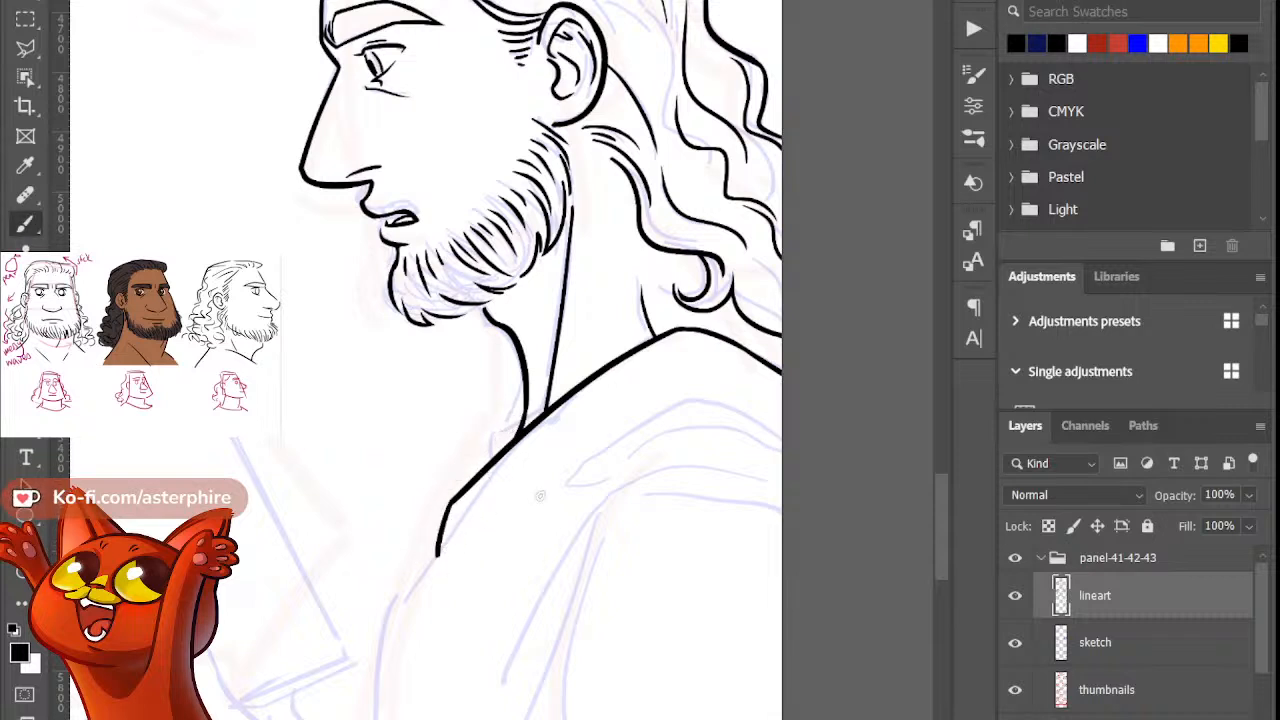
{"action": "left_click_drag", "start_coordinate": [936, 536], "coordinate": [935, 572]}
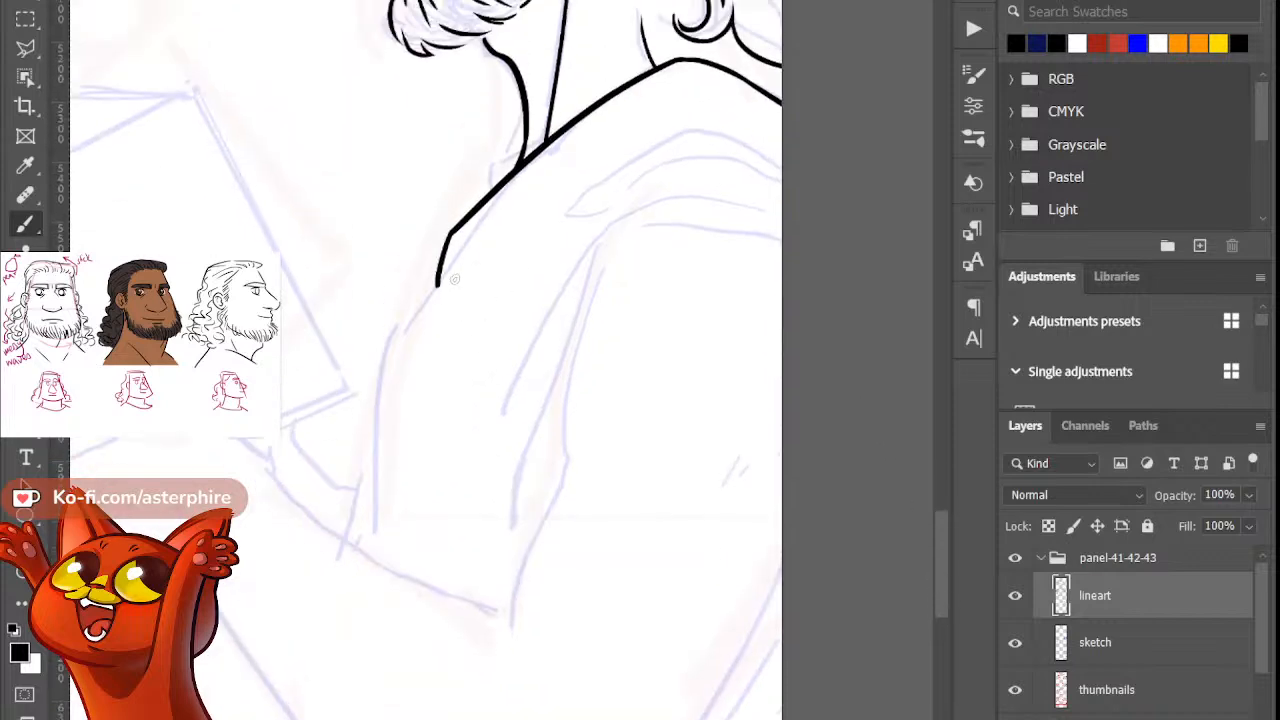
Step: Ink a diagonal garment edge from below the neckline down the chest, redrawing it once and tapering its upper end
{"action": "key", "text": "e"}
{"action": "key", "text": "b"}
{"action": "left_click_drag", "start_coordinate": [466, 212], "coordinate": [368, 406]}
{"action": "key", "text": "ctrl+z"}
{"action": "left_click_drag", "start_coordinate": [517, 190], "coordinate": [363, 392]}
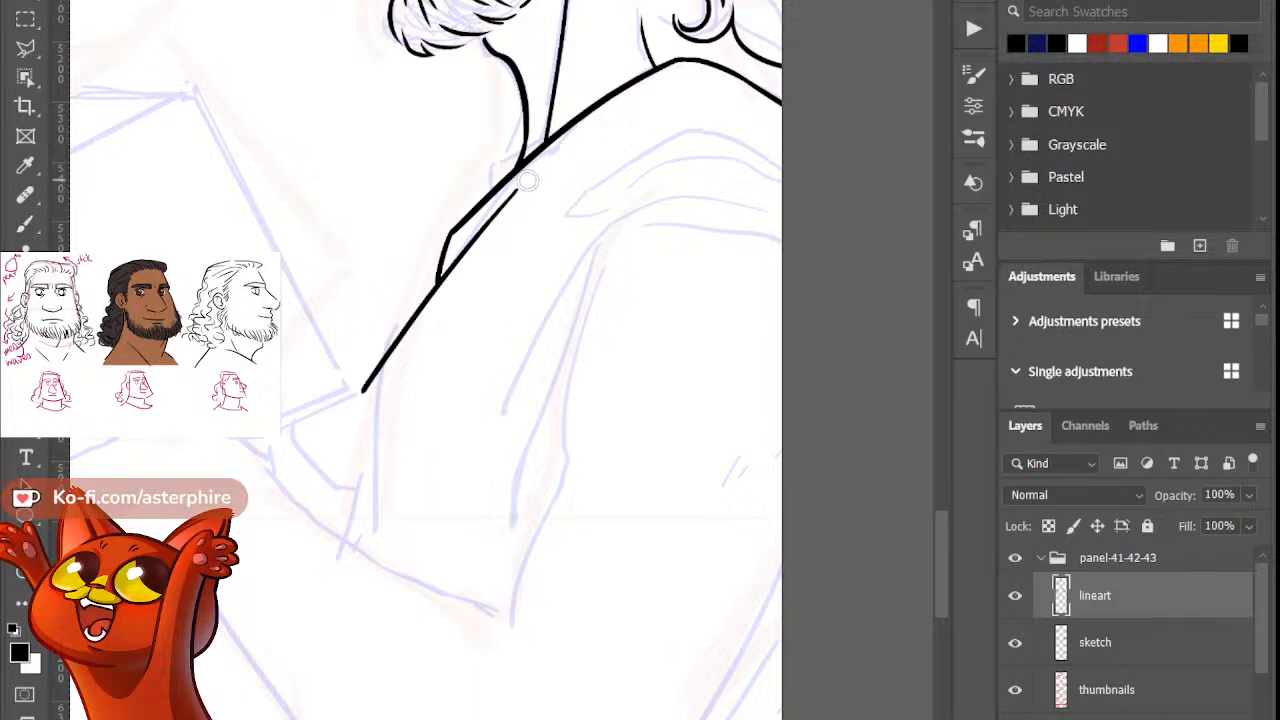
{"action": "left_click_drag", "start_coordinate": [528, 180], "coordinate": [462, 286]}
{"action": "key", "text": "b"}
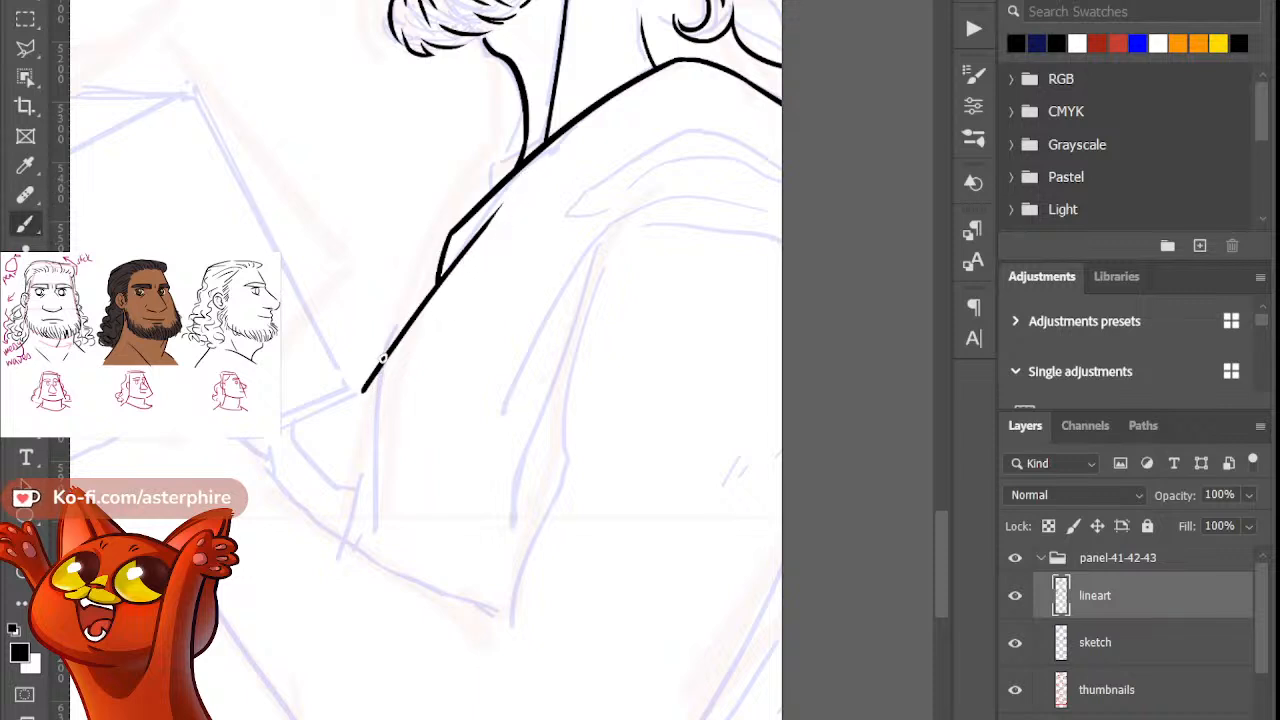
Step: Clean the lower end of the diagonal chest line and ink the long front contour of the torso down from it
{"action": "key", "text": "e"}
{"action": "mouse_move", "coordinate": [376, 350]}
{"action": "left_mouse_down"}
{"action": "mouse_move", "coordinate": [366, 414]}
{"action": "mouse_move", "coordinate": [381, 423]}
{"action": "left_mouse_up"}
{"action": "key", "text": "b"}
{"action": "left_click_drag", "start_coordinate": [383, 362], "coordinate": [380, 650]}
Step: Ink the thick drapery fold from the page edge over the shoulder down toward the chest, redrawing it until it follows the sketch
{"action": "scroll", "coordinate": [945, 500], "scroll_direction": "up", "scroll_amount": 3}
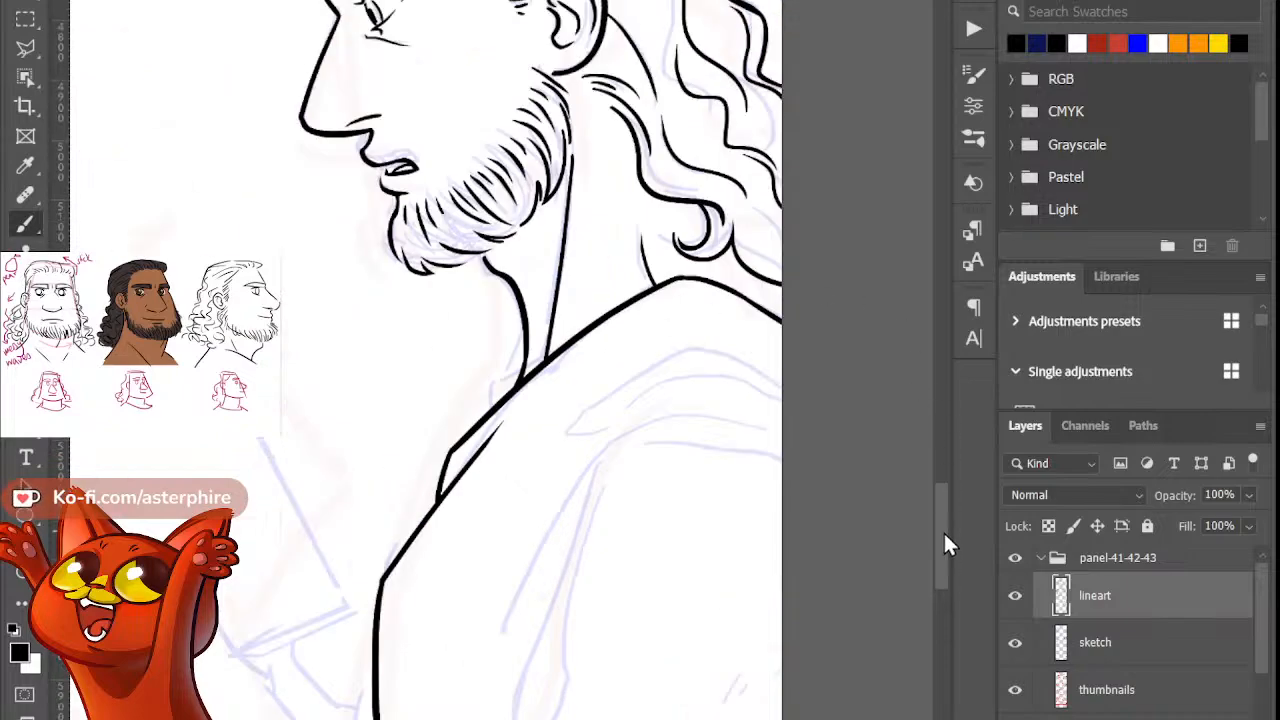
{"action": "mouse_move", "coordinate": [943, 530]}
{"action": "left_mouse_down"}
{"action": "mouse_move", "coordinate": [933, 556]}
{"action": "mouse_move", "coordinate": [933, 340]}
{"action": "mouse_move", "coordinate": [931, 443]}
{"action": "mouse_move", "coordinate": [940, 362]}
{"action": "mouse_move", "coordinate": [943, 380]}
{"action": "mouse_move", "coordinate": [914, 534]}
{"action": "mouse_move", "coordinate": [937, 352]}
{"action": "mouse_move", "coordinate": [917, 538]}
{"action": "left_mouse_up"}
{"action": "mouse_move", "coordinate": [778, 350]}
{"action": "left_mouse_down"}
{"action": "mouse_move", "coordinate": [743, 327]}
{"action": "mouse_move", "coordinate": [558, 456]}
{"action": "left_mouse_up"}
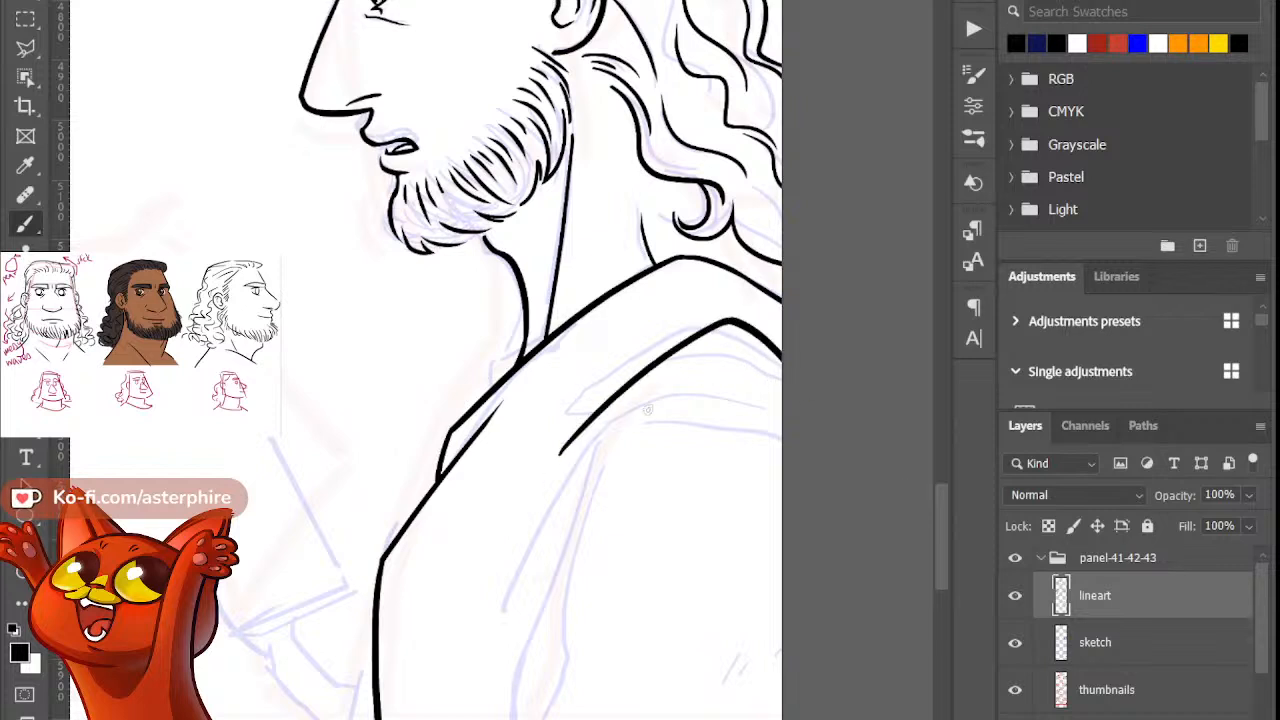
{"action": "key", "text": "ctrl+z"}
{"action": "left_click_drag", "start_coordinate": [782, 356], "coordinate": [597, 400]}
{"action": "left_click_drag", "start_coordinate": [543, 449], "coordinate": [529, 460]}
{"action": "key", "text": "ctrl+z"}
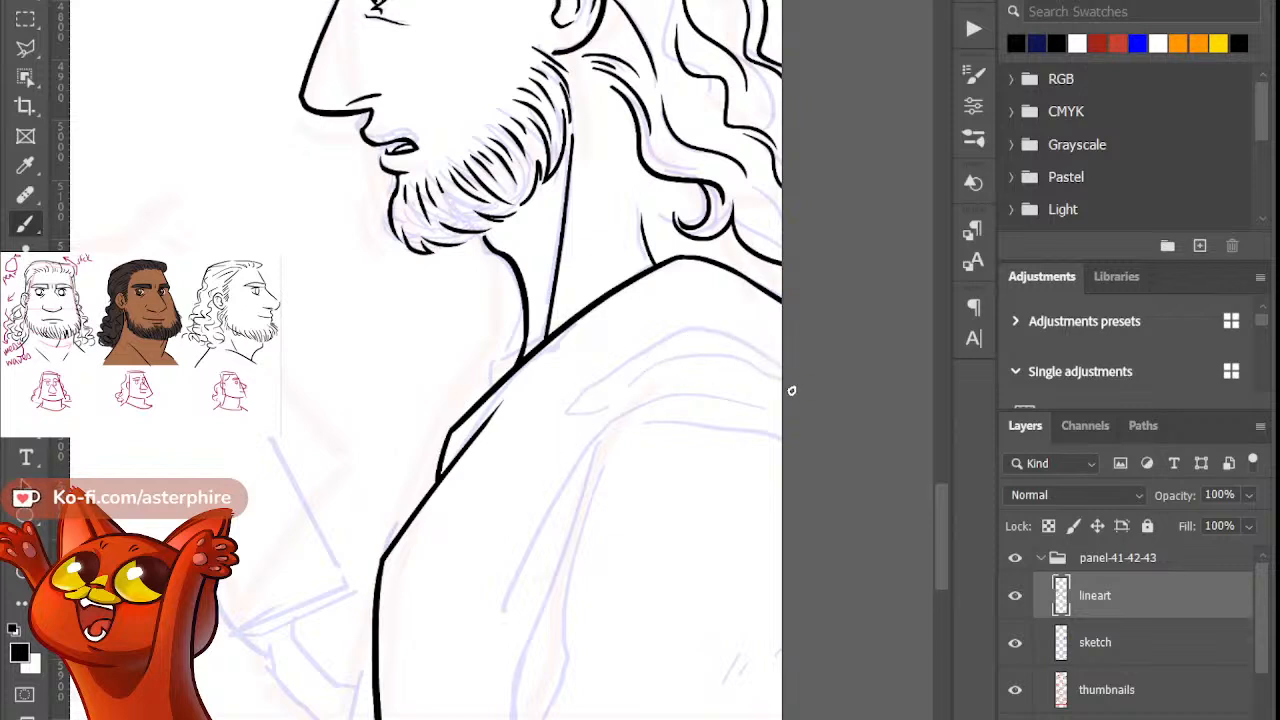
{"action": "mouse_move", "coordinate": [784, 370]}
{"action": "left_mouse_down"}
{"action": "mouse_move", "coordinate": [736, 343]}
{"action": "mouse_move", "coordinate": [518, 466]}
{"action": "left_mouse_up"}
Step: Trim the shoulder fold's lower end and ink a rounded hook turning back up beneath it, redrawing it once
{"action": "left_click_drag", "start_coordinate": [941, 488], "coordinate": [944, 520]}
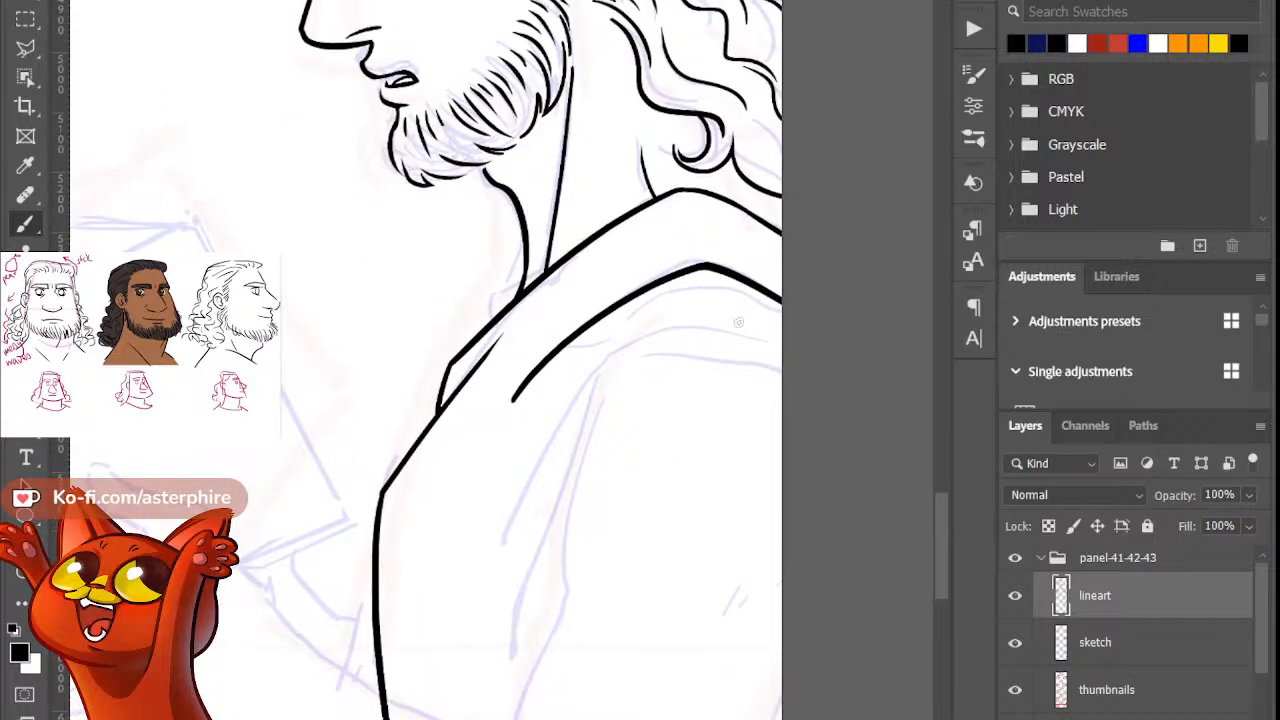
{"action": "key", "text": "e"}
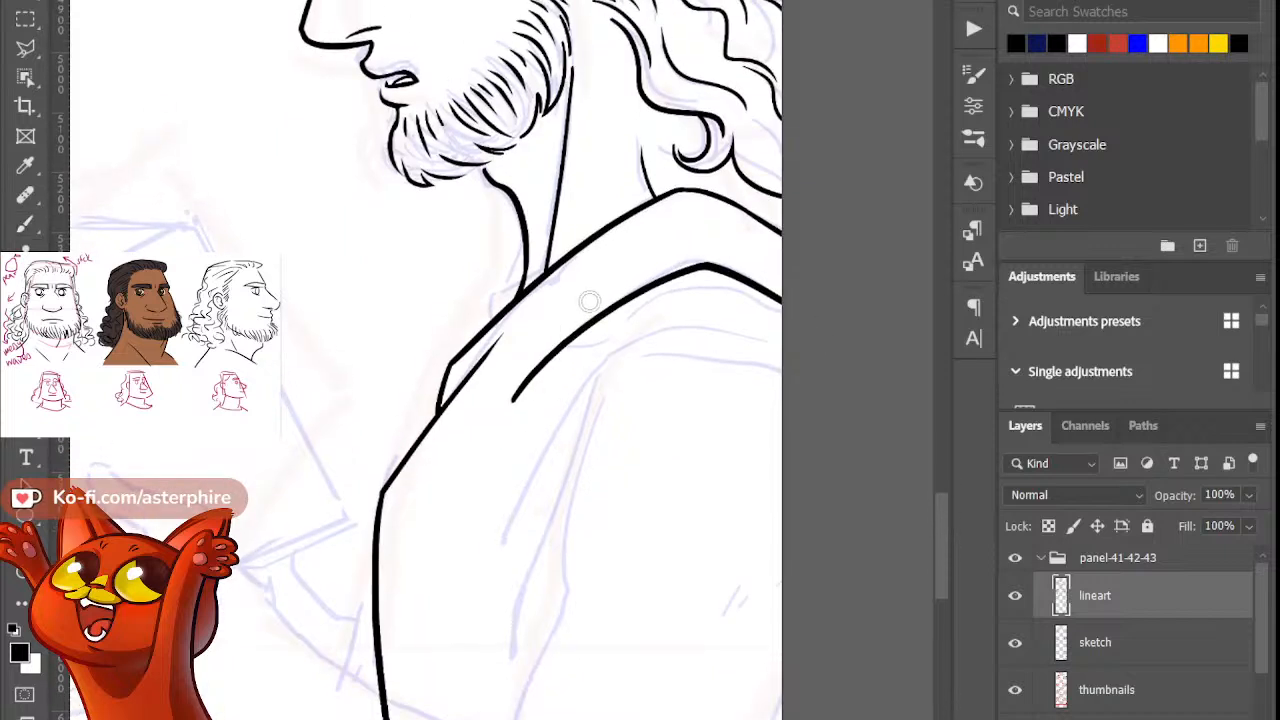
{"action": "mouse_move", "coordinate": [514, 432]}
{"action": "left_mouse_down"}
{"action": "mouse_move", "coordinate": [530, 362]}
{"action": "mouse_move", "coordinate": [604, 320]}
{"action": "left_mouse_up"}
{"action": "key", "text": "b"}
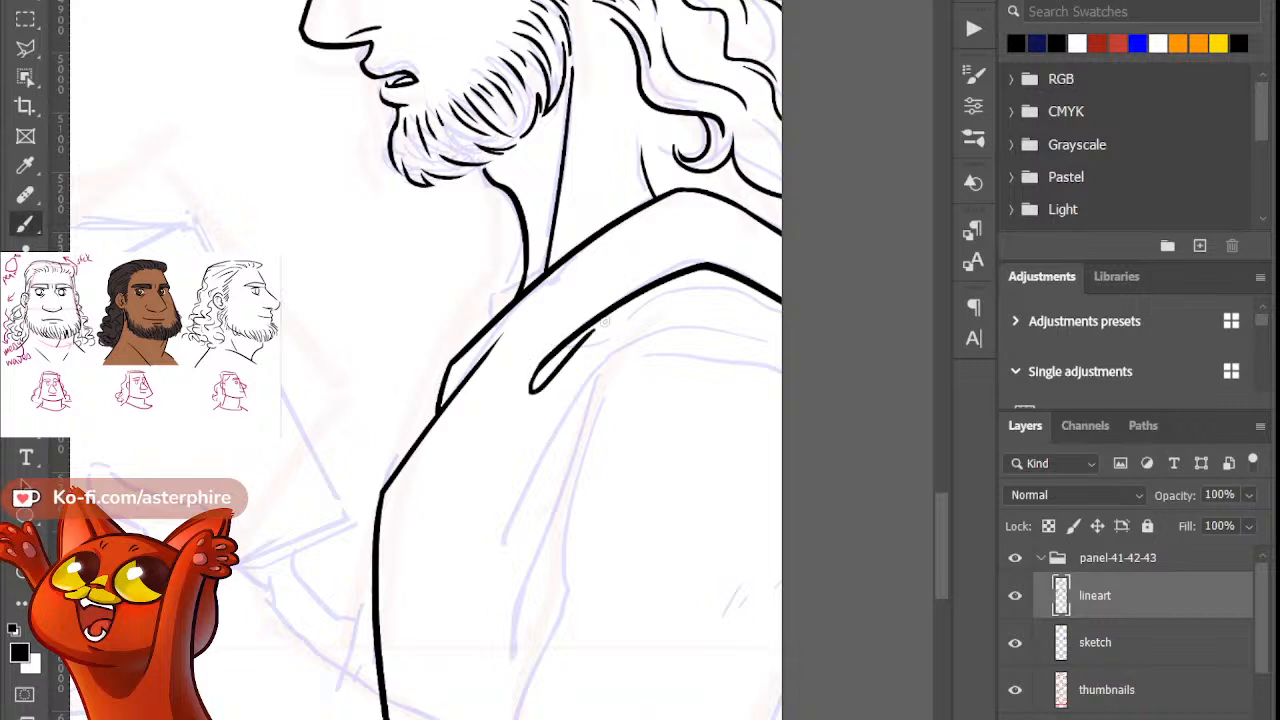
{"action": "key", "text": "ctrl+z"}
{"action": "left_click_drag", "start_coordinate": [536, 367], "coordinate": [606, 326]}
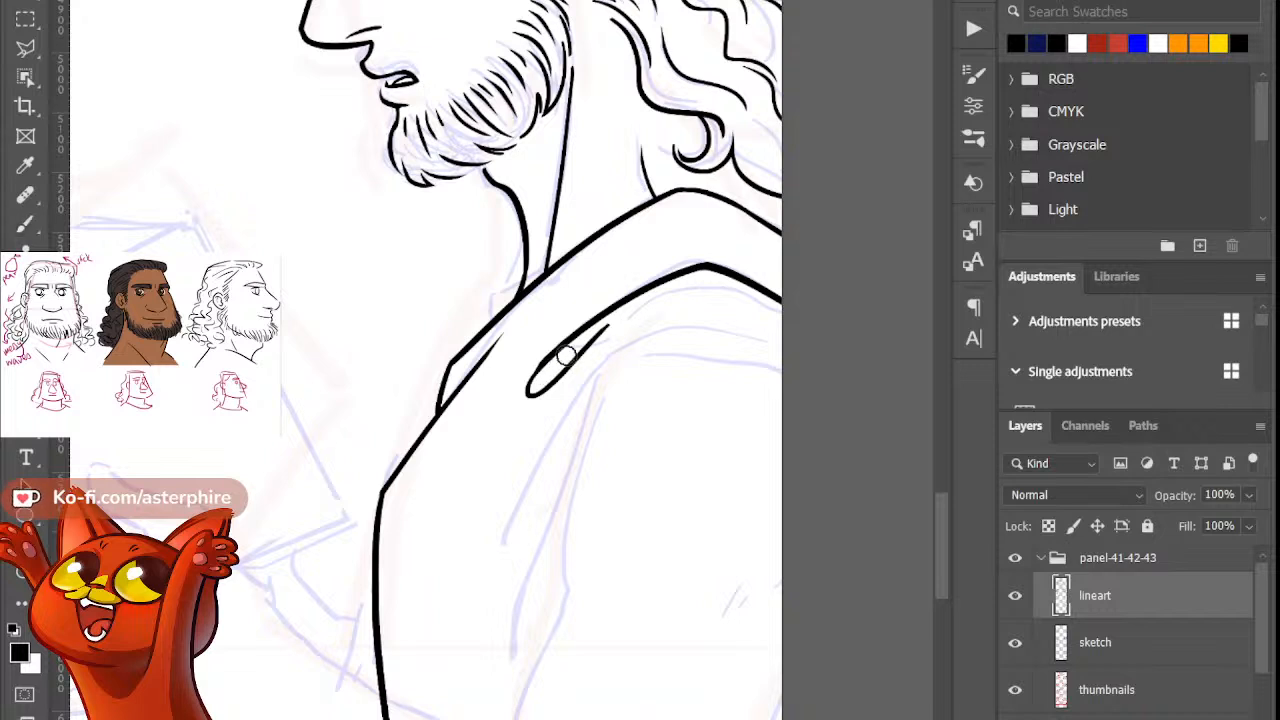
Step: Taper the hook's end and ink a thin inner fold curve beneath the shoulder fold, redrawing it until smooth
{"action": "key", "text": "b"}
{"action": "left_click_drag", "start_coordinate": [640, 316], "coordinate": [726, 289]}
{"action": "key", "text": "ctrl+z"}
{"action": "key", "text": "ctrl+z"}
{"action": "left_click_drag", "start_coordinate": [645, 307], "coordinate": [754, 300]}
{"action": "key", "text": "ctrl+z"}
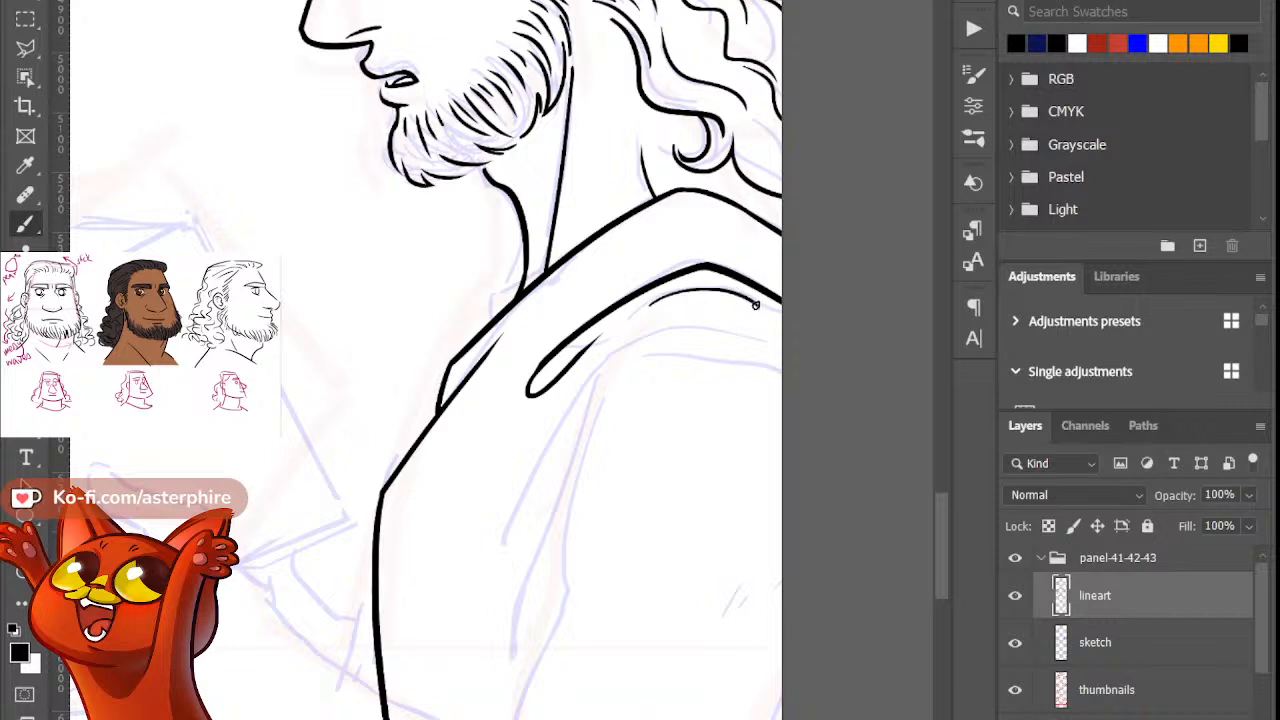
{"action": "key", "text": "ctrl+z"}
{"action": "left_click_drag", "start_coordinate": [632, 315], "coordinate": [744, 288]}
{"action": "key", "text": "ctrl+z"}
{"action": "left_click_drag", "start_coordinate": [640, 305], "coordinate": [765, 299]}
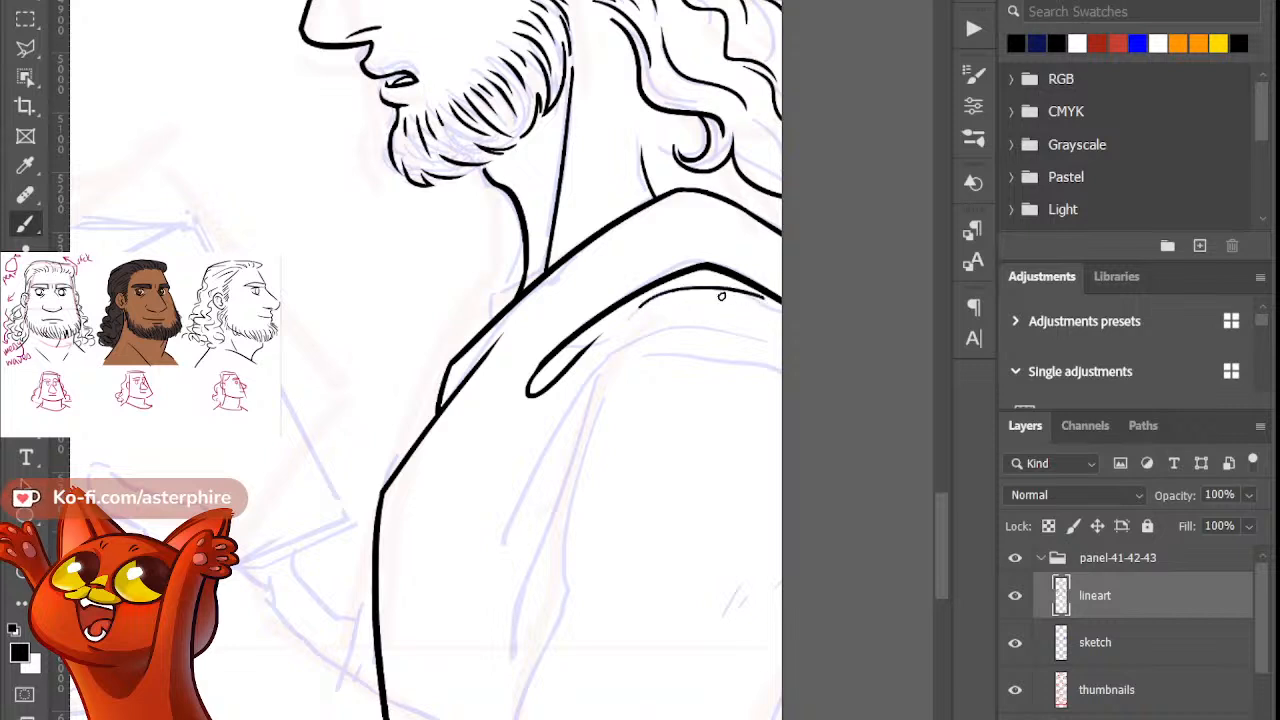
{"action": "key", "text": "e"}
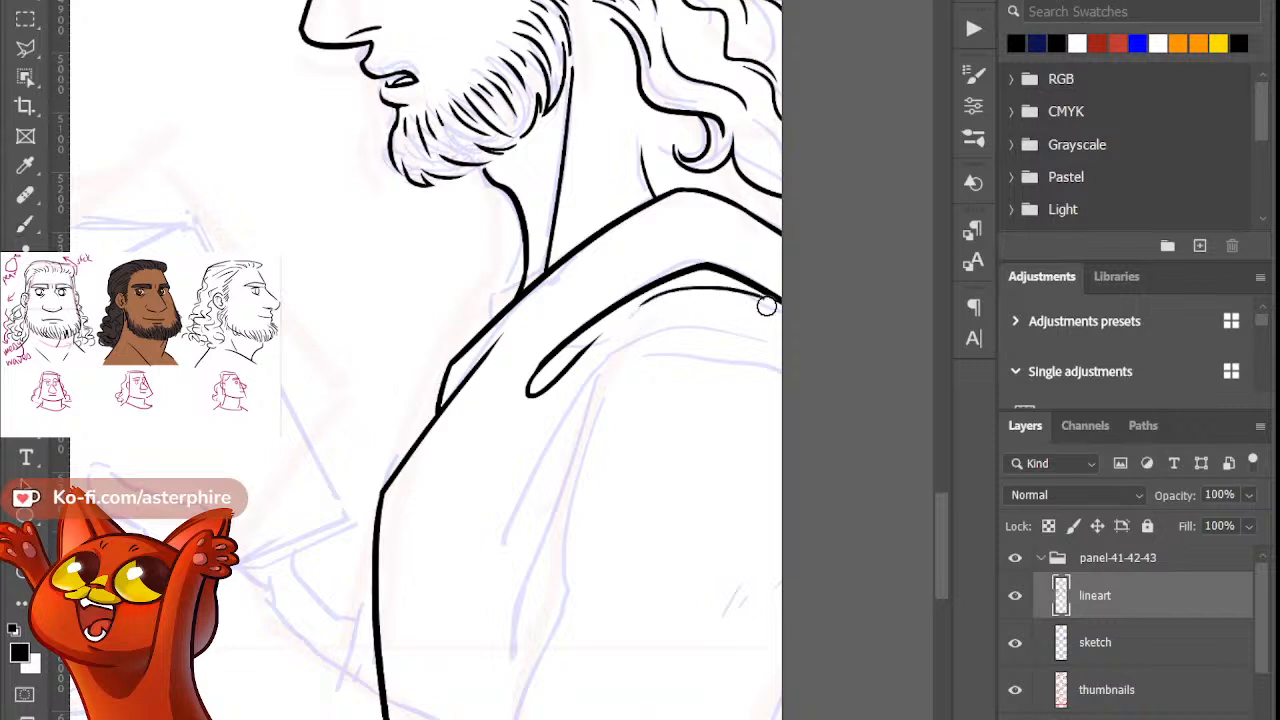
{"action": "key", "text": "b"}
Step: Compare the drapery with the finished matching panel above and tidy the inner fold's end at the page edge
{"action": "scroll", "coordinate": [940, 527], "scroll_direction": "up", "scroll_amount": 5}
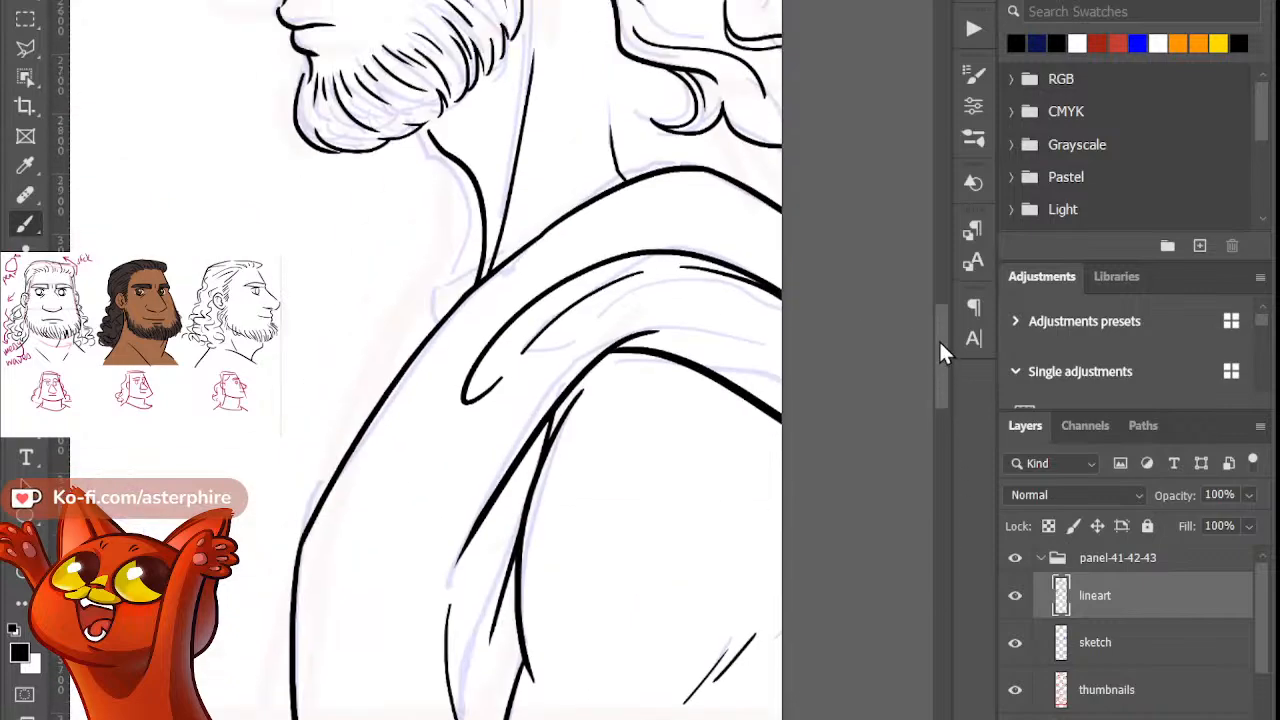
{"action": "mouse_move", "coordinate": [987, 493]}
{"action": "left_mouse_down"}
{"action": "mouse_move", "coordinate": [989, 527]}
{"action": "mouse_move", "coordinate": [987, 514]}
{"action": "left_mouse_up"}
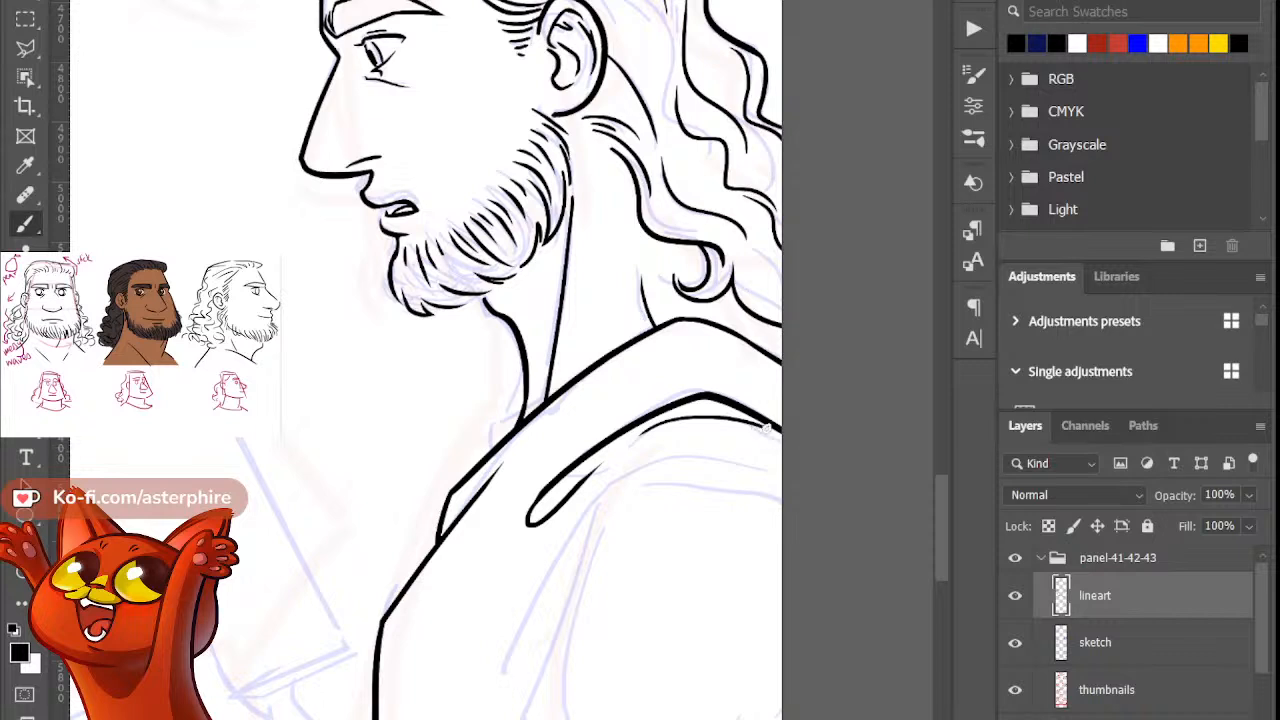
{"action": "left_click_drag", "start_coordinate": [746, 423], "coordinate": [785, 438]}
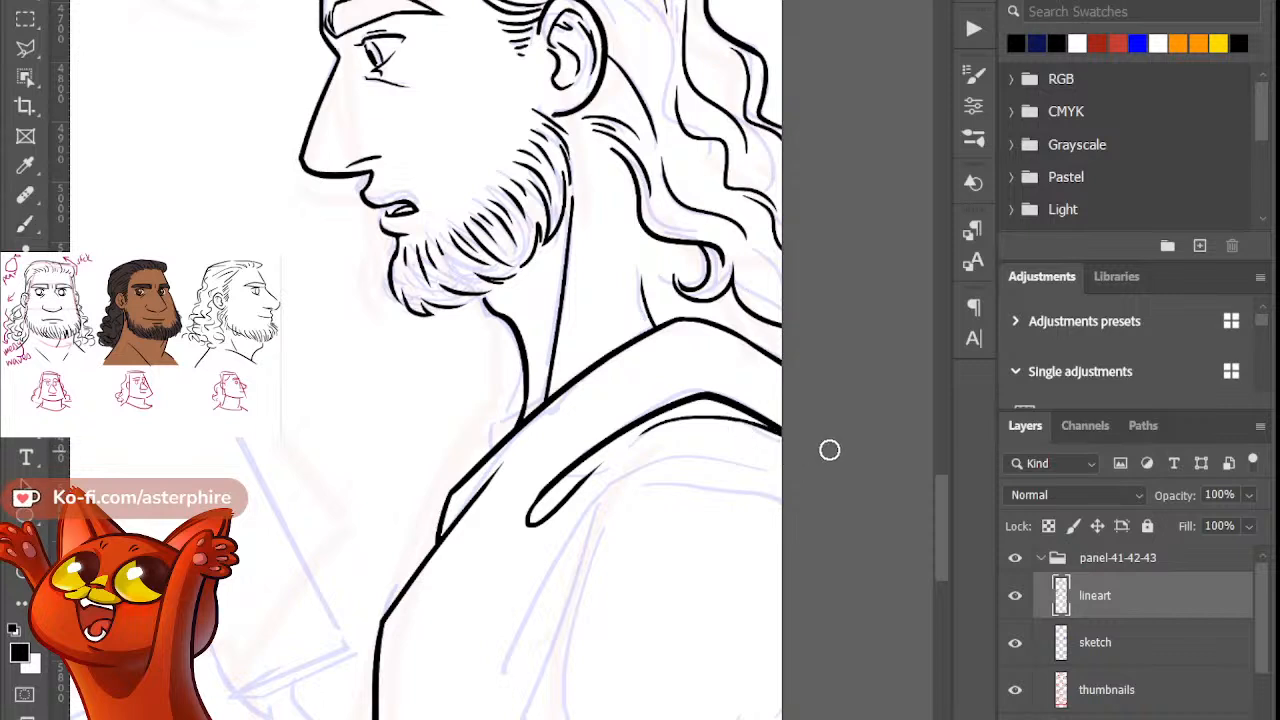
{"action": "left_click_drag", "start_coordinate": [954, 512], "coordinate": [938, 530]}
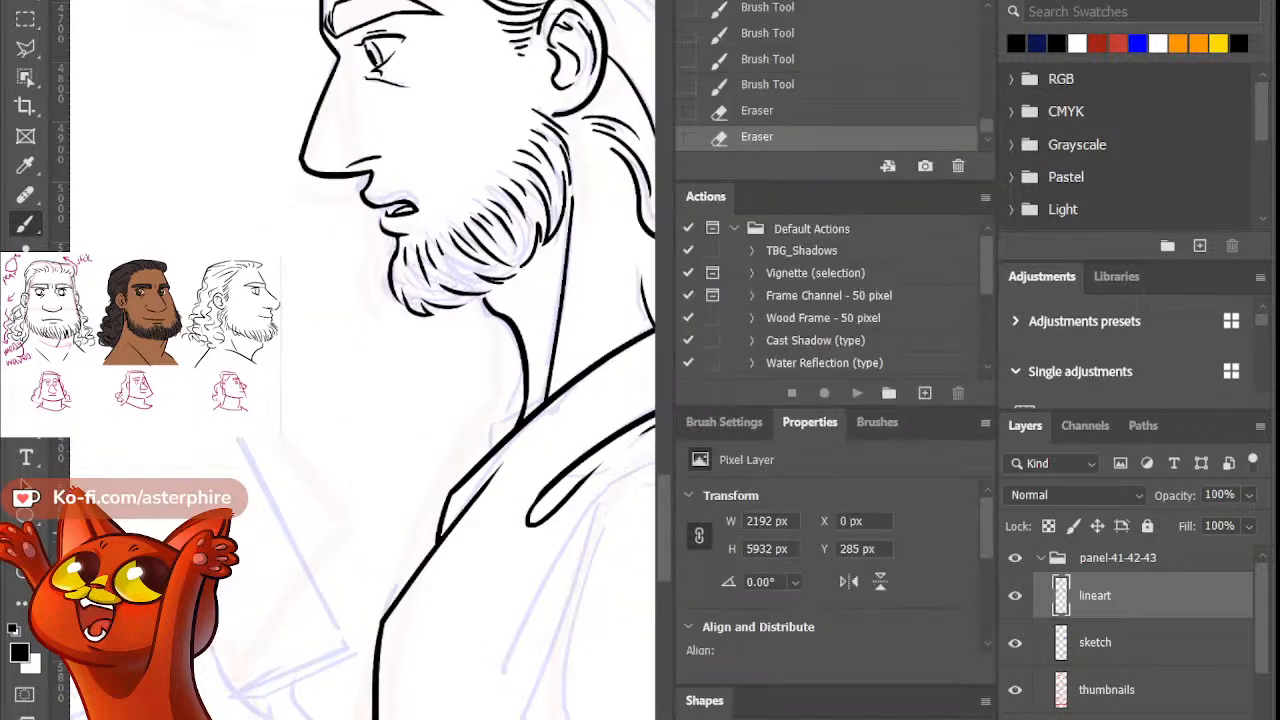
{"action": "left_click", "coordinate": [982, 4]}
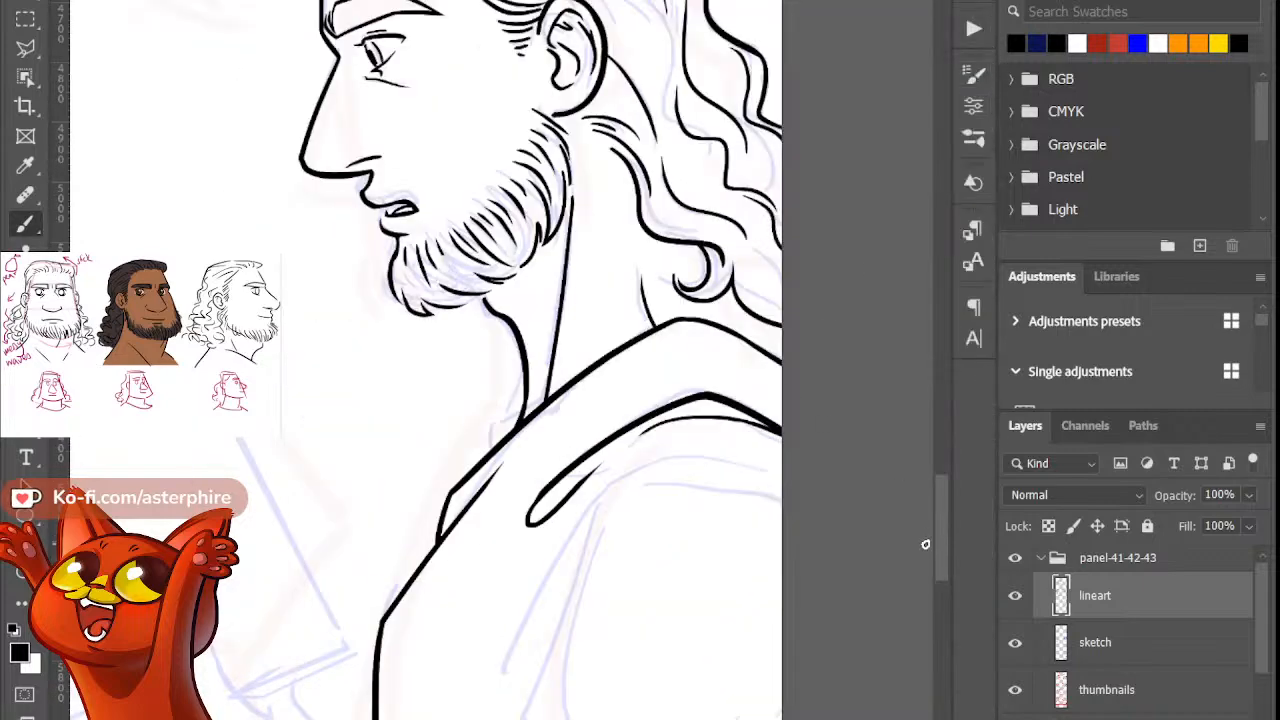
Step: Ink the lower drapery edge as a long curve from the shoulder down toward the chest, redrawing it until smooth
{"action": "left_click_drag", "start_coordinate": [944, 543], "coordinate": [908, 558]}
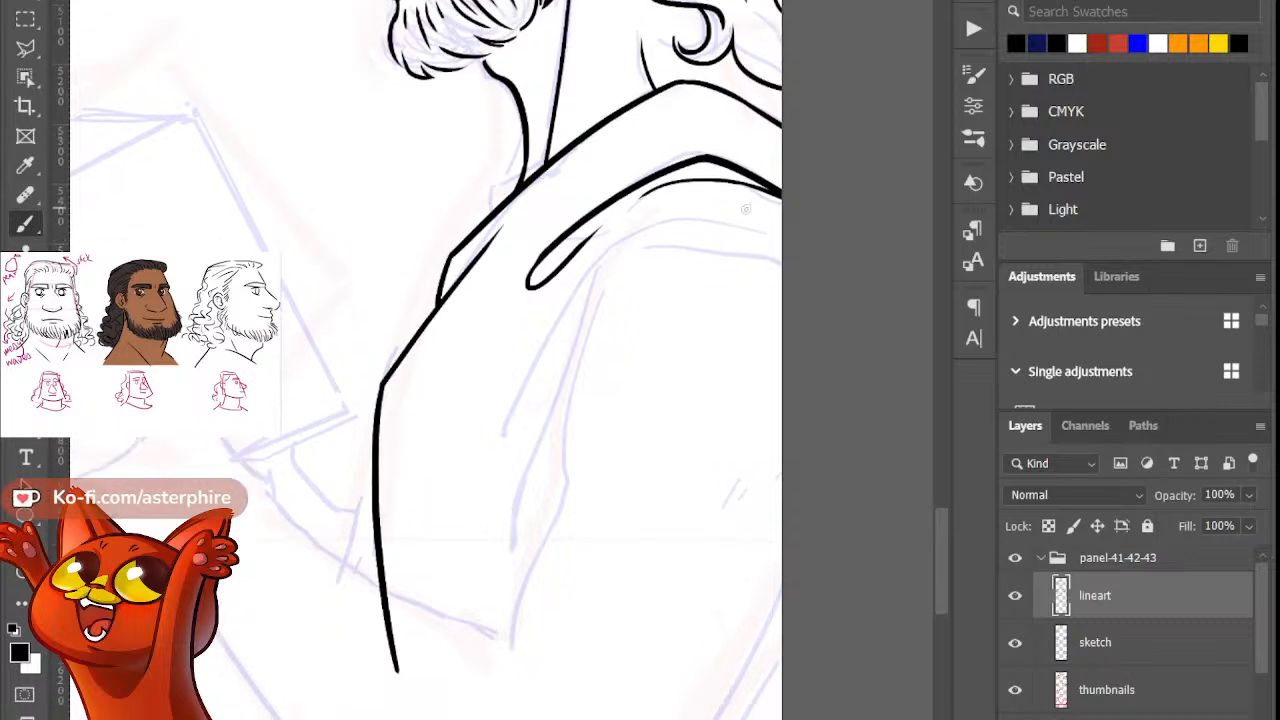
{"action": "mouse_move", "coordinate": [741, 235]}
{"action": "left_mouse_down"}
{"action": "mouse_move", "coordinate": [552, 380]}
{"action": "mouse_move", "coordinate": [435, 543]}
{"action": "left_mouse_up"}
{"action": "key", "text": "ctrl+z"}
{"action": "mouse_move", "coordinate": [943, 592]}
{"action": "left_mouse_down"}
{"action": "mouse_move", "coordinate": [930, 297]}
{"action": "mouse_move", "coordinate": [932, 426]}
{"action": "mouse_move", "coordinate": [934, 410]}
{"action": "mouse_move", "coordinate": [892, 580]}
{"action": "left_mouse_up"}
{"action": "left_click_drag", "start_coordinate": [725, 325], "coordinate": [495, 538]}
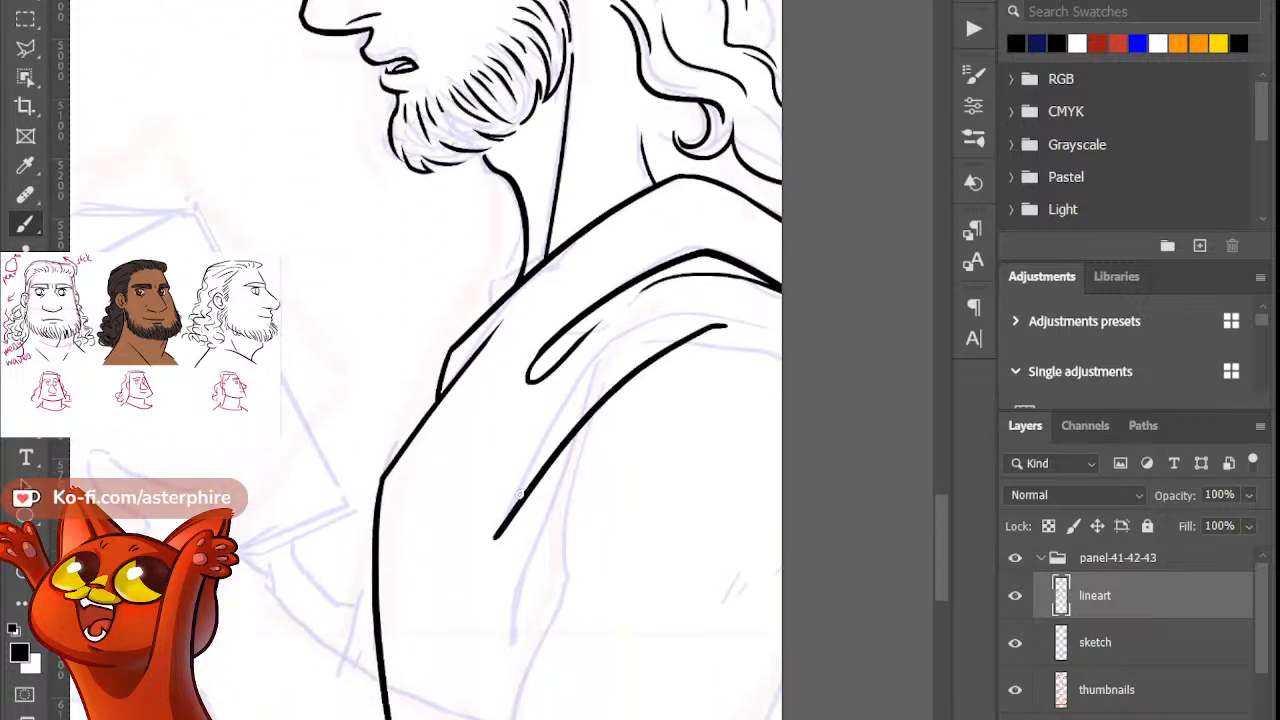
{"action": "key", "text": "ctrl+z"}
{"action": "left_click_drag", "start_coordinate": [718, 316], "coordinate": [473, 562]}
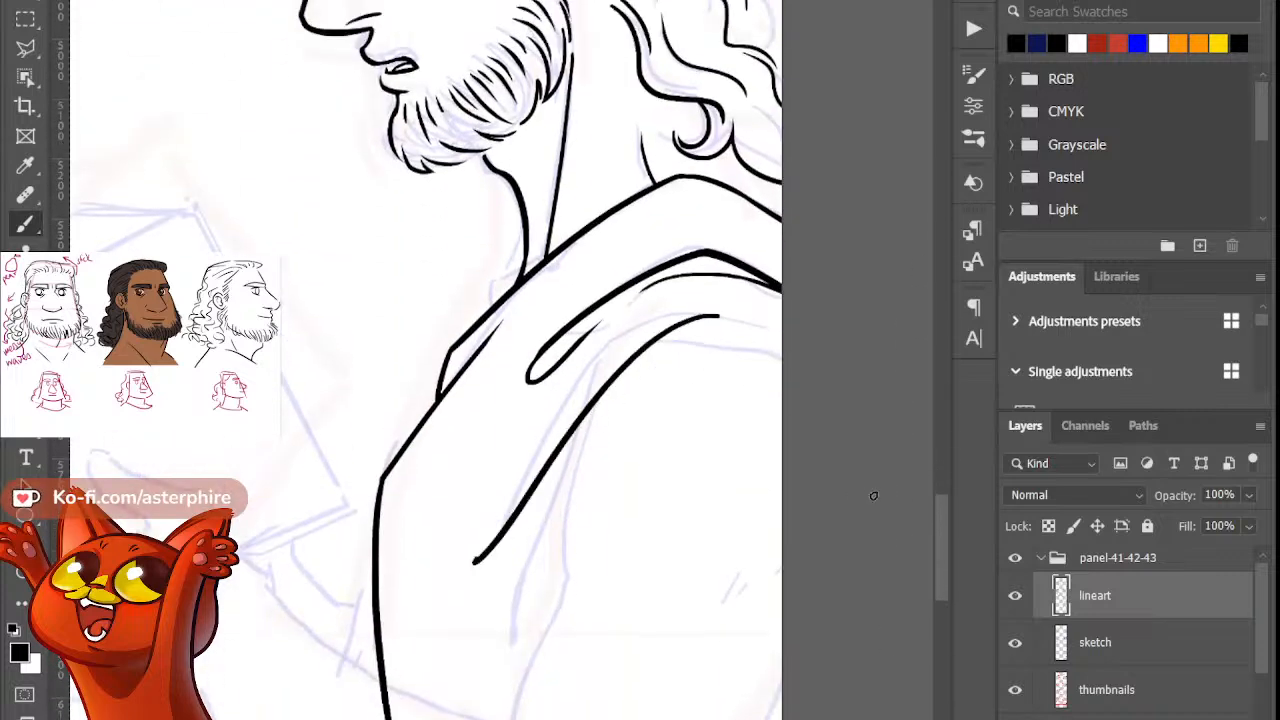
Step: Taper the lower drapery edge's upper tip and ink the shoulder line beneath it out to the page edge, redrawing it once
{"action": "mouse_move", "coordinate": [949, 556]}
{"action": "left_mouse_down"}
{"action": "mouse_move", "coordinate": [952, 379]}
{"action": "mouse_move", "coordinate": [885, 542]}
{"action": "left_mouse_up"}
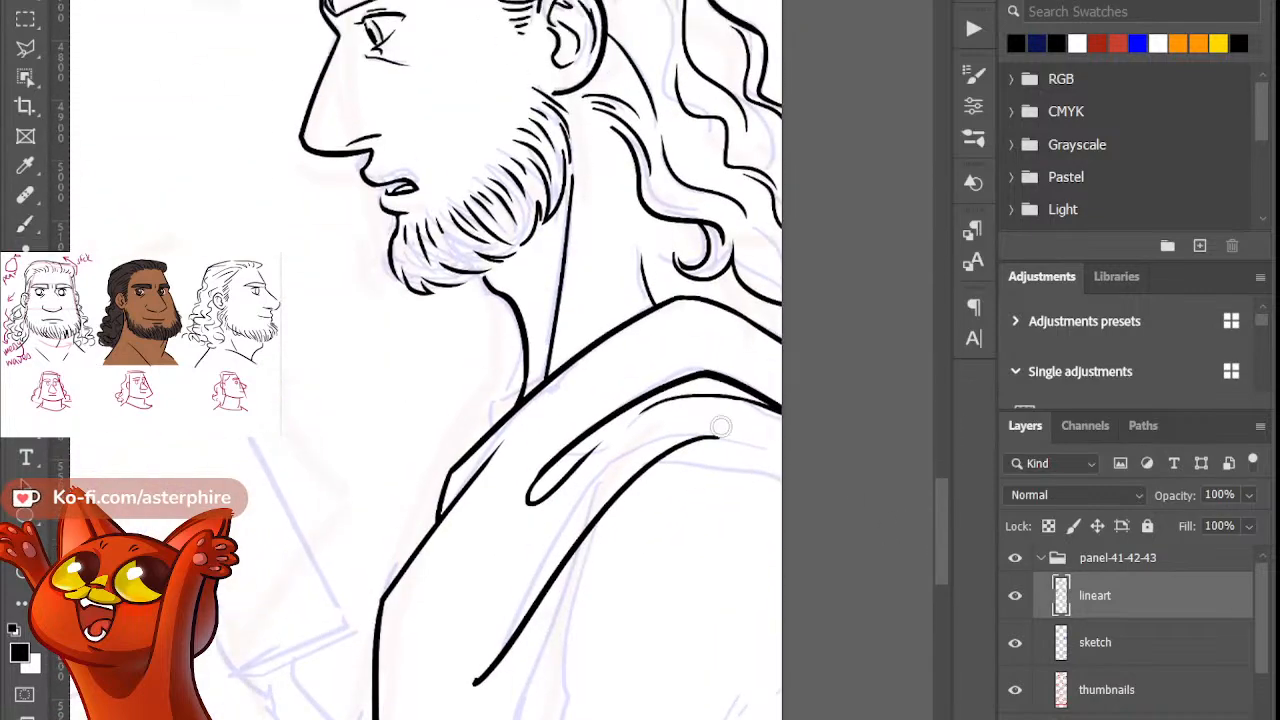
{"action": "left_click_drag", "start_coordinate": [702, 434], "coordinate": [728, 434]}
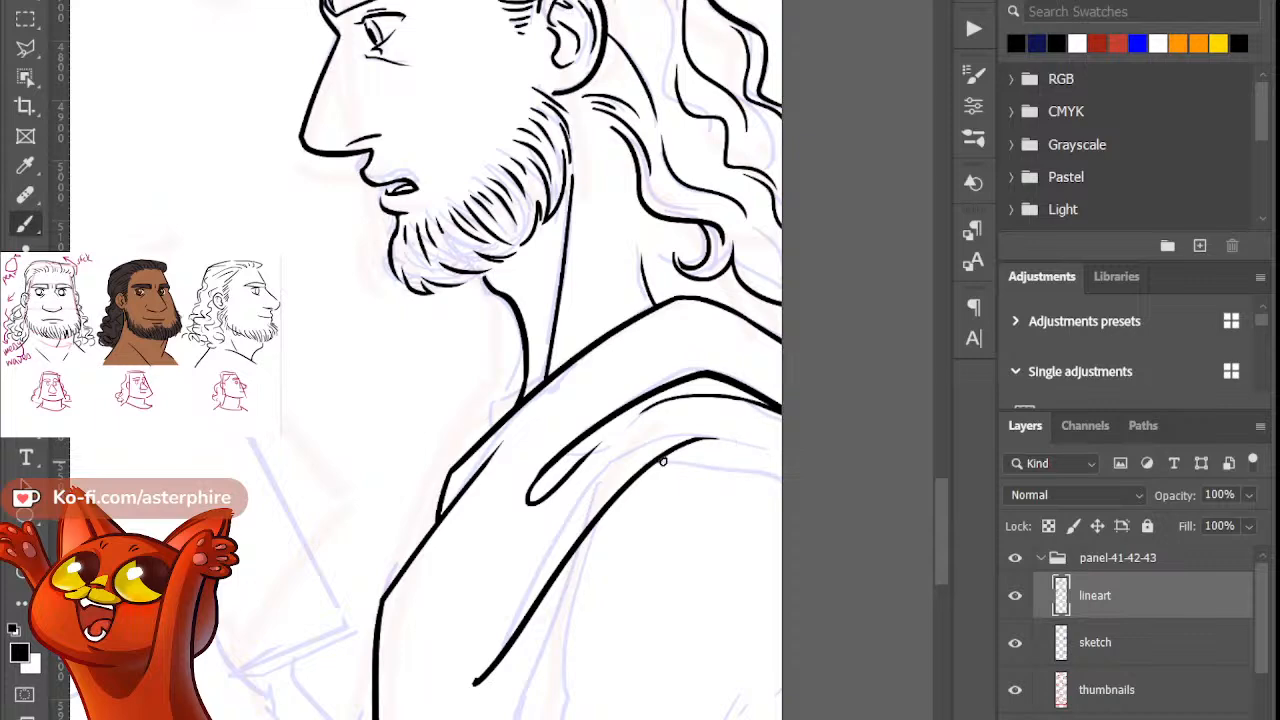
{"action": "left_click_drag", "start_coordinate": [662, 458], "coordinate": [782, 484]}
{"action": "key", "text": "ctrl+z"}
{"action": "left_click_drag", "start_coordinate": [656, 458], "coordinate": [782, 484]}
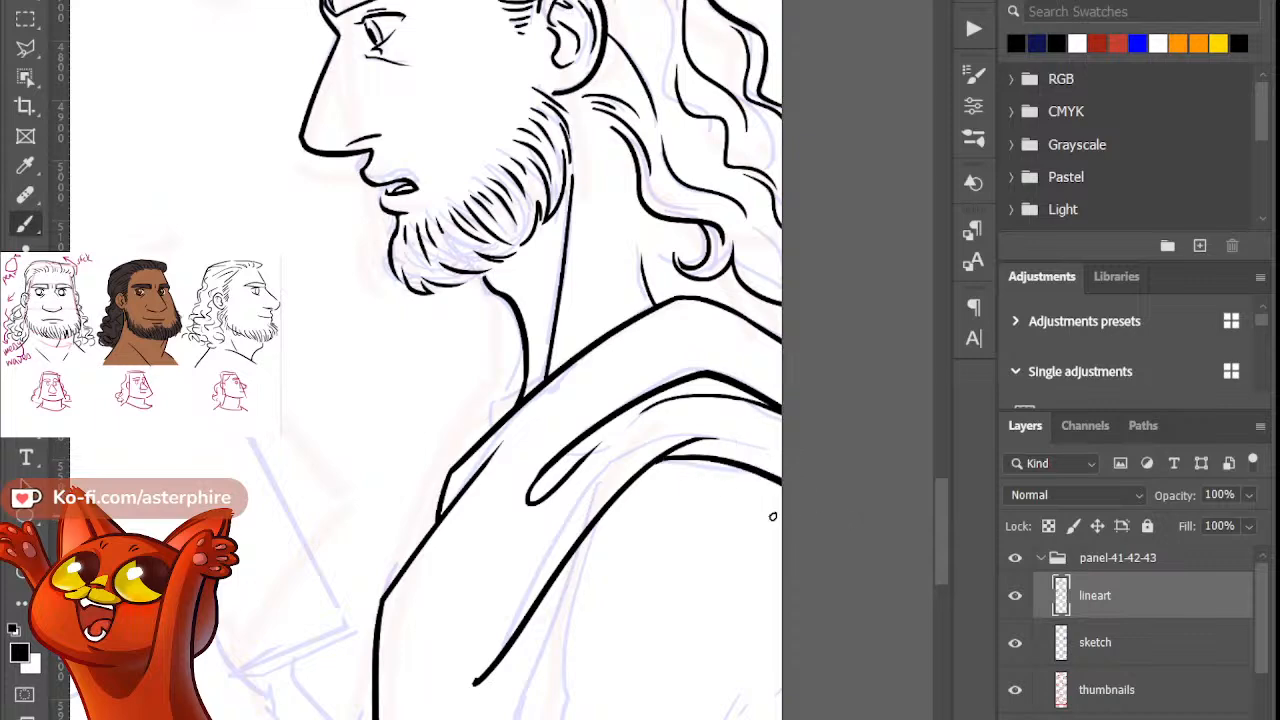
Step: Trim the drapery edge's lower end to a taper and ink a short curved fold line below it on the chest
{"action": "mouse_move", "coordinate": [945, 530]}
{"action": "left_mouse_down"}
{"action": "mouse_move", "coordinate": [939, 571]}
{"action": "mouse_move", "coordinate": [878, 565]}
{"action": "mouse_move", "coordinate": [884, 542]}
{"action": "left_mouse_up"}
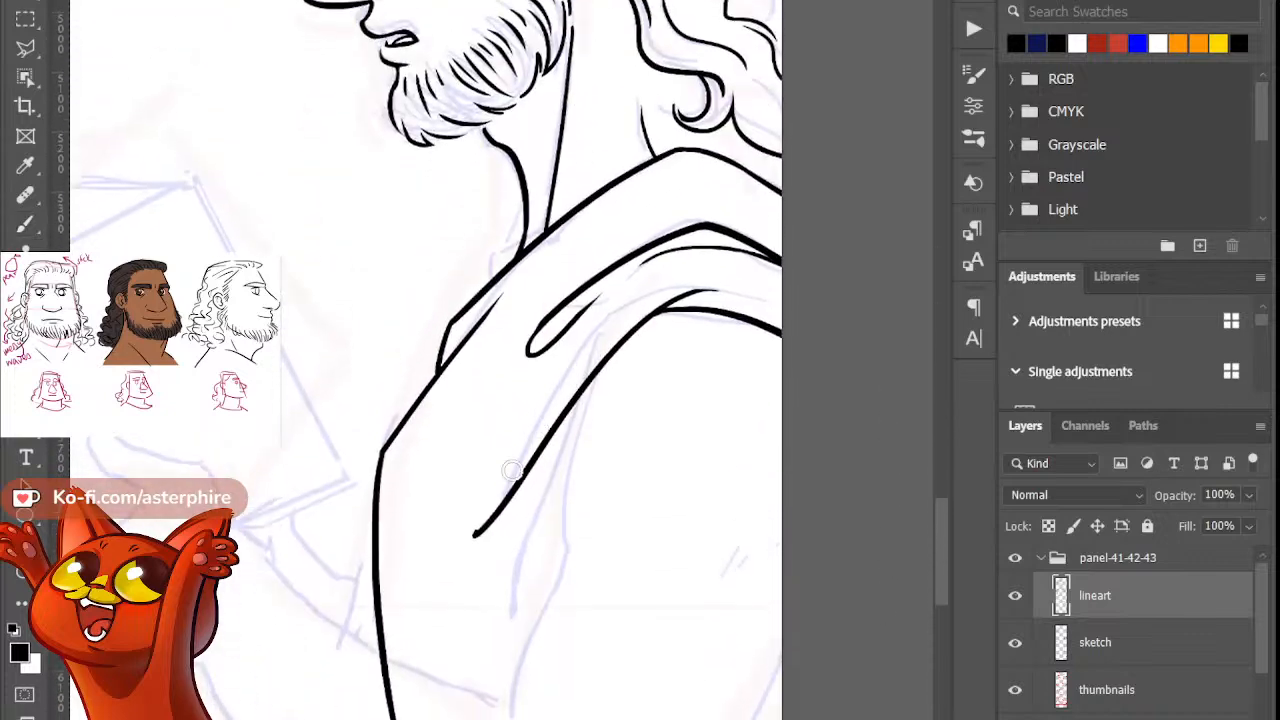
{"action": "key", "text": "ctrl+z"}
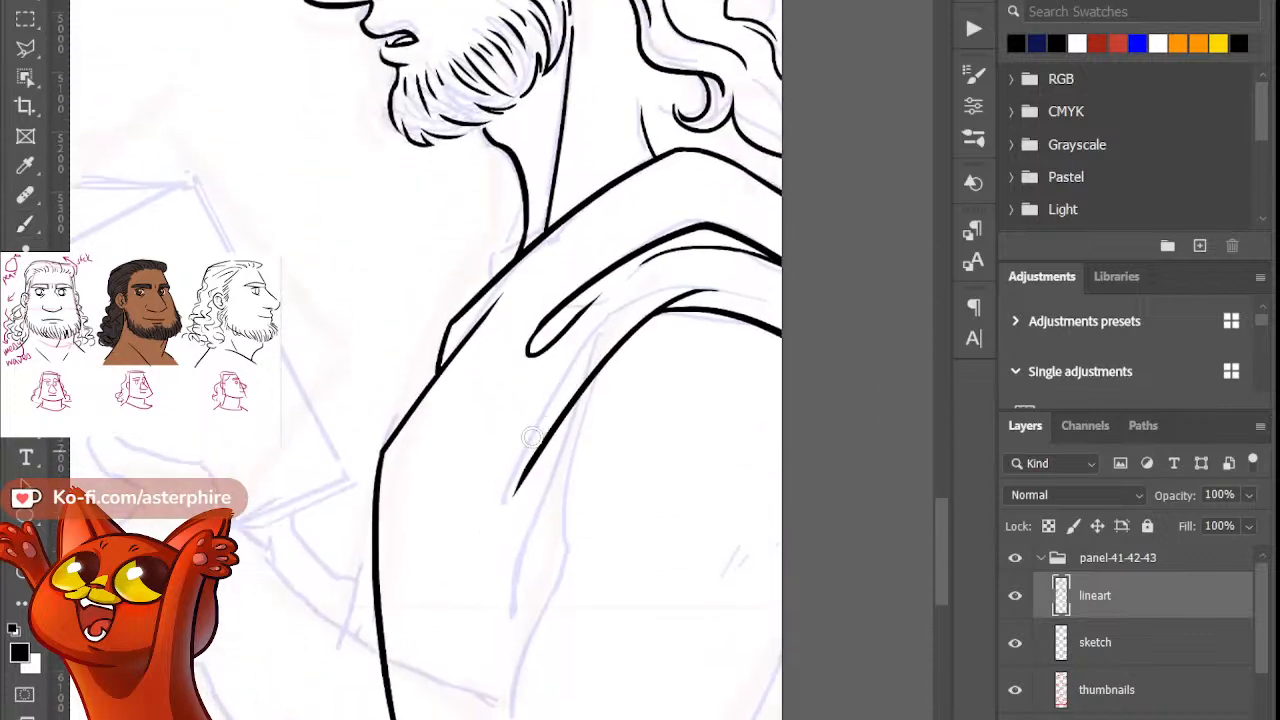
{"action": "left_click_drag", "start_coordinate": [507, 540], "coordinate": [513, 667]}
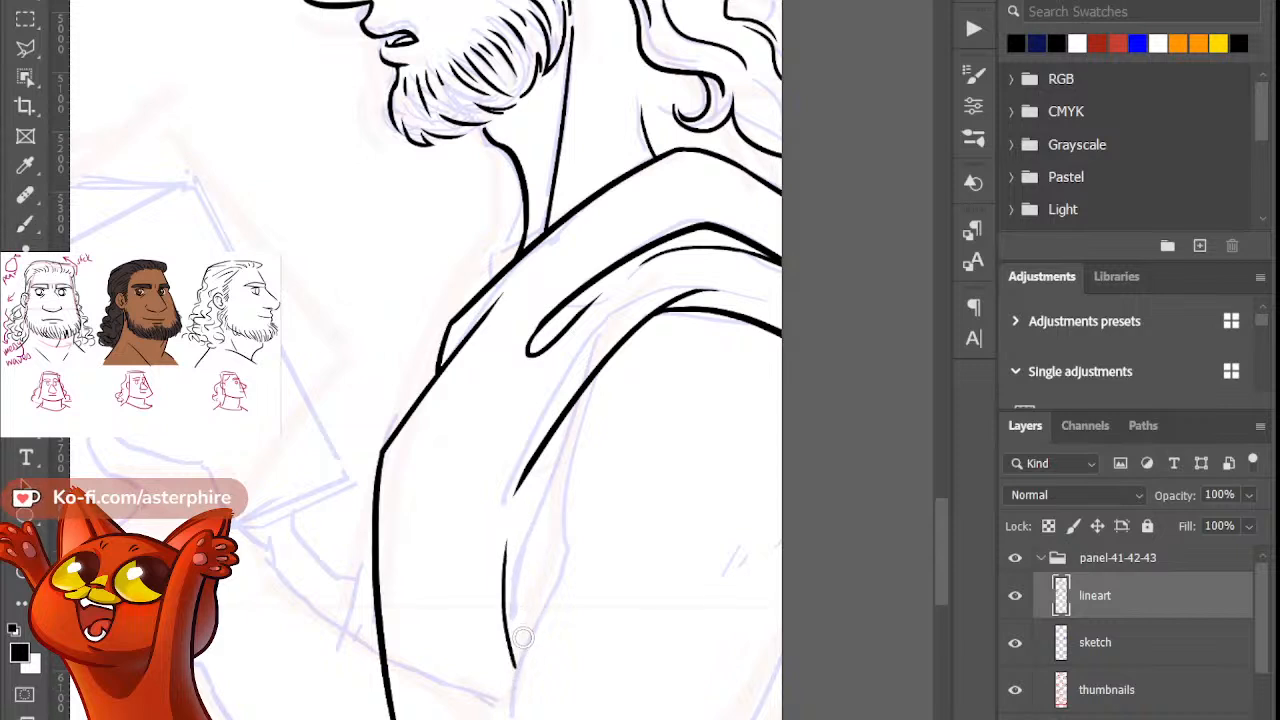
{"action": "key", "text": "b"}
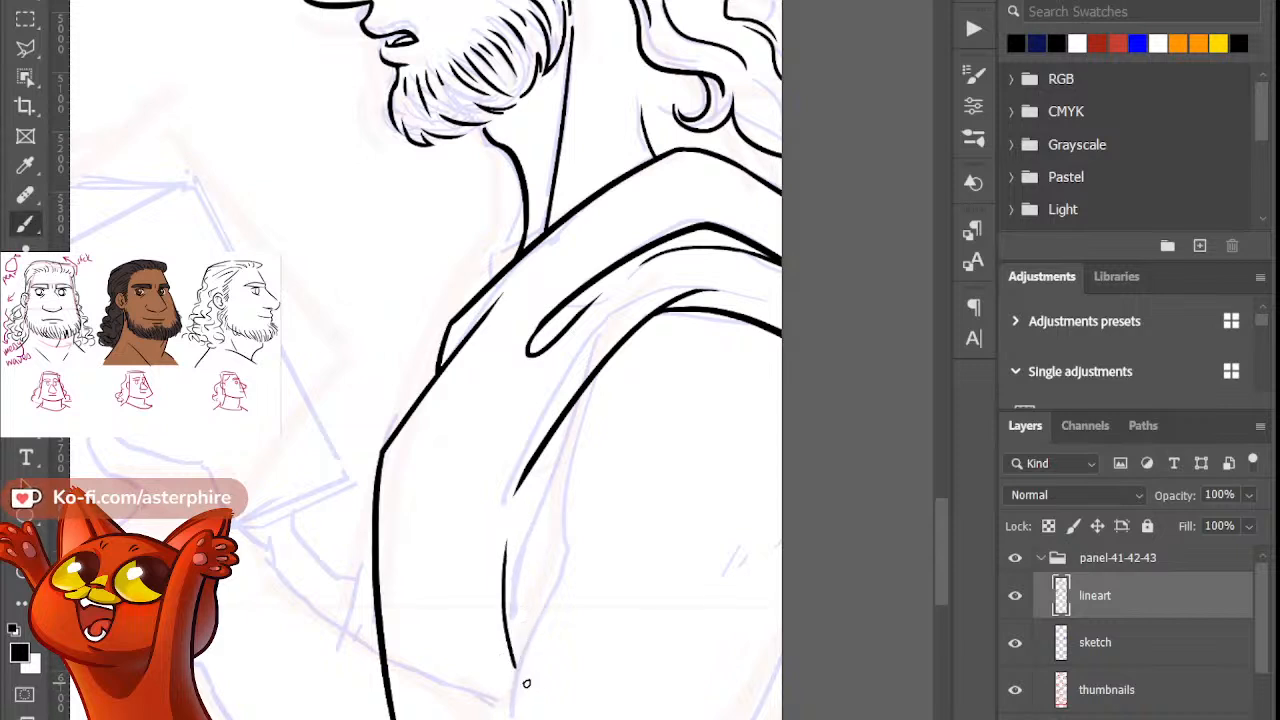
Step: Ink the front line of the upper arm downward from the underside of the drapery edge, redrawing it once
{"action": "left_click_drag", "start_coordinate": [941, 524], "coordinate": [900, 551]}
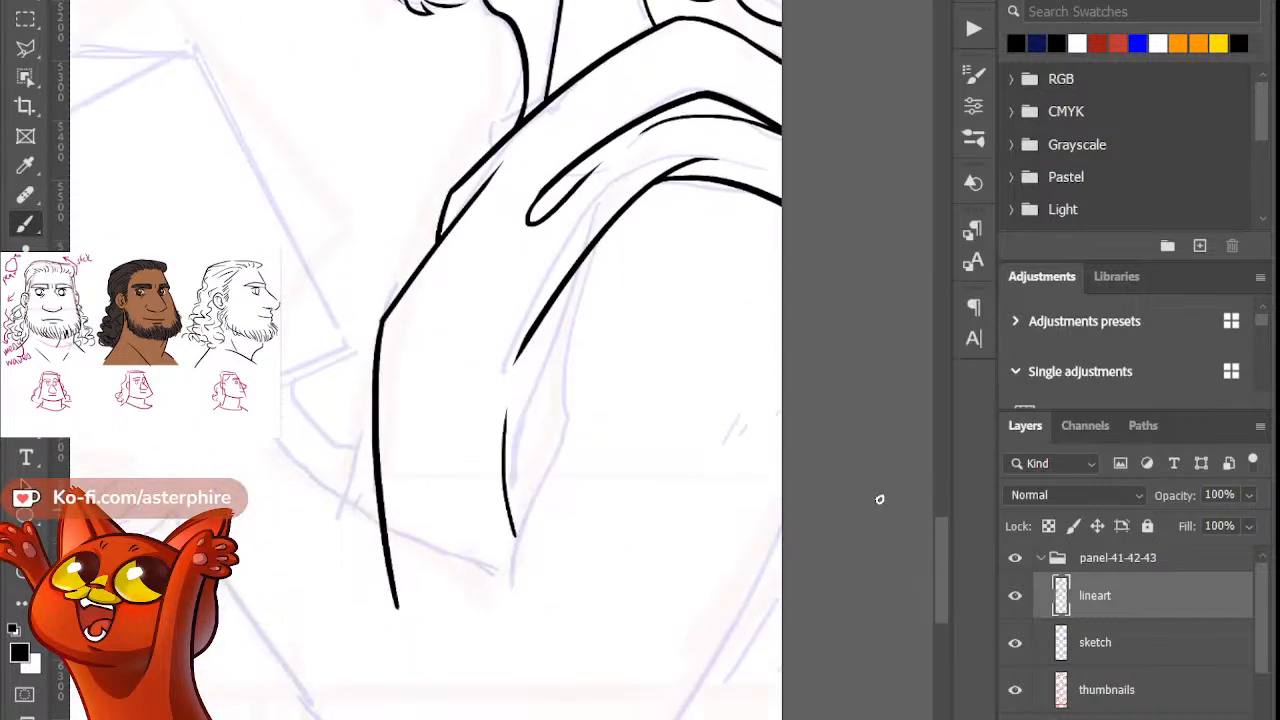
{"action": "left_click_drag", "start_coordinate": [589, 252], "coordinate": [561, 462]}
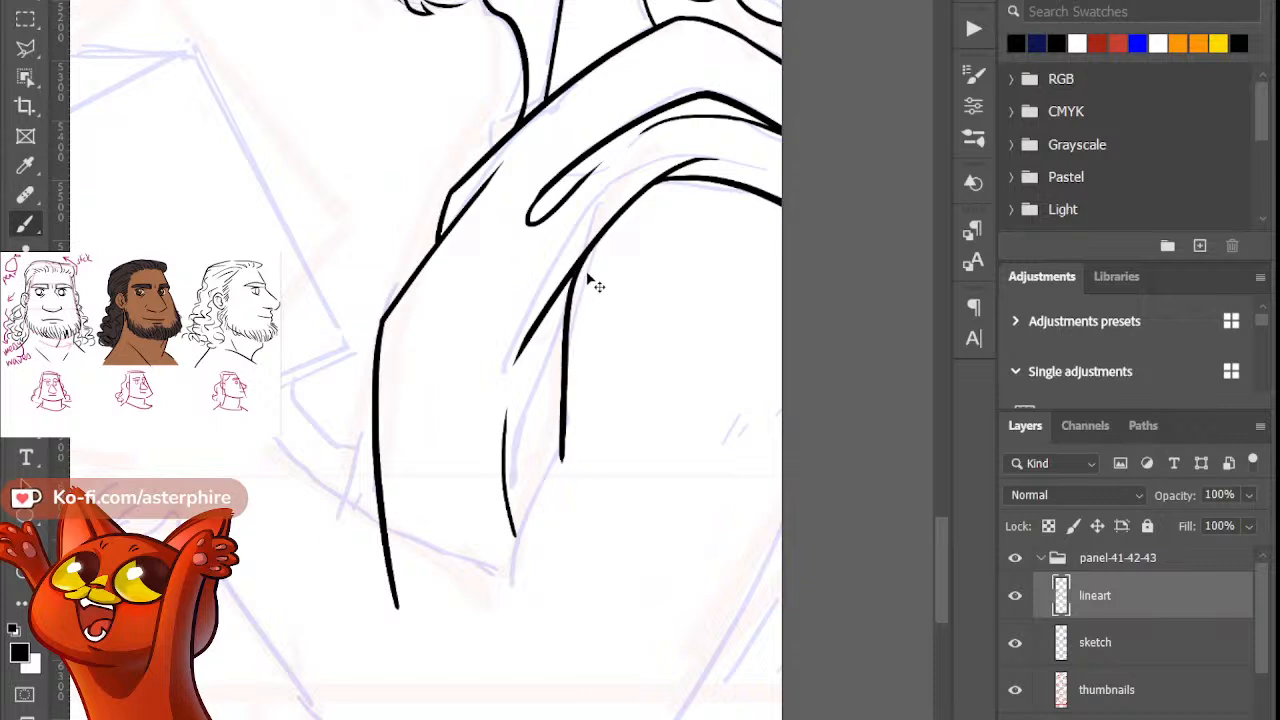
{"action": "key", "text": "ctrl+z"}
{"action": "left_click_drag", "start_coordinate": [588, 248], "coordinate": [563, 482]}
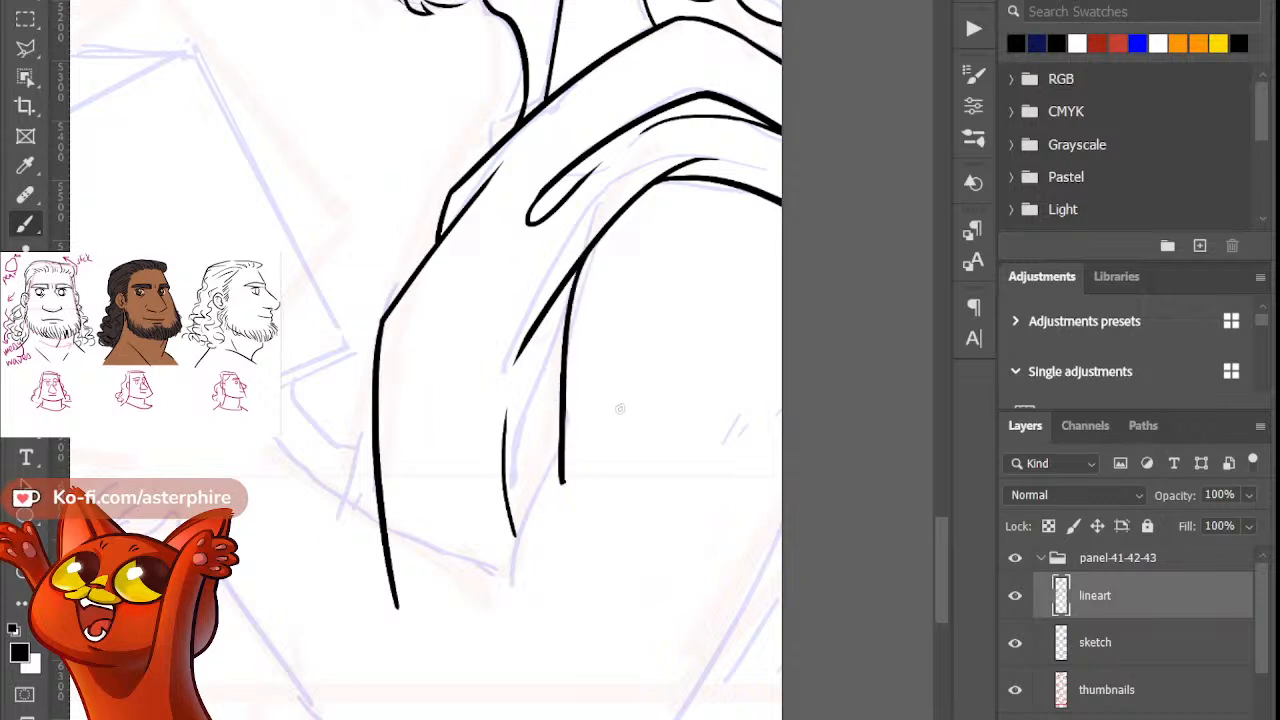
Step: Ink two short parallel diagonal marks on the upper arm near the page edge, redrawing and tapering them
{"action": "left_click_drag", "start_coordinate": [748, 423], "coordinate": [709, 463]}
{"action": "key", "text": "ctrl+z"}
{"action": "mouse_move", "coordinate": [758, 404]}
{"action": "left_mouse_down"}
{"action": "mouse_move", "coordinate": [718, 452]}
{"action": "mouse_move", "coordinate": [743, 434]}
{"action": "mouse_move", "coordinate": [717, 440]}
{"action": "mouse_move", "coordinate": [776, 411]}
{"action": "left_mouse_up"}
{"action": "key", "text": "e"}
{"action": "key", "text": "b"}
{"action": "key", "text": "e"}
{"action": "key", "text": "b"}
{"action": "key", "text": "e"}
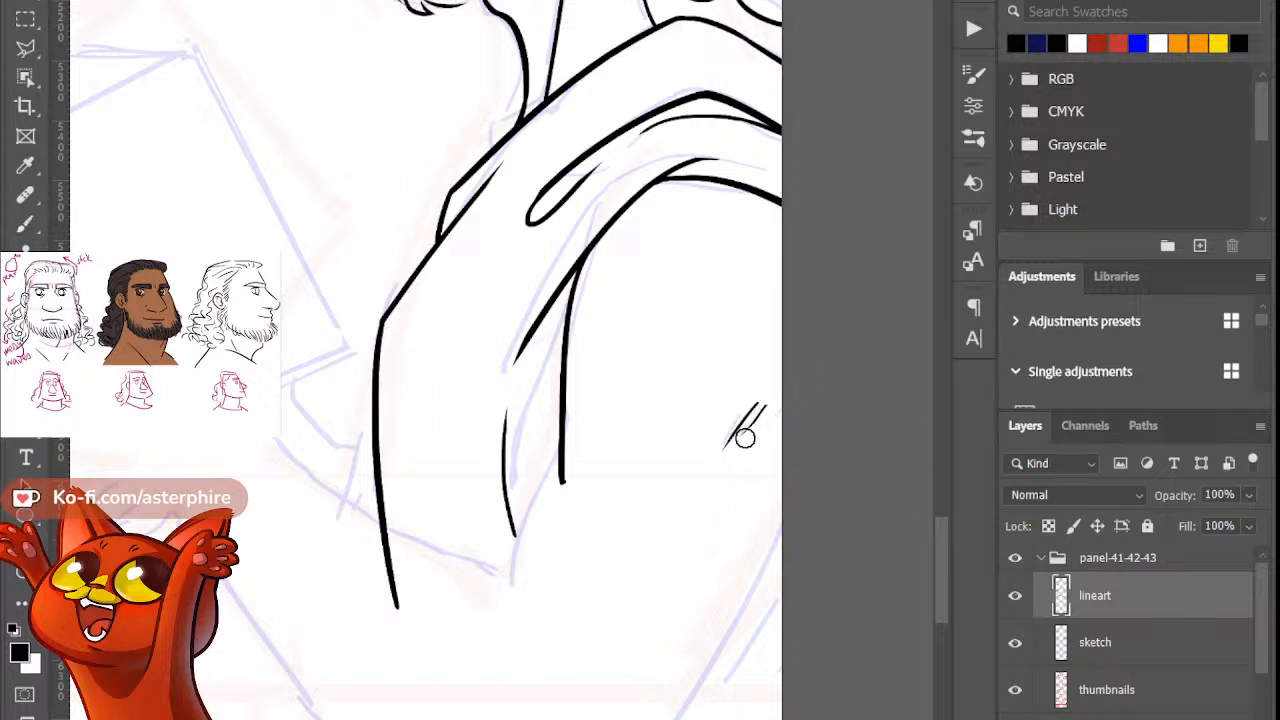
{"action": "key", "text": "b"}
Step: Trim the lower end of the upper arm's front line just above the arm's bend
{"action": "mouse_move", "coordinate": [943, 564]}
{"action": "left_mouse_down"}
{"action": "mouse_move", "coordinate": [942, 589]}
{"action": "mouse_move", "coordinate": [942, 574]}
{"action": "left_mouse_up"}
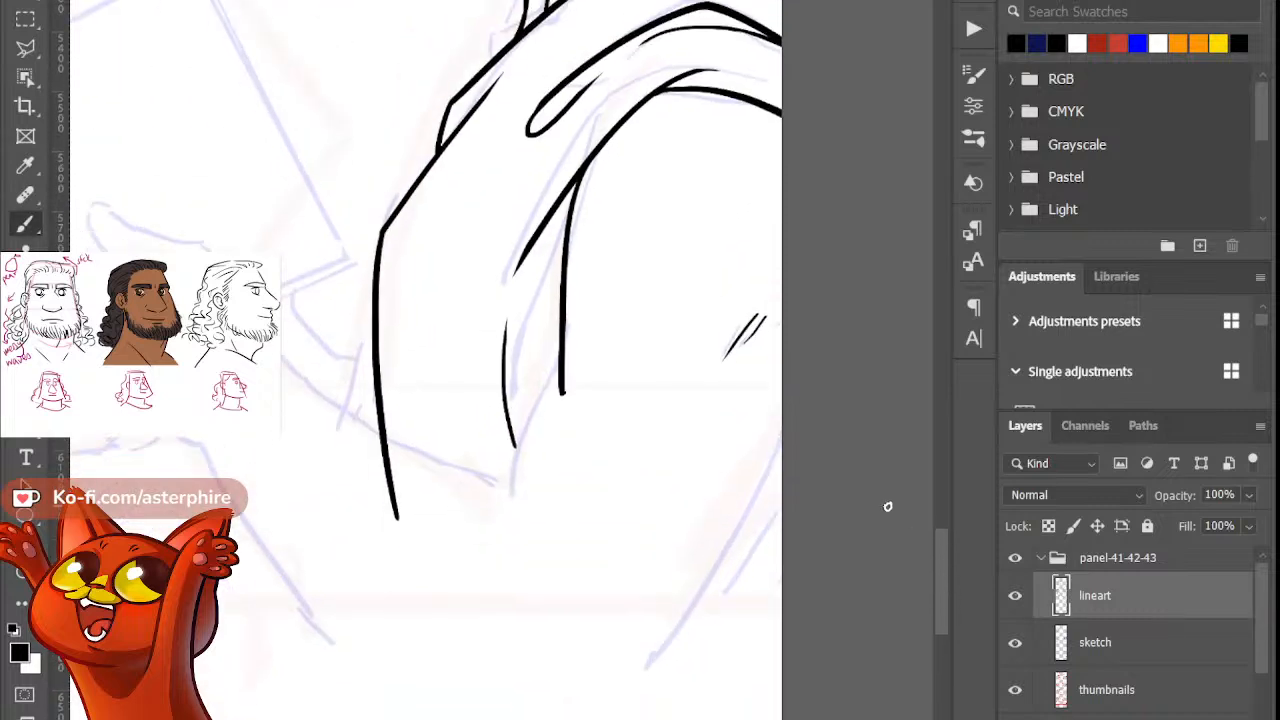
{"action": "key", "text": "e"}
{"action": "left_click", "coordinate": [560, 381]}
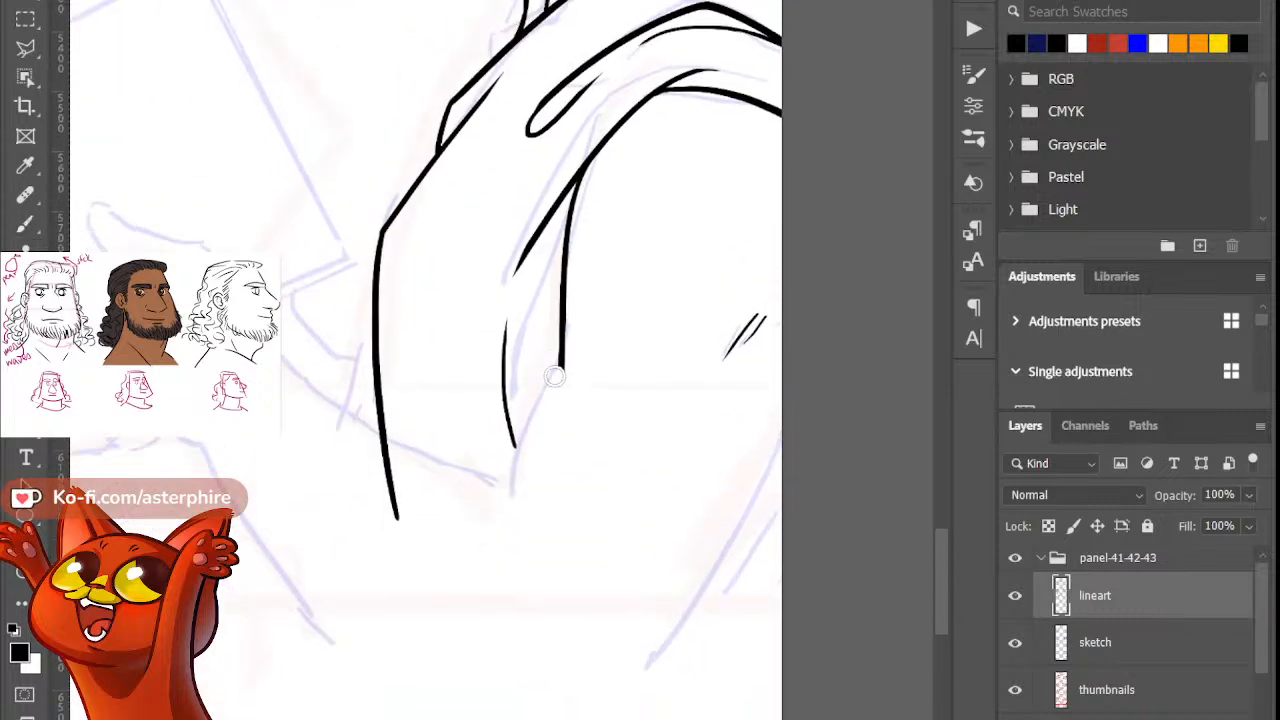
{"action": "left_click_drag", "start_coordinate": [575, 349], "coordinate": [554, 391]}
Step: Ink the arm line's continuation slanting down past the short chest fold, redrawing it until it fits, and taper its lower tip
{"action": "key", "text": "b"}
{"action": "left_click_drag", "start_coordinate": [563, 356], "coordinate": [500, 540]}
{"action": "key", "text": "ctrl+z"}
{"action": "left_click_drag", "start_coordinate": [561, 356], "coordinate": [493, 556]}
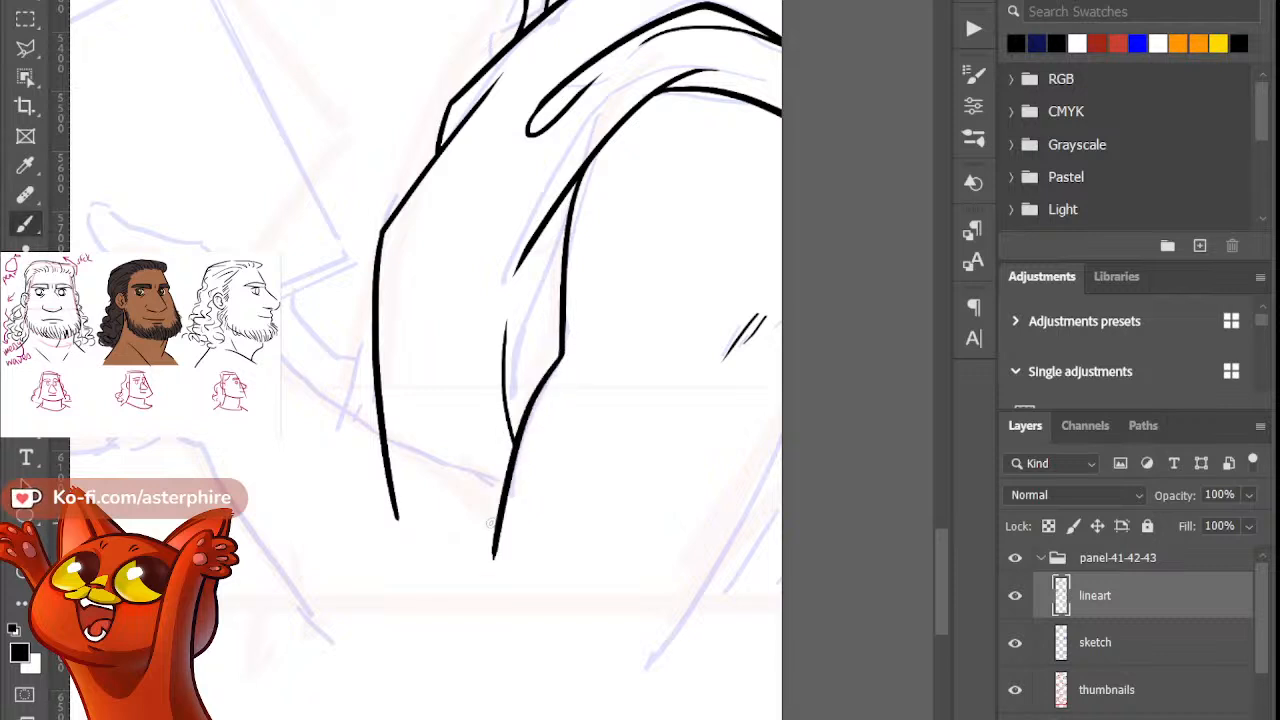
{"action": "key", "text": "ctrl+z"}
{"action": "left_click_drag", "start_coordinate": [561, 356], "coordinate": [462, 550]}
{"action": "key", "text": "ctrl+z"}
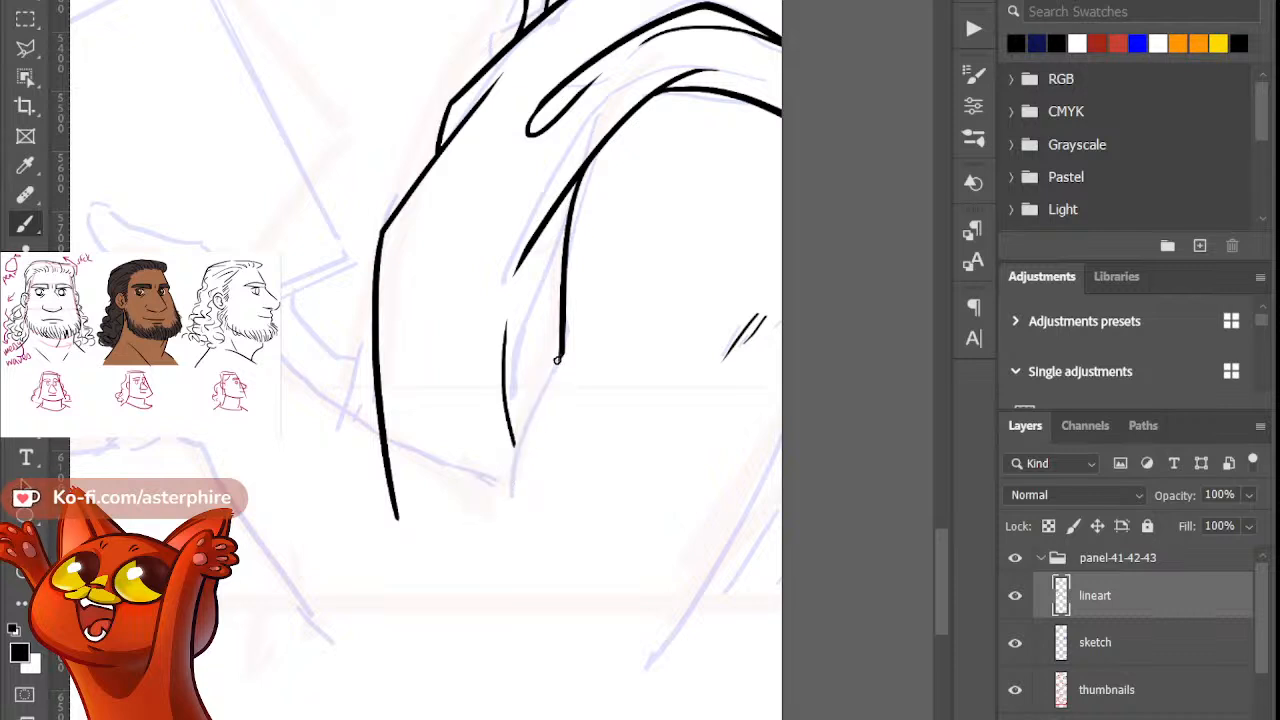
{"action": "left_click_drag", "start_coordinate": [563, 352], "coordinate": [486, 572]}
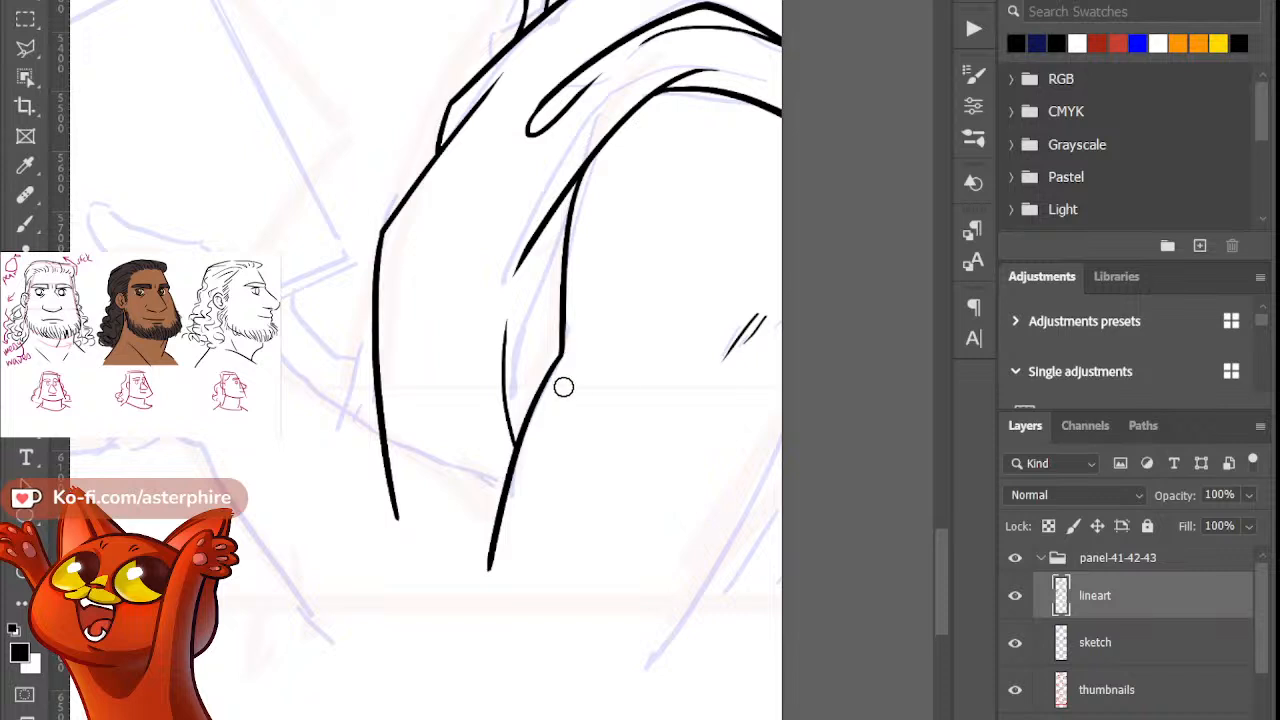
{"action": "key", "text": "b"}
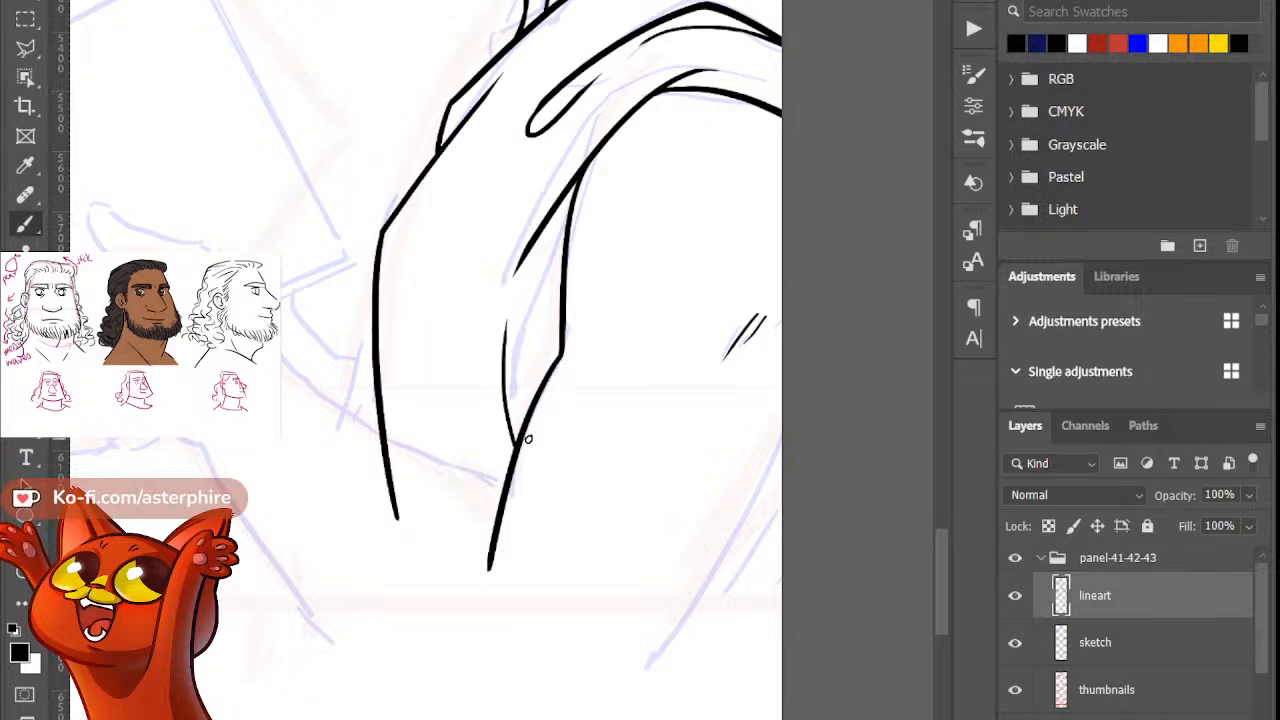
{"action": "key", "text": "e"}
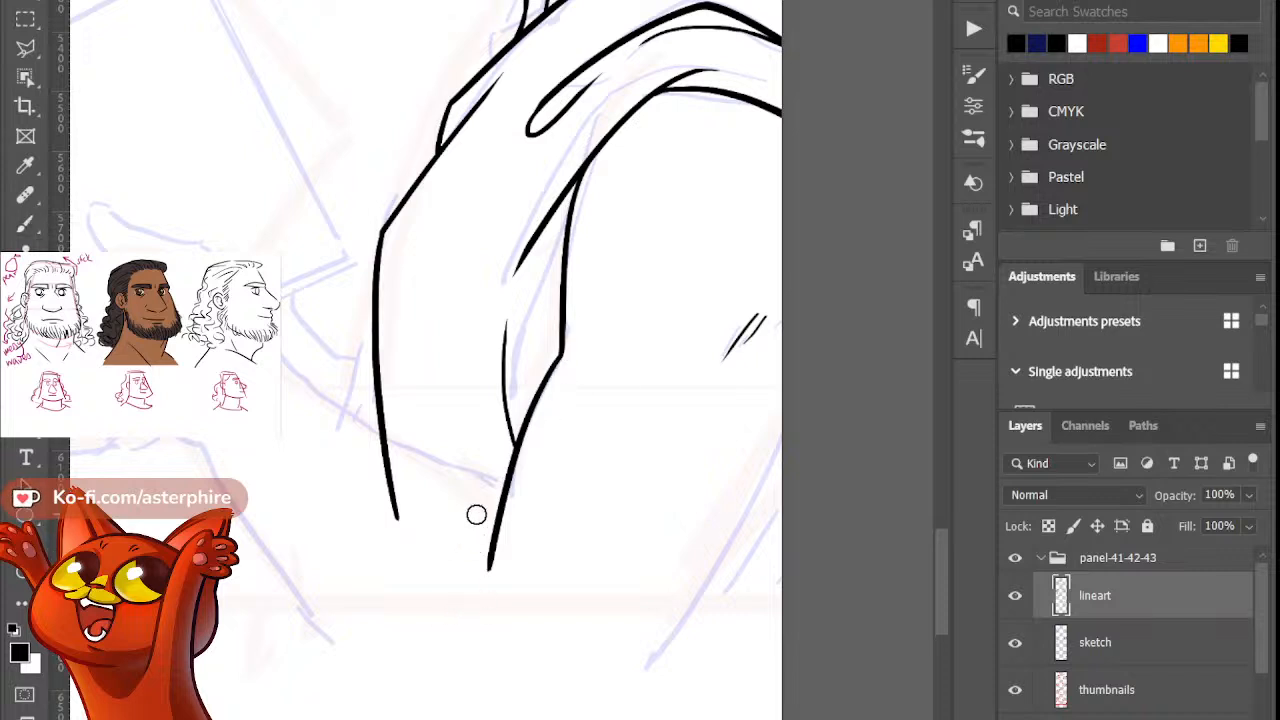
{"action": "mouse_move", "coordinate": [486, 574]}
{"action": "left_mouse_down"}
{"action": "mouse_move", "coordinate": [484, 528]}
{"action": "mouse_move", "coordinate": [489, 580]}
{"action": "mouse_move", "coordinate": [484, 490]}
{"action": "mouse_move", "coordinate": [486, 520]}
{"action": "left_mouse_up"}
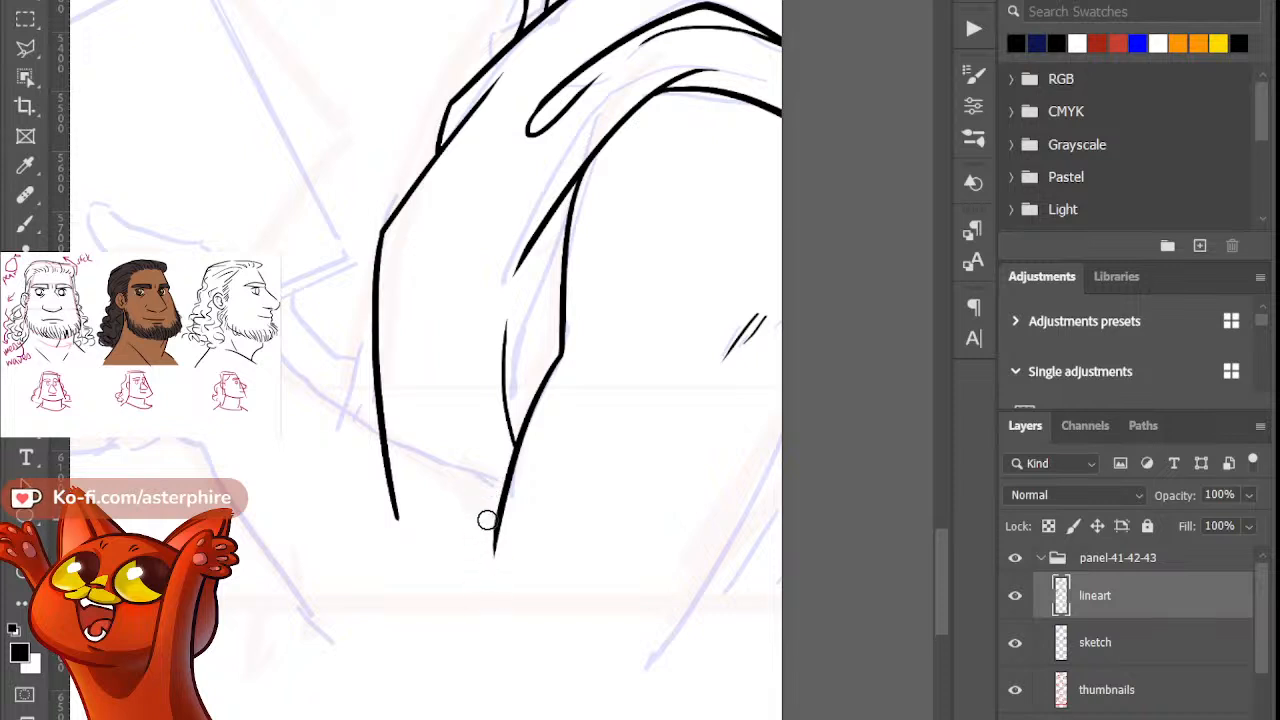
Step: Ink the arm's long rear diagonal from the page edge downward, redrawing it once, and add a short tapered parallel line beside it
{"action": "key", "text": "b"}
{"action": "left_click_drag", "start_coordinate": [786, 446], "coordinate": [622, 712]}
{"action": "key", "text": "ctrl+z"}
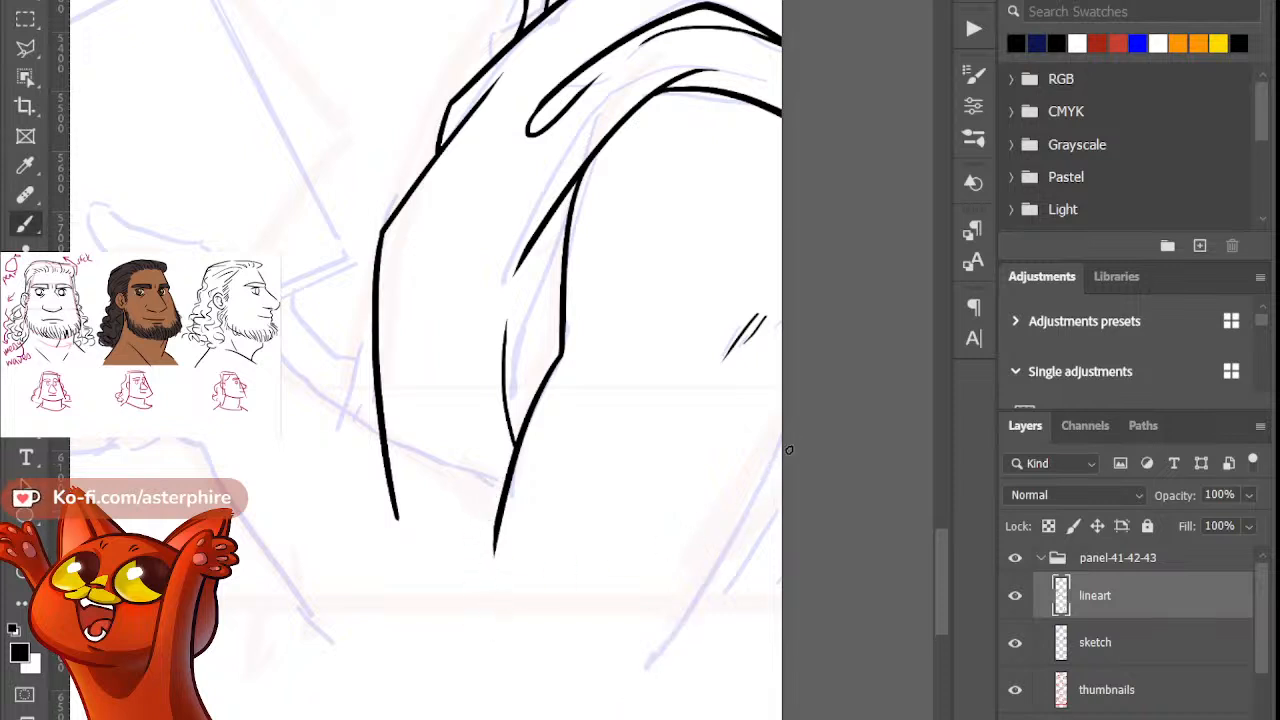
{"action": "left_click_drag", "start_coordinate": [784, 456], "coordinate": [622, 690]}
{"action": "left_click_drag", "start_coordinate": [786, 497], "coordinate": [749, 564]}
{"action": "key", "text": "e"}
{"action": "key", "text": "b"}
{"action": "key", "text": "e"}
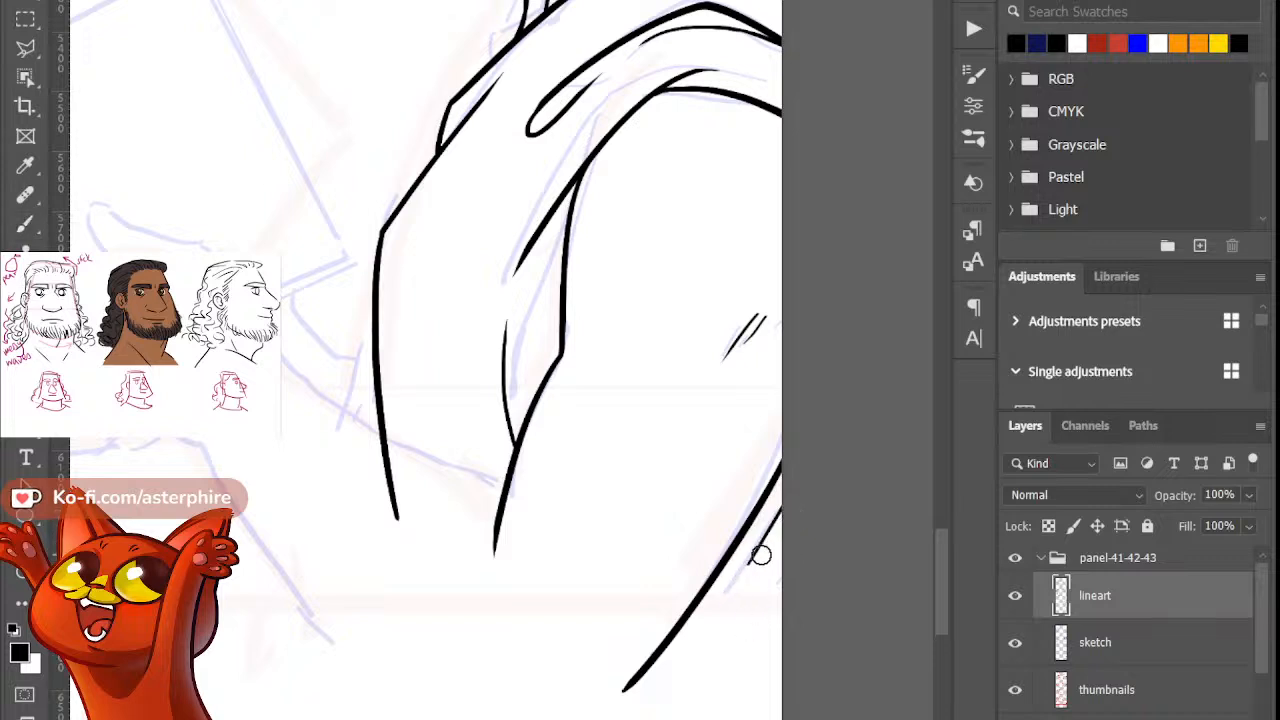
{"action": "key", "text": "b"}
Step: Ink the forearm's curved upper edge from the wrist to the inner arm line and trim the drapery line where they meet
{"action": "scroll", "coordinate": [501, 360], "scroll_direction": "left", "scroll_amount": 5}
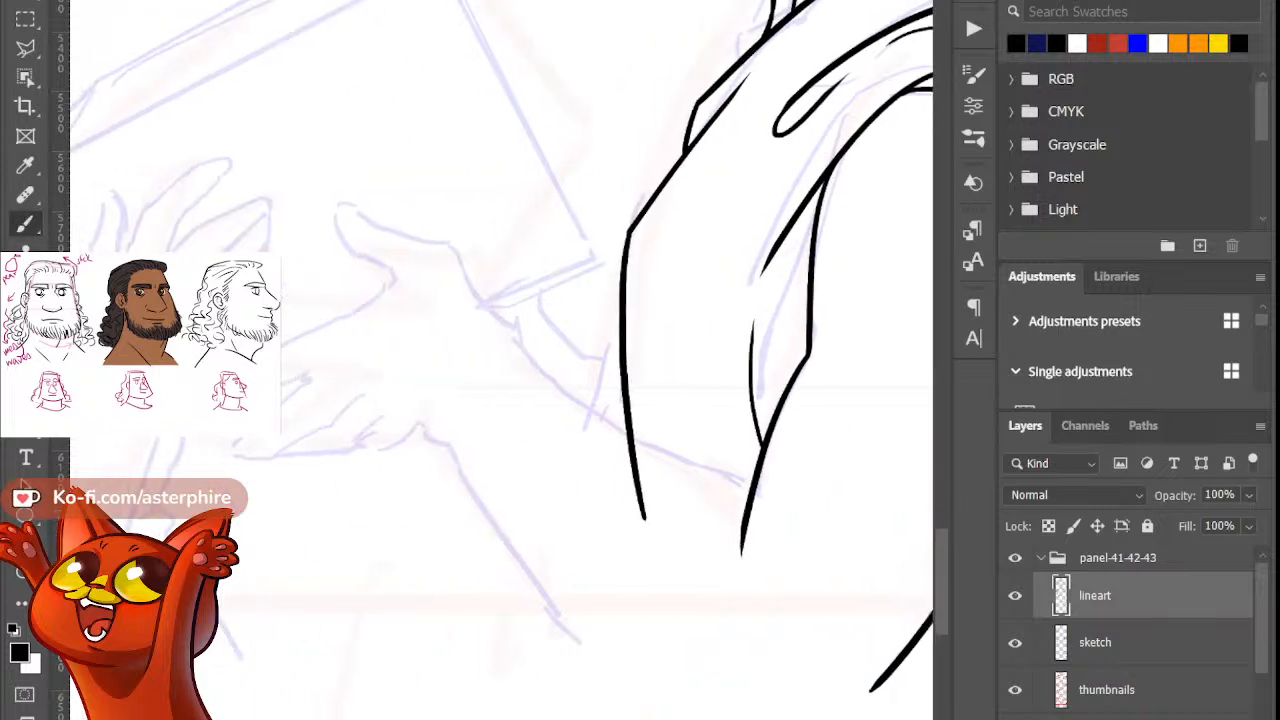
{"action": "scroll", "coordinate": [501, 360], "scroll_direction": "right", "scroll_amount": 4}
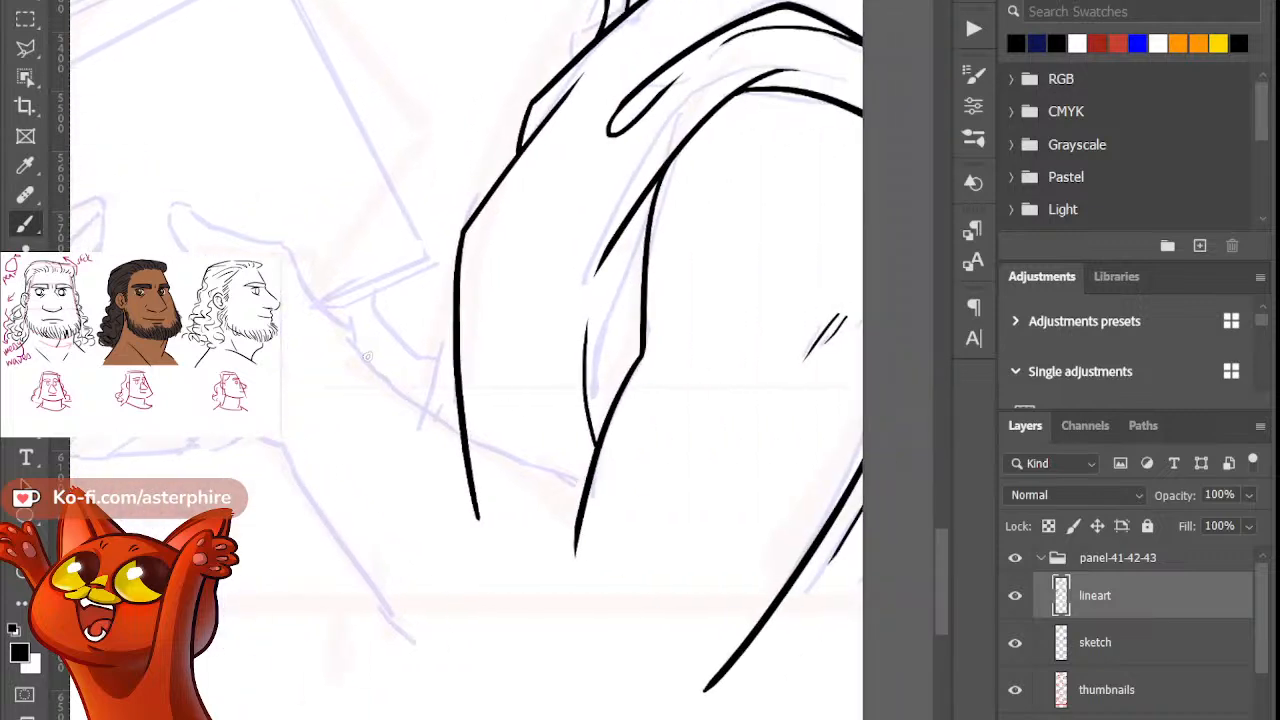
{"action": "key", "text": "e"}
{"action": "mouse_move", "coordinate": [386, 398]}
{"action": "left_mouse_down"}
{"action": "mouse_move", "coordinate": [492, 465]}
{"action": "mouse_move", "coordinate": [422, 429]}
{"action": "mouse_move", "coordinate": [491, 469]}
{"action": "mouse_move", "coordinate": [493, 522]}
{"action": "left_mouse_up"}
{"action": "key", "text": "b"}
{"action": "mouse_move", "coordinate": [345, 325]}
{"action": "left_mouse_down"}
{"action": "mouse_move", "coordinate": [558, 495]}
{"action": "mouse_move", "coordinate": [529, 473]}
{"action": "mouse_move", "coordinate": [581, 498]}
{"action": "mouse_move", "coordinate": [533, 478]}
{"action": "mouse_move", "coordinate": [587, 500]}
{"action": "mouse_move", "coordinate": [531, 474]}
{"action": "mouse_move", "coordinate": [576, 495]}
{"action": "left_mouse_up"}
{"action": "key", "text": "ctrl+z"}
{"action": "key", "text": "ctrl+z"}
{"action": "key", "text": "ctrl+z"}
{"action": "key", "text": "ctrl+z"}
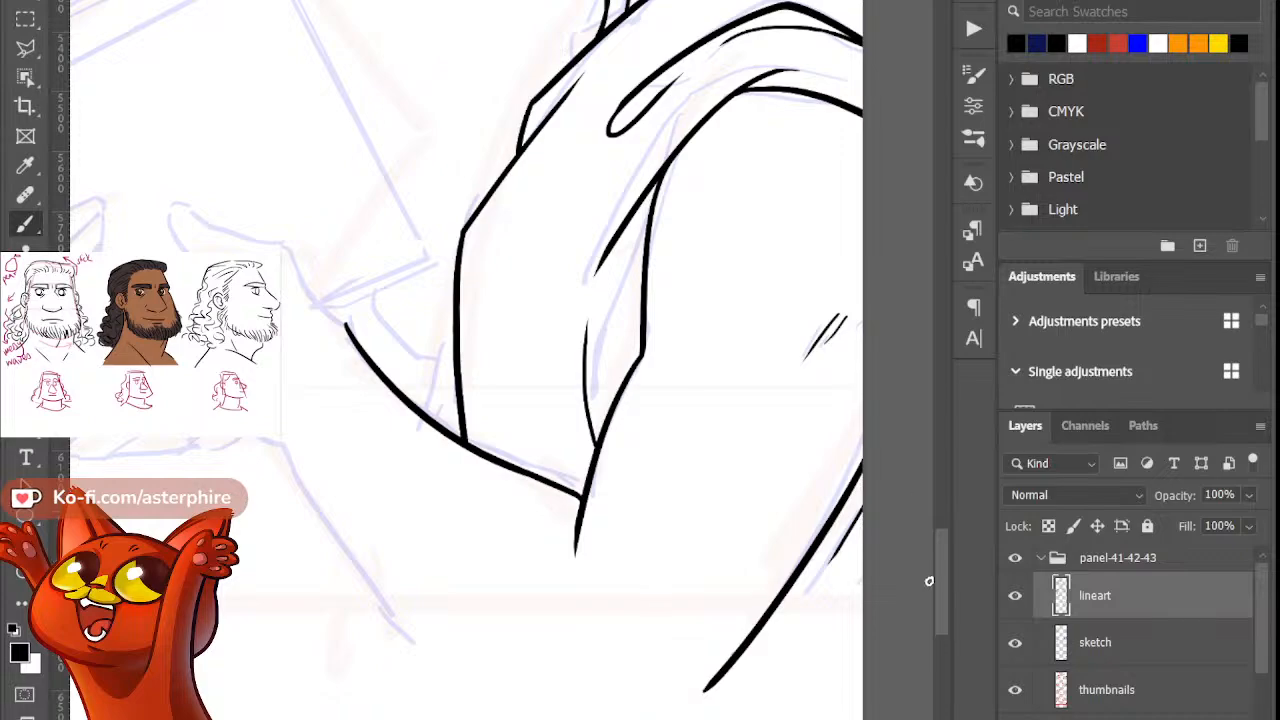
Step: Ink a short curved line at the wrist where the forearm's lower edge starts, redrawing it and trimming its end
{"action": "mouse_move", "coordinate": [940, 589]}
{"action": "left_mouse_down"}
{"action": "mouse_move", "coordinate": [942, 340]}
{"action": "mouse_move", "coordinate": [942, 586]}
{"action": "left_mouse_up"}
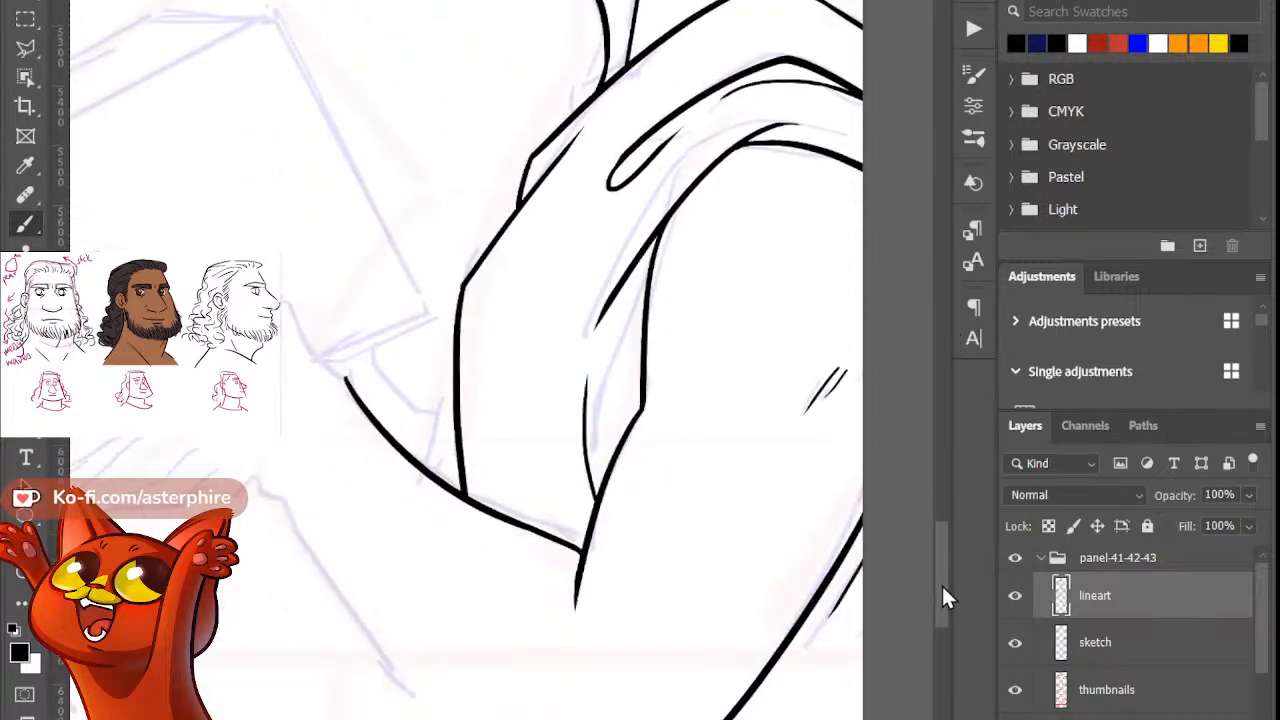
{"action": "scroll", "coordinate": [649, 660], "scroll_direction": "left", "scroll_amount": 3}
{"action": "scroll", "coordinate": [649, 660], "scroll_direction": "right", "scroll_amount": 1}
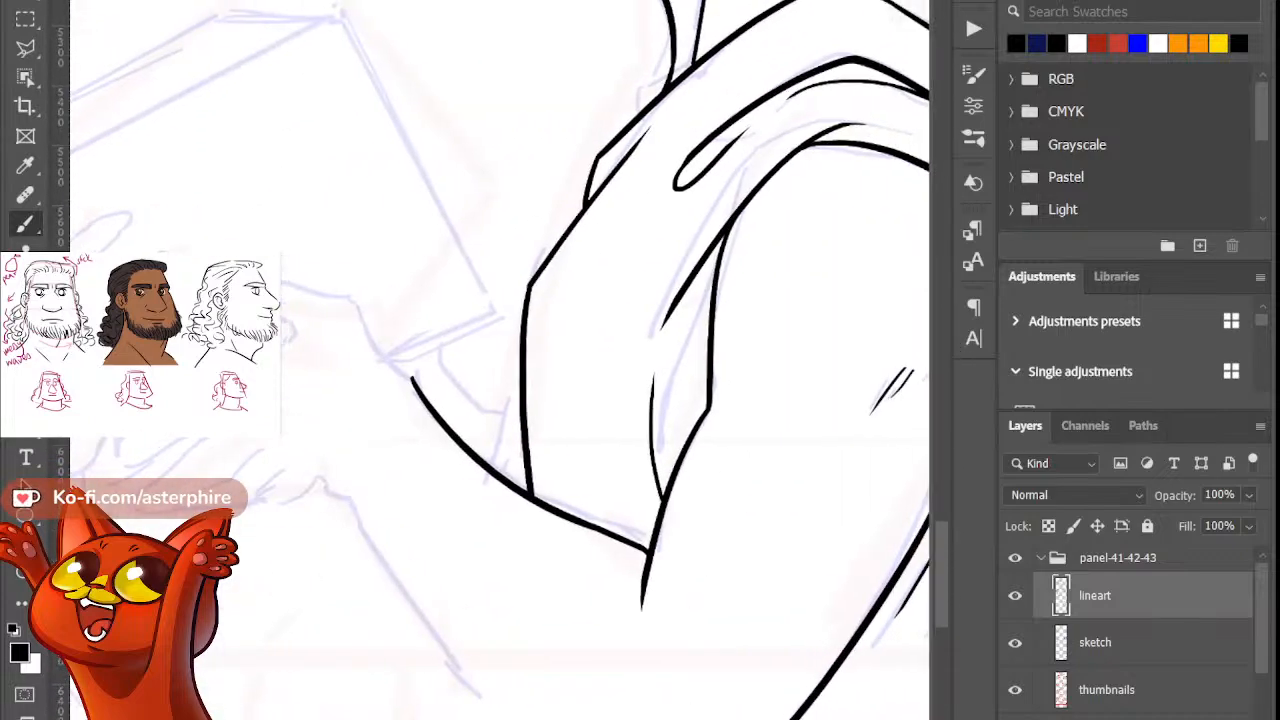
{"action": "left_click_drag", "start_coordinate": [310, 460], "coordinate": [339, 503]}
{"action": "key", "text": "b"}
{"action": "left_click_drag", "start_coordinate": [312, 461], "coordinate": [335, 516]}
{"action": "key", "text": "ctrl+z"}
{"action": "mouse_move", "coordinate": [312, 461]}
{"action": "left_mouse_down"}
{"action": "mouse_move", "coordinate": [335, 516]}
{"action": "mouse_move", "coordinate": [403, 589]}
{"action": "left_mouse_up"}
{"action": "key", "text": "e"}
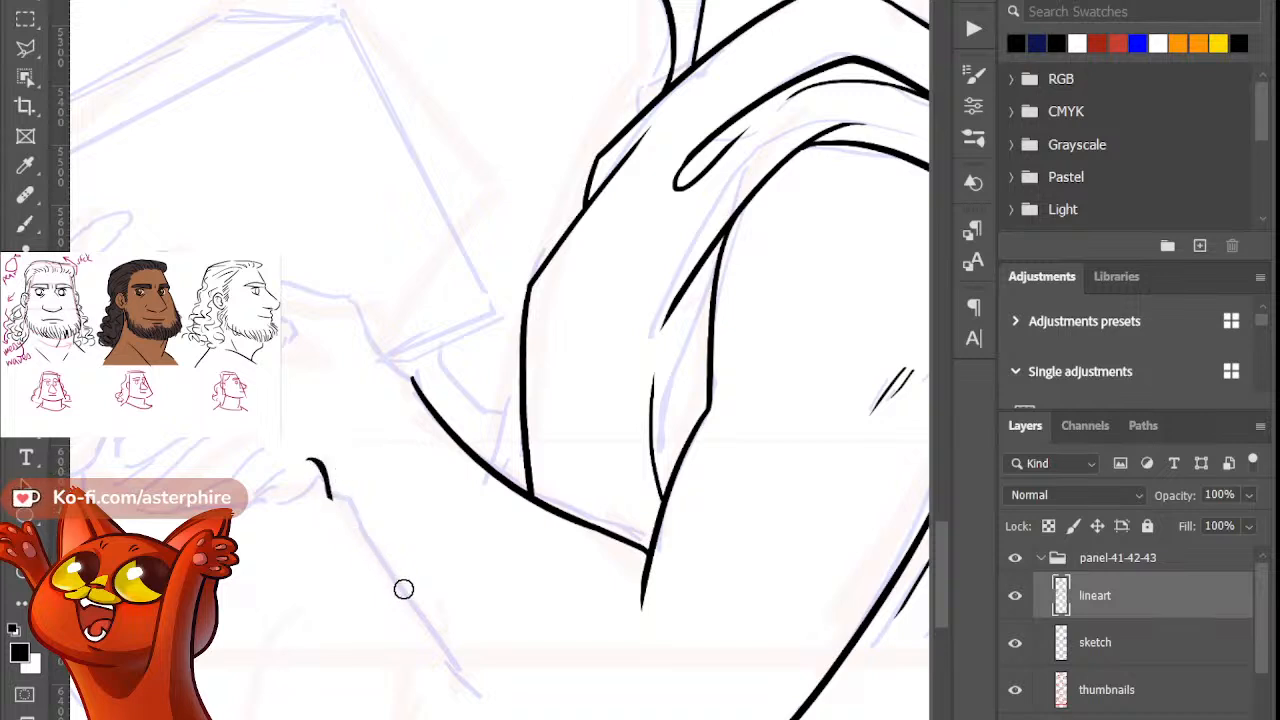
Step: Ink the forearm's lower edge diagonally down from the wrist curve along the sketch, redrawing it until it fits
{"action": "key", "text": "b"}
{"action": "left_click_drag", "start_coordinate": [328, 490], "coordinate": [452, 636]}
{"action": "key", "text": "ctrl+z"}
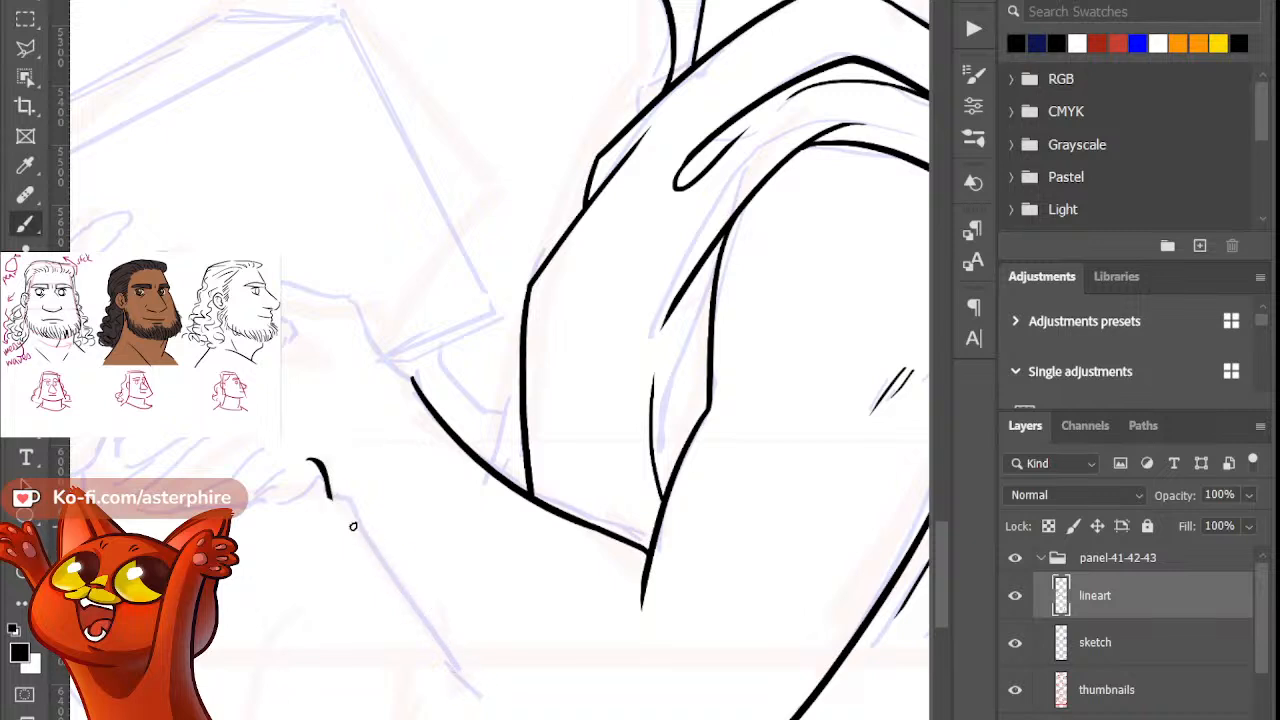
{"action": "left_click_drag", "start_coordinate": [333, 494], "coordinate": [379, 534]}
{"action": "key", "text": "ctrl+z"}
{"action": "left_click_drag", "start_coordinate": [330, 494], "coordinate": [376, 532]}
{"action": "key", "text": "ctrl+z"}
{"action": "left_click_drag", "start_coordinate": [330, 494], "coordinate": [403, 614]}
{"action": "key", "text": "ctrl+z"}
{"action": "left_click_drag", "start_coordinate": [332, 494], "coordinate": [480, 690]}
{"action": "key", "text": "ctrl+z"}
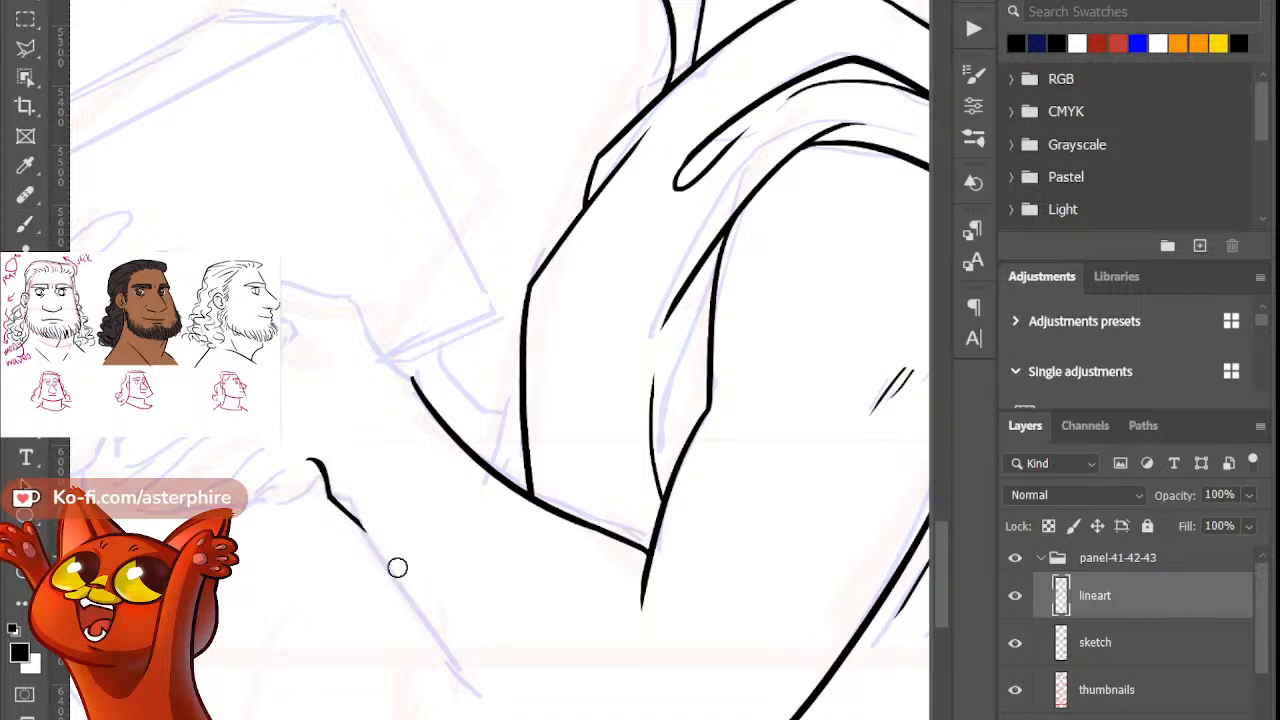
{"action": "key", "text": "b"}
{"action": "left_click_drag", "start_coordinate": [357, 515], "coordinate": [485, 698]}
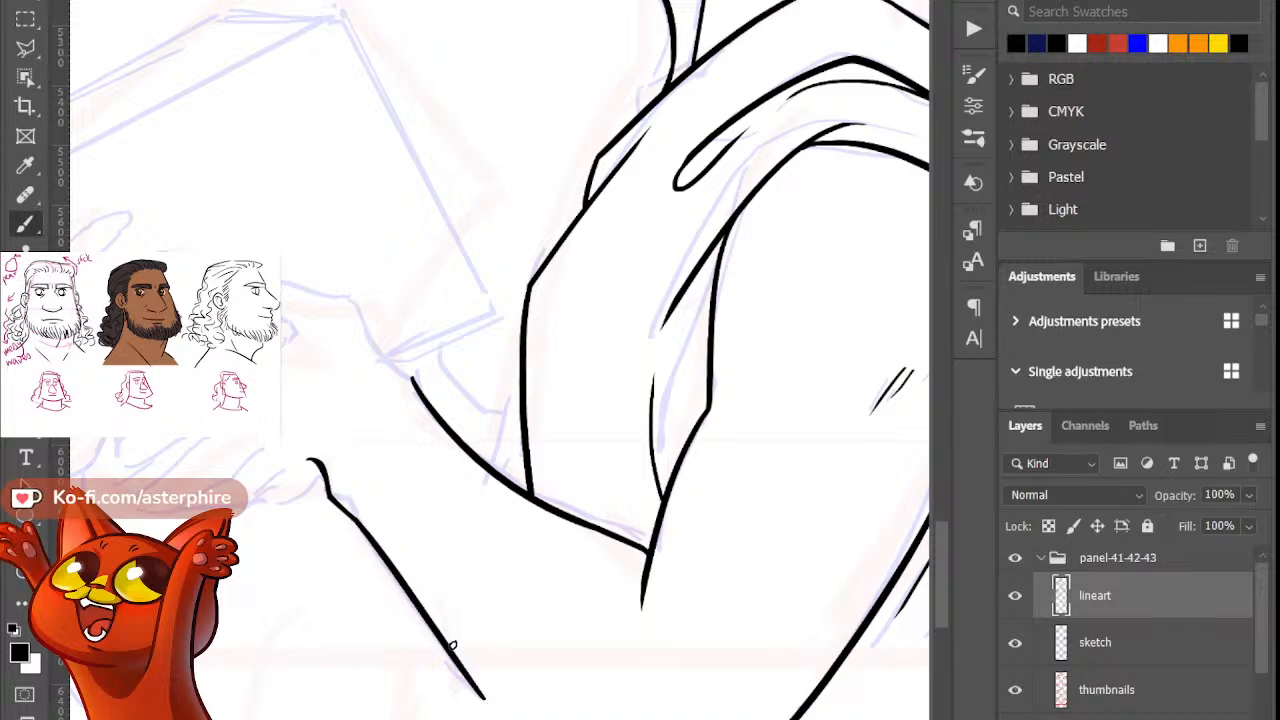
Step: Ink a row of short curved hair strokes crossing the forearm's lower edge, redrawing those that do not fit
{"action": "left_click_drag", "start_coordinate": [430, 468], "coordinate": [368, 594]}
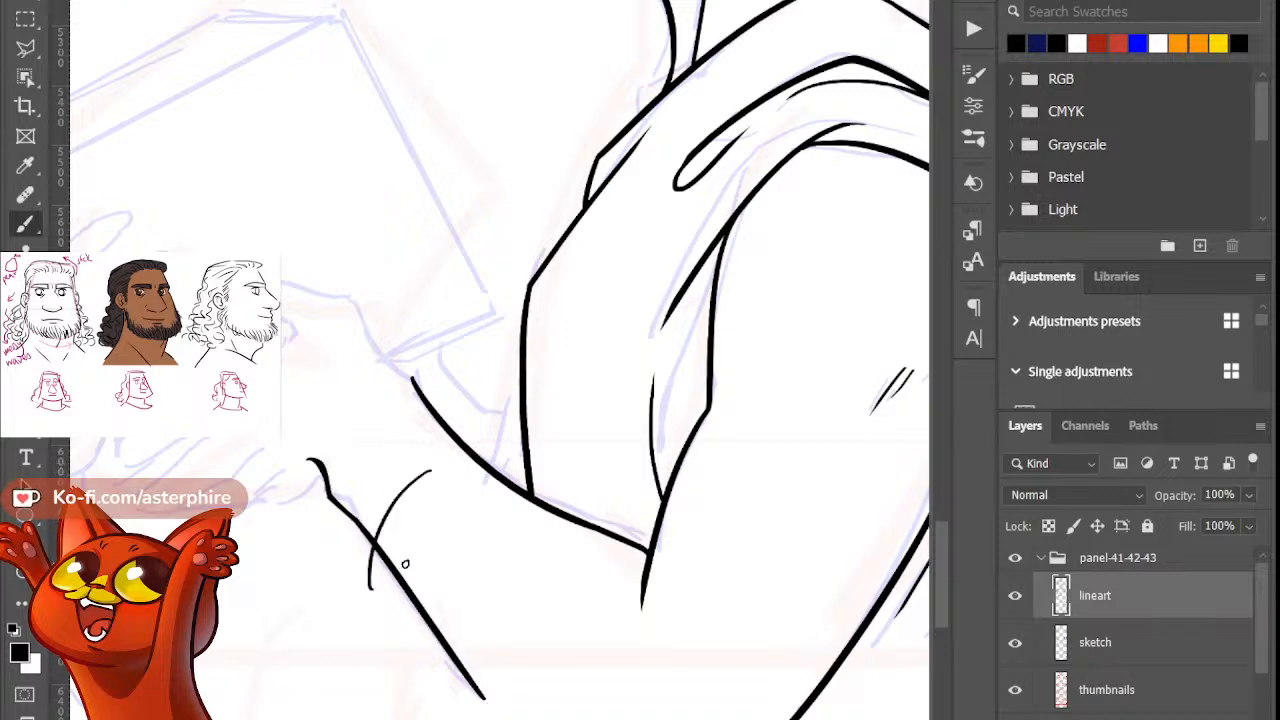
{"action": "key", "text": "ctrl+z"}
{"action": "left_click_drag", "start_coordinate": [414, 498], "coordinate": [394, 579]}
{"action": "left_click_drag", "start_coordinate": [430, 539], "coordinate": [388, 597]}
{"action": "mouse_move", "coordinate": [432, 541]}
{"action": "left_mouse_down"}
{"action": "mouse_move", "coordinate": [475, 555]}
{"action": "mouse_move", "coordinate": [445, 591]}
{"action": "mouse_move", "coordinate": [433, 645]}
{"action": "left_mouse_up"}
{"action": "key", "text": "ctrl+z"}
{"action": "key", "text": "e"}
{"action": "key", "text": "b"}
{"action": "key", "text": "ctrl+z"}
{"action": "left_click_drag", "start_coordinate": [486, 562], "coordinate": [433, 657]}
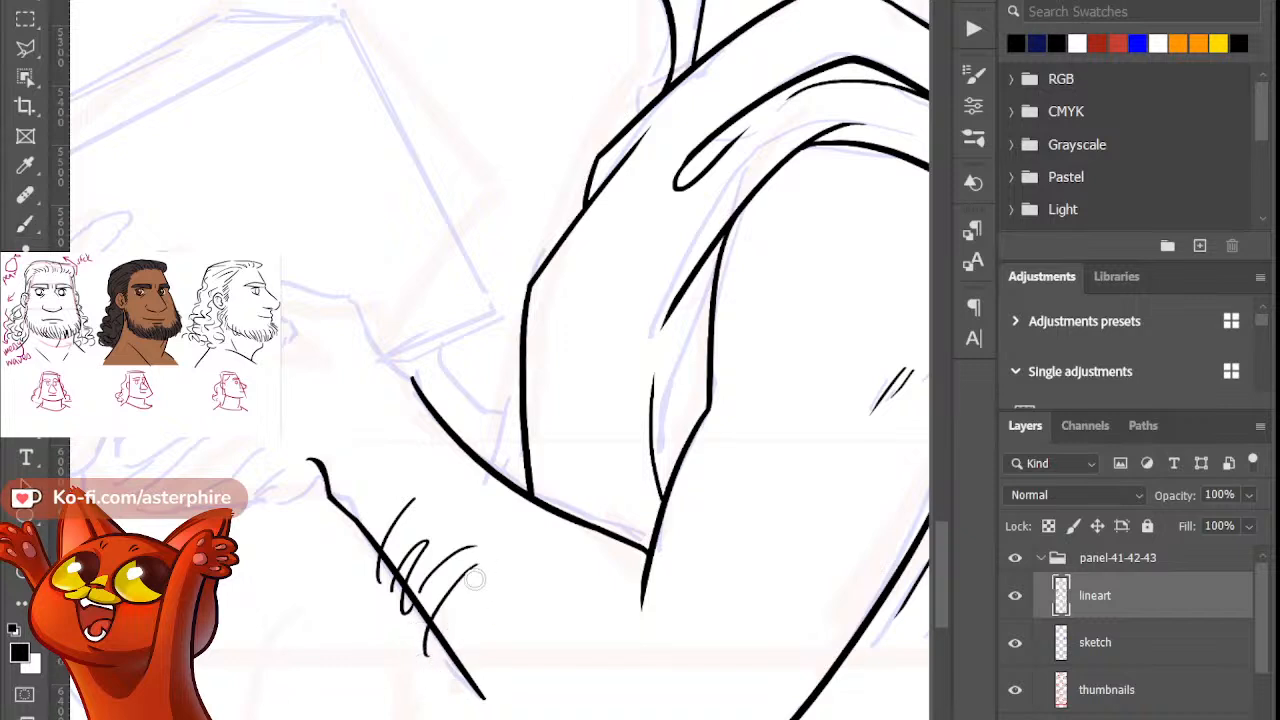
{"action": "key", "text": "b"}
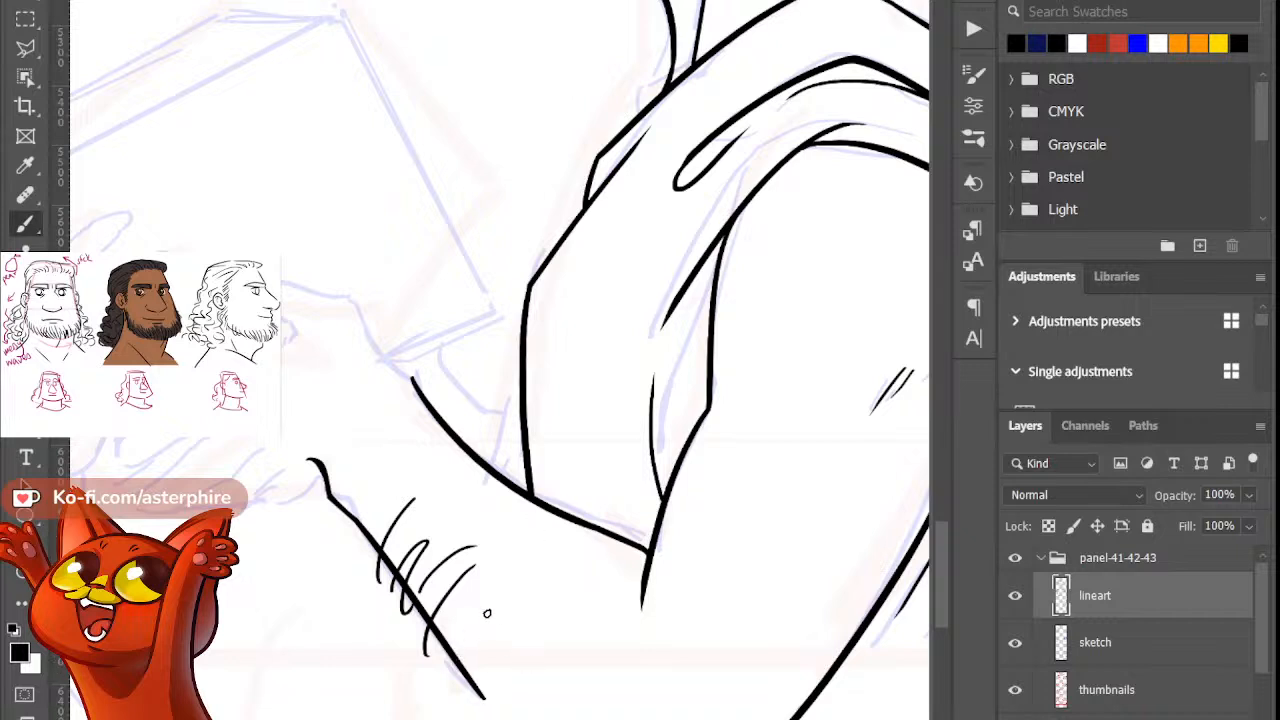
Step: Ink the remaining short arm-hair strokes near the far end of the forearm's lower edge on the lineart layer
{"action": "mouse_move", "coordinate": [443, 661]}
{"action": "left_mouse_down"}
{"action": "mouse_move", "coordinate": [514, 610]}
{"action": "mouse_move", "coordinate": [530, 628]}
{"action": "mouse_move", "coordinate": [457, 674]}
{"action": "mouse_move", "coordinate": [497, 621]}
{"action": "left_mouse_up"}
{"action": "key", "text": "ctrl+z"}
{"action": "key", "text": "ctrl+z"}
{"action": "key", "text": "ctrl+z"}
{"action": "left_click_drag", "start_coordinate": [448, 668], "coordinate": [465, 678]}
{"action": "key", "text": "e"}
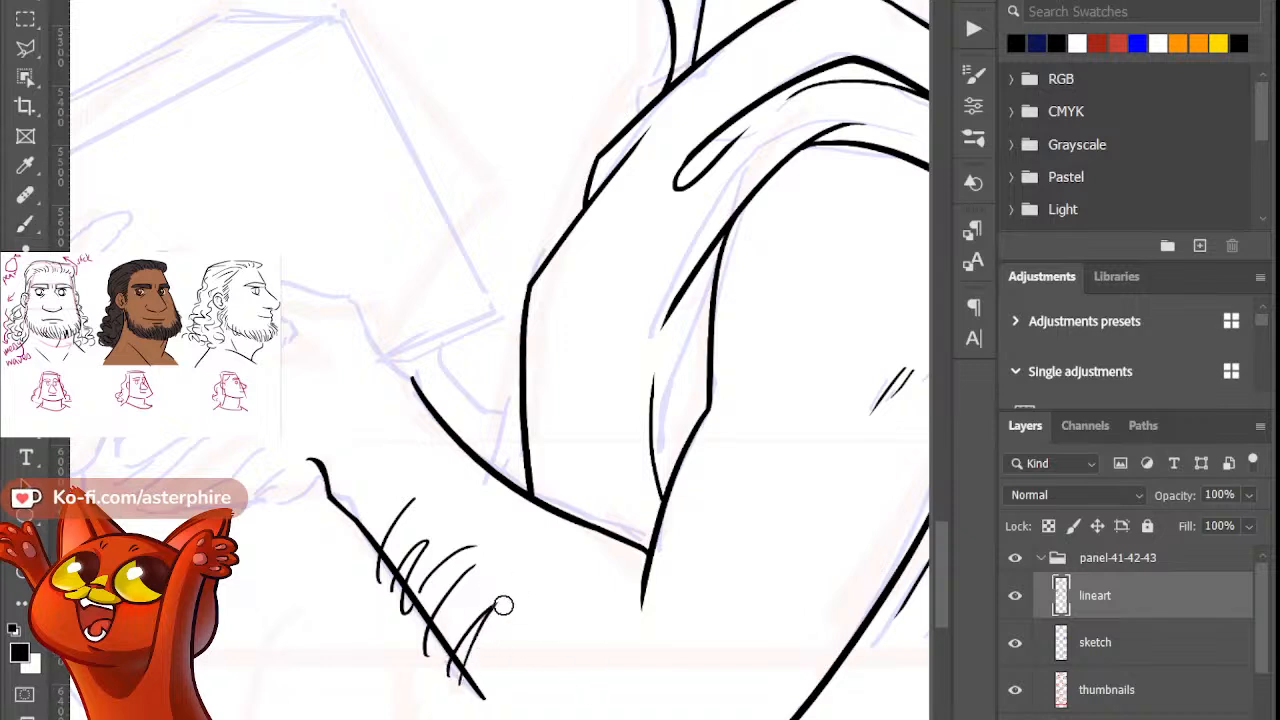
Step: Doodle a small boat with a windowed cabin and side floats in the empty space above the sketched hands
{"action": "key", "text": "b"}
{"action": "scroll", "coordinate": [540, 654], "scroll_direction": "left", "scroll_amount": 5}
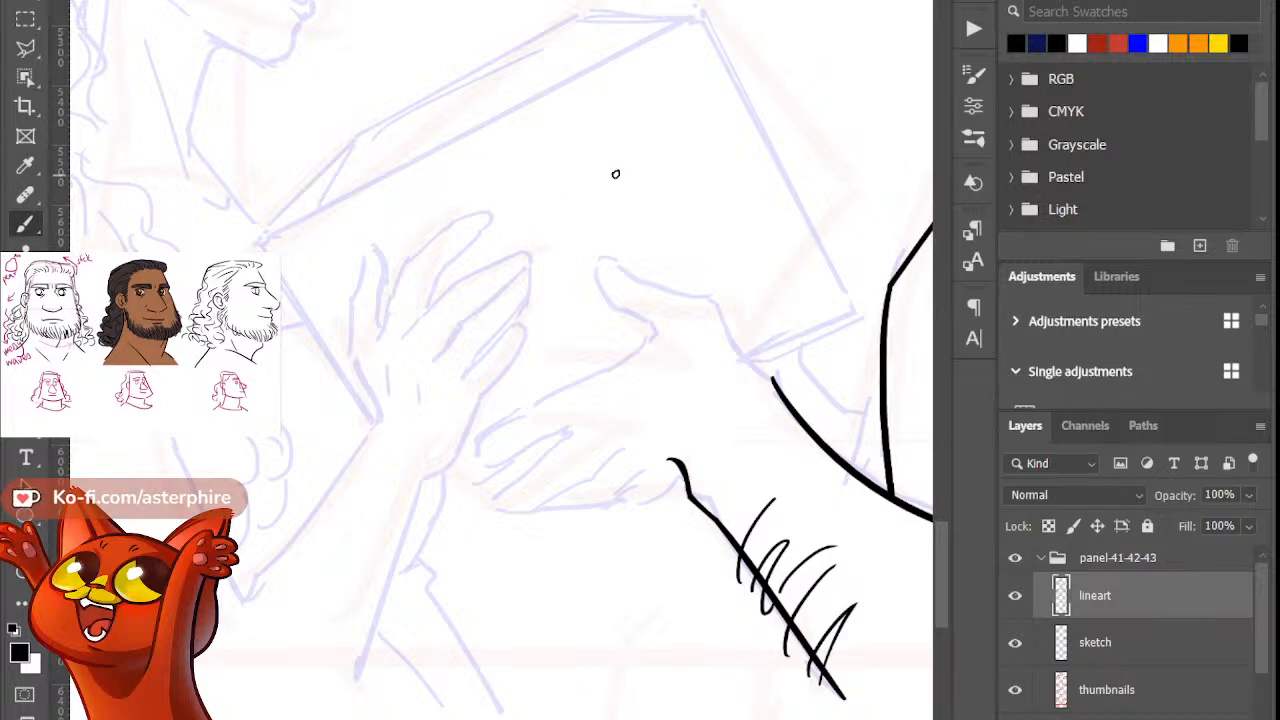
{"action": "mouse_move", "coordinate": [558, 181]}
{"action": "left_mouse_down"}
{"action": "mouse_move", "coordinate": [611, 179]}
{"action": "mouse_move", "coordinate": [660, 200]}
{"action": "mouse_move", "coordinate": [555, 190]}
{"action": "mouse_move", "coordinate": [631, 138]}
{"action": "mouse_move", "coordinate": [708, 128]}
{"action": "left_mouse_up"}
{"action": "left_click_drag", "start_coordinate": [572, 146], "coordinate": [691, 140]}
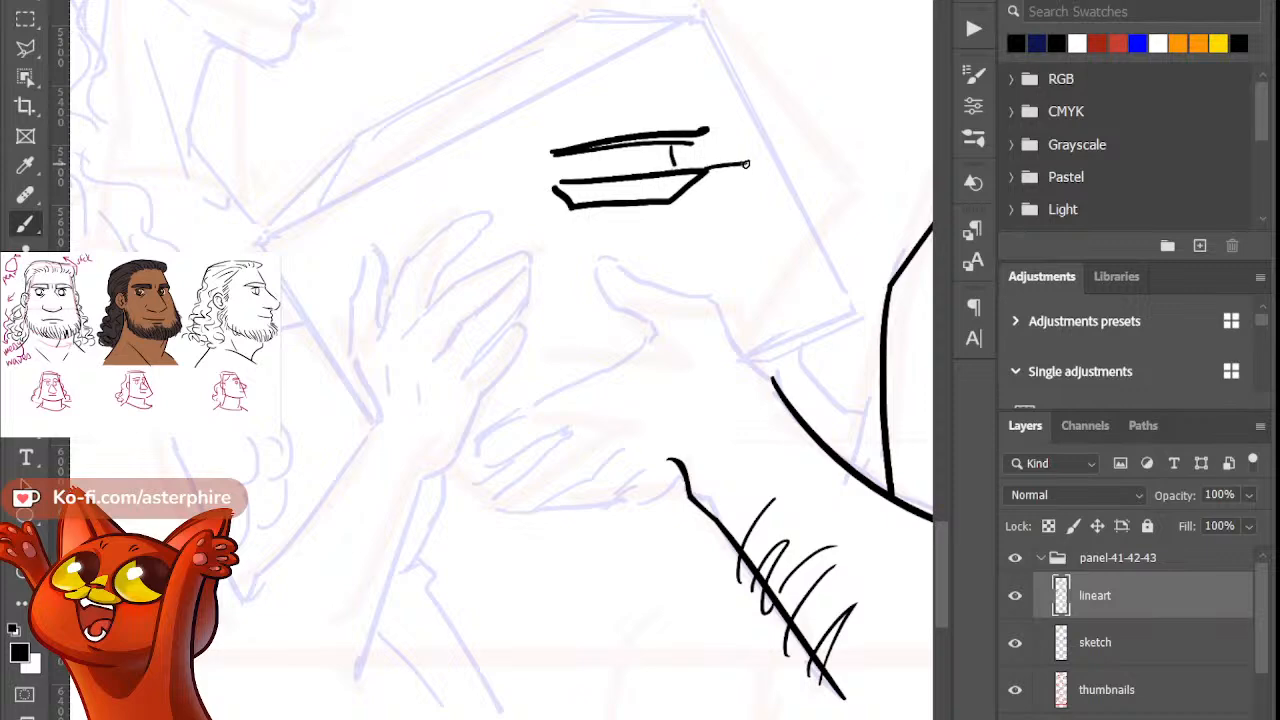
{"action": "mouse_move", "coordinate": [548, 163]}
{"action": "left_mouse_down"}
{"action": "mouse_move", "coordinate": [553, 190]}
{"action": "mouse_move", "coordinate": [662, 160]}
{"action": "left_mouse_up"}
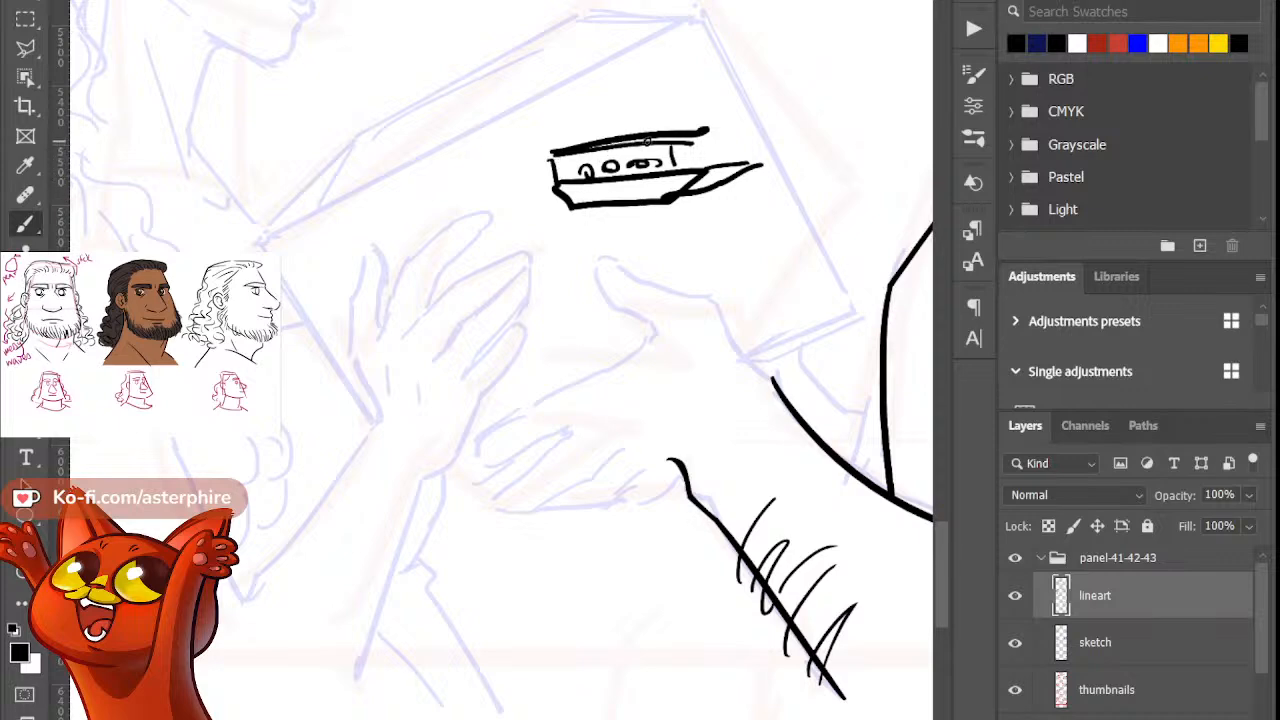
{"action": "mouse_move", "coordinate": [556, 180]}
{"action": "left_mouse_down"}
{"action": "mouse_move", "coordinate": [498, 162]}
{"action": "mouse_move", "coordinate": [485, 224]}
{"action": "mouse_move", "coordinate": [666, 213]}
{"action": "mouse_move", "coordinate": [463, 224]}
{"action": "left_mouse_up"}
{"action": "left_click", "coordinate": [511, 216]}
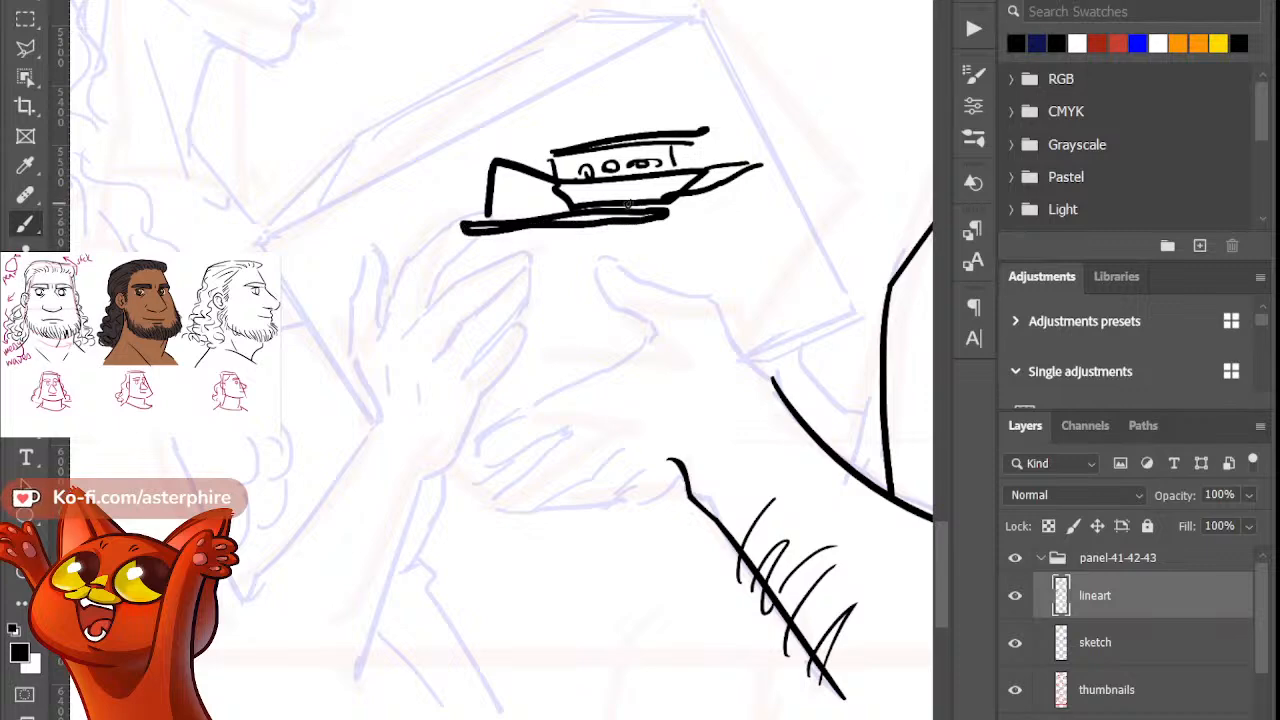
{"action": "mouse_move", "coordinate": [652, 214]}
{"action": "left_mouse_down"}
{"action": "mouse_move", "coordinate": [704, 160]}
{"action": "mouse_move", "coordinate": [781, 181]}
{"action": "mouse_move", "coordinate": [714, 190]}
{"action": "left_mouse_up"}
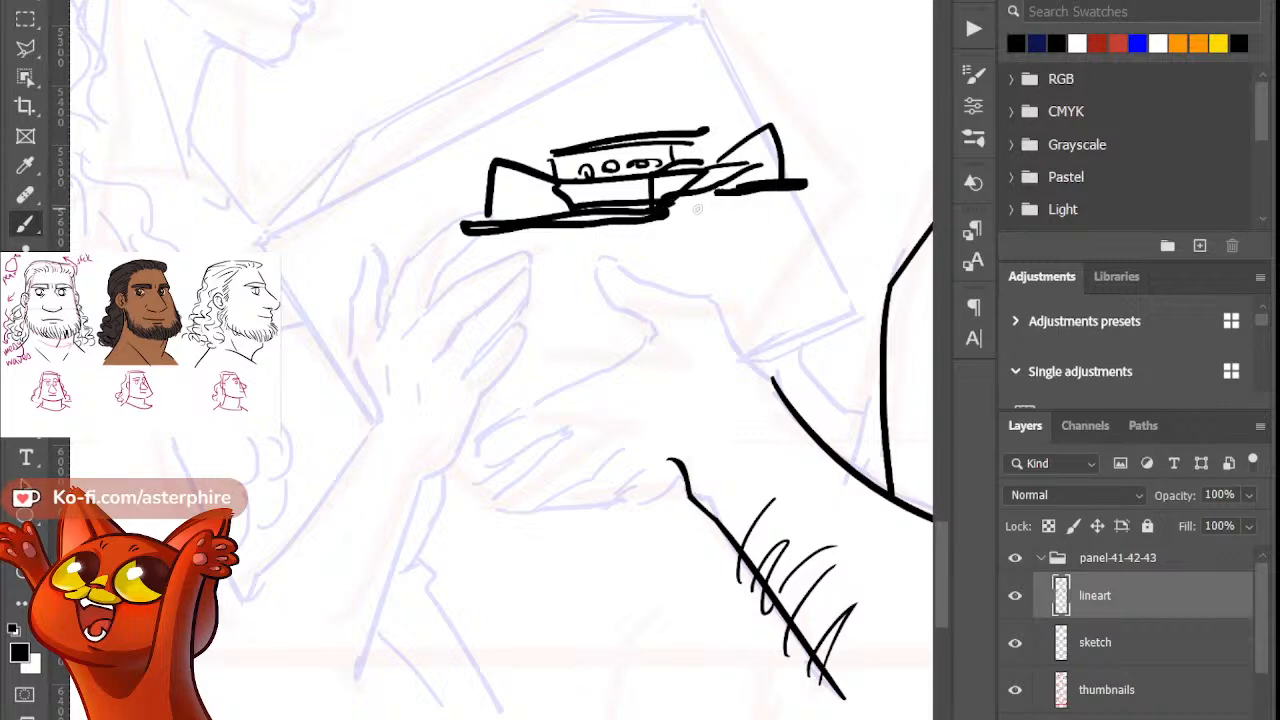
Step: Delete the boat doodle from the lineart layer and clear the selection
{"action": "key", "text": "m"}
{"action": "left_click_drag", "start_coordinate": [610, 250], "coordinate": [822, 278]}
{"action": "key", "text": "Delete"}
{"action": "key", "text": "ctrl+d"}
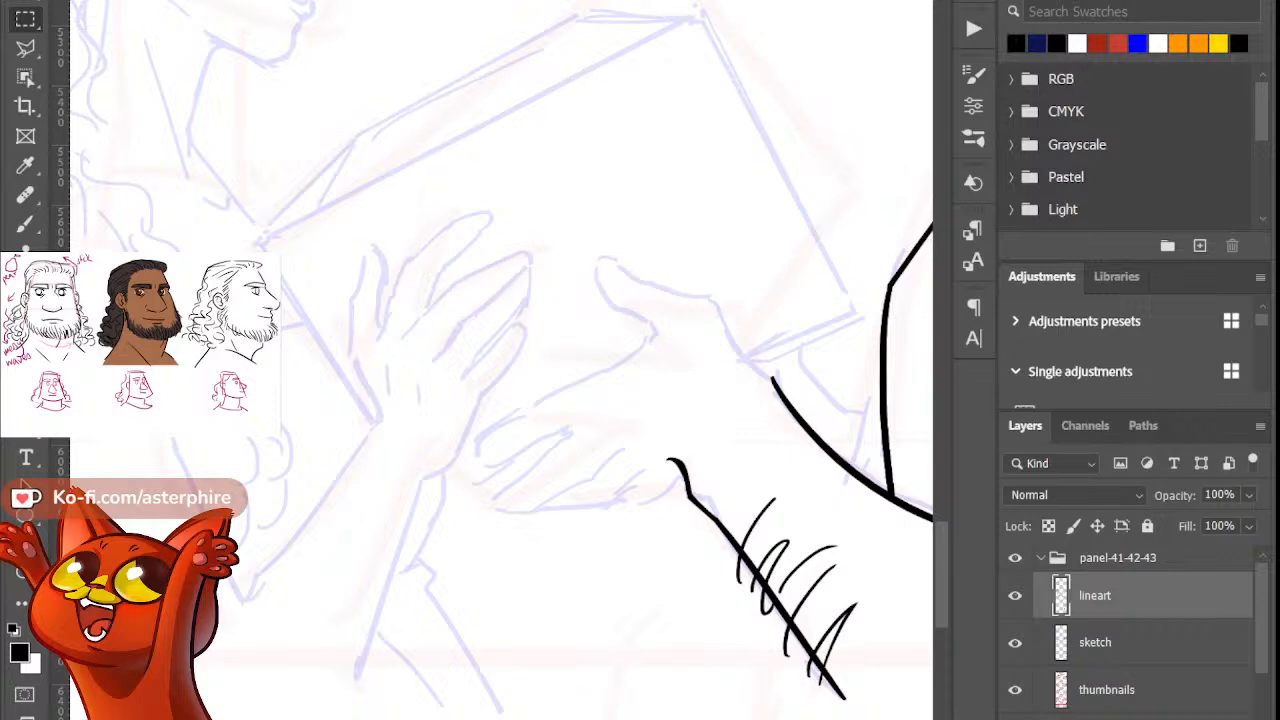
Step: Doodle a central pointed oval framed by two narrow upright panels, with connecting lines and small brackets inside
{"action": "key", "text": "b"}
{"action": "mouse_move", "coordinate": [520, 198]}
{"action": "left_mouse_down"}
{"action": "mouse_move", "coordinate": [552, 190]}
{"action": "mouse_move", "coordinate": [521, 197]}
{"action": "left_mouse_up"}
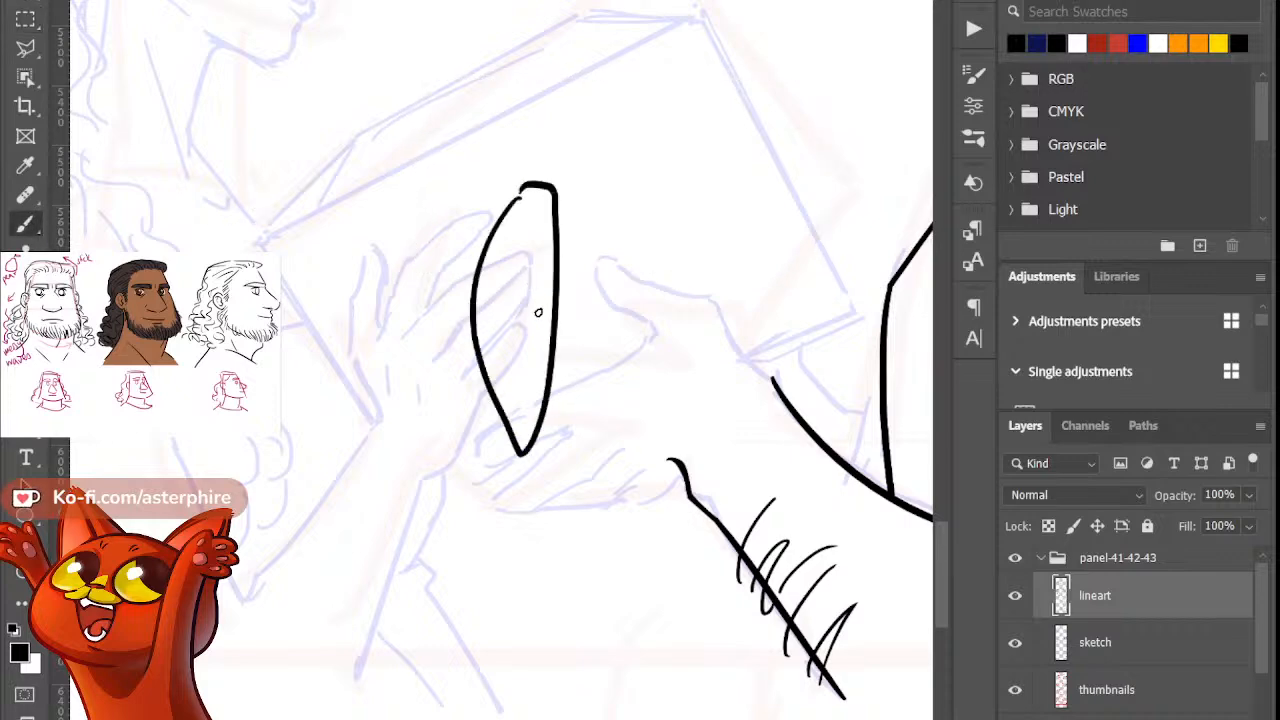
{"action": "mouse_move", "coordinate": [423, 193]}
{"action": "left_mouse_down"}
{"action": "mouse_move", "coordinate": [411, 424]}
{"action": "mouse_move", "coordinate": [448, 182]}
{"action": "left_mouse_up"}
{"action": "mouse_move", "coordinate": [620, 245]}
{"action": "left_mouse_down"}
{"action": "mouse_move", "coordinate": [630, 462]}
{"action": "mouse_move", "coordinate": [653, 168]}
{"action": "left_mouse_up"}
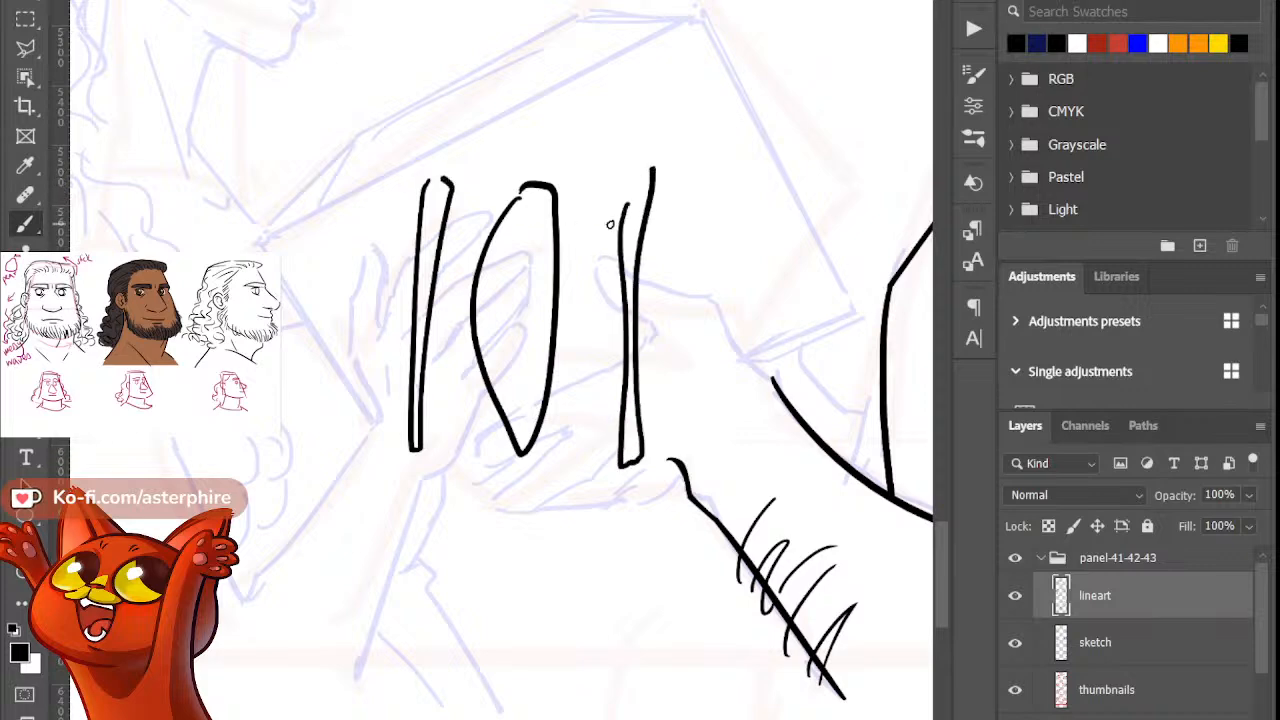
{"action": "left_click_drag", "start_coordinate": [437, 187], "coordinate": [635, 190]}
{"action": "mouse_move", "coordinate": [402, 447]}
{"action": "left_mouse_down"}
{"action": "mouse_move", "coordinate": [490, 440]}
{"action": "mouse_move", "coordinate": [635, 458]}
{"action": "left_mouse_up"}
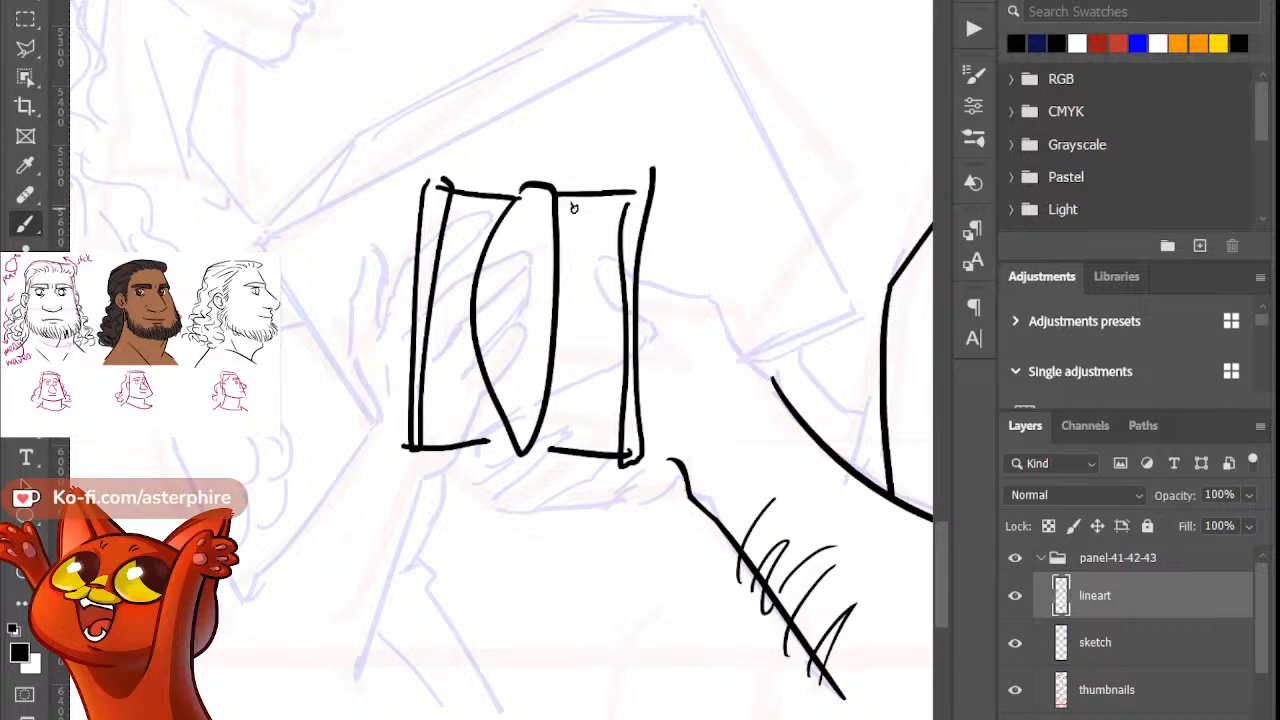
{"action": "mouse_move", "coordinate": [575, 217]}
{"action": "left_mouse_down"}
{"action": "mouse_move", "coordinate": [615, 204]}
{"action": "mouse_move", "coordinate": [612, 226]}
{"action": "left_mouse_up"}
{"action": "left_click_drag", "start_coordinate": [457, 195], "coordinate": [464, 210]}
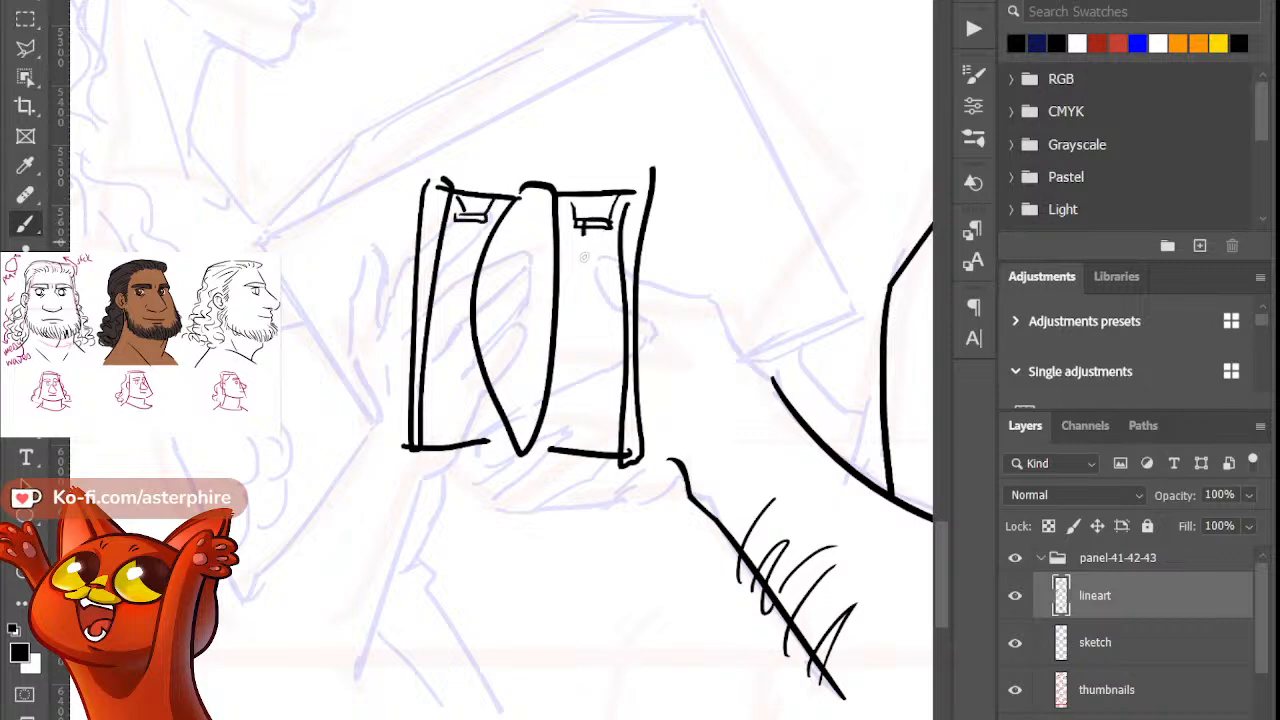
Step: Doodle a small dark figure hanging from the bracket between the oval and the adjacent upright panel
{"action": "mouse_move", "coordinate": [583, 222]}
{"action": "left_mouse_down"}
{"action": "mouse_move", "coordinate": [583, 264]}
{"action": "mouse_move", "coordinate": [599, 256]}
{"action": "mouse_move", "coordinate": [577, 358]}
{"action": "left_mouse_up"}
{"action": "left_click_drag", "start_coordinate": [600, 279], "coordinate": [598, 425]}
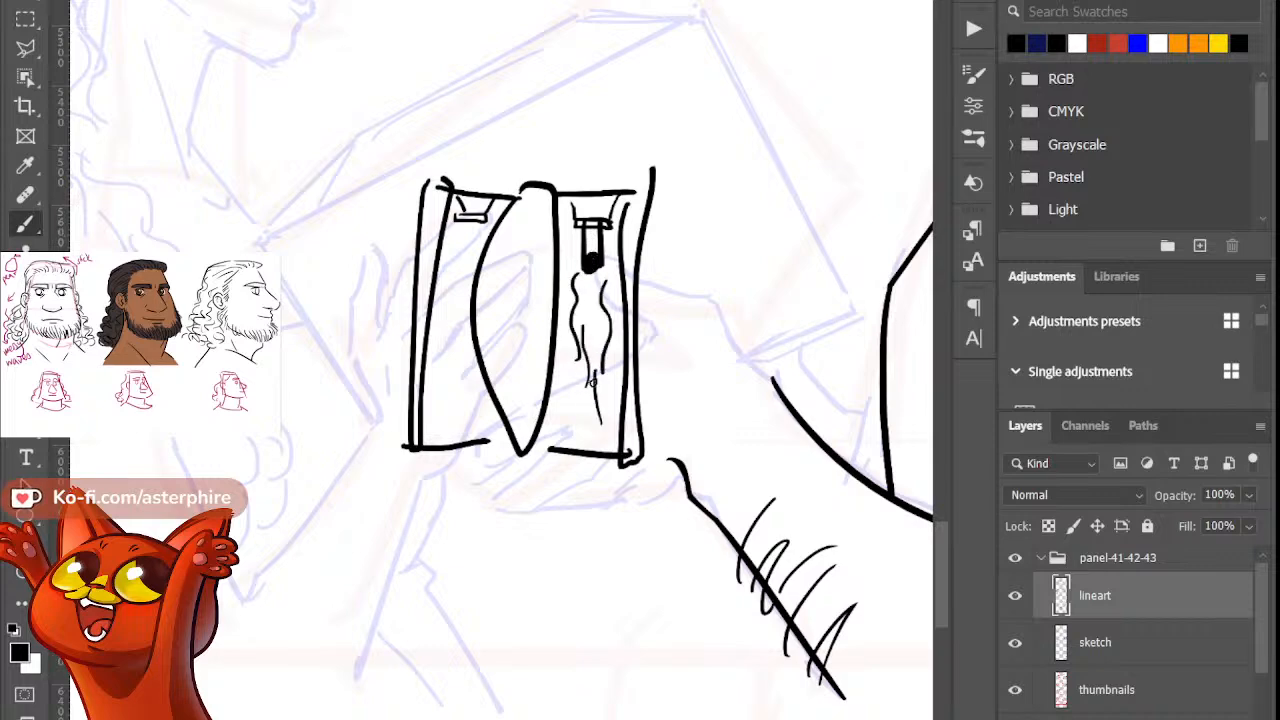
{"action": "left_click_drag", "start_coordinate": [583, 230], "coordinate": [577, 274]}
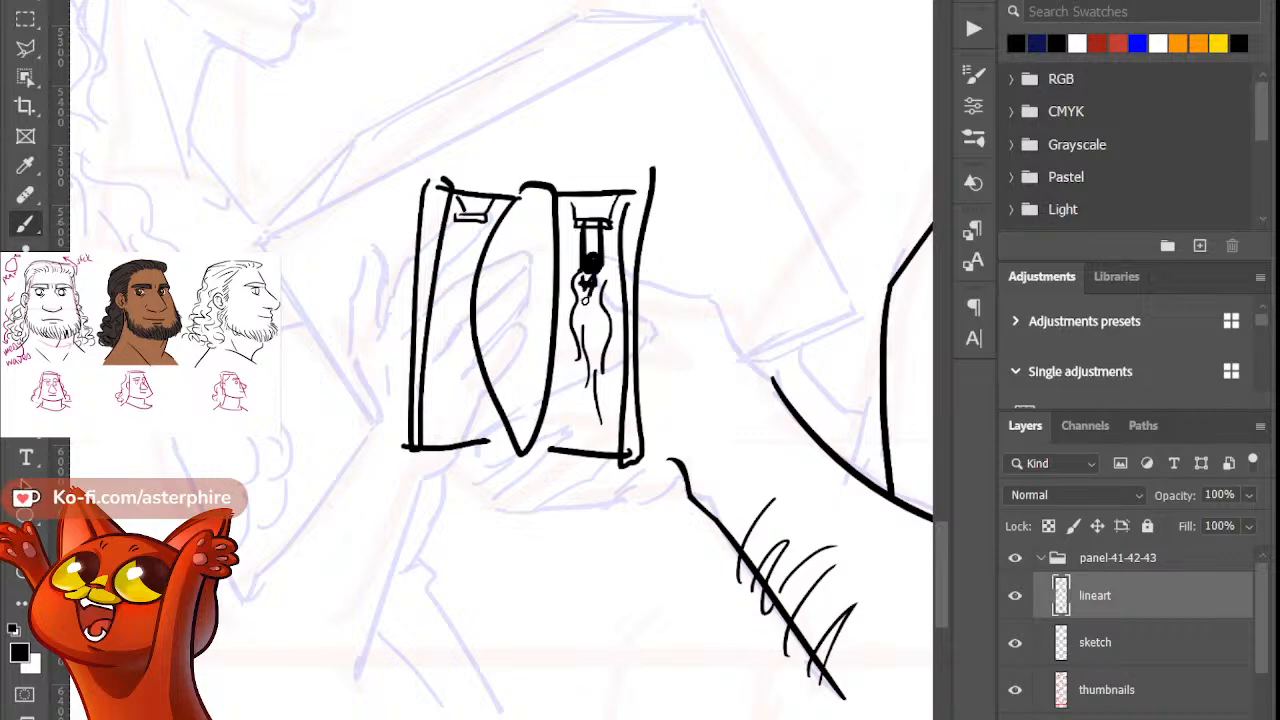
{"action": "left_click_drag", "start_coordinate": [589, 262], "coordinate": [593, 300]}
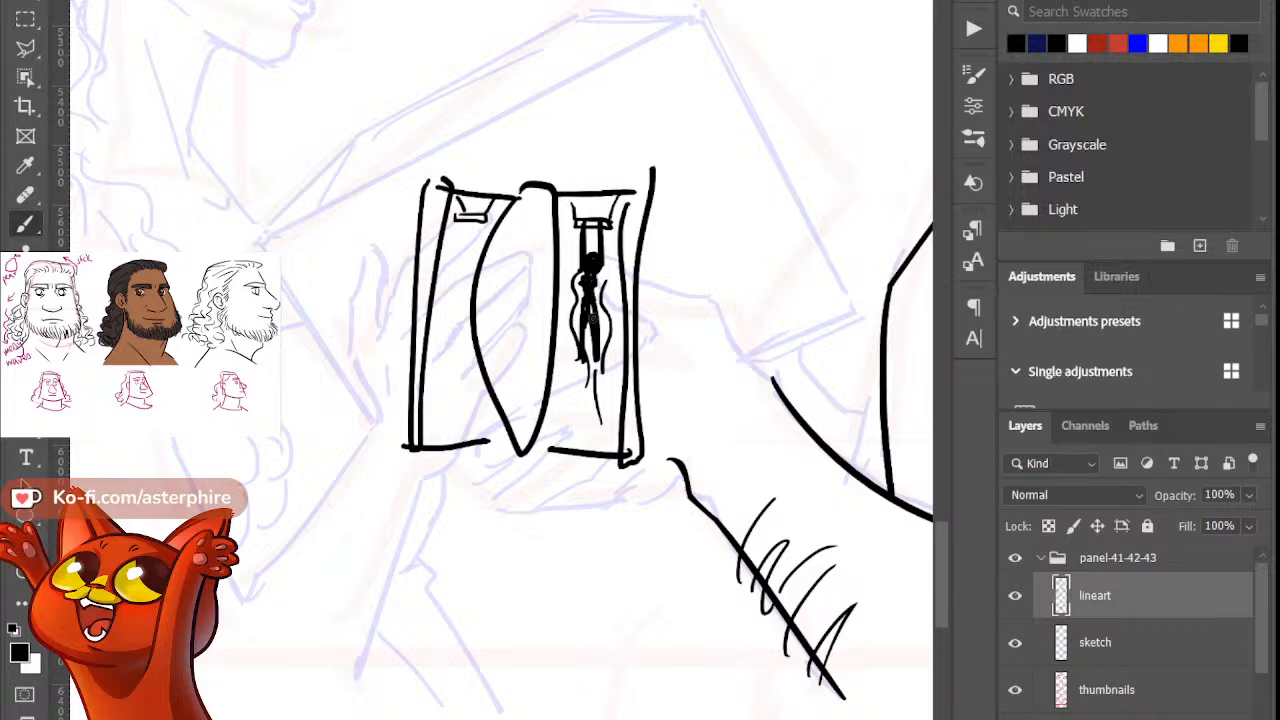
Step: Doodle two vertical lines with cloud puffs below the oval structure and a small scribble above it
{"action": "left_click_drag", "start_coordinate": [497, 468], "coordinate": [491, 580]}
{"action": "mouse_move", "coordinate": [541, 460]}
{"action": "left_mouse_down"}
{"action": "mouse_move", "coordinate": [541, 578]}
{"action": "mouse_move", "coordinate": [560, 653]}
{"action": "left_mouse_up"}
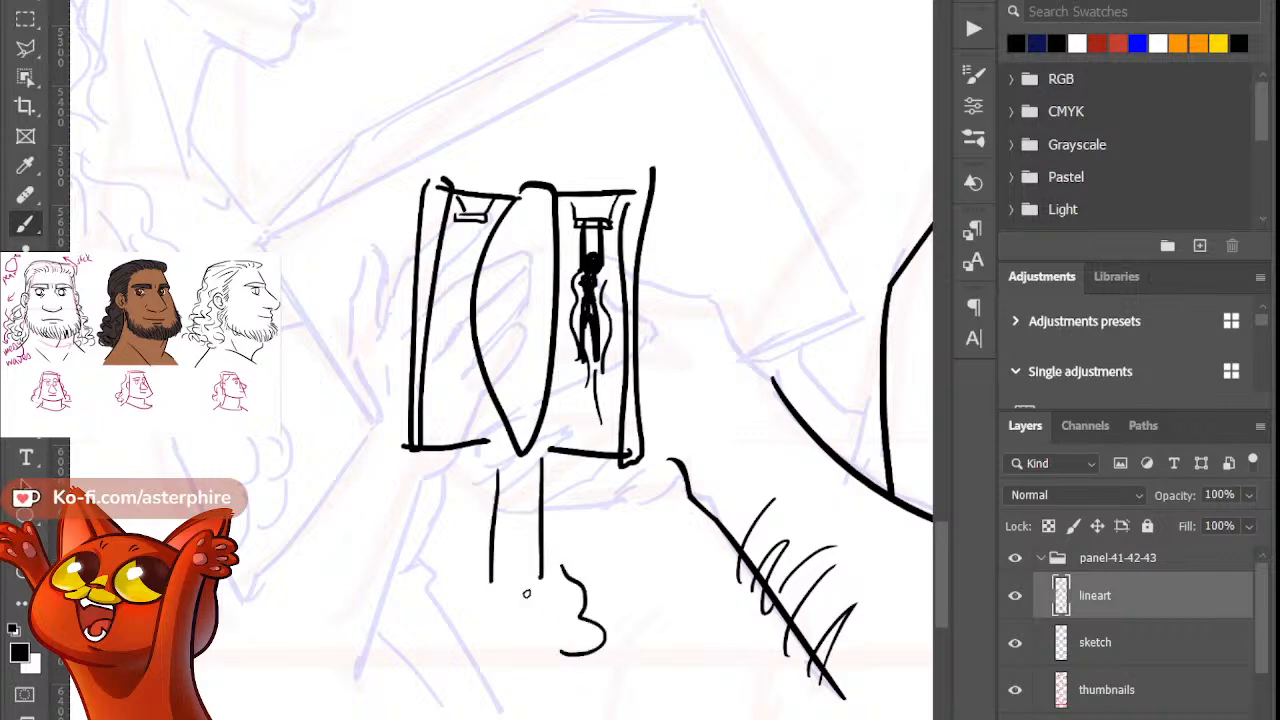
{"action": "mouse_move", "coordinate": [472, 576]}
{"action": "left_mouse_down"}
{"action": "mouse_move", "coordinate": [482, 677]}
{"action": "mouse_move", "coordinate": [521, 664]}
{"action": "left_mouse_up"}
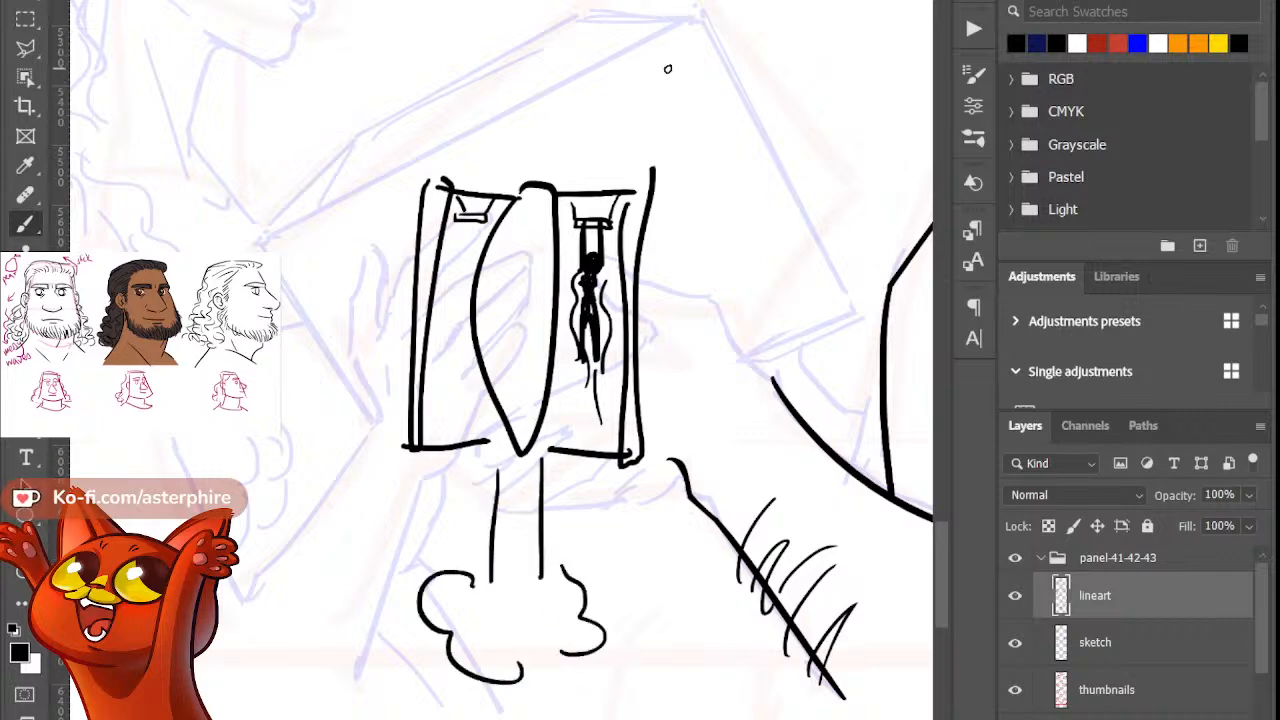
{"action": "left_click_drag", "start_coordinate": [668, 69], "coordinate": [706, 166]}
{"action": "left_click_drag", "start_coordinate": [698, 80], "coordinate": [720, 155]}
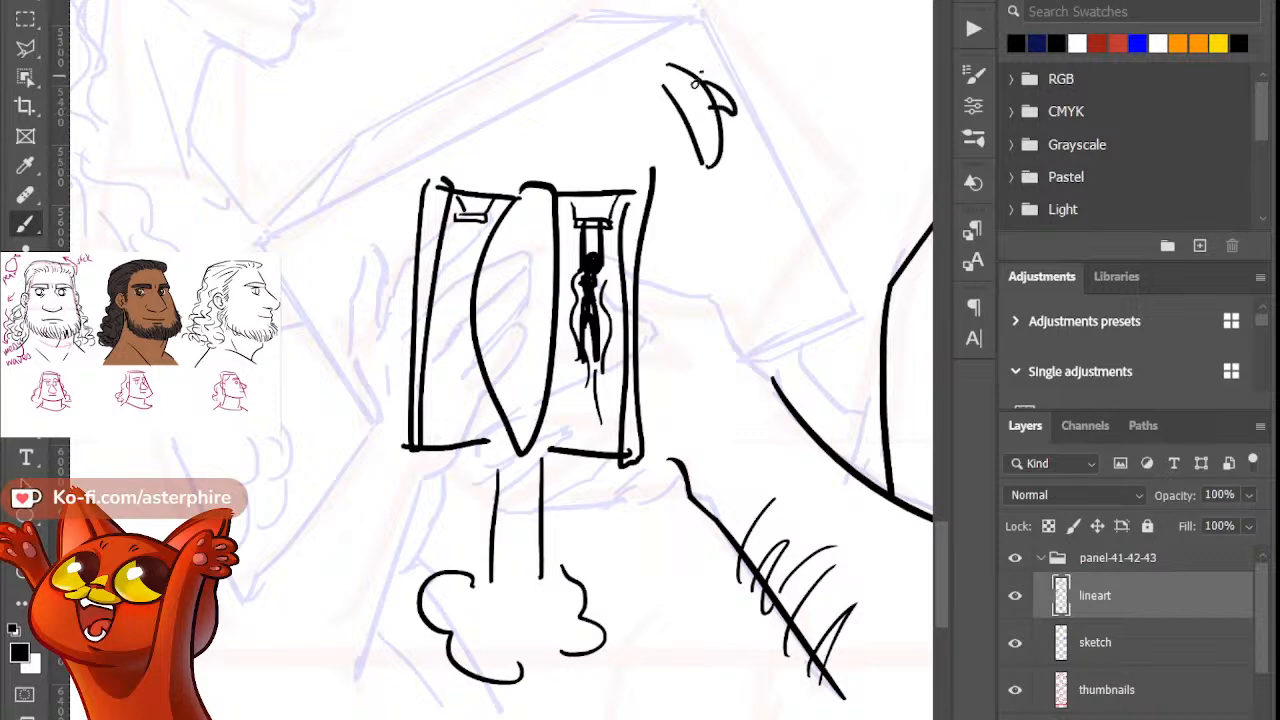
{"action": "left_click_drag", "start_coordinate": [704, 73], "coordinate": [701, 101]}
{"action": "left_click_drag", "start_coordinate": [702, 118], "coordinate": [718, 129]}
{"action": "left_click_drag", "start_coordinate": [732, 148], "coordinate": [736, 202]}
{"action": "left_click_drag", "start_coordinate": [727, 196], "coordinate": [725, 225]}
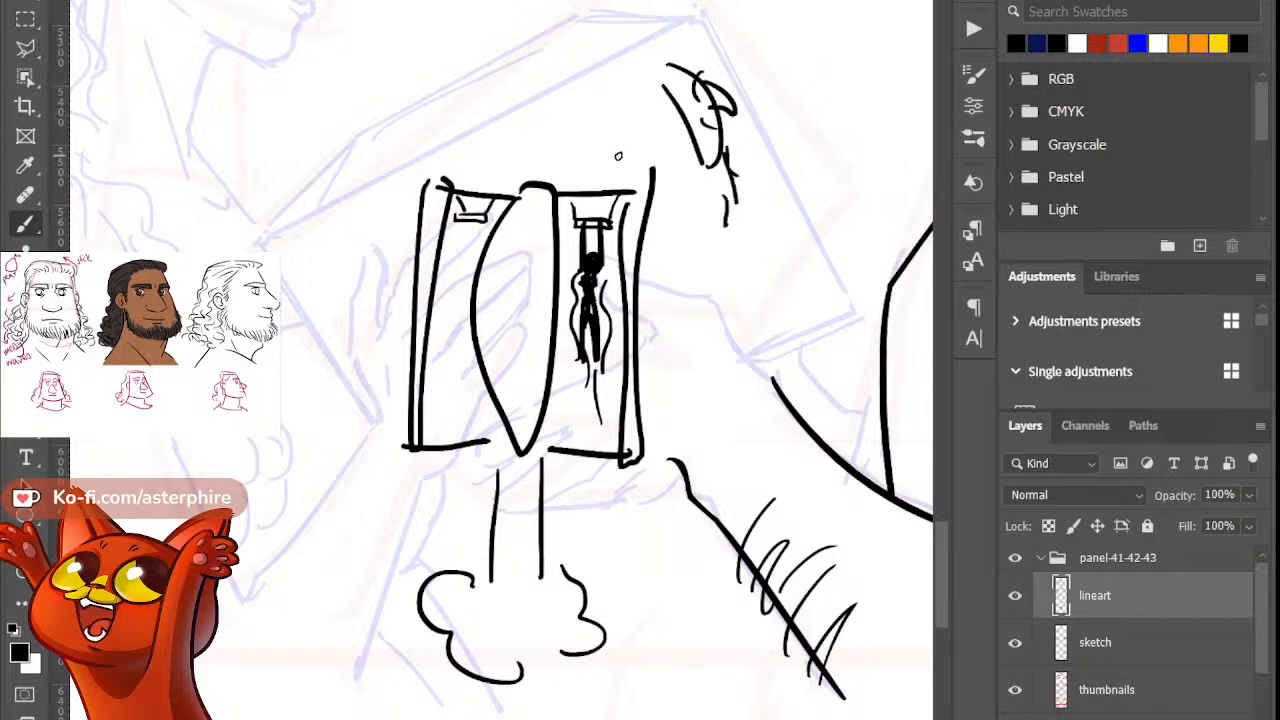
Step: Delete the oval structure, cloud puffs and scribble from the lineart layer, and clear the selection
{"action": "left_click", "coordinate": [25, 19]}
{"action": "mouse_move", "coordinate": [361, 80]}
{"action": "left_mouse_down"}
{"action": "mouse_move", "coordinate": [524, 509]}
{"action": "mouse_move", "coordinate": [633, 710]}
{"action": "mouse_move", "coordinate": [656, 716]}
{"action": "left_mouse_up"}
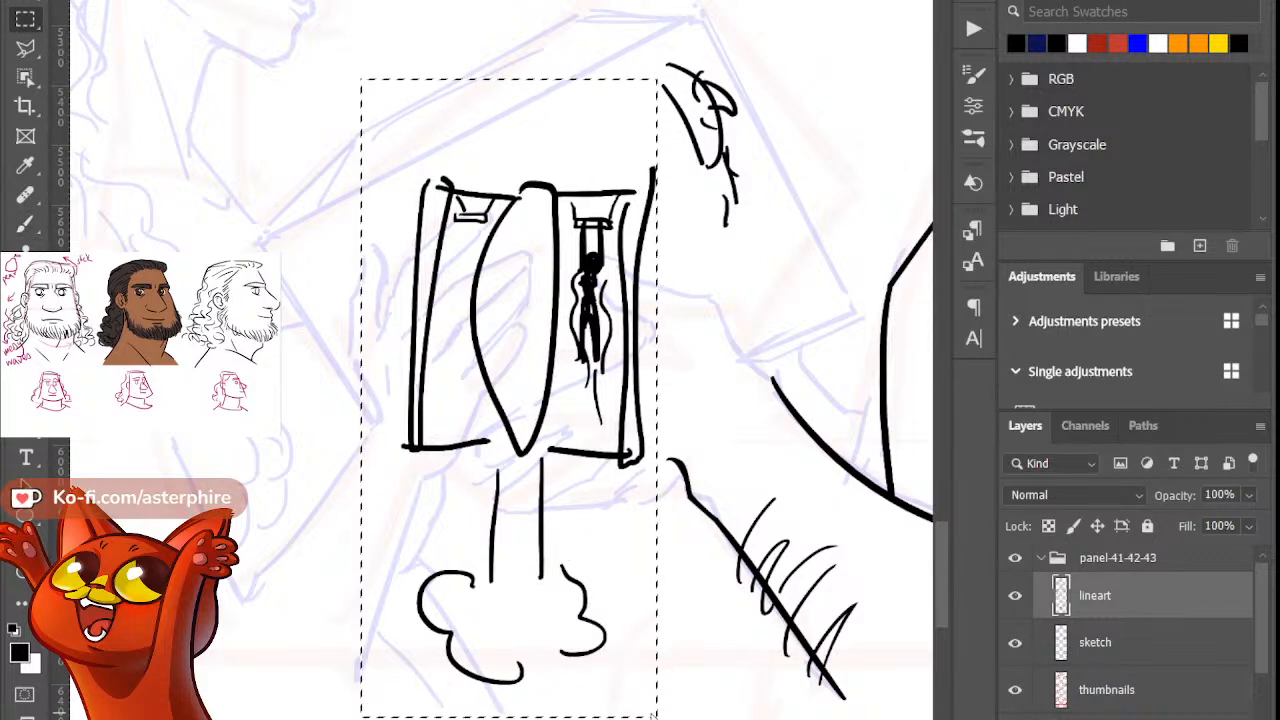
{"action": "key", "text": "Delete"}
{"action": "left_click_drag", "start_coordinate": [613, 31], "coordinate": [800, 350]}
{"action": "key", "text": "Delete"}
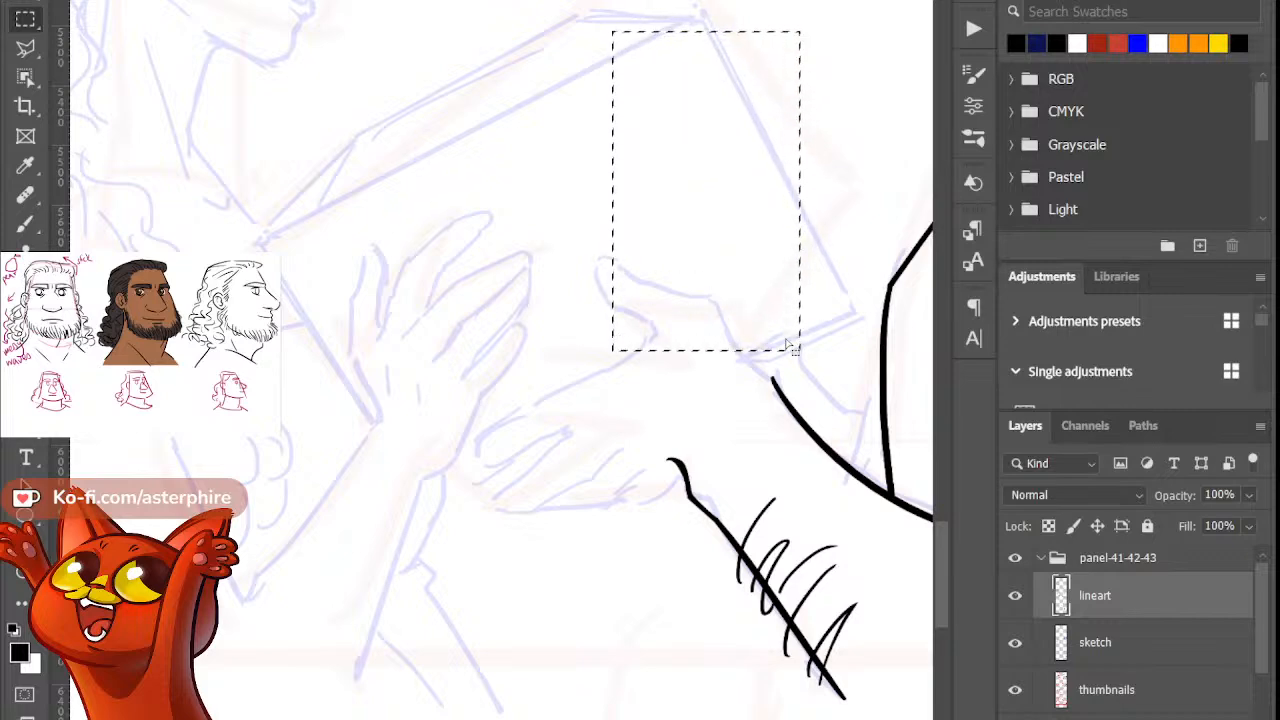
{"action": "key", "text": "ctrl+d"}
Step: Ink the upper edge of the outstretched thumb over the sketch, redoing the stroke until it follows the thumb's shape
{"action": "key", "text": "e"}
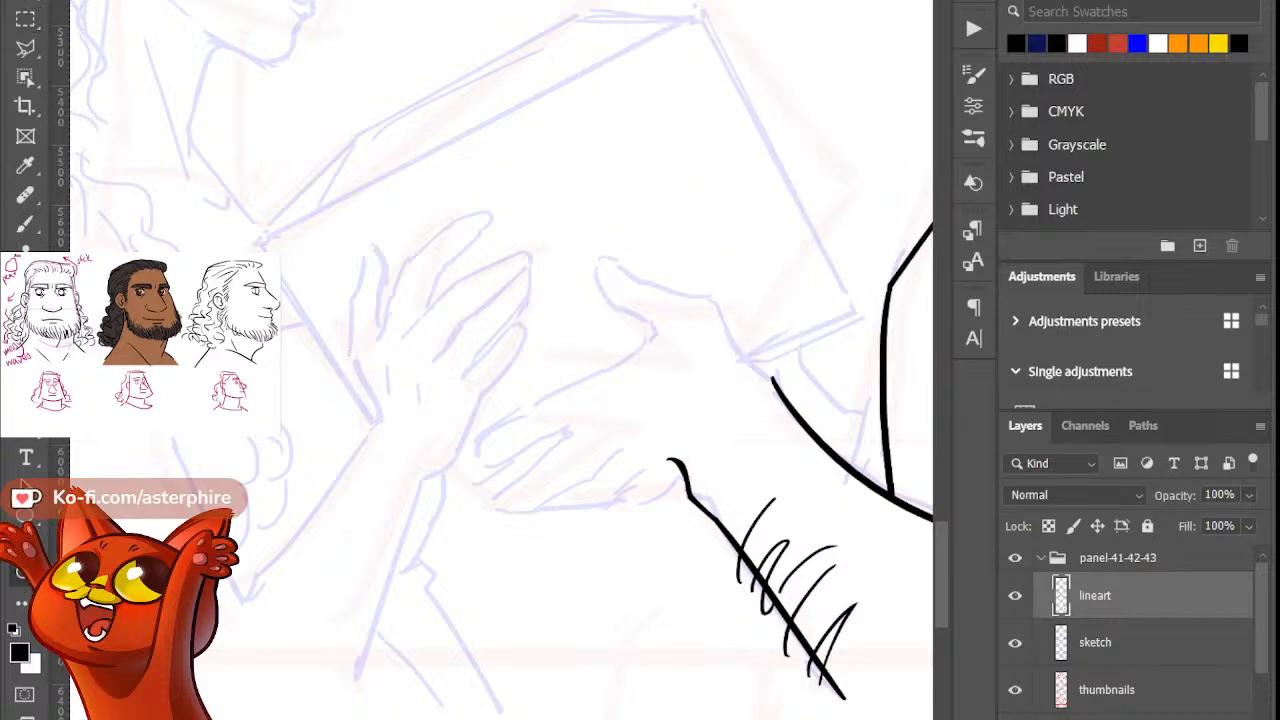
{"action": "scroll", "coordinate": [501, 360], "scroll_direction": "right", "scroll_amount": 3}
{"action": "scroll", "coordinate": [501, 360], "scroll_direction": "left", "scroll_amount": 1}
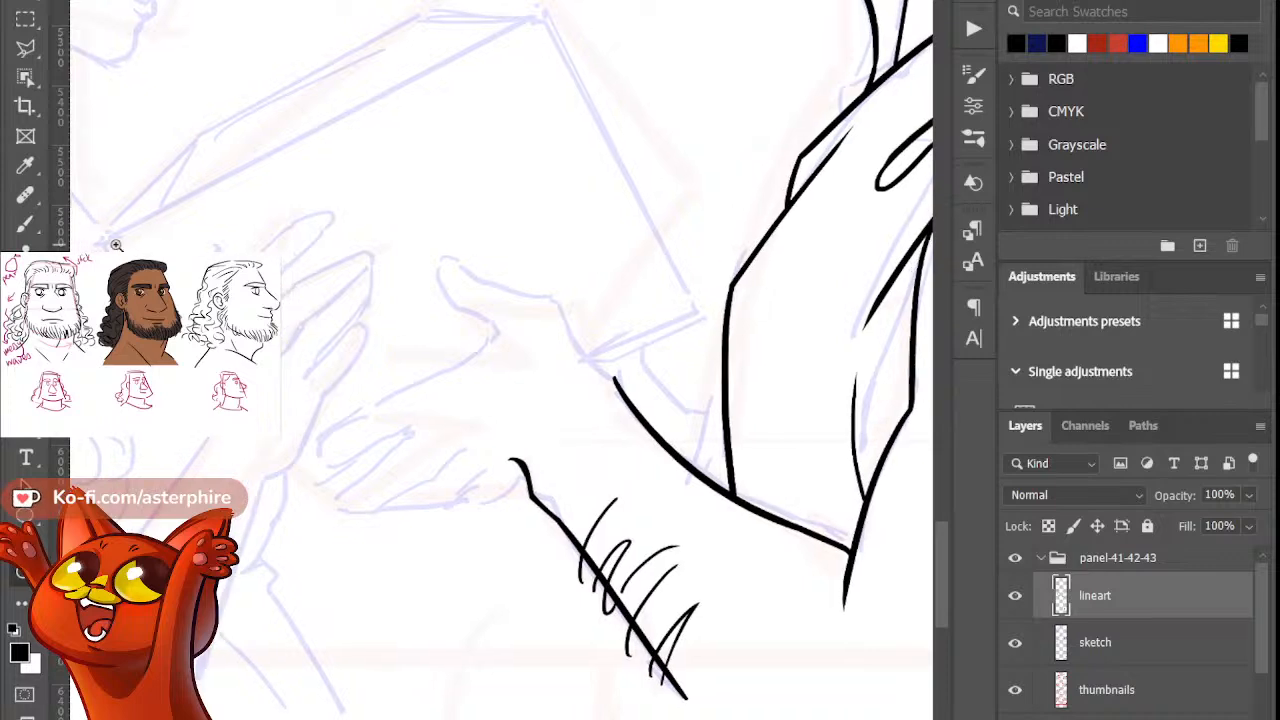
{"action": "key", "text": "b"}
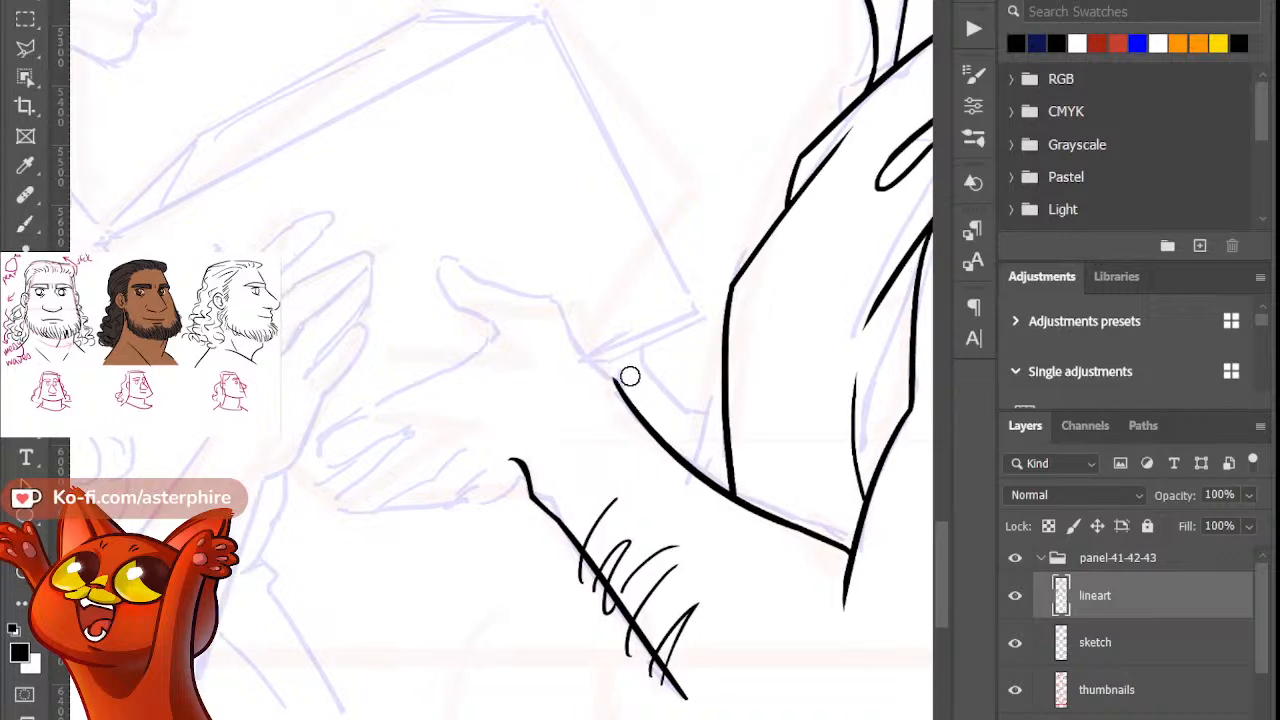
{"action": "left_click_drag", "start_coordinate": [437, 260], "coordinate": [500, 289]}
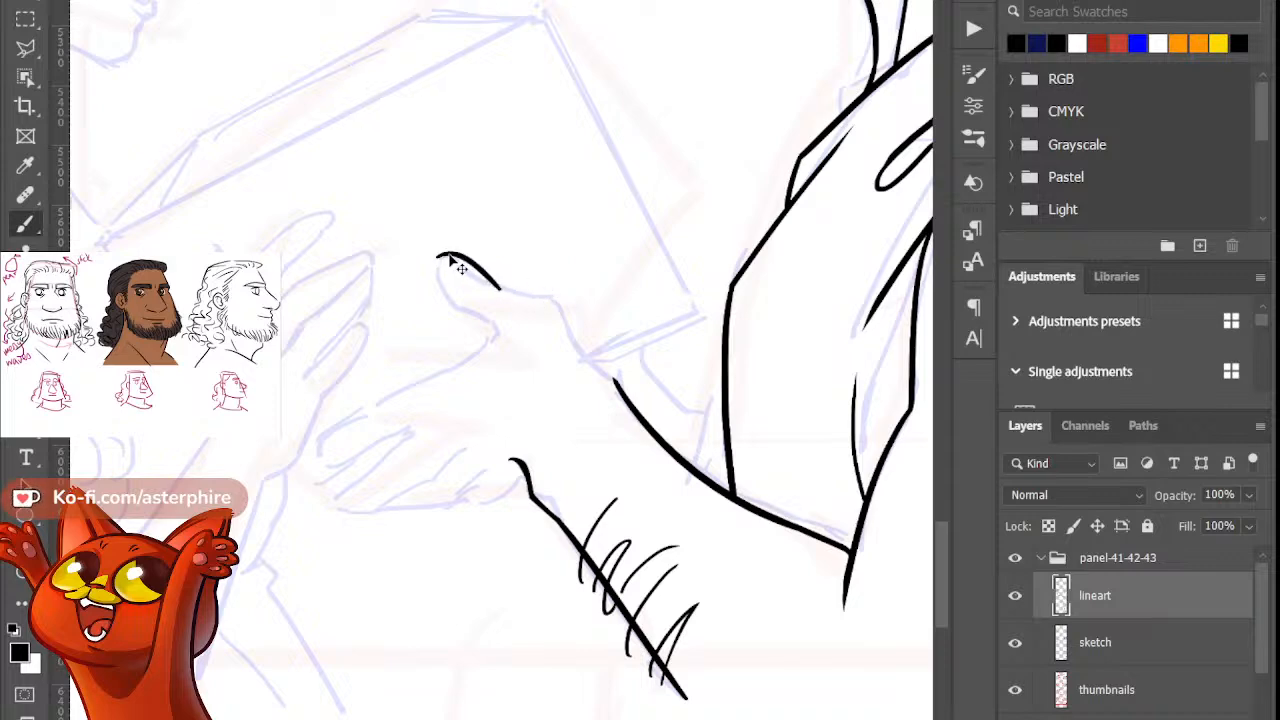
{"action": "key", "text": "ctrl+z"}
{"action": "left_click_drag", "start_coordinate": [449, 252], "coordinate": [500, 287]}
{"action": "key", "text": "ctrl+z"}
{"action": "mouse_move", "coordinate": [446, 252]}
{"action": "left_mouse_down"}
{"action": "mouse_move", "coordinate": [503, 282]}
{"action": "mouse_move", "coordinate": [488, 285]}
{"action": "mouse_move", "coordinate": [477, 278]}
{"action": "mouse_move", "coordinate": [556, 309]}
{"action": "left_mouse_up"}
{"action": "key", "text": "ctrl+z"}
{"action": "key", "text": "ctrl+z"}
{"action": "left_click_drag", "start_coordinate": [480, 282], "coordinate": [552, 303]}
{"action": "key", "text": "ctrl+z"}
{"action": "left_click_drag", "start_coordinate": [480, 282], "coordinate": [567, 296]}
{"action": "key", "text": "ctrl+z"}
{"action": "key", "text": "ctrl+z"}
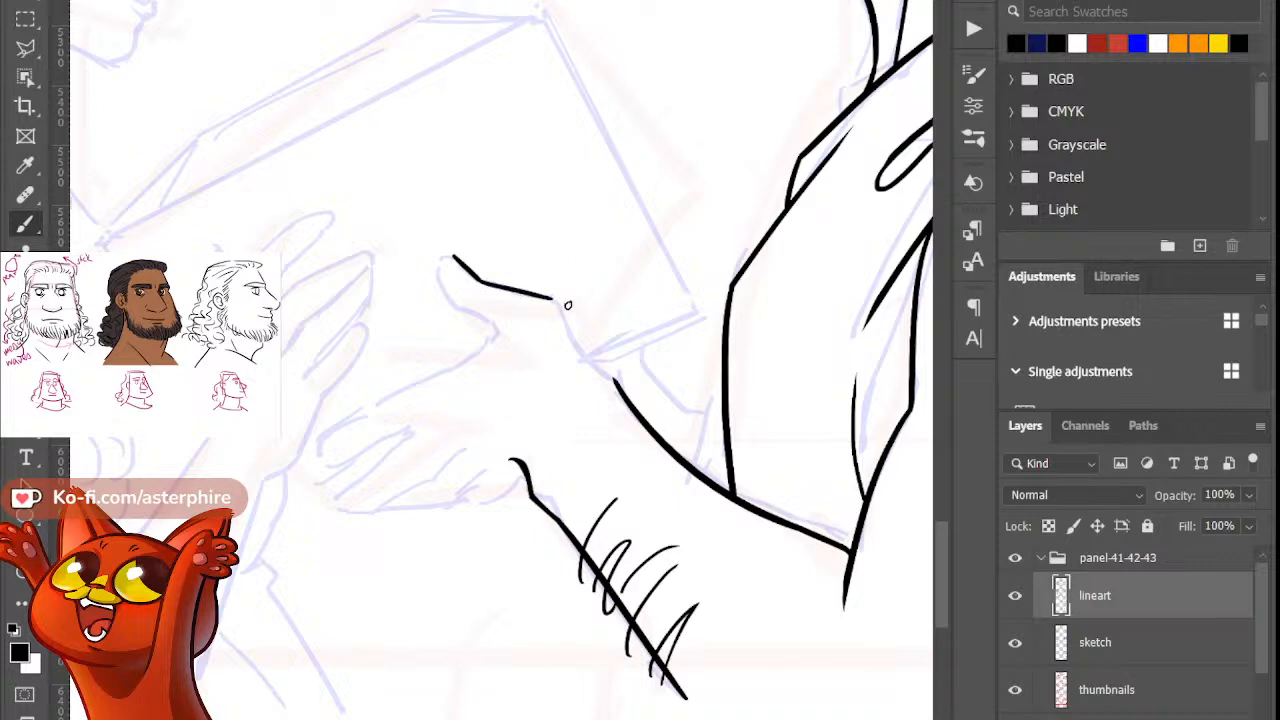
Step: Refine the thumb's upper contour into a smooth curve extending to the thumb's base
{"action": "key", "text": "e"}
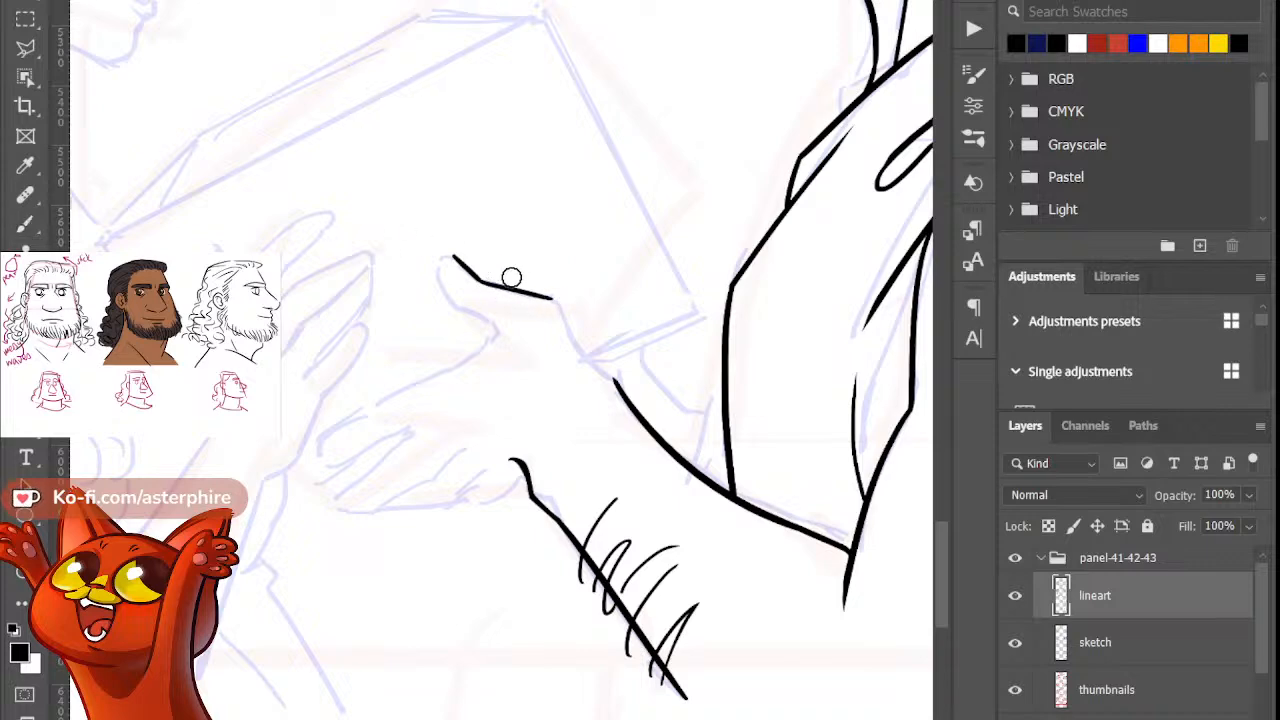
{"action": "key", "text": "b"}
{"action": "left_click_drag", "start_coordinate": [480, 282], "coordinate": [566, 298]}
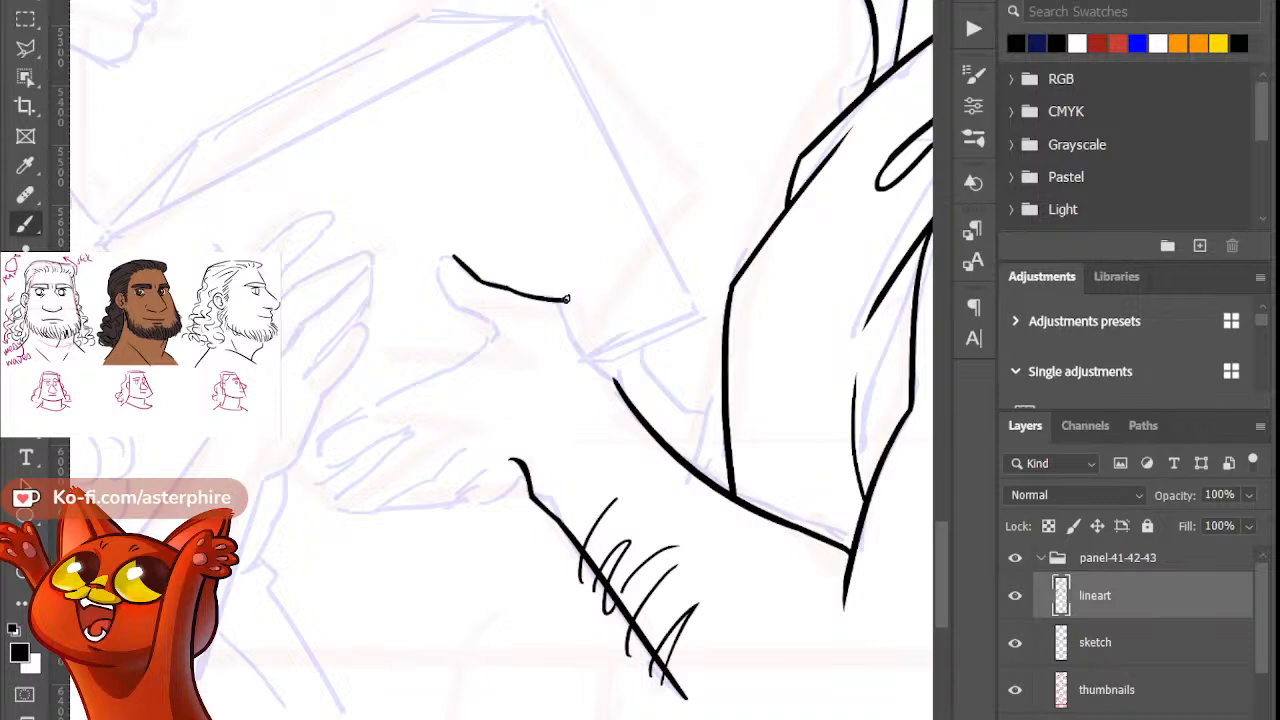
{"action": "key", "text": "ctrl+z"}
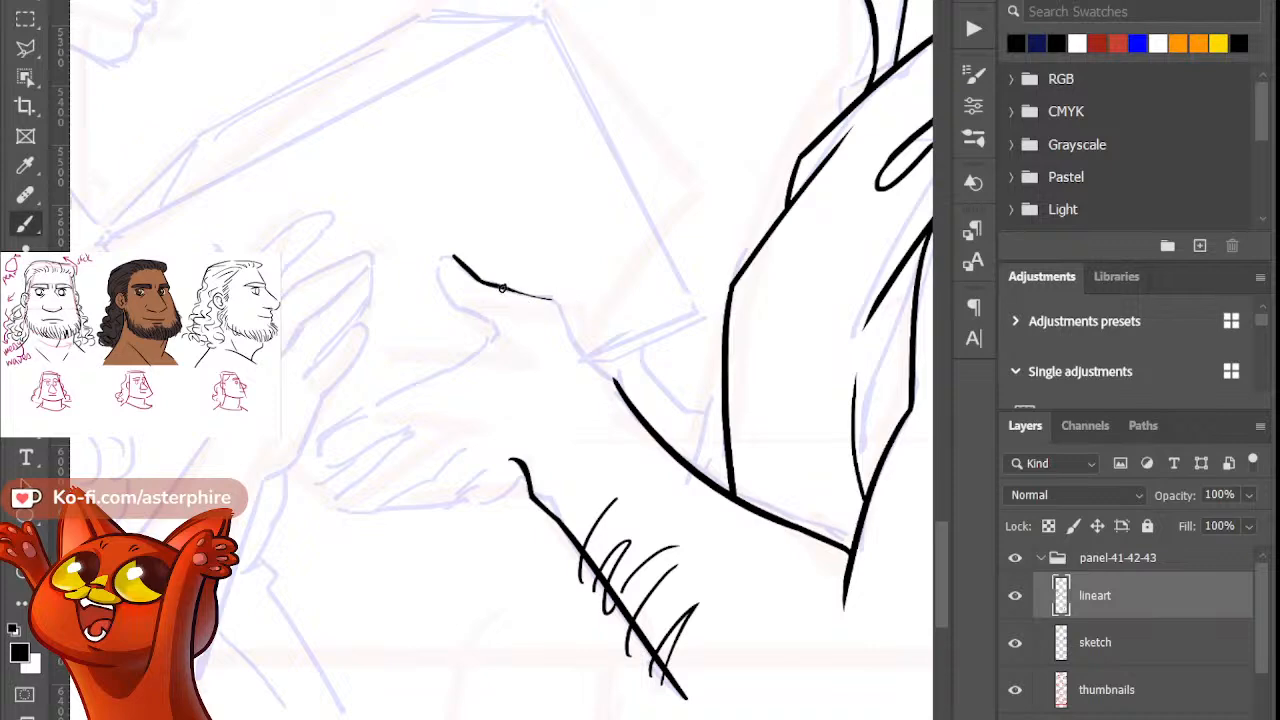
{"action": "key", "text": "e"}
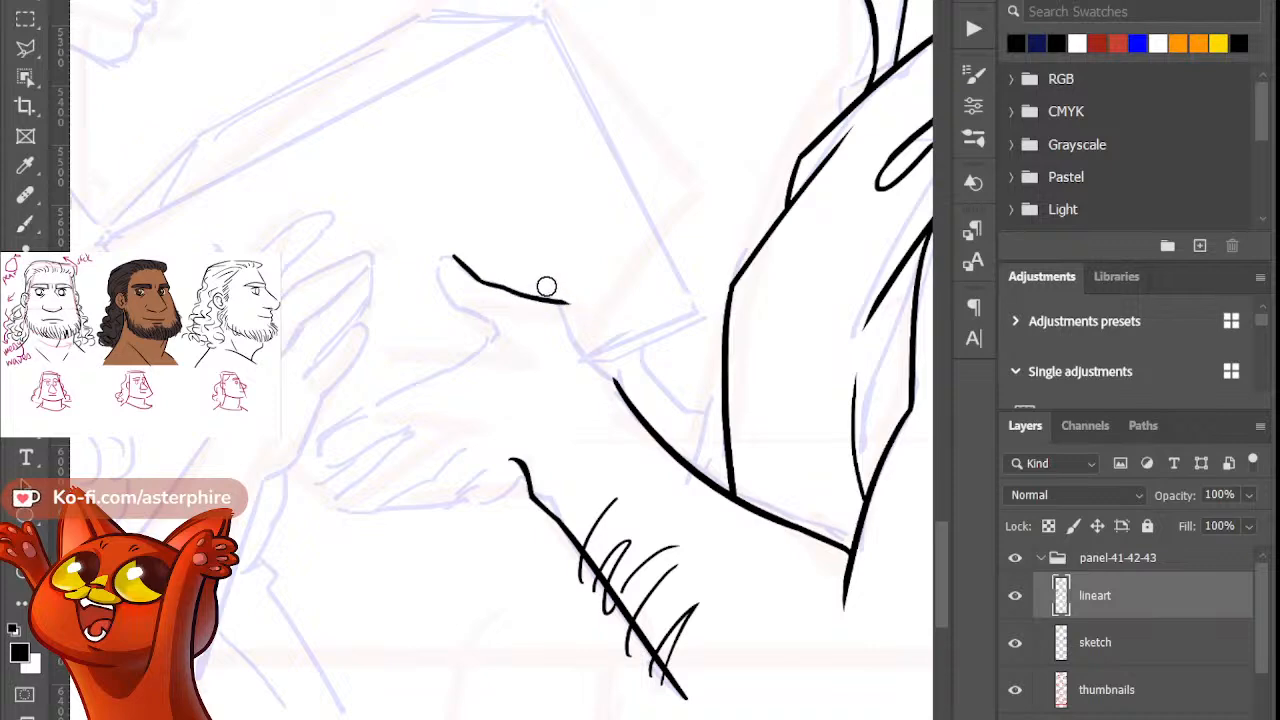
Step: Ink the contour from the thumb's base down the wrist to join the forearm line, redoing it until it connects smoothly
{"action": "key", "text": "b"}
{"action": "left_click_drag", "start_coordinate": [556, 298], "coordinate": [591, 363]}
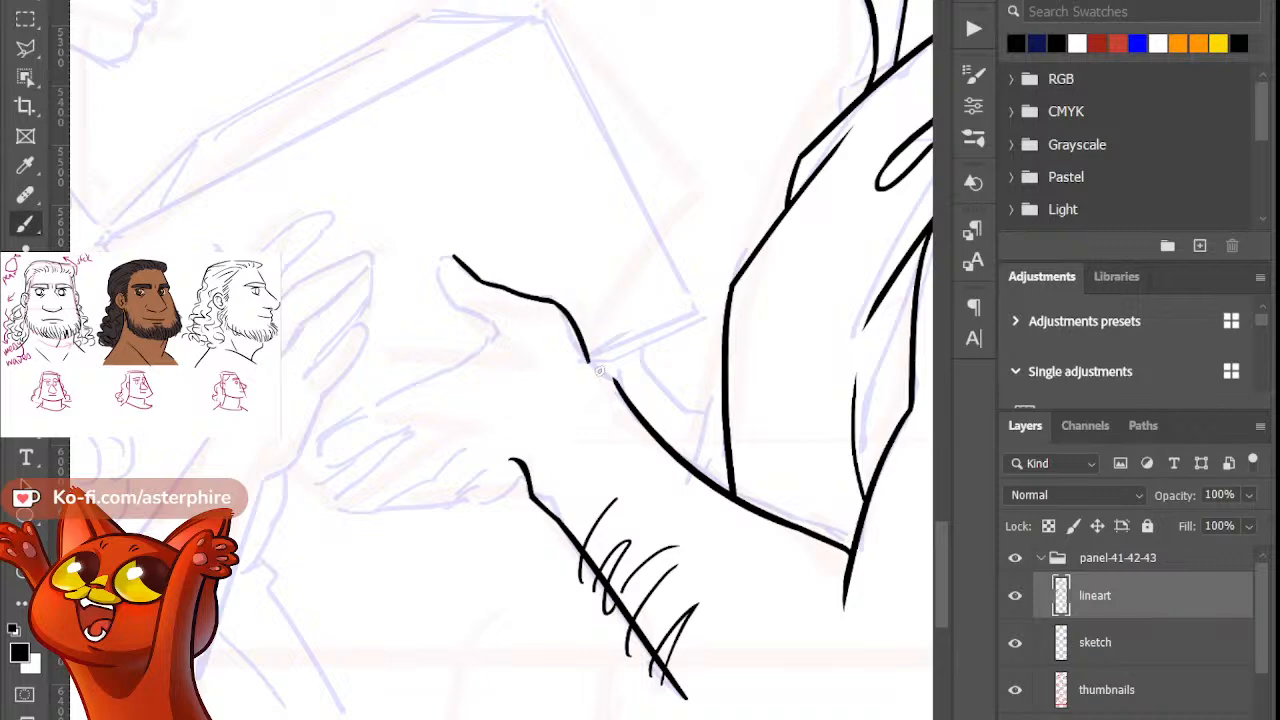
{"action": "key", "text": "ctrl+z"}
{"action": "left_click_drag", "start_coordinate": [556, 301], "coordinate": [590, 365]}
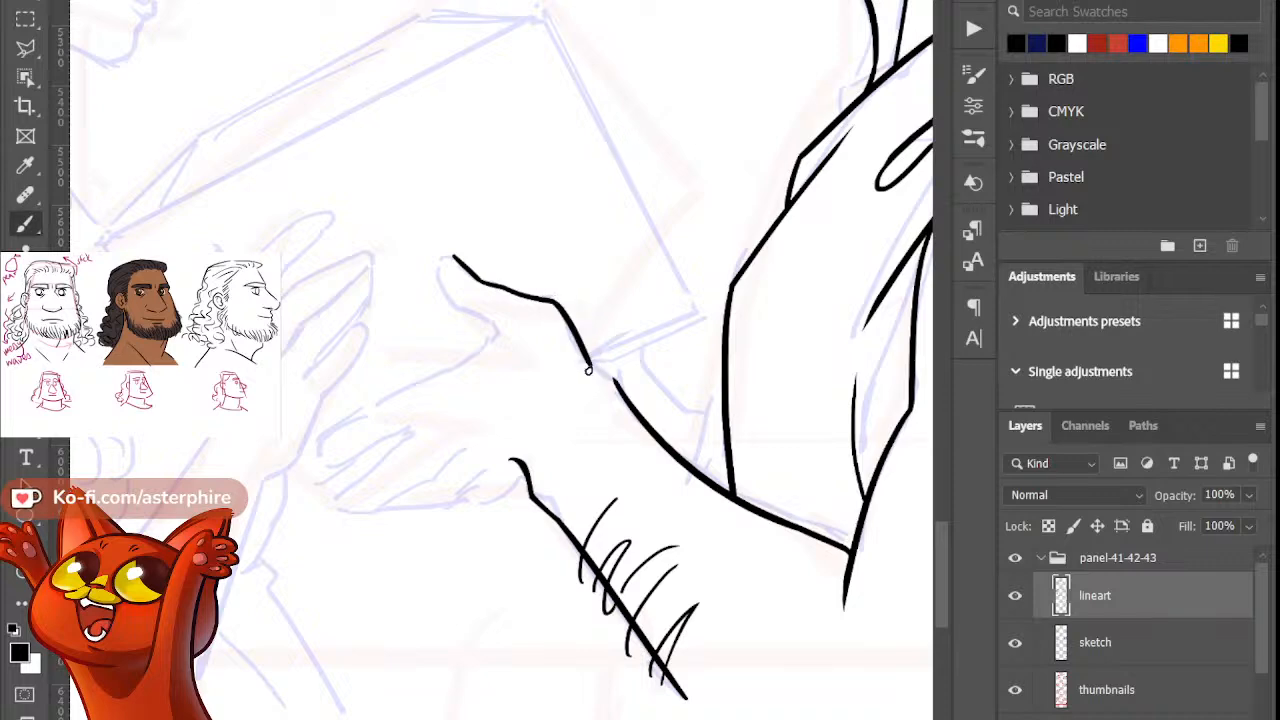
{"action": "key", "text": "ctrl+z"}
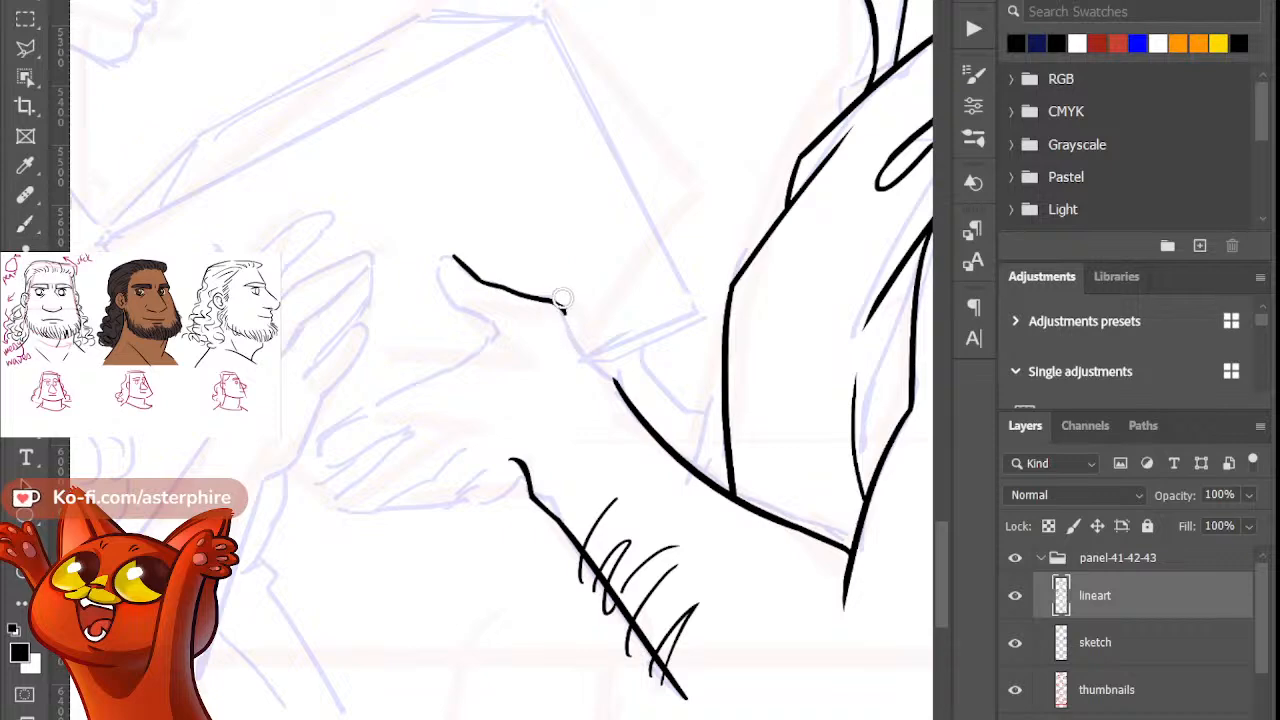
{"action": "left_click_drag", "start_coordinate": [557, 300], "coordinate": [614, 387]}
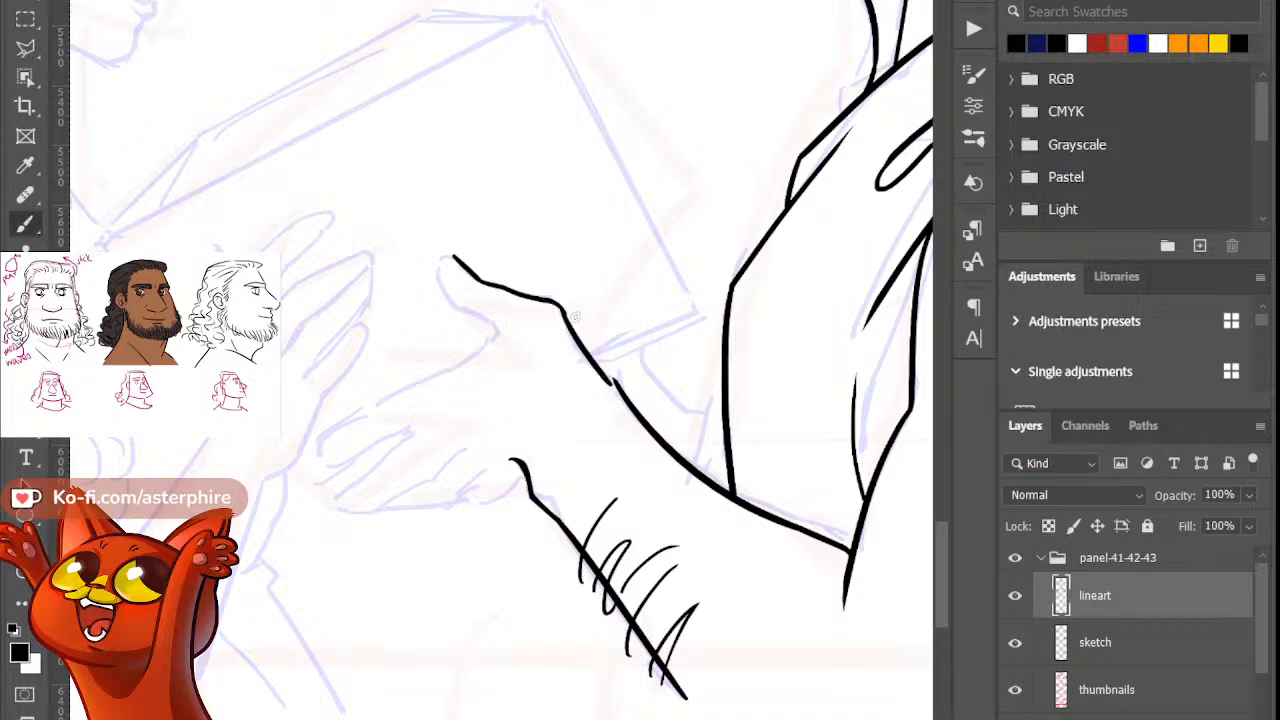
{"action": "key", "text": "ctrl+z"}
{"action": "left_click_drag", "start_coordinate": [560, 305], "coordinate": [602, 369]}
{"action": "key", "text": "ctrl+z"}
{"action": "left_click_drag", "start_coordinate": [562, 306], "coordinate": [606, 373]}
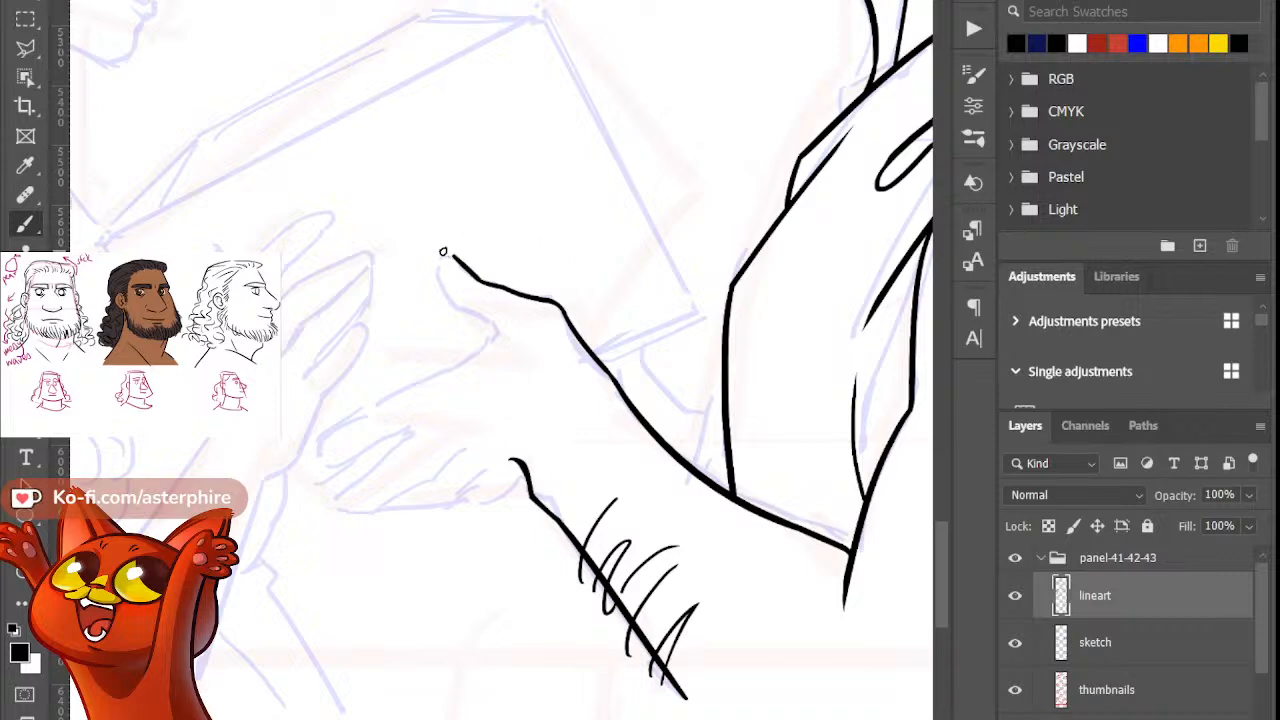
{"action": "key", "text": "e"}
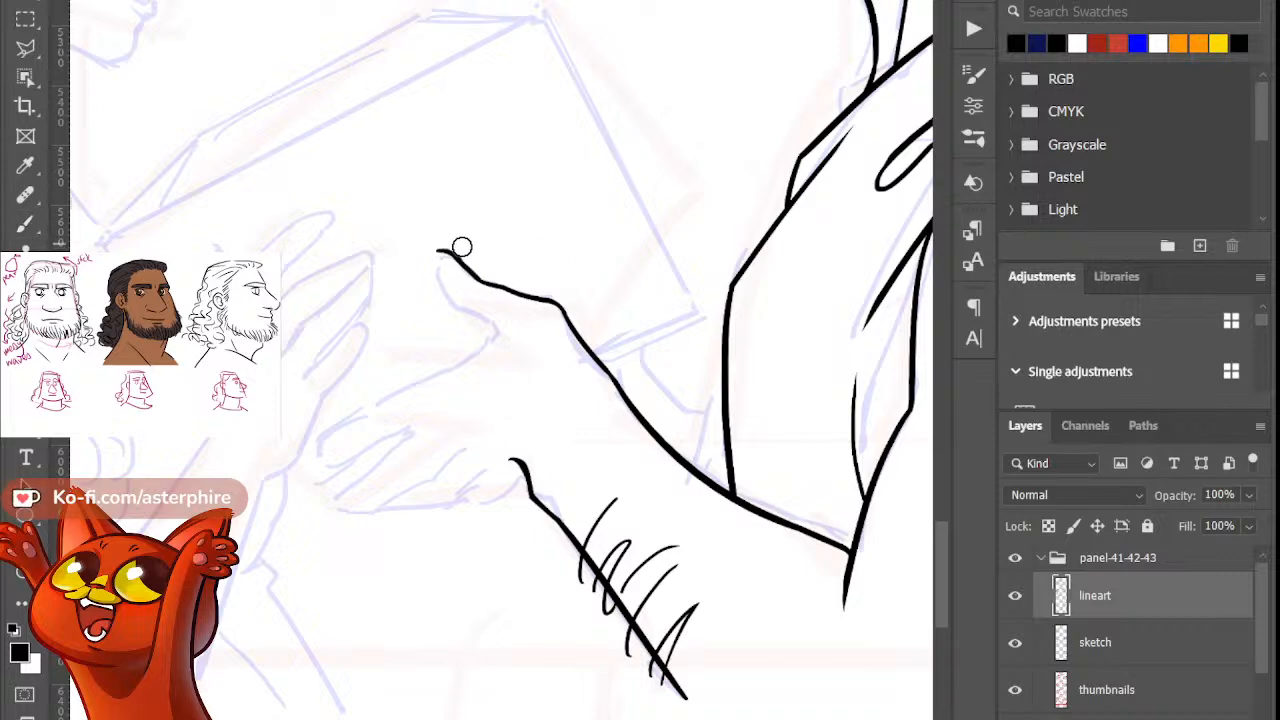
Step: Ink the thumb's rounded tip and its underside down to the thumb web, redoing the stroke until it follows the sketch
{"action": "key", "text": "b"}
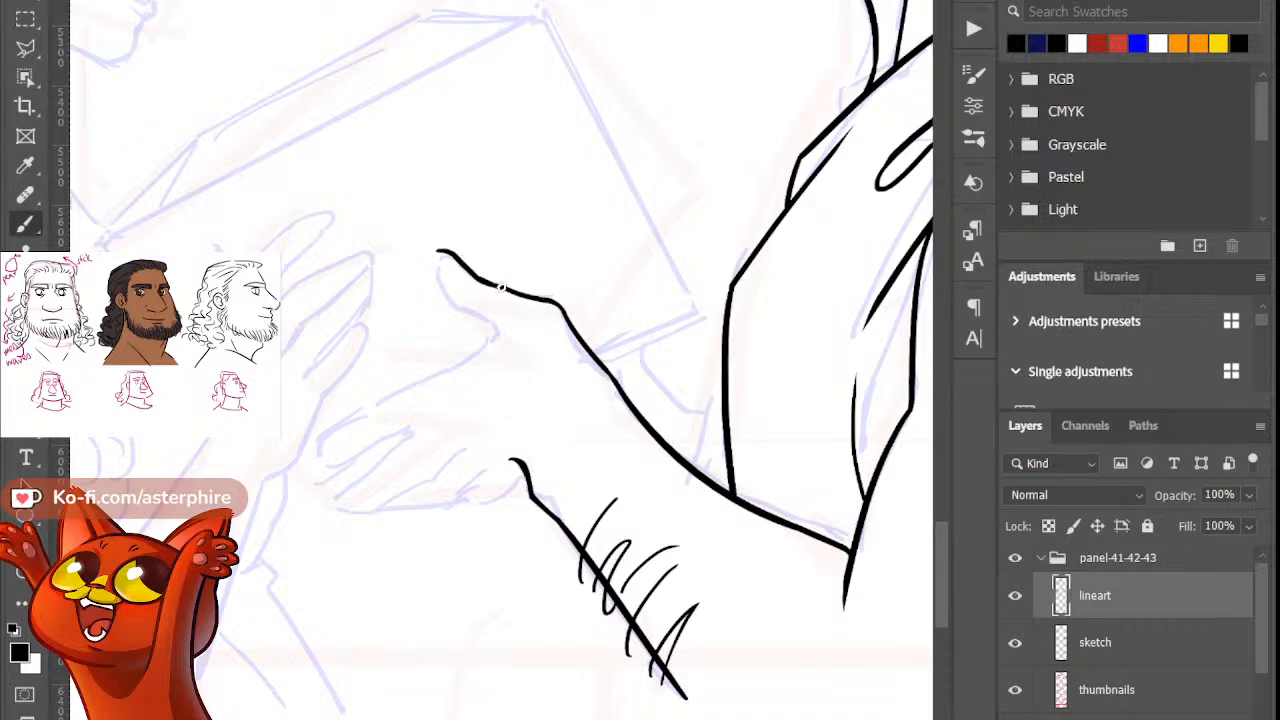
{"action": "left_click_drag", "start_coordinate": [436, 252], "coordinate": [447, 295]}
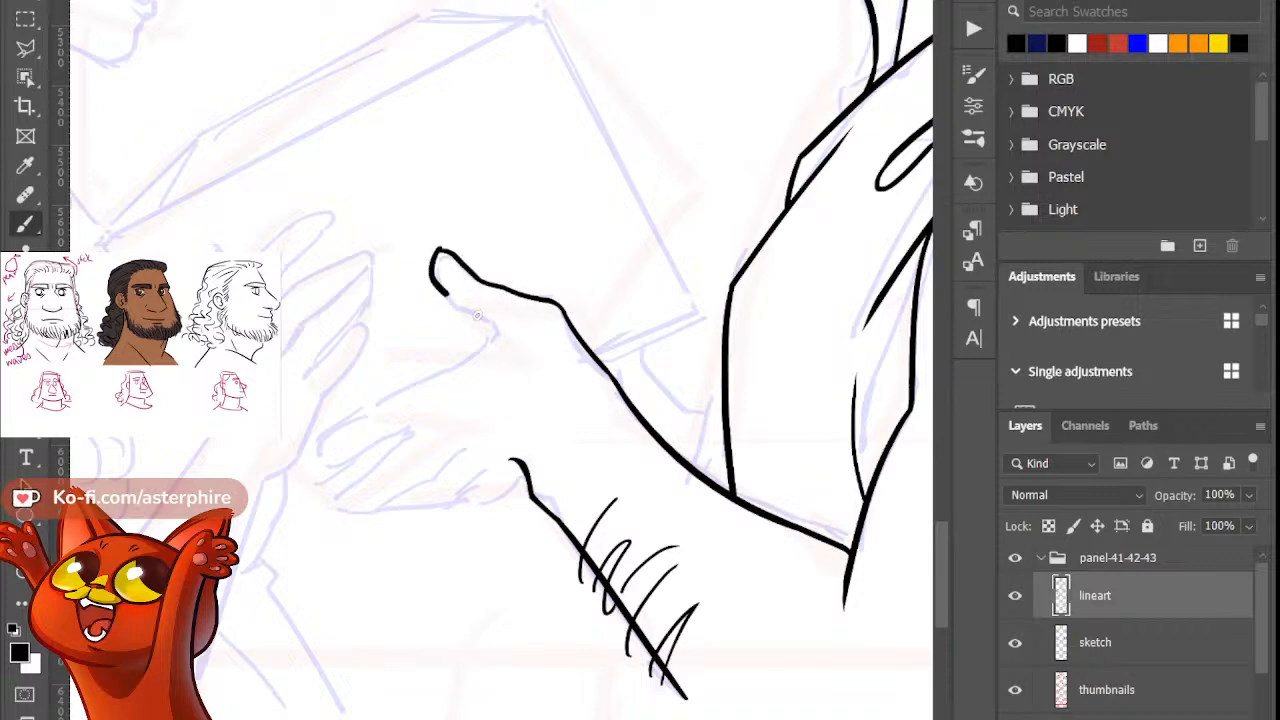
{"action": "key", "text": "ctrl+z"}
{"action": "mouse_move", "coordinate": [439, 251]}
{"action": "left_mouse_down"}
{"action": "mouse_move", "coordinate": [434, 265]}
{"action": "mouse_move", "coordinate": [484, 332]}
{"action": "left_mouse_up"}
{"action": "key", "text": "ctrl+z"}
{"action": "mouse_move", "coordinate": [439, 251]}
{"action": "left_mouse_down"}
{"action": "mouse_move", "coordinate": [489, 330]}
{"action": "mouse_move", "coordinate": [459, 314]}
{"action": "mouse_move", "coordinate": [495, 333]}
{"action": "left_mouse_up"}
Step: Clean up the end of the thumb's underside line where it meets the palm
{"action": "key", "text": "e"}
{"action": "key", "text": "b"}
{"action": "key", "text": "e"}
{"action": "key", "text": "b"}
{"action": "key", "text": "e"}
{"action": "mouse_move", "coordinate": [503, 333]}
{"action": "left_mouse_down"}
{"action": "mouse_move", "coordinate": [509, 348]}
{"action": "mouse_move", "coordinate": [515, 337]}
{"action": "left_mouse_up"}
{"action": "key", "text": "b"}
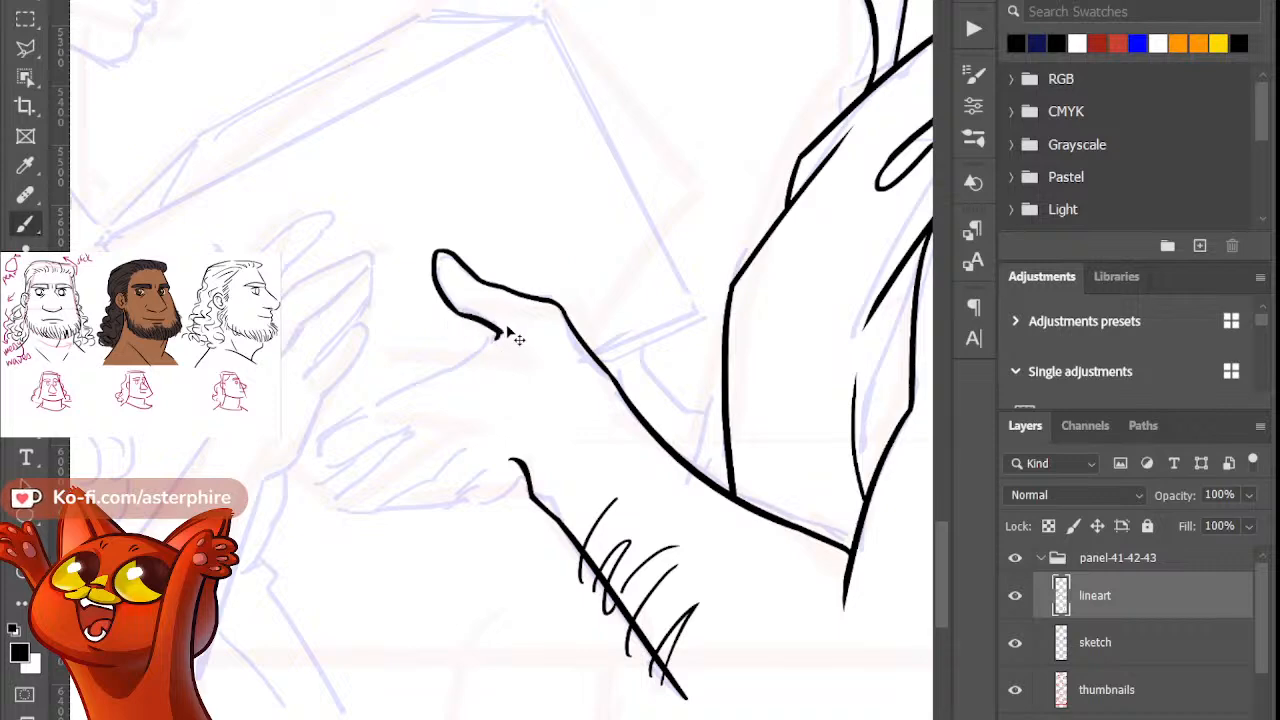
{"action": "key", "text": "ctrl+z"}
{"action": "key", "text": "e"}
{"action": "key", "text": "b"}
Step: Ink the upper edge of the index finger from the thumb web out toward the fingertip
{"action": "left_click_drag", "start_coordinate": [494, 338], "coordinate": [363, 401]}
{"action": "key", "text": "ctrl+z"}
{"action": "left_click_drag", "start_coordinate": [496, 334], "coordinate": [373, 397]}
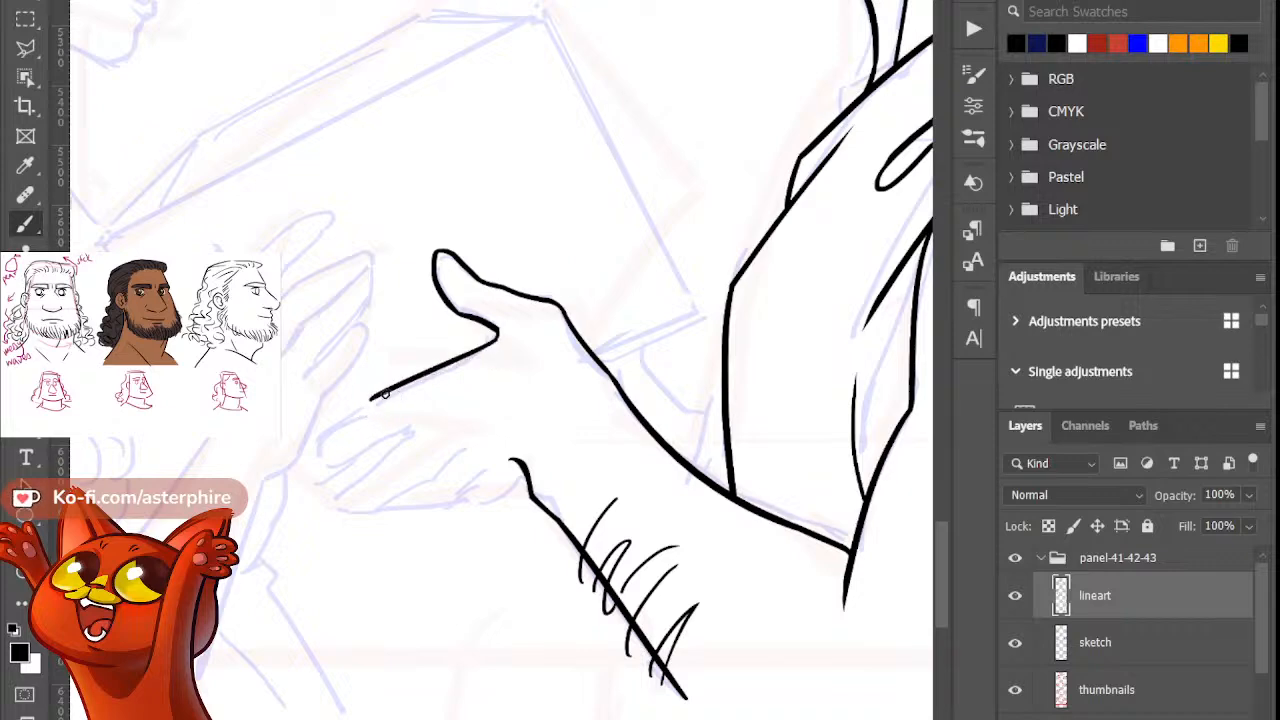
{"action": "key", "text": "e"}
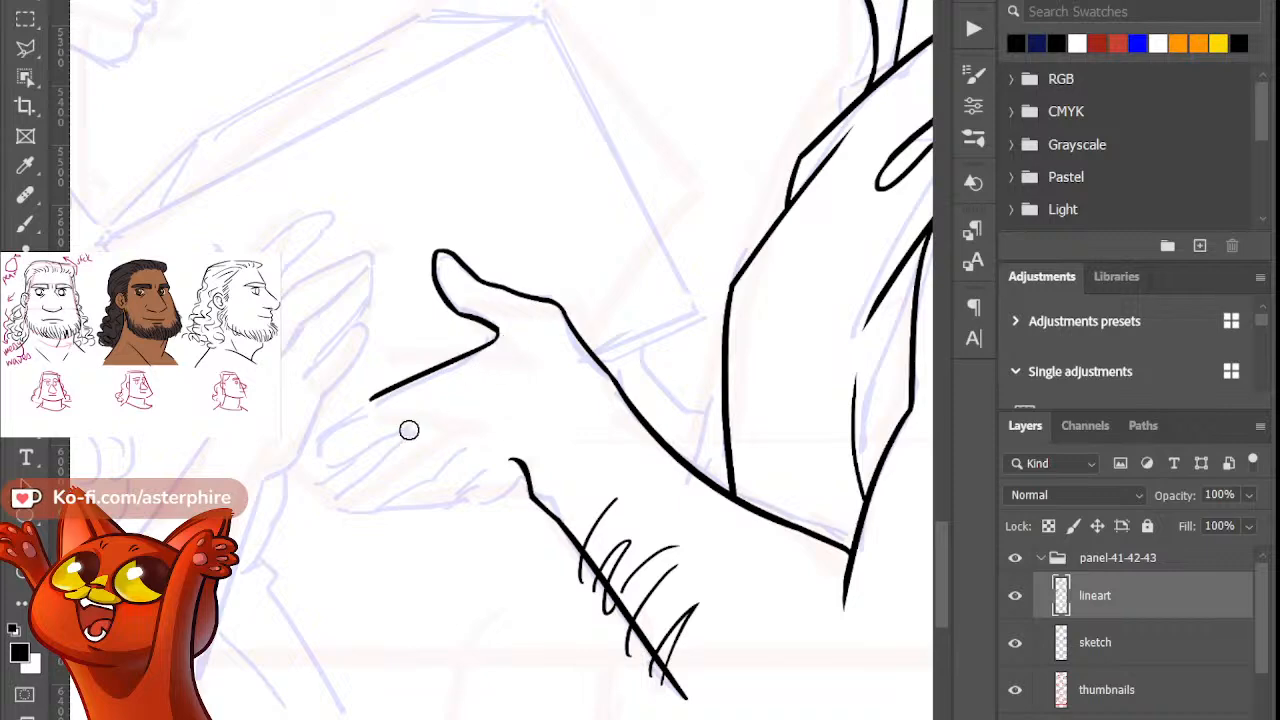
{"action": "key", "text": "b"}
{"action": "left_click_drag", "start_coordinate": [371, 397], "coordinate": [282, 478]}
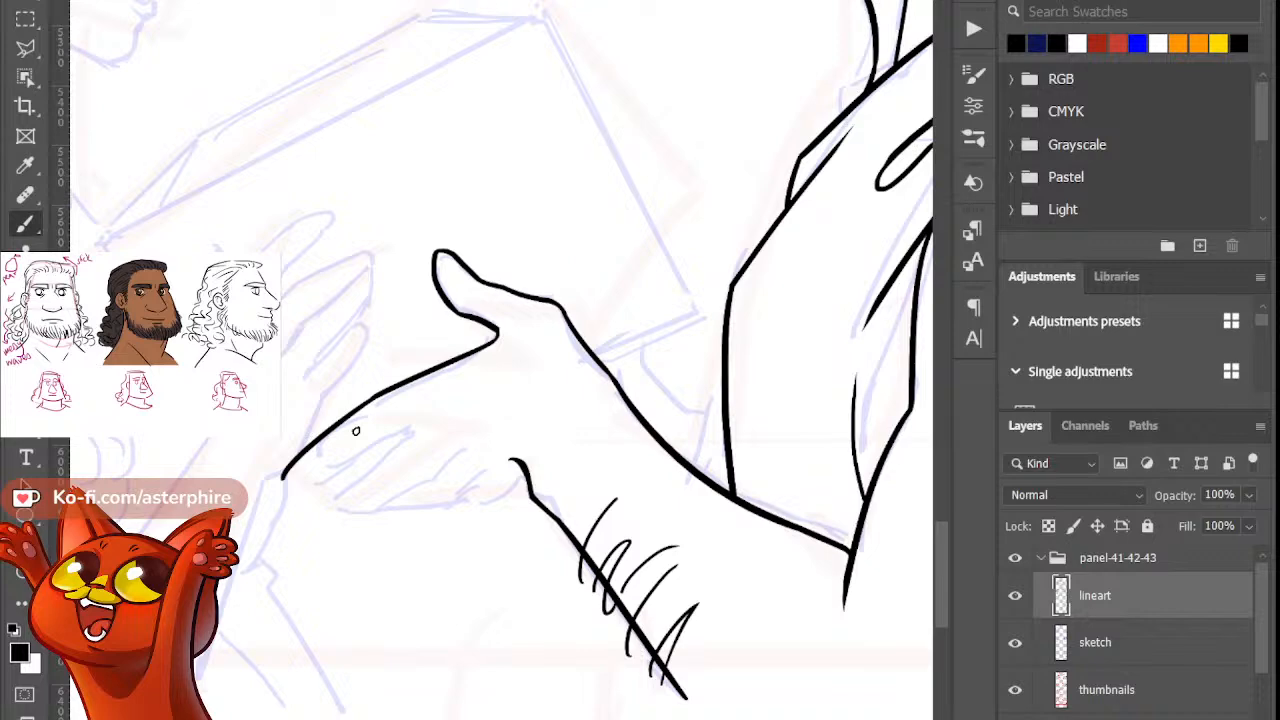
Step: Ink the rounded tip of the index finger as a continuation of its upper edge
{"action": "left_click", "coordinate": [22, 573]}
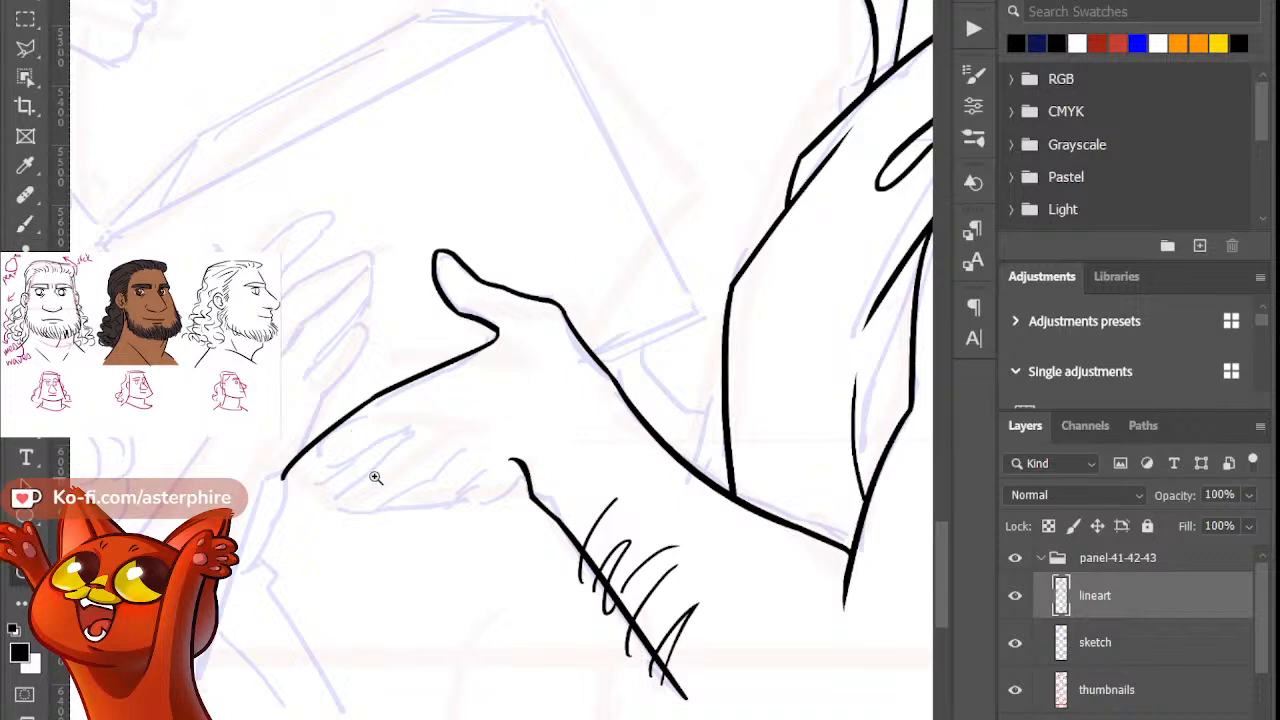
{"action": "mouse_move", "coordinate": [372, 475]}
{"action": "left_mouse_down"}
{"action": "mouse_move", "coordinate": [361, 541]}
{"action": "mouse_move", "coordinate": [374, 351]}
{"action": "left_mouse_up"}
{"action": "left_click_drag", "start_coordinate": [397, 448], "coordinate": [390, 438]}
{"action": "left_click", "coordinate": [25, 228]}
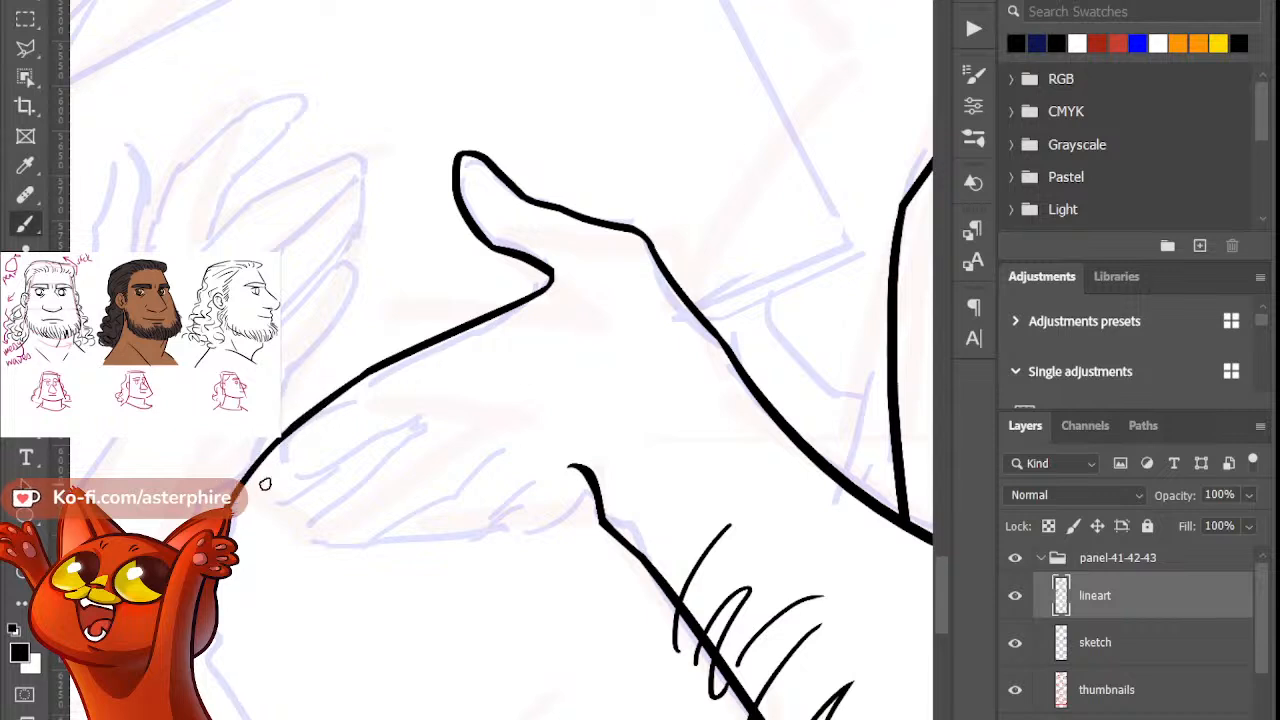
{"action": "key", "text": "b"}
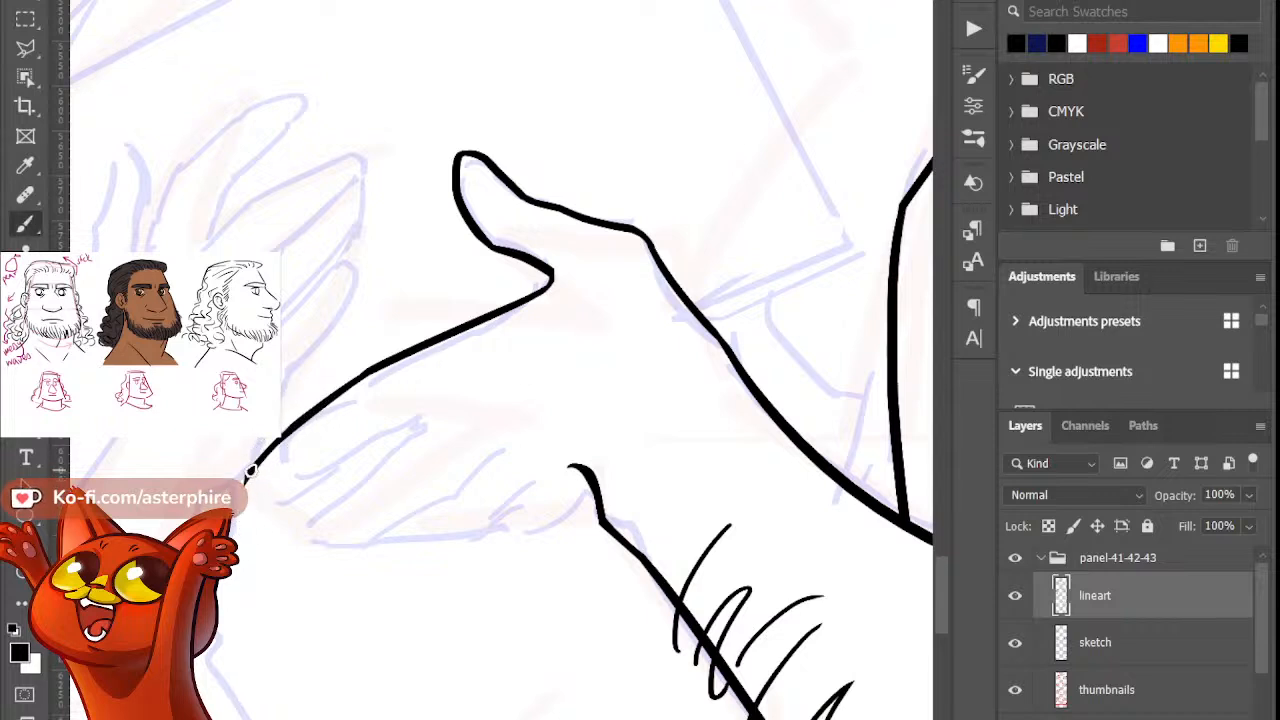
{"action": "left_click_drag", "start_coordinate": [249, 480], "coordinate": [253, 501]}
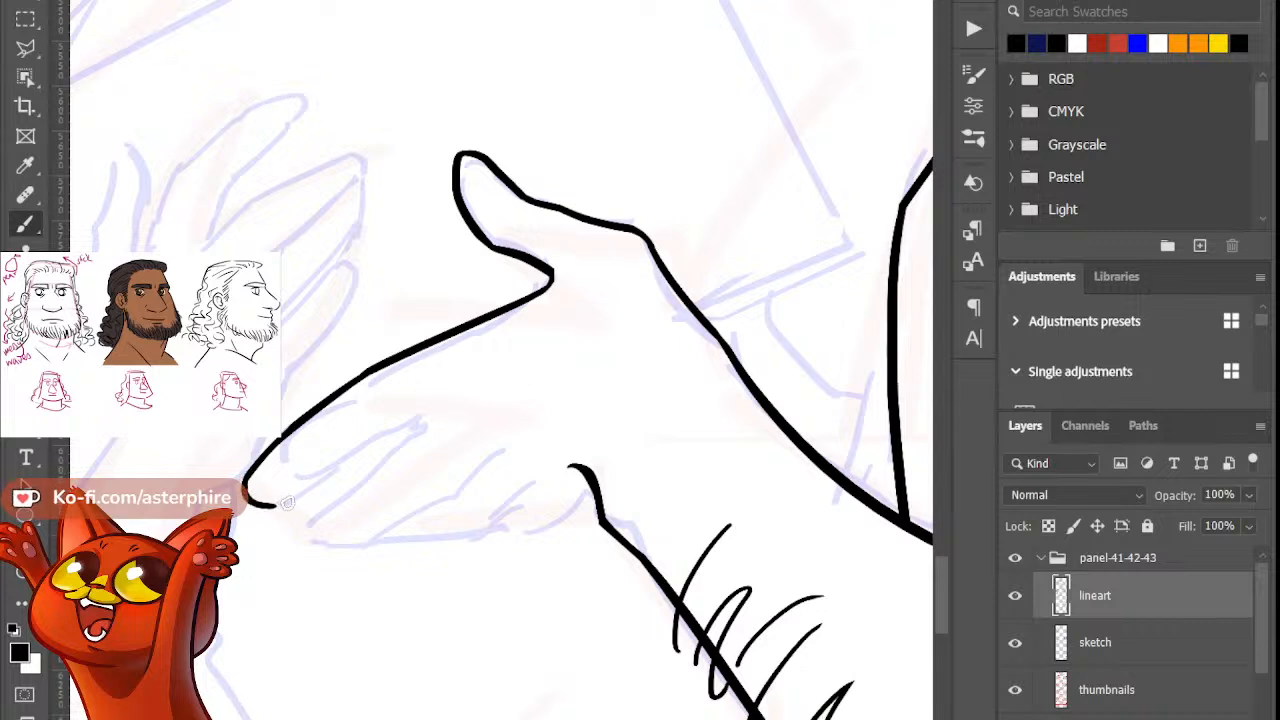
Step: Ink the underside of the index finger from its tip back toward the palm
{"action": "left_click_drag", "start_coordinate": [273, 504], "coordinate": [437, 424]}
{"action": "key", "text": "b"}
{"action": "key", "text": "ctrl+z"}
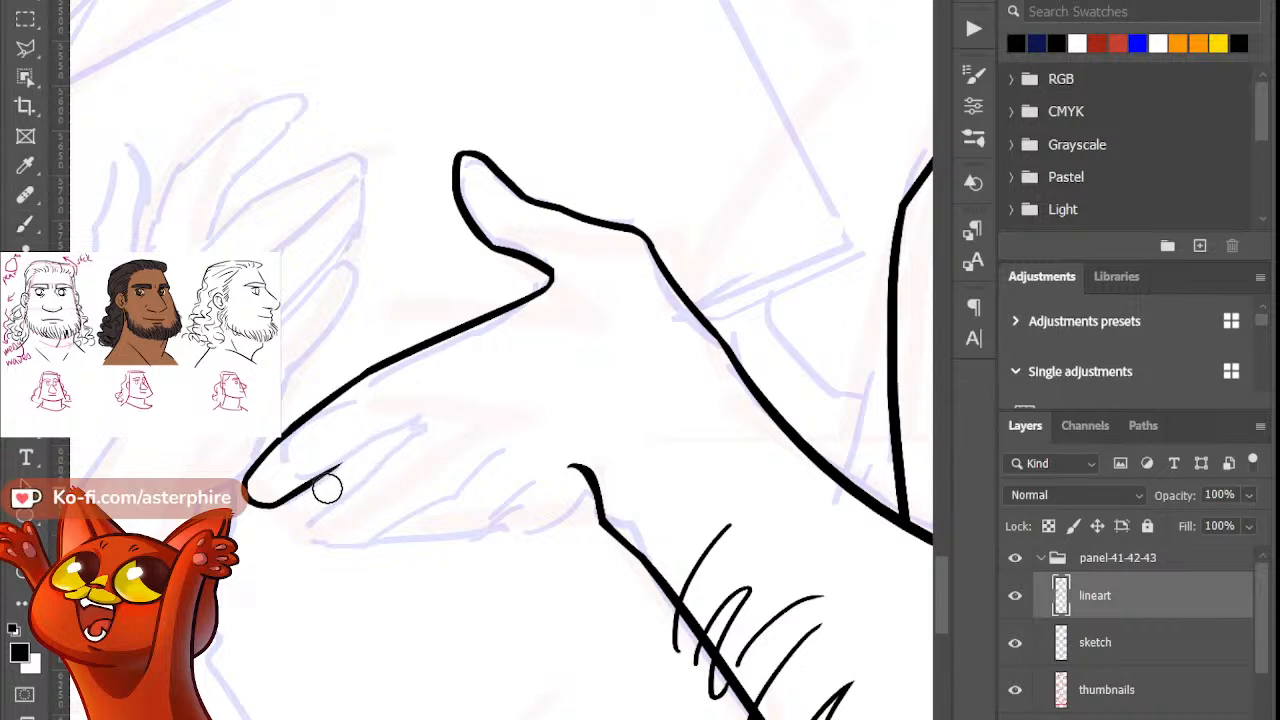
{"action": "left_click_drag", "start_coordinate": [292, 496], "coordinate": [353, 456]}
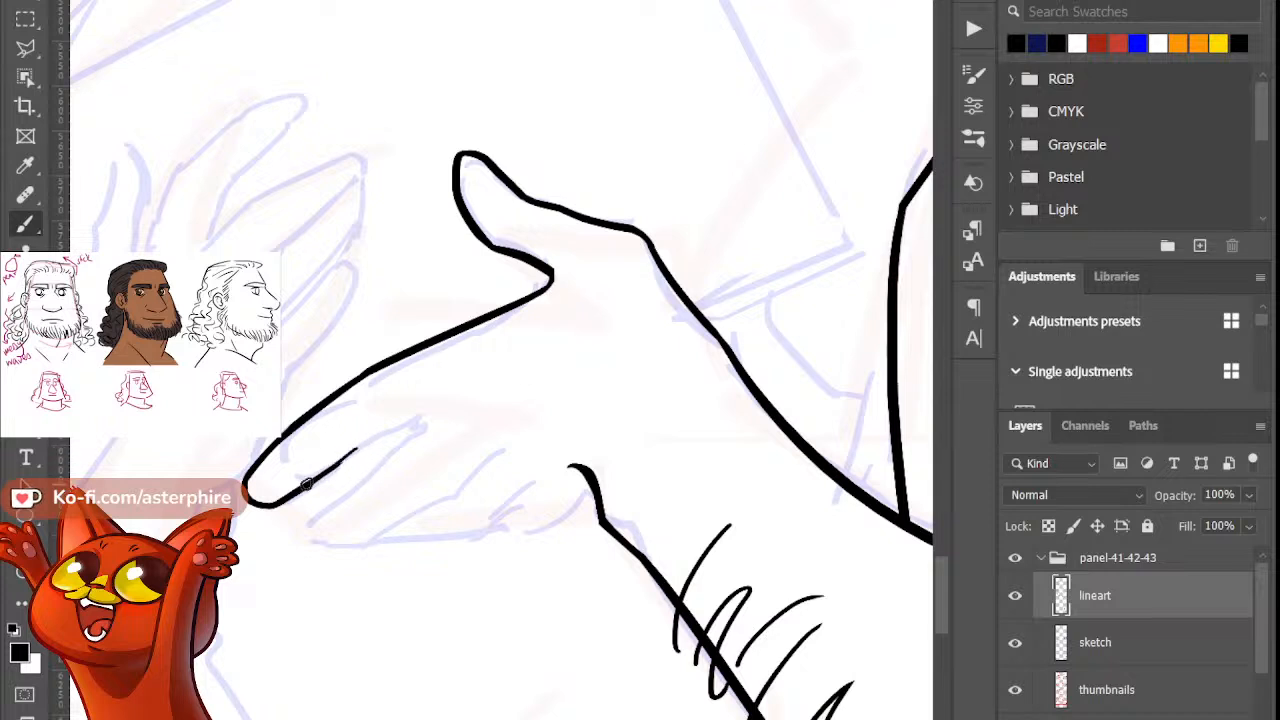
{"action": "left_click_drag", "start_coordinate": [358, 450], "coordinate": [428, 422]}
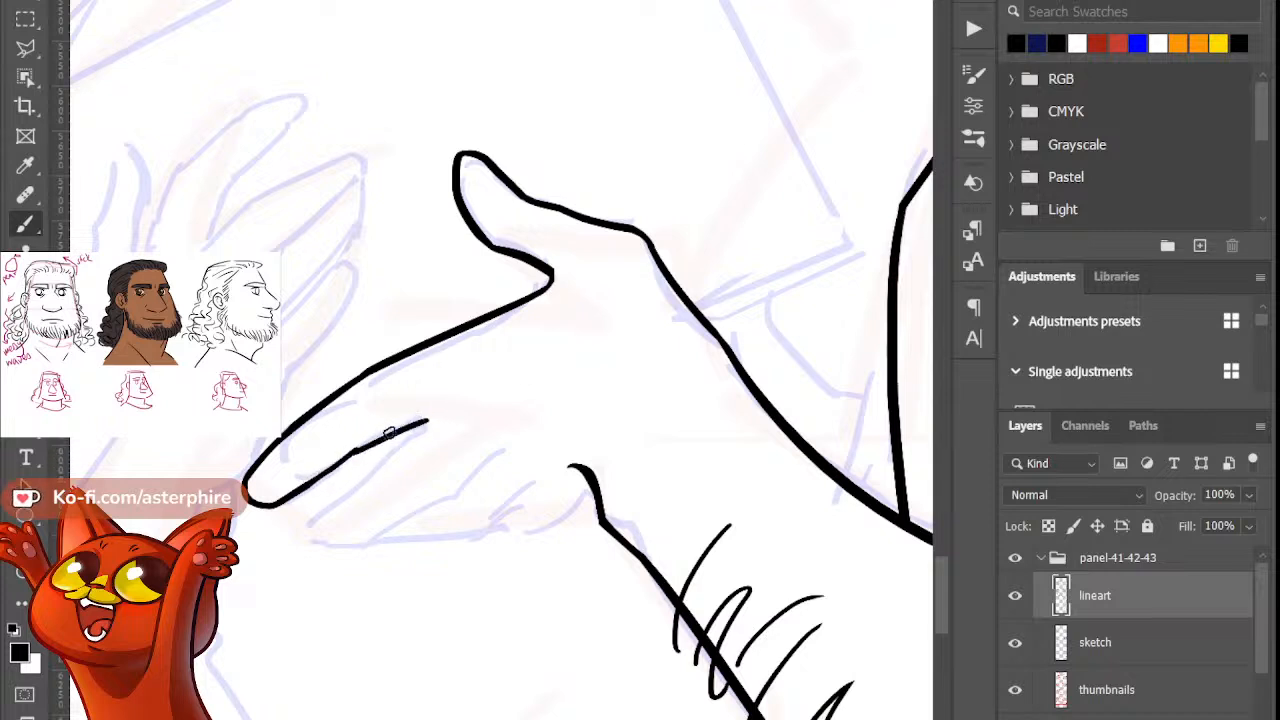
Step: Redo the inner half of the index finger's underside line until it runs smoothly toward the palm
{"action": "key", "text": "ctrl+z"}
{"action": "left_click_drag", "start_coordinate": [343, 457], "coordinate": [428, 420]}
{"action": "key", "text": "ctrl+z"}
{"action": "left_click_drag", "start_coordinate": [360, 448], "coordinate": [434, 411]}
{"action": "key", "text": "ctrl+z"}
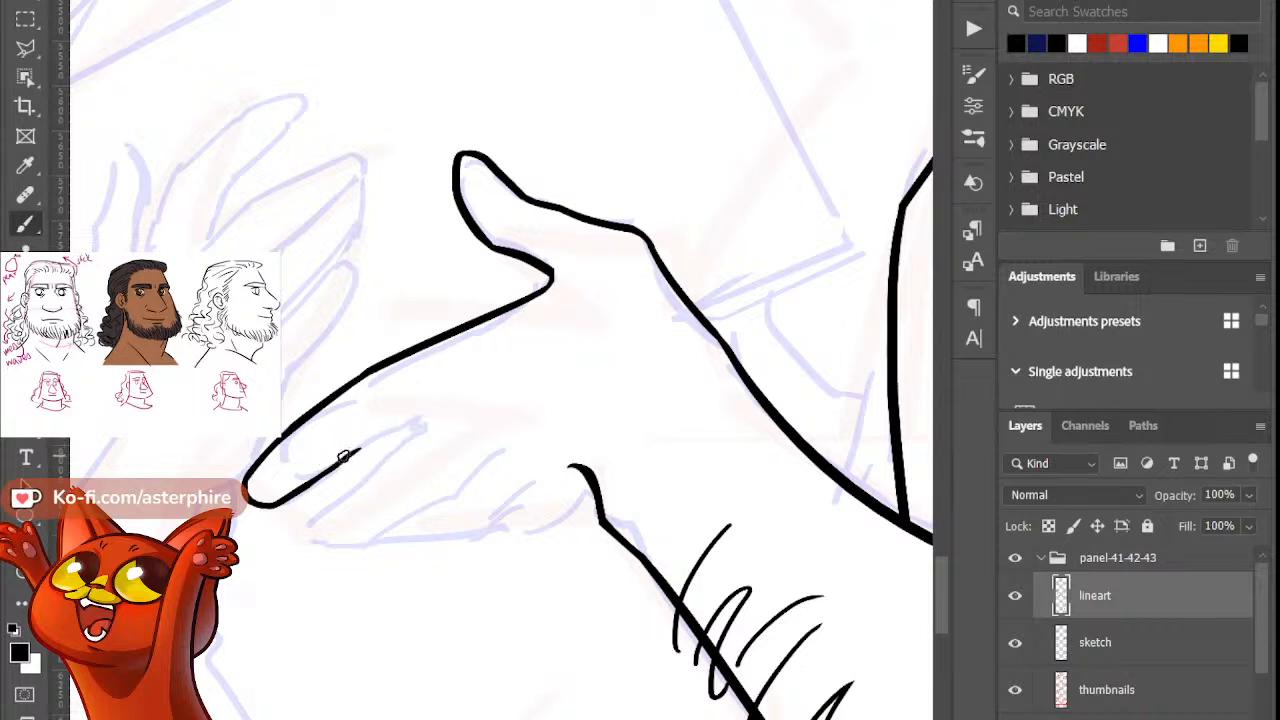
{"action": "left_click_drag", "start_coordinate": [343, 457], "coordinate": [422, 418]}
{"action": "key", "text": "ctrl+z"}
{"action": "left_click_drag", "start_coordinate": [360, 448], "coordinate": [430, 414]}
{"action": "key", "text": "ctrl+z"}
{"action": "left_click_drag", "start_coordinate": [318, 475], "coordinate": [428, 412]}
Step: Refine the middle of the index finger's underside line into an even contour
{"action": "key", "text": "e"}
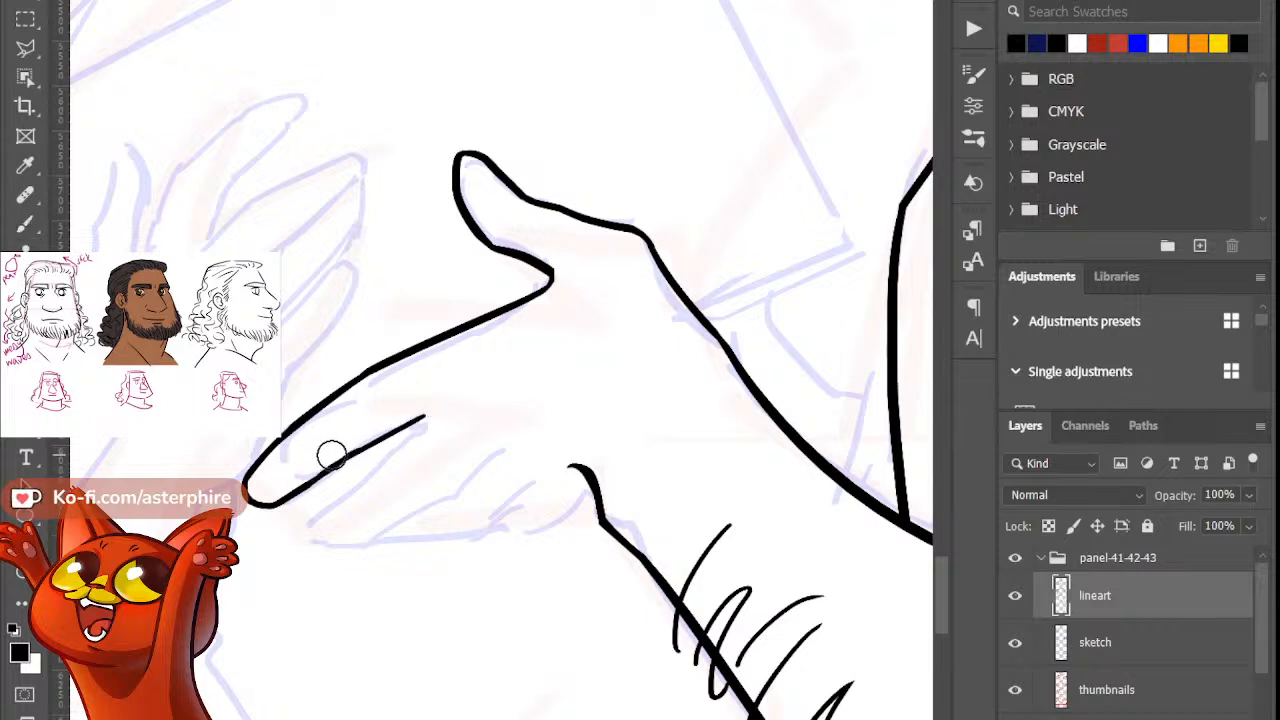
{"action": "key", "text": "b"}
{"action": "key", "text": "ctrl+z"}
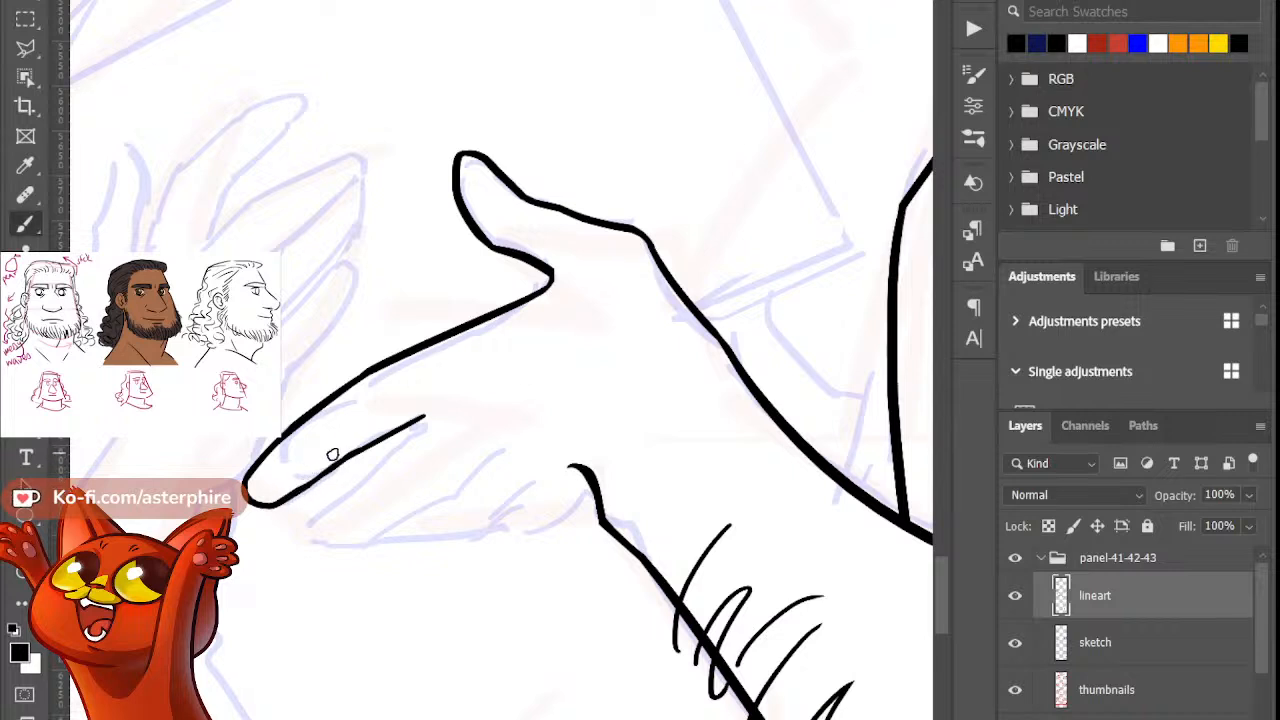
{"action": "left_click_drag", "start_coordinate": [354, 455], "coordinate": [311, 481]}
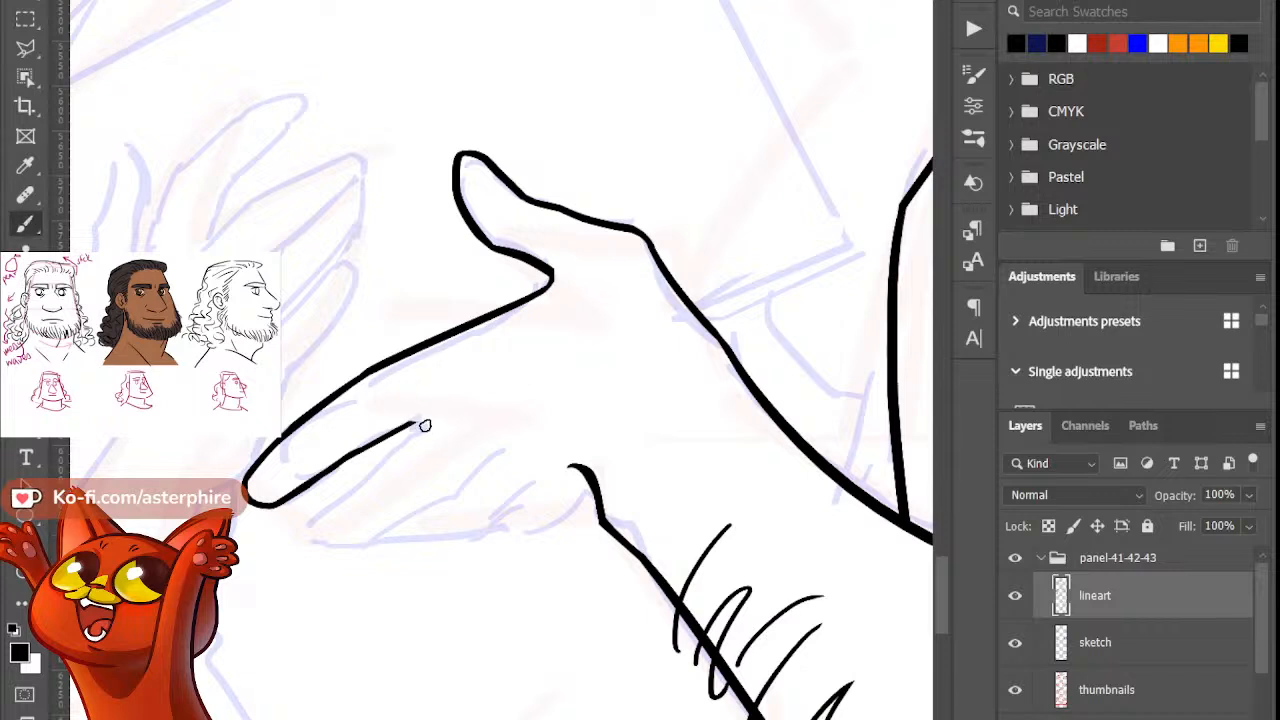
{"action": "key", "text": "ctrl+z"}
Step: Close the gap below the index finger with a short crease and start the second finger's upper edge from it
{"action": "left_click_drag", "start_coordinate": [408, 424], "coordinate": [431, 422]}
{"action": "left_click_drag", "start_coordinate": [420, 433], "coordinate": [347, 488]}
{"action": "key", "text": "ctrl+z"}
{"action": "left_click_drag", "start_coordinate": [422, 428], "coordinate": [371, 476]}
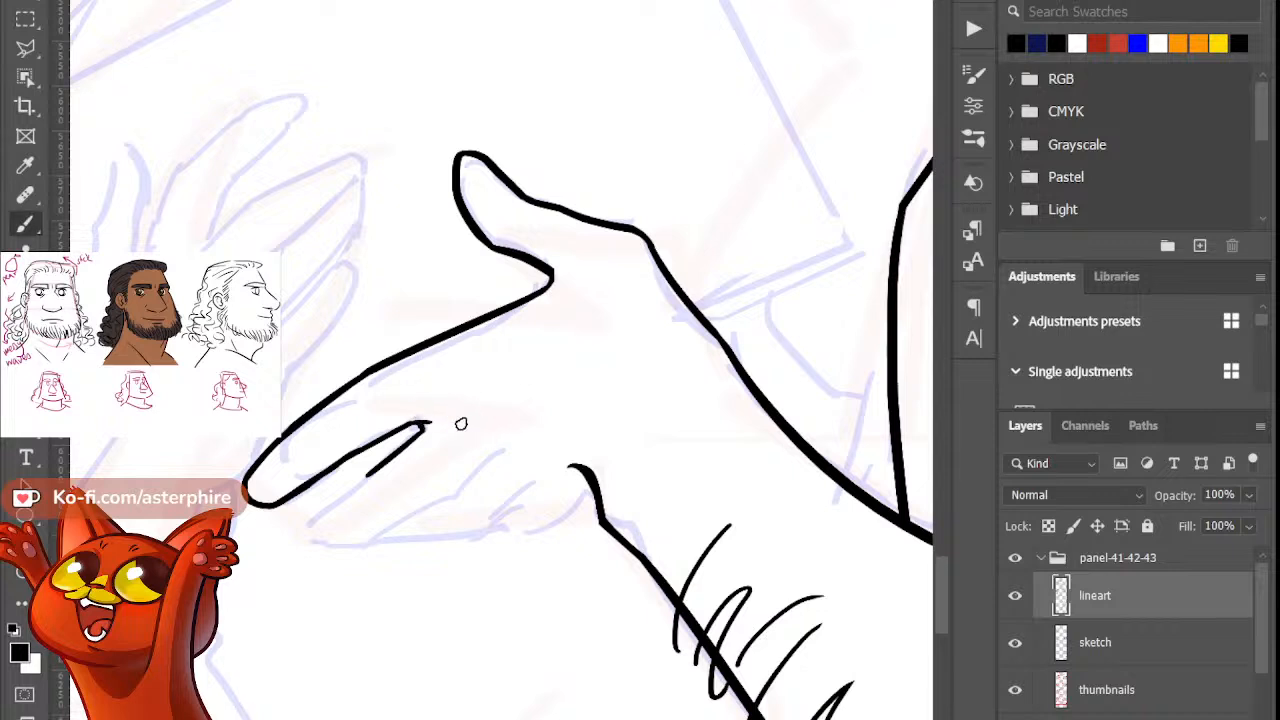
{"action": "mouse_move", "coordinate": [378, 134]}
{"action": "left_mouse_down"}
{"action": "mouse_move", "coordinate": [454, 78]}
{"action": "mouse_move", "coordinate": [455, 125]}
{"action": "mouse_move", "coordinate": [434, 121]}
{"action": "mouse_move", "coordinate": [466, 102]}
{"action": "mouse_move", "coordinate": [478, 72]}
{"action": "left_mouse_up"}
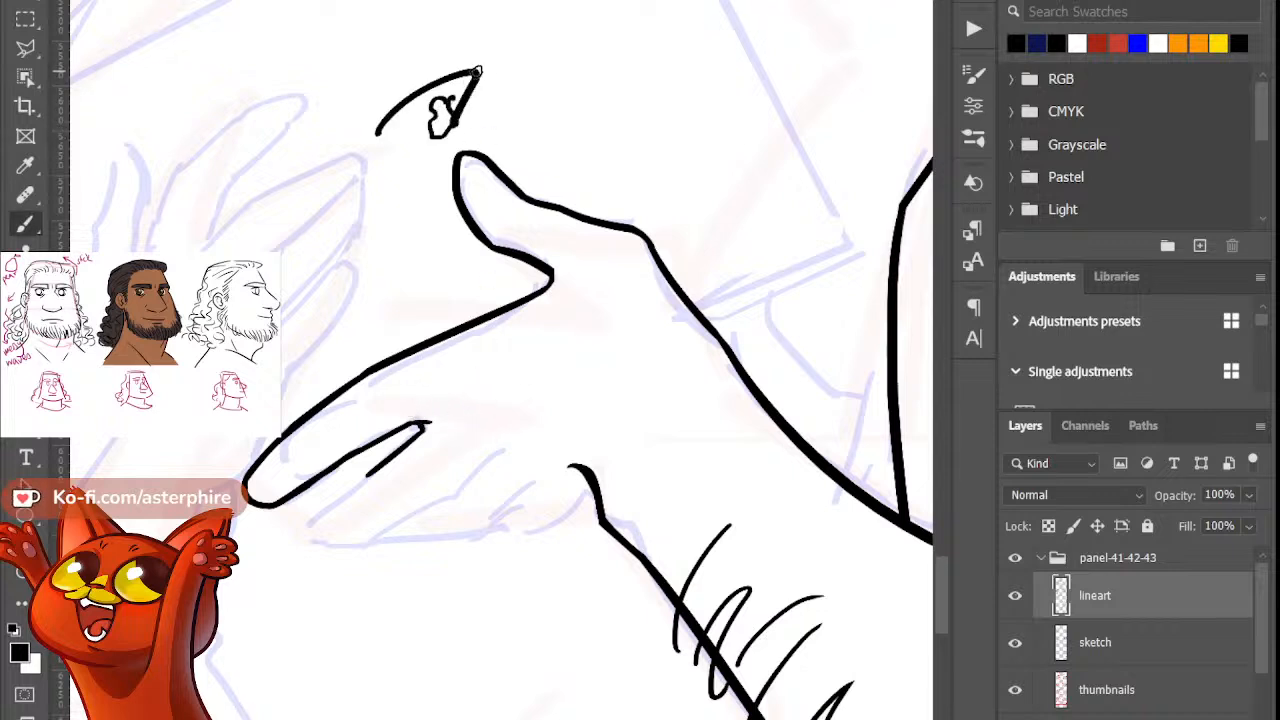
{"action": "mouse_move", "coordinate": [565, 113]}
{"action": "left_mouse_down"}
{"action": "mouse_move", "coordinate": [648, 57]}
{"action": "mouse_move", "coordinate": [638, 122]}
{"action": "left_mouse_up"}
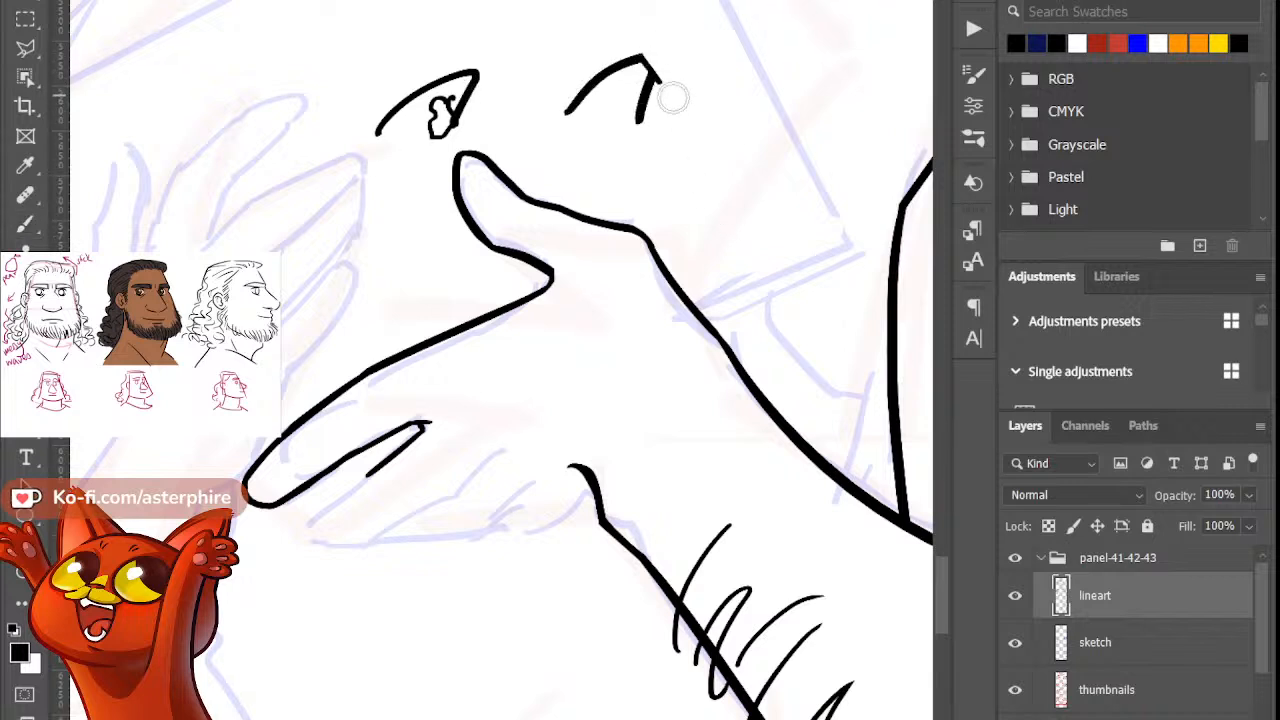
{"action": "left_click", "coordinate": [25, 19]}
{"action": "mouse_move", "coordinate": [399, 110]}
{"action": "left_mouse_down"}
{"action": "mouse_move", "coordinate": [517, 137]}
{"action": "mouse_move", "coordinate": [500, 146]}
{"action": "left_mouse_up"}
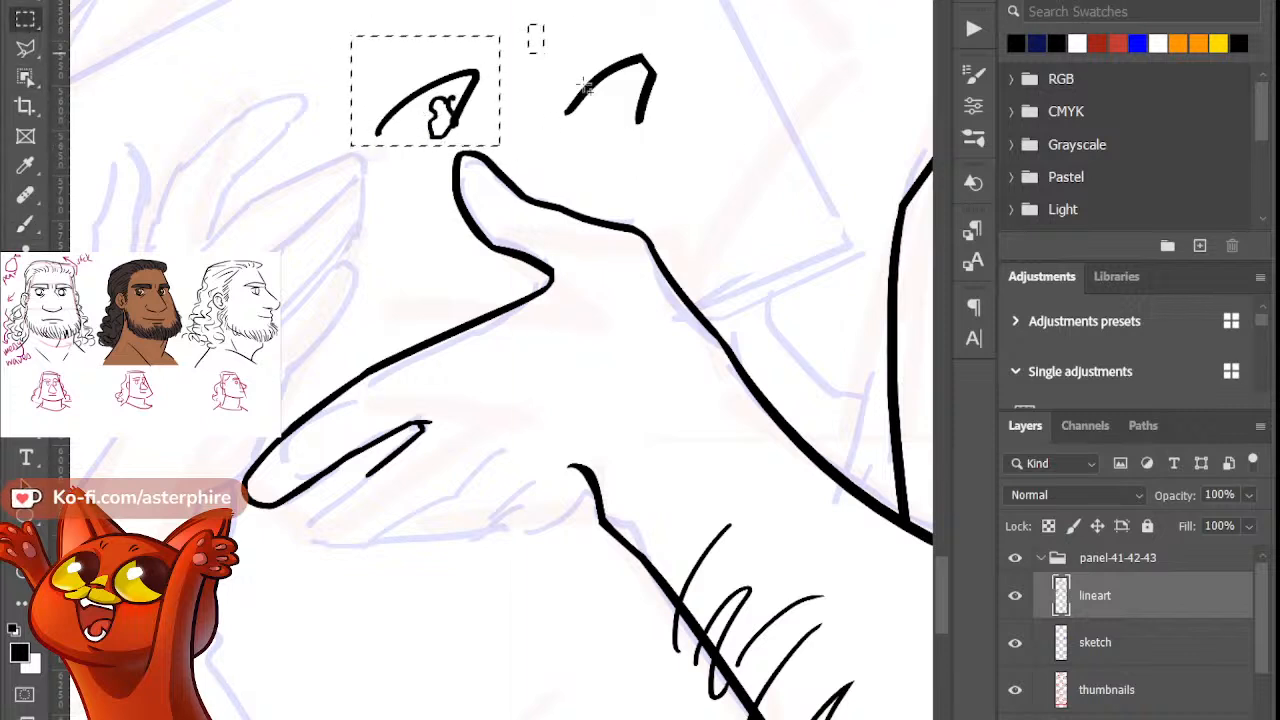
{"action": "left_click_drag", "start_coordinate": [528, 24], "coordinate": [700, 140]}
{"action": "key", "text": "Delete"}
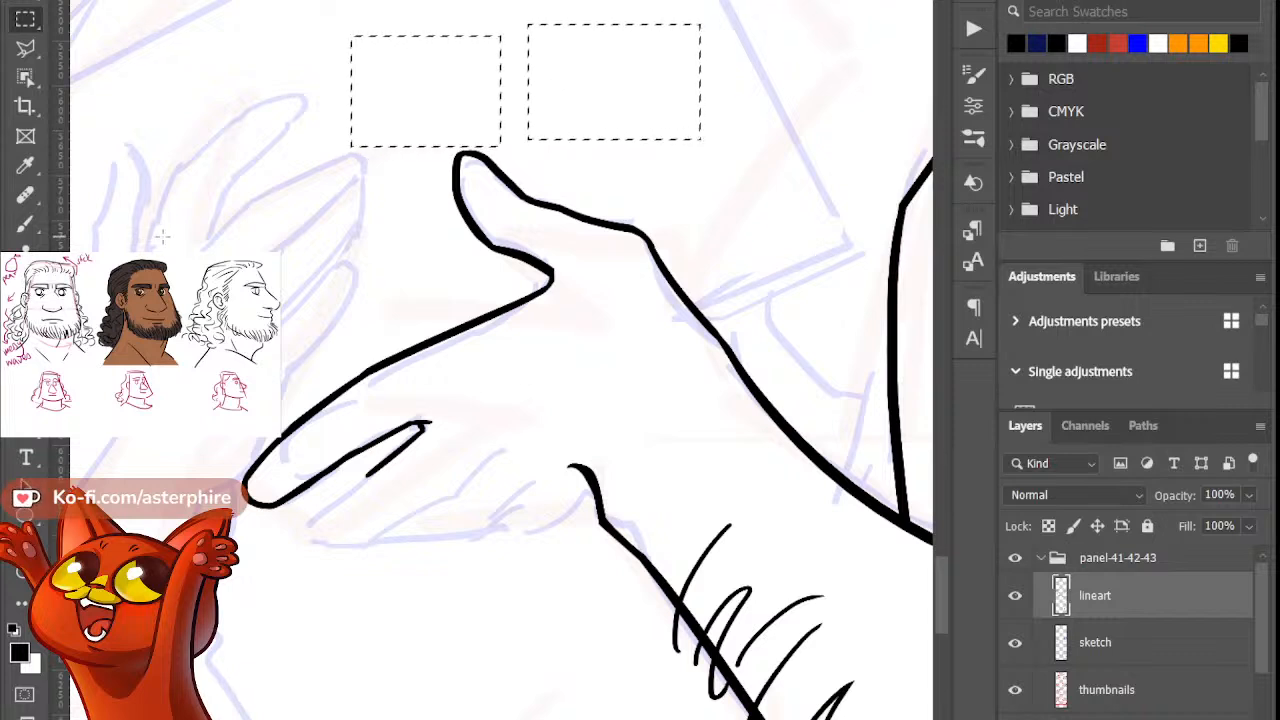
Step: Ink the second finger's lower edge near the palm and extend its upper edge to meet the index finger
{"action": "left_click", "coordinate": [25, 224]}
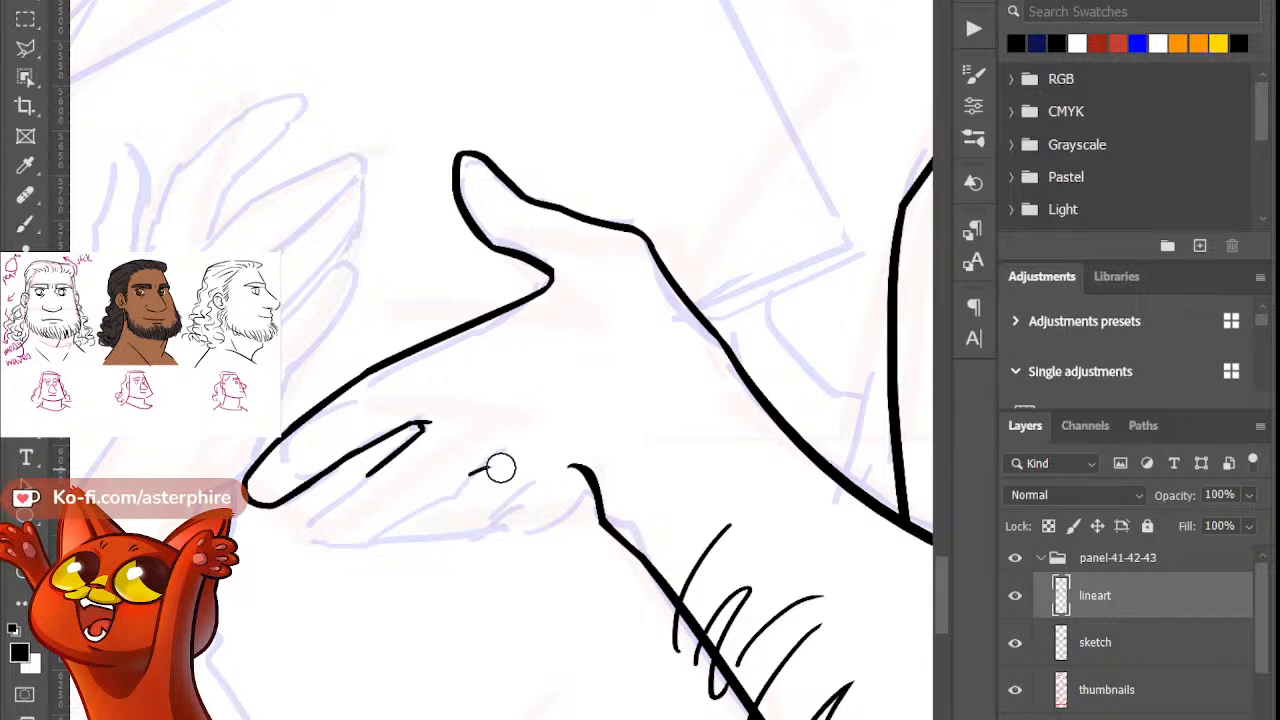
{"action": "left_click_drag", "start_coordinate": [473, 475], "coordinate": [398, 517]}
{"action": "key", "text": "ctrl+z"}
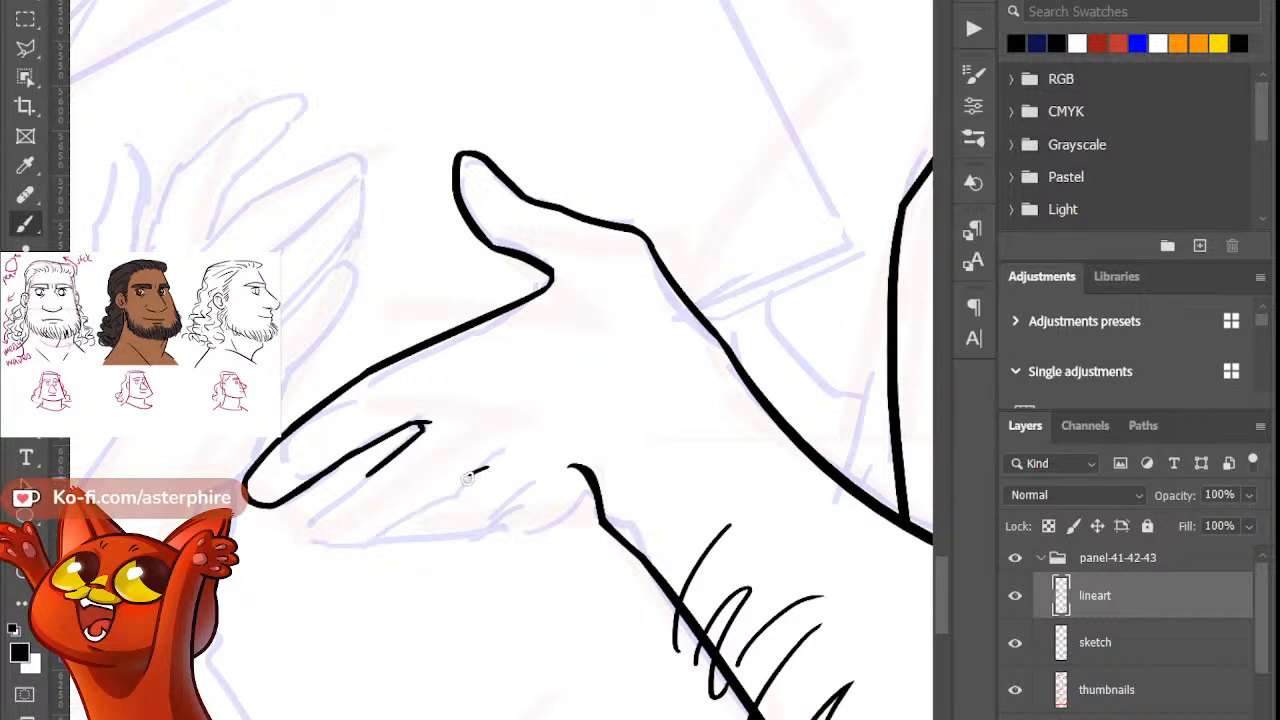
{"action": "left_click_drag", "start_coordinate": [482, 470], "coordinate": [382, 536]}
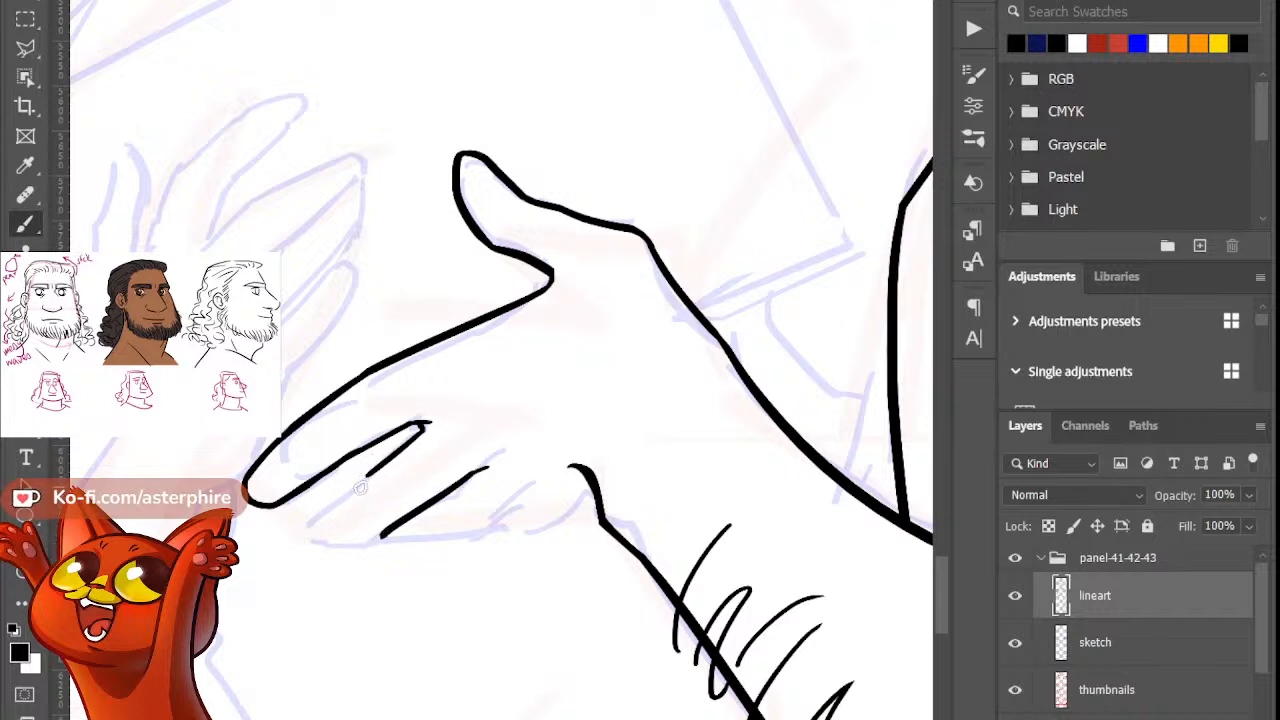
{"action": "left_click_drag", "start_coordinate": [369, 475], "coordinate": [318, 498]}
Step: Ink the second finger's underside out toward its tip, redoing the stroke until its angle follows the sketch
{"action": "left_click_drag", "start_coordinate": [400, 530], "coordinate": [290, 522]}
{"action": "key", "text": "ctrl+z"}
{"action": "left_click_drag", "start_coordinate": [399, 527], "coordinate": [287, 524]}
{"action": "key", "text": "ctrl+z"}
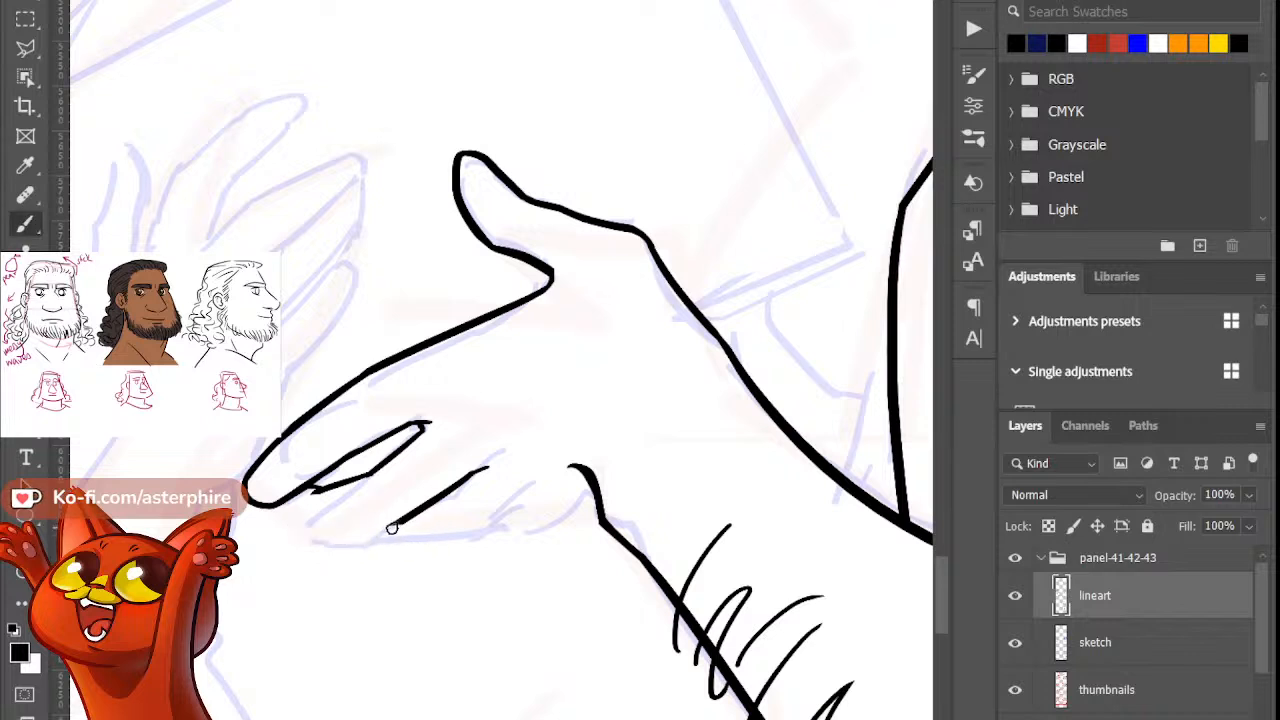
{"action": "left_click_drag", "start_coordinate": [399, 527], "coordinate": [286, 527]}
{"action": "left_click_drag", "start_coordinate": [389, 527], "coordinate": [291, 538]}
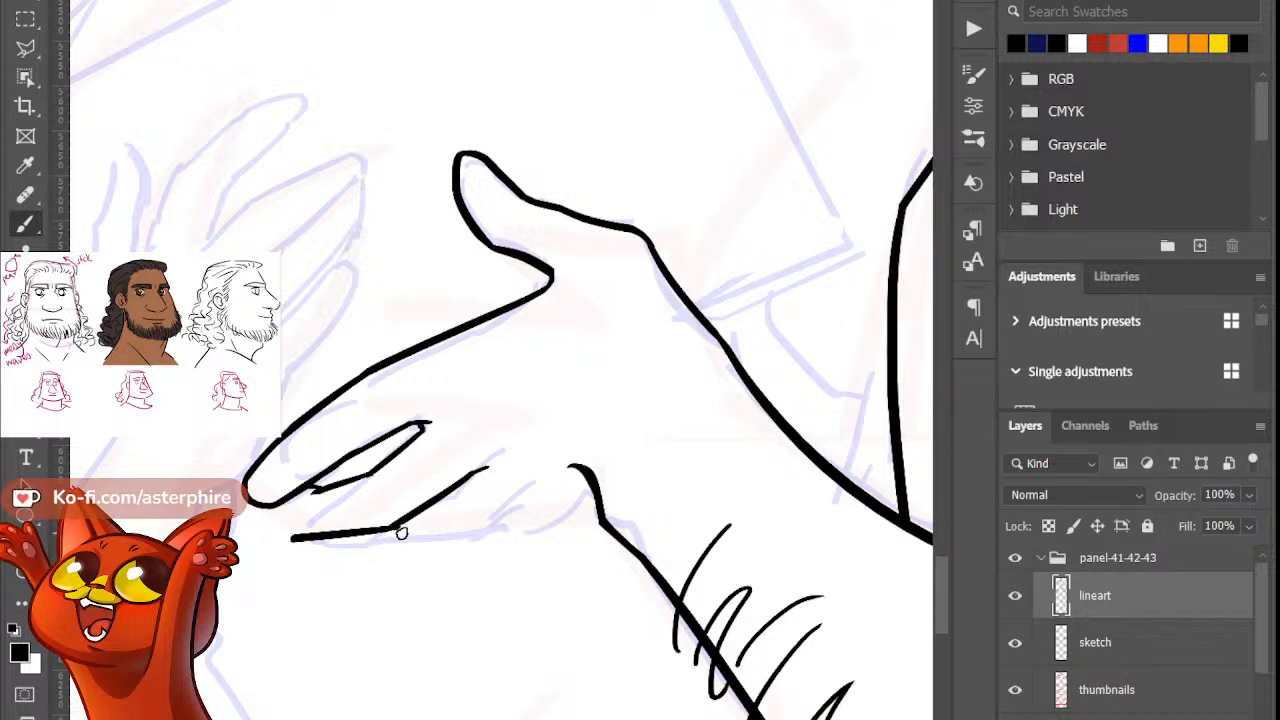
Step: Ink the curve of the second finger's tip below the index finger and erase the overshooting line end
{"action": "key", "text": "e"}
{"action": "key", "text": "b"}
{"action": "mouse_move", "coordinate": [280, 521]}
{"action": "left_mouse_down"}
{"action": "mouse_move", "coordinate": [315, 534]}
{"action": "mouse_move", "coordinate": [296, 533]}
{"action": "left_mouse_up"}
{"action": "key", "text": "e"}
{"action": "left_click_drag", "start_coordinate": [279, 543], "coordinate": [326, 549]}
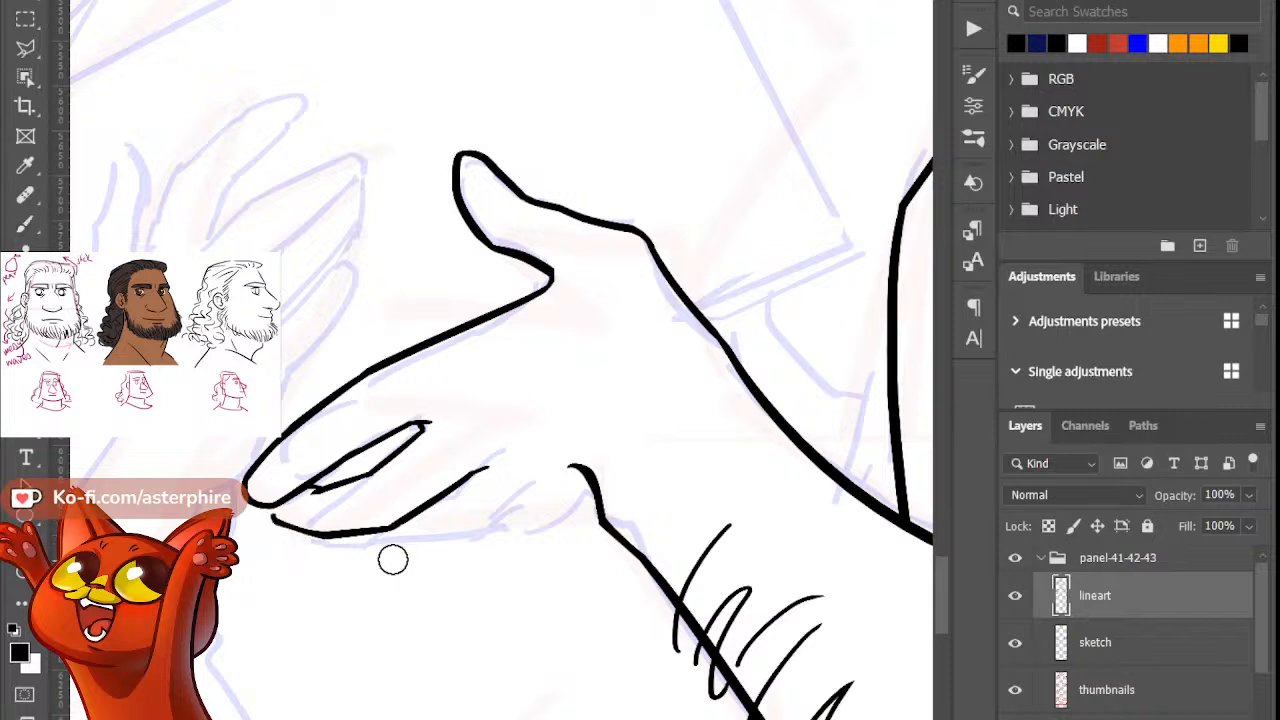
Step: Trim and touch up the palm-side end of the second finger's lower line
{"action": "key", "text": "b"}
{"action": "key", "text": "e"}
{"action": "left_click_drag", "start_coordinate": [503, 469], "coordinate": [490, 470]}
{"action": "key", "text": "b"}
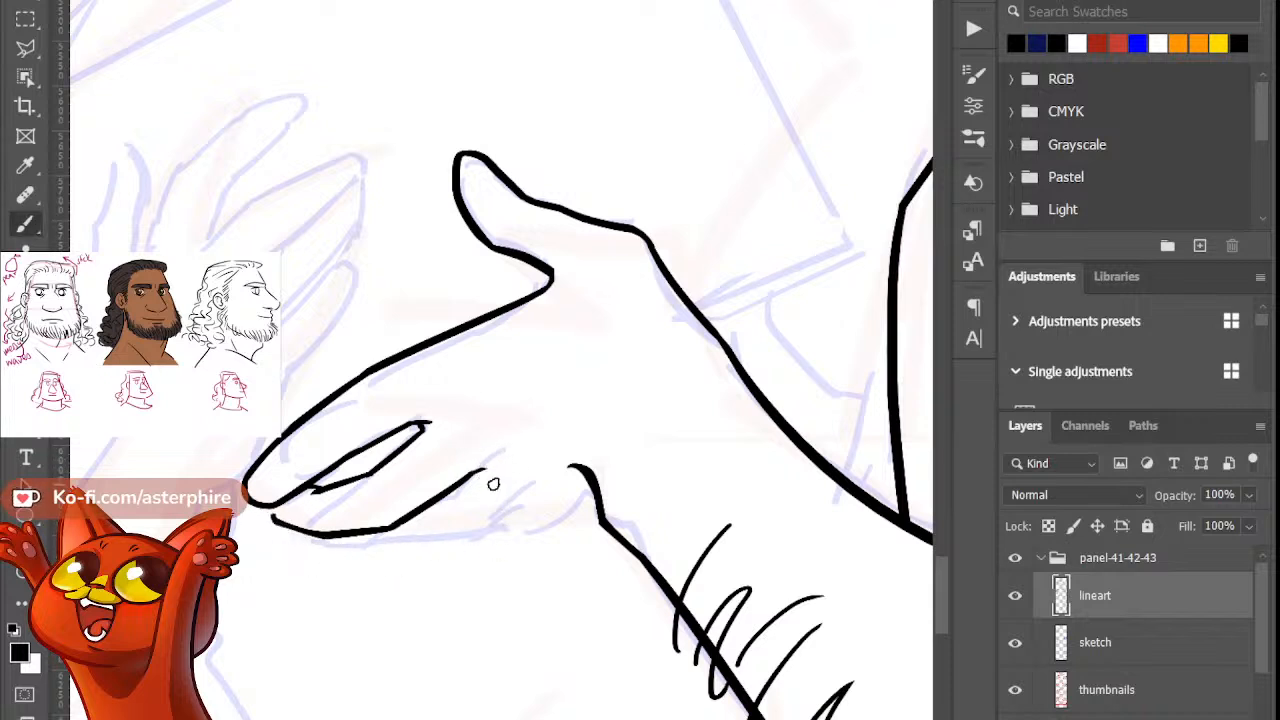
{"action": "key", "text": "e"}
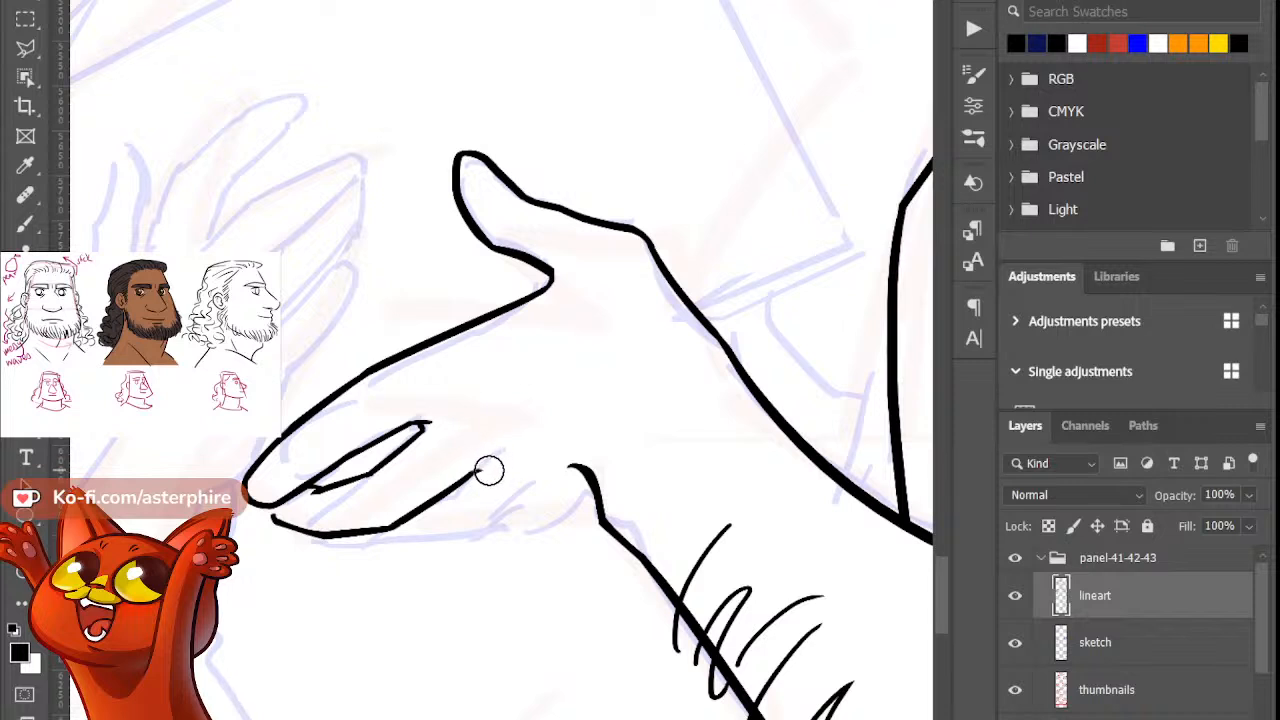
{"action": "key", "text": "b"}
{"action": "left_click_drag", "start_coordinate": [473, 473], "coordinate": [481, 469]}
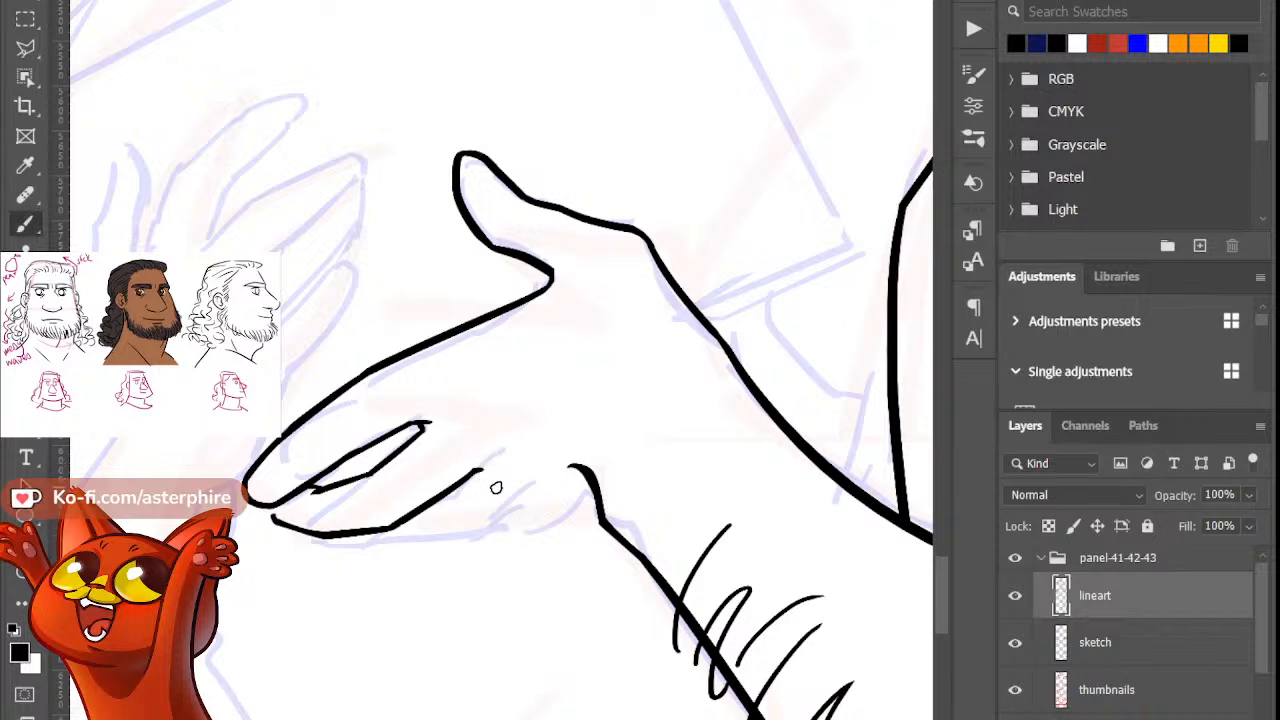
{"action": "key", "text": "e"}
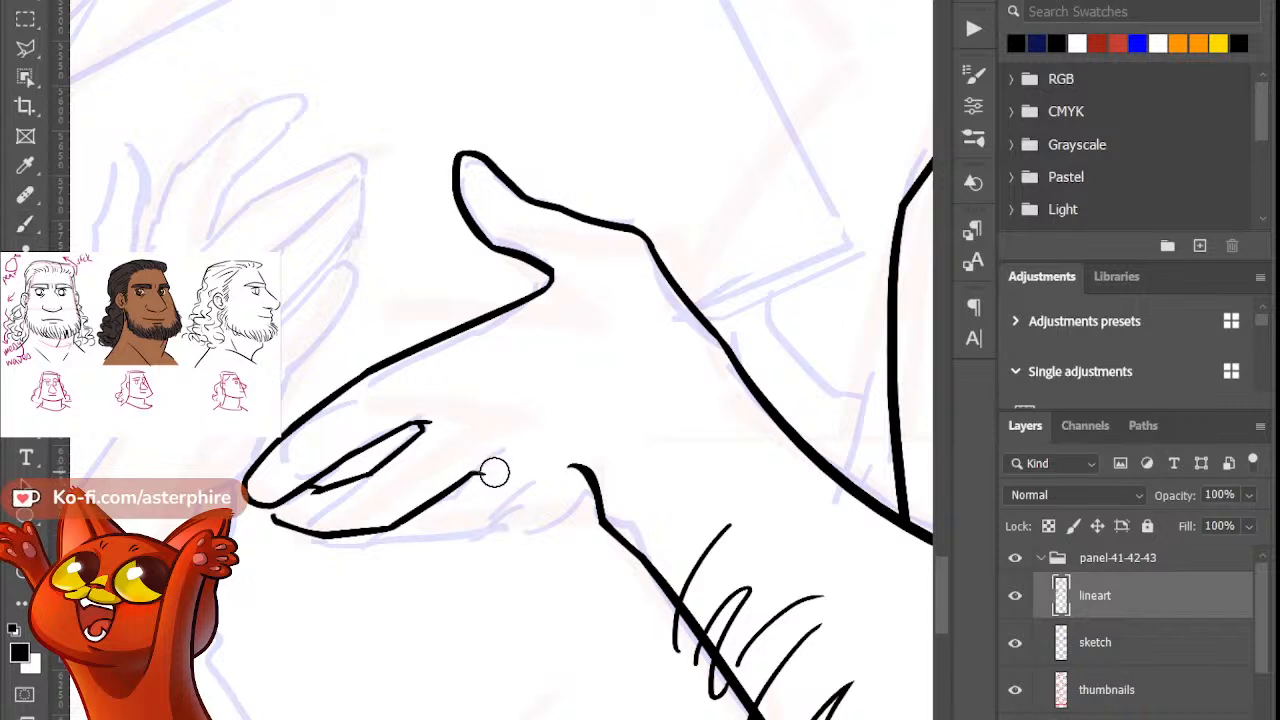
{"action": "key", "text": "b"}
{"action": "key", "text": "e"}
{"action": "key", "text": "b"}
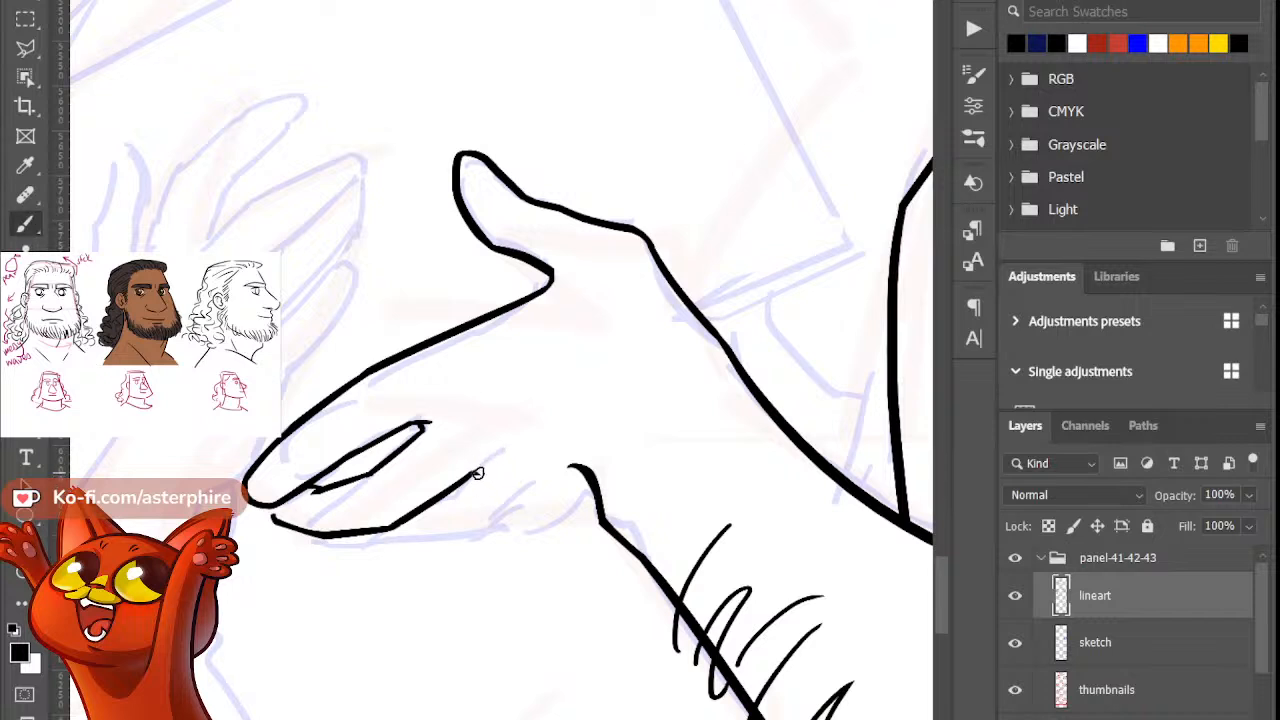
{"action": "key", "text": "e"}
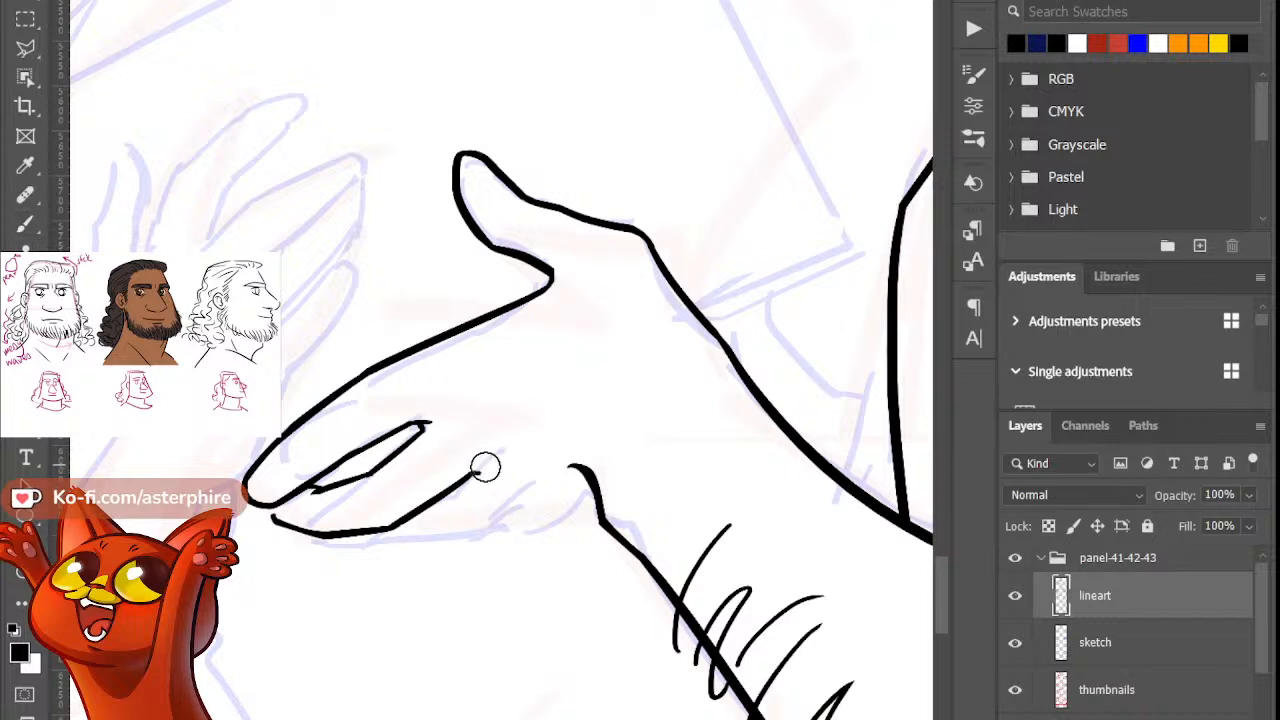
{"action": "key", "text": "b"}
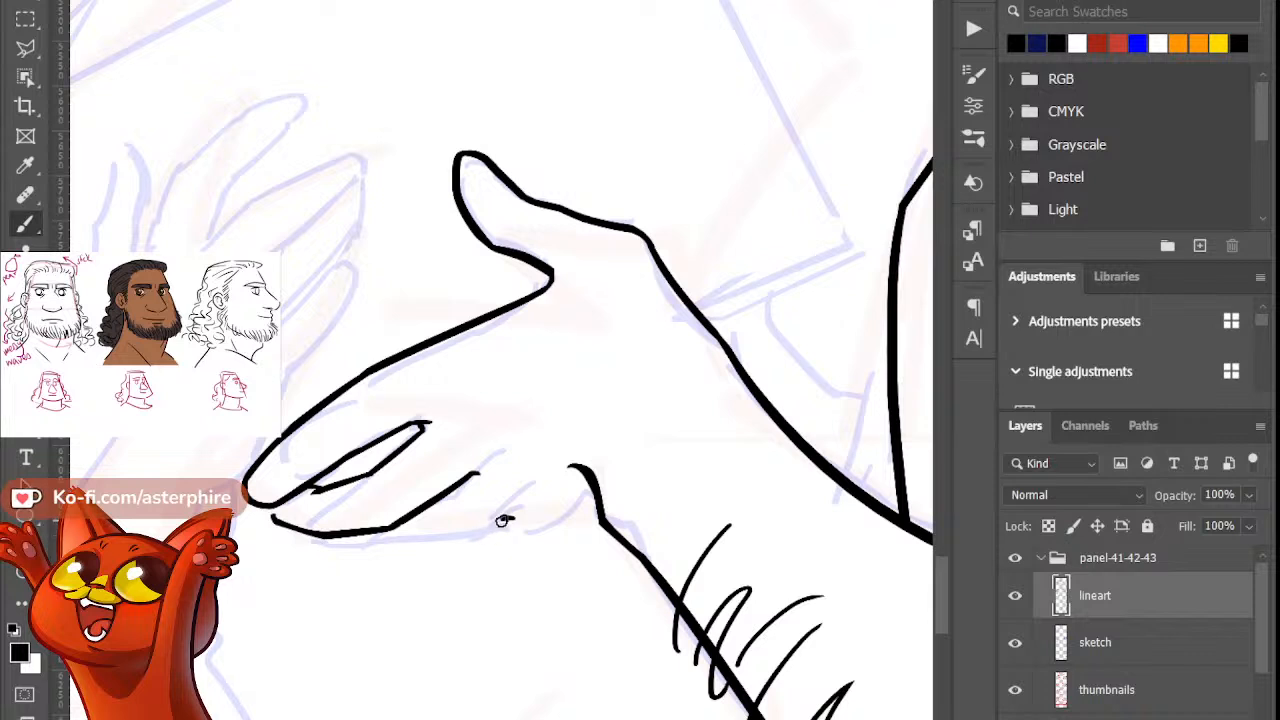
Step: Ink the third finger's underside from the palm outward, redoing the stroke until its angle follows the sketch
{"action": "left_click_drag", "start_coordinate": [475, 535], "coordinate": [444, 556]}
{"action": "key", "text": "ctrl+z"}
{"action": "left_click_drag", "start_coordinate": [506, 519], "coordinate": [440, 555]}
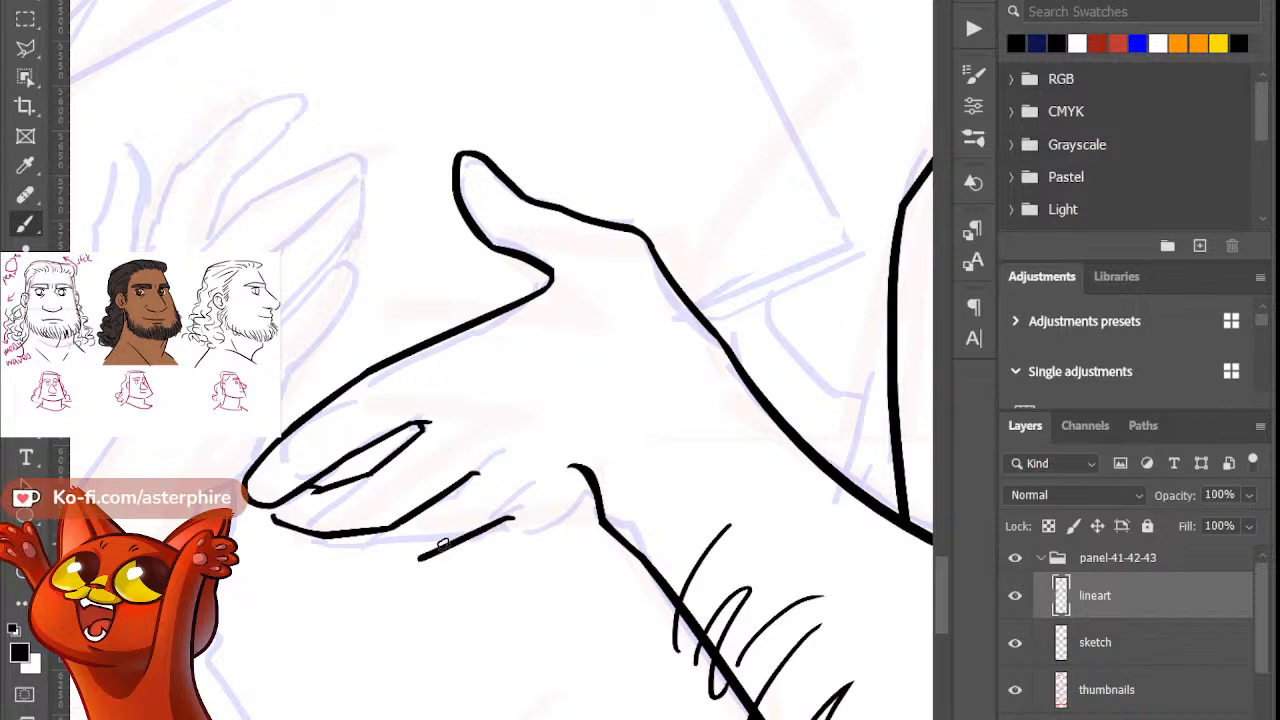
{"action": "key", "text": "ctrl+z"}
{"action": "left_click_drag", "start_coordinate": [514, 518], "coordinate": [387, 558]}
{"action": "key", "text": "ctrl+z"}
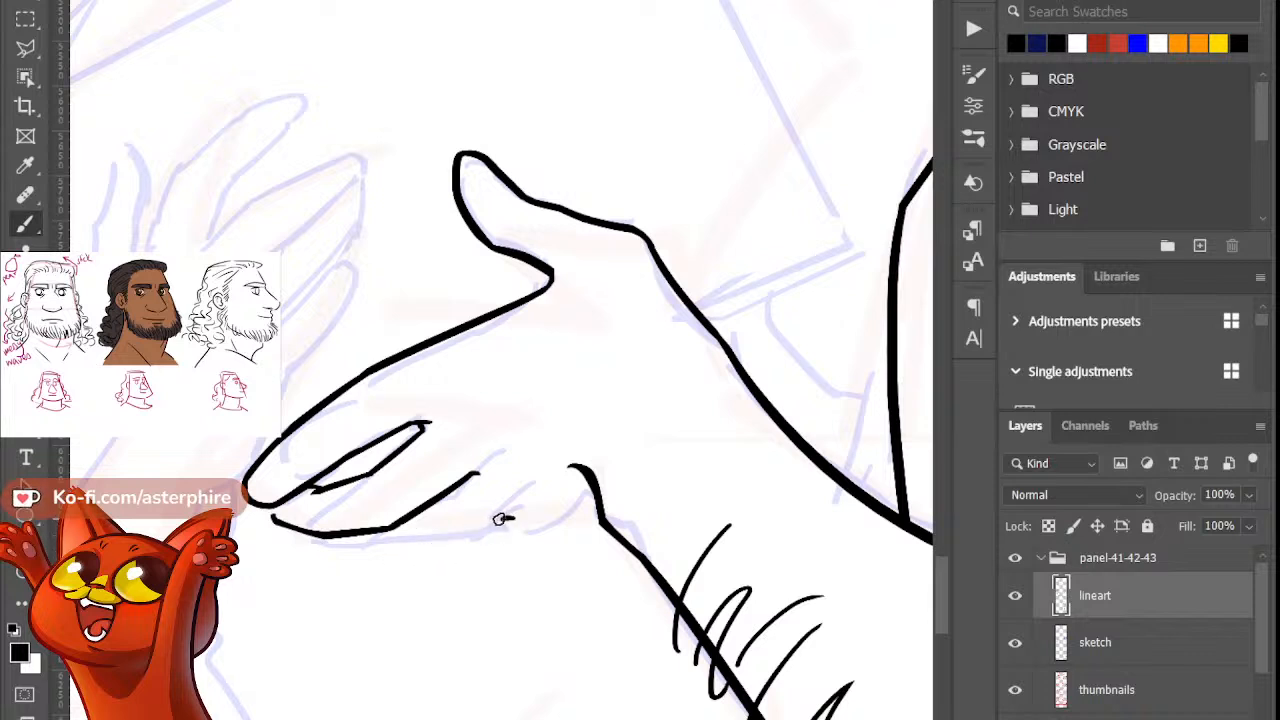
{"action": "mouse_move", "coordinate": [506, 517]}
{"action": "left_mouse_down"}
{"action": "mouse_move", "coordinate": [365, 561]}
{"action": "mouse_move", "coordinate": [400, 557]}
{"action": "left_mouse_up"}
{"action": "key", "text": "e"}
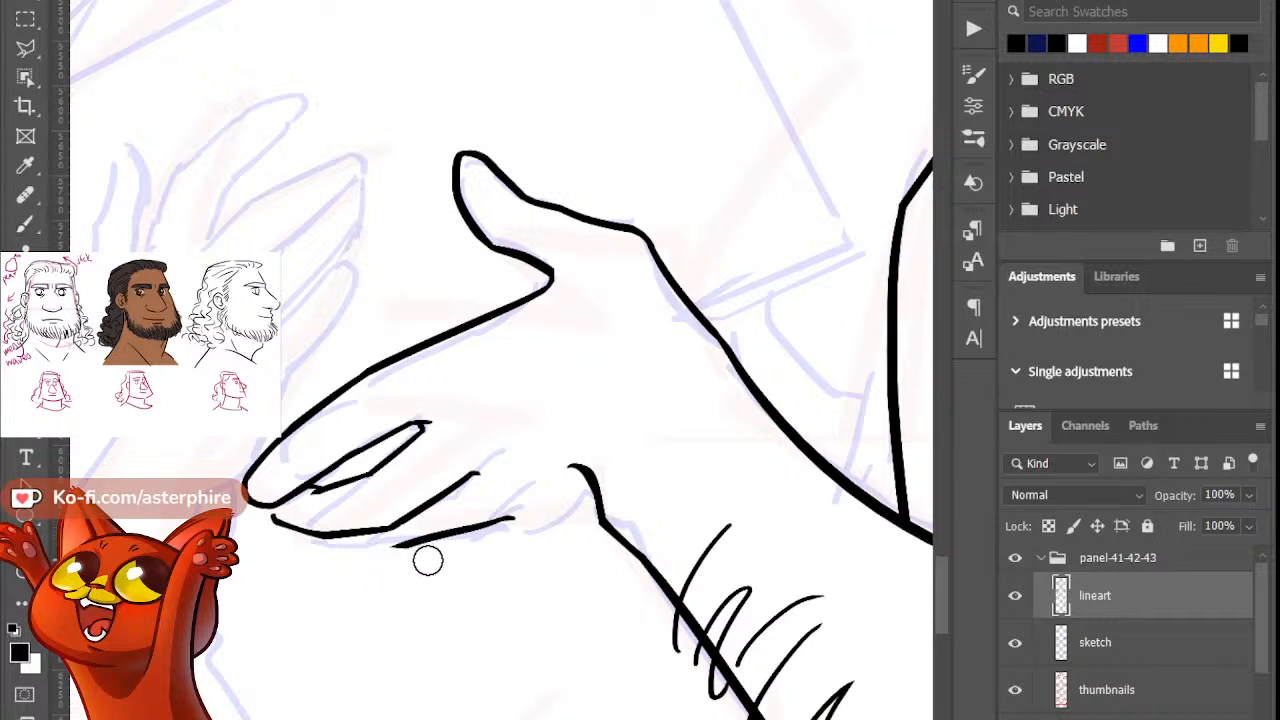
Step: Ink the third finger's tip below the second finger, redoing the curve until it joins the finger's underside smoothly
{"action": "key", "text": "b"}
{"action": "left_click_drag", "start_coordinate": [316, 537], "coordinate": [404, 549]}
{"action": "key", "text": "ctrl+z"}
{"action": "left_click_drag", "start_coordinate": [316, 537], "coordinate": [410, 549]}
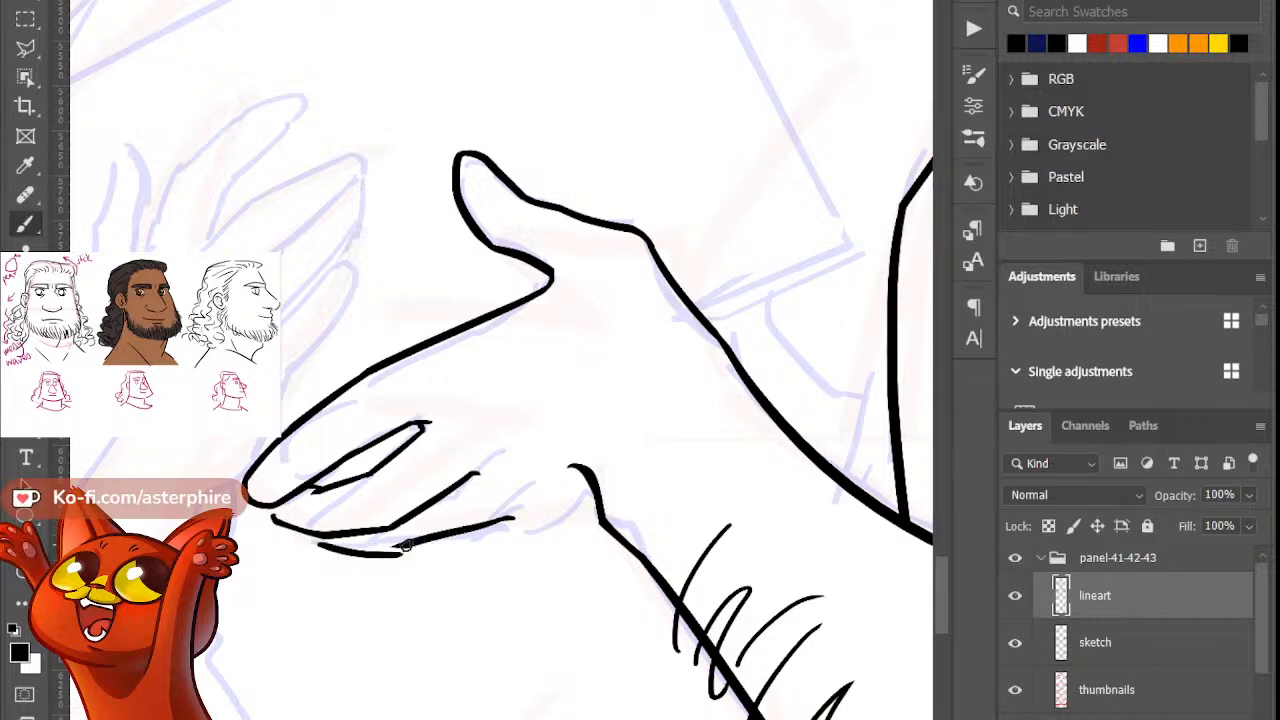
{"action": "key", "text": "ctrl+z"}
{"action": "left_click_drag", "start_coordinate": [318, 537], "coordinate": [412, 548]}
{"action": "key", "text": "e"}
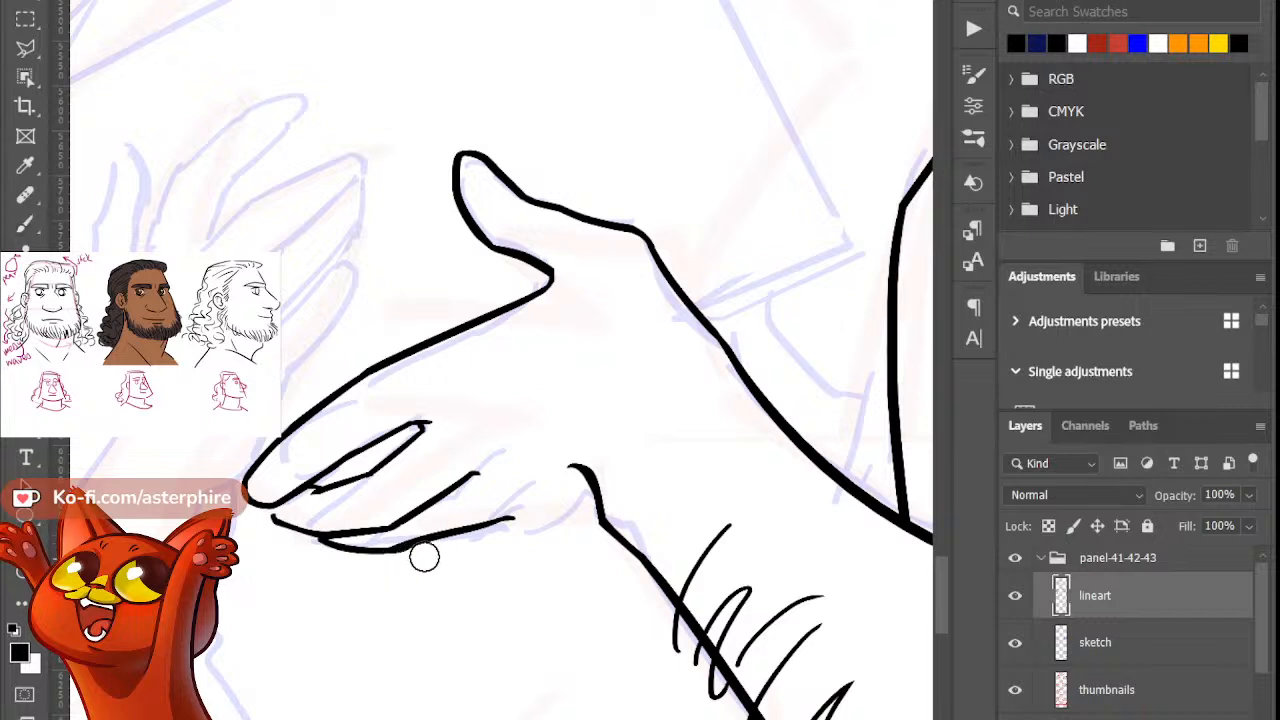
Step: Ink the little finger's underside from the heel of the palm and its short tip below the third finger
{"action": "key", "text": "b"}
{"action": "left_click_drag", "start_coordinate": [597, 503], "coordinate": [480, 552]}
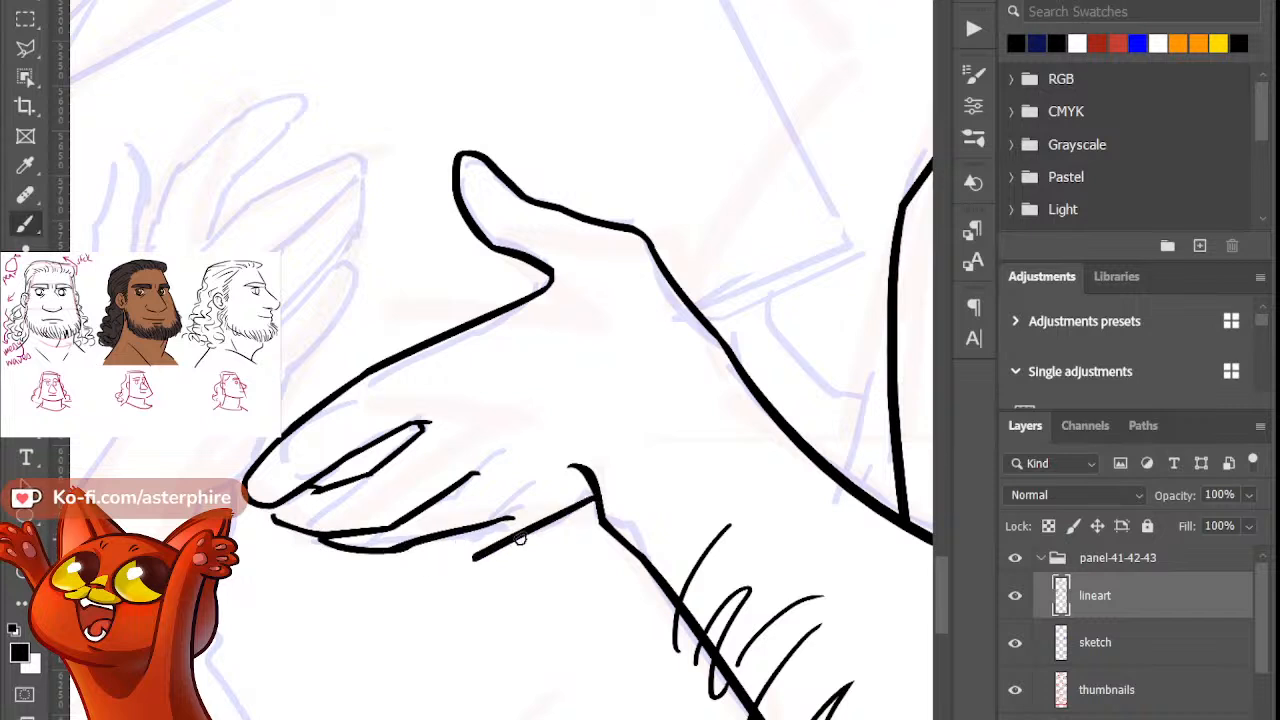
{"action": "key", "text": "ctrl+z"}
{"action": "left_click_drag", "start_coordinate": [597, 503], "coordinate": [480, 552]}
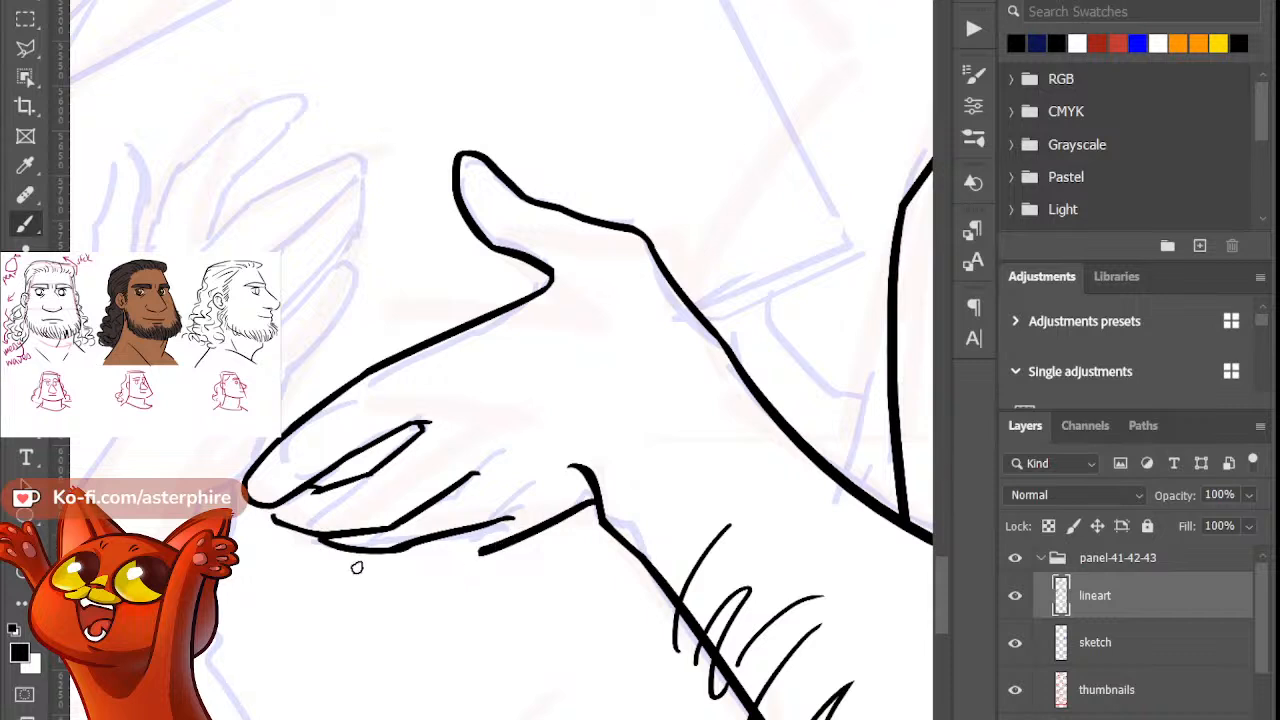
{"action": "left_click_drag", "start_coordinate": [433, 540], "coordinate": [482, 550]}
{"action": "key", "text": "ctrl+z"}
Step: Examine the inked hand's size and proportions against the whole bearded figure
{"action": "key", "text": "ctrl+minus"}
{"action": "key", "text": "ctrl+minus"}
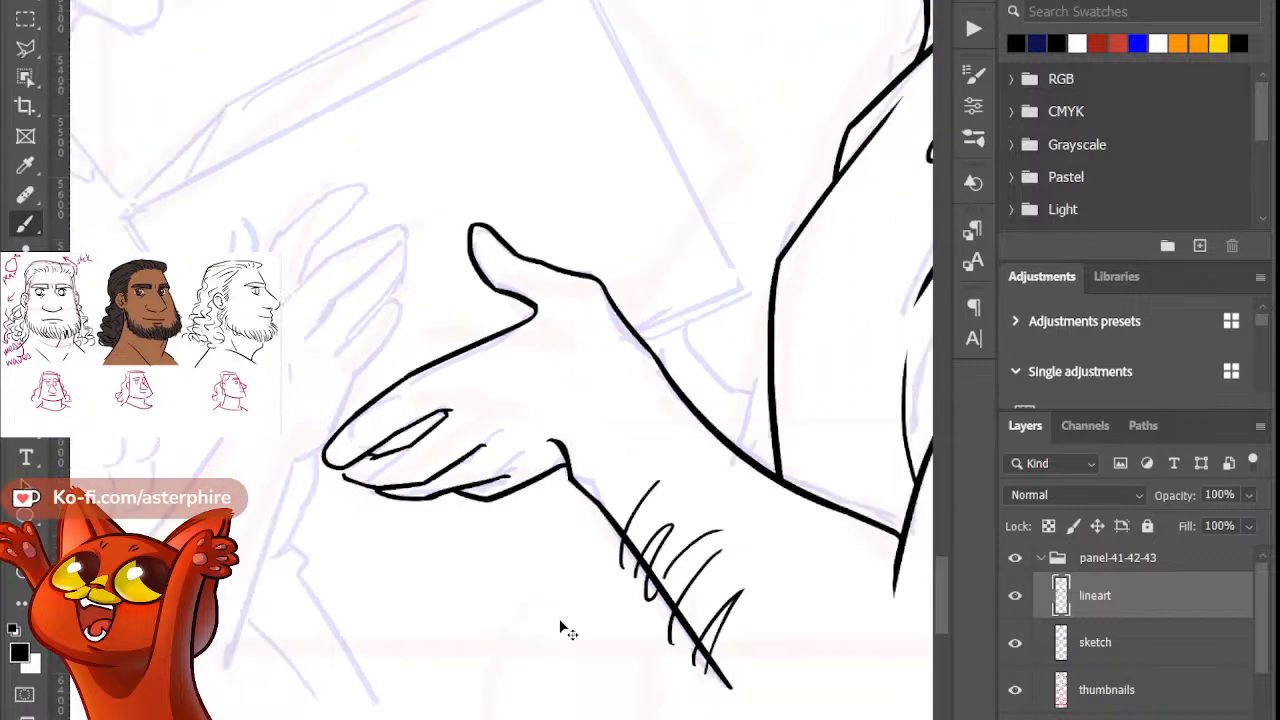
{"action": "key", "text": "ctrl+minus"}
{"action": "key", "text": "ctrl+minus"}
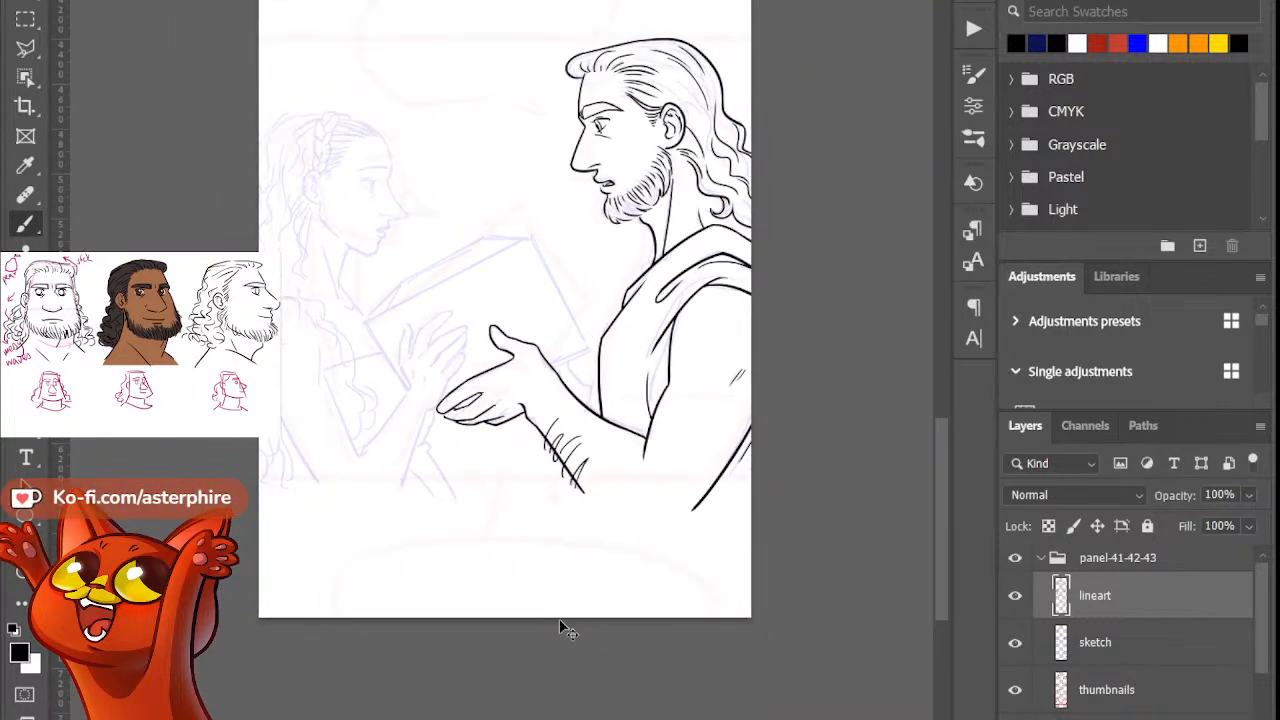
{"action": "key", "text": "ctrl+minus"}
{"action": "key", "text": "ctrl+plus"}
{"action": "key", "text": "ctrl+plus"}
{"action": "key", "text": "ctrl+plus"}
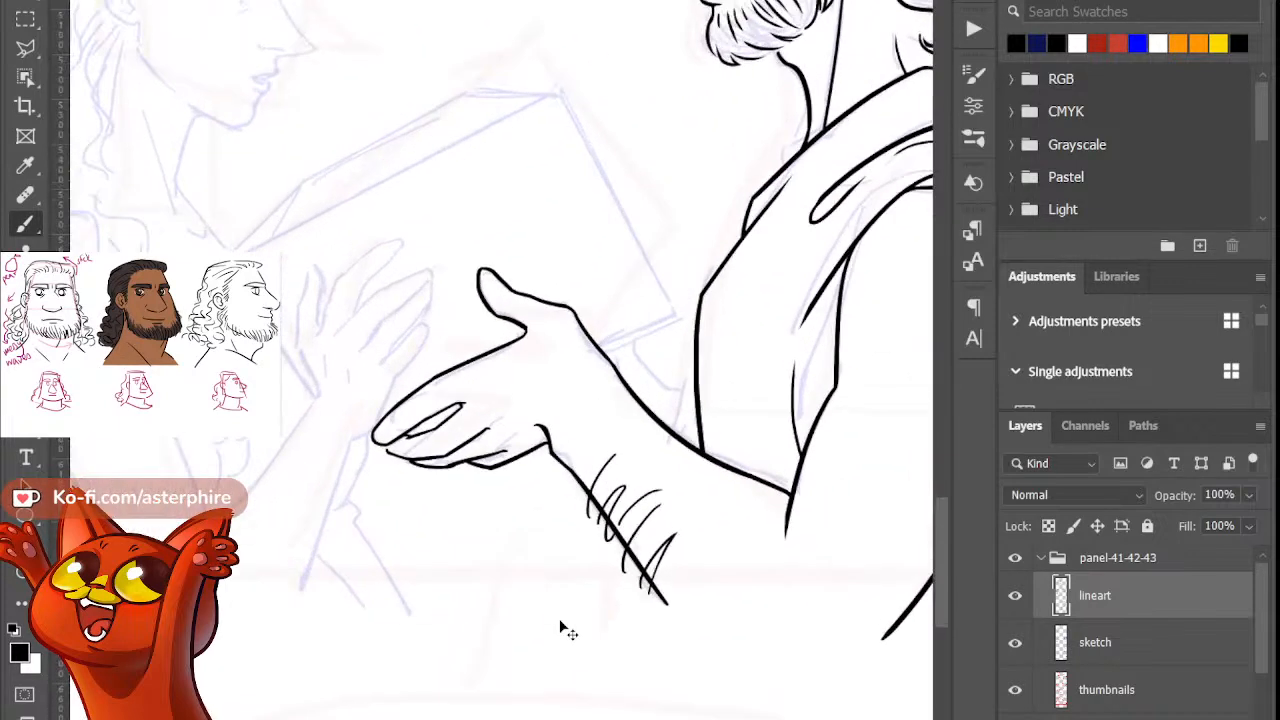
{"action": "key", "text": "ctrl+minus"}
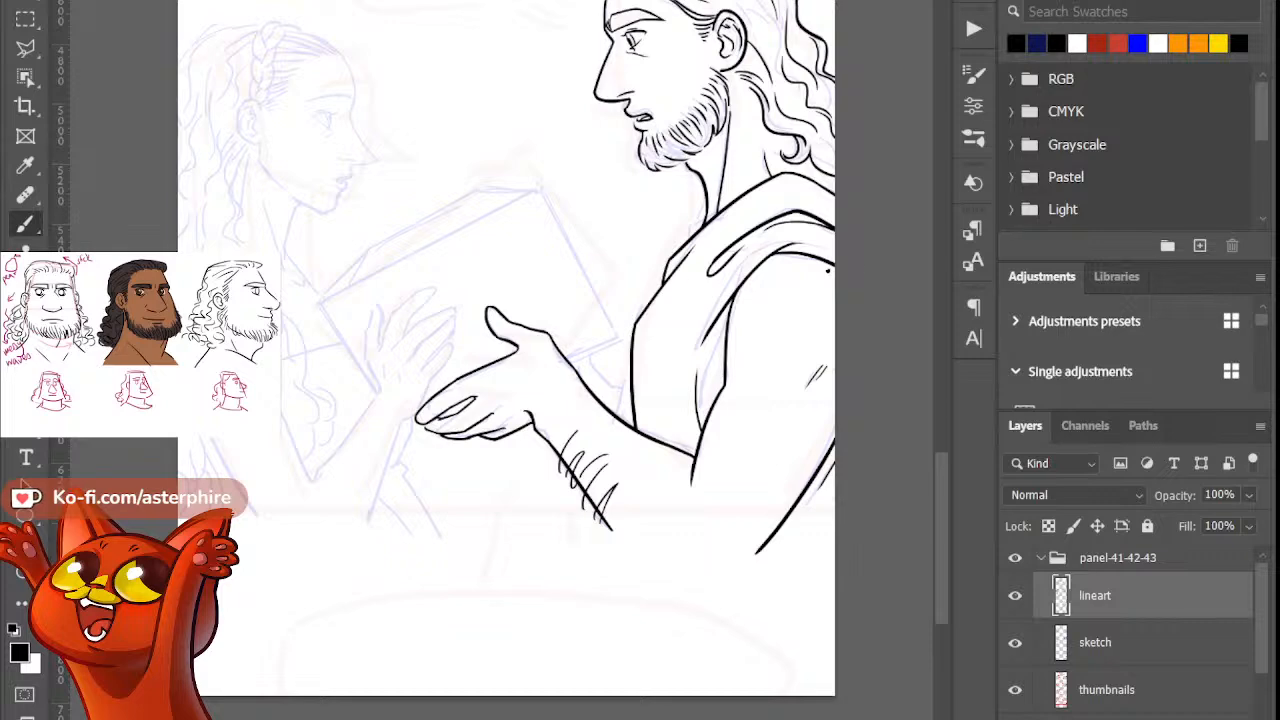
{"action": "left_click_drag", "start_coordinate": [934, 482], "coordinate": [935, 460]}
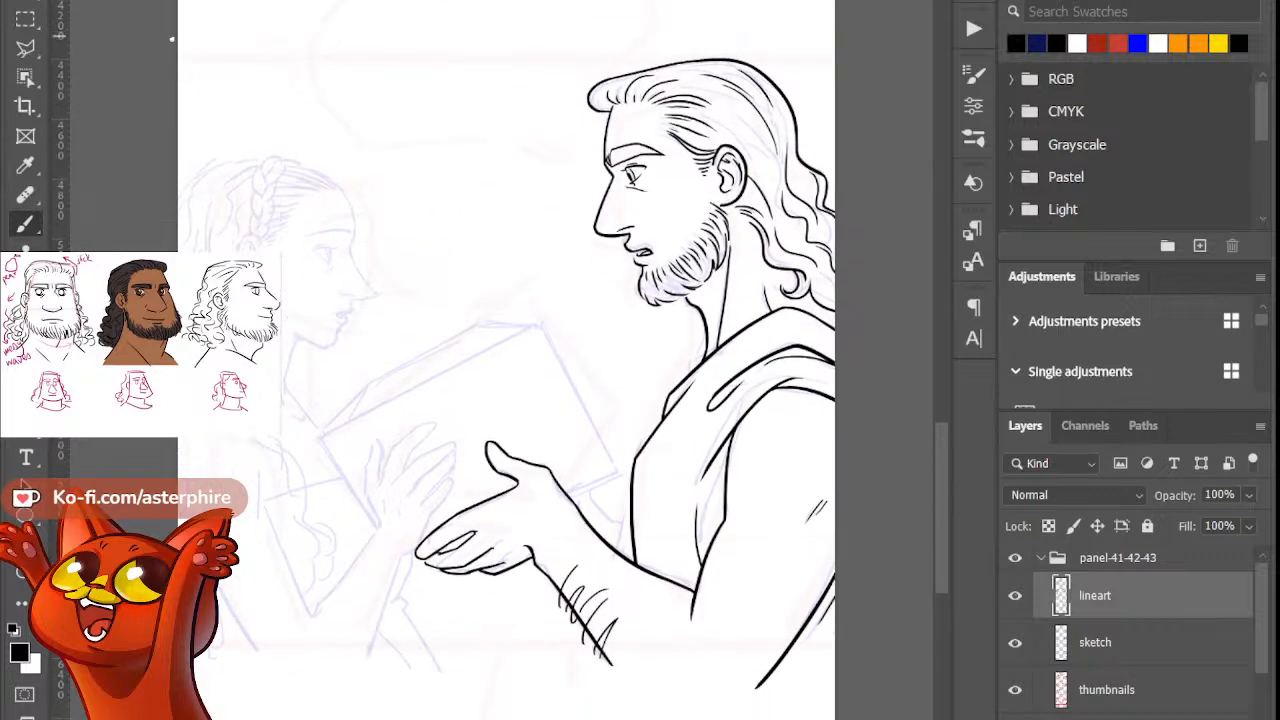
Step: Select the hand's lineart with rectangular marquees, covering the thumb and fingers but leaving out the wrist and forearm lines
{"action": "left_click", "coordinate": [27, 47]}
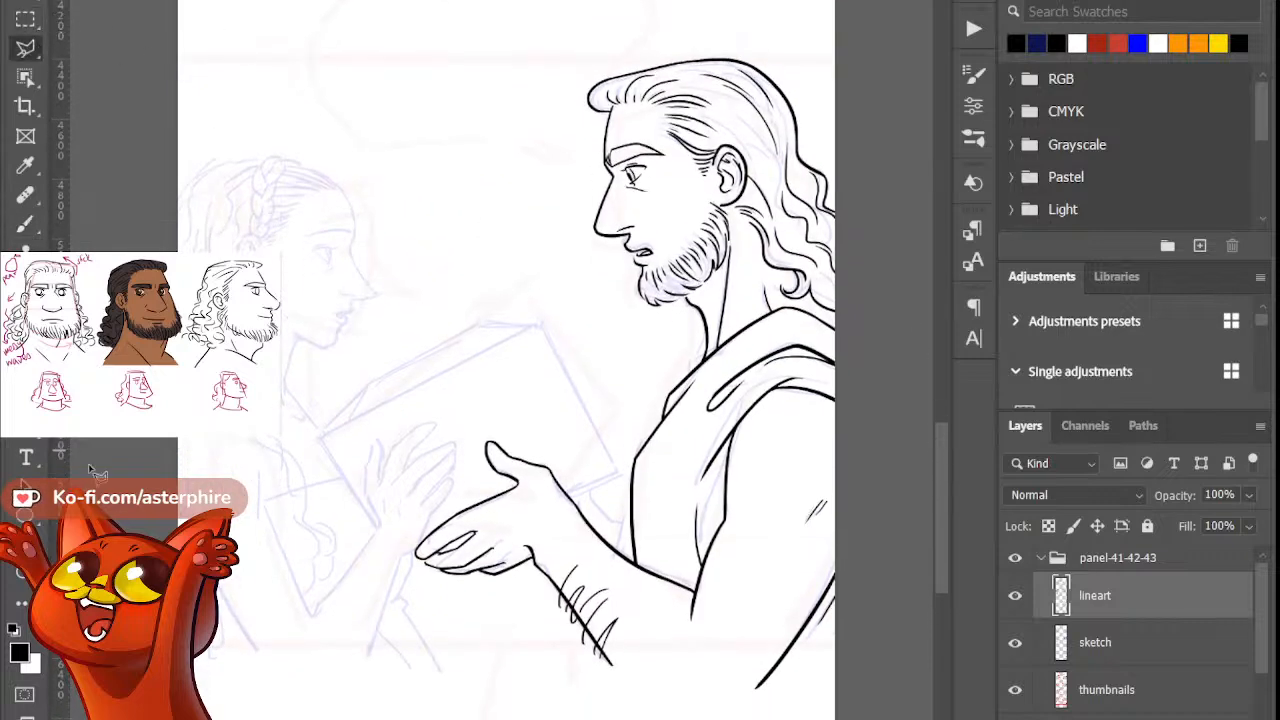
{"action": "left_click", "coordinate": [21, 573]}
{"action": "left_click", "coordinate": [479, 548]}
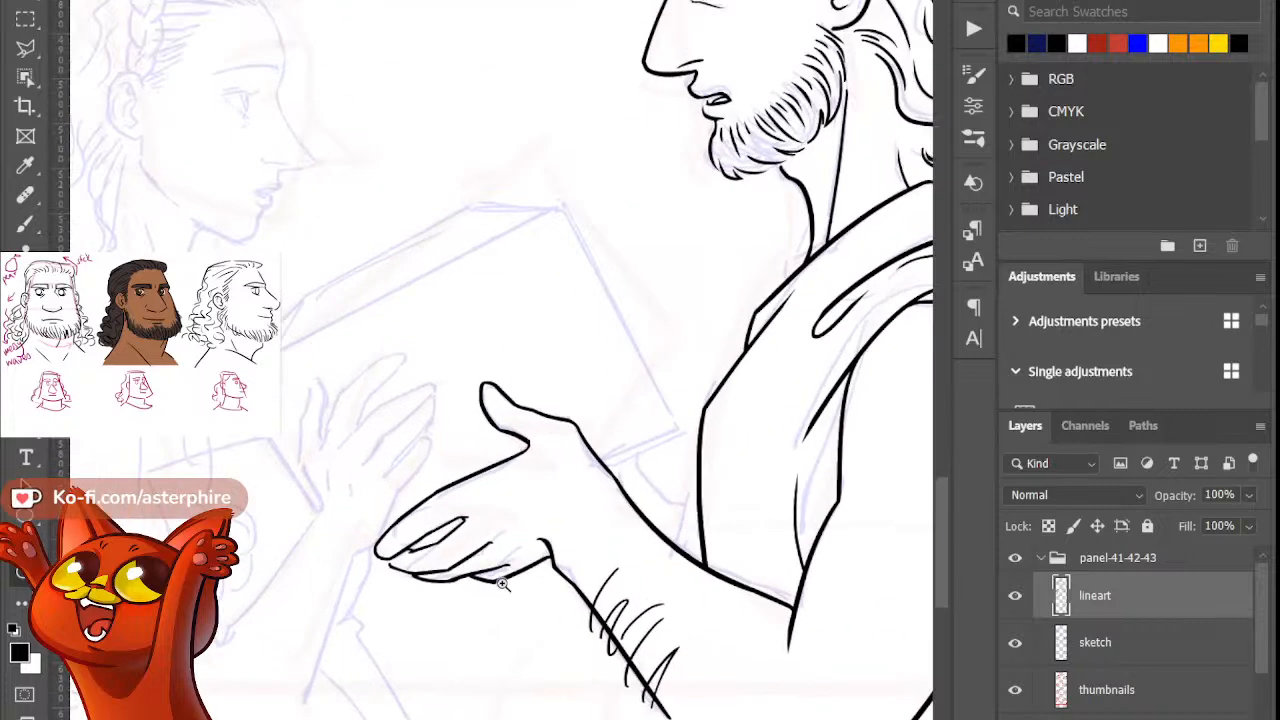
{"action": "left_click", "coordinate": [505, 584]}
{"action": "left_click", "coordinate": [25, 18]}
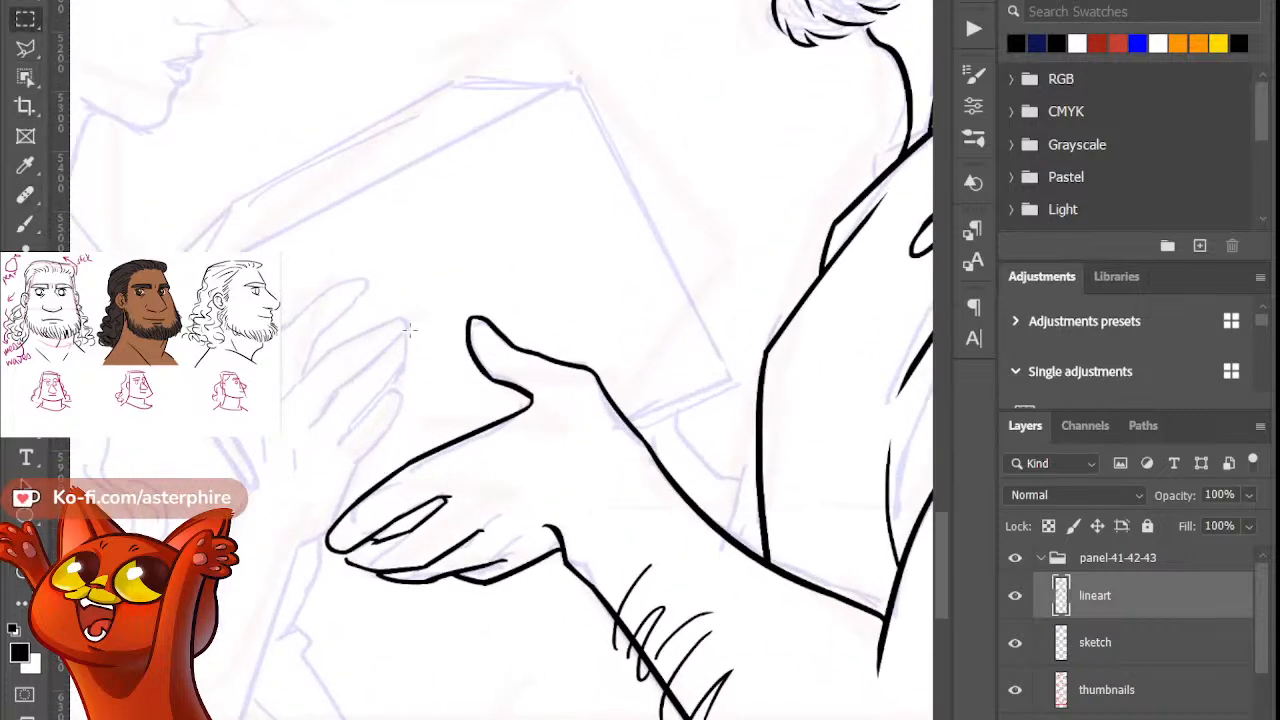
{"action": "left_click_drag", "start_coordinate": [578, 491], "coordinate": [647, 466]}
{"action": "left_click_drag", "start_coordinate": [259, 408], "coordinate": [511, 632]}
{"action": "left_click_drag", "start_coordinate": [505, 540], "coordinate": [537, 600]}
Step: Free-transform the selected hand to enlarge it slightly about a pivot at the heel of the palm, and clear the selection
{"action": "key", "text": "ctrl+t"}
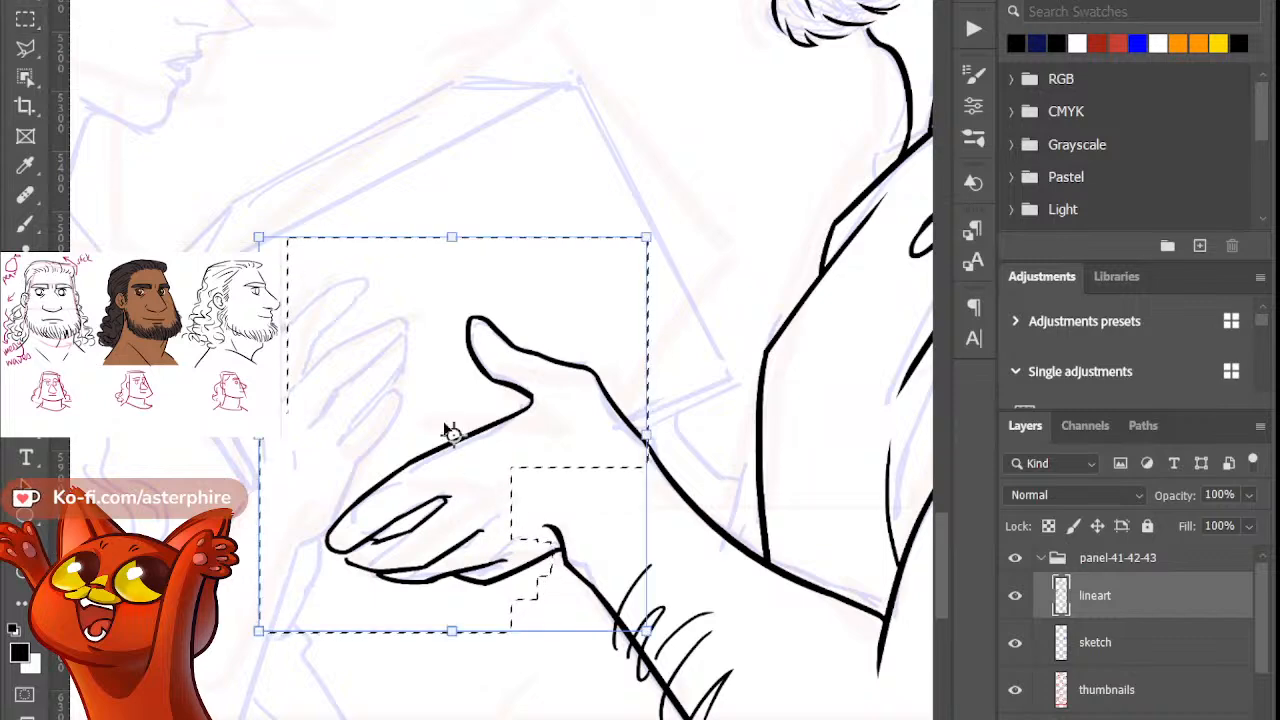
{"action": "left_click_drag", "start_coordinate": [452, 432], "coordinate": [550, 550]}
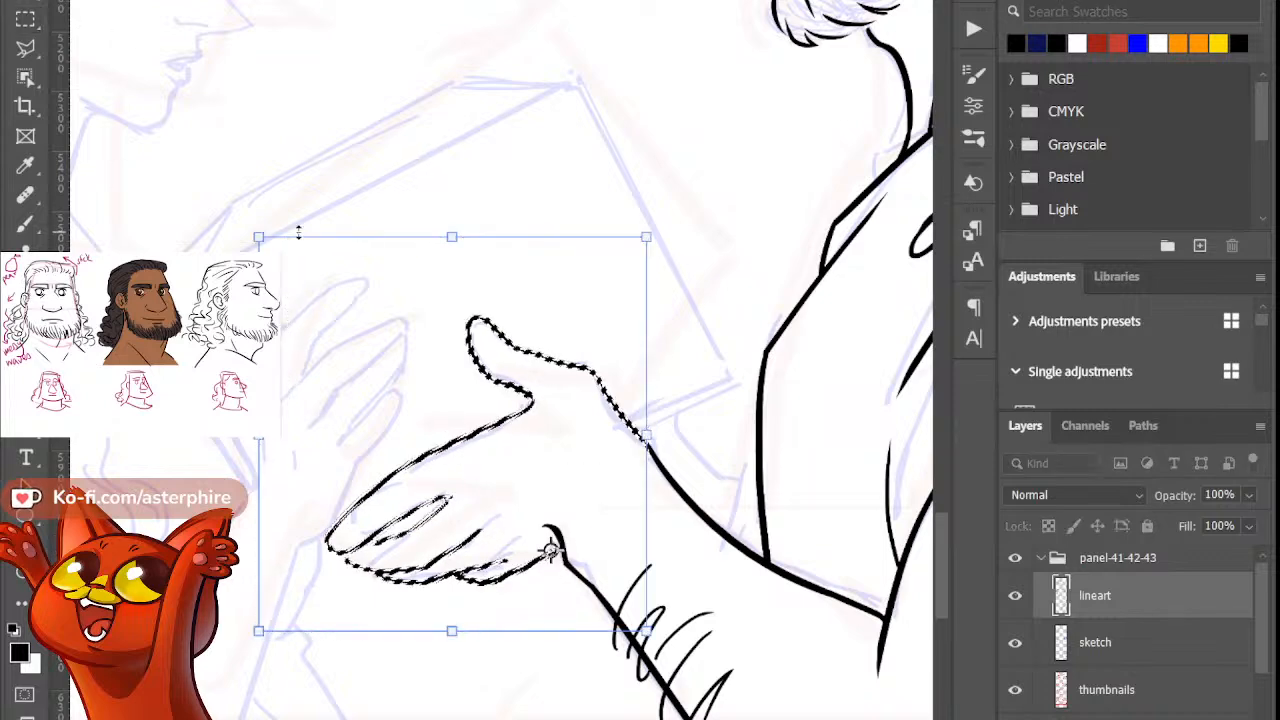
{"action": "left_click_drag", "start_coordinate": [260, 239], "coordinate": [231, 219]}
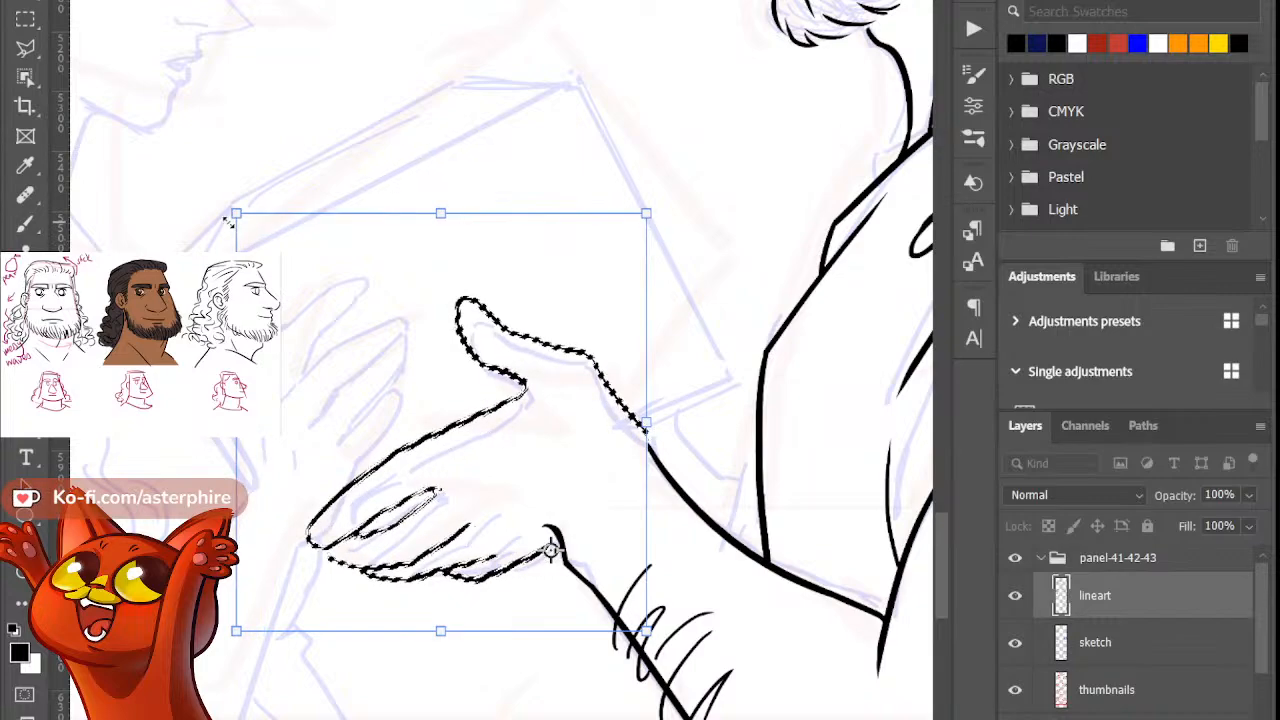
{"action": "key", "text": "ctrl+minus"}
{"action": "key", "text": "ctrl+minus"}
{"action": "key", "text": "ctrl+minus"}
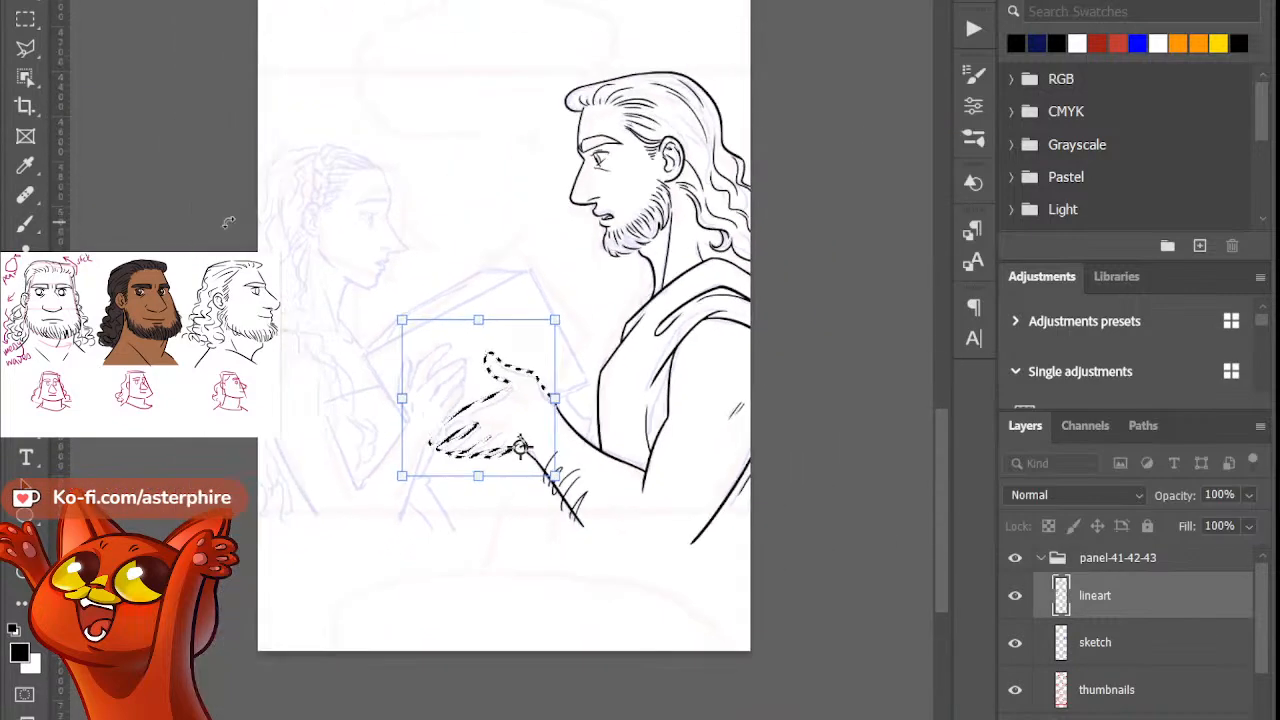
{"action": "left_click_drag", "start_coordinate": [404, 321], "coordinate": [394, 321]}
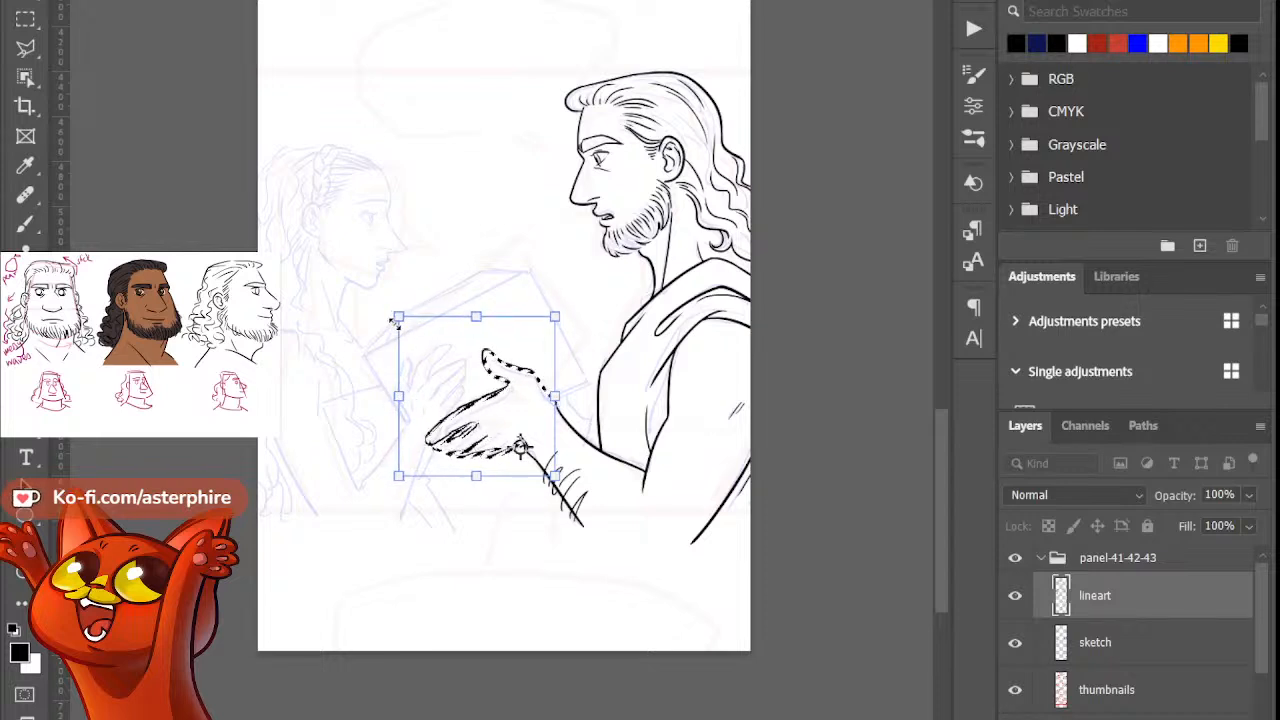
{"action": "key", "text": "z"}
{"action": "left_click_drag", "start_coordinate": [565, 377], "coordinate": [636, 421]}
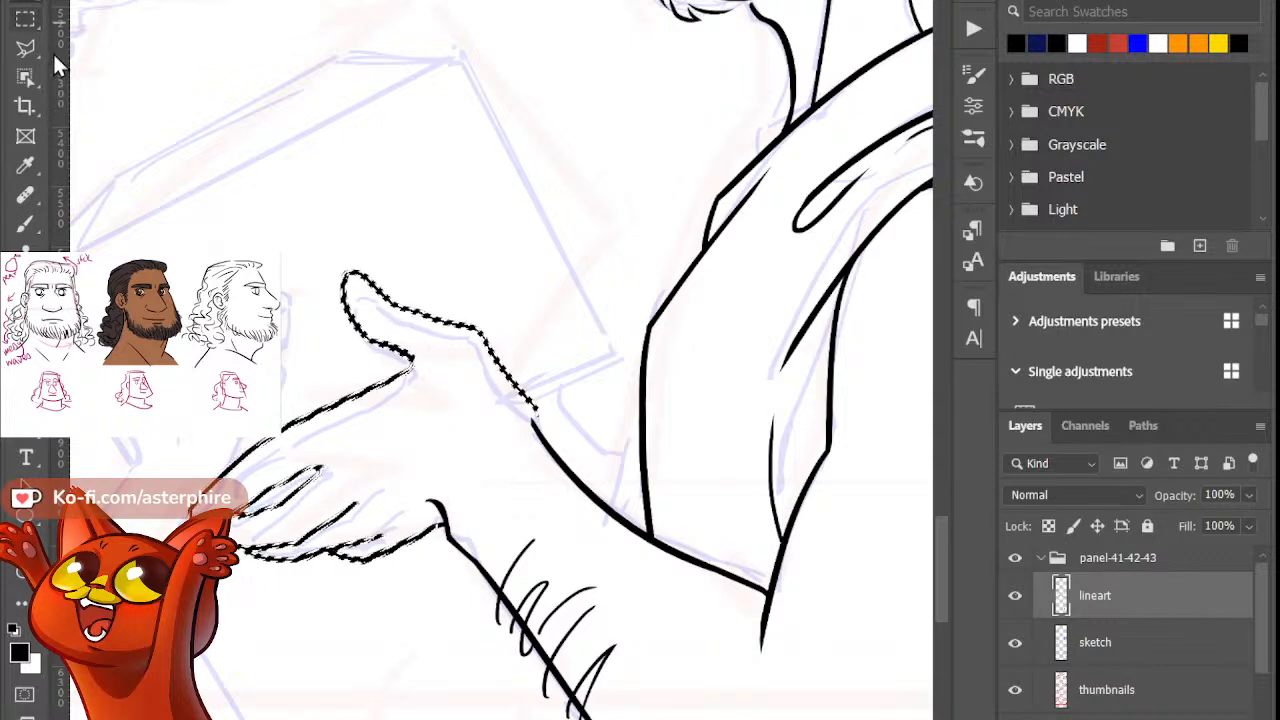
{"action": "key", "text": "m"}
{"action": "key", "text": "z"}
{"action": "left_click", "coordinate": [290, 462]}
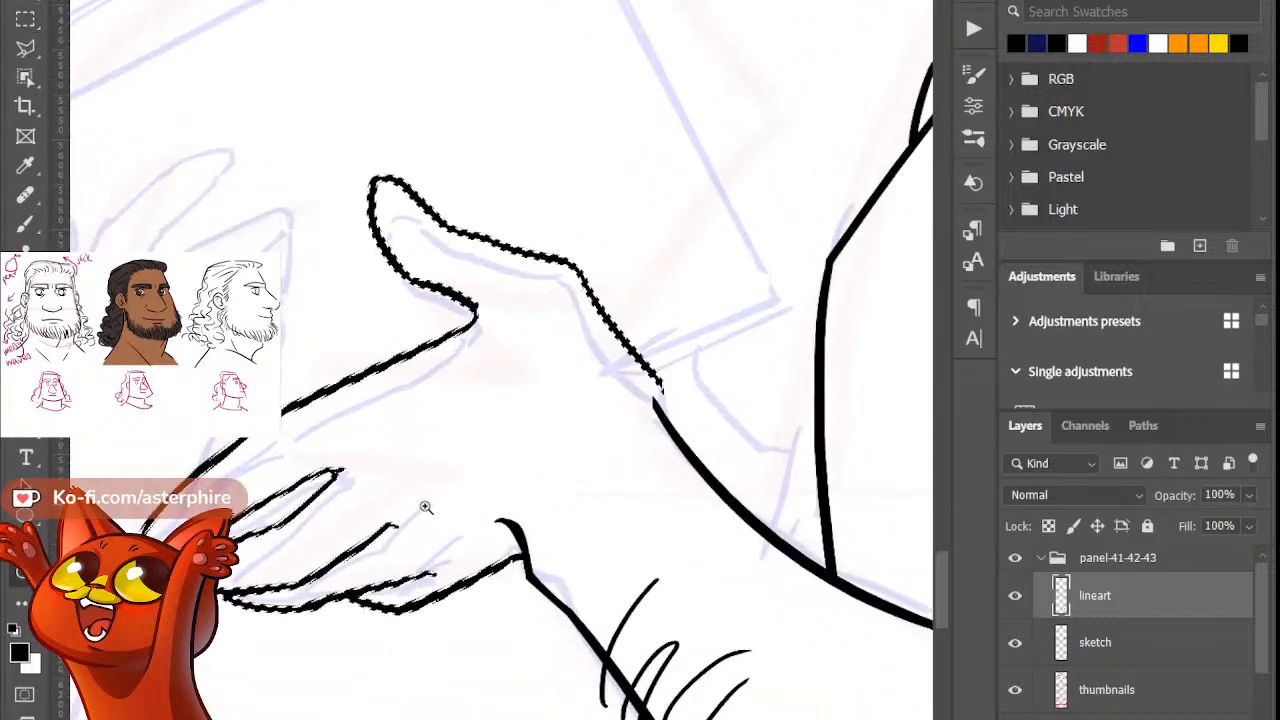
{"action": "left_click", "coordinate": [32, 22]}
{"action": "left_click", "coordinate": [132, 90]}
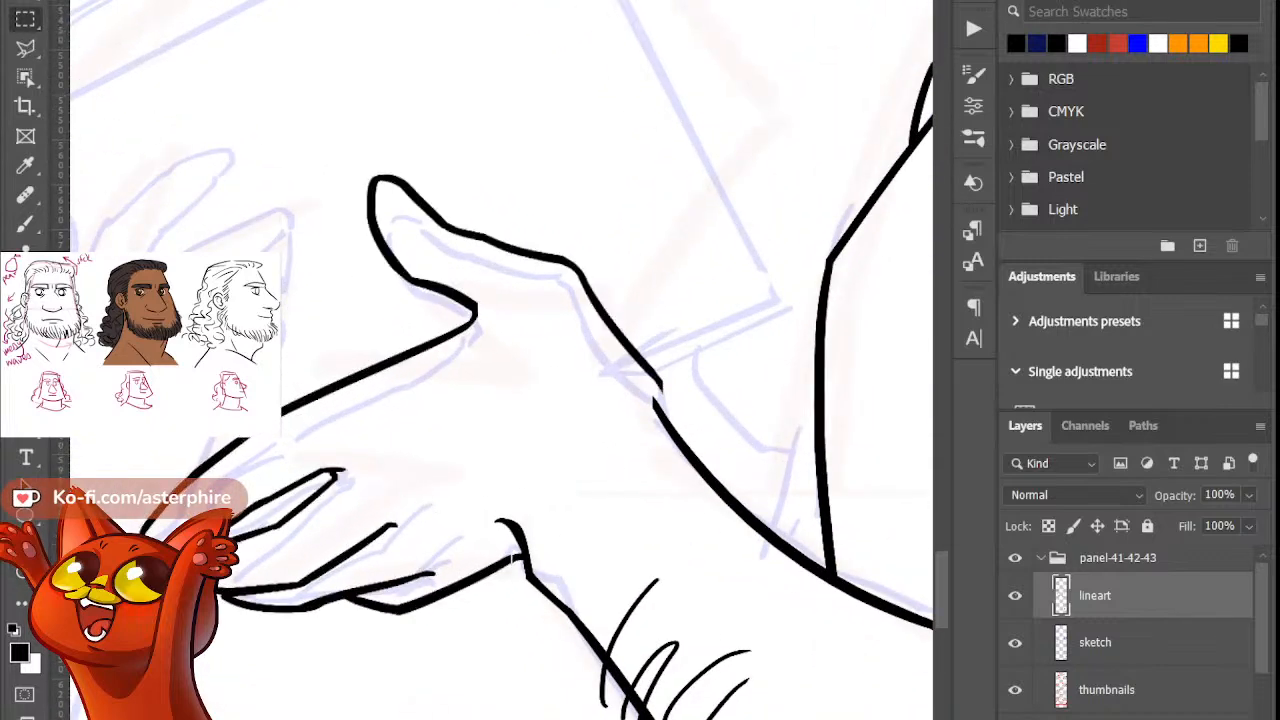
Step: Erase the mismatched line ends where the thumb side of the hand meets the forearm
{"action": "left_click", "coordinate": [25, 224]}
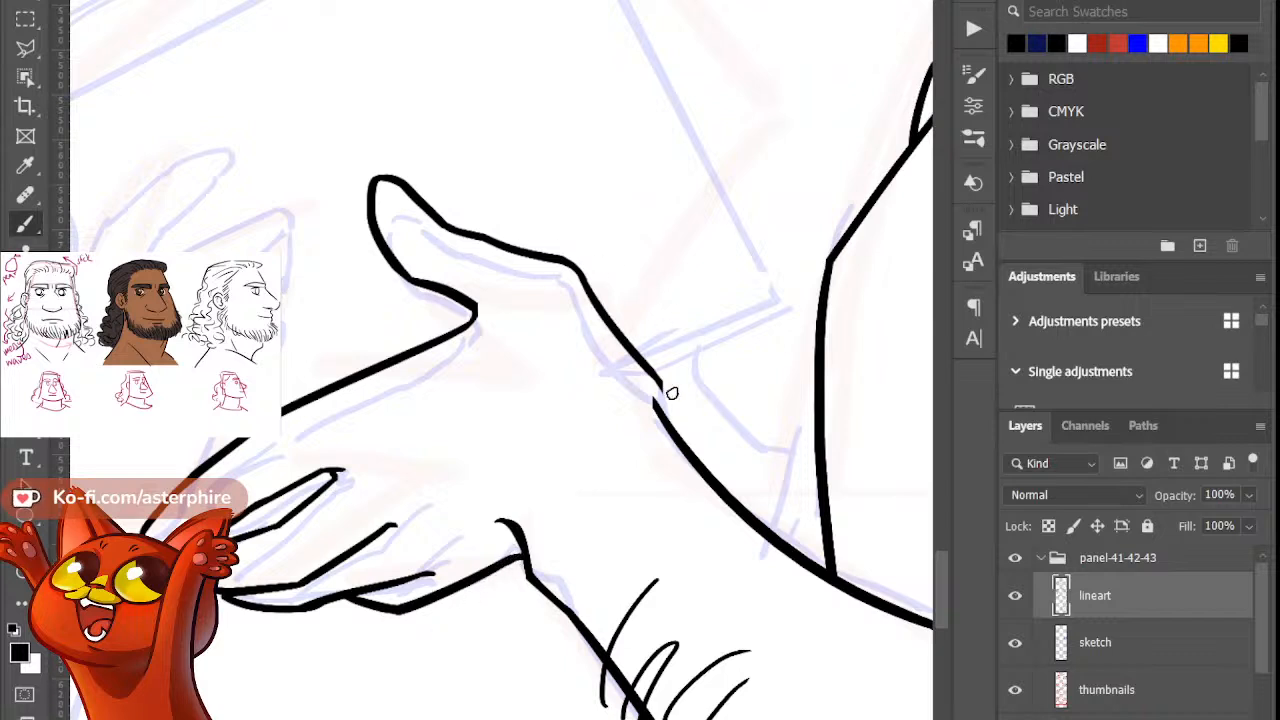
{"action": "key", "text": "e"}
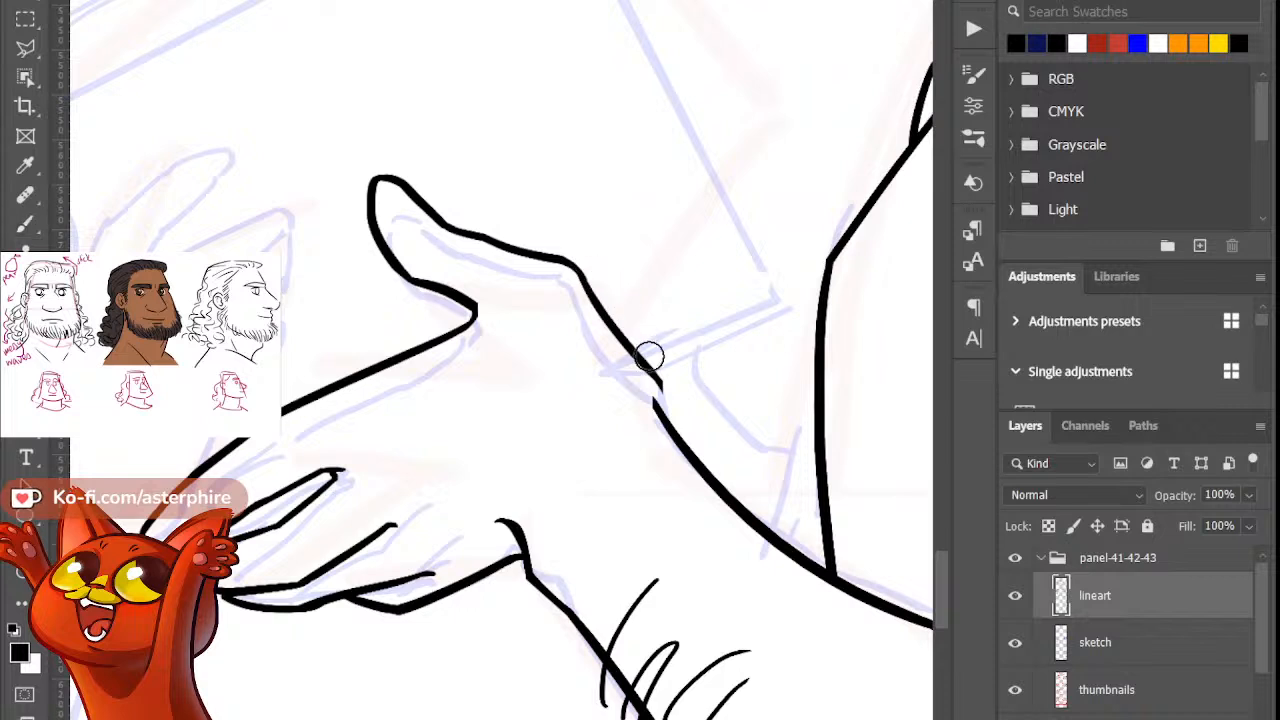
{"action": "mouse_move", "coordinate": [663, 373]}
{"action": "left_mouse_down"}
{"action": "mouse_move", "coordinate": [602, 283]}
{"action": "mouse_move", "coordinate": [663, 374]}
{"action": "mouse_move", "coordinate": [649, 405]}
{"action": "left_mouse_up"}
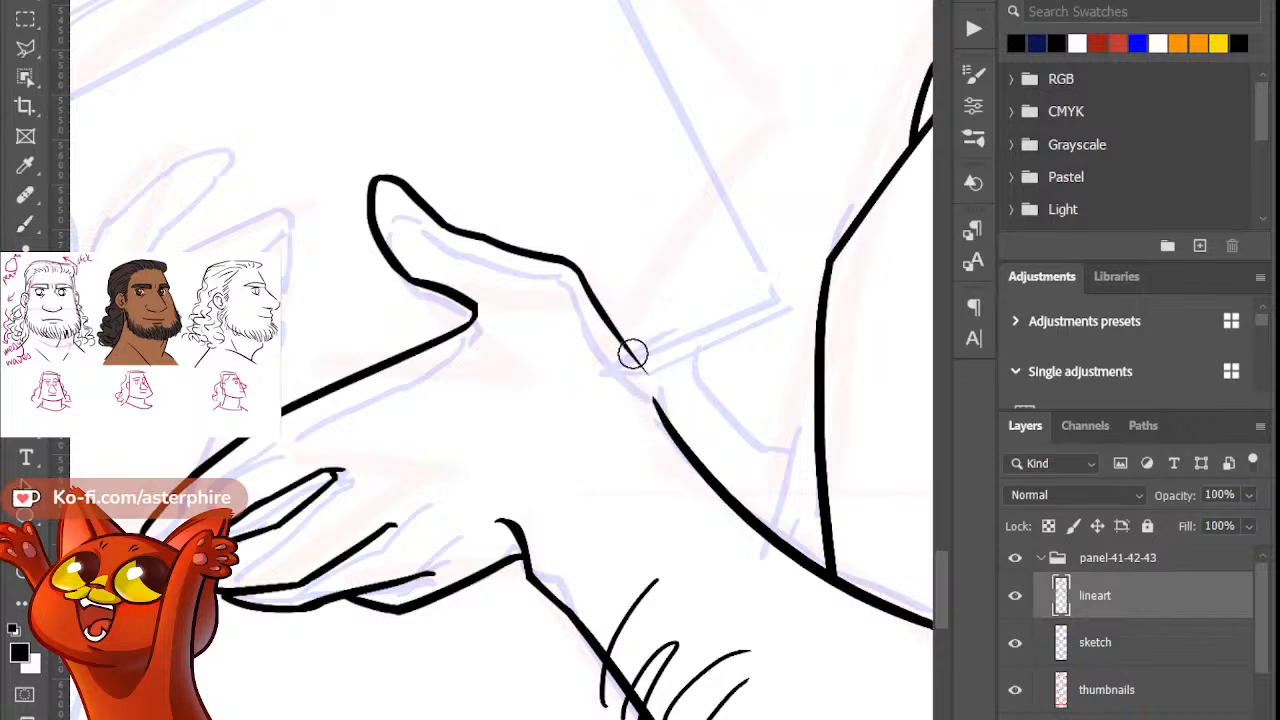
Step: Ink a line joining the thumb side of the wrist to the forearm and erase the overshooting end
{"action": "key", "text": "b"}
{"action": "left_click_drag", "start_coordinate": [591, 291], "coordinate": [672, 403]}
{"action": "key", "text": "ctrl+z"}
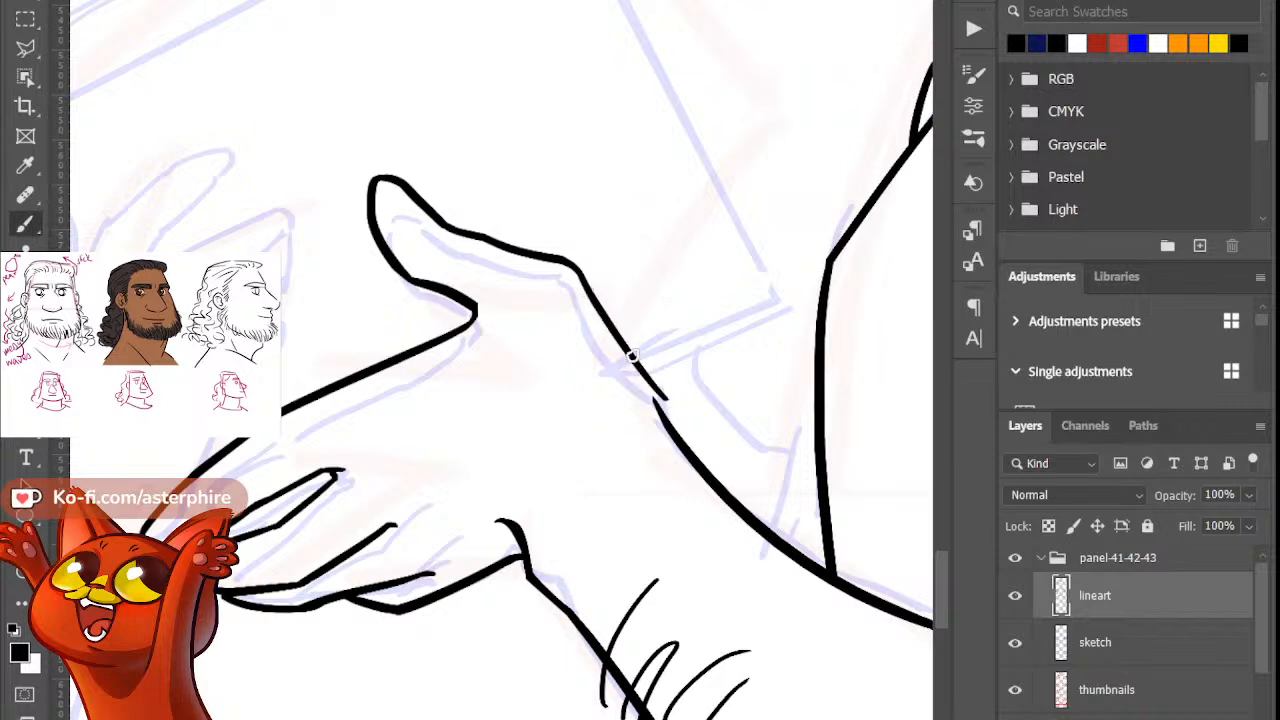
{"action": "left_click_drag", "start_coordinate": [600, 307], "coordinate": [651, 389]}
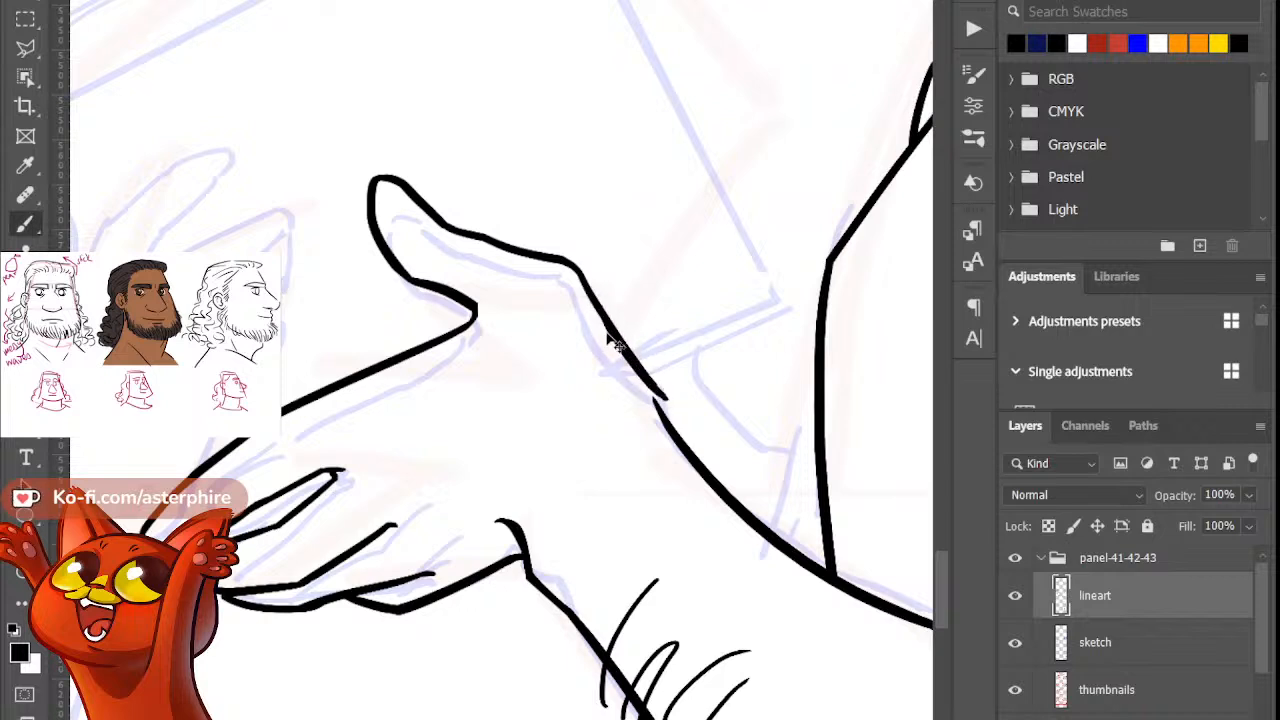
{"action": "key", "text": "ctrl+z"}
{"action": "left_click_drag", "start_coordinate": [598, 306], "coordinate": [656, 394]}
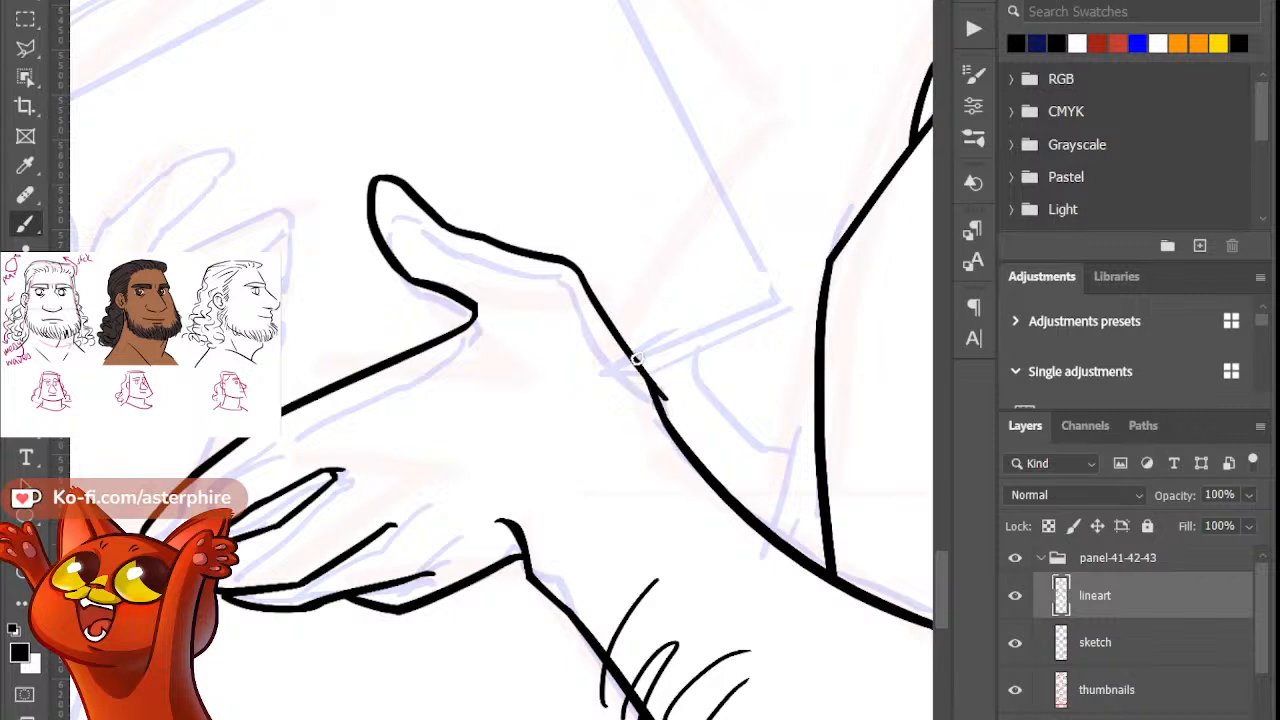
{"action": "key", "text": "e"}
{"action": "left_click_drag", "start_coordinate": [639, 349], "coordinate": [678, 413]}
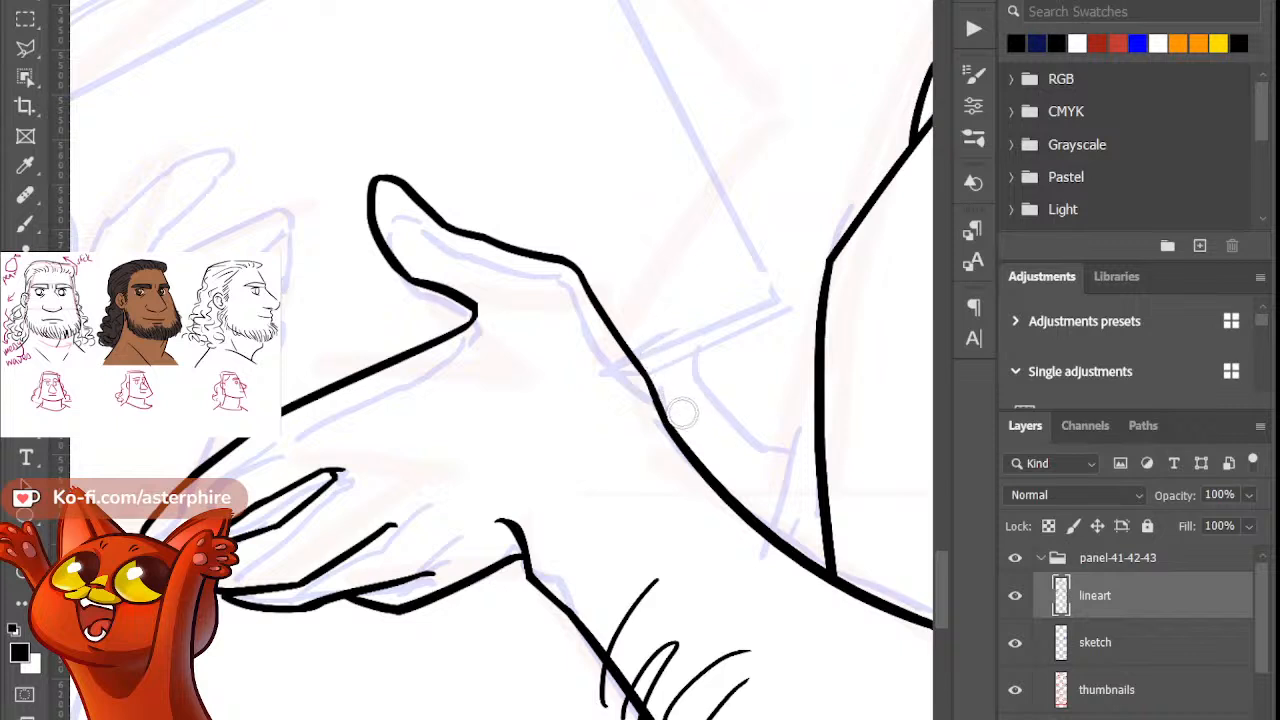
{"action": "key", "text": "b"}
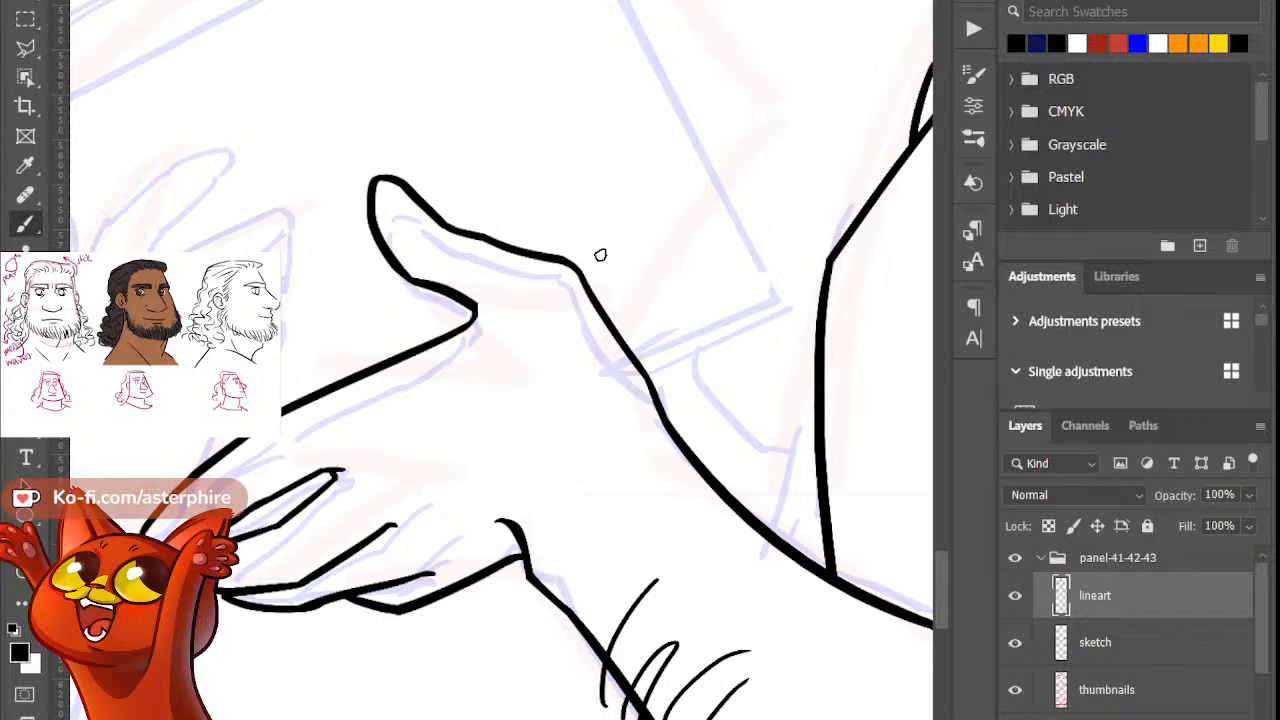
Step: Examine the enlarged hand and its wrist joint in close-up and against the whole figure
{"action": "key", "text": "ctrl+minus"}
{"action": "key", "text": "ctrl+minus"}
{"action": "key", "text": "ctrl+minus"}
{"action": "key", "text": "ctrl+minus"}
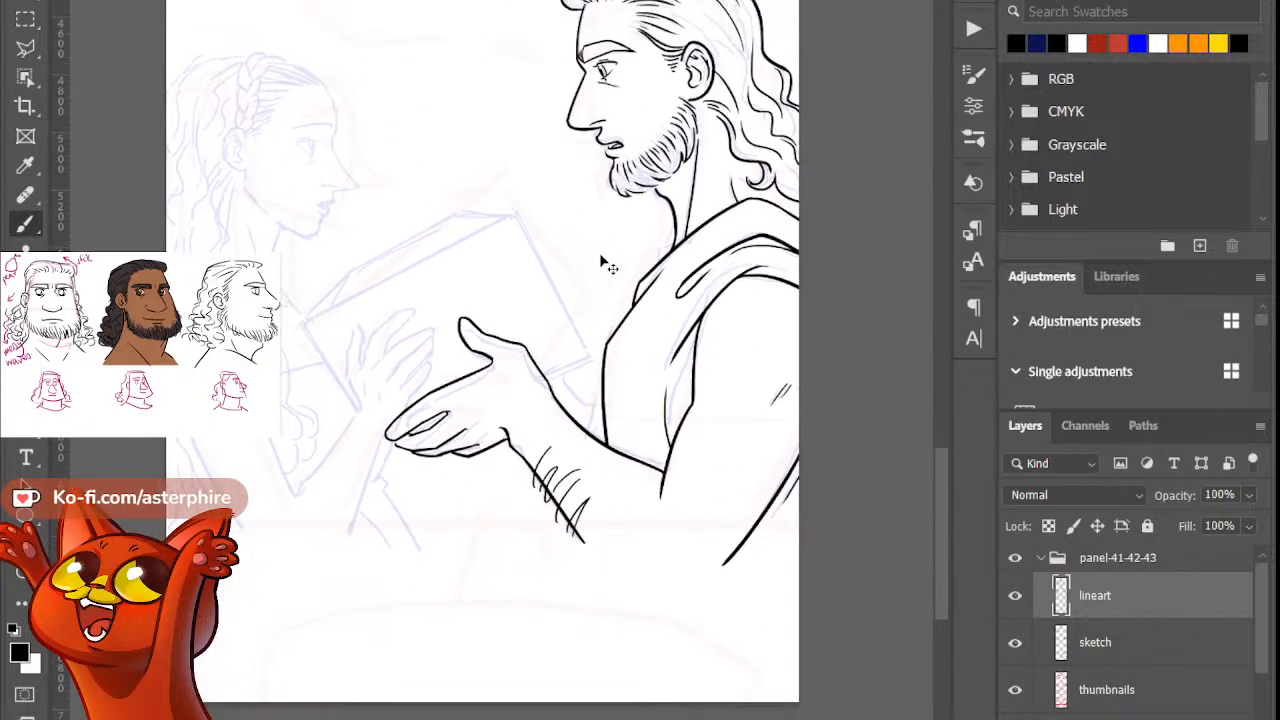
{"action": "key", "text": "ctrl+plus"}
{"action": "key", "text": "ctrl+plus"}
{"action": "key", "text": "ctrl+plus"}
{"action": "key", "text": "ctrl+plus"}
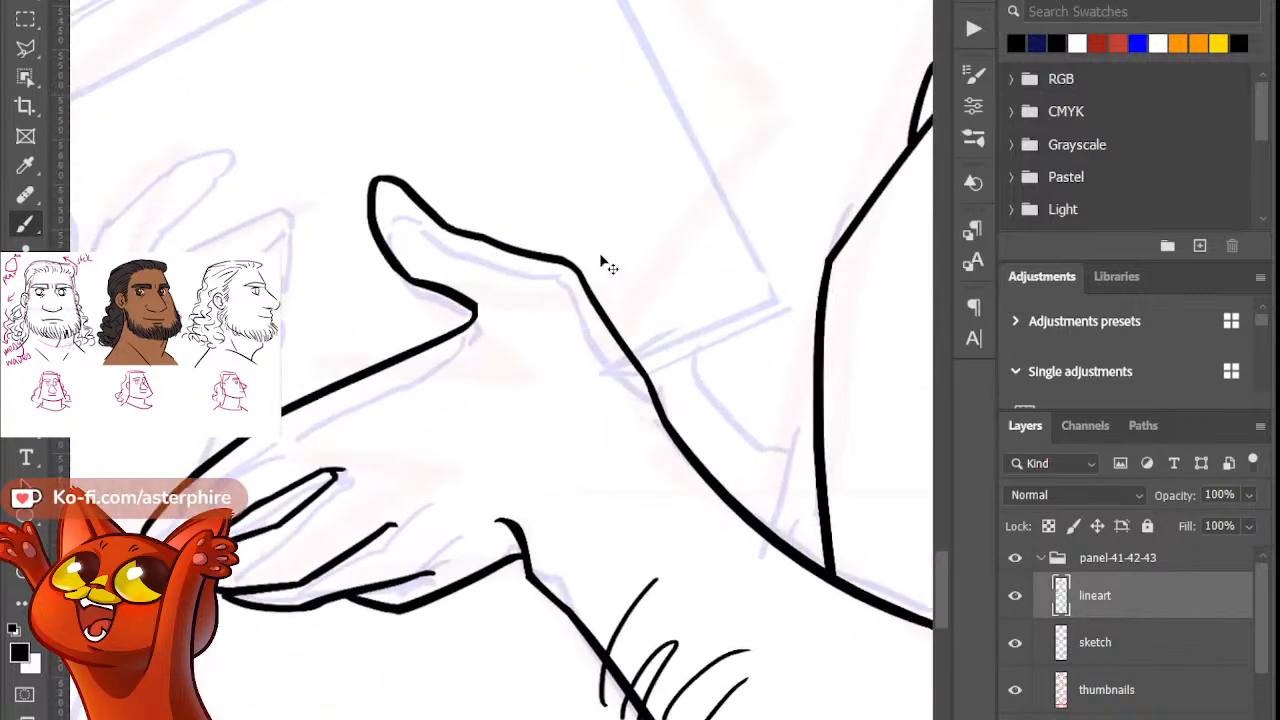
{"action": "key", "text": "ctrl+minus"}
{"action": "key", "text": "ctrl+minus"}
{"action": "key", "text": "ctrl+minus"}
{"action": "key", "text": "ctrl+minus"}
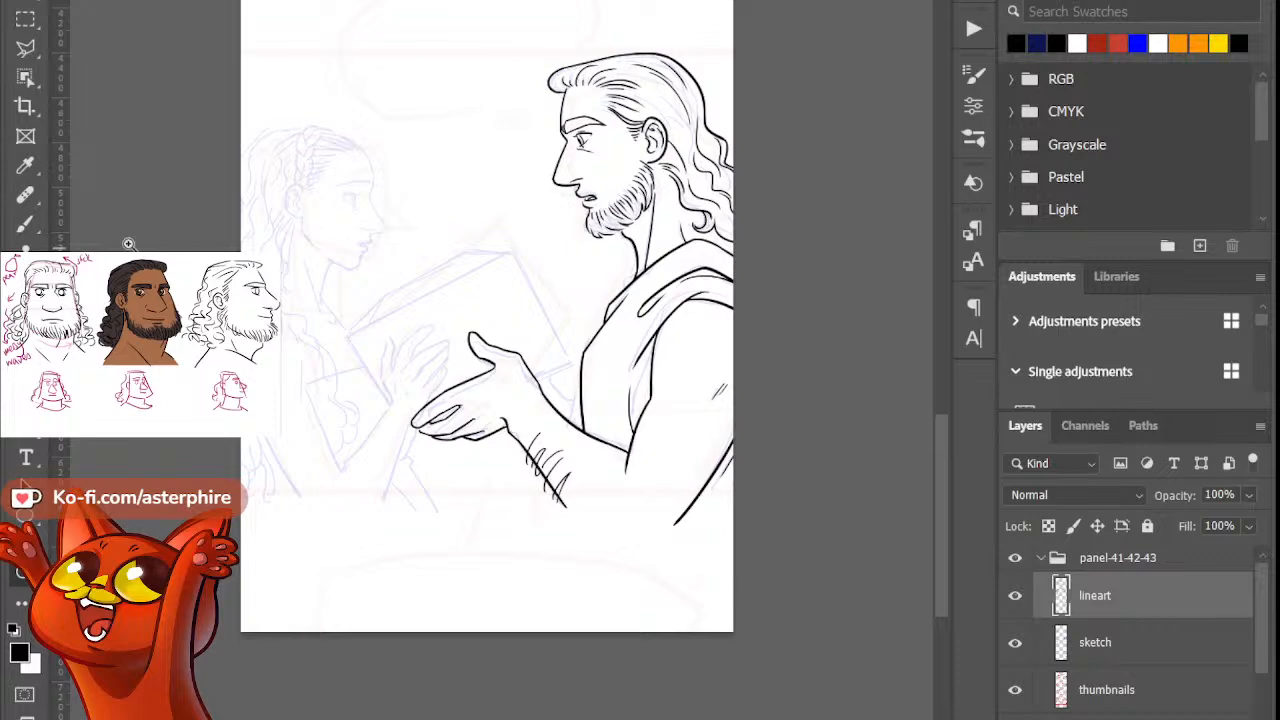
{"action": "left_click", "coordinate": [251, 245]}
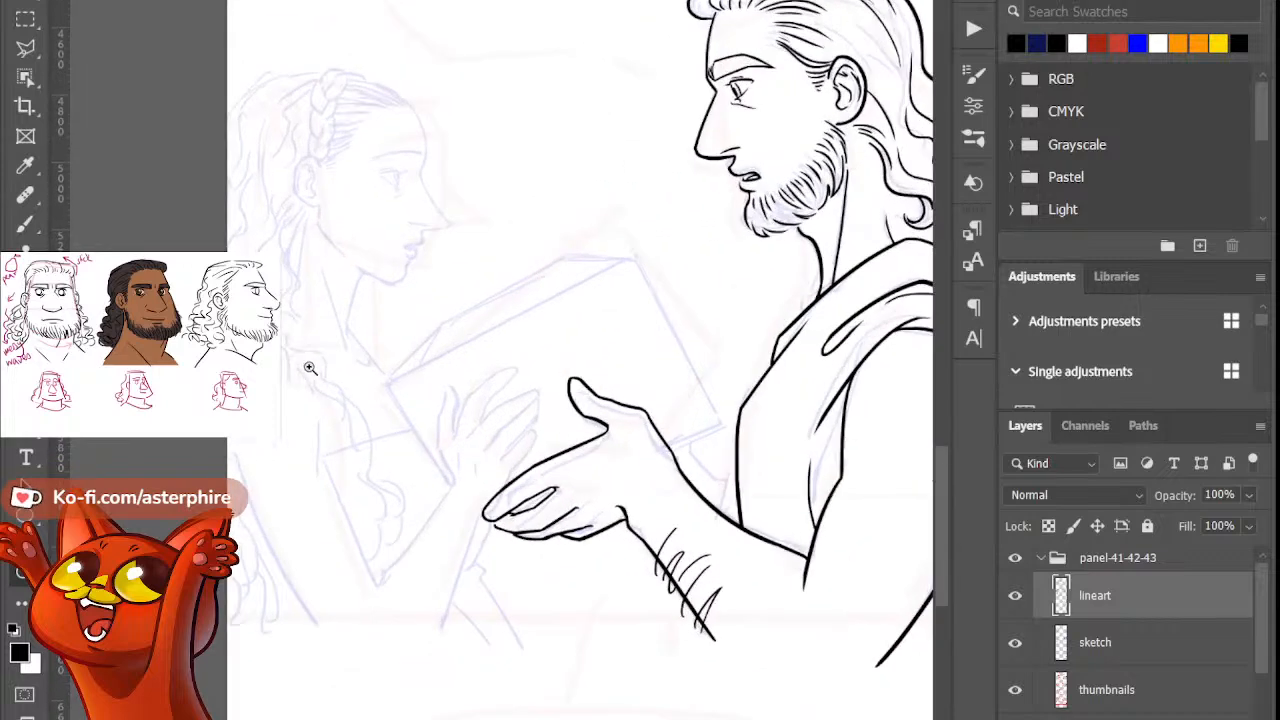
Step: Ink the upper lash line of the braided woman's eye over the sketch, ending in a short upward flick toward the nose
{"action": "left_click", "coordinate": [458, 176]}
{"action": "left_click", "coordinate": [364, 138]}
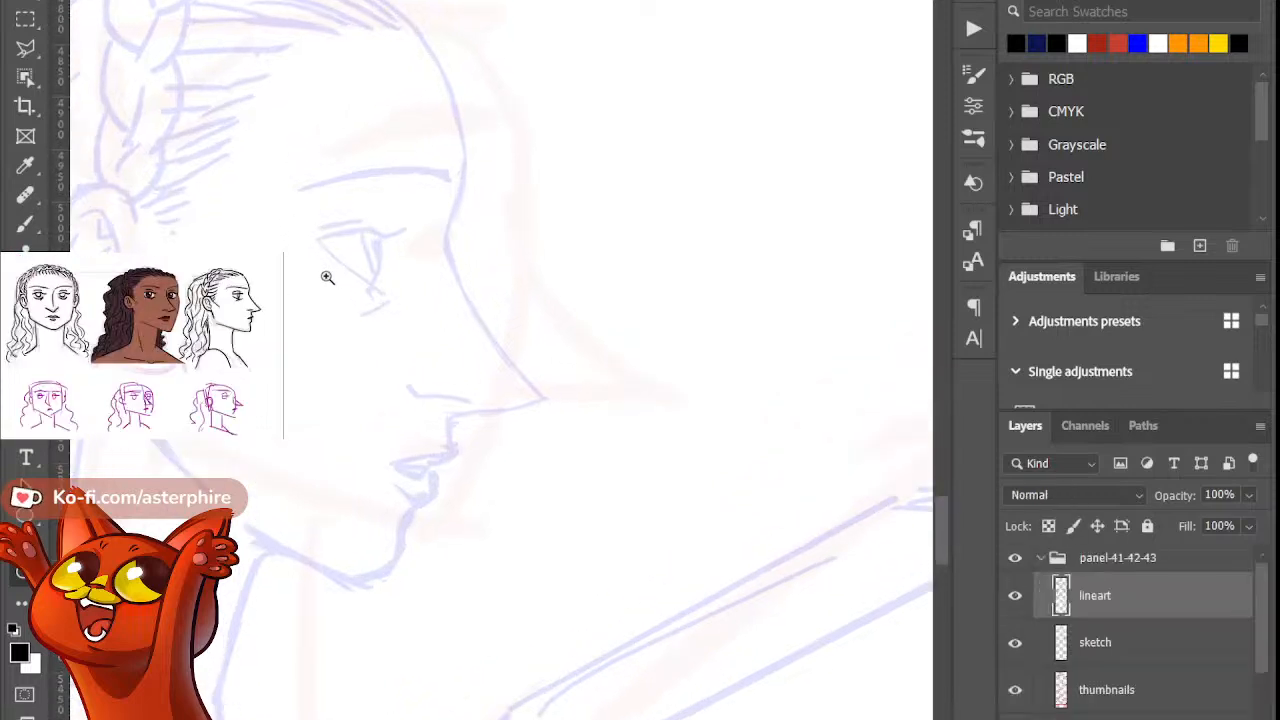
{"action": "left_click", "coordinate": [366, 234]}
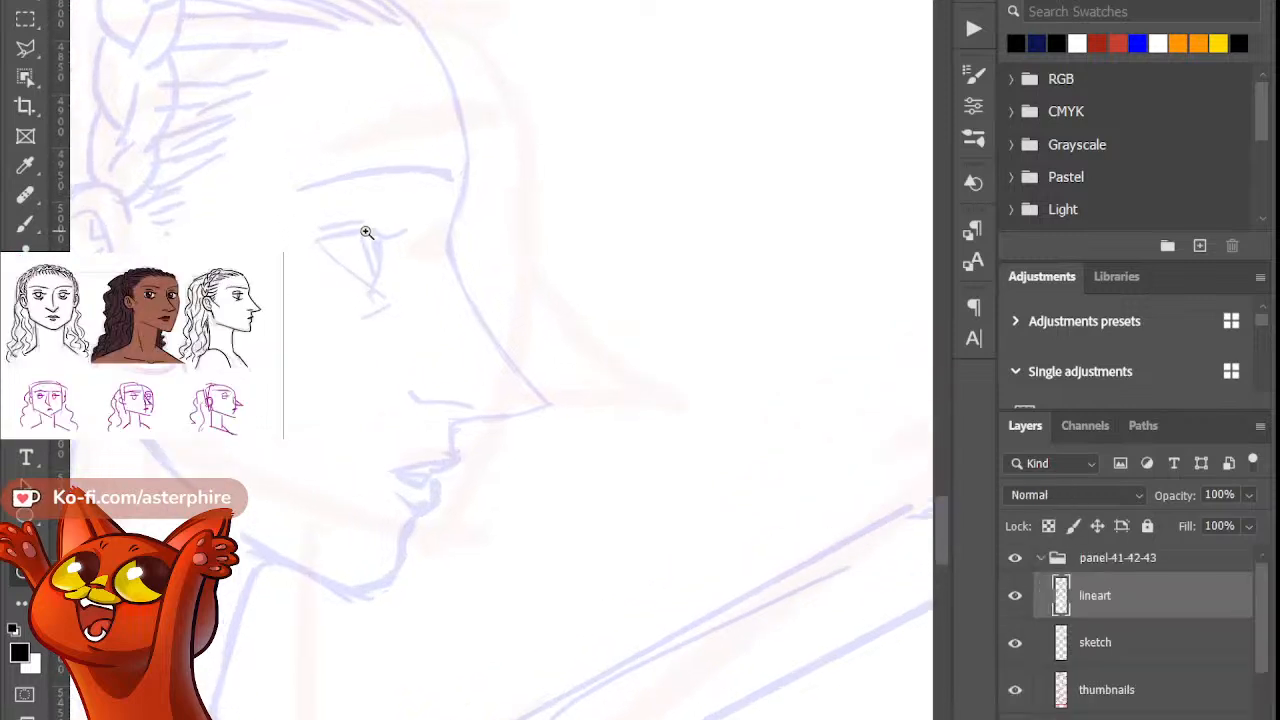
{"action": "left_click", "coordinate": [394, 297]}
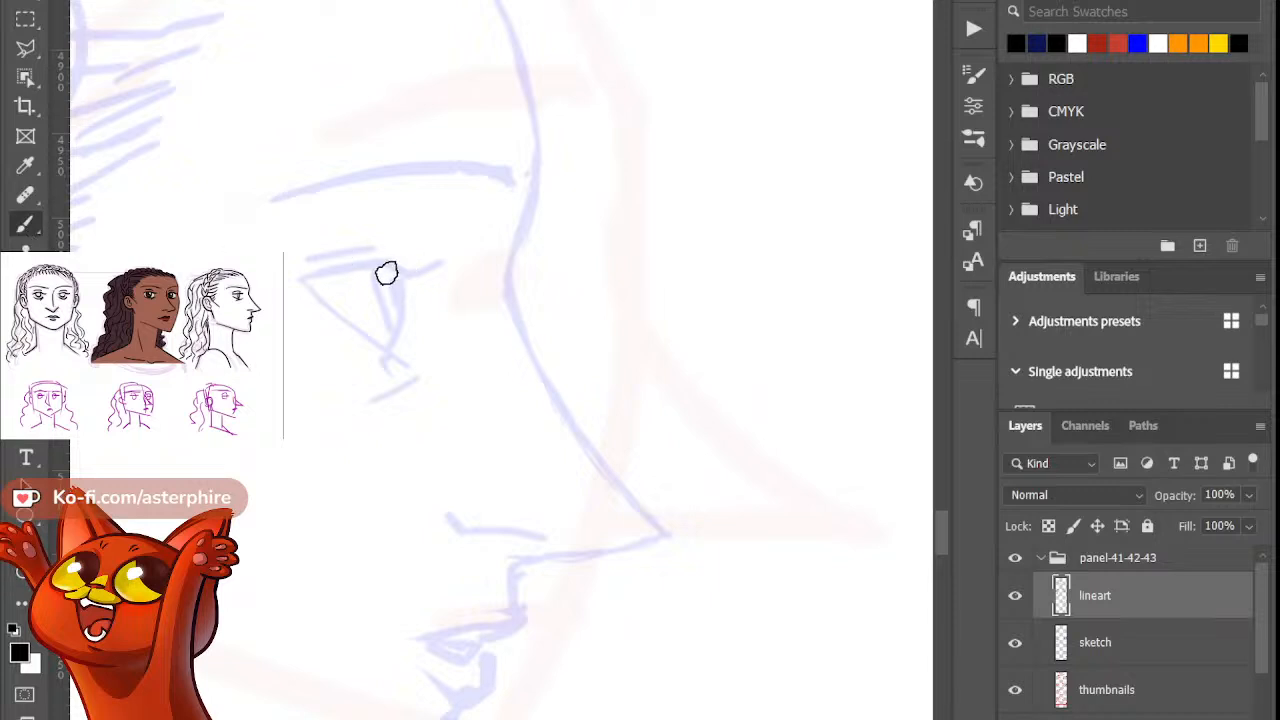
{"action": "left_click_drag", "start_coordinate": [300, 277], "coordinate": [428, 266]}
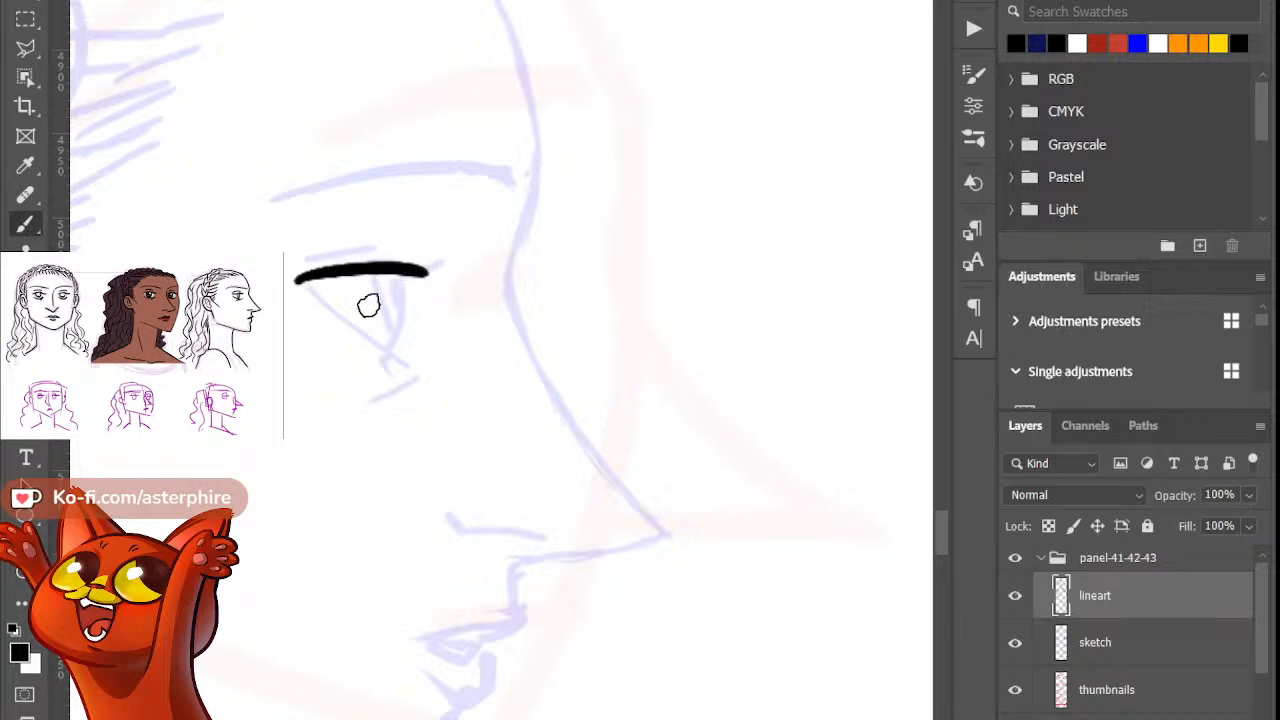
{"action": "key", "text": "ctrl+z"}
{"action": "mouse_move", "coordinate": [296, 280]}
{"action": "left_mouse_down"}
{"action": "mouse_move", "coordinate": [424, 268]}
{"action": "mouse_move", "coordinate": [374, 263]}
{"action": "mouse_move", "coordinate": [448, 267]}
{"action": "left_mouse_up"}
{"action": "key", "text": "ctrl+z"}
{"action": "key", "text": "bracketright"}
{"action": "key", "text": "bracketright"}
{"action": "key", "text": "bracketright"}
{"action": "key", "text": "b"}
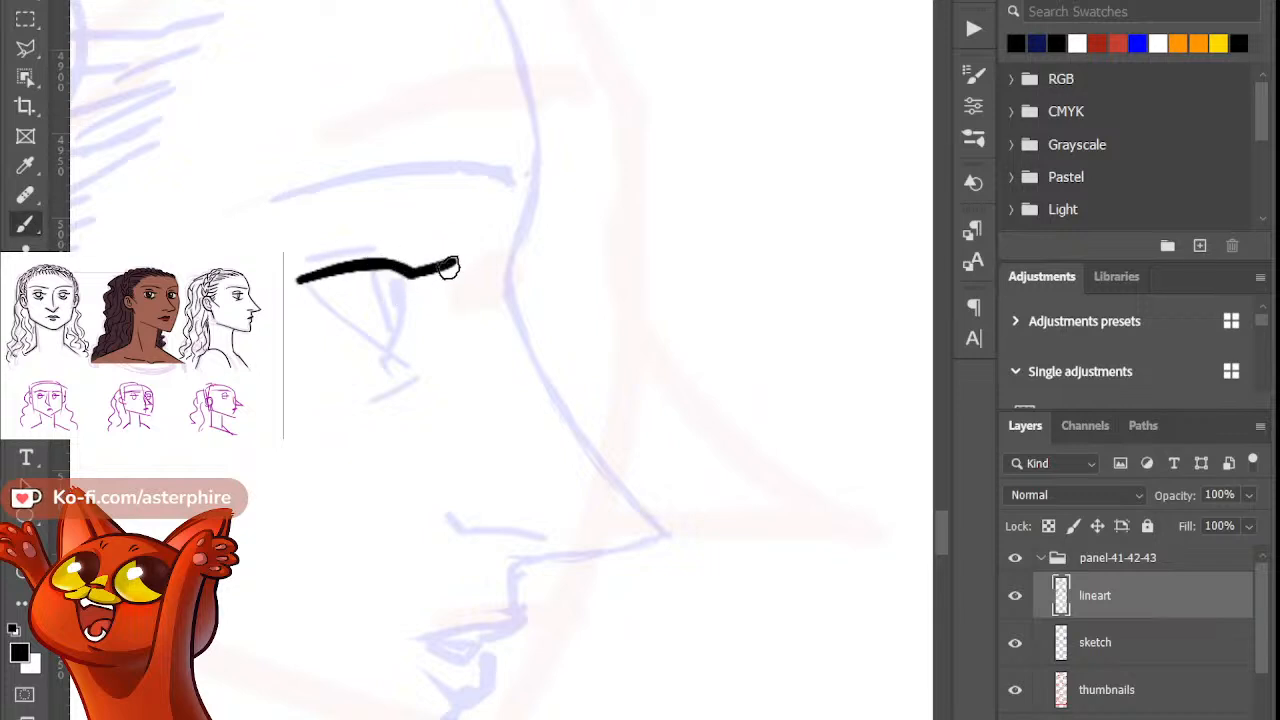
Step: Enlarge the eraser and taper the flick at the front of the upper lash line to a fine point
{"action": "key", "text": "bracketright"}
{"action": "key", "text": "bracketright"}
{"action": "key", "text": "bracketright"}
{"action": "key", "text": "bracketright"}
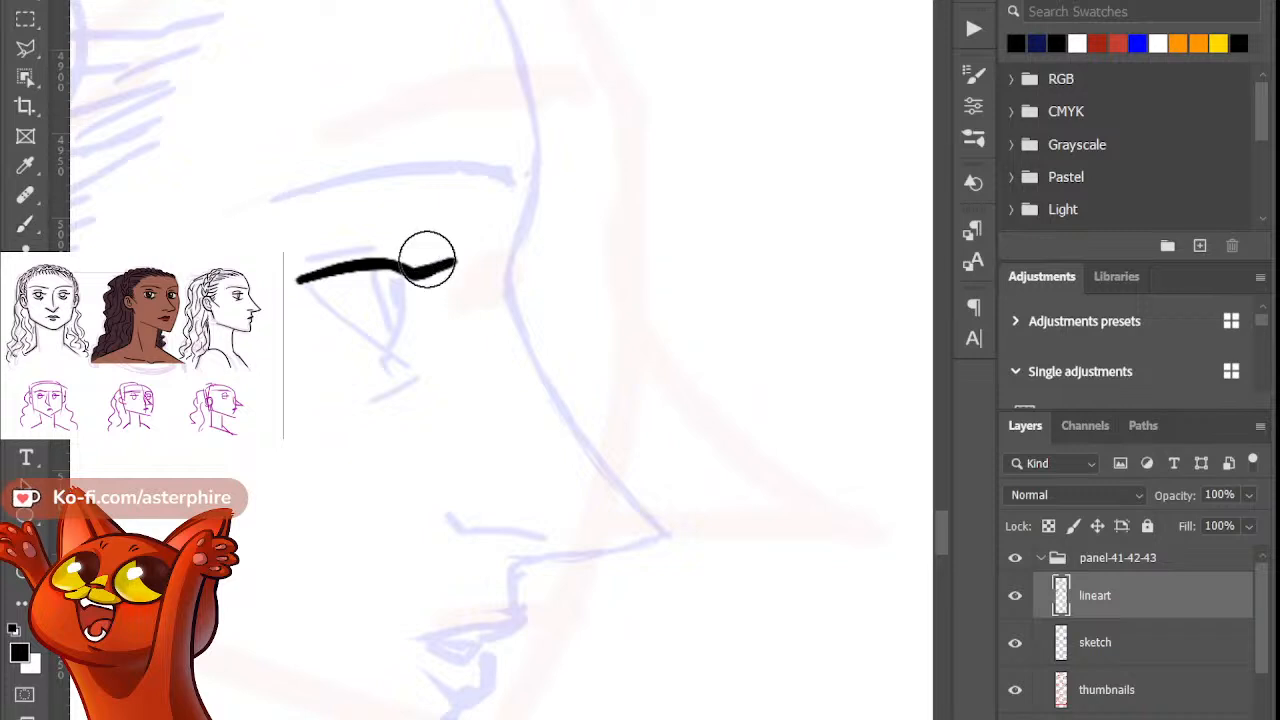
{"action": "key", "text": "b"}
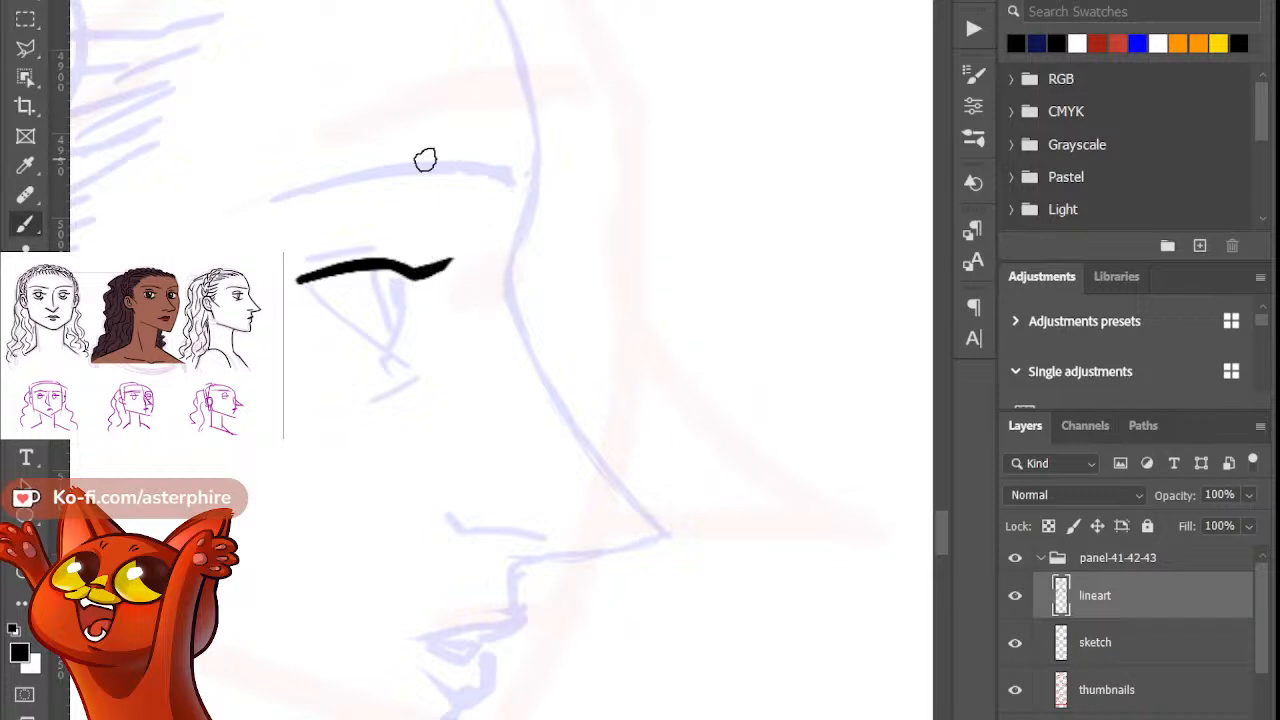
{"action": "key", "text": "e"}
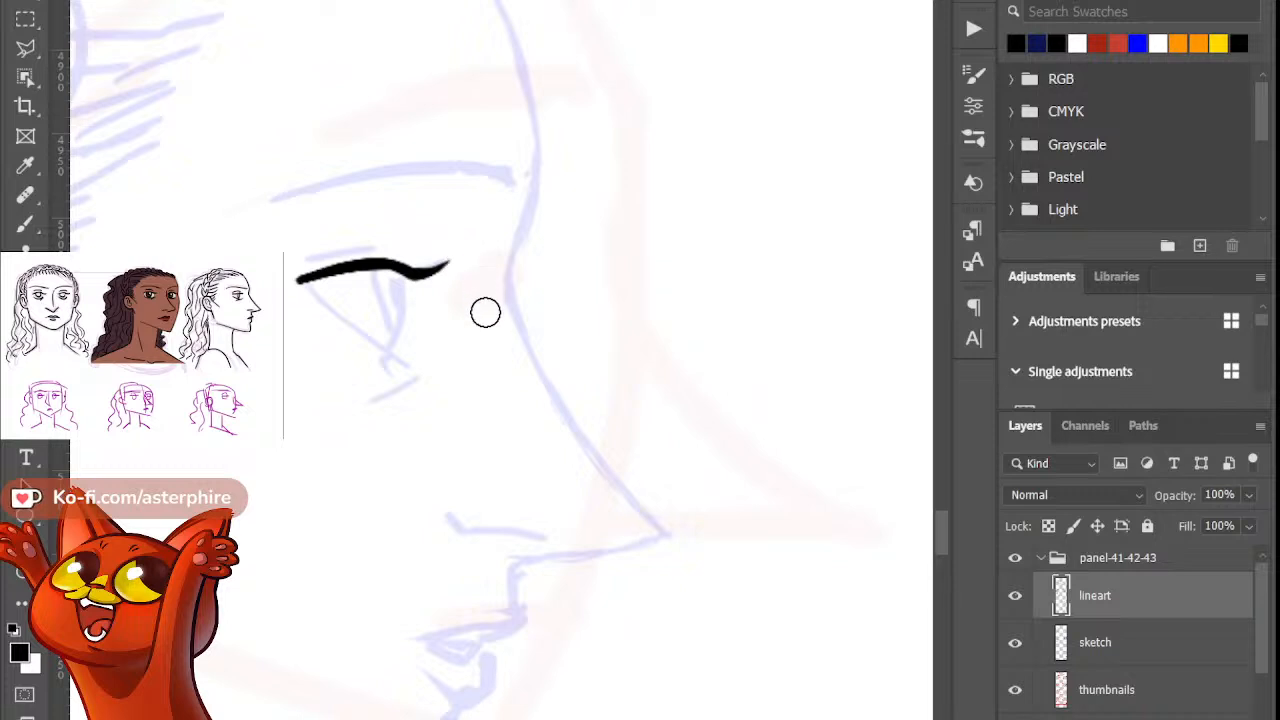
Step: Ink the front curve of the eyeball, the iris edge and a dark pupil below the lash line, and erase the excess
{"action": "key", "text": "b"}
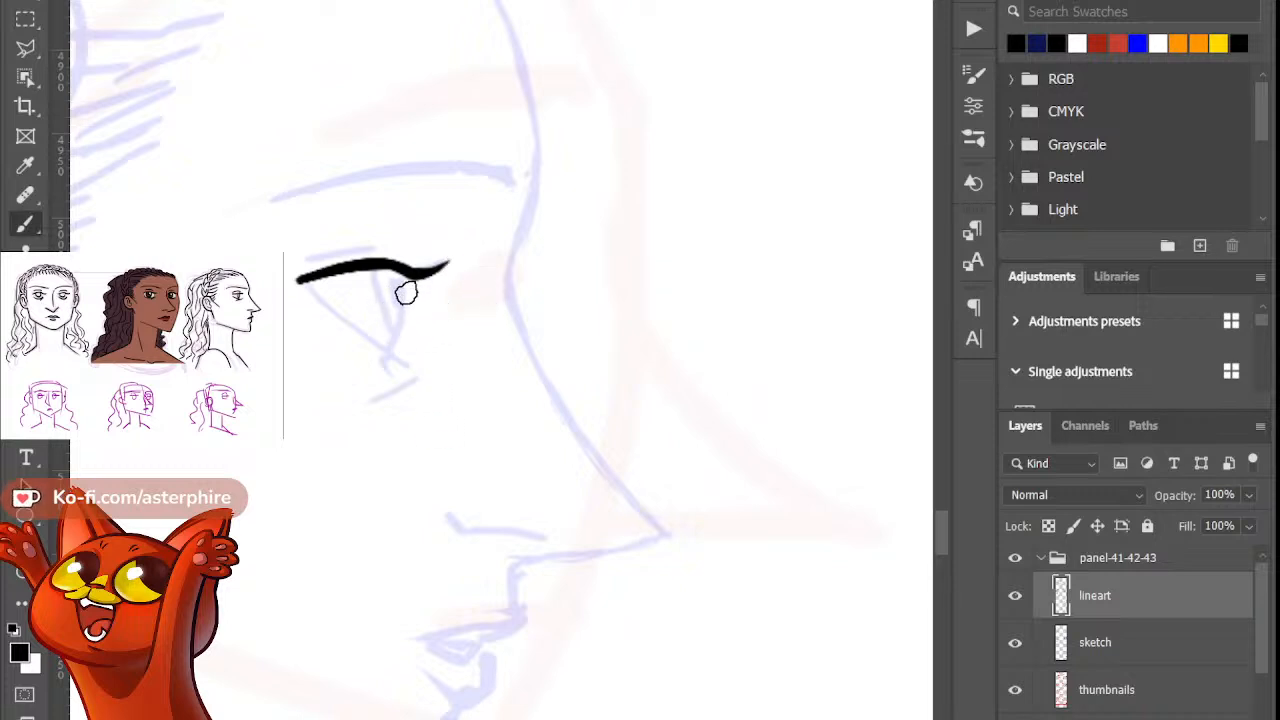
{"action": "left_click_drag", "start_coordinate": [407, 287], "coordinate": [377, 362]}
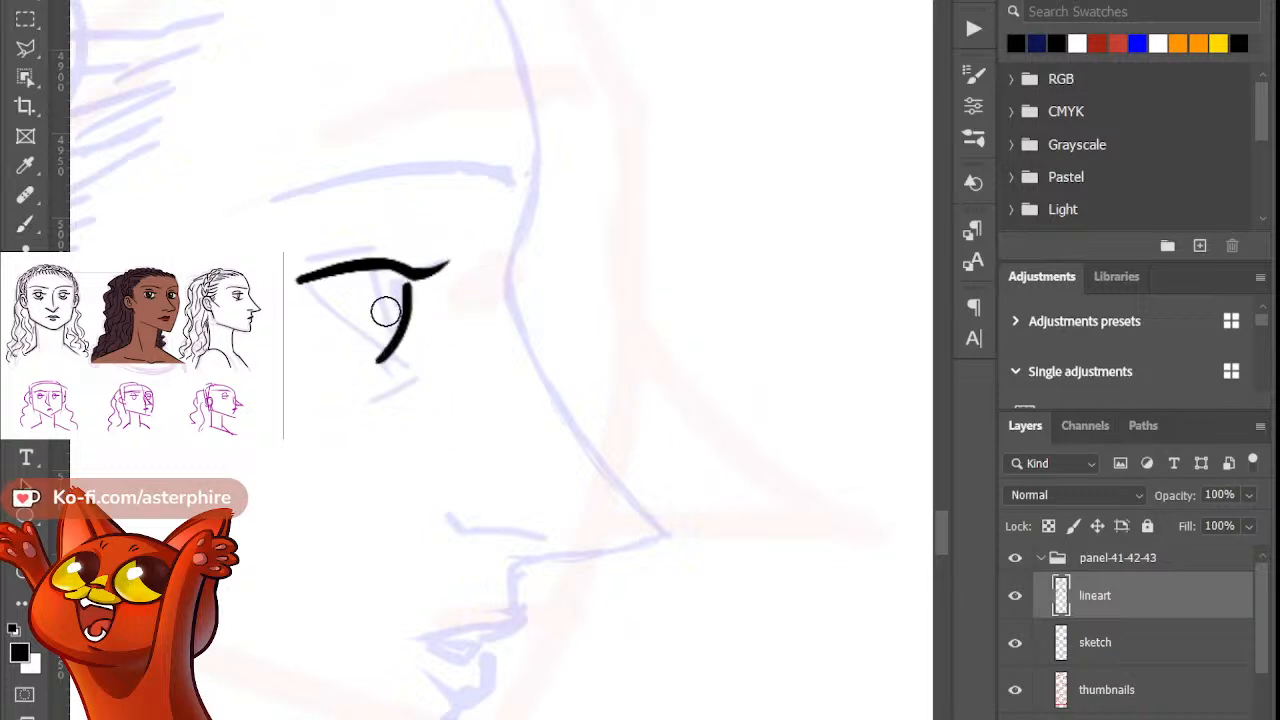
{"action": "left_click_drag", "start_coordinate": [373, 278], "coordinate": [395, 336]}
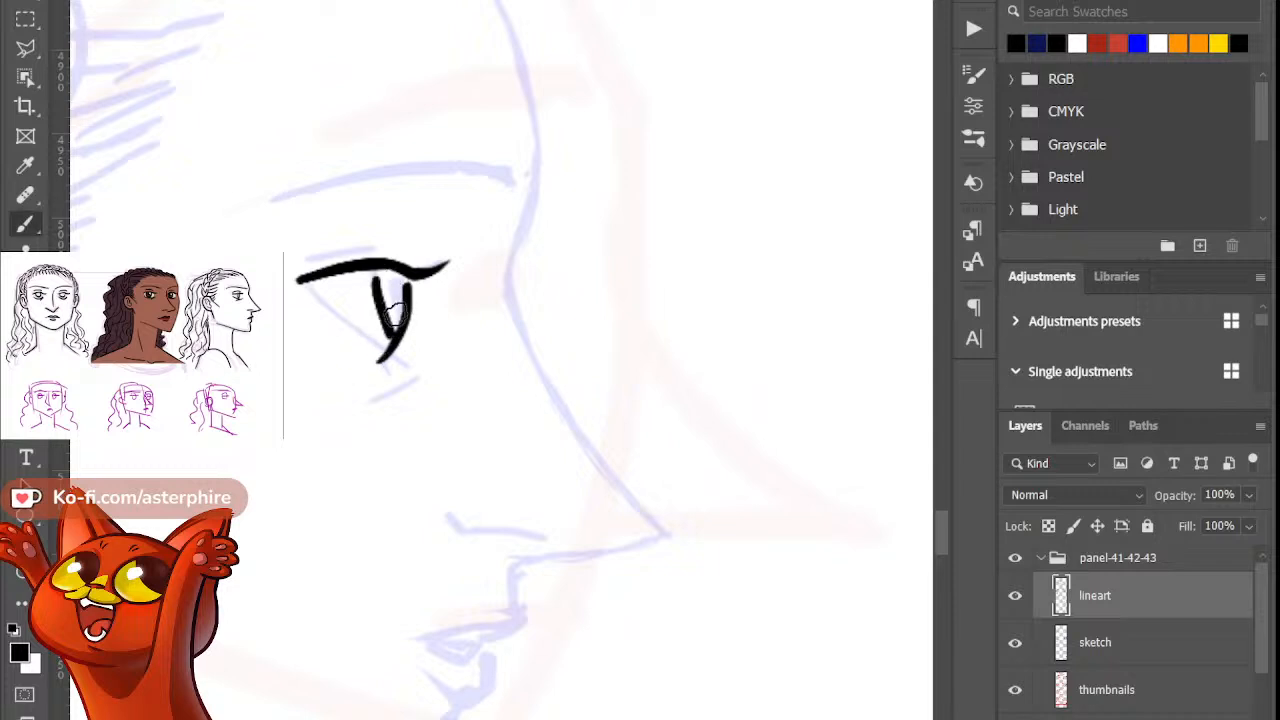
{"action": "left_click_drag", "start_coordinate": [398, 285], "coordinate": [397, 288]}
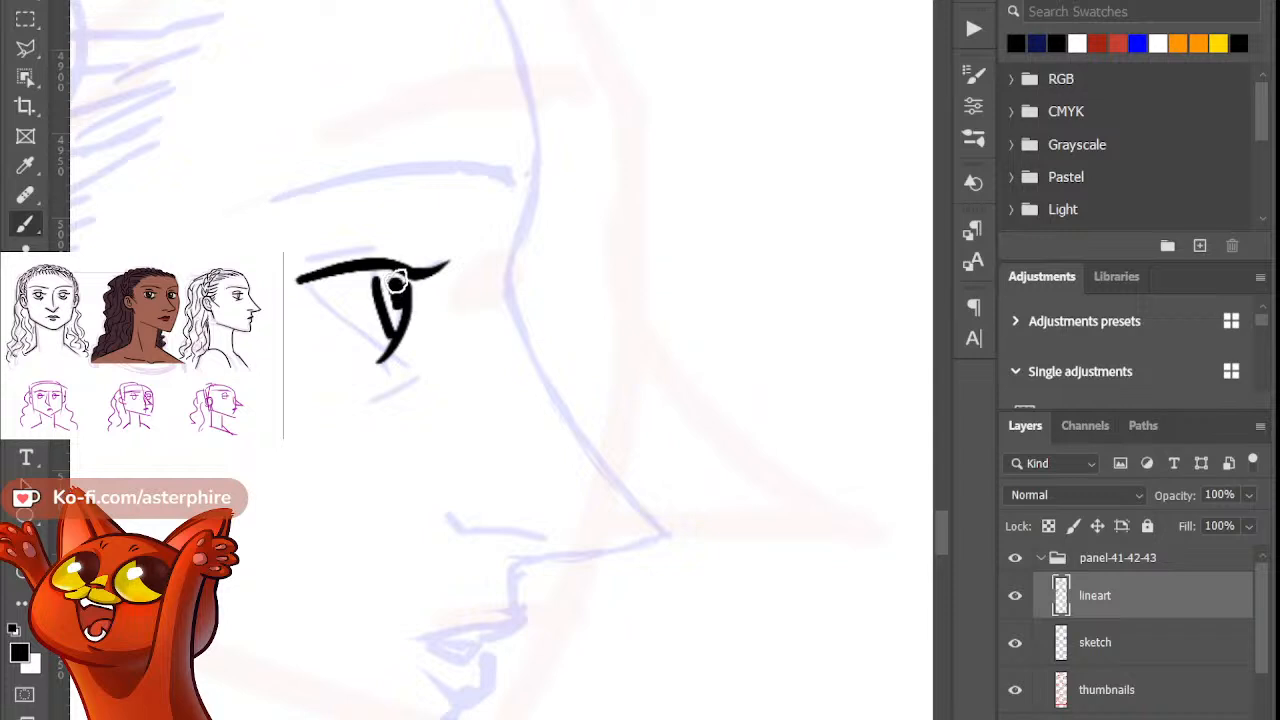
{"action": "key", "text": "e"}
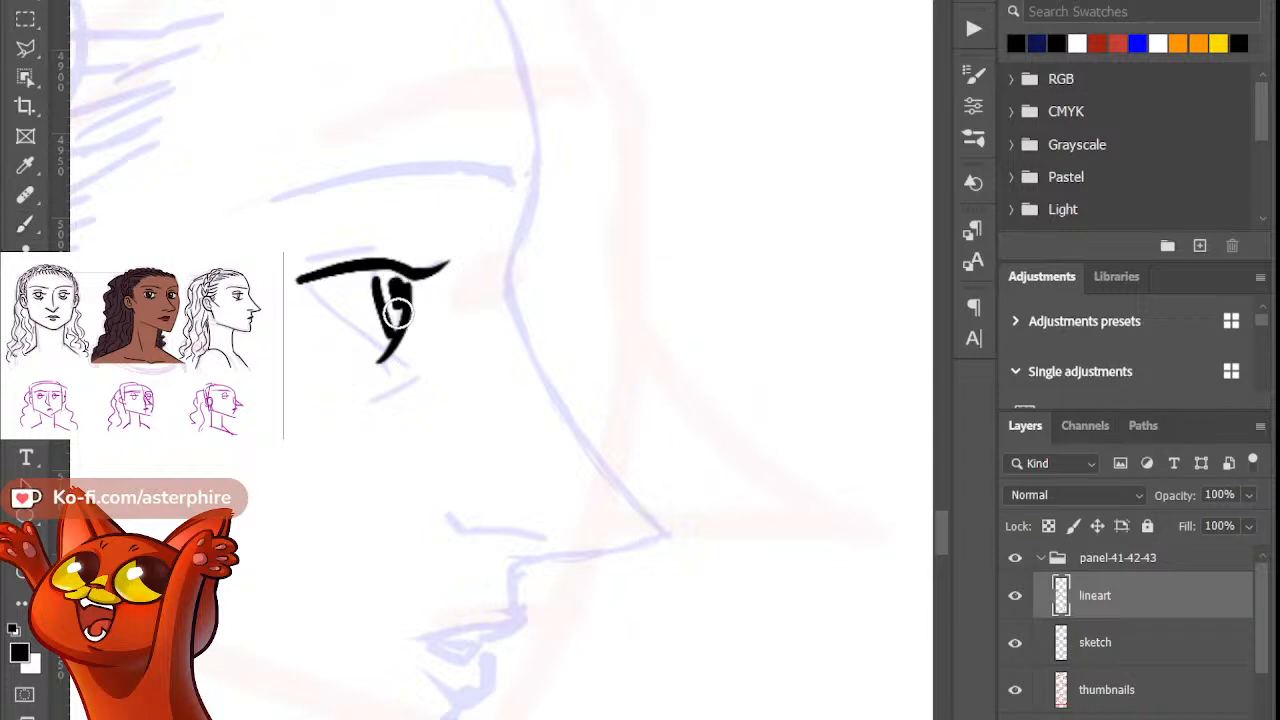
{"action": "mouse_move", "coordinate": [398, 312]}
{"action": "left_mouse_down"}
{"action": "mouse_move", "coordinate": [387, 280]}
{"action": "mouse_move", "coordinate": [404, 308]}
{"action": "left_mouse_up"}
Step: Ink a short eyelid crease above the upper lash line and thin it with the eraser
{"action": "key", "text": "b"}
{"action": "left_click_drag", "start_coordinate": [300, 257], "coordinate": [410, 240]}
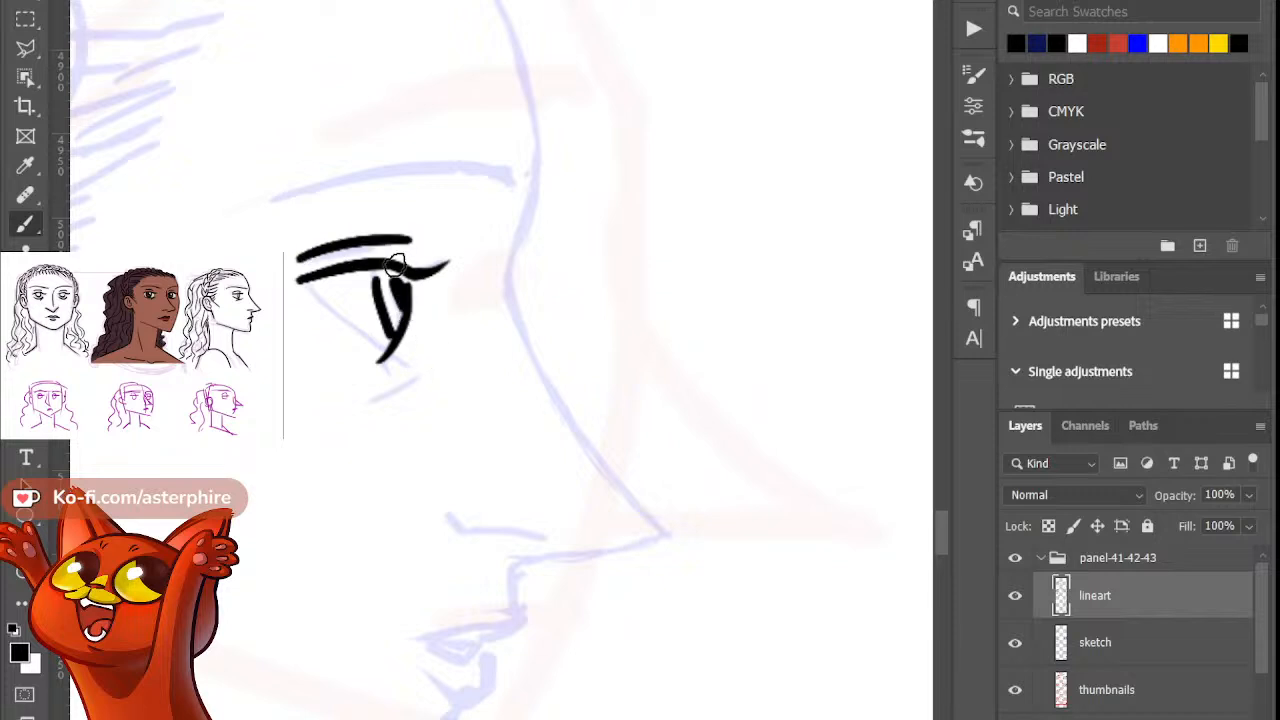
{"action": "key", "text": "ctrl+z"}
{"action": "left_click_drag", "start_coordinate": [302, 259], "coordinate": [387, 240]}
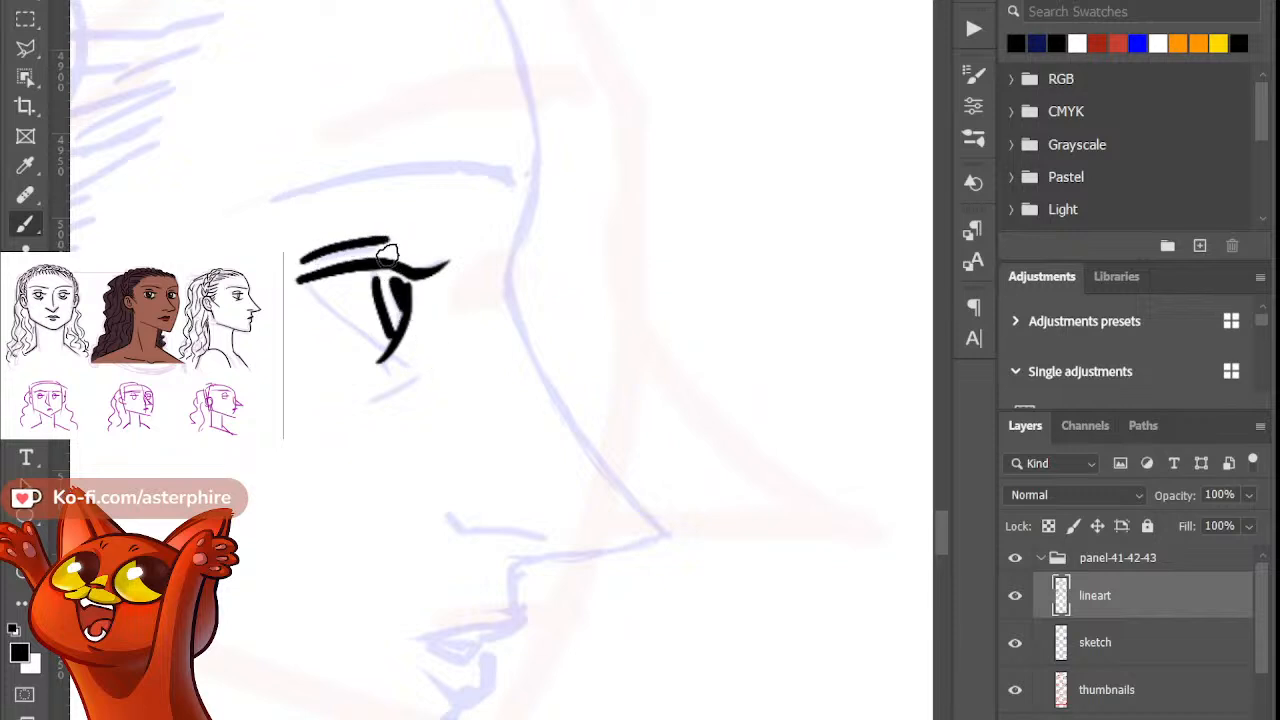
{"action": "key", "text": "e"}
{"action": "mouse_move", "coordinate": [296, 254]}
{"action": "left_mouse_down"}
{"action": "mouse_move", "coordinate": [330, 233]}
{"action": "mouse_move", "coordinate": [398, 234]}
{"action": "left_mouse_up"}
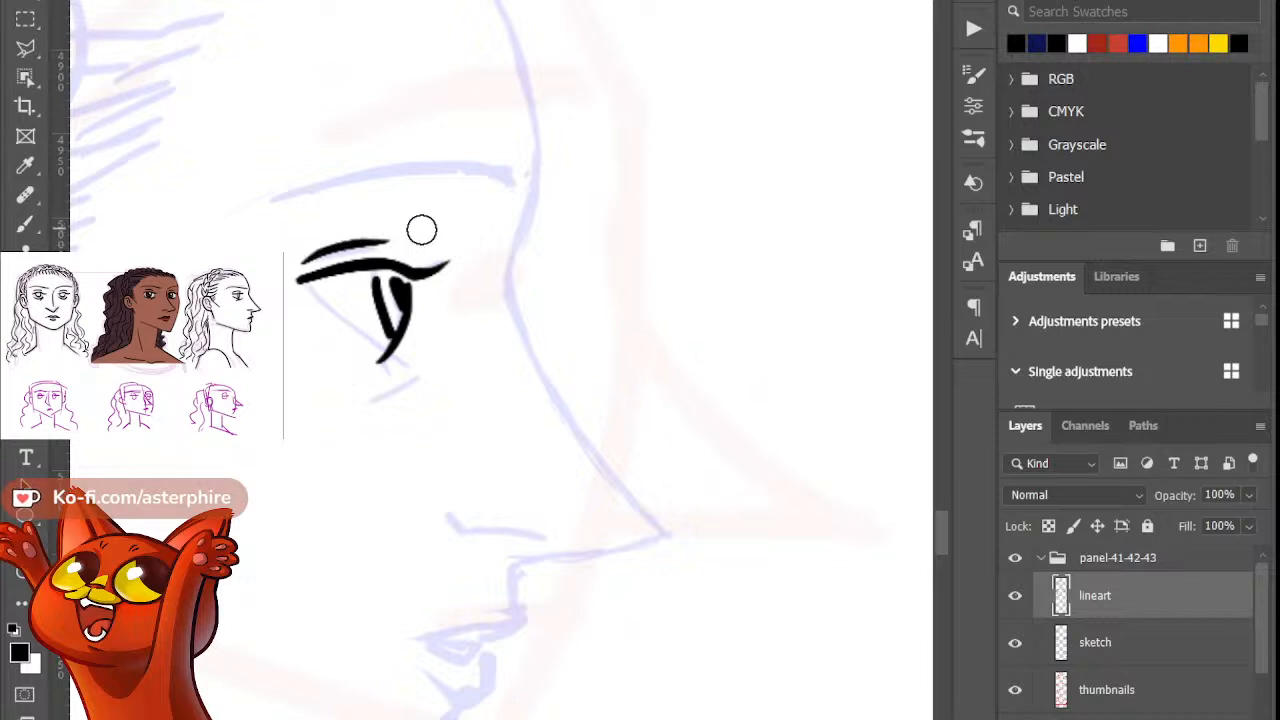
Step: Ink the lower eyelid line from the outer corner toward the iris, thin it and trim the eyeball curve's lower end
{"action": "key", "text": "b"}
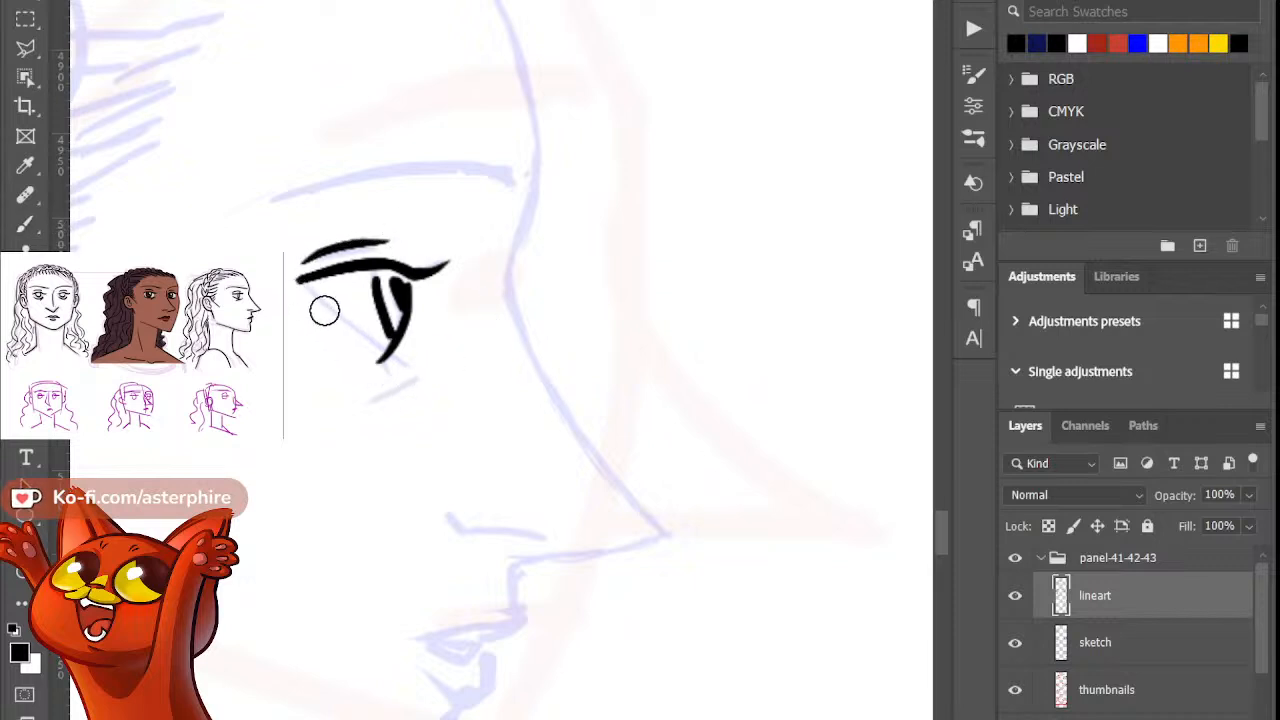
{"action": "mouse_move", "coordinate": [298, 283]}
{"action": "left_mouse_down"}
{"action": "mouse_move", "coordinate": [345, 317]}
{"action": "mouse_move", "coordinate": [352, 328]}
{"action": "mouse_move", "coordinate": [334, 320]}
{"action": "mouse_move", "coordinate": [352, 347]}
{"action": "mouse_move", "coordinate": [410, 385]}
{"action": "mouse_move", "coordinate": [372, 340]}
{"action": "left_mouse_up"}
{"action": "key", "text": "ctrl+z"}
{"action": "key", "text": "e"}
{"action": "key", "text": "b"}
{"action": "key", "text": "e"}
{"action": "key", "text": "b"}
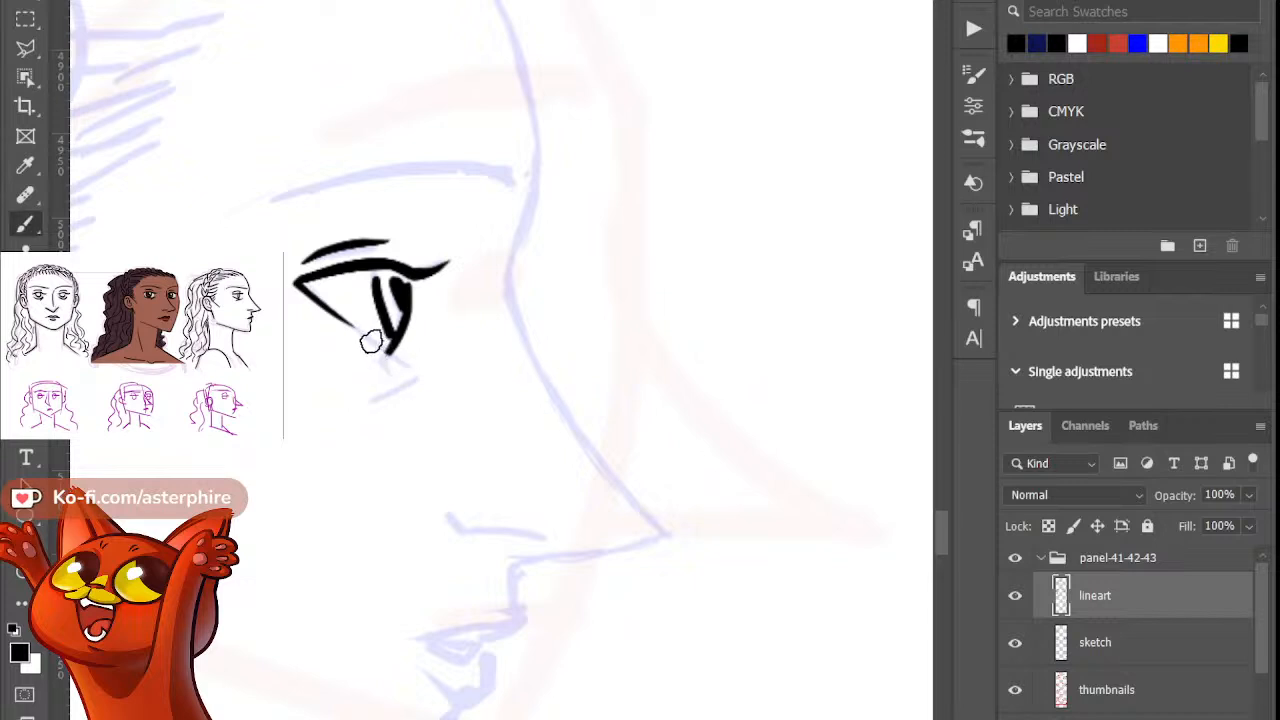
Step: Ink the front end of the lower lid with a pointed lash and a small hooked stroke beneath it, refining both with the eraser
{"action": "key", "text": "ctrl+z"}
{"action": "left_click_drag", "start_coordinate": [370, 352], "coordinate": [418, 378]}
{"action": "key", "text": "e"}
{"action": "key", "text": "b"}
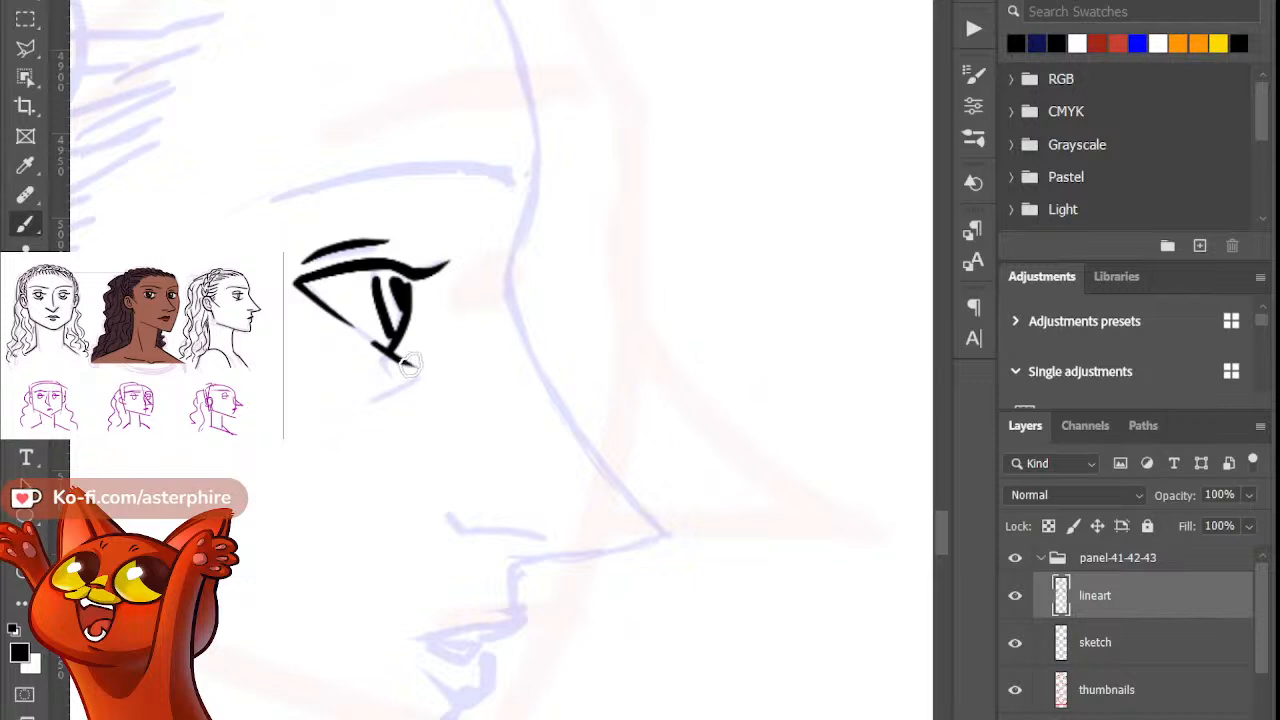
{"action": "key", "text": "e"}
{"action": "key", "text": "b"}
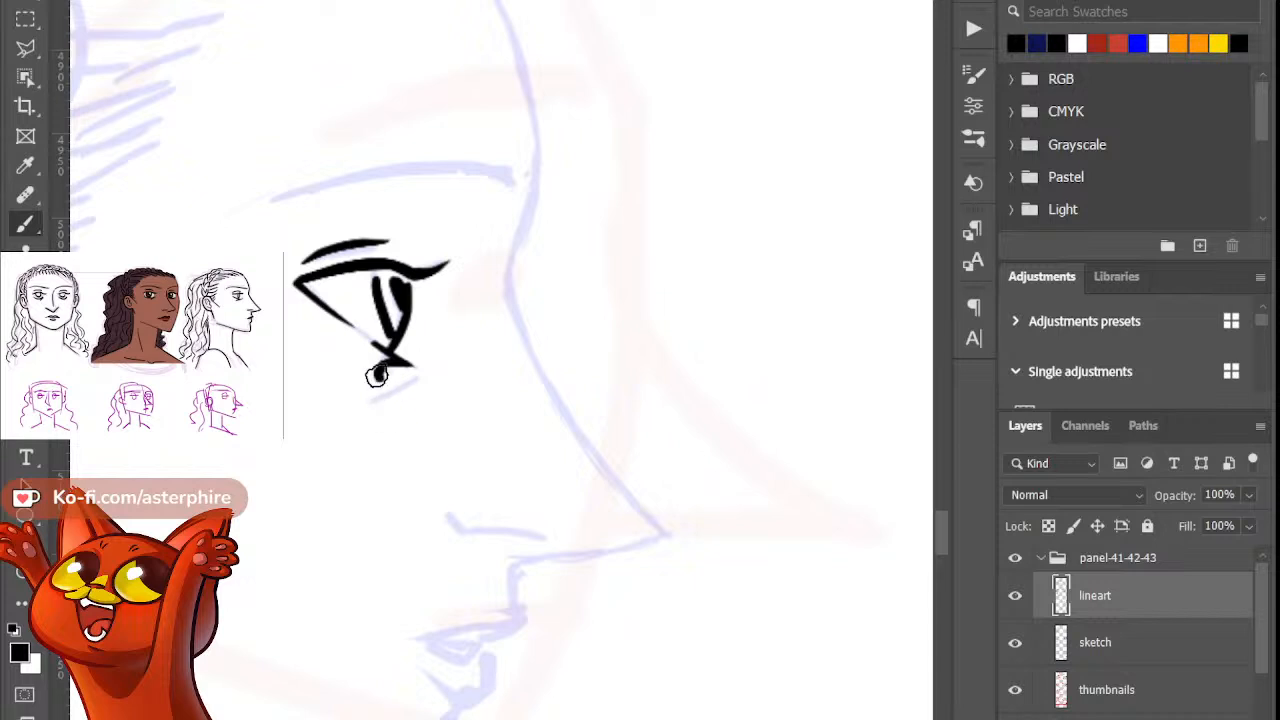
{"action": "key", "text": "e"}
{"action": "key", "text": "b"}
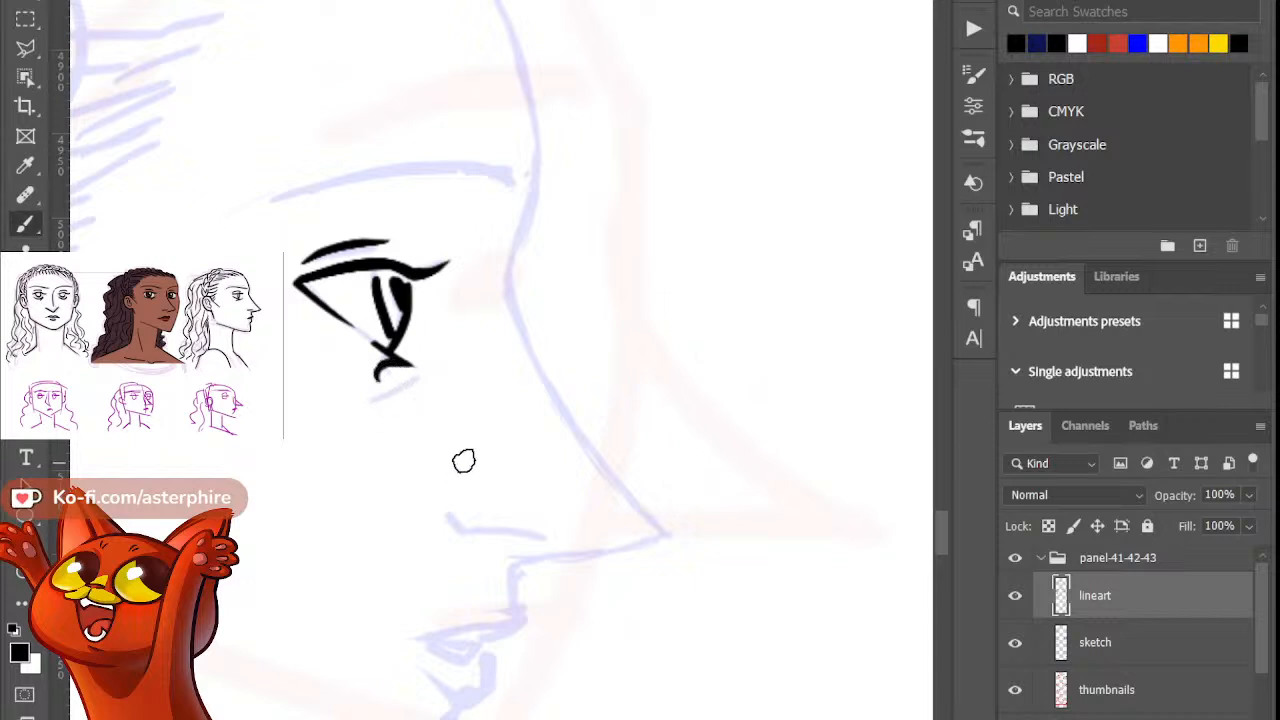
Step: Ink a short slanted crease beneath the lower lashes and taper its ends with the eraser
{"action": "mouse_move", "coordinate": [318, 418]}
{"action": "left_mouse_down"}
{"action": "mouse_move", "coordinate": [426, 383]}
{"action": "mouse_move", "coordinate": [356, 413]}
{"action": "left_mouse_up"}
{"action": "key", "text": "ctrl+z"}
{"action": "key", "text": "ctrl+shift+z"}
{"action": "key", "text": "ctrl+z"}
{"action": "key", "text": "e"}
{"action": "key", "text": "b"}
{"action": "key", "text": "e"}
{"action": "key", "text": "b"}
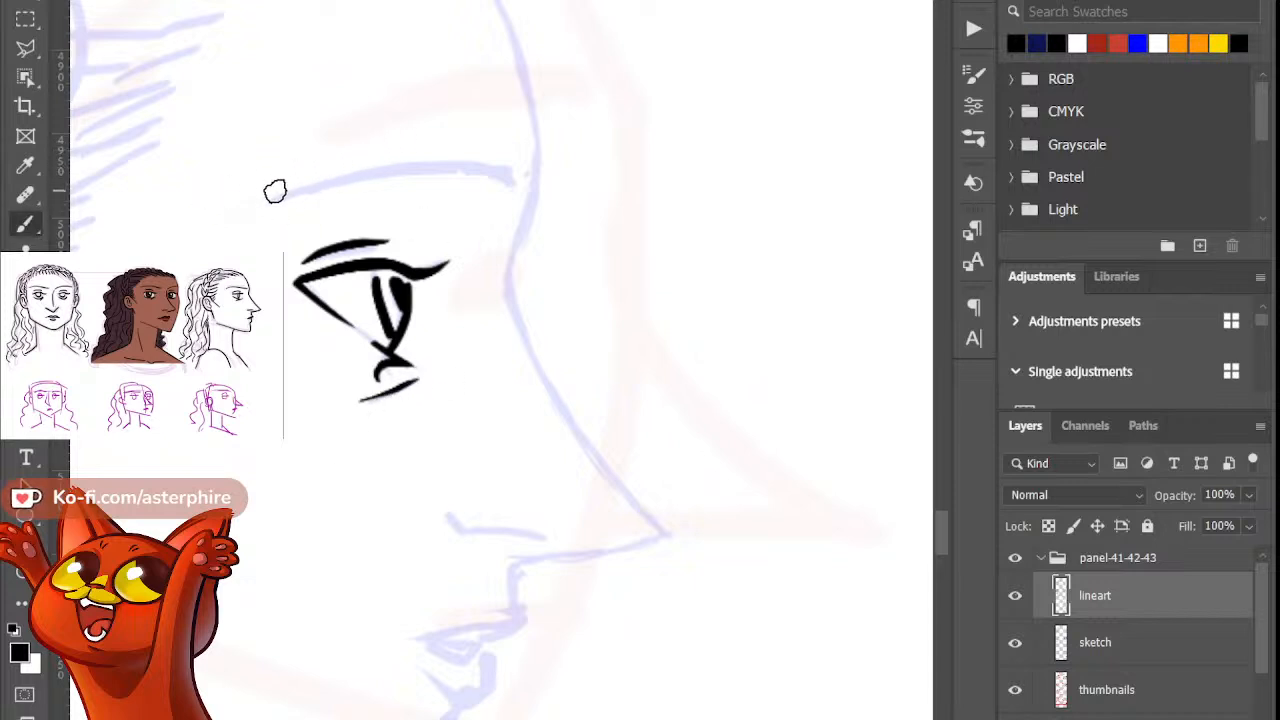
Step: Ink the arched eyebrow over the sketch and thin its underside with the eraser
{"action": "mouse_move", "coordinate": [260, 200]}
{"action": "left_mouse_down"}
{"action": "mouse_move", "coordinate": [320, 168]}
{"action": "mouse_move", "coordinate": [505, 159]}
{"action": "left_mouse_up"}
{"action": "key", "text": "ctrl+z"}
{"action": "left_click_drag", "start_coordinate": [266, 209], "coordinate": [494, 166]}
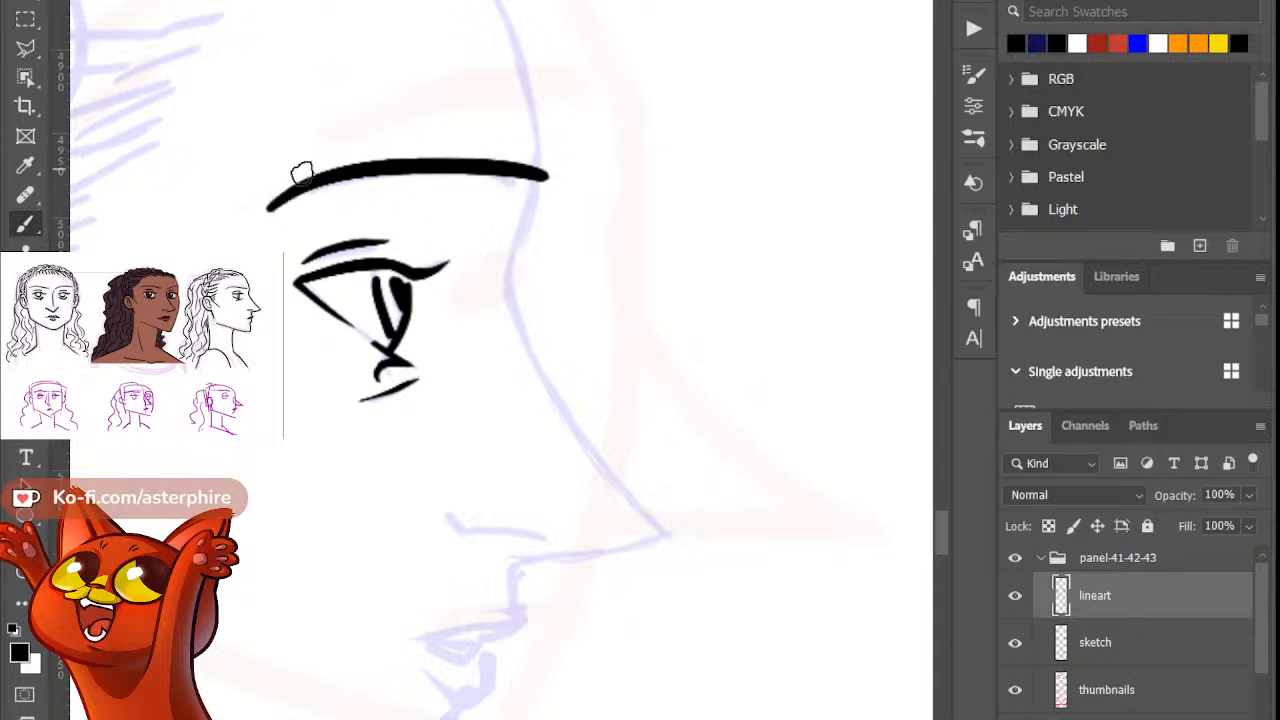
{"action": "key", "text": "ctrl+z"}
{"action": "left_click_drag", "start_coordinate": [255, 213], "coordinate": [521, 164]}
{"action": "key", "text": "e"}
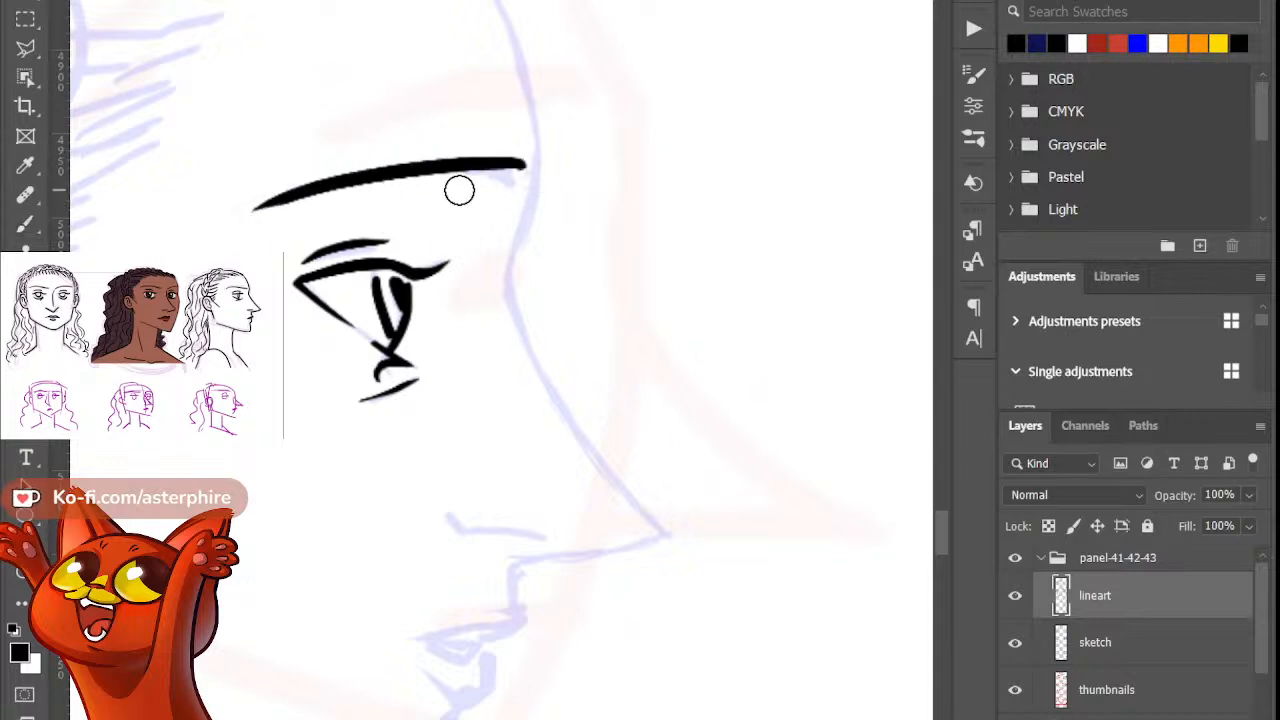
{"action": "mouse_move", "coordinate": [262, 225]}
{"action": "left_mouse_down"}
{"action": "mouse_move", "coordinate": [525, 158]}
{"action": "mouse_move", "coordinate": [532, 170]}
{"action": "left_mouse_up"}
Step: Reshape the front end of the eyebrow with added strokes and trim its upper edge with the eraser
{"action": "key", "text": "b"}
{"action": "key", "text": "e"}
{"action": "left_click_drag", "start_coordinate": [451, 151], "coordinate": [474, 159]}
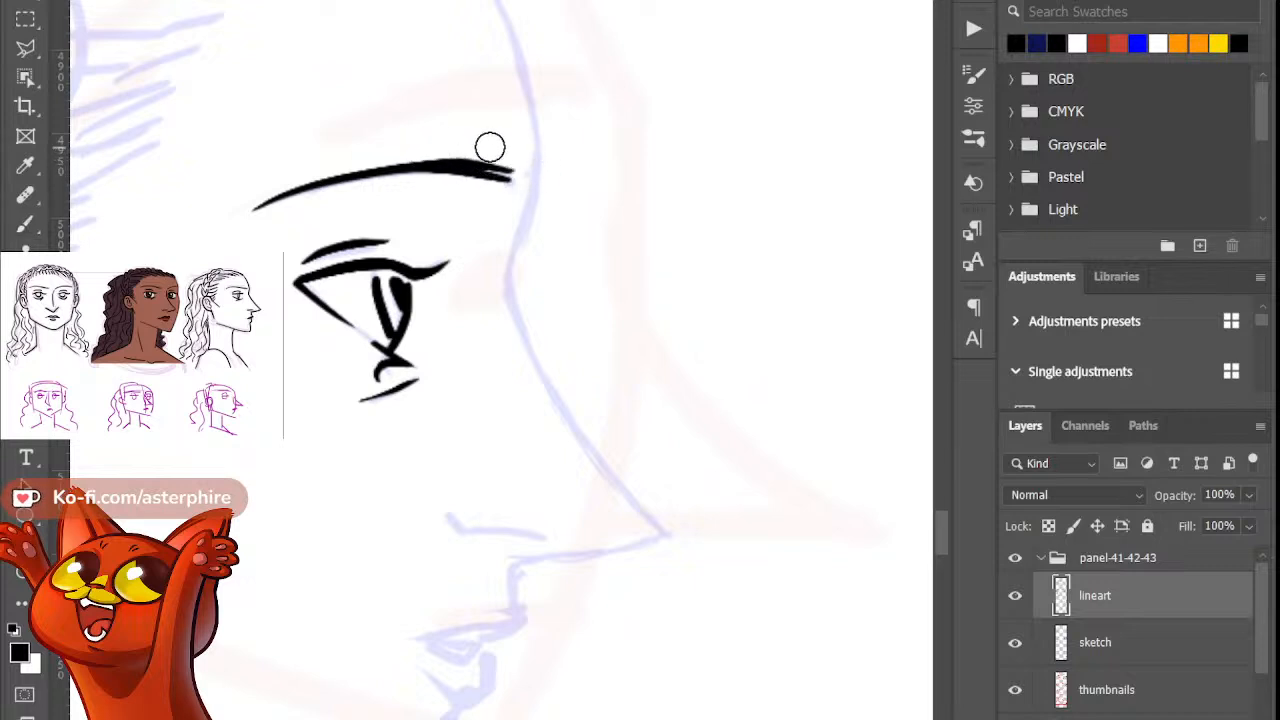
{"action": "key", "text": "b"}
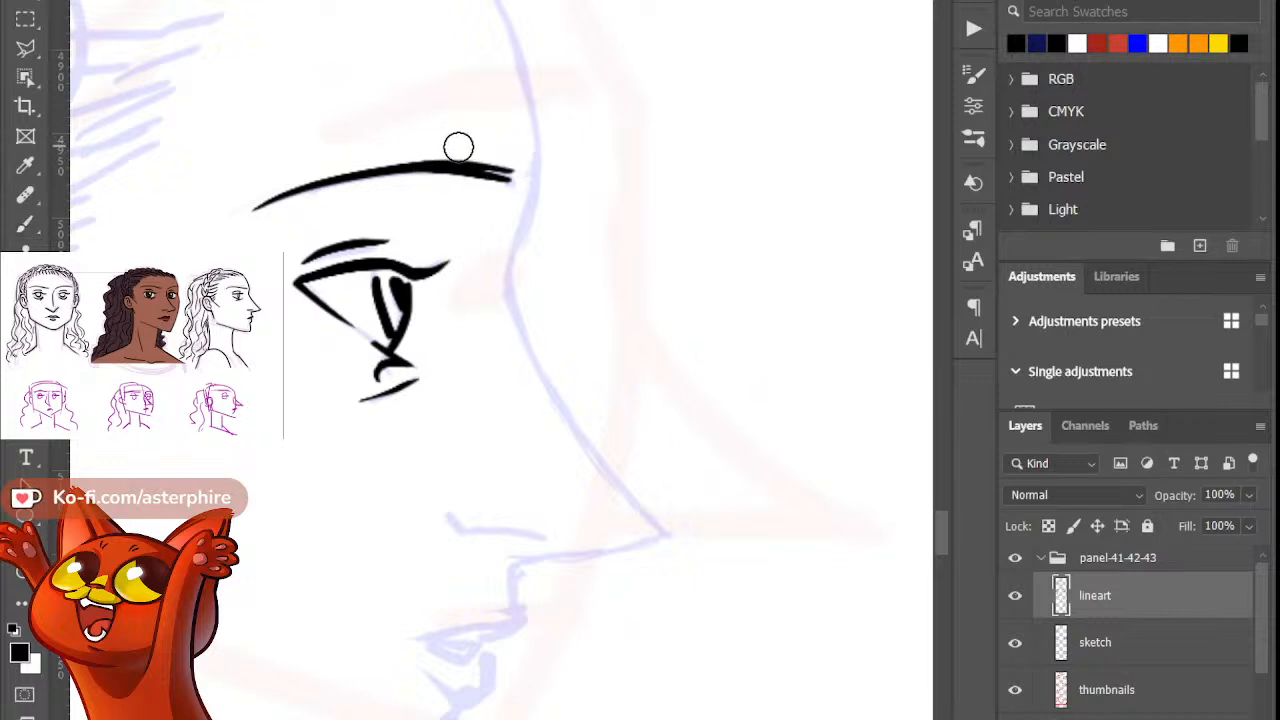
{"action": "key", "text": "b"}
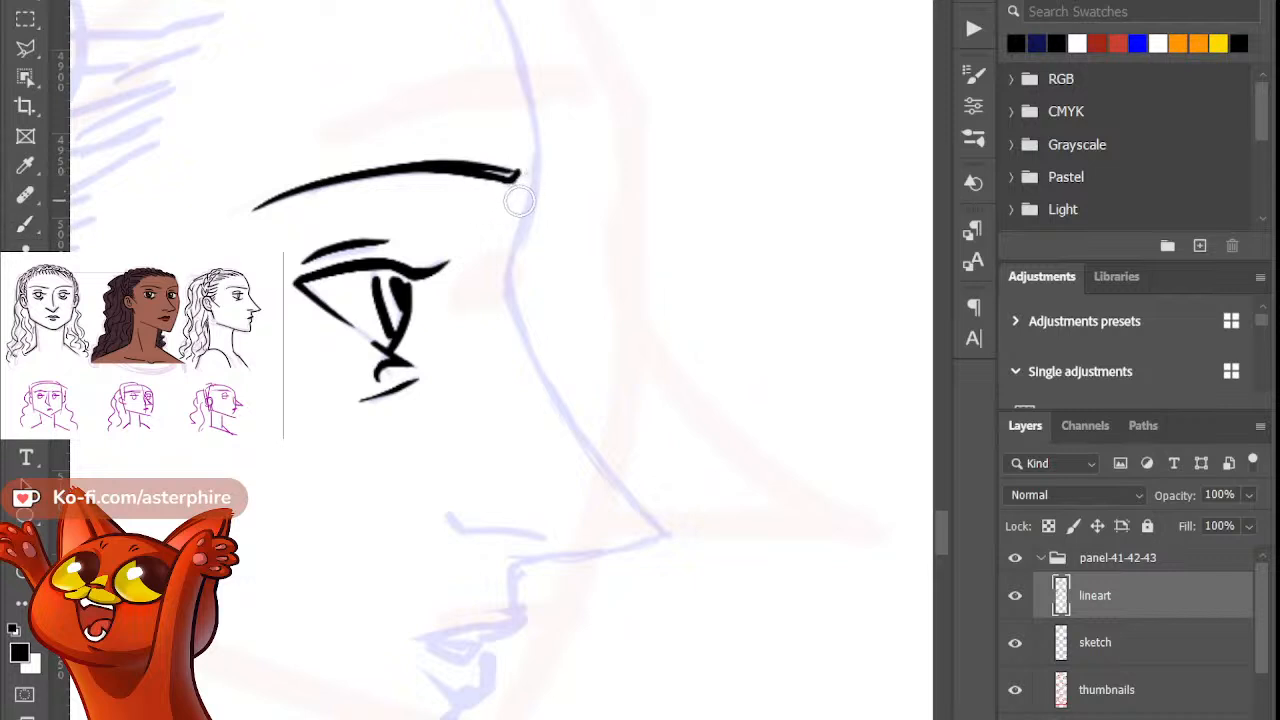
{"action": "key", "text": "b"}
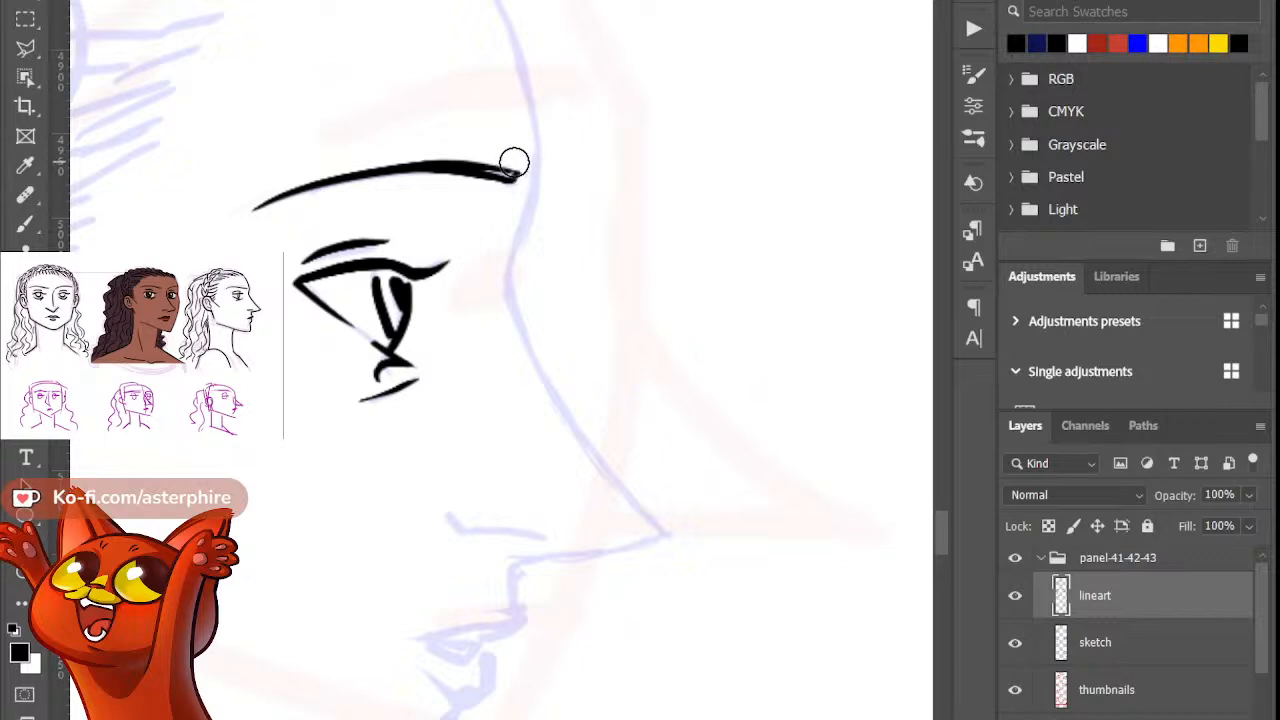
Step: Examine the inked eye and eyebrow in close-up and against the woman's whole head
{"action": "key", "text": "ctrl+minus"}
{"action": "key", "text": "ctrl+minus"}
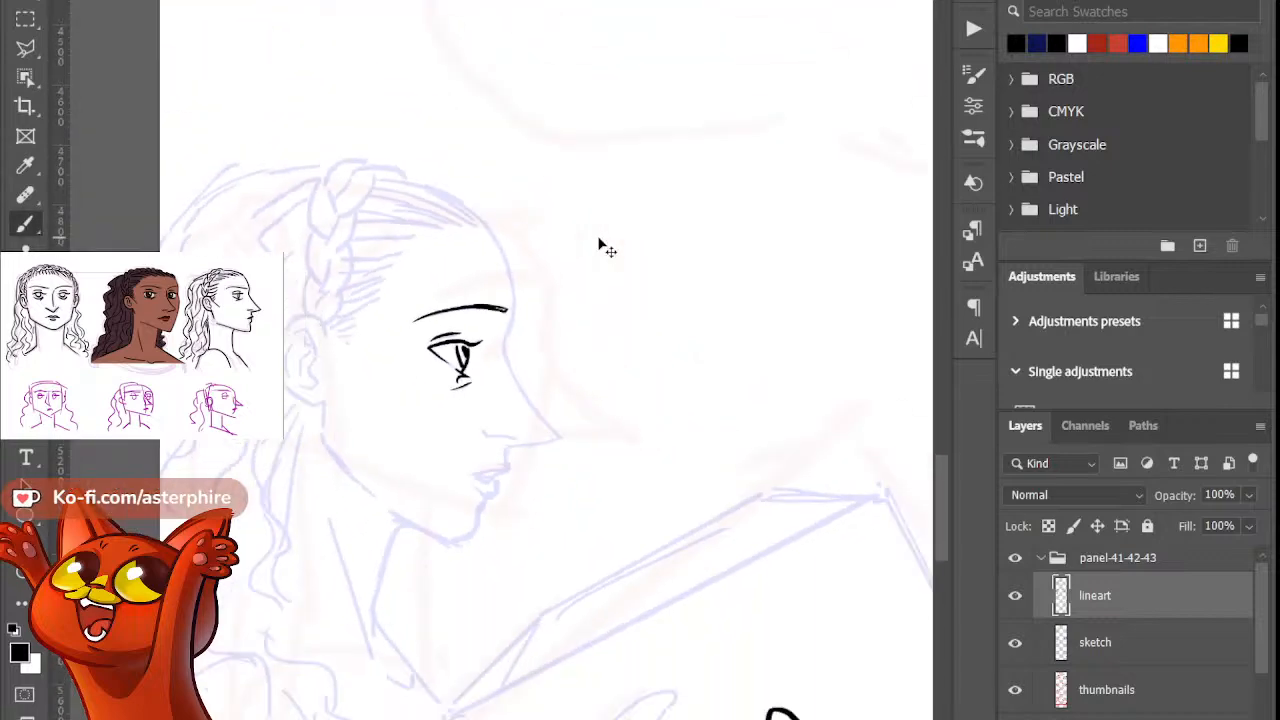
{"action": "key", "text": "ctrl+plus"}
{"action": "key", "text": "ctrl+plus"}
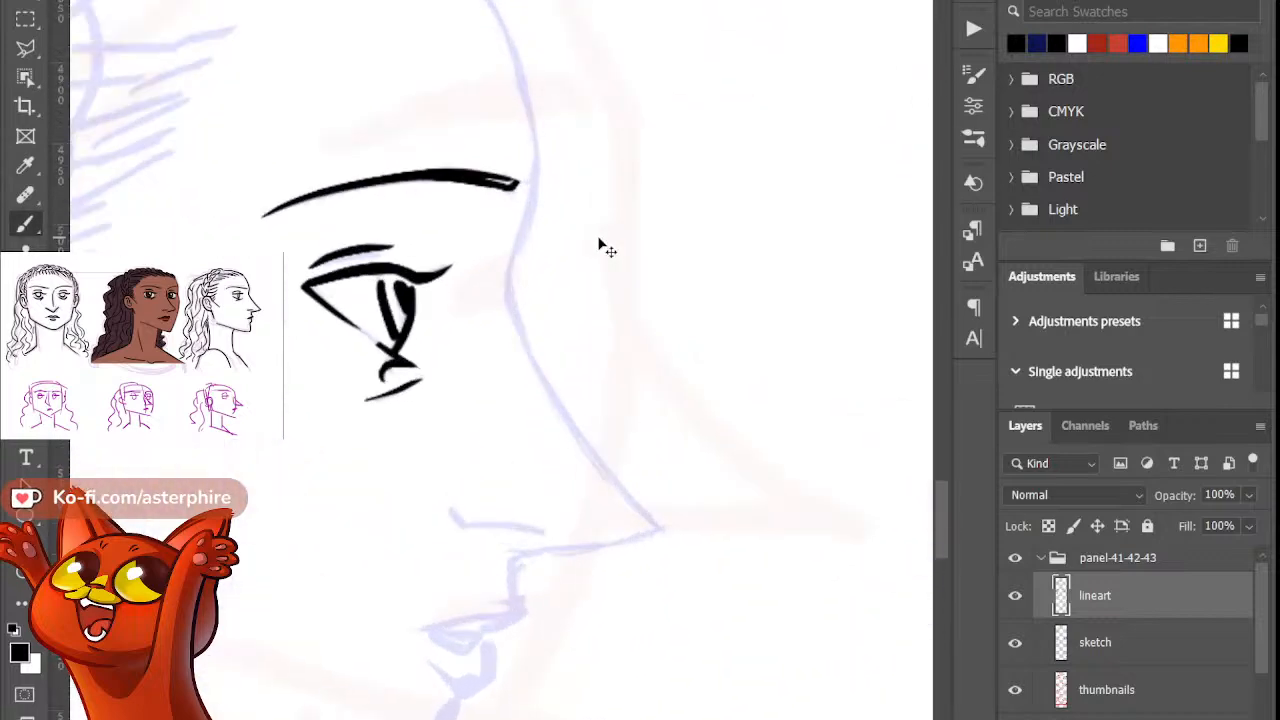
{"action": "key", "text": "ctrl+minus"}
{"action": "key", "text": "ctrl+plus"}
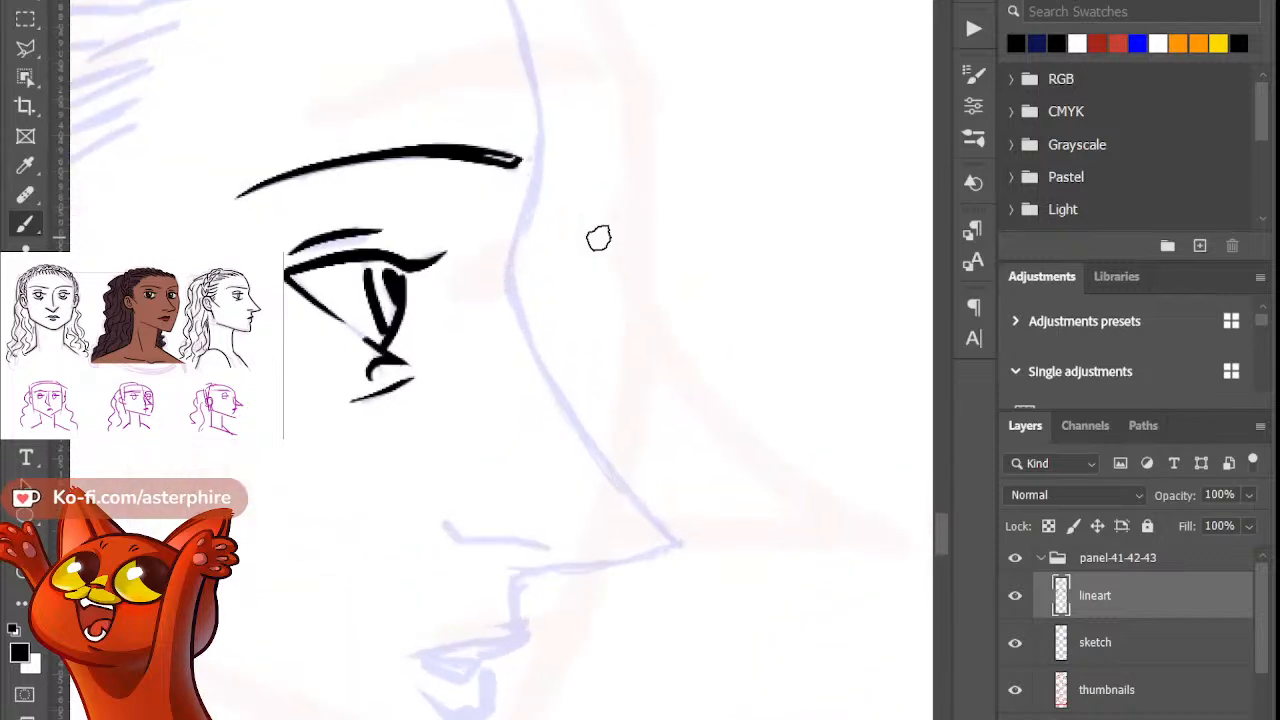
{"action": "key", "text": "ctrl+minus"}
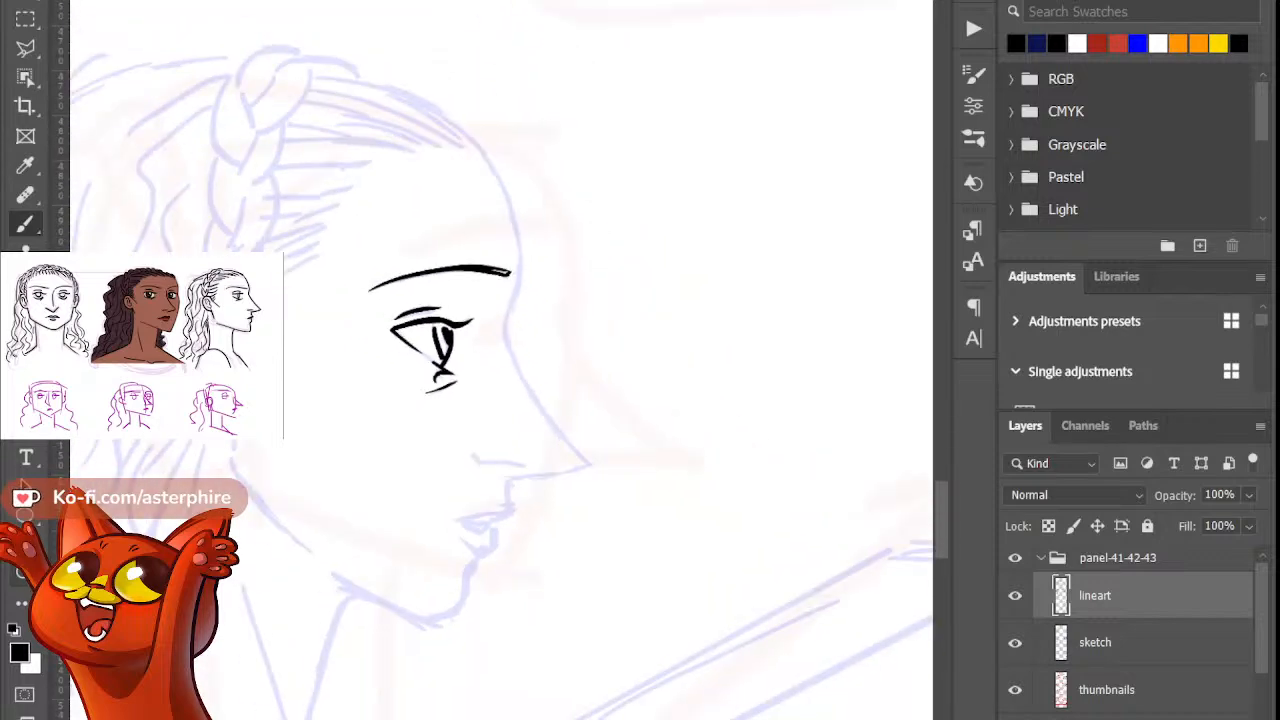
Step: Ink the forehead profile as one curve from the hairline down to the bridge of the nose
{"action": "key", "text": "z"}
{"action": "left_click_drag", "start_coordinate": [588, 290], "coordinate": [611, 374]}
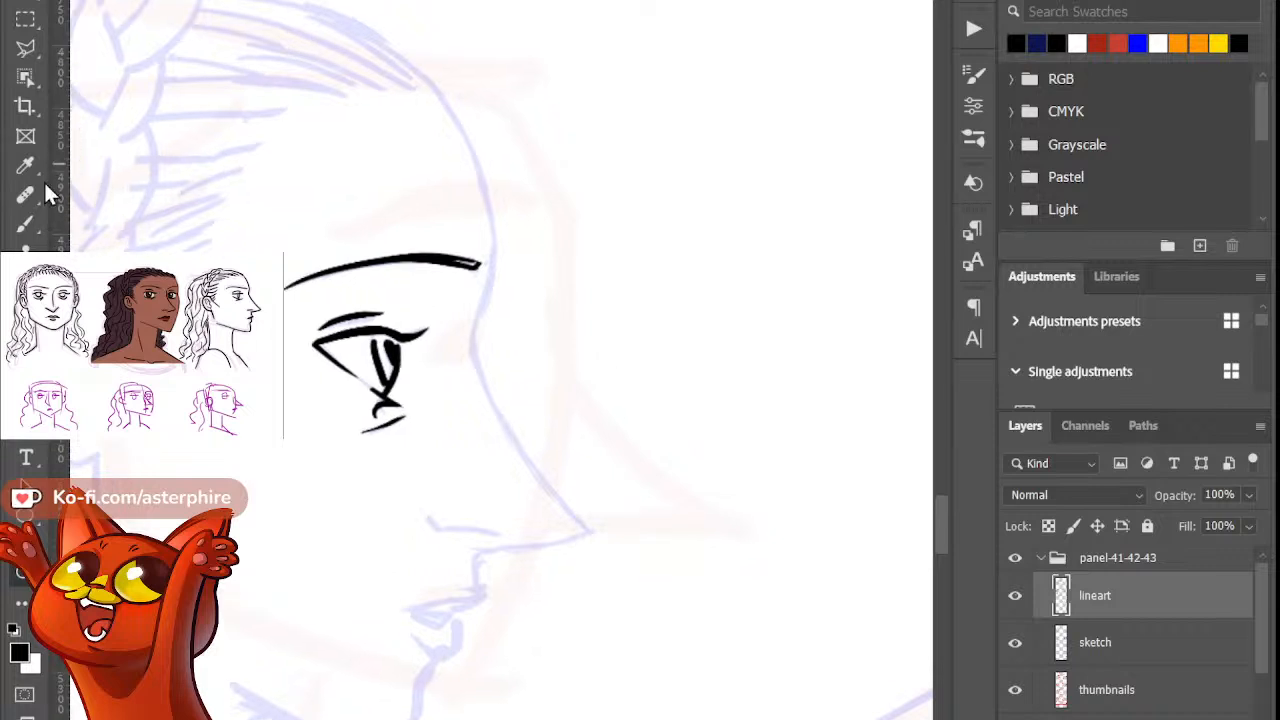
{"action": "mouse_move", "coordinate": [423, 78]}
{"action": "left_mouse_down"}
{"action": "mouse_move", "coordinate": [487, 351]}
{"action": "mouse_move", "coordinate": [470, 390]}
{"action": "left_mouse_up"}
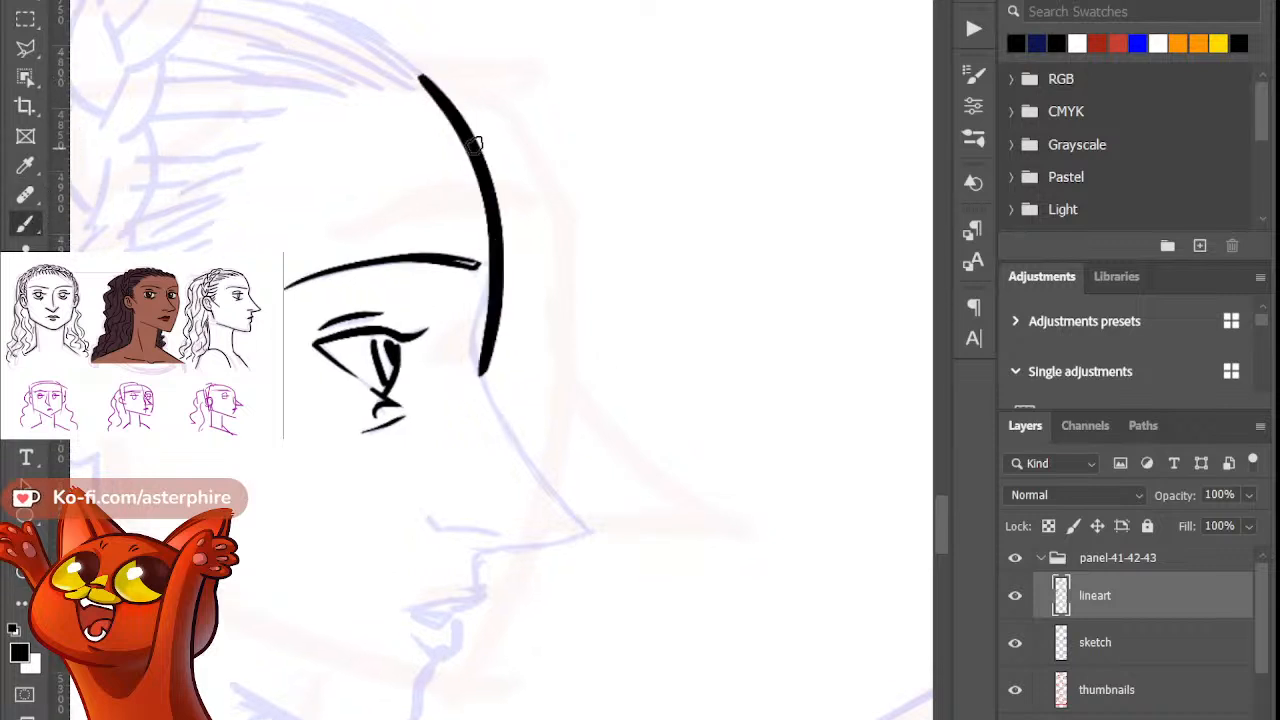
{"action": "key", "text": "ctrl+z"}
{"action": "left_click_drag", "start_coordinate": [430, 79], "coordinate": [488, 347]}
{"action": "key", "text": "ctrl+z"}
{"action": "left_click_drag", "start_coordinate": [428, 80], "coordinate": [490, 345]}
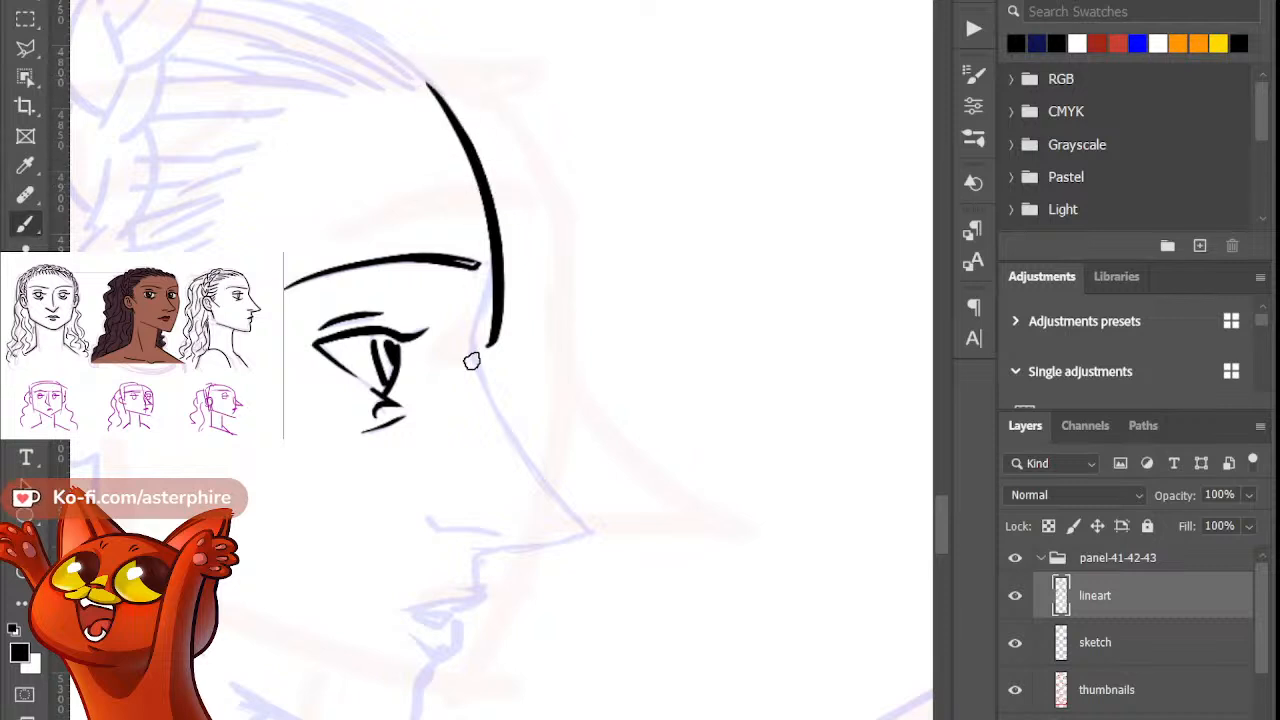
Step: Erase the lower end of the forehead line and re-ink it curving inward from the brow to the nose bridge
{"action": "left_click_drag", "start_coordinate": [508, 268], "coordinate": [476, 381]}
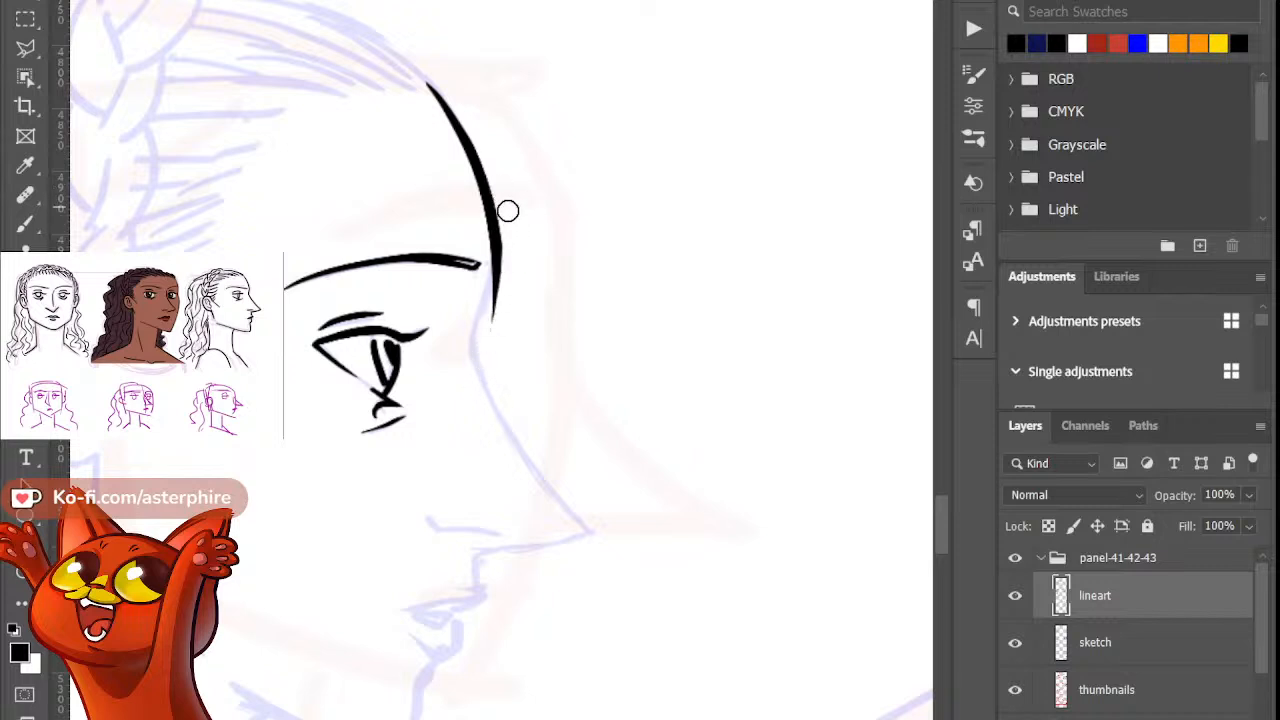
{"action": "left_click_drag", "start_coordinate": [506, 255], "coordinate": [482, 338]}
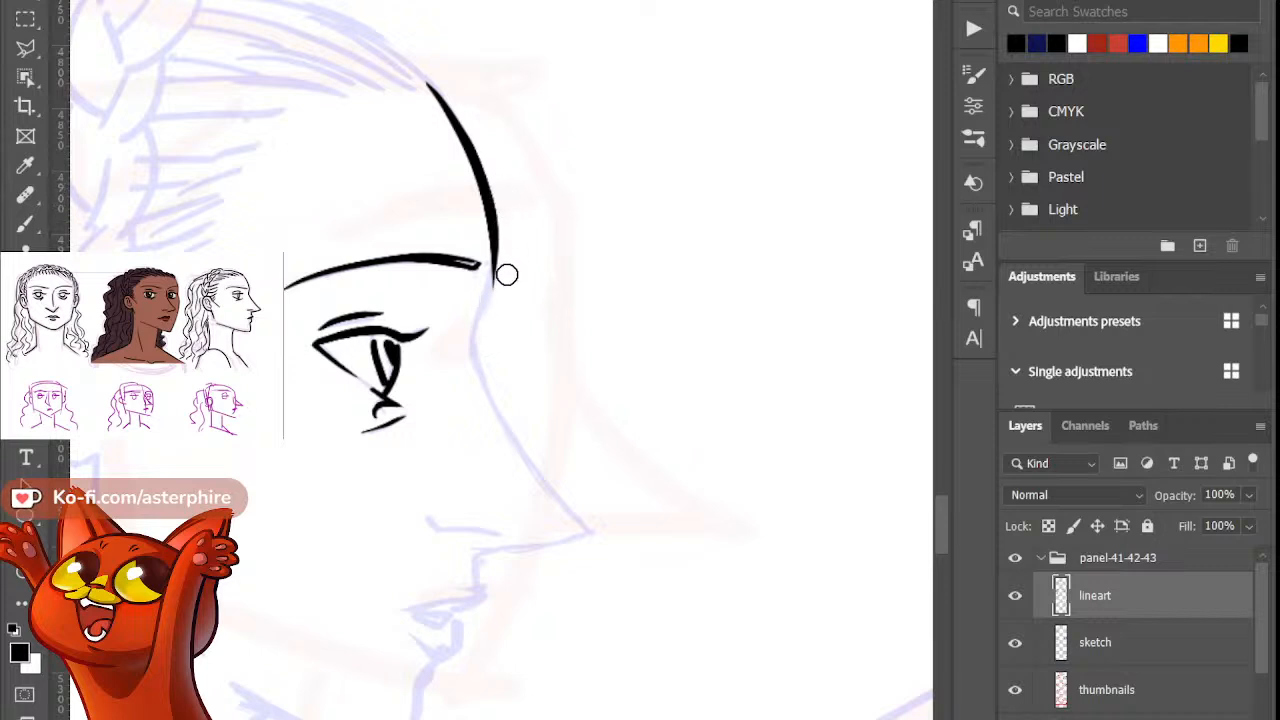
{"action": "key", "text": "b"}
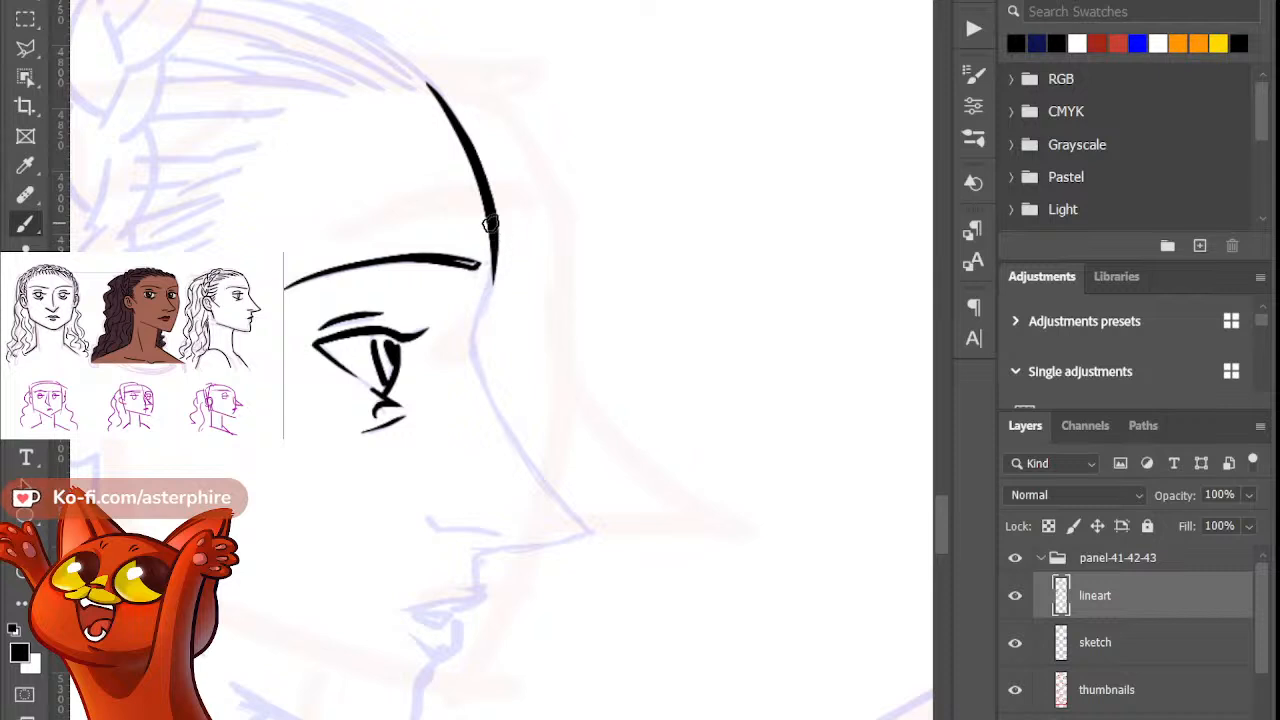
{"action": "left_click_drag", "start_coordinate": [491, 240], "coordinate": [447, 392]}
{"action": "key", "text": "ctrl+z"}
{"action": "left_click_drag", "start_coordinate": [490, 240], "coordinate": [458, 378]}
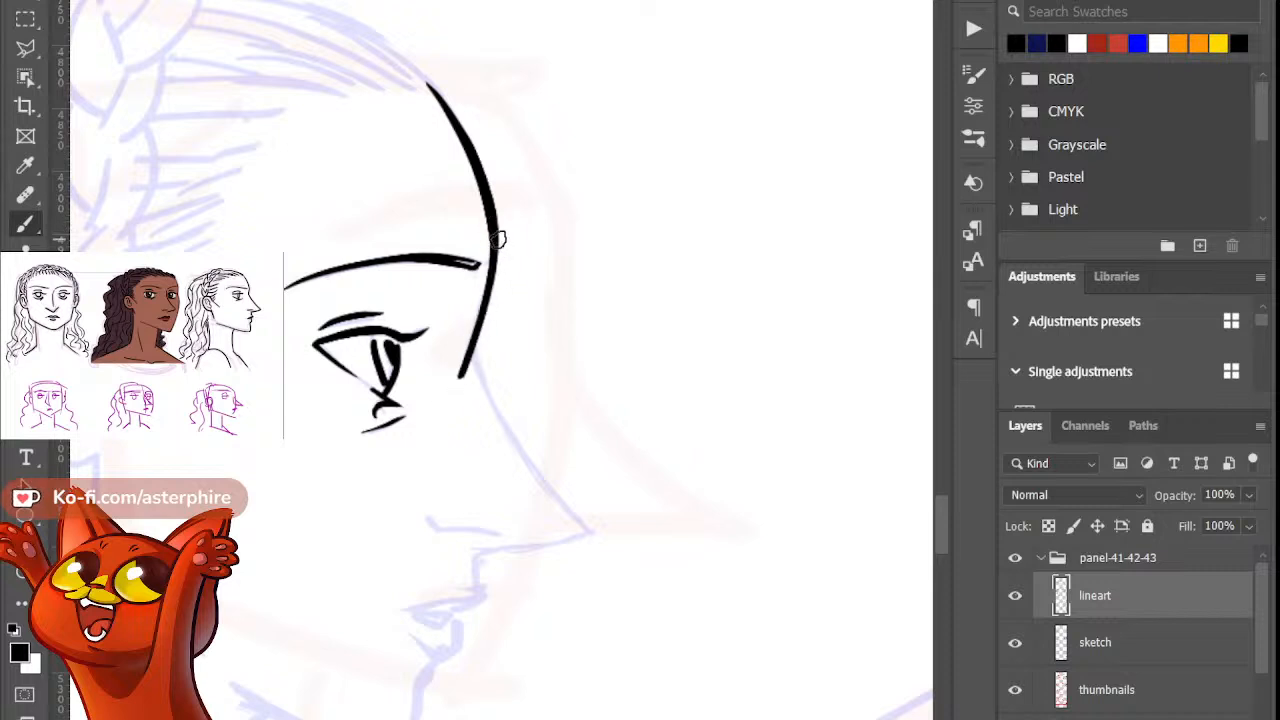
{"action": "left_click_drag", "start_coordinate": [487, 288], "coordinate": [460, 374]}
{"action": "key", "text": "ctrl+z"}
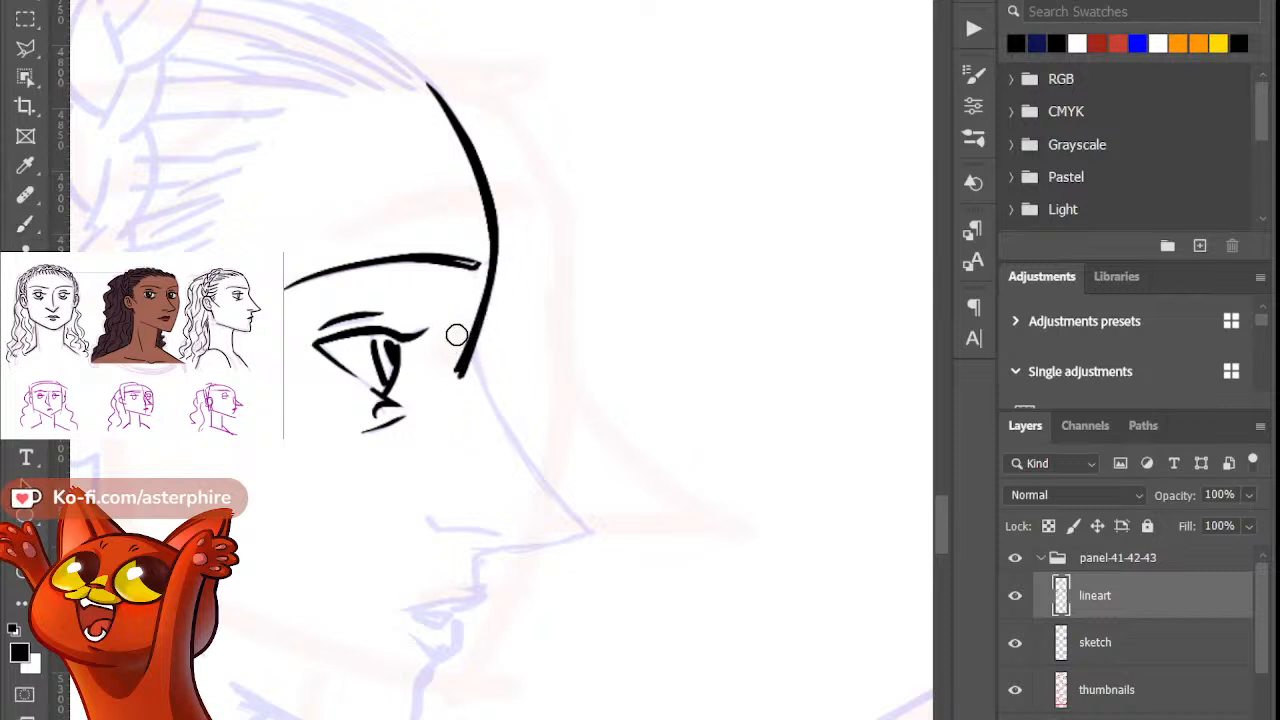
Step: Ink the nose ridge as one sloping line from the bridge down to the tip and refine its edges
{"action": "mouse_move", "coordinate": [461, 335]}
{"action": "left_mouse_down"}
{"action": "mouse_move", "coordinate": [459, 367]}
{"action": "mouse_move", "coordinate": [626, 550]}
{"action": "left_mouse_up"}
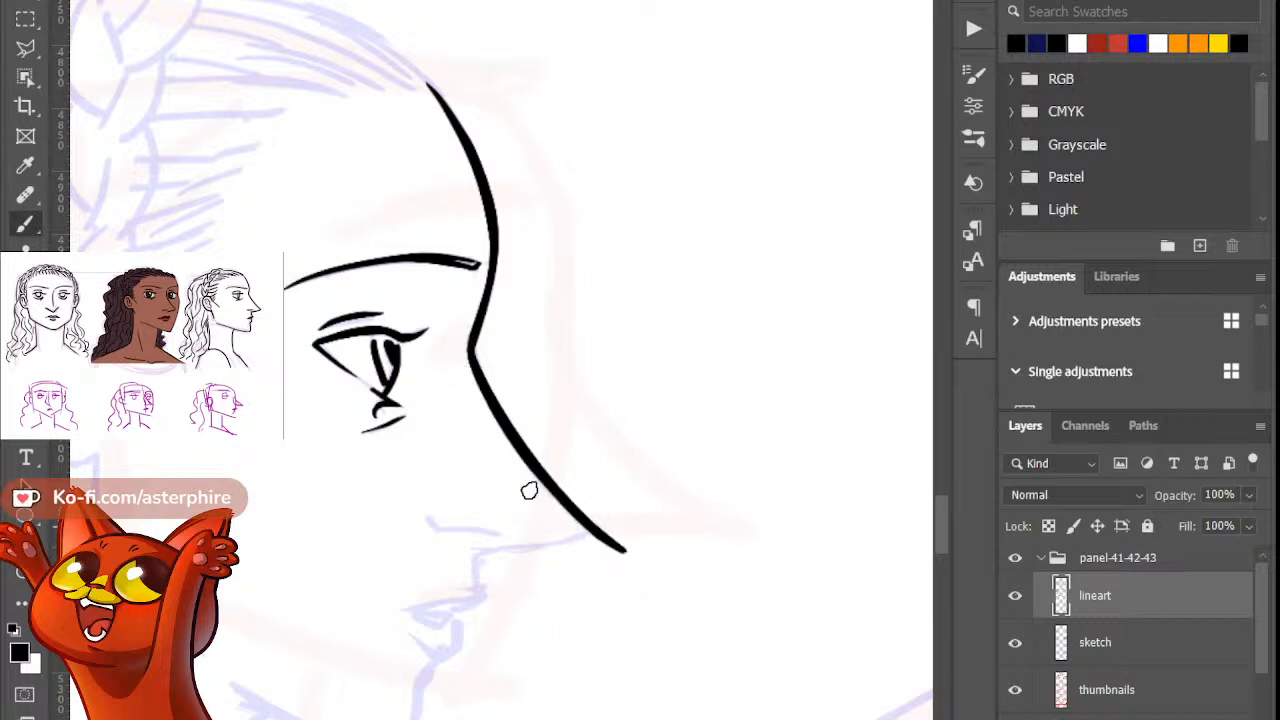
{"action": "key", "text": "e"}
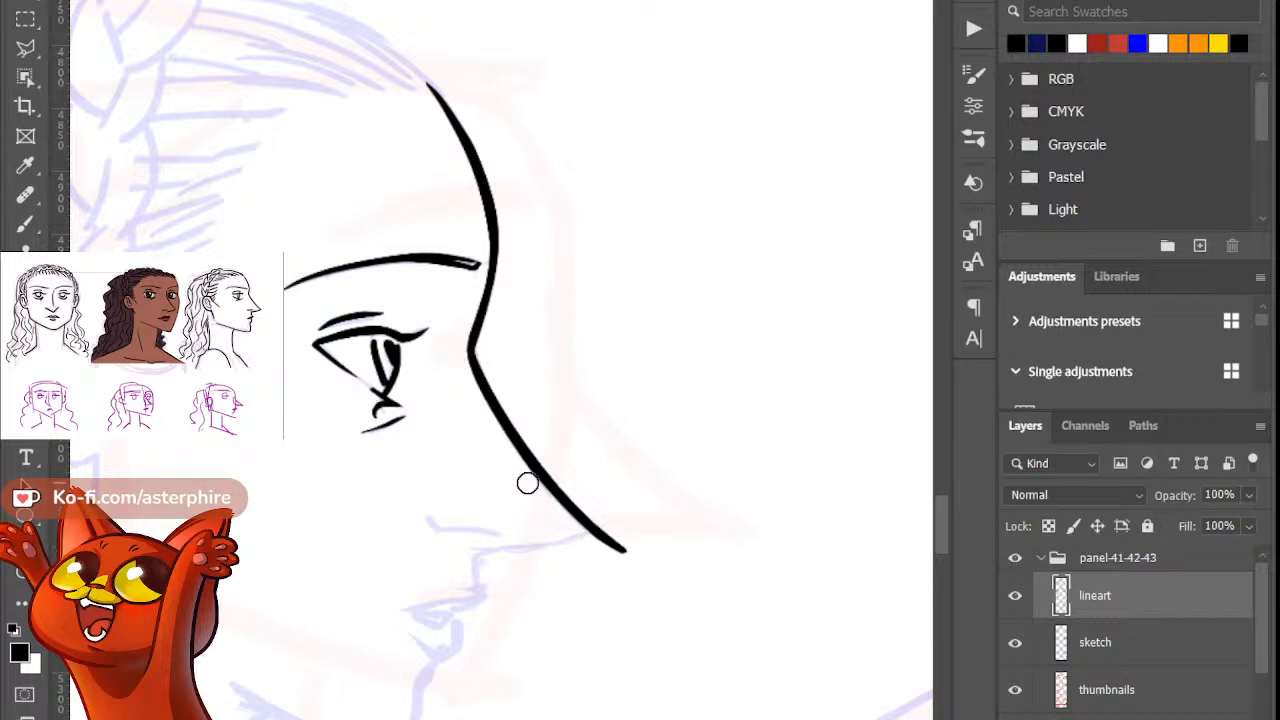
{"action": "key", "text": "b"}
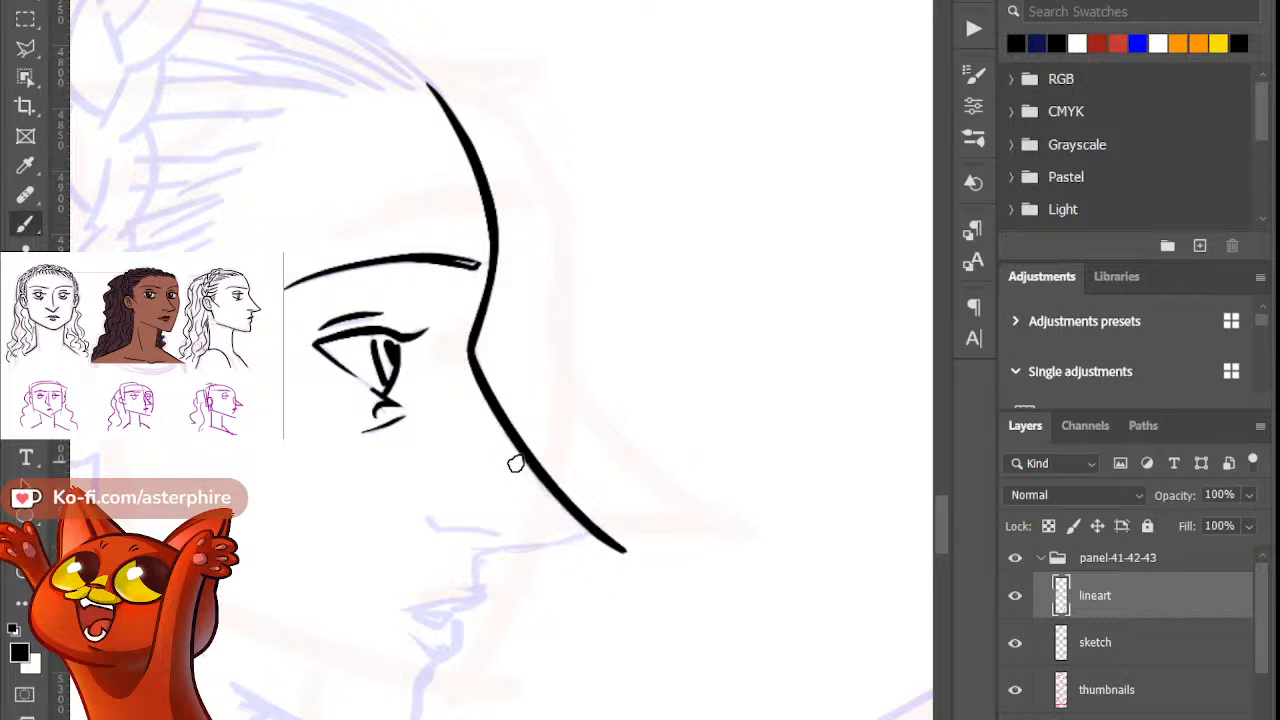
{"action": "key", "text": "e"}
{"action": "key", "text": "b"}
{"action": "key", "text": "e"}
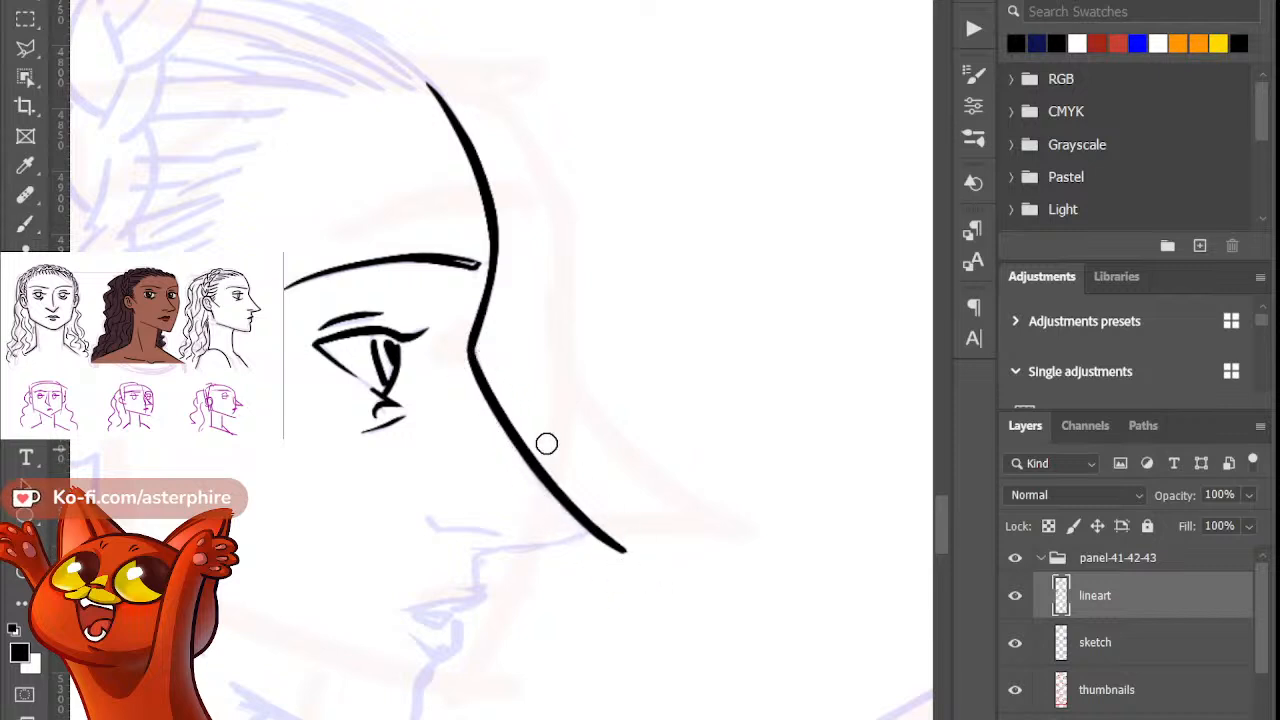
{"action": "key", "text": "b"}
{"action": "key", "text": "e"}
{"action": "key", "text": "b"}
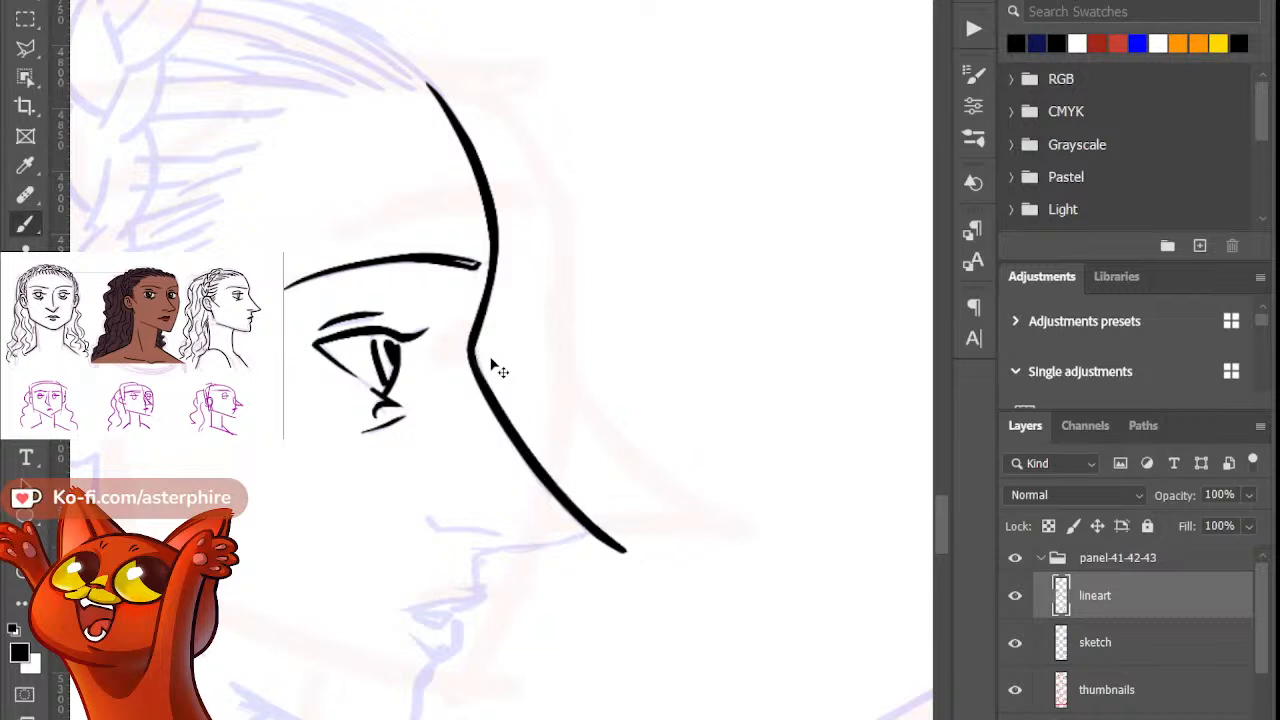
{"action": "key", "text": "e"}
{"action": "key", "text": "b"}
{"action": "key", "text": "e"}
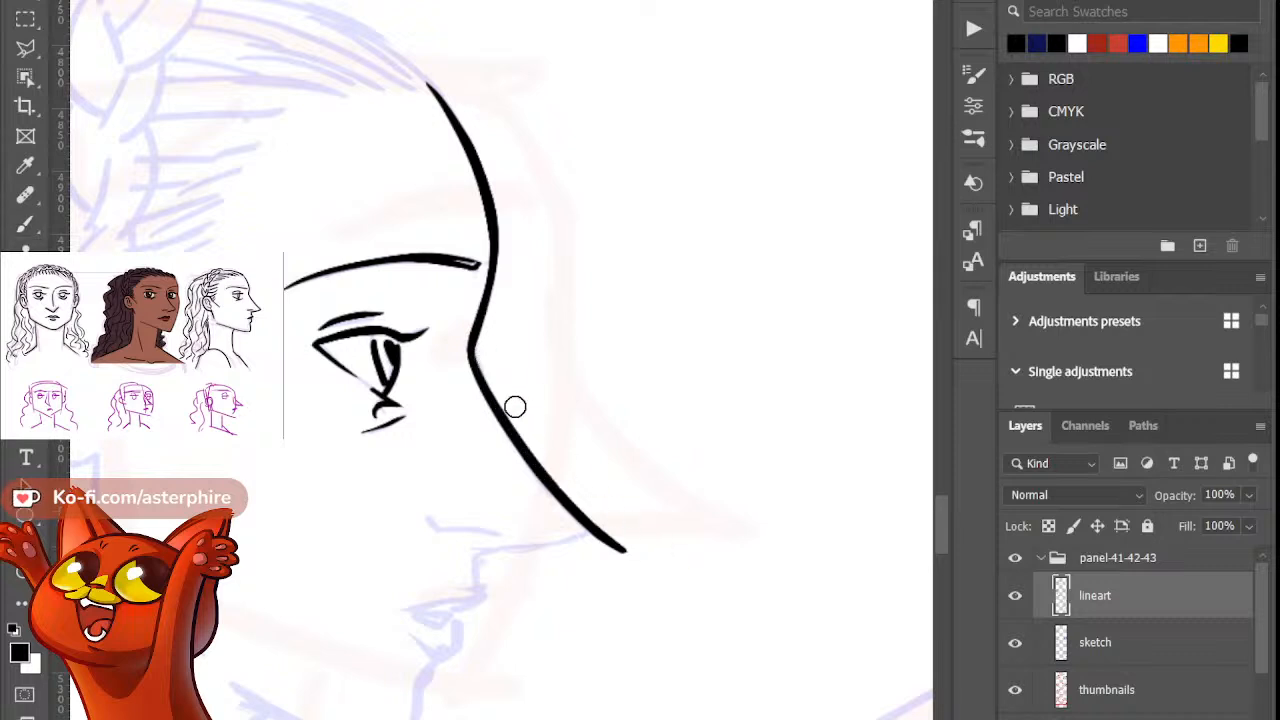
Step: Trim the nose ridge line with the eraser and cut off its overshoot so it ends at the sketched nose tip
{"action": "left_click_drag", "start_coordinate": [533, 445], "coordinate": [600, 520]}
{"action": "key", "text": "b"}
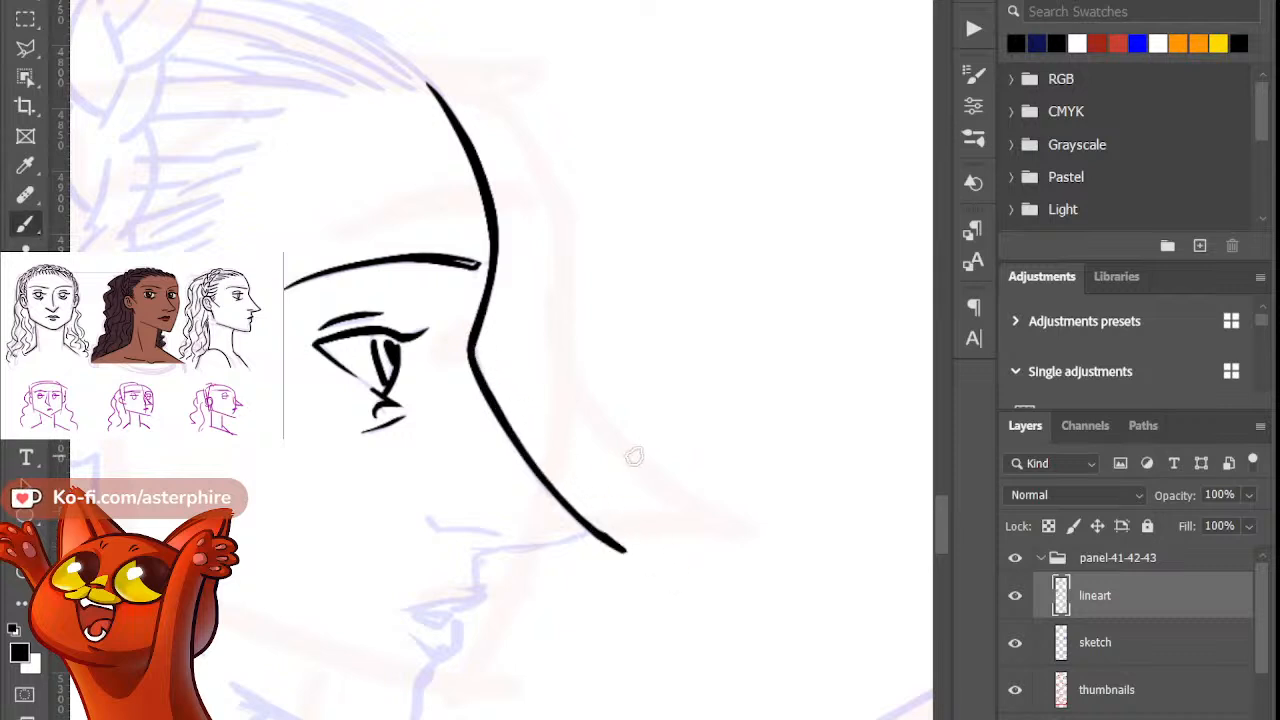
{"action": "key", "text": "ctrl+z"}
{"action": "key", "text": "e"}
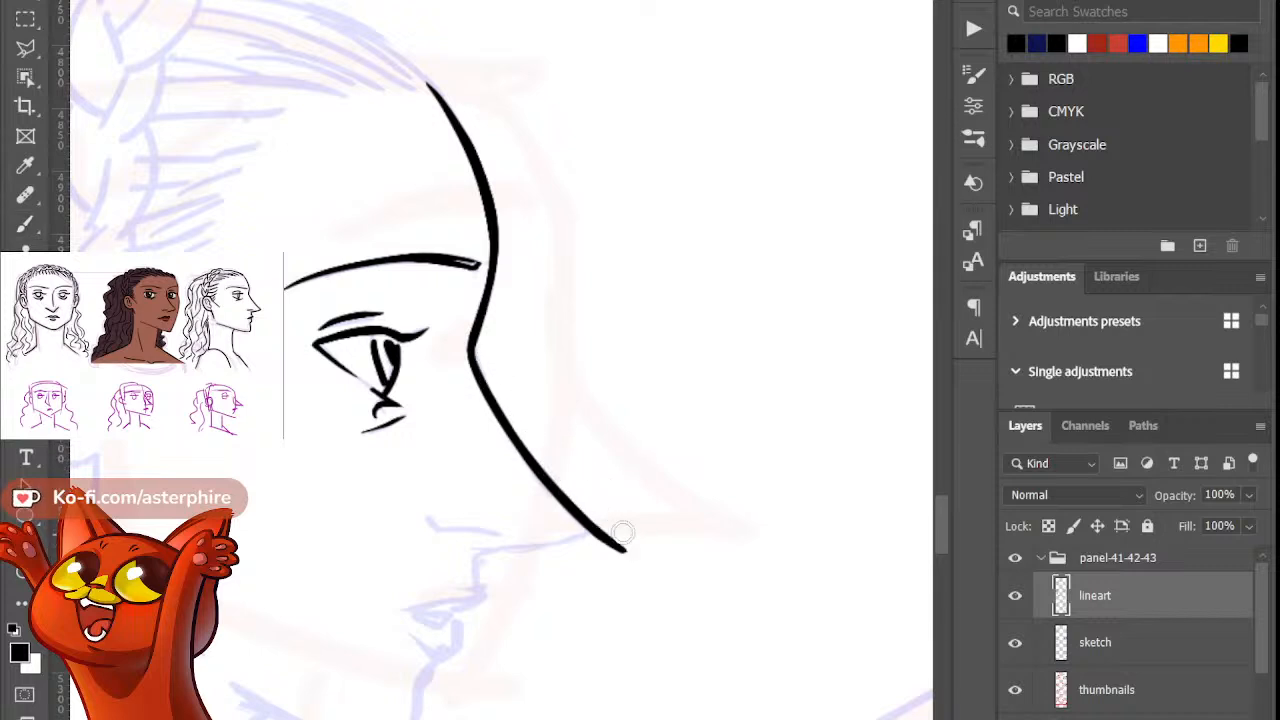
{"action": "key", "text": "b"}
{"action": "key", "text": "e"}
{"action": "left_click_drag", "start_coordinate": [600, 525], "coordinate": [595, 551]}
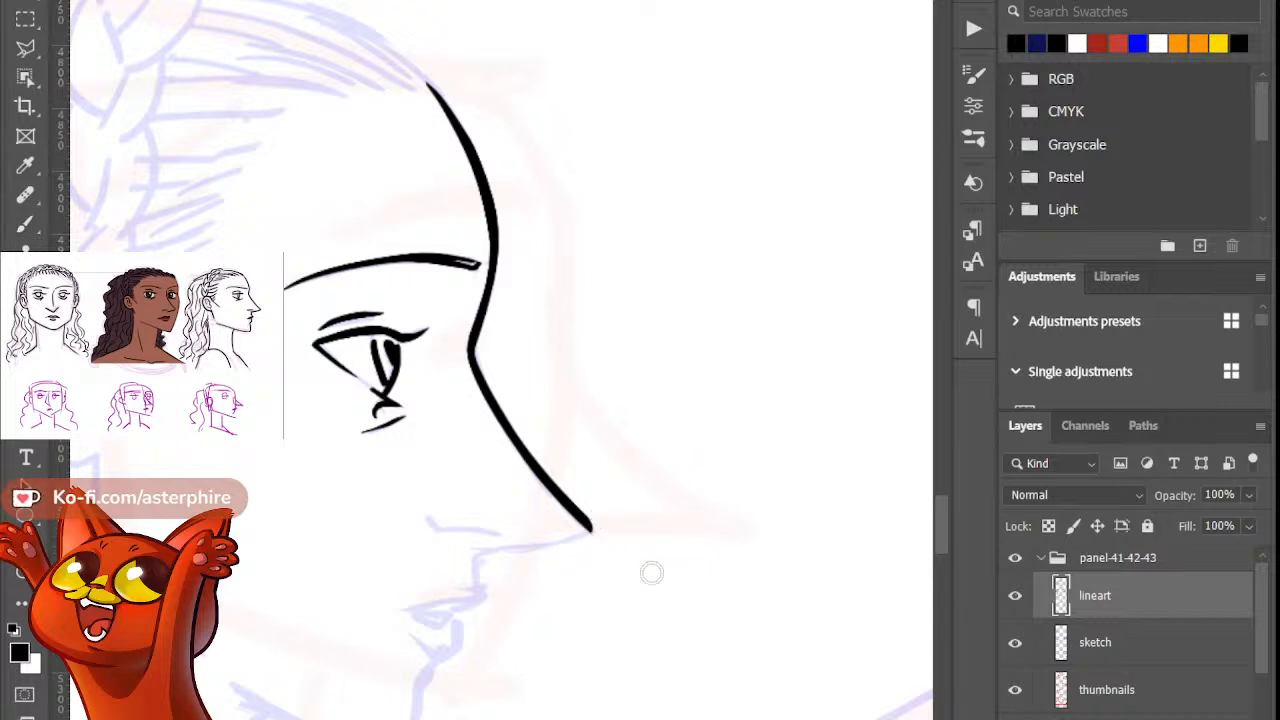
Step: Rotate the canvas and ink the underside of the nose as one straight stroke from the tip back toward the nostril
{"action": "key", "text": "b"}
{"action": "key", "text": "r"}
{"action": "left_click_drag", "start_coordinate": [701, 483], "coordinate": [681, 339]}
{"action": "left_click_drag", "start_coordinate": [673, 393], "coordinate": [643, 466]}
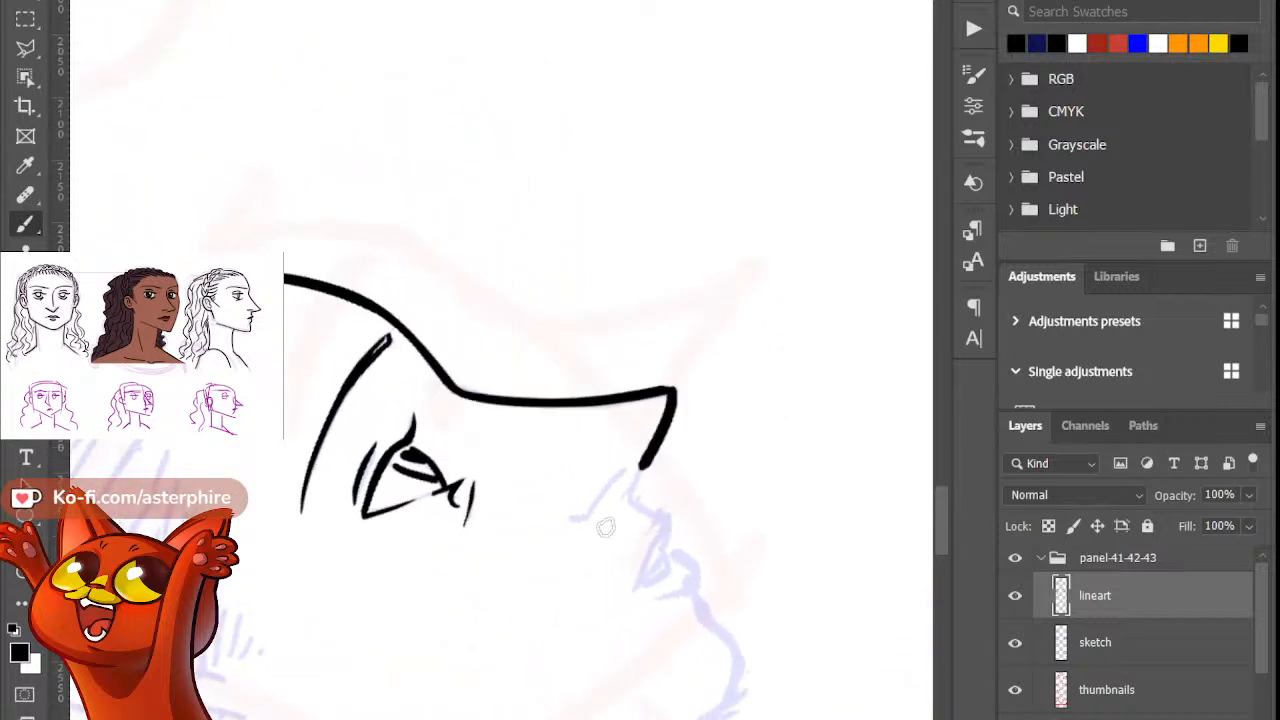
{"action": "left_click_drag", "start_coordinate": [605, 527], "coordinate": [600, 530]}
{"action": "key", "text": "ctrl+z"}
{"action": "left_click_drag", "start_coordinate": [674, 392], "coordinate": [611, 550]}
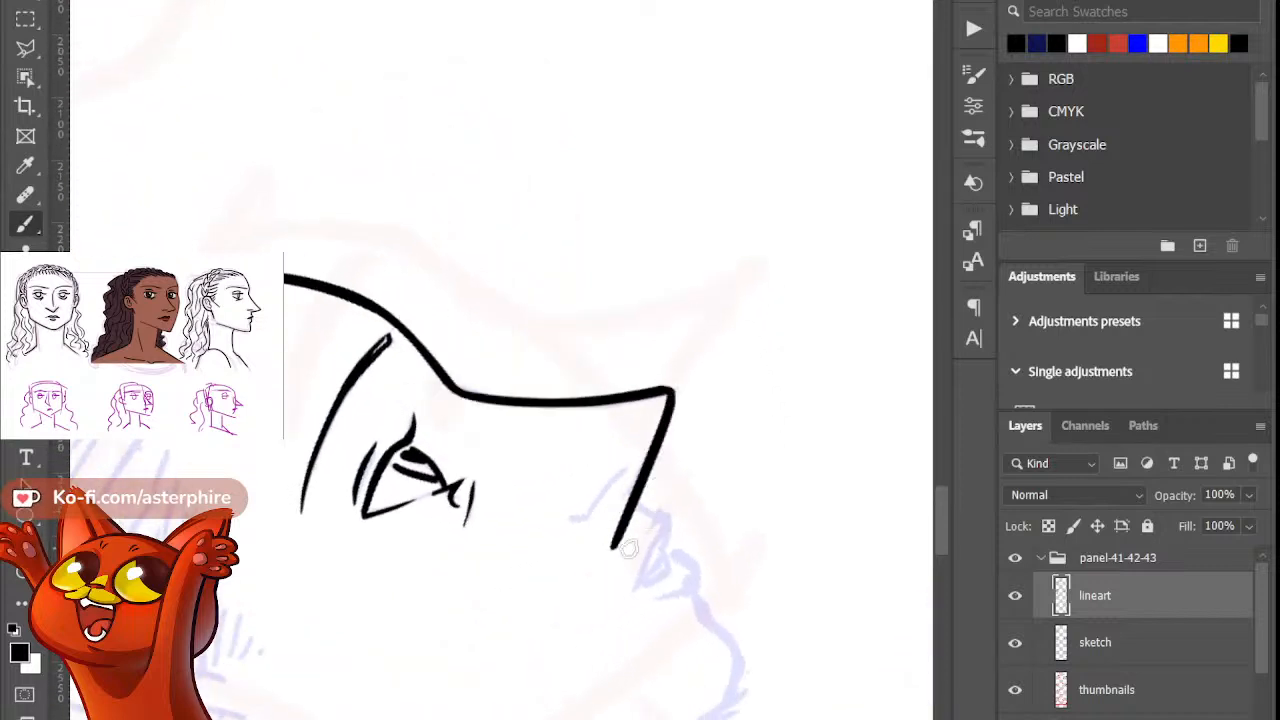
Step: Taper the stroke under the nose toward its inner end with the eraser
{"action": "key", "text": "e"}
{"action": "left_click_drag", "start_coordinate": [687, 401], "coordinate": [614, 569]}
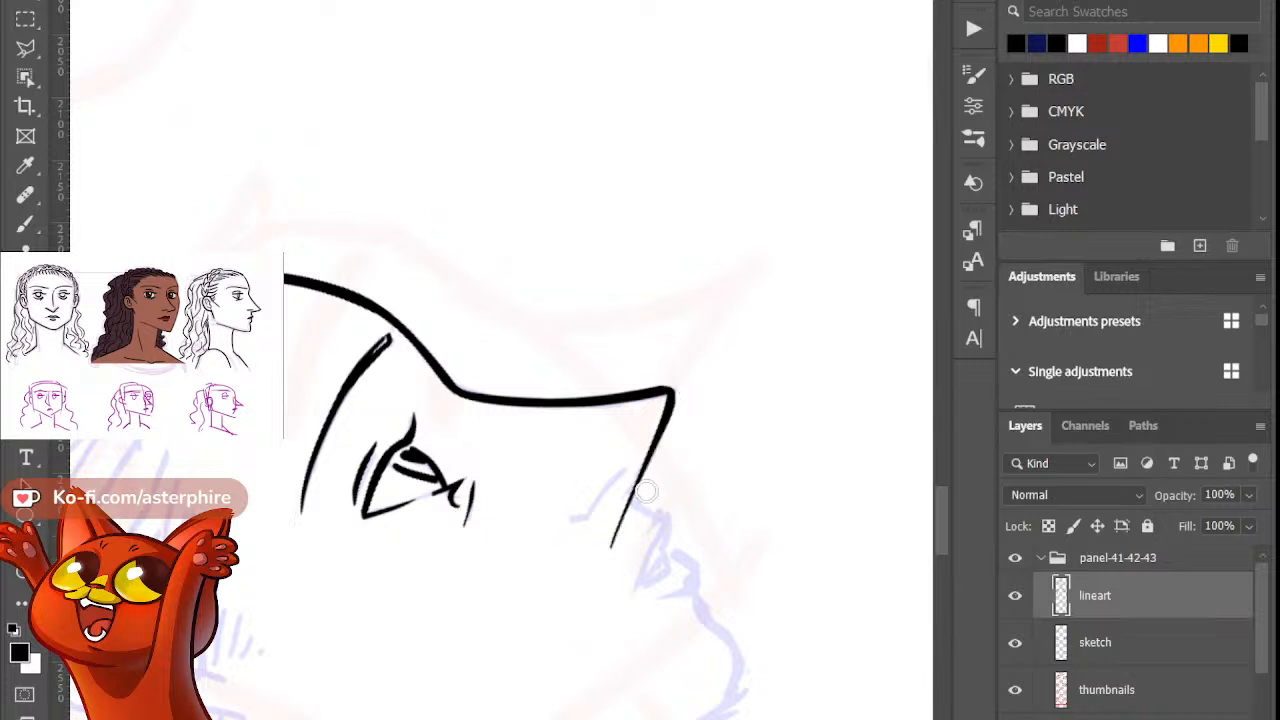
{"action": "key", "text": "b"}
{"action": "key", "text": "ctrl+z"}
{"action": "key", "text": "e"}
{"action": "left_click_drag", "start_coordinate": [685, 403], "coordinate": [619, 553]}
{"action": "key", "text": "b"}
{"action": "key", "text": "ctrl+z"}
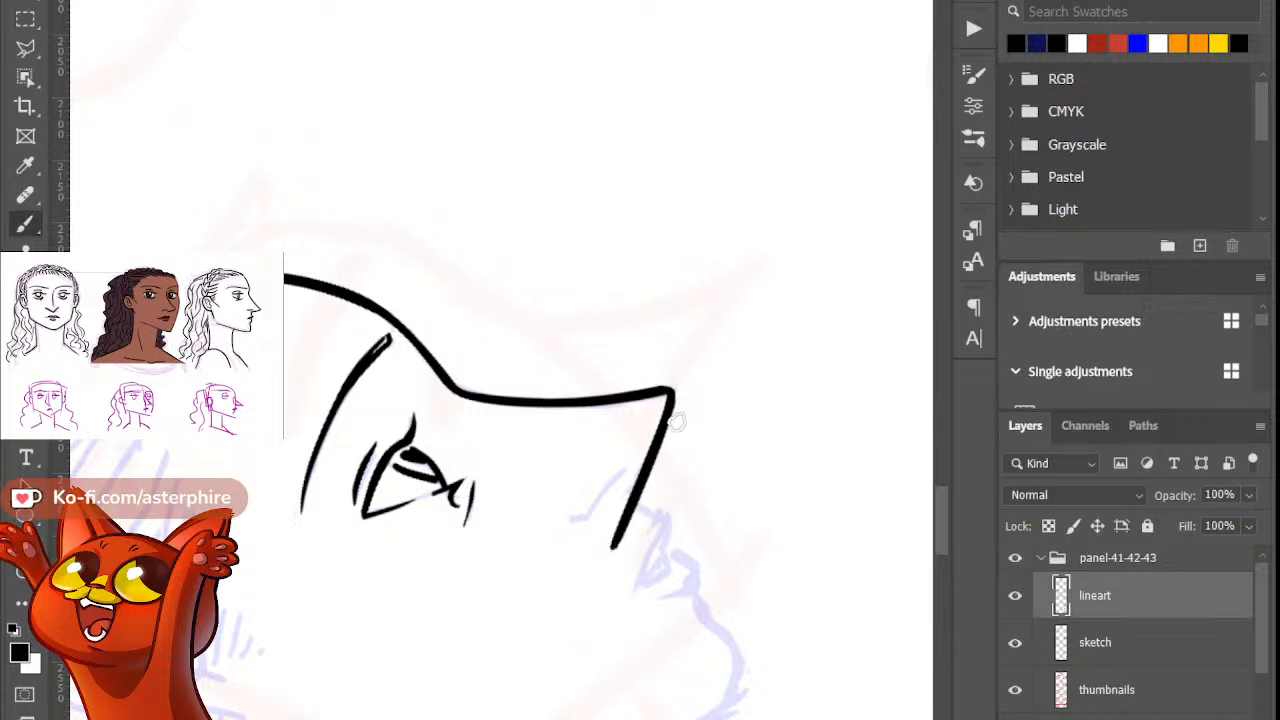
{"action": "key", "text": "e"}
{"action": "mouse_move", "coordinate": [687, 397]}
{"action": "left_mouse_down"}
{"action": "mouse_move", "coordinate": [623, 531]}
{"action": "mouse_move", "coordinate": [659, 491]}
{"action": "left_mouse_up"}
{"action": "key", "text": "b"}
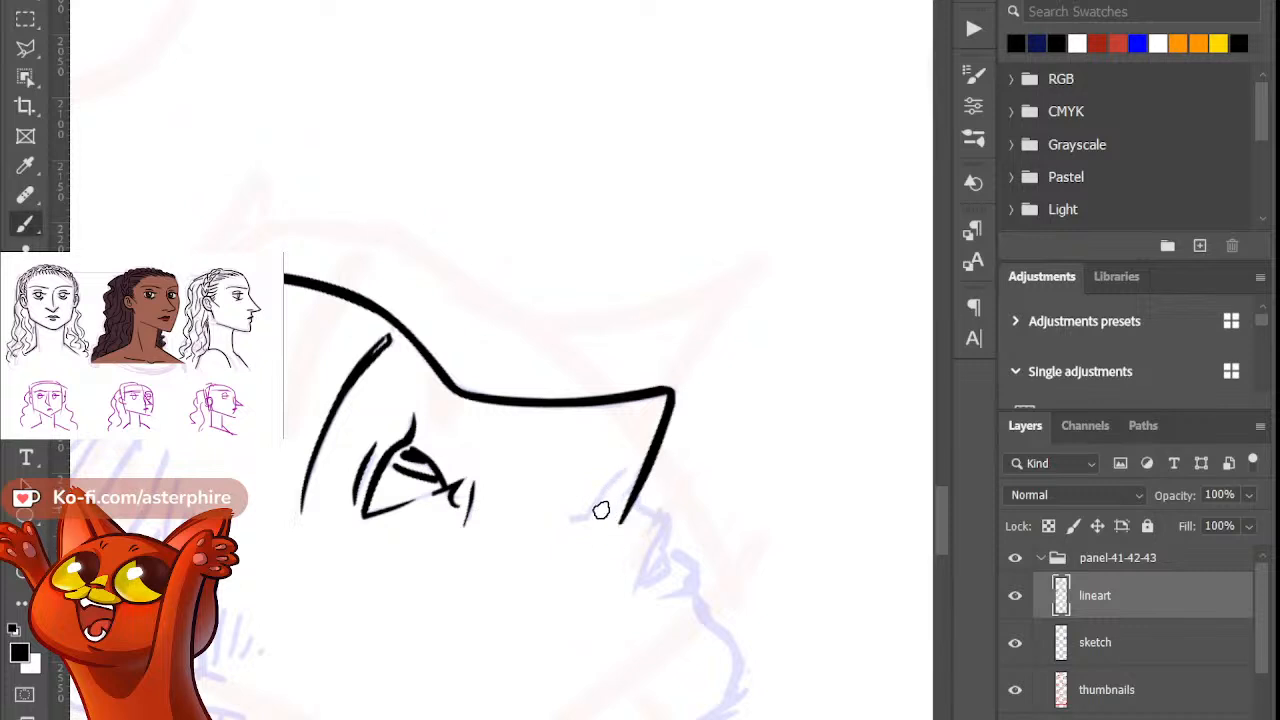
Step: Rotate the canvas back upright and ink the short hooked nostril line above the underside of the nose
{"action": "key", "text": "r"}
{"action": "mouse_move", "coordinate": [523, 598]}
{"action": "left_mouse_down"}
{"action": "mouse_move", "coordinate": [354, 514]}
{"action": "mouse_move", "coordinate": [355, 502]}
{"action": "mouse_move", "coordinate": [480, 521]}
{"action": "left_mouse_up"}
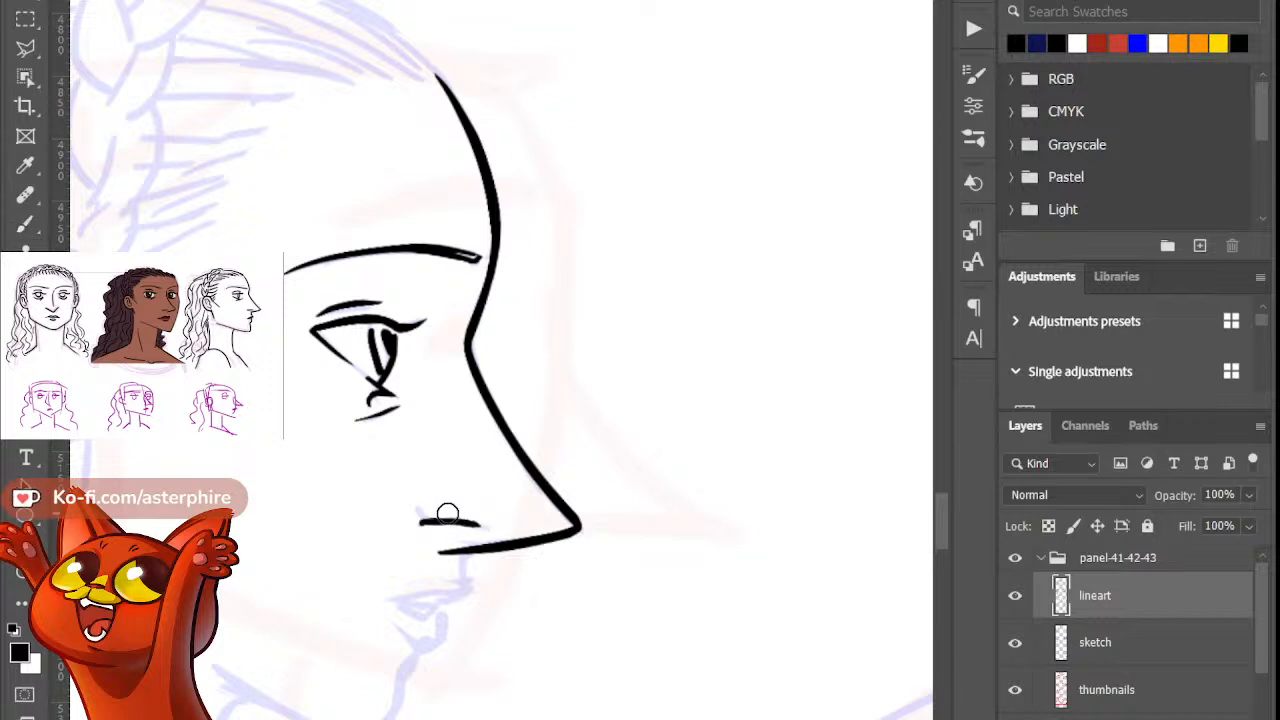
{"action": "key", "text": "b"}
{"action": "key", "text": "b"}
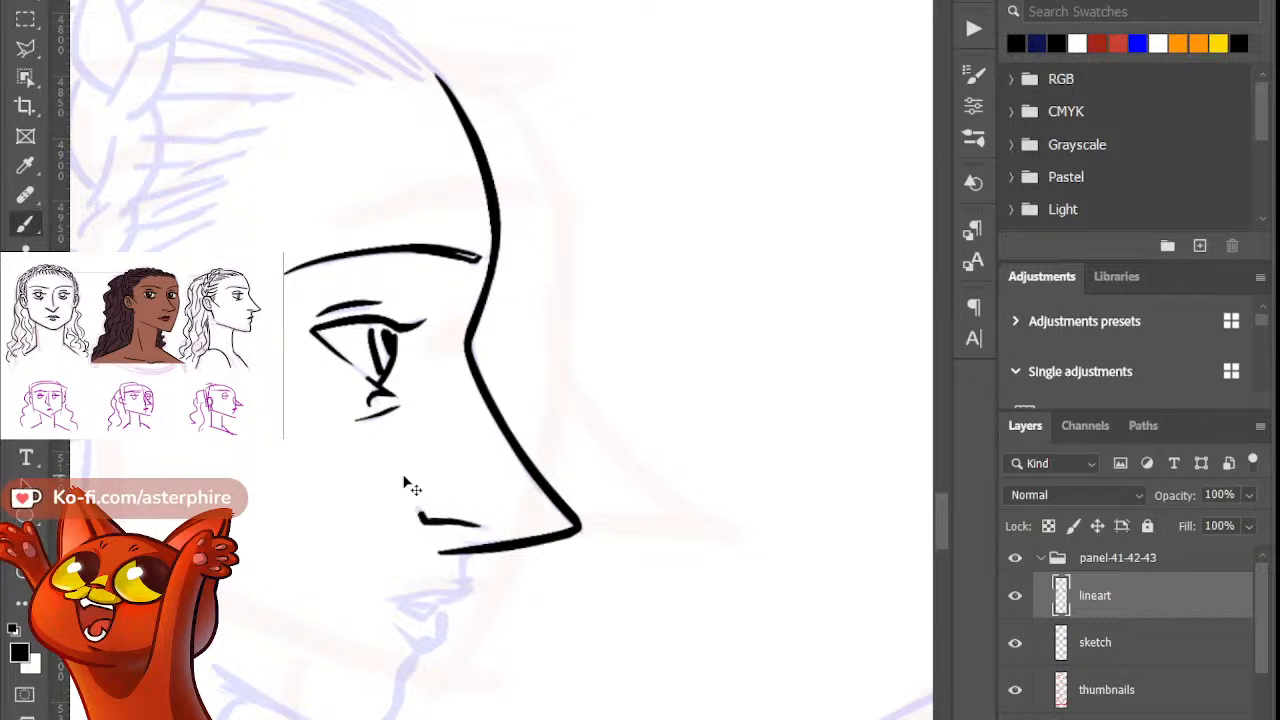
Step: Examine the woman's inked profile against the bearded character at panel scale, straighten the canvas and return to her mouth area
{"action": "scroll", "coordinate": [410, 487], "scroll_direction": "down", "scroll_amount": 6}
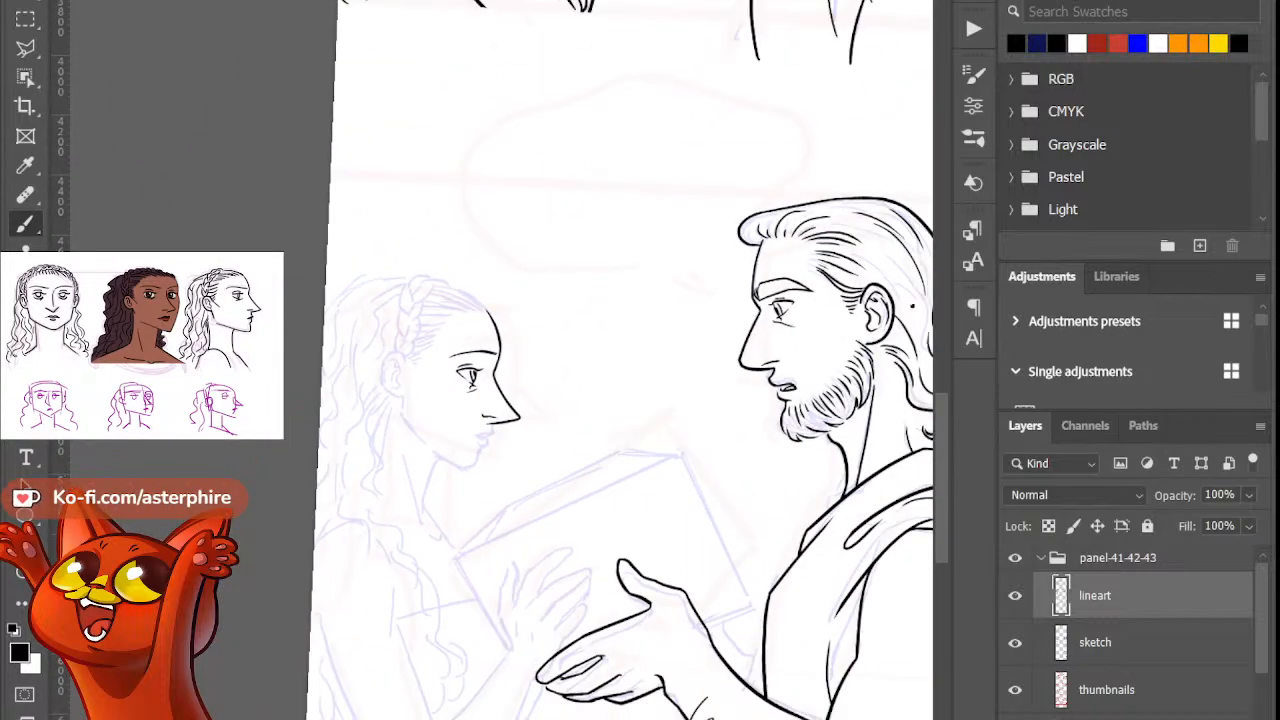
{"action": "mouse_move", "coordinate": [940, 434]}
{"action": "left_mouse_down"}
{"action": "mouse_move", "coordinate": [964, 318]}
{"action": "mouse_move", "coordinate": [944, 490]}
{"action": "mouse_move", "coordinate": [937, 424]}
{"action": "left_mouse_up"}
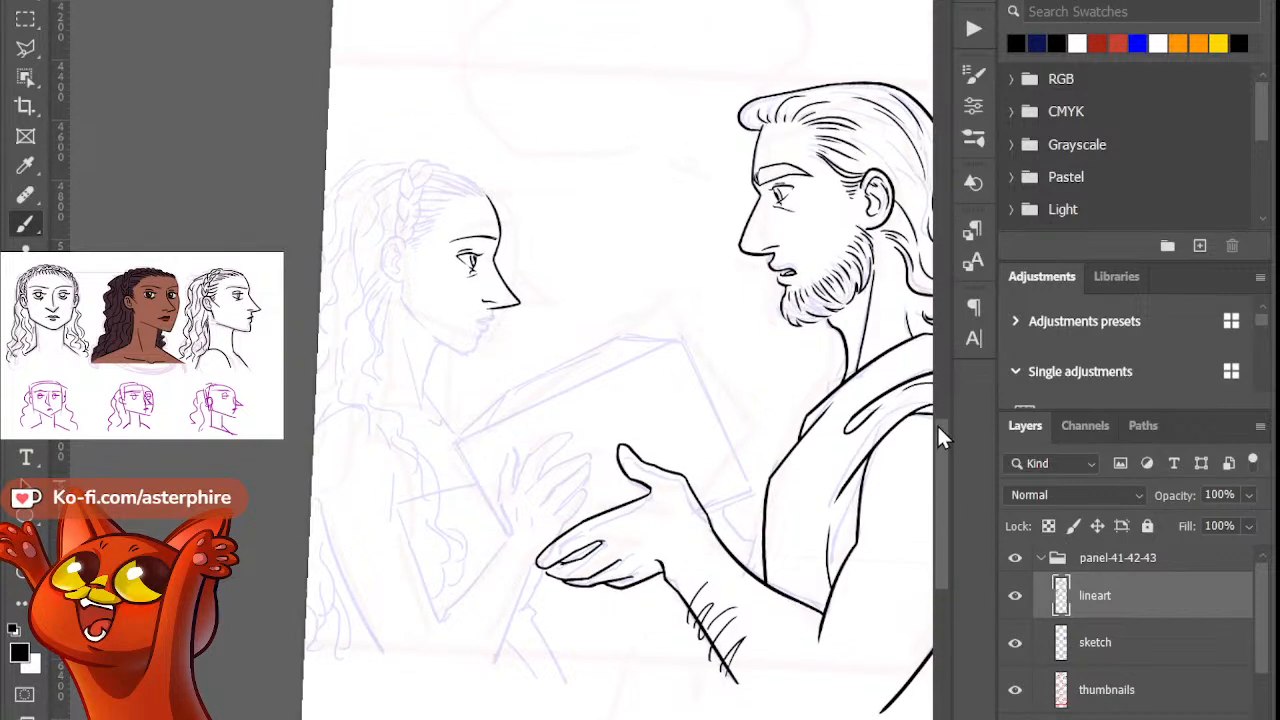
{"action": "key", "text": "r"}
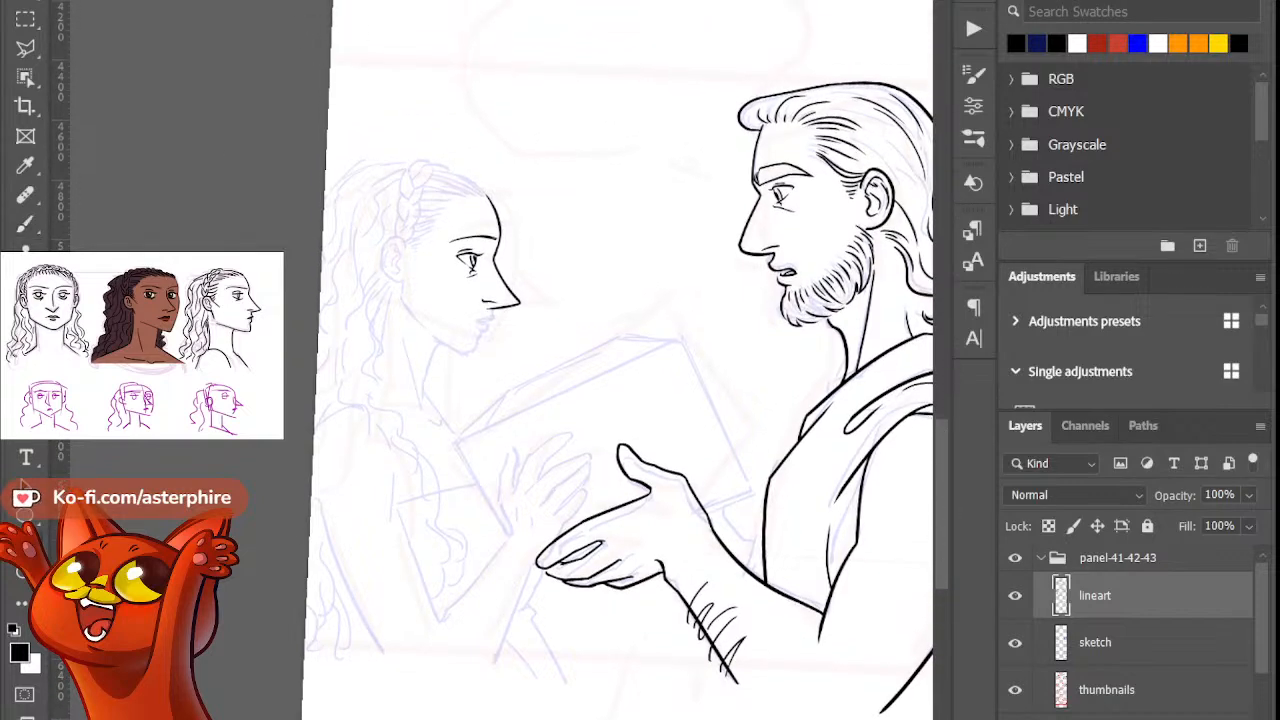
{"action": "key", "text": "Escape"}
{"action": "key", "text": "z"}
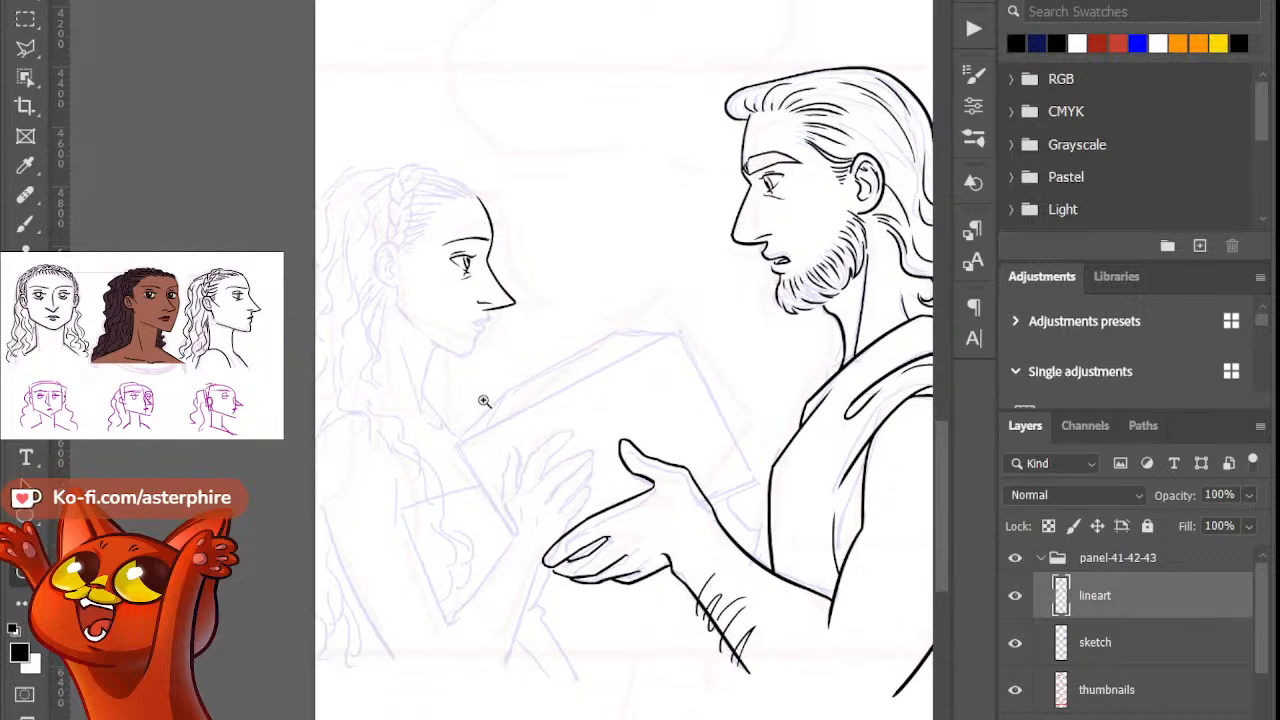
{"action": "left_click", "coordinate": [490, 374]}
{"action": "left_click", "coordinate": [465, 305]}
{"action": "left_click", "coordinate": [476, 262]}
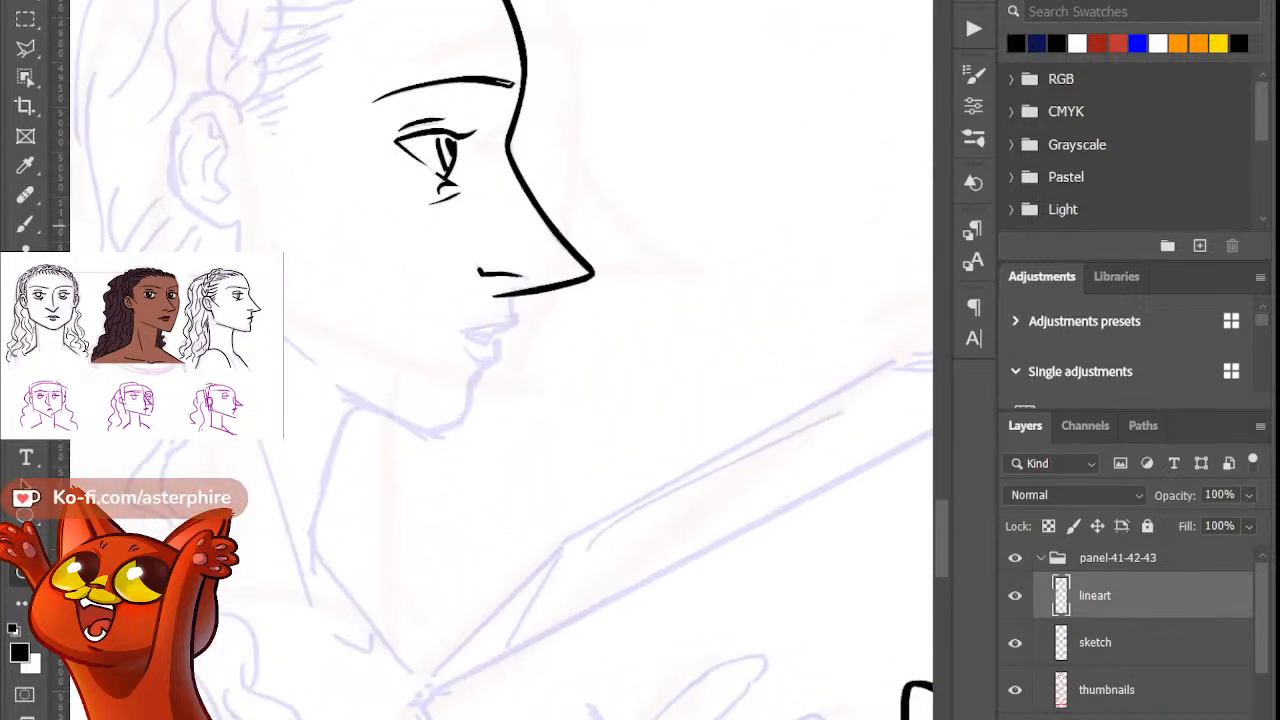
{"action": "left_click", "coordinate": [512, 211]}
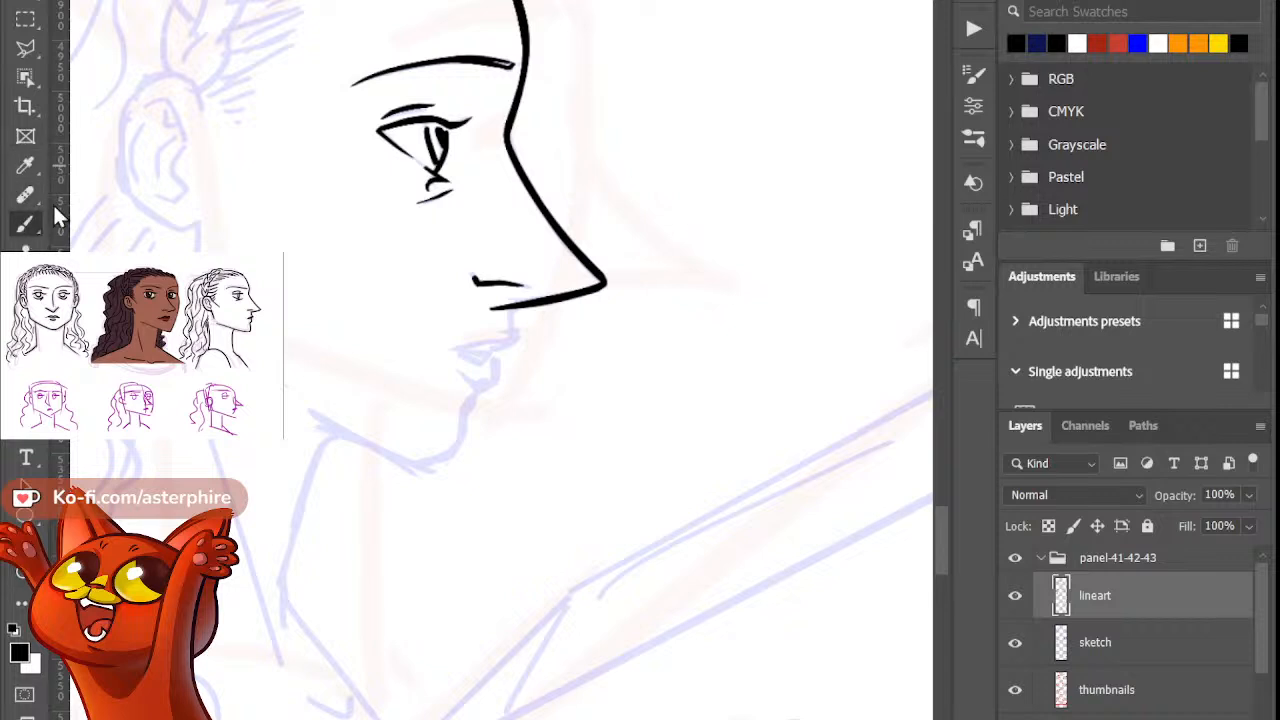
Step: Ink the short curve from beneath the nose down to the upper lip and round the front of the lip
{"action": "left_click_drag", "start_coordinate": [507, 307], "coordinate": [512, 326]}
{"action": "key", "text": "e"}
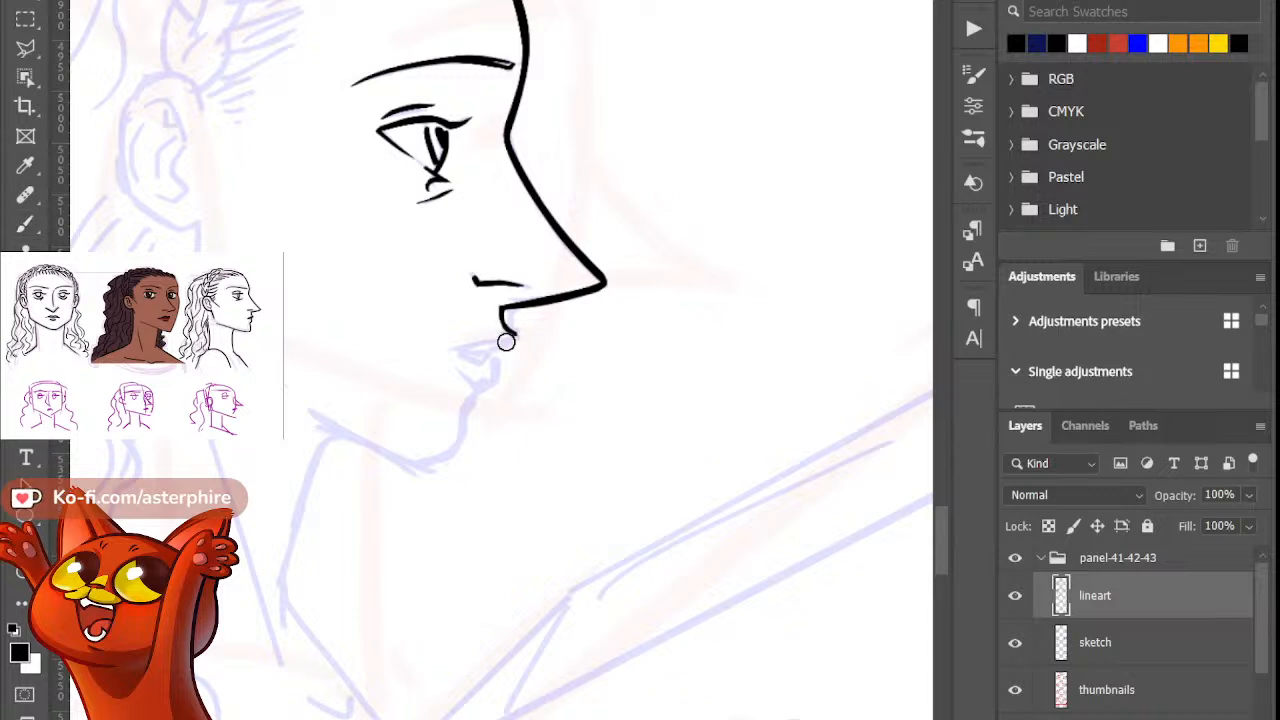
{"action": "key", "text": "b"}
{"action": "left_click_drag", "start_coordinate": [513, 332], "coordinate": [489, 350]}
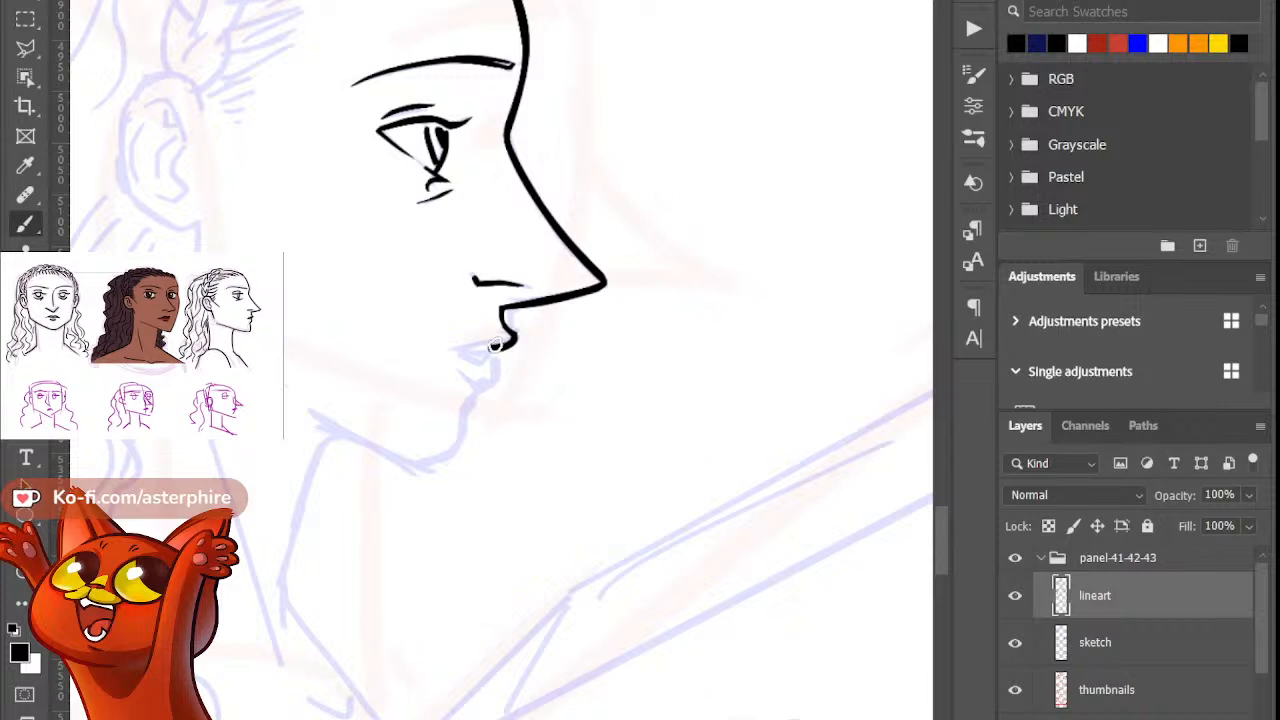
Step: Ink the upper lip's contour back to the mouth corner and add the small parted-mouth shape beneath it
{"action": "key", "text": "e"}
{"action": "key", "text": "b"}
{"action": "key", "text": "ctrl+z"}
{"action": "key", "text": "ctrl+z"}
{"action": "key", "text": "e"}
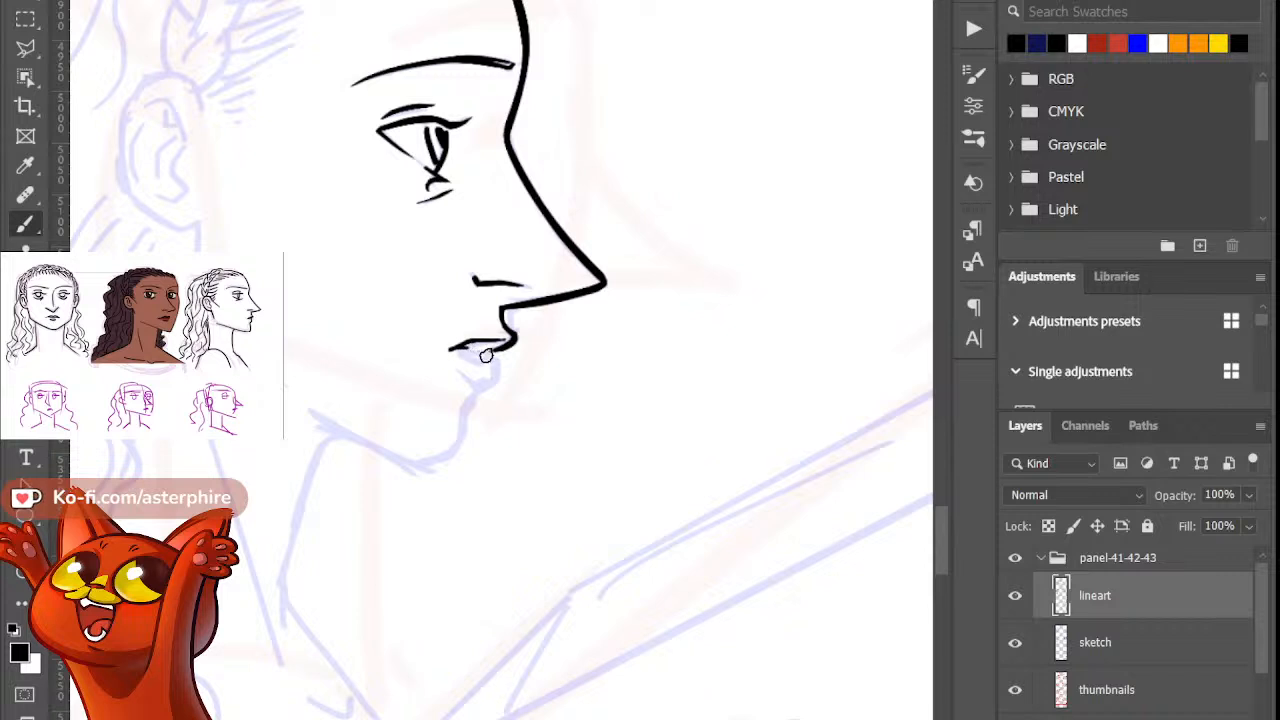
{"action": "left_click_drag", "start_coordinate": [504, 347], "coordinate": [488, 351]}
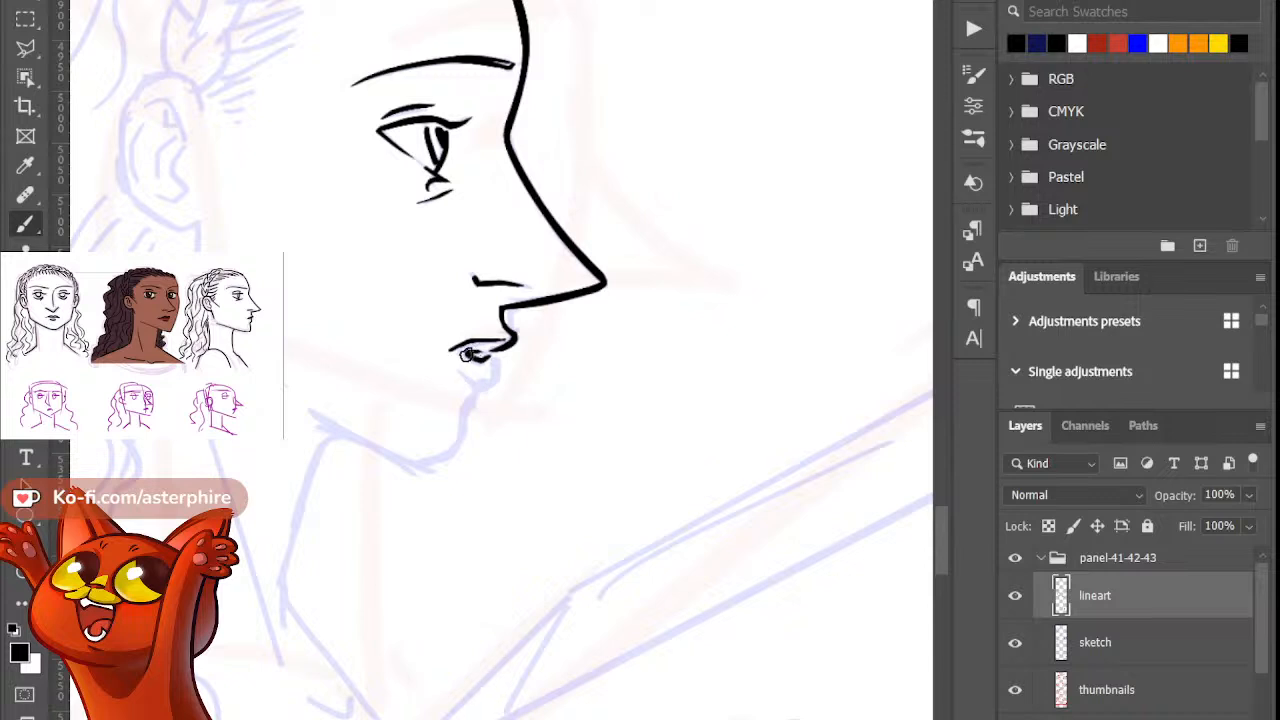
{"action": "key", "text": "ctrl+z"}
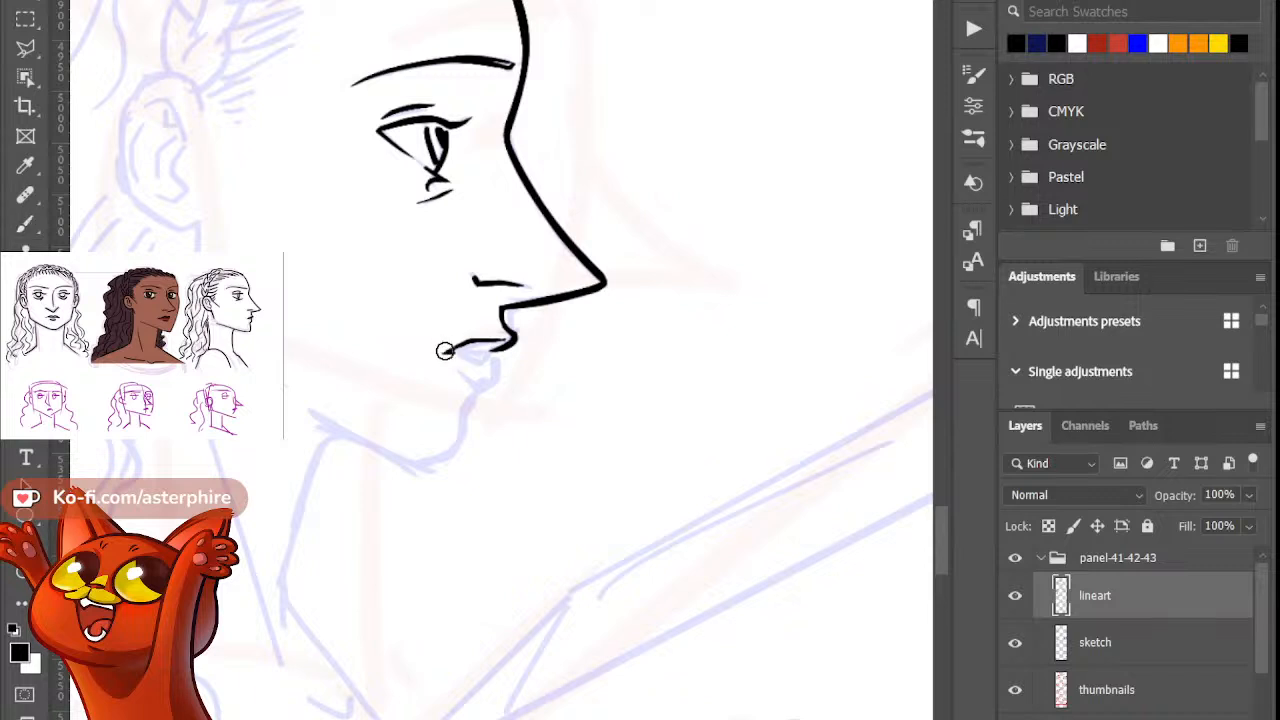
{"action": "key", "text": "b"}
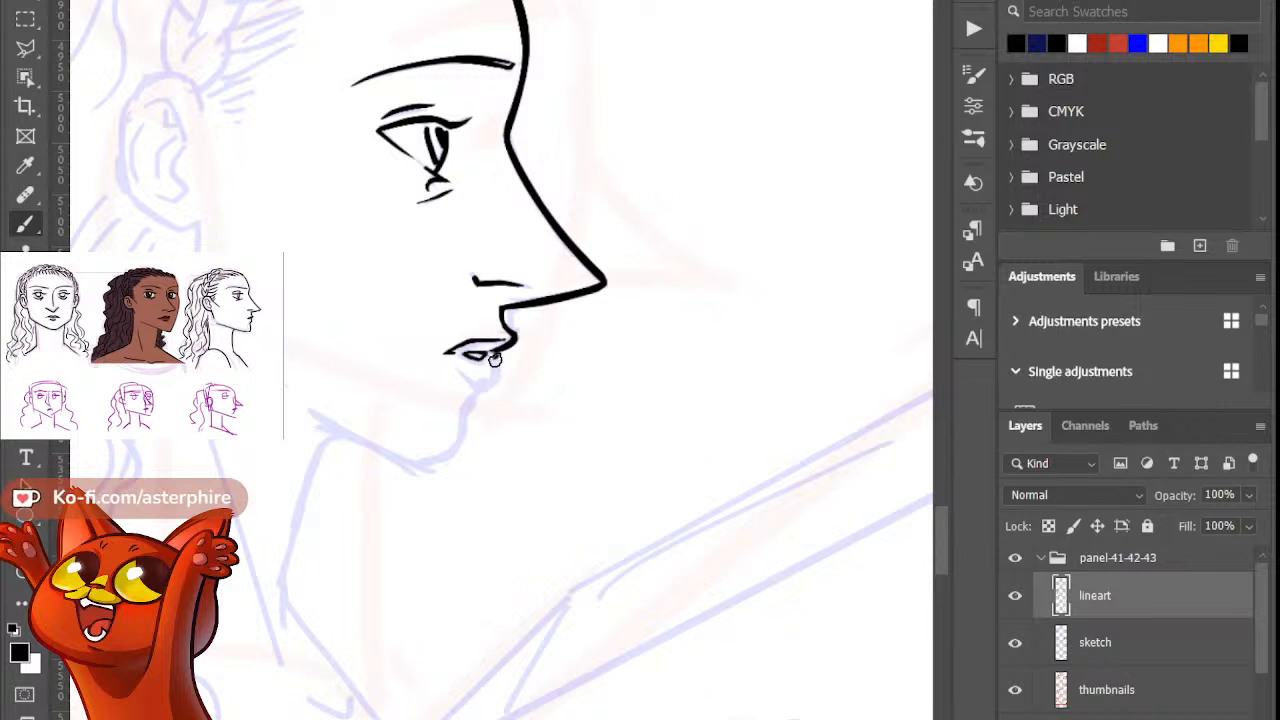
Step: Ink the front curve of the lower lip down to the chin hollow and clean its inner edge with the eraser
{"action": "key", "text": "ctrl+z"}
{"action": "left_click_drag", "start_coordinate": [494, 363], "coordinate": [466, 391]}
{"action": "key", "text": "ctrl+z"}
{"action": "key", "text": "e"}
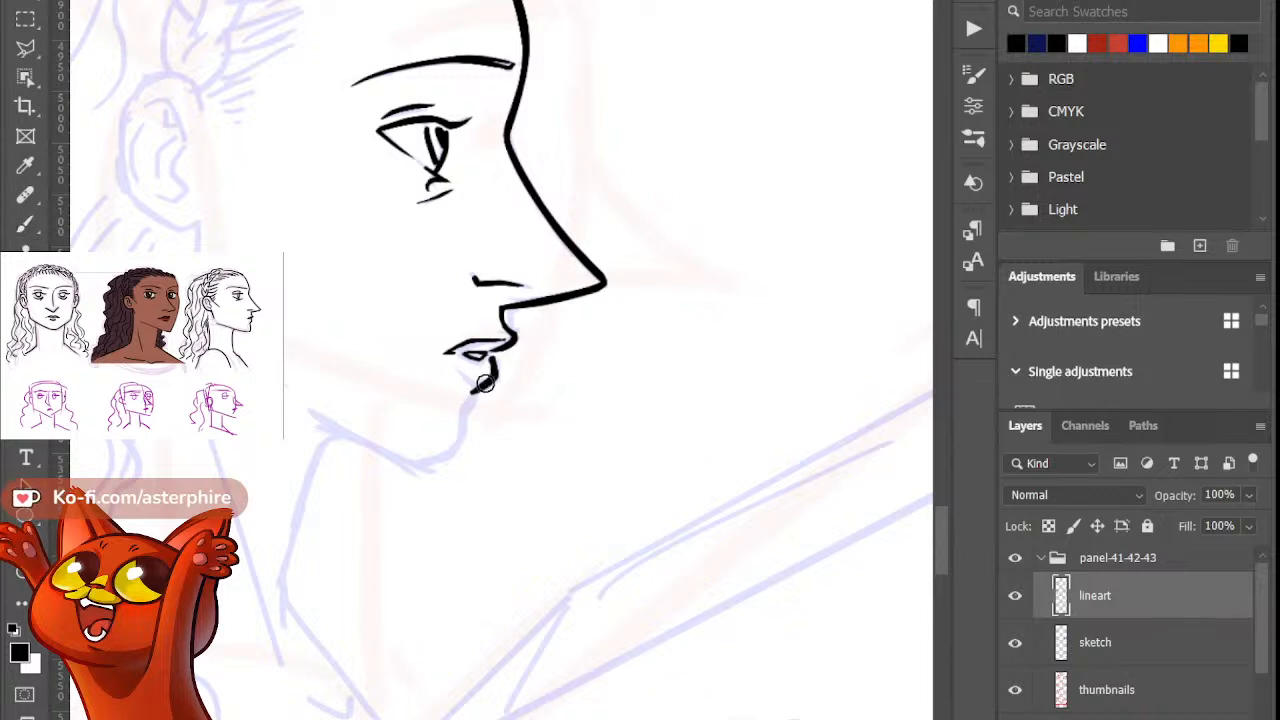
{"action": "key", "text": "b"}
{"action": "key", "text": "e"}
{"action": "key", "text": "b"}
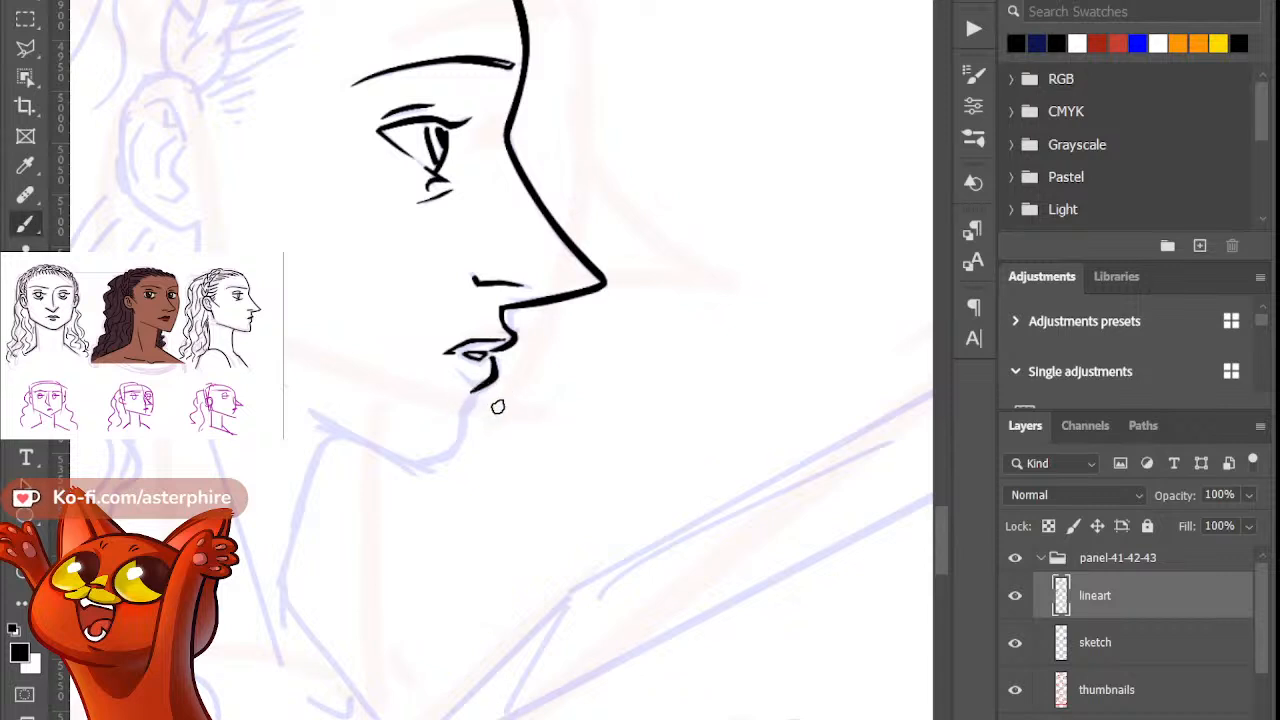
Step: Rotate the canvas and ink the chin's front contour from beneath the lower lip, redoing the stroke until it curves back under the chin
{"action": "key", "text": "r"}
{"action": "left_click_drag", "start_coordinate": [523, 400], "coordinate": [566, 351]}
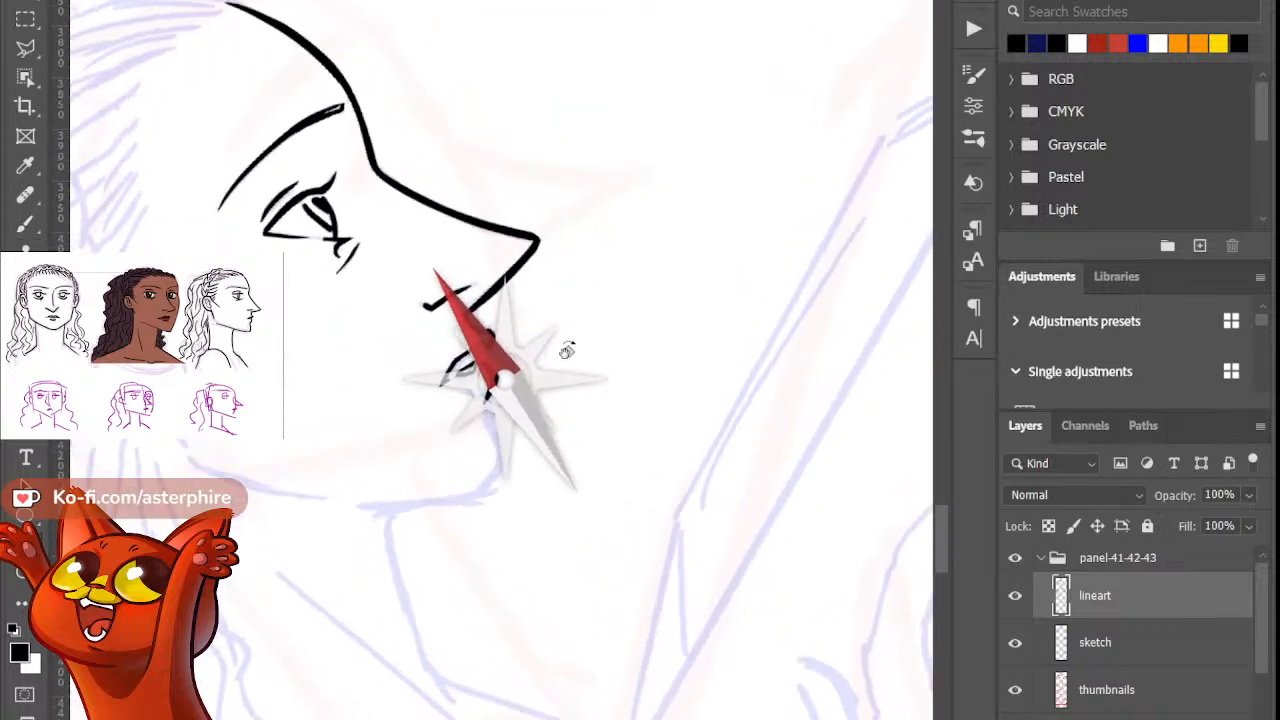
{"action": "left_click_drag", "start_coordinate": [483, 399], "coordinate": [507, 490]}
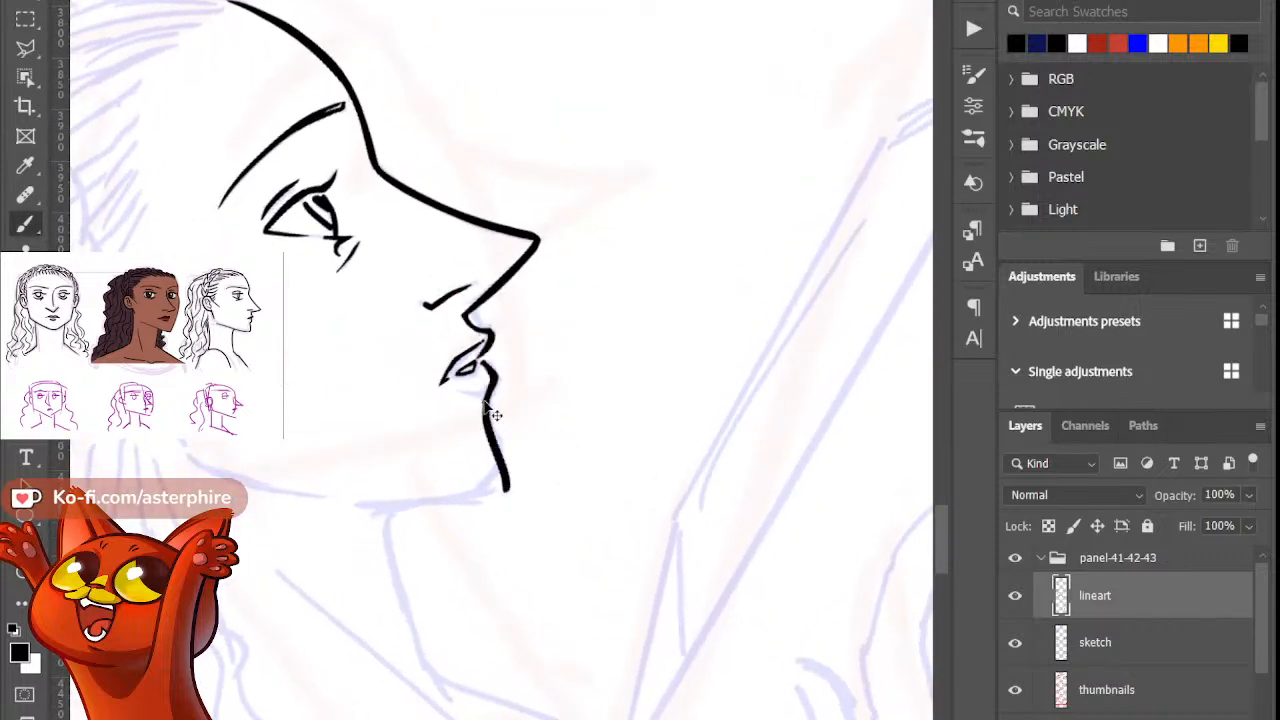
{"action": "key", "text": "ctrl+z"}
{"action": "mouse_move", "coordinate": [486, 400]}
{"action": "left_mouse_down"}
{"action": "mouse_move", "coordinate": [510, 492]}
{"action": "mouse_move", "coordinate": [479, 420]}
{"action": "mouse_move", "coordinate": [498, 494]}
{"action": "left_mouse_up"}
{"action": "key", "text": "ctrl+z"}
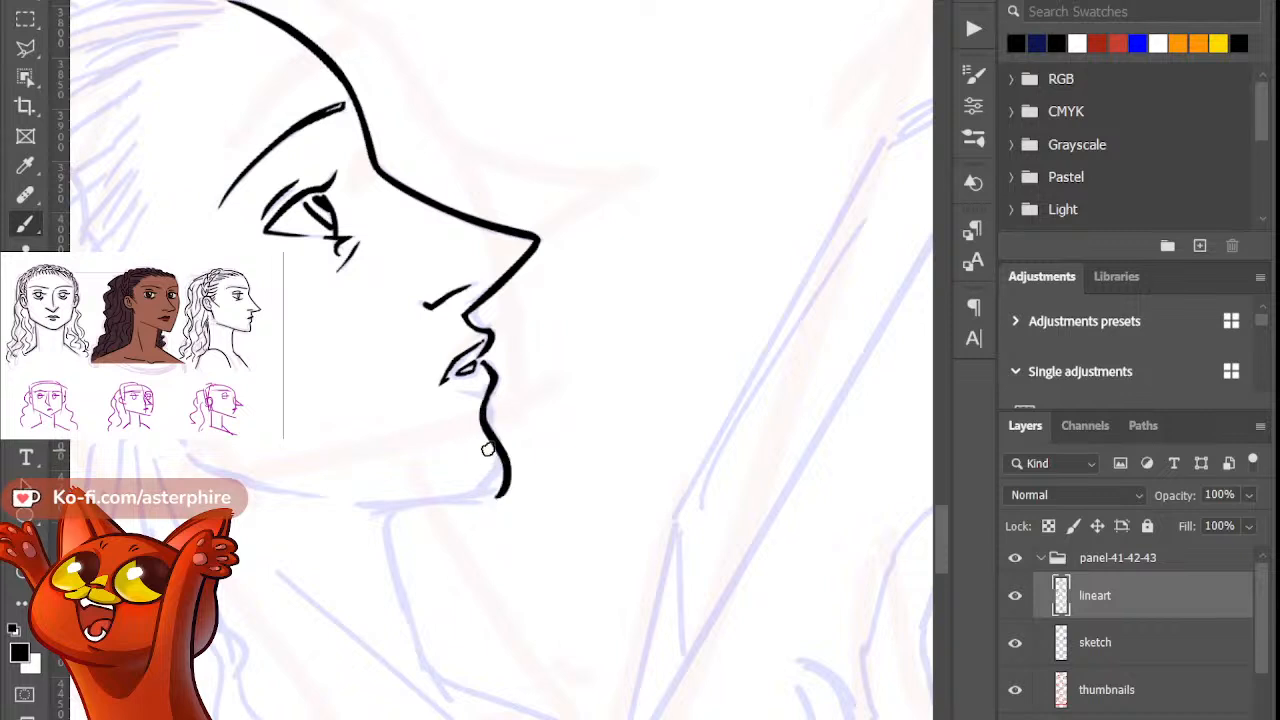
{"action": "key", "text": "ctrl+z"}
{"action": "left_click_drag", "start_coordinate": [484, 398], "coordinate": [487, 494]}
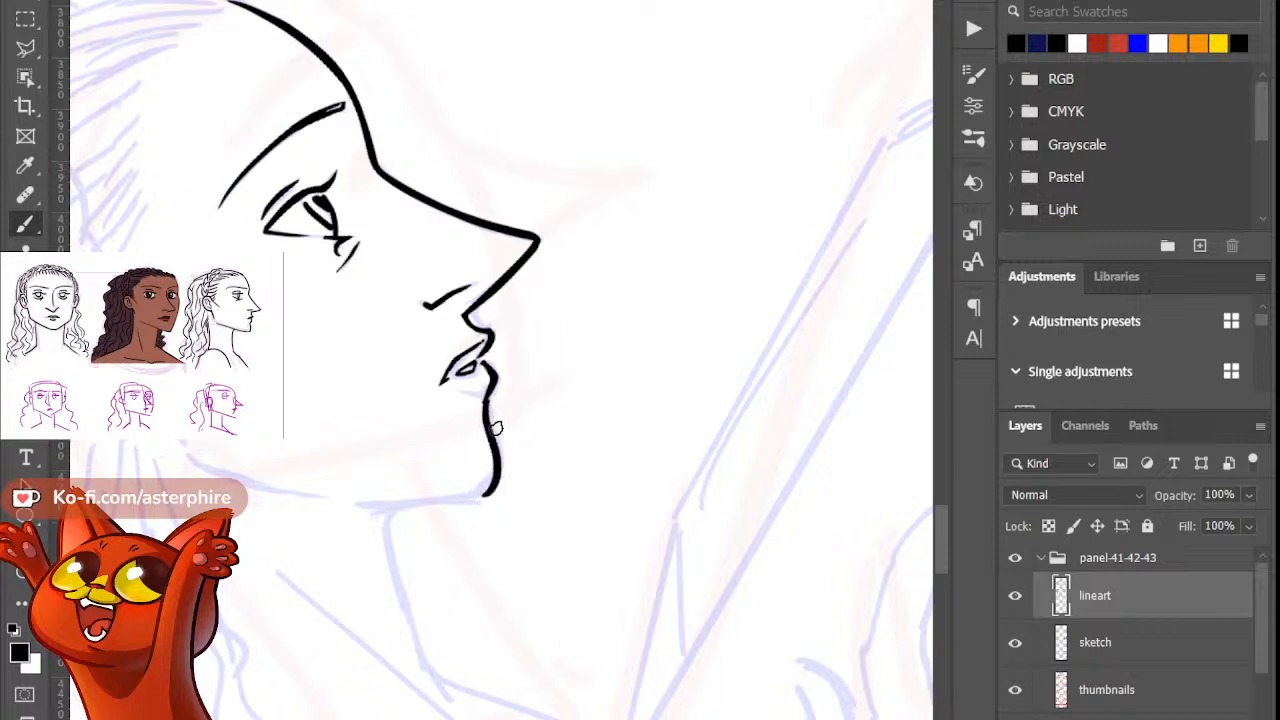
{"action": "mouse_move", "coordinate": [486, 400]}
{"action": "left_mouse_down"}
{"action": "mouse_move", "coordinate": [490, 506]}
{"action": "mouse_move", "coordinate": [417, 472]}
{"action": "left_mouse_up"}
Step: Erase the lower part of the chin curve, leaving only the tapered stretch beneath the lower lip
{"action": "key", "text": "e"}
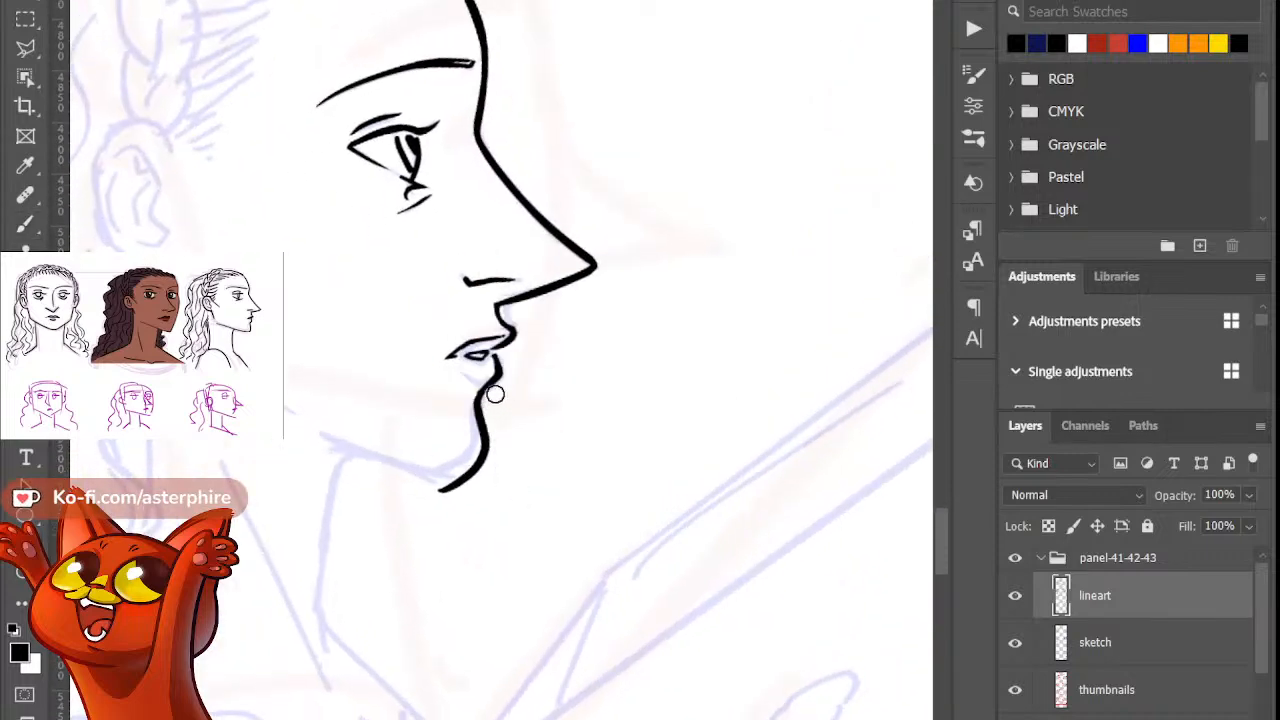
{"action": "key", "text": "b"}
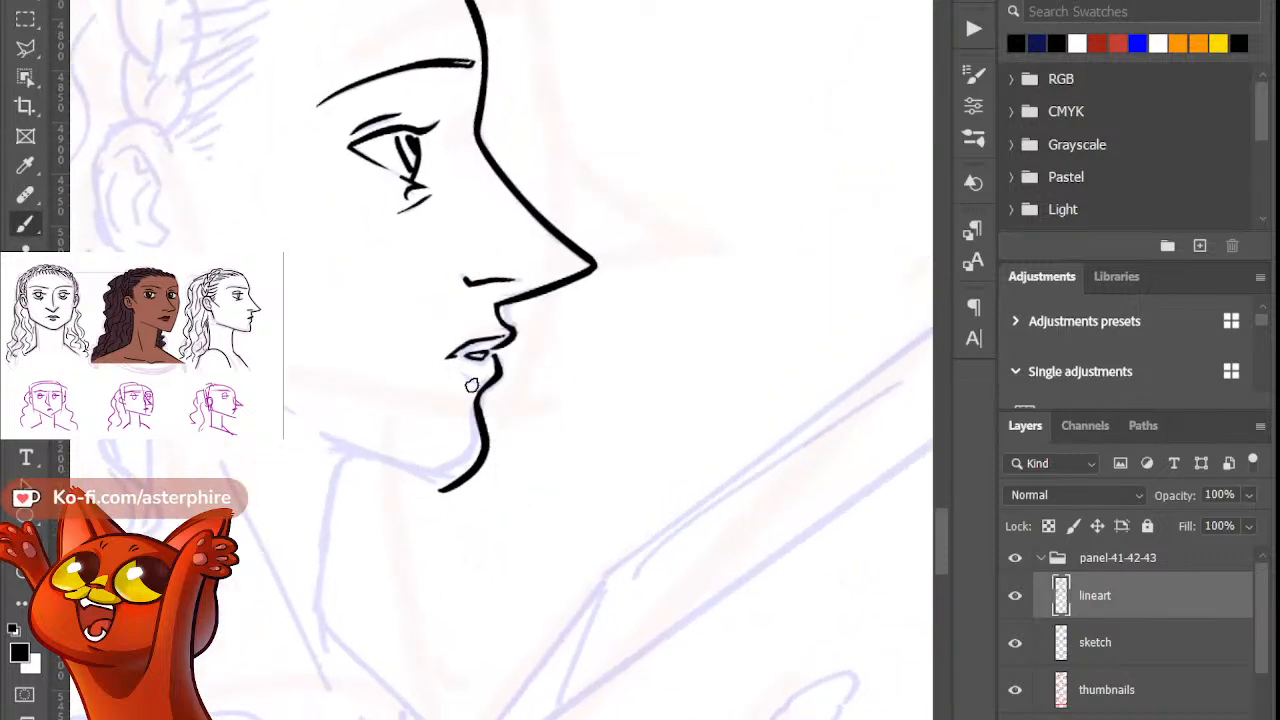
{"action": "key", "text": "e"}
{"action": "key", "text": "b"}
{"action": "key", "text": "e"}
{"action": "mouse_move", "coordinate": [488, 402]}
{"action": "left_mouse_down"}
{"action": "mouse_move", "coordinate": [491, 458]}
{"action": "mouse_move", "coordinate": [459, 493]}
{"action": "left_mouse_up"}
{"action": "left_click_drag", "start_coordinate": [491, 411], "coordinate": [437, 494]}
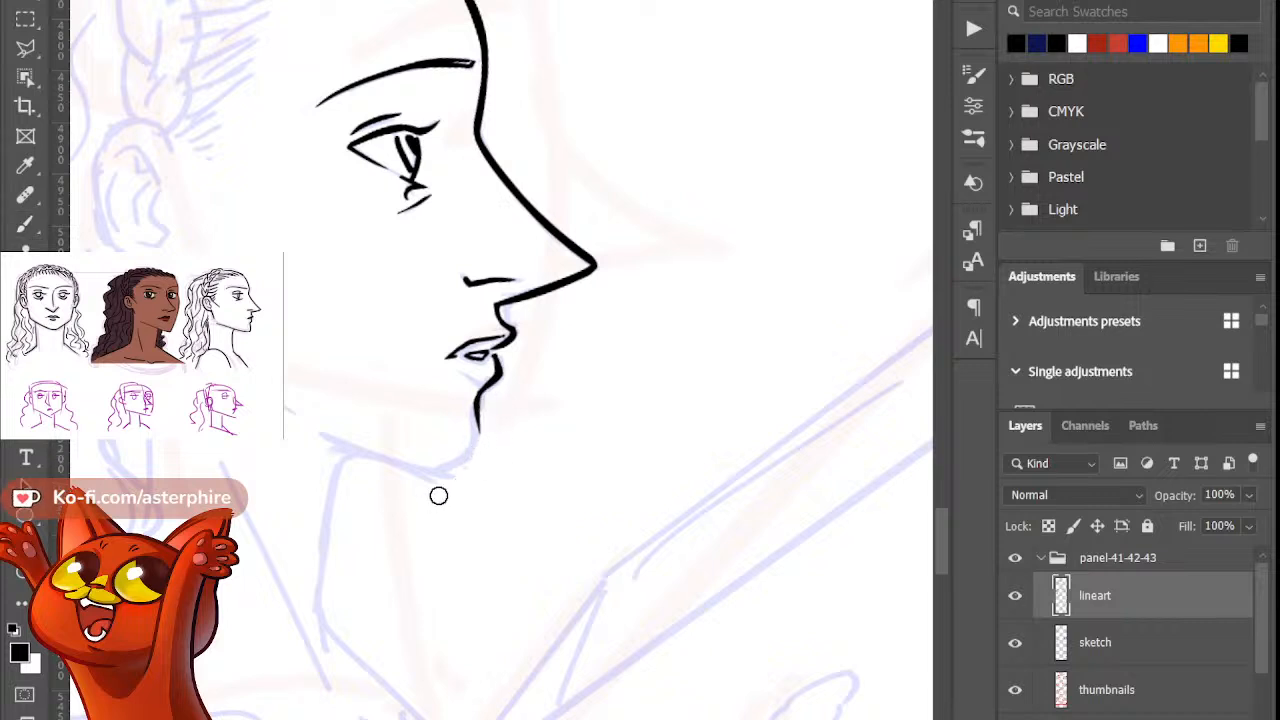
{"action": "key", "text": "b"}
{"action": "key", "text": "e"}
{"action": "key", "text": "b"}
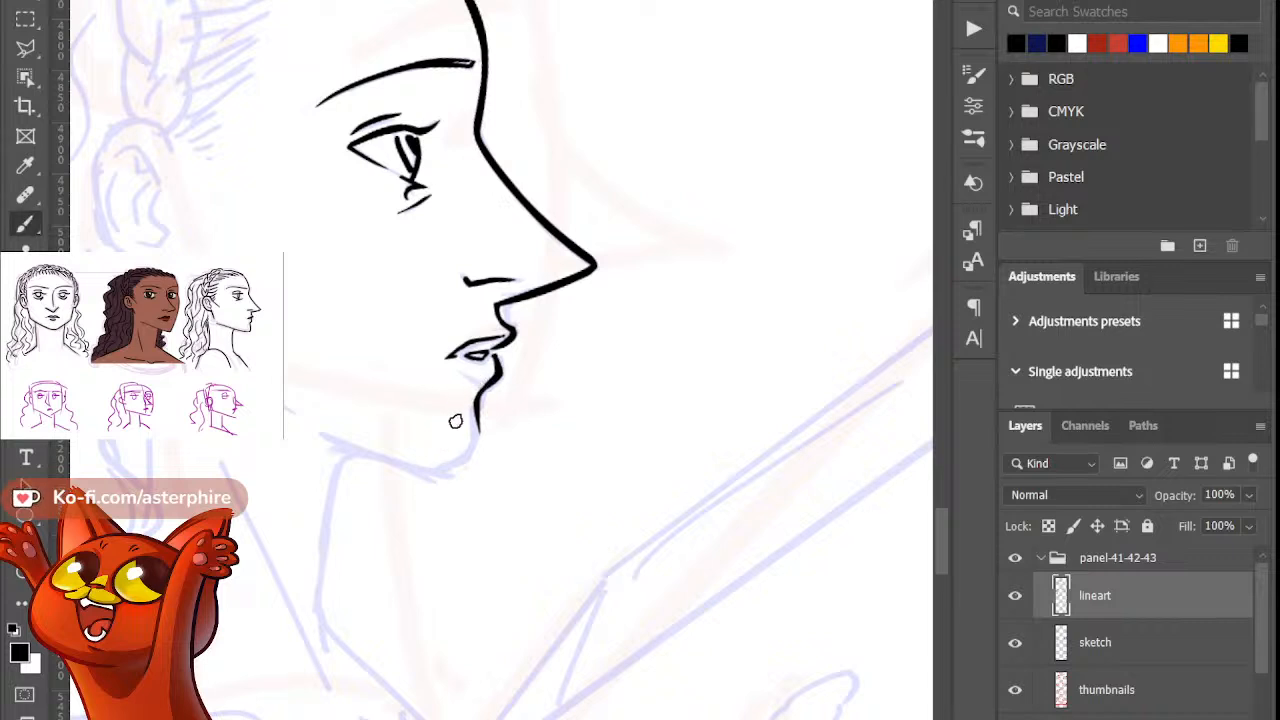
Step: Redraw the front of the chin over the sketch and trim it to a short tapered line
{"action": "left_click_drag", "start_coordinate": [476, 407], "coordinate": [443, 482]}
{"action": "key", "text": "ctrl+z"}
{"action": "mouse_move", "coordinate": [478, 400]}
{"action": "left_mouse_down"}
{"action": "mouse_move", "coordinate": [434, 481]}
{"action": "mouse_move", "coordinate": [475, 450]}
{"action": "mouse_move", "coordinate": [461, 476]}
{"action": "mouse_move", "coordinate": [473, 461]}
{"action": "mouse_move", "coordinate": [406, 480]}
{"action": "left_mouse_up"}
{"action": "key", "text": "e"}
{"action": "key", "text": "b"}
{"action": "key", "text": "e"}
{"action": "key", "text": "b"}
Step: Ink the woman's outer ear contour as one open curve from the upper front round to the lobe, and taper its upper end
{"action": "mouse_move", "coordinate": [204, 160]}
{"action": "left_mouse_down"}
{"action": "mouse_move", "coordinate": [472, 160]}
{"action": "mouse_move", "coordinate": [406, 160]}
{"action": "left_mouse_up"}
{"action": "key", "text": "r"}
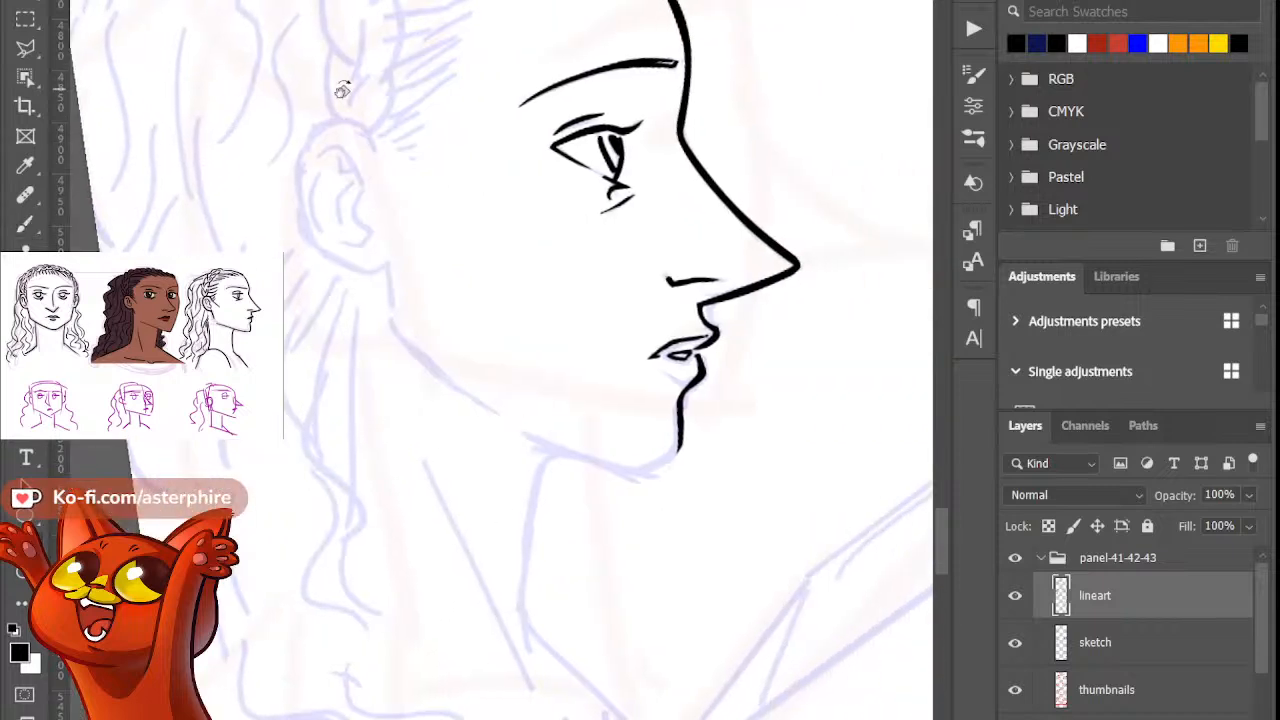
{"action": "key", "text": "Escape"}
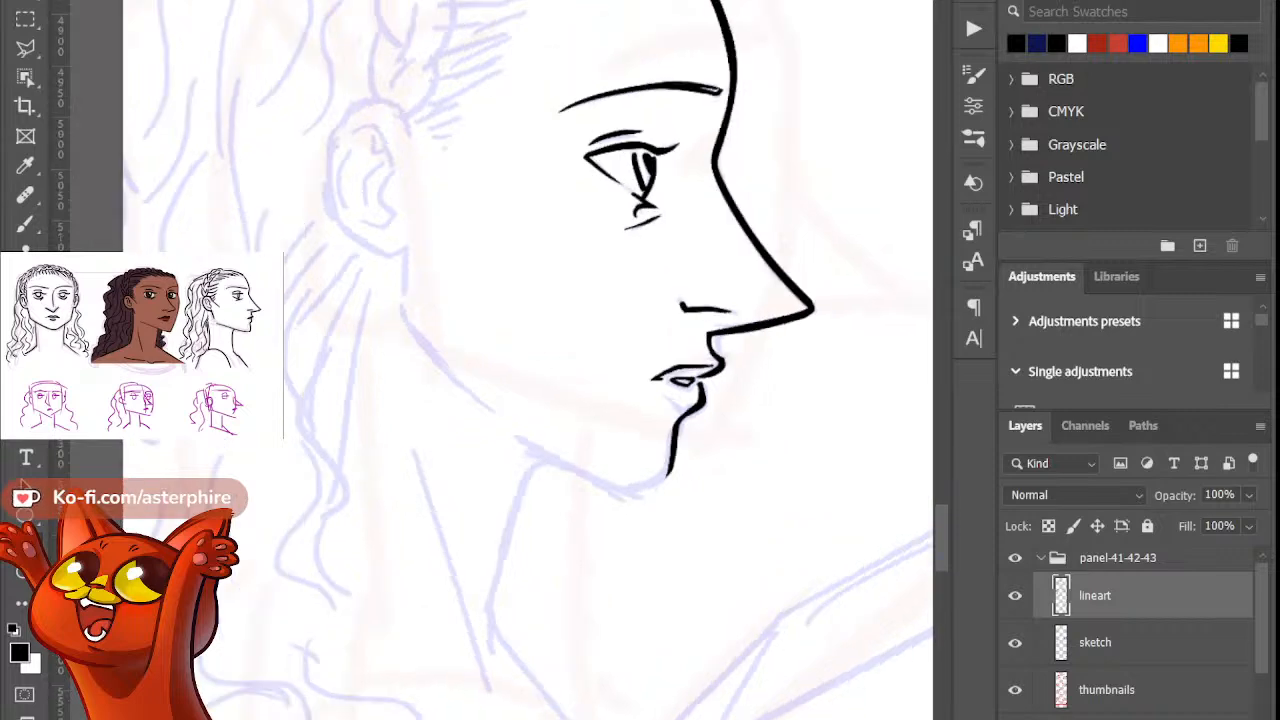
{"action": "key", "text": "b"}
{"action": "left_click_drag", "start_coordinate": [418, 132], "coordinate": [332, 136]}
{"action": "left_click_drag", "start_coordinate": [358, 240], "coordinate": [430, 278]}
{"action": "key", "text": "ctrl+z"}
{"action": "left_click_drag", "start_coordinate": [418, 134], "coordinate": [425, 266]}
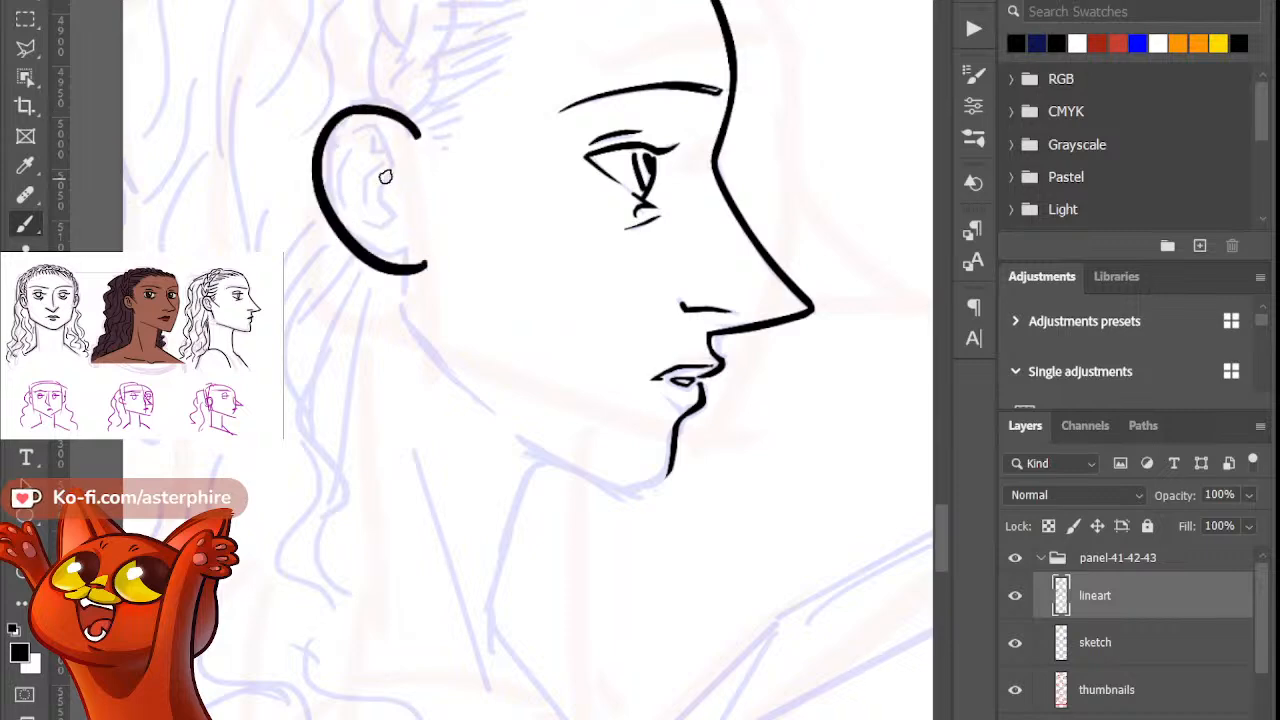
{"action": "key", "text": "ctrl+z"}
{"action": "left_click_drag", "start_coordinate": [414, 134], "coordinate": [420, 258]}
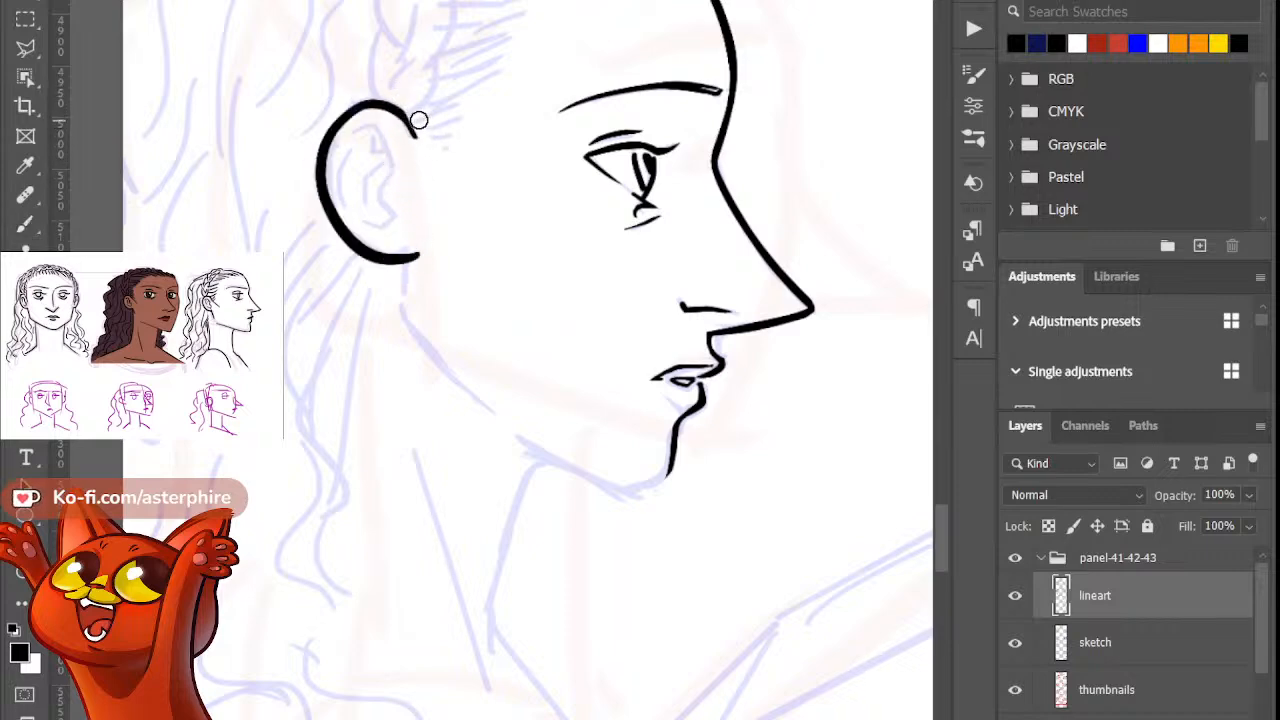
{"action": "left_click_drag", "start_coordinate": [406, 110], "coordinate": [416, 138]}
Step: Ink the ear's inner rim fold from the upper arch down the front edge to the small notch above the lobe
{"action": "left_click_drag", "start_coordinate": [356, 128], "coordinate": [404, 168]}
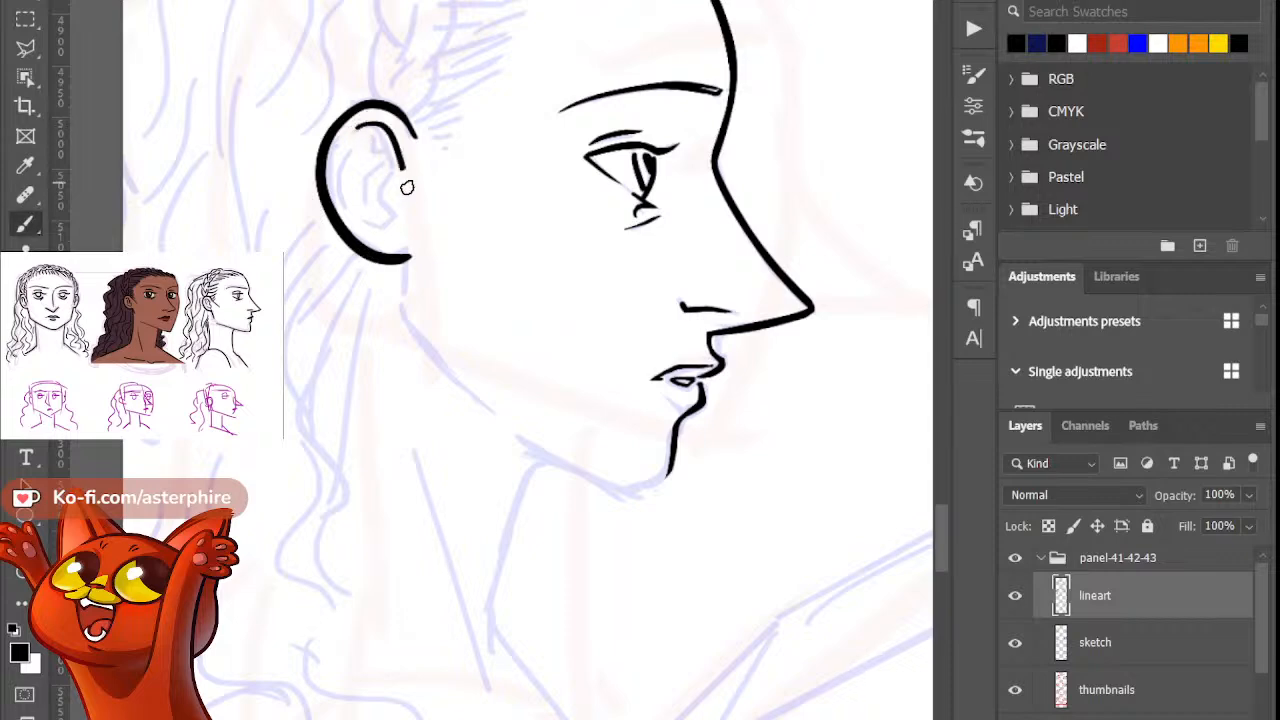
{"action": "key", "text": "ctrl+z"}
{"action": "mouse_move", "coordinate": [342, 140]}
{"action": "left_mouse_down"}
{"action": "mouse_move", "coordinate": [391, 128]}
{"action": "mouse_move", "coordinate": [410, 202]}
{"action": "left_mouse_up"}
{"action": "key", "text": "ctrl+z"}
{"action": "key", "text": "ctrl+z"}
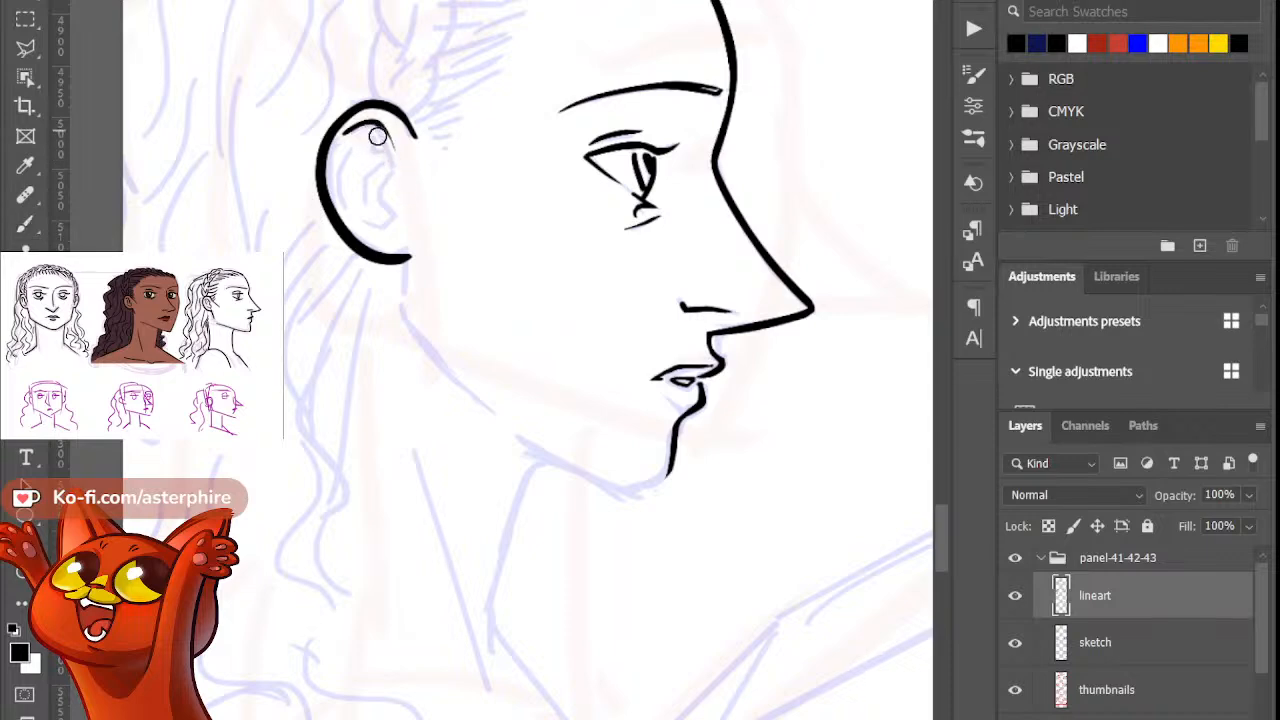
{"action": "key", "text": "b"}
{"action": "left_click_drag", "start_coordinate": [378, 128], "coordinate": [404, 172]}
{"action": "key", "text": "b"}
{"action": "mouse_move", "coordinate": [403, 168]}
{"action": "left_mouse_down"}
{"action": "mouse_move", "coordinate": [396, 227]}
{"action": "mouse_move", "coordinate": [407, 222]}
{"action": "mouse_move", "coordinate": [391, 243]}
{"action": "left_mouse_up"}
{"action": "key", "text": "b"}
{"action": "key", "text": "e"}
{"action": "key", "text": "b"}
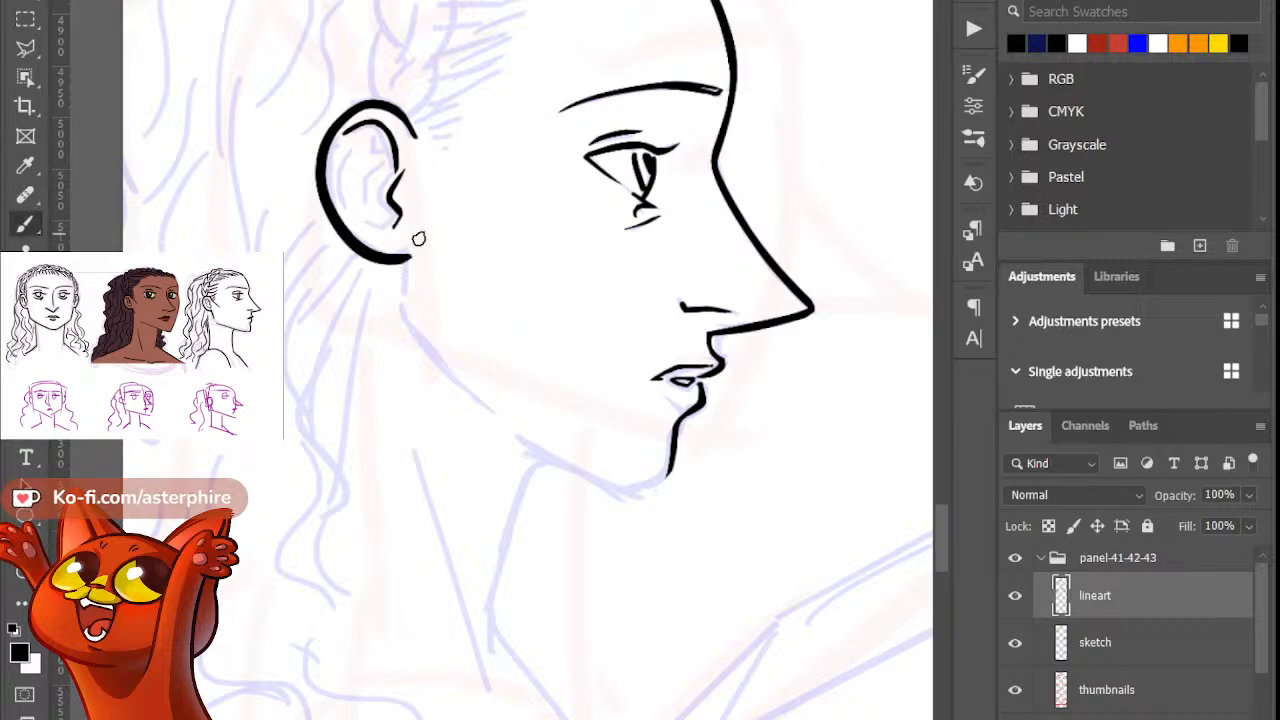
Step: Ink the lower hook of the ear opening and the short inner fold curves within the ear
{"action": "mouse_move", "coordinate": [369, 217]}
{"action": "left_mouse_down"}
{"action": "mouse_move", "coordinate": [395, 229]}
{"action": "mouse_move", "coordinate": [384, 236]}
{"action": "left_mouse_up"}
{"action": "key", "text": "e"}
{"action": "key", "text": "b"}
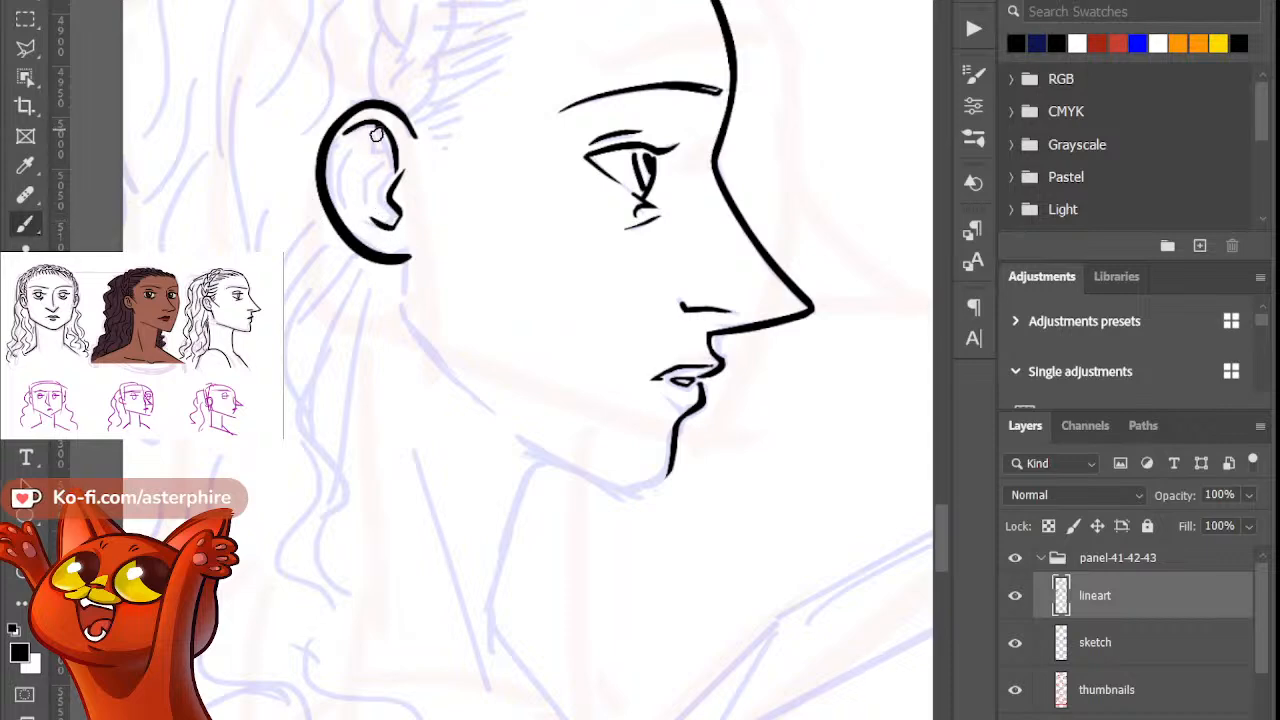
{"action": "mouse_move", "coordinate": [376, 134]}
{"action": "left_mouse_down"}
{"action": "mouse_move", "coordinate": [389, 143]}
{"action": "mouse_move", "coordinate": [374, 144]}
{"action": "mouse_move", "coordinate": [386, 147]}
{"action": "mouse_move", "coordinate": [374, 204]}
{"action": "left_mouse_up"}
{"action": "key", "text": "ctrl+z"}
{"action": "key", "text": "e"}
{"action": "key", "text": "b"}
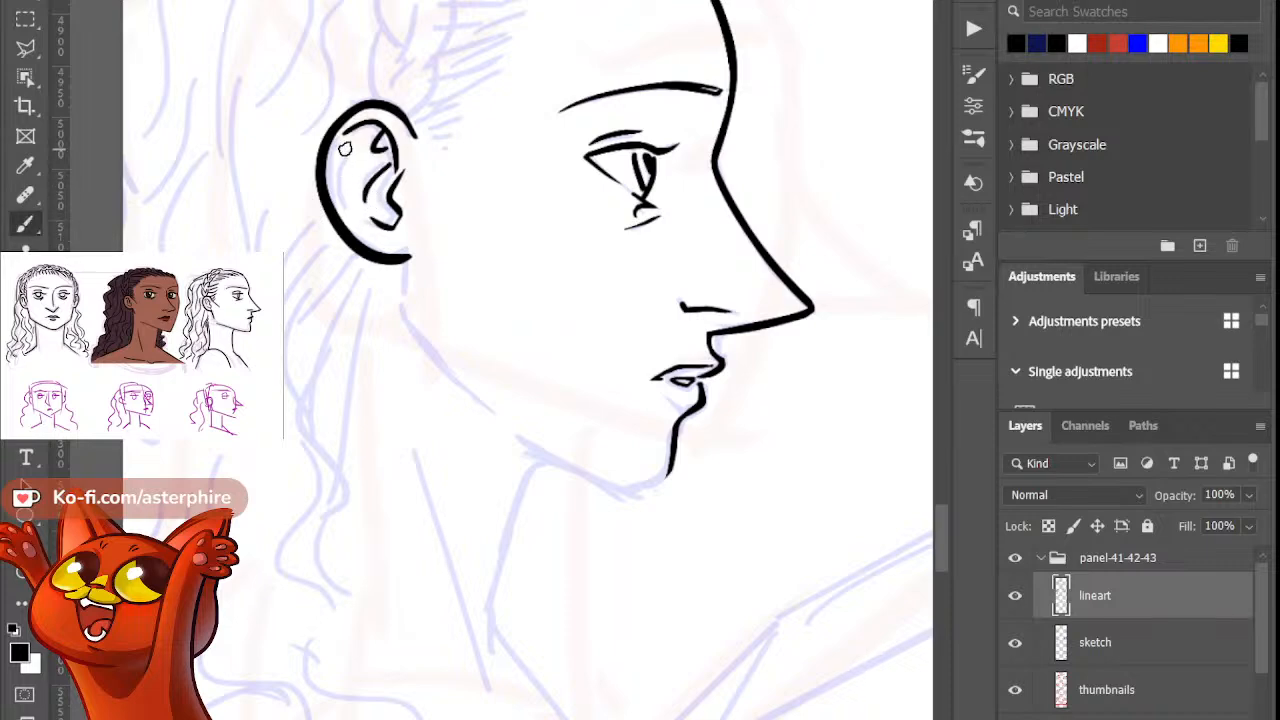
Step: Ink a thin curve just inside the ear's back rim and clean its ends with the eraser
{"action": "mouse_move", "coordinate": [353, 144]}
{"action": "left_mouse_down"}
{"action": "mouse_move", "coordinate": [346, 205]}
{"action": "mouse_move", "coordinate": [340, 170]}
{"action": "mouse_move", "coordinate": [345, 205]}
{"action": "mouse_move", "coordinate": [338, 195]}
{"action": "left_mouse_up"}
{"action": "key", "text": "ctrl+z"}
{"action": "key", "text": "ctrl+z"}
{"action": "left_click_drag", "start_coordinate": [349, 144], "coordinate": [340, 190]}
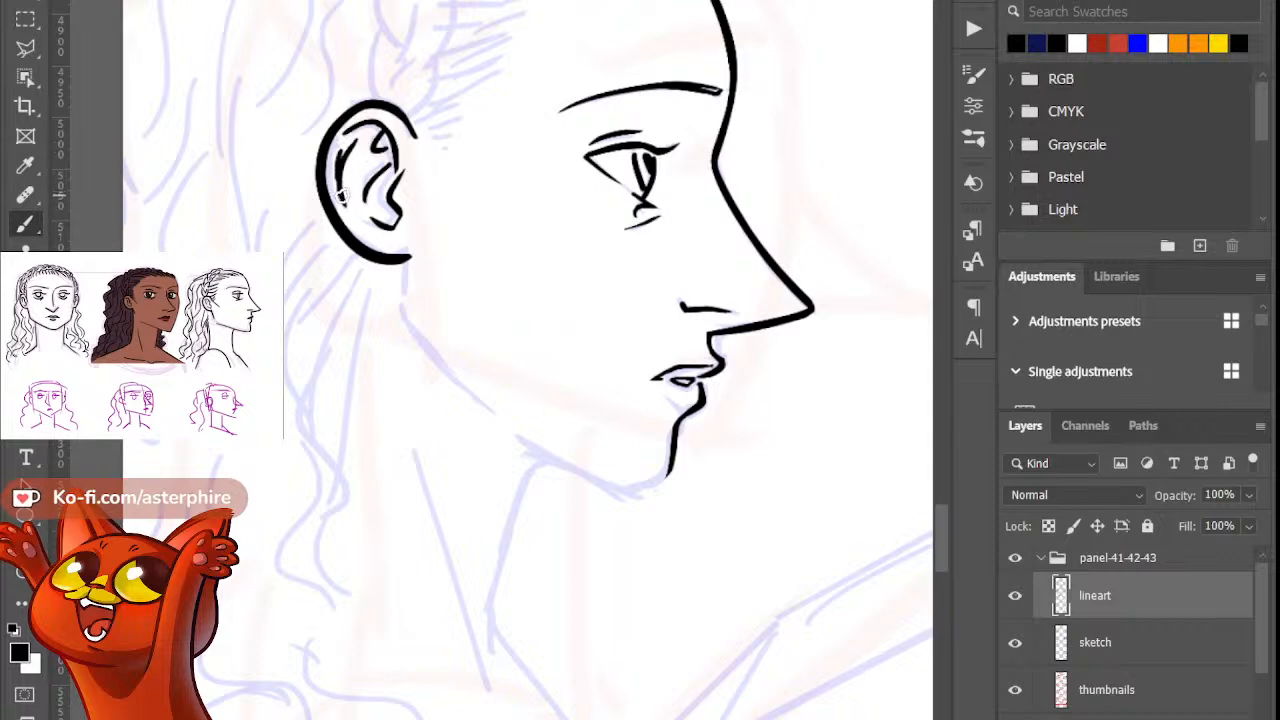
{"action": "key", "text": "e"}
{"action": "key", "text": "b"}
{"action": "key", "text": "e"}
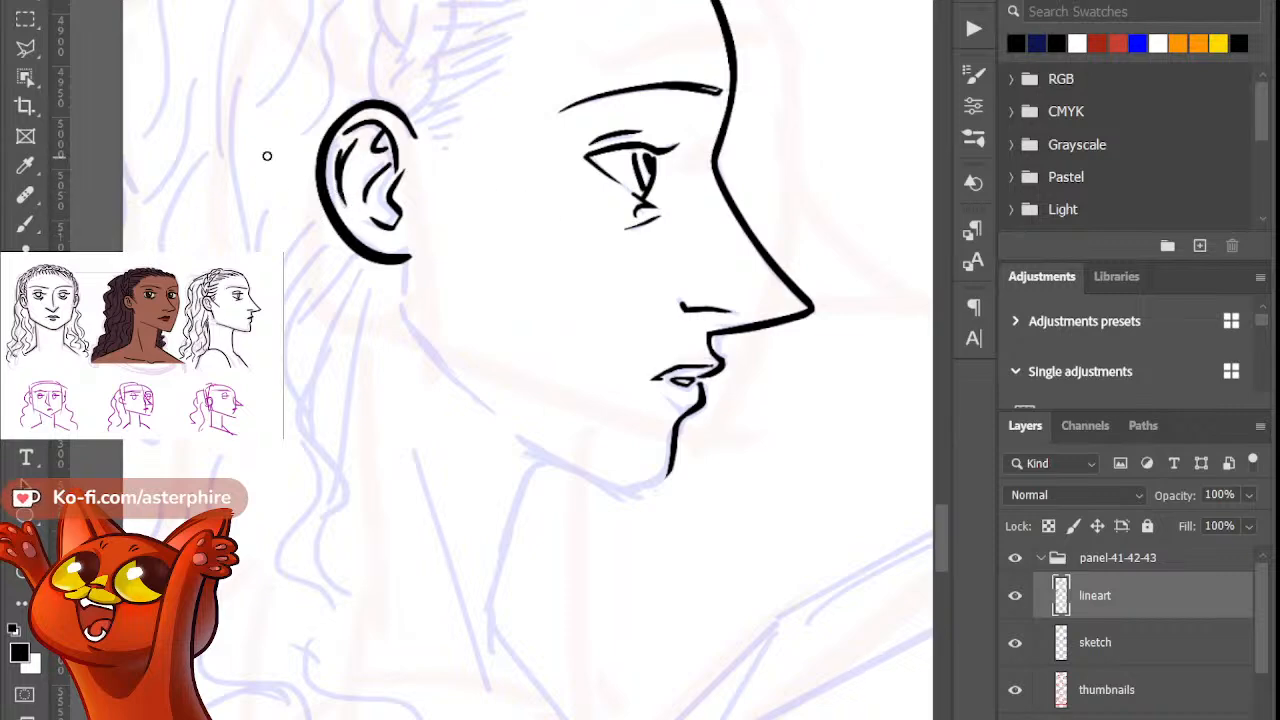
{"action": "left_click", "coordinate": [28, 220]}
{"action": "key", "text": "b"}
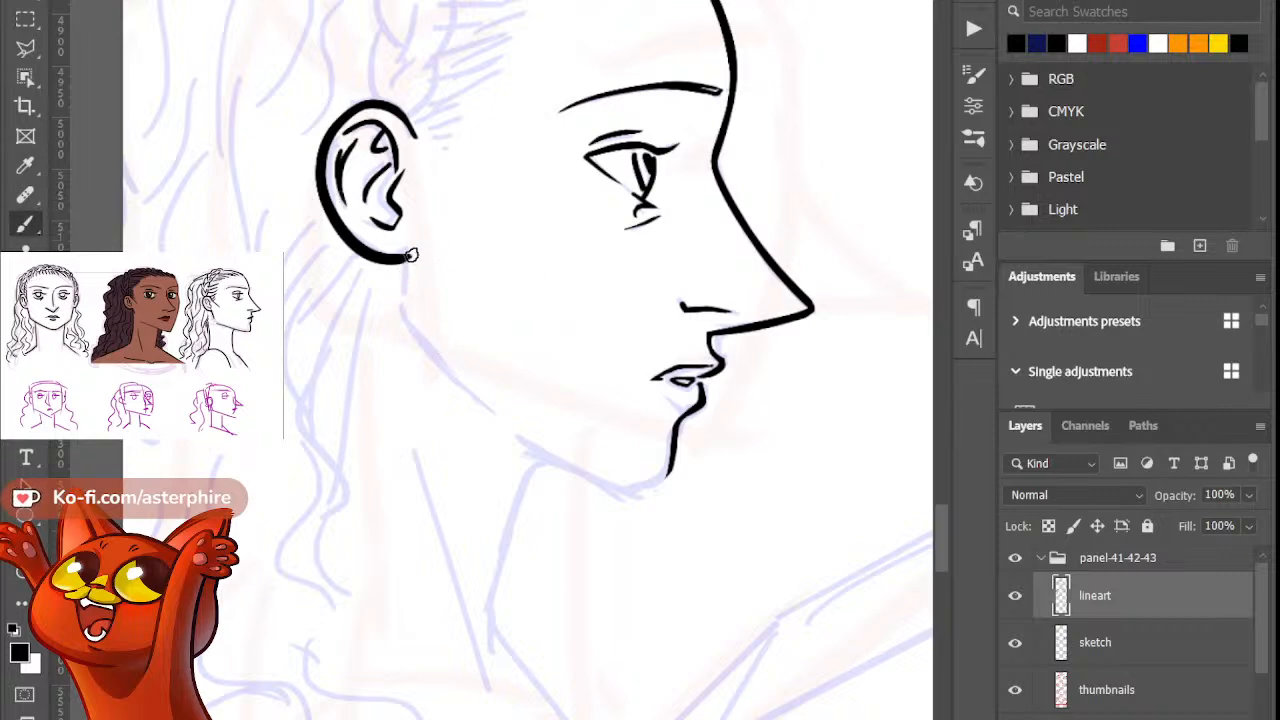
Step: Ink the near-vertical back edge of the jaw from the ear lobe down to the jaw corner
{"action": "left_click_drag", "start_coordinate": [411, 252], "coordinate": [410, 340]}
{"action": "key", "text": "ctrl+z"}
{"action": "left_click_drag", "start_coordinate": [410, 248], "coordinate": [416, 343]}
{"action": "key", "text": "ctrl+z"}
{"action": "left_click_drag", "start_coordinate": [408, 256], "coordinate": [410, 335]}
{"action": "key", "text": "e"}
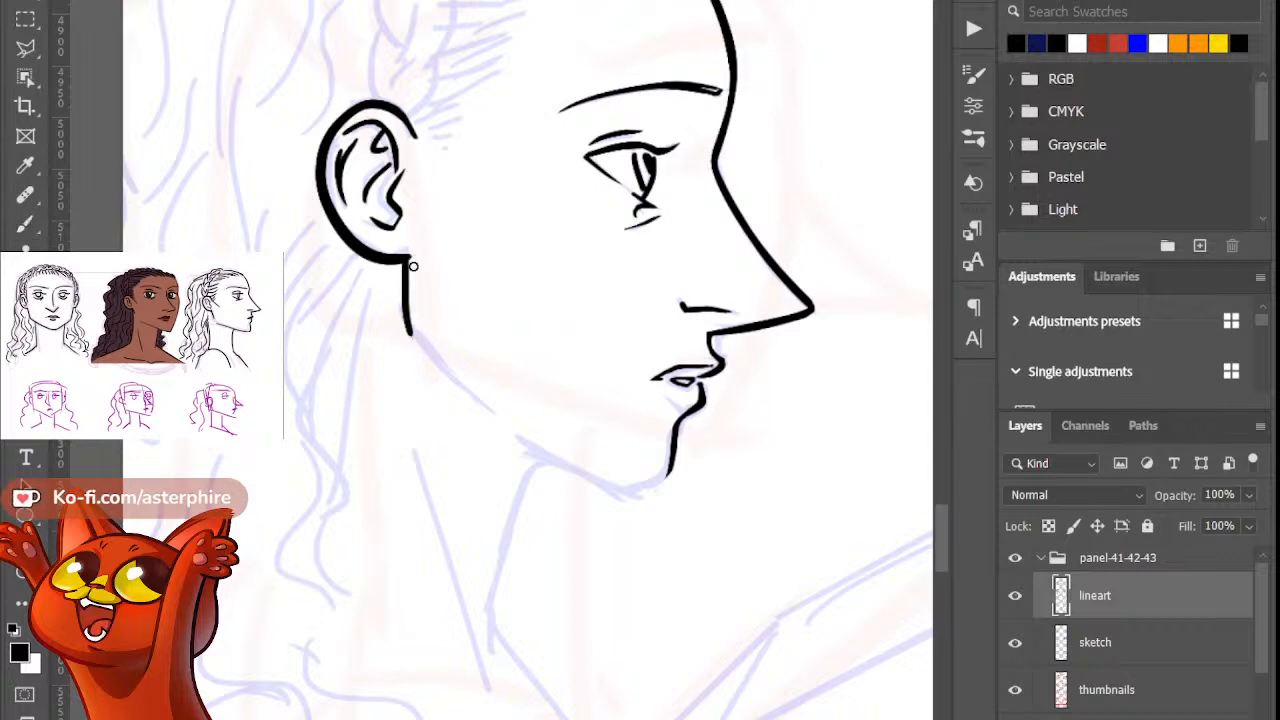
Step: Try to ink the diagonal jawline from the jaw corner beneath the ear toward the chin
{"action": "key", "text": "b"}
{"action": "left_click_drag", "start_coordinate": [406, 324], "coordinate": [537, 432]}
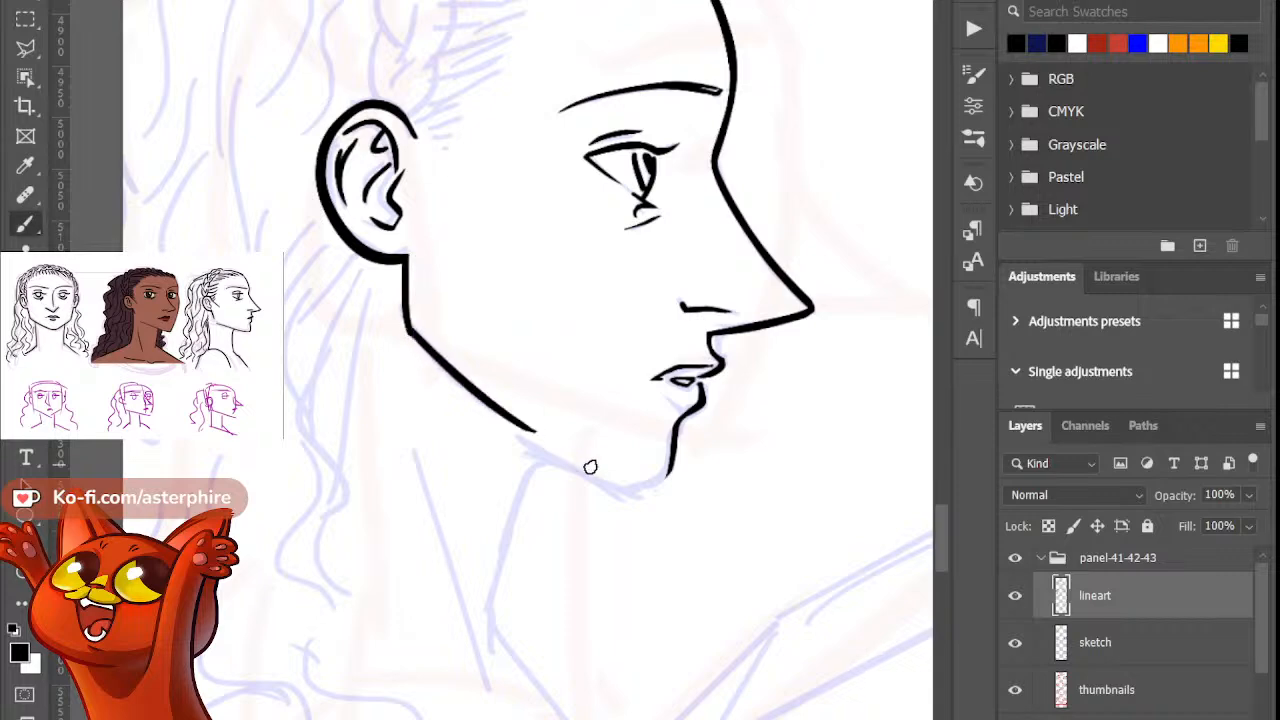
{"action": "key", "text": "ctrl+z"}
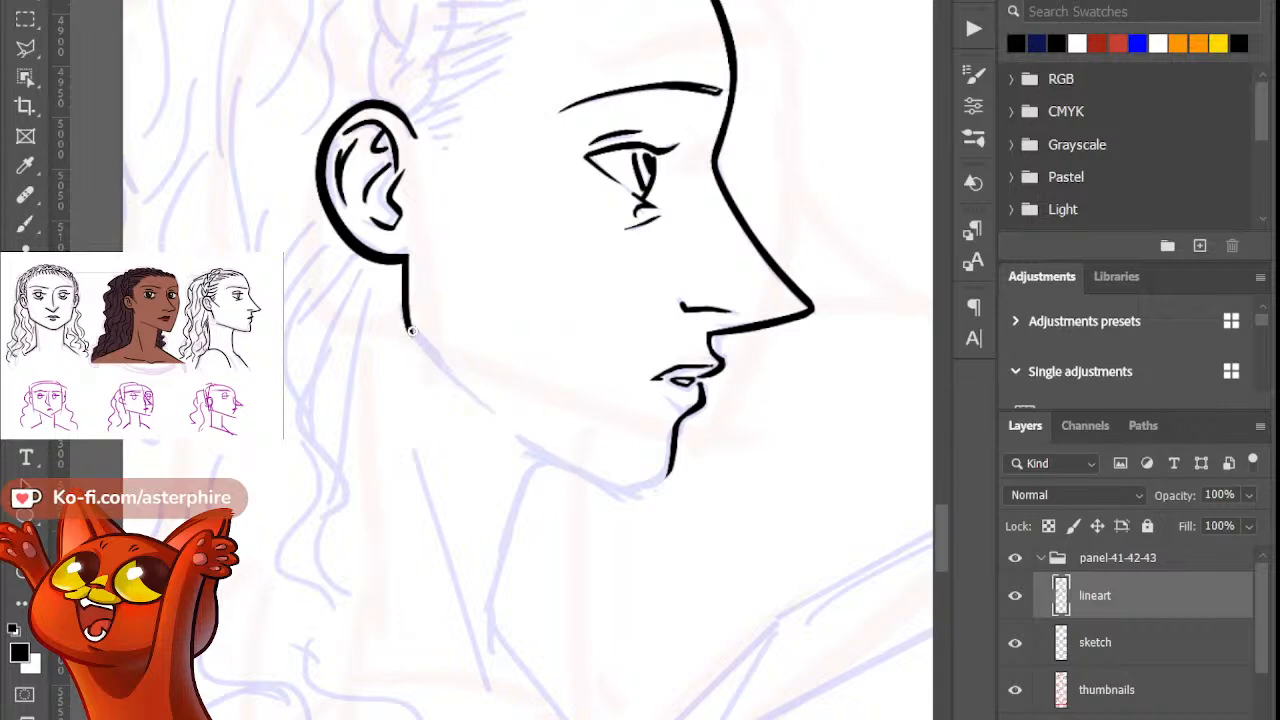
{"action": "key", "text": "b"}
{"action": "left_click_drag", "start_coordinate": [410, 326], "coordinate": [514, 423]}
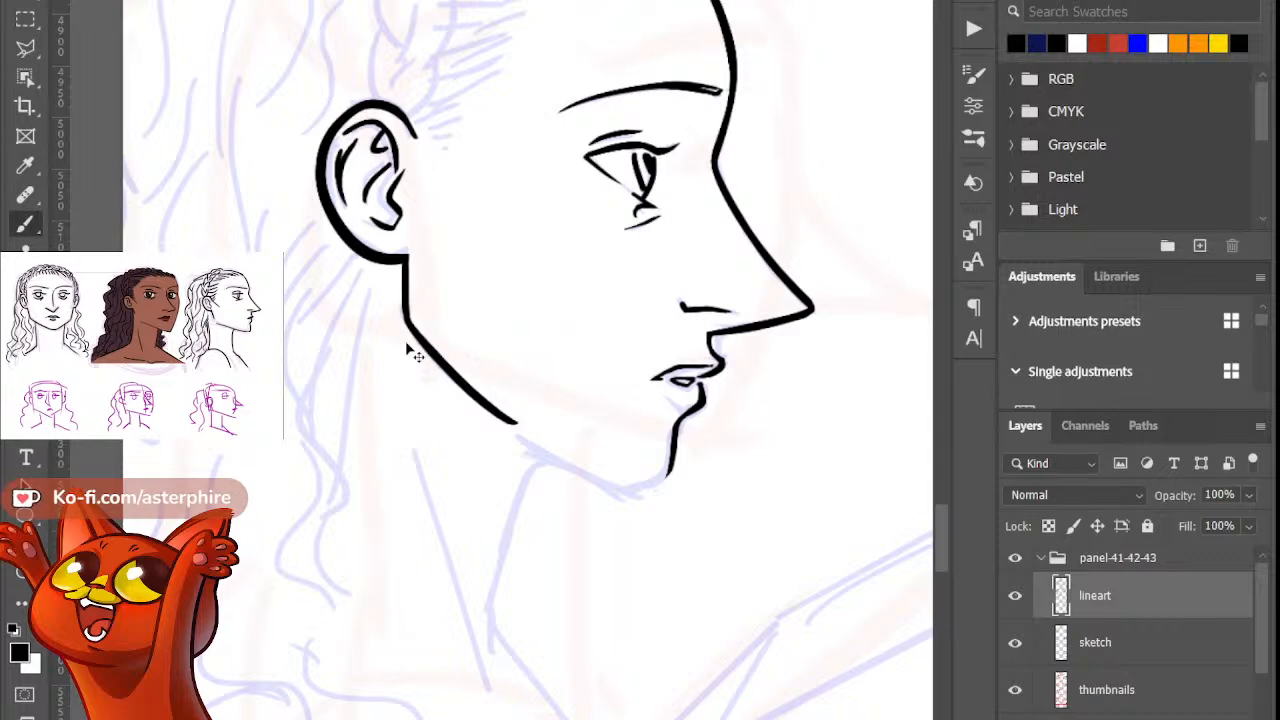
{"action": "key", "text": "ctrl+z"}
{"action": "mouse_move", "coordinate": [308, 457]}
{"action": "left_mouse_down"}
{"action": "mouse_move", "coordinate": [345, 362]}
{"action": "mouse_move", "coordinate": [400, 515]}
{"action": "mouse_move", "coordinate": [432, 538]}
{"action": "mouse_move", "coordinate": [300, 495]}
{"action": "mouse_move", "coordinate": [288, 425]}
{"action": "mouse_move", "coordinate": [361, 381]}
{"action": "mouse_move", "coordinate": [398, 489]}
{"action": "left_mouse_up"}
{"action": "key", "text": "ctrl+z"}
{"action": "mouse_move", "coordinate": [326, 413]}
{"action": "left_mouse_down"}
{"action": "mouse_move", "coordinate": [383, 455]}
{"action": "mouse_move", "coordinate": [356, 462]}
{"action": "mouse_move", "coordinate": [350, 393]}
{"action": "mouse_move", "coordinate": [321, 441]}
{"action": "left_mouse_up"}
{"action": "key", "text": "ctrl+z"}
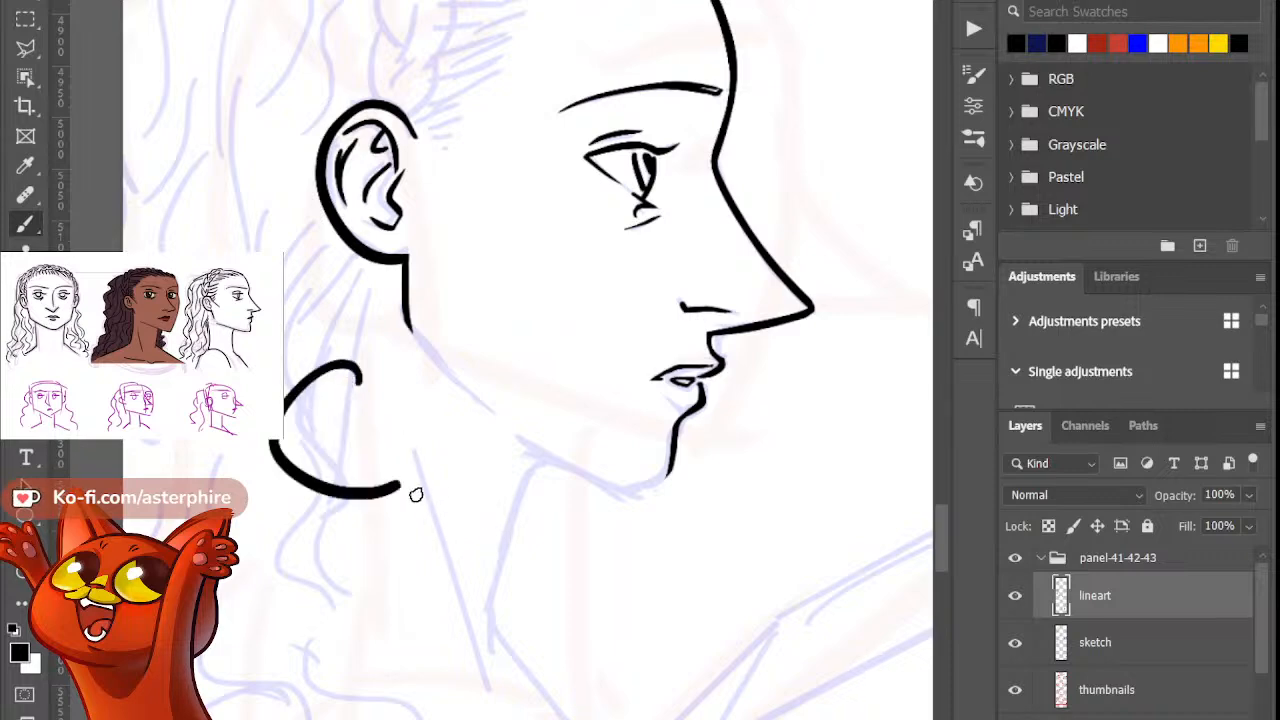
{"action": "key", "text": "ctrl+z"}
{"action": "key", "text": "ctrl+z"}
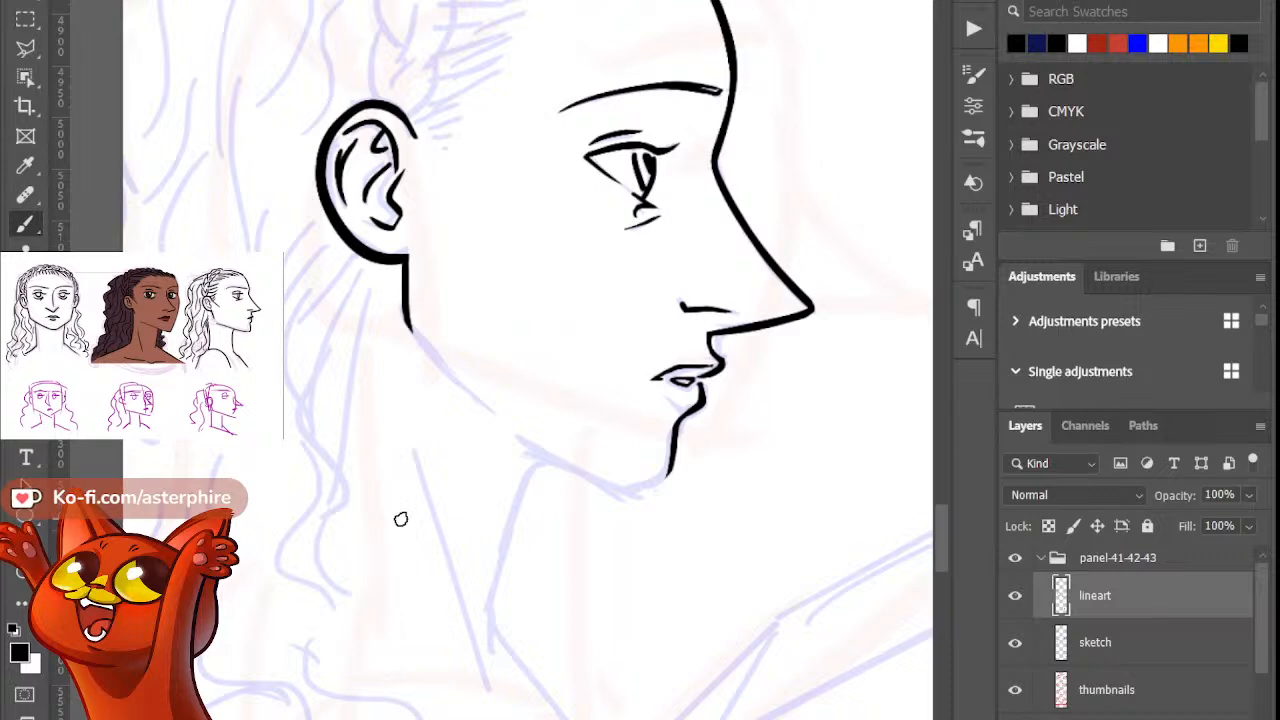
Step: Doodle a small figure's tapered torso with a few inner fold lines below the woman's ear
{"action": "mouse_move", "coordinate": [284, 376]}
{"action": "left_mouse_down"}
{"action": "mouse_move", "coordinate": [318, 578]}
{"action": "mouse_move", "coordinate": [232, 540]}
{"action": "mouse_move", "coordinate": [188, 438]}
{"action": "left_mouse_up"}
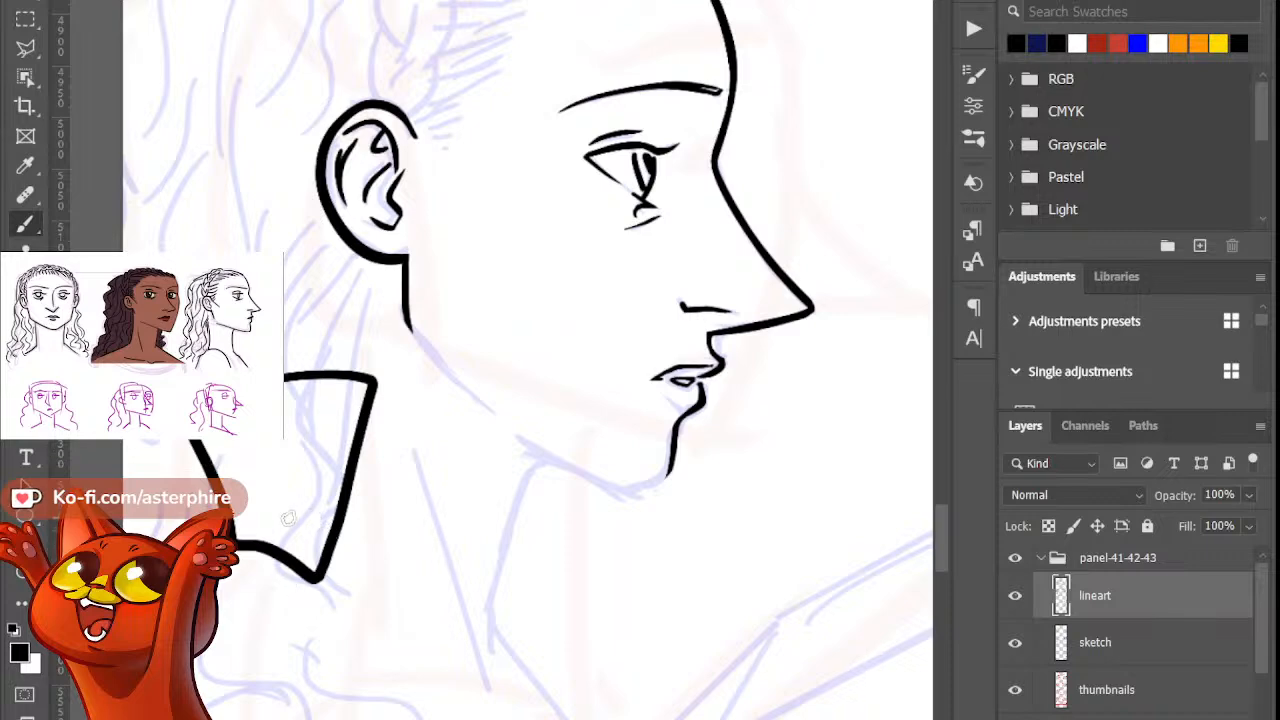
{"action": "left_click_drag", "start_coordinate": [243, 440], "coordinate": [239, 465]}
{"action": "left_click_drag", "start_coordinate": [312, 394], "coordinate": [311, 494]}
{"action": "left_click_drag", "start_coordinate": [276, 440], "coordinate": [270, 538]}
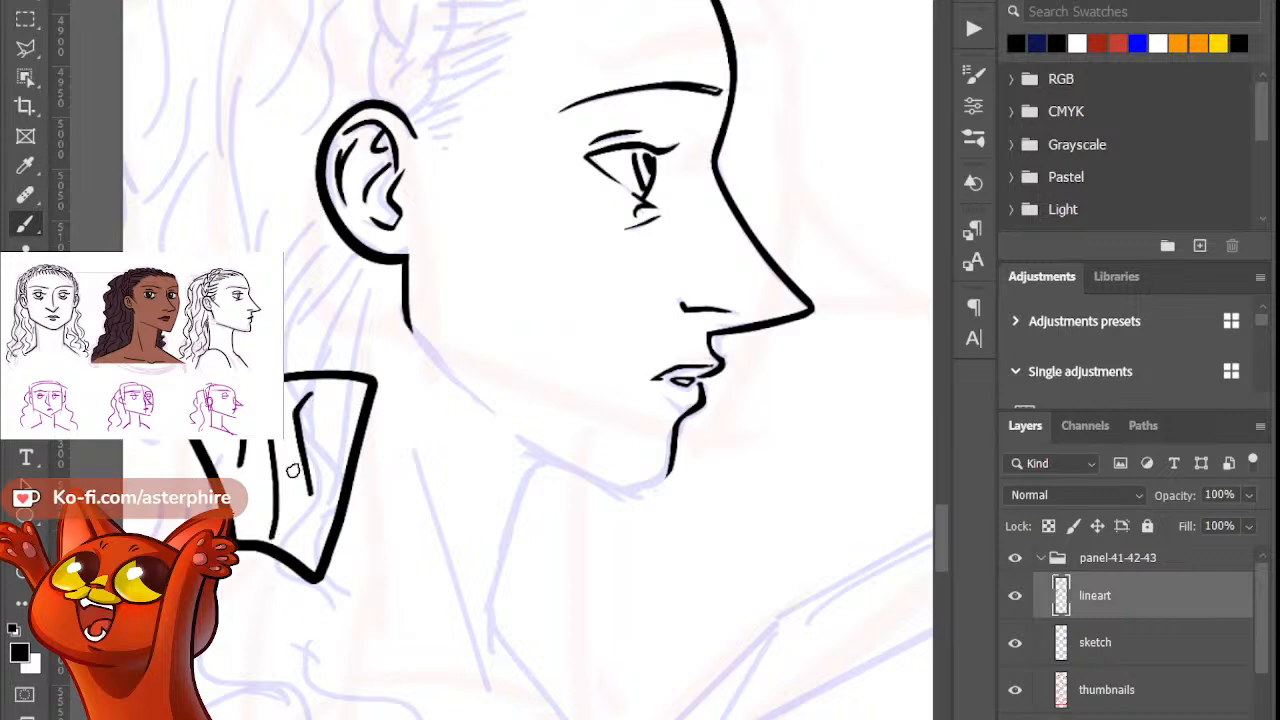
Step: Add a long outstretched arm with a hand, the opposite arm and a head to the doodled figure
{"action": "left_click_drag", "start_coordinate": [380, 369], "coordinate": [405, 447]}
{"action": "mouse_move", "coordinate": [371, 429]}
{"action": "left_mouse_down"}
{"action": "mouse_move", "coordinate": [374, 460]}
{"action": "mouse_move", "coordinate": [430, 535]}
{"action": "left_mouse_up"}
{"action": "left_click_drag", "start_coordinate": [408, 460], "coordinate": [503, 597]}
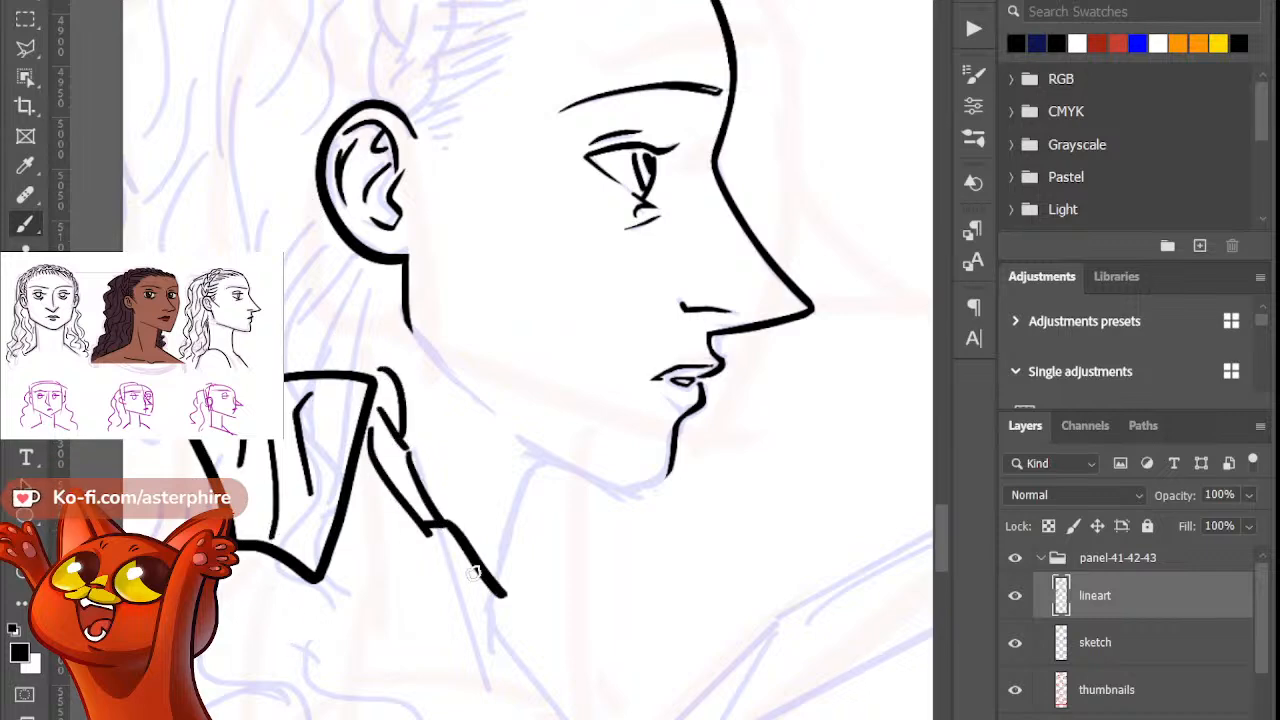
{"action": "mouse_move", "coordinate": [423, 546]}
{"action": "left_mouse_down"}
{"action": "mouse_move", "coordinate": [500, 622]}
{"action": "mouse_move", "coordinate": [544, 602]}
{"action": "mouse_move", "coordinate": [550, 636]}
{"action": "left_mouse_up"}
{"action": "left_click_drag", "start_coordinate": [510, 624], "coordinate": [560, 650]}
{"action": "left_click_drag", "start_coordinate": [161, 446], "coordinate": [177, 521]}
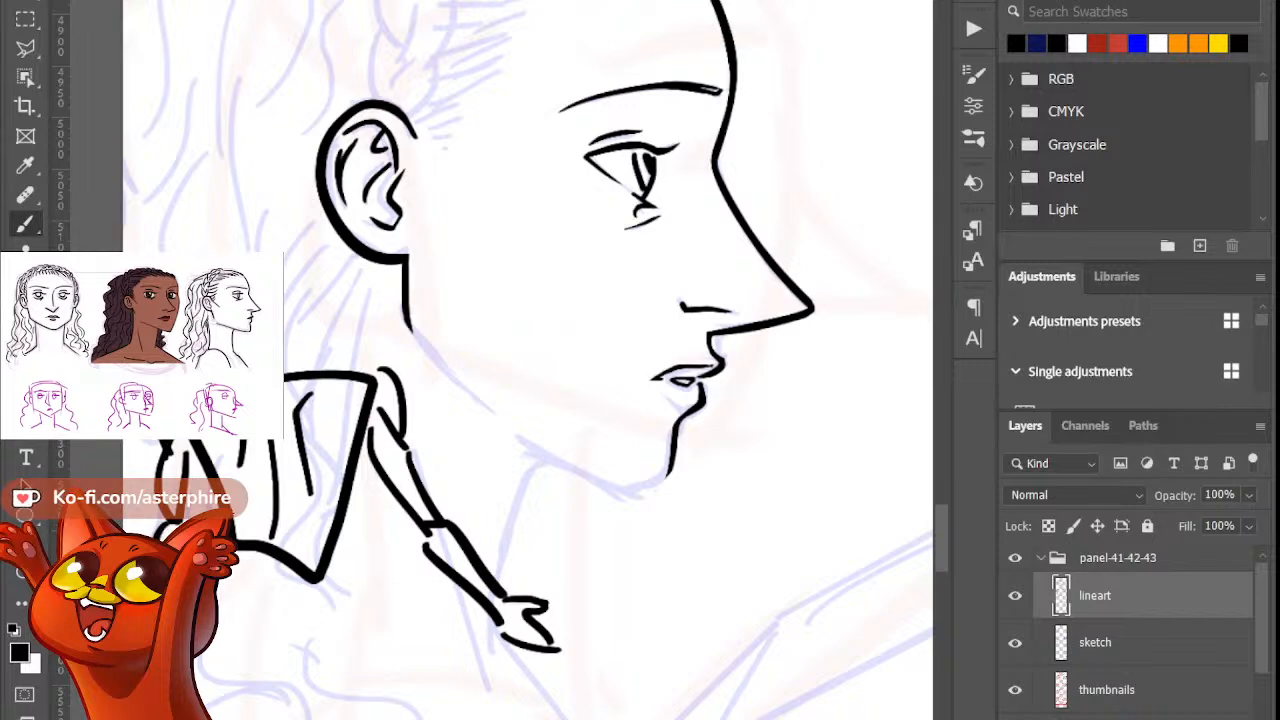
{"action": "mouse_move", "coordinate": [288, 270]}
{"action": "left_mouse_down"}
{"action": "mouse_move", "coordinate": [330, 322]}
{"action": "mouse_move", "coordinate": [302, 336]}
{"action": "mouse_move", "coordinate": [306, 348]}
{"action": "mouse_move", "coordinate": [313, 320]}
{"action": "mouse_move", "coordinate": [300, 372]}
{"action": "mouse_move", "coordinate": [378, 378]}
{"action": "left_mouse_up"}
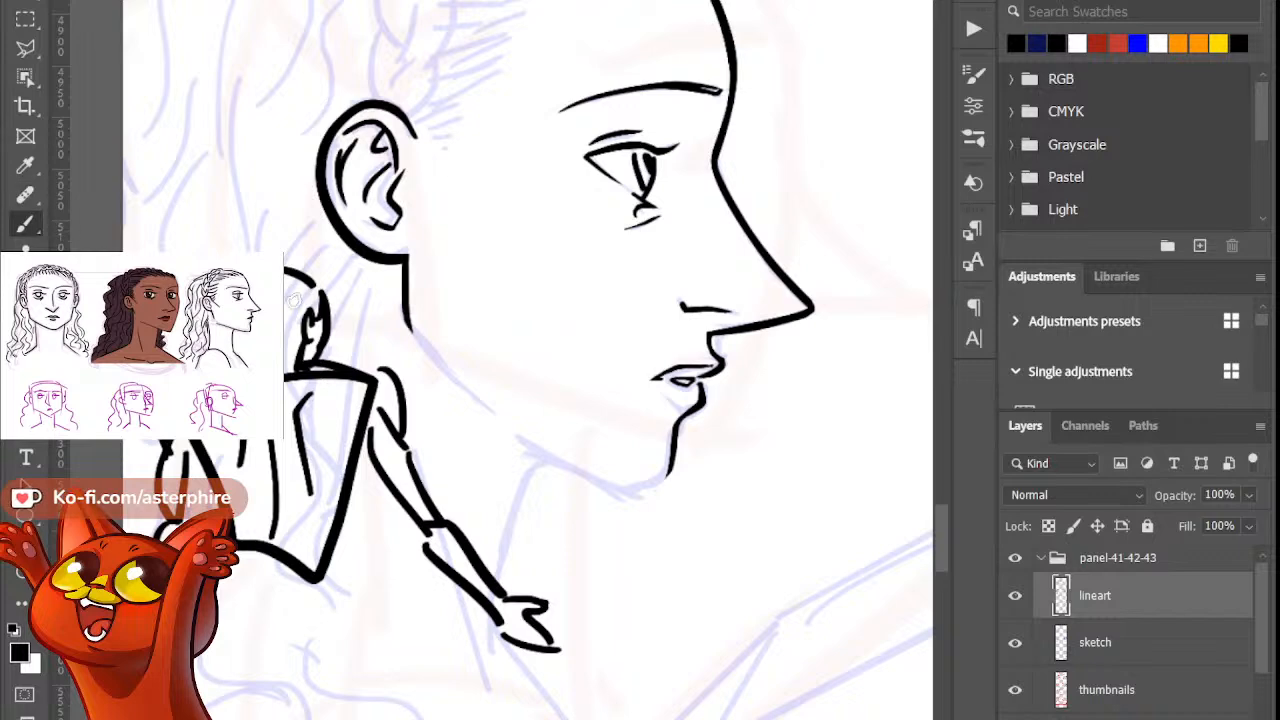
Step: Select the whole doodled figure with combined rectangular selections and delete it from the lineart layer
{"action": "left_click", "coordinate": [25, 19]}
{"action": "left_click_drag", "start_coordinate": [213, 222], "coordinate": [271, 500]}
{"action": "left_click", "coordinate": [256, 247]}
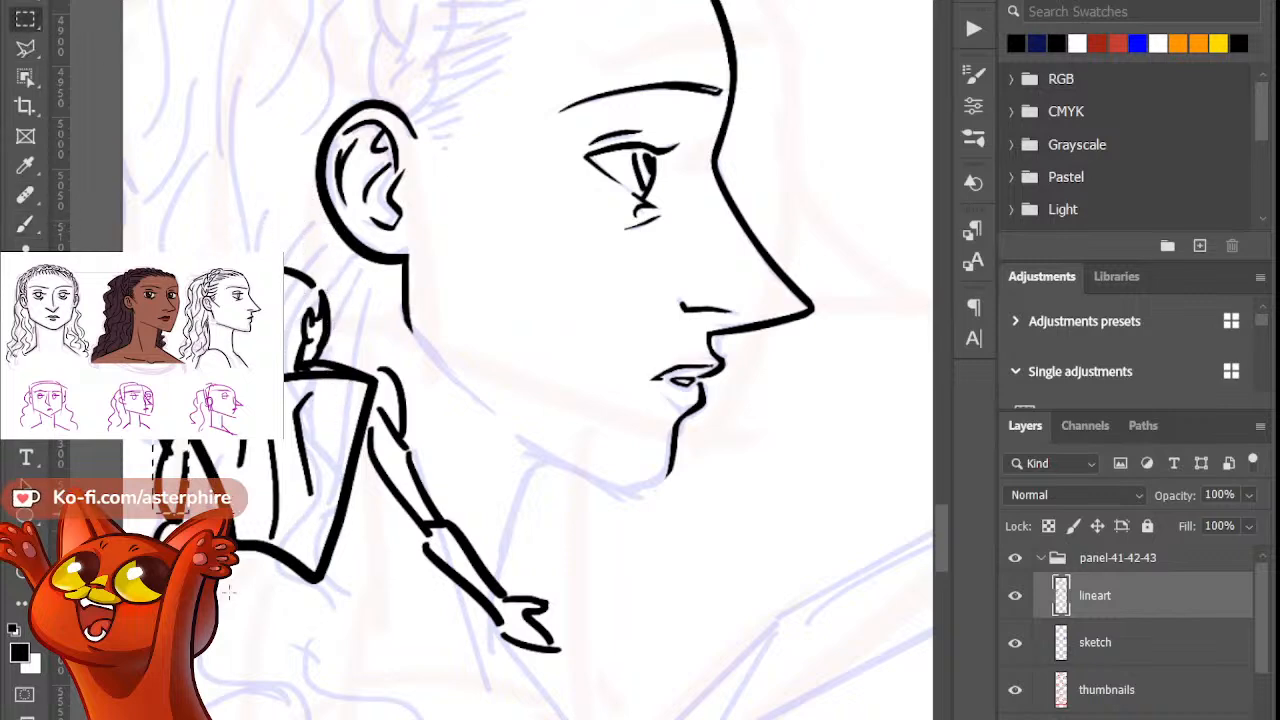
{"action": "left_click_drag", "start_coordinate": [228, 592], "coordinate": [364, 702]}
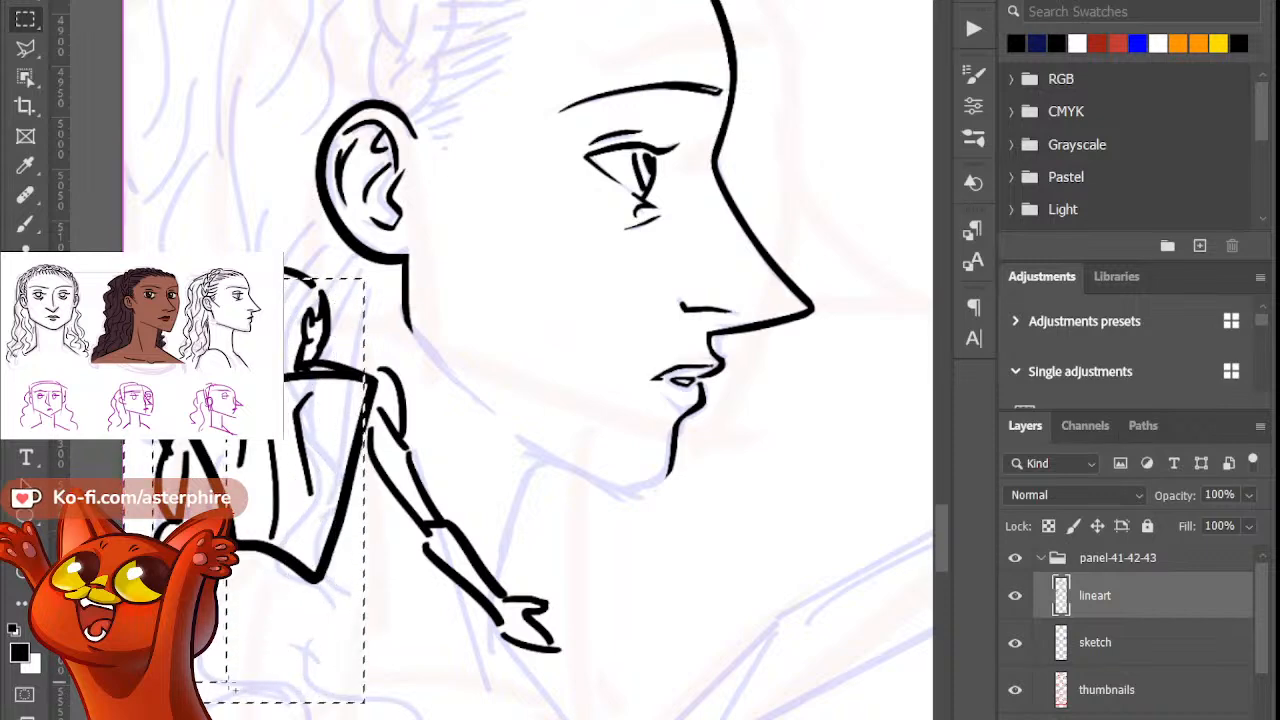
{"action": "left_click_drag", "start_coordinate": [366, 338], "coordinate": [462, 530]}
{"action": "left_click_drag", "start_coordinate": [304, 424], "coordinate": [527, 653]}
{"action": "left_click_drag", "start_coordinate": [428, 577], "coordinate": [607, 703]}
{"action": "left_click_drag", "start_coordinate": [264, 290], "coordinate": [299, 336]}
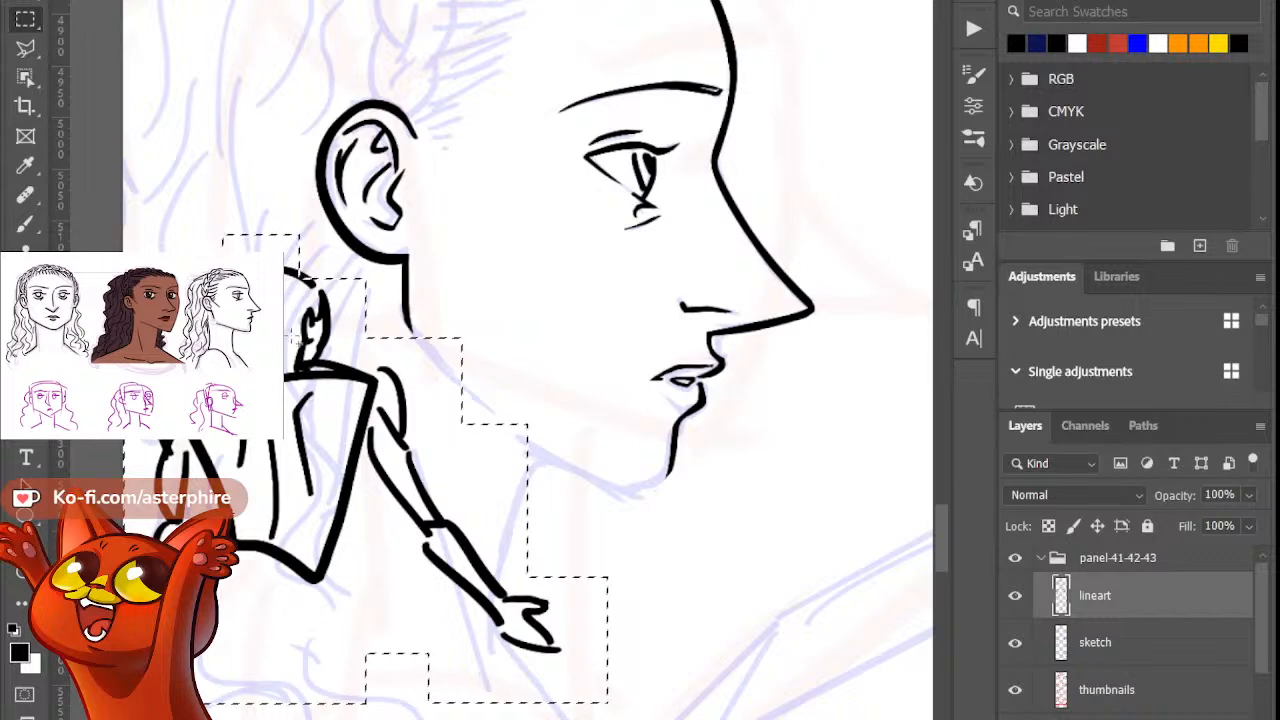
{"action": "left_click_drag", "start_coordinate": [289, 261], "coordinate": [322, 300]}
{"action": "key", "text": "Delete"}
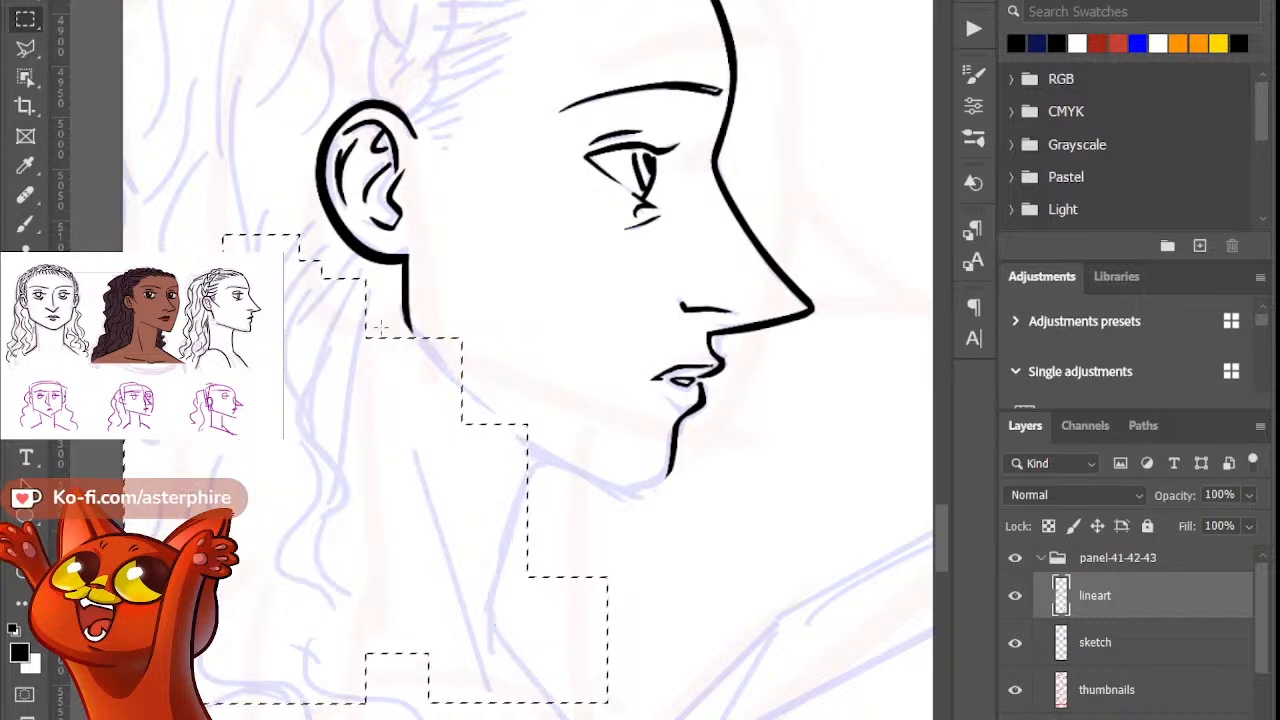
Step: Clear the selection and ink the short diagonal jaw segment running from the jaw corner beneath the ear toward the chin
{"action": "key", "text": "ctrl+d"}
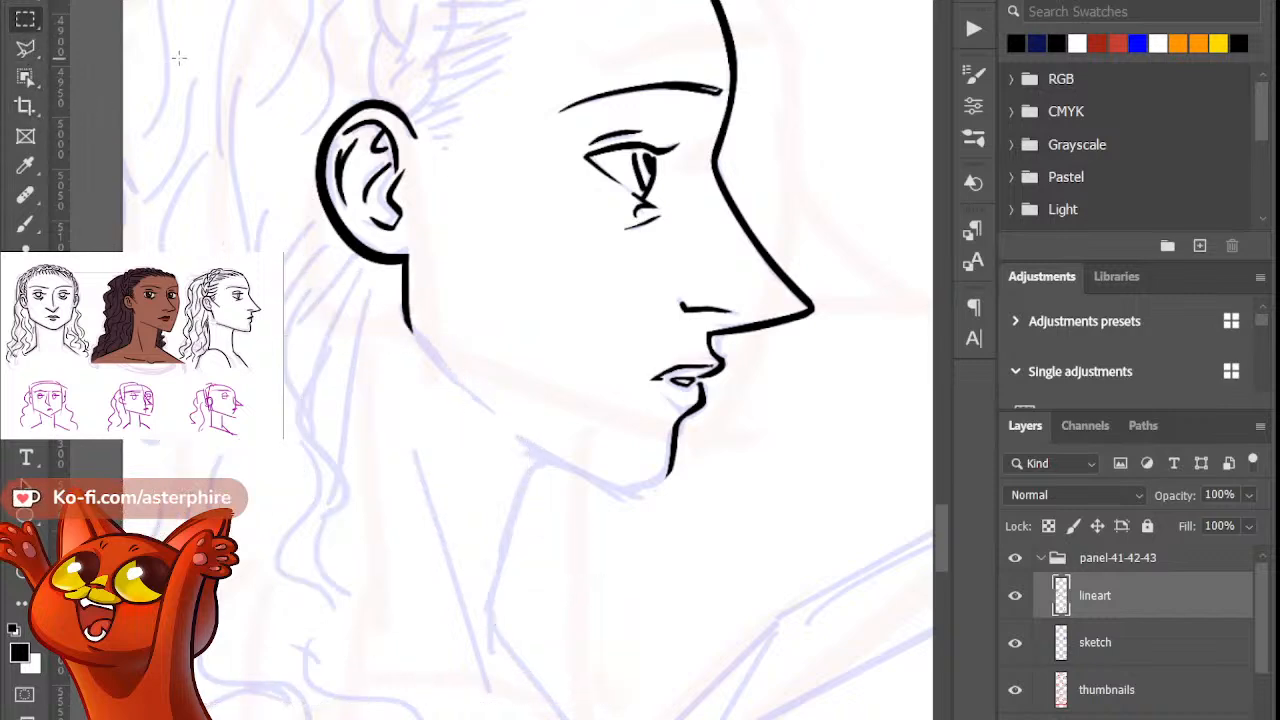
{"action": "left_click", "coordinate": [26, 224]}
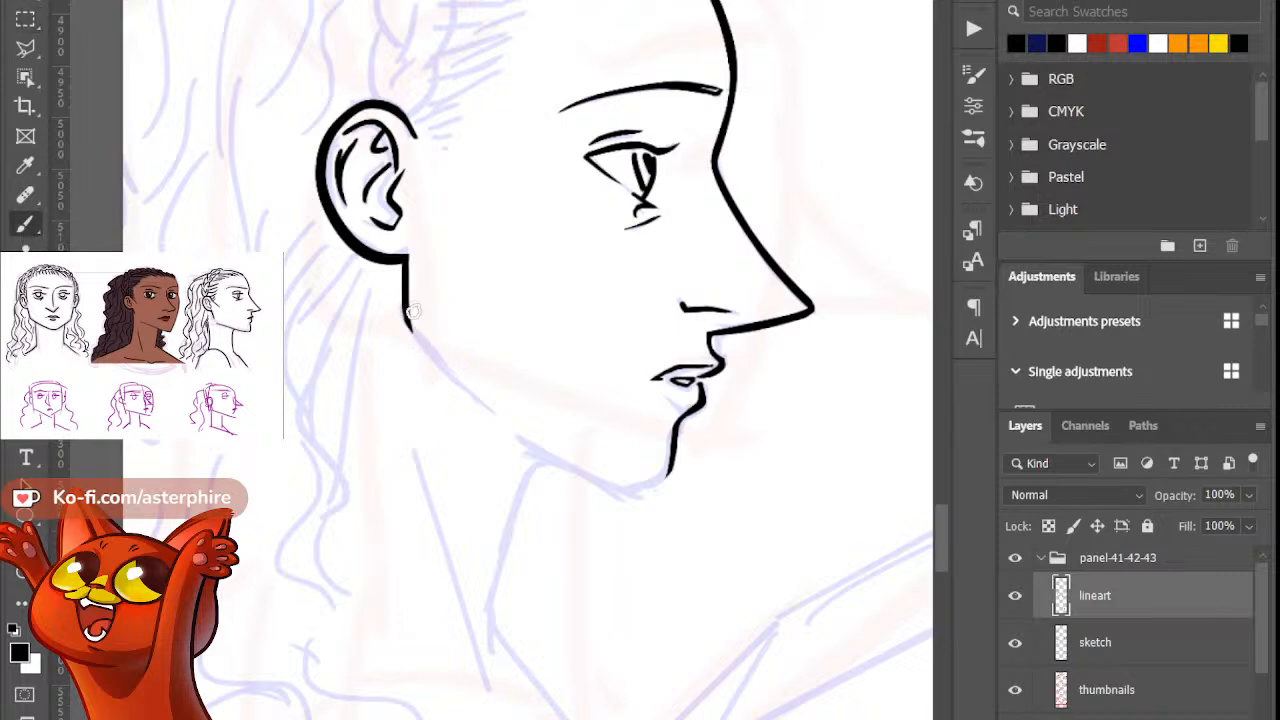
{"action": "left_click_drag", "start_coordinate": [409, 320], "coordinate": [446, 369]}
{"action": "key", "text": "ctrl+z"}
{"action": "key", "text": "ctrl+z"}
{"action": "key", "text": "ctrl+z"}
{"action": "left_click_drag", "start_coordinate": [410, 318], "coordinate": [450, 375]}
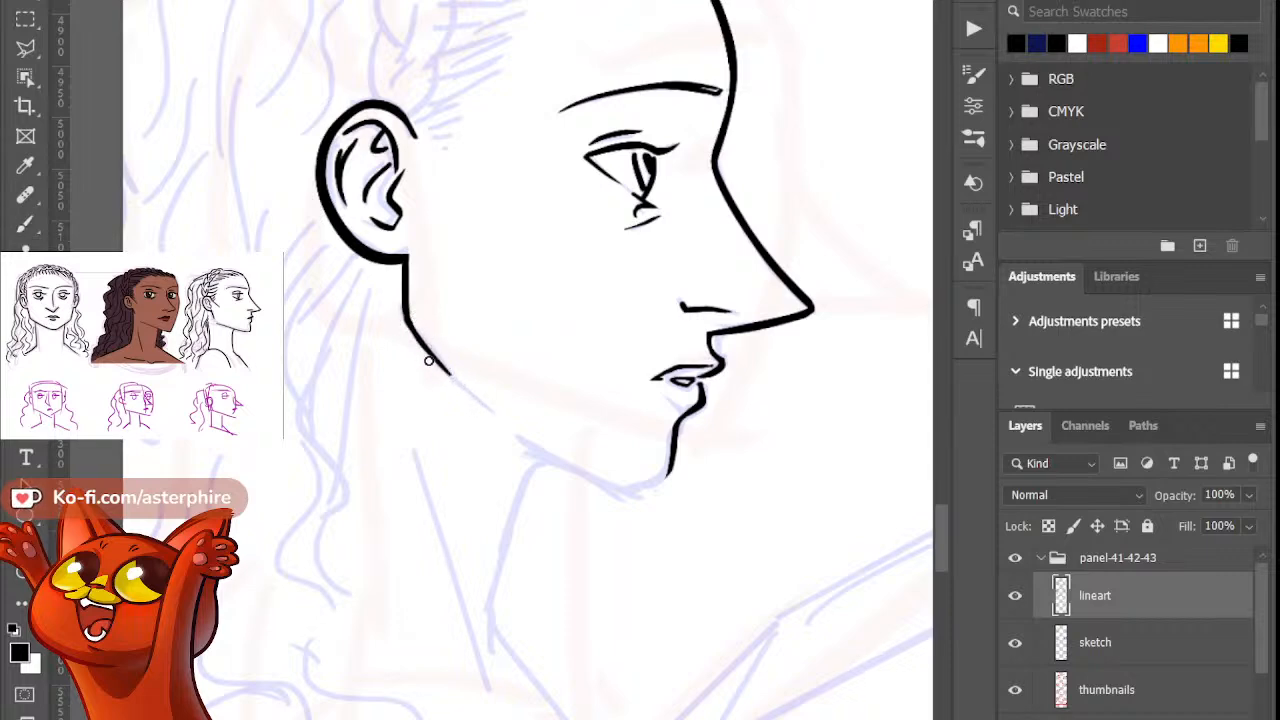
Step: Ink the rounded chin from below the lower lip, continuing along its underside toward the neck
{"action": "key", "text": "r"}
{"action": "mouse_move", "coordinate": [716, 423]}
{"action": "left_mouse_down"}
{"action": "mouse_move", "coordinate": [766, 414]}
{"action": "mouse_move", "coordinate": [711, 207]}
{"action": "left_mouse_up"}
{"action": "key", "text": "b"}
{"action": "left_click_drag", "start_coordinate": [669, 300], "coordinate": [634, 380]}
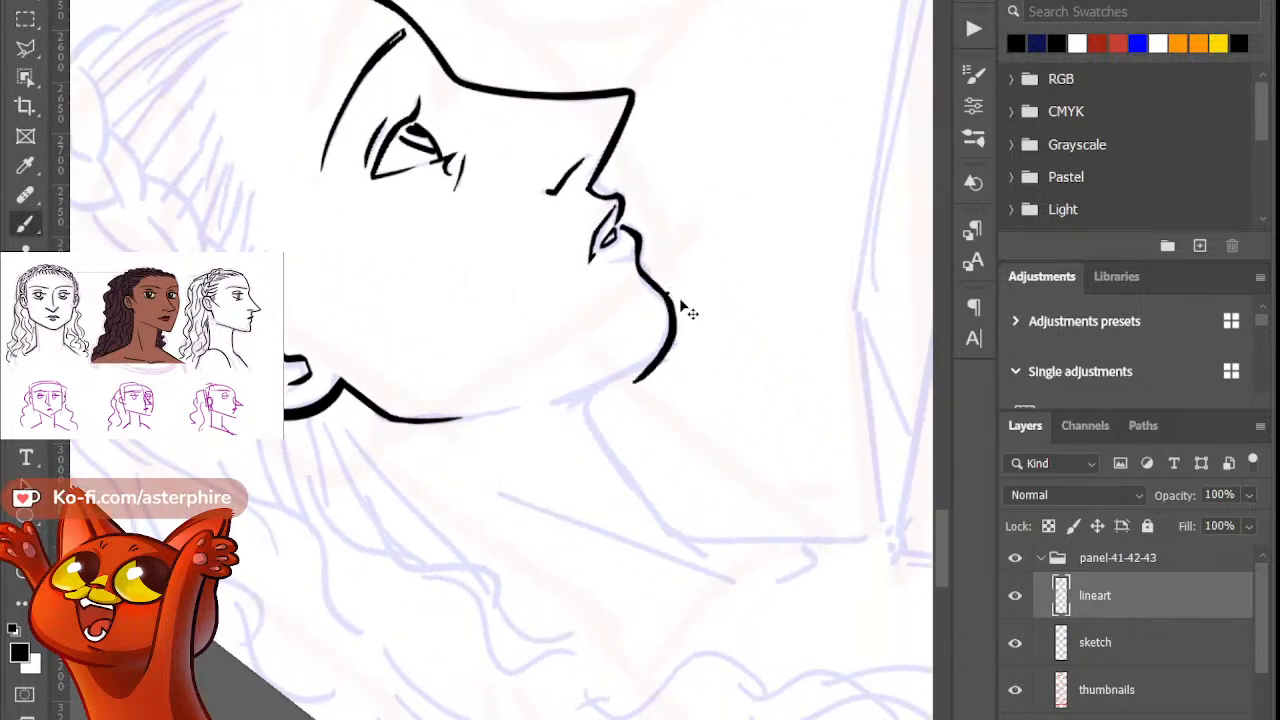
{"action": "key", "text": "ctrl+z"}
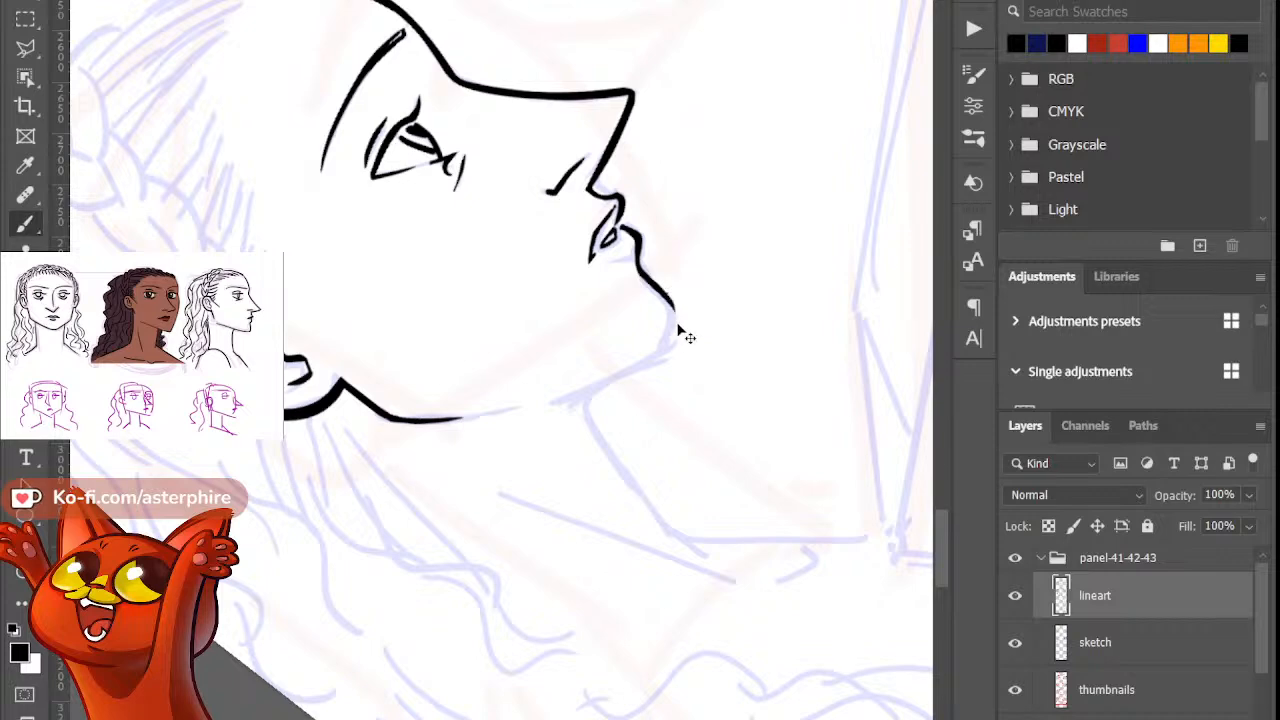
{"action": "mouse_move", "coordinate": [670, 296]}
{"action": "left_mouse_down"}
{"action": "mouse_move", "coordinate": [630, 384]}
{"action": "mouse_move", "coordinate": [548, 432]}
{"action": "left_mouse_up"}
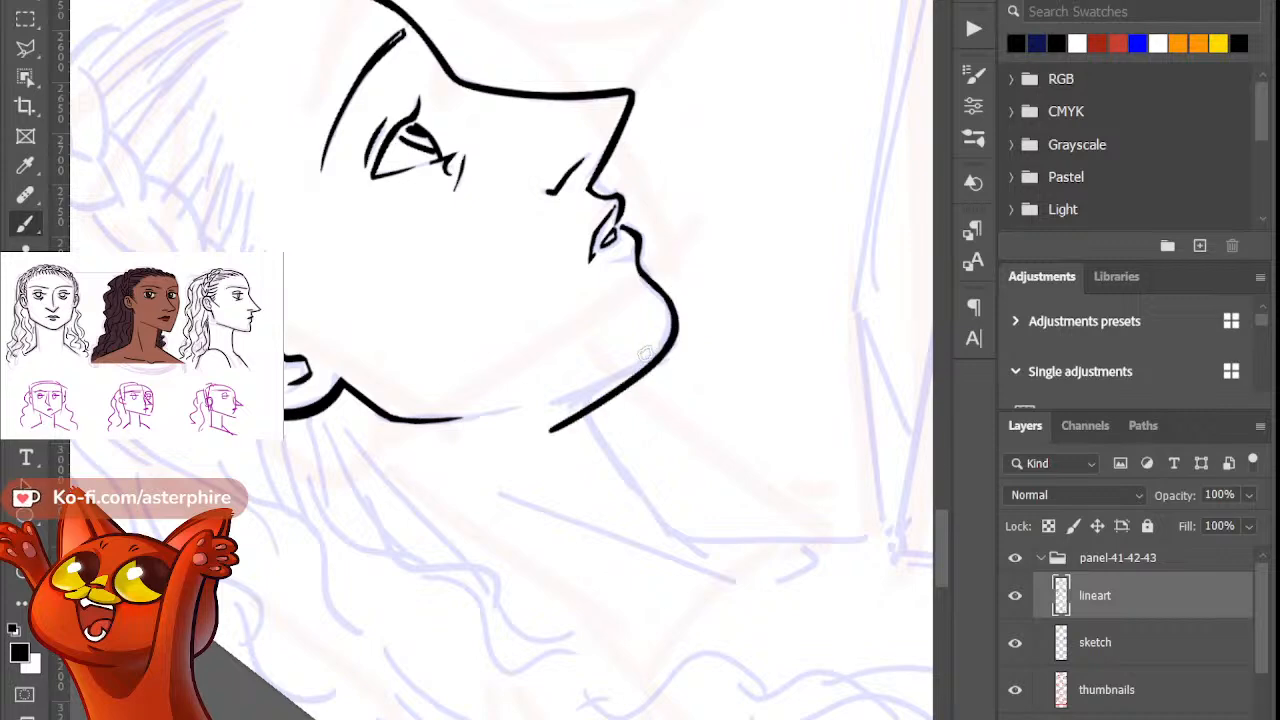
Step: Erase the overshooting end of the chin's underside line so it tapers off near the sketched neck
{"action": "key", "text": "r"}
{"action": "left_click_drag", "start_coordinate": [549, 494], "coordinate": [420, 448]}
{"action": "key", "text": "r"}
{"action": "mouse_move", "coordinate": [707, 332]}
{"action": "left_mouse_down"}
{"action": "mouse_move", "coordinate": [756, 262]}
{"action": "mouse_move", "coordinate": [746, 246]}
{"action": "left_mouse_up"}
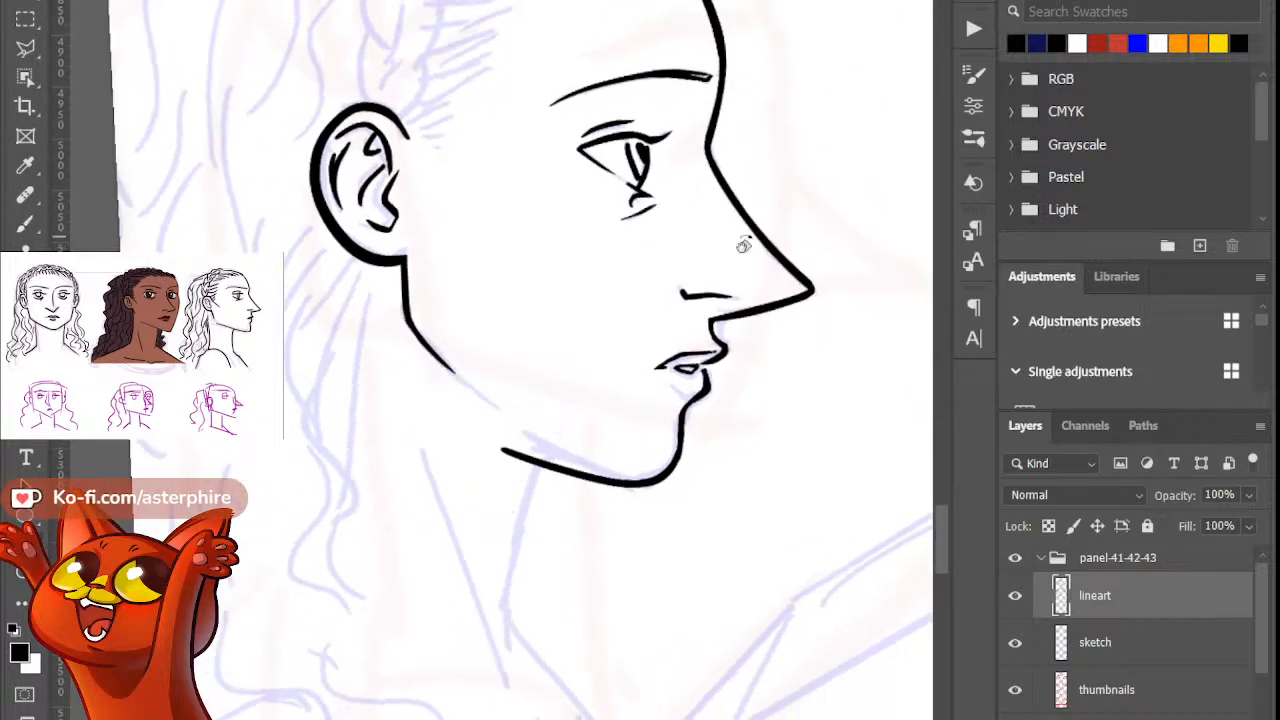
{"action": "left_click_drag", "start_coordinate": [486, 438], "coordinate": [605, 490]}
{"action": "left_click_drag", "start_coordinate": [535, 459], "coordinate": [623, 491]}
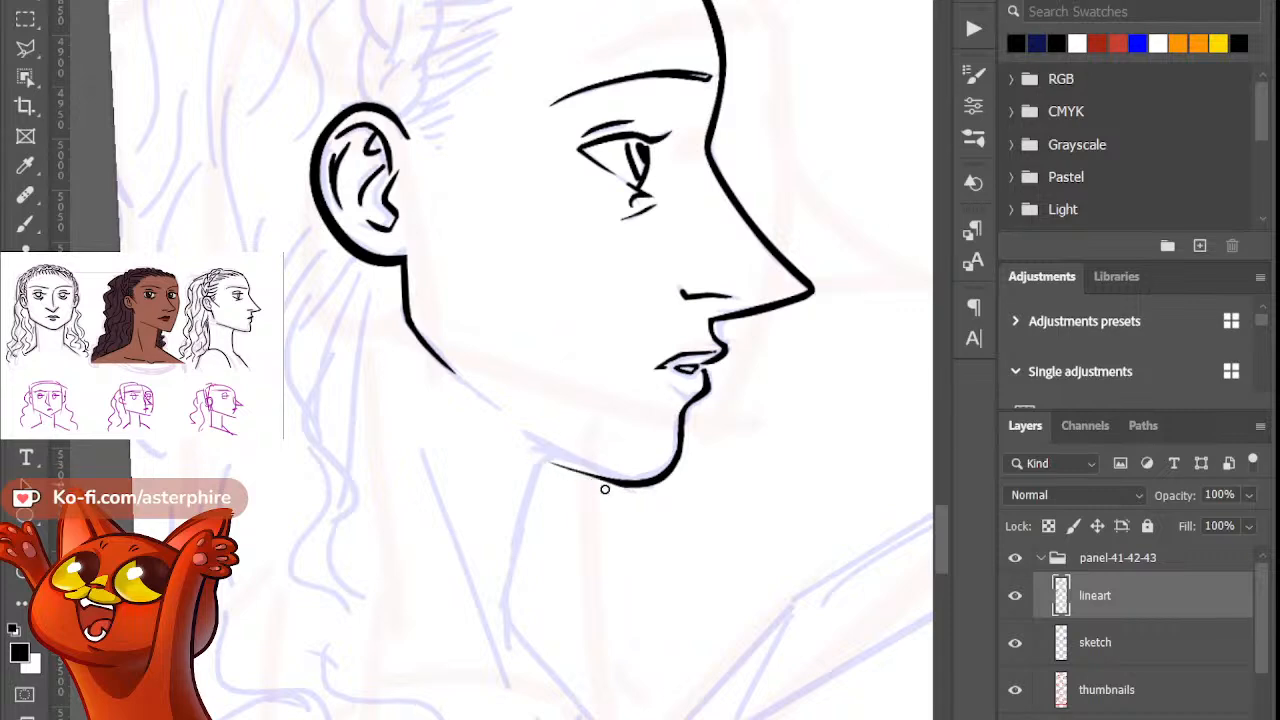
{"action": "left_click_drag", "start_coordinate": [552, 455], "coordinate": [622, 494]}
Step: Ink the lower jawline from the gap below the cheek into the chin curve and refine its tapered end
{"action": "key", "text": "b"}
{"action": "left_click_drag", "start_coordinate": [505, 418], "coordinate": [628, 478]}
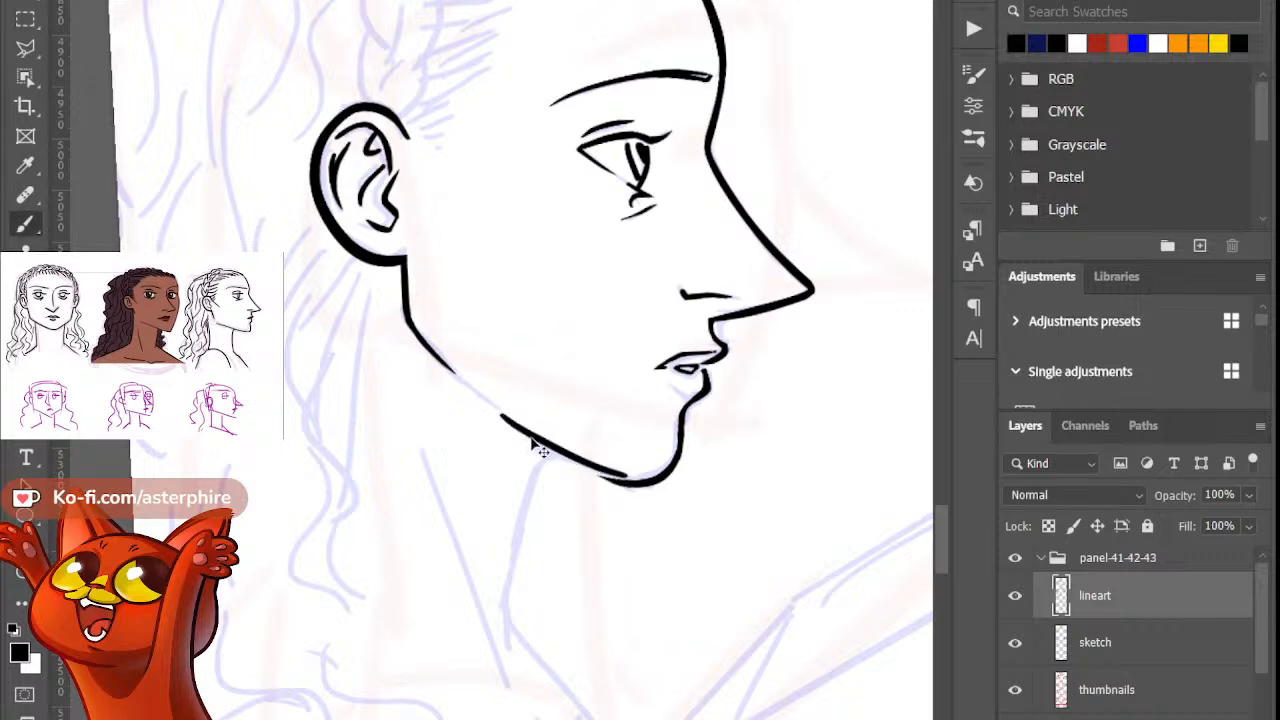
{"action": "key", "text": "ctrl+z"}
{"action": "left_click_drag", "start_coordinate": [510, 425], "coordinate": [614, 482]}
{"action": "key", "text": "e"}
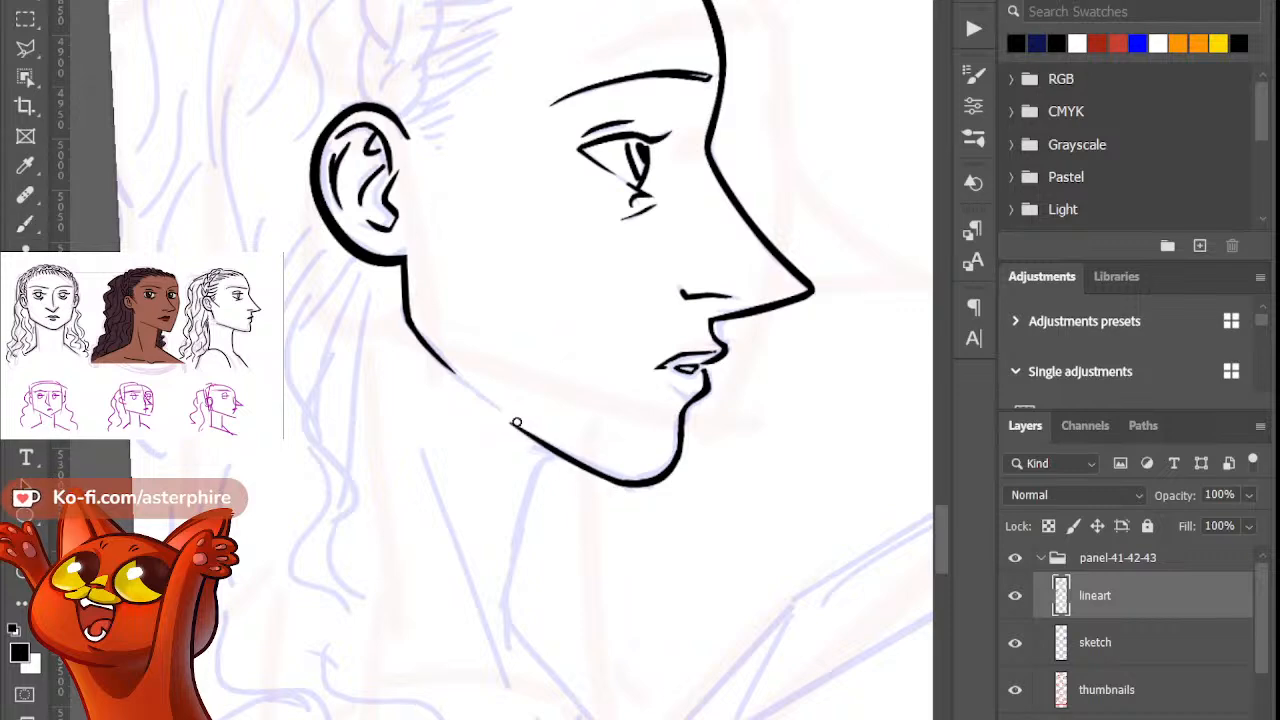
{"action": "key", "text": "b"}
Step: Examine the whole page and compare the new profile with the woman's finished faces in the panels above
{"action": "key", "text": "ctrl+minus"}
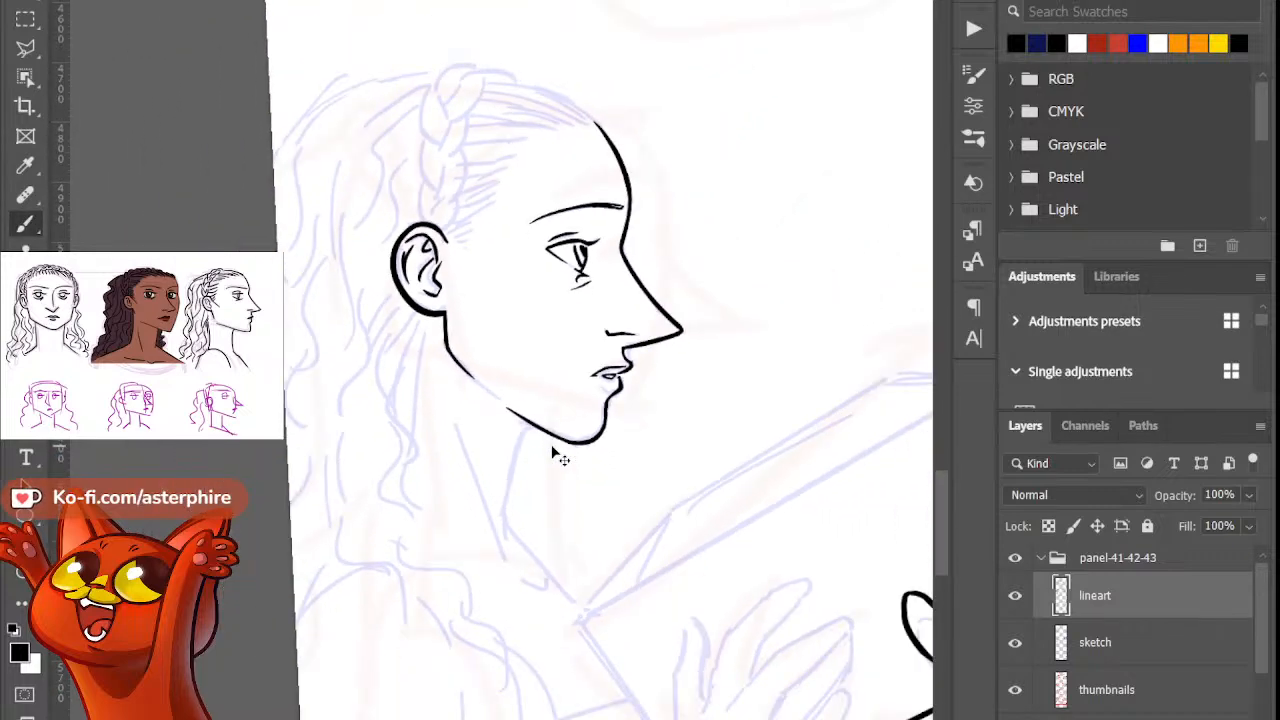
{"action": "key", "text": "ctrl+minus"}
{"action": "key", "text": "ctrl+minus"}
{"action": "key", "text": "ctrl+minus"}
{"action": "key", "text": "ctrl+minus"}
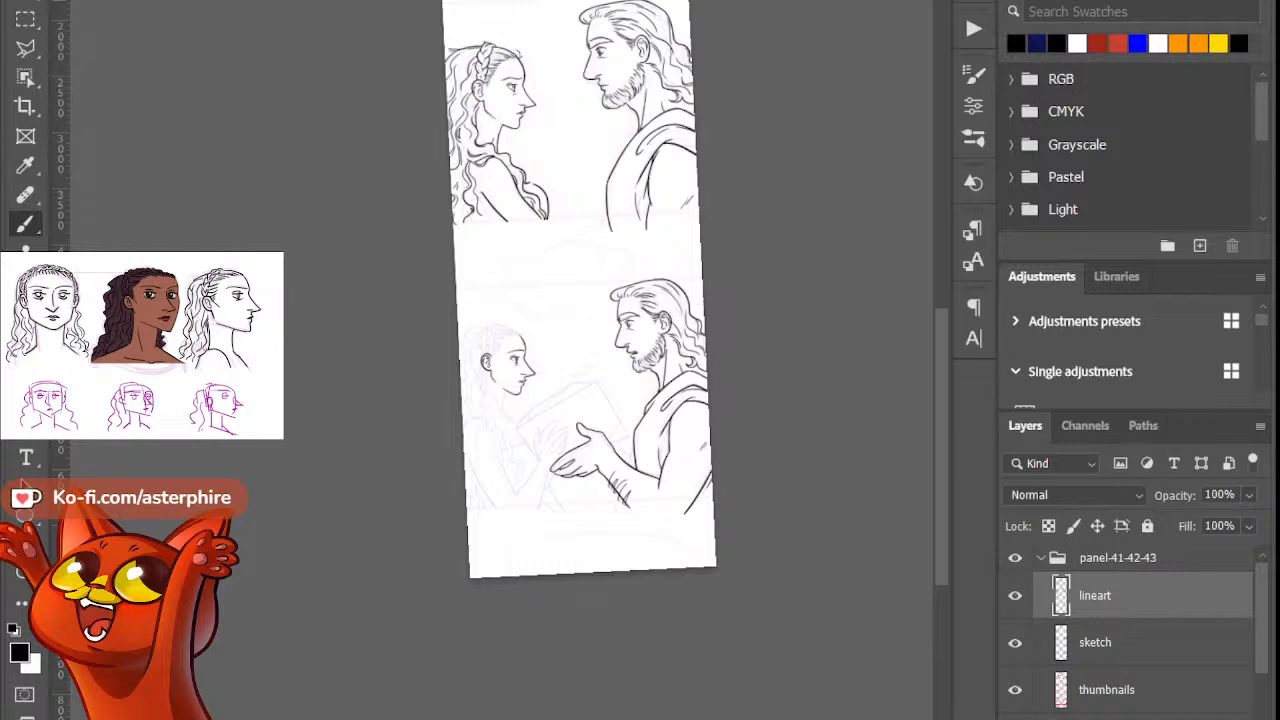
{"action": "key", "text": "r"}
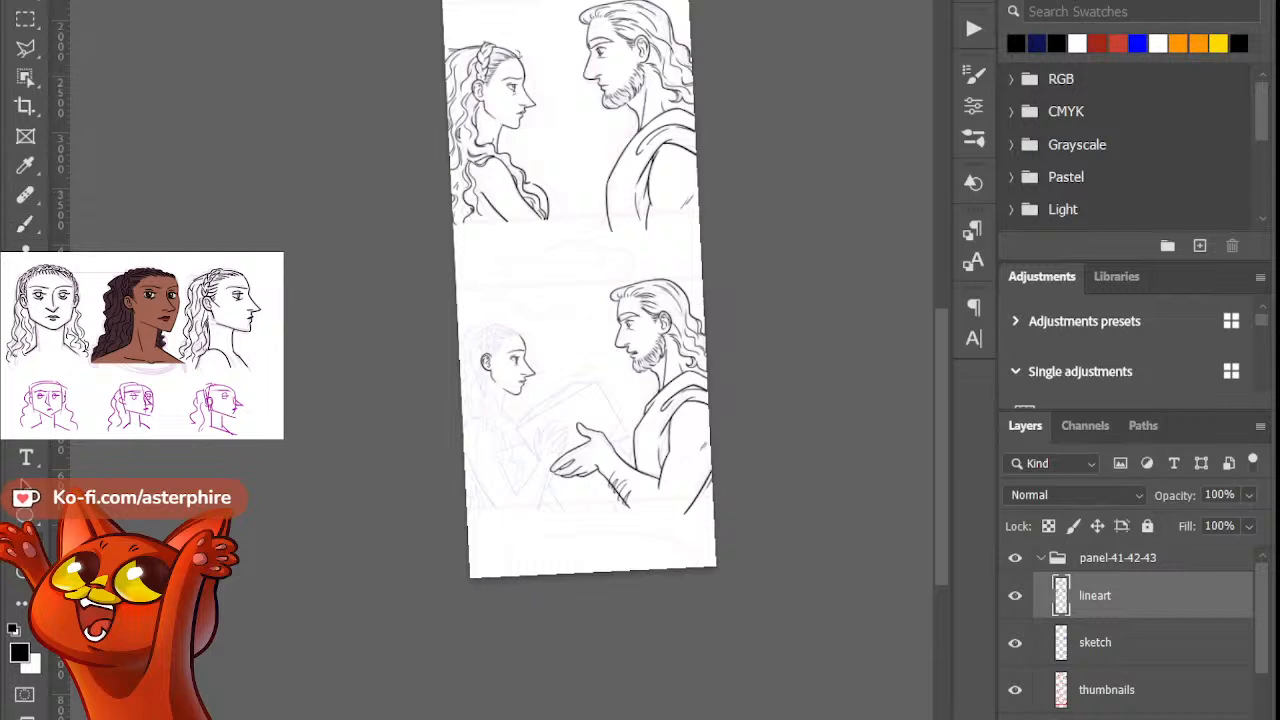
{"action": "key", "text": "Escape"}
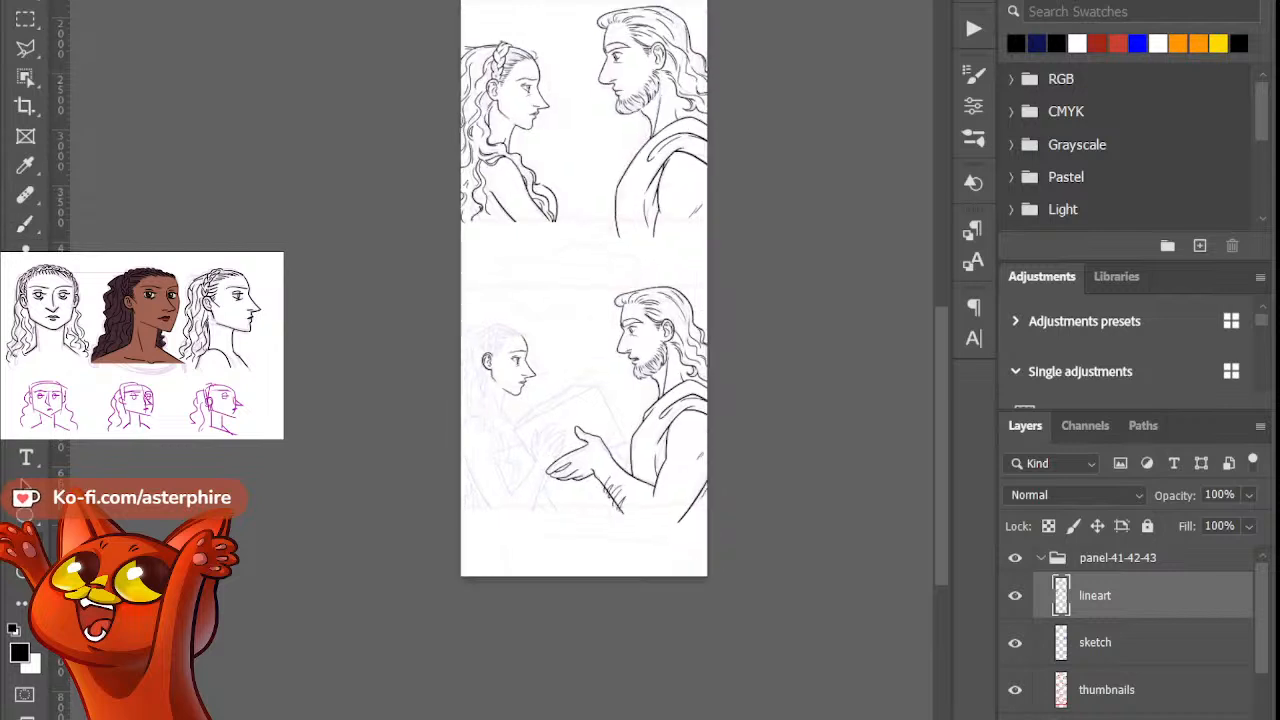
{"action": "left_click", "coordinate": [24, 575]}
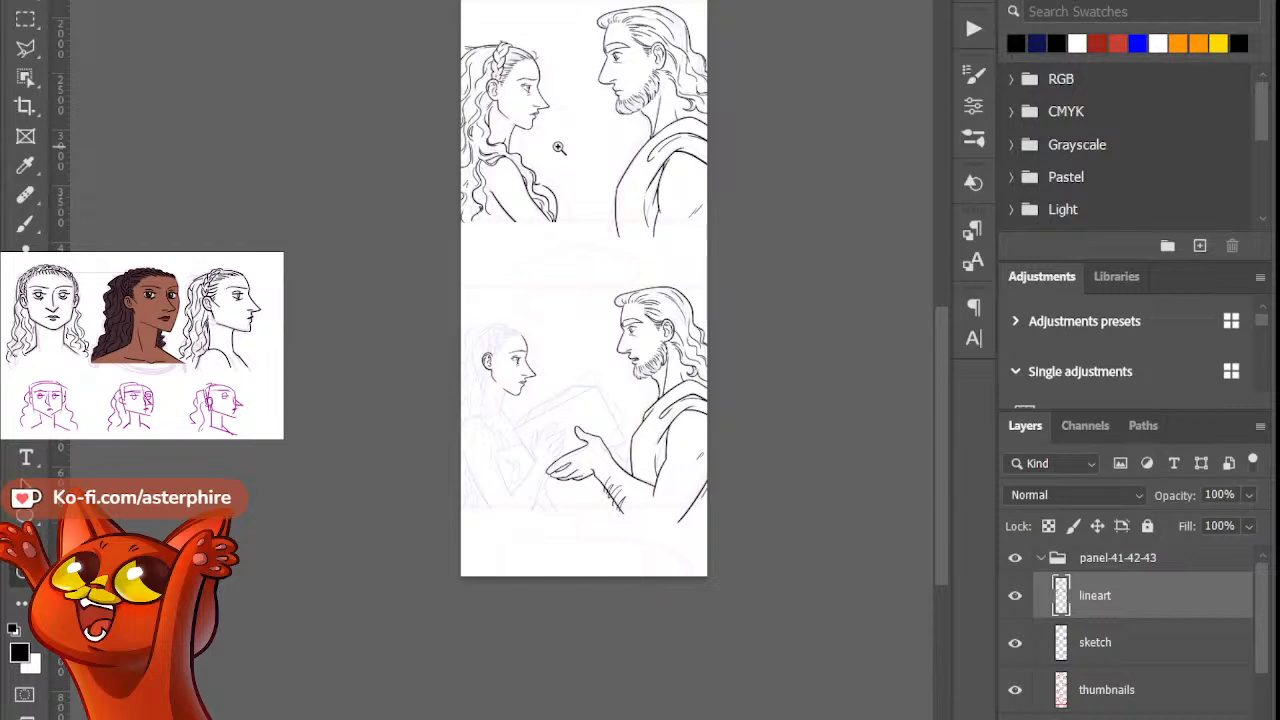
{"action": "left_click", "coordinate": [557, 146]}
{"action": "left_click_drag", "start_coordinate": [939, 451], "coordinate": [941, 319]}
{"action": "left_click", "coordinate": [579, 292]}
{"action": "left_click", "coordinate": [30, 225]}
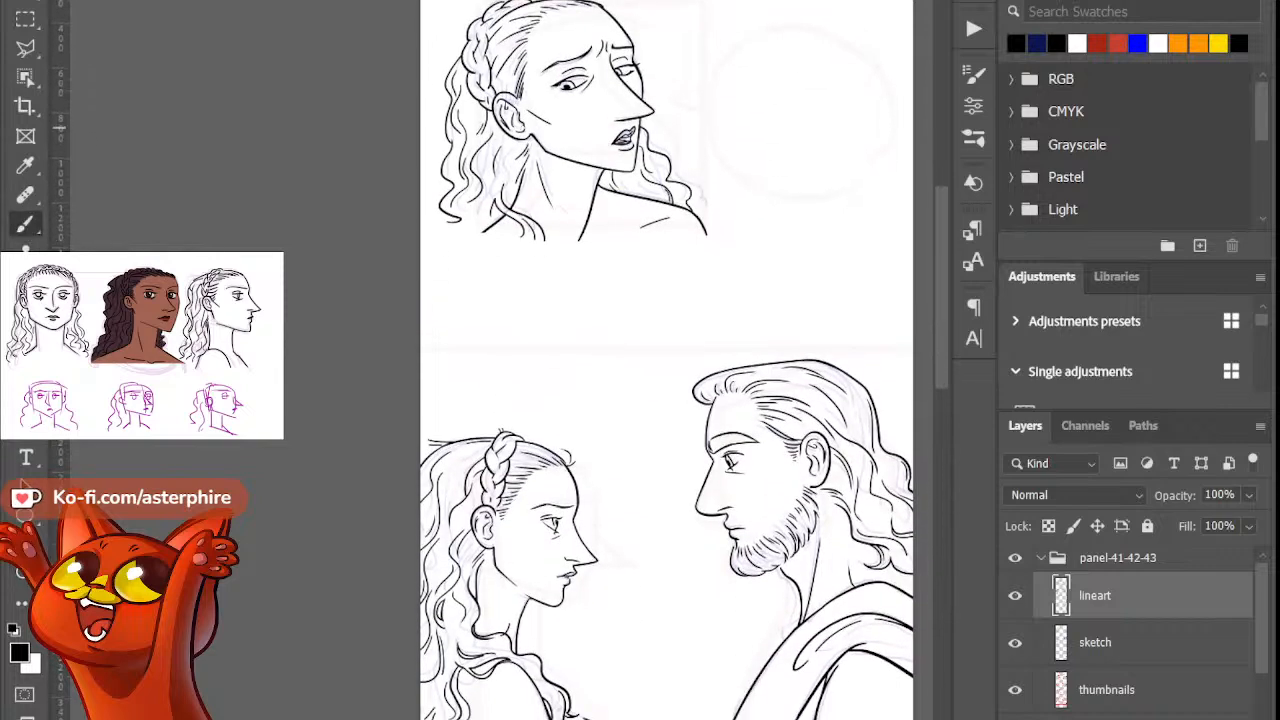
{"action": "key", "text": "z"}
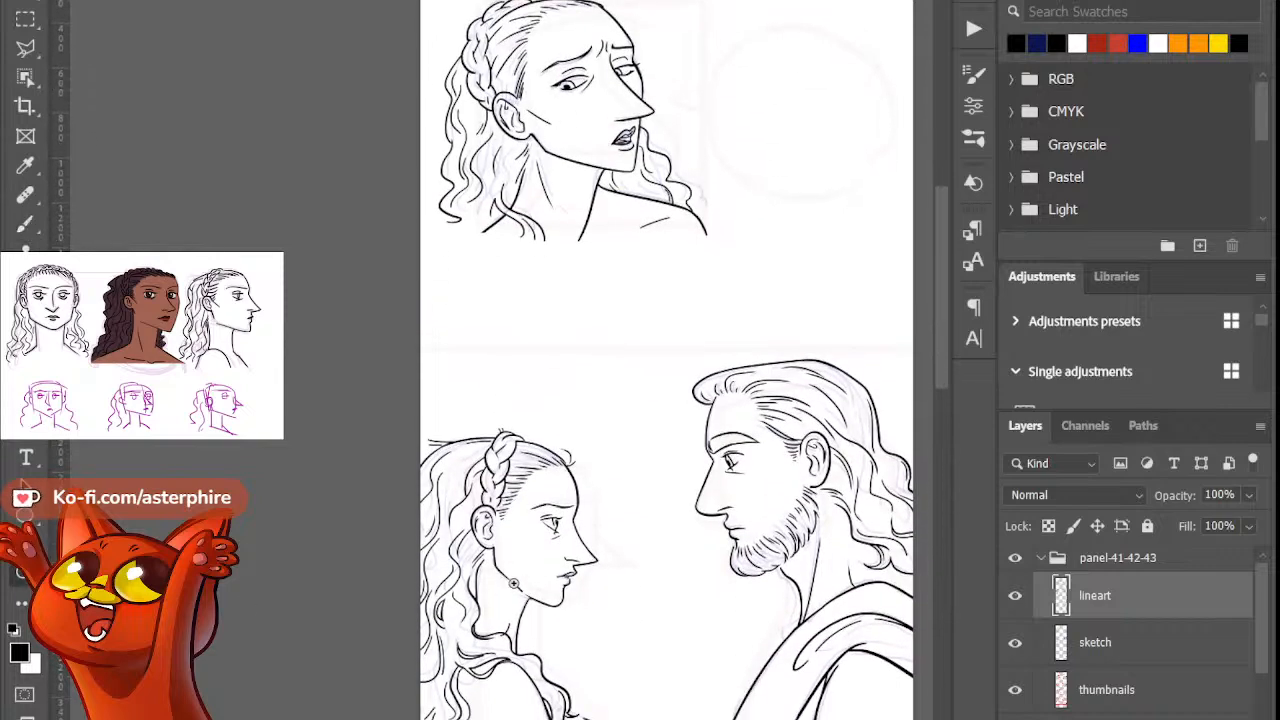
{"action": "left_click_drag", "start_coordinate": [537, 587], "coordinate": [568, 604]}
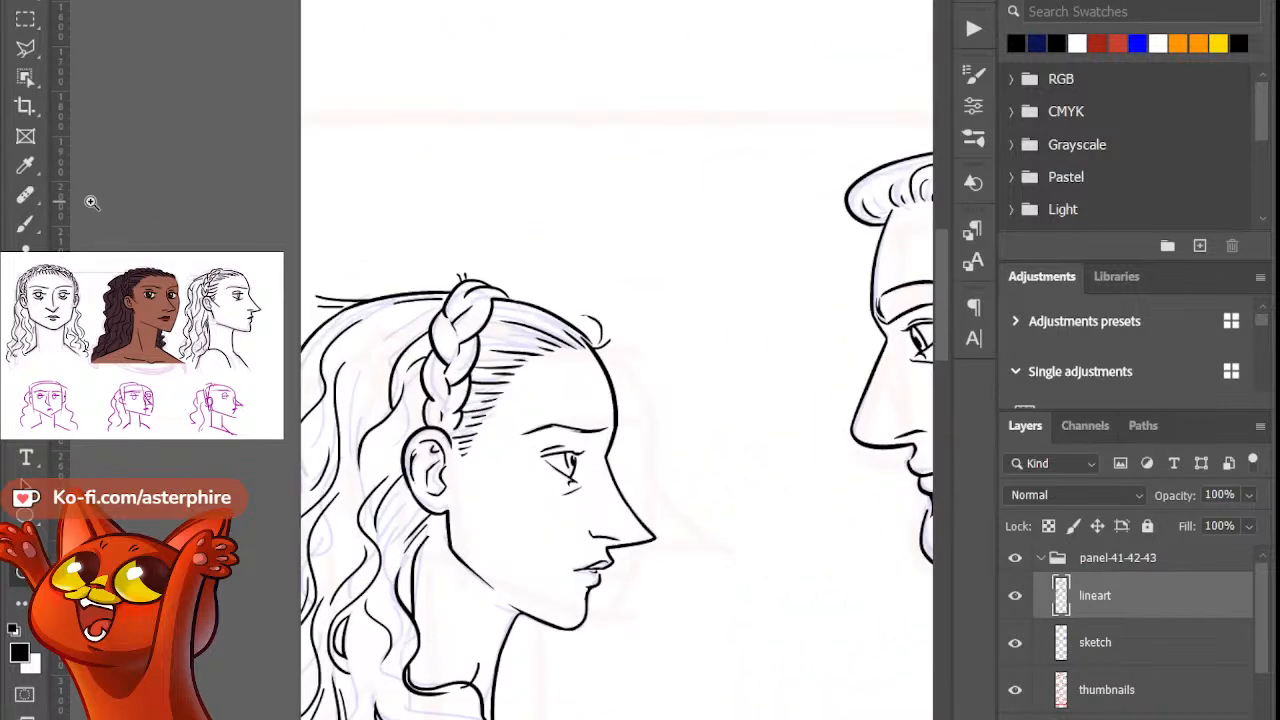
Step: Add a short diagonal cheekbone line in front of the ear on the woman in the middle panel
{"action": "left_click", "coordinate": [25, 224]}
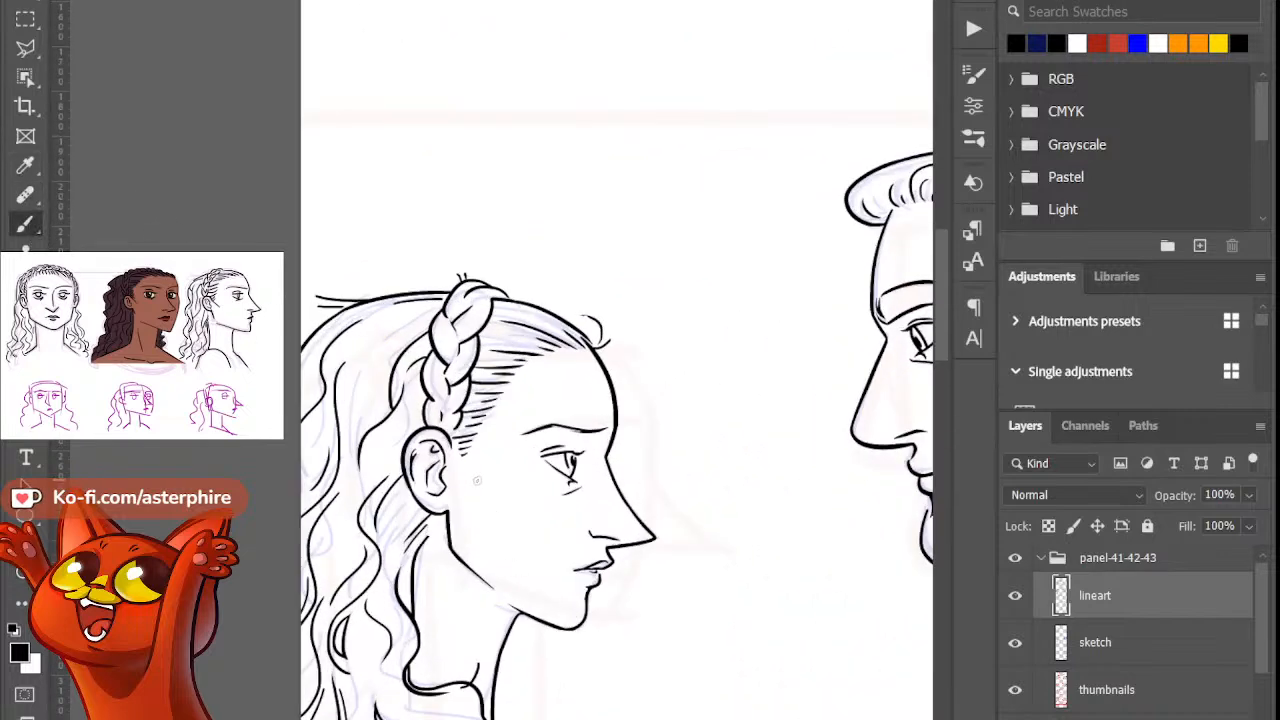
{"action": "left_click_drag", "start_coordinate": [465, 476], "coordinate": [503, 516]}
{"action": "key", "text": "ctrl+z"}
{"action": "left_click_drag", "start_coordinate": [467, 467], "coordinate": [502, 506]}
{"action": "key", "text": "e"}
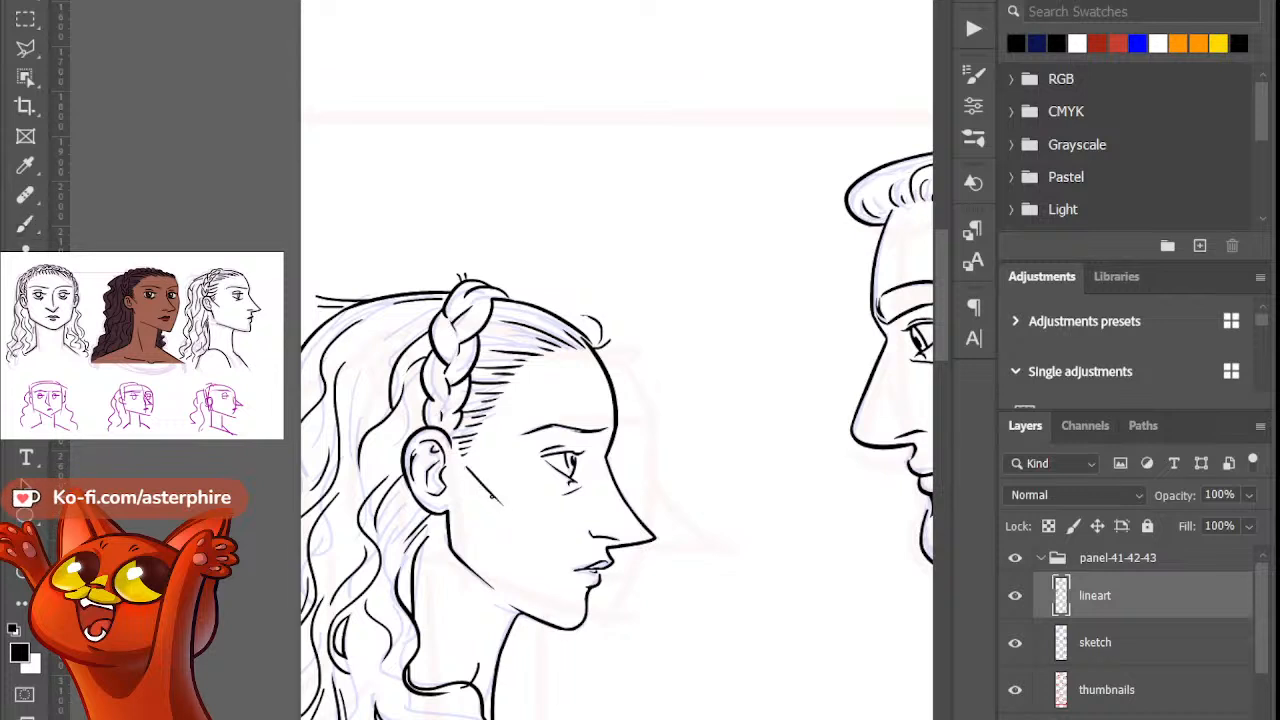
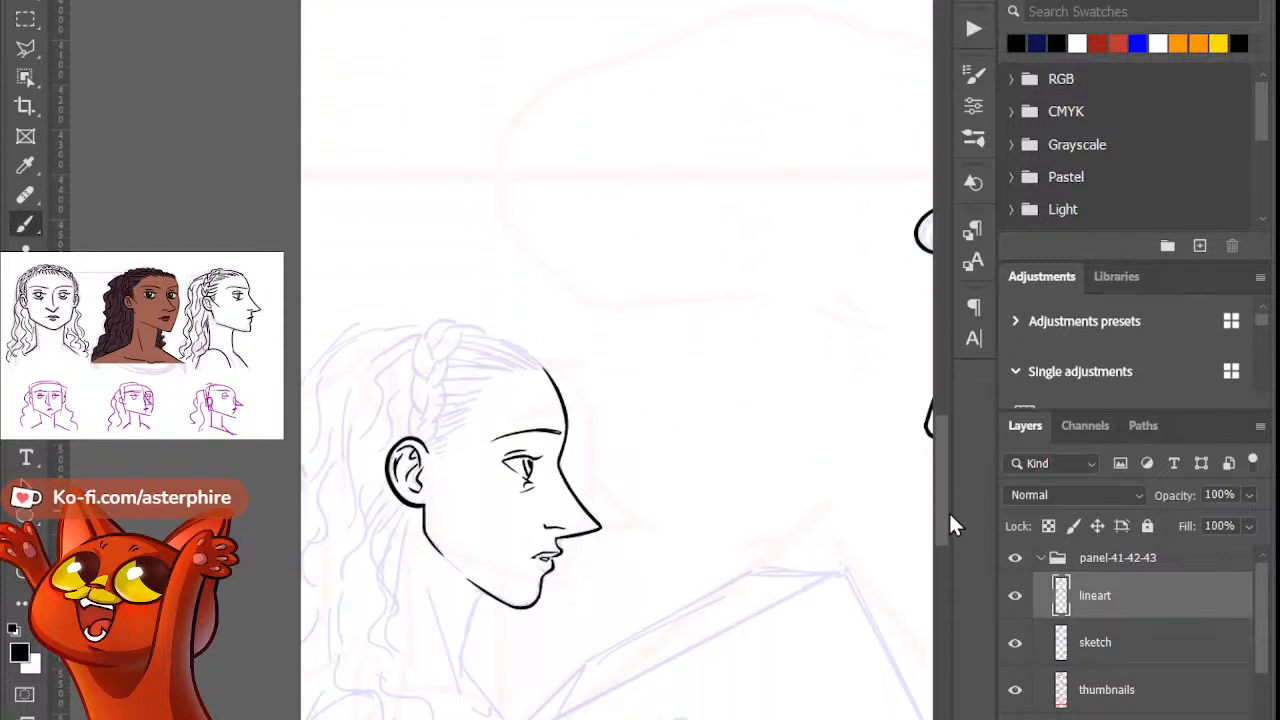
Step: Ink a matching diagonal cheekbone line in front of the ear on the lower panel's woman, tapering its ends
{"action": "left_click_drag", "start_coordinate": [948, 510], "coordinate": [937, 529]}
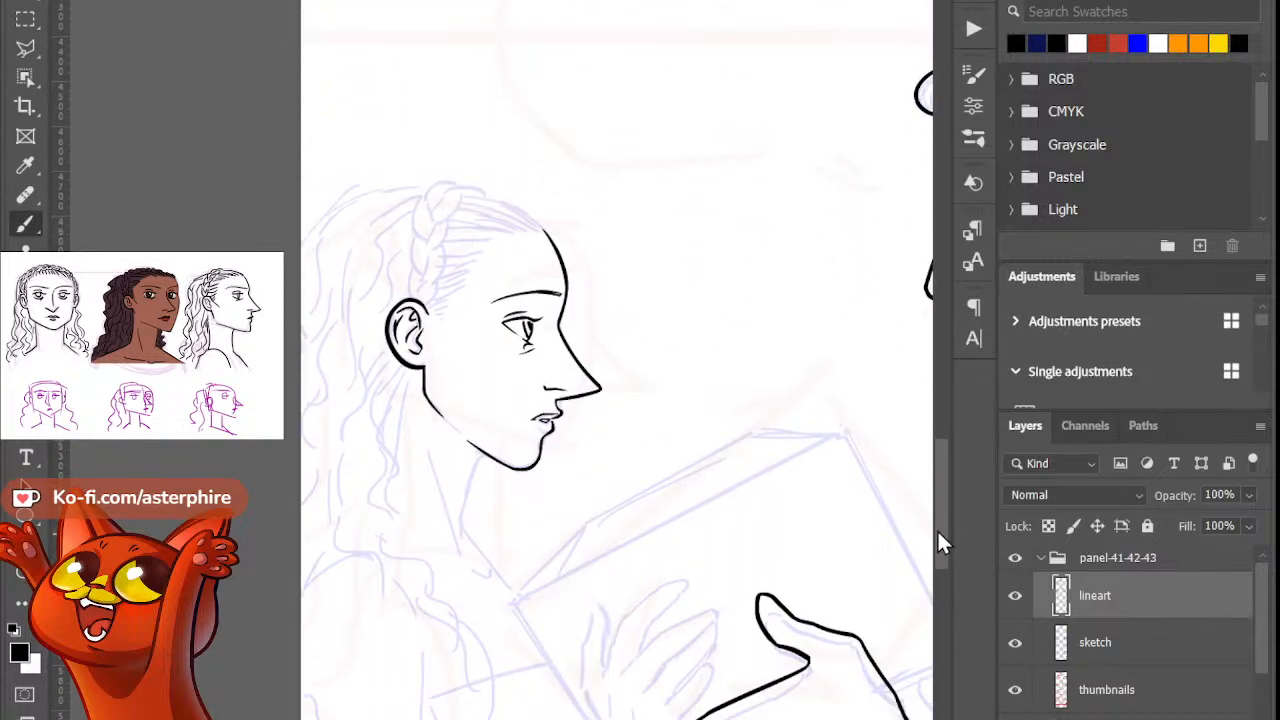
{"action": "left_click", "coordinate": [24, 573]}
{"action": "left_click", "coordinate": [411, 398]}
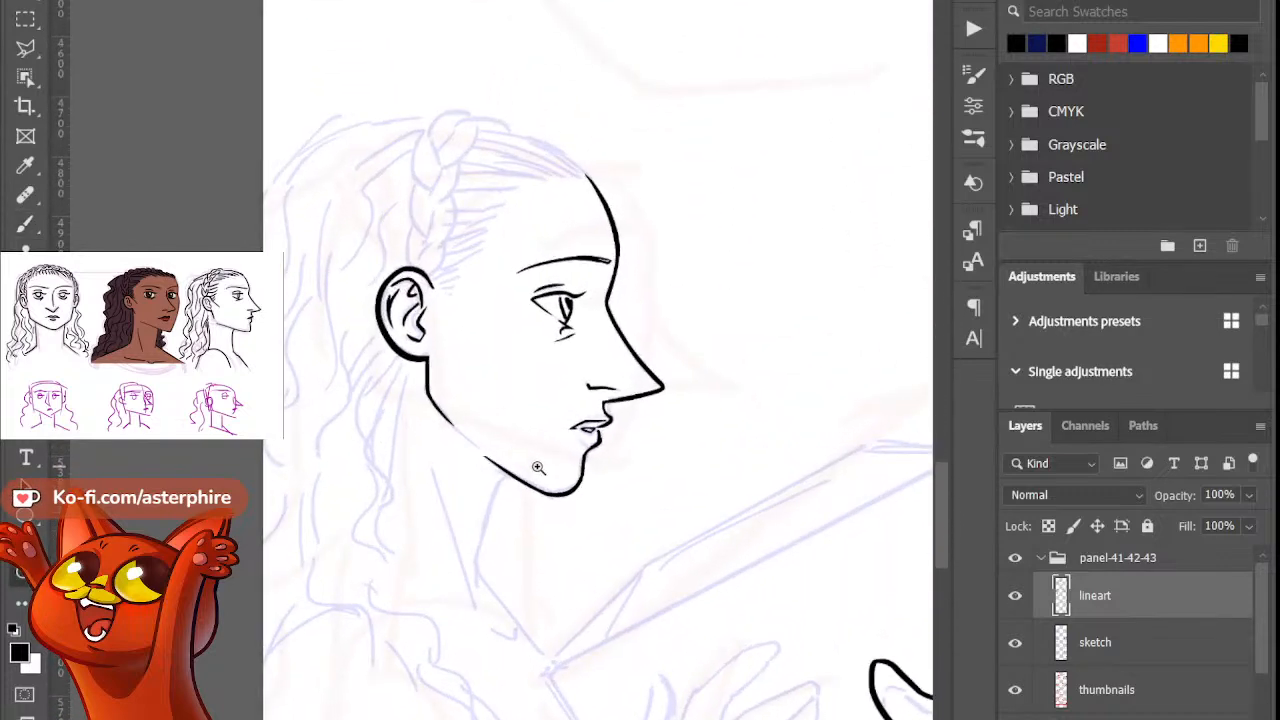
{"action": "left_click", "coordinate": [537, 466]}
{"action": "left_click", "coordinate": [25, 223]}
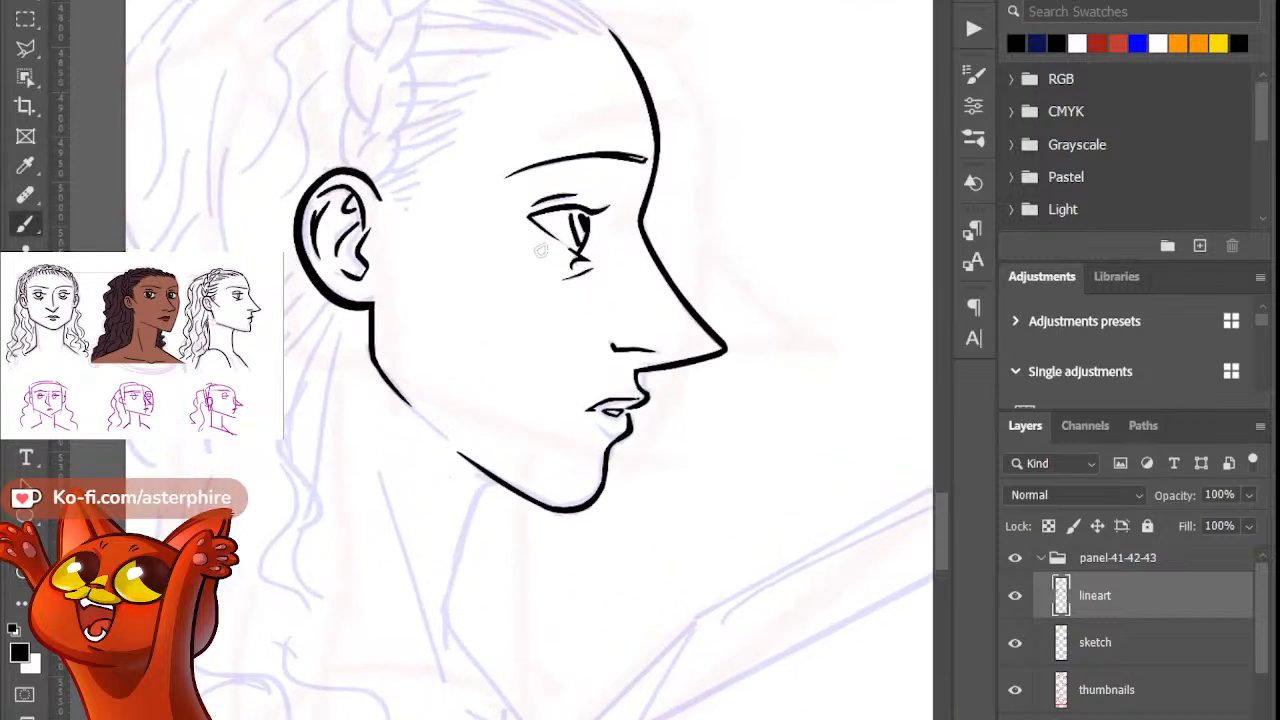
{"action": "left_click_drag", "start_coordinate": [411, 222], "coordinate": [495, 315]}
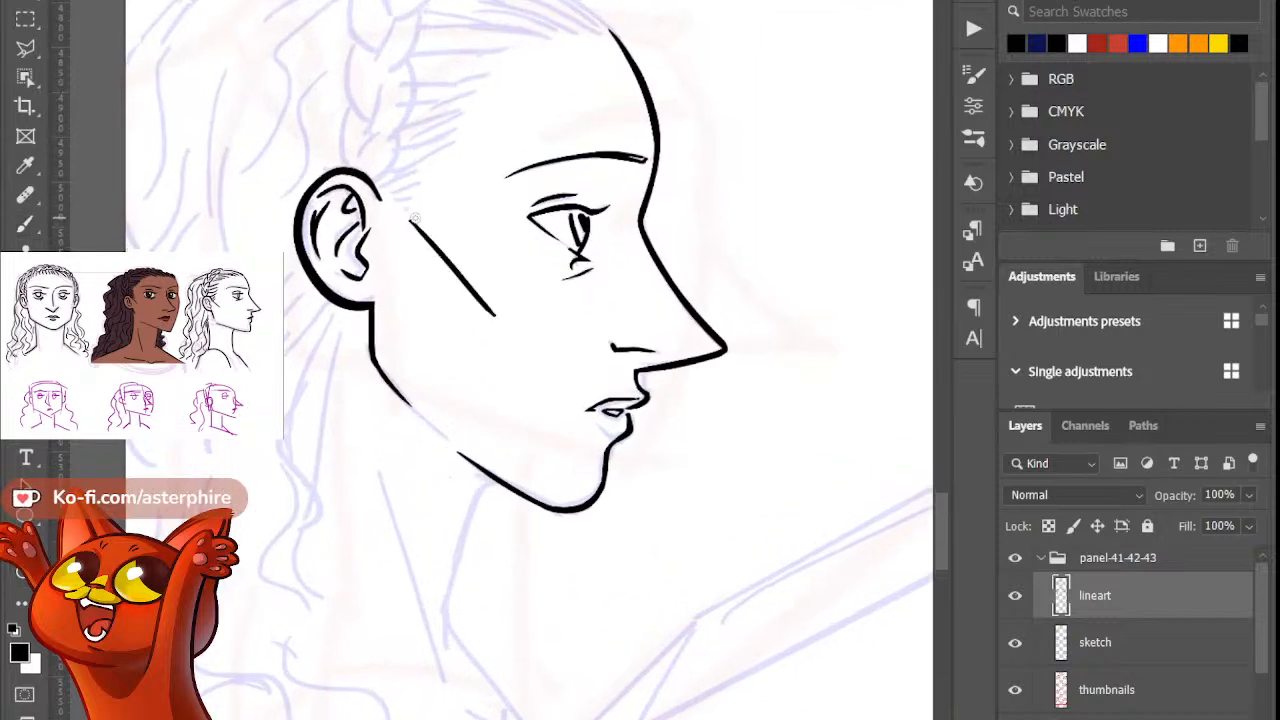
{"action": "left_click_drag", "start_coordinate": [409, 232], "coordinate": [494, 316]}
{"action": "key", "text": "b"}
{"action": "key", "text": "ctrl+z"}
{"action": "key", "text": "e"}
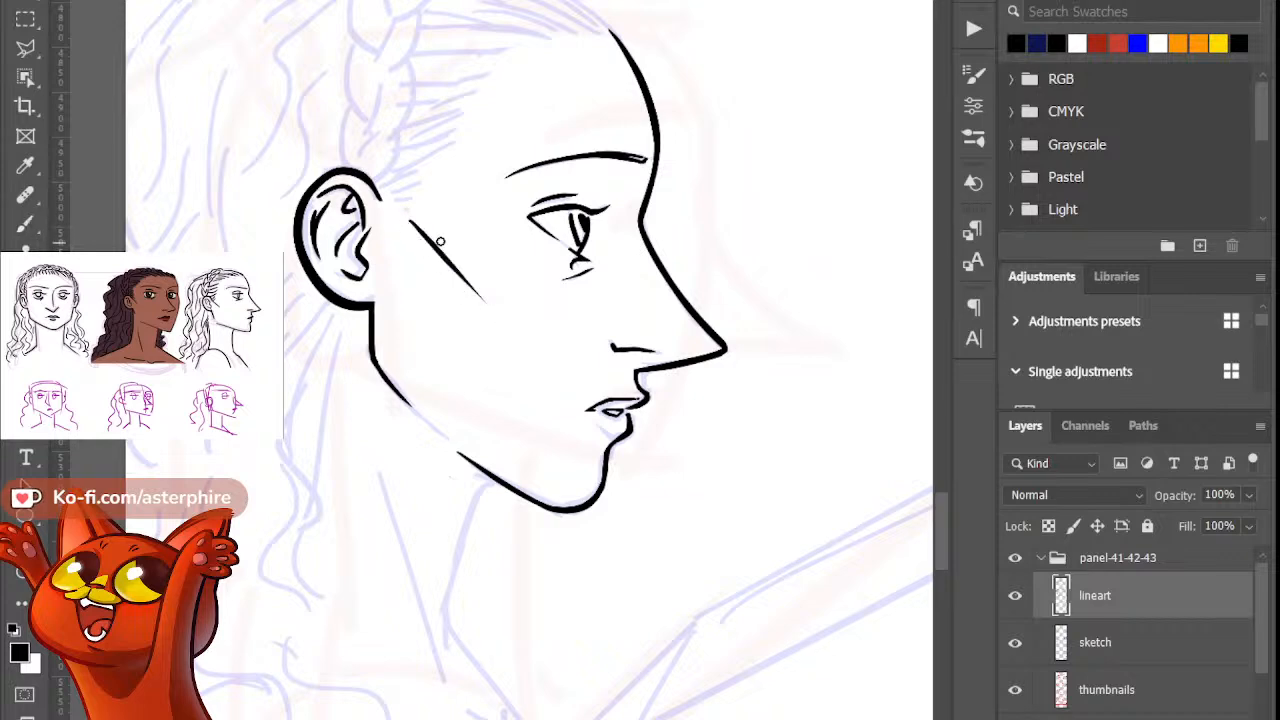
{"action": "left_click_drag", "start_coordinate": [405, 214], "coordinate": [436, 243]}
{"action": "key", "text": "b"}
Step: Ink the curved top contour of the hair from the base of the braid to the forehead
{"action": "scroll", "coordinate": [934, 434], "scroll_direction": "up", "scroll_amount": 5}
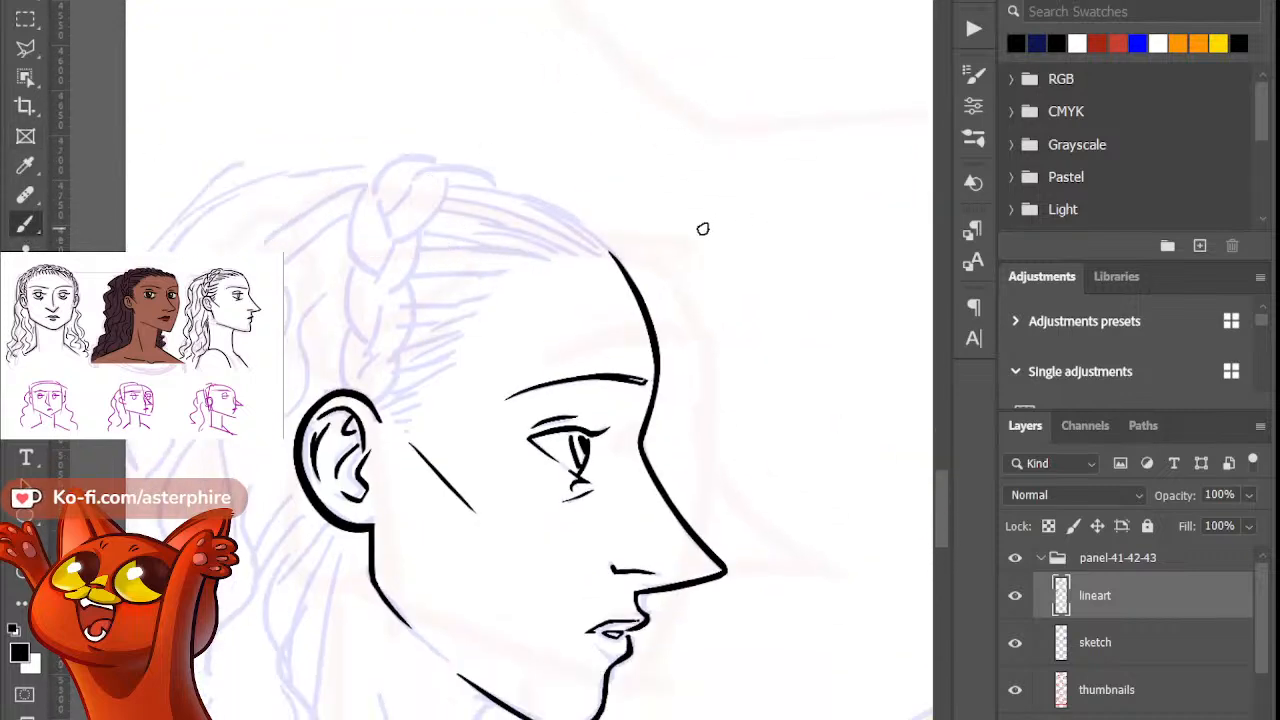
{"action": "mouse_move", "coordinate": [945, 503]}
{"action": "left_mouse_down"}
{"action": "mouse_move", "coordinate": [938, 309]}
{"action": "mouse_move", "coordinate": [914, 560]}
{"action": "mouse_move", "coordinate": [894, 528]}
{"action": "mouse_move", "coordinate": [894, 486]}
{"action": "left_mouse_up"}
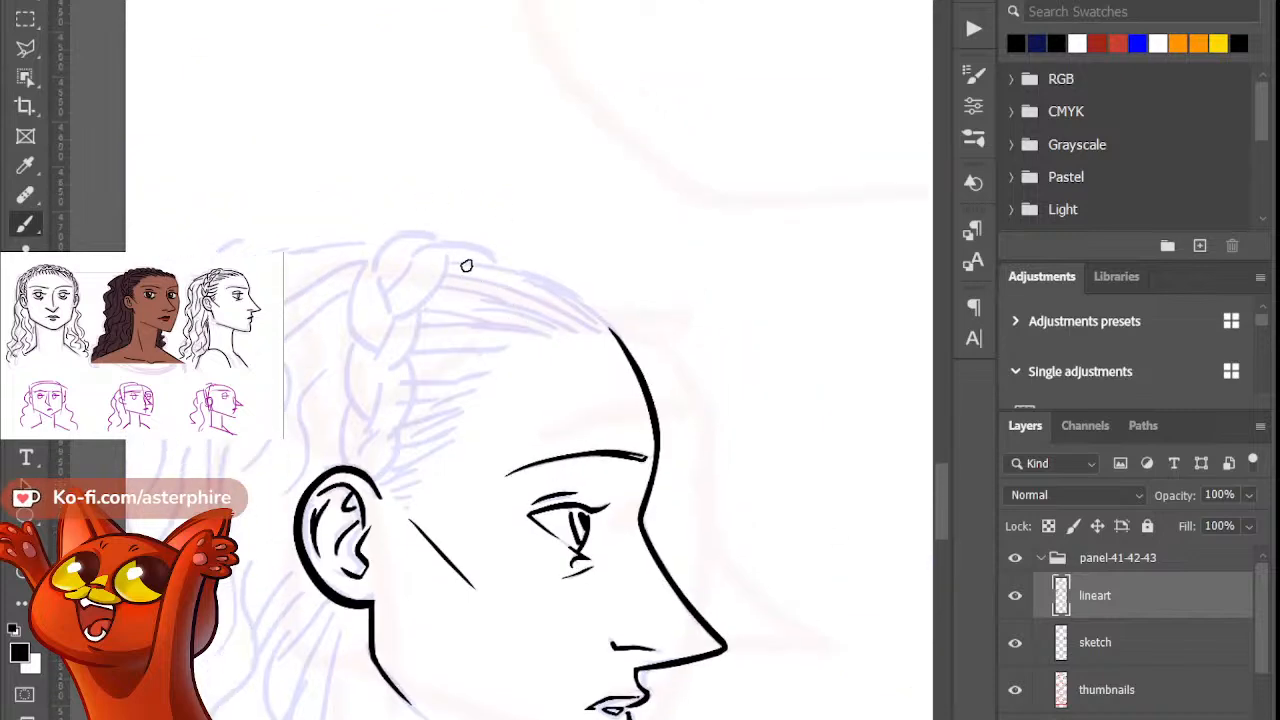
{"action": "left_click_drag", "start_coordinate": [452, 262], "coordinate": [627, 350]}
{"action": "key", "text": "ctrl+z"}
{"action": "left_click_drag", "start_coordinate": [449, 259], "coordinate": [622, 346]}
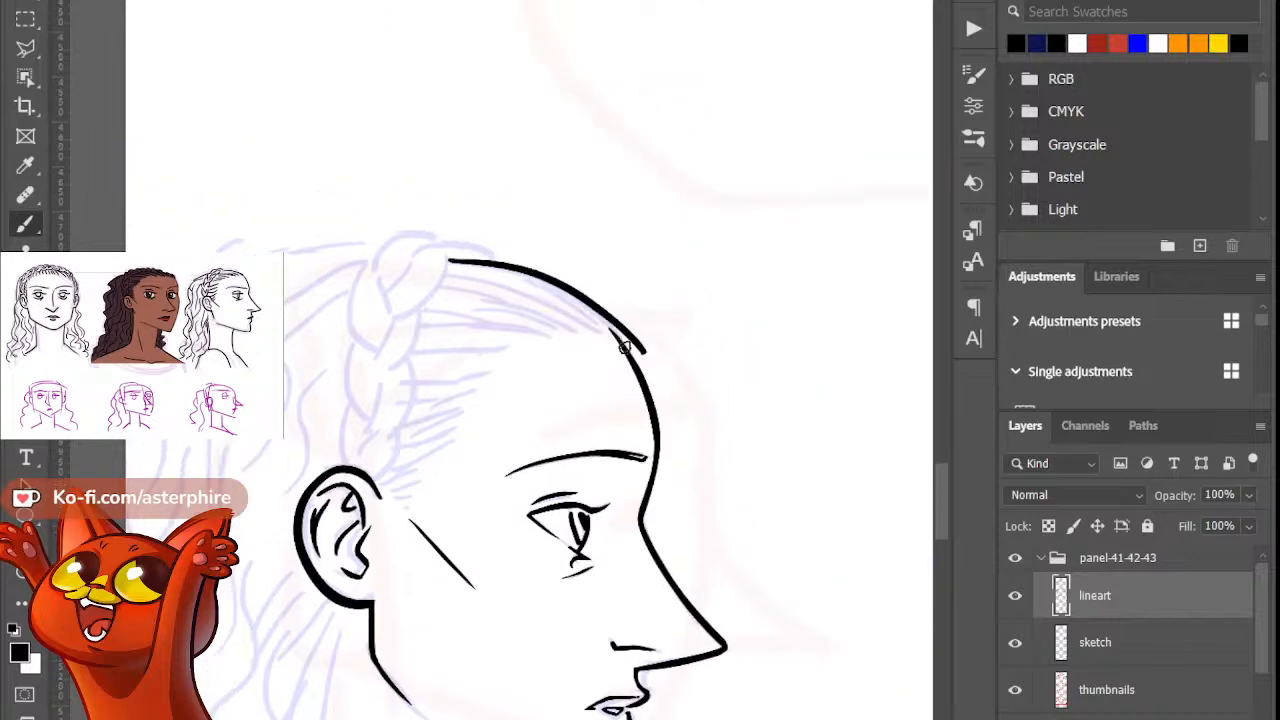
{"action": "key", "text": "ctrl+z"}
{"action": "left_click_drag", "start_coordinate": [451, 255], "coordinate": [611, 338]}
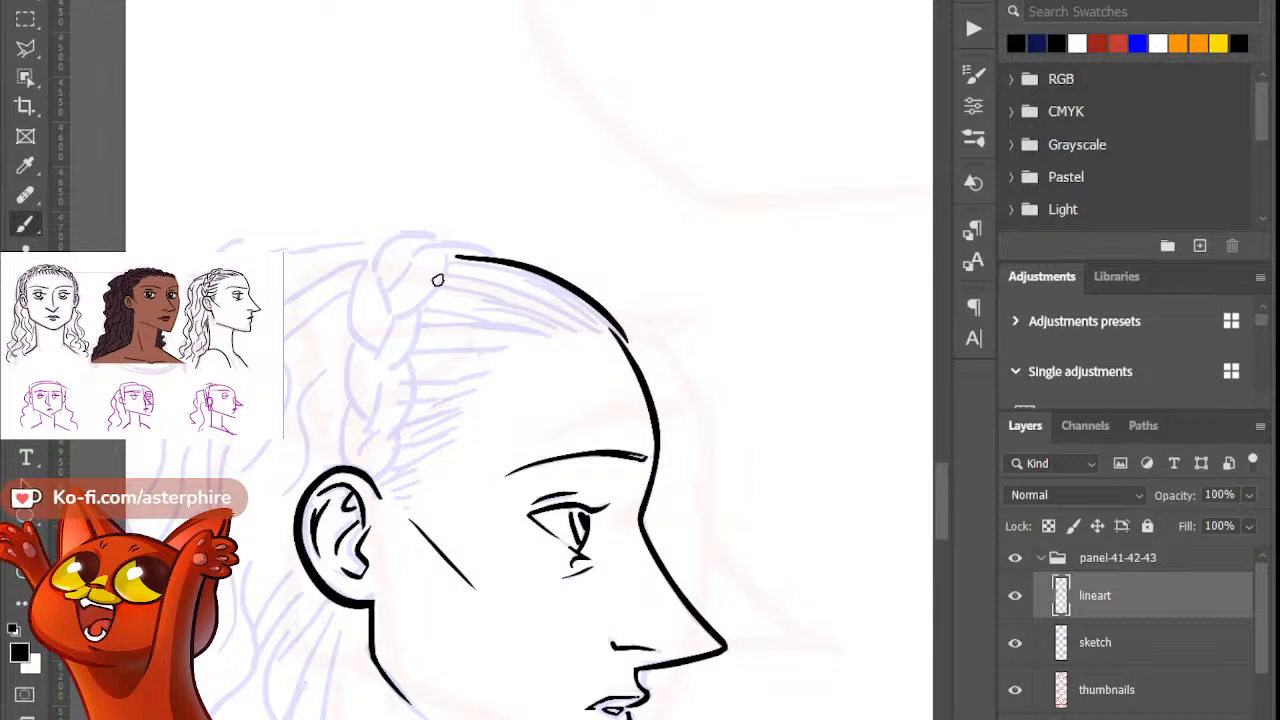
Step: Ink tapered hair strands sweeping back from the upper hairline toward the braid
{"action": "key", "text": "b"}
{"action": "left_click_drag", "start_coordinate": [480, 279], "coordinate": [597, 332]}
{"action": "key", "text": "ctrl+z"}
{"action": "key", "text": "e"}
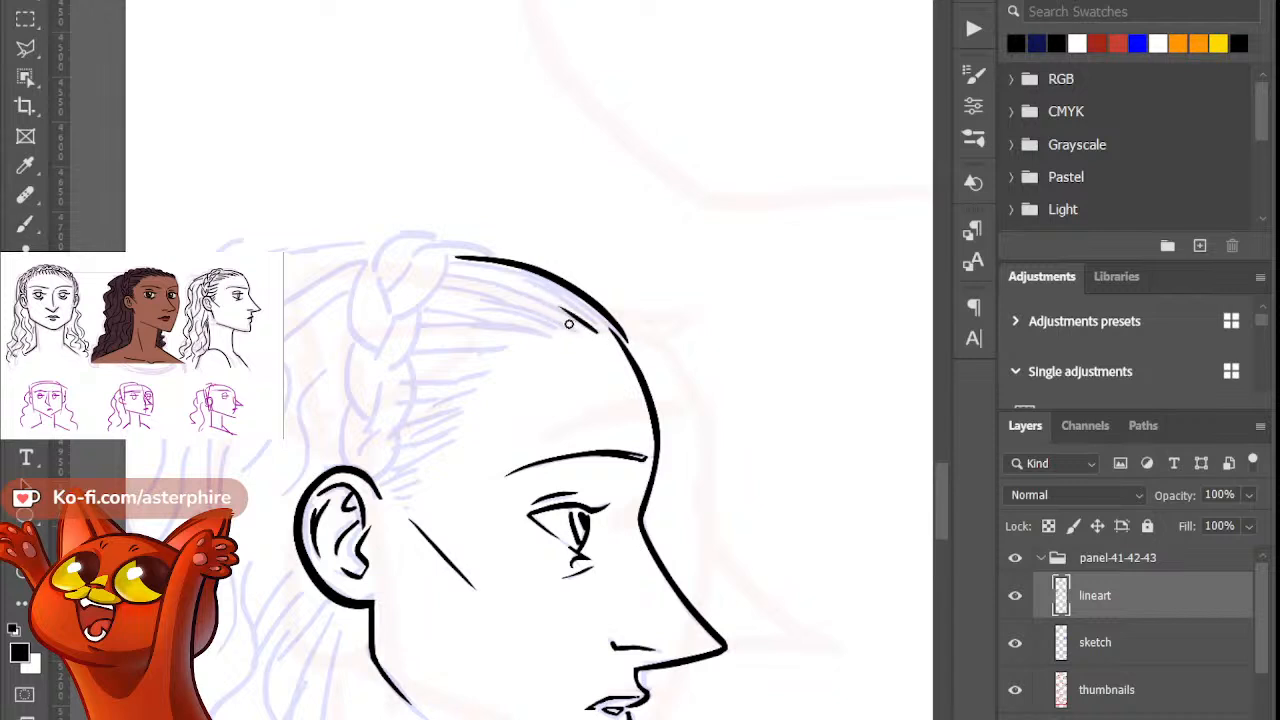
{"action": "key", "text": "b"}
{"action": "left_click_drag", "start_coordinate": [443, 286], "coordinate": [571, 334]}
{"action": "key", "text": "ctrl+z"}
{"action": "left_click_drag", "start_coordinate": [451, 290], "coordinate": [585, 338]}
{"action": "key", "text": "e"}
Step: Add shorter tapered strands beneath them, running from the temple hairline back toward the braid
{"action": "key", "text": "b"}
{"action": "left_click_drag", "start_coordinate": [426, 317], "coordinate": [555, 335]}
{"action": "key", "text": "e"}
{"action": "mouse_move", "coordinate": [428, 318]}
{"action": "left_mouse_down"}
{"action": "mouse_move", "coordinate": [487, 320]}
{"action": "mouse_move", "coordinate": [455, 311]}
{"action": "mouse_move", "coordinate": [469, 313]}
{"action": "mouse_move", "coordinate": [525, 323]}
{"action": "mouse_move", "coordinate": [456, 312]}
{"action": "mouse_move", "coordinate": [531, 329]}
{"action": "mouse_move", "coordinate": [443, 318]}
{"action": "mouse_move", "coordinate": [564, 340]}
{"action": "left_mouse_up"}
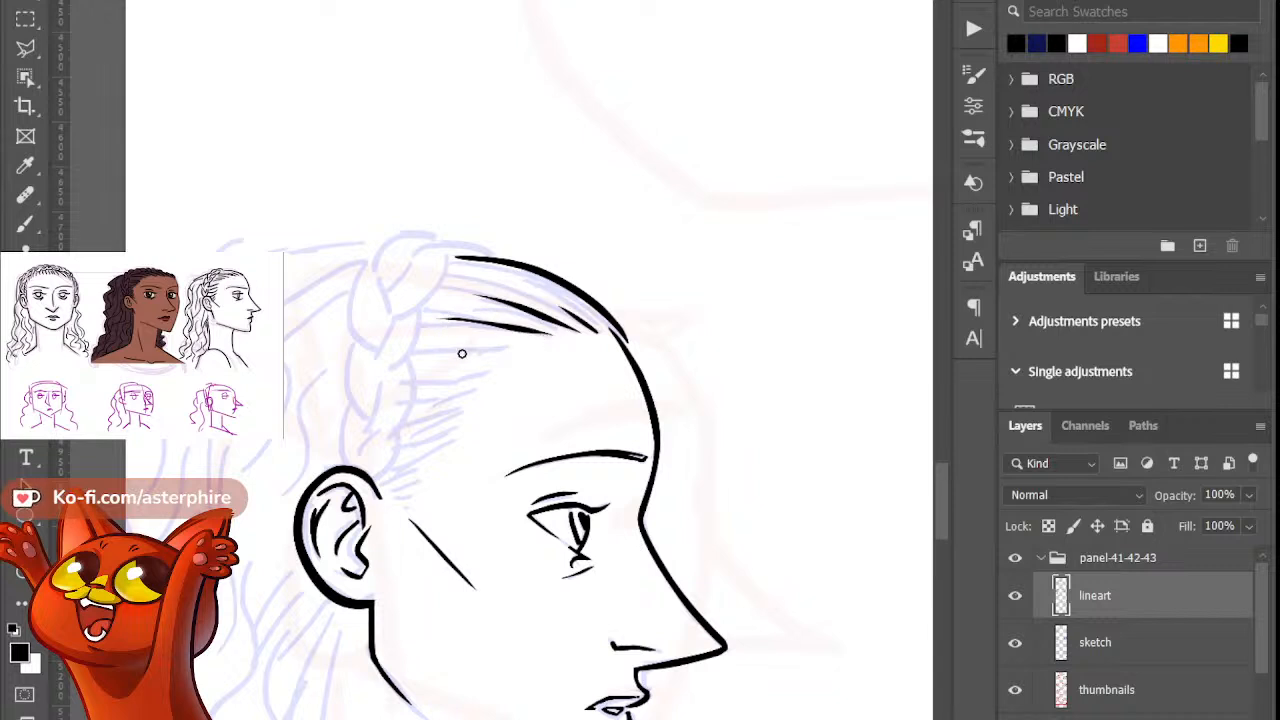
{"action": "key", "text": "b"}
{"action": "mouse_move", "coordinate": [477, 339]}
{"action": "left_mouse_down"}
{"action": "mouse_move", "coordinate": [522, 342]}
{"action": "mouse_move", "coordinate": [385, 350]}
{"action": "mouse_move", "coordinate": [469, 365]}
{"action": "left_mouse_up"}
{"action": "key", "text": "e"}
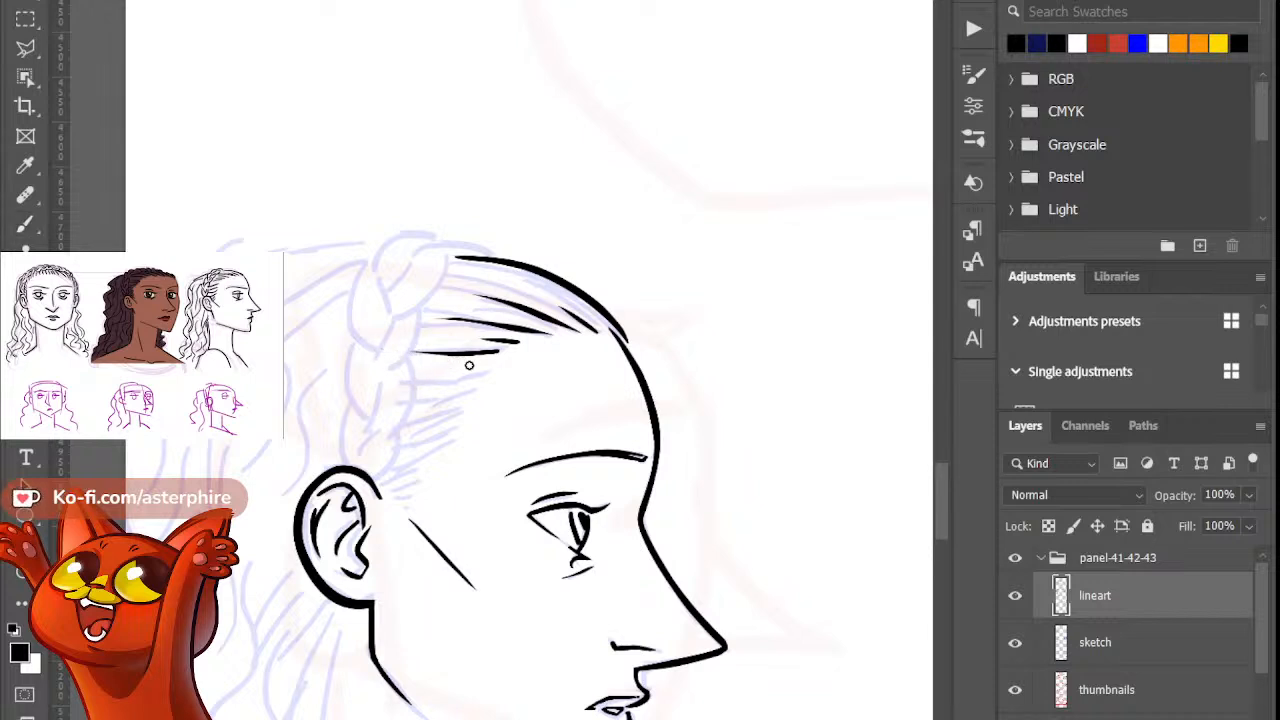
{"action": "key", "text": "b"}
{"action": "left_click_drag", "start_coordinate": [638, 135], "coordinate": [674, 278]}
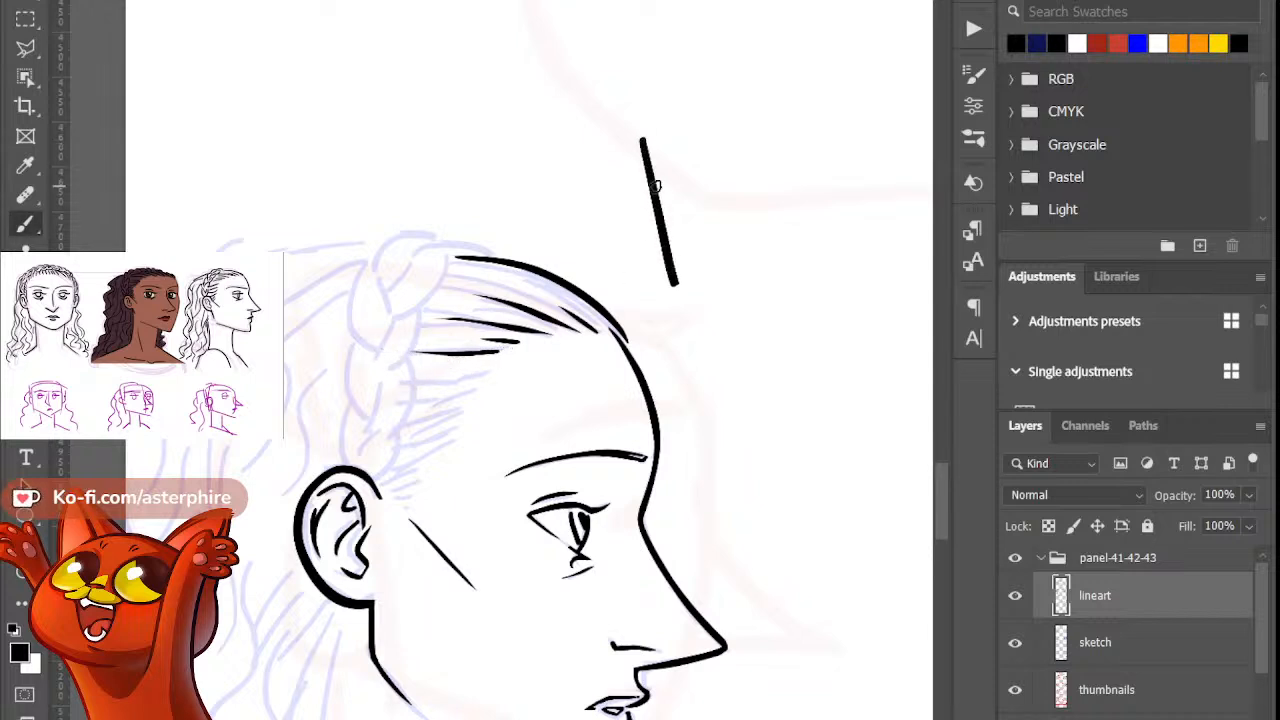
{"action": "key", "text": "ctrl+z"}
{"action": "left_click_drag", "start_coordinate": [633, 121], "coordinate": [688, 252]}
{"action": "key", "text": "ctrl+z"}
{"action": "left_click_drag", "start_coordinate": [606, 108], "coordinate": [662, 250]}
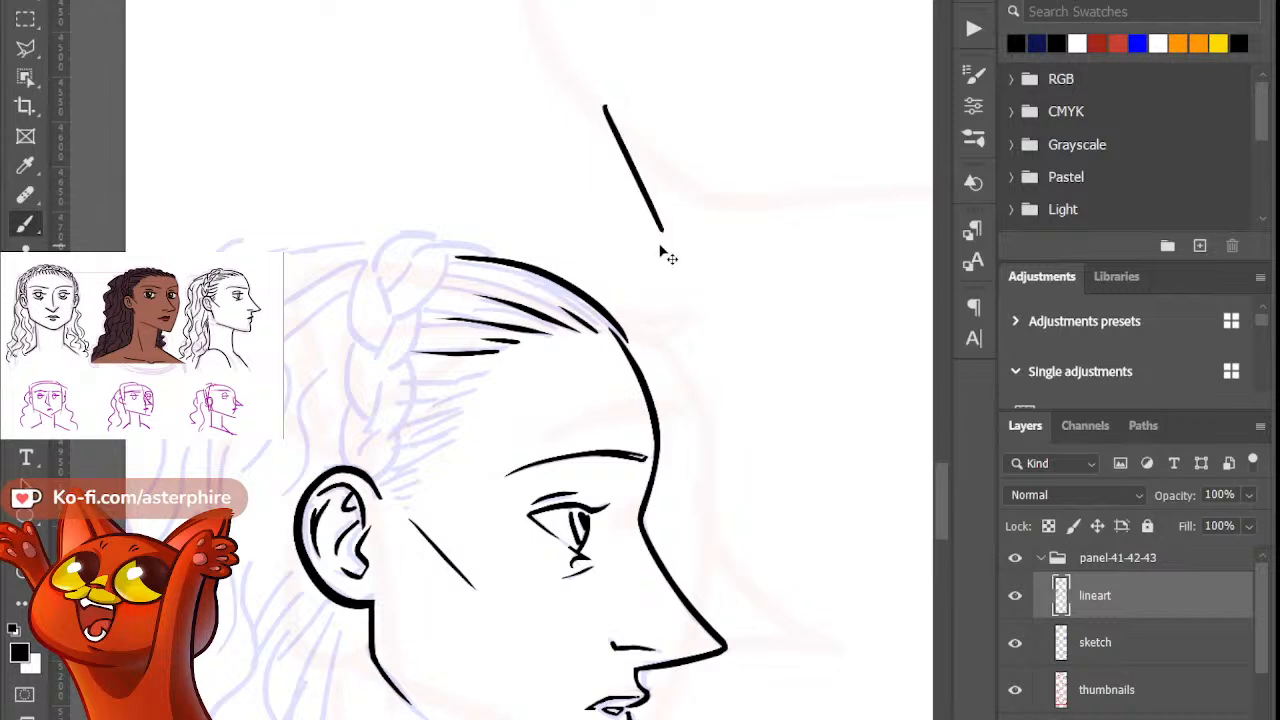
{"action": "key", "text": "ctrl+z"}
Step: Ink a further row of short tapered strands along the temple hairline of the lower panel's woman, continuing toward the ear
{"action": "key", "text": "r"}
{"action": "left_click_drag", "start_coordinate": [543, 426], "coordinate": [539, 343]}
{"action": "left_click_drag", "start_coordinate": [481, 397], "coordinate": [471, 452]}
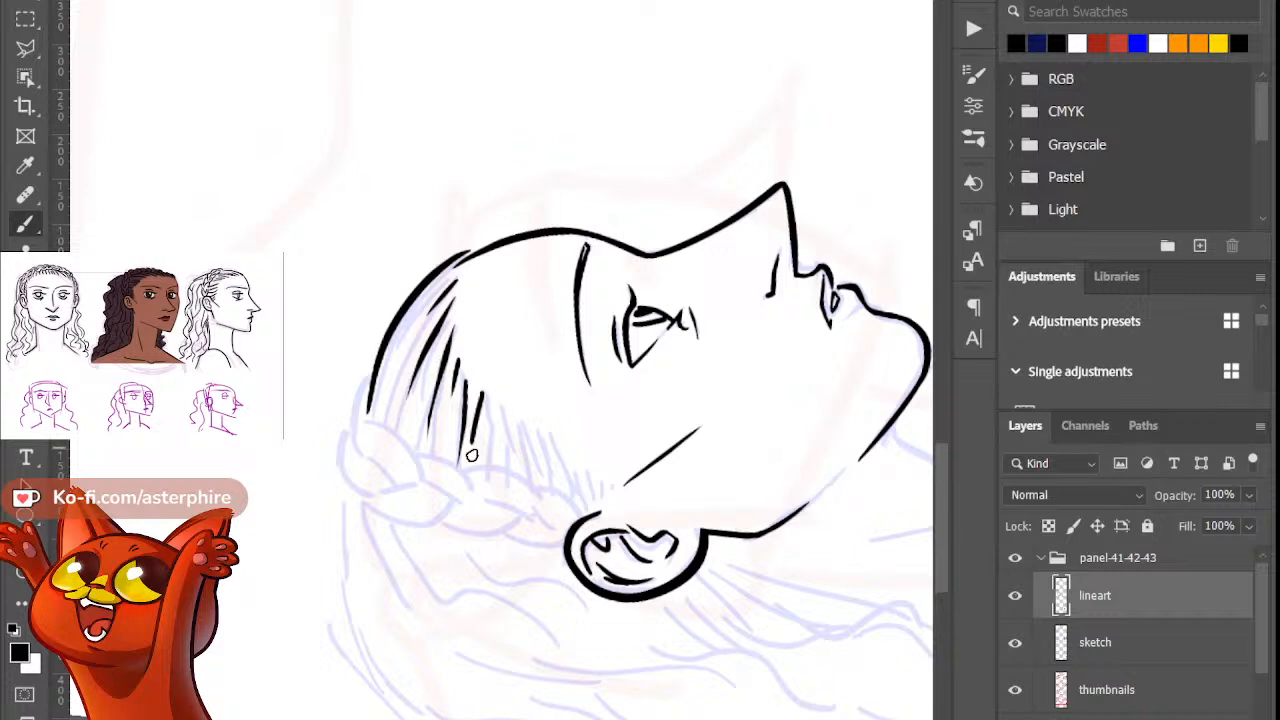
{"action": "key", "text": "ctrl+z"}
{"action": "left_click_drag", "start_coordinate": [480, 398], "coordinate": [474, 459]}
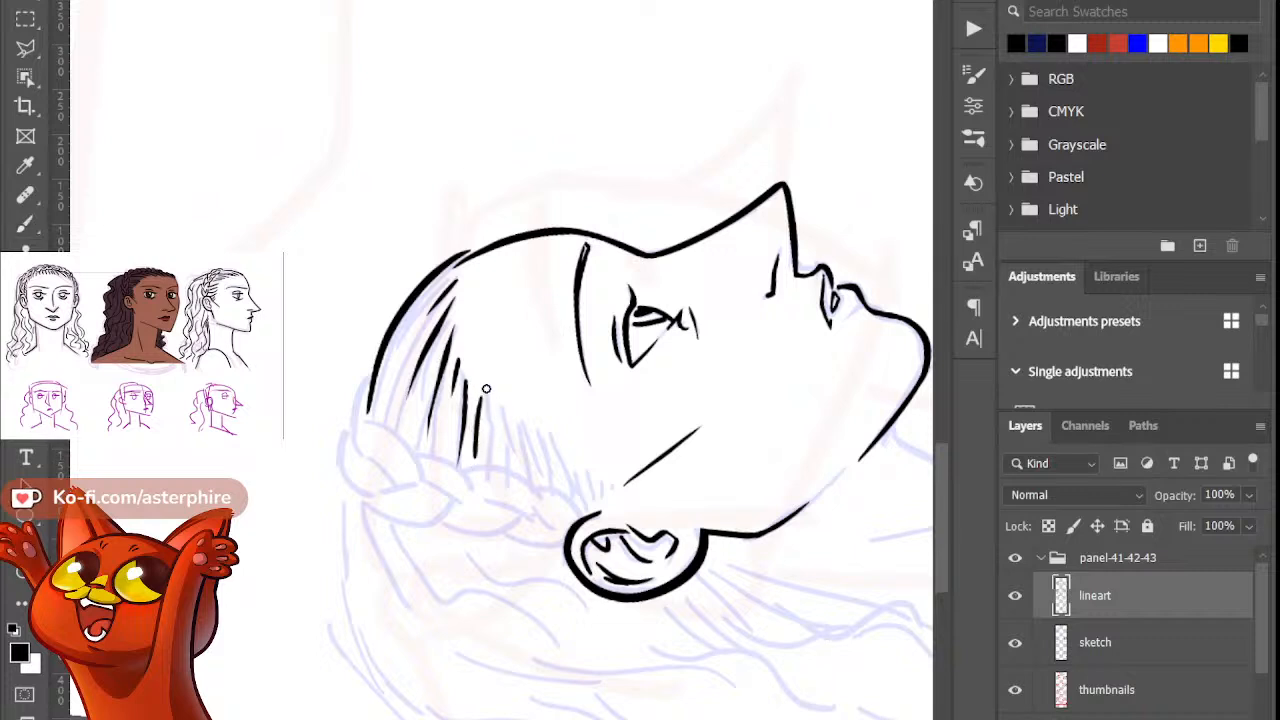
{"action": "left_click_drag", "start_coordinate": [490, 410], "coordinate": [489, 476]}
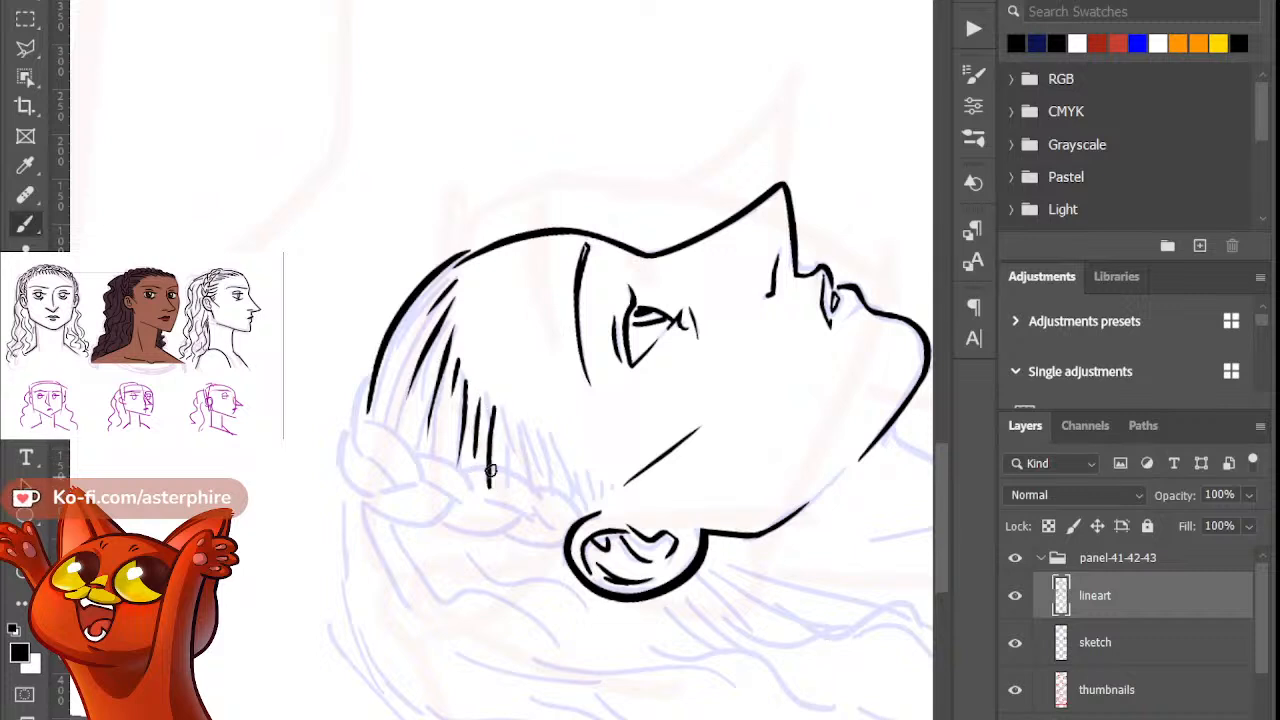
{"action": "key", "text": "b"}
{"action": "mouse_move", "coordinate": [507, 424]}
{"action": "left_mouse_down"}
{"action": "mouse_move", "coordinate": [506, 480]}
{"action": "mouse_move", "coordinate": [521, 470]}
{"action": "mouse_move", "coordinate": [537, 518]}
{"action": "mouse_move", "coordinate": [443, 418]}
{"action": "mouse_move", "coordinate": [458, 437]}
{"action": "left_mouse_up"}
{"action": "key", "text": "ctrl+z"}
{"action": "key", "text": "r"}
{"action": "key", "text": "b"}
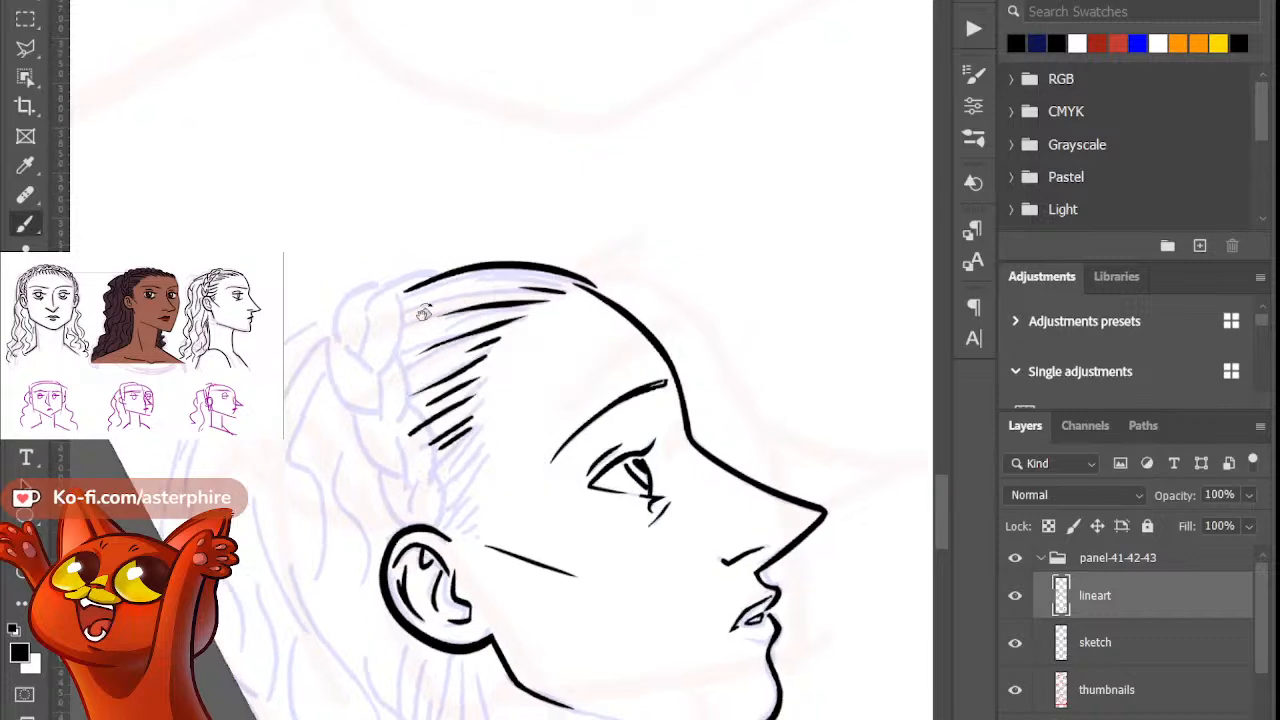
{"action": "key", "text": "r"}
{"action": "key", "text": "Escape"}
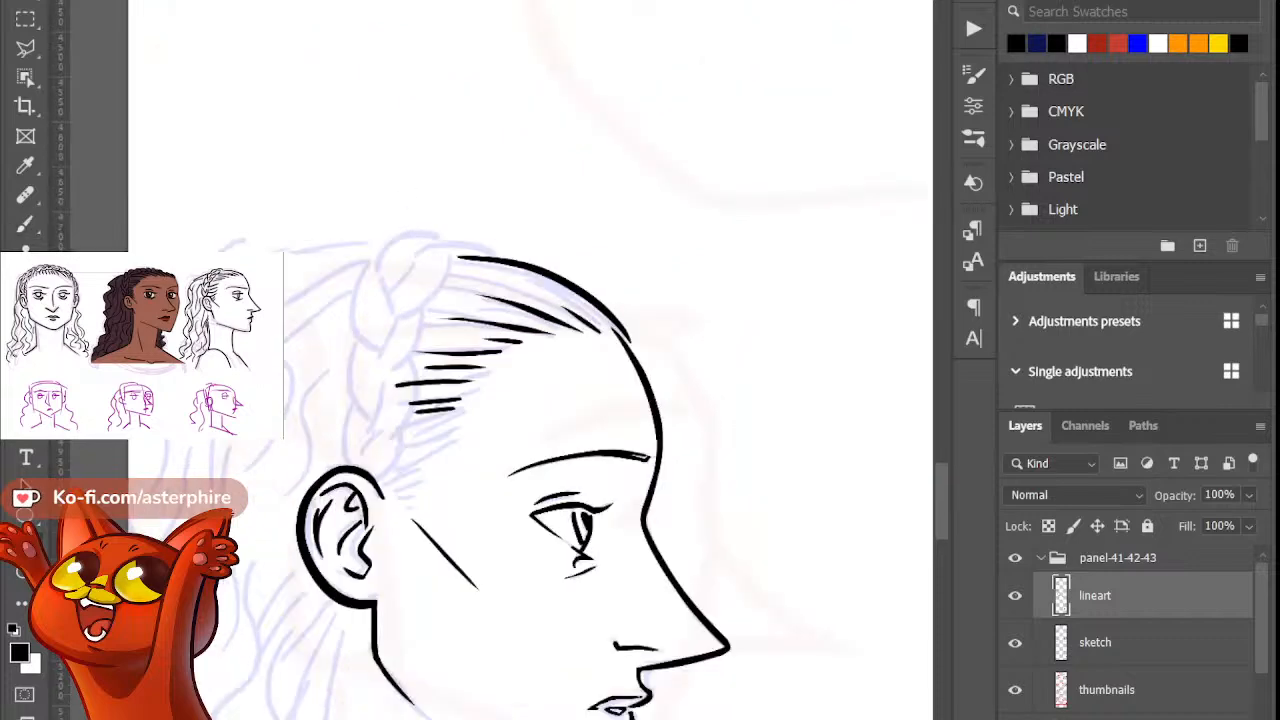
Step: Fill the rest of the temple hairline with short slanted strands, ending in tiny strokes just above the ear
{"action": "mouse_move", "coordinate": [939, 472]}
{"action": "left_mouse_down"}
{"action": "mouse_move", "coordinate": [939, 503]}
{"action": "mouse_move", "coordinate": [940, 486]}
{"action": "left_mouse_up"}
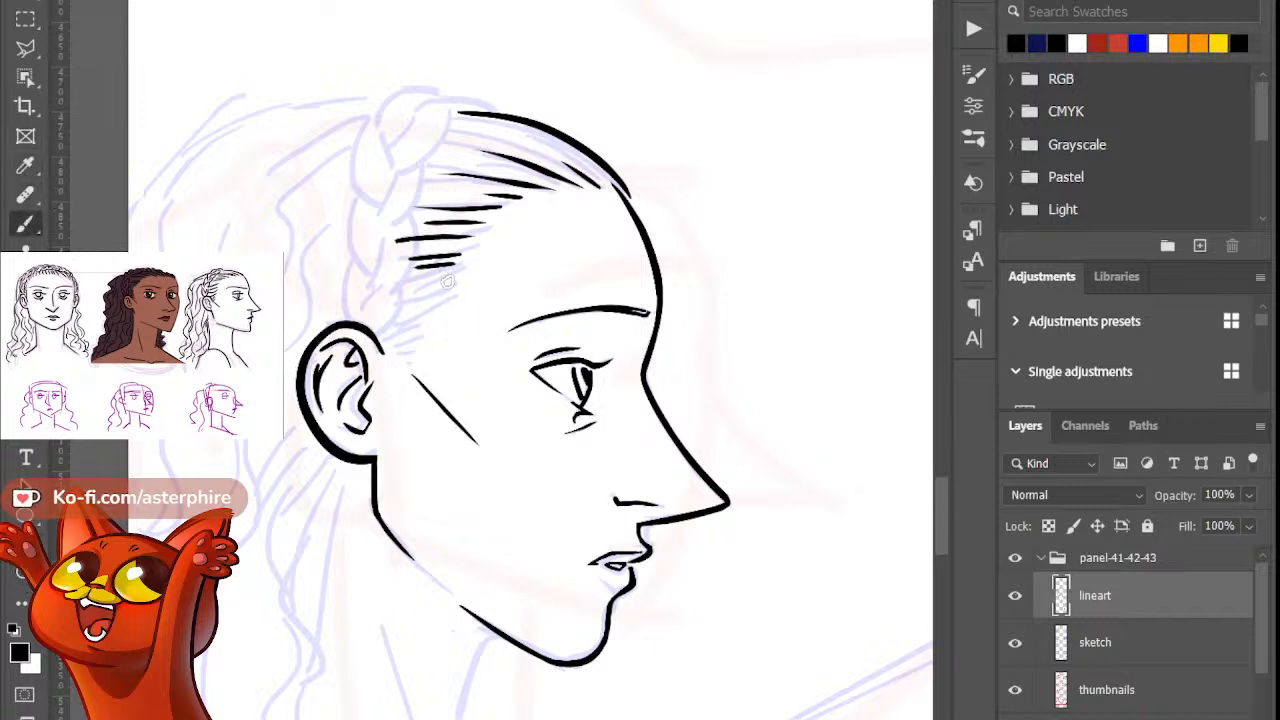
{"action": "mouse_move", "coordinate": [456, 278]}
{"action": "left_mouse_down"}
{"action": "mouse_move", "coordinate": [388, 295]}
{"action": "mouse_move", "coordinate": [398, 305]}
{"action": "mouse_move", "coordinate": [386, 332]}
{"action": "left_mouse_up"}
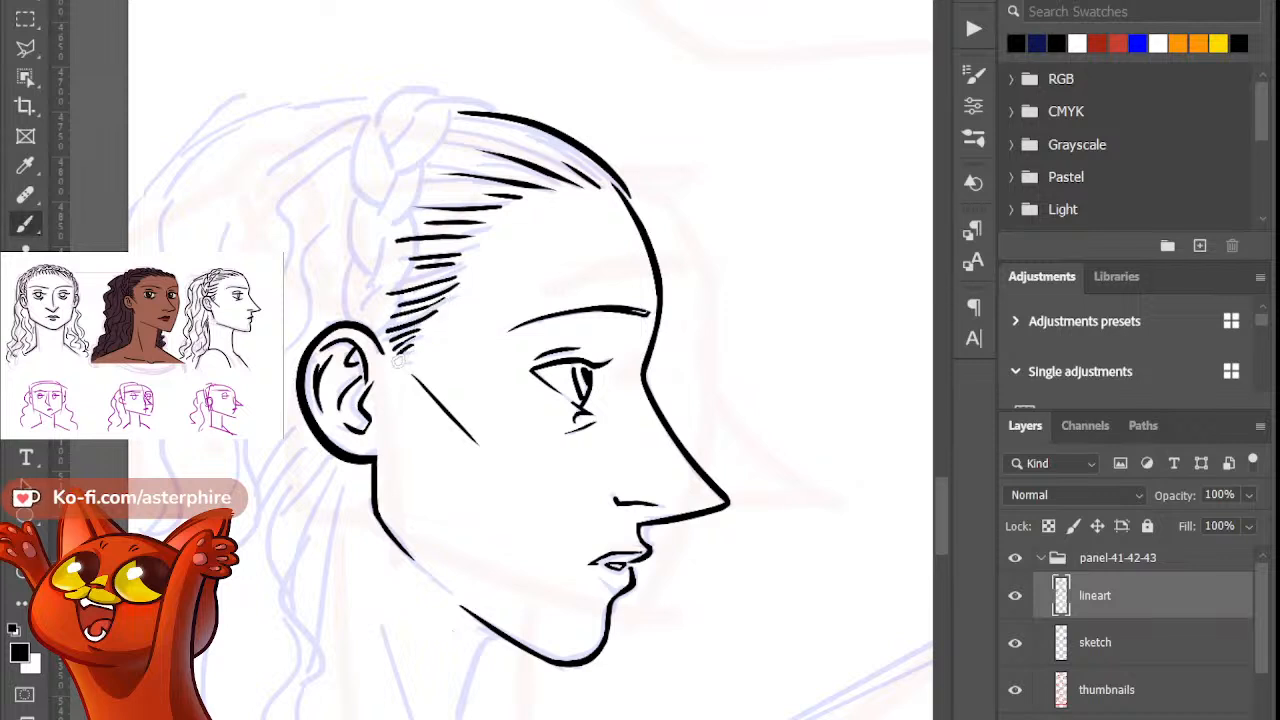
{"action": "key", "text": "ctrl+z"}
{"action": "key", "text": "ctrl+z"}
{"action": "key", "text": "e"}
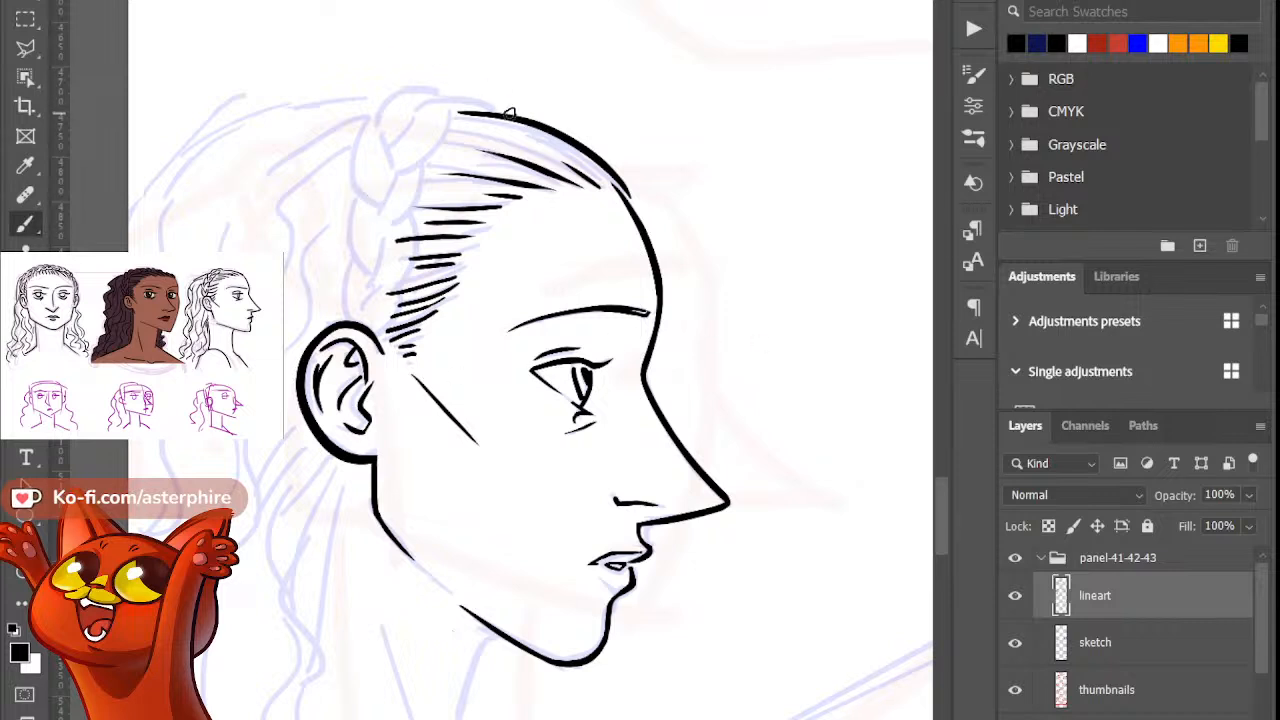
Step: Ink the rounded outer contours of the braid's upper segments on top of the head
{"action": "mouse_move", "coordinate": [510, 112]}
{"action": "left_mouse_down"}
{"action": "mouse_move", "coordinate": [453, 118]}
{"action": "mouse_move", "coordinate": [425, 103]}
{"action": "mouse_move", "coordinate": [384, 132]}
{"action": "mouse_move", "coordinate": [378, 194]}
{"action": "left_mouse_up"}
{"action": "key", "text": "ctrl+z"}
{"action": "key", "text": "ctrl+z"}
{"action": "left_click_drag", "start_coordinate": [383, 118], "coordinate": [378, 205]}
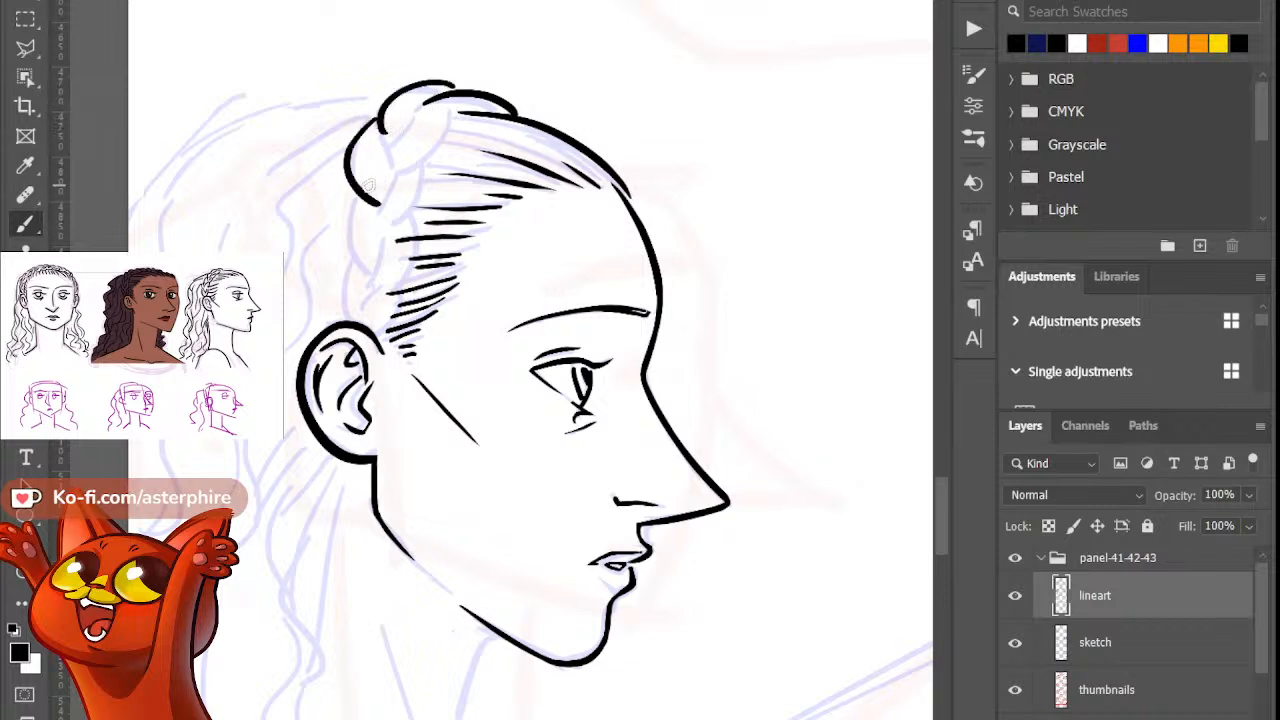
Step: Ink the short crossing lines inside the braid's topmost segments
{"action": "left_click_drag", "start_coordinate": [393, 121], "coordinate": [382, 168]}
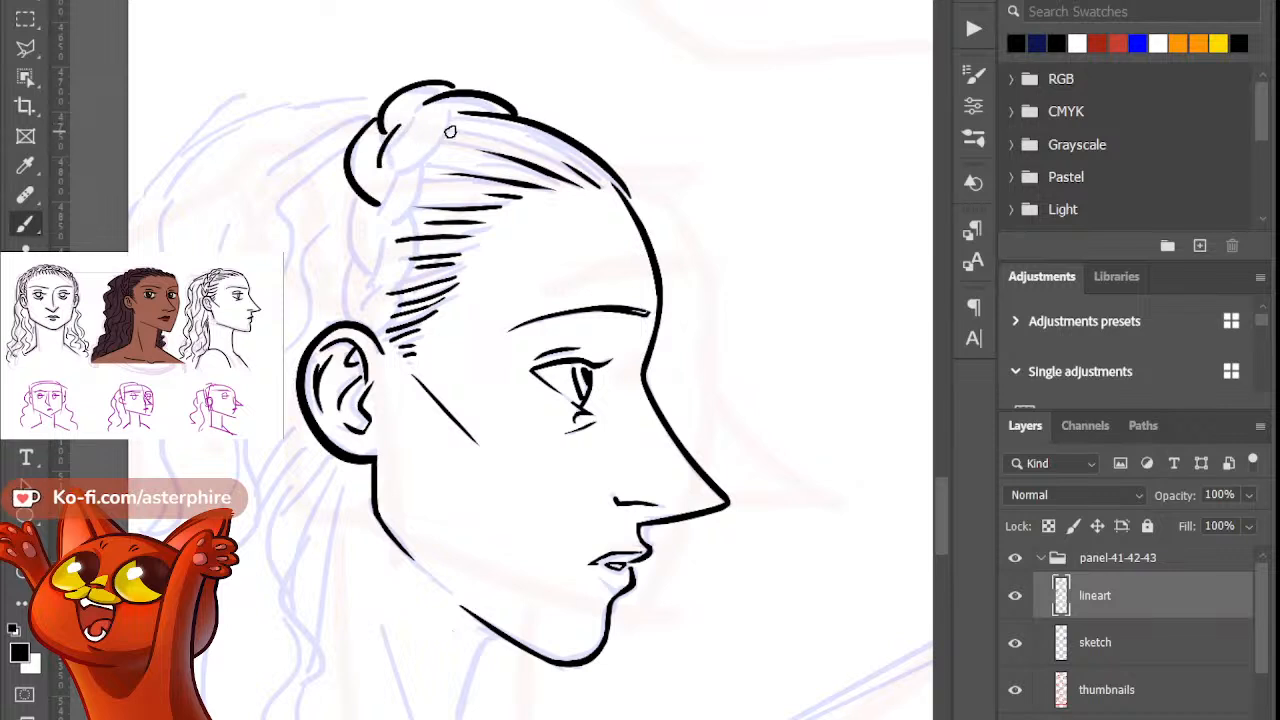
{"action": "key", "text": "ctrl+z"}
{"action": "mouse_move", "coordinate": [420, 97]}
{"action": "left_mouse_down"}
{"action": "mouse_move", "coordinate": [426, 120]}
{"action": "mouse_move", "coordinate": [400, 141]}
{"action": "left_mouse_up"}
{"action": "left_click_drag", "start_coordinate": [462, 111], "coordinate": [400, 182]}
{"action": "key", "text": "ctrl+z"}
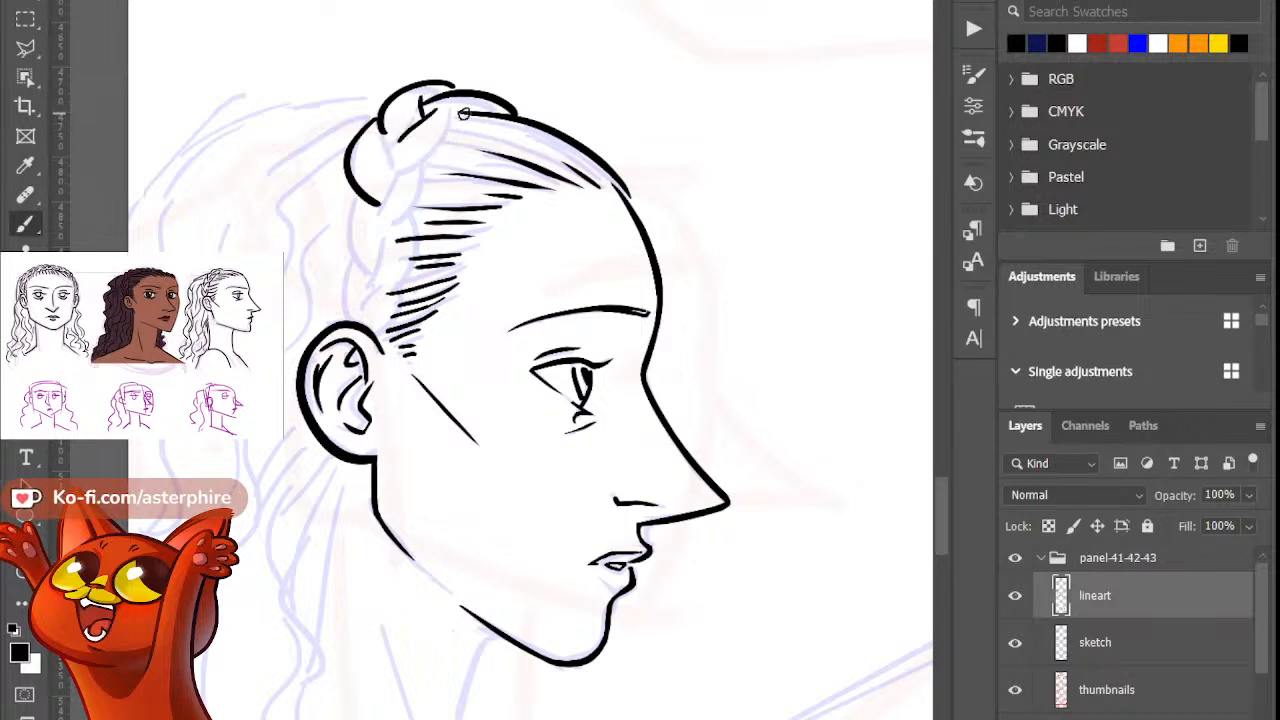
Step: Ink the overlapping line running from the start of the top hair contour down into the braid
{"action": "key", "text": "e"}
{"action": "key", "text": "b"}
{"action": "left_click_drag", "start_coordinate": [462, 112], "coordinate": [406, 166]}
{"action": "key", "text": "ctrl+z"}
{"action": "mouse_move", "coordinate": [462, 112]}
{"action": "left_mouse_down"}
{"action": "mouse_move", "coordinate": [400, 158]}
{"action": "mouse_move", "coordinate": [410, 162]}
{"action": "left_mouse_up"}
{"action": "key", "text": "ctrl+z"}
{"action": "key", "text": "e"}
{"action": "key", "text": "b"}
Step: Ink the braid's next segment down, with its rounded rear contour and crossing lines, and clean up the overlaps
{"action": "key", "text": "e"}
{"action": "mouse_move", "coordinate": [398, 142]}
{"action": "left_mouse_down"}
{"action": "mouse_move", "coordinate": [407, 135]}
{"action": "mouse_move", "coordinate": [394, 166]}
{"action": "mouse_move", "coordinate": [406, 186]}
{"action": "mouse_move", "coordinate": [402, 172]}
{"action": "mouse_move", "coordinate": [437, 170]}
{"action": "mouse_move", "coordinate": [403, 216]}
{"action": "mouse_move", "coordinate": [368, 226]}
{"action": "mouse_move", "coordinate": [362, 264]}
{"action": "left_mouse_up"}
{"action": "key", "text": "b"}
{"action": "key", "text": "e"}
{"action": "key", "text": "b"}
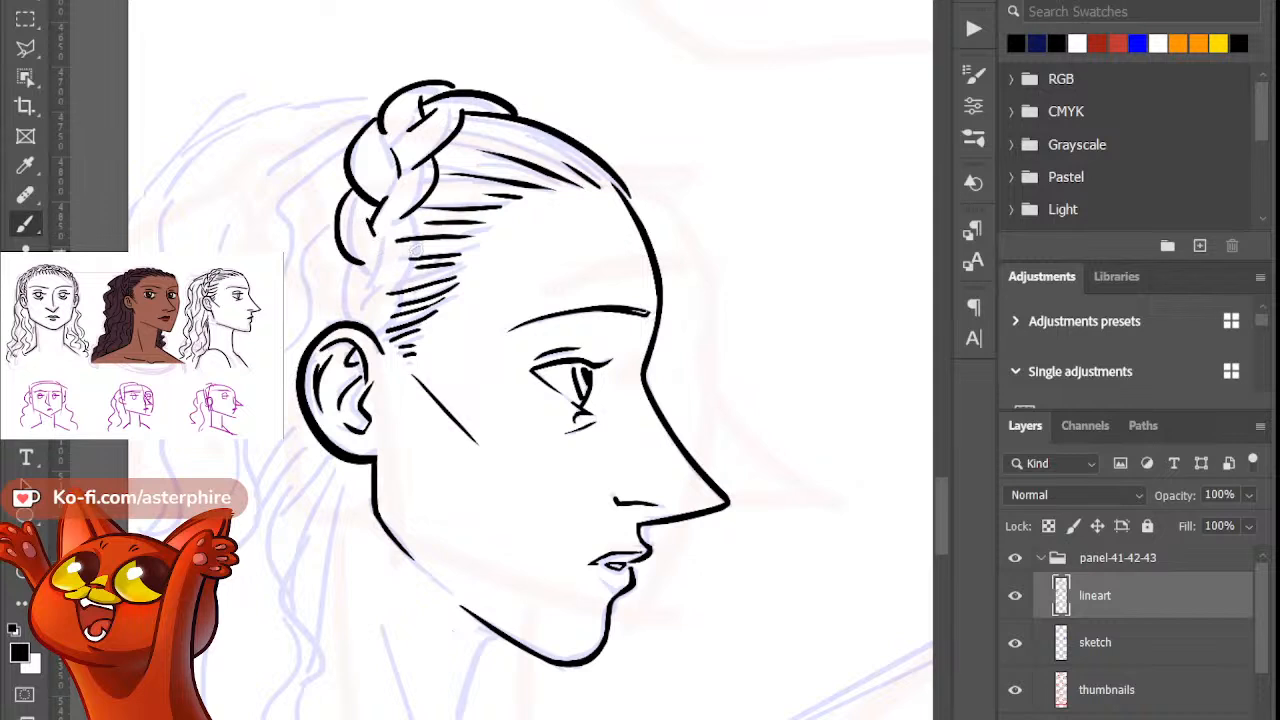
Step: Trim the hairline strands overlapping the braid, and ink the braid's middle and lower segments down to the ear
{"action": "key", "text": "e"}
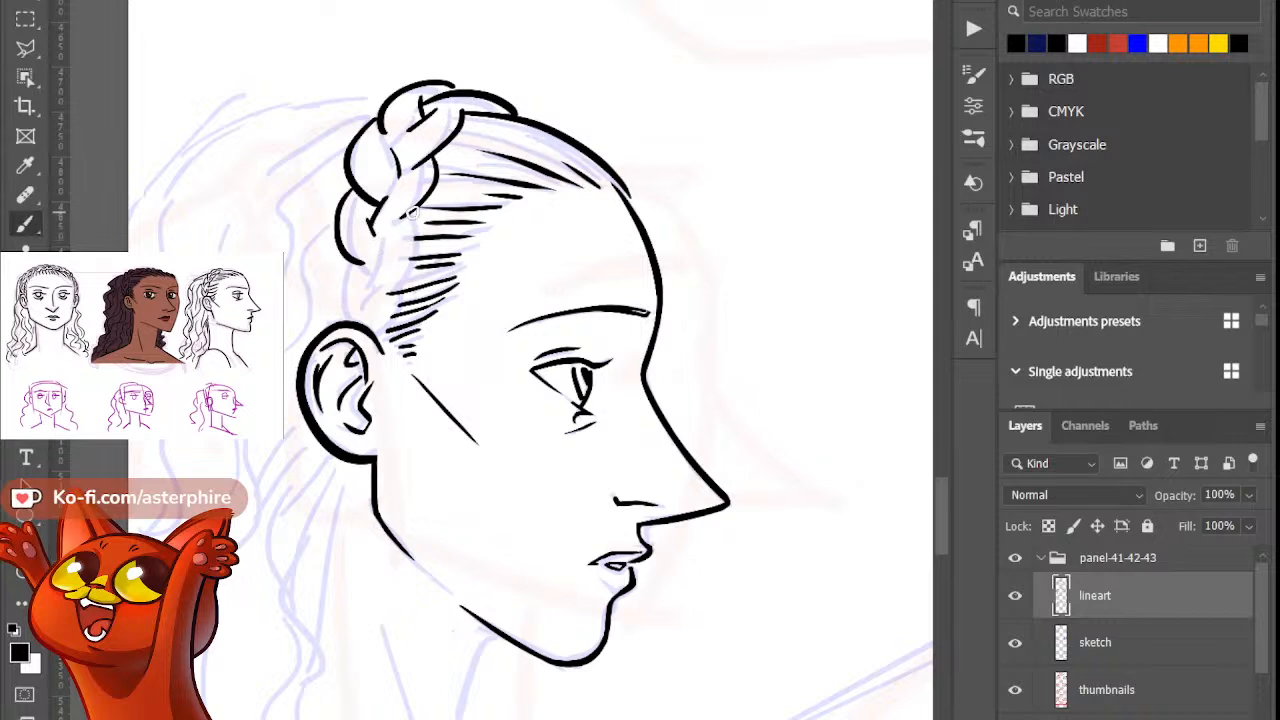
{"action": "key", "text": "b"}
{"action": "left_click_drag", "start_coordinate": [418, 212], "coordinate": [376, 256]}
{"action": "key", "text": "ctrl+z"}
{"action": "mouse_move", "coordinate": [418, 210]}
{"action": "left_mouse_down"}
{"action": "mouse_move", "coordinate": [380, 286]}
{"action": "mouse_move", "coordinate": [337, 304]}
{"action": "mouse_move", "coordinate": [342, 322]}
{"action": "left_mouse_up"}
{"action": "key", "text": "ctrl+z"}
{"action": "key", "text": "ctrl+z"}
{"action": "left_click_drag", "start_coordinate": [356, 260], "coordinate": [341, 320]}
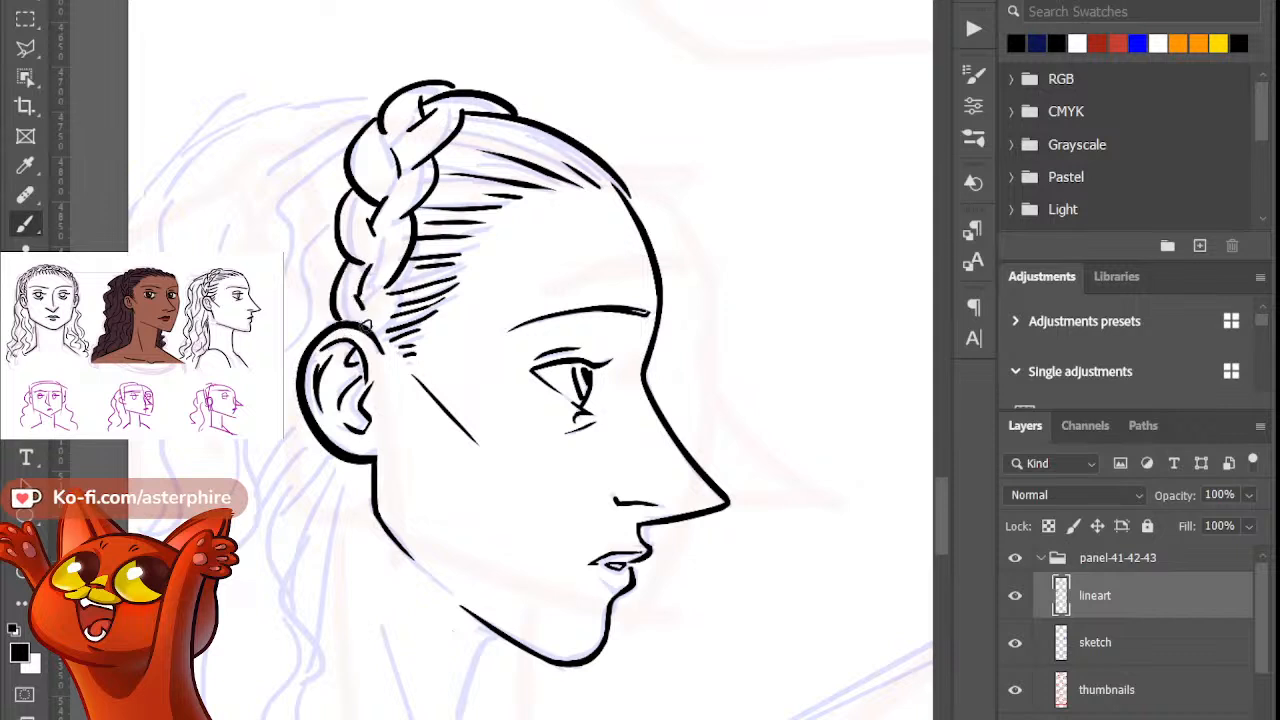
{"action": "key", "text": "ctrl+z"}
{"action": "key", "text": "ctrl+z"}
{"action": "left_click_drag", "start_coordinate": [357, 253], "coordinate": [338, 322]}
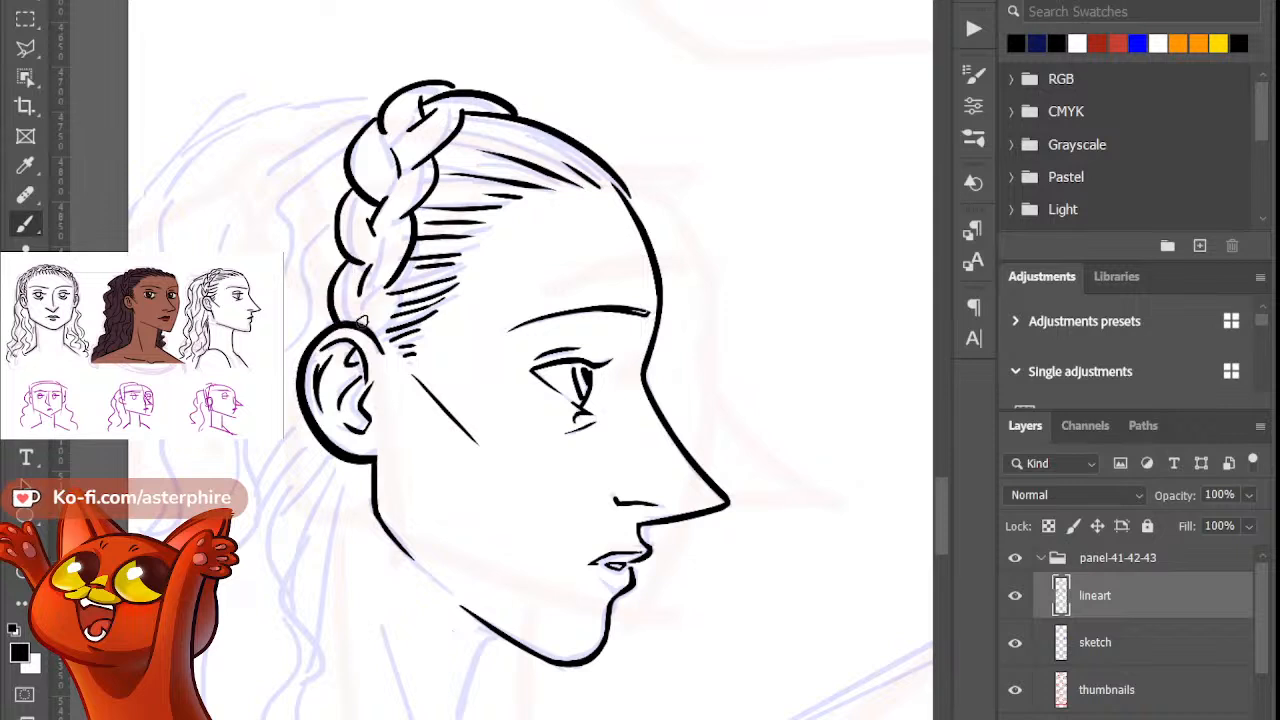
Step: Close the braid's lowest segment with a curved front edge meeting the top of the ear
{"action": "key", "text": "e"}
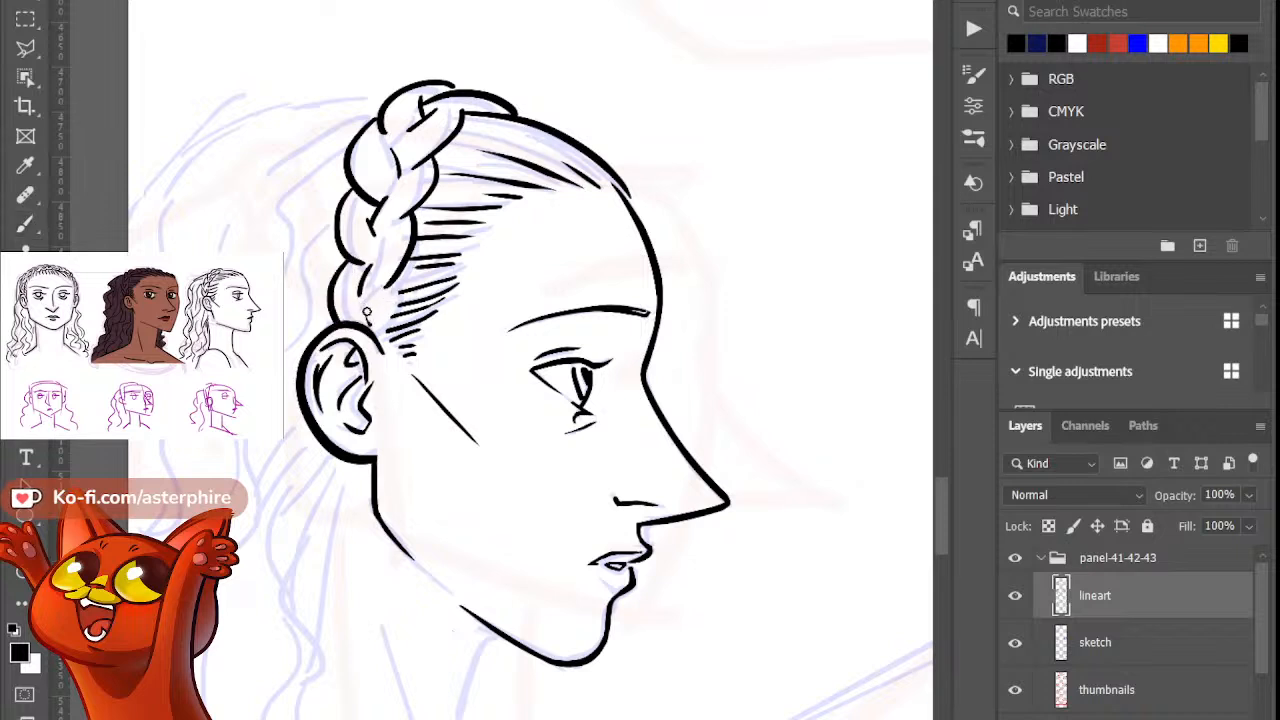
{"action": "key", "text": "b"}
{"action": "left_click_drag", "start_coordinate": [398, 282], "coordinate": [384, 330]}
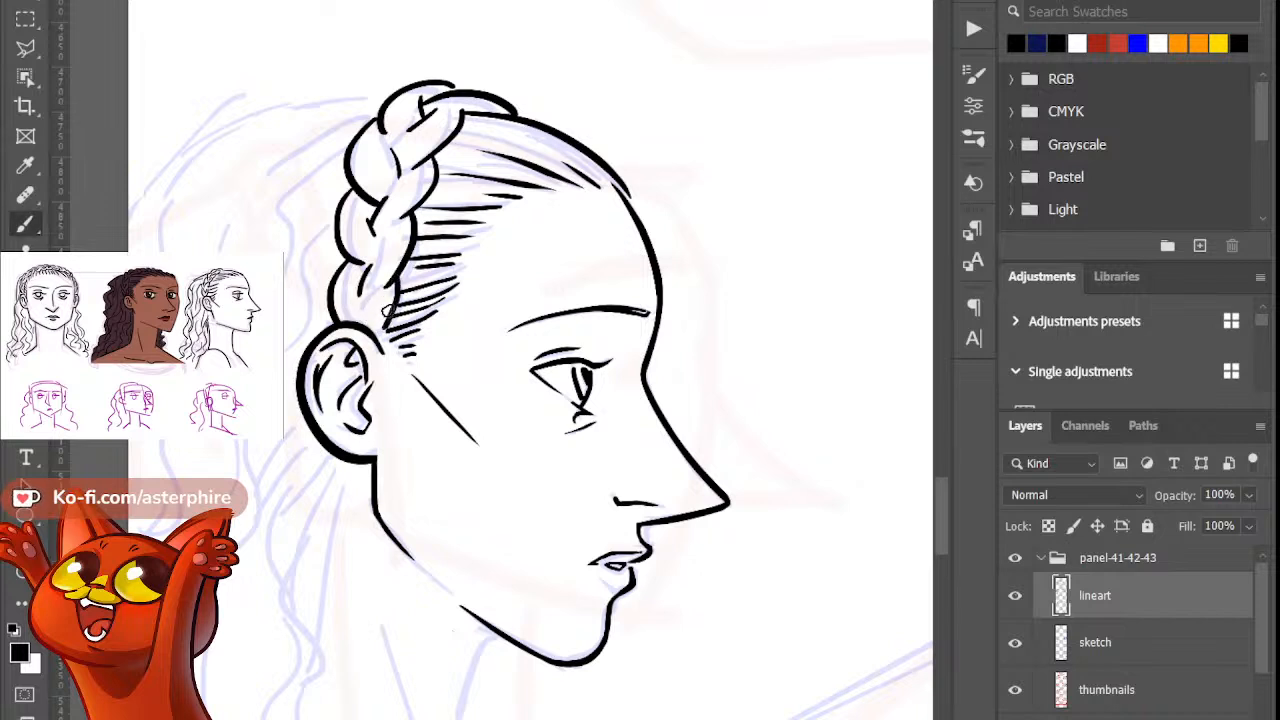
{"action": "key", "text": "ctrl+z"}
{"action": "left_click_drag", "start_coordinate": [400, 282], "coordinate": [381, 333]}
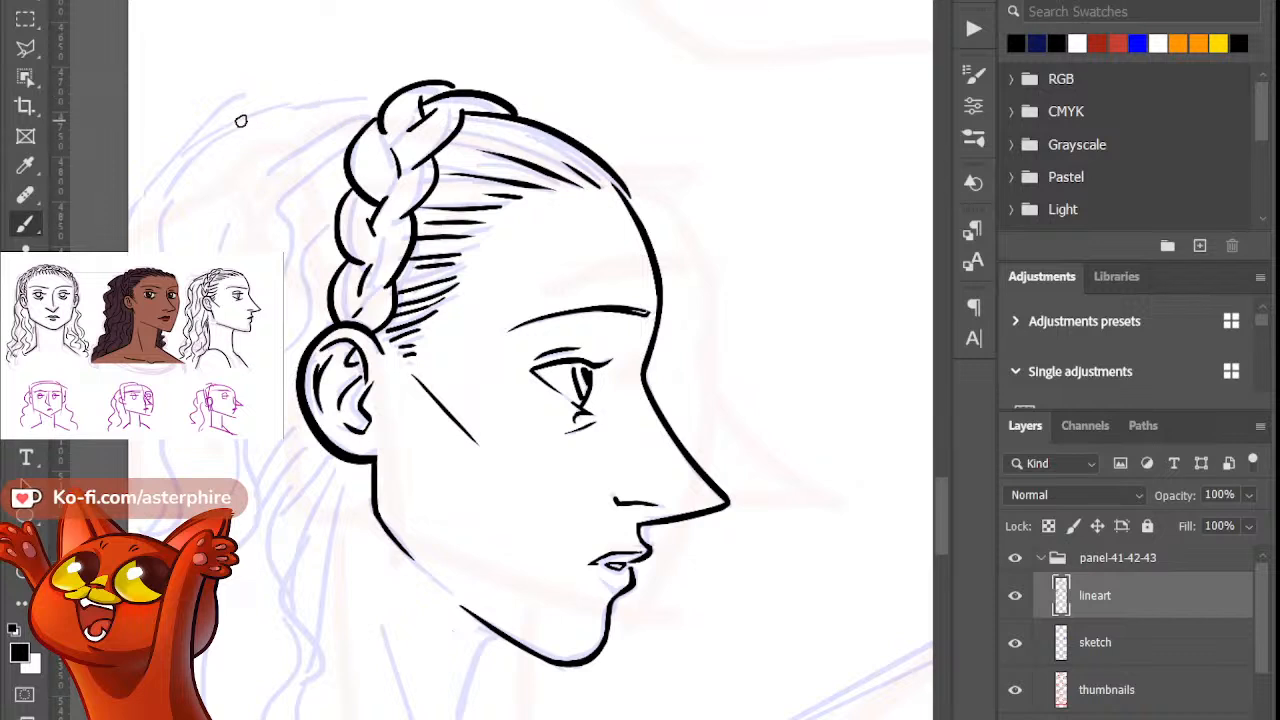
Step: Ink the back-of-head hair contour from the braid to the canvas edge, adding small flyaway strands there and by the forehead
{"action": "left_click_drag", "start_coordinate": [385, 97], "coordinate": [163, 116]}
{"action": "key", "text": "ctrl+z"}
{"action": "key", "text": "ctrl+z"}
{"action": "mouse_move", "coordinate": [385, 98]}
{"action": "left_mouse_down"}
{"action": "mouse_move", "coordinate": [150, 199]}
{"action": "mouse_move", "coordinate": [130, 222]}
{"action": "left_mouse_up"}
{"action": "mouse_move", "coordinate": [180, 103]}
{"action": "left_mouse_down"}
{"action": "mouse_move", "coordinate": [250, 119]}
{"action": "mouse_move", "coordinate": [220, 132]}
{"action": "mouse_move", "coordinate": [244, 126]}
{"action": "left_mouse_up"}
{"action": "key", "text": "ctrl+z"}
{"action": "key", "text": "ctrl+z"}
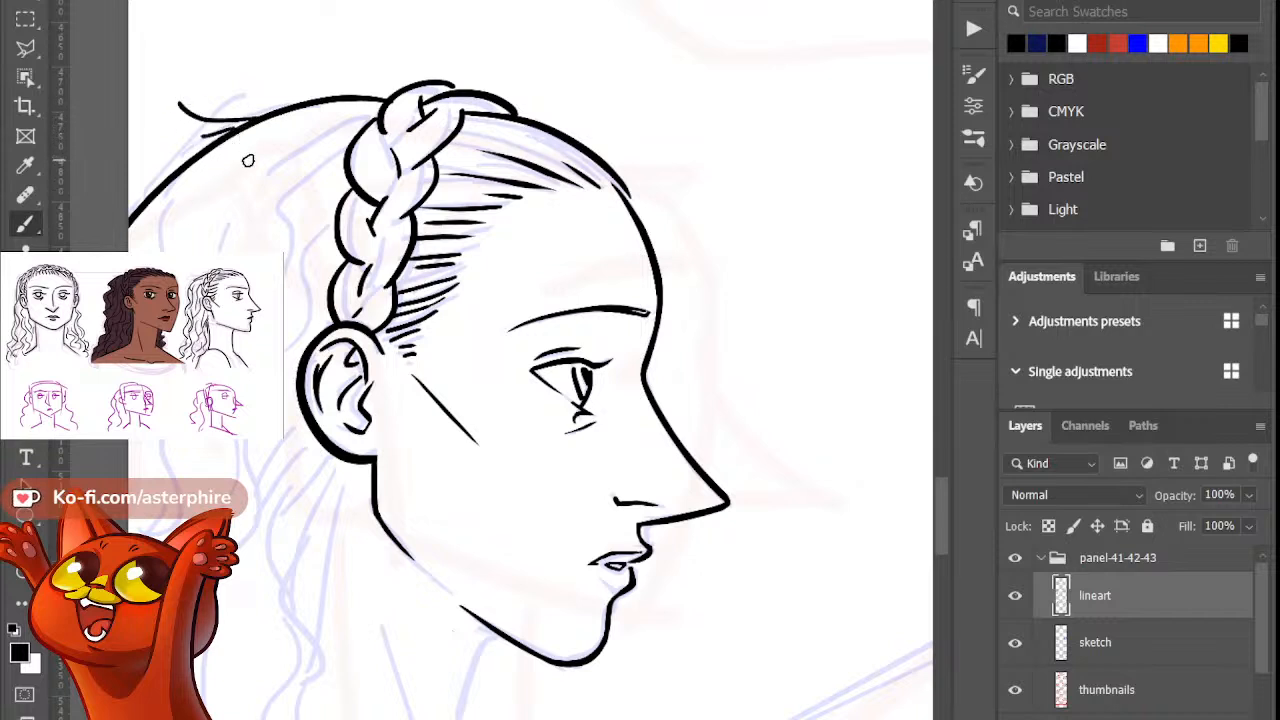
{"action": "left_click_drag", "start_coordinate": [636, 157], "coordinate": [656, 197]}
Step: Ink curved hair strands sweeping back and down from behind the braid
{"action": "left_click_drag", "start_coordinate": [332, 128], "coordinate": [220, 248]}
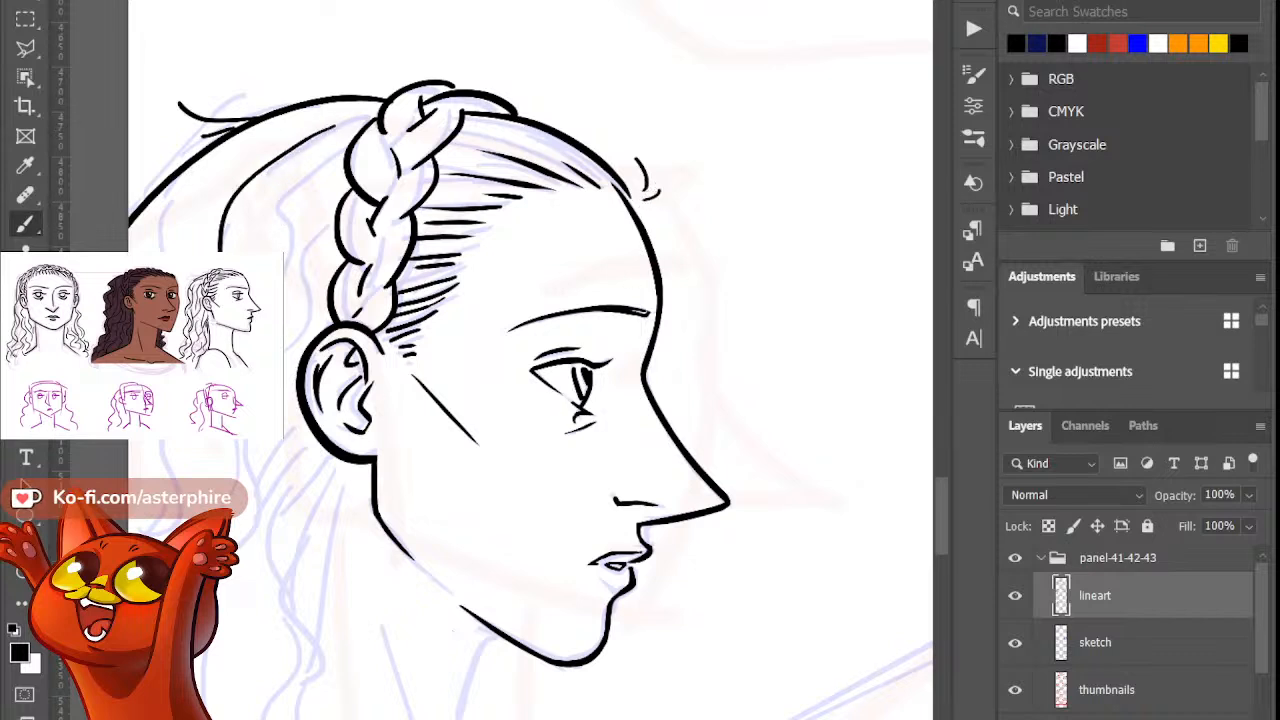
{"action": "key", "text": "ctrl+z"}
{"action": "mouse_move", "coordinate": [338, 146]}
{"action": "left_mouse_down"}
{"action": "mouse_move", "coordinate": [252, 233]}
{"action": "mouse_move", "coordinate": [266, 248]}
{"action": "left_mouse_up"}
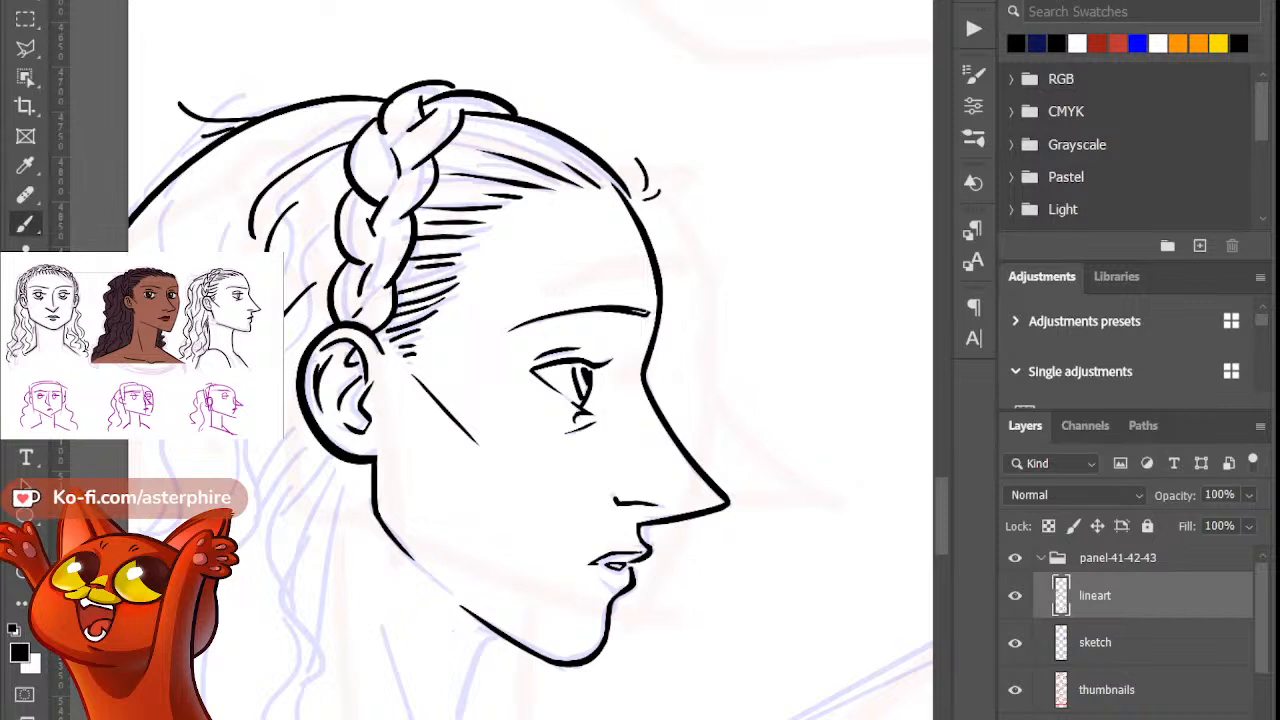
Step: Extend the wavy strand behind the ear downward to a tapered end
{"action": "key", "text": "b"}
{"action": "left_click_drag", "start_coordinate": [234, 442], "coordinate": [204, 502]}
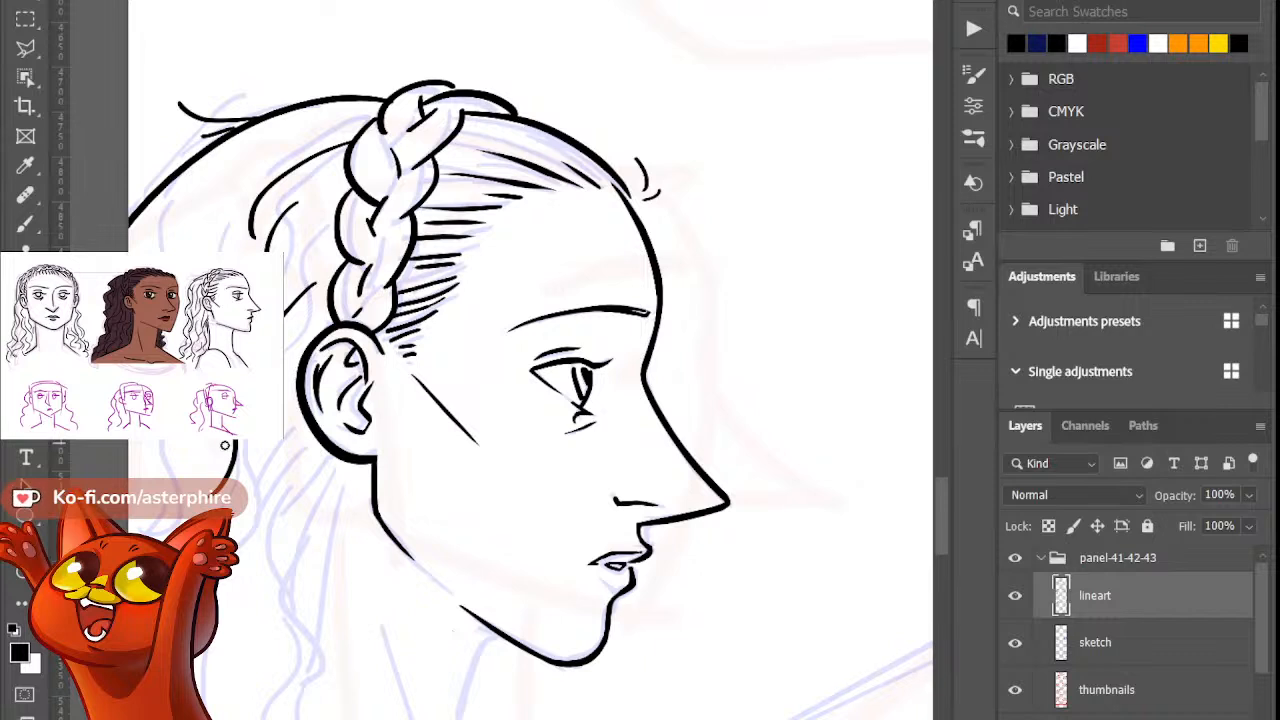
{"action": "key", "text": "b"}
{"action": "left_click_drag", "start_coordinate": [236, 487], "coordinate": [196, 692]}
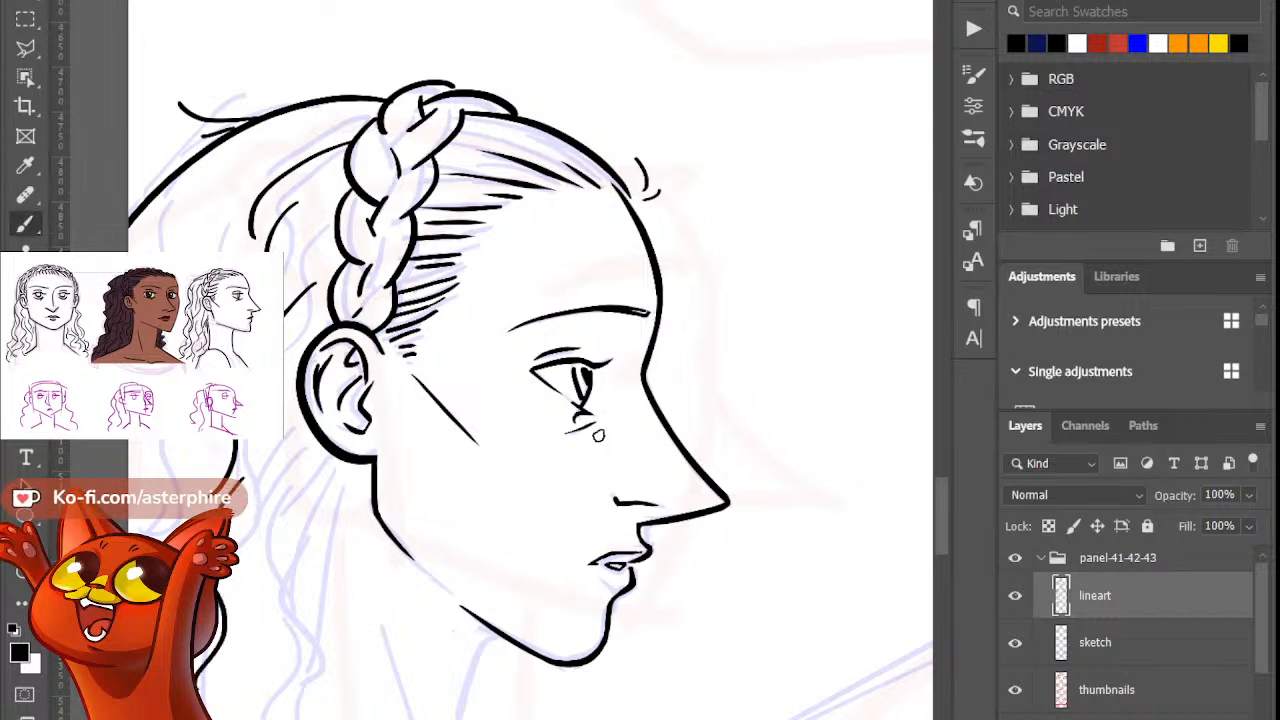
{"action": "key", "text": "ctrl+z"}
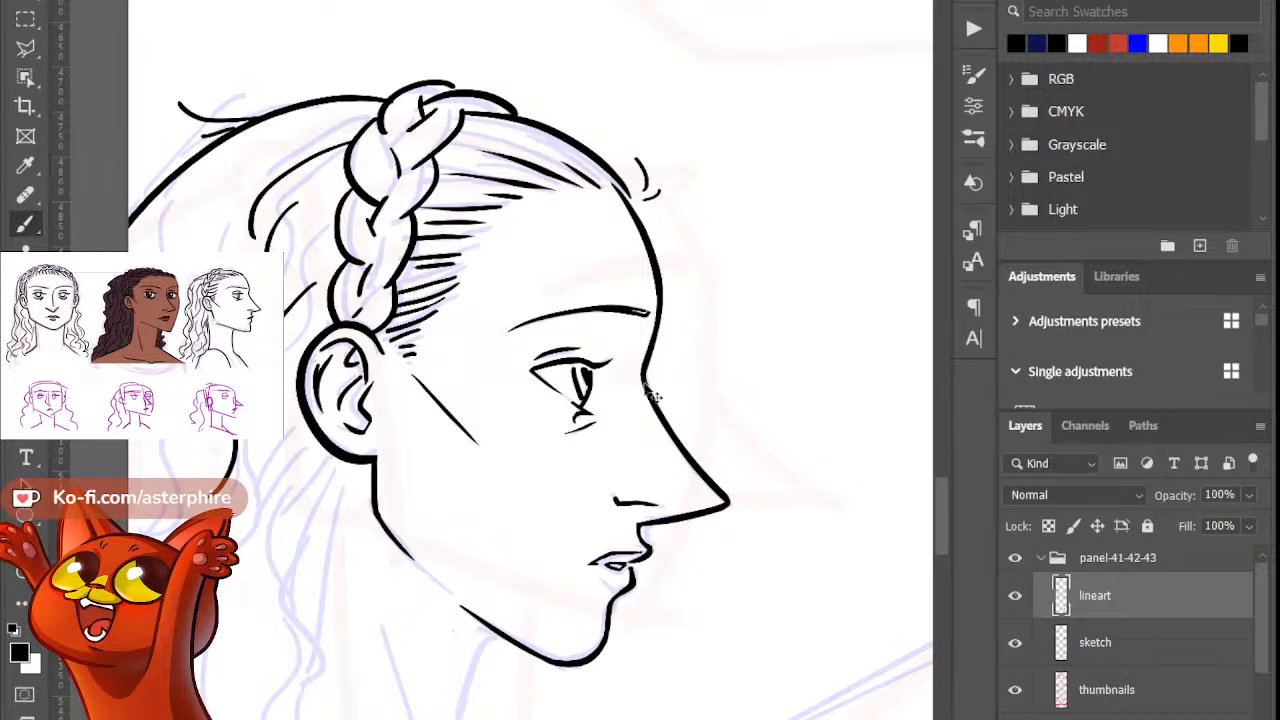
Step: Examine the inked head of the lower panel's woman in the context of the whole page
{"action": "key", "text": "ctrl+minus"}
{"action": "key", "text": "ctrl+minus"}
{"action": "key", "text": "ctrl+minus"}
{"action": "key", "text": "ctrl+minus"}
{"action": "key", "text": "ctrl+minus"}
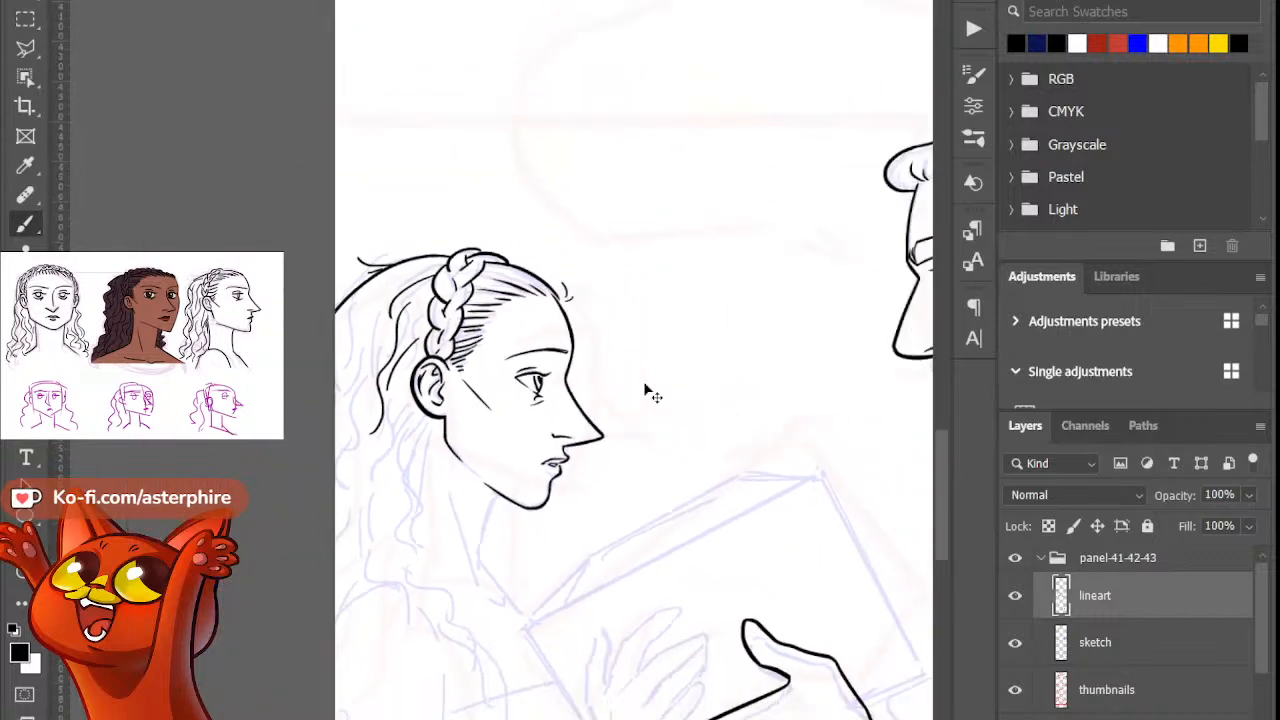
{"action": "key", "text": "ctrl+minus"}
{"action": "key", "text": "ctrl+minus"}
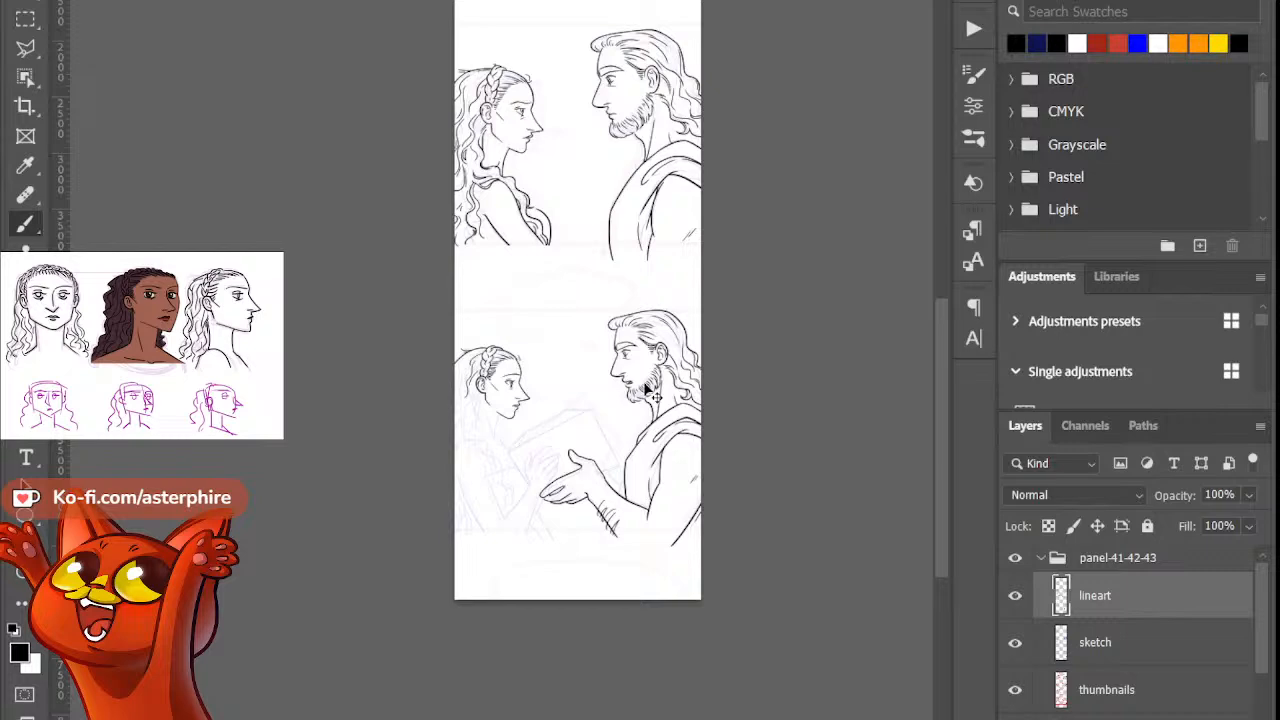
{"action": "key", "text": "ctrl+plus"}
{"action": "key", "text": "ctrl+plus"}
{"action": "key", "text": "ctrl+plus"}
{"action": "key", "text": "ctrl+plus"}
{"action": "key", "text": "ctrl+plus"}
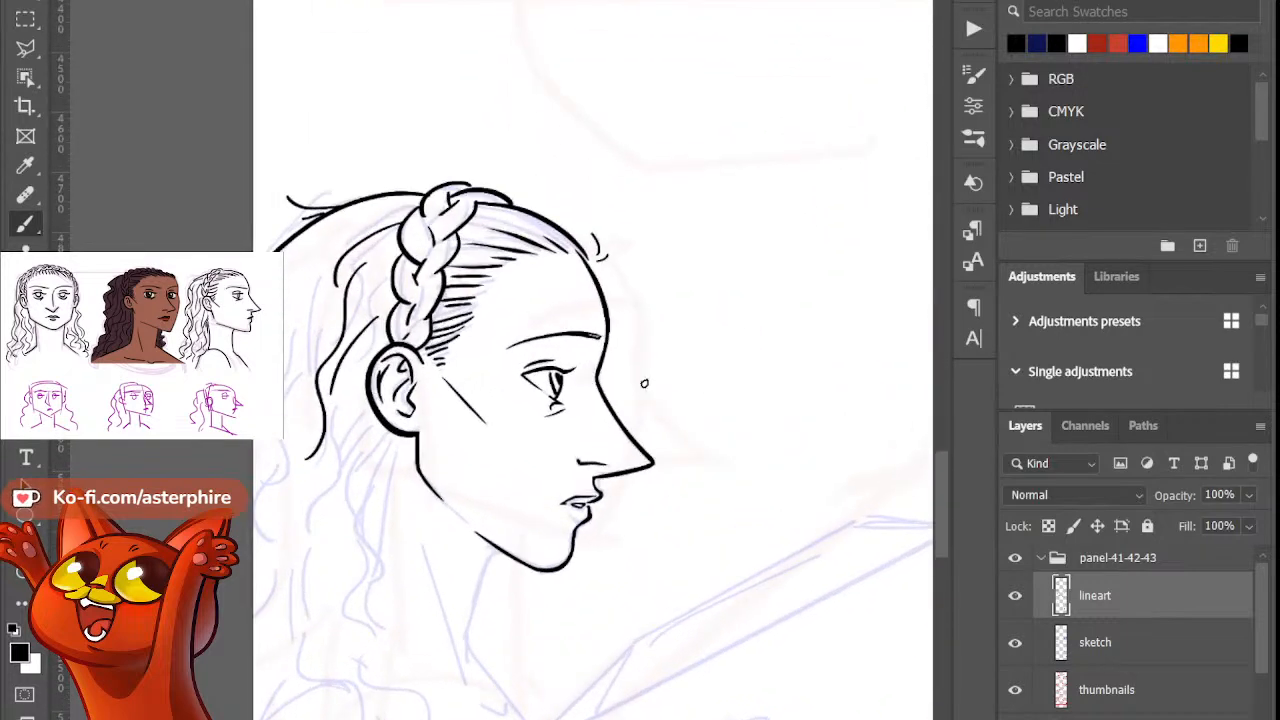
Step: Ink short tapered hair strokes fanning down from beneath the ear behind the jaw
{"action": "scroll", "coordinate": [943, 505], "scroll_direction": "down", "scroll_amount": 5}
{"action": "scroll", "coordinate": [940, 505], "scroll_direction": "up", "scroll_amount": 2}
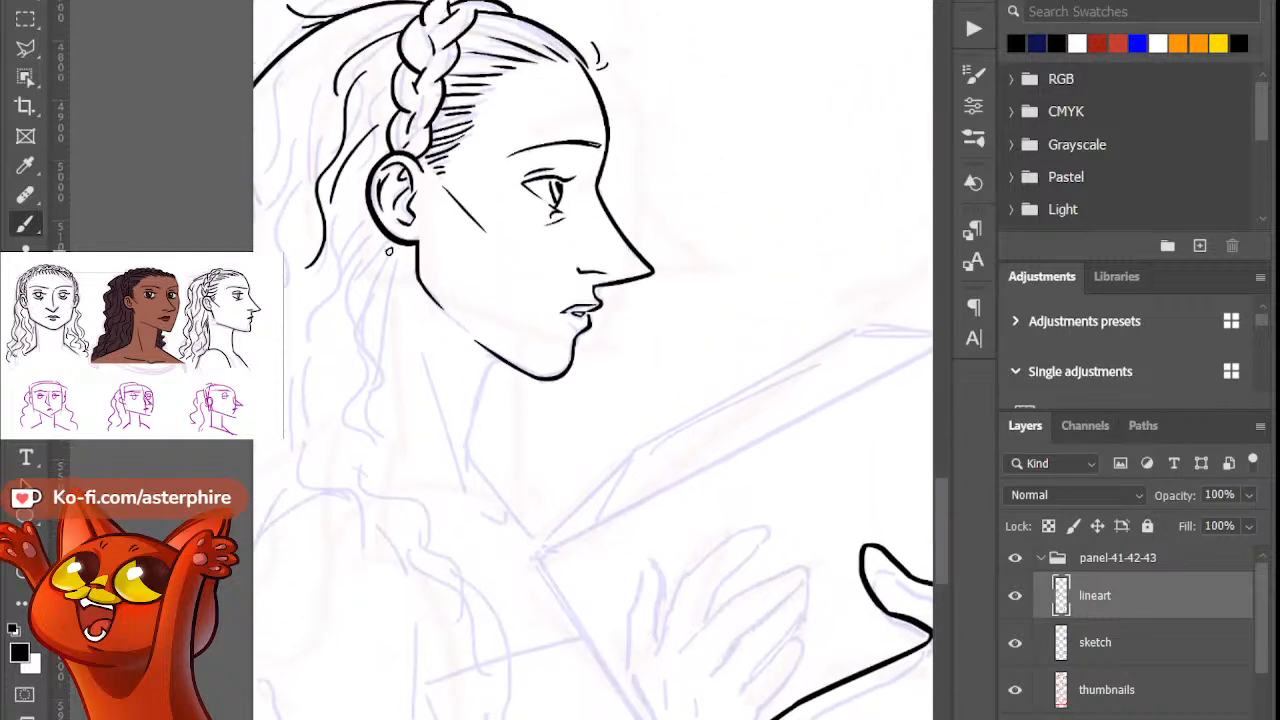
{"action": "mouse_move", "coordinate": [384, 248]}
{"action": "left_mouse_down"}
{"action": "mouse_move", "coordinate": [354, 283]}
{"action": "mouse_move", "coordinate": [362, 312]}
{"action": "left_mouse_up"}
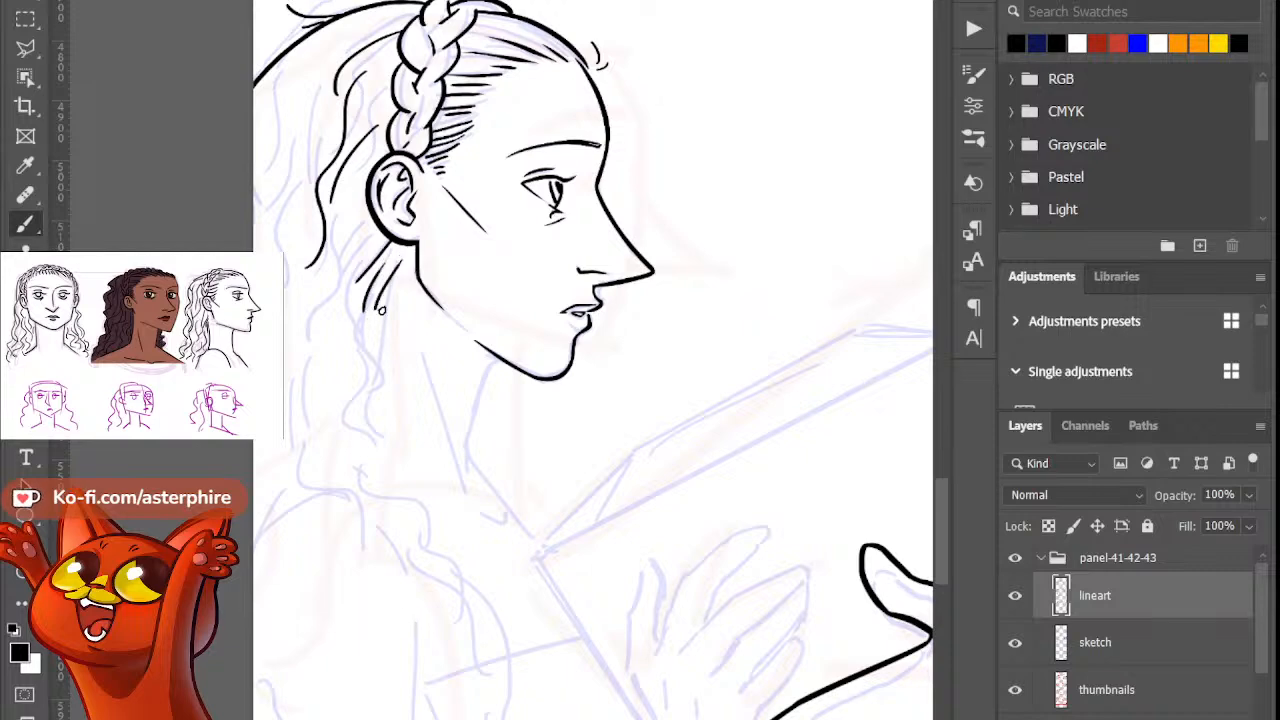
{"action": "left_click_drag", "start_coordinate": [392, 278], "coordinate": [371, 322]}
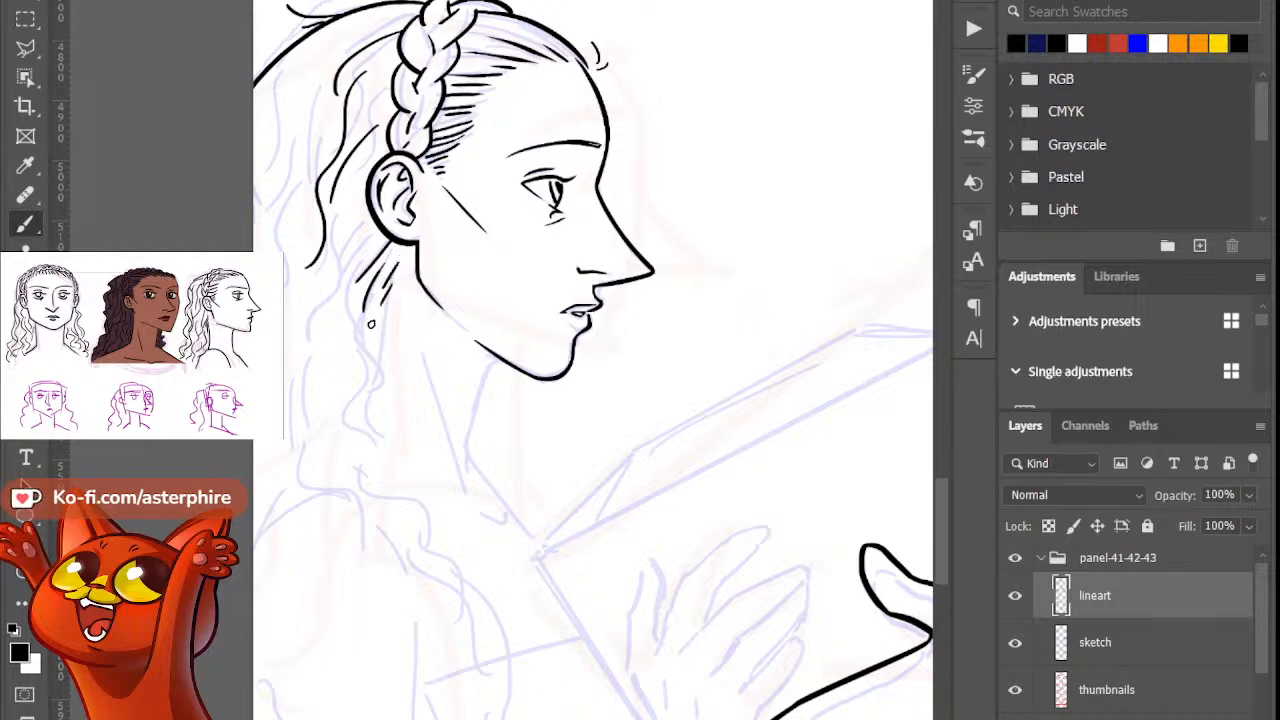
{"action": "key", "text": "ctrl+z"}
{"action": "left_click_drag", "start_coordinate": [400, 261], "coordinate": [362, 358]}
{"action": "key", "text": "ctrl+z"}
{"action": "key", "text": "b"}
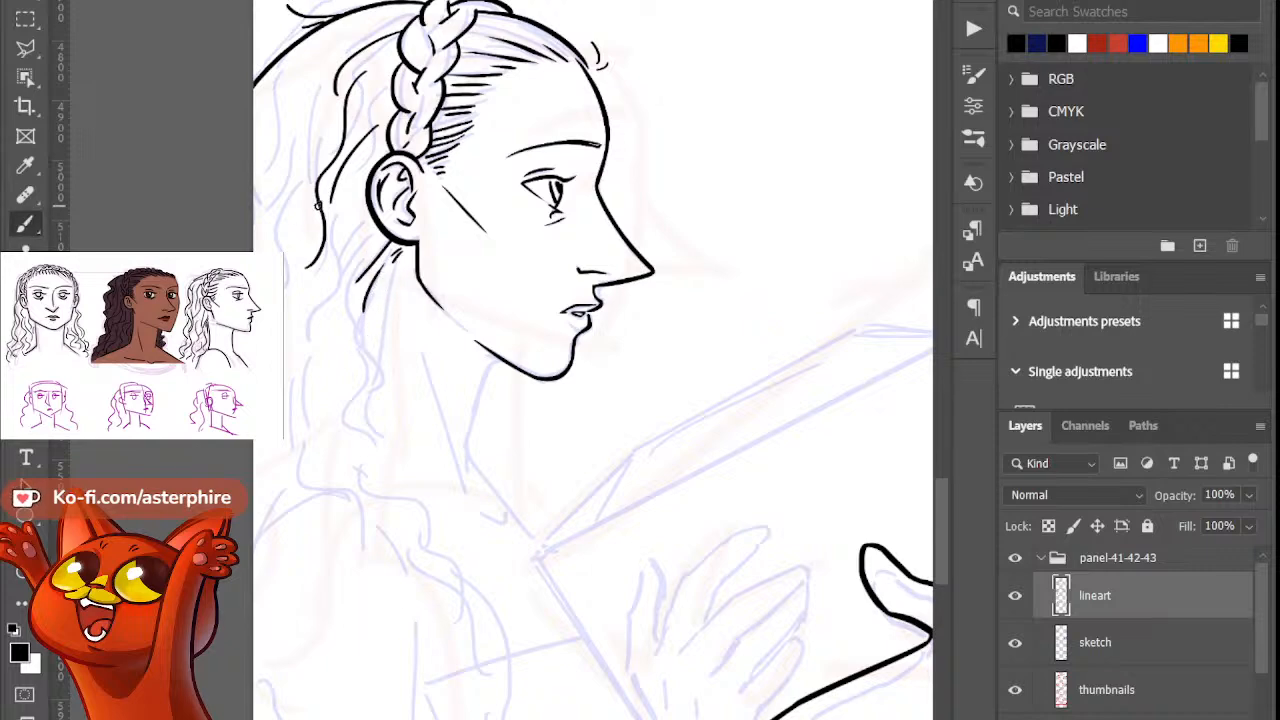
Step: Ink a long wavy lock falling from behind the ear and a wavy strand inside the back-of-head contour
{"action": "left_click_drag", "start_coordinate": [358, 248], "coordinate": [342, 412]}
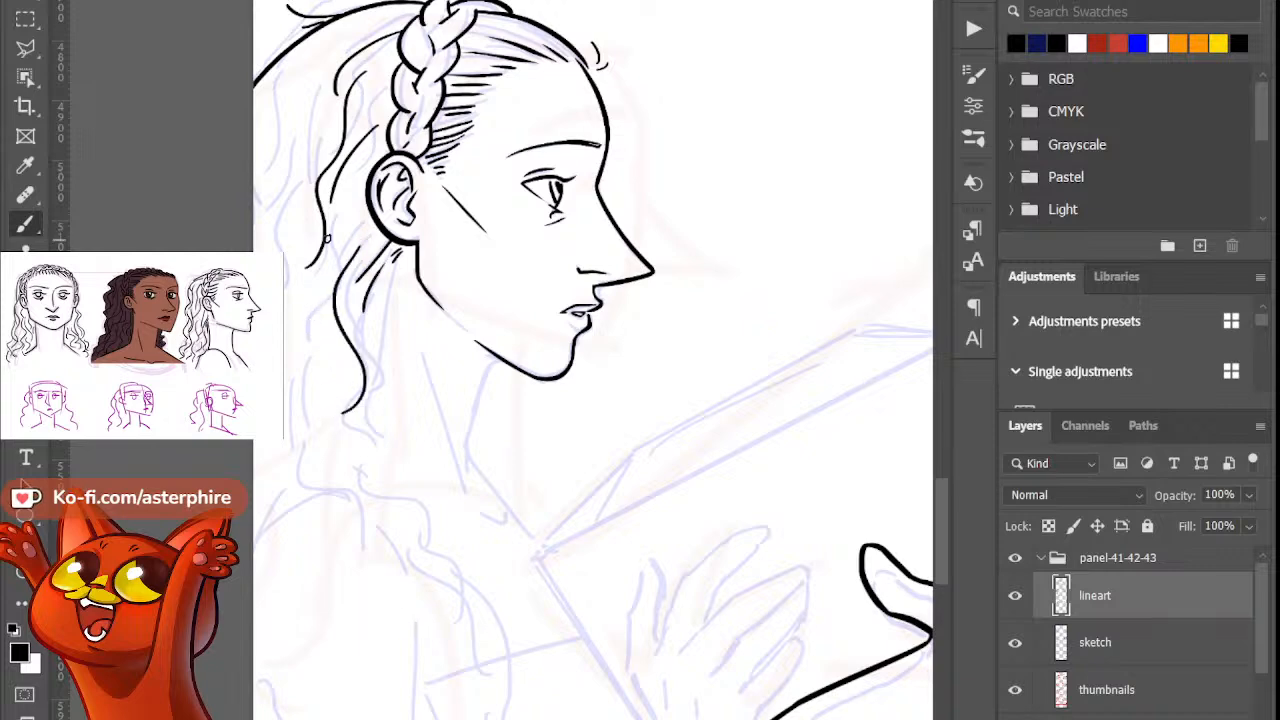
{"action": "left_click_drag", "start_coordinate": [310, 79], "coordinate": [255, 229]}
{"action": "key", "text": "ctrl+z"}
{"action": "mouse_move", "coordinate": [327, 48]}
{"action": "left_mouse_down"}
{"action": "mouse_move", "coordinate": [276, 180]}
{"action": "mouse_move", "coordinate": [252, 197]}
{"action": "mouse_move", "coordinate": [317, 75]}
{"action": "mouse_move", "coordinate": [311, 63]}
{"action": "mouse_move", "coordinate": [287, 100]}
{"action": "mouse_move", "coordinate": [279, 155]}
{"action": "left_mouse_up"}
{"action": "key", "text": "ctrl+z"}
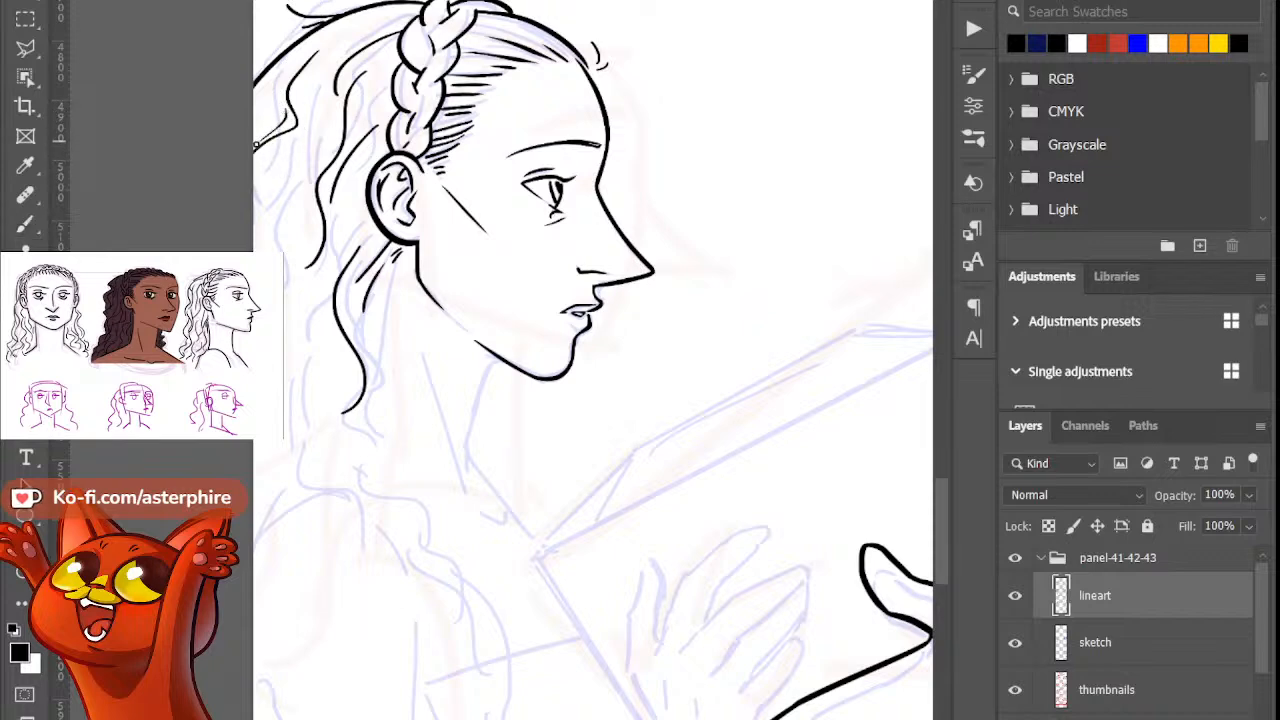
Step: Ink a wavy strand running down the back of the woman's hair, left of the strand behind the ear
{"action": "key", "text": "b"}
{"action": "left_click_drag", "start_coordinate": [289, 166], "coordinate": [281, 250]}
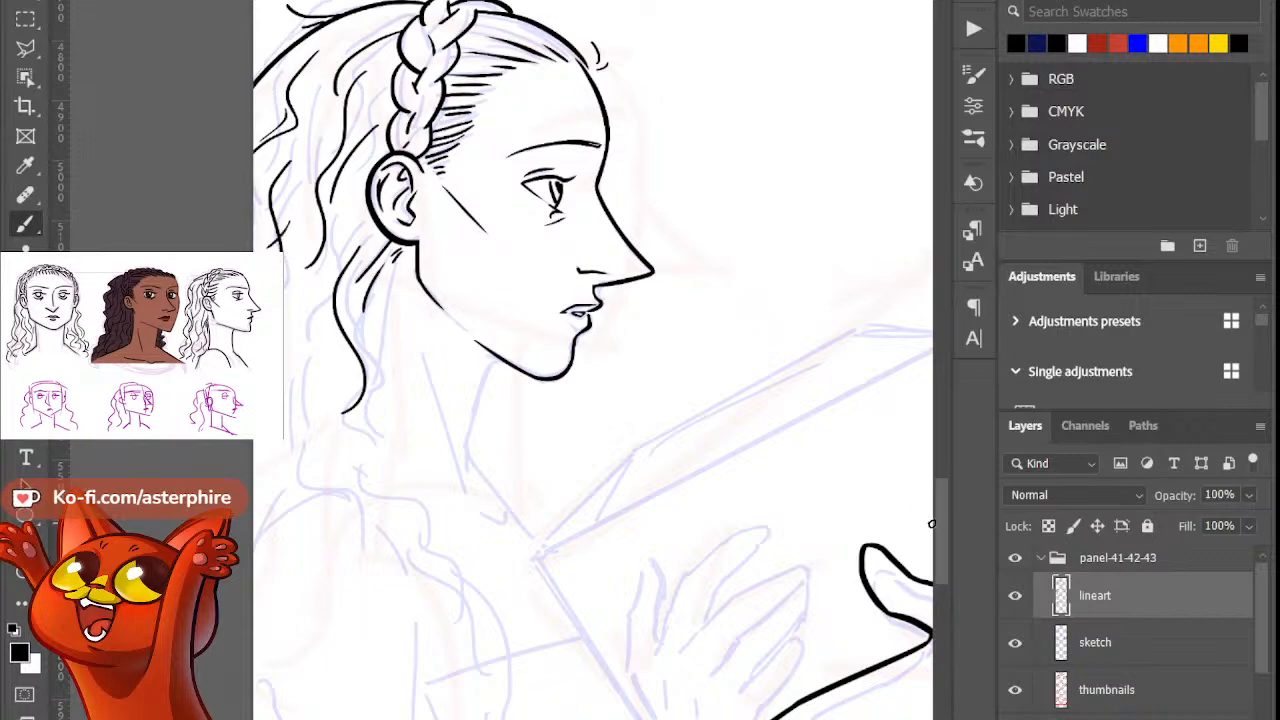
{"action": "mouse_move", "coordinate": [931, 523]}
{"action": "left_mouse_down"}
{"action": "mouse_move", "coordinate": [940, 343]}
{"action": "mouse_move", "coordinate": [936, 523]}
{"action": "left_mouse_up"}
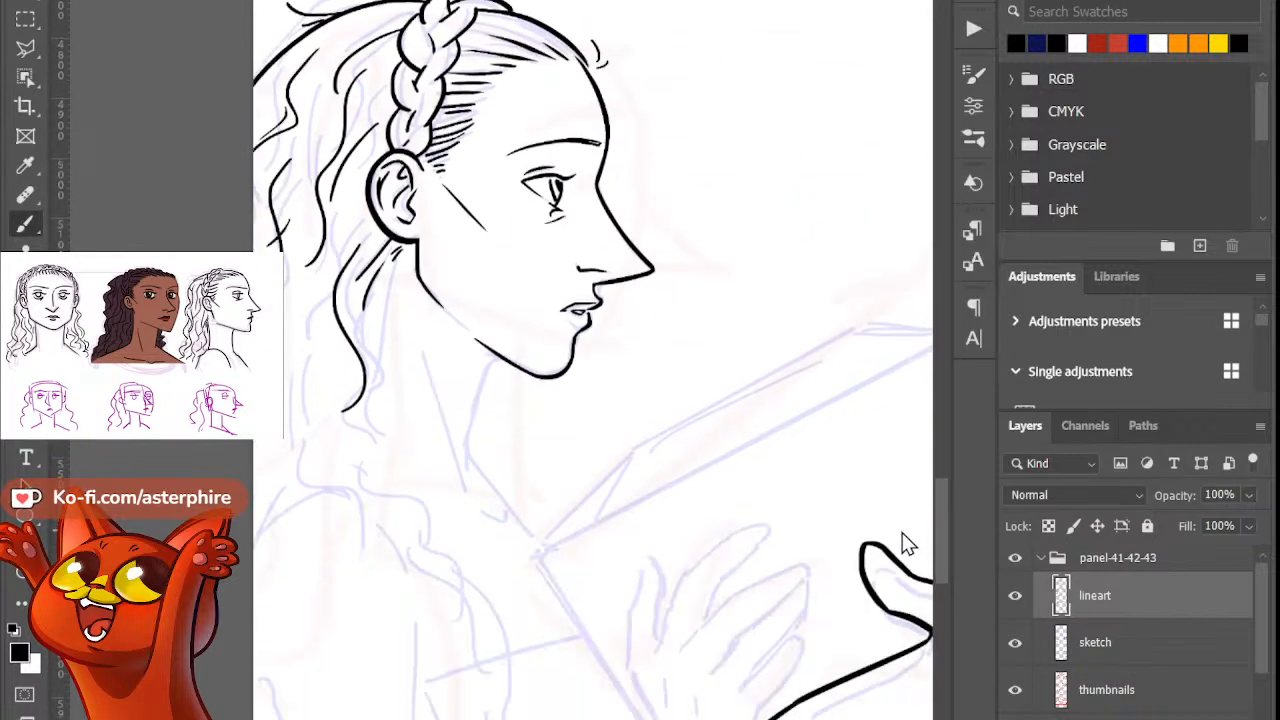
Step: Ink a curled wavy lock falling beneath the ear and hooking inward beside the neck
{"action": "scroll", "coordinate": [906, 544], "scroll_direction": "down", "scroll_amount": 3}
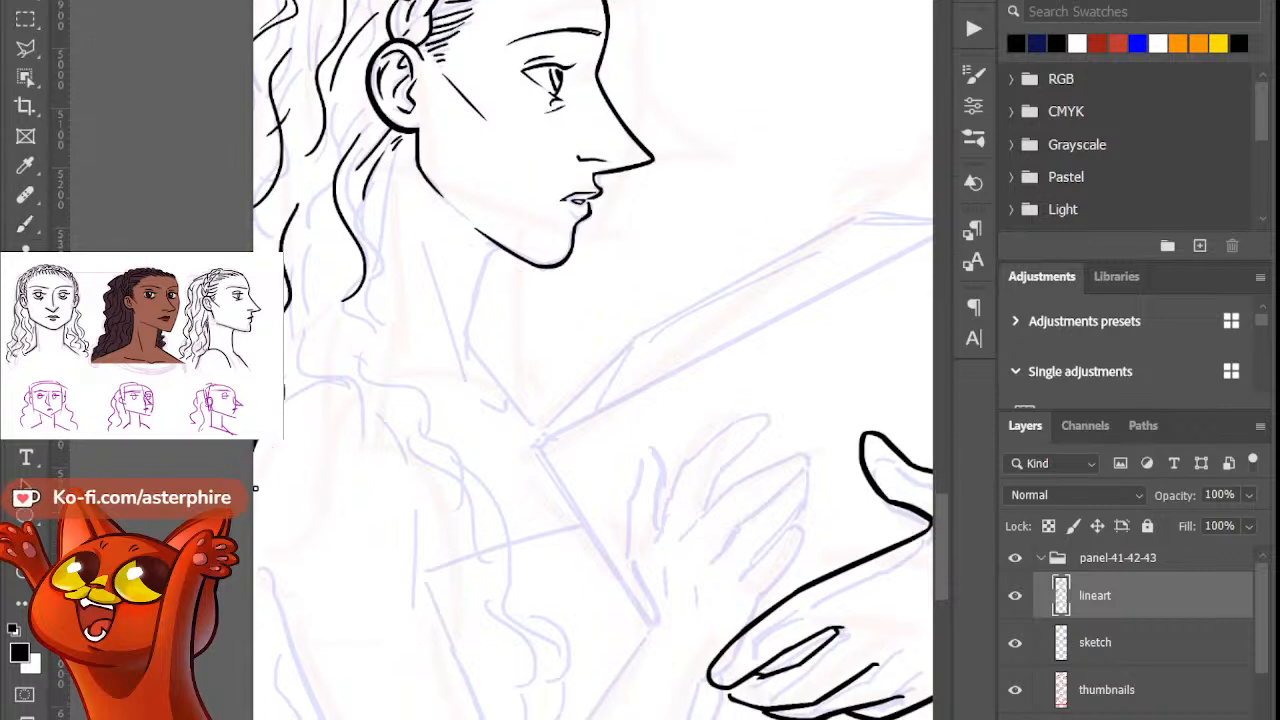
{"action": "key", "text": "b"}
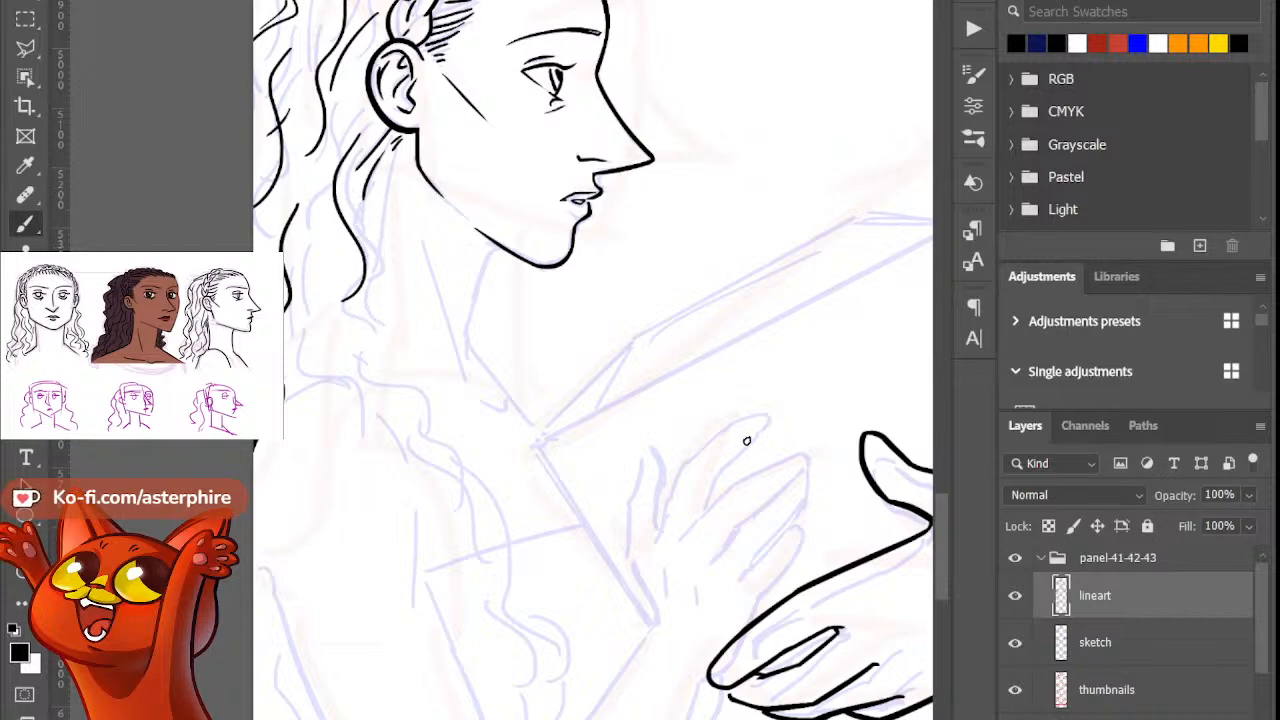
{"action": "left_click_drag", "start_coordinate": [392, 165], "coordinate": [380, 317]}
{"action": "key", "text": "ctrl+z"}
{"action": "mouse_move", "coordinate": [350, 194]}
{"action": "left_mouse_down"}
{"action": "mouse_move", "coordinate": [364, 243]}
{"action": "mouse_move", "coordinate": [357, 324]}
{"action": "left_mouse_up"}
{"action": "key", "text": "ctrl+z"}
{"action": "mouse_move", "coordinate": [349, 195]}
{"action": "left_mouse_down"}
{"action": "mouse_move", "coordinate": [389, 265]}
{"action": "mouse_move", "coordinate": [391, 355]}
{"action": "left_mouse_up"}
{"action": "key", "text": "ctrl+z"}
{"action": "mouse_move", "coordinate": [348, 207]}
{"action": "left_mouse_down"}
{"action": "mouse_move", "coordinate": [367, 328]}
{"action": "mouse_move", "coordinate": [383, 267]}
{"action": "mouse_move", "coordinate": [392, 276]}
{"action": "mouse_move", "coordinate": [368, 306]}
{"action": "left_mouse_up"}
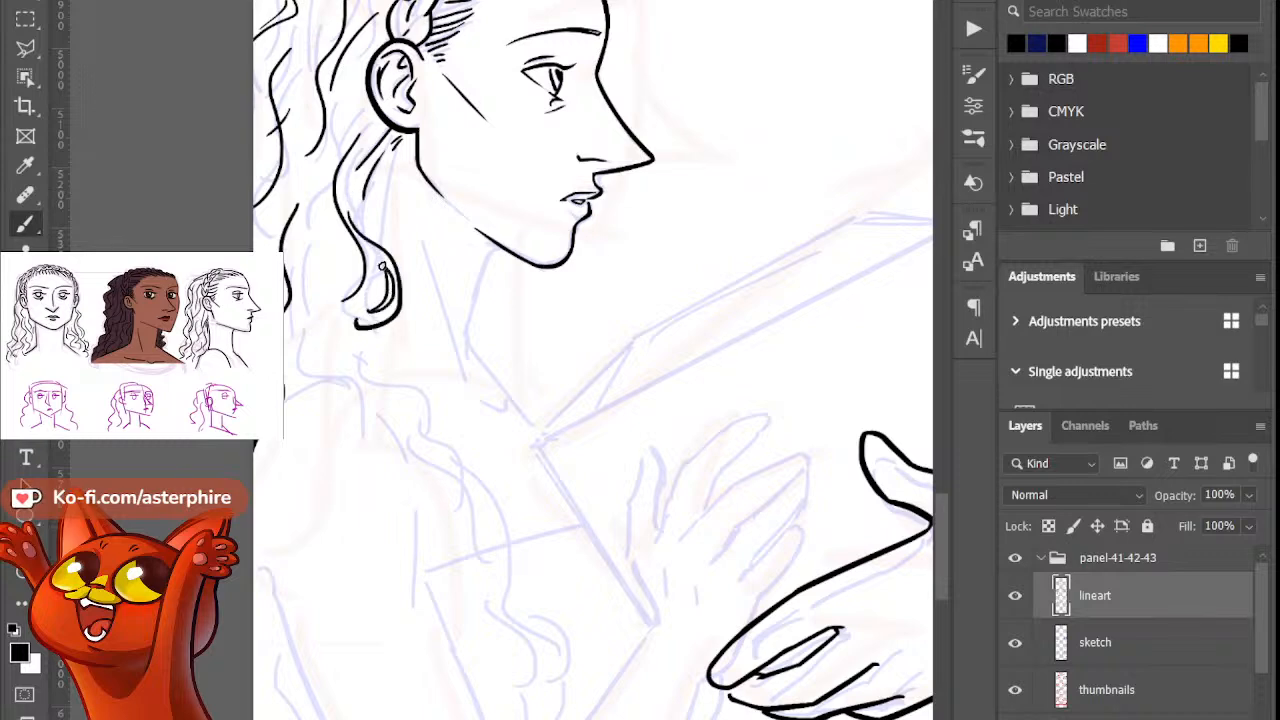
Step: Extend the curled lock beside the neck in an S-shaped wave down to the shoulder
{"action": "key", "text": "e"}
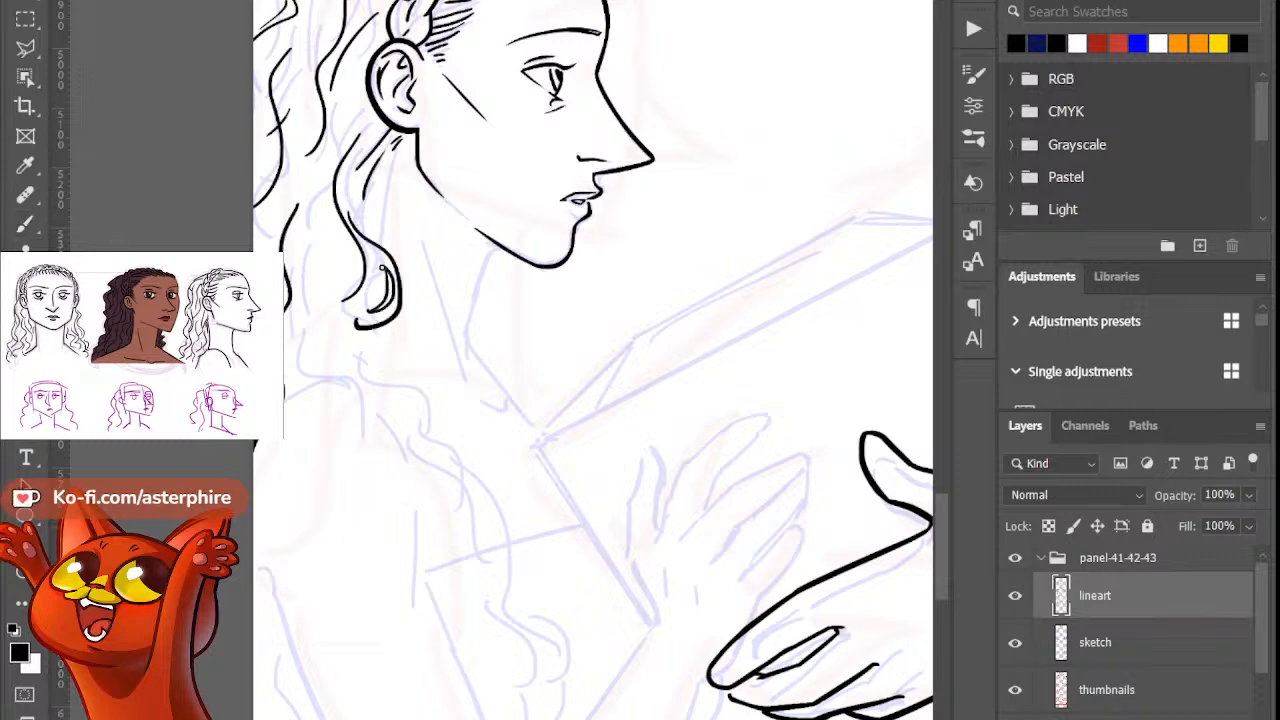
{"action": "key", "text": "b"}
{"action": "mouse_move", "coordinate": [370, 317]}
{"action": "left_mouse_down"}
{"action": "mouse_move", "coordinate": [378, 304]}
{"action": "mouse_move", "coordinate": [350, 322]}
{"action": "left_mouse_up"}
{"action": "key", "text": "e"}
{"action": "key", "text": "b"}
{"action": "key", "text": "e"}
{"action": "key", "text": "b"}
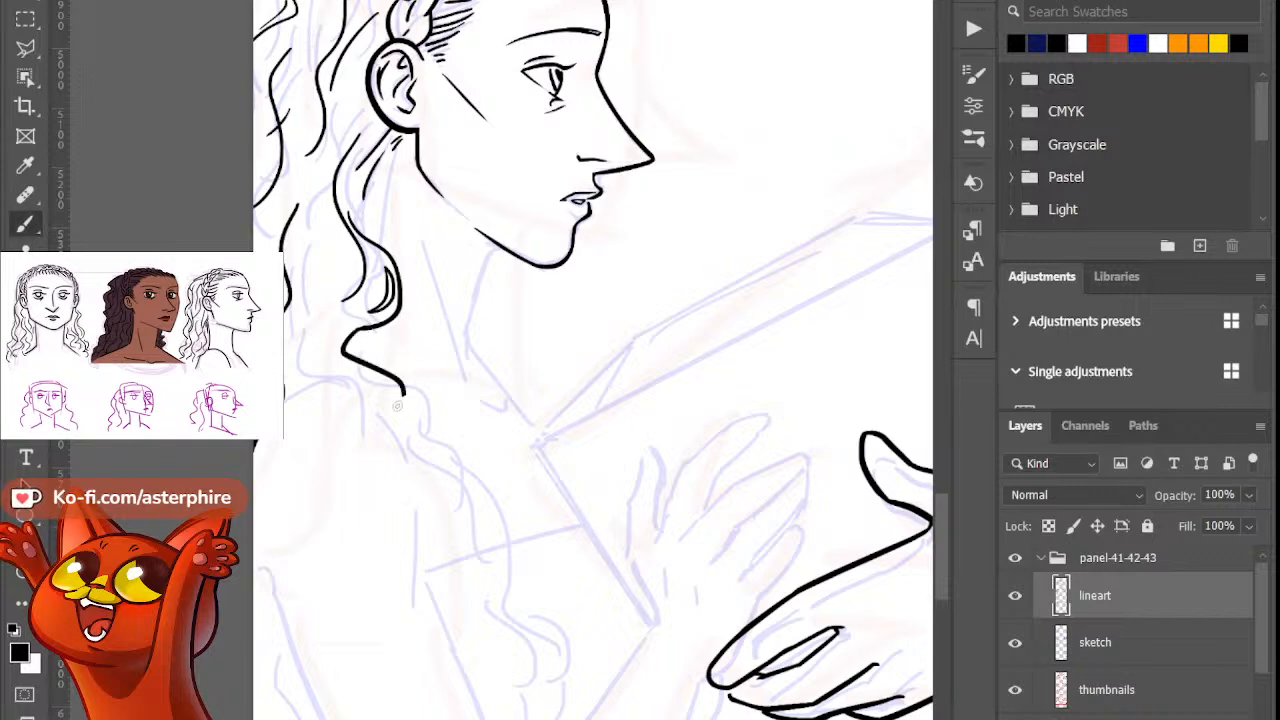
{"action": "key", "text": "e"}
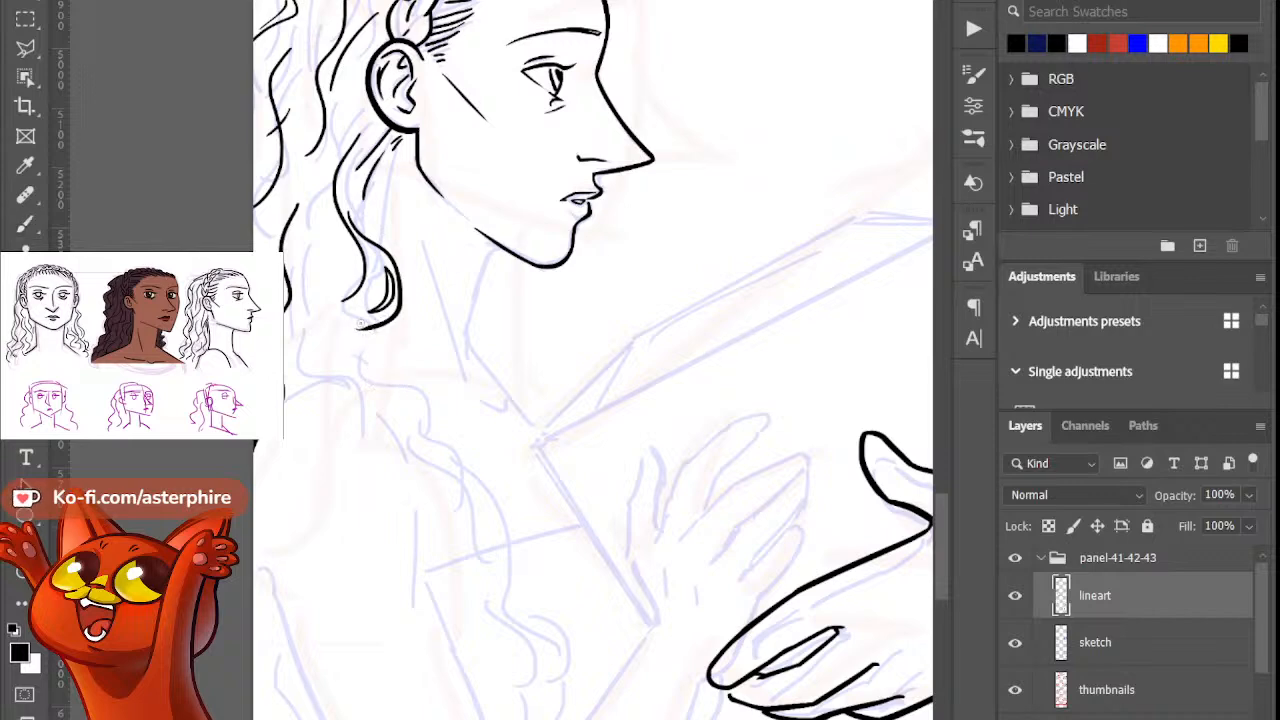
{"action": "key", "text": "b"}
{"action": "mouse_move", "coordinate": [368, 328]}
{"action": "left_mouse_down"}
{"action": "mouse_move", "coordinate": [347, 363]}
{"action": "mouse_move", "coordinate": [392, 384]}
{"action": "left_mouse_up"}
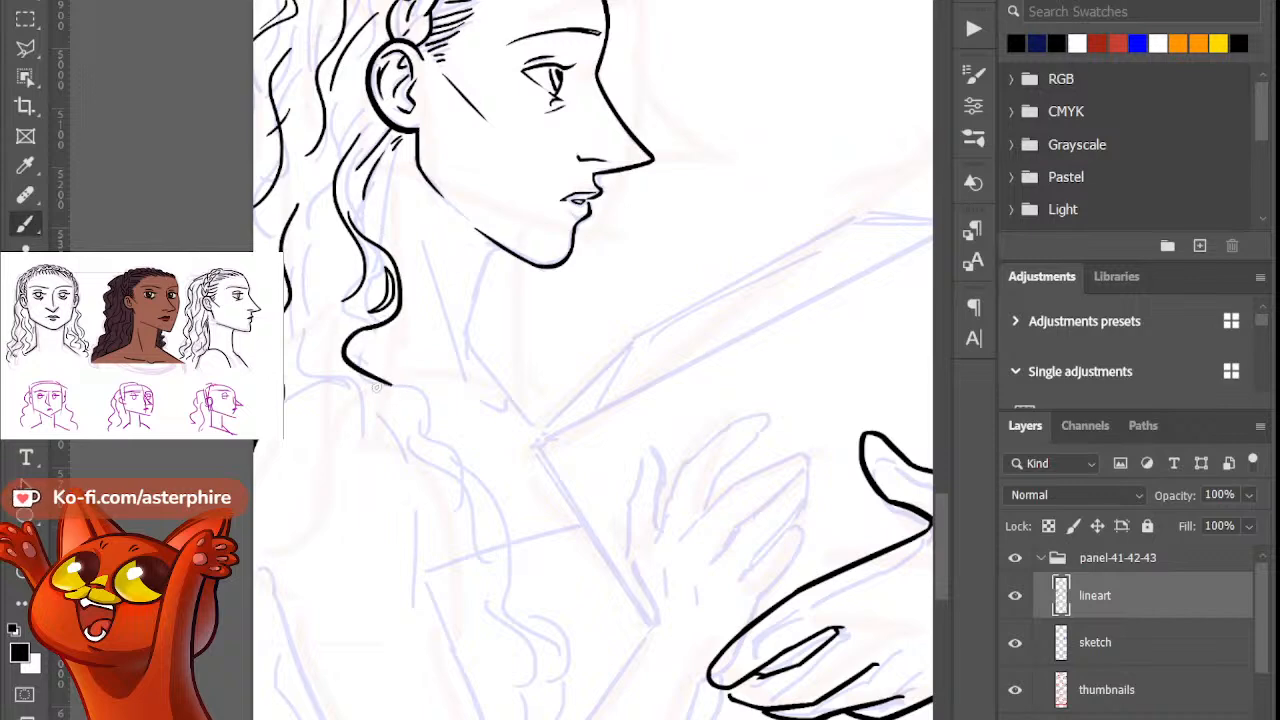
Step: Ink wavy strands in the lower back hair, curling to a tip at the shoulder
{"action": "mouse_move", "coordinate": [944, 524]}
{"action": "left_mouse_down"}
{"action": "mouse_move", "coordinate": [937, 343]}
{"action": "mouse_move", "coordinate": [874, 528]}
{"action": "left_mouse_up"}
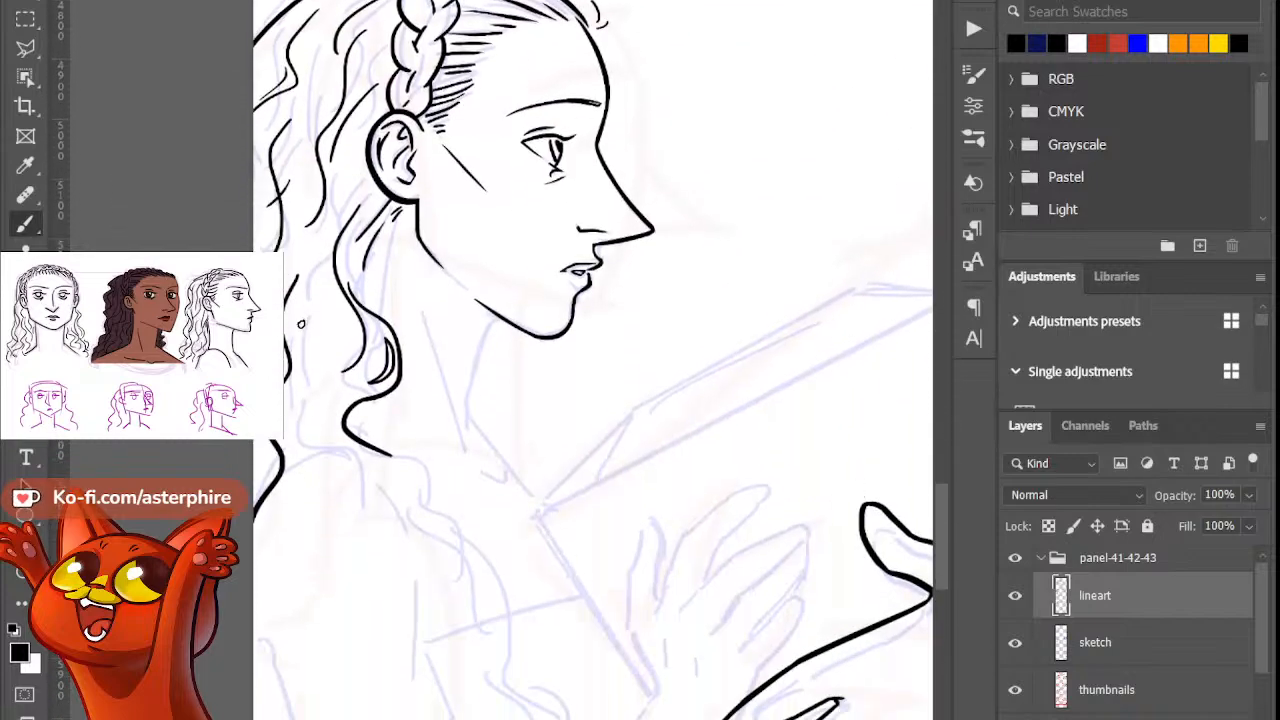
{"action": "left_click_drag", "start_coordinate": [313, 308], "coordinate": [287, 404]}
{"action": "mouse_move", "coordinate": [287, 400]}
{"action": "left_mouse_down"}
{"action": "mouse_move", "coordinate": [290, 447]}
{"action": "mouse_move", "coordinate": [304, 439]}
{"action": "left_mouse_up"}
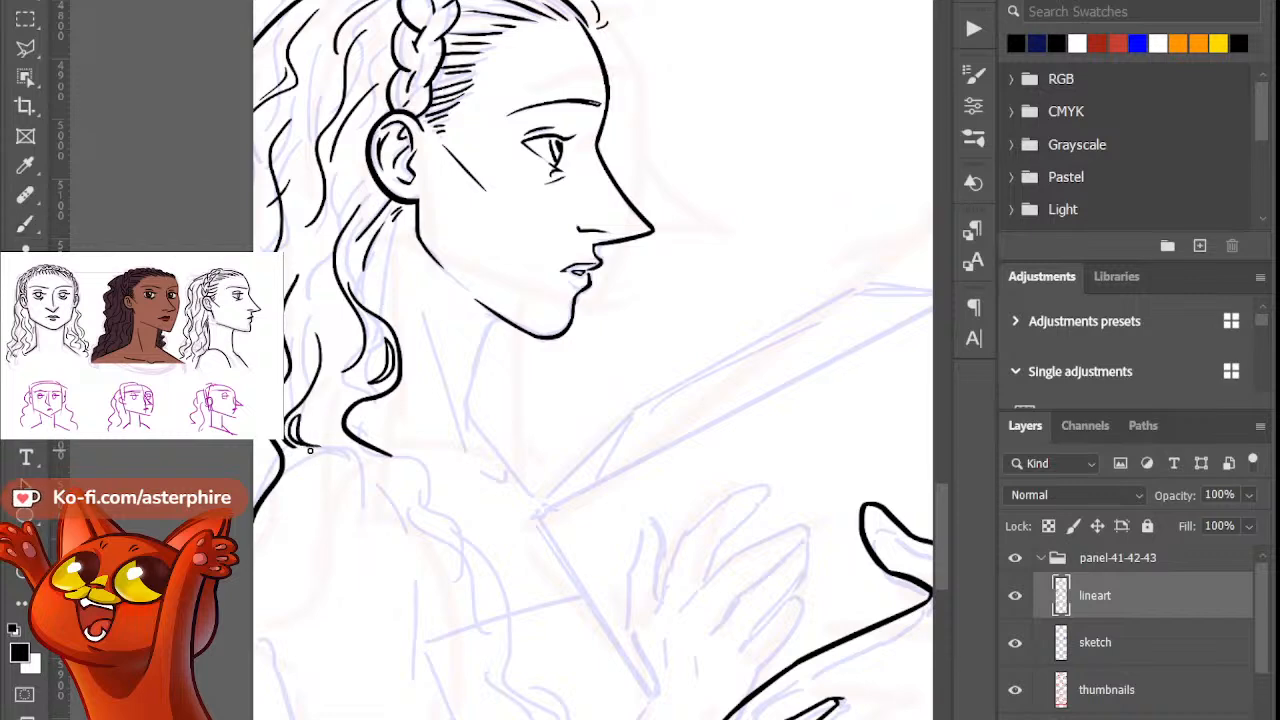
Step: Ink the curved shoulder line from the tip of the back hair across beneath the front lock
{"action": "key", "text": "b"}
{"action": "left_click_drag", "start_coordinate": [322, 454], "coordinate": [374, 481]}
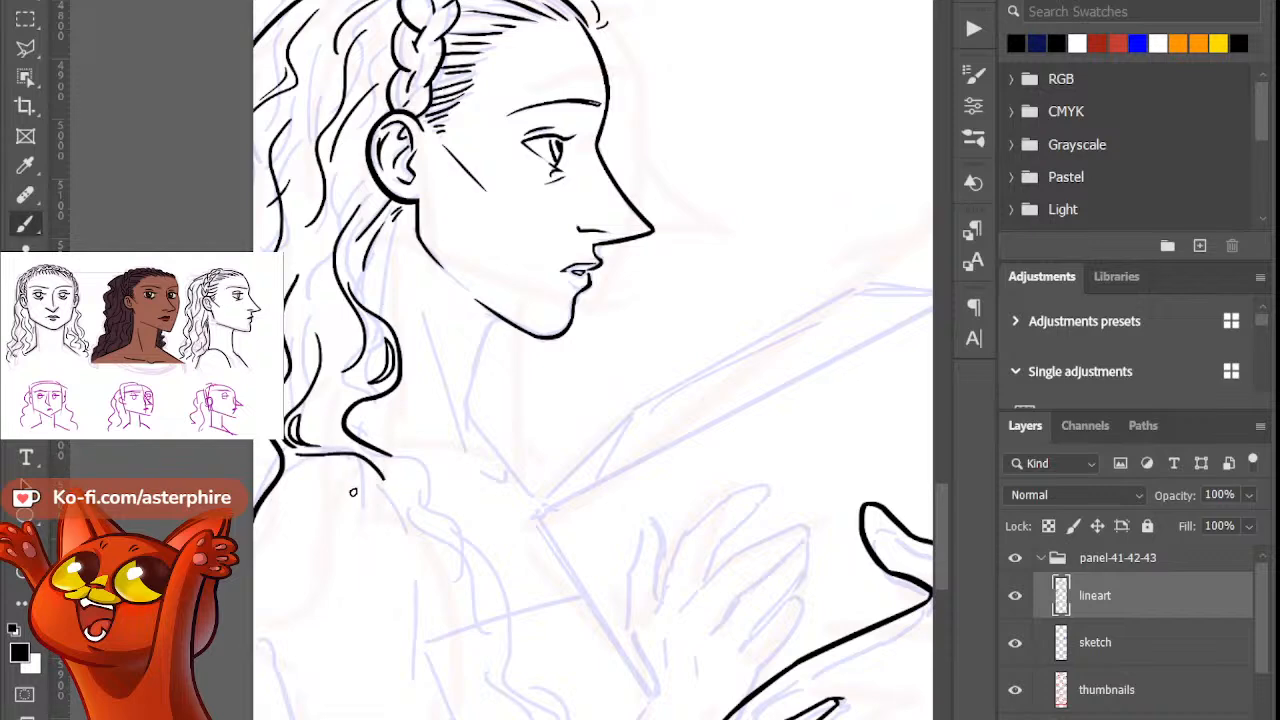
{"action": "key", "text": "ctrl+z"}
{"action": "left_click_drag", "start_coordinate": [290, 450], "coordinate": [372, 472]}
{"action": "key", "text": "ctrl+z"}
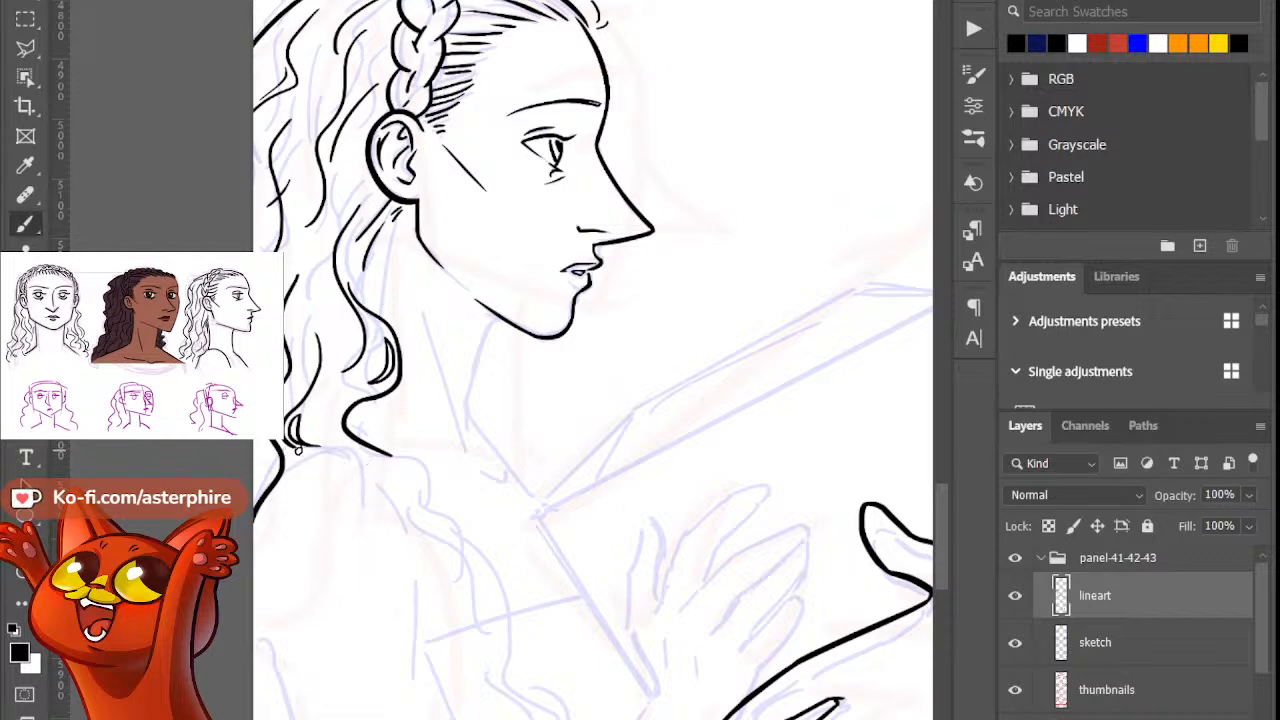
{"action": "left_click_drag", "start_coordinate": [290, 445], "coordinate": [368, 474]}
{"action": "key", "text": "ctrl+z"}
{"action": "left_click_drag", "start_coordinate": [288, 443], "coordinate": [386, 476]}
{"action": "key", "text": "e"}
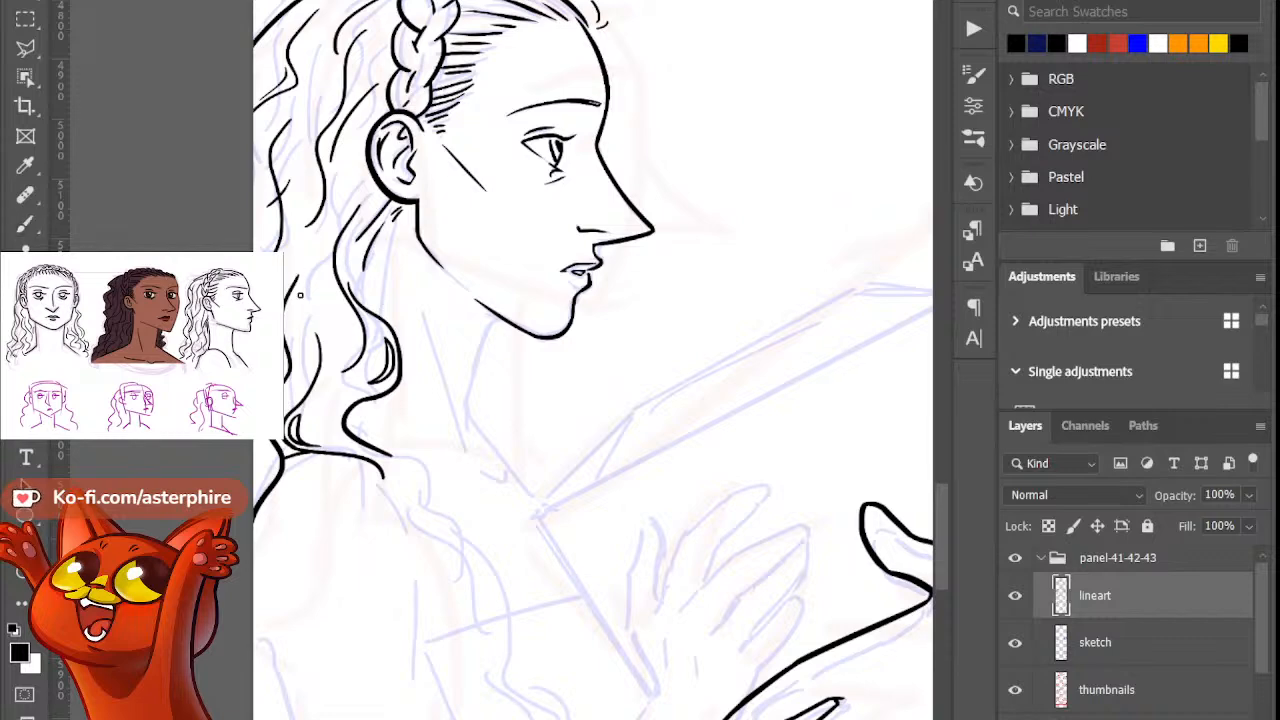
Step: Close the tip of the wavy strand behind the ear and add a tapered hair stroke behind the jaw
{"action": "key", "text": "b"}
{"action": "mouse_move", "coordinate": [328, 208]}
{"action": "left_mouse_down"}
{"action": "mouse_move", "coordinate": [304, 240]}
{"action": "mouse_move", "coordinate": [286, 241]}
{"action": "mouse_move", "coordinate": [298, 226]}
{"action": "left_mouse_up"}
{"action": "key", "text": "ctrl+z"}
{"action": "key", "text": "ctrl+z"}
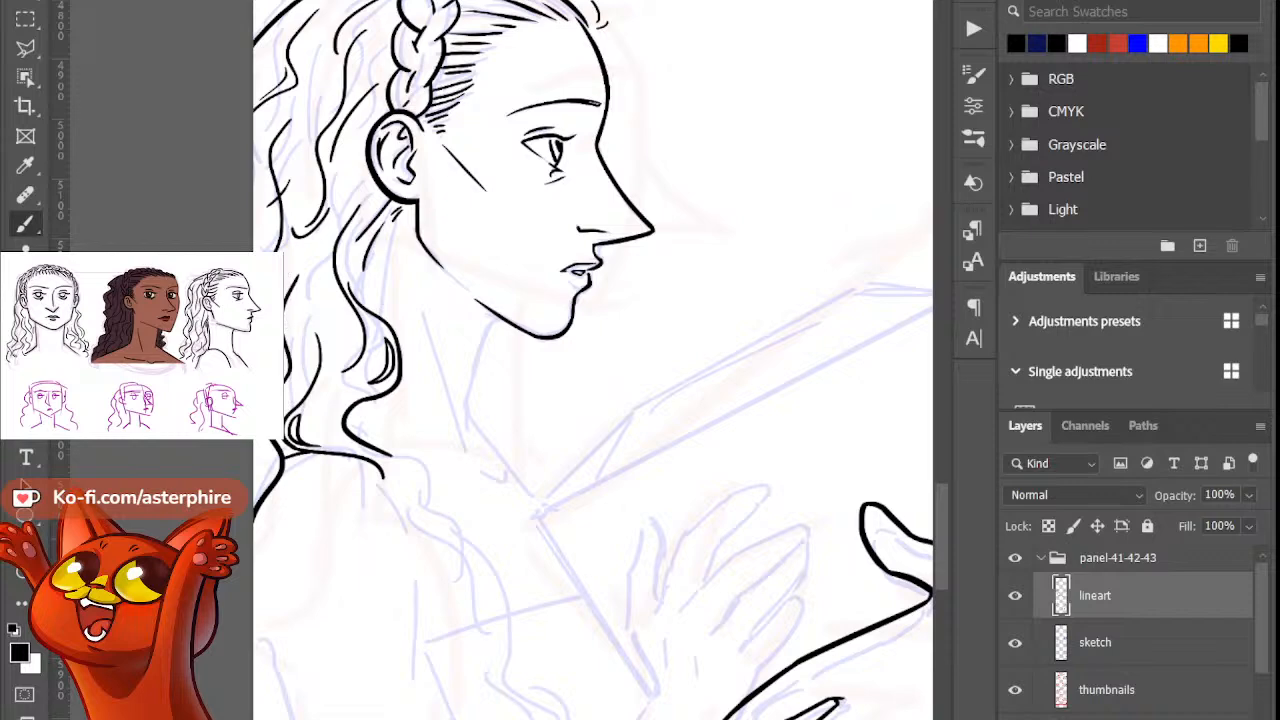
{"action": "left_click_drag", "start_coordinate": [393, 229], "coordinate": [375, 290]}
{"action": "key", "text": "ctrl+z"}
{"action": "left_click_drag", "start_coordinate": [398, 222], "coordinate": [376, 276]}
{"action": "key", "text": "ctrl+z"}
{"action": "left_click_drag", "start_coordinate": [398, 222], "coordinate": [374, 276]}
{"action": "key", "text": "ctrl+z"}
{"action": "left_click_drag", "start_coordinate": [402, 222], "coordinate": [376, 278]}
Step: Ink the front contour of the neck below the jaw and the long diagonal neck muscle line
{"action": "mouse_move", "coordinate": [510, 326]}
{"action": "left_mouse_down"}
{"action": "mouse_move", "coordinate": [486, 353]}
{"action": "mouse_move", "coordinate": [470, 416]}
{"action": "left_mouse_up"}
{"action": "key", "text": "ctrl+z"}
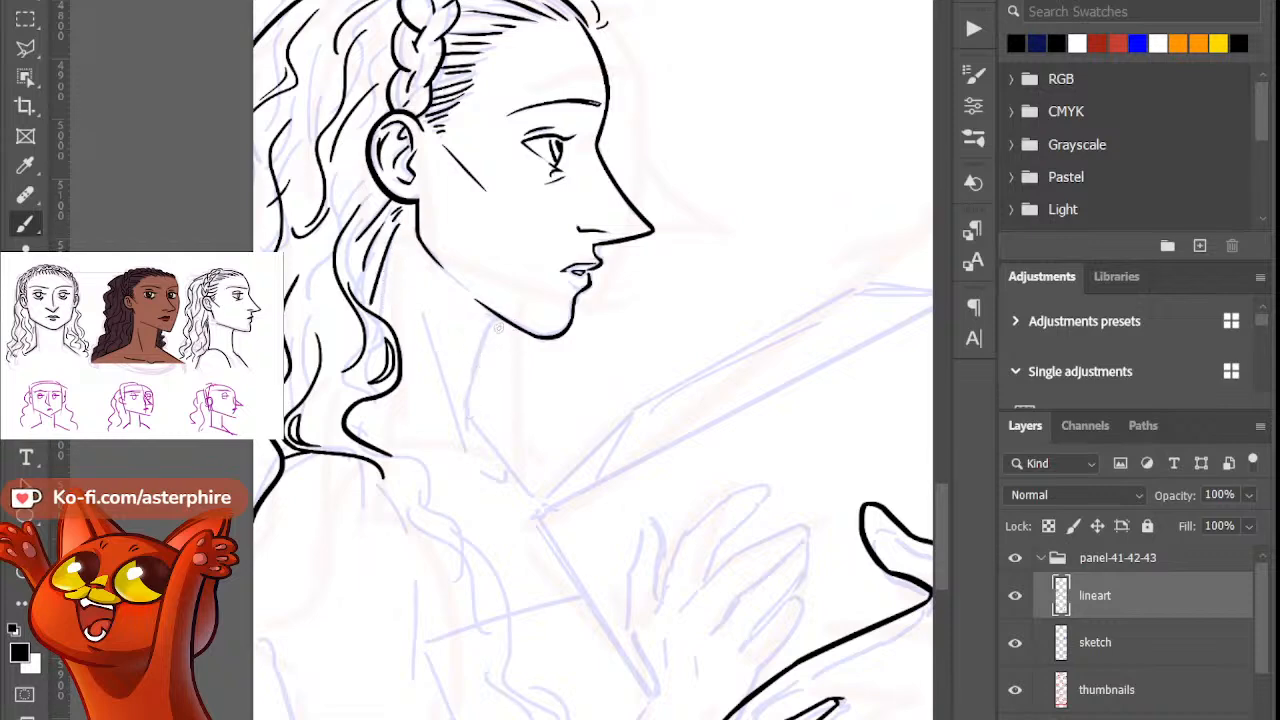
{"action": "left_click_drag", "start_coordinate": [506, 320], "coordinate": [455, 432]}
{"action": "key", "text": "ctrl+z"}
{"action": "left_click_drag", "start_coordinate": [497, 316], "coordinate": [448, 430]}
{"action": "key", "text": "ctrl+z"}
{"action": "left_click_drag", "start_coordinate": [497, 316], "coordinate": [448, 419]}
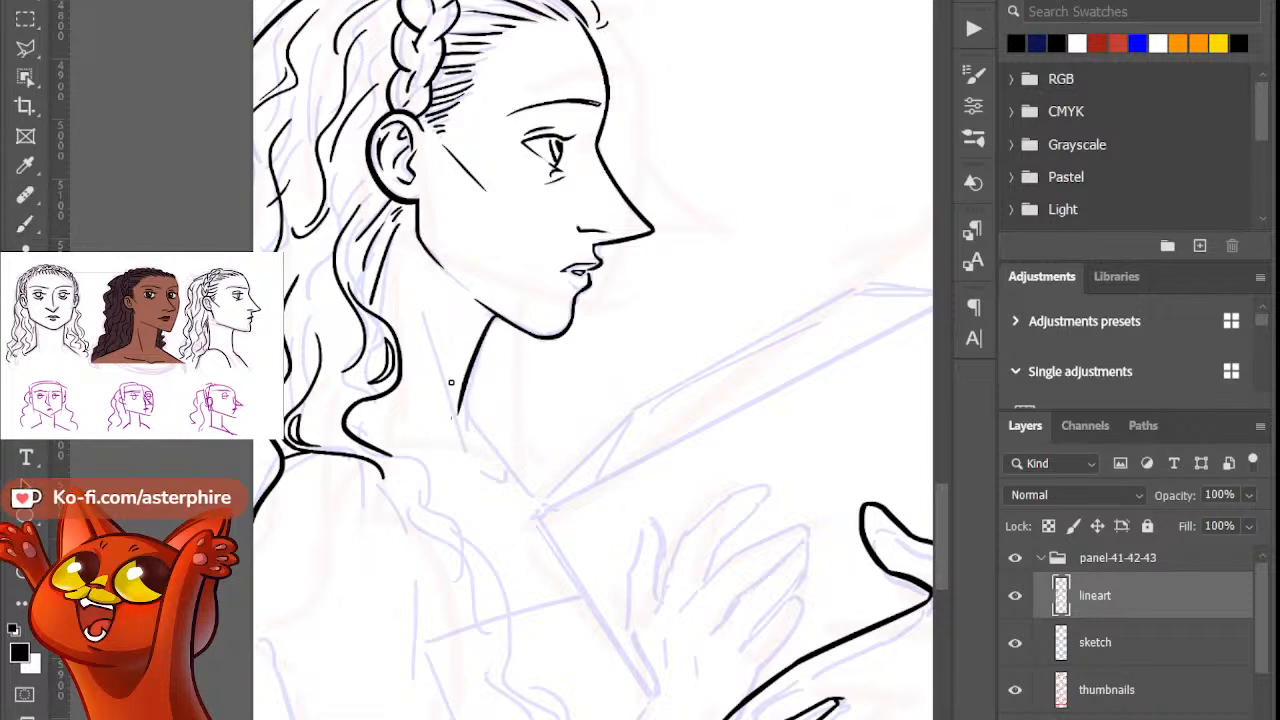
{"action": "left_click_drag", "start_coordinate": [415, 310], "coordinate": [467, 480]}
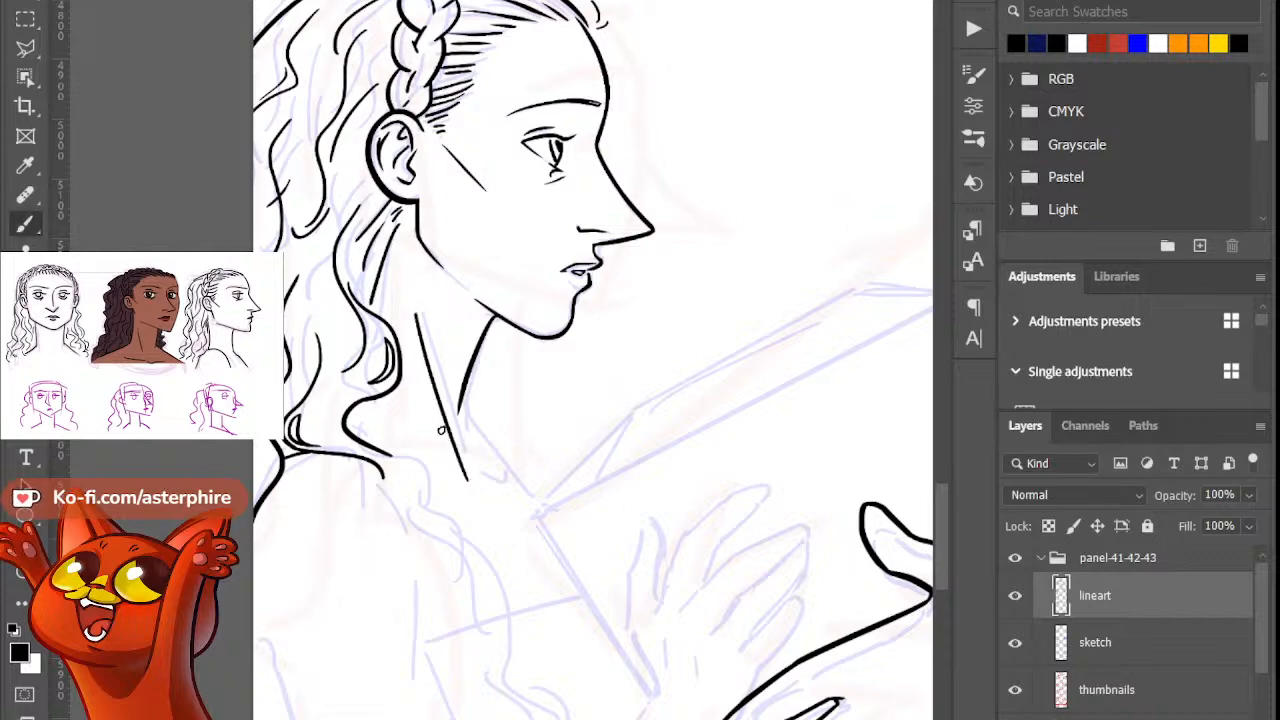
{"action": "key", "text": "b"}
Step: Compare the woman's lineart with the underlying sketch by toggling the lineart layer, and check her against the facing man
{"action": "mouse_move", "coordinate": [946, 530]}
{"action": "left_mouse_down"}
{"action": "mouse_move", "coordinate": [909, 351]}
{"action": "mouse_move", "coordinate": [924, 532]}
{"action": "left_mouse_up"}
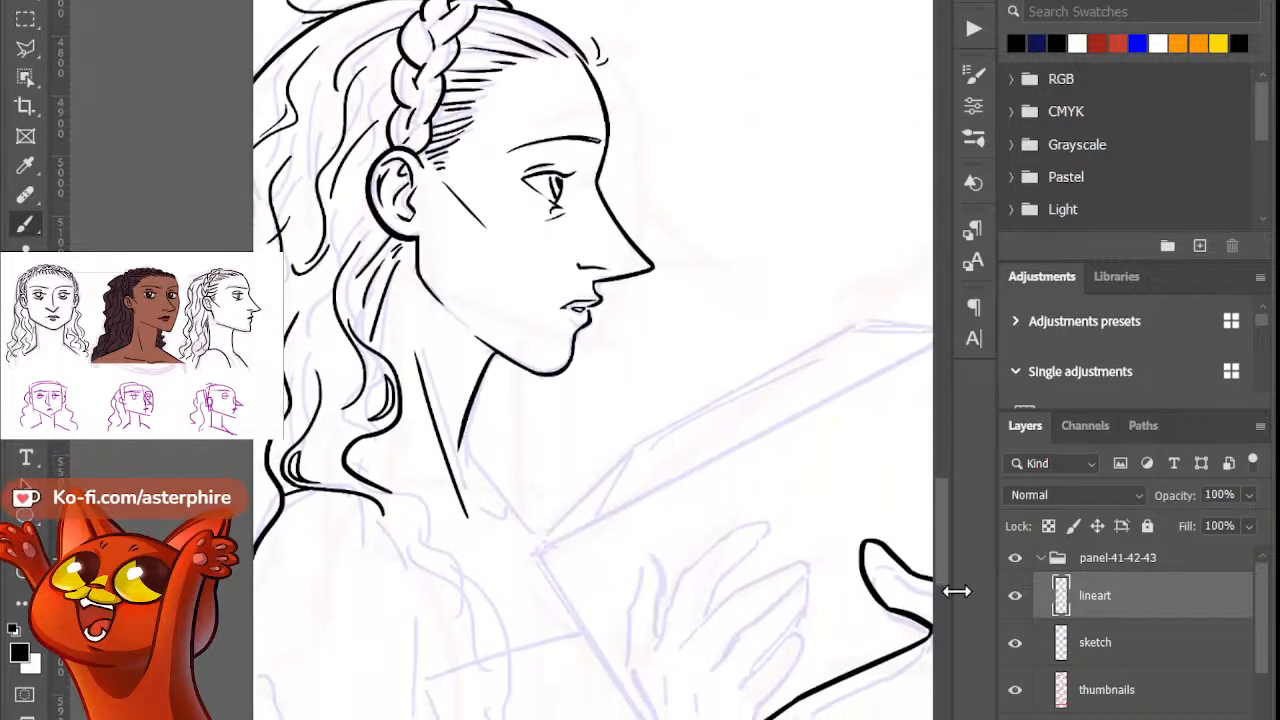
{"action": "left_click", "coordinate": [1016, 597]}
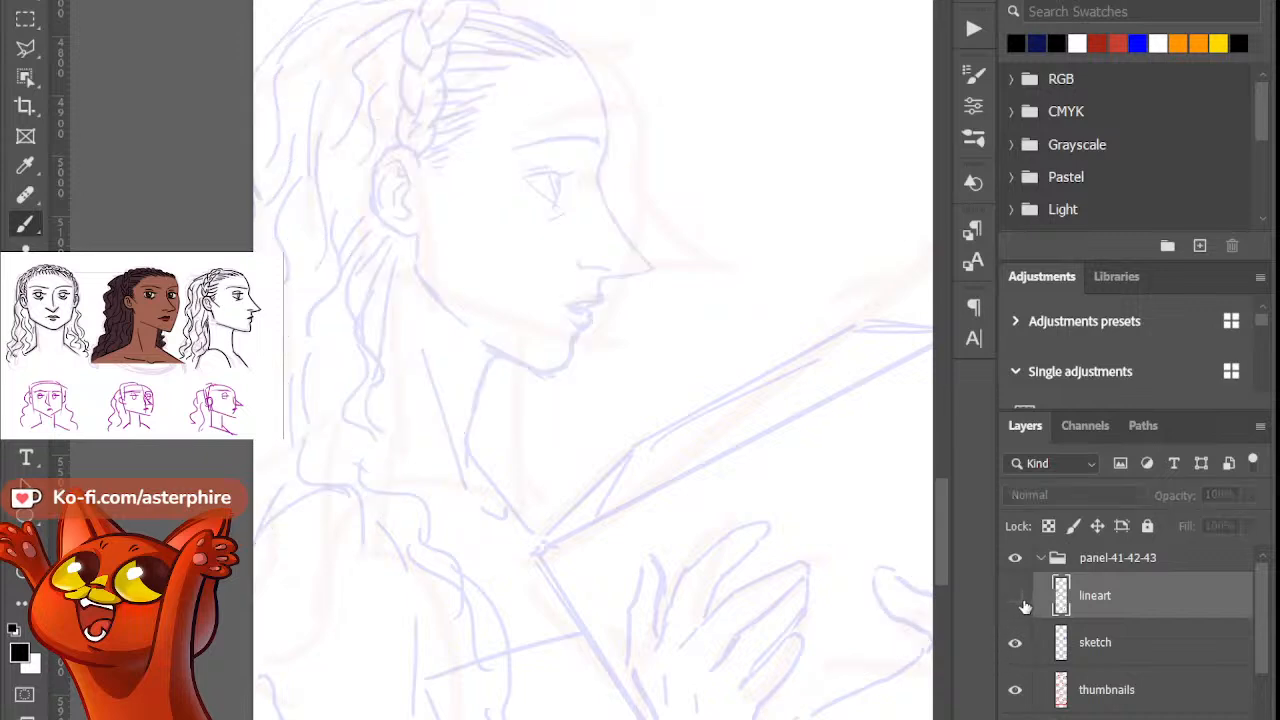
{"action": "left_click", "coordinate": [1015, 597]}
{"action": "scroll", "coordinate": [593, 360], "scroll_direction": "right", "scroll_amount": 4}
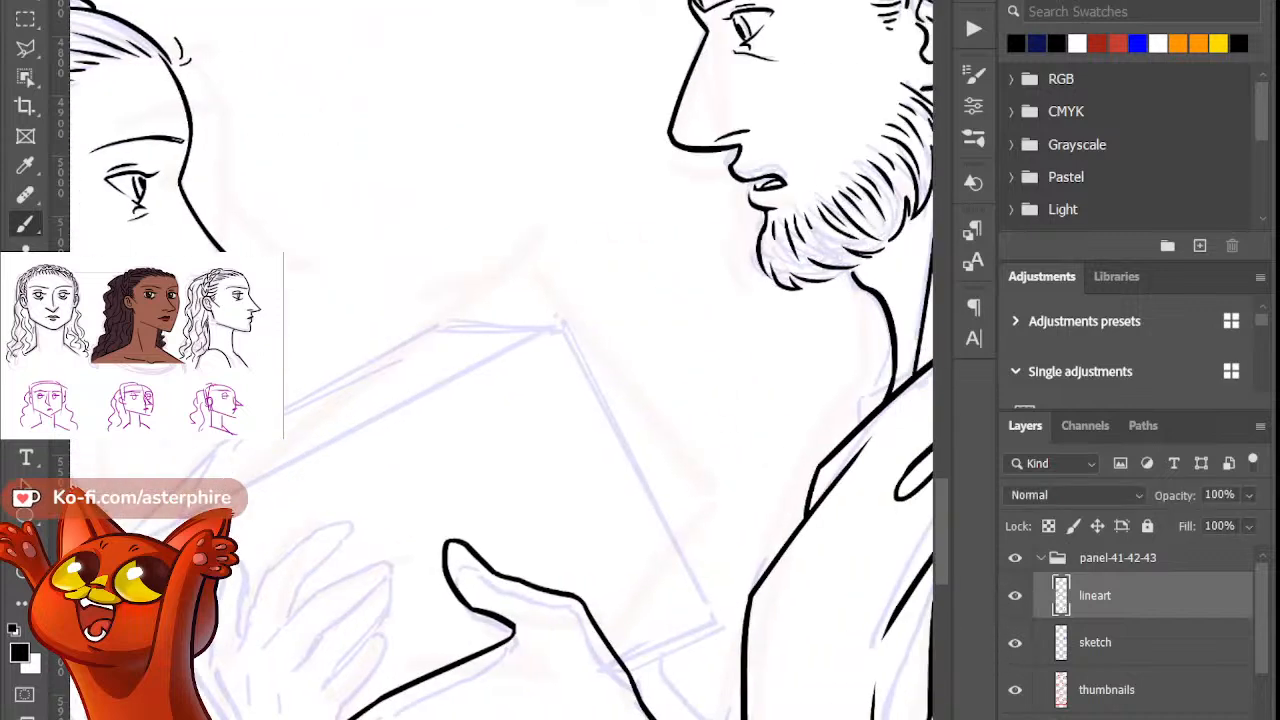
{"action": "scroll", "coordinate": [500, 360], "scroll_direction": "left", "scroll_amount": 3}
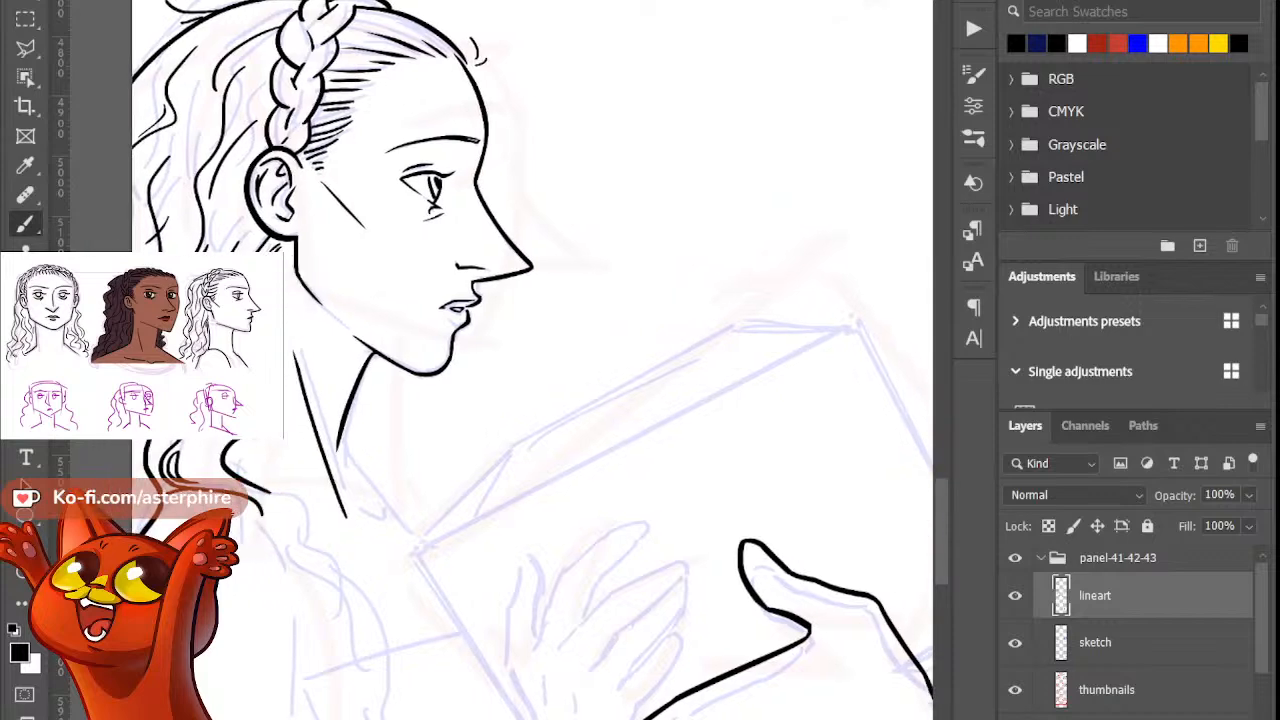
{"action": "scroll", "coordinate": [500, 360], "scroll_direction": "right", "scroll_amount": 1}
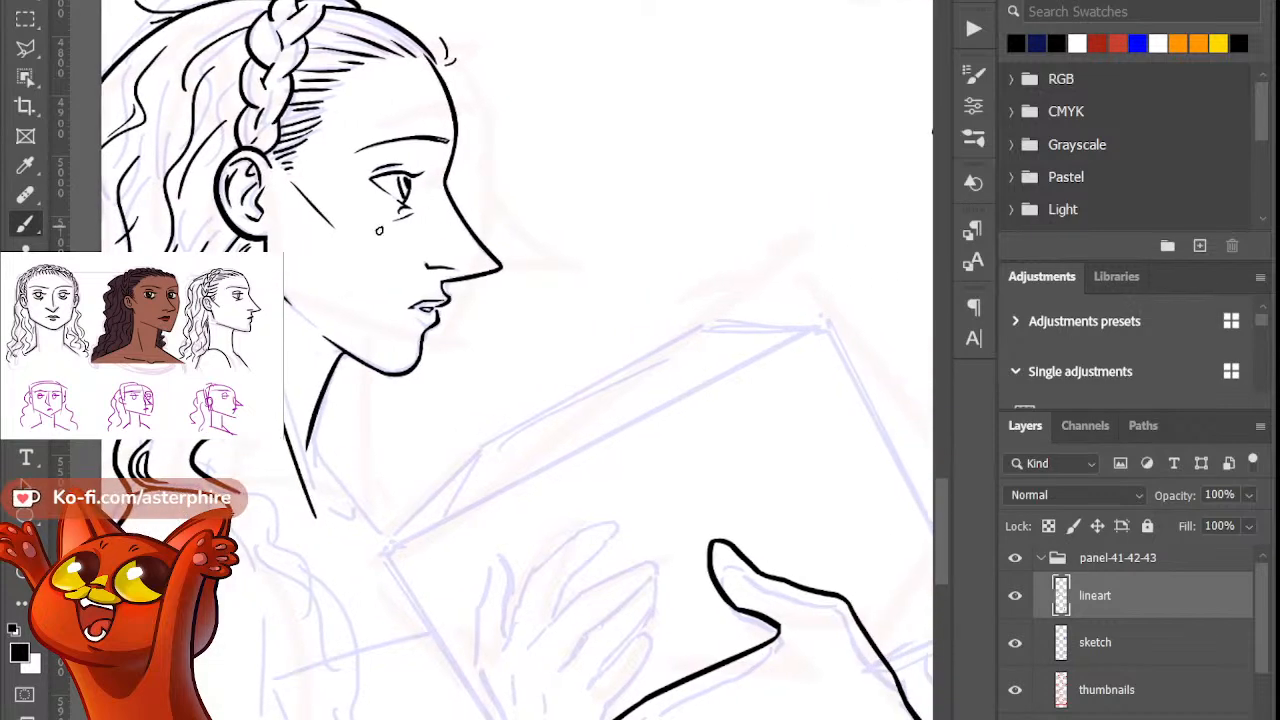
Step: Erase most of the inner iris line in the woman's eye
{"action": "scroll", "coordinate": [395, 196], "scroll_direction": "up", "scroll_amount": 1}
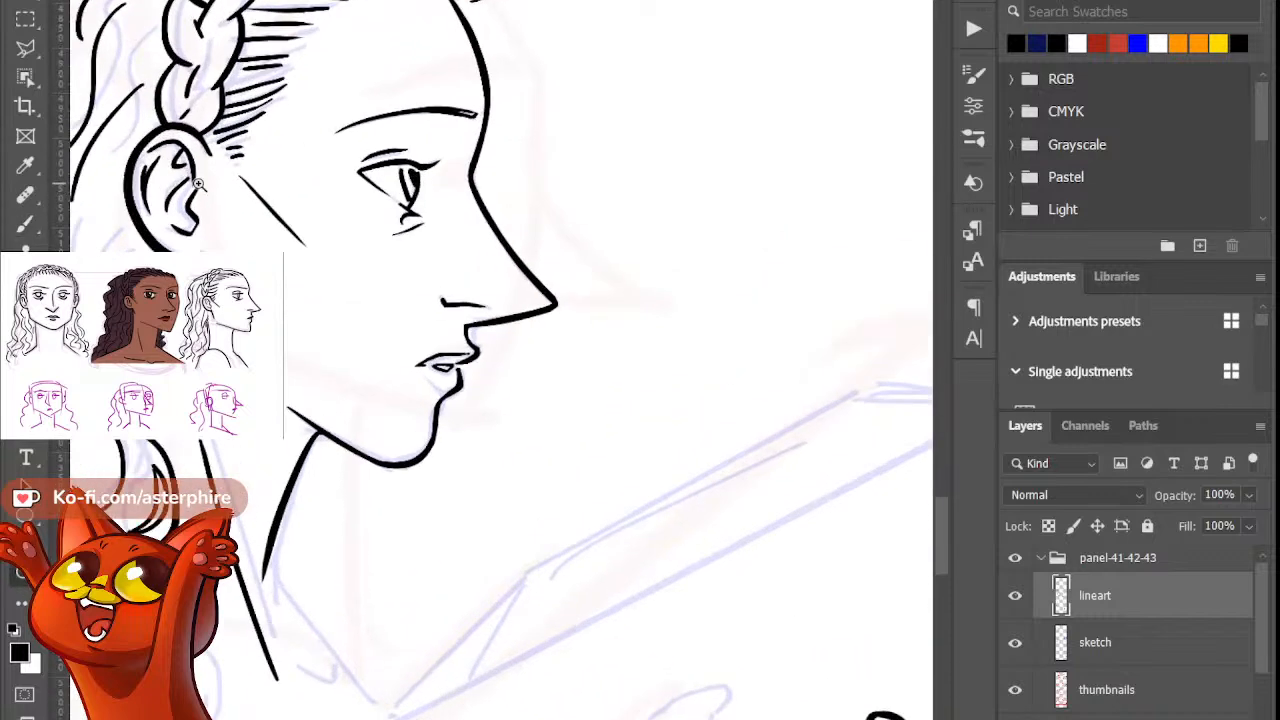
{"action": "scroll", "coordinate": [420, 170], "scroll_direction": "up", "scroll_amount": 1}
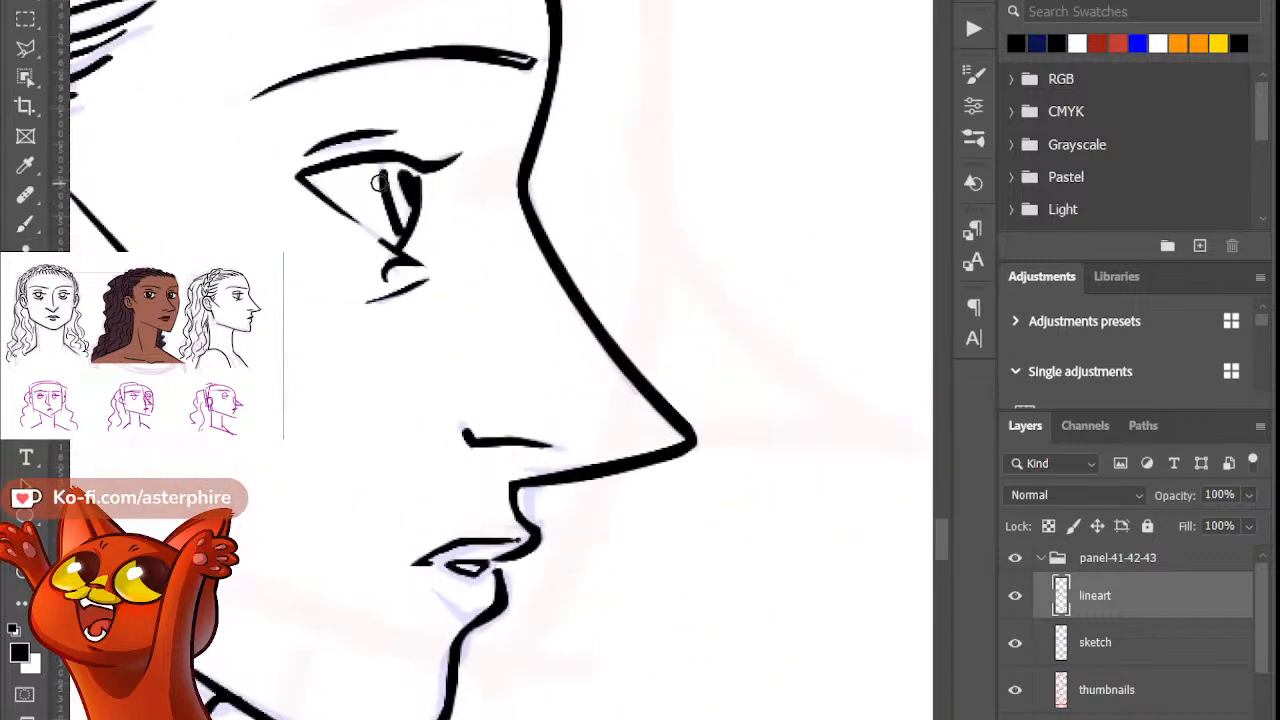
{"action": "mouse_move", "coordinate": [381, 195]}
{"action": "left_mouse_down"}
{"action": "mouse_move", "coordinate": [397, 182]}
{"action": "mouse_move", "coordinate": [399, 205]}
{"action": "left_mouse_up"}
Step: Hide the lineart and sketch layers and set the thumbnails layer's opacity to 3%
{"action": "key", "text": "b"}
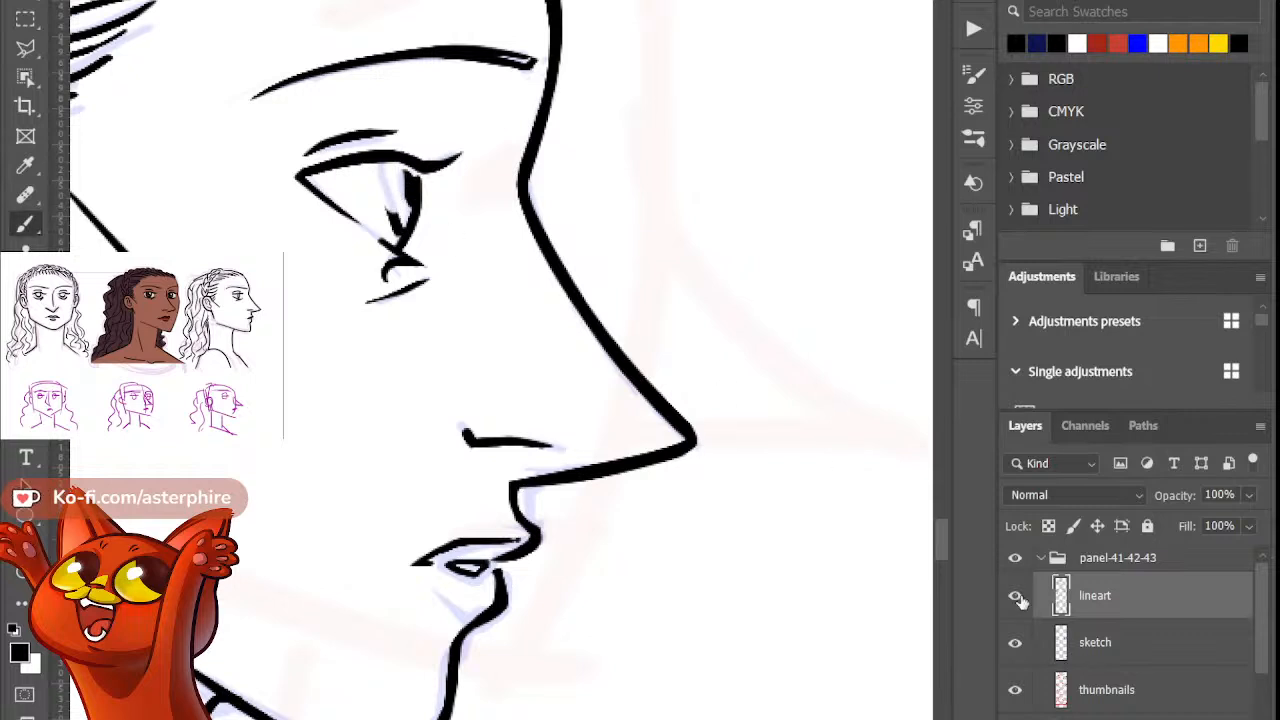
{"action": "left_click", "coordinate": [1015, 643]}
{"action": "left_click", "coordinate": [1015, 596]}
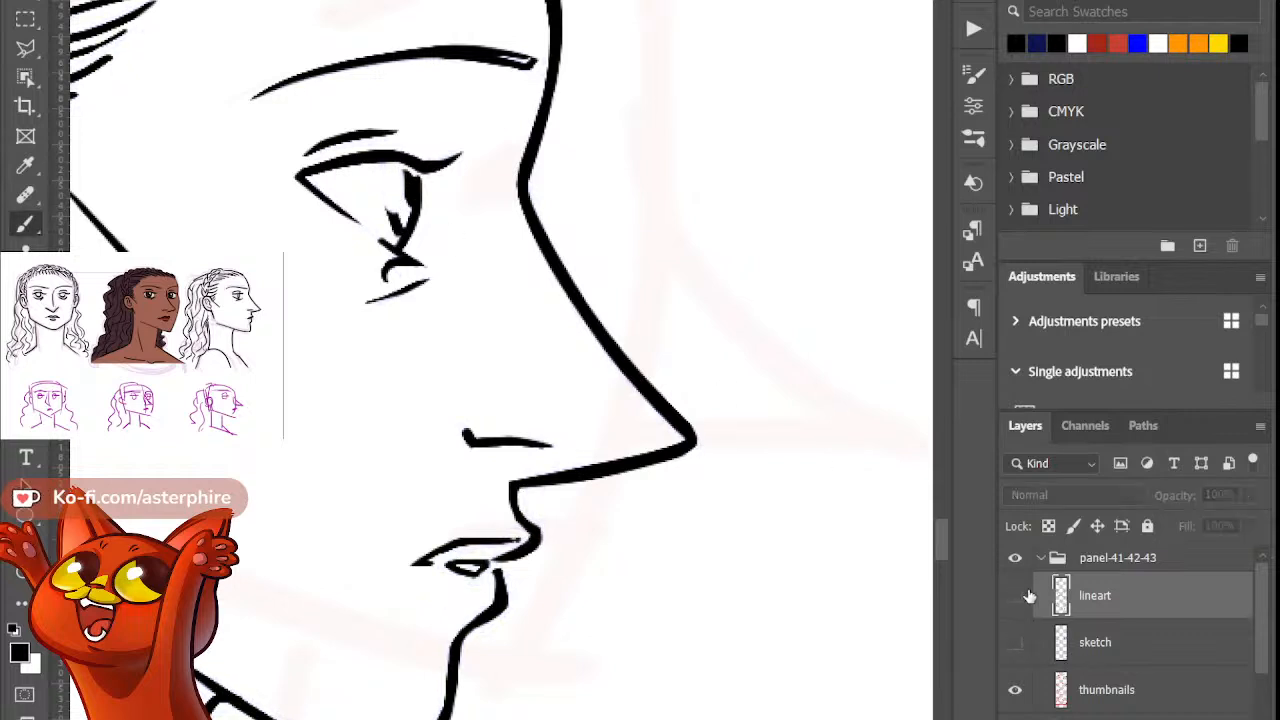
{"action": "left_click", "coordinate": [1128, 700]}
{"action": "left_click", "coordinate": [1250, 496]}
{"action": "left_click", "coordinate": [1163, 521]}
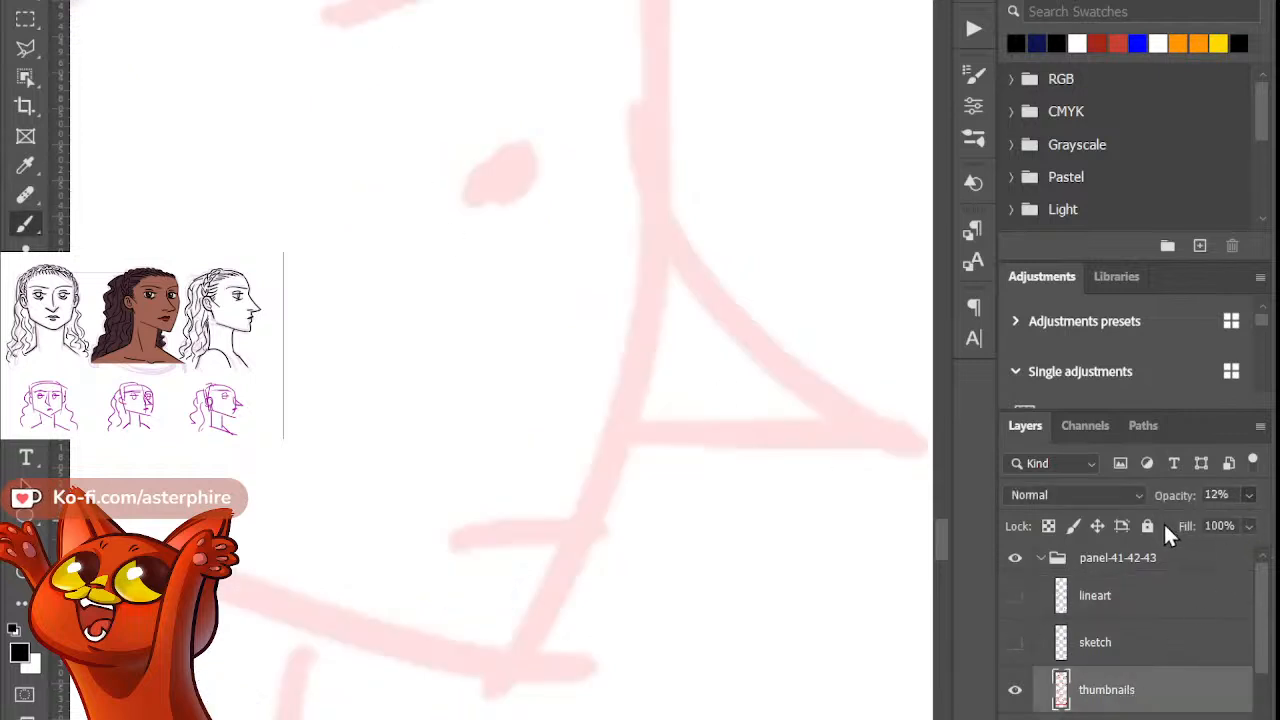
{"action": "left_click", "coordinate": [1152, 520]}
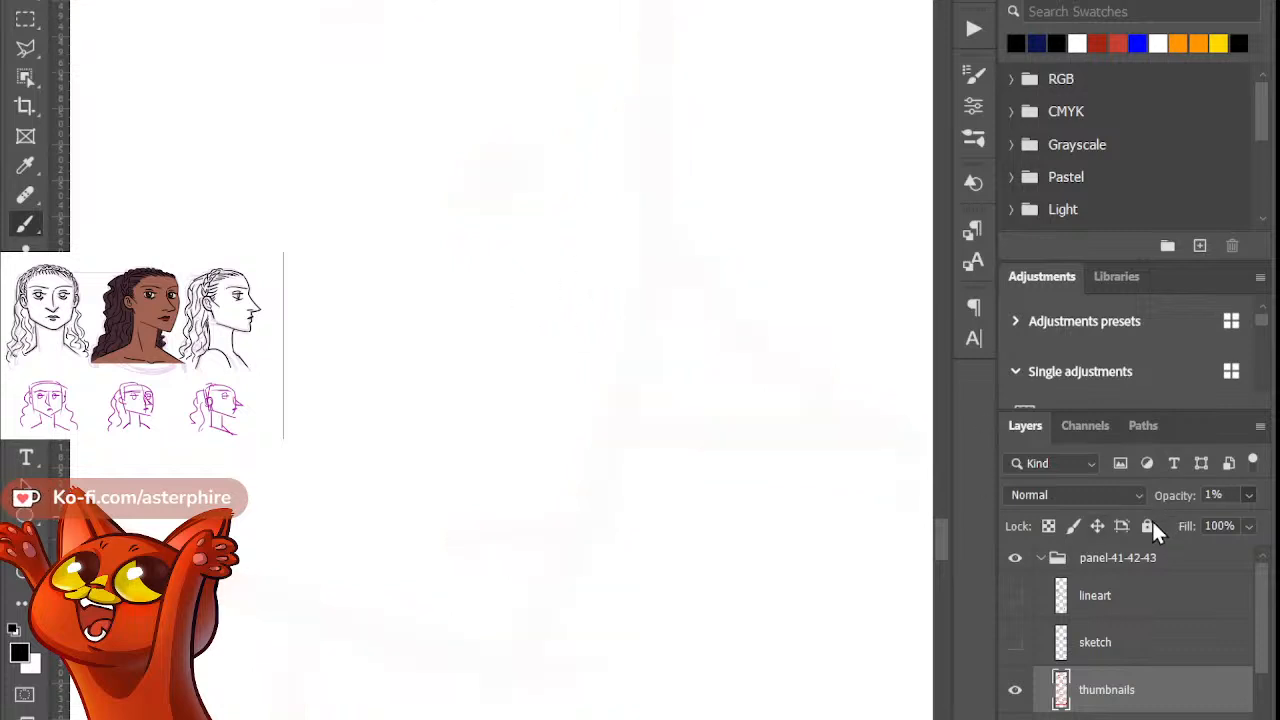
{"action": "left_click_drag", "start_coordinate": [1161, 518], "coordinate": [1162, 518]}
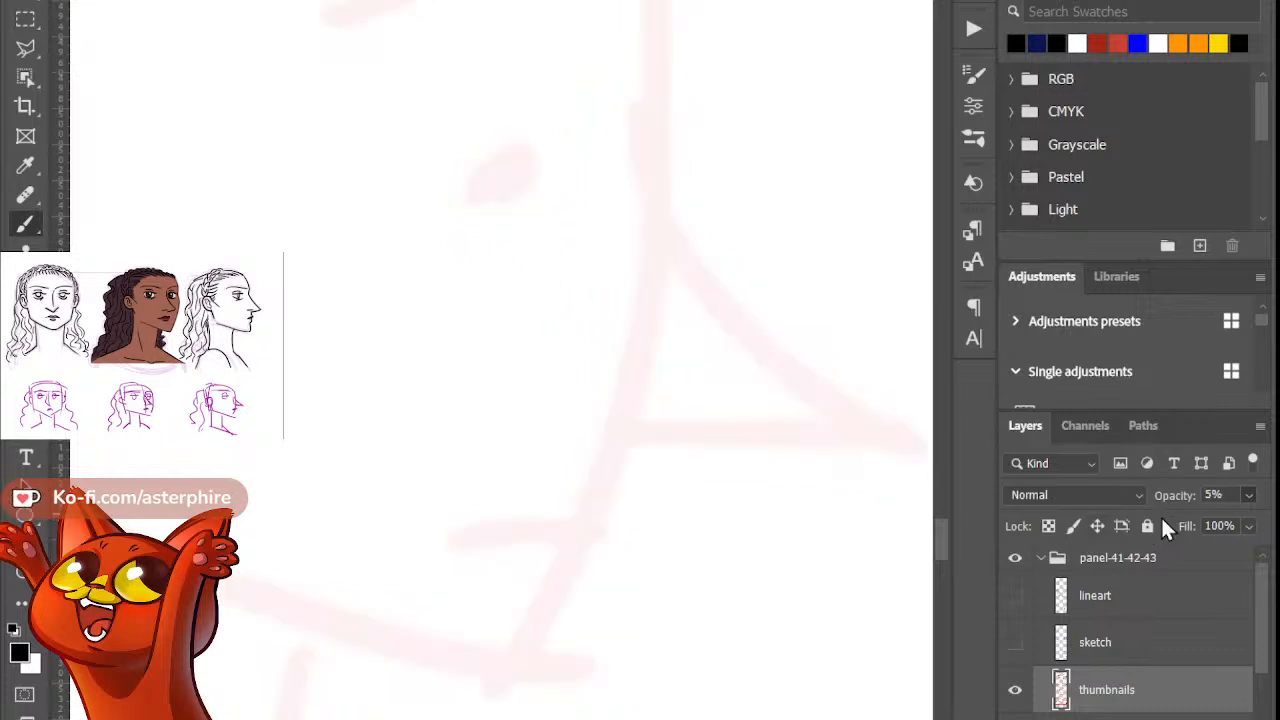
{"action": "left_click", "coordinate": [1214, 494]}
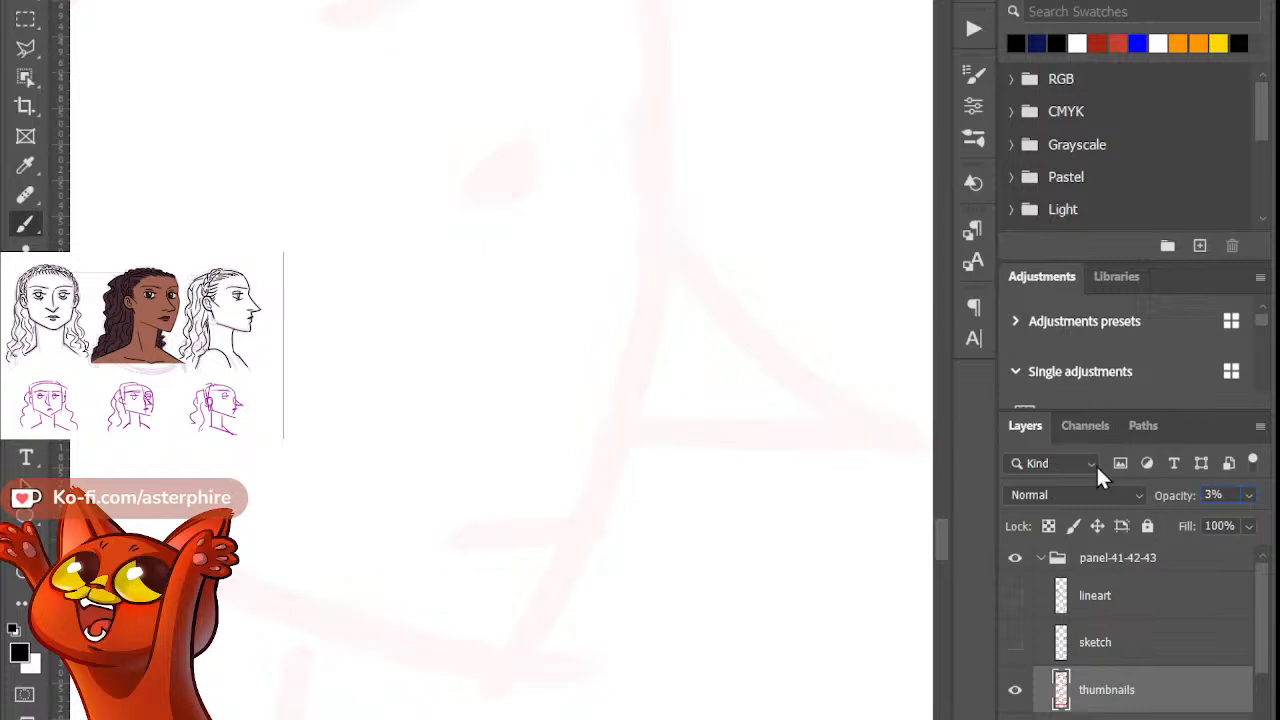
Step: Show the sketch and lineart layers again and make lineart the active layer
{"action": "left_click", "coordinate": [1135, 648]}
{"action": "left_click", "coordinate": [1015, 642]}
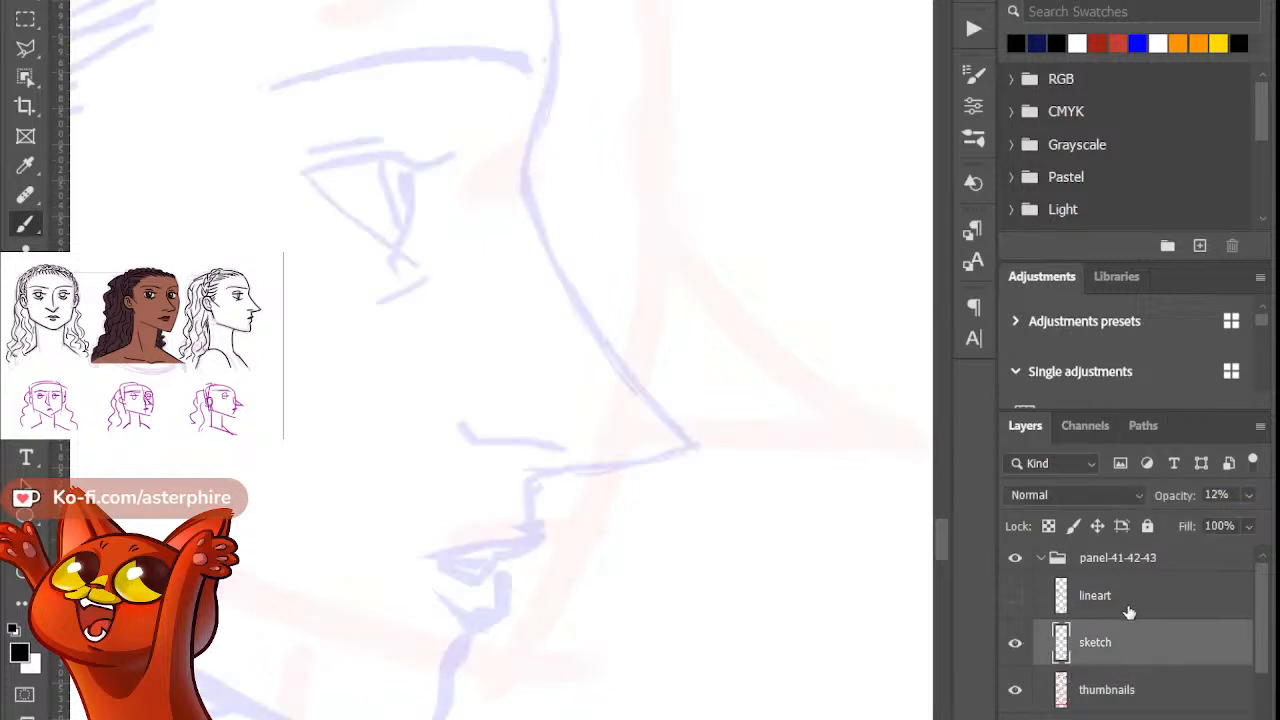
{"action": "left_click", "coordinate": [1038, 600]}
{"action": "left_click", "coordinate": [1015, 595]}
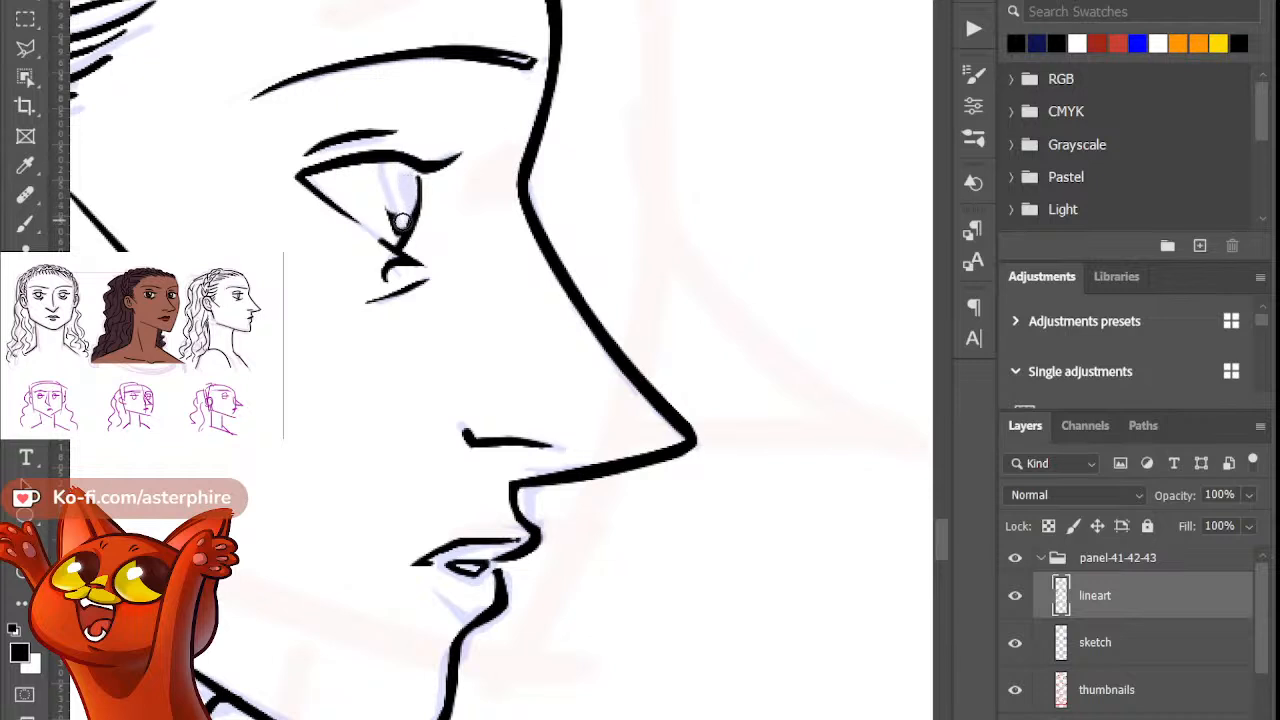
Step: Redraw the slanted inner iris line in the woman's eye on the lineart layer and fill in a dark pupil
{"action": "key", "text": "ctrl+z"}
{"action": "left_click", "coordinate": [1123, 637]}
{"action": "left_click", "coordinate": [1106, 594]}
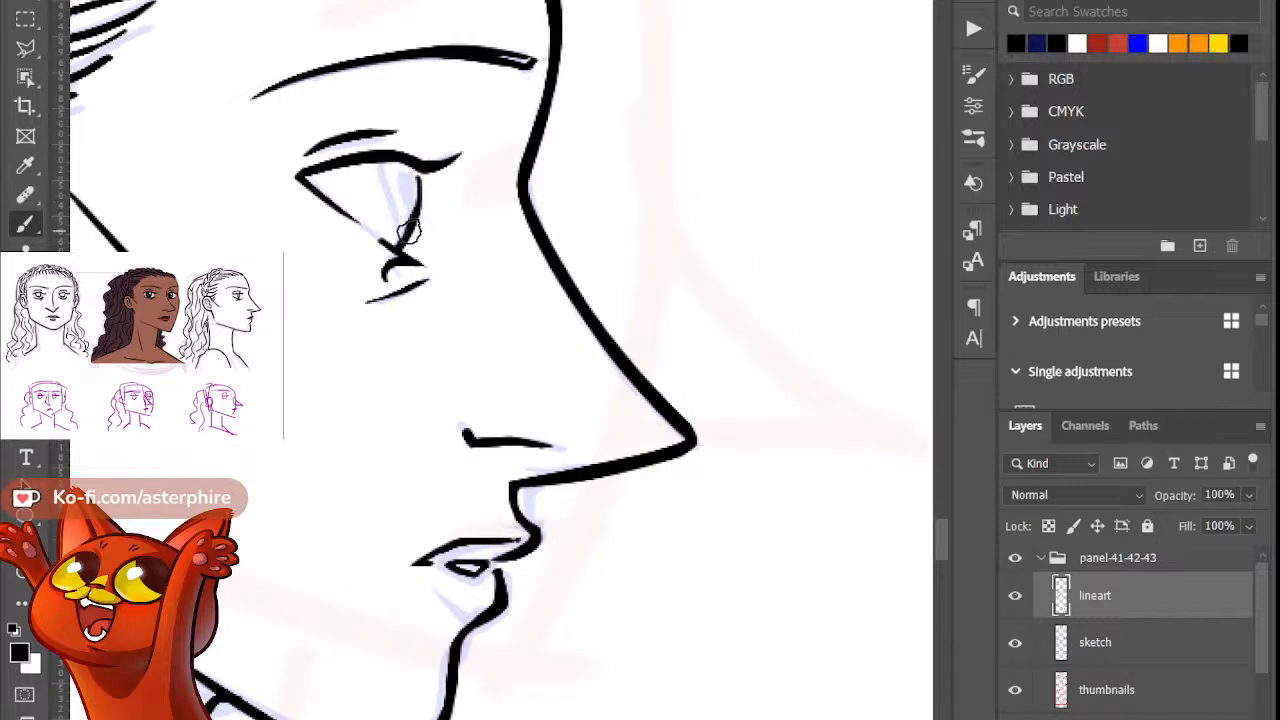
{"action": "left_click_drag", "start_coordinate": [417, 194], "coordinate": [393, 255]}
{"action": "left_click_drag", "start_coordinate": [378, 222], "coordinate": [412, 181]}
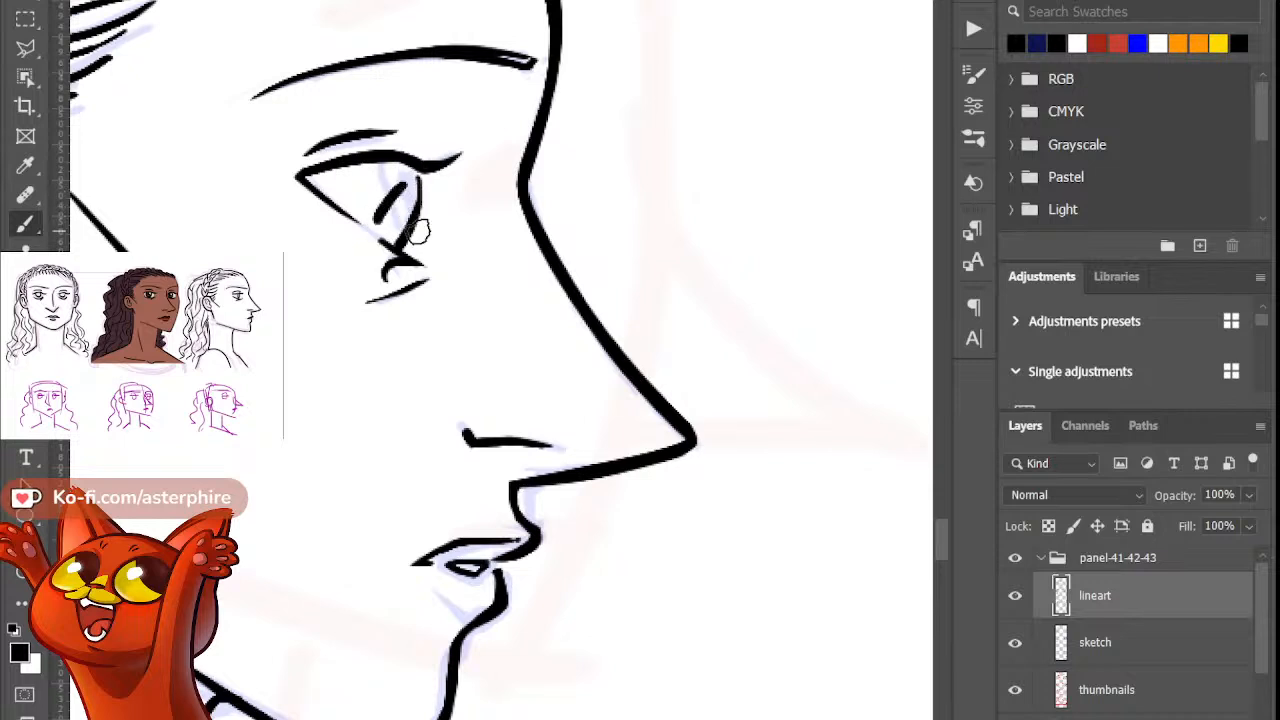
{"action": "key", "text": "ctrl+z"}
{"action": "left_click_drag", "start_coordinate": [414, 185], "coordinate": [378, 229]}
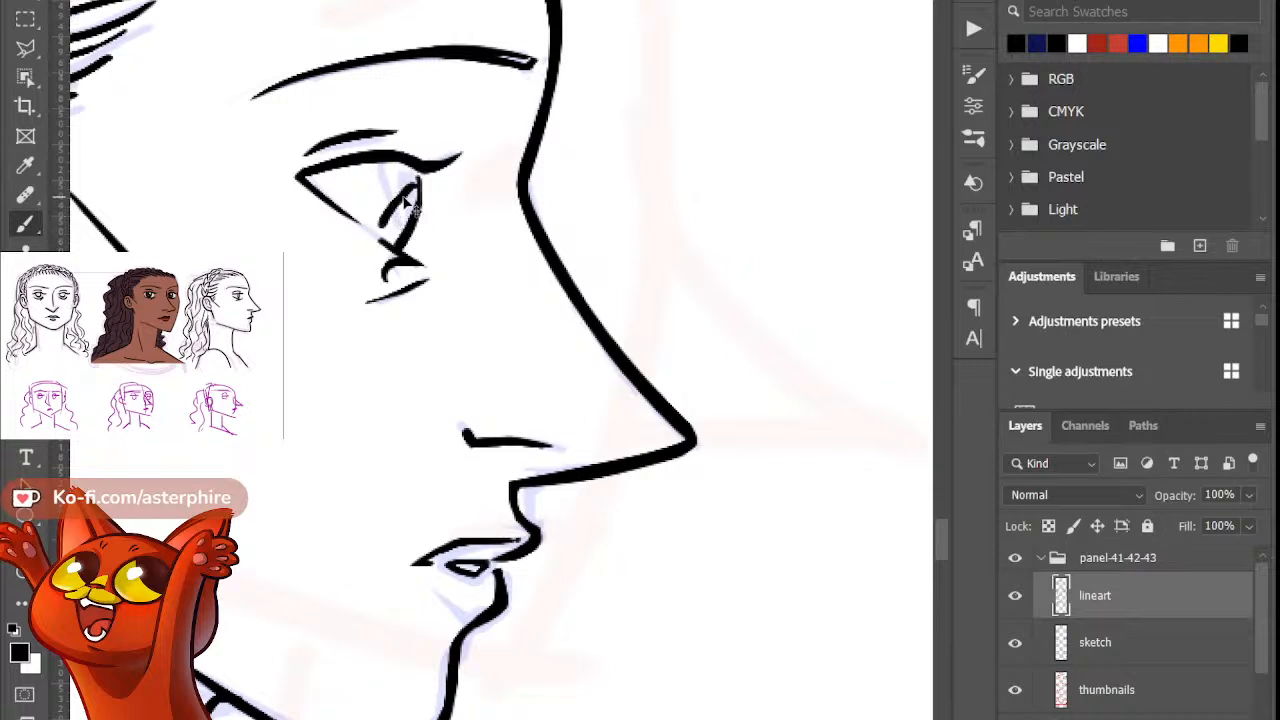
{"action": "key", "text": "ctrl+z"}
{"action": "mouse_move", "coordinate": [414, 187]}
{"action": "left_mouse_down"}
{"action": "mouse_move", "coordinate": [379, 233]}
{"action": "mouse_move", "coordinate": [420, 202]}
{"action": "left_mouse_up"}
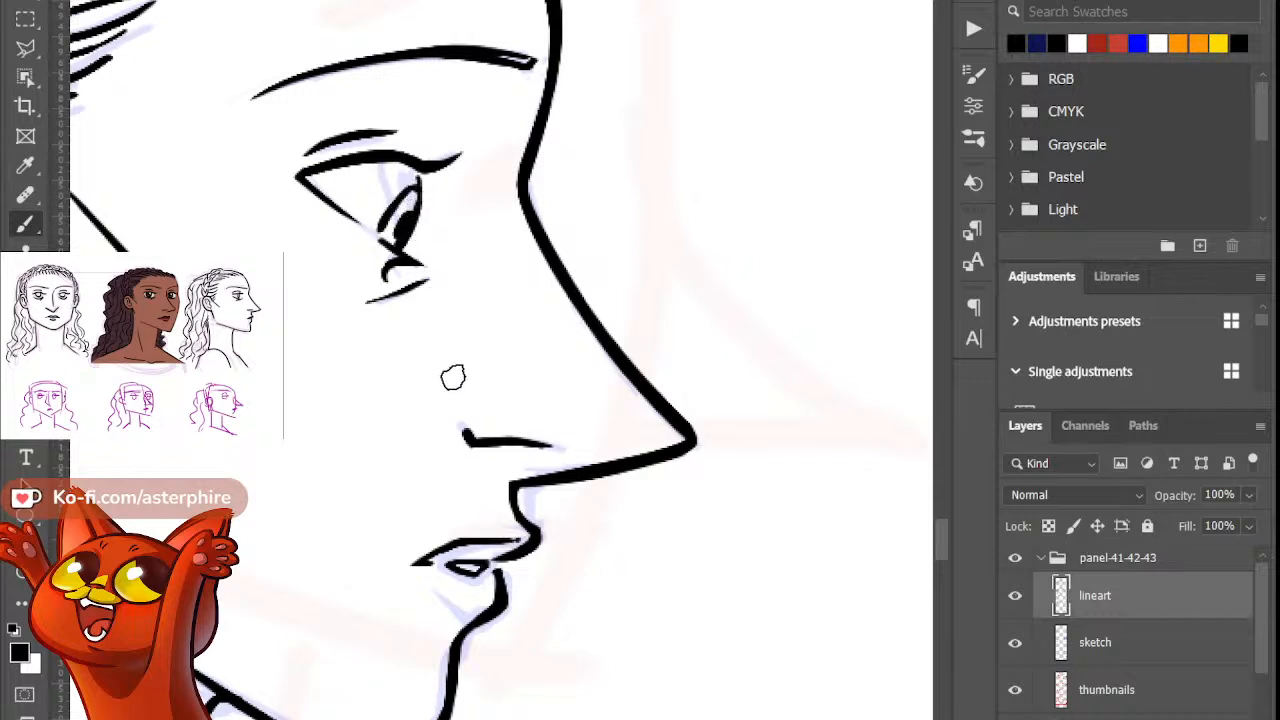
Step: Ink a short collarbone line at the base of the woman's neck in the lower panel
{"action": "scroll", "coordinate": [424, 306], "scroll_direction": "down", "scroll_amount": 8}
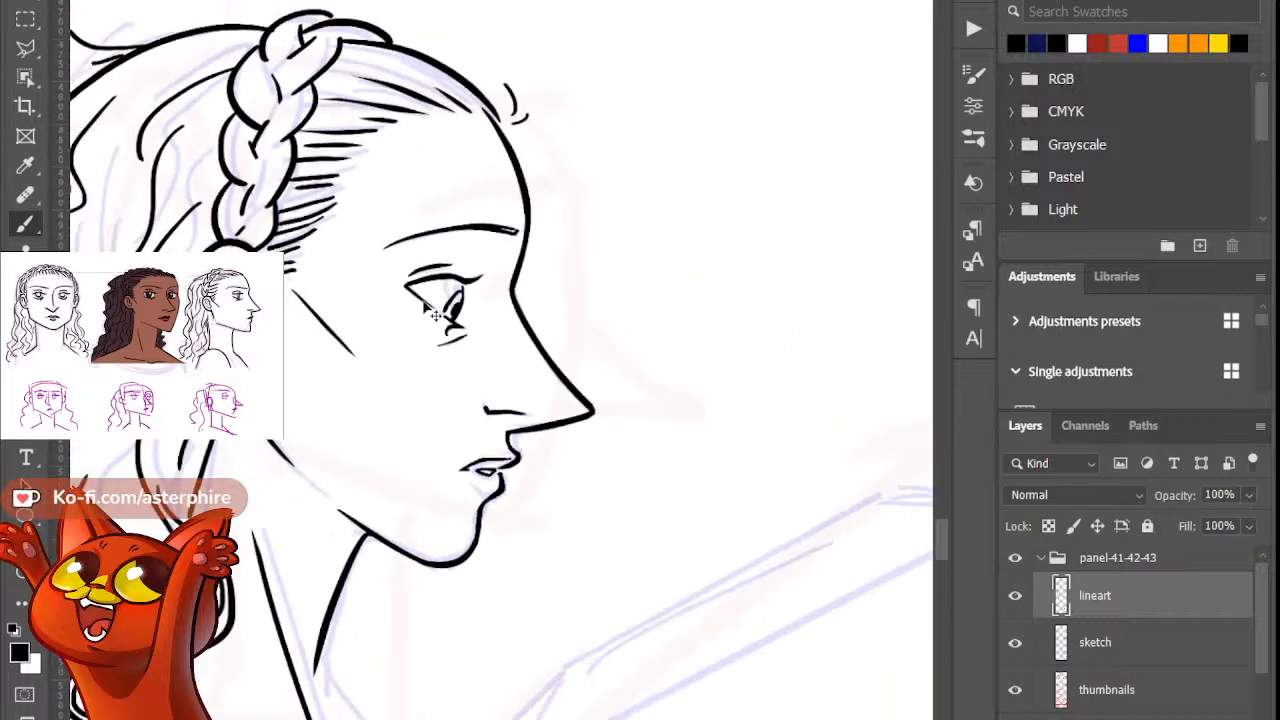
{"action": "scroll", "coordinate": [425, 306], "scroll_direction": "down", "scroll_amount": 6}
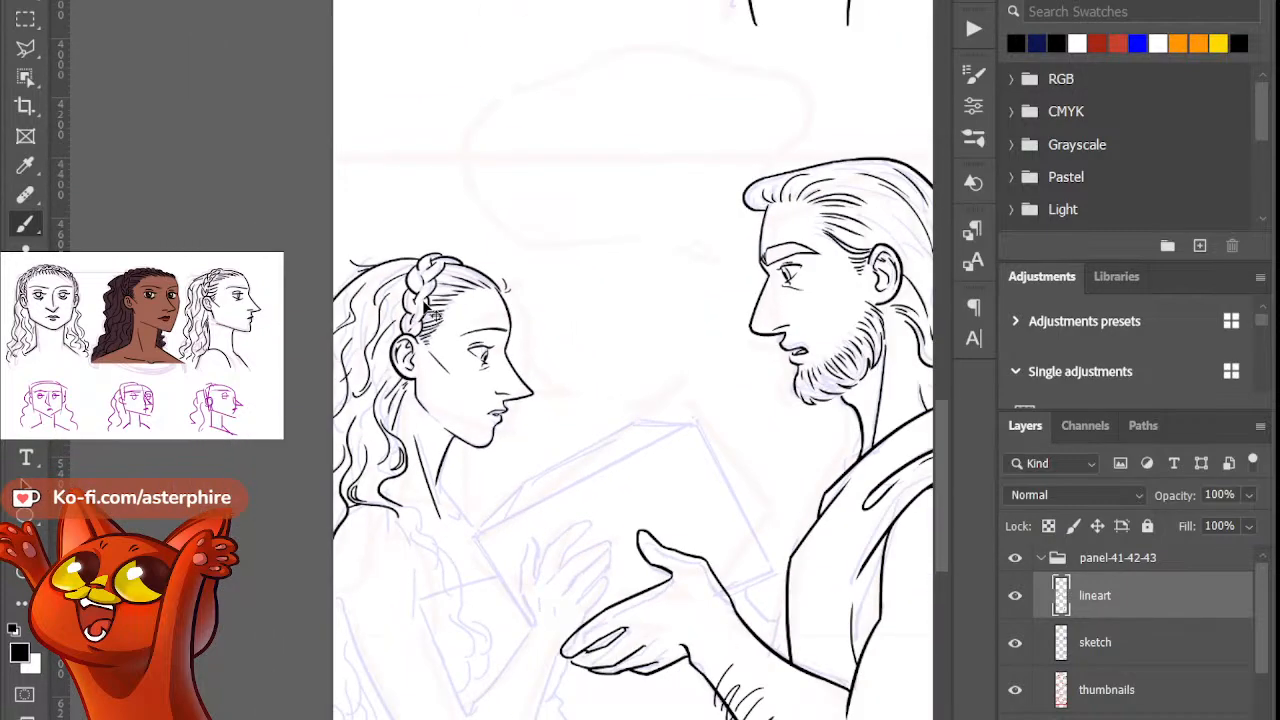
{"action": "scroll", "coordinate": [424, 305], "scroll_direction": "up", "scroll_amount": 5}
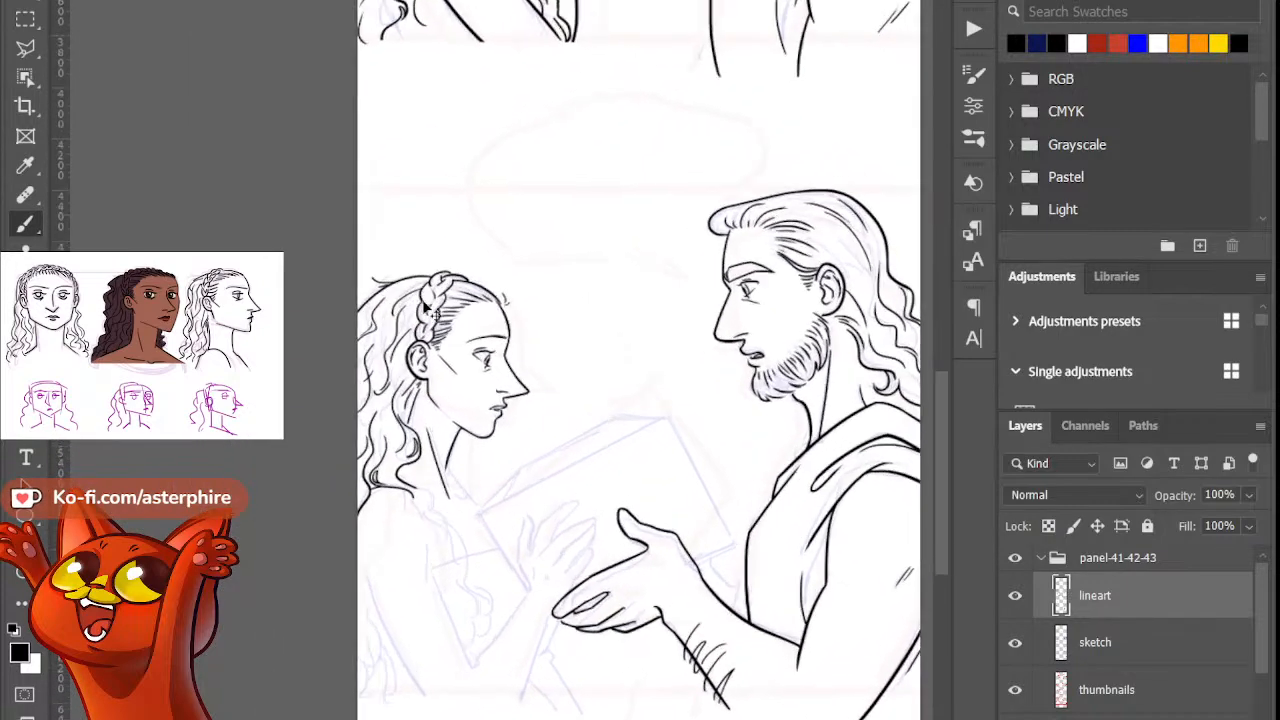
{"action": "scroll", "coordinate": [424, 305], "scroll_direction": "up", "scroll_amount": 3}
{"action": "scroll", "coordinate": [424, 308], "scroll_direction": "up", "scroll_amount": 2}
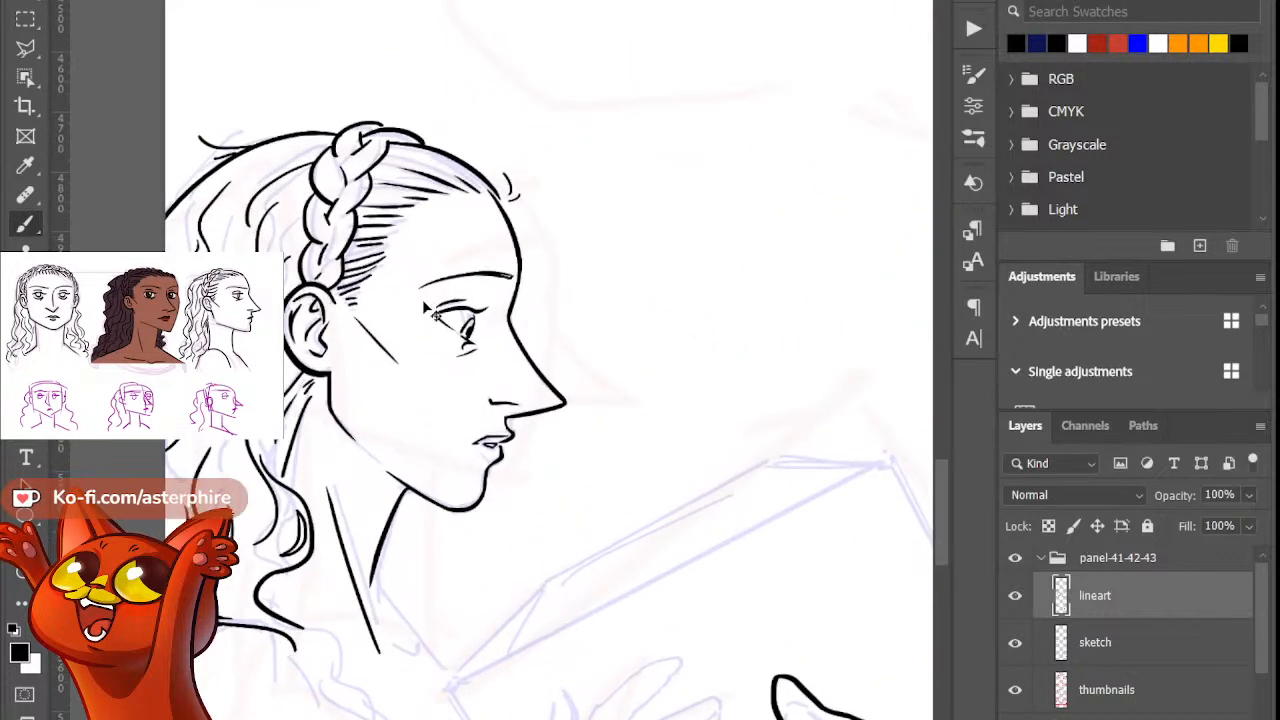
{"action": "left_click_drag", "start_coordinate": [947, 481], "coordinate": [948, 535]}
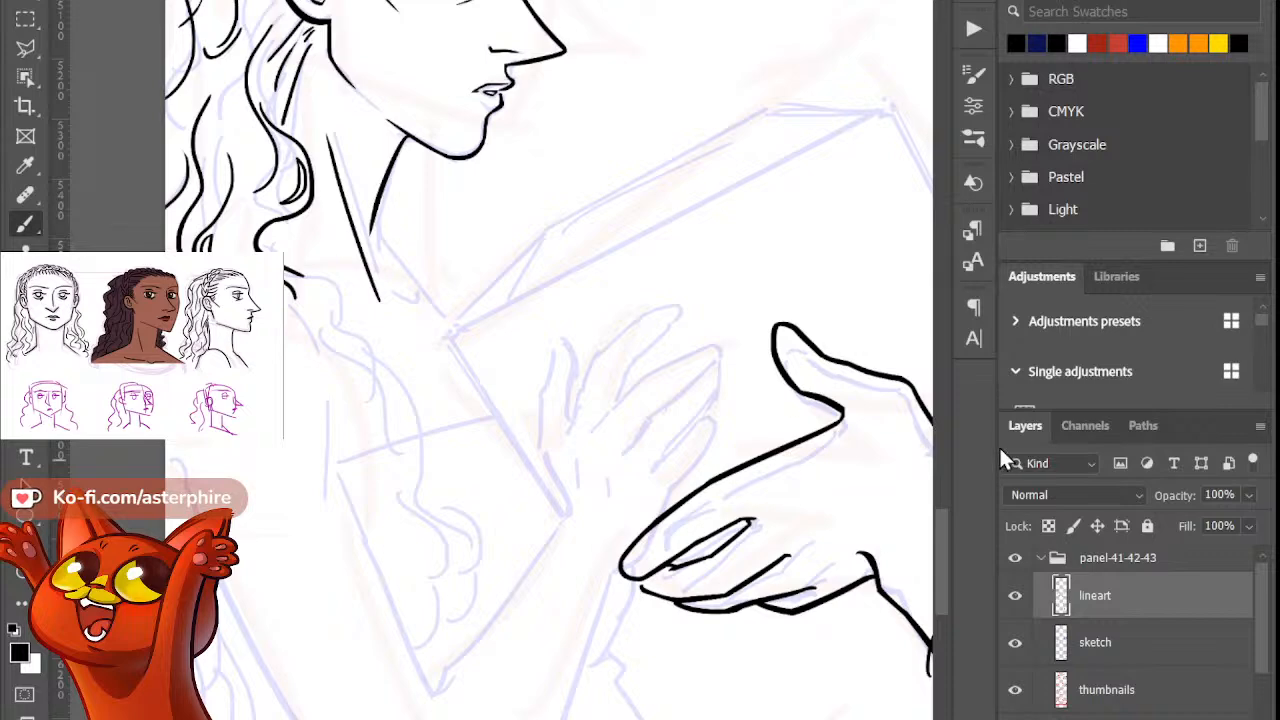
{"action": "left_click_drag", "start_coordinate": [940, 553], "coordinate": [938, 525]}
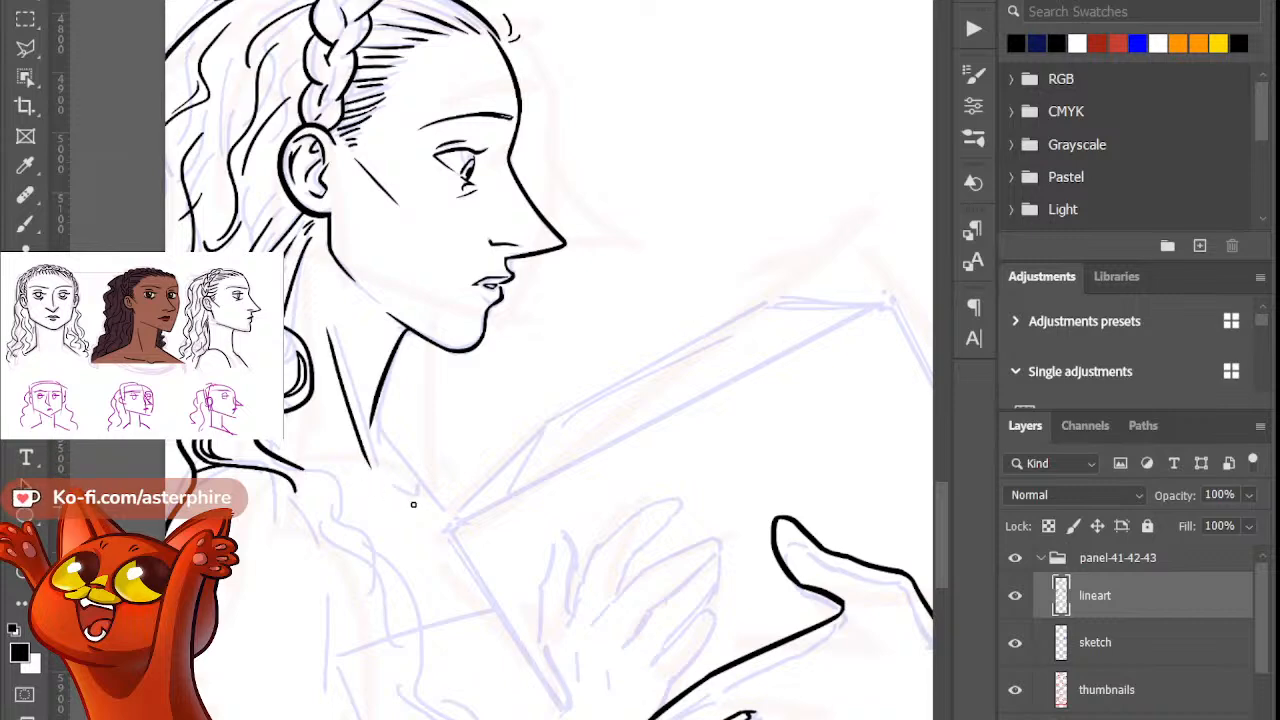
{"action": "key", "text": "b"}
{"action": "left_click_drag", "start_coordinate": [339, 480], "coordinate": [414, 499]}
{"action": "key", "text": "ctrl+z"}
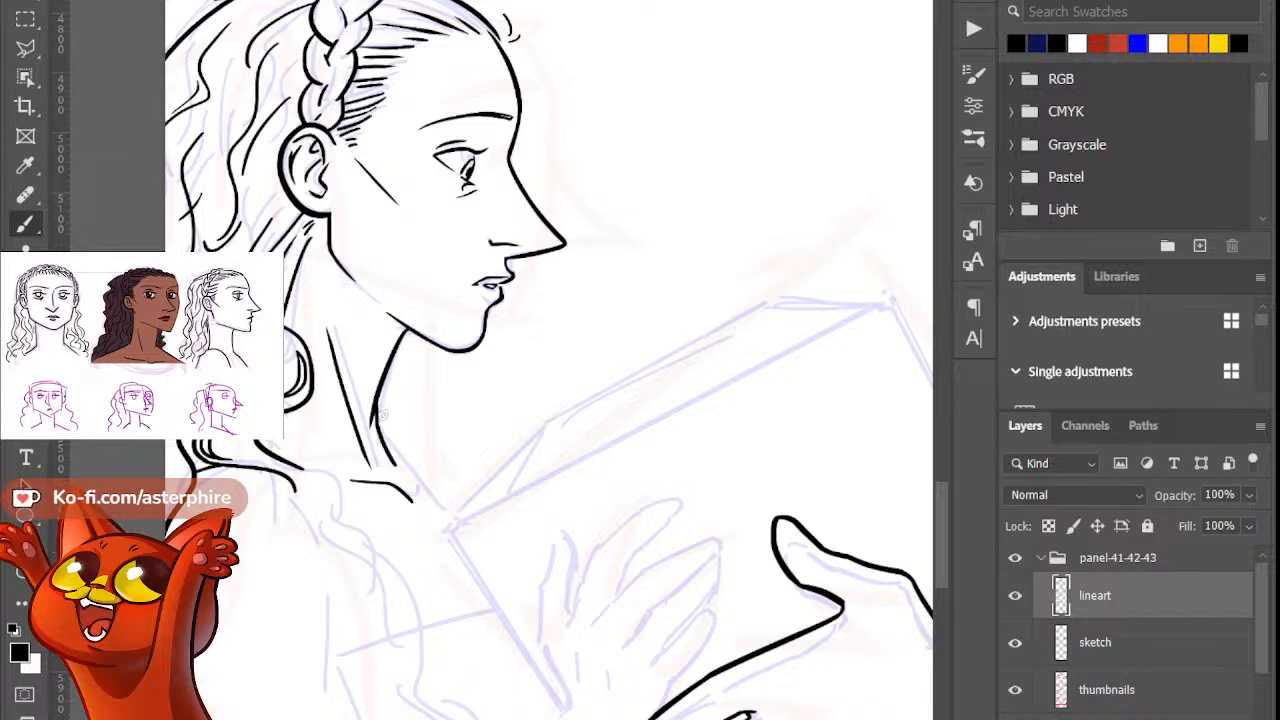
Step: Ink the front of the woman's neck curving into the upper chest and extend the line down to the tablet sketch's corner
{"action": "mouse_move", "coordinate": [378, 399]}
{"action": "left_mouse_down"}
{"action": "mouse_move", "coordinate": [408, 473]}
{"action": "mouse_move", "coordinate": [398, 466]}
{"action": "mouse_move", "coordinate": [445, 497]}
{"action": "left_mouse_up"}
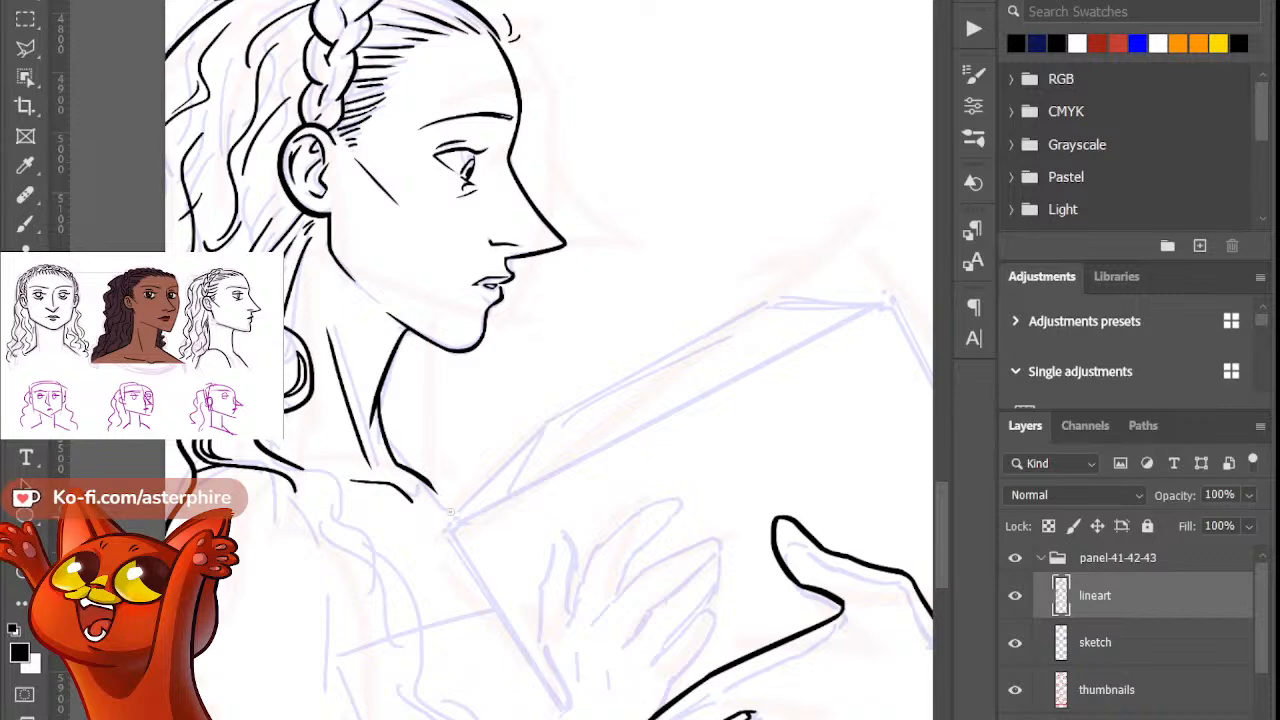
{"action": "key", "text": "b"}
{"action": "left_click_drag", "start_coordinate": [433, 488], "coordinate": [474, 543]}
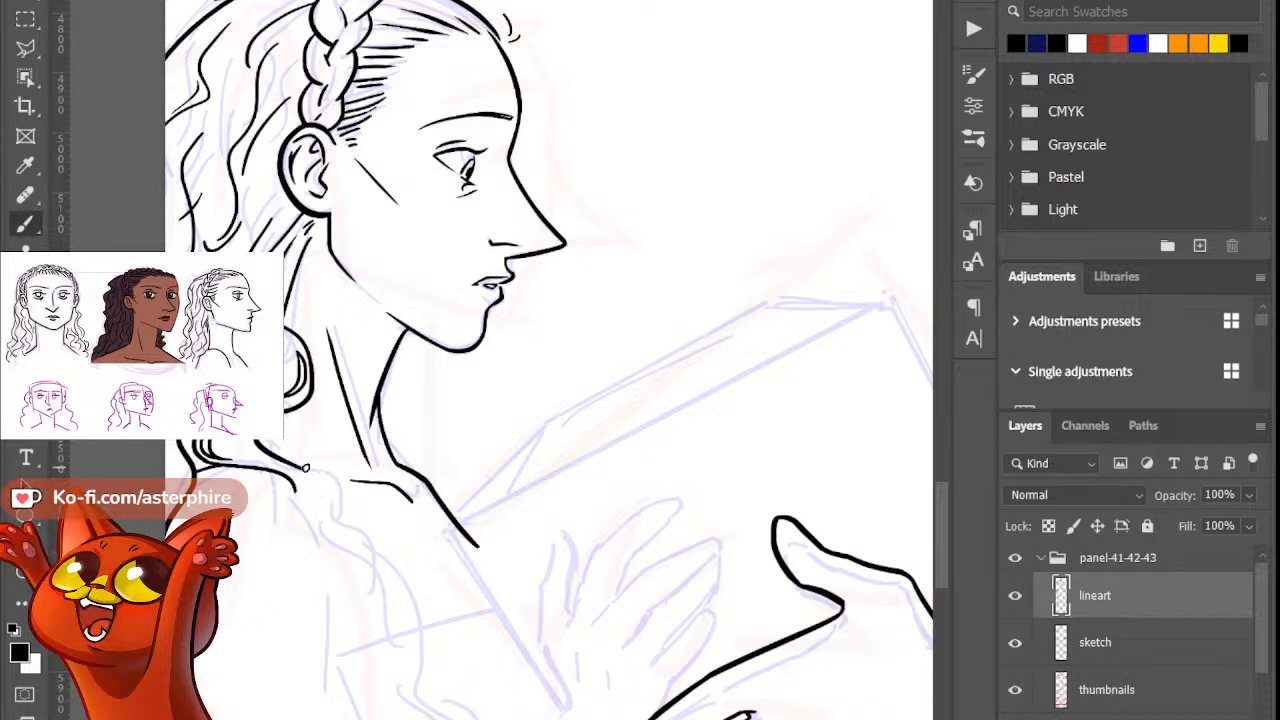
Step: Ink a wavy hair lock falling from the woman's shoulder over her chest, with a small curl branching off near its start
{"action": "left_click_drag", "start_coordinate": [296, 466], "coordinate": [370, 539]}
{"action": "key", "text": "ctrl+z"}
{"action": "scroll", "coordinate": [930, 430], "scroll_direction": "up", "scroll_amount": 10}
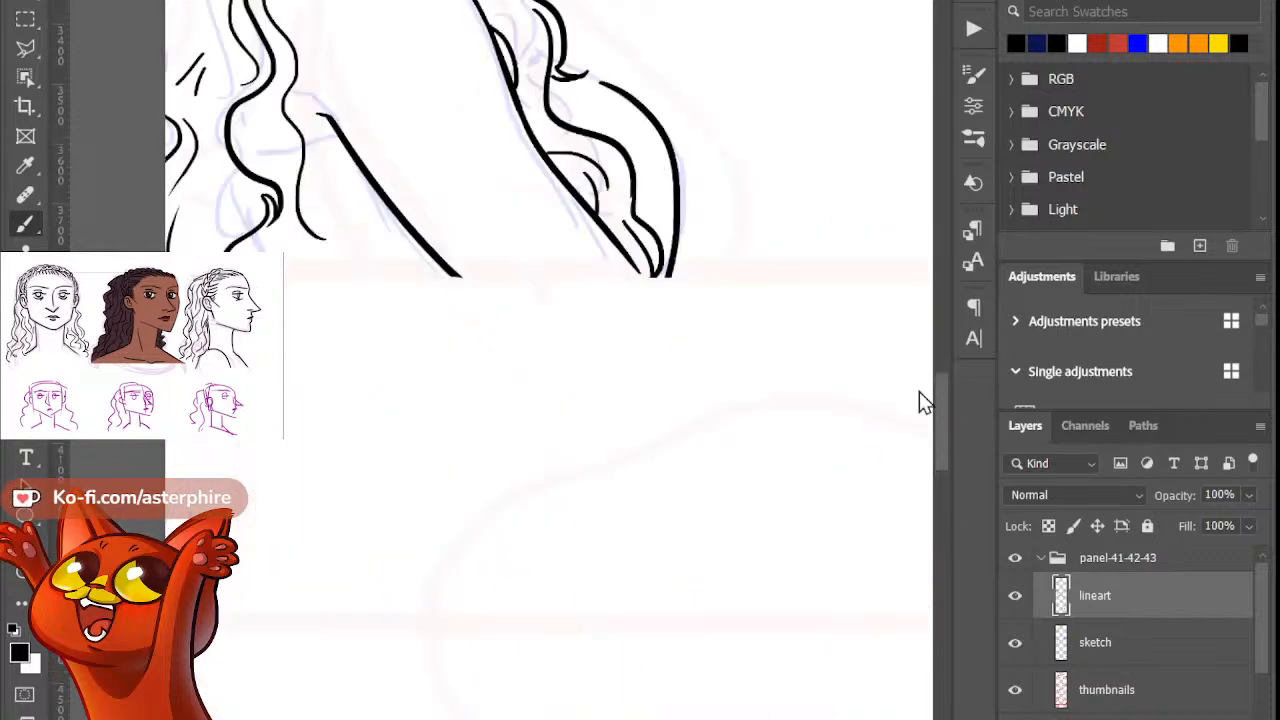
{"action": "scroll", "coordinate": [900, 365], "scroll_direction": "down", "scroll_amount": 10}
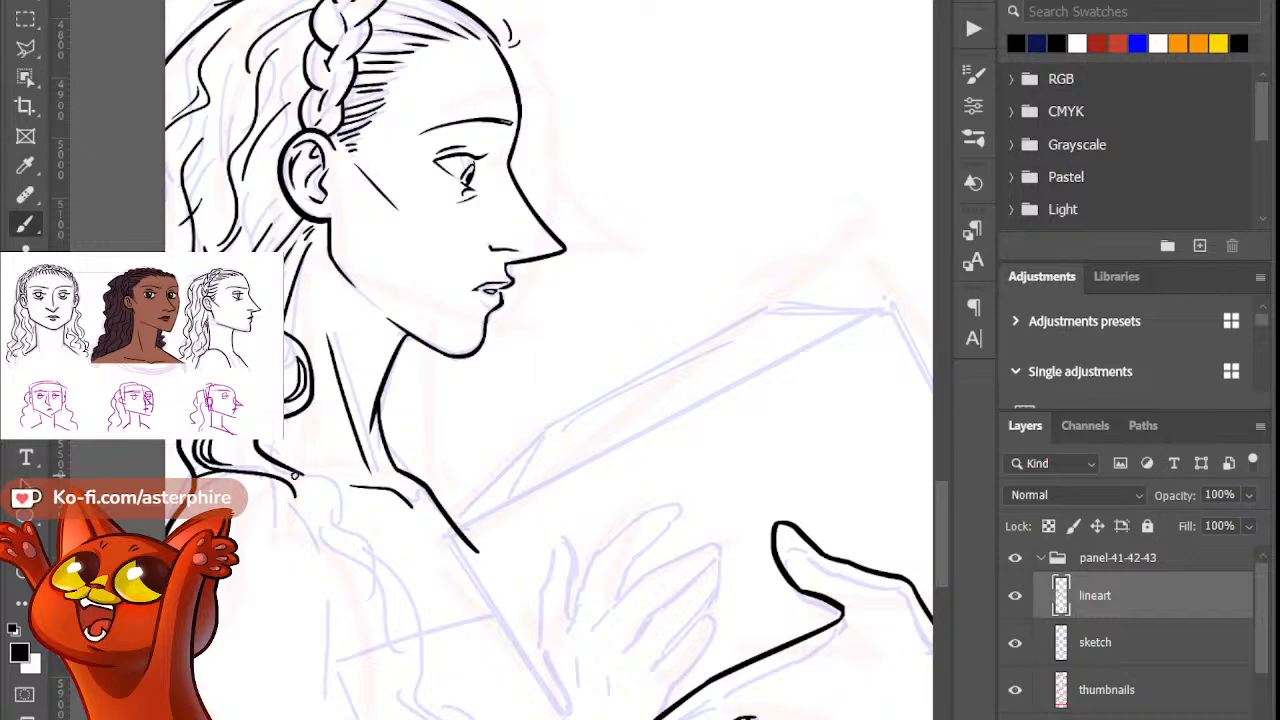
{"action": "left_click_drag", "start_coordinate": [275, 447], "coordinate": [332, 532]}
{"action": "key", "text": "ctrl+z"}
{"action": "left_click_drag", "start_coordinate": [263, 446], "coordinate": [327, 542]}
{"action": "key", "text": "ctrl+z"}
{"action": "left_click_drag", "start_coordinate": [262, 442], "coordinate": [405, 610]}
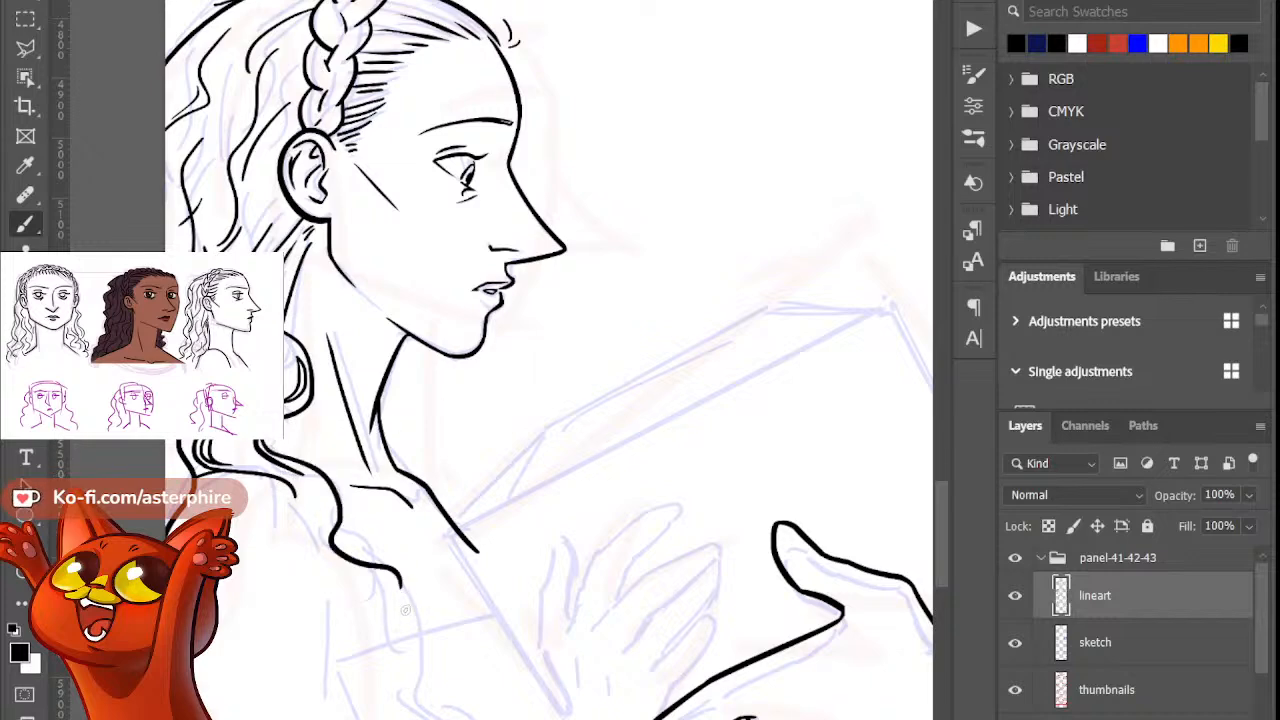
{"action": "key", "text": "ctrl+z"}
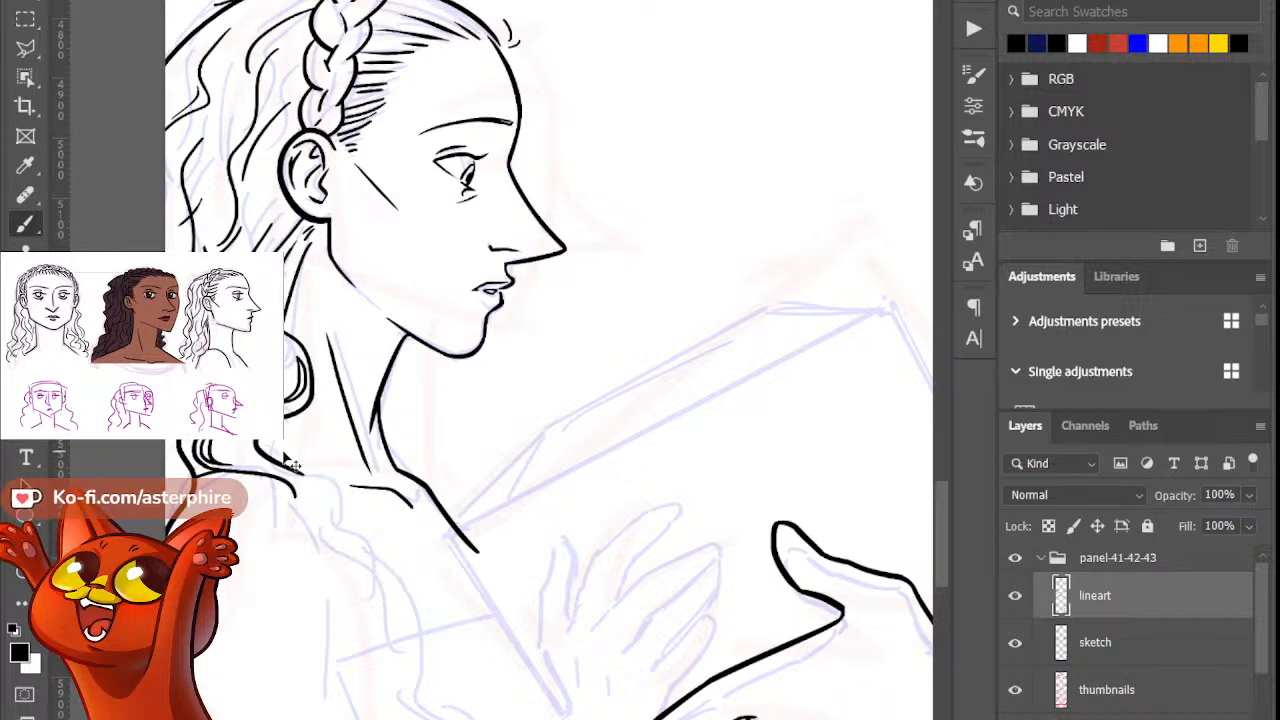
{"action": "left_click_drag", "start_coordinate": [258, 446], "coordinate": [380, 600]}
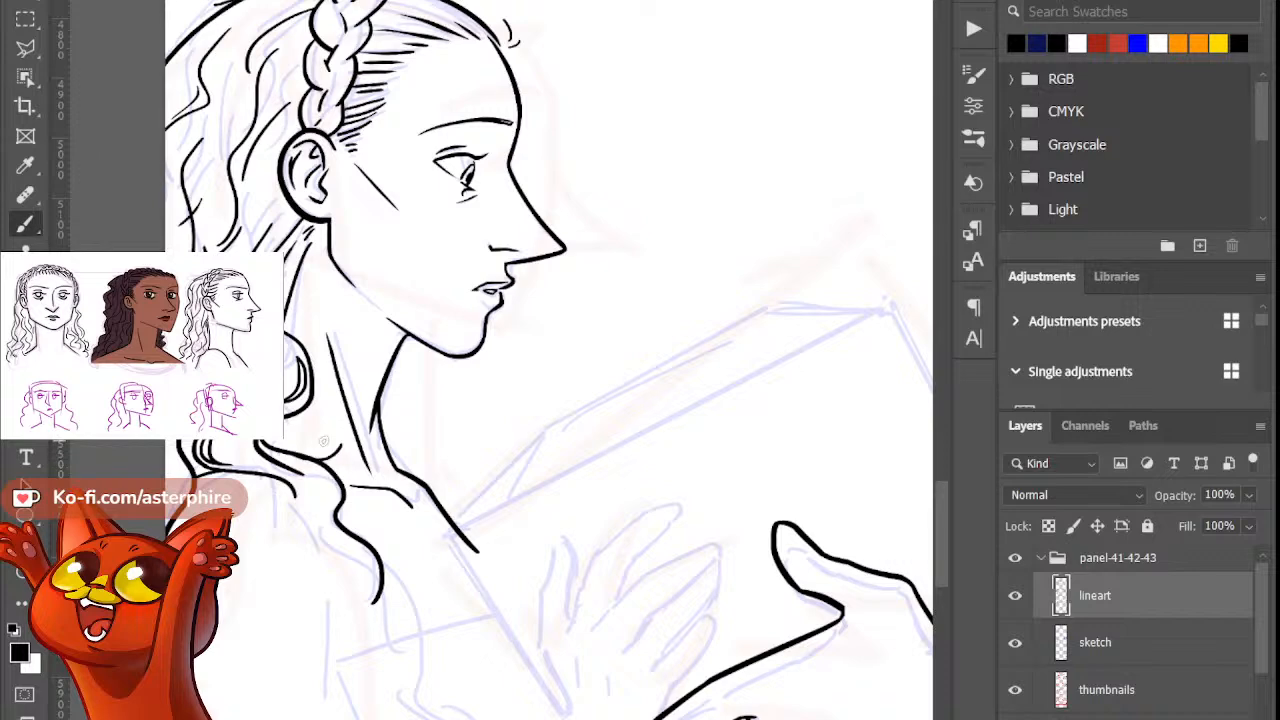
Step: Ink the wavy outline of the hair hanging low behind the woman's upper arm
{"action": "scroll", "coordinate": [944, 556], "scroll_direction": "down", "scroll_amount": 8}
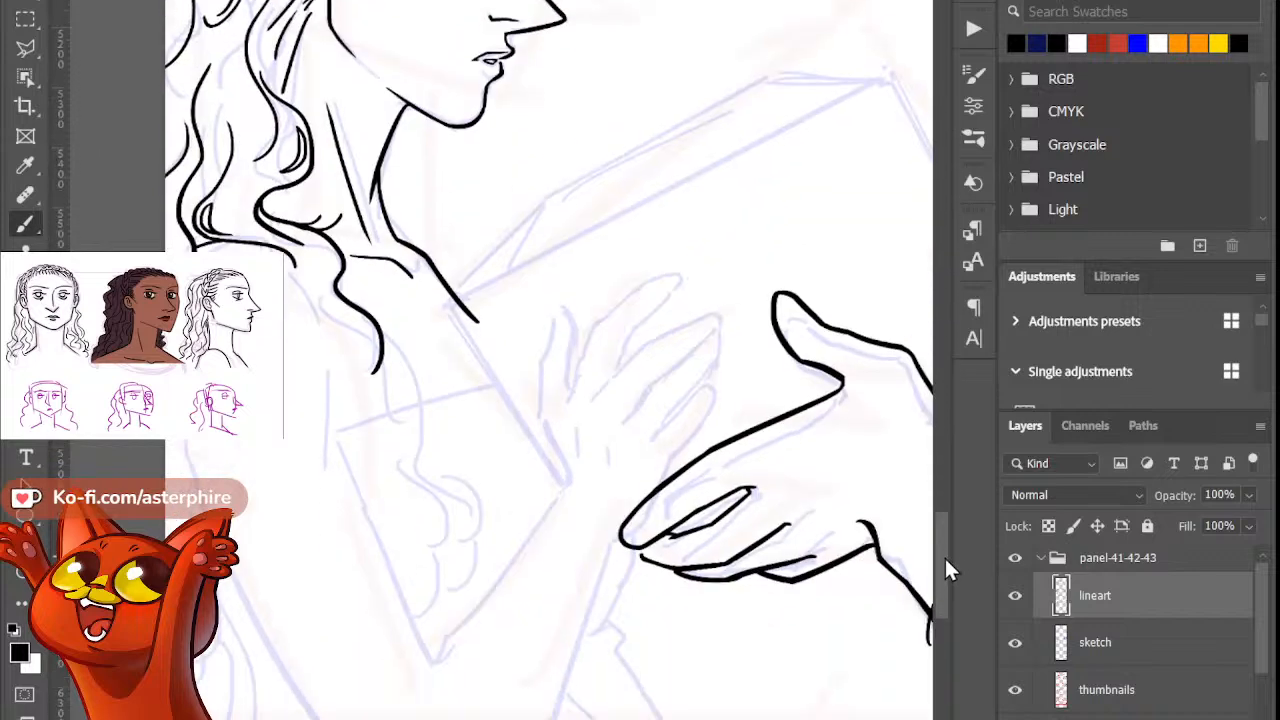
{"action": "scroll", "coordinate": [937, 565], "scroll_direction": "up", "scroll_amount": 3}
{"action": "scroll", "coordinate": [935, 556], "scroll_direction": "up", "scroll_amount": 1}
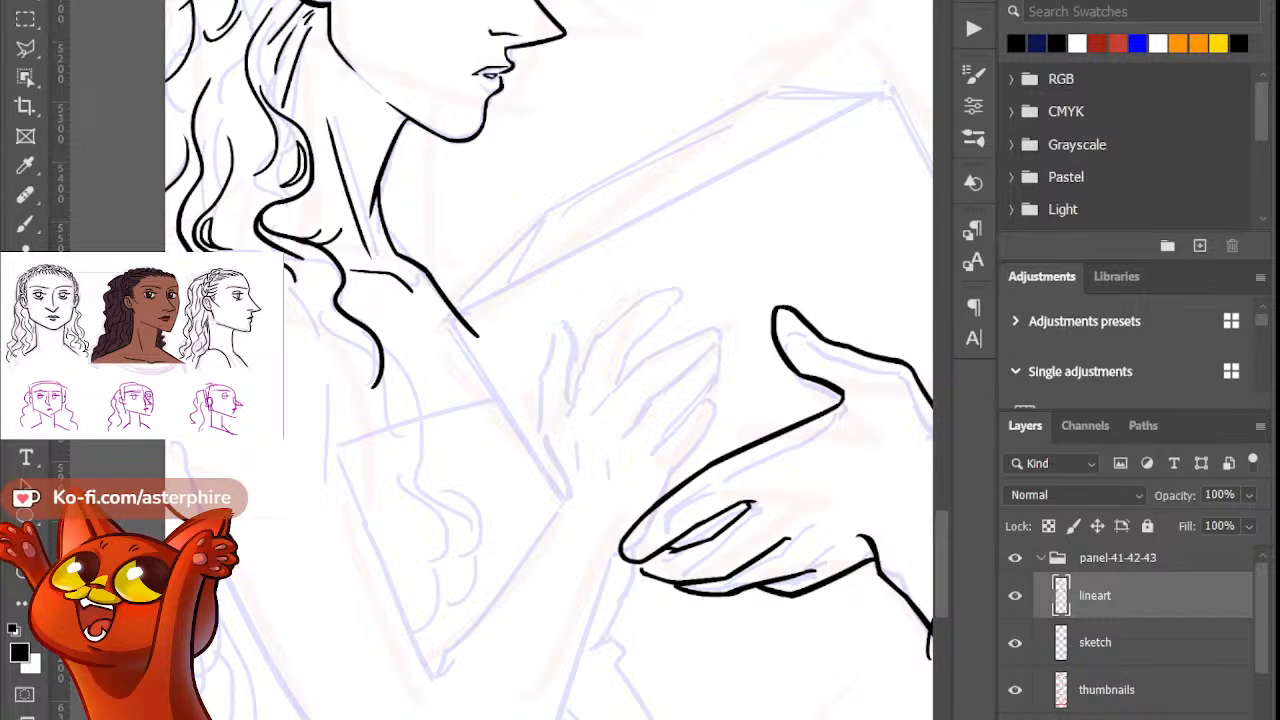
{"action": "key", "text": "b"}
{"action": "left_click_drag", "start_coordinate": [219, 608], "coordinate": [218, 661]}
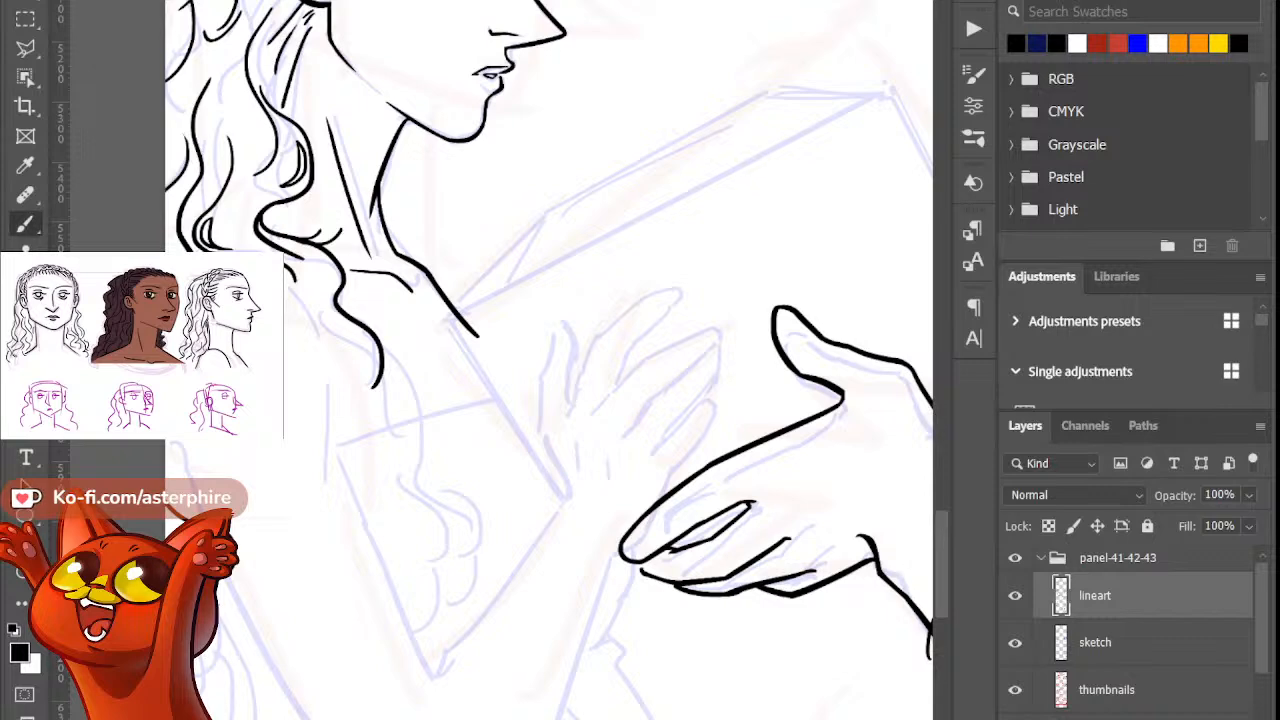
{"action": "key", "text": "ctrl+z"}
{"action": "left_click_drag", "start_coordinate": [219, 605], "coordinate": [270, 690]}
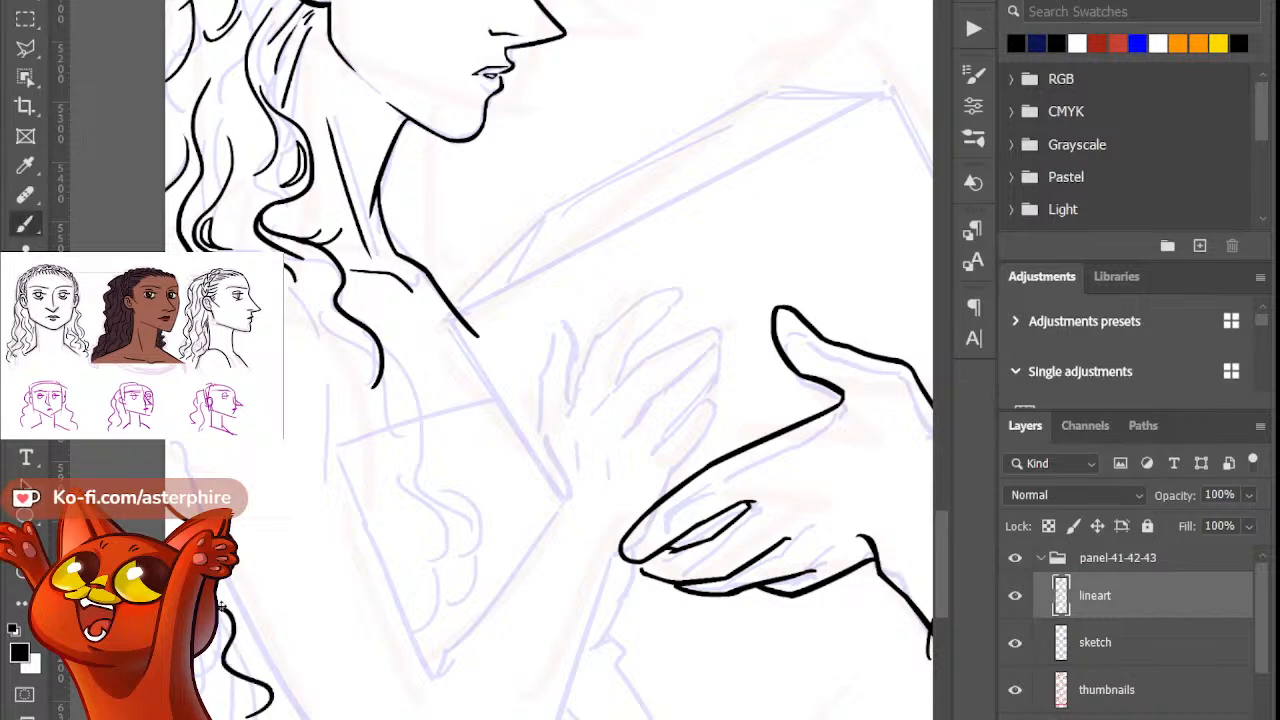
{"action": "key", "text": "ctrl+z"}
{"action": "left_click_drag", "start_coordinate": [215, 640], "coordinate": [255, 708]}
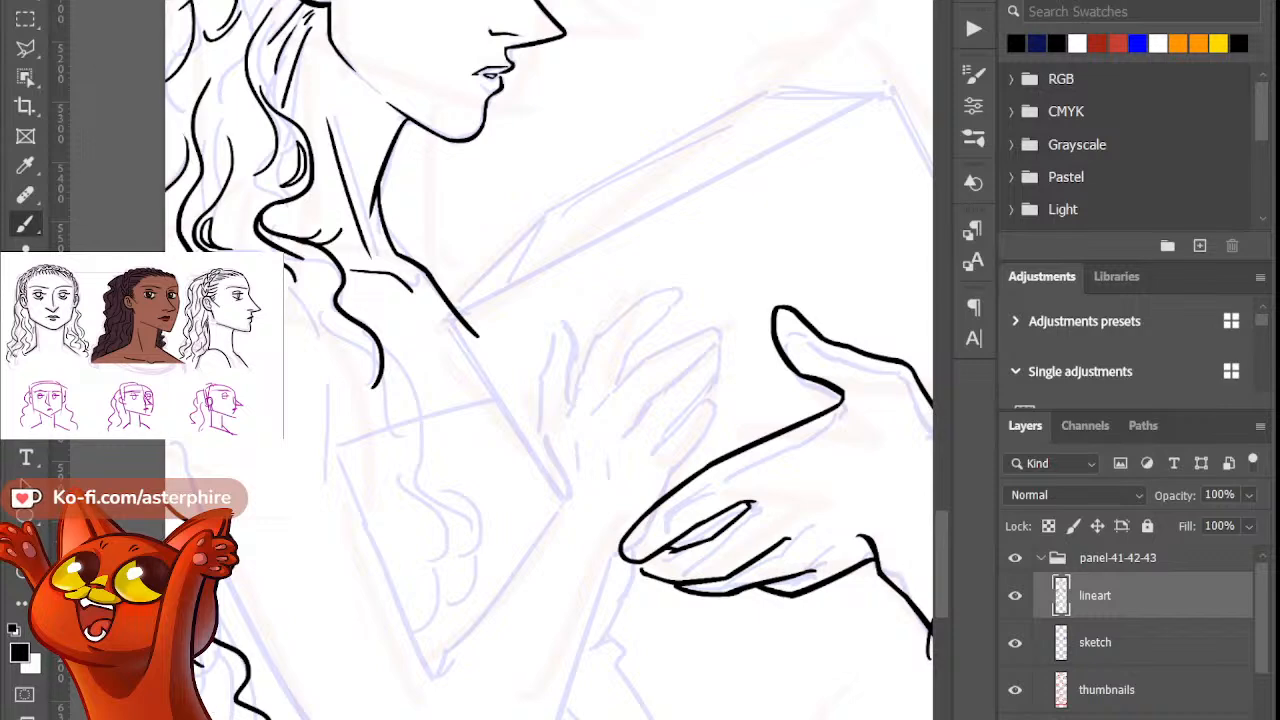
Step: Add small stray curls branching off the low hair lock behind the woman's arm
{"action": "left_click_drag", "start_coordinate": [248, 614], "coordinate": [245, 636]}
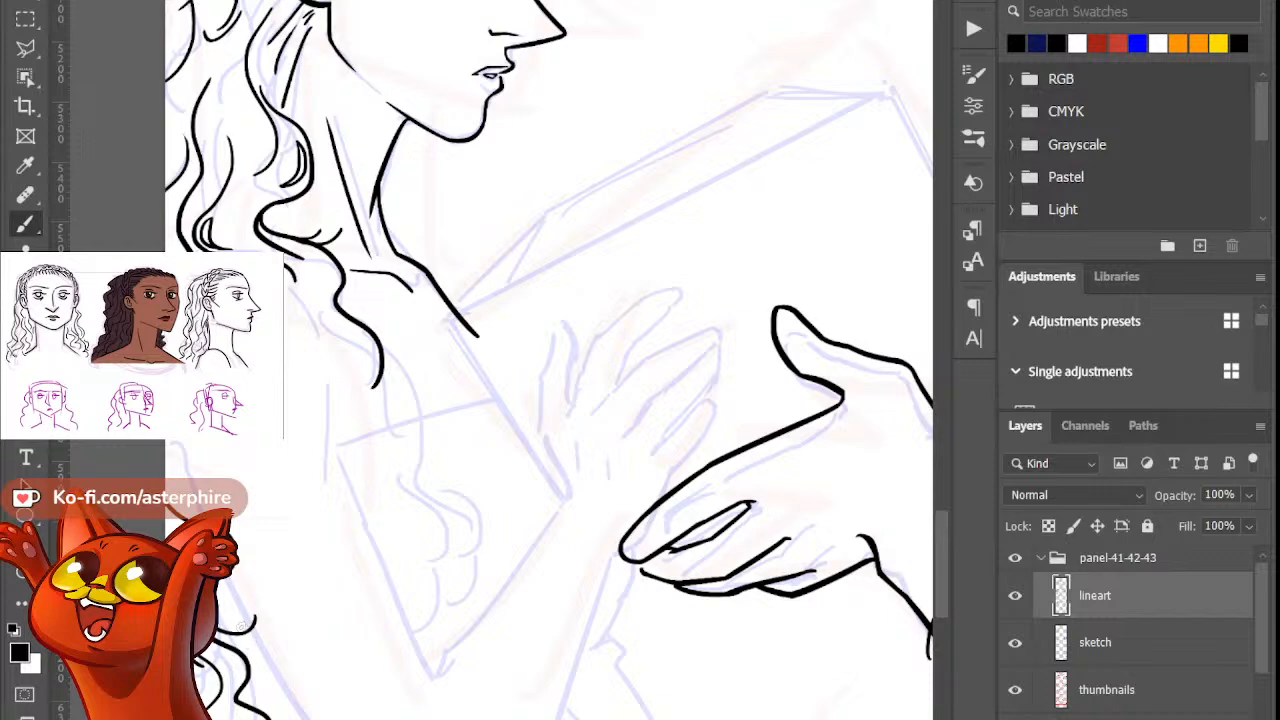
{"action": "key", "text": "ctrl+z"}
{"action": "left_click_drag", "start_coordinate": [250, 663], "coordinate": [261, 675]}
{"action": "key", "text": "e"}
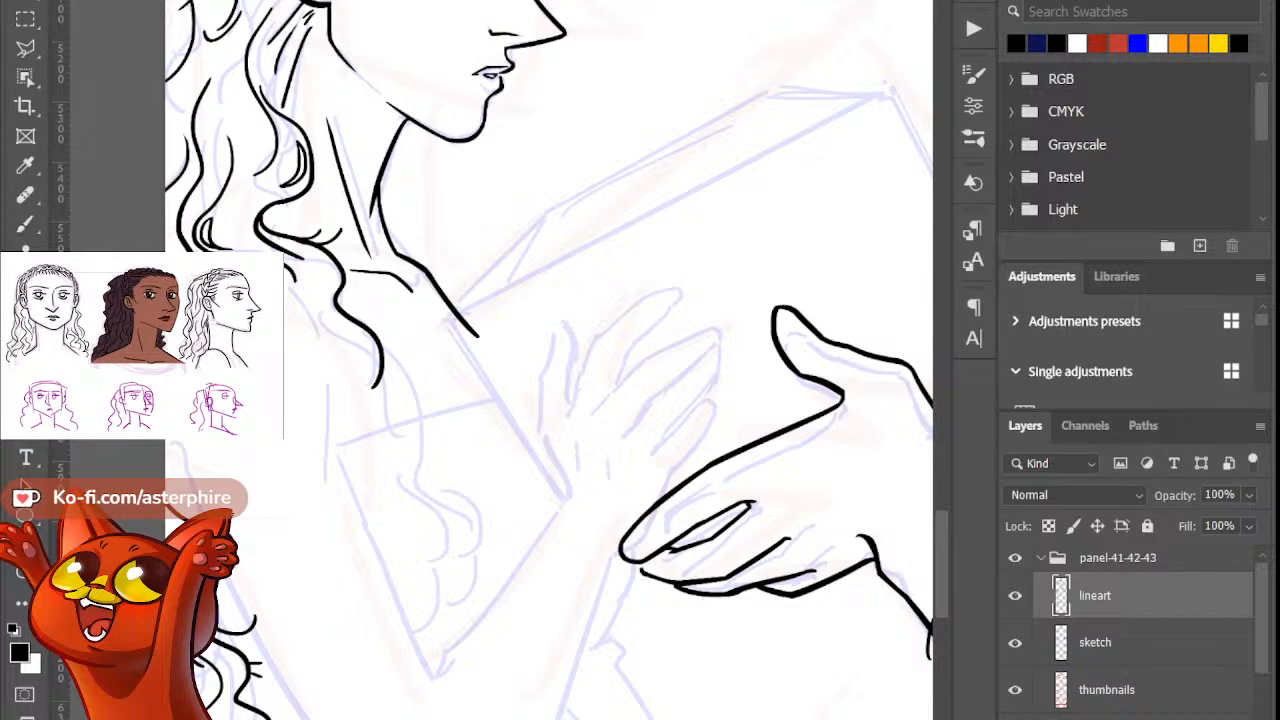
{"action": "key", "text": "b"}
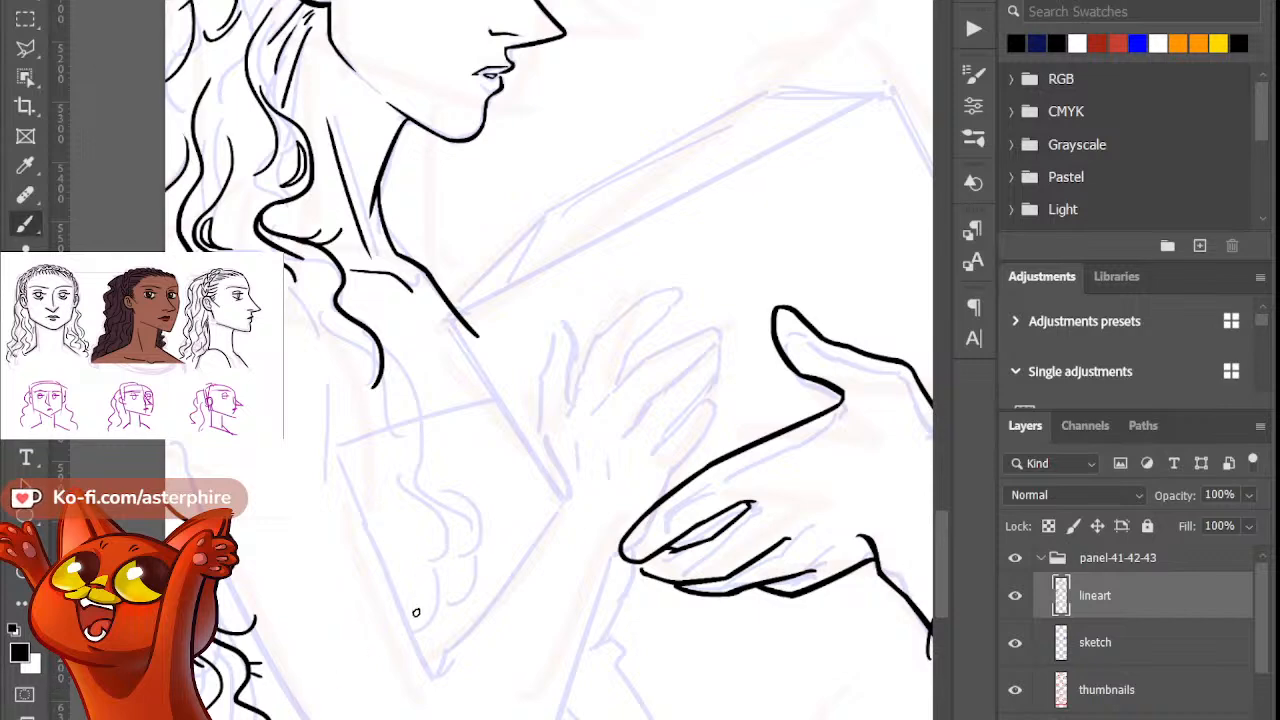
Step: Ink the near-vertical line separating the woman's upper arm from her torso and trim its lower end with the eraser
{"action": "scroll", "coordinate": [550, 360], "scroll_direction": "right", "scroll_amount": 3}
{"action": "scroll", "coordinate": [550, 360], "scroll_direction": "left", "scroll_amount": 5}
{"action": "scroll", "coordinate": [550, 360], "scroll_direction": "right", "scroll_amount": 3}
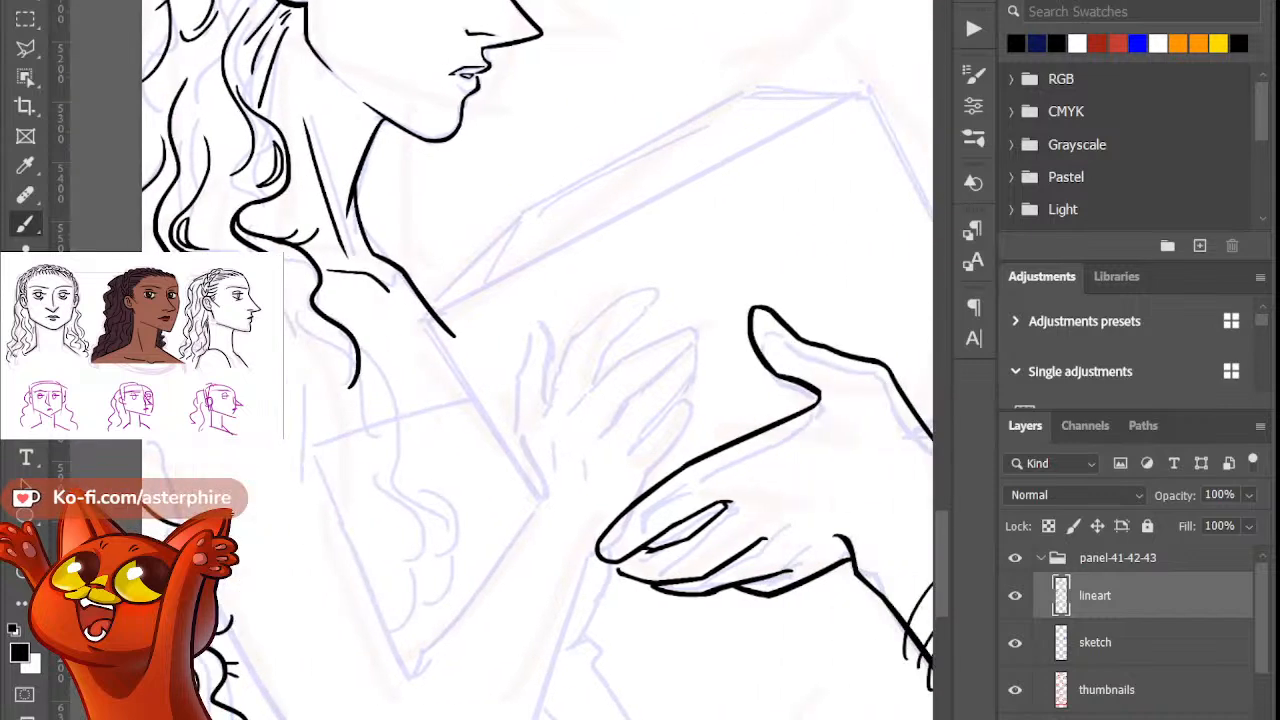
{"action": "scroll", "coordinate": [550, 360], "scroll_direction": "left", "scroll_amount": 2}
{"action": "scroll", "coordinate": [550, 360], "scroll_direction": "right", "scroll_amount": 3}
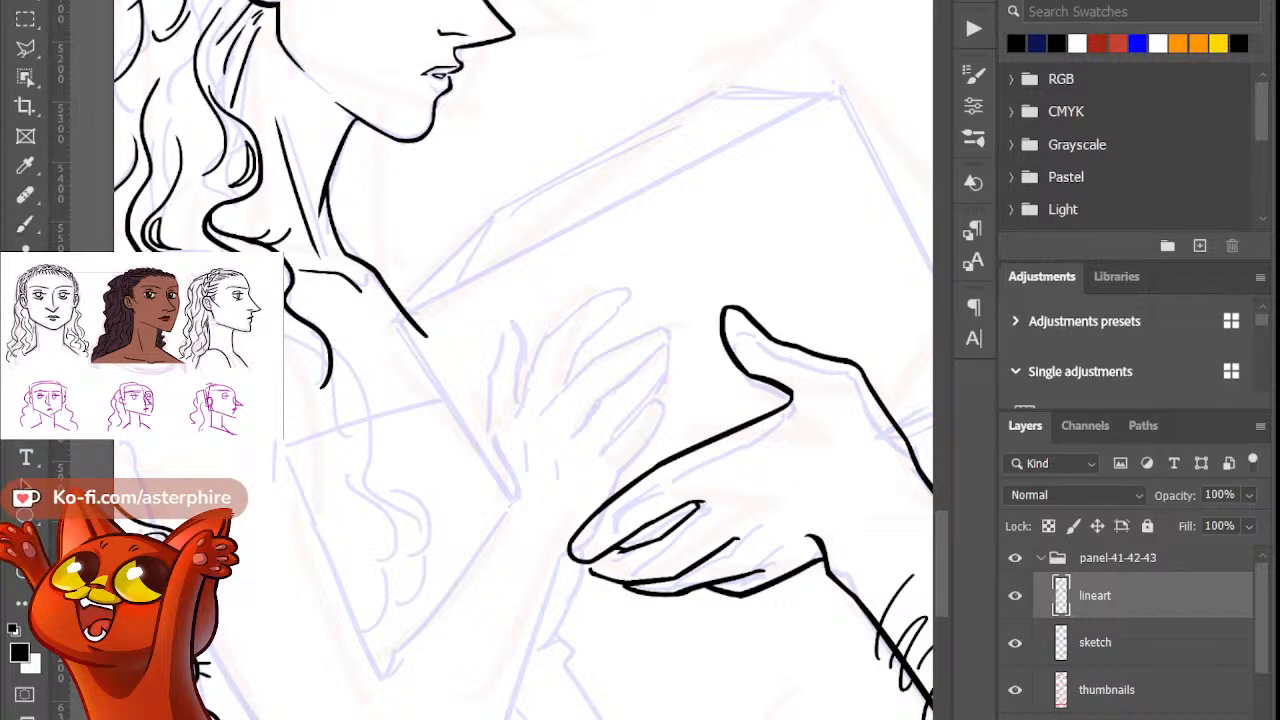
{"action": "key", "text": "b"}
{"action": "left_click_drag", "start_coordinate": [286, 375], "coordinate": [278, 531]}
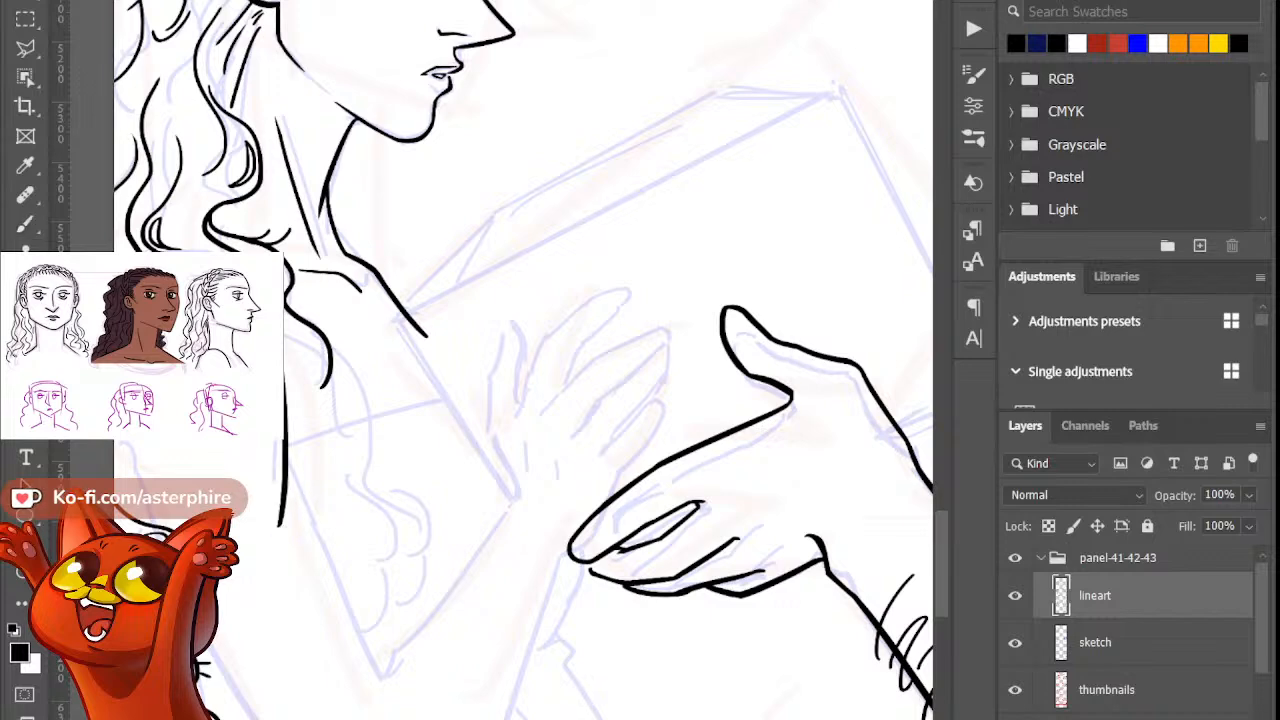
{"action": "key", "text": "b"}
{"action": "key", "text": "e"}
{"action": "key", "text": "b"}
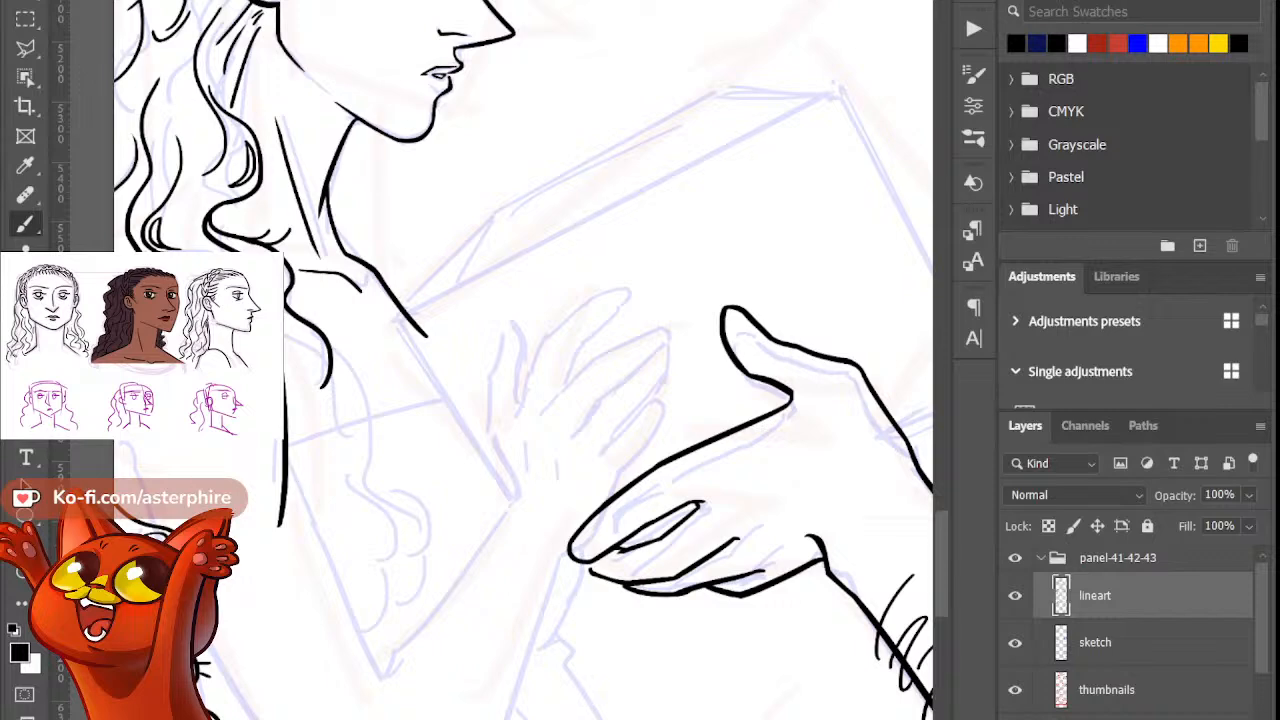
{"action": "key", "text": "e"}
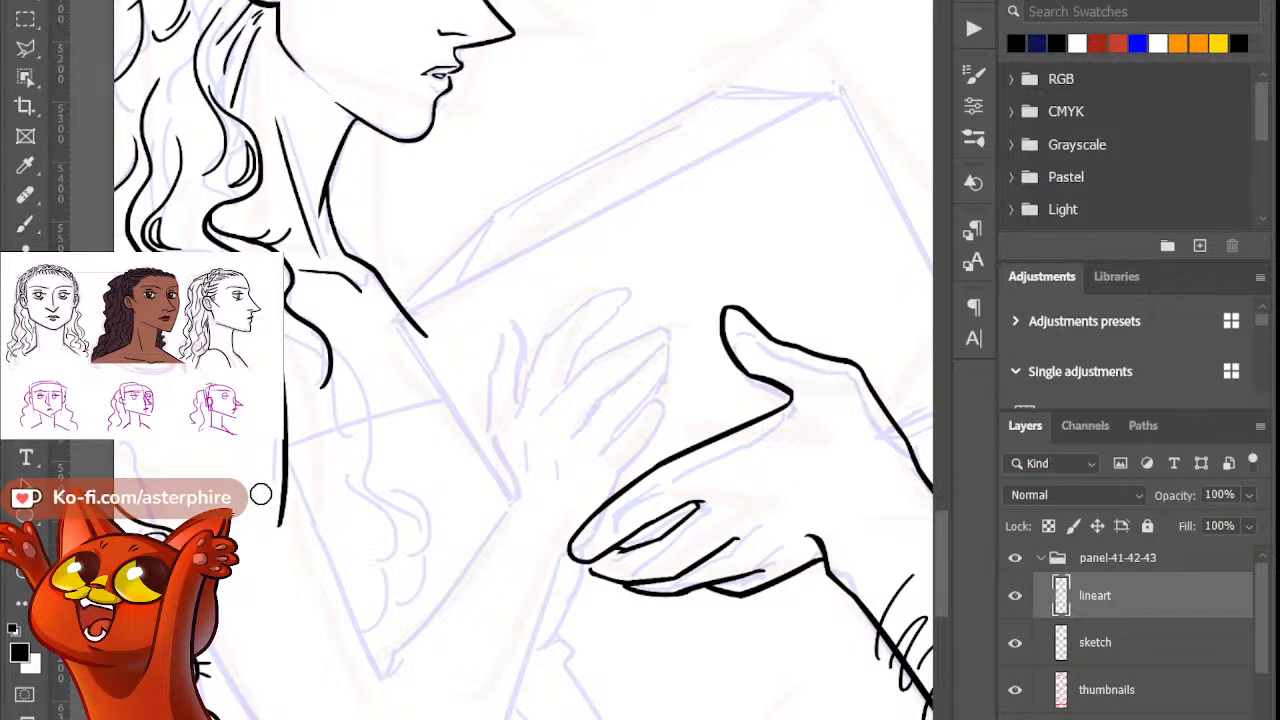
{"action": "mouse_move", "coordinate": [281, 522]}
{"action": "left_mouse_down"}
{"action": "mouse_move", "coordinate": [266, 474]}
{"action": "mouse_move", "coordinate": [294, 529]}
{"action": "left_mouse_up"}
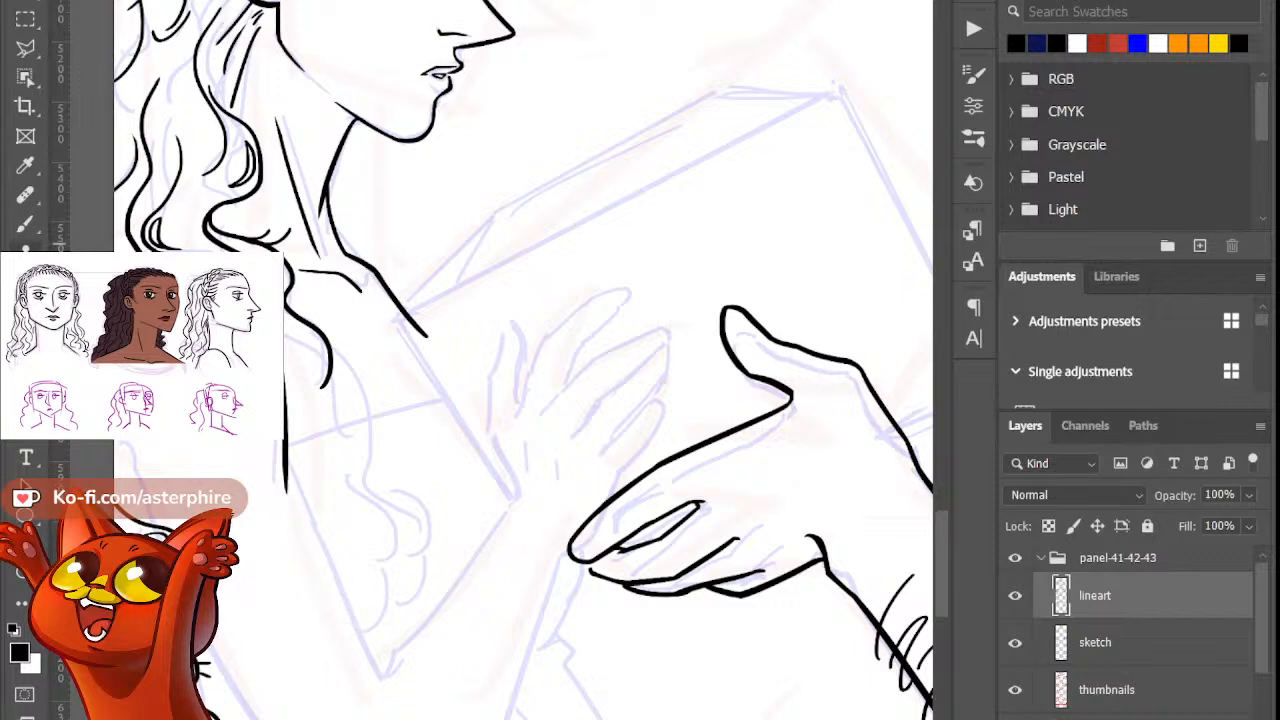
Step: Erase the tip of the hair lock on the woman's chest and redraw it as a shorter, straighter end
{"action": "key", "text": "b"}
{"action": "key", "text": "e"}
{"action": "left_click_drag", "start_coordinate": [310, 340], "coordinate": [314, 390]}
{"action": "key", "text": "b"}
{"action": "left_click_drag", "start_coordinate": [323, 336], "coordinate": [330, 379]}
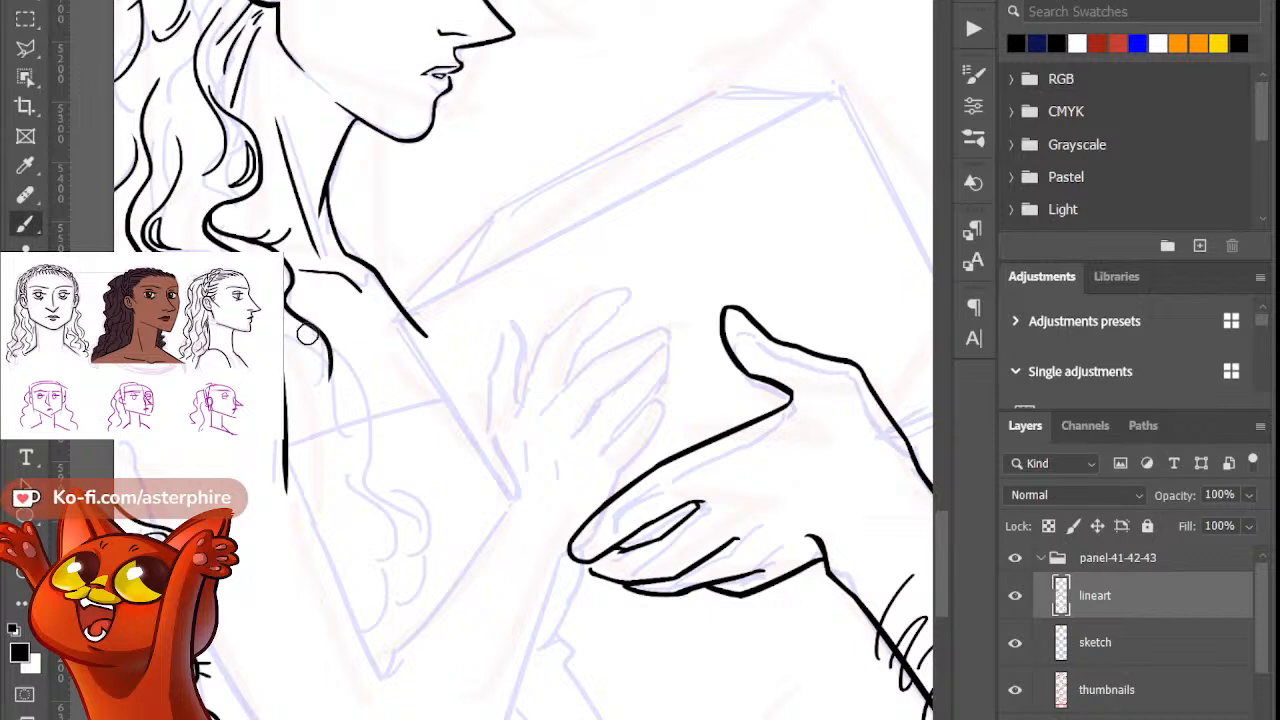
Step: Ink another wavy strand emerging beneath the chest lock and running down the woman's torso to a curled tip
{"action": "key", "text": "e"}
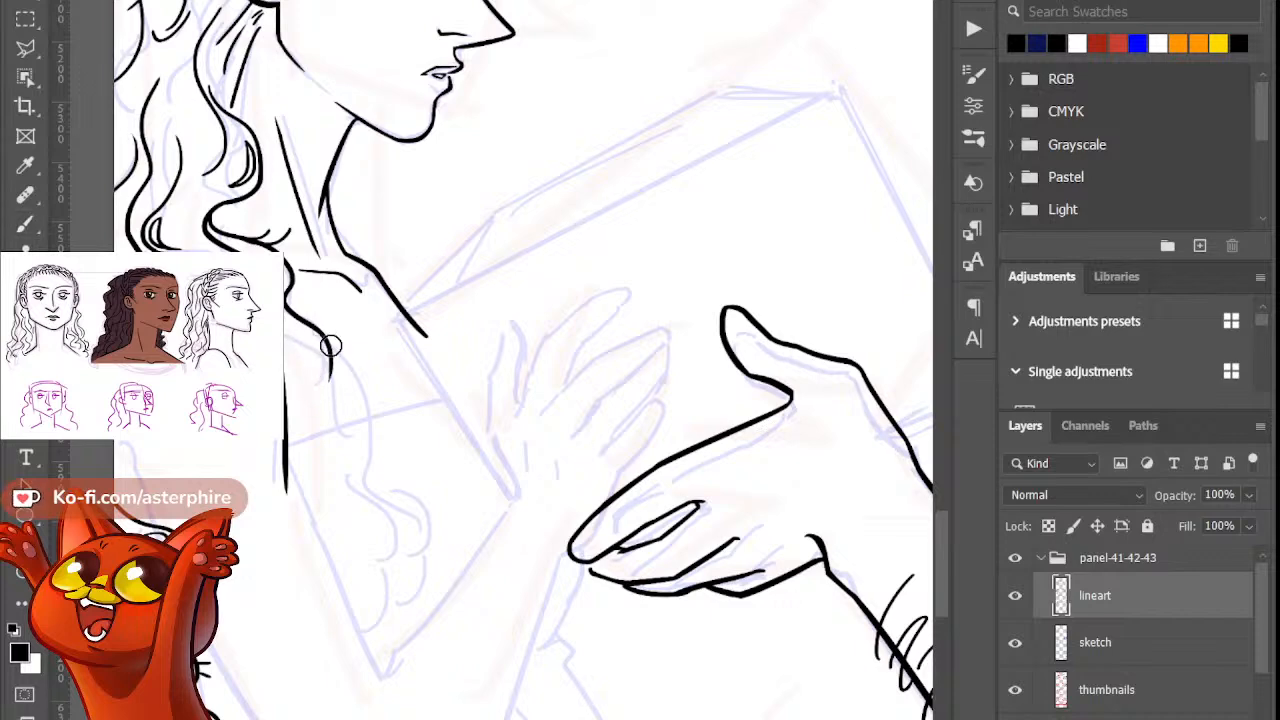
{"action": "key", "text": "b"}
{"action": "left_click_drag", "start_coordinate": [320, 345], "coordinate": [324, 398]}
{"action": "key", "text": "ctrl+z"}
{"action": "mouse_move", "coordinate": [316, 338]}
{"action": "left_mouse_down"}
{"action": "mouse_move", "coordinate": [351, 490]}
{"action": "mouse_move", "coordinate": [305, 414]}
{"action": "left_mouse_up"}
{"action": "key", "text": "ctrl+z"}
{"action": "left_click_drag", "start_coordinate": [287, 360], "coordinate": [309, 412]}
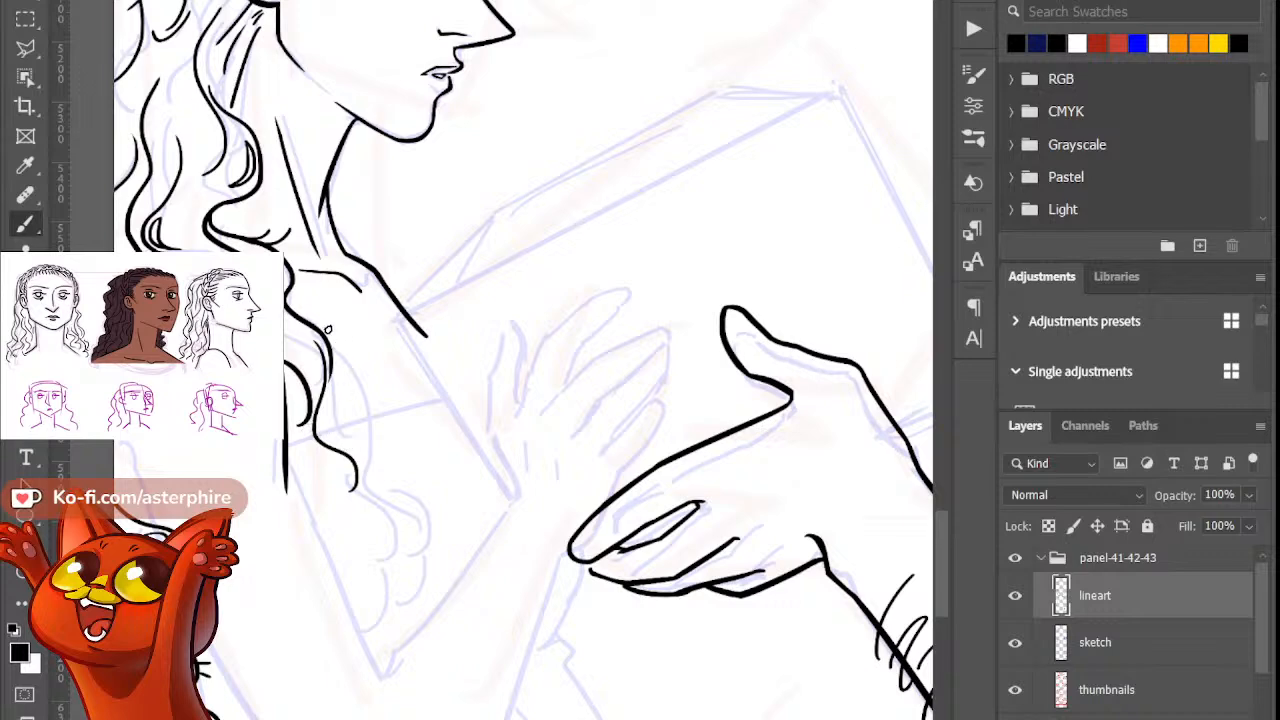
Step: Ink a long wavy outer strand branching off the woman's chest lock and running down her torso to a flicked-out tip
{"action": "mouse_move", "coordinate": [336, 338]}
{"action": "left_mouse_down"}
{"action": "mouse_move", "coordinate": [390, 439]}
{"action": "mouse_move", "coordinate": [394, 504]}
{"action": "left_mouse_up"}
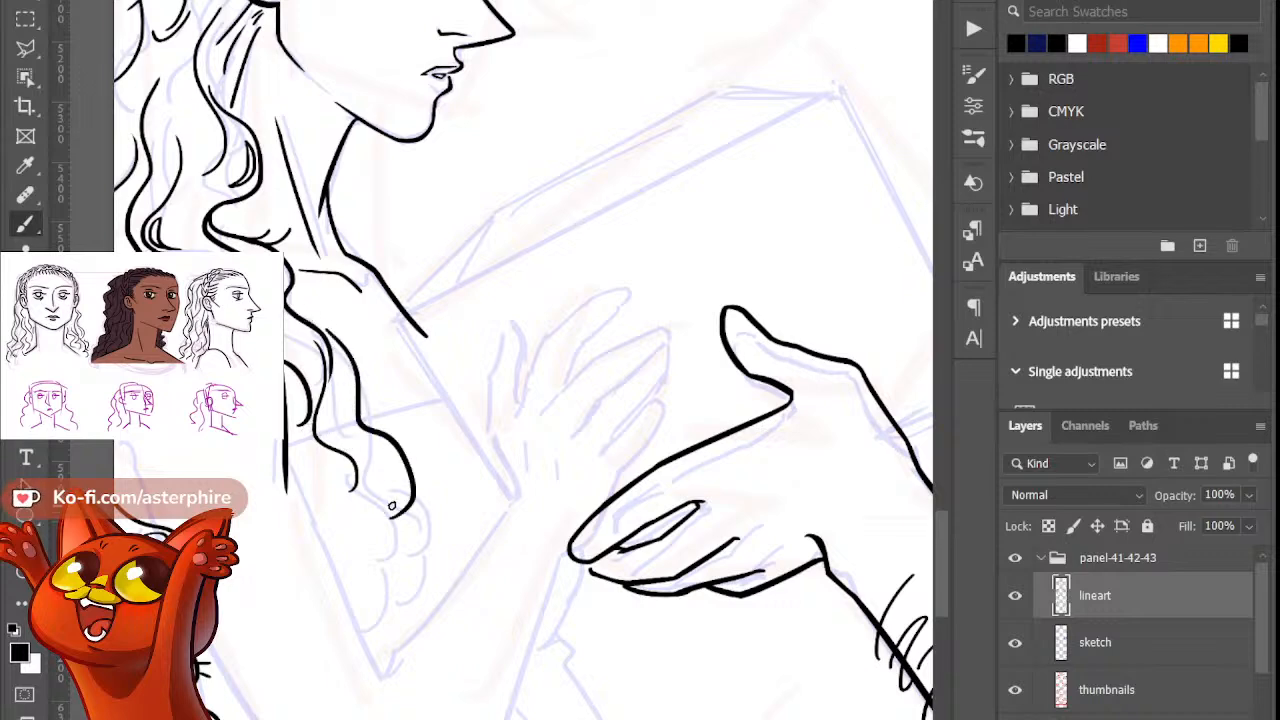
{"action": "key", "text": "ctrl+z"}
{"action": "left_click_drag", "start_coordinate": [333, 348], "coordinate": [386, 547]}
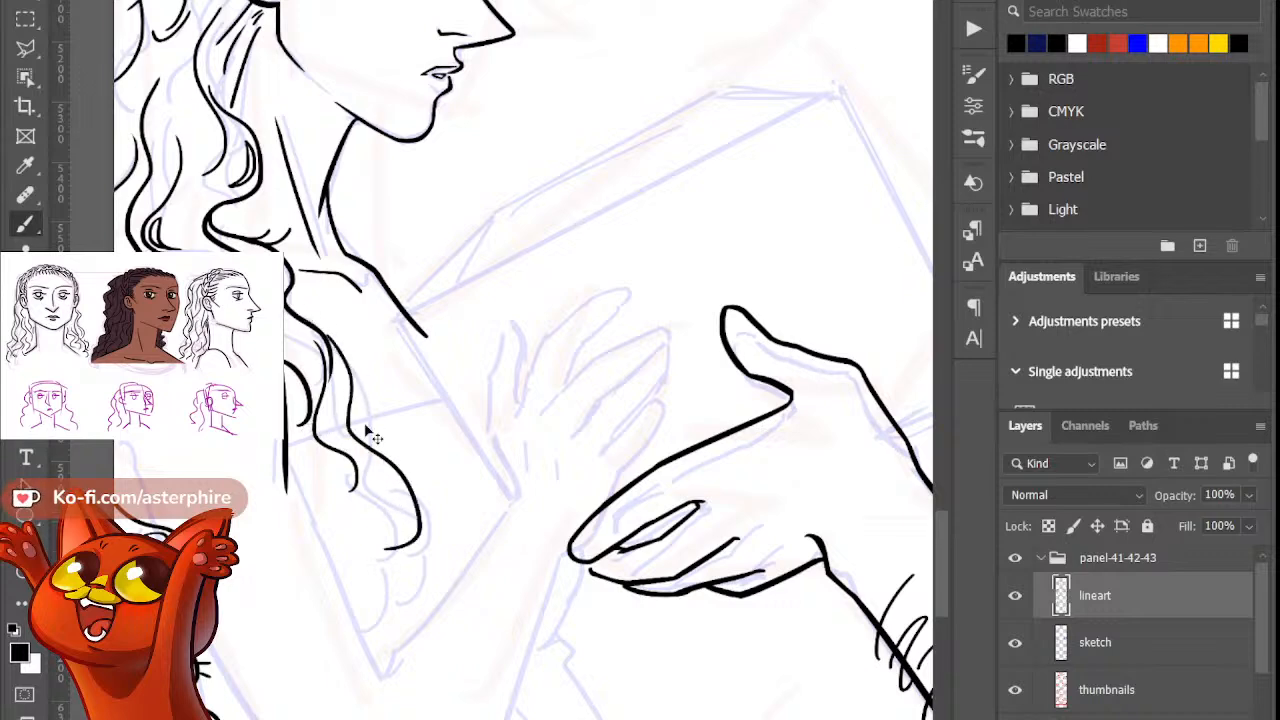
{"action": "key", "text": "ctrl+z"}
{"action": "mouse_move", "coordinate": [340, 352]}
{"action": "left_mouse_down"}
{"action": "mouse_move", "coordinate": [385, 485]}
{"action": "mouse_move", "coordinate": [436, 548]}
{"action": "left_mouse_up"}
{"action": "left_click_drag", "start_coordinate": [348, 404], "coordinate": [378, 472]}
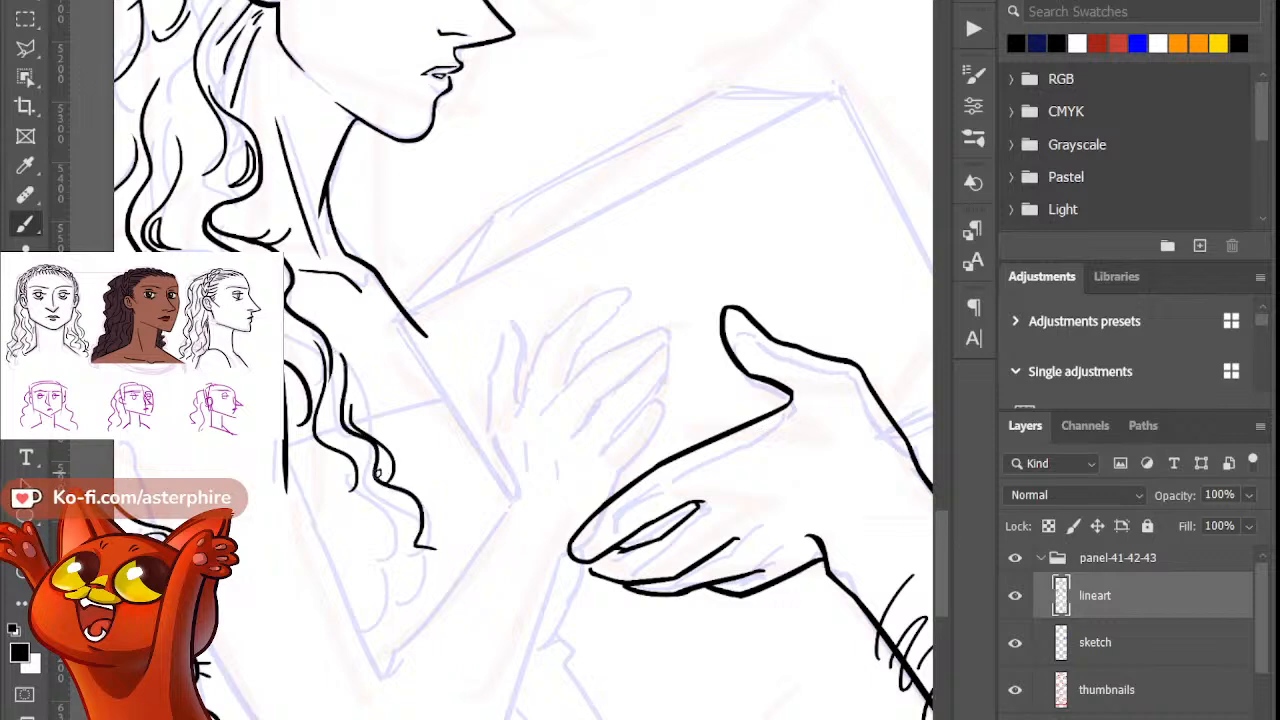
{"action": "key", "text": "ctrl+z"}
{"action": "left_click_drag", "start_coordinate": [346, 404], "coordinate": [380, 472]}
{"action": "key", "text": "ctrl+z"}
{"action": "mouse_move", "coordinate": [336, 360]}
{"action": "left_mouse_down"}
{"action": "mouse_move", "coordinate": [359, 392]}
{"action": "mouse_move", "coordinate": [361, 442]}
{"action": "left_mouse_up"}
{"action": "key", "text": "ctrl+z"}
{"action": "mouse_move", "coordinate": [338, 365]}
{"action": "left_mouse_down"}
{"action": "mouse_move", "coordinate": [363, 418]}
{"action": "mouse_move", "coordinate": [355, 454]}
{"action": "mouse_move", "coordinate": [373, 482]}
{"action": "mouse_move", "coordinate": [370, 448]}
{"action": "mouse_move", "coordinate": [414, 520]}
{"action": "left_mouse_up"}
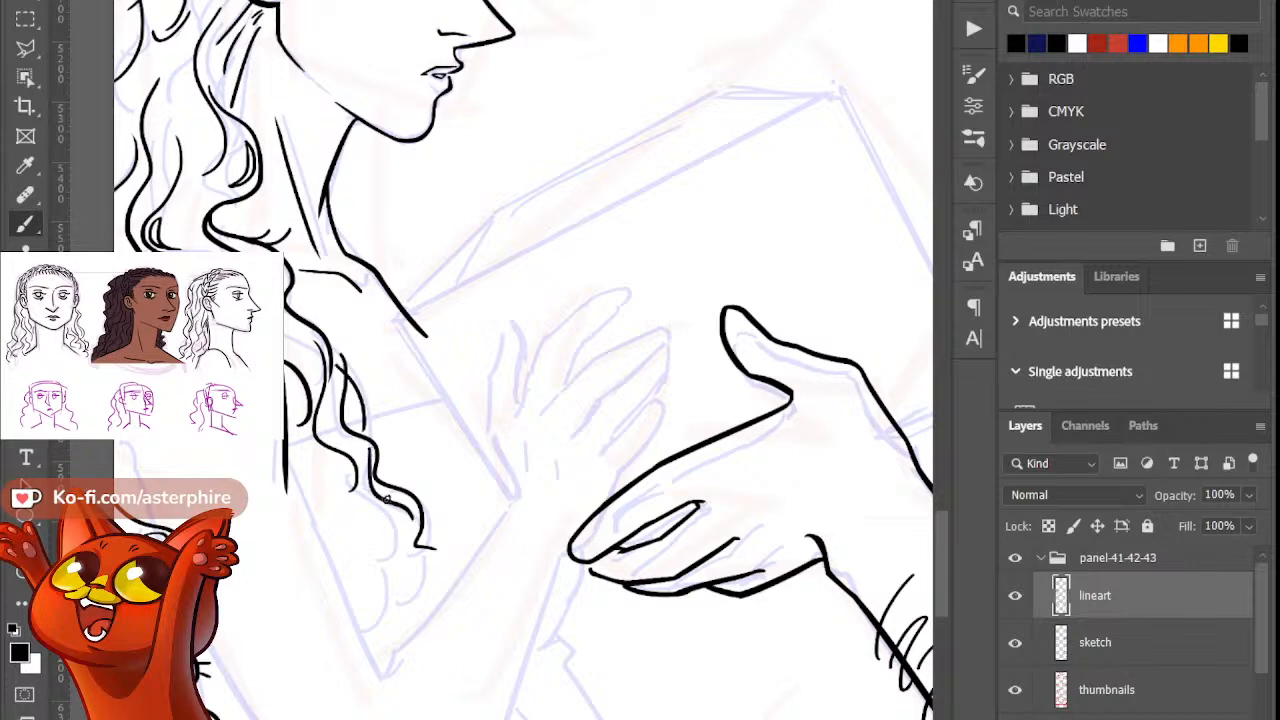
{"action": "key", "text": "ctrl+z"}
{"action": "key", "text": "b"}
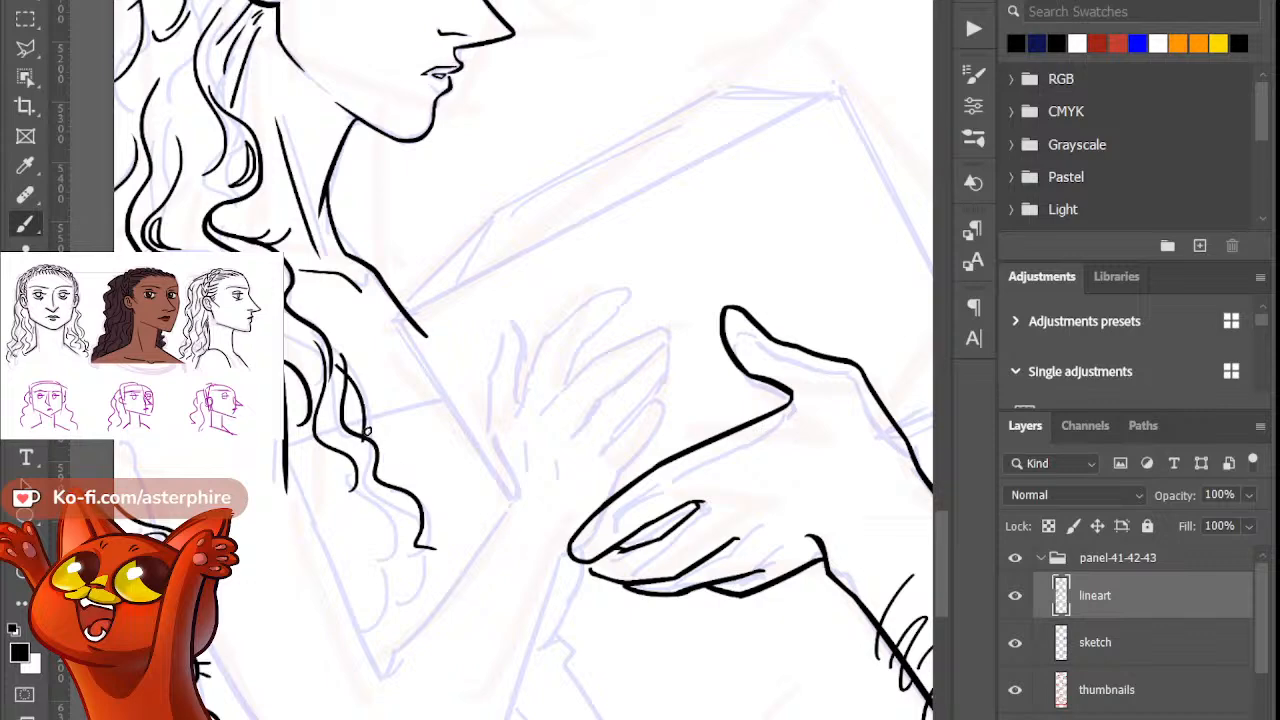
{"action": "key", "text": "ctrl+z"}
{"action": "left_click_drag", "start_coordinate": [354, 382], "coordinate": [366, 435]}
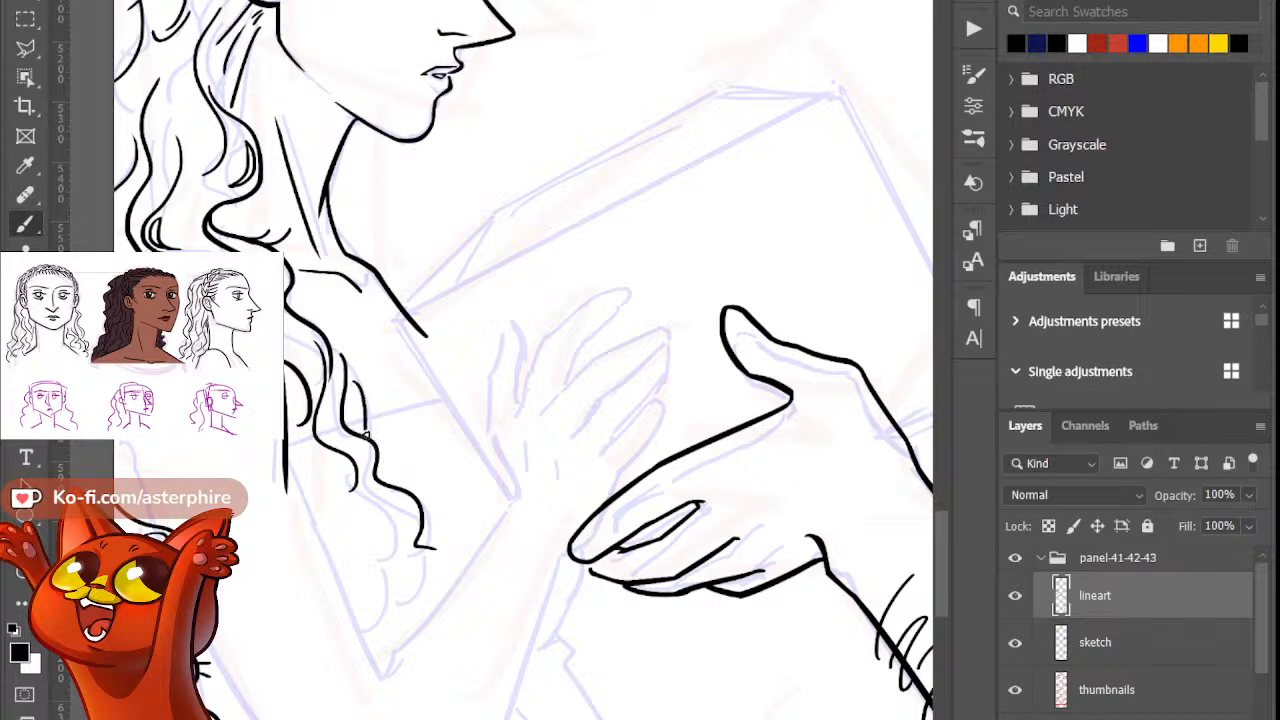
{"action": "key", "text": "ctrl+z"}
{"action": "left_click_drag", "start_coordinate": [338, 352], "coordinate": [334, 400]}
{"action": "key", "text": "ctrl+z"}
Step: Ink an inner wavy strand from the middle of the chest lock down to a small curled tip below the outer strand
{"action": "left_click_drag", "start_coordinate": [351, 444], "coordinate": [382, 530]}
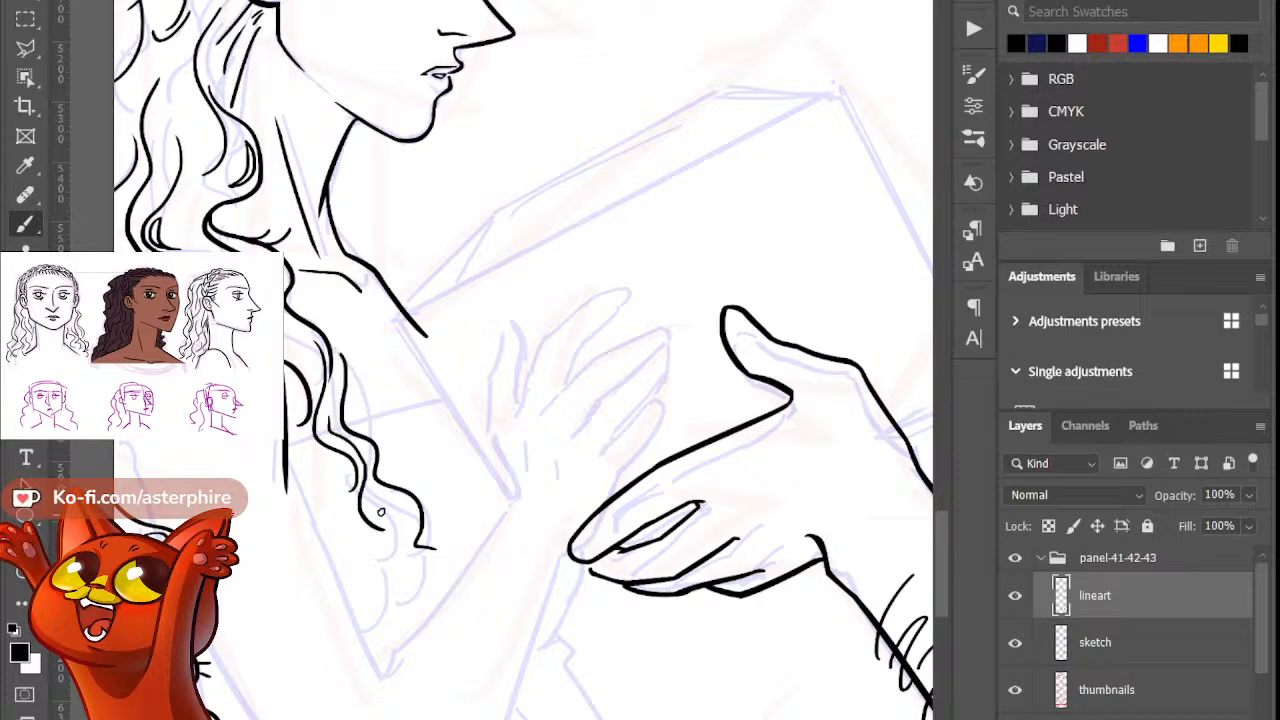
{"action": "key", "text": "ctrl+z"}
{"action": "left_click_drag", "start_coordinate": [350, 440], "coordinate": [379, 580]}
{"action": "key", "text": "ctrl+z"}
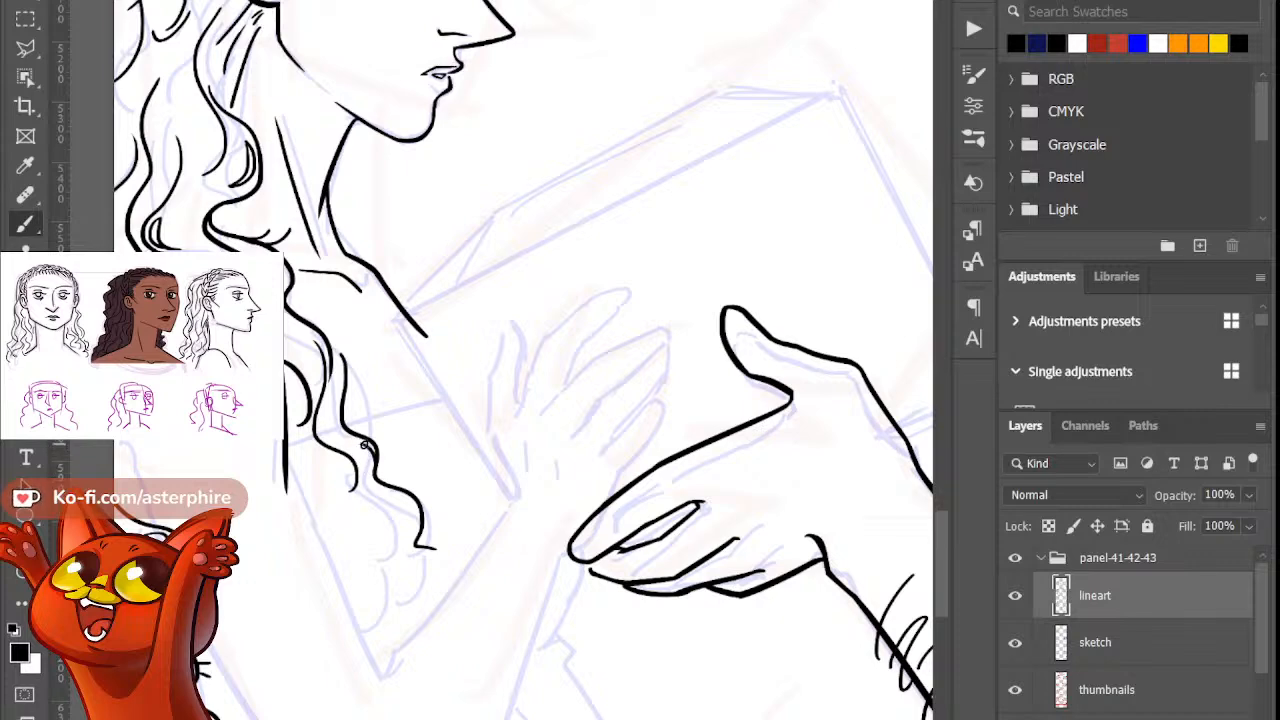
{"action": "left_click_drag", "start_coordinate": [362, 442], "coordinate": [379, 513]}
{"action": "key", "text": "ctrl+z"}
{"action": "left_click_drag", "start_coordinate": [362, 444], "coordinate": [406, 570]}
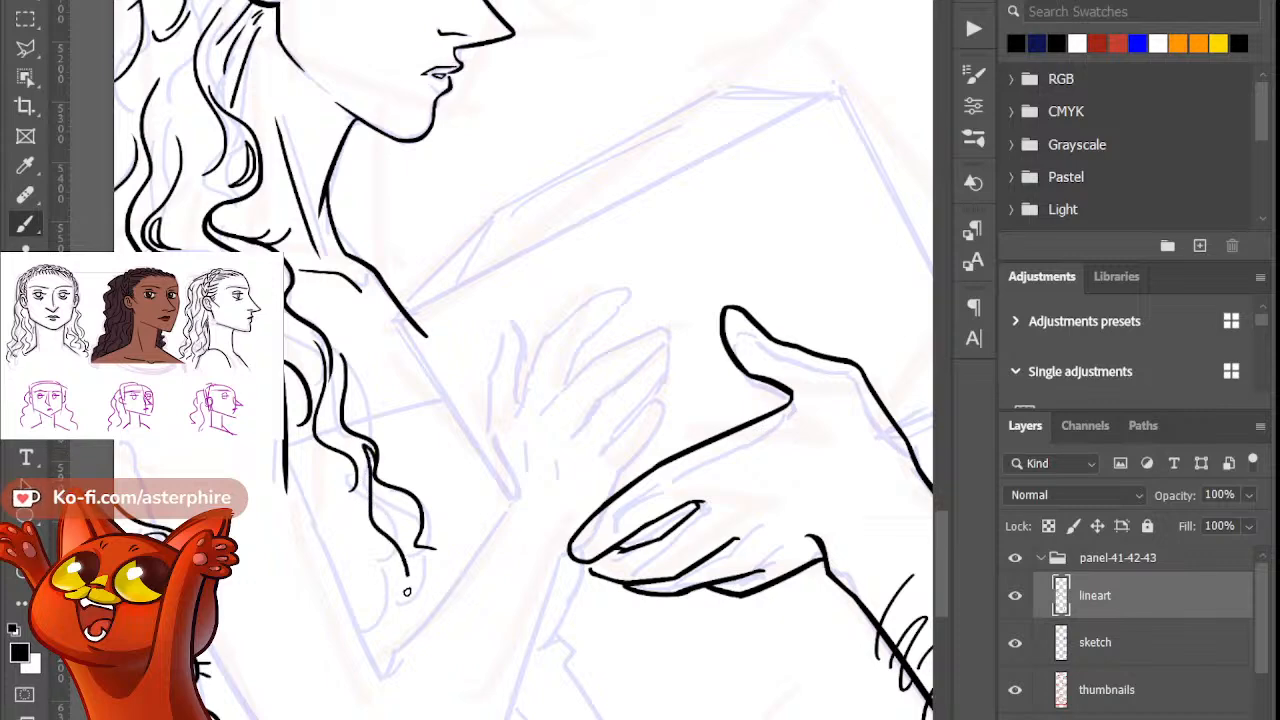
{"action": "mouse_move", "coordinate": [359, 512]}
{"action": "left_mouse_down"}
{"action": "mouse_move", "coordinate": [390, 572]}
{"action": "mouse_move", "coordinate": [382, 645]}
{"action": "mouse_move", "coordinate": [396, 632]}
{"action": "left_mouse_up"}
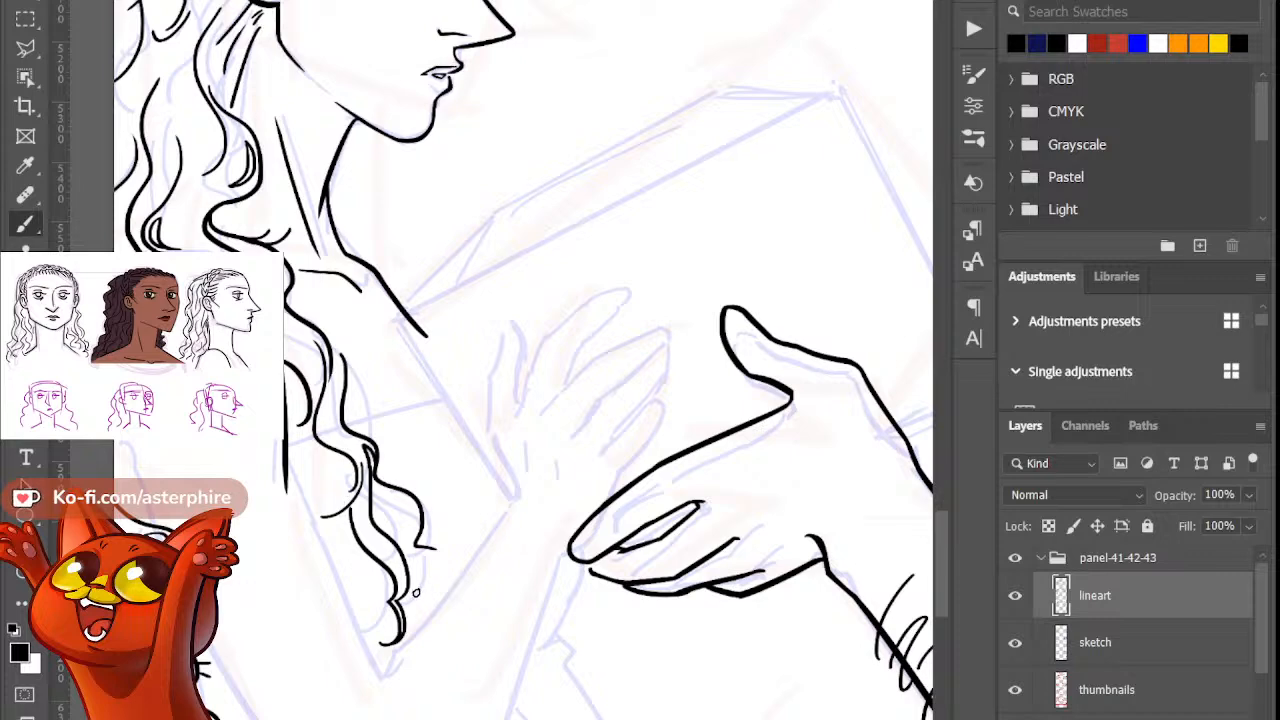
Step: Clean up the overlapping curl inside the chest lock and add a short parallel accent line along its lower part
{"action": "key", "text": "ctrl+z"}
{"action": "key", "text": "e"}
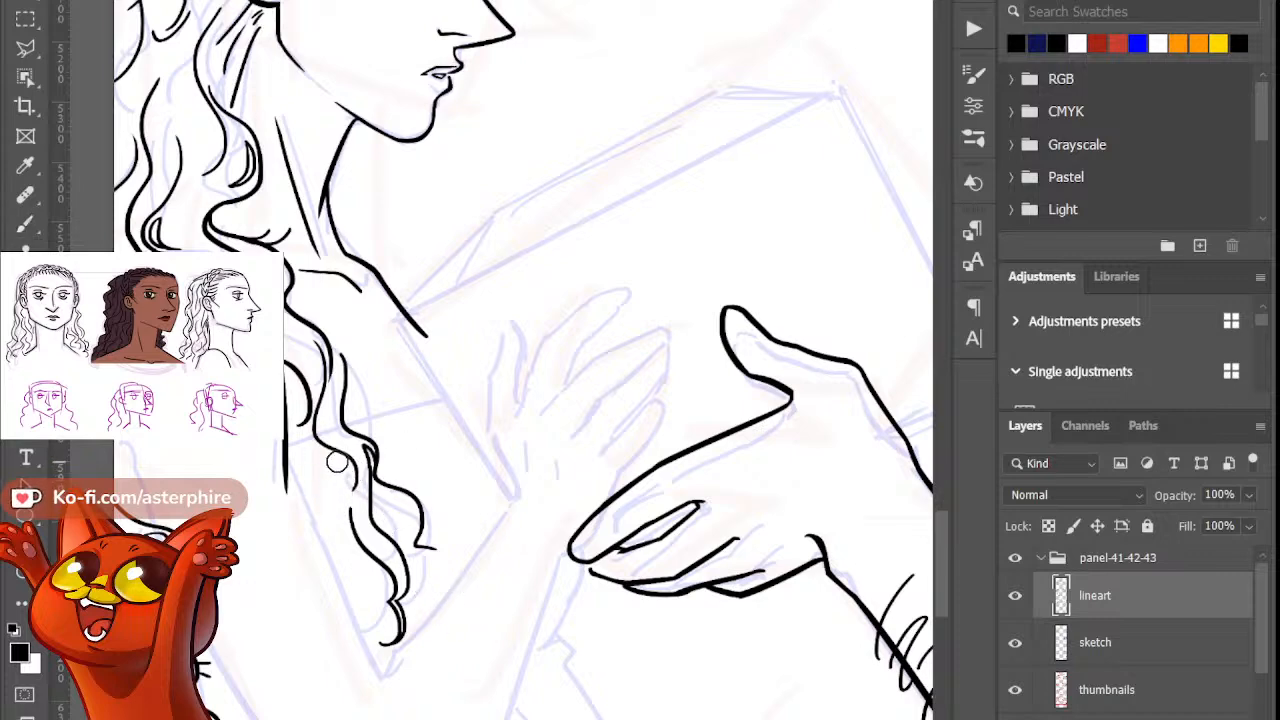
{"action": "key", "text": "b"}
{"action": "left_click_drag", "start_coordinate": [342, 478], "coordinate": [346, 490]}
{"action": "key", "text": "ctrl+z"}
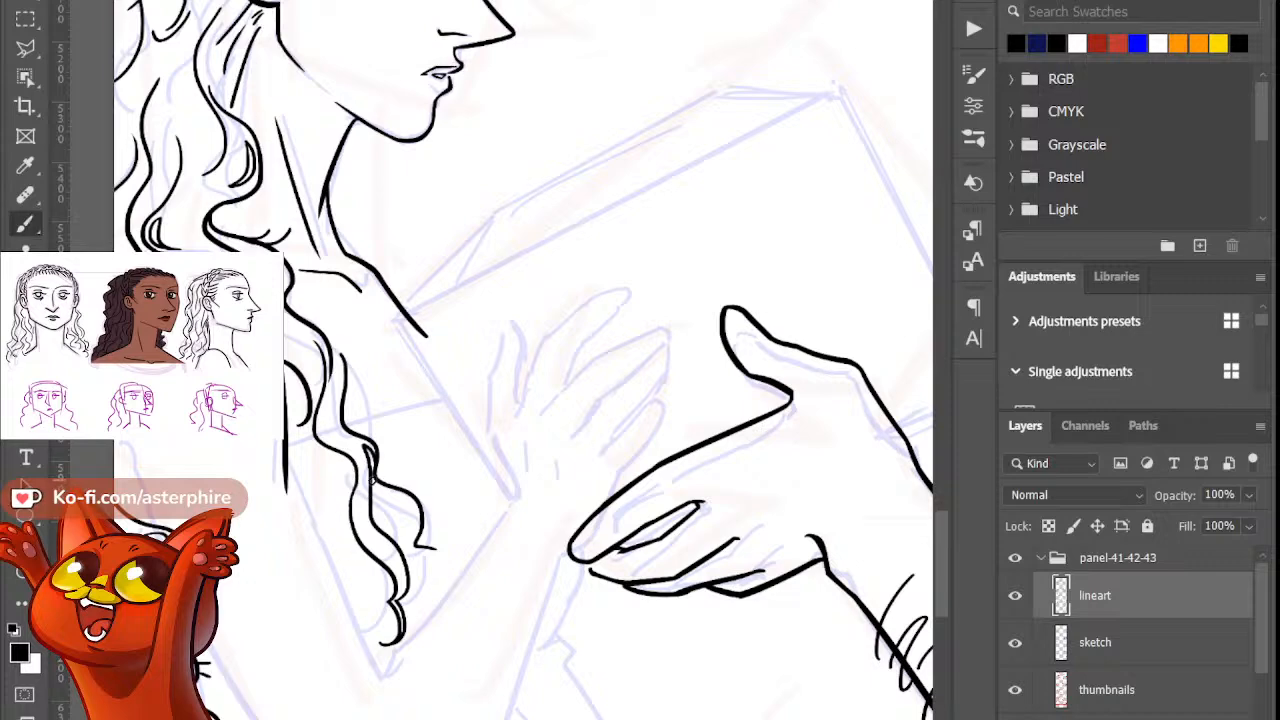
{"action": "left_click_drag", "start_coordinate": [362, 470], "coordinate": [352, 540]}
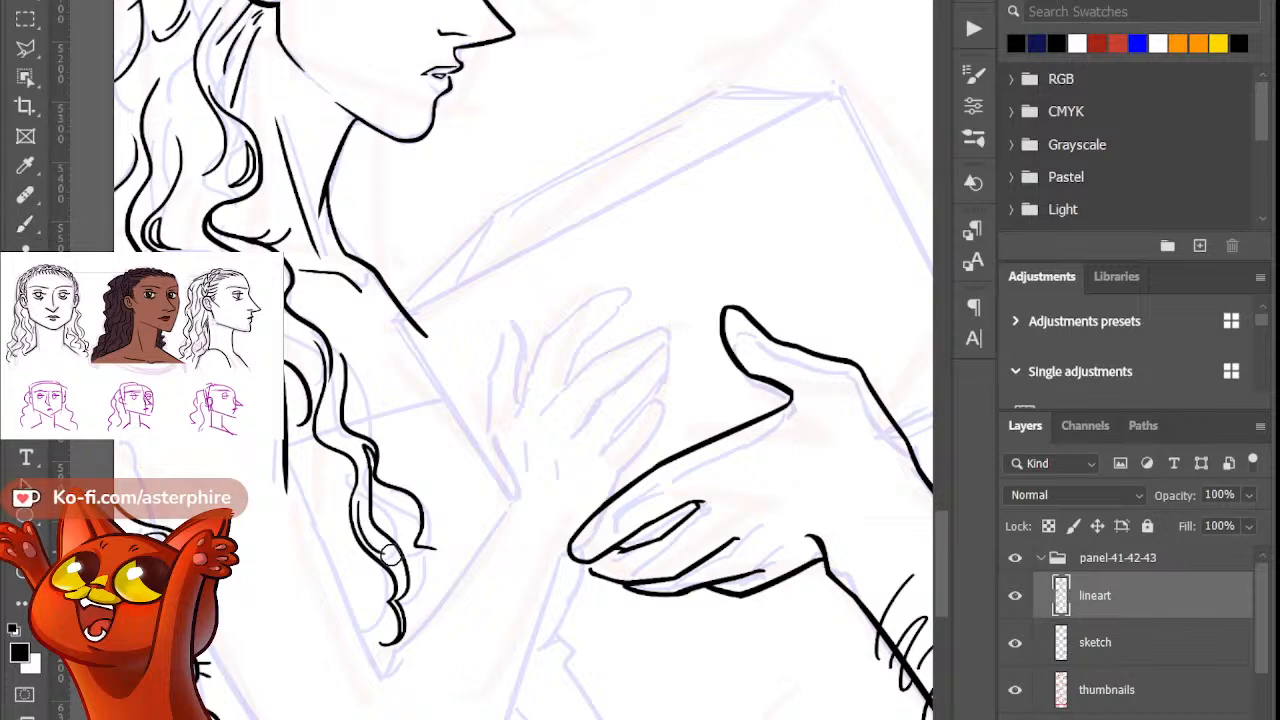
{"action": "key", "text": "b"}
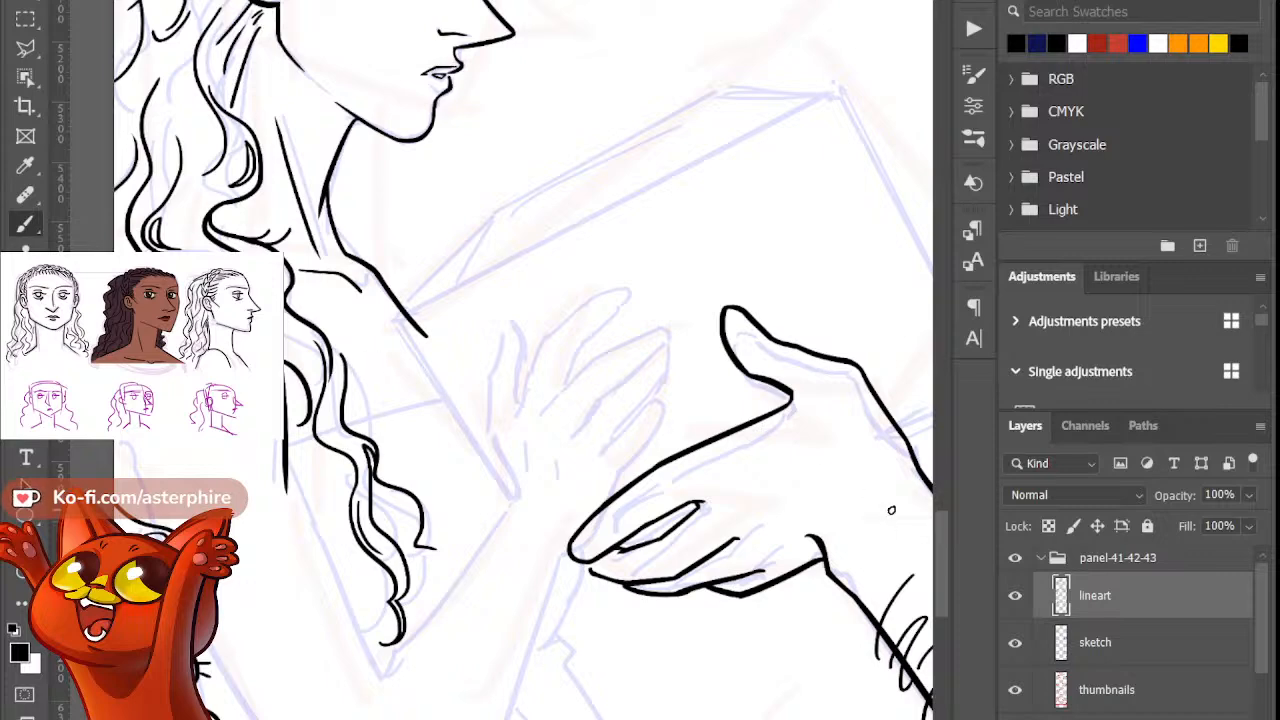
Step: Erase the end of the woman's chest line where it overshoots the corner of the sketched rectangular object
{"action": "mouse_move", "coordinate": [944, 541]}
{"action": "left_mouse_down"}
{"action": "mouse_move", "coordinate": [942, 505]}
{"action": "mouse_move", "coordinate": [944, 533]}
{"action": "left_mouse_up"}
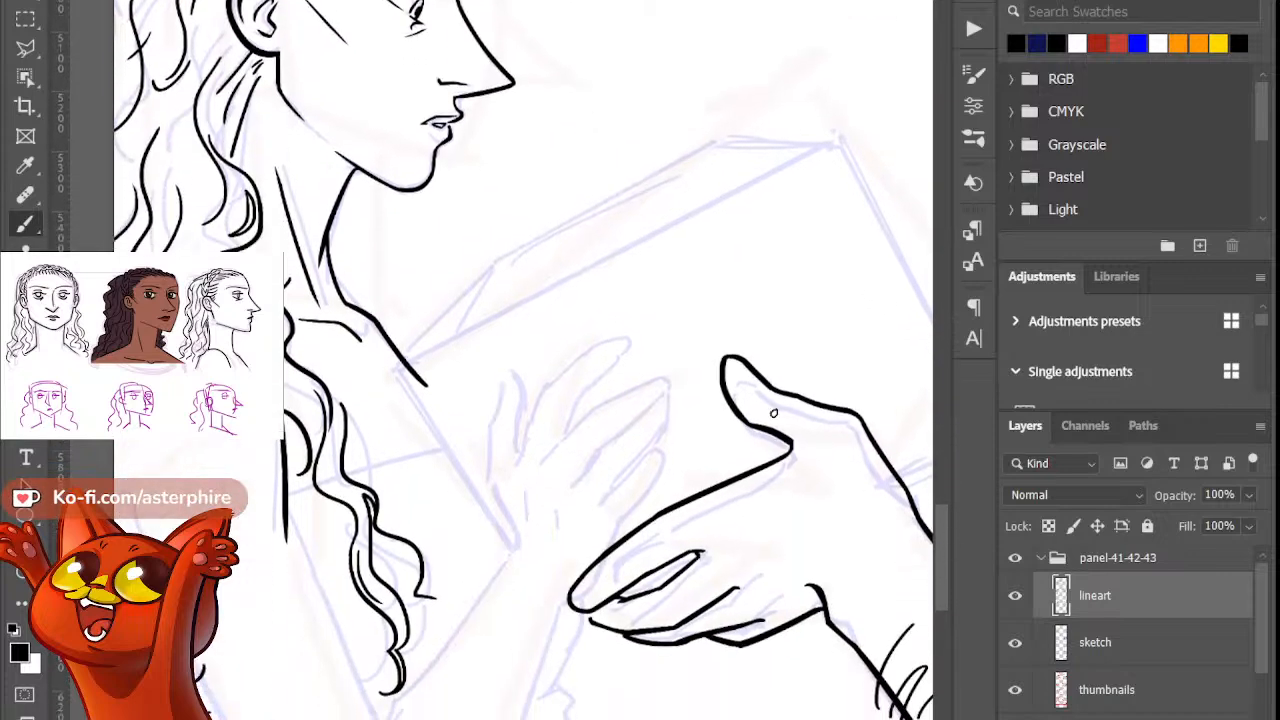
{"action": "left_click_drag", "start_coordinate": [405, 372], "coordinate": [414, 349]}
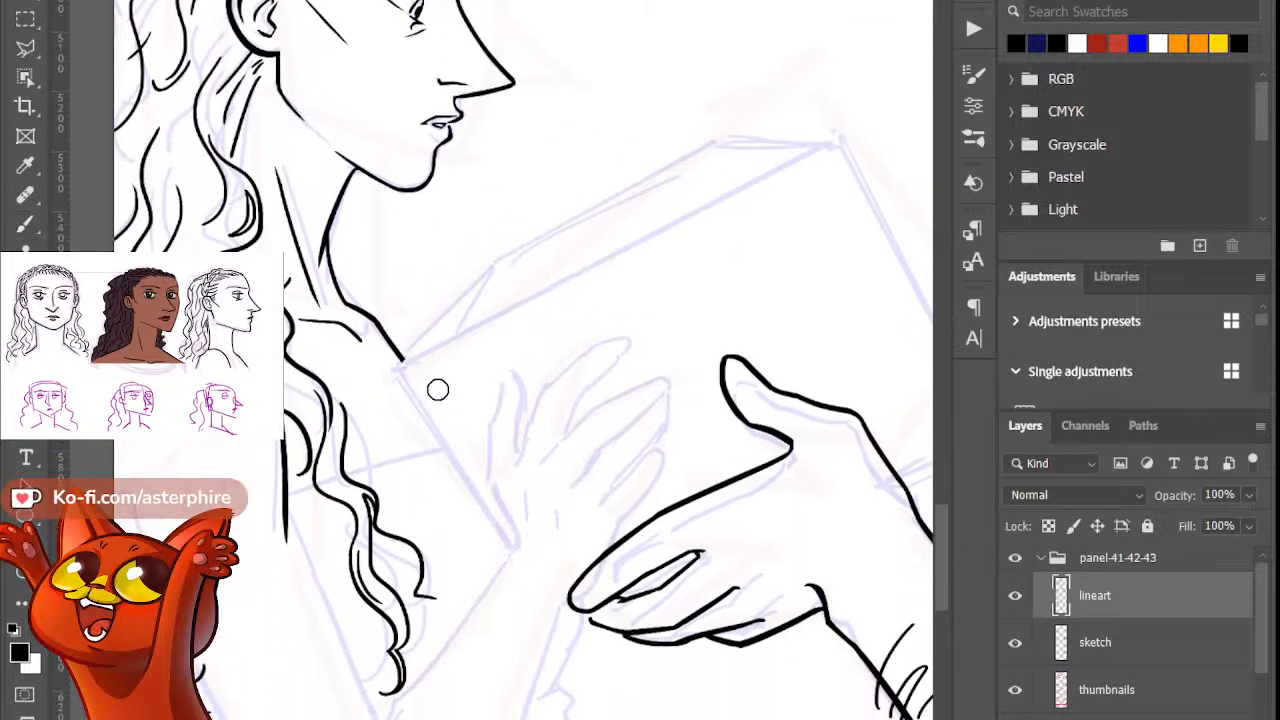
{"action": "key", "text": "b"}
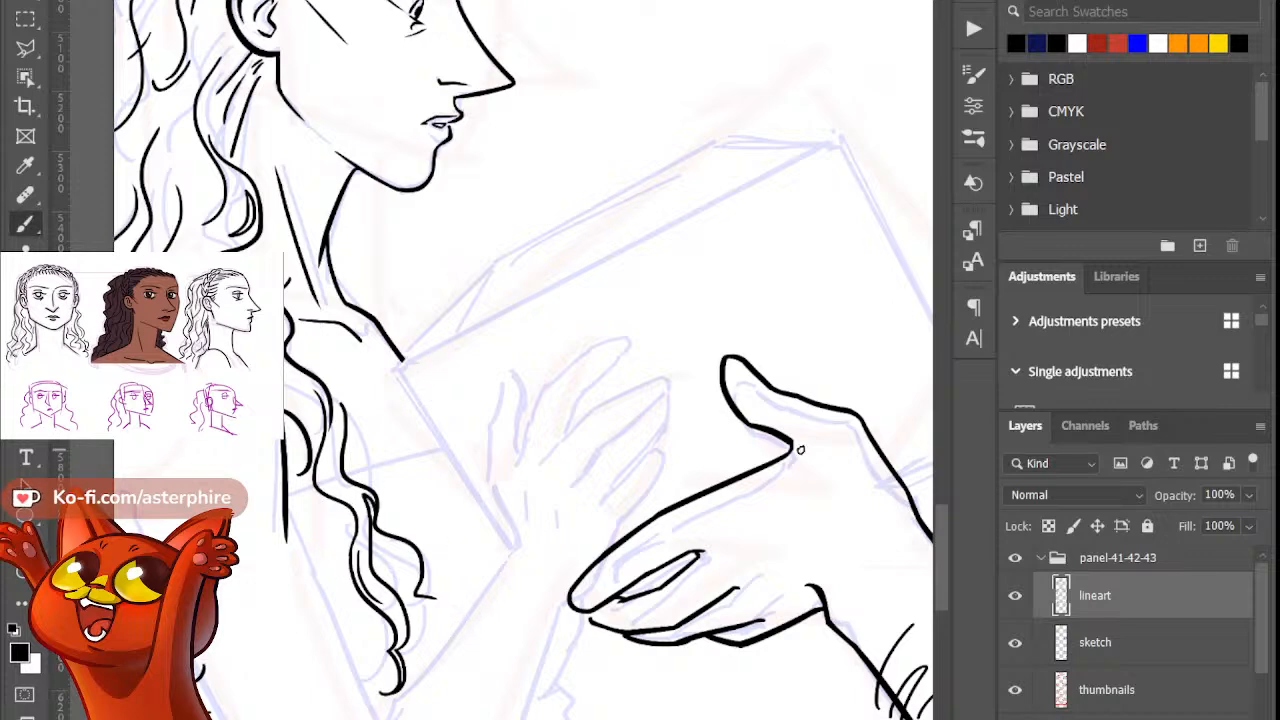
Step: Ink the long slanted outer line of the woman's upper arm, passing the low hair lock and ending below the sketch
{"action": "scroll", "coordinate": [523, 360], "scroll_direction": "left", "scroll_amount": 3}
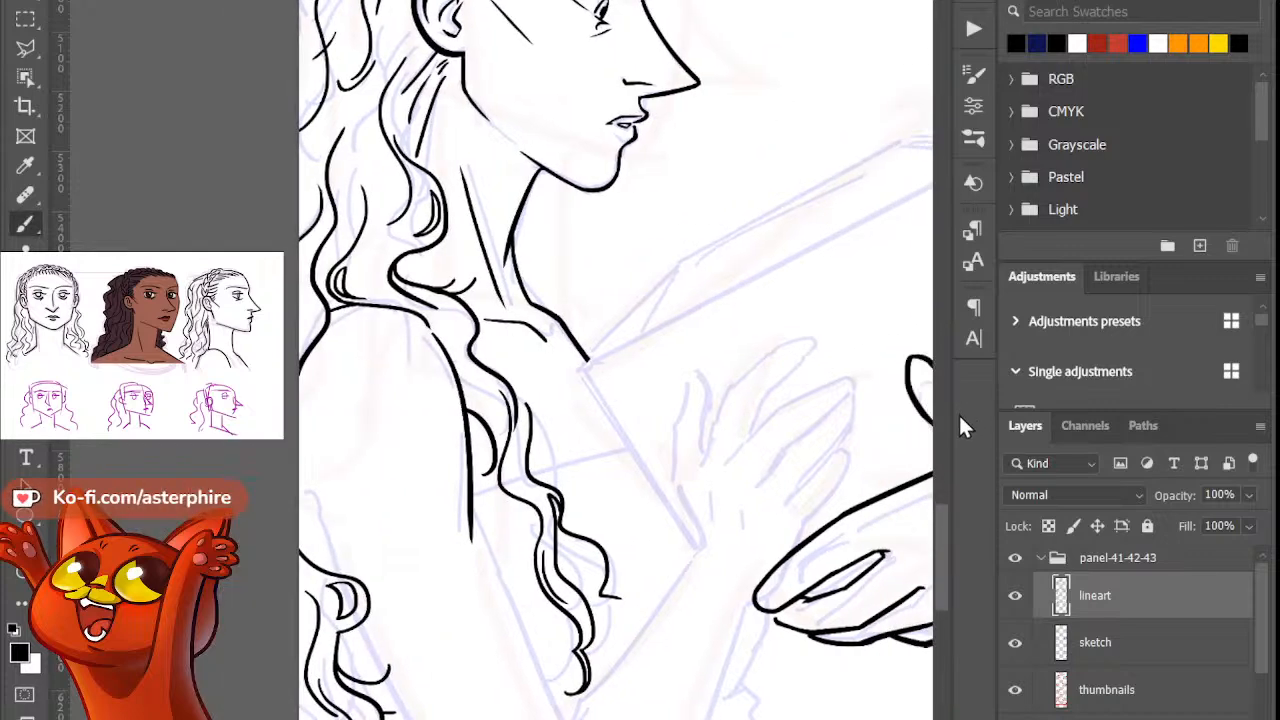
{"action": "left_click_drag", "start_coordinate": [946, 506], "coordinate": [946, 539]}
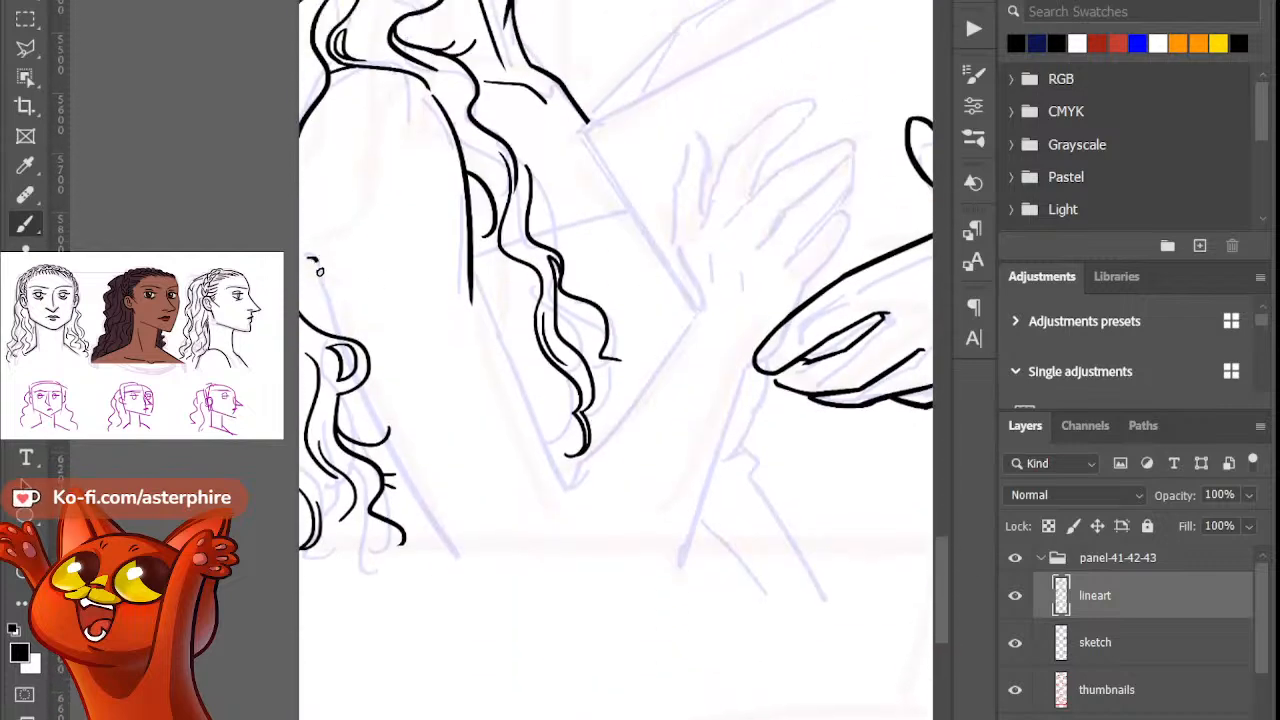
{"action": "left_click_drag", "start_coordinate": [311, 258], "coordinate": [340, 338]}
{"action": "left_click_drag", "start_coordinate": [348, 349], "coordinate": [343, 368]}
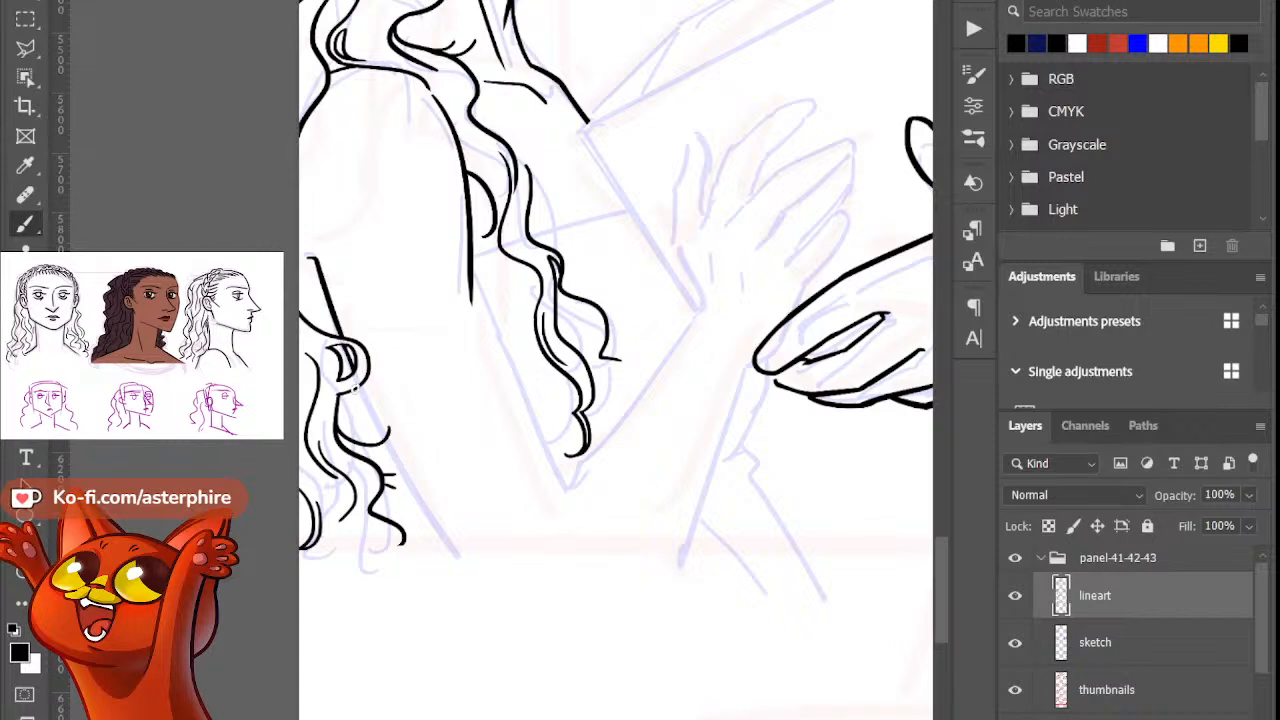
{"action": "left_click_drag", "start_coordinate": [359, 385], "coordinate": [500, 630]}
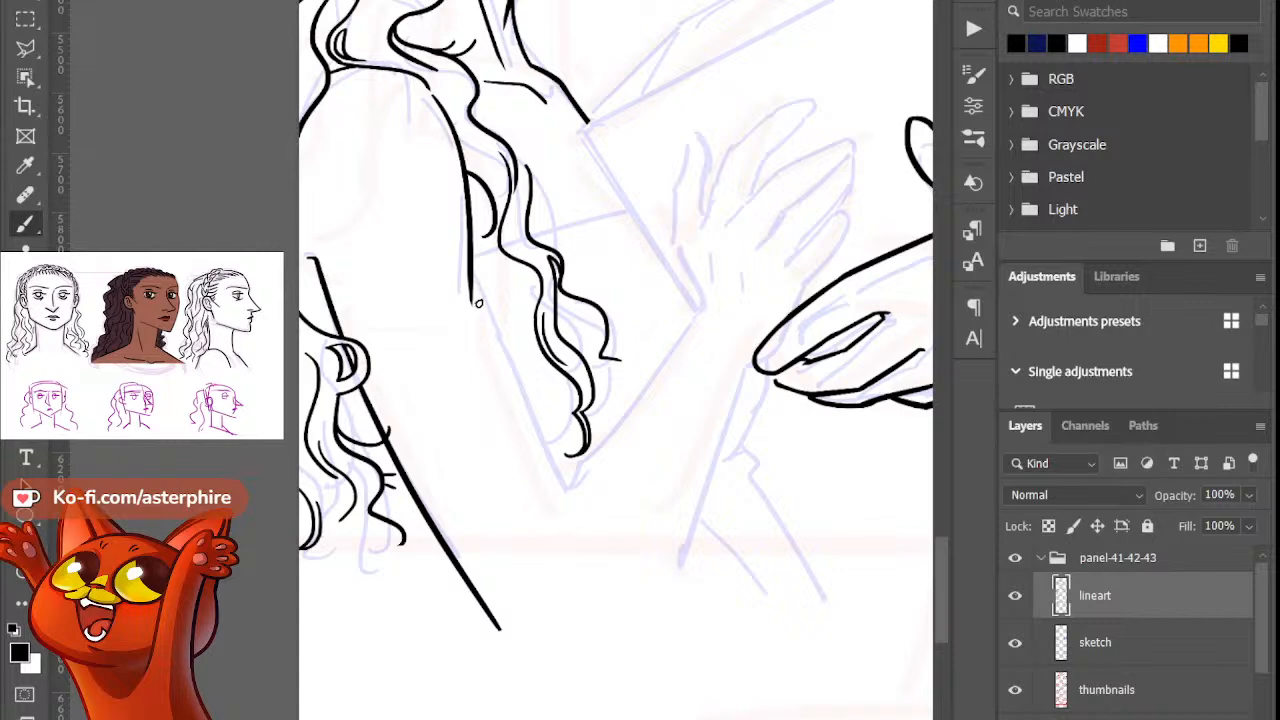
Step: Trim the lower end of the woman's inner upper-arm line and extend it diagonally toward the elbow
{"action": "key", "text": "e"}
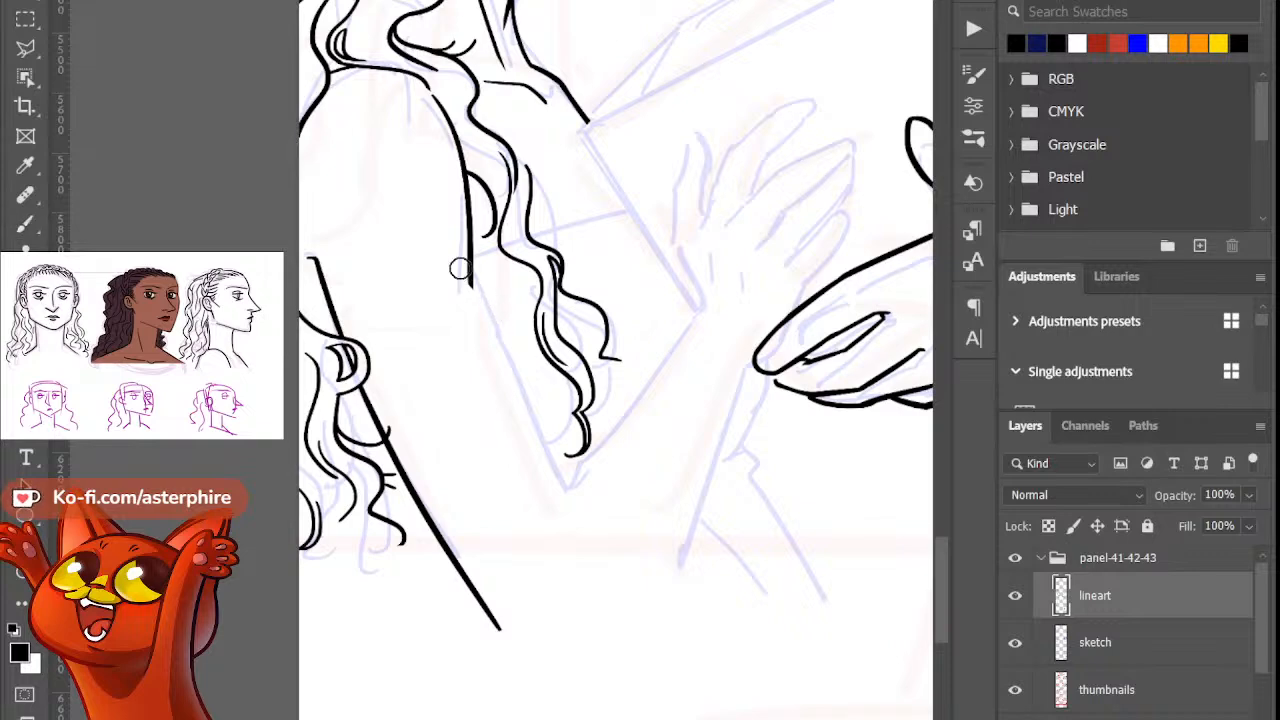
{"action": "key", "text": "b"}
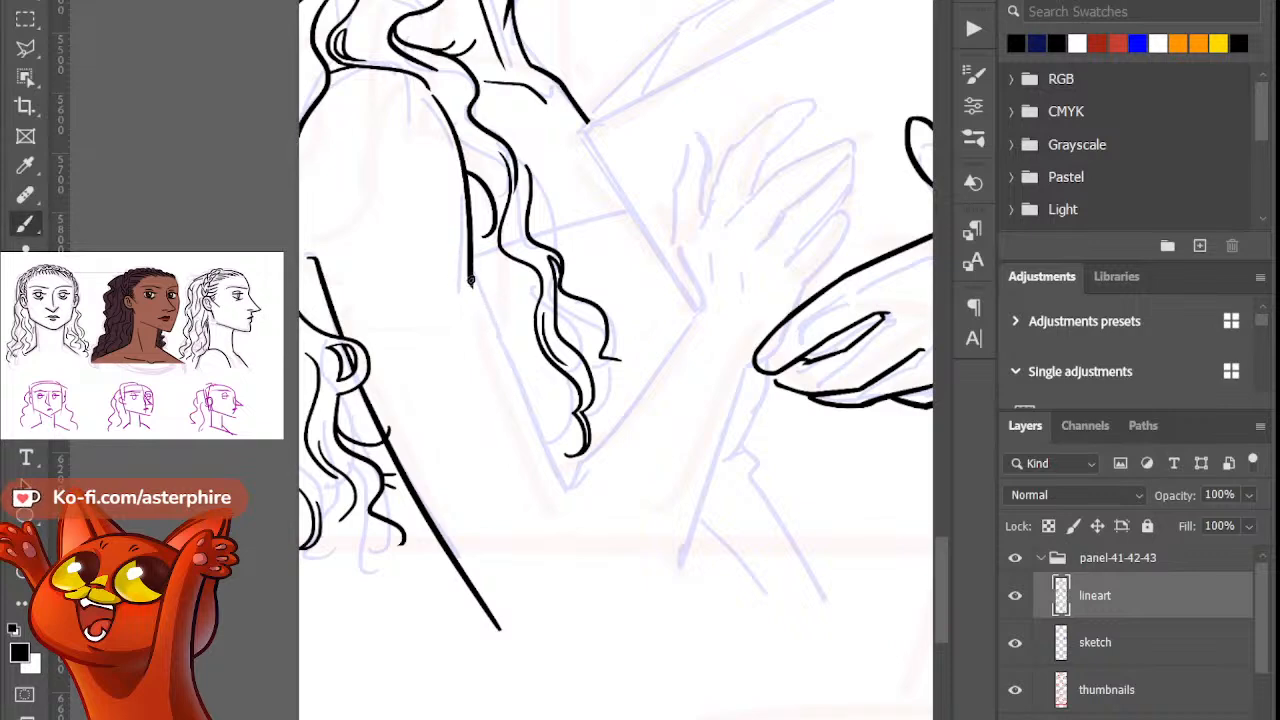
{"action": "left_click_drag", "start_coordinate": [470, 282], "coordinate": [540, 452]}
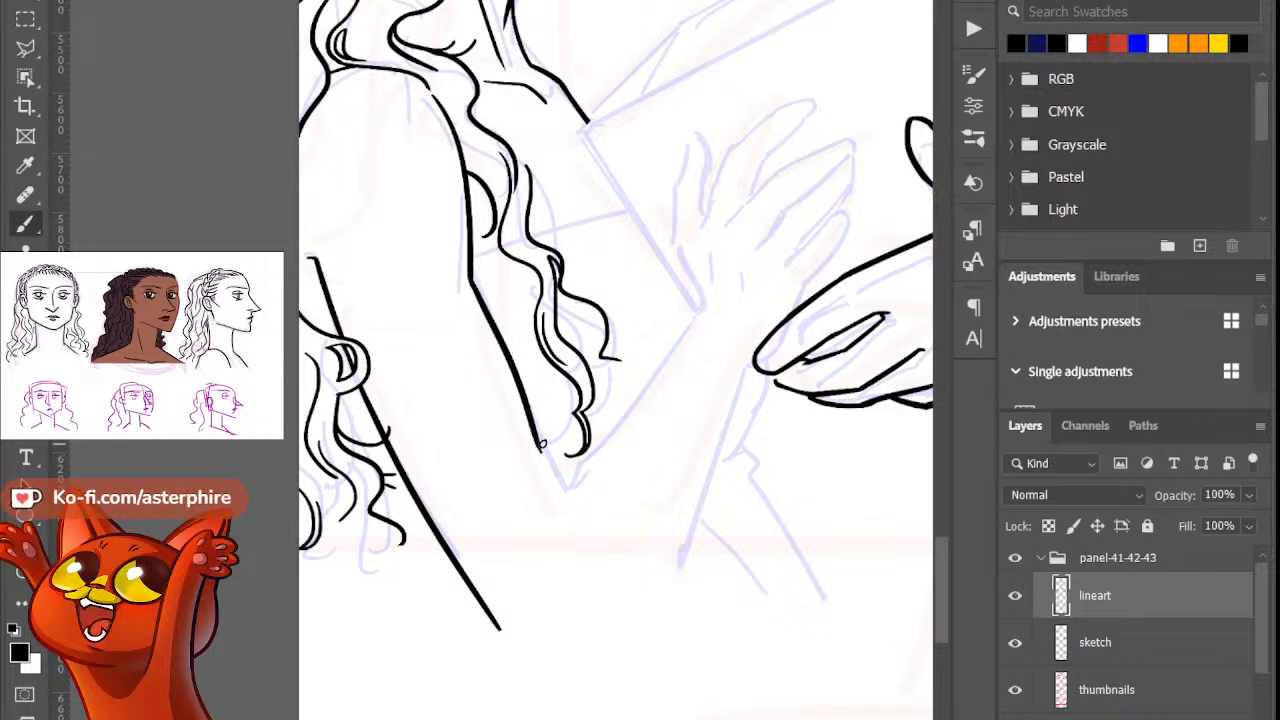
Step: Redraw the lower part of the woman's inner arm line so it runs straight to the elbow crease, and trim its end
{"action": "key", "text": "e"}
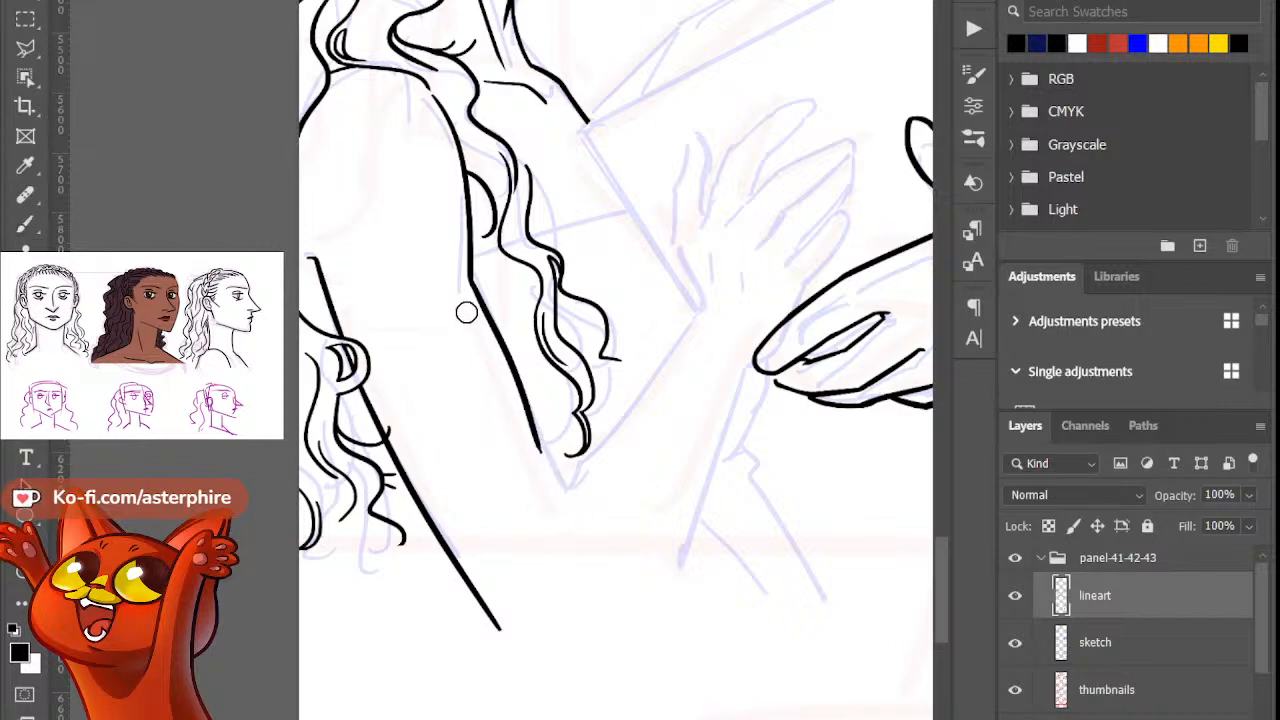
{"action": "mouse_move", "coordinate": [535, 448]}
{"action": "left_mouse_down"}
{"action": "mouse_move", "coordinate": [518, 389]}
{"action": "mouse_move", "coordinate": [601, 532]}
{"action": "left_mouse_up"}
{"action": "key", "text": "b"}
{"action": "key", "text": "ctrl+z"}
{"action": "left_click_drag", "start_coordinate": [519, 386], "coordinate": [597, 529]}
{"action": "key", "text": "ctrl+z"}
{"action": "key", "text": "ctrl+z"}
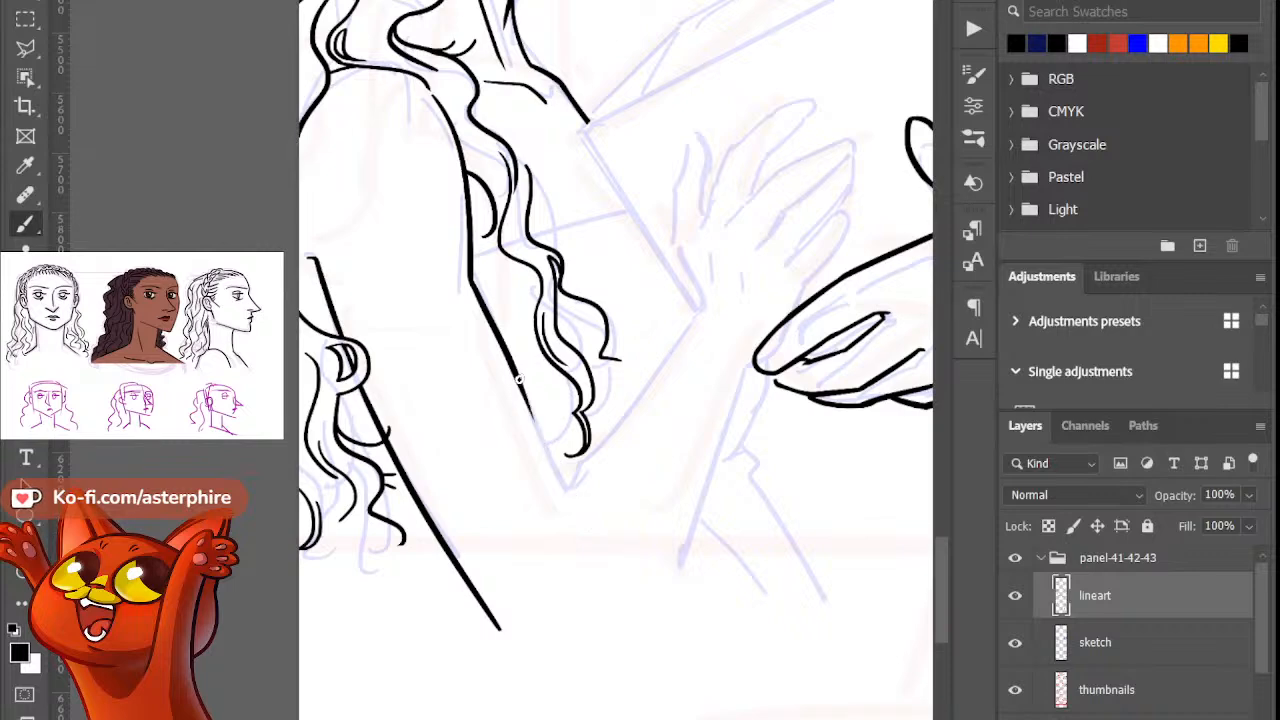
{"action": "left_click_drag", "start_coordinate": [518, 379], "coordinate": [604, 538]}
{"action": "left_click_drag", "start_coordinate": [560, 480], "coordinate": [586, 494]}
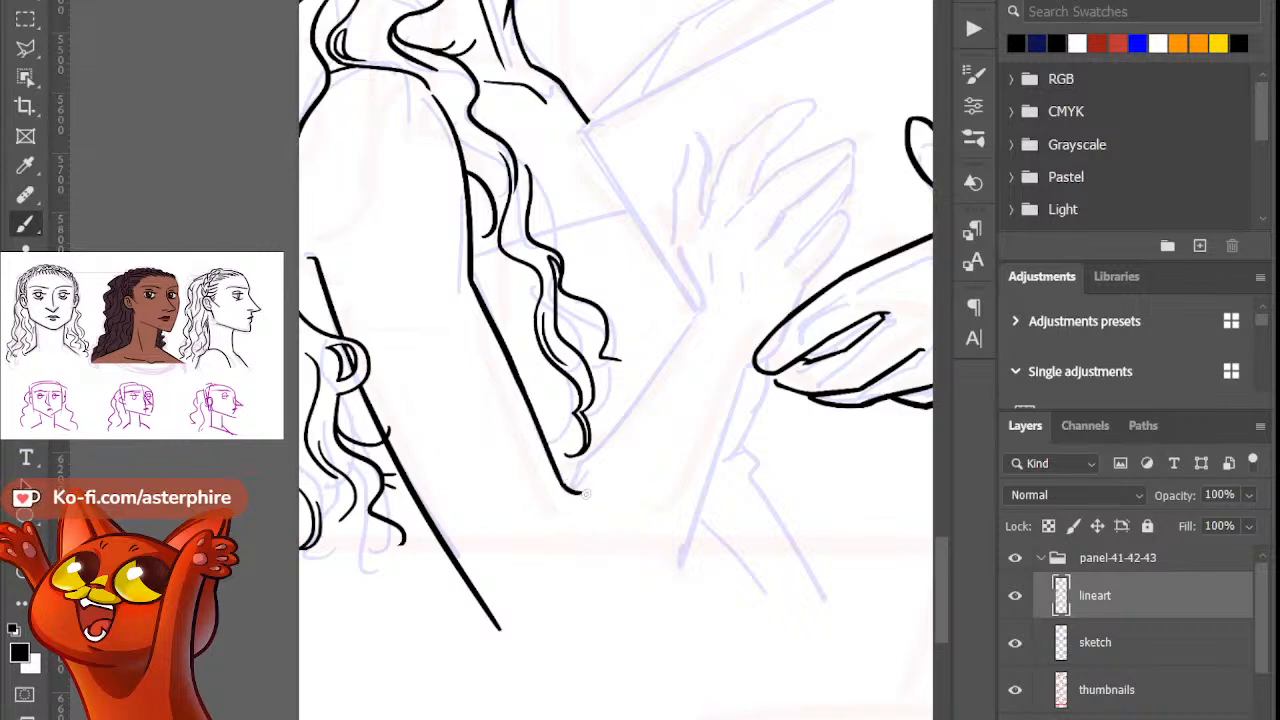
{"action": "key", "text": "ctrl+z"}
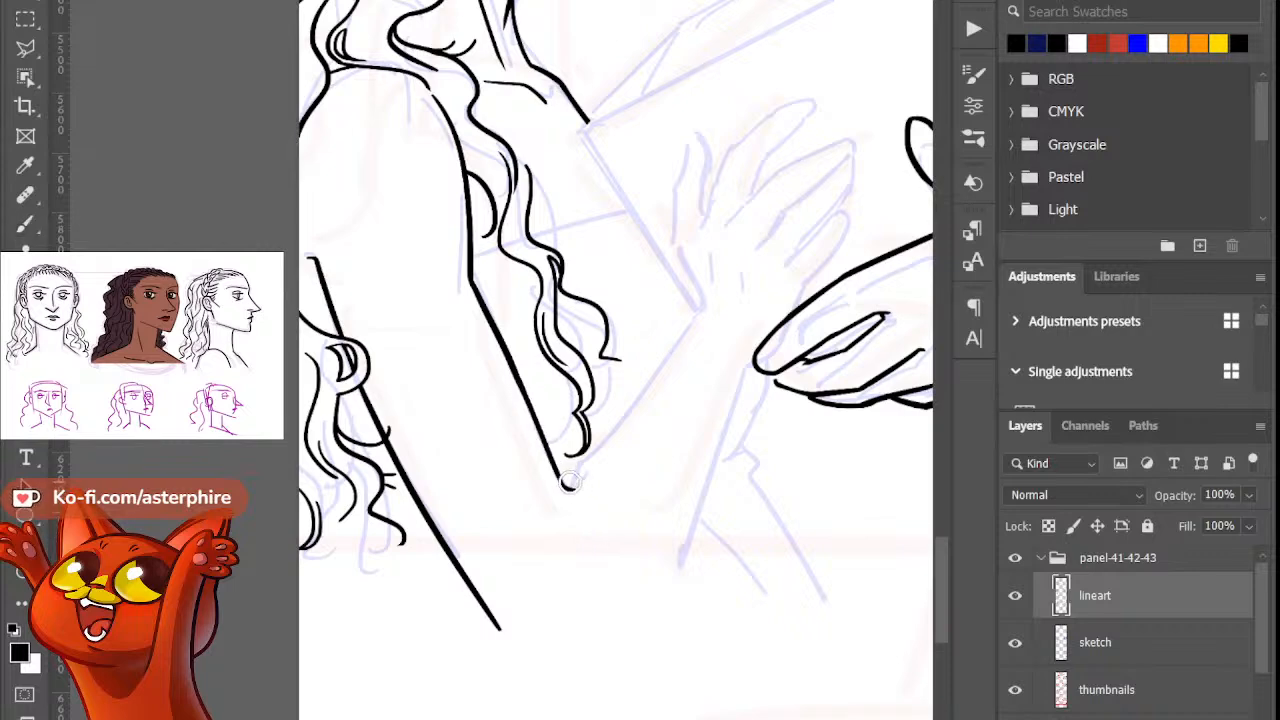
Step: Ink the short slanted edge of the rectangular object next to the woman's chest and trim its overshoot at the corner
{"action": "scroll", "coordinate": [941, 551], "scroll_direction": "up", "scroll_amount": 4}
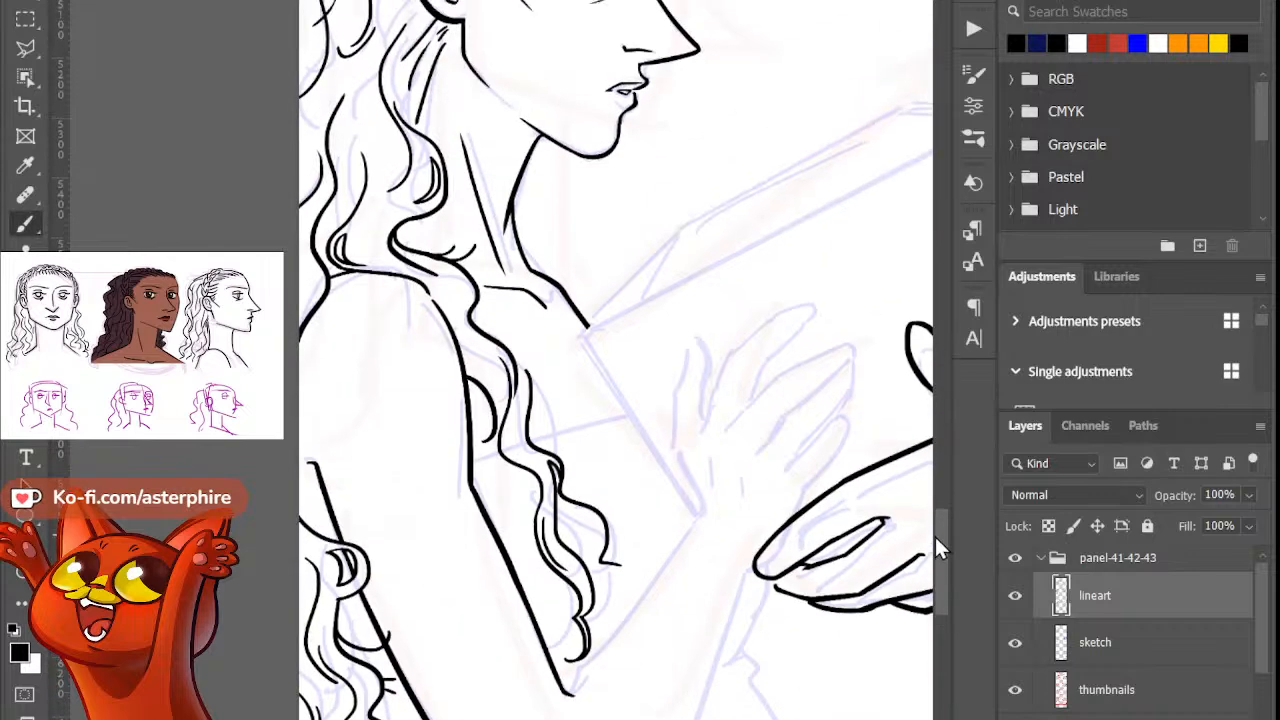
{"action": "scroll", "coordinate": [617, 360], "scroll_direction": "right", "scroll_amount": 2}
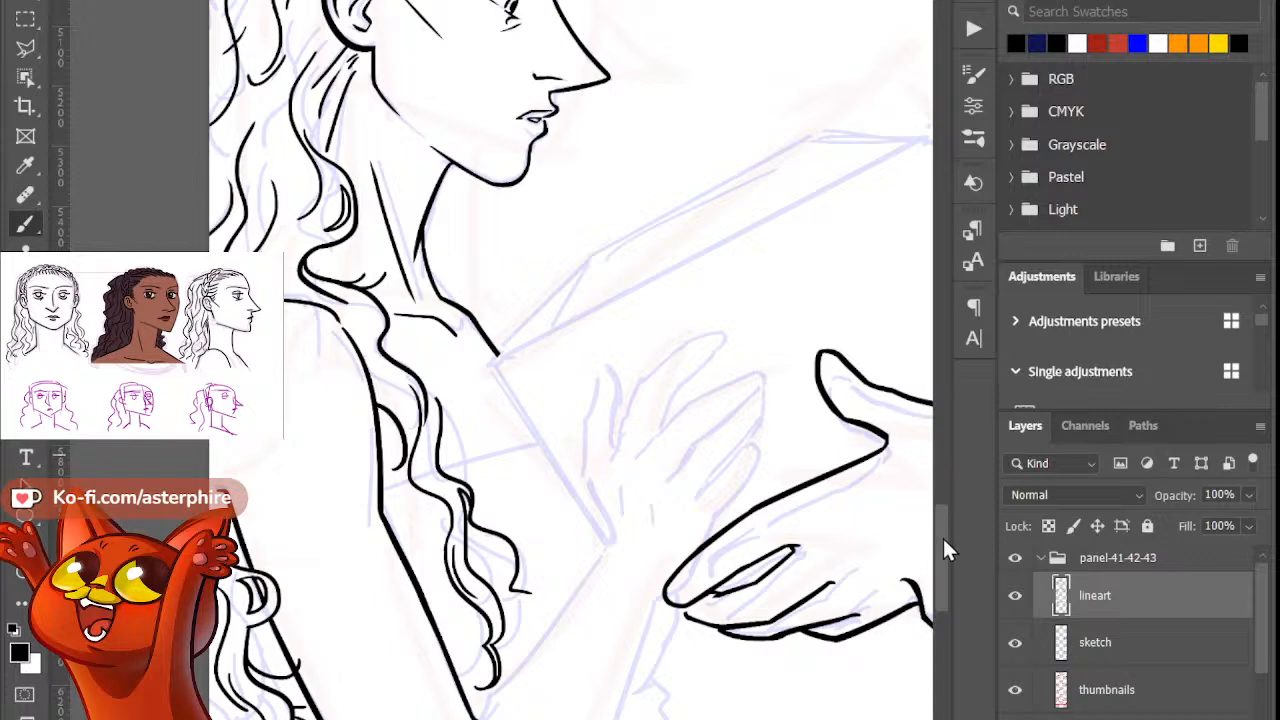
{"action": "mouse_move", "coordinate": [942, 536]}
{"action": "left_mouse_down"}
{"action": "mouse_move", "coordinate": [948, 496]}
{"action": "mouse_move", "coordinate": [941, 543]}
{"action": "left_mouse_up"}
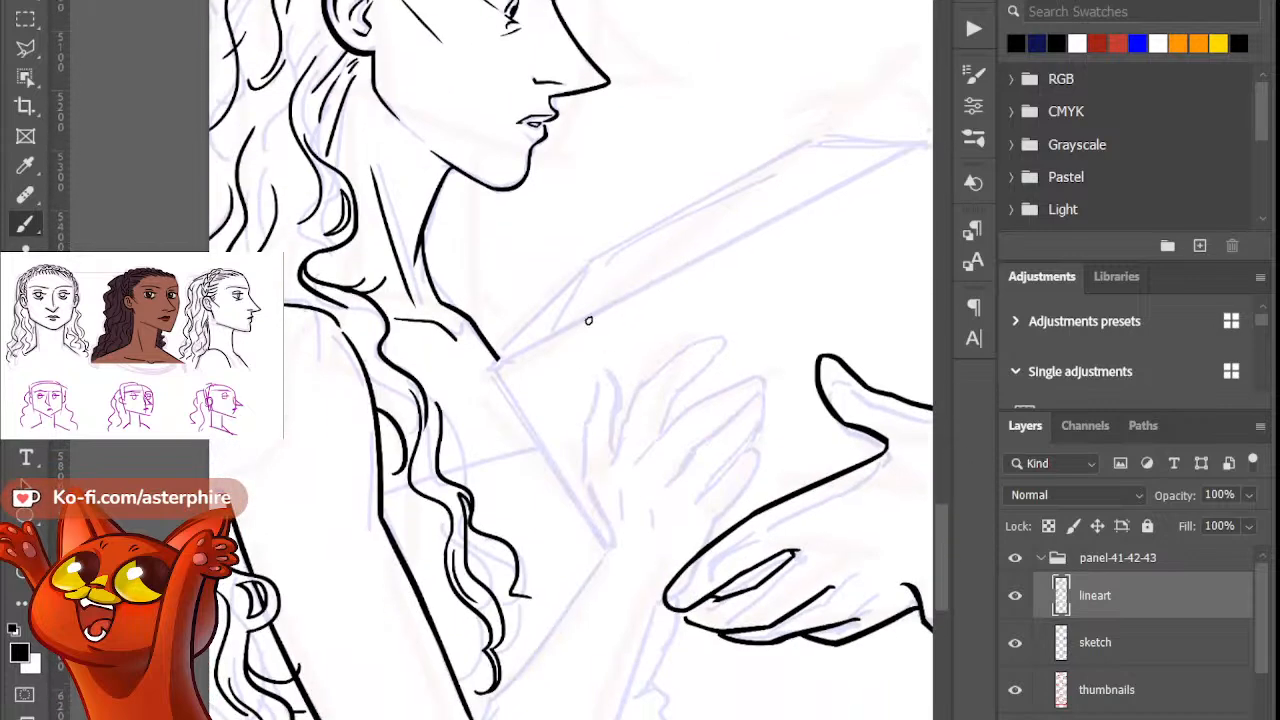
{"action": "left_click_drag", "start_coordinate": [612, 246], "coordinate": [450, 418]}
{"action": "key", "text": "ctrl+z"}
{"action": "left_click_drag", "start_coordinate": [612, 246], "coordinate": [455, 402]}
{"action": "left_click_drag", "start_coordinate": [610, 442], "coordinate": [611, 464]}
{"action": "key", "text": "e"}
{"action": "key", "text": "b"}
{"action": "key", "text": "e"}
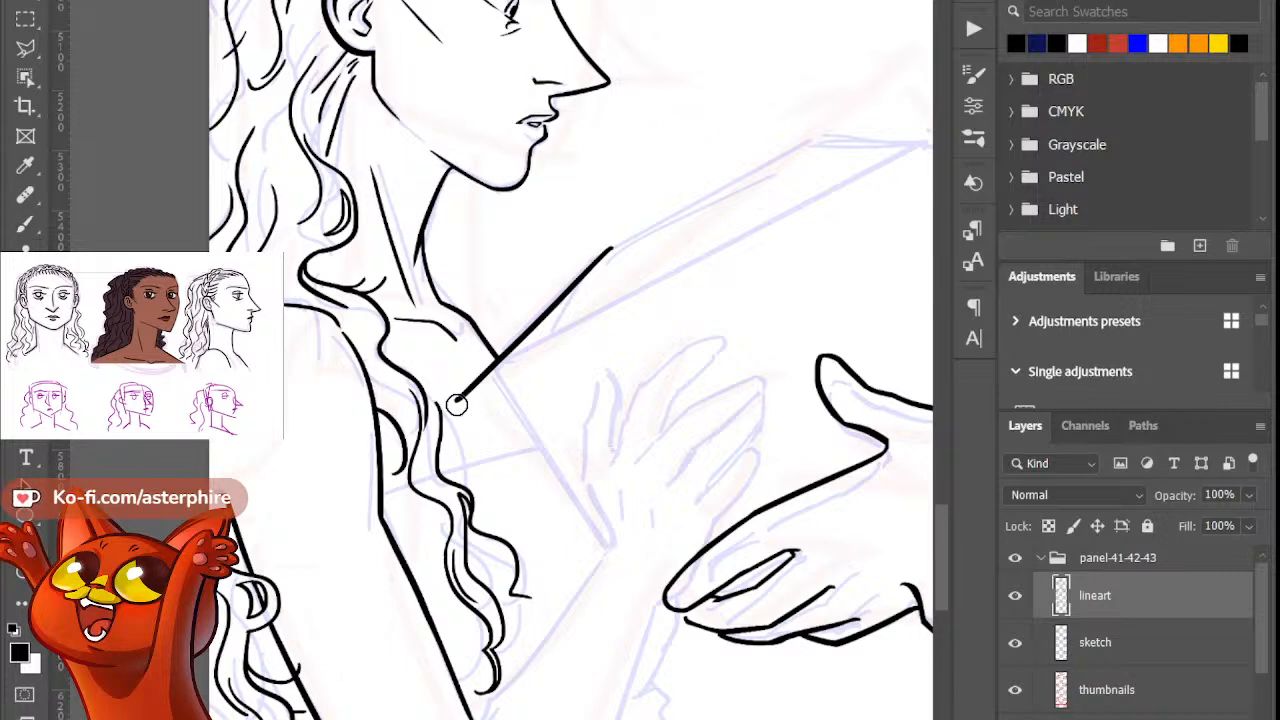
Step: Ink the rectangular object's side edge down toward the woman's hand and the long upper edge of its front face
{"action": "mouse_move", "coordinate": [454, 406]}
{"action": "left_mouse_down"}
{"action": "mouse_move", "coordinate": [500, 368]}
{"action": "mouse_move", "coordinate": [600, 568]}
{"action": "left_mouse_up"}
{"action": "key", "text": "b"}
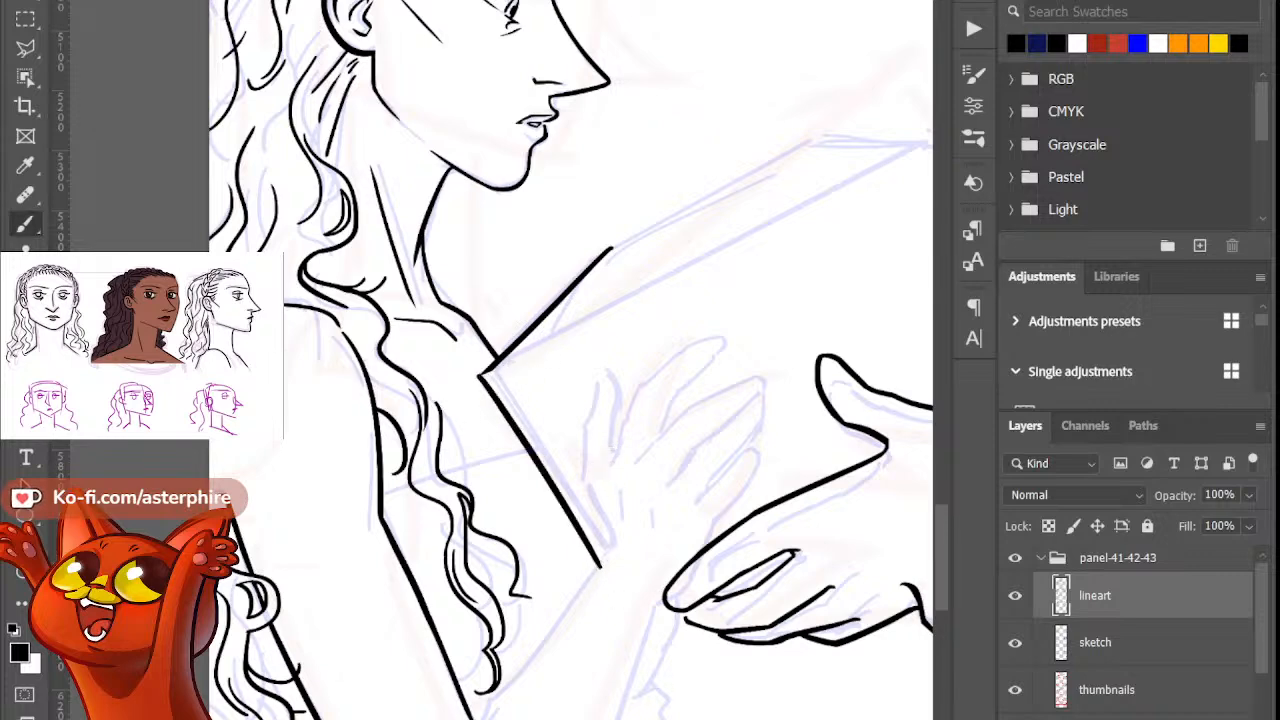
{"action": "scroll", "coordinate": [602, 587], "scroll_direction": "right", "scroll_amount": 5}
{"action": "left_click_drag", "start_coordinate": [944, 505], "coordinate": [944, 540]}
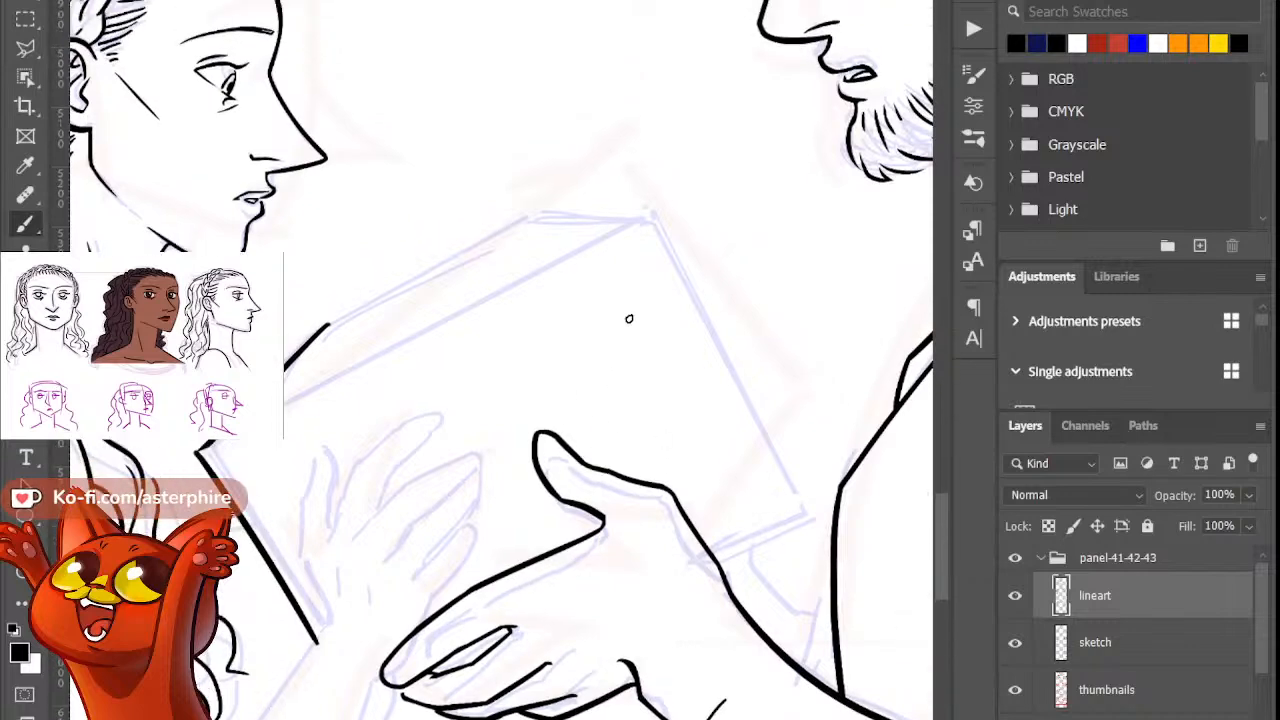
{"action": "left_click_drag", "start_coordinate": [202, 452], "coordinate": [646, 212]}
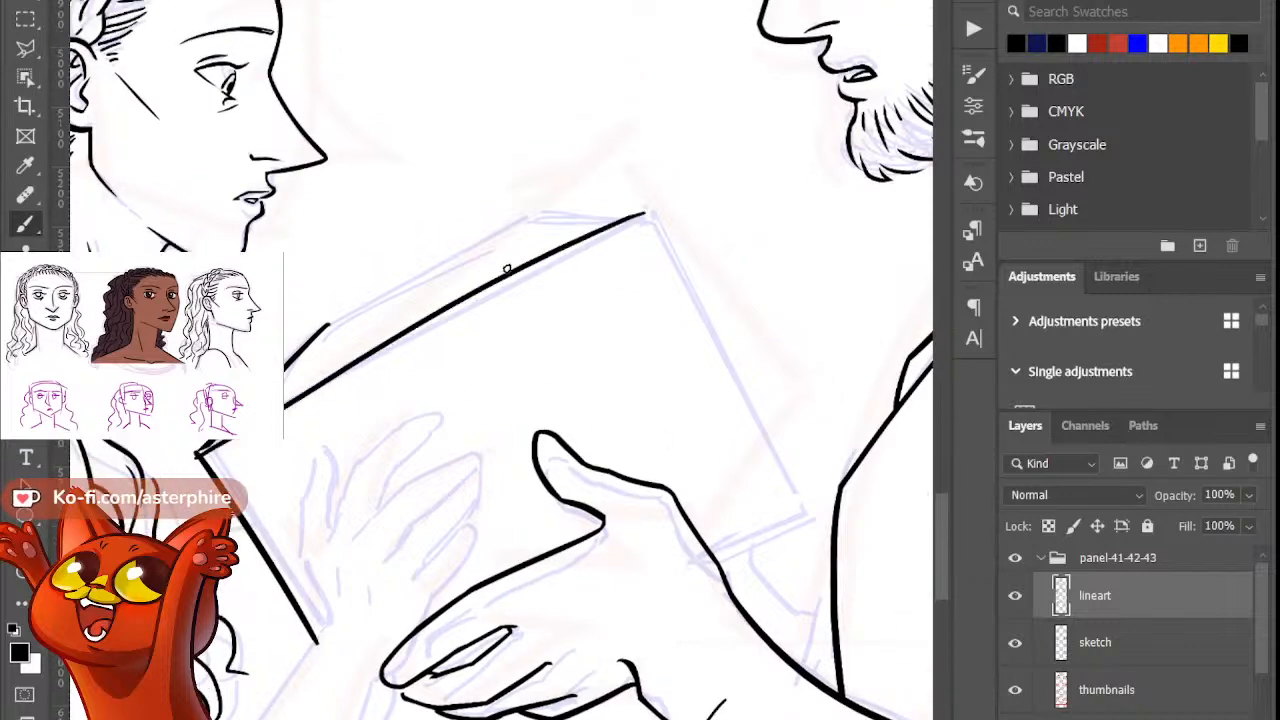
Step: Try to redraw the long upper edge of the rectangular object's front face as a straight line and trim its overshoot at the far corner
{"action": "key", "text": "ctrl+z"}
{"action": "left_click_drag", "start_coordinate": [200, 456], "coordinate": [680, 232]}
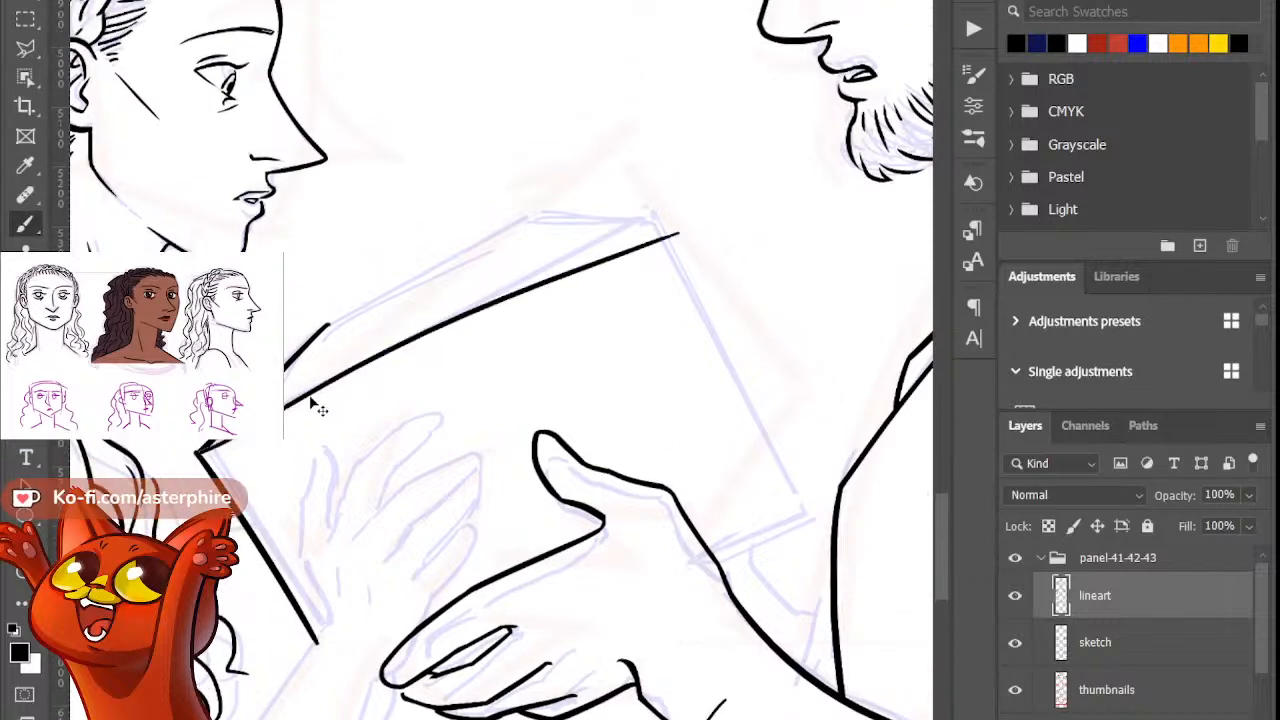
{"action": "key", "text": "ctrl+z"}
{"action": "mouse_move", "coordinate": [200, 455]}
{"action": "left_mouse_down"}
{"action": "mouse_move", "coordinate": [599, 259]}
{"action": "mouse_move", "coordinate": [658, 232]}
{"action": "left_mouse_up"}
{"action": "key", "text": "ctrl+z"}
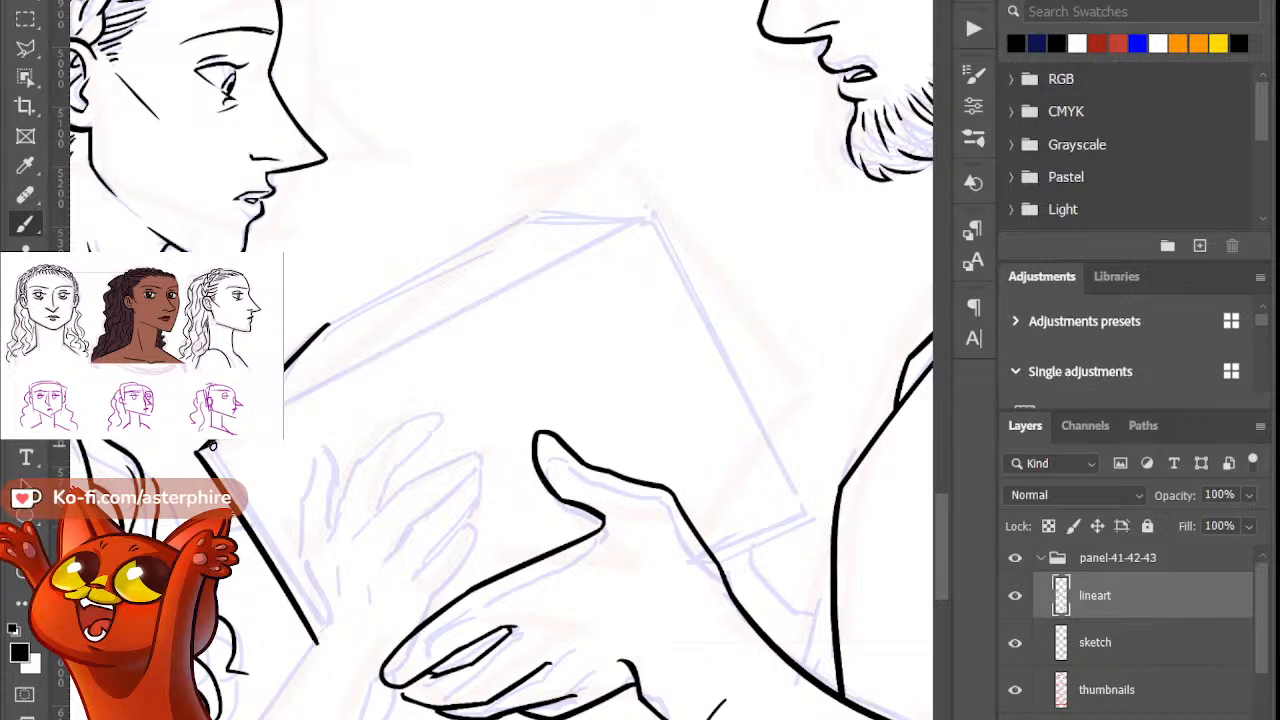
{"action": "left_click_drag", "start_coordinate": [200, 455], "coordinate": [662, 224]}
{"action": "key", "text": "ctrl+z"}
{"action": "left_click_drag", "start_coordinate": [200, 455], "coordinate": [736, 166]}
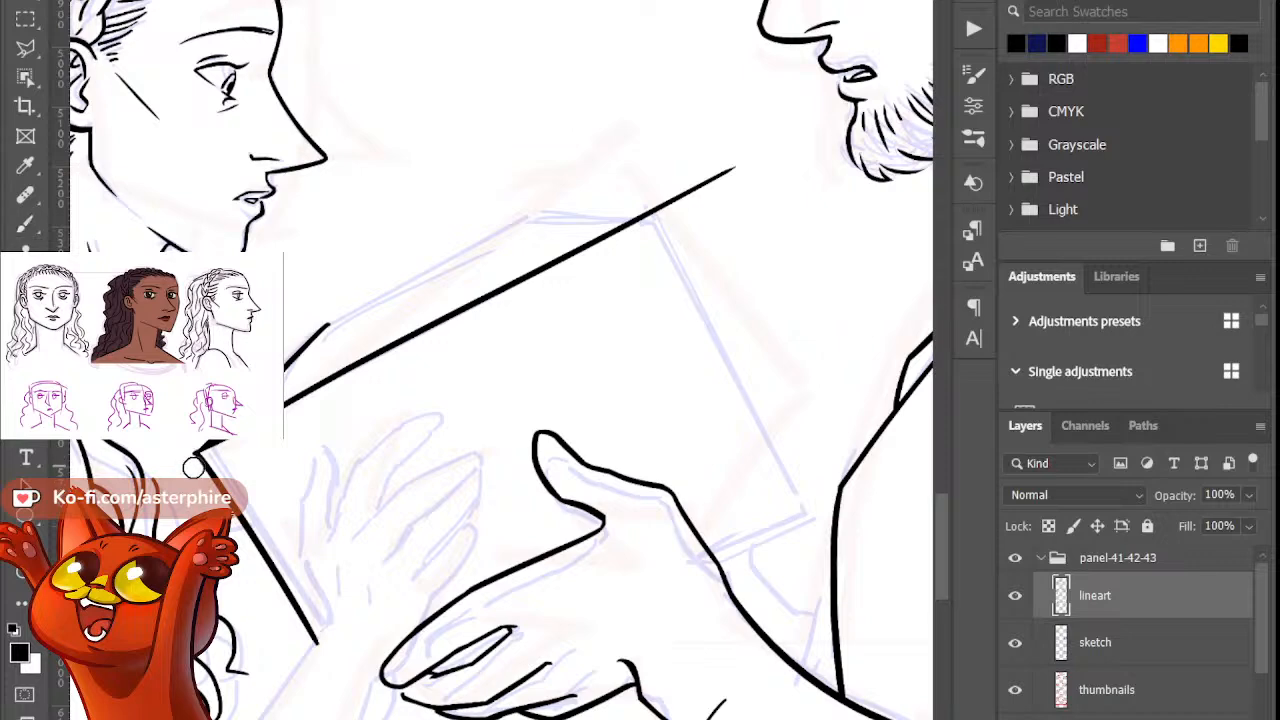
{"action": "mouse_move", "coordinate": [643, 201]}
{"action": "left_mouse_down"}
{"action": "mouse_move", "coordinate": [671, 180]}
{"action": "mouse_move", "coordinate": [725, 203]}
{"action": "mouse_move", "coordinate": [747, 187]}
{"action": "mouse_move", "coordinate": [751, 154]}
{"action": "left_mouse_up"}
{"action": "key", "text": "b"}
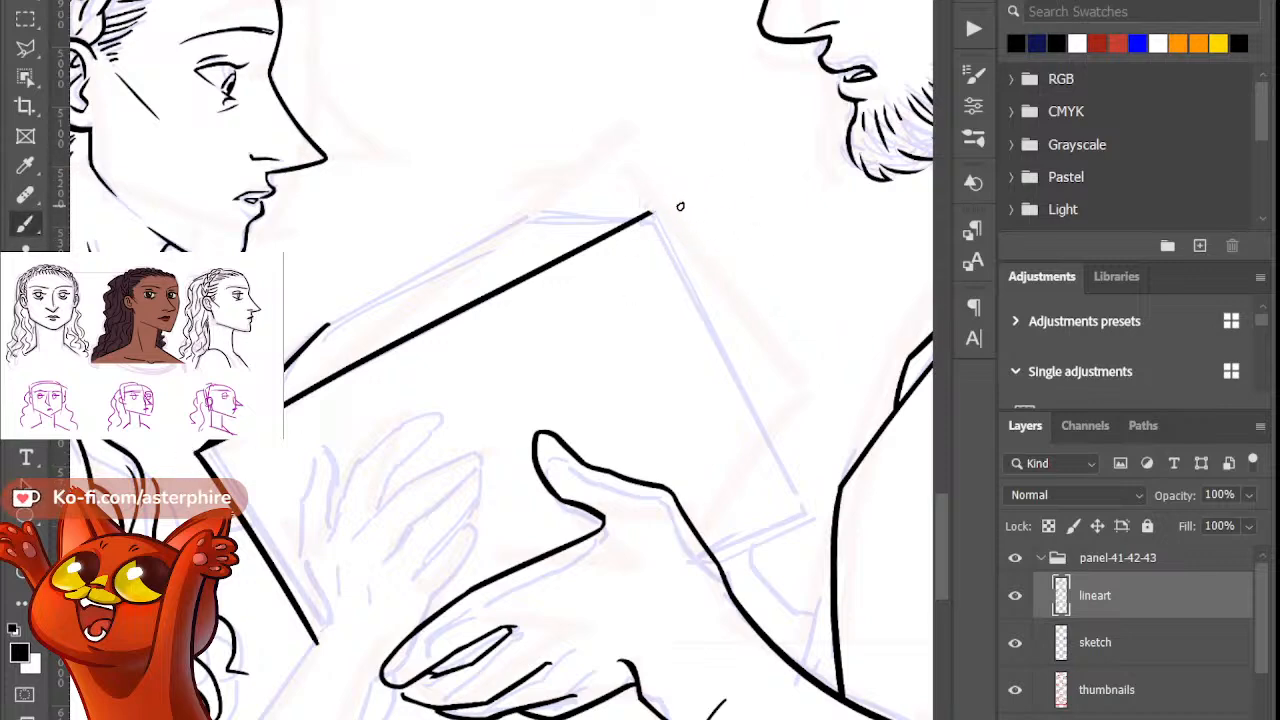
Step: Try to ink the rectangular object's far side edge as a straight line from the upper corner down past the lower corner, nearest the man's chest
{"action": "left_click_drag", "start_coordinate": [651, 215], "coordinate": [789, 506]}
{"action": "key", "text": "ctrl+z"}
{"action": "left_click_drag", "start_coordinate": [650, 215], "coordinate": [830, 578]}
{"action": "key", "text": "ctrl+z"}
{"action": "mouse_move", "coordinate": [650, 215]}
{"action": "left_mouse_down"}
{"action": "mouse_move", "coordinate": [757, 386]}
{"action": "mouse_move", "coordinate": [832, 572]}
{"action": "left_mouse_up"}
{"action": "key", "text": "ctrl+z"}
{"action": "left_click_drag", "start_coordinate": [650, 215], "coordinate": [832, 518]}
{"action": "key", "text": "ctrl+z"}
{"action": "left_click_drag", "start_coordinate": [653, 213], "coordinate": [833, 530]}
{"action": "key", "text": "ctrl+z"}
{"action": "left_click_drag", "start_coordinate": [640, 182], "coordinate": [810, 525]}
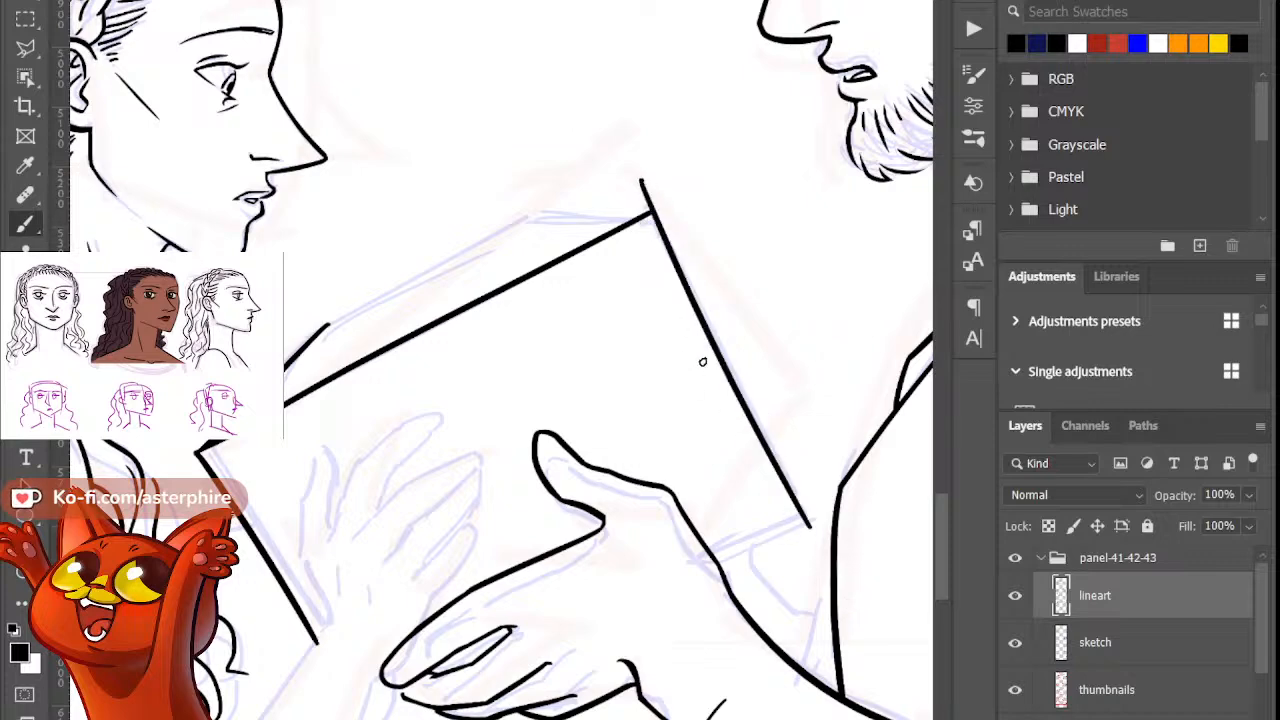
Step: Trim the overshooting ends of the rectangular object's far side edge at its upper and lower corners
{"action": "key", "text": "e"}
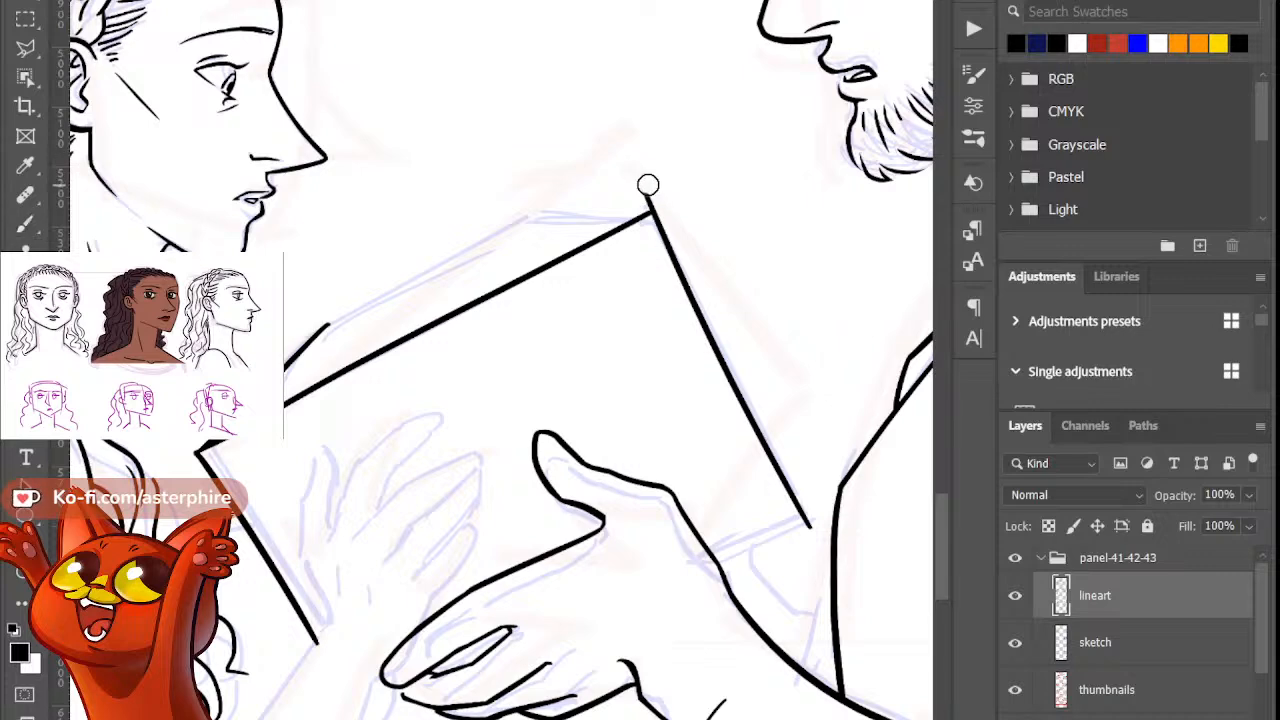
{"action": "left_click_drag", "start_coordinate": [645, 186], "coordinate": [650, 197]}
{"action": "key", "text": "b"}
{"action": "key", "text": "e"}
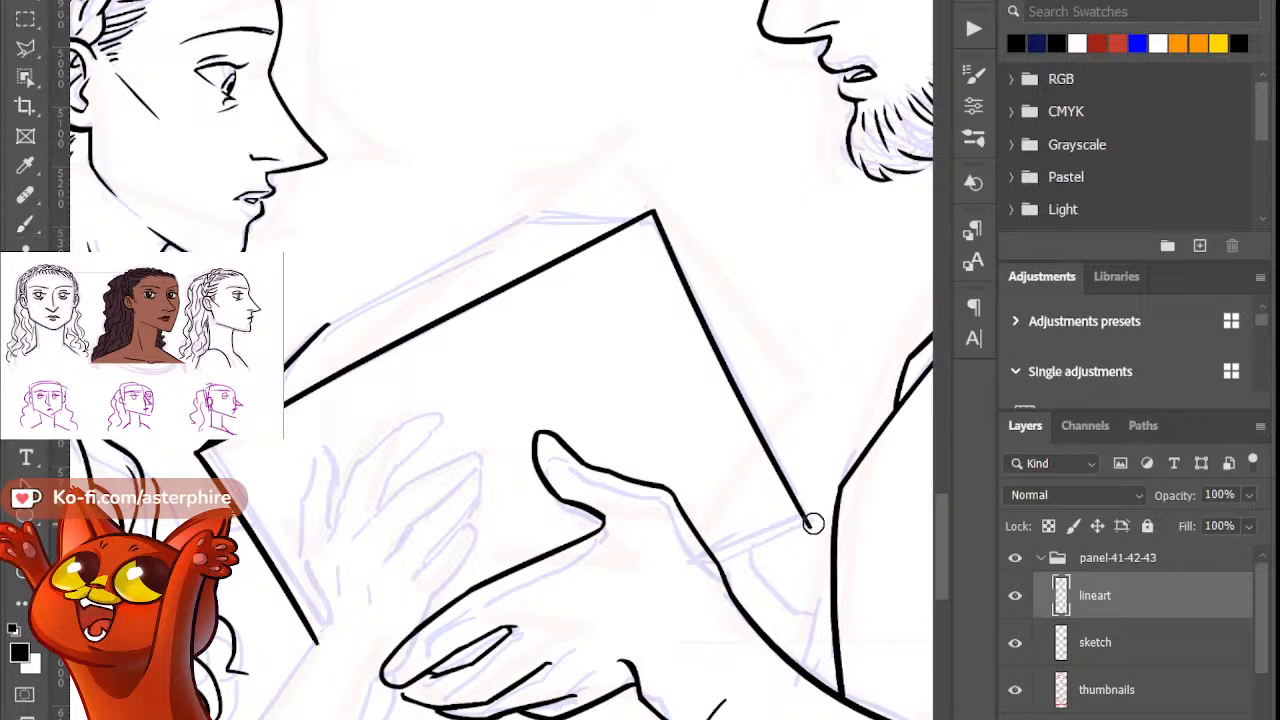
{"action": "mouse_move", "coordinate": [814, 523]}
{"action": "left_mouse_down"}
{"action": "mouse_move", "coordinate": [774, 549]}
{"action": "mouse_move", "coordinate": [818, 505]}
{"action": "left_mouse_up"}
Step: Try to ink the rectangular object's short lower edge from the man's wrist to the lower corner and clean up that corner
{"action": "key", "text": "b"}
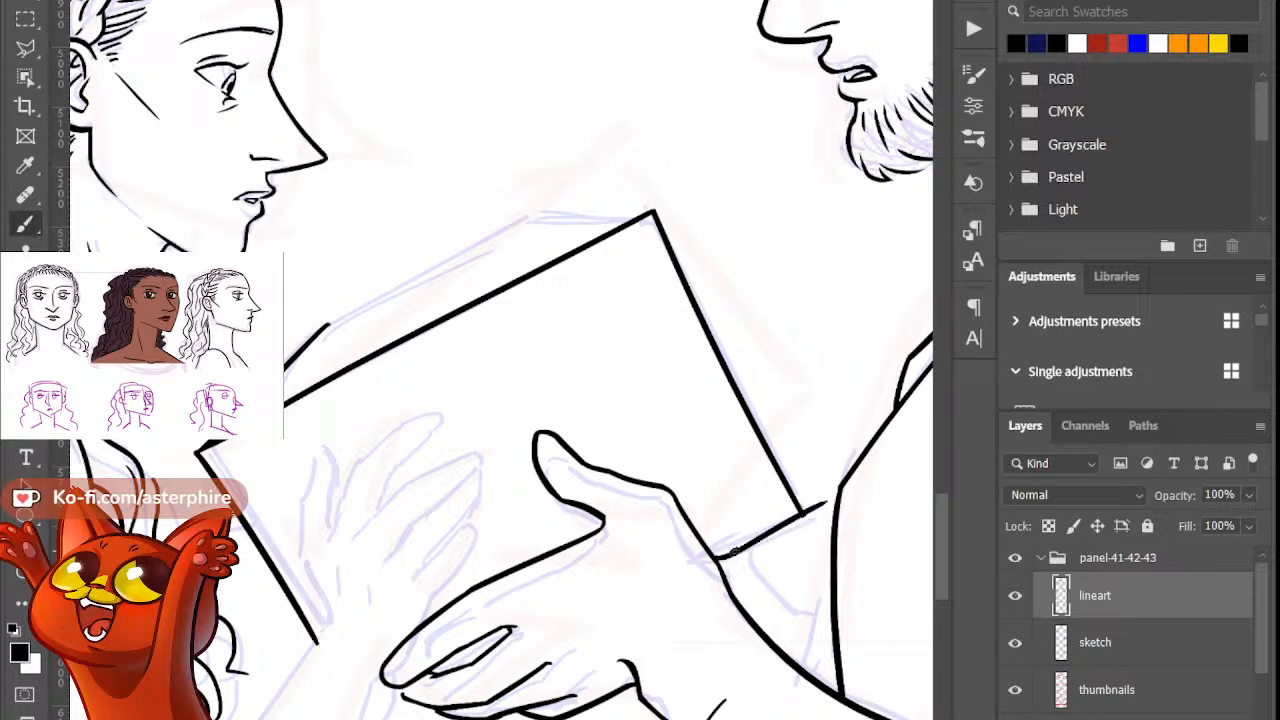
{"action": "key", "text": "ctrl+z"}
{"action": "left_click_drag", "start_coordinate": [708, 556], "coordinate": [824, 499]}
{"action": "key", "text": "ctrl+z"}
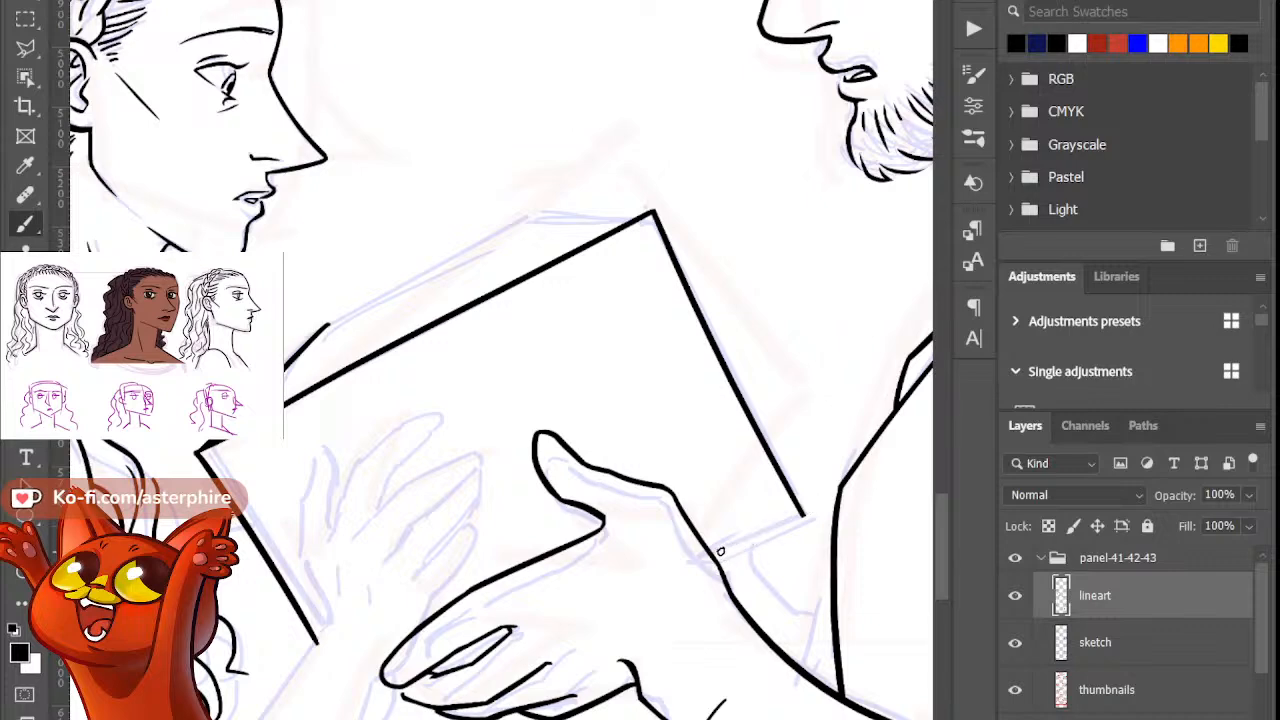
{"action": "left_click_drag", "start_coordinate": [713, 550], "coordinate": [800, 508]}
{"action": "key", "text": "ctrl+z"}
{"action": "left_click_drag", "start_coordinate": [712, 552], "coordinate": [826, 499]}
{"action": "key", "text": "ctrl+z"}
{"action": "left_click_drag", "start_coordinate": [709, 553], "coordinate": [824, 497]}
{"action": "key", "text": "ctrl+z"}
{"action": "mouse_move", "coordinate": [711, 551]}
{"action": "left_mouse_down"}
{"action": "mouse_move", "coordinate": [789, 504]}
{"action": "mouse_move", "coordinate": [800, 523]}
{"action": "left_mouse_up"}
{"action": "key", "text": "e"}
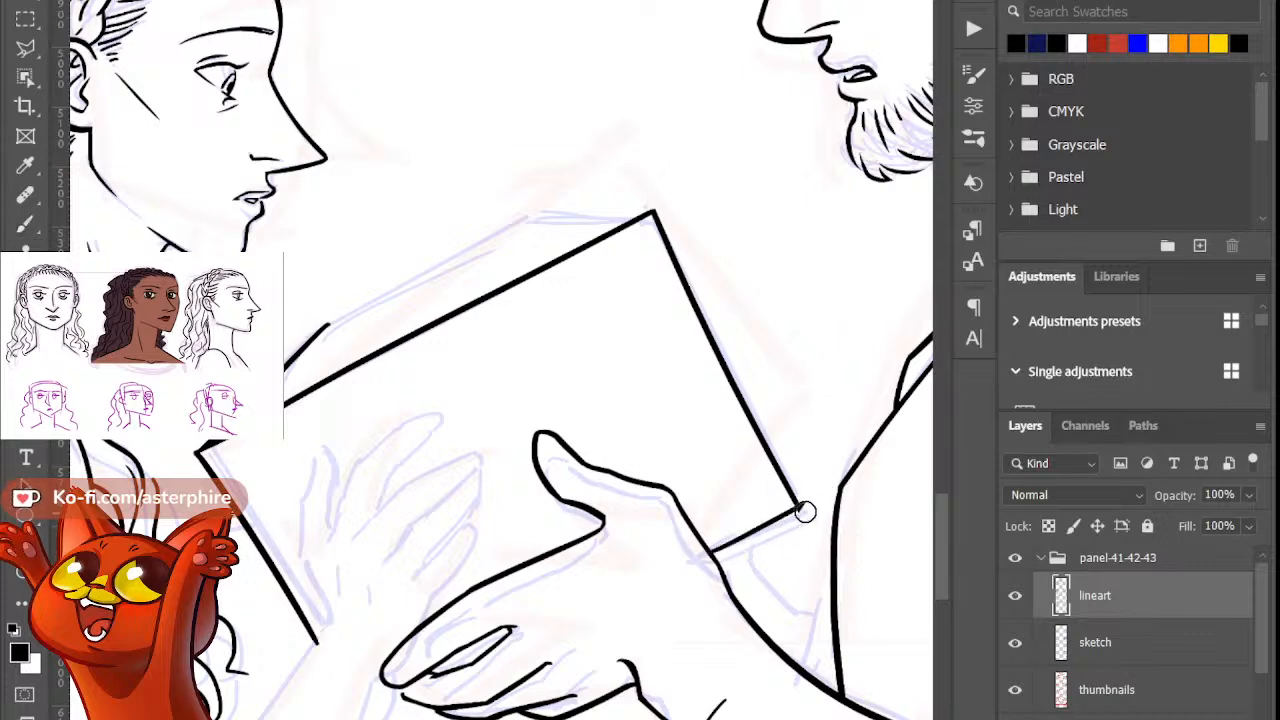
{"action": "key", "text": "b"}
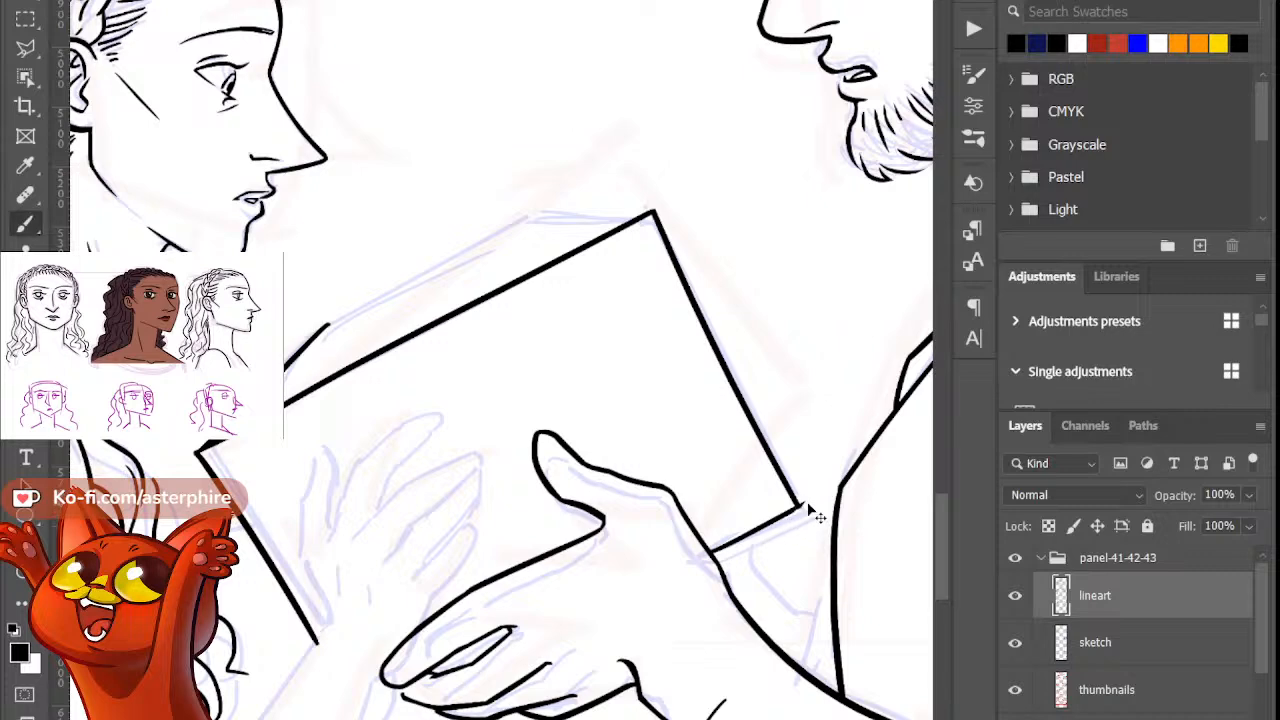
{"action": "key", "text": "ctrl+z"}
{"action": "key", "text": "e"}
{"action": "key", "text": "b"}
Step: Try to ink a short curved line from the rectangular object's lower edge down toward the man's forearm
{"action": "left_click_drag", "start_coordinate": [748, 536], "coordinate": [778, 605]}
{"action": "left_click_drag", "start_coordinate": [749, 541], "coordinate": [777, 606]}
{"action": "key", "text": "ctrl+z"}
{"action": "mouse_move", "coordinate": [749, 540]}
{"action": "left_mouse_down"}
{"action": "mouse_move", "coordinate": [778, 604]}
{"action": "mouse_move", "coordinate": [411, 619]}
{"action": "left_mouse_up"}
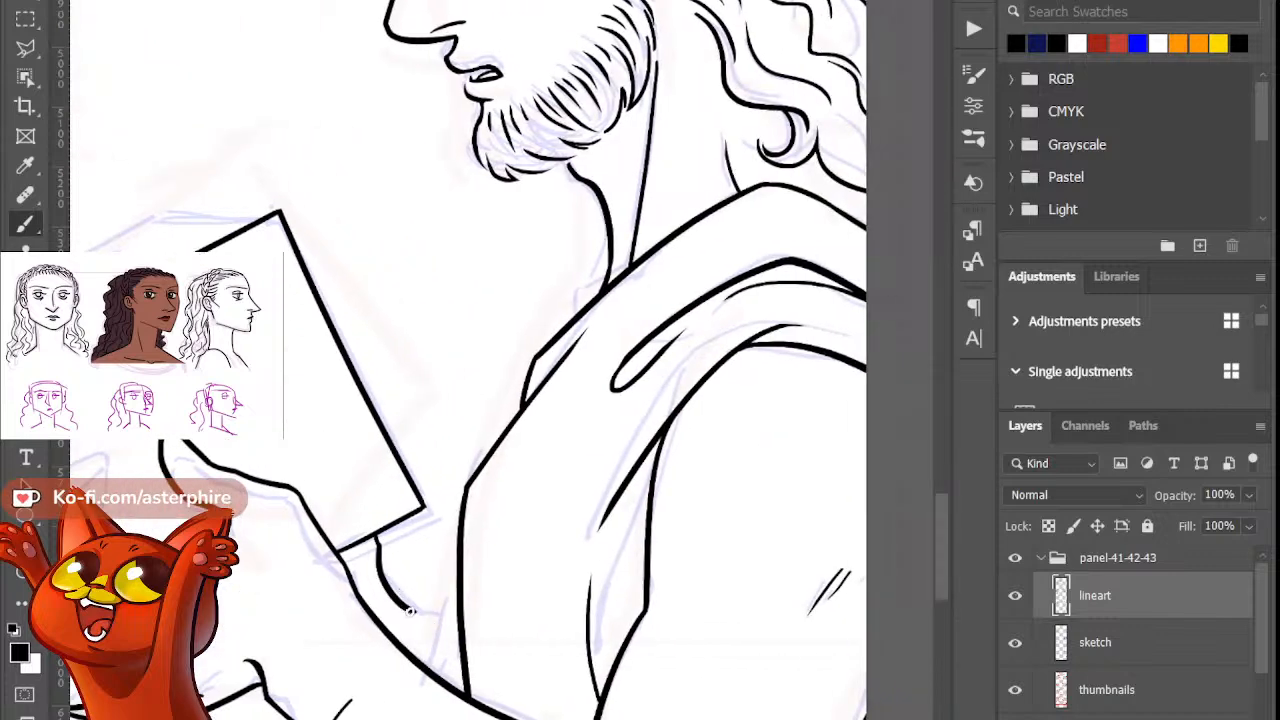
{"action": "key", "text": "ctrl+minus"}
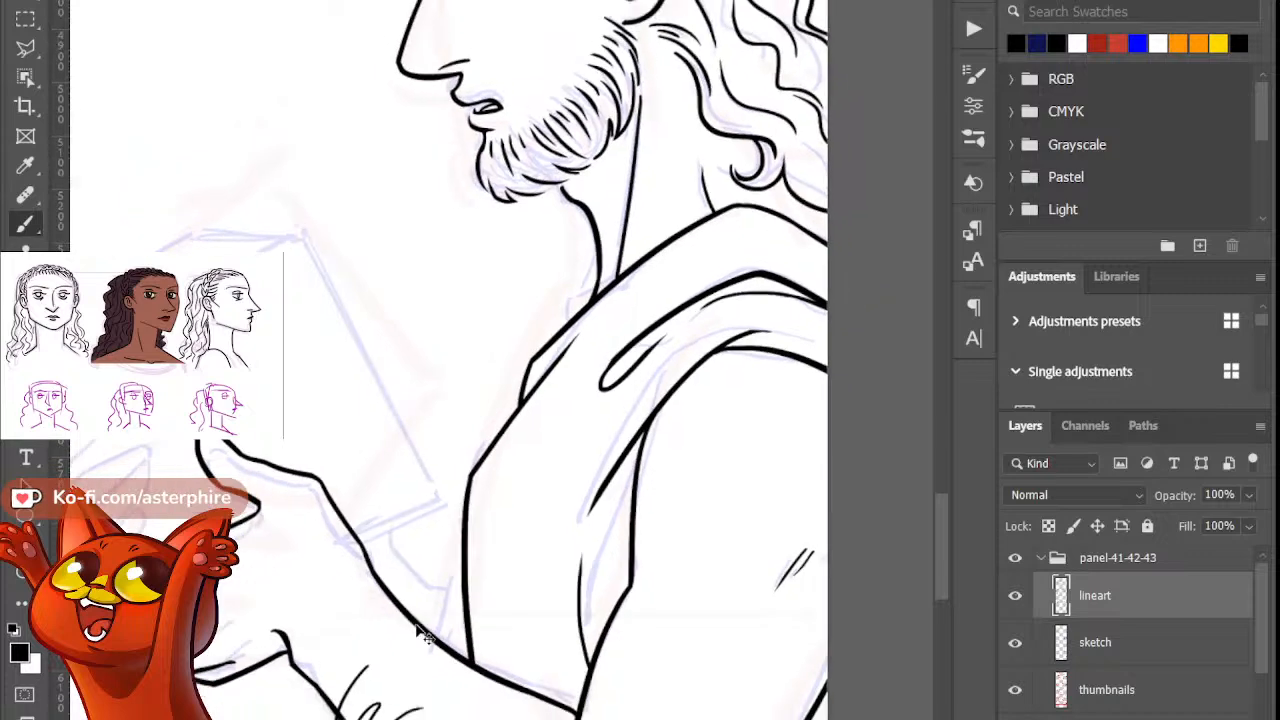
Step: Ink the curve running from beneath the box's lower corner to the front edge of the man's robe
{"action": "key", "text": "ctrl+plus"}
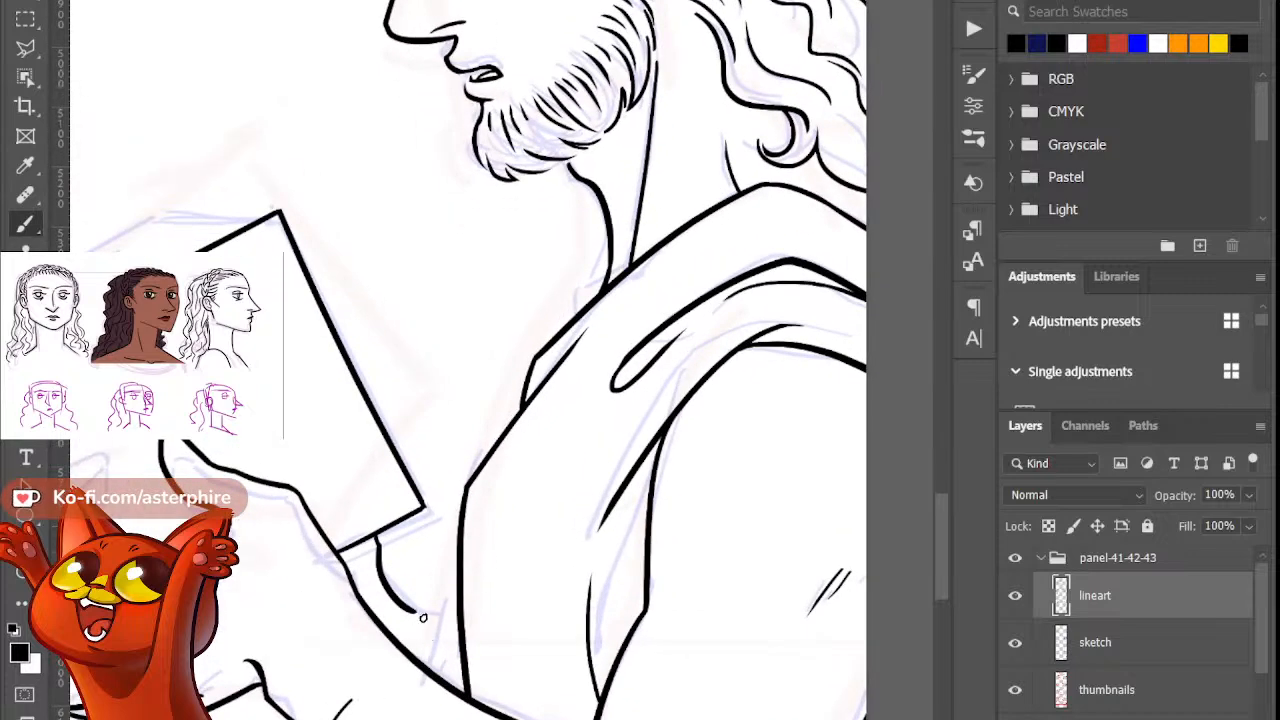
{"action": "left_click_drag", "start_coordinate": [409, 610], "coordinate": [458, 628]}
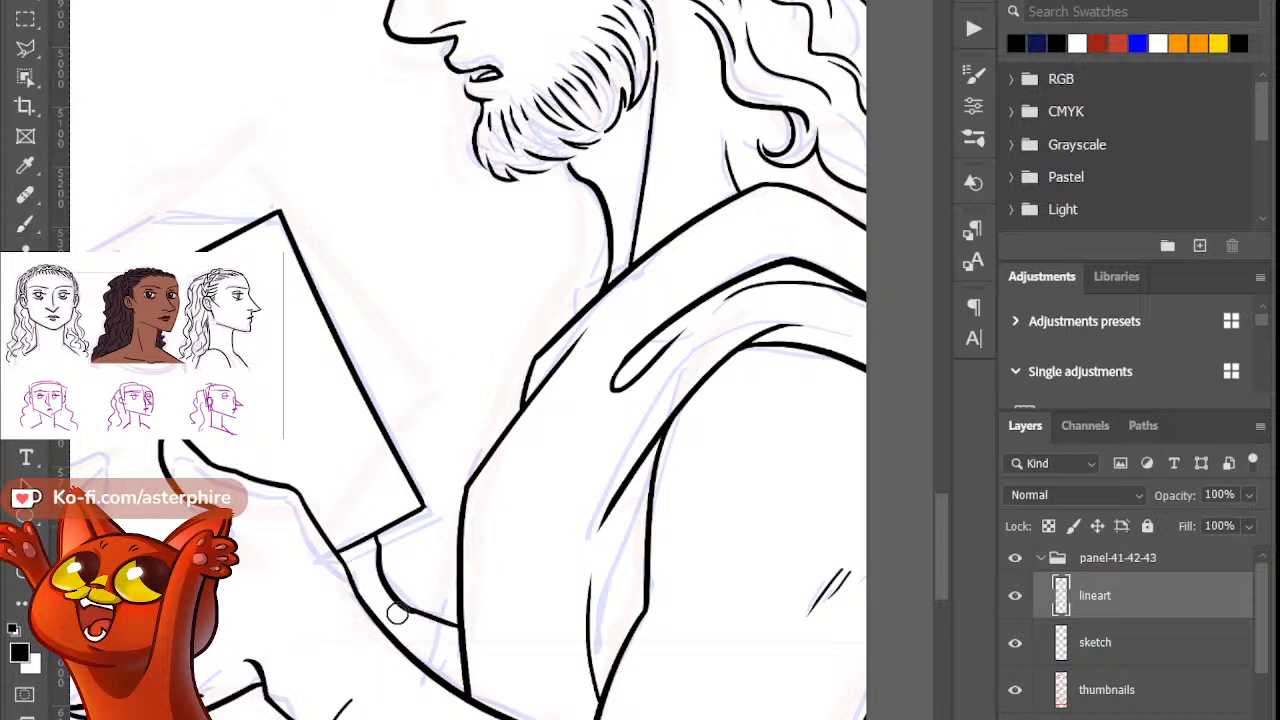
{"action": "key", "text": "b"}
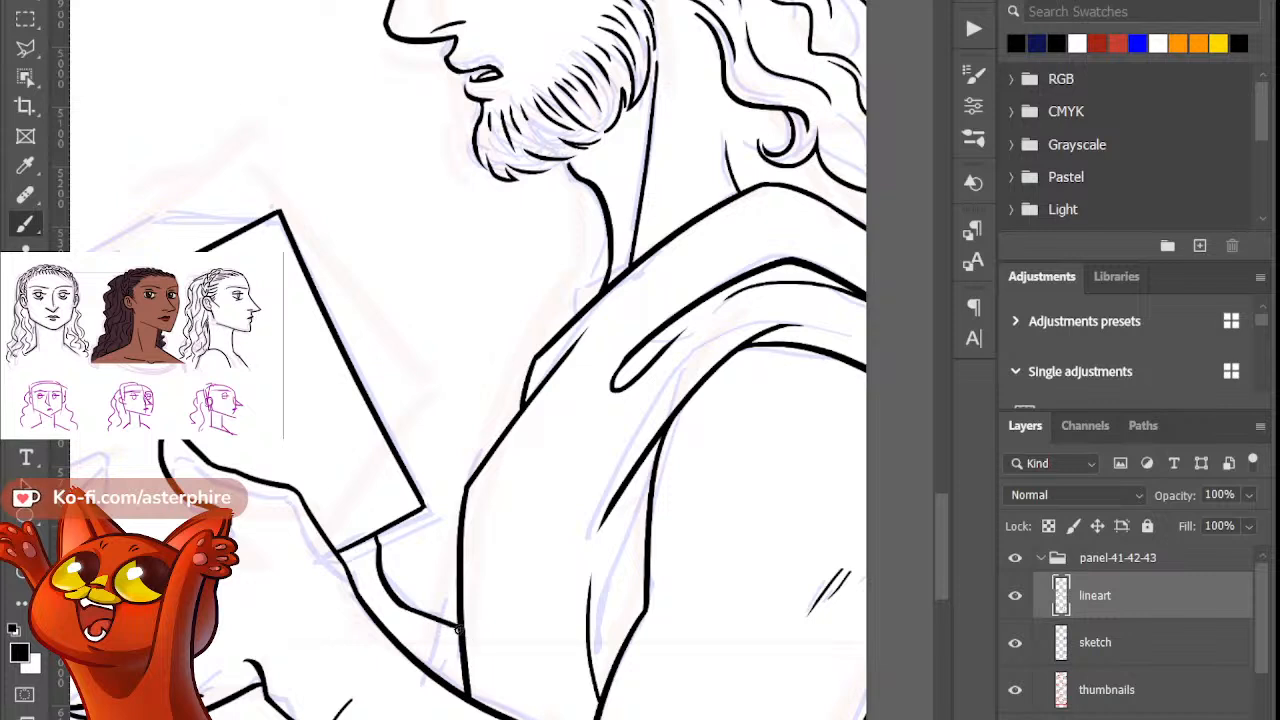
Step: Ink the woman's neckline across her chest from the hanging hair strand to the box's edge and tidy where it meets the hair
{"action": "scroll", "coordinate": [519, 687], "scroll_direction": "down", "scroll_amount": 6}
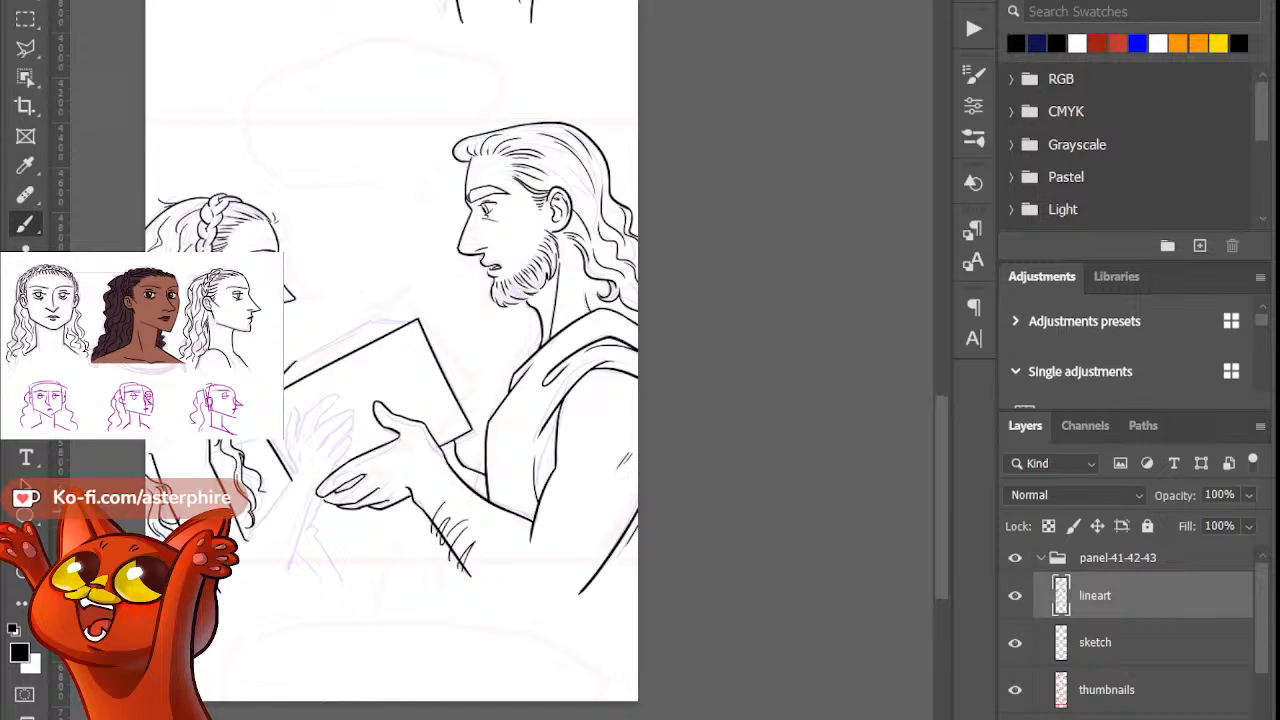
{"action": "scroll", "coordinate": [252, 407], "scroll_direction": "up", "scroll_amount": 6}
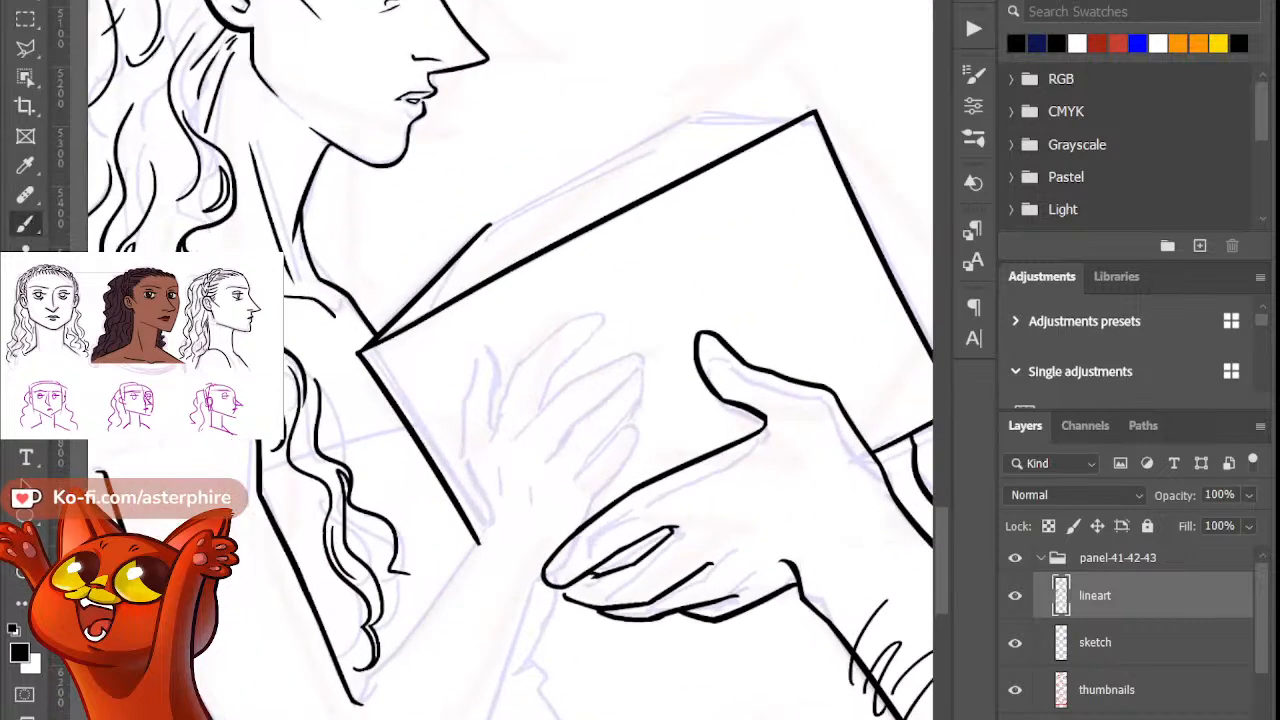
{"action": "scroll", "coordinate": [350, 530], "scroll_direction": "left", "scroll_amount": 3}
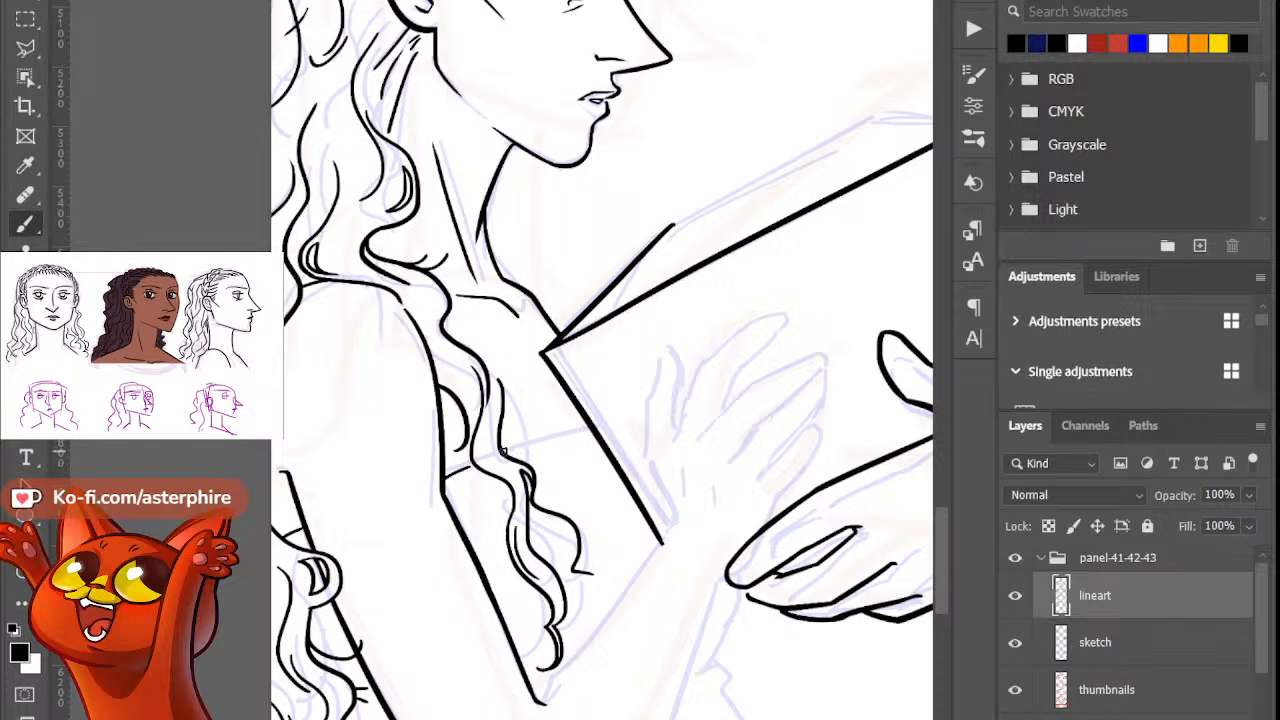
{"action": "left_click_drag", "start_coordinate": [502, 451], "coordinate": [582, 424]}
{"action": "key", "text": "ctrl+z"}
{"action": "left_click_drag", "start_coordinate": [502, 451], "coordinate": [594, 431]}
{"action": "key", "text": "ctrl+z"}
{"action": "key", "text": "ctrl+z"}
{"action": "key", "text": "ctrl+z"}
{"action": "key", "text": "e"}
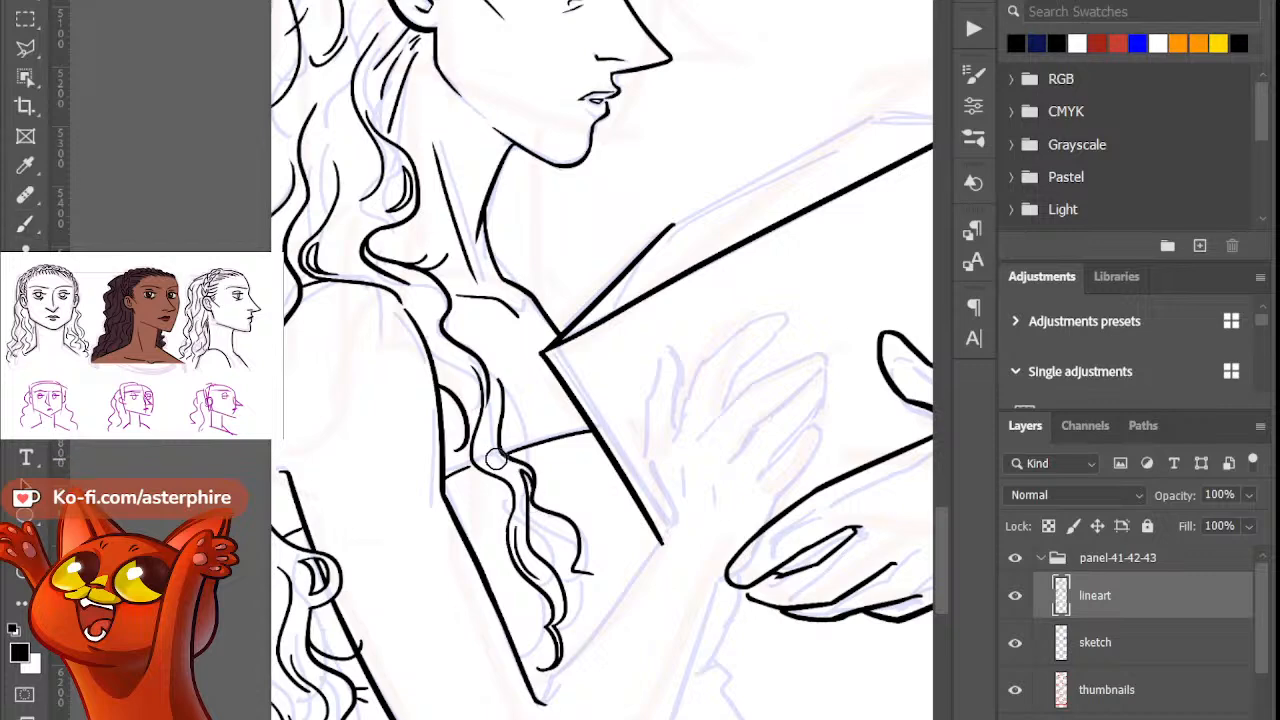
{"action": "key", "text": "b"}
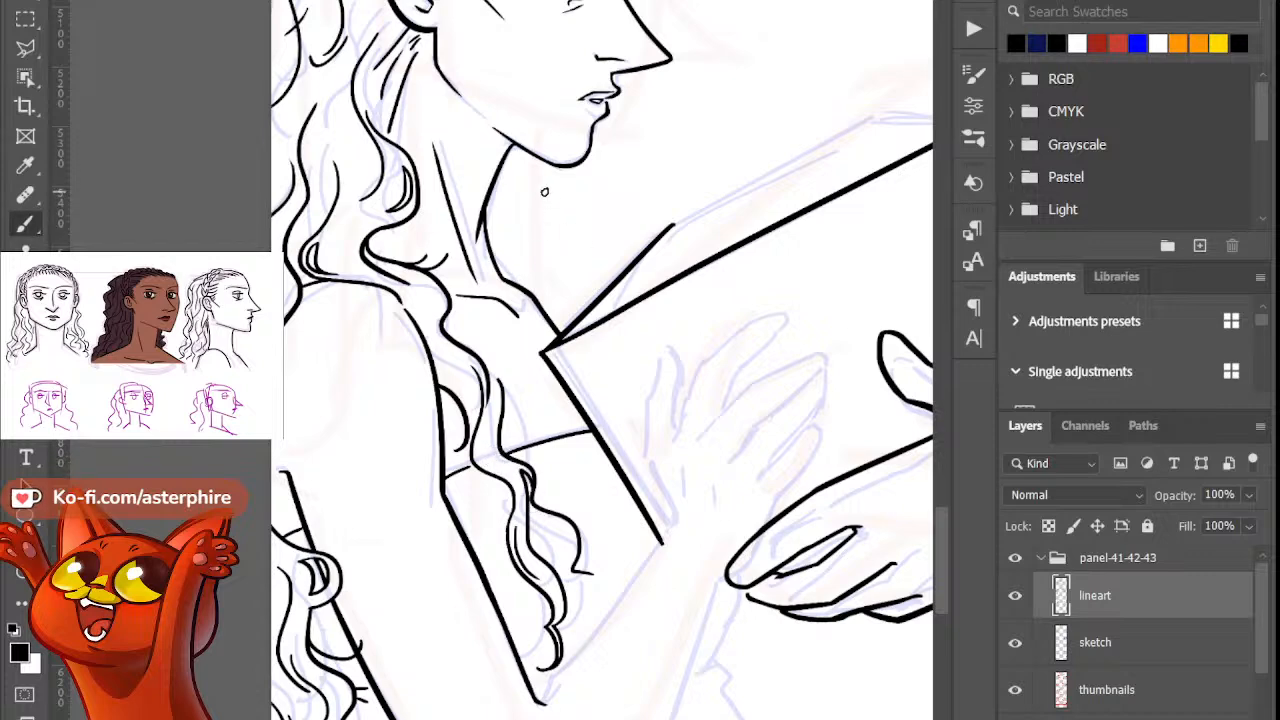
{"action": "mouse_move", "coordinate": [706, 160]}
{"action": "left_mouse_down"}
{"action": "mouse_move", "coordinate": [783, 40]}
{"action": "mouse_move", "coordinate": [831, 40]}
{"action": "mouse_move", "coordinate": [848, 84]}
{"action": "left_mouse_up"}
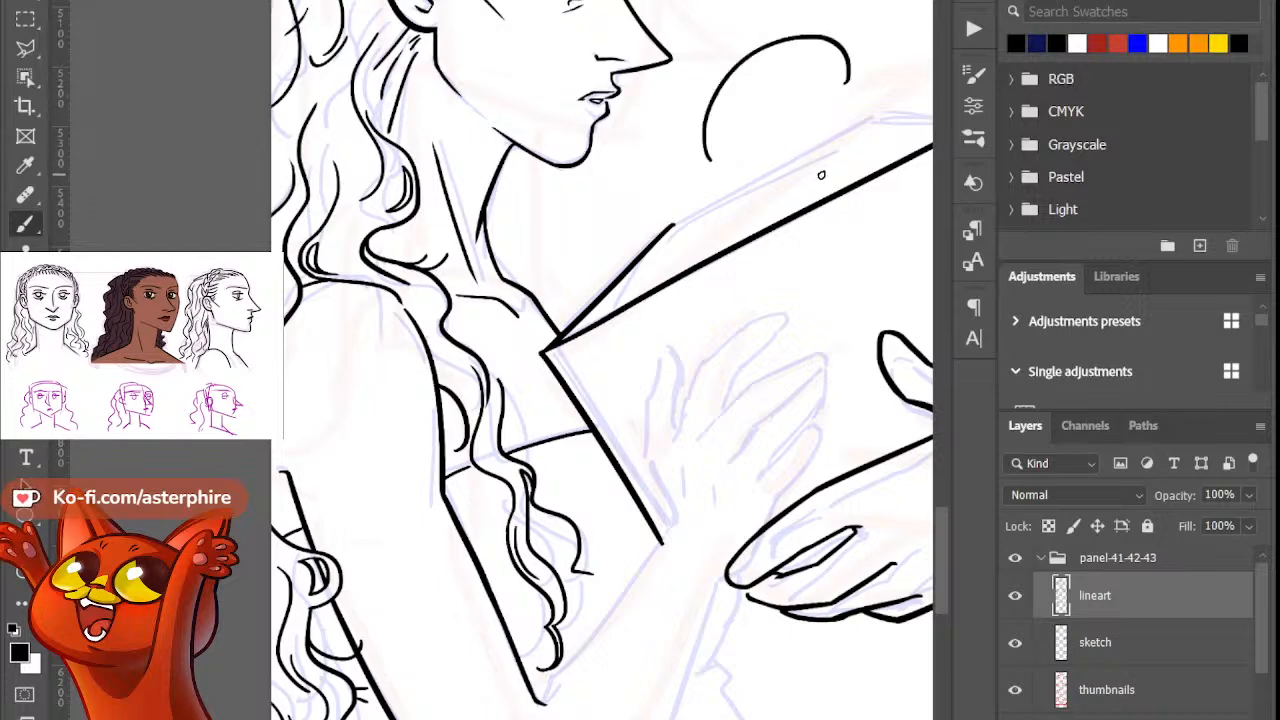
{"action": "scroll", "coordinate": [554, 319], "scroll_direction": "right", "scroll_amount": 3}
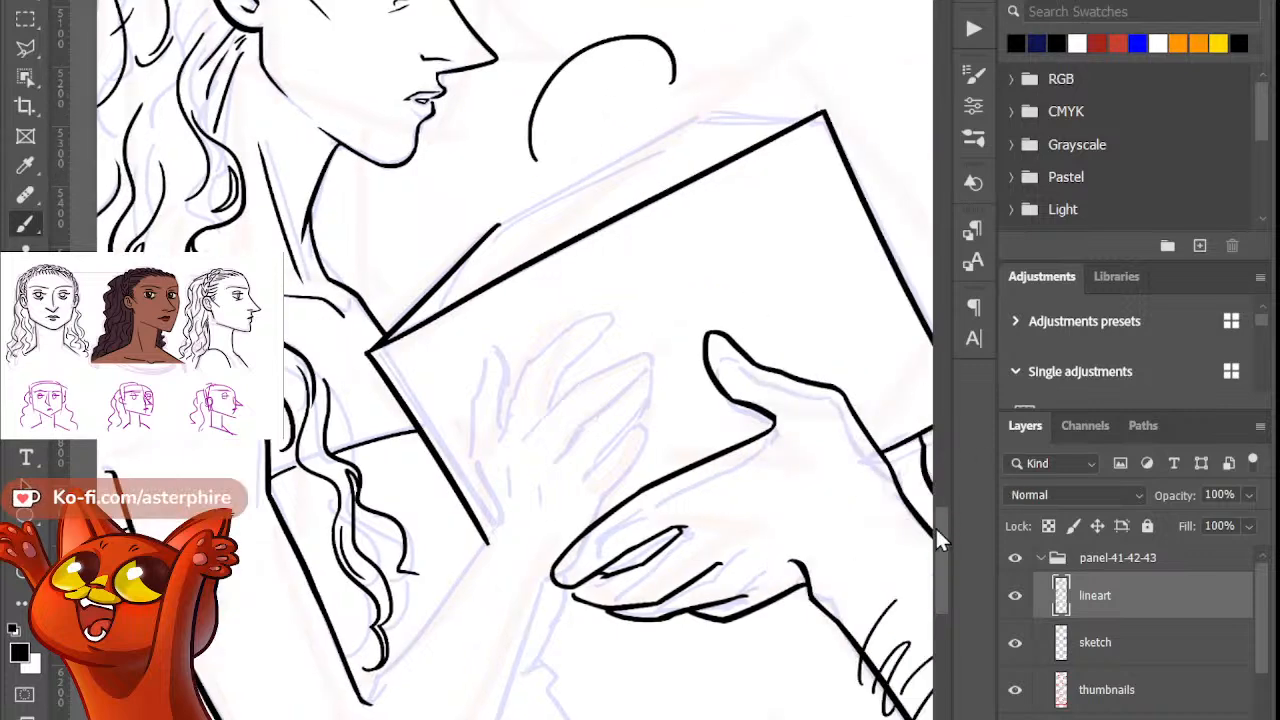
{"action": "scroll", "coordinate": [854, 361], "scroll_direction": "up", "scroll_amount": 5}
{"action": "left_click_drag", "start_coordinate": [530, 463], "coordinate": [594, 416]}
{"action": "mouse_move", "coordinate": [530, 463]}
{"action": "left_mouse_down"}
{"action": "mouse_move", "coordinate": [558, 432]}
{"action": "mouse_move", "coordinate": [567, 448]}
{"action": "mouse_move", "coordinate": [578, 432]}
{"action": "mouse_move", "coordinate": [635, 435]}
{"action": "left_mouse_up"}
{"action": "key", "text": "e"}
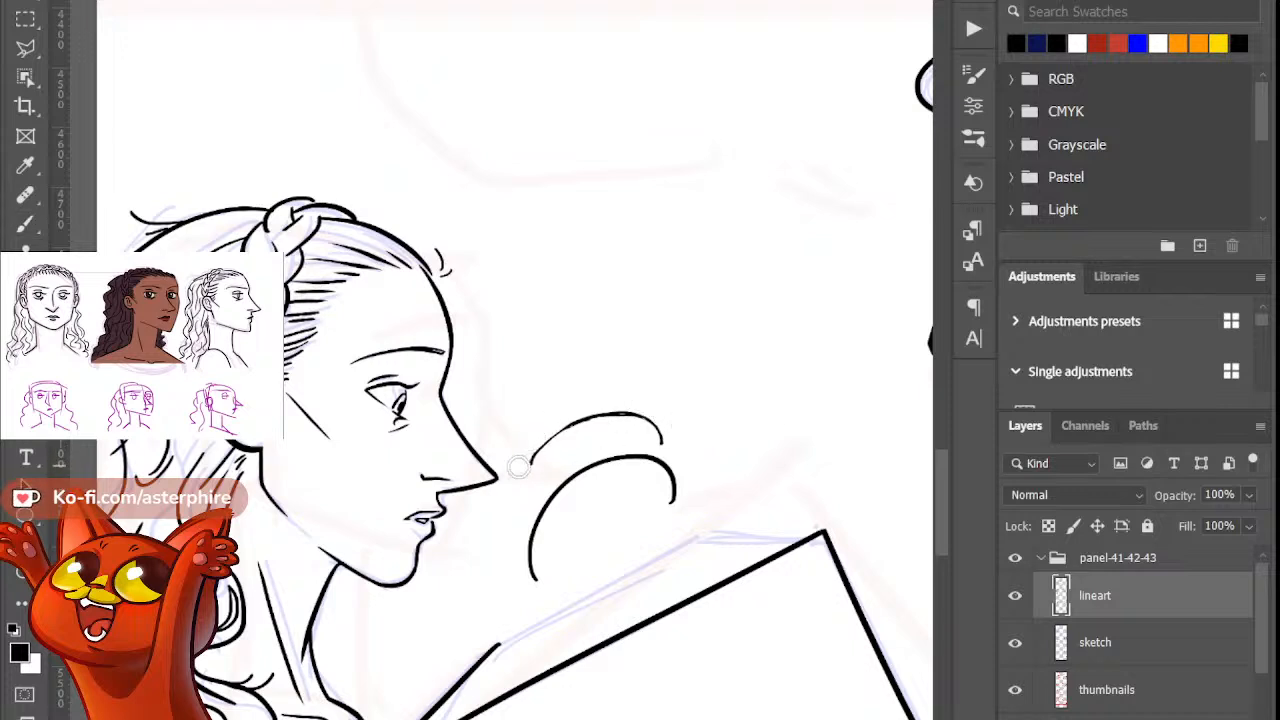
{"action": "key", "text": "b"}
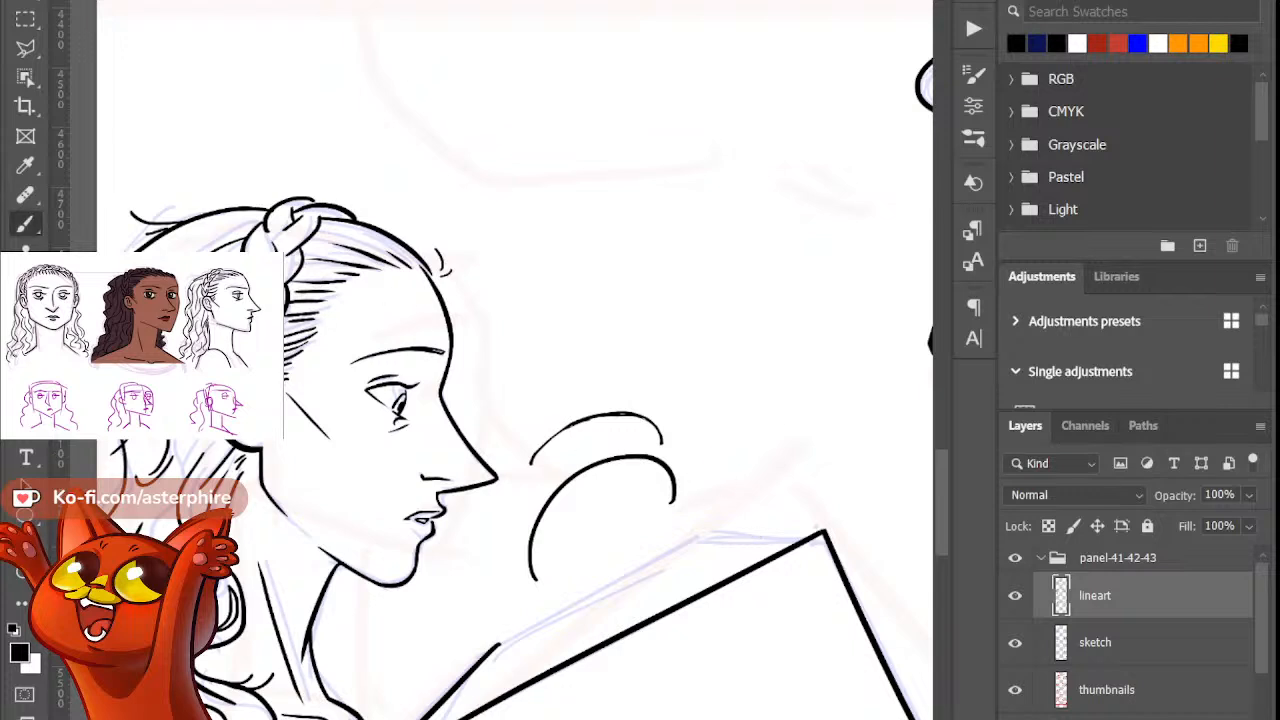
{"action": "key", "text": "e"}
{"action": "mouse_move", "coordinate": [559, 575]}
{"action": "left_mouse_down"}
{"action": "mouse_move", "coordinate": [559, 491]}
{"action": "mouse_move", "coordinate": [638, 452]}
{"action": "mouse_move", "coordinate": [671, 485]}
{"action": "mouse_move", "coordinate": [674, 513]}
{"action": "mouse_move", "coordinate": [650, 416]}
{"action": "mouse_move", "coordinate": [559, 436]}
{"action": "mouse_move", "coordinate": [556, 490]}
{"action": "left_mouse_up"}
Step: Ink the box's short and long back top edges over the sketch and clean up the corner joins
{"action": "left_click", "coordinate": [30, 219]}
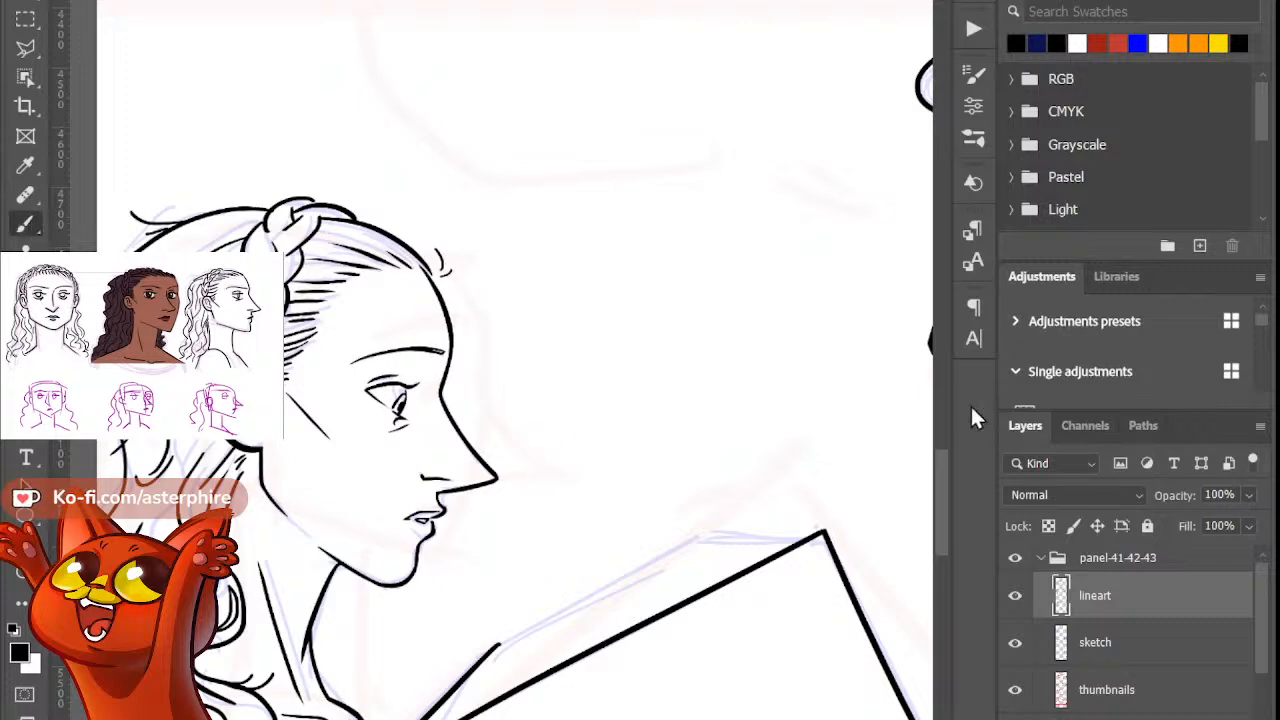
{"action": "left_click_drag", "start_coordinate": [941, 483], "coordinate": [940, 514]}
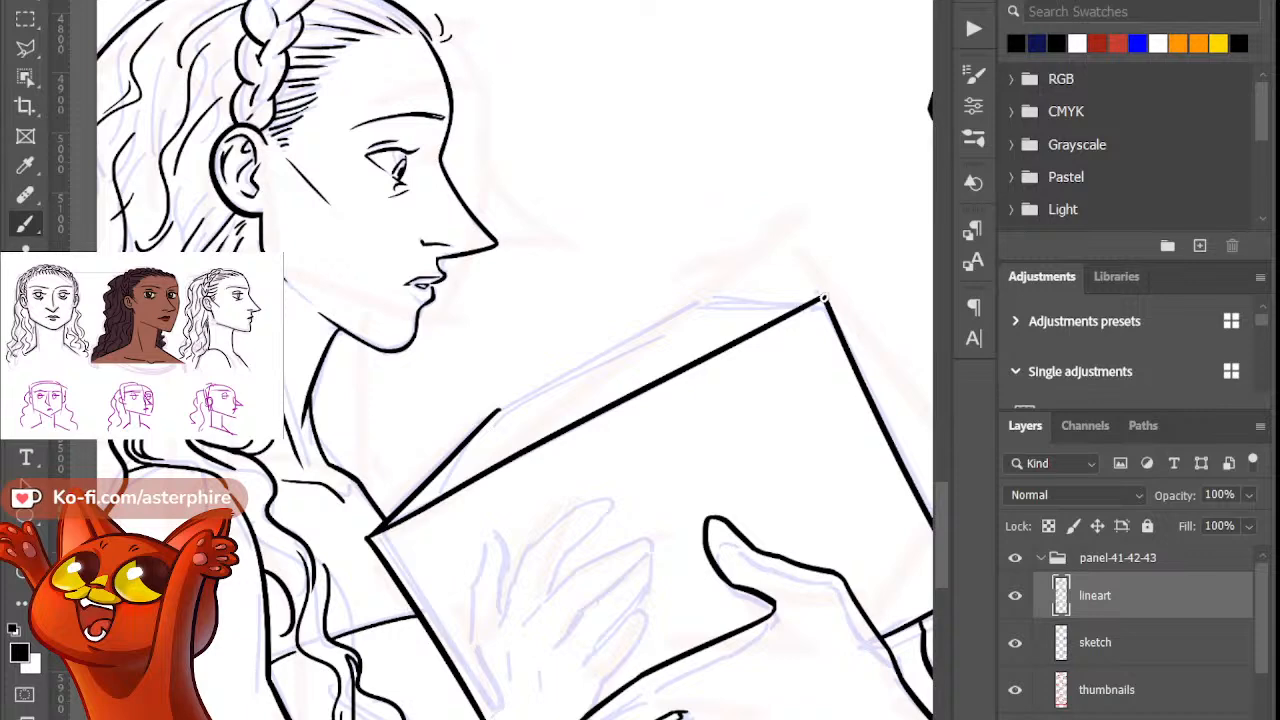
{"action": "left_click_drag", "start_coordinate": [705, 299], "coordinate": [826, 297]}
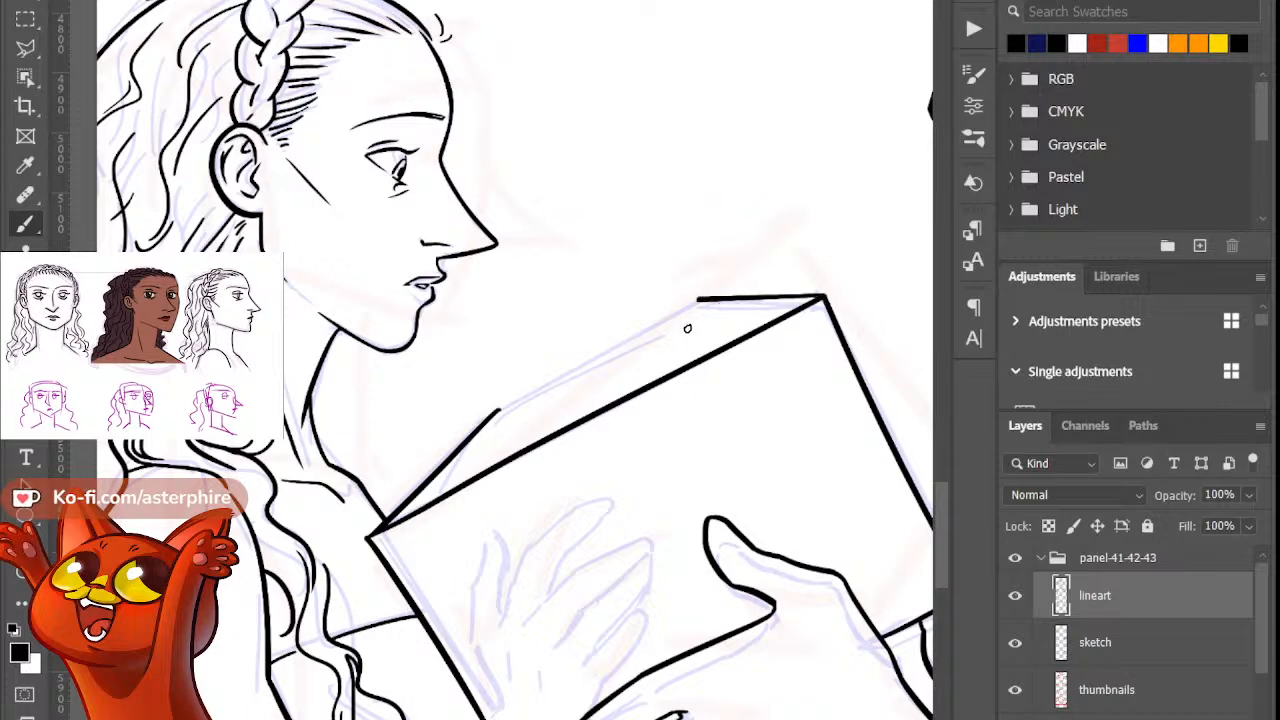
{"action": "left_click_drag", "start_coordinate": [697, 300], "coordinate": [500, 406]}
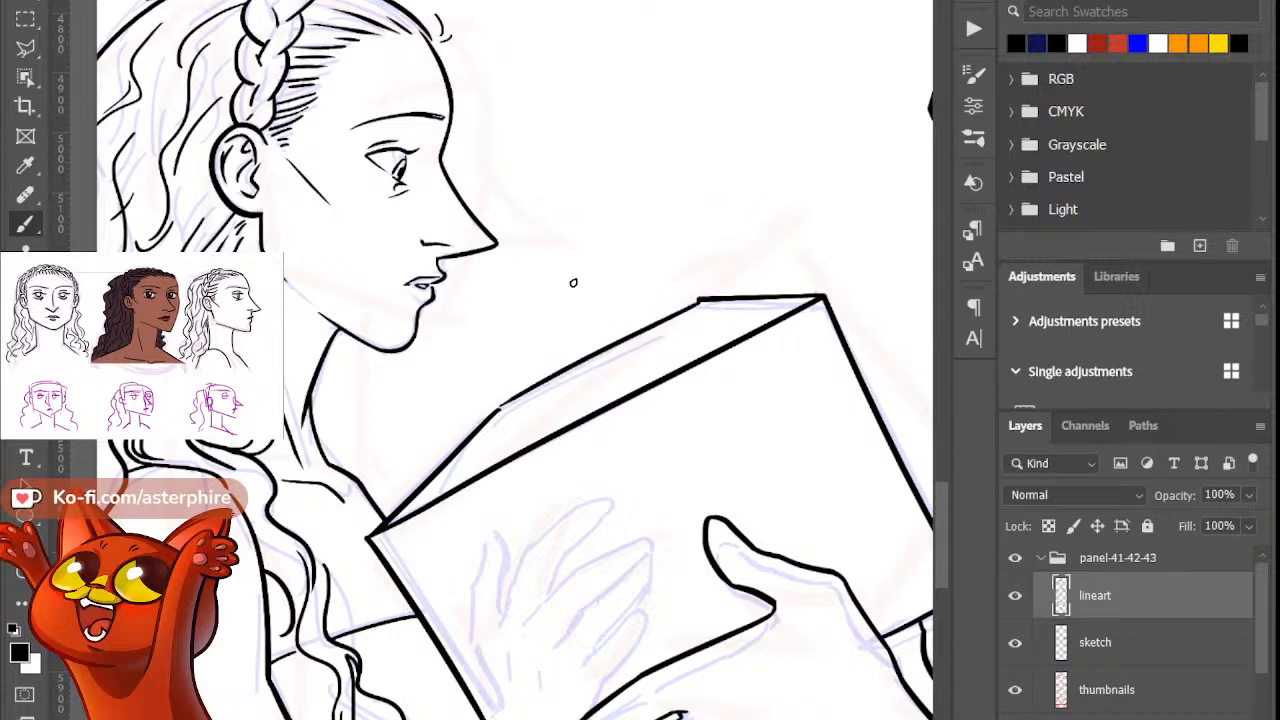
{"action": "key", "text": "e"}
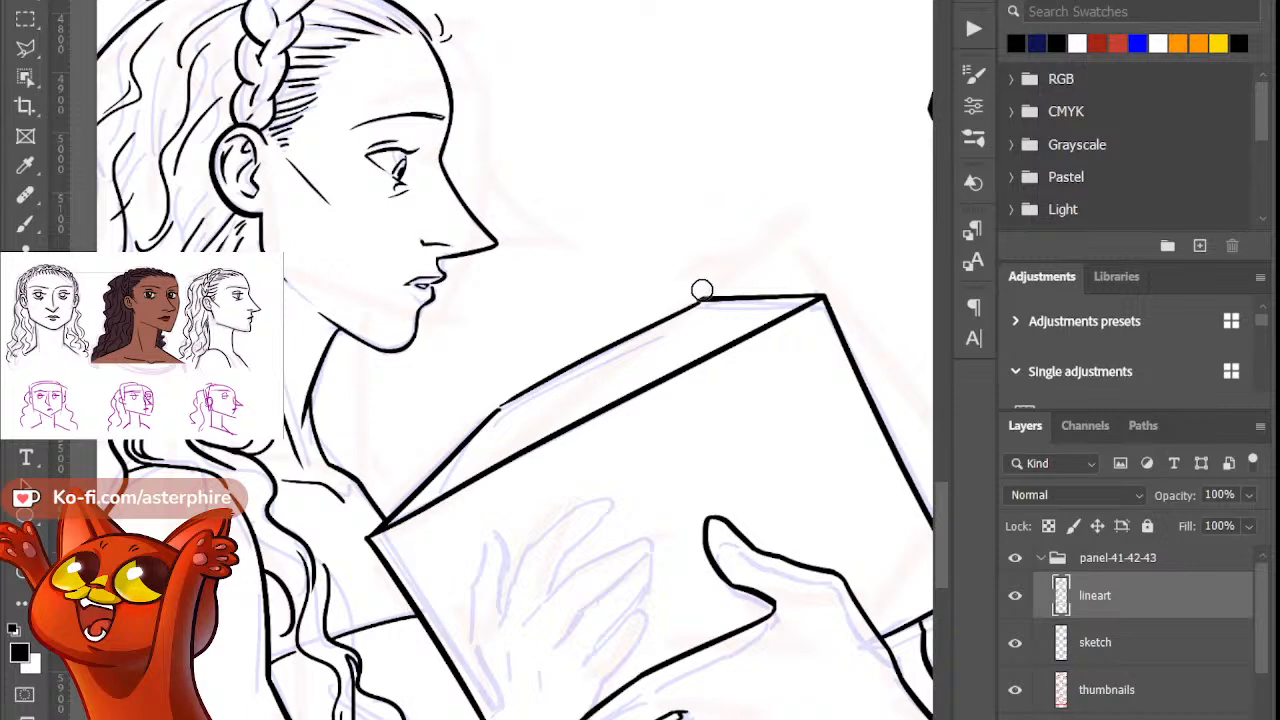
{"action": "key", "text": "b"}
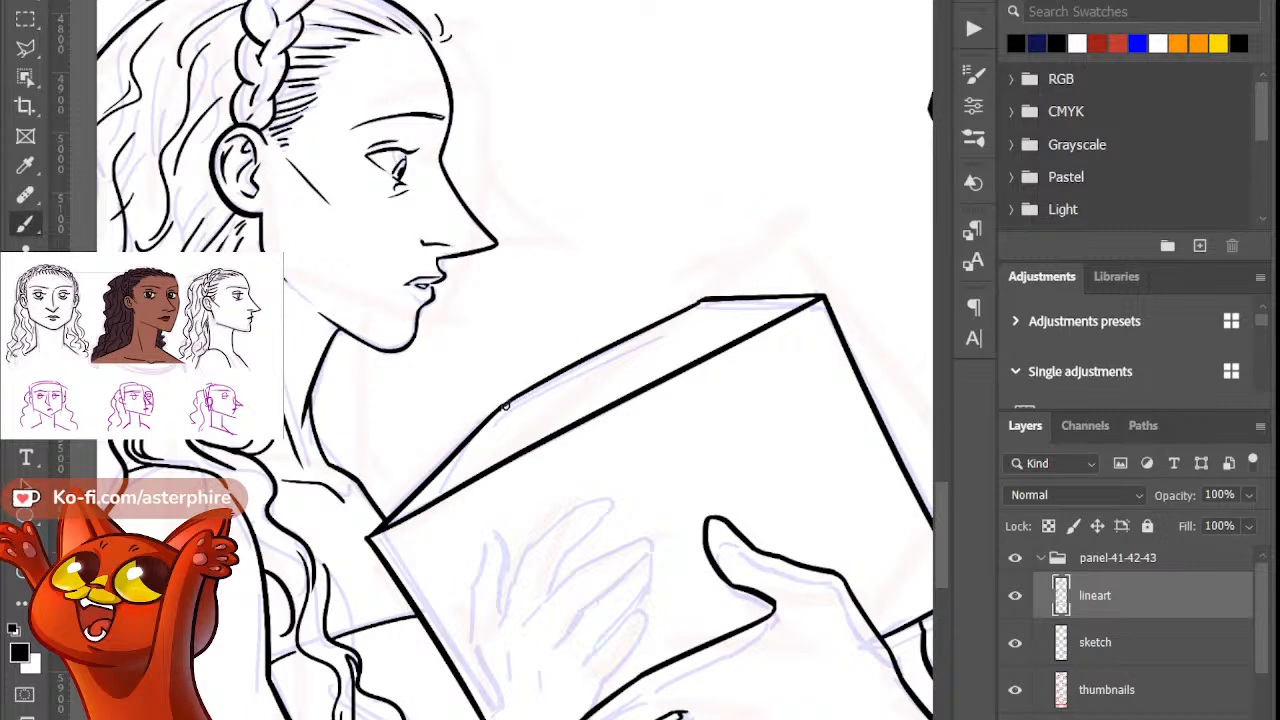
{"action": "key", "text": "e"}
{"action": "key", "text": "b"}
Step: Add thin inner lines parallel to the box's back top edges to suggest the thickness of its walls
{"action": "left_click_drag", "start_coordinate": [502, 408], "coordinate": [701, 305]}
{"action": "left_click_drag", "start_coordinate": [506, 412], "coordinate": [412, 505]}
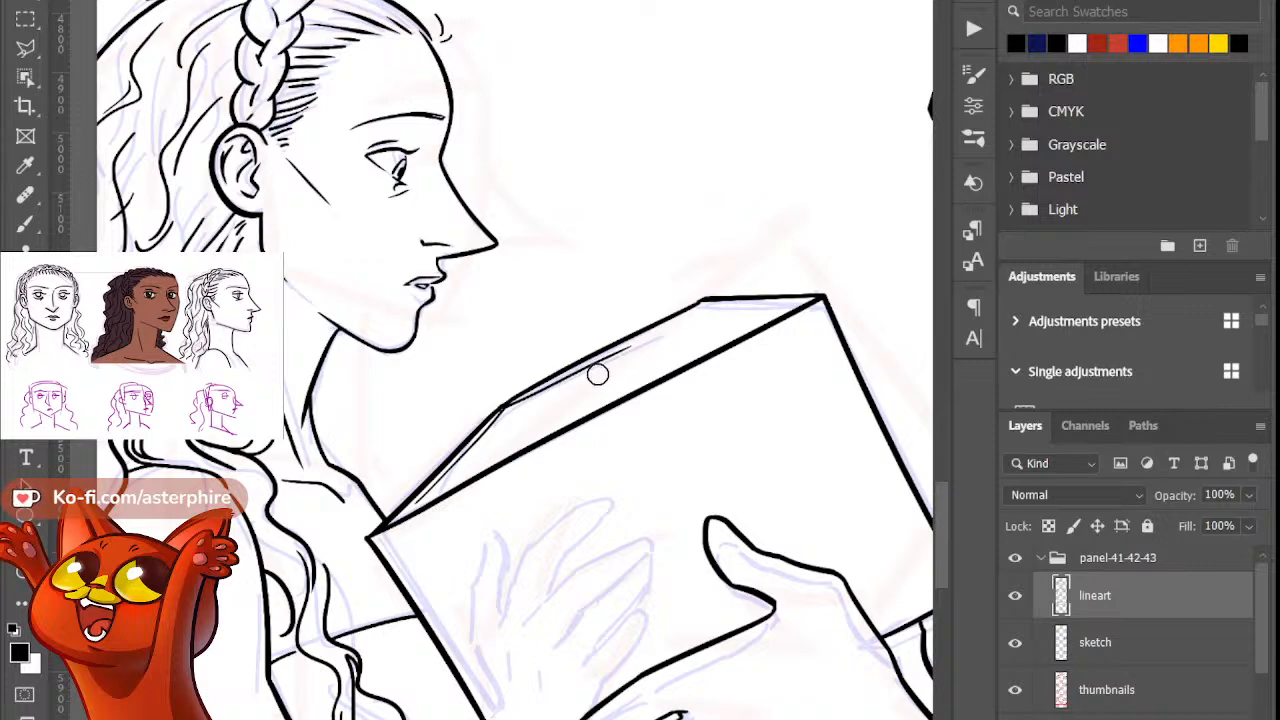
{"action": "left_click_drag", "start_coordinate": [542, 399], "coordinate": [668, 333]}
{"action": "key", "text": "e"}
{"action": "left_click_drag", "start_coordinate": [540, 408], "coordinate": [557, 394]}
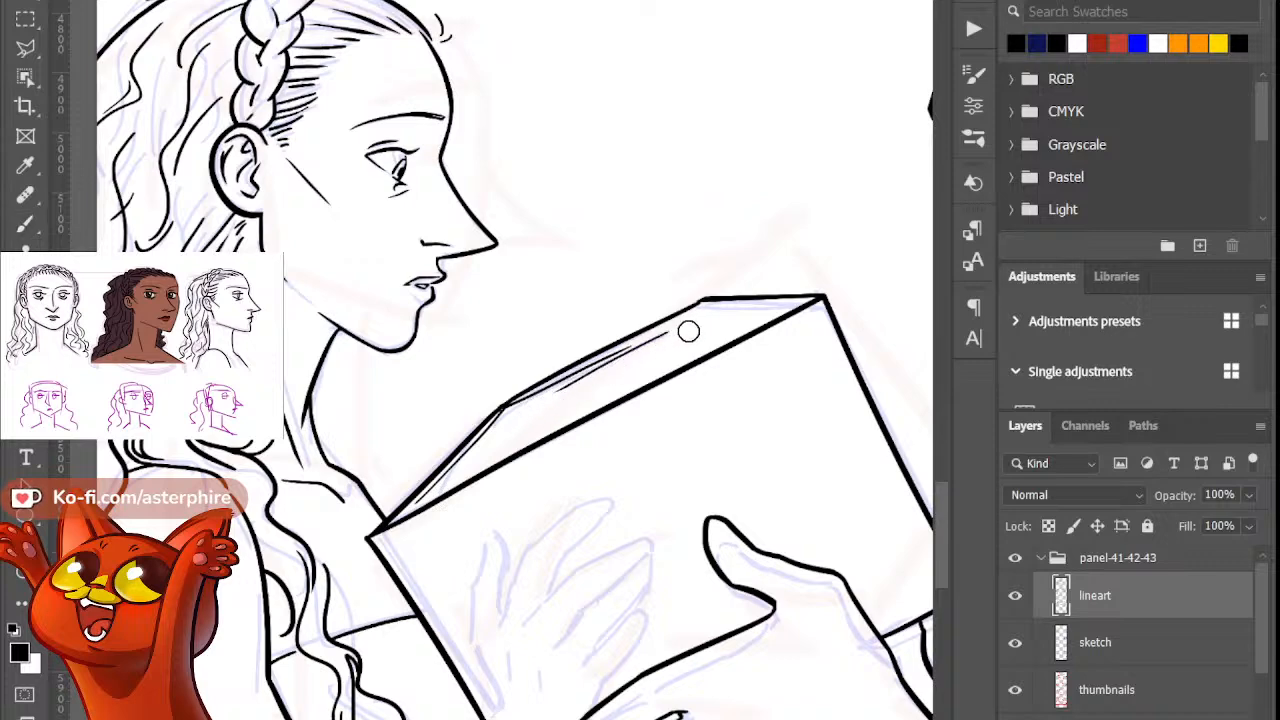
{"action": "key", "text": "b"}
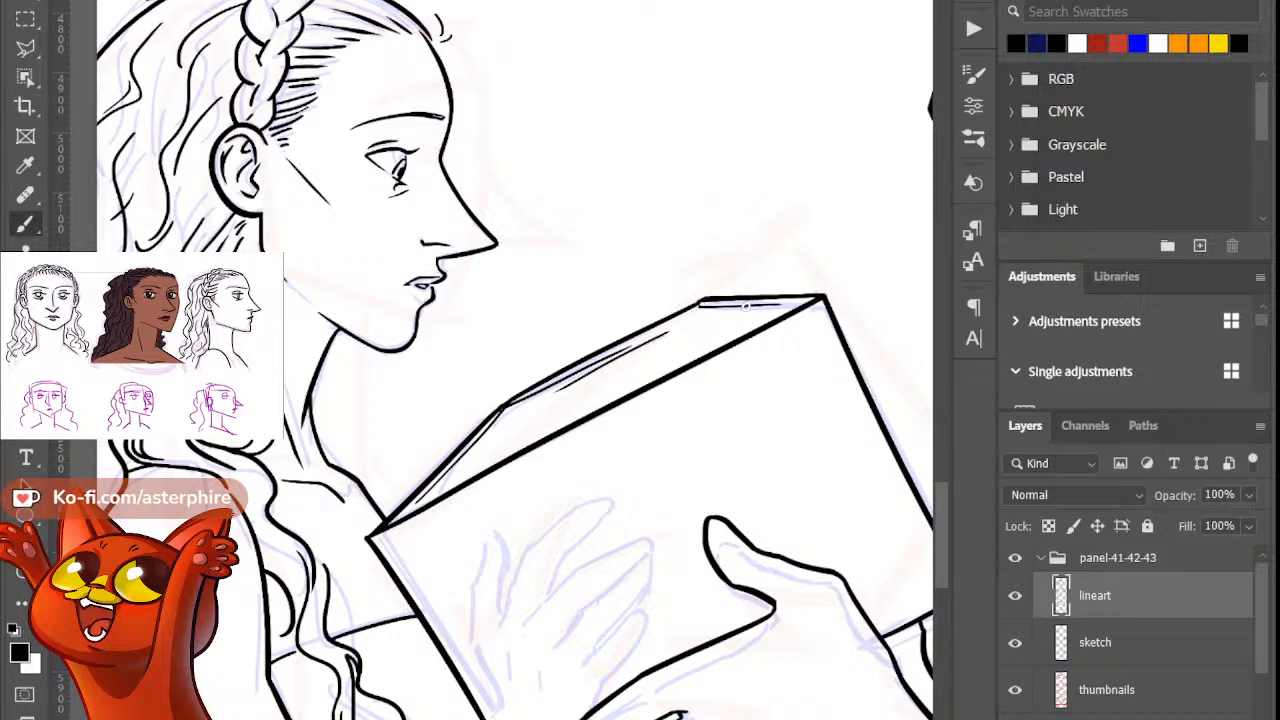
{"action": "left_click_drag", "start_coordinate": [708, 307], "coordinate": [787, 306]}
Step: Ink the inner edge of the finger nearest the woman's body on her raised hand and trim its lower end
{"action": "key", "text": "ctrl+minus"}
{"action": "key", "text": "ctrl+minus"}
{"action": "key", "text": "ctrl+minus"}
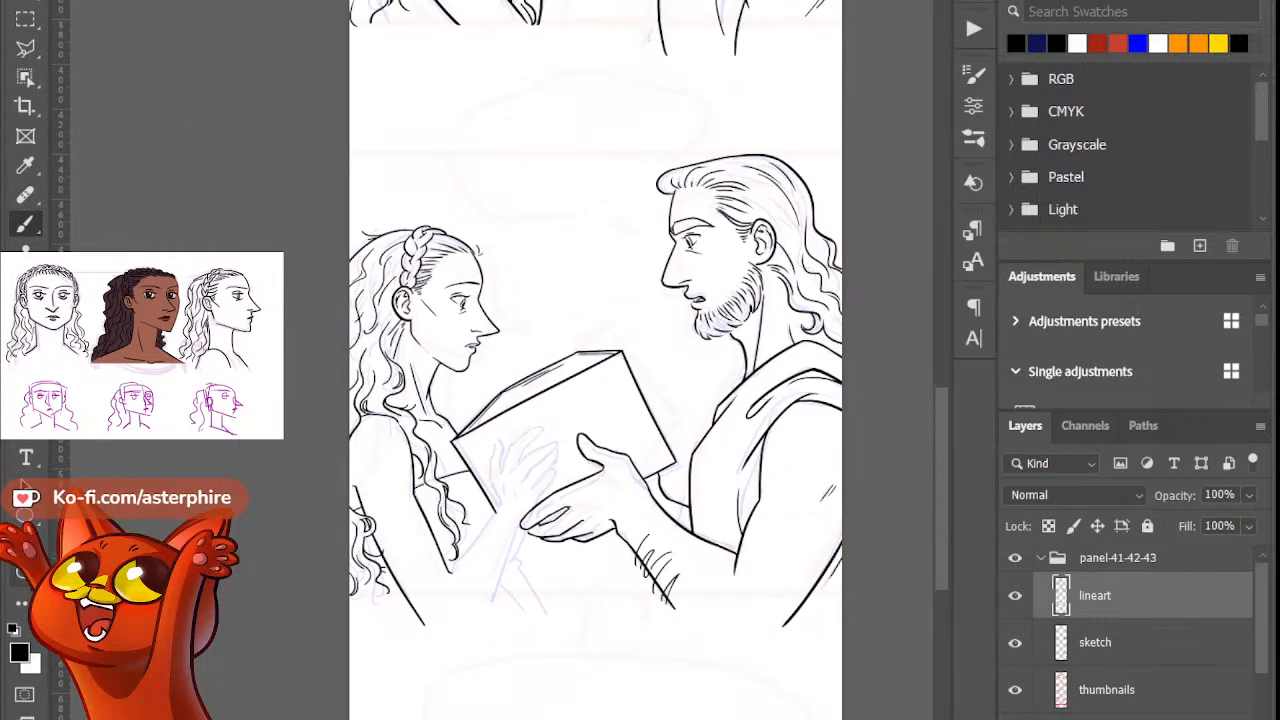
{"action": "key", "text": "z"}
{"action": "left_click", "coordinate": [432, 600]}
{"action": "left_click", "coordinate": [516, 540]}
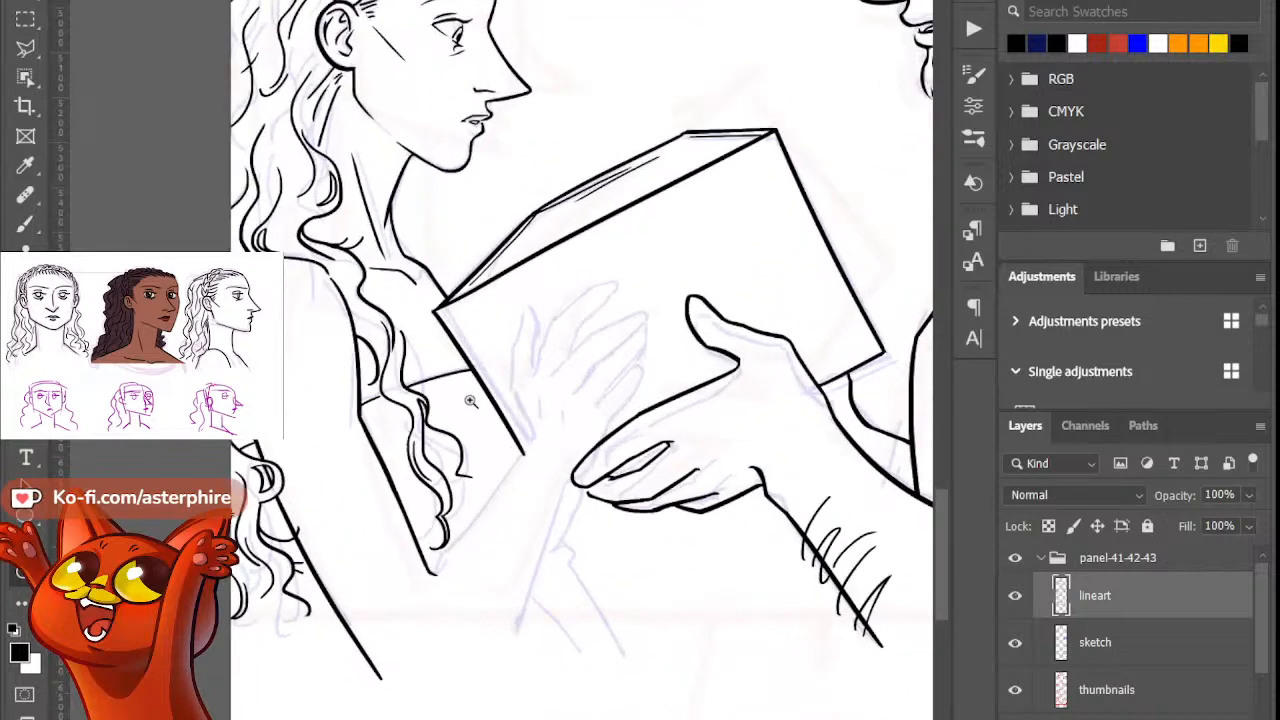
{"action": "left_click", "coordinate": [497, 497]}
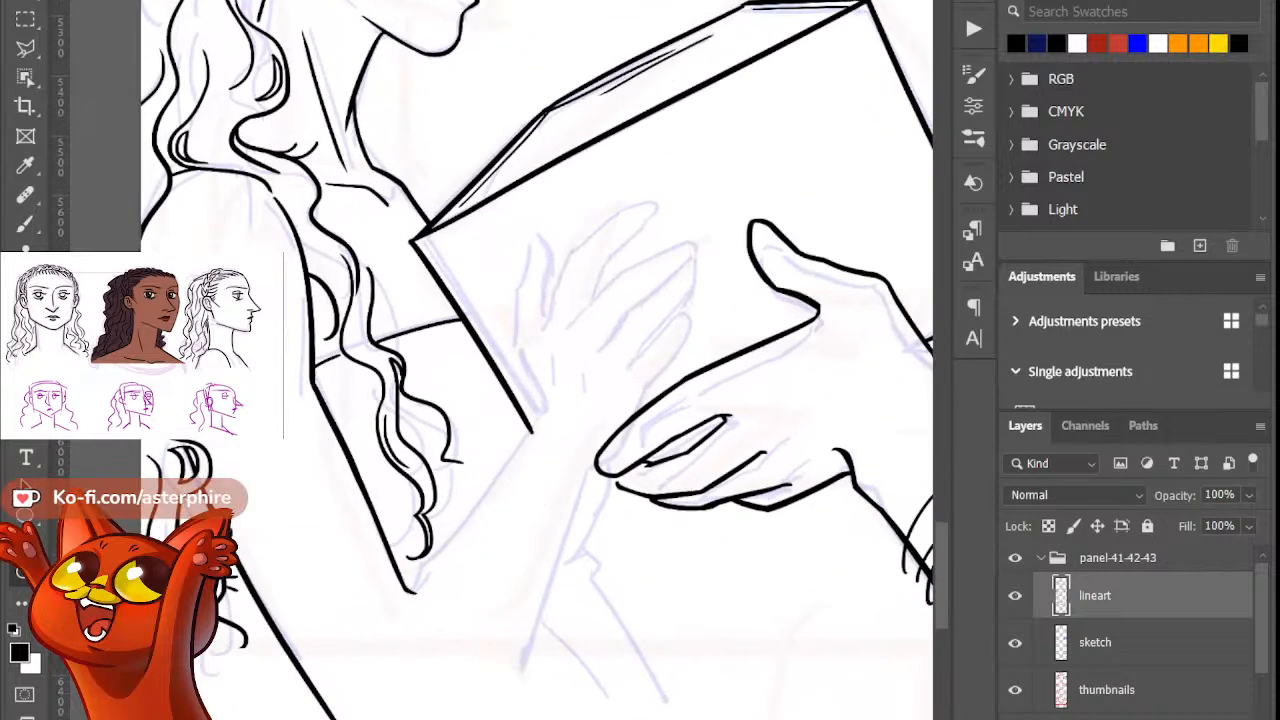
{"action": "left_click", "coordinate": [25, 222]}
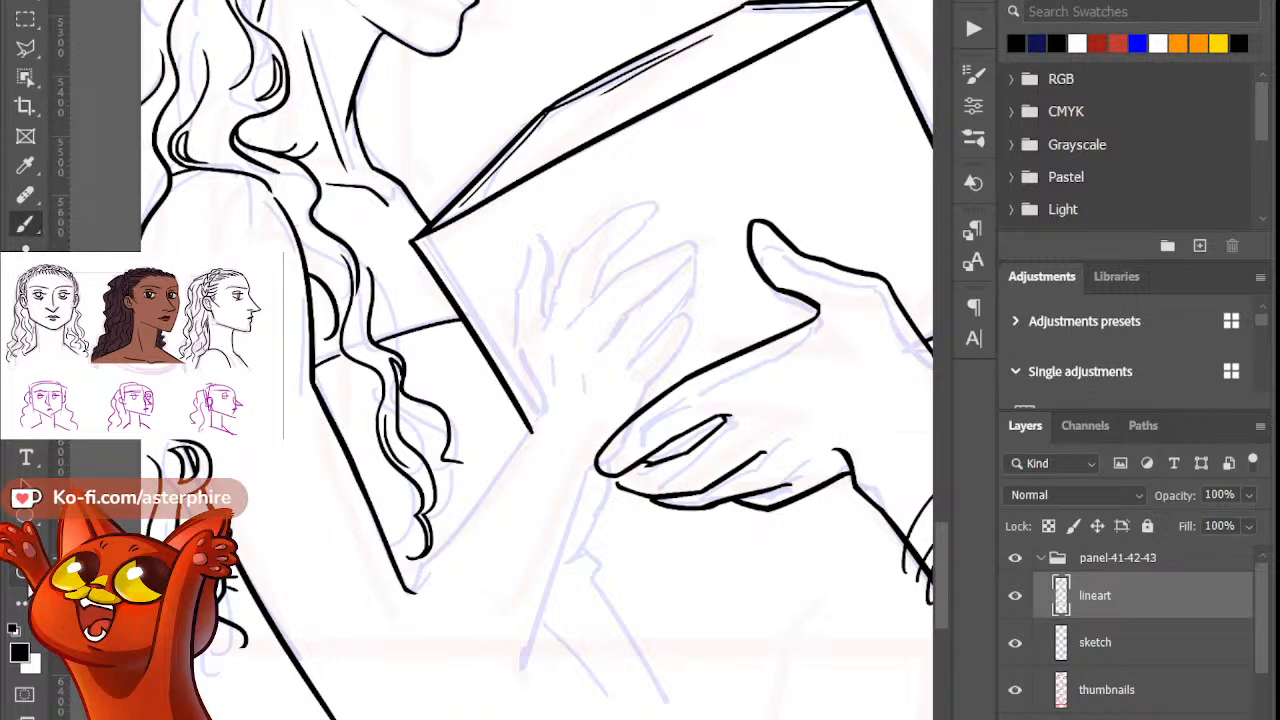
{"action": "left_click", "coordinate": [22, 572]}
{"action": "left_click_drag", "start_coordinate": [641, 366], "coordinate": [671, 426]}
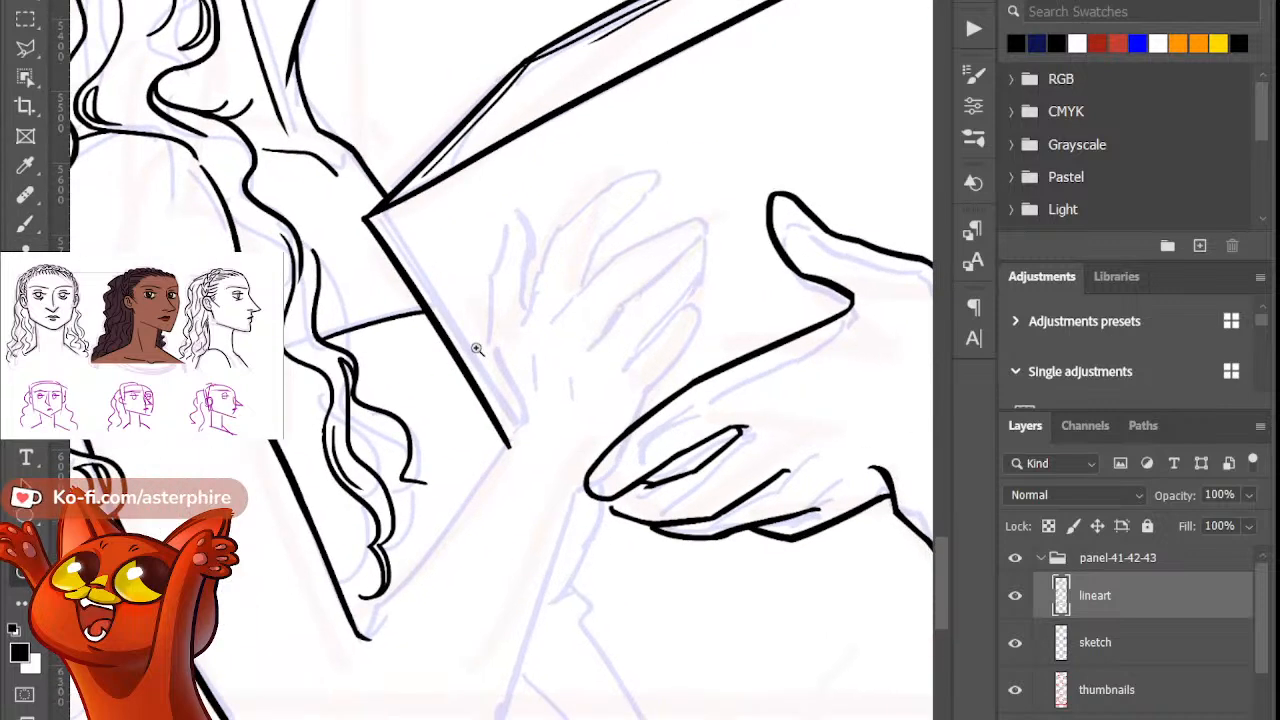
{"action": "left_click", "coordinate": [28, 222]}
{"action": "left_click_drag", "start_coordinate": [517, 212], "coordinate": [537, 334]}
{"action": "key", "text": "ctrl+z"}
{"action": "left_click_drag", "start_coordinate": [517, 208], "coordinate": [527, 288]}
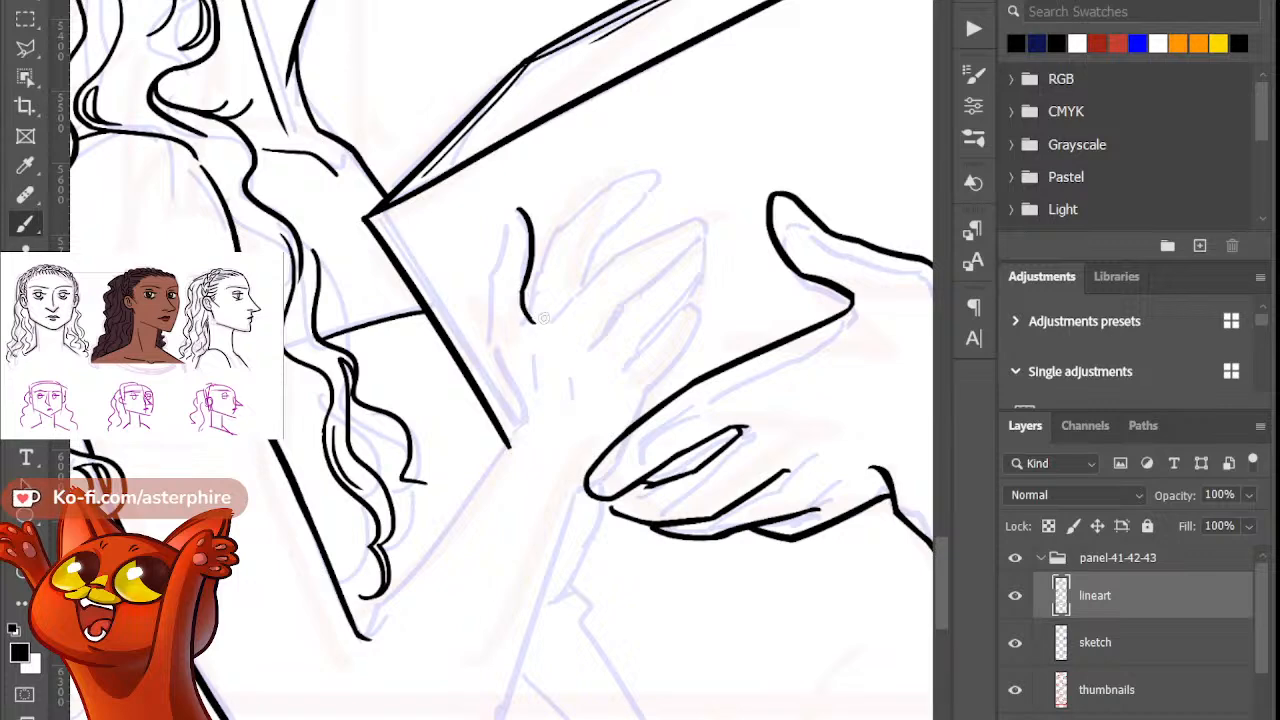
{"action": "key", "text": "e"}
Step: Ink the outer edge of that finger from its tip down along the palm's side to the wrist and clean the line
{"action": "key", "text": "b"}
{"action": "left_click_drag", "start_coordinate": [510, 213], "coordinate": [483, 281]}
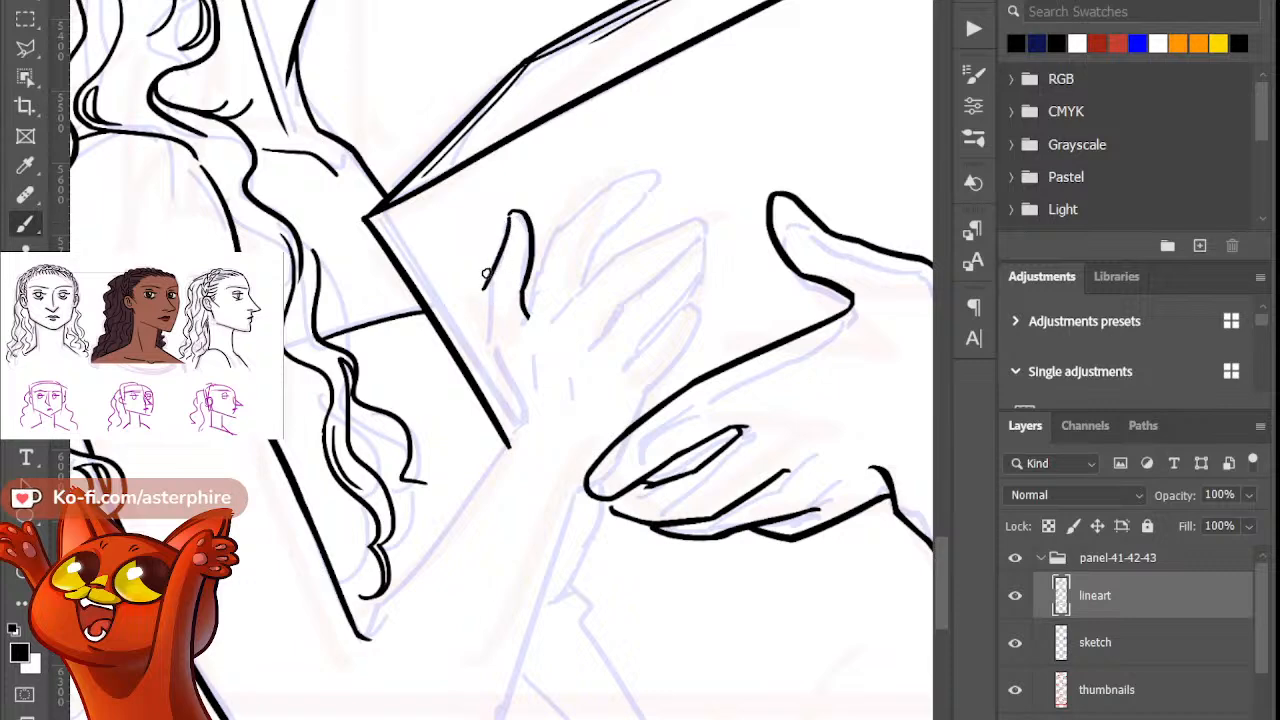
{"action": "left_click_drag", "start_coordinate": [488, 273], "coordinate": [489, 356]}
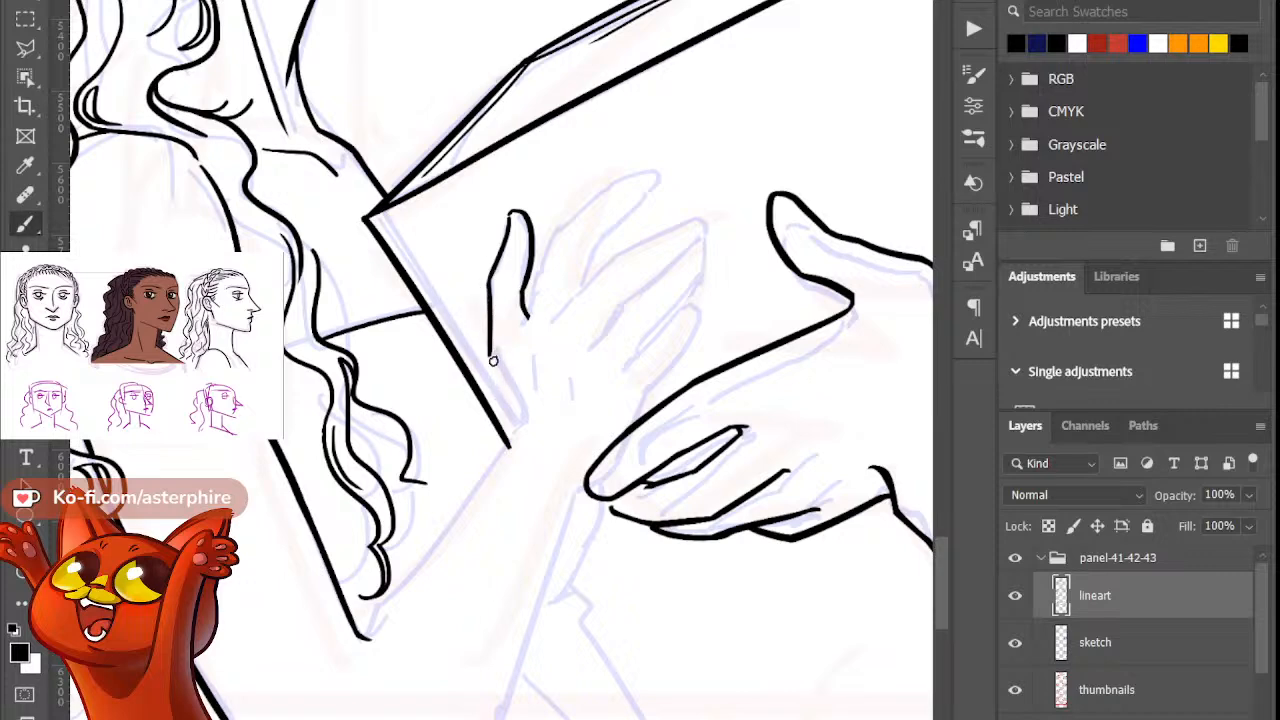
{"action": "key", "text": "b"}
{"action": "left_click_drag", "start_coordinate": [491, 349], "coordinate": [536, 432]}
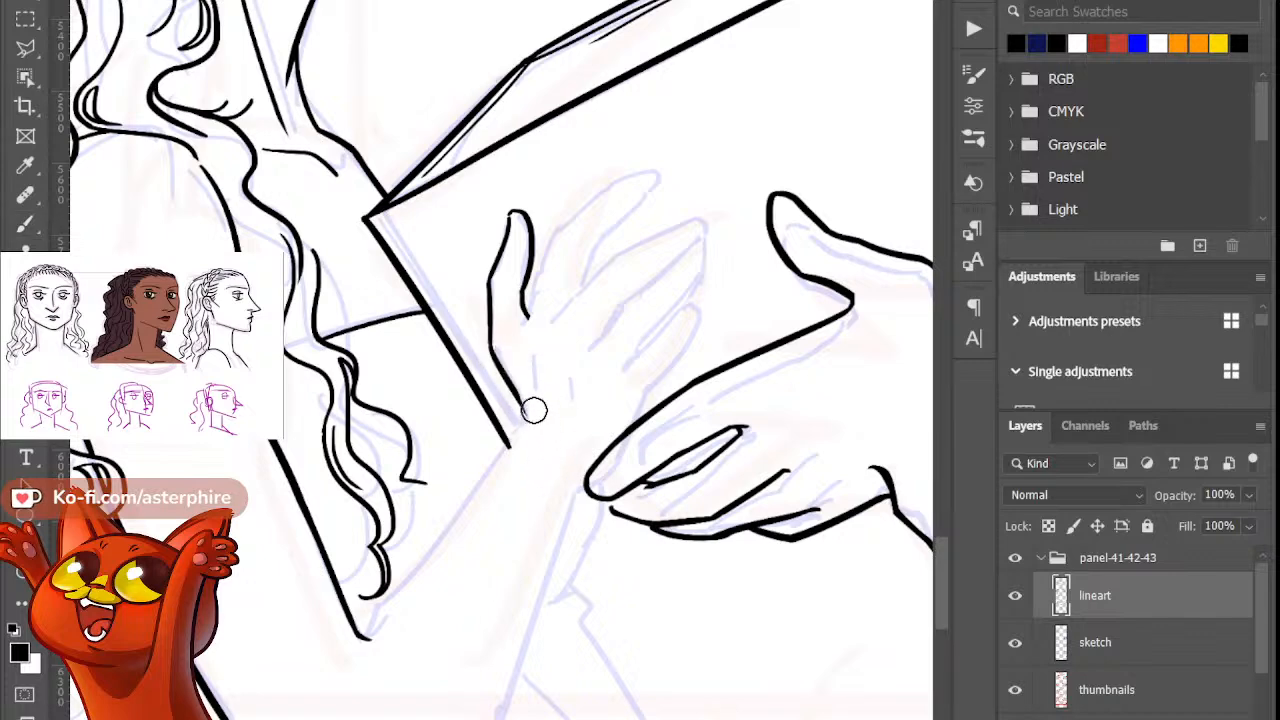
{"action": "key", "text": "b"}
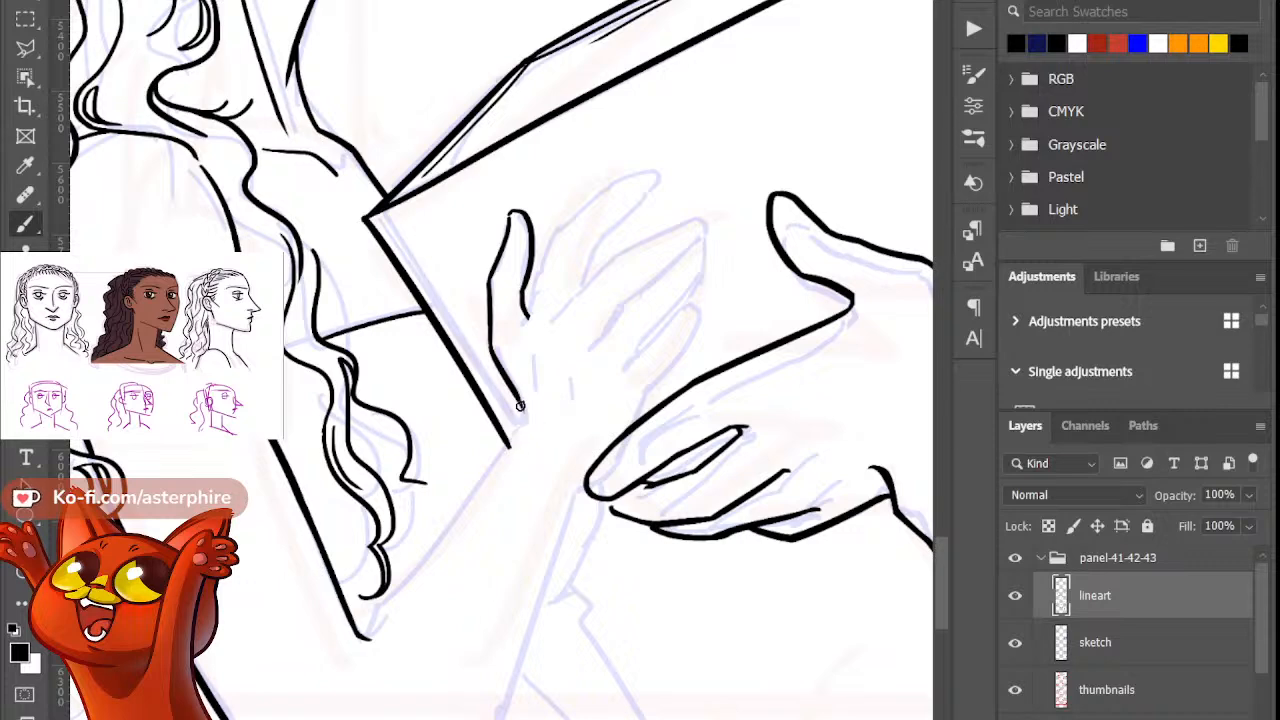
{"action": "key", "text": "e"}
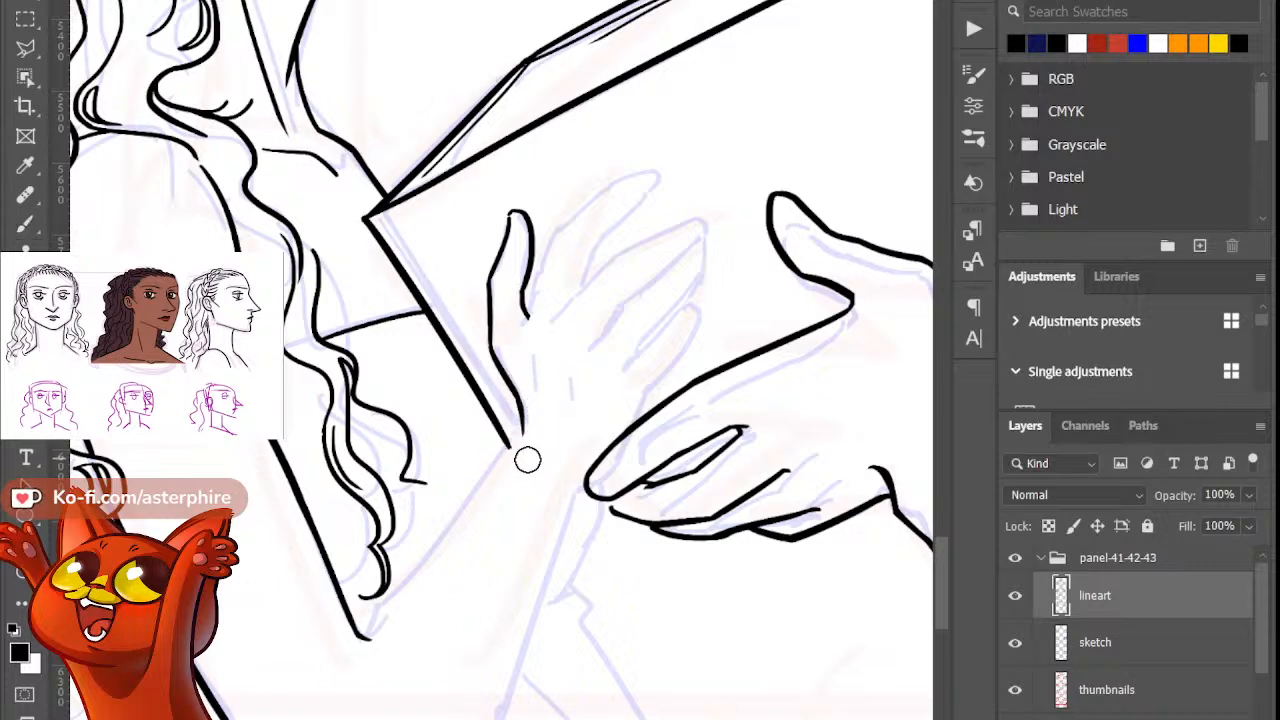
Step: Ink the upper edge of the second finger on the woman's raised hand from its base to the fingertip and clean the line
{"action": "key", "text": "b"}
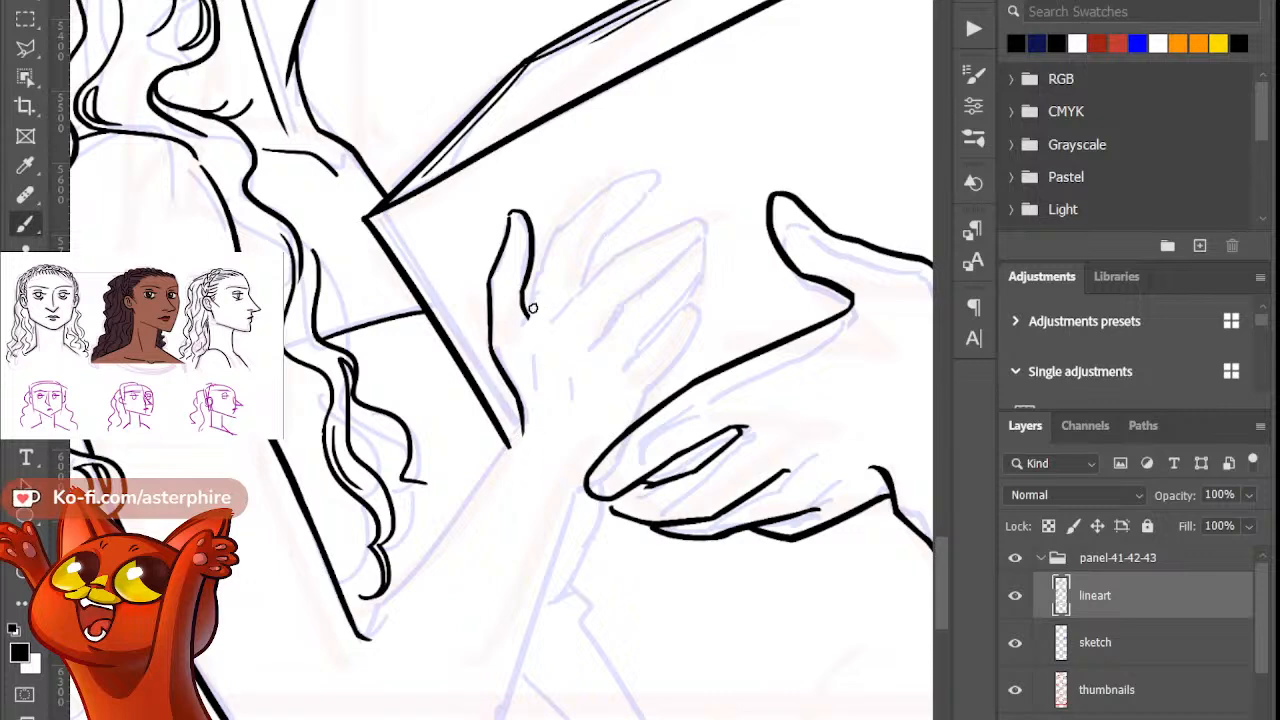
{"action": "mouse_move", "coordinate": [525, 326]}
{"action": "left_mouse_down"}
{"action": "mouse_move", "coordinate": [559, 233]}
{"action": "mouse_move", "coordinate": [606, 184]}
{"action": "left_mouse_up"}
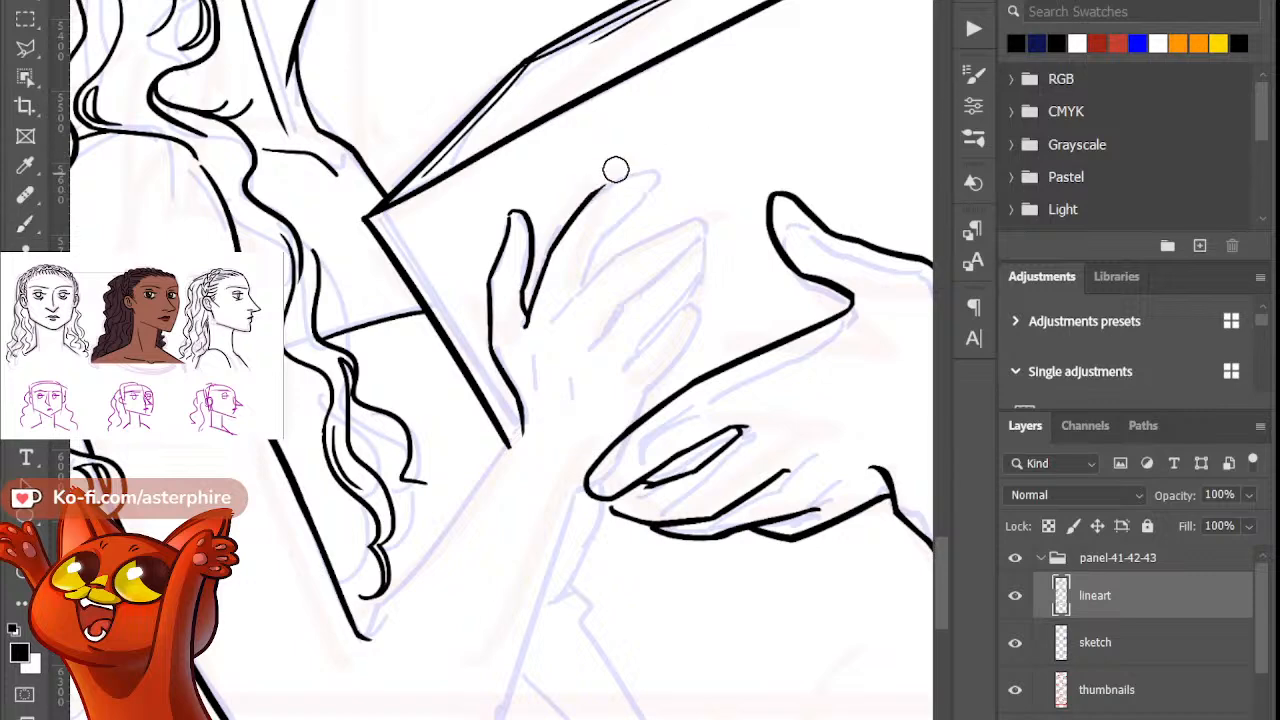
{"action": "left_click_drag", "start_coordinate": [590, 192], "coordinate": [655, 168]}
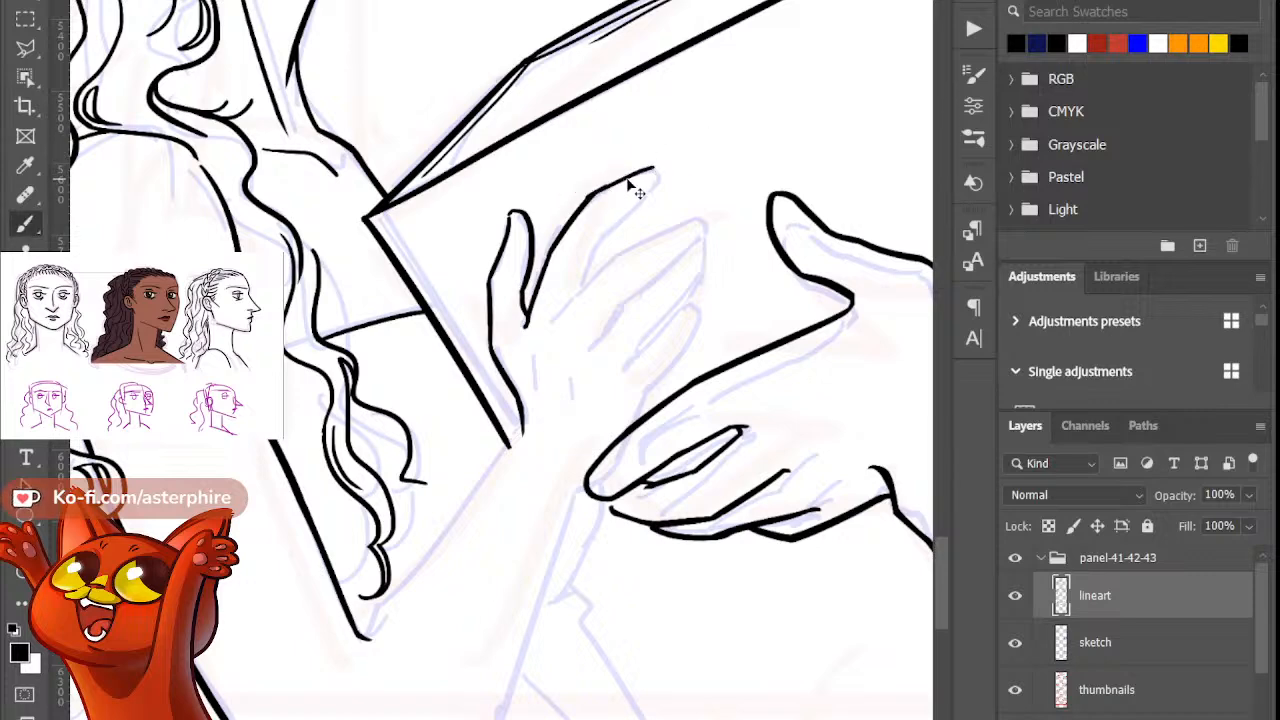
{"action": "key", "text": "ctrl+z"}
{"action": "key", "text": "e"}
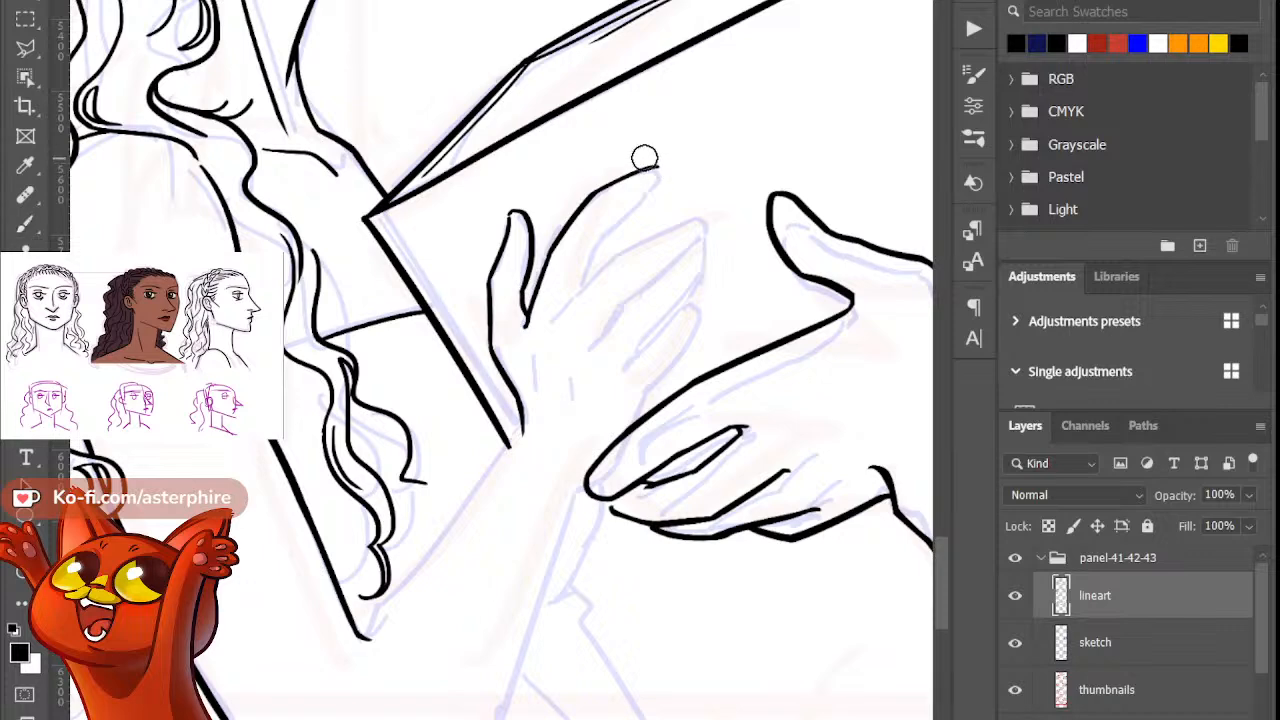
{"action": "key", "text": "b"}
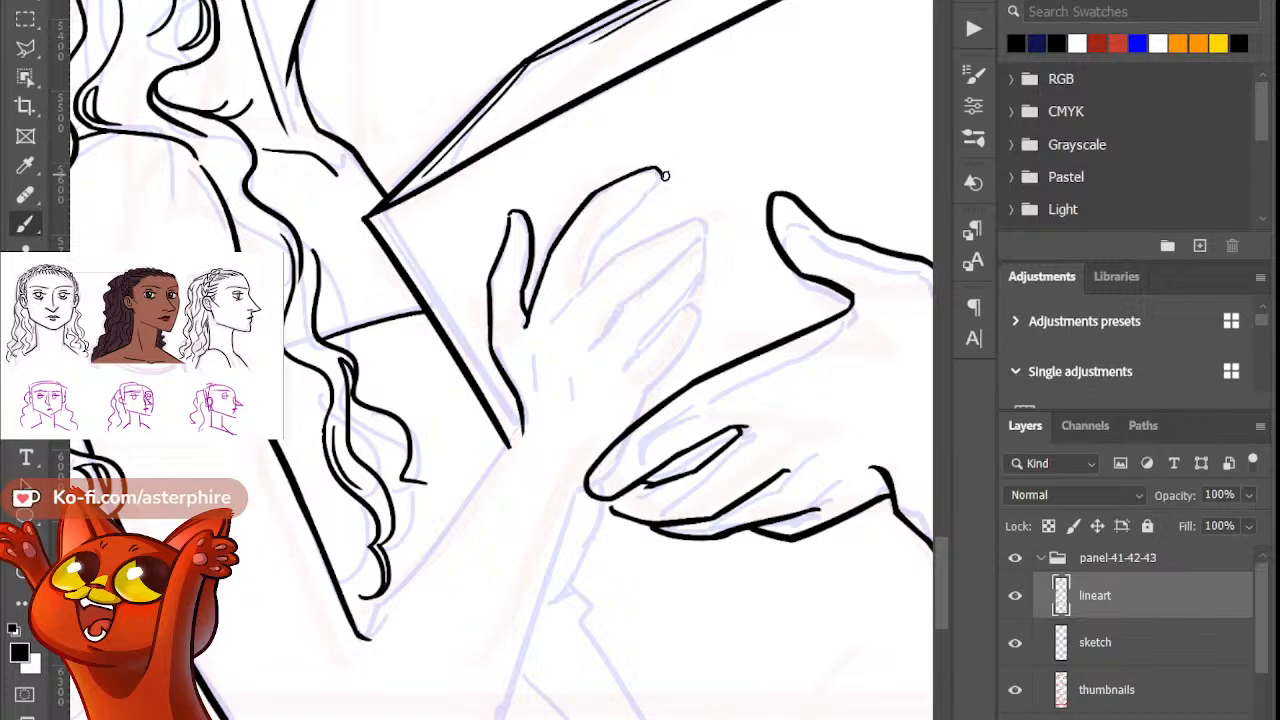
Step: Round off the second finger's tip and ink its lower edge back toward the palm
{"action": "left_click_drag", "start_coordinate": [662, 174], "coordinate": [612, 224]}
{"action": "key", "text": "ctrl+z"}
{"action": "left_click_drag", "start_coordinate": [660, 172], "coordinate": [614, 224]}
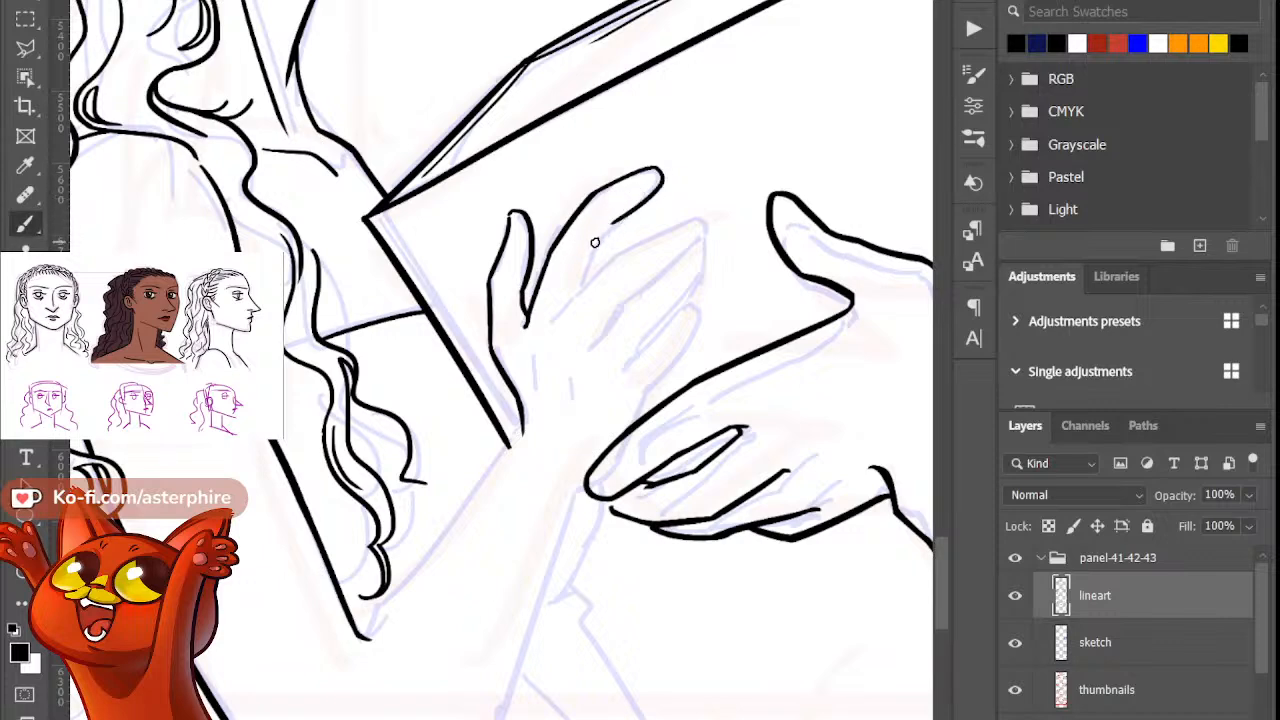
{"action": "left_click_drag", "start_coordinate": [611, 225], "coordinate": [581, 266]}
{"action": "key", "text": "ctrl+z"}
{"action": "left_click_drag", "start_coordinate": [617, 220], "coordinate": [586, 263]}
{"action": "mouse_move", "coordinate": [616, 220]}
{"action": "left_mouse_down"}
{"action": "mouse_move", "coordinate": [586, 258]}
{"action": "mouse_move", "coordinate": [594, 250]}
{"action": "left_mouse_up"}
{"action": "key", "text": "ctrl+z"}
{"action": "key", "text": "ctrl+z"}
{"action": "key", "text": "e"}
{"action": "key", "text": "b"}
{"action": "key", "text": "ctrl+z"}
Step: Ink the upper edge of the third finger from the gap beside the second finger out to its tip
{"action": "left_click_drag", "start_coordinate": [560, 312], "coordinate": [642, 248]}
{"action": "key", "text": "ctrl+z"}
{"action": "left_click_drag", "start_coordinate": [558, 313], "coordinate": [628, 251]}
{"action": "key", "text": "ctrl+z"}
{"action": "left_click_drag", "start_coordinate": [560, 321], "coordinate": [643, 232]}
{"action": "left_click_drag", "start_coordinate": [634, 240], "coordinate": [709, 213]}
{"action": "mouse_move", "coordinate": [636, 243]}
{"action": "left_mouse_down"}
{"action": "mouse_move", "coordinate": [704, 208]}
{"action": "mouse_move", "coordinate": [680, 238]}
{"action": "mouse_move", "coordinate": [709, 214]}
{"action": "left_mouse_up"}
{"action": "key", "text": "ctrl+z"}
{"action": "key", "text": "e"}
{"action": "key", "text": "b"}
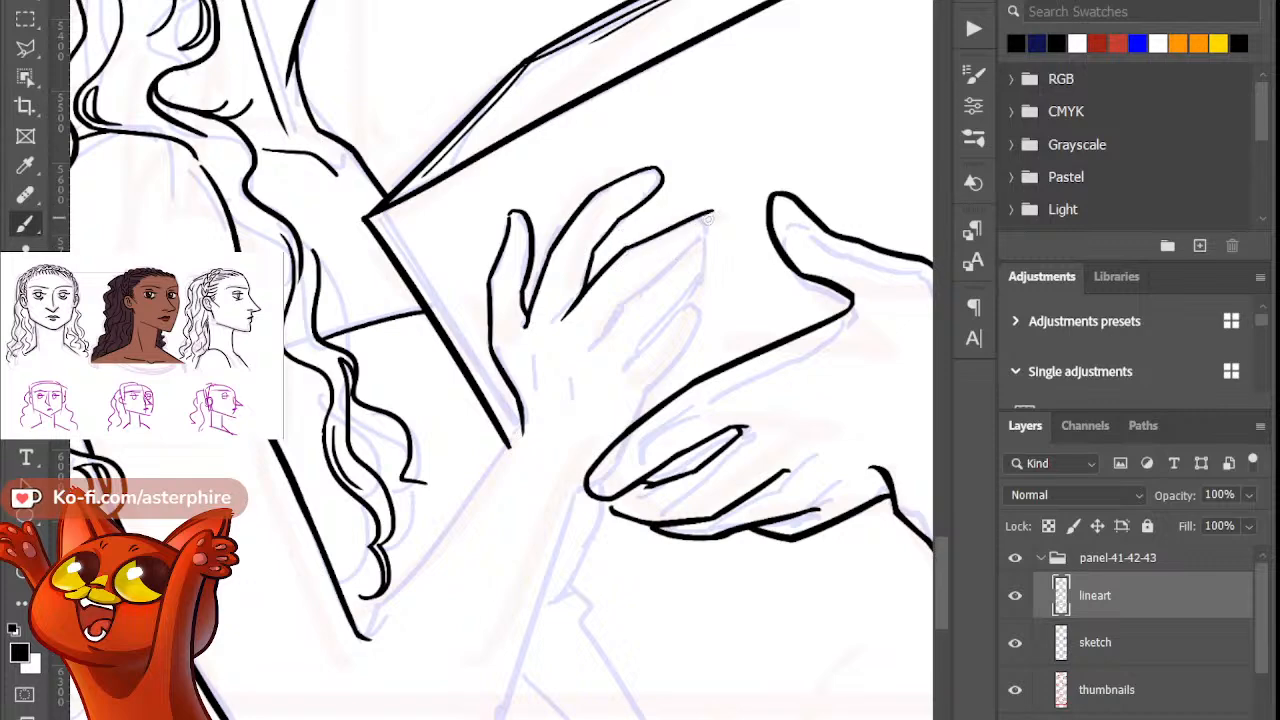
{"action": "key", "text": "ctrl+z"}
{"action": "left_click_drag", "start_coordinate": [630, 246], "coordinate": [698, 214]}
Step: Close the third finger's tip and ink the line separating it from the fourth finger, then refine that line
{"action": "mouse_move", "coordinate": [698, 214]}
{"action": "left_mouse_down"}
{"action": "mouse_move", "coordinate": [707, 226]}
{"action": "mouse_move", "coordinate": [634, 298]}
{"action": "left_mouse_up"}
{"action": "key", "text": "ctrl+z"}
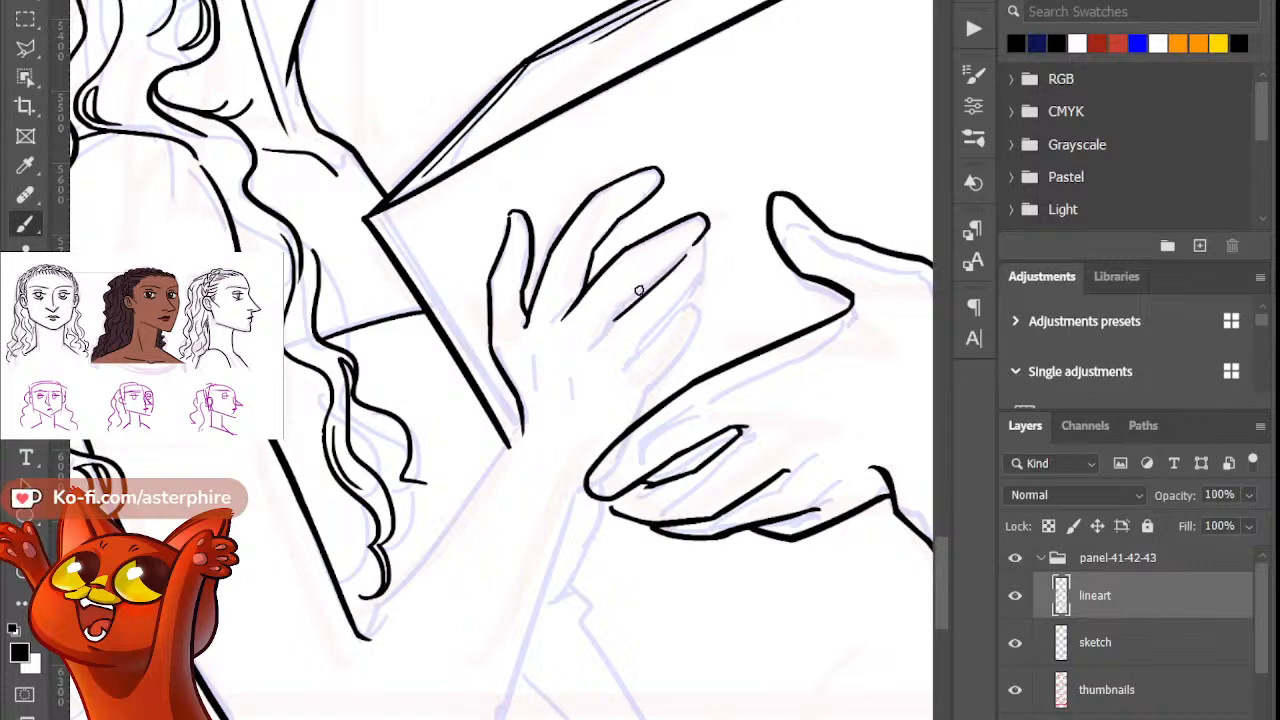
{"action": "key", "text": "e"}
{"action": "key", "text": "b"}
{"action": "key", "text": "ctrl+z"}
{"action": "left_click_drag", "start_coordinate": [636, 300], "coordinate": [593, 350]}
{"action": "key", "text": "e"}
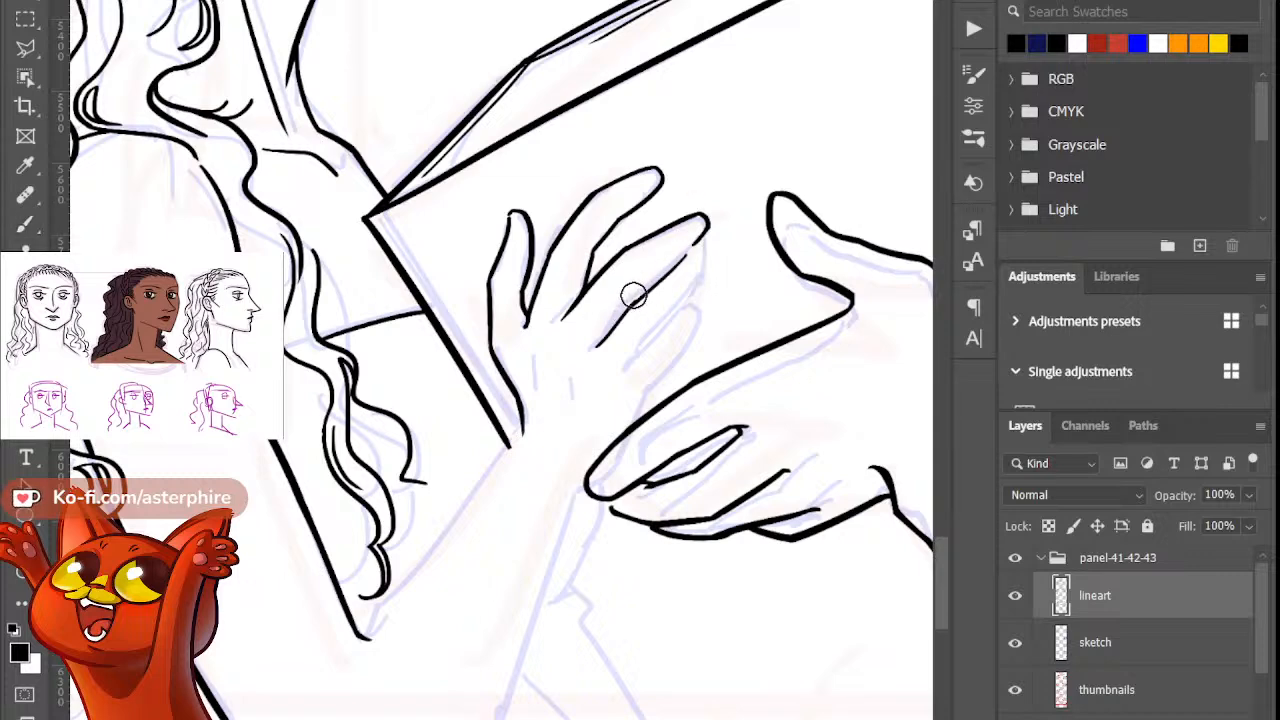
{"action": "key", "text": "b"}
{"action": "key", "text": "e"}
{"action": "key", "text": "b"}
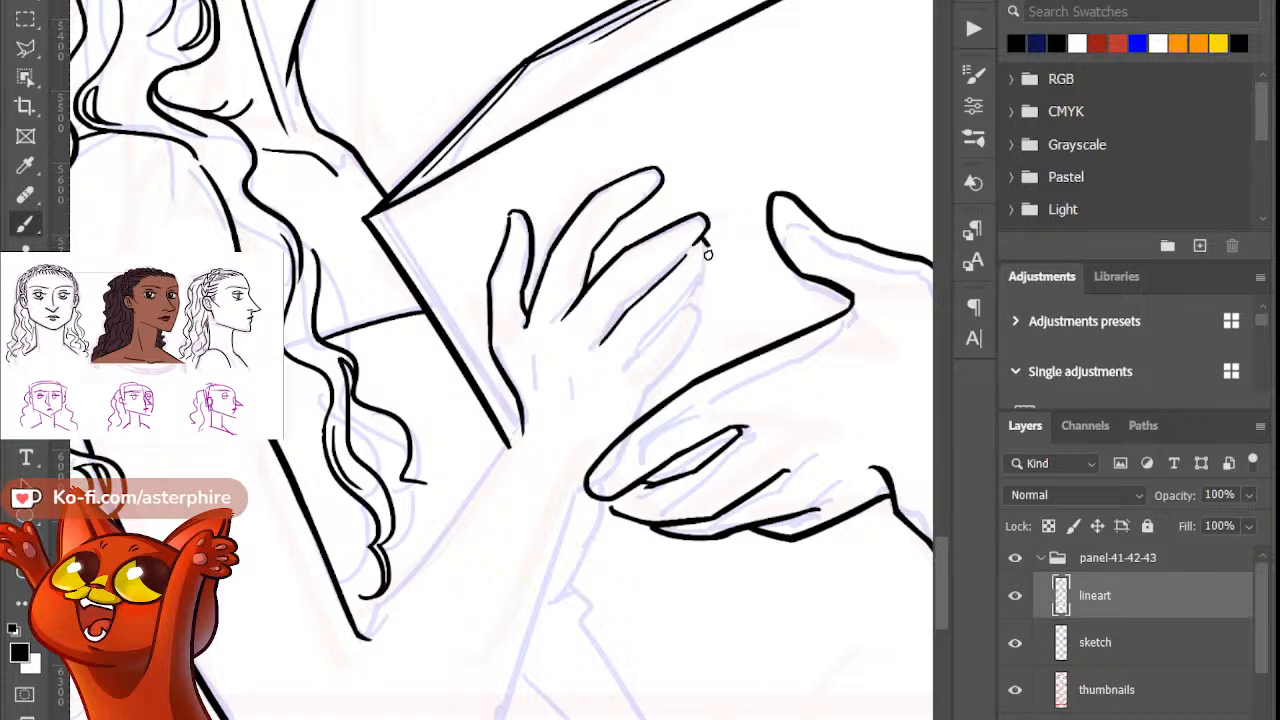
Step: Ink the fourth finger's outer edge from just below the third fingertip back to the palm and trim its end
{"action": "key", "text": "e"}
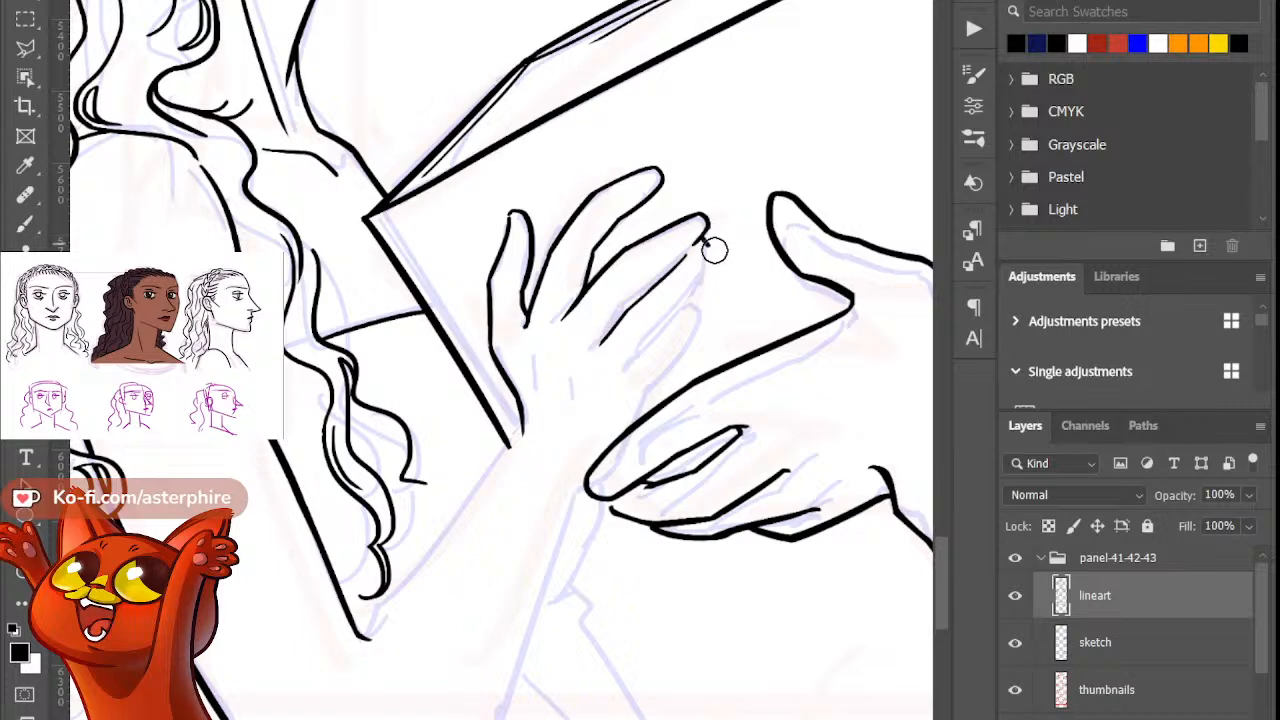
{"action": "key", "text": "b"}
{"action": "left_click_drag", "start_coordinate": [708, 242], "coordinate": [697, 314]}
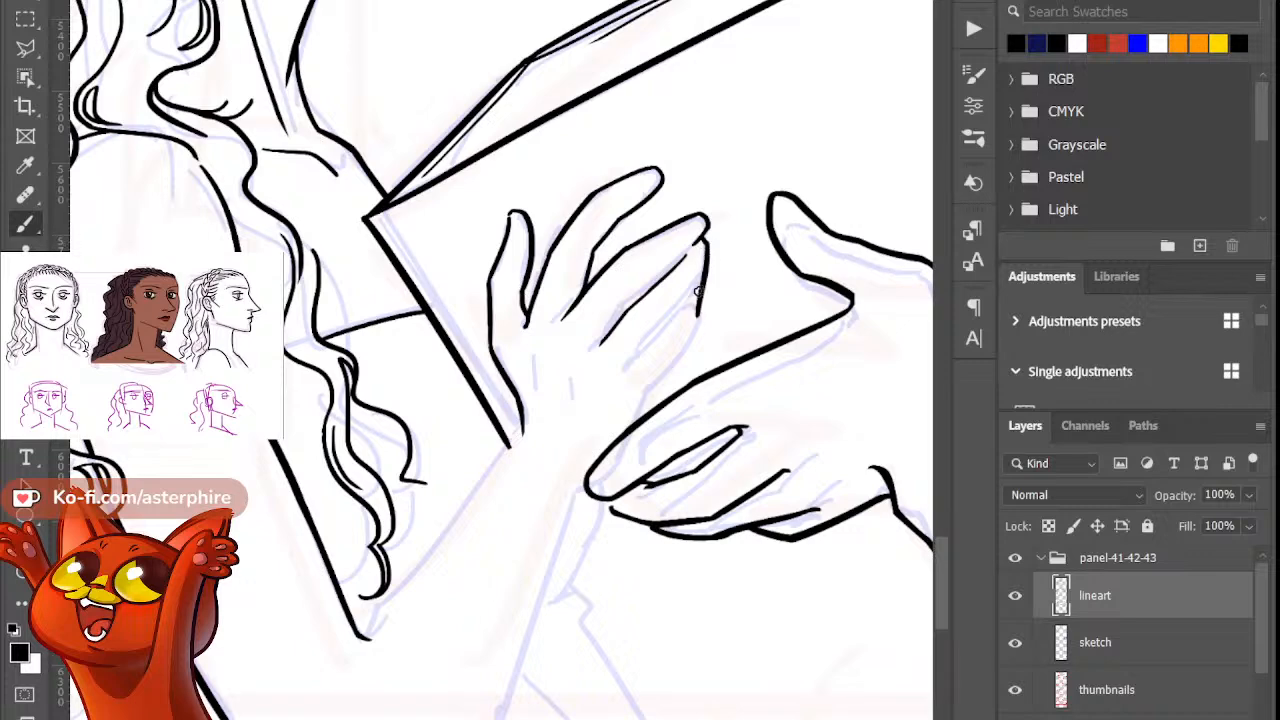
{"action": "key", "text": "ctrl+z"}
{"action": "left_click_drag", "start_coordinate": [706, 241], "coordinate": [677, 343]}
{"action": "key", "text": "ctrl+z"}
{"action": "mouse_move", "coordinate": [700, 243]}
{"action": "left_mouse_down"}
{"action": "mouse_move", "coordinate": [673, 342]}
{"action": "mouse_move", "coordinate": [694, 289]}
{"action": "mouse_move", "coordinate": [608, 374]}
{"action": "left_mouse_up"}
{"action": "key", "text": "e"}
{"action": "key", "text": "b"}
{"action": "key", "text": "e"}
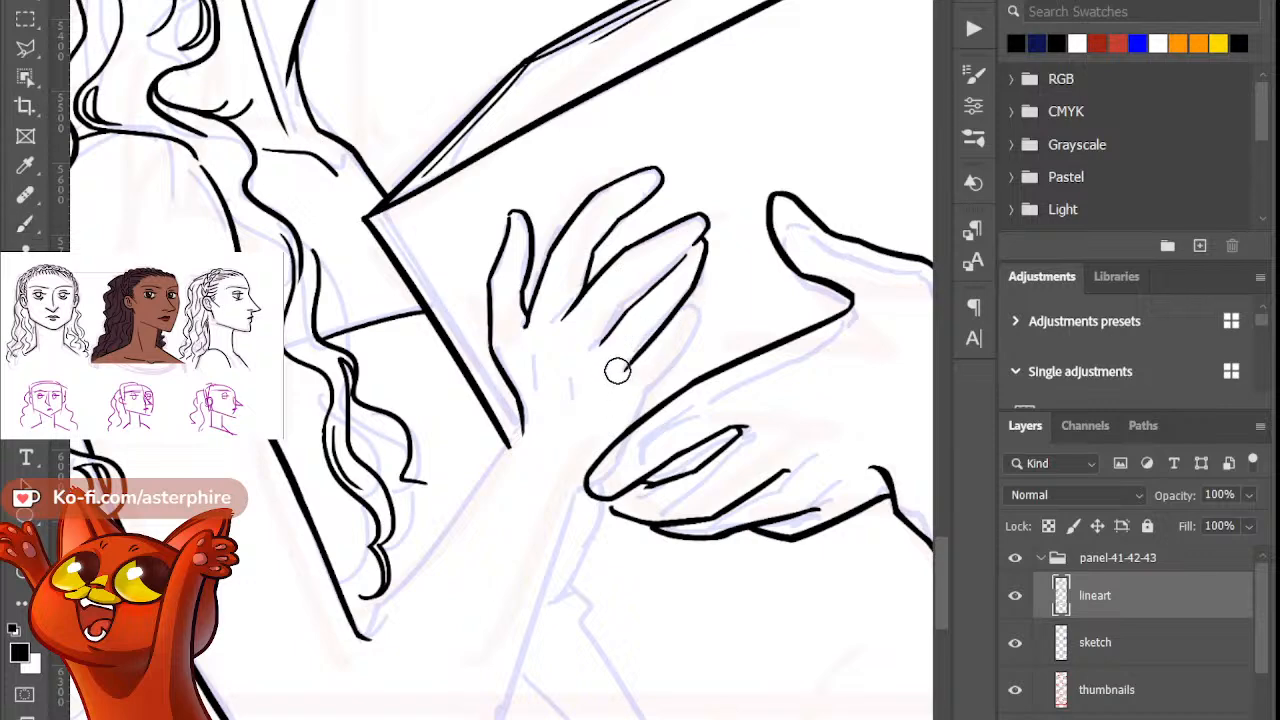
Step: Ink the last finger of the woman's raised hand, with its outer edge running down to the man's hand
{"action": "key", "text": "b"}
{"action": "mouse_move", "coordinate": [699, 297]}
{"action": "left_mouse_down"}
{"action": "mouse_move", "coordinate": [667, 374]}
{"action": "mouse_move", "coordinate": [695, 354]}
{"action": "mouse_move", "coordinate": [629, 411]}
{"action": "left_mouse_up"}
{"action": "key", "text": "e"}
{"action": "key", "text": "b"}
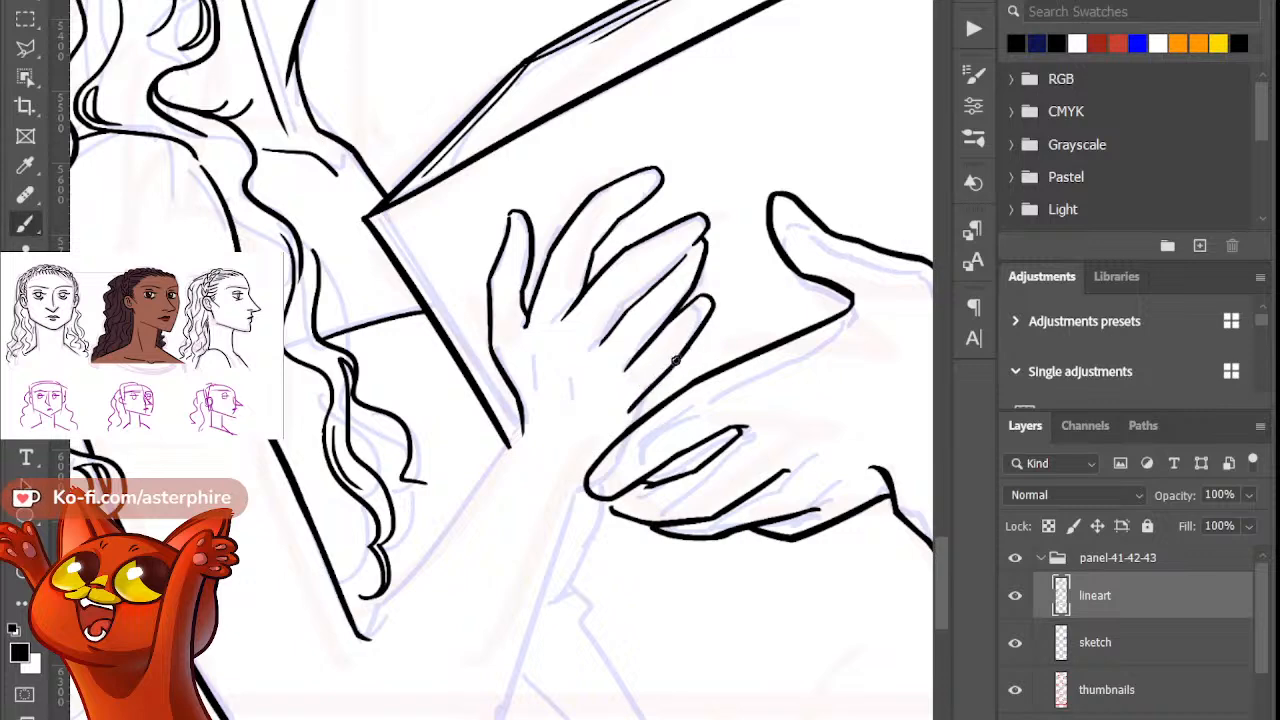
{"action": "key", "text": "ctrl+z"}
{"action": "left_click_drag", "start_coordinate": [686, 347], "coordinate": [642, 401]}
{"action": "key", "text": "ctrl+z"}
{"action": "left_click_drag", "start_coordinate": [679, 356], "coordinate": [639, 424]}
{"action": "key", "text": "ctrl+z"}
Step: Add two short vertical crease marks on the woman's raised hand and thin them with the eraser
{"action": "left_click_drag", "start_coordinate": [532, 359], "coordinate": [544, 401]}
{"action": "key", "text": "e"}
{"action": "key", "text": "b"}
{"action": "key", "text": "e"}
{"action": "left_click_drag", "start_coordinate": [567, 372], "coordinate": [571, 405]}
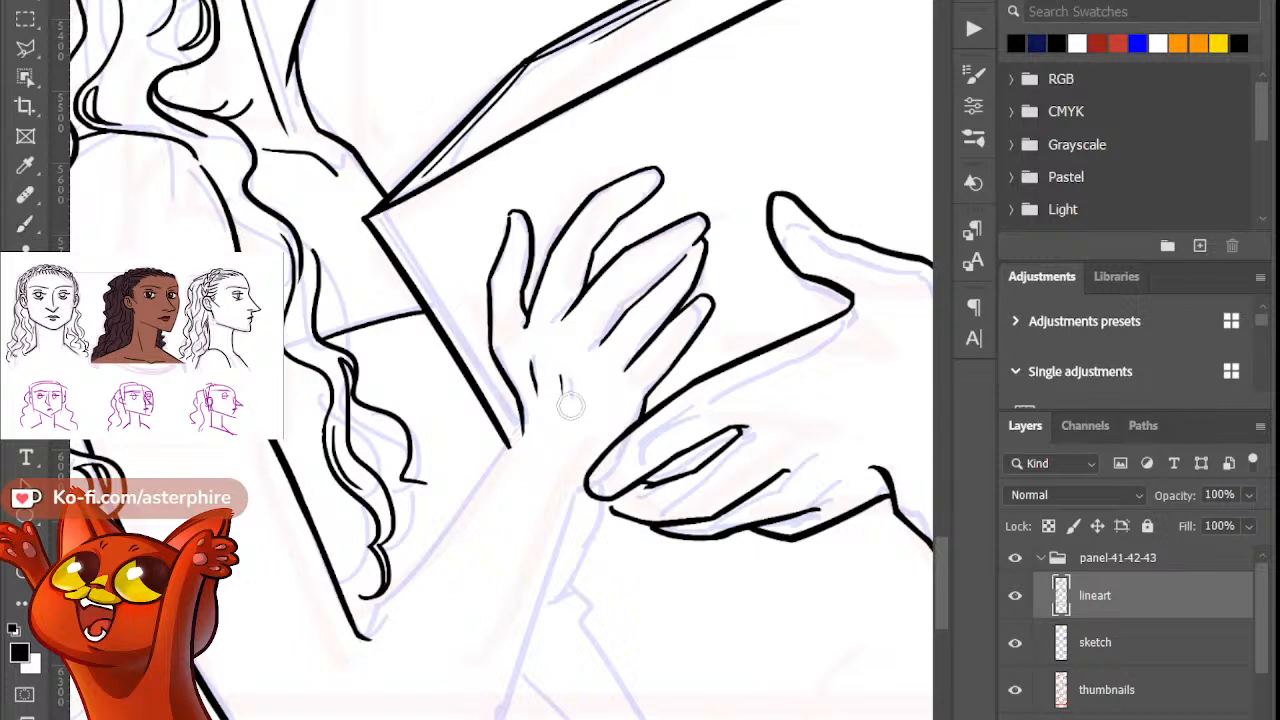
{"action": "key", "text": "b"}
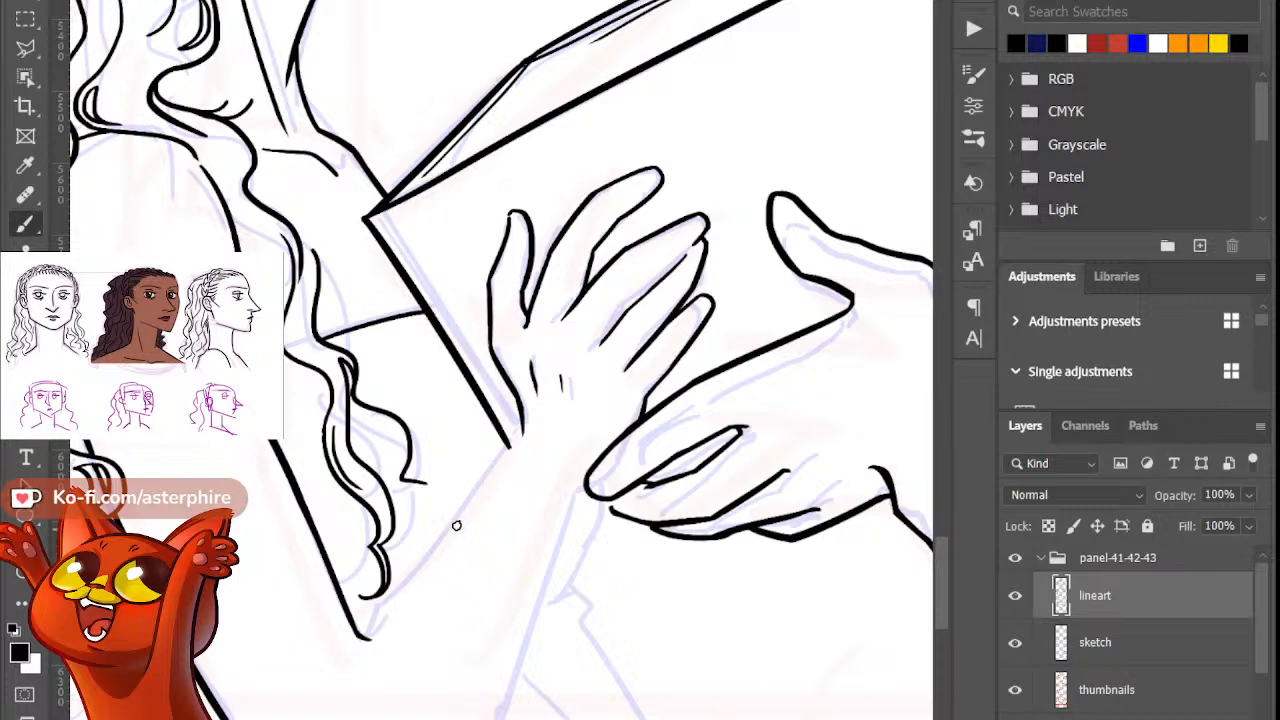
Step: Ink the short curve of the woman's wrist past the lower end of the box's side edge and clean it up
{"action": "key", "text": "e"}
{"action": "left_click_drag", "start_coordinate": [534, 424], "coordinate": [459, 550]}
{"action": "key", "text": "b"}
{"action": "key", "text": "ctrl+z"}
{"action": "left_click_drag", "start_coordinate": [518, 432], "coordinate": [502, 466]}
{"action": "key", "text": "e"}
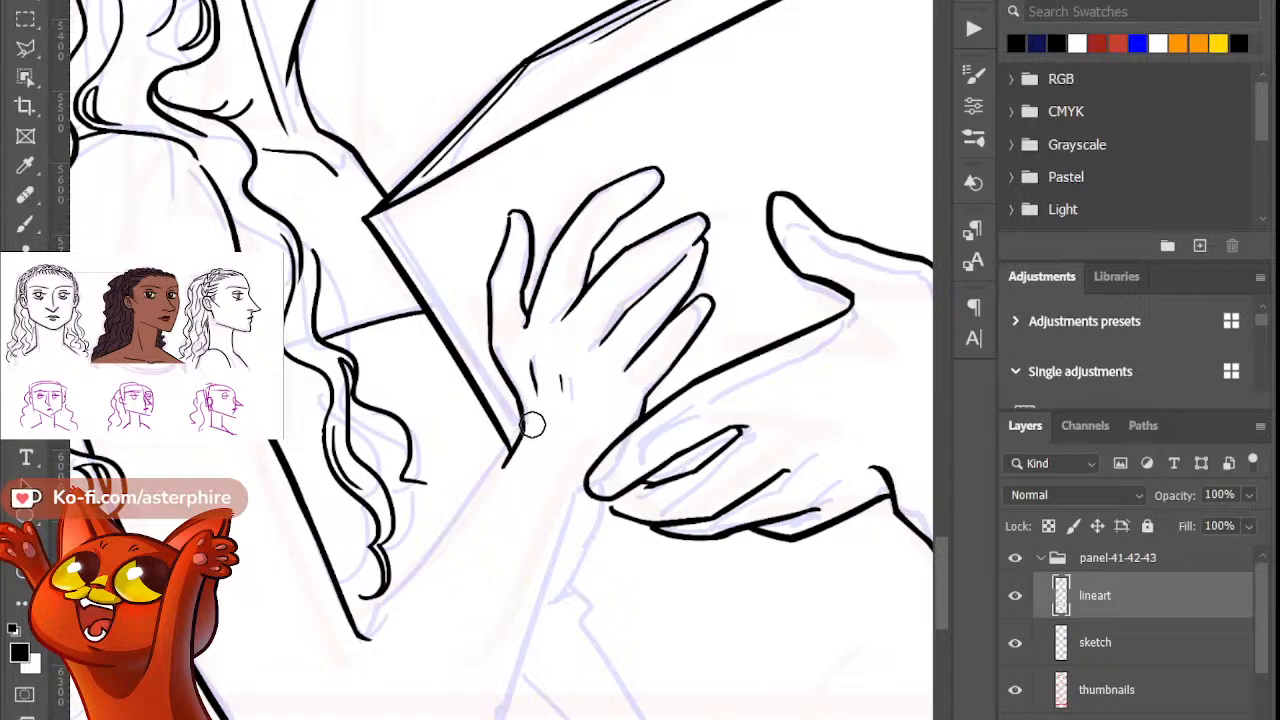
{"action": "key", "text": "b"}
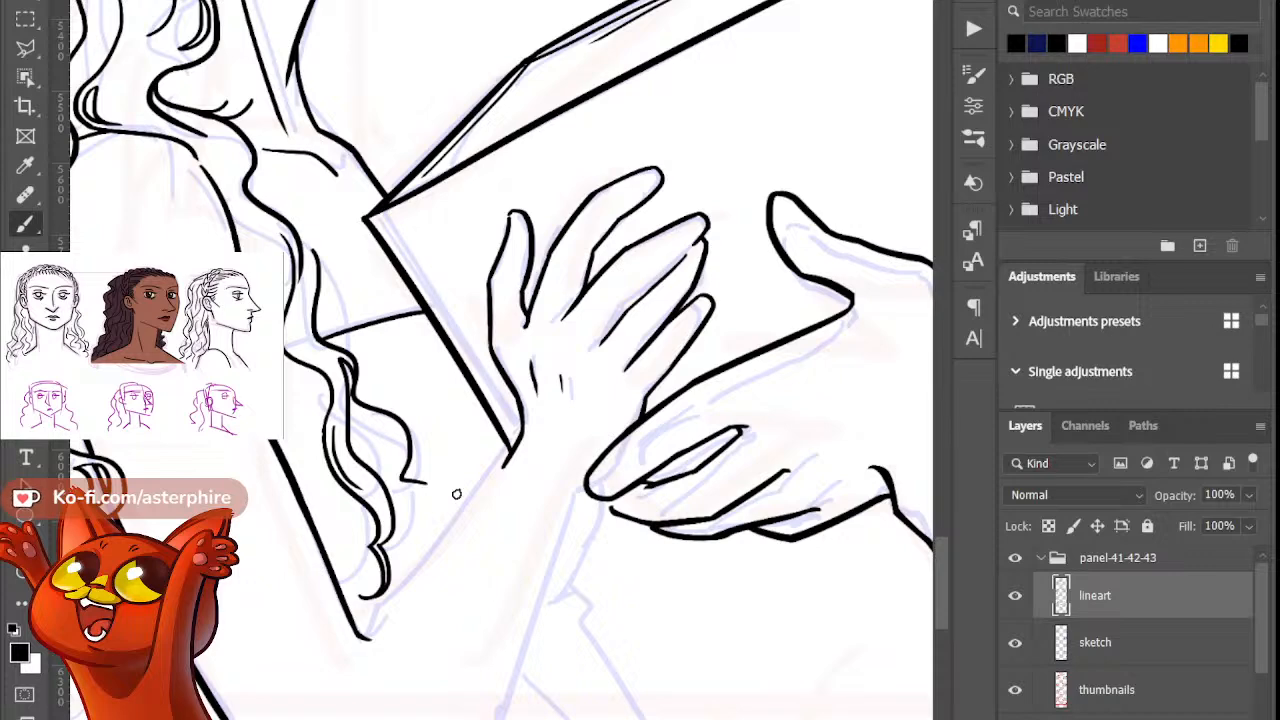
Step: Ink the woman's outer forearm edge as one long stroke from the man's fingertip downward
{"action": "mouse_move", "coordinate": [940, 536]}
{"action": "left_mouse_down"}
{"action": "mouse_move", "coordinate": [935, 591]}
{"action": "mouse_move", "coordinate": [921, 551]}
{"action": "left_mouse_up"}
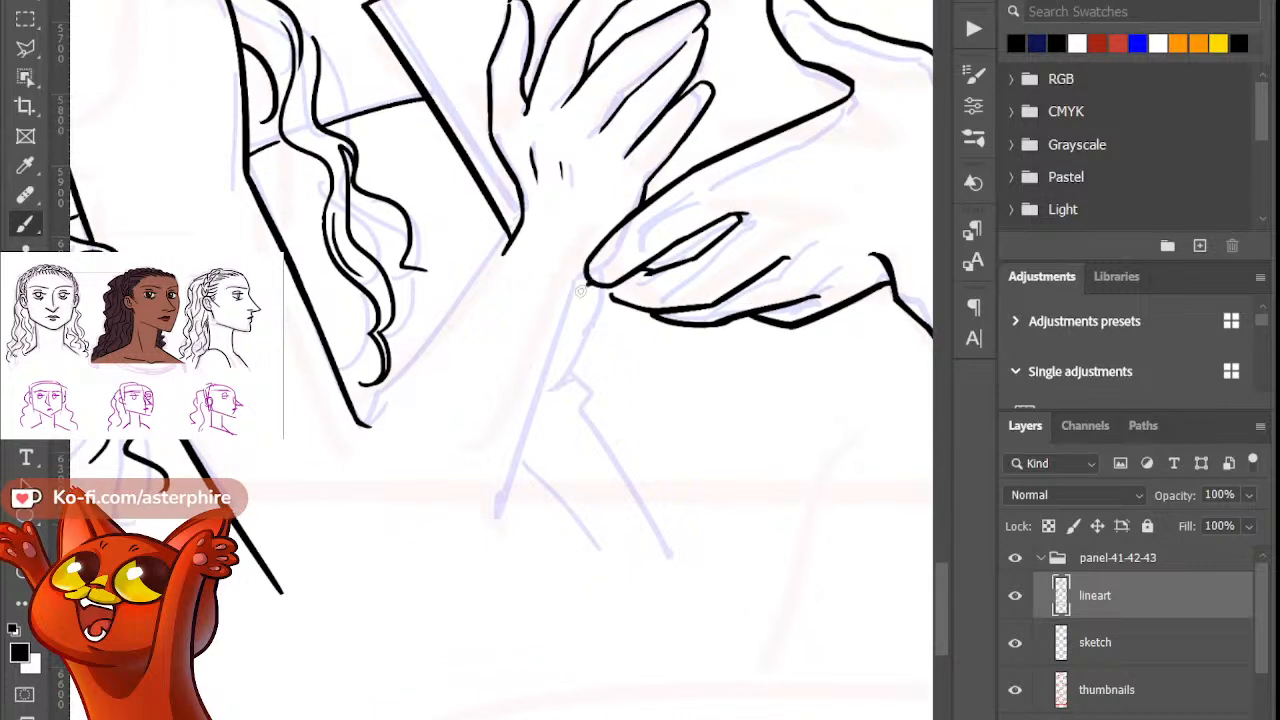
{"action": "key", "text": "ctrl+z"}
{"action": "mouse_move", "coordinate": [594, 285]}
{"action": "left_mouse_down"}
{"action": "mouse_move", "coordinate": [574, 297]}
{"action": "mouse_move", "coordinate": [485, 505]}
{"action": "mouse_move", "coordinate": [470, 576]}
{"action": "left_mouse_up"}
{"action": "key", "text": "ctrl+z"}
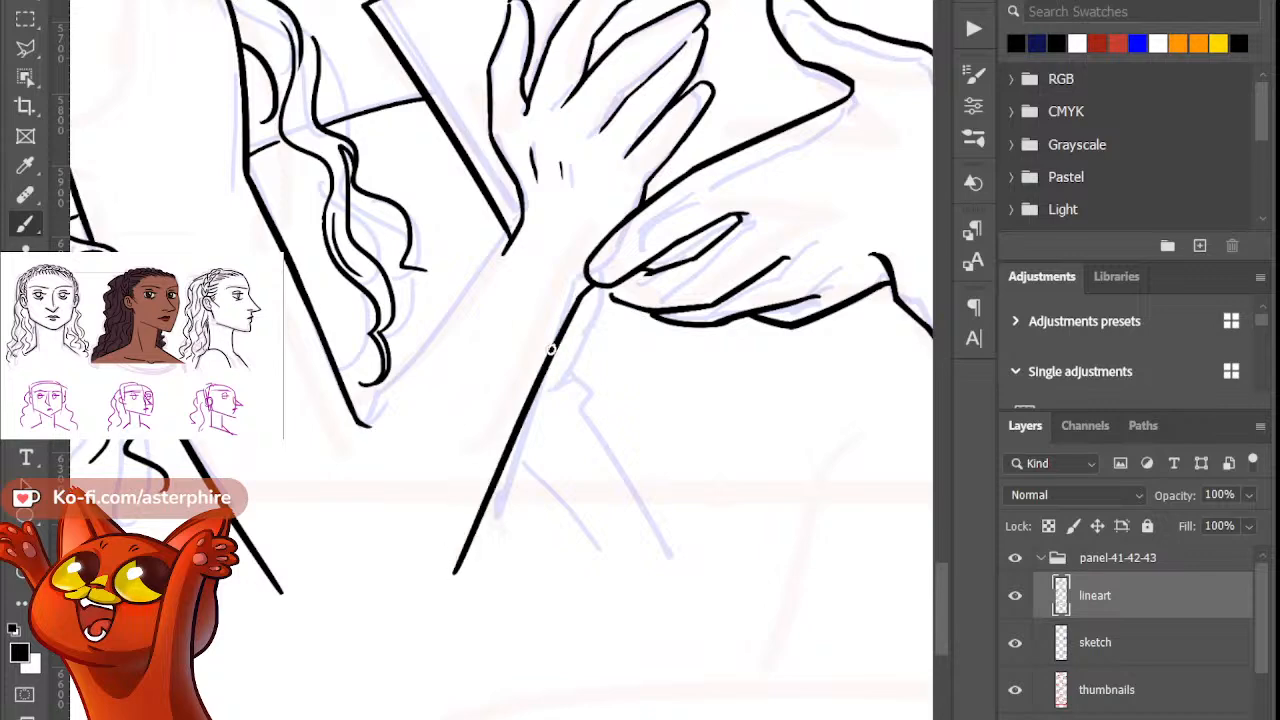
{"action": "key", "text": "ctrl+z"}
{"action": "left_click_drag", "start_coordinate": [586, 292], "coordinate": [463, 606]}
{"action": "key", "text": "ctrl+z"}
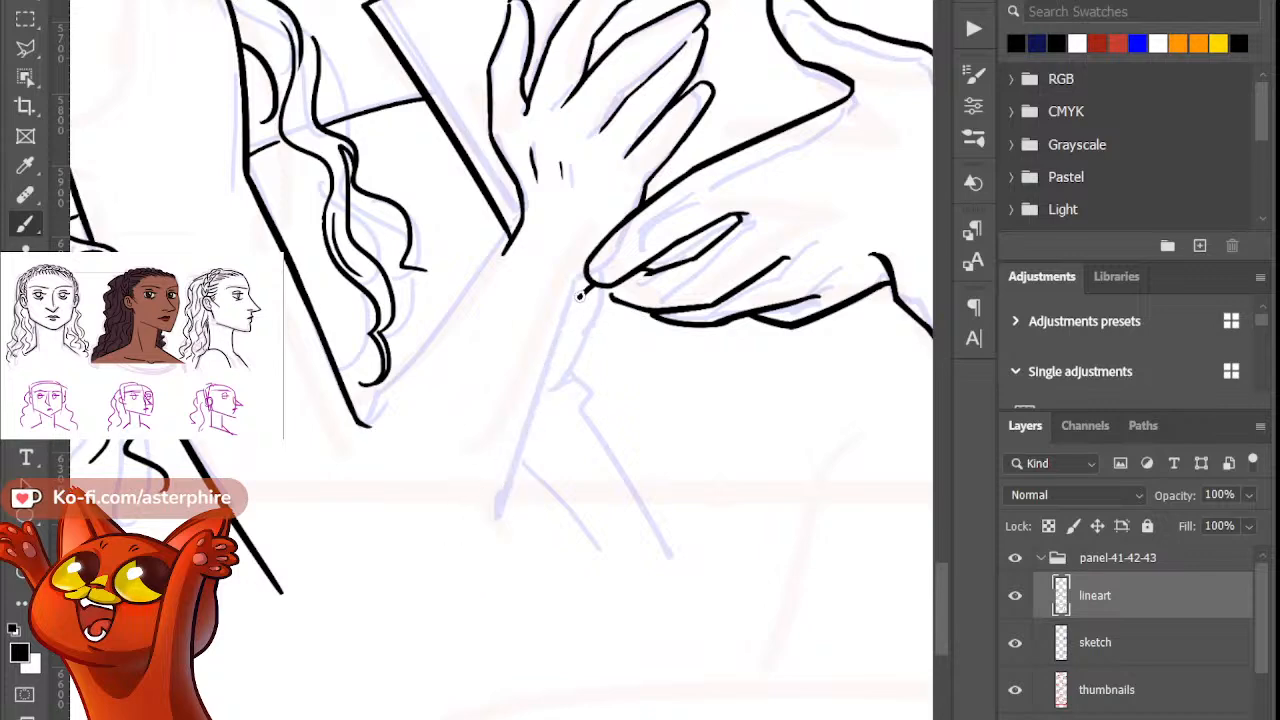
{"action": "left_click_drag", "start_coordinate": [586, 292], "coordinate": [470, 603]}
{"action": "key", "text": "ctrl+z"}
{"action": "left_click_drag", "start_coordinate": [585, 291], "coordinate": [478, 592]}
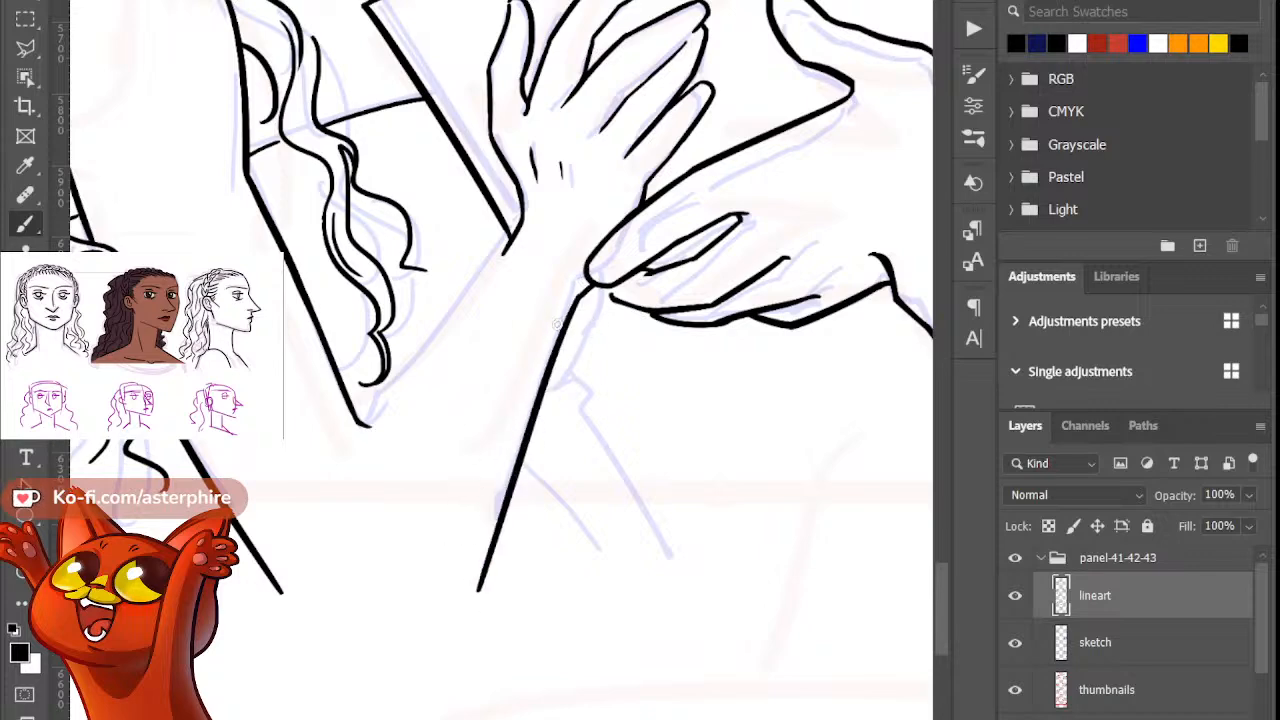
Step: Ink the woman's inner forearm edge from the wrist down toward the end of her torso line
{"action": "key", "text": "b"}
{"action": "left_click_drag", "start_coordinate": [510, 242], "coordinate": [316, 462]}
{"action": "key", "text": "ctrl+z"}
{"action": "left_click_drag", "start_coordinate": [514, 242], "coordinate": [345, 486]}
{"action": "key", "text": "ctrl+z"}
{"action": "left_click_drag", "start_coordinate": [508, 244], "coordinate": [345, 456]}
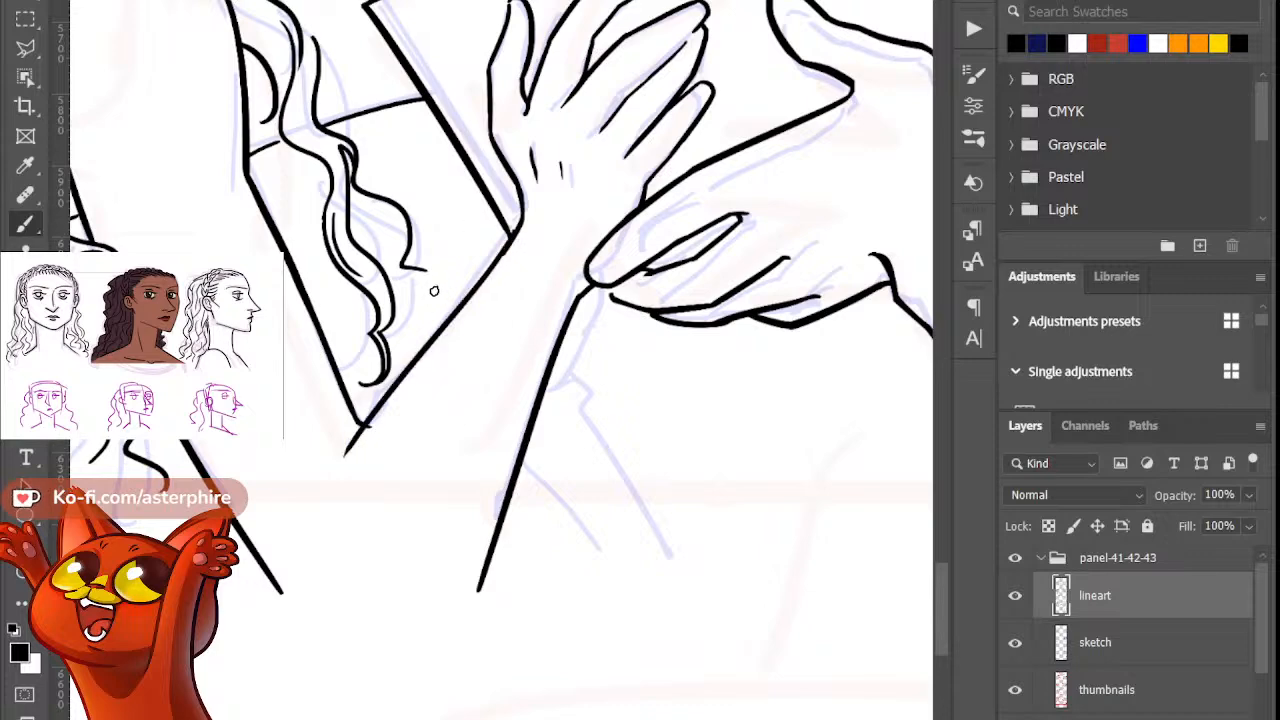
{"action": "key", "text": "ctrl+z"}
{"action": "left_click_drag", "start_coordinate": [508, 244], "coordinate": [364, 456]}
{"action": "key", "text": "ctrl+z"}
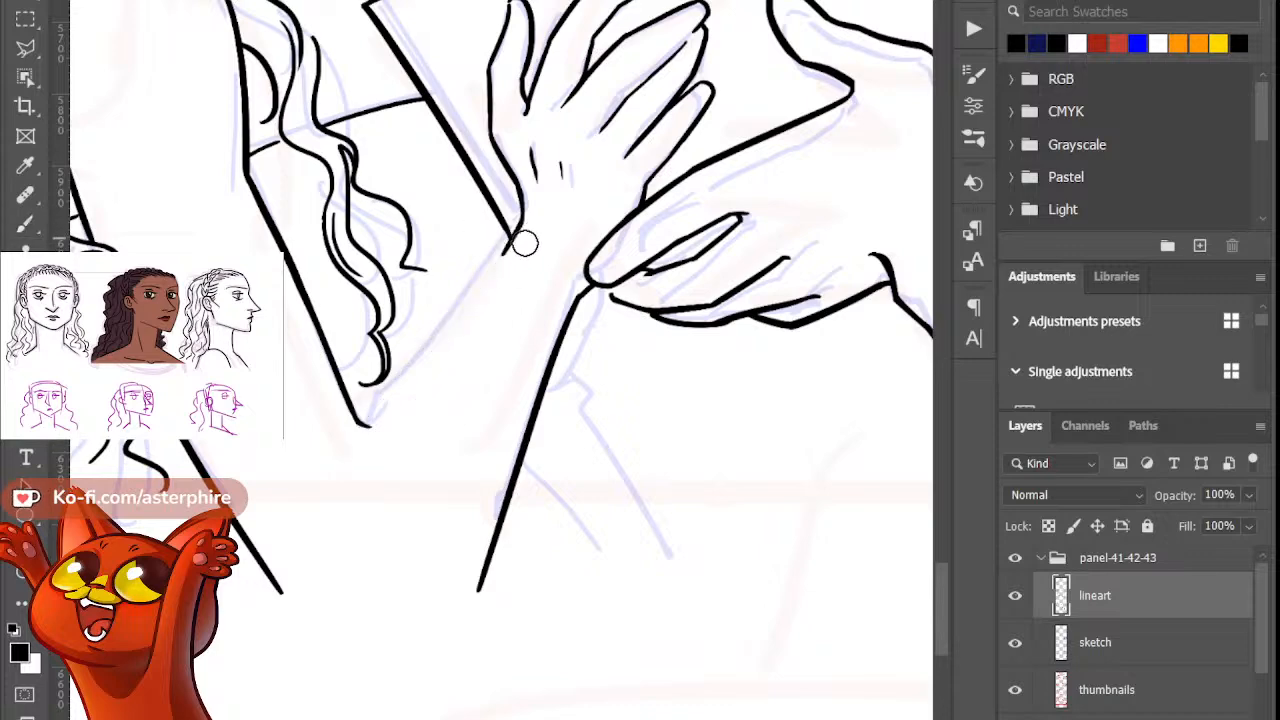
{"action": "left_click_drag", "start_coordinate": [508, 246], "coordinate": [380, 432]}
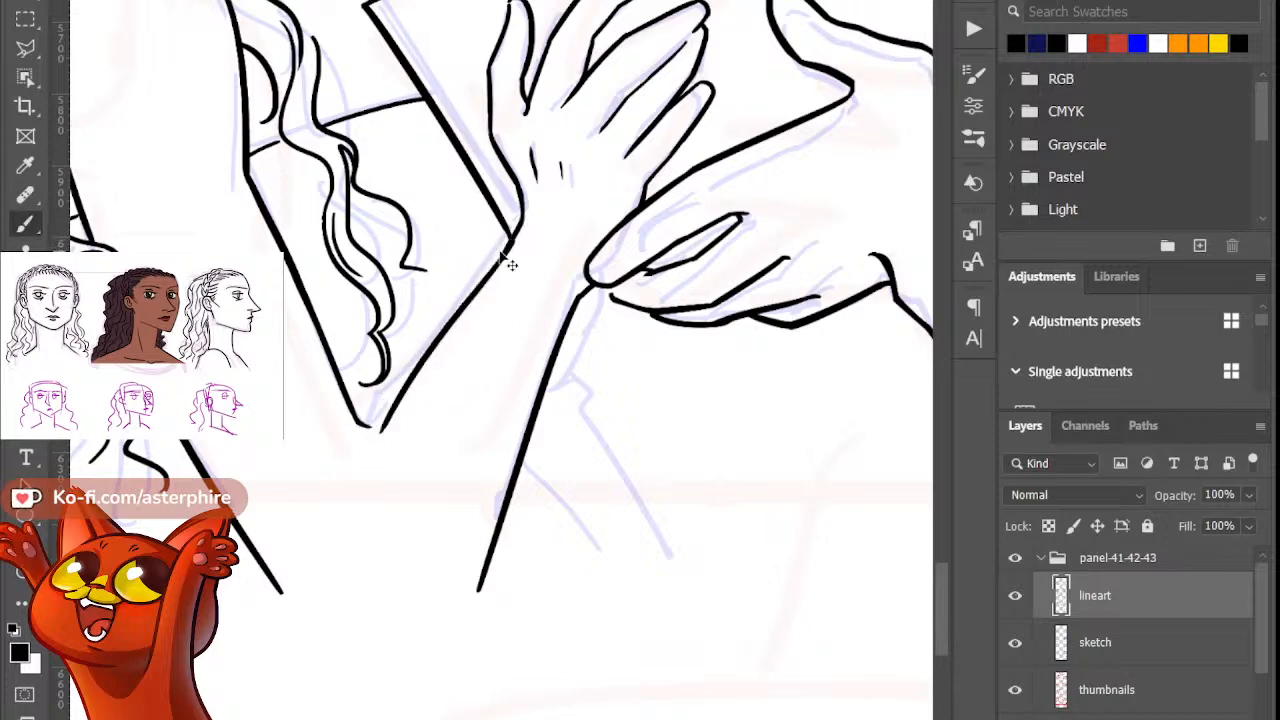
{"action": "key", "text": "ctrl+z"}
{"action": "left_click_drag", "start_coordinate": [512, 238], "coordinate": [370, 422]}
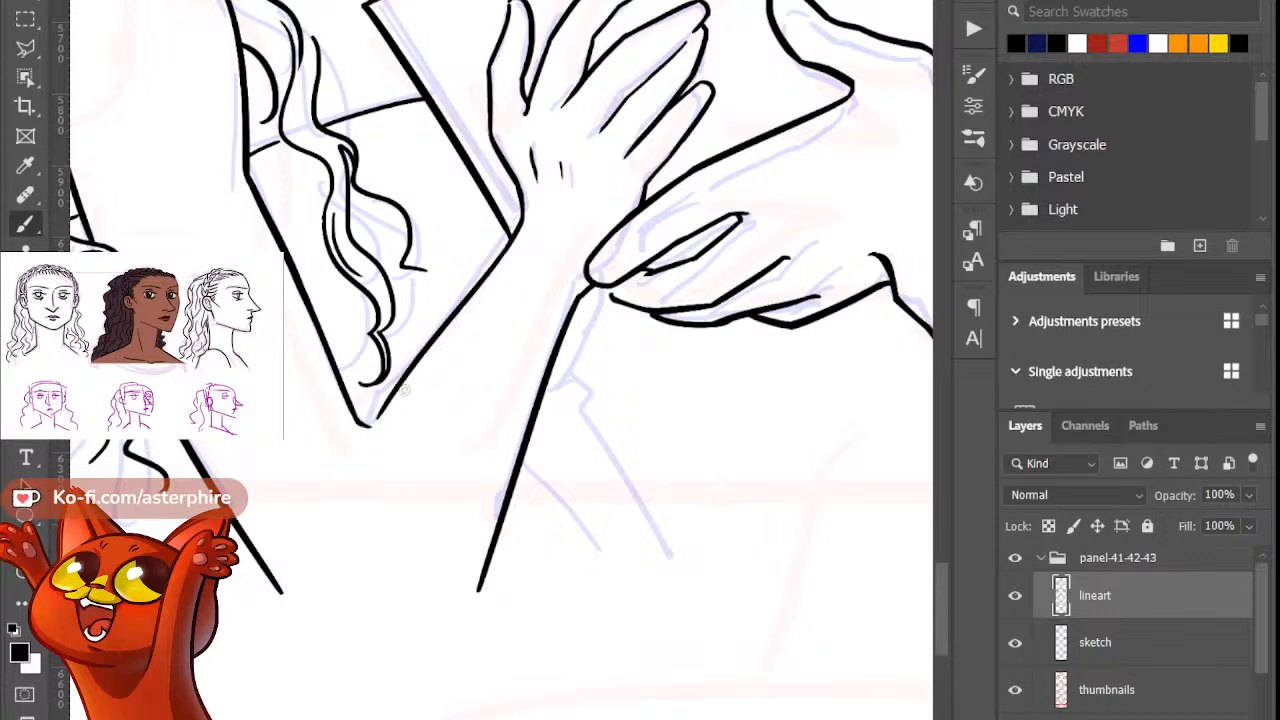
Step: Rework the lower end of the inner forearm line so it meets the torso line in a clean pointed corner
{"action": "key", "text": "e"}
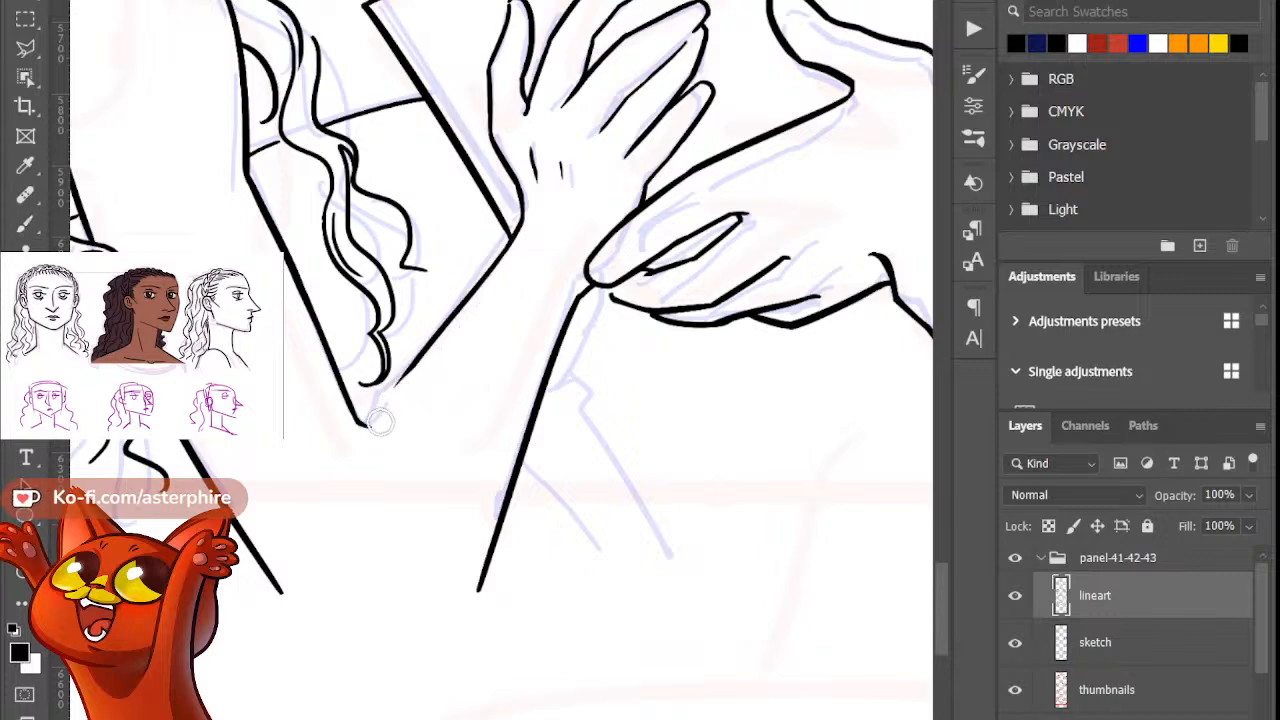
{"action": "left_click_drag", "start_coordinate": [380, 422], "coordinate": [405, 372]}
{"action": "key", "text": "b"}
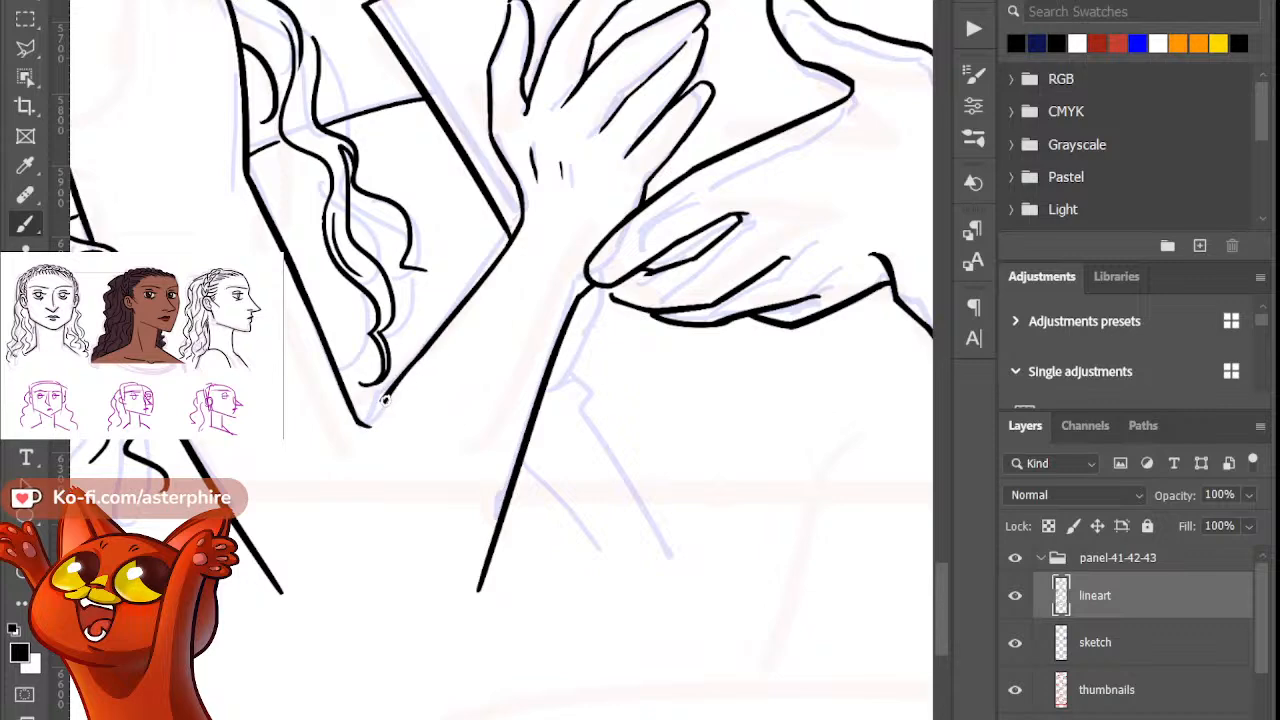
{"action": "key", "text": "ctrl+z"}
{"action": "left_click_drag", "start_coordinate": [418, 358], "coordinate": [372, 411]}
{"action": "left_click_drag", "start_coordinate": [378, 404], "coordinate": [365, 424]}
{"action": "key", "text": "b"}
{"action": "left_click_drag", "start_coordinate": [389, 392], "coordinate": [370, 413]}
{"action": "key", "text": "e"}
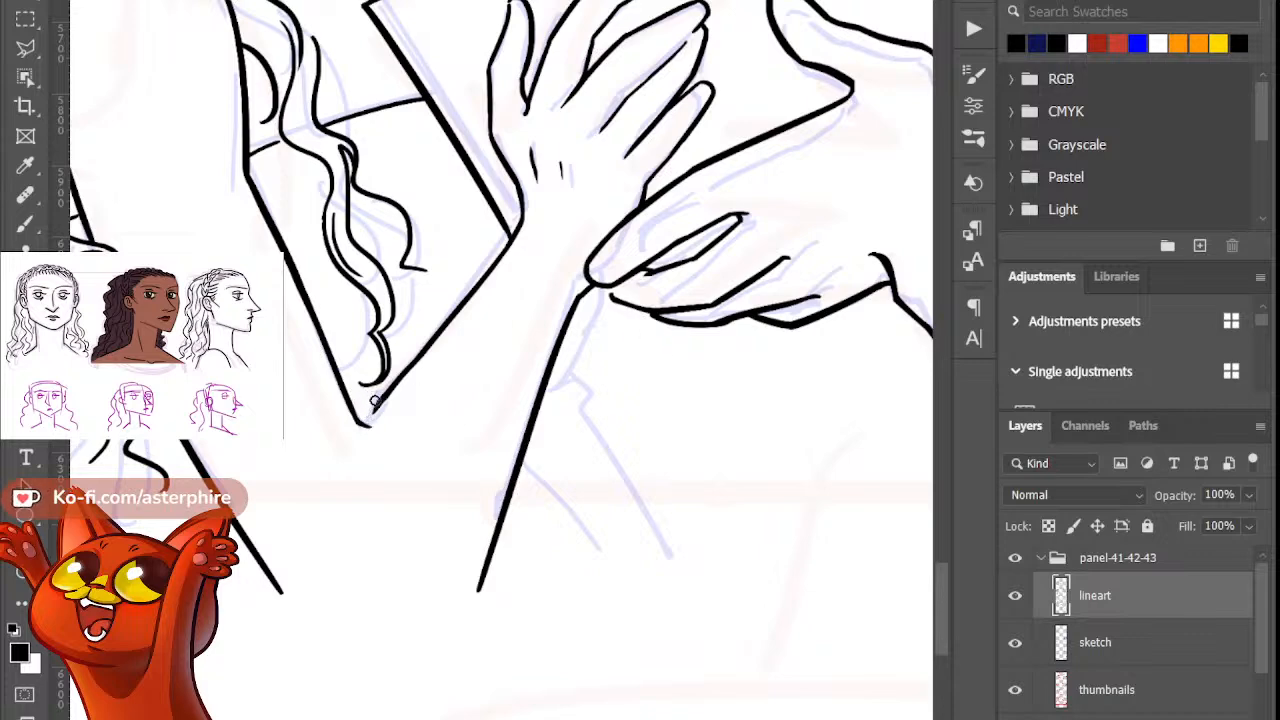
{"action": "key", "text": "b"}
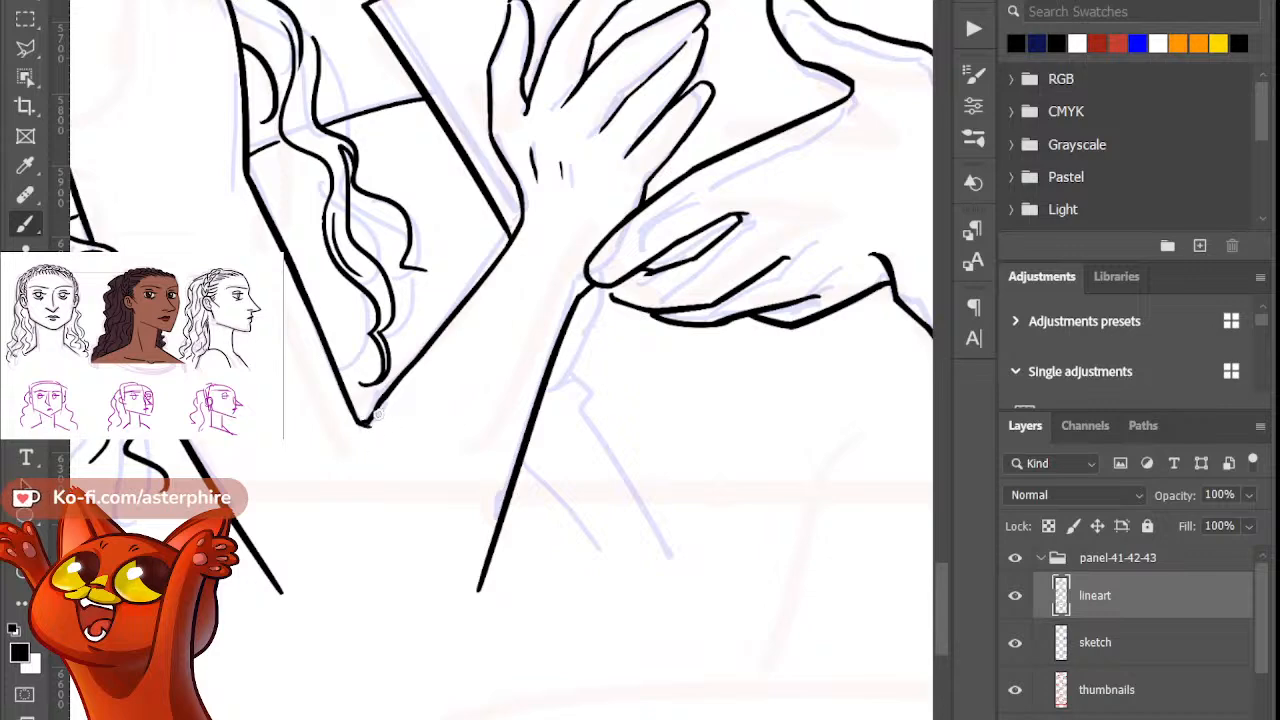
{"action": "key", "text": "e"}
{"action": "key", "text": "b"}
{"action": "key", "text": "e"}
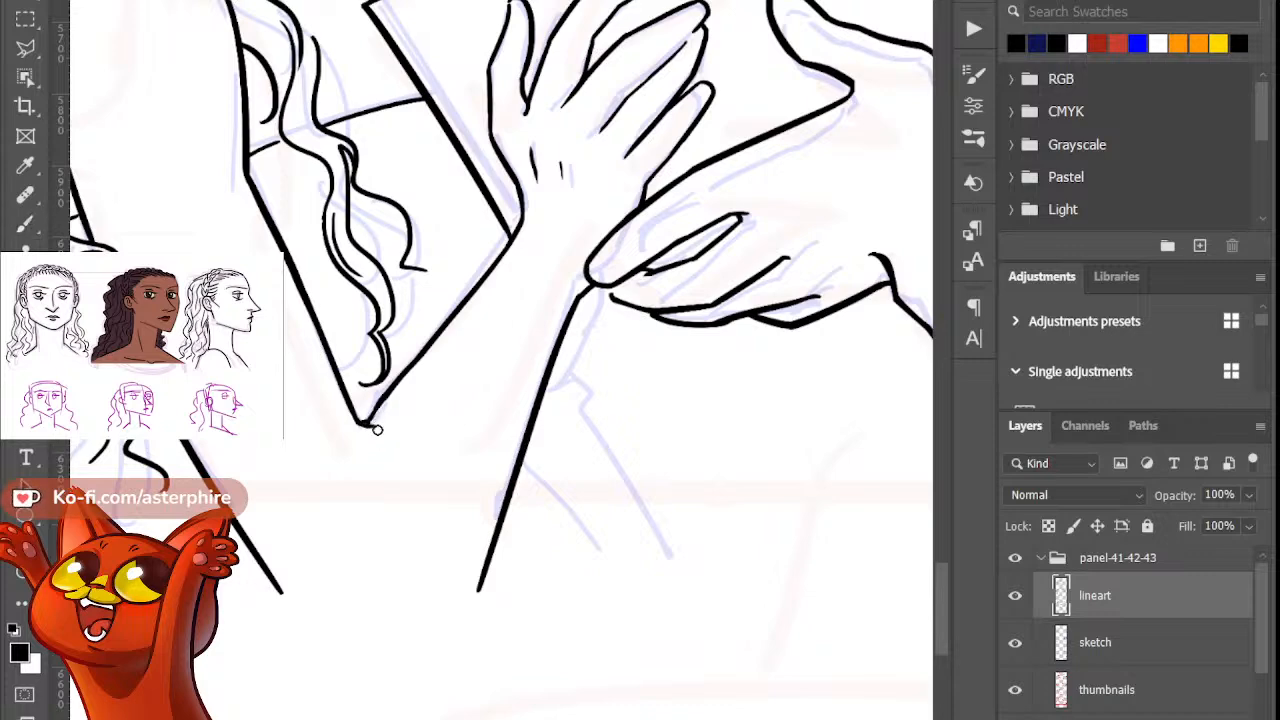
{"action": "key", "text": "b"}
{"action": "key", "text": "e"}
{"action": "key", "text": "b"}
Step: Ink the small folded shape beside the outer forearm below the man's fingertip and the diagonal line descending from it
{"action": "scroll", "coordinate": [424, 398], "scroll_direction": "down", "scroll_amount": 3}
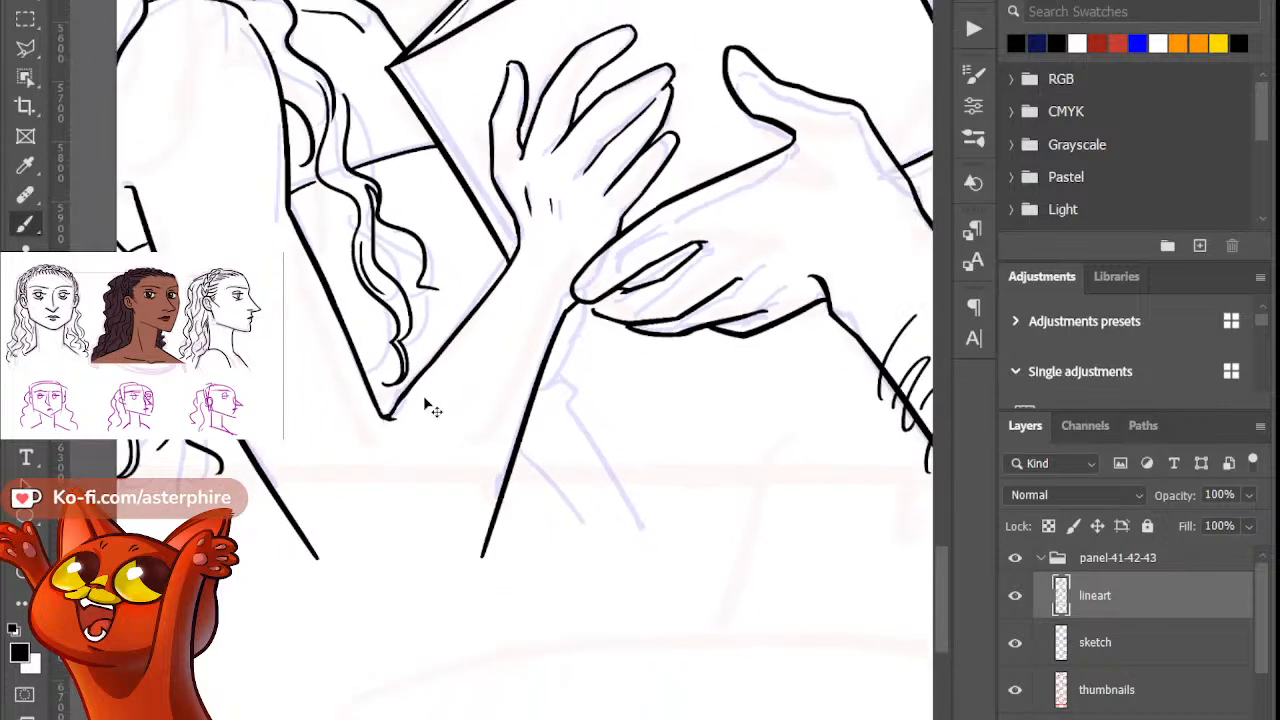
{"action": "scroll", "coordinate": [424, 398], "scroll_direction": "up", "scroll_amount": 2}
{"action": "mouse_move", "coordinate": [584, 305]}
{"action": "left_mouse_down"}
{"action": "mouse_move", "coordinate": [537, 404]}
{"action": "mouse_move", "coordinate": [558, 397]}
{"action": "left_mouse_up"}
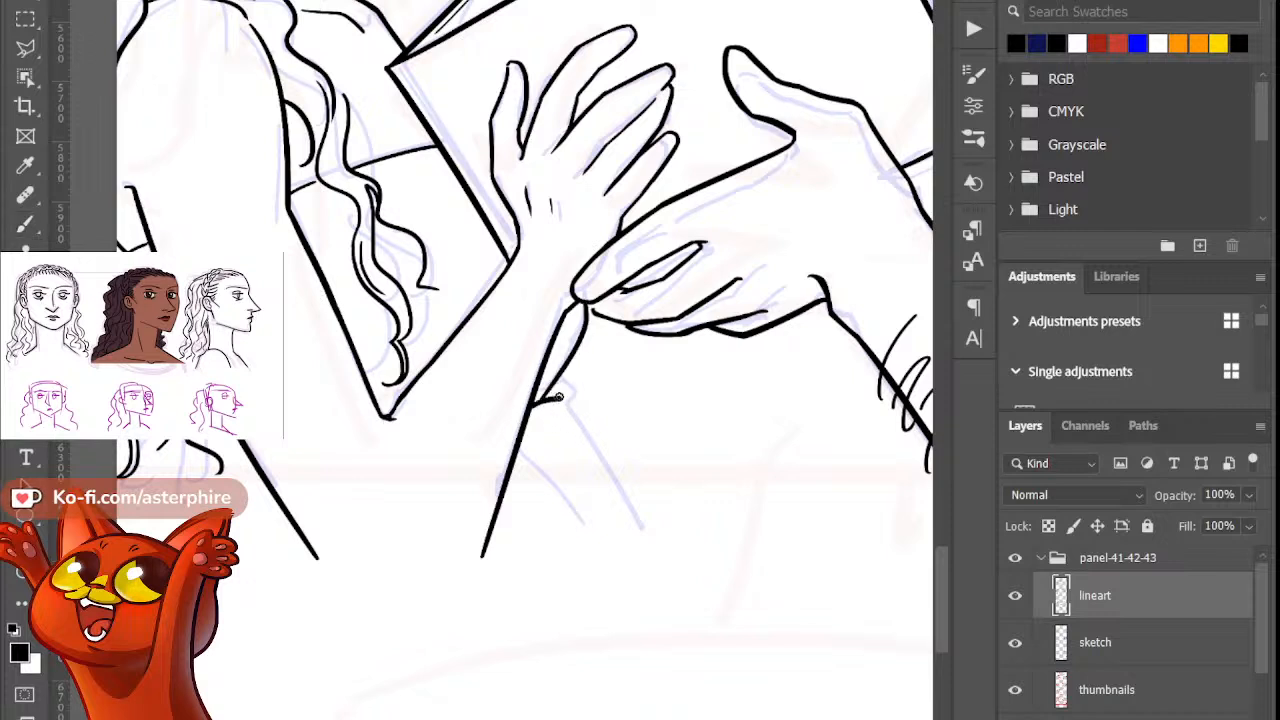
{"action": "key", "text": "b"}
{"action": "left_click_drag", "start_coordinate": [549, 389], "coordinate": [553, 431]}
{"action": "key", "text": "ctrl+z"}
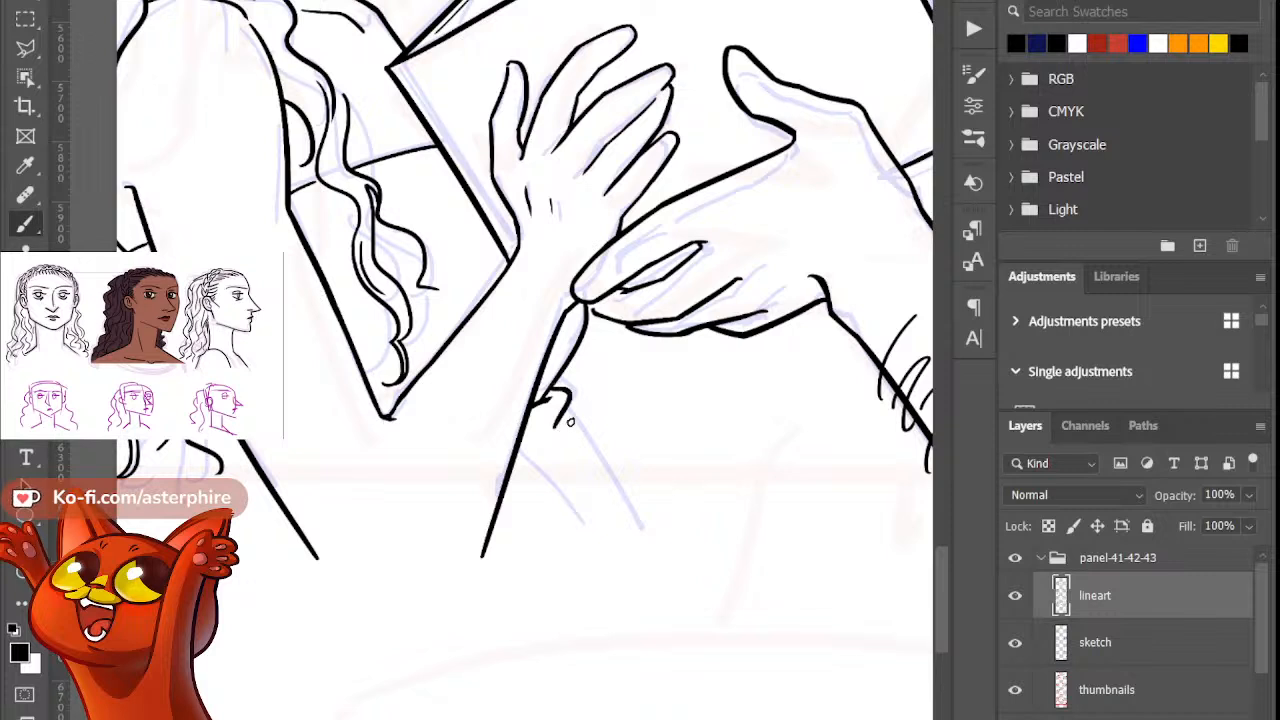
{"action": "key", "text": "e"}
{"action": "key", "text": "b"}
{"action": "left_click_drag", "start_coordinate": [575, 420], "coordinate": [645, 515]}
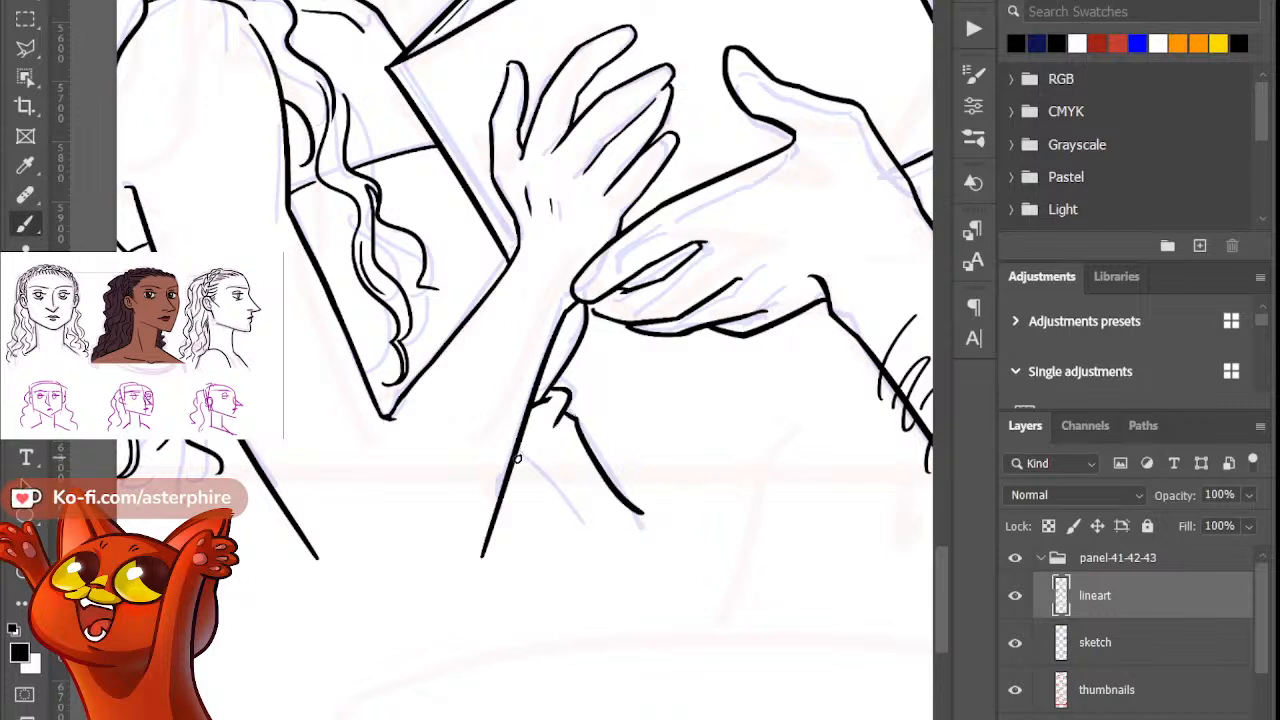
Step: Ink a short diagonal line descending from the woman's outer forearm edge below the folded shape
{"action": "left_click_drag", "start_coordinate": [520, 455], "coordinate": [568, 522]}
{"action": "scroll", "coordinate": [484, 437], "scroll_direction": "down", "scroll_amount": 5}
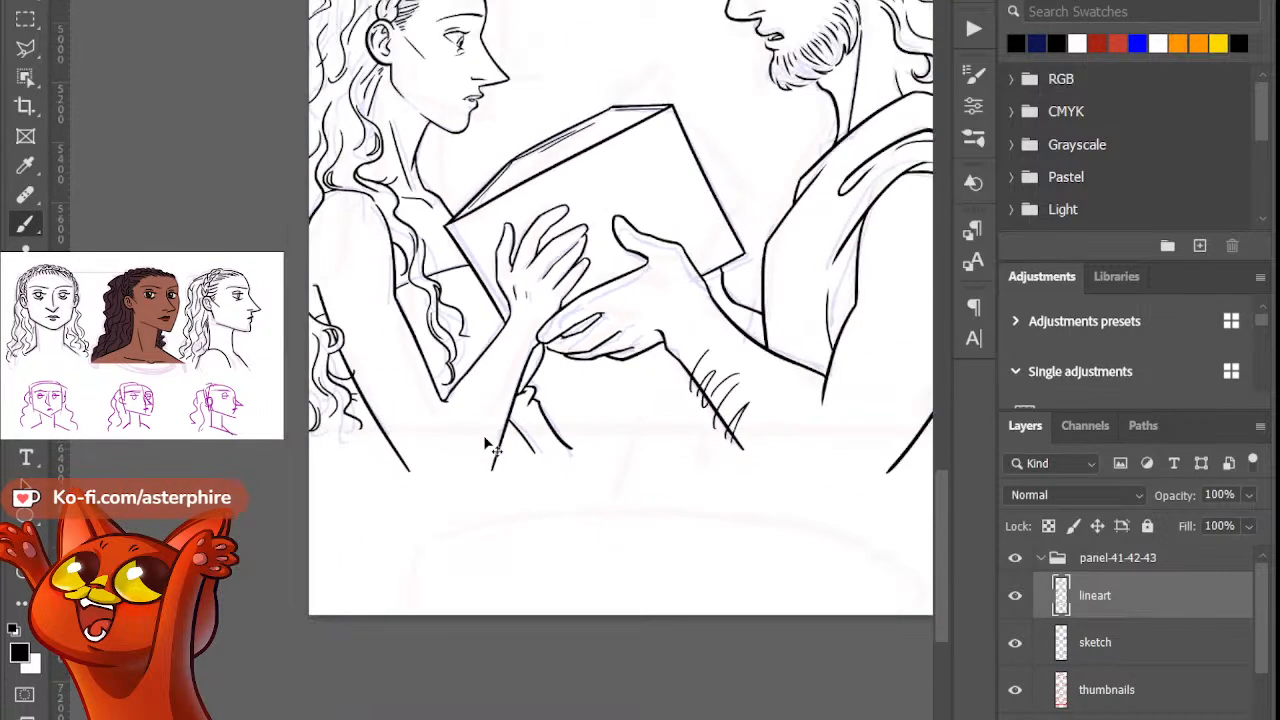
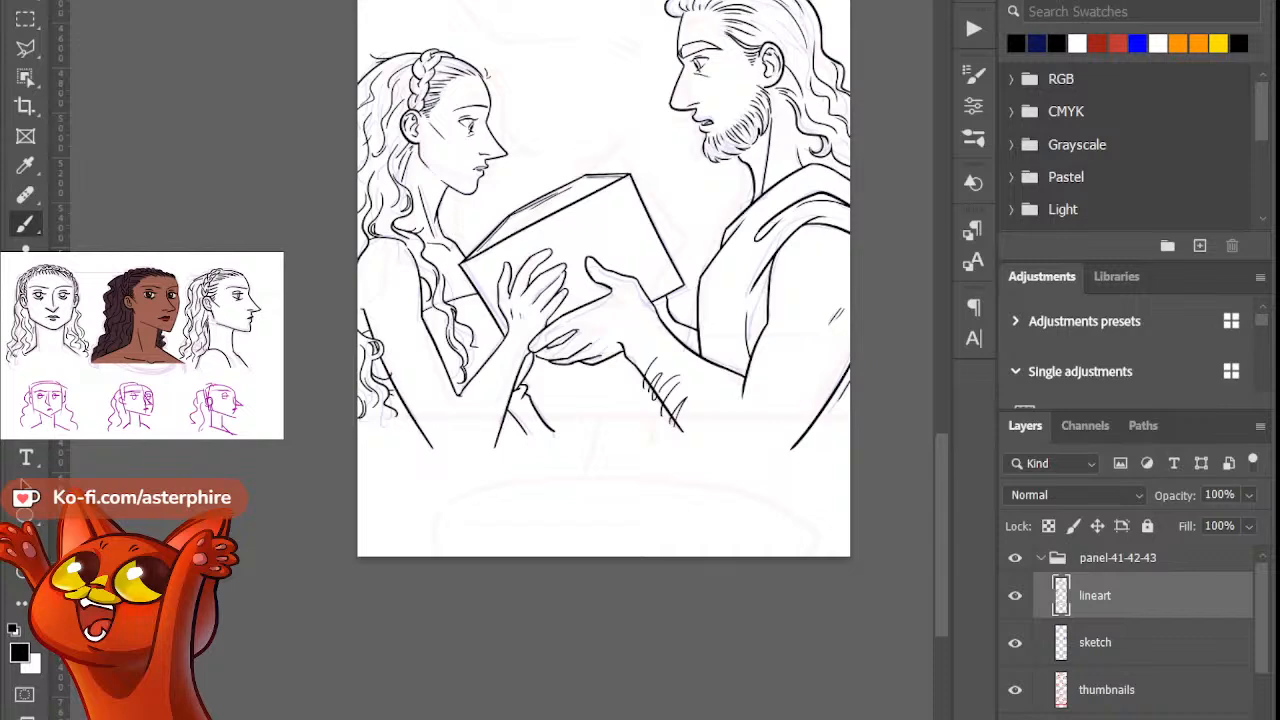
{"action": "key", "text": "z"}
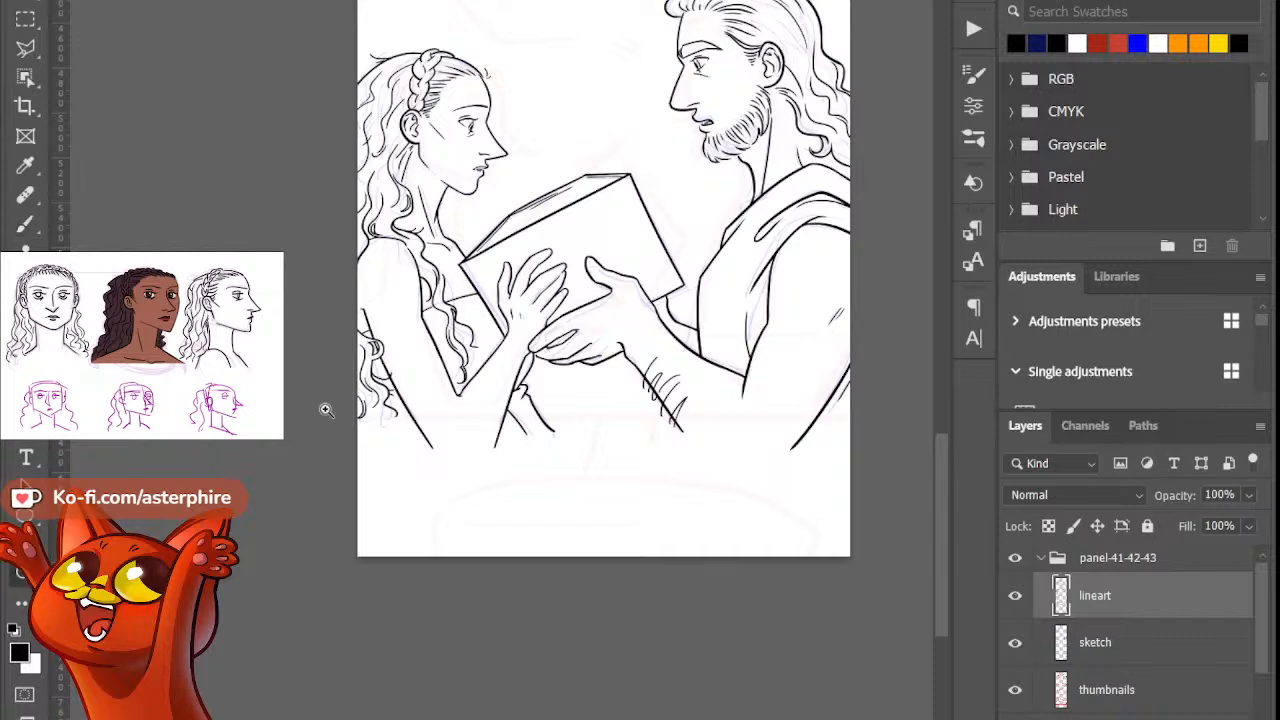
{"action": "left_click", "coordinate": [576, 338]}
{"action": "left_click_drag", "start_coordinate": [944, 507], "coordinate": [948, 451]}
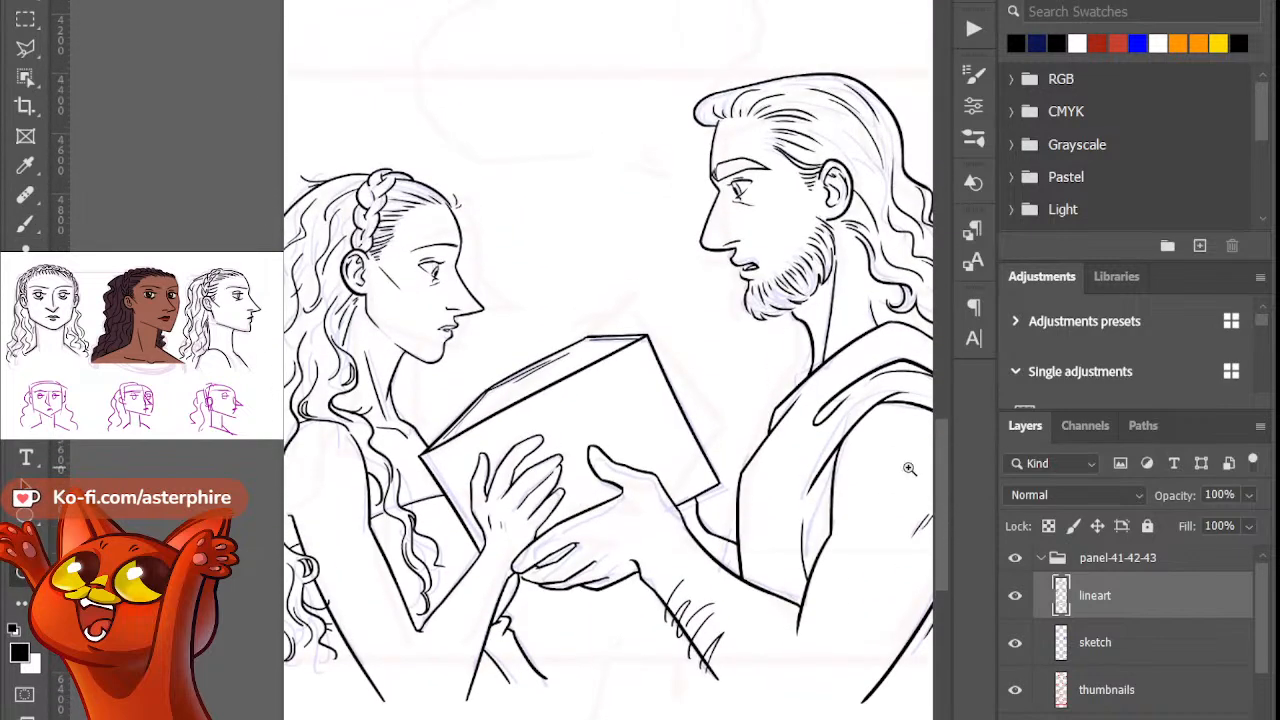
{"action": "left_click", "coordinate": [472, 589]}
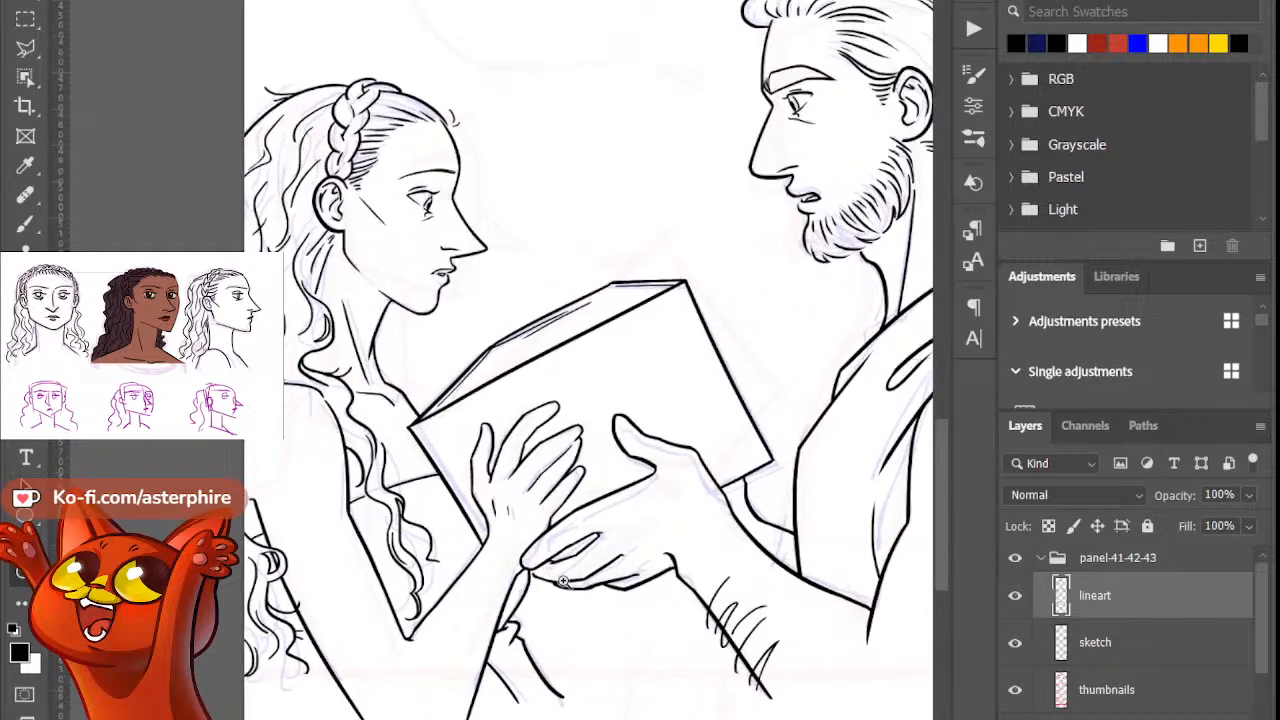
{"action": "left_click_drag", "start_coordinate": [946, 514], "coordinate": [945, 545]}
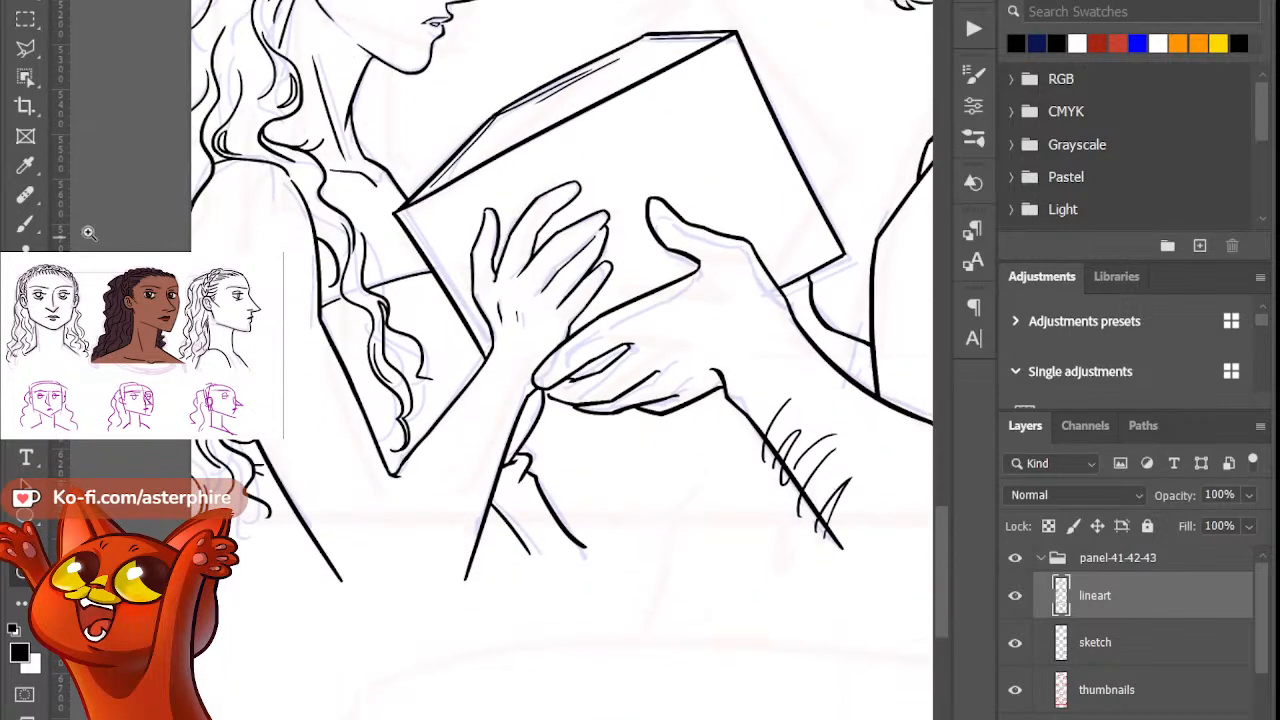
Step: Erase the long diagonal line descending from the folded shape and redraw it as a steeper line beside the short one
{"action": "left_click", "coordinate": [25, 222]}
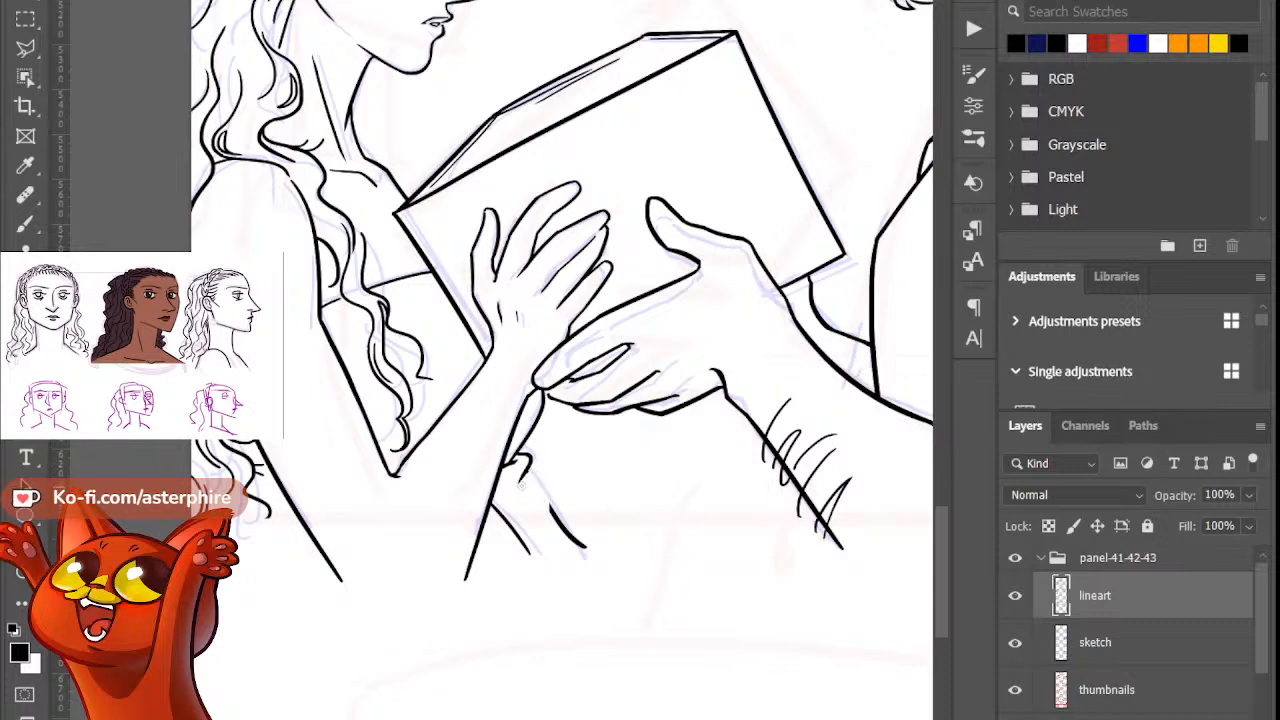
{"action": "mouse_move", "coordinate": [541, 508]}
{"action": "left_mouse_down"}
{"action": "mouse_move", "coordinate": [558, 534]}
{"action": "mouse_move", "coordinate": [558, 521]}
{"action": "mouse_move", "coordinate": [590, 548]}
{"action": "left_mouse_up"}
{"action": "key", "text": "b"}
{"action": "left_click_drag", "start_coordinate": [522, 468], "coordinate": [550, 580]}
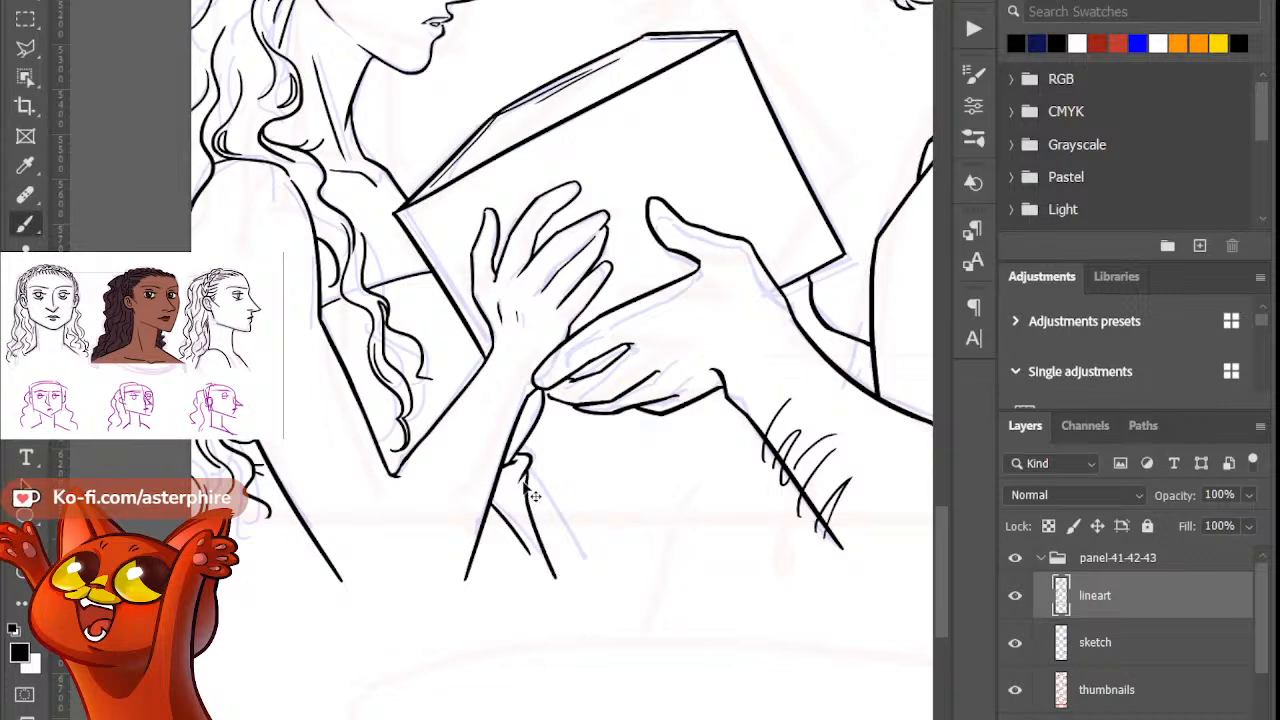
{"action": "key", "text": "ctrl+z"}
{"action": "mouse_move", "coordinate": [520, 466]}
{"action": "left_mouse_down"}
{"action": "mouse_move", "coordinate": [518, 512]}
{"action": "mouse_move", "coordinate": [548, 592]}
{"action": "left_mouse_up"}
{"action": "key", "text": "ctrl+z"}
{"action": "key", "text": "e"}
{"action": "left_click_drag", "start_coordinate": [530, 477], "coordinate": [546, 578]}
{"action": "key", "text": "b"}
{"action": "key", "text": "e"}
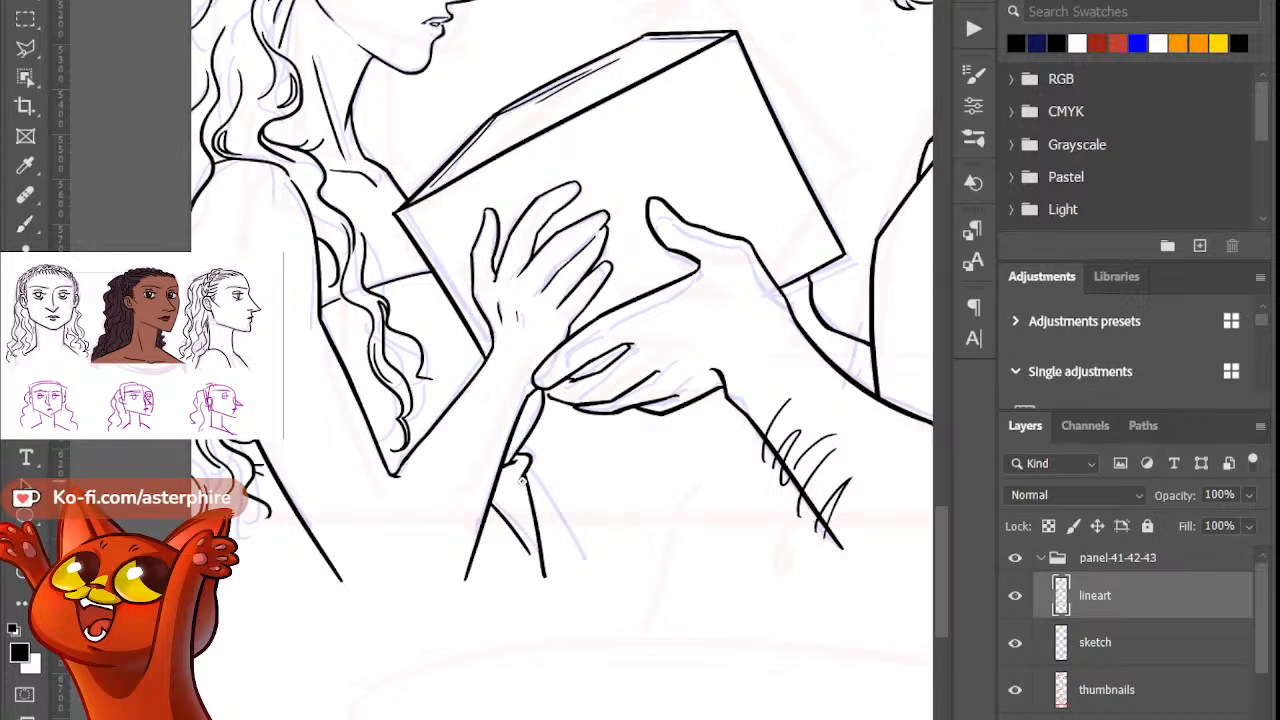
Step: Touch up the folded shape and the top of the steep line with small ink and eraser corrections
{"action": "key", "text": "b"}
{"action": "key", "text": "e"}
{"action": "key", "text": "b"}
{"action": "key", "text": "e"}
{"action": "key", "text": "b"}
{"action": "key", "text": "e"}
Step: Collapse the panel-41-42-43 group, switch to the next comic document, and show the panel-44-45 group instead of panel-50-51
{"action": "key", "text": "ctrl+0"}
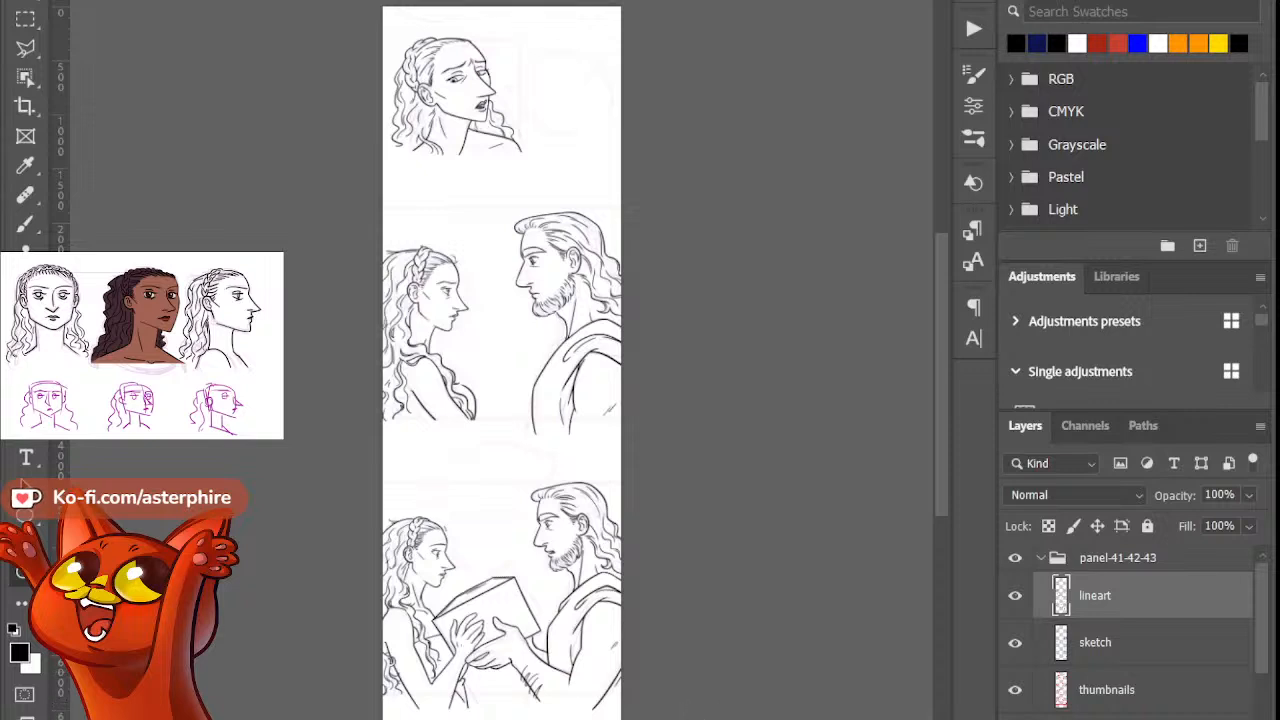
{"action": "left_click", "coordinate": [1041, 558]}
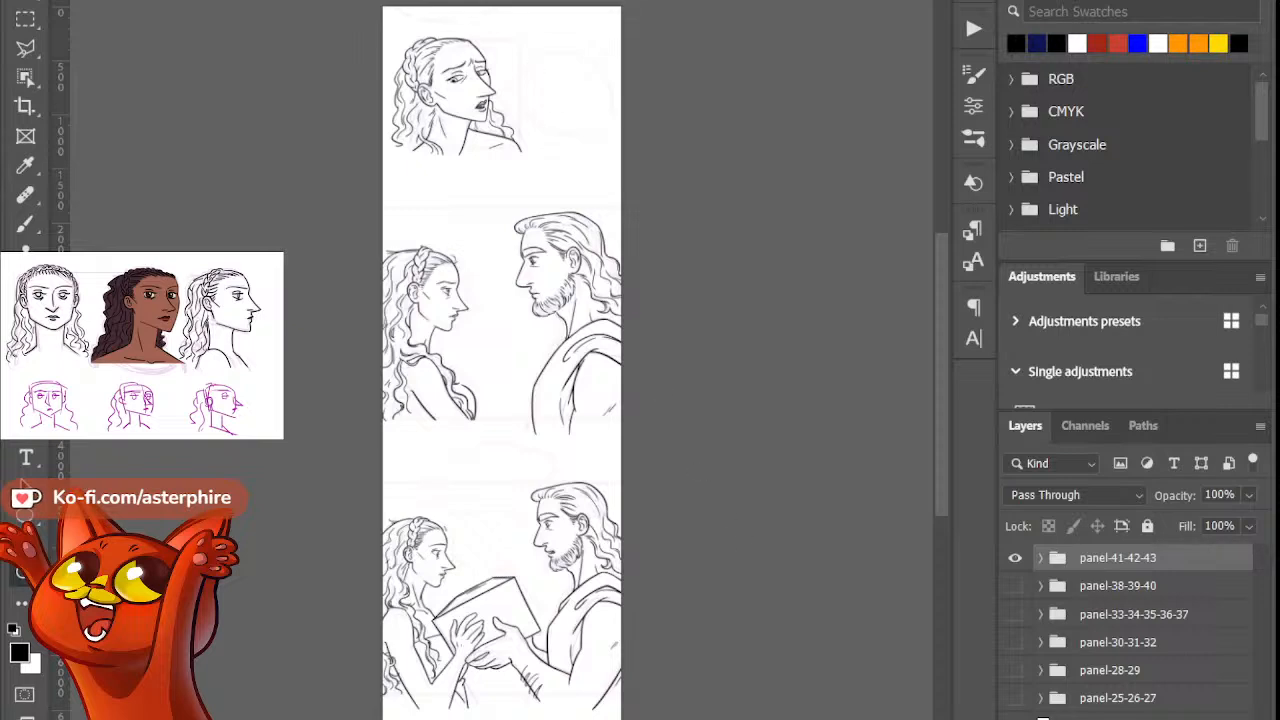
{"action": "key", "text": "ctrl+Tab"}
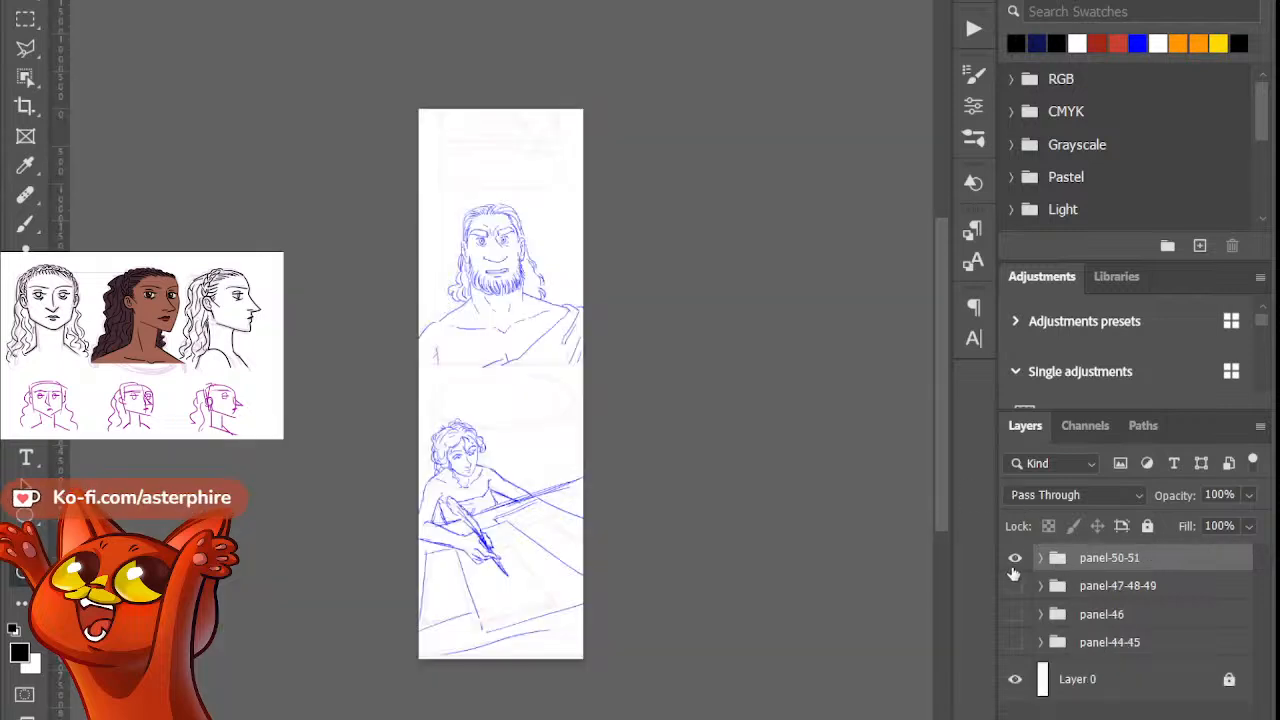
{"action": "left_click", "coordinate": [1014, 560]}
{"action": "left_click", "coordinate": [1014, 643]}
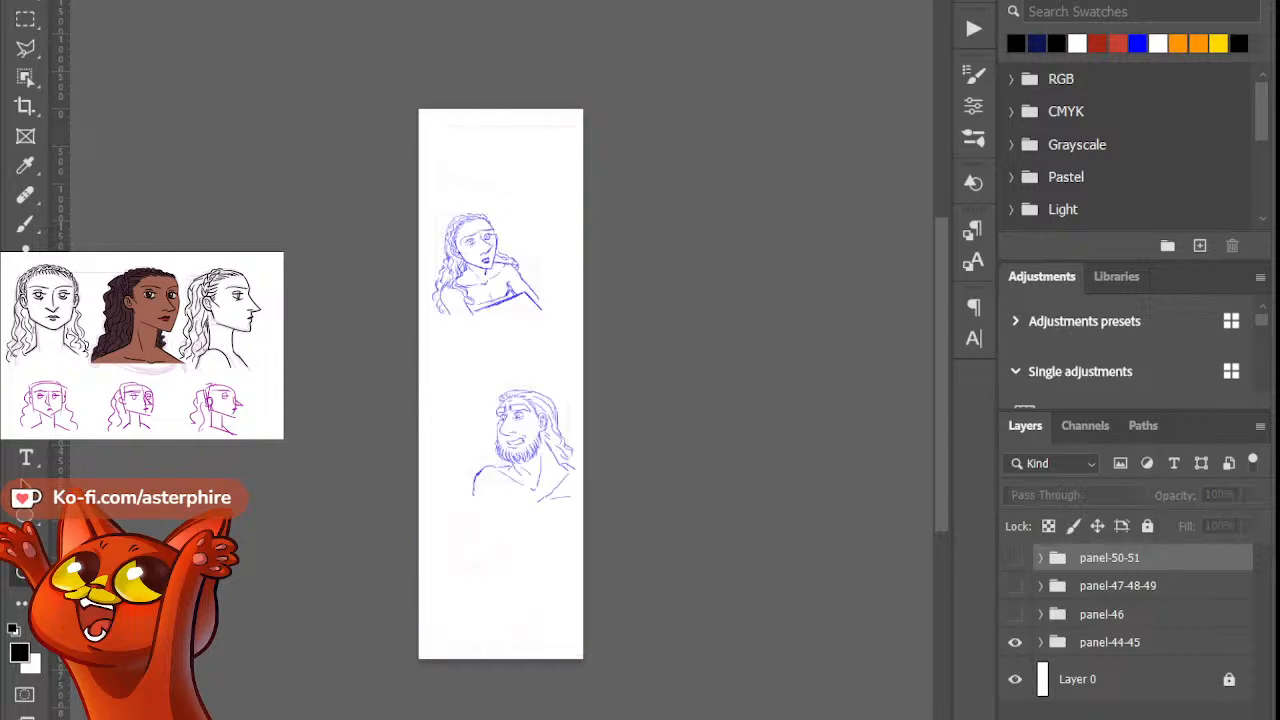
Step: Expand the panel-44-45 group and set its sketch layer's opacity to 13%
{"action": "left_click_drag", "start_coordinate": [520, 331], "coordinate": [570, 523]}
{"action": "left_click", "coordinate": [475, 127]}
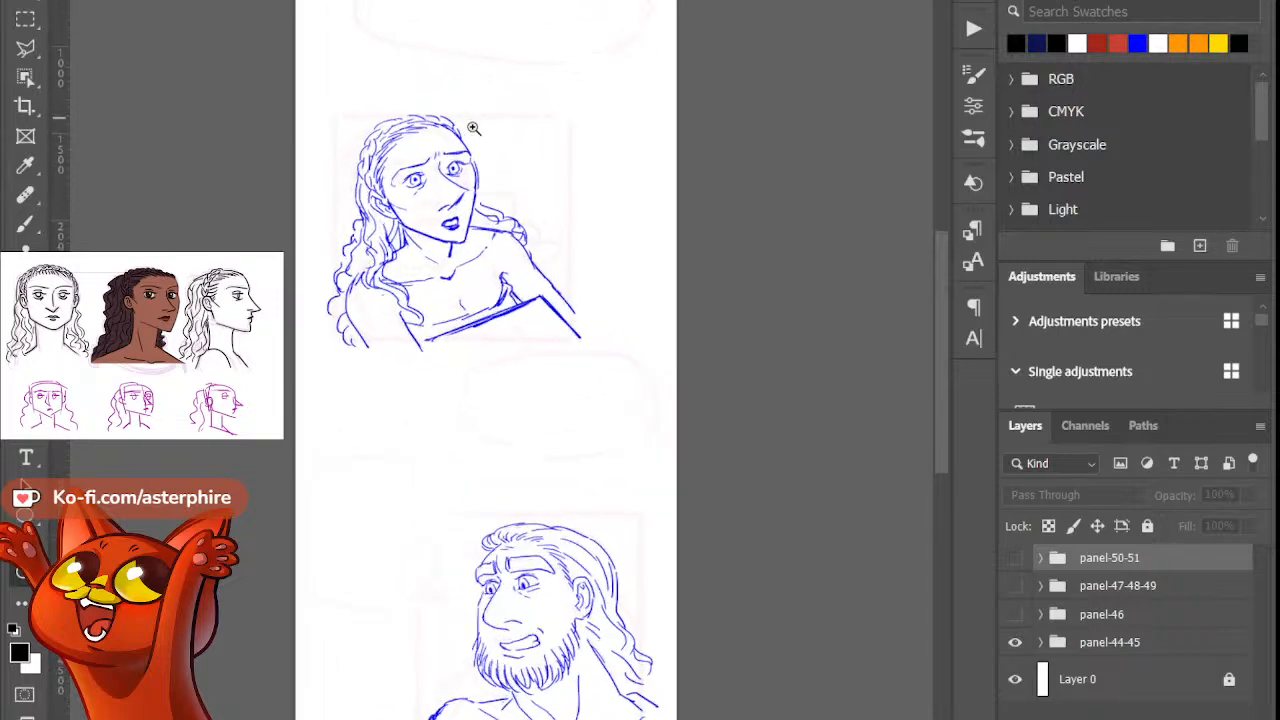
{"action": "left_click", "coordinate": [411, 169]}
{"action": "left_click", "coordinate": [1041, 642]}
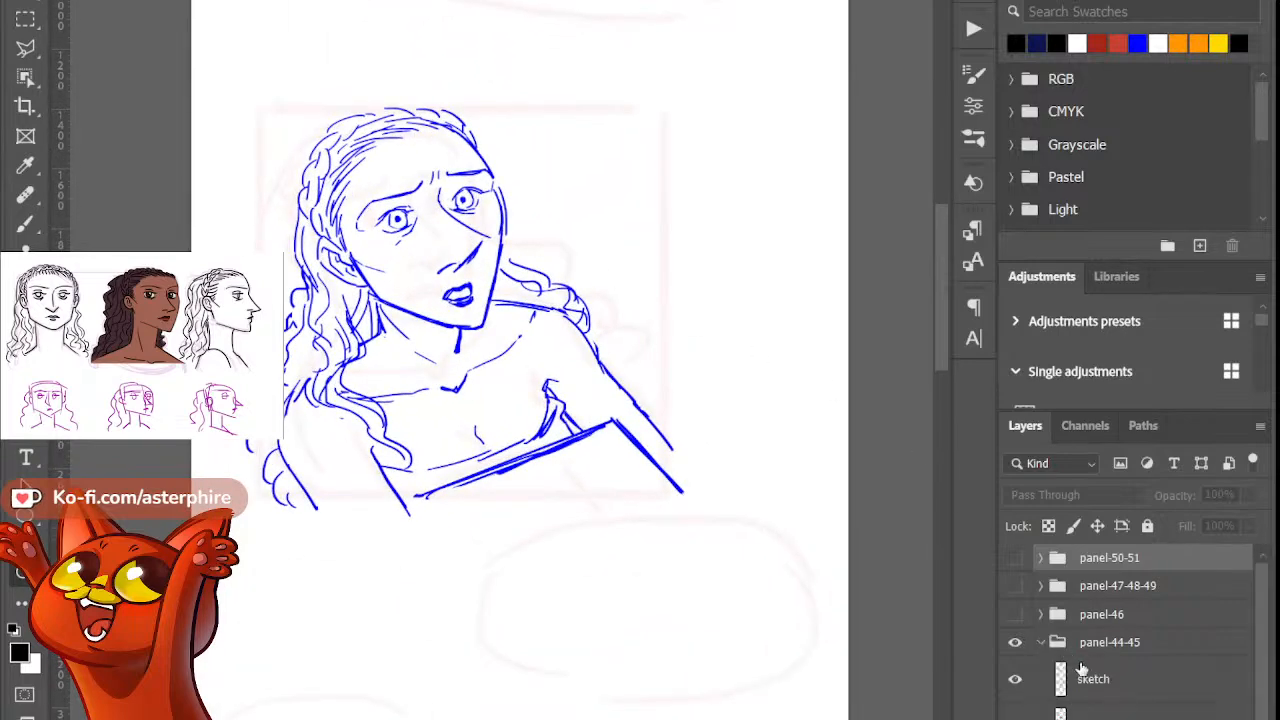
{"action": "left_click", "coordinate": [1105, 684]}
{"action": "key", "text": "2"}
{"action": "key", "text": "5"}
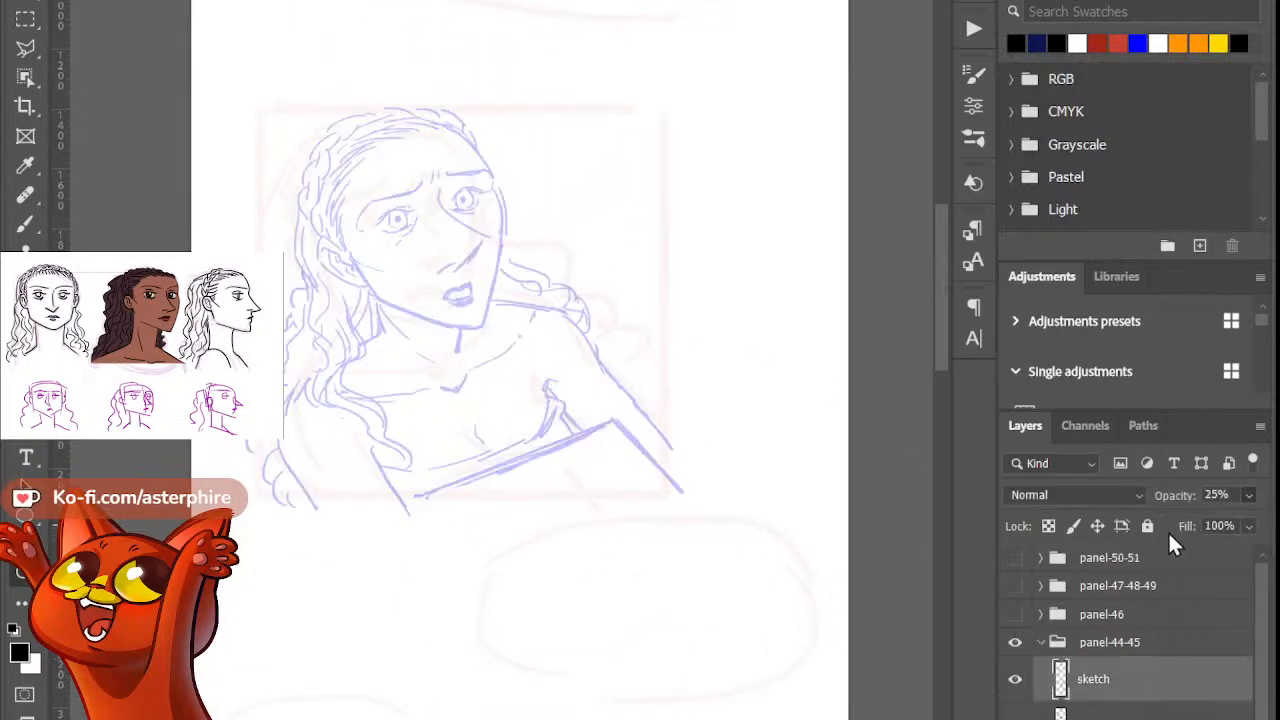
{"action": "key", "text": "1"}
{"action": "key", "text": "6"}
{"action": "left_click", "coordinate": [1207, 495]}
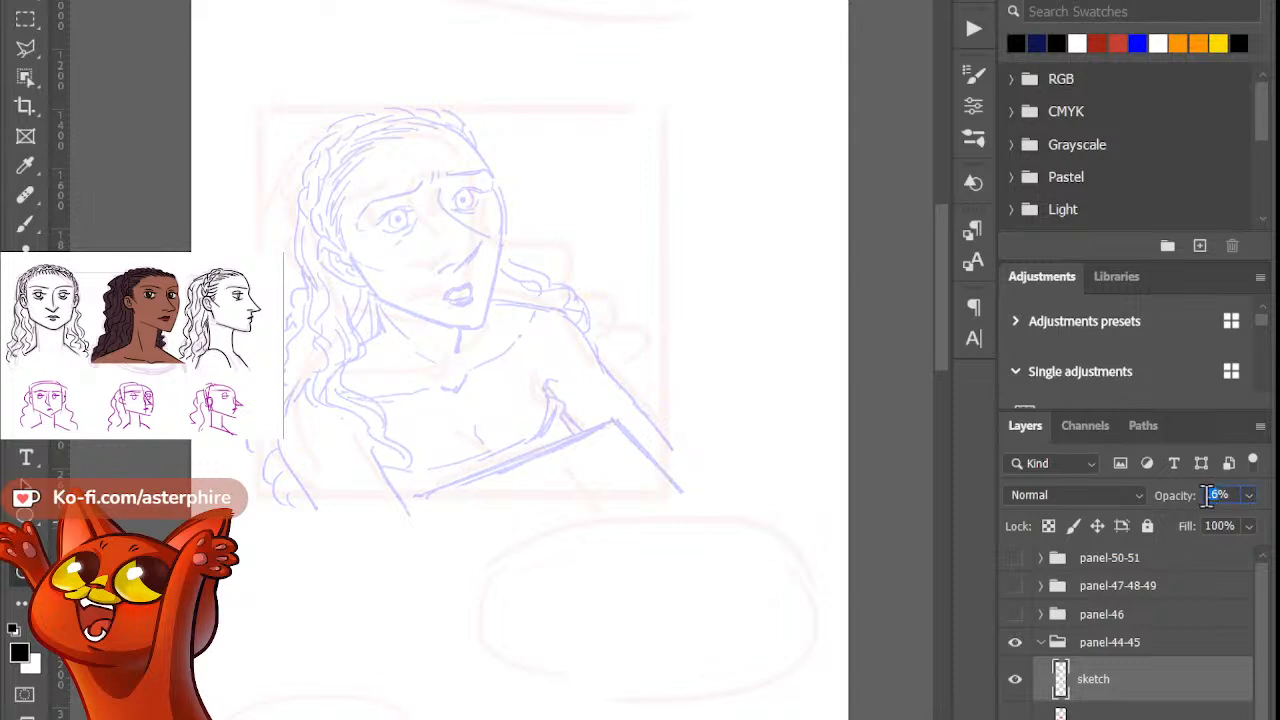
{"action": "type", "text": "13"}
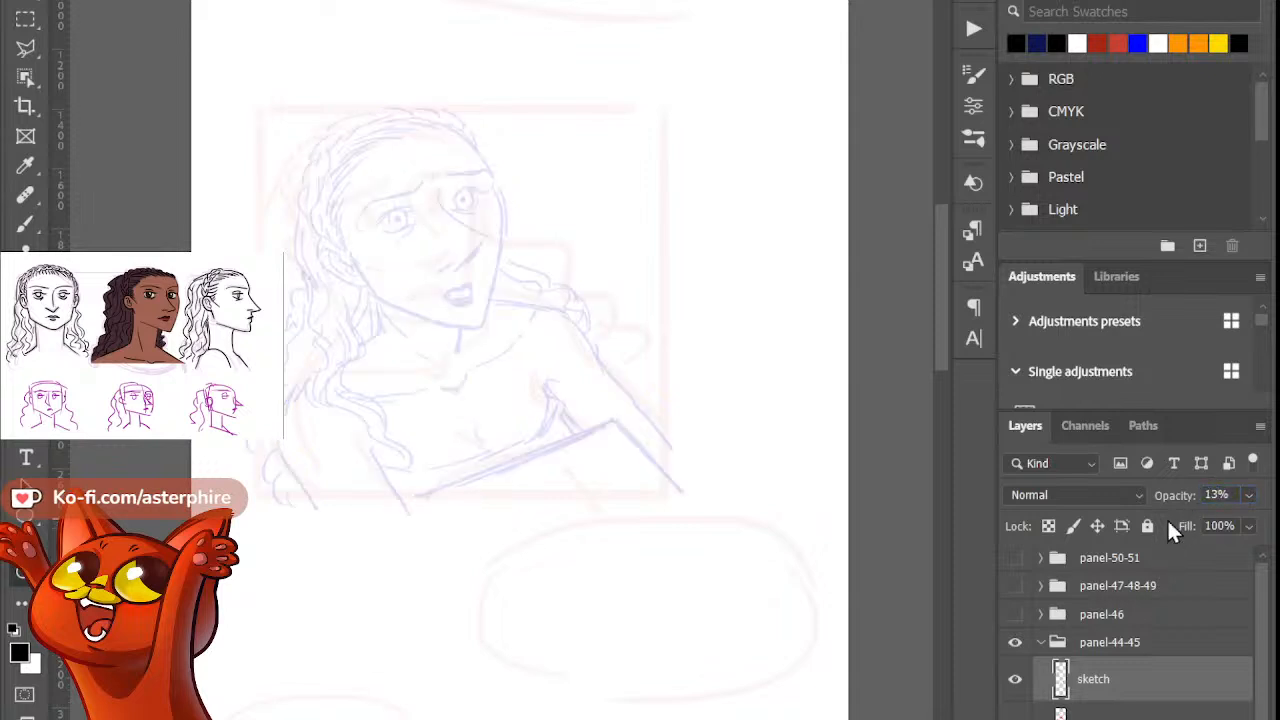
Step: Set the opacity of the layer below the sketch to 3%
{"action": "left_click", "coordinate": [1175, 710]}
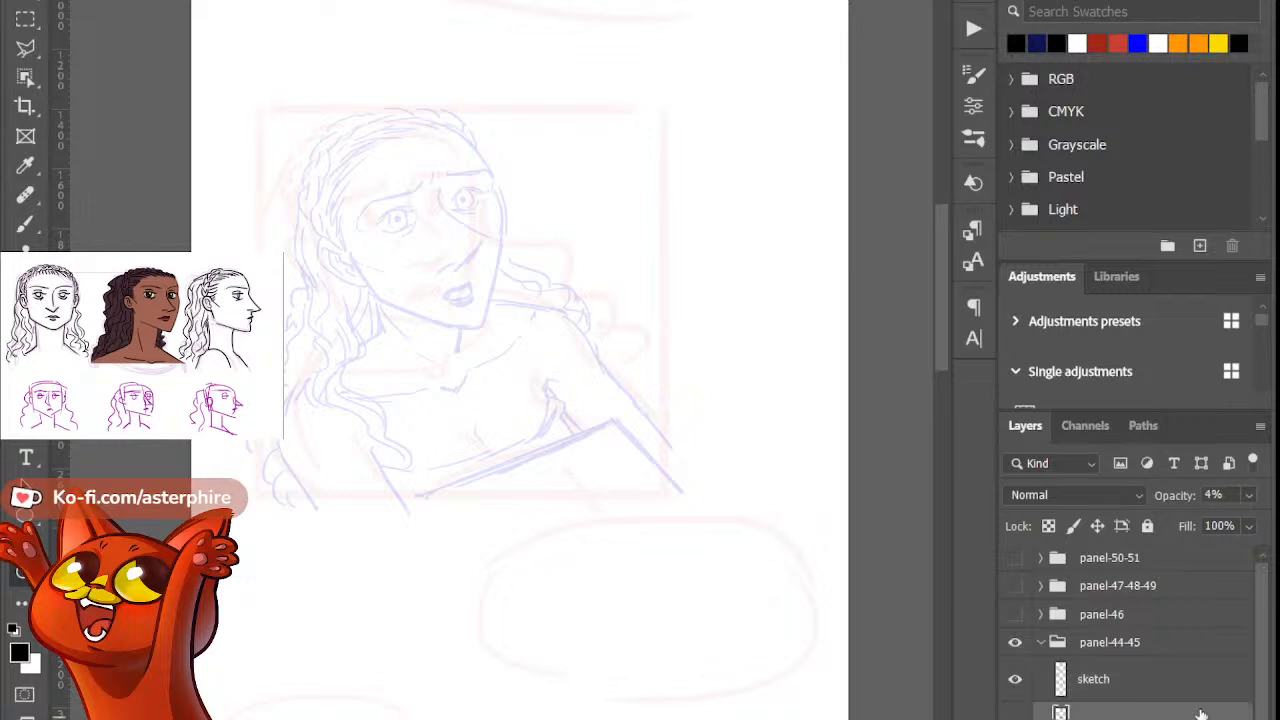
{"action": "left_click", "coordinate": [1222, 497]}
{"action": "type", "text": "3"}
Step: Add a new layer above the sketch layer in the panel-44-45 group and name it lineart
{"action": "left_click", "coordinate": [1141, 685]}
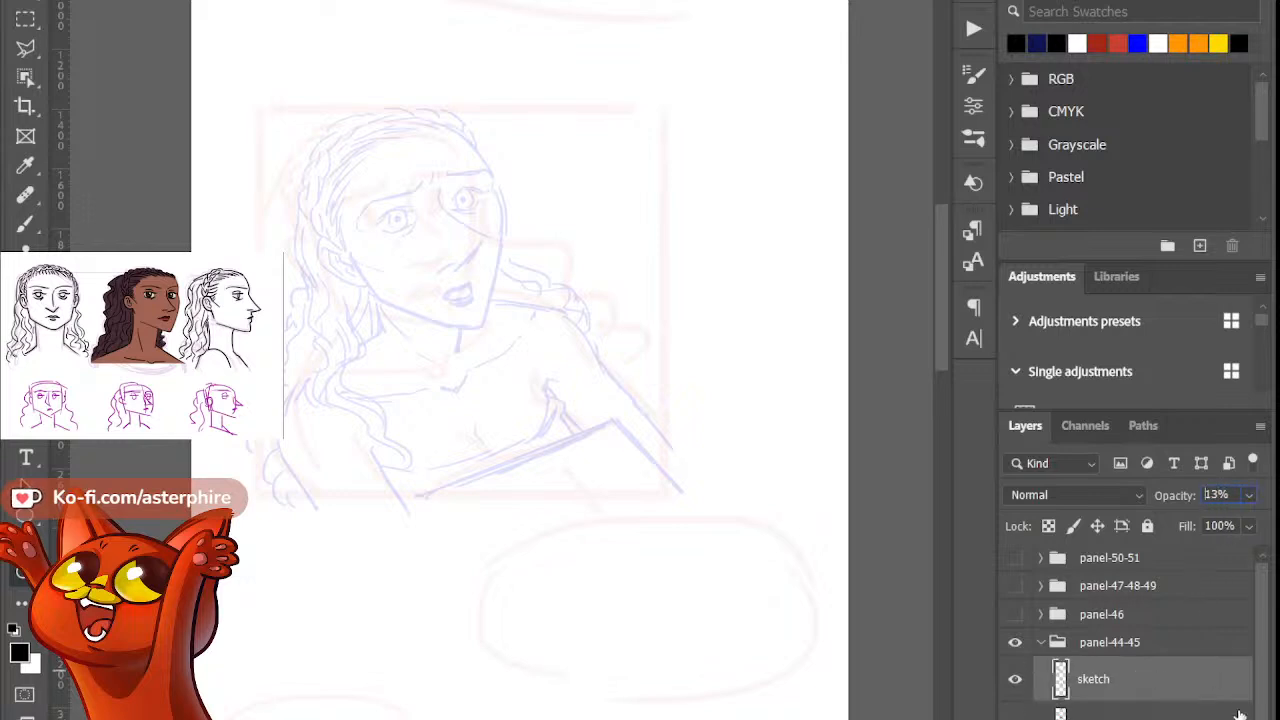
{"action": "key", "text": "ctrl+shift+alt+n"}
{"action": "double_click", "coordinate": [1108, 682]}
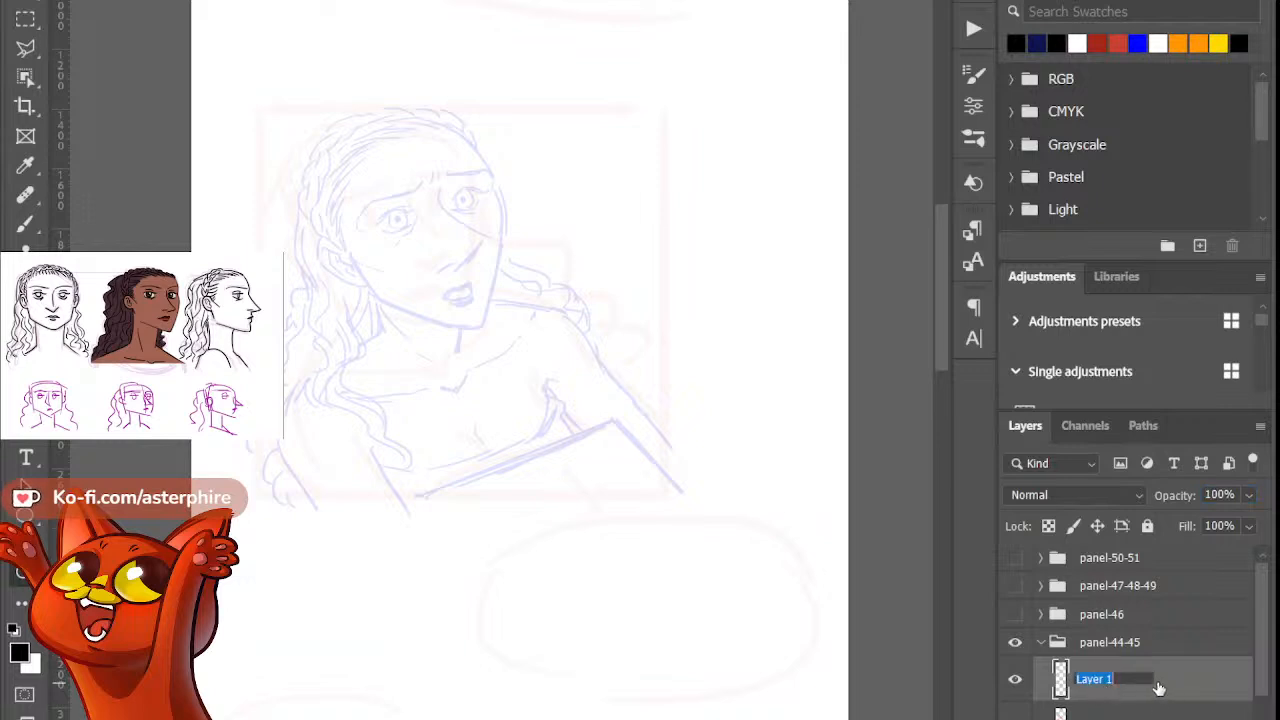
{"action": "type", "text": "line"}
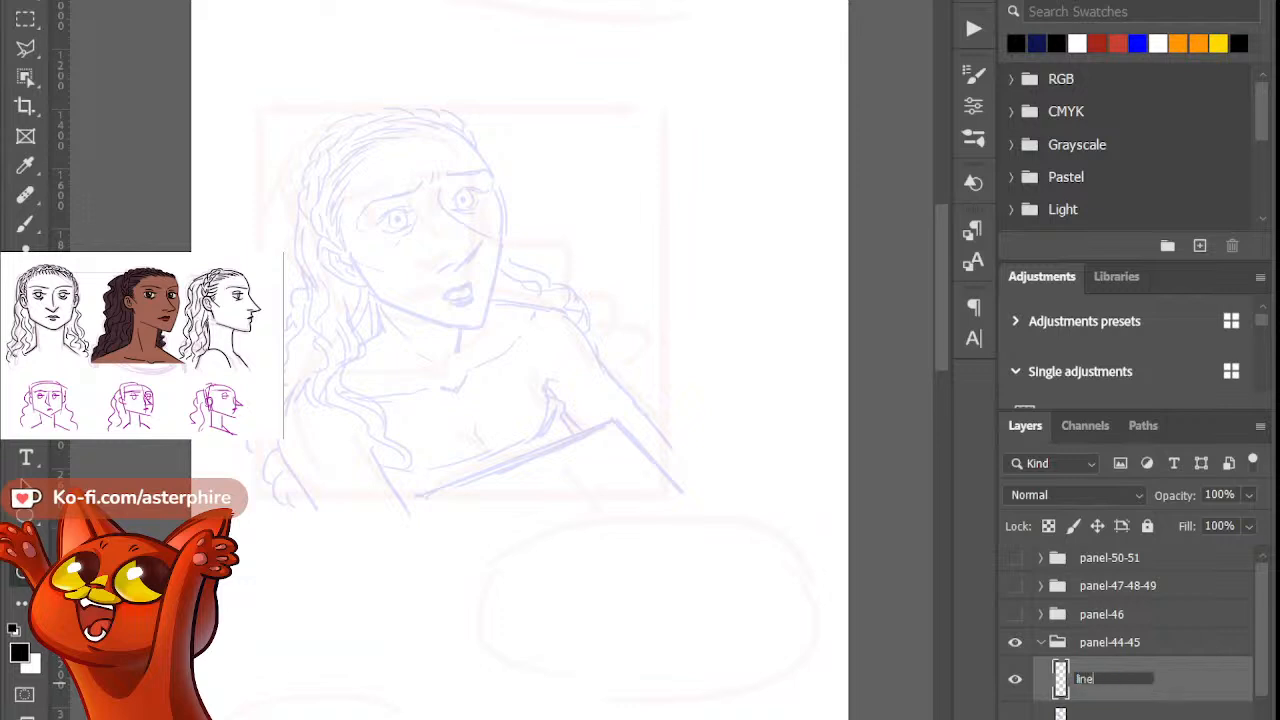
{"action": "type", "text": "art"}
{"action": "key", "text": "Return"}
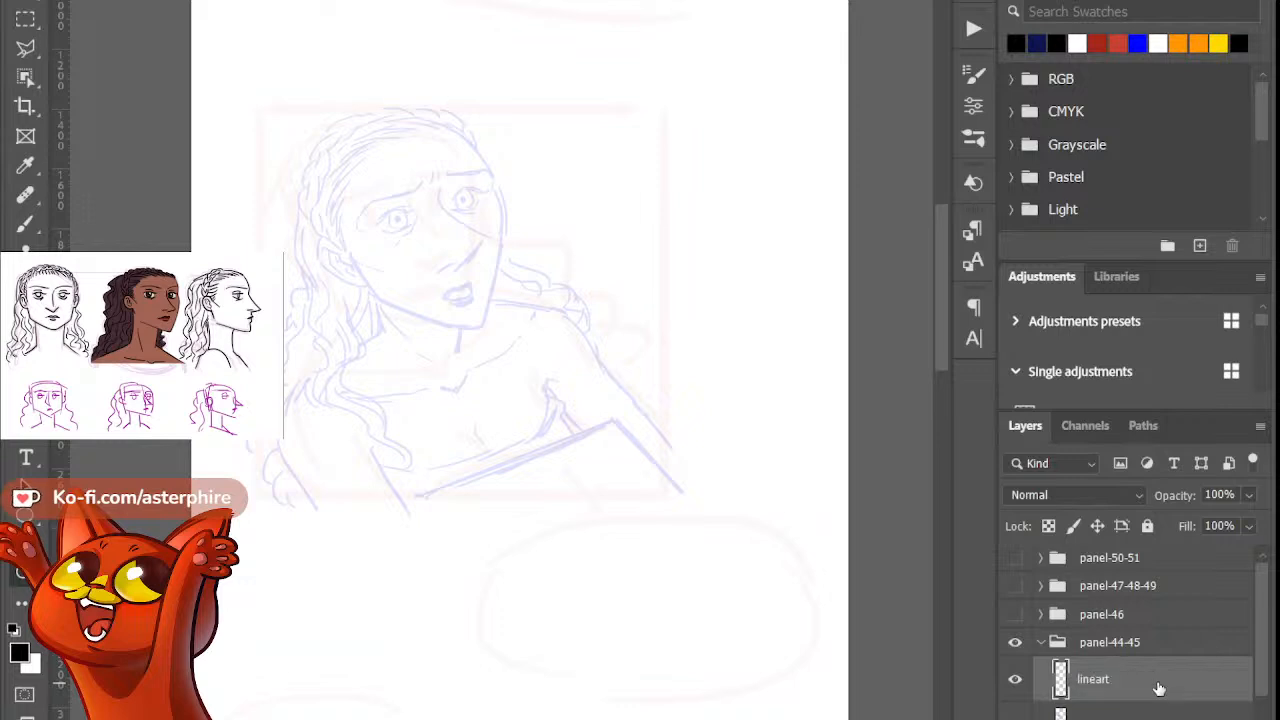
Step: Ink the outer corner of the woman's nearer eye and trim it into a thin tapered stroke
{"action": "mouse_move", "coordinate": [941, 290]}
{"action": "left_mouse_down"}
{"action": "mouse_move", "coordinate": [934, 227]}
{"action": "mouse_move", "coordinate": [957, 540]}
{"action": "mouse_move", "coordinate": [963, 295]}
{"action": "mouse_move", "coordinate": [941, 298]}
{"action": "left_mouse_up"}
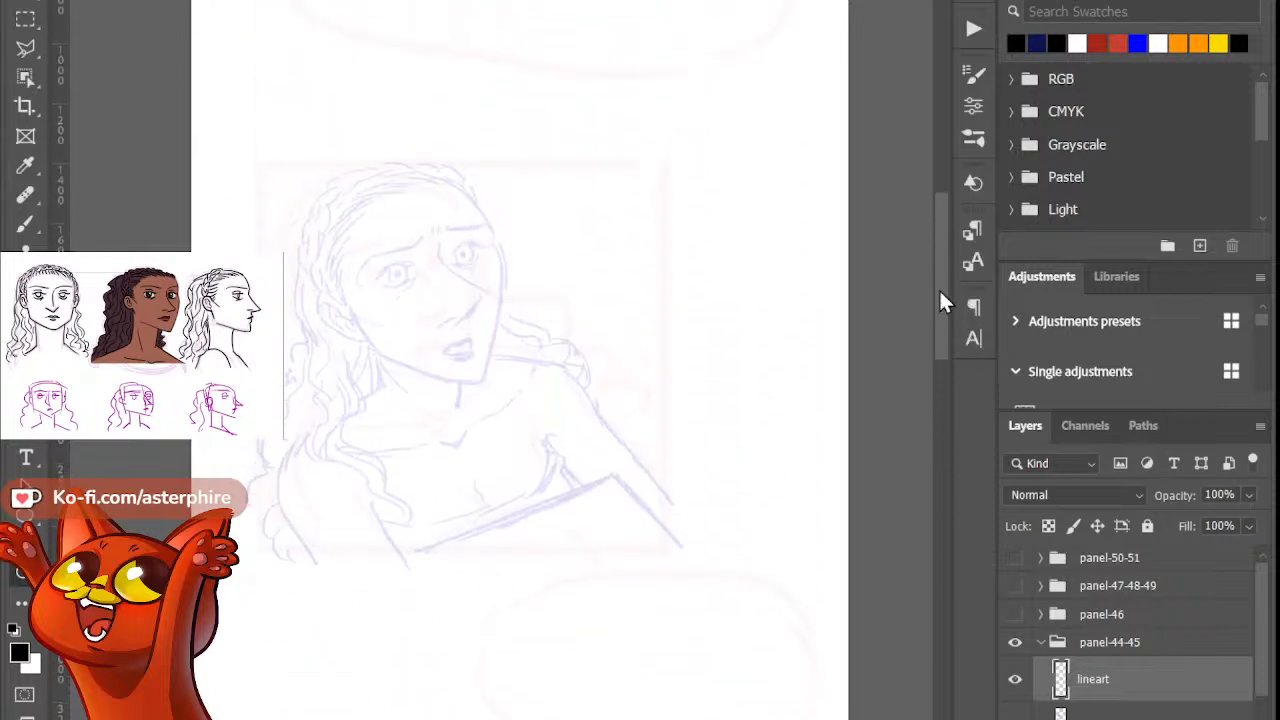
{"action": "left_click_drag", "start_coordinate": [405, 311], "coordinate": [526, 251]}
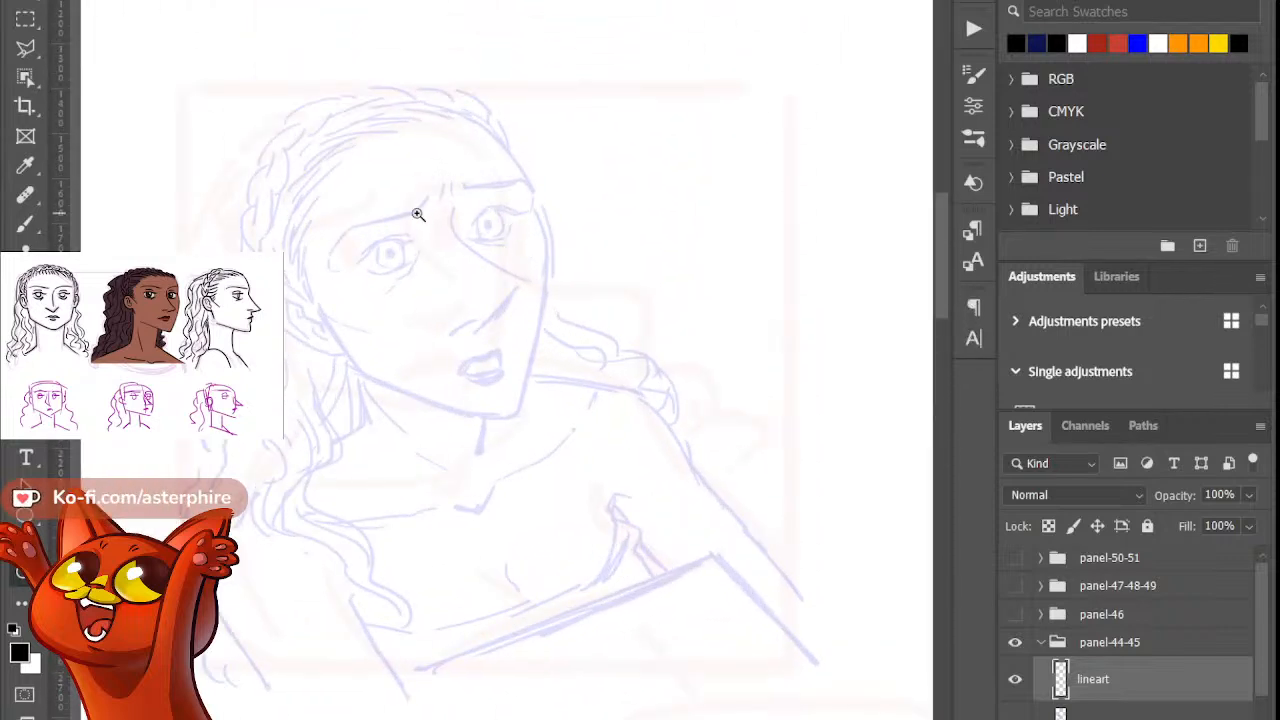
{"action": "left_click_drag", "start_coordinate": [438, 210], "coordinate": [476, 305]}
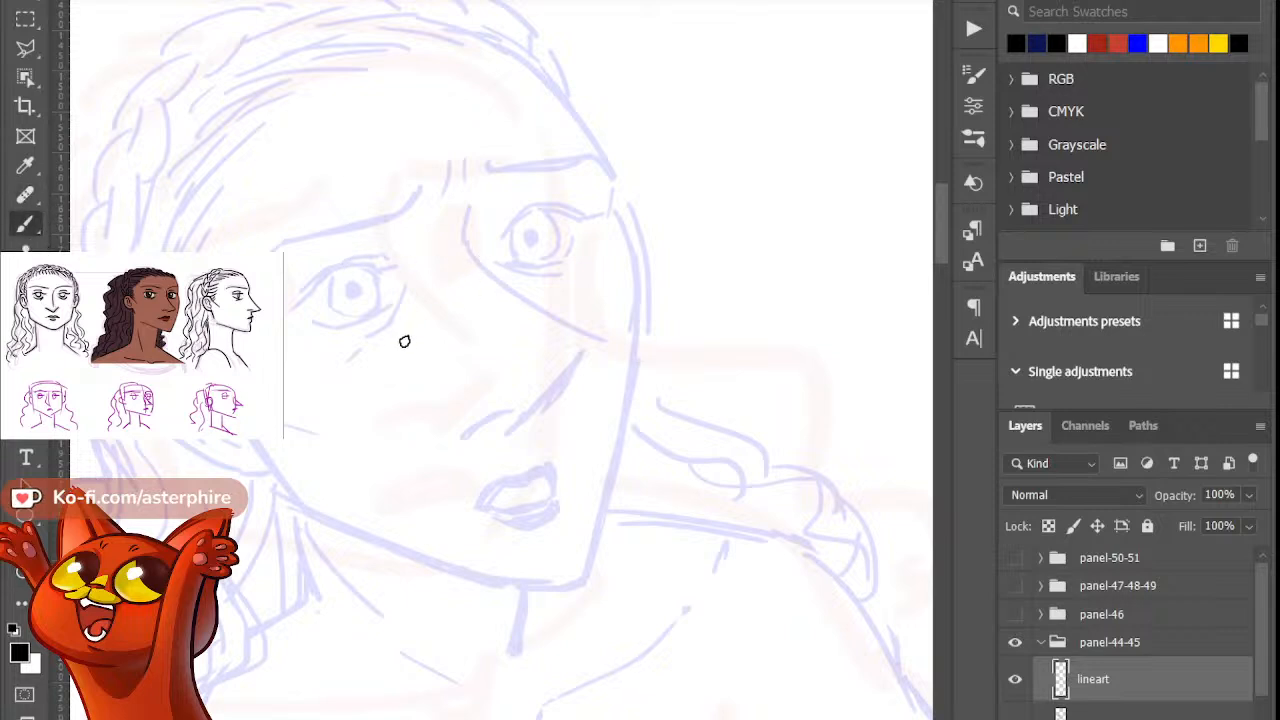
{"action": "left_click_drag", "start_coordinate": [289, 309], "coordinate": [314, 300]}
{"action": "key", "text": "ctrl+z"}
{"action": "key", "text": "e"}
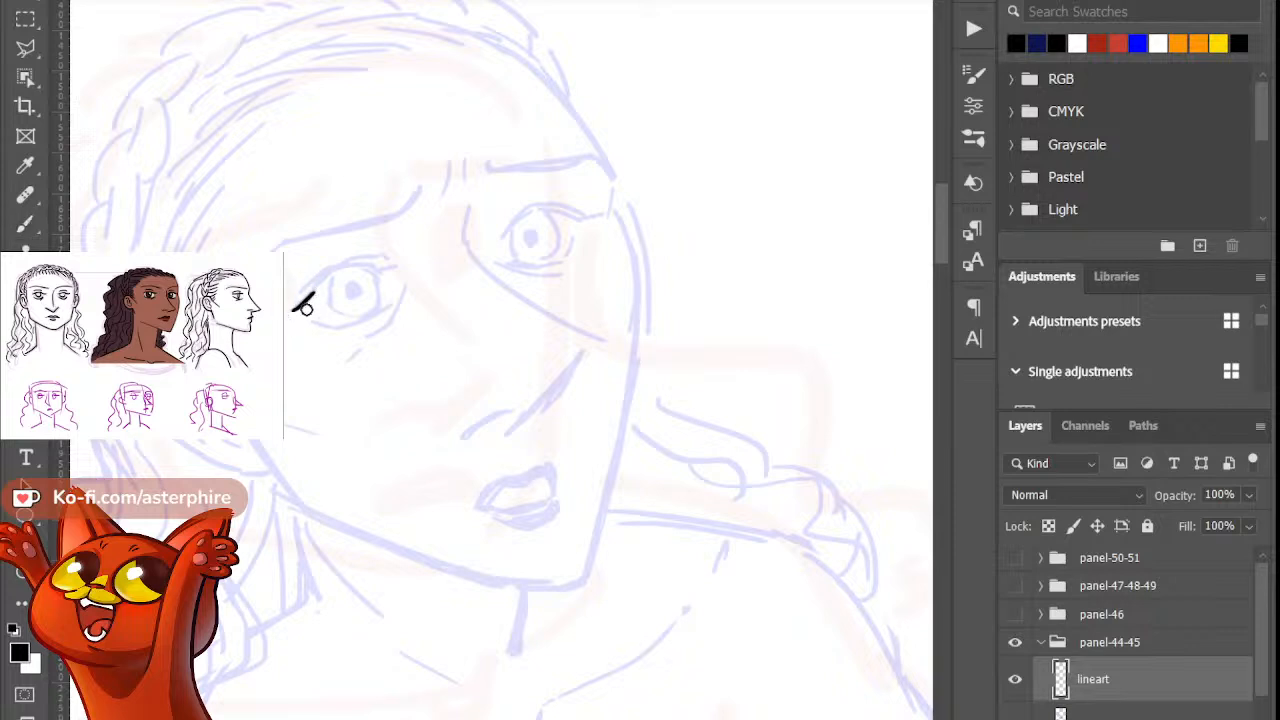
{"action": "left_click_drag", "start_coordinate": [289, 318], "coordinate": [318, 300]}
{"action": "key", "text": "b"}
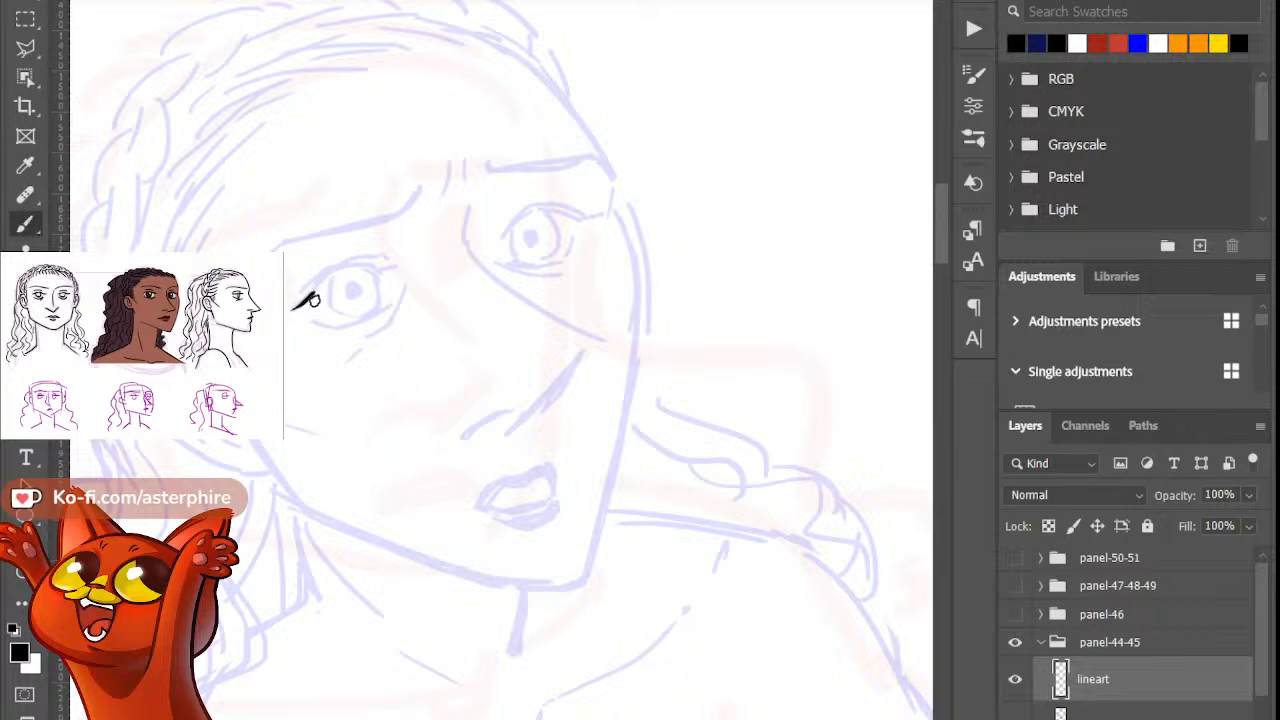
{"action": "key", "text": "e"}
{"action": "key", "text": "b"}
Step: Ink the curved upper lash line of the nearer eye from its outer corner across the top of the iris
{"action": "left_click_drag", "start_coordinate": [306, 297], "coordinate": [383, 252]}
{"action": "key", "text": "ctrl+z"}
{"action": "left_click_drag", "start_coordinate": [296, 306], "coordinate": [390, 276]}
{"action": "key", "text": "ctrl+plus"}
{"action": "key", "text": "ctrl+z"}
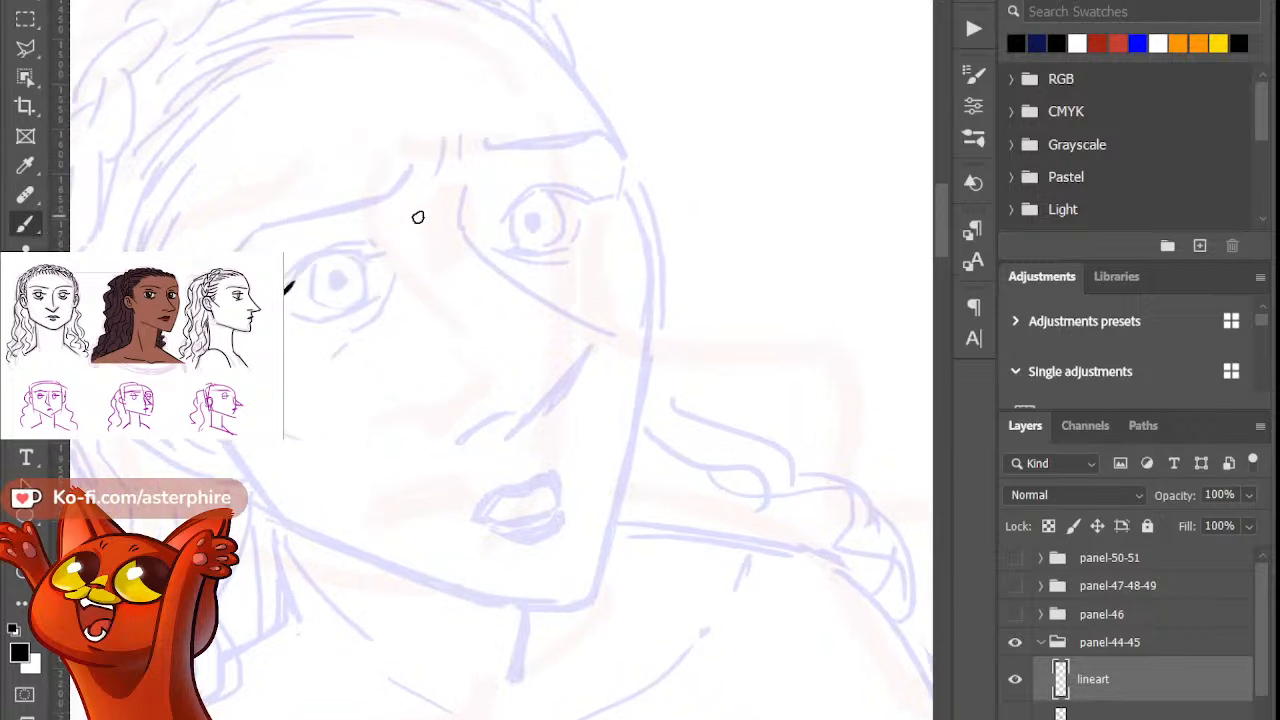
{"action": "left_click_drag", "start_coordinate": [286, 290], "coordinate": [358, 254]}
{"action": "key", "text": "b"}
{"action": "key", "text": "e"}
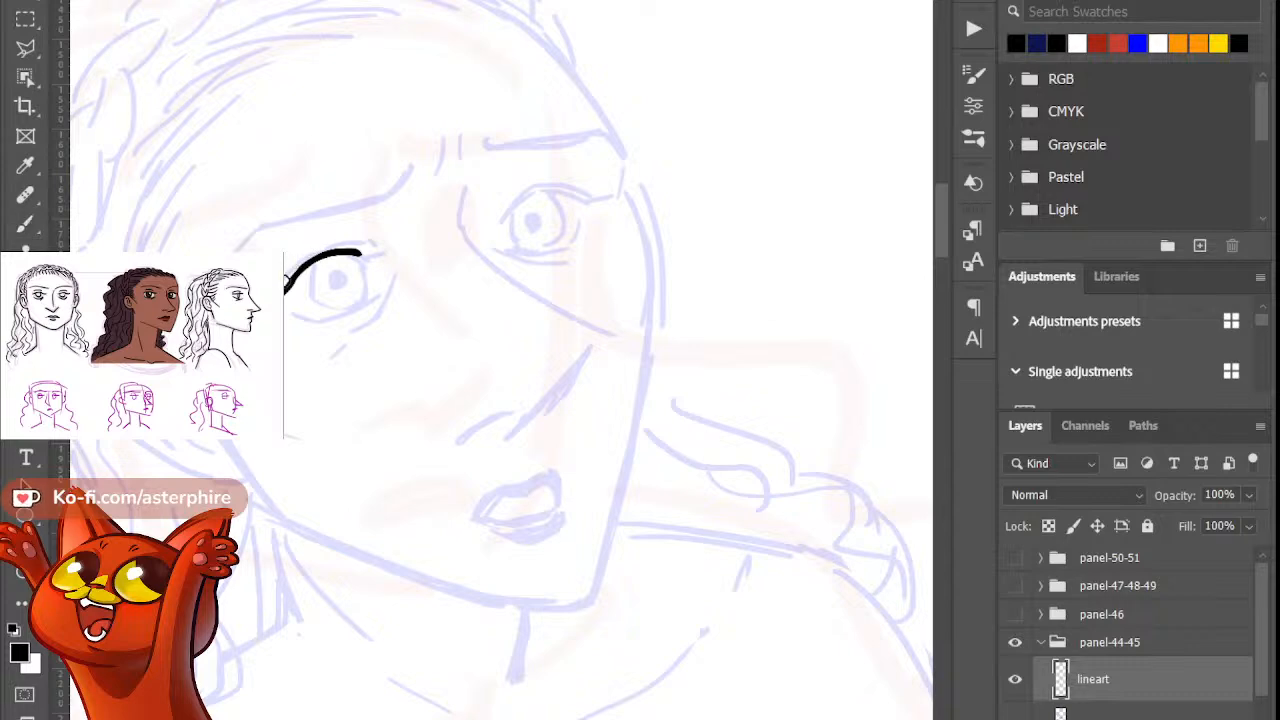
{"action": "key", "text": "b"}
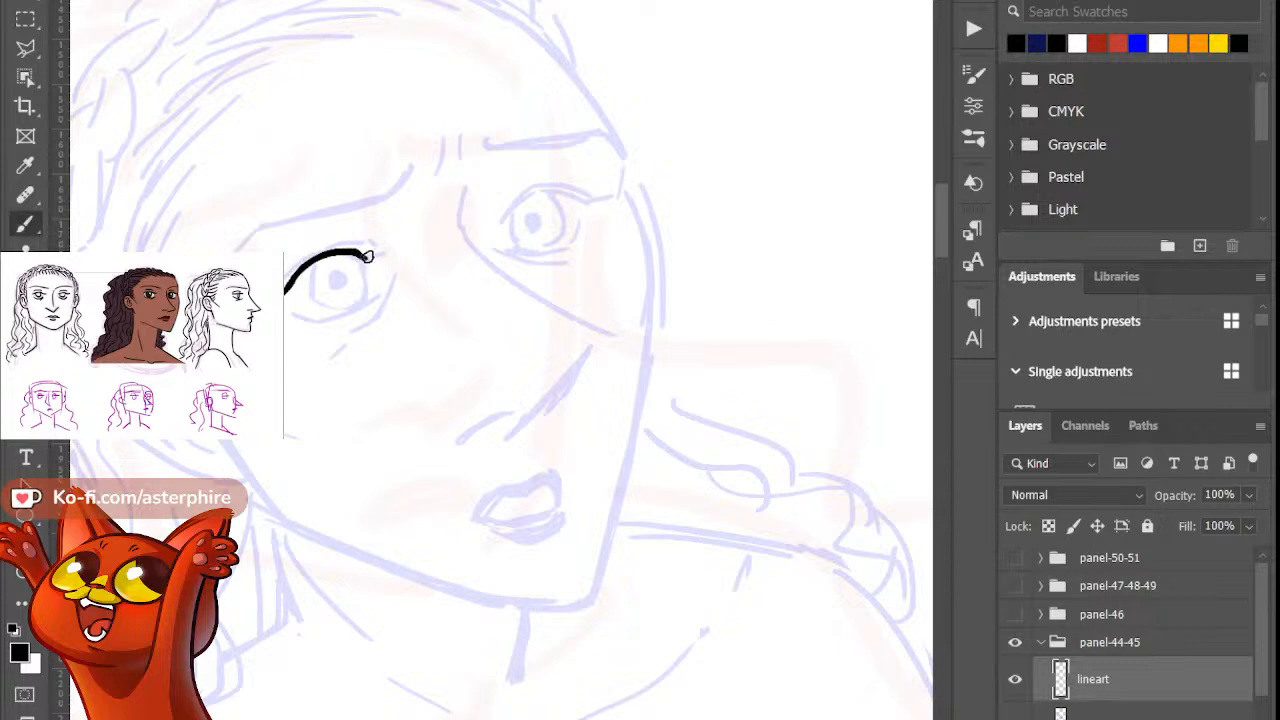
{"action": "left_click_drag", "start_coordinate": [355, 252], "coordinate": [373, 258]}
Step: Extend the upper lash line to the eye's inner corner and trim its end to a tapered point
{"action": "key", "text": "e"}
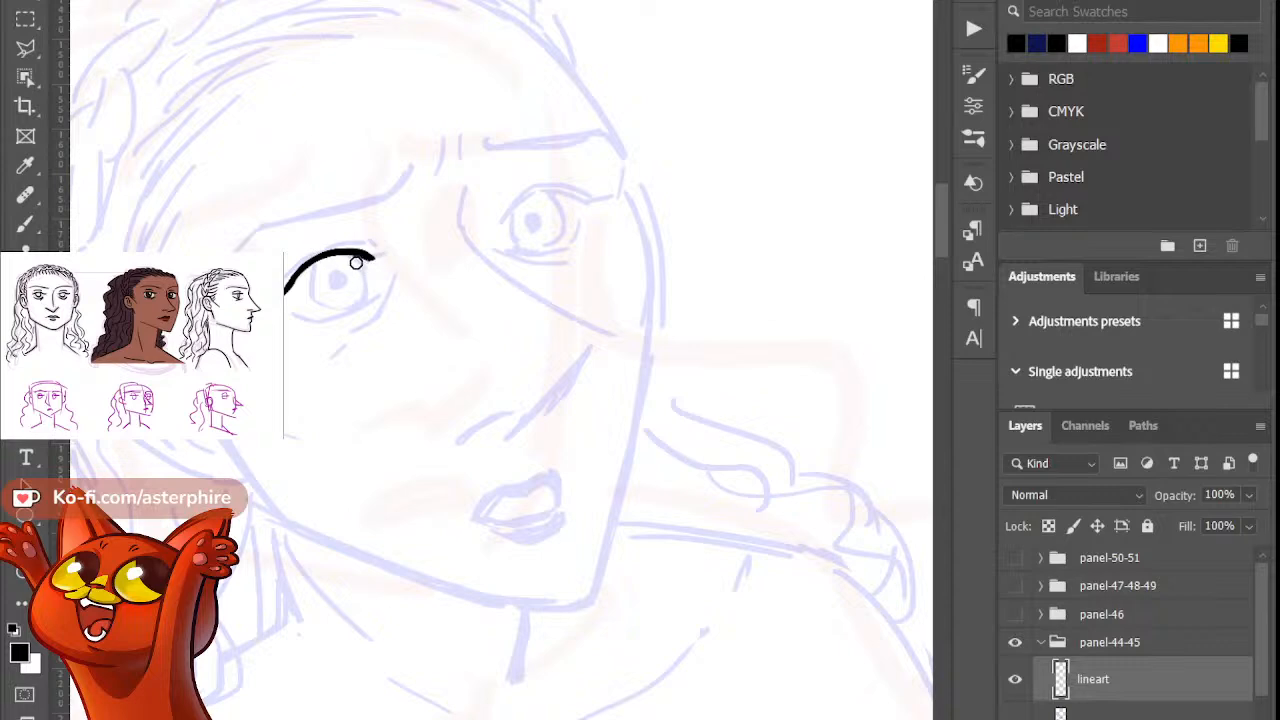
{"action": "key", "text": "b"}
{"action": "key", "text": "e"}
{"action": "key", "text": "b"}
{"action": "key", "text": "e"}
{"action": "key", "text": "b"}
{"action": "key", "text": "e"}
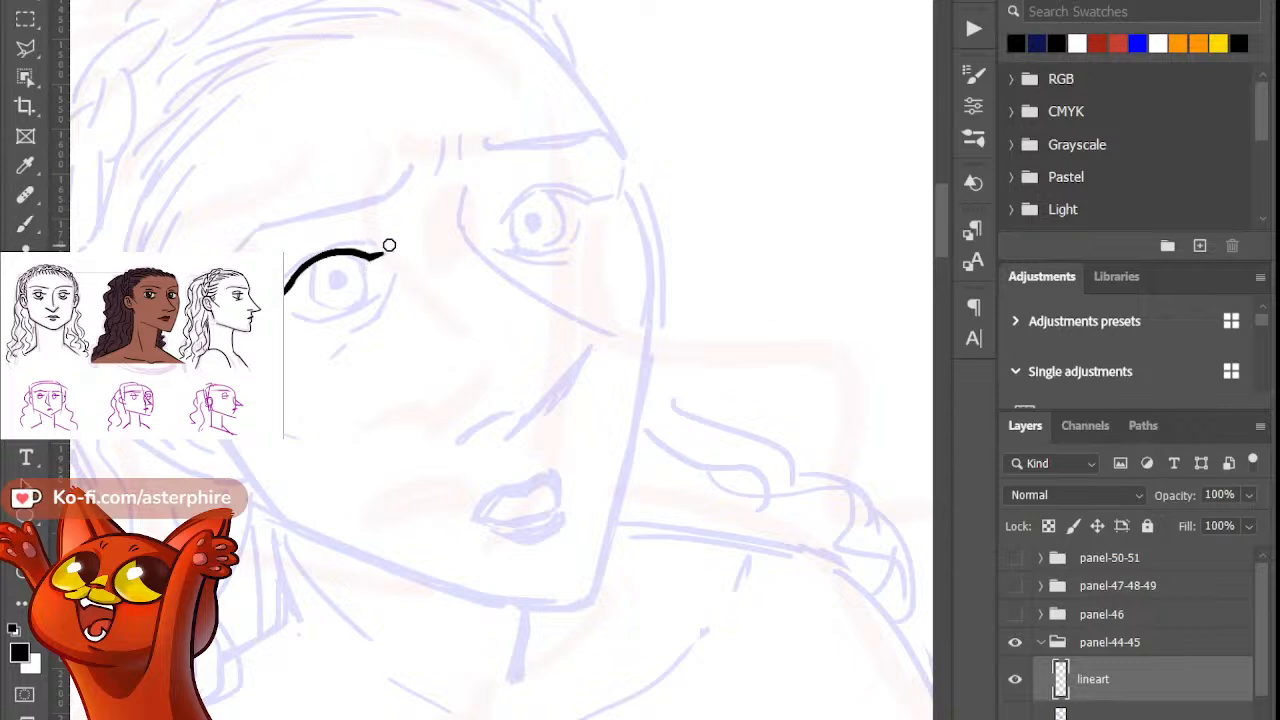
Step: Ink the eyelid crease as a curved stroke just above the nearer eye's upper lash line
{"action": "key", "text": "b"}
{"action": "left_click_drag", "start_coordinate": [290, 272], "coordinate": [380, 240]}
{"action": "key", "text": "ctrl+z"}
{"action": "left_click_drag", "start_coordinate": [288, 268], "coordinate": [376, 244]}
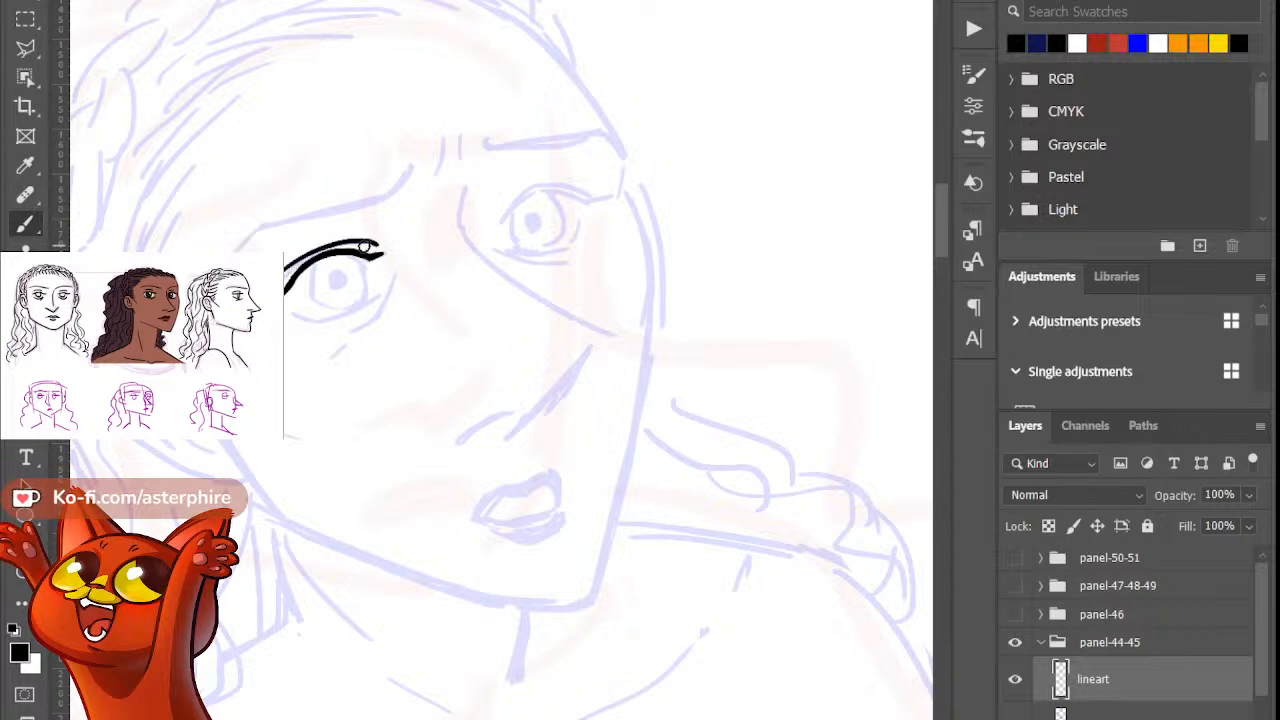
{"action": "key", "text": "ctrl+z"}
{"action": "left_click_drag", "start_coordinate": [286, 270], "coordinate": [369, 245]}
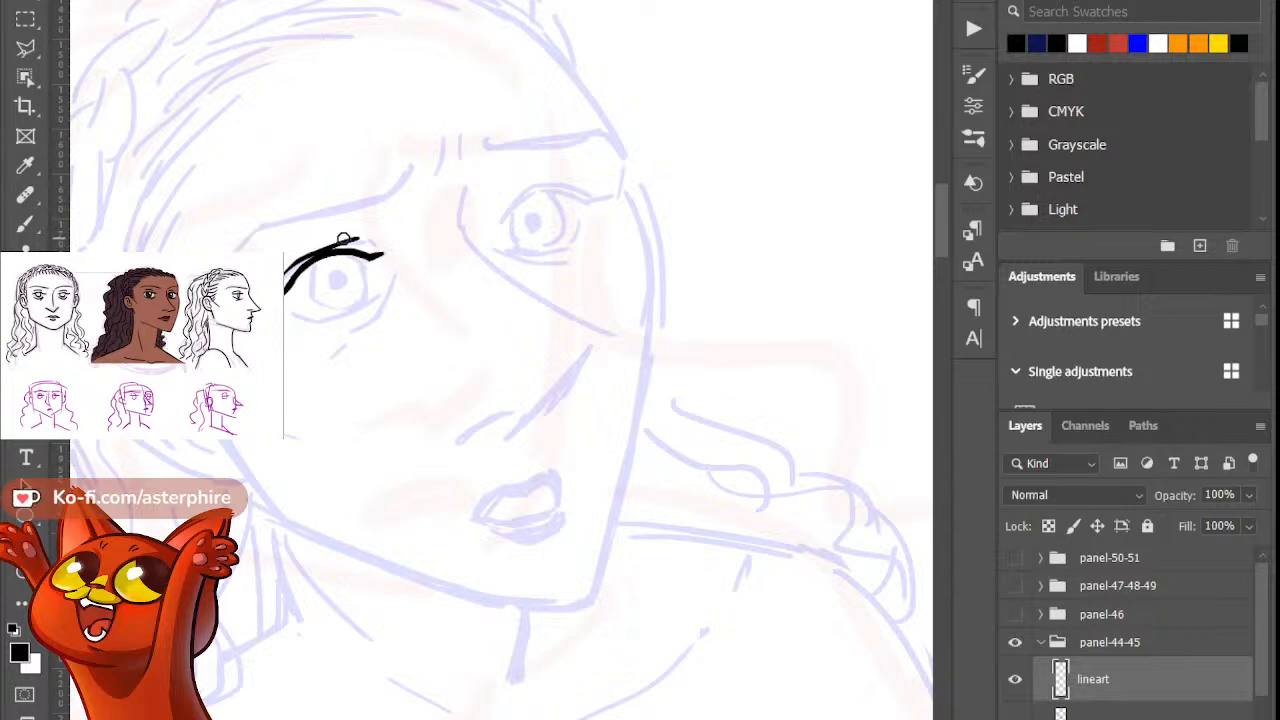
Step: Extend the eyelid crease of the nearer eye towards the inner corner and trim its end to a curved taper
{"action": "key", "text": "b"}
{"action": "left_click_drag", "start_coordinate": [348, 242], "coordinate": [368, 241]}
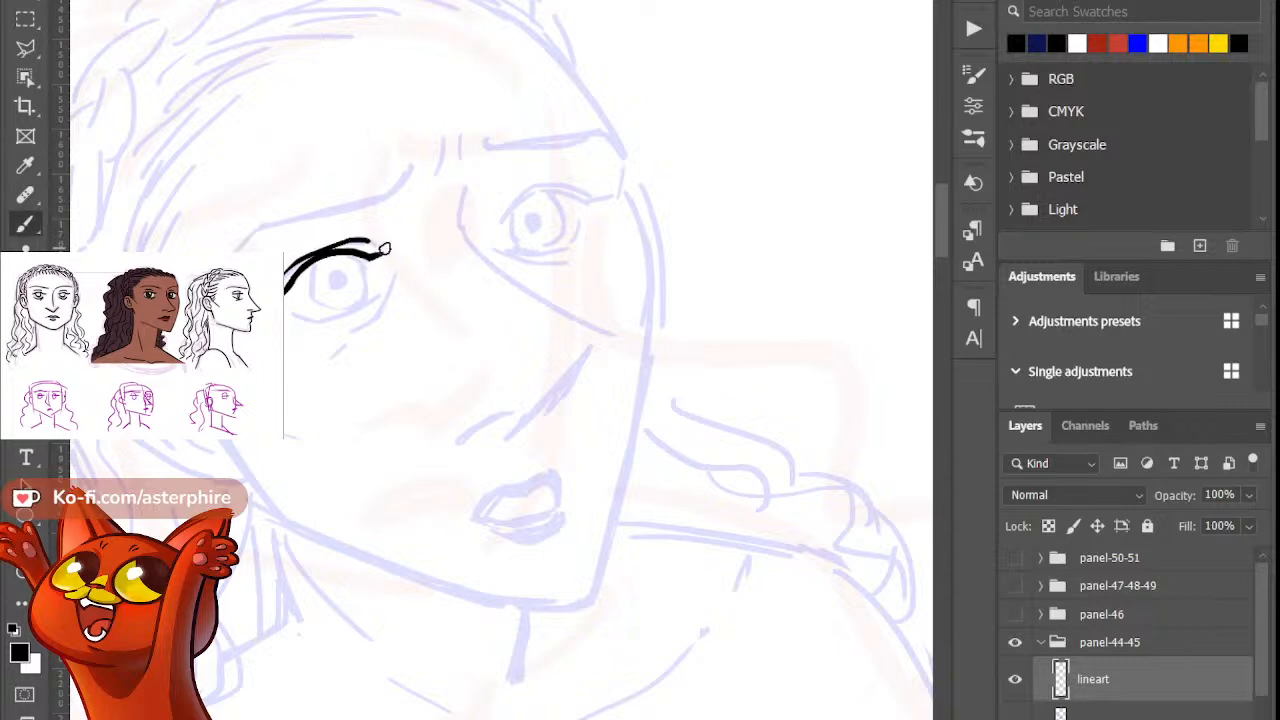
{"action": "key", "text": "e"}
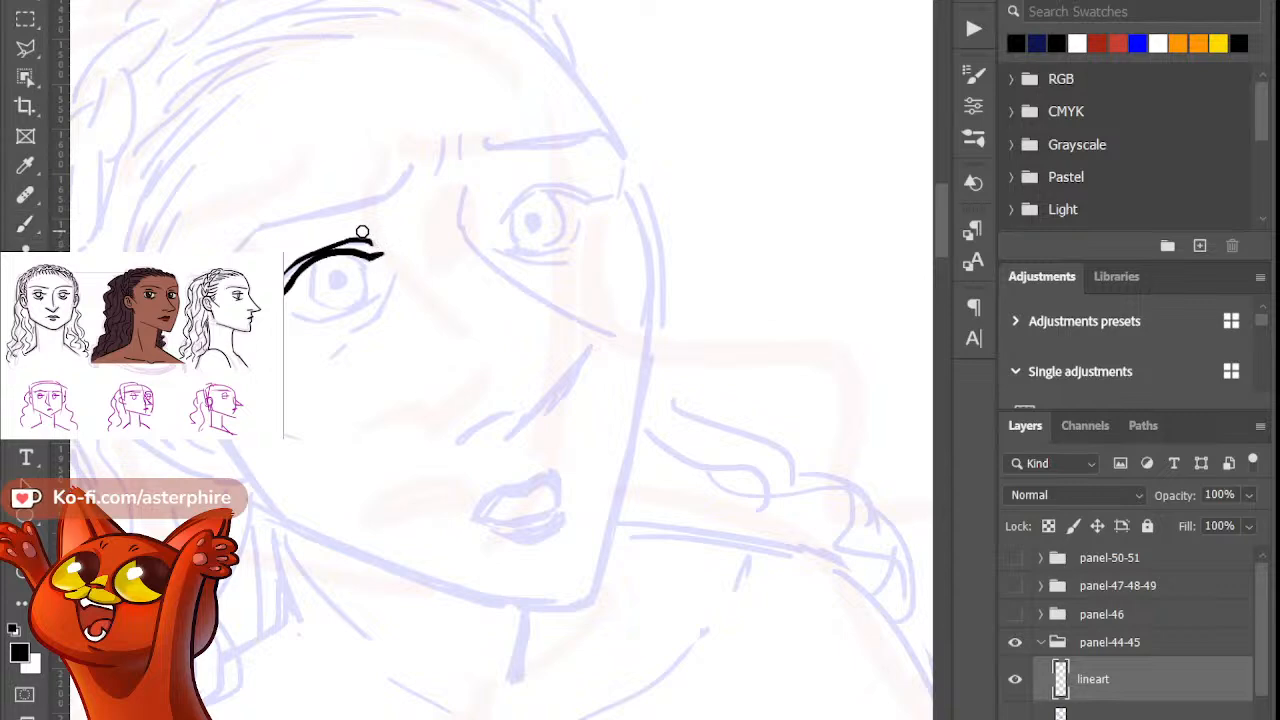
{"action": "left_click_drag", "start_coordinate": [357, 243], "coordinate": [368, 250]}
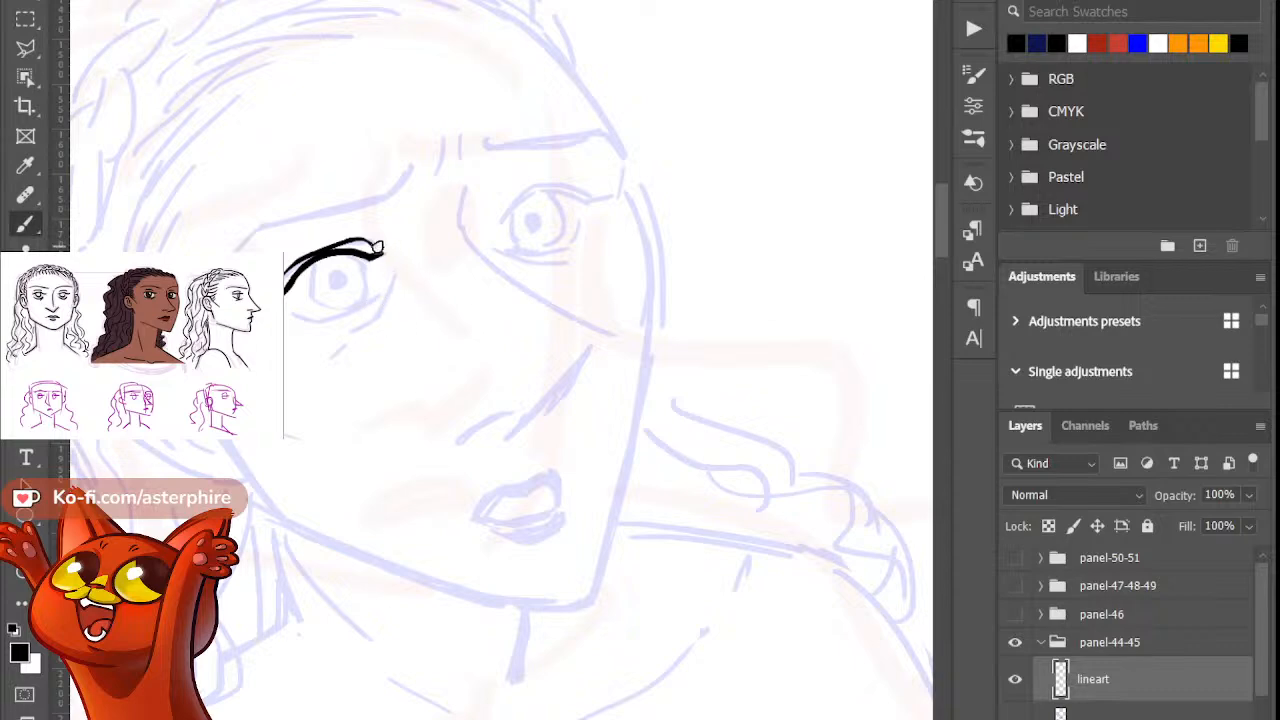
{"action": "key", "text": "e"}
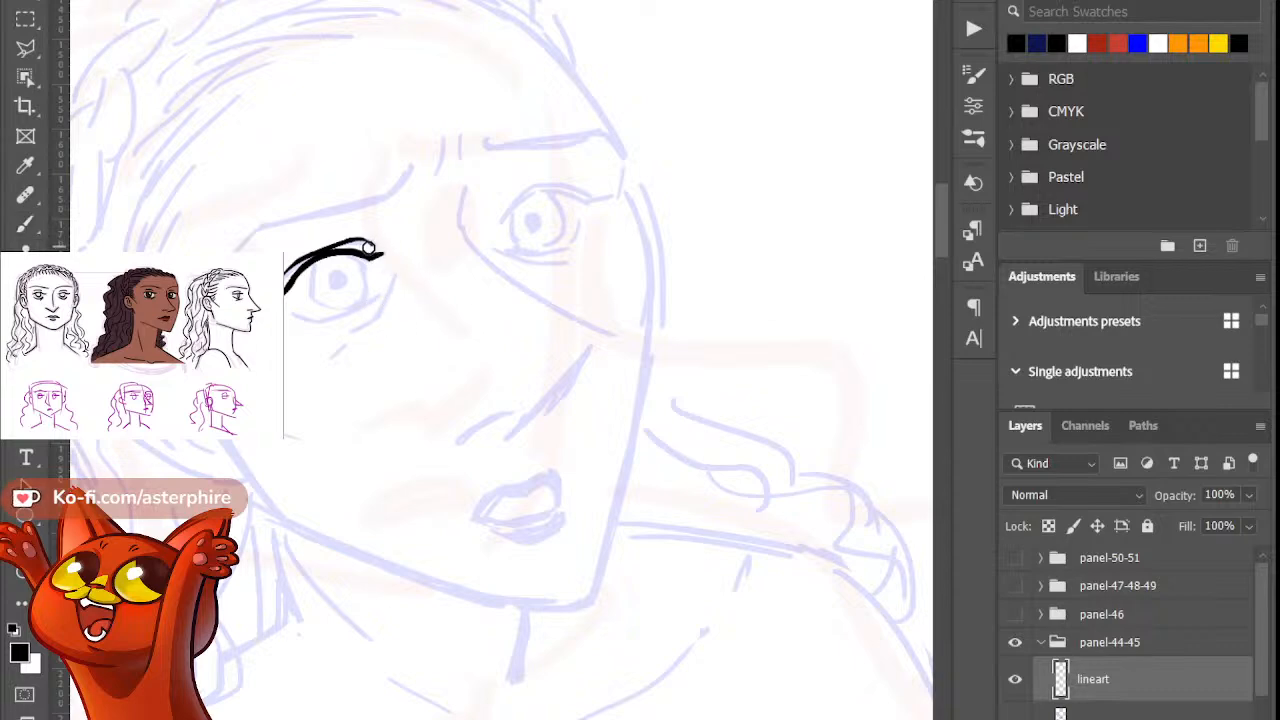
{"action": "key", "text": "b"}
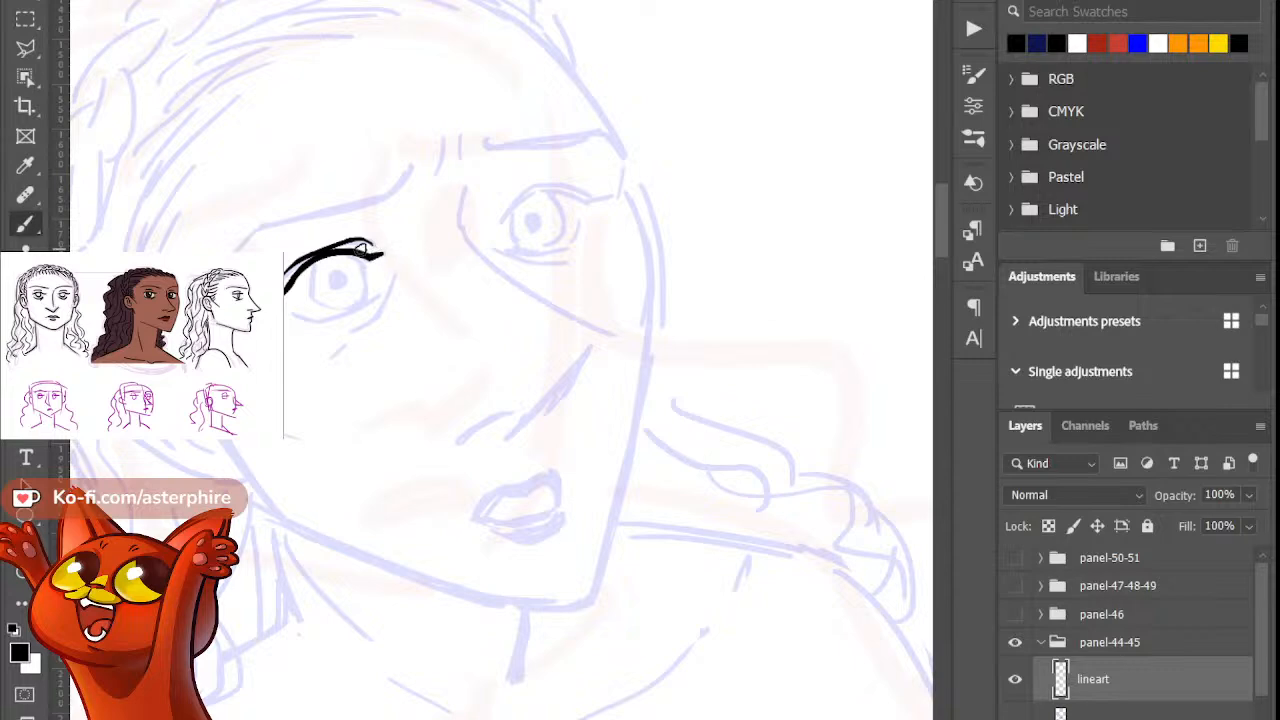
{"action": "key", "text": "e"}
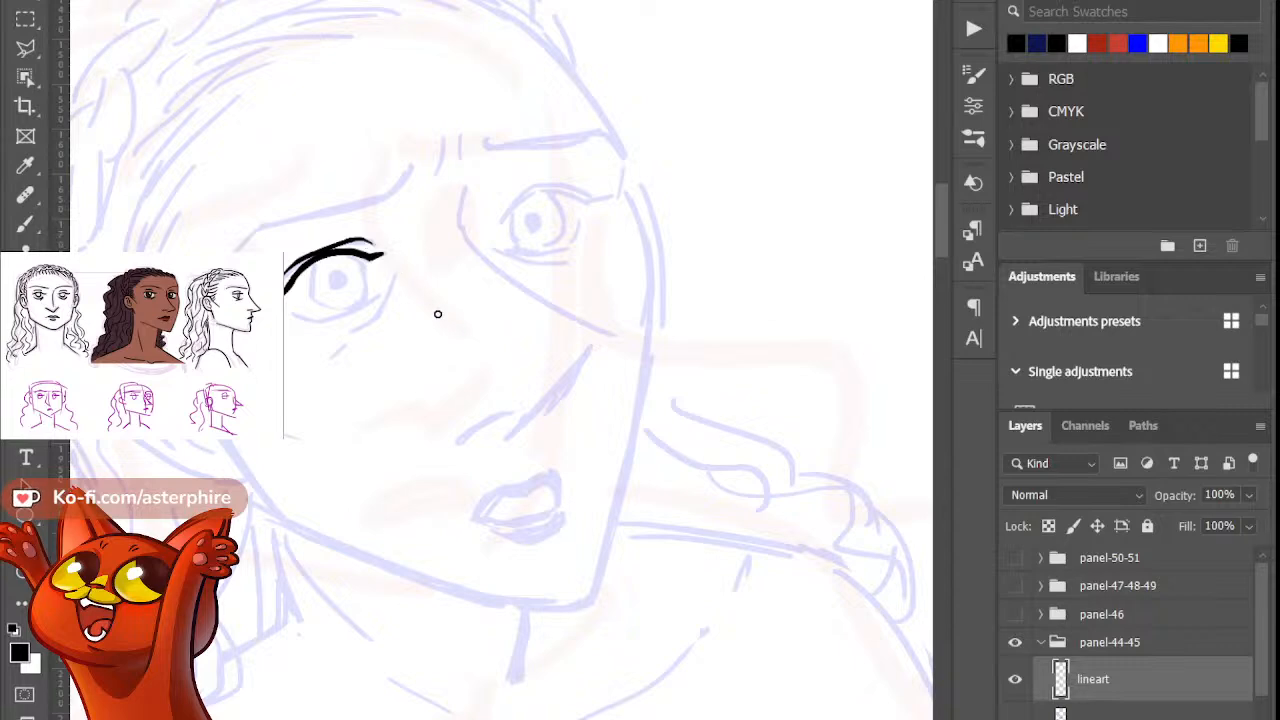
{"action": "key", "text": "b"}
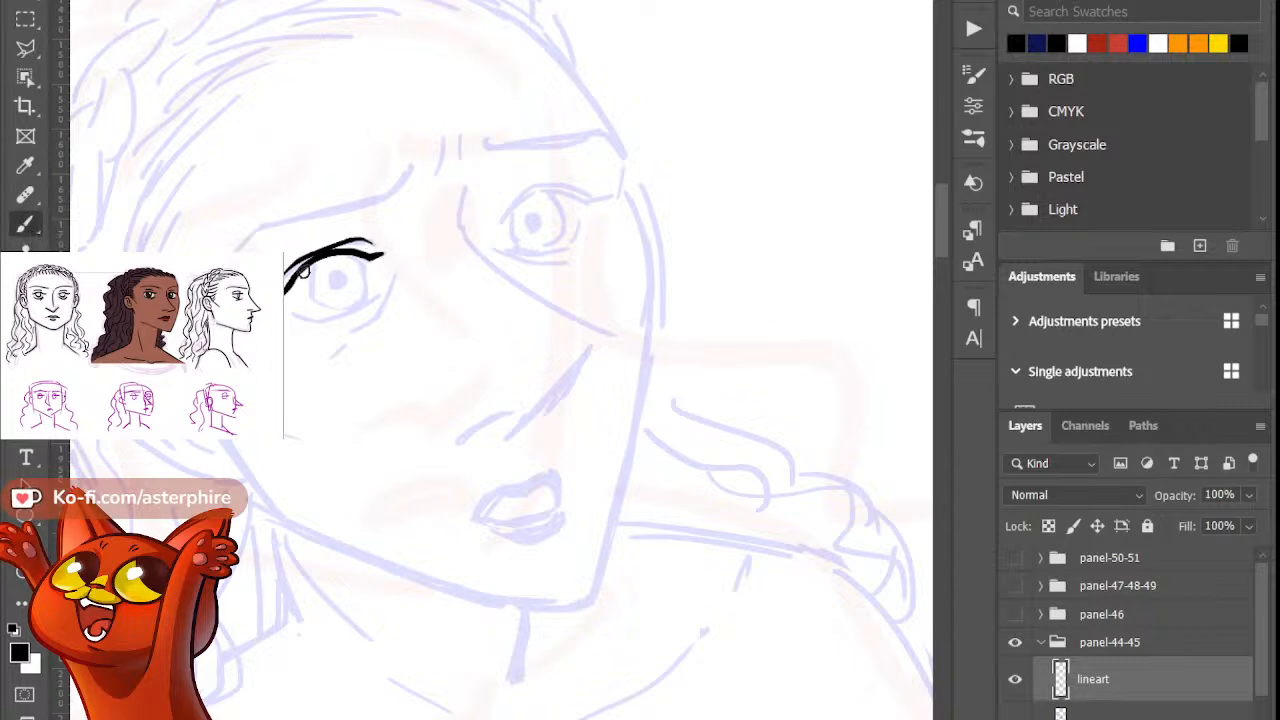
{"action": "key", "text": "e"}
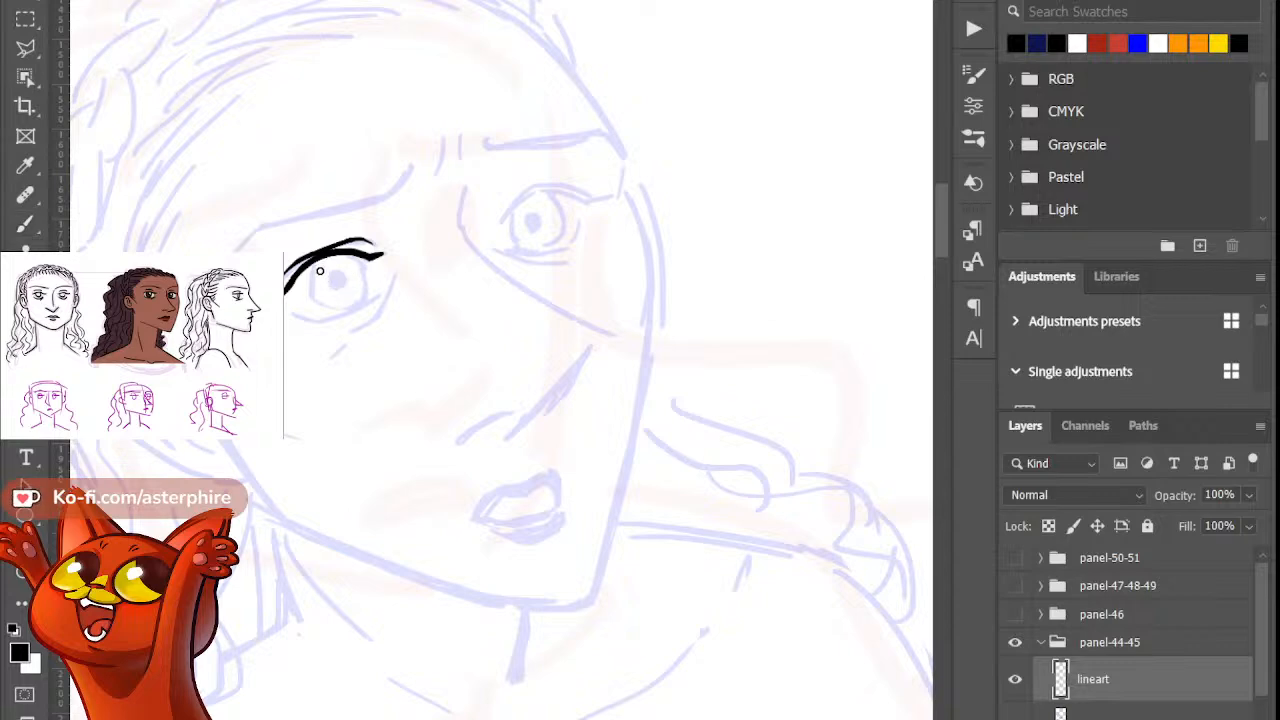
Step: Ink the outer side and underside of the nearer eye's iris as a curve starting at the upper lash line
{"action": "key", "text": "b"}
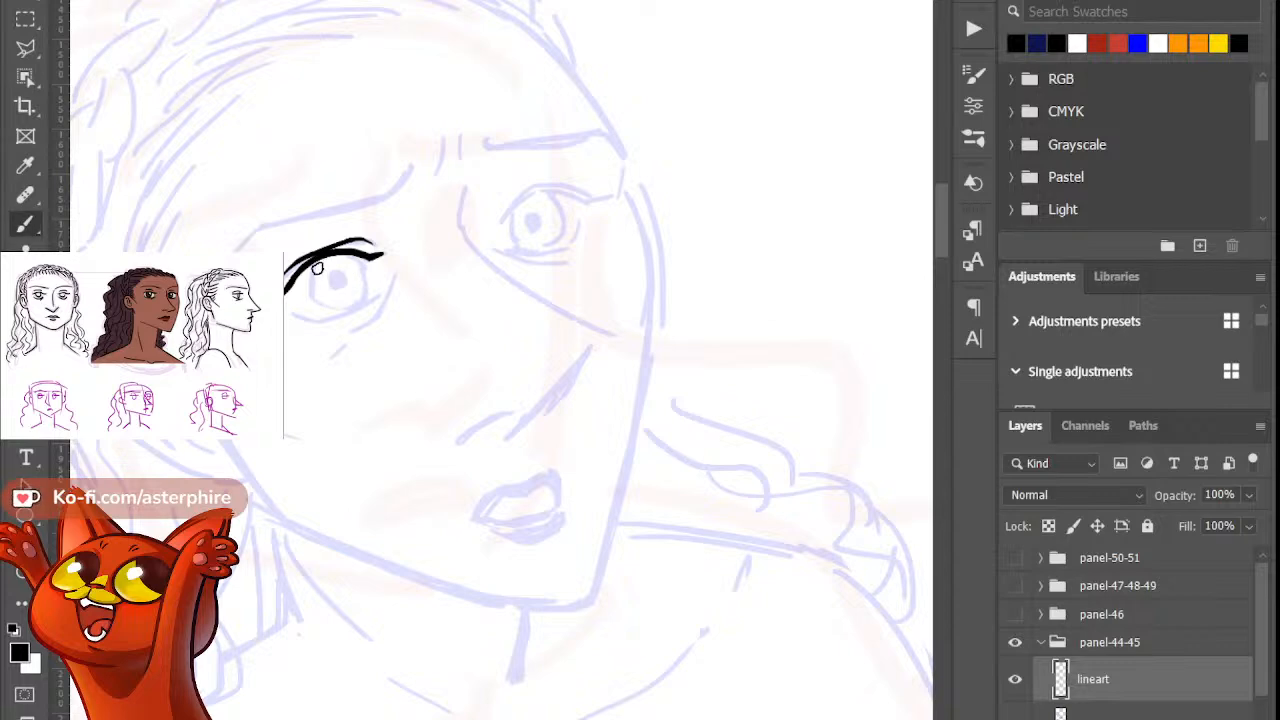
{"action": "mouse_move", "coordinate": [310, 262]}
{"action": "left_mouse_down"}
{"action": "mouse_move", "coordinate": [372, 291]}
{"action": "mouse_move", "coordinate": [338, 305]}
{"action": "mouse_move", "coordinate": [358, 304]}
{"action": "mouse_move", "coordinate": [328, 300]}
{"action": "mouse_move", "coordinate": [337, 283]}
{"action": "mouse_move", "coordinate": [354, 286]}
{"action": "mouse_move", "coordinate": [355, 305]}
{"action": "left_mouse_up"}
{"action": "key", "text": "ctrl+z"}
{"action": "key", "text": "e"}
{"action": "key", "text": "b"}
{"action": "key", "text": "e"}
{"action": "key", "text": "b"}
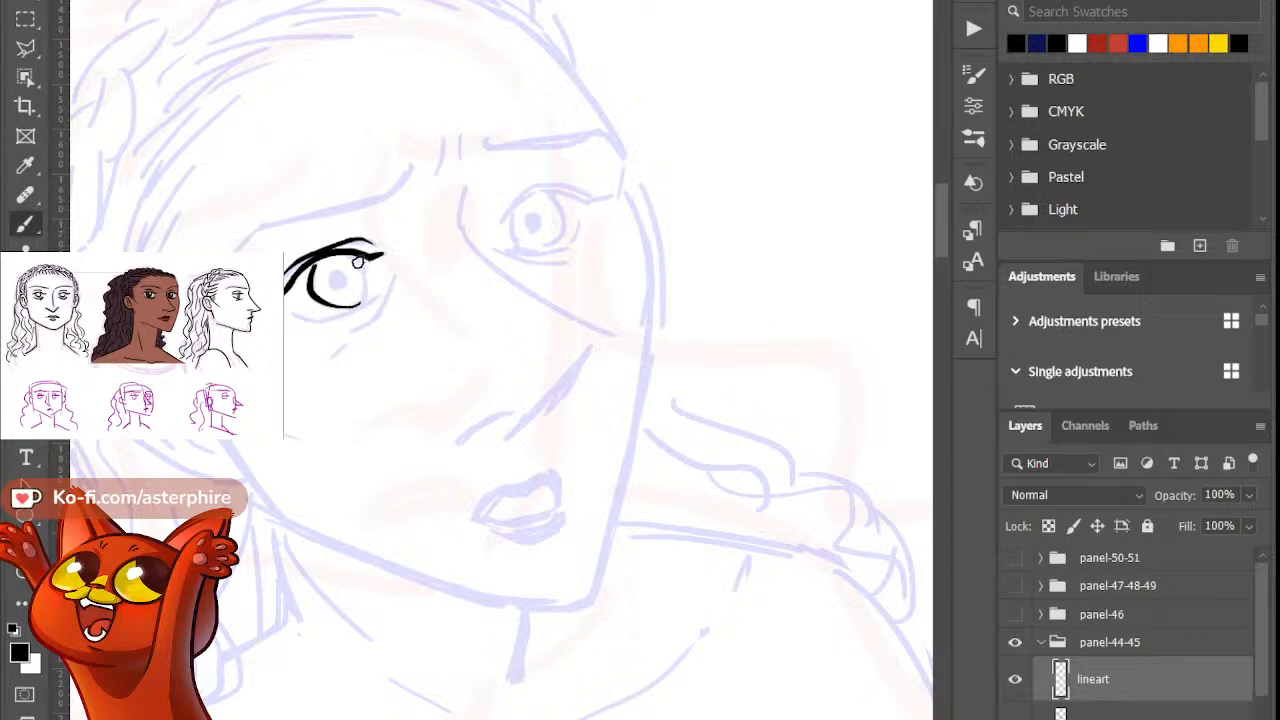
Step: Close the nearer eye's iris with a curve on its inner side, redrawing it until it fits, and fill in the pupil
{"action": "left_click_drag", "start_coordinate": [354, 254], "coordinate": [350, 306]}
{"action": "key", "text": "ctrl+z"}
{"action": "key", "text": "ctrl+shift+z"}
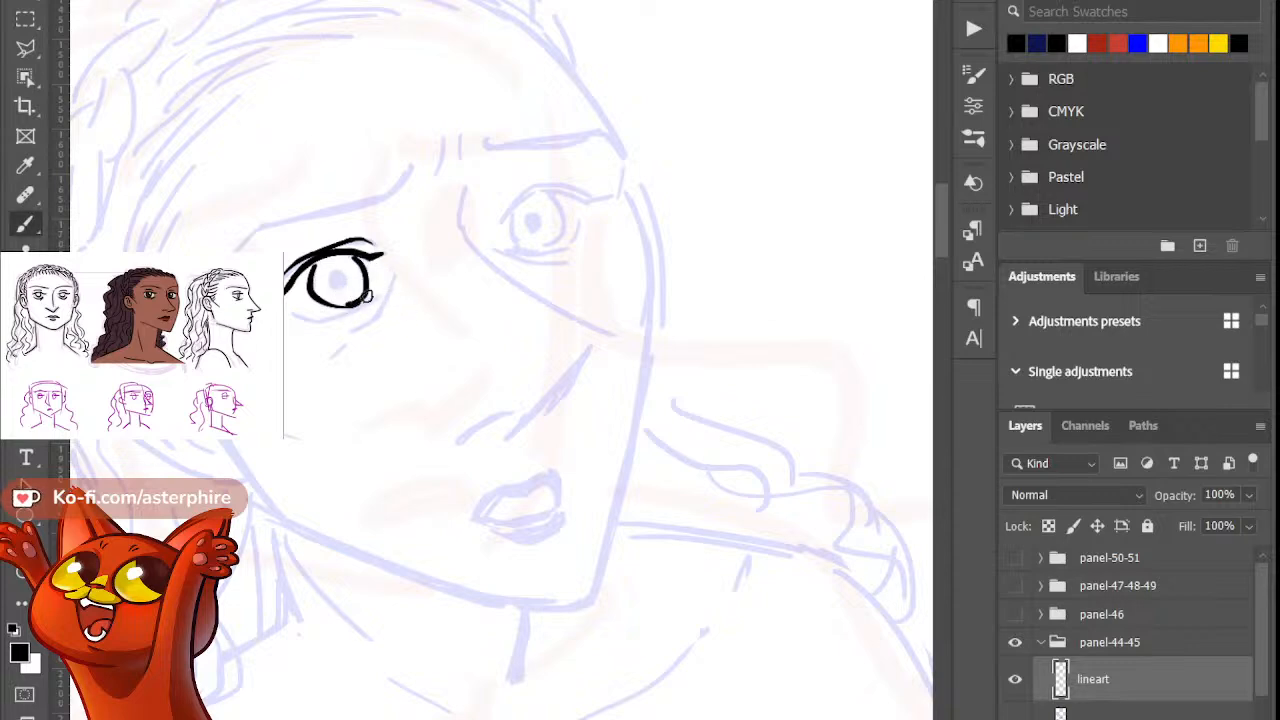
{"action": "key", "text": "ctrl+z"}
{"action": "key", "text": "ctrl+shift+z"}
{"action": "key", "text": "ctrl+z"}
{"action": "left_click_drag", "start_coordinate": [354, 255], "coordinate": [346, 308]}
{"action": "key", "text": "ctrl+z"}
{"action": "left_click_drag", "start_coordinate": [354, 255], "coordinate": [345, 306]}
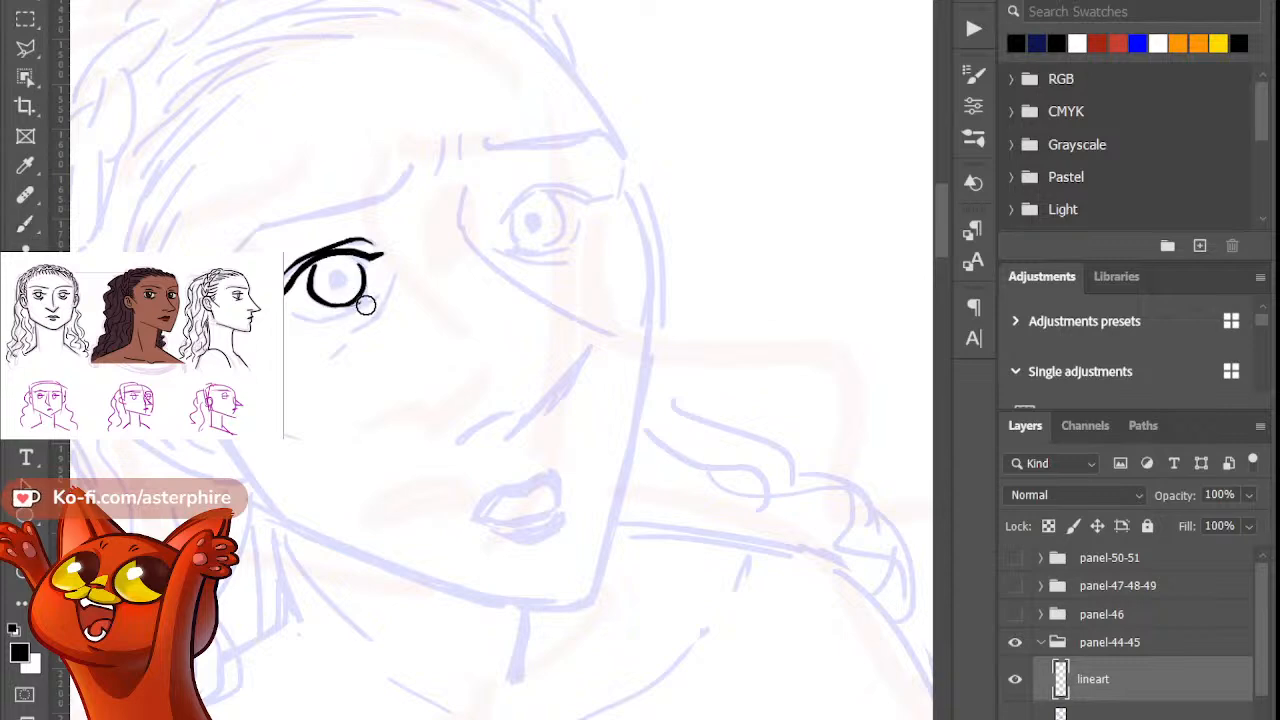
{"action": "key", "text": "b"}
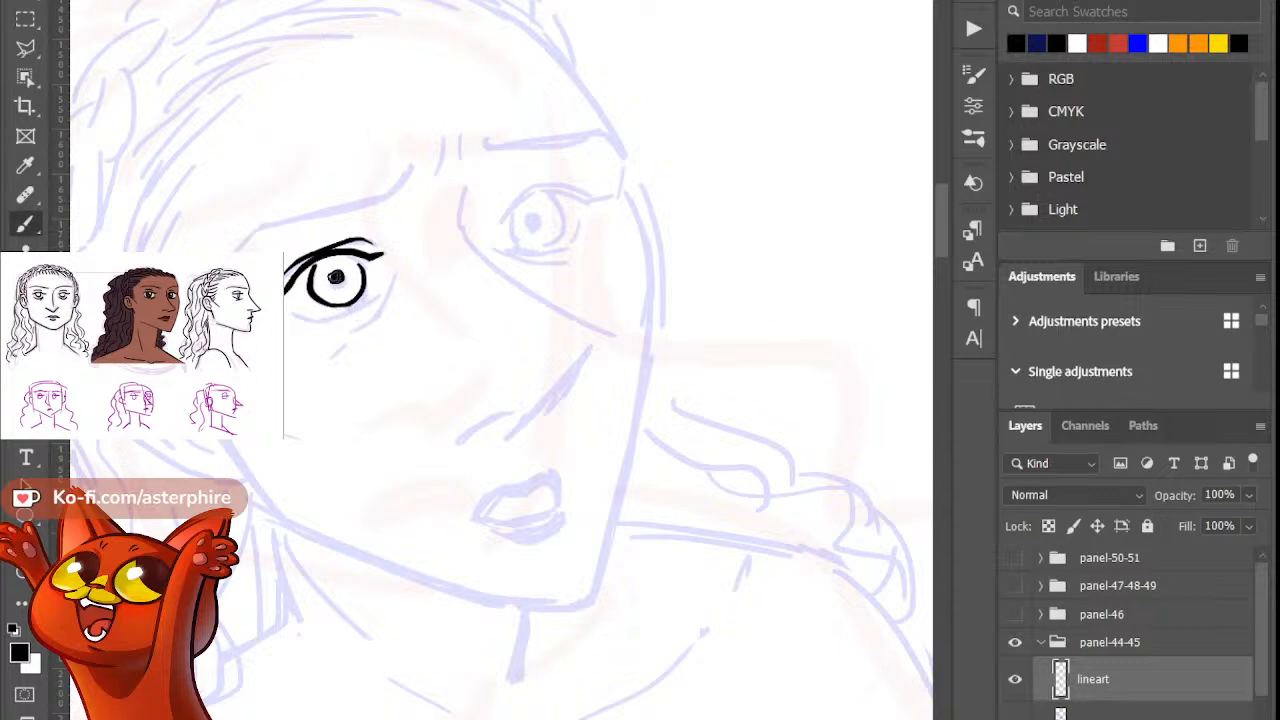
Step: Ink the lower lash line of the nearer eye from the outer corner, under the iris and up towards the inner corner
{"action": "mouse_move", "coordinate": [300, 316]}
{"action": "left_mouse_down"}
{"action": "mouse_move", "coordinate": [359, 303]}
{"action": "mouse_move", "coordinate": [323, 319]}
{"action": "left_mouse_up"}
{"action": "key", "text": "ctrl+z"}
{"action": "key", "text": "e"}
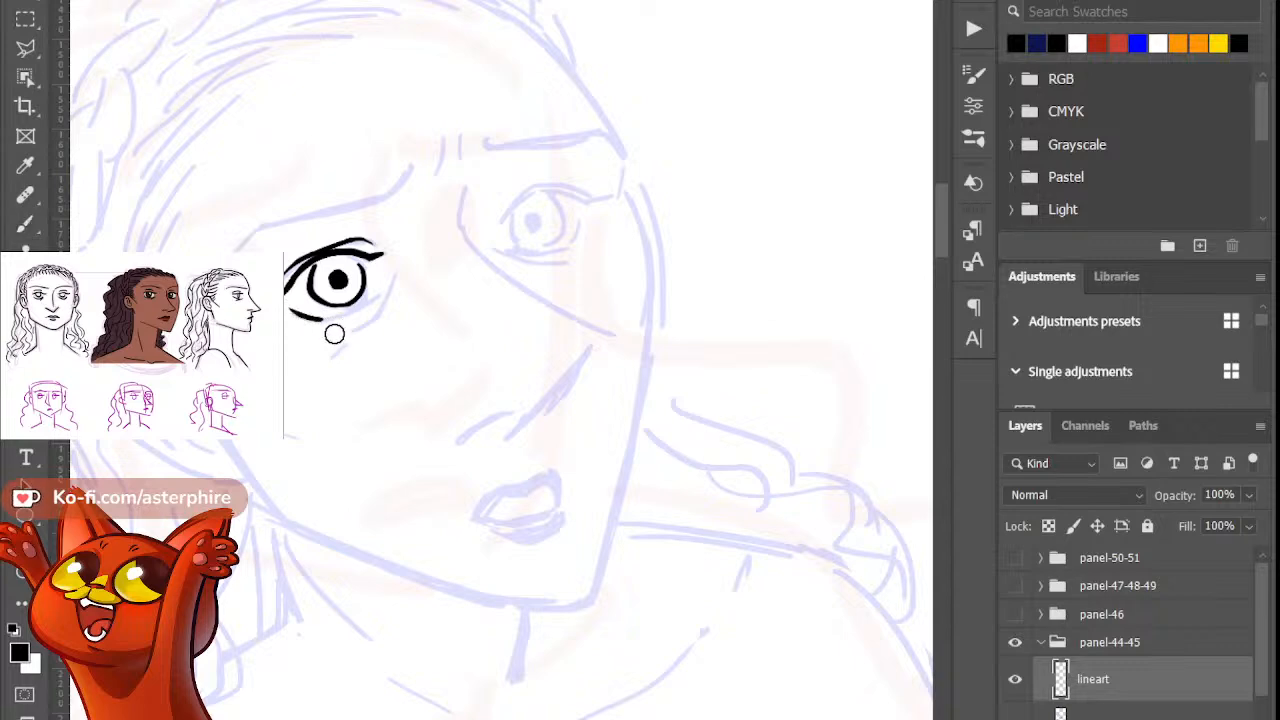
{"action": "key", "text": "b"}
{"action": "left_click_drag", "start_coordinate": [316, 320], "coordinate": [397, 285]}
{"action": "key", "text": "e"}
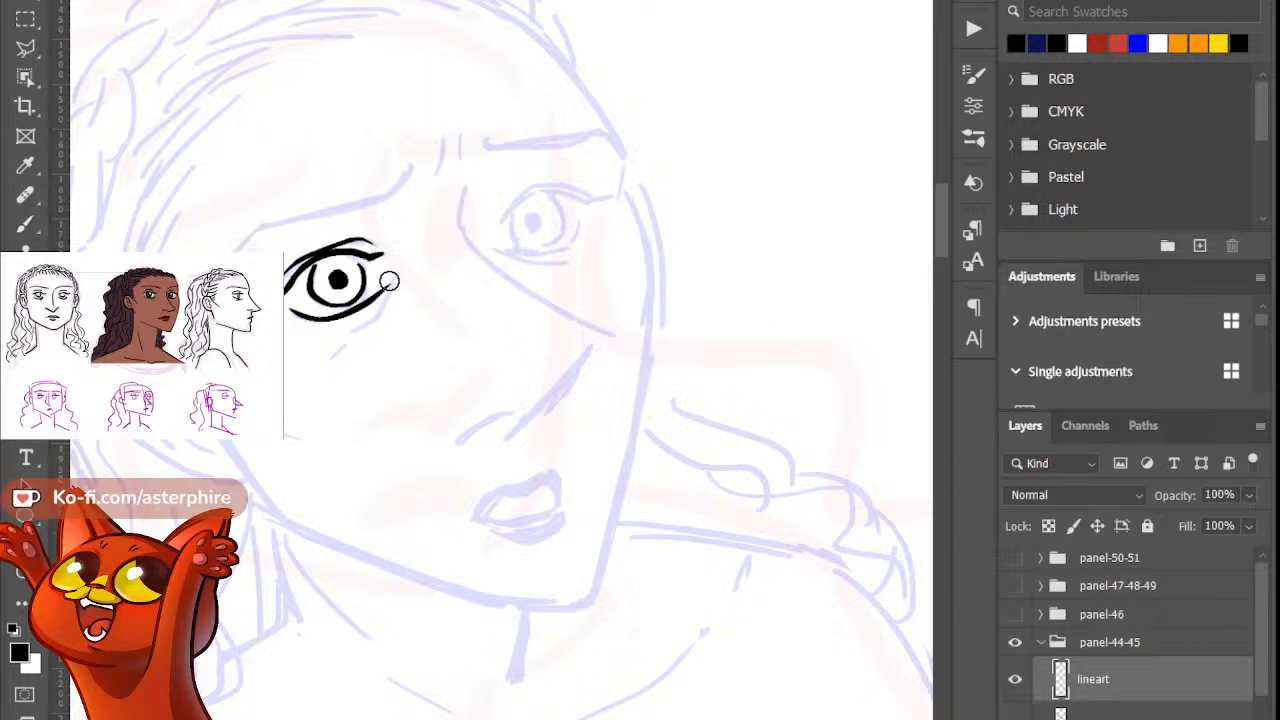
Step: Add a short stroke at the inner end of the nearer eye's lower lash line and trim it back
{"action": "key", "text": "b"}
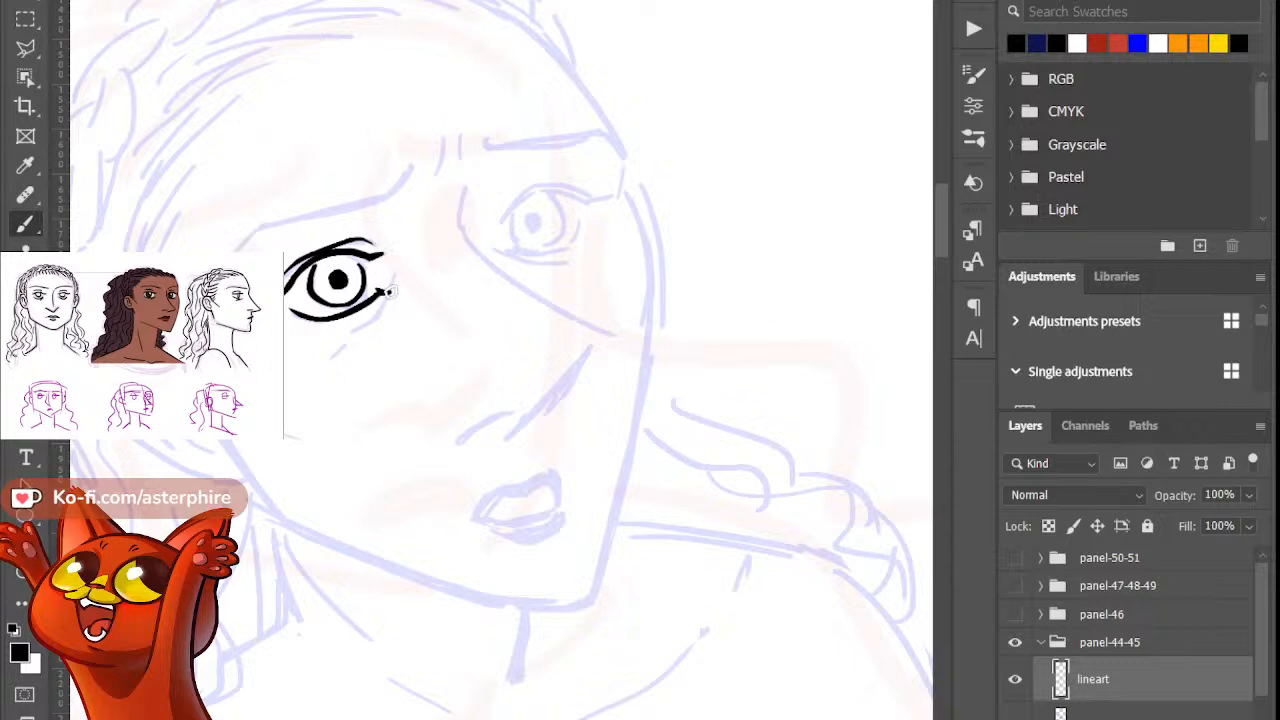
{"action": "left_click", "coordinate": [1015, 679]}
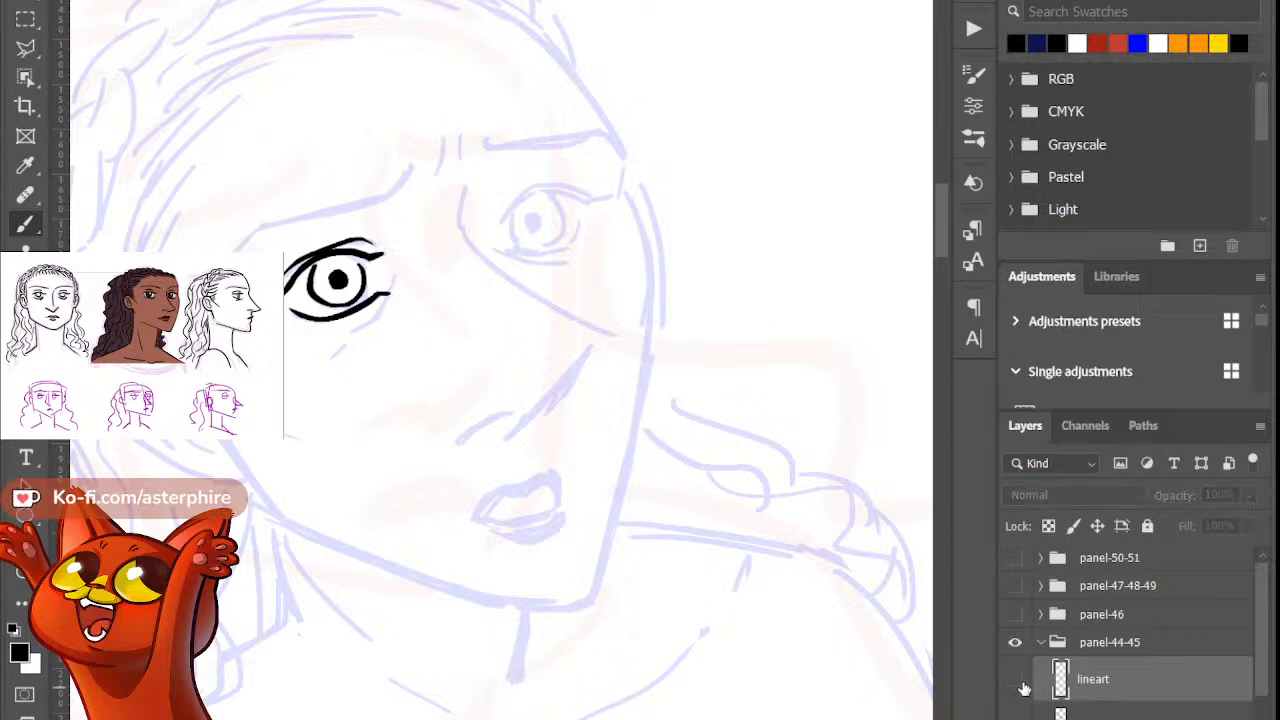
{"action": "left_click", "coordinate": [1015, 679]}
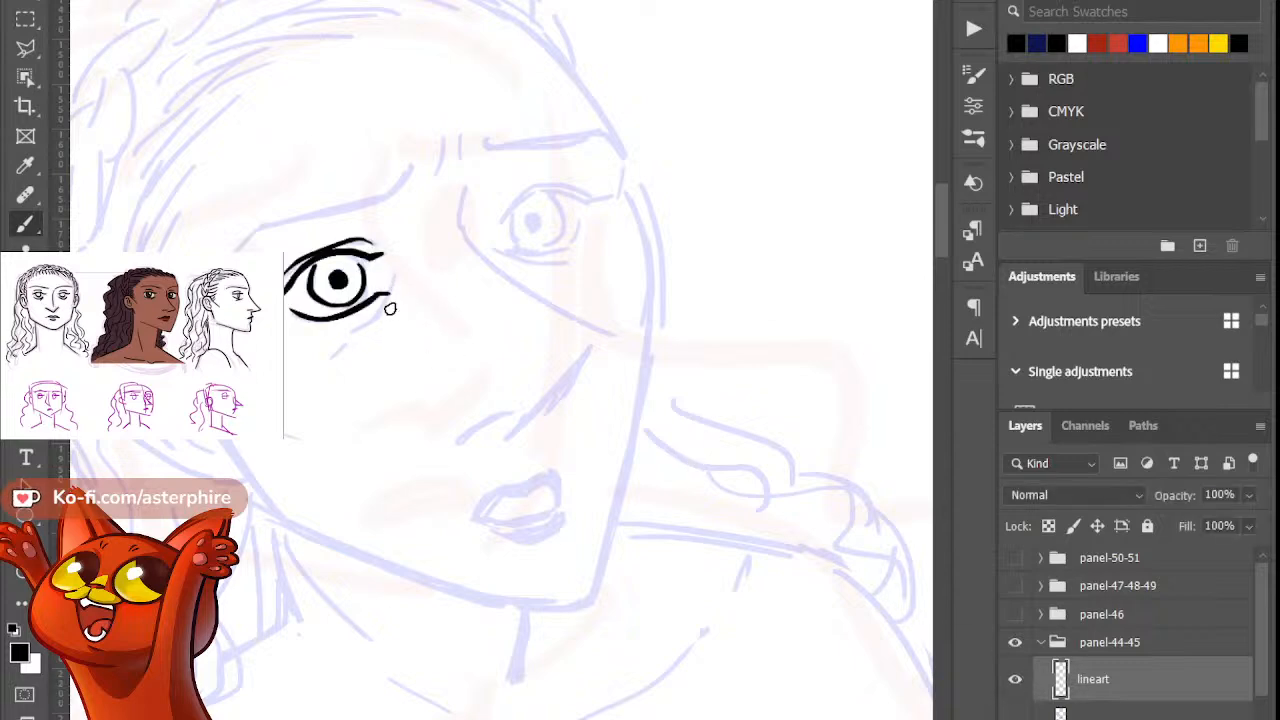
{"action": "key", "text": "e"}
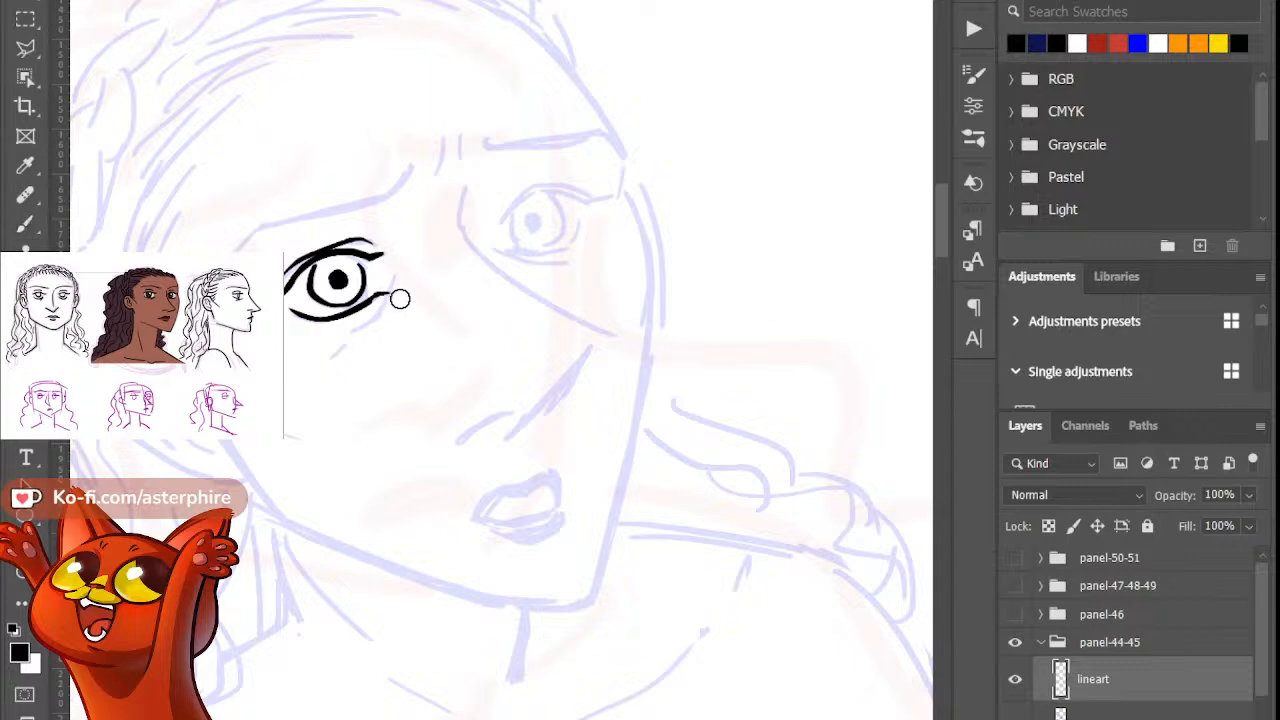
{"action": "key", "text": "b"}
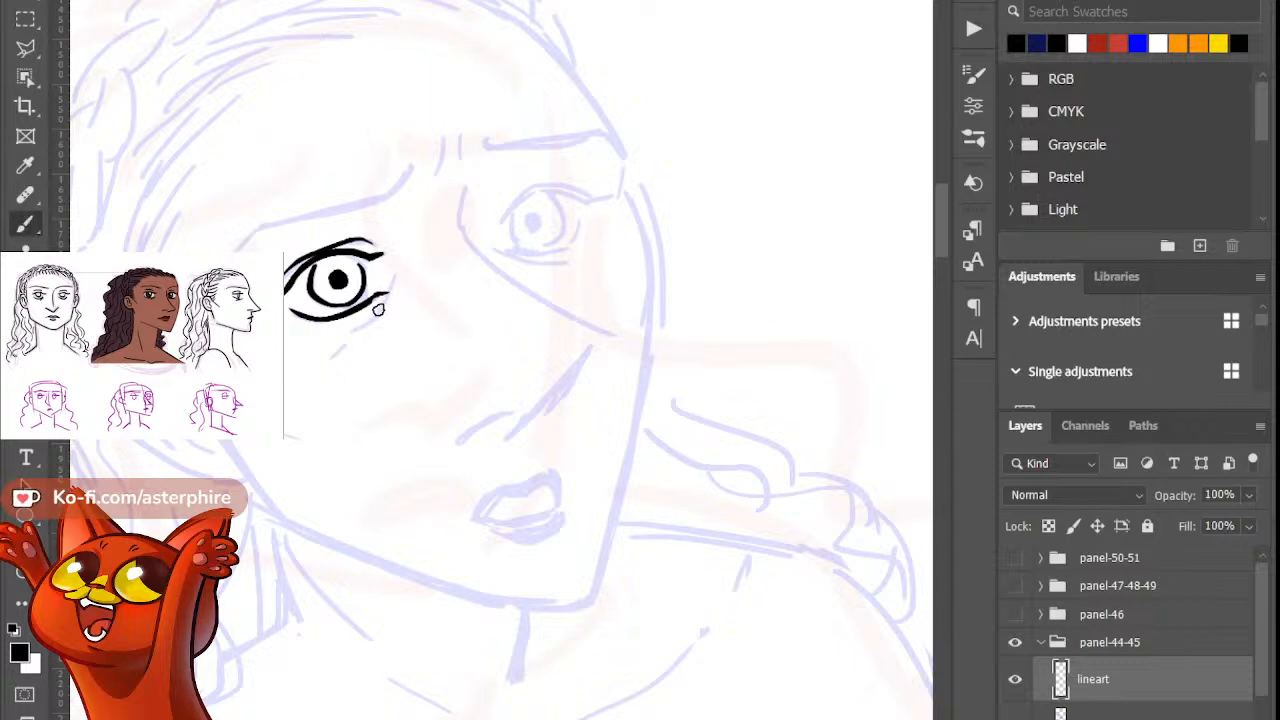
{"action": "key", "text": "e"}
{"action": "key", "text": "b"}
Step: Ink the curved crease around the nearer eye's inner corner and thin its lower end to a fine taper
{"action": "key", "text": "b"}
{"action": "key", "text": "e"}
{"action": "mouse_move", "coordinate": [403, 294]}
{"action": "left_mouse_down"}
{"action": "mouse_move", "coordinate": [350, 342]}
{"action": "mouse_move", "coordinate": [356, 331]}
{"action": "left_mouse_up"}
{"action": "key", "text": "b"}
{"action": "key", "text": "e"}
{"action": "key", "text": "b"}
{"action": "key", "text": "e"}
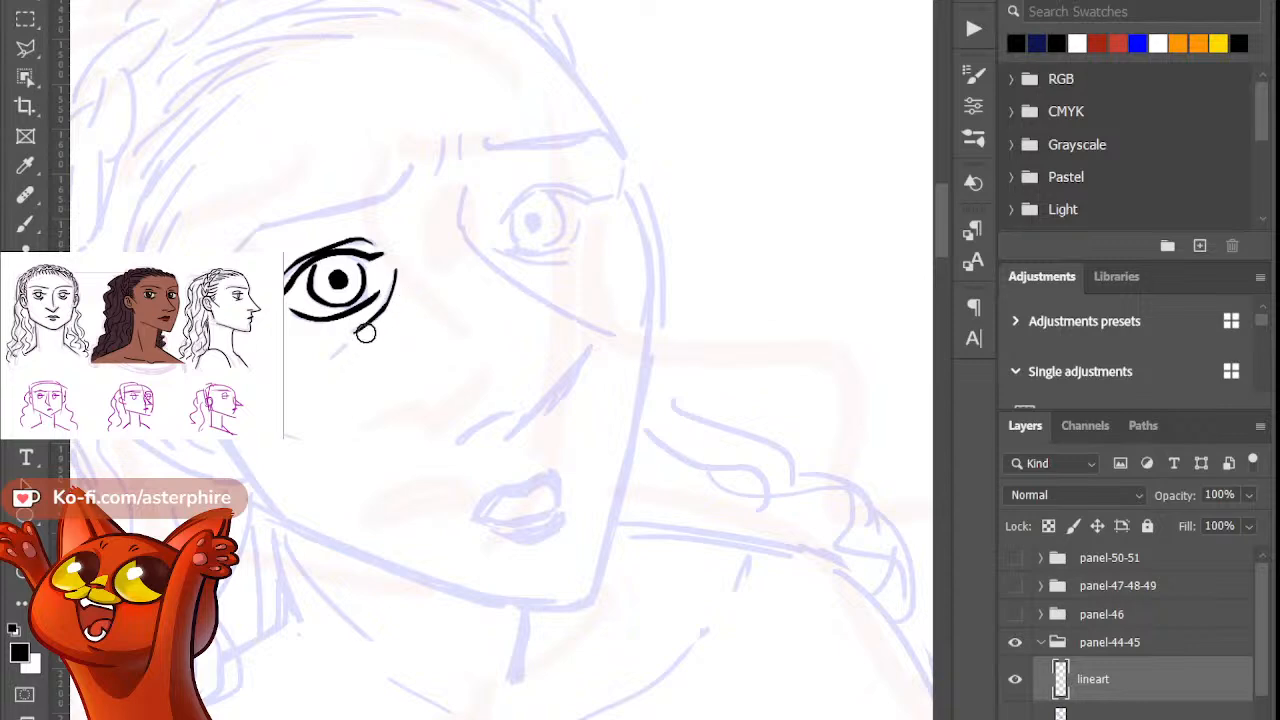
{"action": "left_click_drag", "start_coordinate": [405, 295], "coordinate": [359, 345]}
{"action": "key", "text": "b"}
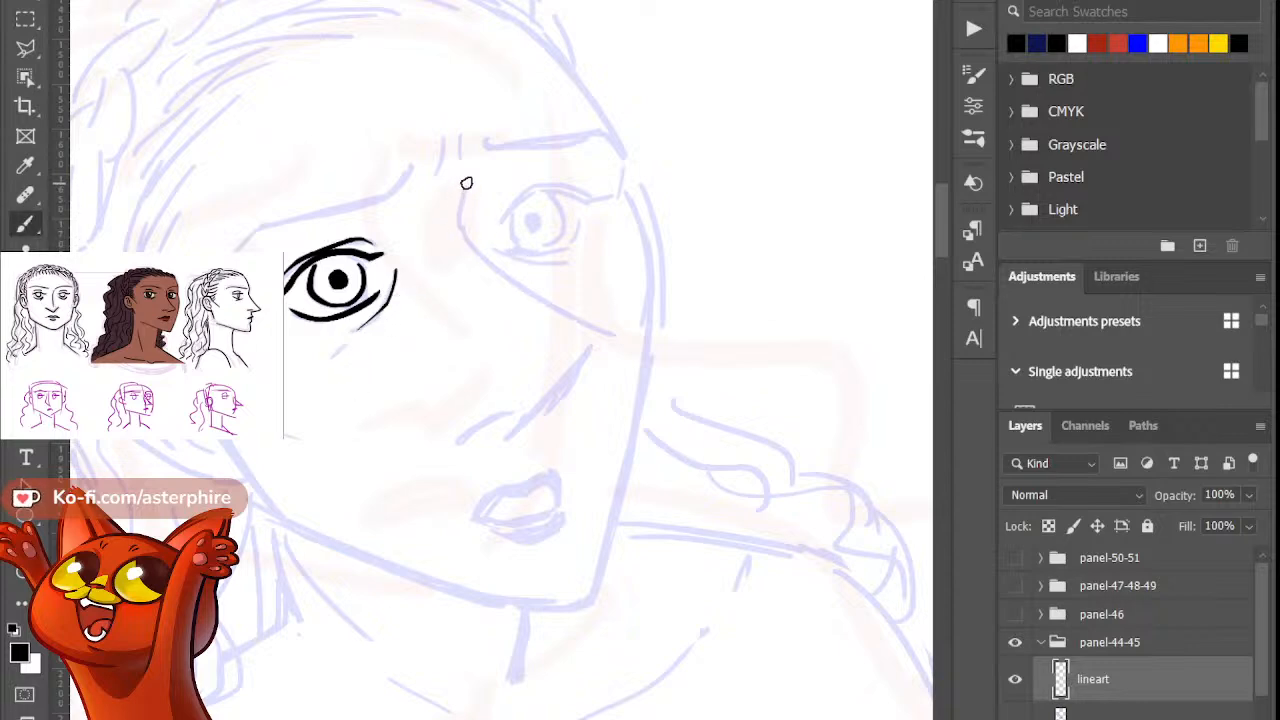
Step: Ink the nose bridge as a short stroke down from the brow and a long curve out past the nose tip
{"action": "mouse_move", "coordinate": [466, 183]}
{"action": "left_mouse_down"}
{"action": "mouse_move", "coordinate": [462, 215]}
{"action": "mouse_move", "coordinate": [507, 283]}
{"action": "left_mouse_up"}
{"action": "key", "text": "e"}
{"action": "mouse_move", "coordinate": [446, 212]}
{"action": "left_mouse_down"}
{"action": "mouse_move", "coordinate": [500, 288]}
{"action": "mouse_move", "coordinate": [460, 254]}
{"action": "left_mouse_up"}
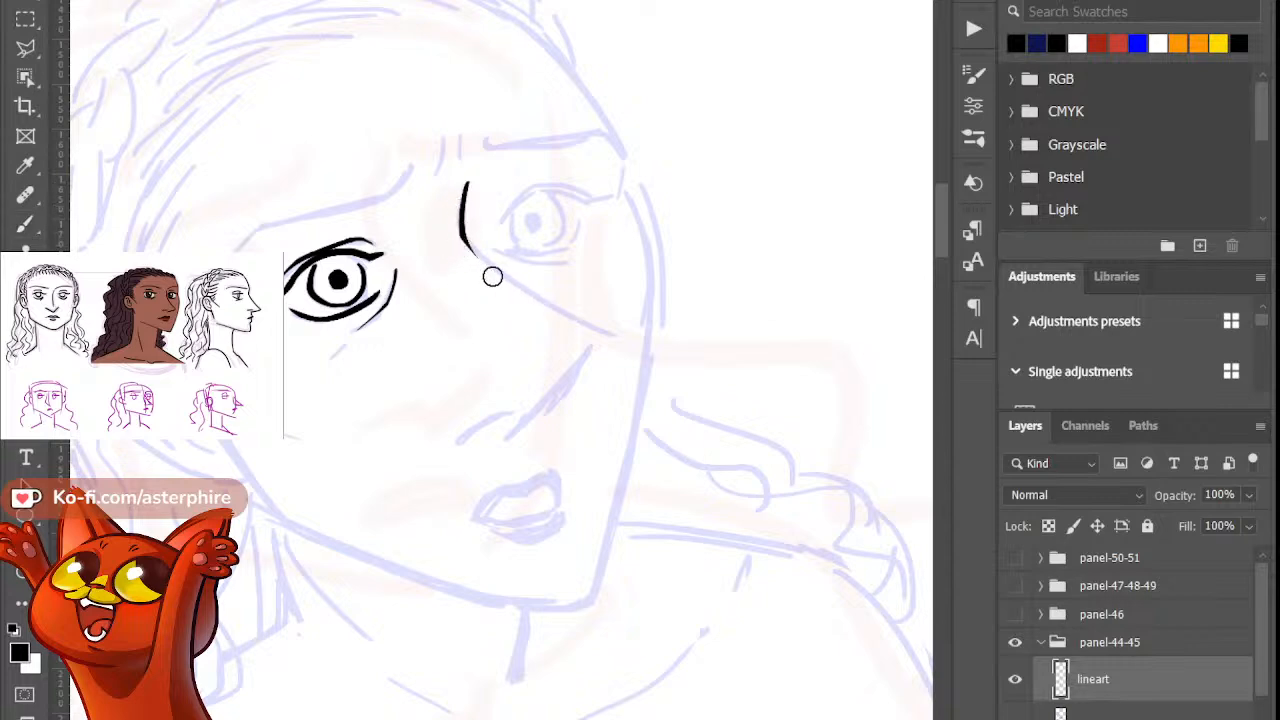
{"action": "key", "text": "b"}
{"action": "left_click_drag", "start_coordinate": [461, 236], "coordinate": [647, 338]}
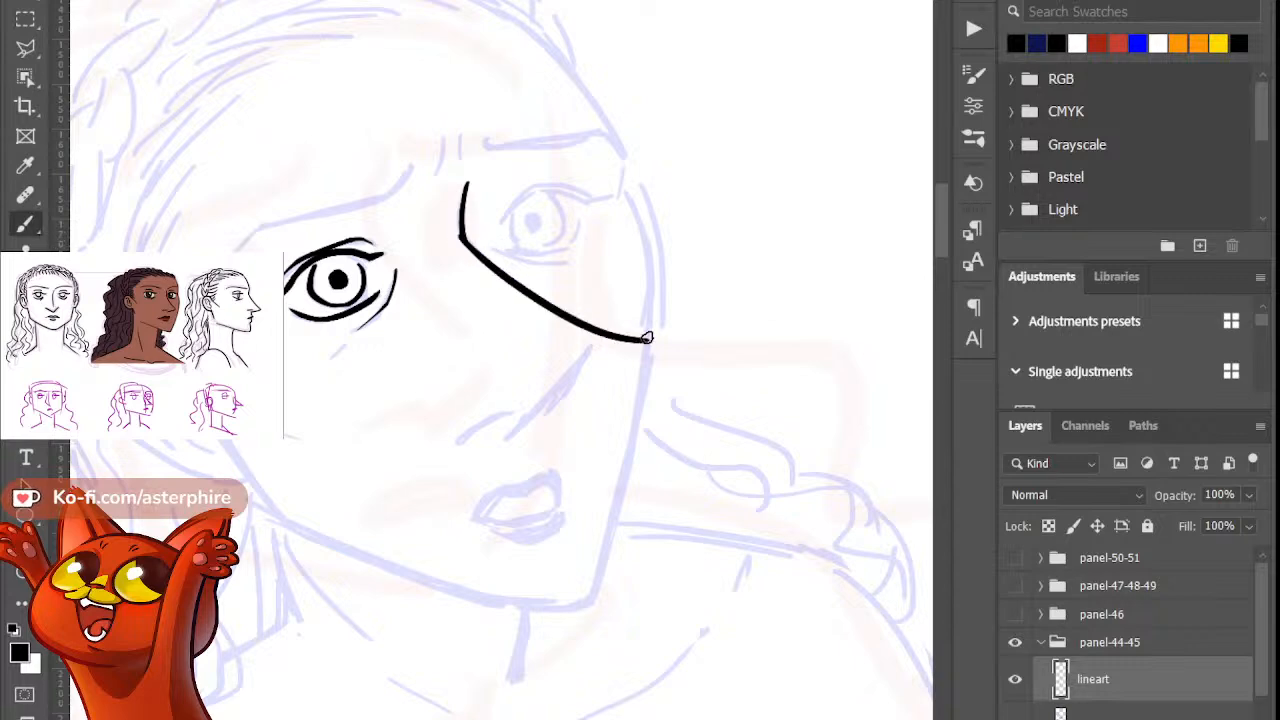
Step: Smooth the bend at the top of the nose bridge and trim its overshooting end back to the nose tip
{"action": "key", "text": "e"}
{"action": "mouse_move", "coordinate": [452, 229]}
{"action": "left_mouse_down"}
{"action": "mouse_move", "coordinate": [493, 283]}
{"action": "mouse_move", "coordinate": [475, 252]}
{"action": "left_mouse_up"}
{"action": "key", "text": "b"}
{"action": "key", "text": "e"}
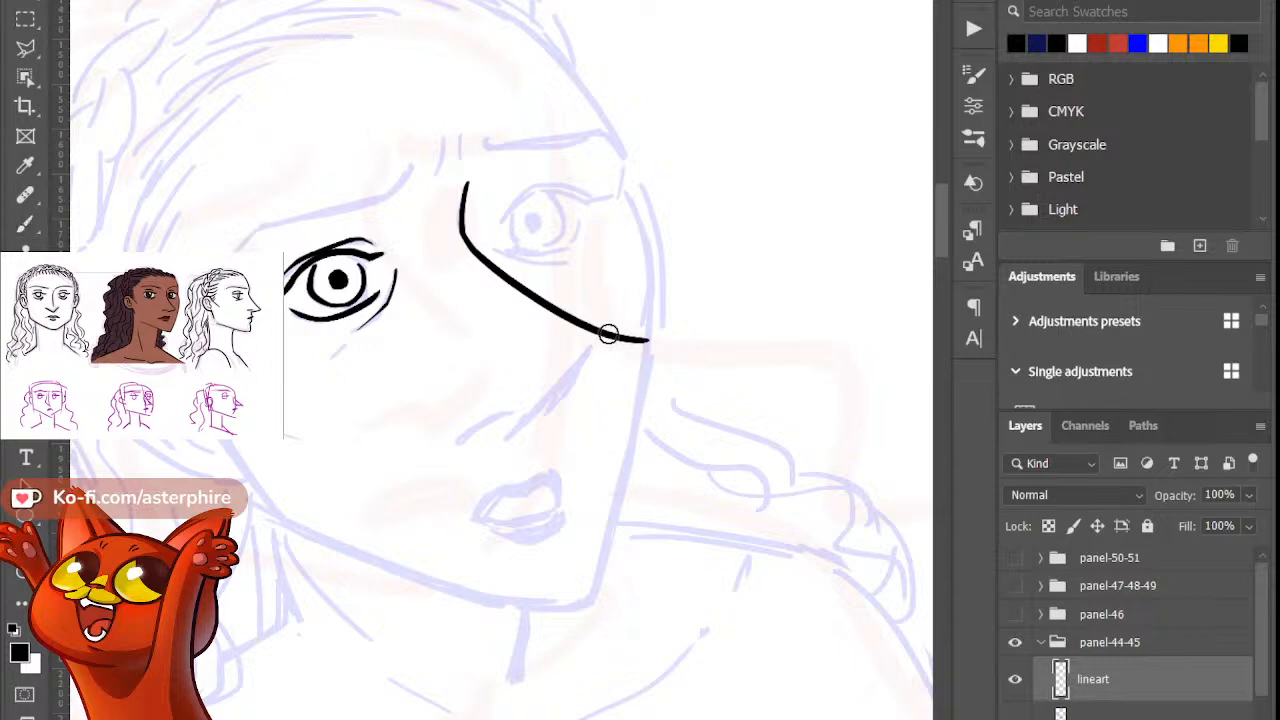
{"action": "mouse_move", "coordinate": [614, 318]}
{"action": "left_mouse_down"}
{"action": "mouse_move", "coordinate": [596, 372]}
{"action": "mouse_move", "coordinate": [641, 329]}
{"action": "left_mouse_up"}
{"action": "key", "text": "b"}
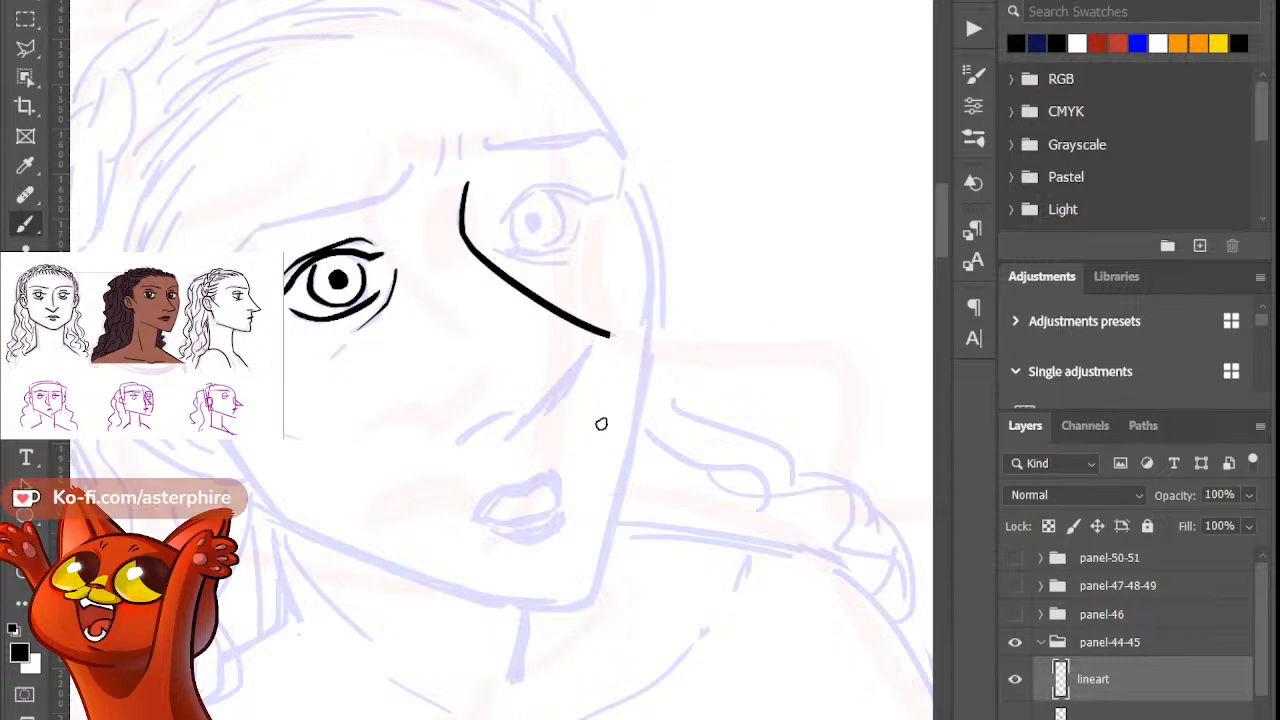
{"action": "key", "text": "e"}
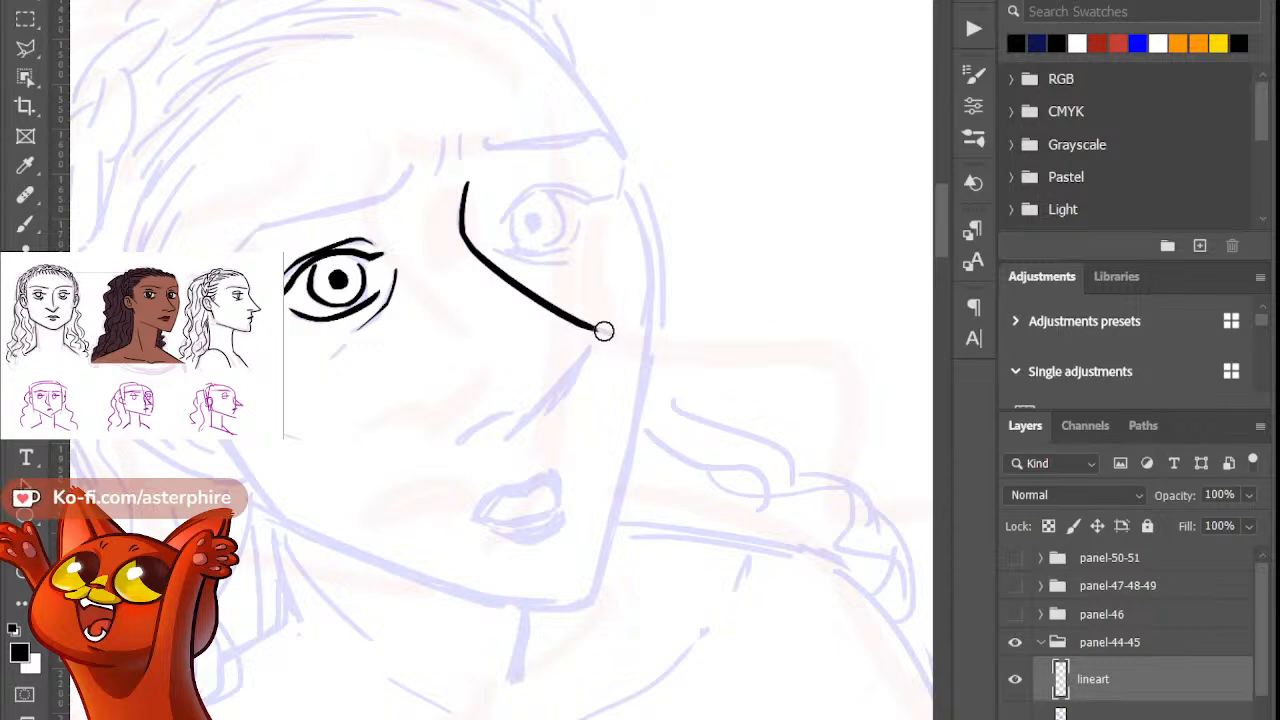
{"action": "key", "text": "b"}
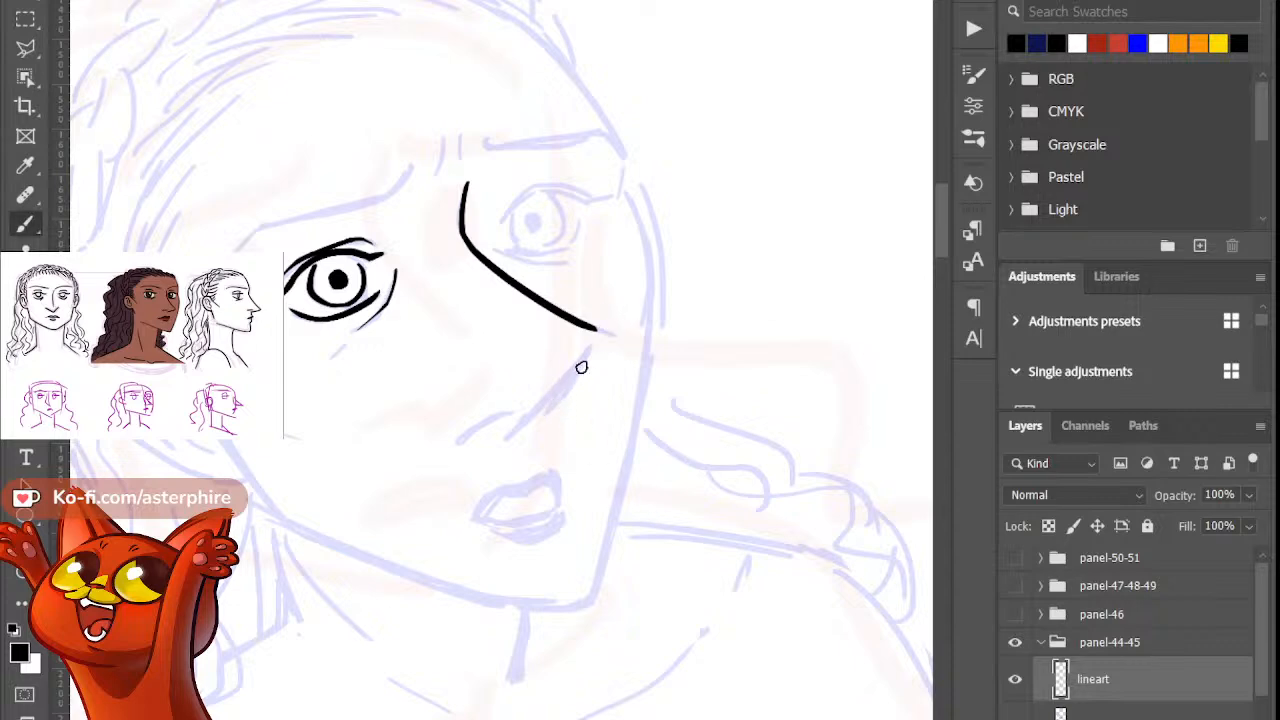
Step: Ink the underside of the nose from the tip down to the nostril, thickening its middle and shortening its lower end
{"action": "mouse_move", "coordinate": [500, 450]}
{"action": "left_mouse_down"}
{"action": "mouse_move", "coordinate": [594, 342]}
{"action": "mouse_move", "coordinate": [526, 430]}
{"action": "left_mouse_up"}
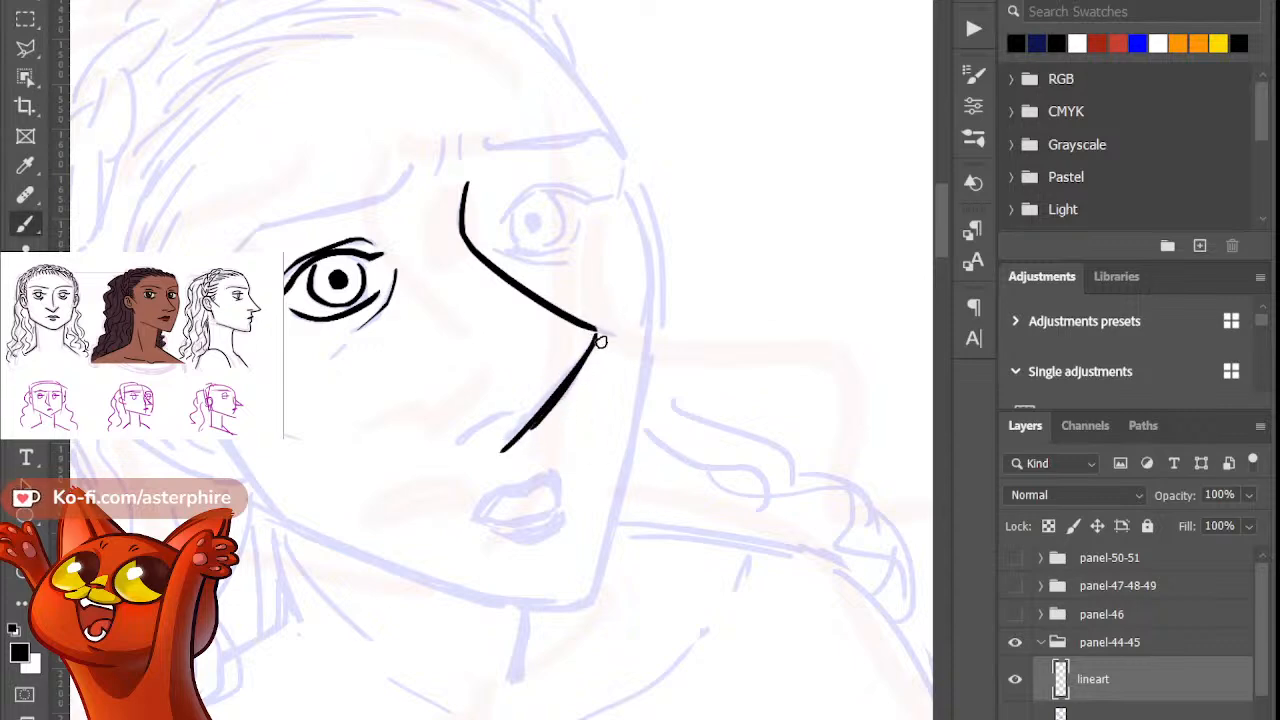
{"action": "key", "text": "ctrl+z"}
{"action": "key", "text": "e"}
{"action": "key", "text": "b"}
{"action": "mouse_move", "coordinate": [577, 369]}
{"action": "left_mouse_down"}
{"action": "mouse_move", "coordinate": [536, 440]}
{"action": "mouse_move", "coordinate": [558, 422]}
{"action": "left_mouse_up"}
{"action": "key", "text": "e"}
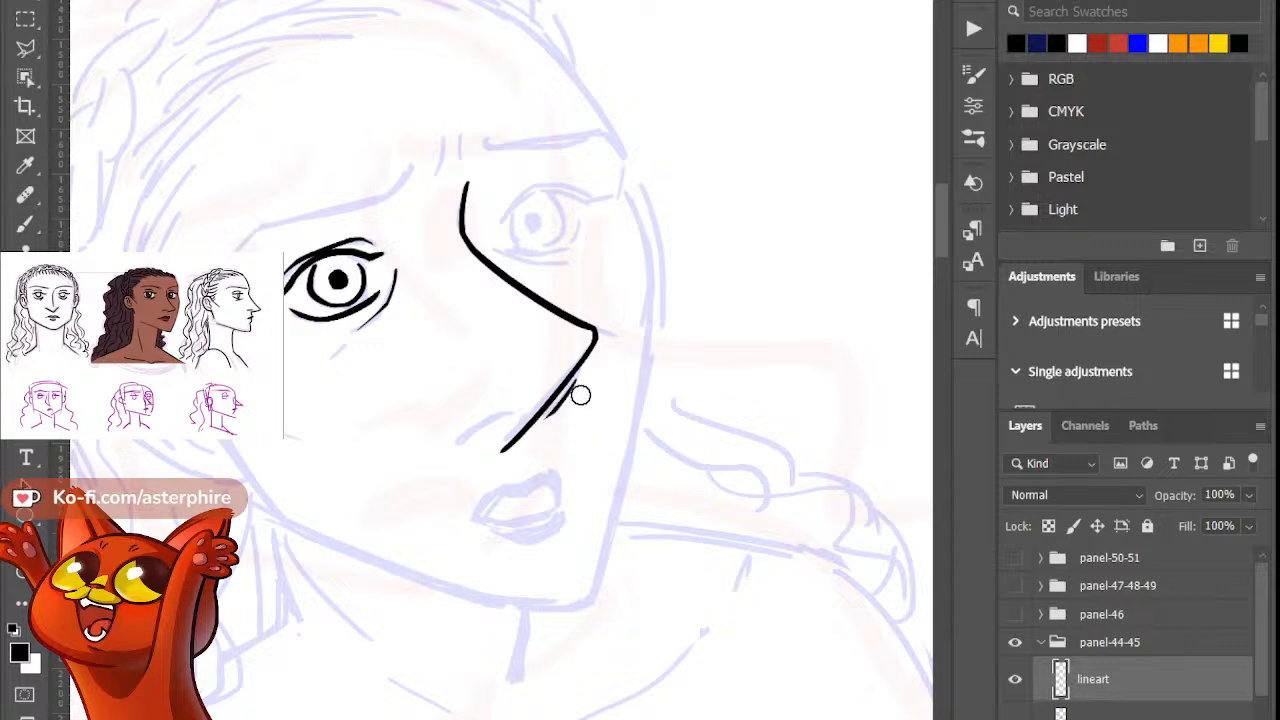
{"action": "mouse_move", "coordinate": [492, 450]}
{"action": "left_mouse_down"}
{"action": "mouse_move", "coordinate": [522, 452]}
{"action": "mouse_move", "coordinate": [540, 423]}
{"action": "mouse_move", "coordinate": [515, 431]}
{"action": "mouse_move", "coordinate": [525, 401]}
{"action": "left_mouse_up"}
Step: Ink the curved wing of the nearer nostril beside the nose's underside and taper both its ends
{"action": "key", "text": "b"}
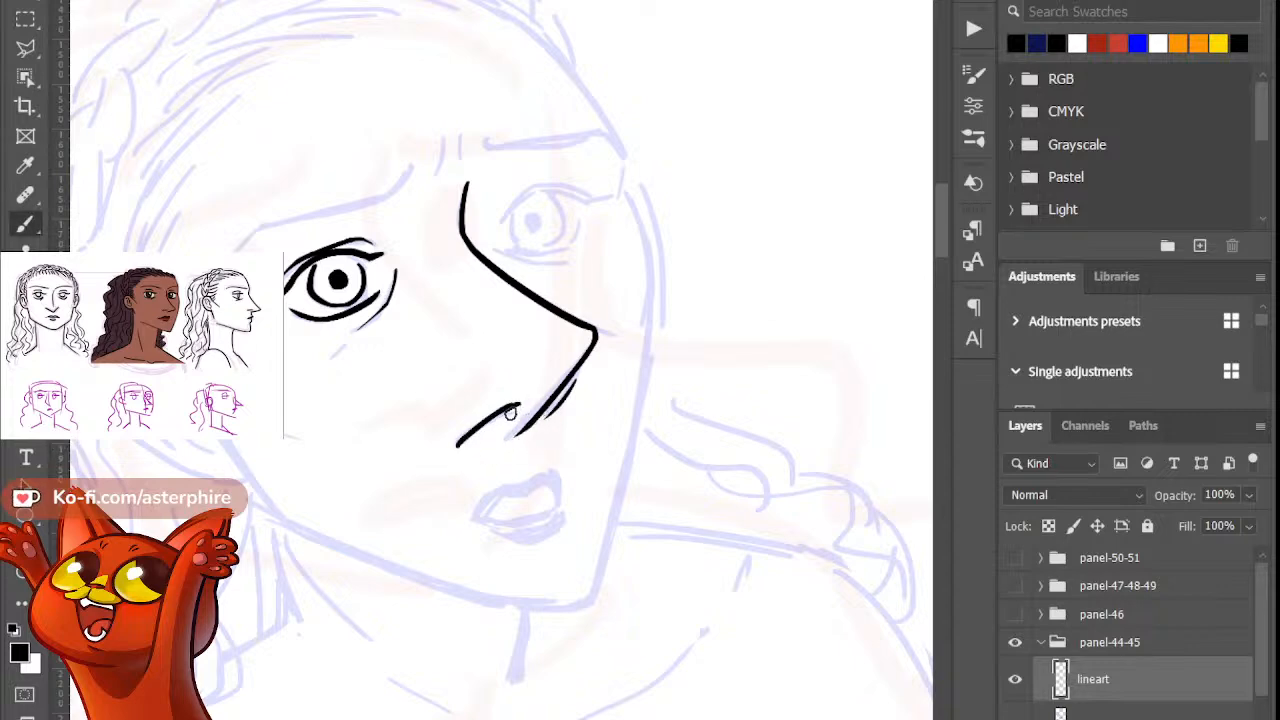
{"action": "key", "text": "e"}
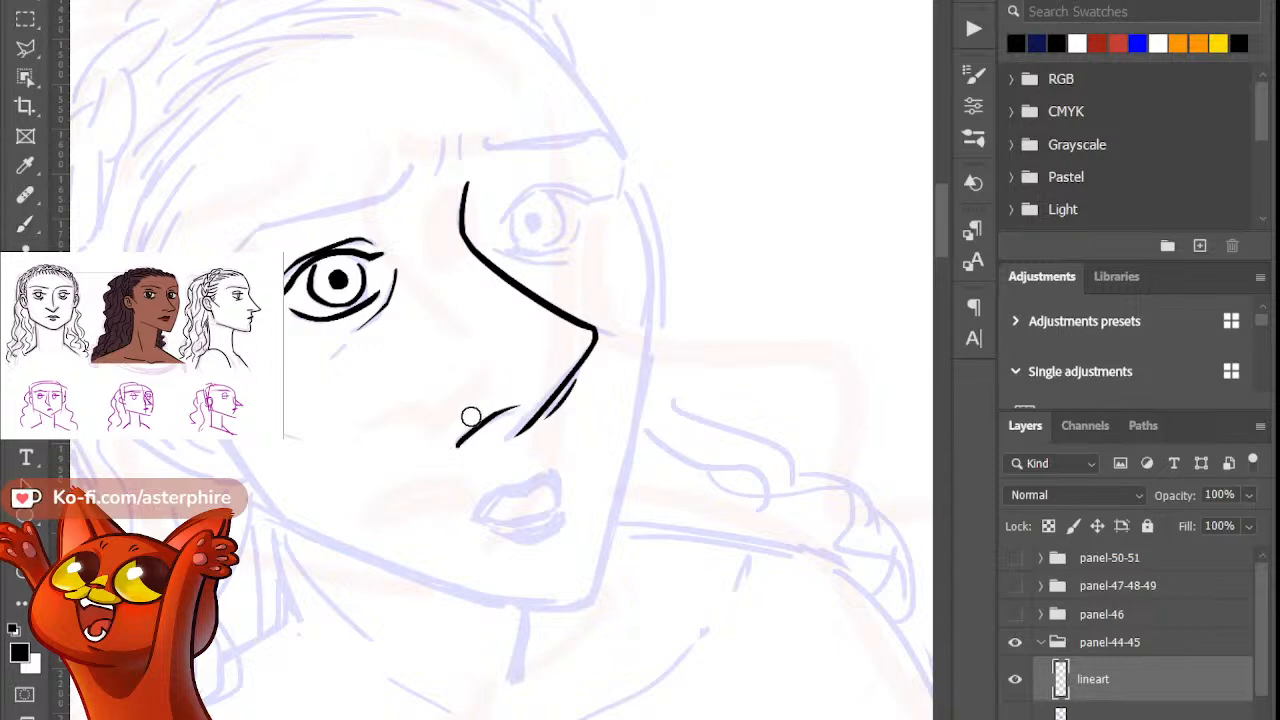
{"action": "key", "text": "b"}
{"action": "left_click_drag", "start_coordinate": [488, 418], "coordinate": [528, 399]}
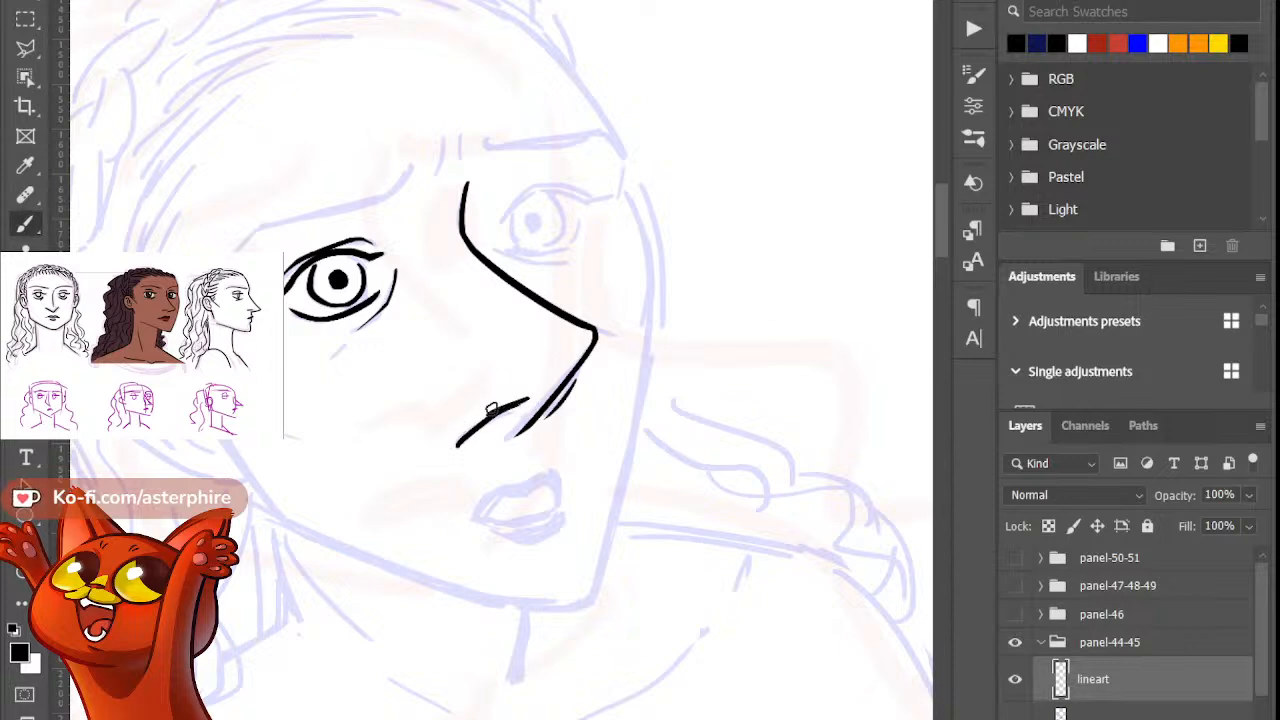
{"action": "key", "text": "e"}
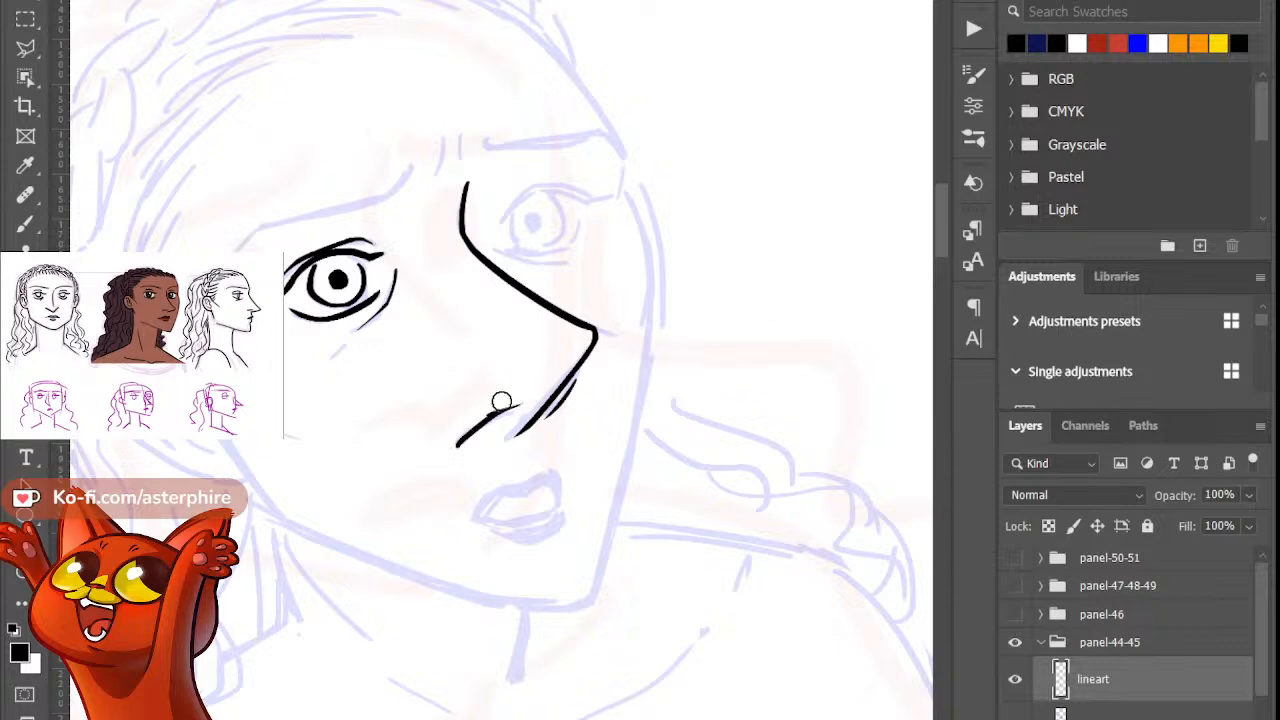
{"action": "key", "text": "b"}
{"action": "key", "text": "e"}
{"action": "key", "text": "b"}
{"action": "key", "text": "e"}
{"action": "key", "text": "b"}
{"action": "key", "text": "e"}
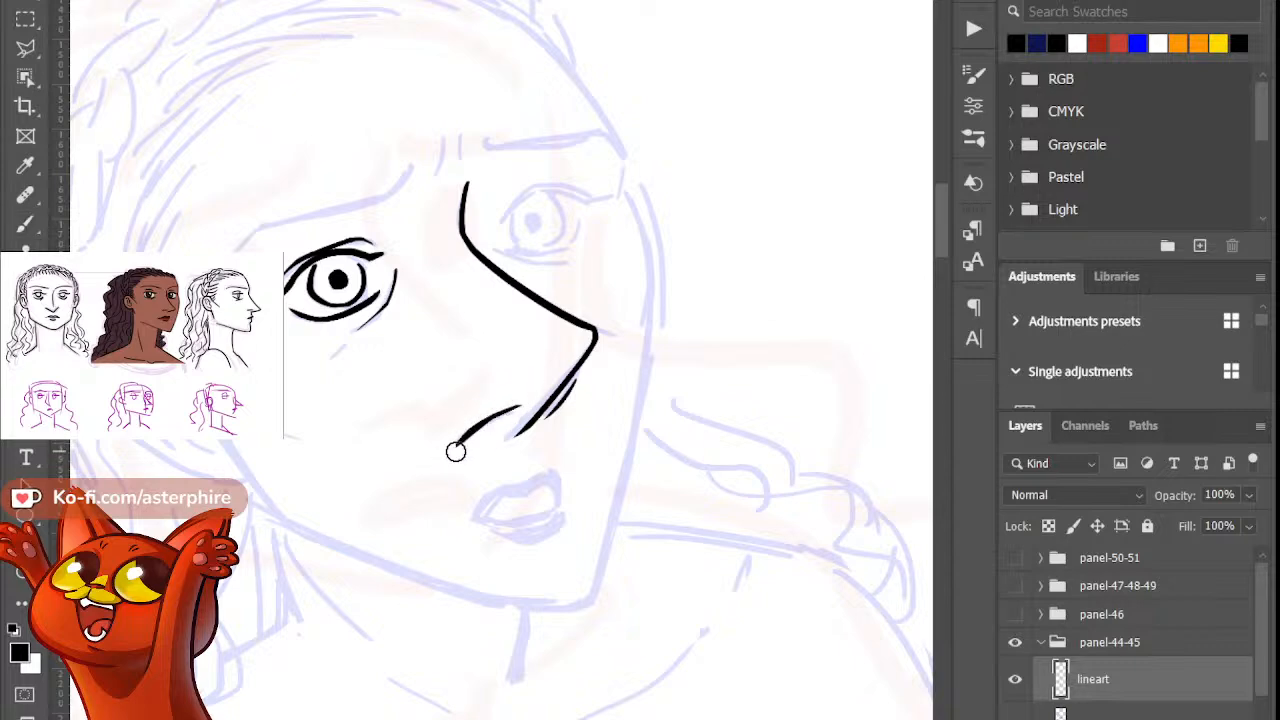
Step: Ink the outer end of the nearer eyebrow as a short rising stroke
{"action": "key", "text": "b"}
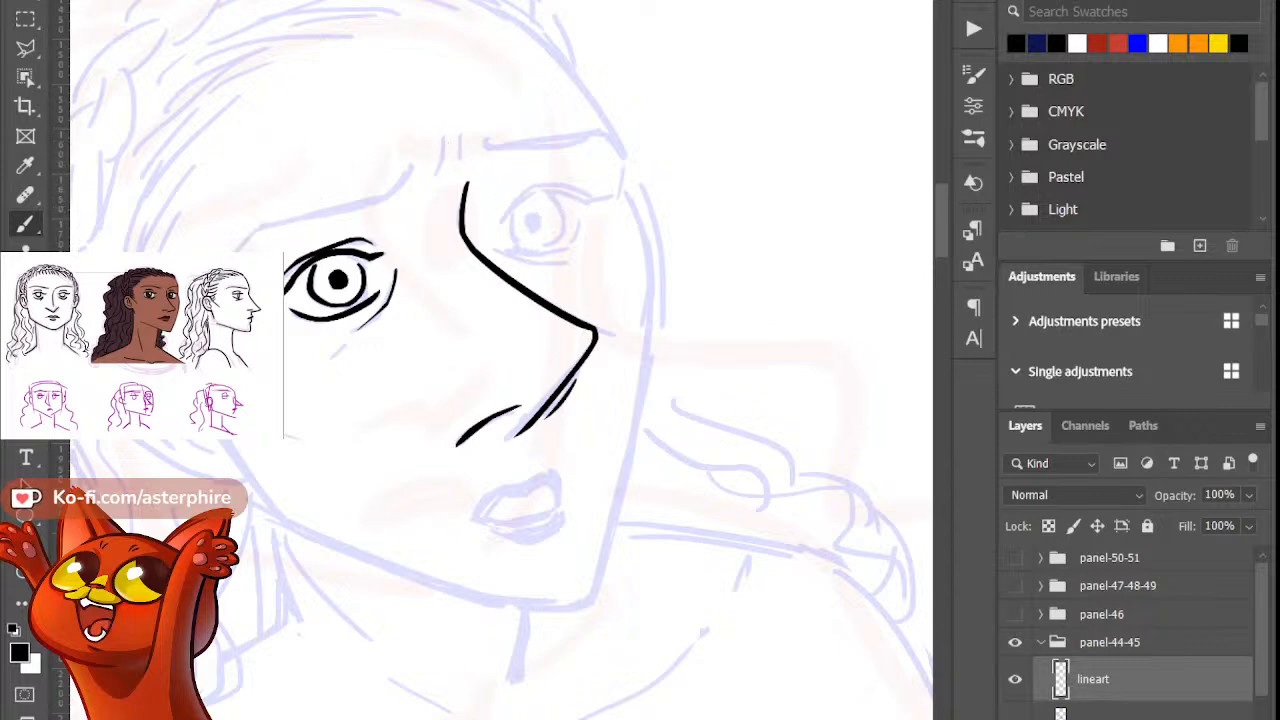
{"action": "left_click_drag", "start_coordinate": [235, 250], "coordinate": [280, 214]}
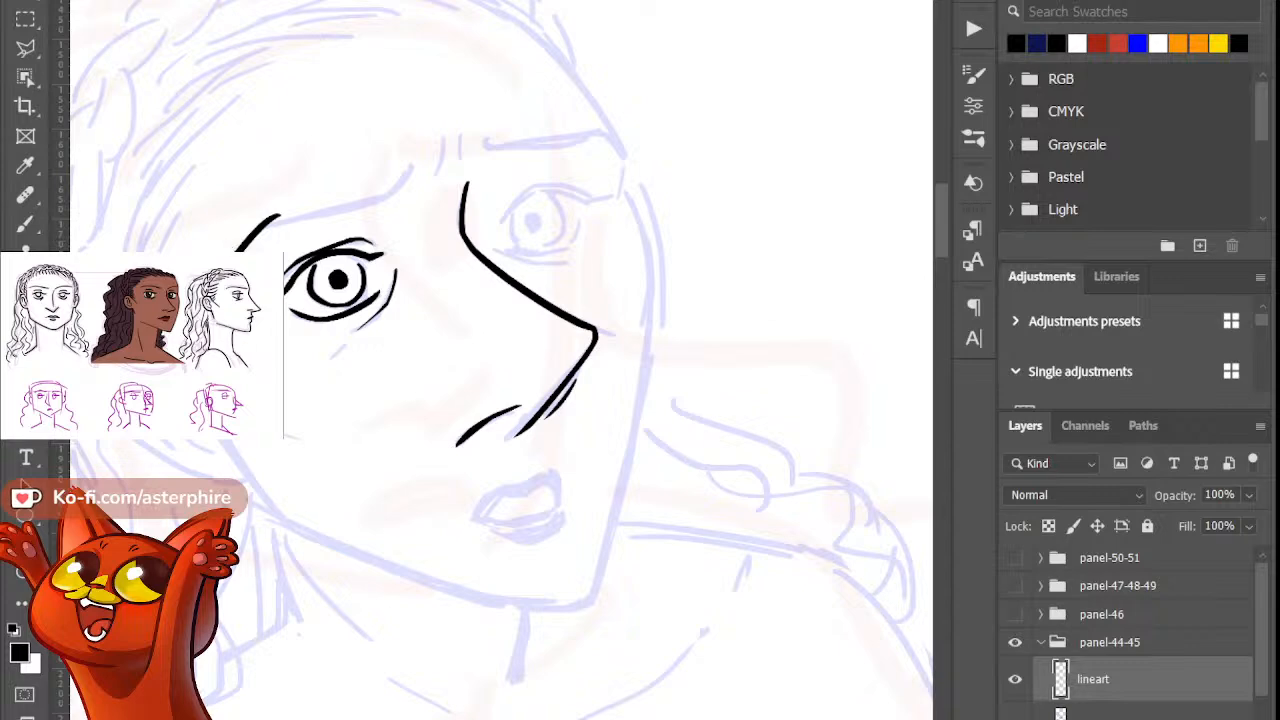
{"action": "key", "text": "b"}
Step: Set the panel's sketch layer opacity to 10% and make the lineart layer active again
{"action": "left_click", "coordinate": [1100, 708]}
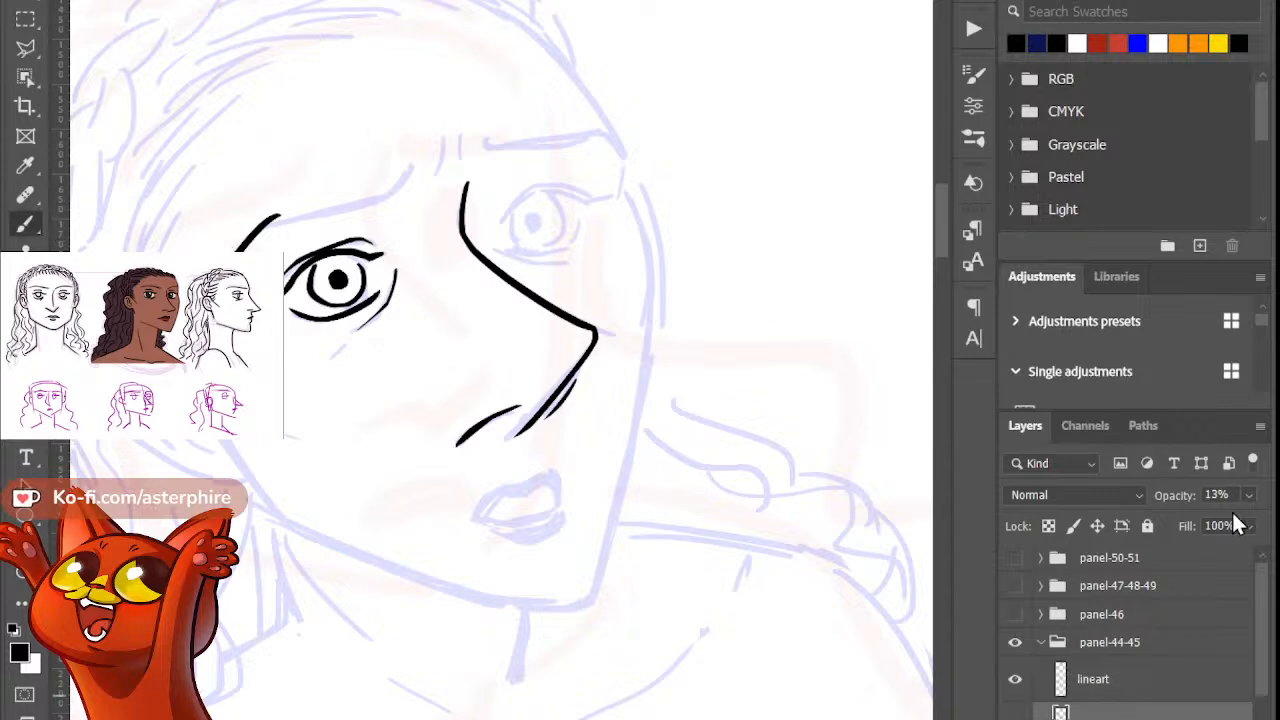
{"action": "left_click", "coordinate": [1215, 497]}
{"action": "type", "text": "10"}
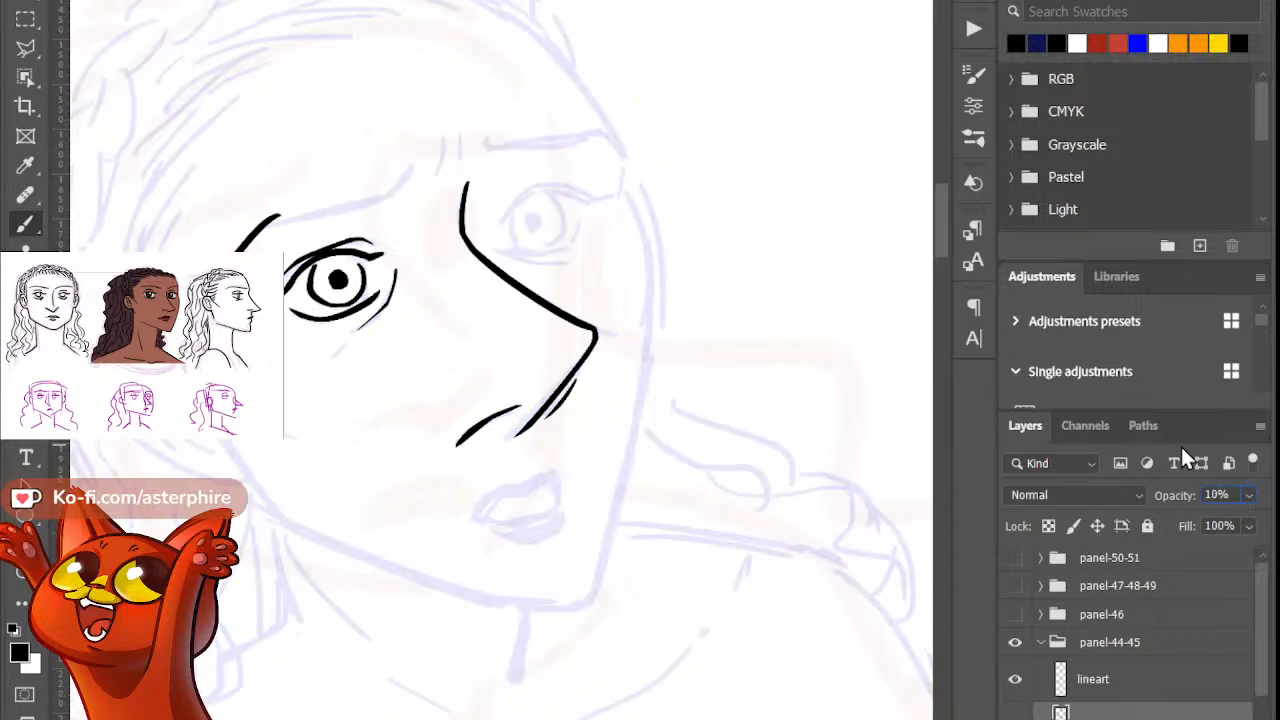
{"action": "left_click", "coordinate": [1119, 688]}
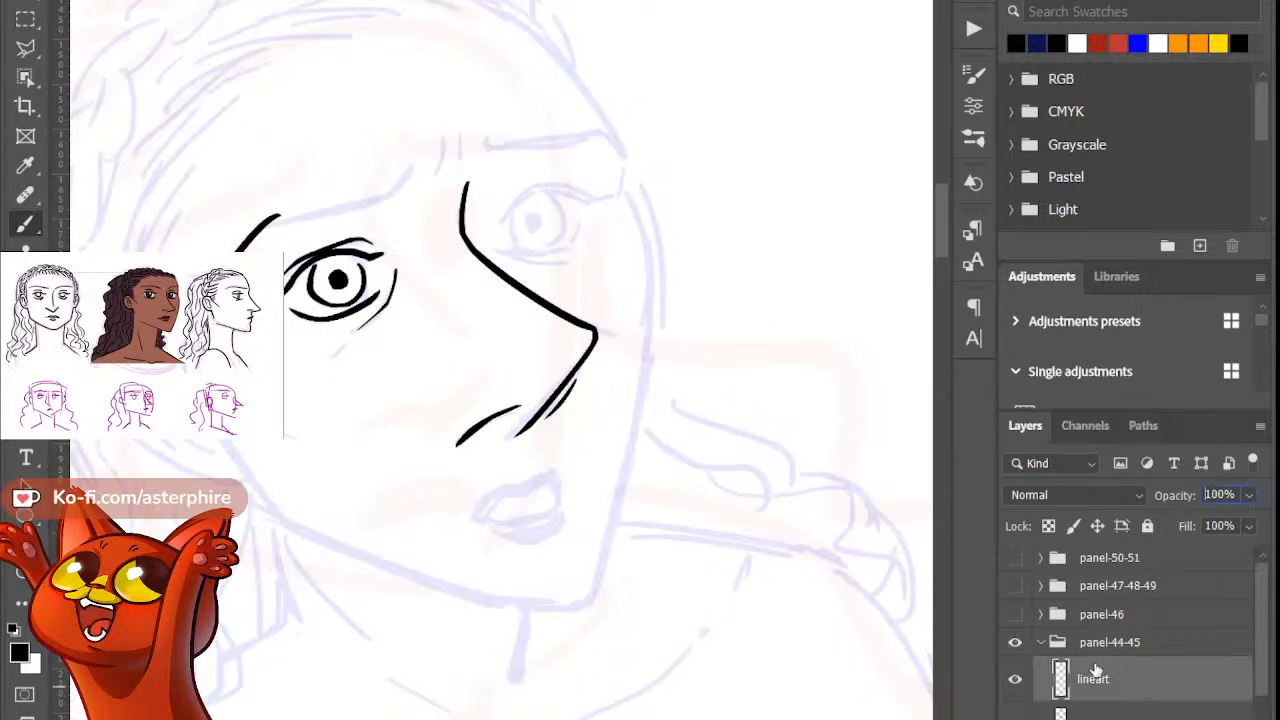
{"action": "left_click", "coordinate": [1137, 710]}
{"action": "left_click", "coordinate": [1120, 672]}
{"action": "left_click_drag", "start_coordinate": [253, 213], "coordinate": [311, 205]}
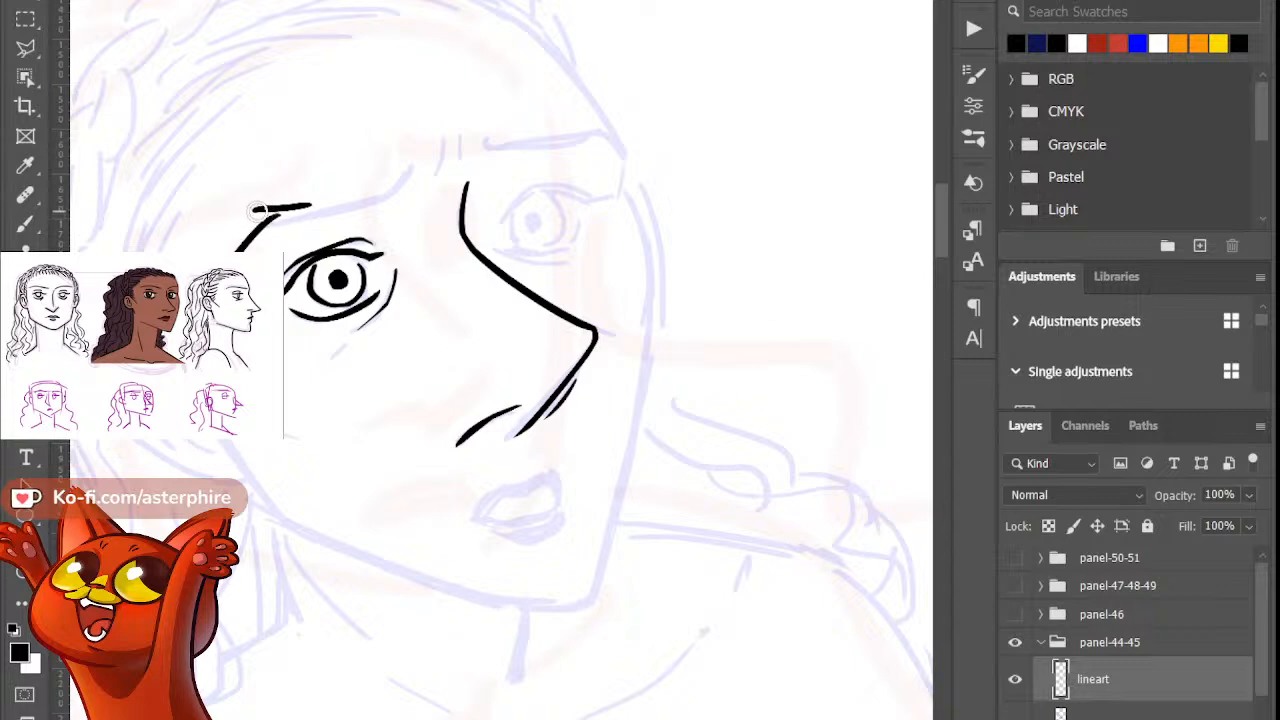
{"action": "mouse_move", "coordinate": [264, 215]}
{"action": "left_mouse_down"}
{"action": "mouse_move", "coordinate": [380, 200]}
{"action": "mouse_move", "coordinate": [434, 157]}
{"action": "mouse_move", "coordinate": [297, 206]}
{"action": "mouse_move", "coordinate": [306, 353]}
{"action": "left_mouse_up"}
{"action": "key", "text": "b"}
{"action": "key", "text": "ctrl+z"}
{"action": "key", "text": "ctrl+z"}
Step: Ink the nearer eyebrow's long middle and upturned inner end with the canvas rotated for the stroke
{"action": "key", "text": "r"}
{"action": "left_click_drag", "start_coordinate": [293, 292], "coordinate": [284, 330]}
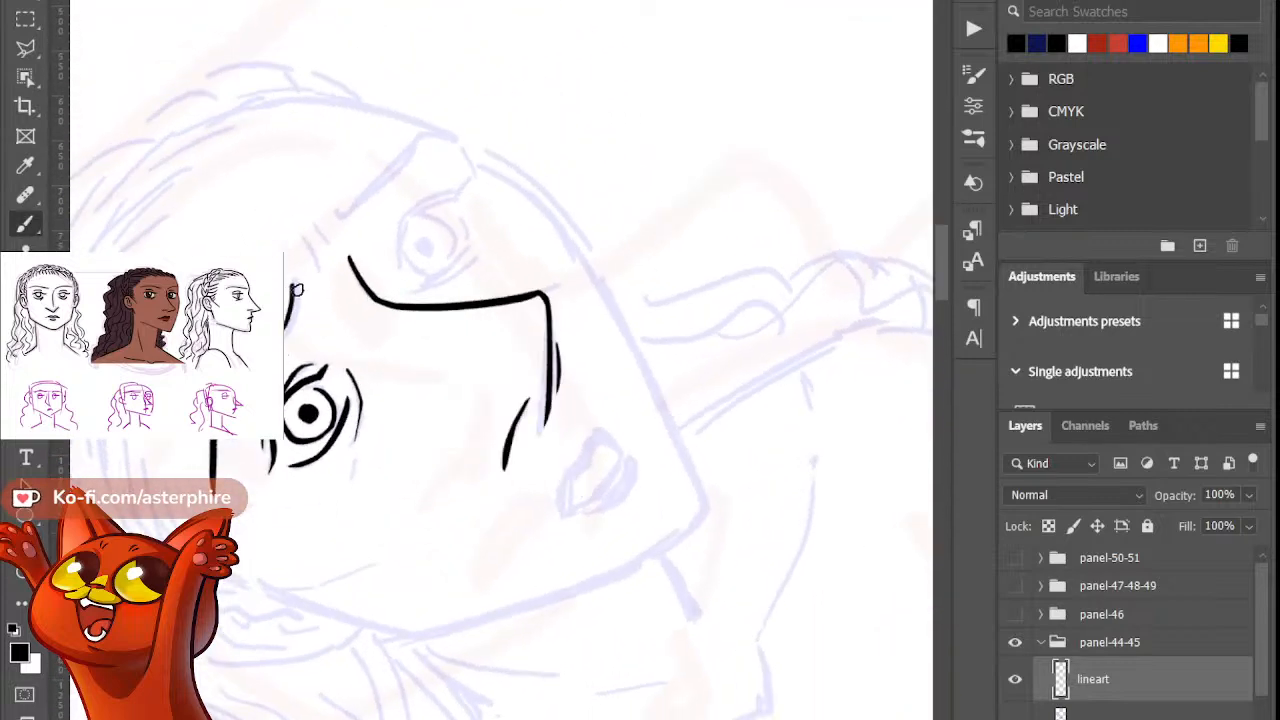
{"action": "key", "text": "e"}
{"action": "left_click_drag", "start_coordinate": [293, 281], "coordinate": [287, 324]}
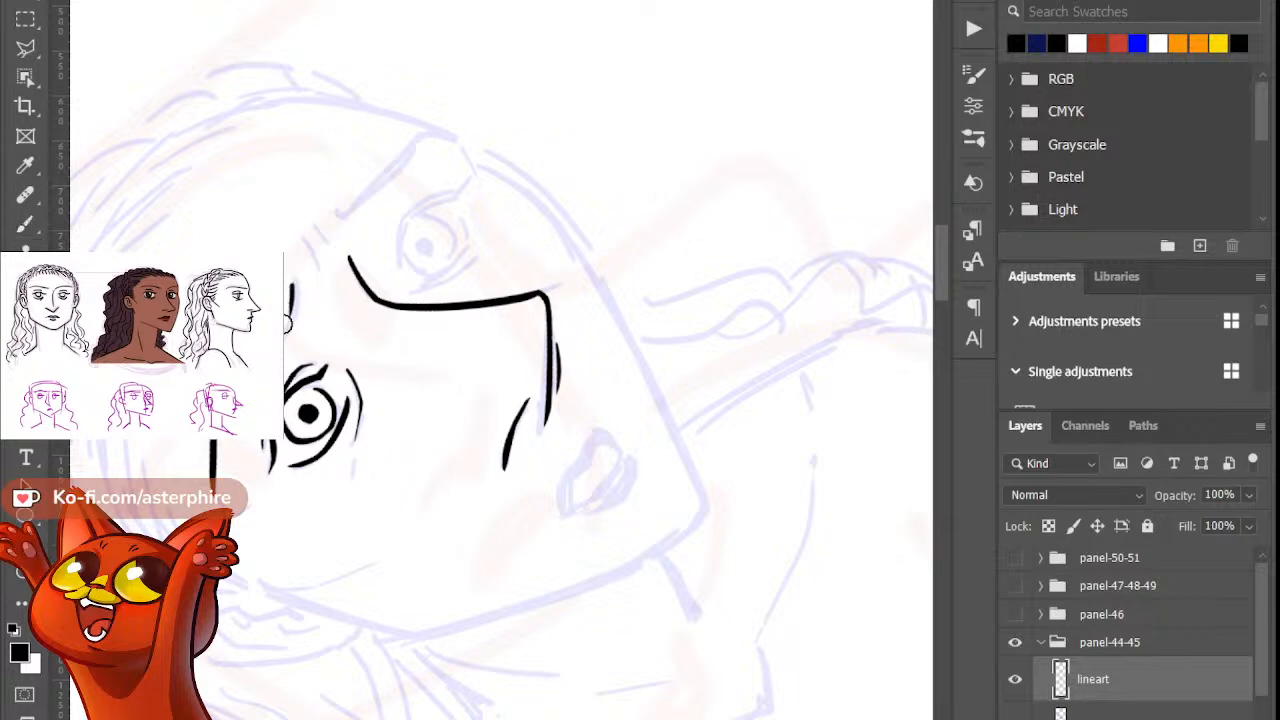
{"action": "key", "text": "b"}
{"action": "left_click_drag", "start_coordinate": [295, 273], "coordinate": [285, 348]}
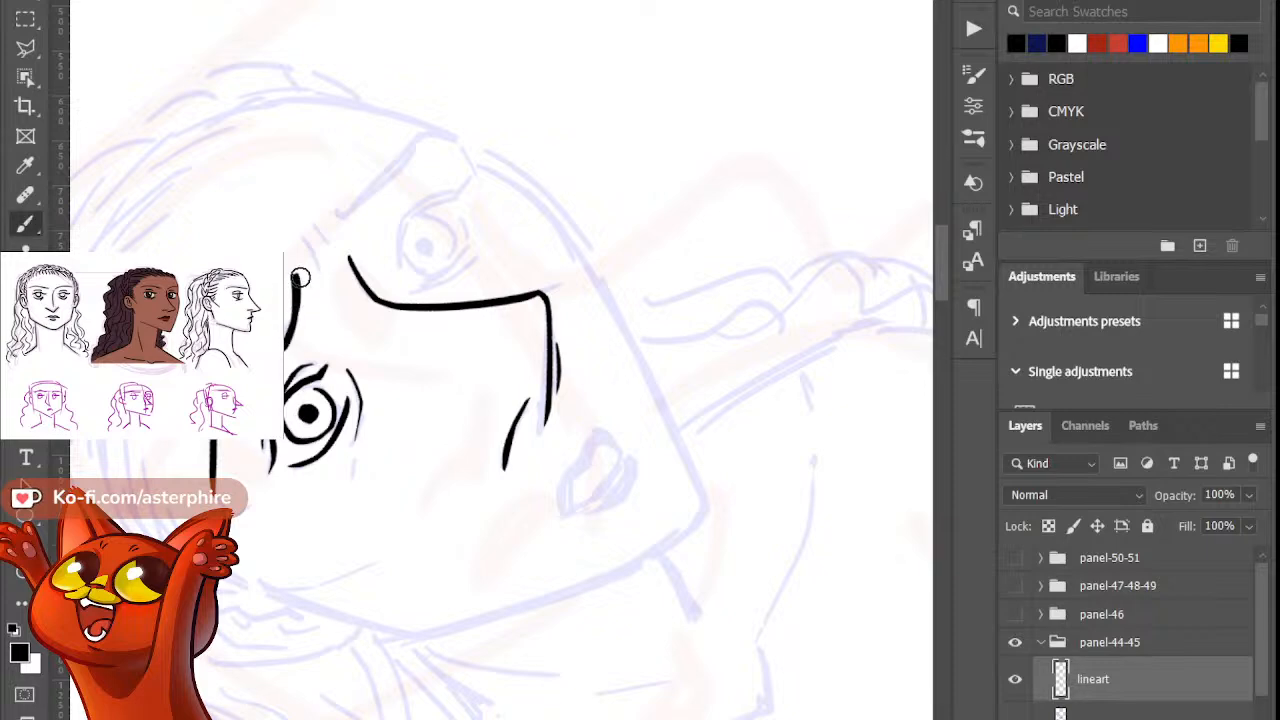
Step: Even out the thickness and bends of the nearer eyebrow, taper its inner tip, and rotate the canvas back
{"action": "key", "text": "e"}
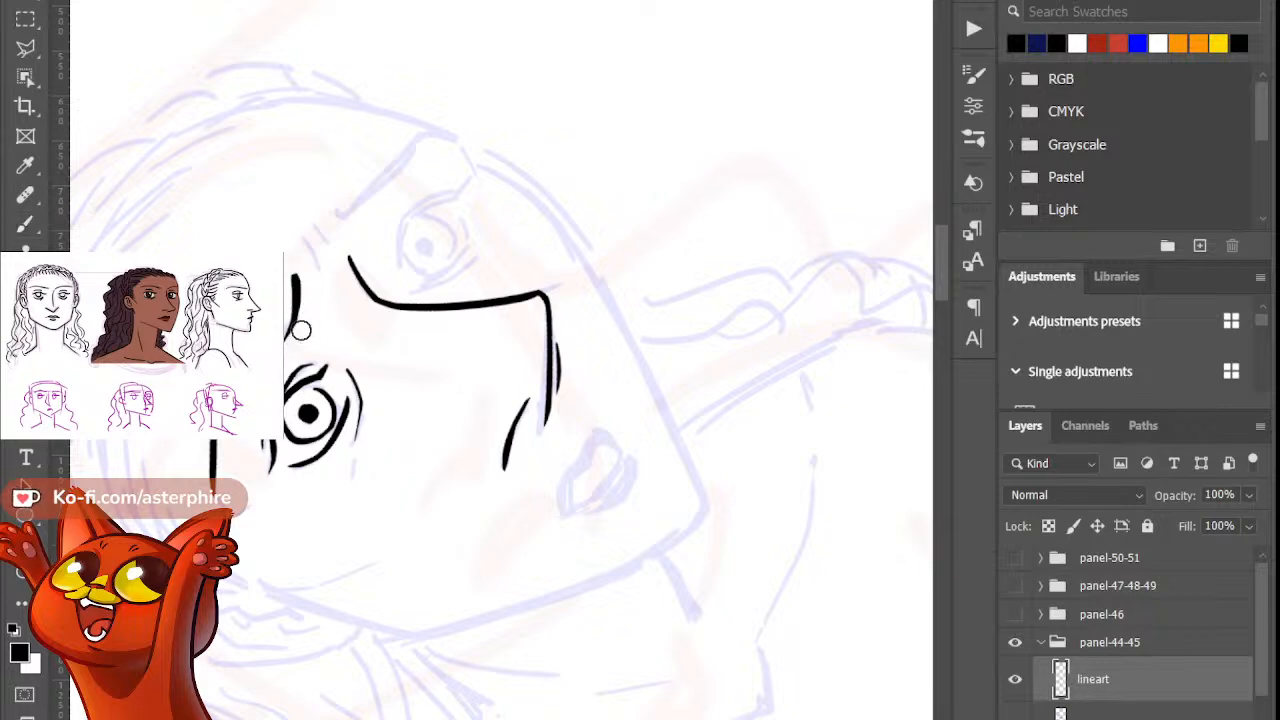
{"action": "key", "text": "b"}
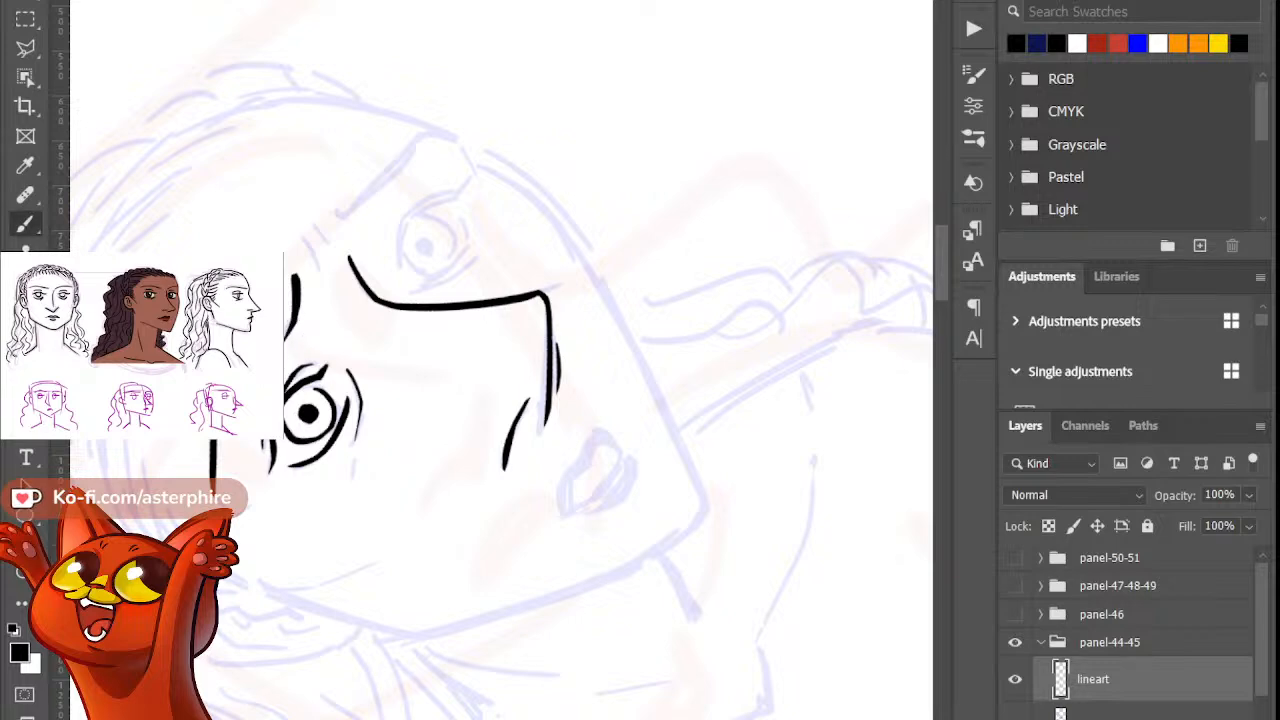
{"action": "key", "text": "e"}
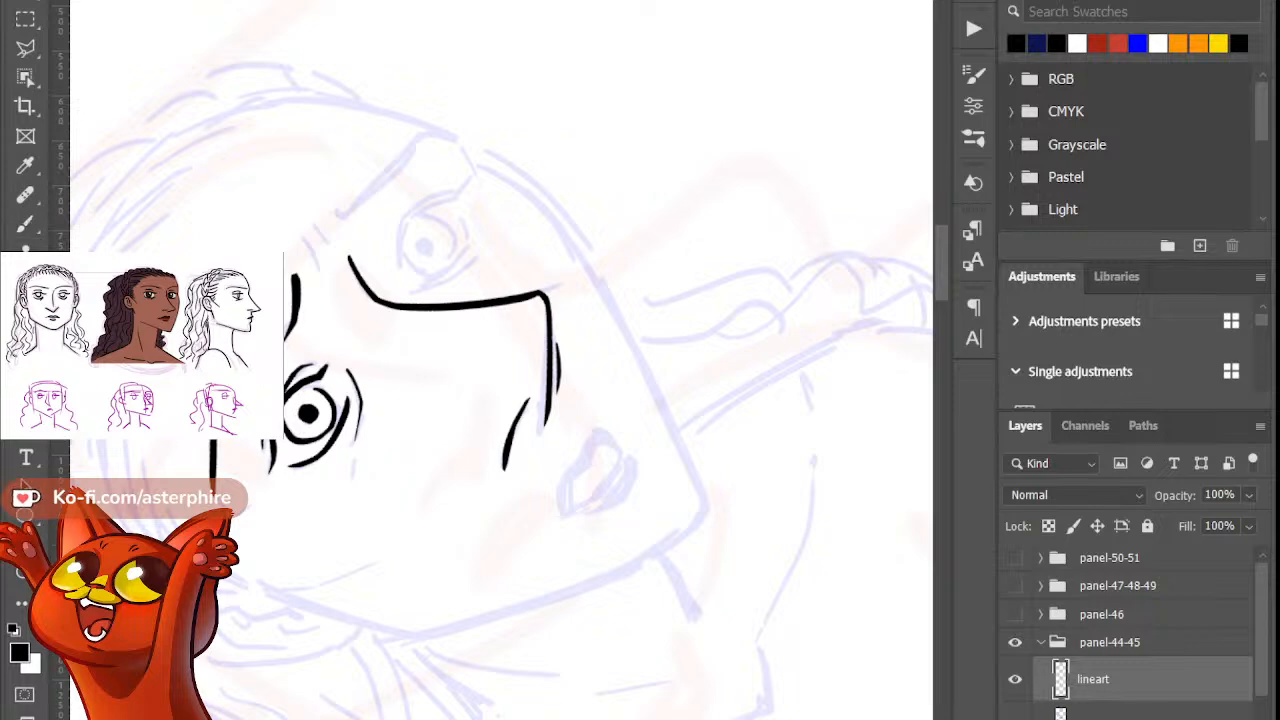
{"action": "key", "text": "b"}
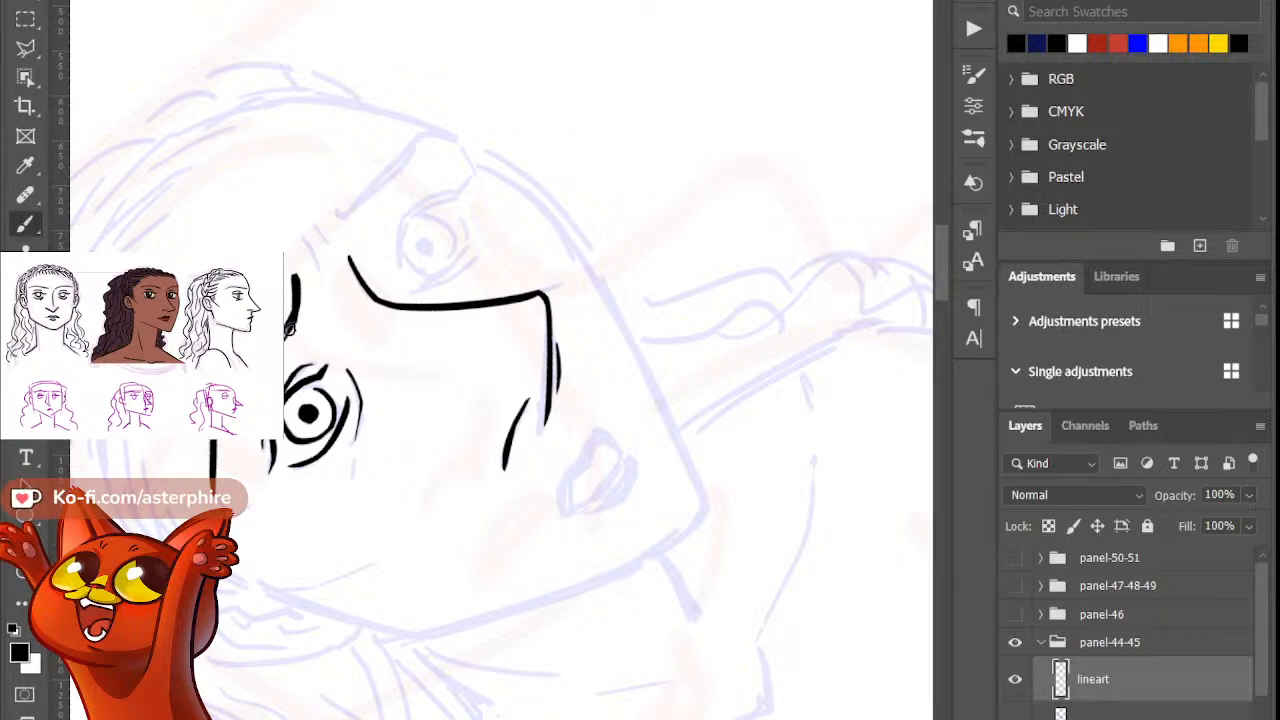
{"action": "key", "text": "e"}
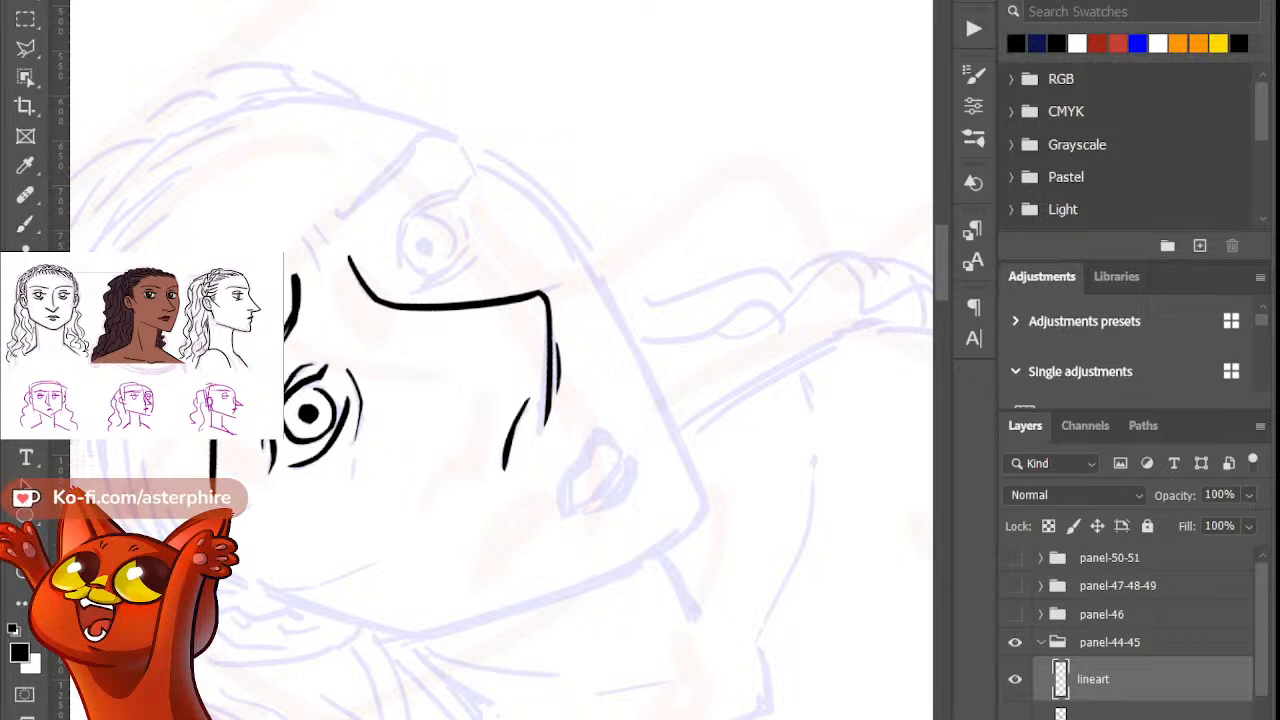
{"action": "key", "text": "b"}
{"action": "key", "text": "r"}
{"action": "mouse_move", "coordinate": [317, 526]}
{"action": "left_mouse_down"}
{"action": "mouse_move", "coordinate": [267, 372]}
{"action": "mouse_move", "coordinate": [271, 335]}
{"action": "left_mouse_up"}
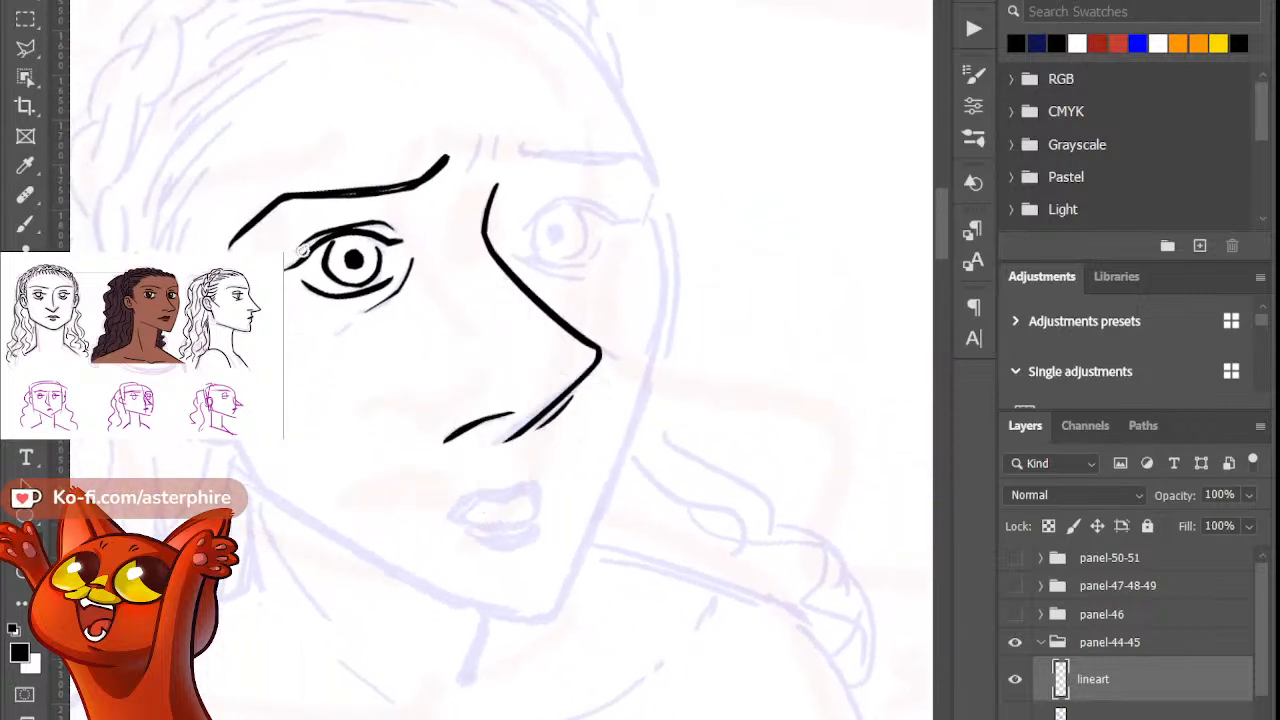
{"action": "key", "text": "e"}
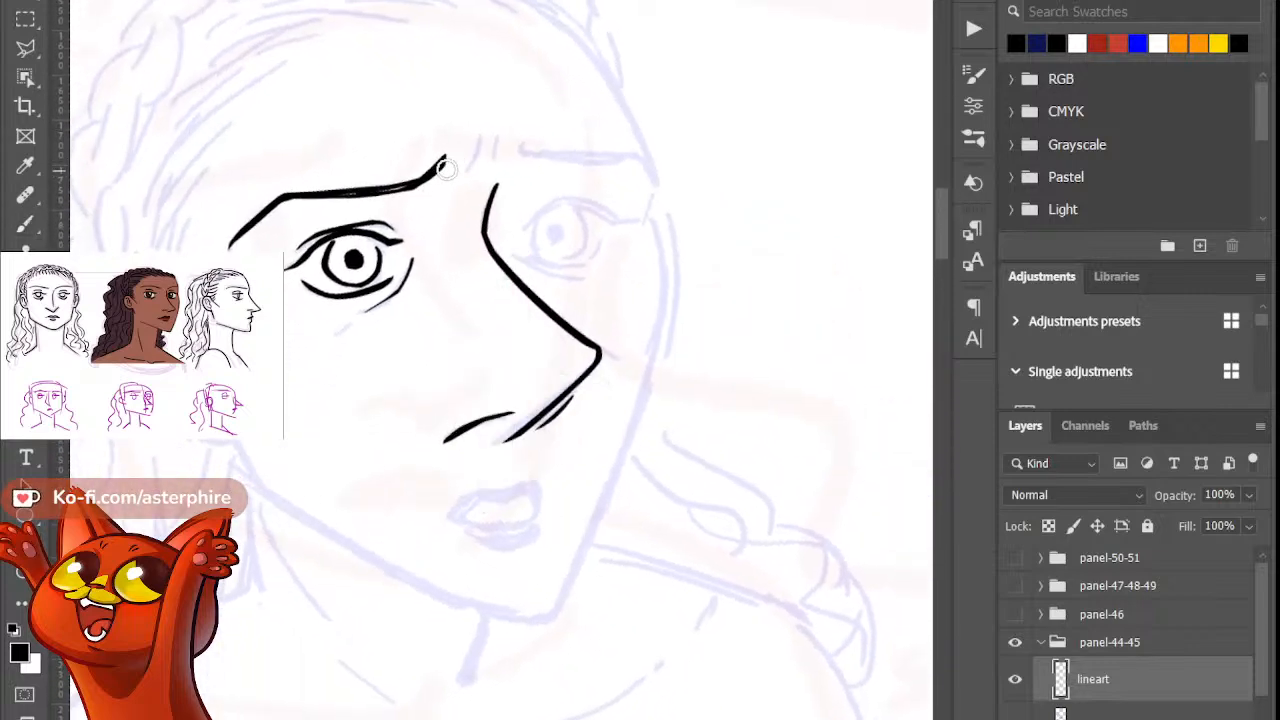
Step: Ink two short frown lines between the eyebrows and taper their lower ends
{"action": "key", "text": "b"}
{"action": "left_click_drag", "start_coordinate": [473, 136], "coordinate": [459, 187]}
{"action": "key", "text": "e"}
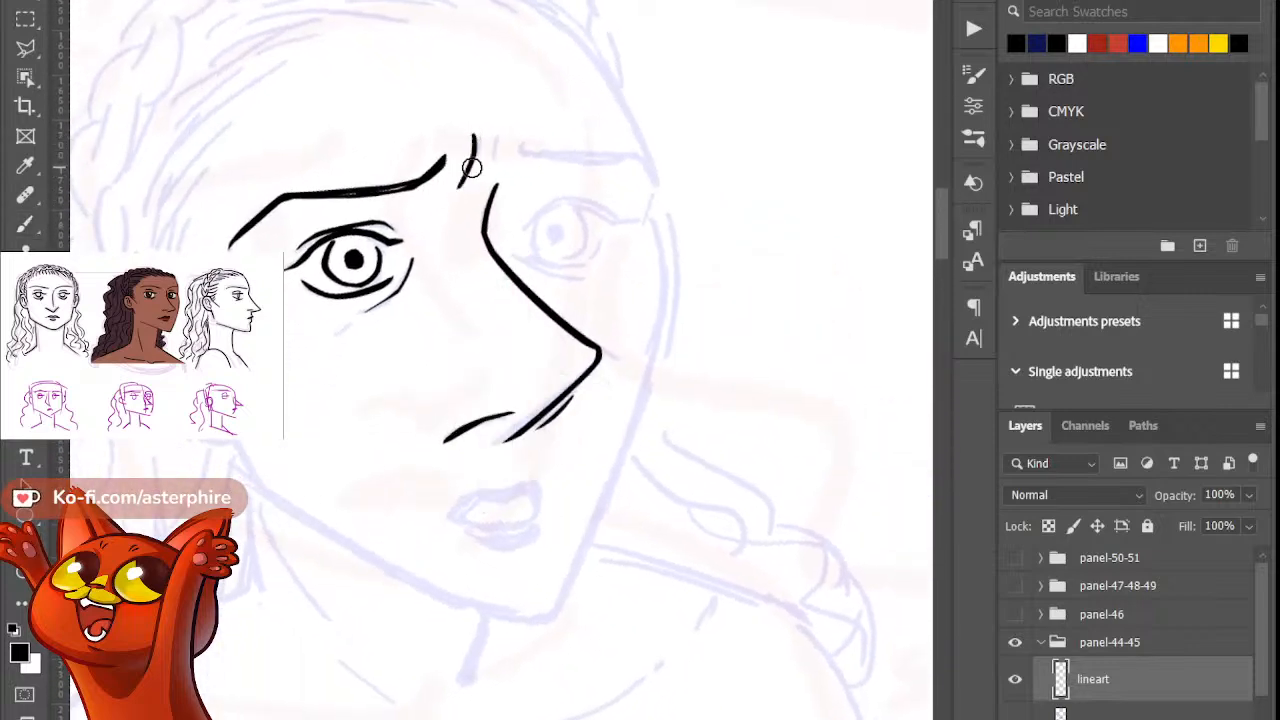
{"action": "key", "text": "b"}
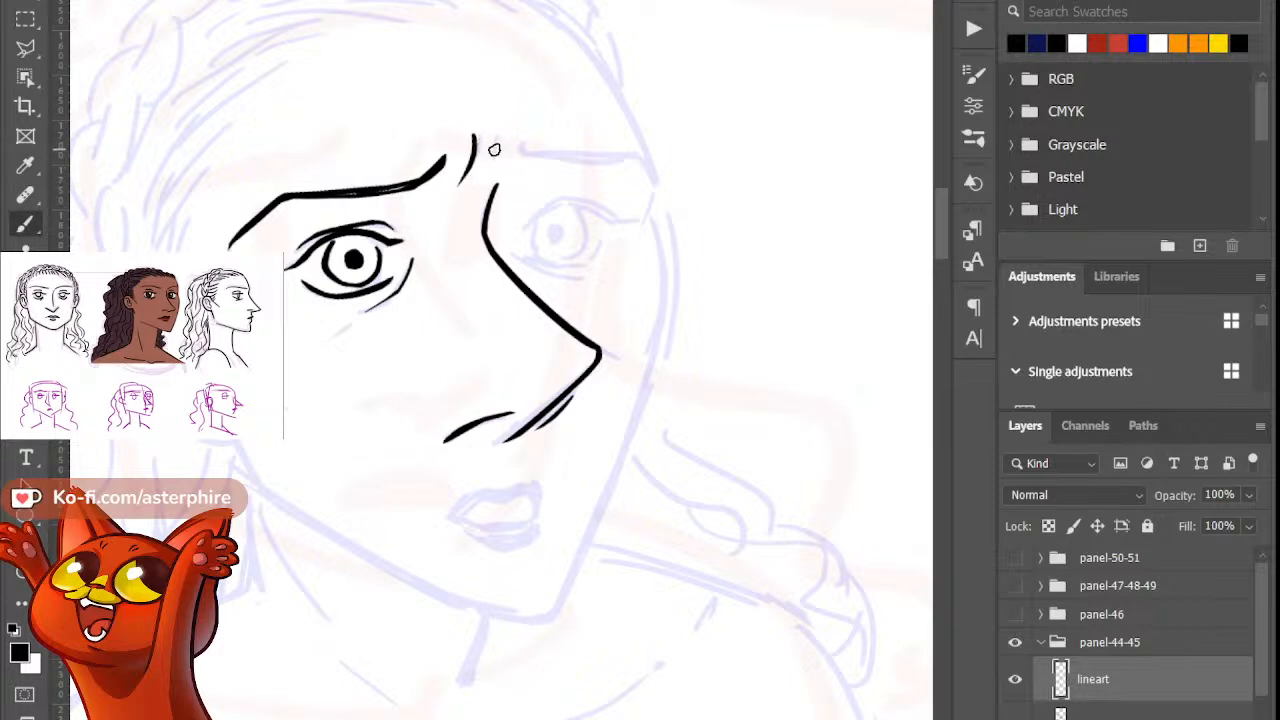
{"action": "mouse_move", "coordinate": [499, 134]}
{"action": "left_mouse_down"}
{"action": "mouse_move", "coordinate": [495, 165]}
{"action": "mouse_move", "coordinate": [492, 125]}
{"action": "mouse_move", "coordinate": [493, 174]}
{"action": "mouse_move", "coordinate": [654, 193]}
{"action": "left_mouse_up"}
{"action": "key", "text": "e"}
{"action": "left_click", "coordinate": [496, 174]}
{"action": "key", "text": "b"}
{"action": "key", "text": "ctrl+z"}
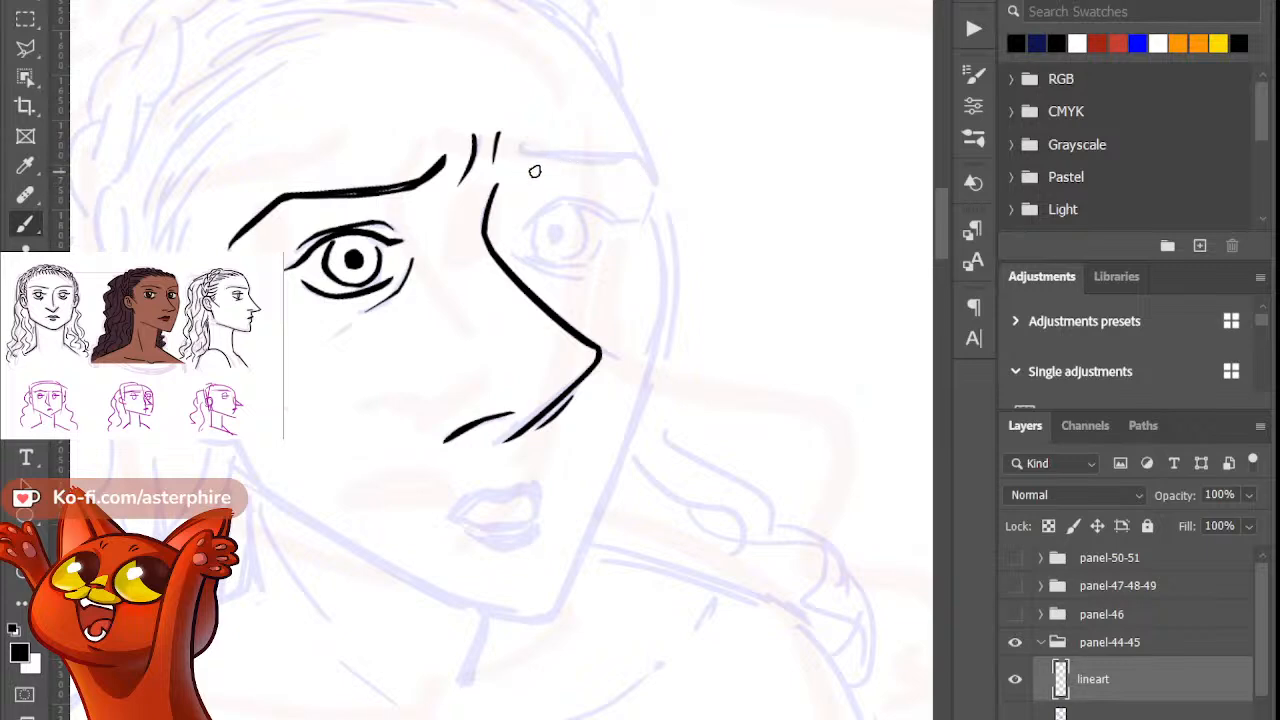
Step: Ink the far eyebrow as a thick, nearly level stroke with a downturned outer end trimmed short
{"action": "left_click_drag", "start_coordinate": [538, 161], "coordinate": [652, 157]}
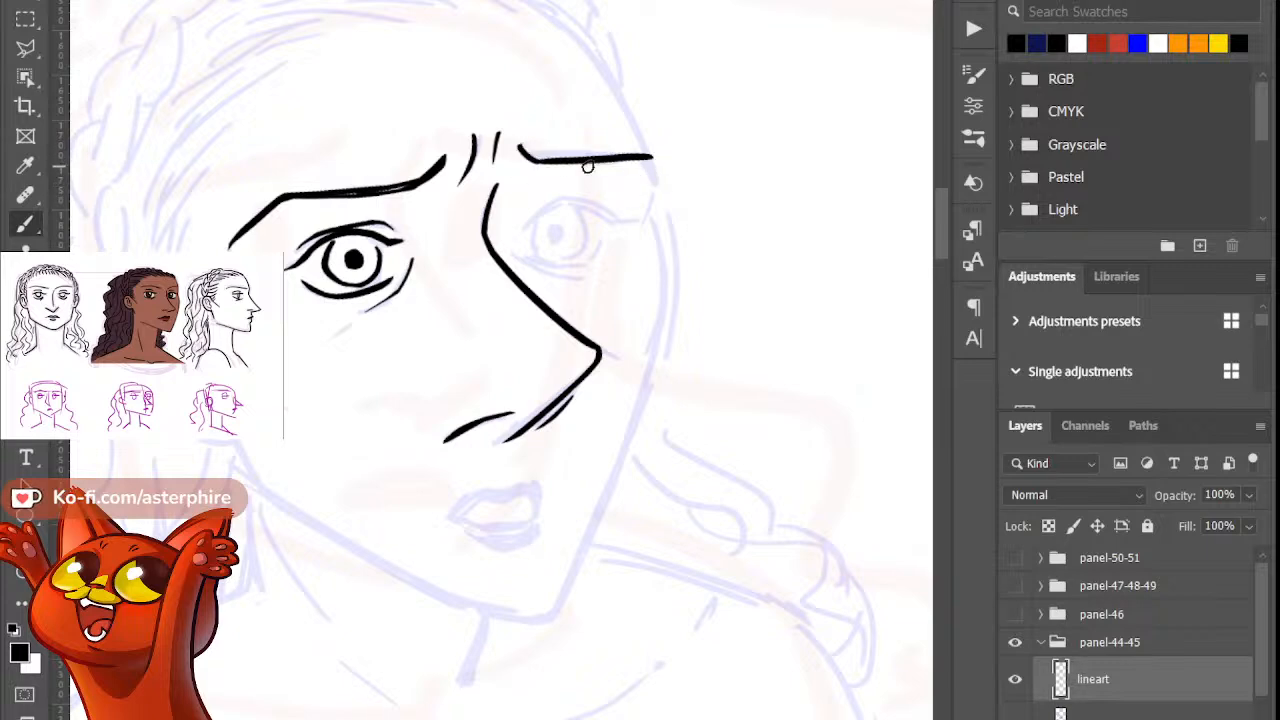
{"action": "mouse_move", "coordinate": [540, 160]}
{"action": "left_mouse_down"}
{"action": "mouse_move", "coordinate": [644, 170]}
{"action": "mouse_move", "coordinate": [562, 151]}
{"action": "mouse_move", "coordinate": [679, 163]}
{"action": "mouse_move", "coordinate": [594, 145]}
{"action": "mouse_move", "coordinate": [642, 151]}
{"action": "mouse_move", "coordinate": [646, 167]}
{"action": "mouse_move", "coordinate": [617, 153]}
{"action": "mouse_move", "coordinate": [662, 187]}
{"action": "left_mouse_up"}
{"action": "key", "text": "e"}
{"action": "key", "text": "b"}
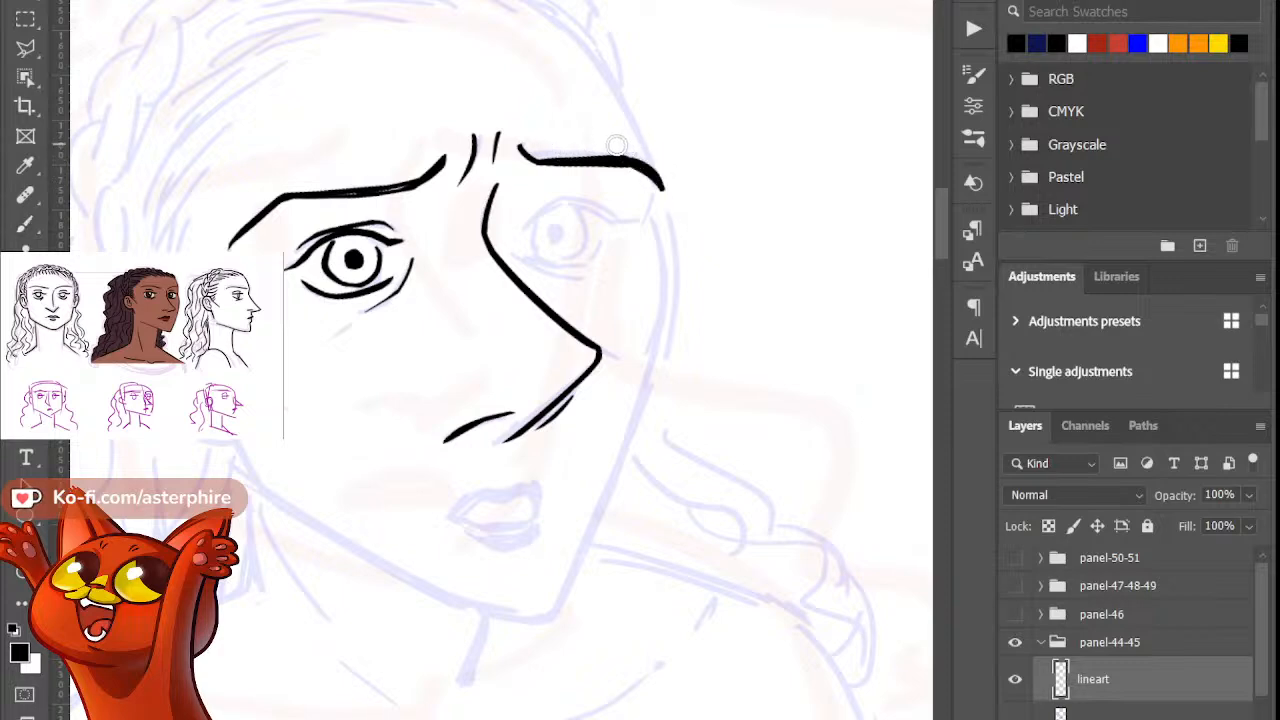
{"action": "key", "text": "ctrl+z"}
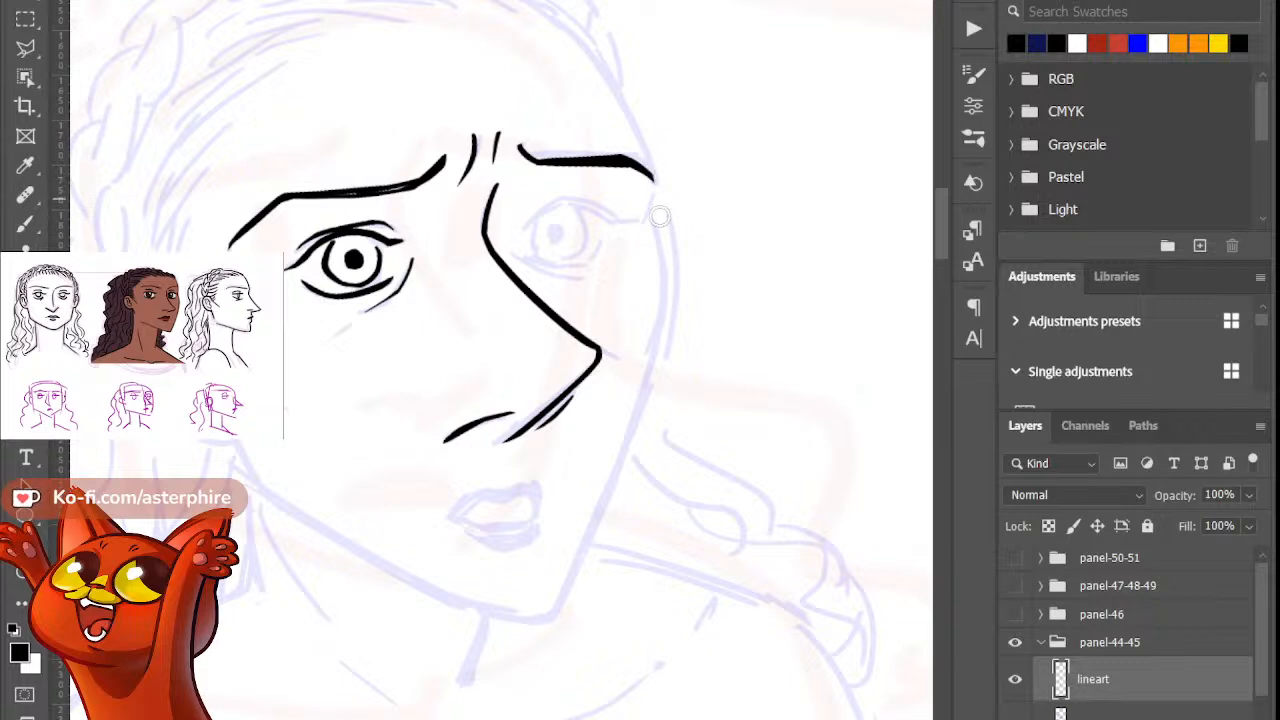
{"action": "left_click_drag", "start_coordinate": [518, 237], "coordinate": [578, 203]}
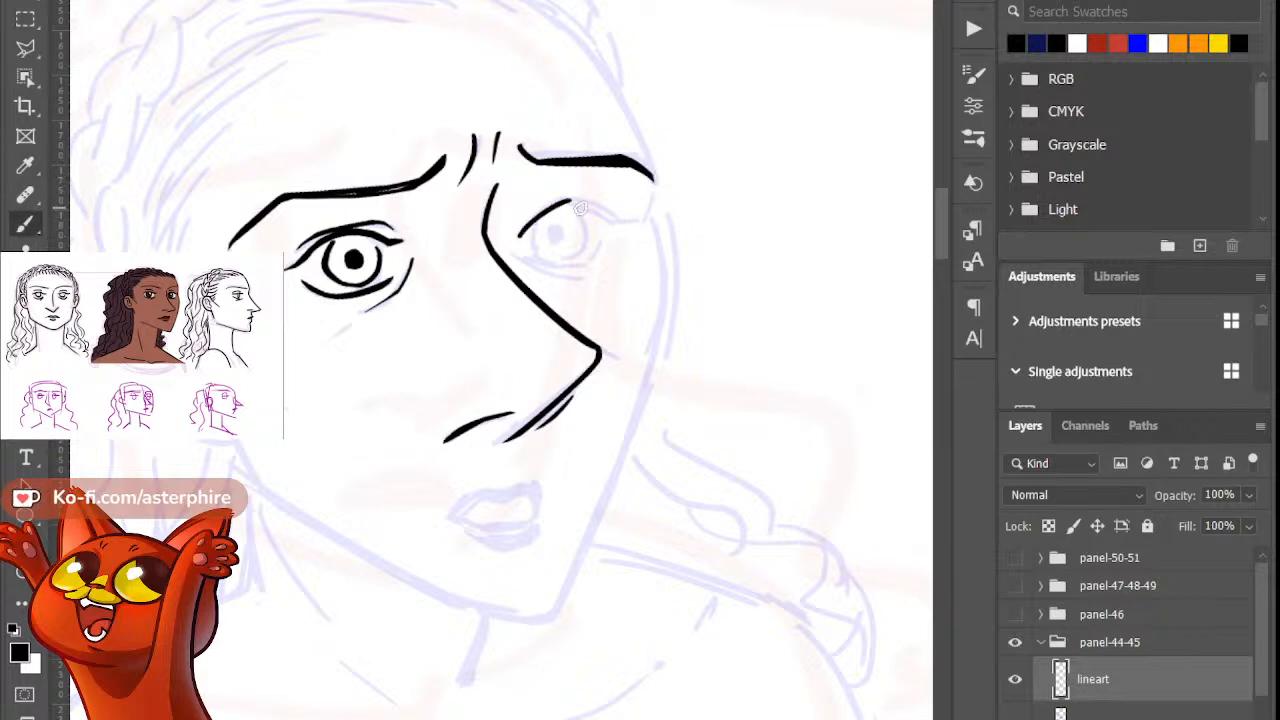
{"action": "key", "text": "ctrl+z"}
{"action": "left_click_drag", "start_coordinate": [506, 237], "coordinate": [584, 196]}
{"action": "key", "text": "ctrl+z"}
Step: Ink the far eye's arched upper lid with a small flick at the outer corner and taper both ends
{"action": "mouse_move", "coordinate": [513, 237]}
{"action": "left_mouse_down"}
{"action": "mouse_move", "coordinate": [585, 205]}
{"action": "mouse_move", "coordinate": [619, 226]}
{"action": "left_mouse_up"}
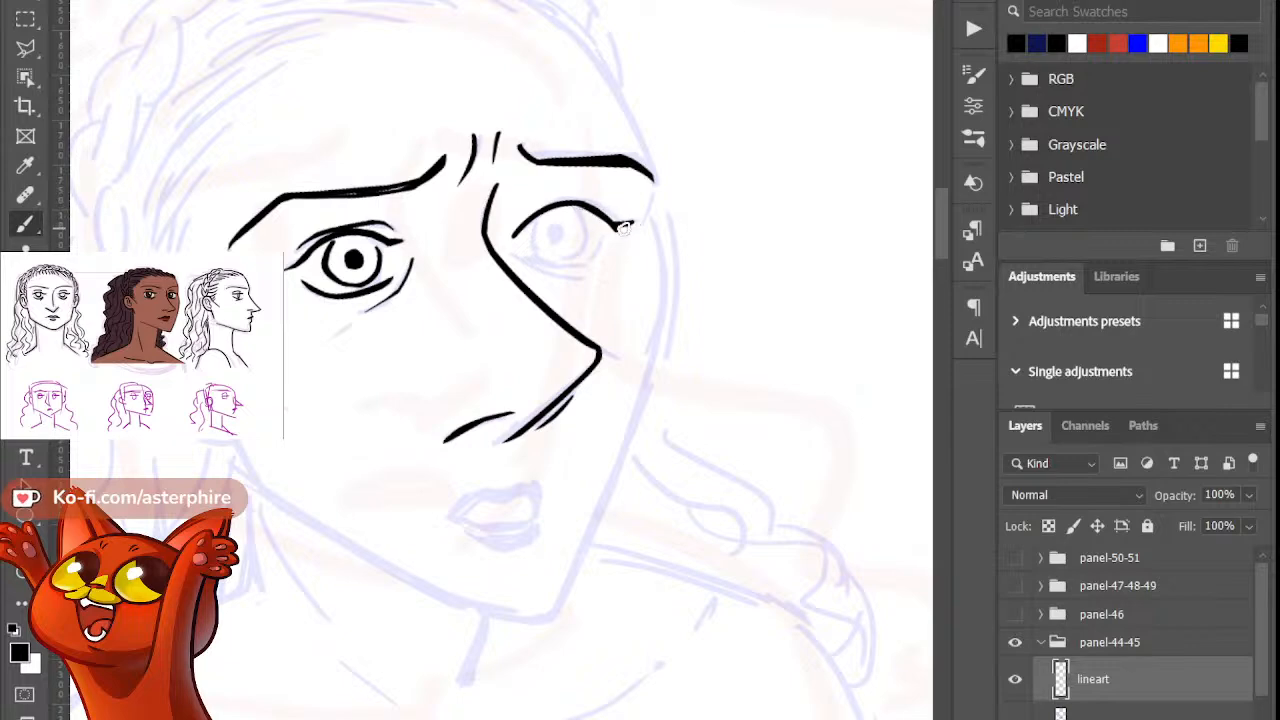
{"action": "key", "text": "e"}
{"action": "mouse_move", "coordinate": [606, 237]}
{"action": "left_mouse_down"}
{"action": "mouse_move", "coordinate": [640, 229]}
{"action": "mouse_move", "coordinate": [622, 228]}
{"action": "mouse_move", "coordinate": [631, 222]}
{"action": "left_mouse_up"}
{"action": "key", "text": "b"}
{"action": "key", "text": "e"}
{"action": "key", "text": "b"}
{"action": "key", "text": "e"}
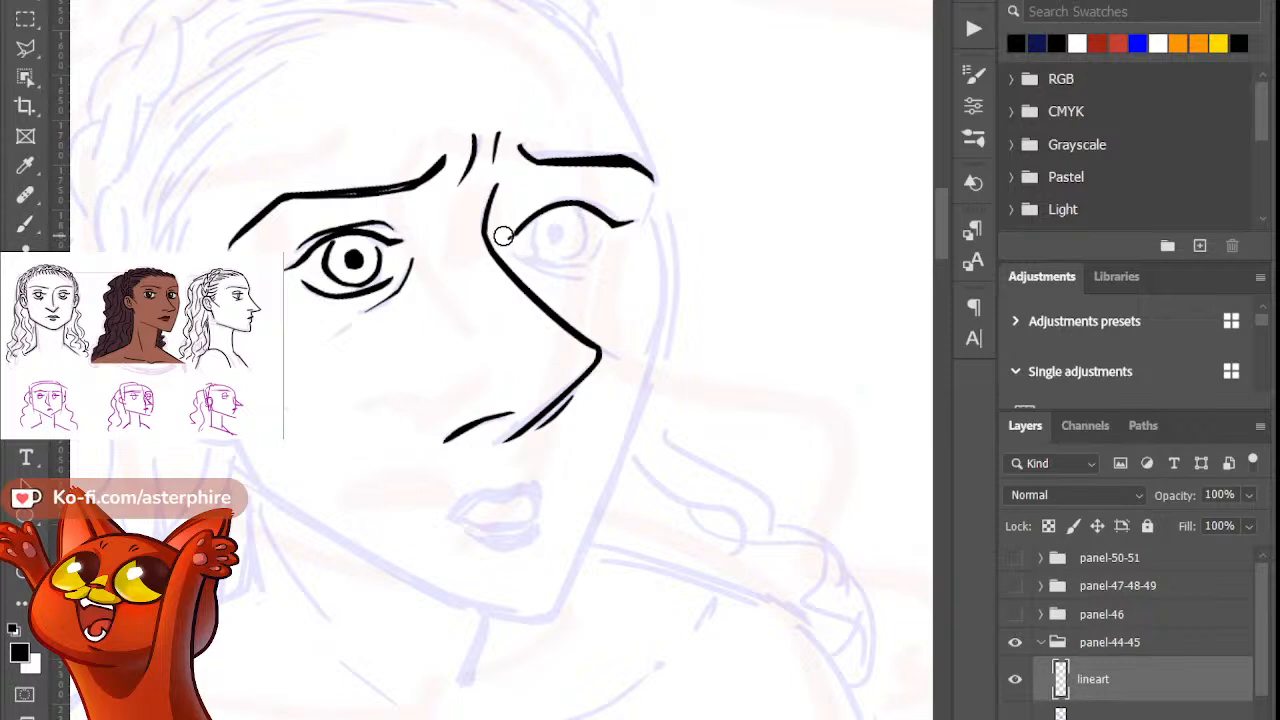
{"action": "key", "text": "b"}
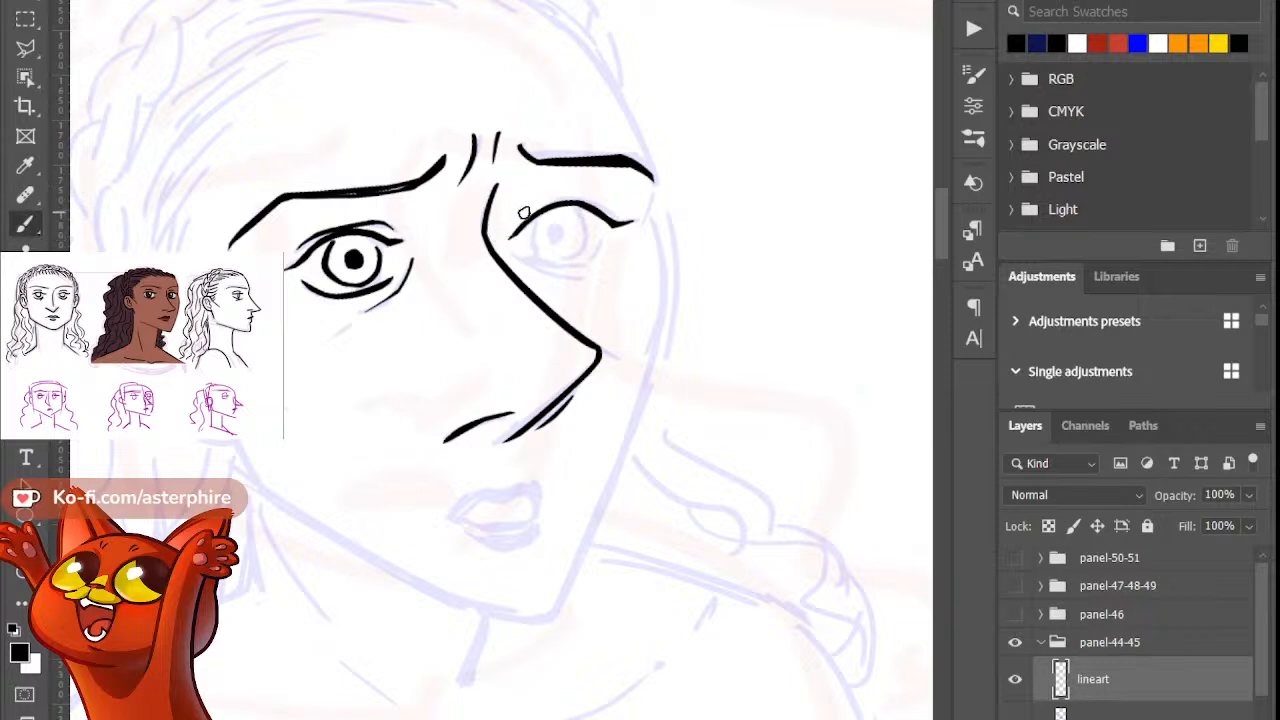
Step: Ink the crease above the far eye's upper lid and the lower lid curving up toward the outer corner
{"action": "mouse_move", "coordinate": [534, 206]}
{"action": "left_mouse_down"}
{"action": "mouse_move", "coordinate": [614, 208]}
{"action": "mouse_move", "coordinate": [597, 197]}
{"action": "mouse_move", "coordinate": [605, 205]}
{"action": "mouse_move", "coordinate": [586, 207]}
{"action": "mouse_move", "coordinate": [563, 266]}
{"action": "mouse_move", "coordinate": [602, 257]}
{"action": "left_mouse_up"}
{"action": "key", "text": "ctrl+z"}
{"action": "key", "text": "ctrl+z"}
{"action": "key", "text": "ctrl+z"}
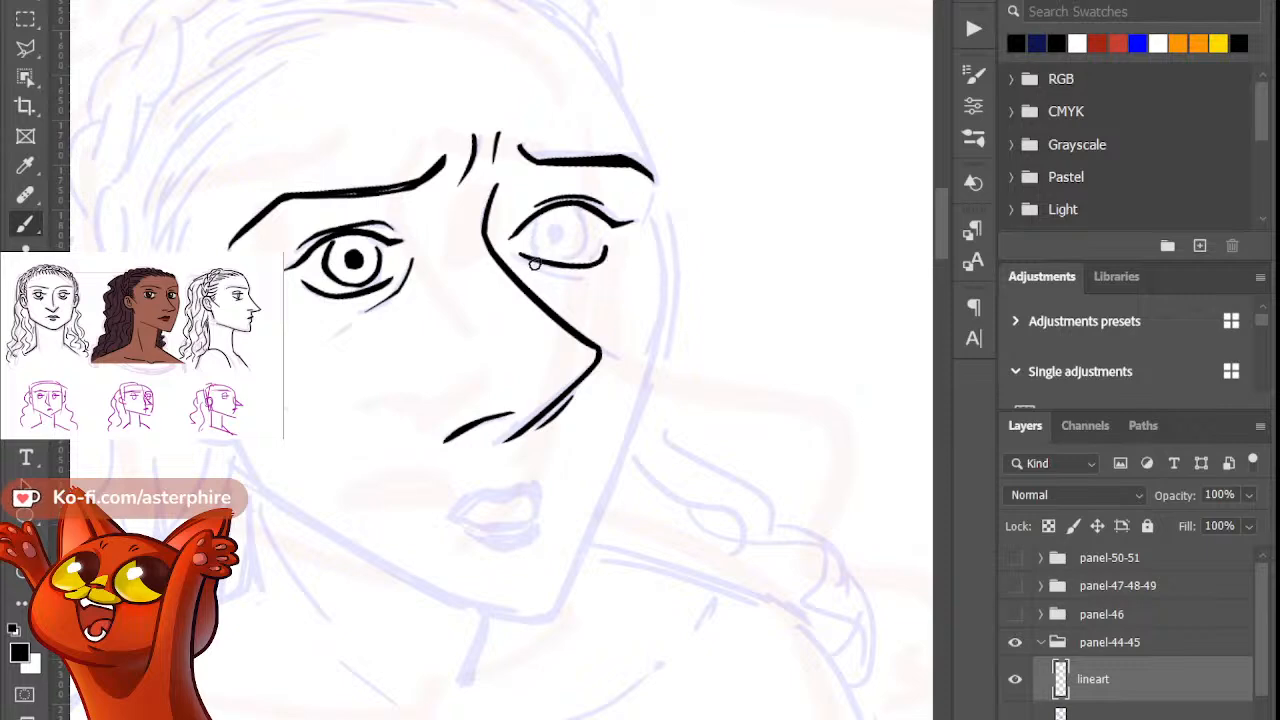
{"action": "key", "text": "ctrl+z"}
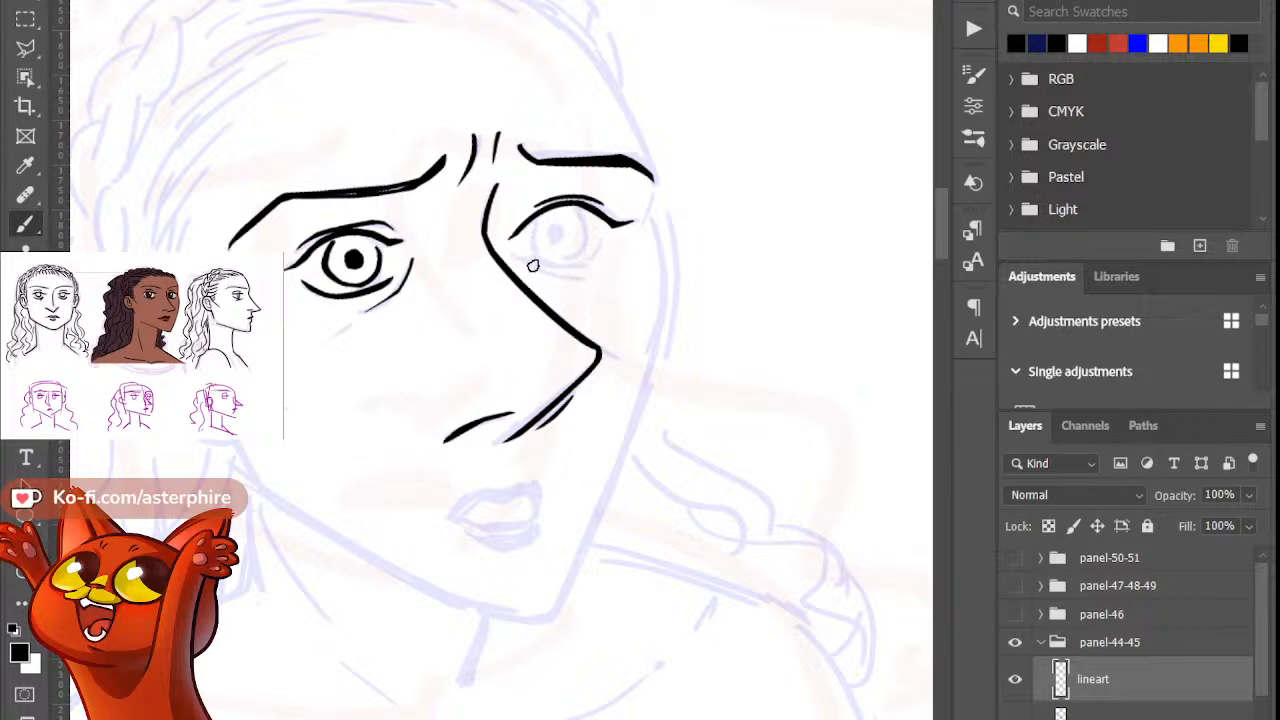
{"action": "left_click_drag", "start_coordinate": [520, 253], "coordinate": [604, 247]}
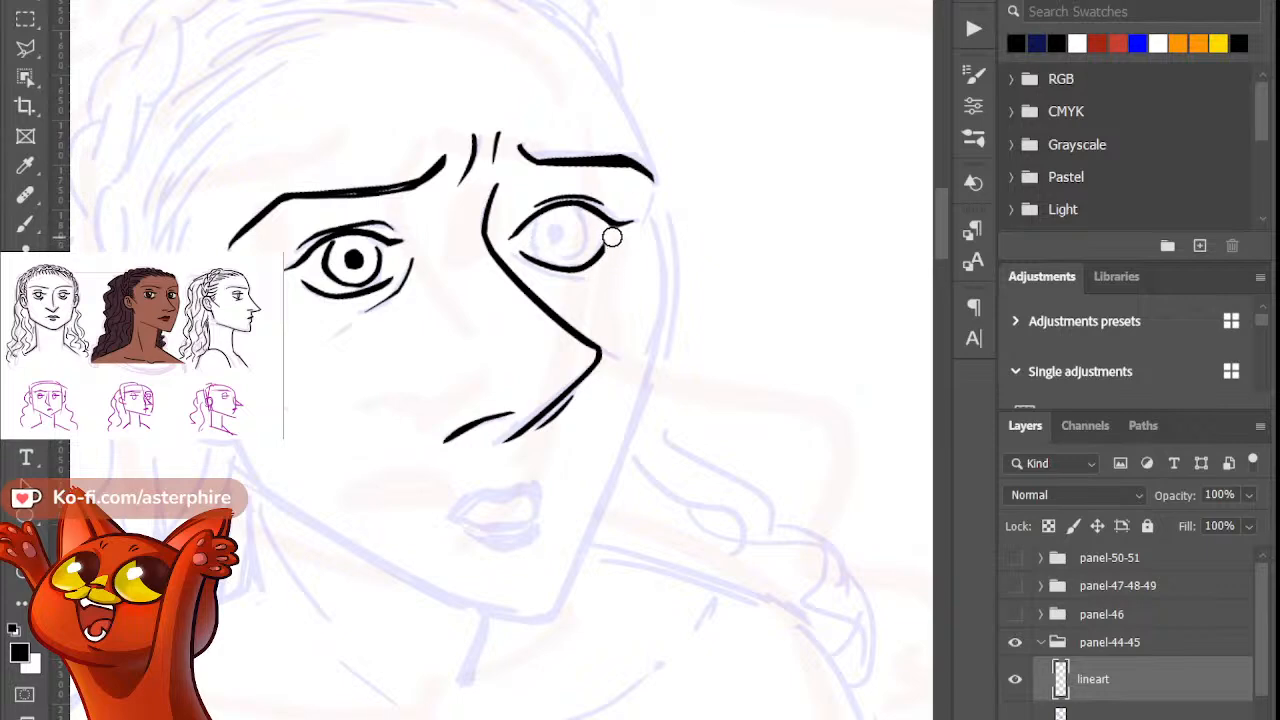
{"action": "key", "text": "b"}
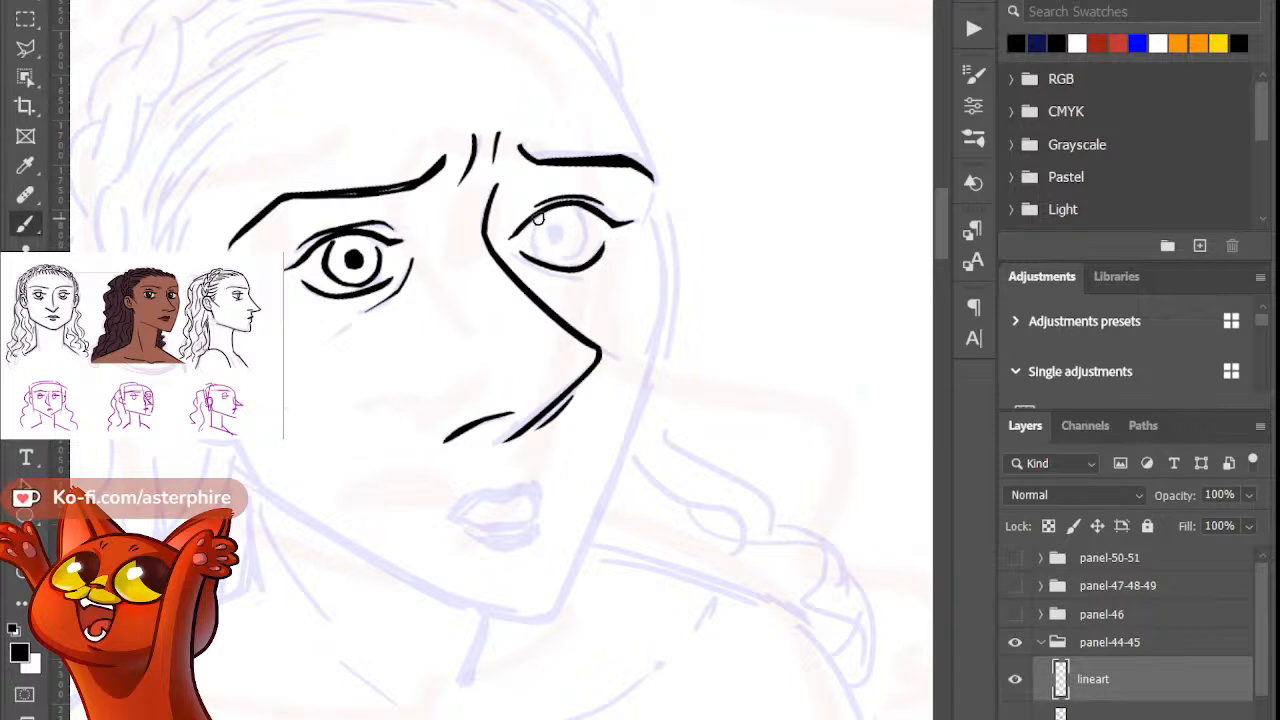
{"action": "mouse_move", "coordinate": [537, 217]}
{"action": "left_mouse_down"}
{"action": "mouse_move", "coordinate": [572, 252]}
{"action": "mouse_move", "coordinate": [590, 231]}
{"action": "mouse_move", "coordinate": [585, 247]}
{"action": "left_mouse_up"}
{"action": "key", "text": "ctrl+z"}
{"action": "key", "text": "ctrl+z"}
{"action": "left_click_drag", "start_coordinate": [568, 204], "coordinate": [574, 256]}
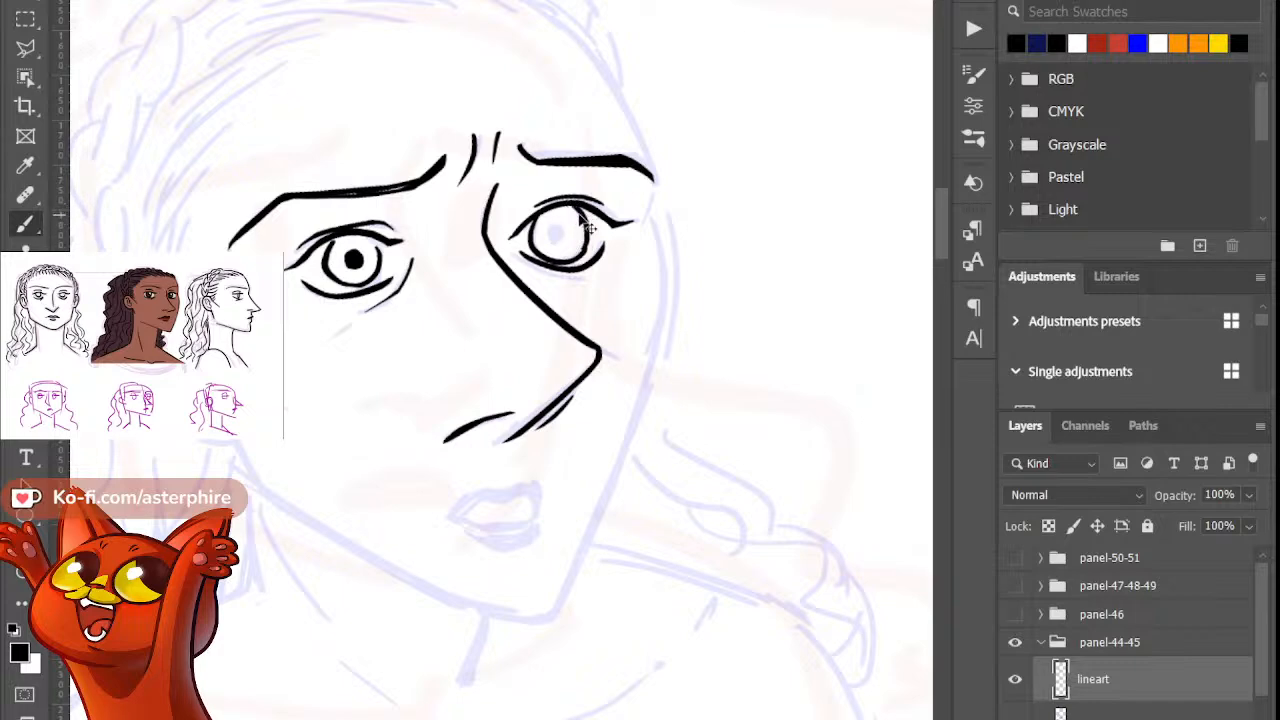
{"action": "key", "text": "ctrl+z"}
{"action": "left_click_drag", "start_coordinate": [568, 206], "coordinate": [574, 256]}
{"action": "key", "text": "ctrl+z"}
{"action": "left_click_drag", "start_coordinate": [577, 212], "coordinate": [584, 250]}
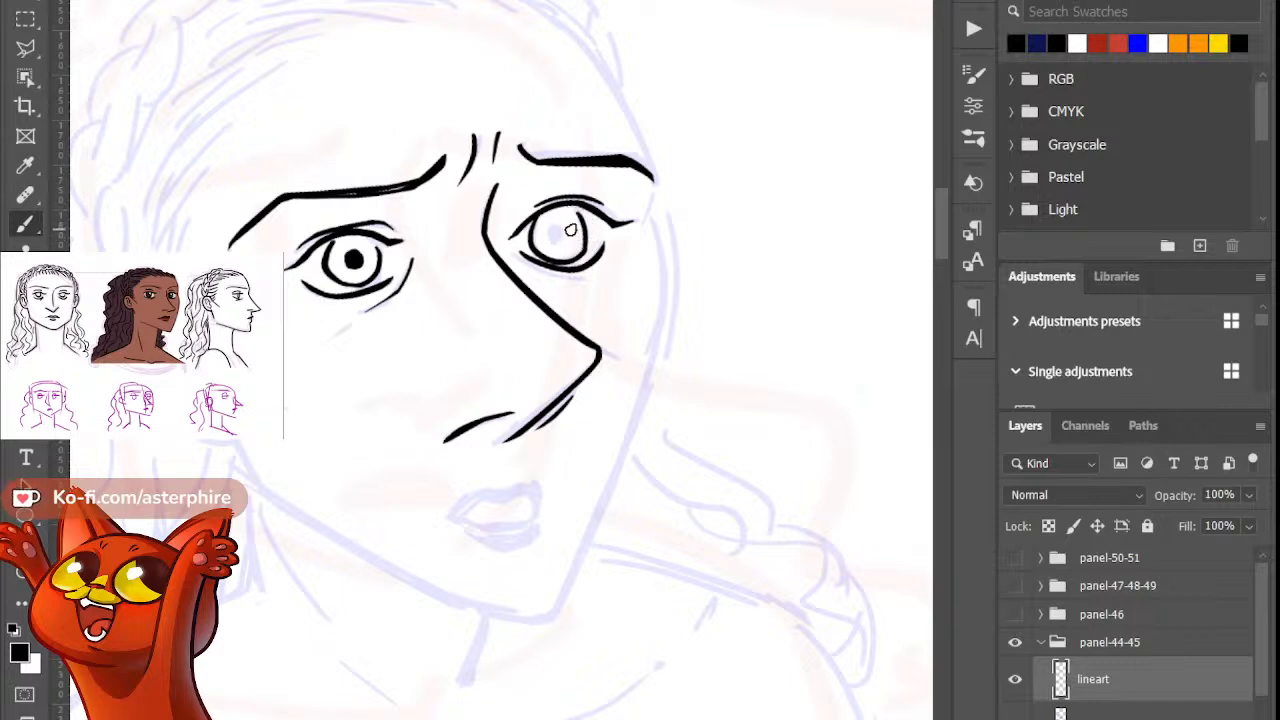
{"action": "key", "text": "ctrl+z"}
{"action": "key", "text": "ctrl+z"}
{"action": "left_click_drag", "start_coordinate": [578, 215], "coordinate": [582, 253]}
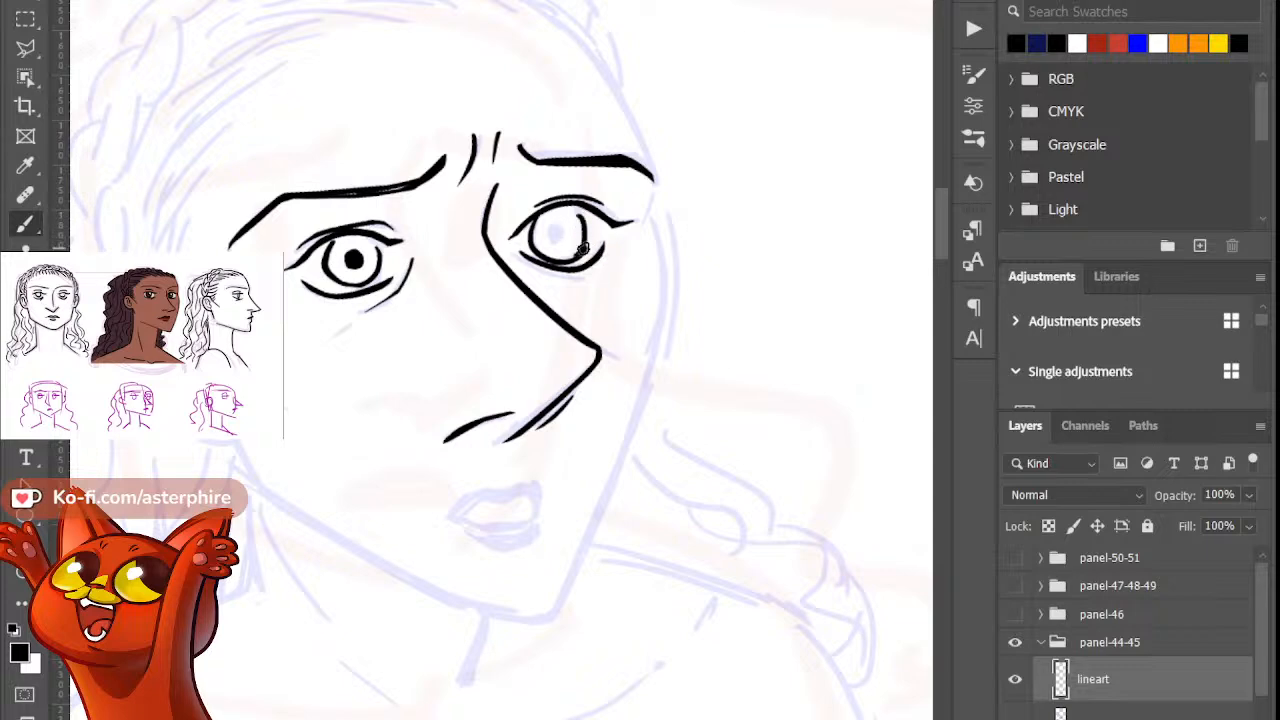
{"action": "key", "text": "ctrl+z"}
{"action": "mouse_move", "coordinate": [539, 220]}
{"action": "left_mouse_down"}
{"action": "mouse_move", "coordinate": [569, 230]}
{"action": "mouse_move", "coordinate": [544, 213]}
{"action": "mouse_move", "coordinate": [580, 236]}
{"action": "mouse_move", "coordinate": [544, 213]}
{"action": "mouse_move", "coordinate": [580, 262]}
{"action": "mouse_move", "coordinate": [542, 240]}
{"action": "mouse_move", "coordinate": [578, 237]}
{"action": "mouse_move", "coordinate": [543, 252]}
{"action": "mouse_move", "coordinate": [570, 232]}
{"action": "mouse_move", "coordinate": [563, 257]}
{"action": "mouse_move", "coordinate": [537, 250]}
{"action": "mouse_move", "coordinate": [588, 234]}
{"action": "left_mouse_up"}
{"action": "key", "text": "ctrl+z"}
{"action": "key", "text": "ctrl+z"}
Step: Ink the far eye's iris outline as a rounded ring spanning the gap between the upper and lower lids
{"action": "key", "text": "e"}
{"action": "key", "text": "b"}
{"action": "key", "text": "e"}
{"action": "key", "text": "b"}
{"action": "key", "text": "ctrl+z"}
{"action": "key", "text": "ctrl+z"}
{"action": "key", "text": "ctrl+z"}
{"action": "key", "text": "ctrl+z"}
{"action": "key", "text": "ctrl+z"}
{"action": "key", "text": "ctrl+z"}
{"action": "key", "text": "ctrl+z"}
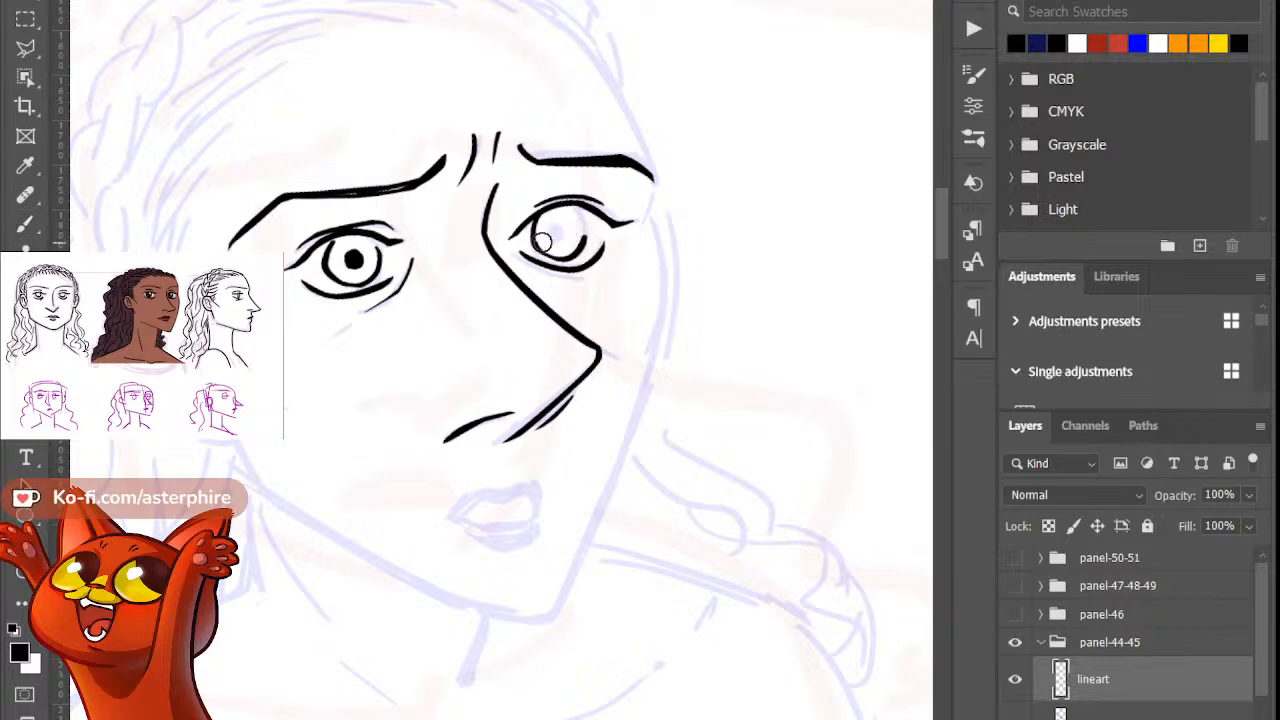
{"action": "key", "text": "b"}
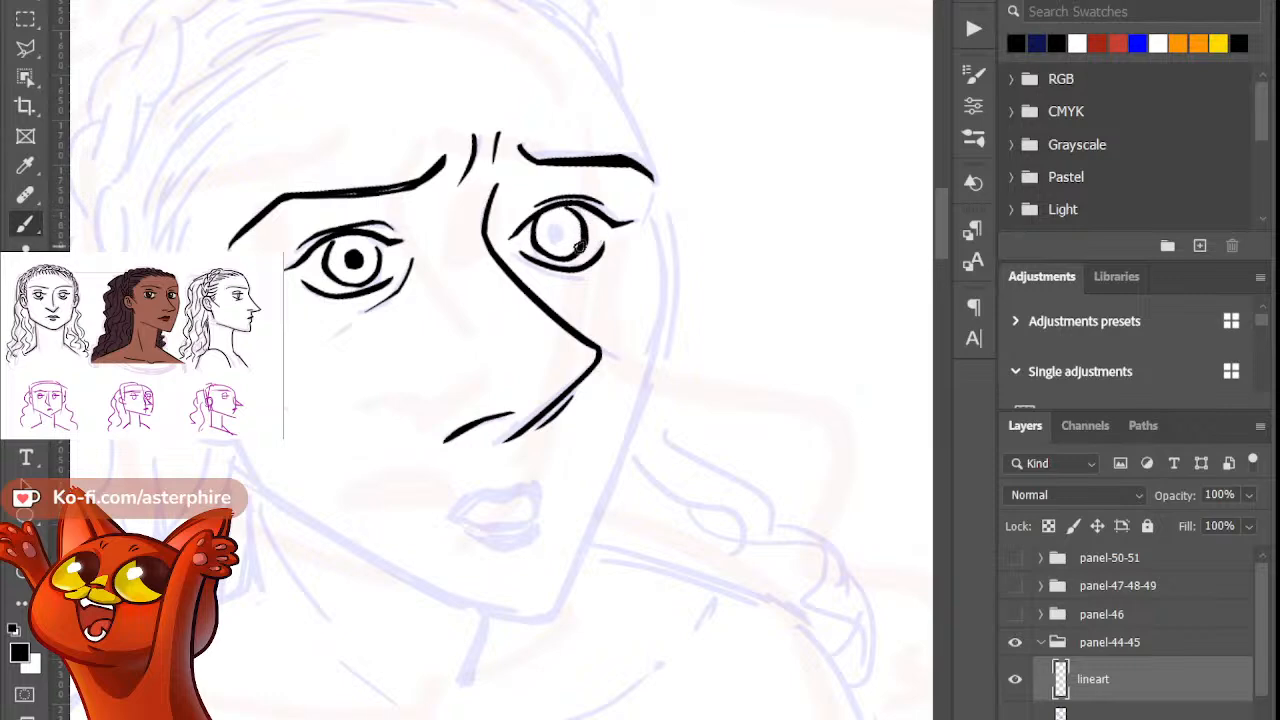
Step: Ink the far eye's pupil as a solid black dot, and scale the whole far eye down slightly
{"action": "left_click", "coordinate": [556, 230]}
{"action": "key", "text": "m"}
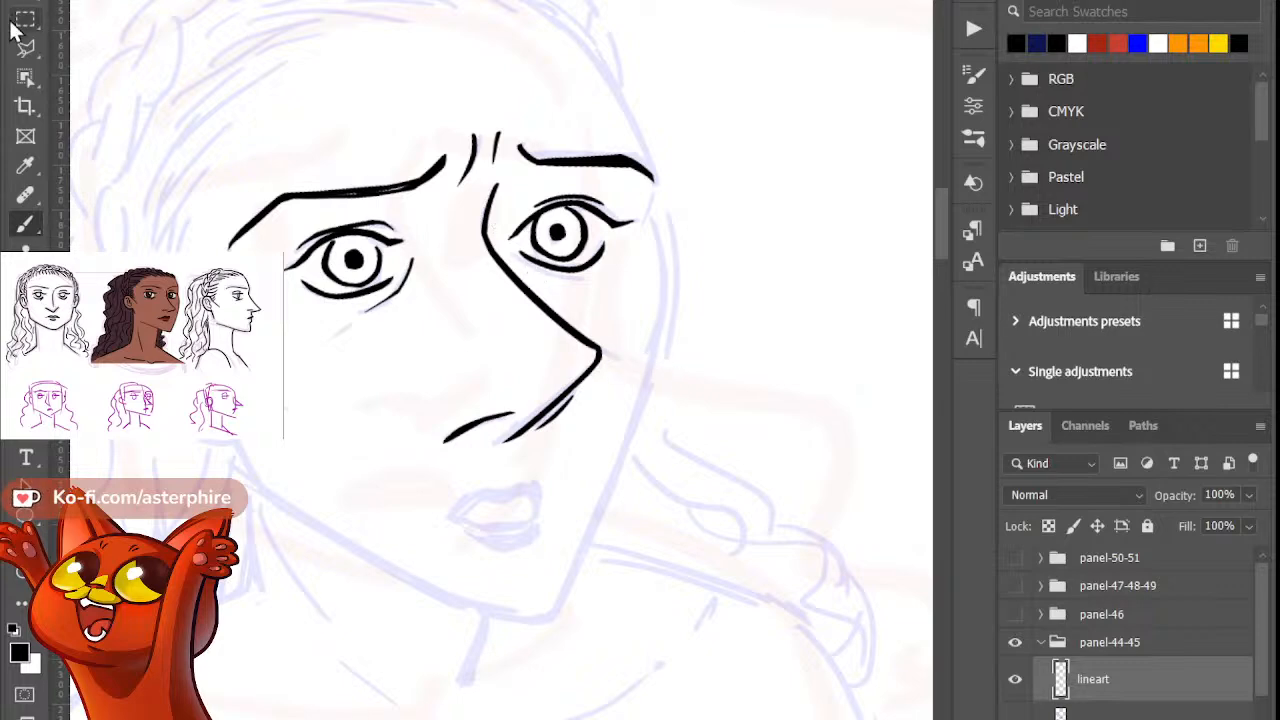
{"action": "left_click_drag", "start_coordinate": [528, 188], "coordinate": [660, 272]}
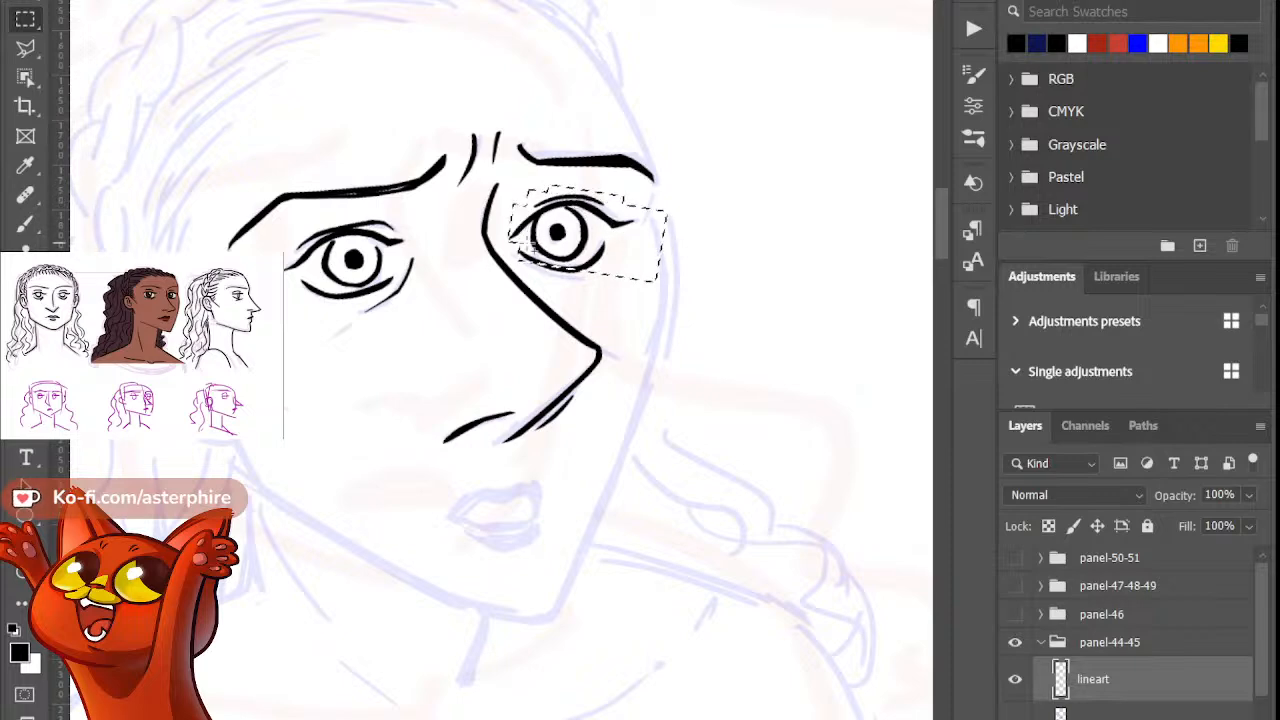
{"action": "left_click_drag", "start_coordinate": [509, 236], "coordinate": [525, 254]}
{"action": "left_click_drag", "start_coordinate": [582, 283], "coordinate": [578, 271]}
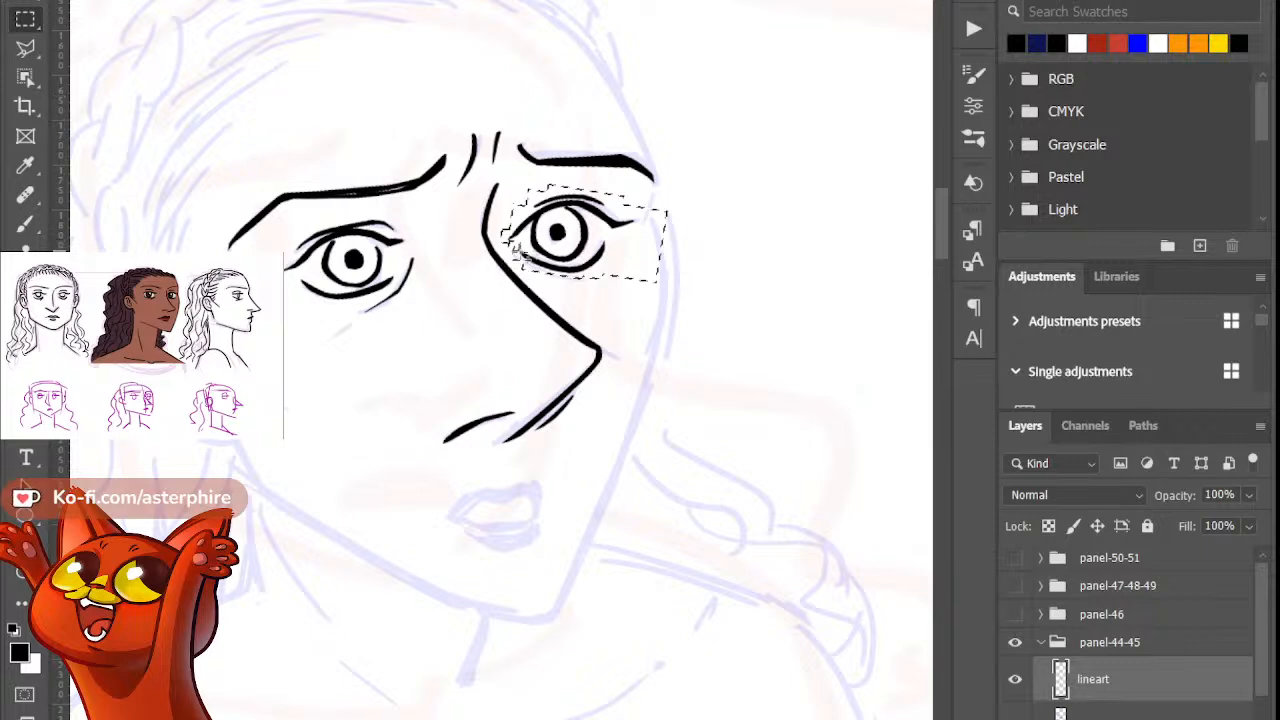
{"action": "left_click", "coordinate": [24, 50]}
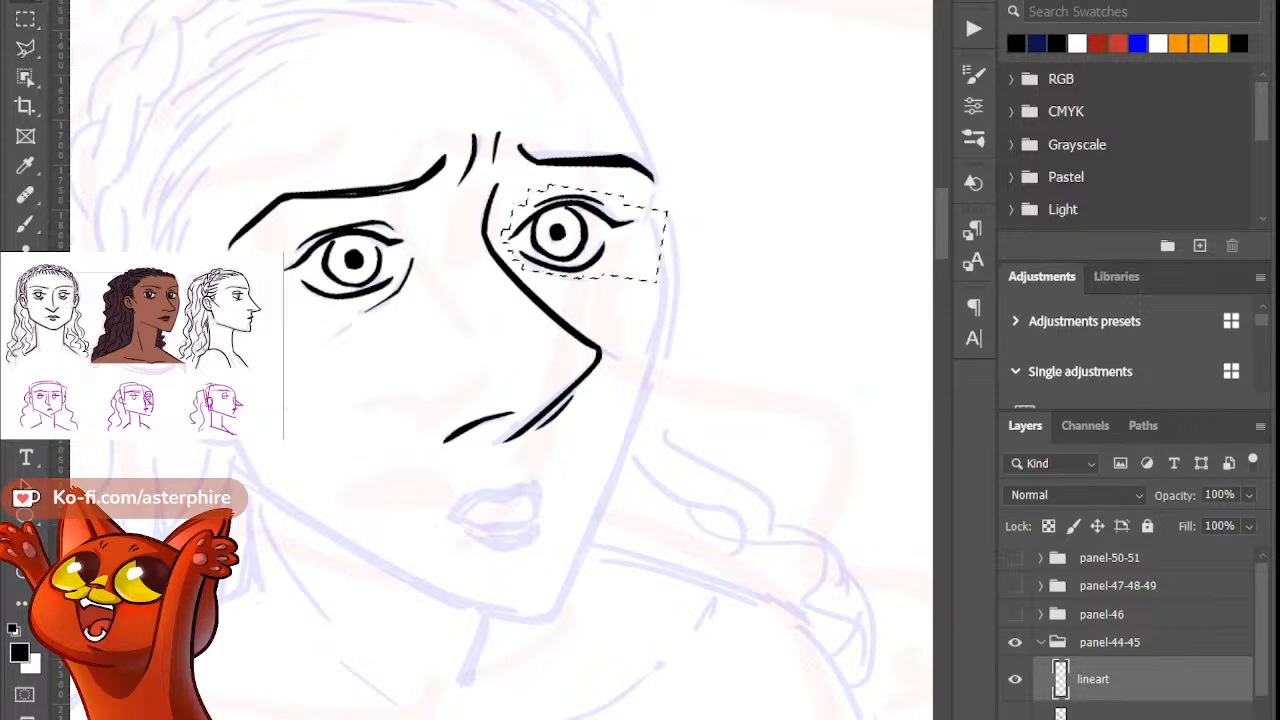
{"action": "key", "text": "ctrl+t"}
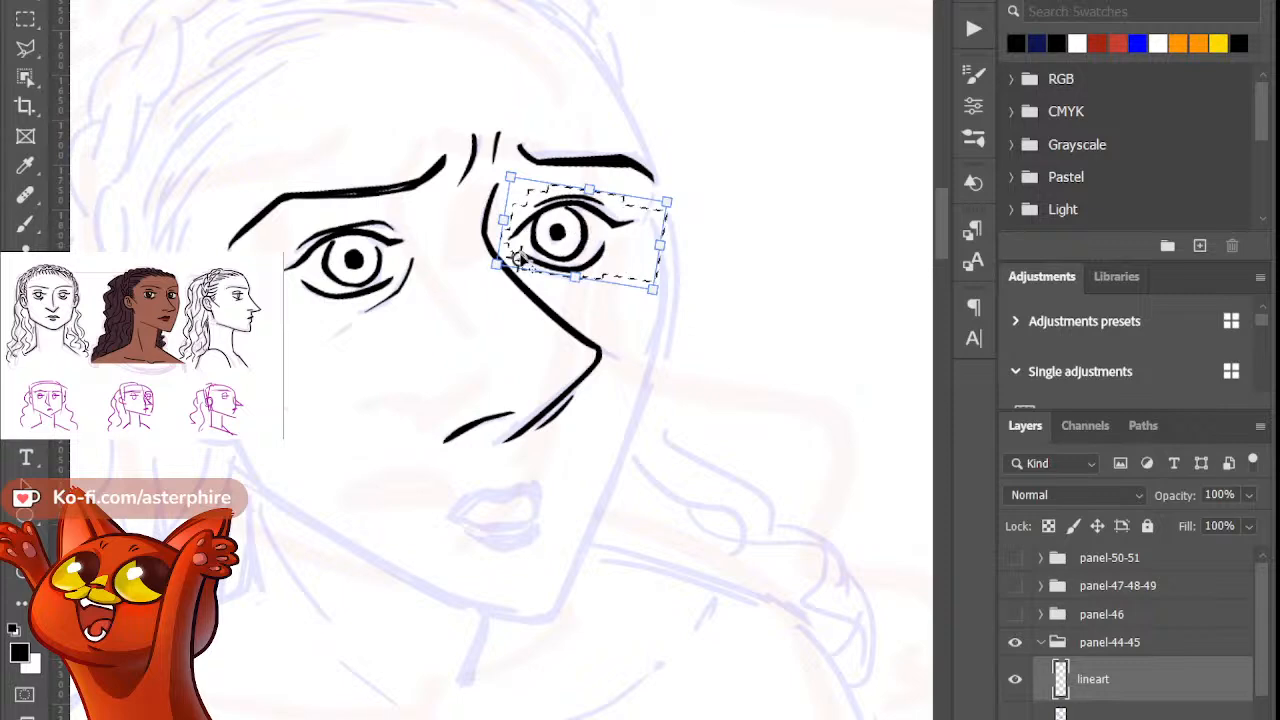
{"action": "left_click_drag", "start_coordinate": [667, 202], "coordinate": [656, 208]}
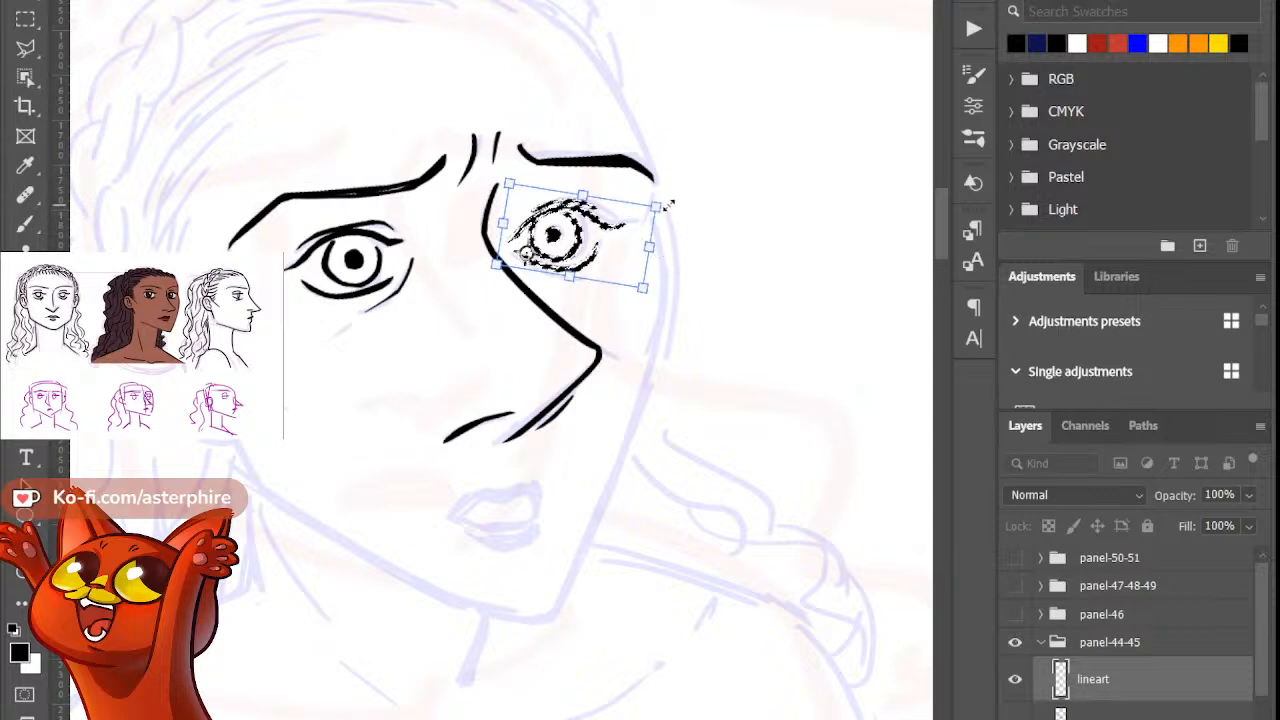
{"action": "left_click_drag", "start_coordinate": [658, 206], "coordinate": [662, 204]}
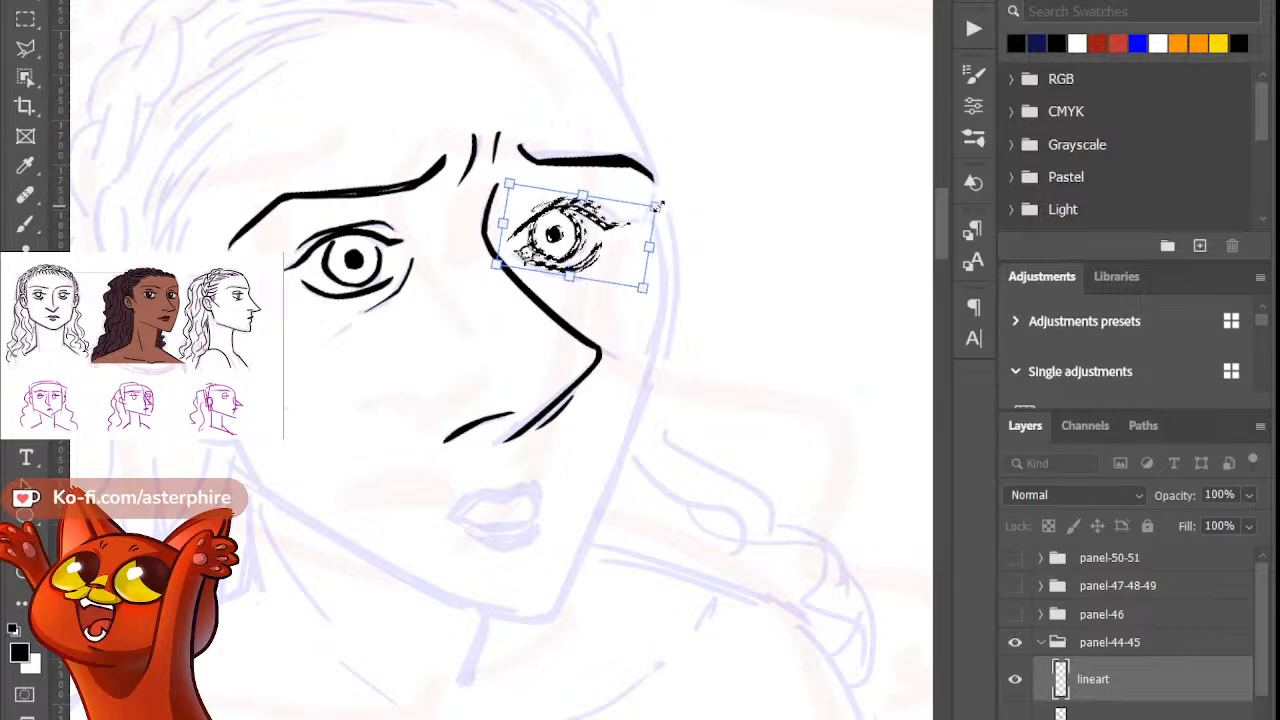
{"action": "left_click_drag", "start_coordinate": [662, 205], "coordinate": [659, 205]}
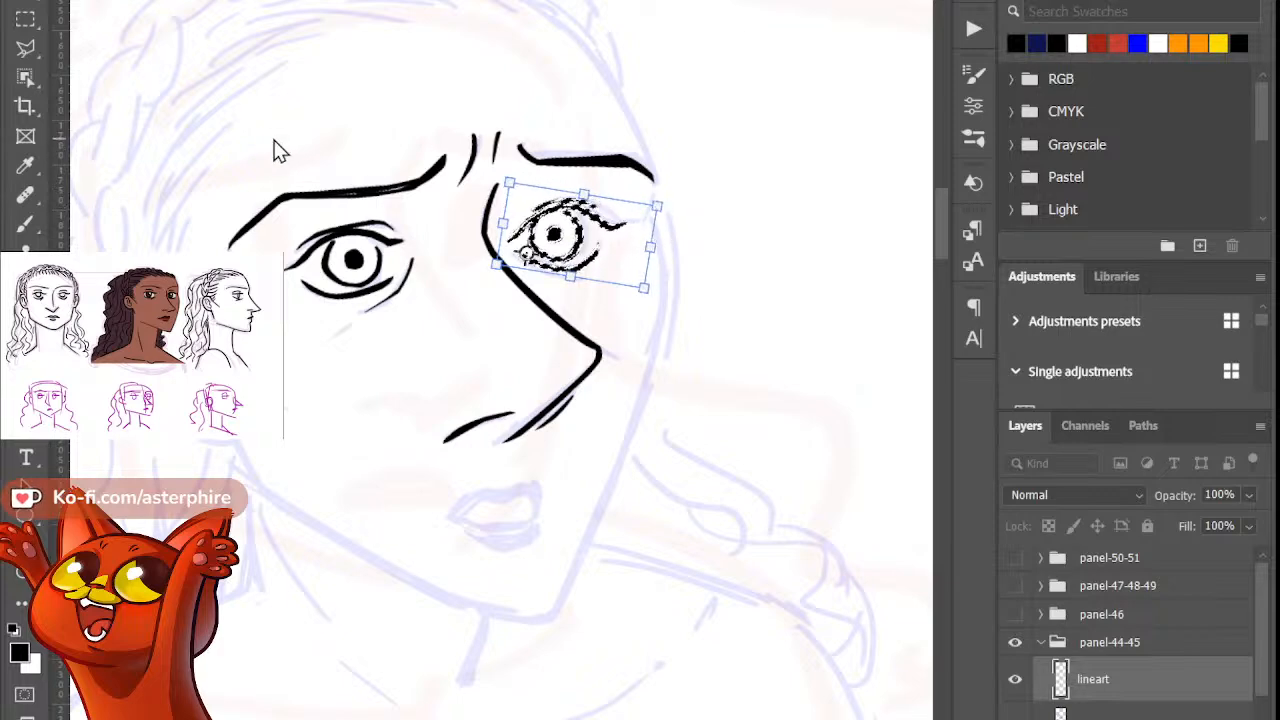
{"action": "key", "text": "Return"}
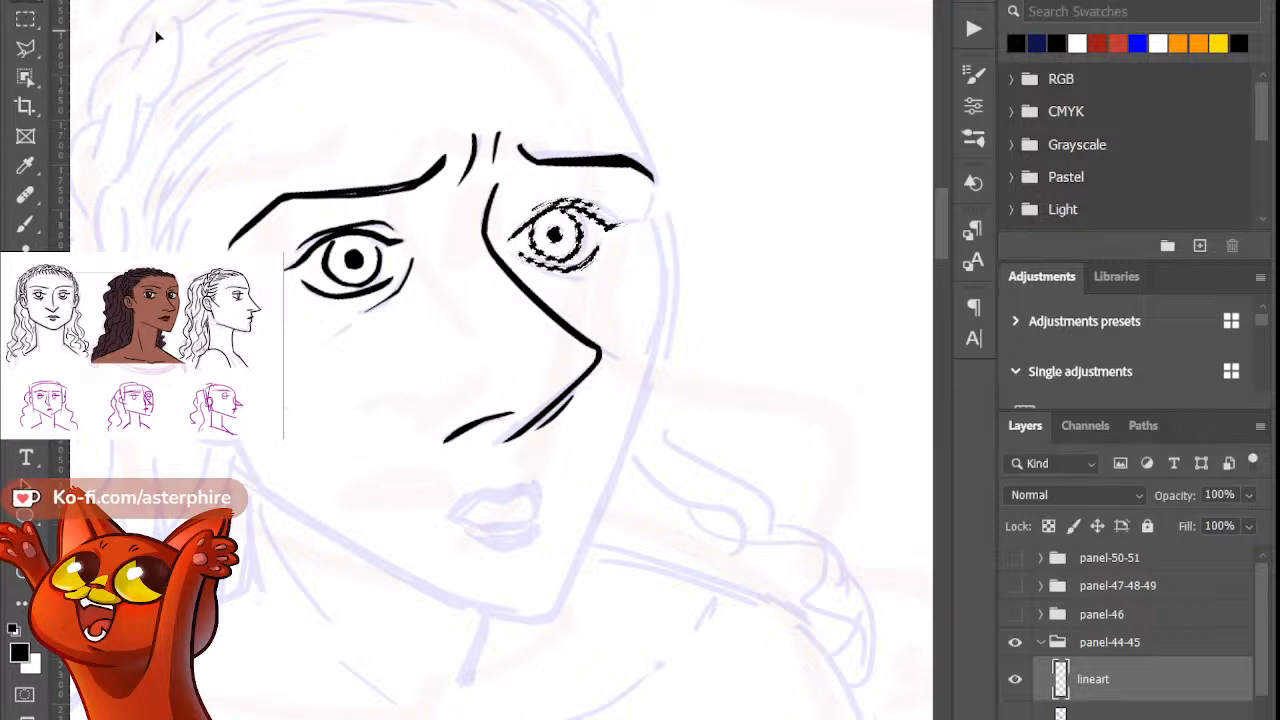
{"action": "left_click", "coordinate": [26, 19]}
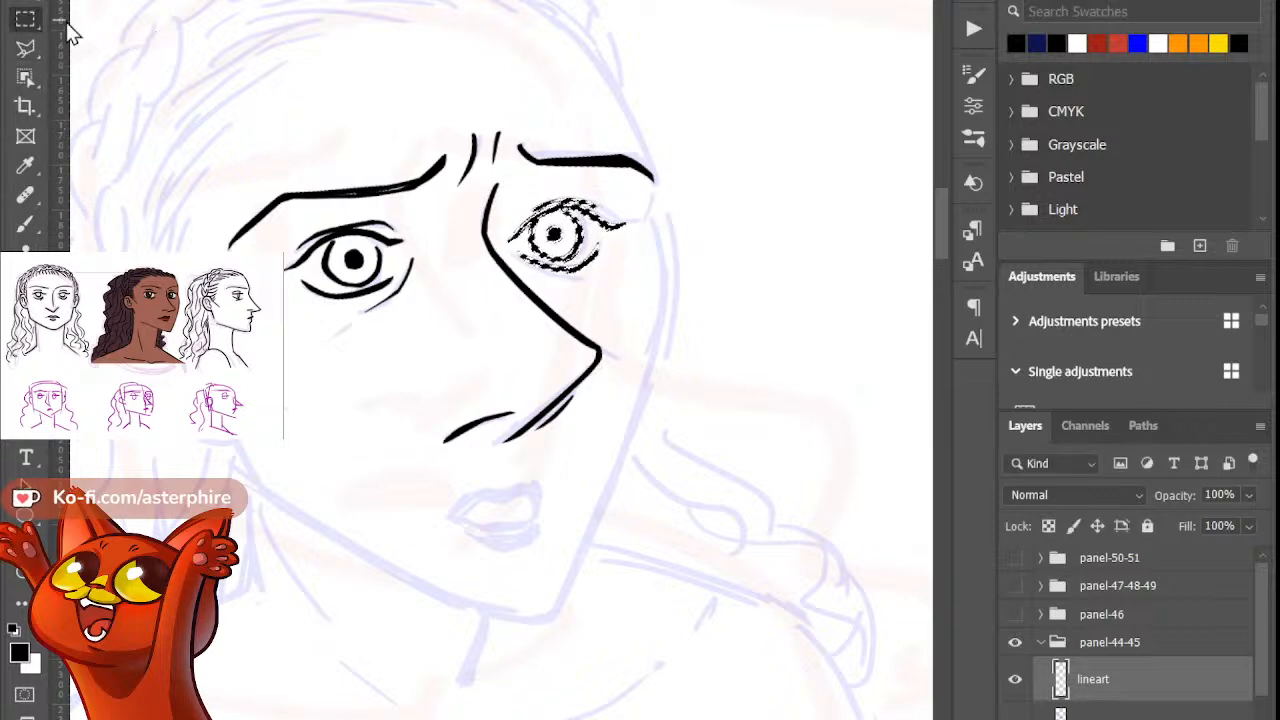
{"action": "left_click", "coordinate": [153, 35]}
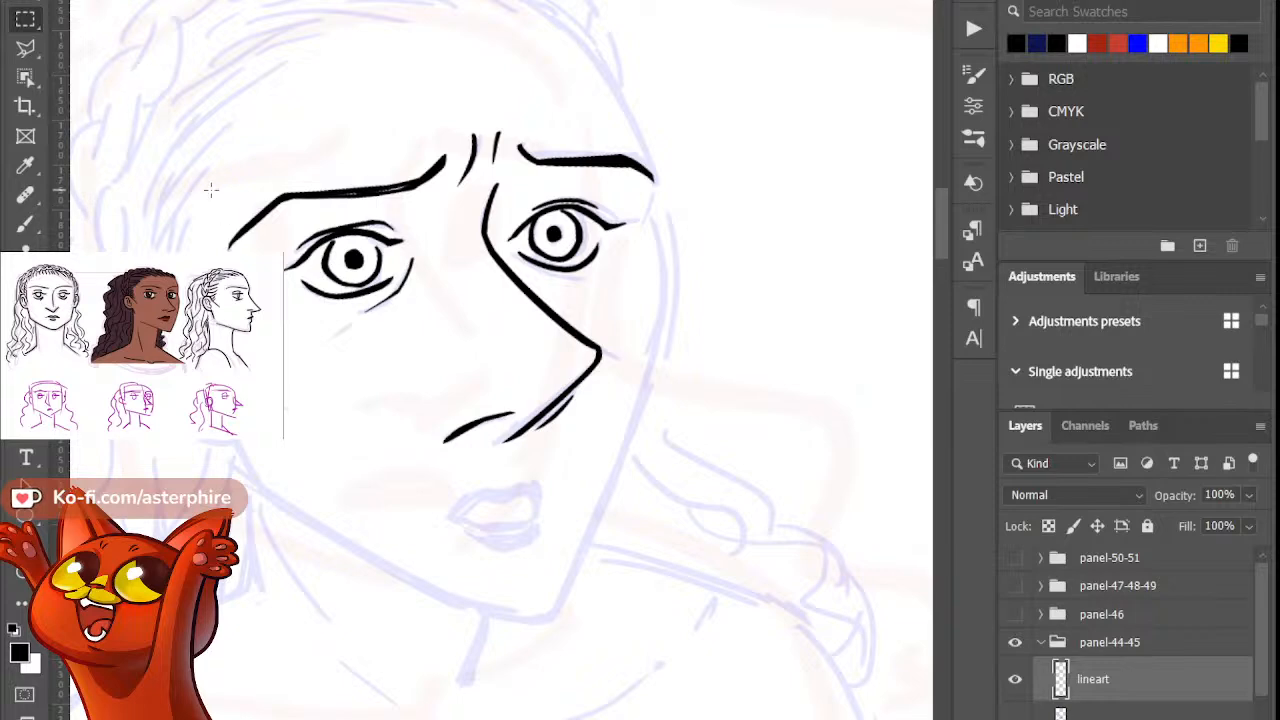
Step: Ink the brow ridge from the far eyebrow's outer end in to the eye corner, and the cheekbone curve bulging out below it
{"action": "left_click", "coordinate": [26, 224]}
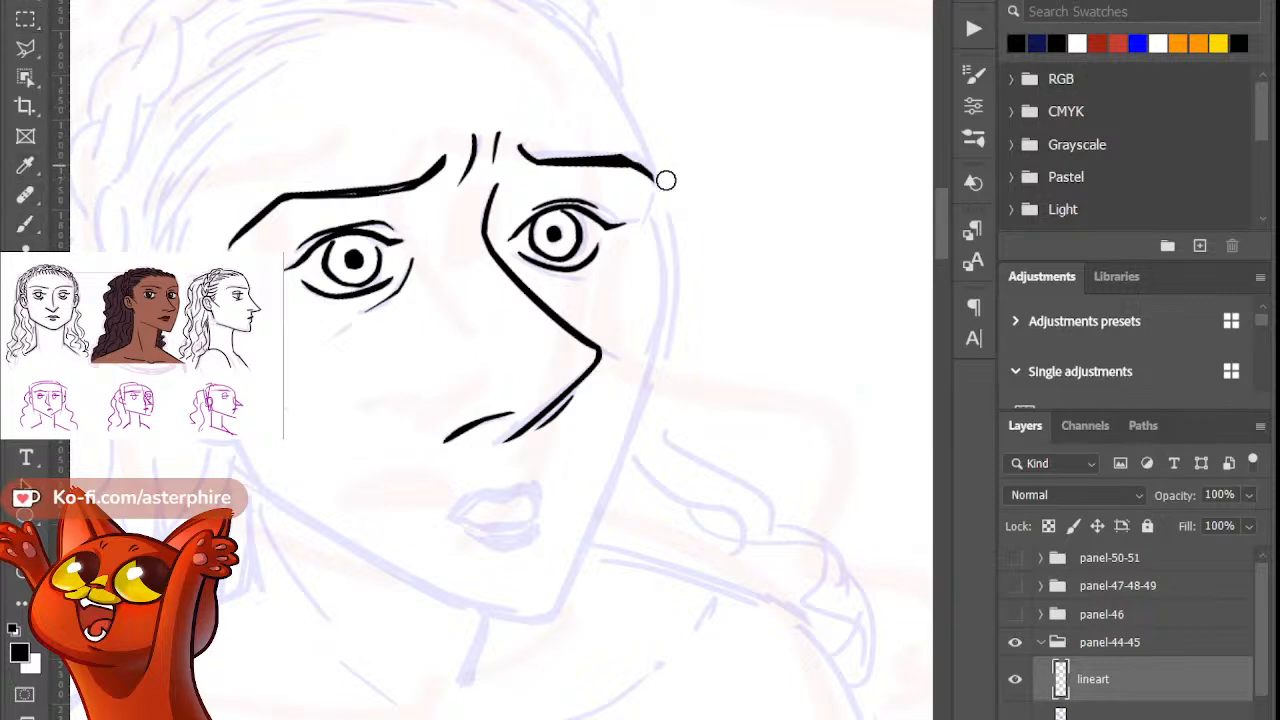
{"action": "left_click_drag", "start_coordinate": [648, 164], "coordinate": [636, 216]}
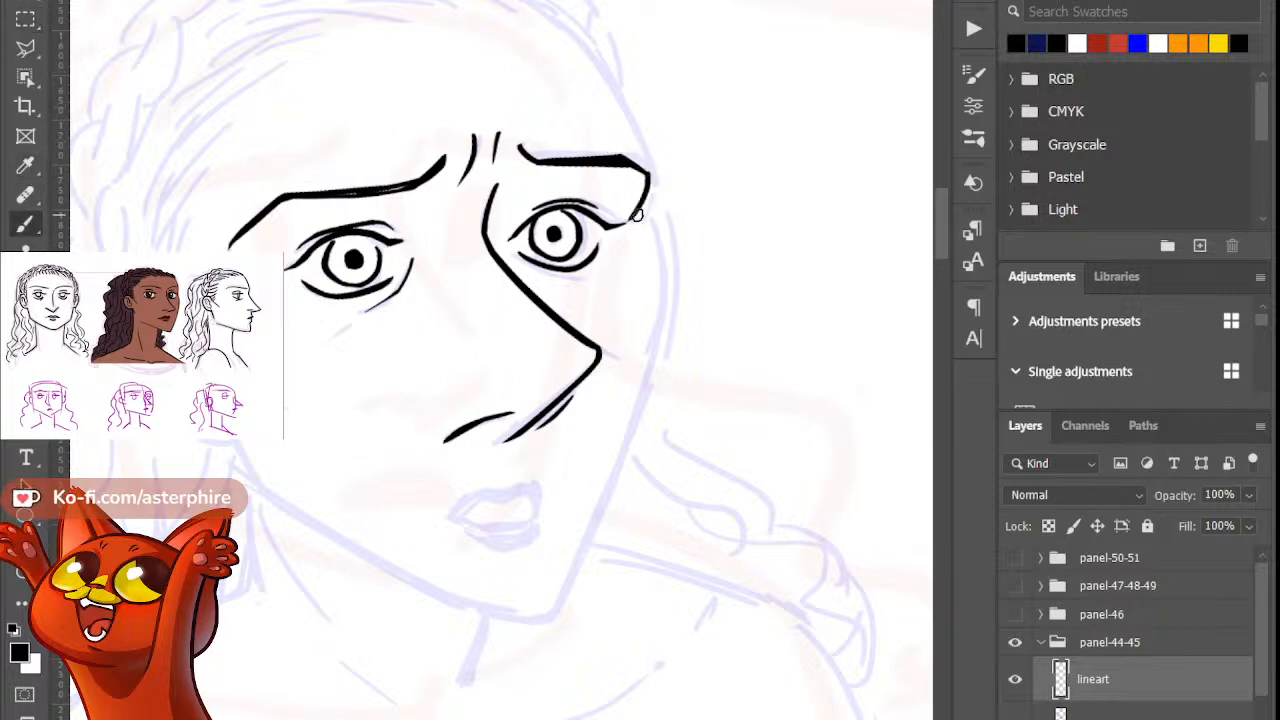
{"action": "key", "text": "ctrl+z"}
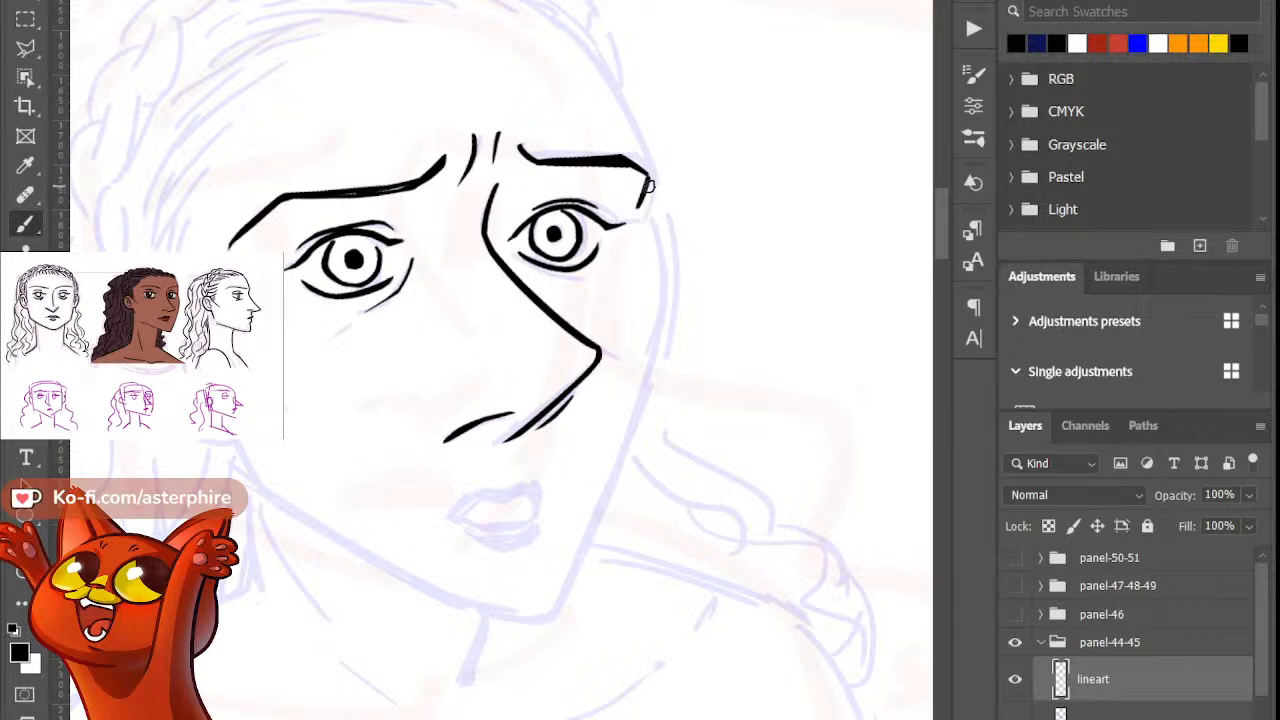
{"action": "mouse_move", "coordinate": [648, 164]}
{"action": "left_mouse_down"}
{"action": "mouse_move", "coordinate": [634, 216]}
{"action": "mouse_move", "coordinate": [678, 306]}
{"action": "left_mouse_up"}
{"action": "key", "text": "ctrl+z"}
{"action": "left_click_drag", "start_coordinate": [636, 212], "coordinate": [652, 346]}
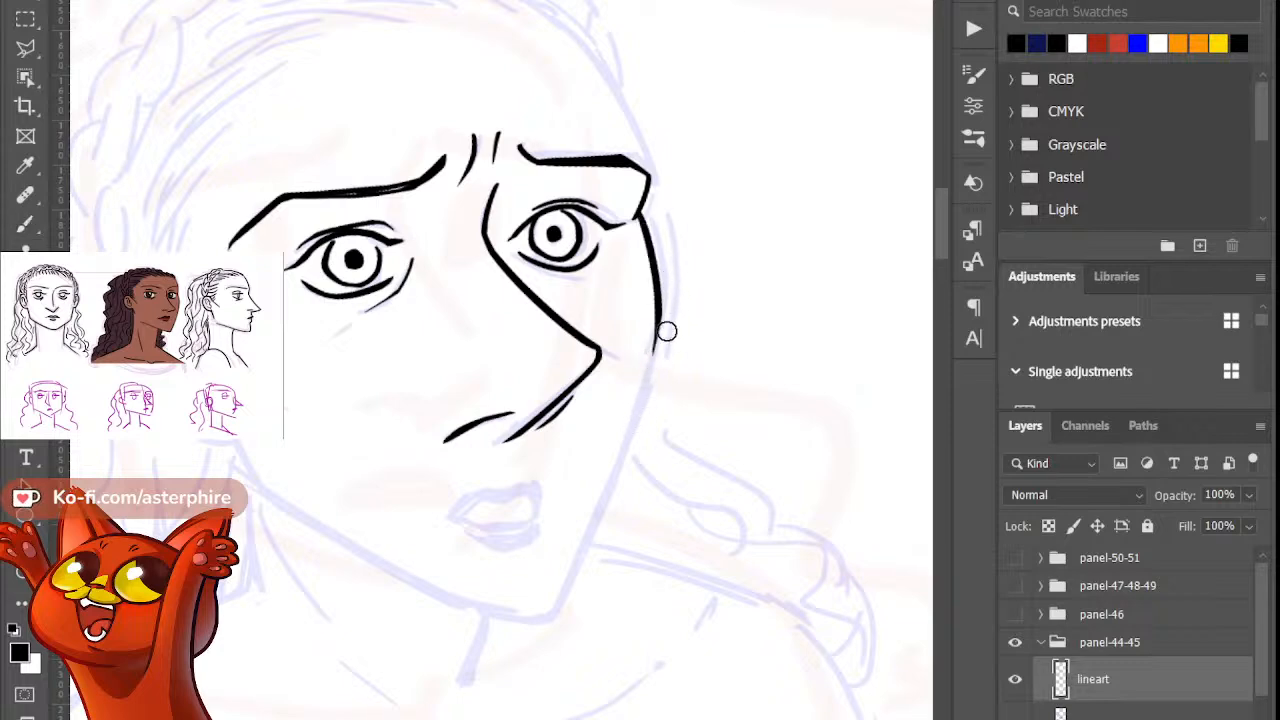
Step: Ink the far cheek contour from the cheekbone down toward the chin, tapering at its lower end
{"action": "key", "text": "b"}
{"action": "left_click_drag", "start_coordinate": [660, 296], "coordinate": [533, 624]}
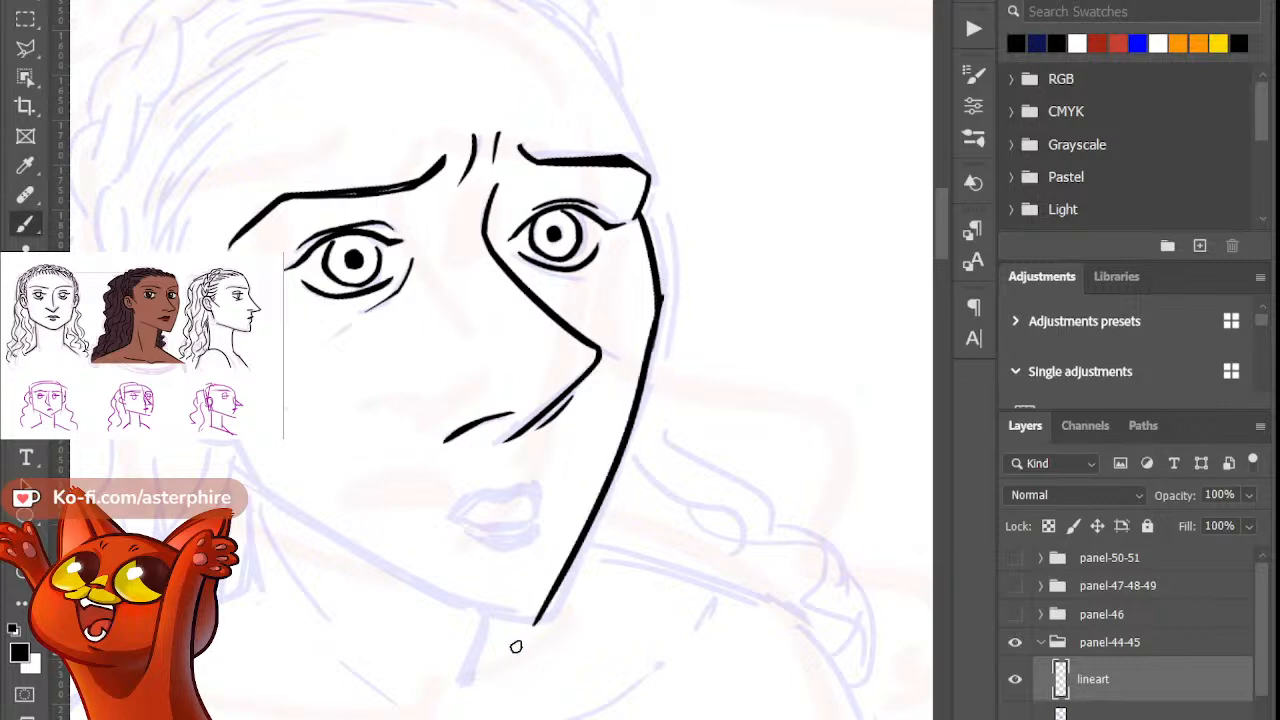
{"action": "key", "text": "ctrl+z"}
{"action": "left_click_drag", "start_coordinate": [656, 312], "coordinate": [536, 605]}
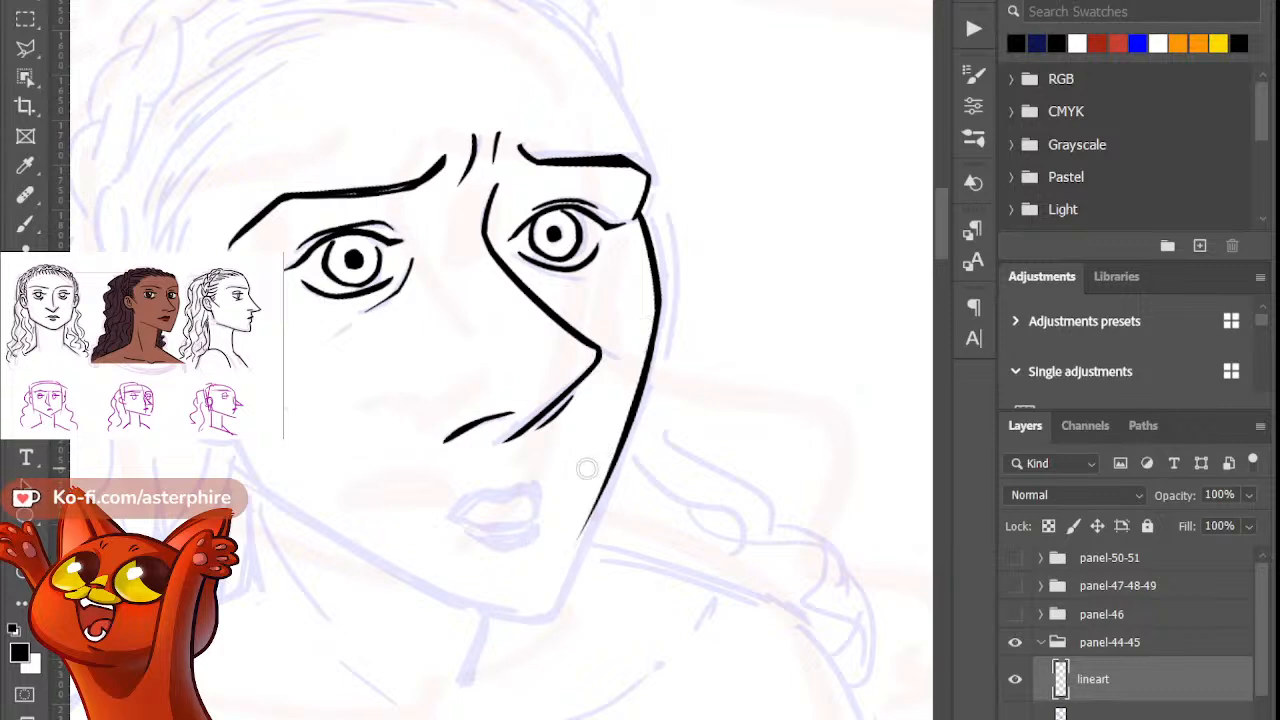
Step: Ink the upper lip with a dipped centre and a sharp hook at the far corner of the mouth
{"action": "key", "text": "b"}
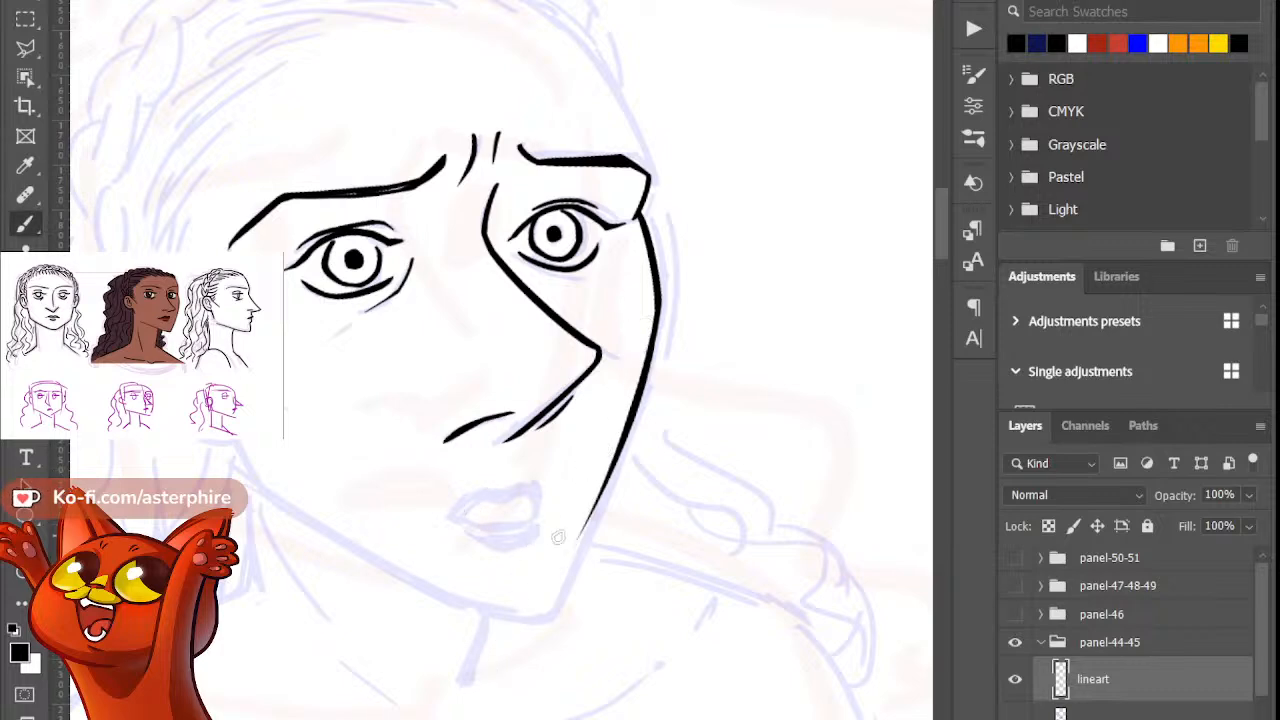
{"action": "left_click_drag", "start_coordinate": [457, 518], "coordinate": [505, 480]}
{"action": "key", "text": "ctrl+z"}
{"action": "left_click_drag", "start_coordinate": [454, 514], "coordinate": [501, 483]}
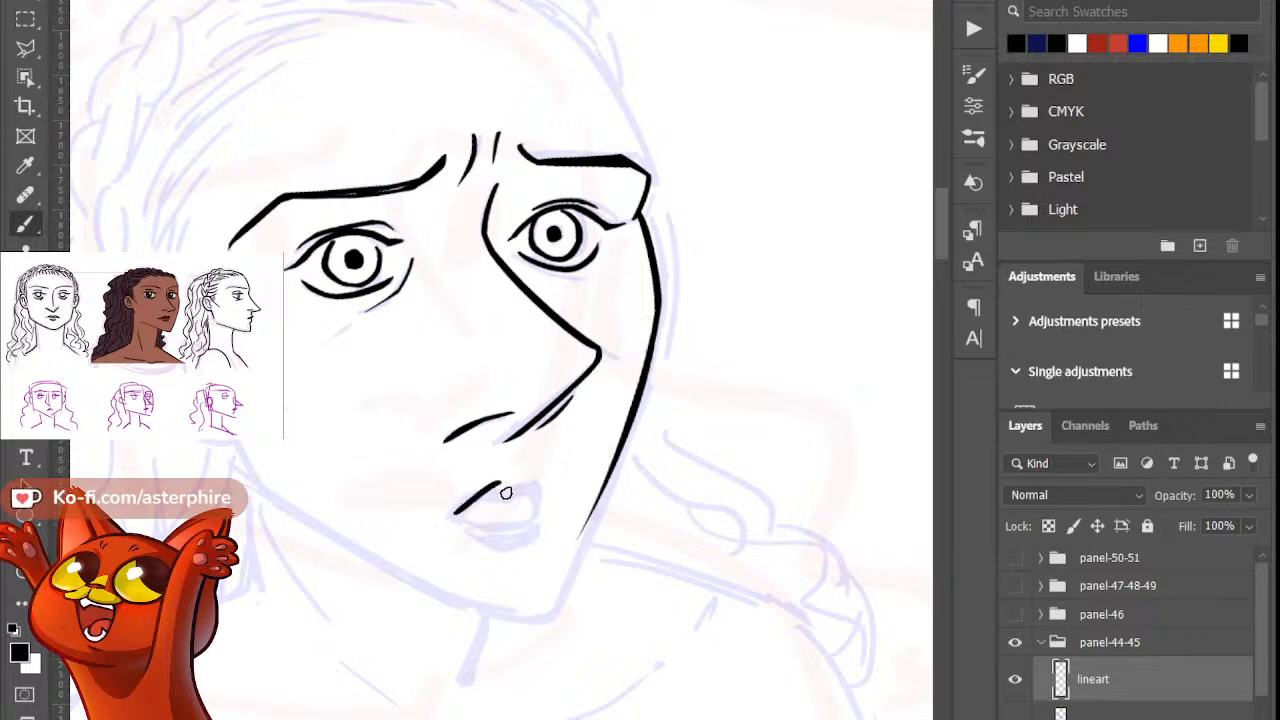
{"action": "key", "text": "ctrl+z"}
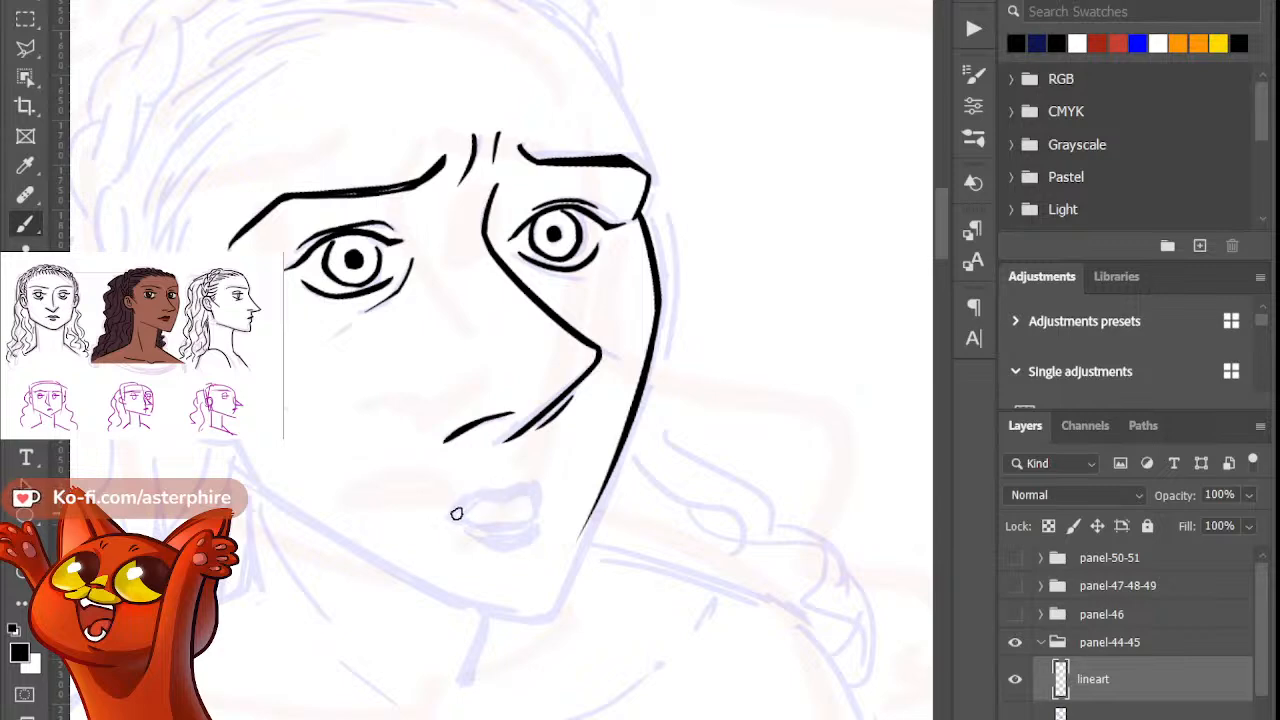
{"action": "mouse_move", "coordinate": [446, 520]}
{"action": "left_mouse_down"}
{"action": "mouse_move", "coordinate": [525, 489]}
{"action": "mouse_move", "coordinate": [479, 501]}
{"action": "mouse_move", "coordinate": [497, 491]}
{"action": "mouse_move", "coordinate": [547, 486]}
{"action": "mouse_move", "coordinate": [540, 522]}
{"action": "left_mouse_up"}
{"action": "key", "text": "ctrl+z"}
{"action": "mouse_move", "coordinate": [454, 525]}
{"action": "left_mouse_down"}
{"action": "mouse_move", "coordinate": [503, 495]}
{"action": "mouse_move", "coordinate": [527, 505]}
{"action": "left_mouse_up"}
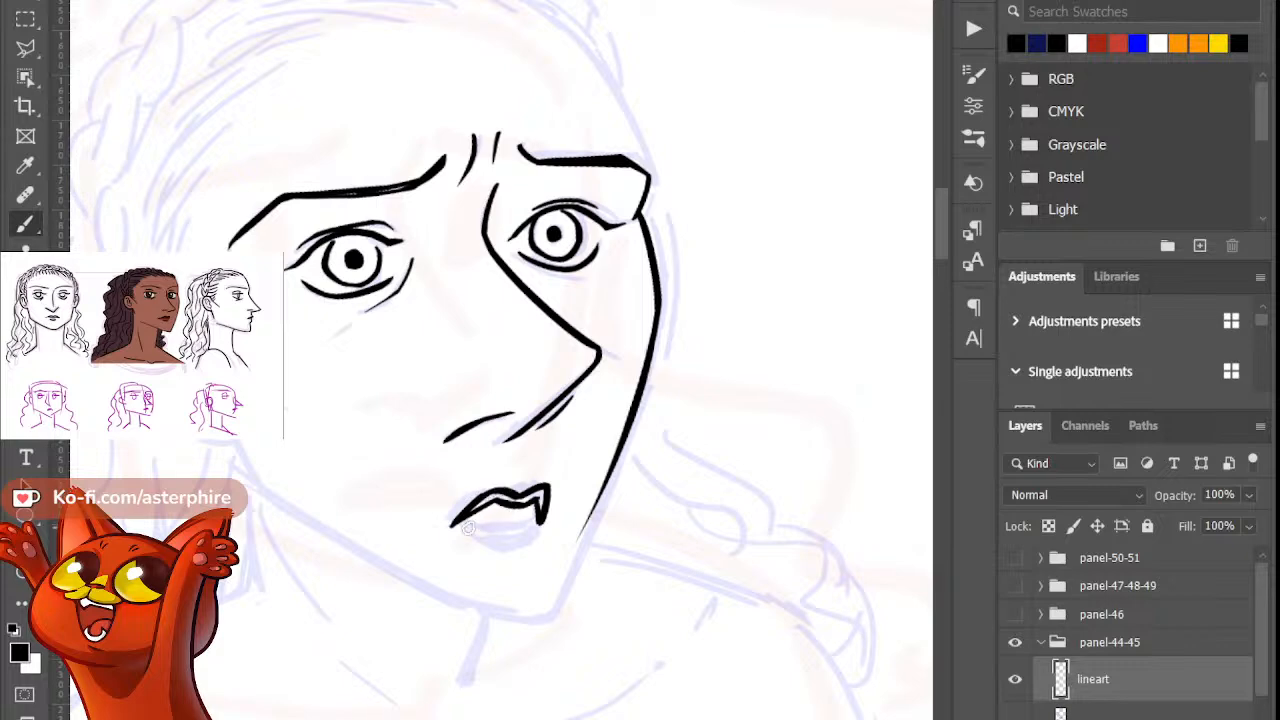
Step: Ink the lower edge of the mouth opening and a short curved stroke under the lower lip
{"action": "mouse_move", "coordinate": [465, 519]}
{"action": "left_mouse_down"}
{"action": "mouse_move", "coordinate": [540, 523]}
{"action": "mouse_move", "coordinate": [529, 527]}
{"action": "left_mouse_up"}
{"action": "key", "text": "ctrl+z"}
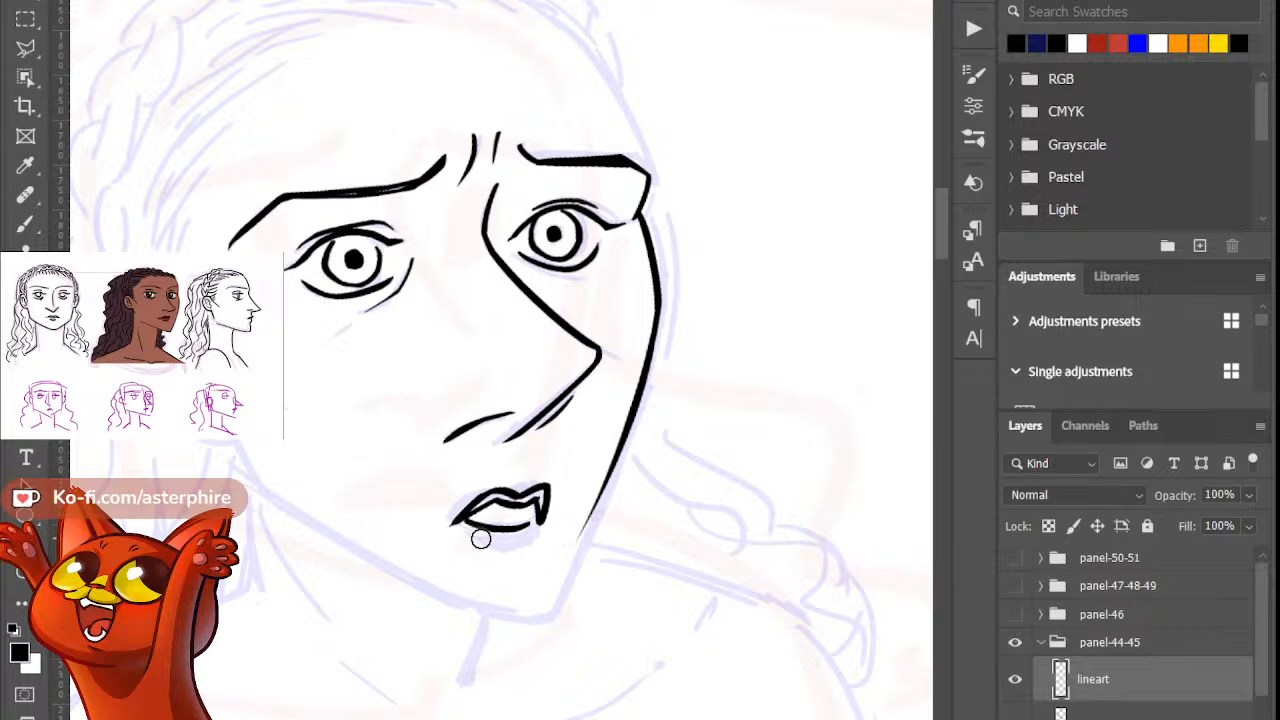
{"action": "key", "text": "b"}
{"action": "left_click_drag", "start_coordinate": [480, 547], "coordinate": [530, 546]}
{"action": "key", "text": "ctrl+z"}
{"action": "key", "text": "ctrl+z"}
{"action": "key", "text": "ctrl+z"}
{"action": "key", "text": "ctrl+z"}
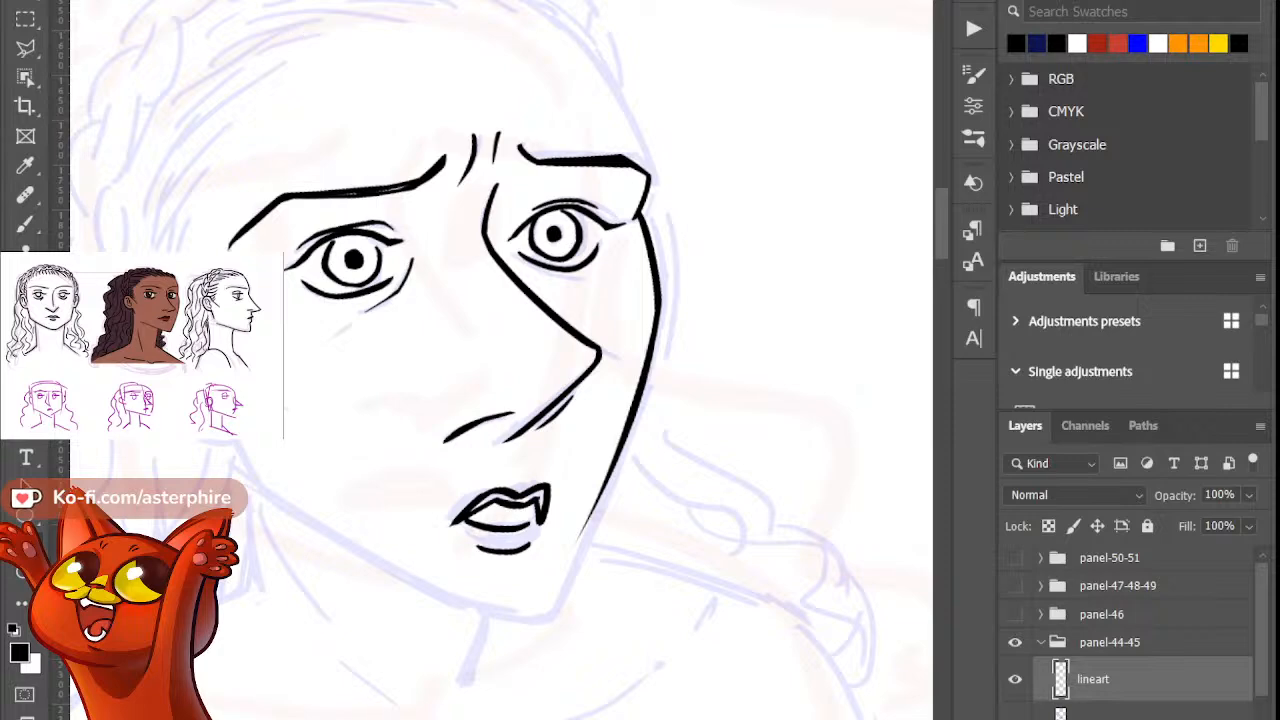
Step: Clean up the inner edge of the far cheek contour's thin lower end beside the mouth with the eraser
{"action": "left_click_drag", "start_coordinate": [284, 298], "coordinate": [287, 331]}
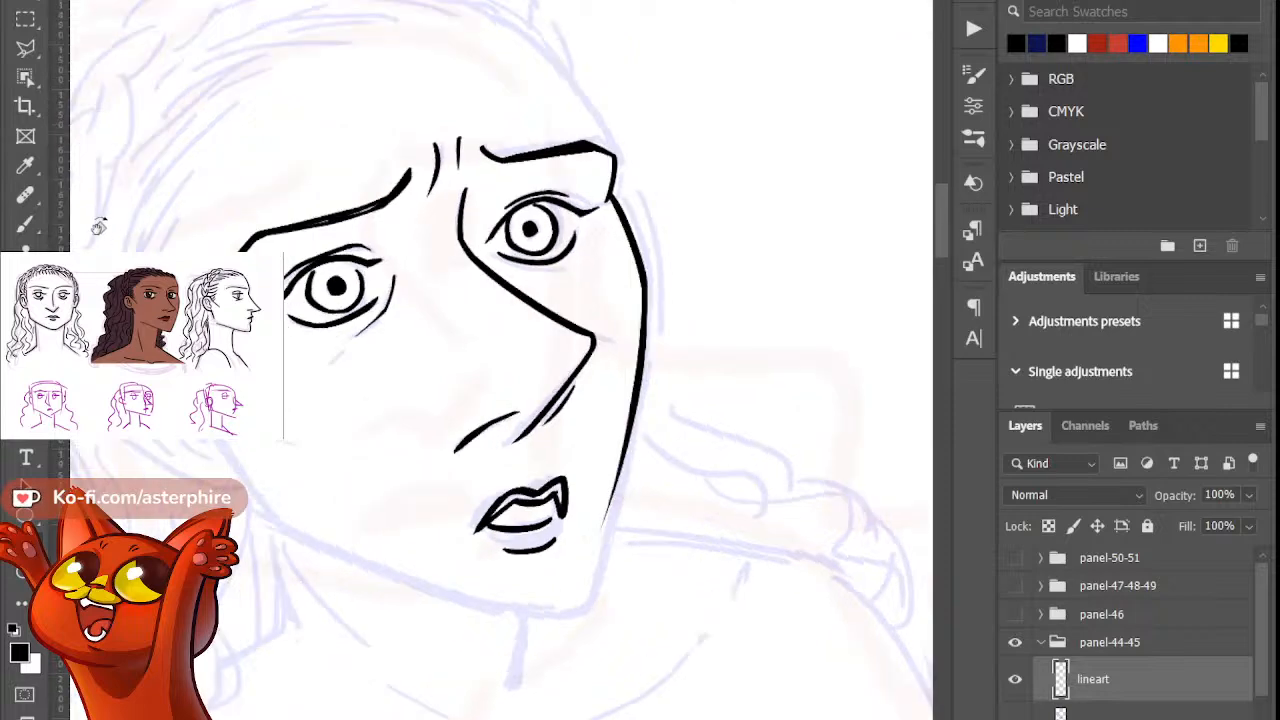
{"action": "left_click", "coordinate": [24, 226]}
{"action": "mouse_move", "coordinate": [943, 235]}
{"action": "left_mouse_down"}
{"action": "mouse_move", "coordinate": [948, 269]}
{"action": "mouse_move", "coordinate": [946, 250]}
{"action": "left_mouse_up"}
{"action": "key", "text": "e"}
{"action": "left_click_drag", "start_coordinate": [614, 302], "coordinate": [601, 358]}
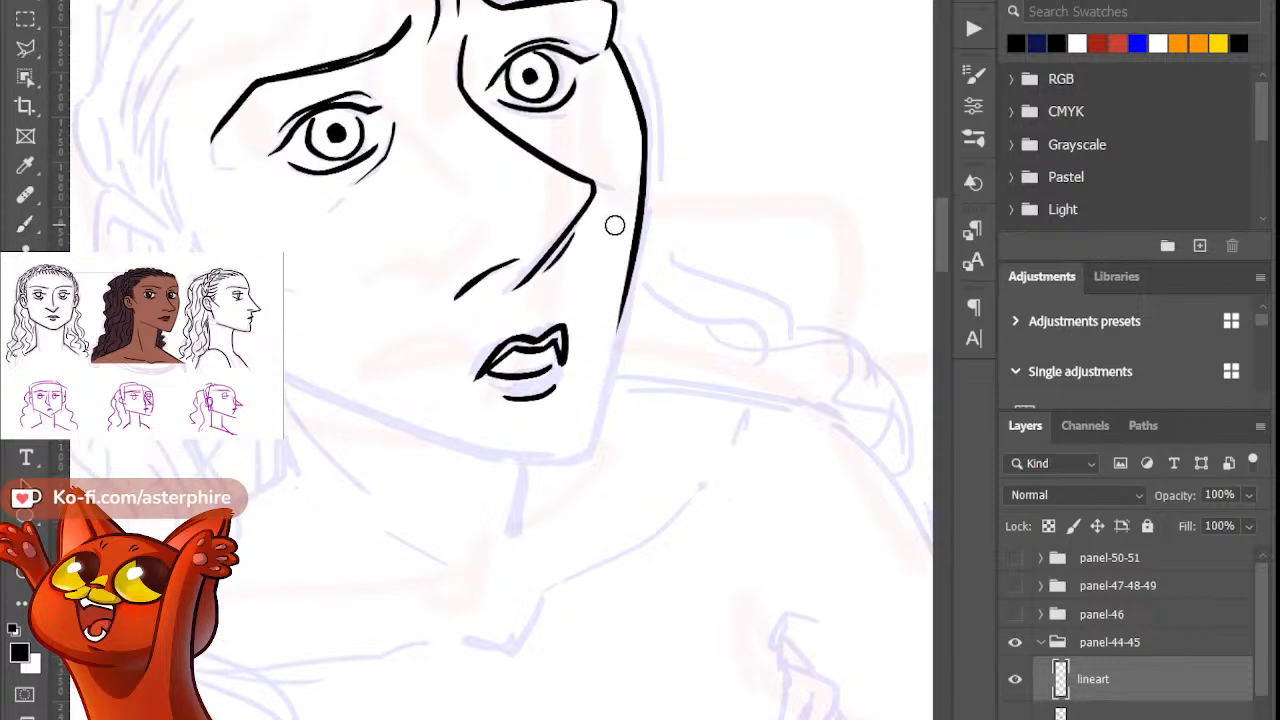
{"action": "left_click_drag", "start_coordinate": [618, 259], "coordinate": [614, 320]}
Step: Extend the far cheek contour beside the mouth in one smooth, nearly straight stroke down past the sketched chin
{"action": "key", "text": "b"}
{"action": "left_click_drag", "start_coordinate": [632, 266], "coordinate": [580, 468]}
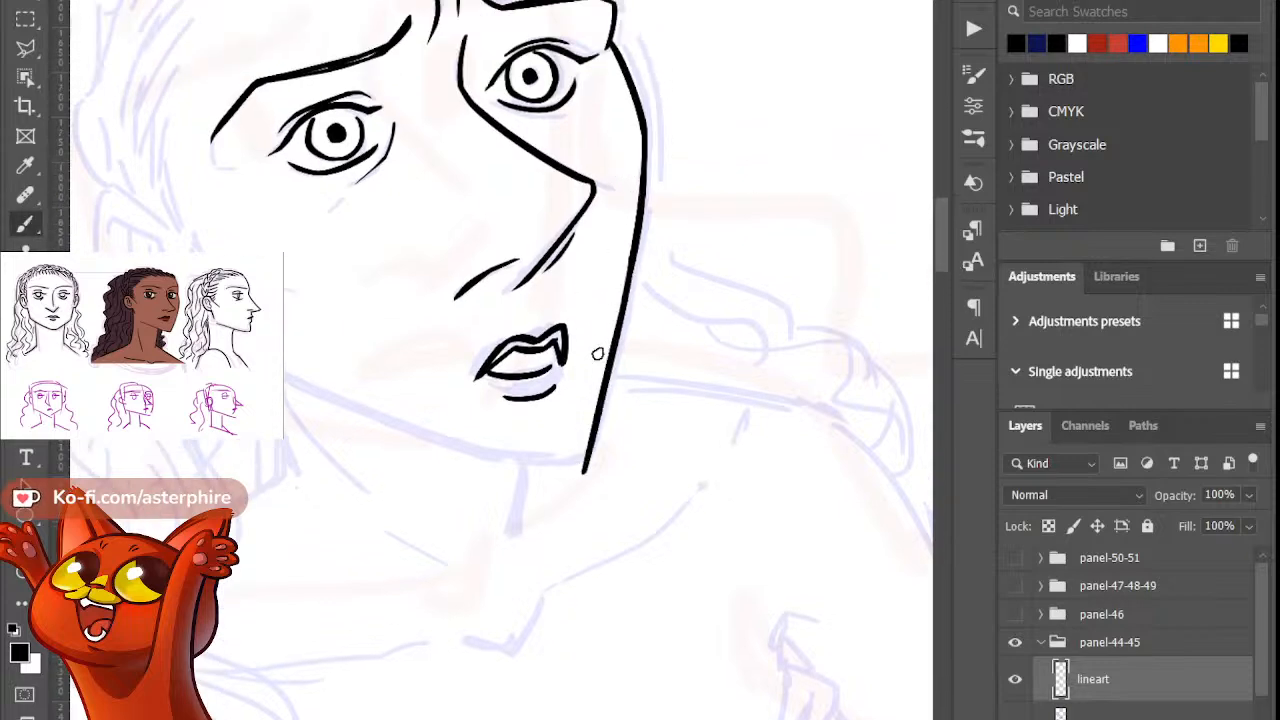
{"action": "key", "text": "ctrl+z"}
{"action": "left_click_drag", "start_coordinate": [632, 262], "coordinate": [578, 490]}
{"action": "key", "text": "ctrl+z"}
{"action": "left_click_drag", "start_coordinate": [636, 246], "coordinate": [580, 495]}
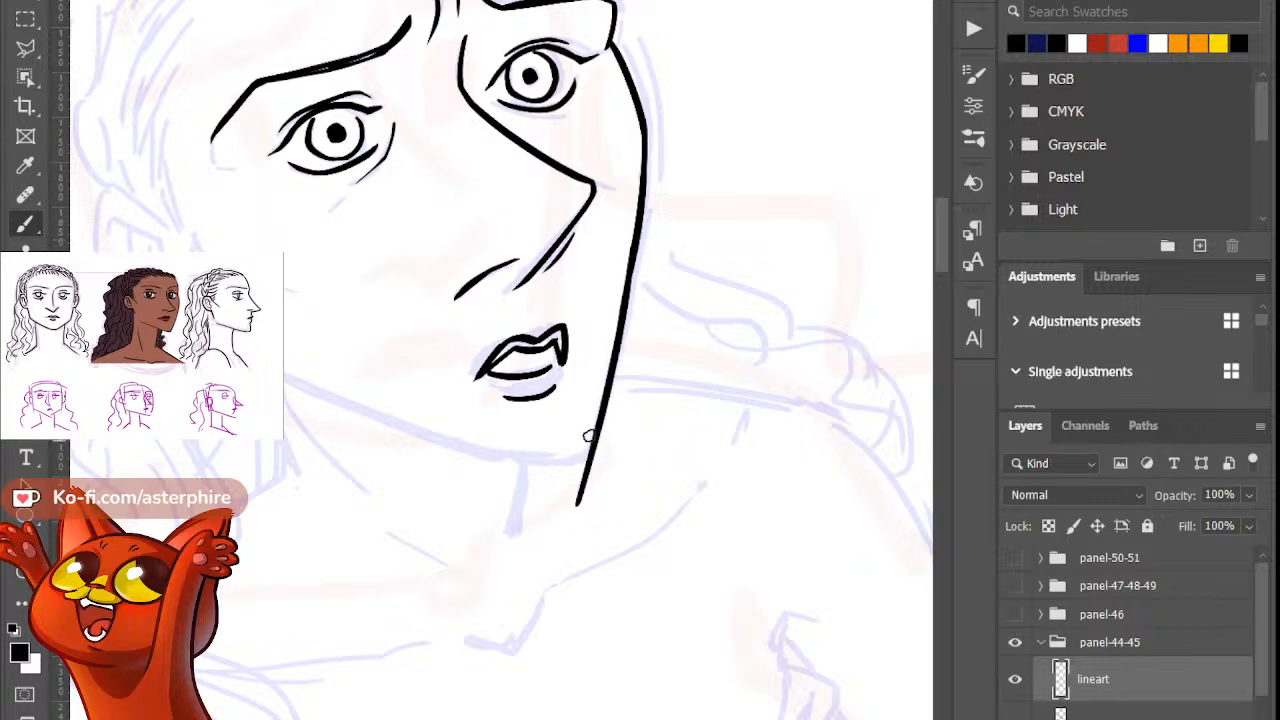
{"action": "key", "text": "ctrl+z"}
{"action": "left_click_drag", "start_coordinate": [636, 238], "coordinate": [584, 458]}
{"action": "key", "text": "ctrl+z"}
{"action": "left_click_drag", "start_coordinate": [630, 262], "coordinate": [575, 492]}
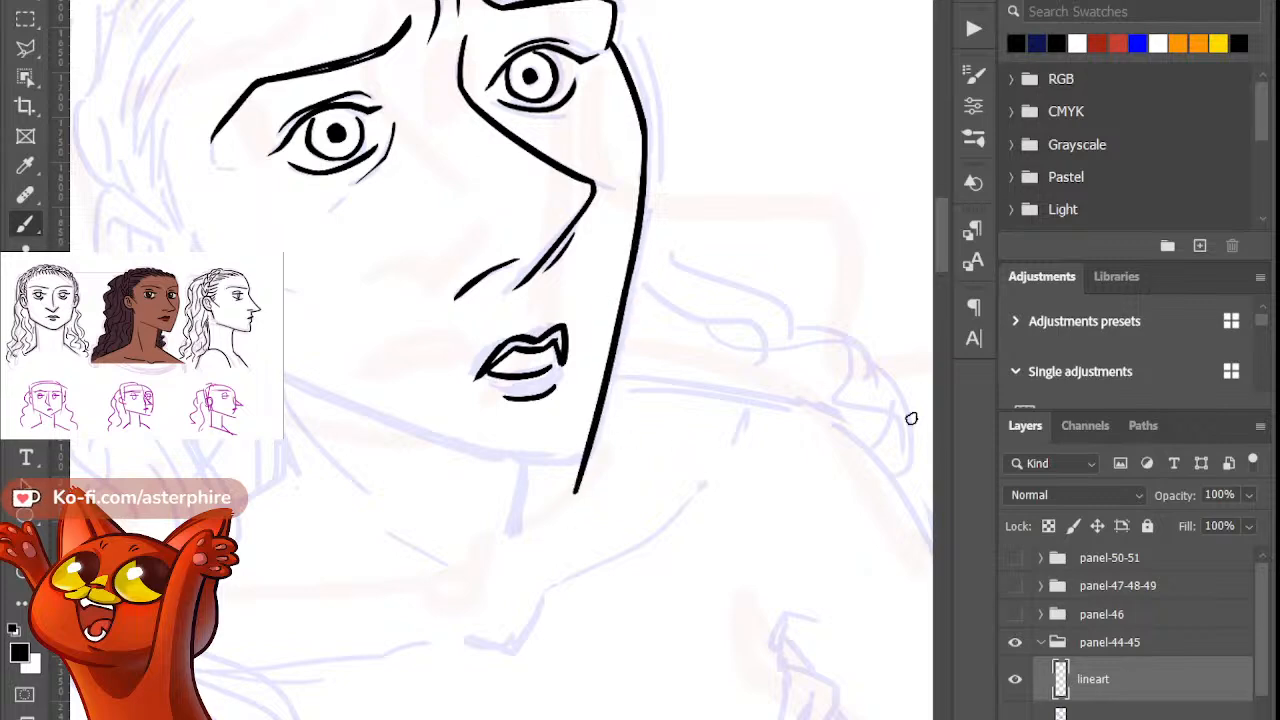
Step: Ink the near cheekbone line as a short tapered stroke sloping from the ear toward the mouth
{"action": "scroll", "coordinate": [918, 263], "scroll_direction": "up", "scroll_amount": 3}
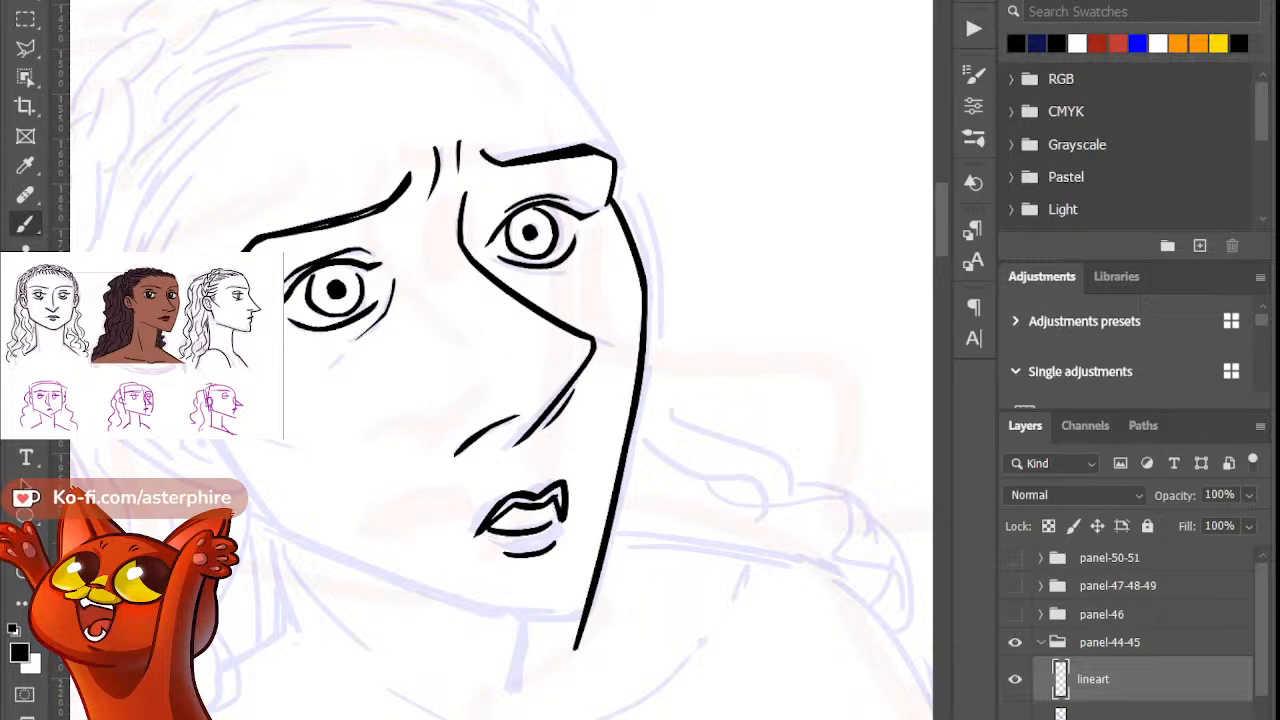
{"action": "mouse_move", "coordinate": [258, 440]}
{"action": "left_mouse_down"}
{"action": "mouse_move", "coordinate": [323, 450]}
{"action": "mouse_move", "coordinate": [310, 456]}
{"action": "left_mouse_up"}
{"action": "key", "text": "ctrl+z"}
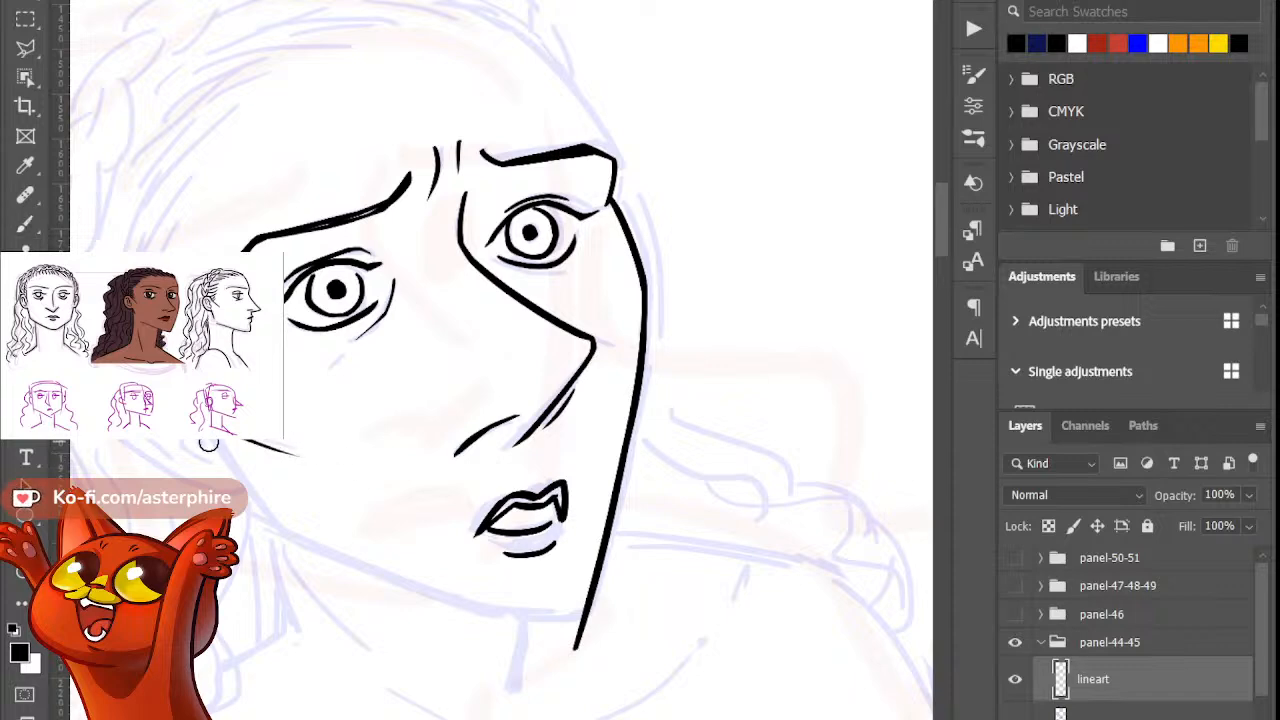
Step: Ink the near ear's lower back edge as a short thick stroke slanting down toward the lobe
{"action": "key", "text": "b"}
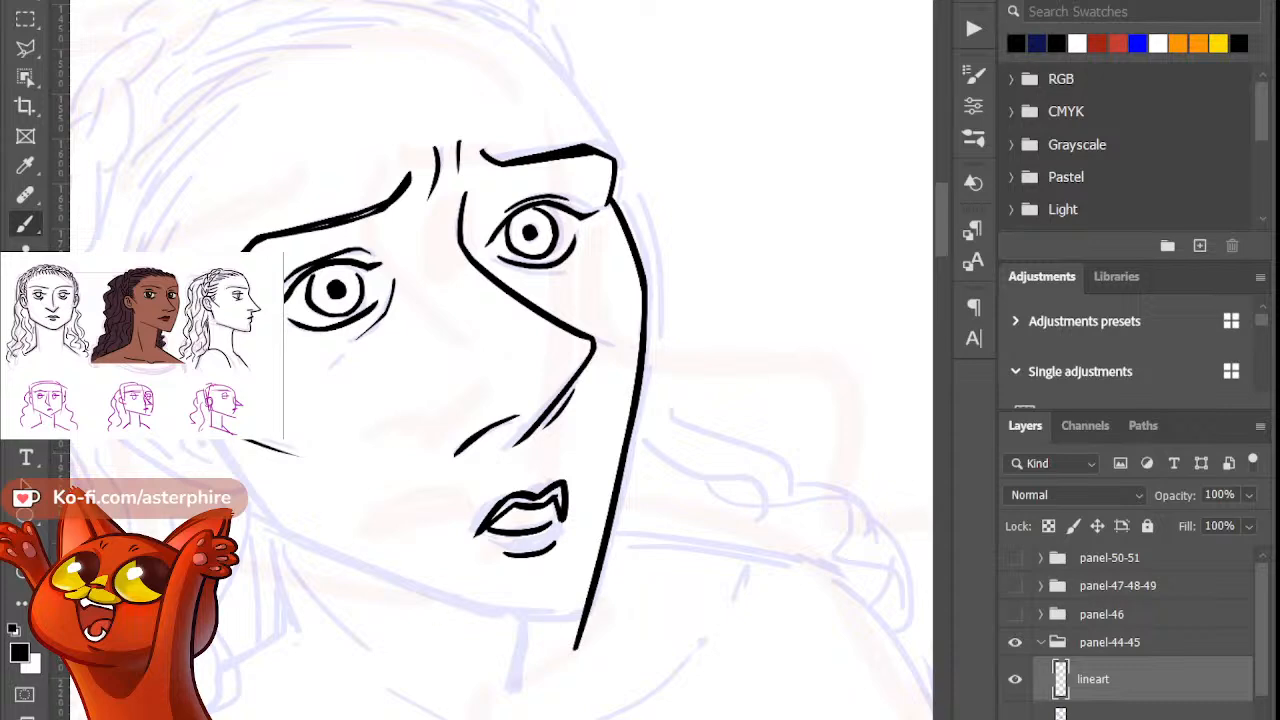
{"action": "scroll", "coordinate": [501, 360], "scroll_direction": "left", "scroll_amount": 3}
{"action": "scroll", "coordinate": [501, 360], "scroll_direction": "right", "scroll_amount": 1}
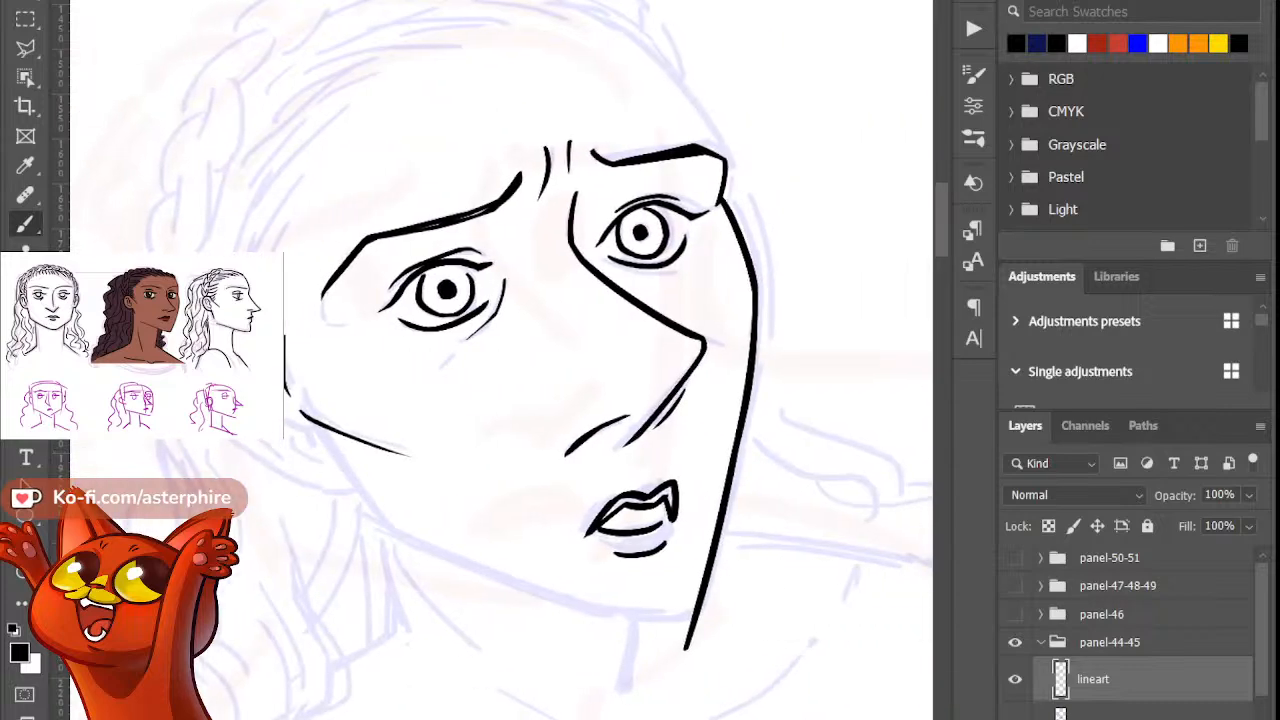
{"action": "mouse_move", "coordinate": [220, 440]}
{"action": "left_mouse_down"}
{"action": "mouse_move", "coordinate": [269, 467]}
{"action": "mouse_move", "coordinate": [254, 486]}
{"action": "left_mouse_up"}
{"action": "key", "text": "ctrl+z"}
{"action": "left_click_drag", "start_coordinate": [222, 440], "coordinate": [250, 472]}
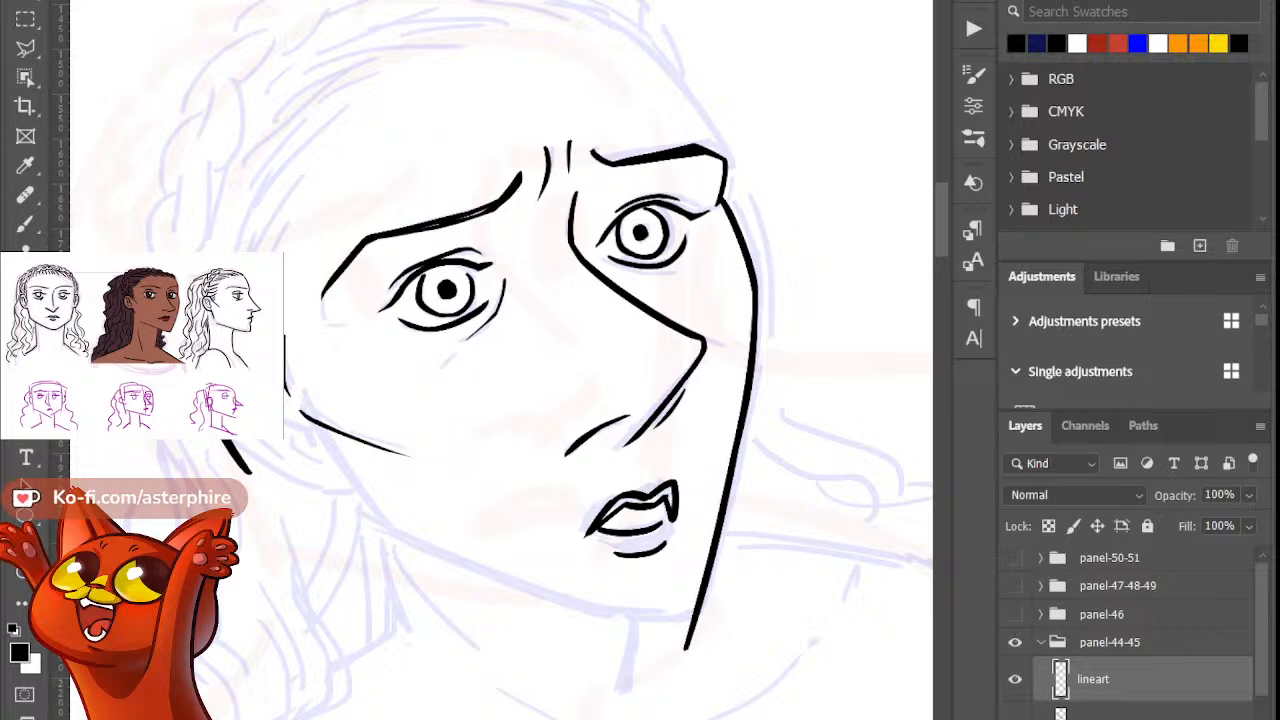
Step: Ink the near ear's inner fold as a short line hooking down at its front, cleaning the end with the eraser
{"action": "key", "text": "b"}
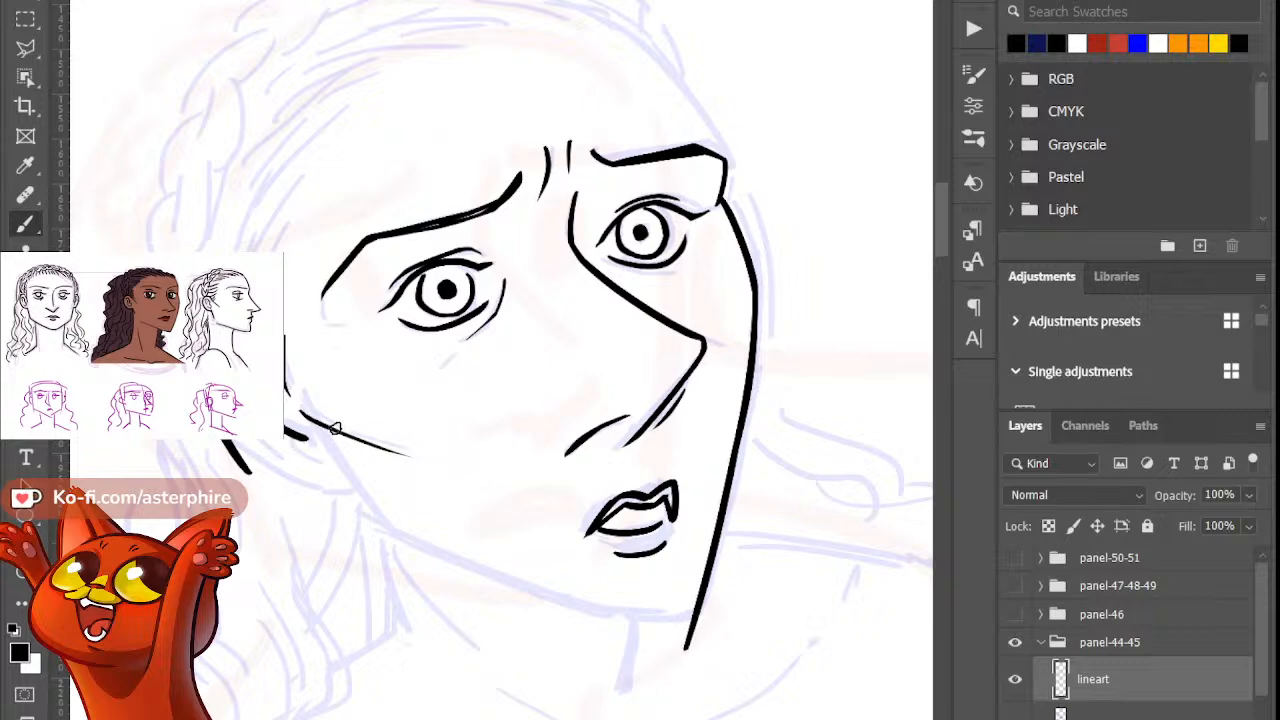
{"action": "left_click_drag", "start_coordinate": [307, 443], "coordinate": [313, 461]}
{"action": "key", "text": "ctrl+z"}
{"action": "key", "text": "e"}
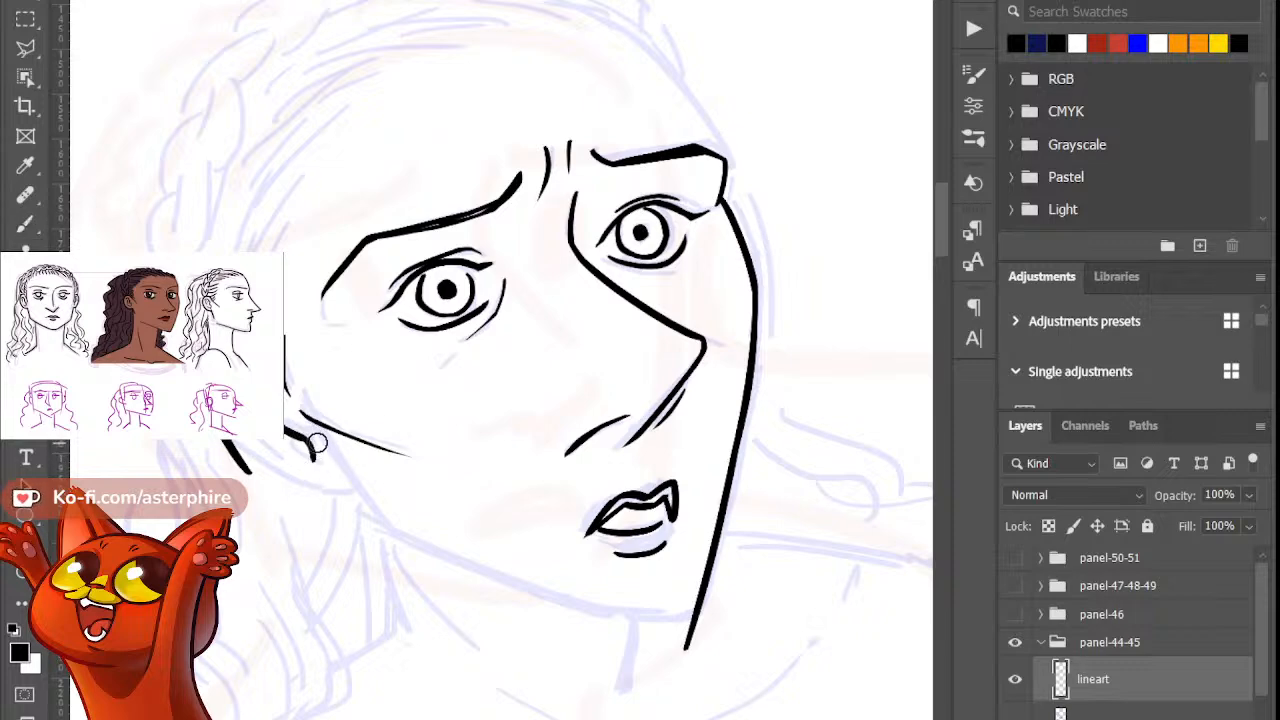
{"action": "key", "text": "b"}
{"action": "left_click_drag", "start_coordinate": [250, 446], "coordinate": [268, 458]}
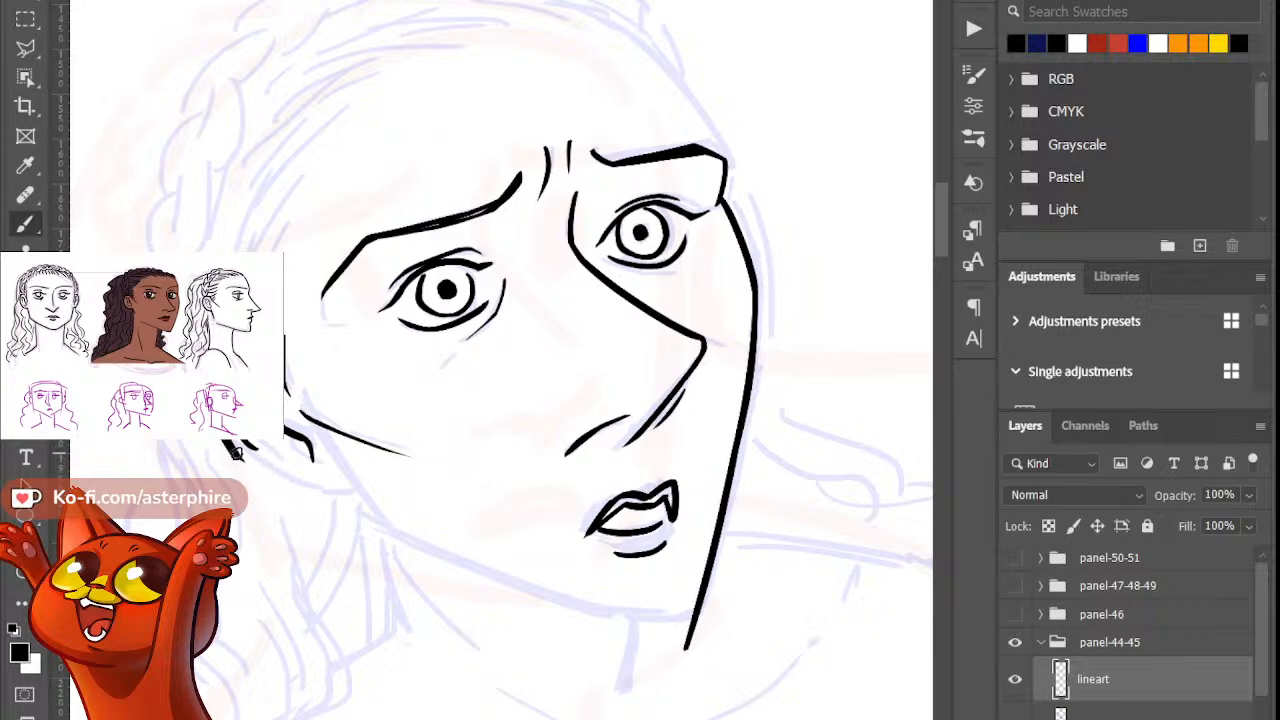
Step: Ink the near ear's lobe as a thick curve reaching the jaw, and add a short parallel fold line inside it
{"action": "mouse_move", "coordinate": [234, 454]}
{"action": "left_mouse_down"}
{"action": "mouse_move", "coordinate": [333, 502]}
{"action": "mouse_move", "coordinate": [350, 493]}
{"action": "left_mouse_up"}
{"action": "key", "text": "ctrl+z"}
{"action": "mouse_move", "coordinate": [815, 47]}
{"action": "left_mouse_down"}
{"action": "mouse_move", "coordinate": [767, 104]}
{"action": "mouse_move", "coordinate": [795, 119]}
{"action": "left_mouse_up"}
{"action": "key", "text": "ctrl+z"}
{"action": "key", "text": "ctrl+z"}
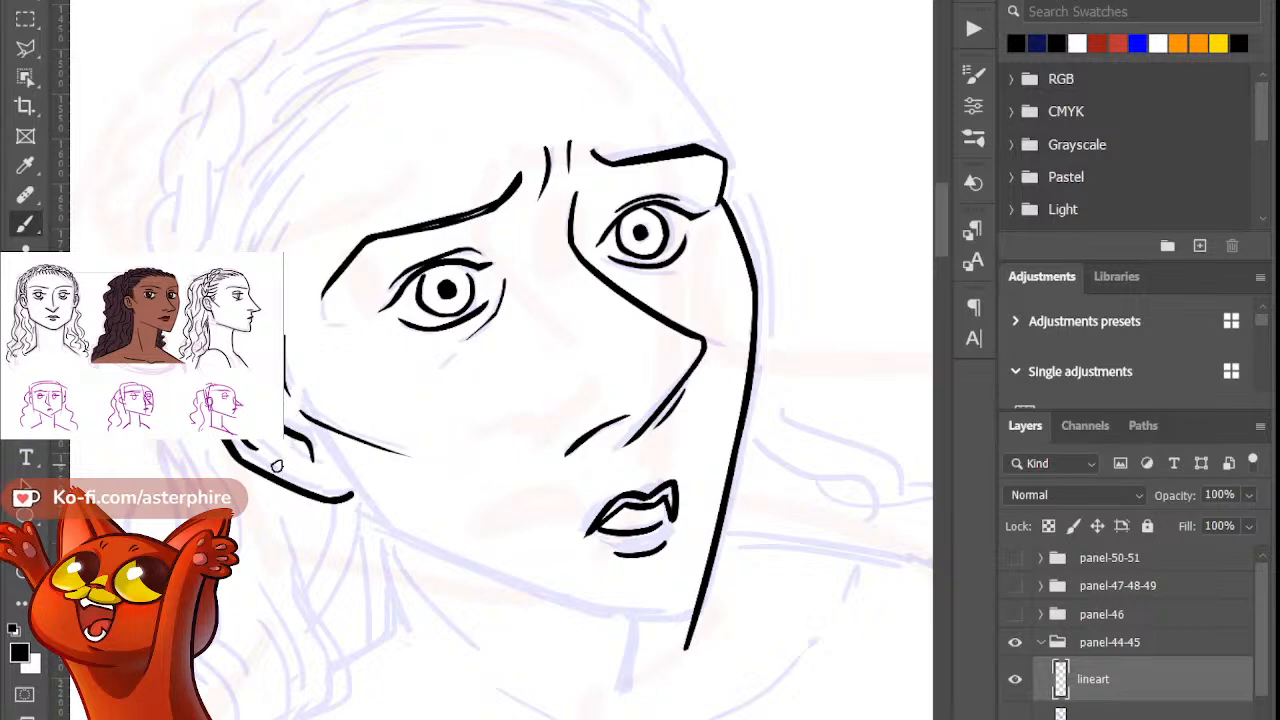
{"action": "mouse_move", "coordinate": [272, 460]}
{"action": "left_mouse_down"}
{"action": "mouse_move", "coordinate": [313, 467]}
{"action": "mouse_move", "coordinate": [287, 432]}
{"action": "mouse_move", "coordinate": [311, 469]}
{"action": "left_mouse_up"}
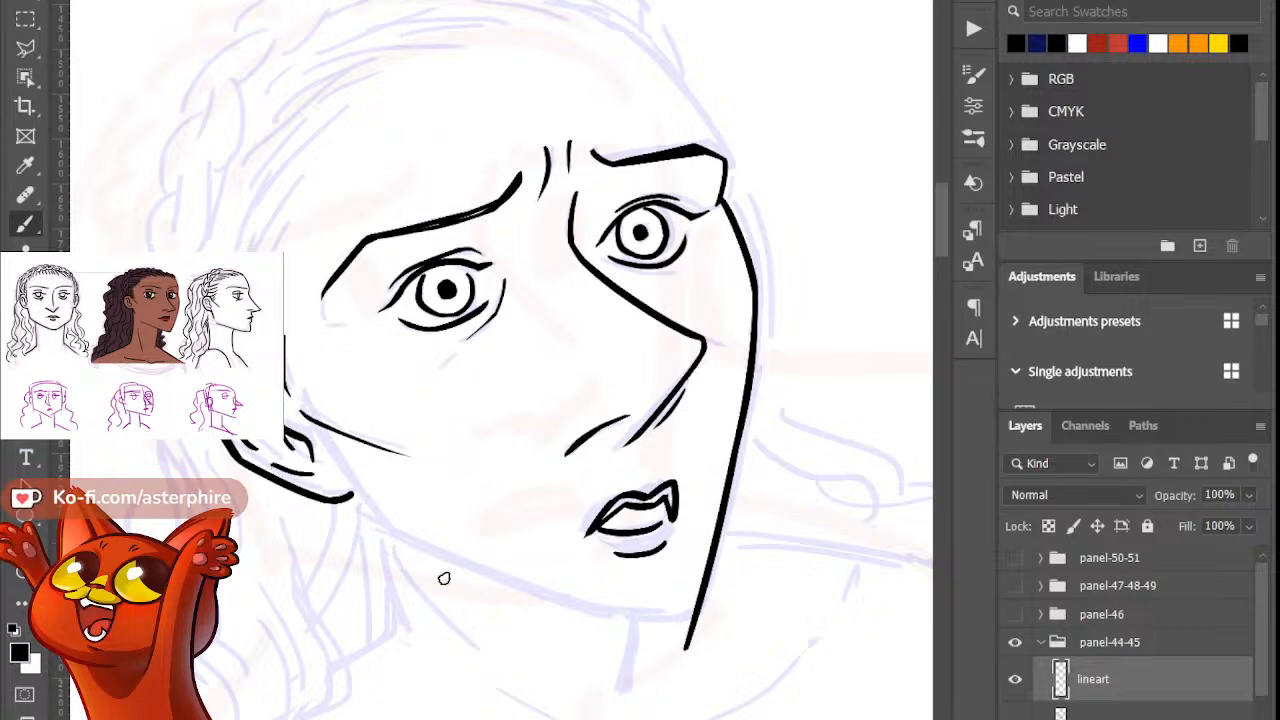
Step: Ink the jawline from the earlobe down to the chin and join it to the far cheek contour with a rounded chin corner
{"action": "left_click_drag", "start_coordinate": [344, 484], "coordinate": [417, 574]}
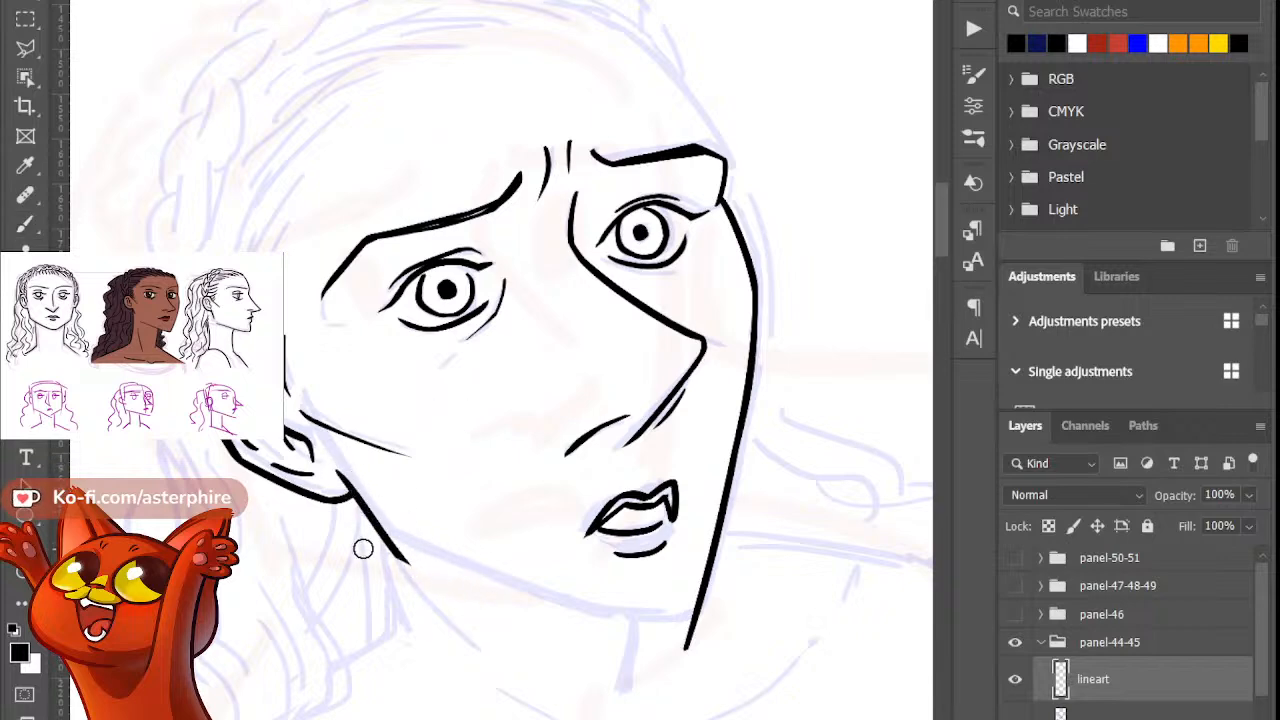
{"action": "key", "text": "ctrl+z"}
{"action": "mouse_move", "coordinate": [378, 525]}
{"action": "left_mouse_down"}
{"action": "mouse_move", "coordinate": [636, 625]}
{"action": "mouse_move", "coordinate": [624, 619]}
{"action": "mouse_move", "coordinate": [686, 621]}
{"action": "left_mouse_up"}
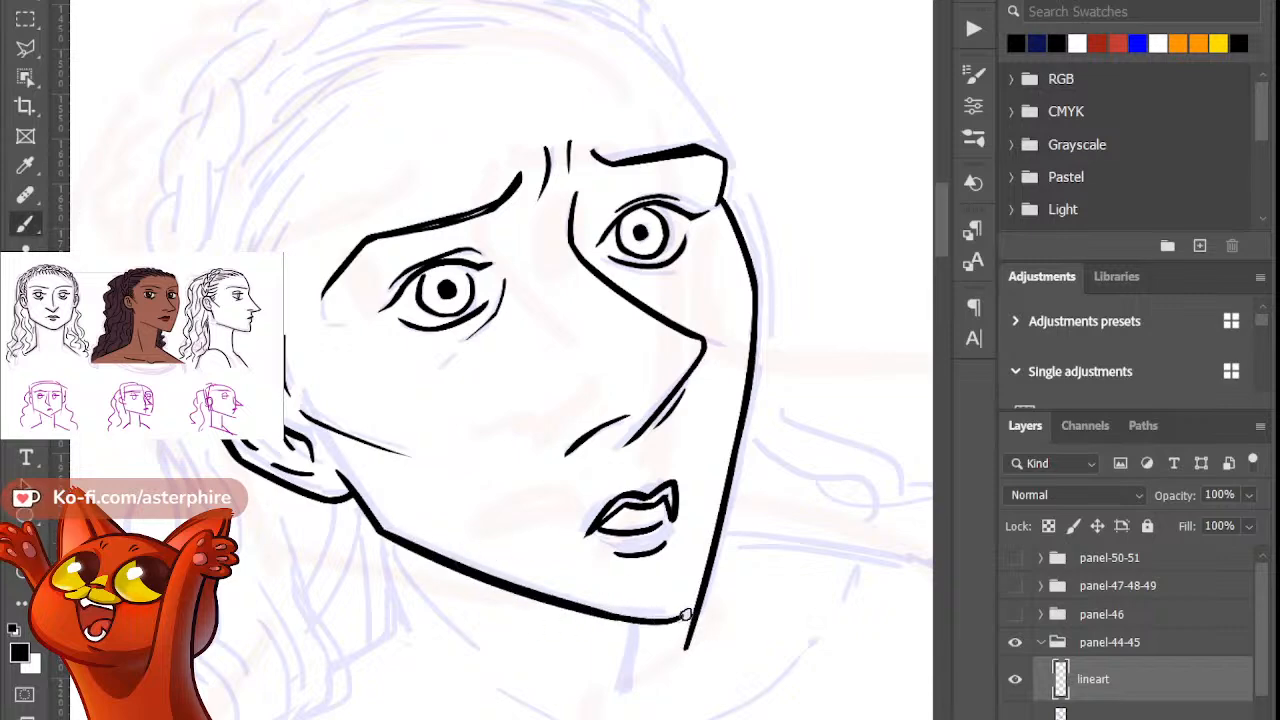
{"action": "key", "text": "r"}
{"action": "left_click_drag", "start_coordinate": [729, 536], "coordinate": [795, 440]}
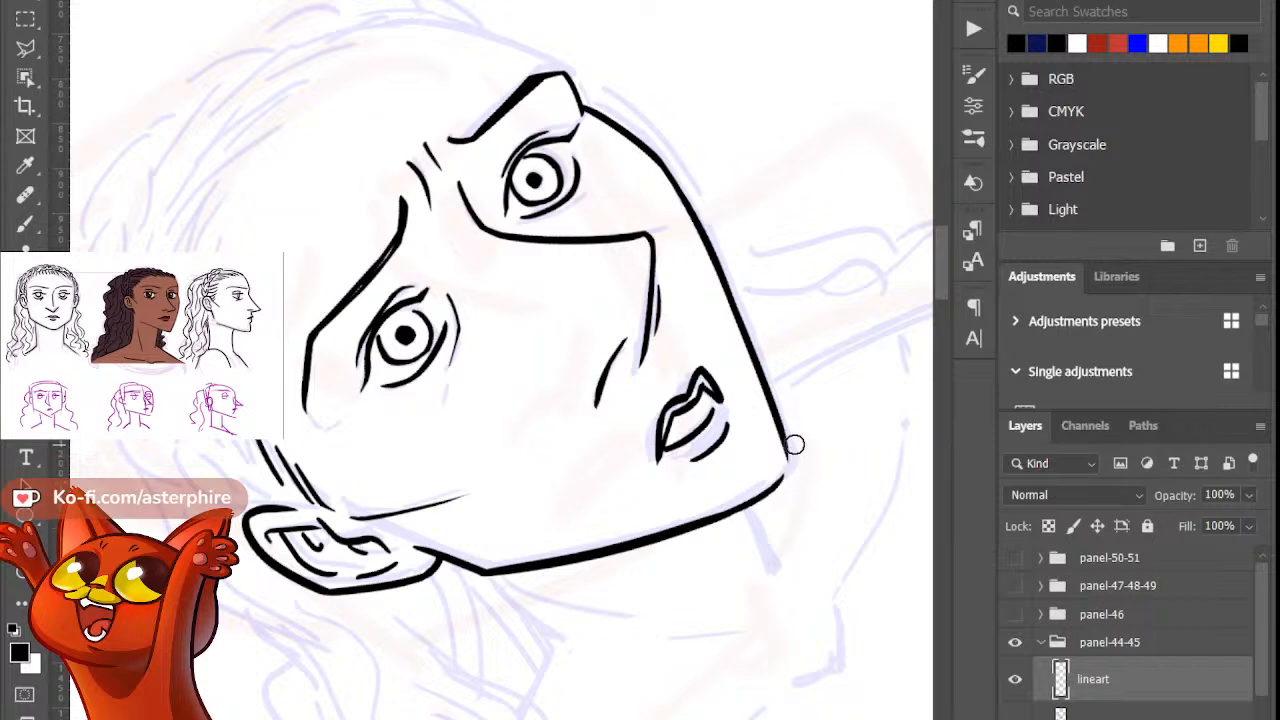
{"action": "key", "text": "b"}
{"action": "left_click_drag", "start_coordinate": [789, 444], "coordinate": [784, 481]}
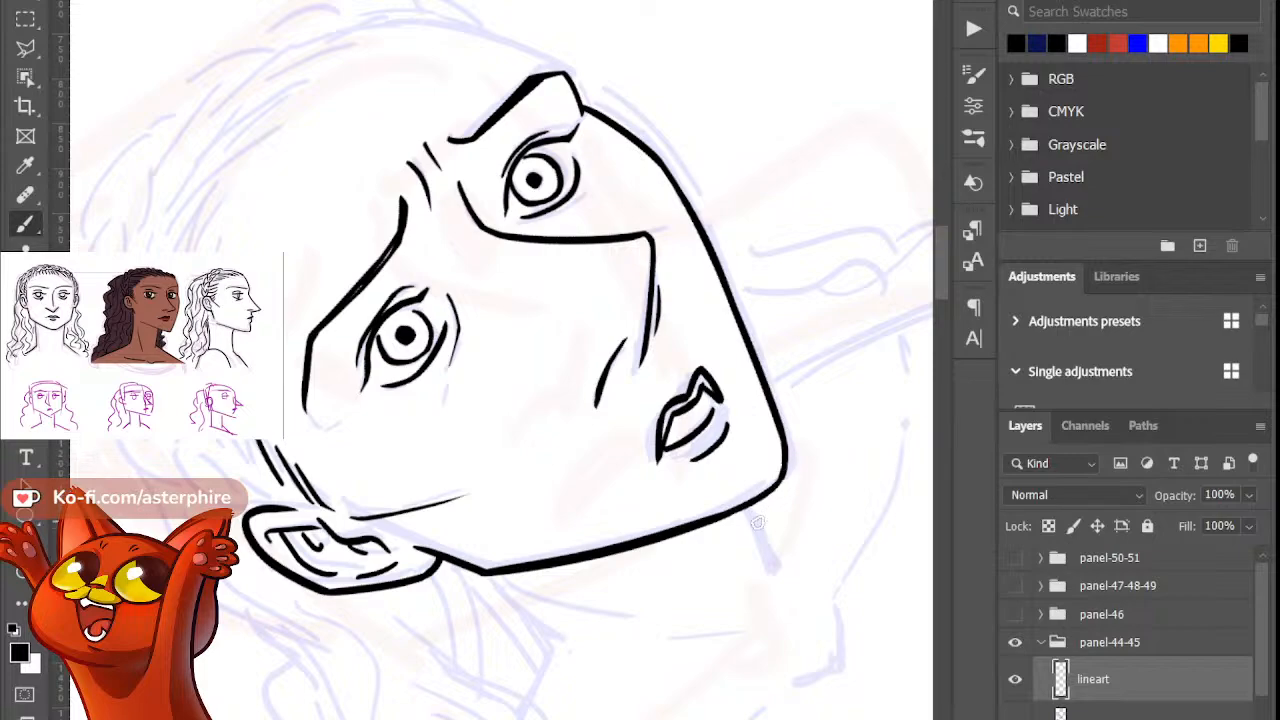
Step: Ink a short tapered crease under the inner corner of the far eye, beside the nose bridge, and refine its ends with the eraser
{"action": "key", "text": "r"}
{"action": "left_click_drag", "start_coordinate": [650, 604], "coordinate": [434, 491]}
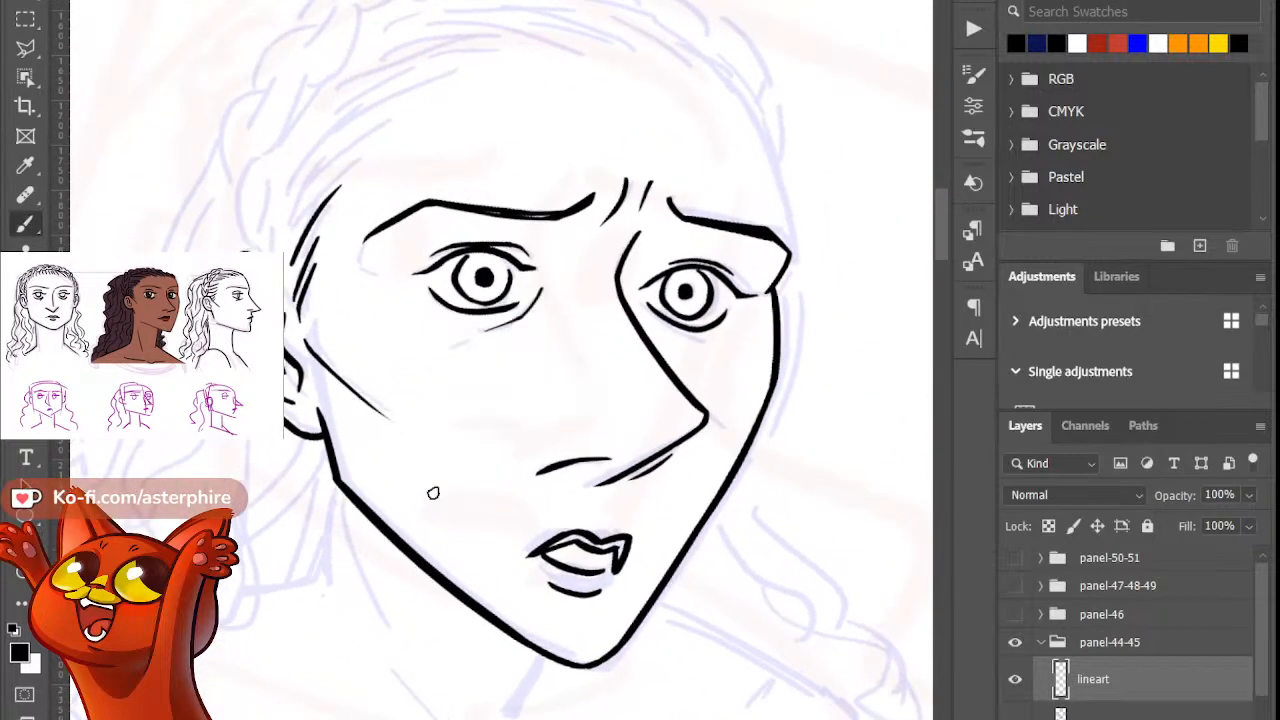
{"action": "key", "text": "ctrl+minus"}
{"action": "key", "text": "ctrl+plus"}
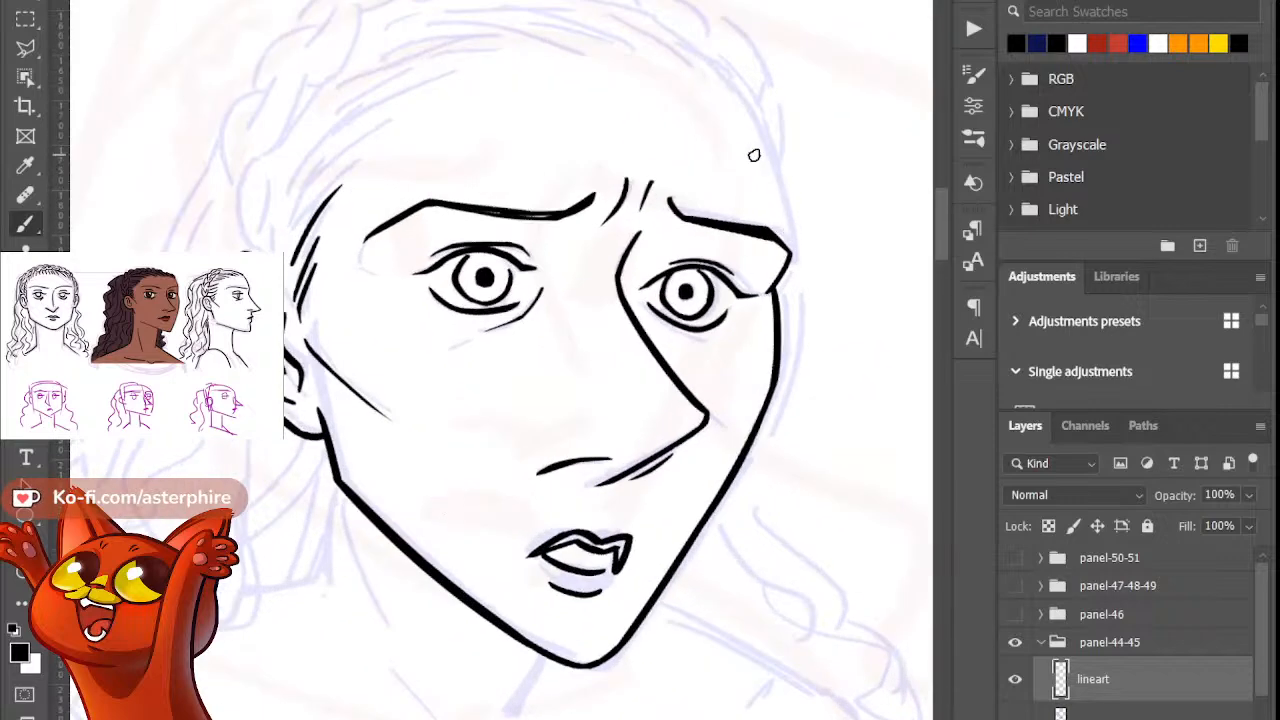
{"action": "left_click_drag", "start_coordinate": [941, 236], "coordinate": [941, 225]}
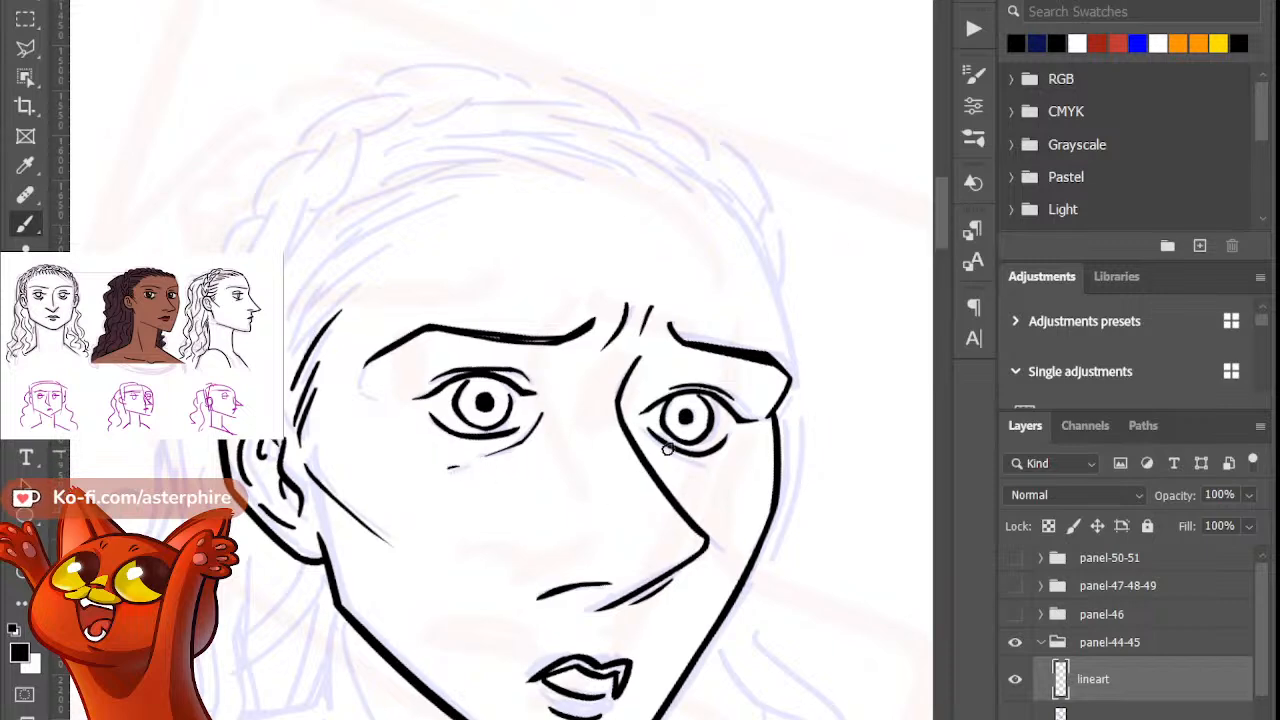
{"action": "left_click_drag", "start_coordinate": [640, 433], "coordinate": [688, 474]}
{"action": "key", "text": "e"}
{"action": "key", "text": "b"}
{"action": "key", "text": "e"}
{"action": "key", "text": "b"}
{"action": "key", "text": "e"}
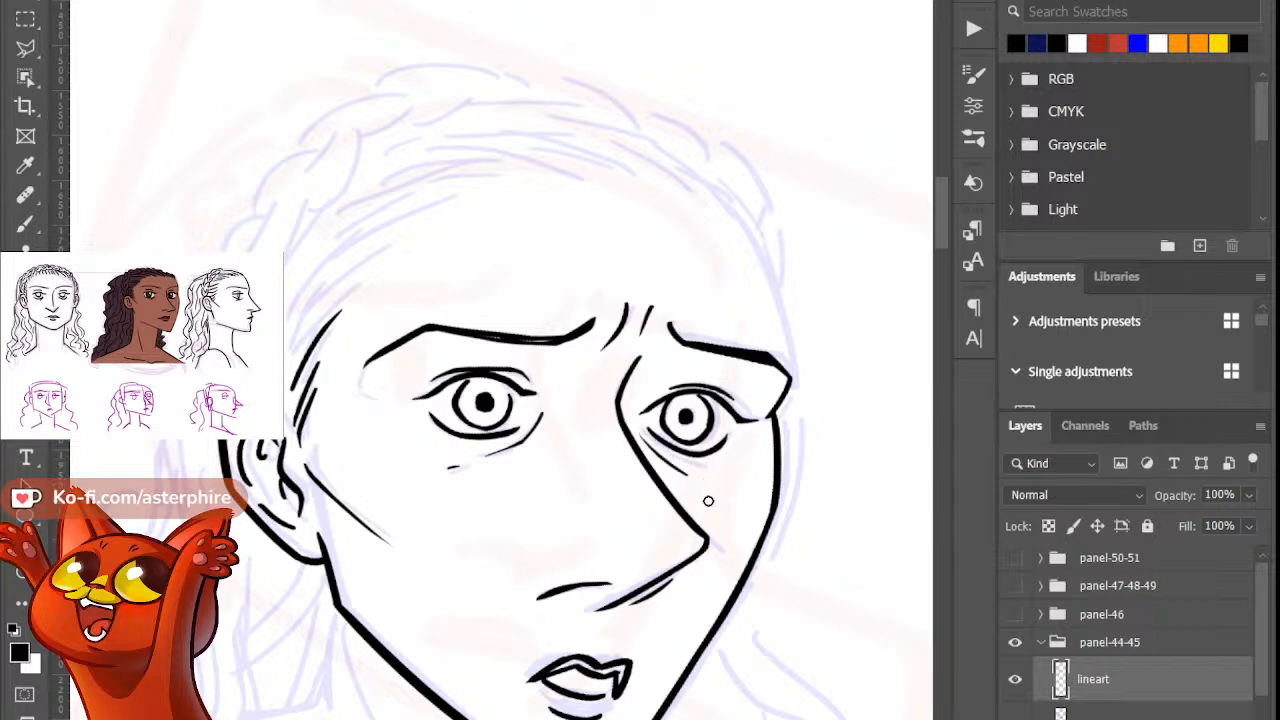
{"action": "key", "text": "b"}
{"action": "left_click_drag", "start_coordinate": [712, 472], "coordinate": [722, 469]}
{"action": "key", "text": "e"}
{"action": "key", "text": "b"}
{"action": "left_click_drag", "start_coordinate": [704, 480], "coordinate": [732, 486]}
{"action": "key", "text": "e"}
{"action": "key", "text": "b"}
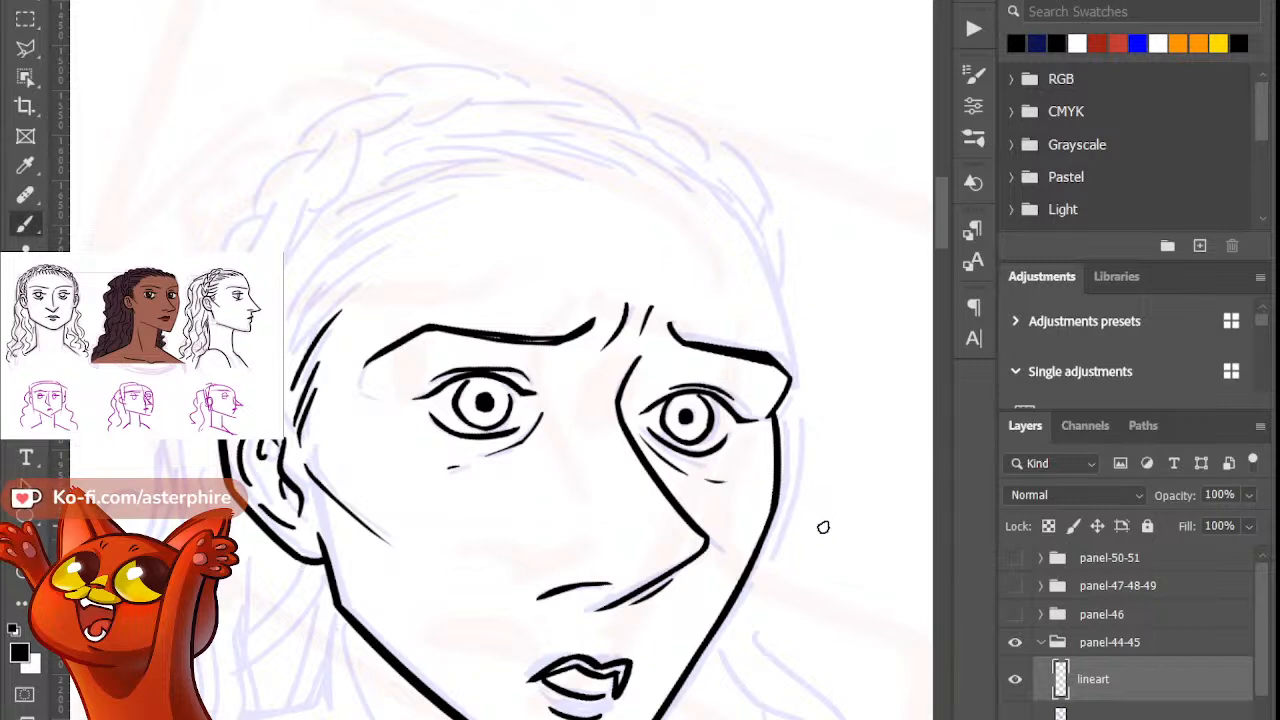
{"action": "key", "text": "e"}
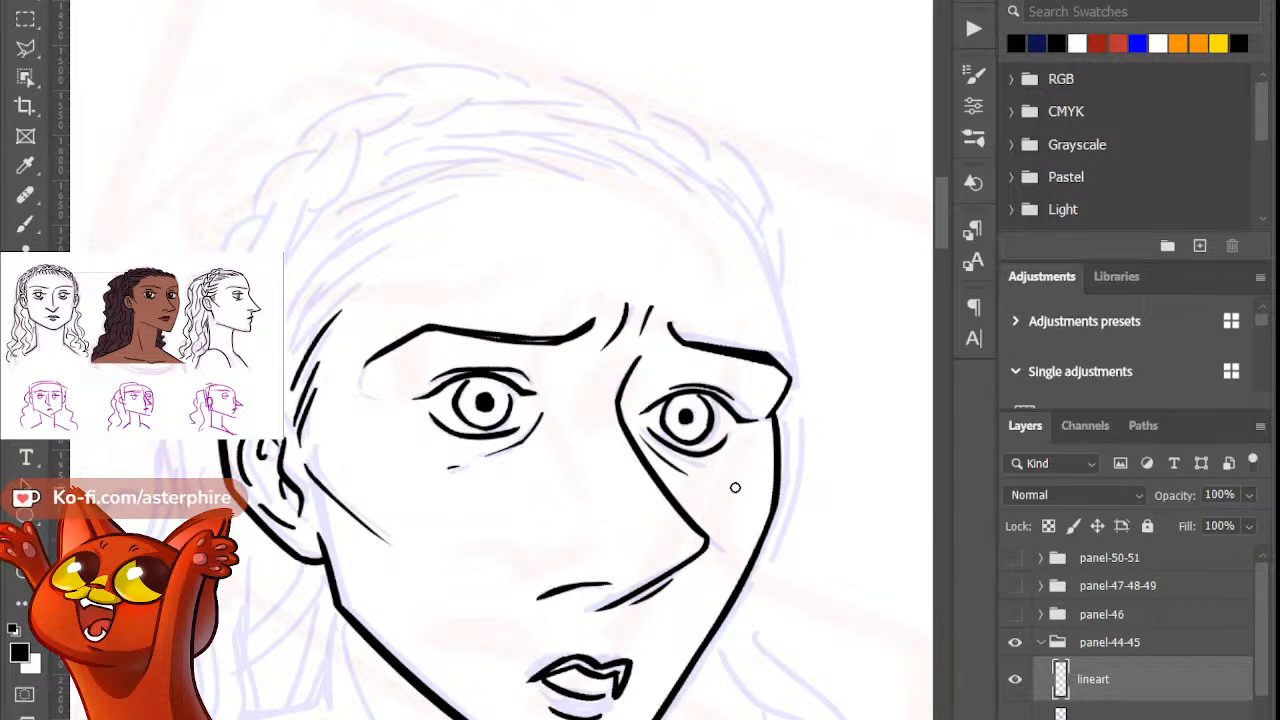
{"action": "key", "text": "b"}
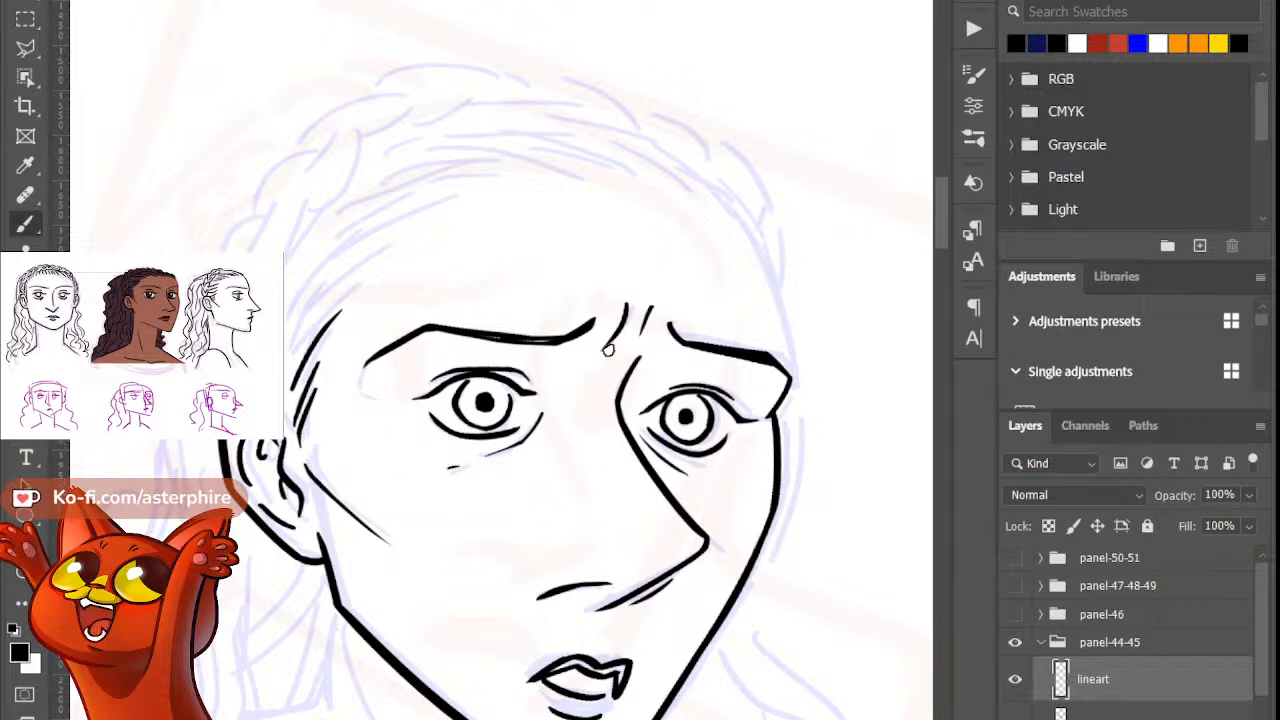
Step: Ink the far side of the forehead as one smooth curve from the braided hairline down to the outer end of the far brow
{"action": "key", "text": "r"}
{"action": "left_click_drag", "start_coordinate": [727, 220], "coordinate": [680, 169]}
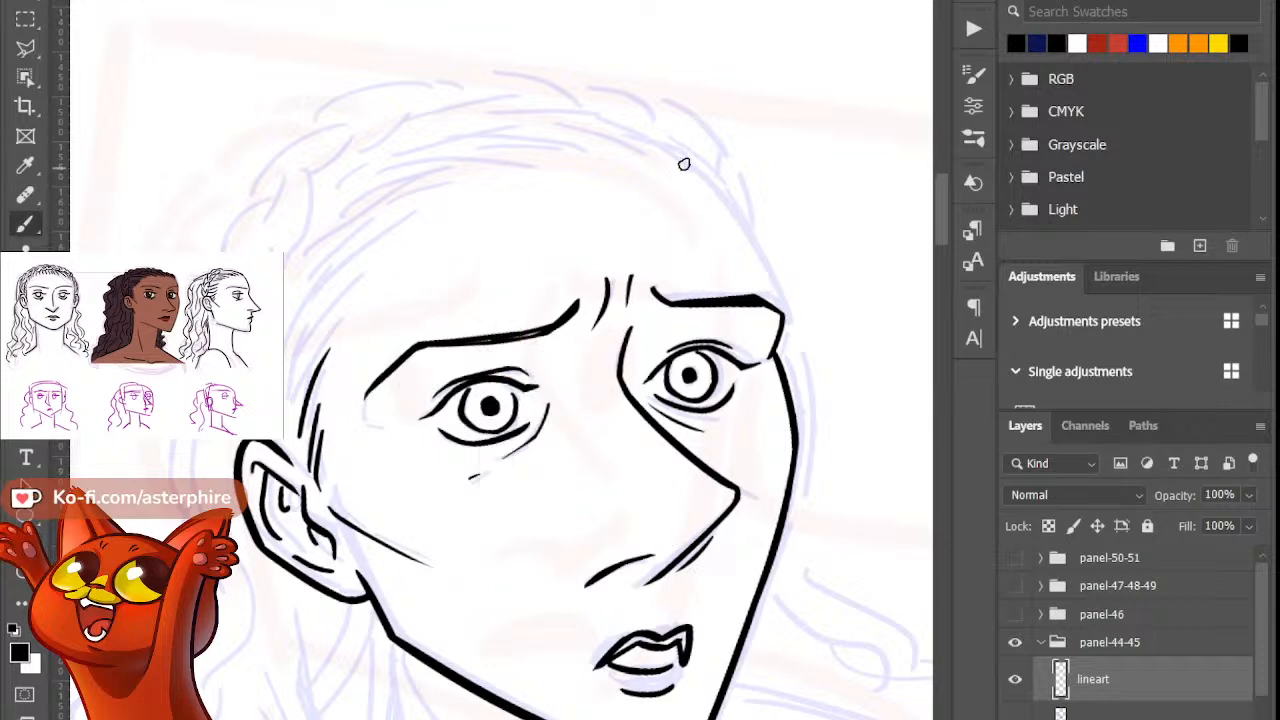
{"action": "left_click_drag", "start_coordinate": [613, 115], "coordinate": [790, 310]}
{"action": "key", "text": "ctrl+z"}
{"action": "left_click_drag", "start_coordinate": [617, 114], "coordinate": [775, 328]}
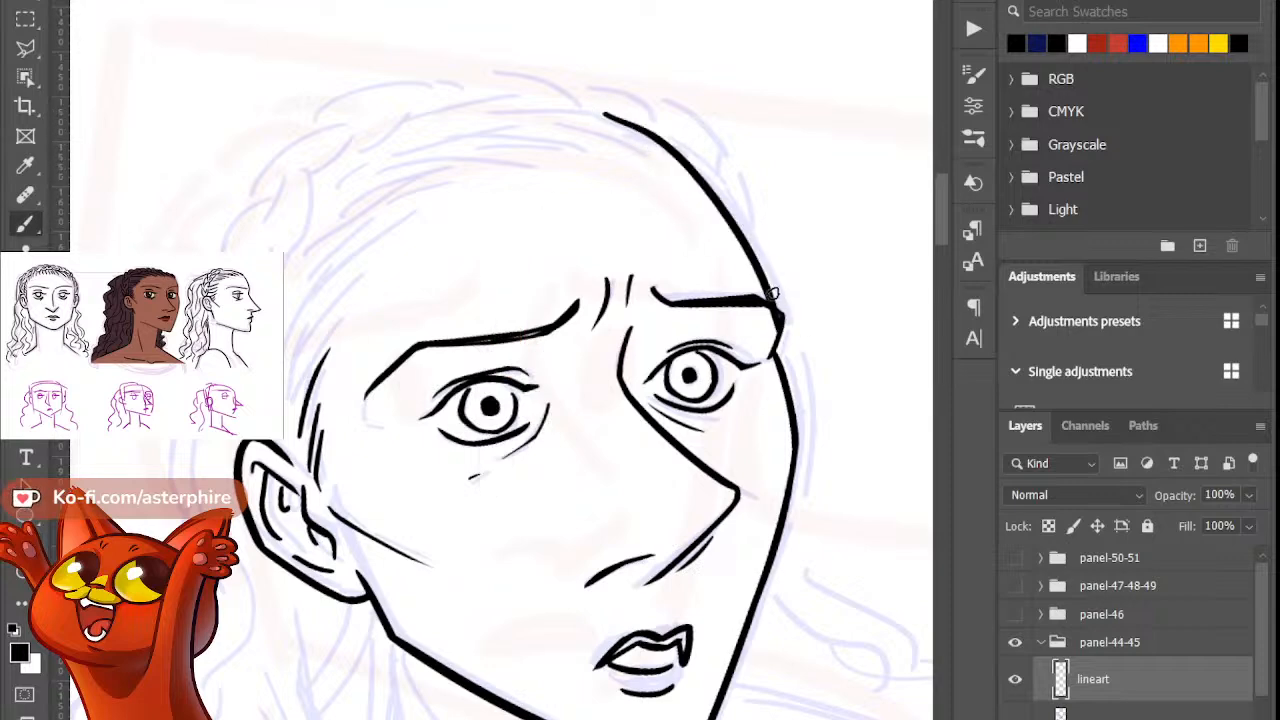
{"action": "key", "text": "ctrl+z"}
{"action": "left_click_drag", "start_coordinate": [604, 118], "coordinate": [806, 346]}
{"action": "key", "text": "ctrl+z"}
{"action": "left_click_drag", "start_coordinate": [609, 116], "coordinate": [800, 354]}
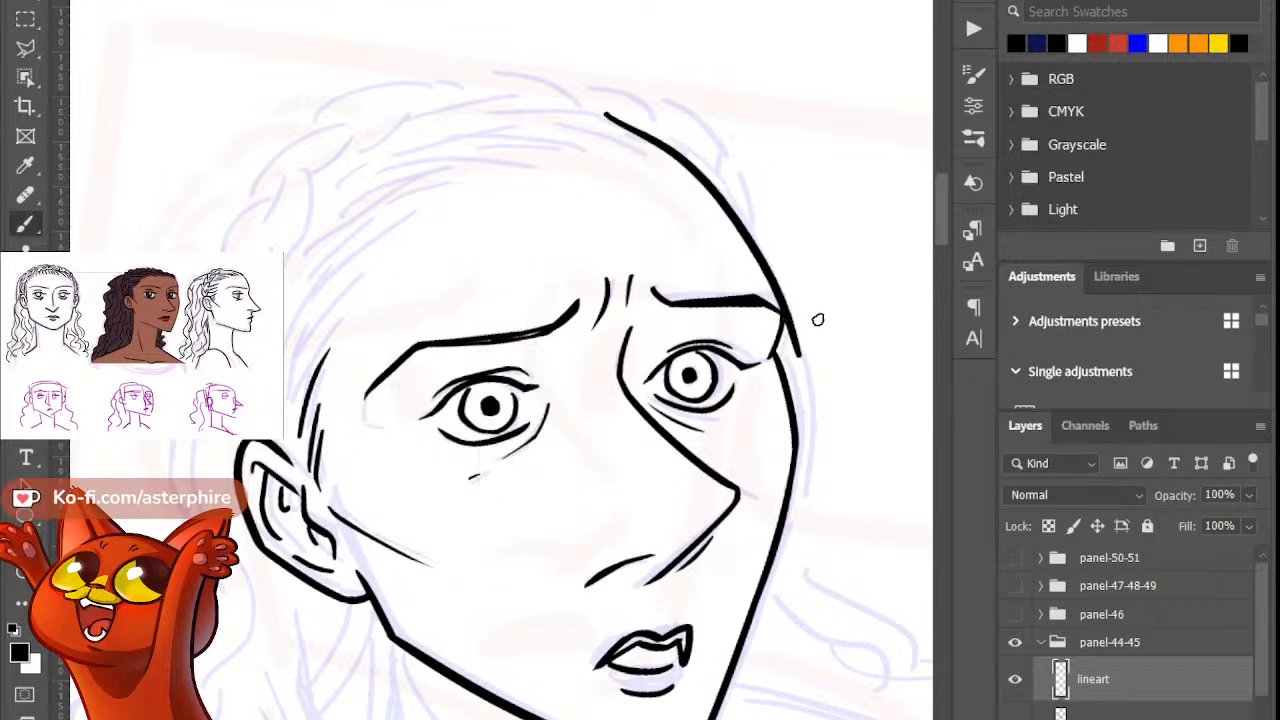
{"action": "key", "text": "ctrl+z"}
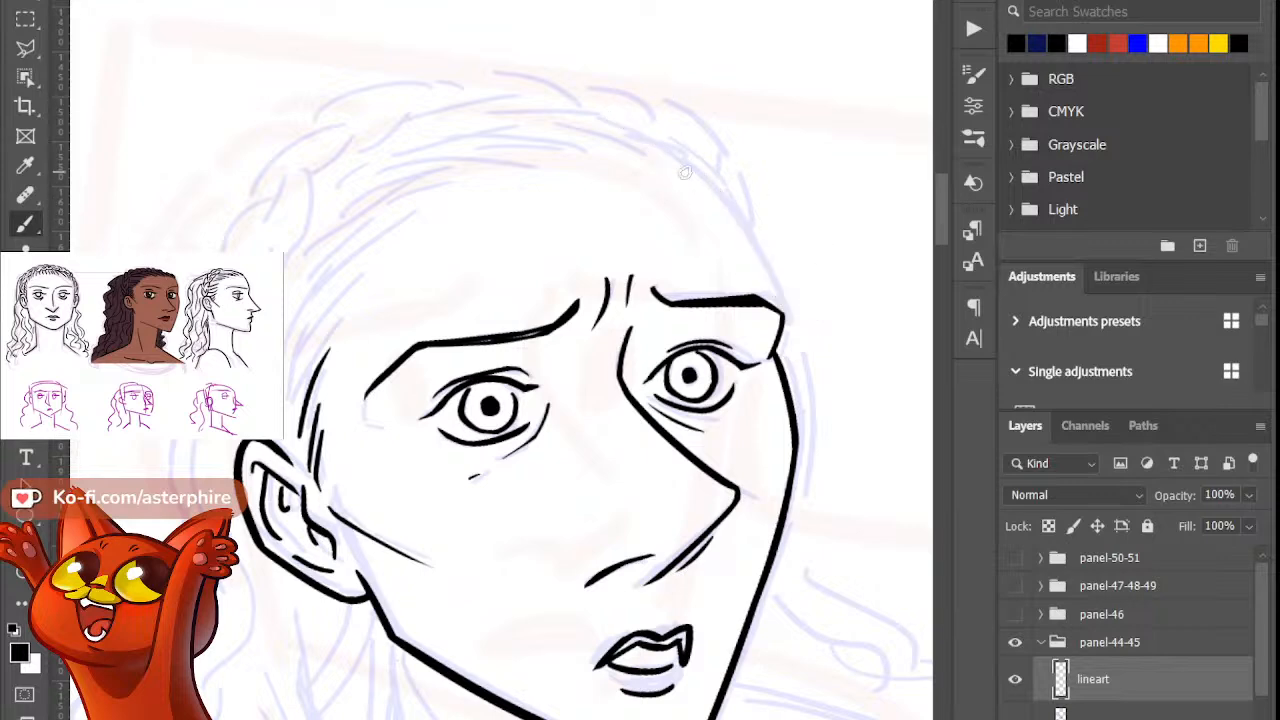
{"action": "mouse_move", "coordinate": [600, 124]}
{"action": "left_mouse_down"}
{"action": "mouse_move", "coordinate": [636, 143]}
{"action": "mouse_move", "coordinate": [800, 328]}
{"action": "mouse_move", "coordinate": [762, 258]}
{"action": "mouse_move", "coordinate": [803, 332]}
{"action": "left_mouse_up"}
{"action": "key", "text": "ctrl+z"}
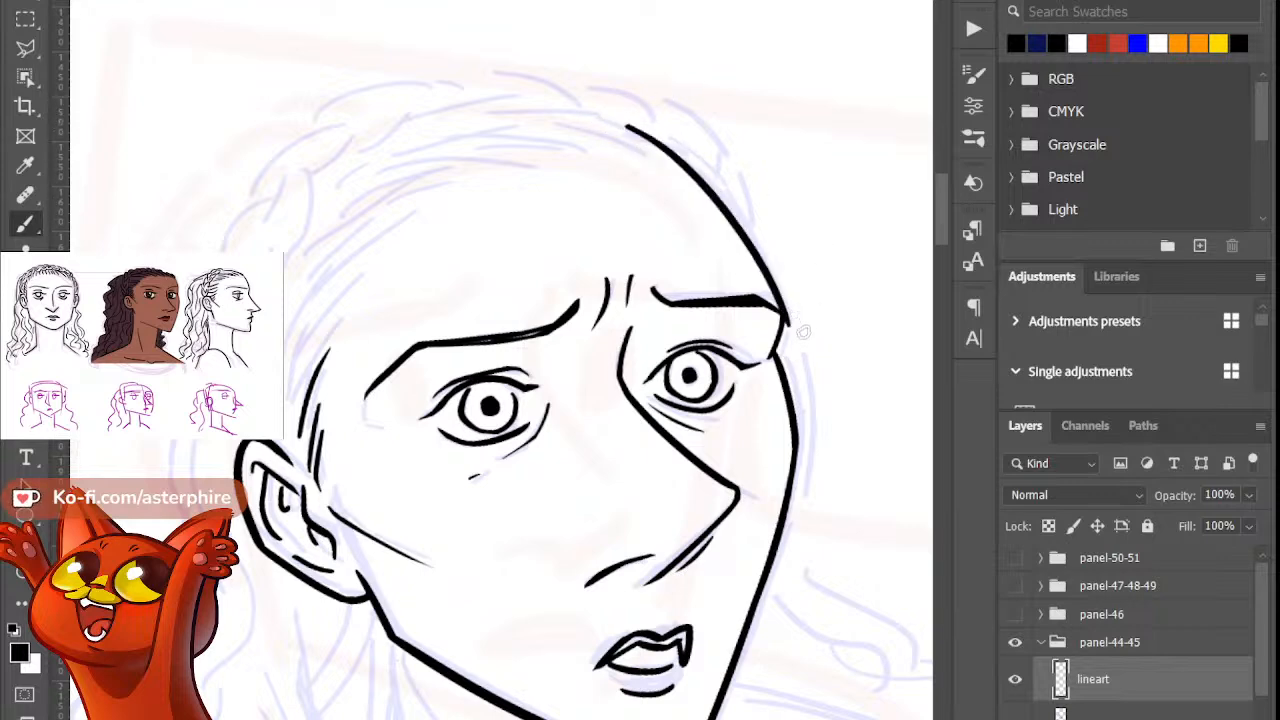
Step: Trim and taper the forehead contour's upper end at the hairline and clean its lower end where it meets the far brow
{"action": "key", "text": "e"}
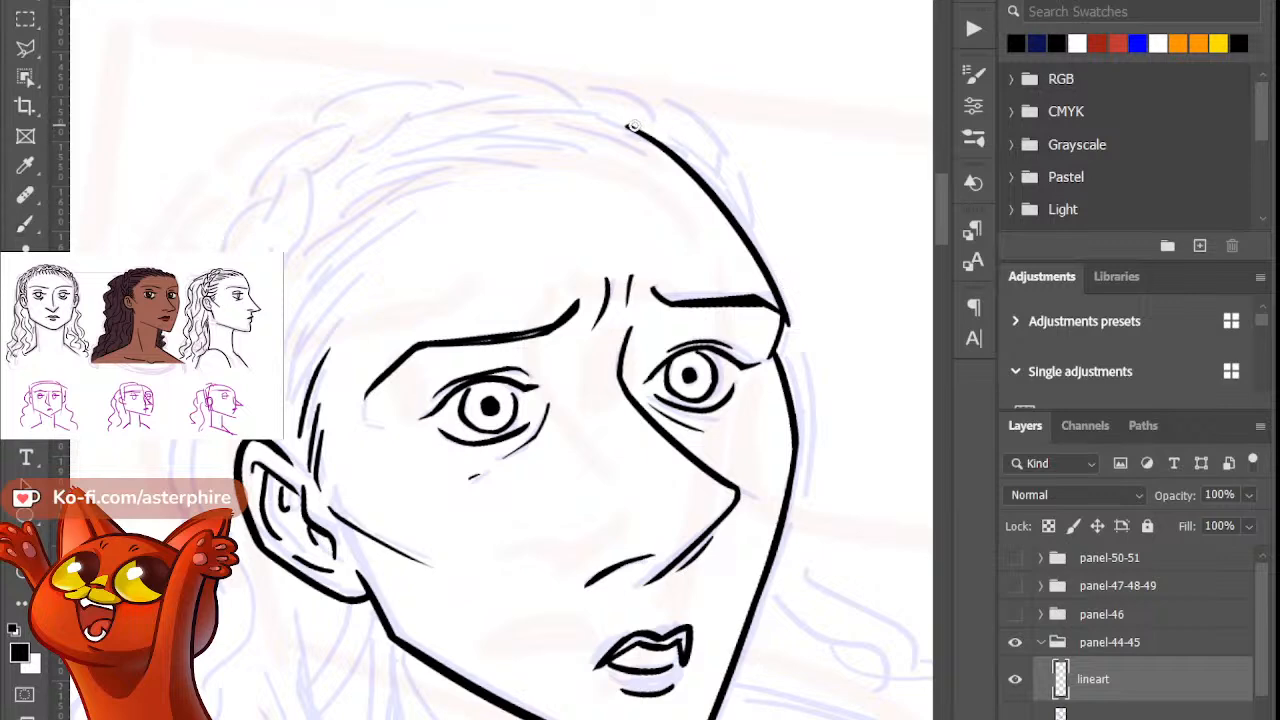
{"action": "key", "text": "b"}
{"action": "mouse_move", "coordinate": [628, 128]}
{"action": "left_mouse_down"}
{"action": "mouse_move", "coordinate": [657, 137]}
{"action": "mouse_move", "coordinate": [622, 122]}
{"action": "left_mouse_up"}
{"action": "key", "text": "e"}
{"action": "key", "text": "b"}
{"action": "key", "text": "e"}
{"action": "key", "text": "b"}
{"action": "key", "text": "e"}
{"action": "key", "text": "b"}
{"action": "key", "text": "e"}
{"action": "key", "text": "b"}
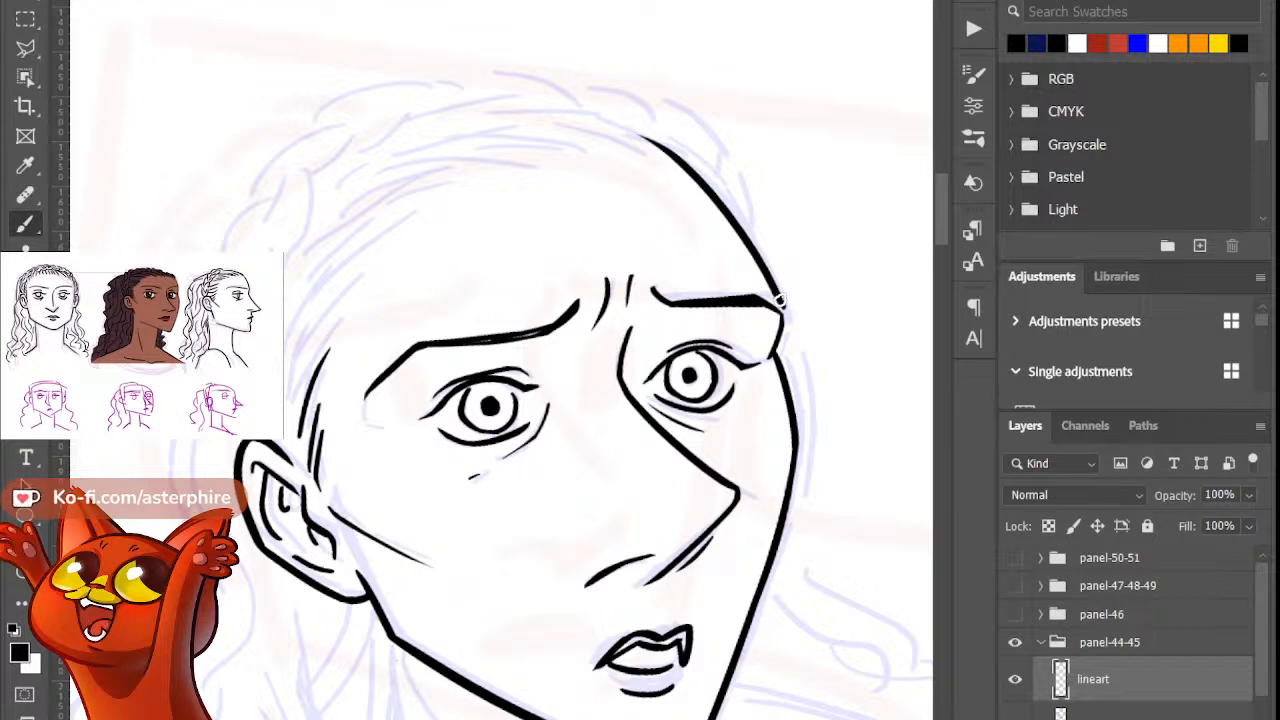
{"action": "key", "text": "e"}
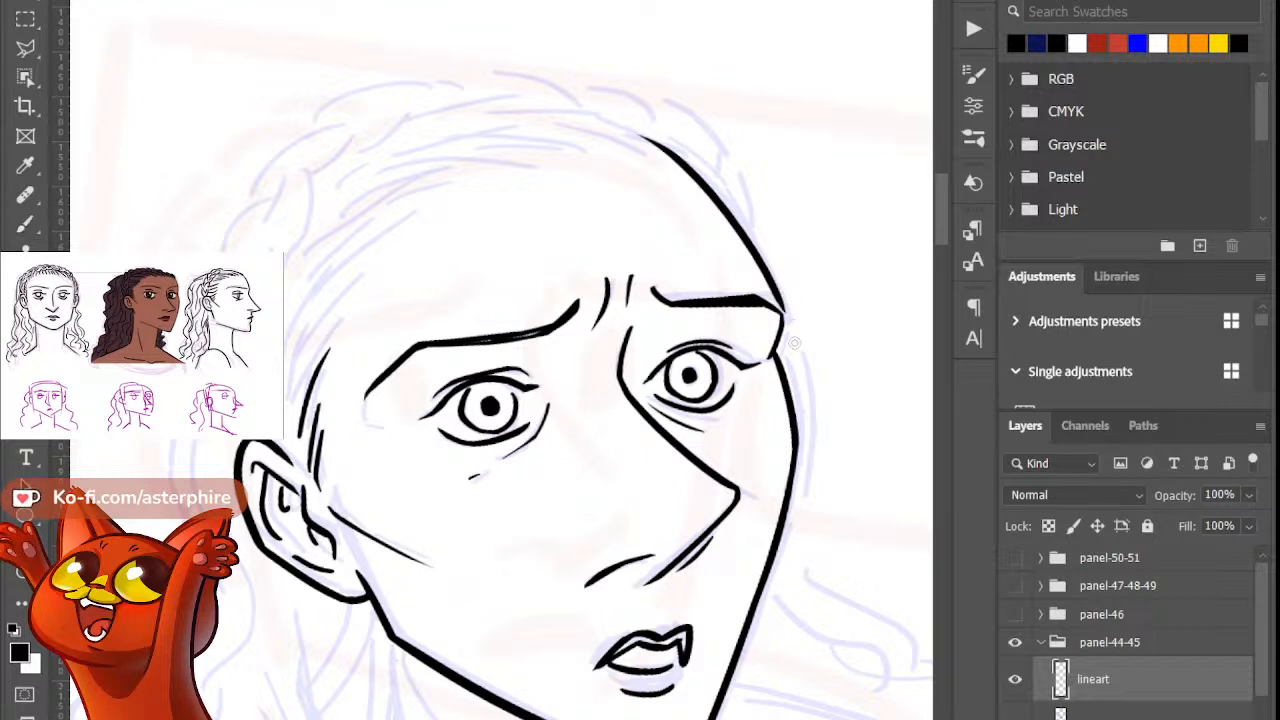
Step: Ink the first short tapered strands of the braid above the near ear, alternating brush and eraser to shape them
{"action": "key", "text": "b"}
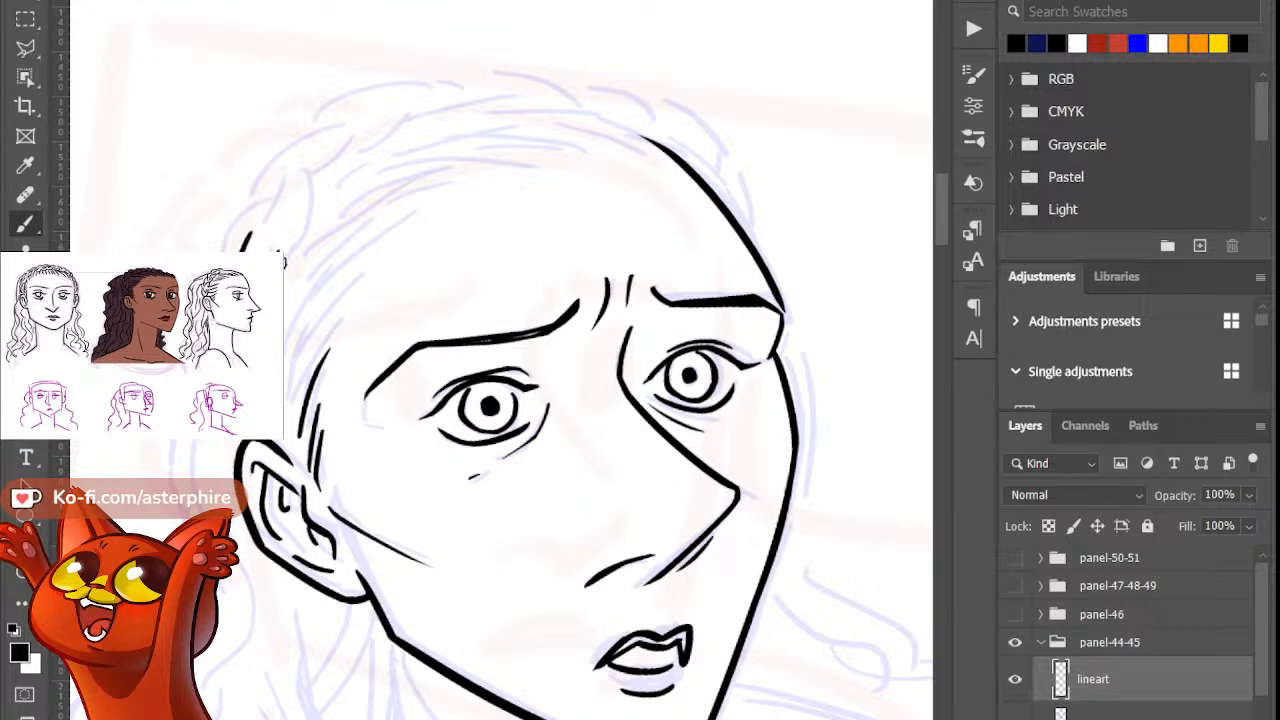
{"action": "left_click_drag", "start_coordinate": [279, 250], "coordinate": [286, 276]}
{"action": "key", "text": "e"}
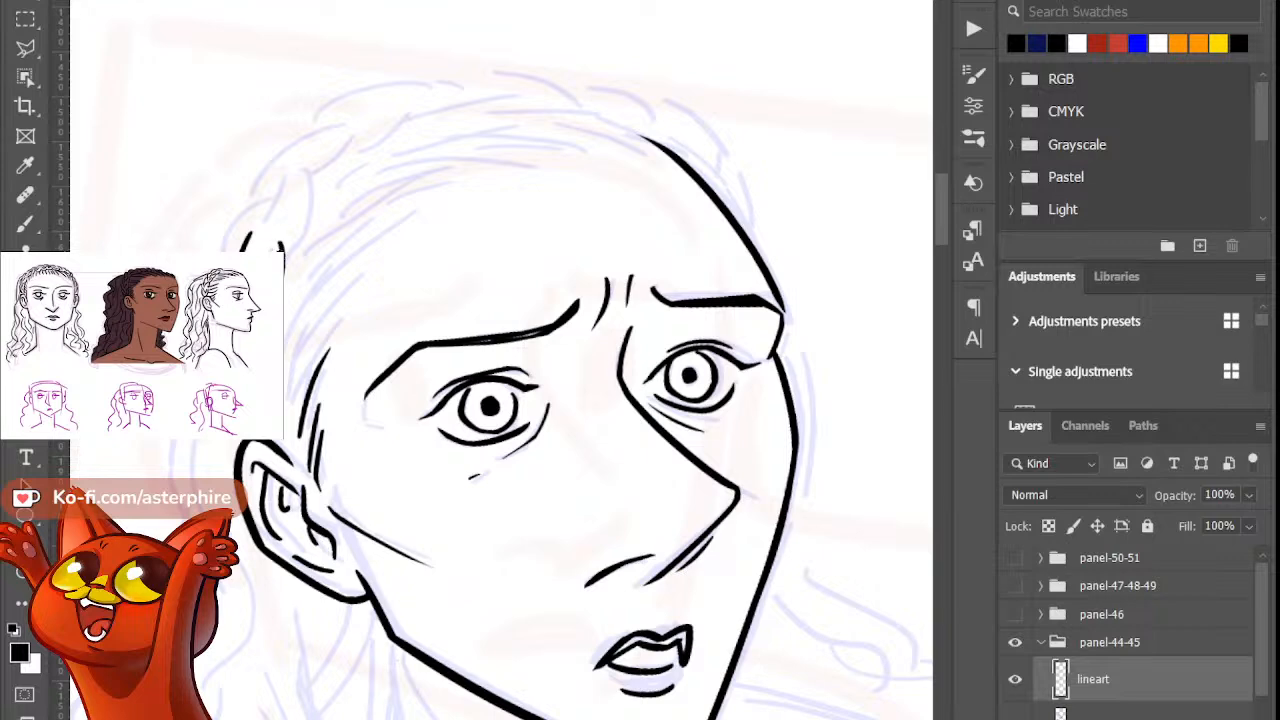
{"action": "key", "text": "b"}
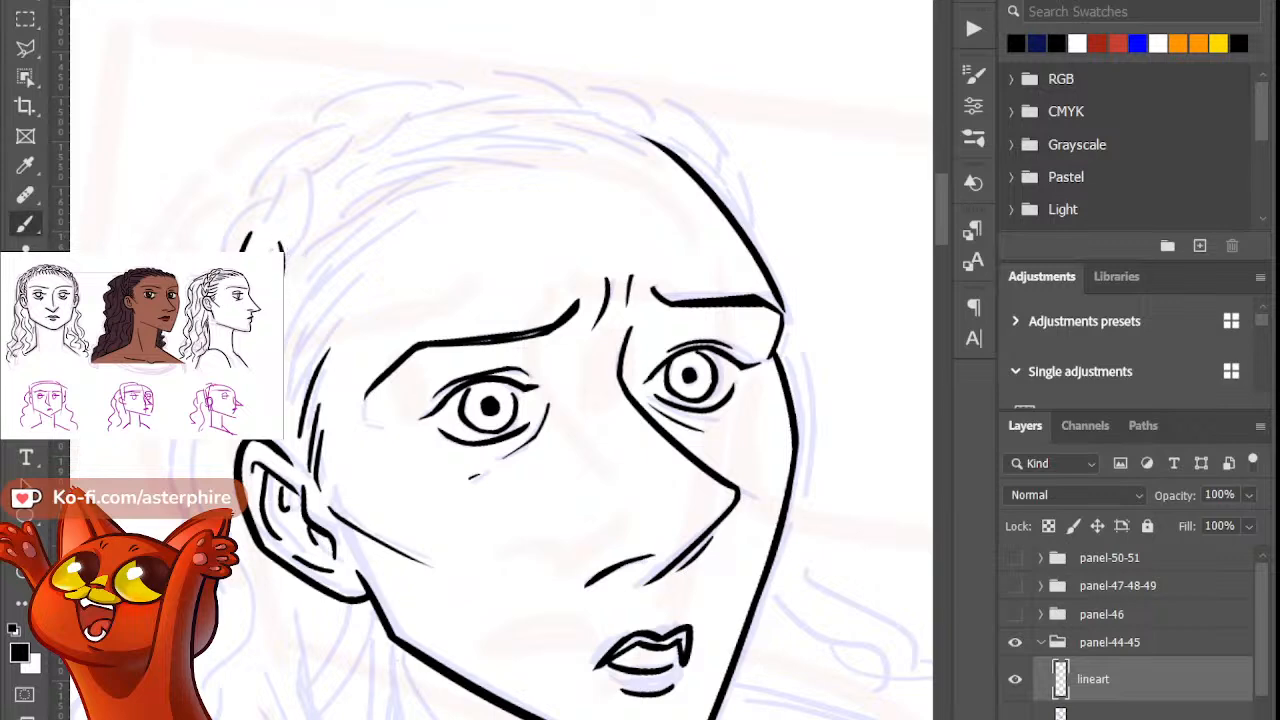
{"action": "key", "text": "e"}
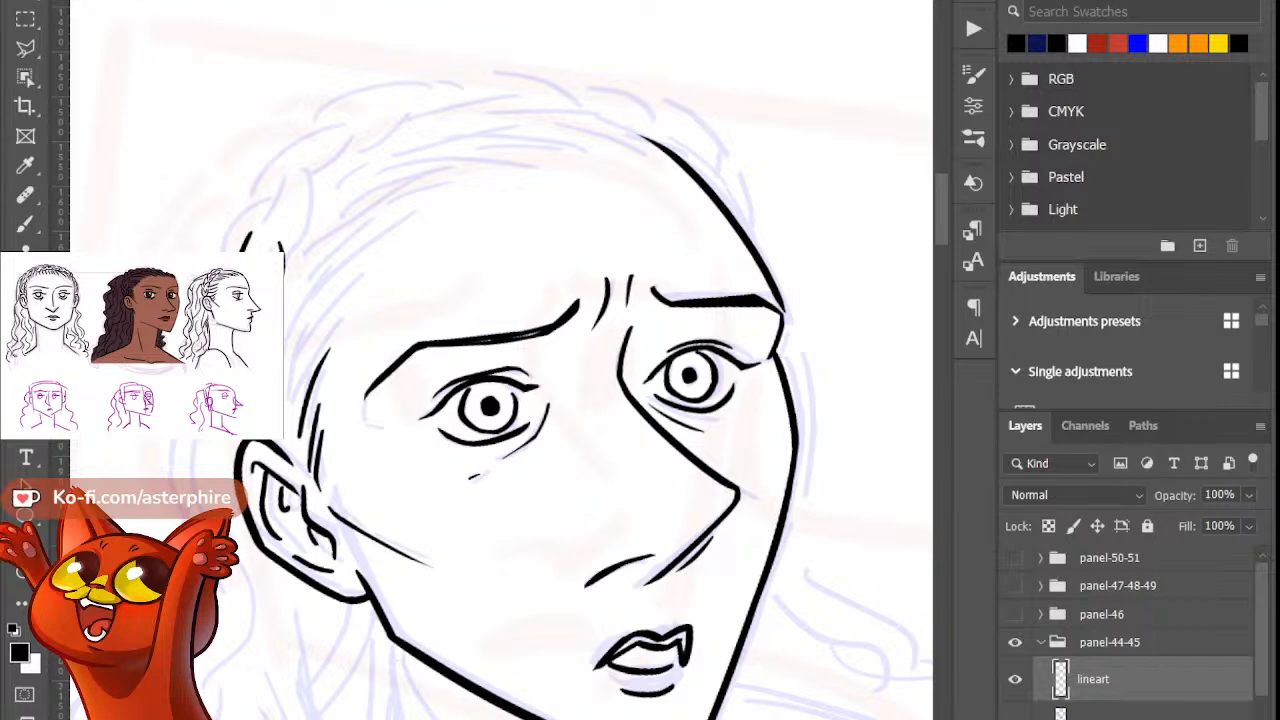
{"action": "key", "text": "b"}
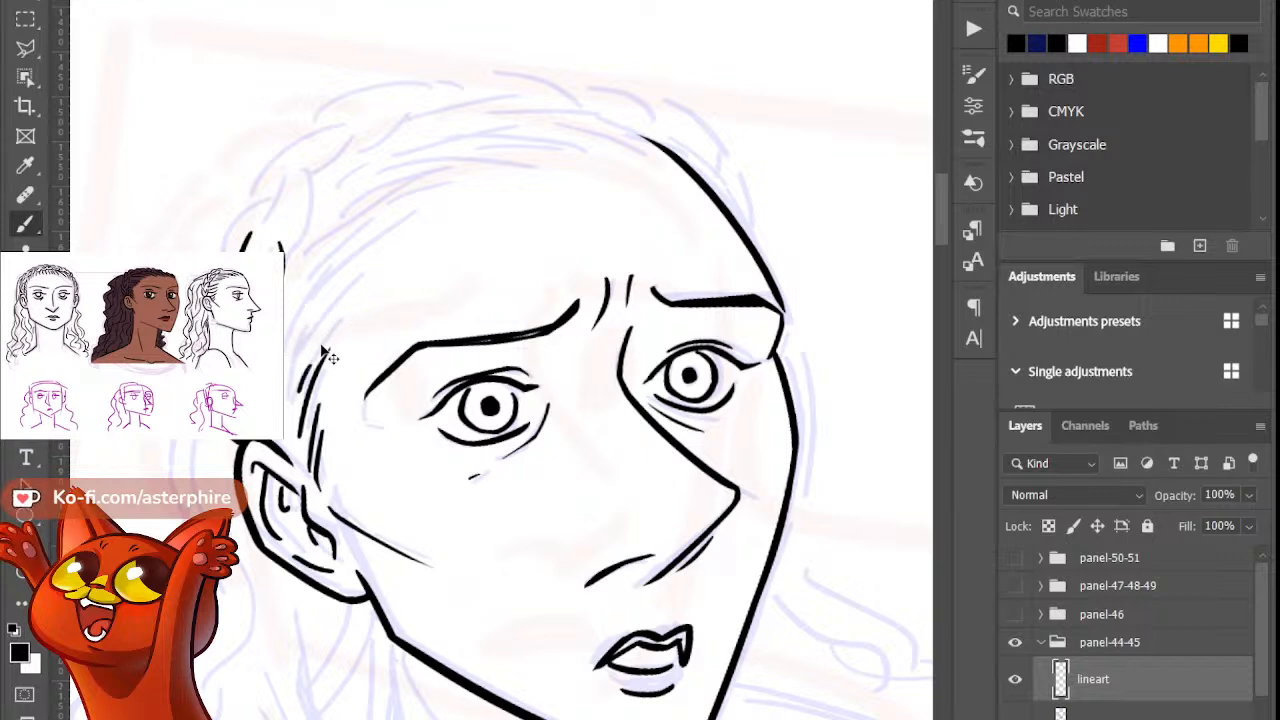
Step: Rework the hair strands at the near temple, inking longer tapered strokes that sweep up and back from the ear toward the braid
{"action": "key", "text": "e"}
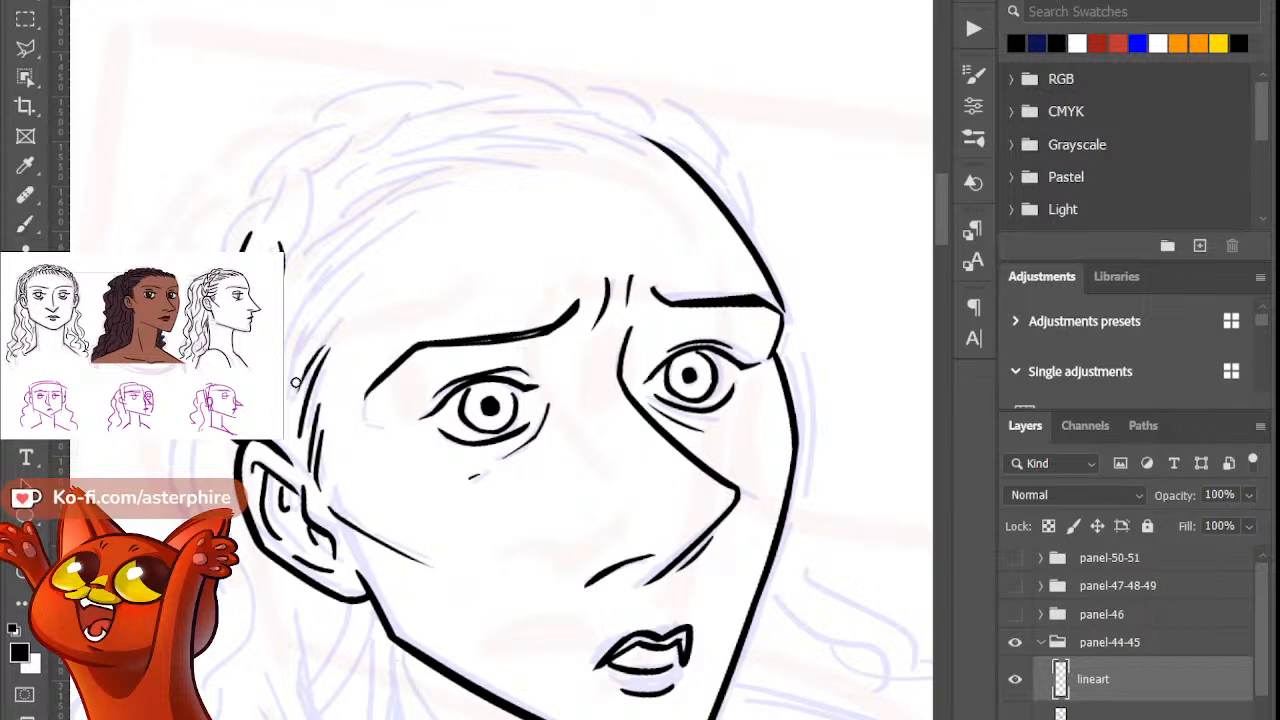
{"action": "key", "text": "b"}
{"action": "left_click_drag", "start_coordinate": [312, 330], "coordinate": [286, 400]}
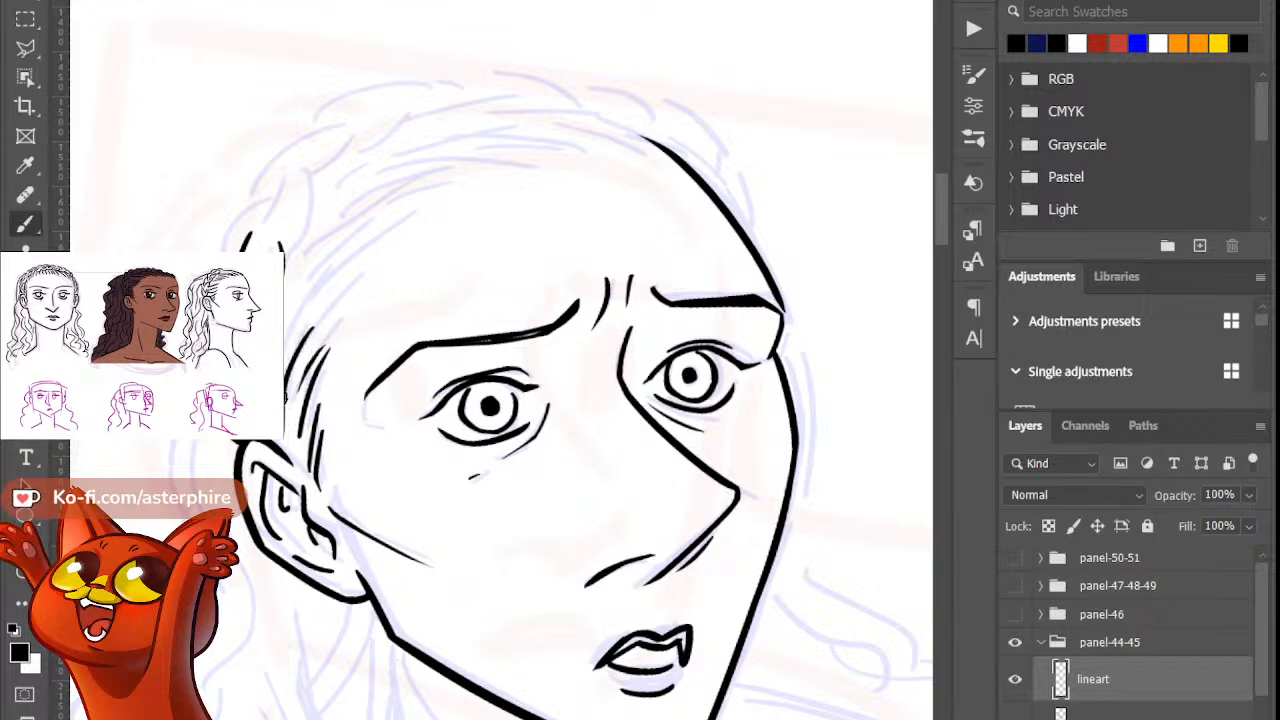
{"action": "key", "text": "ctrl+z"}
{"action": "mouse_move", "coordinate": [323, 313]}
{"action": "left_mouse_down"}
{"action": "mouse_move", "coordinate": [286, 362]}
{"action": "mouse_move", "coordinate": [322, 300]}
{"action": "left_mouse_up"}
{"action": "key", "text": "e"}
{"action": "key", "text": "b"}
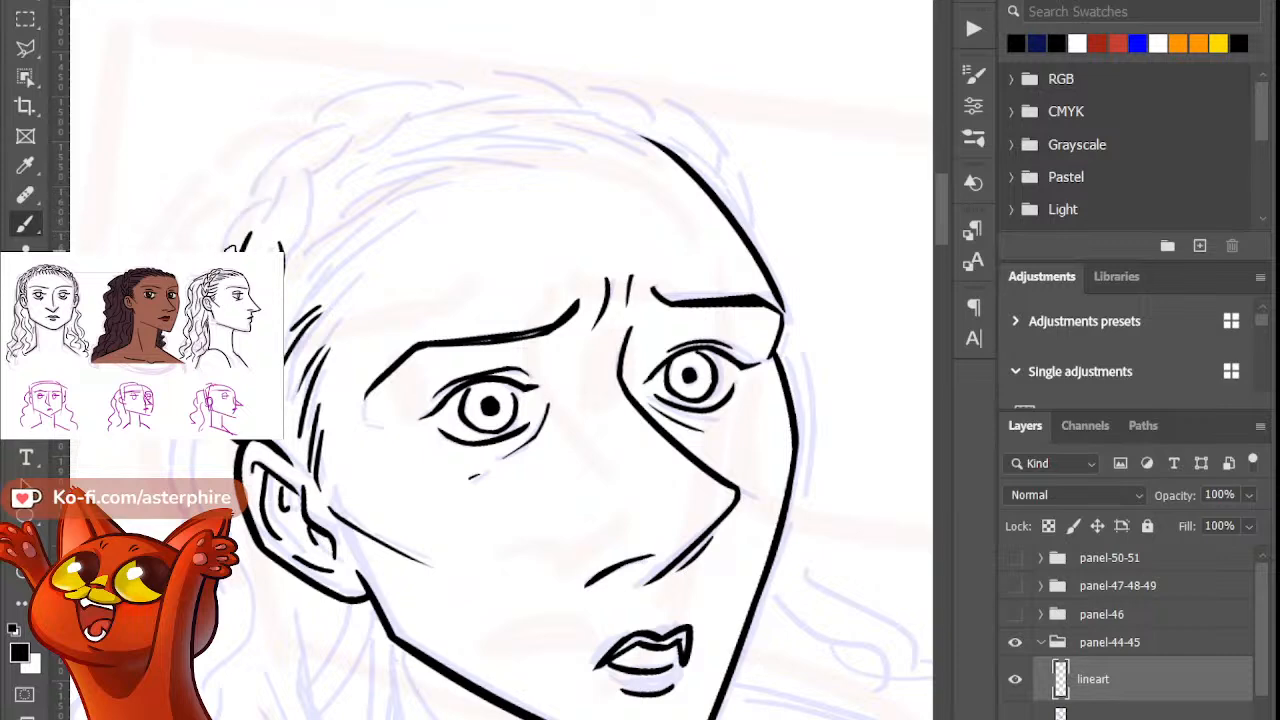
Step: Ink the lowest visible braid segment above the ear with a curved outer edge, short inner strands and a rounded inner edge
{"action": "left_click_drag", "start_coordinate": [212, 250], "coordinate": [280, 180]}
{"action": "key", "text": "ctrl+z"}
{"action": "mouse_move", "coordinate": [213, 250]}
{"action": "left_mouse_down"}
{"action": "mouse_move", "coordinate": [279, 187]}
{"action": "mouse_move", "coordinate": [287, 249]}
{"action": "left_mouse_up"}
{"action": "key", "text": "e"}
{"action": "key", "text": "b"}
{"action": "key", "text": "ctrl+z"}
{"action": "mouse_move", "coordinate": [319, 170]}
{"action": "left_mouse_down"}
{"action": "mouse_move", "coordinate": [289, 254]}
{"action": "mouse_move", "coordinate": [319, 204]}
{"action": "mouse_move", "coordinate": [283, 177]}
{"action": "mouse_move", "coordinate": [276, 212]}
{"action": "left_mouse_up"}
{"action": "key", "text": "ctrl+z"}
{"action": "key", "text": "ctrl+z"}
{"action": "key", "text": "ctrl+z"}
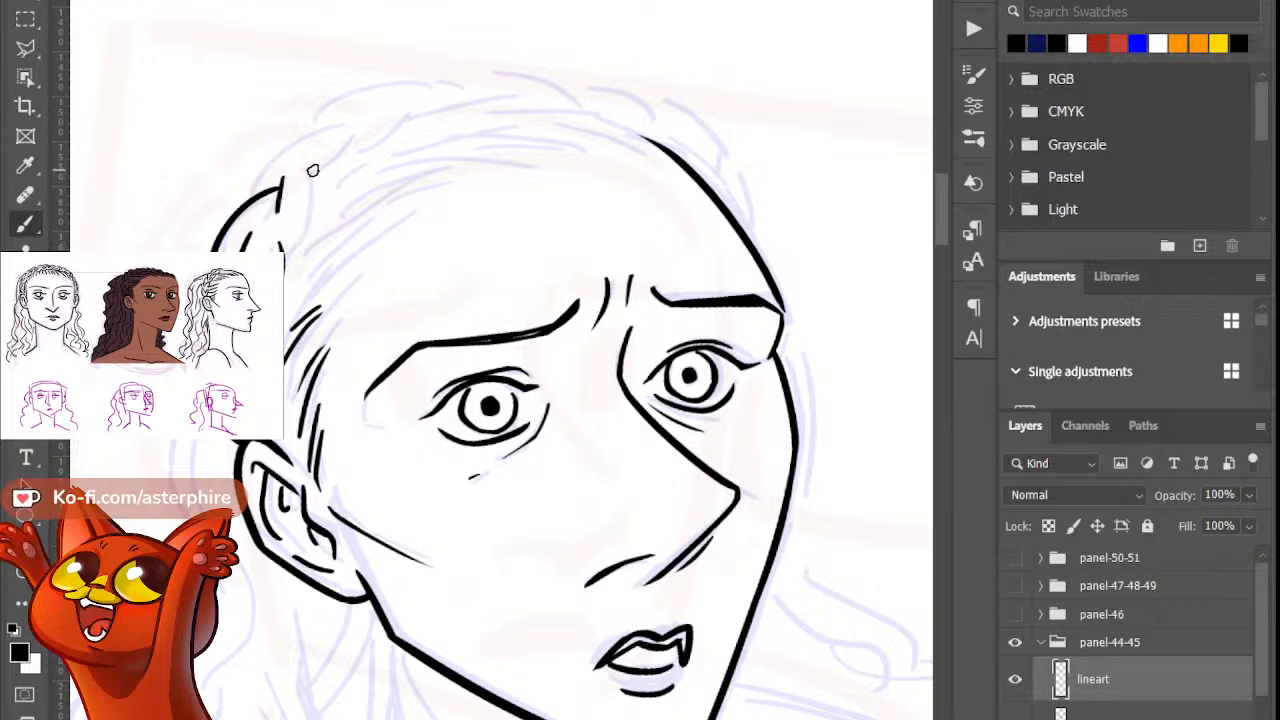
{"action": "left_click_drag", "start_coordinate": [313, 171], "coordinate": [302, 246]}
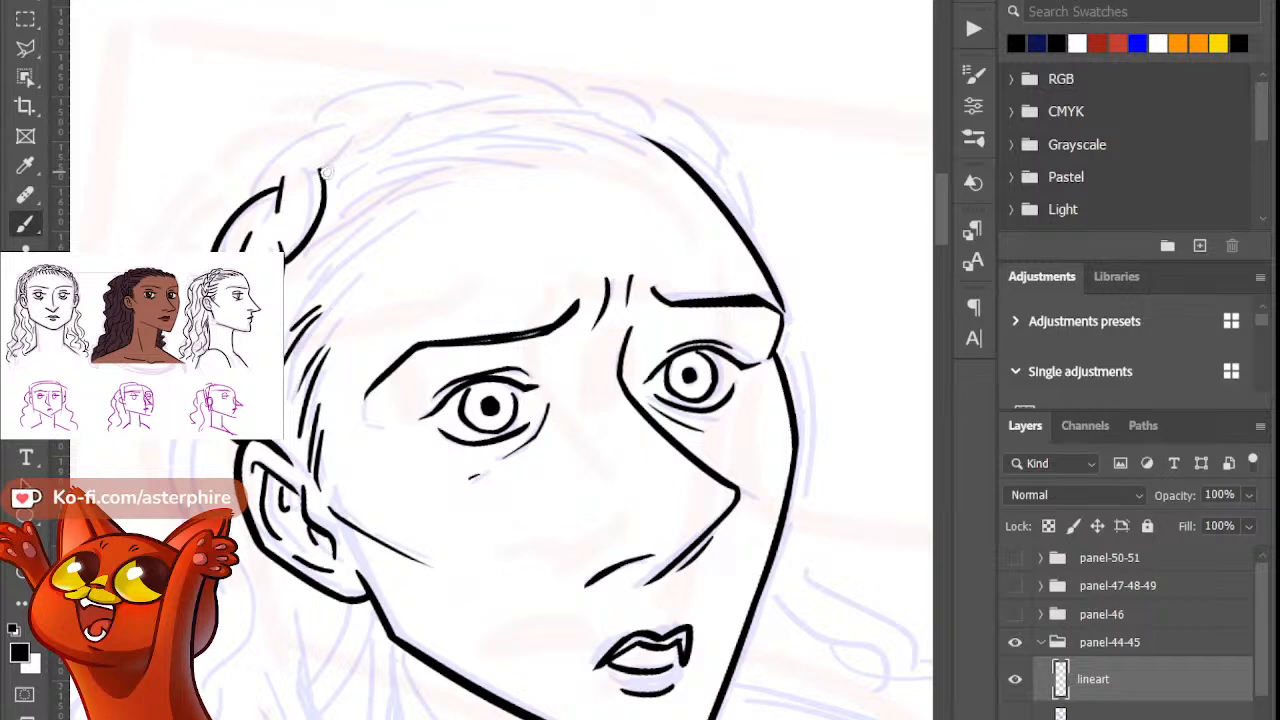
Step: Ink the outer edge of the next braid segment as a rounded arc rising from the previous segment toward the crown
{"action": "left_click_drag", "start_coordinate": [254, 190], "coordinate": [322, 122]}
{"action": "key", "text": "ctrl+z"}
{"action": "left_click_drag", "start_coordinate": [255, 190], "coordinate": [332, 126]}
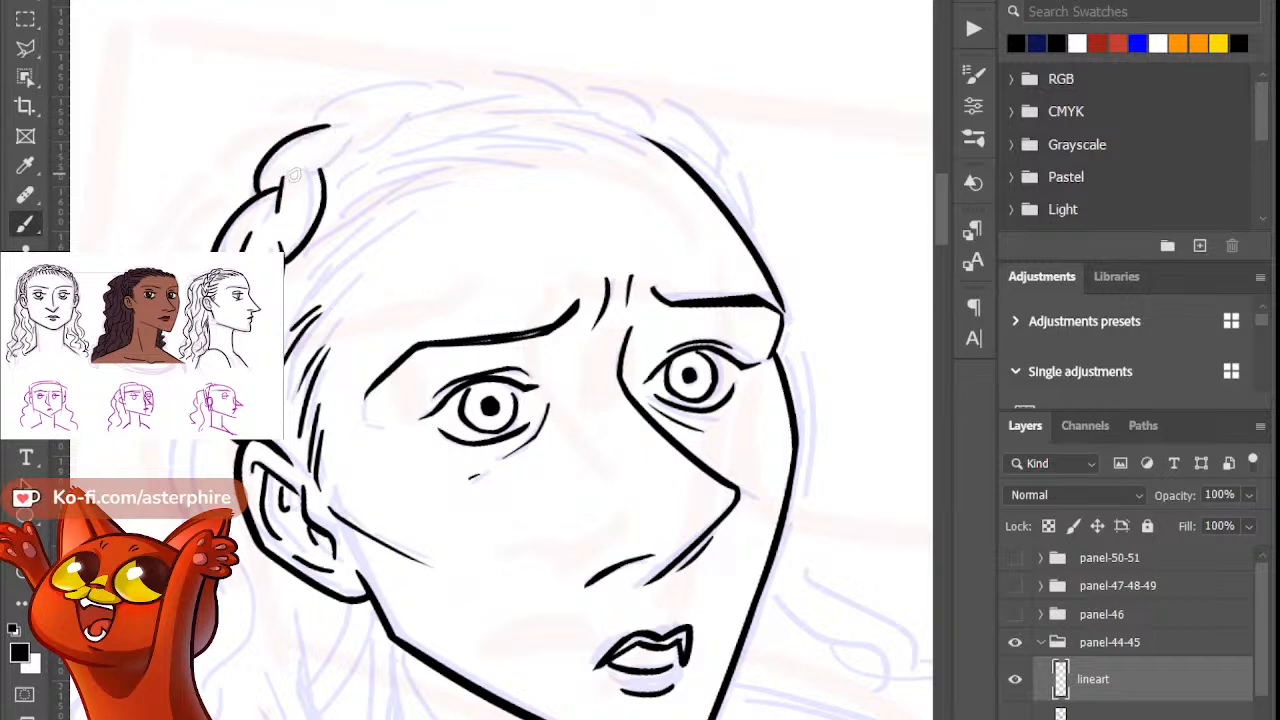
Step: Ink the inner edge of the braid segment above the temple and the rounded outer arcs of the next segments over the crown
{"action": "mouse_move", "coordinate": [323, 172]}
{"action": "left_mouse_down"}
{"action": "mouse_move", "coordinate": [361, 157]}
{"action": "mouse_move", "coordinate": [373, 118]}
{"action": "mouse_move", "coordinate": [403, 117]}
{"action": "left_mouse_up"}
{"action": "key", "text": "ctrl+z"}
{"action": "left_click_drag", "start_coordinate": [324, 179], "coordinate": [406, 116]}
{"action": "mouse_move", "coordinate": [312, 124]}
{"action": "left_mouse_down"}
{"action": "mouse_move", "coordinate": [432, 92]}
{"action": "mouse_move", "coordinate": [537, 97]}
{"action": "left_mouse_up"}
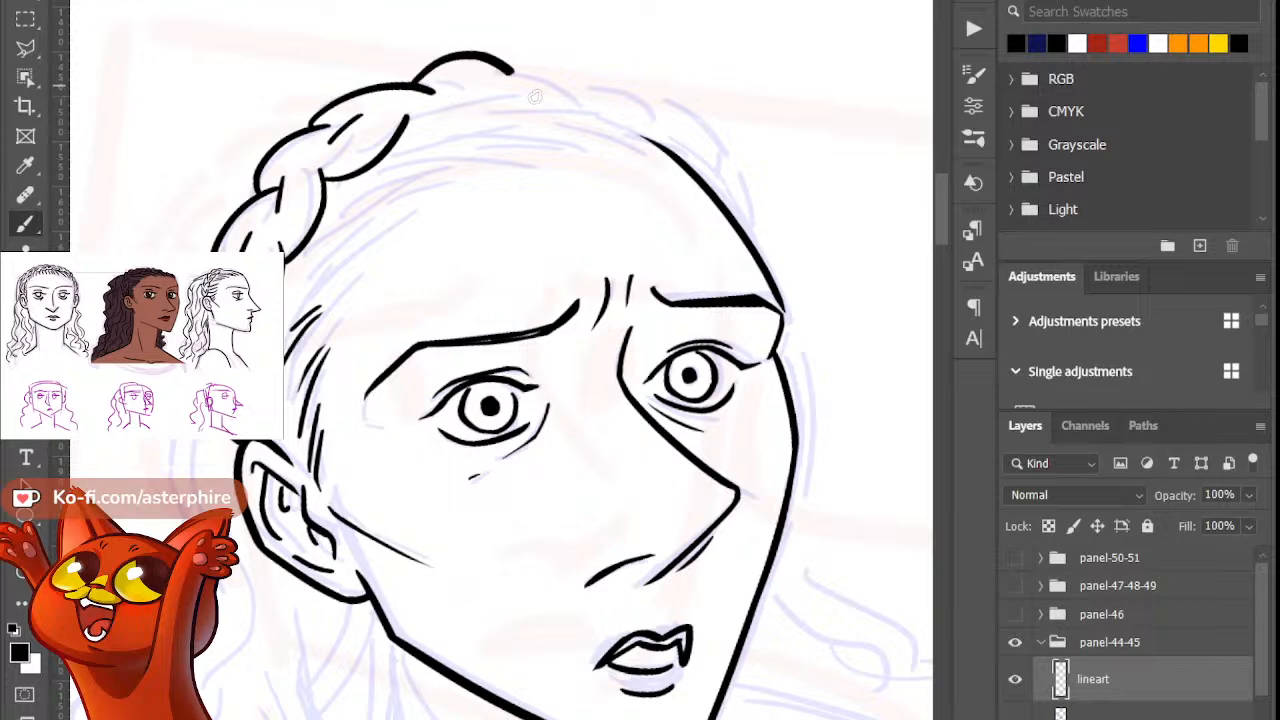
{"action": "key", "text": "ctrl+z"}
{"action": "left_click_drag", "start_coordinate": [412, 86], "coordinate": [545, 98]}
{"action": "key", "text": "ctrl+z"}
{"action": "left_click_drag", "start_coordinate": [414, 86], "coordinate": [541, 86]}
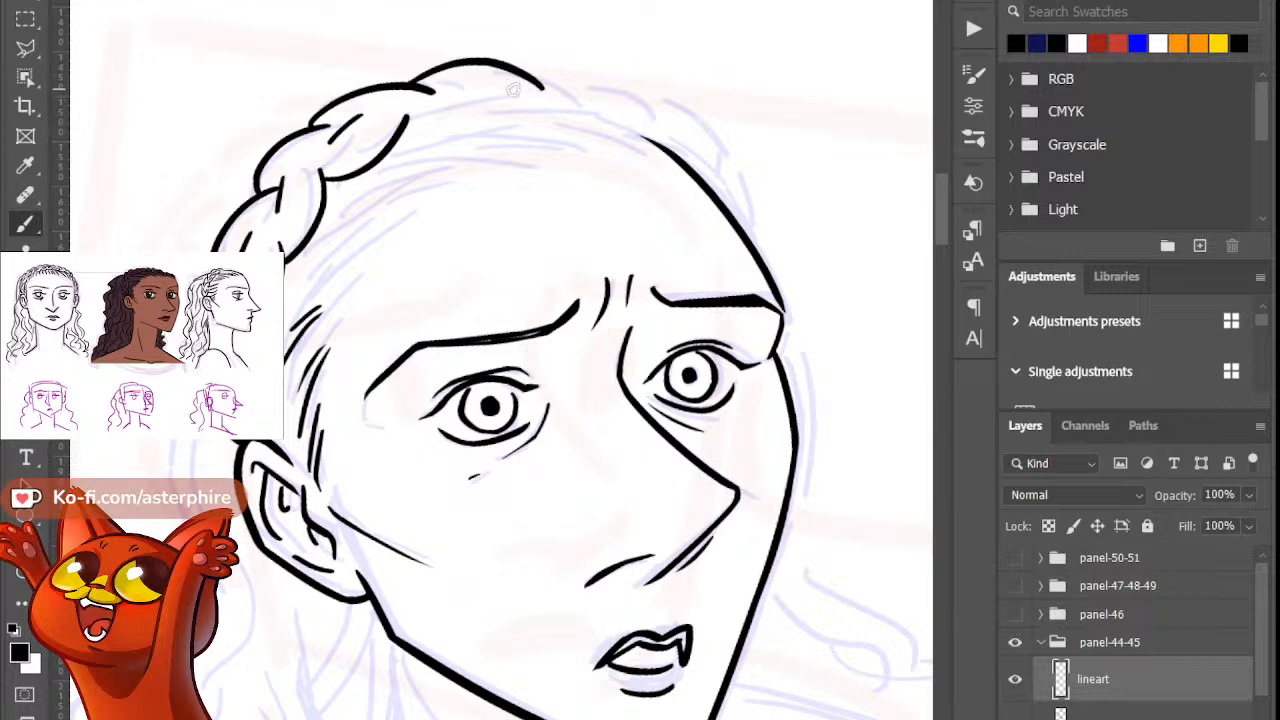
{"action": "key", "text": "ctrl+z"}
{"action": "left_click_drag", "start_coordinate": [412, 84], "coordinate": [520, 82]}
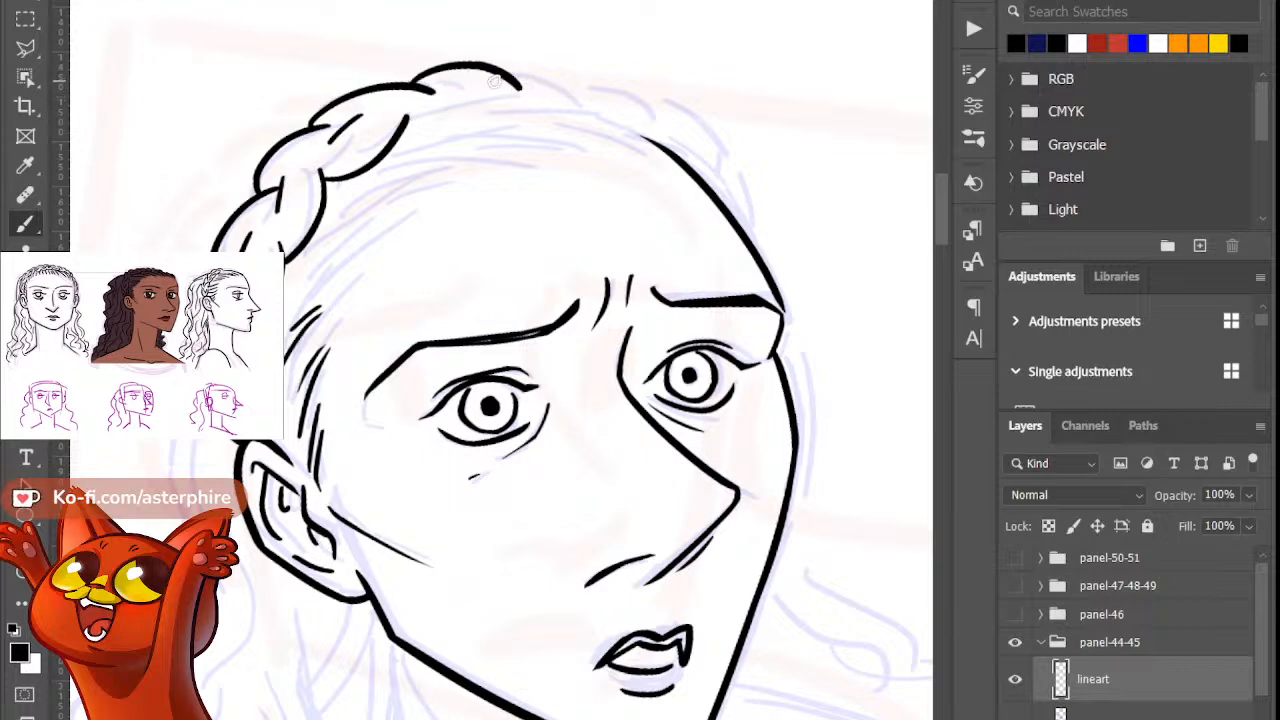
Step: Ink the braid's lower edge as one long curve above the hairline, extending it to the far side of the forehead
{"action": "left_click_drag", "start_coordinate": [414, 126], "coordinate": [620, 119]}
{"action": "key", "text": "ctrl+z"}
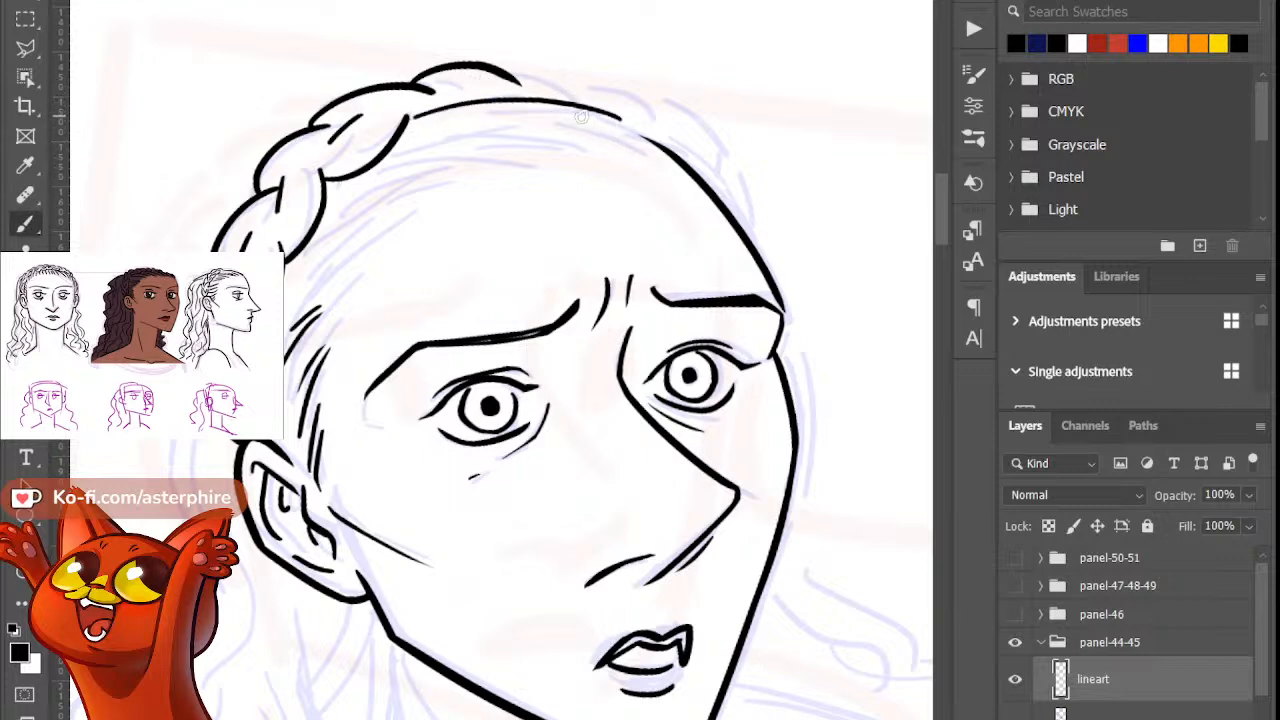
{"action": "key", "text": "b"}
{"action": "left_click_drag", "start_coordinate": [598, 112], "coordinate": [653, 139]}
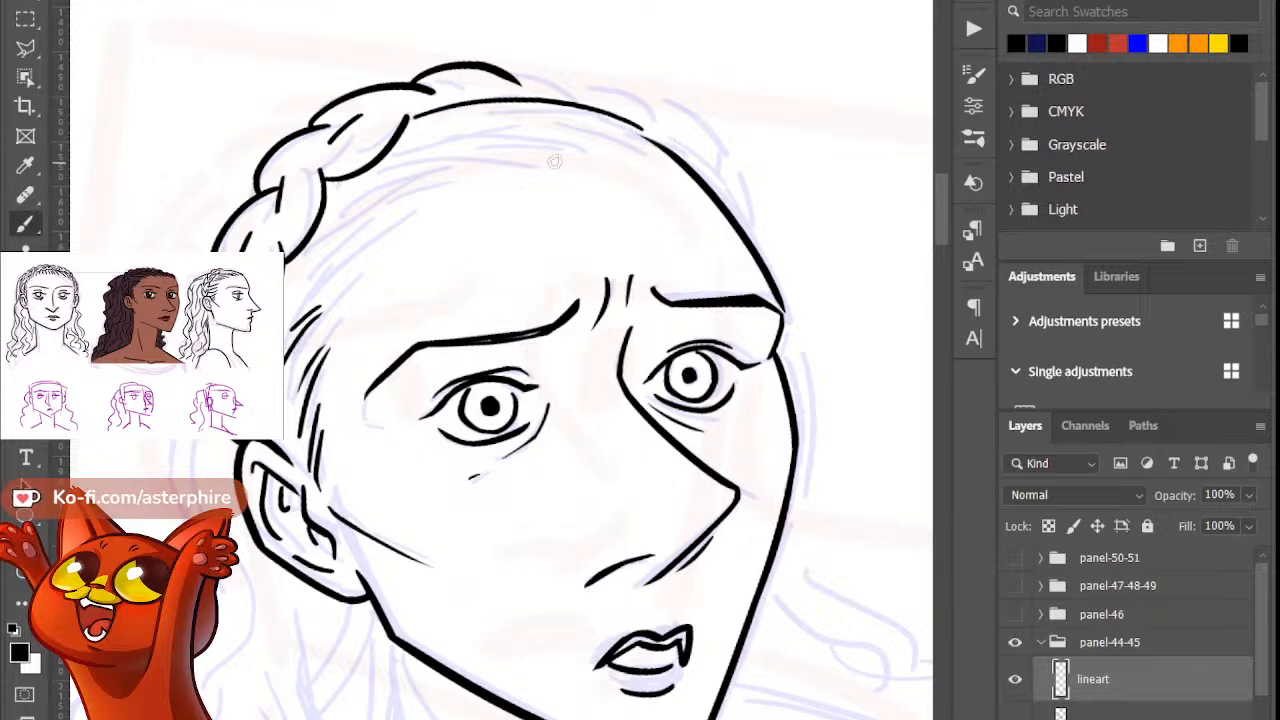
Step: Ink short tapered hair strands along the hairline, from the near temple across the forehead beneath the braid
{"action": "left_click_drag", "start_coordinate": [320, 283], "coordinate": [382, 237]}
{"action": "key", "text": "e"}
{"action": "key", "text": "b"}
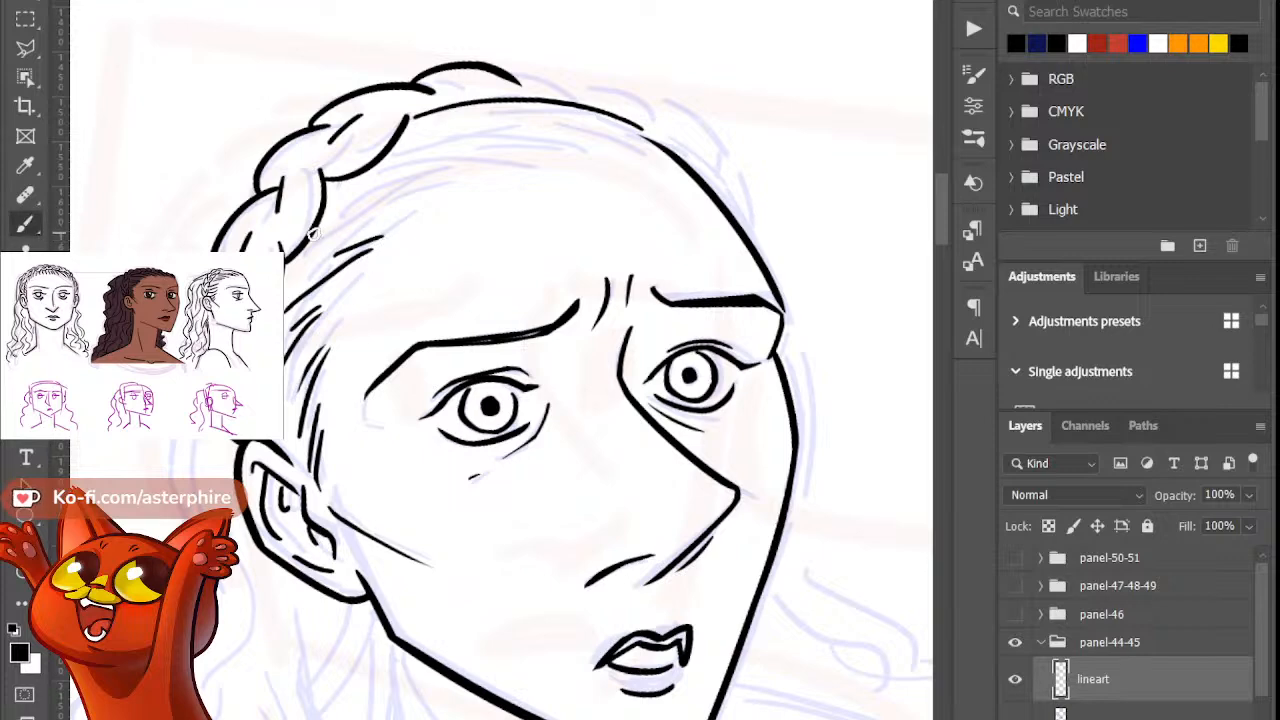
{"action": "mouse_move", "coordinate": [384, 192]}
{"action": "left_mouse_down"}
{"action": "mouse_move", "coordinate": [449, 174]}
{"action": "mouse_move", "coordinate": [443, 160]}
{"action": "mouse_move", "coordinate": [389, 168]}
{"action": "mouse_move", "coordinate": [499, 164]}
{"action": "left_mouse_up"}
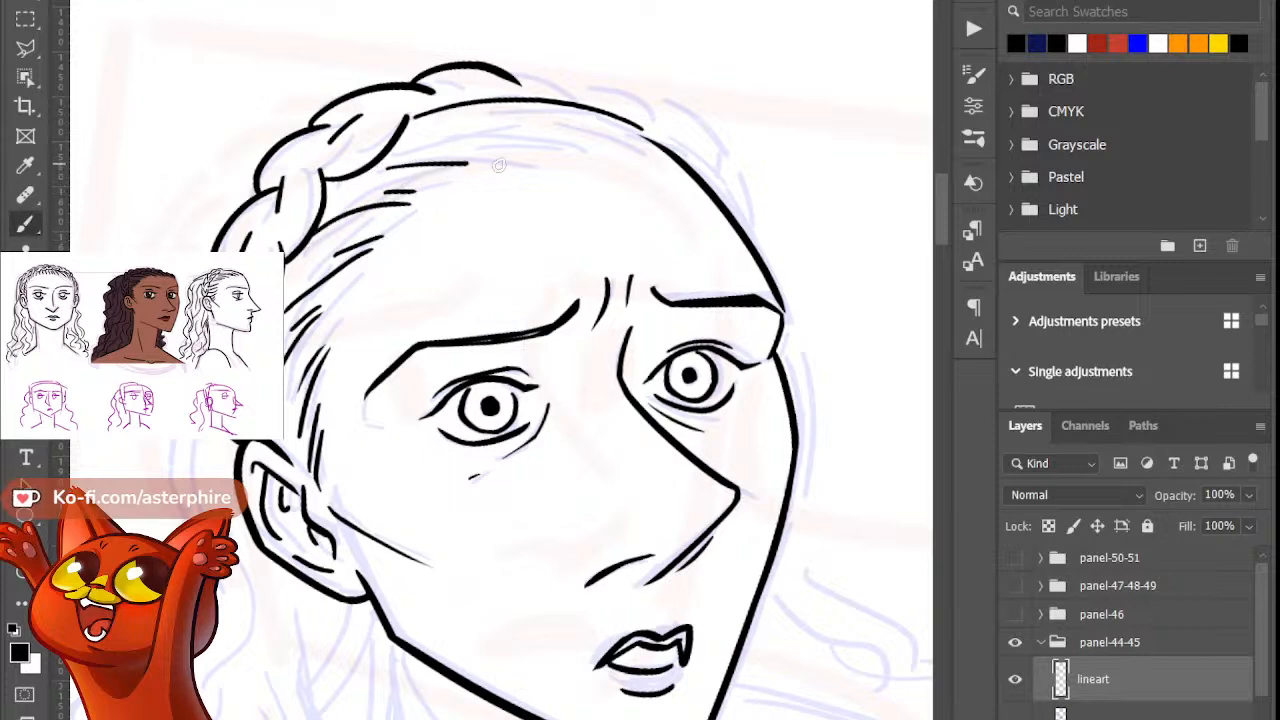
{"action": "key", "text": "ctrl+z"}
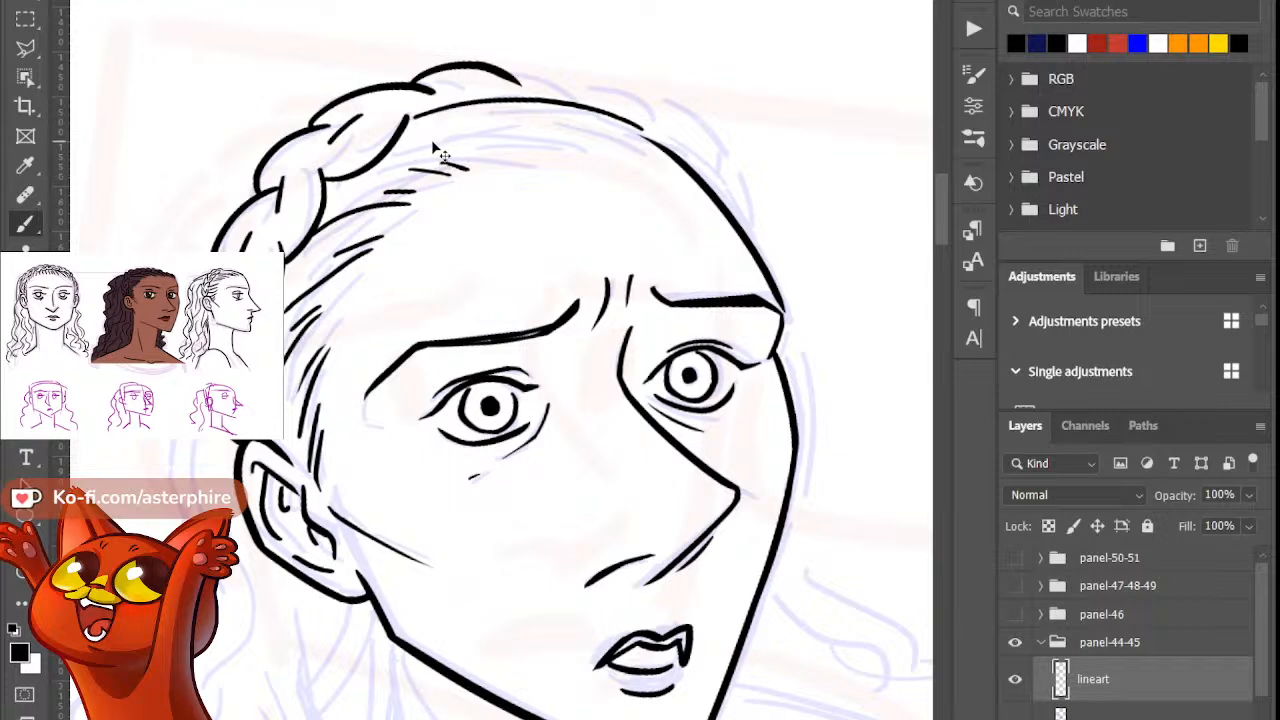
{"action": "left_click_drag", "start_coordinate": [376, 161], "coordinate": [467, 158]}
{"action": "key", "text": "ctrl+z"}
{"action": "mouse_move", "coordinate": [378, 166]}
{"action": "left_mouse_down"}
{"action": "mouse_move", "coordinate": [456, 170]}
{"action": "mouse_move", "coordinate": [449, 158]}
{"action": "mouse_move", "coordinate": [466, 157]}
{"action": "mouse_move", "coordinate": [431, 133]}
{"action": "mouse_move", "coordinate": [524, 149]}
{"action": "mouse_move", "coordinate": [528, 133]}
{"action": "mouse_move", "coordinate": [474, 113]}
{"action": "mouse_move", "coordinate": [433, 125]}
{"action": "mouse_move", "coordinate": [524, 140]}
{"action": "left_mouse_up"}
{"action": "key", "text": "ctrl+z"}
{"action": "key", "text": "ctrl+z"}
{"action": "left_click_drag", "start_coordinate": [426, 125], "coordinate": [588, 137]}
{"action": "key", "text": "ctrl+z"}
{"action": "left_click_drag", "start_coordinate": [523, 109], "coordinate": [640, 145]}
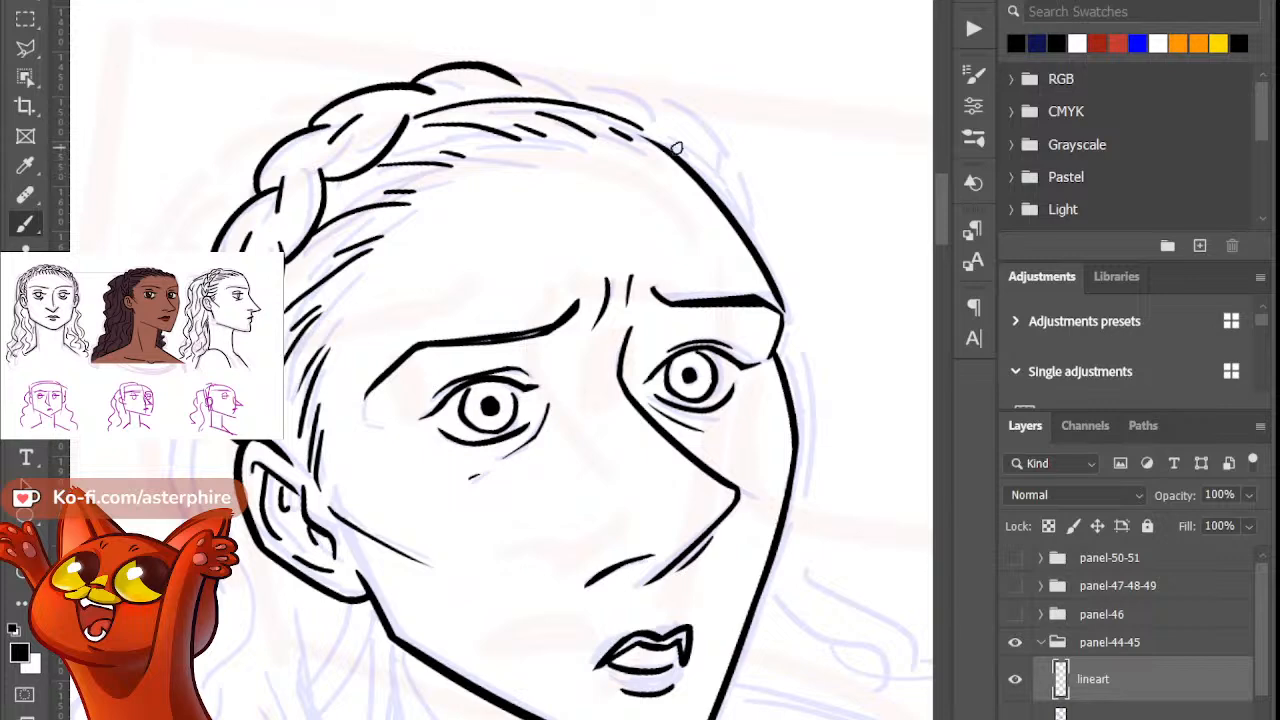
Step: Ink the remaining outer braid segments as overlapping arcs descending from the crown to the far side of the forehead
{"action": "left_click_drag", "start_coordinate": [520, 78], "coordinate": [633, 117]}
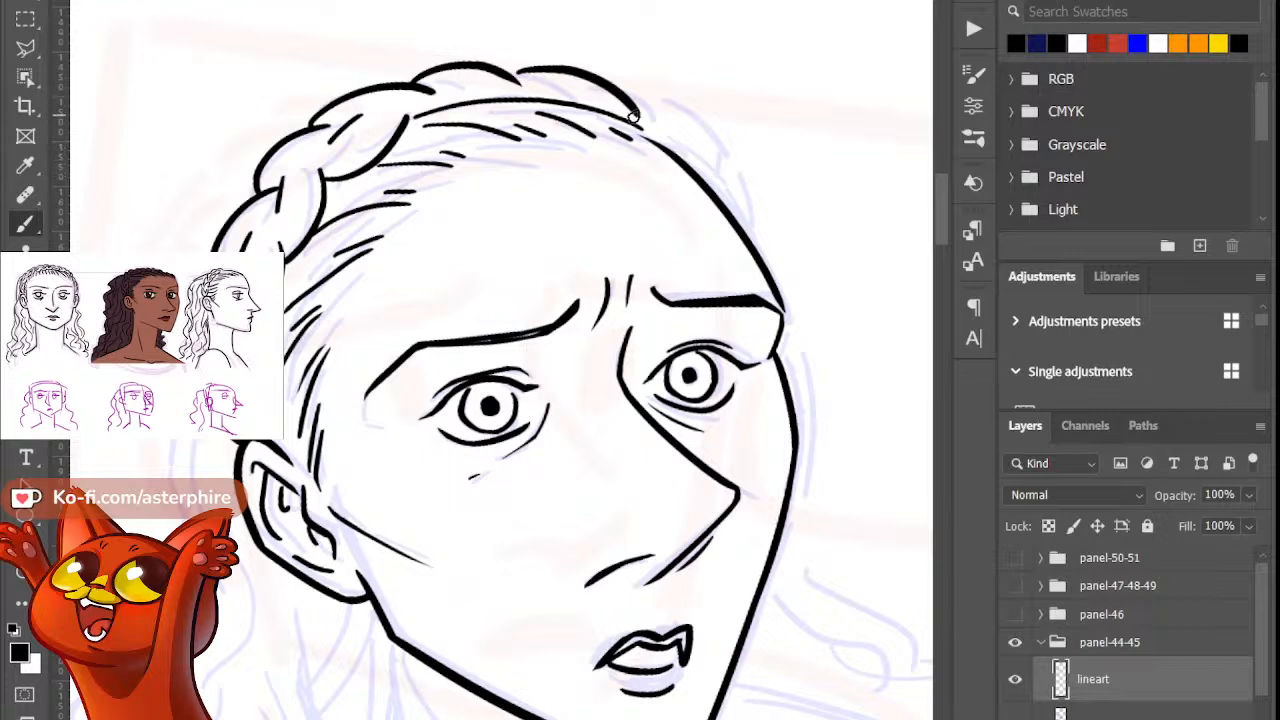
{"action": "key", "text": "ctrl+z"}
{"action": "mouse_move", "coordinate": [530, 74]}
{"action": "left_mouse_down"}
{"action": "mouse_move", "coordinate": [623, 100]}
{"action": "mouse_move", "coordinate": [702, 160]}
{"action": "left_mouse_up"}
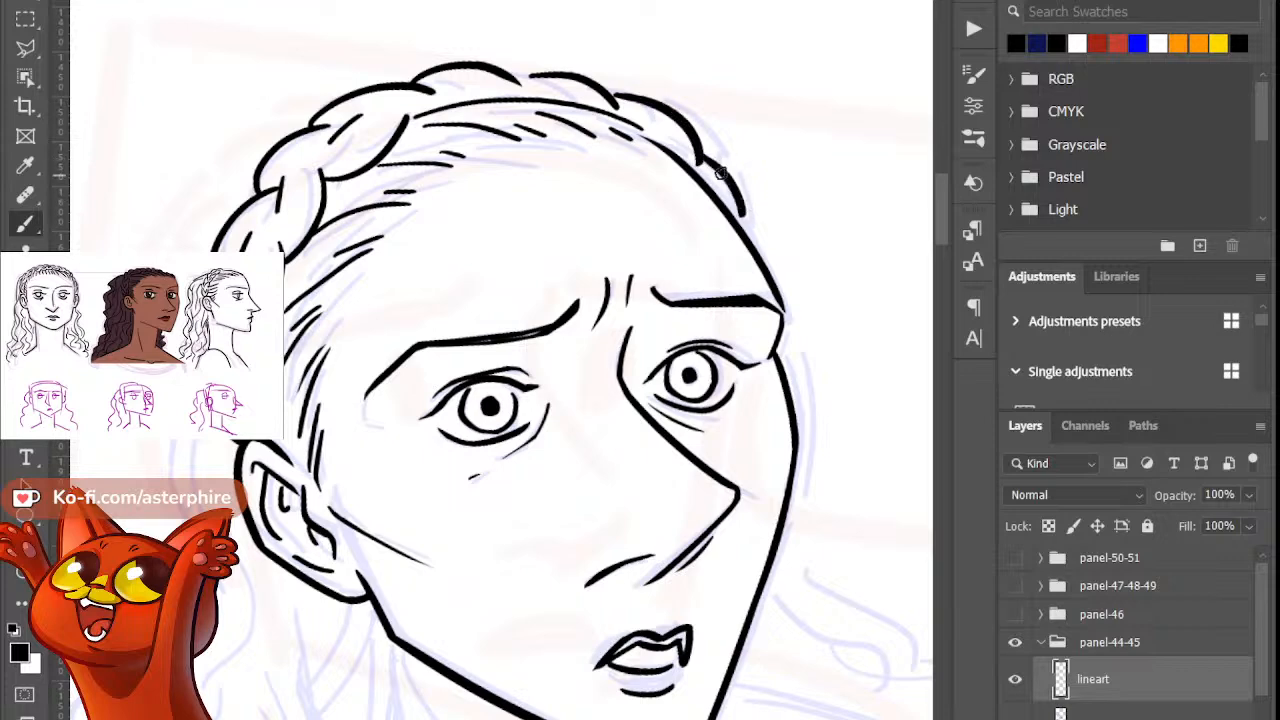
{"action": "key", "text": "ctrl+z"}
{"action": "left_click_drag", "start_coordinate": [617, 97], "coordinate": [700, 160]}
{"action": "key", "text": "ctrl+z"}
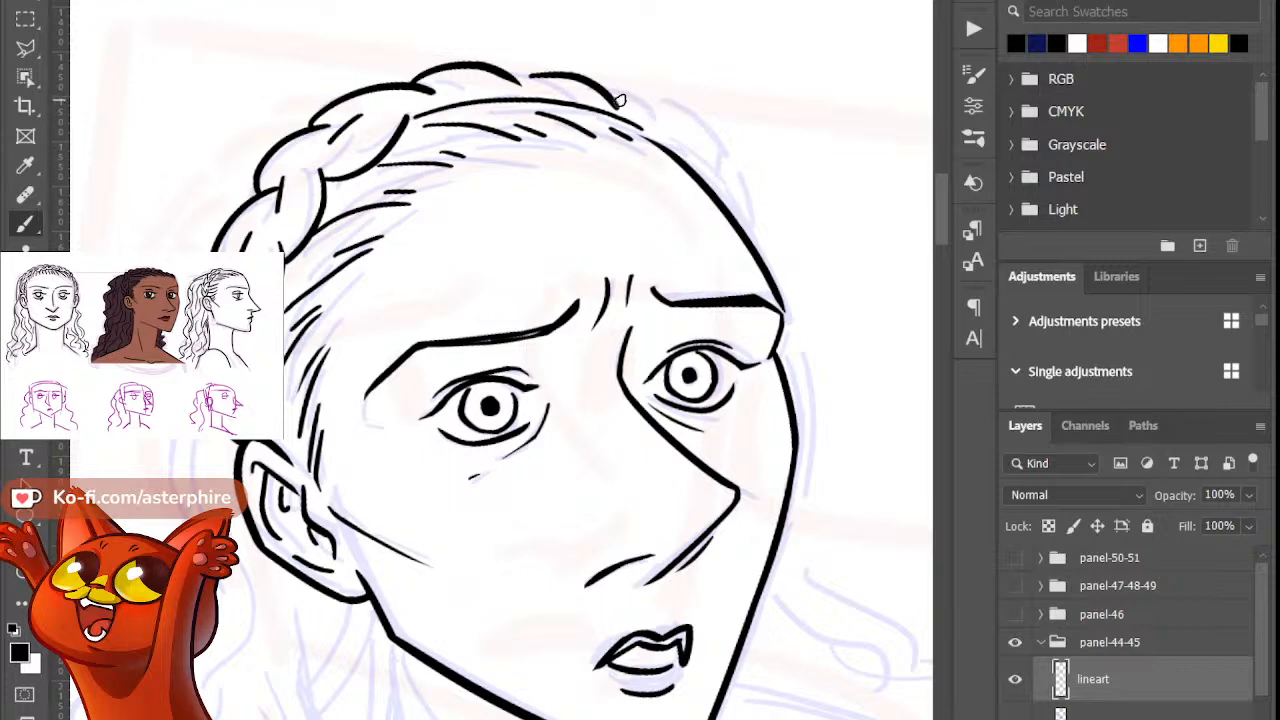
{"action": "mouse_move", "coordinate": [617, 98]}
{"action": "left_mouse_down"}
{"action": "mouse_move", "coordinate": [697, 150]}
{"action": "mouse_move", "coordinate": [746, 226]}
{"action": "left_mouse_up"}
{"action": "key", "text": "ctrl+z"}
{"action": "mouse_move", "coordinate": [695, 153]}
{"action": "left_mouse_down"}
{"action": "mouse_move", "coordinate": [736, 190]}
{"action": "mouse_move", "coordinate": [746, 227]}
{"action": "left_mouse_up"}
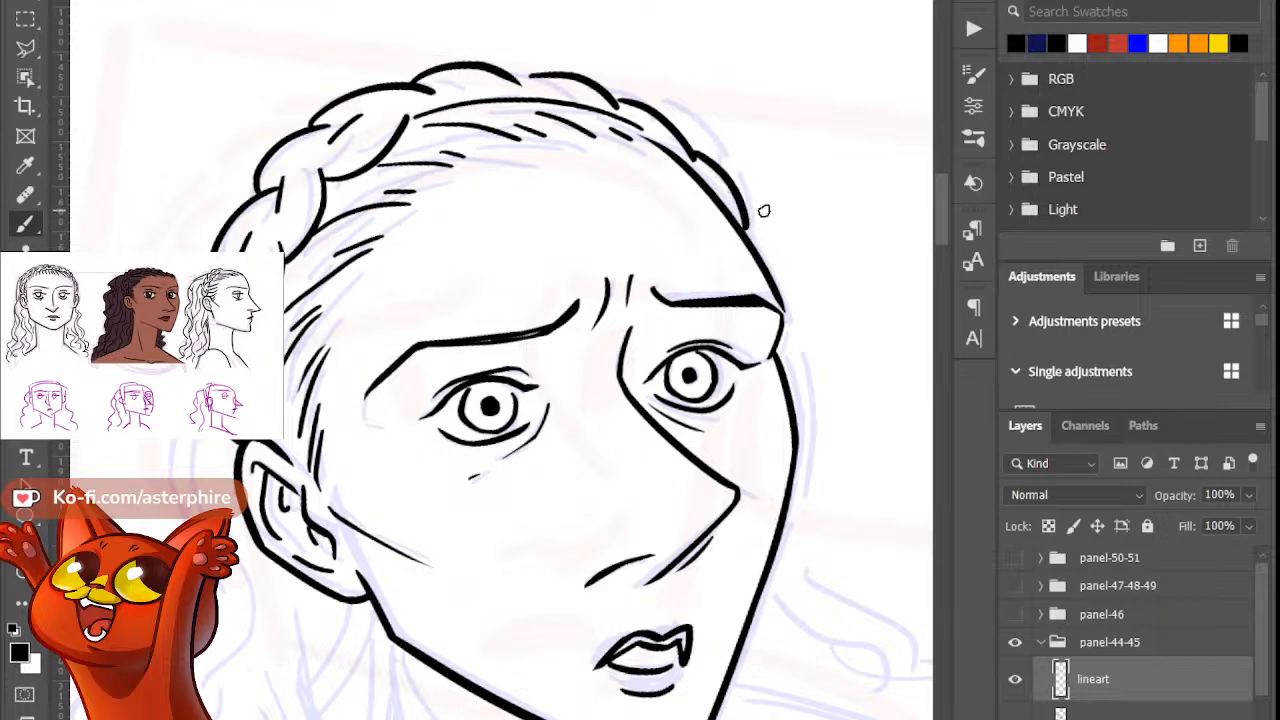
Step: Ink two curved strokes running down and back from beneath the near earlobe, behind the neck
{"action": "key", "text": "ctrl+minus"}
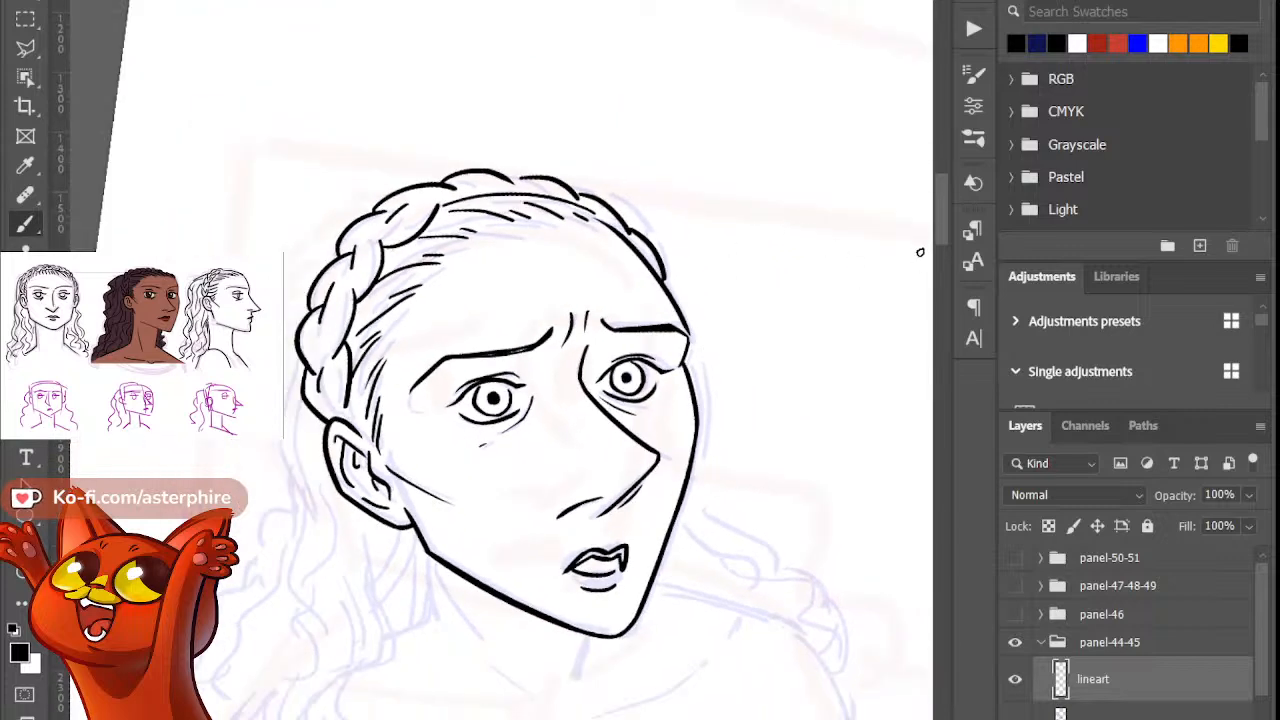
{"action": "left_click_drag", "start_coordinate": [942, 215], "coordinate": [944, 251]}
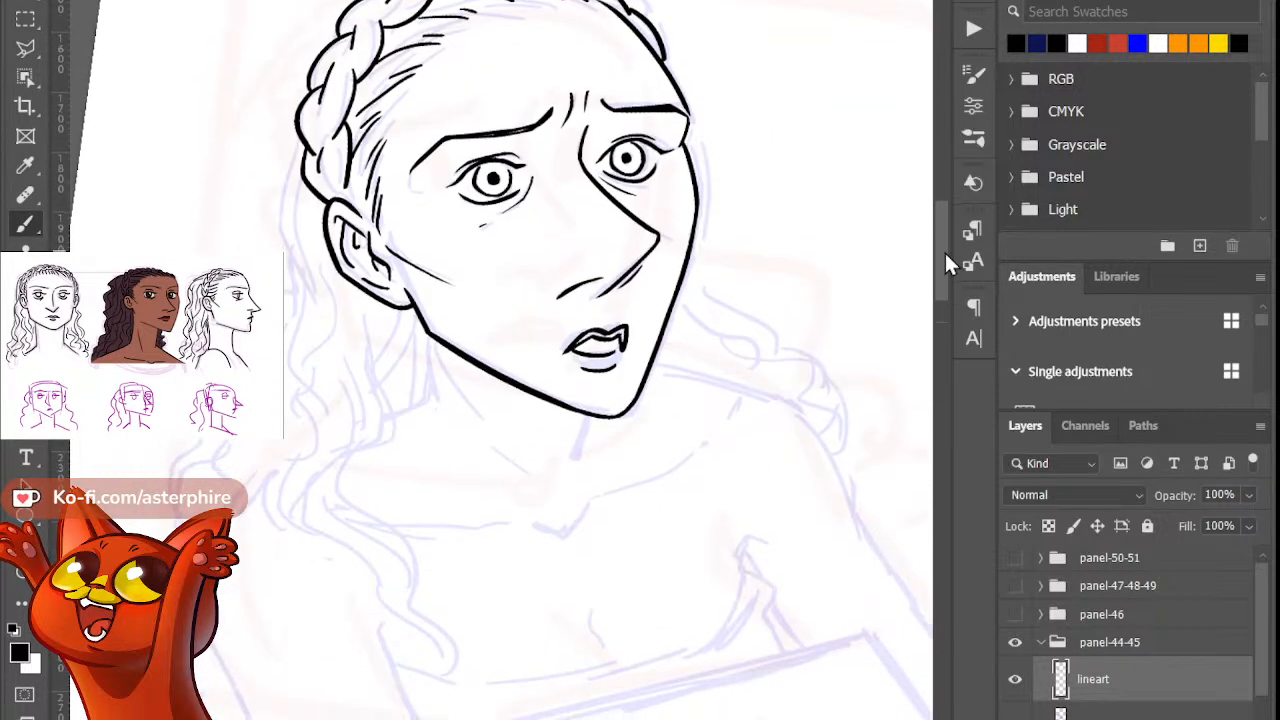
{"action": "key", "text": "z"}
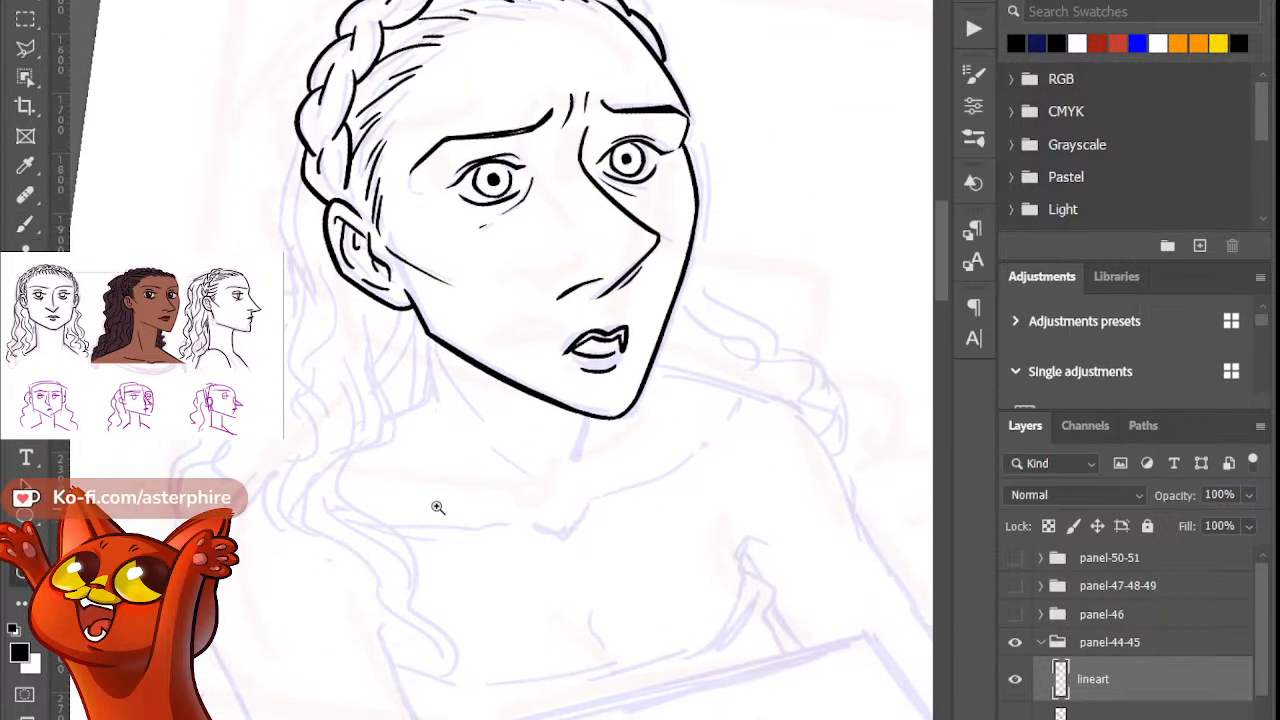
{"action": "mouse_move", "coordinate": [464, 476]}
{"action": "left_mouse_down"}
{"action": "mouse_move", "coordinate": [483, 527]}
{"action": "mouse_move", "coordinate": [474, 508]}
{"action": "left_mouse_up"}
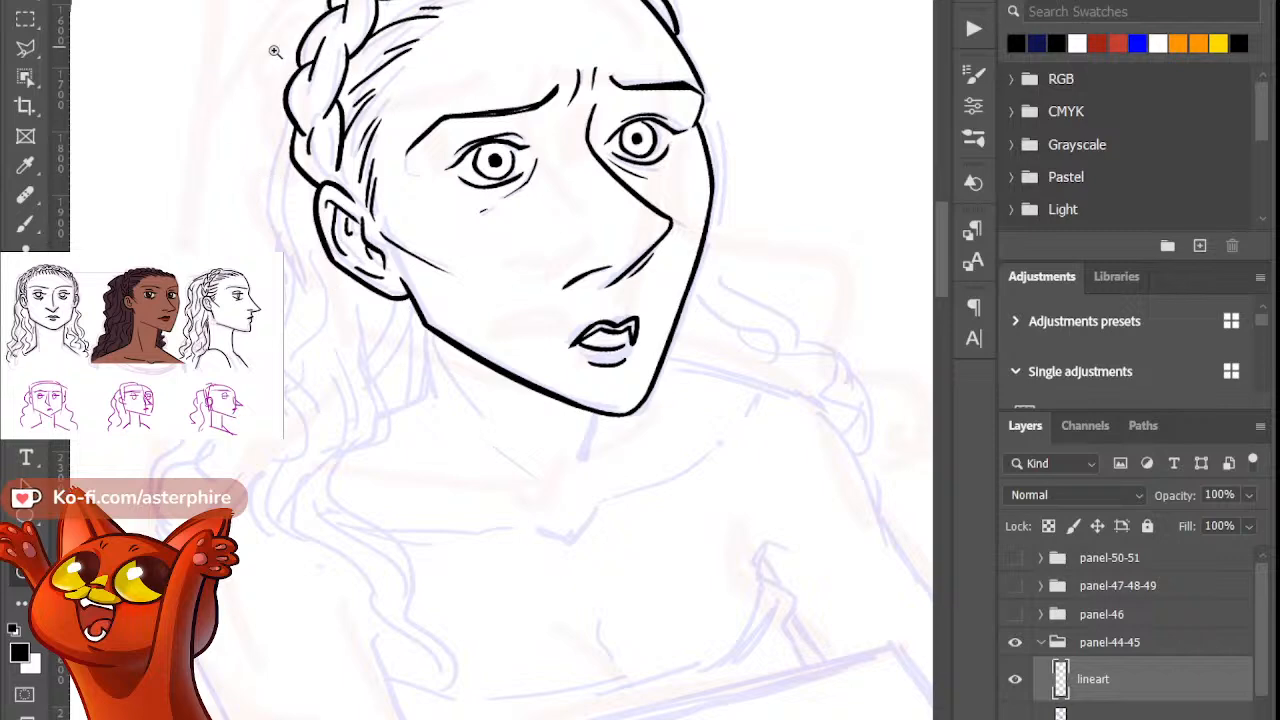
{"action": "key", "text": "b"}
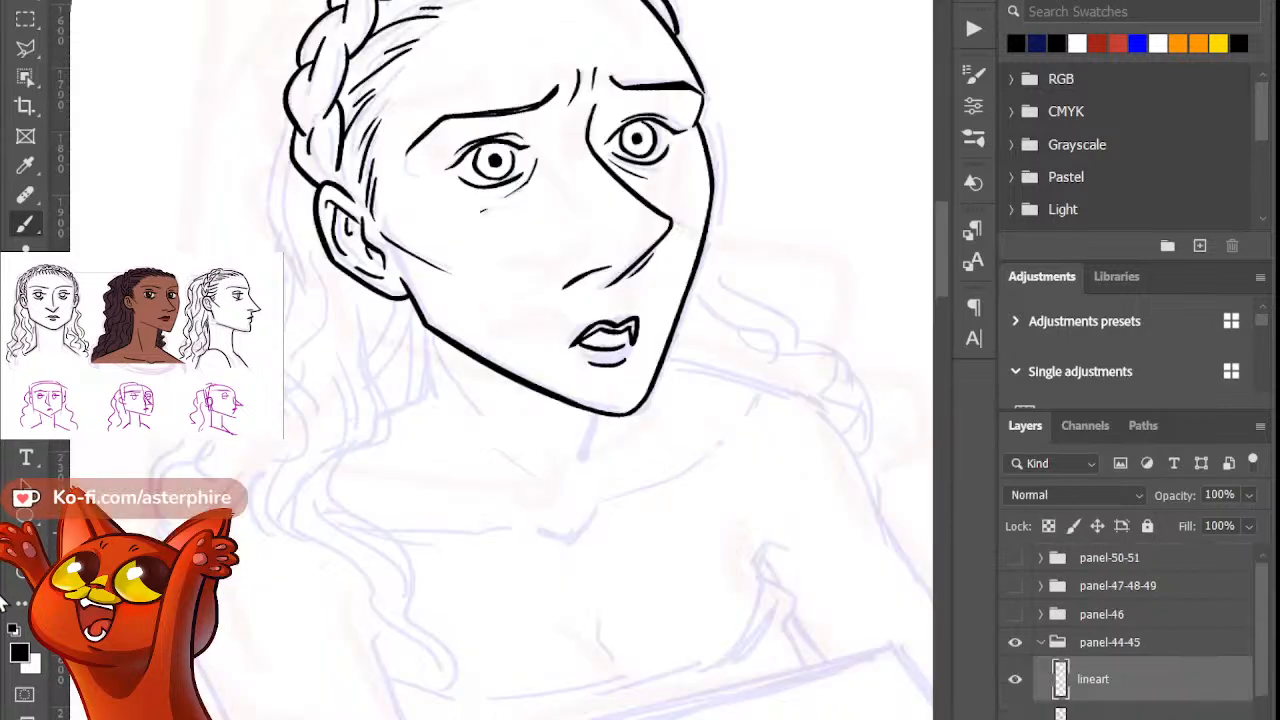
{"action": "left_click_drag", "start_coordinate": [455, 339], "coordinate": [461, 404]}
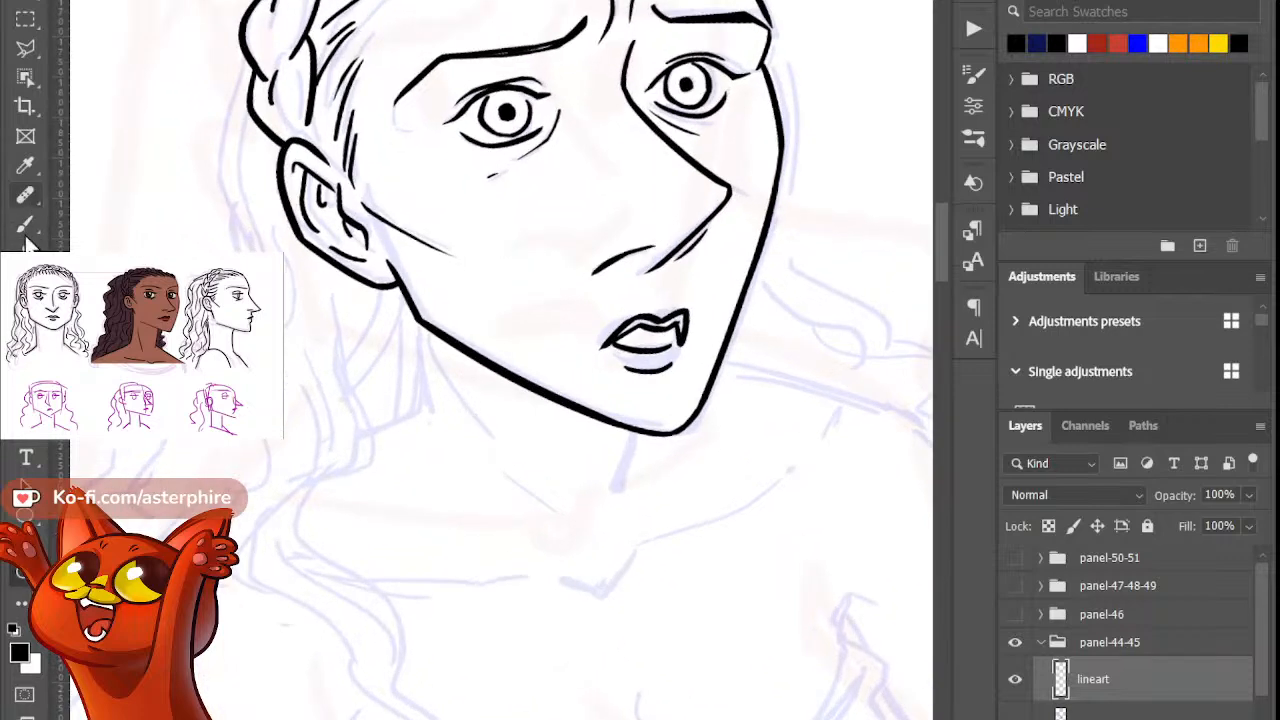
{"action": "left_click", "coordinate": [25, 226]}
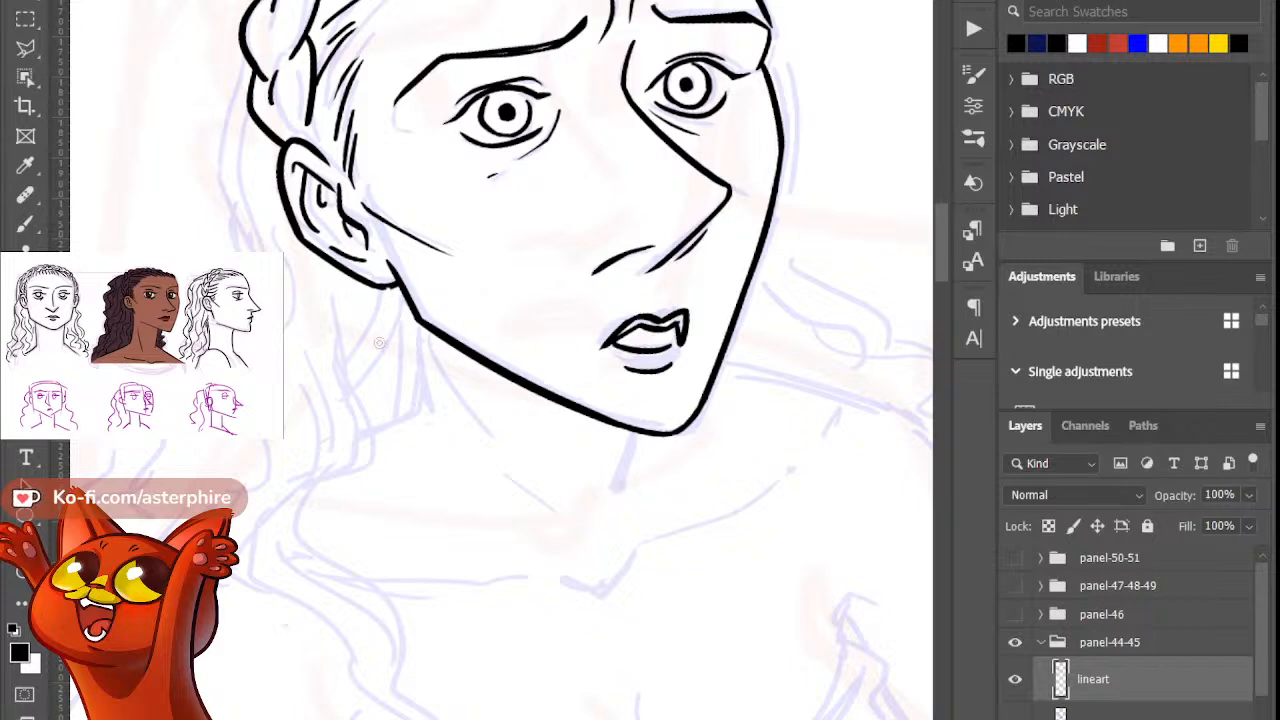
{"action": "mouse_move", "coordinate": [392, 288]}
{"action": "left_mouse_down"}
{"action": "mouse_move", "coordinate": [350, 370]}
{"action": "mouse_move", "coordinate": [366, 371]}
{"action": "mouse_move", "coordinate": [320, 374]}
{"action": "mouse_move", "coordinate": [362, 361]}
{"action": "left_mouse_up"}
{"action": "key", "text": "e"}
{"action": "key", "text": "b"}
Step: Ink the neck line as a gently curved stroke descending from the near jaw corner, cleaning up its start at the jaw
{"action": "mouse_move", "coordinate": [401, 309]}
{"action": "left_mouse_down"}
{"action": "mouse_move", "coordinate": [350, 397]}
{"action": "mouse_move", "coordinate": [449, 489]}
{"action": "left_mouse_up"}
{"action": "key", "text": "e"}
{"action": "key", "text": "b"}
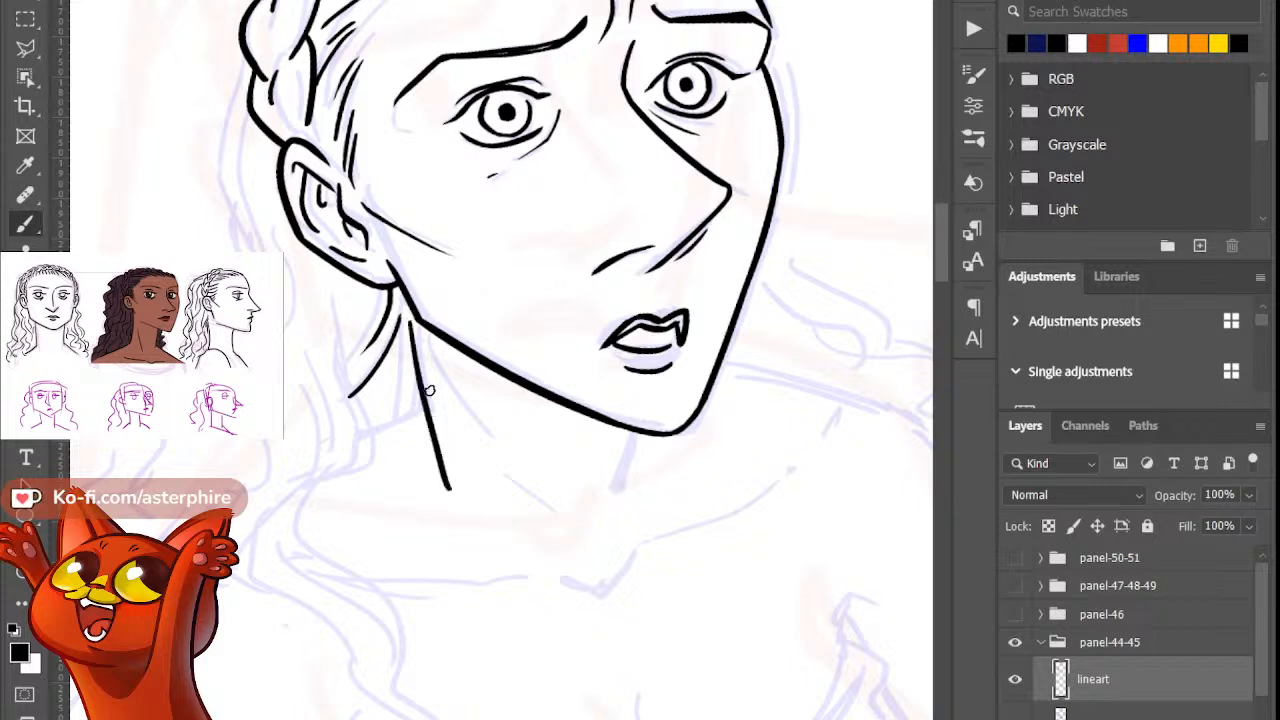
{"action": "key", "text": "ctrl+z"}
{"action": "left_click_drag", "start_coordinate": [406, 338], "coordinate": [441, 472]}
{"action": "key", "text": "ctrl+z"}
{"action": "left_click_drag", "start_coordinate": [406, 325], "coordinate": [449, 477]}
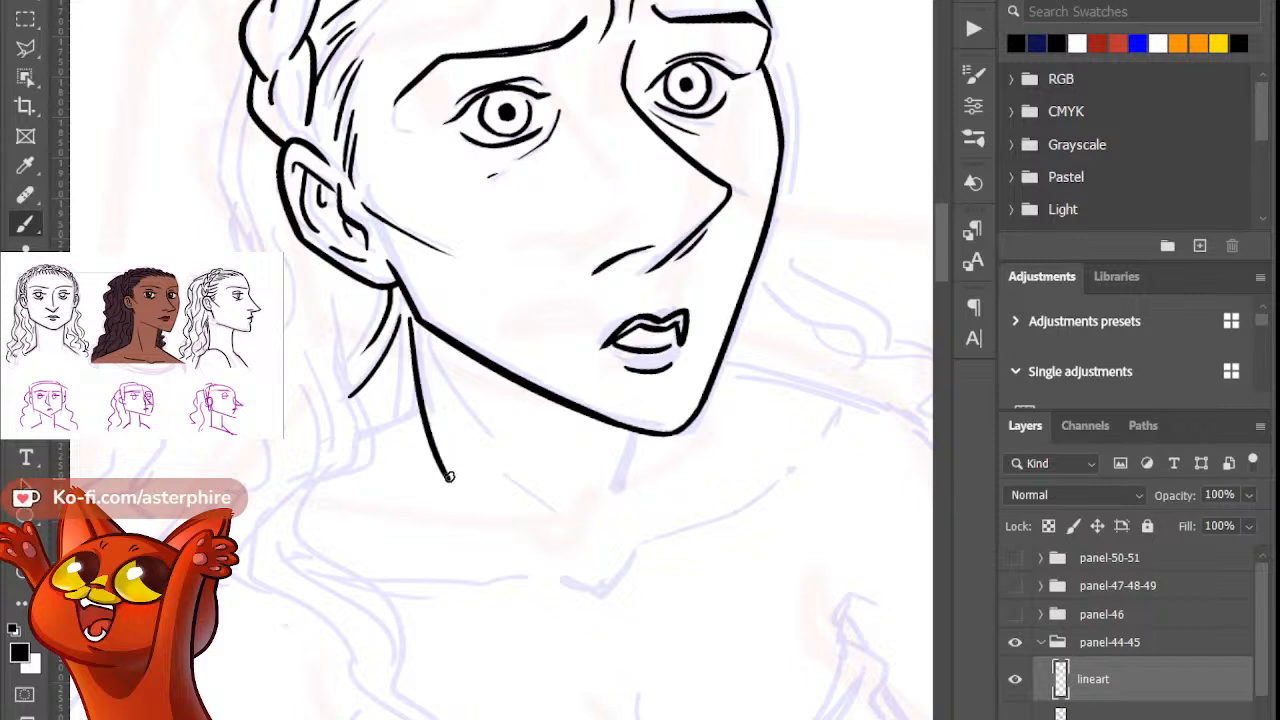
{"action": "key", "text": "e"}
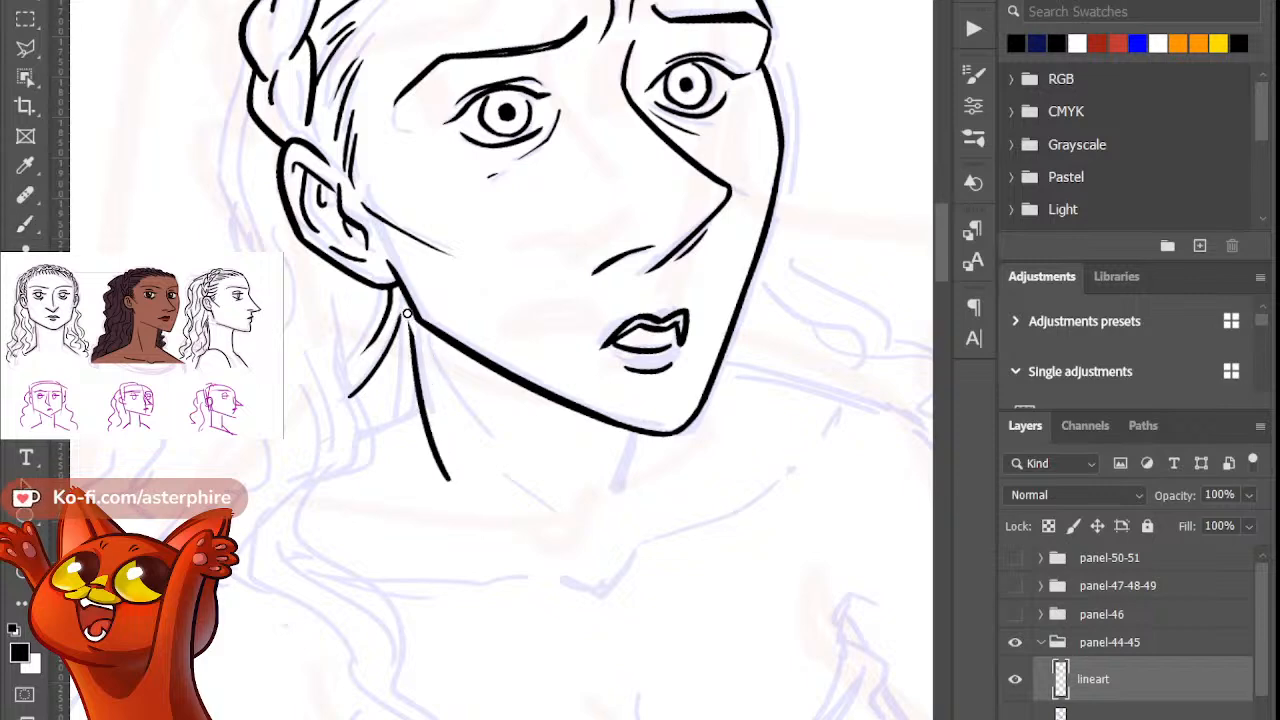
{"action": "key", "text": "b"}
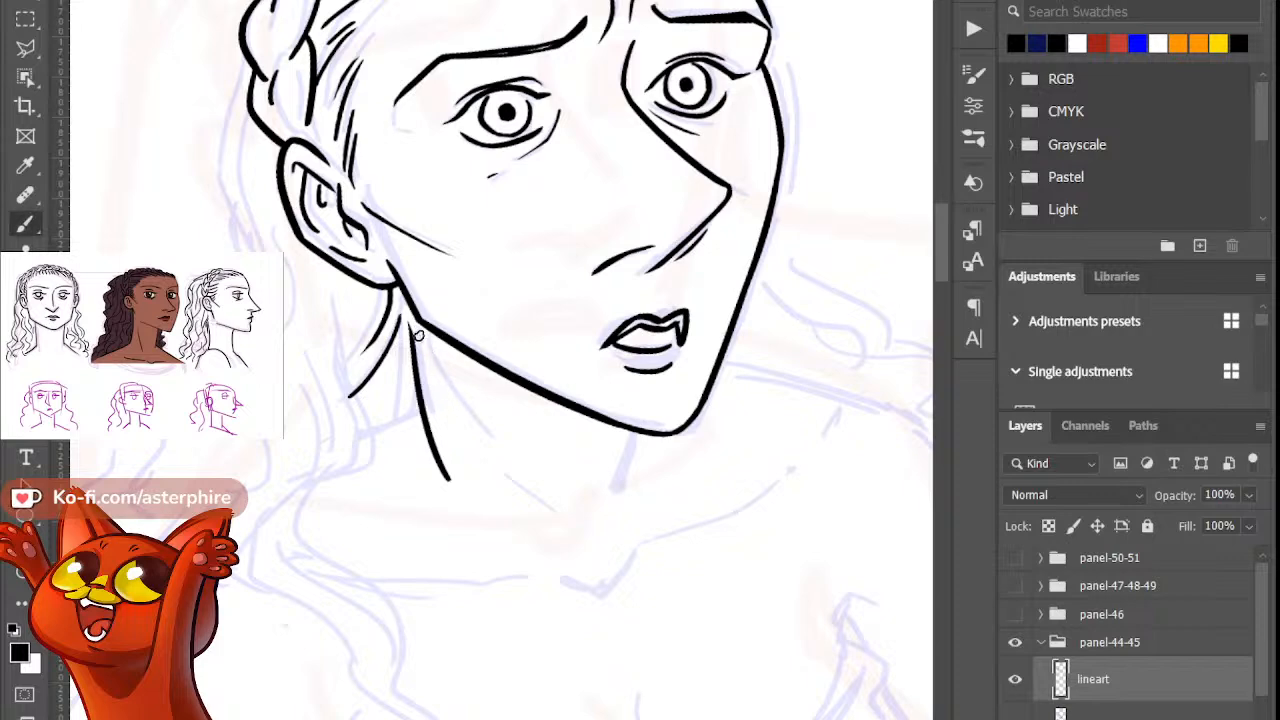
{"action": "key", "text": "e"}
{"action": "key", "text": "b"}
Step: Ink the outer contour of the loose hair as a curve falling from the braid behind the near ear
{"action": "left_click_drag", "start_coordinate": [246, 52], "coordinate": [244, 250]}
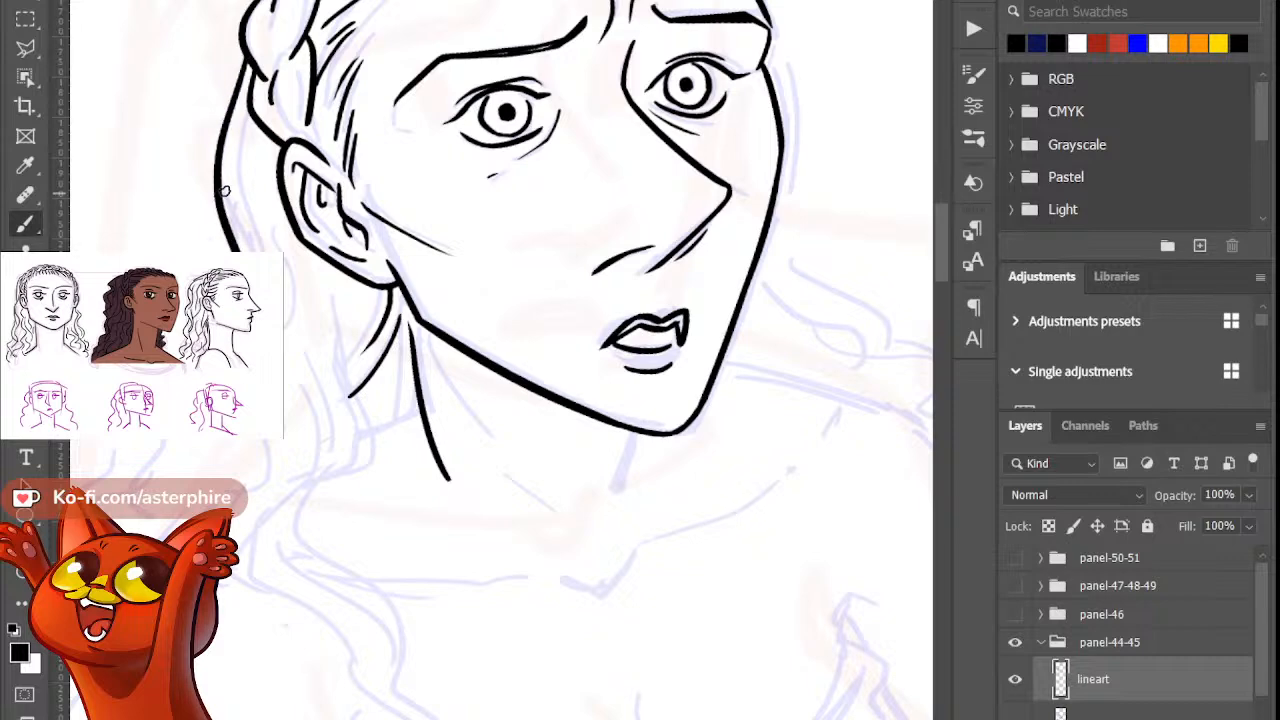
{"action": "key", "text": "ctrl+z"}
{"action": "mouse_move", "coordinate": [248, 48]}
{"action": "left_mouse_down"}
{"action": "mouse_move", "coordinate": [226, 204]}
{"action": "mouse_move", "coordinate": [244, 250]}
{"action": "left_mouse_up"}
{"action": "key", "text": "e"}
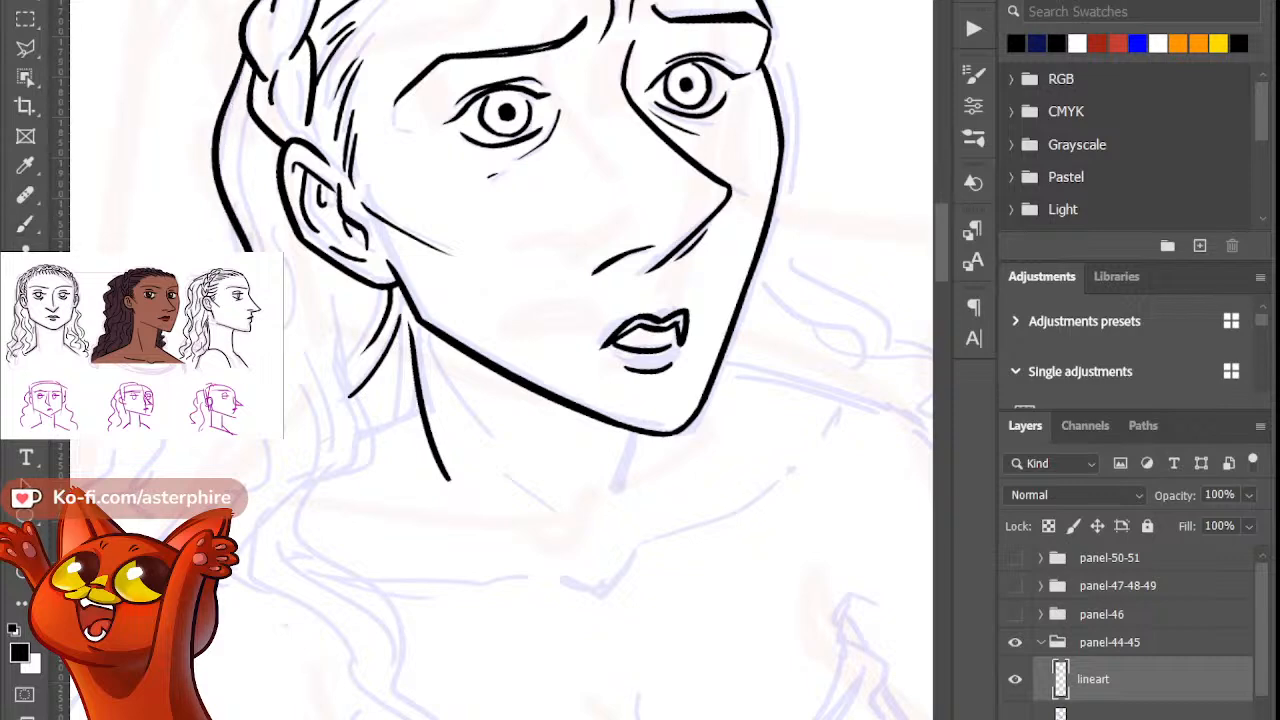
{"action": "key", "text": "b"}
{"action": "key", "text": "e"}
{"action": "key", "text": "b"}
Step: Ink wavy locks flowing down from the loose hair behind the ear, alternating brush and eraser to shape them
{"action": "left_click_drag", "start_coordinate": [262, 440], "coordinate": [238, 535]}
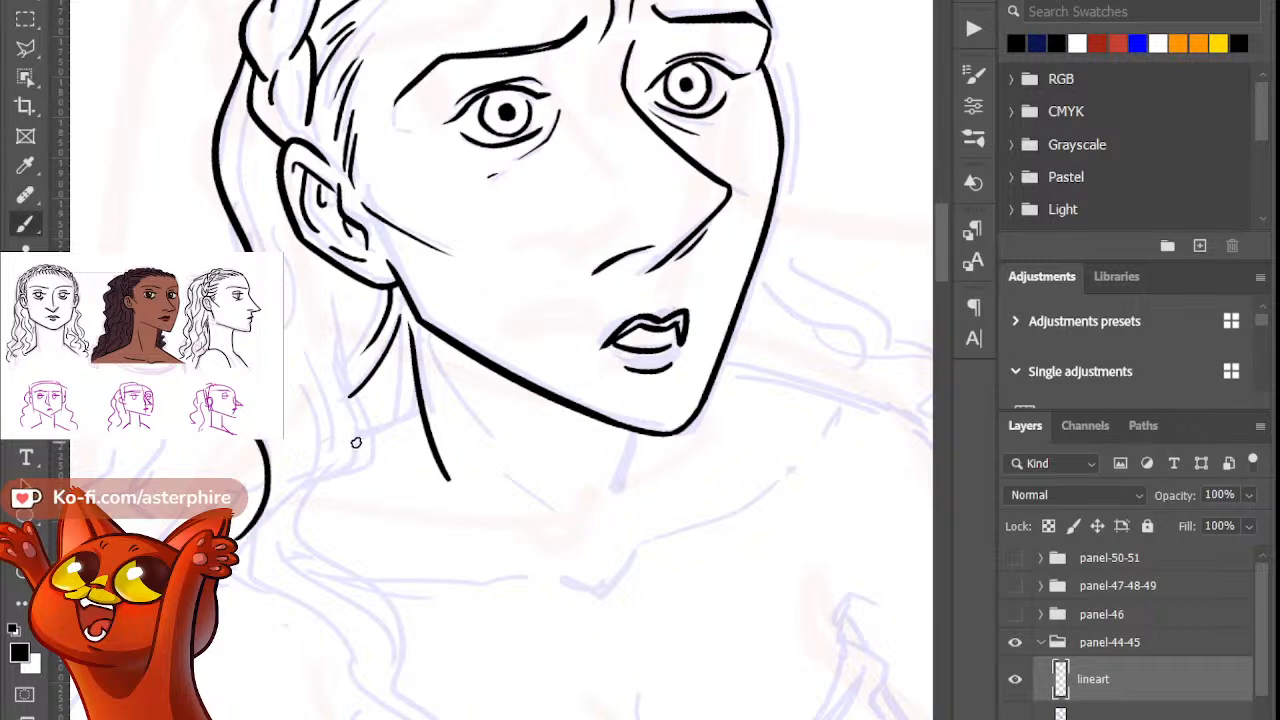
{"action": "key", "text": "ctrl+minus"}
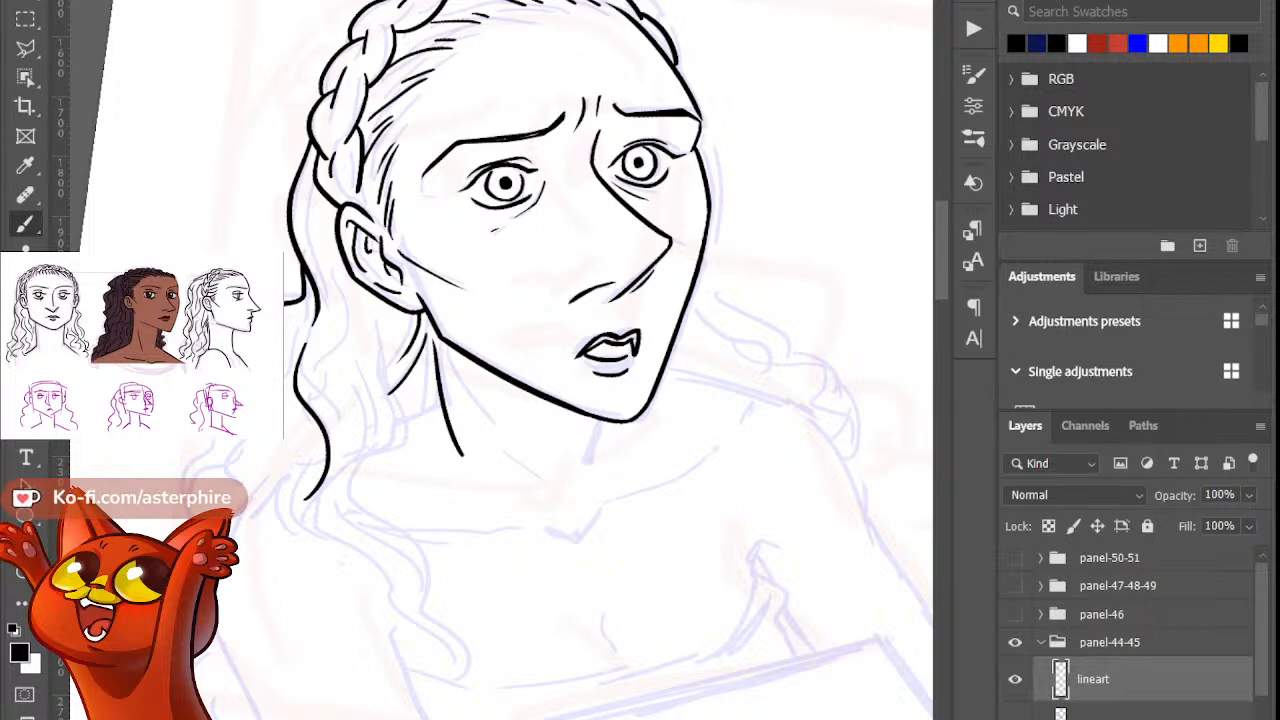
{"action": "key", "text": "e"}
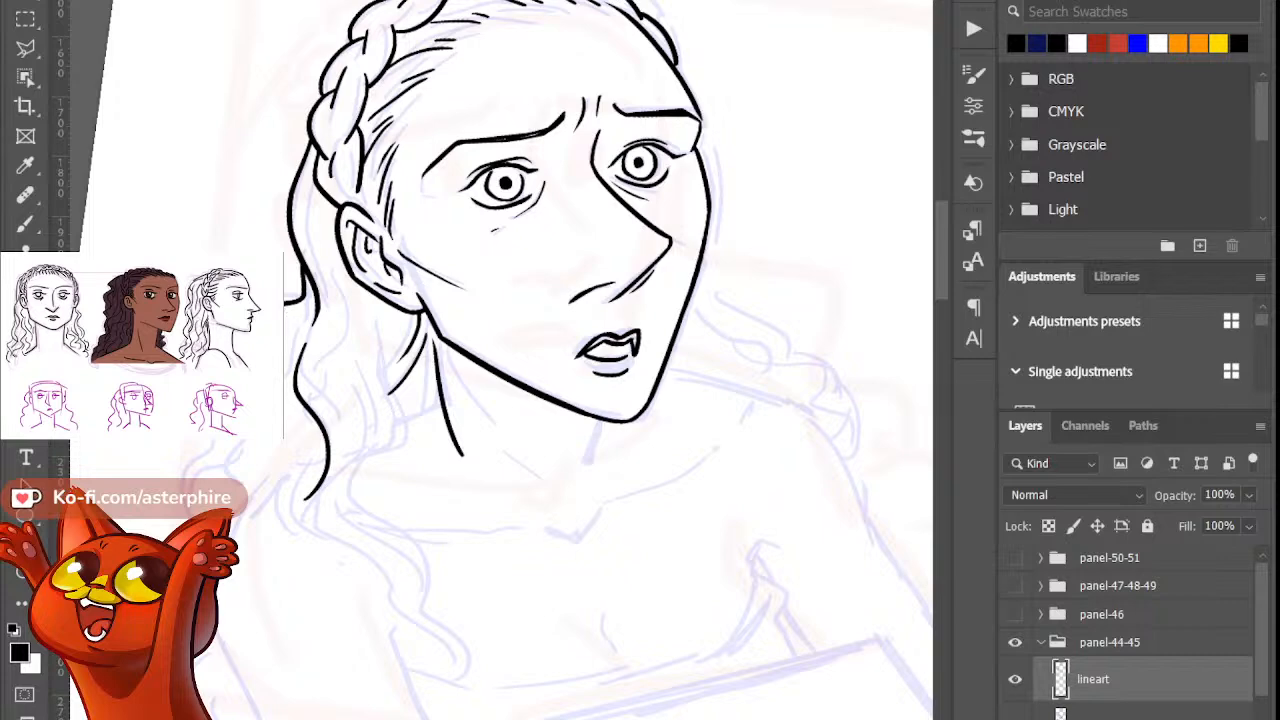
{"action": "key", "text": "b"}
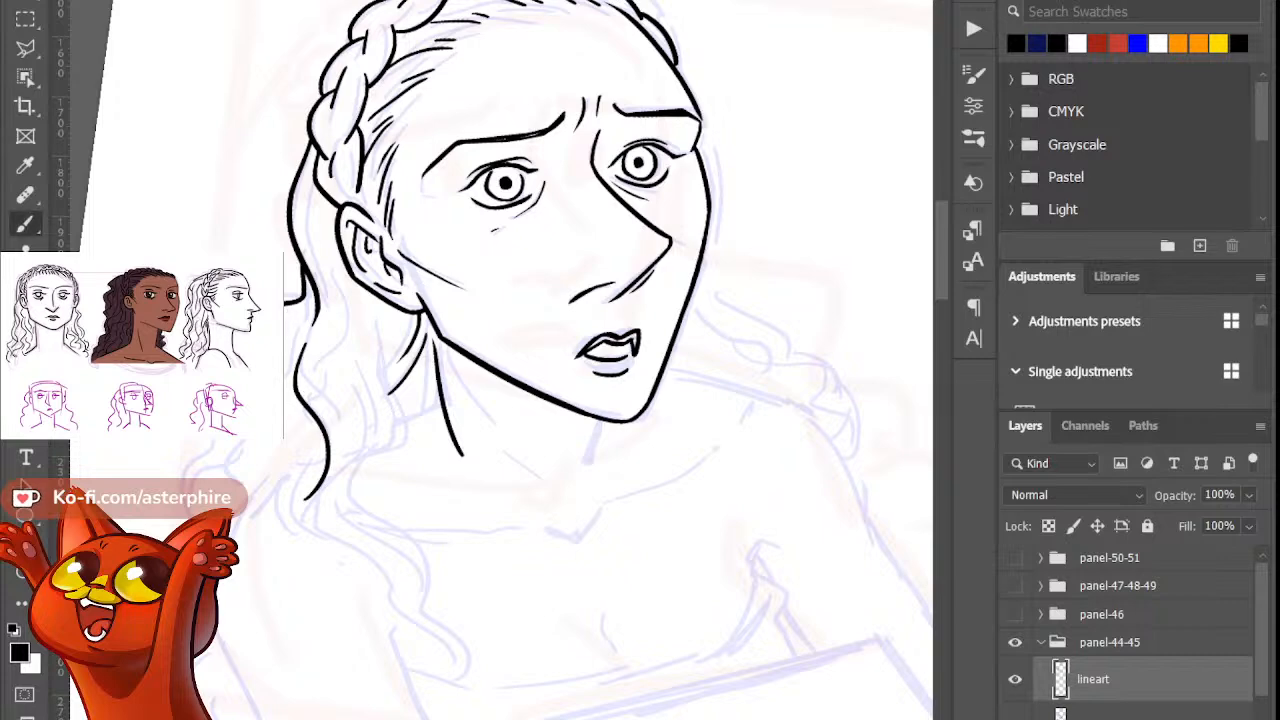
{"action": "key", "text": "e"}
{"action": "key", "text": "b"}
{"action": "key", "text": "e"}
{"action": "key", "text": "b"}
{"action": "key", "text": "e"}
{"action": "key", "text": "b"}
Step: Ink the outermost curl of loose hair near the shoulder as nested curved strokes, redoing the inner one
{"action": "mouse_move", "coordinate": [226, 441]}
{"action": "left_mouse_down"}
{"action": "mouse_move", "coordinate": [178, 460]}
{"action": "mouse_move", "coordinate": [170, 492]}
{"action": "mouse_move", "coordinate": [212, 466]}
{"action": "mouse_move", "coordinate": [219, 481]}
{"action": "mouse_move", "coordinate": [182, 510]}
{"action": "left_mouse_up"}
{"action": "key", "text": "ctrl+z"}
{"action": "key", "text": "ctrl+z"}
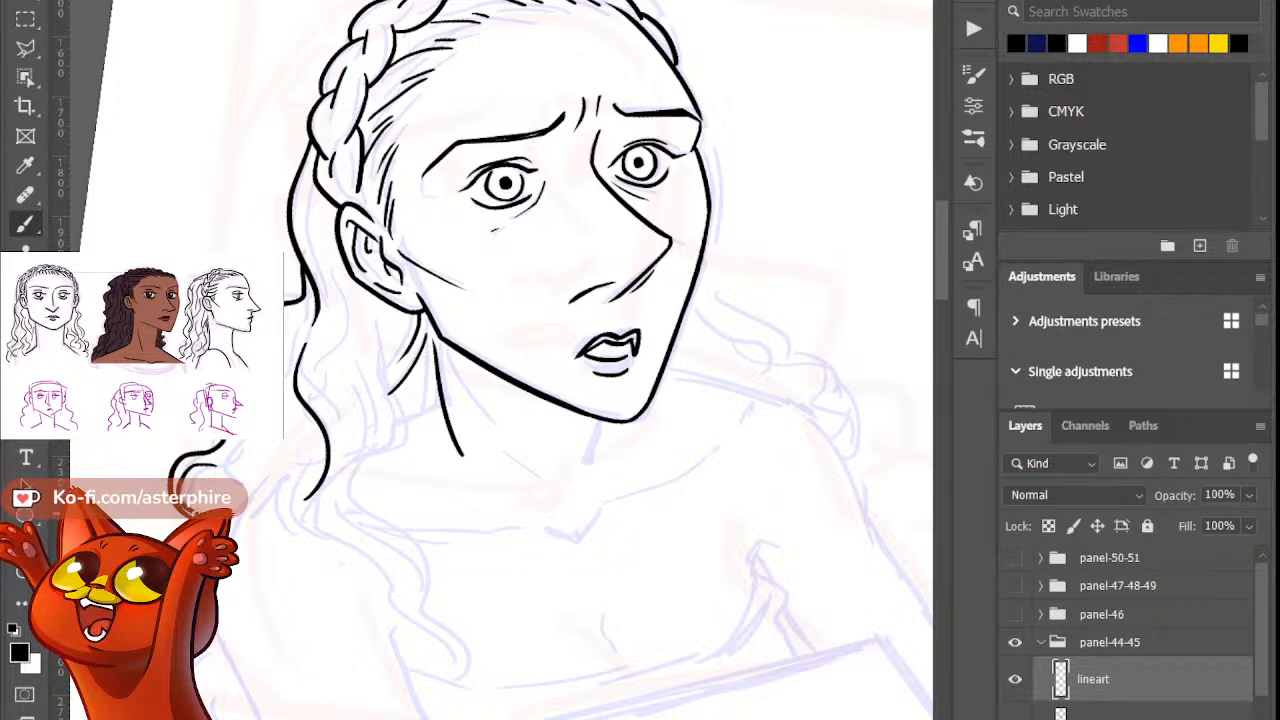
{"action": "key", "text": "ctrl+z"}
{"action": "mouse_move", "coordinate": [216, 466]}
{"action": "left_mouse_down"}
{"action": "mouse_move", "coordinate": [192, 470]}
{"action": "mouse_move", "coordinate": [184, 512]}
{"action": "left_mouse_up"}
{"action": "key", "text": "e"}
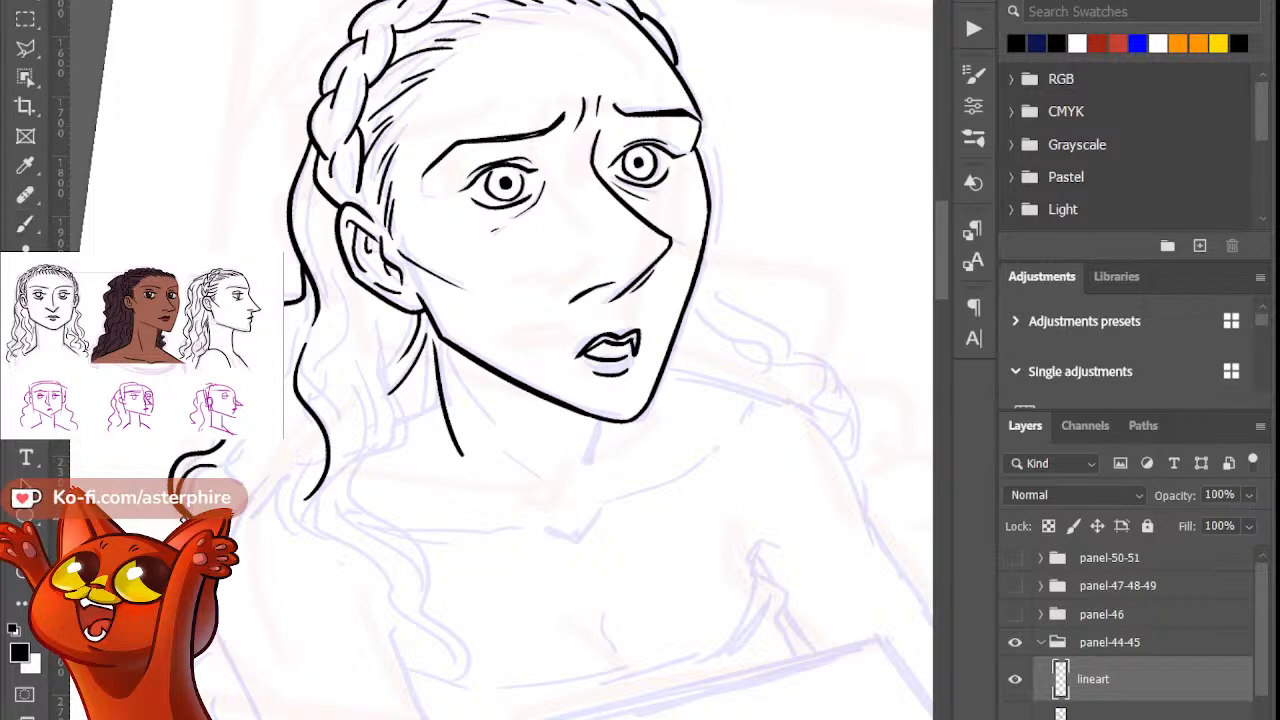
{"action": "key", "text": "b"}
Step: Ink a lock of hair falling from below the near ear along the neck into a hooked curl, redoing it until it fits
{"action": "scroll", "coordinate": [306, 590], "scroll_direction": "right", "scroll_amount": 3}
{"action": "scroll", "coordinate": [572, 682], "scroll_direction": "left", "scroll_amount": 4}
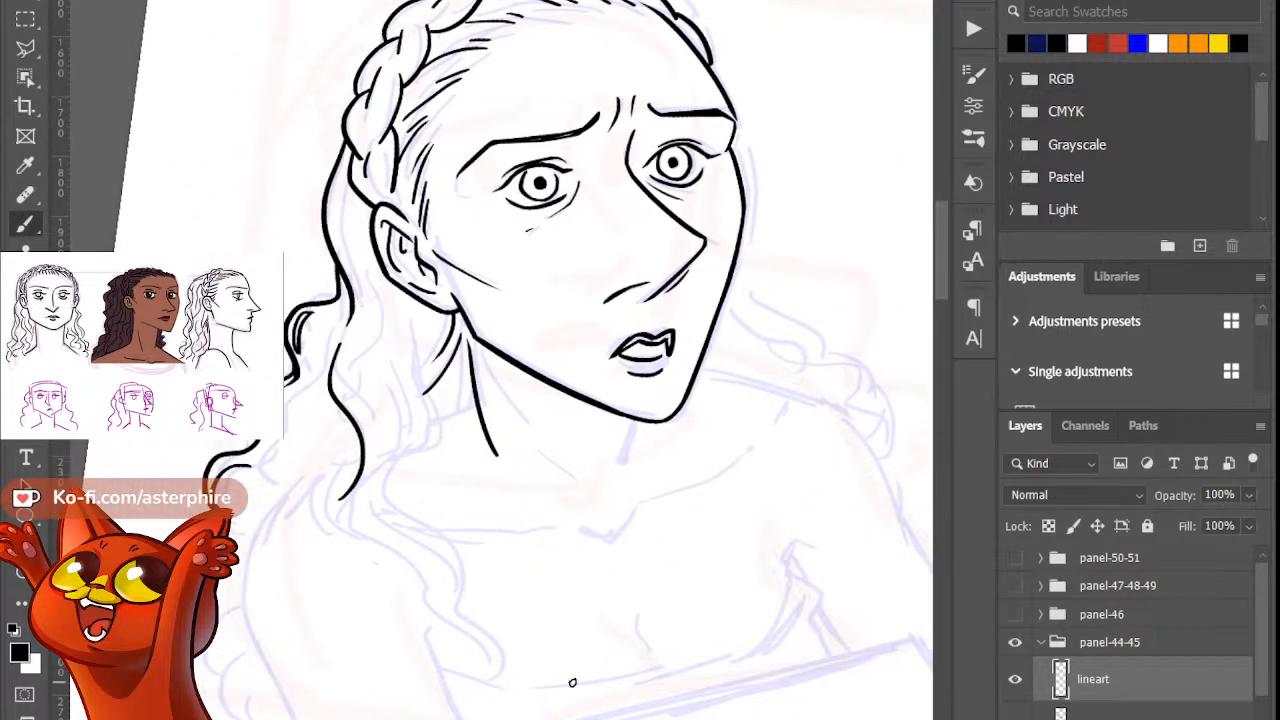
{"action": "left_click_drag", "start_coordinate": [416, 325], "coordinate": [405, 483]}
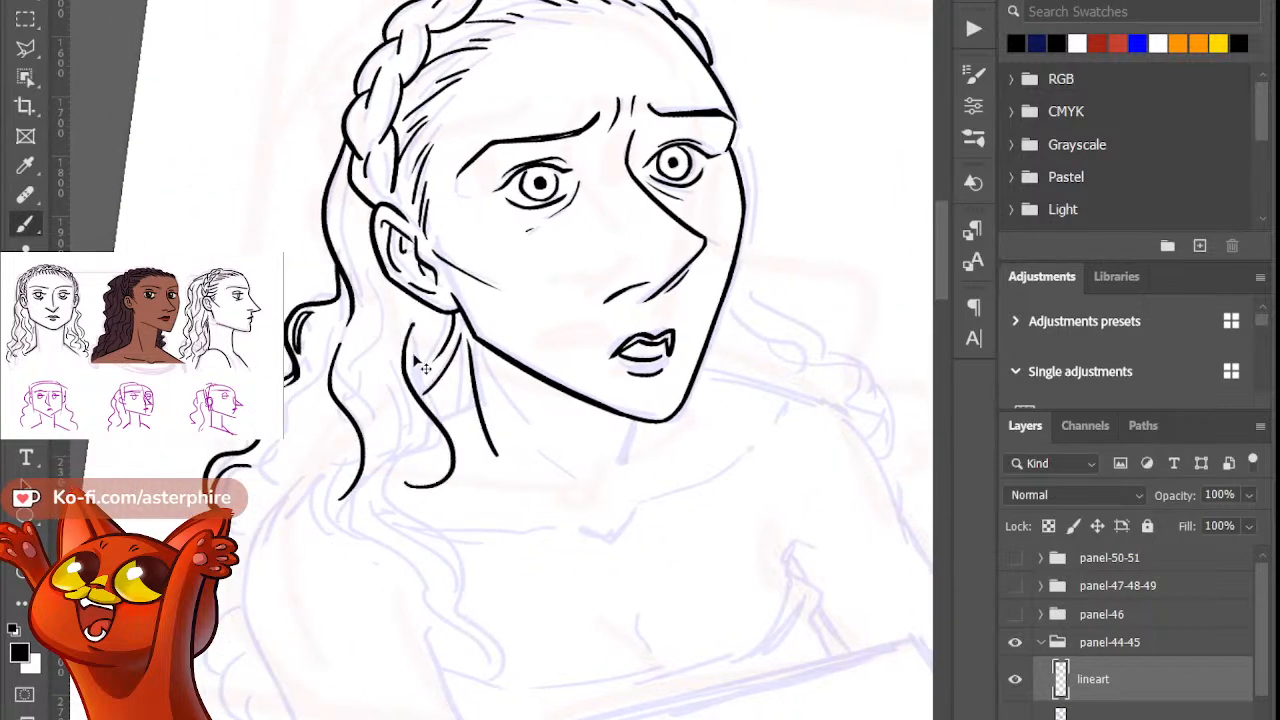
{"action": "key", "text": "ctrl+z"}
{"action": "left_click_drag", "start_coordinate": [418, 336], "coordinate": [385, 462]}
{"action": "key", "text": "ctrl+z"}
{"action": "mouse_move", "coordinate": [410, 332]}
{"action": "left_mouse_down"}
{"action": "mouse_move", "coordinate": [389, 445]}
{"action": "mouse_move", "coordinate": [421, 452]}
{"action": "mouse_move", "coordinate": [419, 436]}
{"action": "mouse_move", "coordinate": [390, 463]}
{"action": "left_mouse_up"}
{"action": "key", "text": "e"}
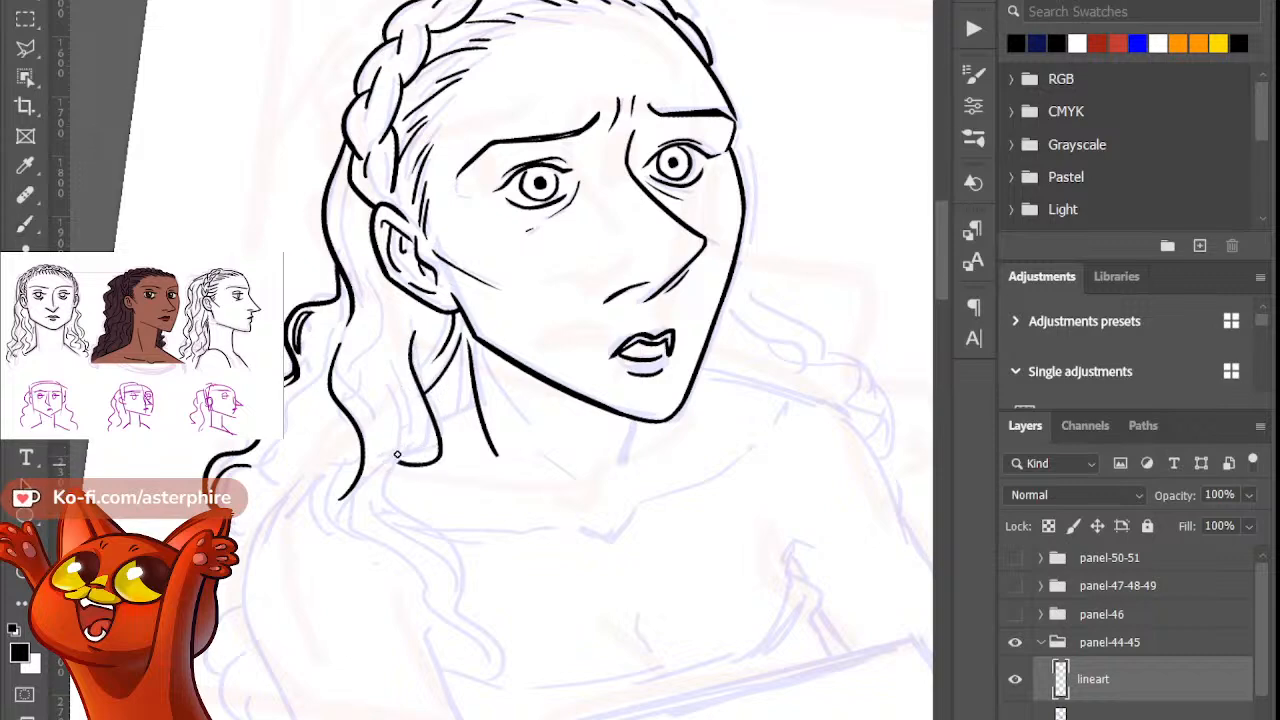
{"action": "key", "text": "b"}
{"action": "left_click_drag", "start_coordinate": [424, 422], "coordinate": [400, 455]}
Step: Ink a nested inner stroke inside the hooked curl beside the neck, redoing it to follow the curl's shape
{"action": "key", "text": "z"}
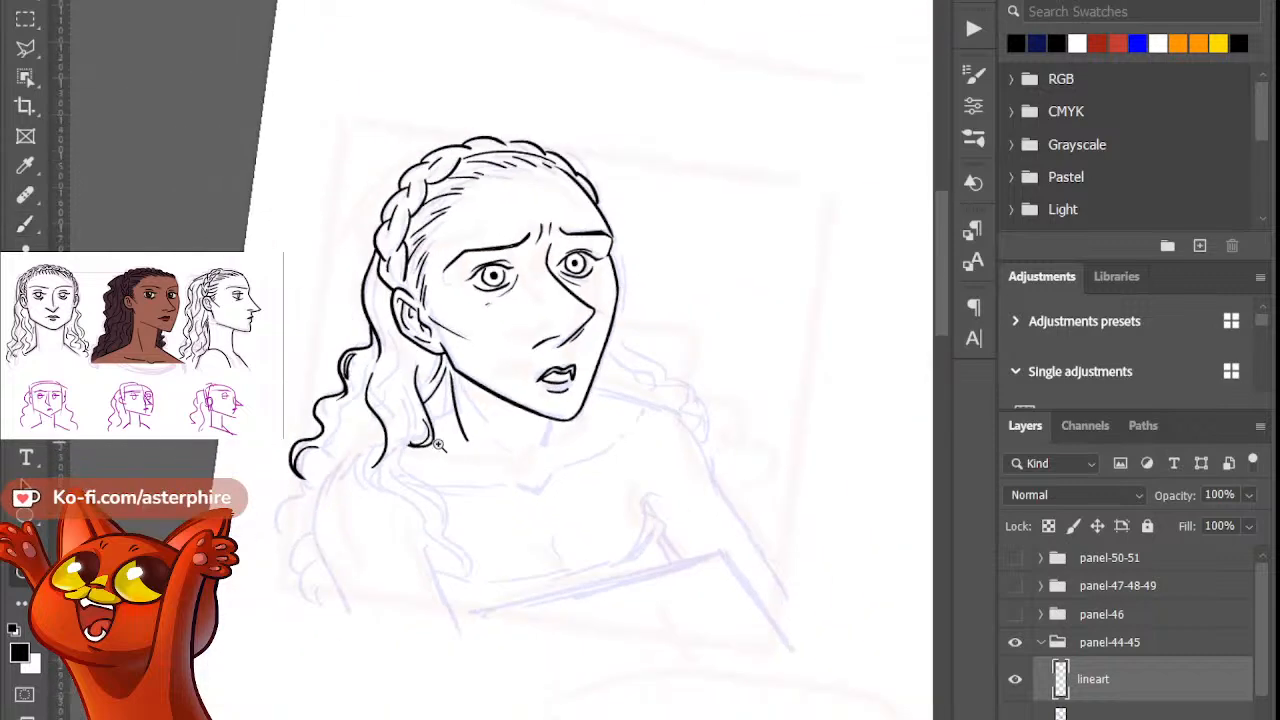
{"action": "left_click", "coordinate": [482, 450]}
{"action": "key", "text": "b"}
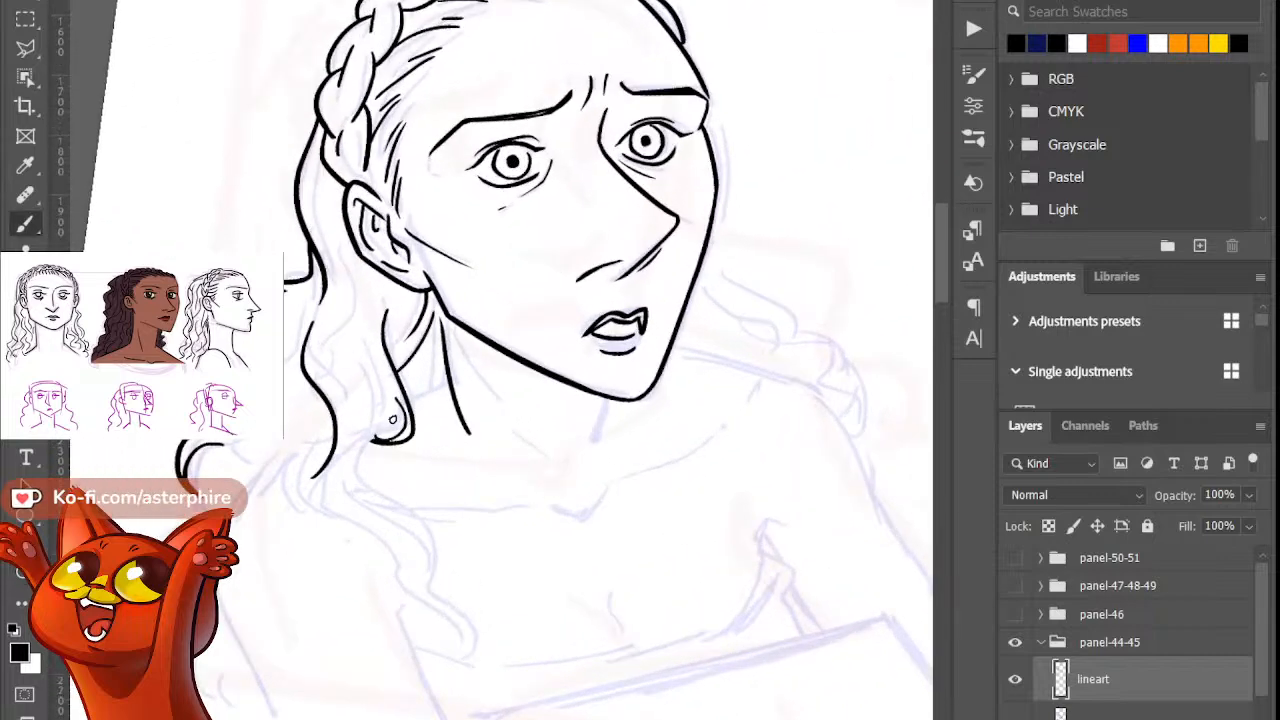
{"action": "key", "text": "ctrl+z"}
{"action": "mouse_move", "coordinate": [389, 389]}
{"action": "left_mouse_down"}
{"action": "mouse_move", "coordinate": [382, 432]}
{"action": "mouse_move", "coordinate": [366, 440]}
{"action": "left_mouse_up"}
{"action": "key", "text": "ctrl+z"}
{"action": "left_click_drag", "start_coordinate": [391, 389], "coordinate": [368, 432]}
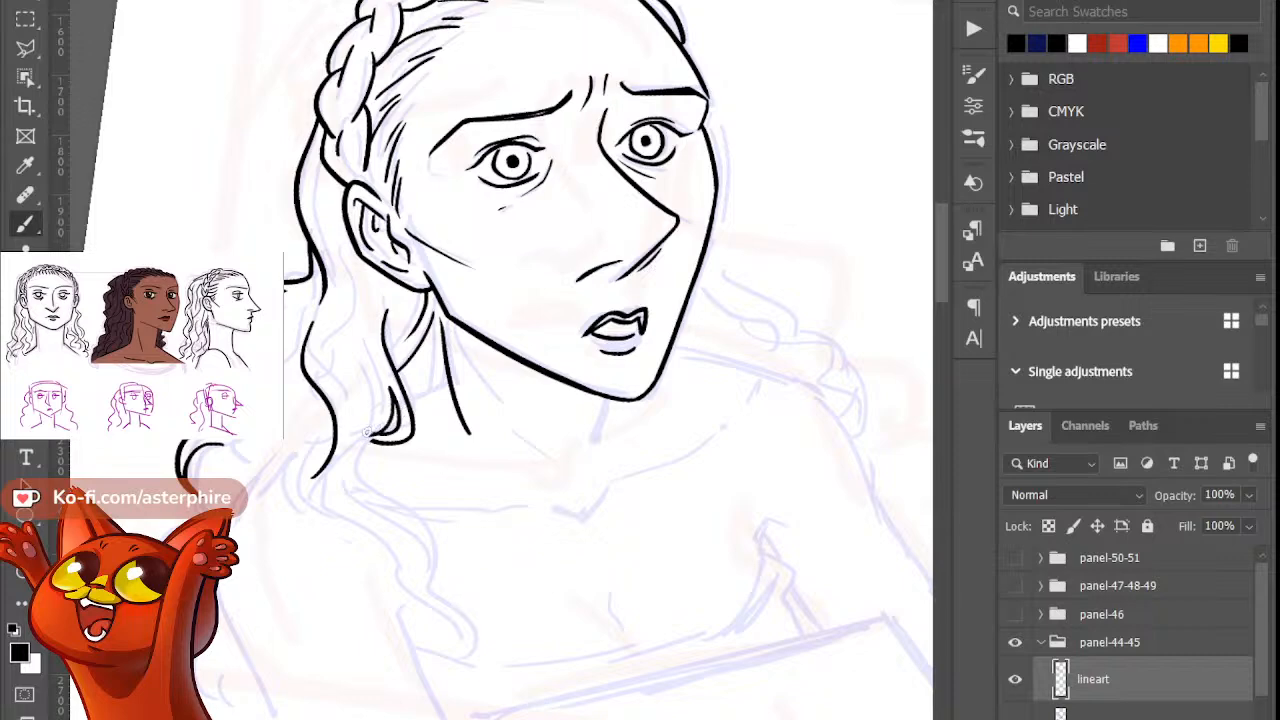
{"action": "key", "text": "e"}
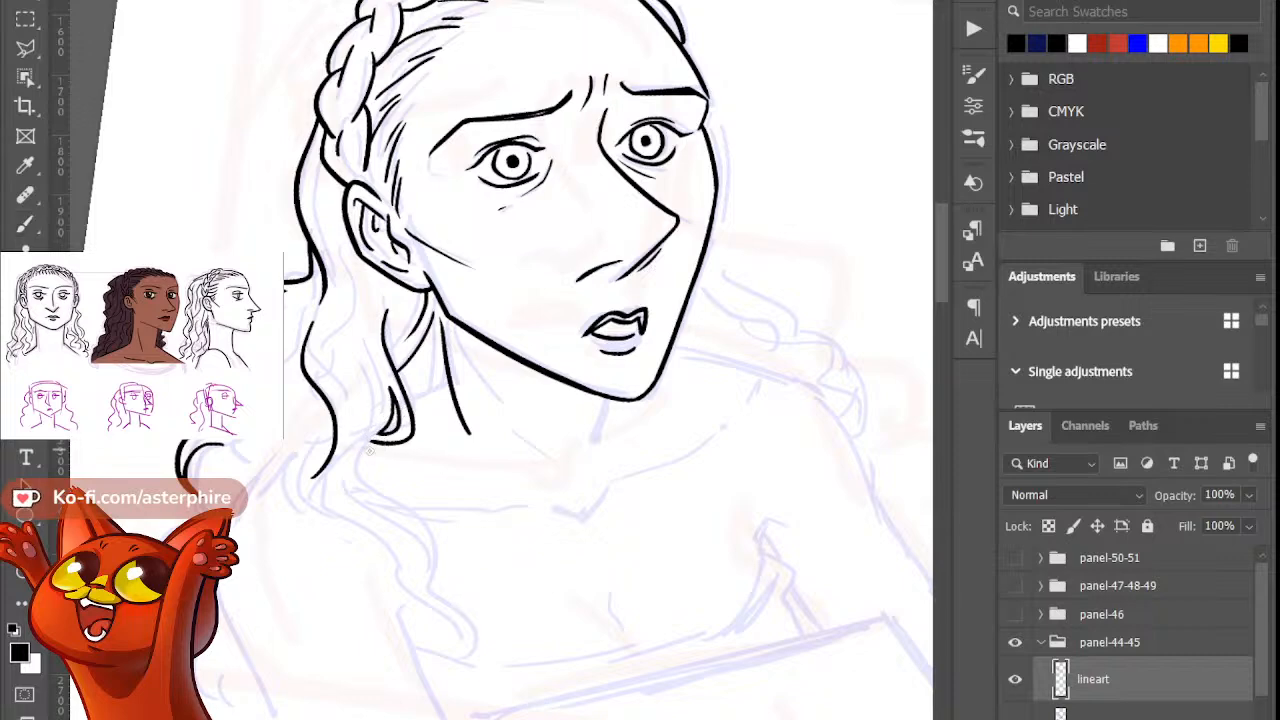
Step: Continue the front lock below the neck curl as a wavy stroke sweeping over the collarbone onto the chest
{"action": "key", "text": "b"}
{"action": "key", "text": "e"}
{"action": "mouse_move", "coordinate": [380, 434]}
{"action": "left_mouse_down"}
{"action": "mouse_move", "coordinate": [384, 420]}
{"action": "mouse_move", "coordinate": [424, 574]}
{"action": "left_mouse_up"}
{"action": "key", "text": "b"}
{"action": "key", "text": "ctrl+z"}
{"action": "left_click_drag", "start_coordinate": [372, 444], "coordinate": [413, 579]}
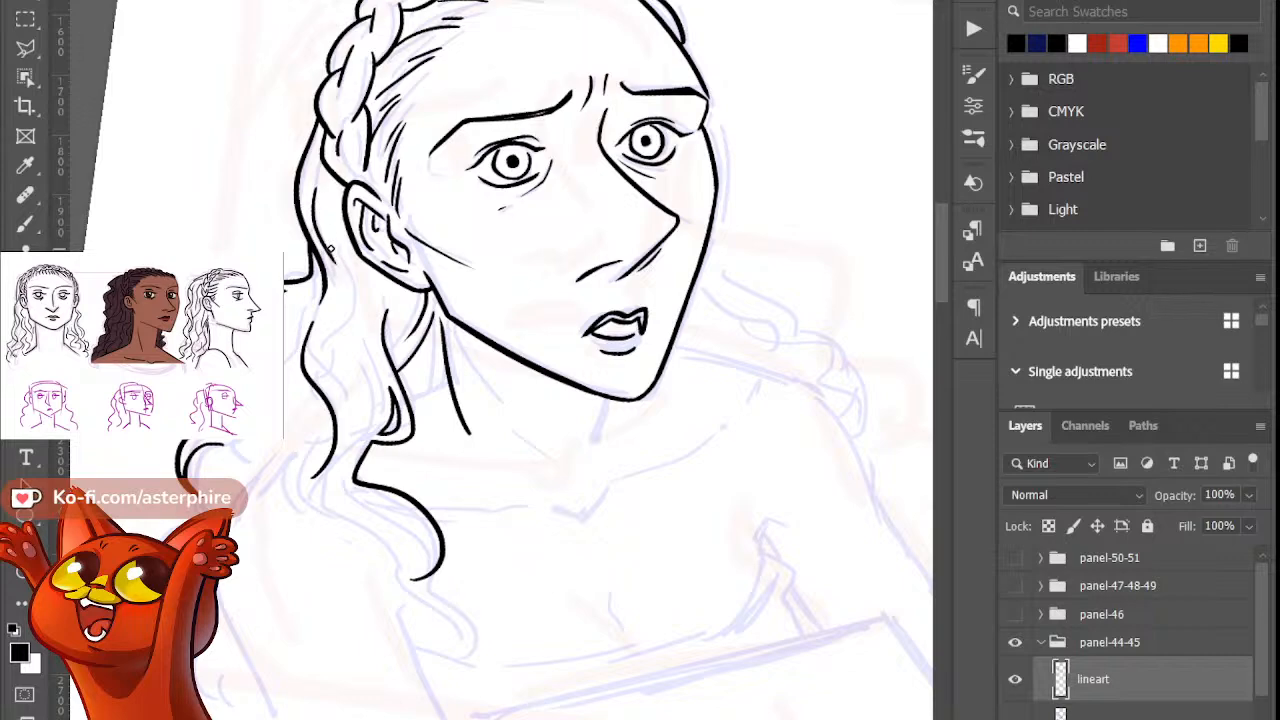
Step: Ink a long wavy strand from behind the near ear down through the loose hair, redrawing it until it flows smoothly
{"action": "key", "text": "b"}
{"action": "key", "text": "e"}
{"action": "key", "text": "b"}
{"action": "mouse_move", "coordinate": [324, 215]}
{"action": "left_mouse_down"}
{"action": "mouse_move", "coordinate": [360, 301]}
{"action": "mouse_move", "coordinate": [326, 376]}
{"action": "left_mouse_up"}
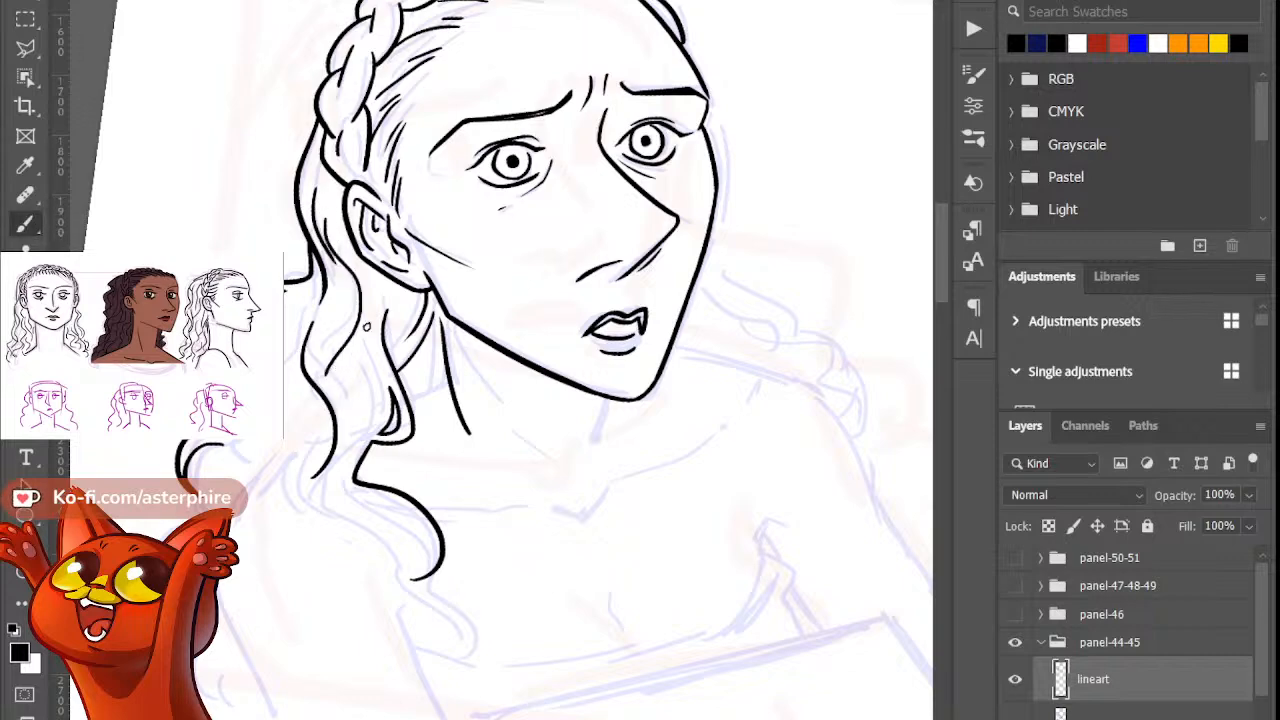
{"action": "key", "text": "ctrl+z"}
{"action": "mouse_move", "coordinate": [323, 214]}
{"action": "left_mouse_down"}
{"action": "mouse_move", "coordinate": [362, 326]}
{"action": "mouse_move", "coordinate": [330, 398]}
{"action": "mouse_move", "coordinate": [369, 332]}
{"action": "mouse_move", "coordinate": [364, 412]}
{"action": "left_mouse_up"}
{"action": "key", "text": "ctrl+z"}
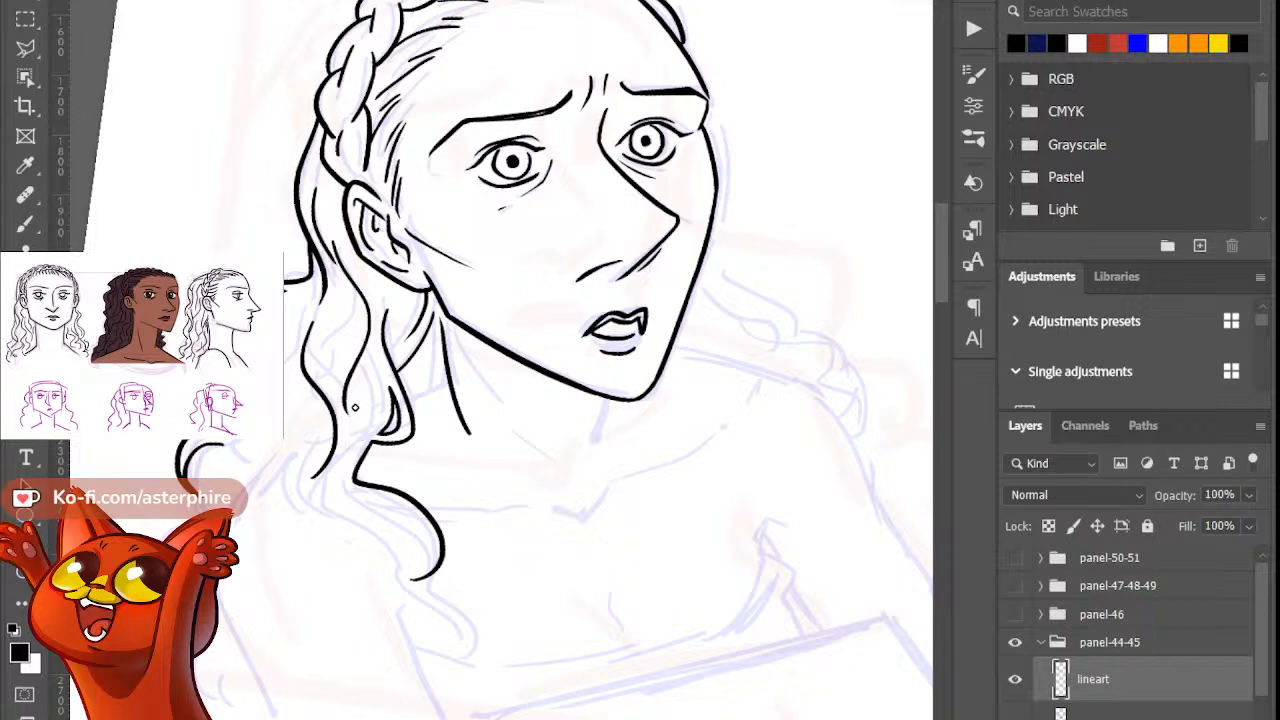
{"action": "key", "text": "b"}
{"action": "left_click_drag", "start_coordinate": [360, 376], "coordinate": [350, 470]}
{"action": "key", "text": "ctrl+z"}
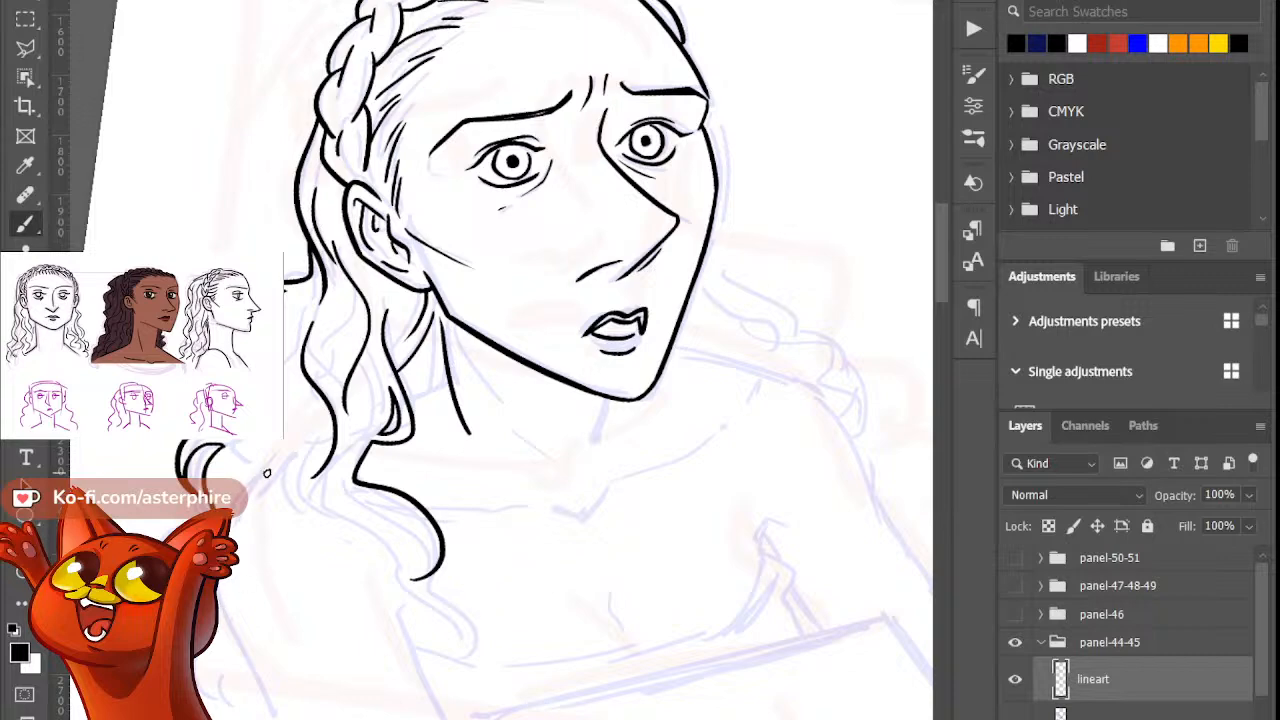
Step: Ink the outer contour of the near shoulder and upper arm as a long stroke descending from under the hair
{"action": "left_click_drag", "start_coordinate": [266, 474], "coordinate": [284, 712]}
{"action": "scroll", "coordinate": [943, 355], "scroll_direction": "down", "scroll_amount": 5}
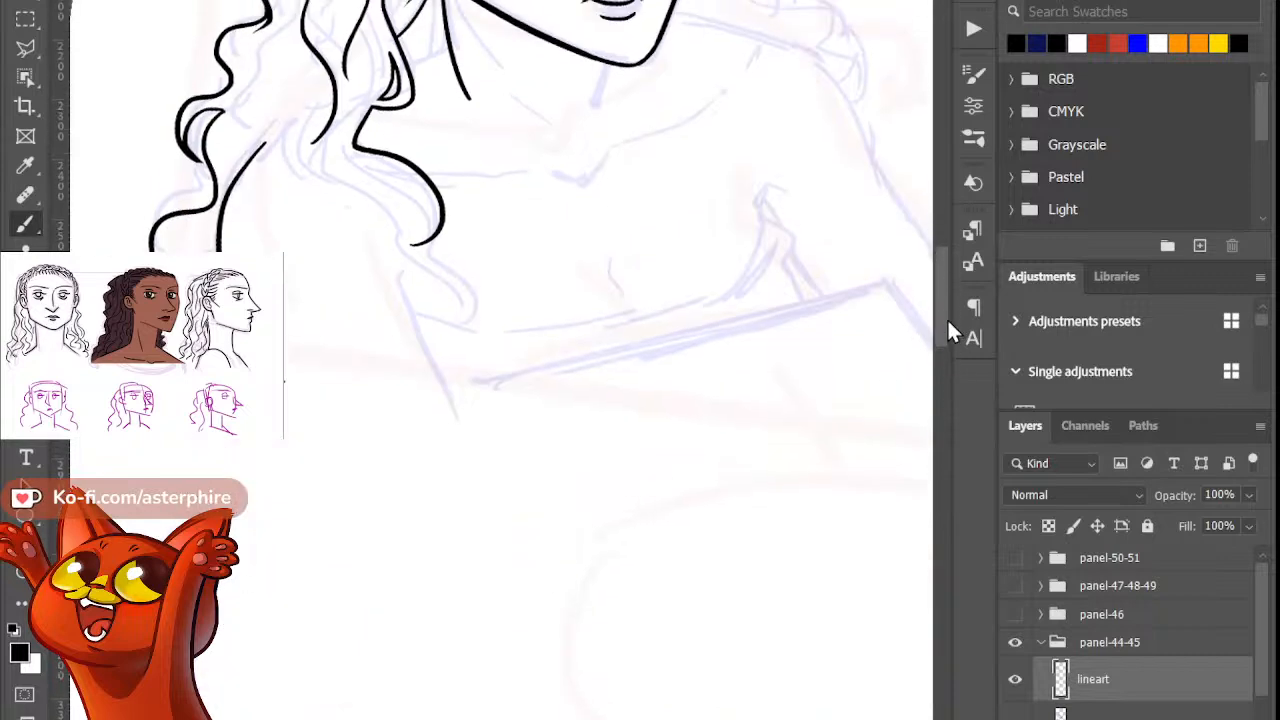
{"action": "scroll", "coordinate": [946, 318], "scroll_direction": "up", "scroll_amount": 3}
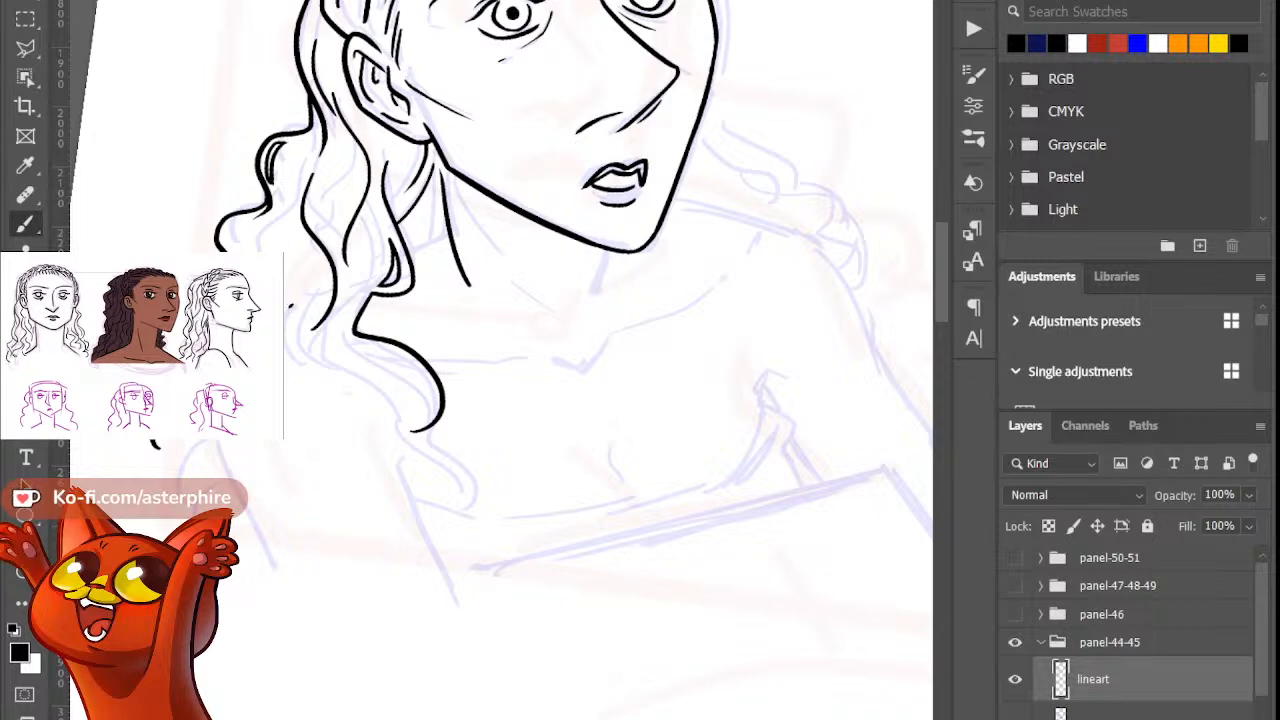
{"action": "left_click_drag", "start_coordinate": [290, 302], "coordinate": [328, 632]}
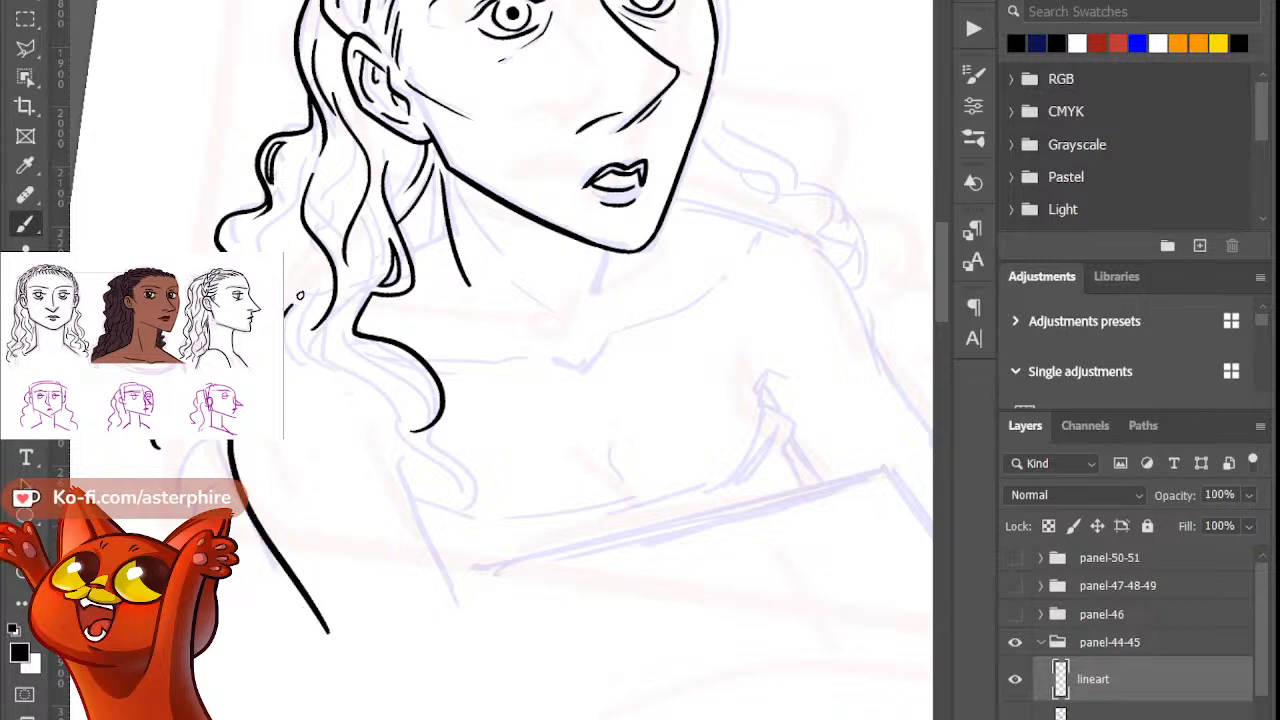
Step: Ink a small curl of hair resting on the near shoulder and try a lock sweeping from it toward the chest
{"action": "left_click_drag", "start_coordinate": [299, 295], "coordinate": [350, 440]}
{"action": "key", "text": "ctrl+z"}
{"action": "mouse_move", "coordinate": [291, 300]}
{"action": "left_mouse_down"}
{"action": "mouse_move", "coordinate": [297, 382]}
{"action": "mouse_move", "coordinate": [385, 445]}
{"action": "left_mouse_up"}
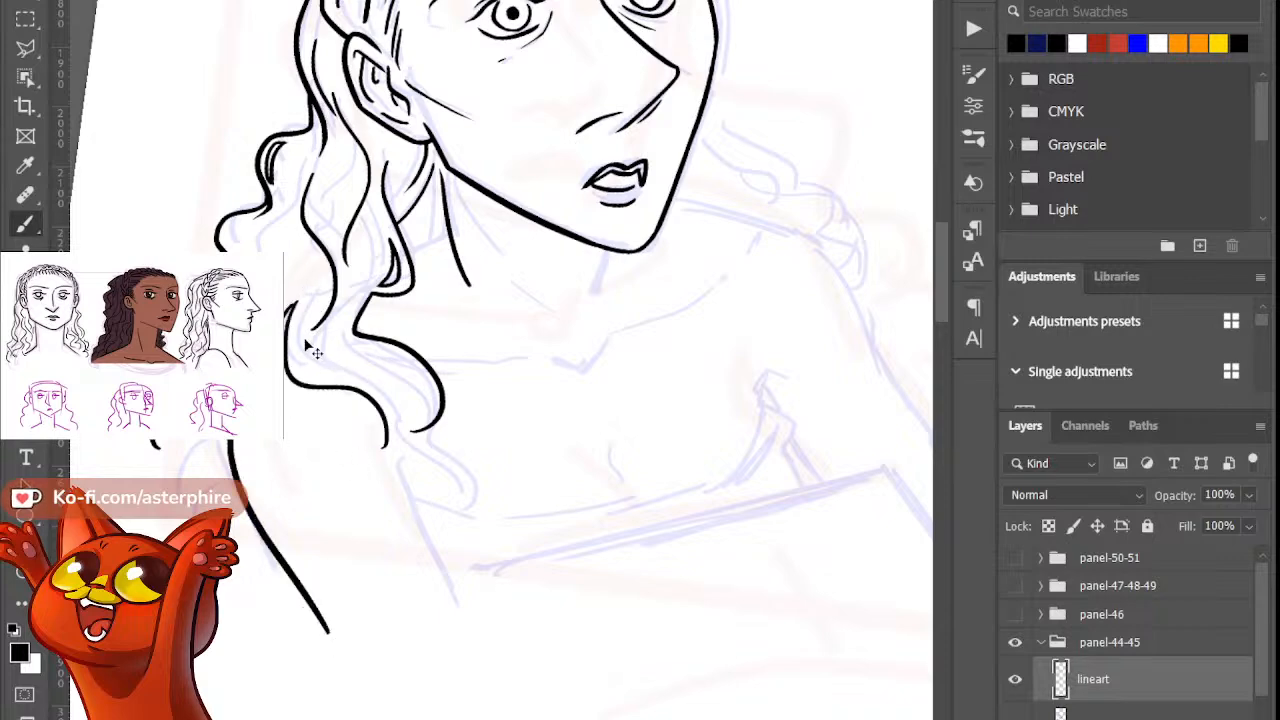
{"action": "key", "text": "ctrl+z"}
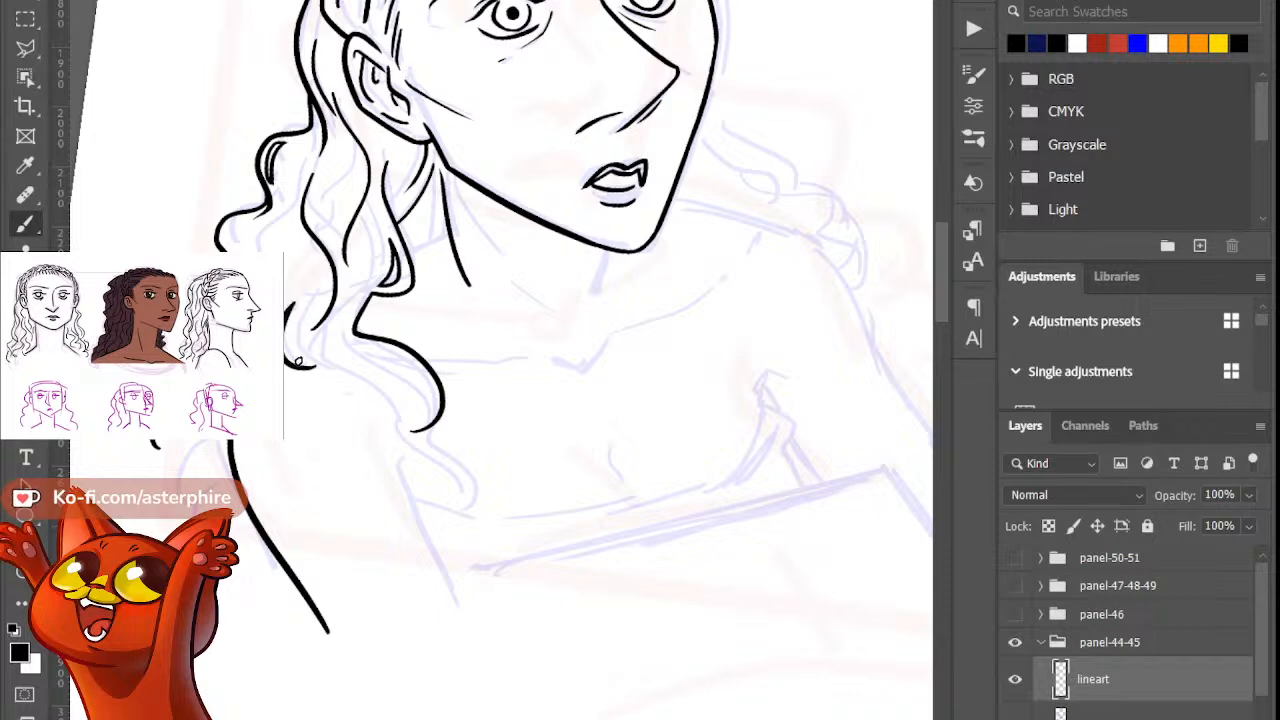
{"action": "left_click_drag", "start_coordinate": [292, 333], "coordinate": [384, 420]}
{"action": "key", "text": "ctrl+z"}
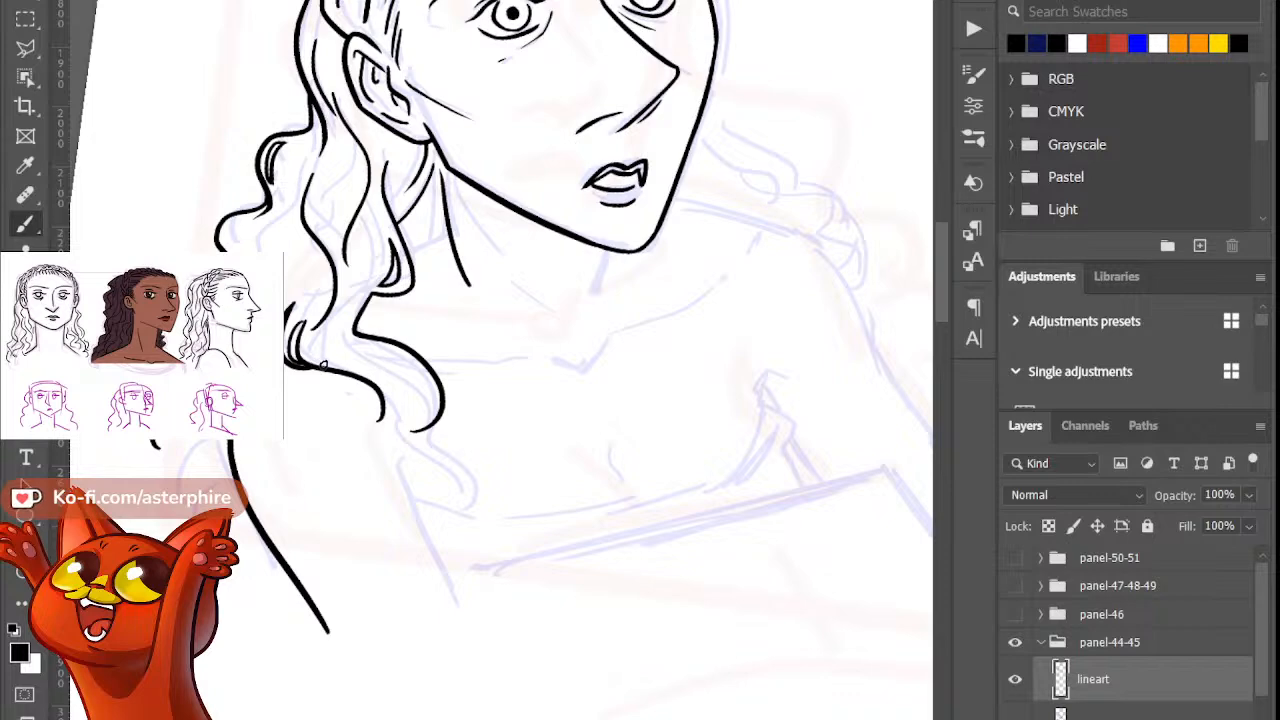
Step: Redraw the lower edge of the front lock from the shoulder curl toward the chest, adding a nested stroke inside the curl
{"action": "key", "text": "ctrl+z"}
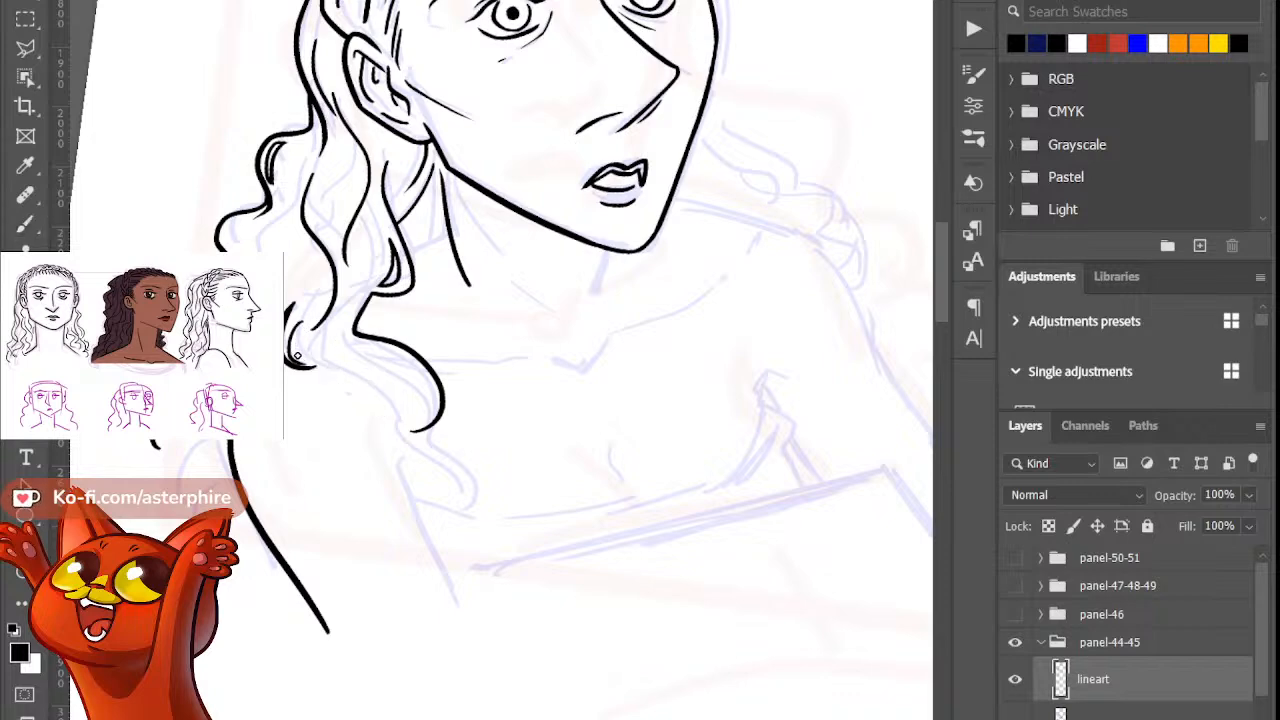
{"action": "key", "text": "b"}
{"action": "left_click_drag", "start_coordinate": [302, 323], "coordinate": [385, 422]}
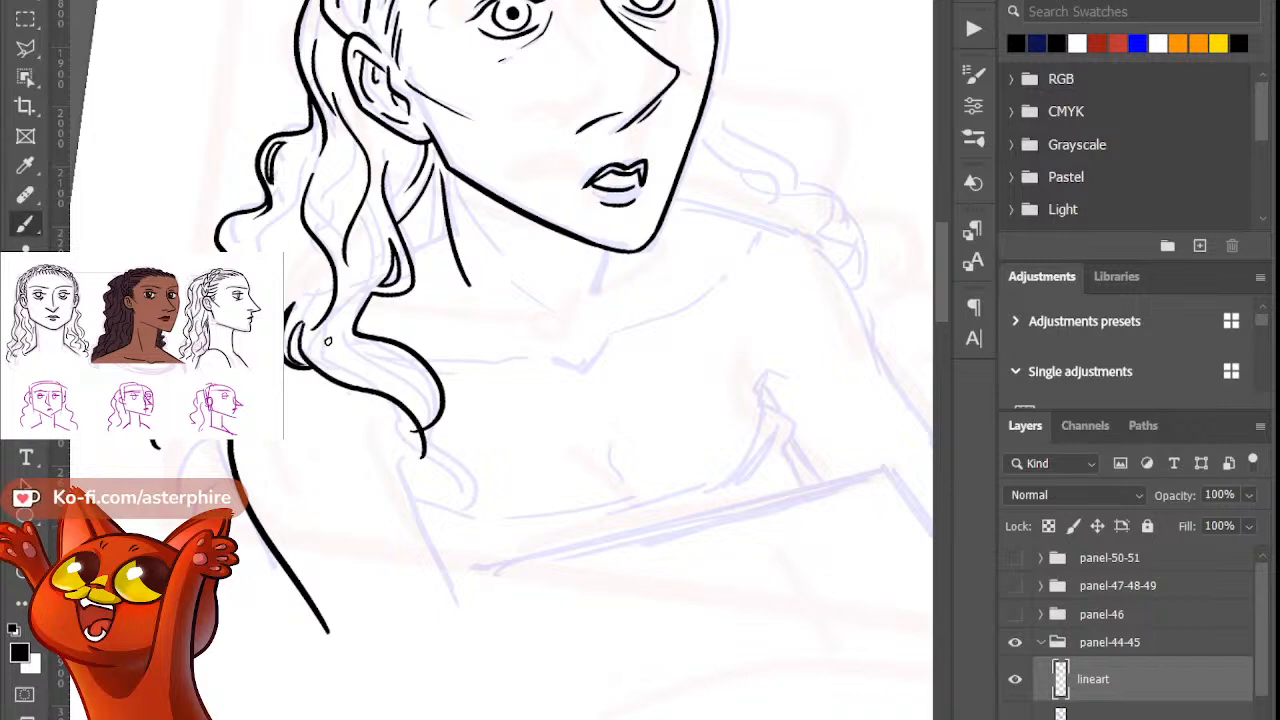
{"action": "key", "text": "ctrl+z"}
{"action": "mouse_move", "coordinate": [301, 346]}
{"action": "left_mouse_down"}
{"action": "mouse_move", "coordinate": [351, 409]}
{"action": "mouse_move", "coordinate": [400, 423]}
{"action": "left_mouse_up"}
{"action": "key", "text": "ctrl+z"}
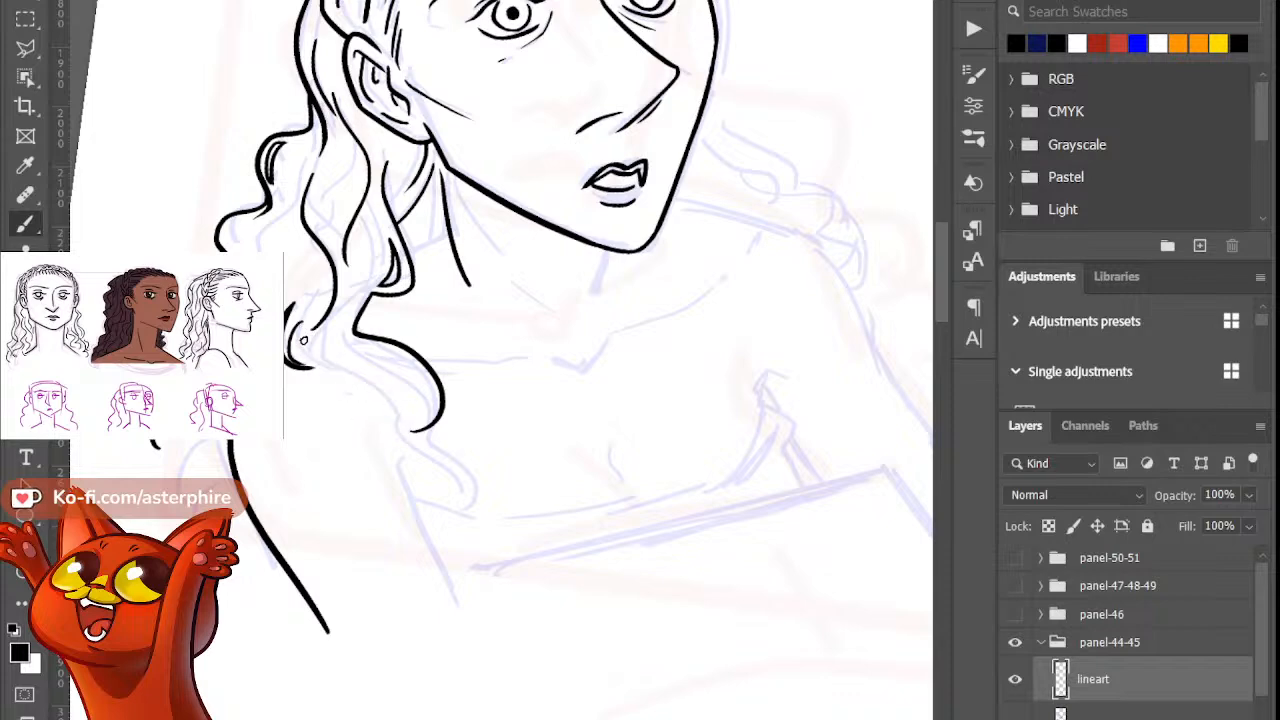
{"action": "left_click_drag", "start_coordinate": [303, 323], "coordinate": [389, 405]}
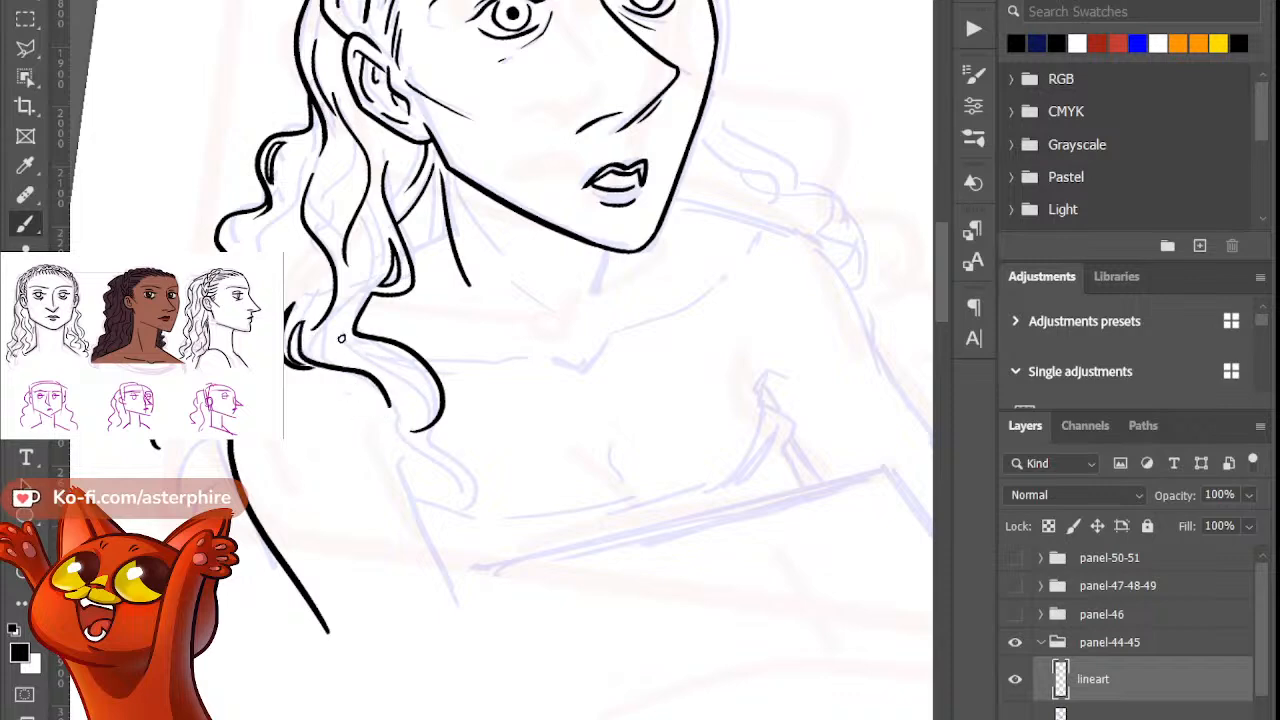
{"action": "key", "text": "e"}
{"action": "key", "text": "b"}
Step: Ink a thin stray strand beside the front lock and extend the lock into a second rounded curl on the chest
{"action": "left_click_drag", "start_coordinate": [385, 353], "coordinate": [468, 422]}
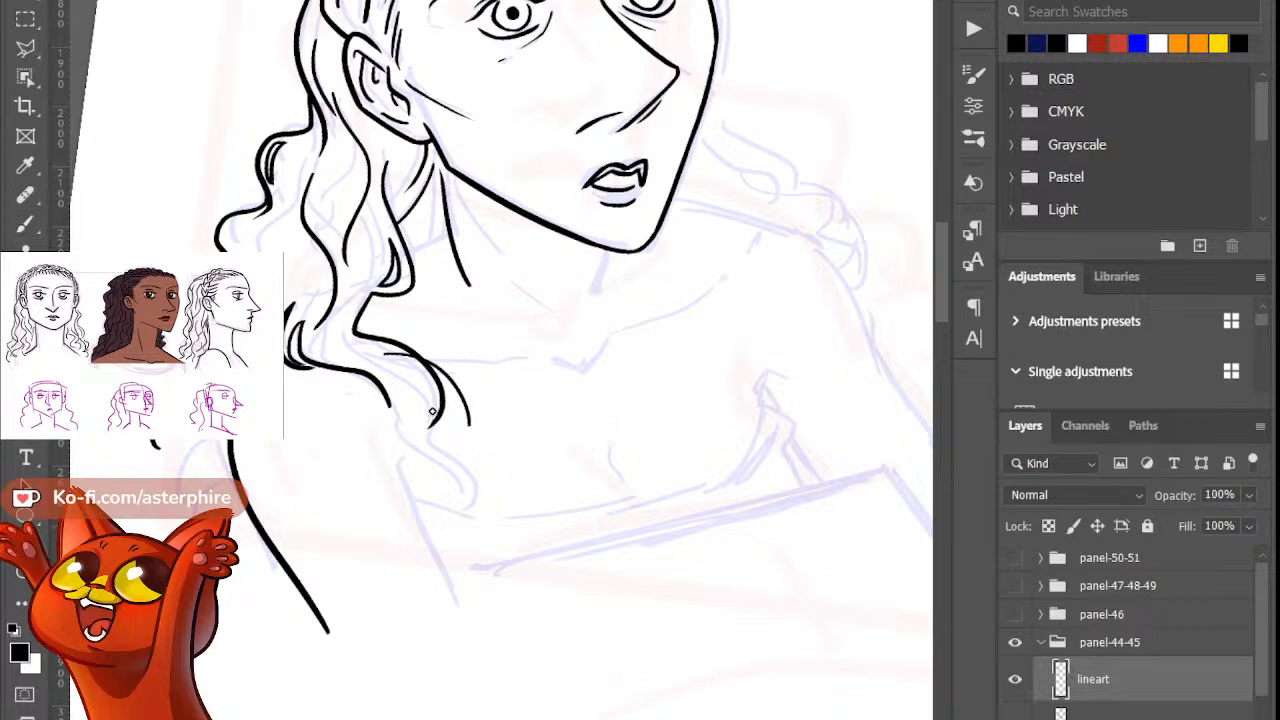
{"action": "key", "text": "b"}
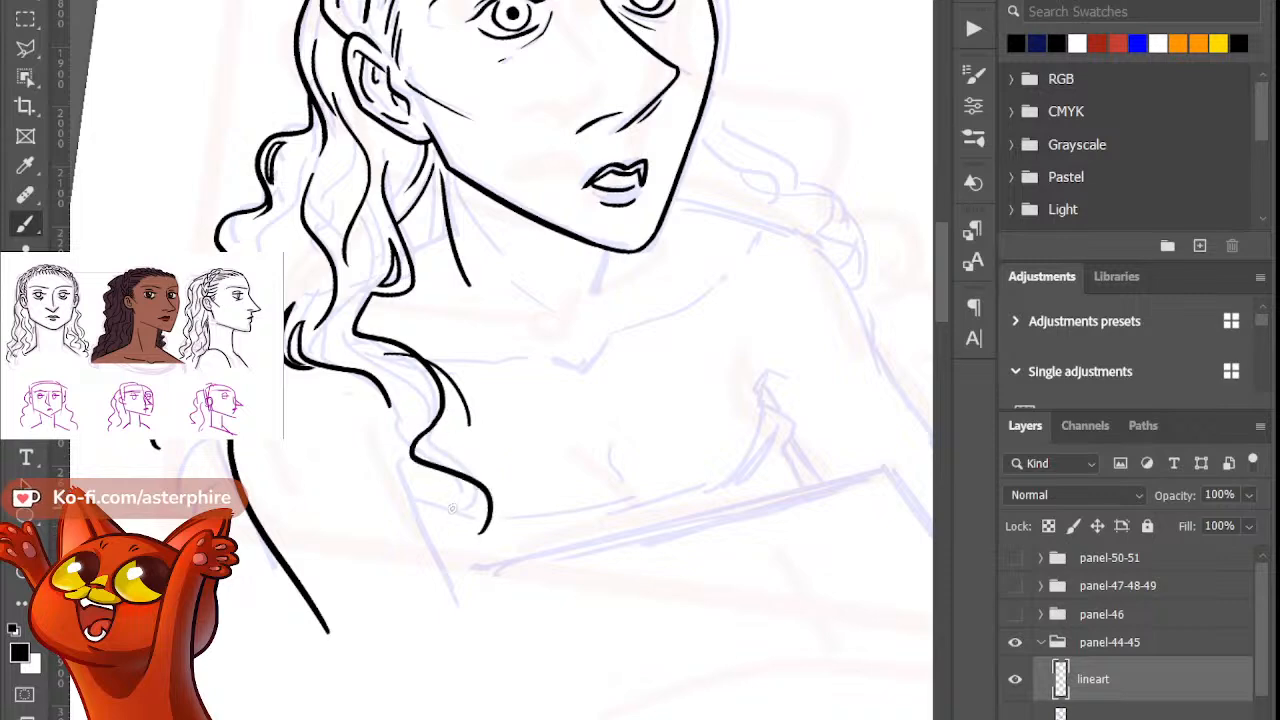
{"action": "mouse_move", "coordinate": [436, 422]}
{"action": "left_mouse_down"}
{"action": "mouse_move", "coordinate": [482, 472]}
{"action": "mouse_move", "coordinate": [466, 532]}
{"action": "mouse_move", "coordinate": [419, 443]}
{"action": "mouse_move", "coordinate": [454, 519]}
{"action": "left_mouse_up"}
{"action": "key", "text": "ctrl+z"}
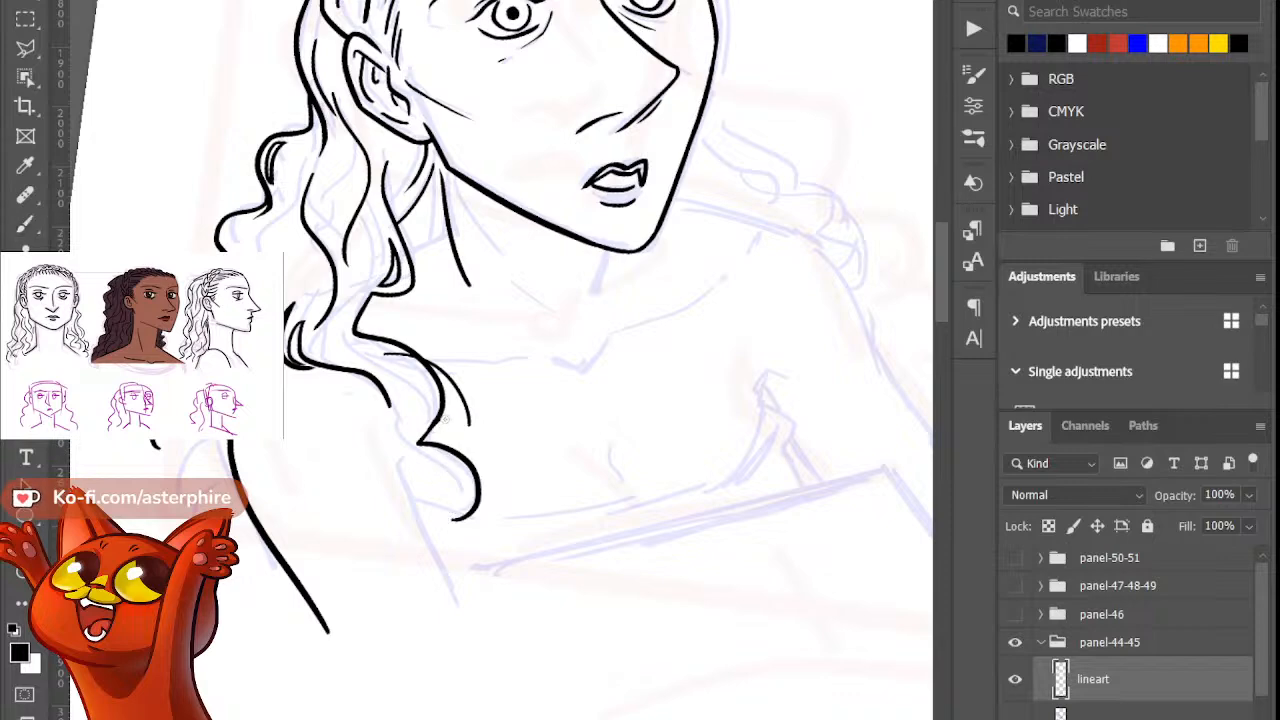
Step: Ink the front lock's inner edge down to the second curl and add a nested stroke inside that curl
{"action": "key", "text": "b"}
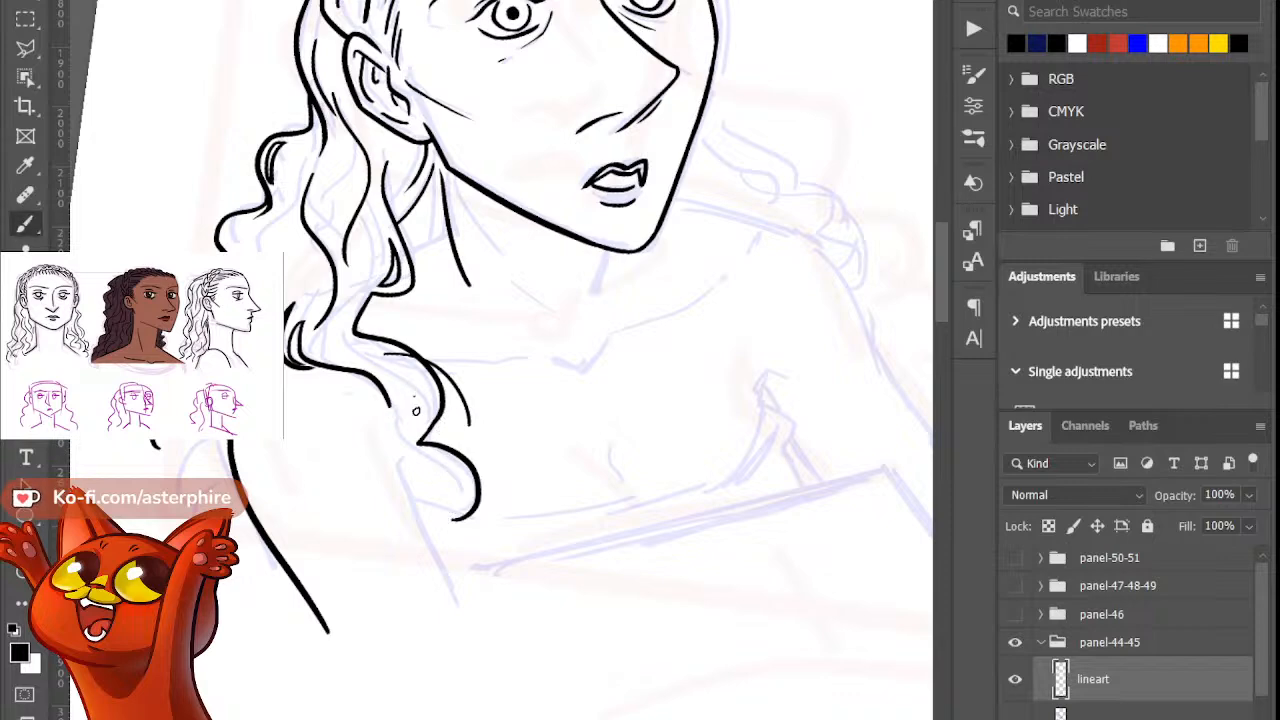
{"action": "left_click_drag", "start_coordinate": [416, 411], "coordinate": [398, 451]}
{"action": "key", "text": "ctrl+z"}
{"action": "left_click_drag", "start_coordinate": [386, 368], "coordinate": [391, 449]}
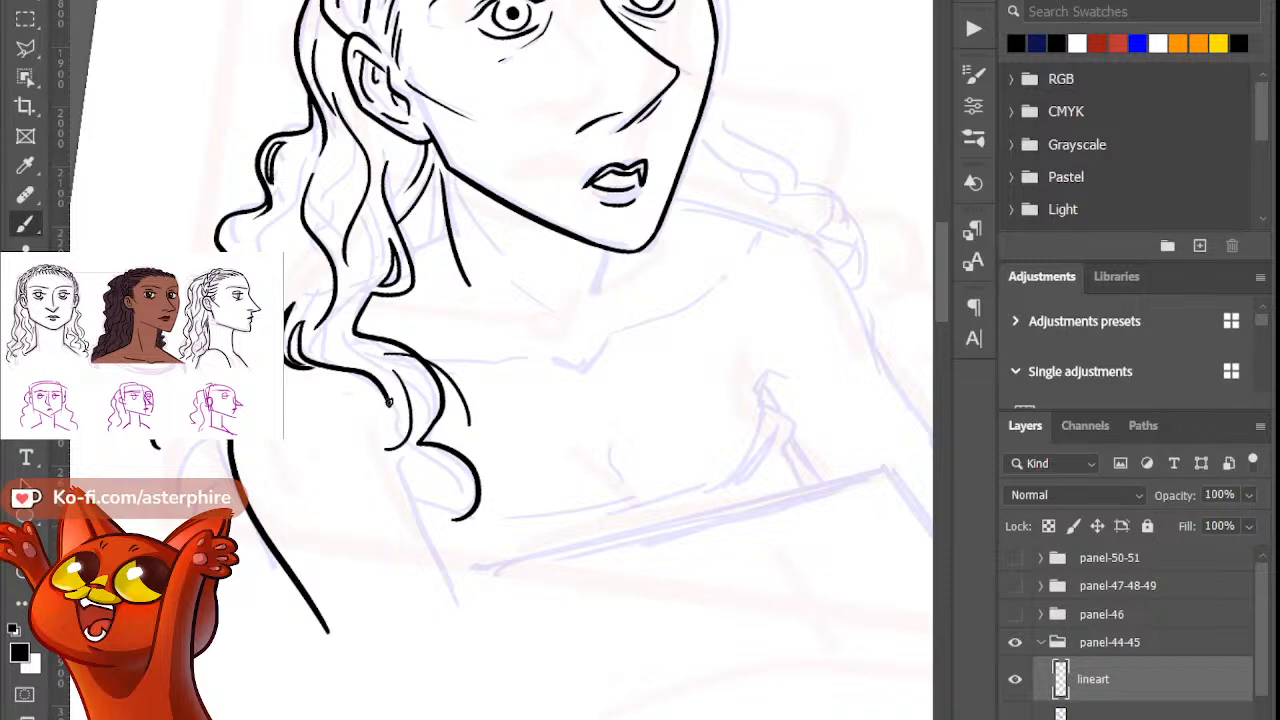
{"action": "mouse_move", "coordinate": [389, 403]}
{"action": "left_mouse_down"}
{"action": "mouse_move", "coordinate": [381, 447]}
{"action": "mouse_move", "coordinate": [414, 444]}
{"action": "mouse_move", "coordinate": [386, 397]}
{"action": "mouse_move", "coordinate": [385, 435]}
{"action": "mouse_move", "coordinate": [406, 435]}
{"action": "mouse_move", "coordinate": [404, 461]}
{"action": "mouse_move", "coordinate": [380, 445]}
{"action": "mouse_move", "coordinate": [477, 508]}
{"action": "left_mouse_up"}
{"action": "key", "text": "ctrl+z"}
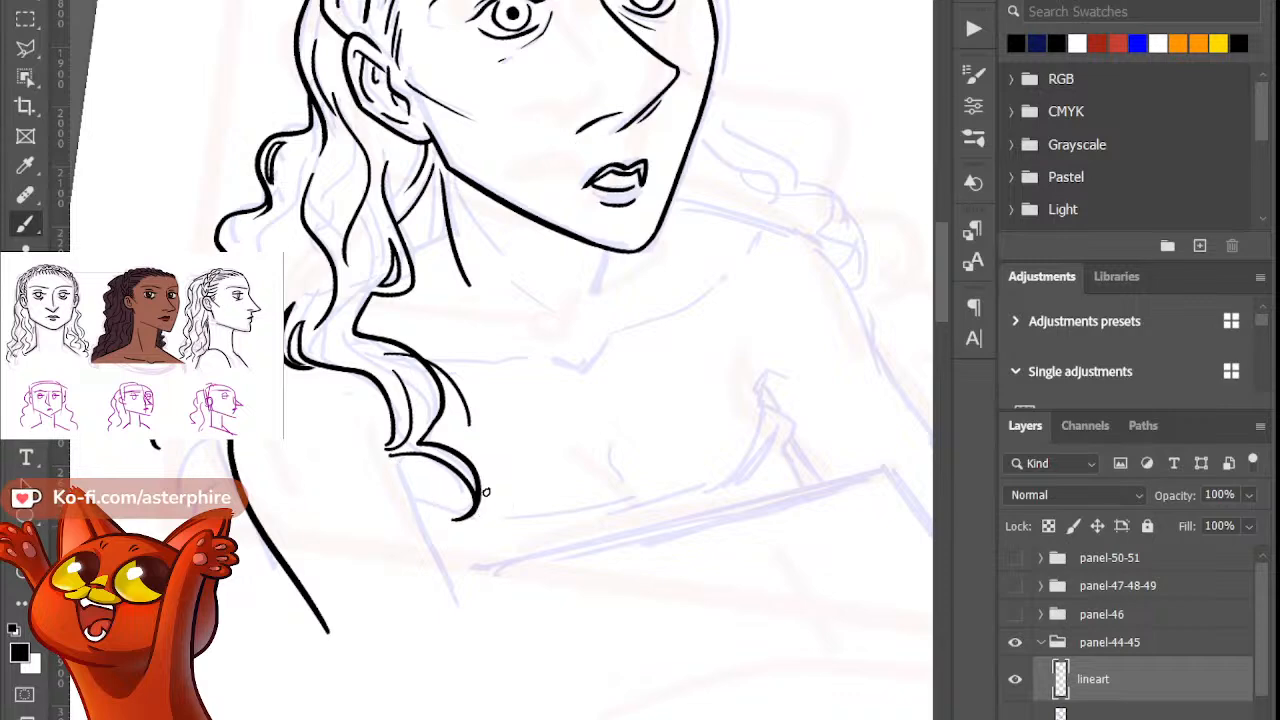
Step: Ink the inner contour of the near arm descending from beneath the front lock, redoing it so it starts below the hair
{"action": "left_click_drag", "start_coordinate": [381, 437], "coordinate": [458, 625]}
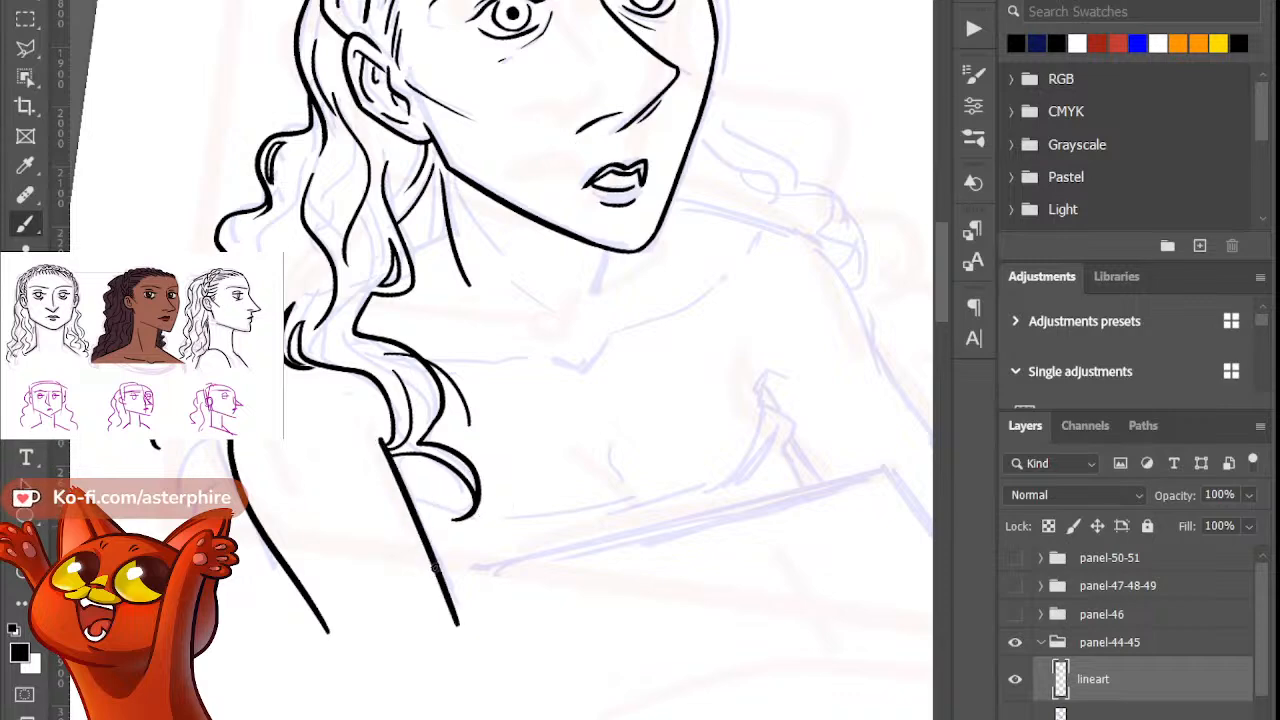
{"action": "key", "text": "ctrl+z"}
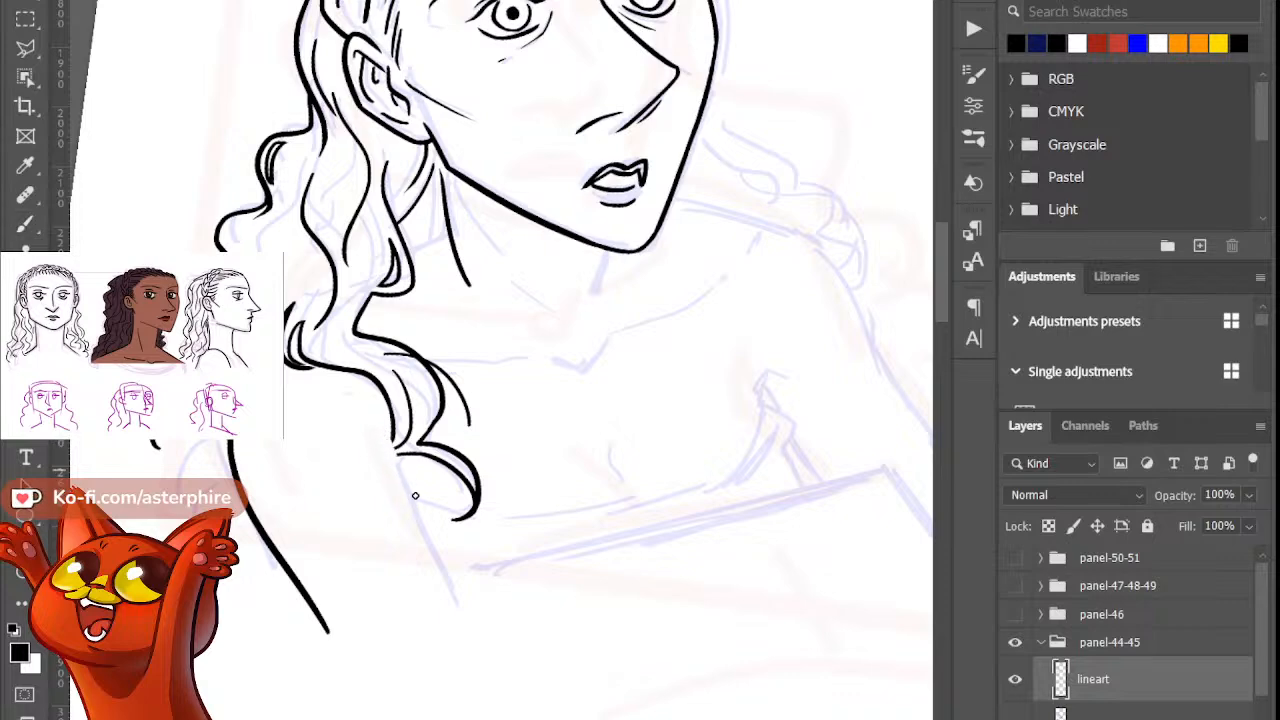
{"action": "key", "text": "b"}
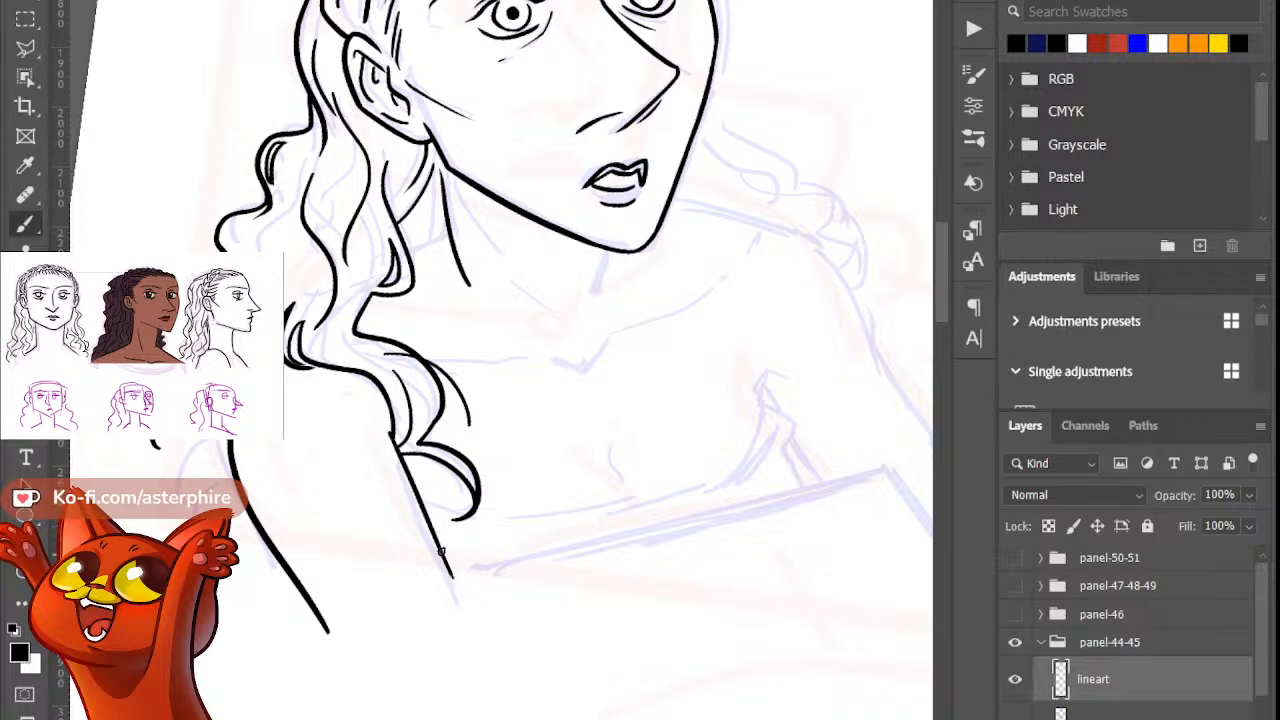
{"action": "key", "text": "e"}
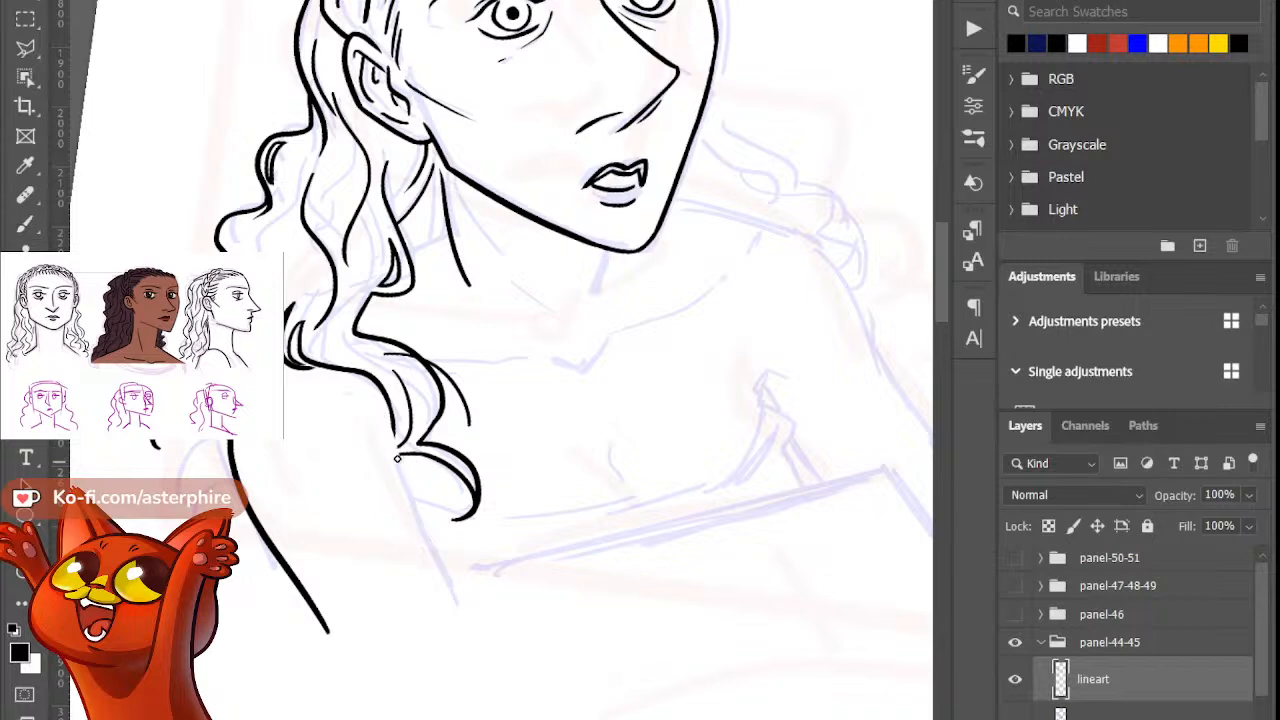
{"action": "key", "text": "b"}
{"action": "left_click_drag", "start_coordinate": [392, 432], "coordinate": [393, 448]}
{"action": "key", "text": "ctrl+z"}
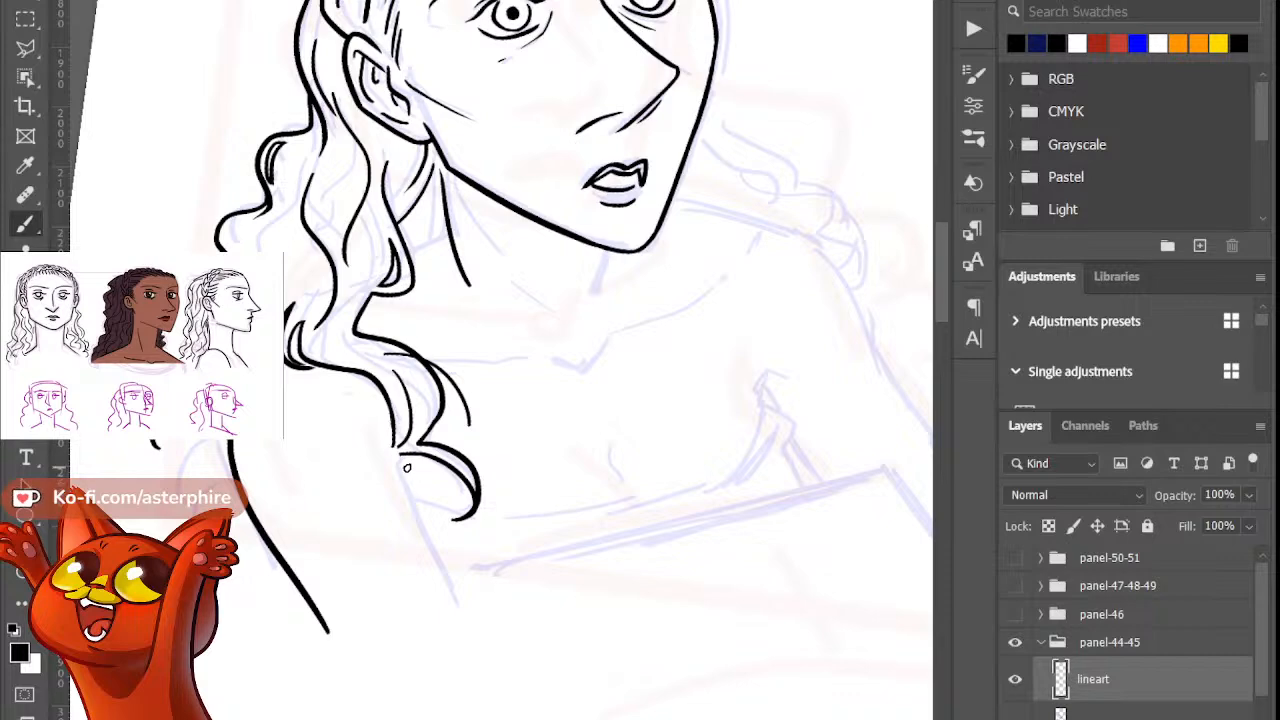
{"action": "left_click_drag", "start_coordinate": [406, 468], "coordinate": [468, 604]}
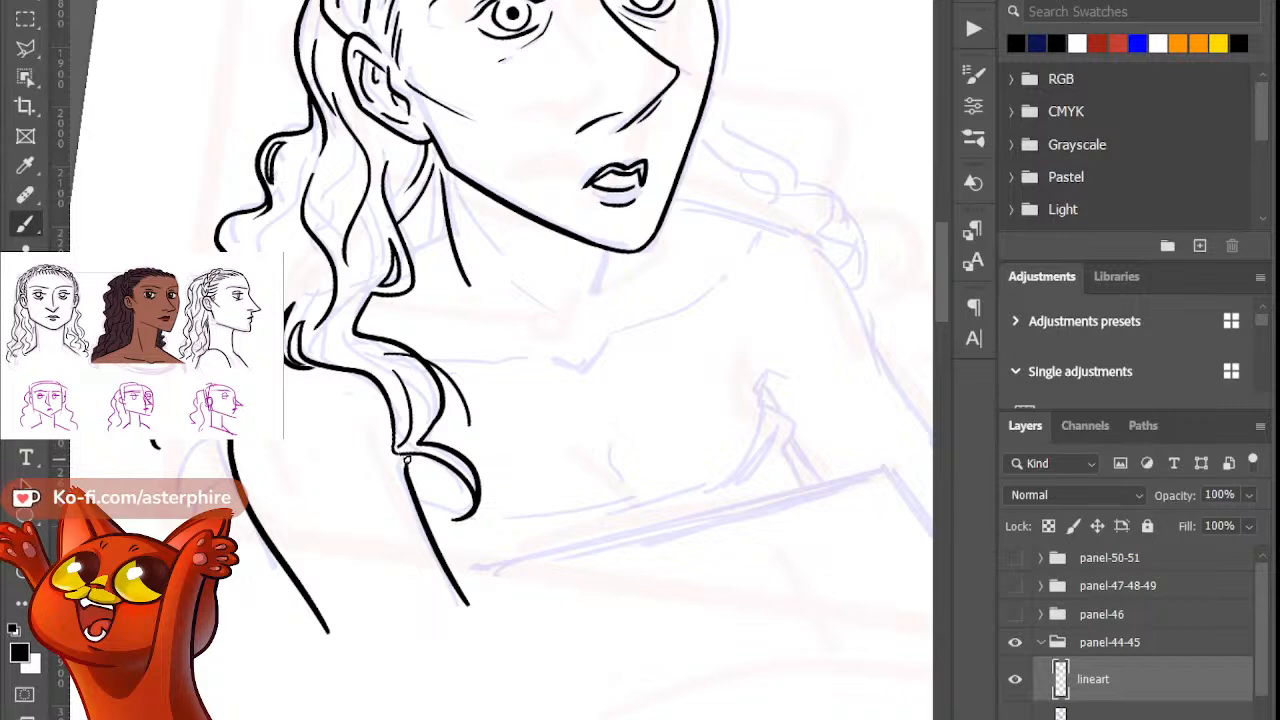
Step: Extend the front lock beyond the second curl with paired wavy strokes, ending in a curled tip past the arm line
{"action": "key", "text": "e"}
{"action": "mouse_move", "coordinate": [401, 449]}
{"action": "left_mouse_down"}
{"action": "mouse_move", "coordinate": [405, 437]}
{"action": "mouse_move", "coordinate": [497, 505]}
{"action": "mouse_move", "coordinate": [466, 546]}
{"action": "mouse_move", "coordinate": [506, 600]}
{"action": "left_mouse_up"}
{"action": "key", "text": "b"}
{"action": "left_click_drag", "start_coordinate": [480, 551], "coordinate": [506, 617]}
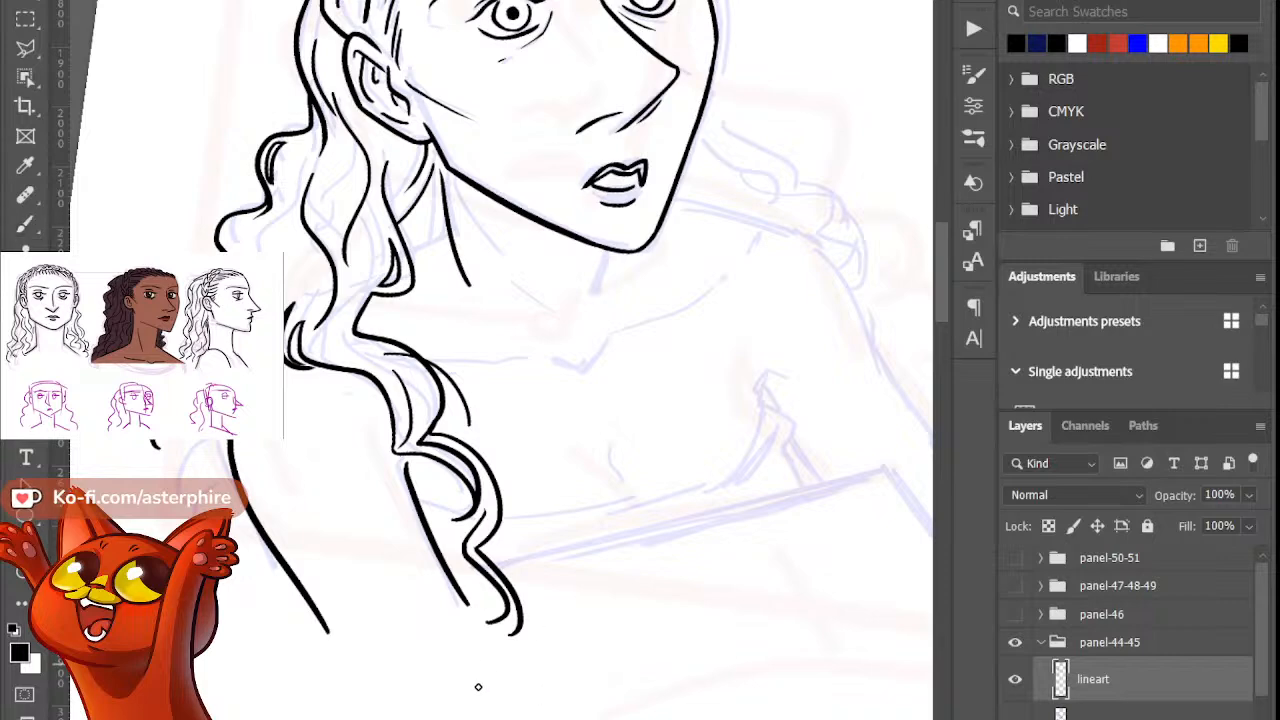
Step: Ink the back locks of loose hair as wavy strokes flowing down behind the near arm, redoing the inner one
{"action": "left_click_drag", "start_coordinate": [157, 443], "coordinate": [200, 540]}
{"action": "left_click_drag", "start_coordinate": [203, 444], "coordinate": [247, 533]}
{"action": "key", "text": "ctrl+z"}
{"action": "left_click_drag", "start_coordinate": [217, 444], "coordinate": [237, 558]}
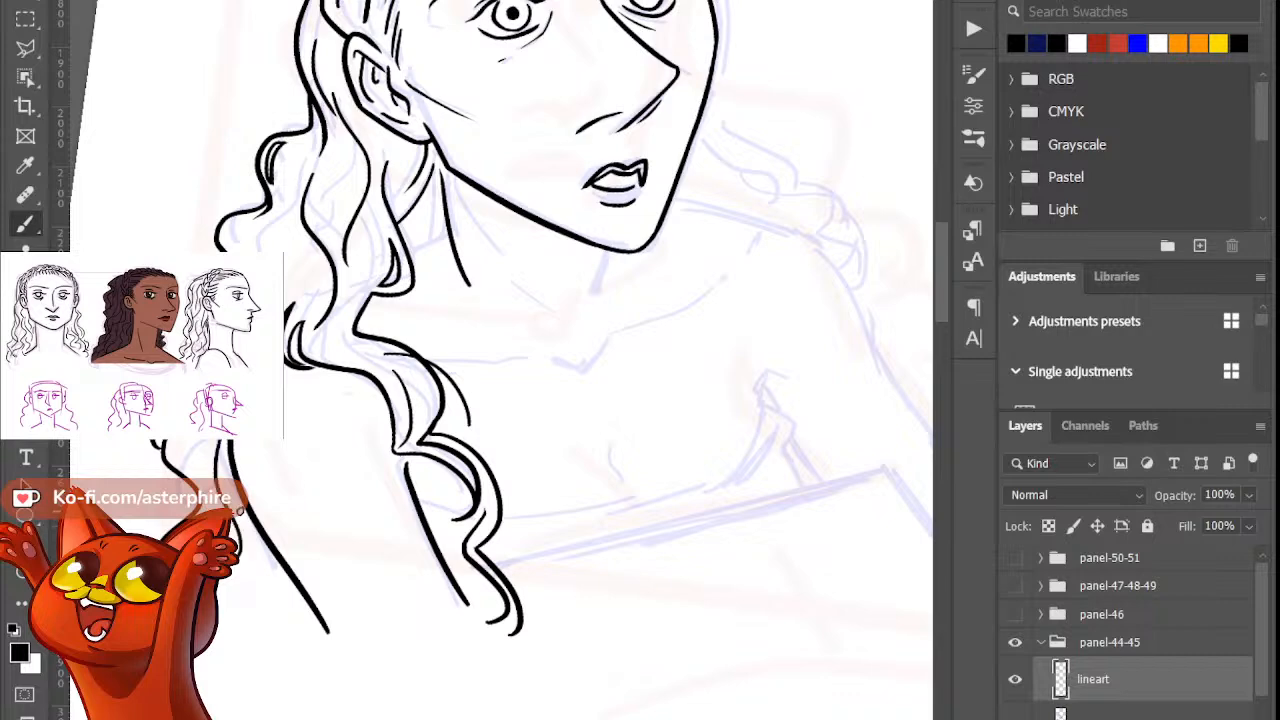
Step: Add a short inked stroke to the loose back hair behind the near arm
{"action": "left_click_drag", "start_coordinate": [240, 510], "coordinate": [238, 582]}
{"action": "scroll", "coordinate": [500, 360], "scroll_direction": "right", "scroll_amount": 3}
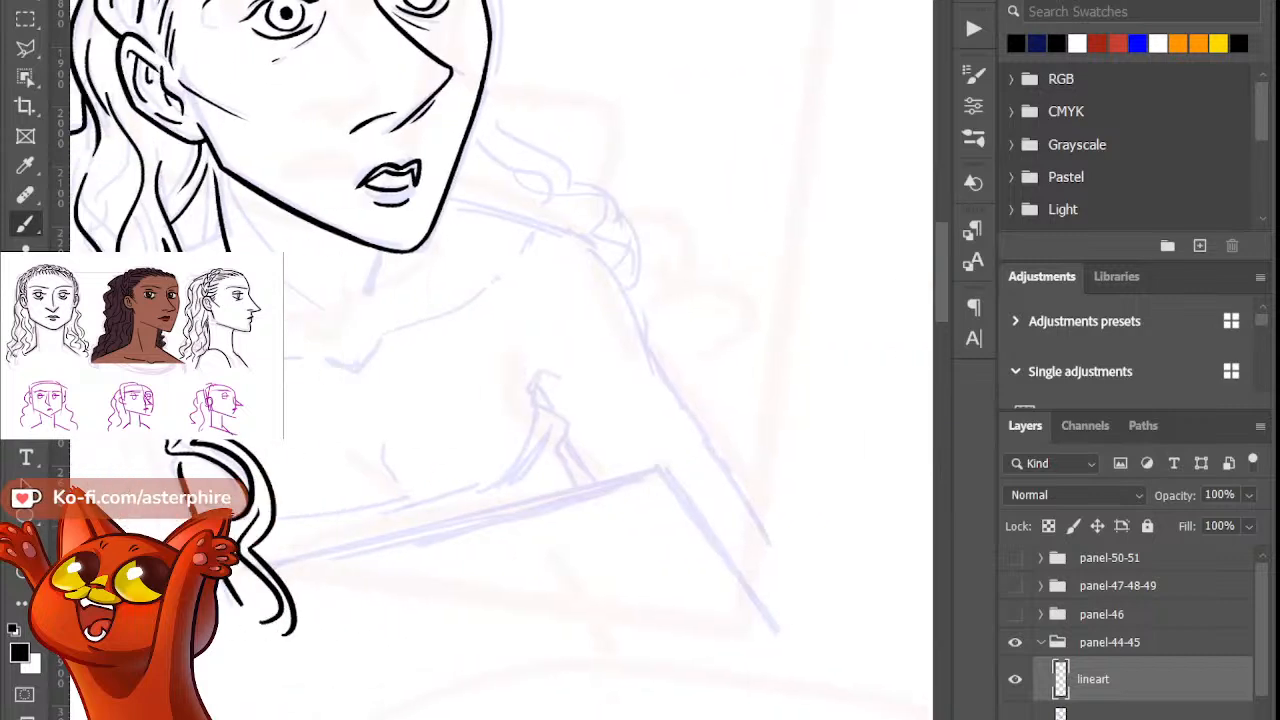
{"action": "scroll", "coordinate": [500, 360], "scroll_direction": "left", "scroll_amount": 2}
{"action": "scroll", "coordinate": [938, 300], "scroll_direction": "up", "scroll_amount": 5}
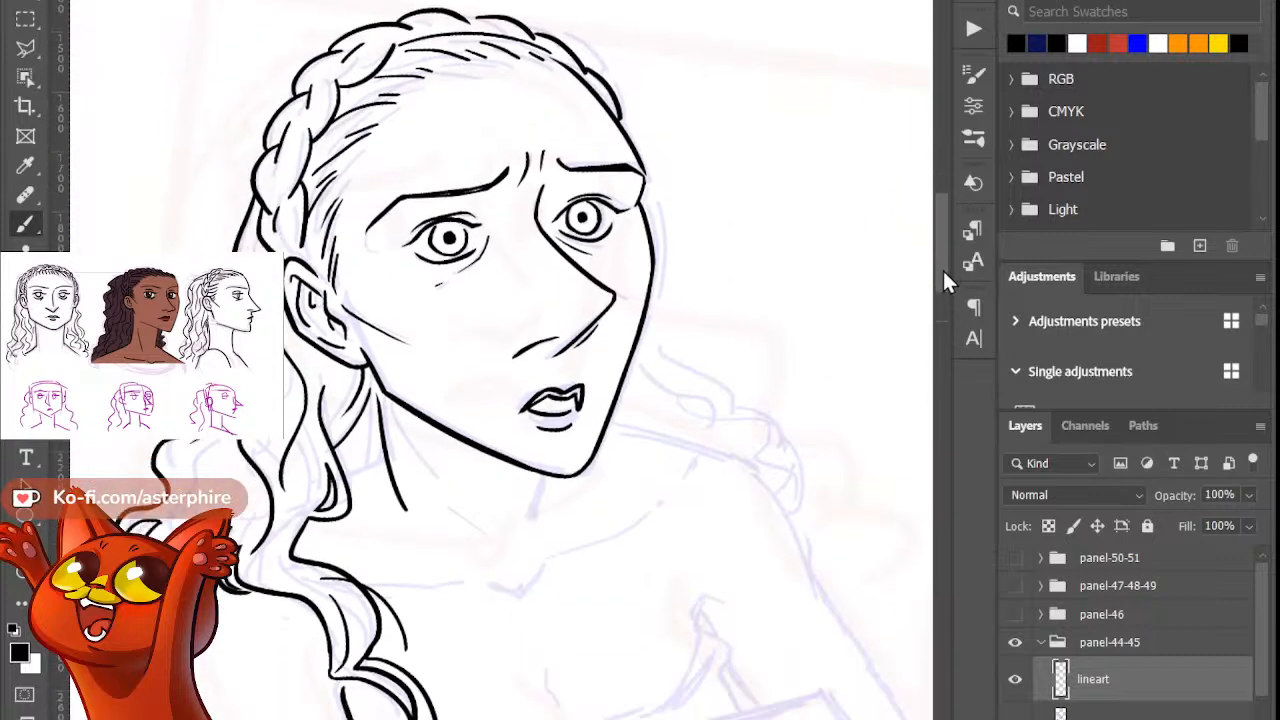
{"action": "key", "text": "ctrl+z"}
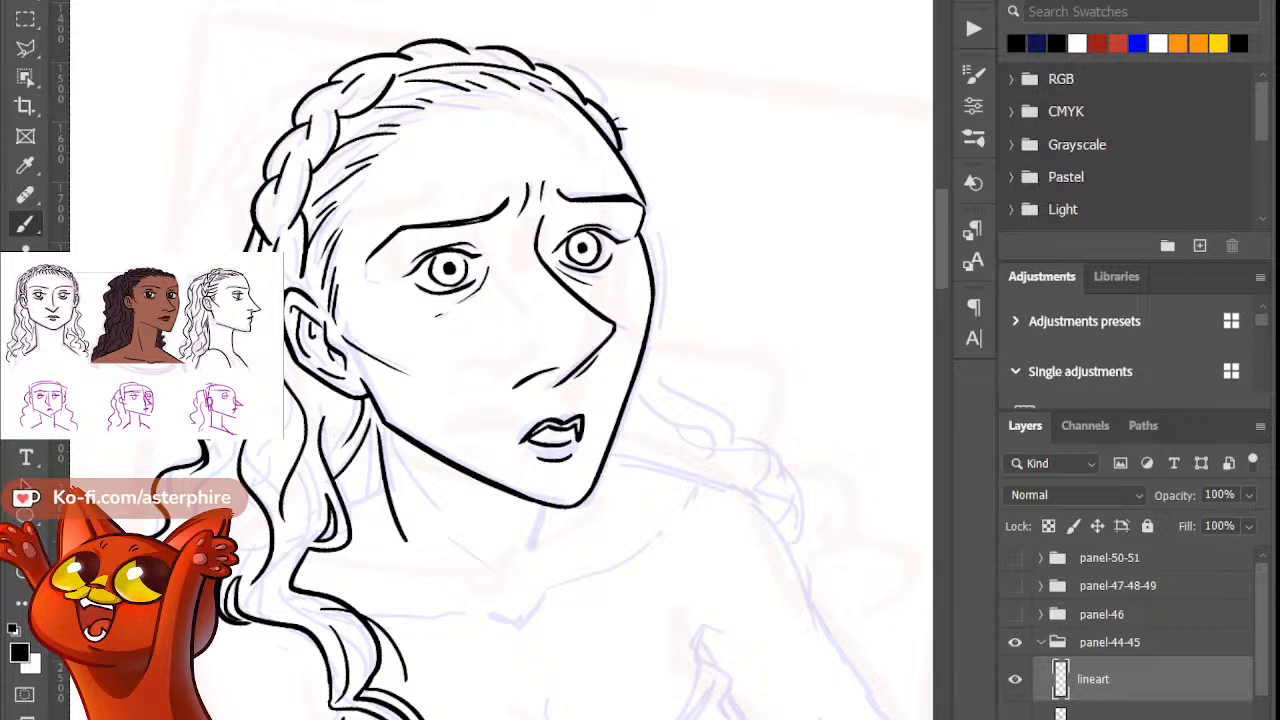
{"action": "left_click_drag", "start_coordinate": [652, 251], "coordinate": [654, 297]}
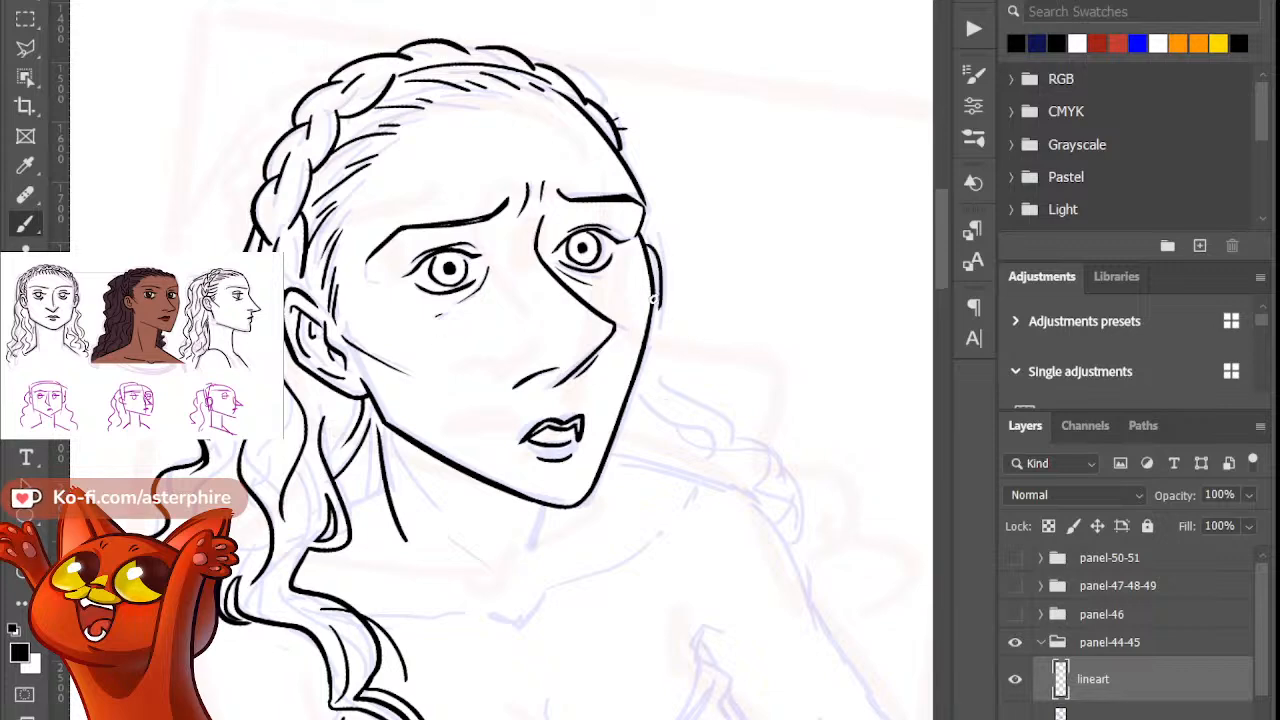
{"action": "key", "text": "ctrl+z"}
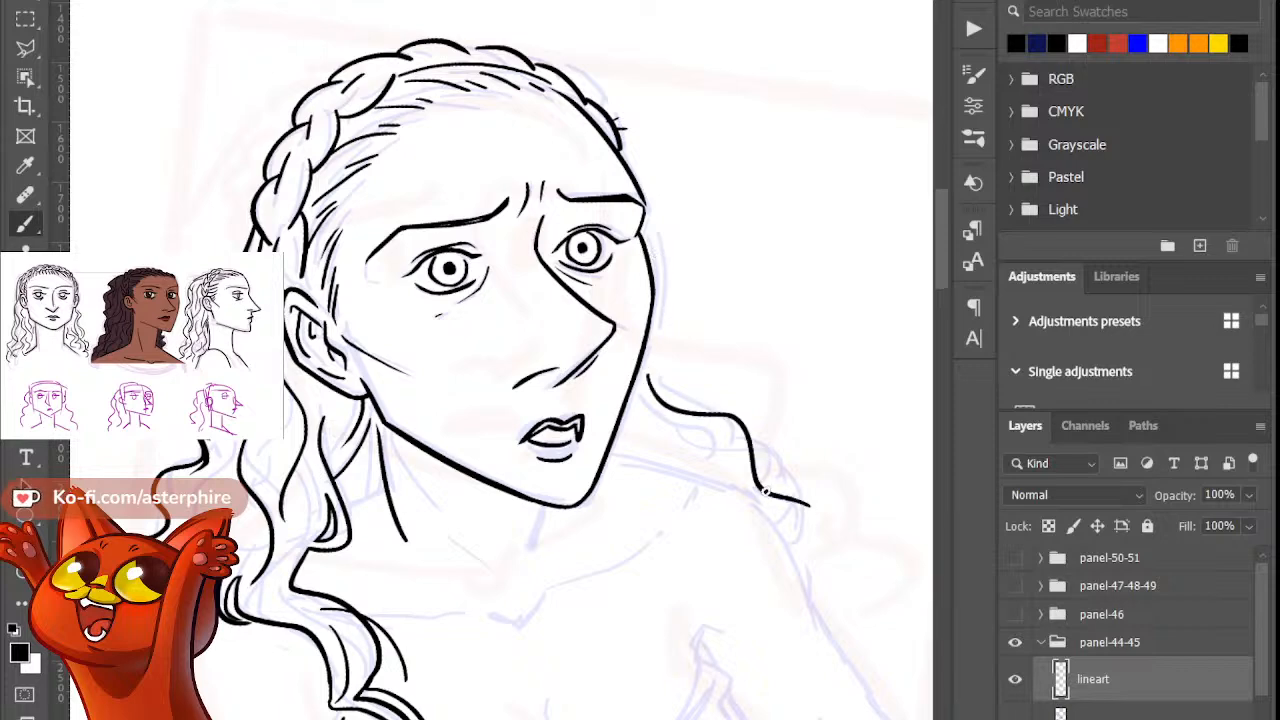
Step: Ink the far lock's wavy outer edge from behind the jaw over the far shoulder, with nested strokes inside its first curl
{"action": "mouse_move", "coordinate": [636, 378]}
{"action": "left_mouse_down"}
{"action": "mouse_move", "coordinate": [745, 459]}
{"action": "mouse_move", "coordinate": [821, 535]}
{"action": "left_mouse_up"}
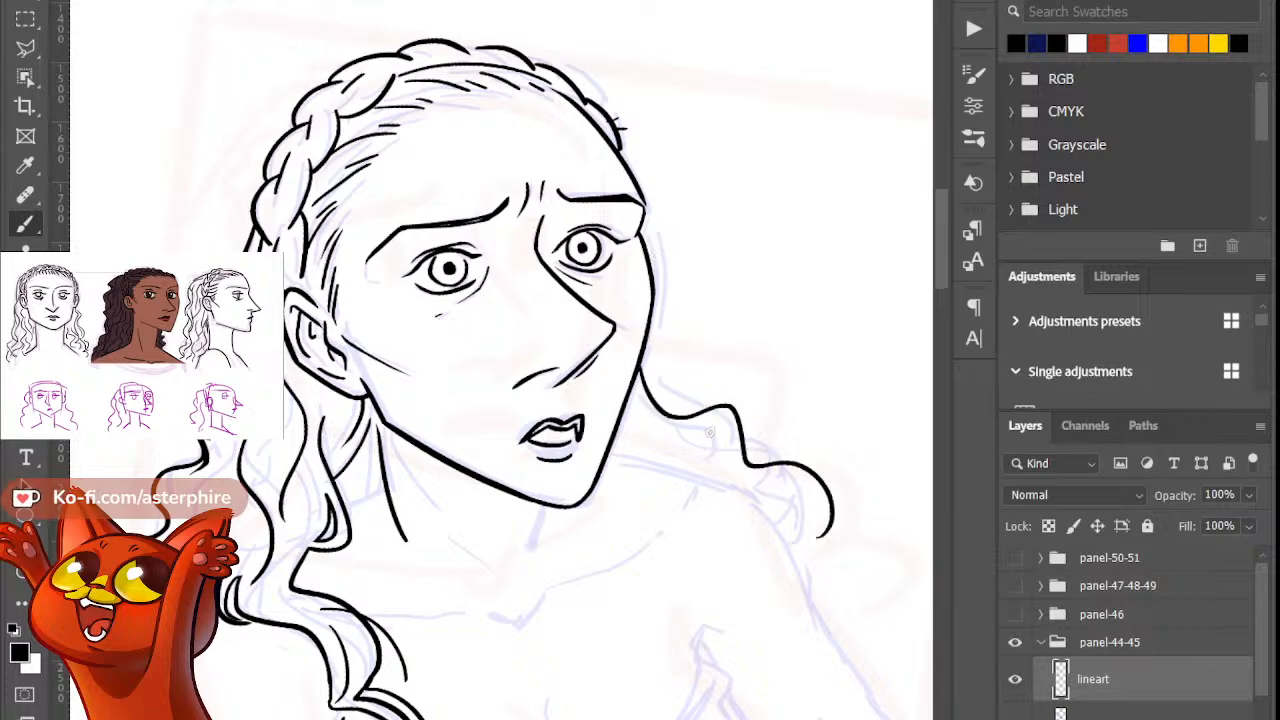
{"action": "mouse_move", "coordinate": [709, 426]}
{"action": "left_mouse_down"}
{"action": "mouse_move", "coordinate": [728, 456]}
{"action": "mouse_move", "coordinate": [650, 425]}
{"action": "left_mouse_up"}
{"action": "key", "text": "ctrl+z"}
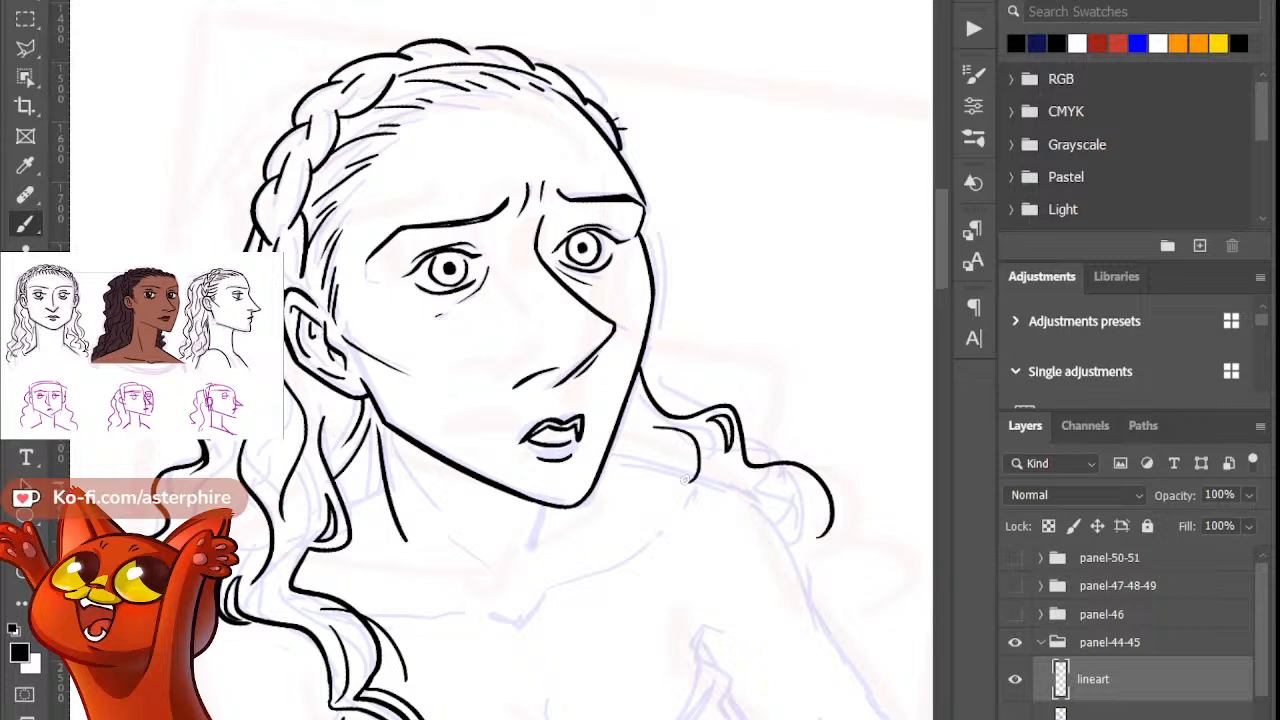
{"action": "scroll", "coordinate": [607, 694], "scroll_direction": "right", "scroll_amount": 4}
{"action": "scroll", "coordinate": [607, 694], "scroll_direction": "left", "scroll_amount": 1}
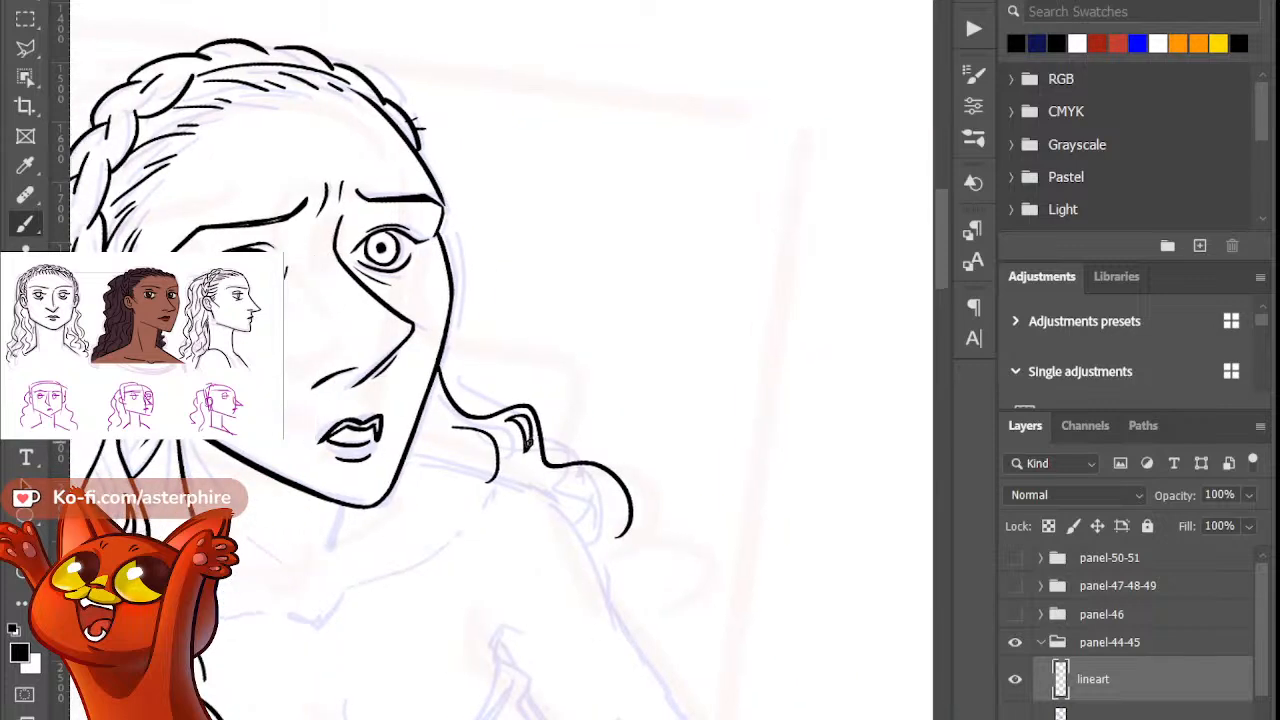
Step: Ink the far lock's lower edge as a wavy line parallel to the outer one, adding a nested stroke in its second curl
{"action": "left_click_drag", "start_coordinate": [506, 439], "coordinate": [574, 536]}
{"action": "key", "text": "ctrl+z"}
{"action": "mouse_move", "coordinate": [505, 440]}
{"action": "left_mouse_down"}
{"action": "mouse_move", "coordinate": [527, 491]}
{"action": "mouse_move", "coordinate": [590, 546]}
{"action": "left_mouse_up"}
{"action": "key", "text": "e"}
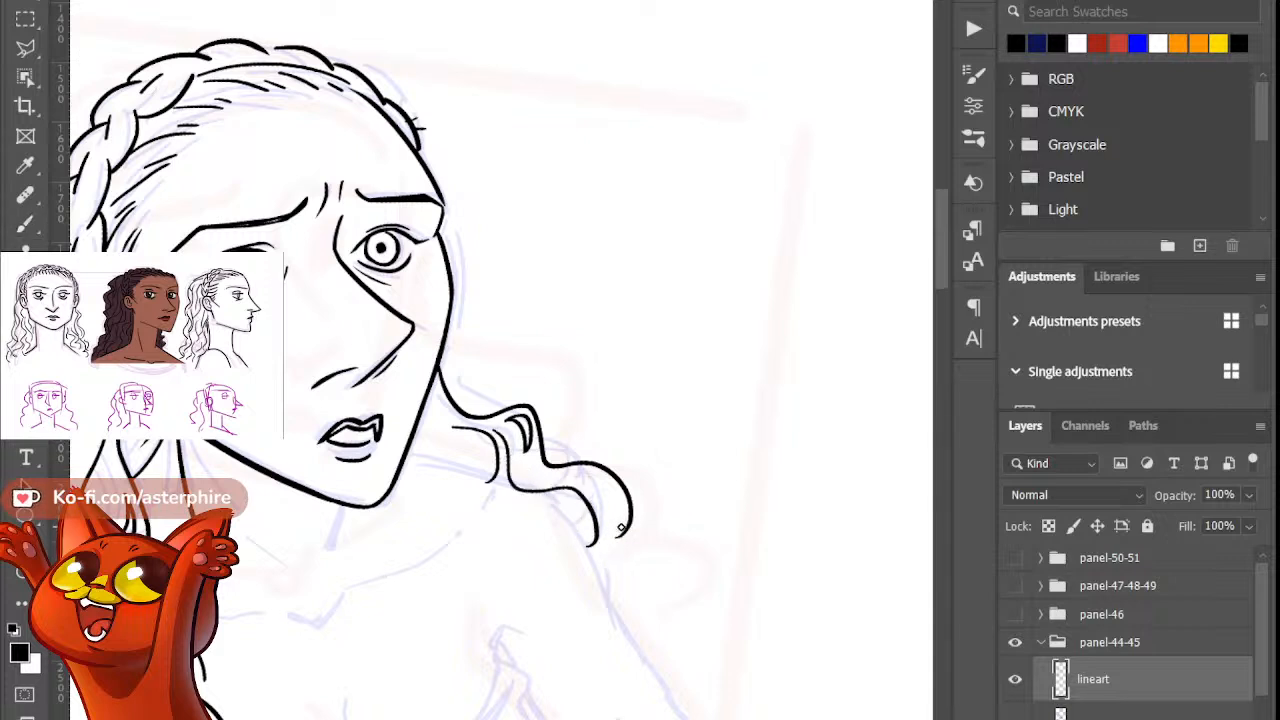
{"action": "key", "text": "b"}
{"action": "left_click_drag", "start_coordinate": [583, 516], "coordinate": [575, 549]}
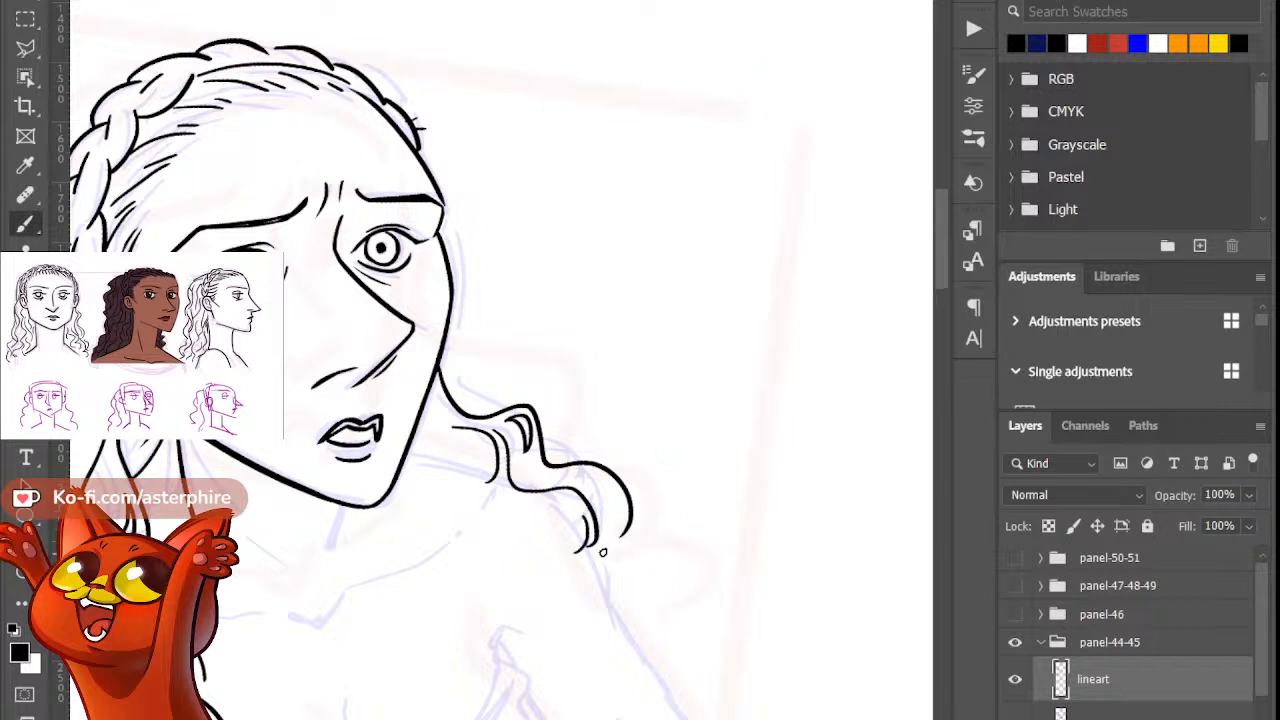
Step: Extend the far lock's outer edge with one more wave ending in a curled tip beside the far arm, redoing it until smooth
{"action": "key", "text": "e"}
{"action": "key", "text": "b"}
{"action": "mouse_move", "coordinate": [628, 530]}
{"action": "left_mouse_down"}
{"action": "mouse_move", "coordinate": [605, 564]}
{"action": "mouse_move", "coordinate": [612, 660]}
{"action": "left_mouse_up"}
{"action": "key", "text": "ctrl+z"}
{"action": "mouse_move", "coordinate": [628, 528]}
{"action": "left_mouse_down"}
{"action": "mouse_move", "coordinate": [626, 657]}
{"action": "mouse_move", "coordinate": [626, 536]}
{"action": "mouse_move", "coordinate": [615, 658]}
{"action": "left_mouse_up"}
{"action": "key", "text": "ctrl+z"}
{"action": "key", "text": "ctrl+z"}
{"action": "mouse_move", "coordinate": [630, 511]}
{"action": "left_mouse_down"}
{"action": "mouse_move", "coordinate": [617, 586]}
{"action": "mouse_move", "coordinate": [634, 652]}
{"action": "left_mouse_up"}
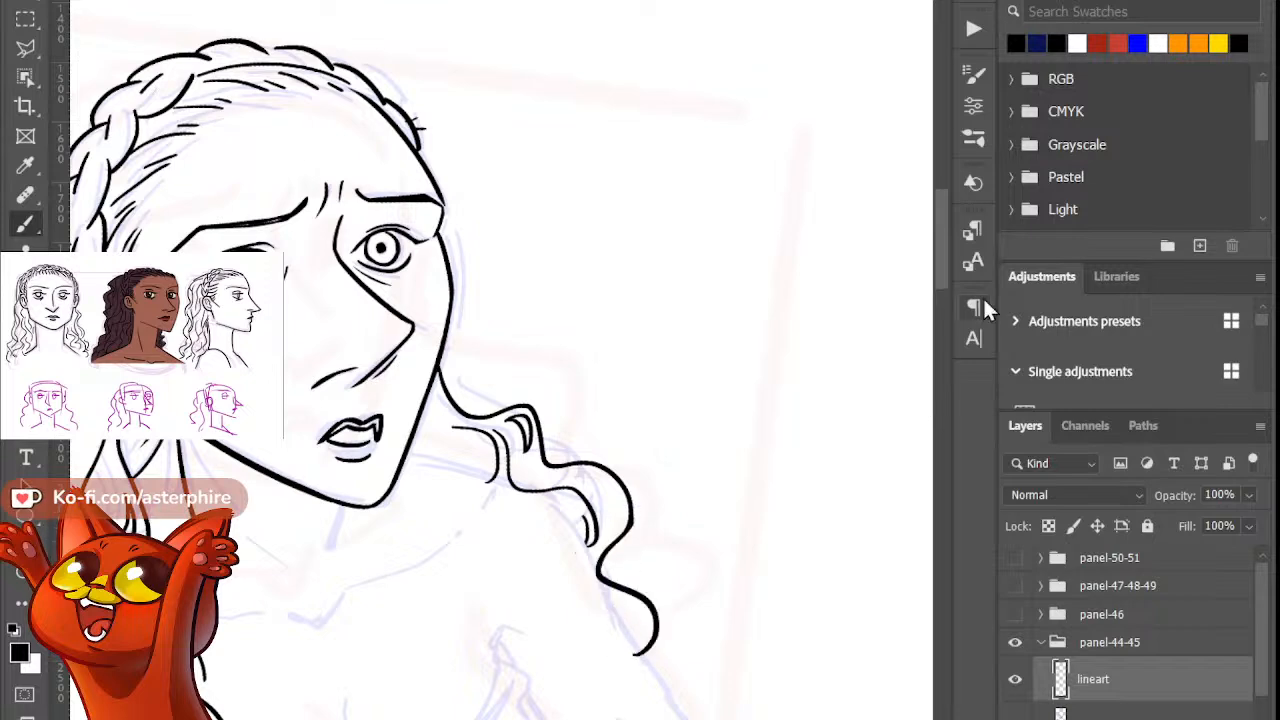
Step: Add short flyaway hair strokes along the outside of the far lock's second curl
{"action": "left_click_drag", "start_coordinate": [945, 262], "coordinate": [945, 302]}
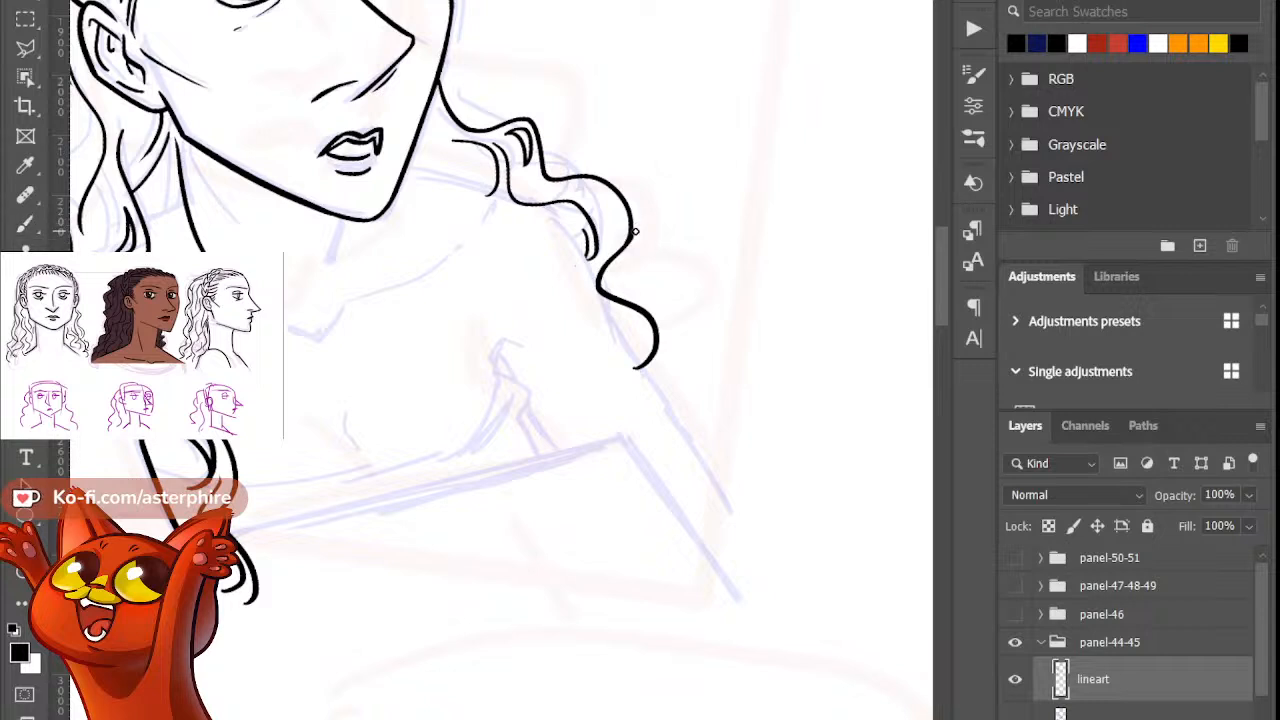
{"action": "key", "text": "b"}
{"action": "left_click_drag", "start_coordinate": [604, 181], "coordinate": [632, 250]}
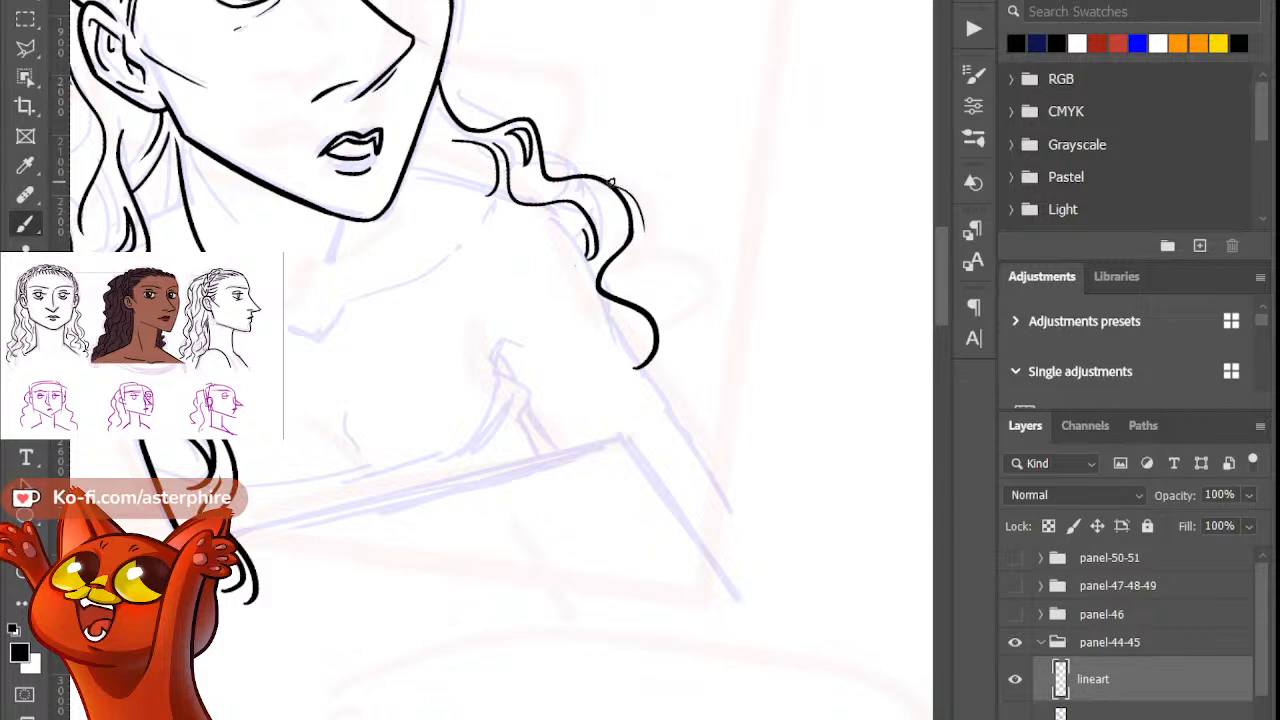
{"action": "mouse_move", "coordinate": [606, 184]}
{"action": "left_mouse_down"}
{"action": "mouse_move", "coordinate": [640, 168]}
{"action": "mouse_move", "coordinate": [628, 182]}
{"action": "left_mouse_up"}
{"action": "key", "text": "ctrl+z"}
{"action": "key", "text": "ctrl+z"}
{"action": "left_click_drag", "start_coordinate": [944, 304], "coordinate": [937, 276]}
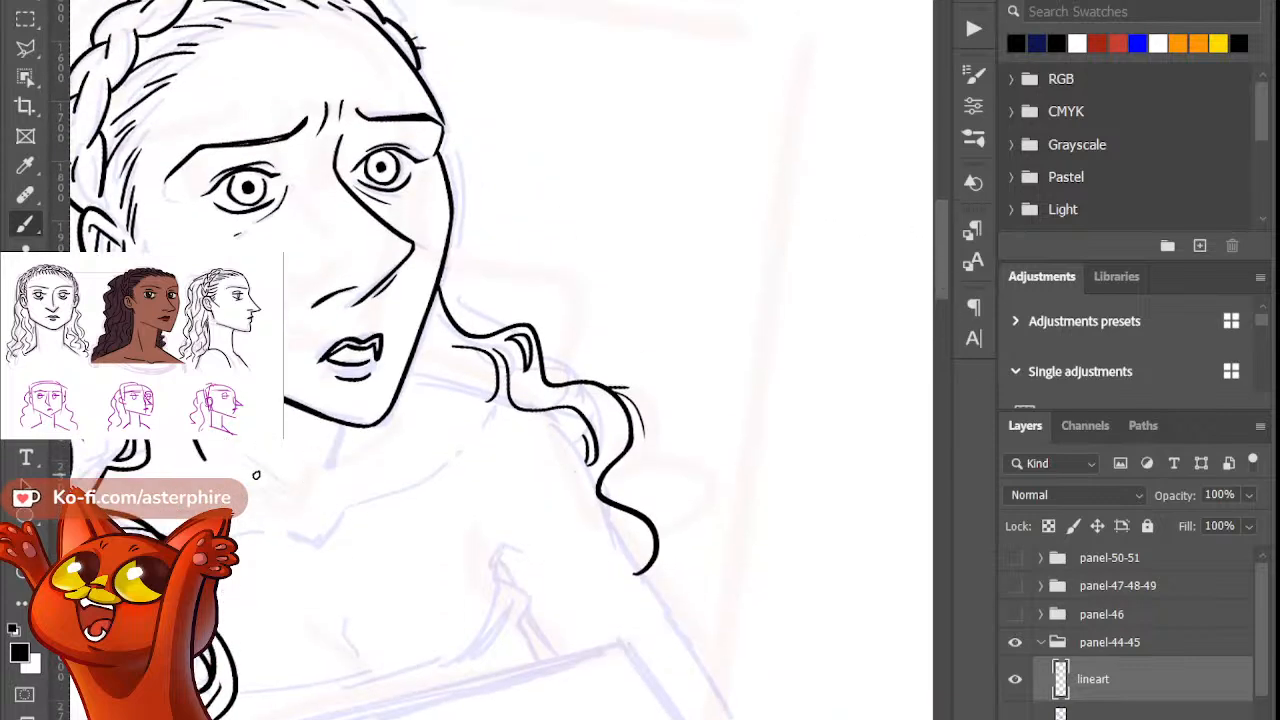
Step: Ink the diagonal neck tendon line running from below the jaw toward the notch between the collarbones, redoing it once
{"action": "key", "text": "e"}
{"action": "left_click_drag", "start_coordinate": [209, 453], "coordinate": [278, 523]}
{"action": "key", "text": "b"}
{"action": "key", "text": "e"}
{"action": "key", "text": "b"}
{"action": "key", "text": "ctrl+z"}
{"action": "left_click_drag", "start_coordinate": [230, 440], "coordinate": [300, 526]}
{"action": "key", "text": "e"}
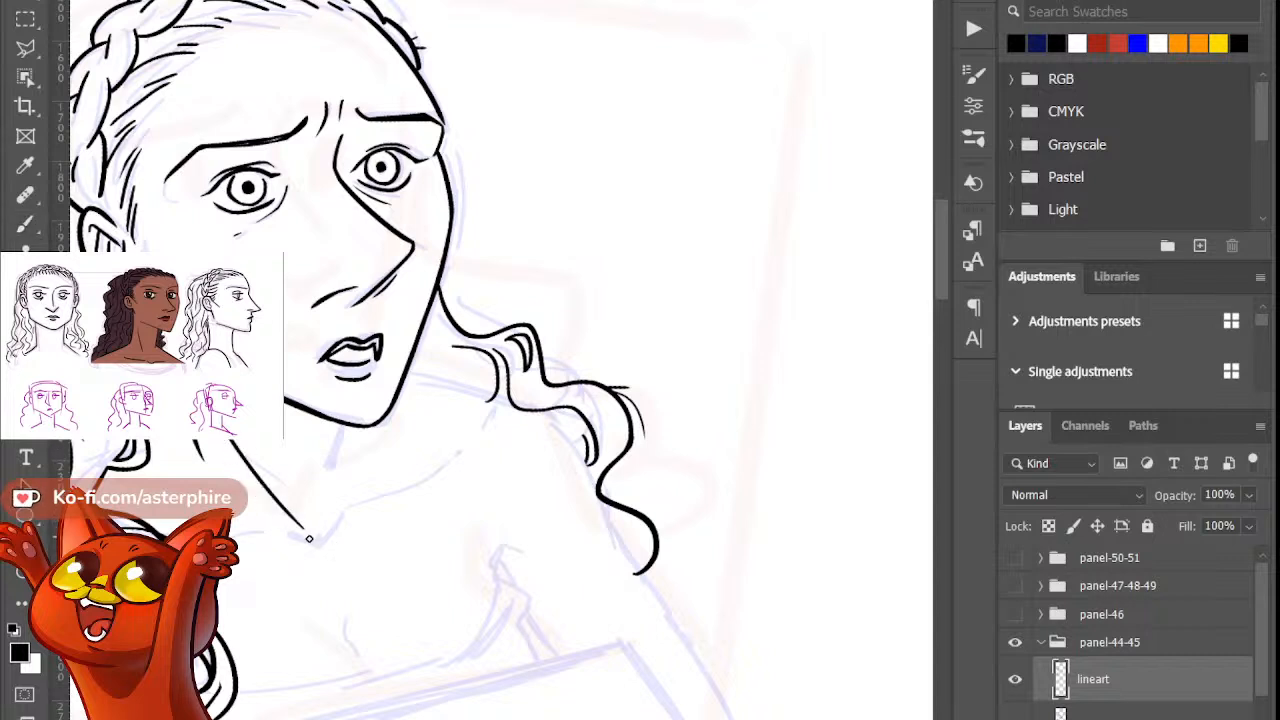
Step: Refine the neck tendon line's lower end, trimming it short of the collarbone notch
{"action": "key", "text": "b"}
{"action": "left_click_drag", "start_coordinate": [308, 532], "coordinate": [274, 489]}
{"action": "key", "text": "e"}
{"action": "key", "text": "b"}
{"action": "key", "text": "e"}
{"action": "key", "text": "b"}
Step: Ink the small curved notch at the base of the neck where the far collarbone begins, redoing it until it fits
{"action": "mouse_move", "coordinate": [304, 538]}
{"action": "left_mouse_down"}
{"action": "mouse_move", "coordinate": [345, 544]}
{"action": "mouse_move", "coordinate": [356, 505]}
{"action": "left_mouse_up"}
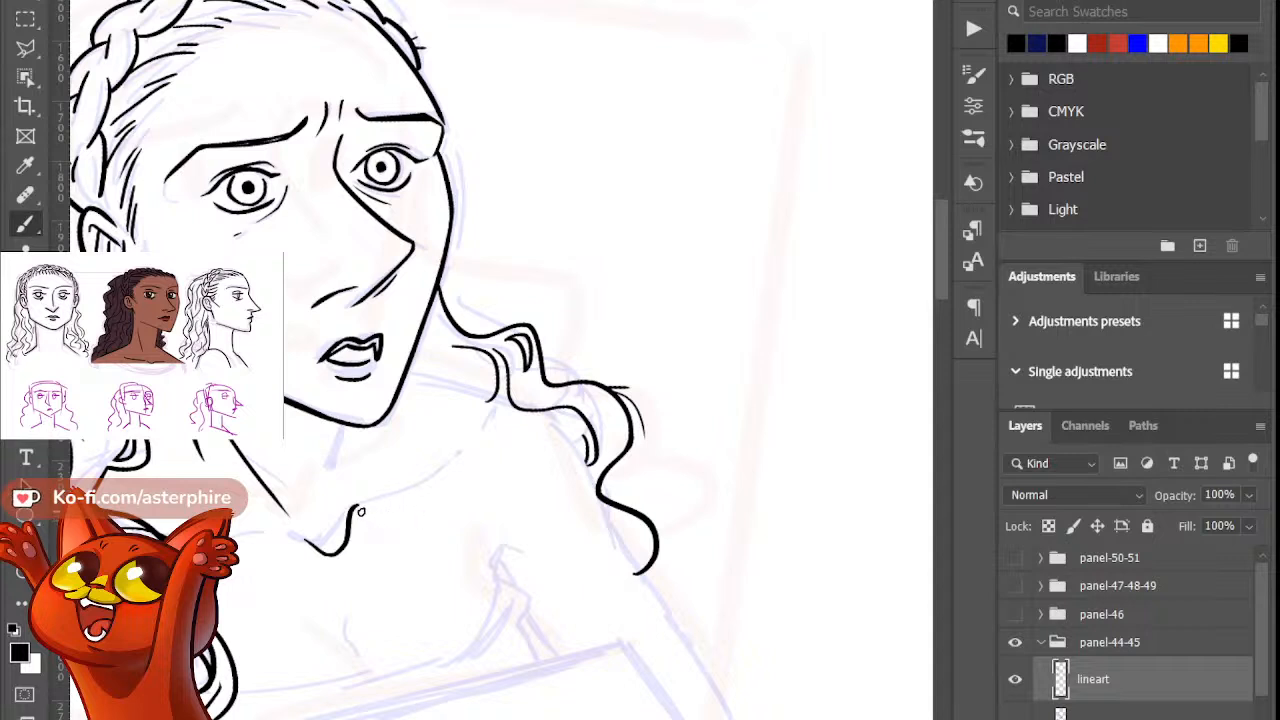
{"action": "key", "text": "ctrl+z"}
{"action": "left_click_drag", "start_coordinate": [308, 541], "coordinate": [372, 502]}
{"action": "key", "text": "ctrl+z"}
{"action": "left_click_drag", "start_coordinate": [310, 546], "coordinate": [413, 478]}
{"action": "key", "text": "e"}
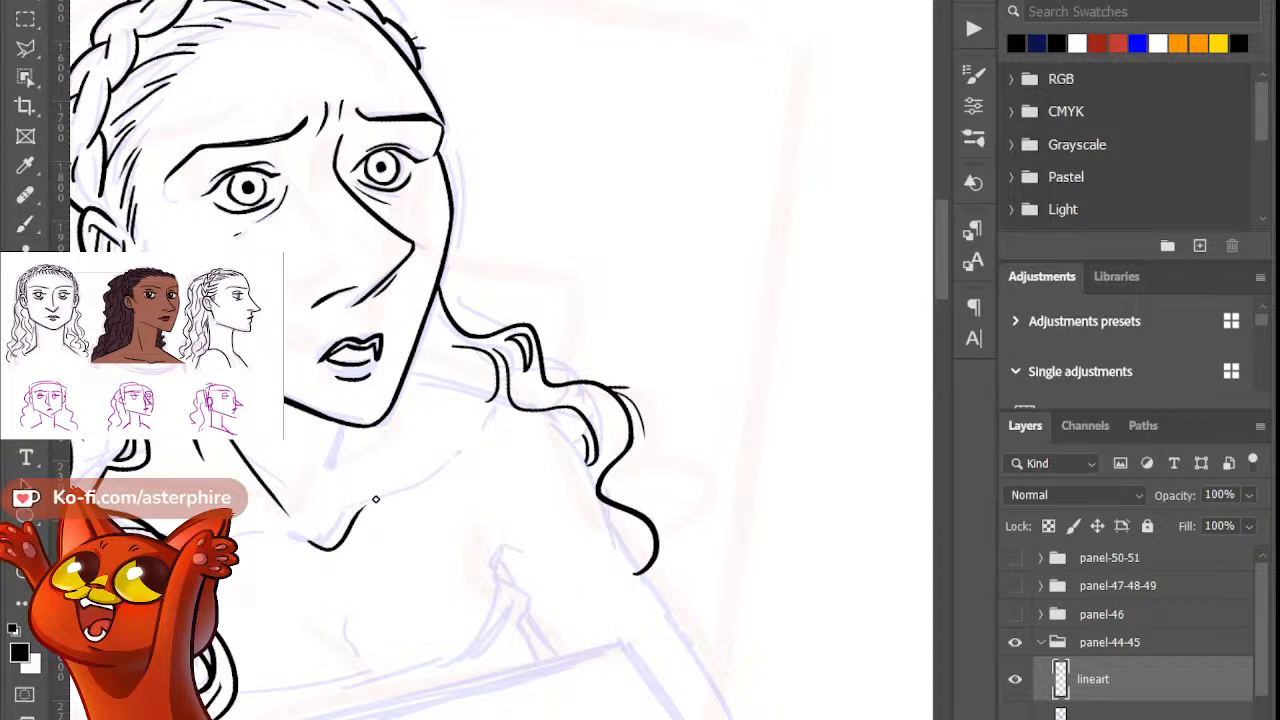
Step: Extend the far collarbone line from the neck notch toward the far shoulder and taper its outer end with the eraser
{"action": "key", "text": "b"}
{"action": "left_click_drag", "start_coordinate": [358, 510], "coordinate": [470, 453]}
{"action": "key", "text": "ctrl+z"}
{"action": "left_click_drag", "start_coordinate": [358, 510], "coordinate": [474, 447]}
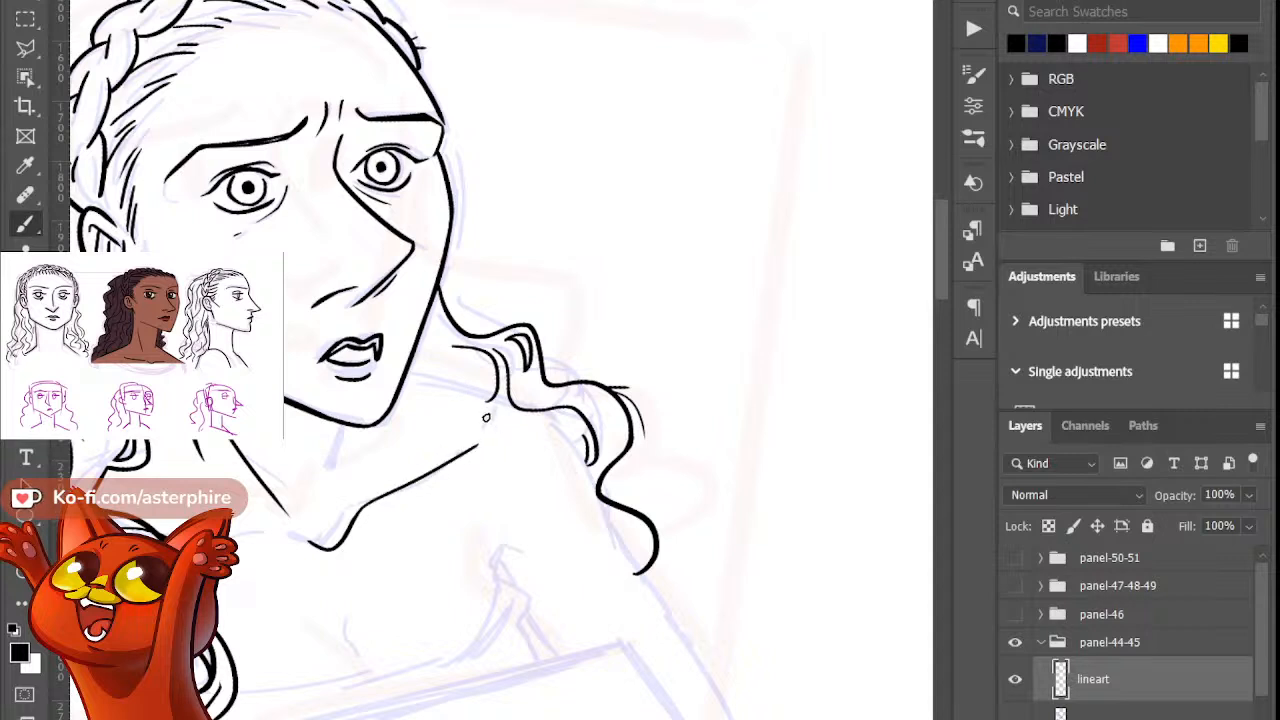
{"action": "key", "text": "e"}
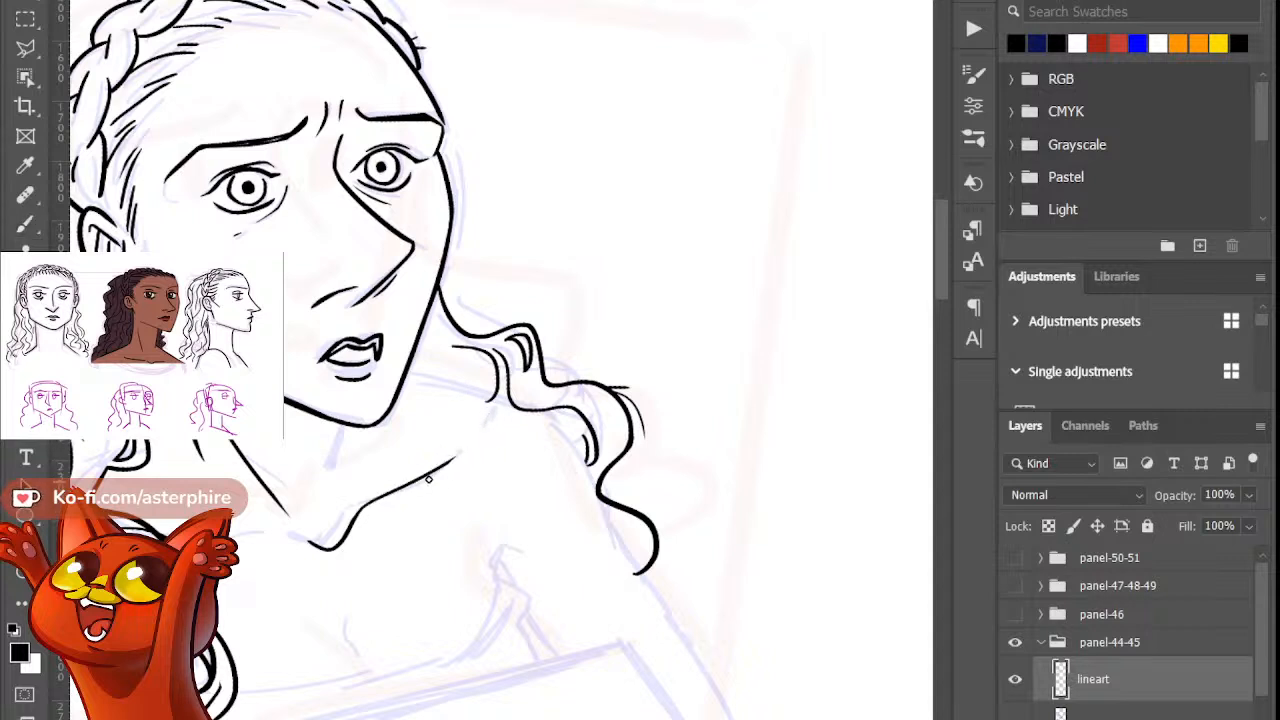
{"action": "key", "text": "b"}
Step: Ink the far collarbone's outer end as a short stroke angled up toward the shoulder, redoing it with a small gap
{"action": "key", "text": "ctrl+z"}
{"action": "left_click_drag", "start_coordinate": [475, 428], "coordinate": [426, 485]}
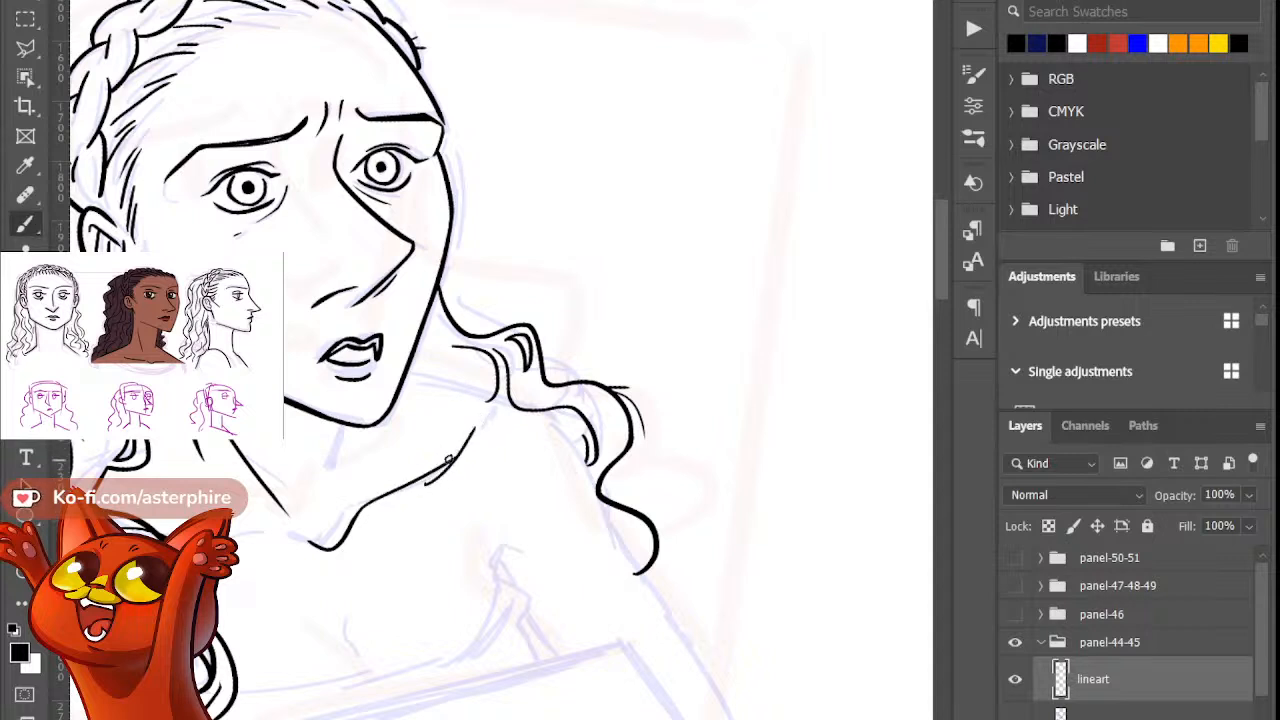
{"action": "key", "text": "ctrl"}
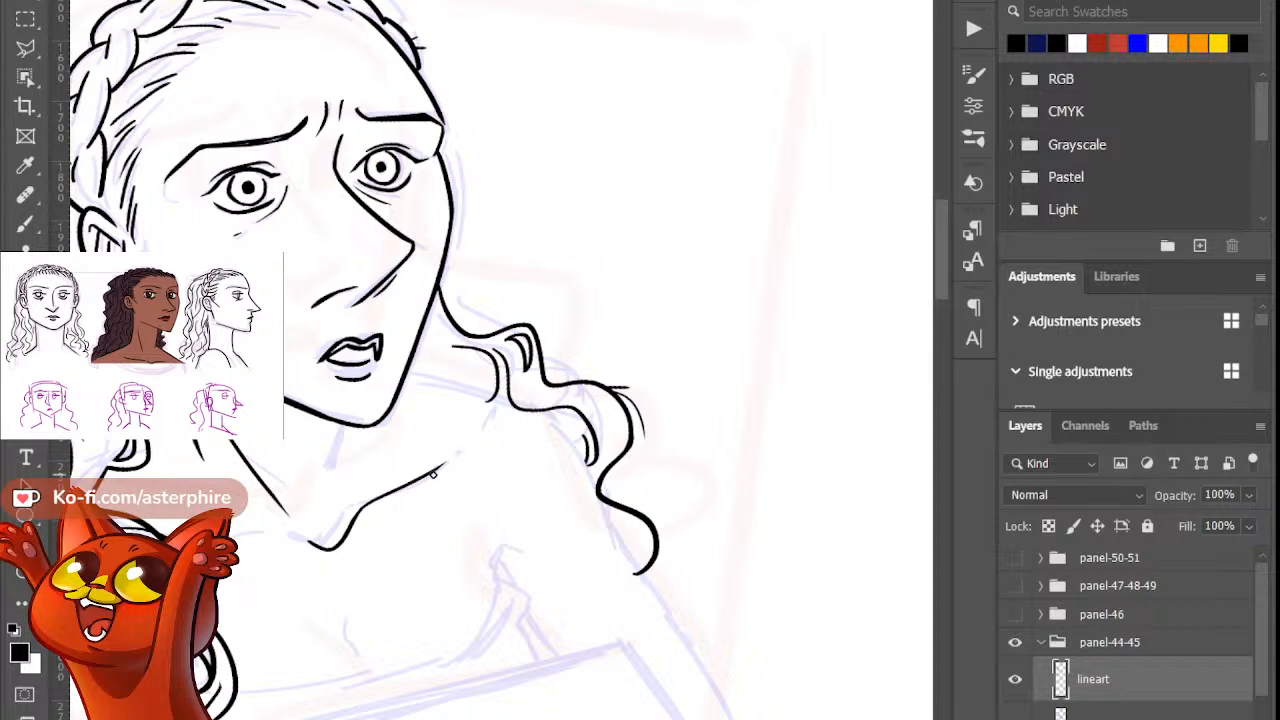
{"action": "key", "text": "b"}
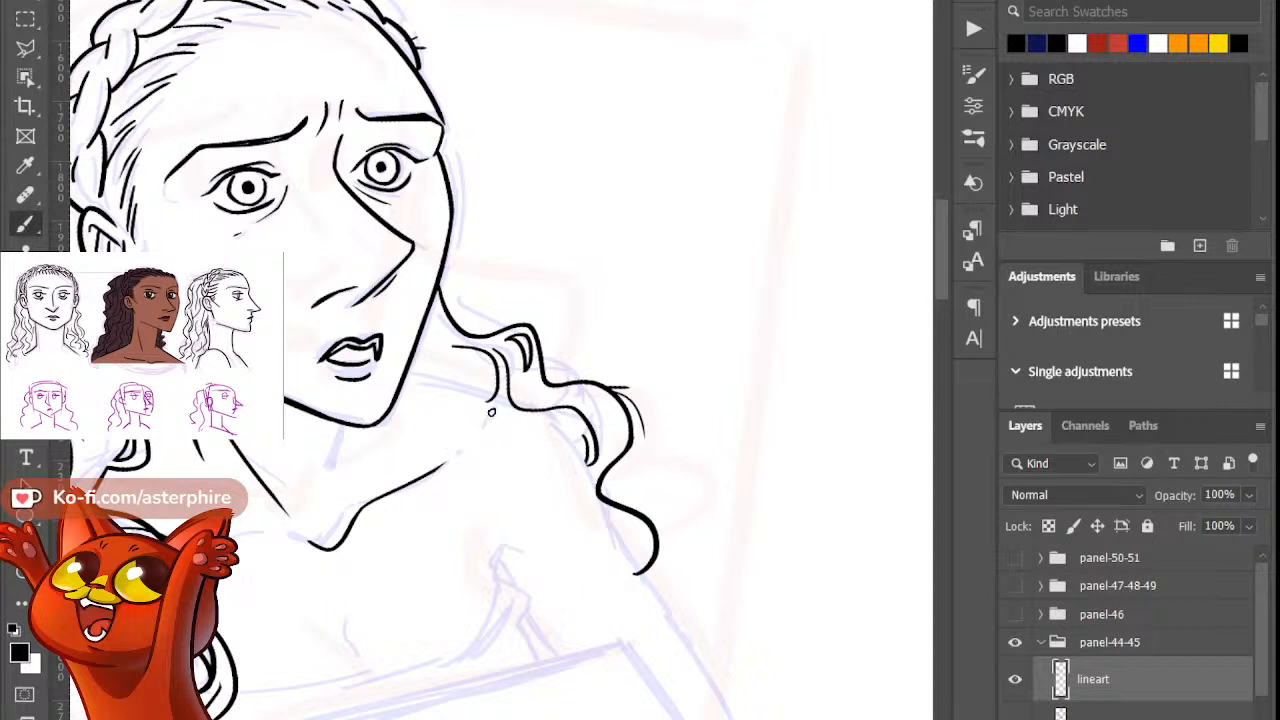
{"action": "left_click_drag", "start_coordinate": [484, 413], "coordinate": [446, 458]}
Step: Ink the top line of the far shoulder from the jaw to the far lock of hair, redoing it once
{"action": "key", "text": "b"}
{"action": "left_click_drag", "start_coordinate": [406, 376], "coordinate": [492, 398]}
{"action": "key", "text": "ctrl+z"}
{"action": "left_click_drag", "start_coordinate": [407, 376], "coordinate": [518, 409]}
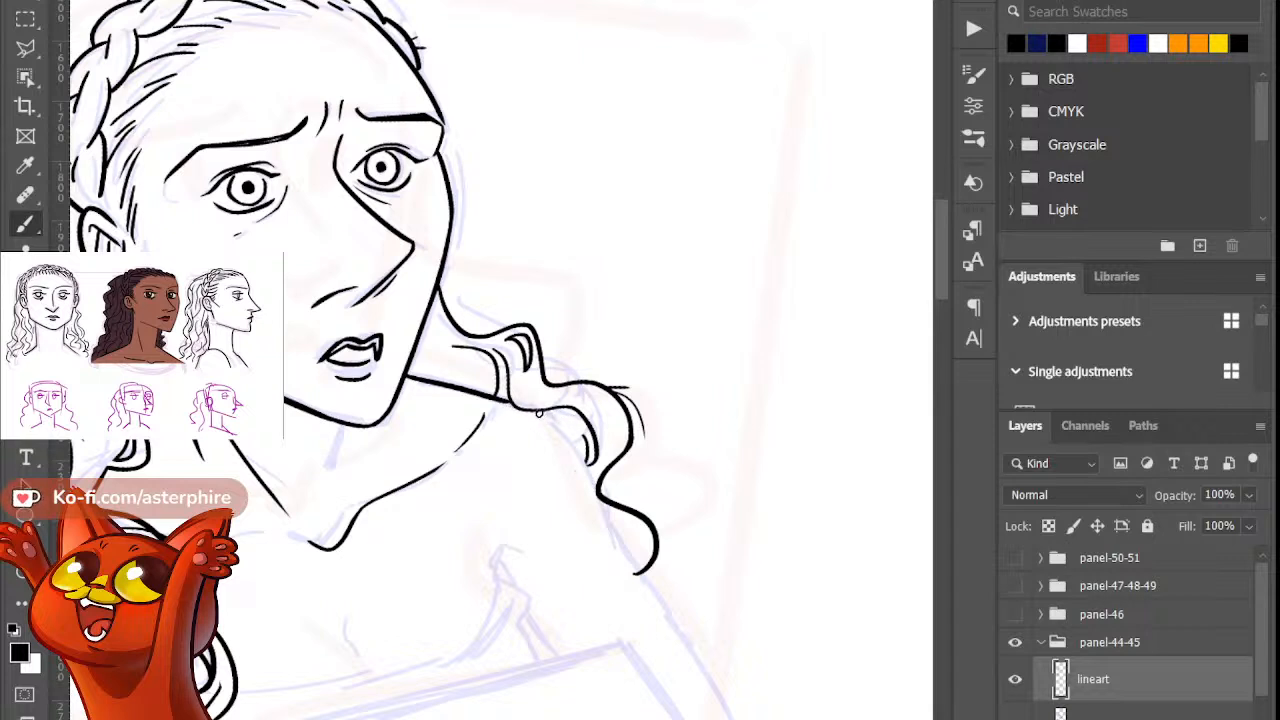
Step: Ink the far shoulder's rounded outer contour descending beneath the far lock, redoing the stroke until its curve fits
{"action": "left_click_drag", "start_coordinate": [540, 410], "coordinate": [594, 546]}
{"action": "key", "text": "ctrl+z"}
{"action": "left_click_drag", "start_coordinate": [540, 410], "coordinate": [610, 545]}
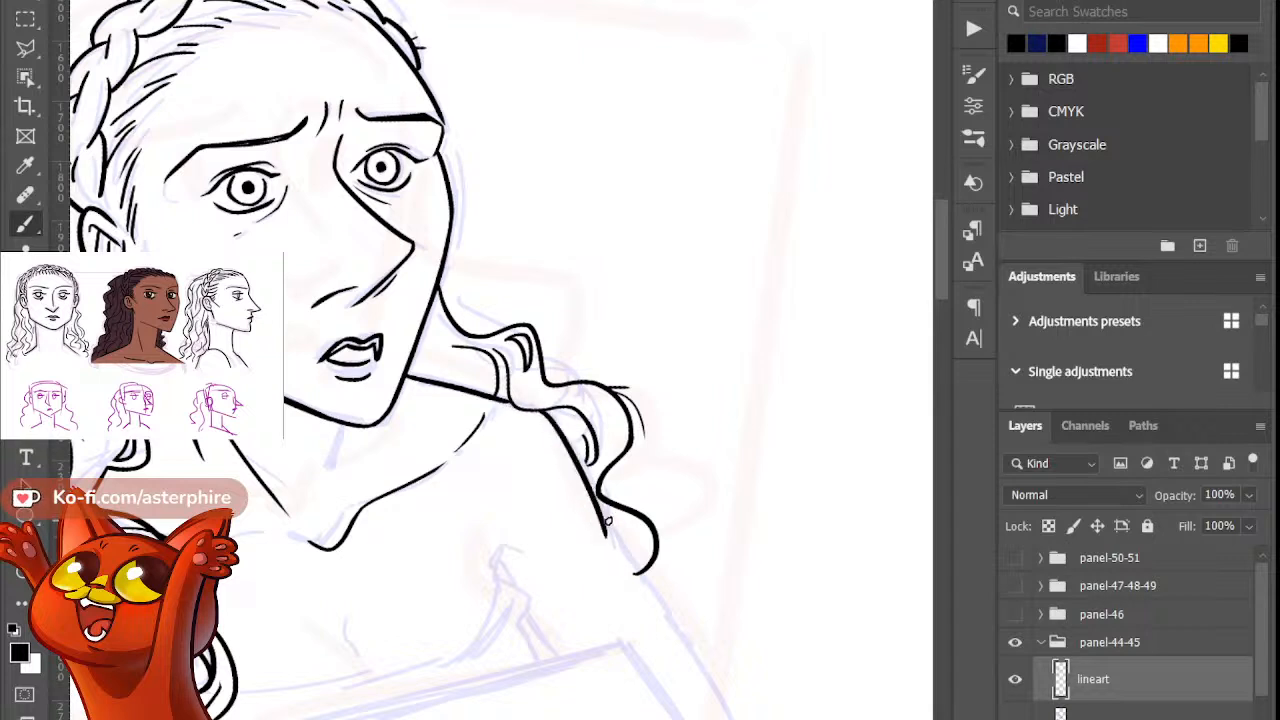
{"action": "key", "text": "ctrl+z"}
{"action": "left_click_drag", "start_coordinate": [540, 410], "coordinate": [603, 546]}
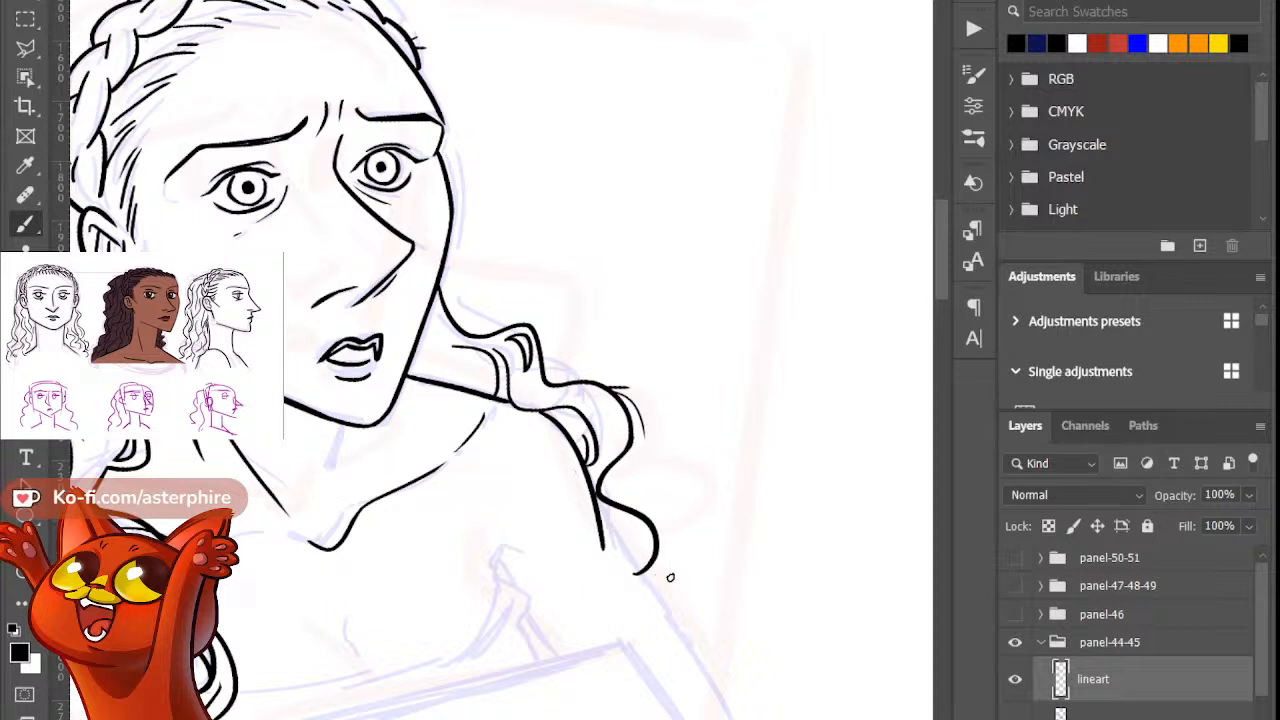
Step: Erase the lower end of the far shoulder contour and redraw it angled outward below the hair curl, tapering its tip
{"action": "key", "text": "e"}
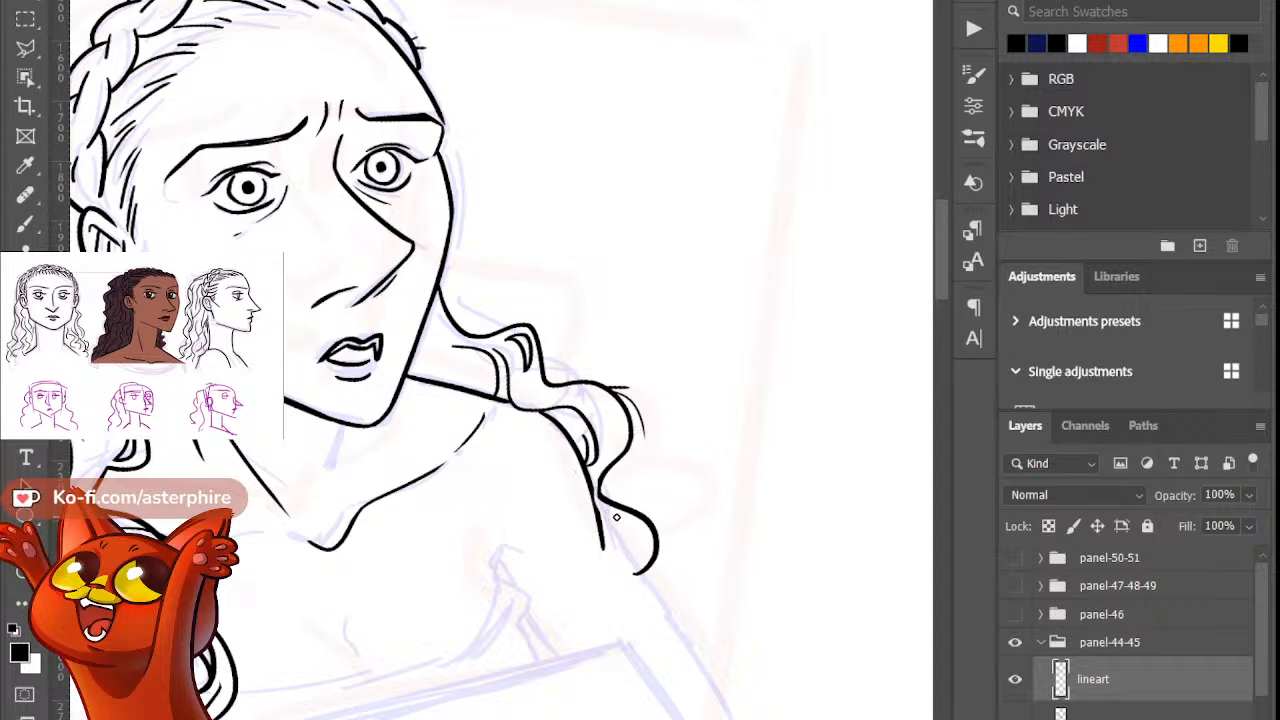
{"action": "left_click_drag", "start_coordinate": [595, 475], "coordinate": [619, 519]}
{"action": "key", "text": "b"}
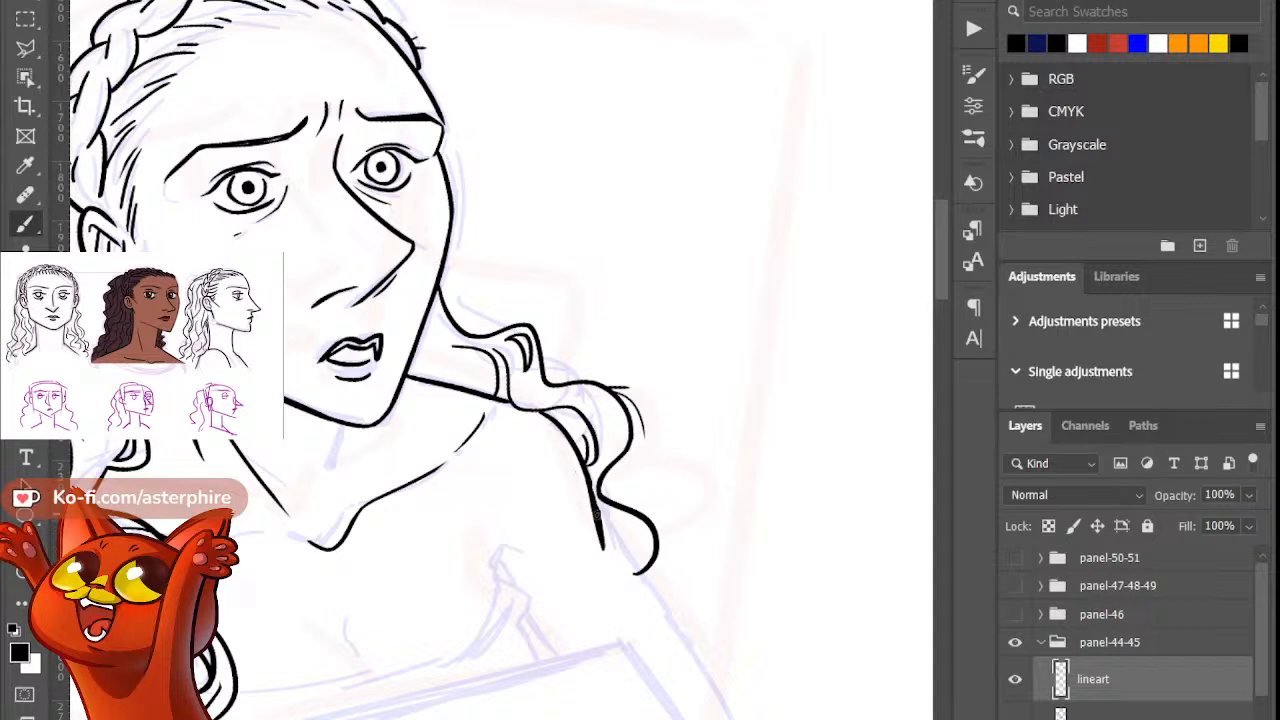
{"action": "key", "text": "e"}
{"action": "left_click_drag", "start_coordinate": [592, 474], "coordinate": [608, 568]}
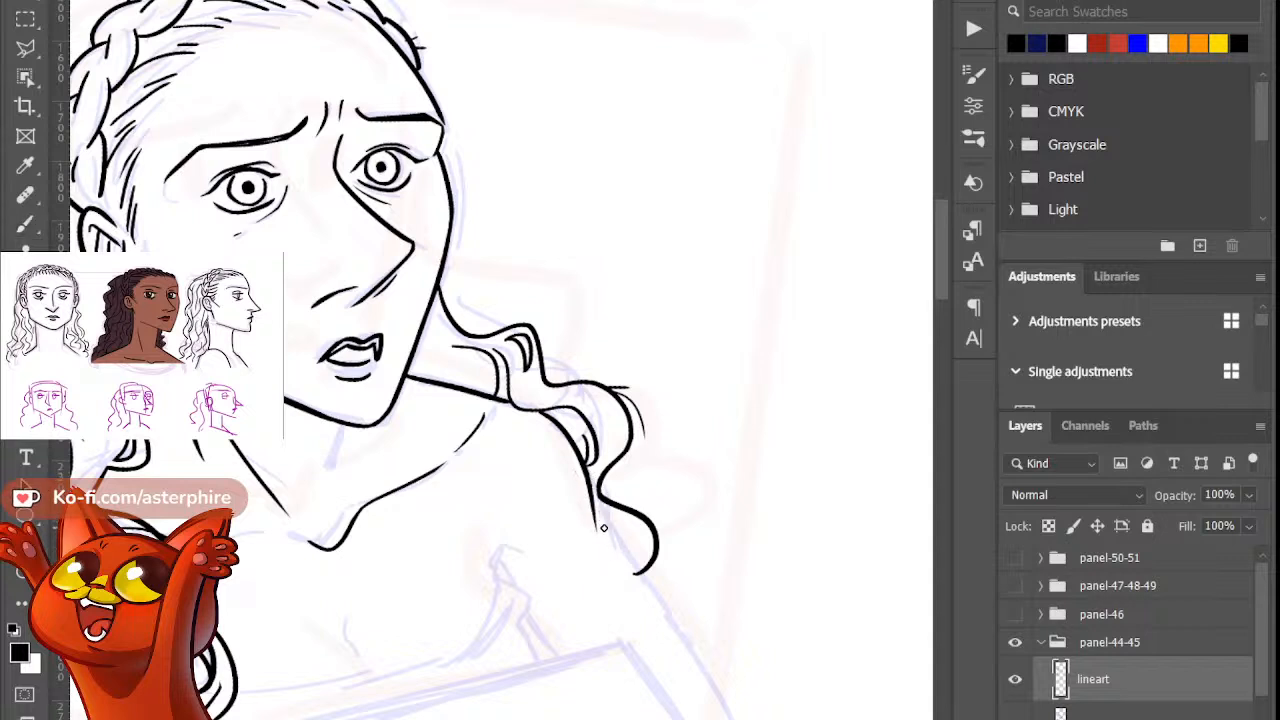
{"action": "key", "text": "b"}
{"action": "left_click_drag", "start_coordinate": [590, 496], "coordinate": [605, 558]}
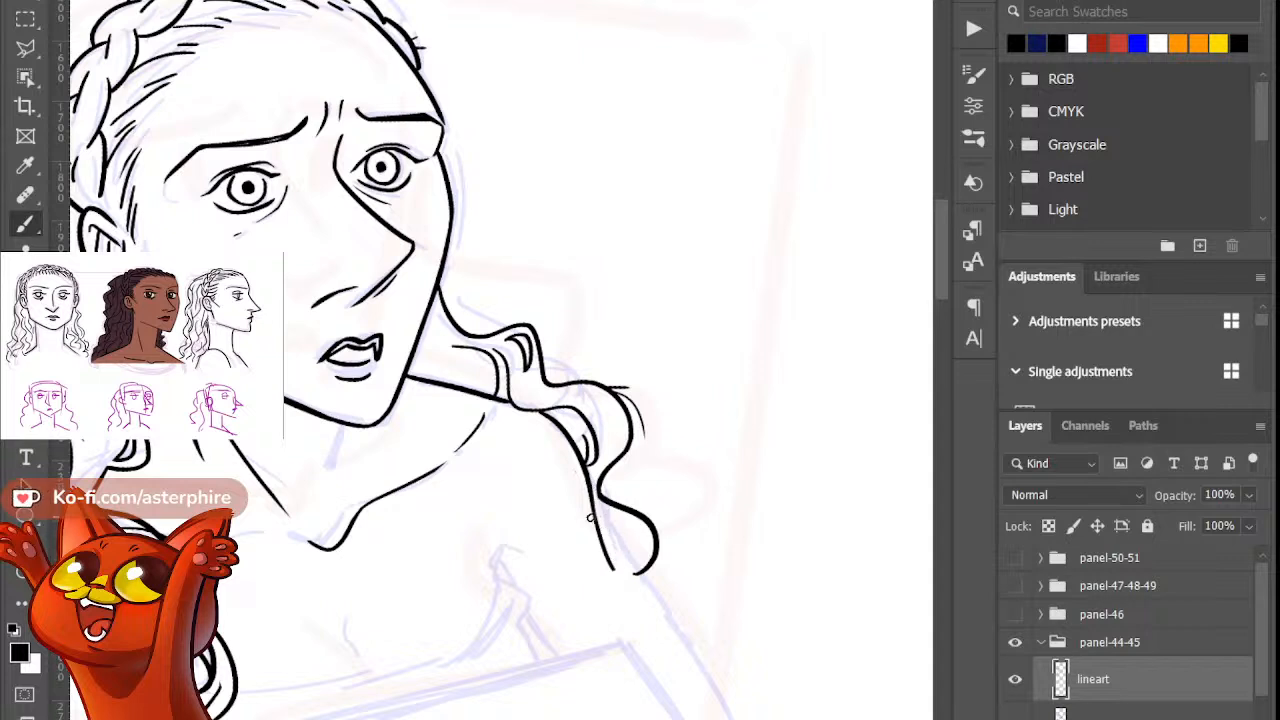
{"action": "key", "text": "e"}
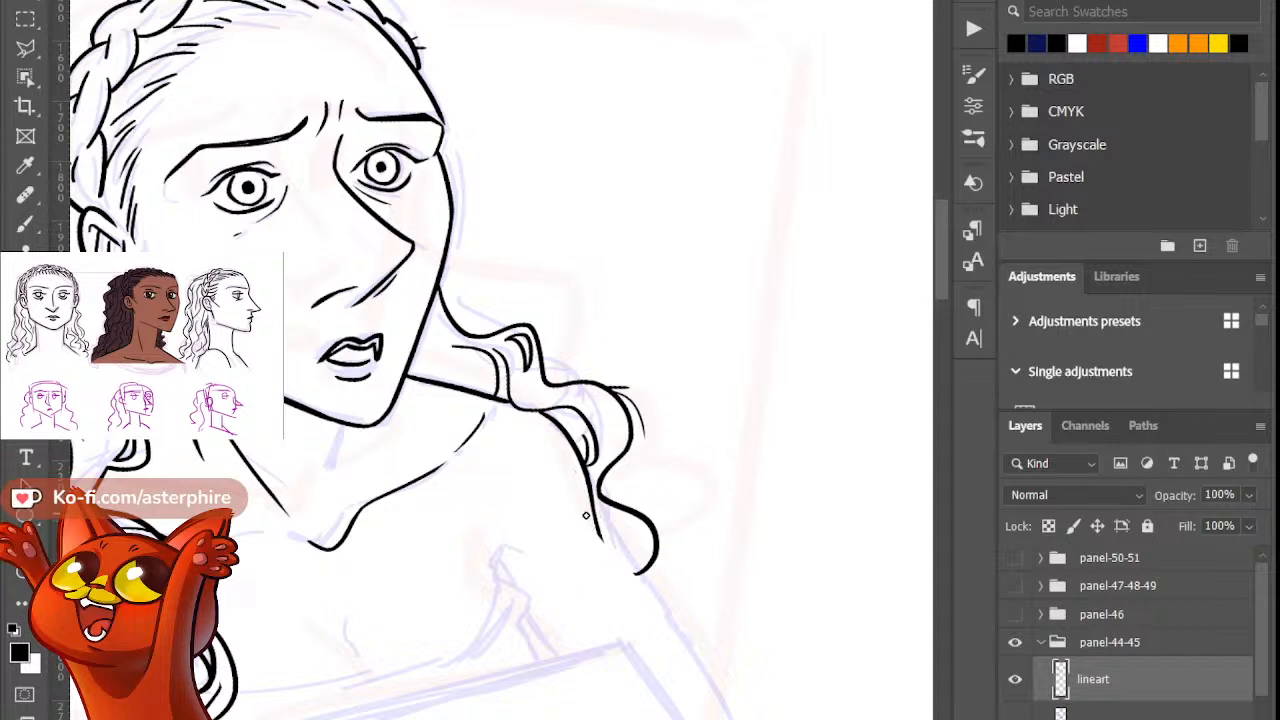
Step: Try to ink the far upper arm's outer contour as a long diagonal stroke continuing down from the shoulder
{"action": "key", "text": "b"}
{"action": "left_click_drag", "start_coordinate": [600, 534], "coordinate": [740, 718]}
{"action": "key", "text": "ctrl+z"}
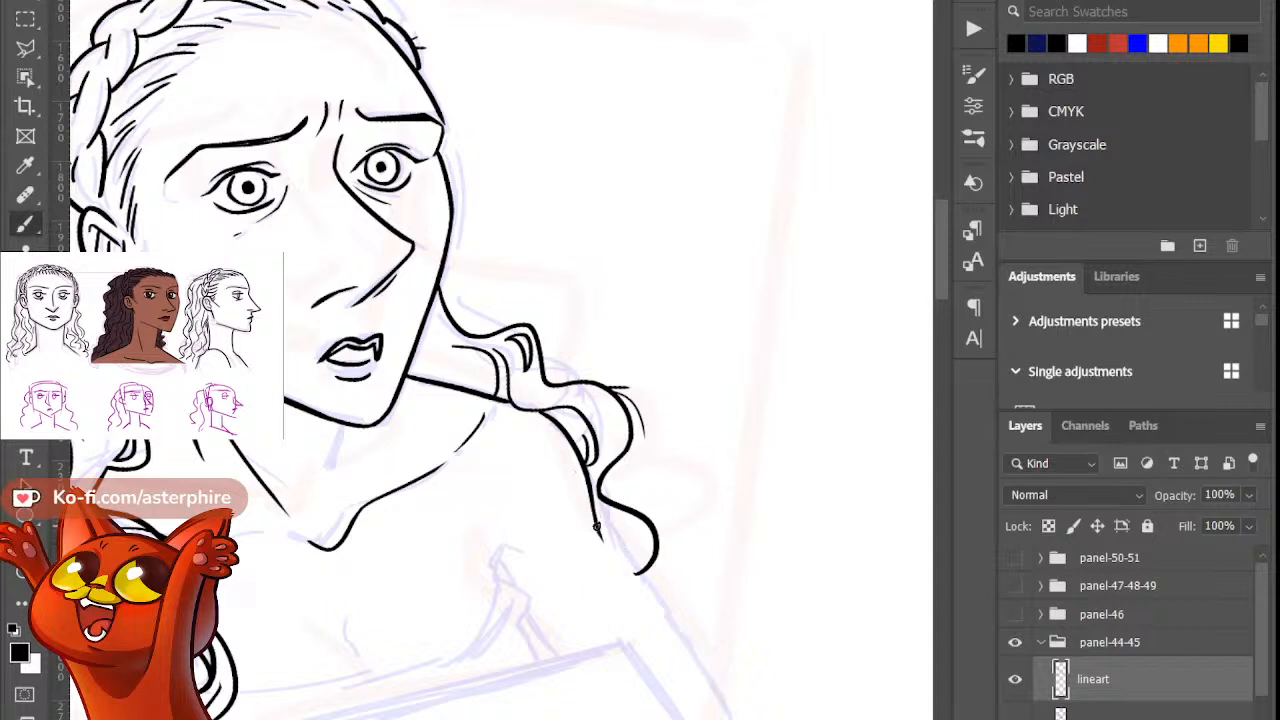
{"action": "left_click_drag", "start_coordinate": [601, 535], "coordinate": [752, 718]}
{"action": "key", "text": "ctrl+z"}
{"action": "left_click_drag", "start_coordinate": [602, 540], "coordinate": [748, 718]}
{"action": "key", "text": "ctrl+z"}
{"action": "key", "text": "e"}
{"action": "key", "text": "b"}
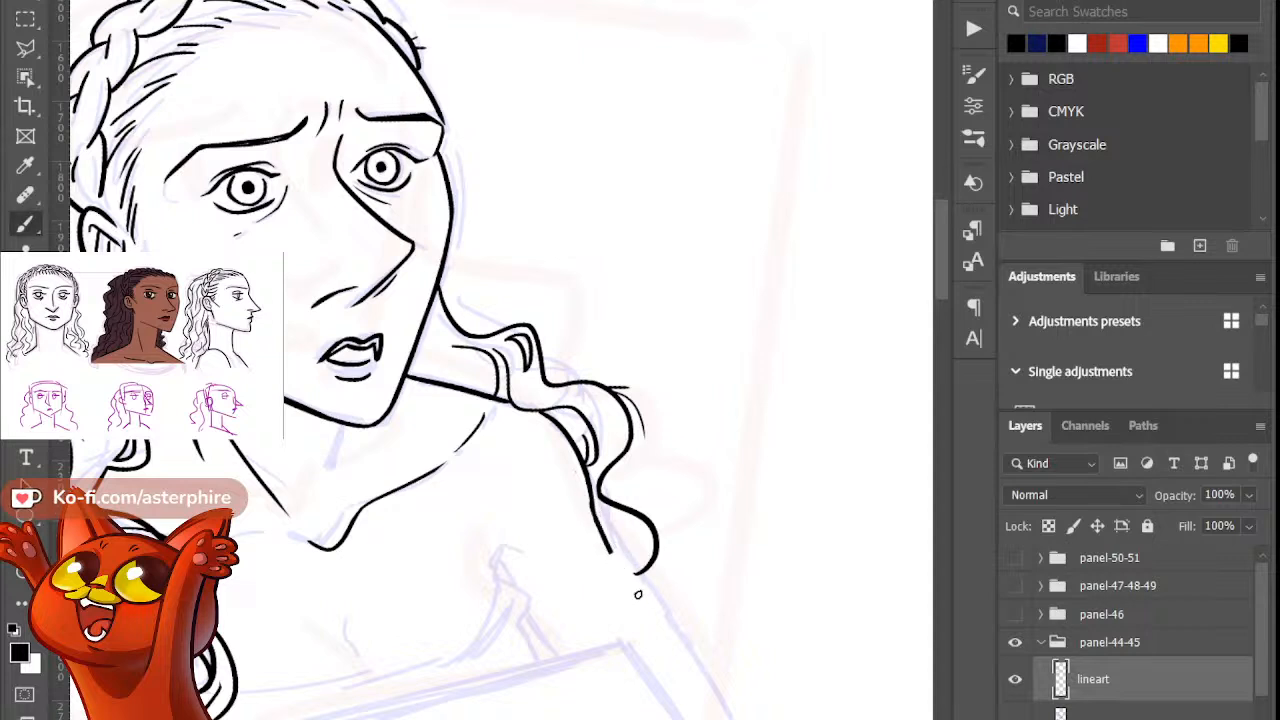
{"action": "key", "text": "ctrl+z"}
Step: Erase the lower part of the far shoulder contour again and re-ink it as a smoother line reaching past the hair curl
{"action": "key", "text": "e"}
{"action": "left_click_drag", "start_coordinate": [585, 484], "coordinate": [596, 520]}
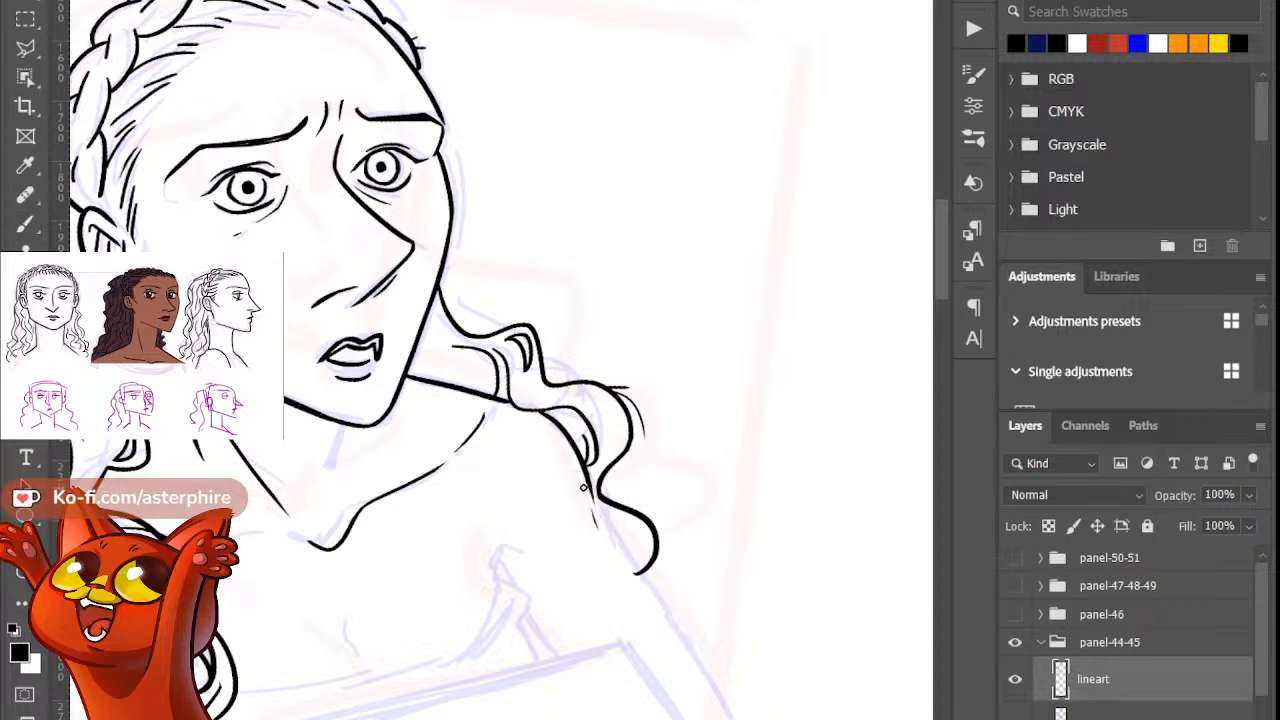
{"action": "key", "text": "b"}
{"action": "left_click_drag", "start_coordinate": [582, 466], "coordinate": [620, 573]}
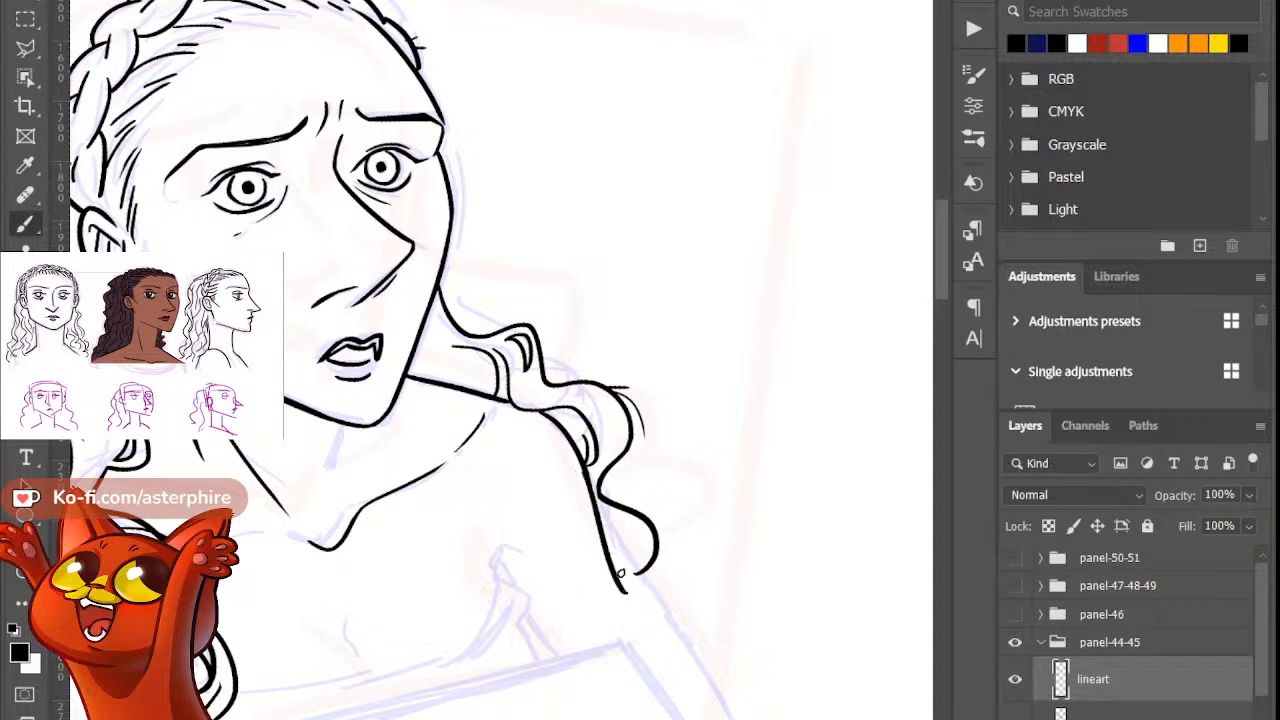
{"action": "key", "text": "ctrl+z"}
{"action": "left_click_drag", "start_coordinate": [584, 470], "coordinate": [620, 570]}
{"action": "key", "text": "ctrl+z"}
{"action": "left_click_drag", "start_coordinate": [588, 478], "coordinate": [612, 556]}
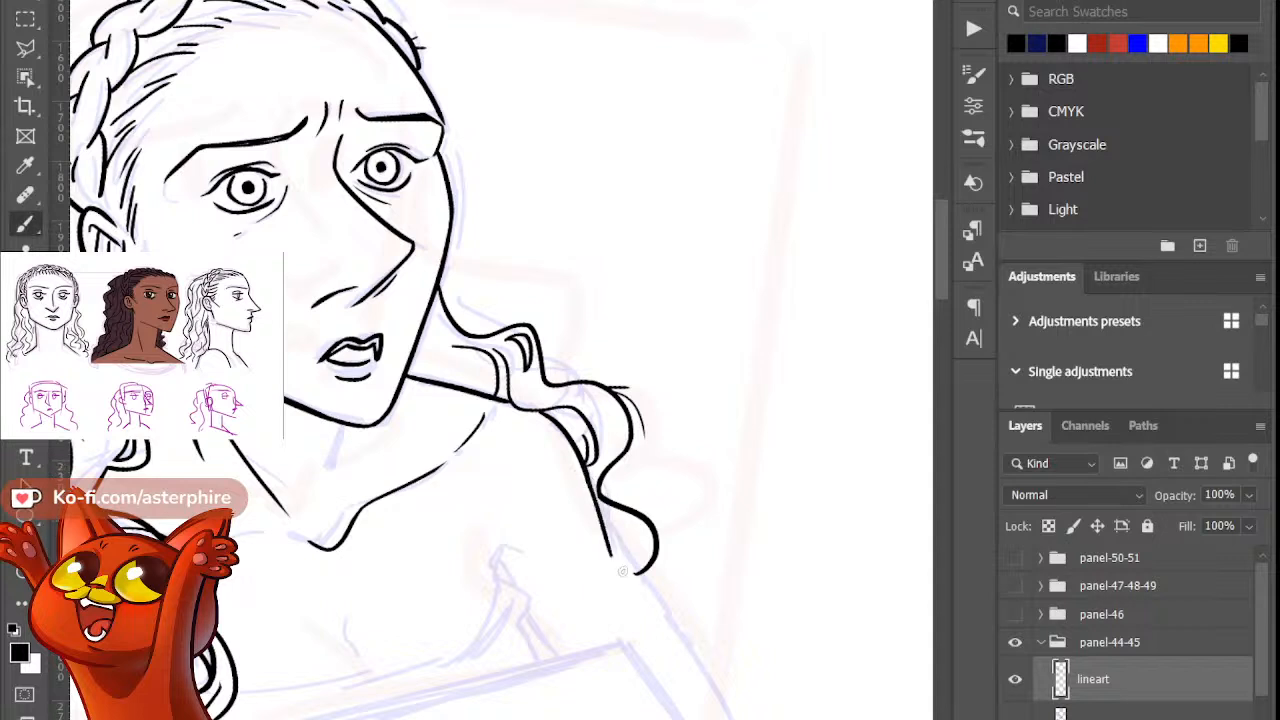
Step: Ink the far upper arm's outer contour as a long diagonal stroke from the shoulder below the hair curl, redoing the short first attempt
{"action": "left_click_drag", "start_coordinate": [586, 474], "coordinate": [616, 566]}
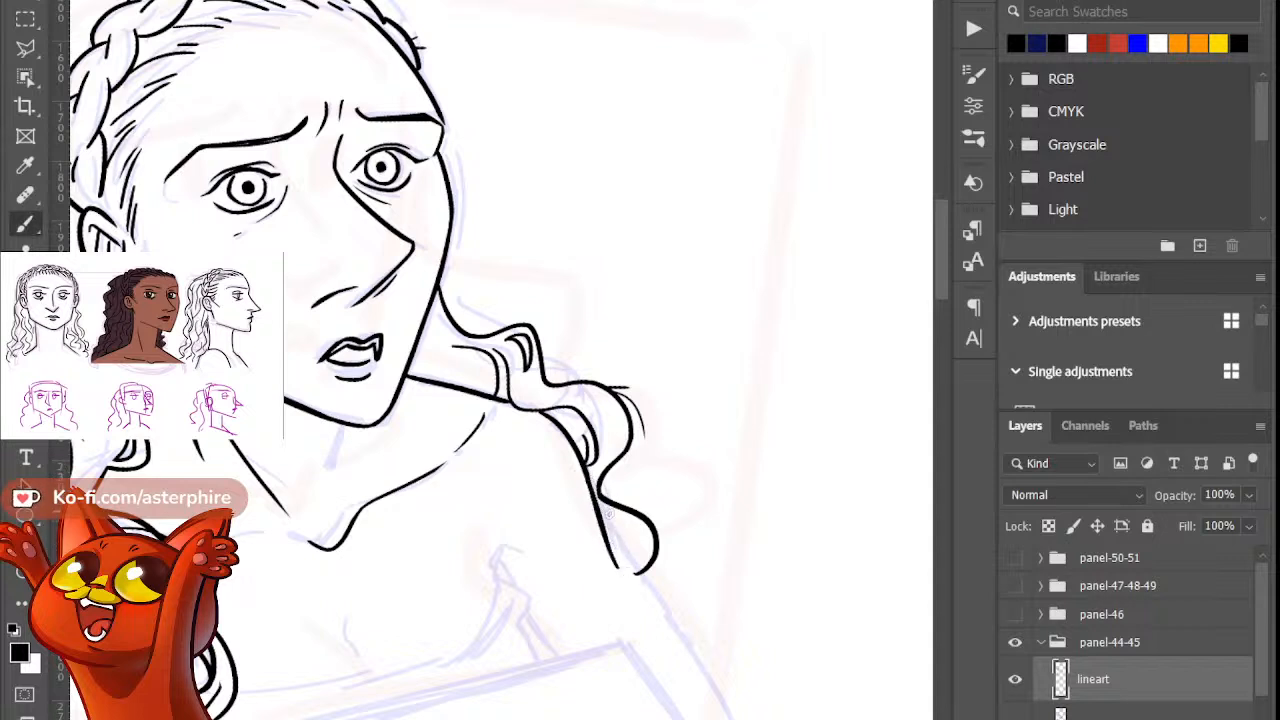
{"action": "key", "text": "ctrl+z"}
{"action": "mouse_move", "coordinate": [585, 468]}
{"action": "left_mouse_down"}
{"action": "mouse_move", "coordinate": [609, 555]}
{"action": "mouse_move", "coordinate": [716, 706]}
{"action": "left_mouse_up"}
{"action": "key", "text": "e"}
{"action": "key", "text": "b"}
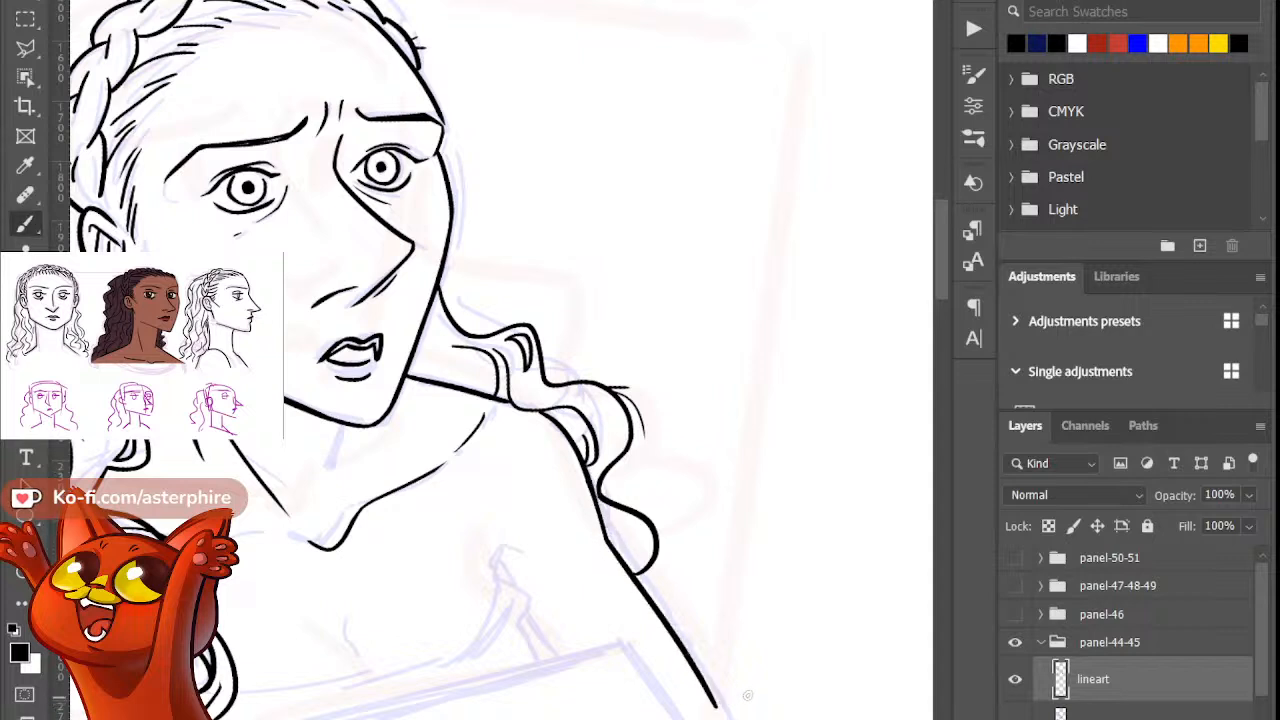
{"action": "mouse_move", "coordinate": [943, 278]}
{"action": "left_mouse_down"}
{"action": "mouse_move", "coordinate": [944, 317]}
{"action": "mouse_move", "coordinate": [941, 282]}
{"action": "left_mouse_up"}
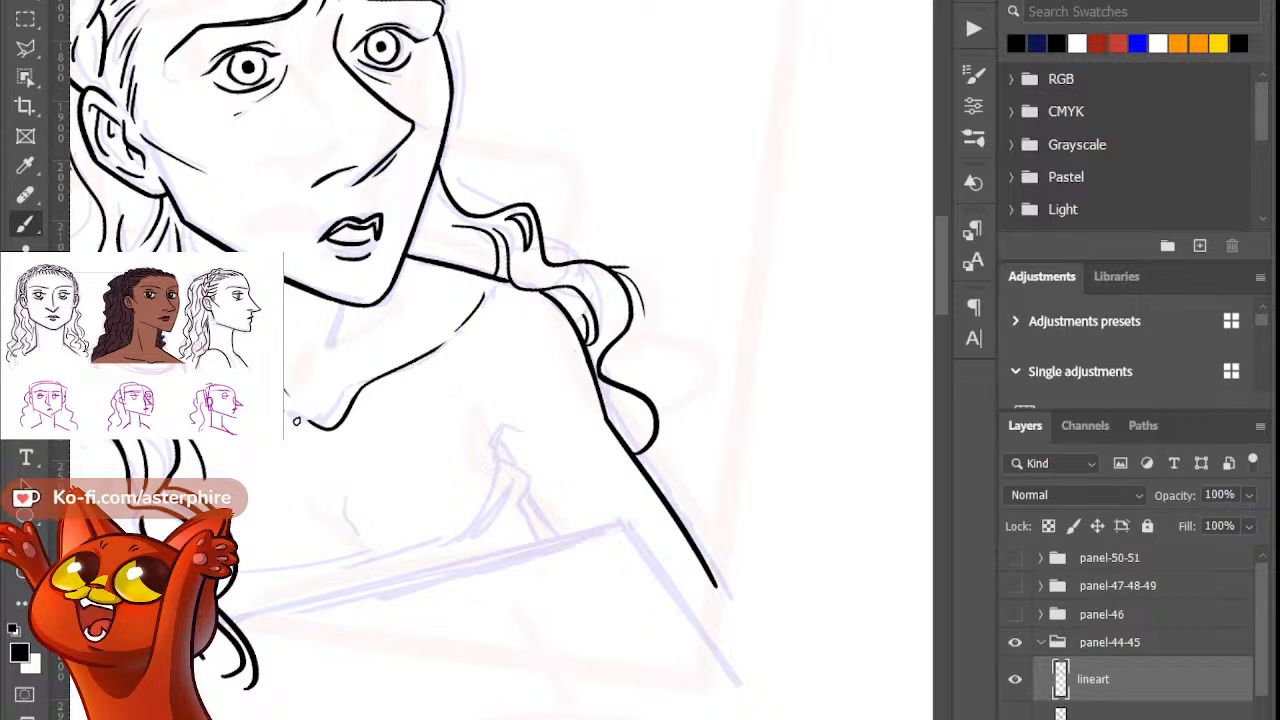
{"action": "key", "text": "e"}
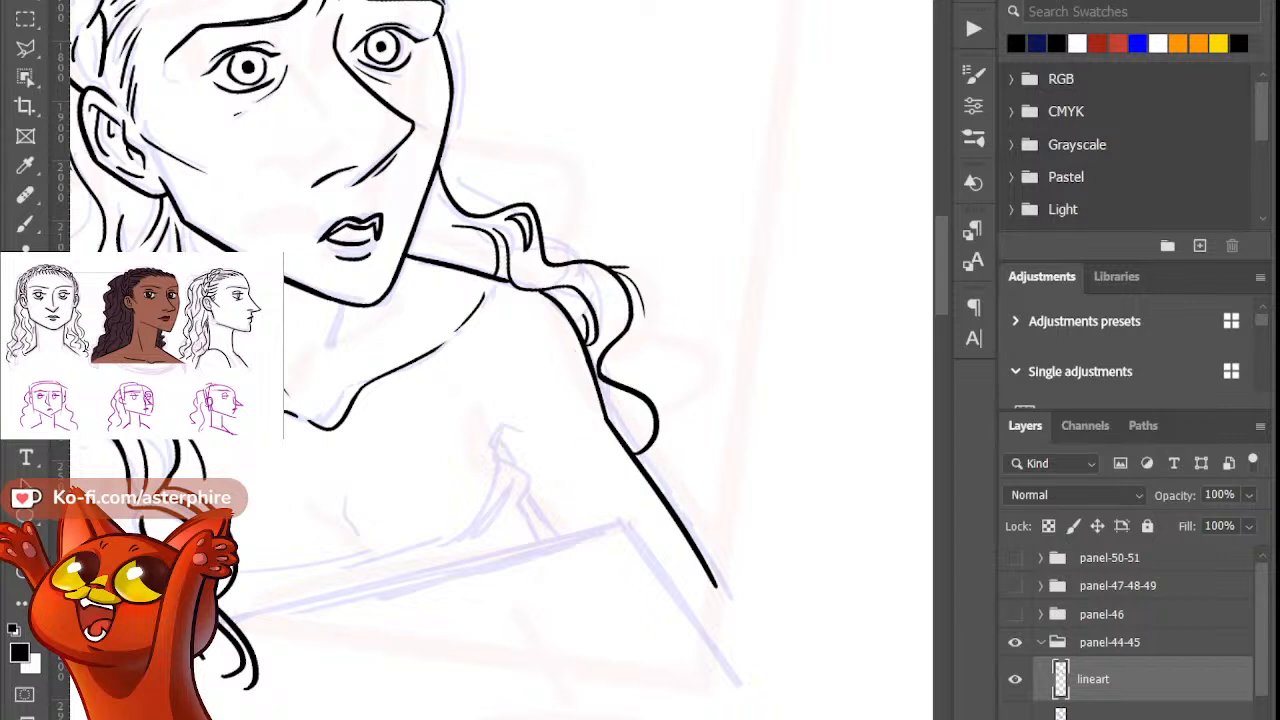
{"action": "key", "text": "b"}
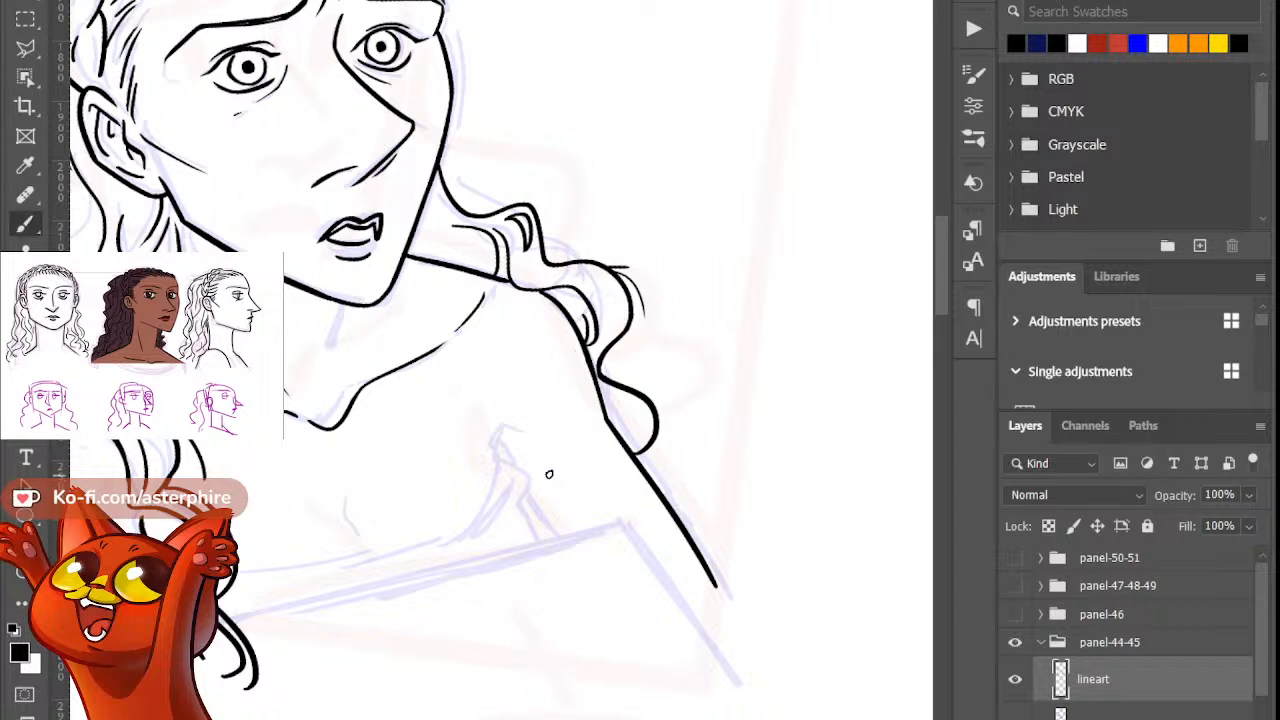
Step: Ink the short hooked crease at the far armpit, redrawing the stroke until it follows the sketch
{"action": "left_click_drag", "start_coordinate": [508, 431], "coordinate": [492, 506]}
{"action": "key", "text": "ctrl+z"}
{"action": "left_click_drag", "start_coordinate": [513, 433], "coordinate": [494, 503]}
{"action": "key", "text": "ctrl+z"}
{"action": "left_click_drag", "start_coordinate": [513, 430], "coordinate": [492, 487]}
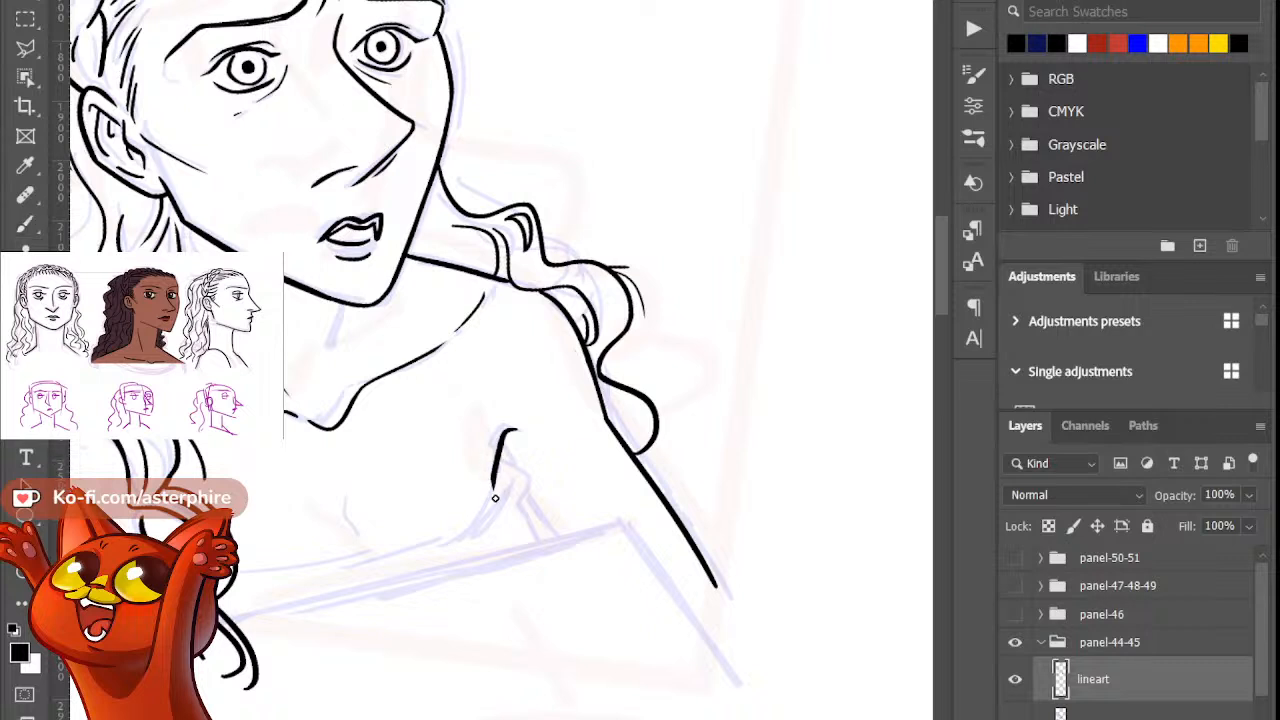
{"action": "key", "text": "b"}
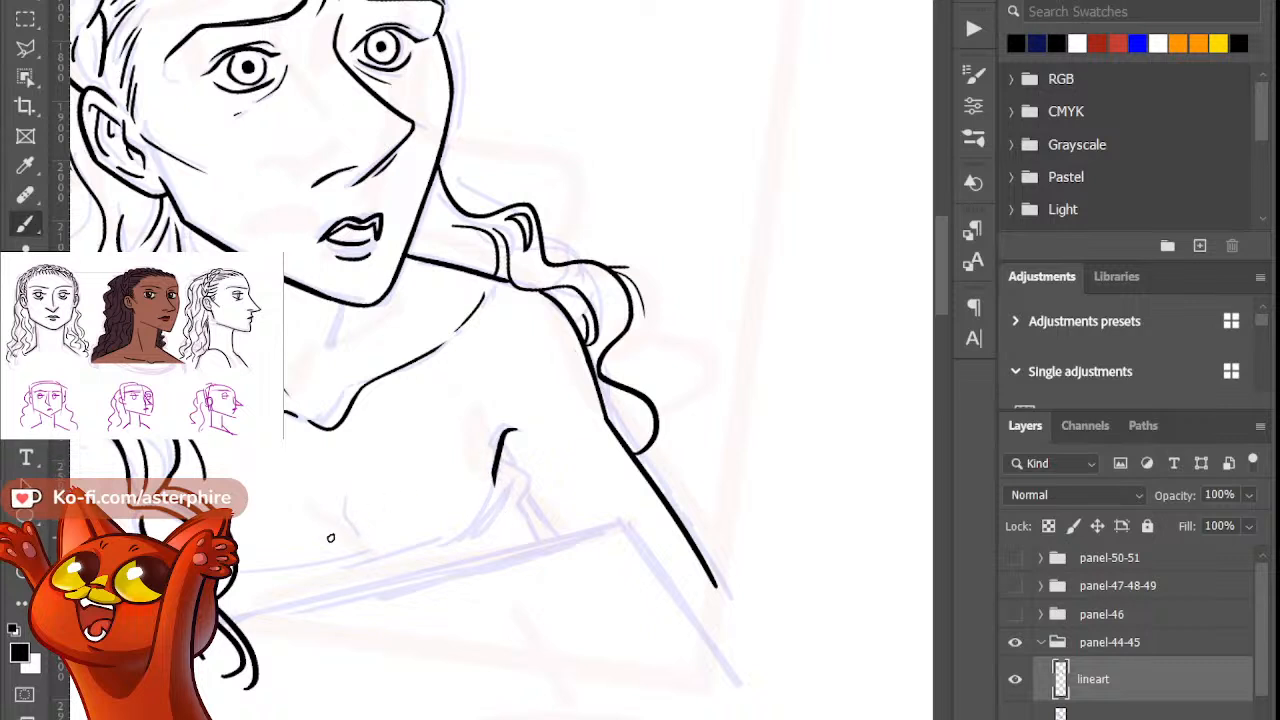
Step: Ink the cleavage mark at the centre of the chest as a diagonal stroke with a short branching curve
{"action": "left_click_drag", "start_coordinate": [339, 521], "coordinate": [375, 568]}
{"action": "key", "text": "ctrl+z"}
{"action": "key", "text": "e"}
{"action": "key", "text": "b"}
{"action": "left_click_drag", "start_coordinate": [349, 530], "coordinate": [362, 491]}
{"action": "key", "text": "e"}
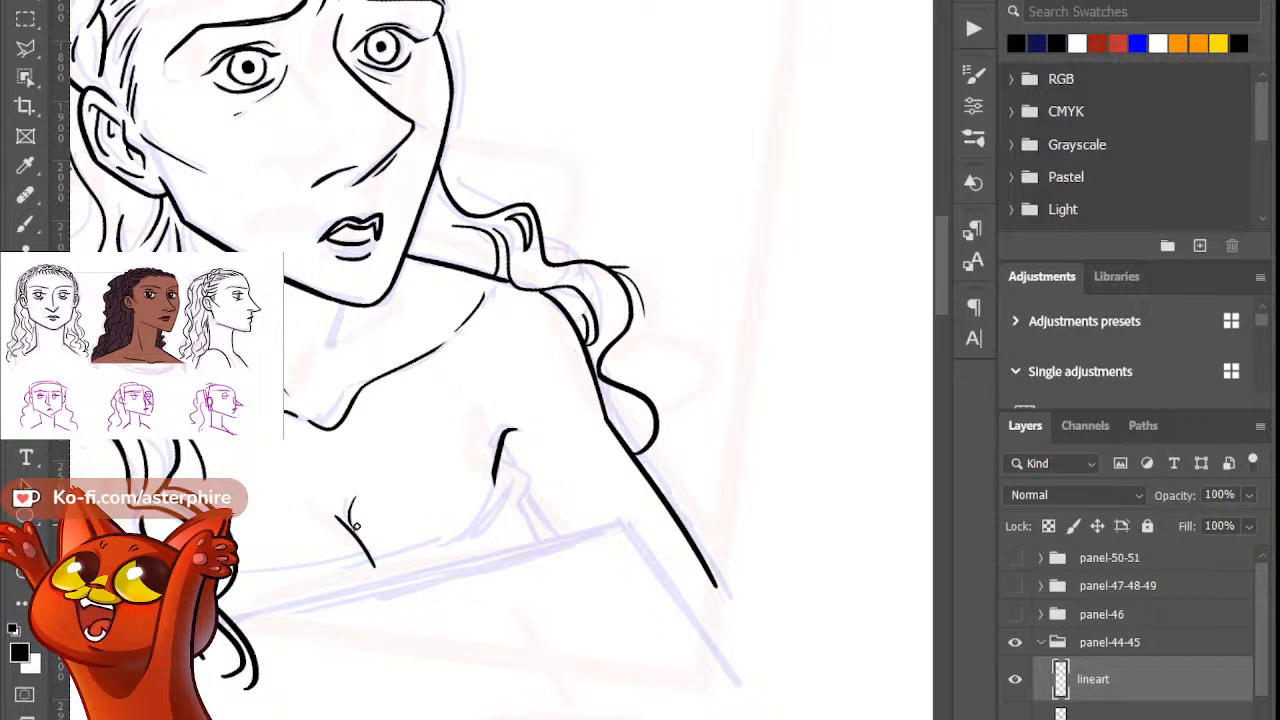
{"action": "key", "text": "b"}
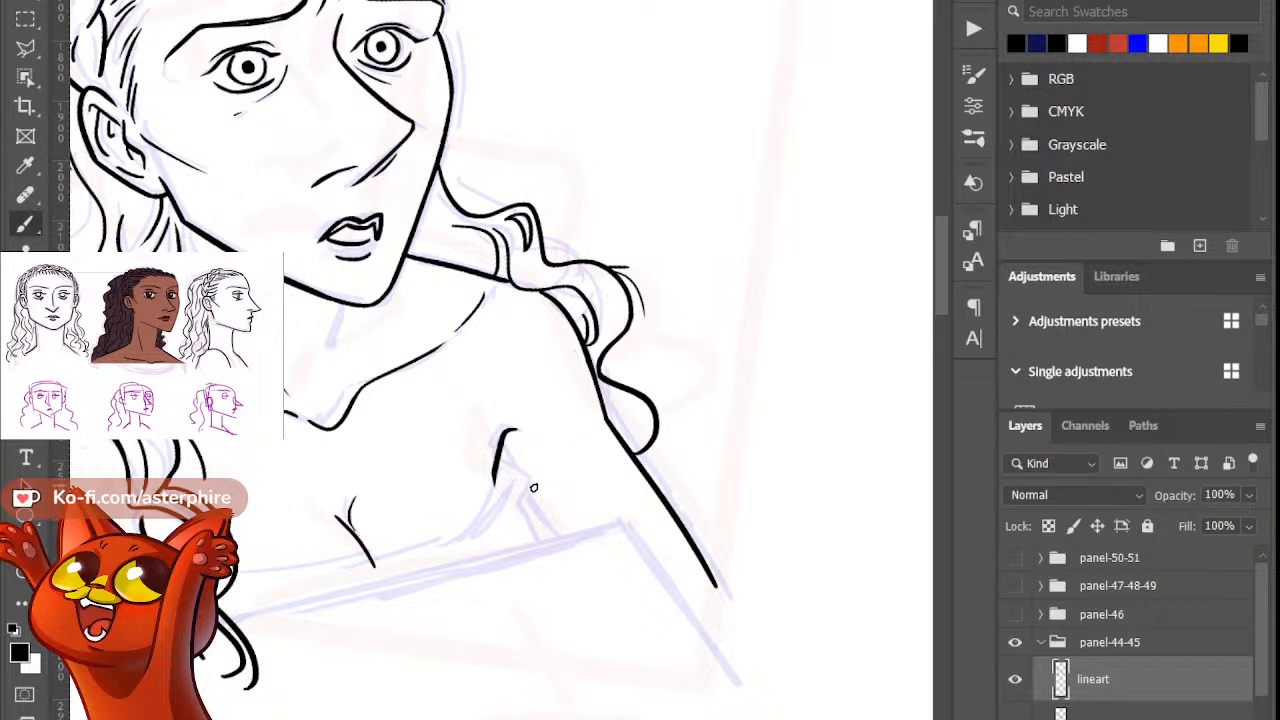
Step: Ink the garment's curved neckline across the chest and up to the far armpit crease, cleaning up where the strokes join
{"action": "key", "text": "e"}
{"action": "key", "text": "b"}
{"action": "left_click_drag", "start_coordinate": [253, 571], "coordinate": [420, 547]}
{"action": "key", "text": "ctrl+z"}
{"action": "left_click_drag", "start_coordinate": [243, 570], "coordinate": [433, 546]}
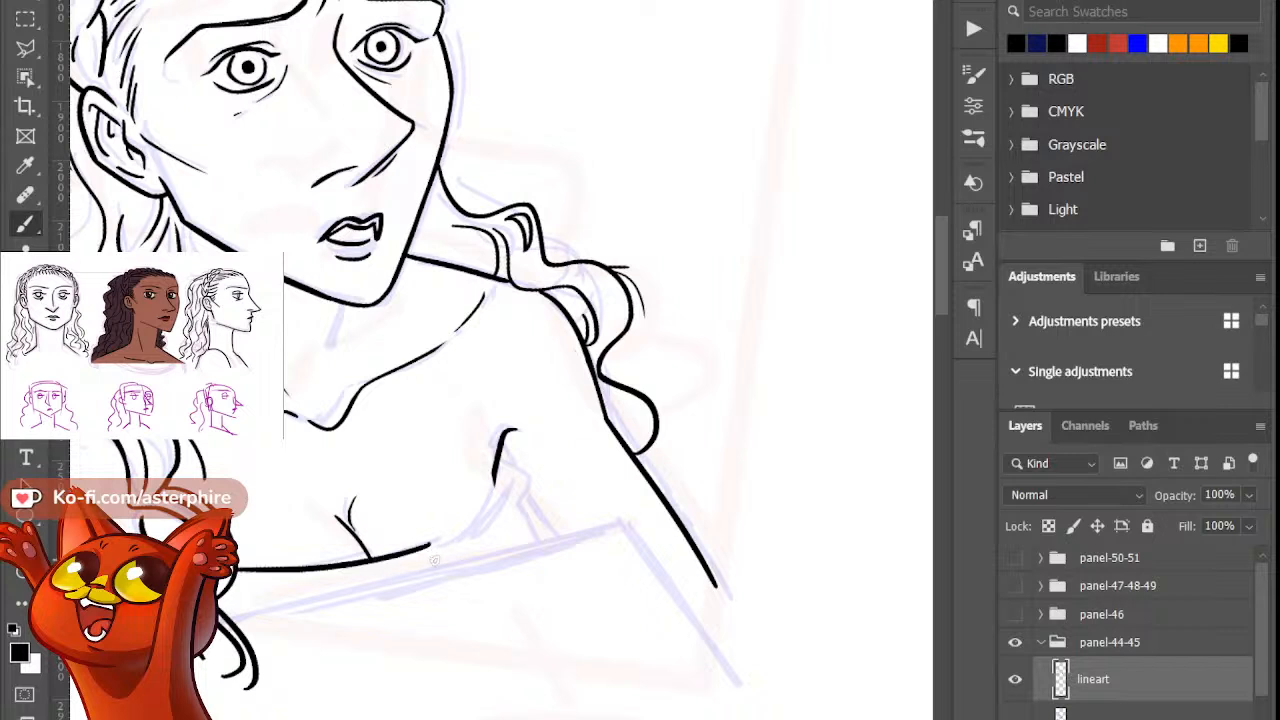
{"action": "key", "text": "e"}
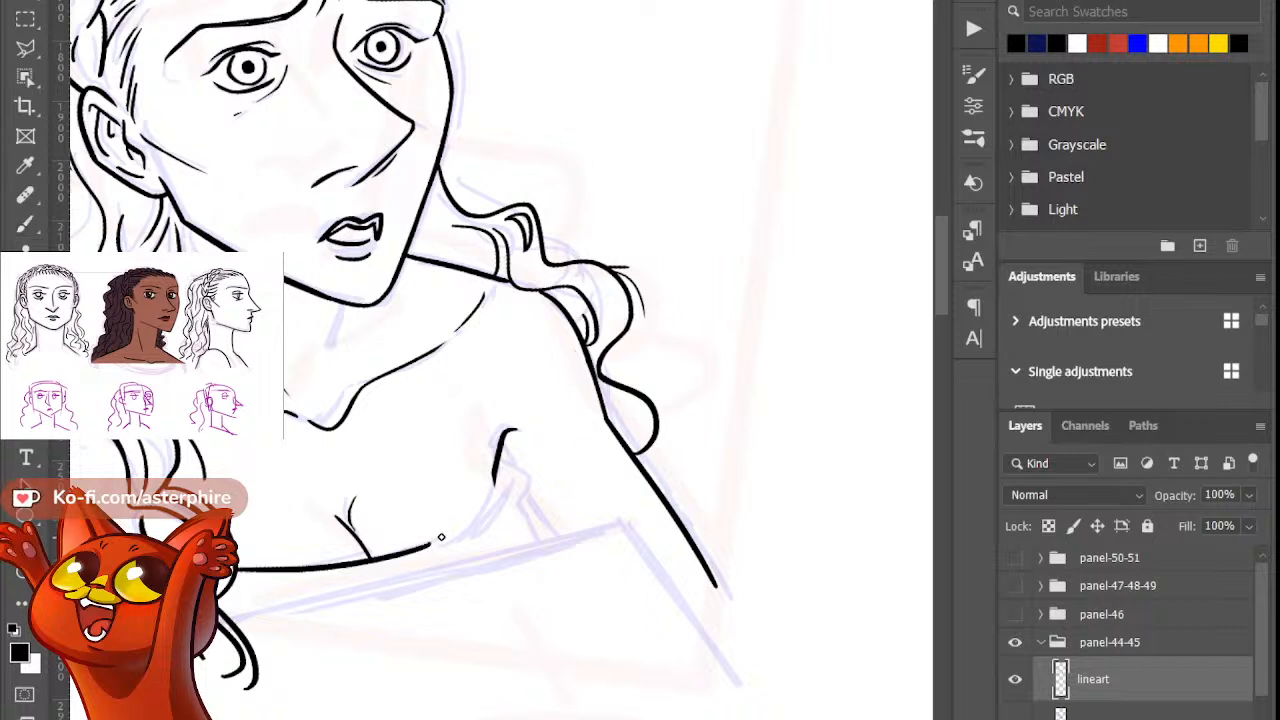
{"action": "key", "text": "b"}
{"action": "left_click_drag", "start_coordinate": [505, 470], "coordinate": [412, 548]}
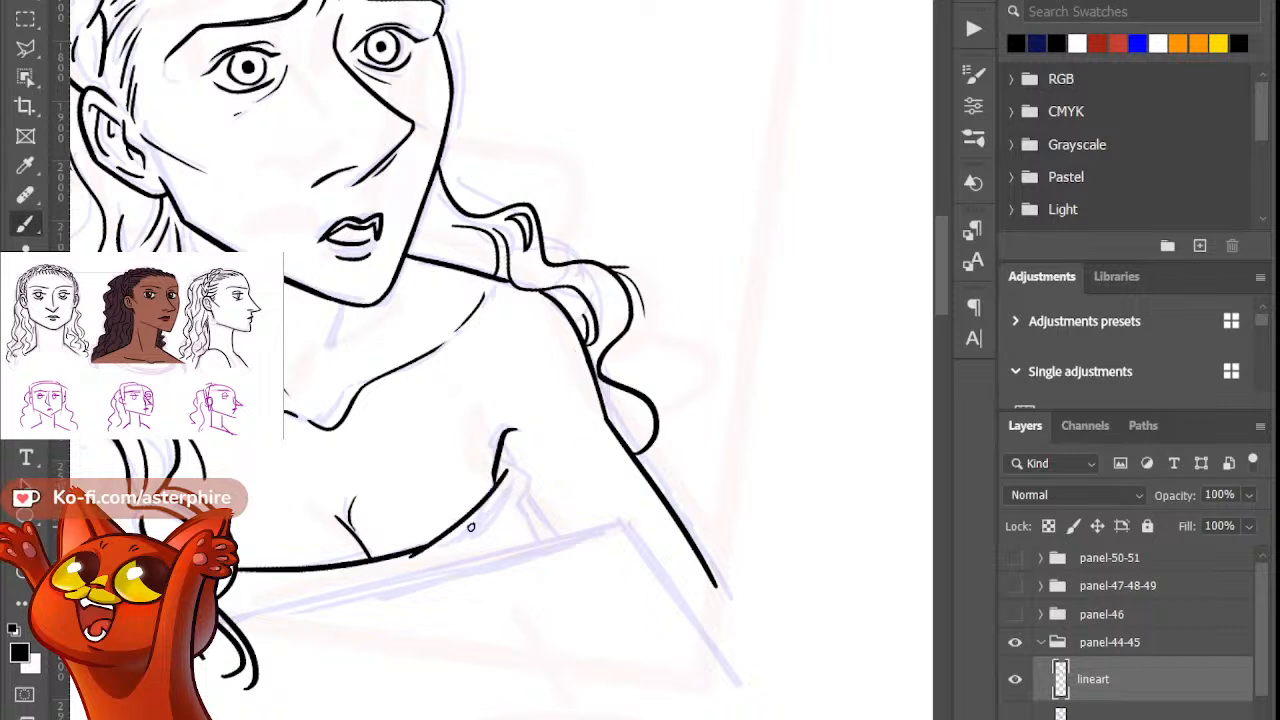
{"action": "key", "text": "e"}
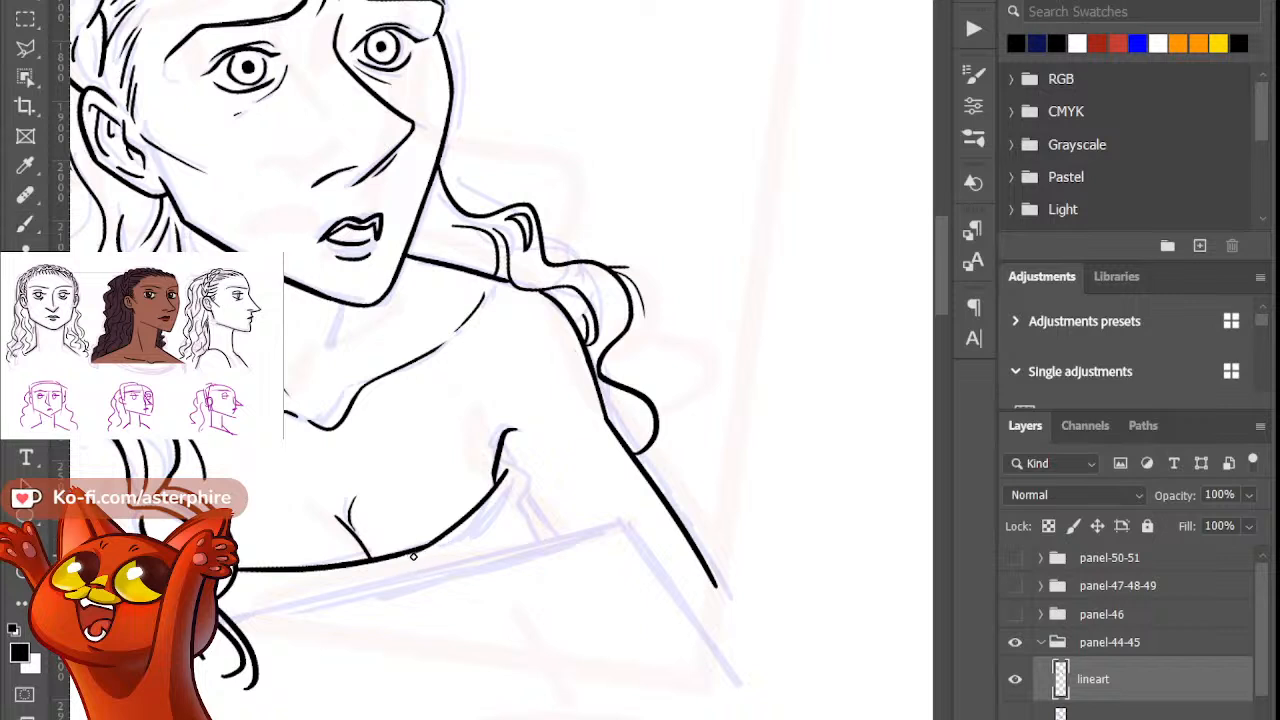
{"action": "key", "text": "b"}
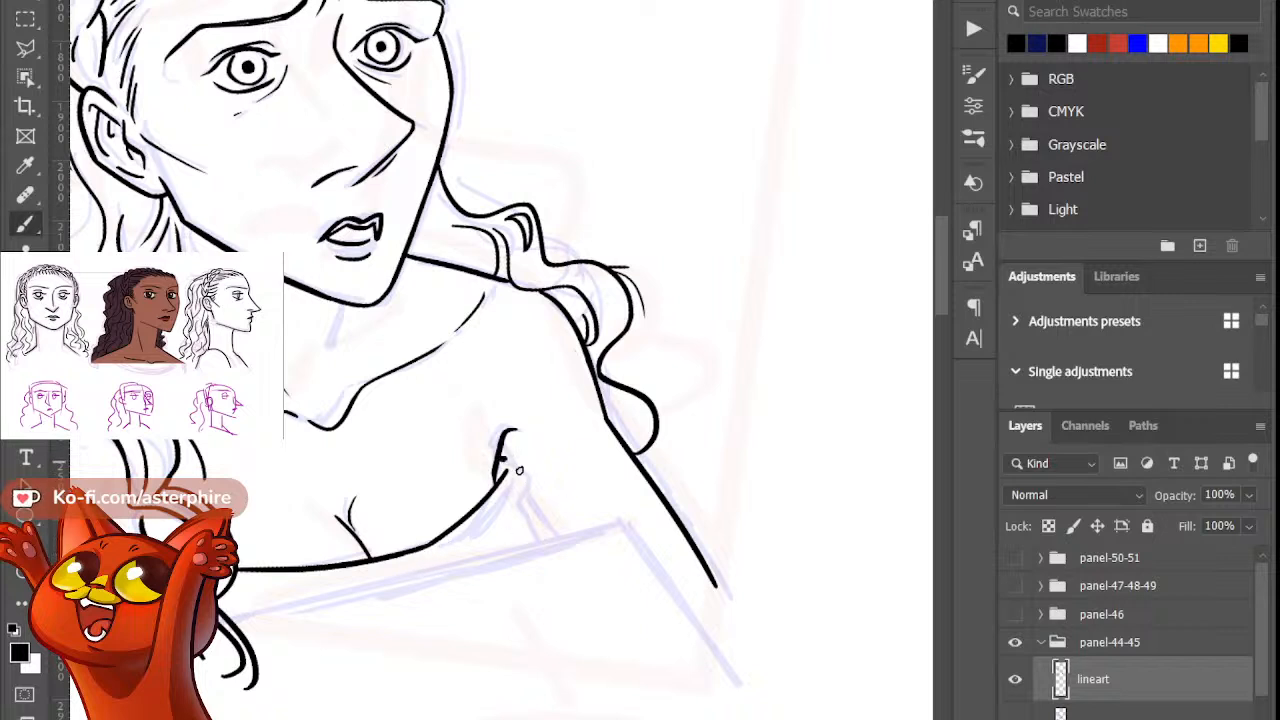
Step: Ink the garment's rounded fold below the far armpit, redoing the first stroke, and continue its side edge downward
{"action": "left_click_drag", "start_coordinate": [505, 459], "coordinate": [530, 518]}
{"action": "key", "text": "ctrl+z"}
{"action": "key", "text": "e"}
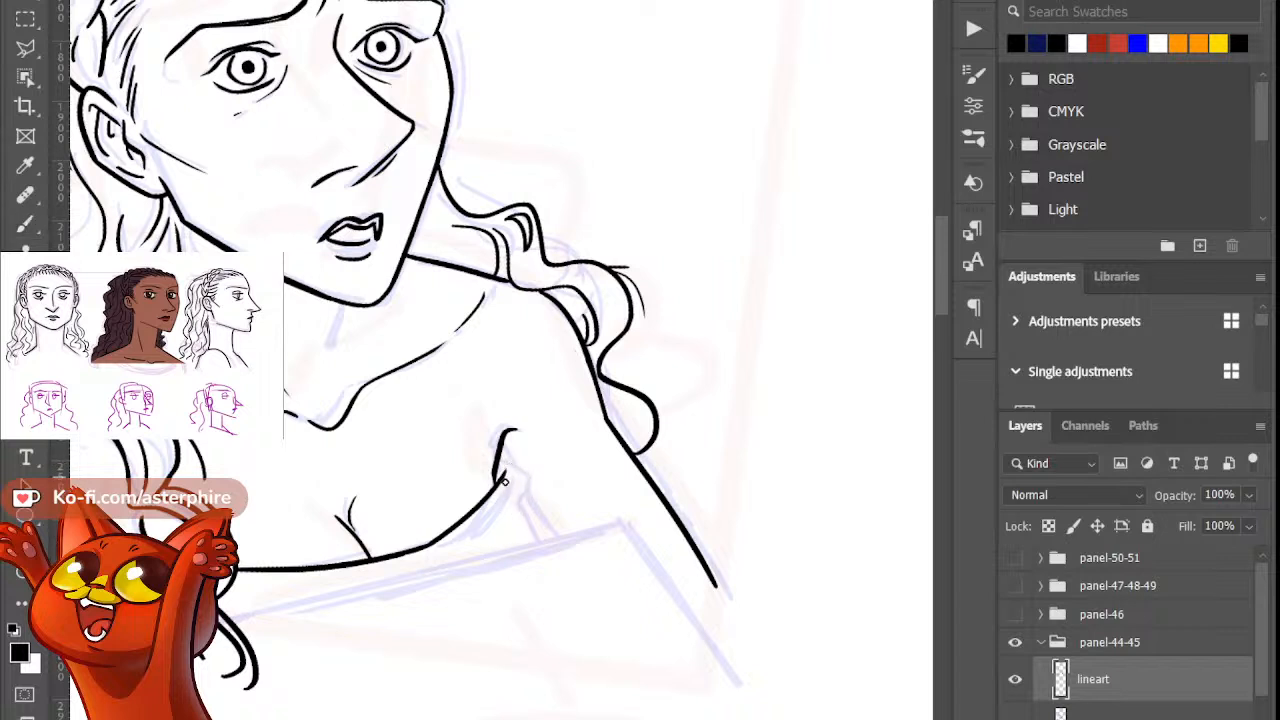
{"action": "key", "text": "b"}
{"action": "left_click_drag", "start_coordinate": [500, 460], "coordinate": [499, 536]}
{"action": "key", "text": "e"}
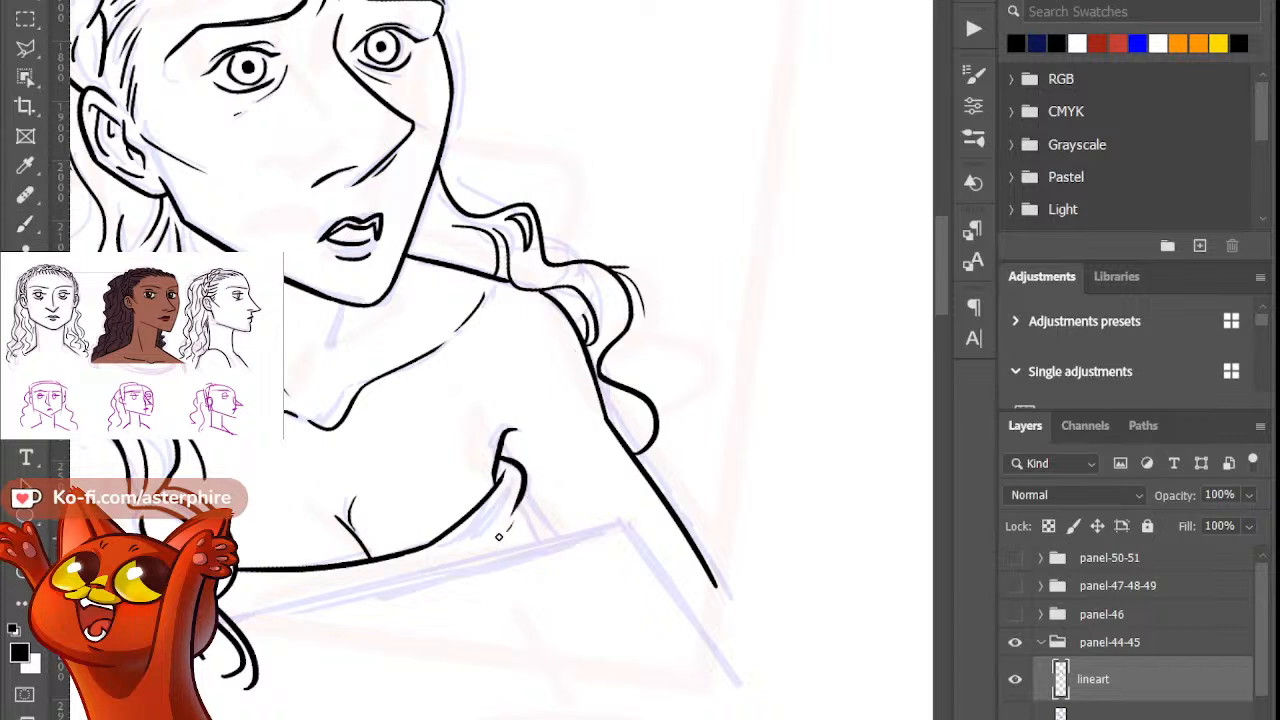
{"action": "key", "text": "b"}
{"action": "left_click_drag", "start_coordinate": [517, 488], "coordinate": [545, 566]}
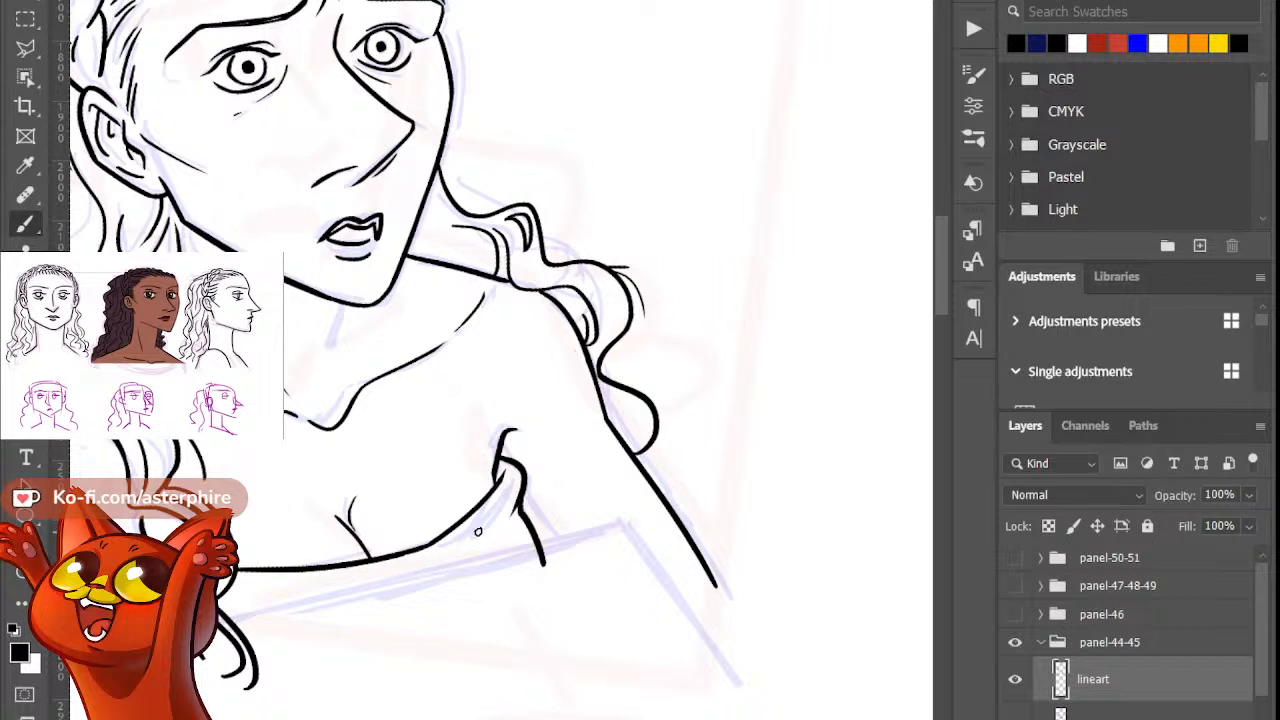
Step: Add short fabric crease strokes under the neckline and a second diagonal line beside the garment's side edge, redoing the latter until it fits
{"action": "left_click_drag", "start_coordinate": [498, 519], "coordinate": [427, 569]}
{"action": "left_click_drag", "start_coordinate": [521, 503], "coordinate": [593, 590]}
{"action": "key", "text": "ctrl+z"}
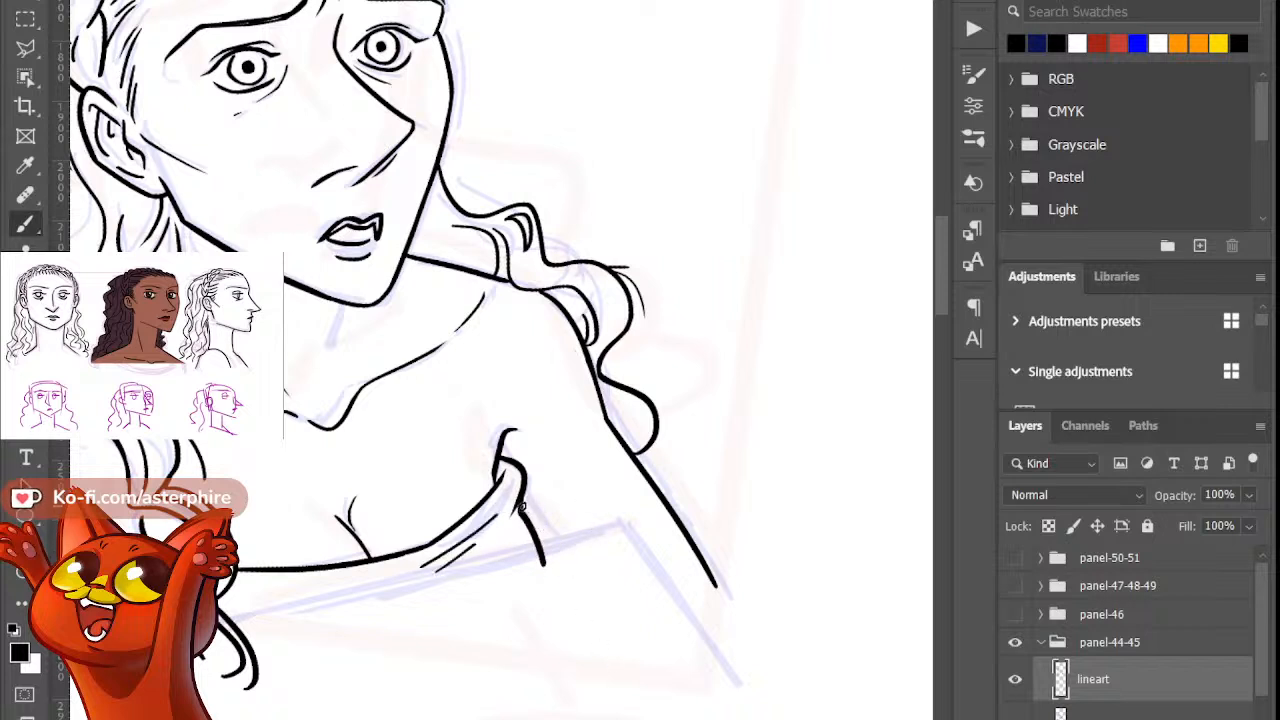
{"action": "left_click_drag", "start_coordinate": [522, 506], "coordinate": [578, 580]}
{"action": "key", "text": "ctrl+z"}
{"action": "left_click_drag", "start_coordinate": [520, 503], "coordinate": [576, 579]}
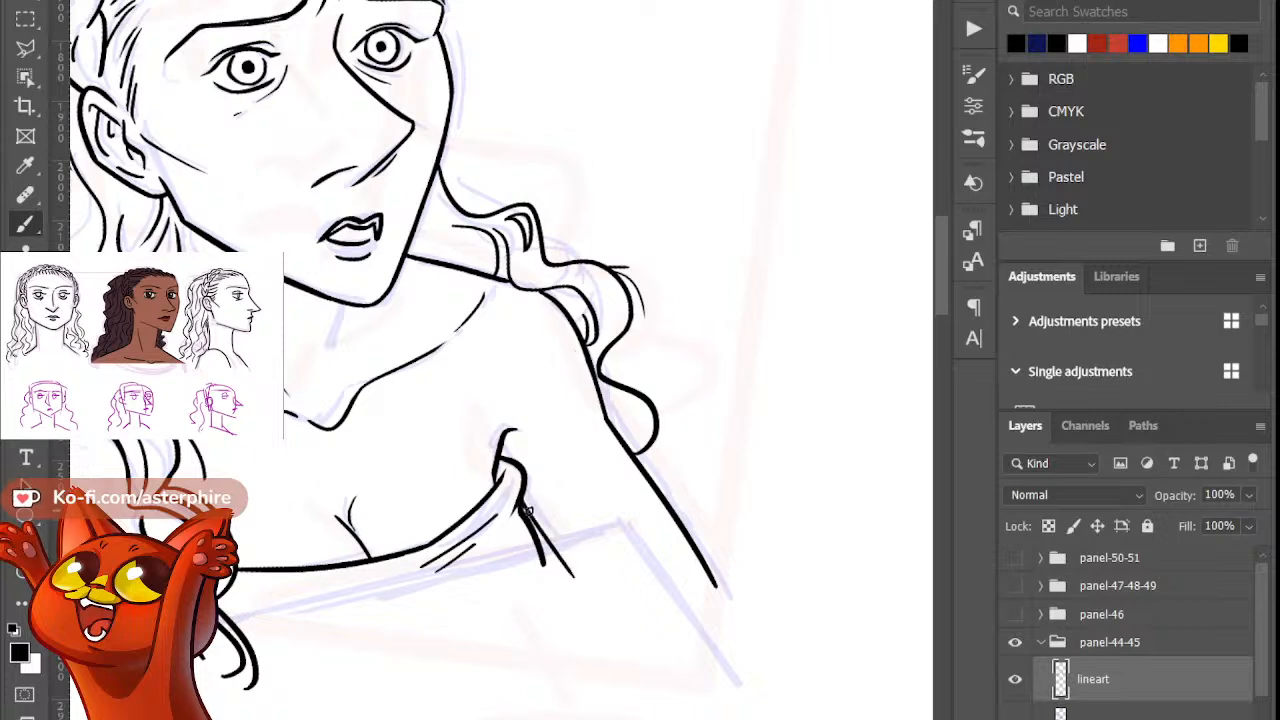
Step: Ink the straight upper edge of the flat shape across her torso, redoing it with a heavier line, plus its slanted far side
{"action": "key", "text": "ctrl+minus"}
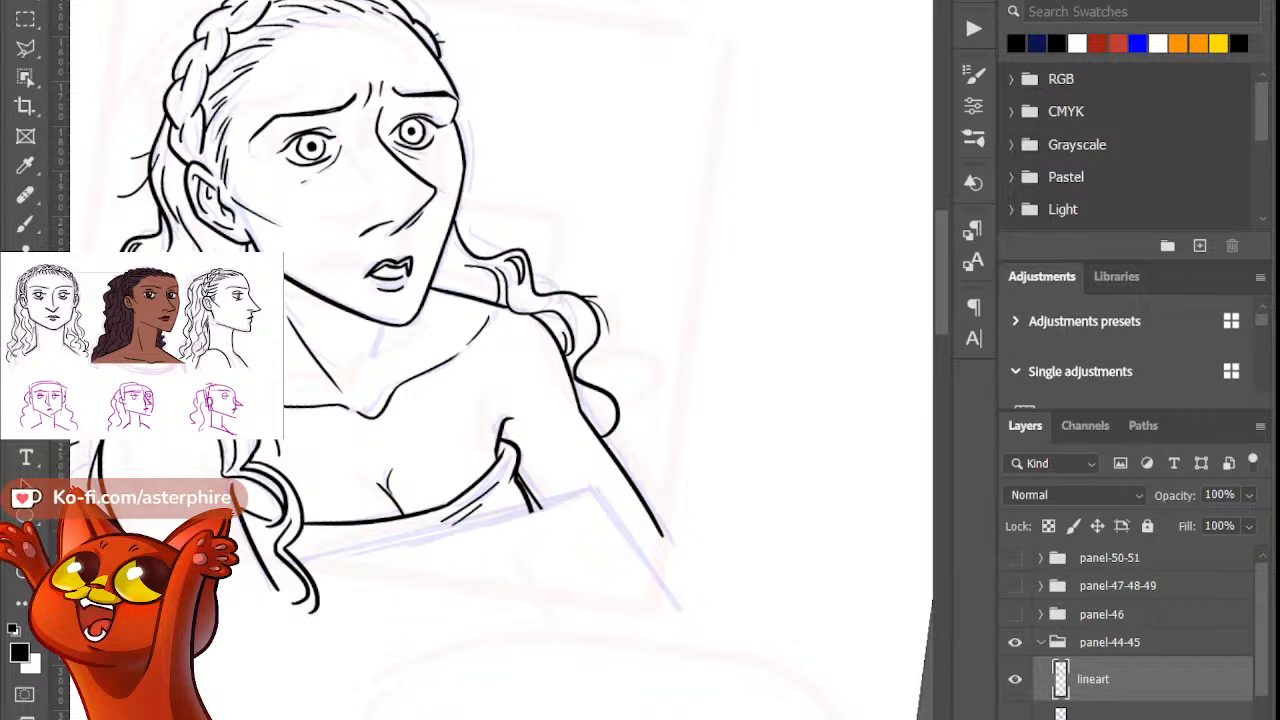
{"action": "key", "text": "b"}
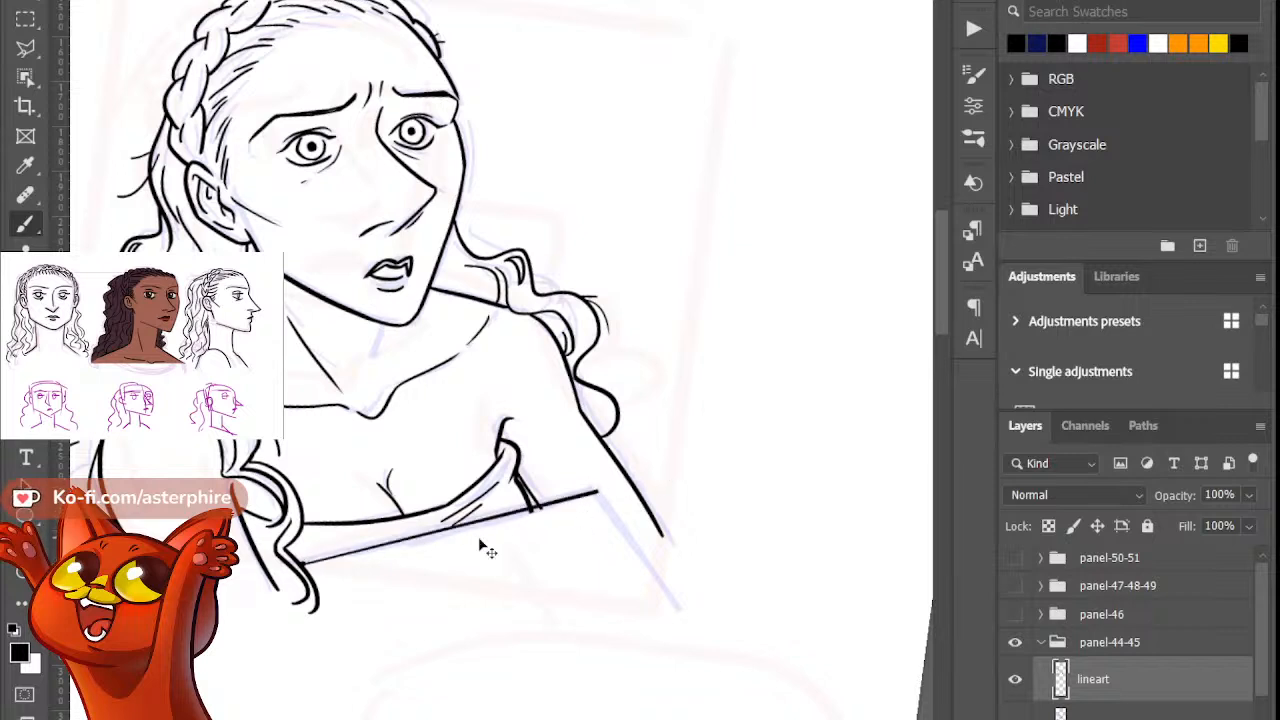
{"action": "left_click", "coordinate": [304, 561], "text": "shift"}
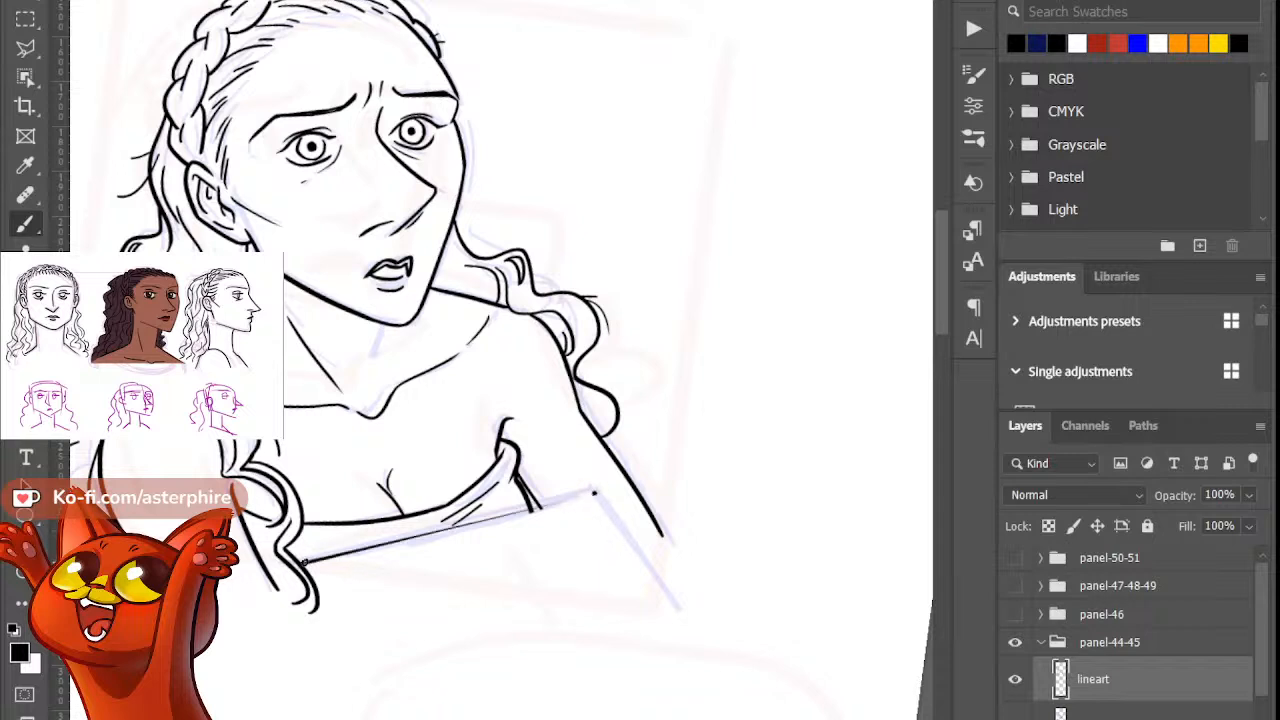
{"action": "key", "text": "ctrl+z"}
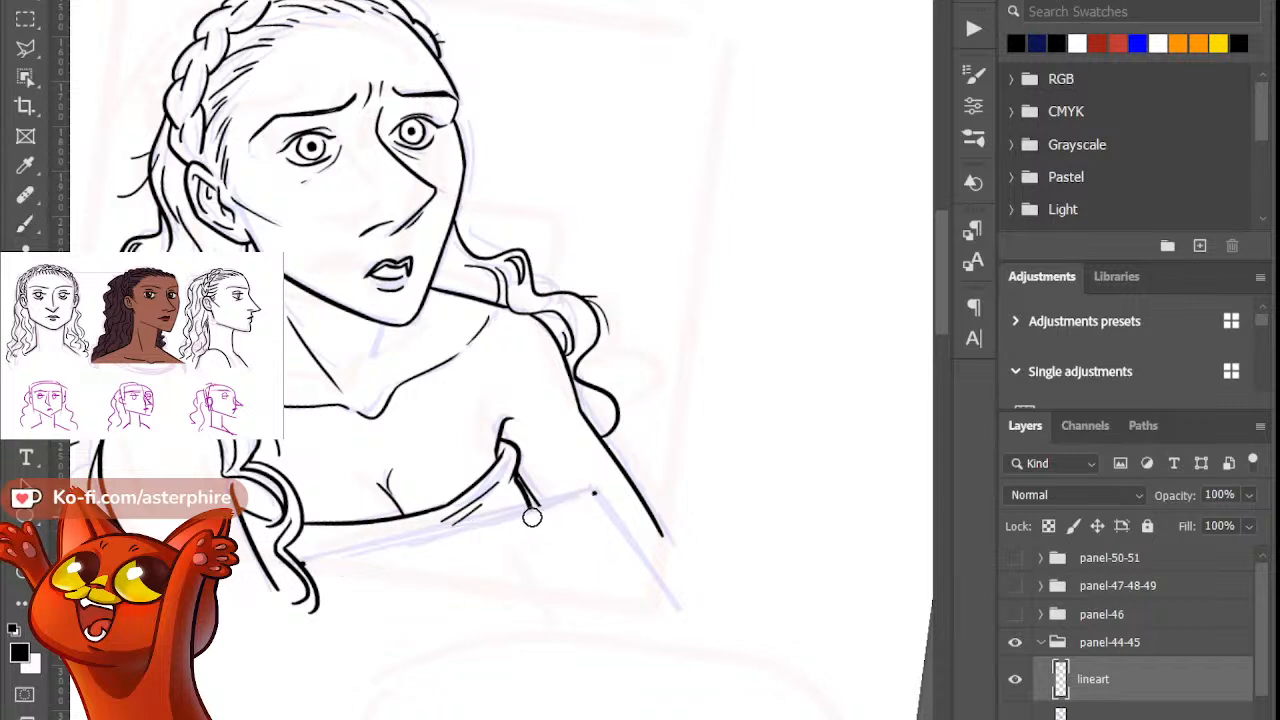
{"action": "left_click", "coordinate": [596, 492], "text": "shift"}
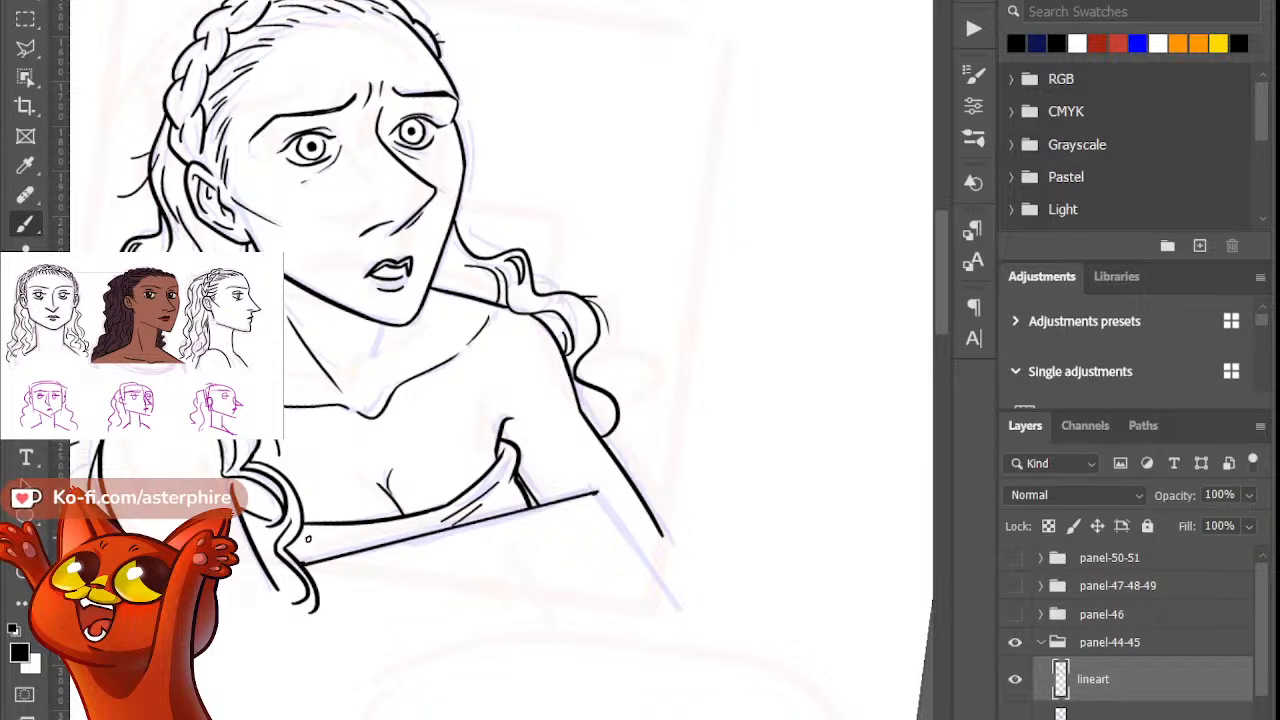
{"action": "mouse_move", "coordinate": [304, 560]}
{"action": "left_mouse_down"}
{"action": "mouse_move", "coordinate": [530, 510]}
{"action": "mouse_move", "coordinate": [543, 520]}
{"action": "mouse_move", "coordinate": [600, 492]}
{"action": "mouse_move", "coordinate": [695, 630]}
{"action": "left_mouse_up"}
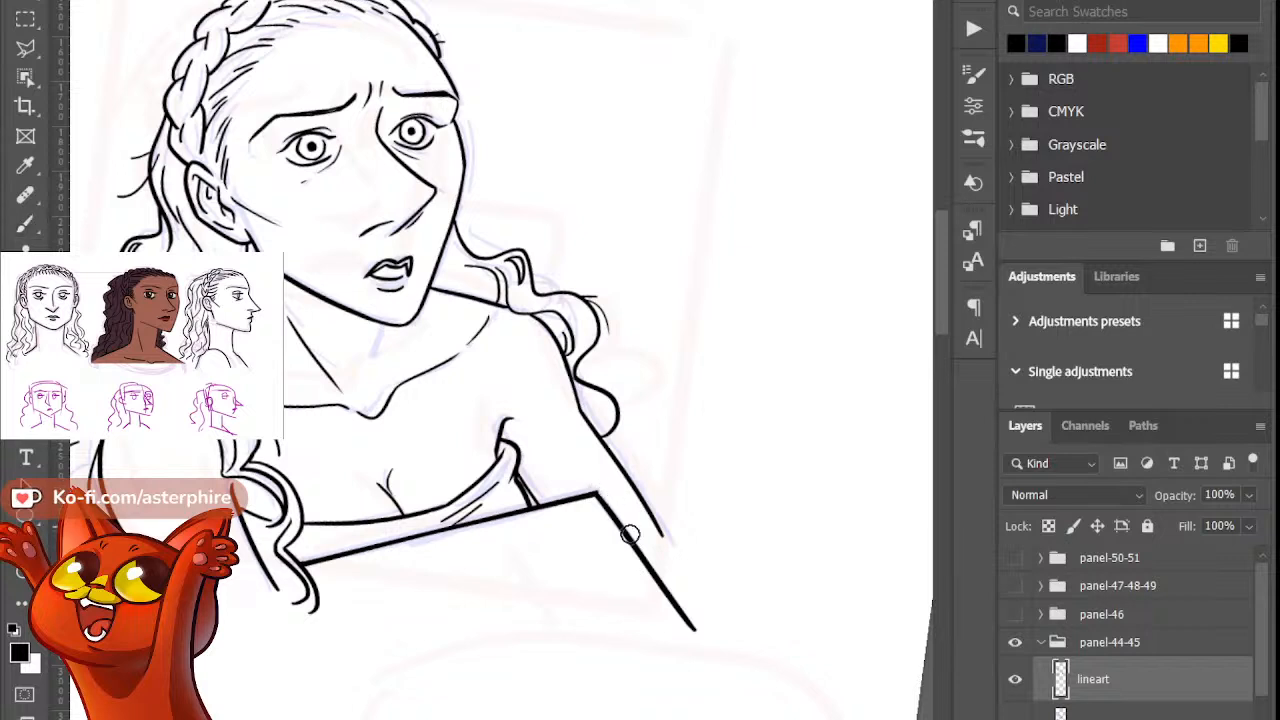
{"action": "key", "text": "b"}
{"action": "key", "text": "ctrl+z"}
{"action": "key", "text": "Escape"}
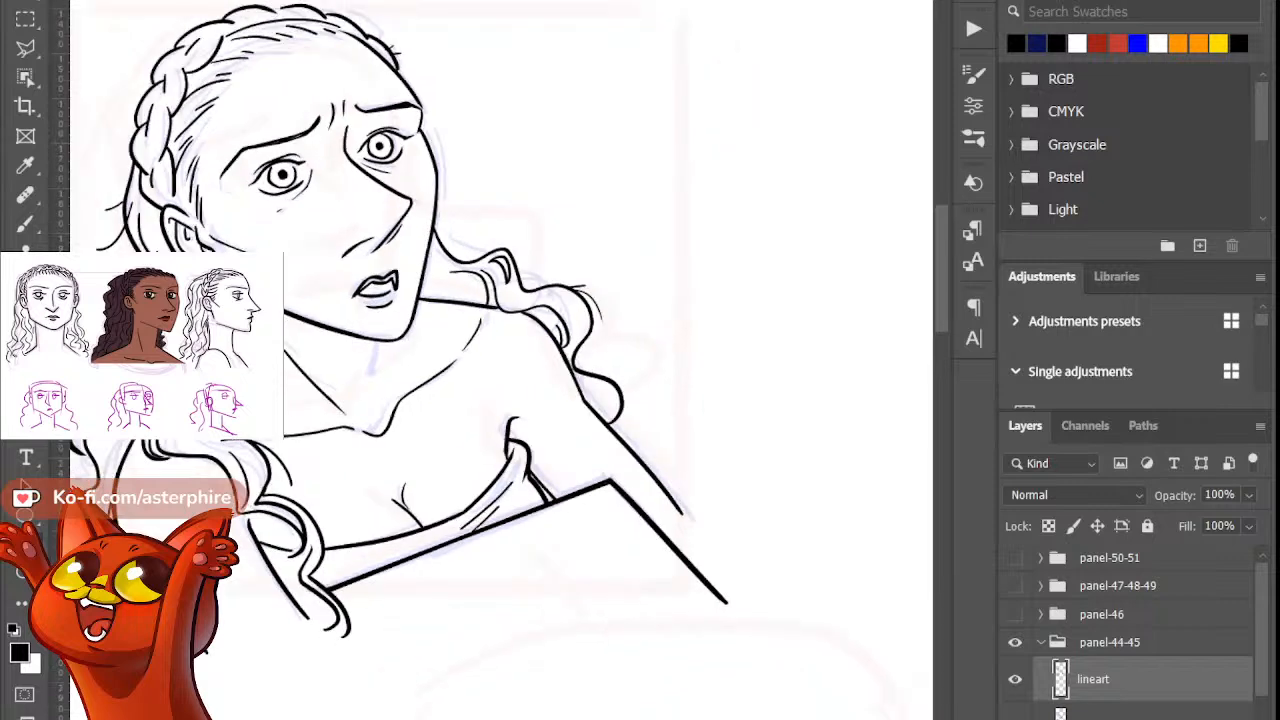
Step: Review the inked woman at full-page scale and the bearded man's sketch below, and collapse the panel-44-45 group
{"action": "key", "text": "ctrl+minus"}
{"action": "key", "text": "ctrl+minus"}
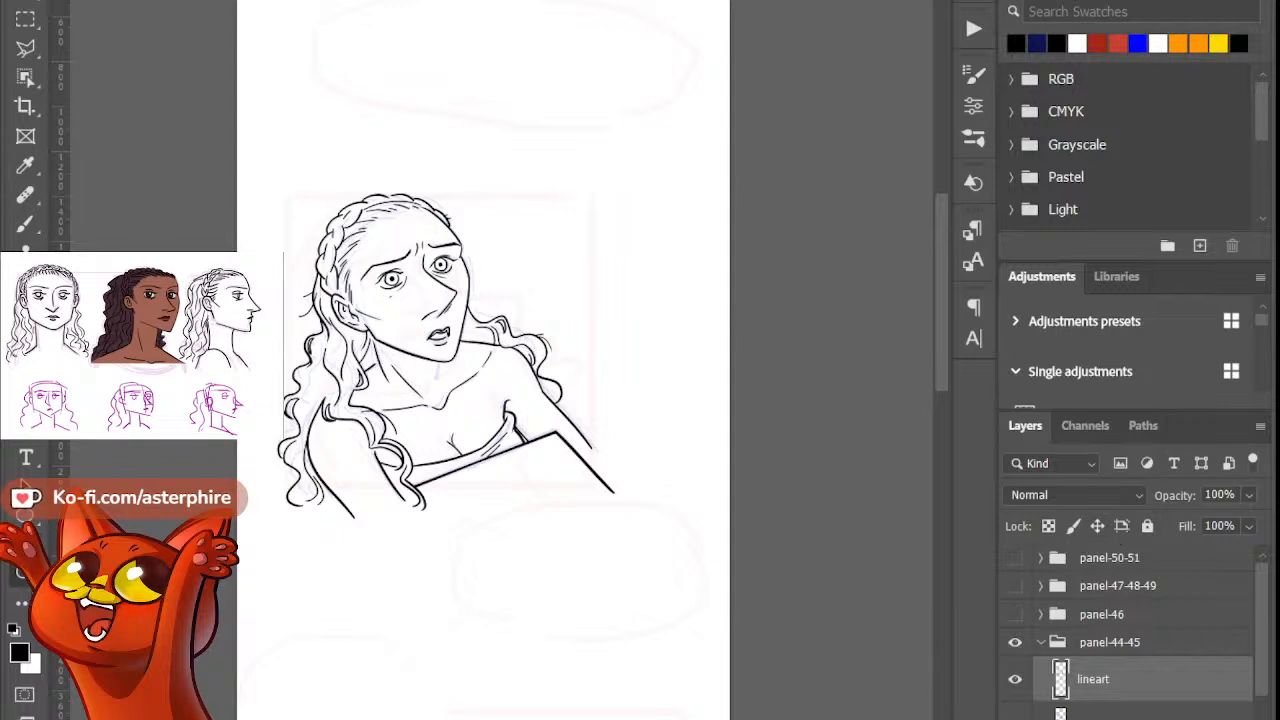
{"action": "key", "text": "ctrl+minus"}
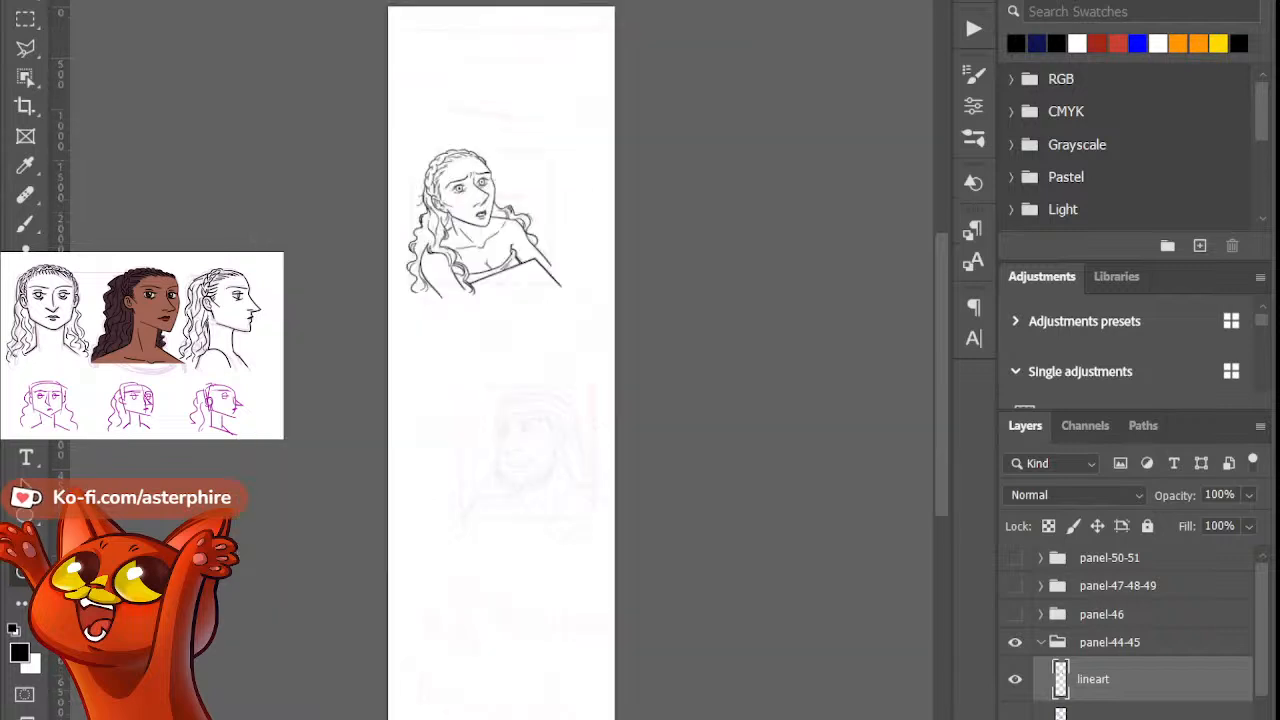
{"action": "left_click", "coordinate": [546, 491]}
{"action": "left_click", "coordinate": [546, 491]}
{"action": "left_click", "coordinate": [546, 491]}
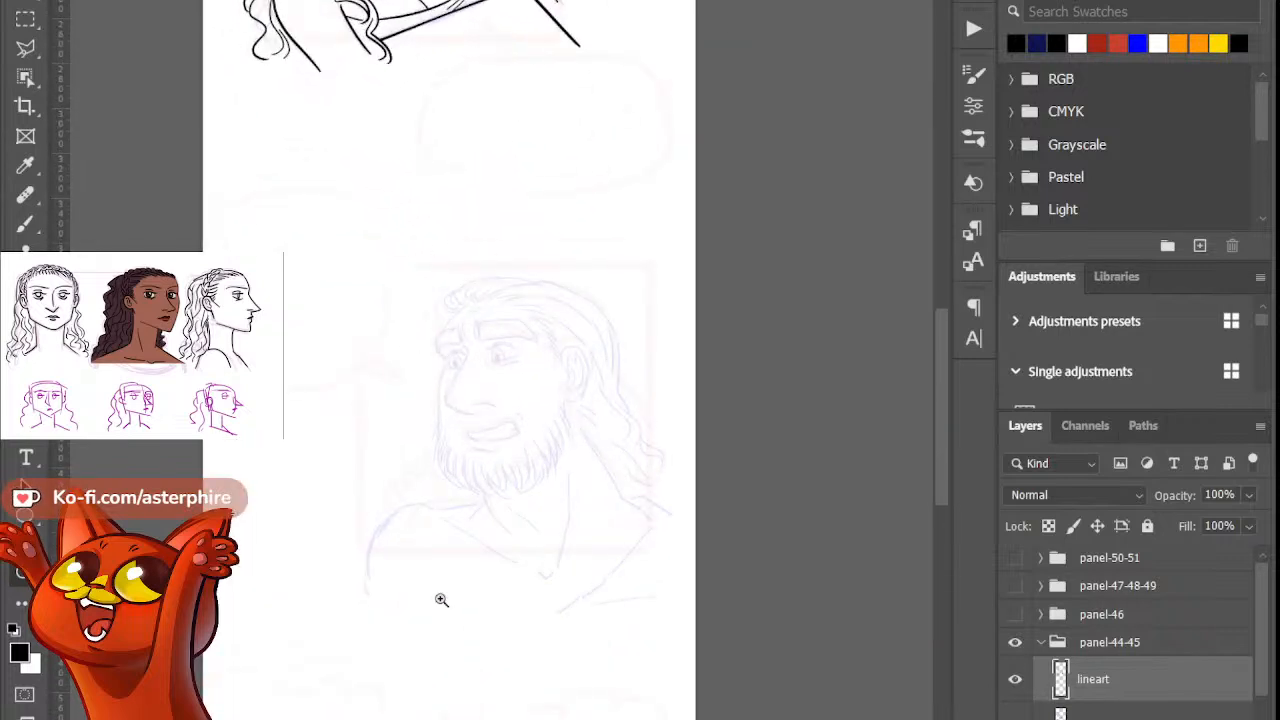
{"action": "left_click", "coordinate": [1040, 642]}
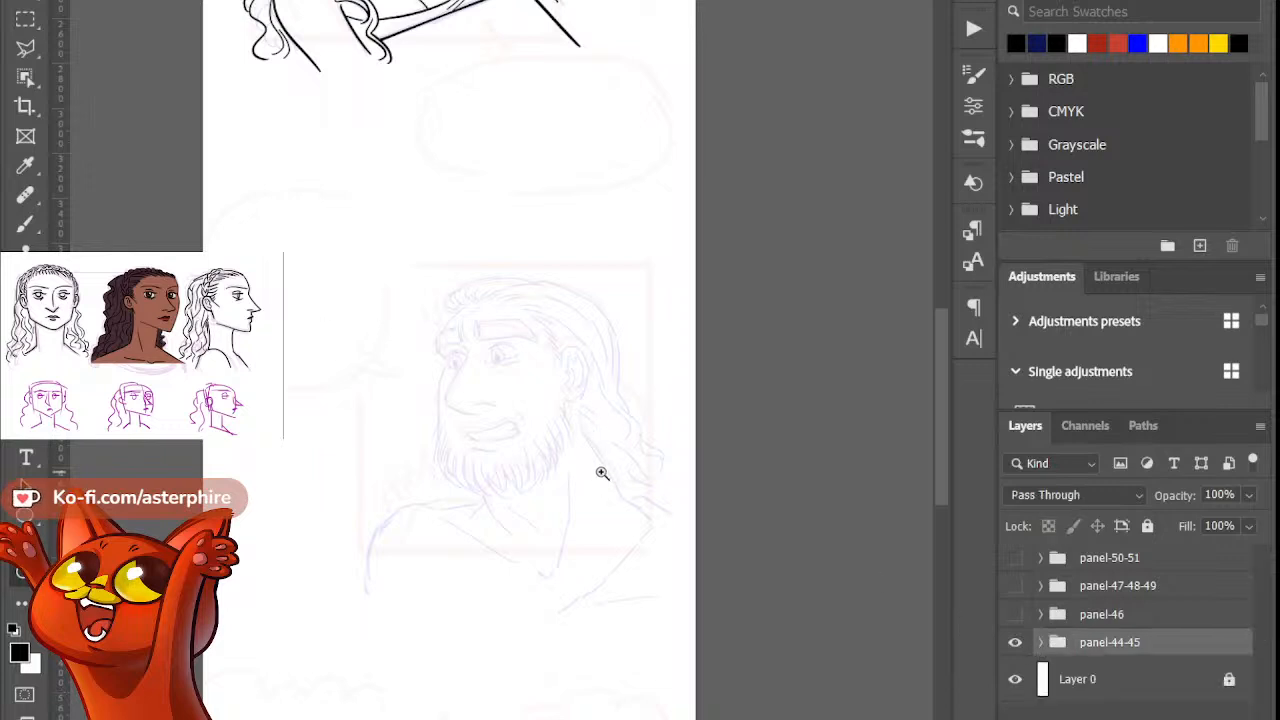
{"action": "scroll", "coordinate": [602, 473], "scroll_direction": "up", "scroll_amount": 1}
Step: Show panel-46 in place of panel-44-45 to examine its building sketches, and switch the visible group to panel-47-48-49
{"action": "left_click", "coordinate": [1015, 642]}
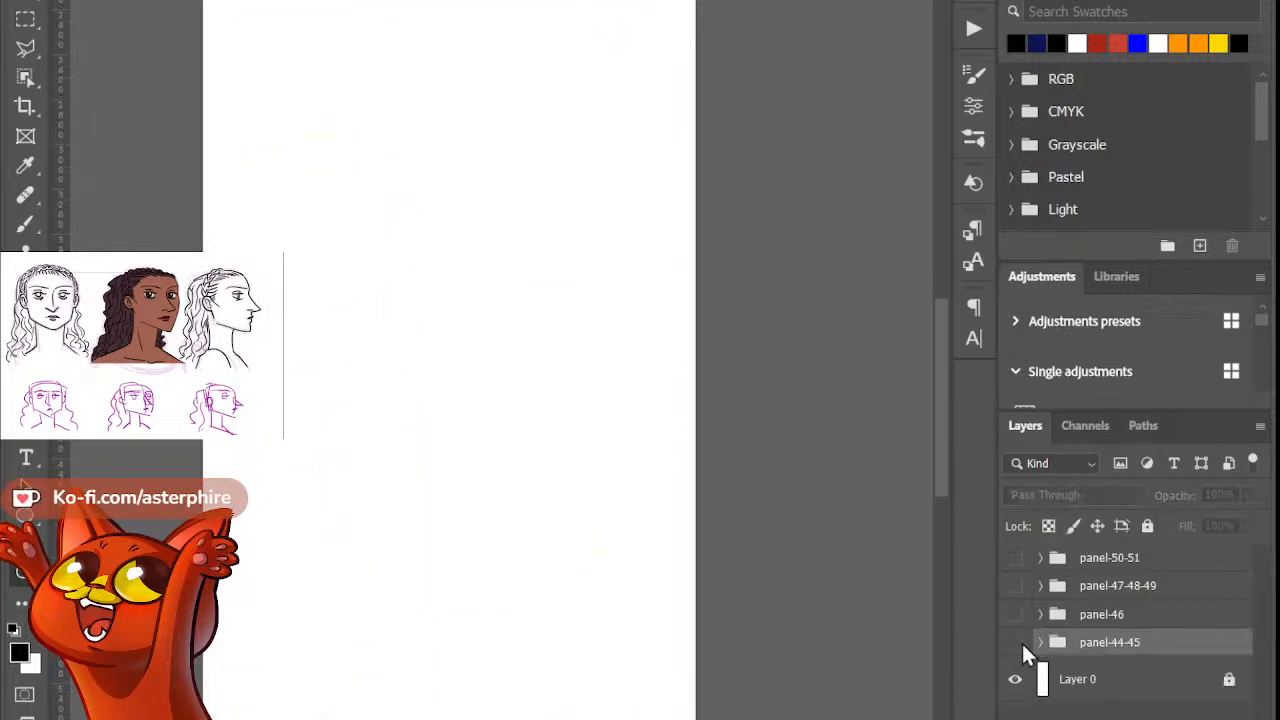
{"action": "left_click", "coordinate": [1015, 614]}
{"action": "scroll", "coordinate": [521, 450], "scroll_direction": "down", "scroll_amount": 3}
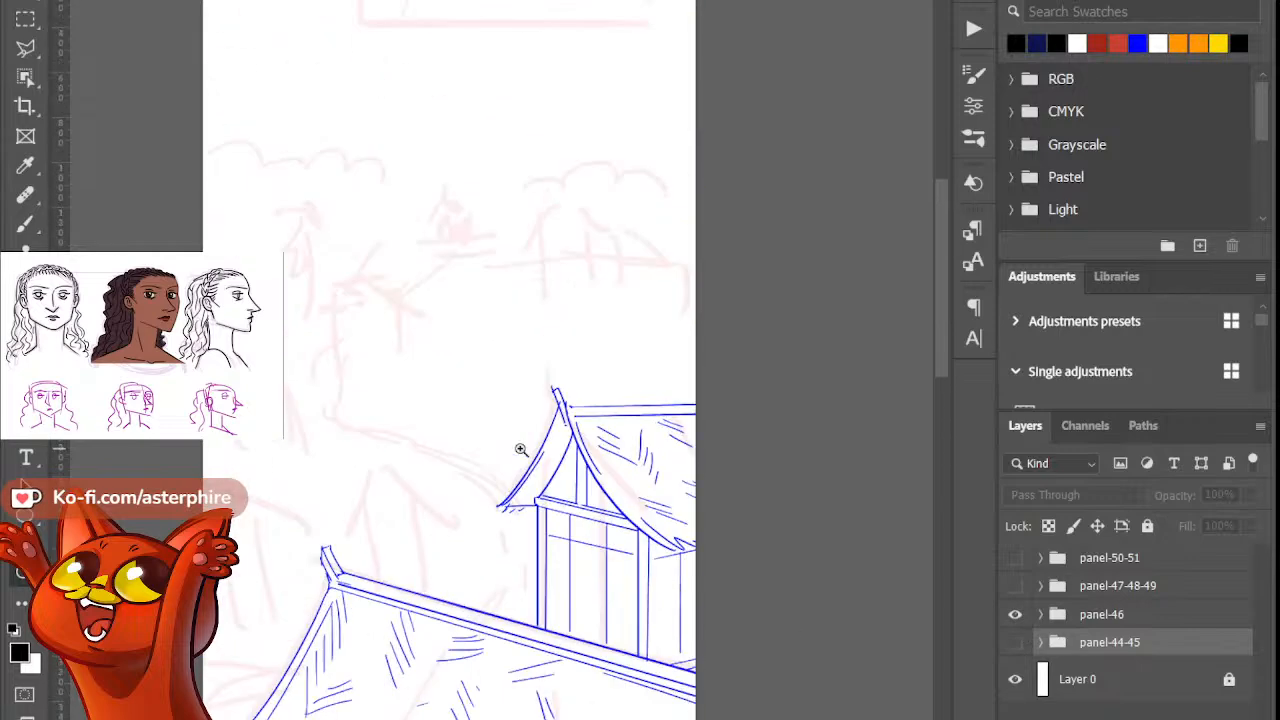
{"action": "scroll", "coordinate": [521, 450], "scroll_direction": "up", "scroll_amount": 8}
{"action": "scroll", "coordinate": [521, 450], "scroll_direction": "down", "scroll_amount": 20}
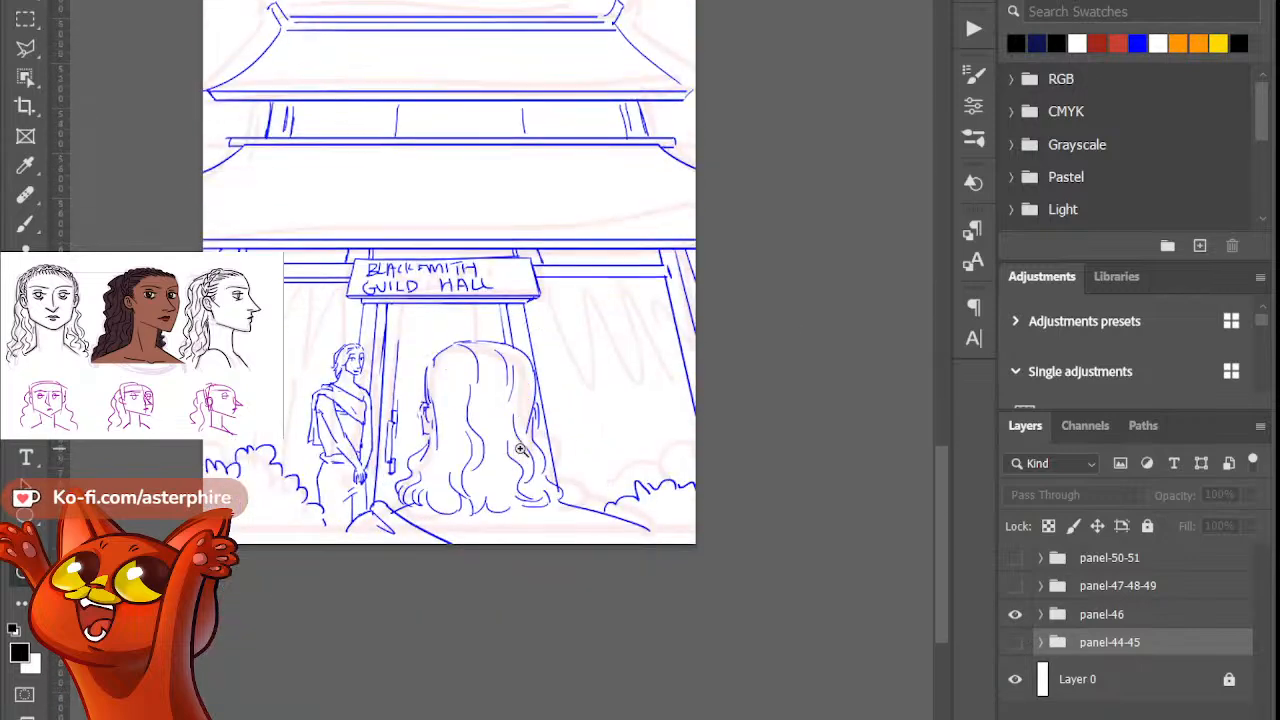
{"action": "scroll", "coordinate": [521, 455], "scroll_direction": "up", "scroll_amount": 1}
{"action": "scroll", "coordinate": [521, 460], "scroll_direction": "up", "scroll_amount": 5}
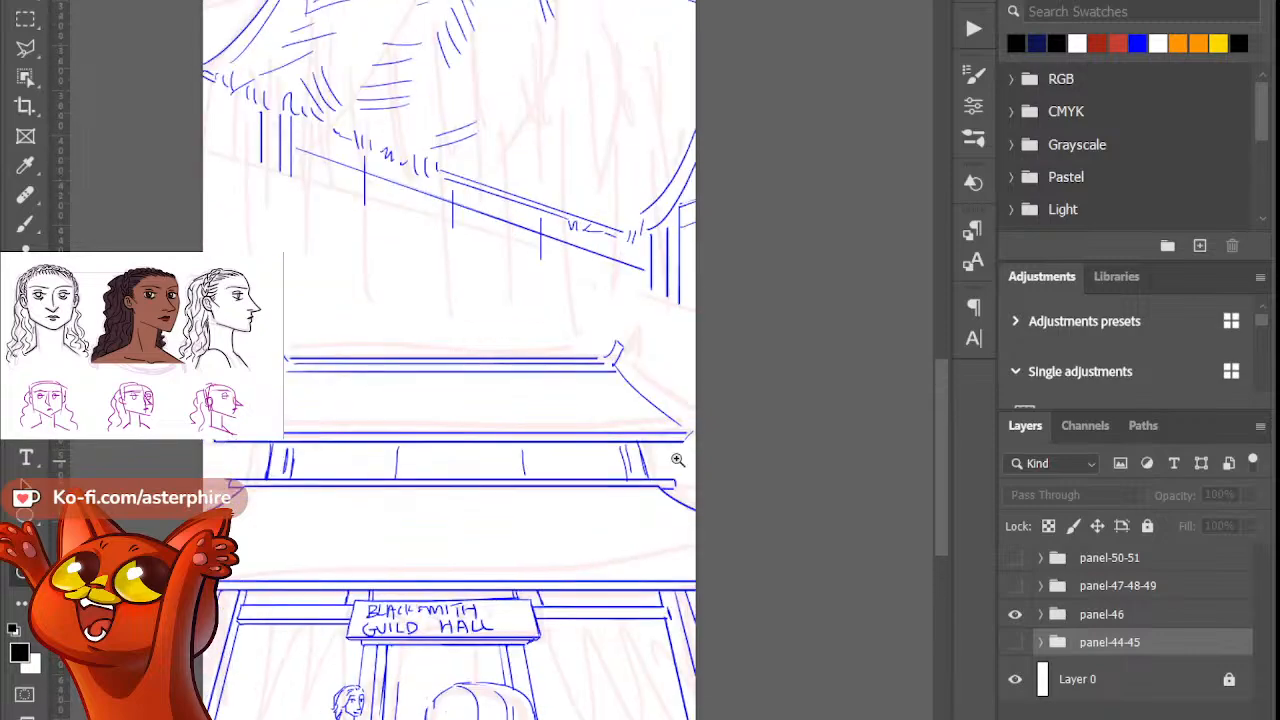
{"action": "left_click", "coordinate": [1015, 614]}
{"action": "left_click", "coordinate": [1015, 586]}
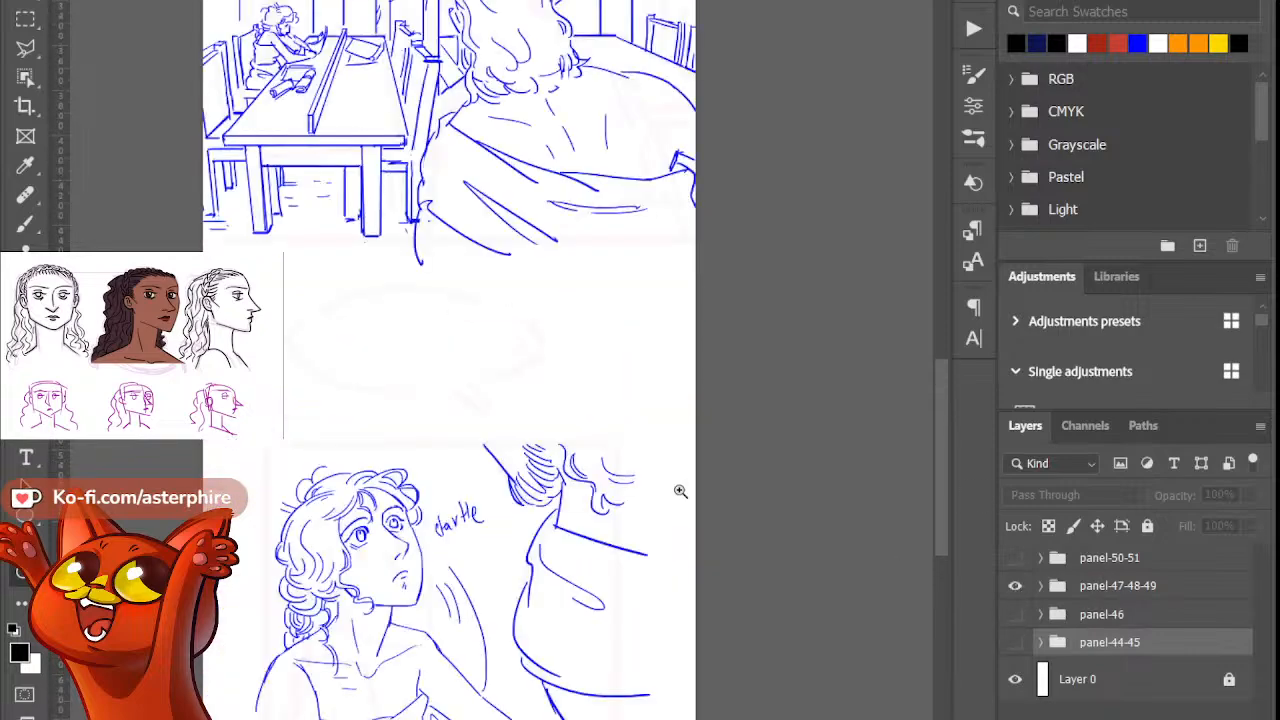
Step: Examine the panel-47-48-49 sketches from the standing figures through the table scene to the seated woman writing
{"action": "scroll", "coordinate": [680, 491], "scroll_direction": "up", "scroll_amount": 3}
{"action": "scroll", "coordinate": [680, 491], "scroll_direction": "up", "scroll_amount": 1}
{"action": "scroll", "coordinate": [443, 466], "scroll_direction": "up", "scroll_amount": 10}
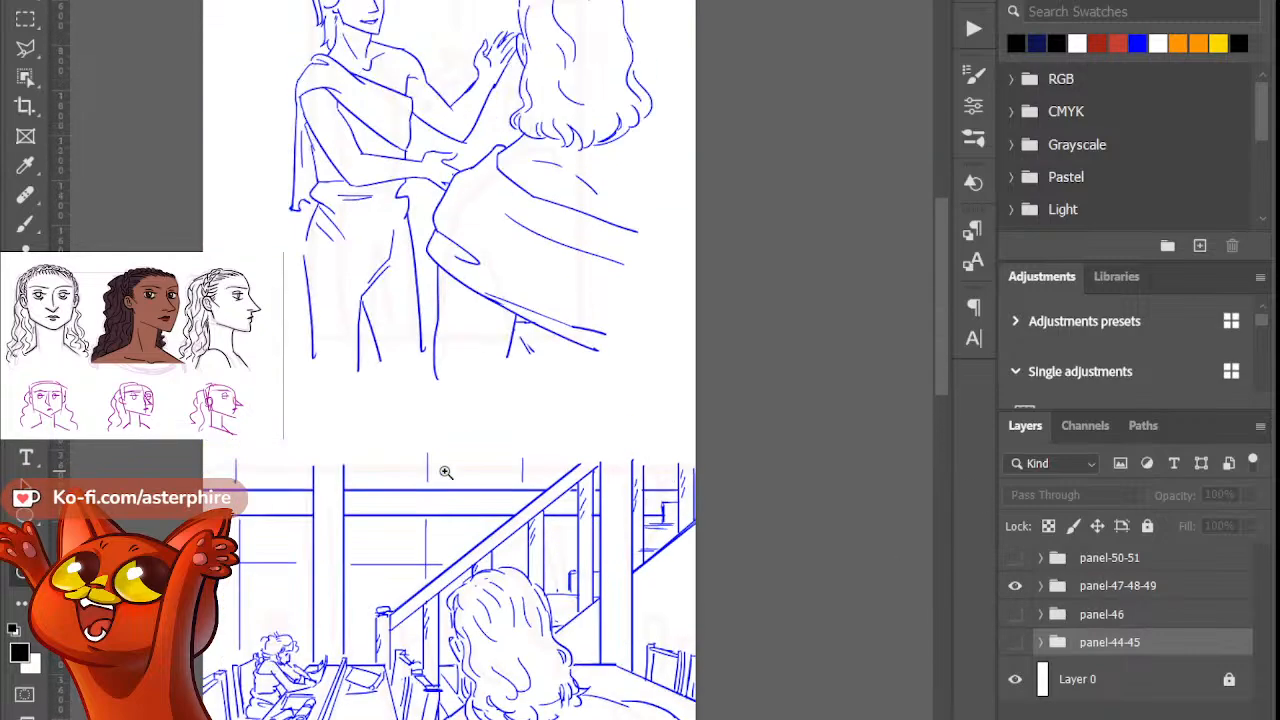
{"action": "scroll", "coordinate": [423, 446], "scroll_direction": "down", "scroll_amount": 10}
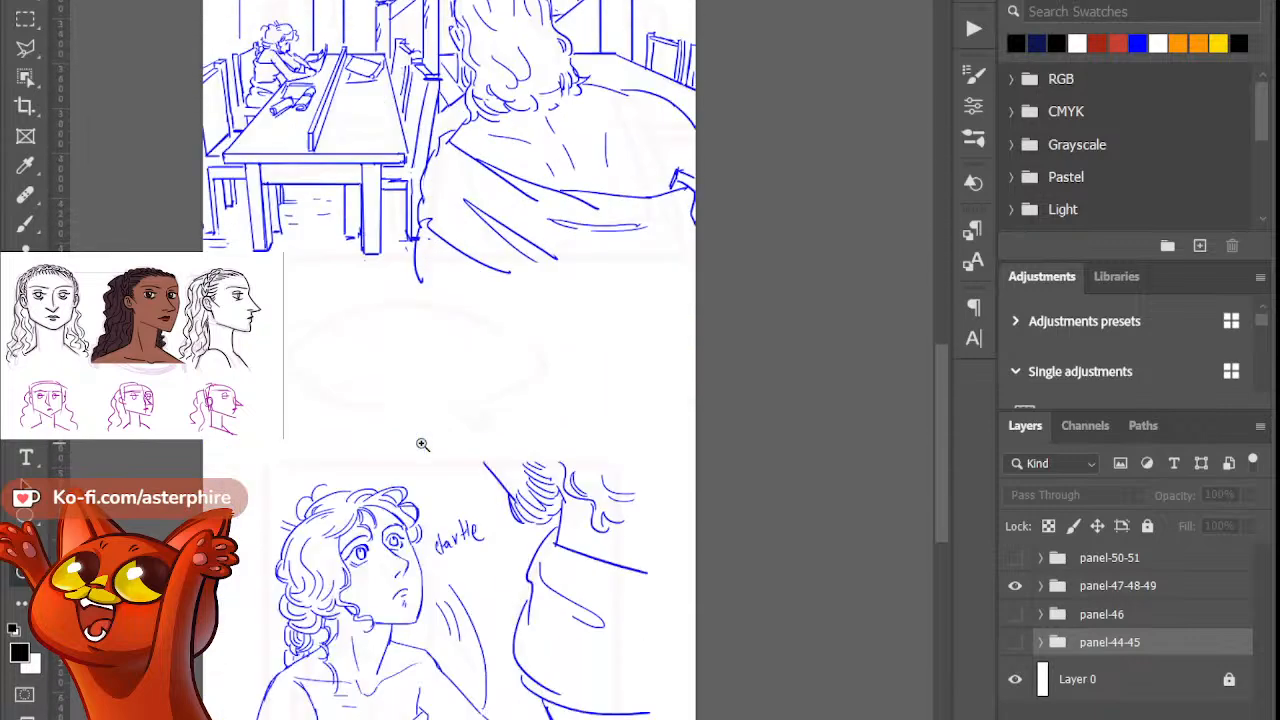
{"action": "scroll", "coordinate": [421, 443], "scroll_direction": "up", "scroll_amount": 2}
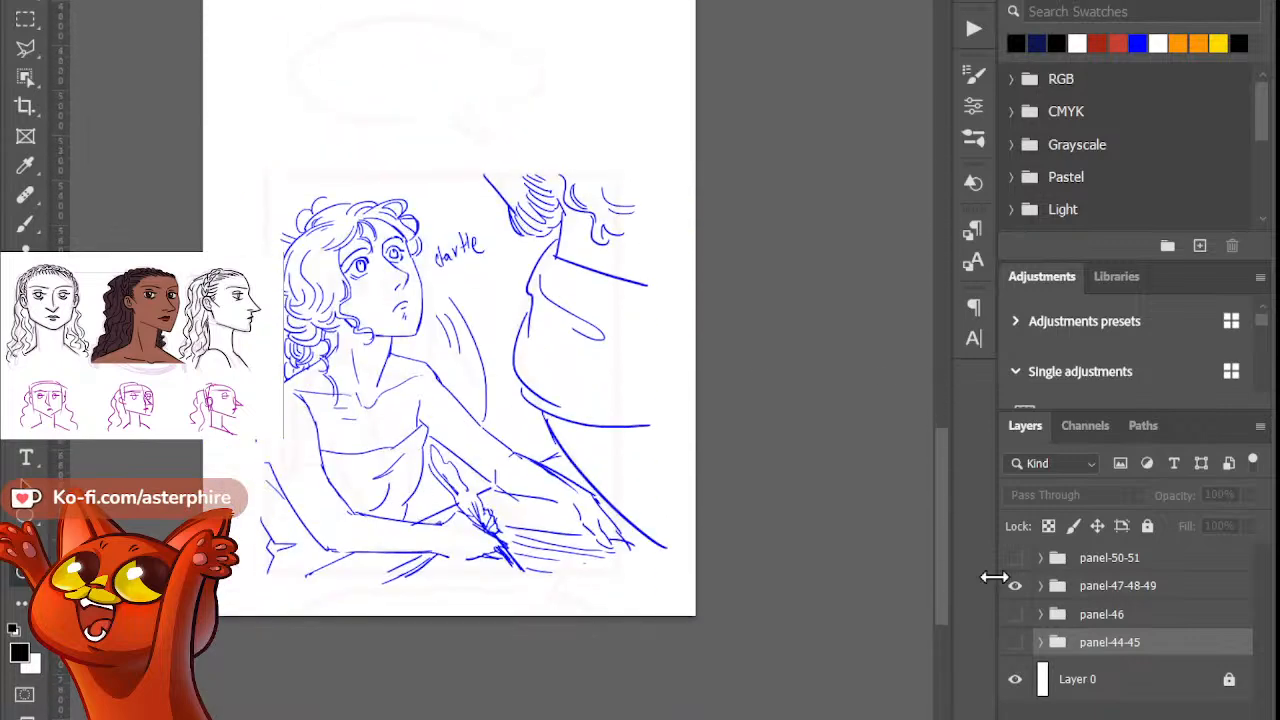
Step: Show panel-50-51 in place of panel-47-48-49 and examine its sketches of the bearded man and the writing woman
{"action": "left_click", "coordinate": [1016, 586]}
{"action": "left_click", "coordinate": [1015, 557]}
{"action": "scroll", "coordinate": [632, 384], "scroll_direction": "up", "scroll_amount": 6}
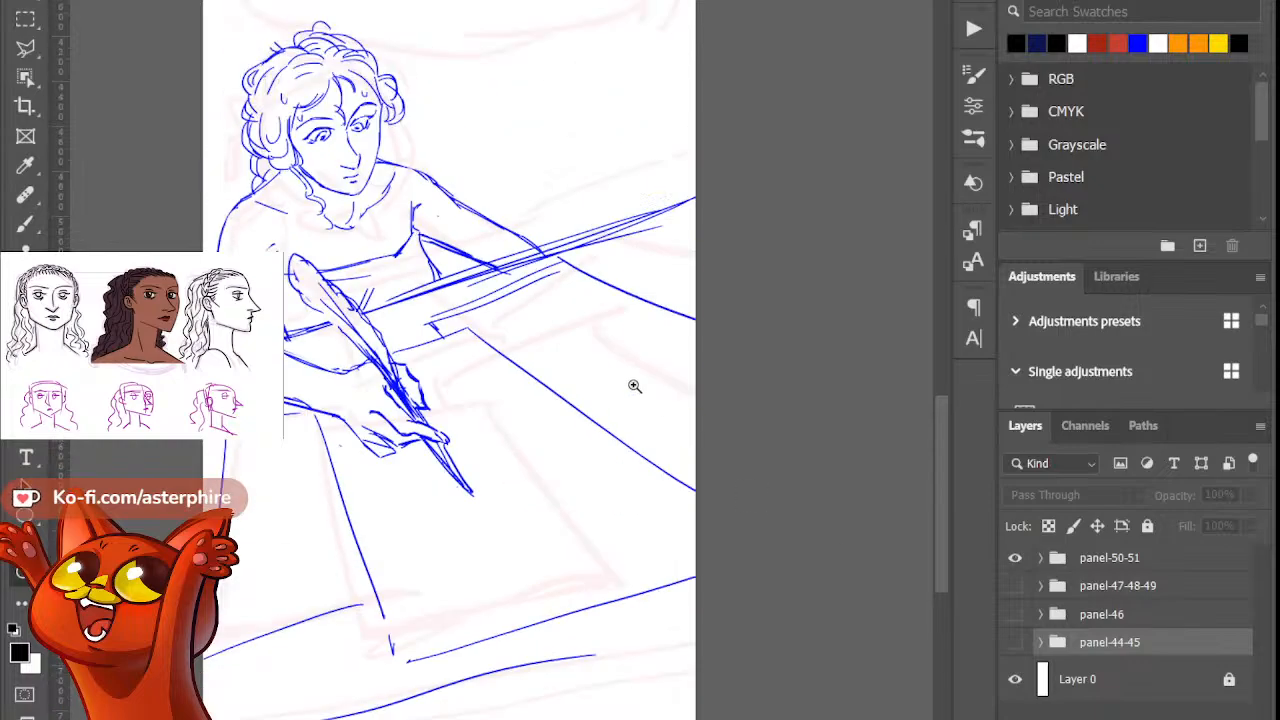
{"action": "scroll", "coordinate": [634, 385], "scroll_direction": "up", "scroll_amount": 10}
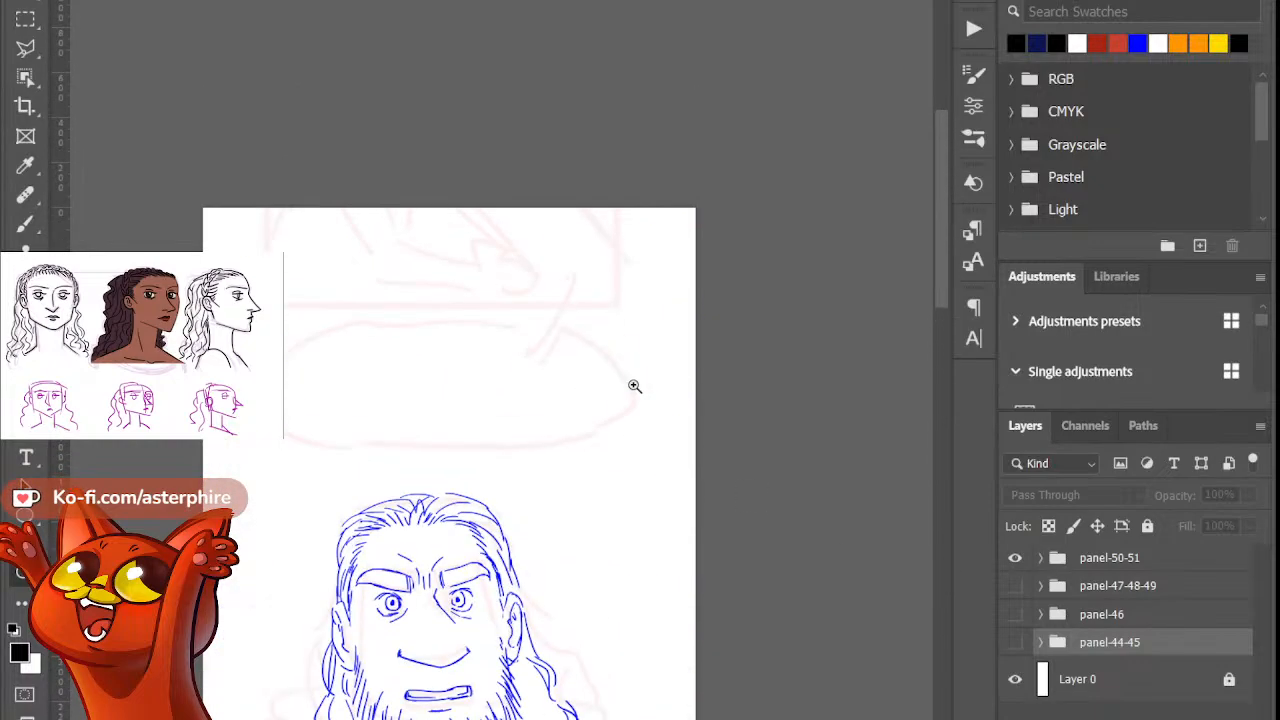
{"action": "scroll", "coordinate": [634, 385], "scroll_direction": "down", "scroll_amount": 15}
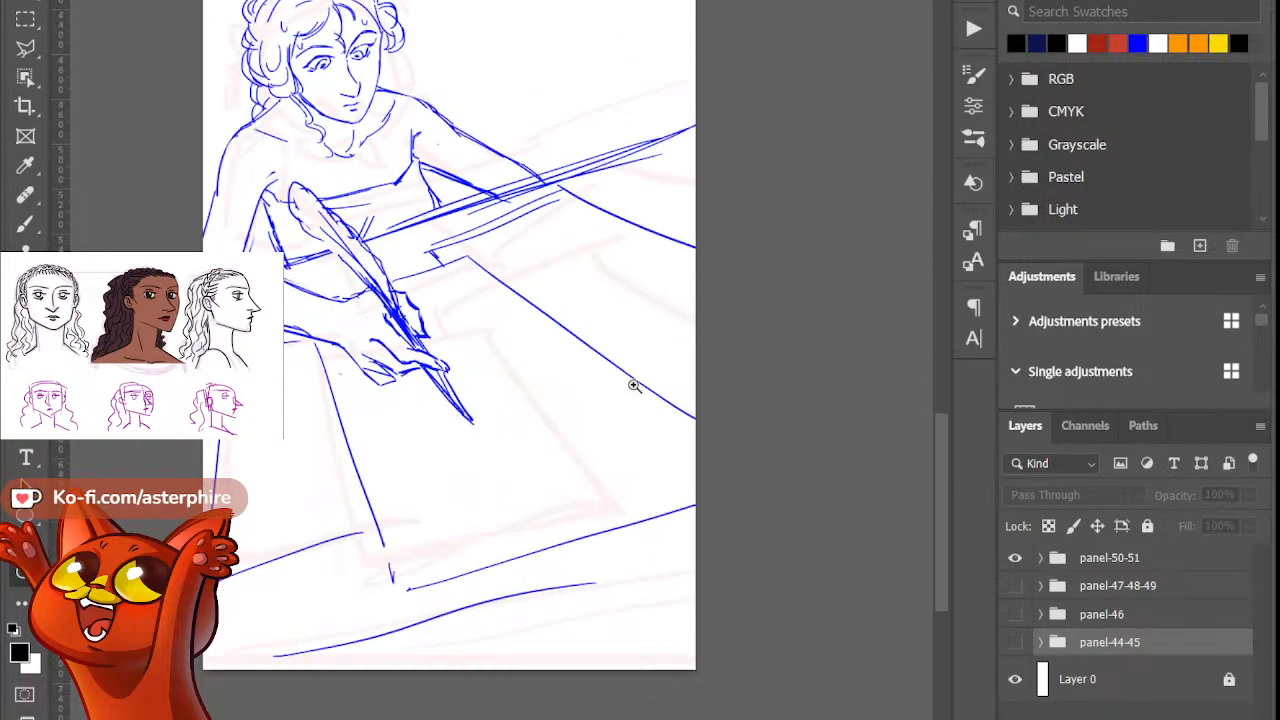
{"action": "scroll", "coordinate": [634, 385], "scroll_direction": "up", "scroll_amount": 3}
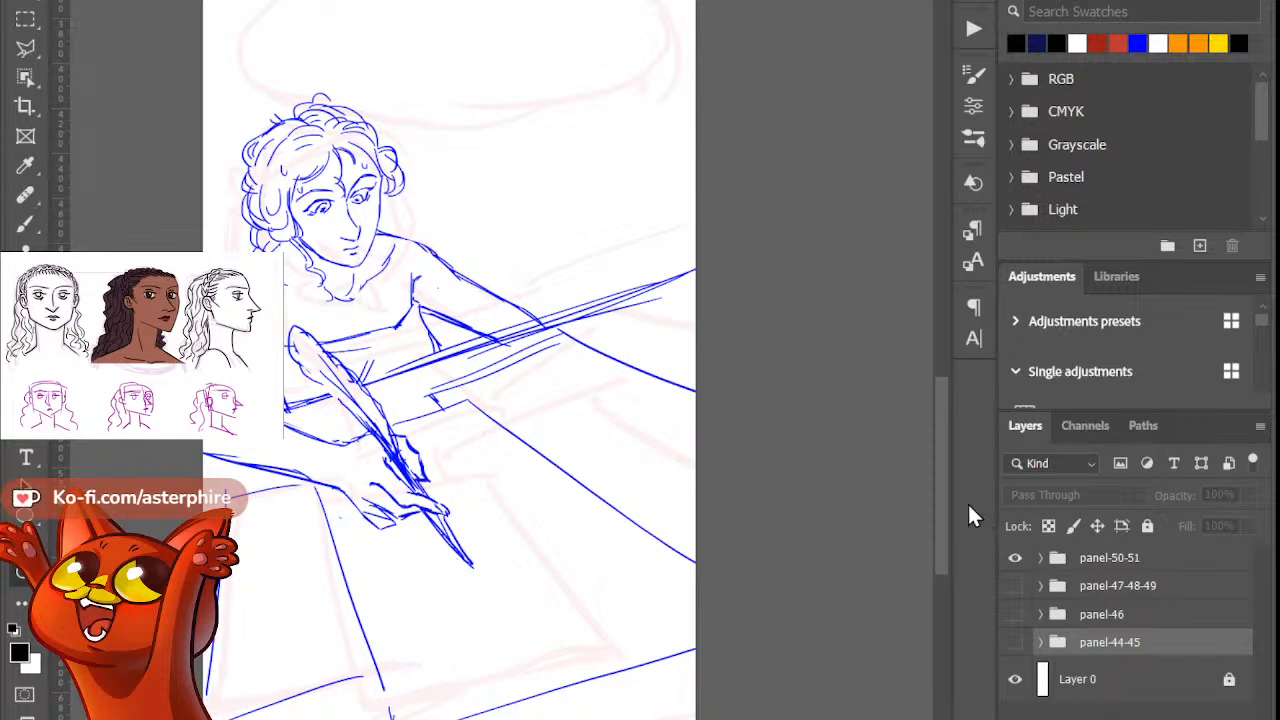
Step: Show panel-44-45 in place of panel-50-51 and select the lineart layer inside its group
{"action": "left_click", "coordinate": [1015, 557]}
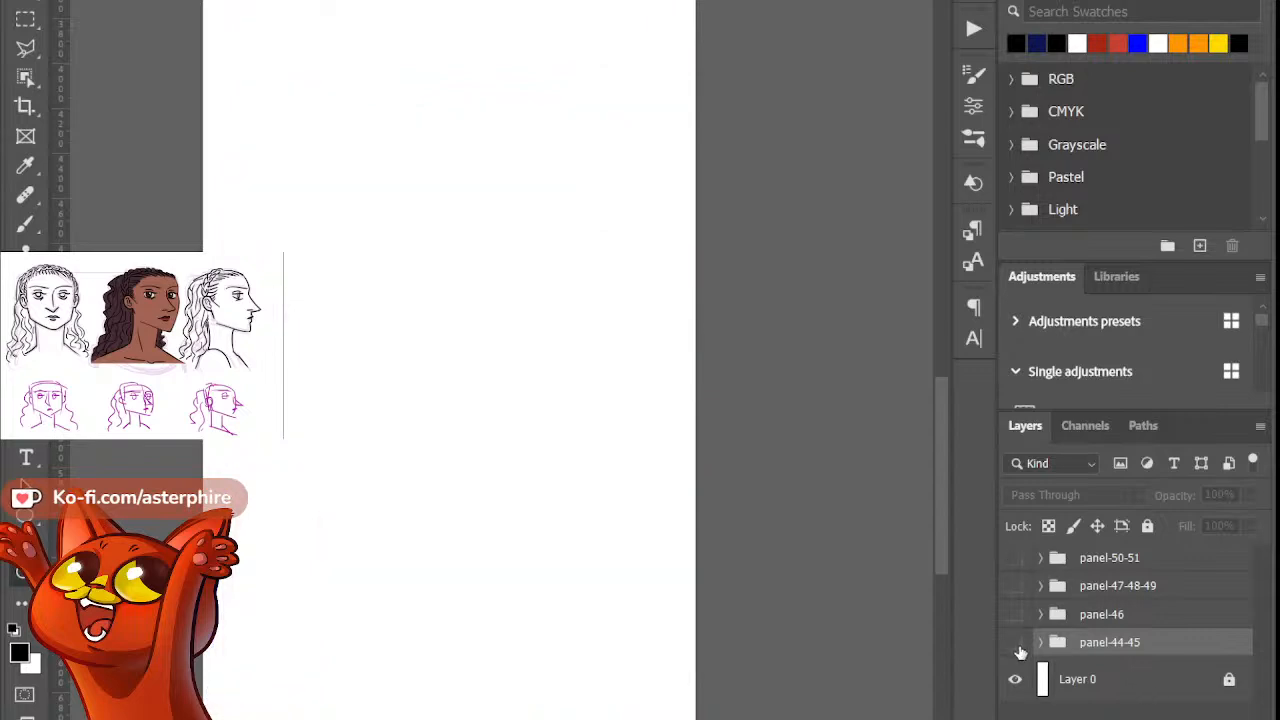
{"action": "left_click", "coordinate": [1015, 643]}
{"action": "scroll", "coordinate": [634, 271], "scroll_direction": "up", "scroll_amount": 10}
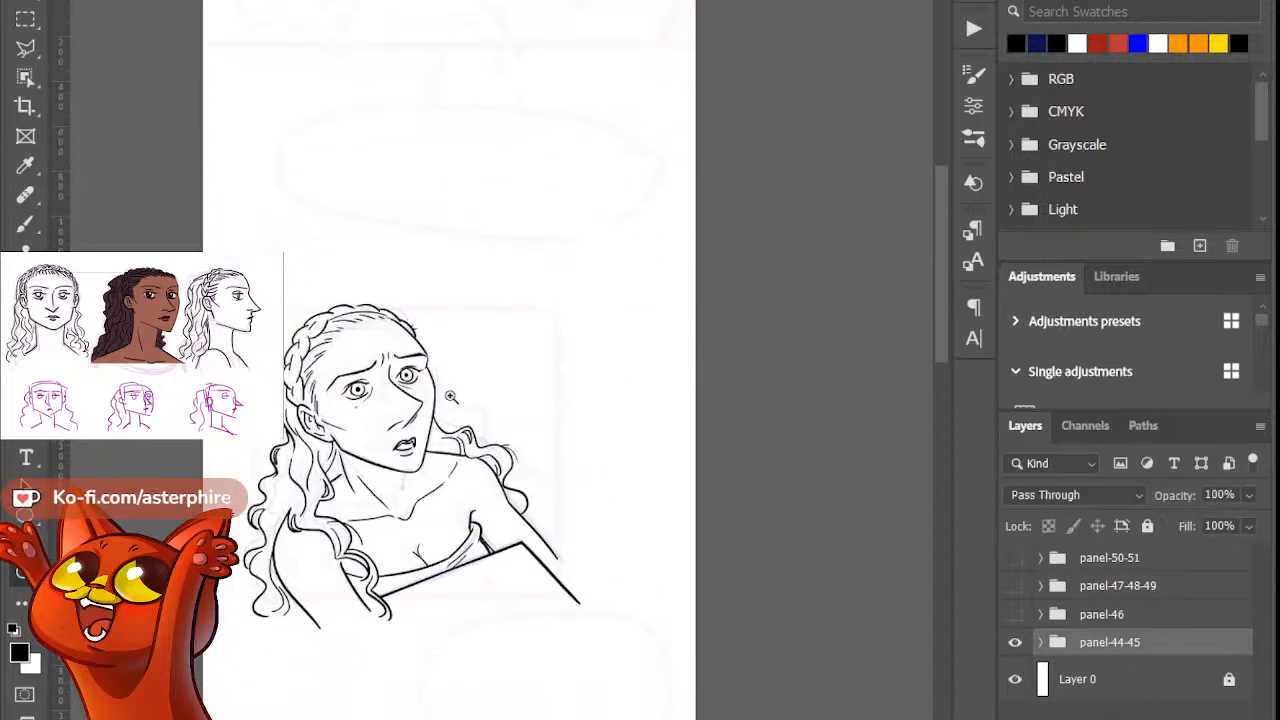
{"action": "left_click_drag", "start_coordinate": [449, 409], "coordinate": [499, 515]}
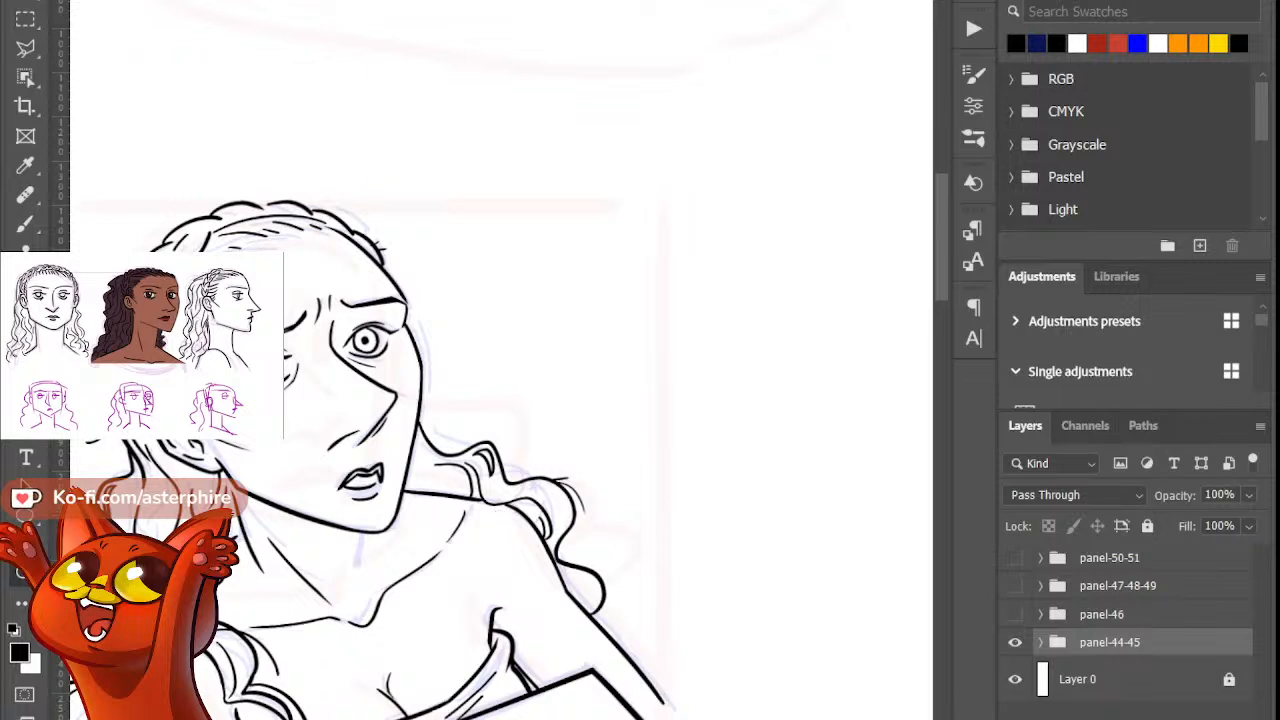
{"action": "left_click", "coordinate": [1042, 643]}
{"action": "left_click", "coordinate": [1118, 675]}
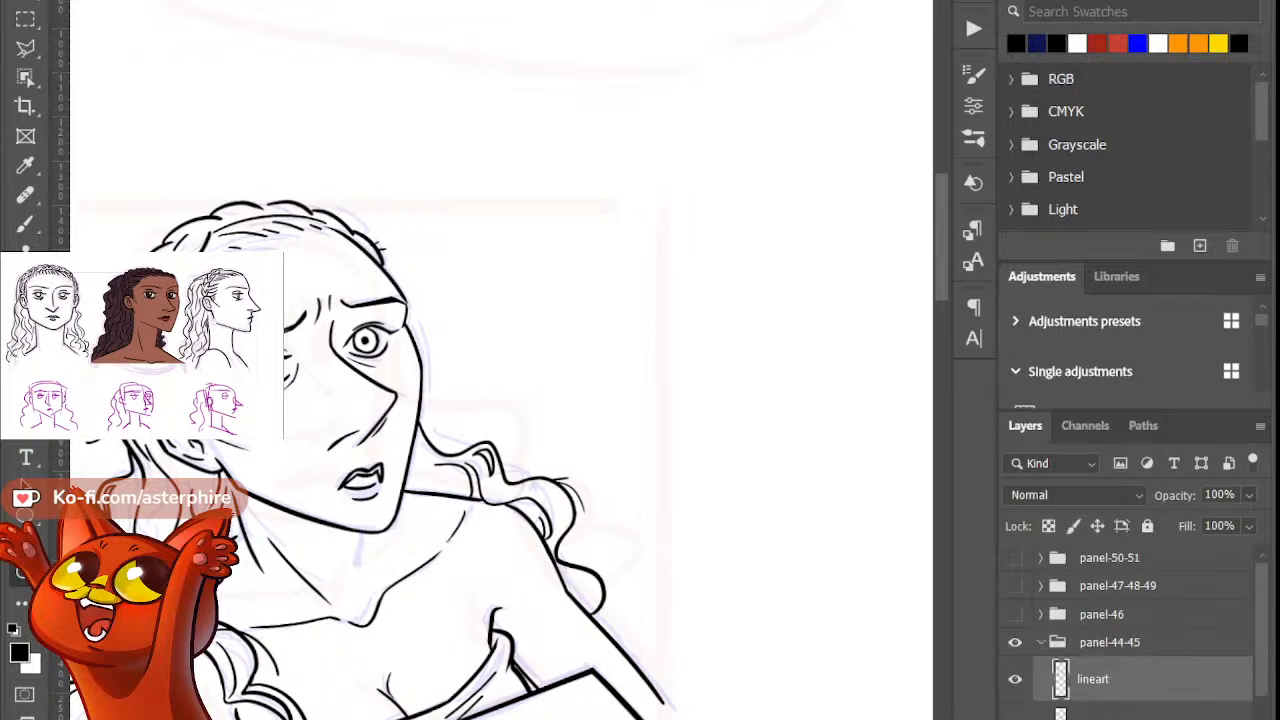
Step: Ink a short slanted neck line just beneath the woman's chin and clean up its lower end with the Eraser
{"action": "key", "text": "b"}
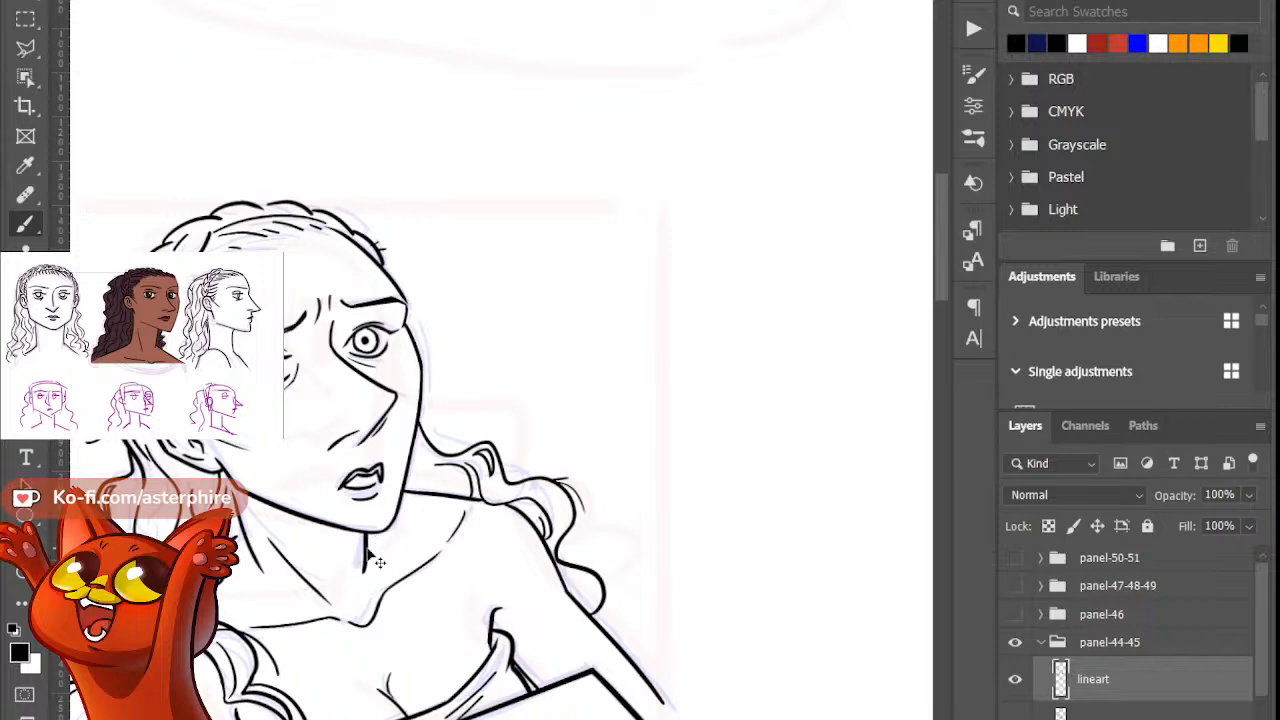
{"action": "mouse_move", "coordinate": [365, 532]}
{"action": "left_mouse_down"}
{"action": "mouse_move", "coordinate": [357, 578]}
{"action": "mouse_move", "coordinate": [352, 568]}
{"action": "left_mouse_up"}
{"action": "key", "text": "e"}
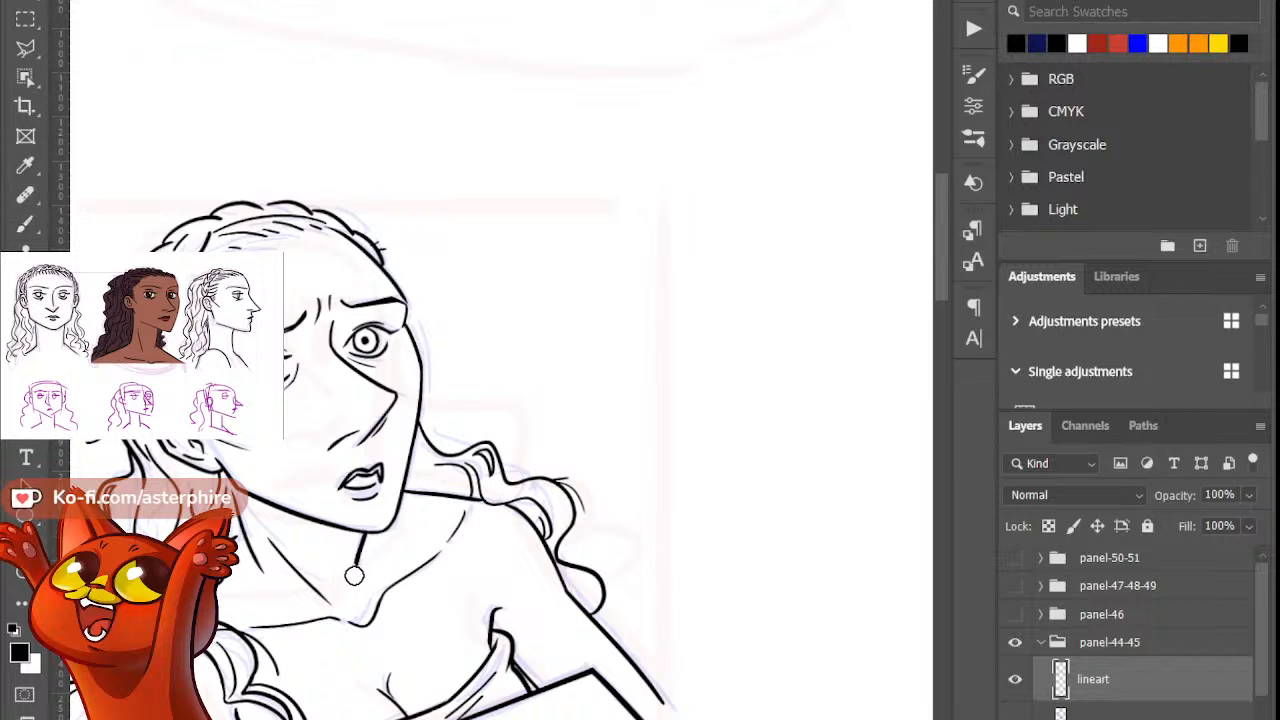
{"action": "key", "text": "b"}
{"action": "key", "text": "e"}
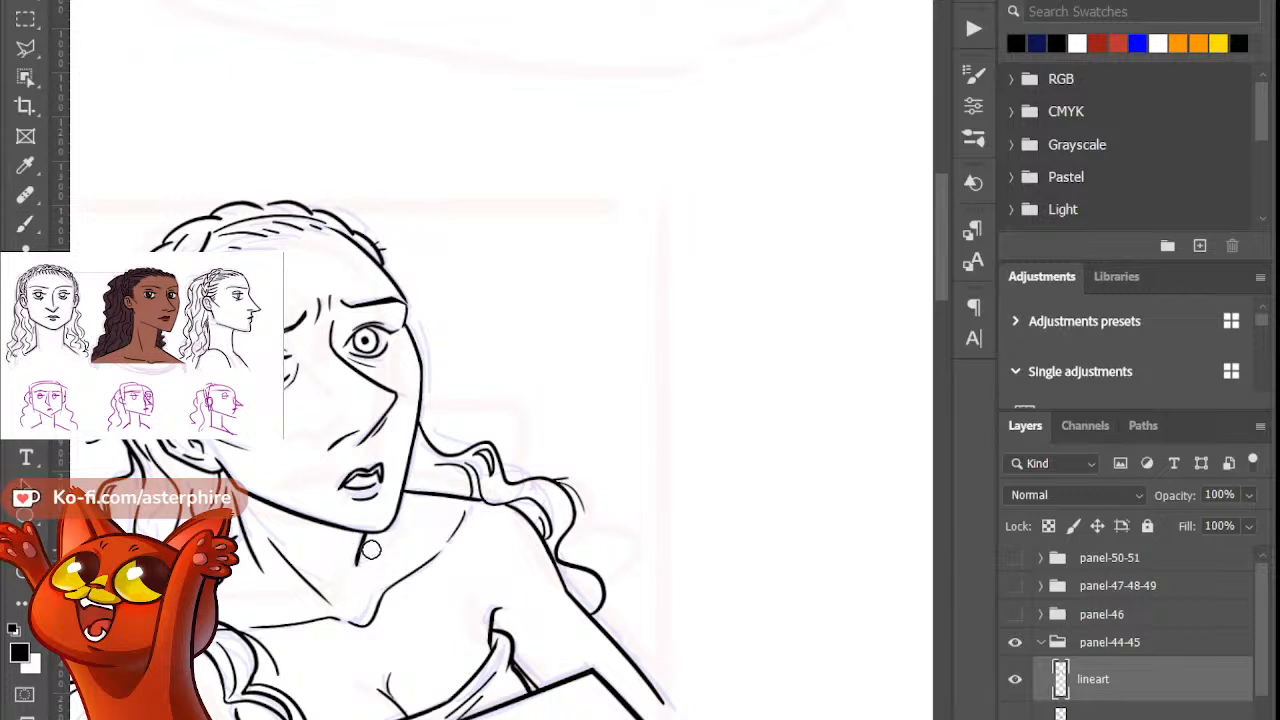
{"action": "key", "text": "b"}
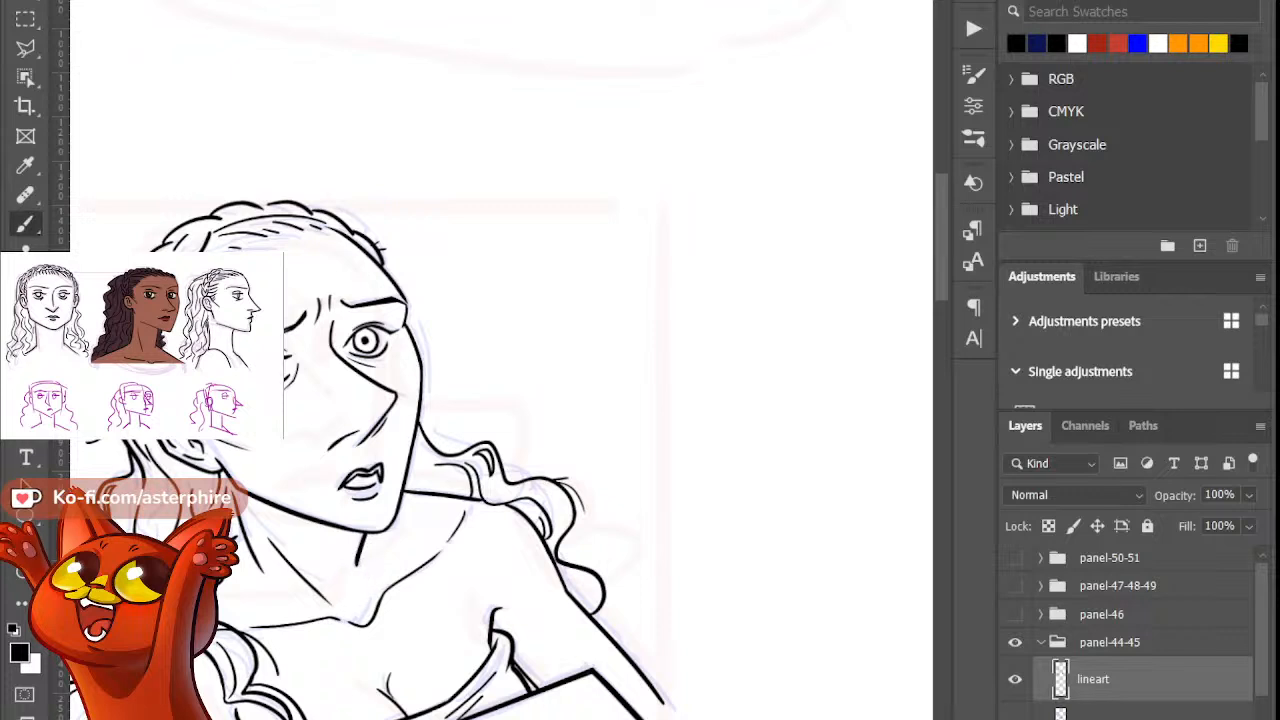
Step: Review the inked woman at page scale together with the bearded man's sketch below her
{"action": "key", "text": "z"}
{"action": "left_click_drag", "start_coordinate": [700, 130], "coordinate": [586, 132]}
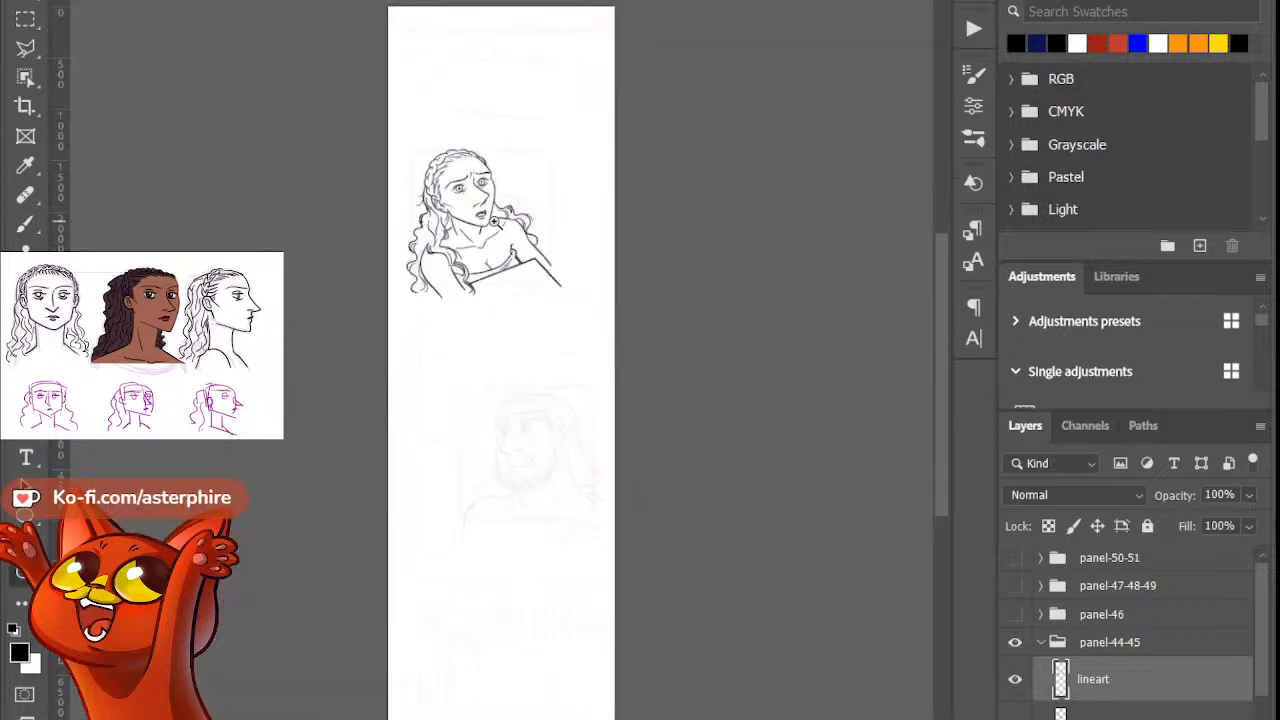
{"action": "left_click_drag", "start_coordinate": [496, 224], "coordinate": [510, 420]}
{"action": "left_click_drag", "start_coordinate": [512, 262], "coordinate": [520, 276]}
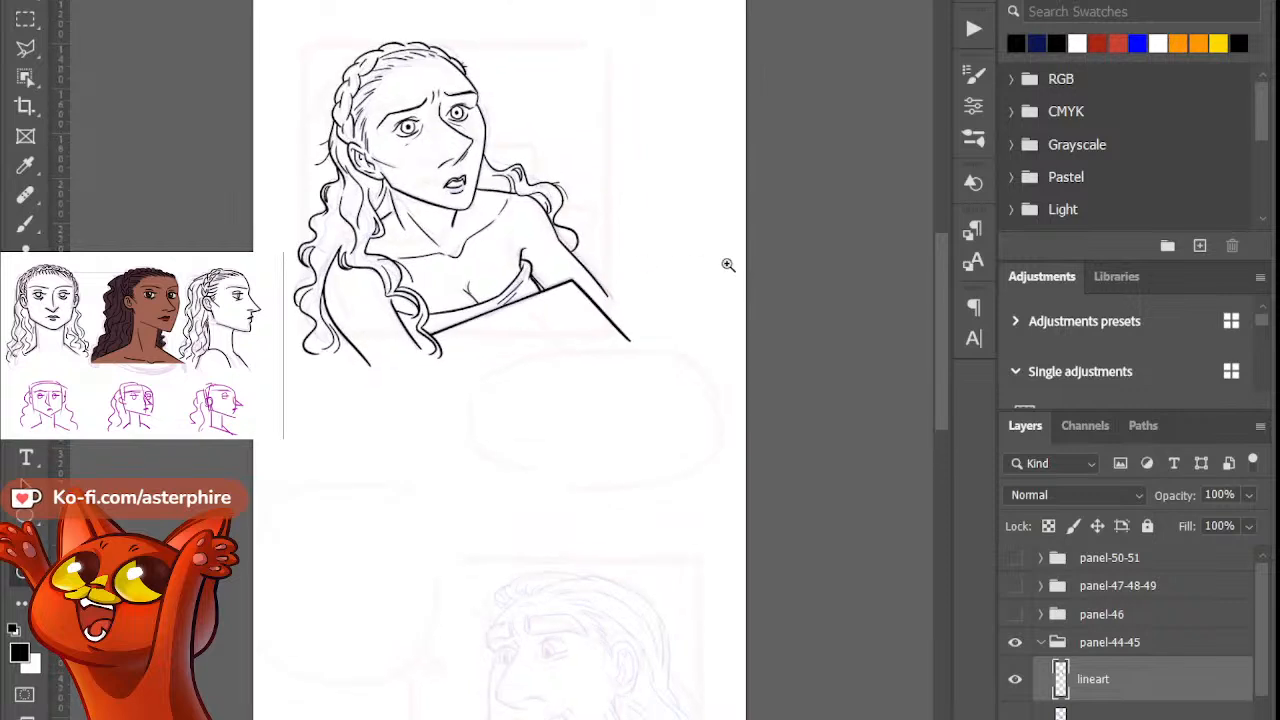